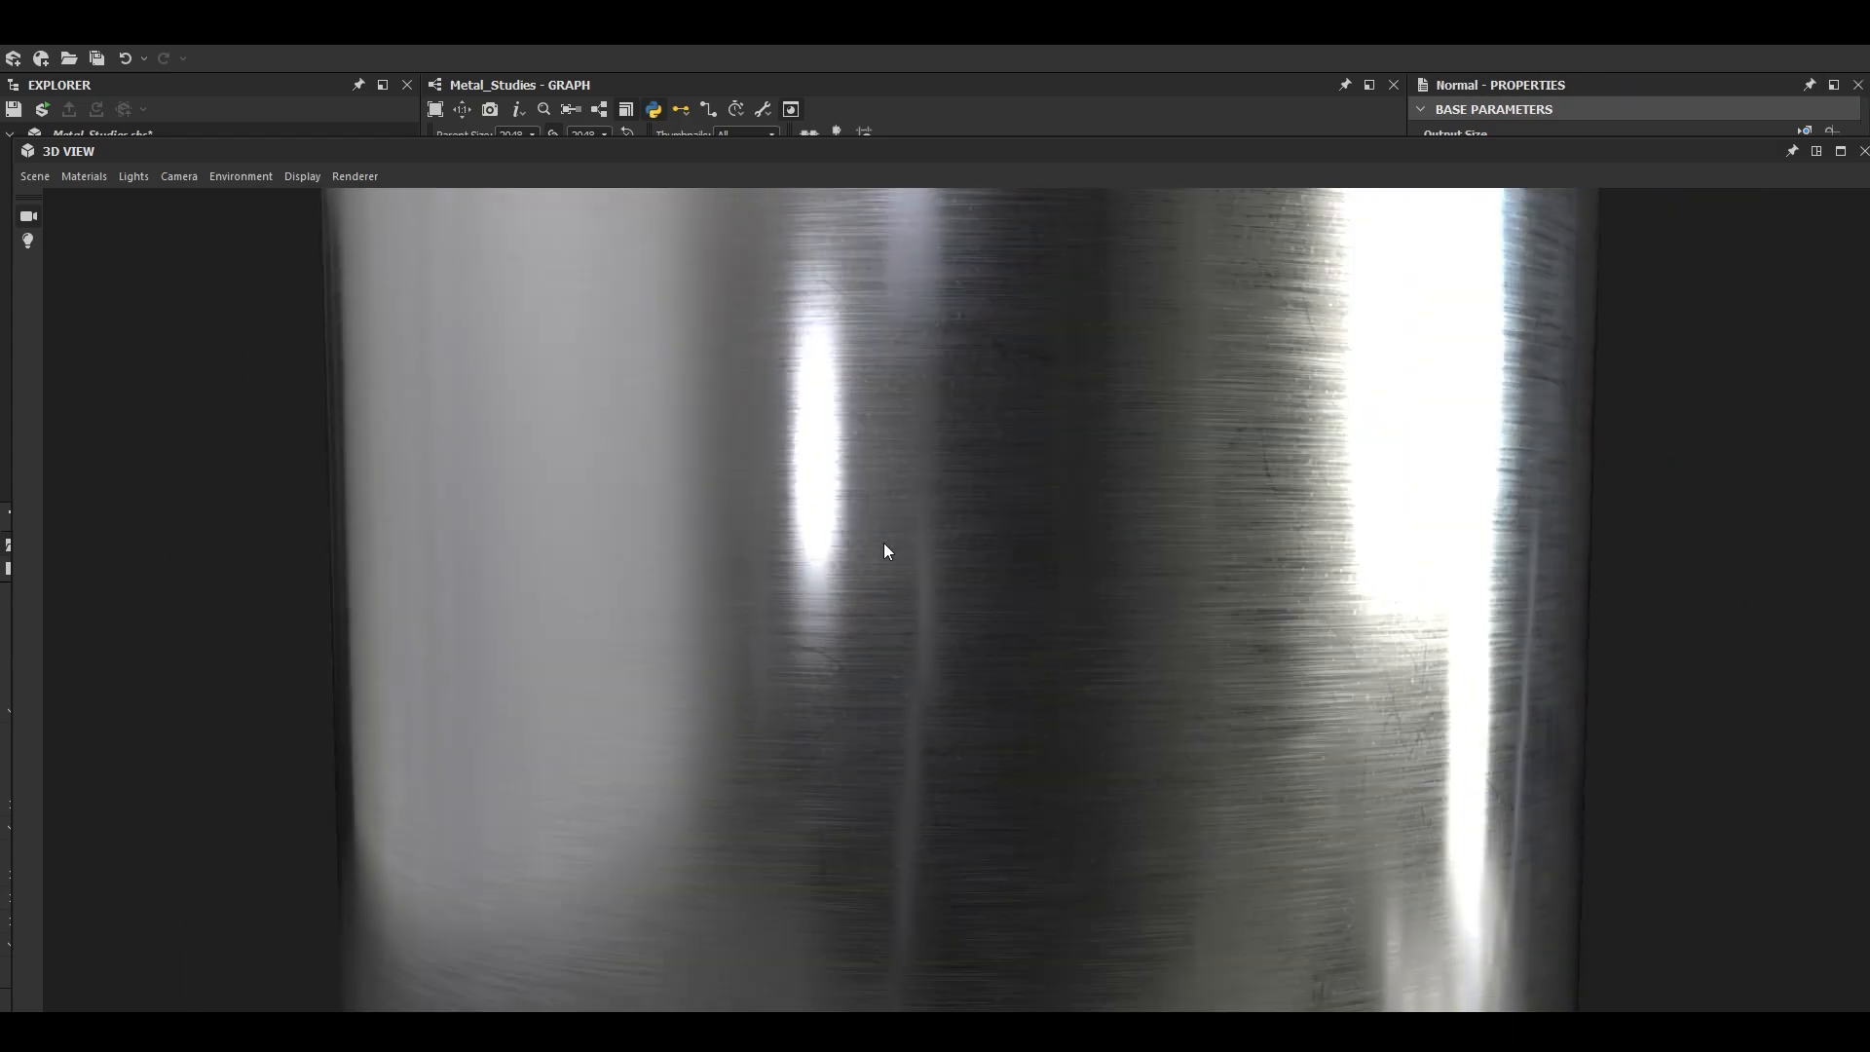
scroll(884, 542, down, 3)
- Examine the metal's dents, reflections and brushed streaks on the 3D preview from several distances and angles
scroll(918, 616, up, 6)
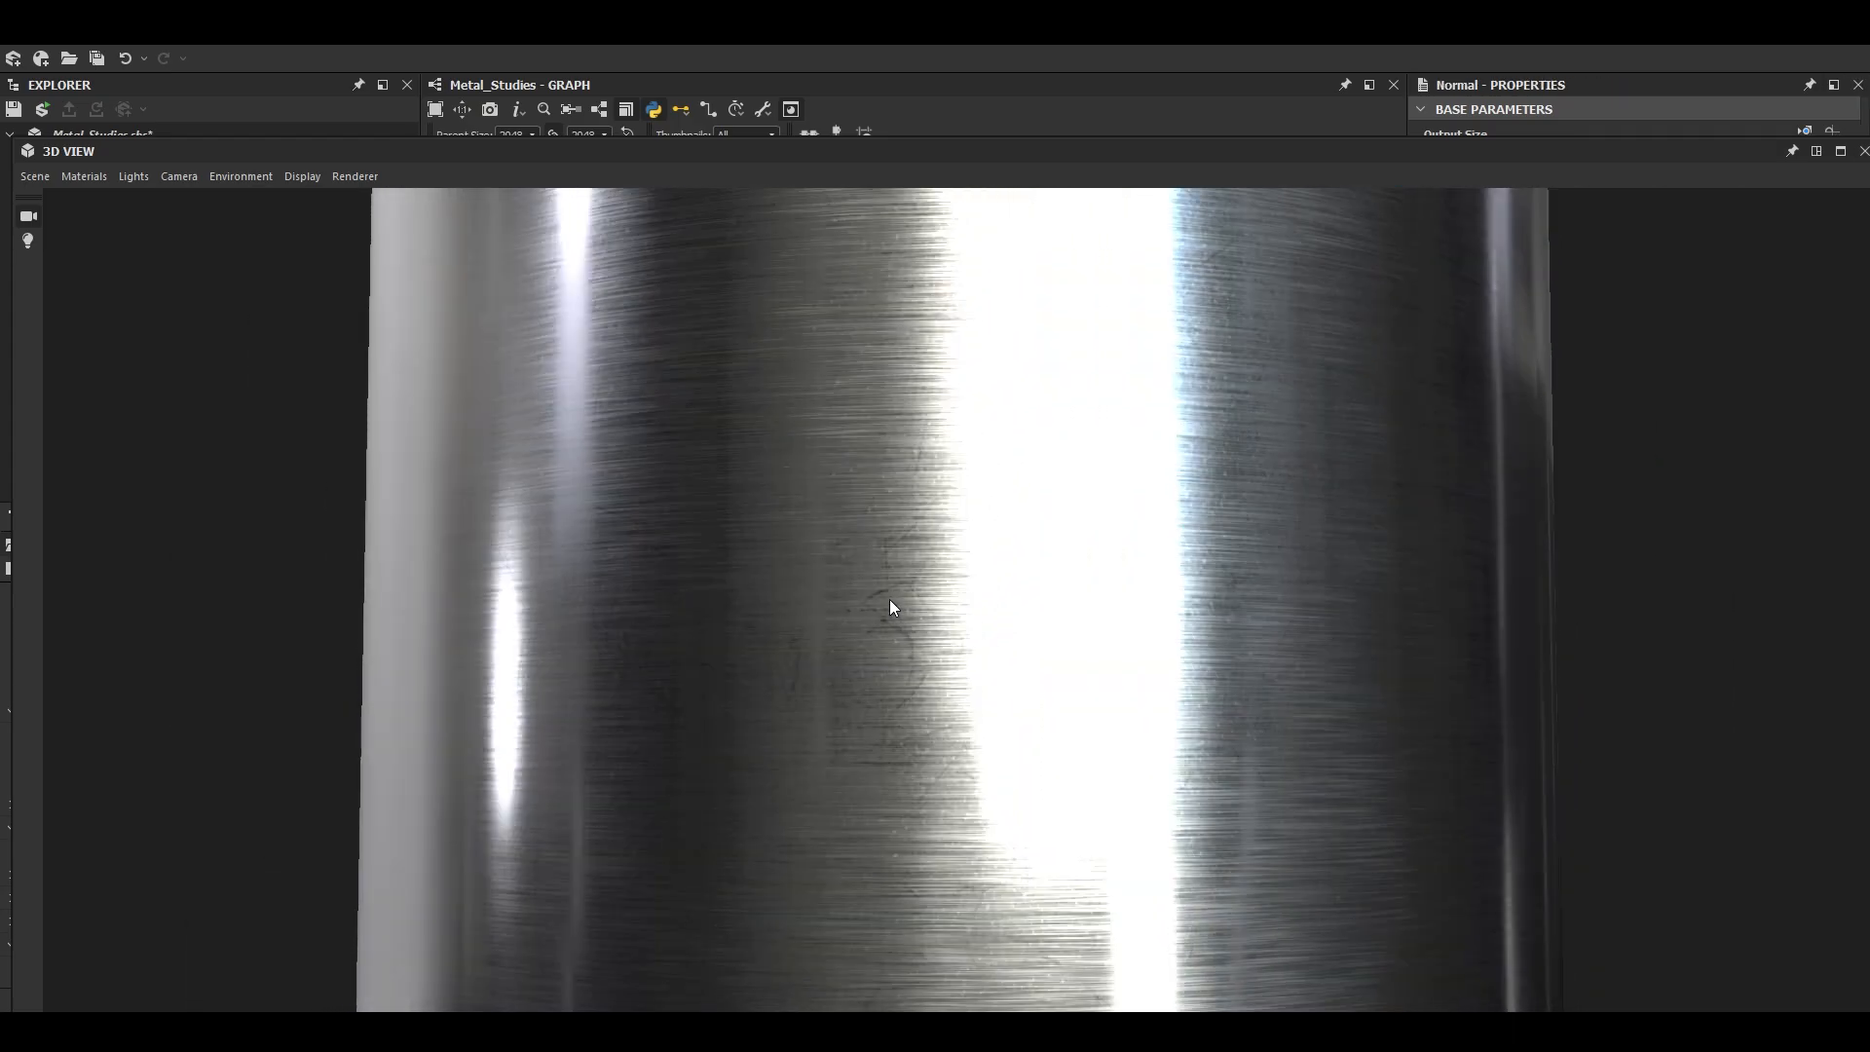
scroll(889, 575, up, 3)
scroll(877, 590, down, 6)
drag(879, 601, 1000, 629)
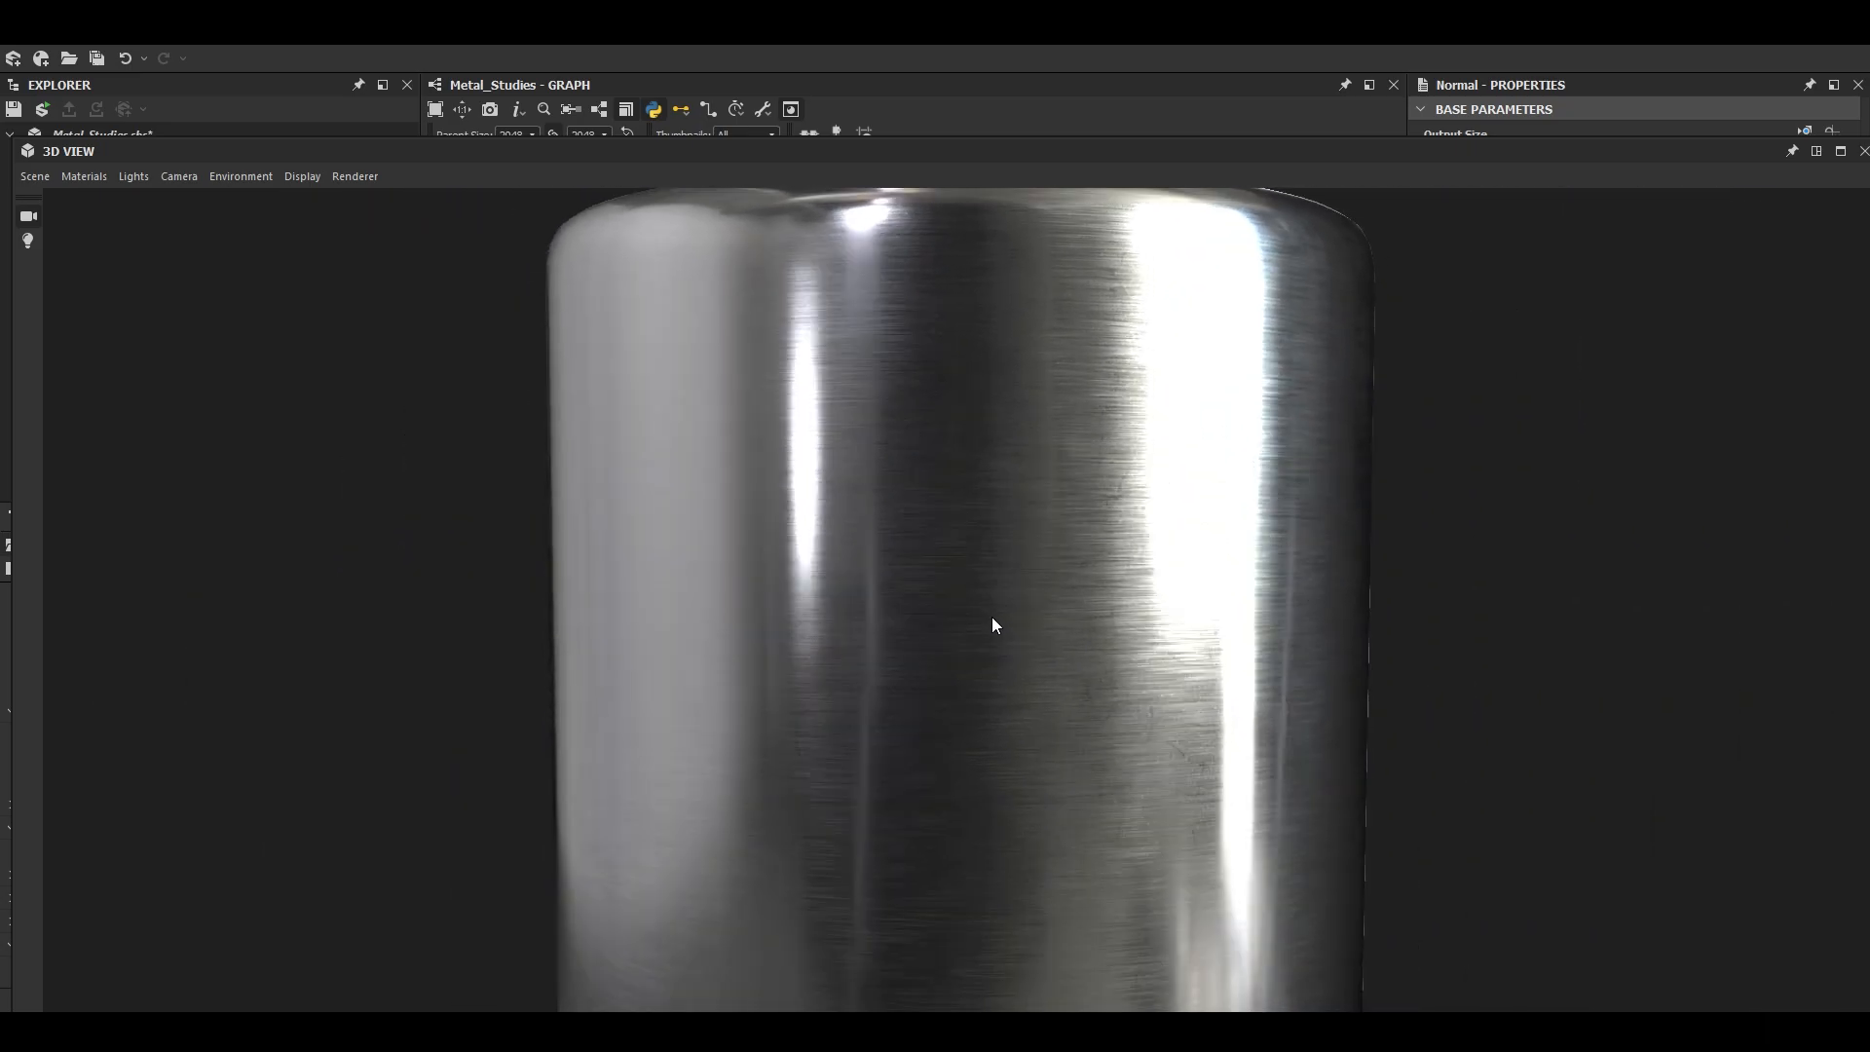
scroll(986, 618, up, 5)
scroll(994, 645, down, 5)
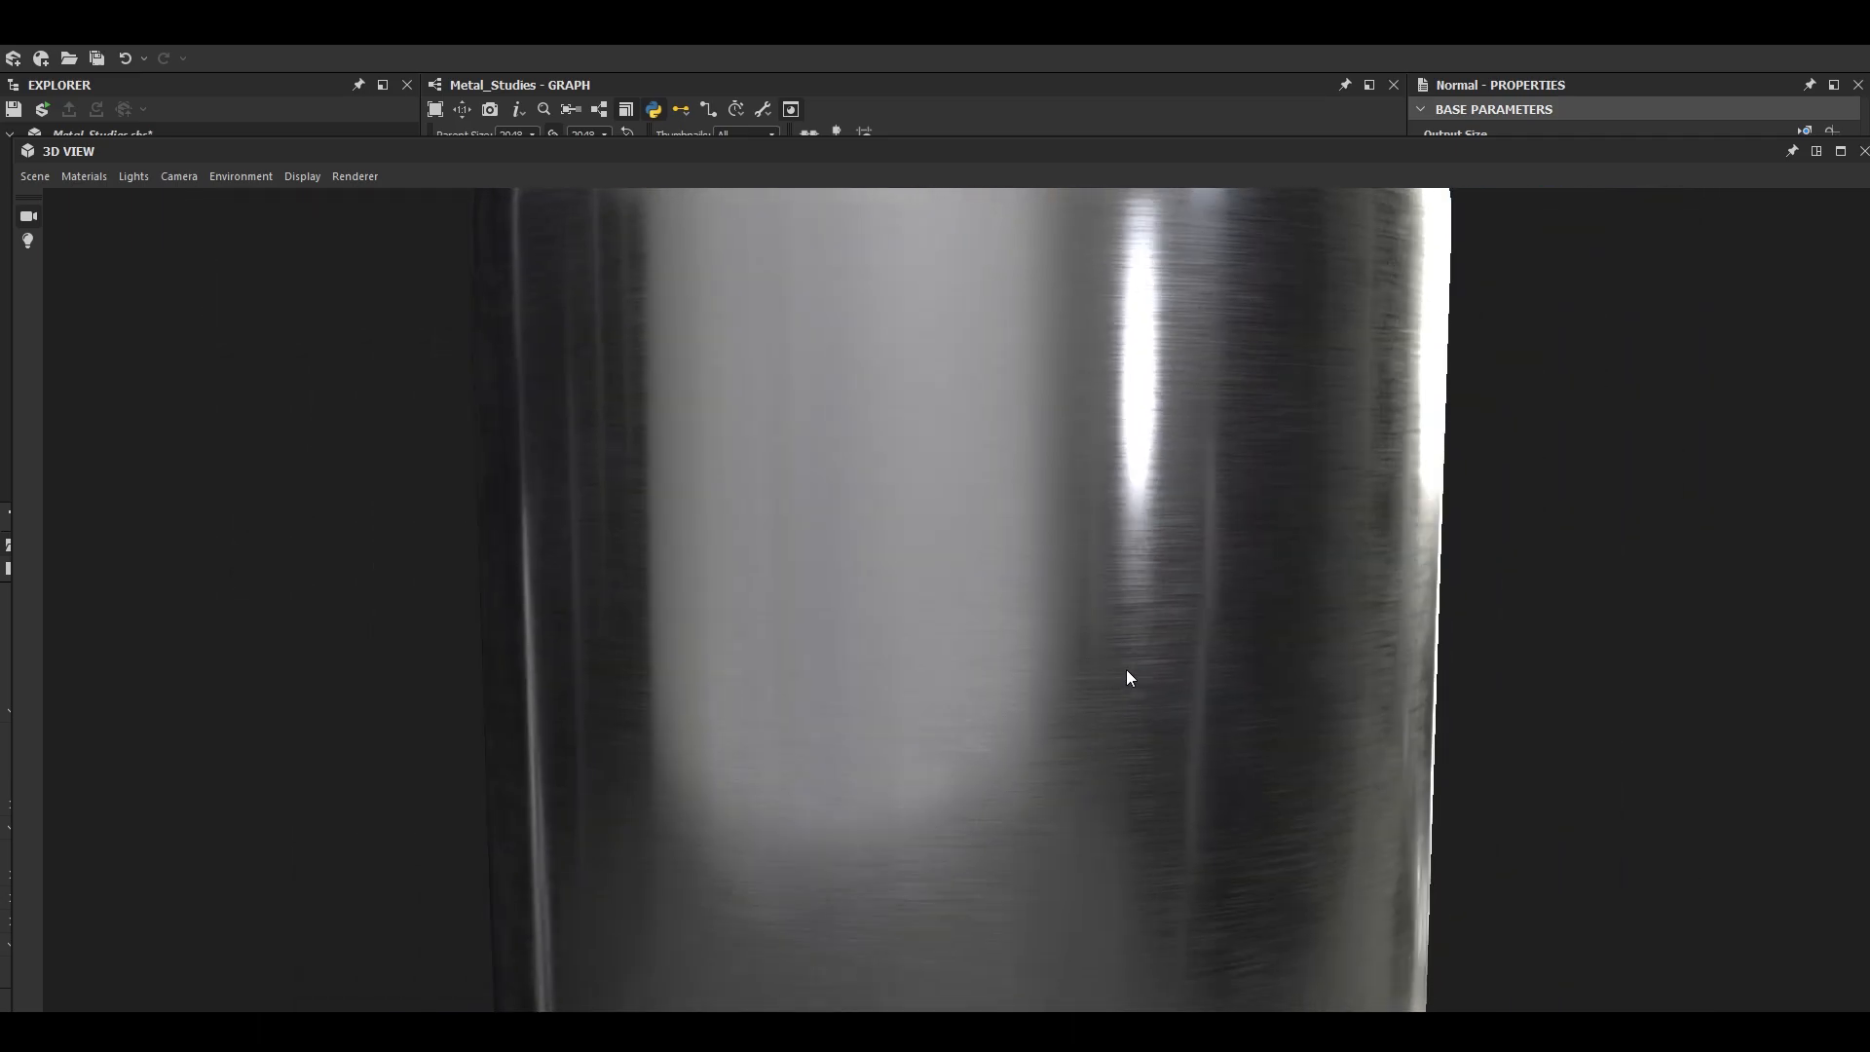
scroll(1126, 672, down, 4)
drag(1128, 674, 1214, 668)
scroll(801, 651, up, 5)
scroll(797, 651, up, 3)
drag(797, 651, 1020, 683)
scroll(928, 657, down, 3)
scroll(928, 656, down, 3)
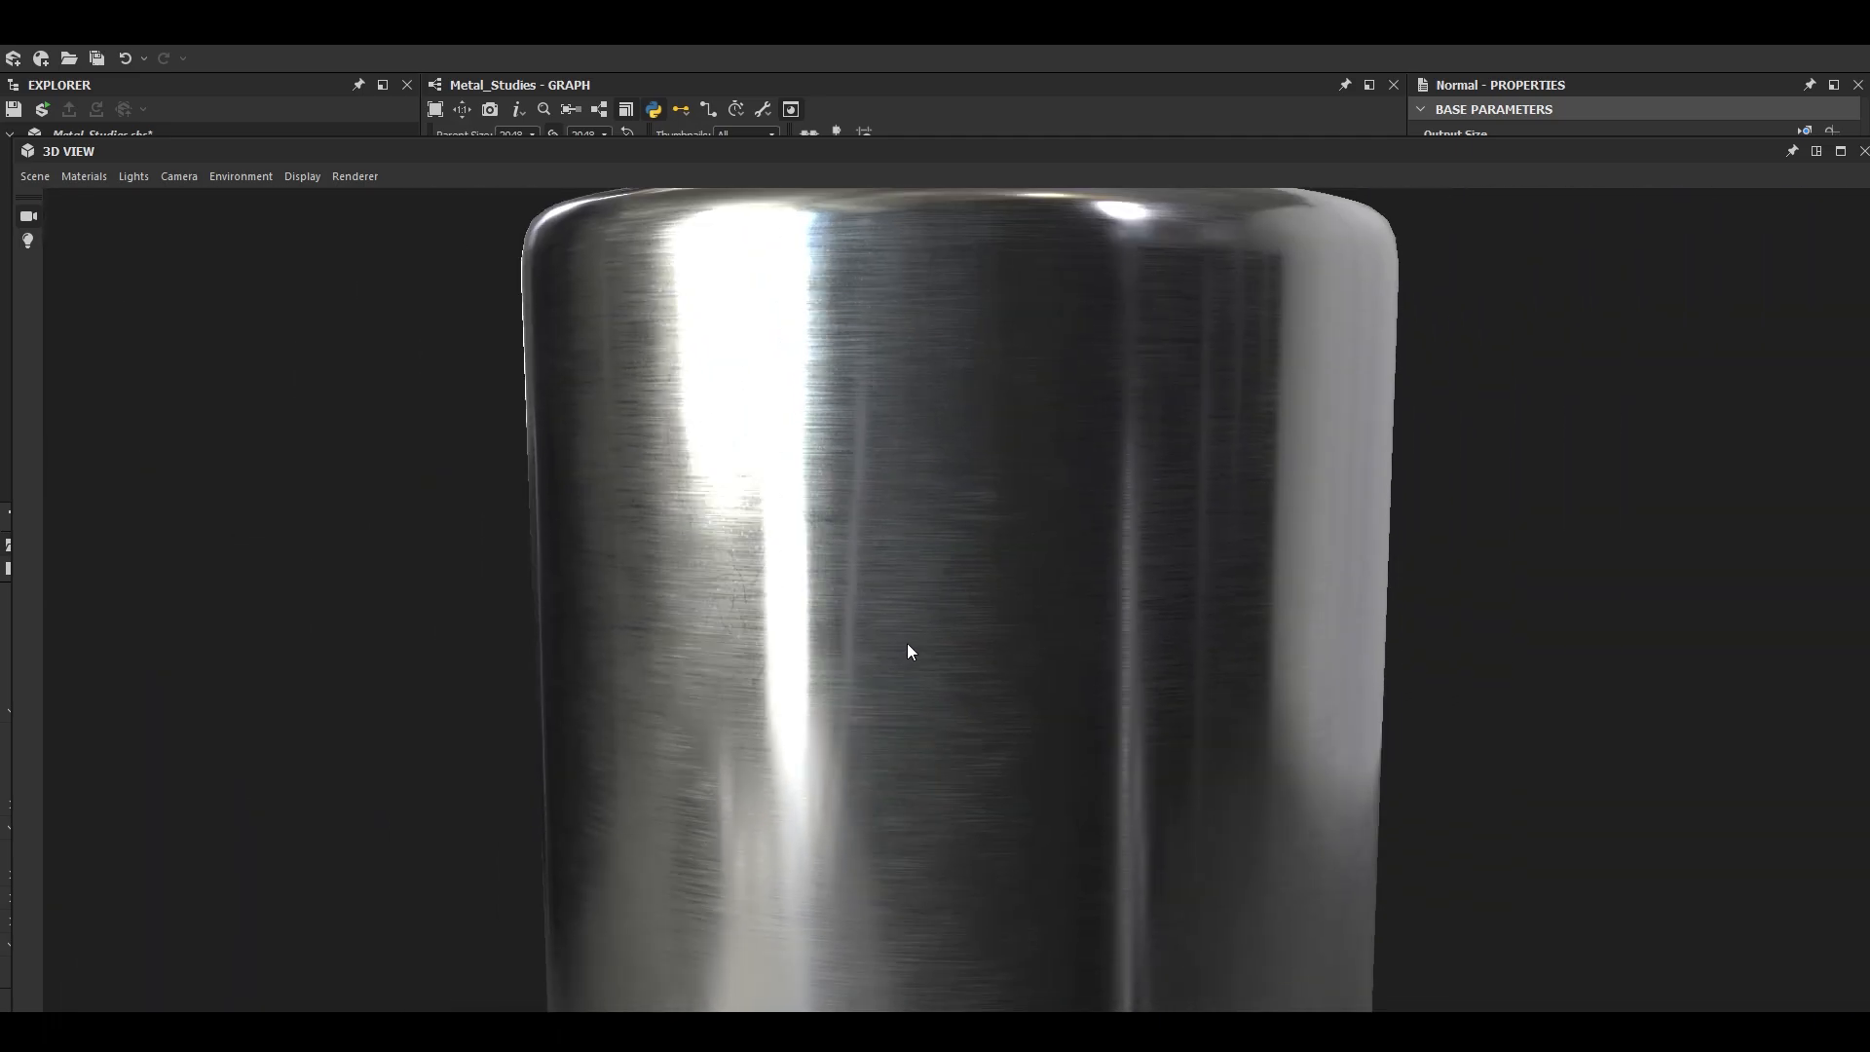
- Frame the whole cylinder in the floating 3D view and dock that view back into the main layout
drag(524, 152, 525, 181)
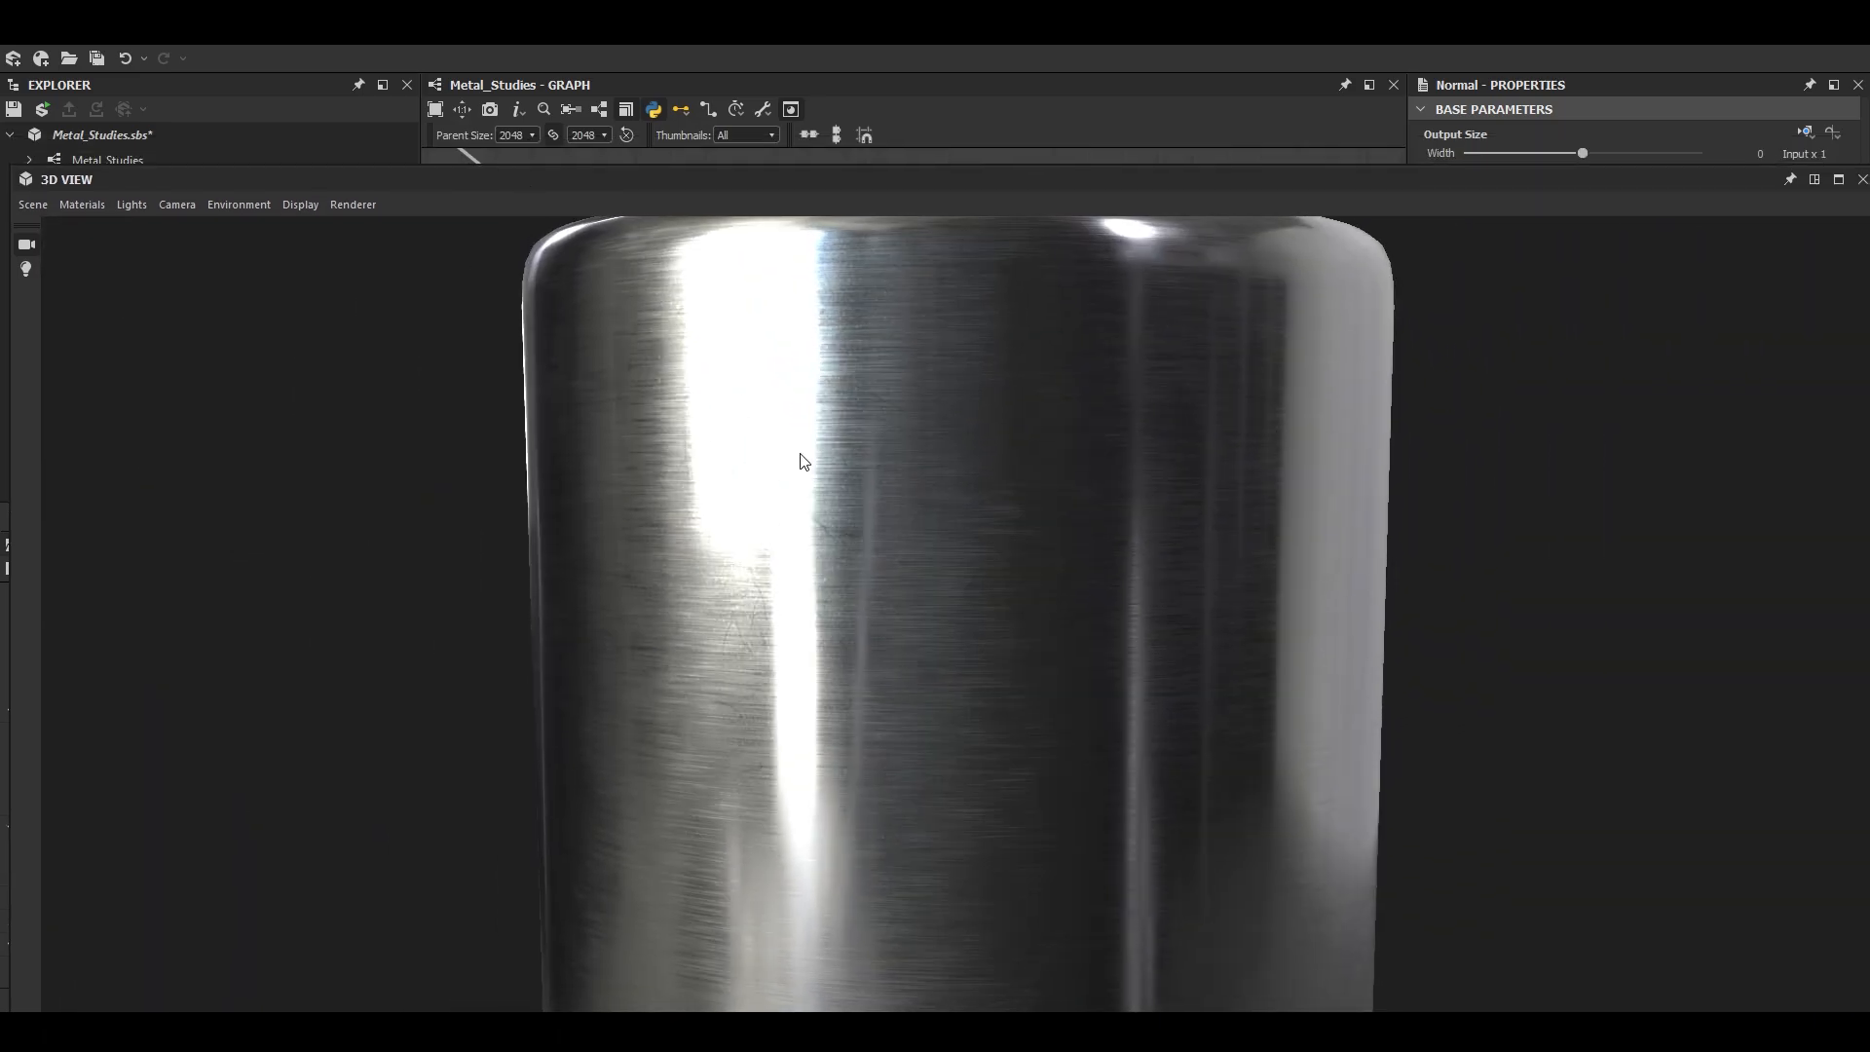
scroll(939, 585, down, 2)
drag(939, 584, 1007, 569)
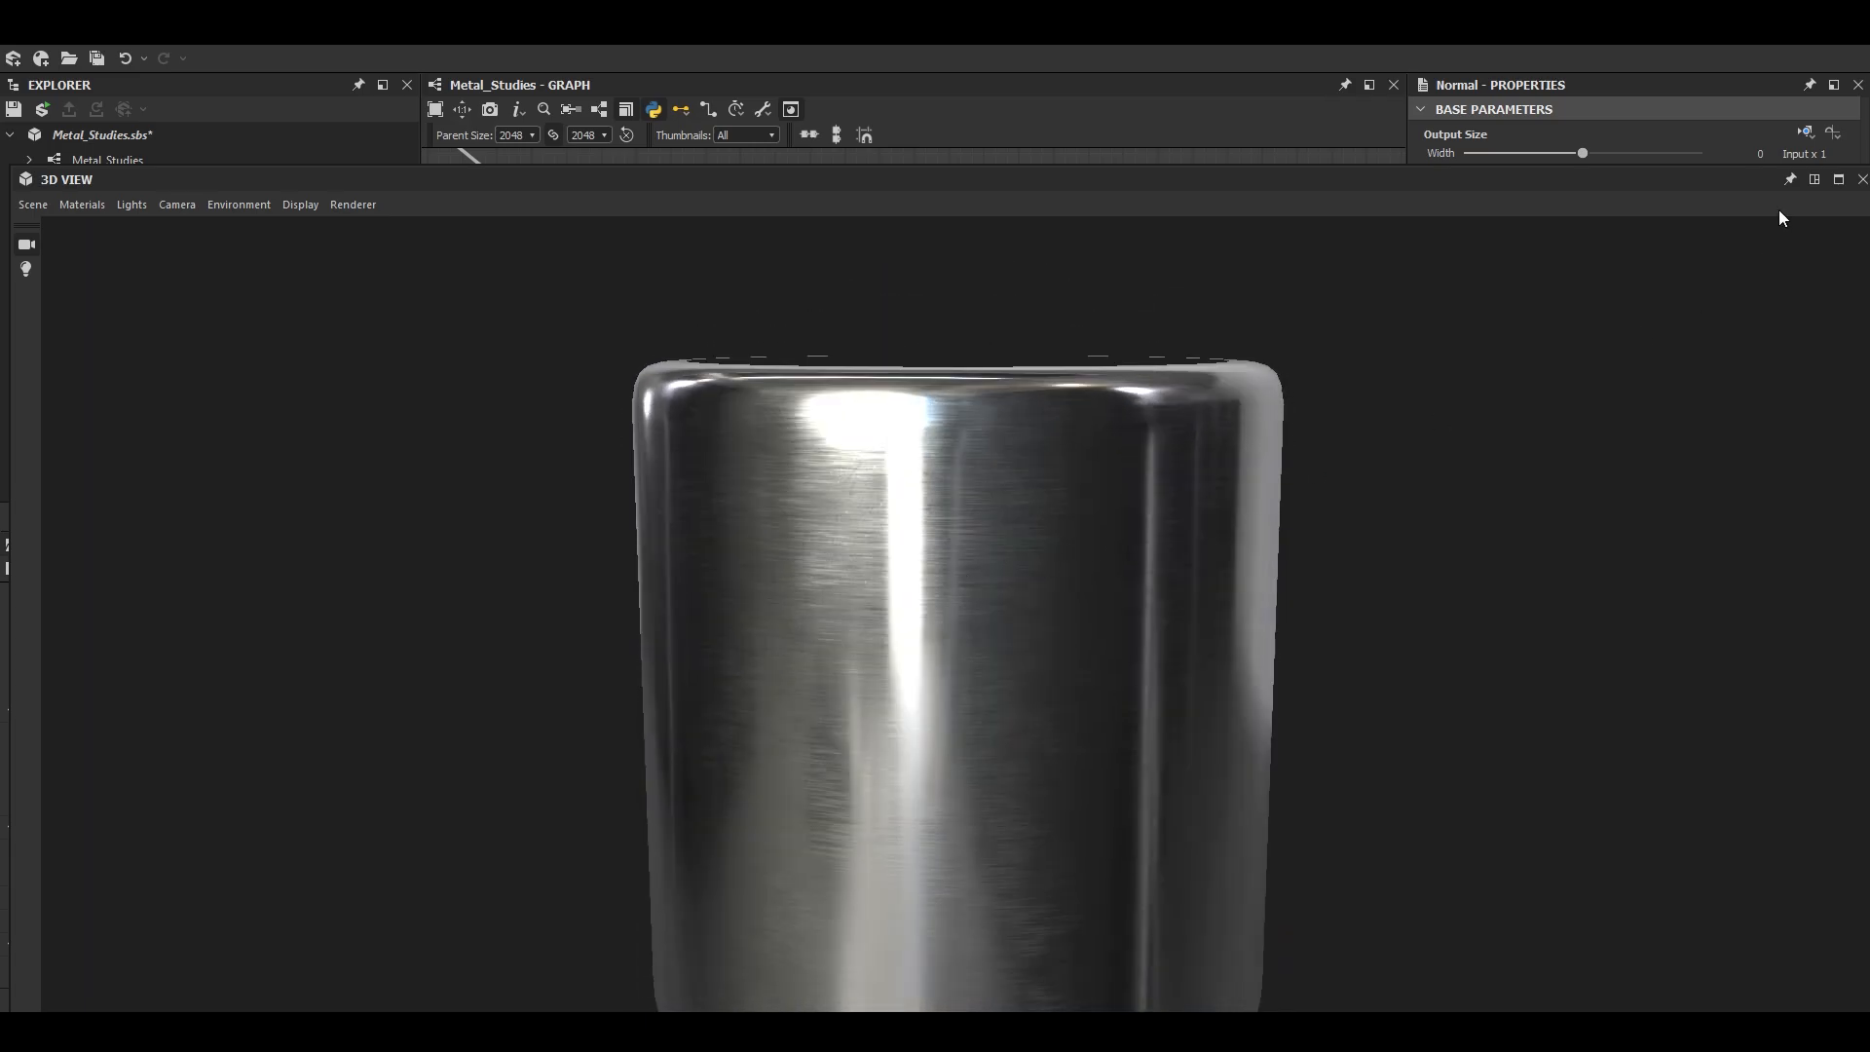
click(1814, 180)
- Examine the graph's framed node groups, from Dented, Hammered and Roughness back to Rust, Dust, Galvanized and Polished / Brushed
scroll(1045, 423, down, 6)
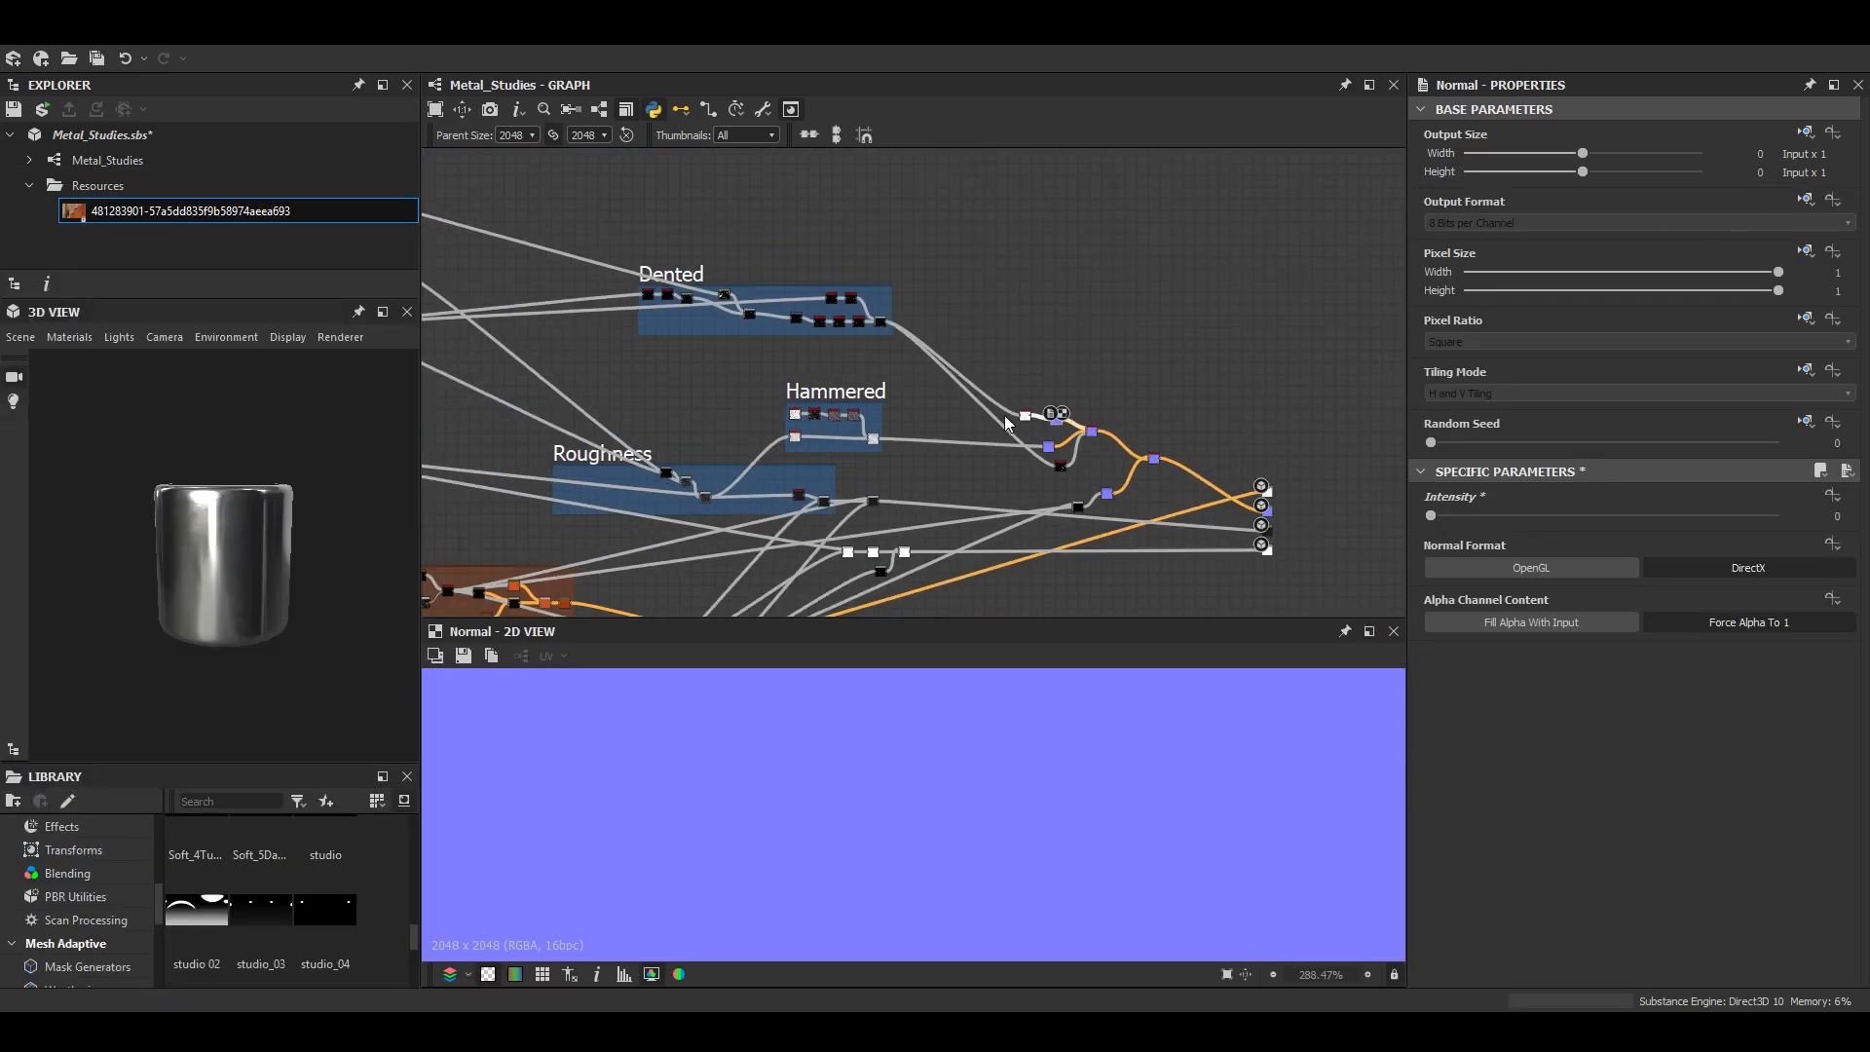
middle_drag(1267, 456, 1106, 460)
scroll(1008, 450, up, 5)
scroll(899, 470, down, 2)
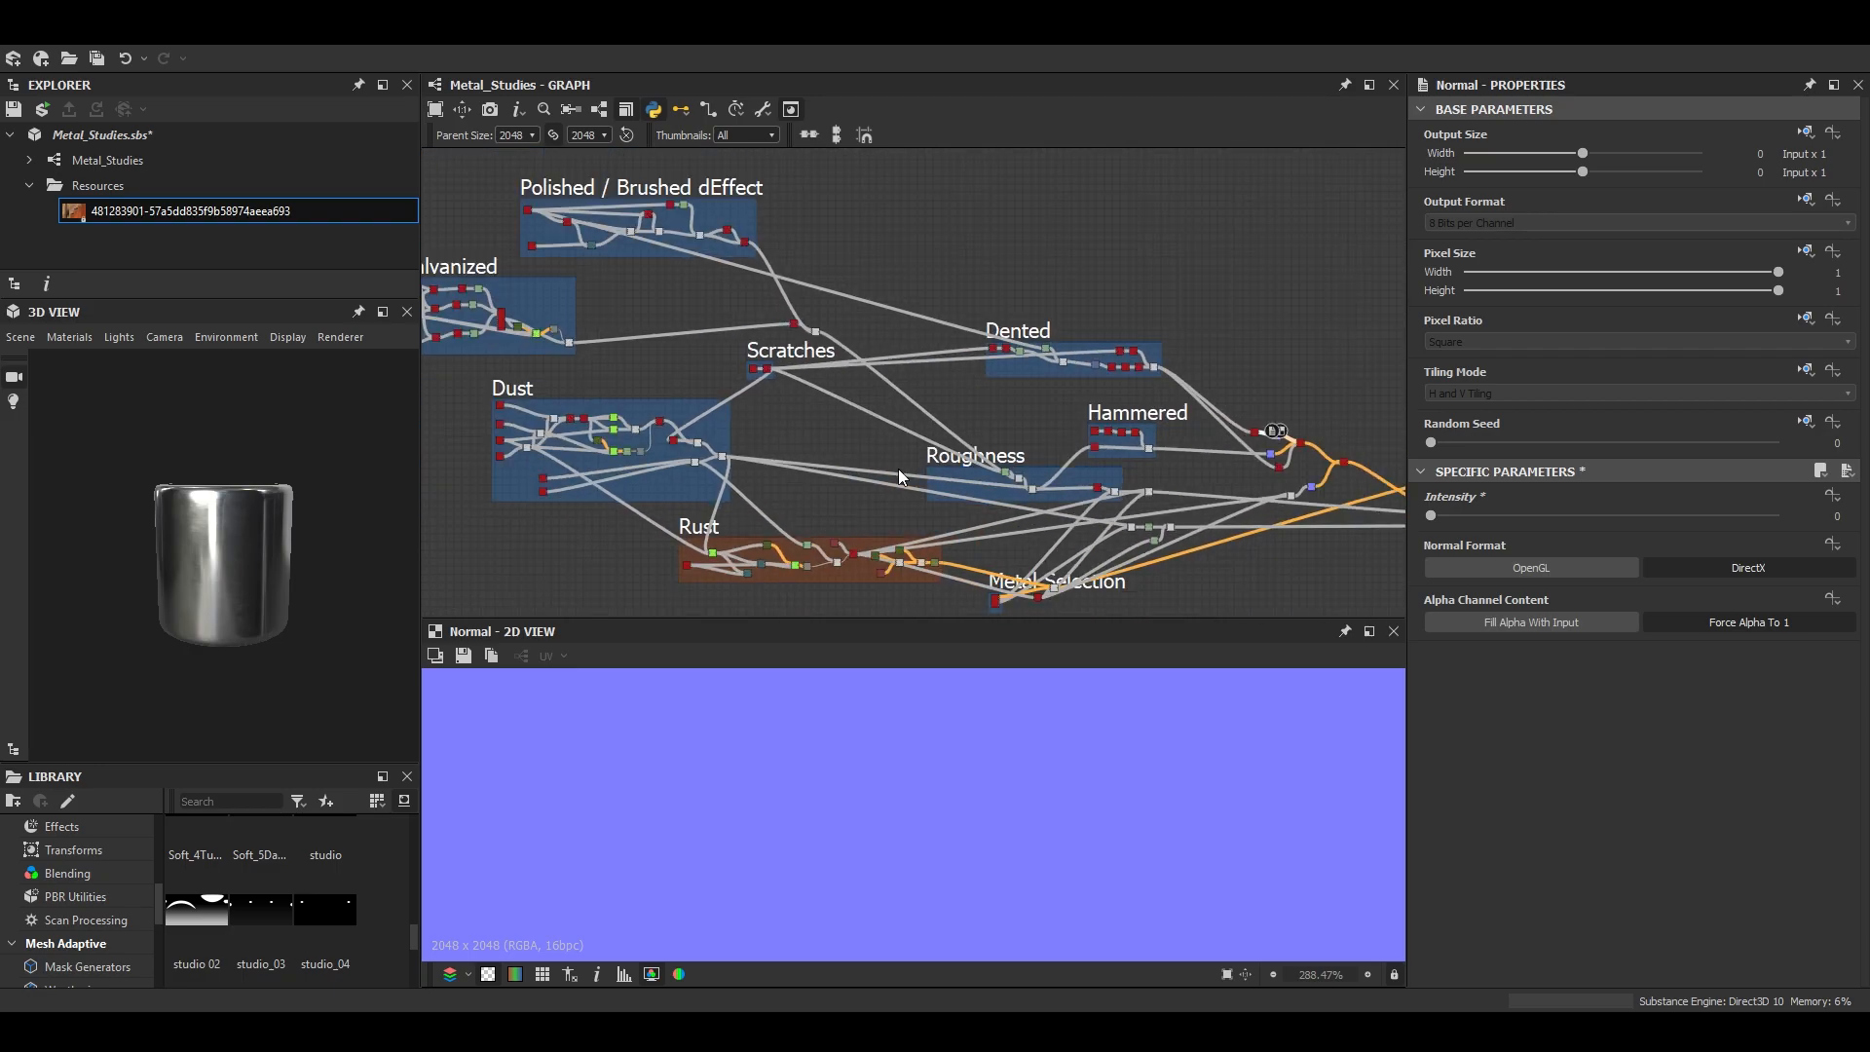
middle_drag(893, 472, 930, 454)
scroll(285, 574, up, 6)
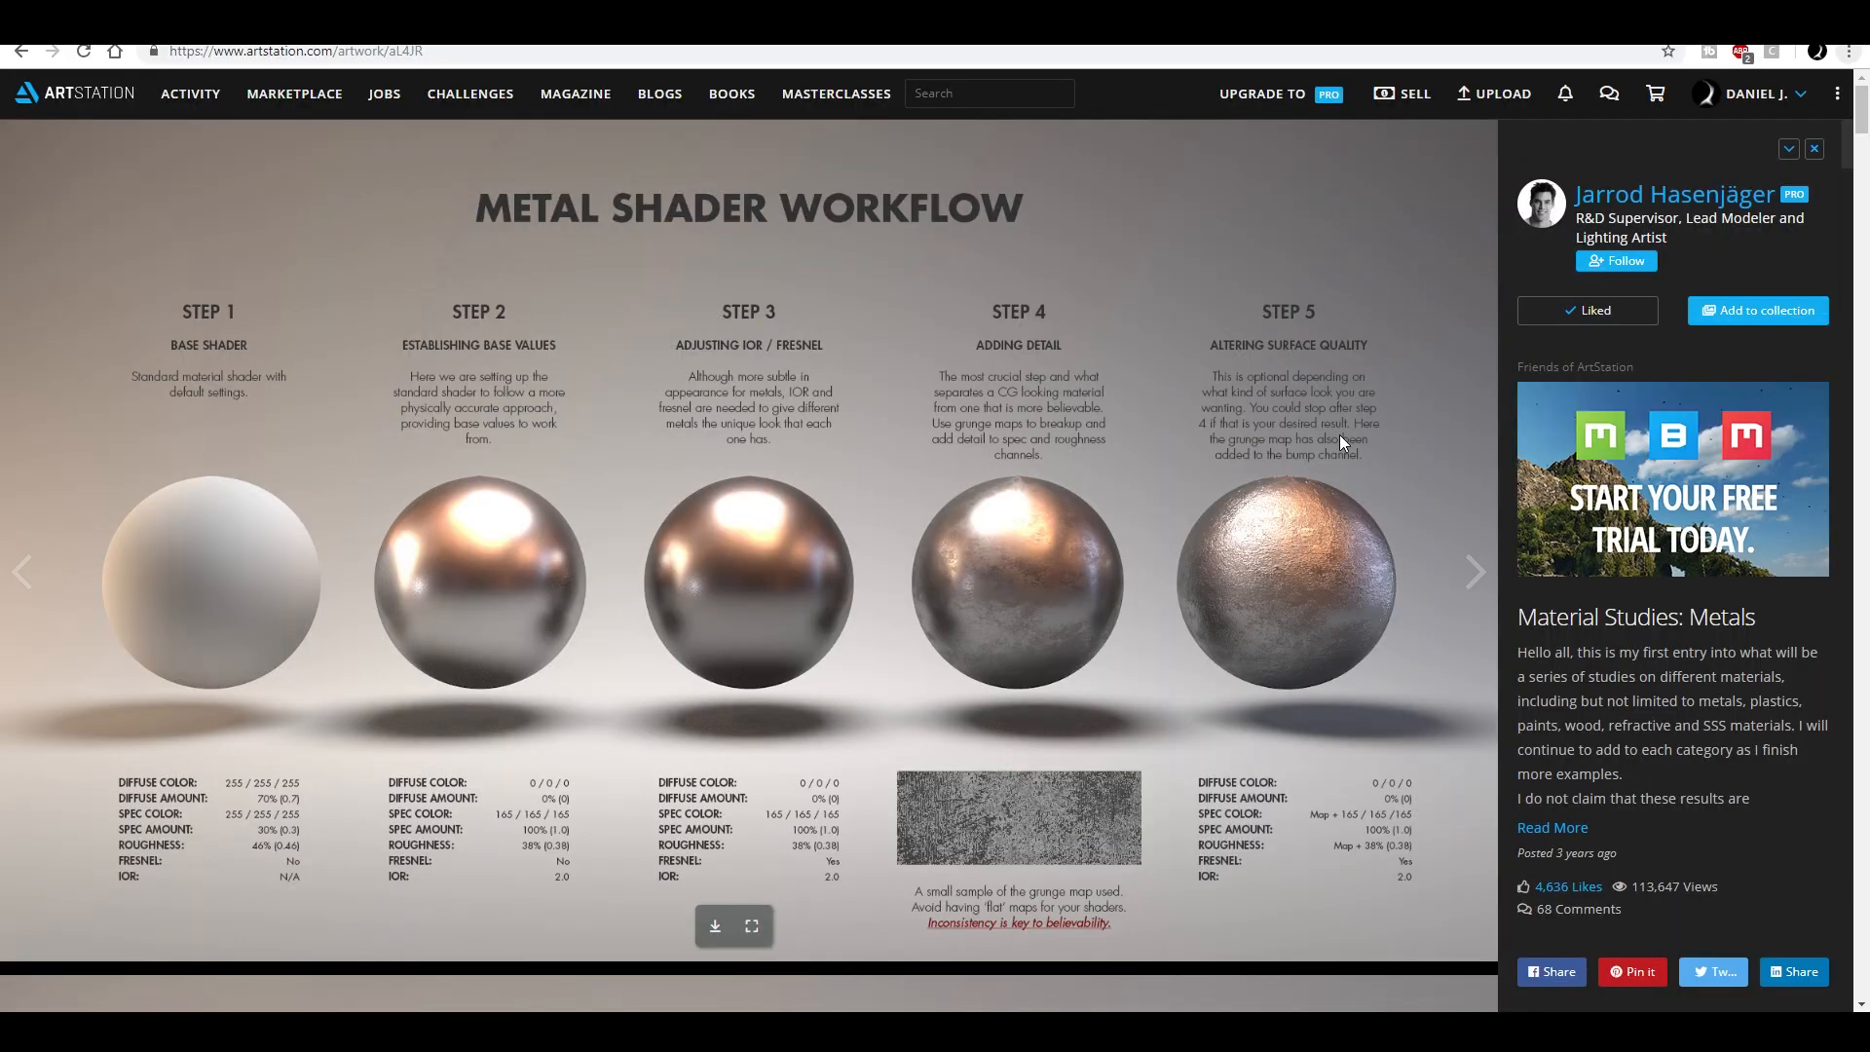
scroll(1341, 435, down, 5)
scroll(1282, 434, down, 12)
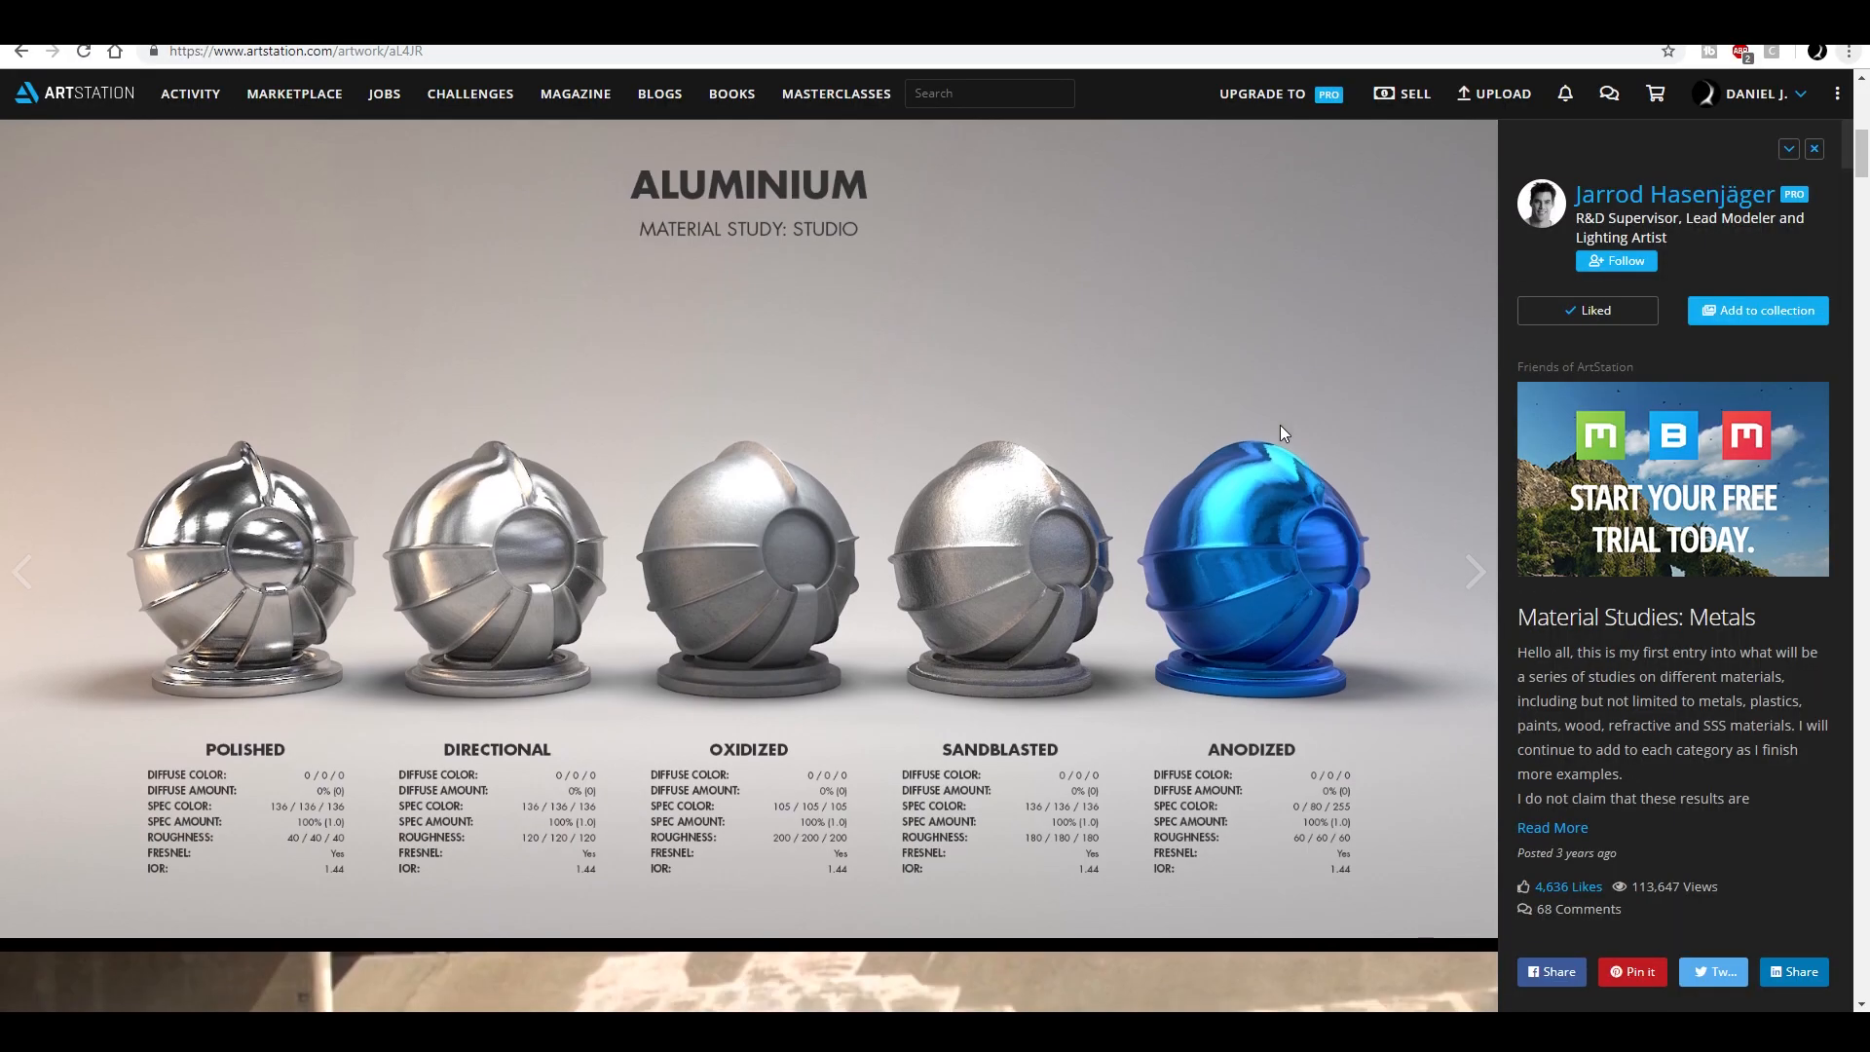
- In the browser, open Material Studies: Metals from the artist's ArtStation portfolio and expand its full description
click(1673, 205)
scroll(445, 513, up, 2)
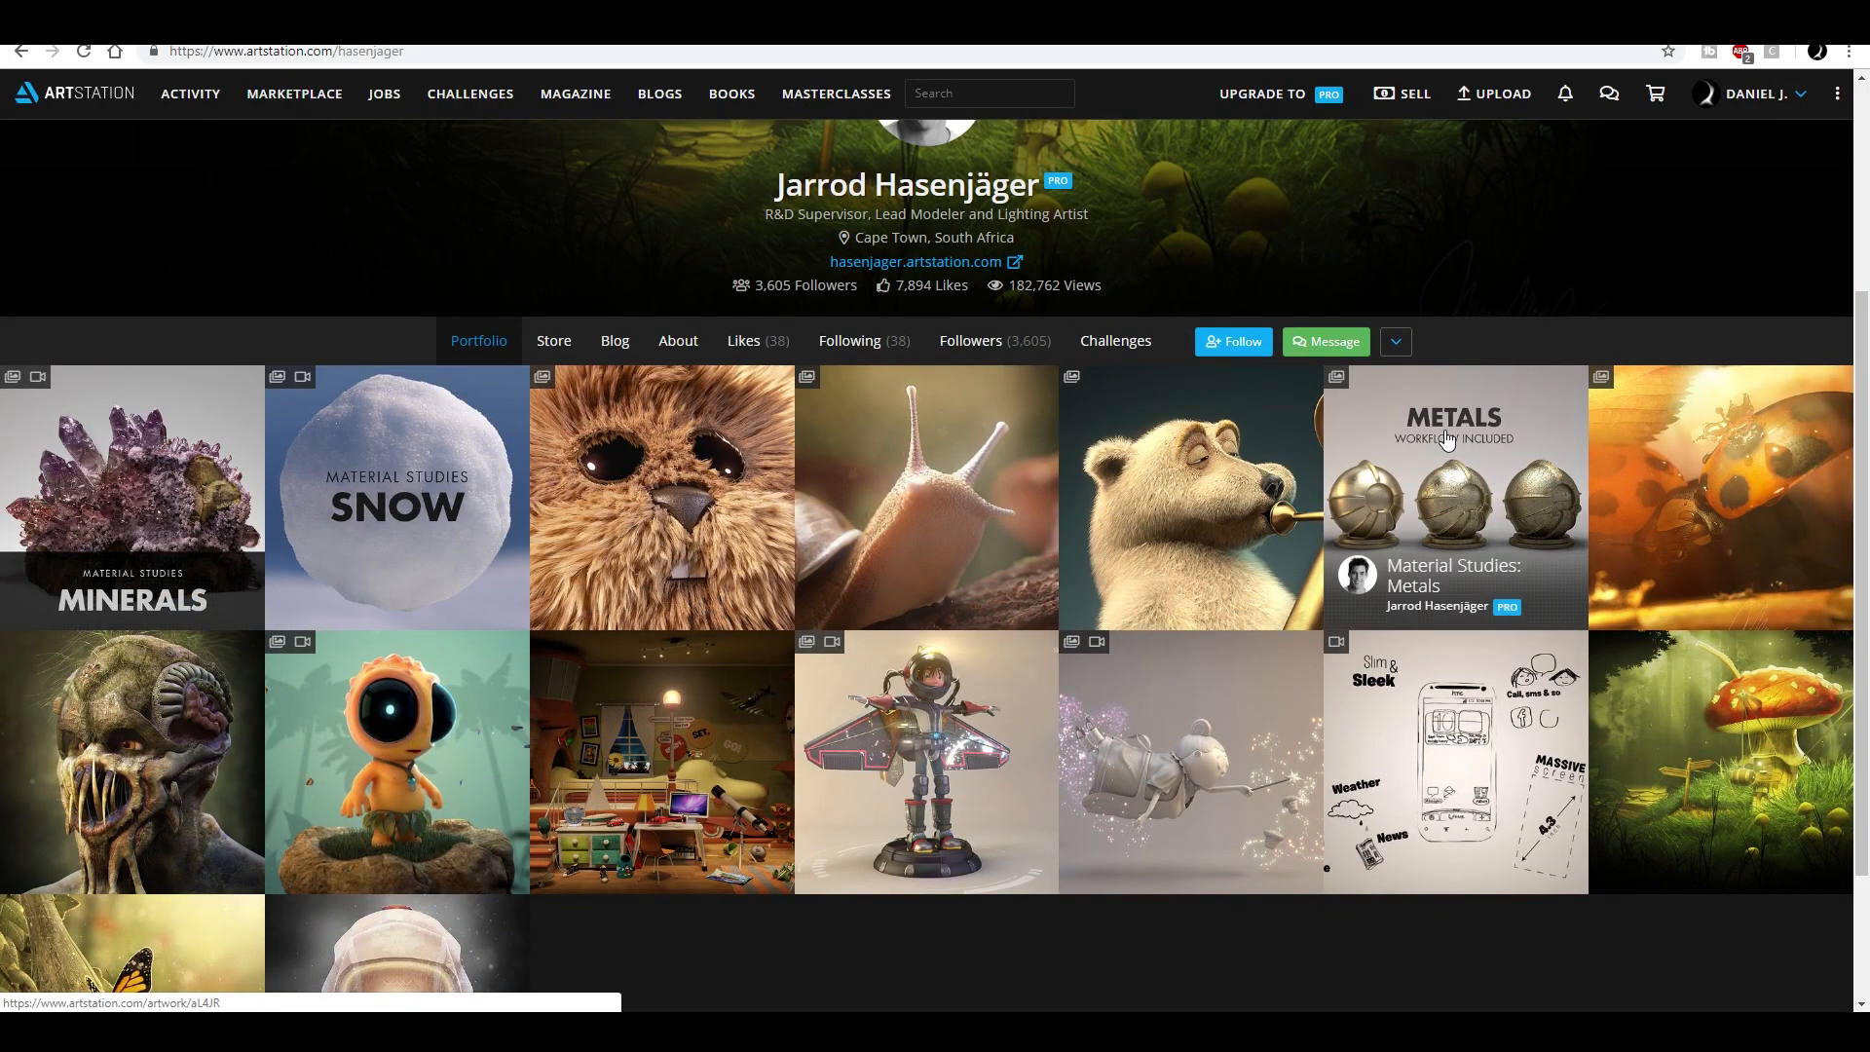
click(1445, 545)
scroll(1198, 555, down, 2)
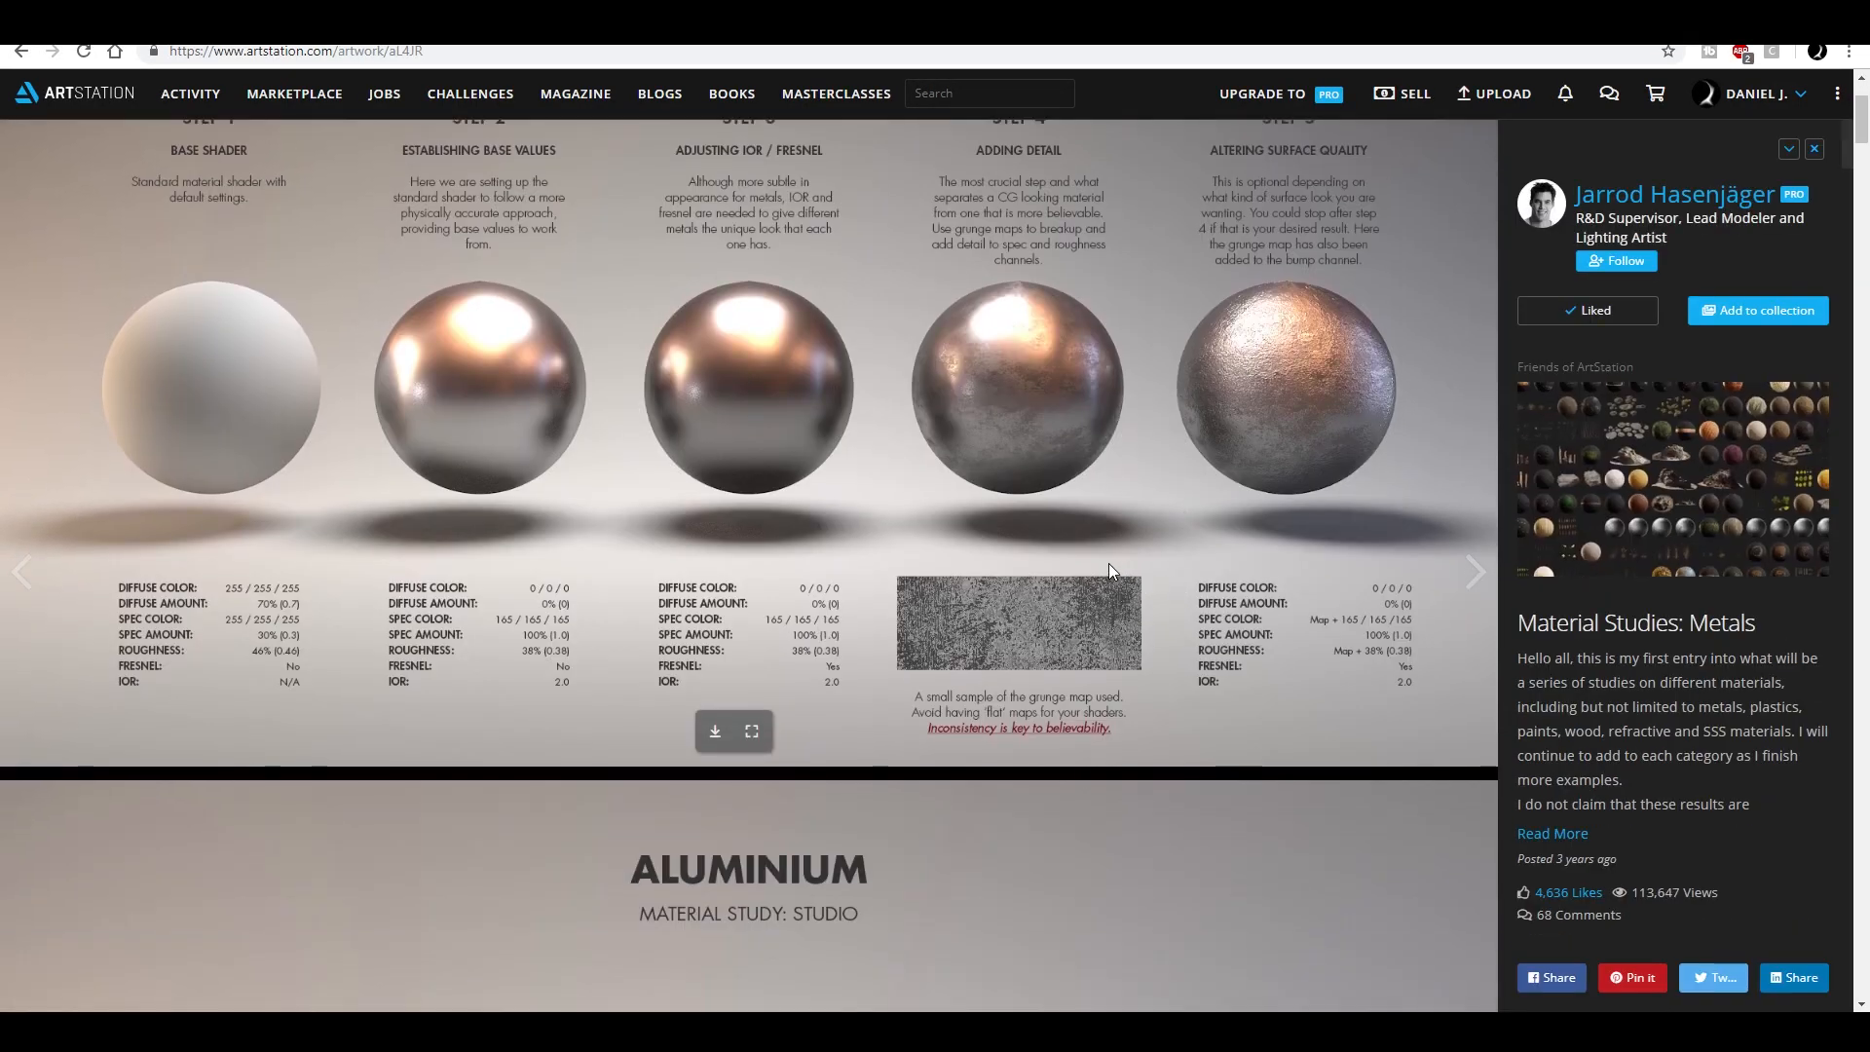
click(1553, 833)
scroll(731, 528, up, 2)
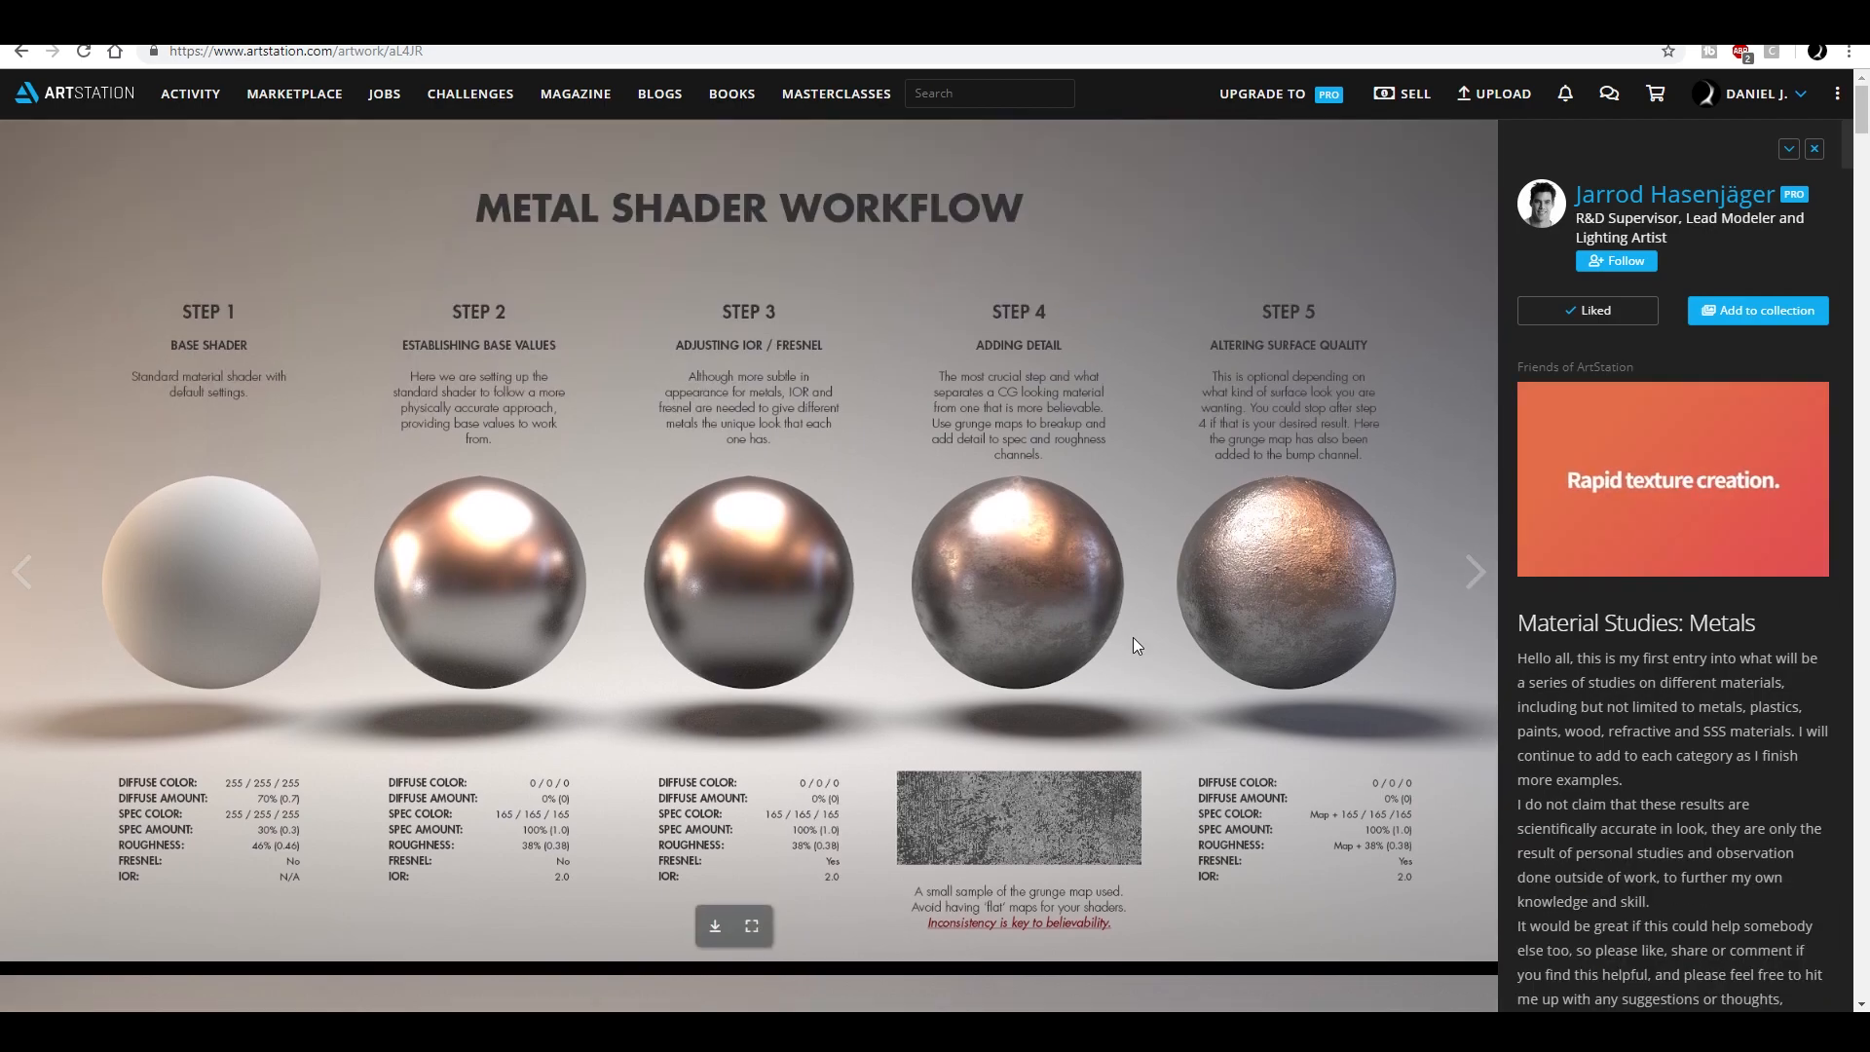
- Review the metal shader workflow and the aluminium and chrome material studies on the ArtStation page
scroll(1140, 604, down, 3)
scroll(1130, 526, up, 2)
scroll(1052, 507, down, 4)
scroll(997, 540, down, 12)
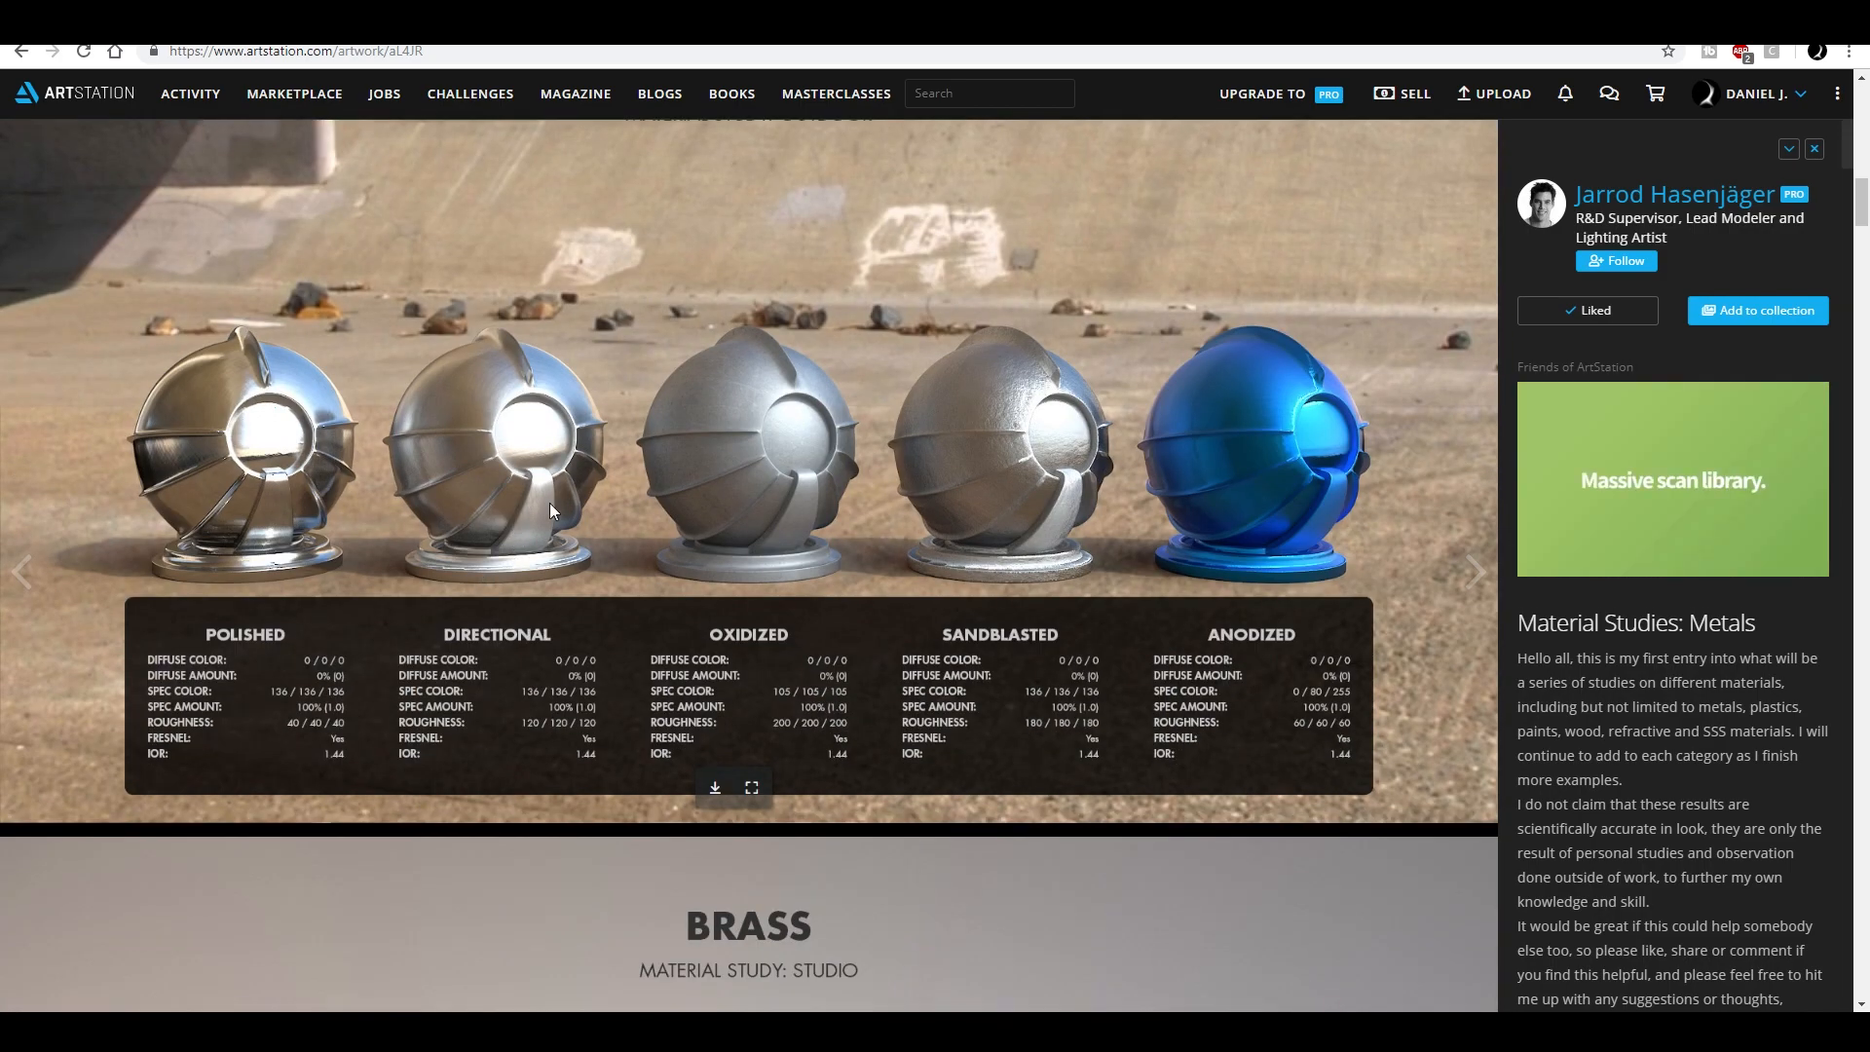
scroll(624, 516, down, 14)
scroll(755, 514, down, 20)
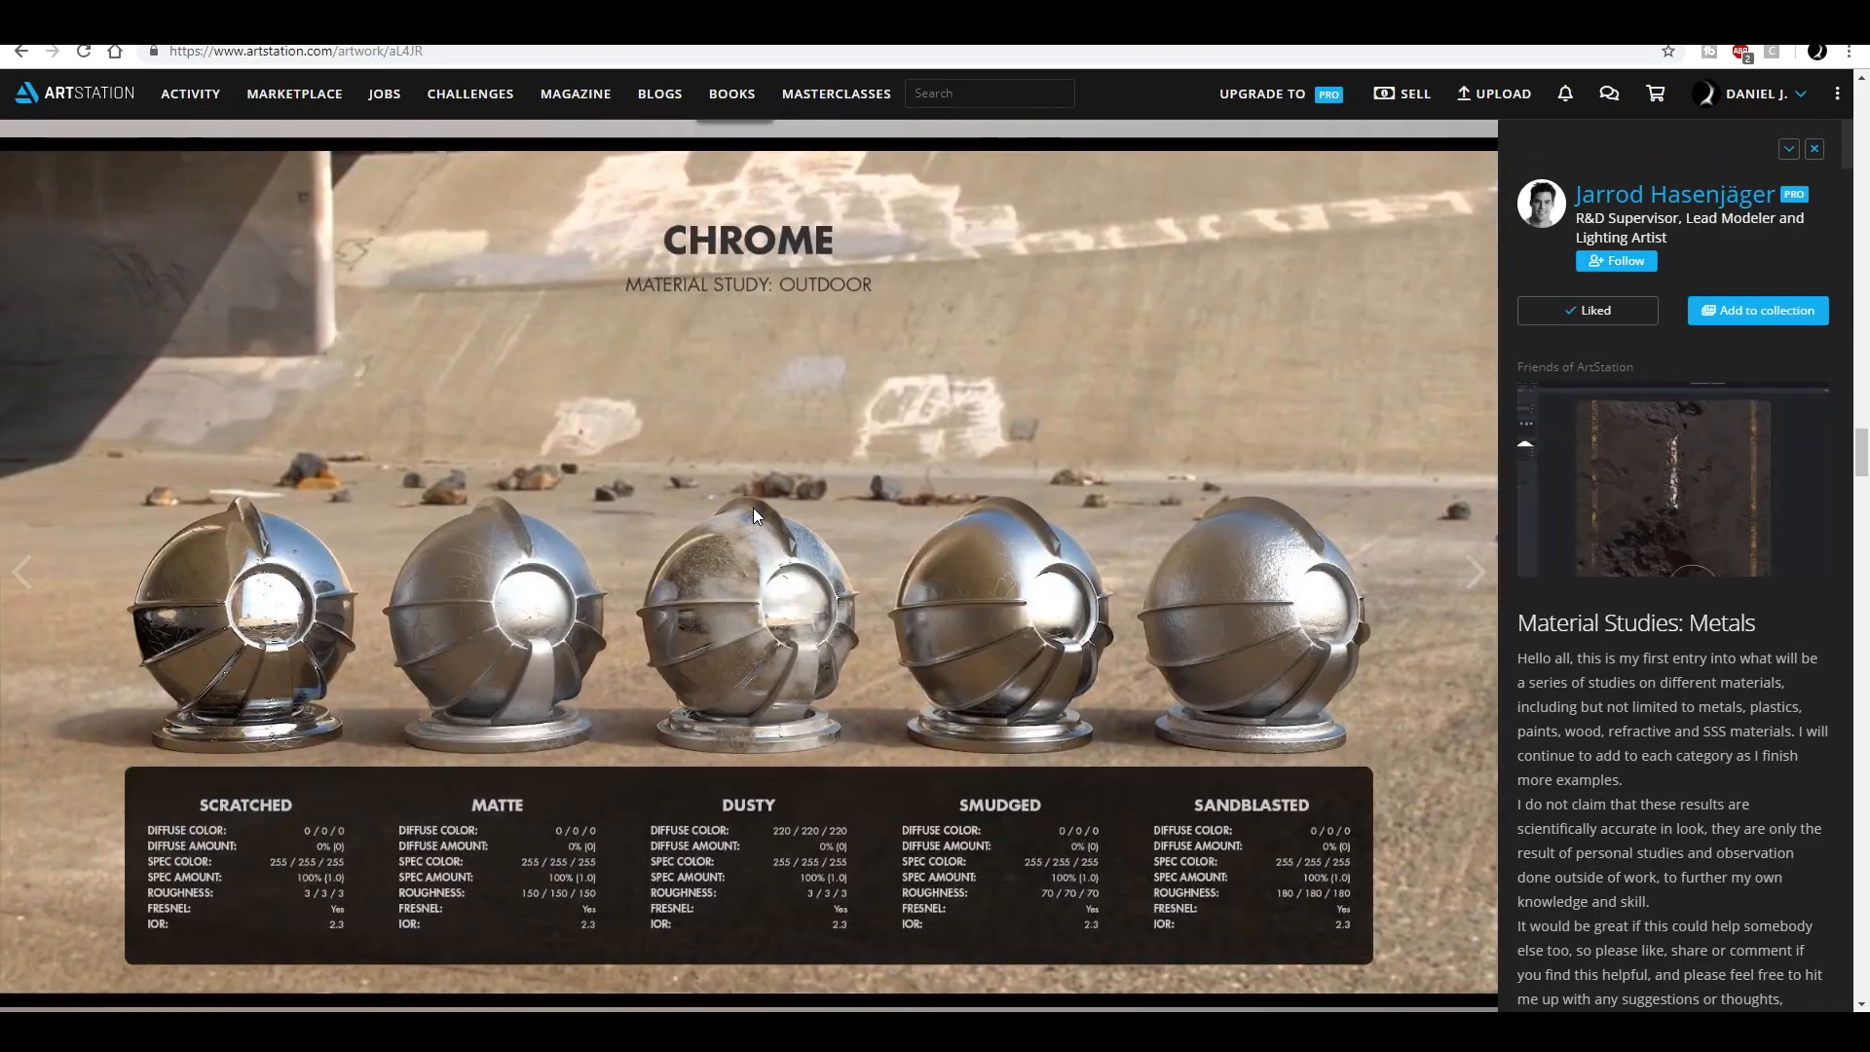
scroll(752, 506, down, 20)
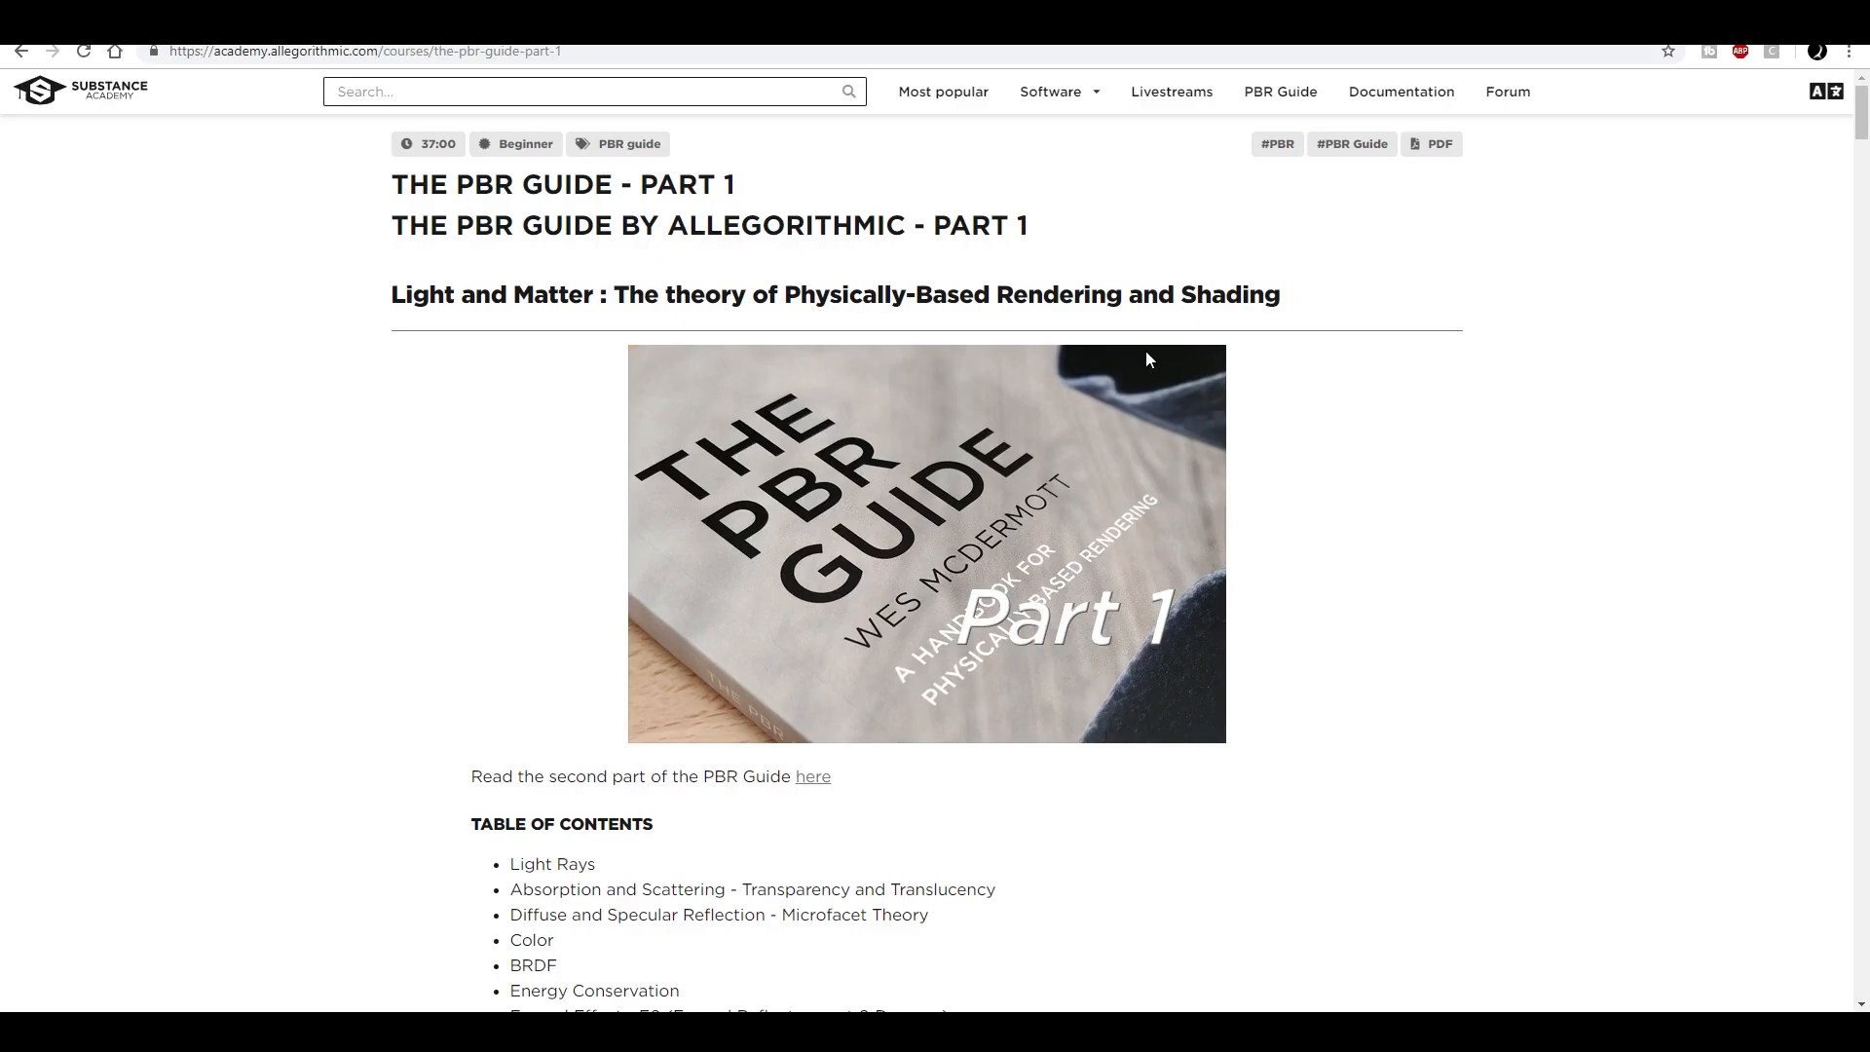
- Switch to The PBR Guide - Part 1 on Substance Academy and skim it down to the Conductors and Insulators section
scroll(1121, 308, down, 4)
scroll(1121, 399, up, 2)
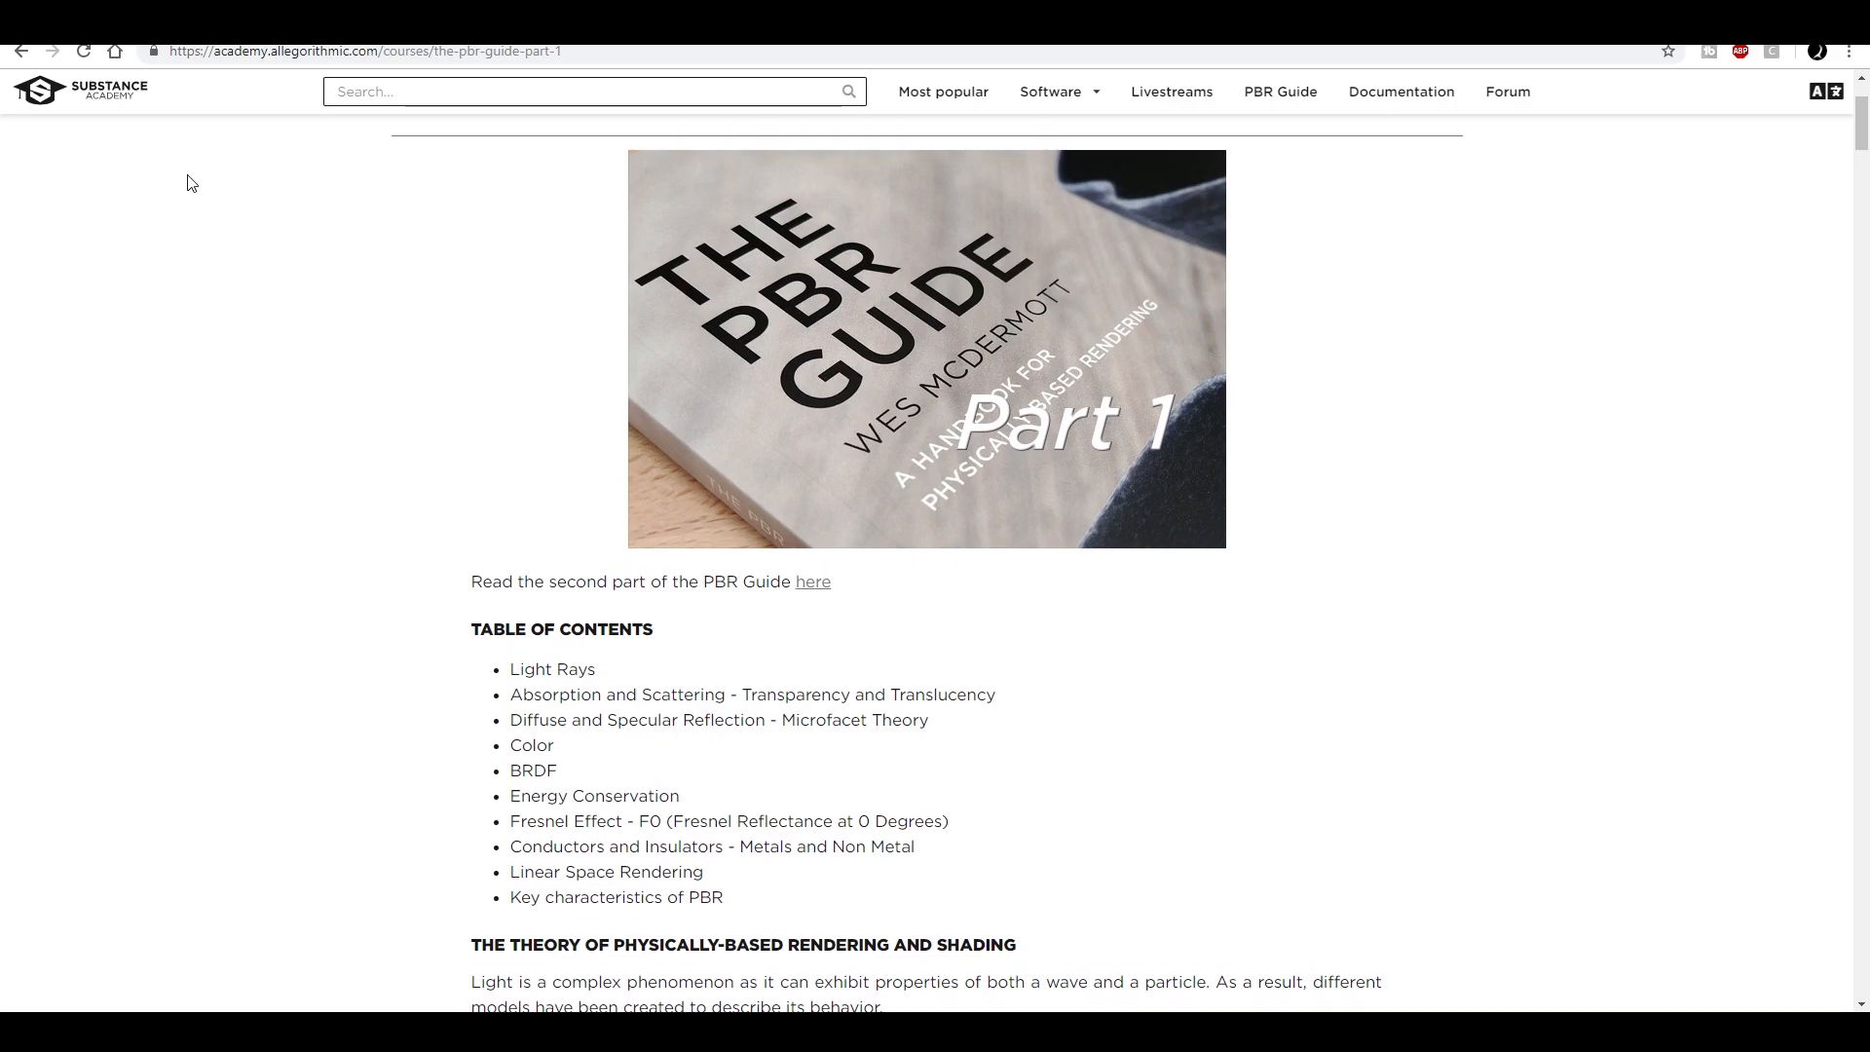
scroll(1185, 590, down, 20)
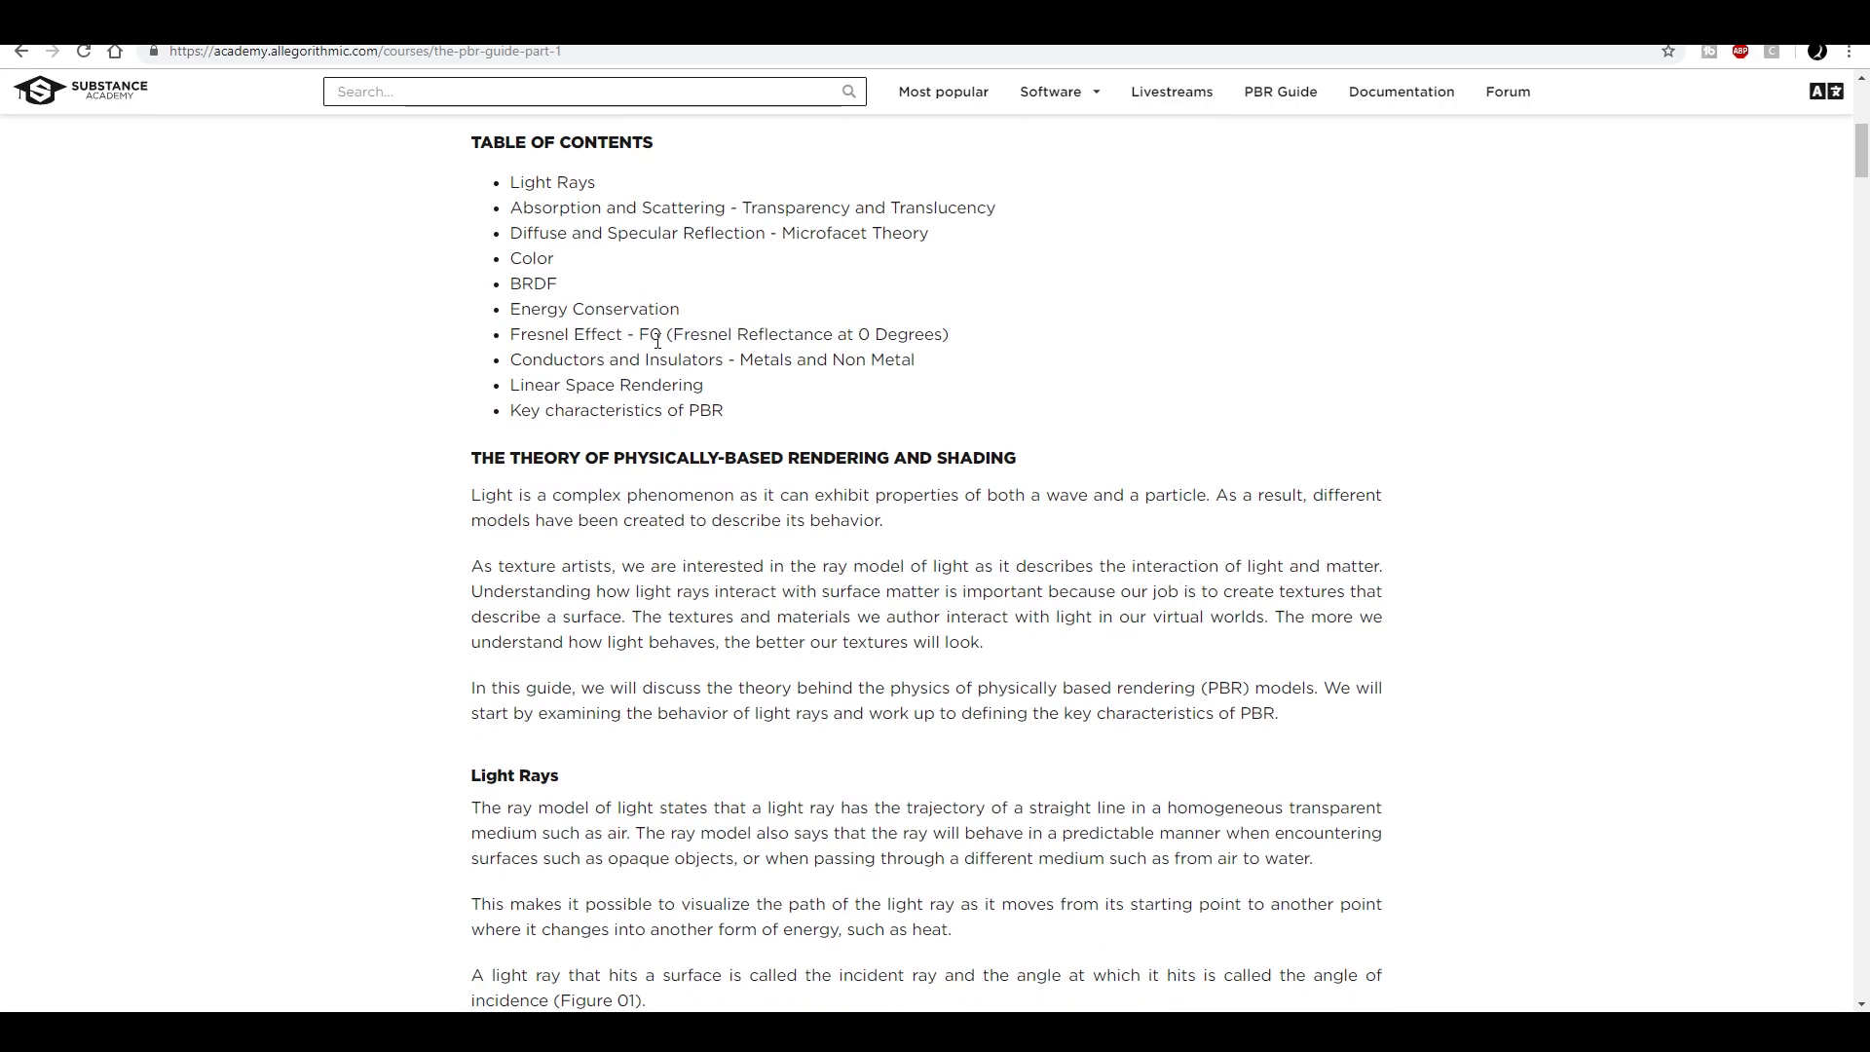
scroll(1206, 509, down, 20)
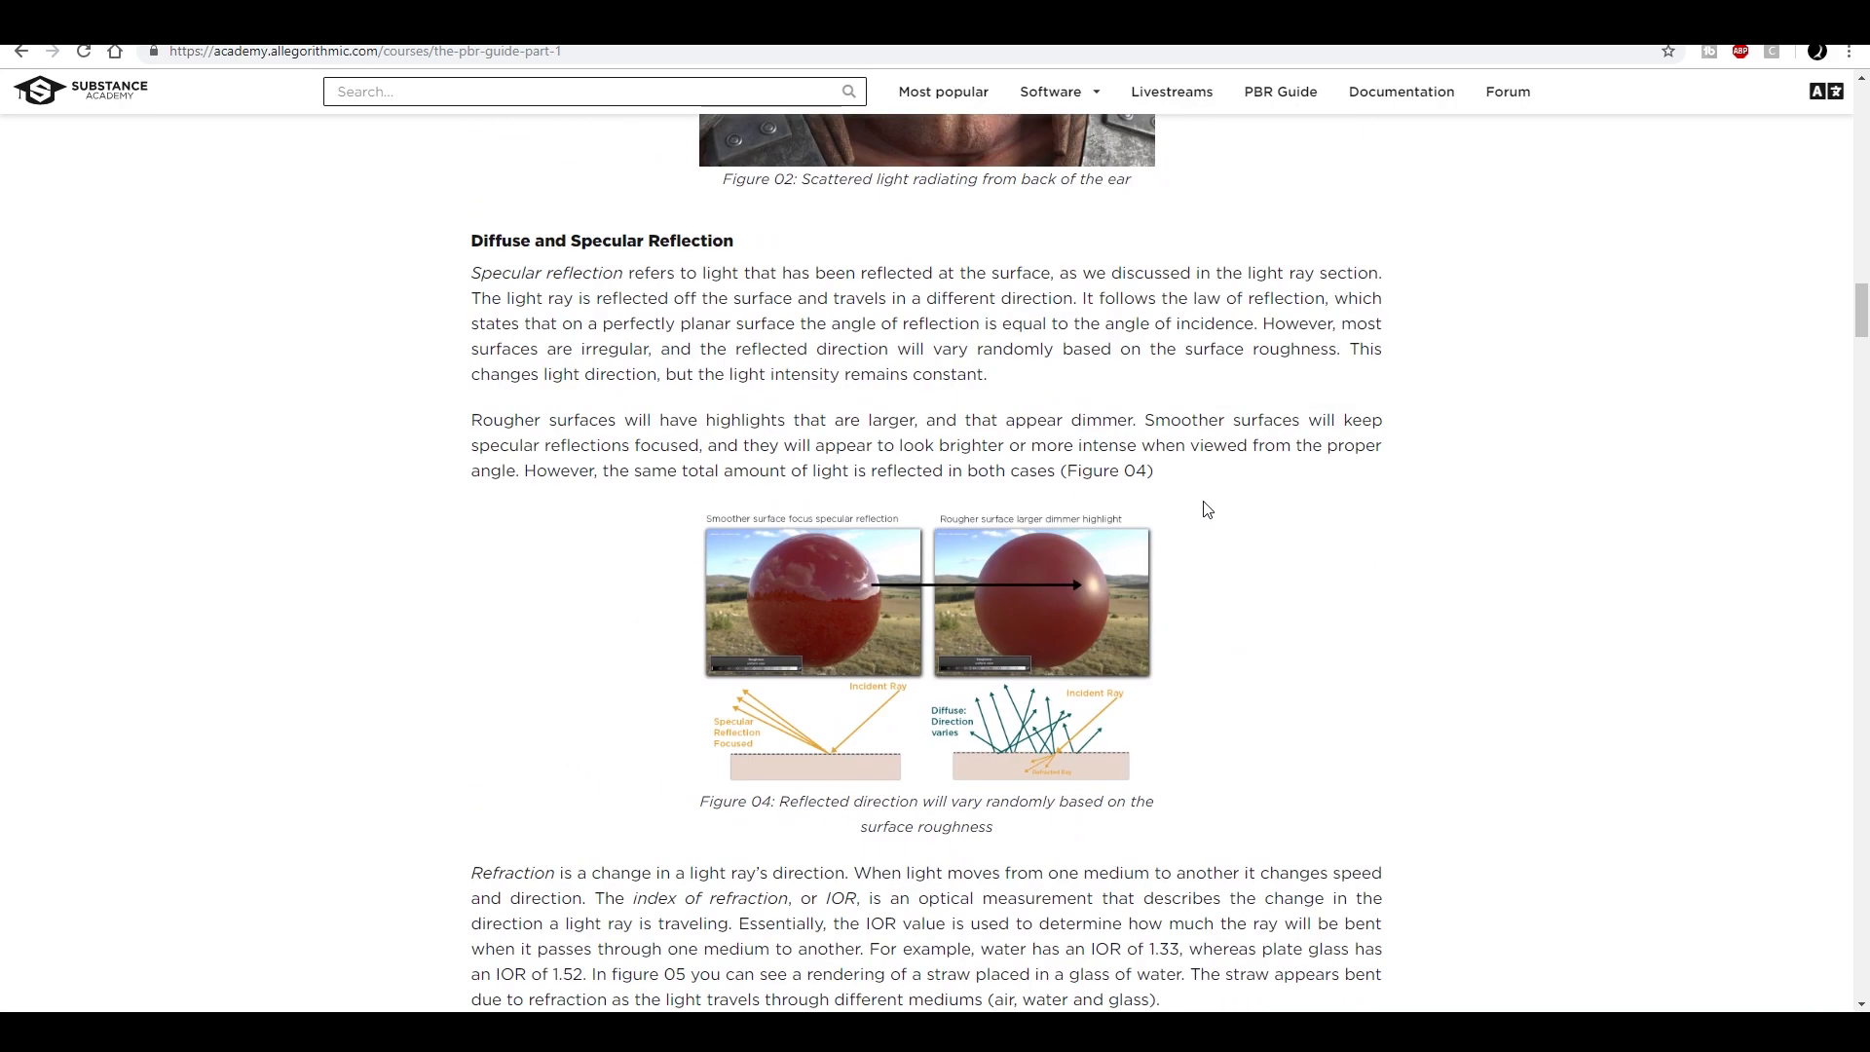
scroll(1205, 501, down, 20)
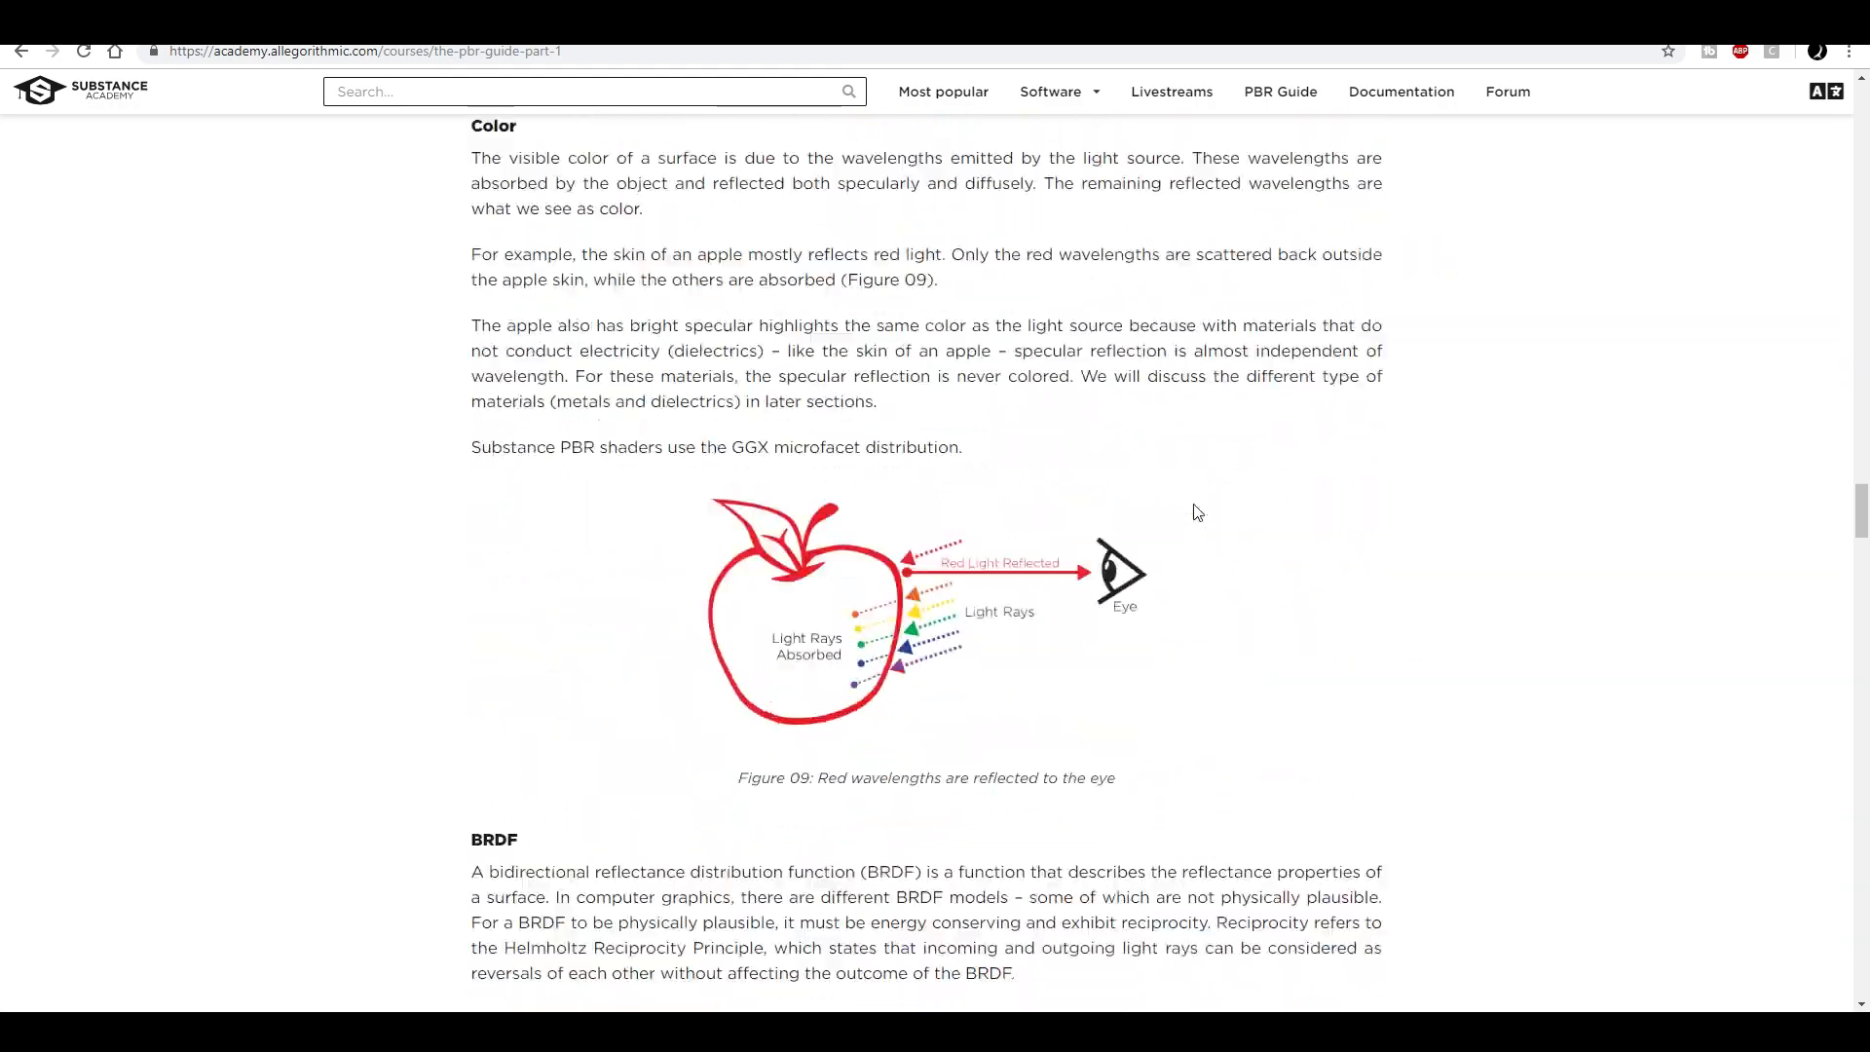
scroll(1294, 557, down, 5)
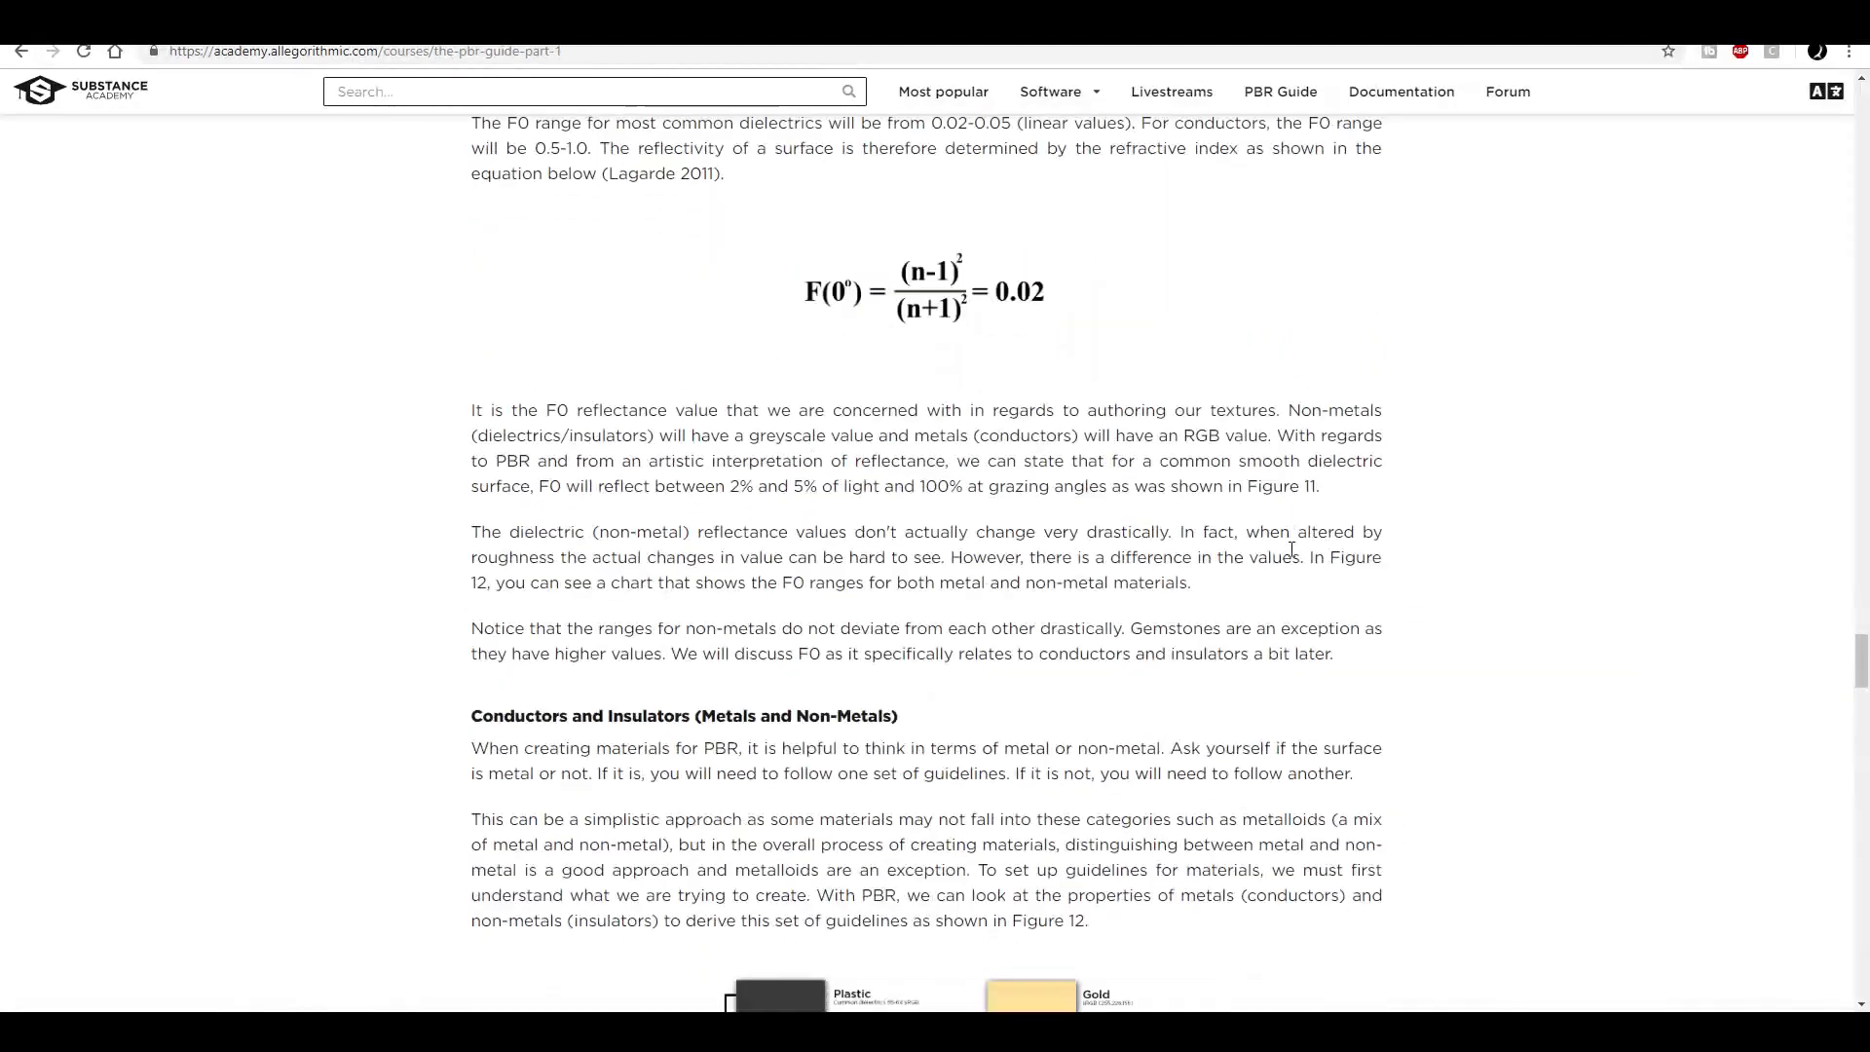
scroll(1291, 550, down, 6)
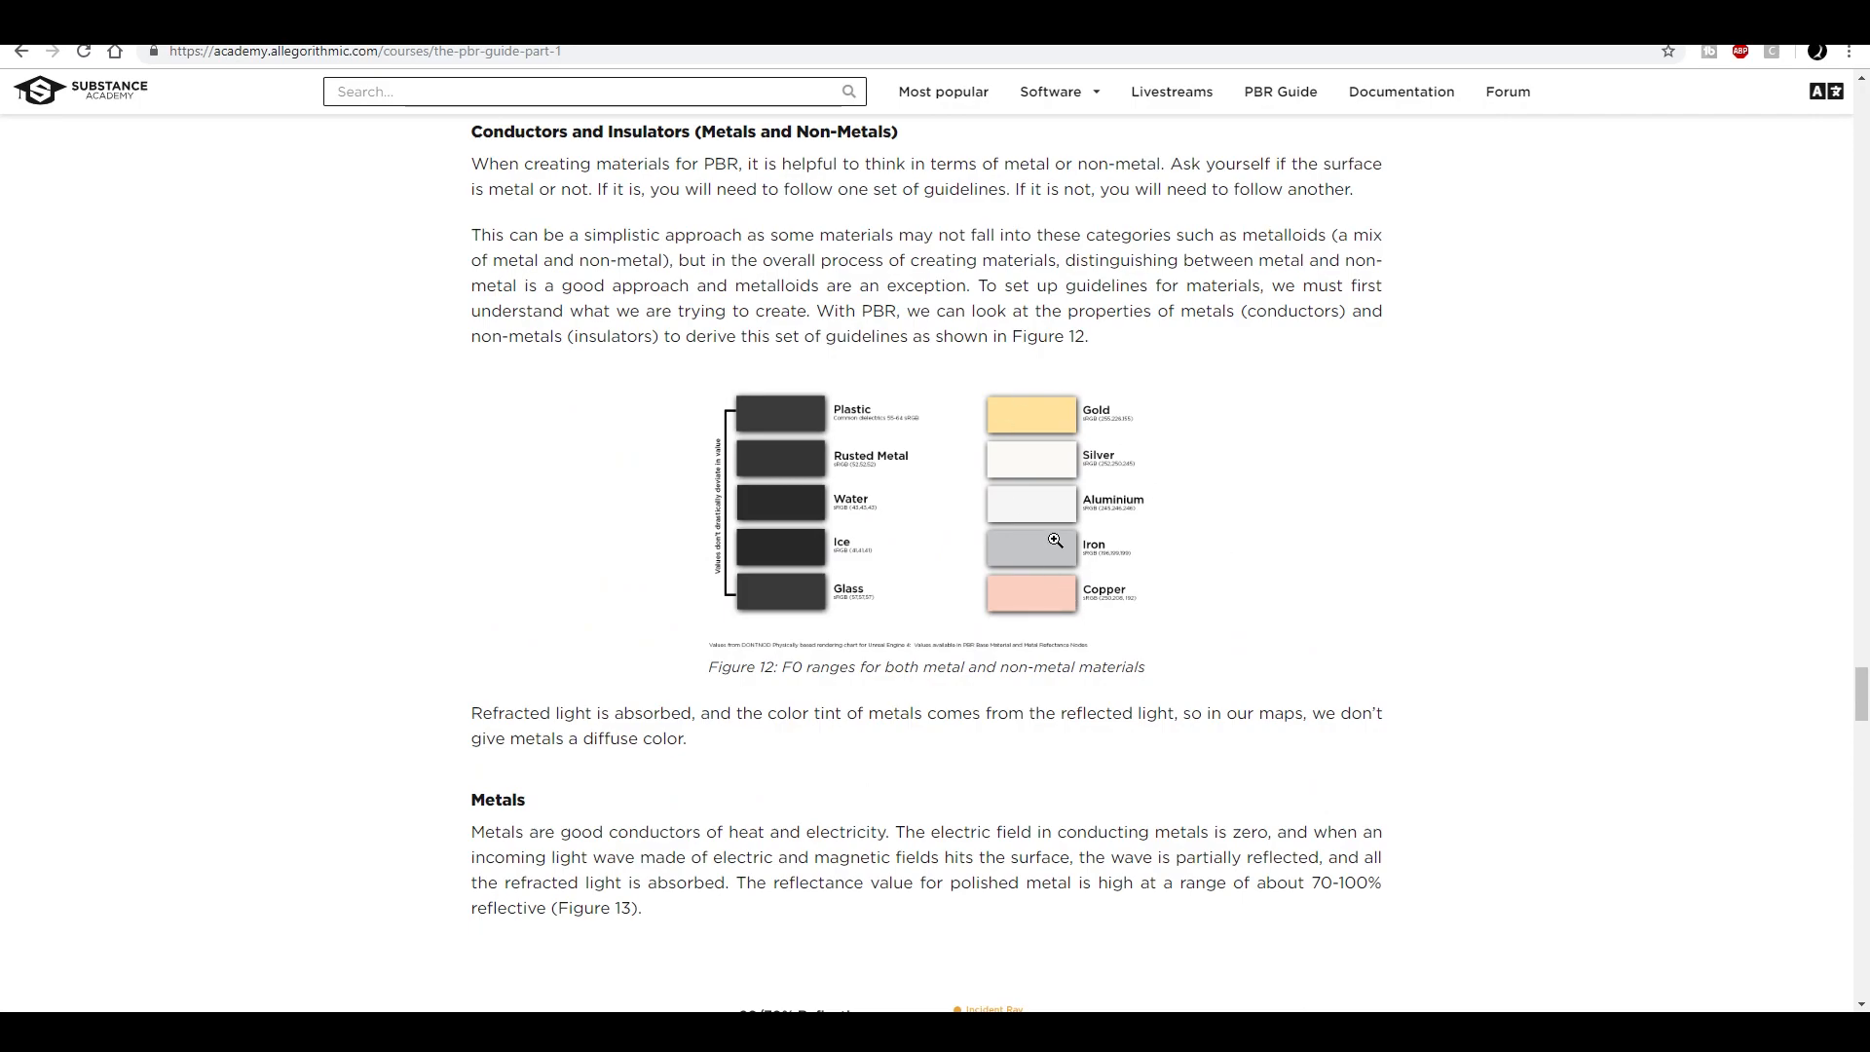
- Study enlarged views of Figure 12 on metal and non-metal F0 ranges and Figure 14 on corroded metal areas
click(1055, 540)
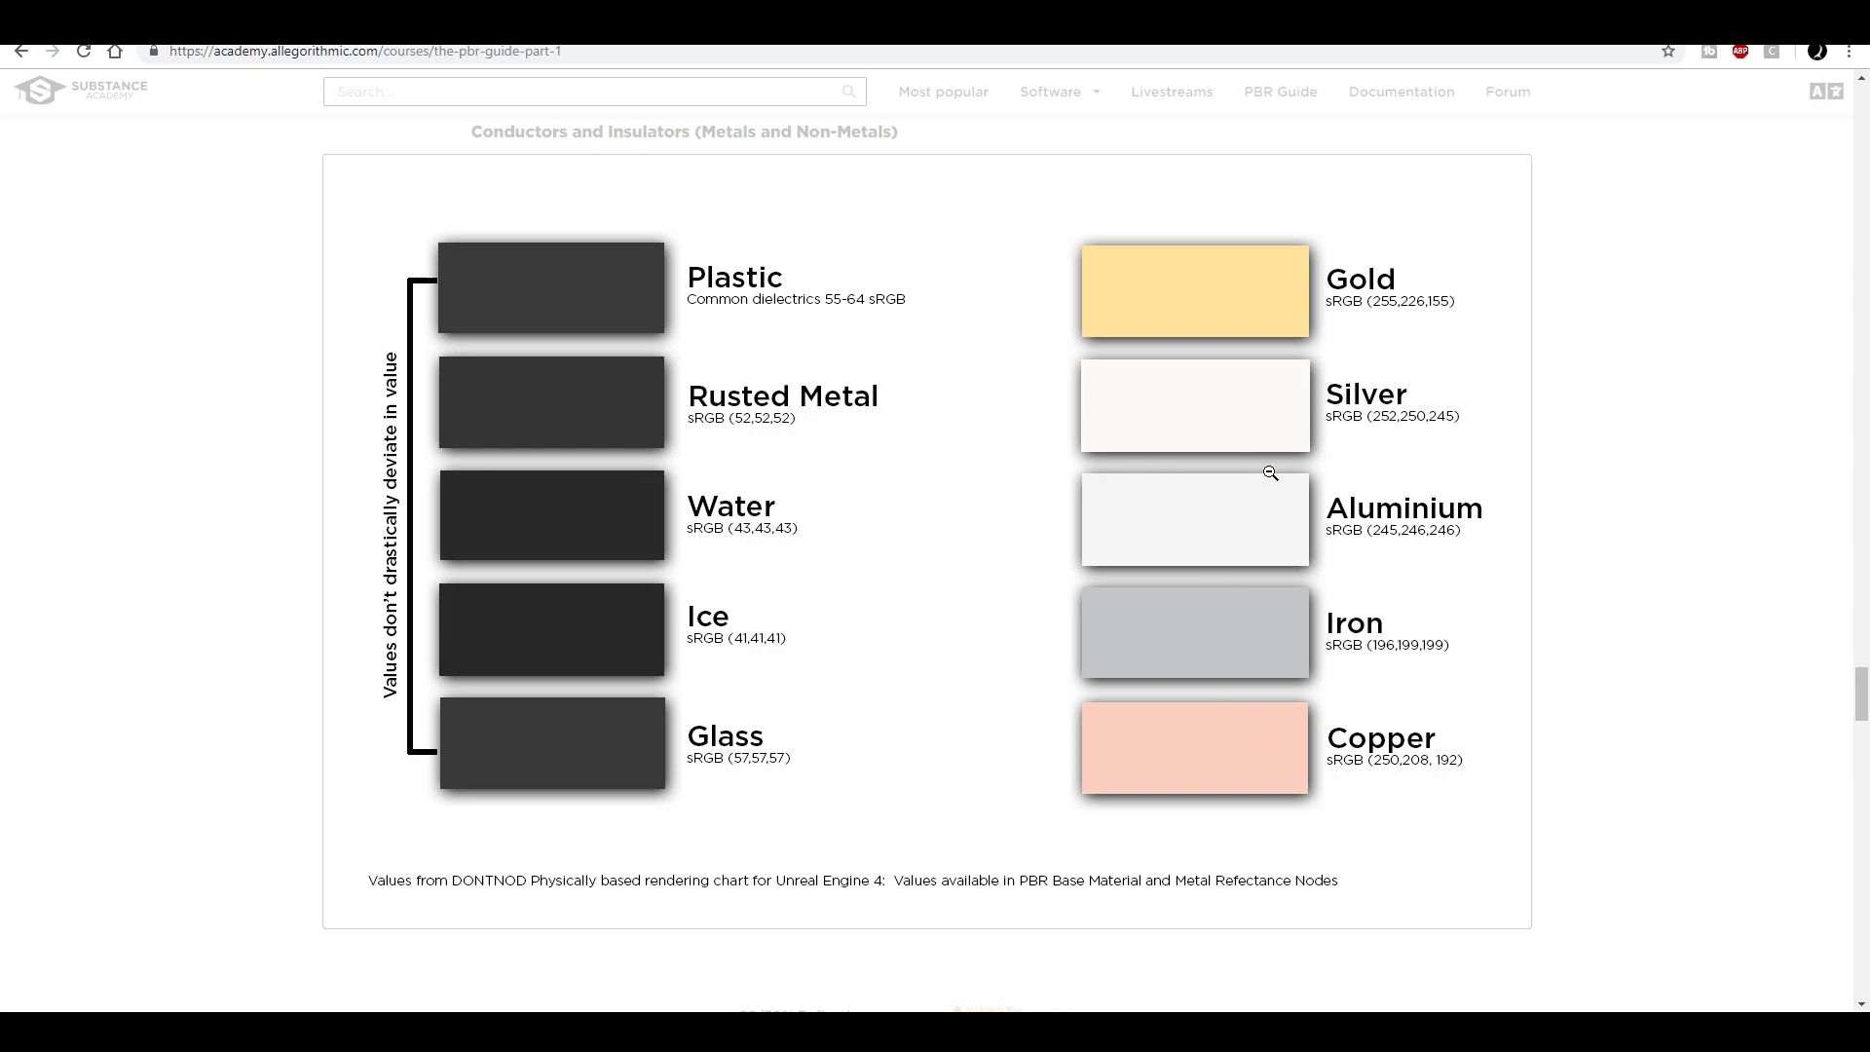
click(1423, 448)
scroll(1242, 485, down, 10)
scroll(1245, 487, down, 3)
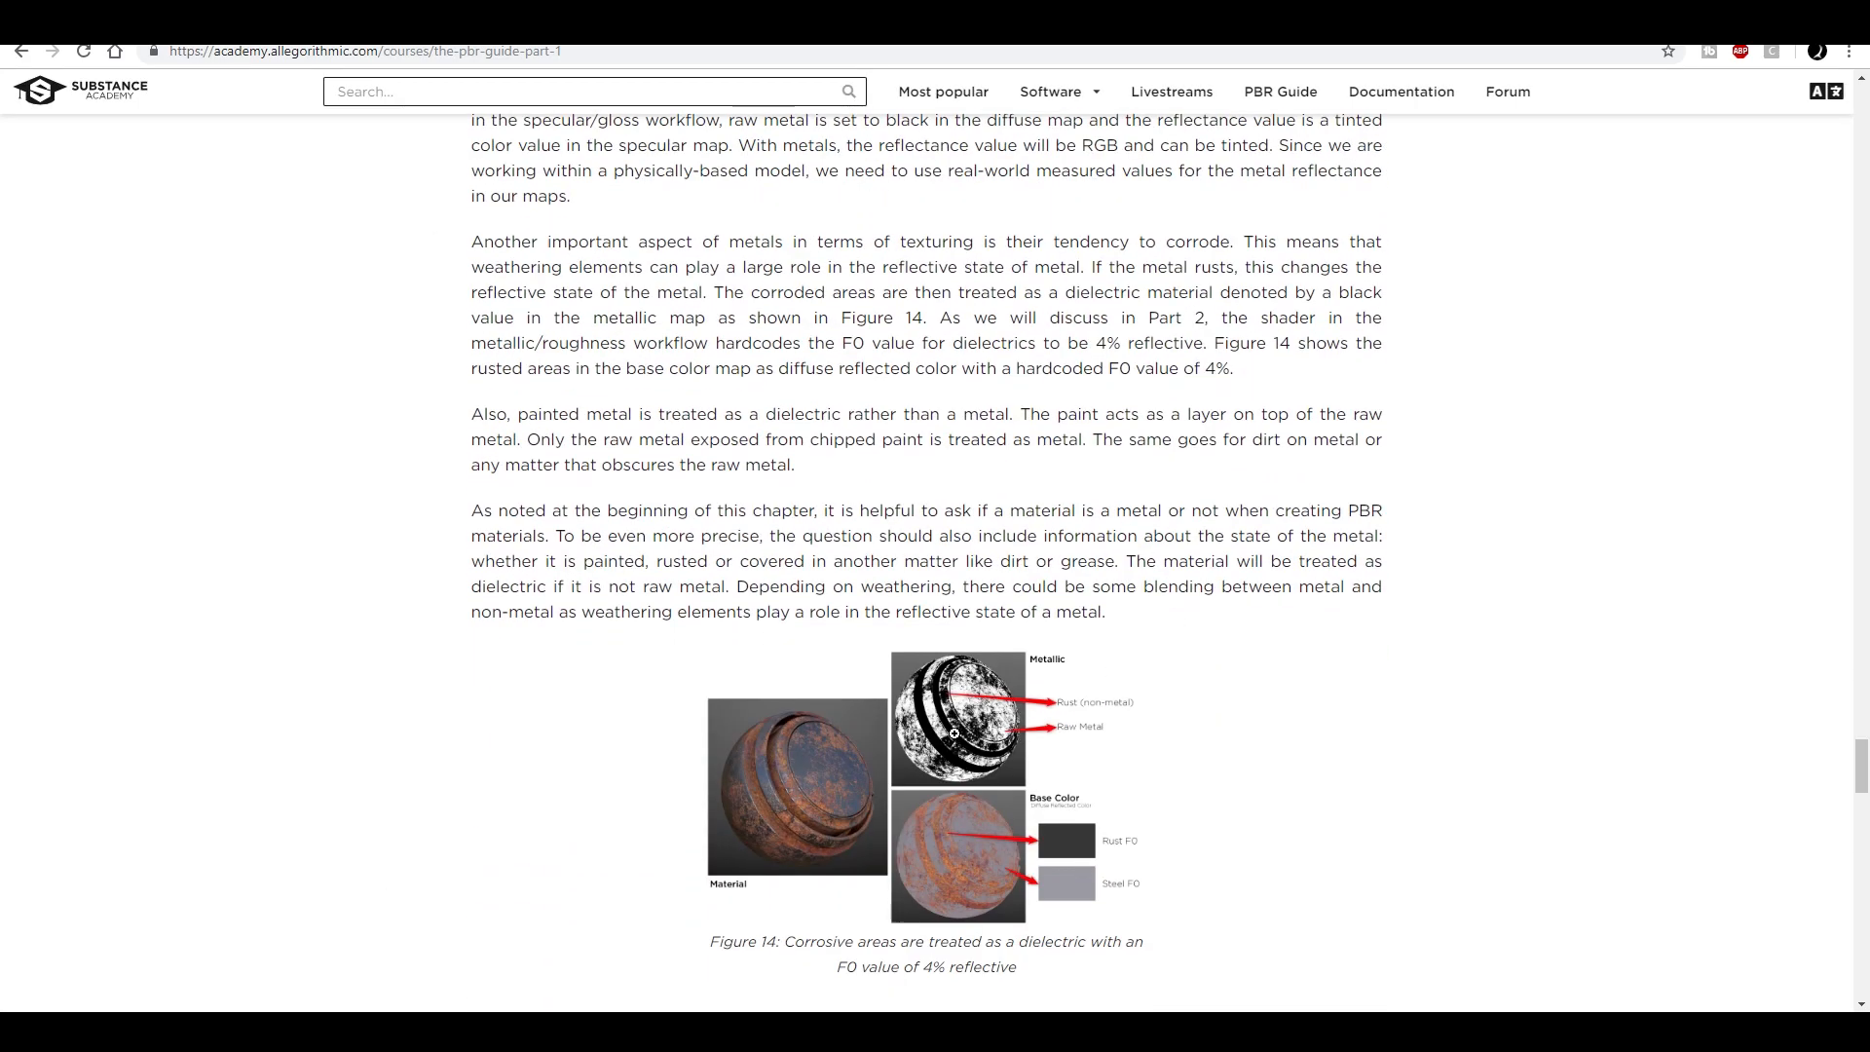
click(1130, 741)
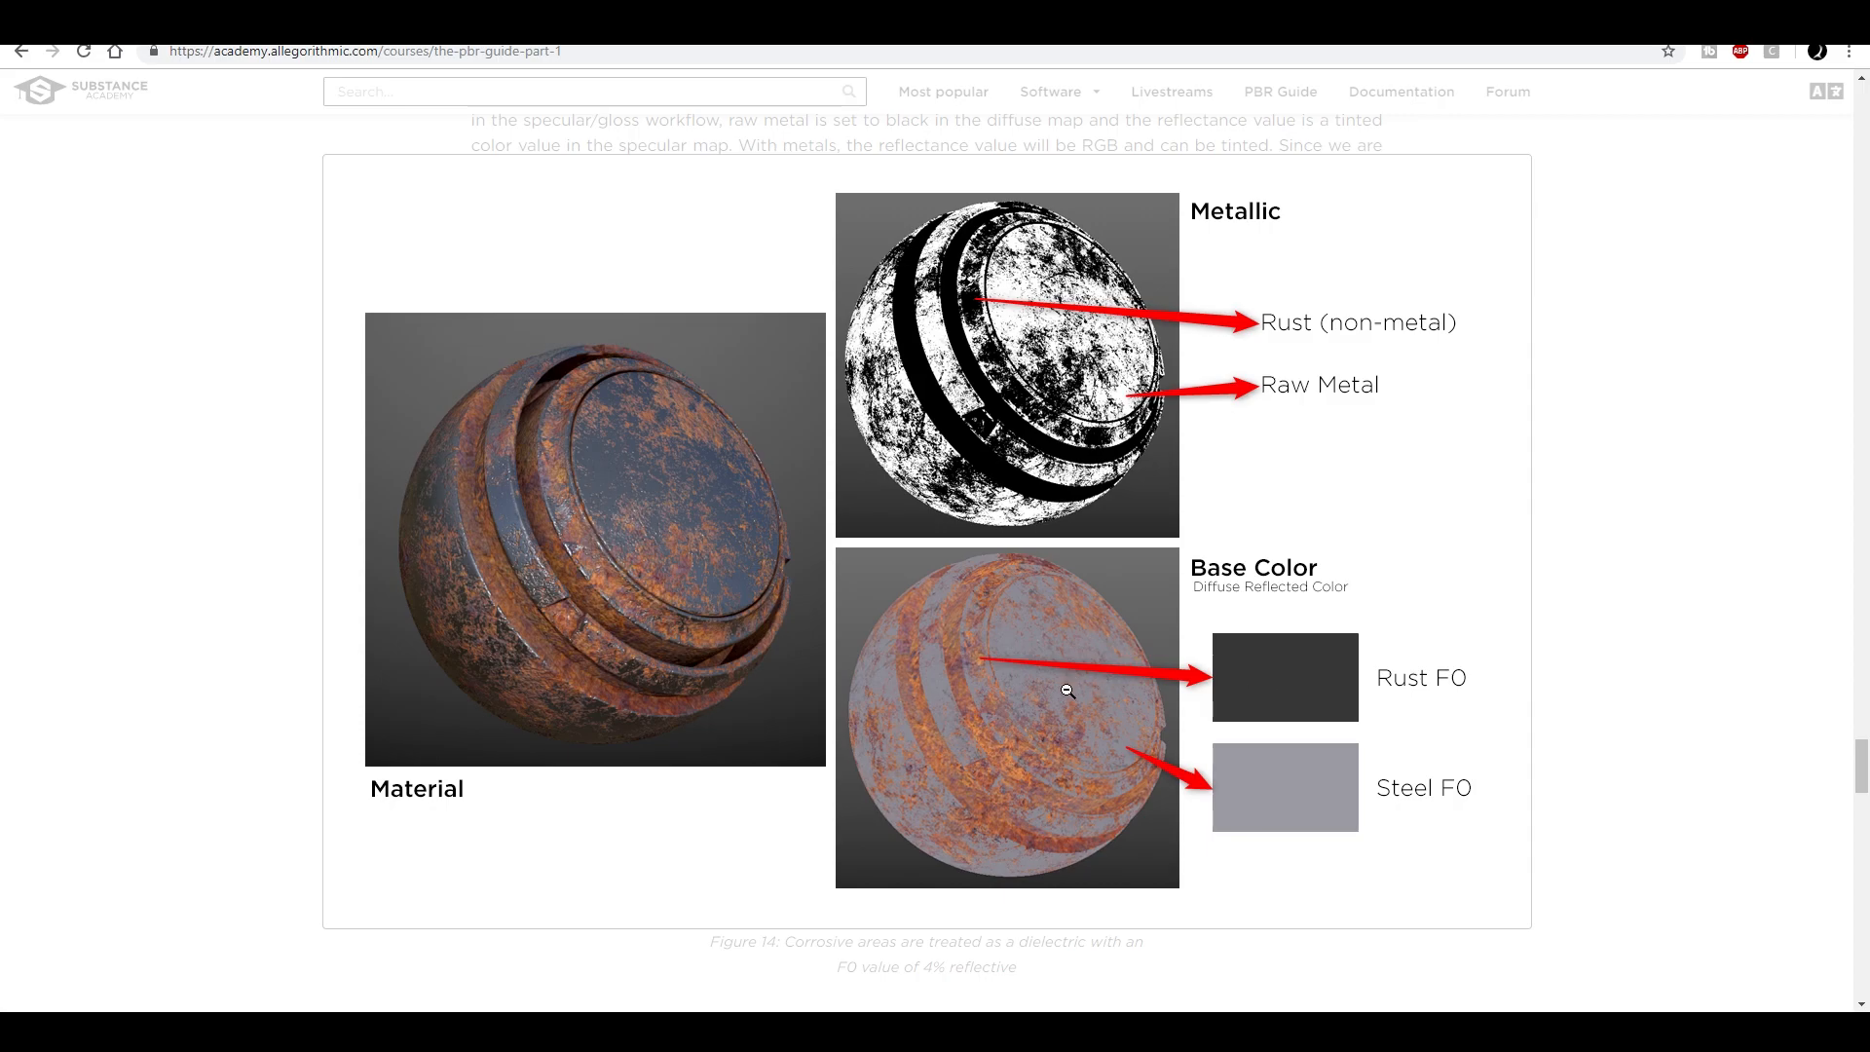
click(1317, 481)
- Return to the beginning of the guide and open The PBR Guide - Part 2
scroll(1331, 411, down, 9)
scroll(1263, 341, up, 8)
scroll(1247, 353, down, 12)
scroll(1247, 356, up, 15)
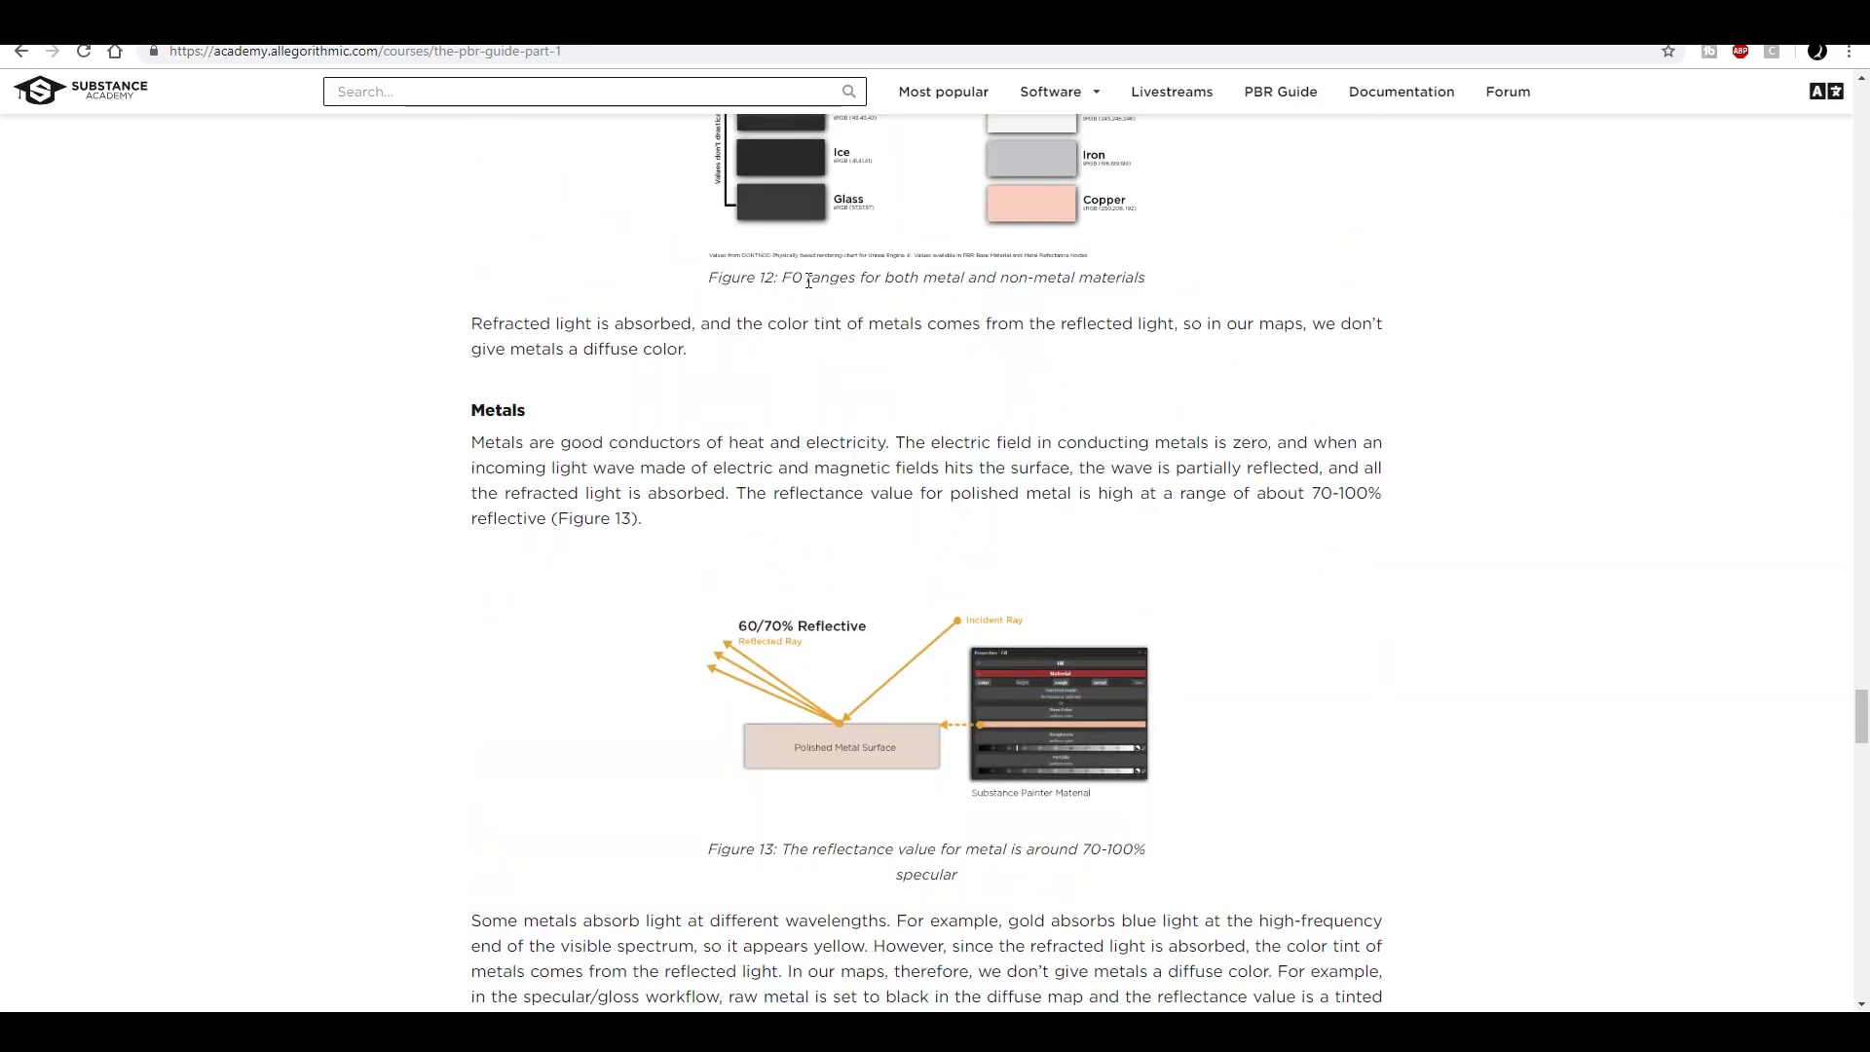
scroll(958, 359, up, 20)
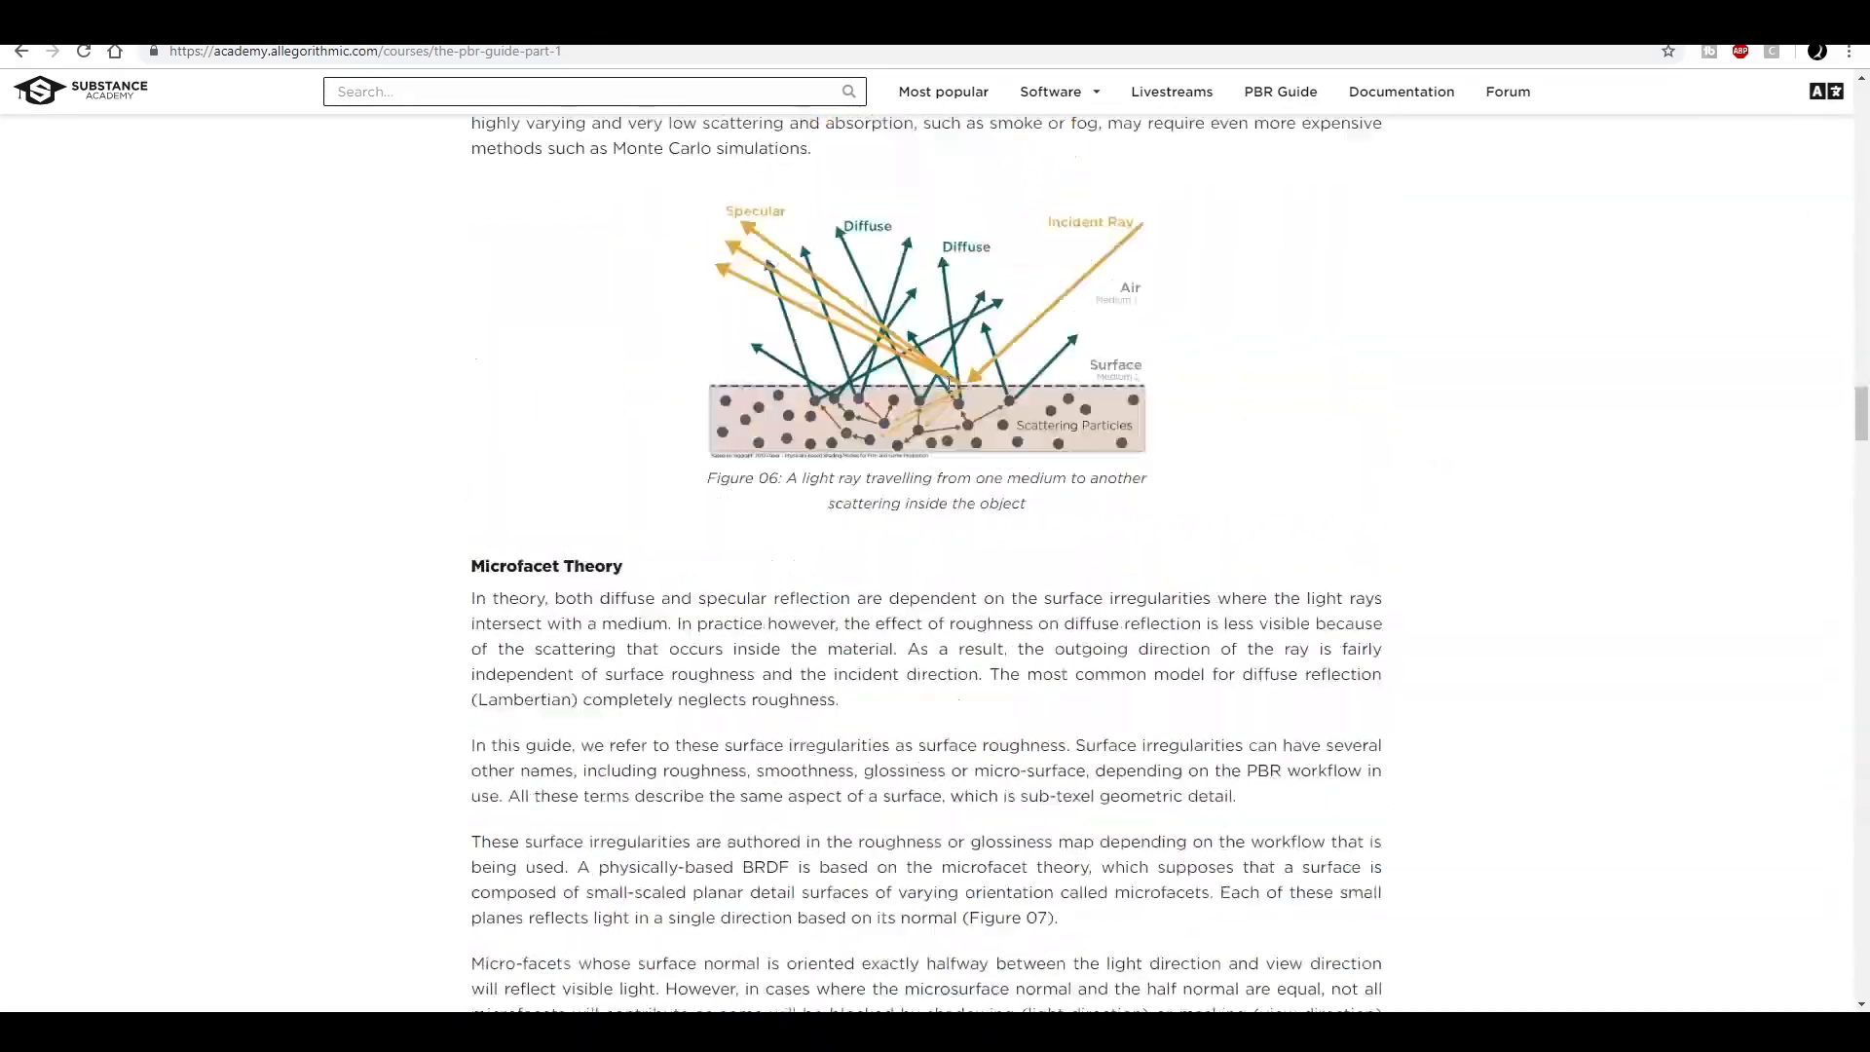
scroll(958, 359, up, 20)
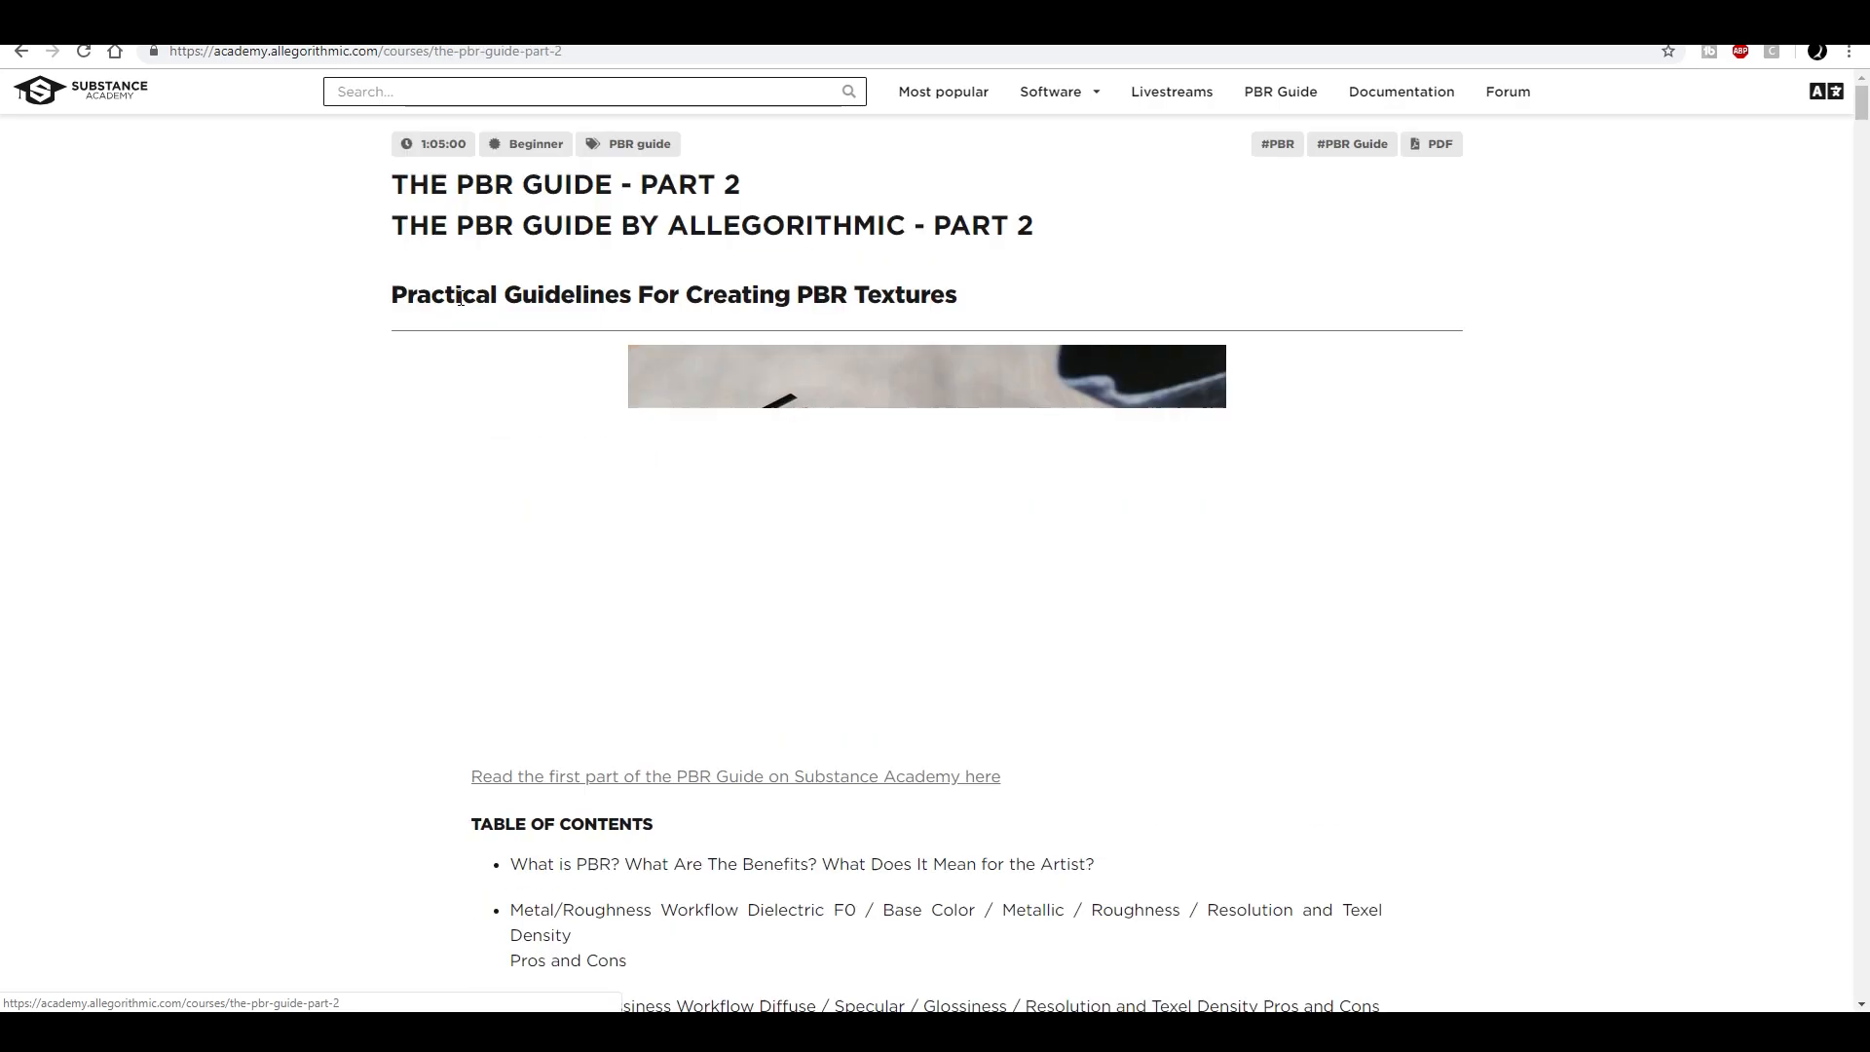
- Study Figure 16 enlarged to compare the metal/roughness and specular/glossiness workflows, and skim on to the Dielectric F0 section
scroll(1335, 526, down, 20)
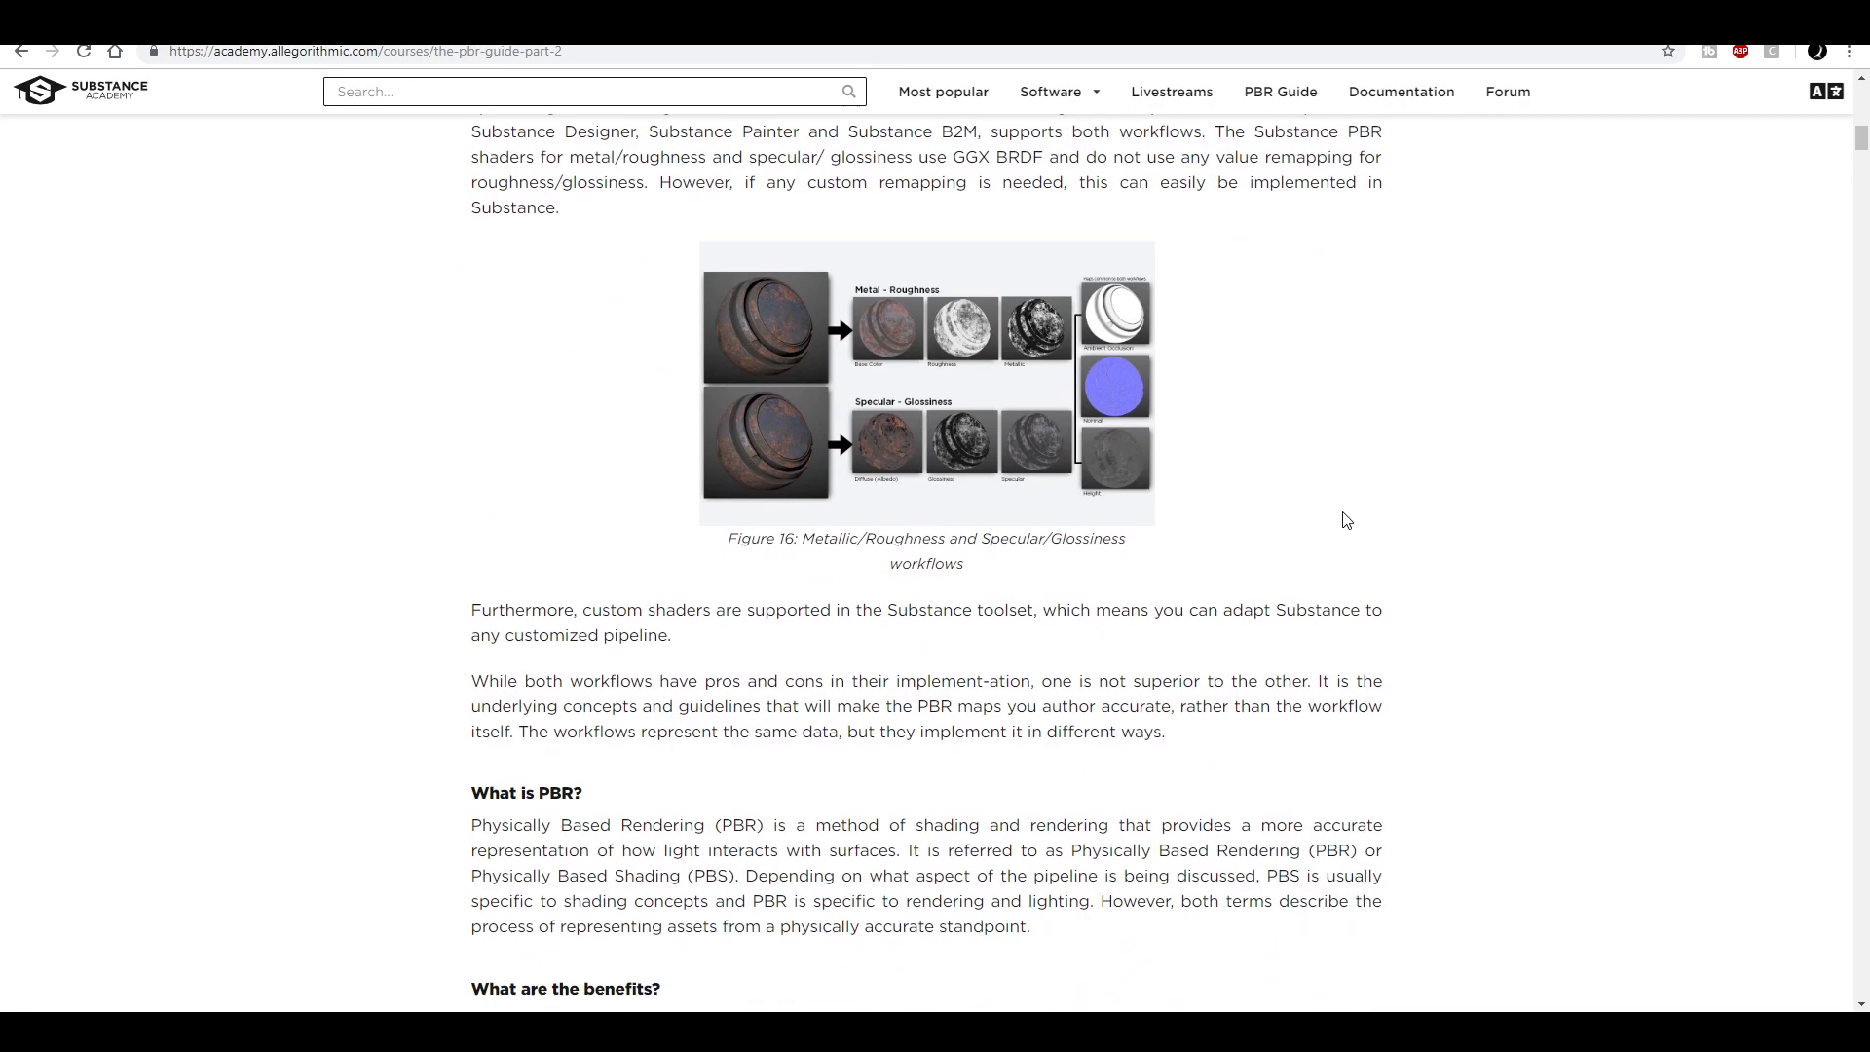
click(940, 352)
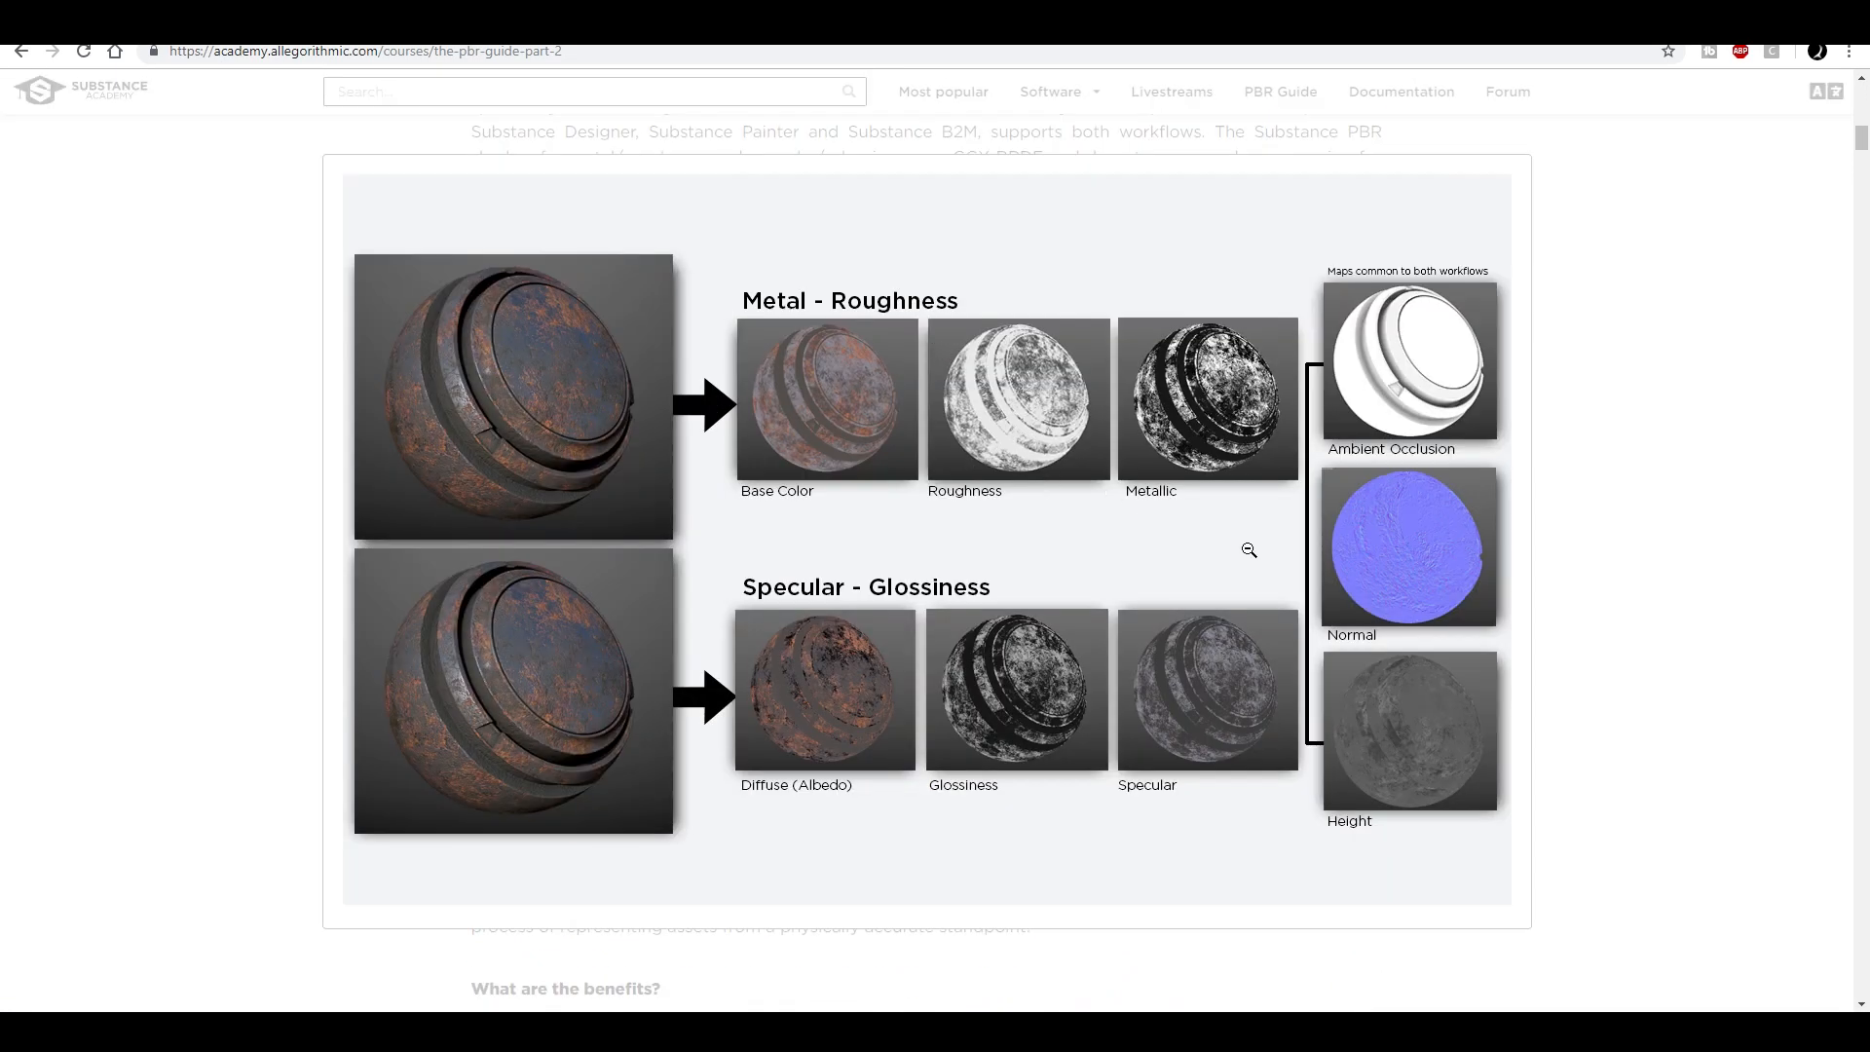
click(1660, 533)
scroll(1014, 430, down, 20)
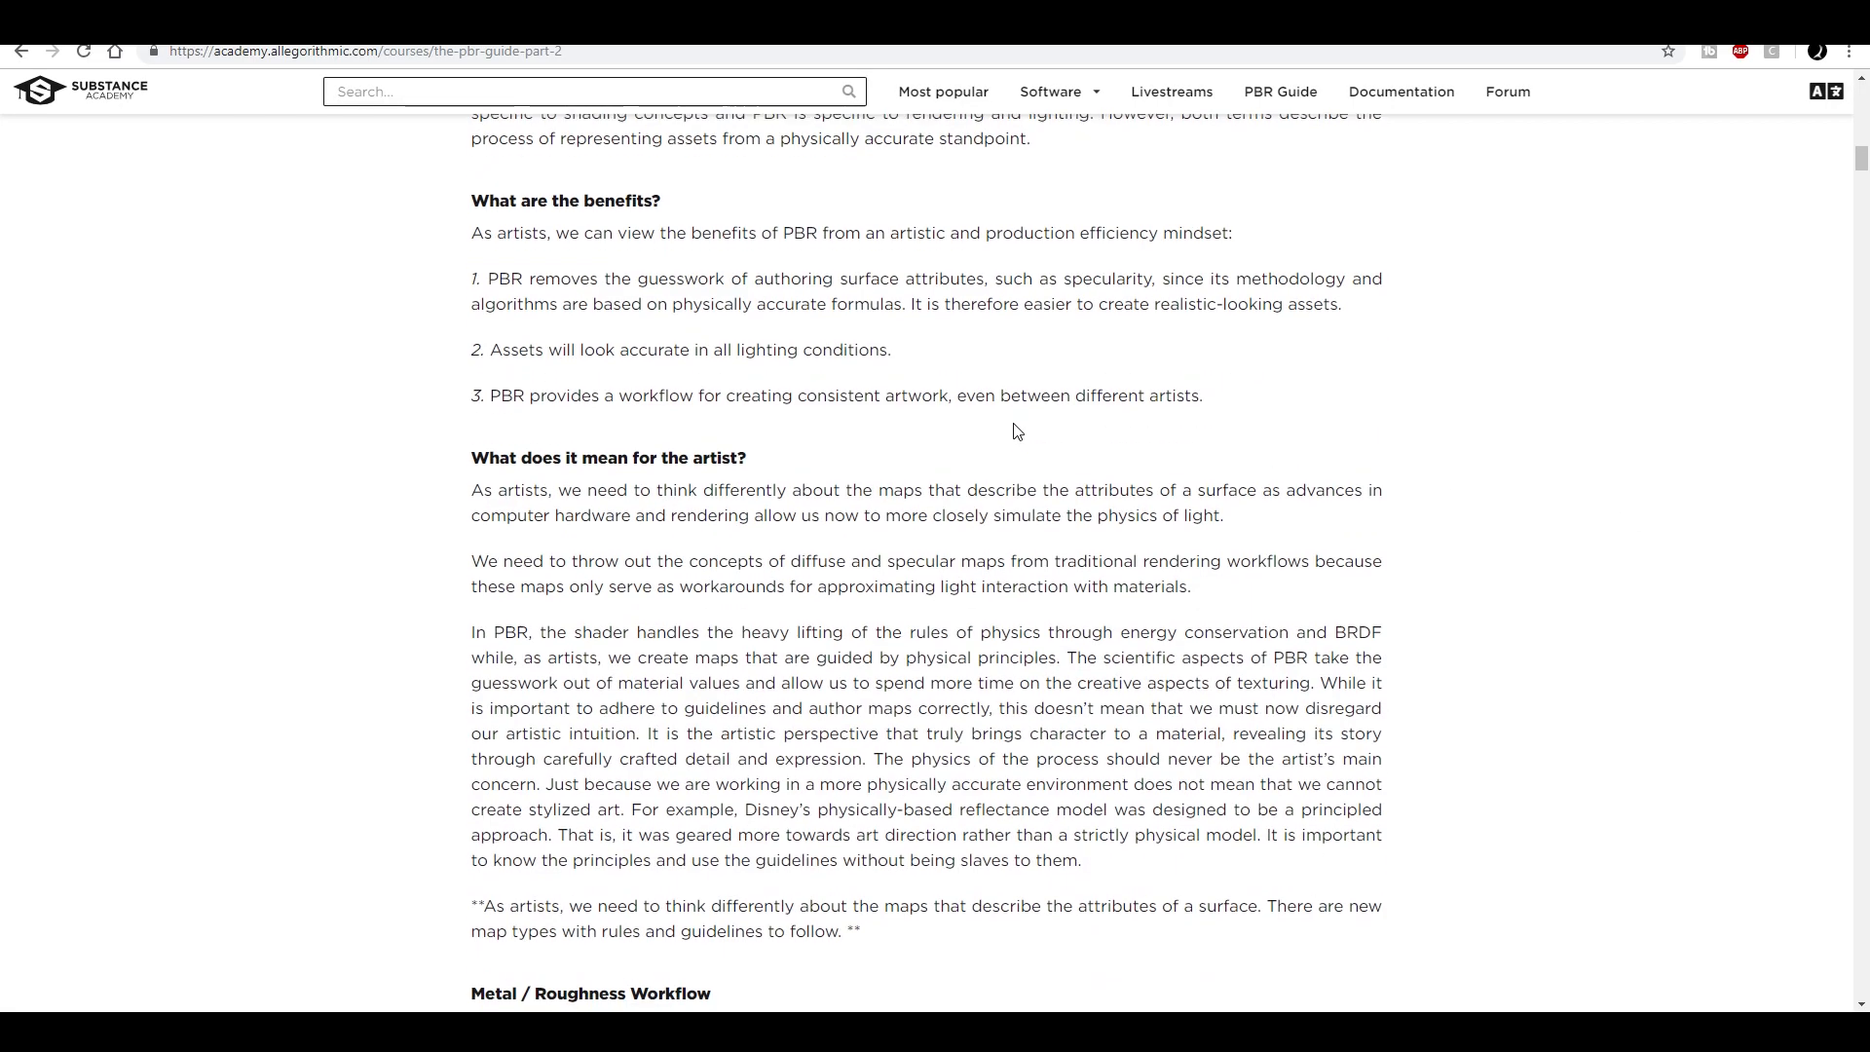
scroll(1248, 517, up, 3)
scroll(1268, 512, down, 3)
scroll(1268, 513, down, 13)
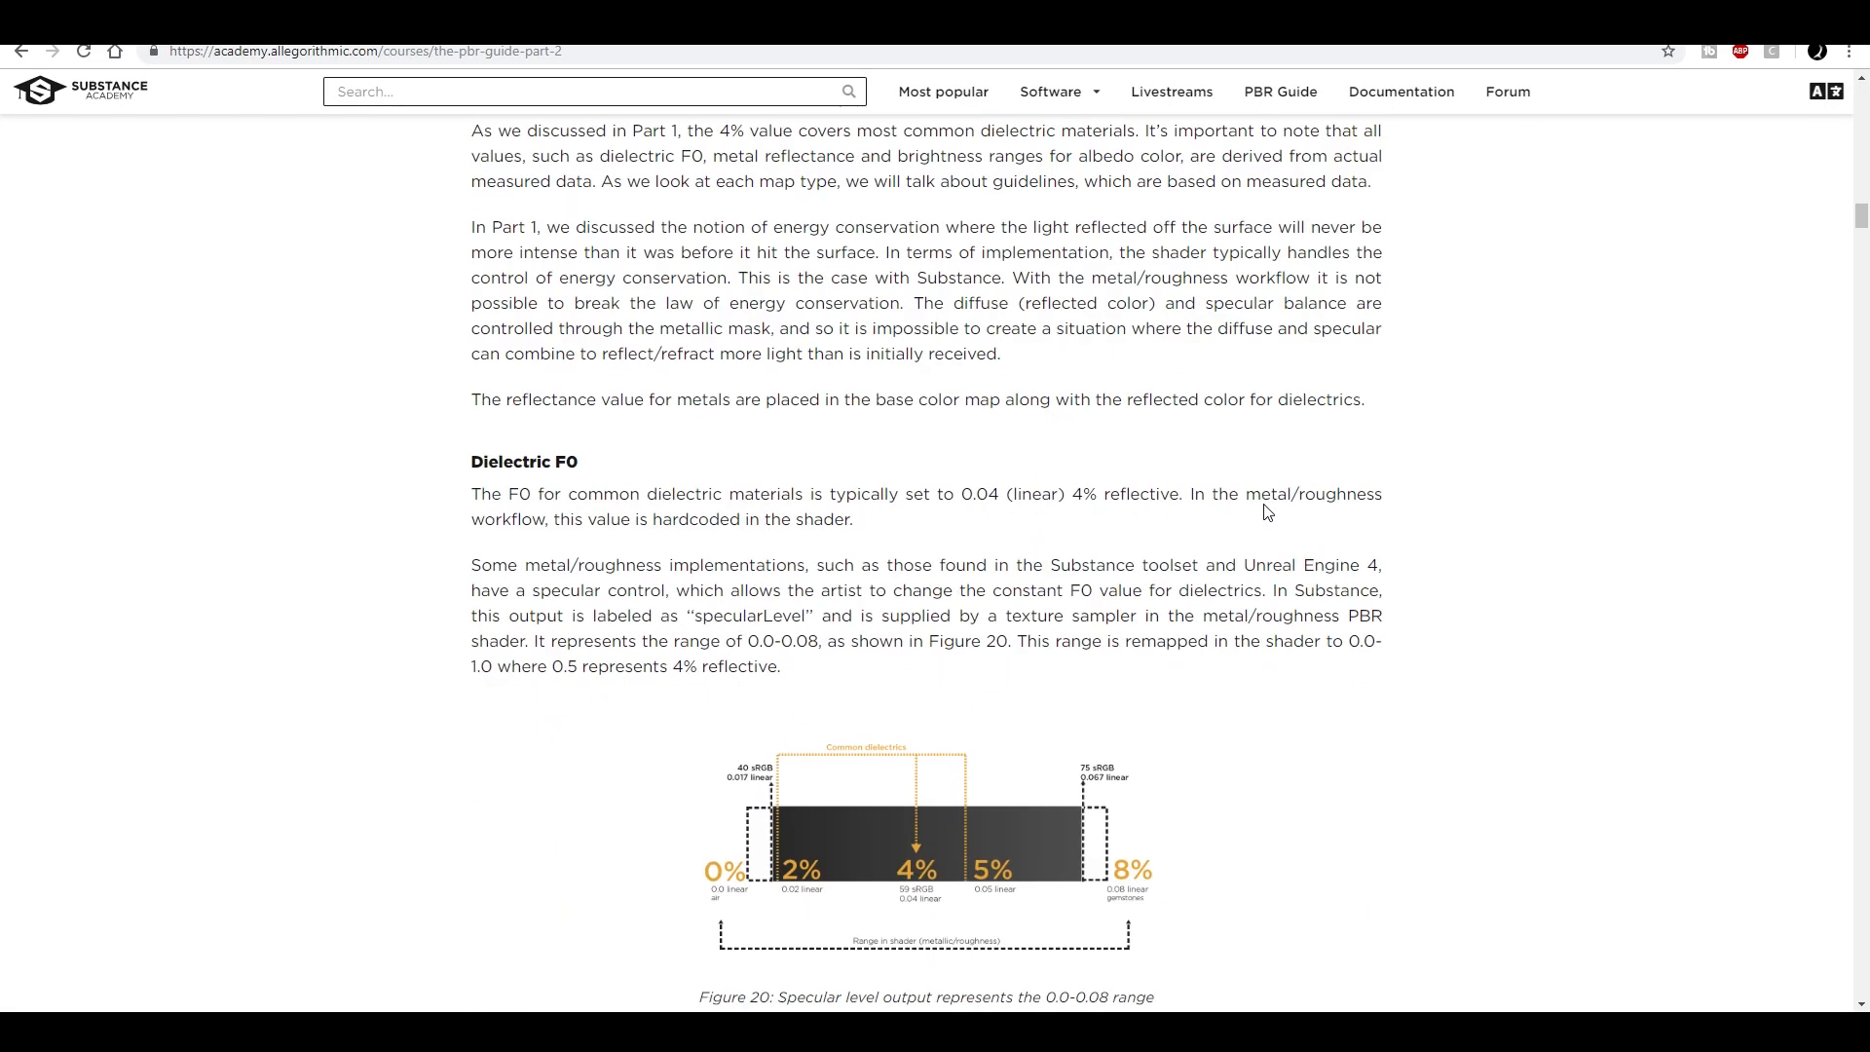
scroll(1265, 510, up, 14)
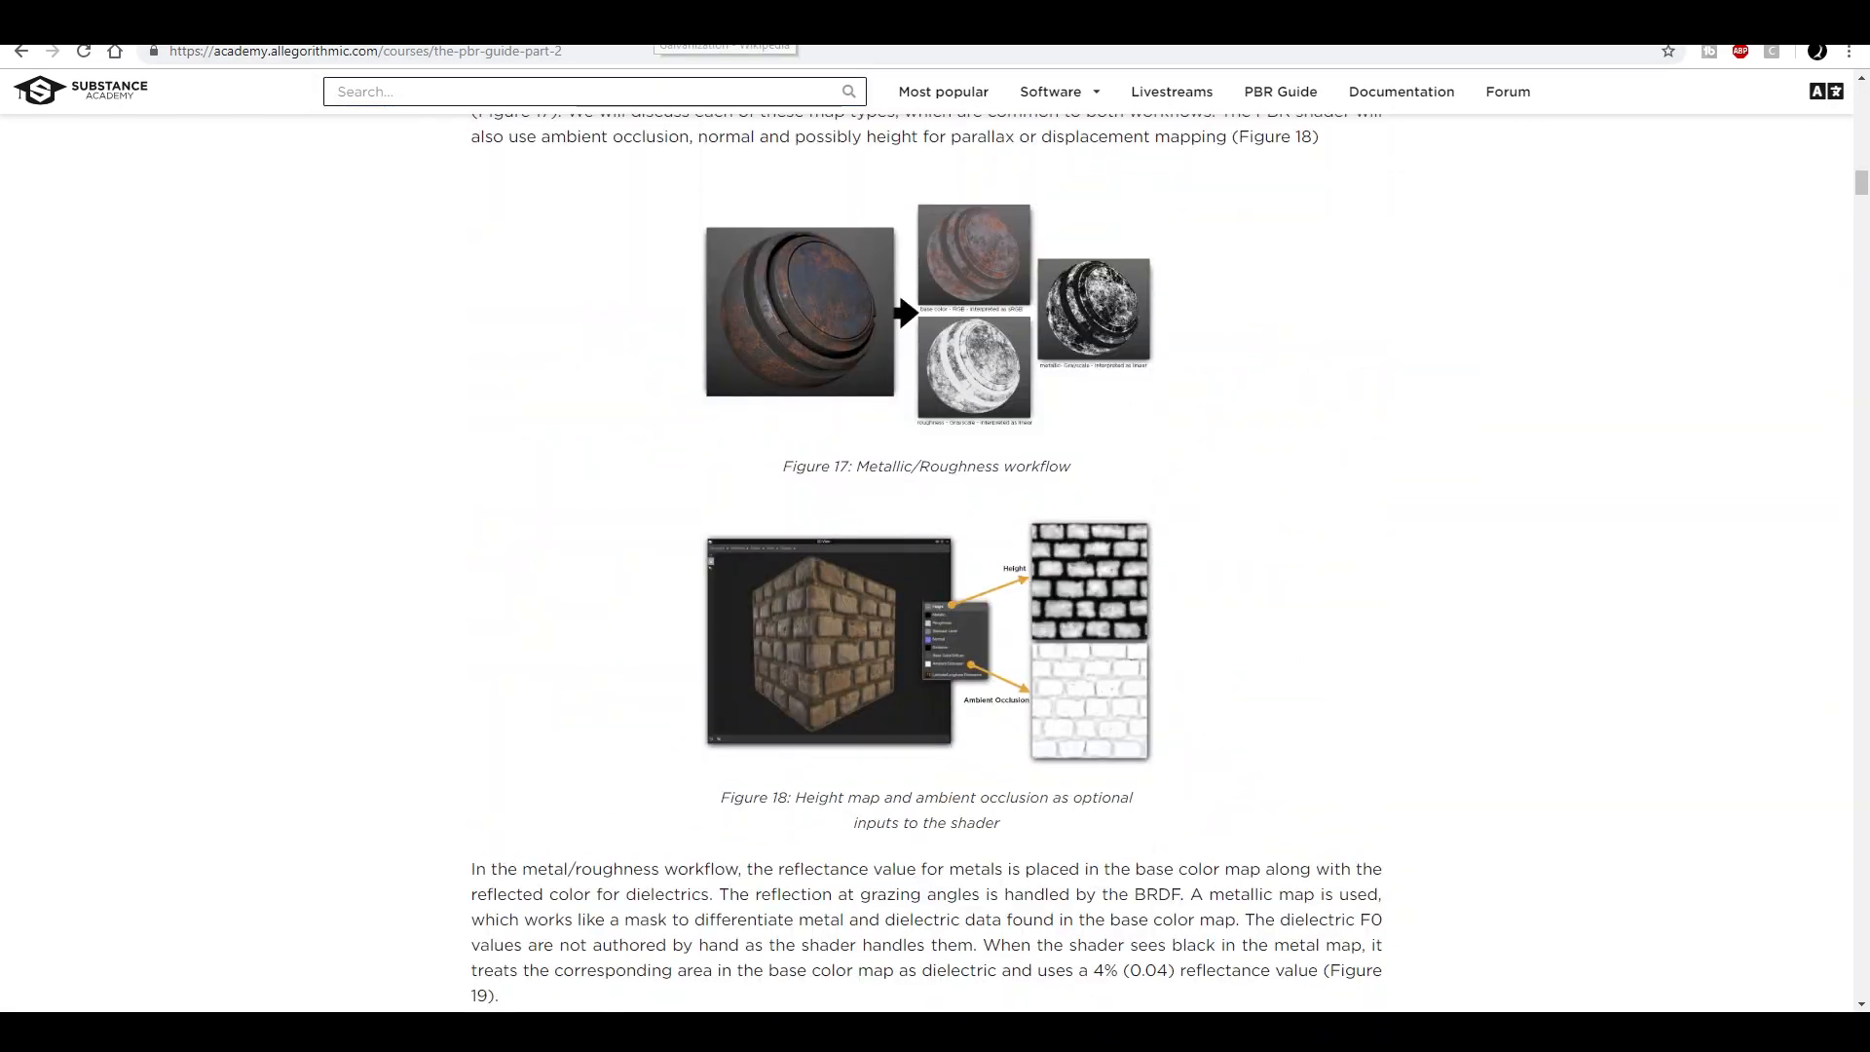
- Switch to the Wikipedia article on Galvanization, look through it and open one of its reference photos
click(655, 25)
scroll(844, 384, up, 1)
scroll(1340, 426, down, 1)
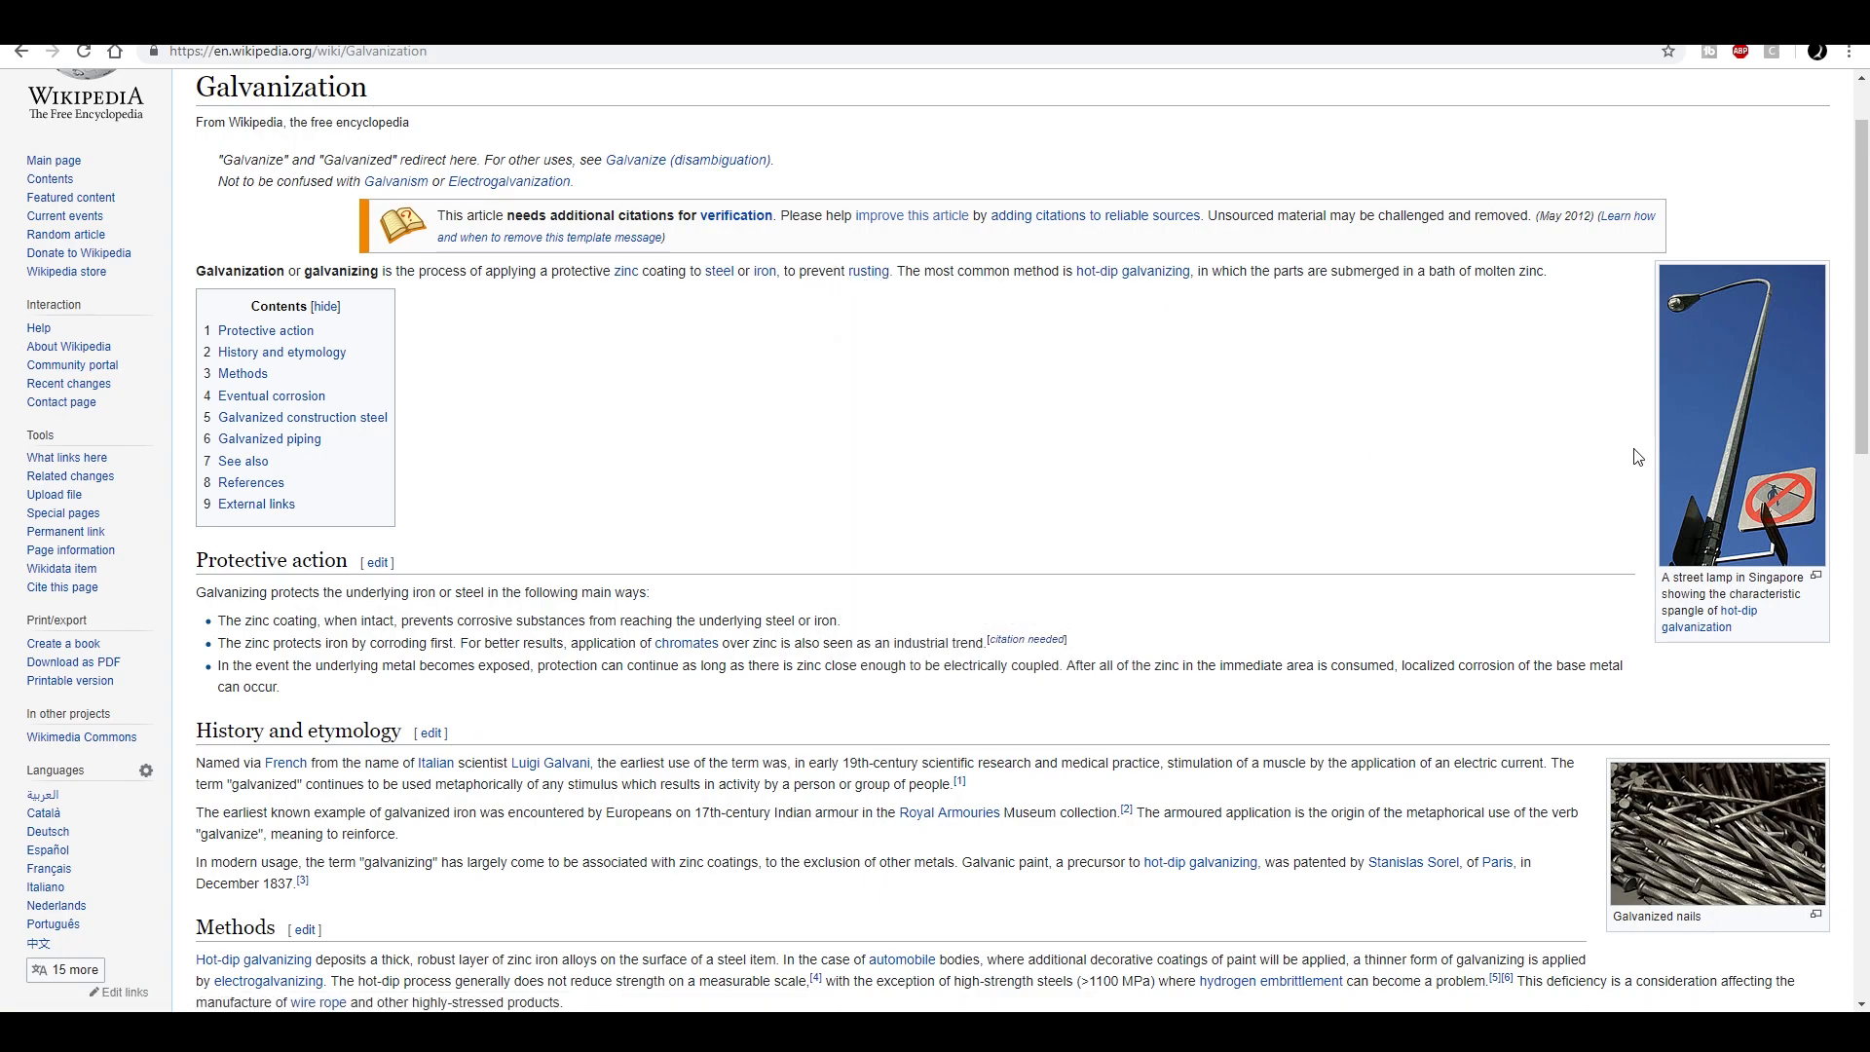
scroll(1619, 455, down, 8)
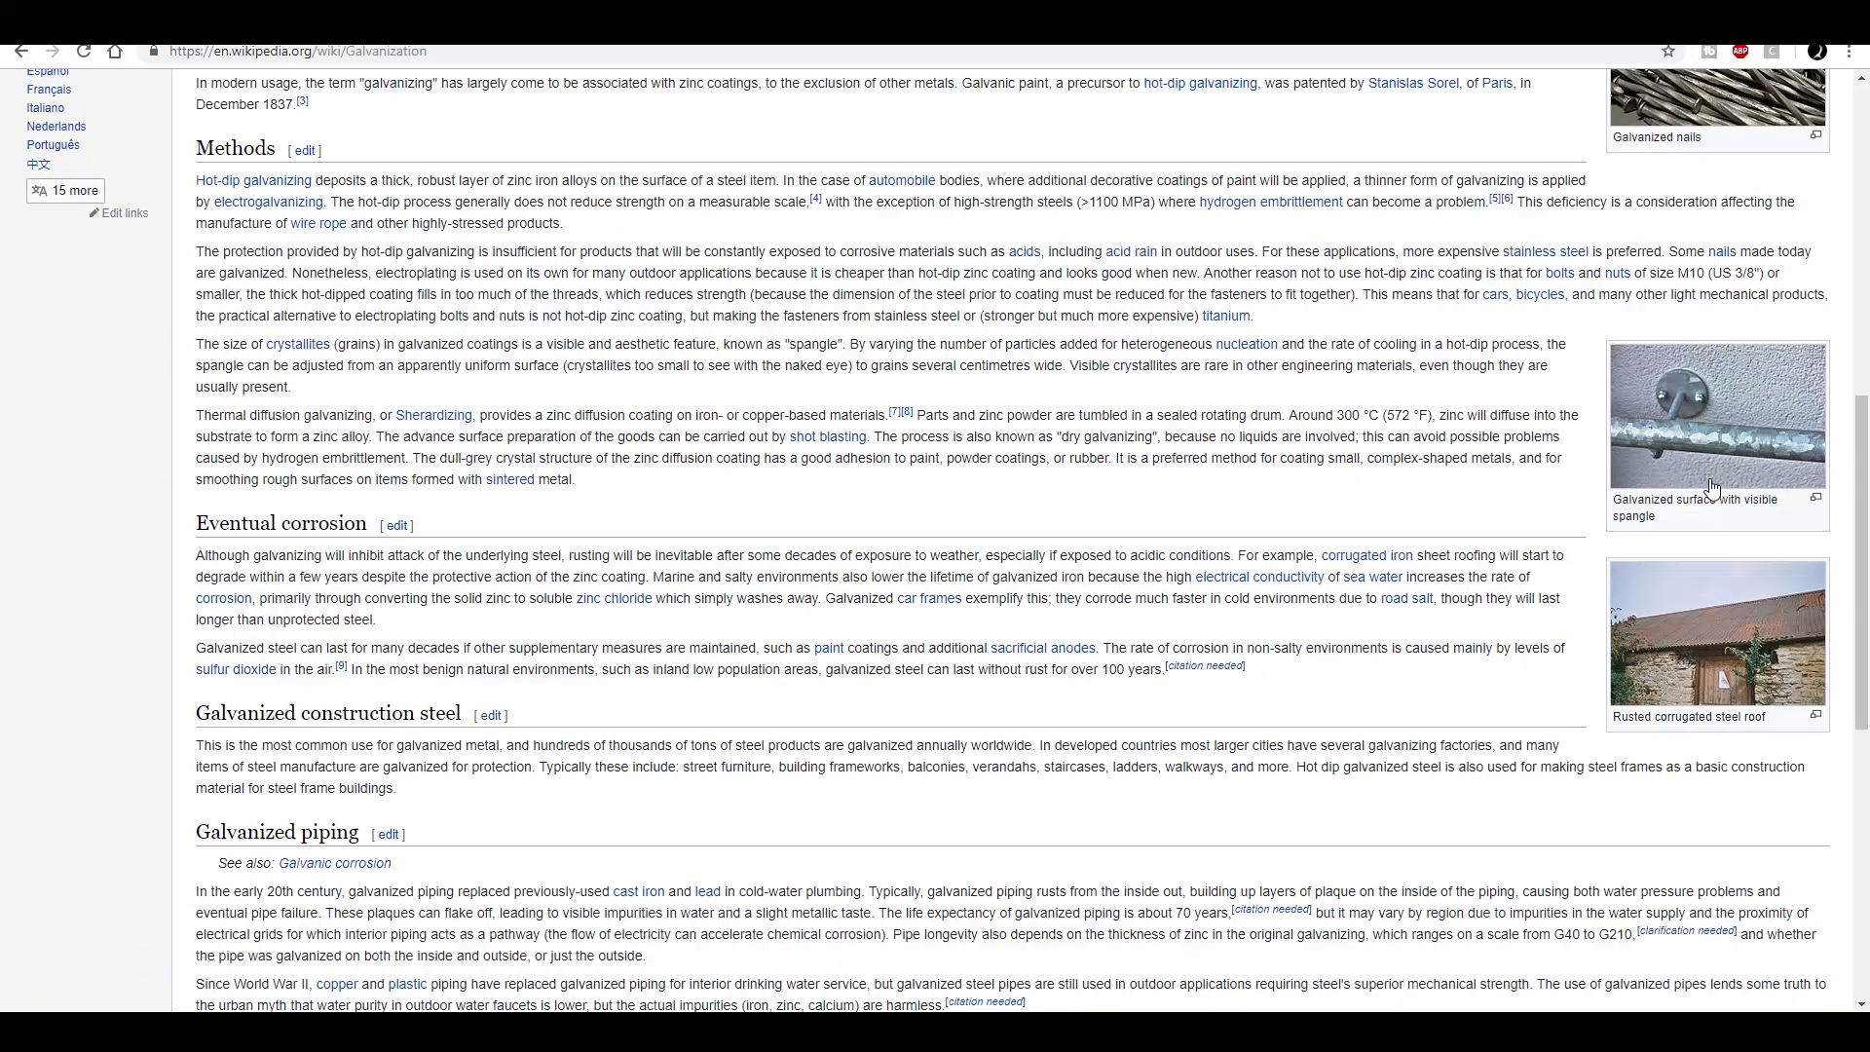
click(1720, 460)
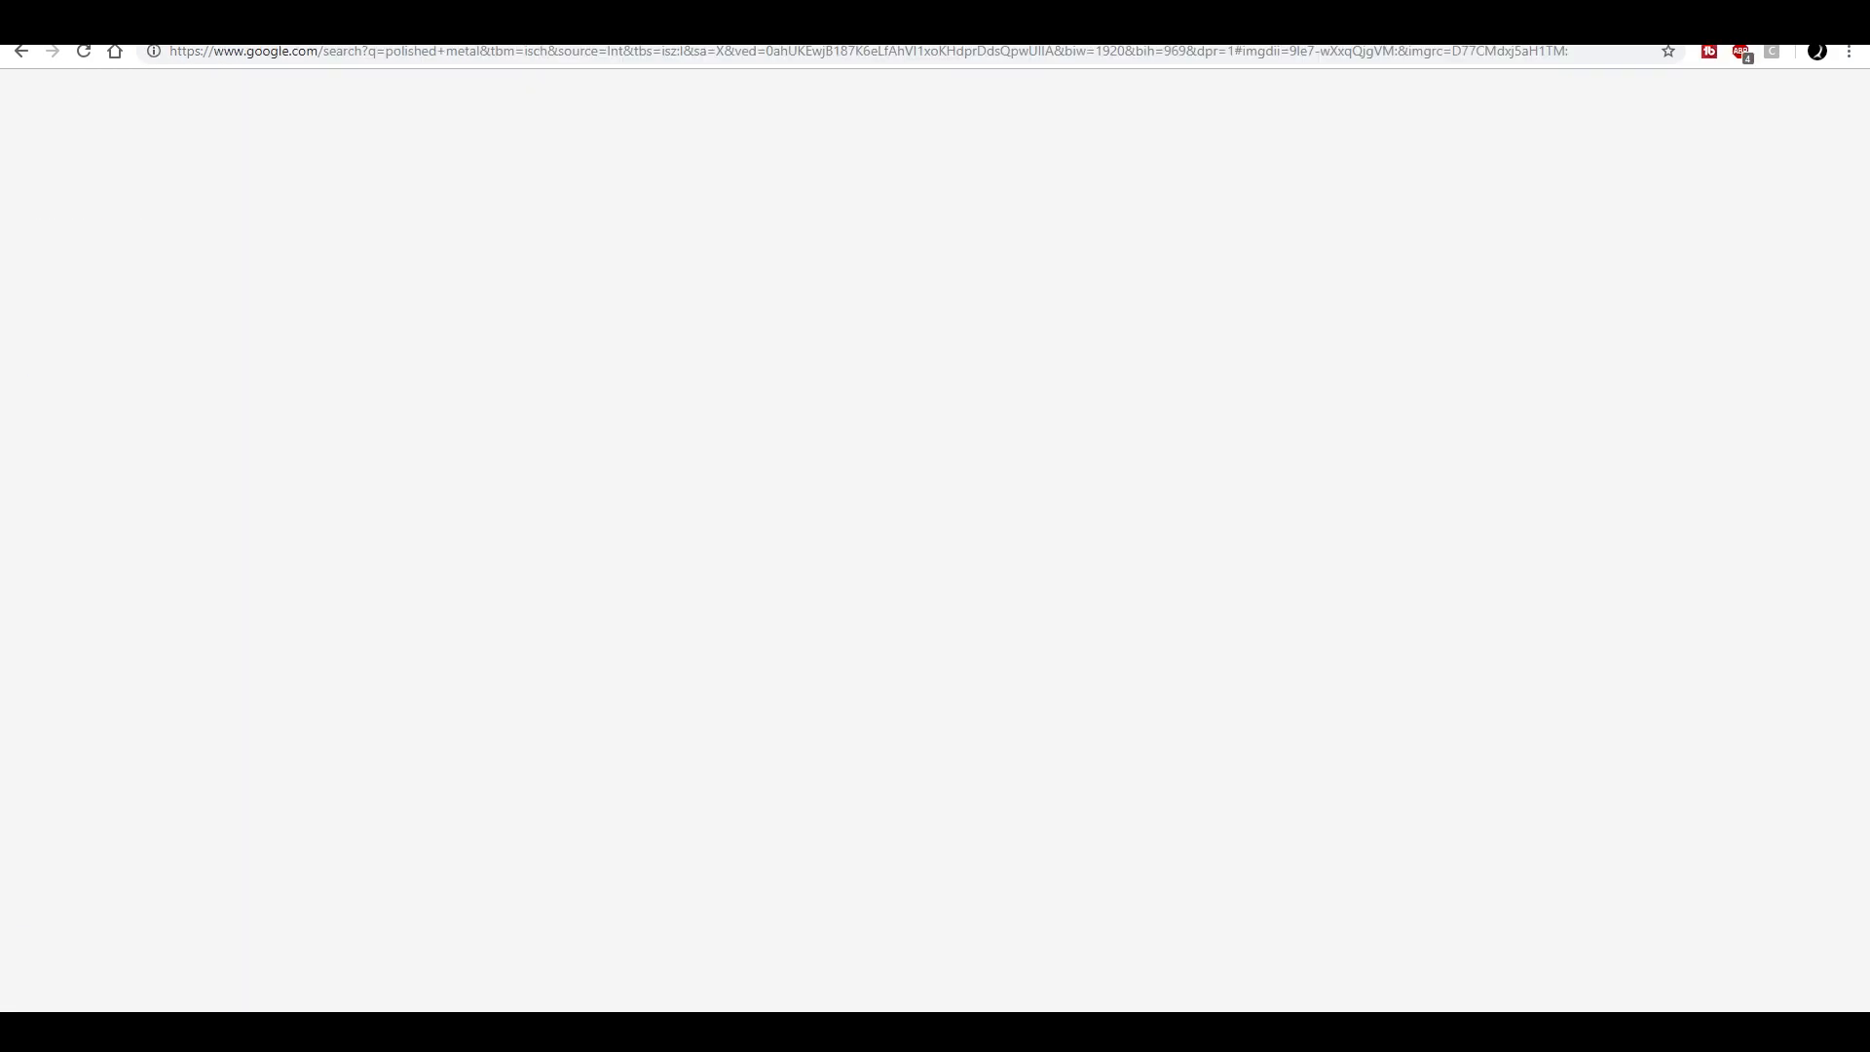
- Compare polished metal image references: the brushed stainless steel, the blue perforated metal, the Illustration Of Polished Metal and the Polished steel previews
scroll(763, 421, down, 4)
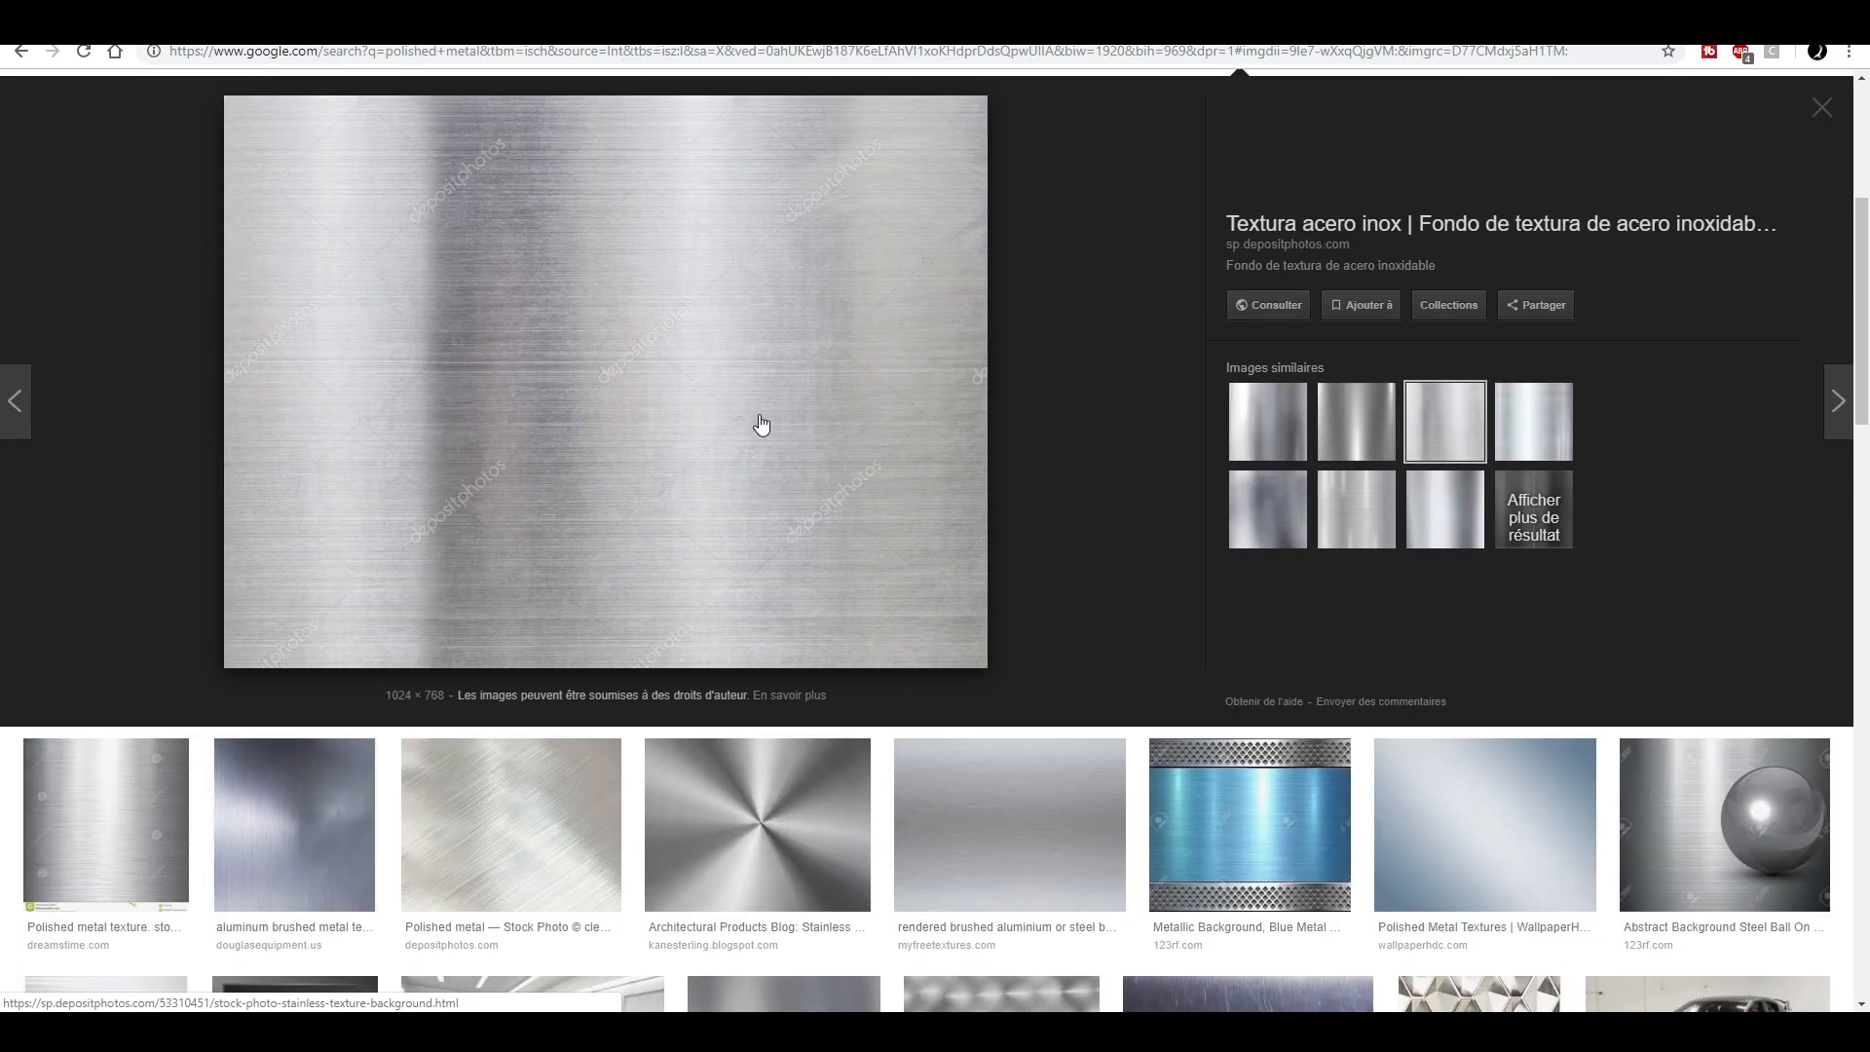
scroll(829, 411, down, 1)
click(1243, 723)
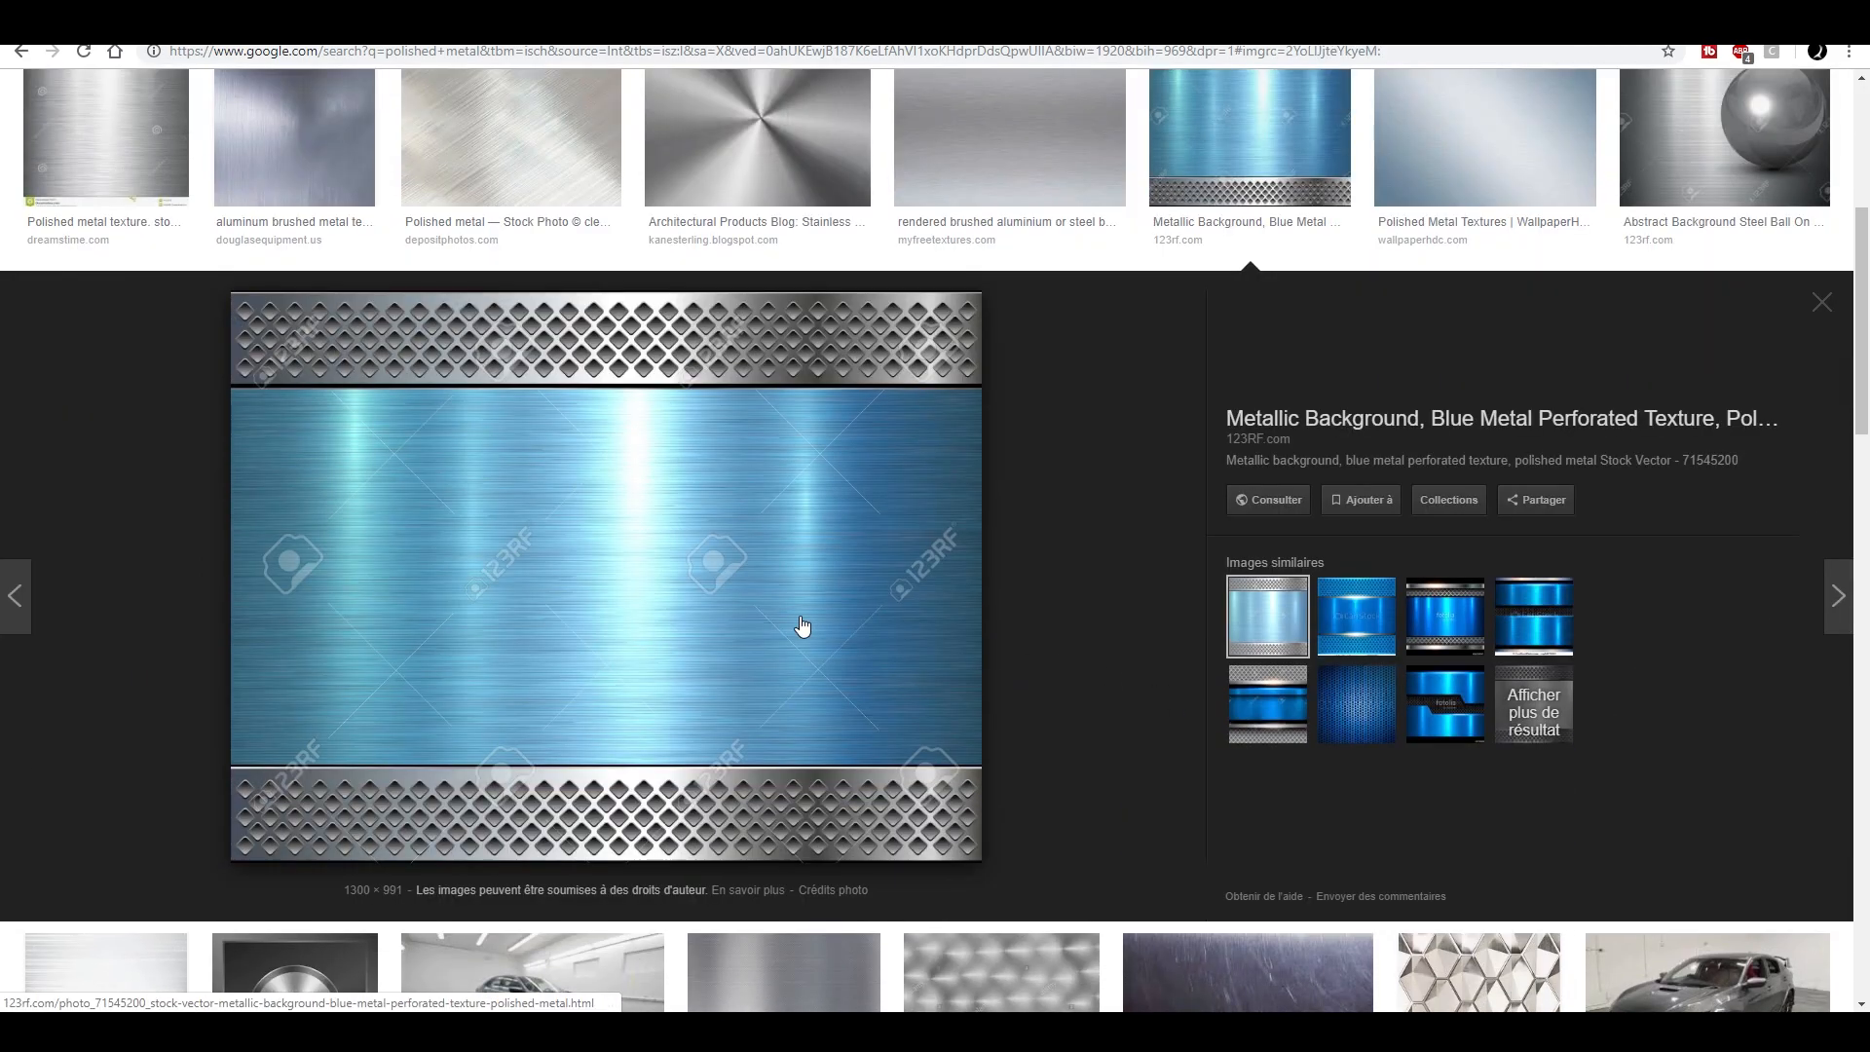
scroll(627, 618, up, 5)
click(429, 399)
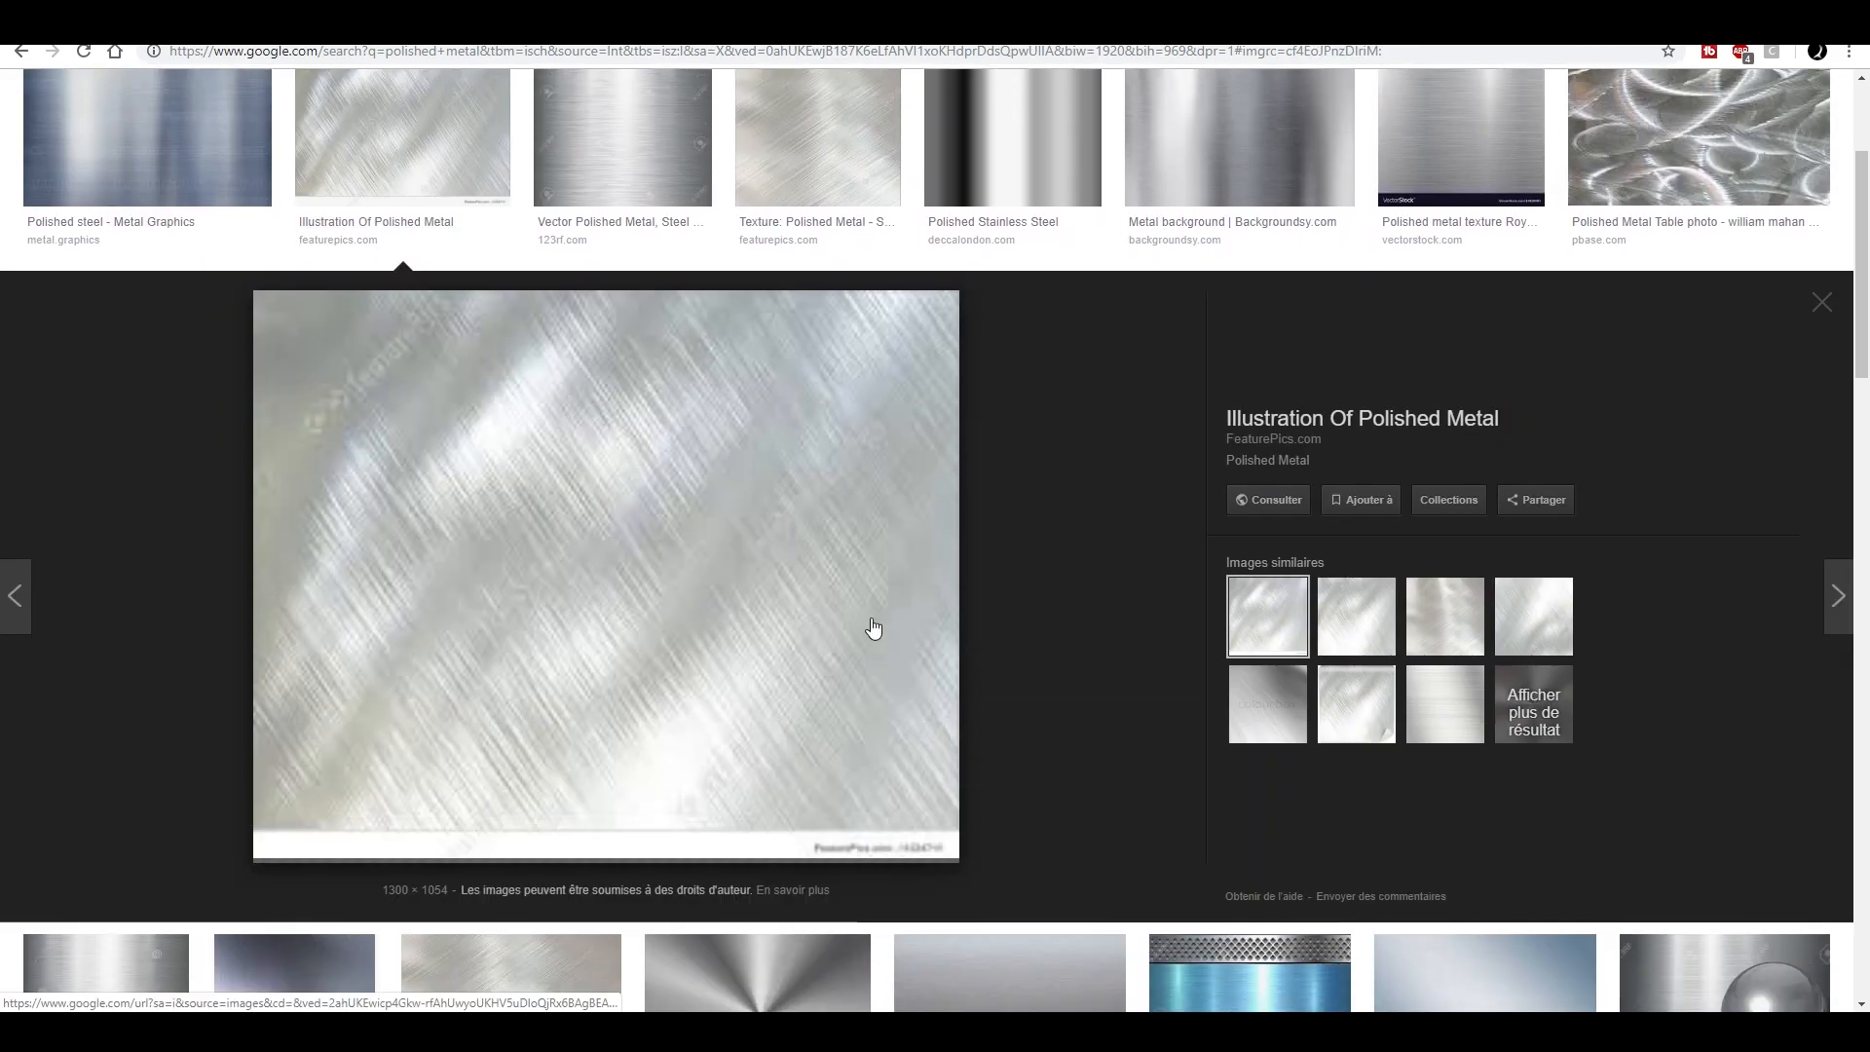
scroll(873, 626, up, 2)
click(195, 292)
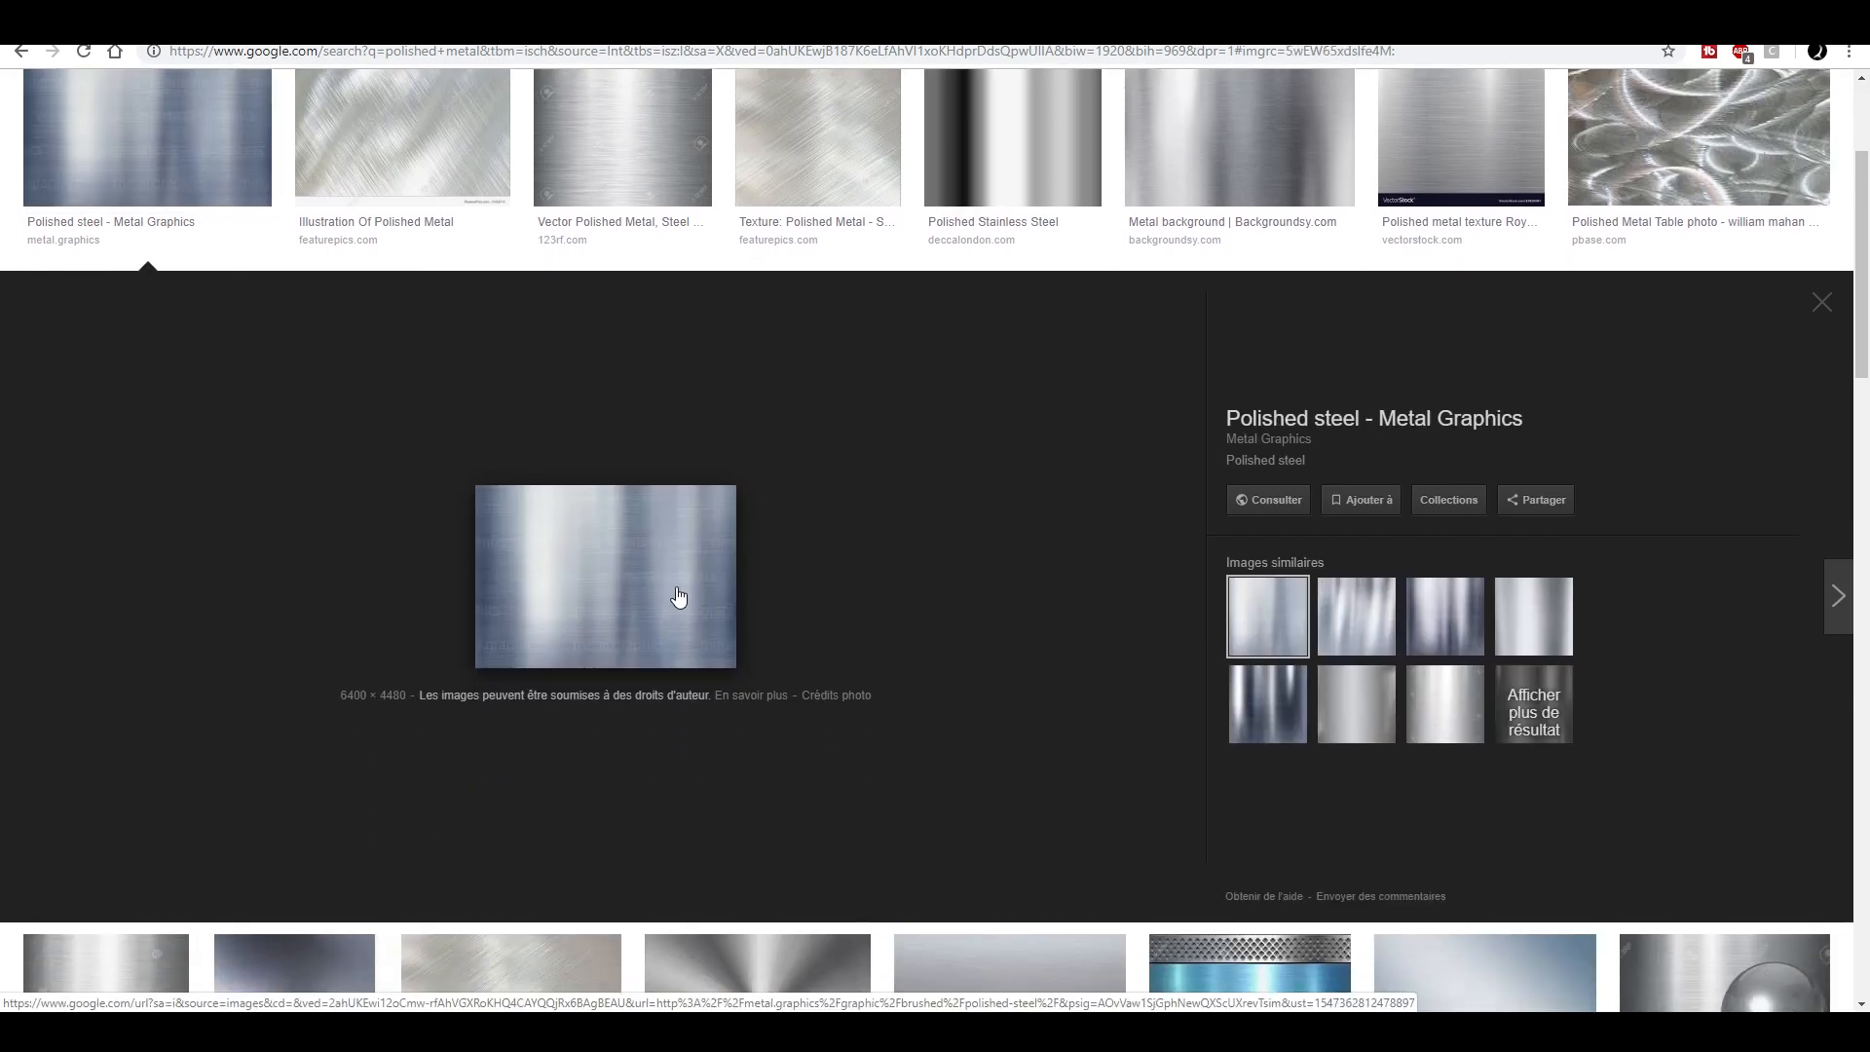
- Preview the Metal background result from the polished metal search, visit its Backgroundsy page to study the texture, and leave the page
scroll(679, 597, up, 2)
click(1227, 406)
click(694, 611)
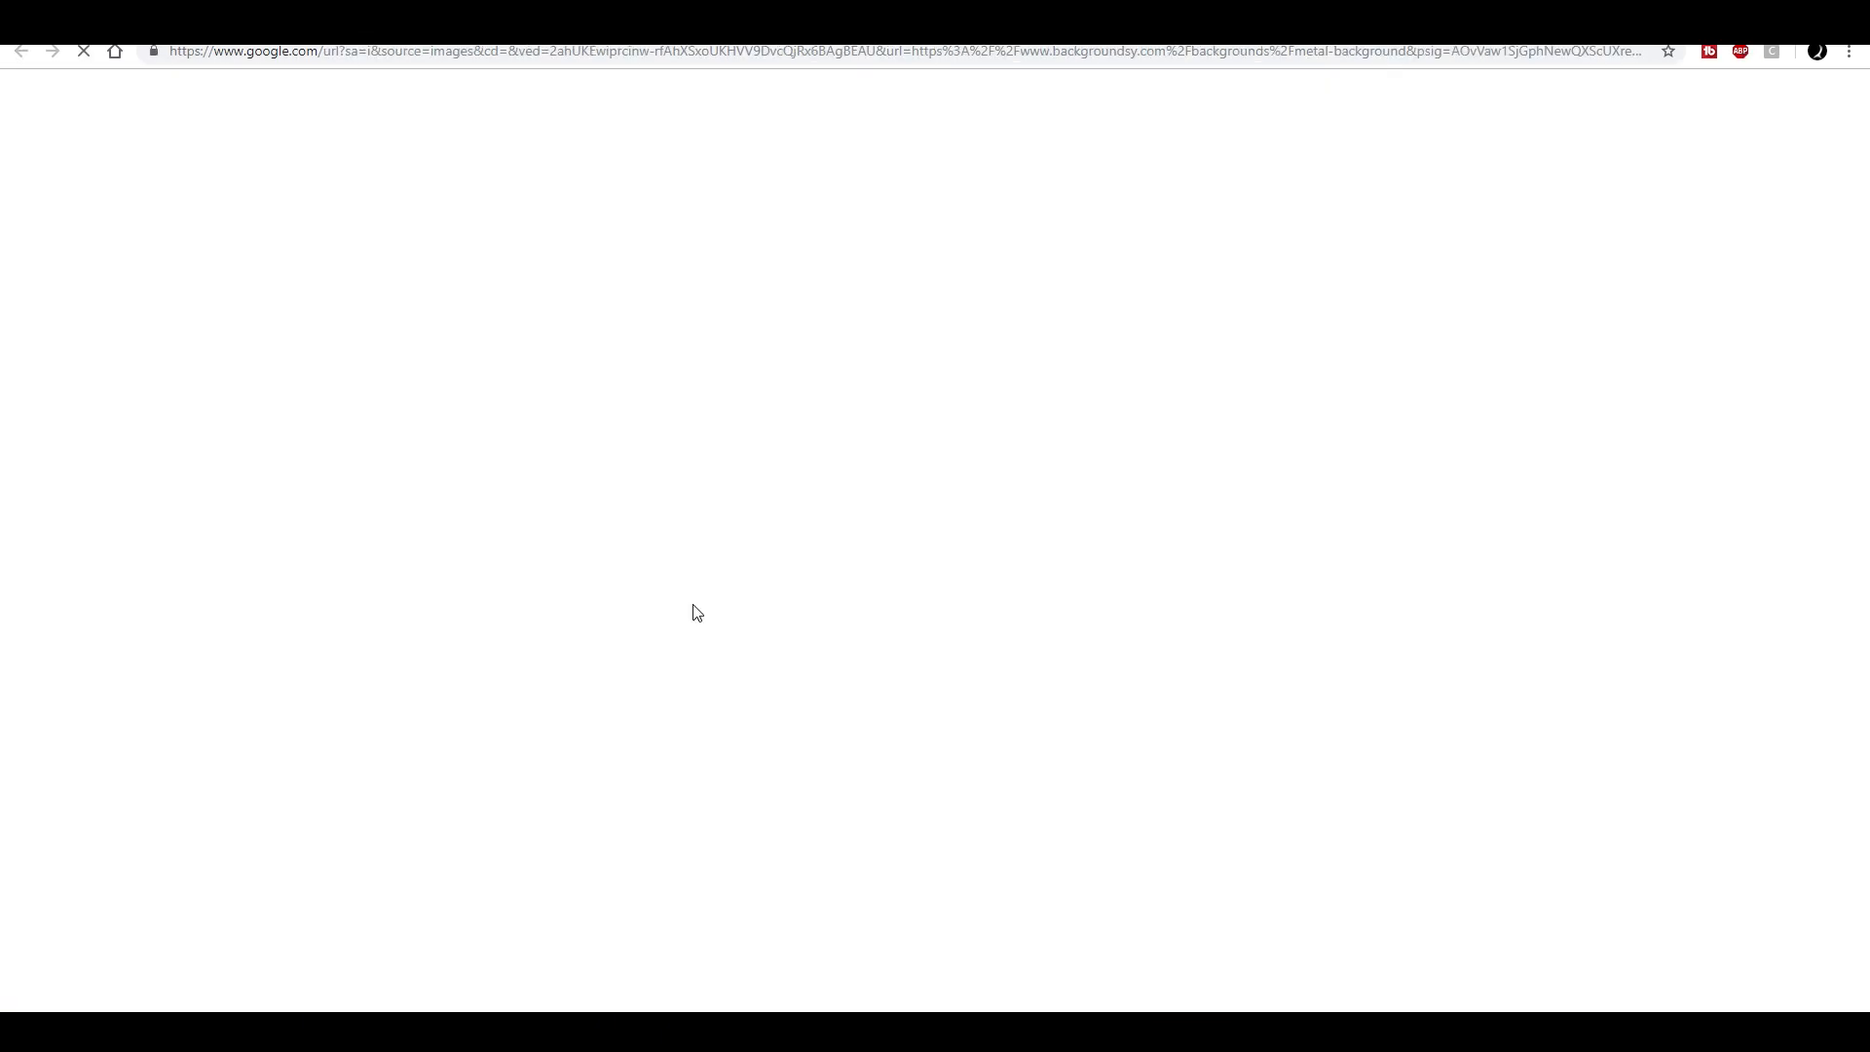
click(676, 176)
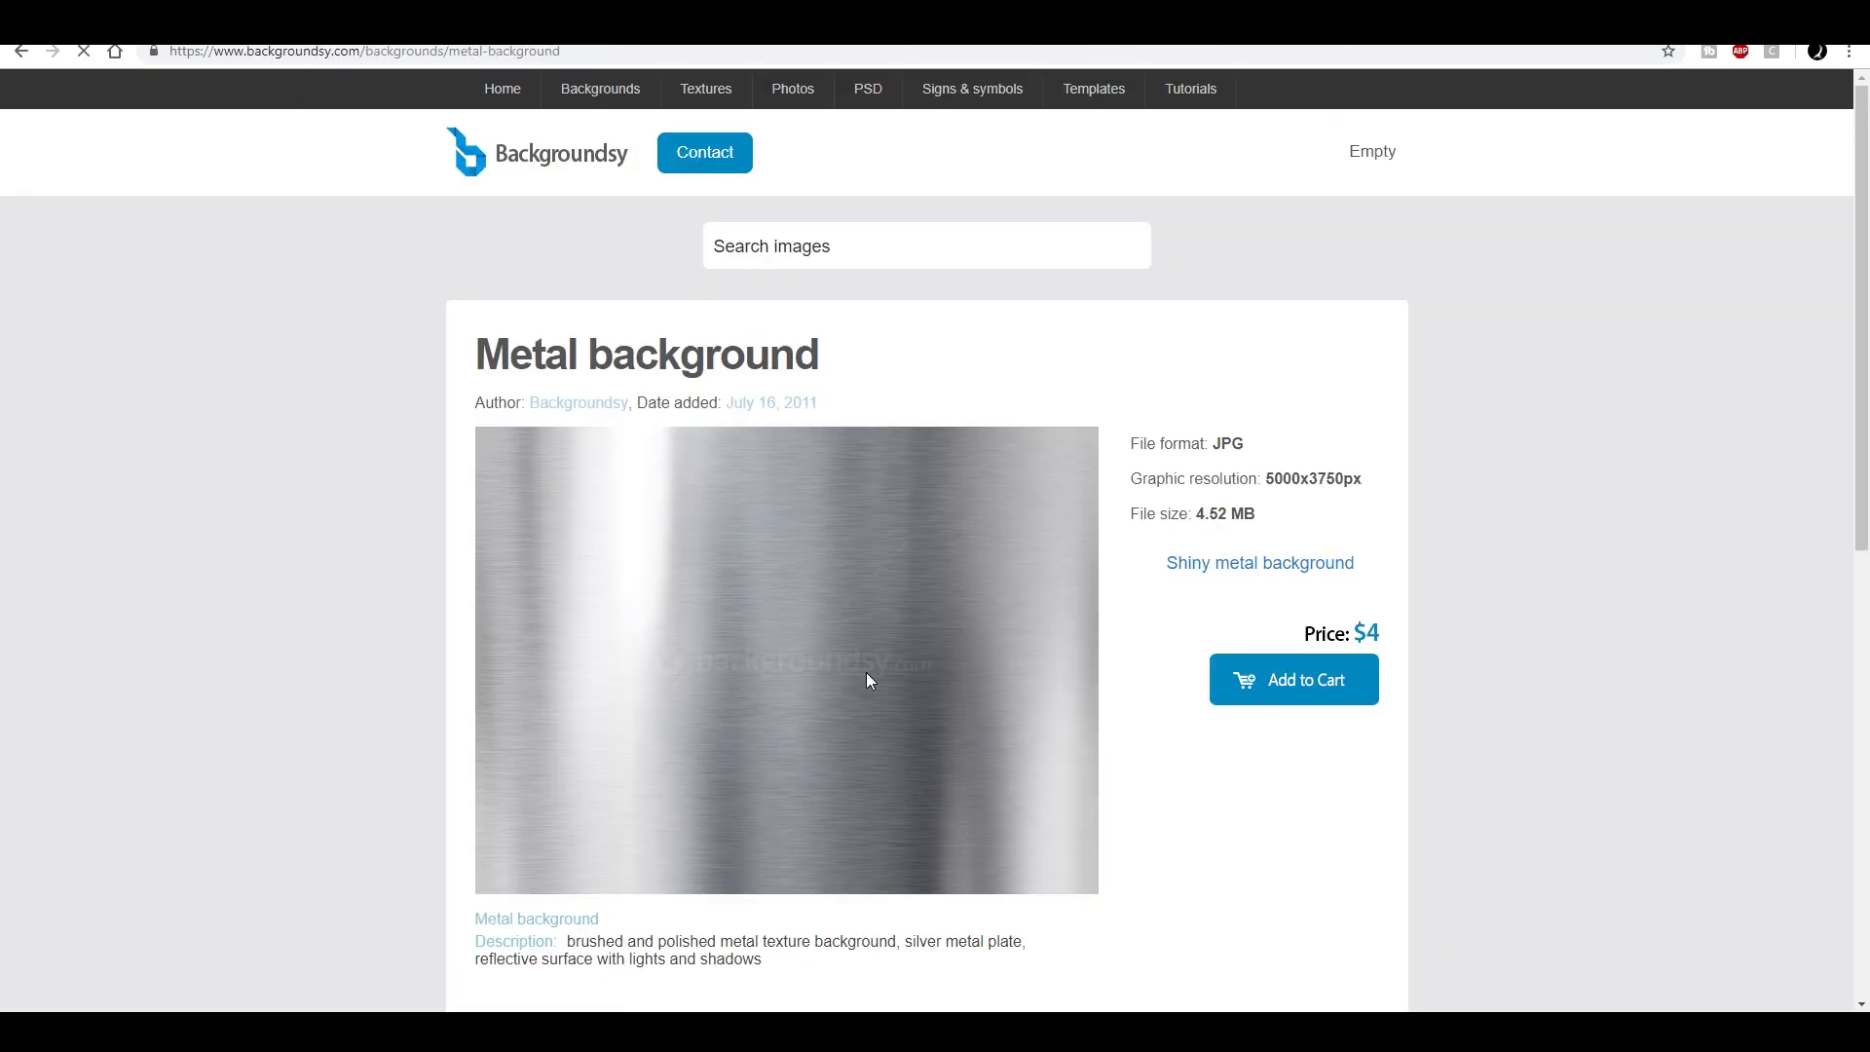
scroll(828, 651, down, 7)
scroll(823, 503, up, 7)
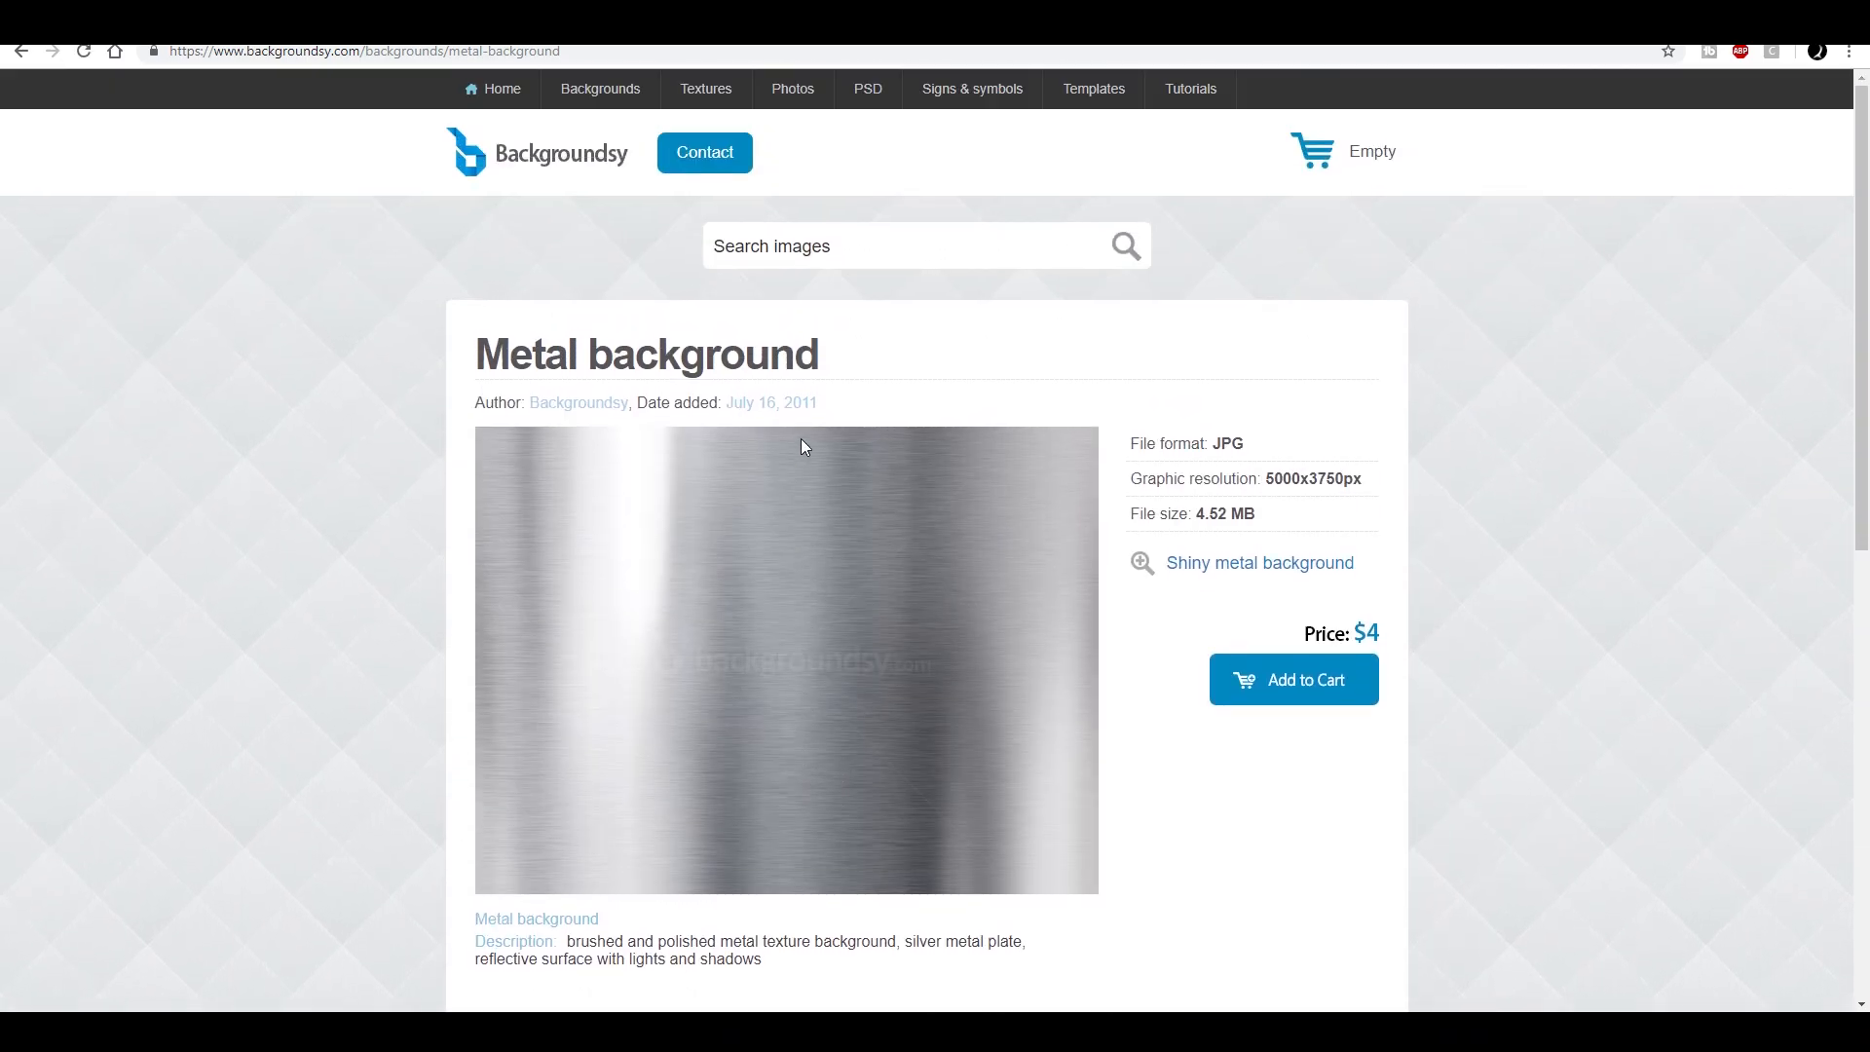
key(alt+Left)
- Look through the oxidized metal image results and preview the similar blue and orange rusted metal texture from 123RF
scroll(944, 513, up, 5)
scroll(1160, 503, up, 10)
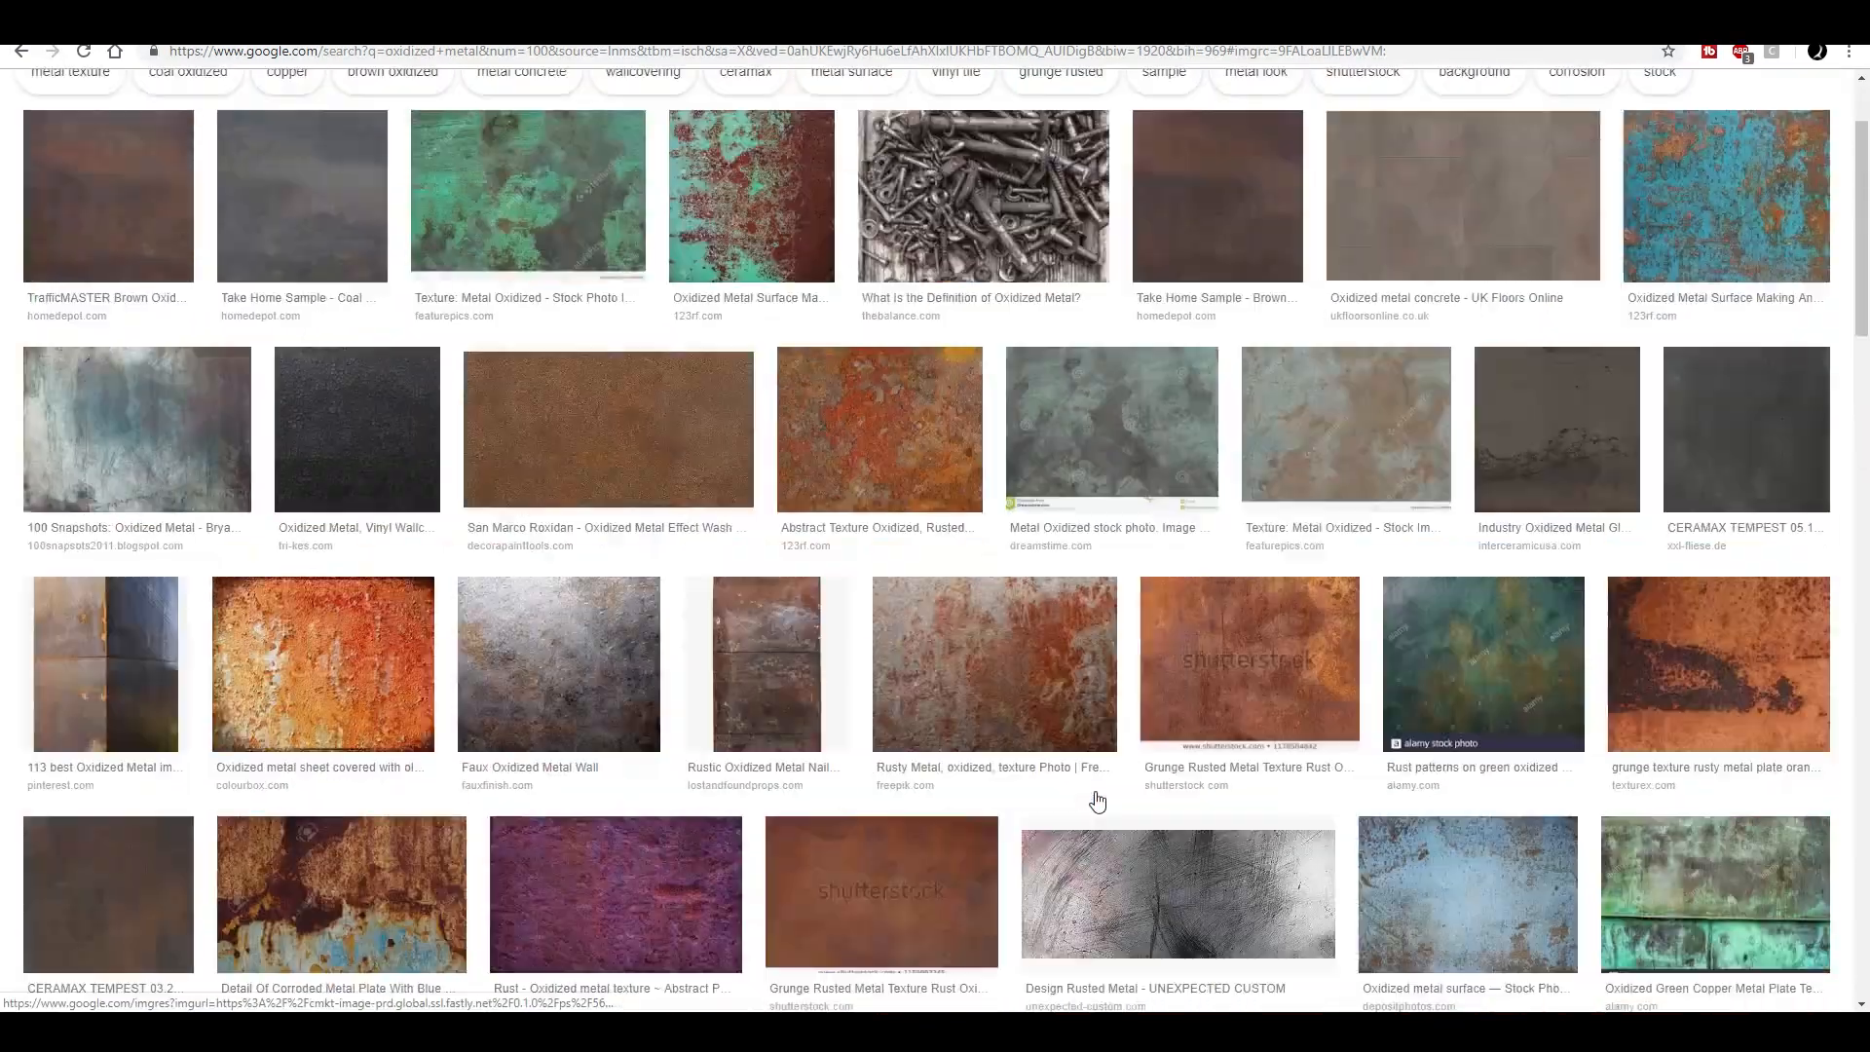
scroll(798, 441, down, 15)
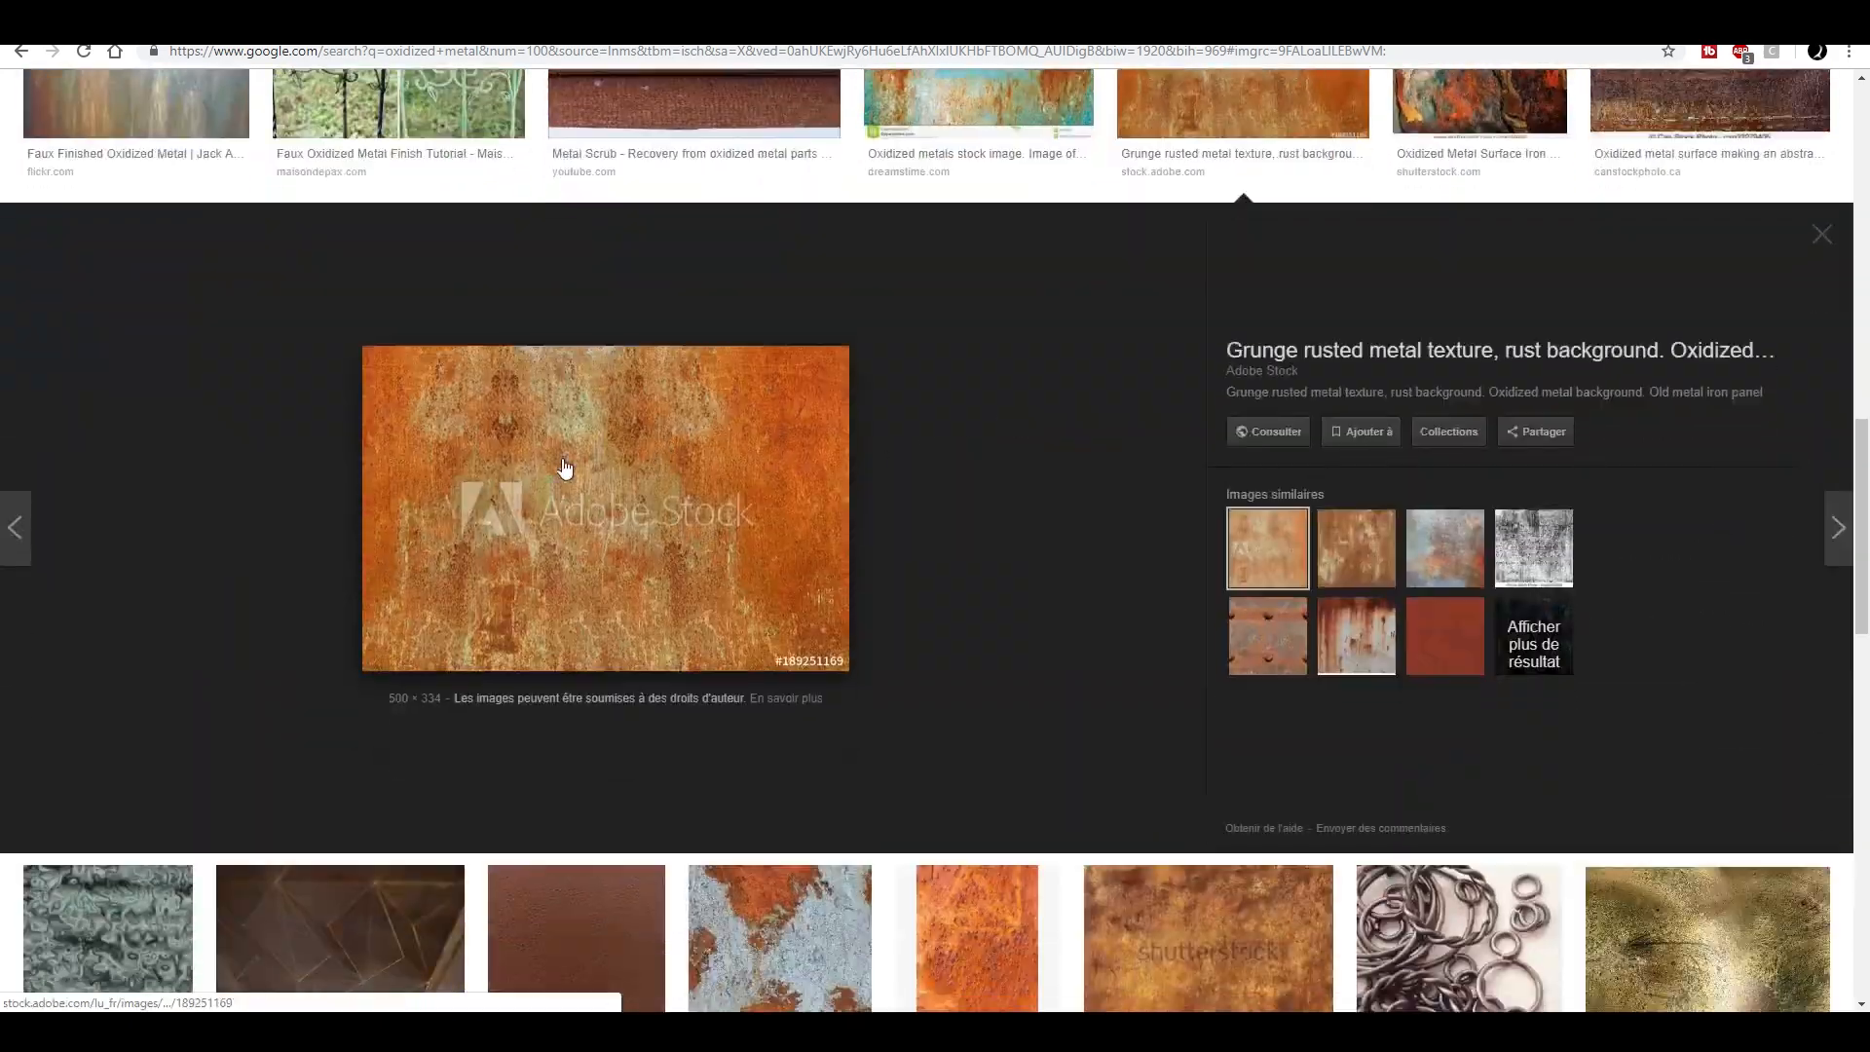
scroll(584, 461, up, 5)
scroll(327, 448, up, 2)
scroll(1161, 743, down, 5)
click(1373, 761)
click(1461, 728)
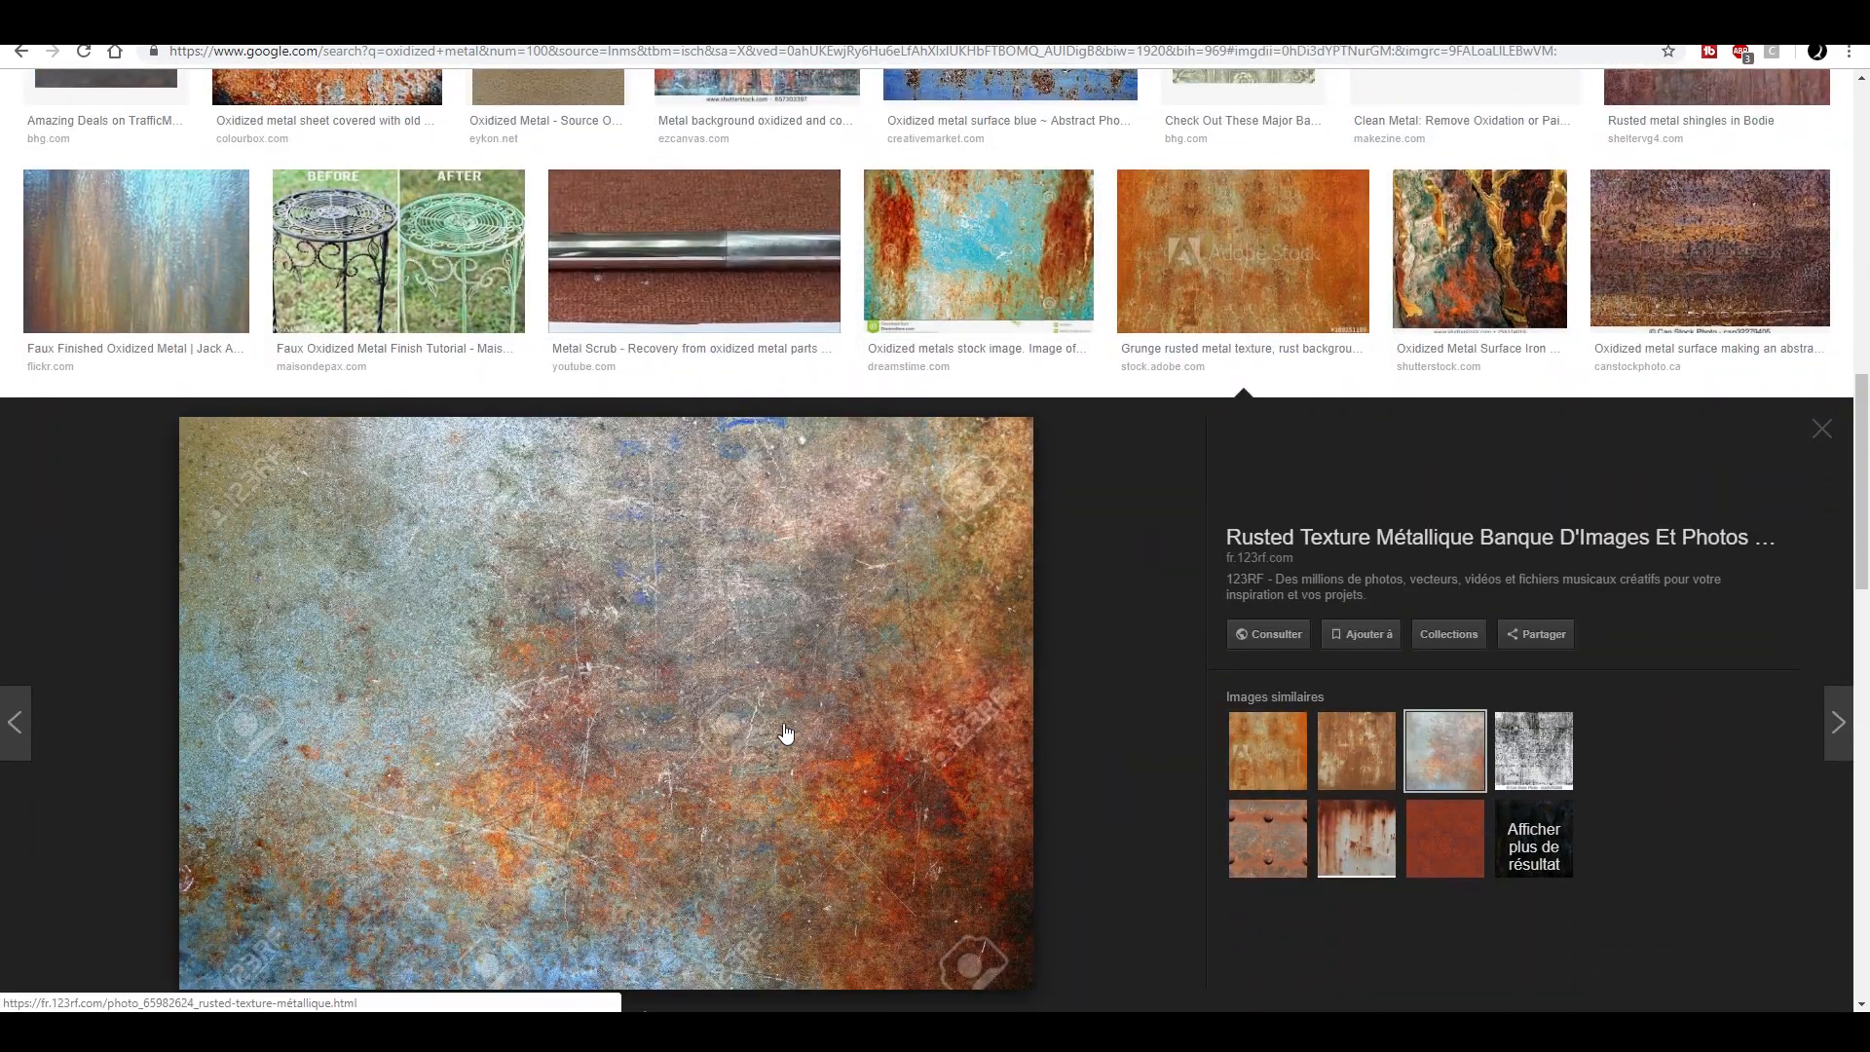
- Skim the introduction of The Balance article The Meaning of Oxidized Metal
scroll(779, 731, down, 2)
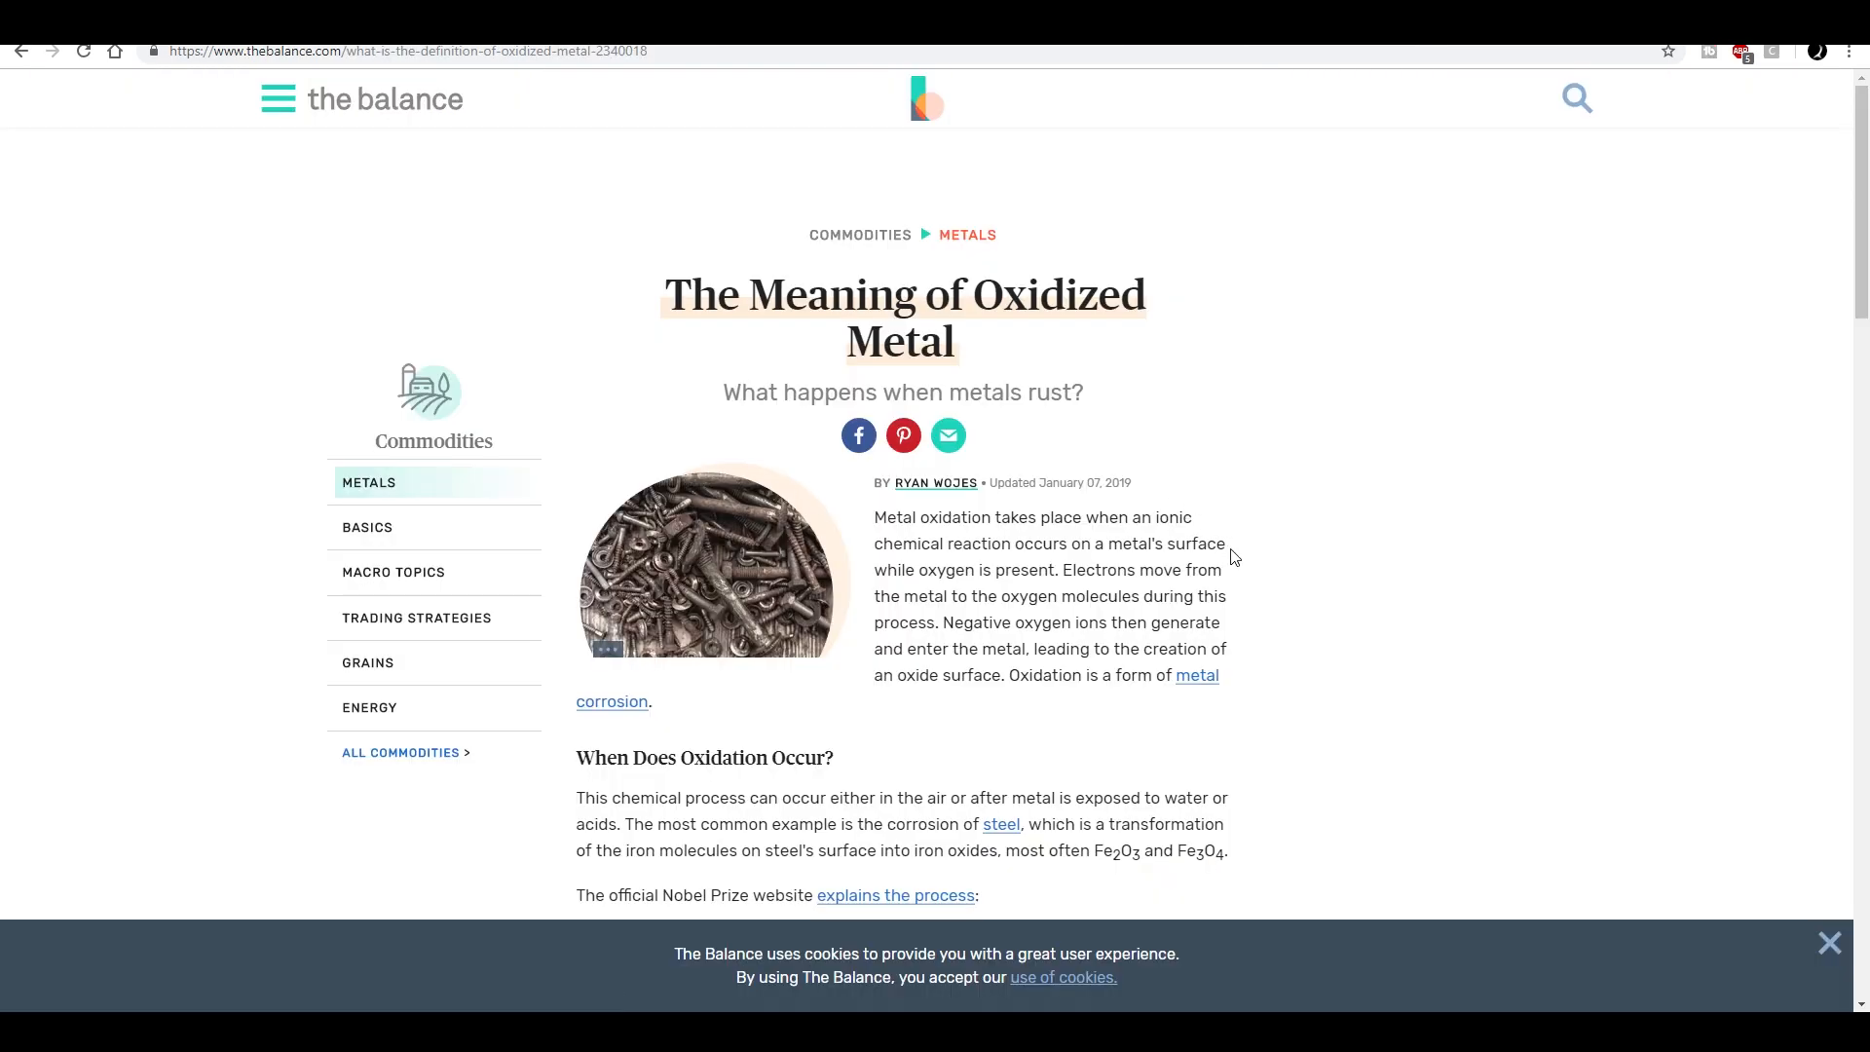
scroll(1236, 555, down, 1)
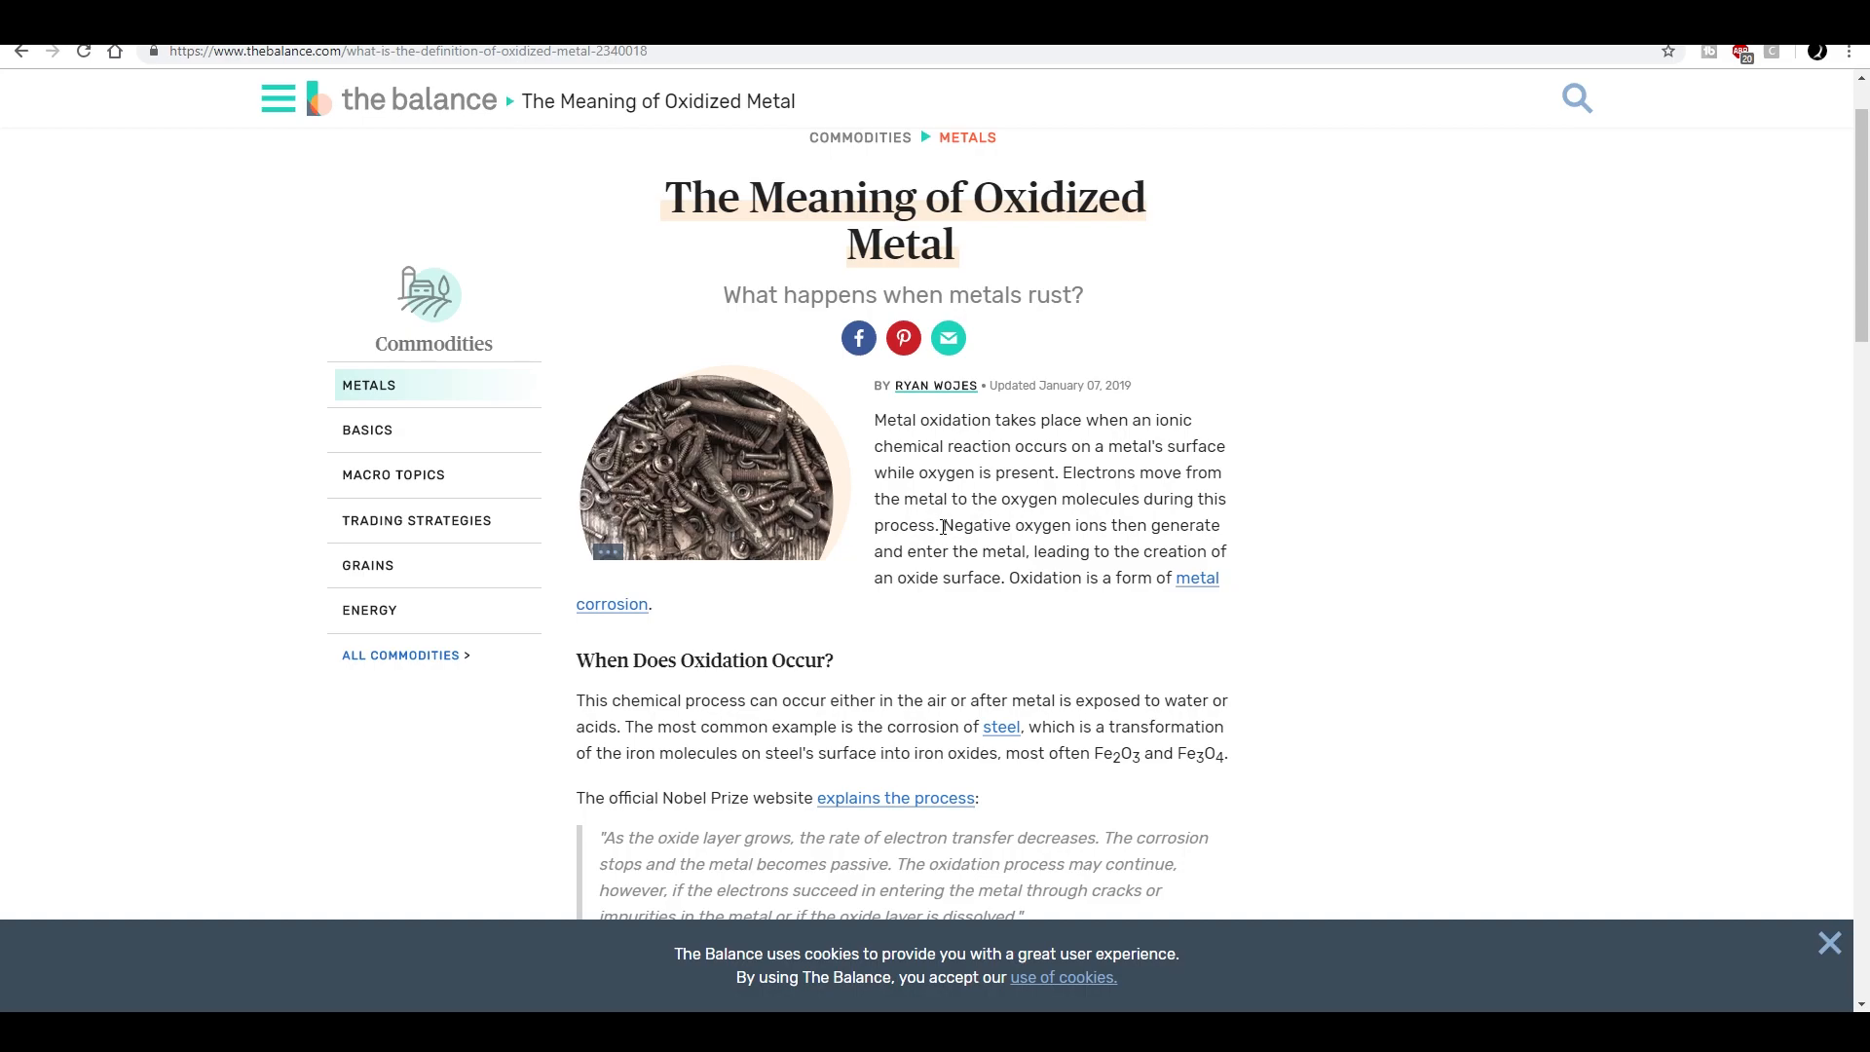
key(alt+Left)
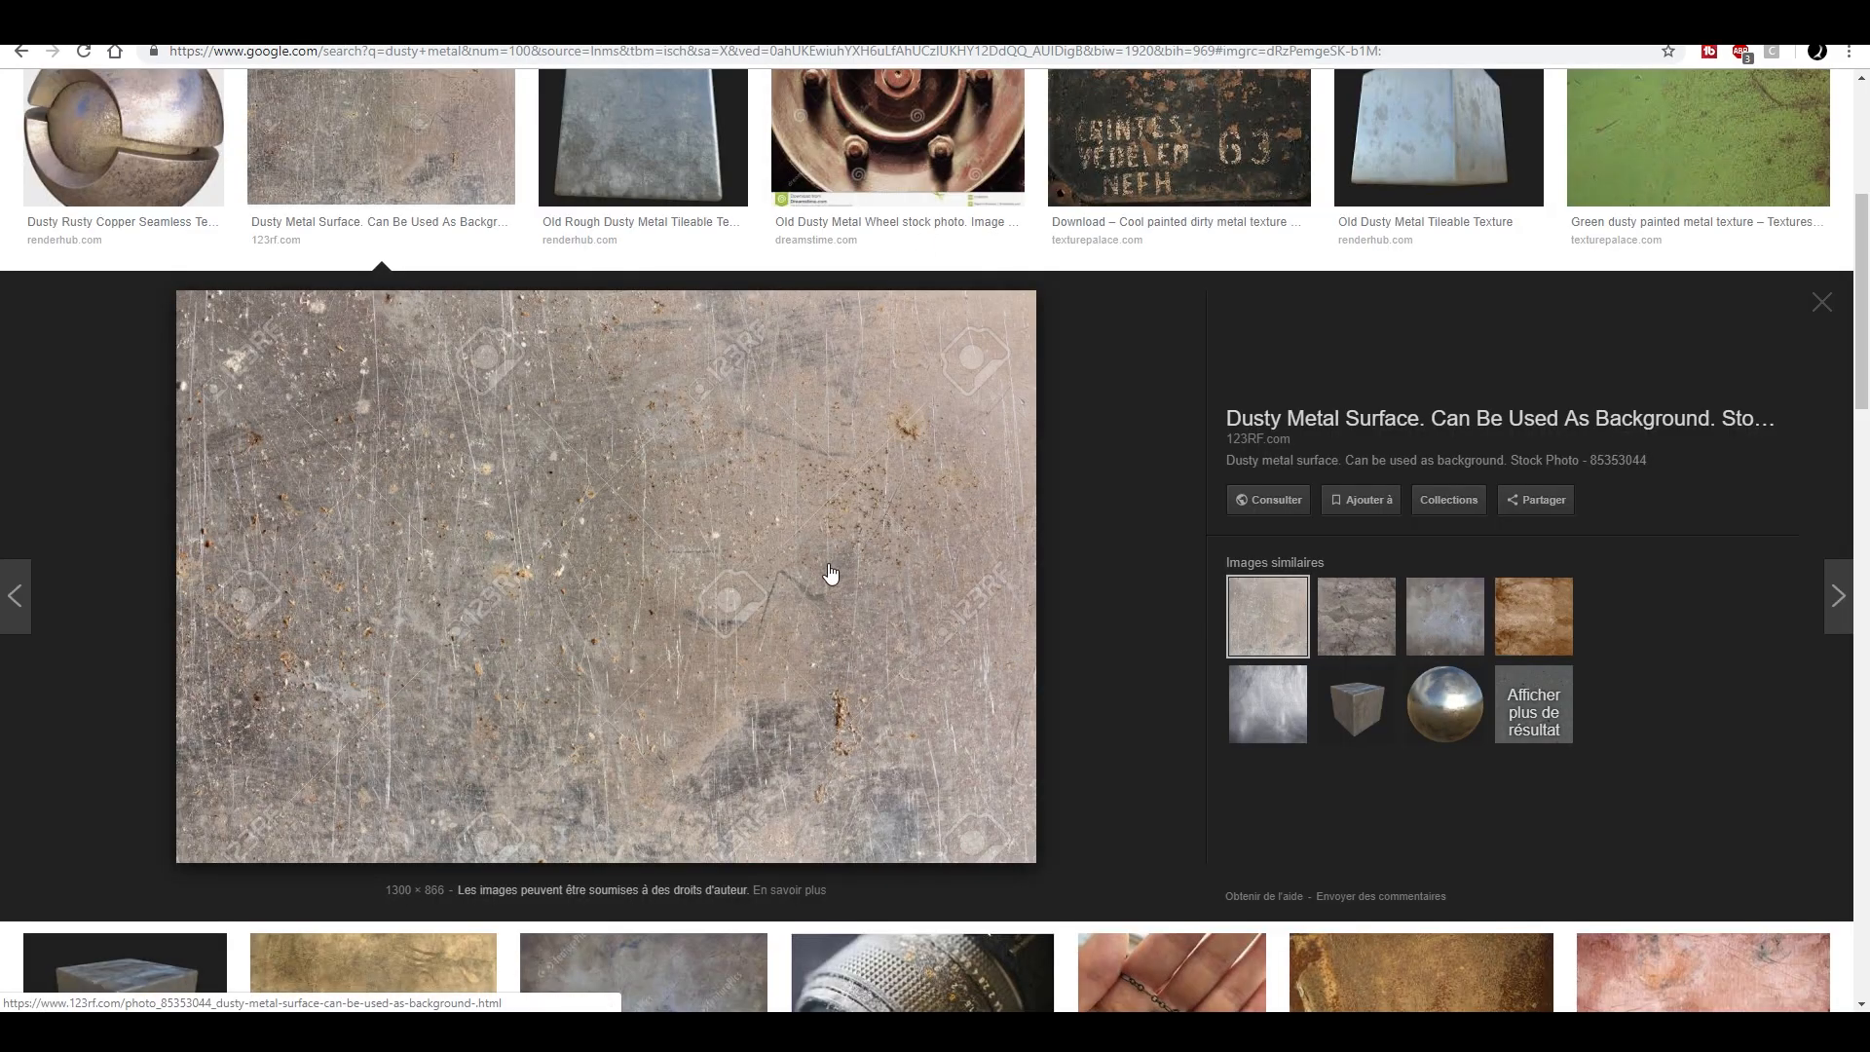
- Examine the dusty metal image results, including the scratched Dusty Metal Surface photo and the Dusty Rusty Copper Seamless Texture preview
scroll(709, 489, up, 5)
scroll(711, 526, down, 1)
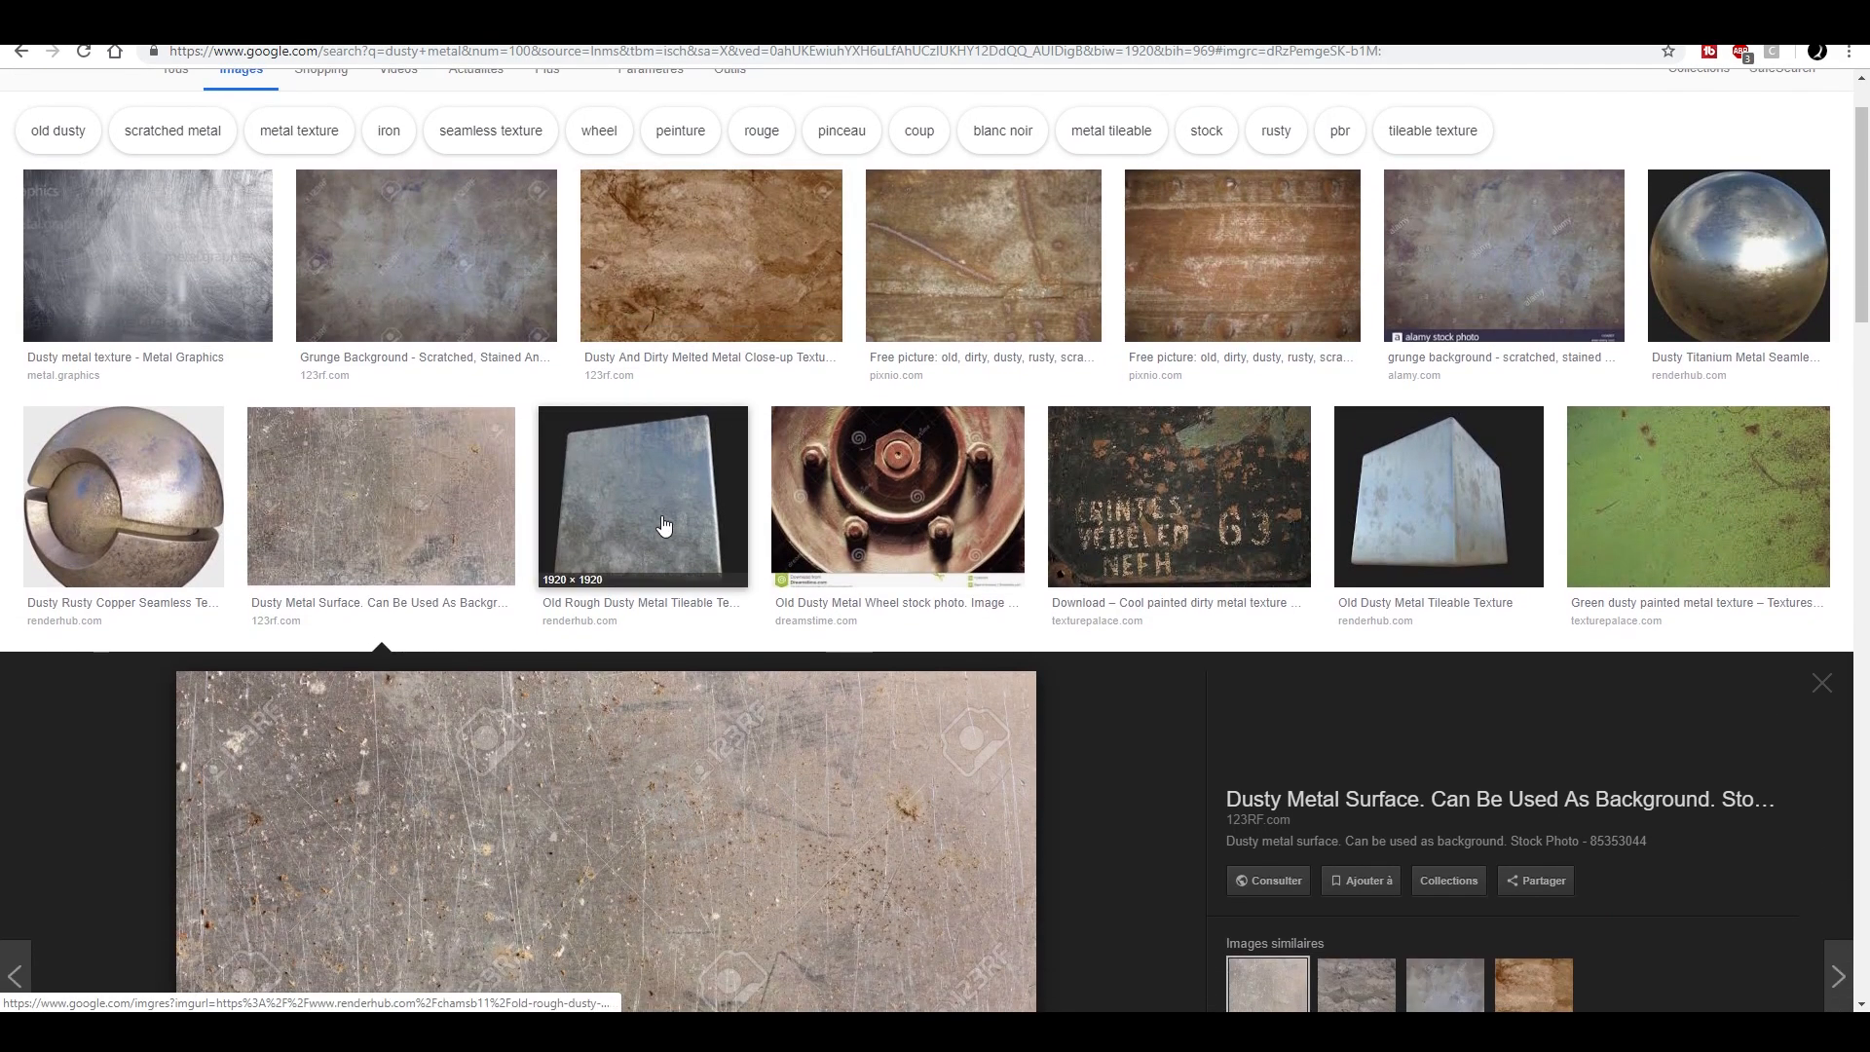
scroll(771, 720, down, 3)
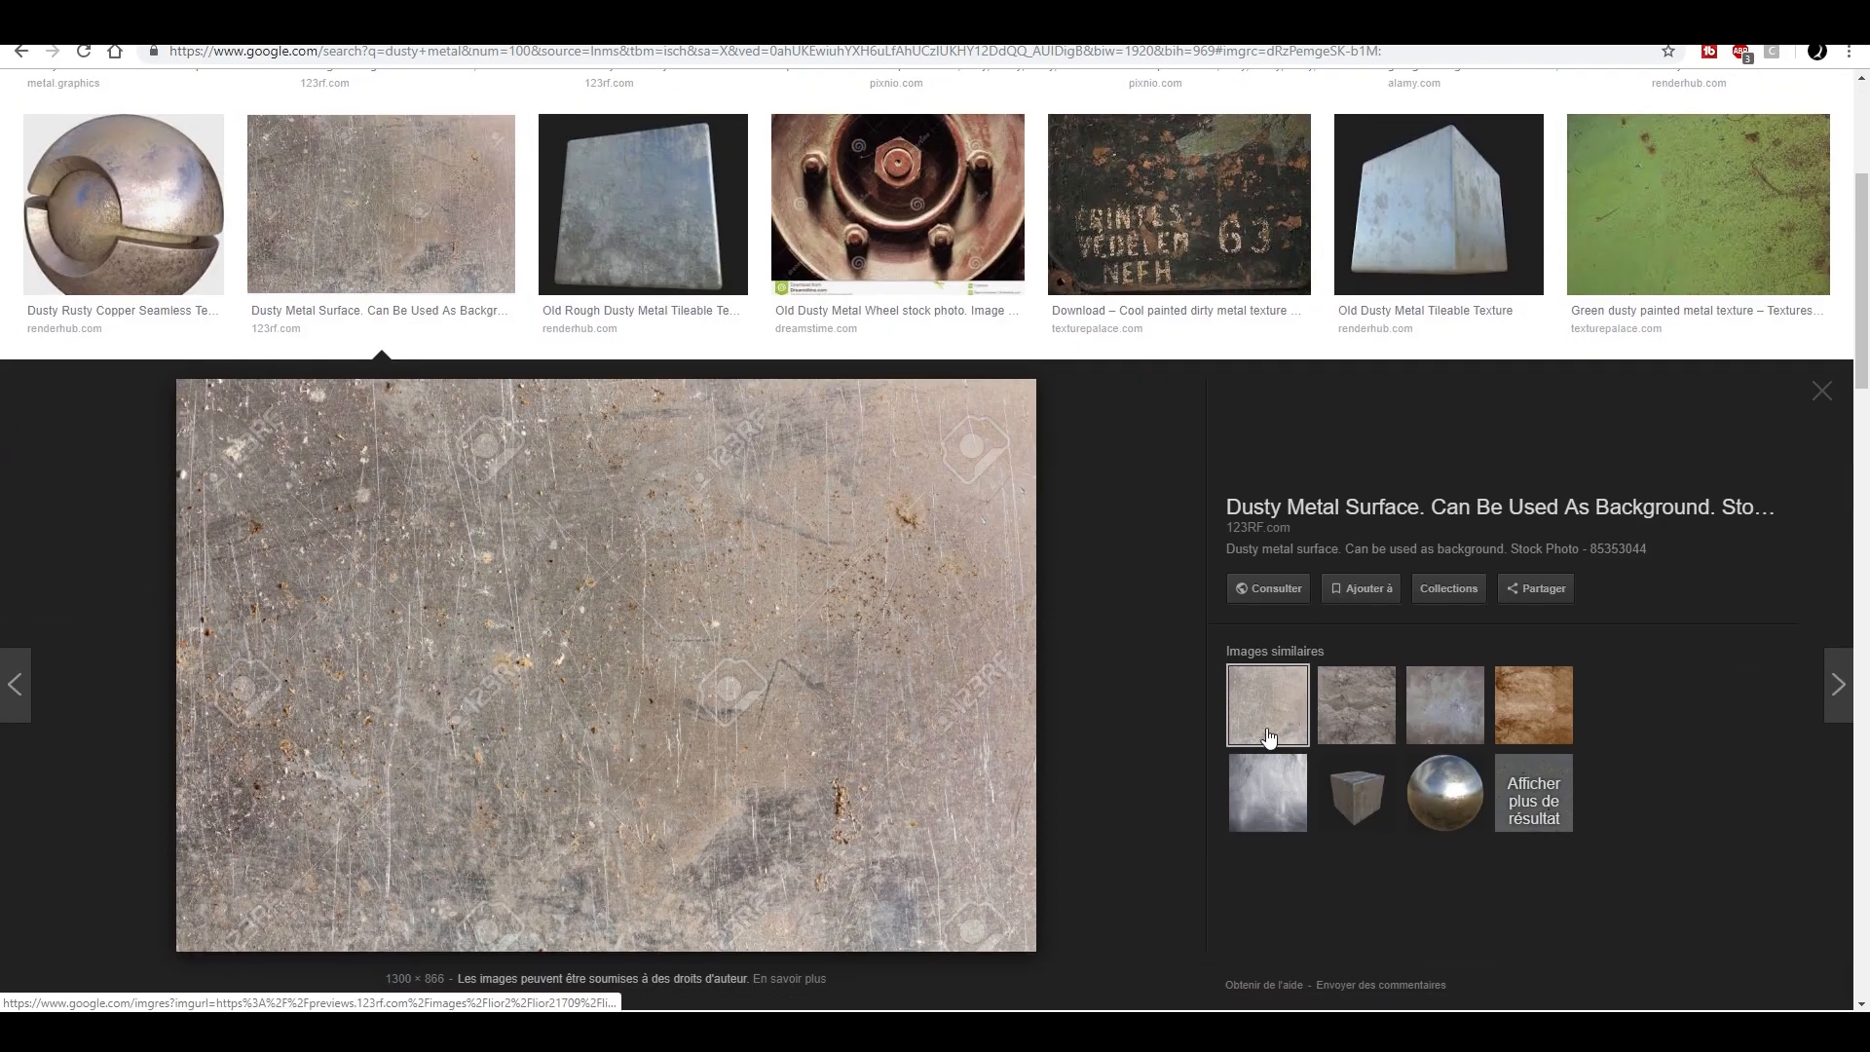
scroll(1023, 759, up, 1)
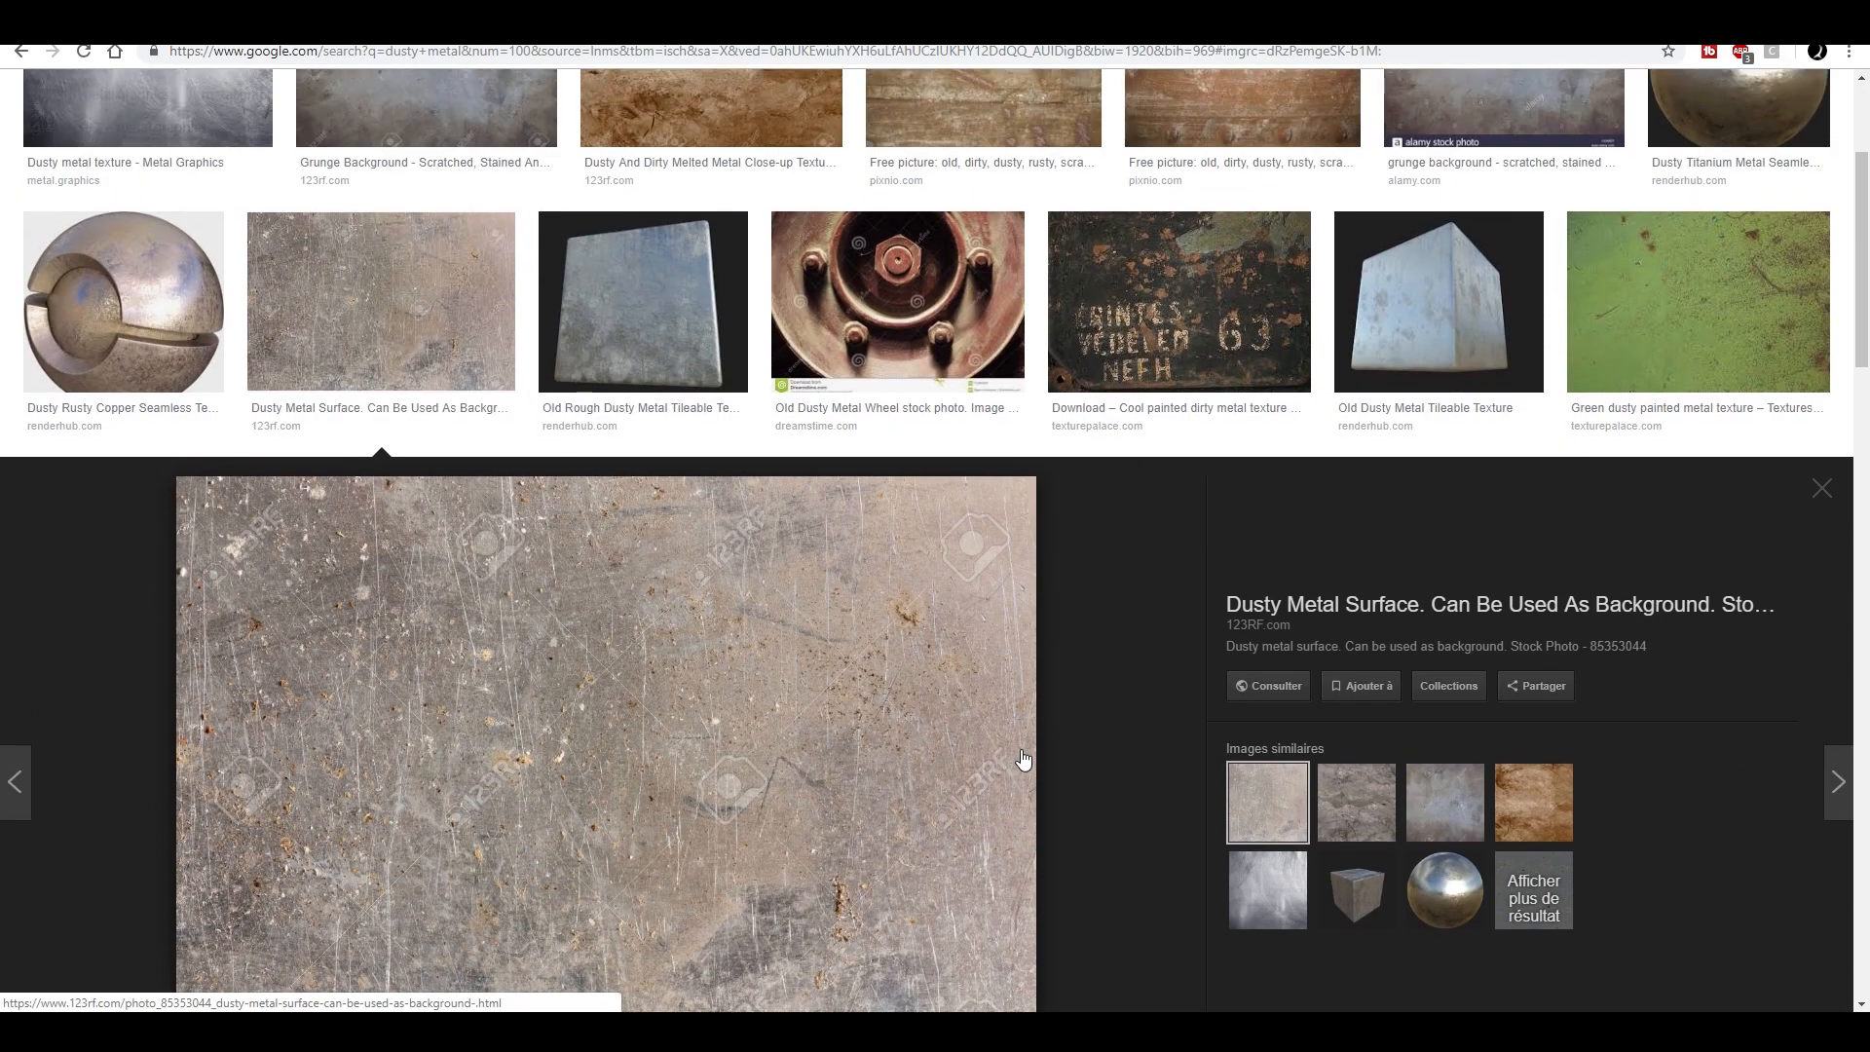
scroll(1023, 759, up, 3)
click(124, 594)
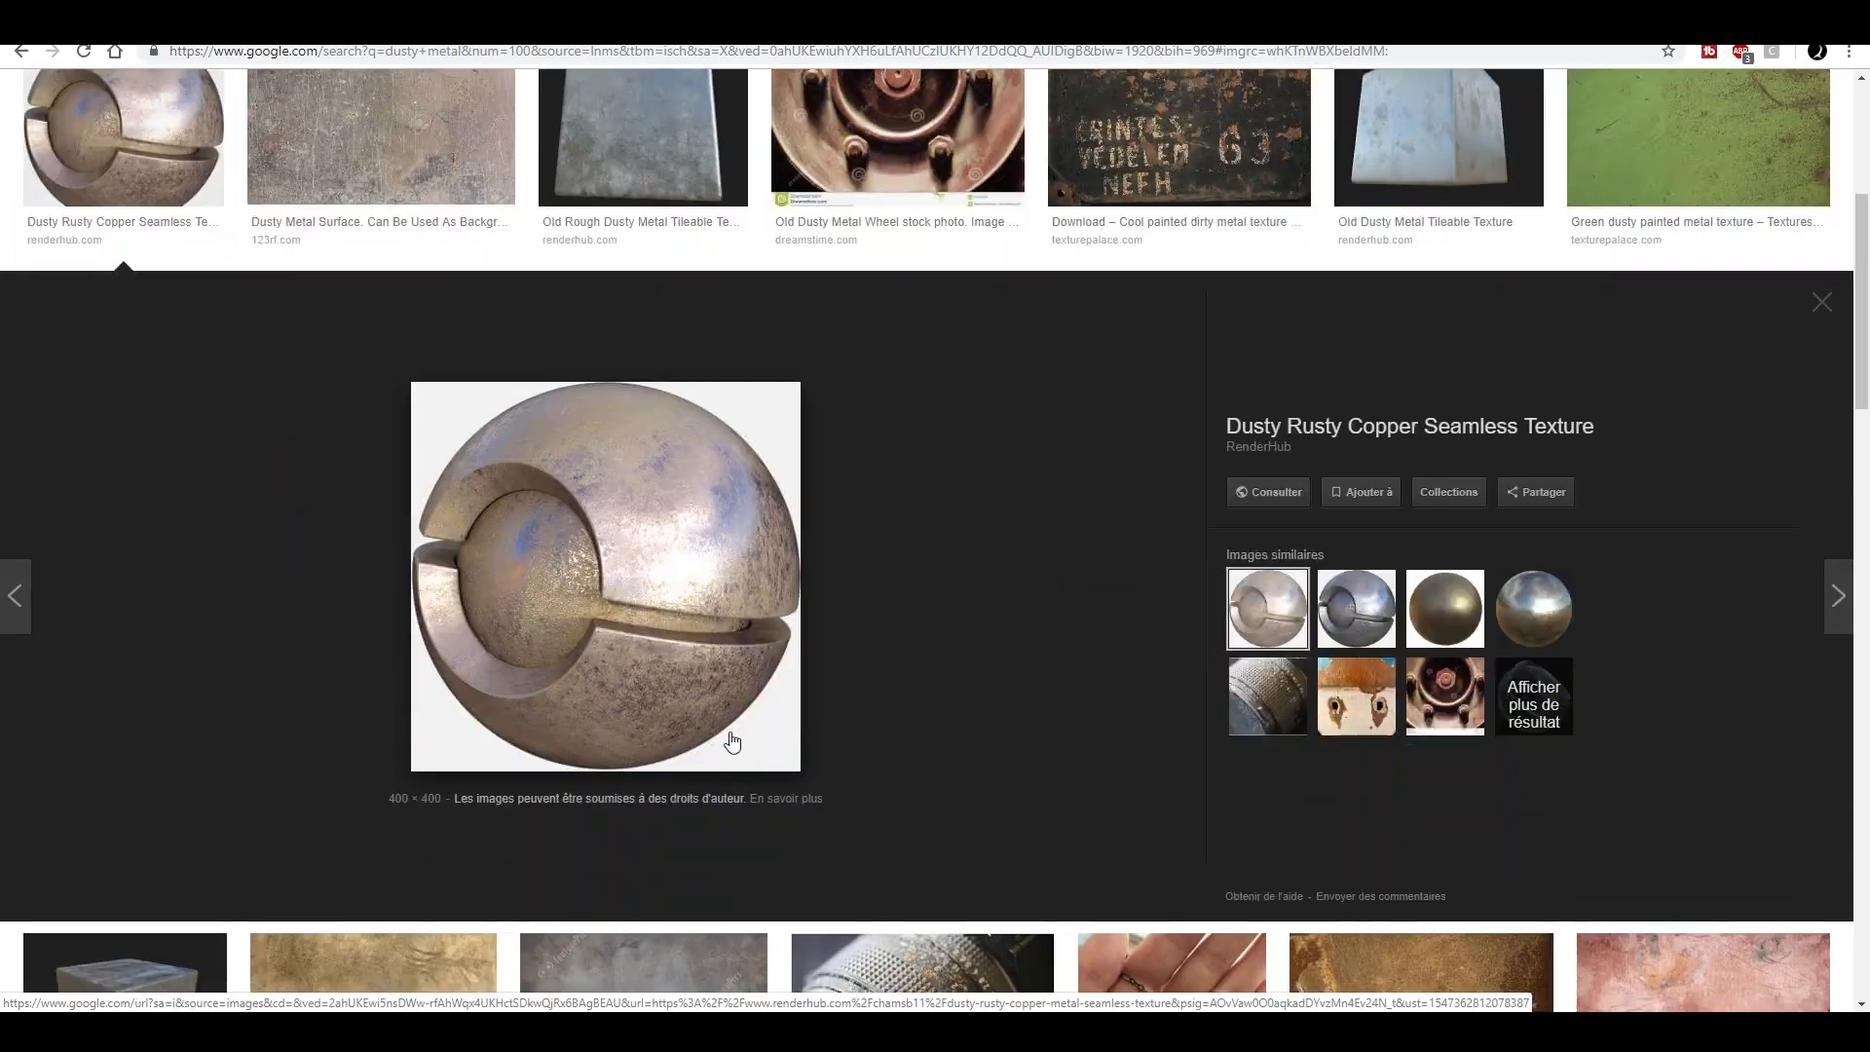
scroll(604, 577, up, 2)
- Switch to the dented metal image results and preview the PBR base dented metal cube and the Blender Stack Exchange helmet comparison
click(452, 156)
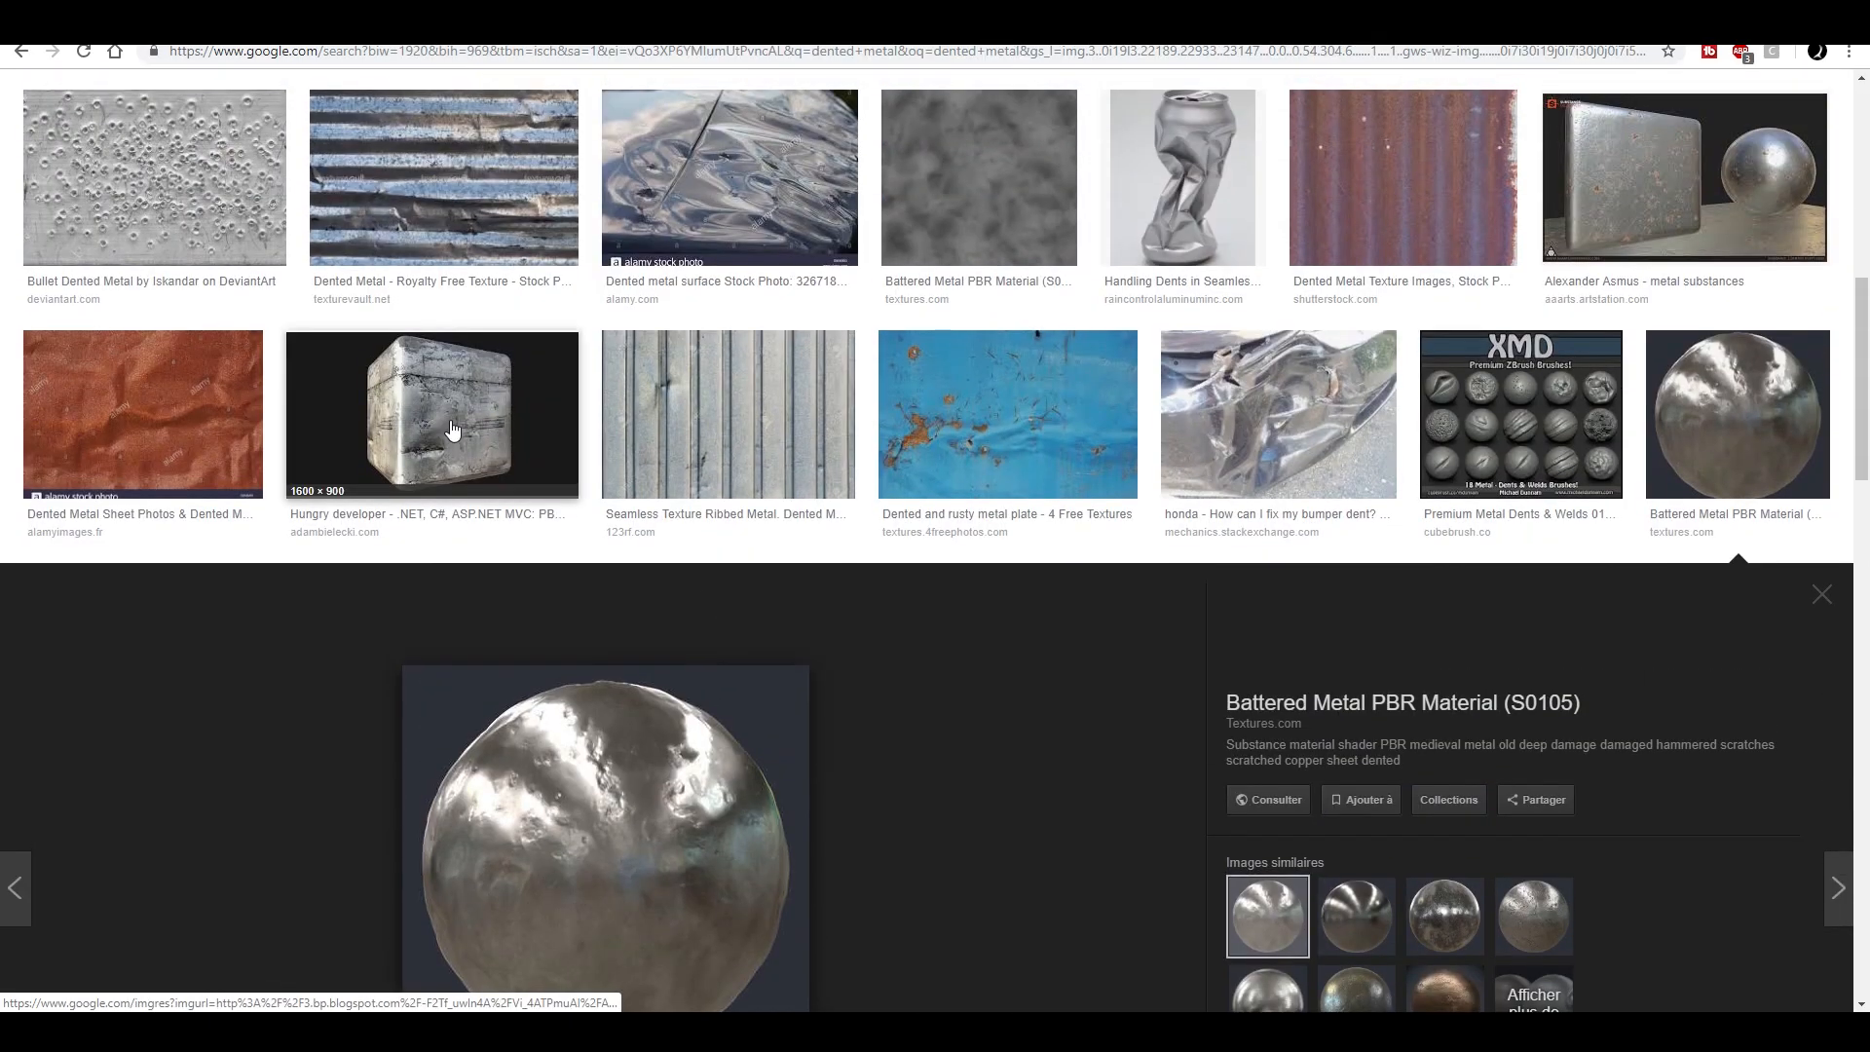
click(452, 429)
scroll(829, 693, up, 10)
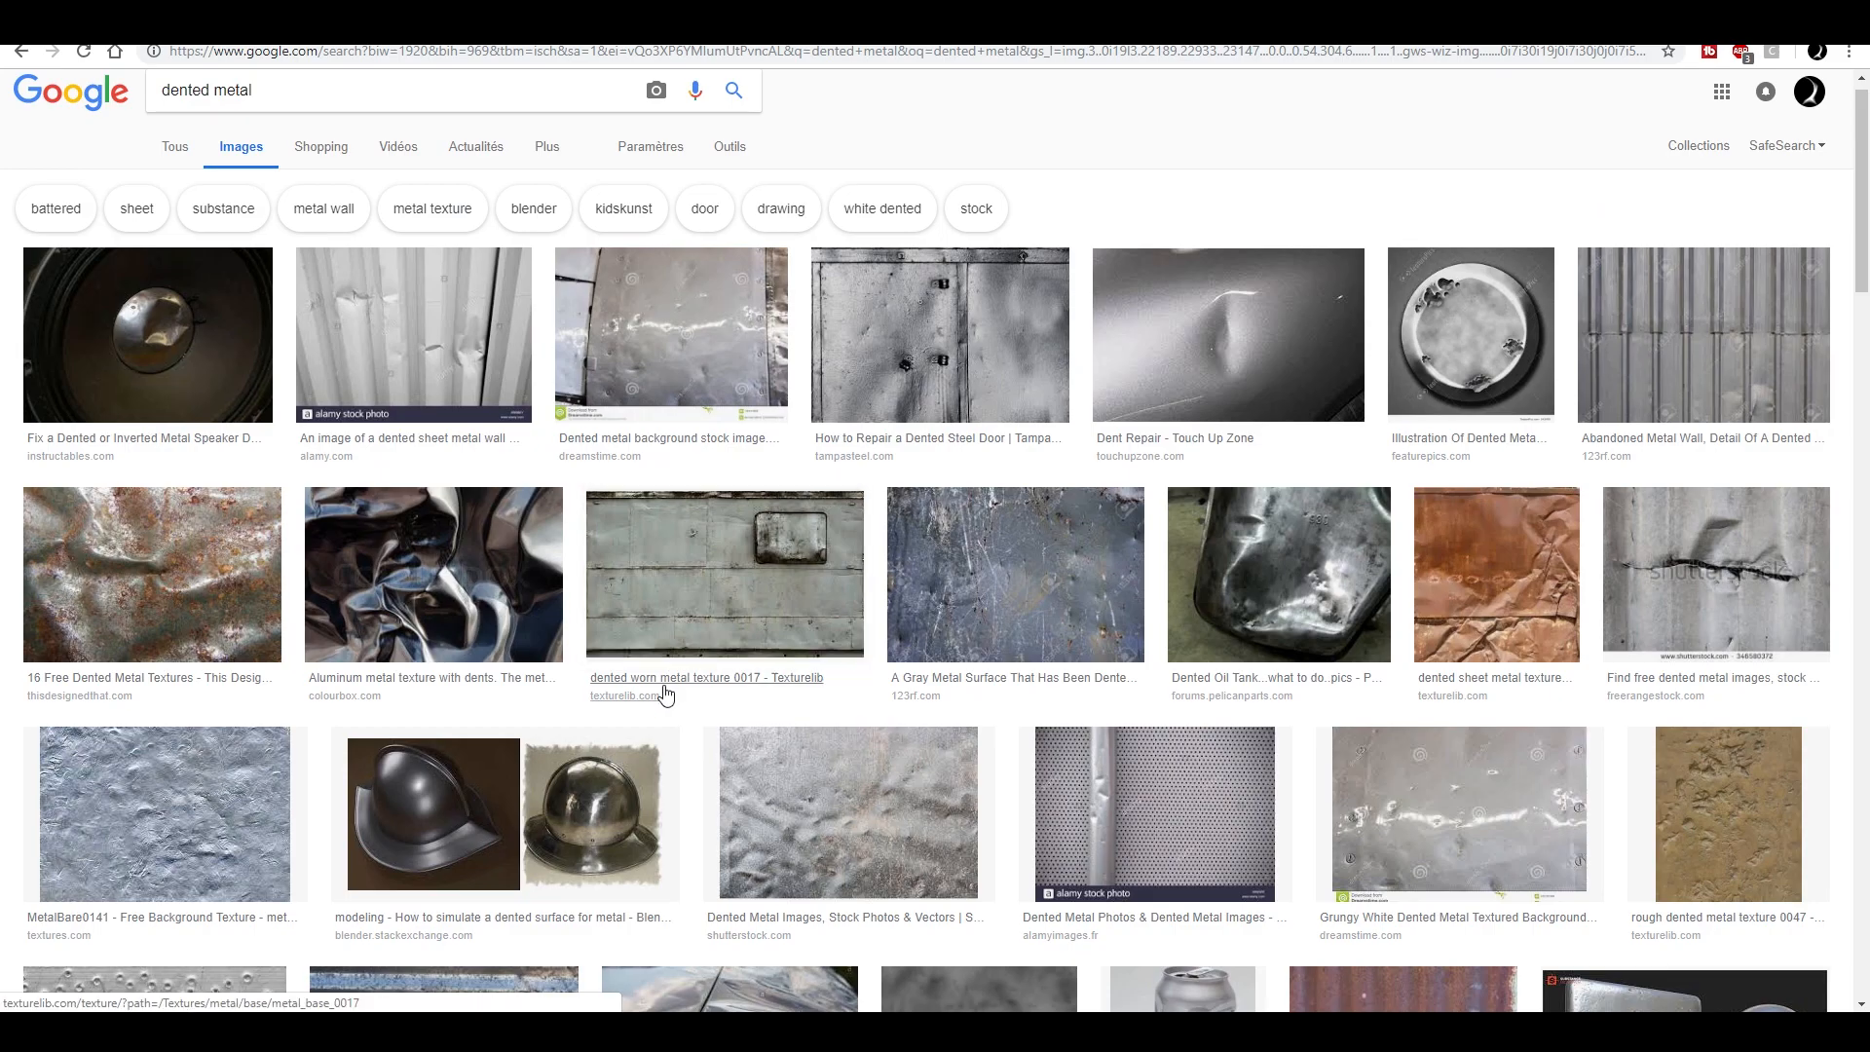
scroll(643, 633, down, 3)
click(611, 527)
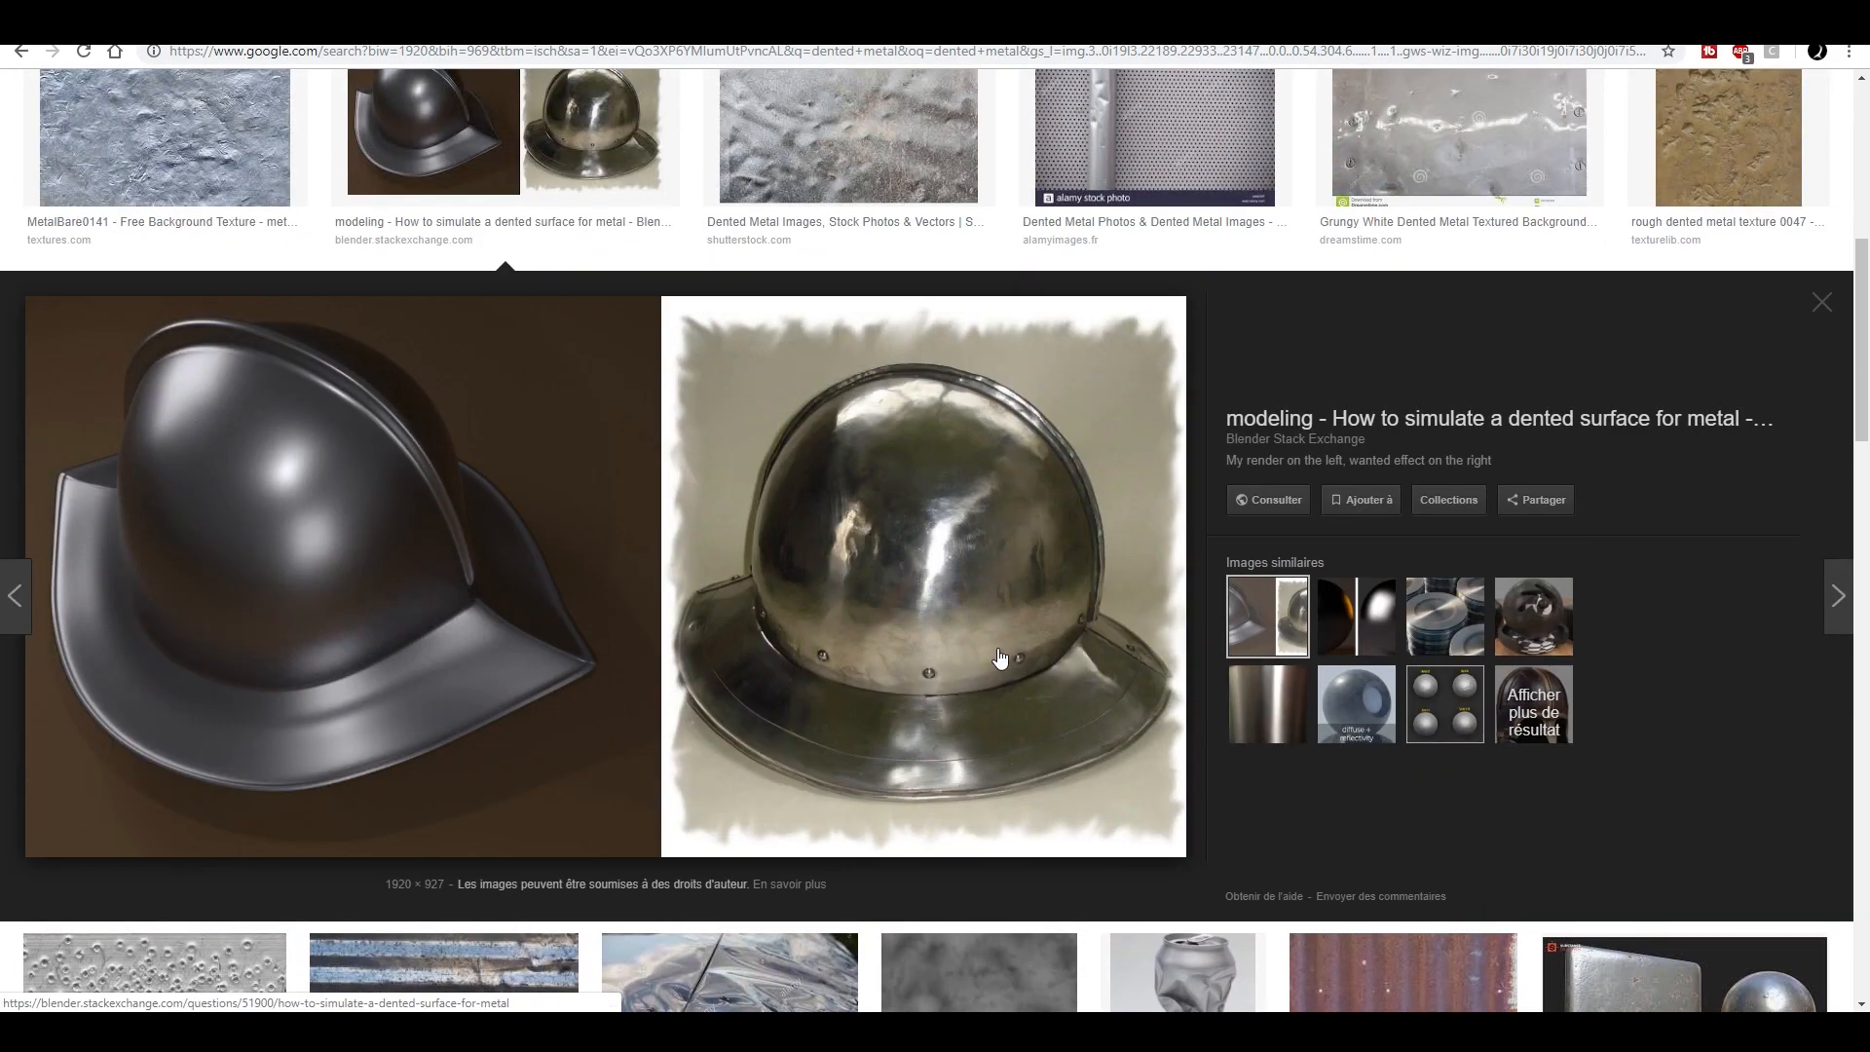
scroll(1002, 658, down, 10)
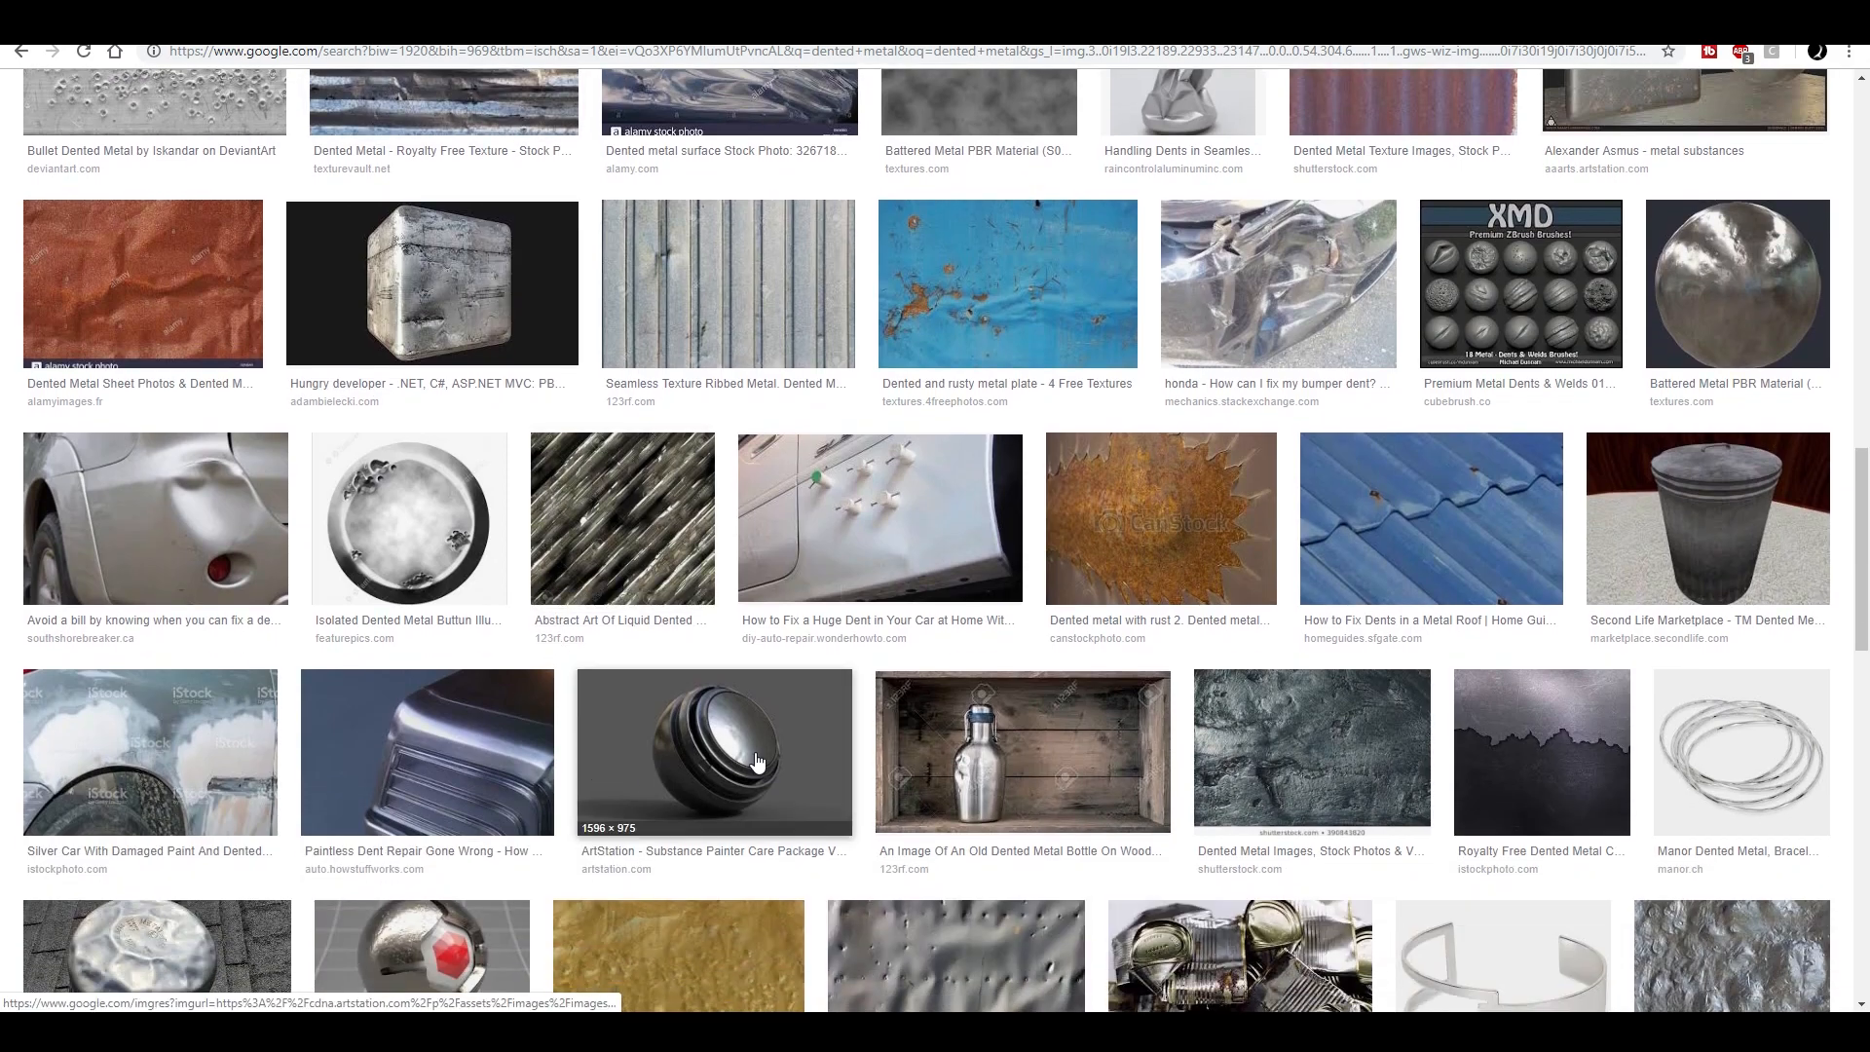
- Preview the Redshift scratched and dented metal shader ball and the similar Corona Cinema 4D Material Metal scratched image
click(758, 765)
click(458, 969)
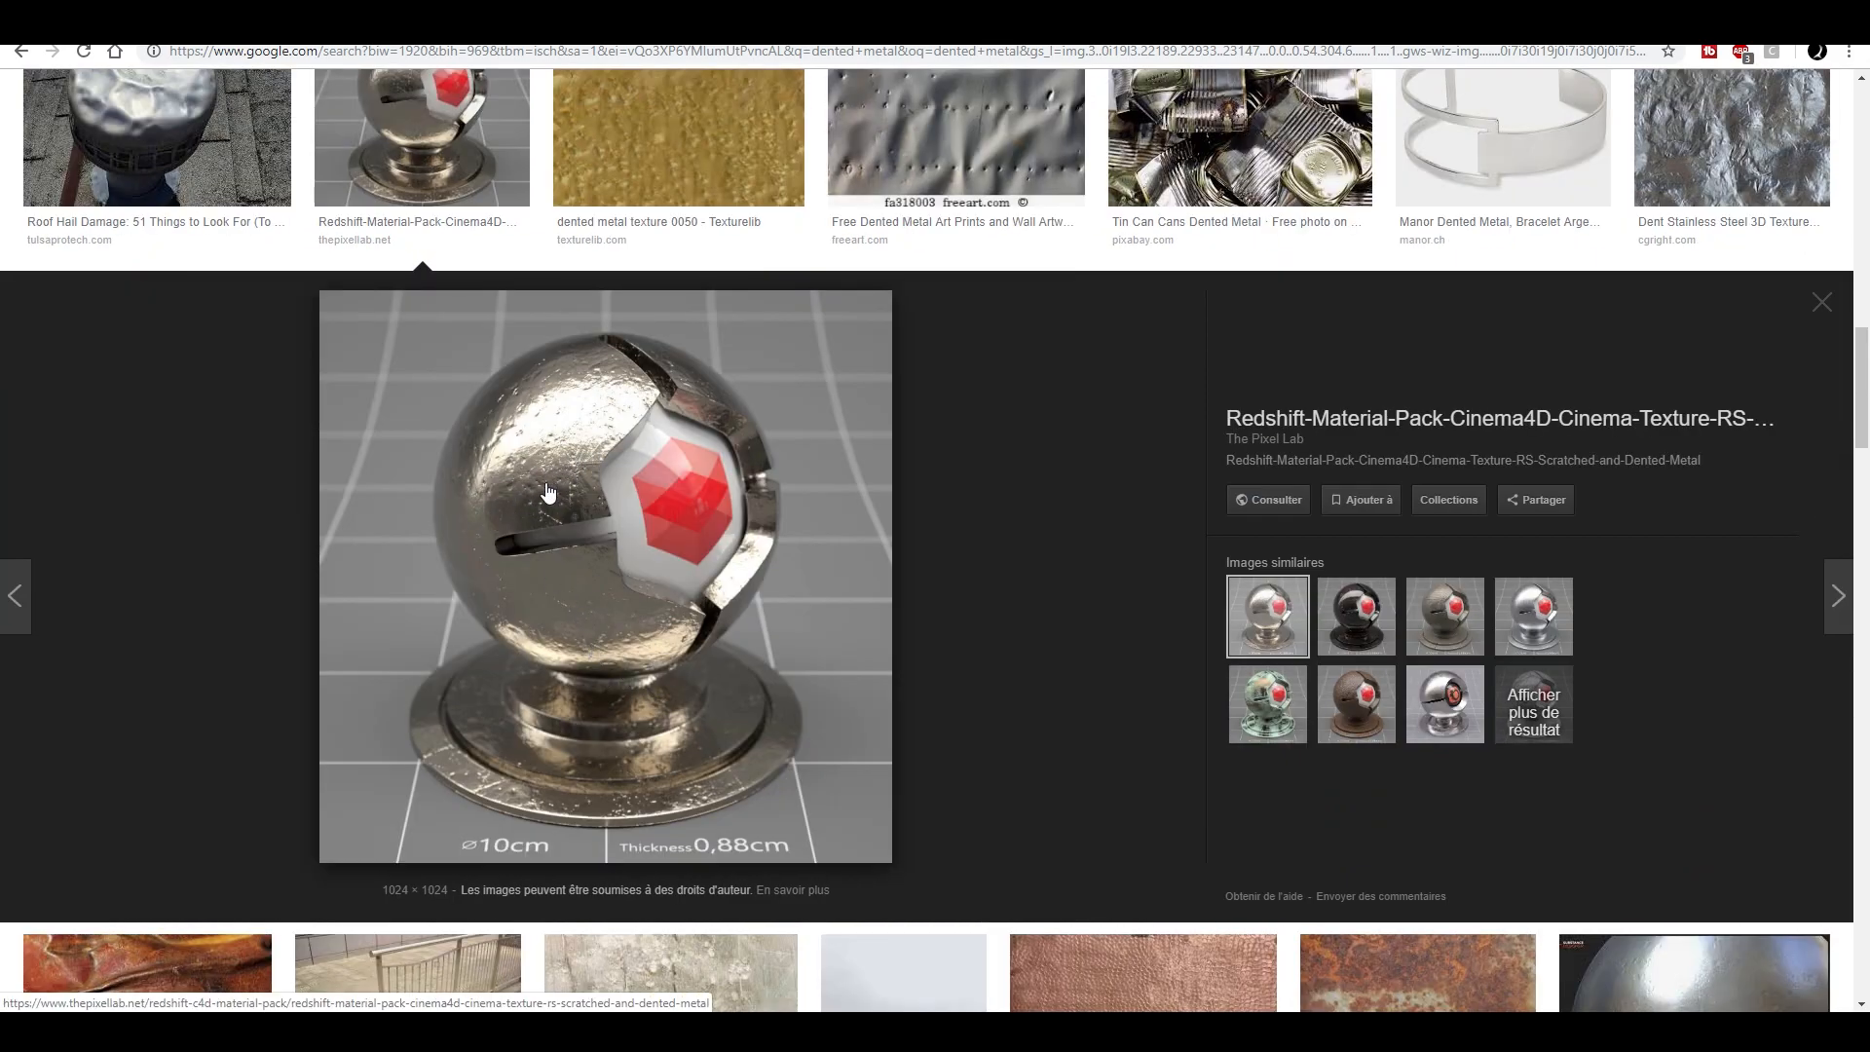
click(1445, 704)
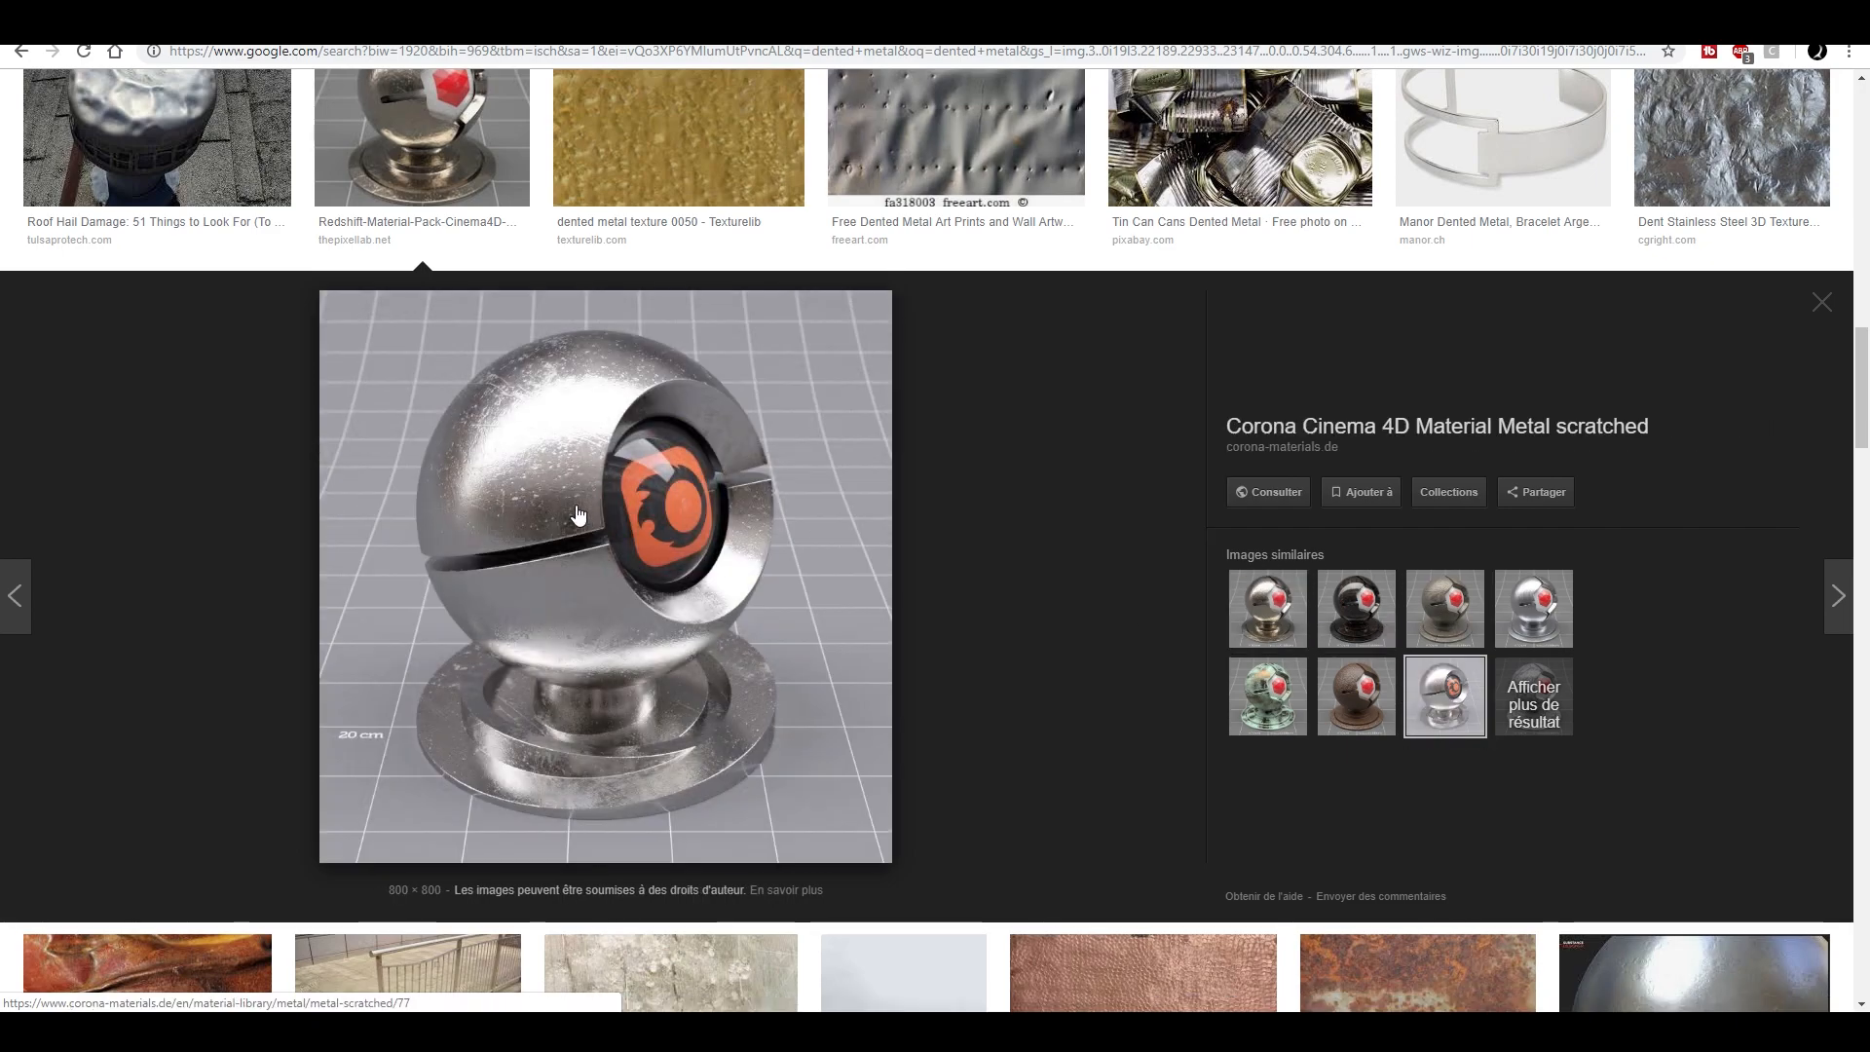
scroll(574, 516, down, 2)
scroll(634, 477, up, 2)
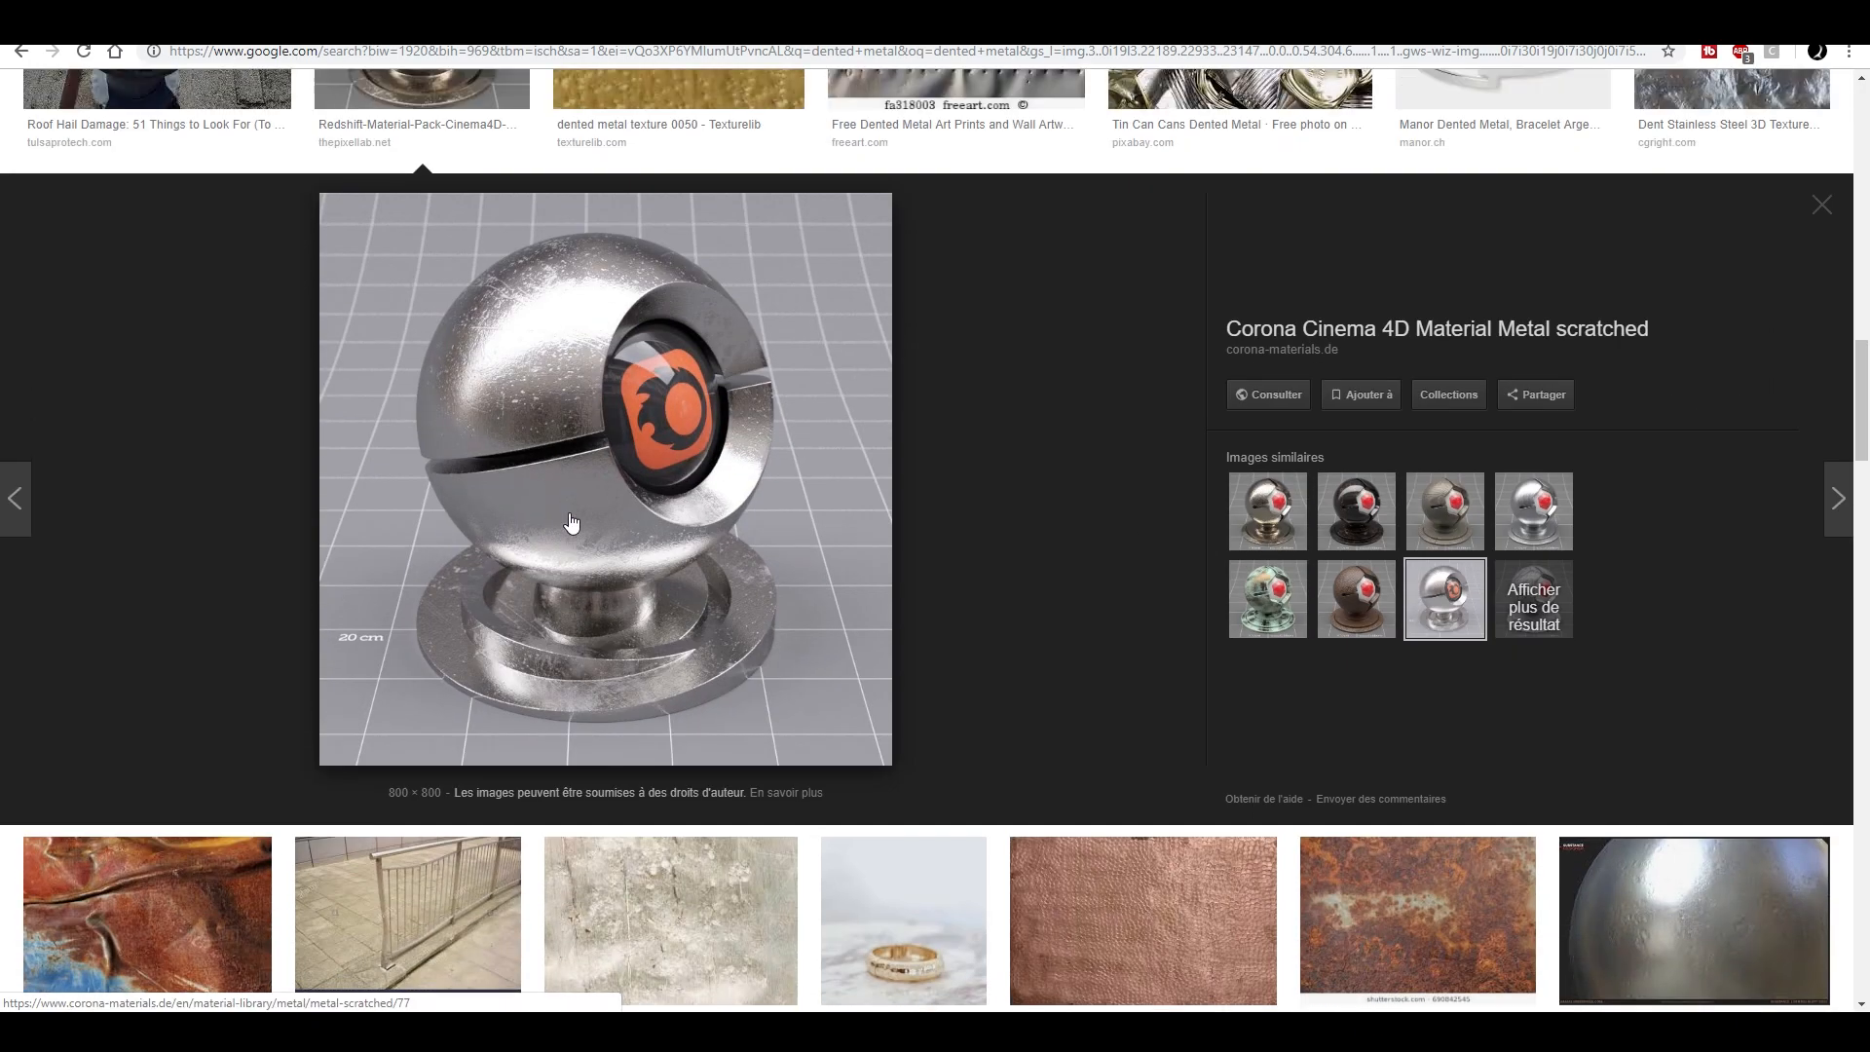
- Switch to the hammered metal image results and preview the silver Metal-X texture, the West Elm pitcher and the Rodan pendant light
click(740, 21)
scroll(838, 513, up, 4)
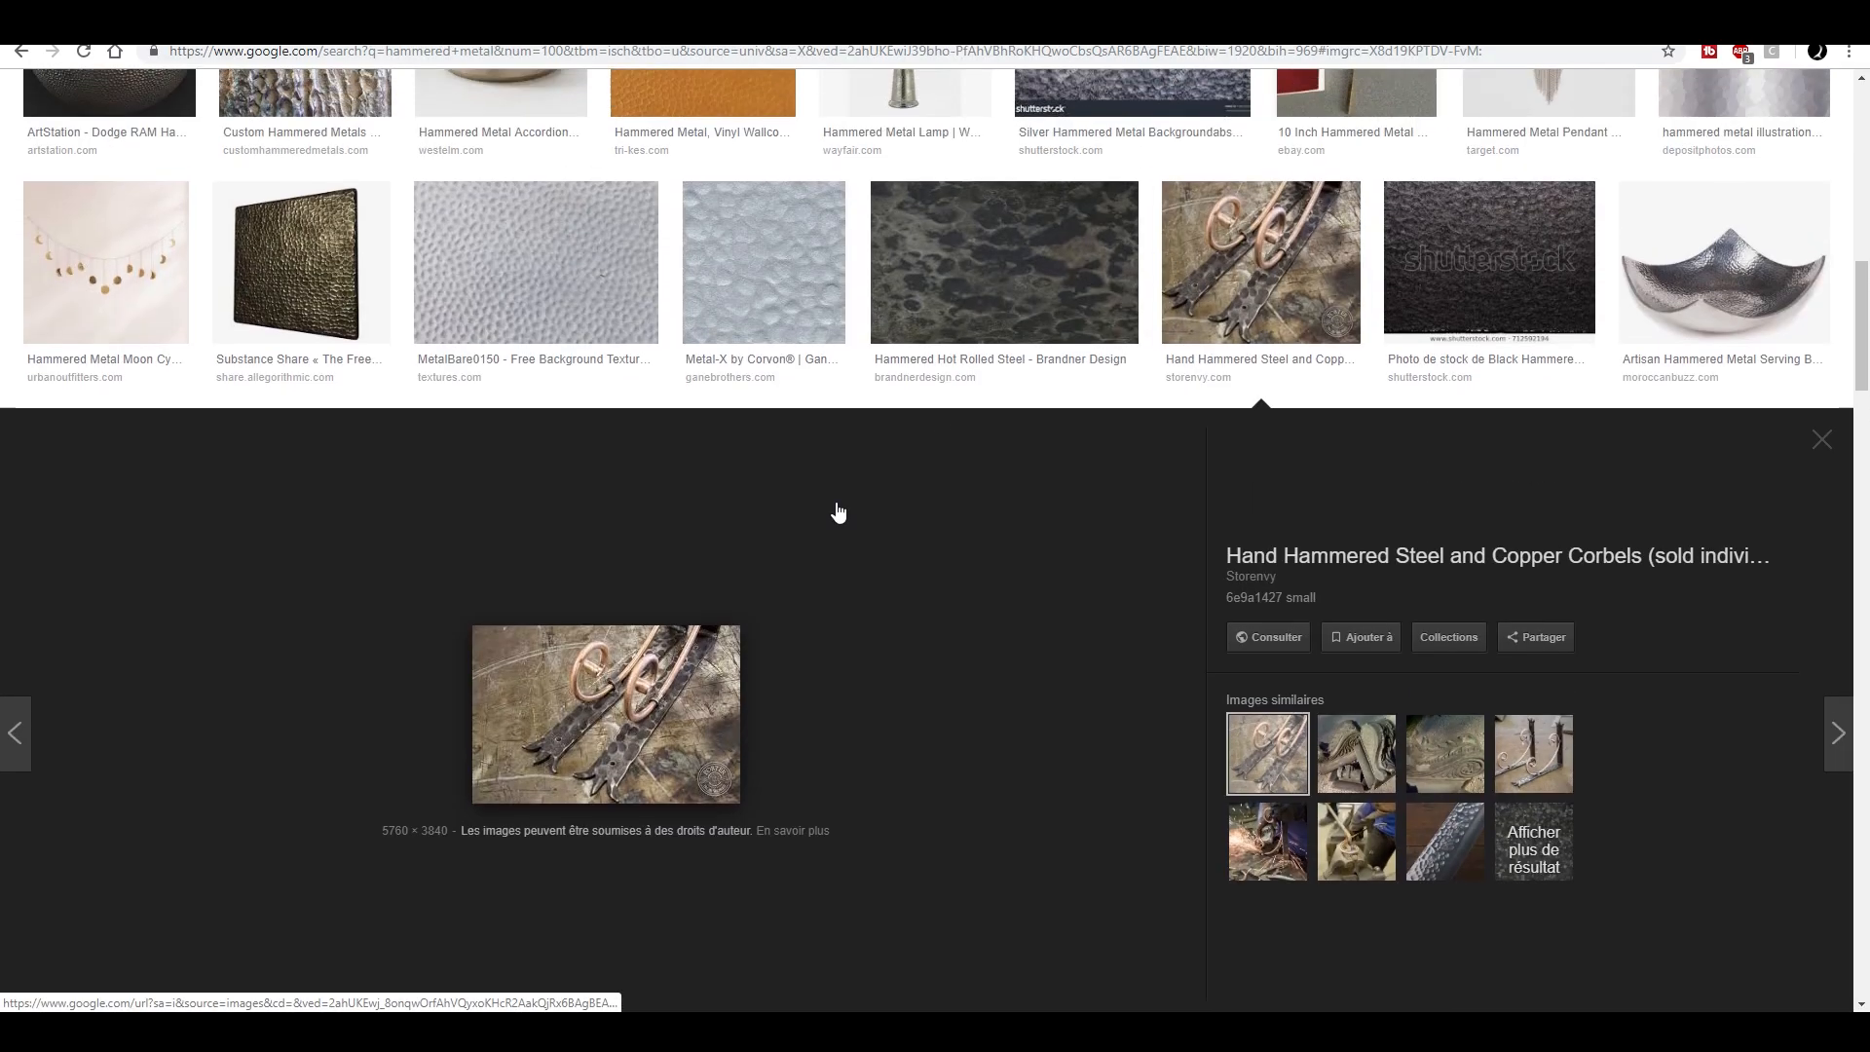
click(795, 531)
scroll(910, 686, down, 4)
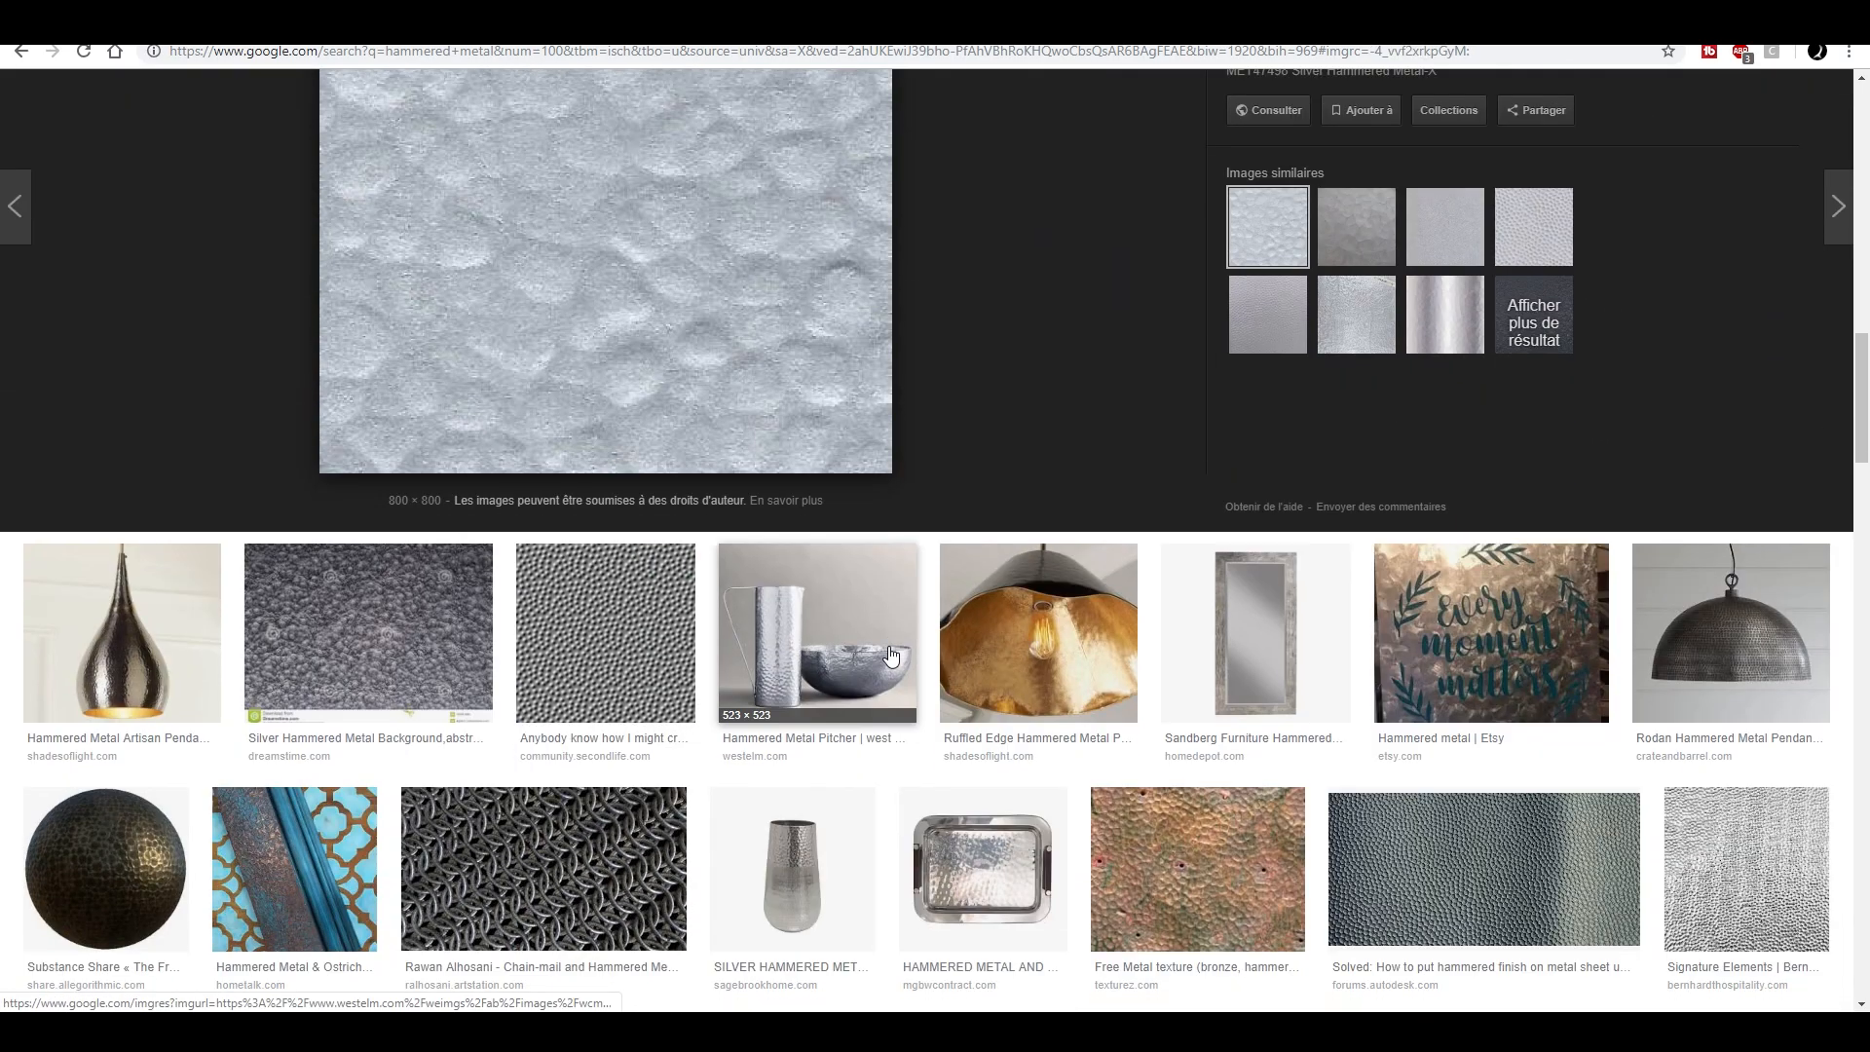
click(867, 661)
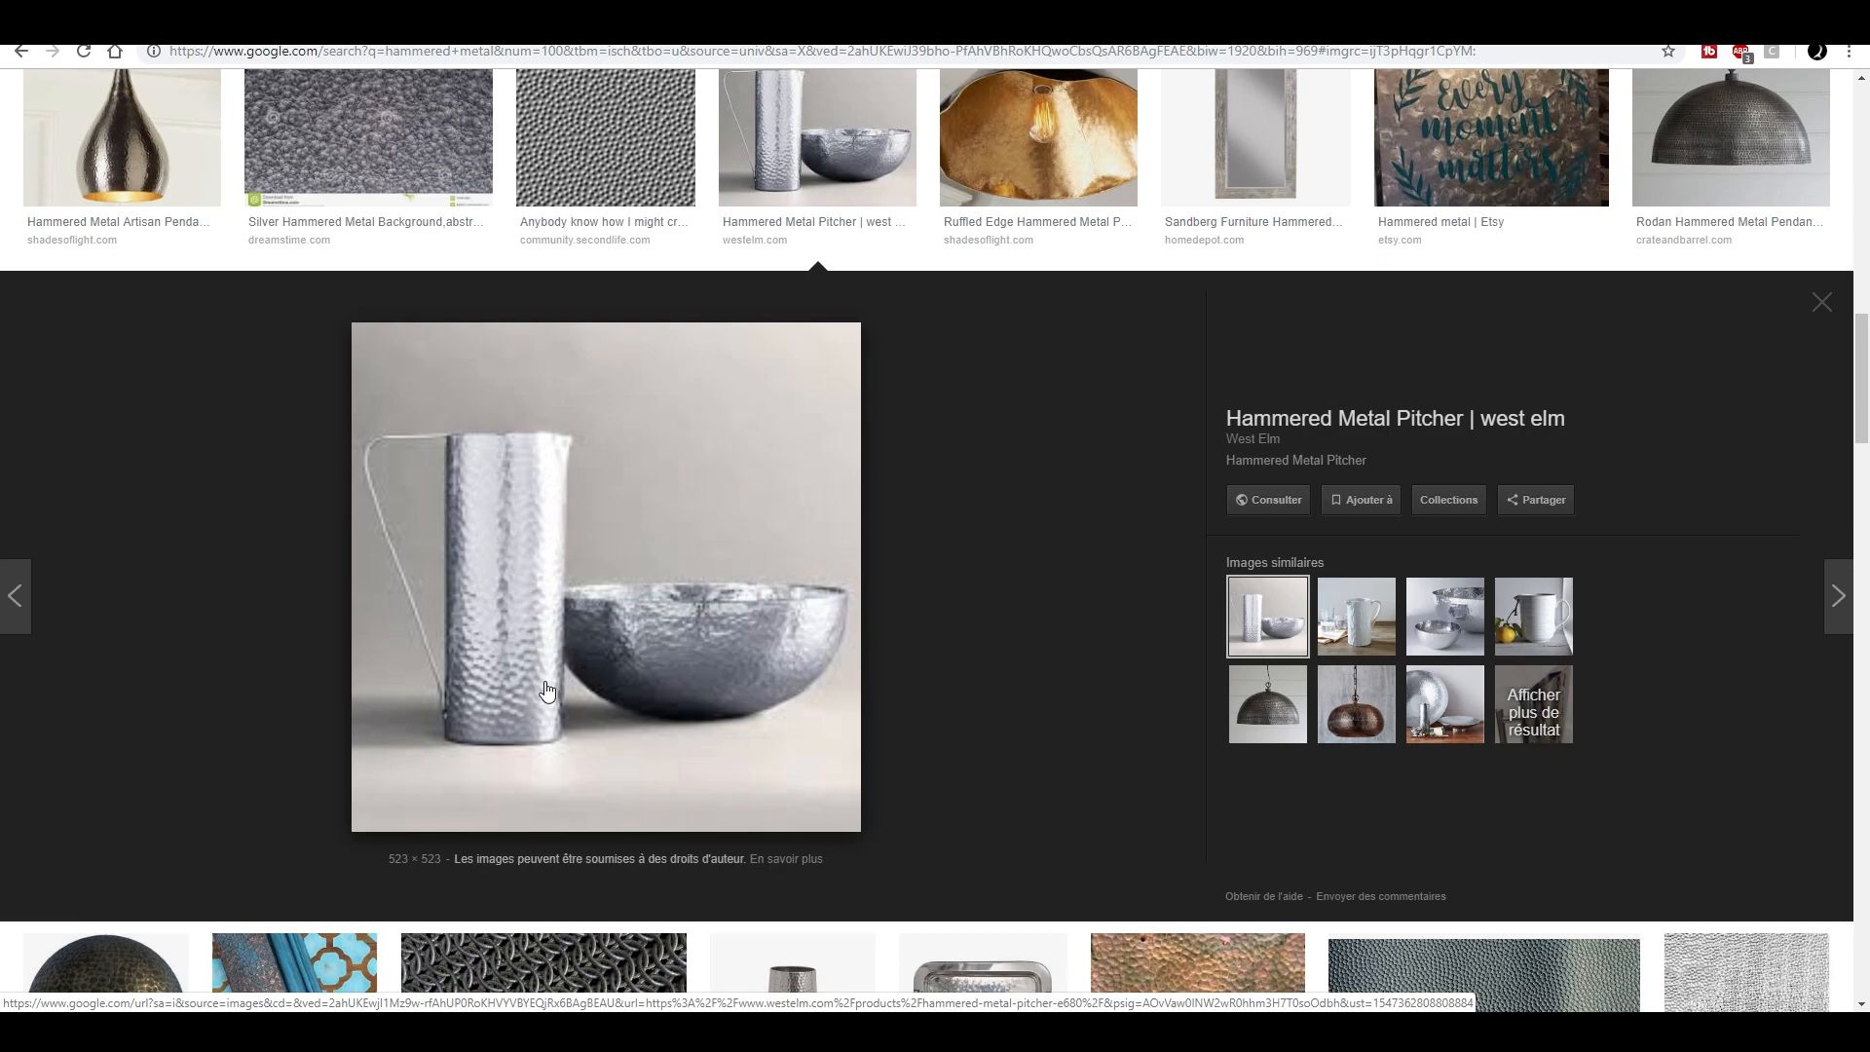
scroll(574, 668, up, 2)
click(1758, 154)
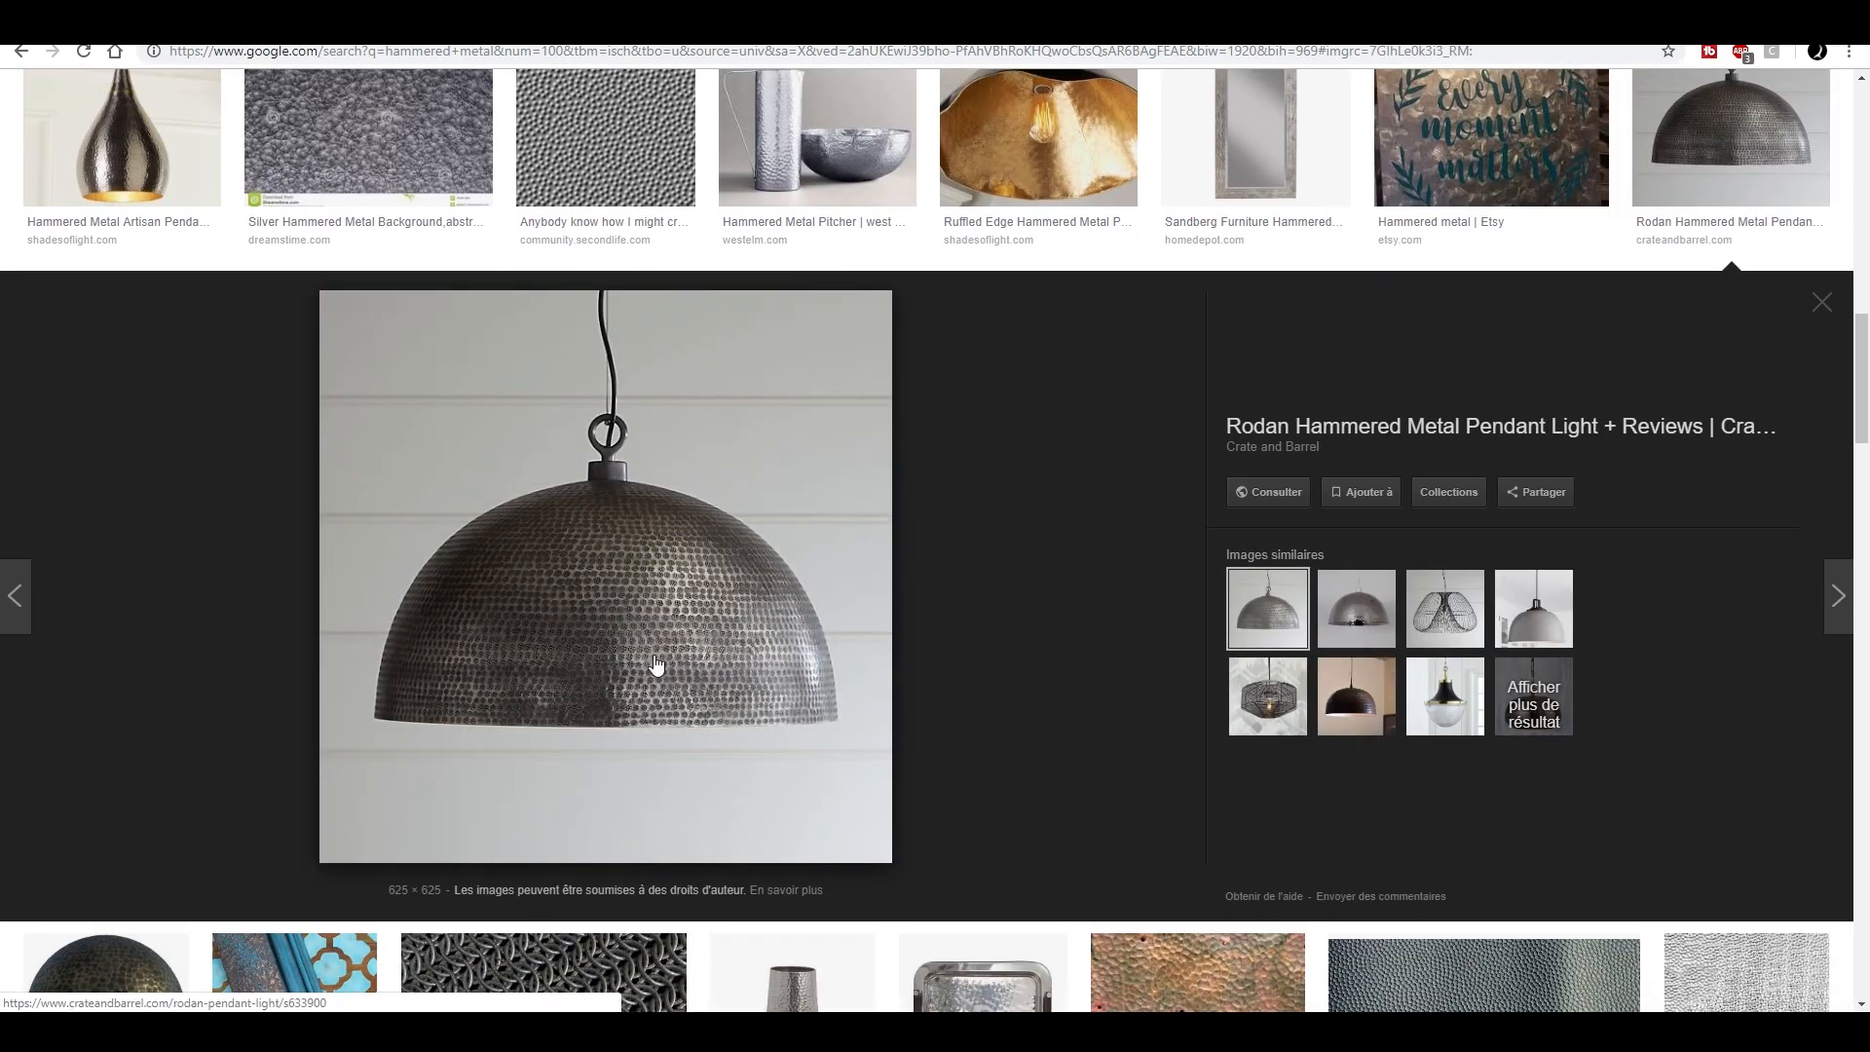
scroll(925, 593, up, 5)
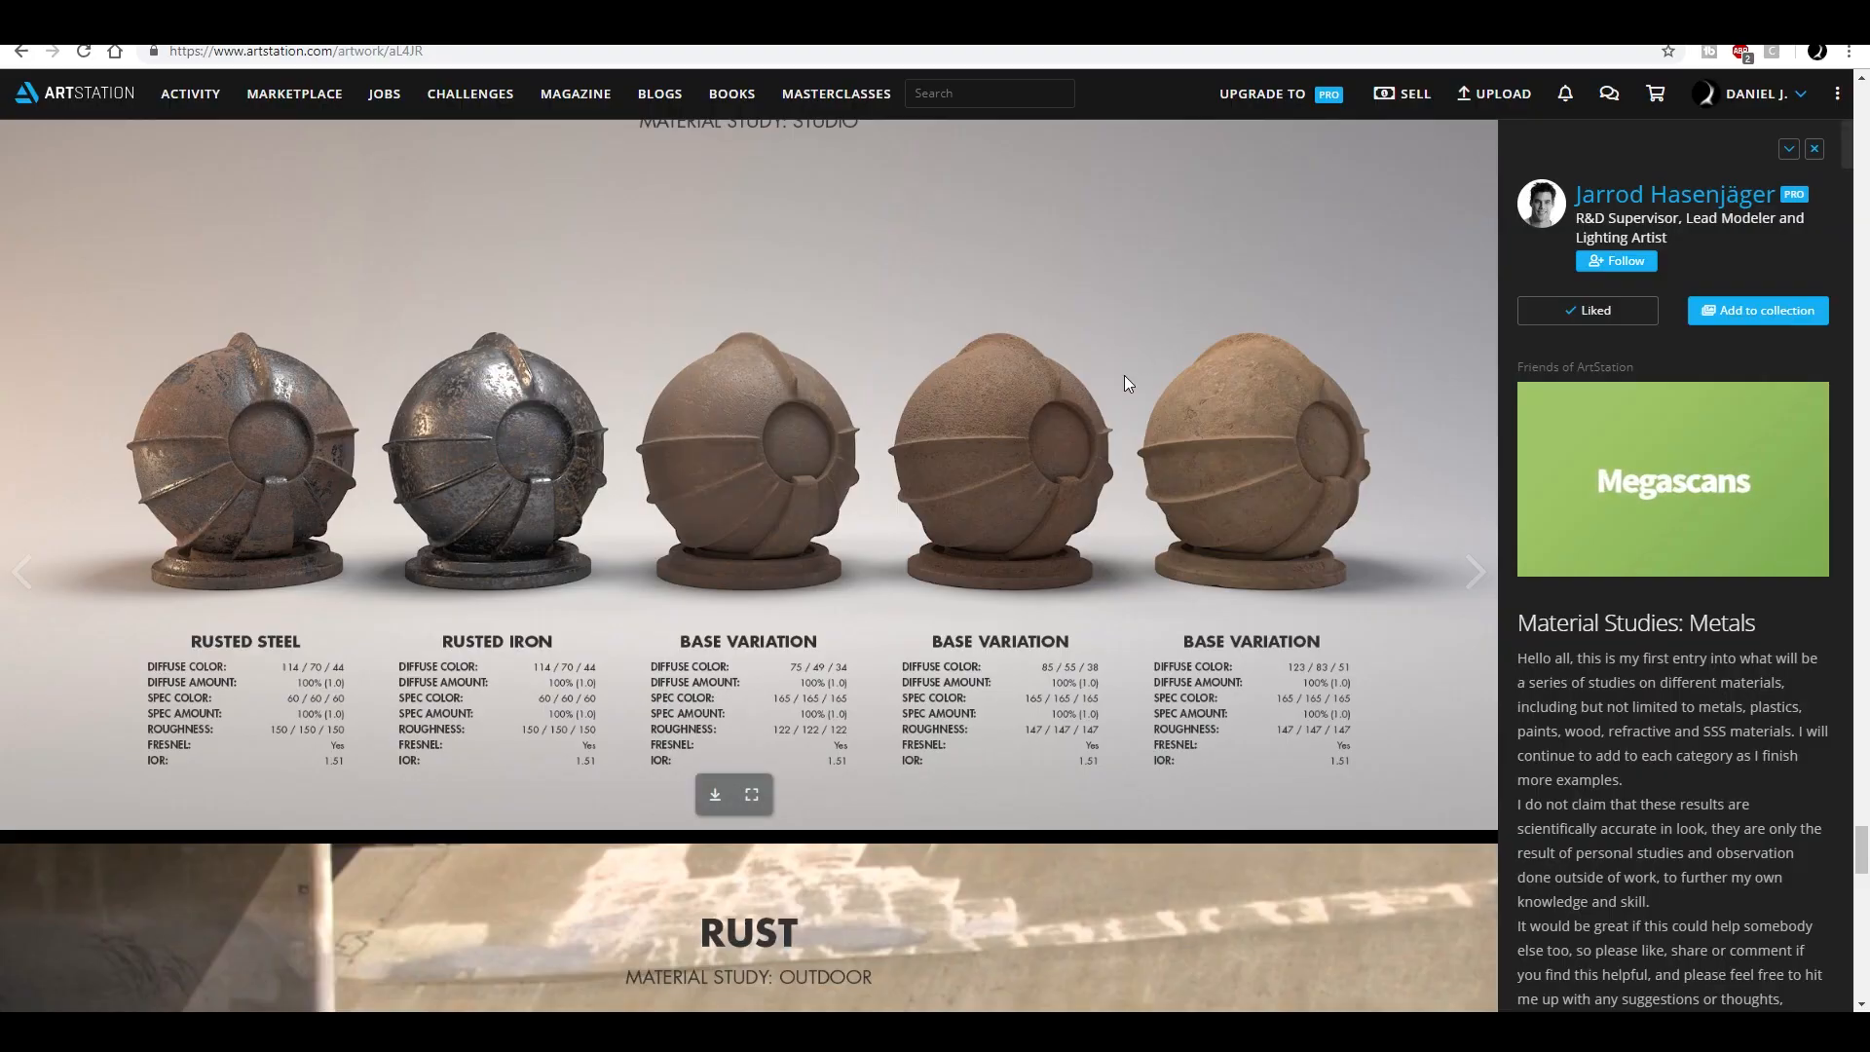
- Review the rust and steel sections of the ArtStation Material Studies: Metals page, in both studio and outdoor lighting
scroll(1124, 376, down, 5)
scroll(800, 488, down, 14)
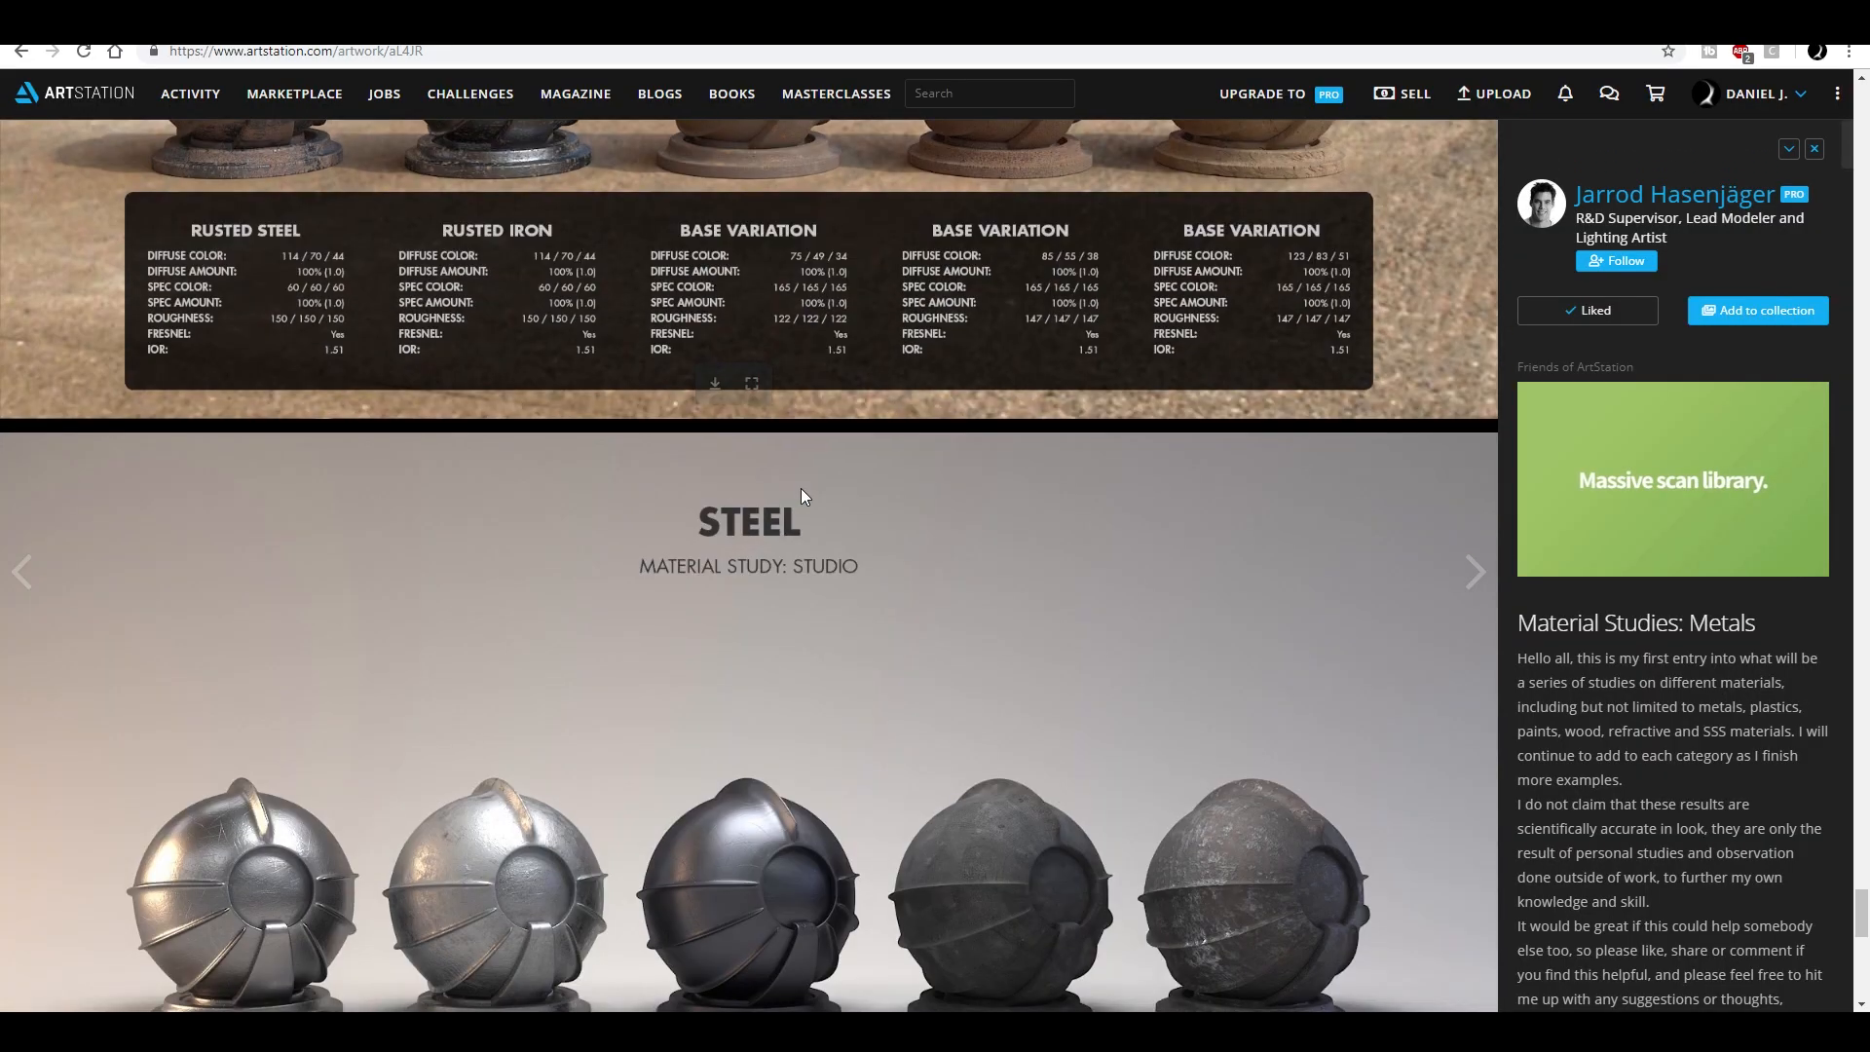
scroll(786, 489, down, 3)
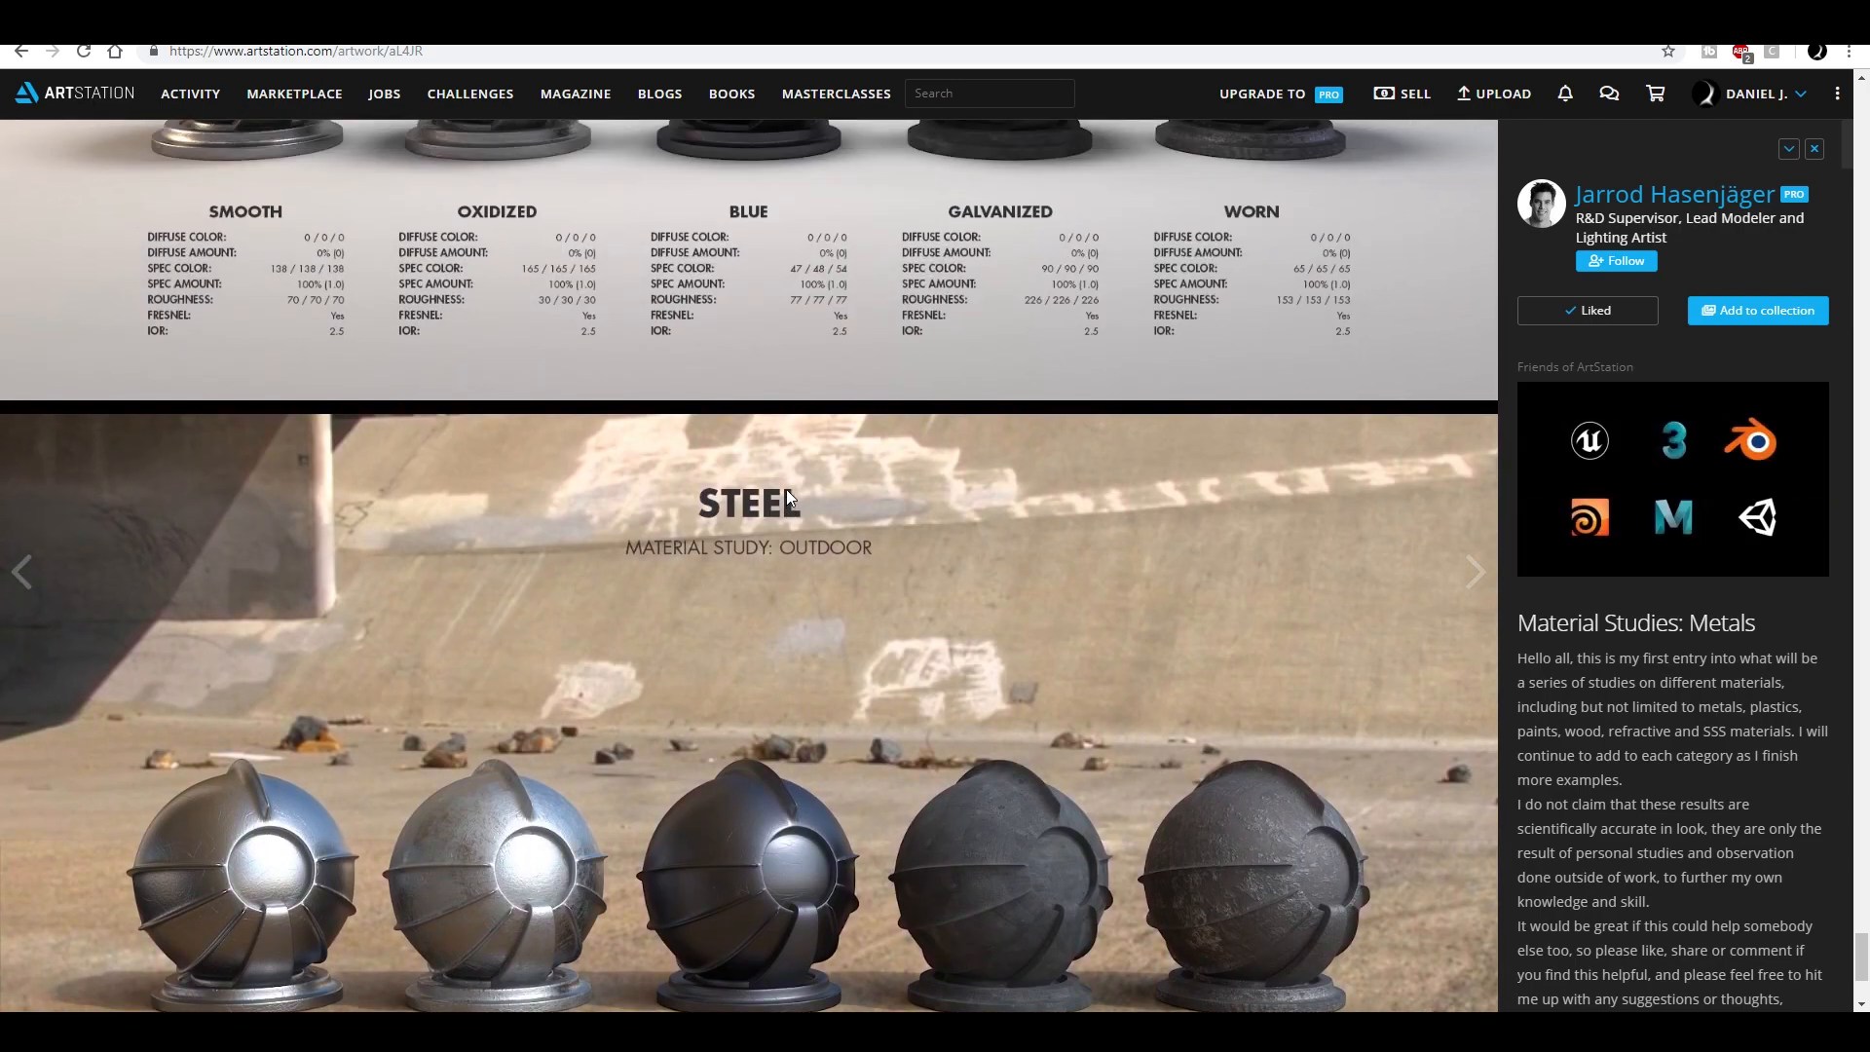
scroll(786, 489, down, 3)
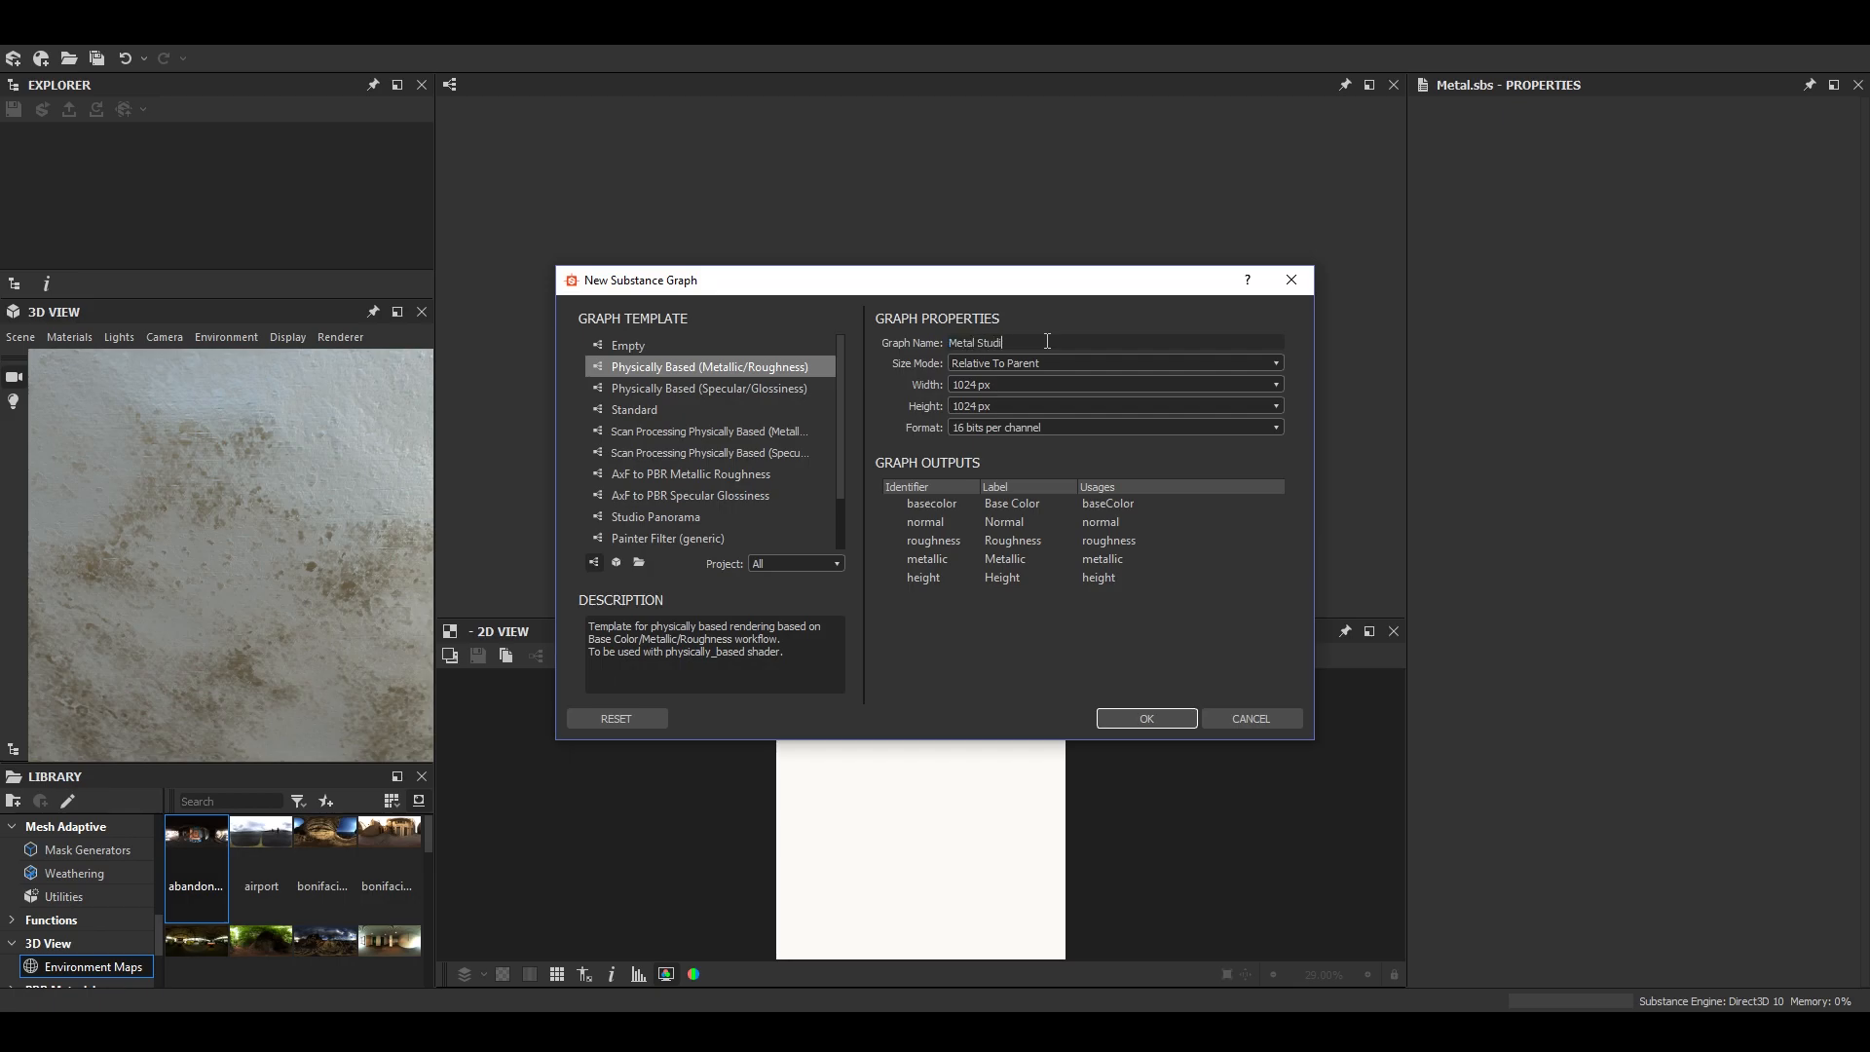
- In Substance Designer, create a new graph named Metal Studies from the Physically Based (Metallic/Roughness) template at 1024 x 1024 px, 16 bits per channel
key(Return)
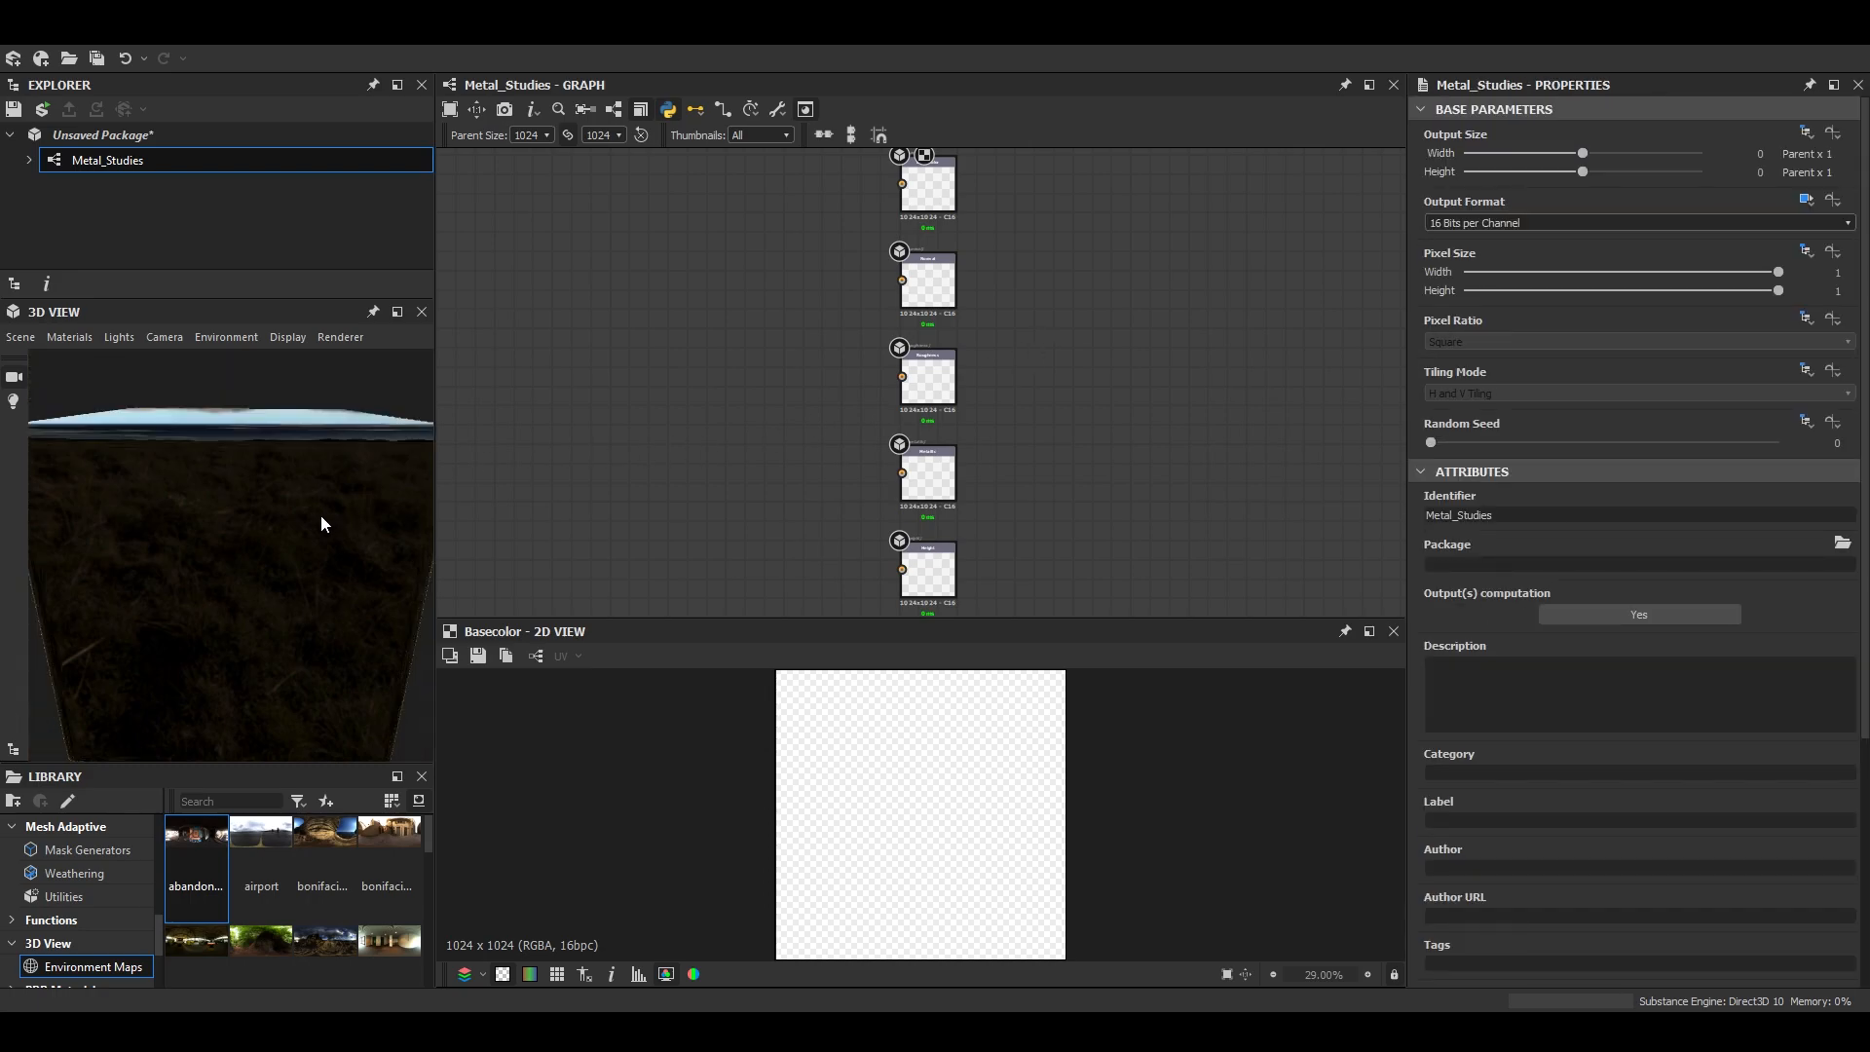
scroll(822, 524, up, 3)
scroll(939, 499, down, 3)
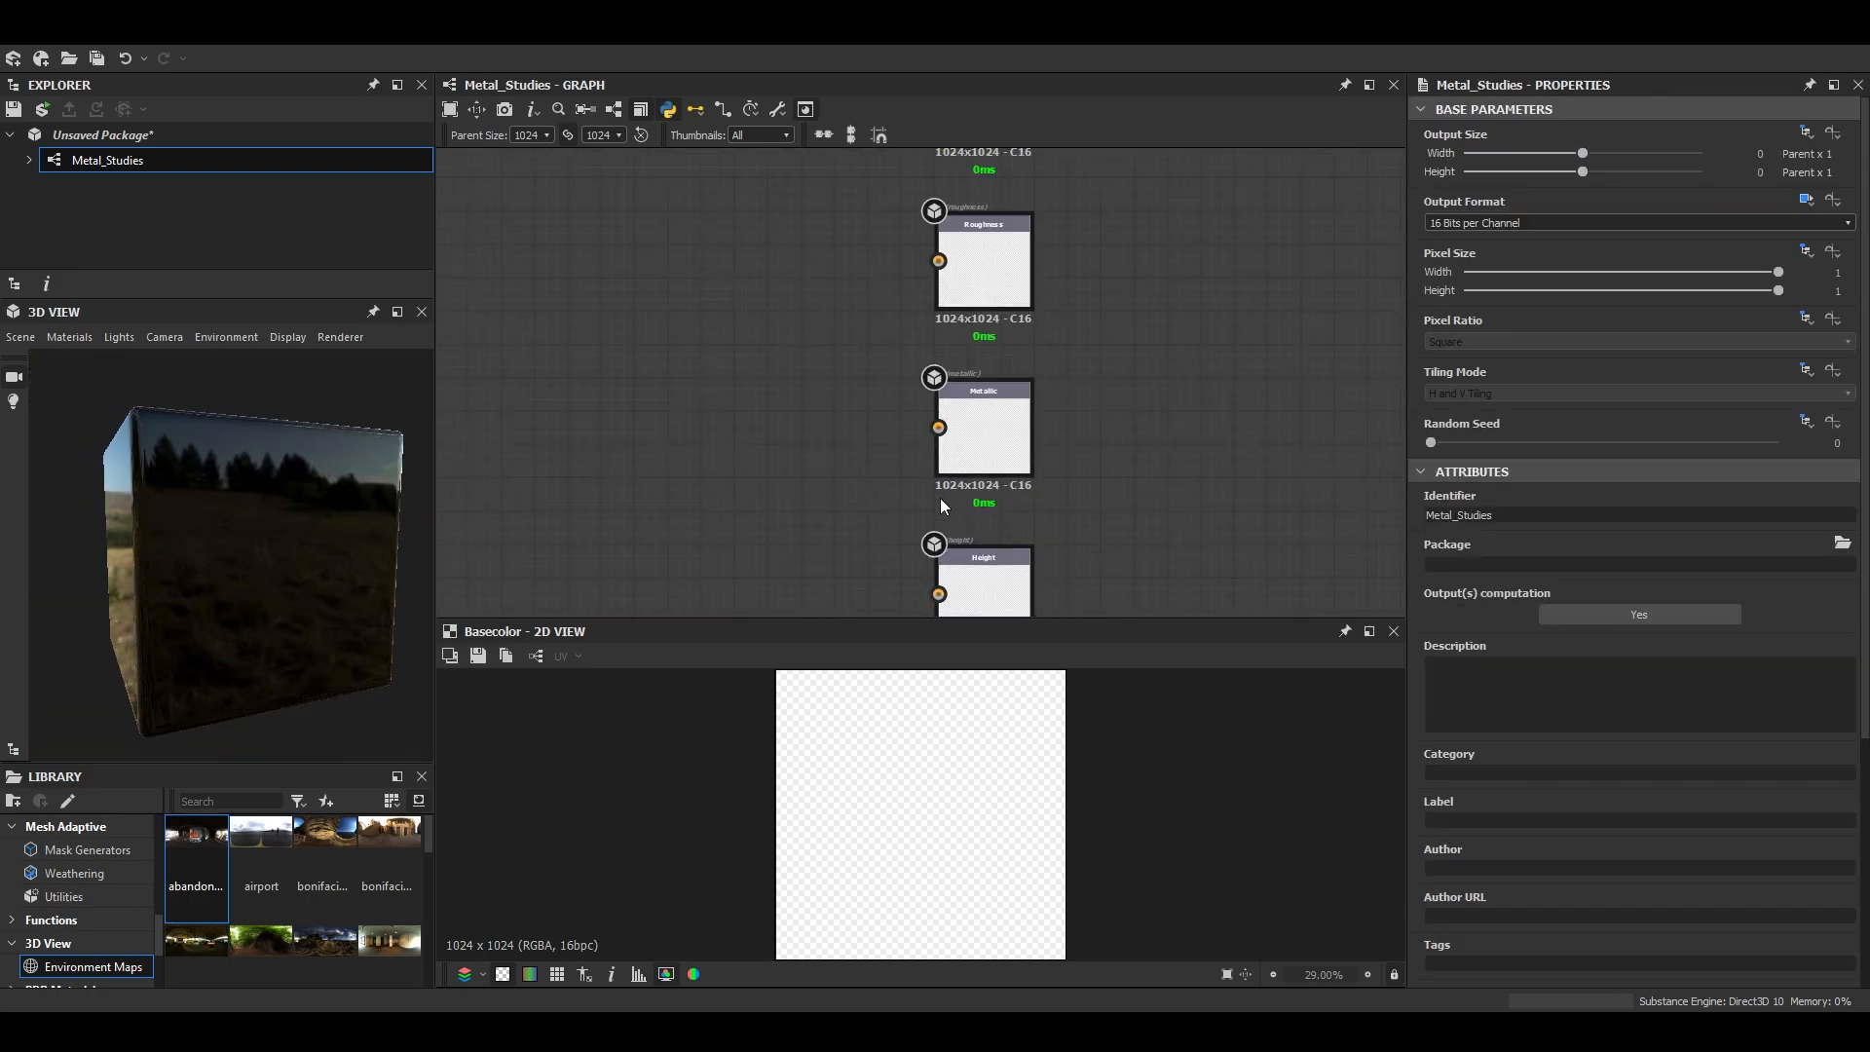
scroll(890, 504, up, 2)
scroll(890, 505, down, 3)
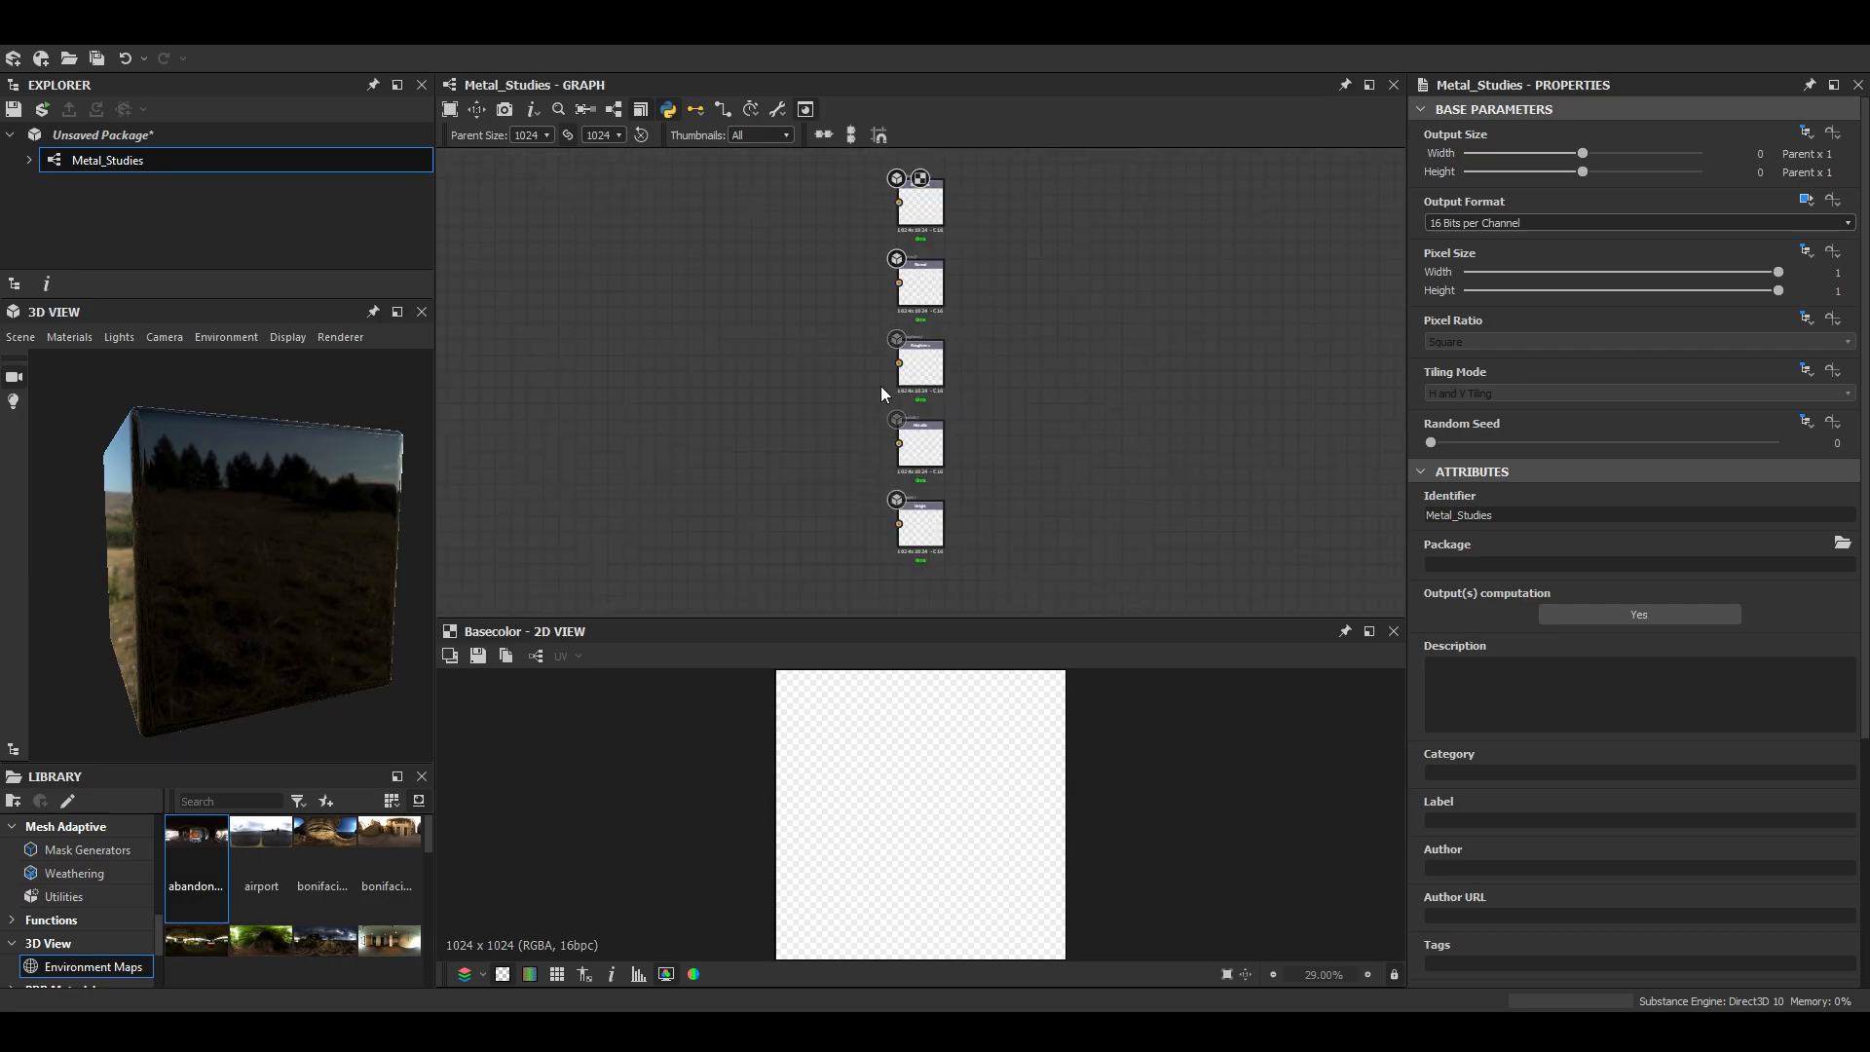
- Delete the Height output node, leaving the Base Color, Normal, Roughness and Metallic outputs in the graph
click(926, 514)
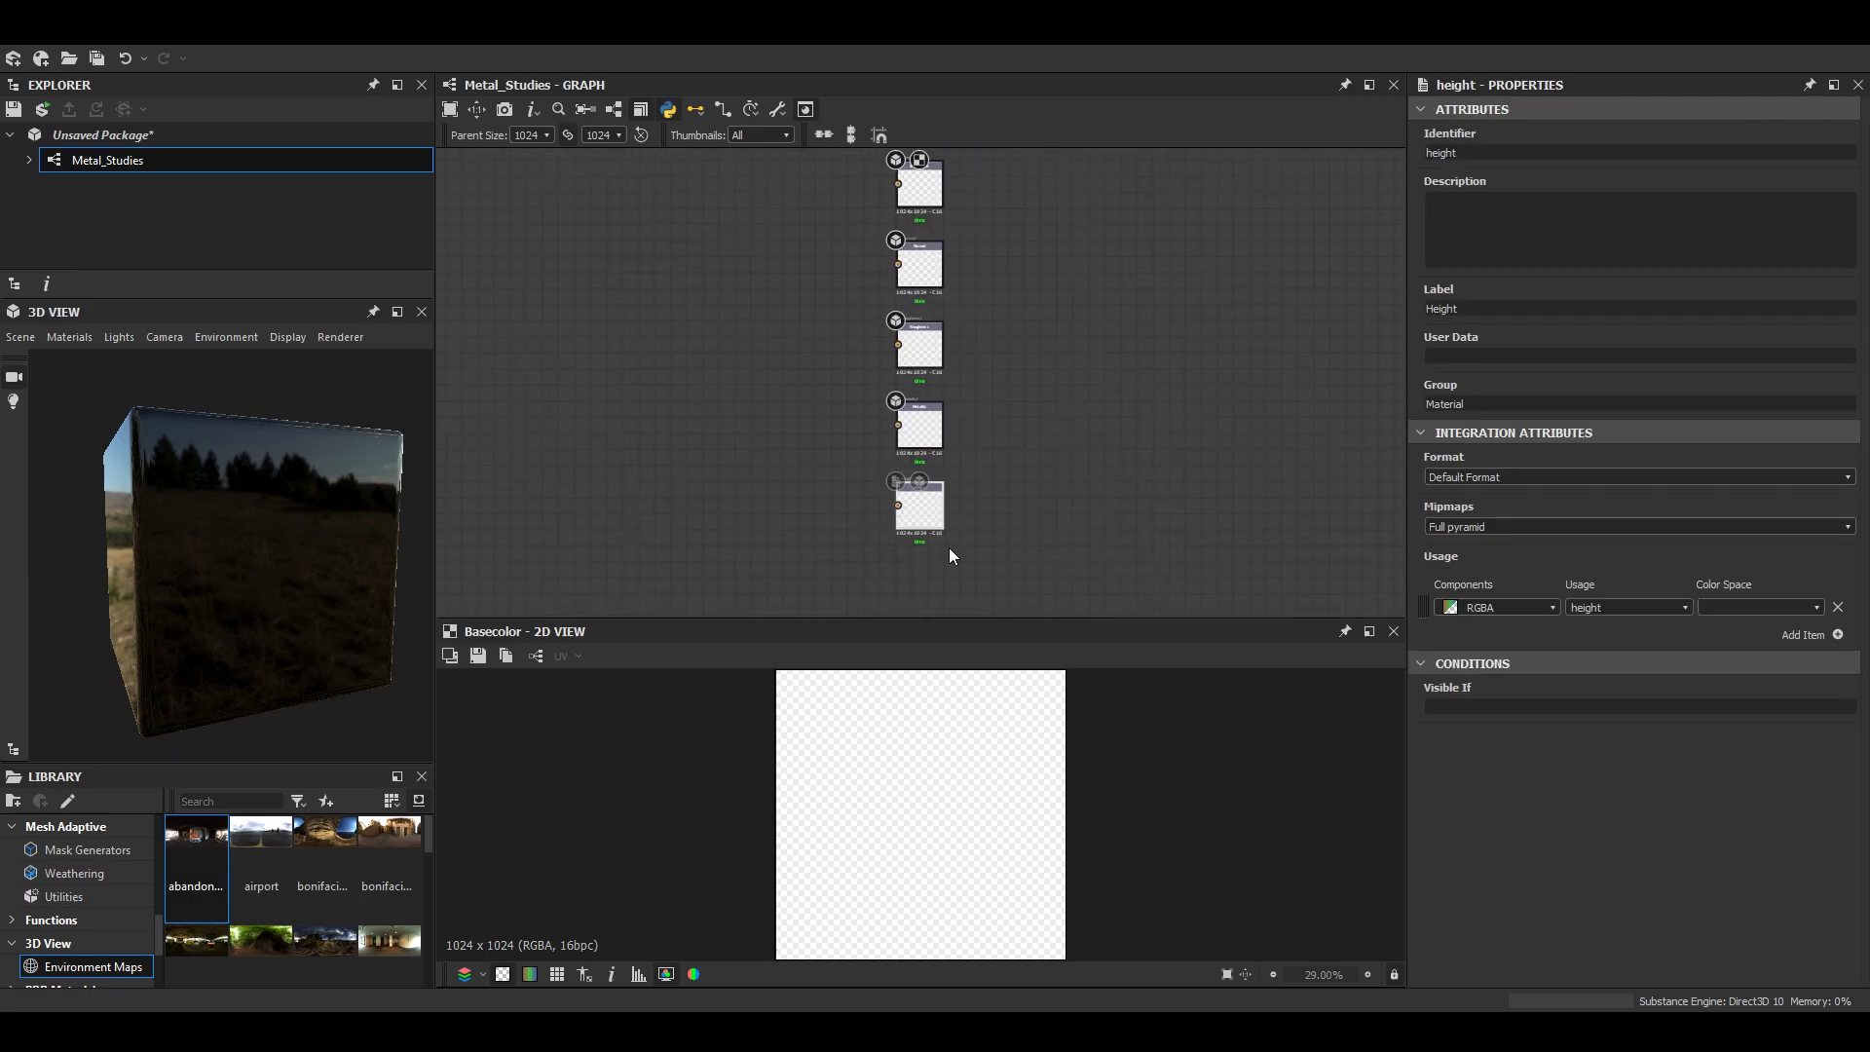
key(Delete)
scroll(926, 341, up, 3)
middle_drag(925, 340, 1030, 589)
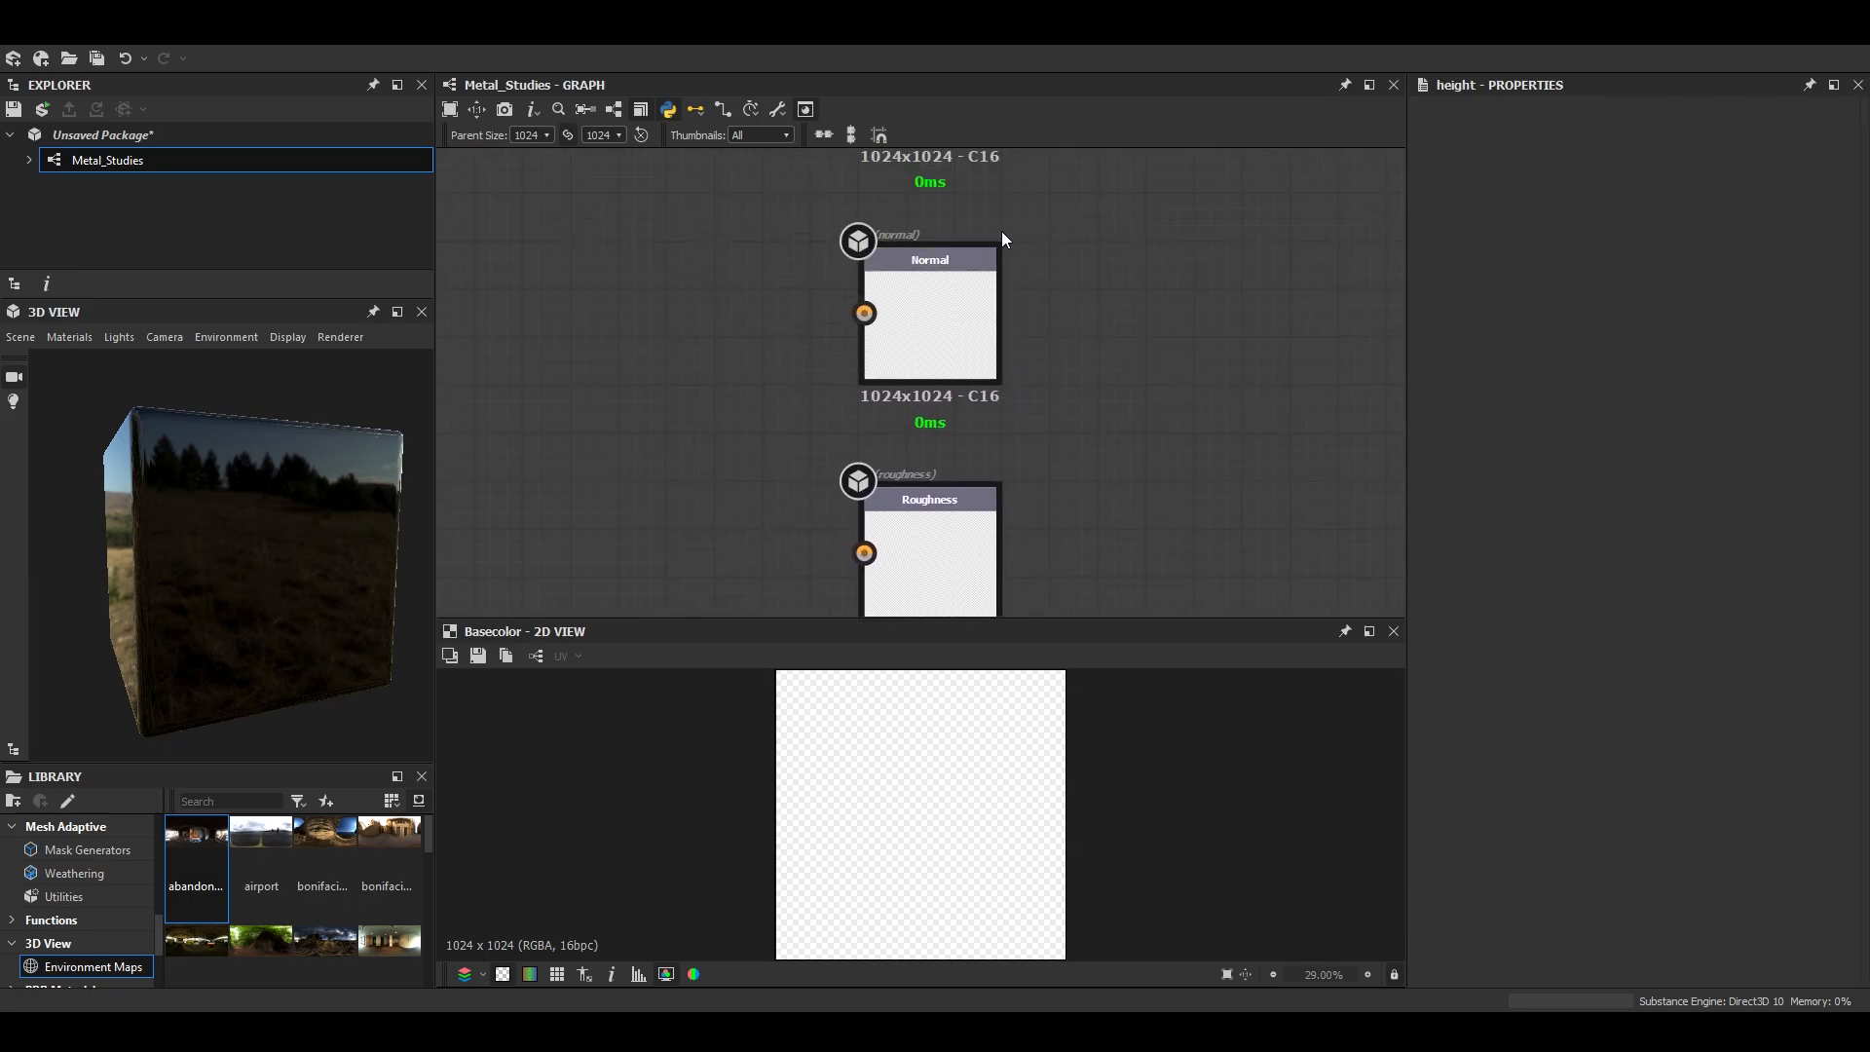
middle_drag(1071, 430, 1078, 477)
middle_drag(1077, 329, 1149, 530)
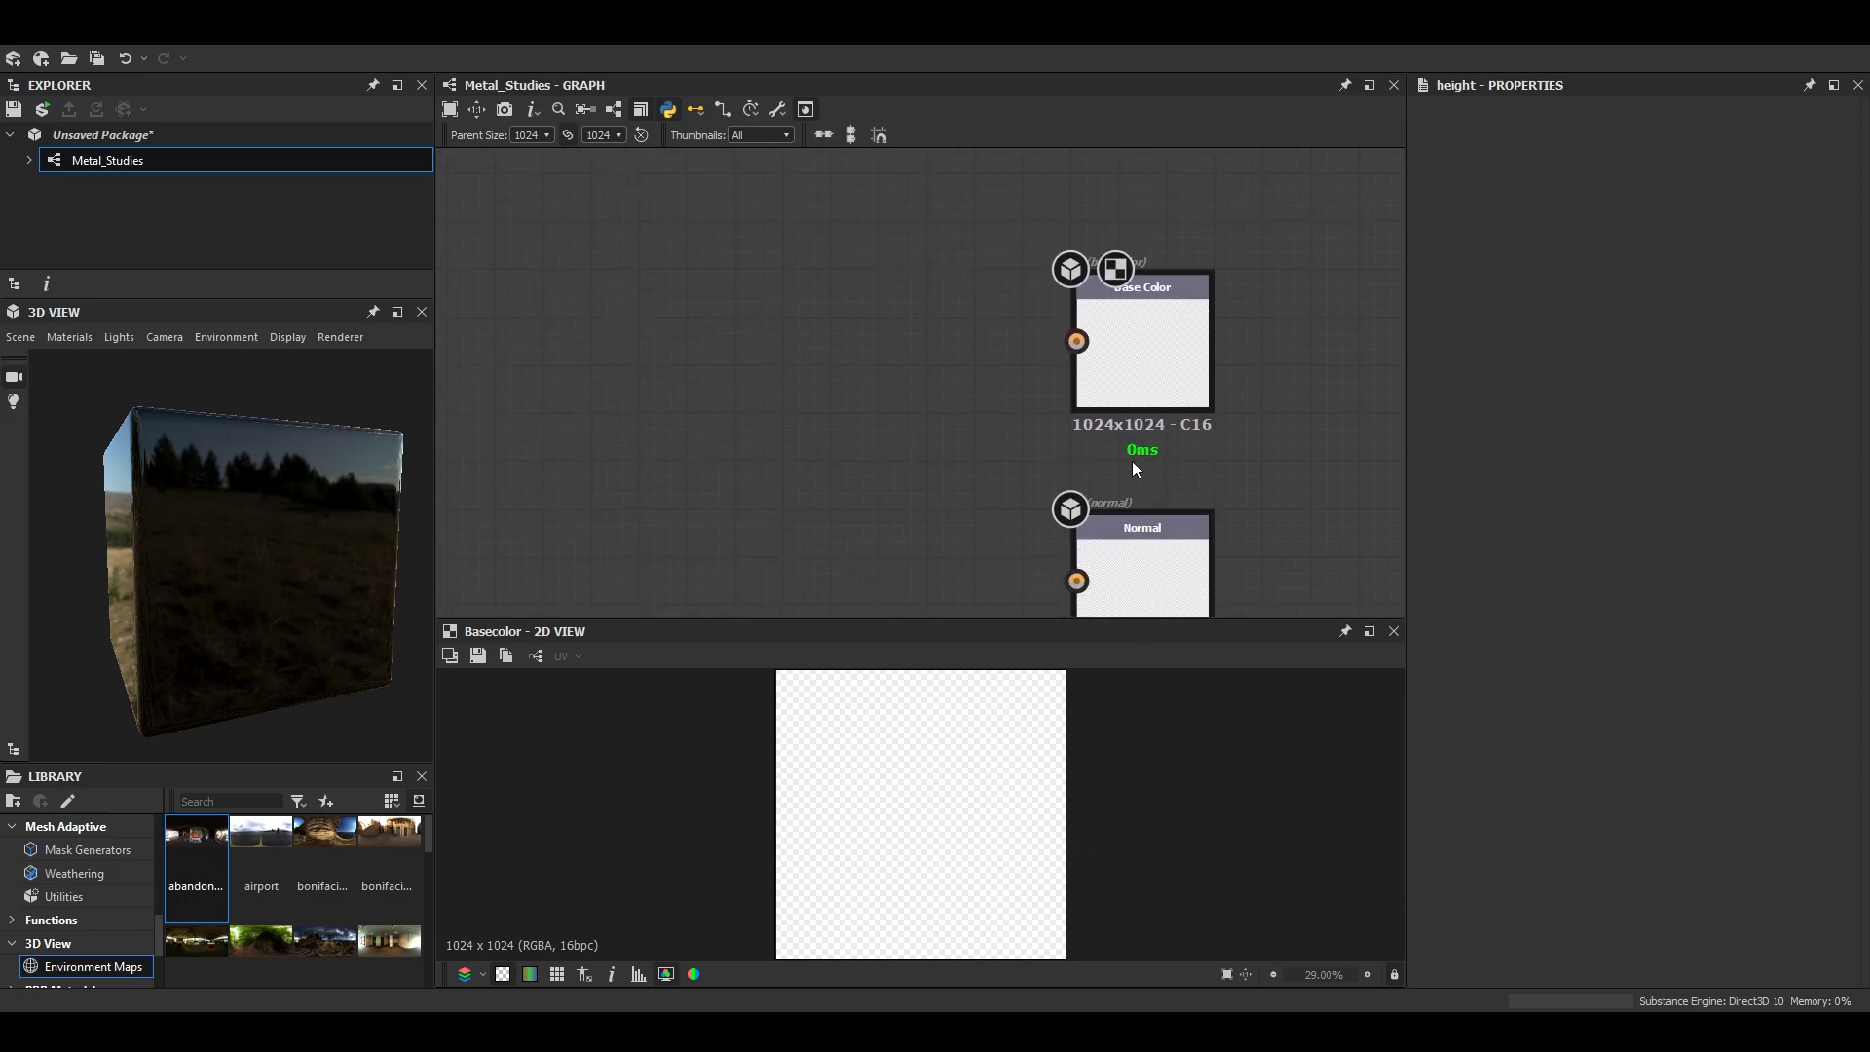
scroll(1181, 317, down, 5)
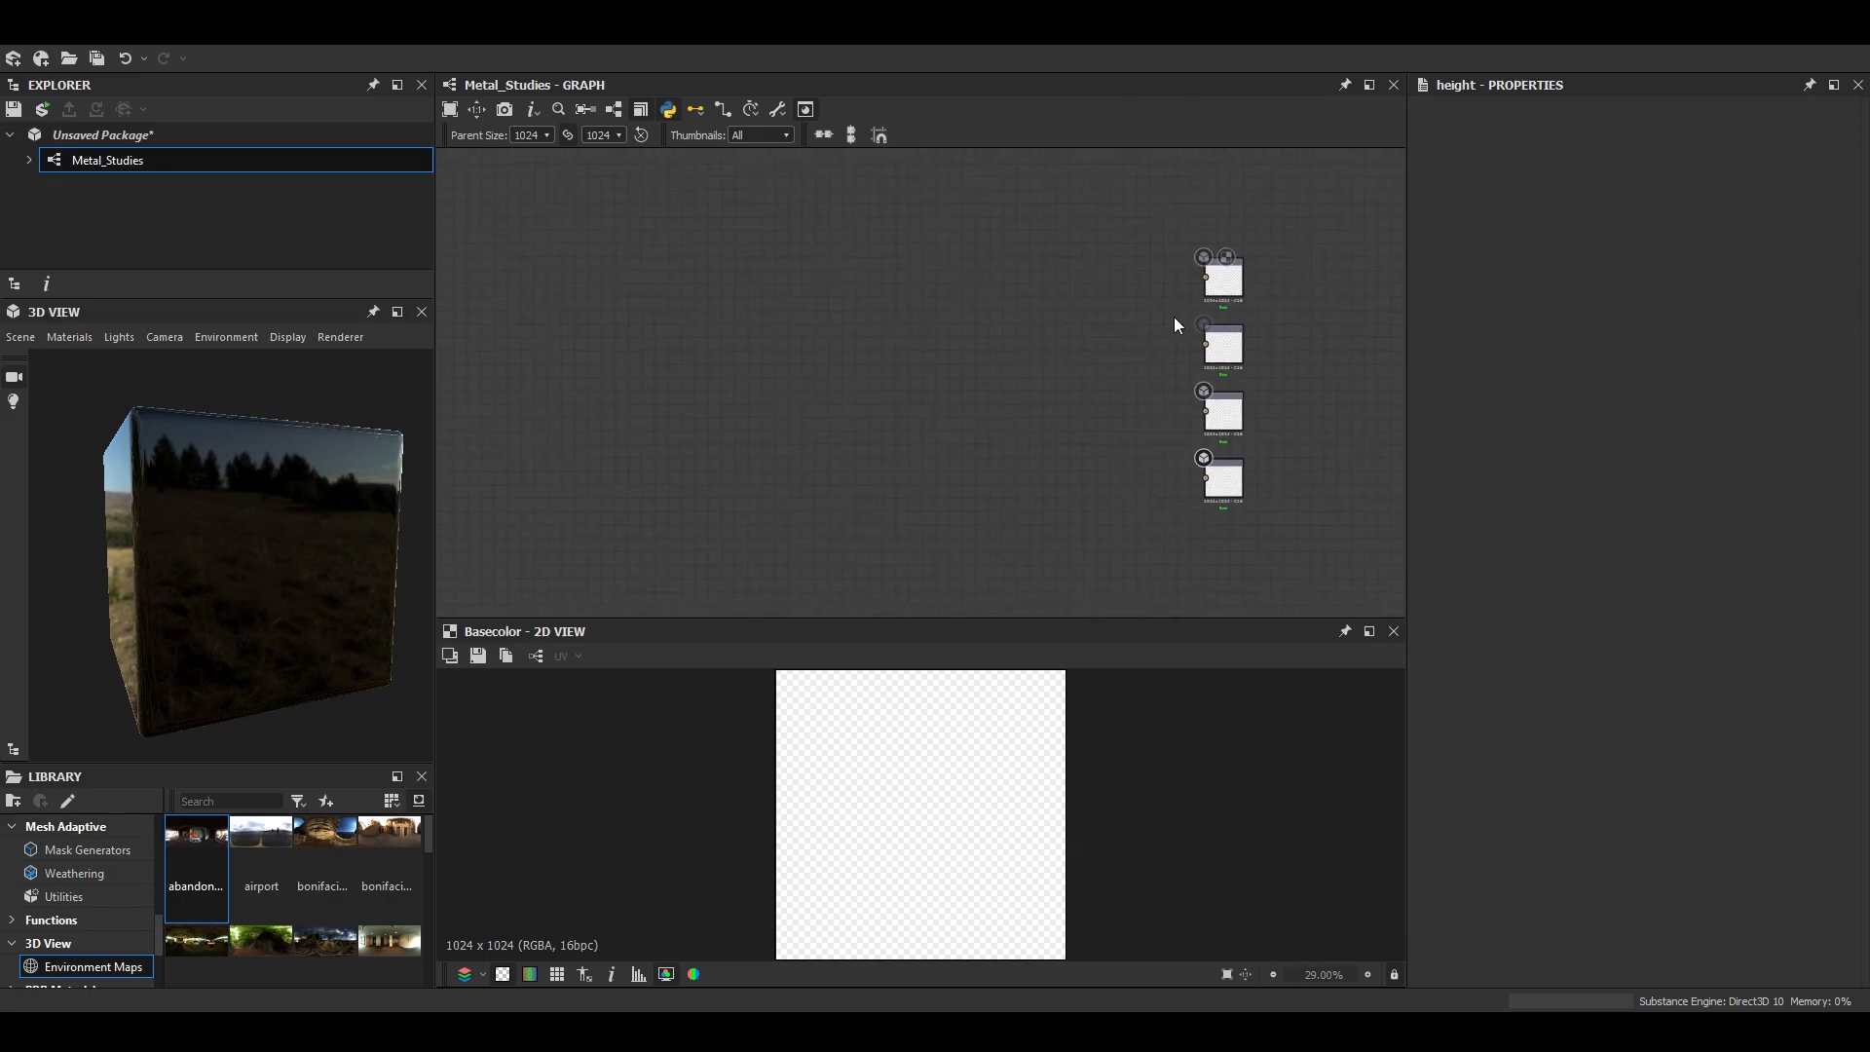
- Add a Base Material node to the graph and place it well ahead of the column of output nodes
key(space)
text(base)
key(Down)
key(Down)
key(Down)
key(Down)
key(Down)
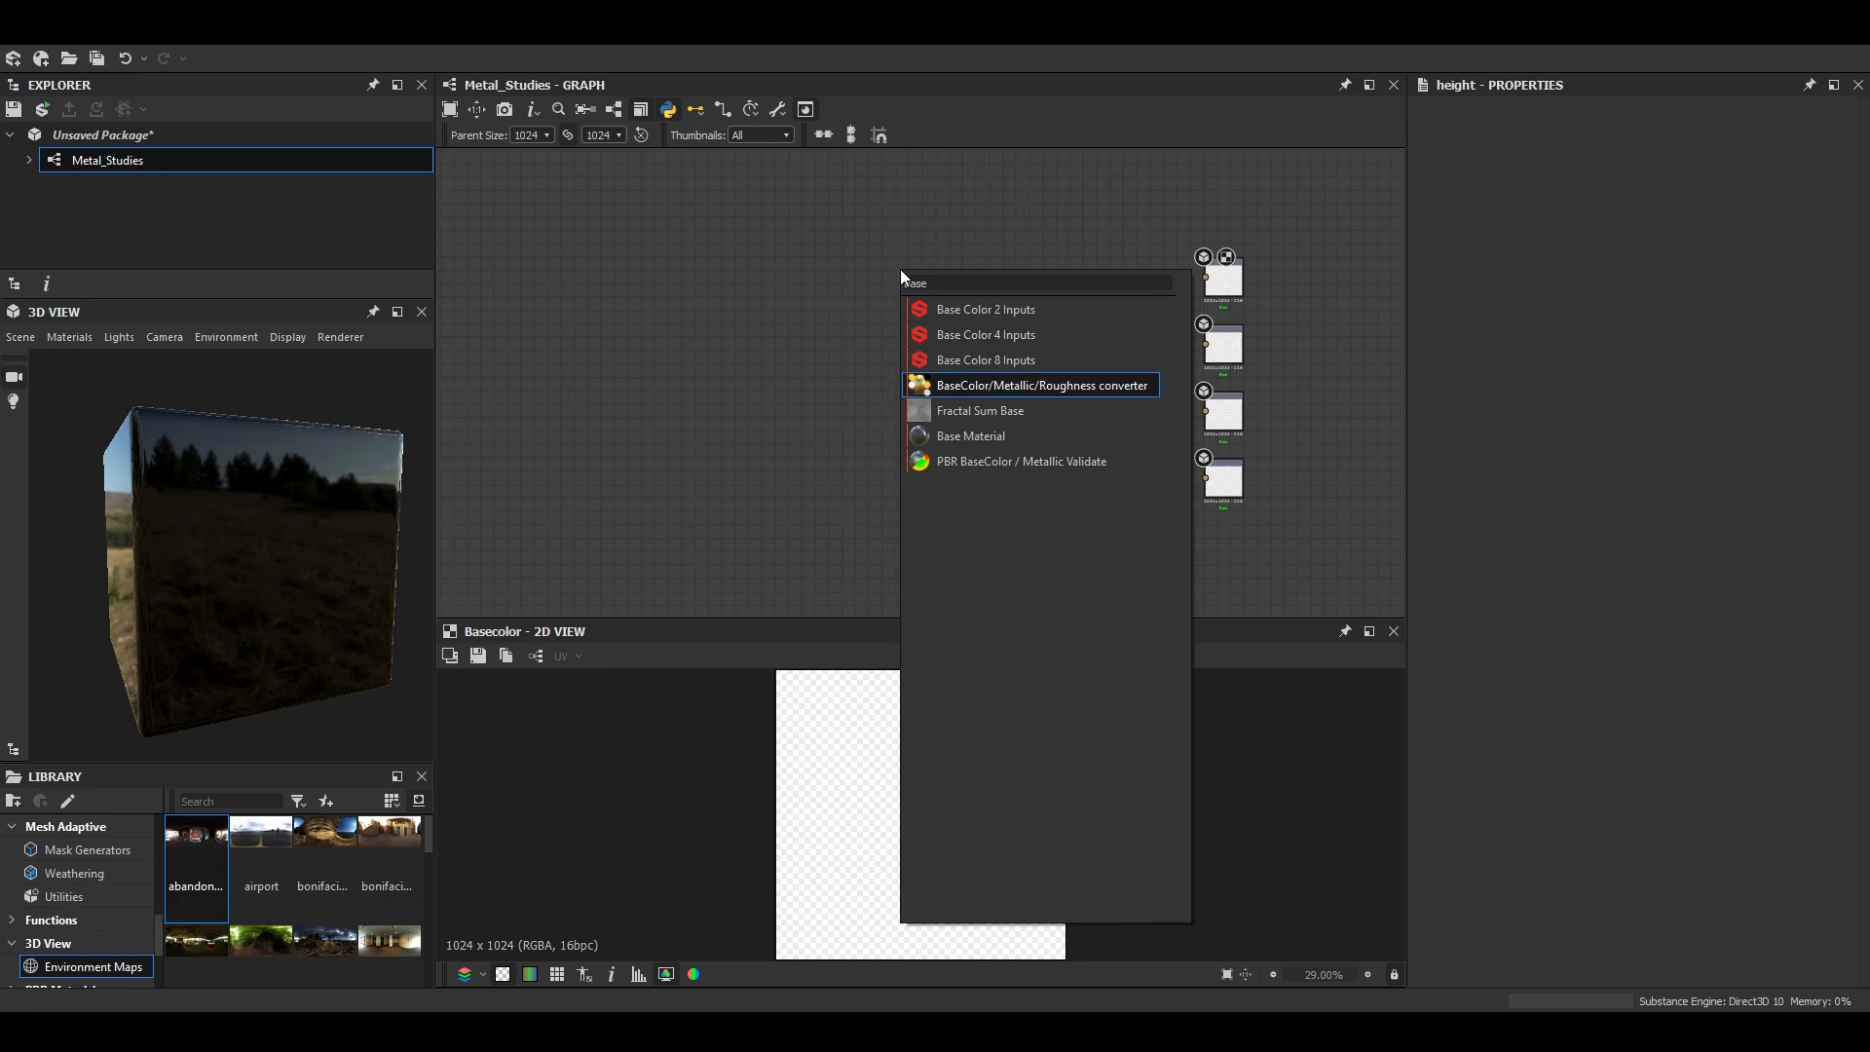
key(Return)
drag(898, 268, 705, 392)
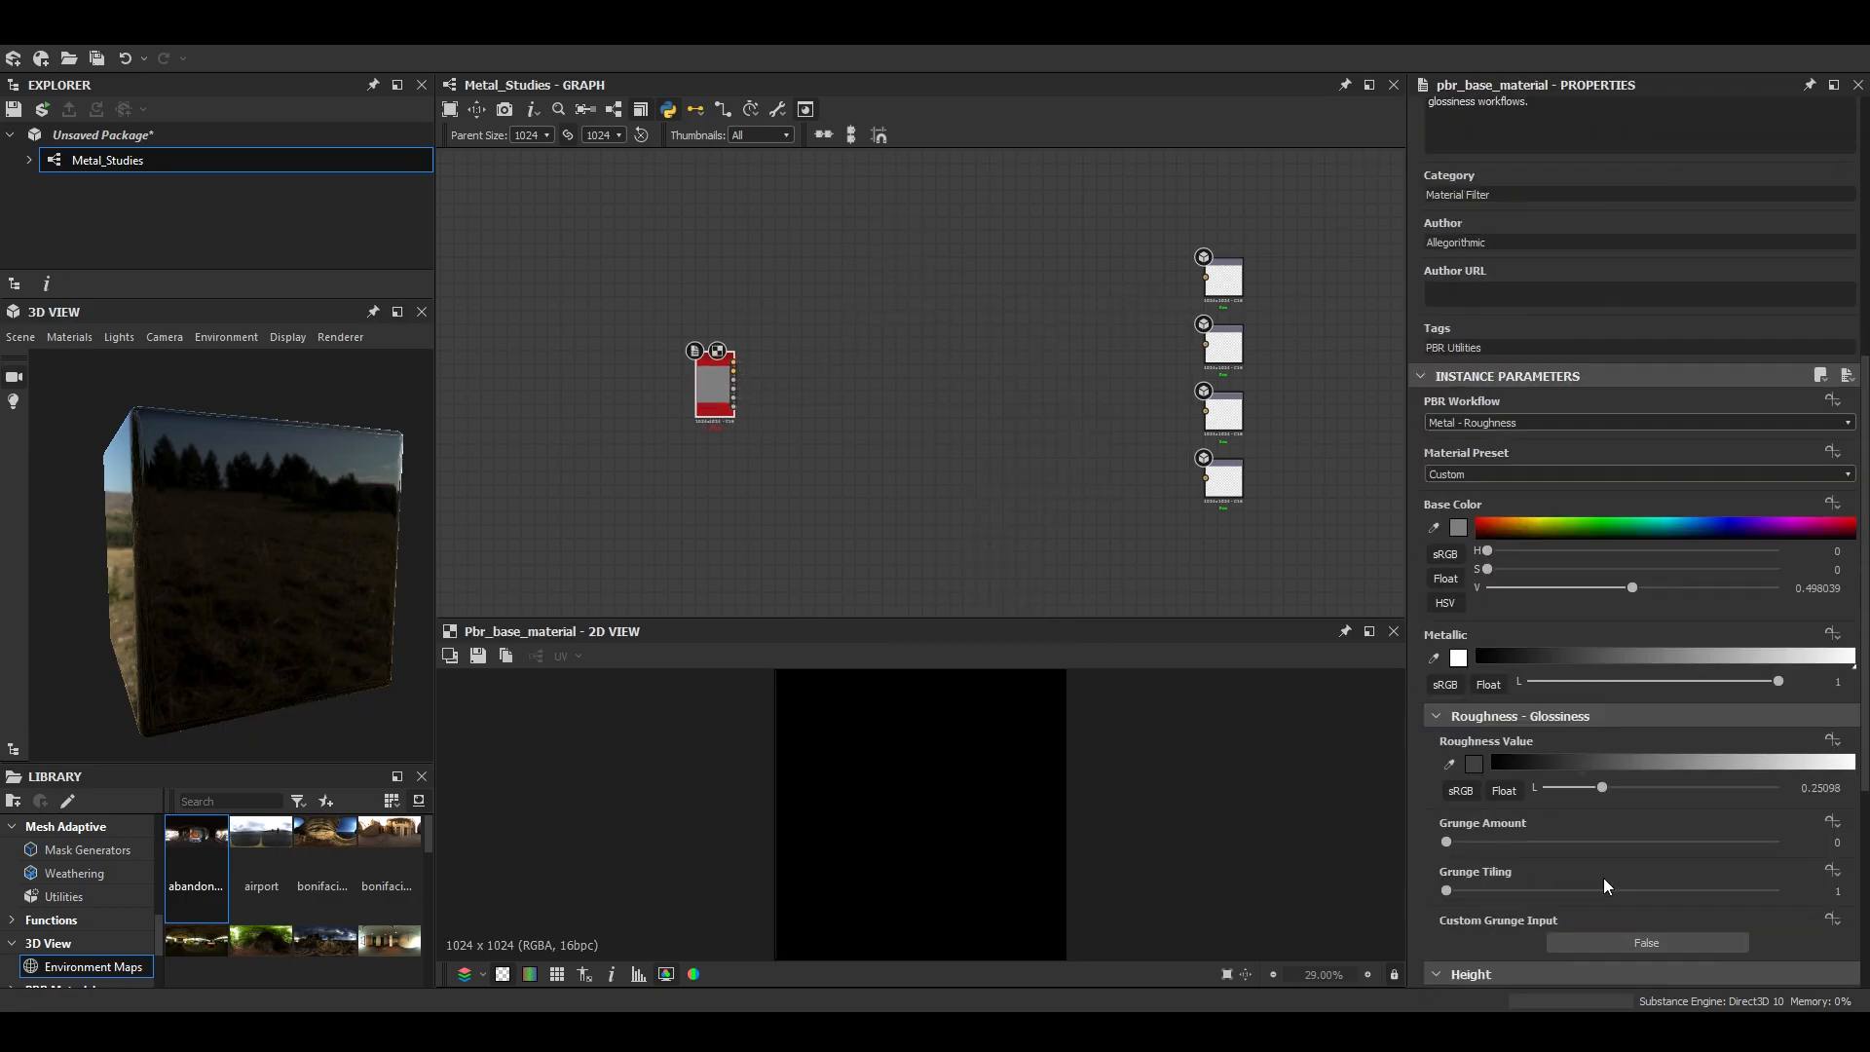
- Set the Base Material's Material Preset to Aluminium
click(1716, 476)
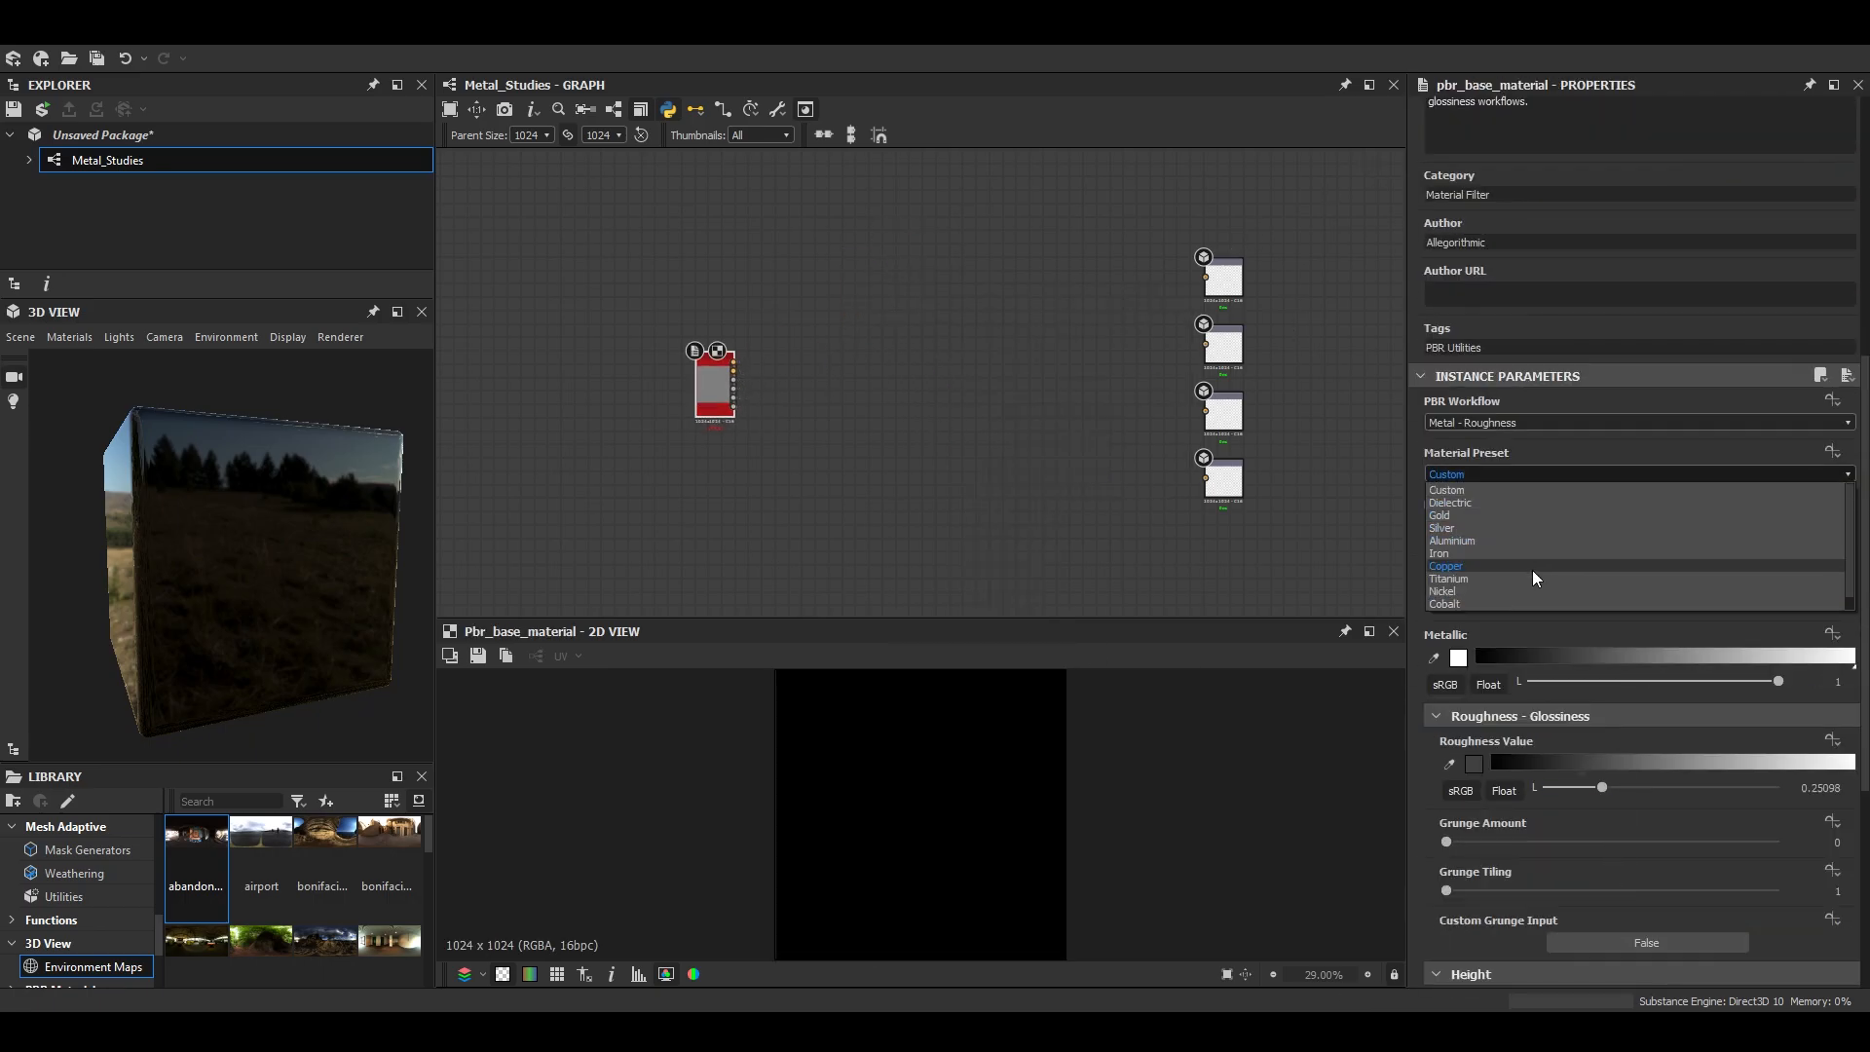
scroll(1487, 555, up, 1)
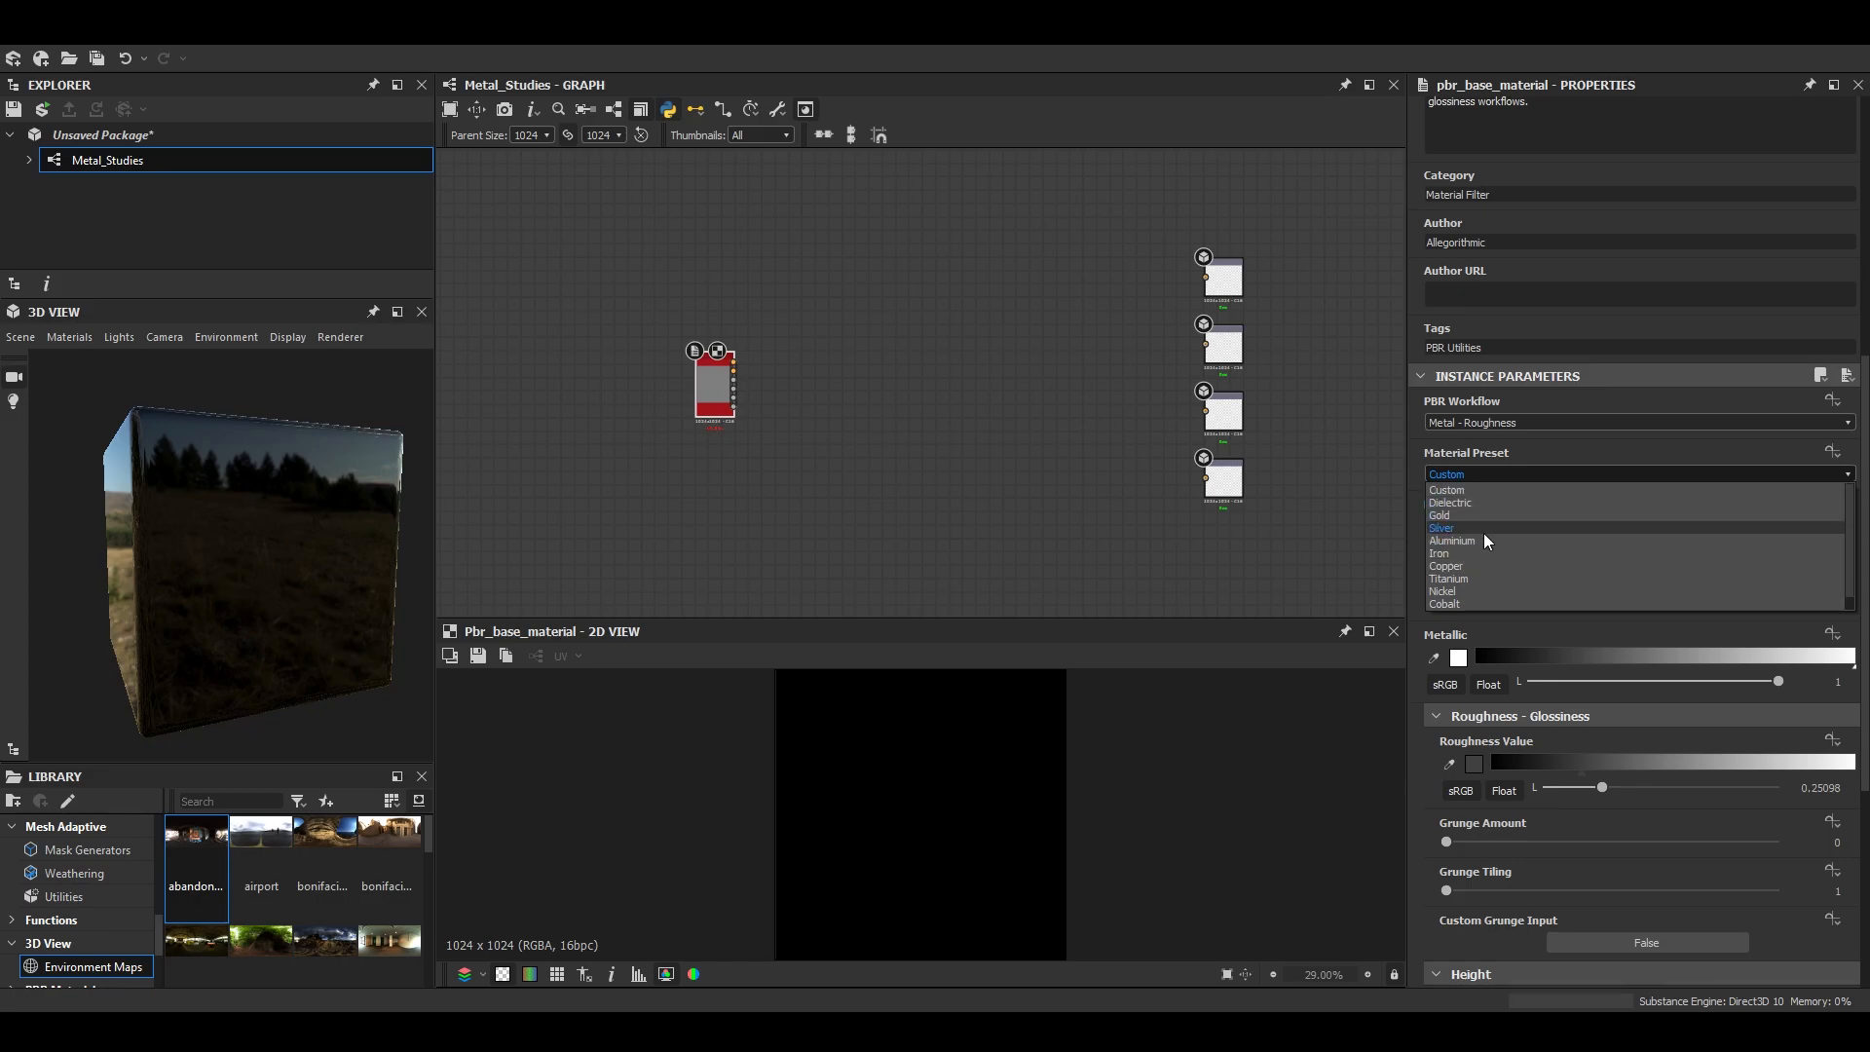
click(1485, 540)
scroll(751, 373, up, 3)
- Switch the graph to compact links and connect the Base Material to the Base Color, Normal, Roughness and Metallic outputs in one link
click(695, 110)
click(726, 183)
scroll(731, 363, down, 6)
middle_drag(731, 370, 1065, 402)
click(1060, 393)
middle_drag(1243, 370, 929, 374)
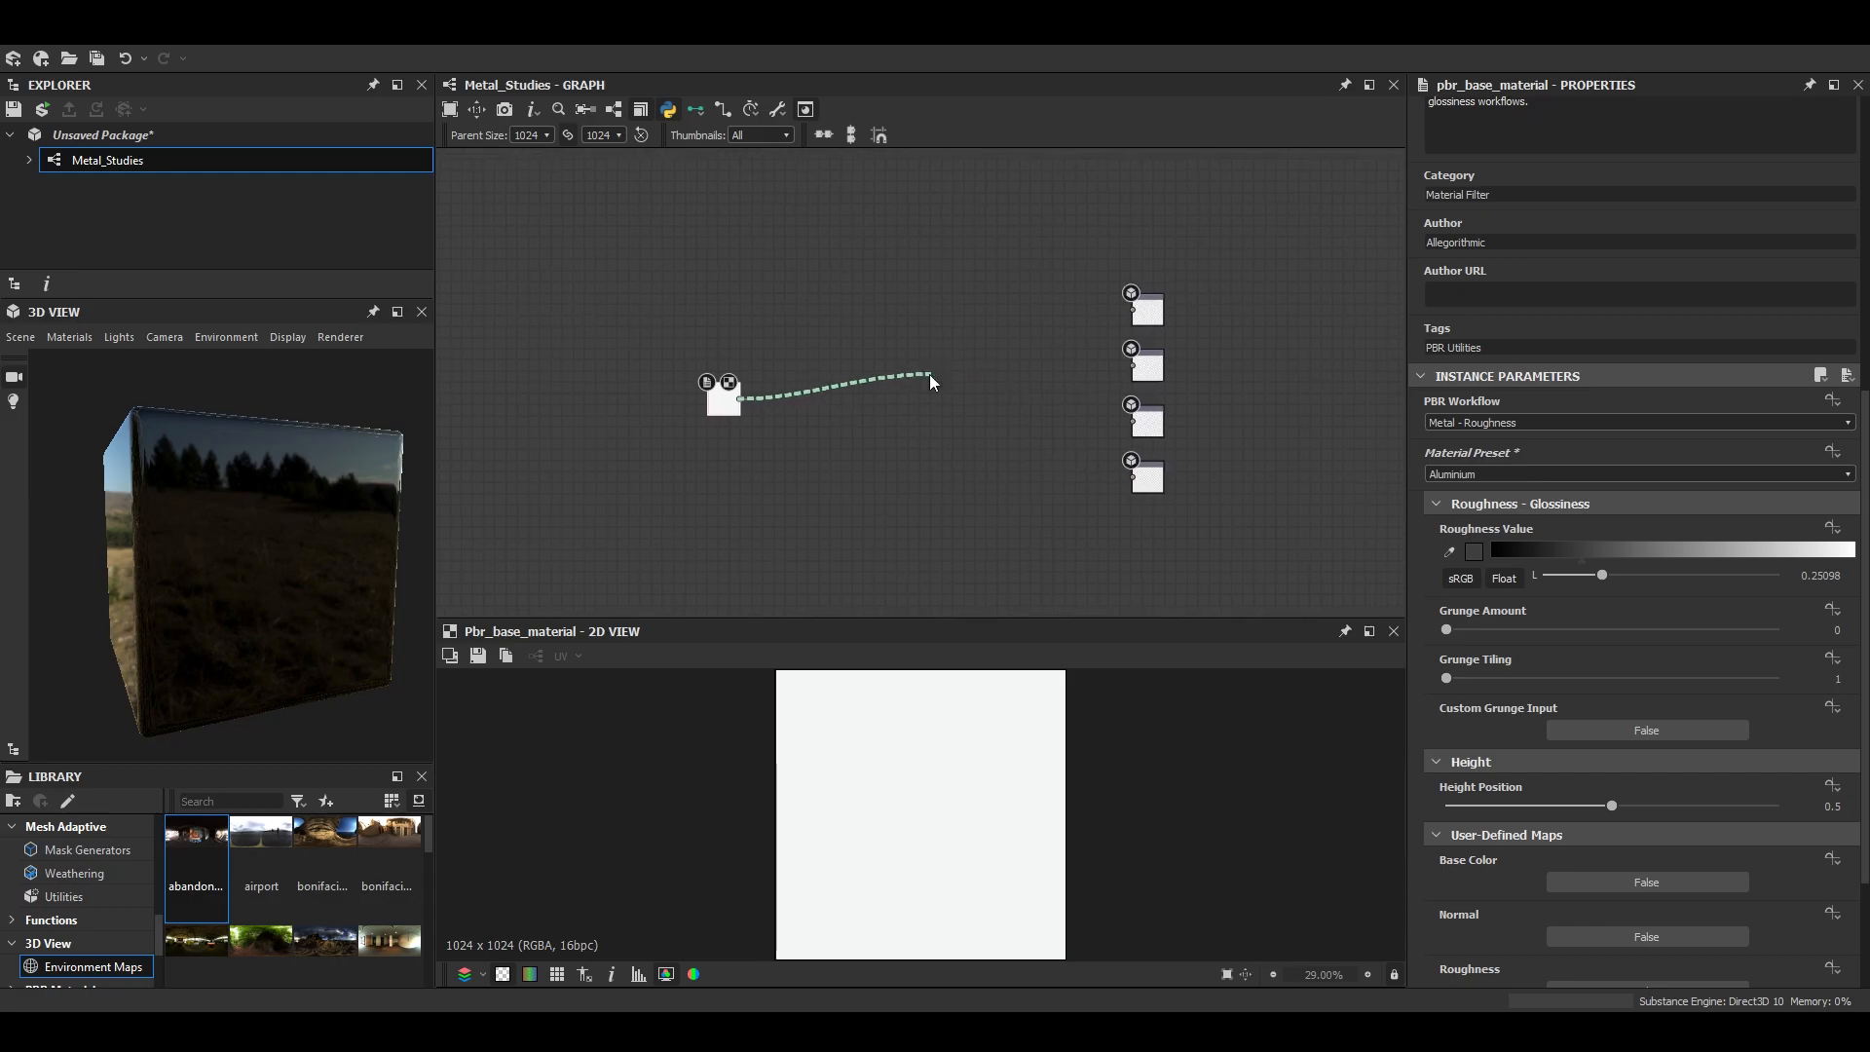
click(1157, 313)
scroll(226, 546, up, 4)
scroll(226, 545, down, 3)
- Change the 3D preview mesh to a rounded cylinder and inspect the aluminium on it in an enlarged view
drag(226, 545, 213, 523)
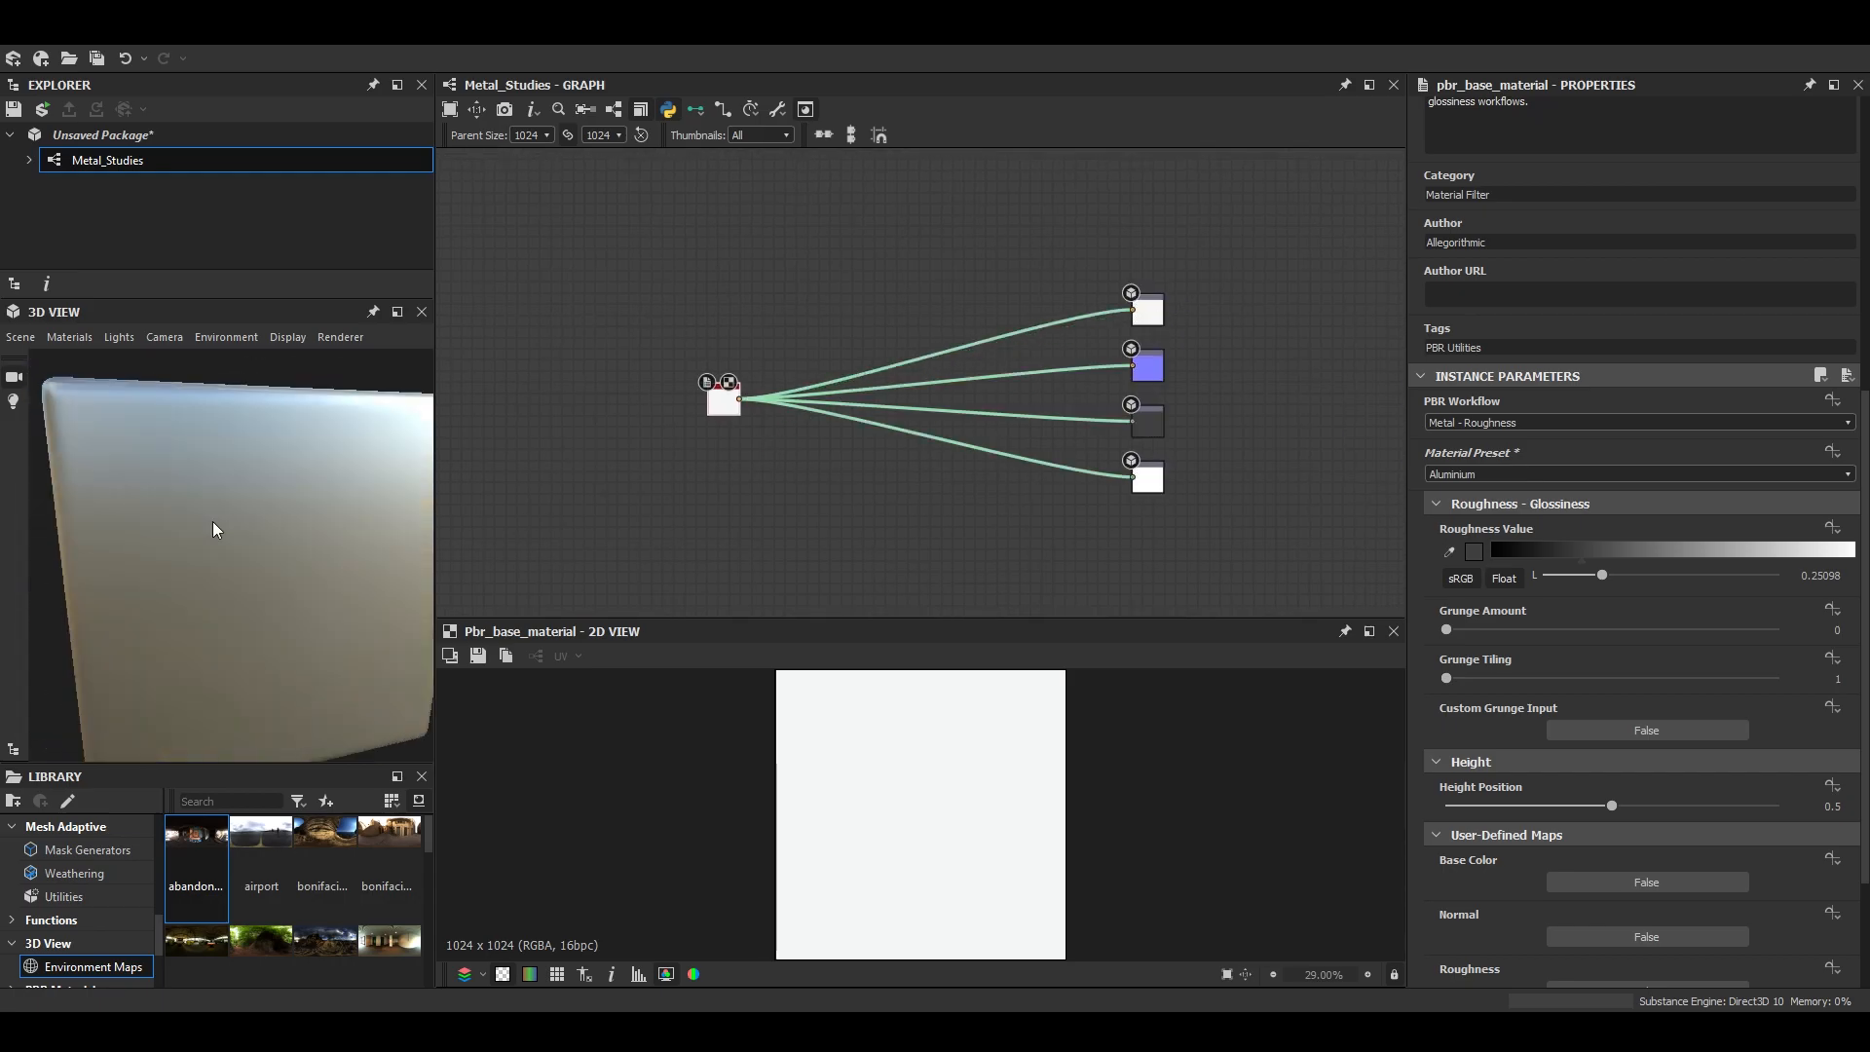
click(20, 337)
click(96, 600)
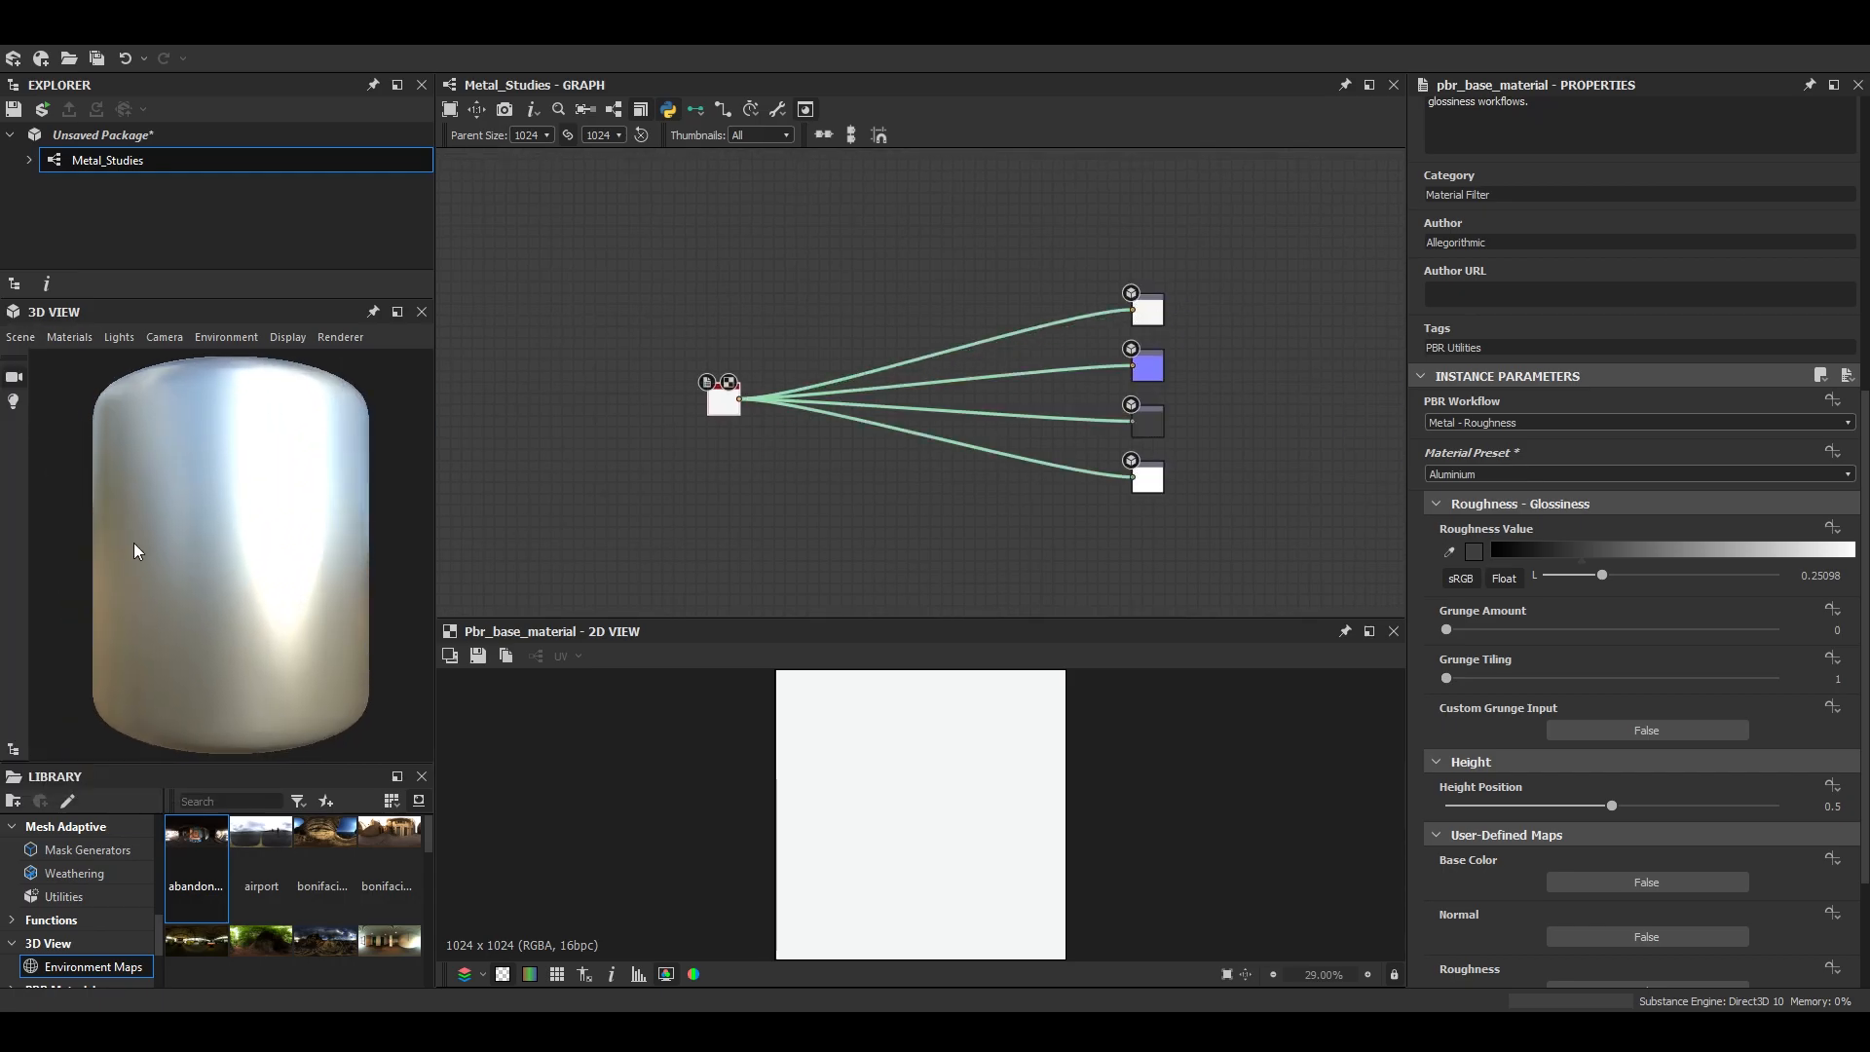
click(397, 312)
drag(1007, 555, 1193, 663)
click(1806, 316)
scroll(789, 443, up, 4)
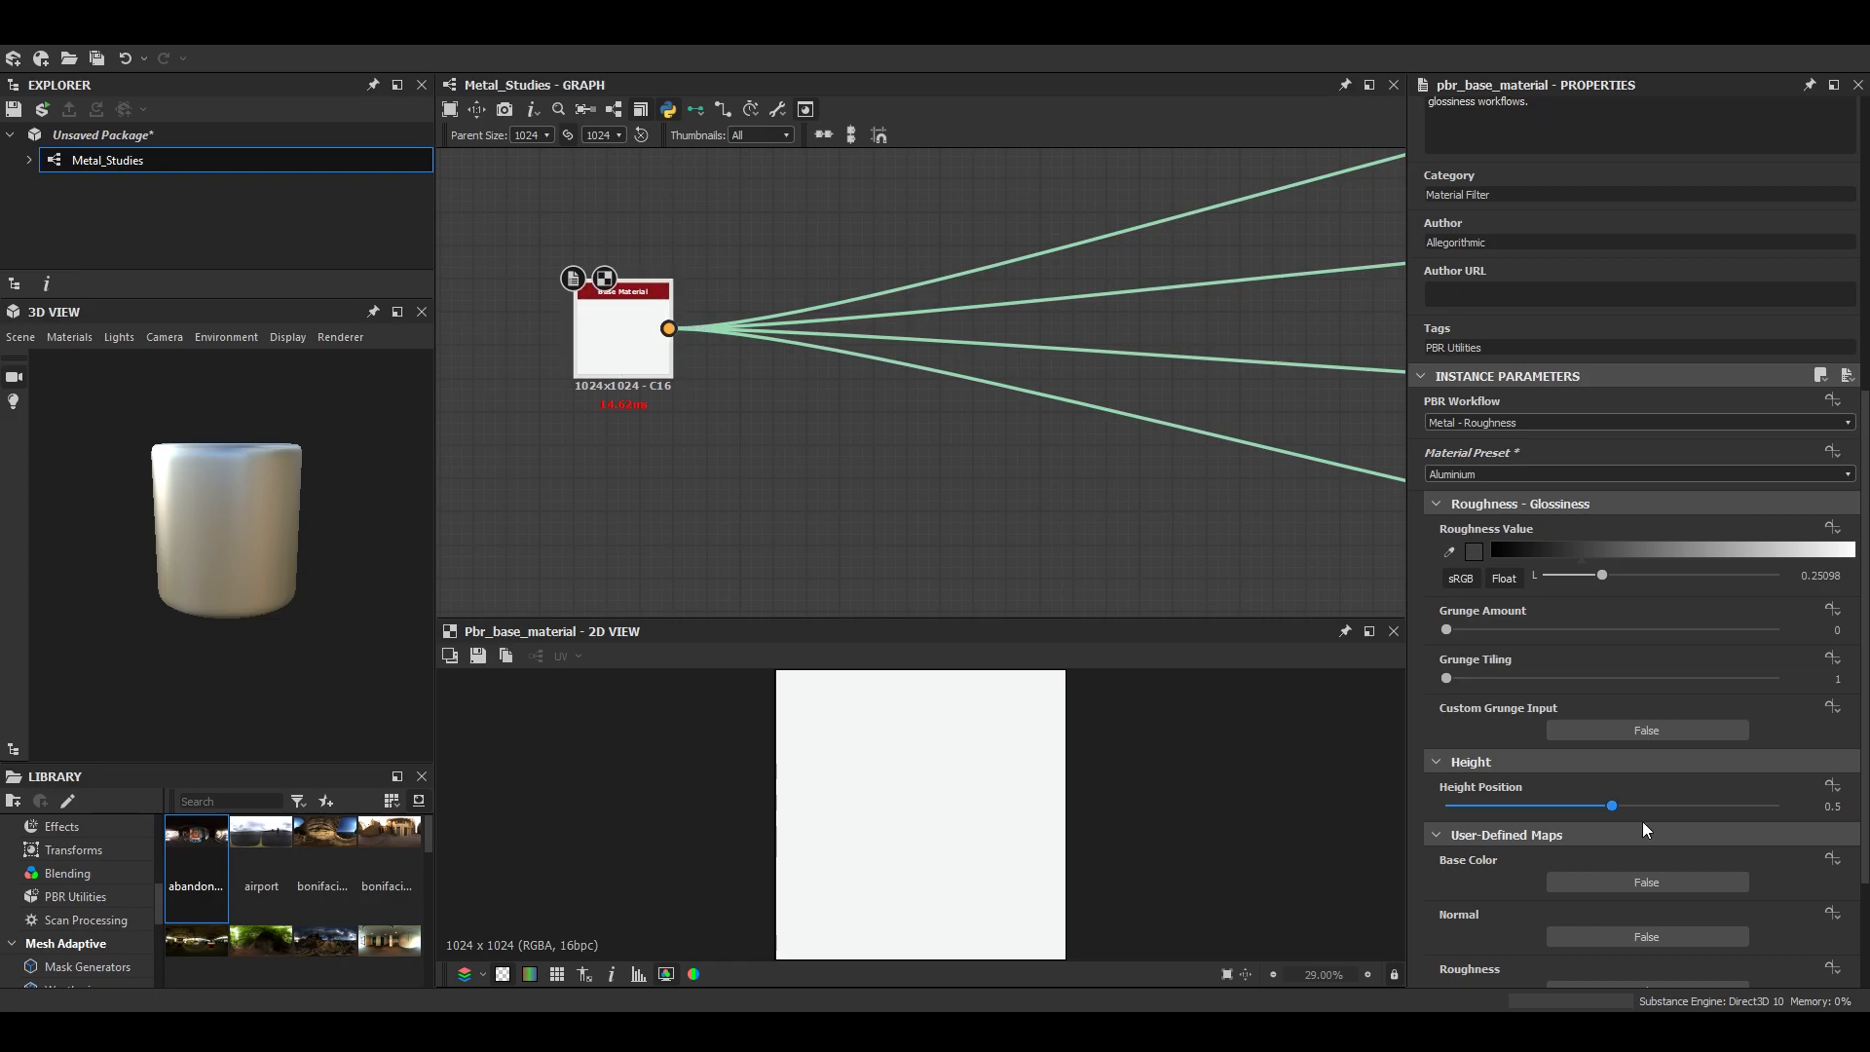
- Try the Iron preset on the Base Material, preview it on the cylinder, and return the preset to Aluminium
scroll(1637, 682, up, 3)
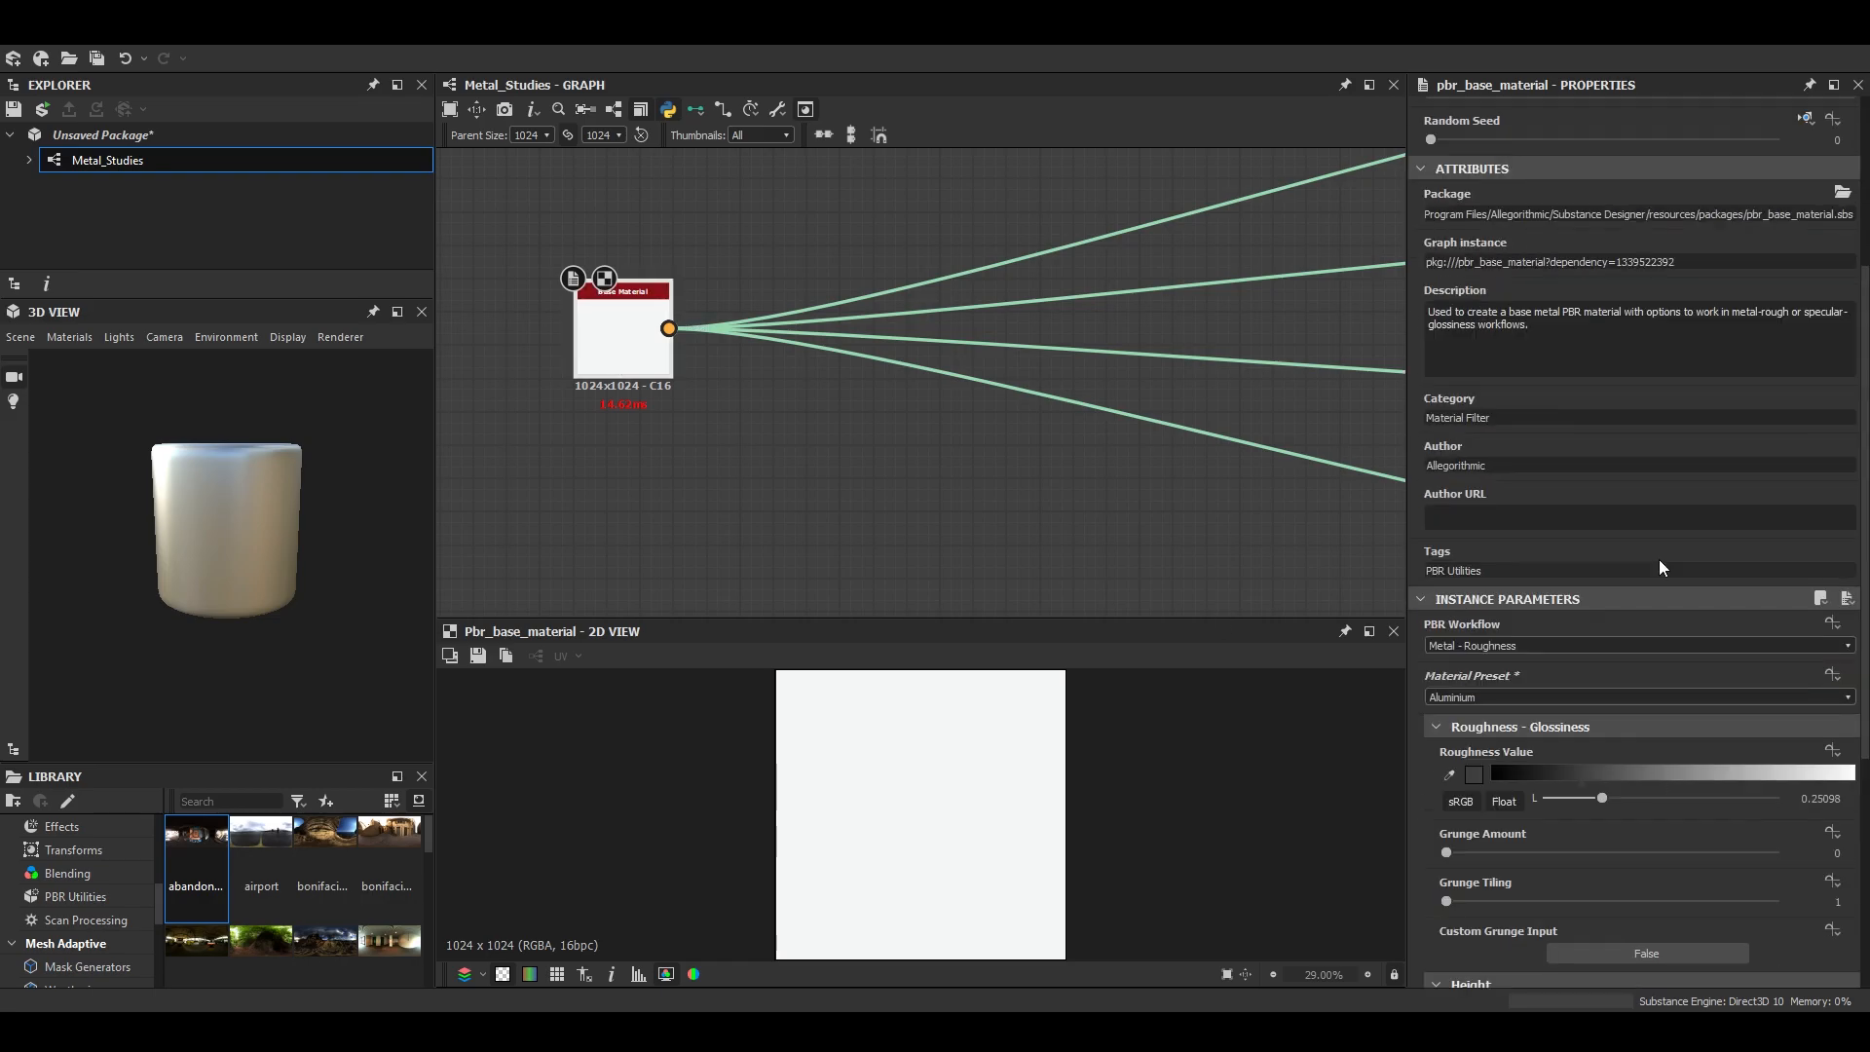
click(1837, 626)
click(1739, 655)
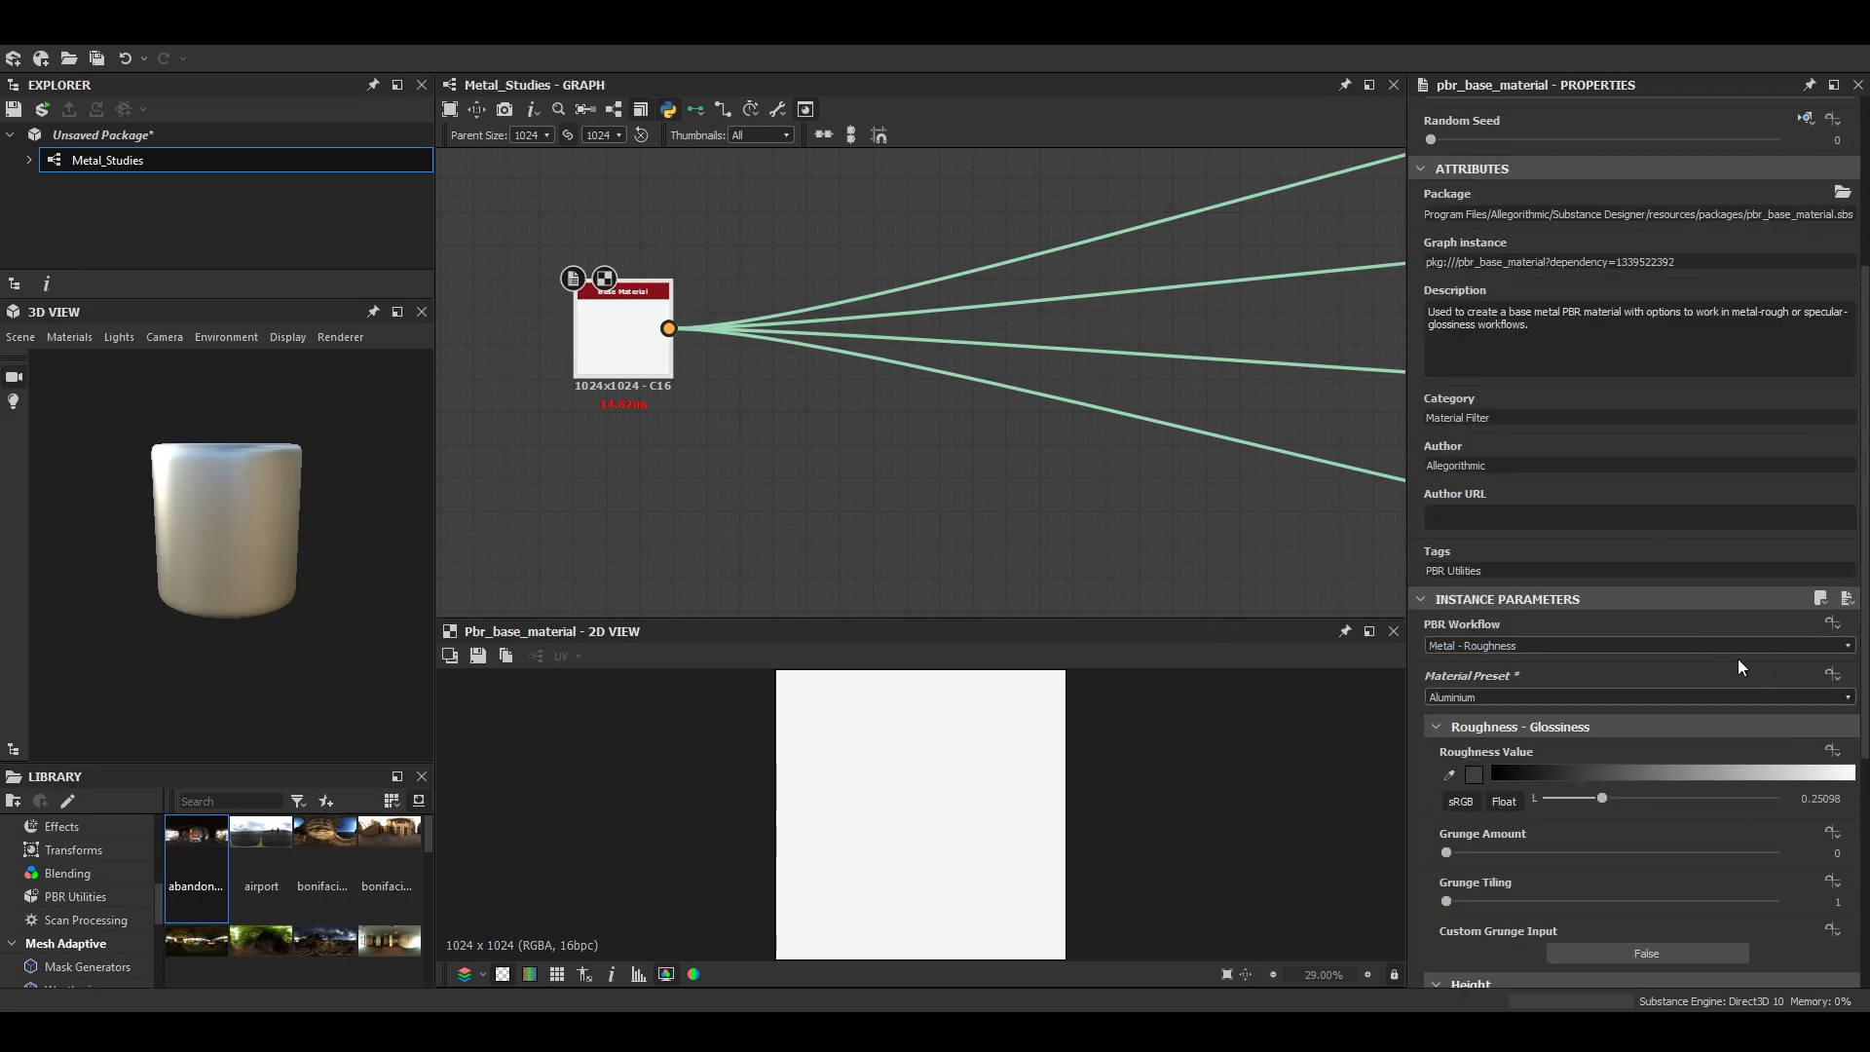
click(1832, 674)
click(1605, 691)
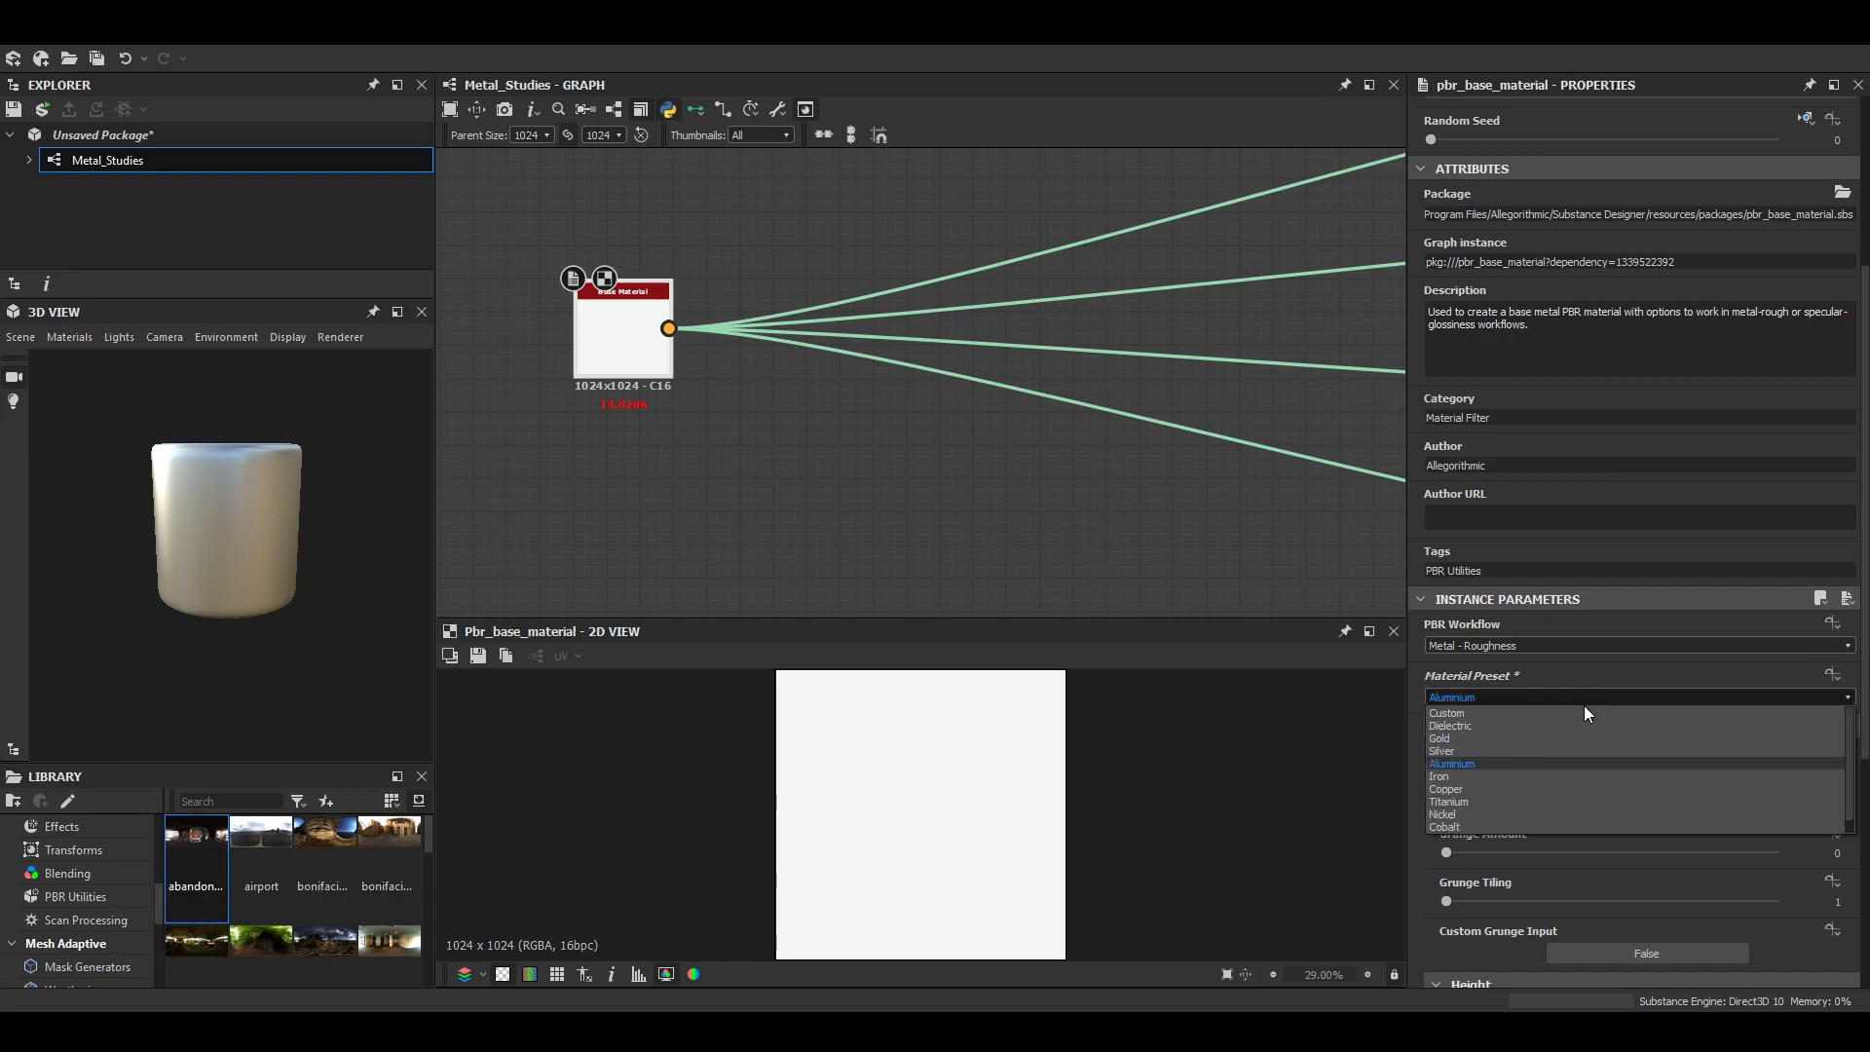
click(1476, 767)
scroll(263, 529, up, 5)
scroll(292, 623, up, 5)
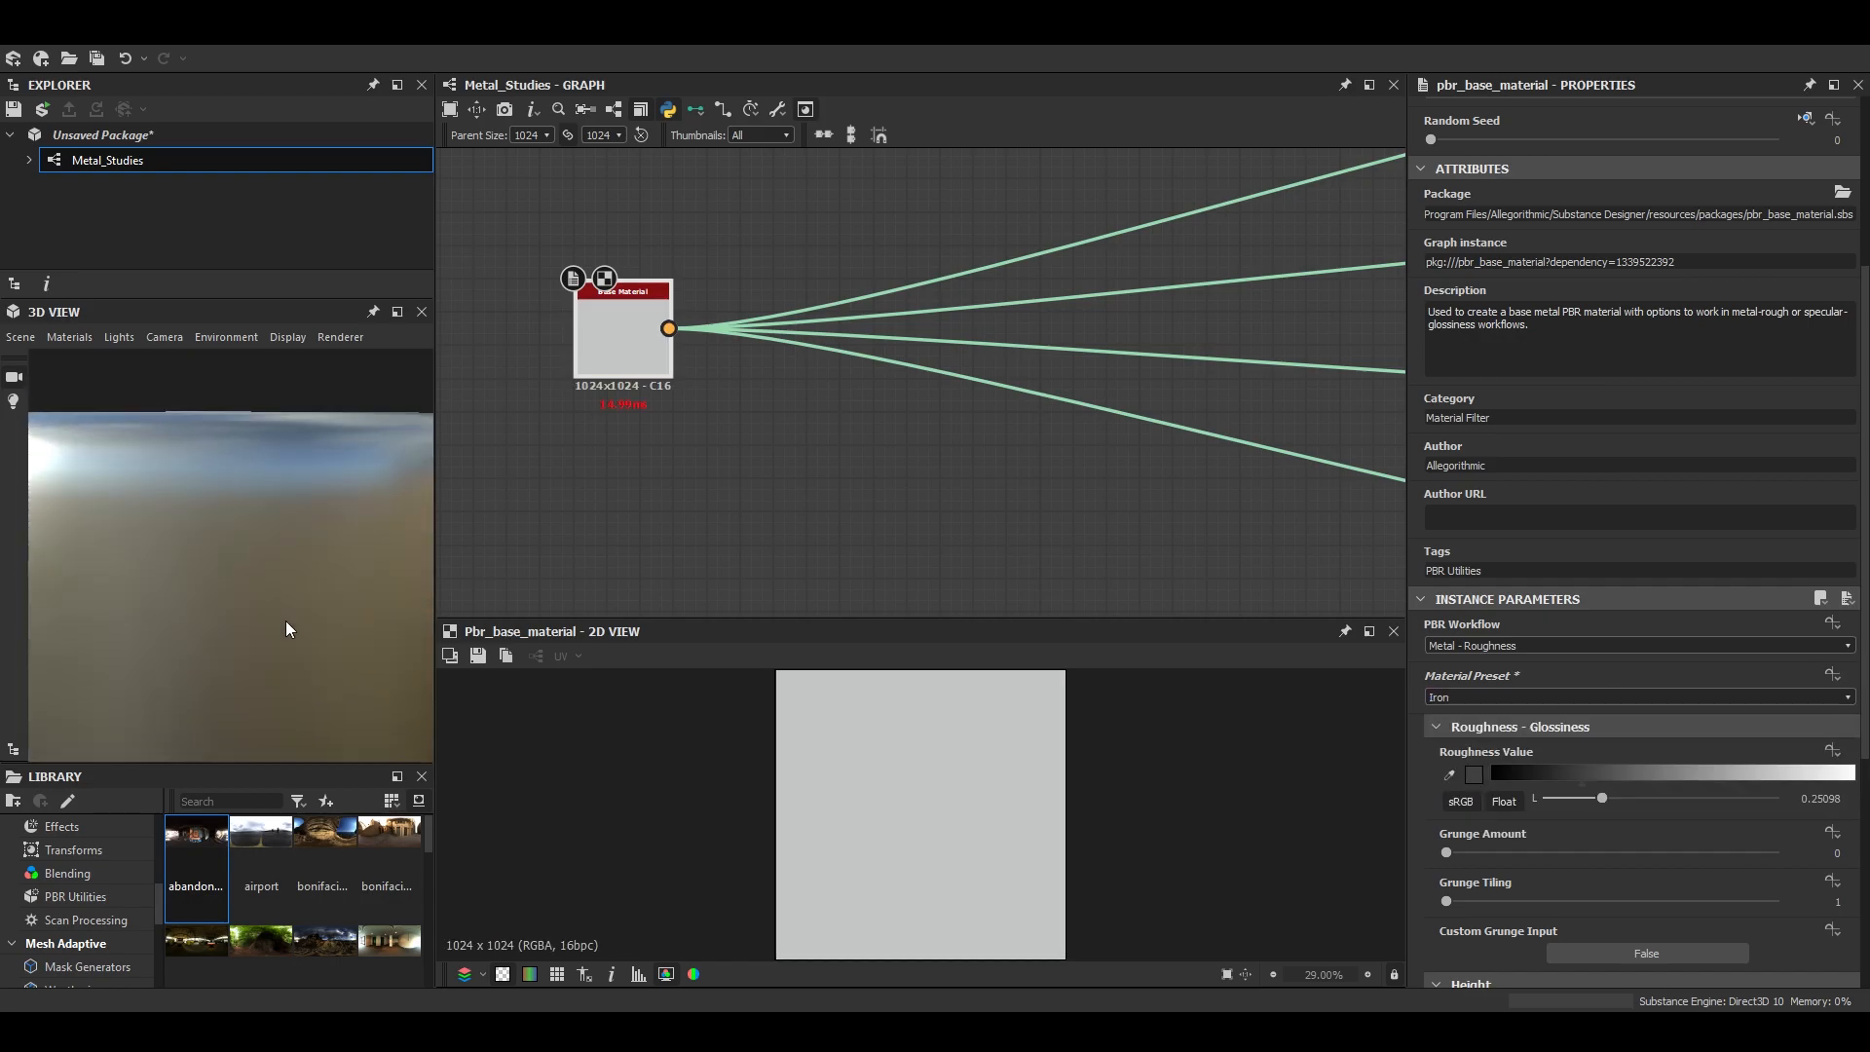
click(1468, 699)
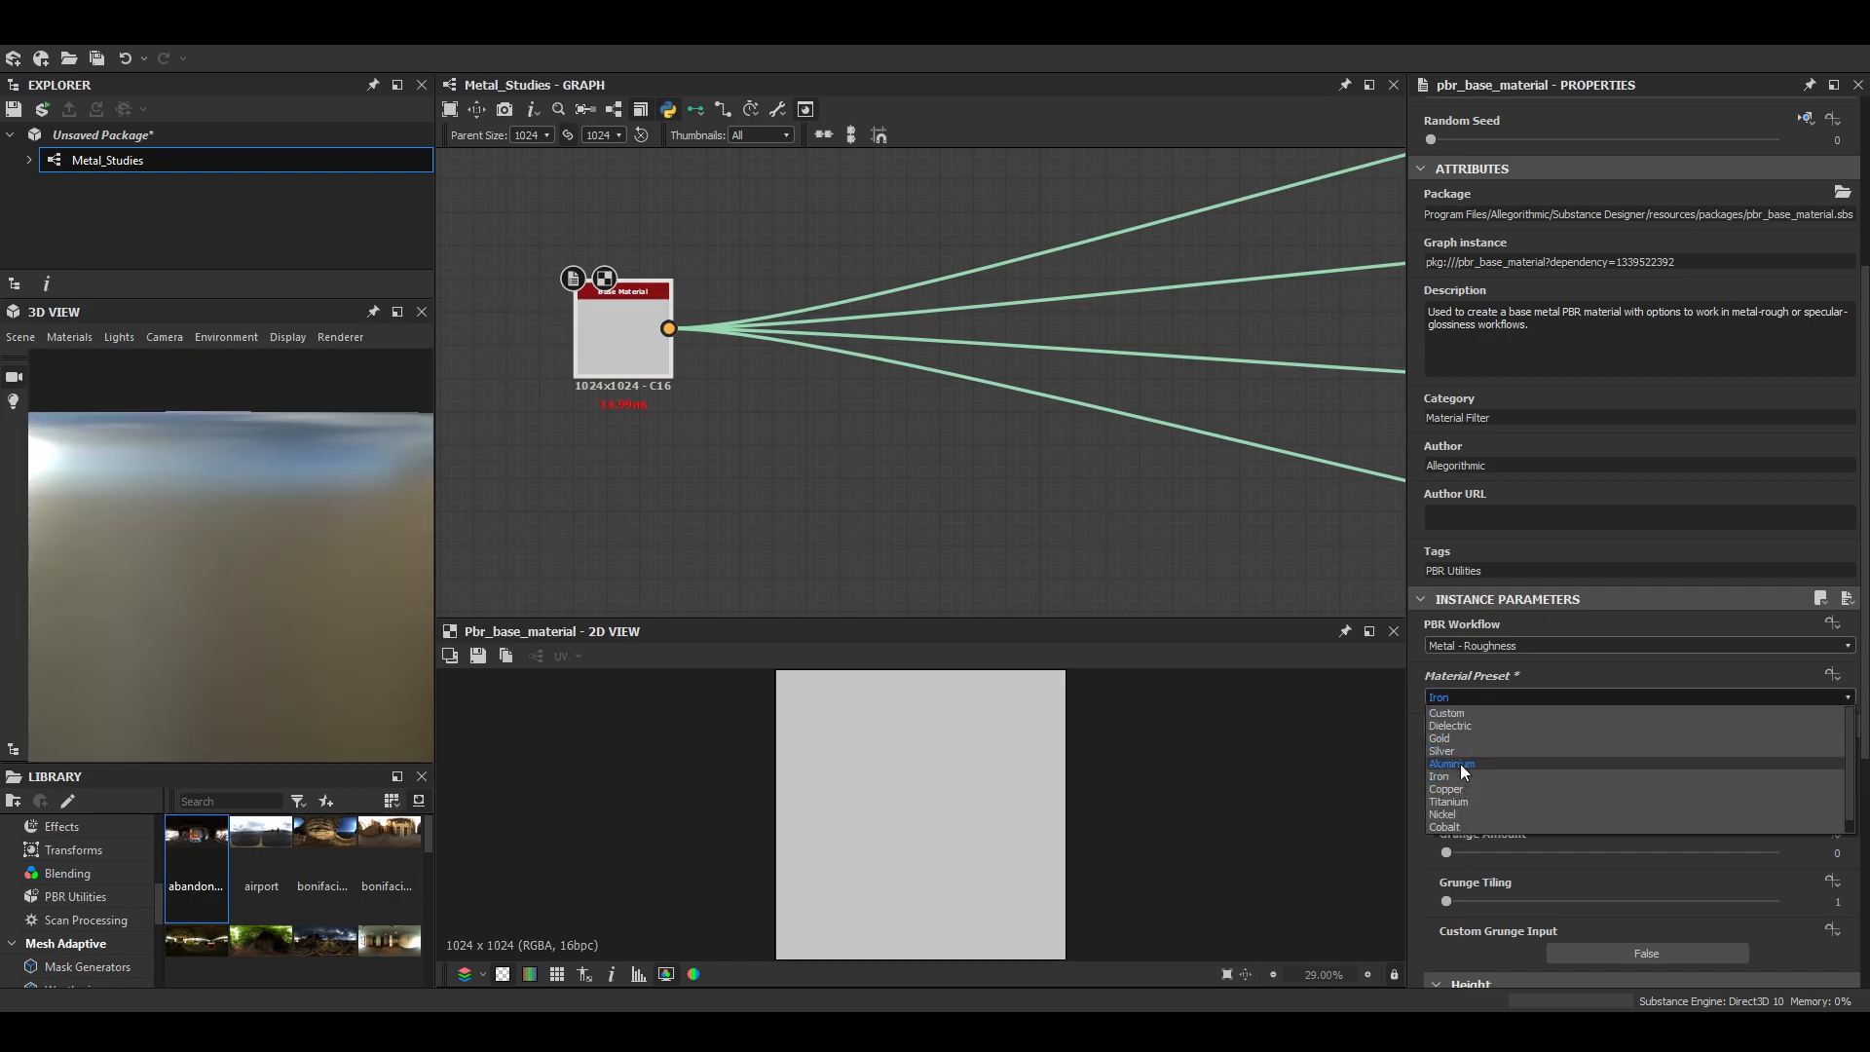
click(1459, 769)
scroll(901, 328, down, 2)
scroll(898, 327, down, 1)
- Switch the graph back to standard links and widen the gap between the Base Material and the output nodes
click(695, 110)
click(719, 134)
scroll(885, 326, down, 2)
middle_drag(828, 356, 1140, 388)
drag(1138, 387, 628, 429)
middle_drag(629, 428, 1182, 422)
scroll(539, 448, down, 3)
drag(1183, 422, 505, 433)
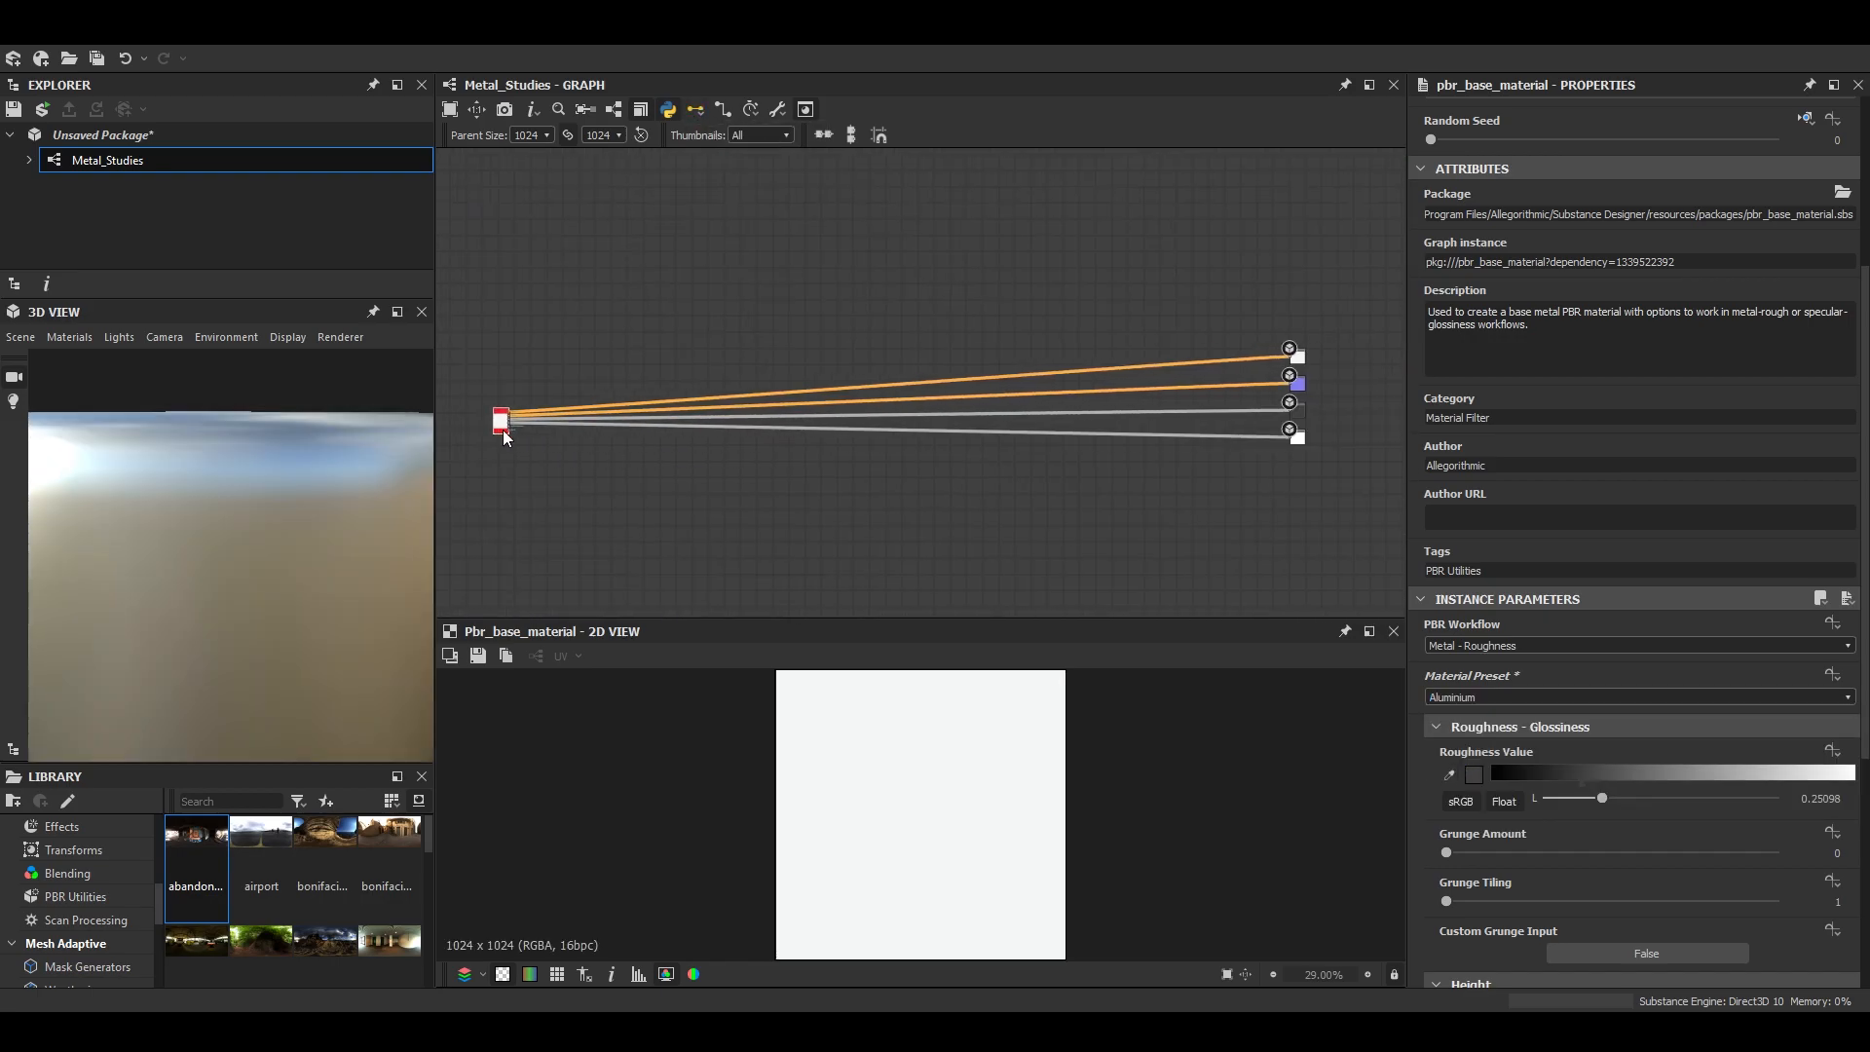
- Examine the Normal and Roughness outputs in the 2D preview
scroll(1150, 384, up, 4)
scroll(984, 380, up, 5)
middle_drag(1354, 384, 1102, 413)
scroll(964, 482, down, 4)
scroll(1066, 575, up, 3)
scroll(867, 370, down, 4)
scroll(876, 386, down, 4)
scroll(1100, 374, up, 9)
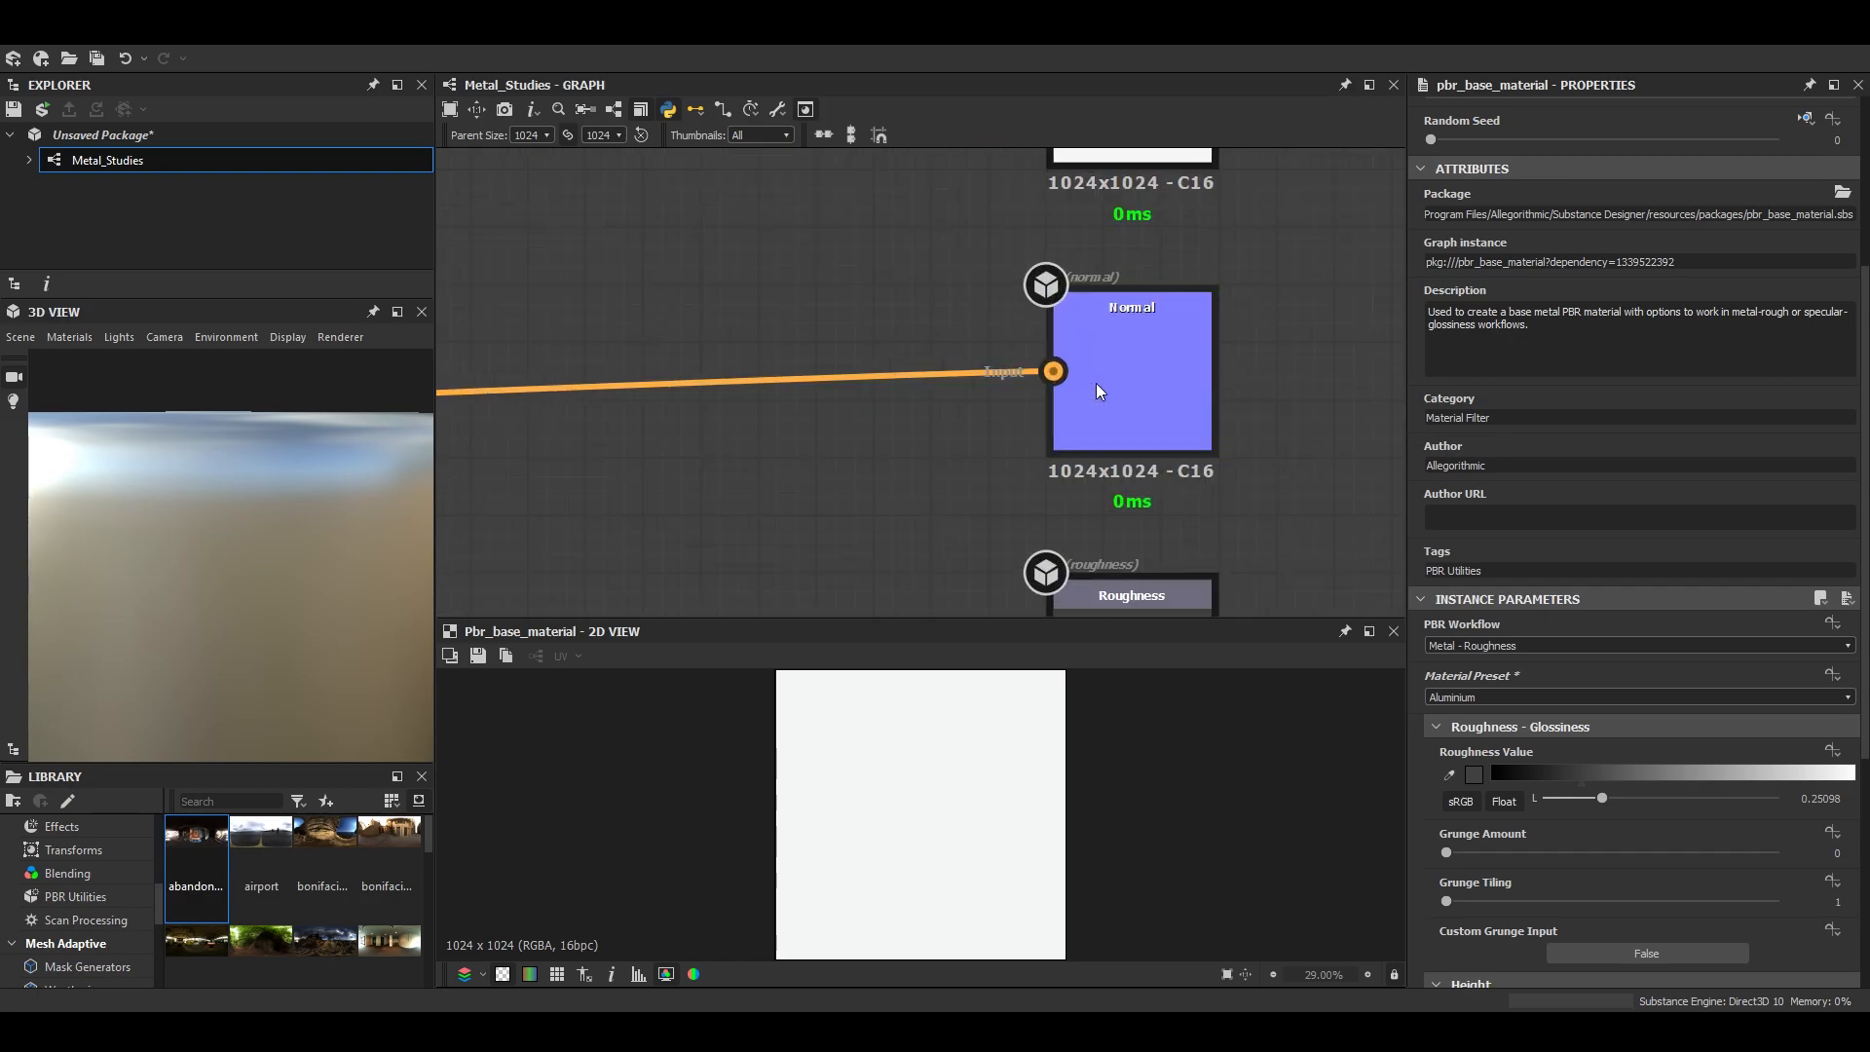
double_click(1096, 383)
scroll(947, 867, up, 5)
scroll(1092, 219, down, 3)
double_click(1122, 487)
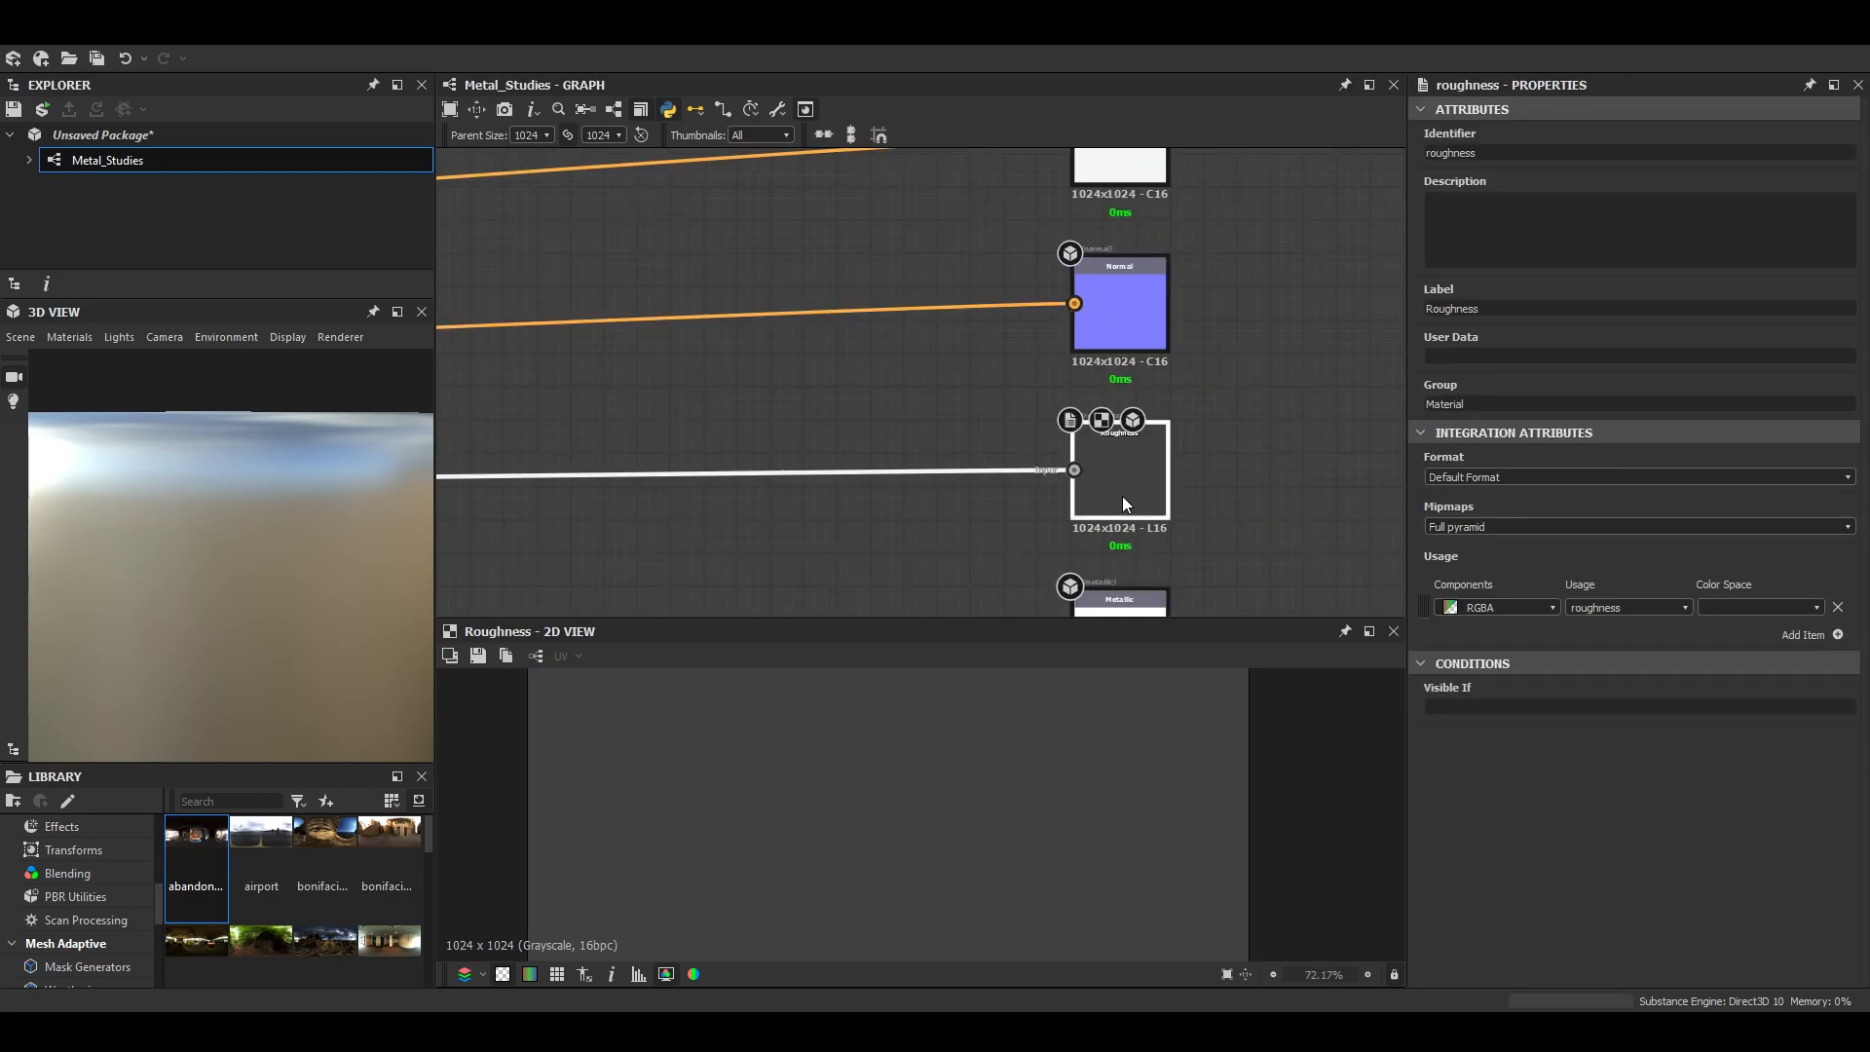
scroll(1026, 388, down, 4)
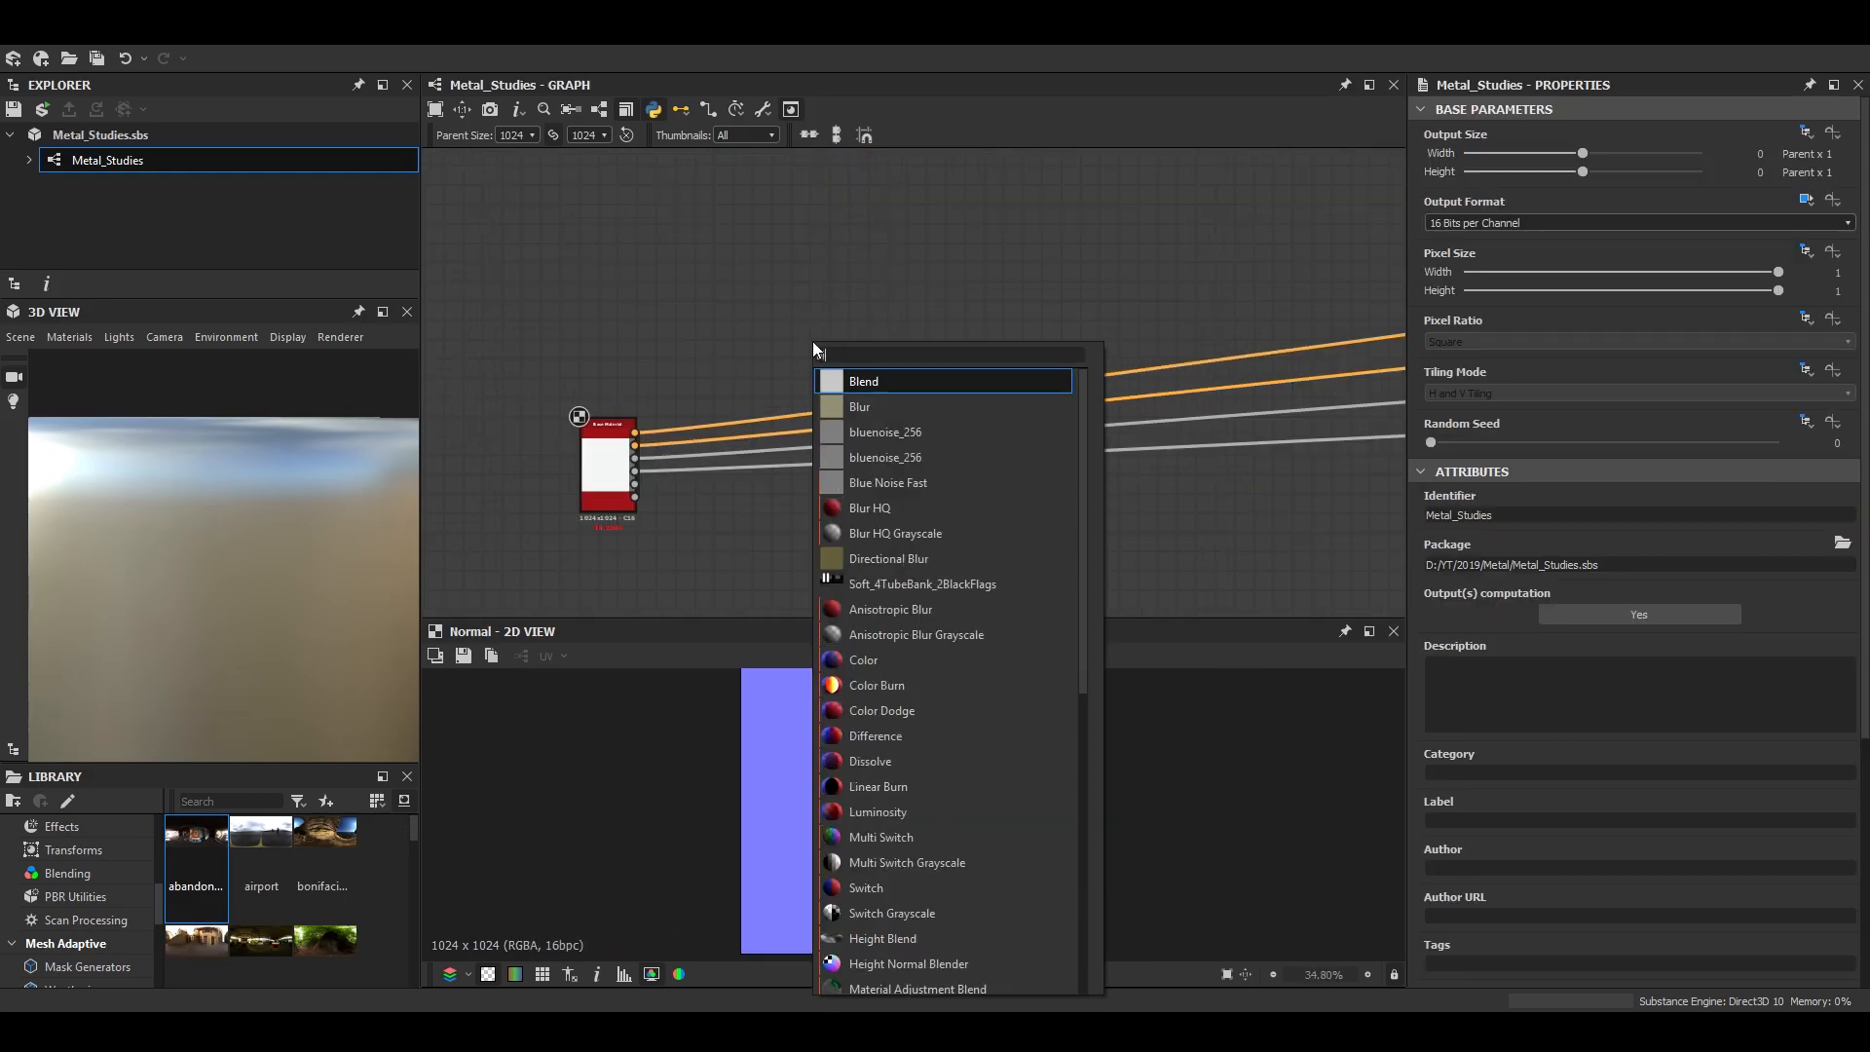
- Add a Blend node above the Base Material's links and place a Normal node after it, connected to the Blend output
key(Return)
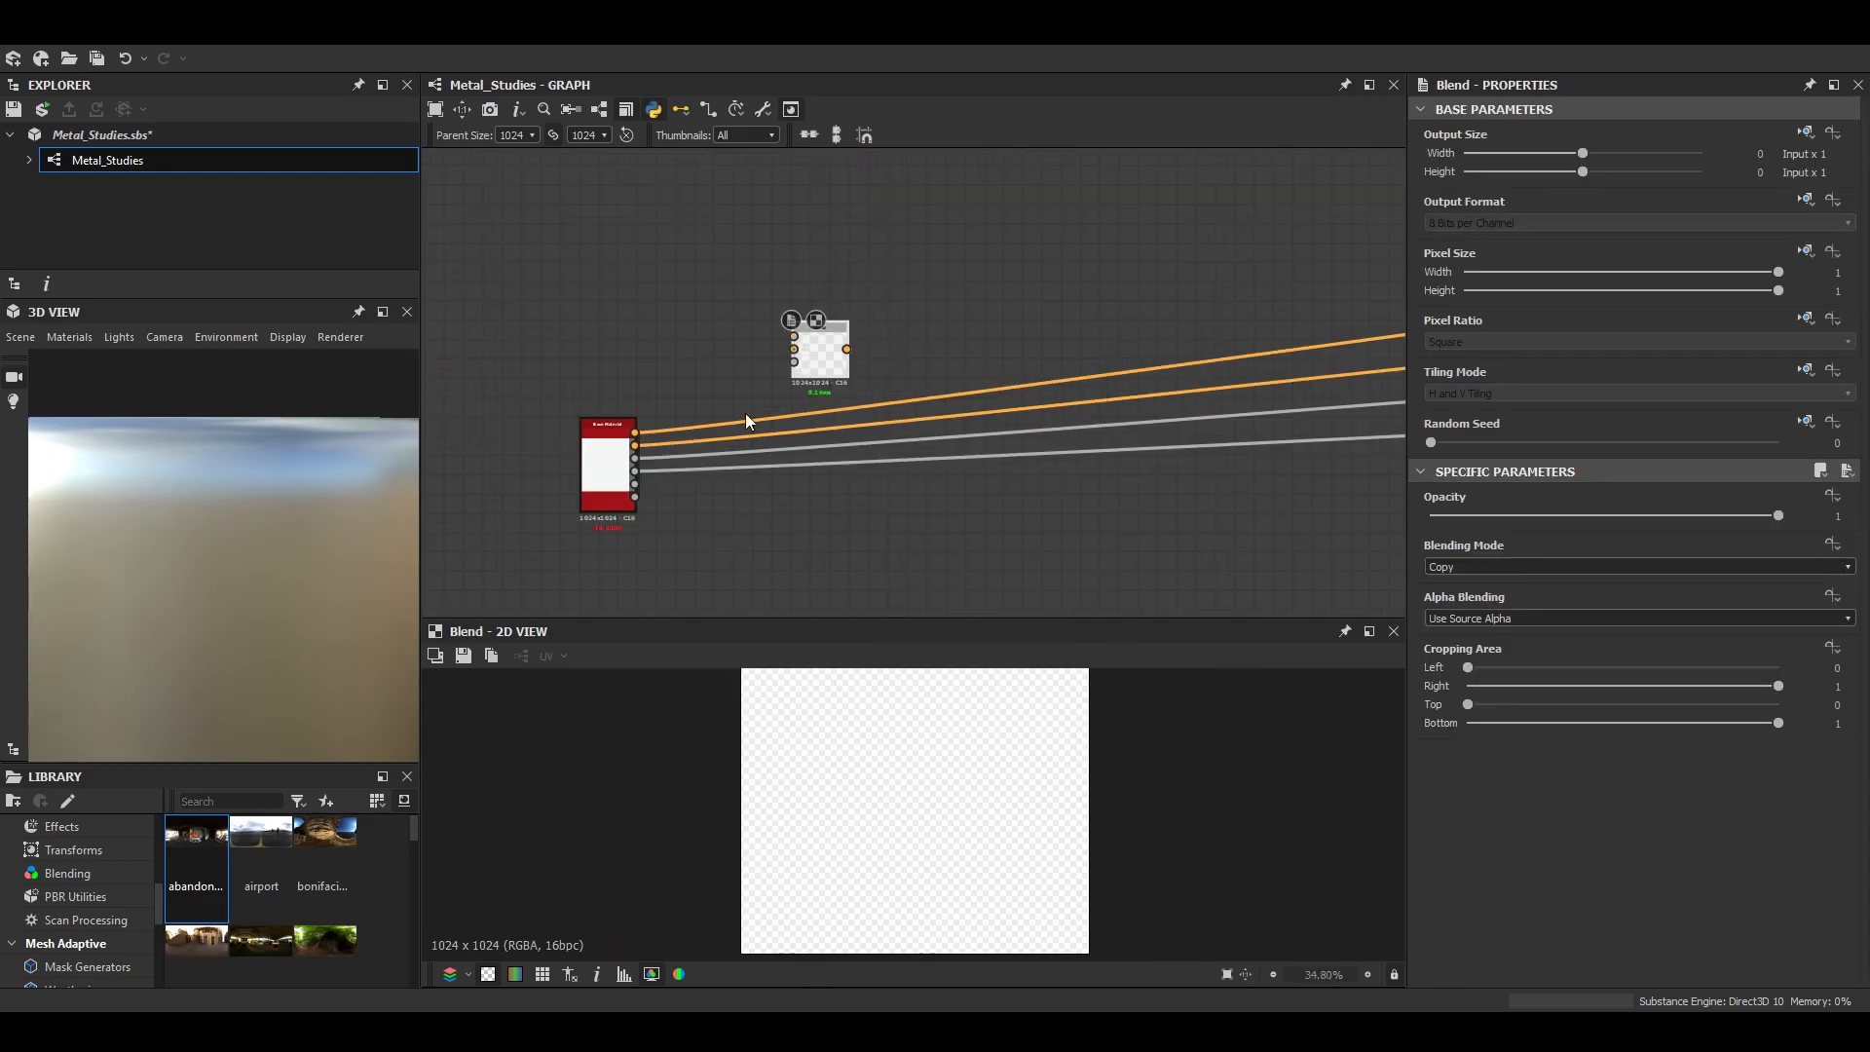
scroll(780, 380, up, 3)
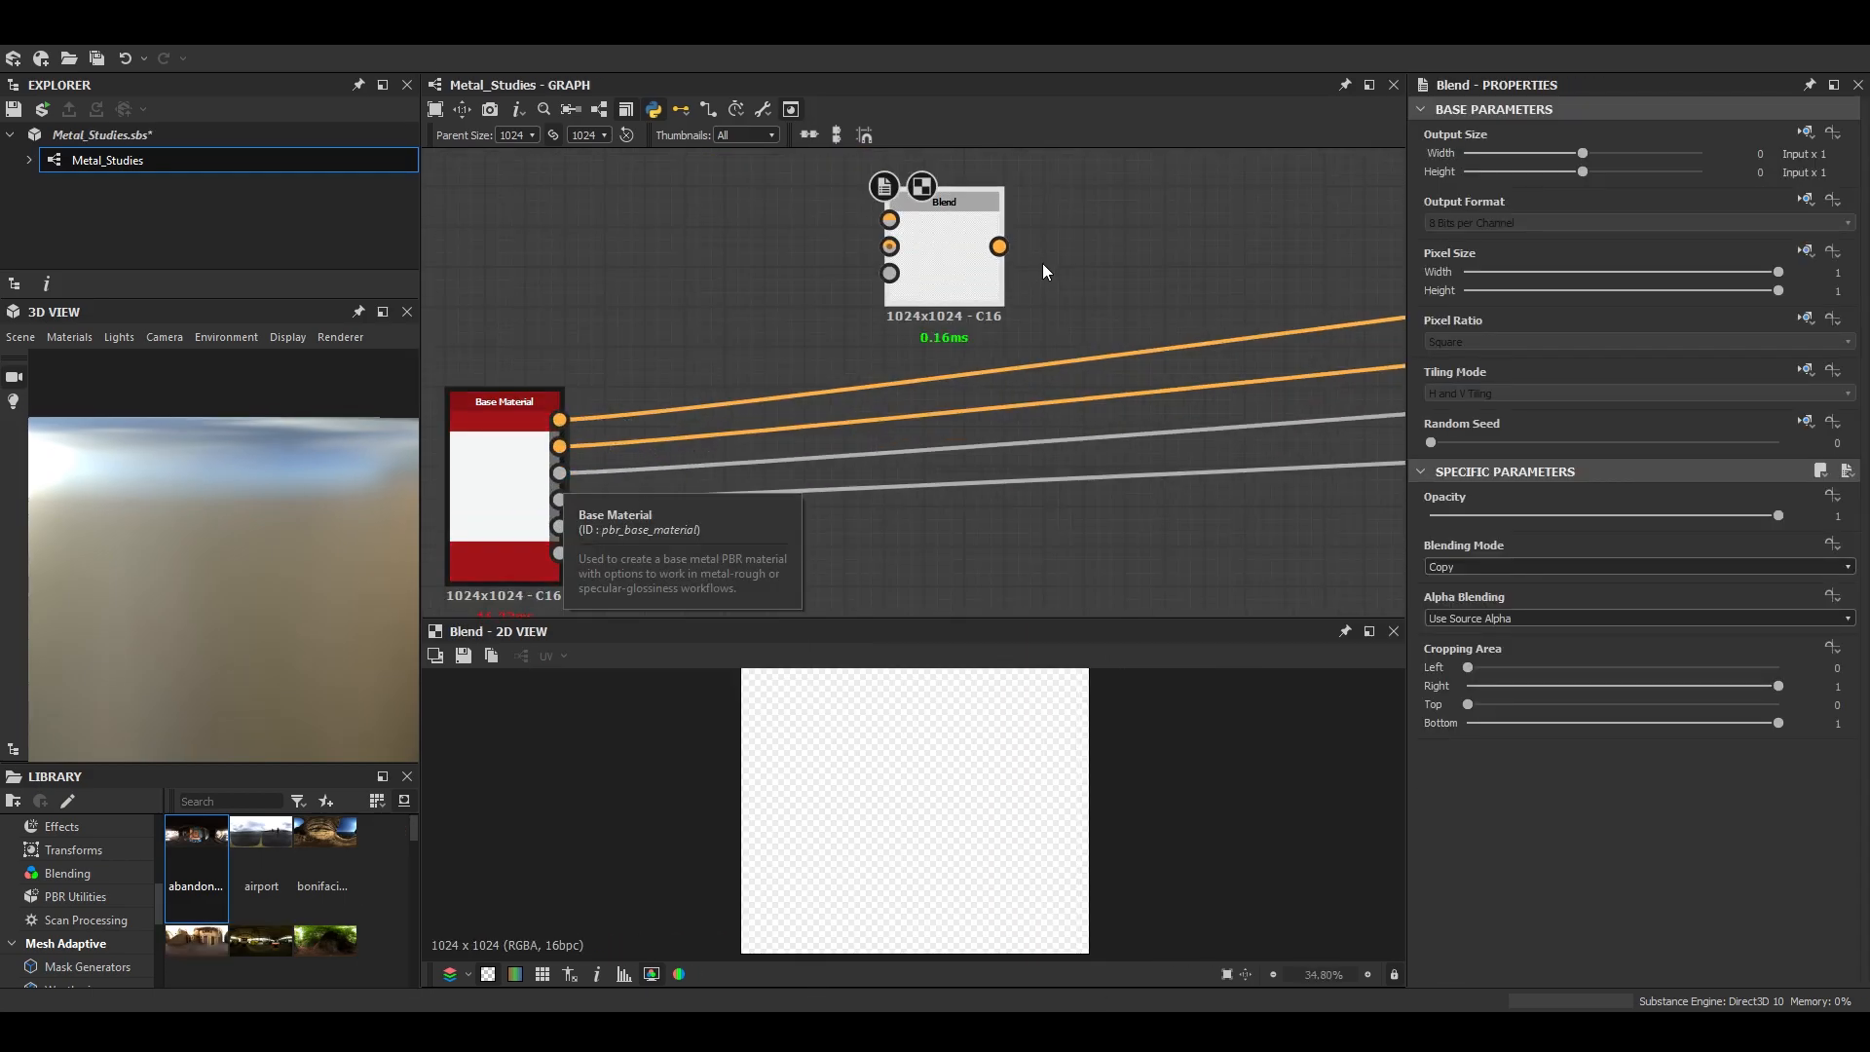
click(1097, 247)
key(space)
text(norm)
key(Return)
drag(1097, 247, 887, 273)
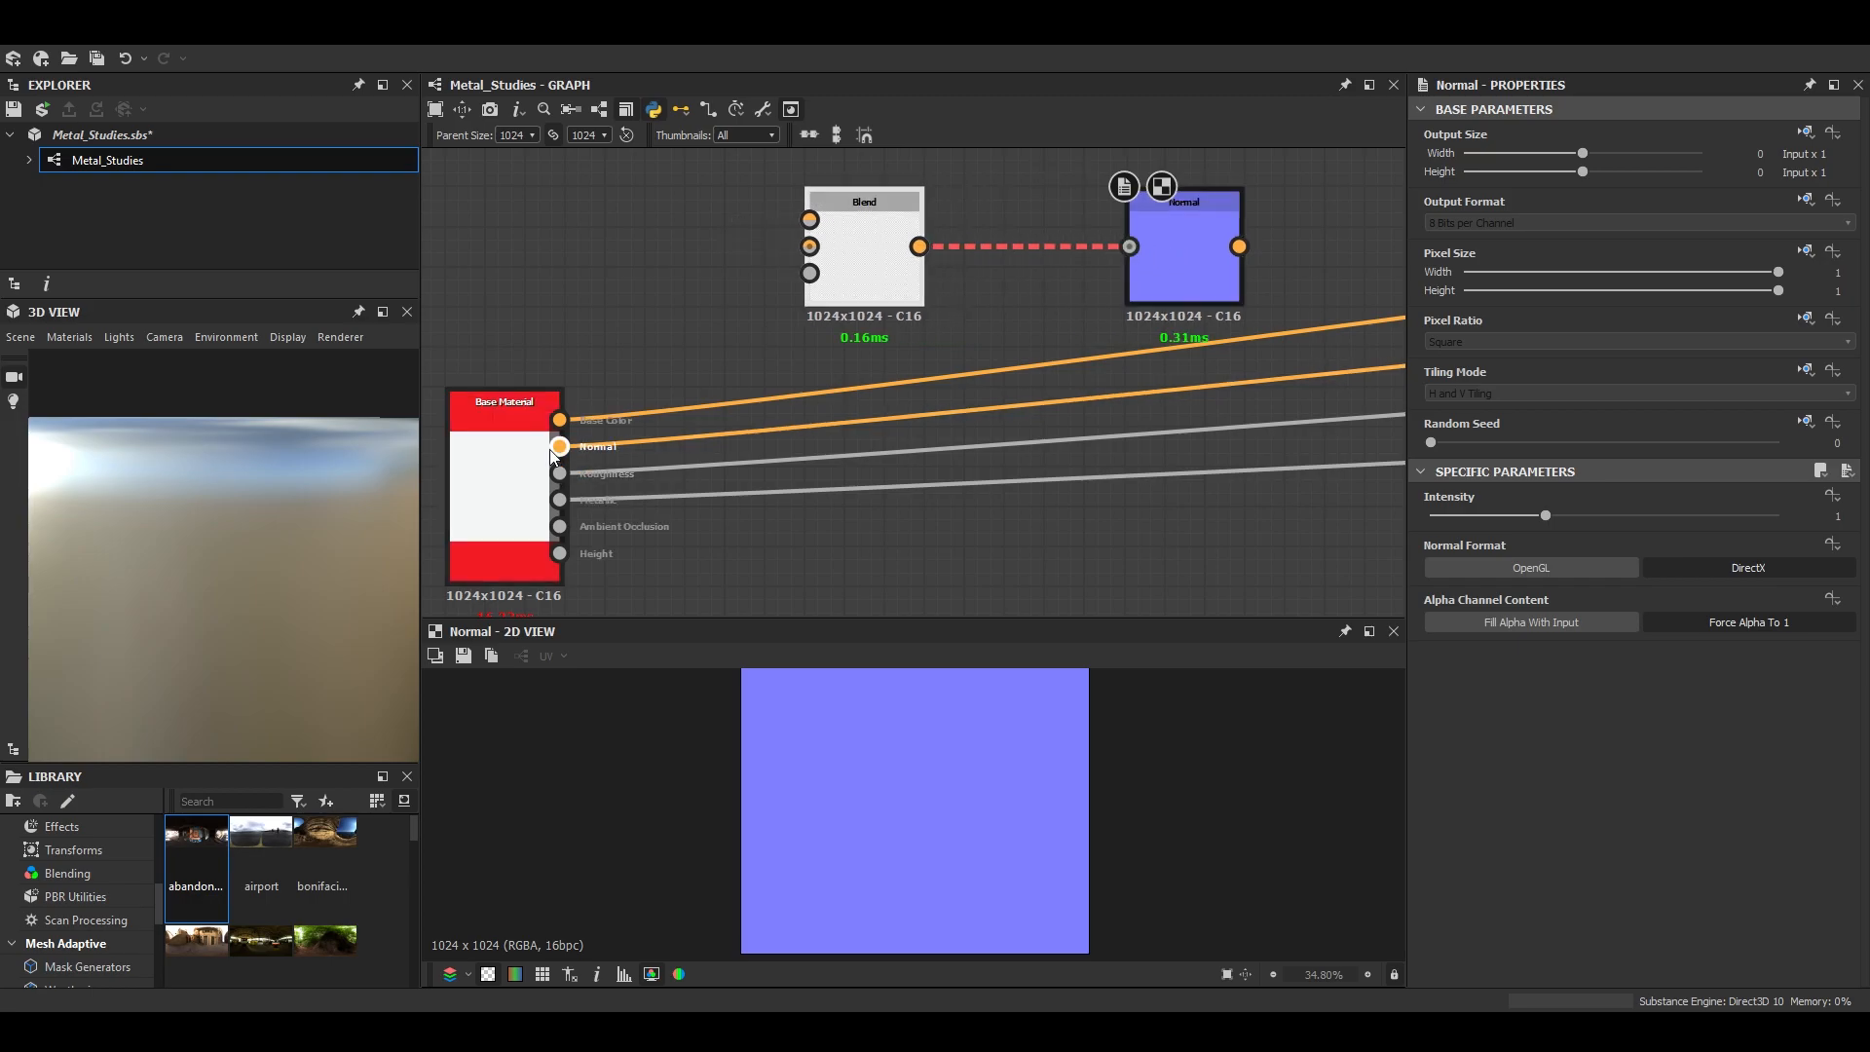
- Add an Anisotropic Noise node ahead of the Blend node
middle_drag(886, 356, 1052, 468)
click(890, 354)
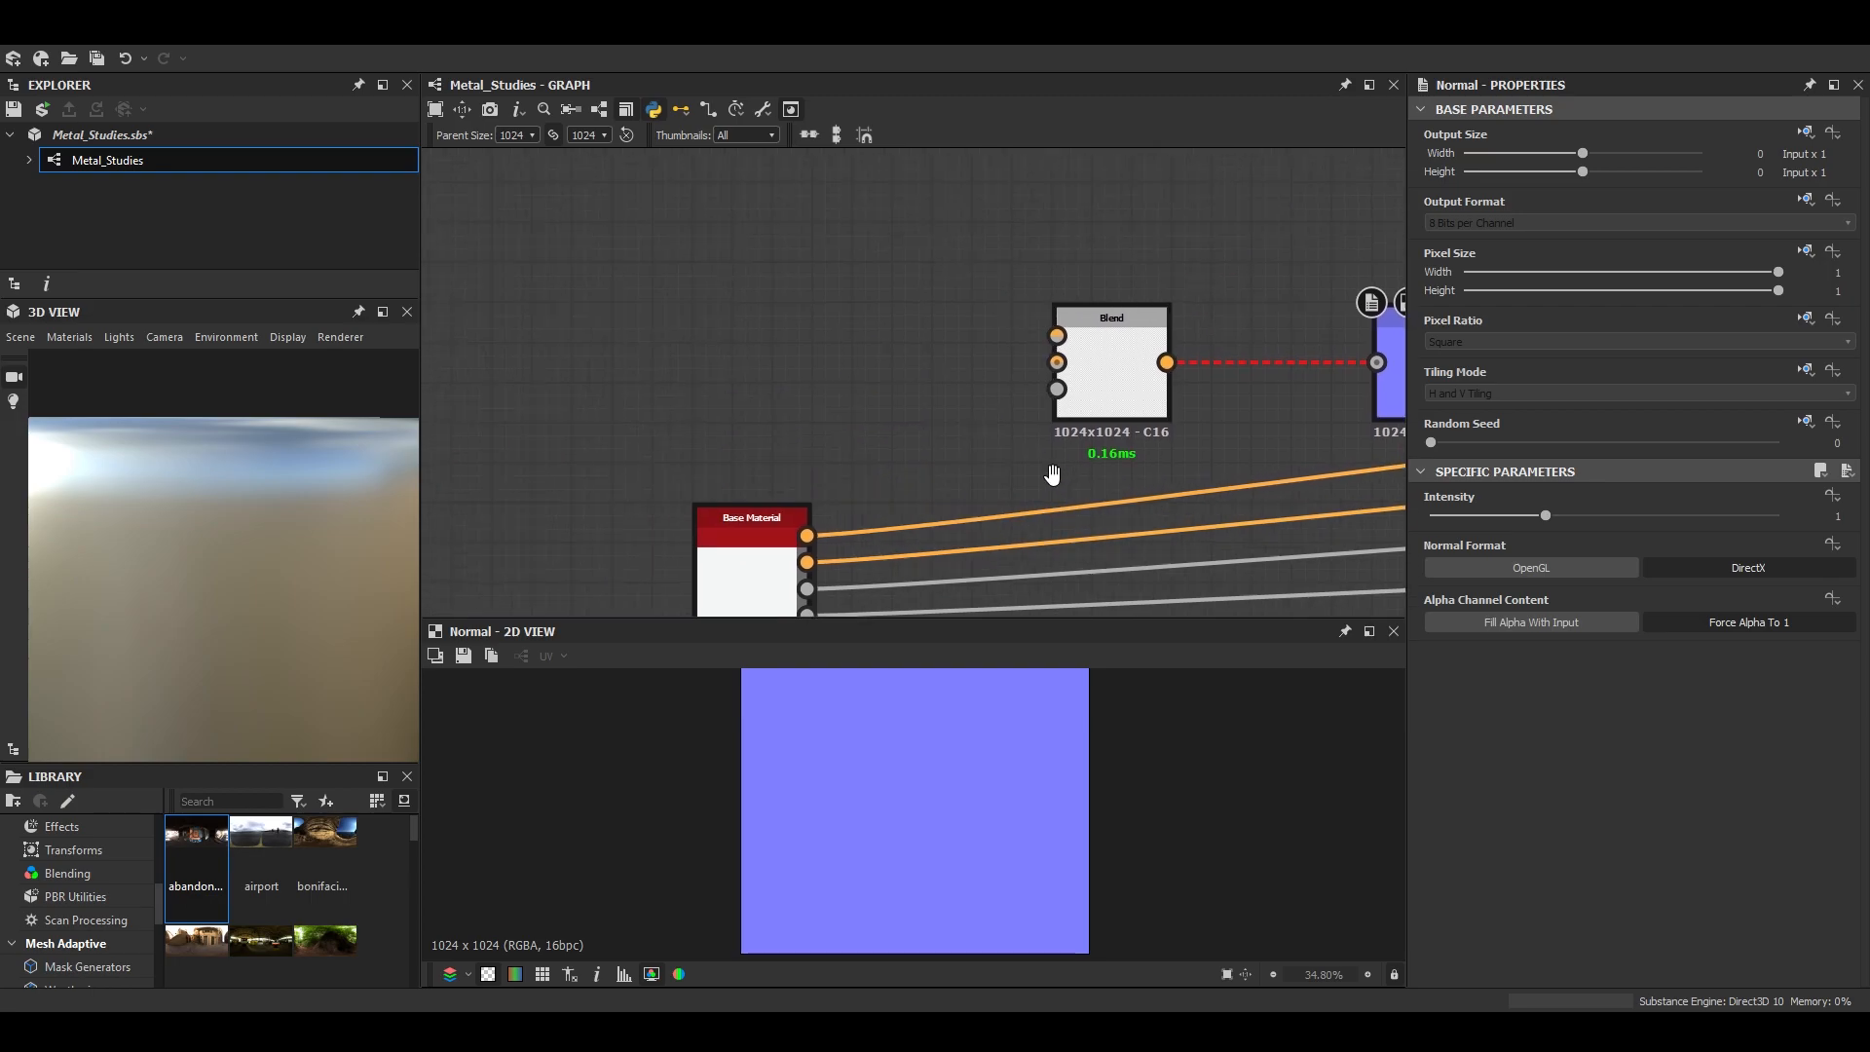
key(space)
text(ani)
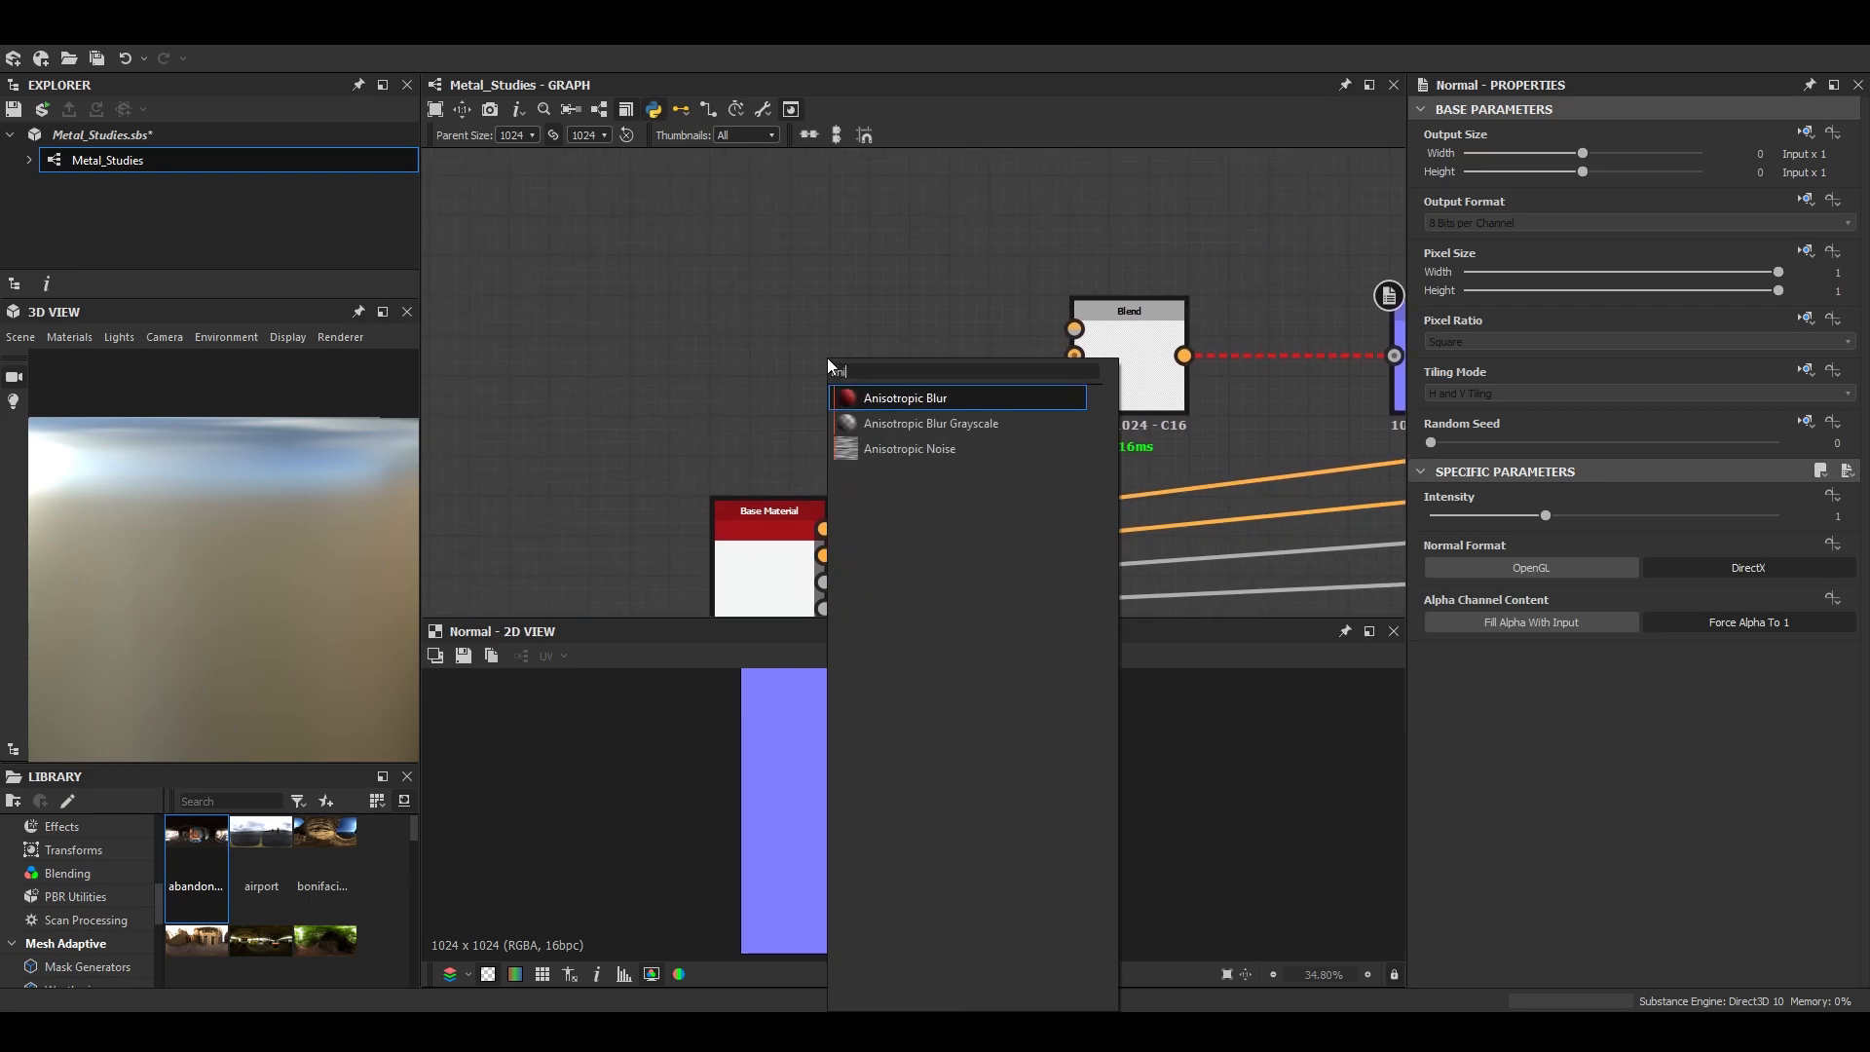
key(Down)
key(Down)
key(Return)
- Set the Anisotropic Noise's X Amount to 17 and Y Amount to 1024
scroll(1520, 933, down, 3)
drag(1604, 761, 1781, 761)
scroll(1102, 833, up, 4)
drag(1432, 712, 1441, 712)
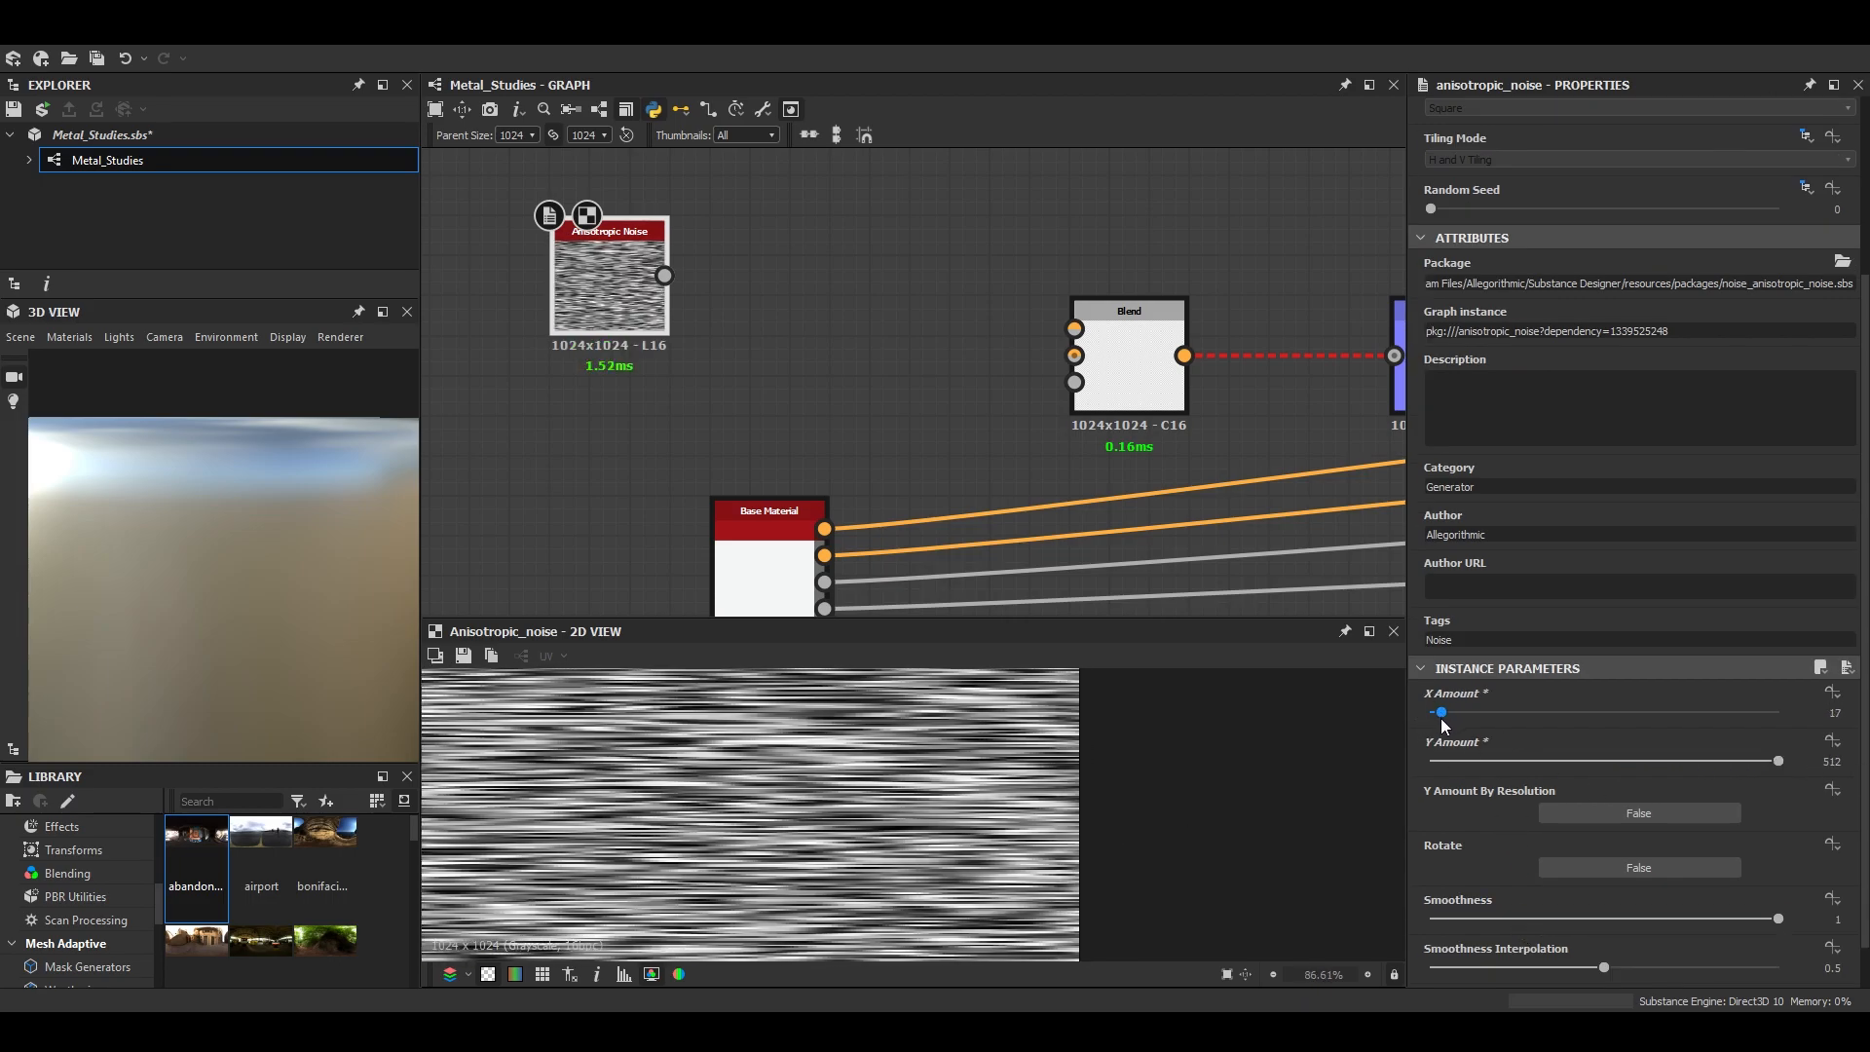
click(1832, 761)
text(1024)
key(Return)
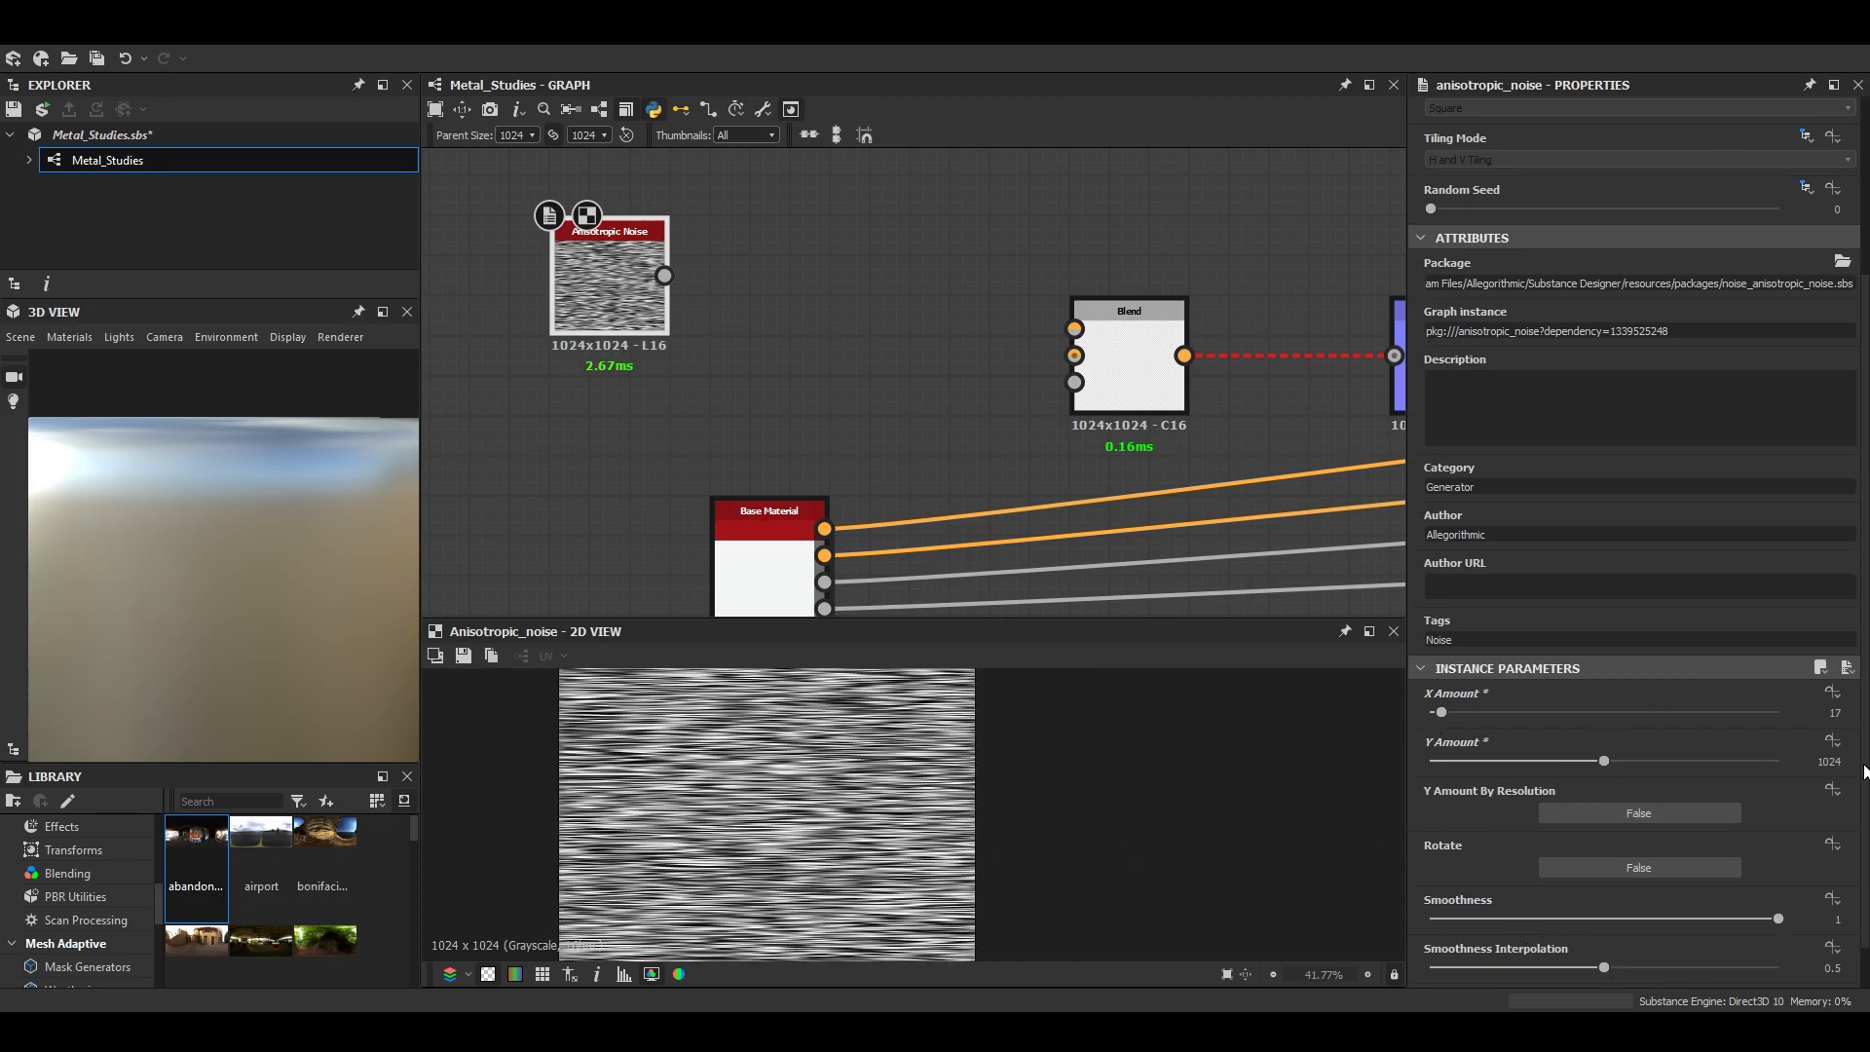
scroll(690, 793, up, 4)
scroll(836, 780, down, 2)
- Connect the Anisotropic Noise to the Blend's background input and preview the resulting Normal node
drag(664, 276, 1121, 357)
middle_drag(1100, 391, 1036, 405)
scroll(1164, 407, down, 1)
middle_drag(1169, 407, 912, 451)
scroll(1085, 422, down, 1)
double_click(1073, 405)
scroll(923, 793, up, 4)
scroll(923, 793, up, 5)
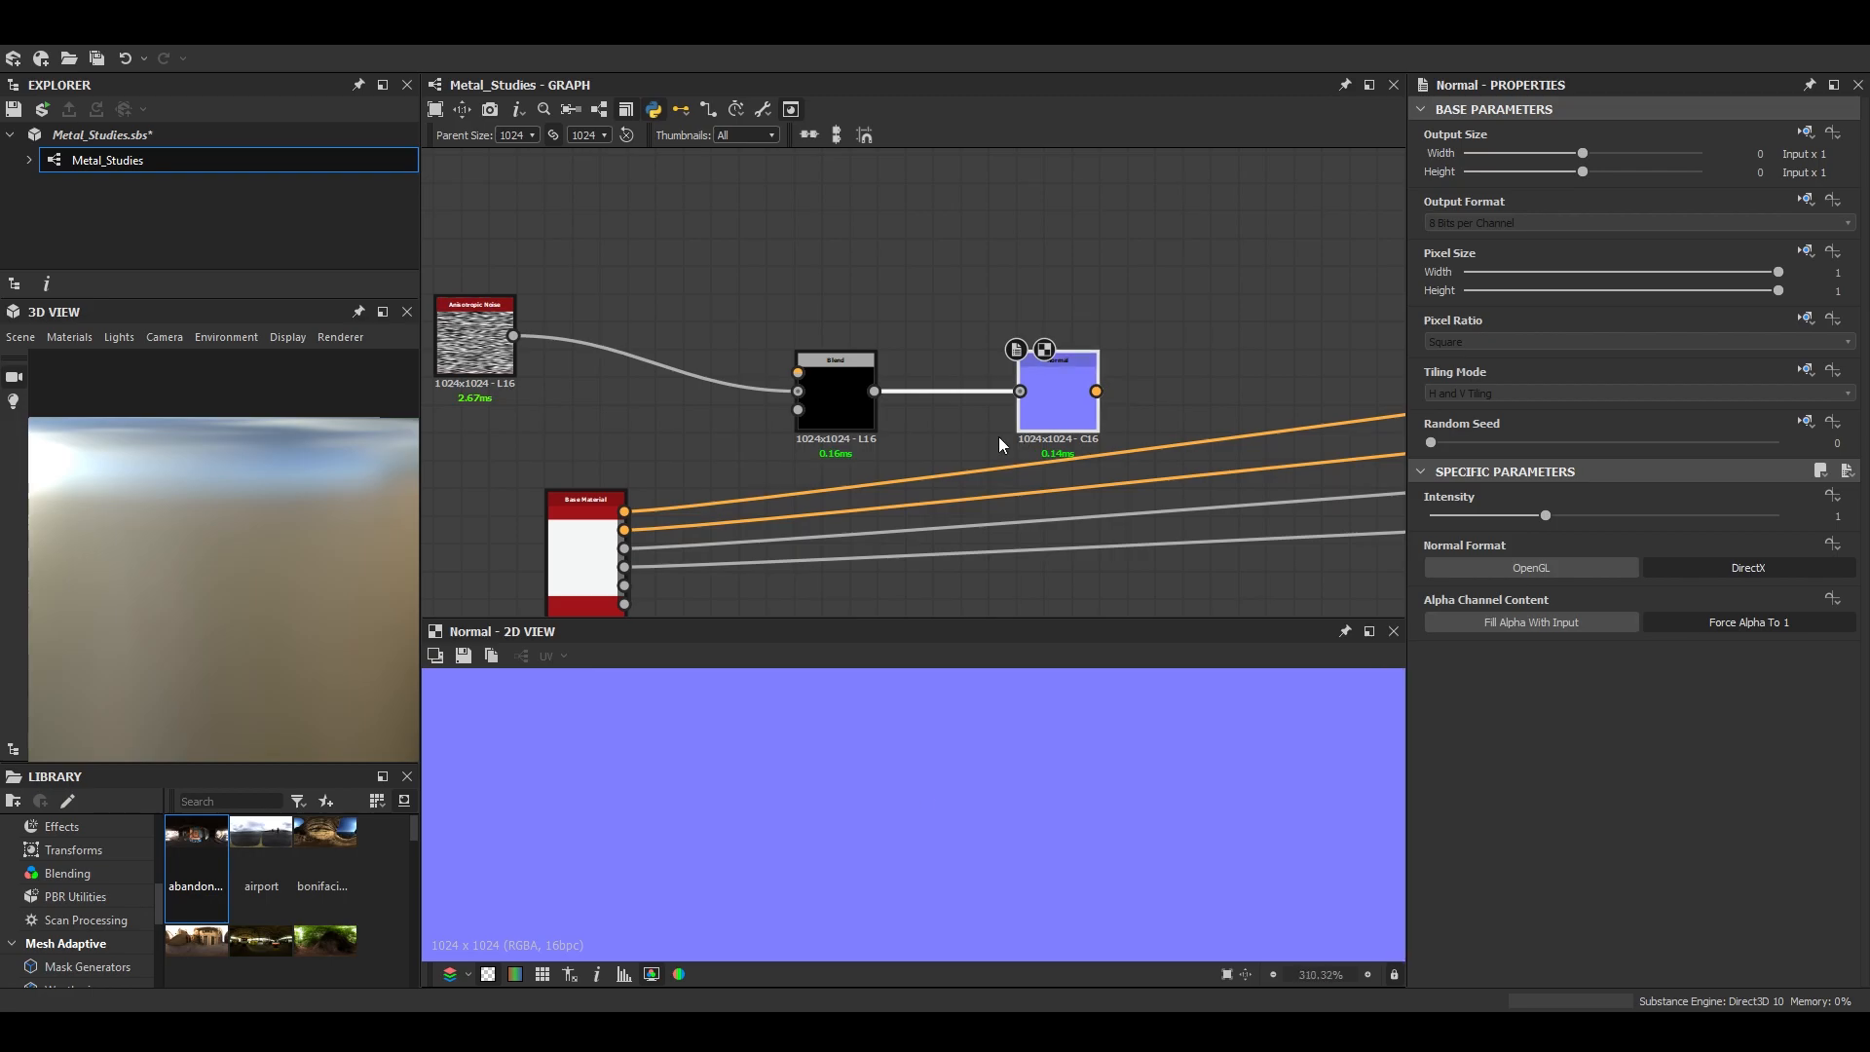
- Change the Blend's blending mode so the noise passes through, and set the Normal node's intensity to 0.1
double_click(837, 419)
click(1479, 565)
click(1475, 633)
double_click(1058, 394)
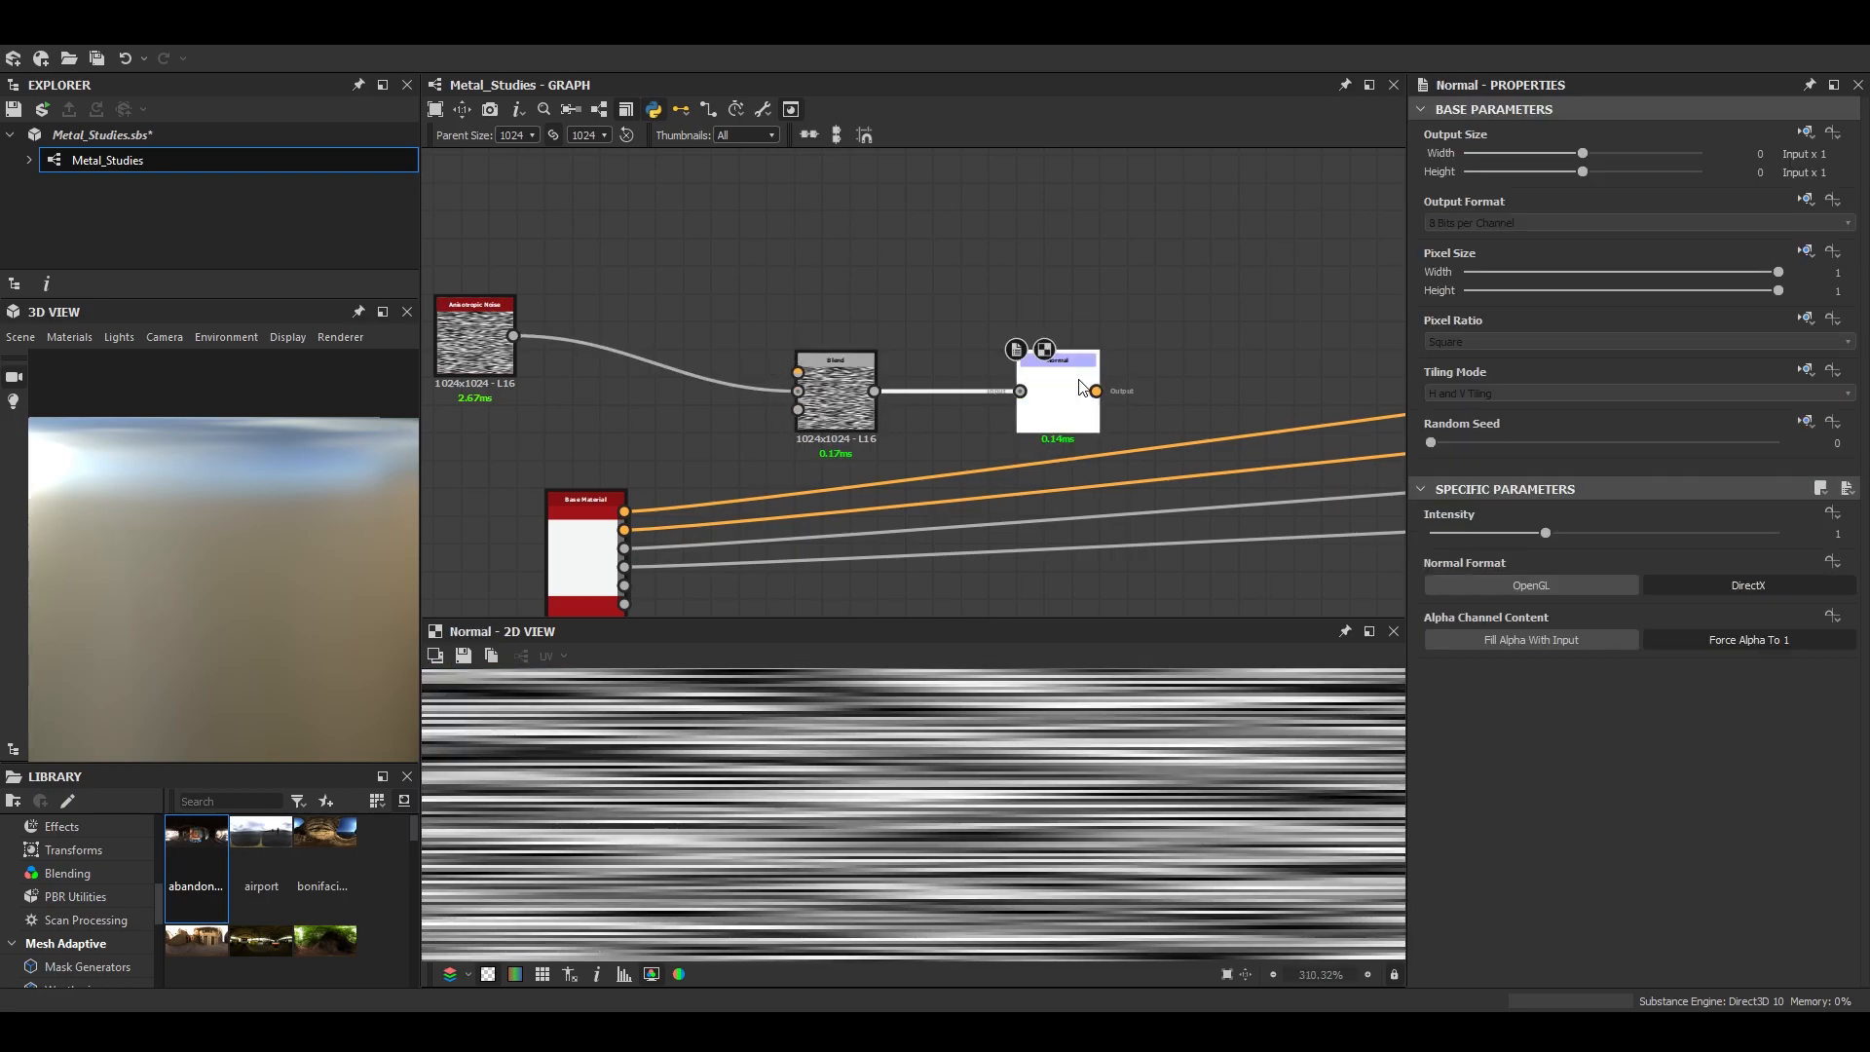
key(Return)
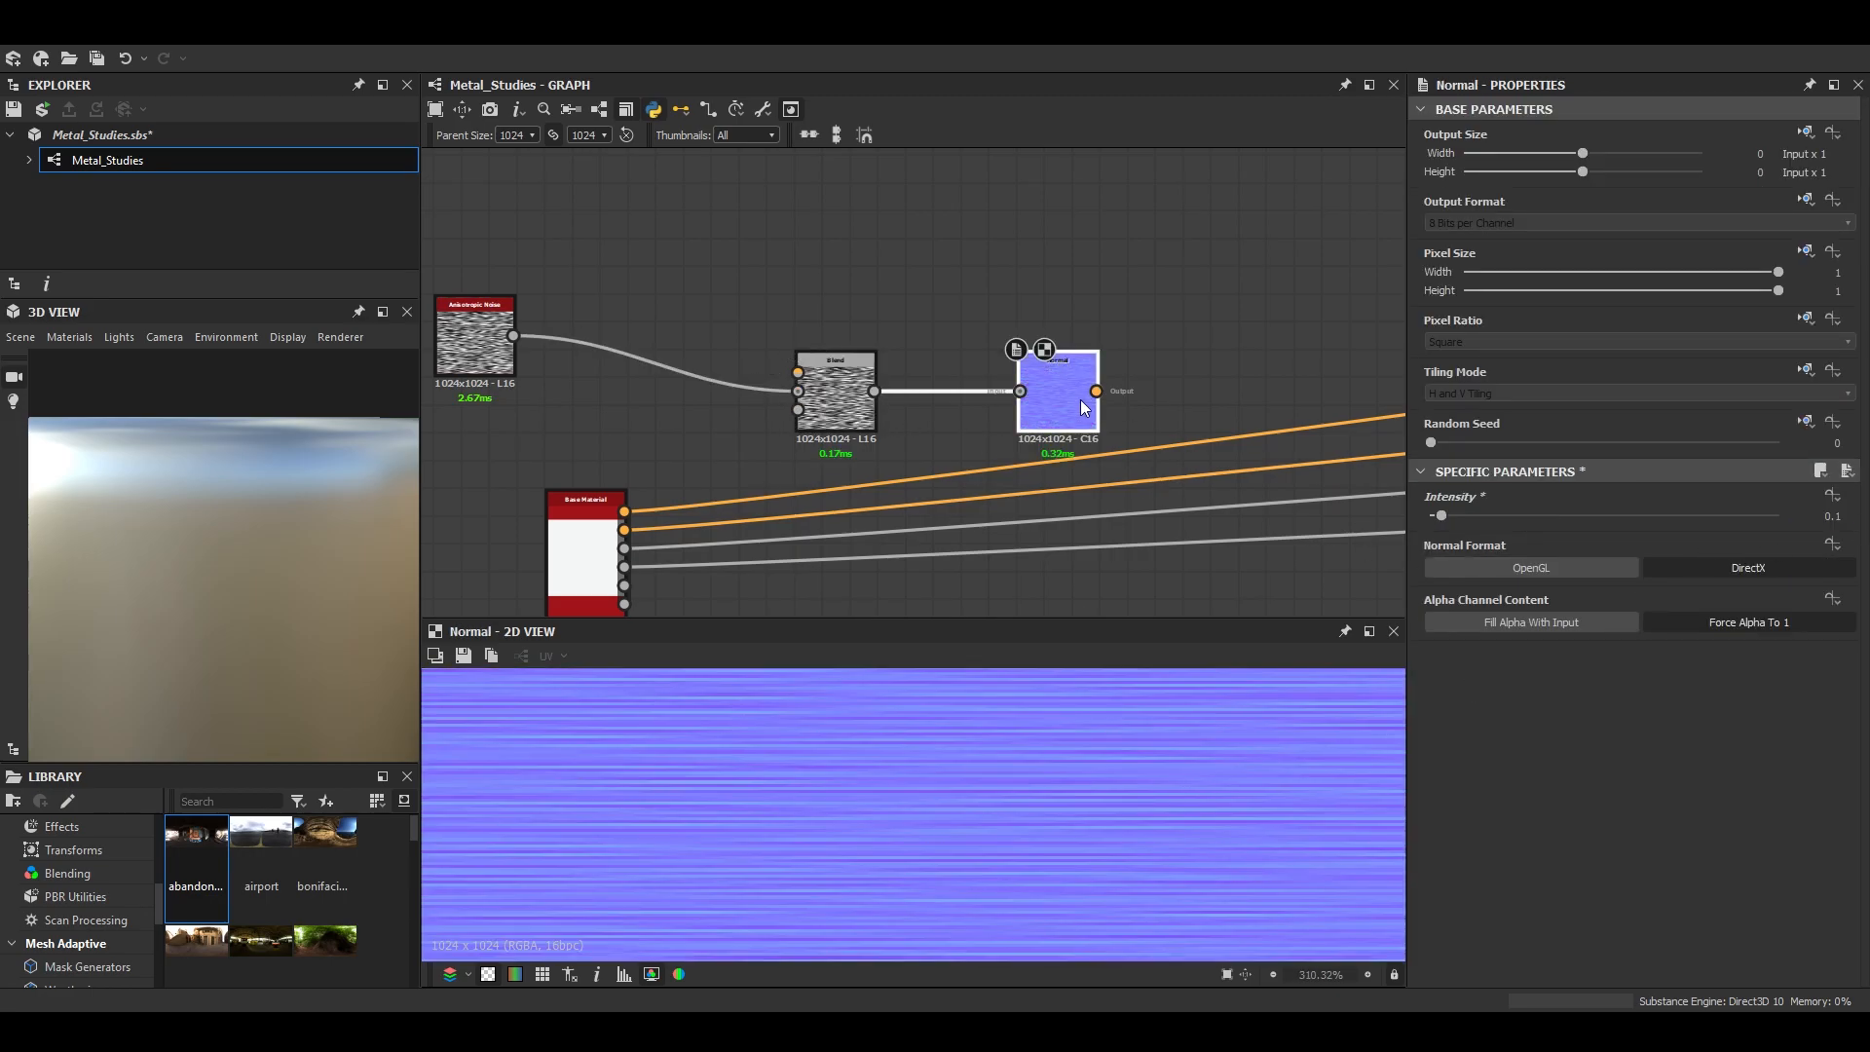
- Move the noise, Blend and Normal nodes closer to the outputs and connect the Normal node to the Normal output
scroll(1079, 395, down, 2)
middle_drag(838, 402, 537, 454)
drag(472, 336, 1292, 347)
middle_drag(1293, 347, 592, 417)
drag(593, 417, 1354, 378)
middle_drag(1354, 378, 780, 341)
drag(780, 341, 1040, 208)
drag(1318, 306, 1325, 312)
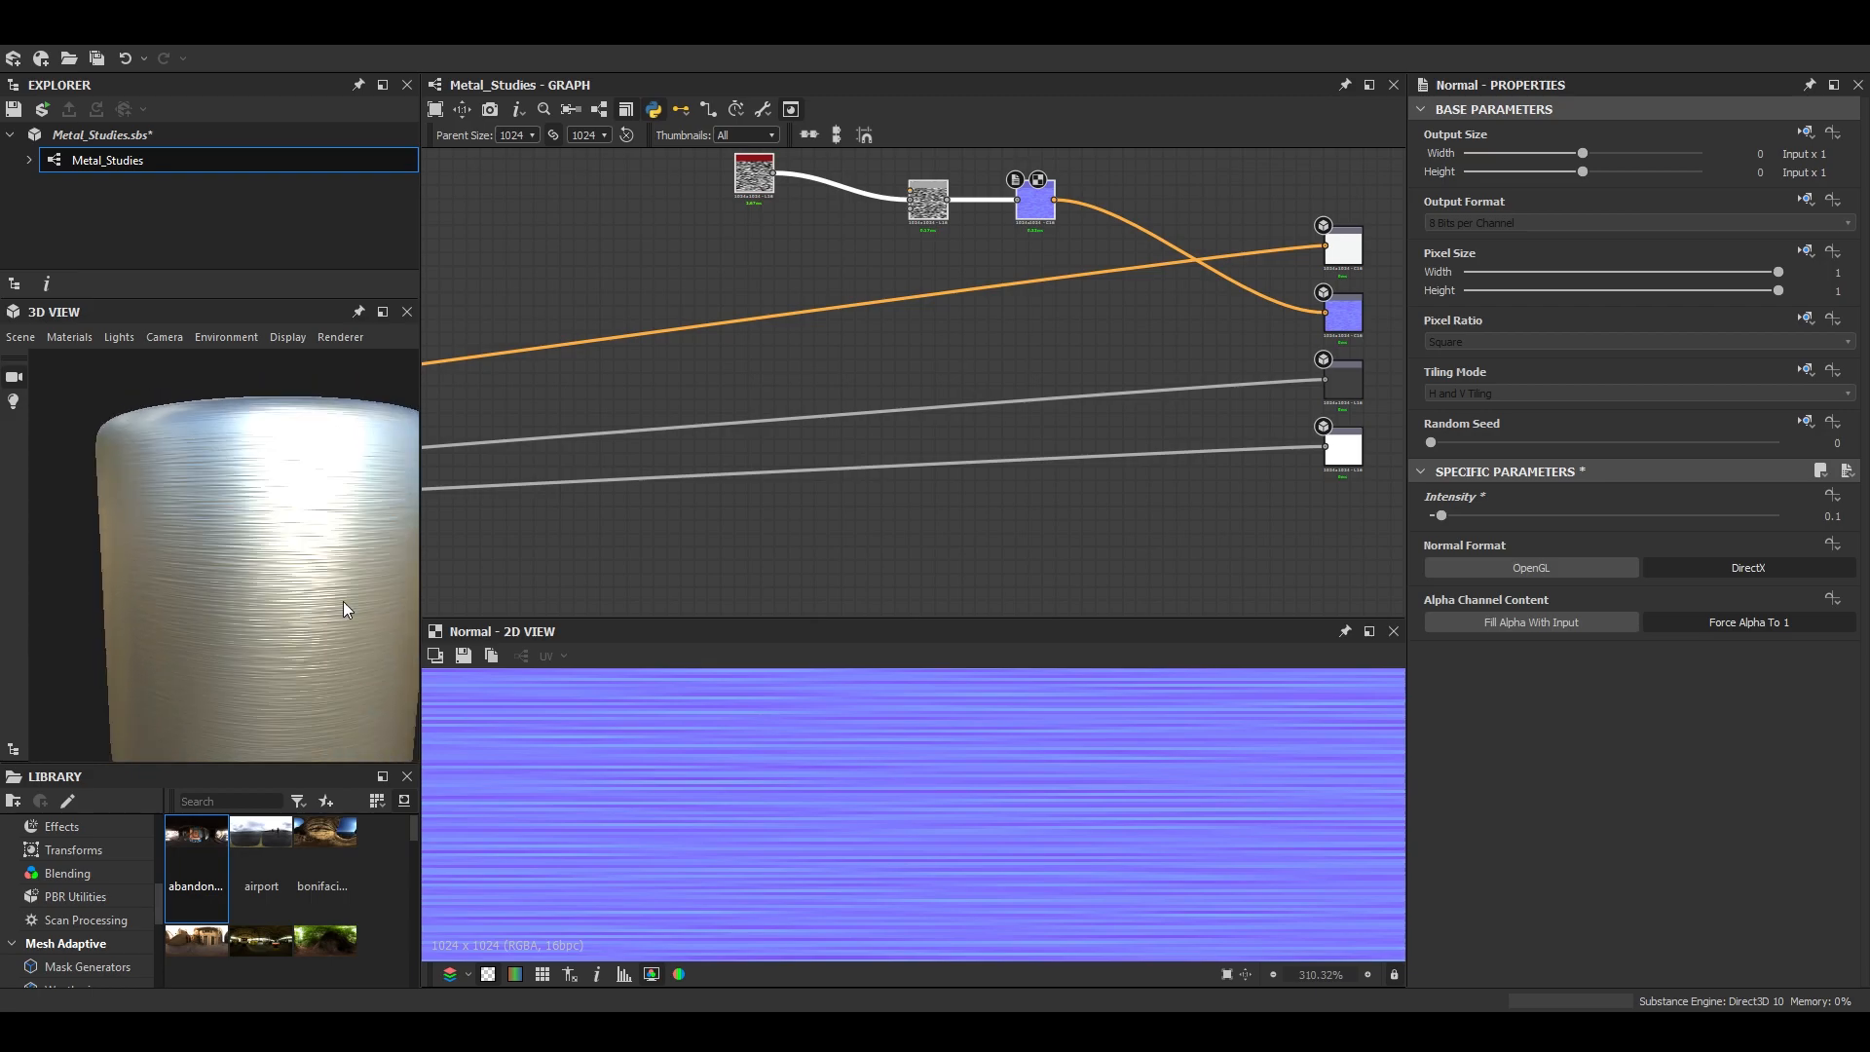
- Line up the noise, Blend and Normal nodes, set the Normal's intensity to 0.05, and inspect the brushed surface on the cylinder
middle_drag(849, 384, 842, 419)
drag(735, 207, 828, 256)
click(930, 360)
click(1042, 255)
double_click(1831, 516)
text(0.05)
key(Return)
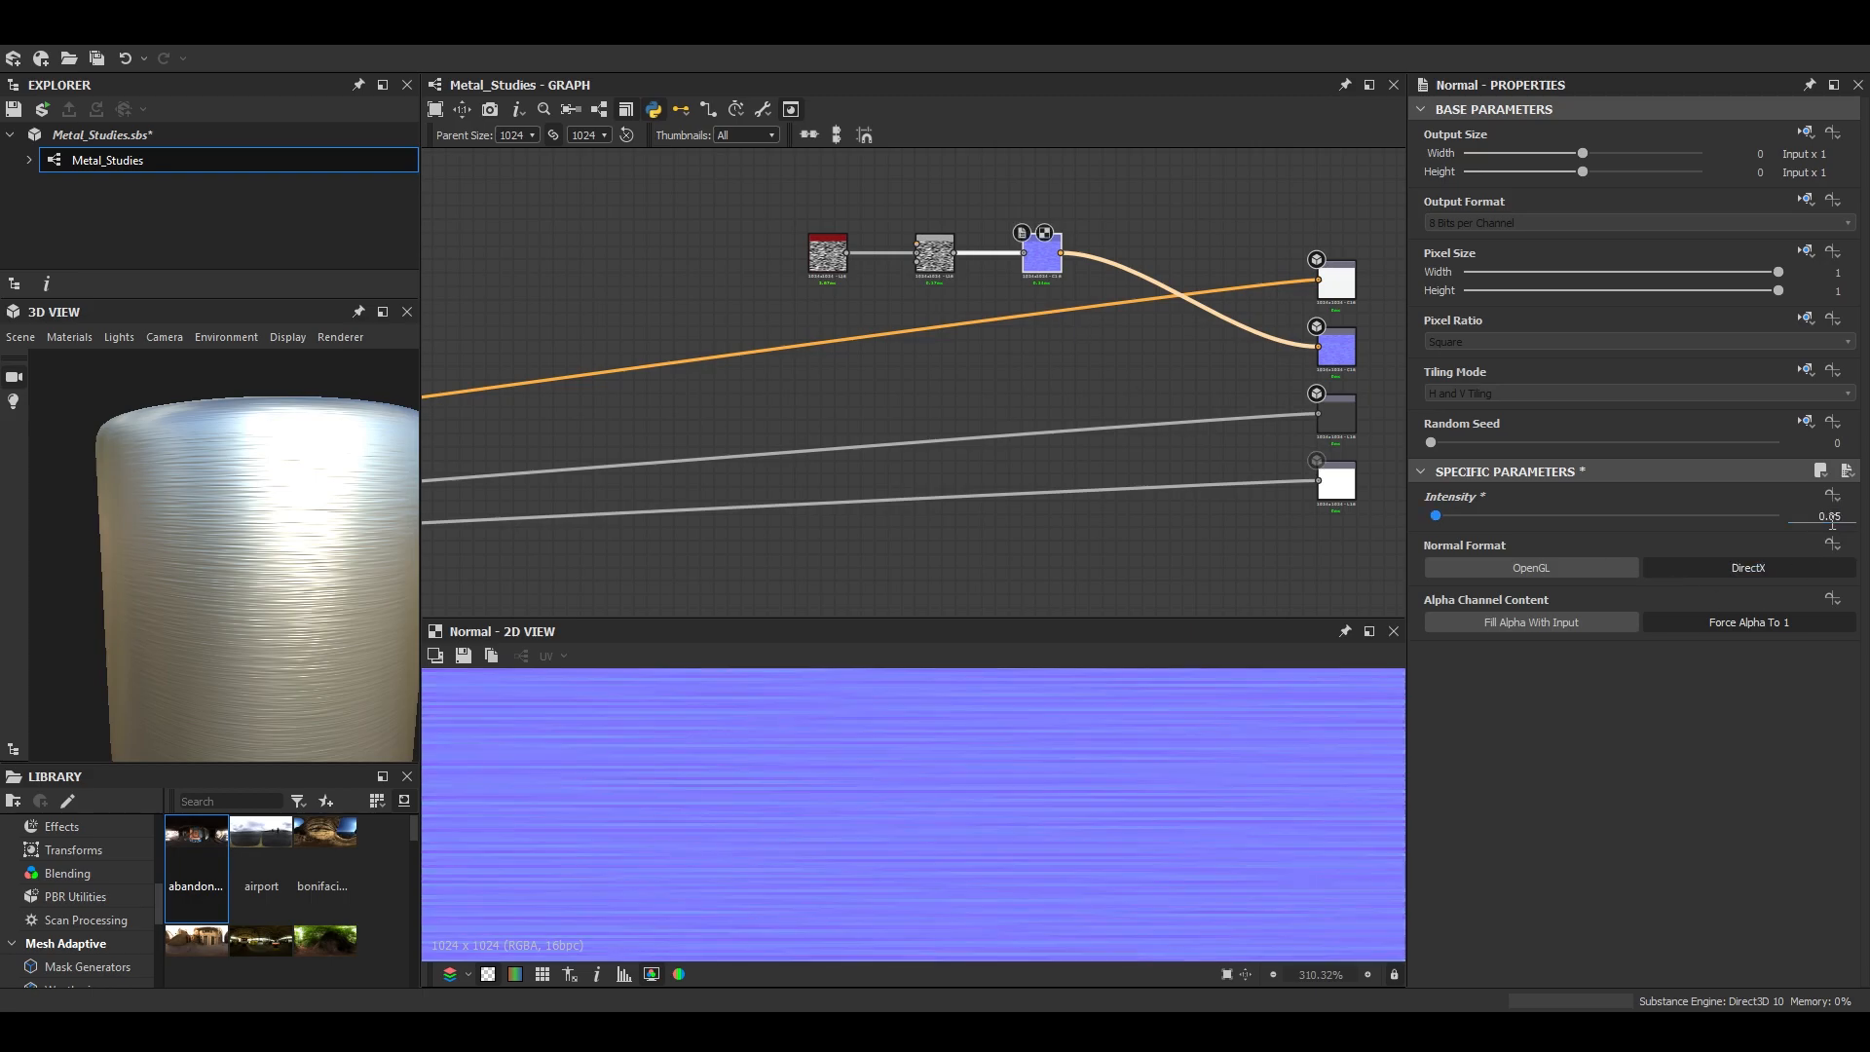
middle_drag(192, 670, 301, 608)
scroll(301, 609, up, 5)
drag(301, 609, 233, 639)
scroll(294, 593, down, 3)
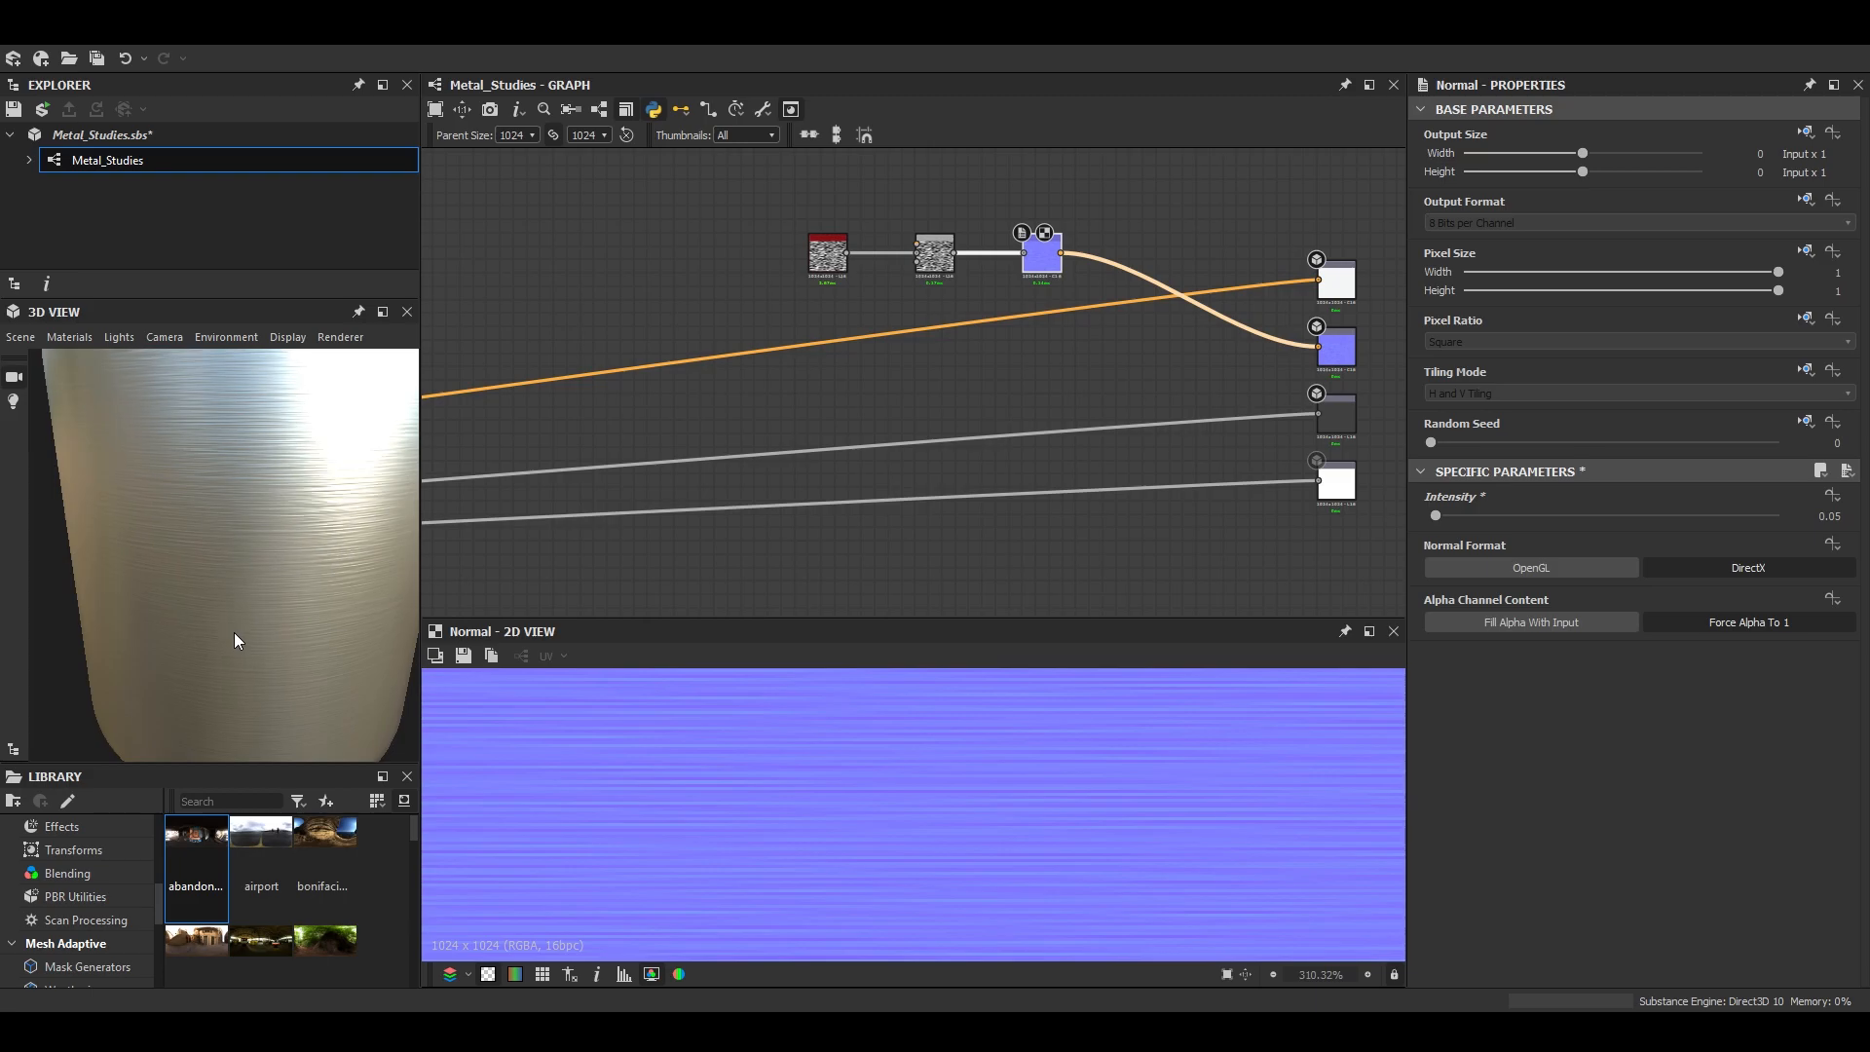
scroll(238, 590, down, 3)
- Add a second Blend node with the Base Material's roughness as background and the first Blend's noise as foreground
click(990, 367)
scroll(990, 367, down, 2)
middle_drag(990, 366, 1049, 378)
key(space)
click(1116, 423)
shift+drag(1324, 419, 1036, 376)
drag(1021, 285, 1035, 368)
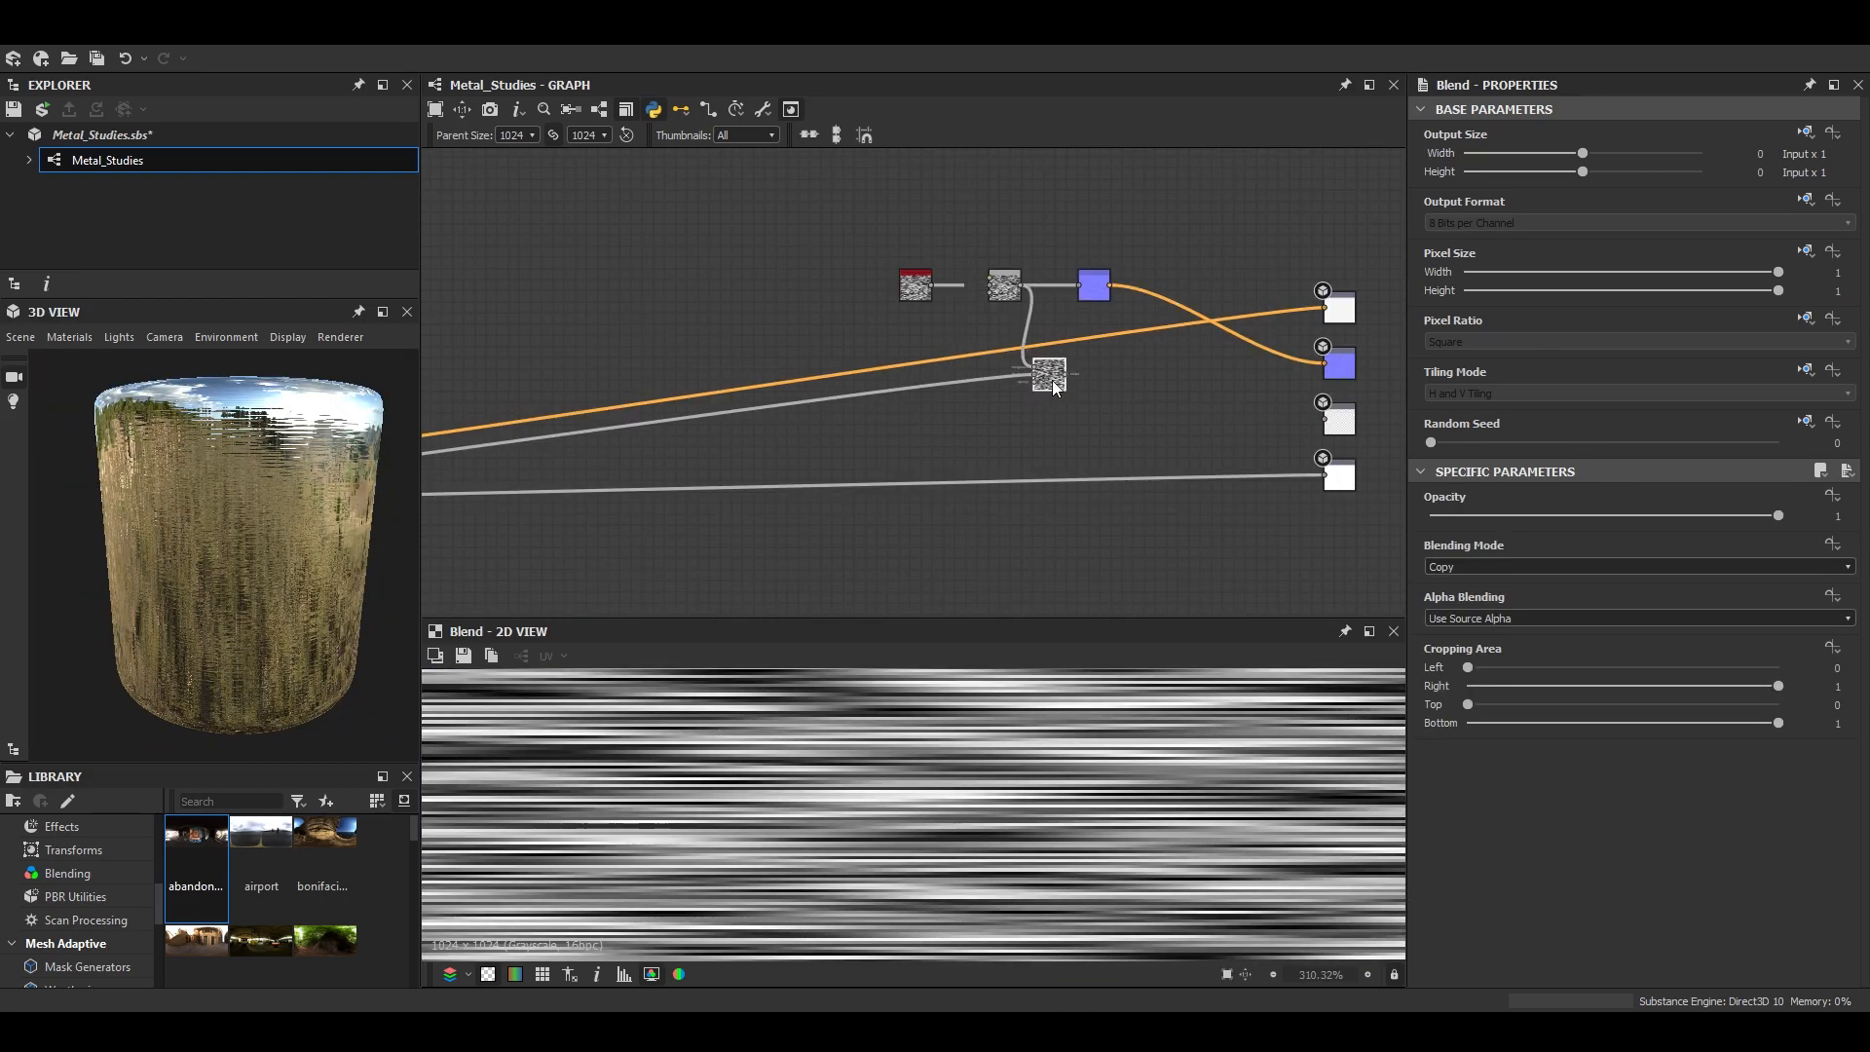
- Set the roughness Blend to Multiply at 0.09 opacity and connect it to the Roughness output
click(1540, 567)
click(1501, 621)
drag(1779, 515, 1464, 519)
drag(1045, 381, 1324, 420)
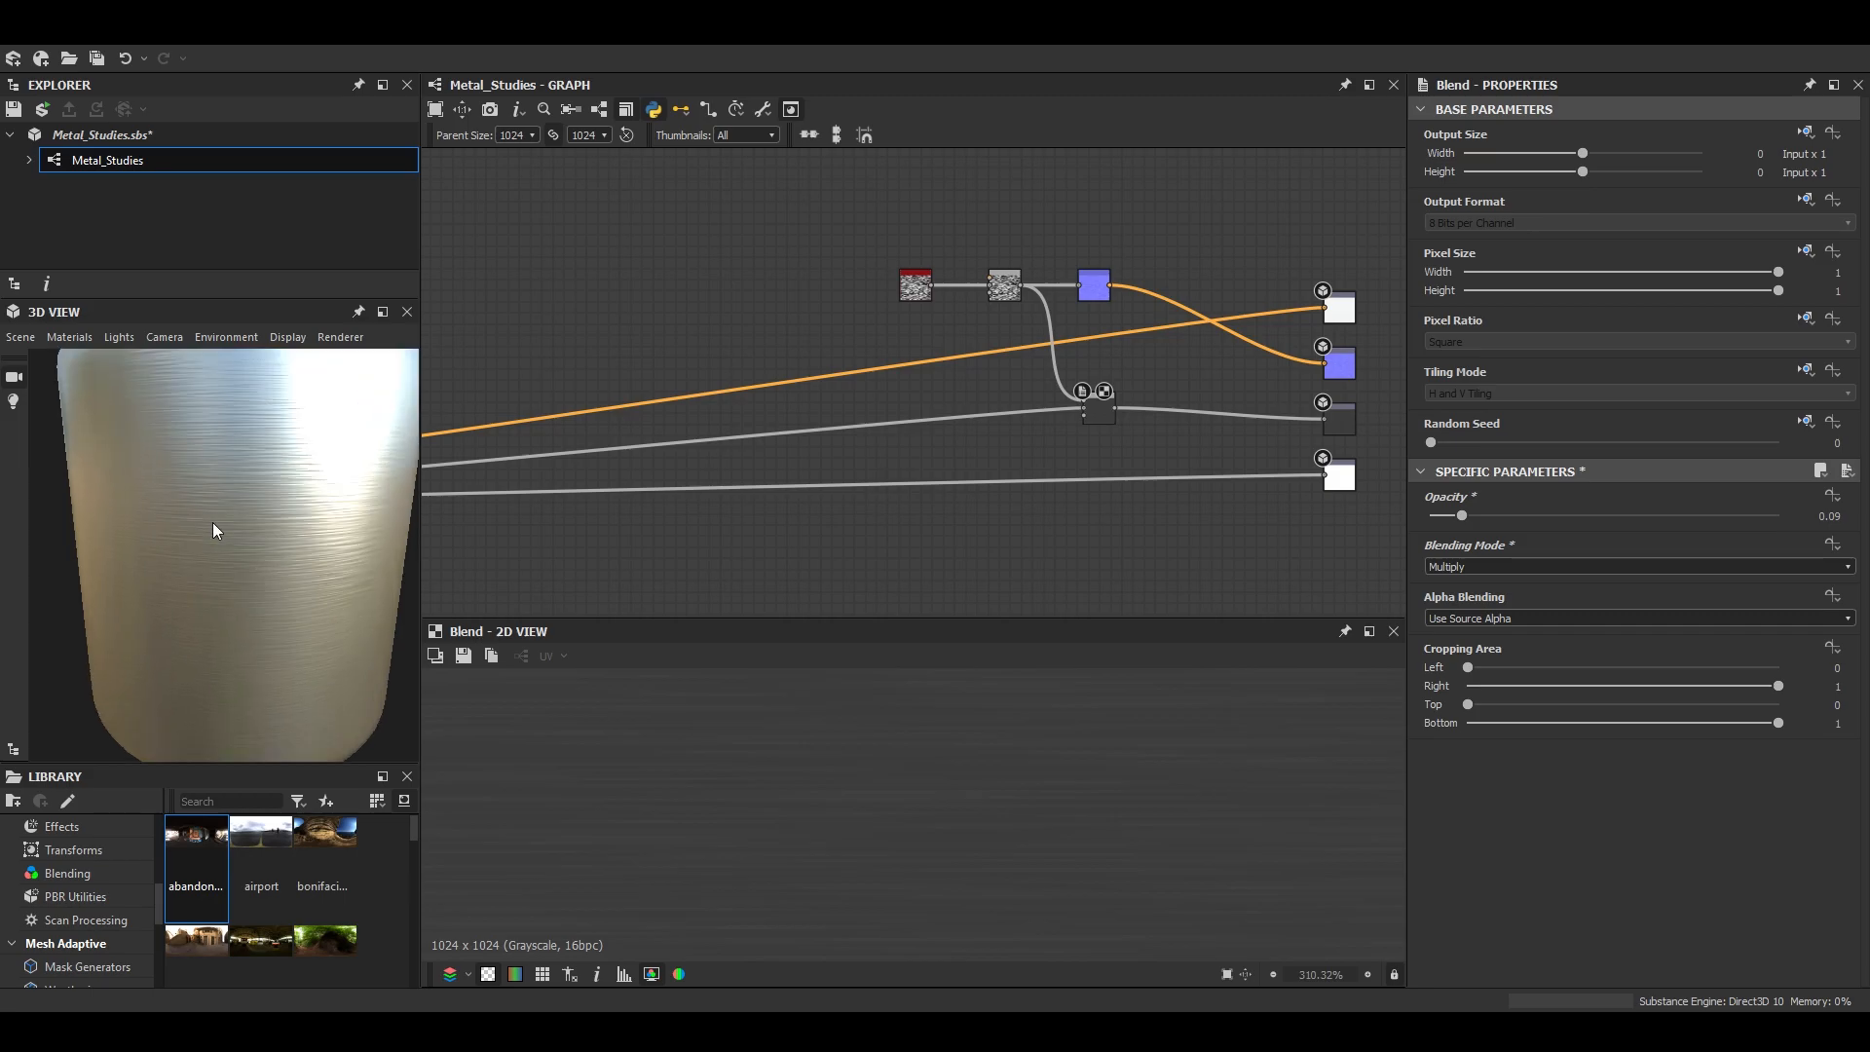
scroll(1233, 806, down, 5)
middle_drag(1229, 806, 1181, 703)
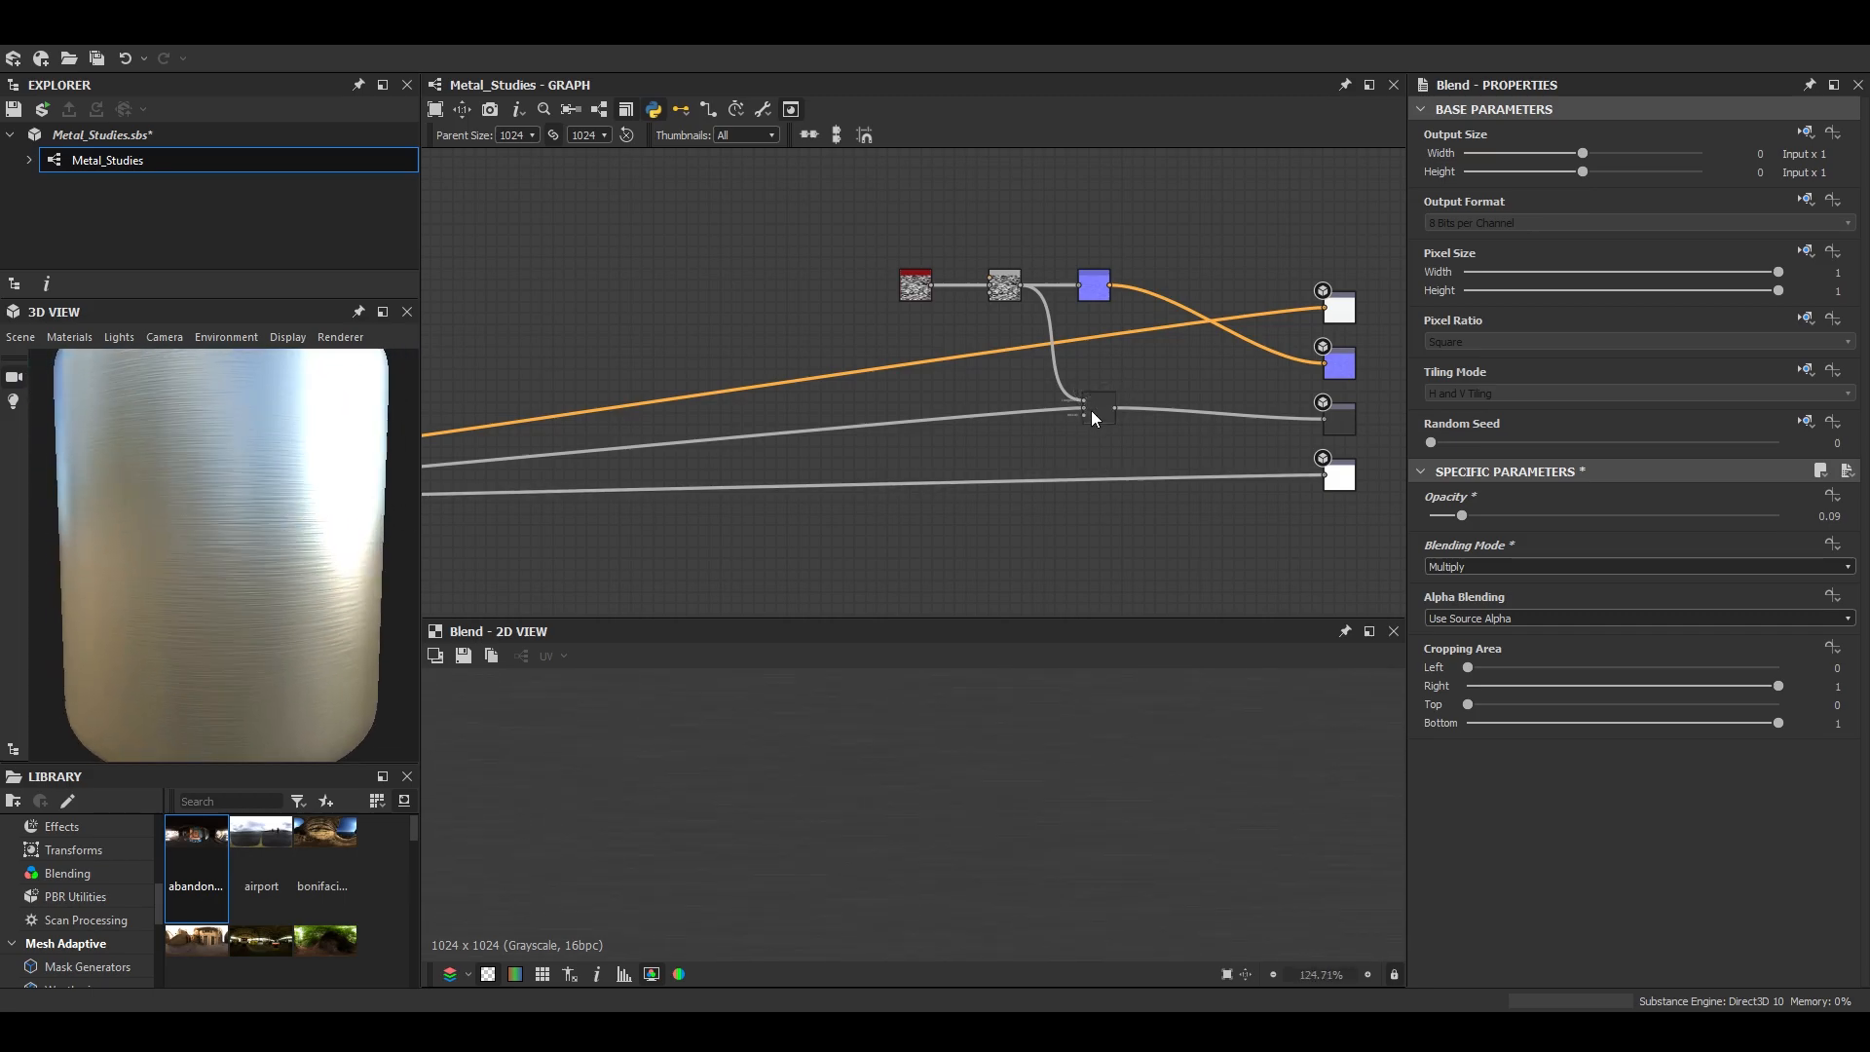
- Switch the 3D preview to the Sphere 2 Tiles mesh and examine the brushed metal surface up close
drag(1094, 417, 1100, 423)
scroll(358, 569, down, 3)
drag(358, 569, 234, 491)
scroll(234, 492, up, 5)
click(20, 337)
click(81, 621)
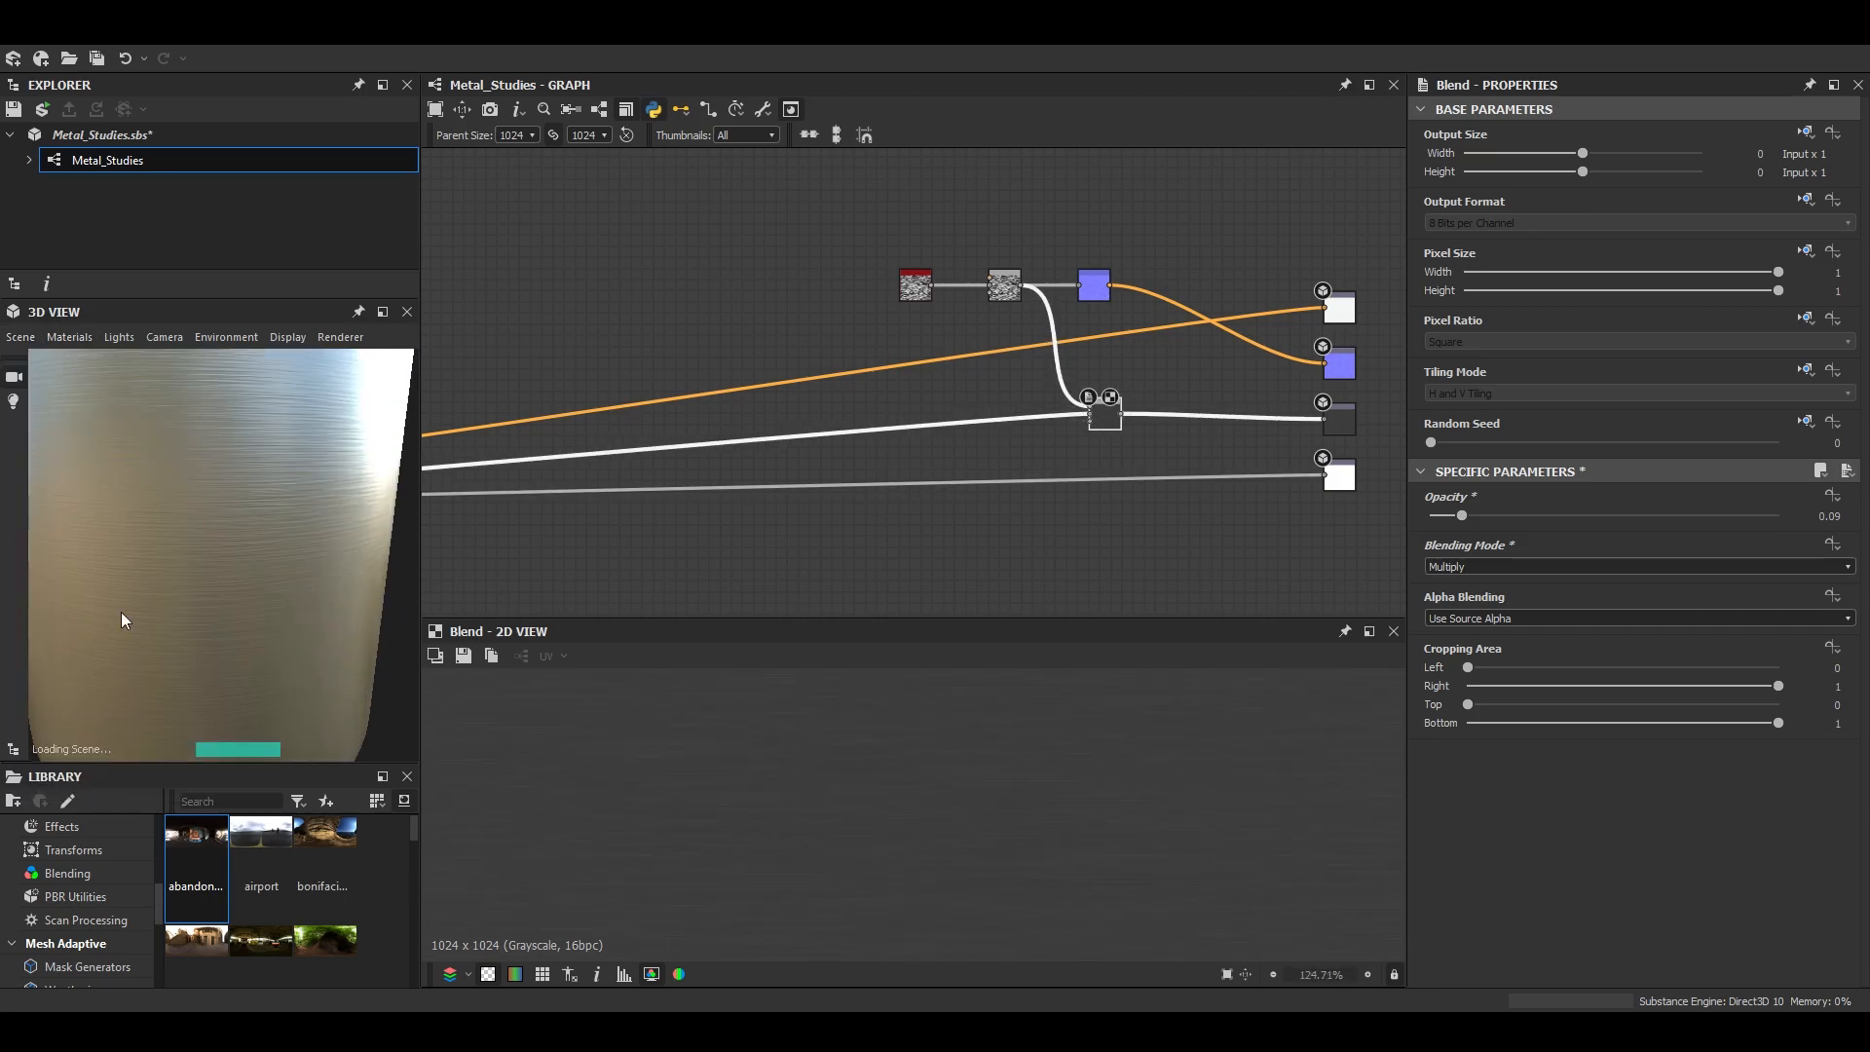
scroll(320, 565, up, 5)
scroll(1003, 380, up, 6)
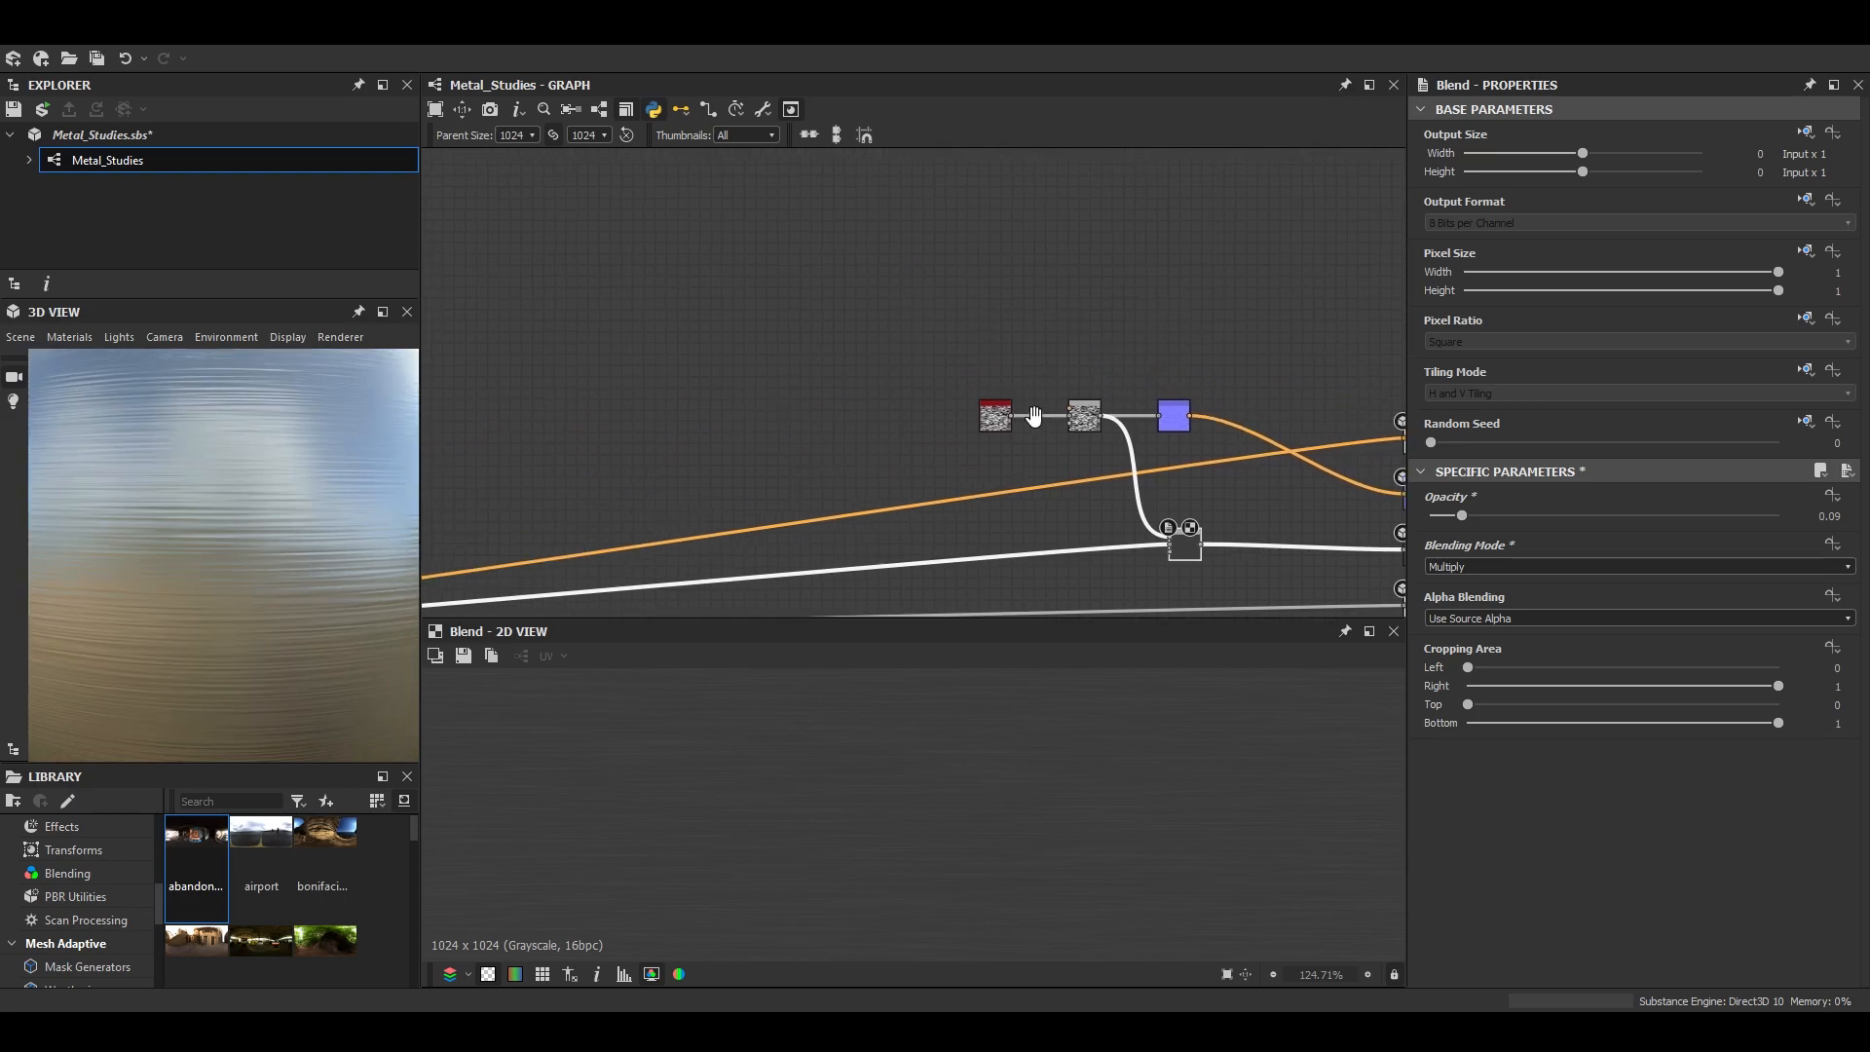
- Add a BnW Spots 2 noise above the Anisotropic Noise and run it through a Blur HQ Grayscale node
key(space)
text(noise)
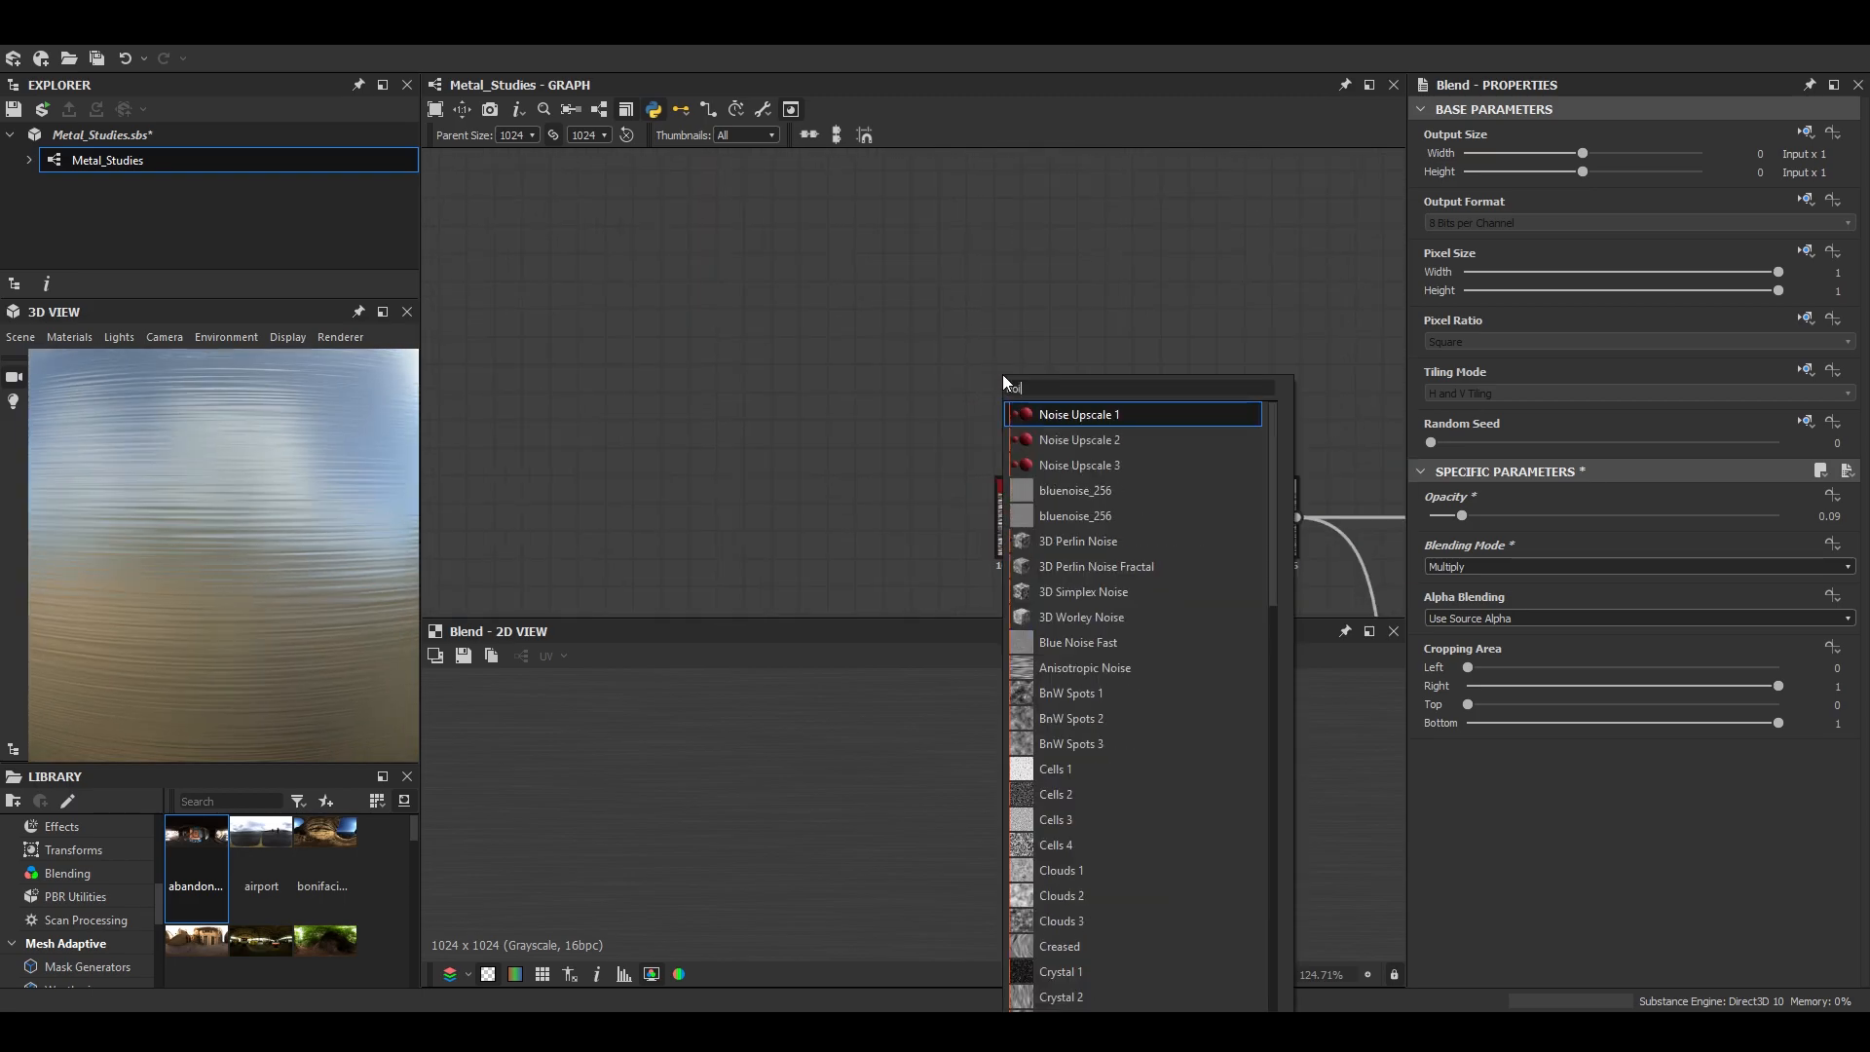
click(1042, 719)
drag(1012, 385, 704, 330)
key(space)
text(blur)
key(Down)
key(Down)
key(Return)
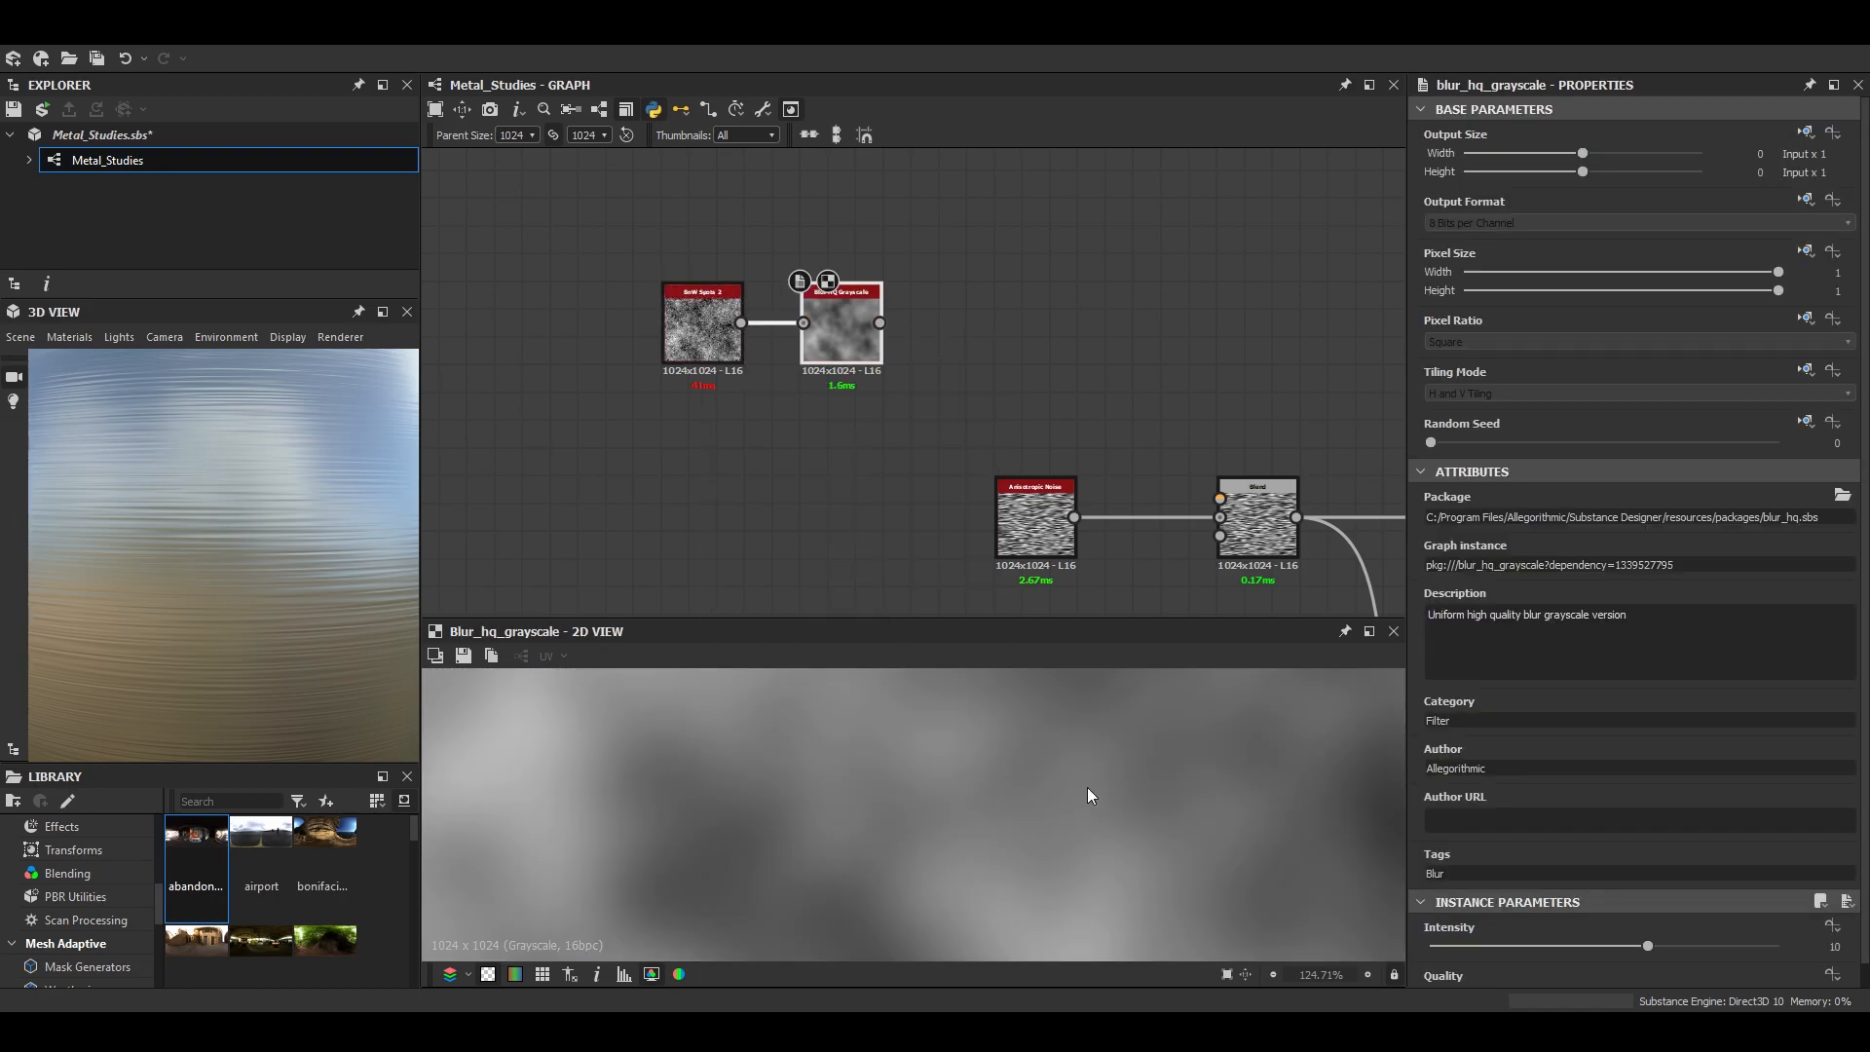
- Feed the blurred spots into the noise Blend's foreground, set it to Multiply at 0.59 opacity, and preview it on the Rounded Cylinder
drag(879, 323, 1222, 499)
double_click(1263, 501)
click(1516, 567)
click(1476, 616)
mouse_move(1640, 516)
mouse_down()
mouse_move(1457, 513)
mouse_move(1637, 517)
mouse_up()
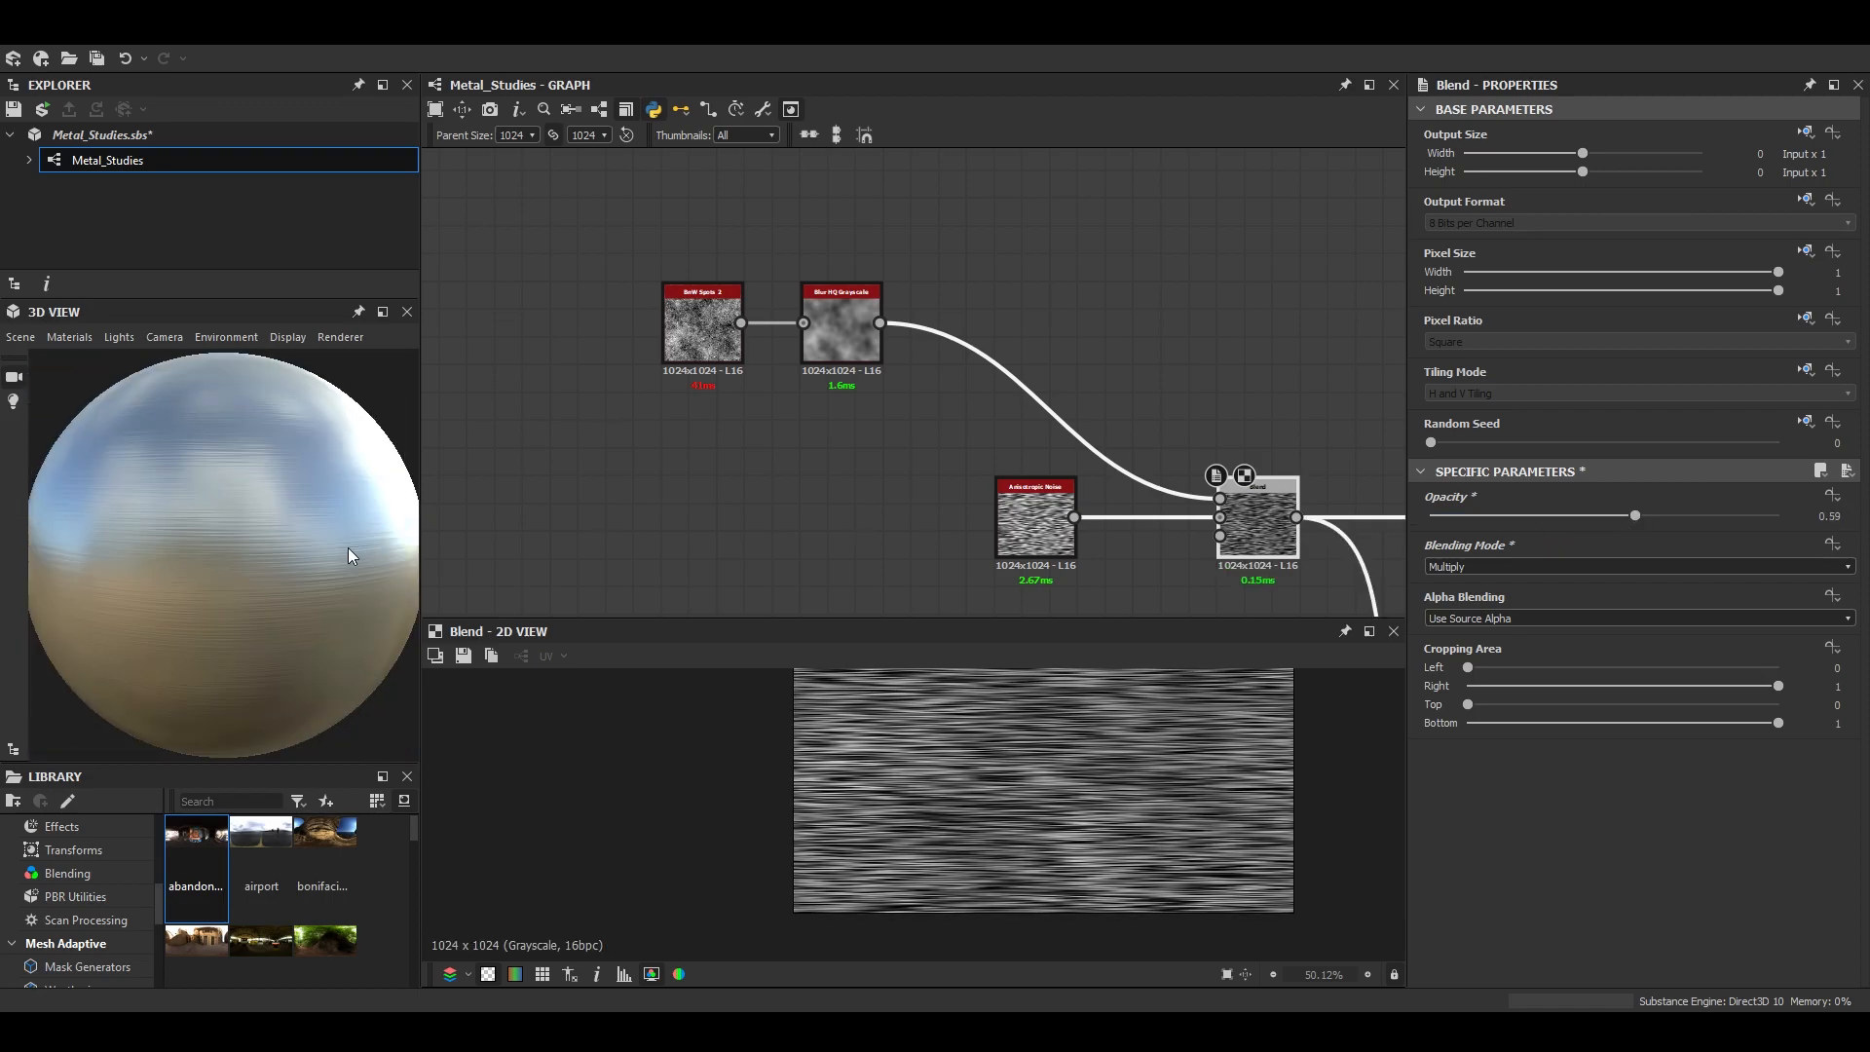
click(20, 337)
click(74, 599)
mouse_move(267, 605)
mouse_down()
mouse_move(155, 584)
mouse_move(367, 618)
mouse_move(288, 629)
mouse_up()
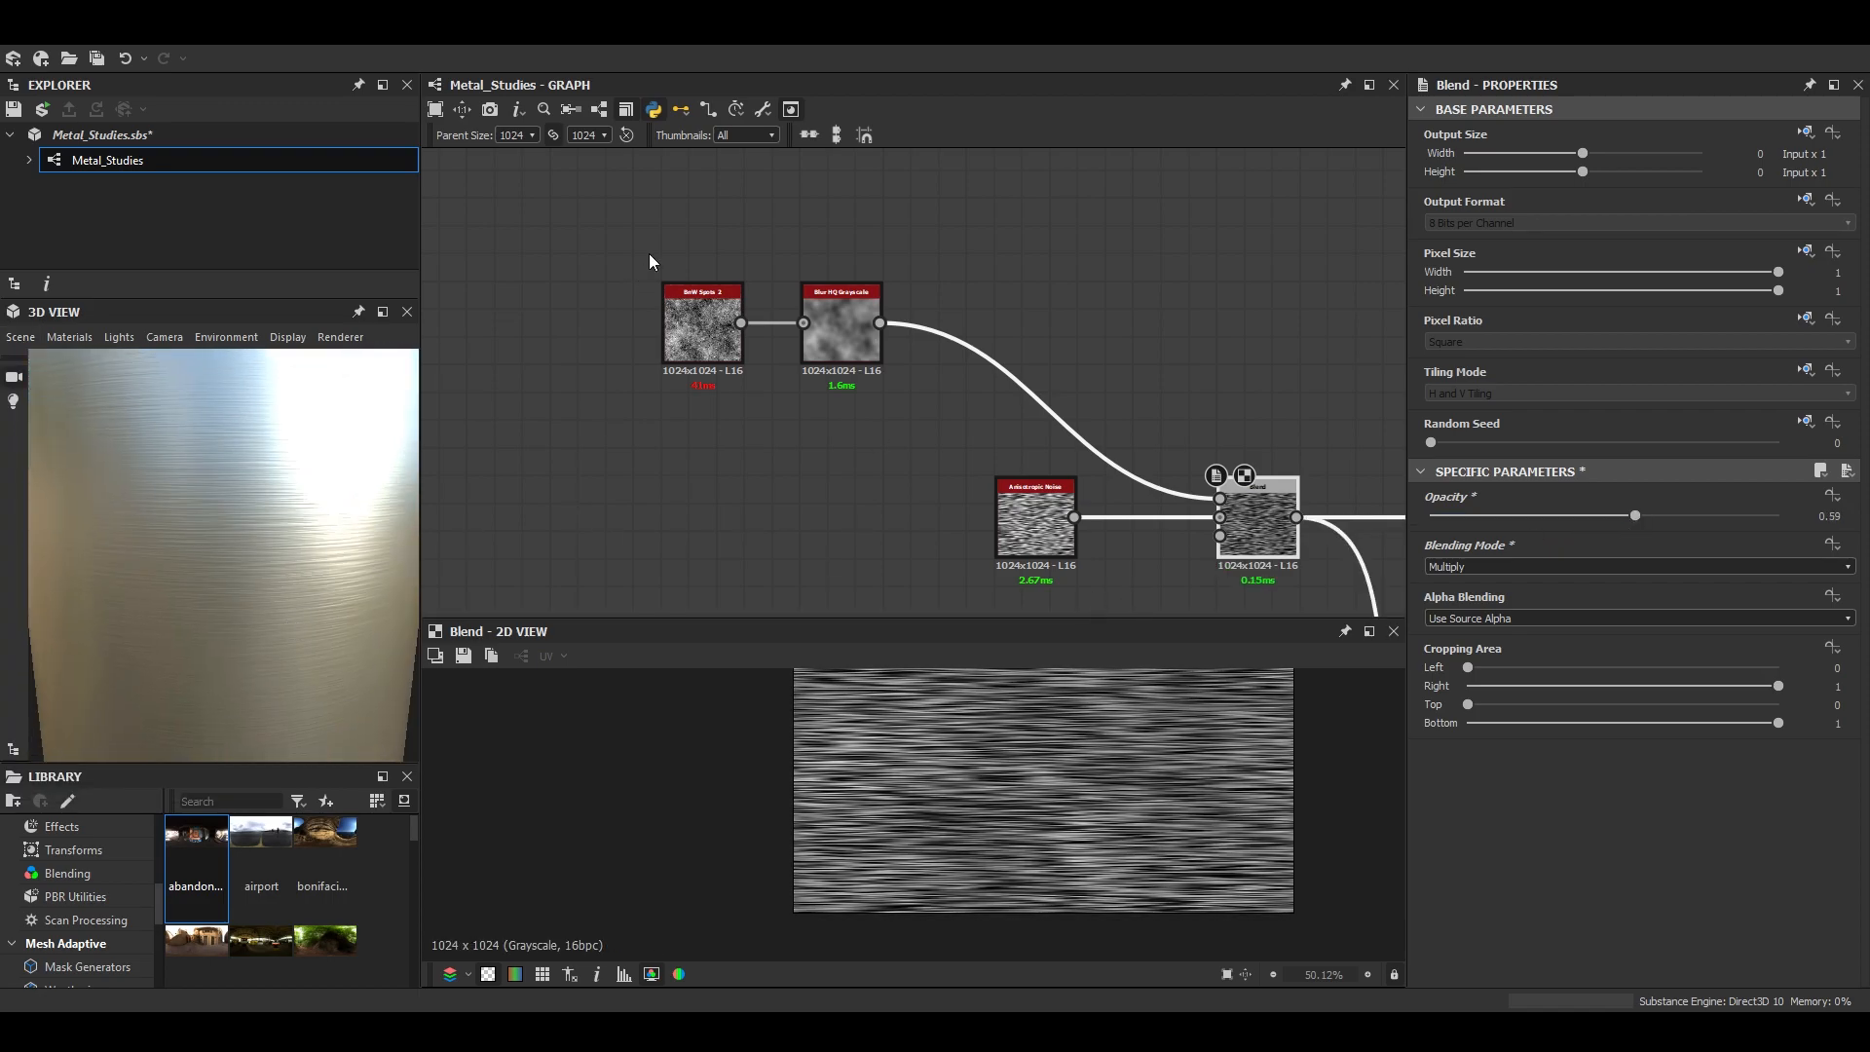
- Move the spots, blur, Anisotropic Noise and noise Blend nodes together, well away from the Normal node
drag(645, 234, 1265, 532)
middle_drag(1264, 532, 791, 378)
scroll(957, 388, down, 5)
drag(899, 378, 601, 323)
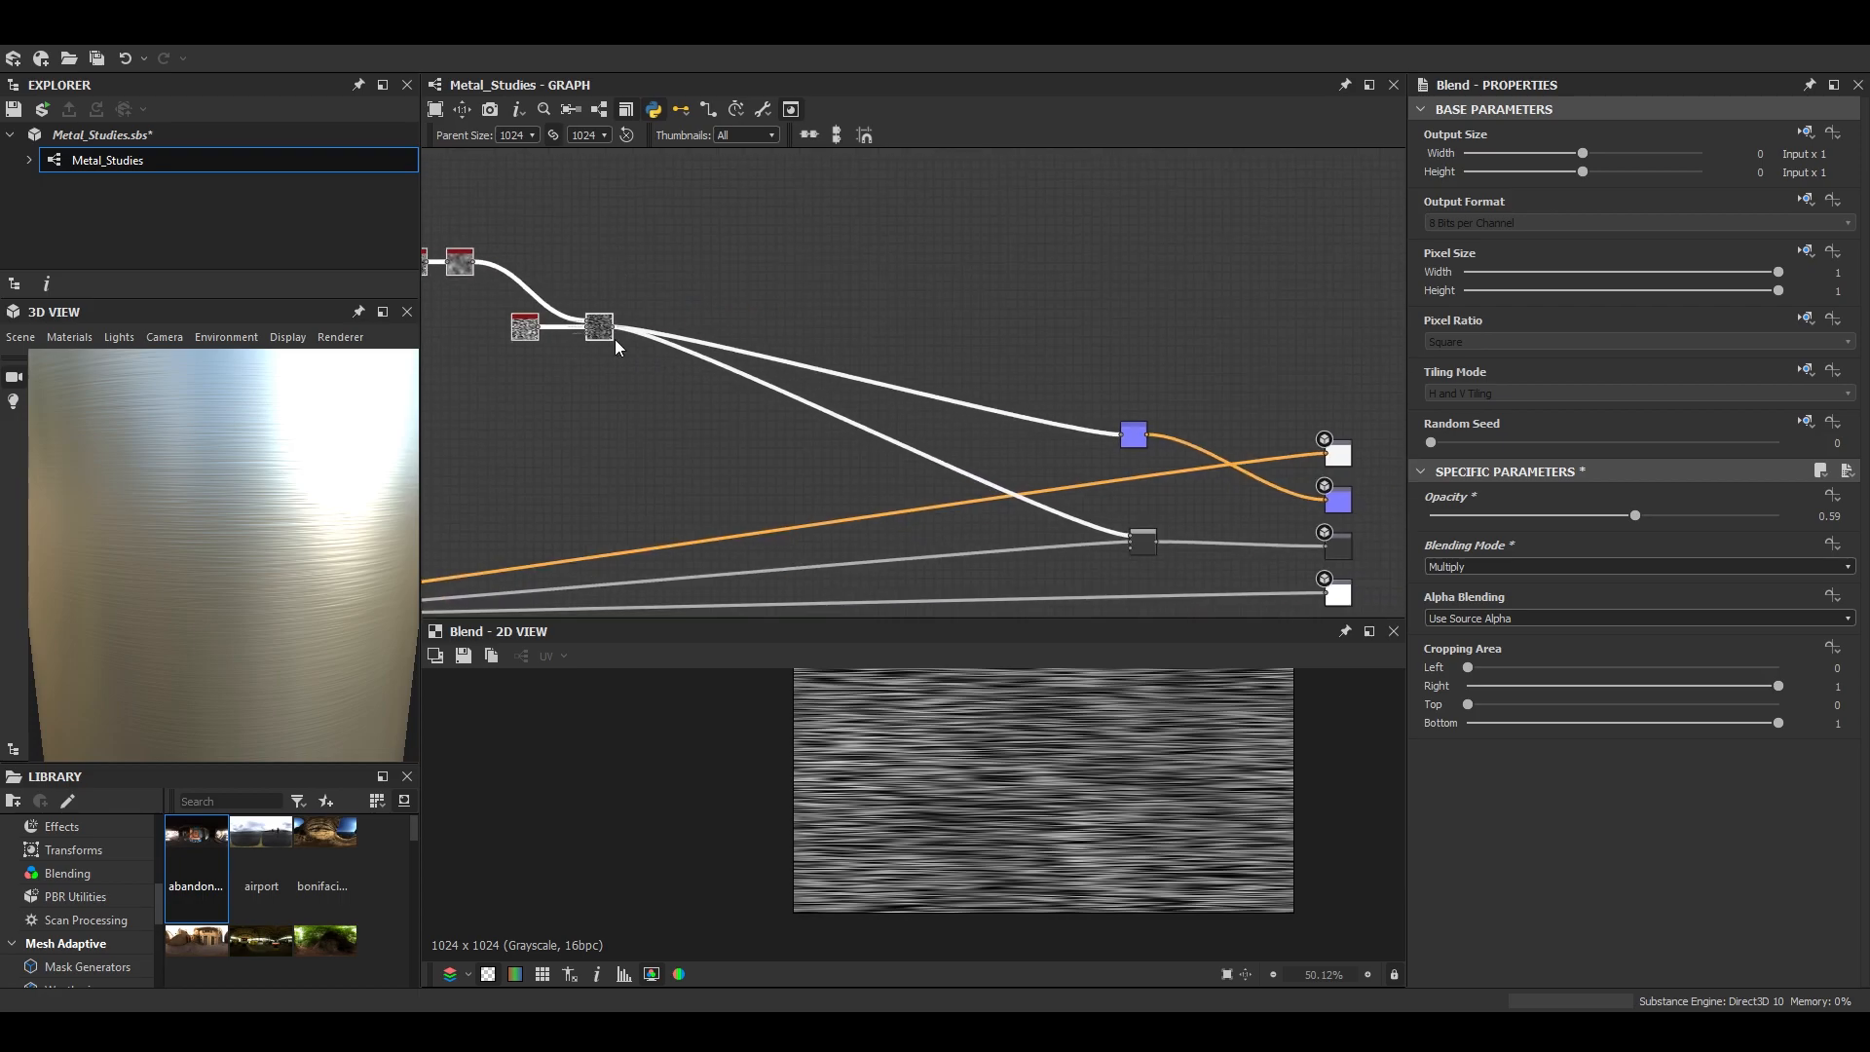
- Insert another Blend node after the noise Blend, before the Normal and roughness branches, and set it to Multiply
scroll(601, 324, up, 5)
middle_drag(618, 380, 873, 353)
click(847, 316)
key(space)
click(950, 386)
drag(1001, 329, 1154, 330)
click(1505, 567)
click(1461, 624)
- Set the first noise Blend's opacity to 0.7 and check its pattern up close
double_click(852, 307)
scroll(924, 827, up, 2)
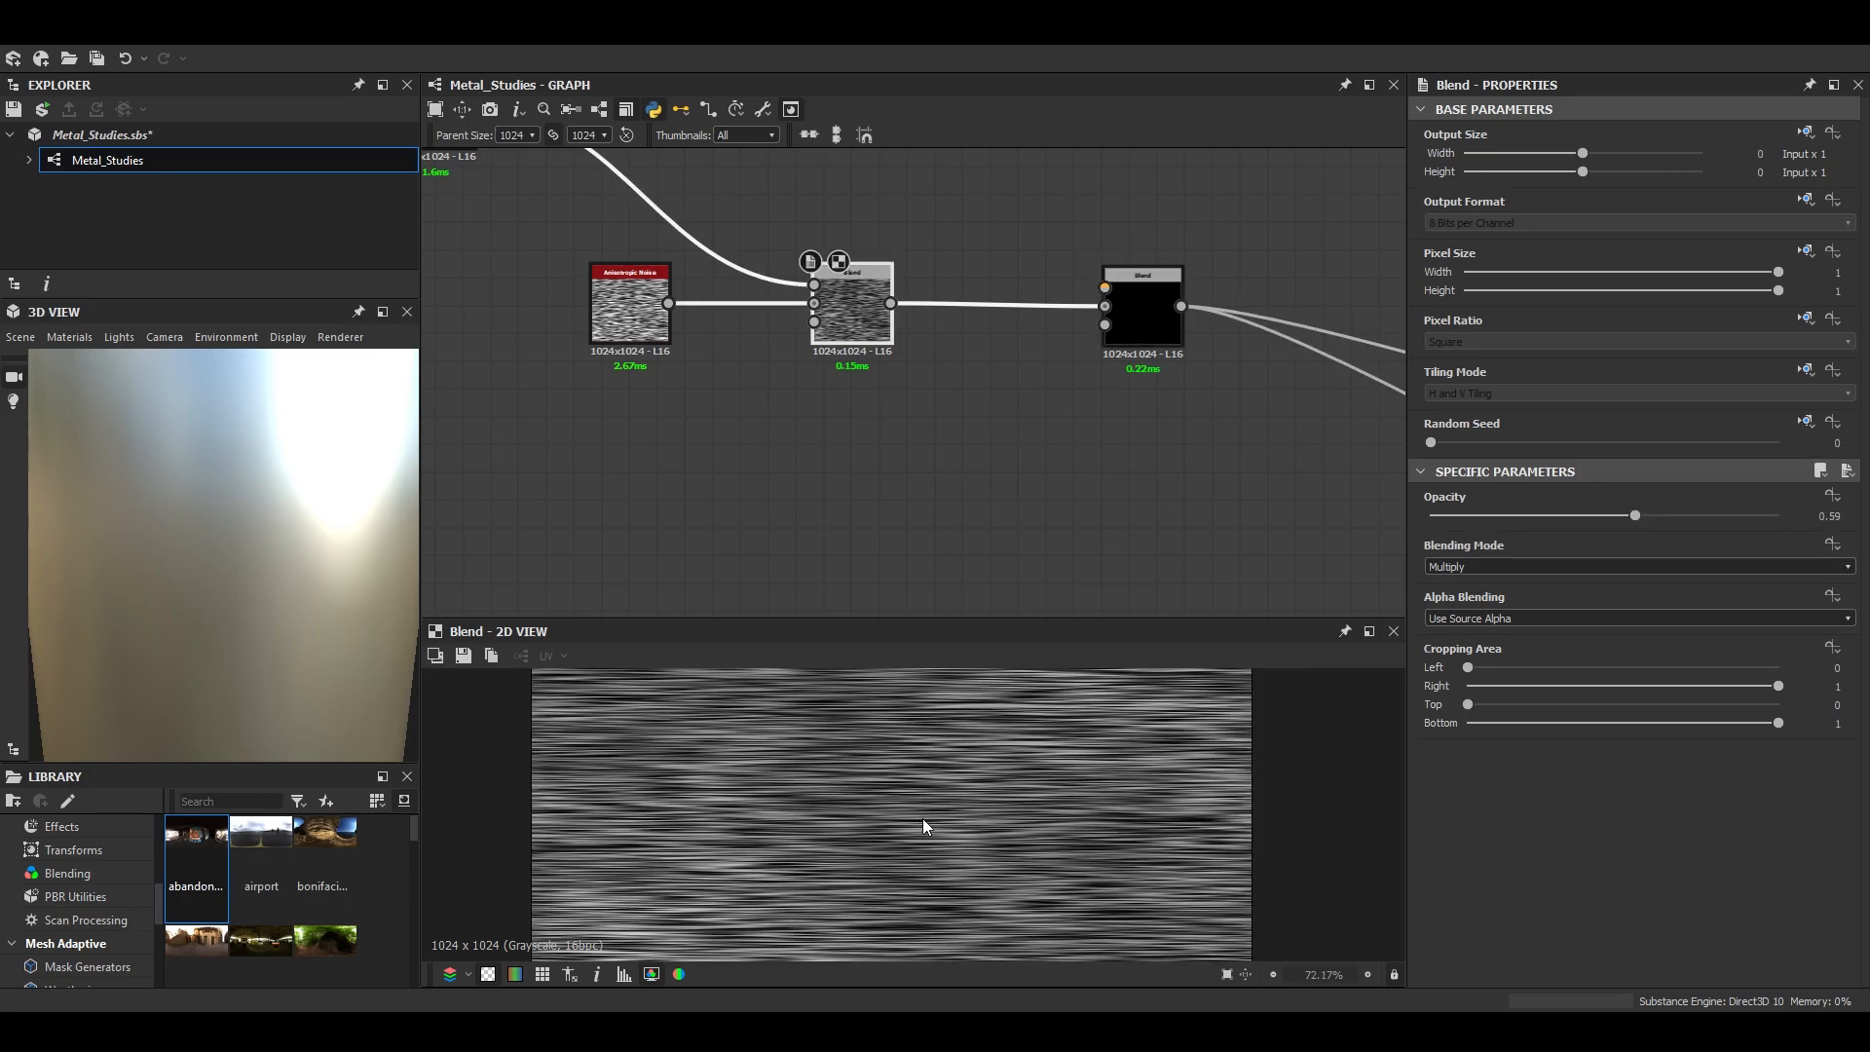
drag(1589, 516, 1673, 516)
scroll(943, 845, up, 7)
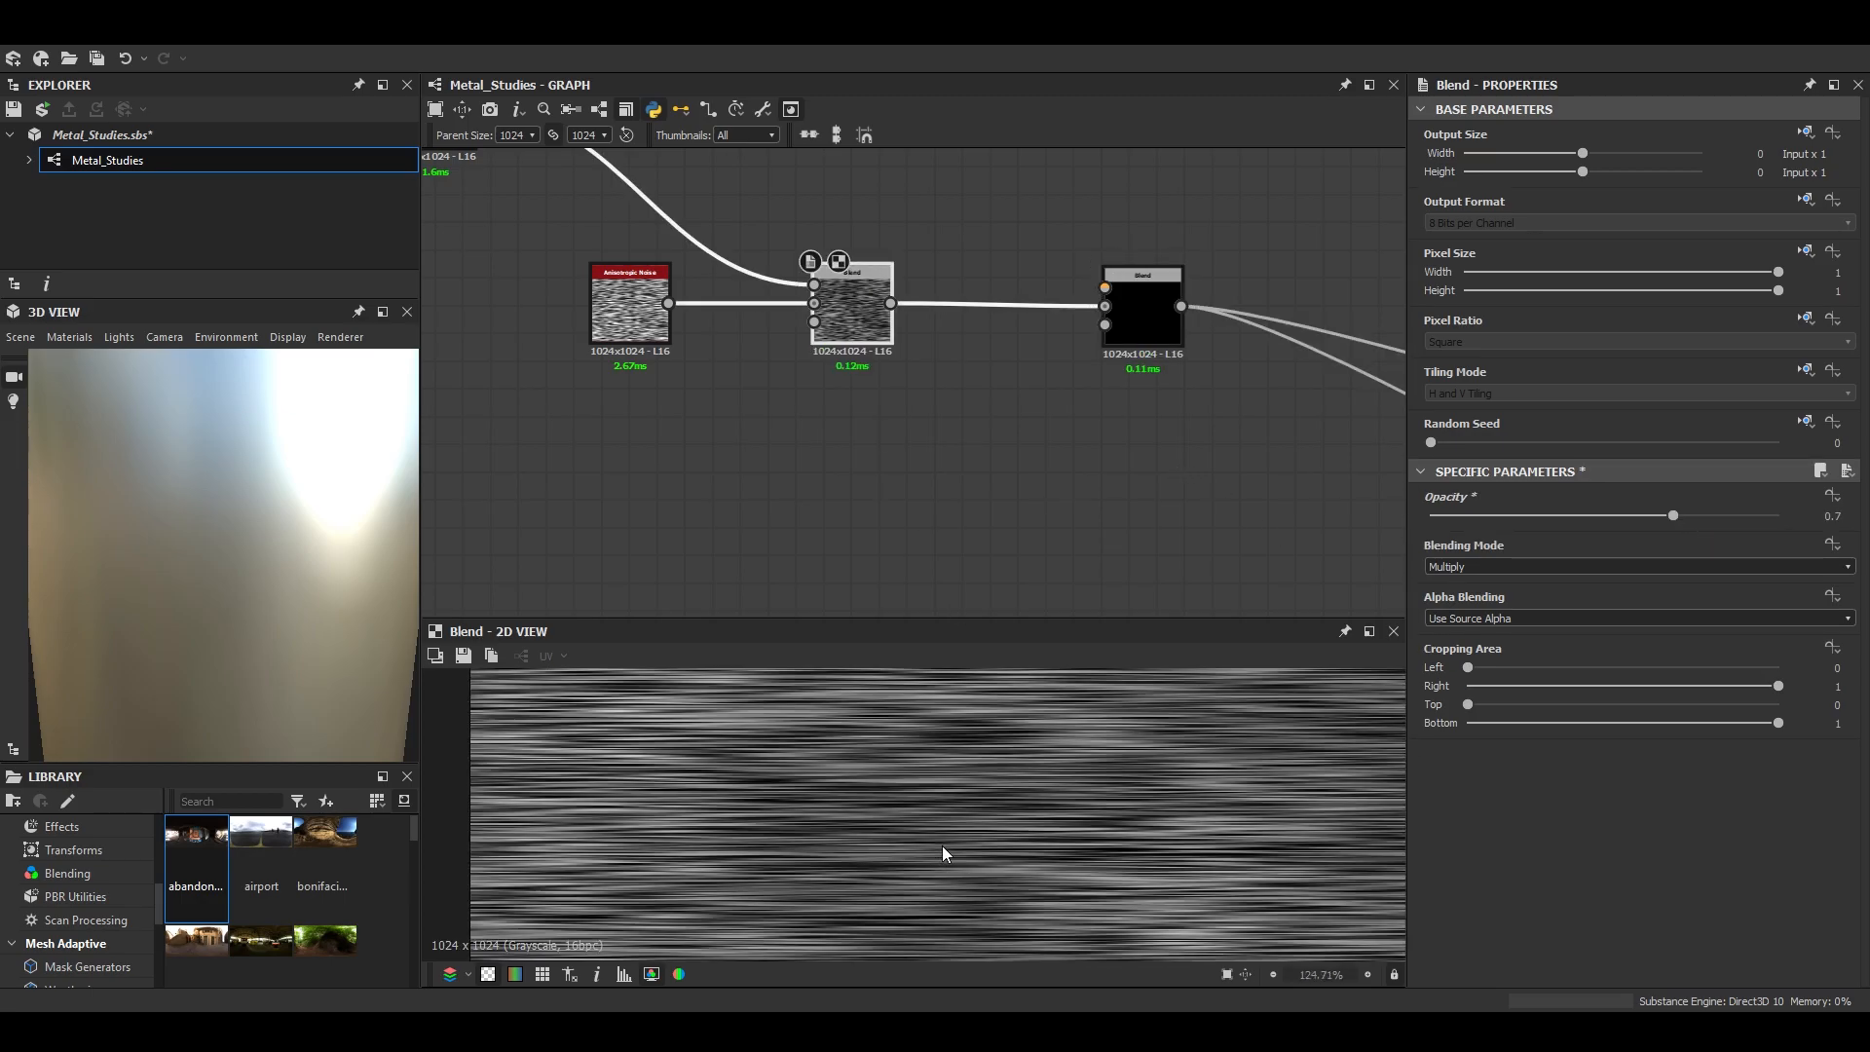
- Add a Slope Blur Grayscale node above the noise chain and connect the first noise Blend to its grayscale input
scroll(918, 854, down, 10)
middle_drag(1051, 349, 1093, 505)
key(space)
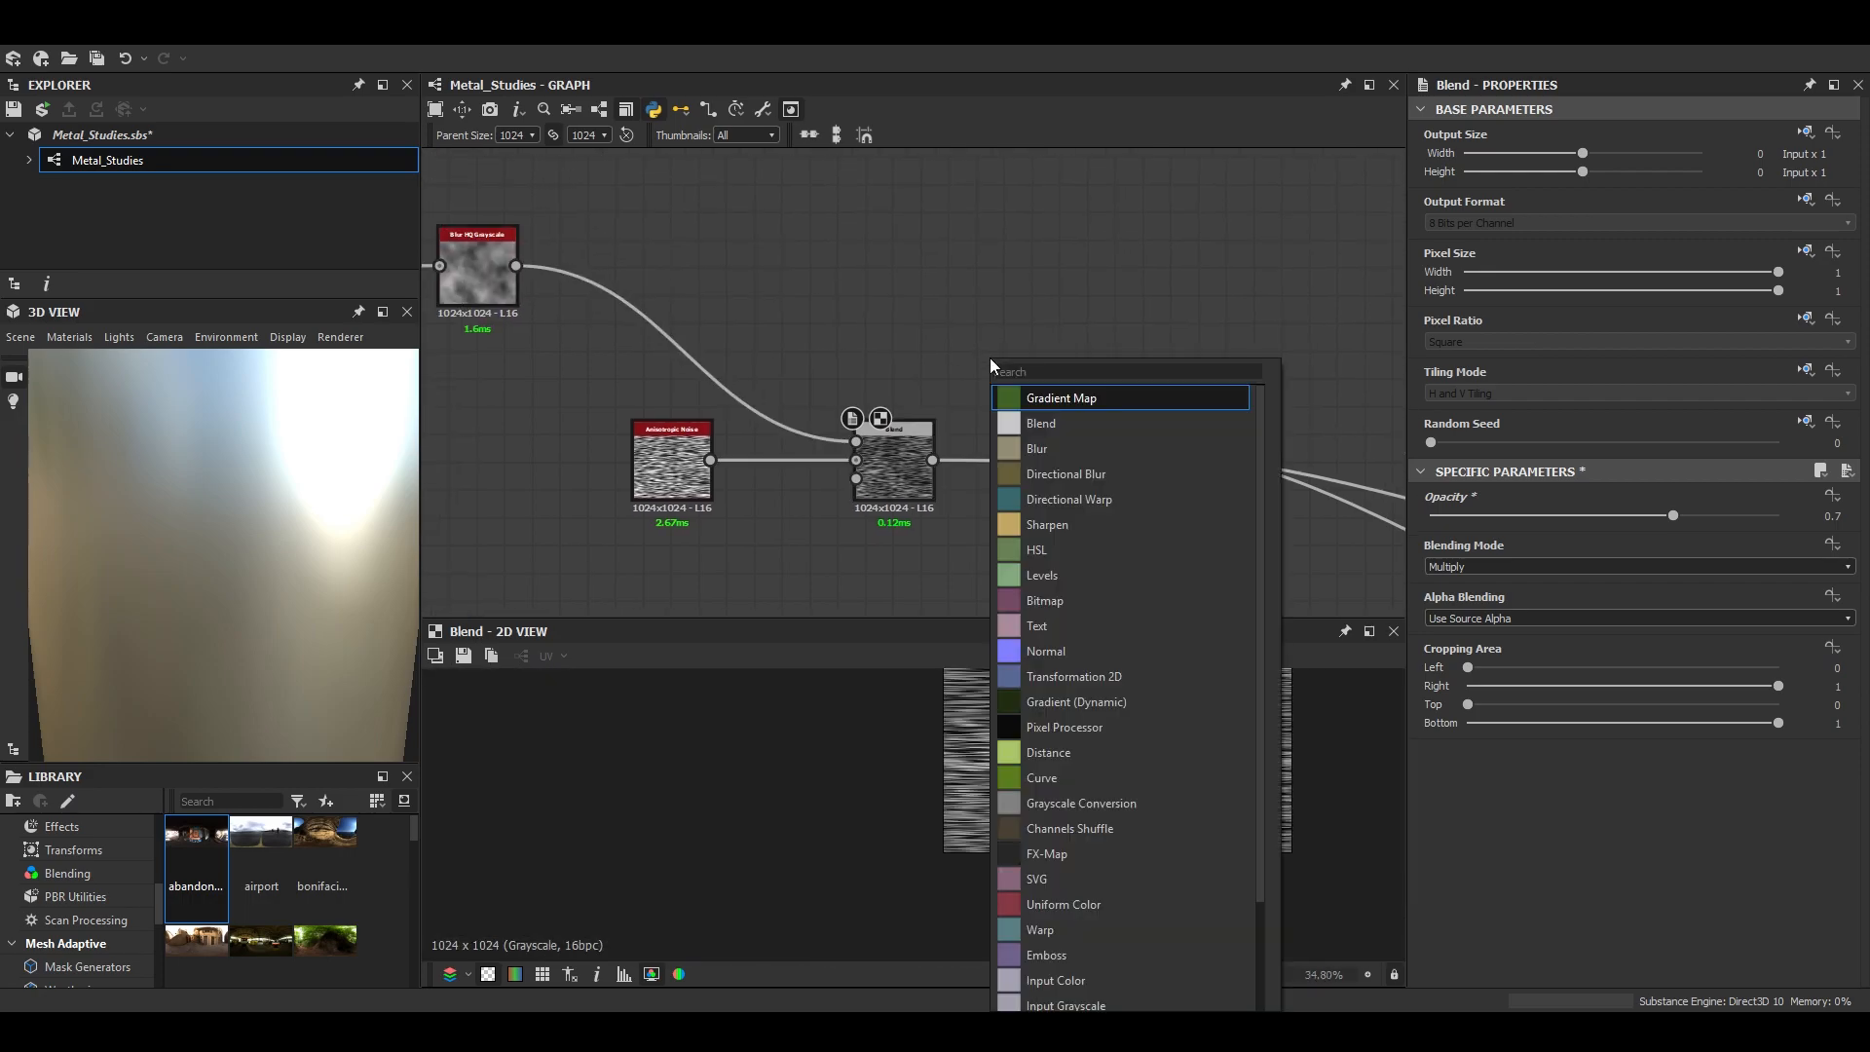
text(sl)
key(Down)
key(Return)
drag(990, 358, 1016, 294)
drag(933, 459, 1068, 282)
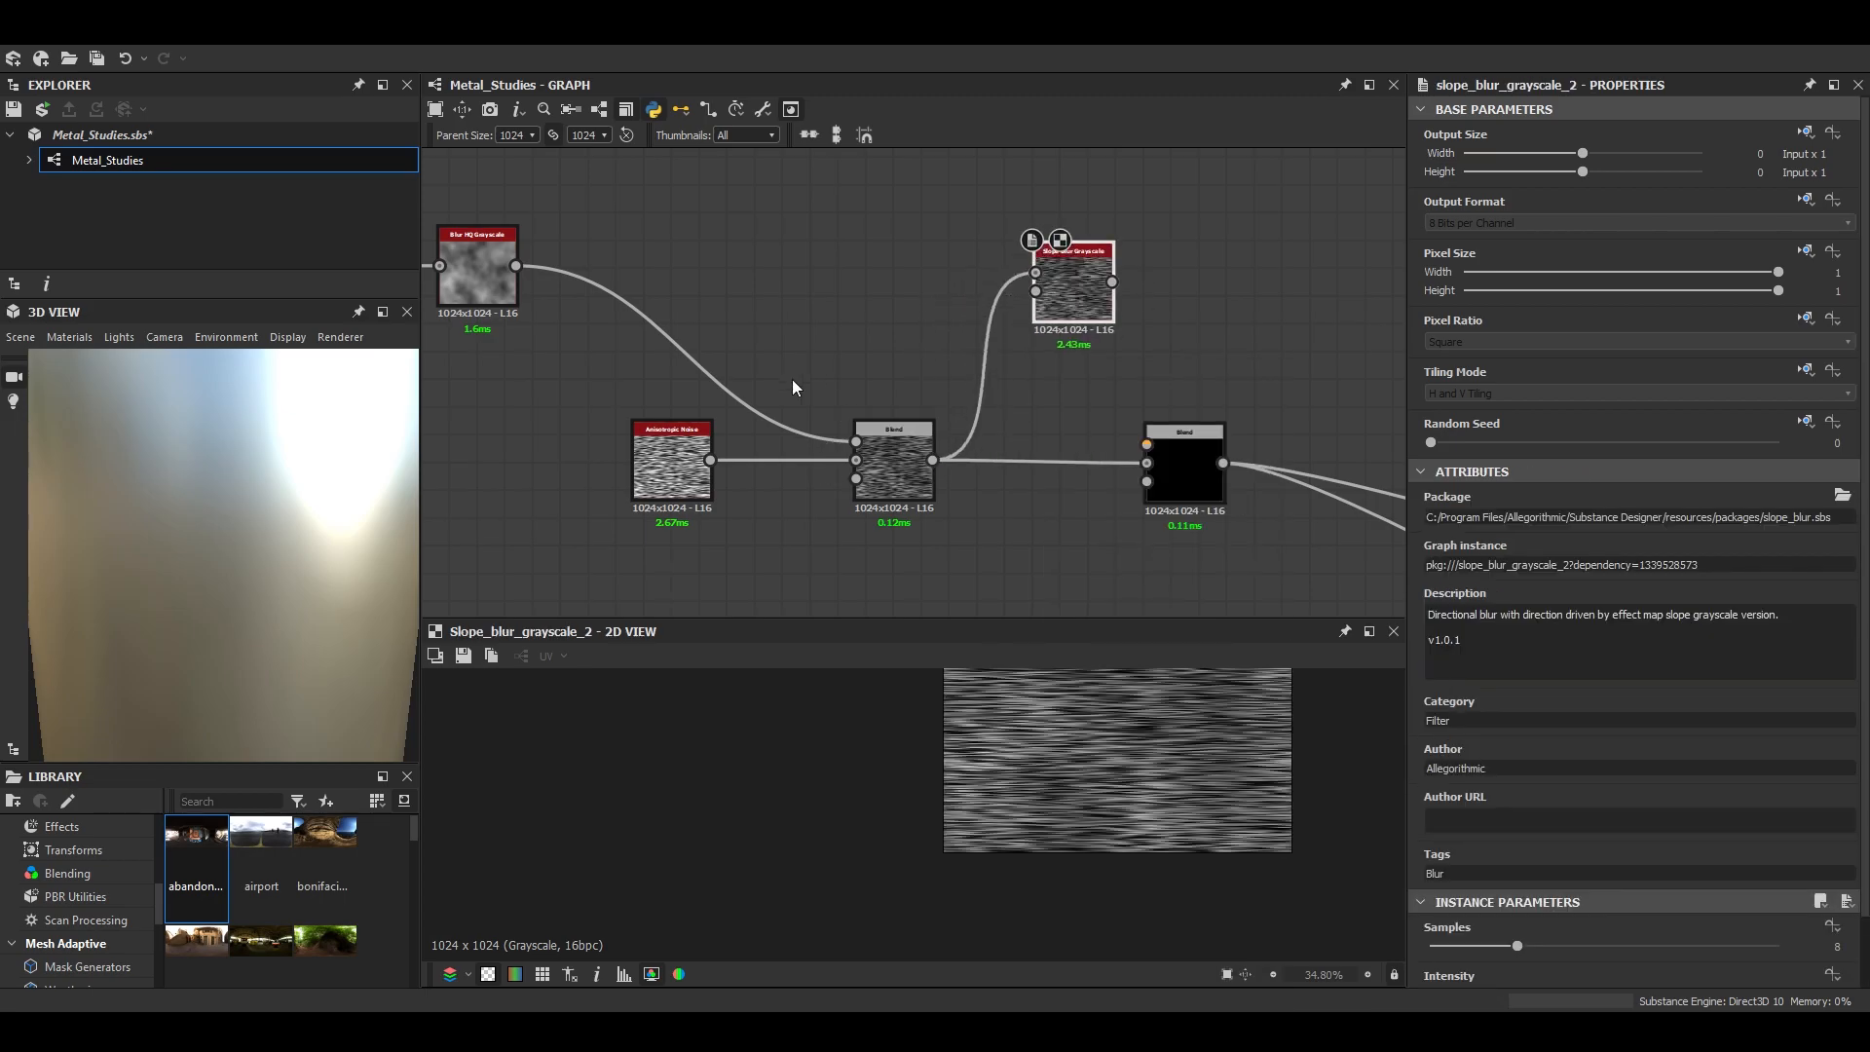
- Connect the Blur HQ Grayscale output to the Slope Blur's slope input and enlarge the 2D view
drag(924, 269, 683, 271)
middle_drag(681, 270, 887, 275)
drag(584, 272, 1244, 295)
scroll(1194, 685, up, 5)
drag(1226, 624, 1221, 574)
- Set the Slope Blur to 32 samples, Min mode and 0.005 intensity, and inspect the streaks
drag(1517, 946, 1779, 946)
scroll(1500, 950, down, 2)
click(1471, 971)
click(1438, 1000)
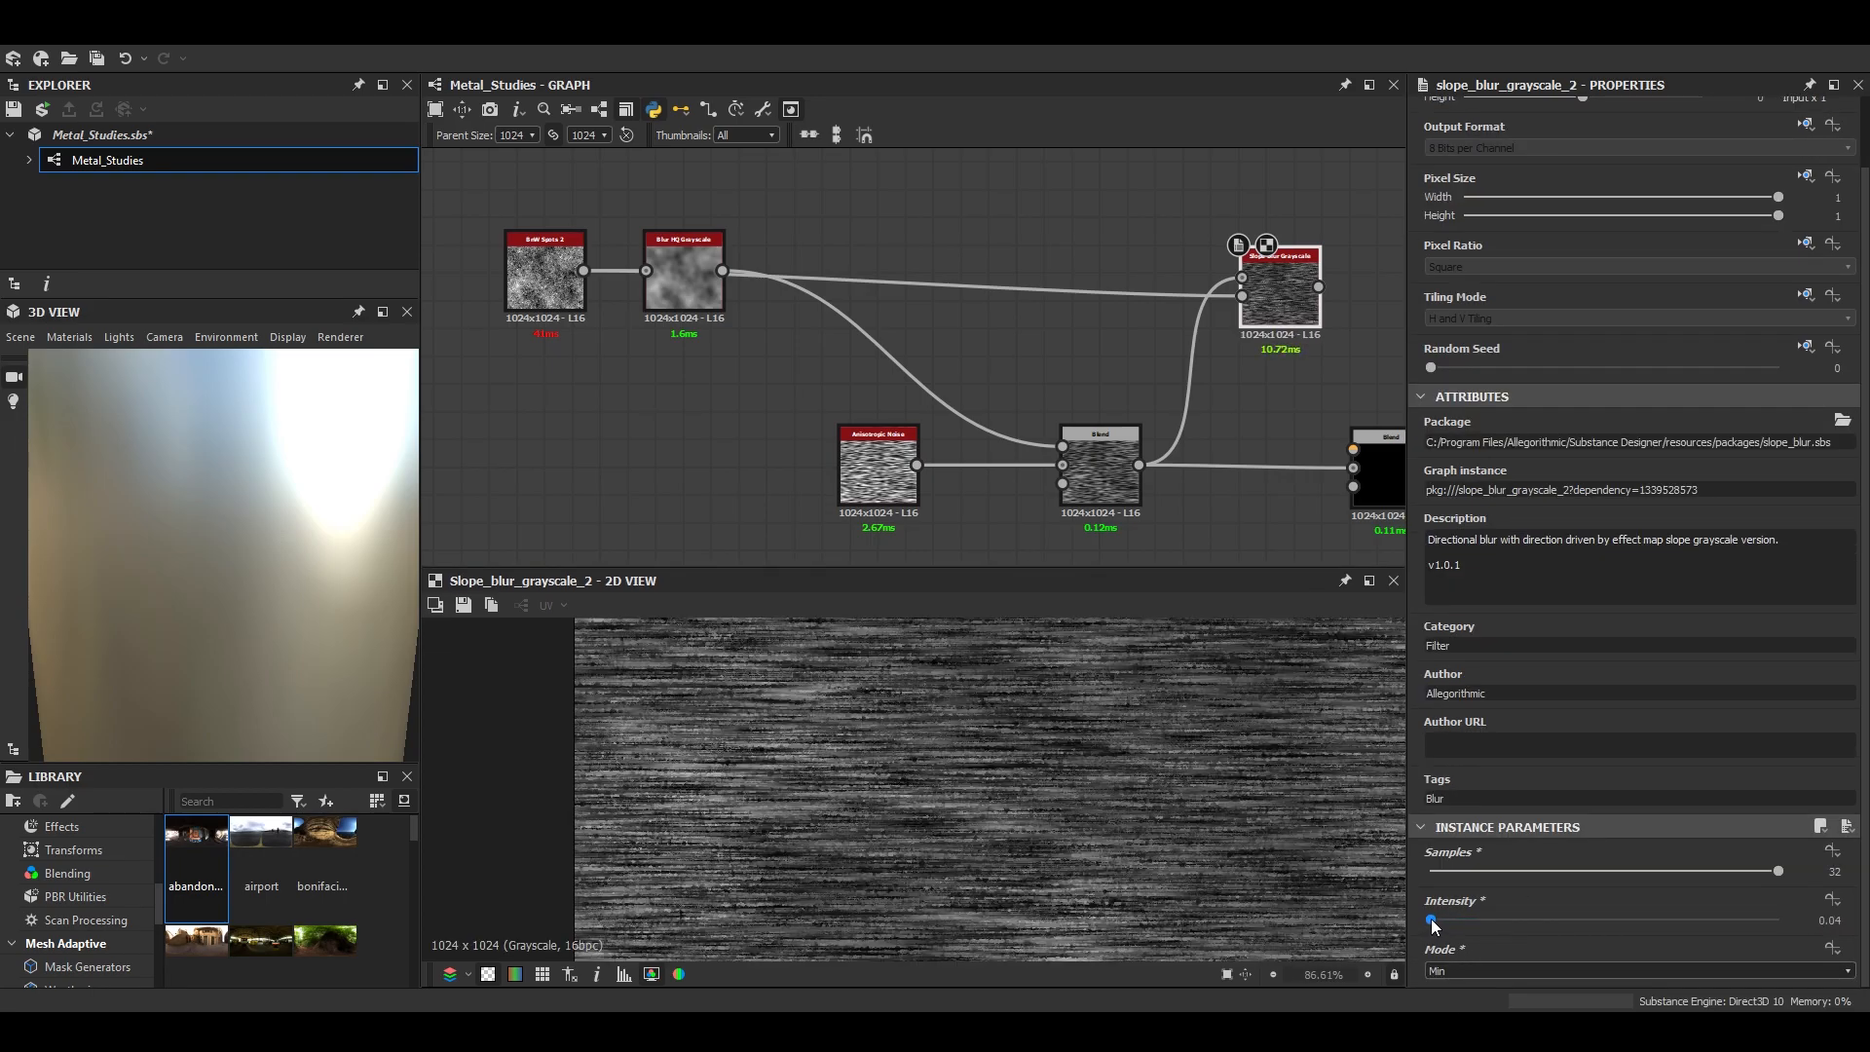
drag(1647, 919, 1431, 919)
text(0.01)
key(Return)
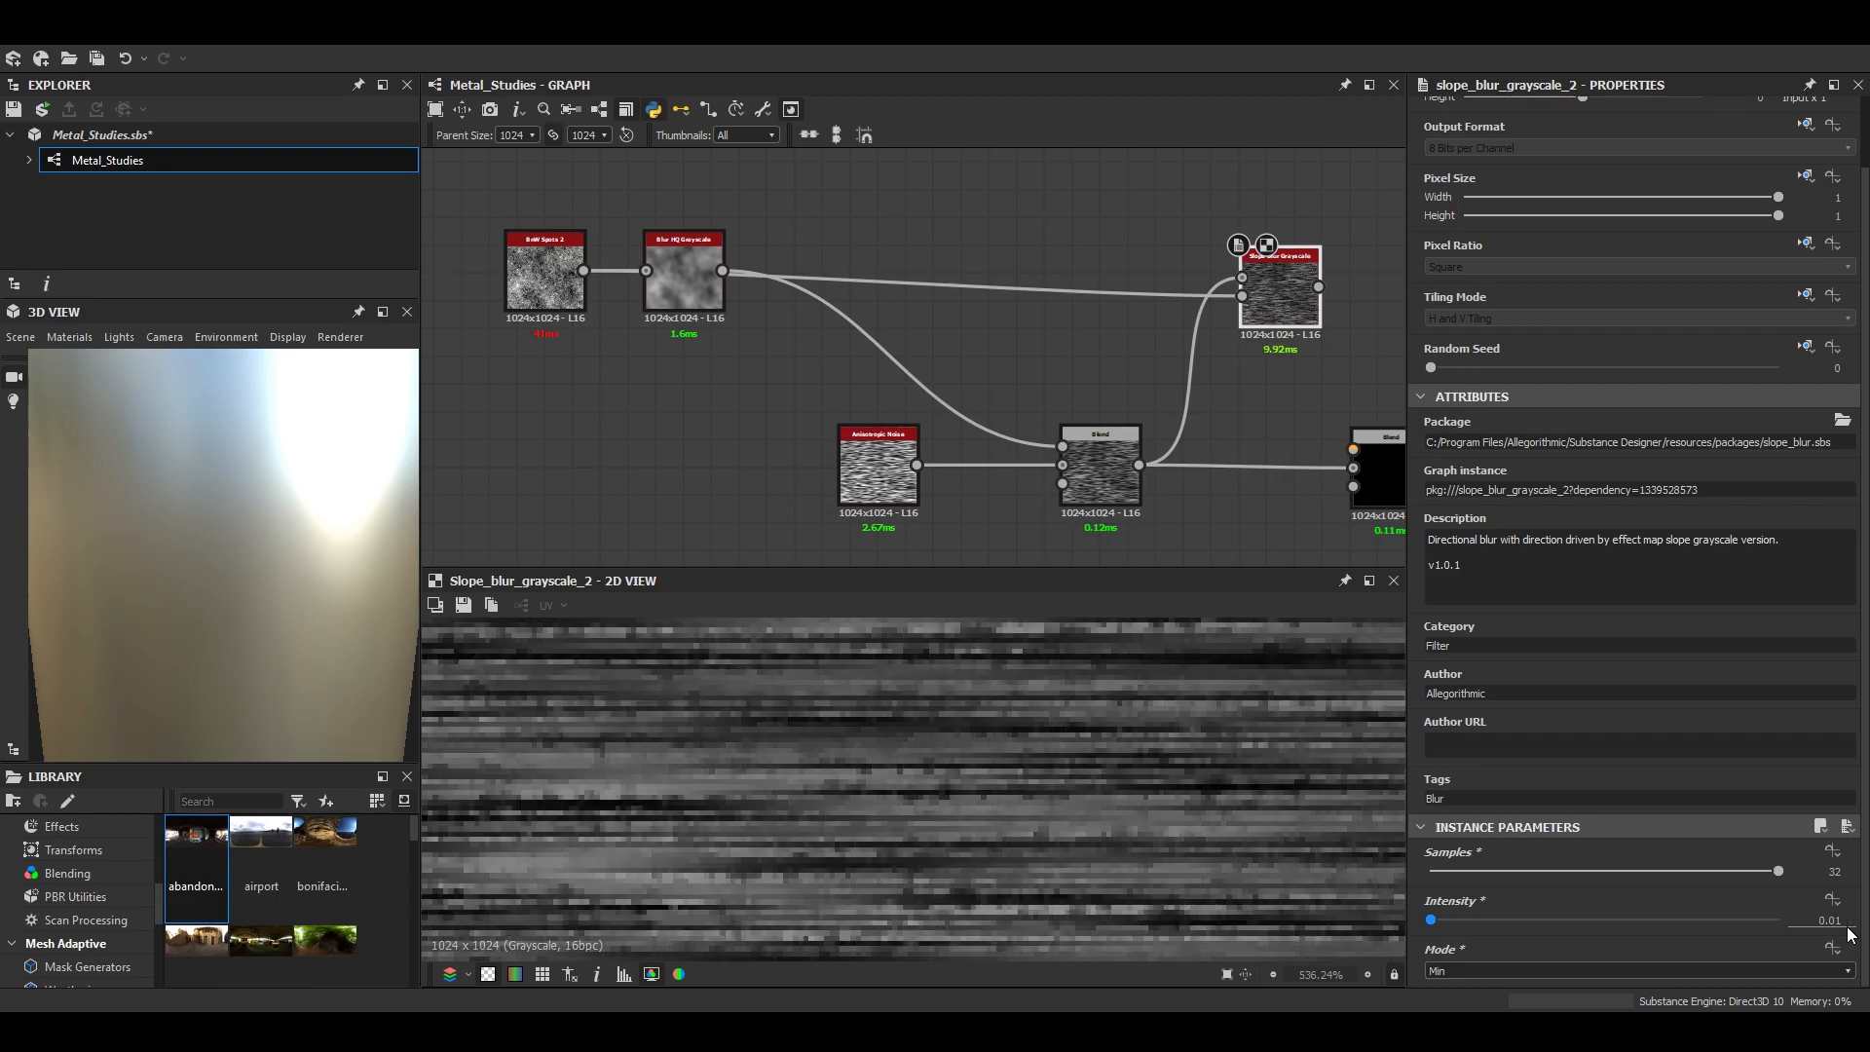
double_click(1830, 920)
text(0.005)
key(Return)
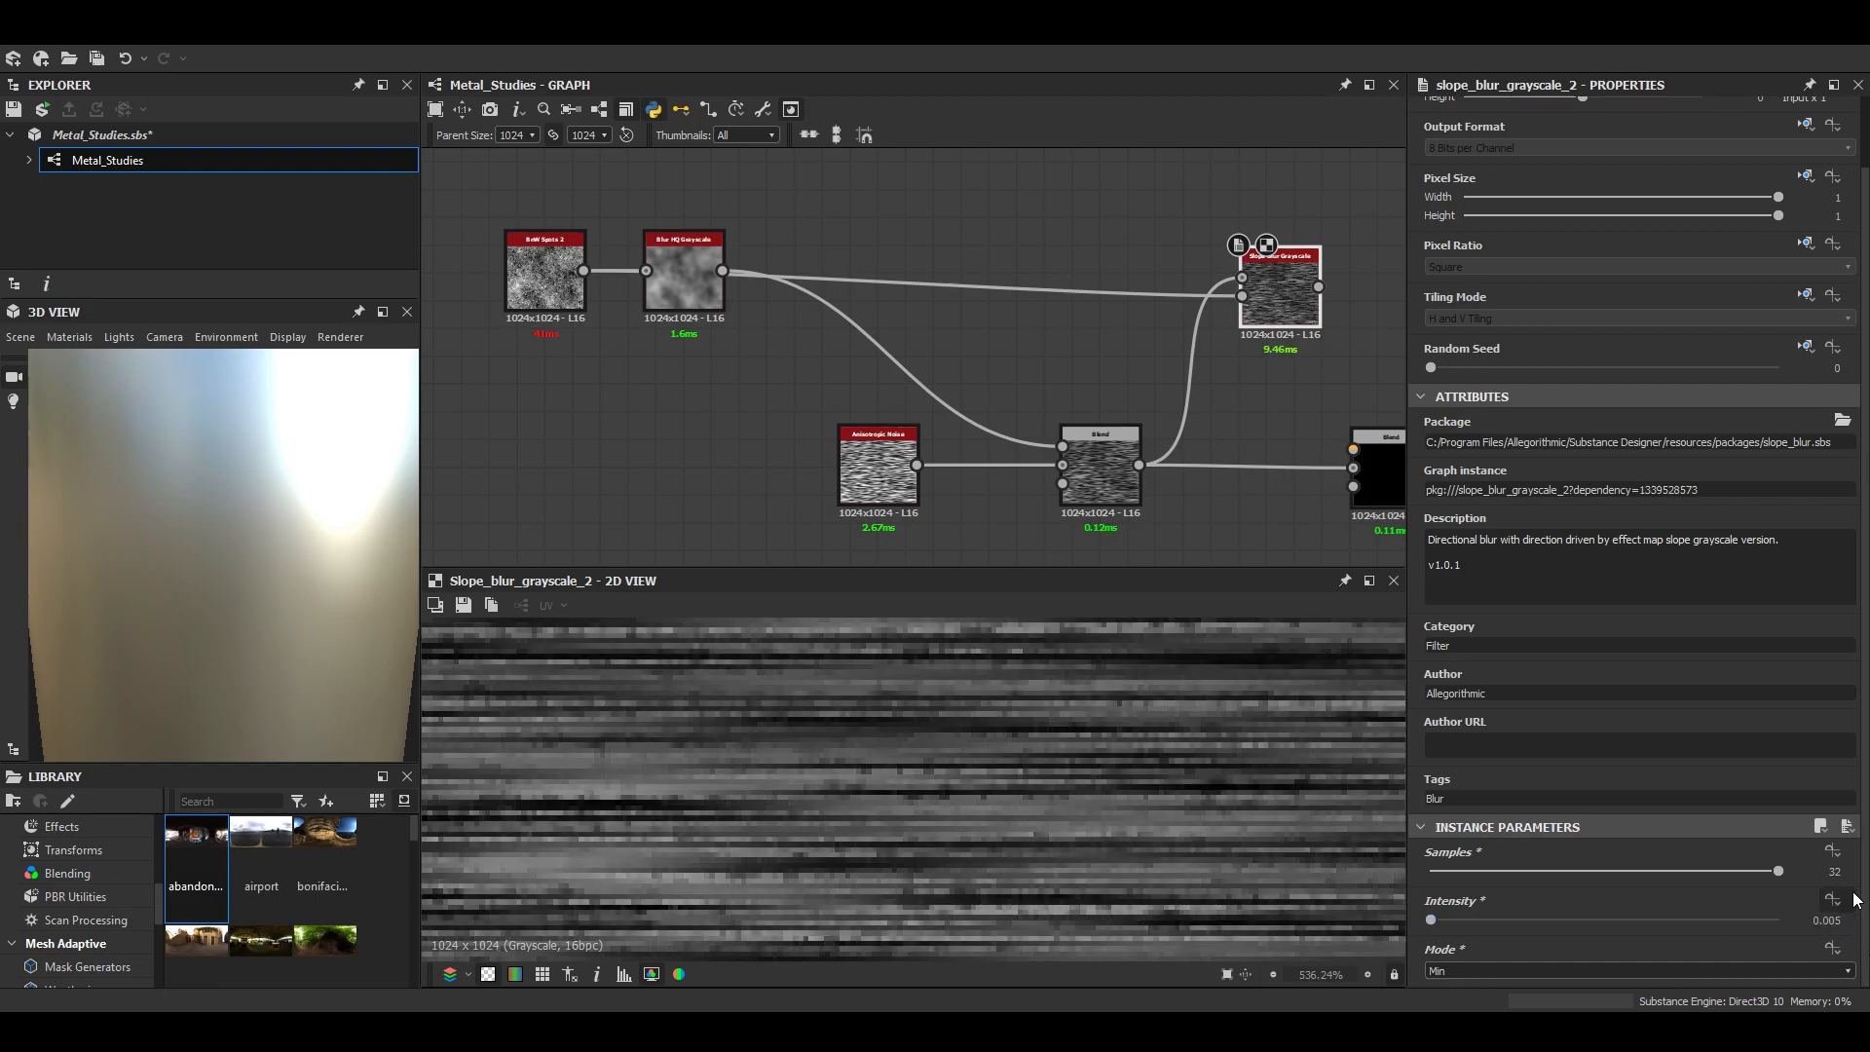
scroll(1067, 804, down, 5)
scroll(1066, 805, up, 6)
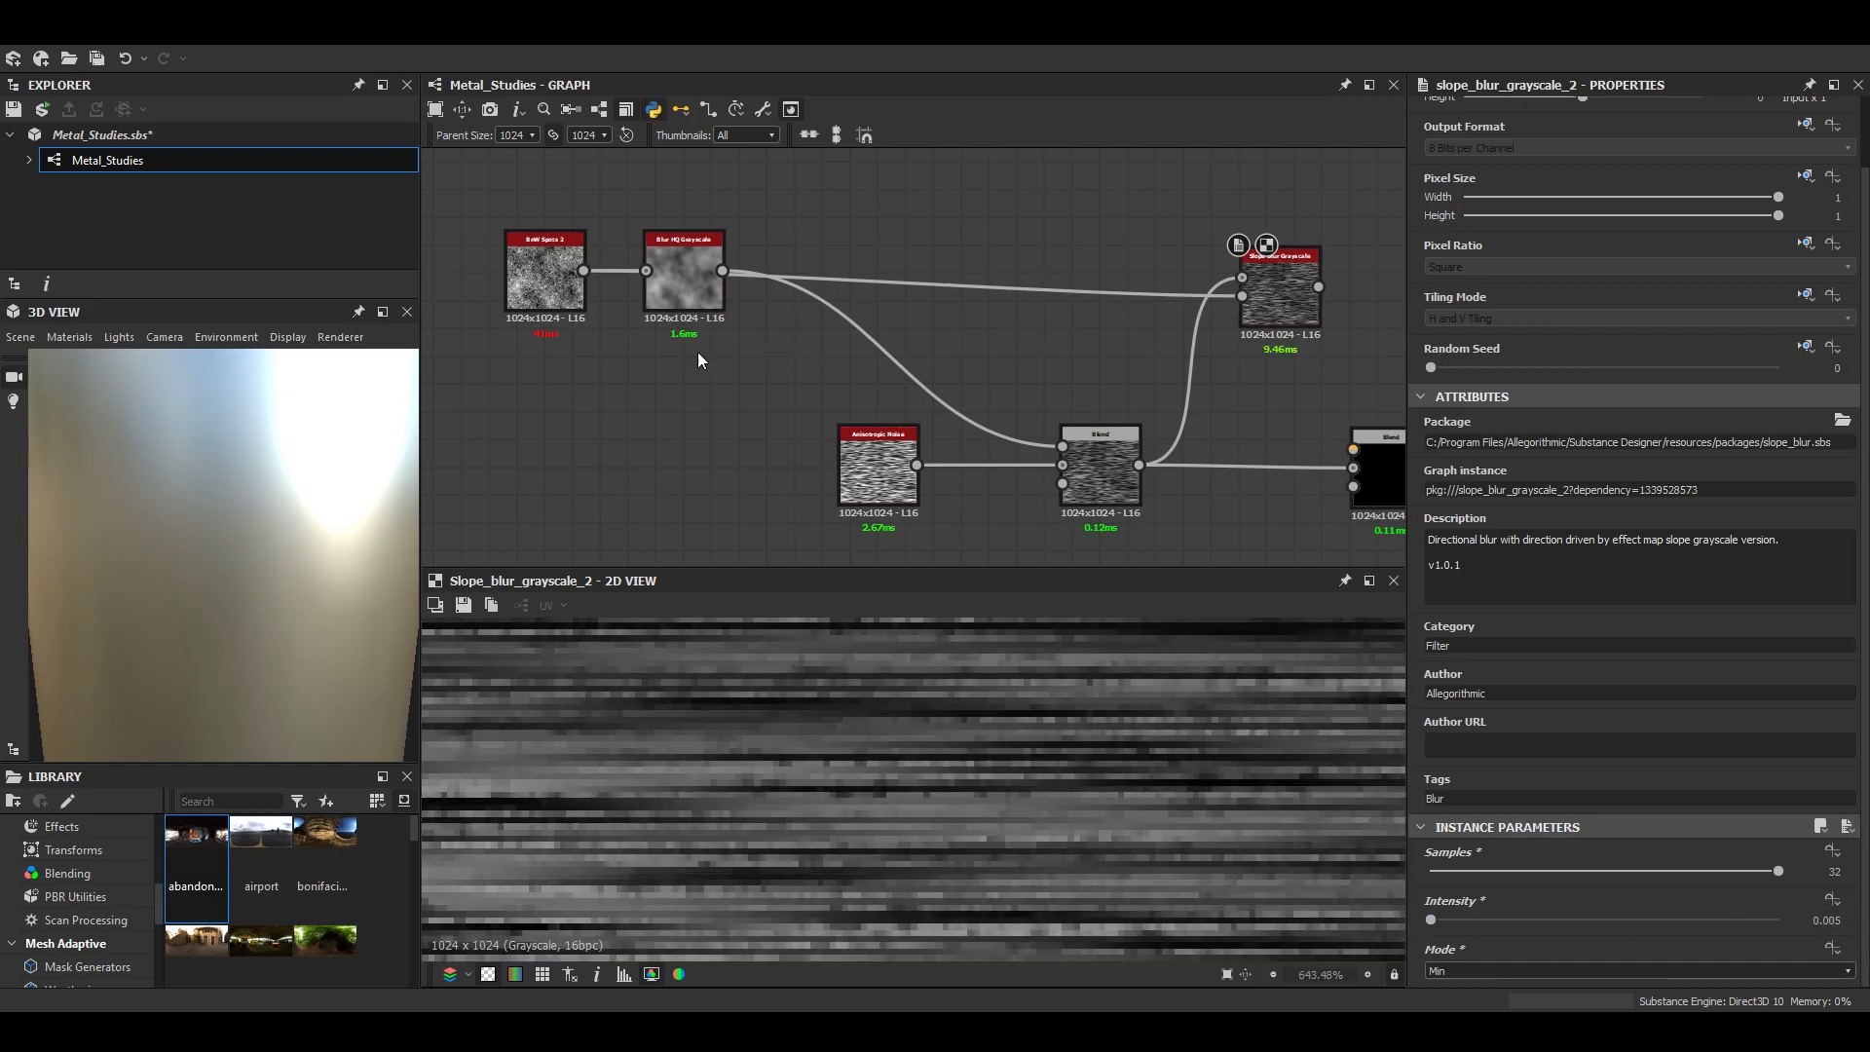
- Connect the Slope Blur to the new Blend's foreground and set that Blend to Subtract at 0.28 opacity
middle_drag(1196, 300, 976, 323)
middle_drag(1044, 397, 807, 324)
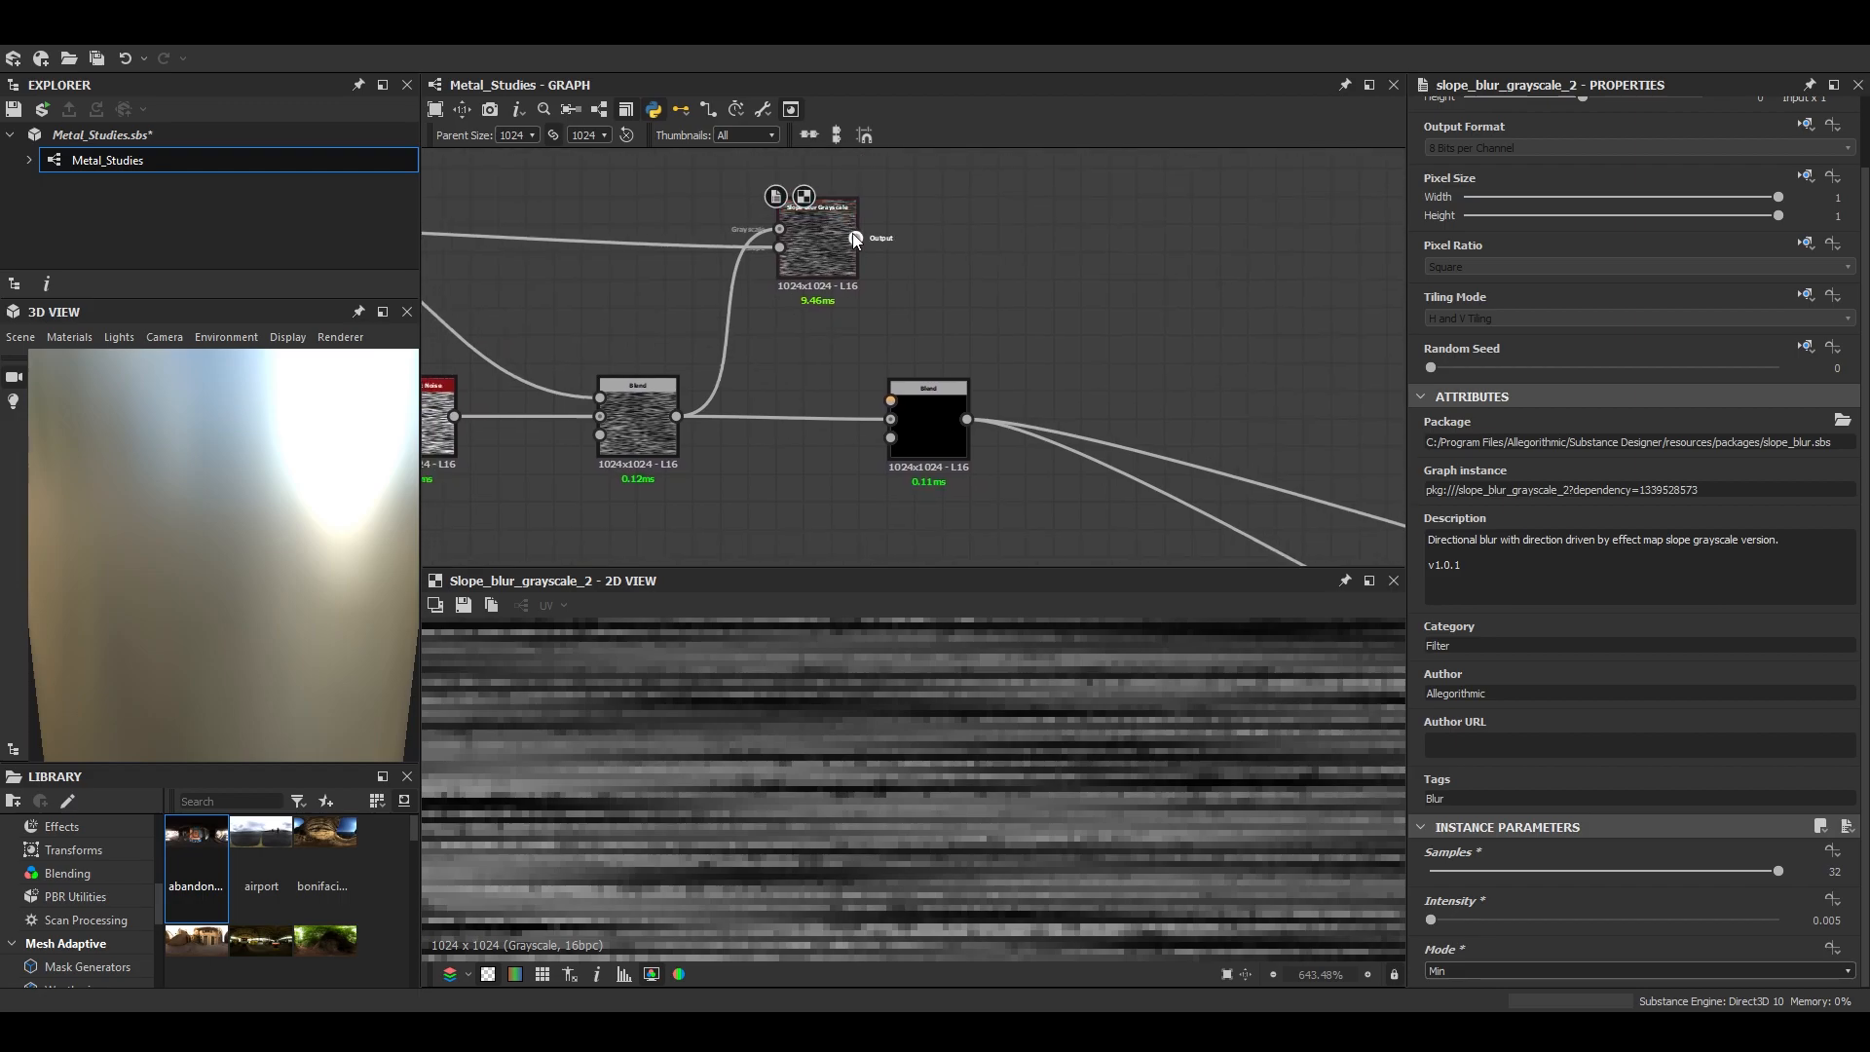
drag(856, 238, 891, 400)
double_click(935, 429)
drag(1458, 515, 1526, 525)
click(1522, 567)
click(1477, 608)
scroll(1046, 775, down, 6)
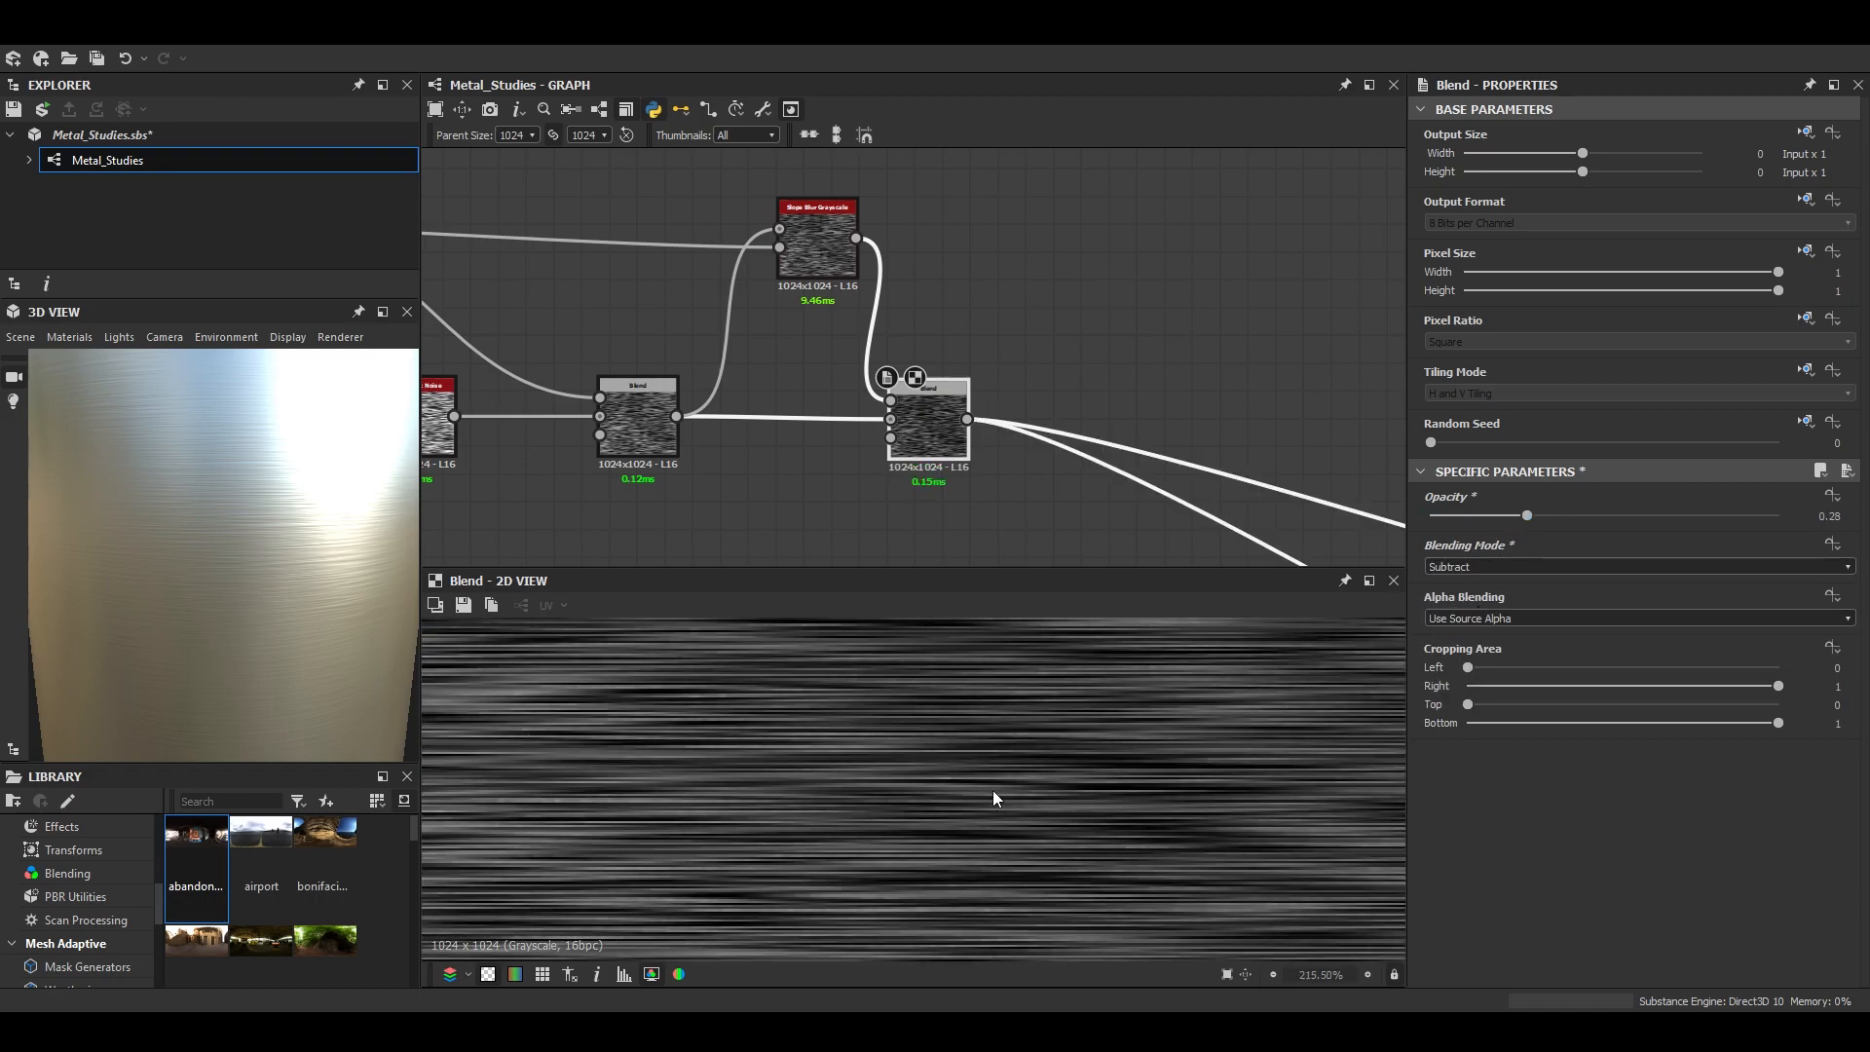
scroll(994, 797, up, 2)
scroll(924, 446, down, 2)
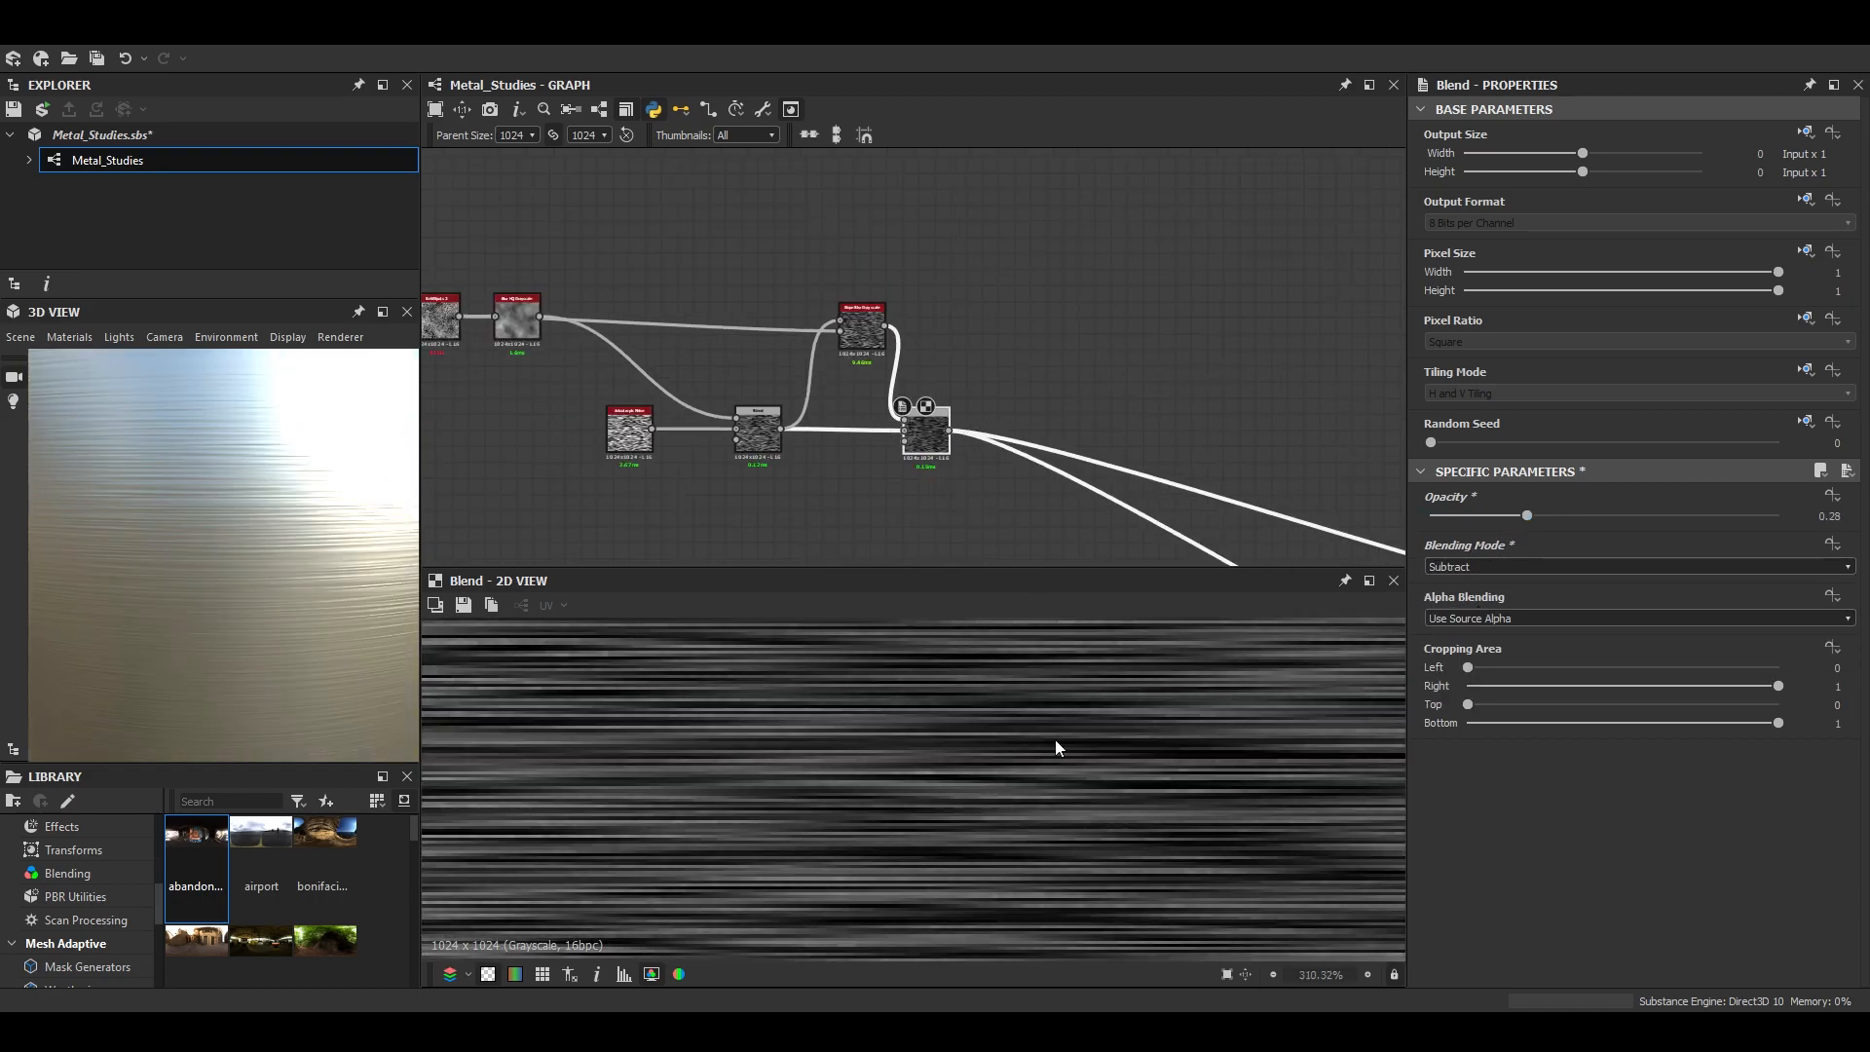
scroll(1021, 641, up, 14)
scroll(1207, 382, down, 6)
- Set the roughness Blend to Max (Lighten) at 0.34 opacity
middle_drag(1207, 382, 783, 300)
scroll(885, 354, up, 4)
double_click(962, 348)
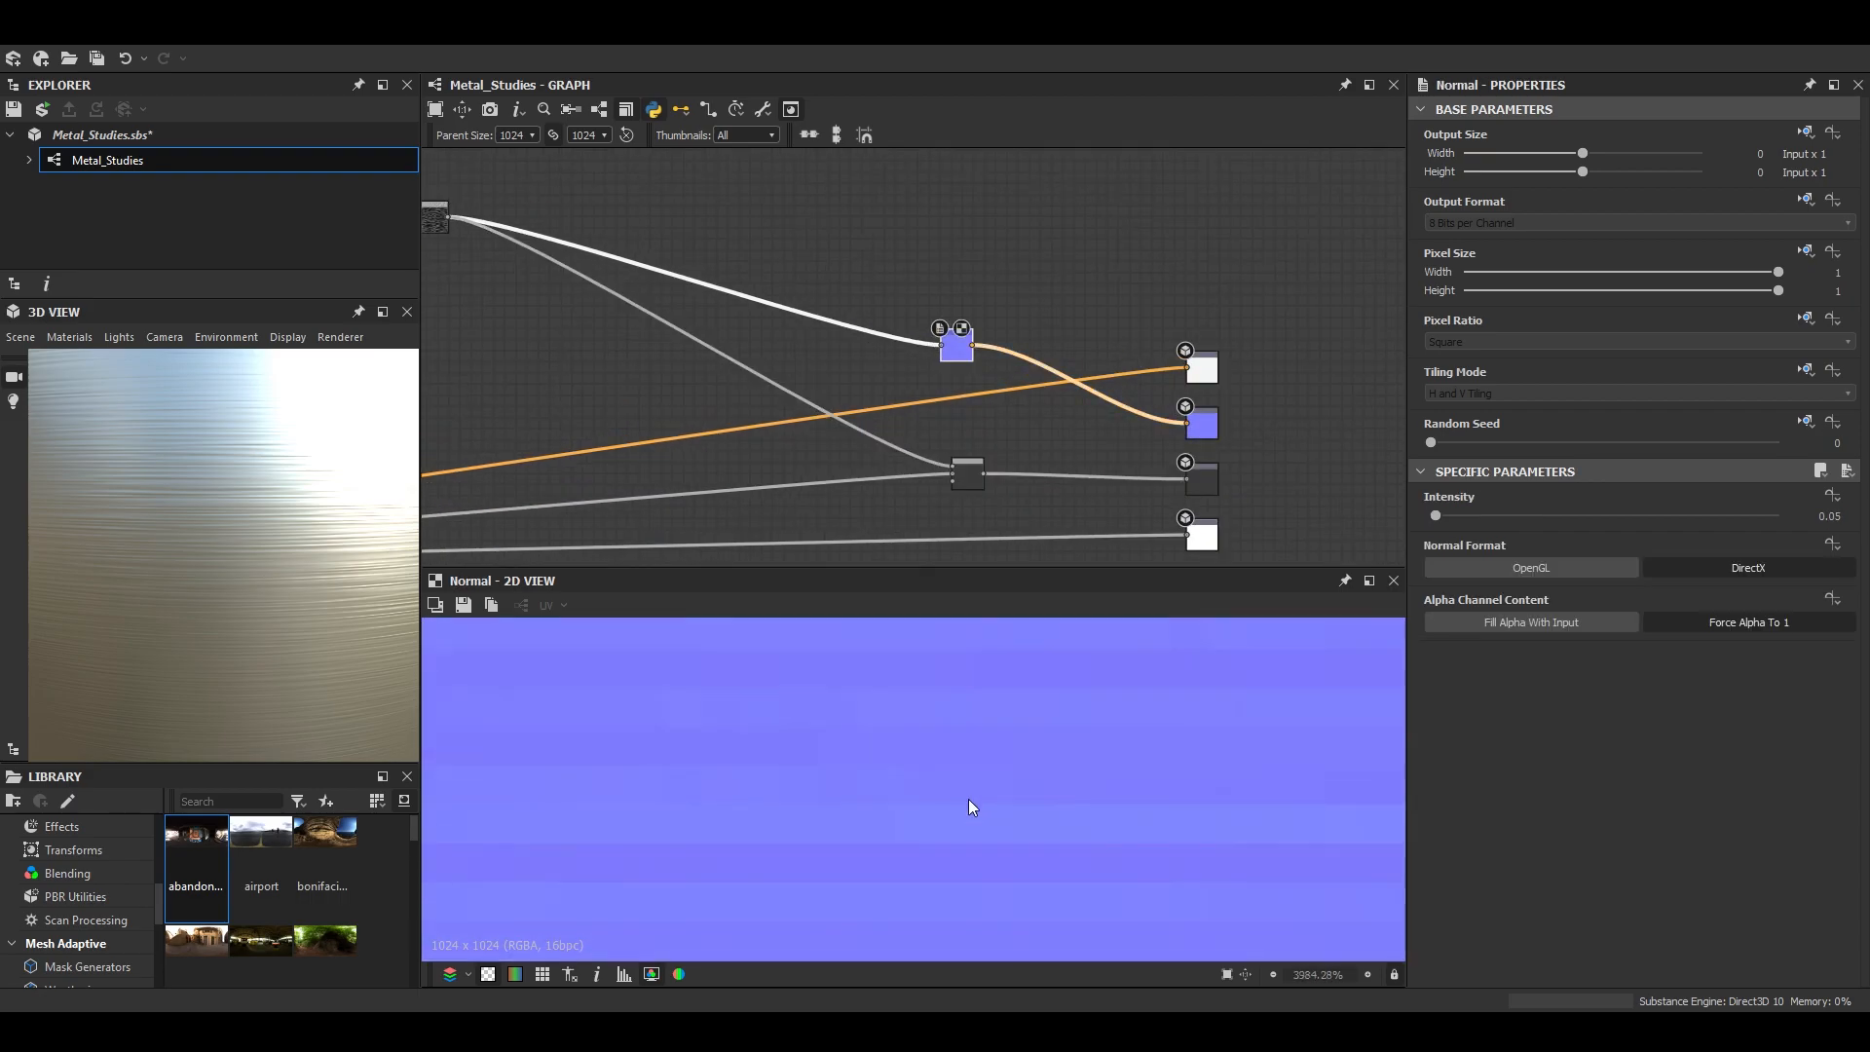
double_click(968, 473)
drag(1478, 516, 1537, 517)
click(1460, 565)
click(1493, 641)
drag(1458, 517, 1403, 517)
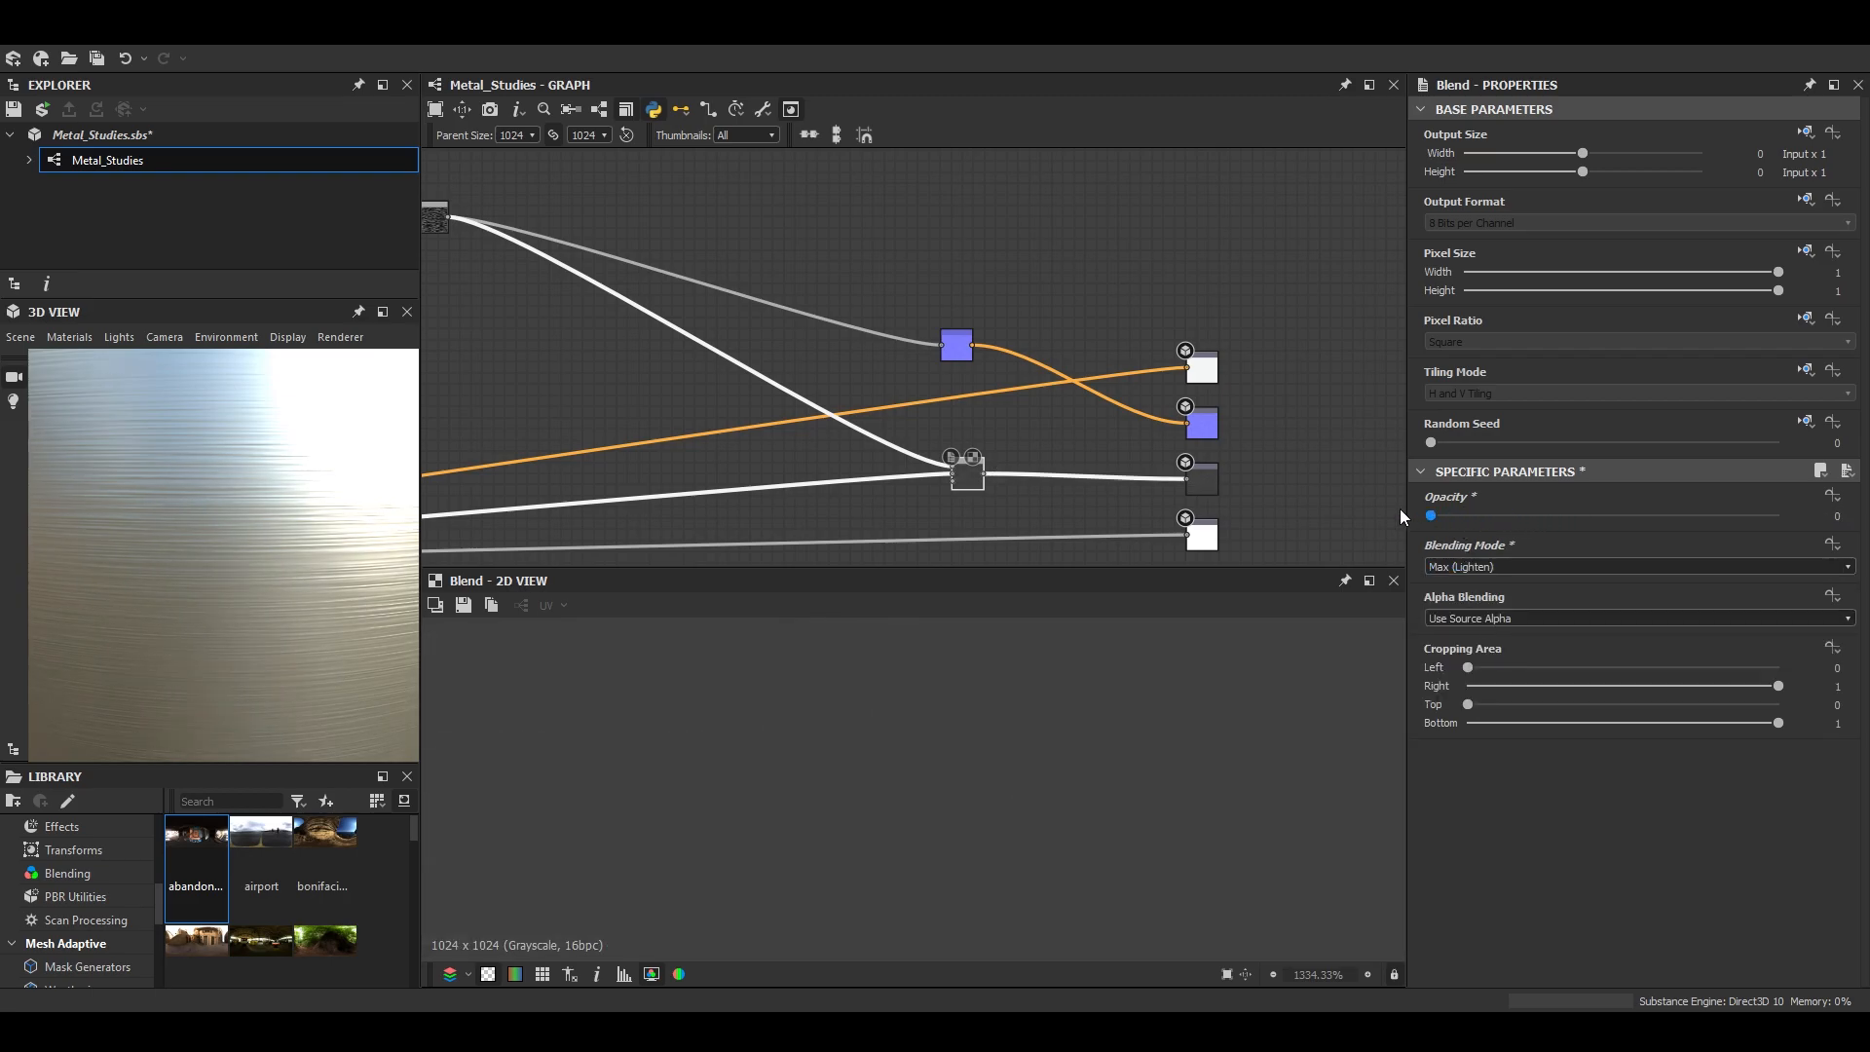
- Inspect the roughness map and the metal surface, previewing the material on the Sphere 2 Tiles mesh
scroll(1134, 715, down, 17)
scroll(1046, 787, up, 1)
scroll(288, 522, down, 4)
drag(288, 522, 284, 623)
scroll(327, 587, up, 3)
click(20, 337)
click(47, 622)
scroll(201, 576, up, 2)
drag(200, 576, 312, 545)
scroll(313, 546, up, 4)
scroll(624, 424, down, 4)
- Move the Anisotropic Noise node farther from the noise Blend and set its Y Amount to 2047
middle_drag(563, 326, 1053, 358)
scroll(955, 352, up, 8)
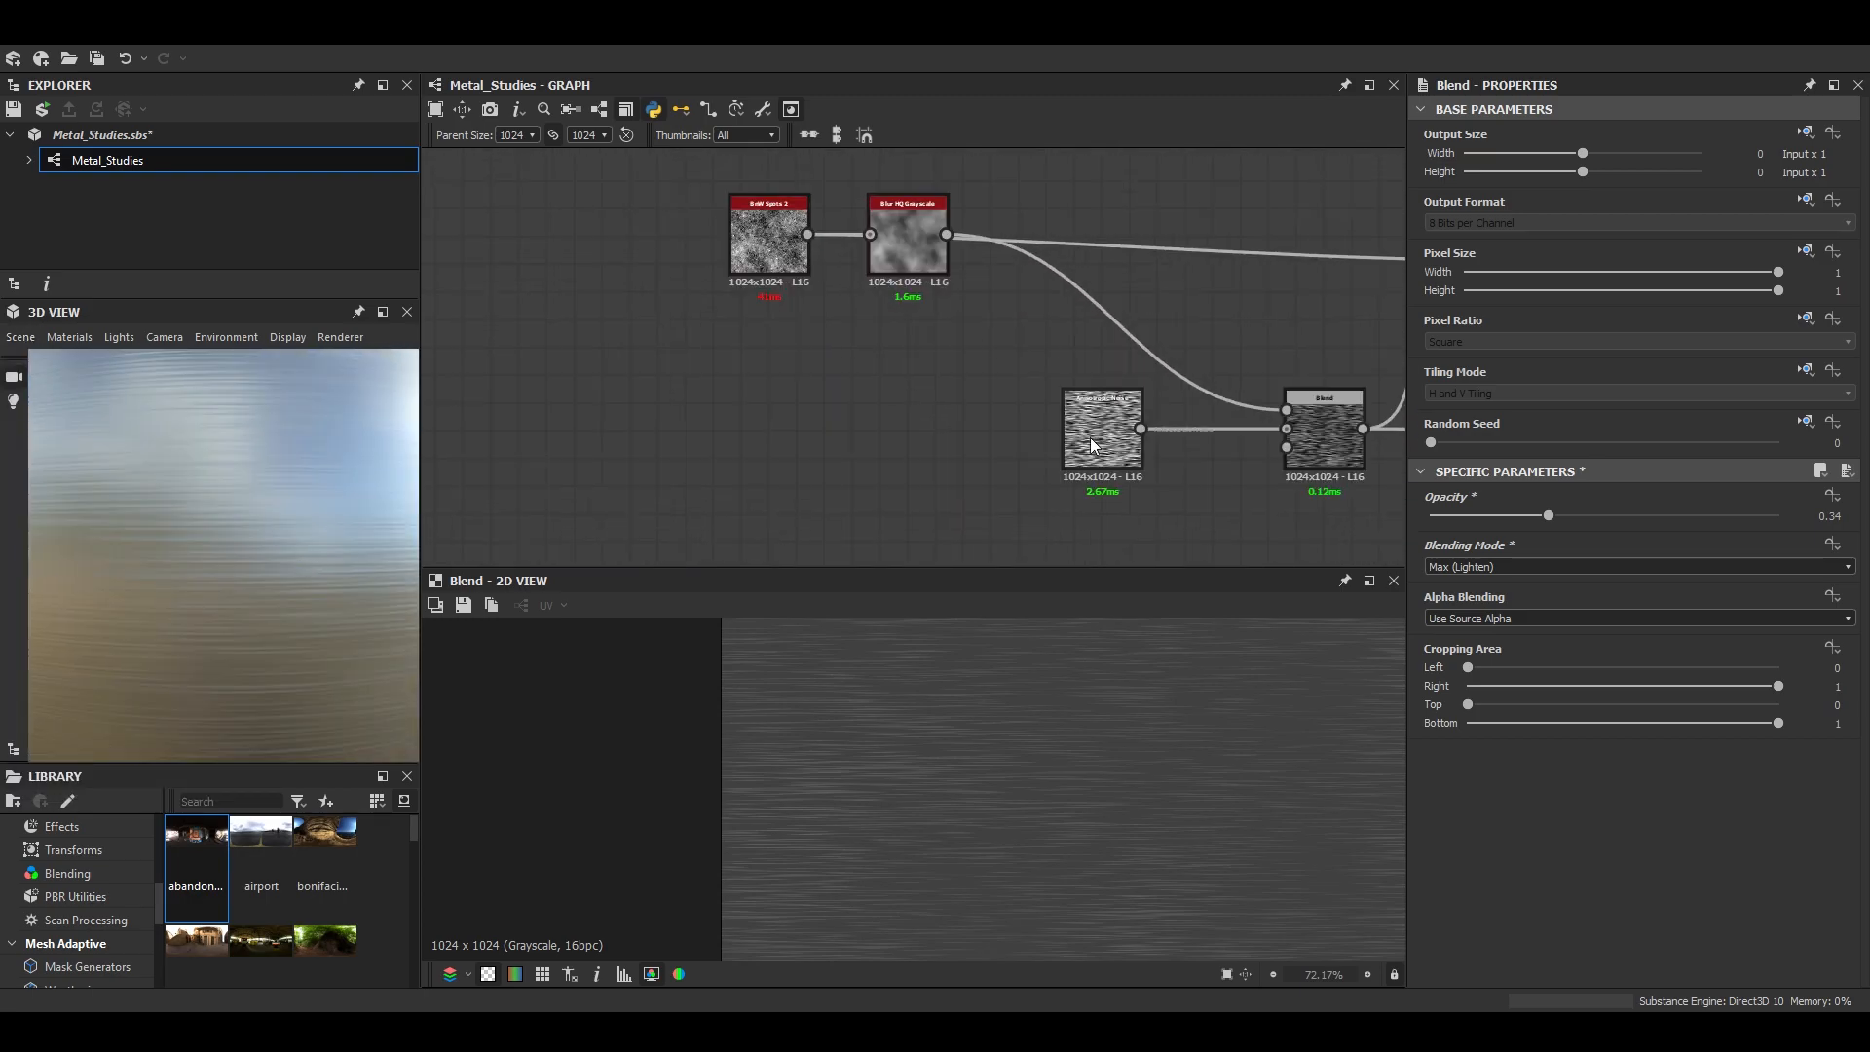
double_click(1085, 428)
scroll(1518, 938, down, 3)
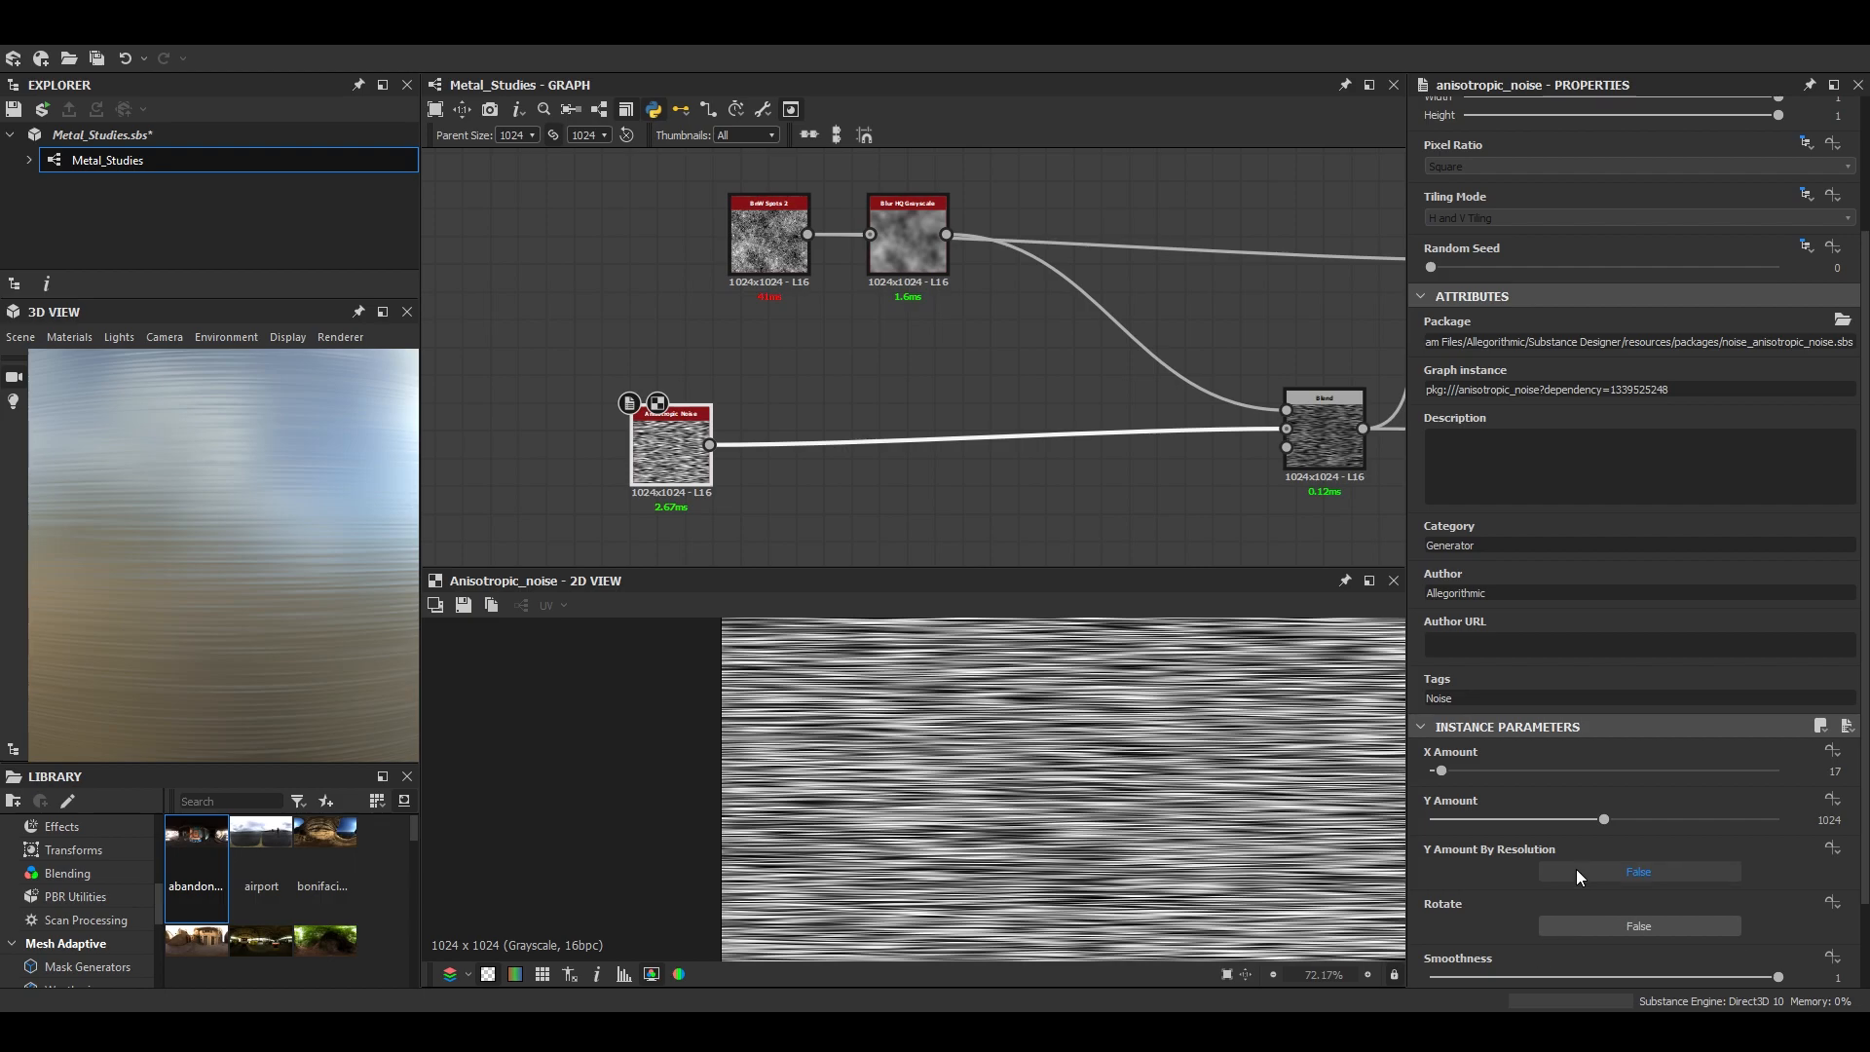
drag(1661, 977, 1869, 990)
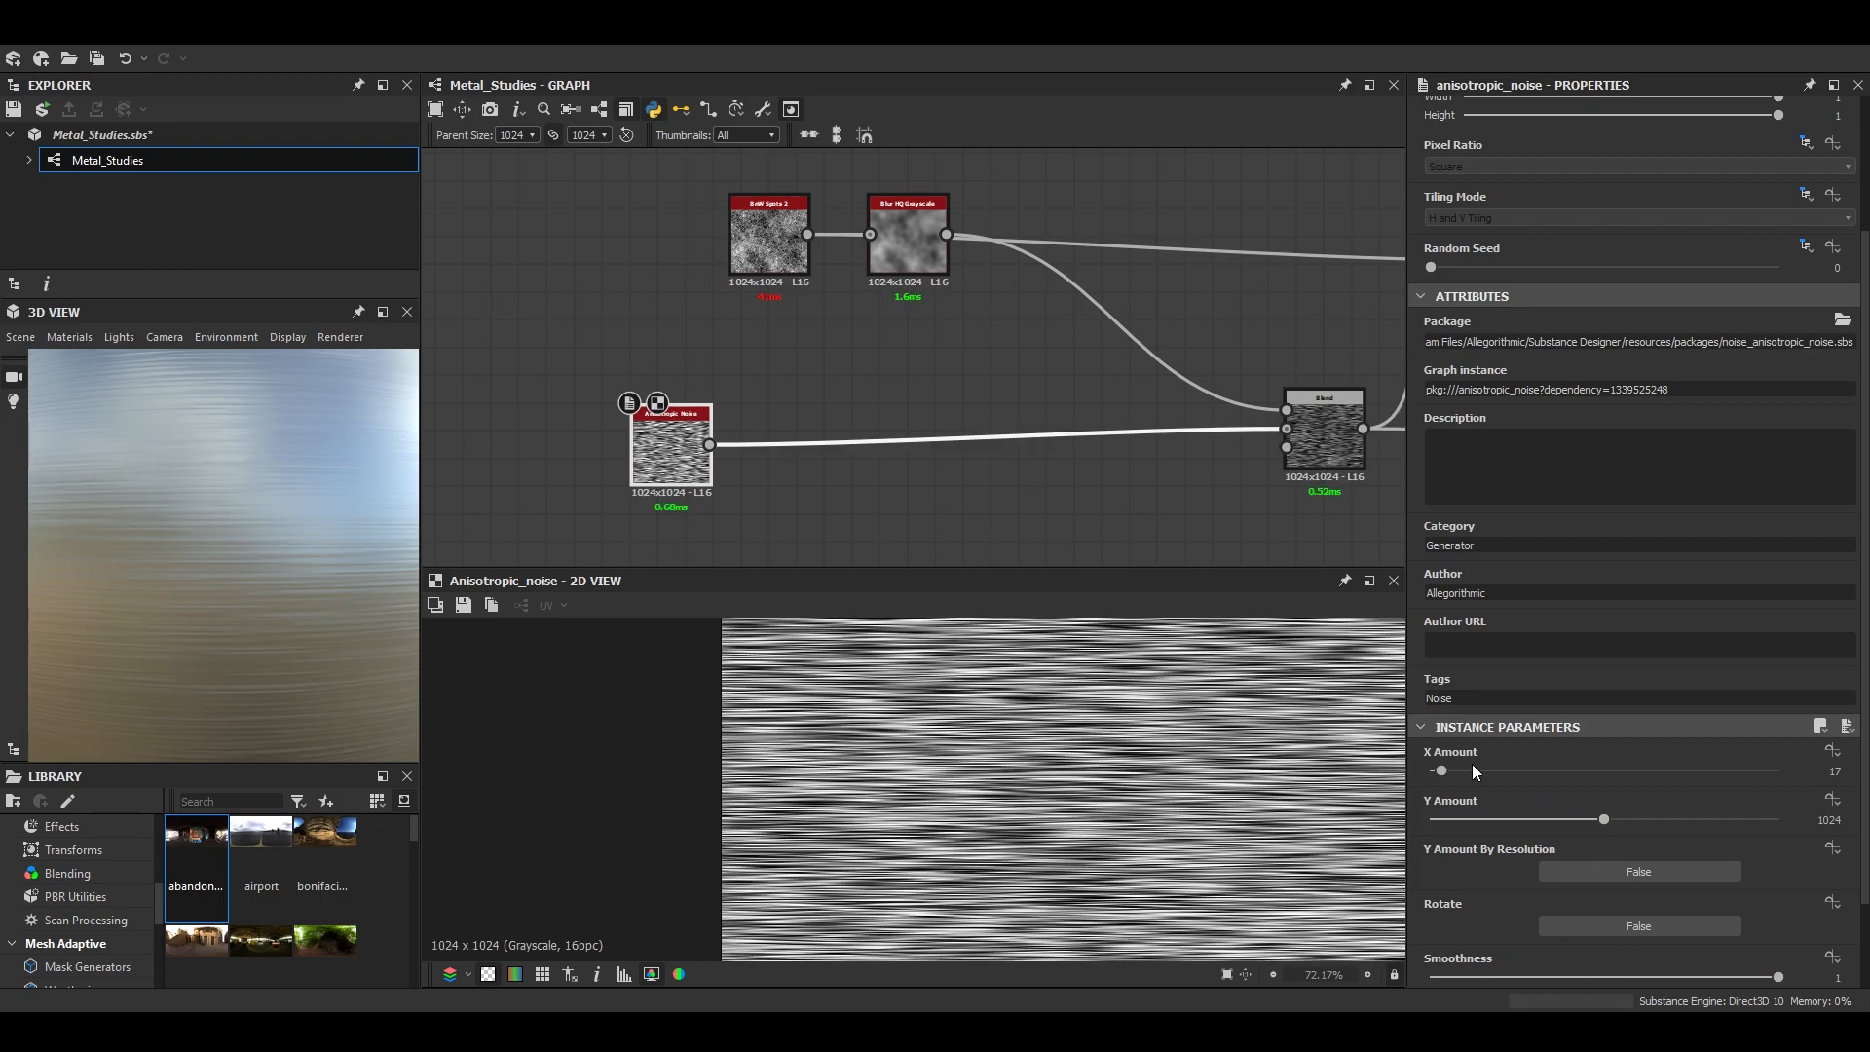
drag(1604, 819, 1781, 840)
scroll(117, 534, down, 4)
scroll(299, 597, up, 4)
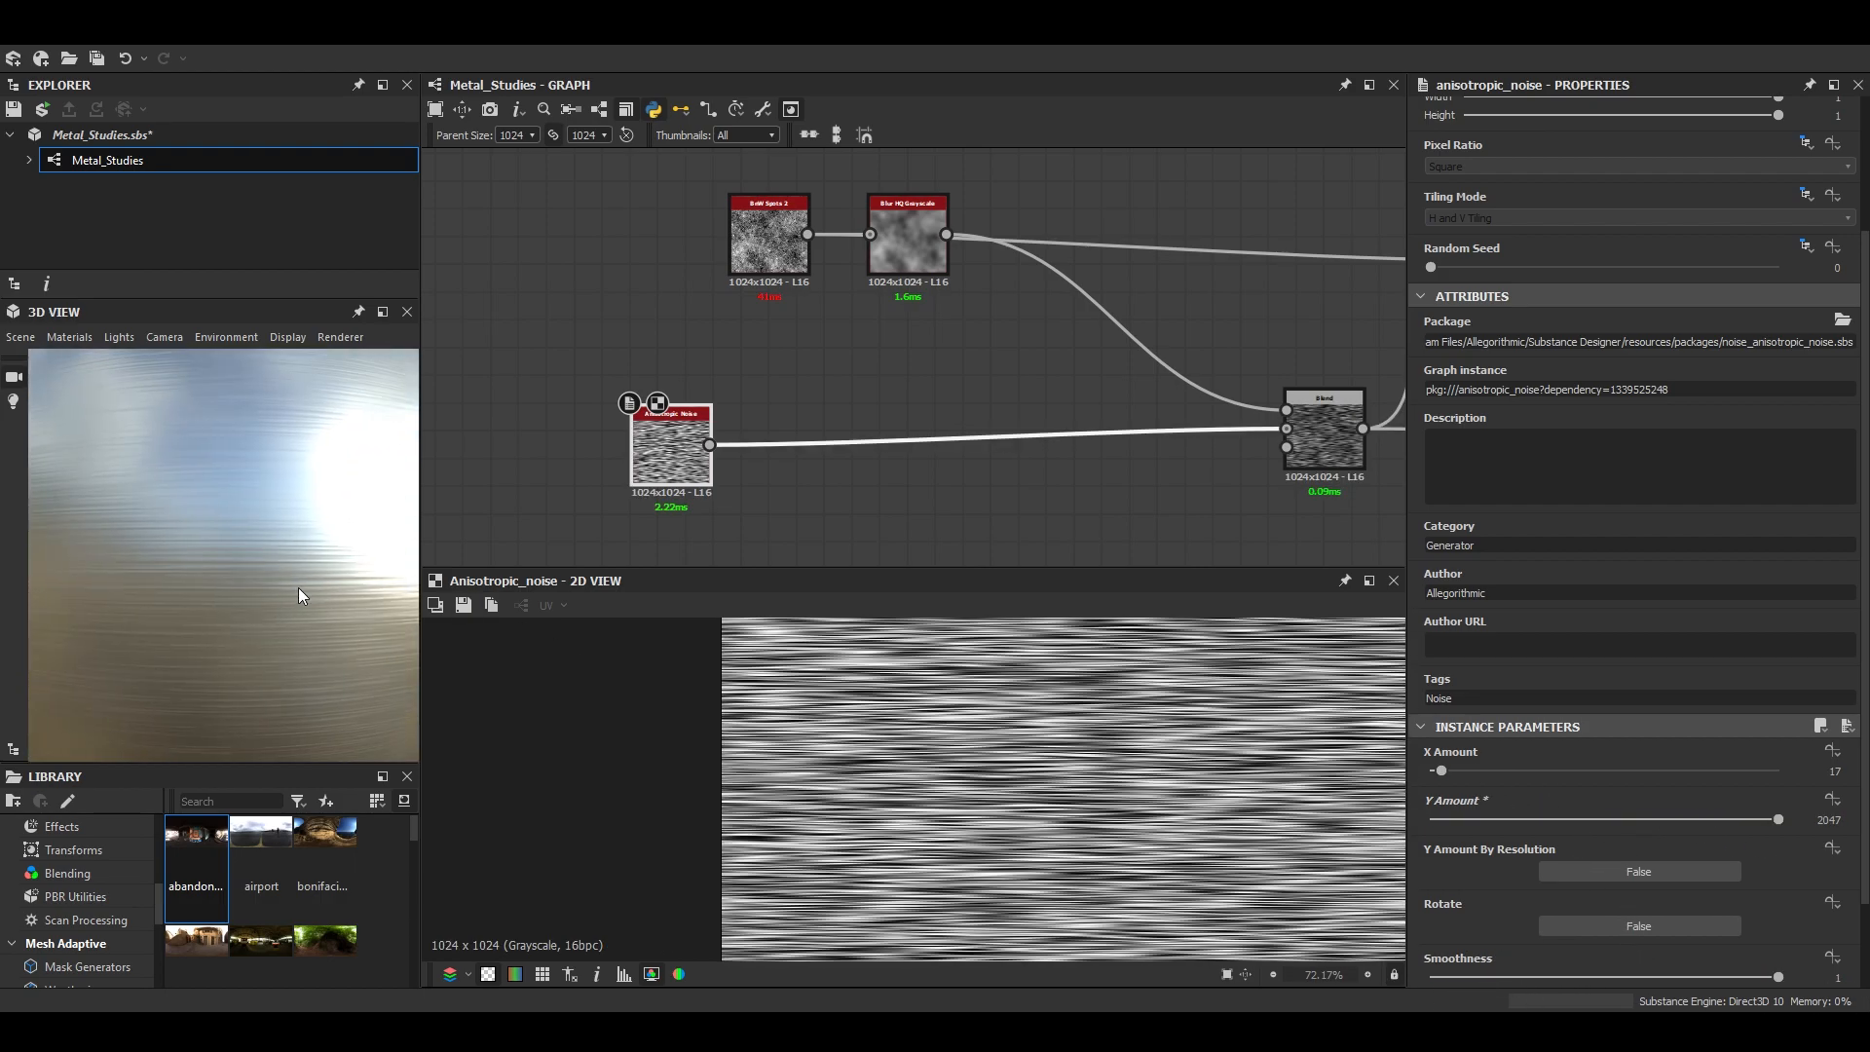
- Try an X Amount of 31 on the Anisotropic Noise and inspect the sphere
drag(1442, 770, 1451, 770)
scroll(167, 477, down, 4)
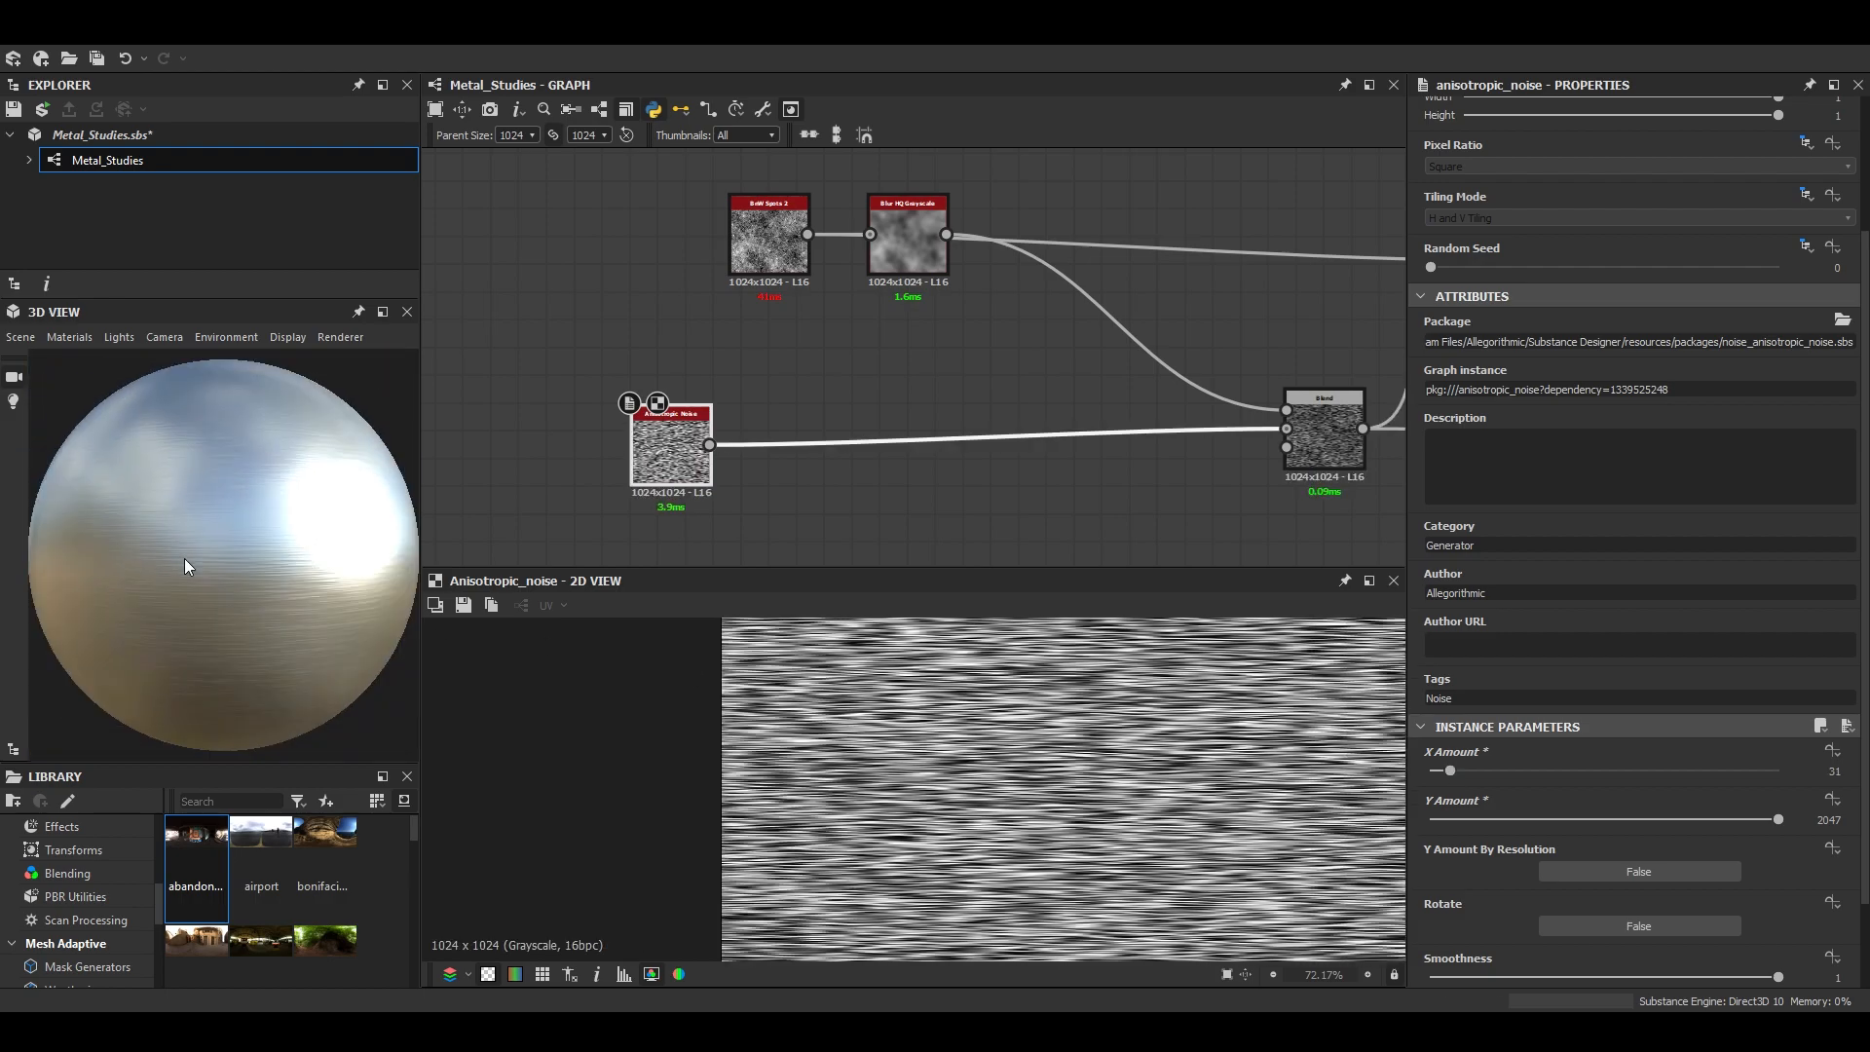
scroll(252, 604, up, 4)
drag(251, 597, 238, 564)
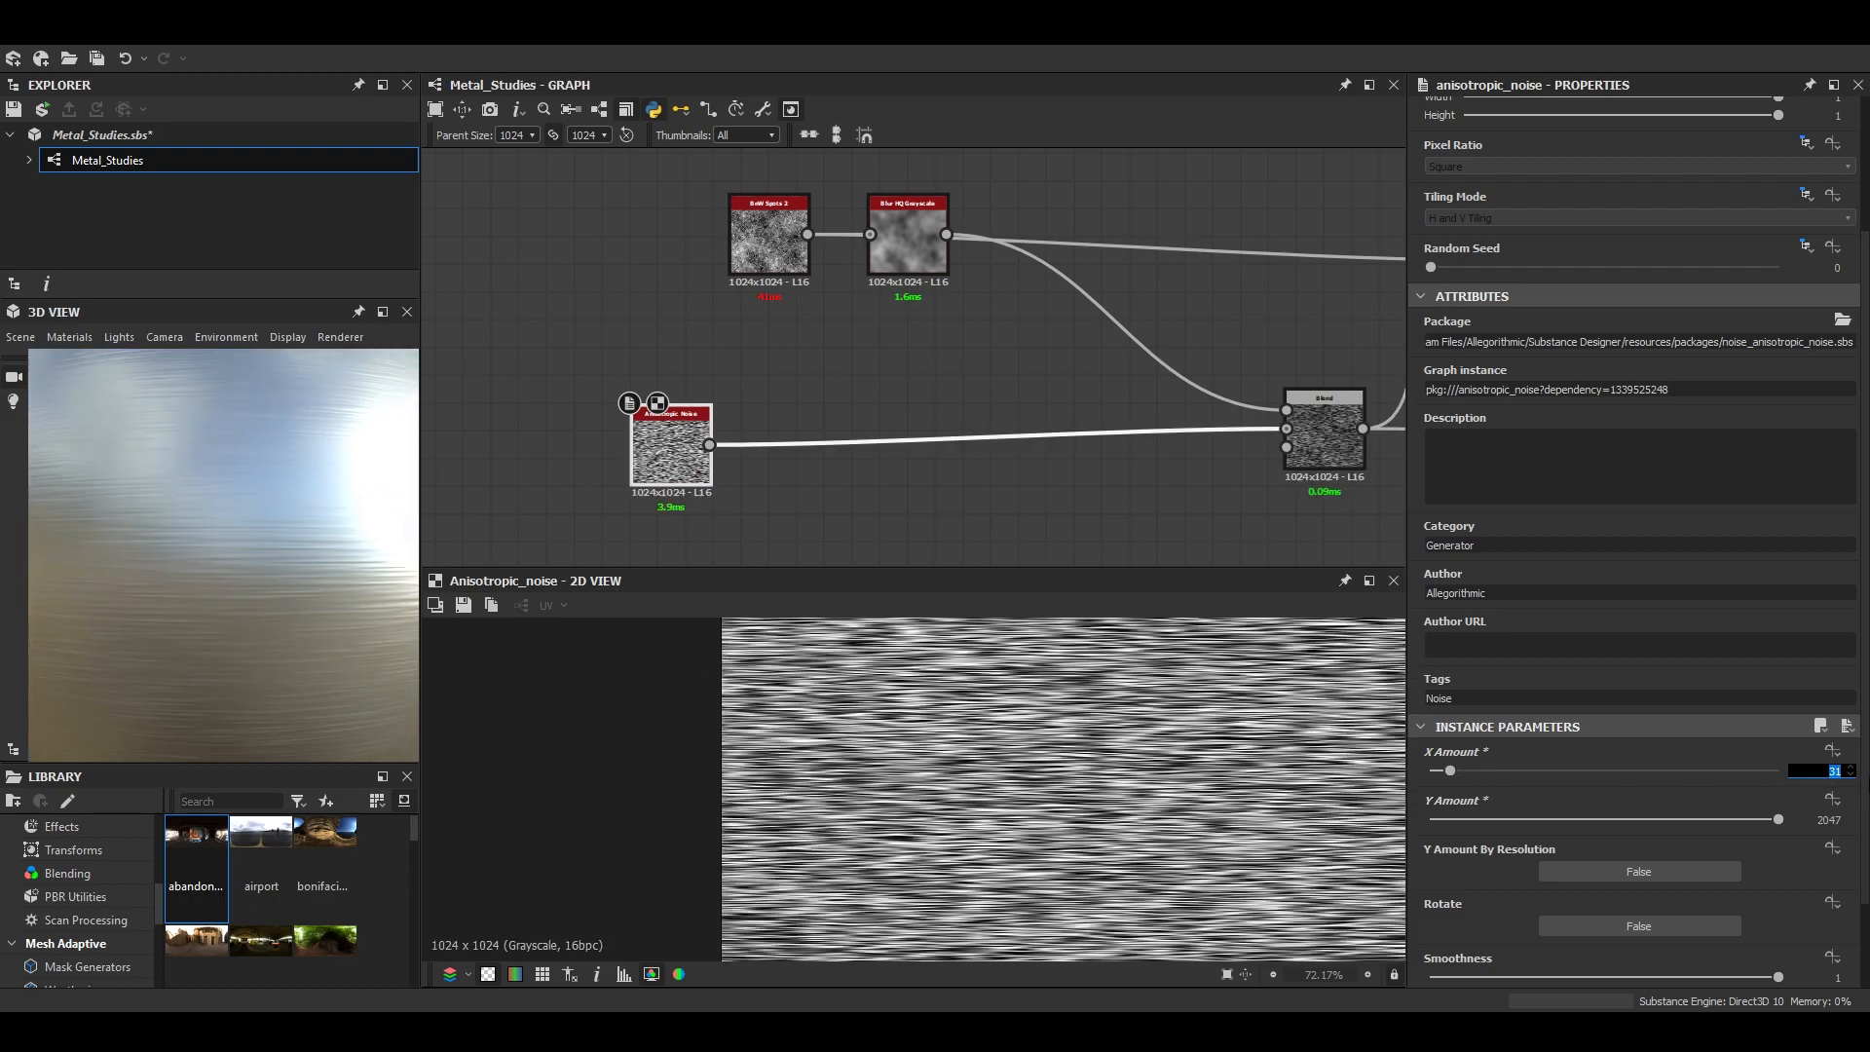
- Set the Anisotropic Noise's X Amount to 16
text(16)
key(Return)
scroll(292, 458, down, 4)
- Preview the material on the Rounded Cylinder in an enlarged 3D view, examine the brushing from several angles, and dock the view again
click(21, 337)
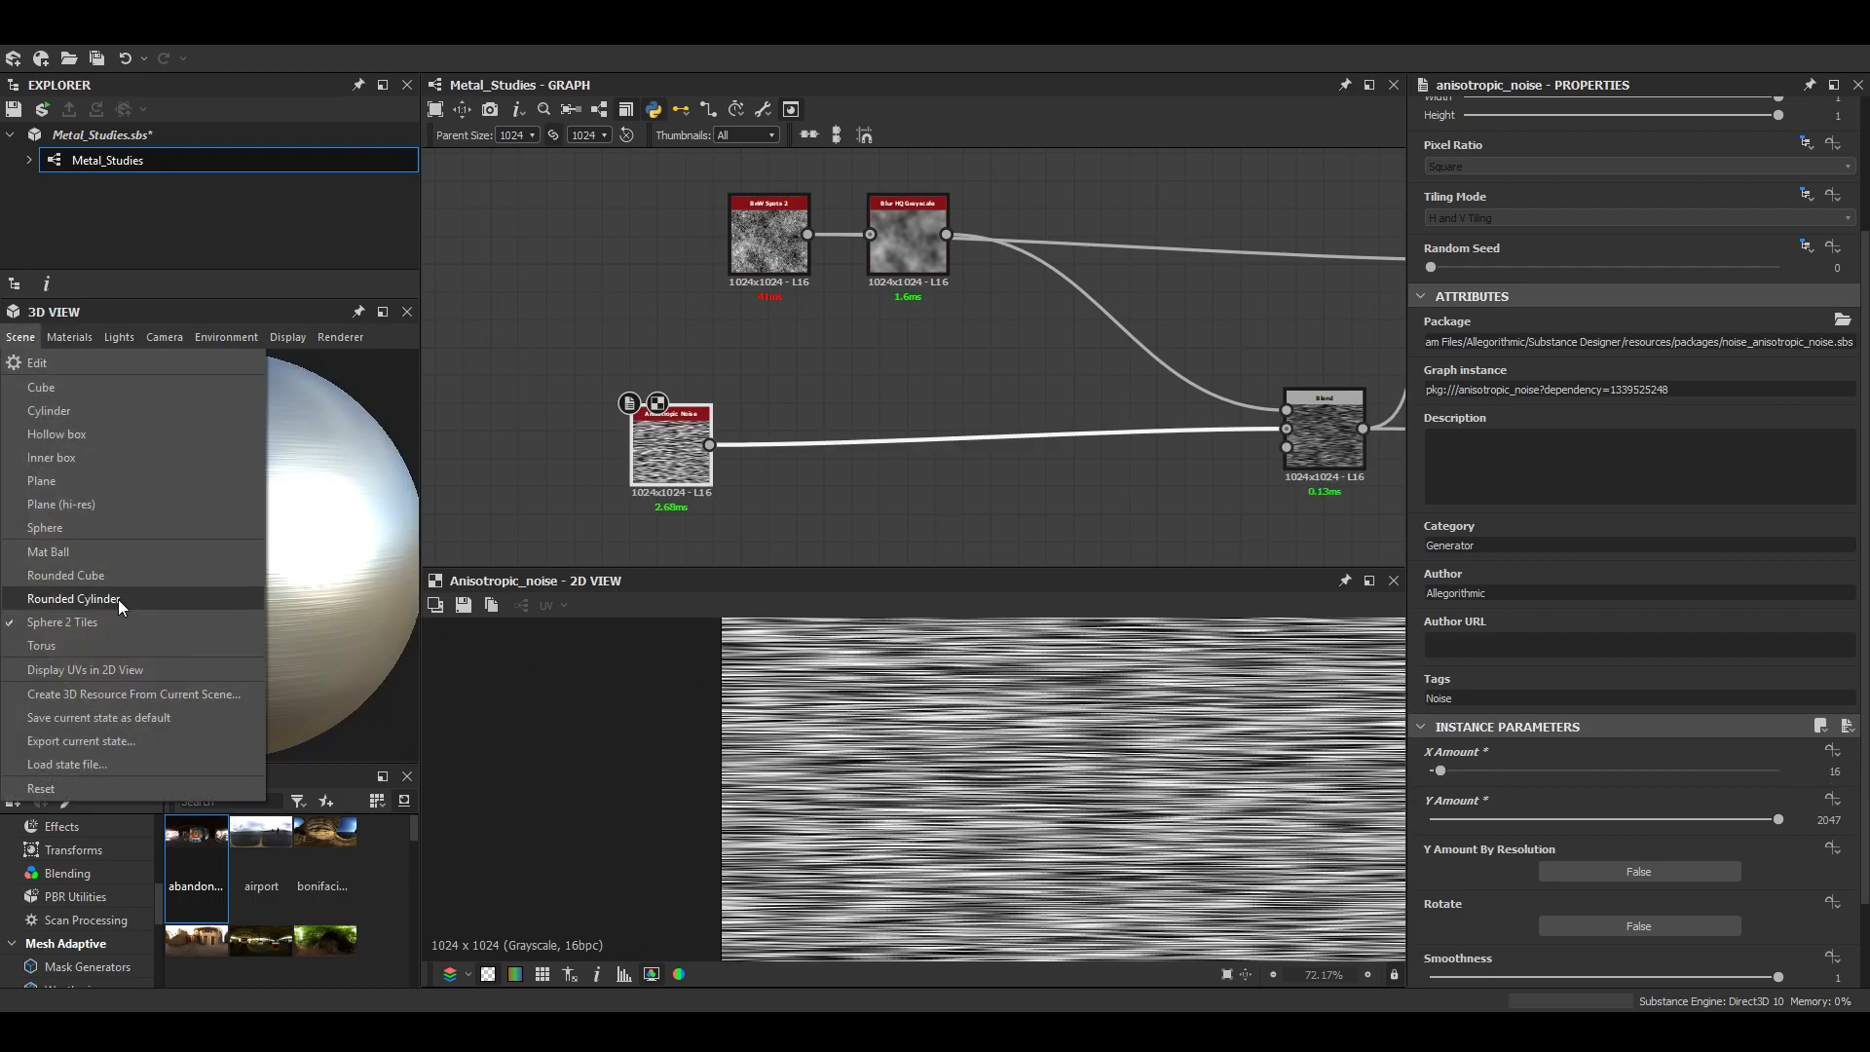
click(89, 618)
scroll(238, 549, up, 2)
click(383, 313)
scroll(740, 545, down, 2)
drag(838, 604, 984, 799)
middle_drag(984, 799, 938, 674)
mouse_move(938, 674)
mouse_down()
mouse_move(915, 696)
mouse_move(1105, 716)
mouse_move(1009, 695)
mouse_move(868, 756)
mouse_move(952, 777)
mouse_move(1033, 723)
mouse_move(820, 811)
mouse_up()
scroll(950, 779, up, 5)
scroll(997, 736, up, 3)
scroll(1020, 732, down, 5)
drag(1020, 732, 1062, 779)
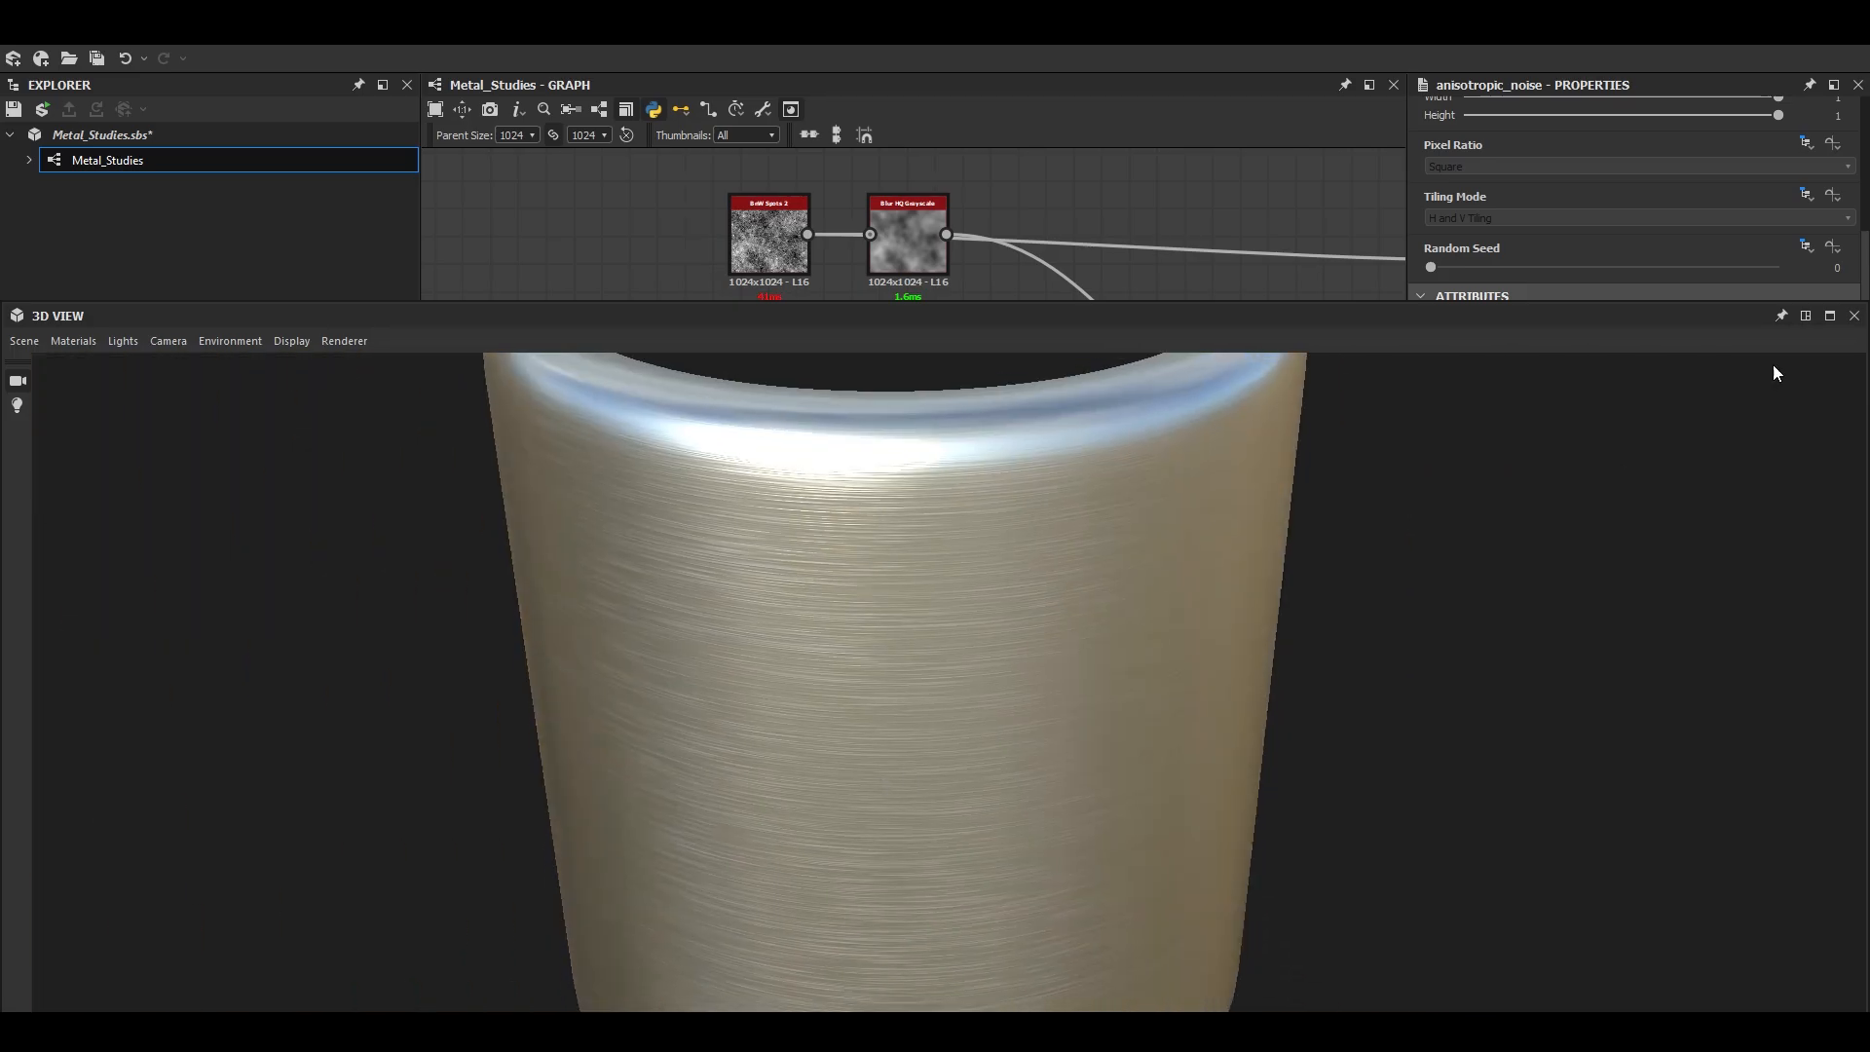
click(1806, 316)
- Set the Normal node's intensity to 0.01
scroll(1130, 250, down, 5)
middle_drag(1170, 265, 694, 283)
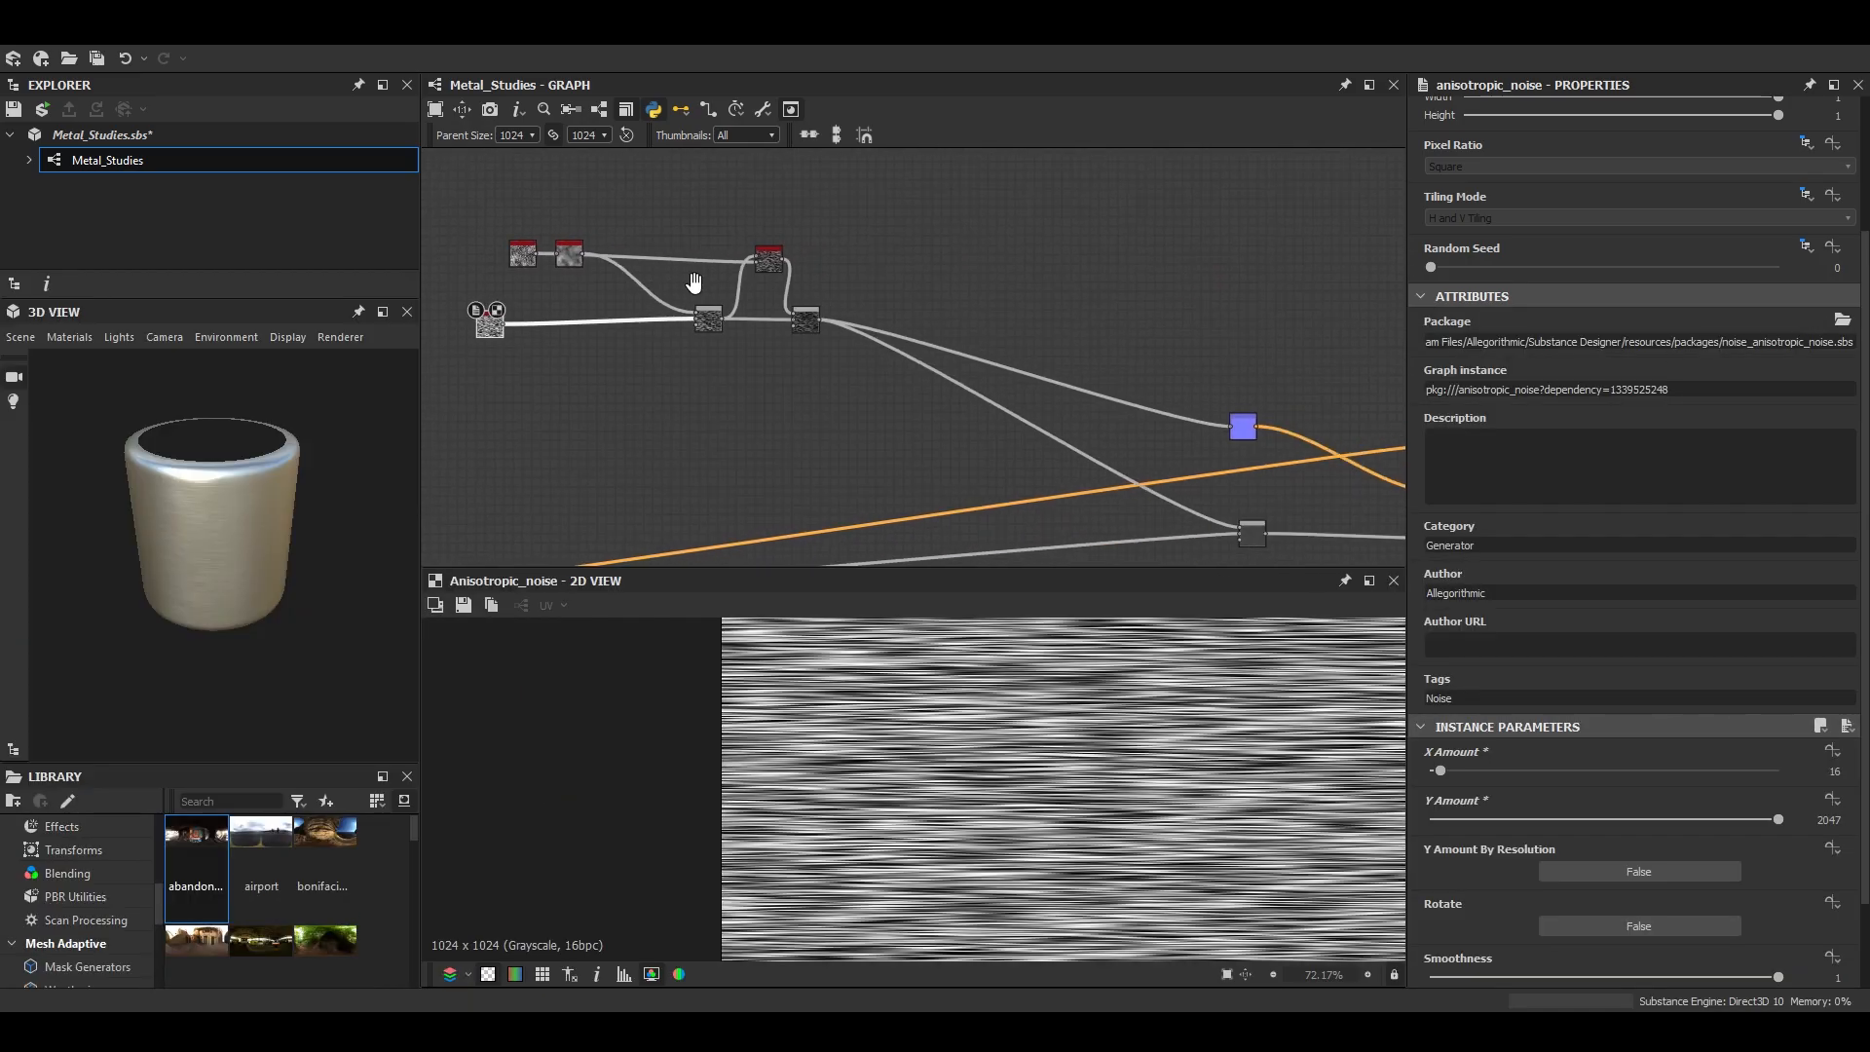
double_click(1232, 430)
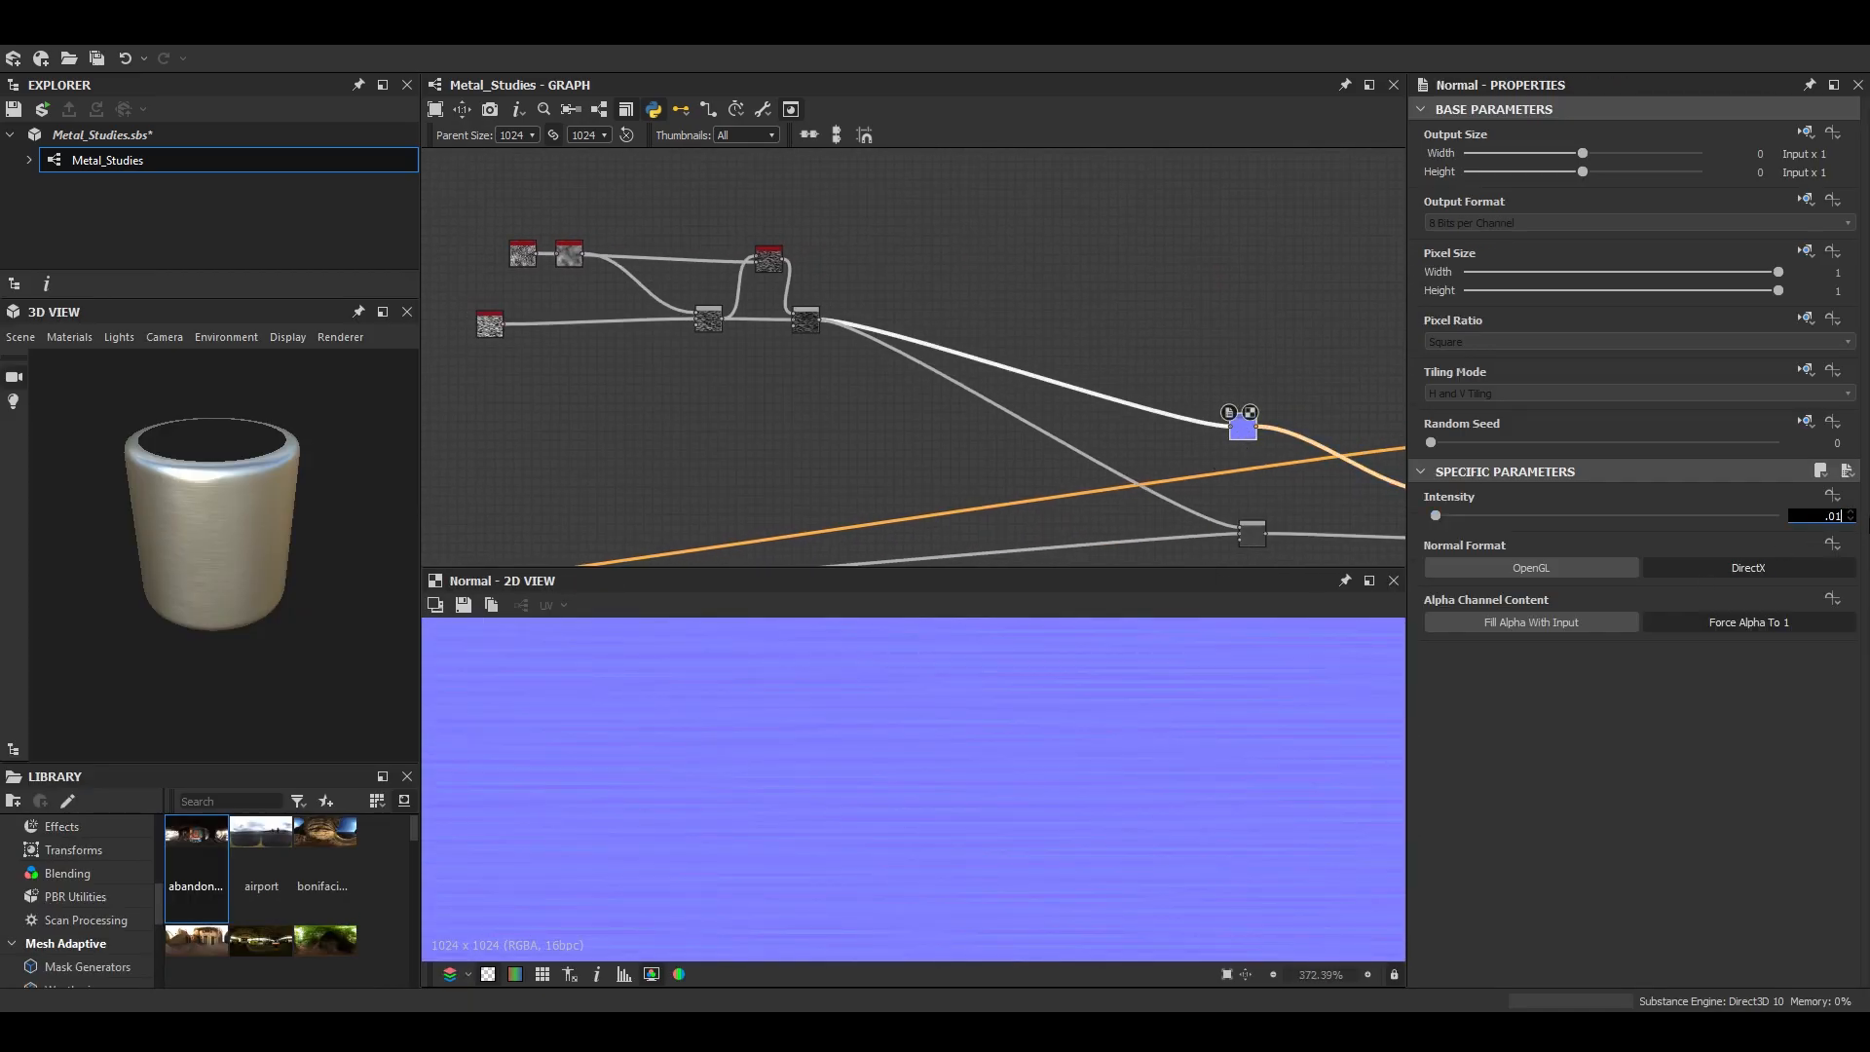
- Enlarge the 3D view, inspect the subtler brushing on the cylinder and the Sphere 2 Tiles mesh, and dock the view again
click(382, 313)
scroll(734, 572, down, 3)
drag(718, 693, 1004, 702)
click(25, 341)
click(109, 628)
scroll(1004, 701, down, 1)
middle_drag(1003, 701, 981, 671)
drag(981, 670, 1060, 787)
click(1807, 317)
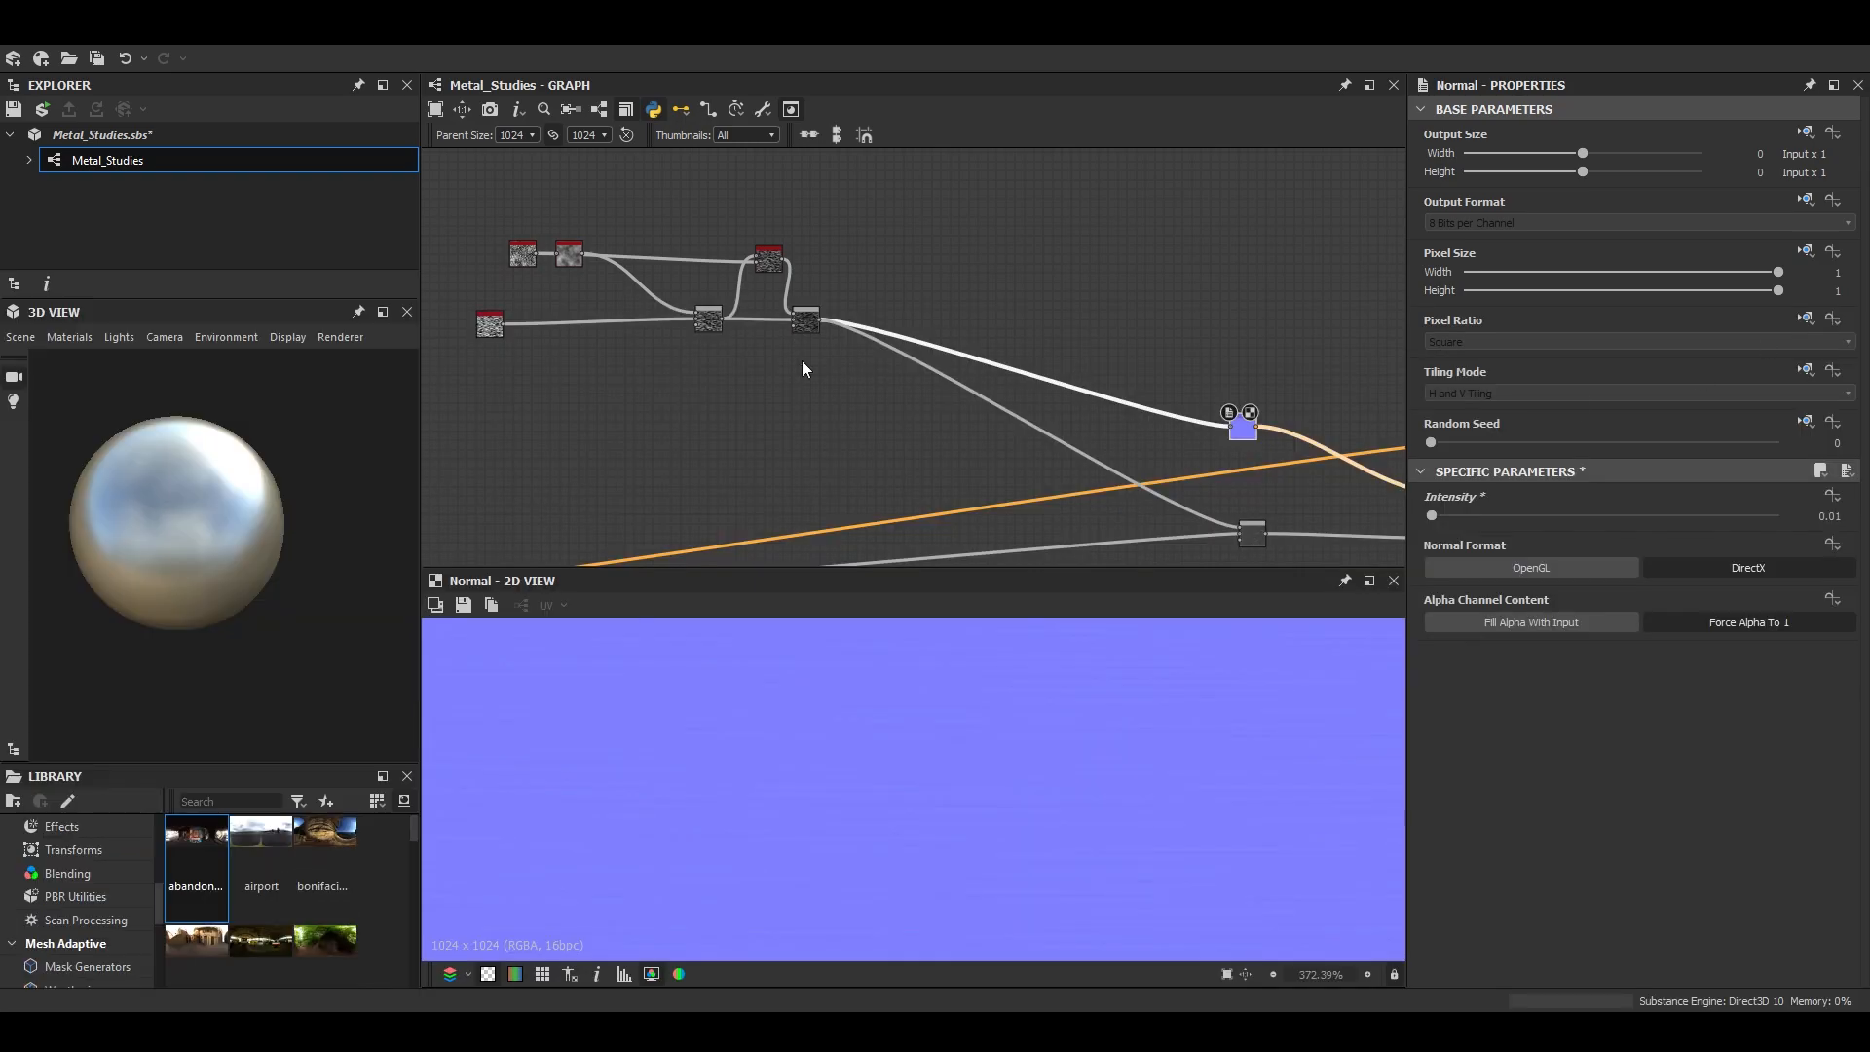
- Set the roughness Blend to Soft Light at 0.35 opacity and inspect the sphere's reflections
click(1257, 538)
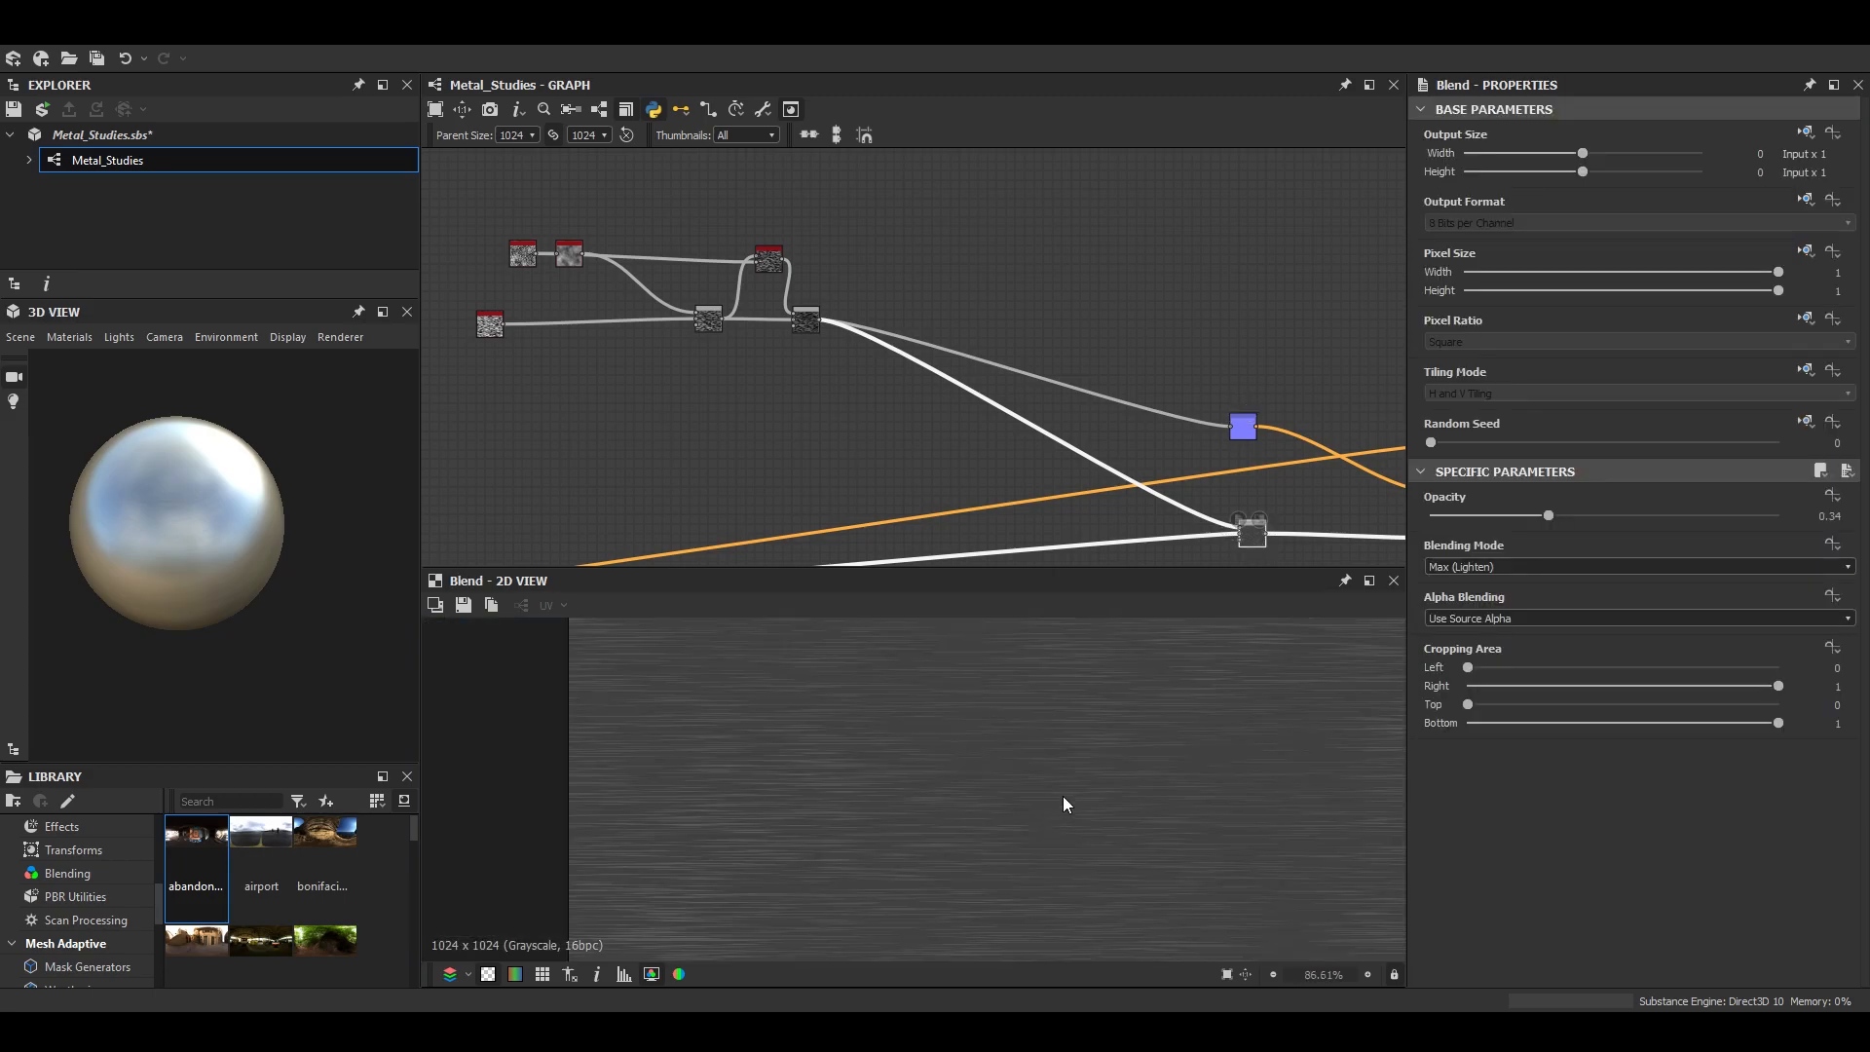
click(1559, 566)
click(1467, 693)
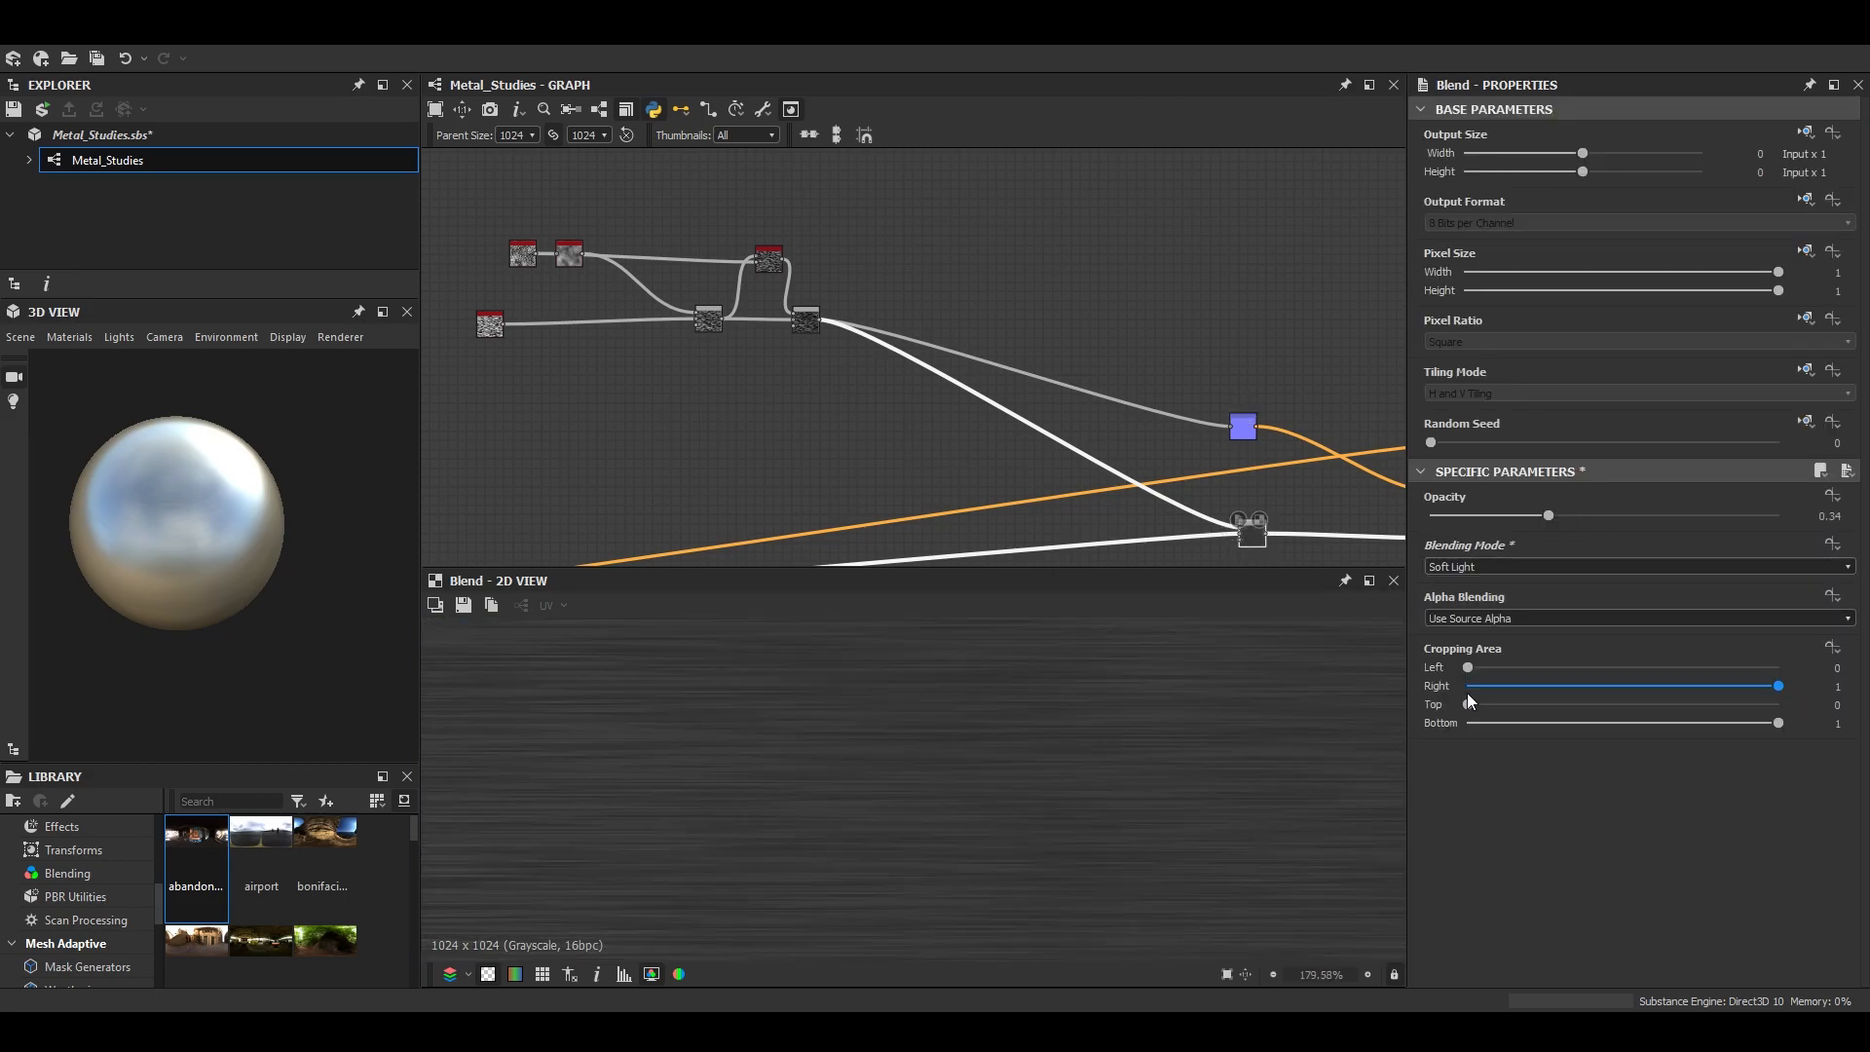
drag(1549, 515, 1669, 525)
drag(1480, 514, 1532, 516)
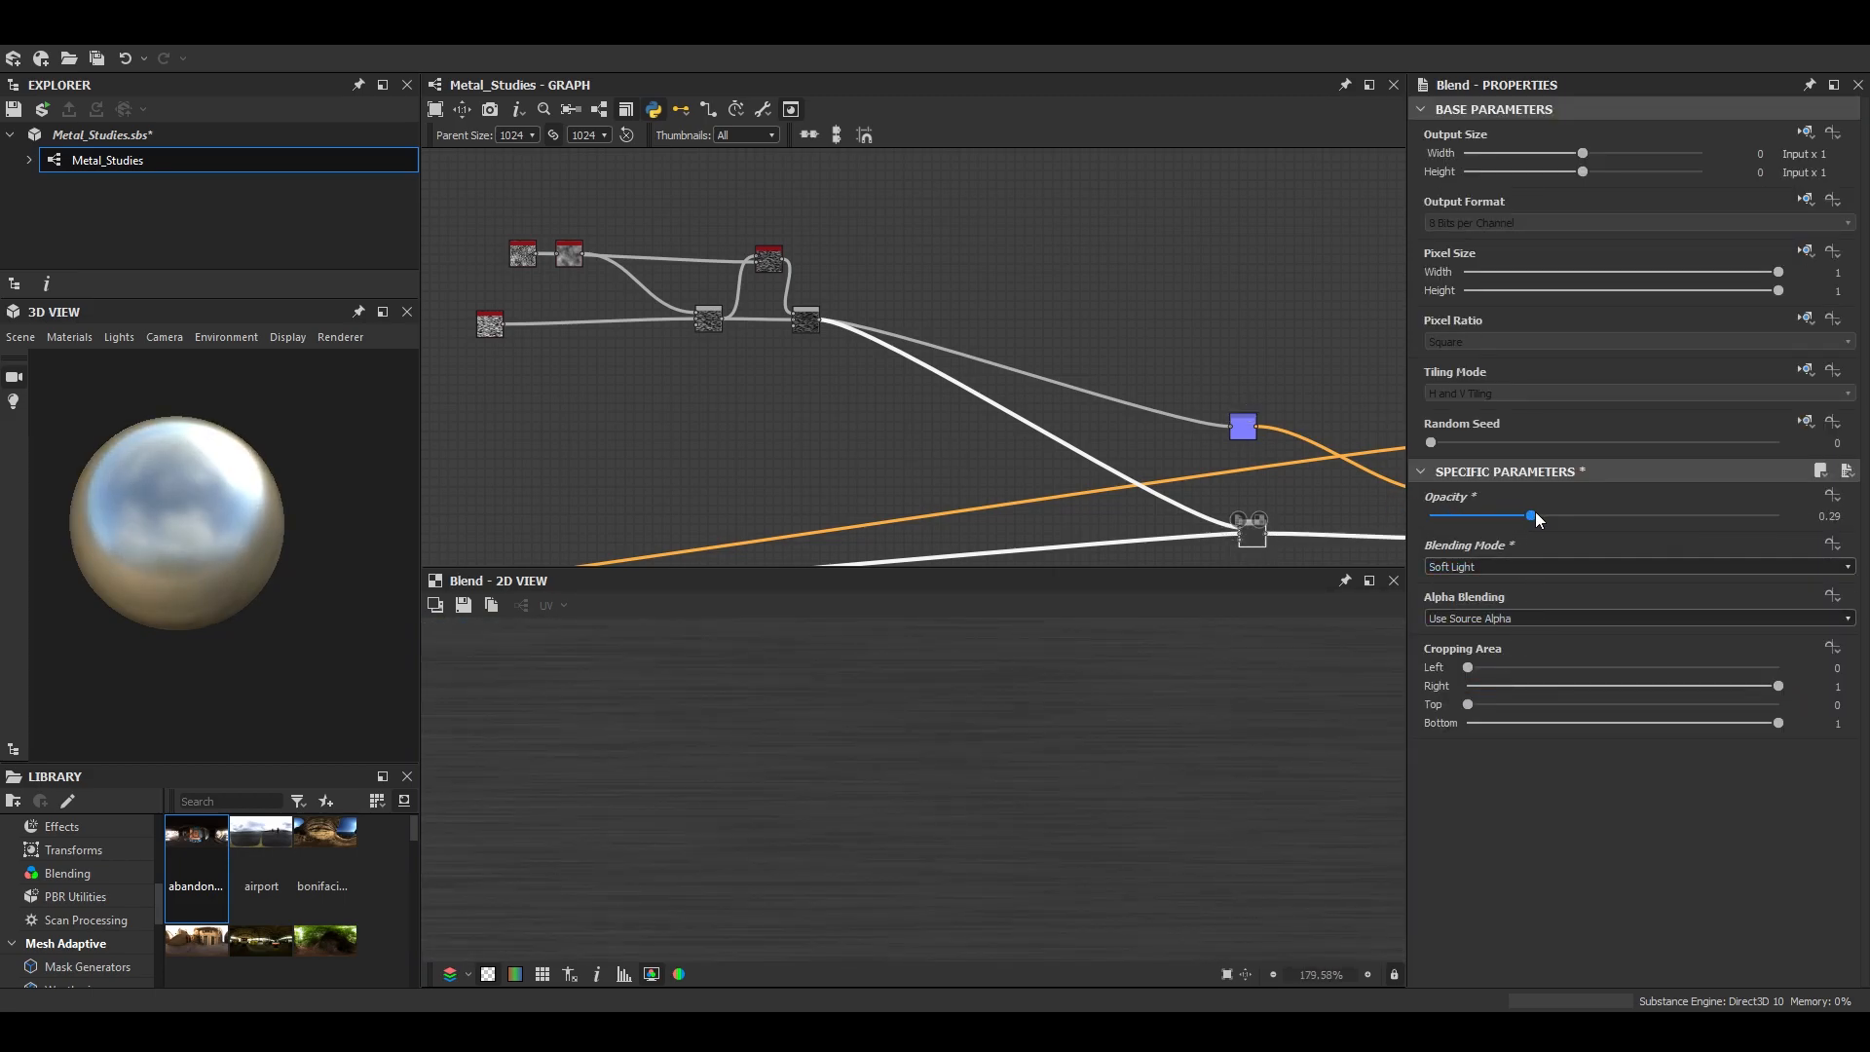
scroll(292, 478, up, 4)
drag(288, 487, 321, 428)
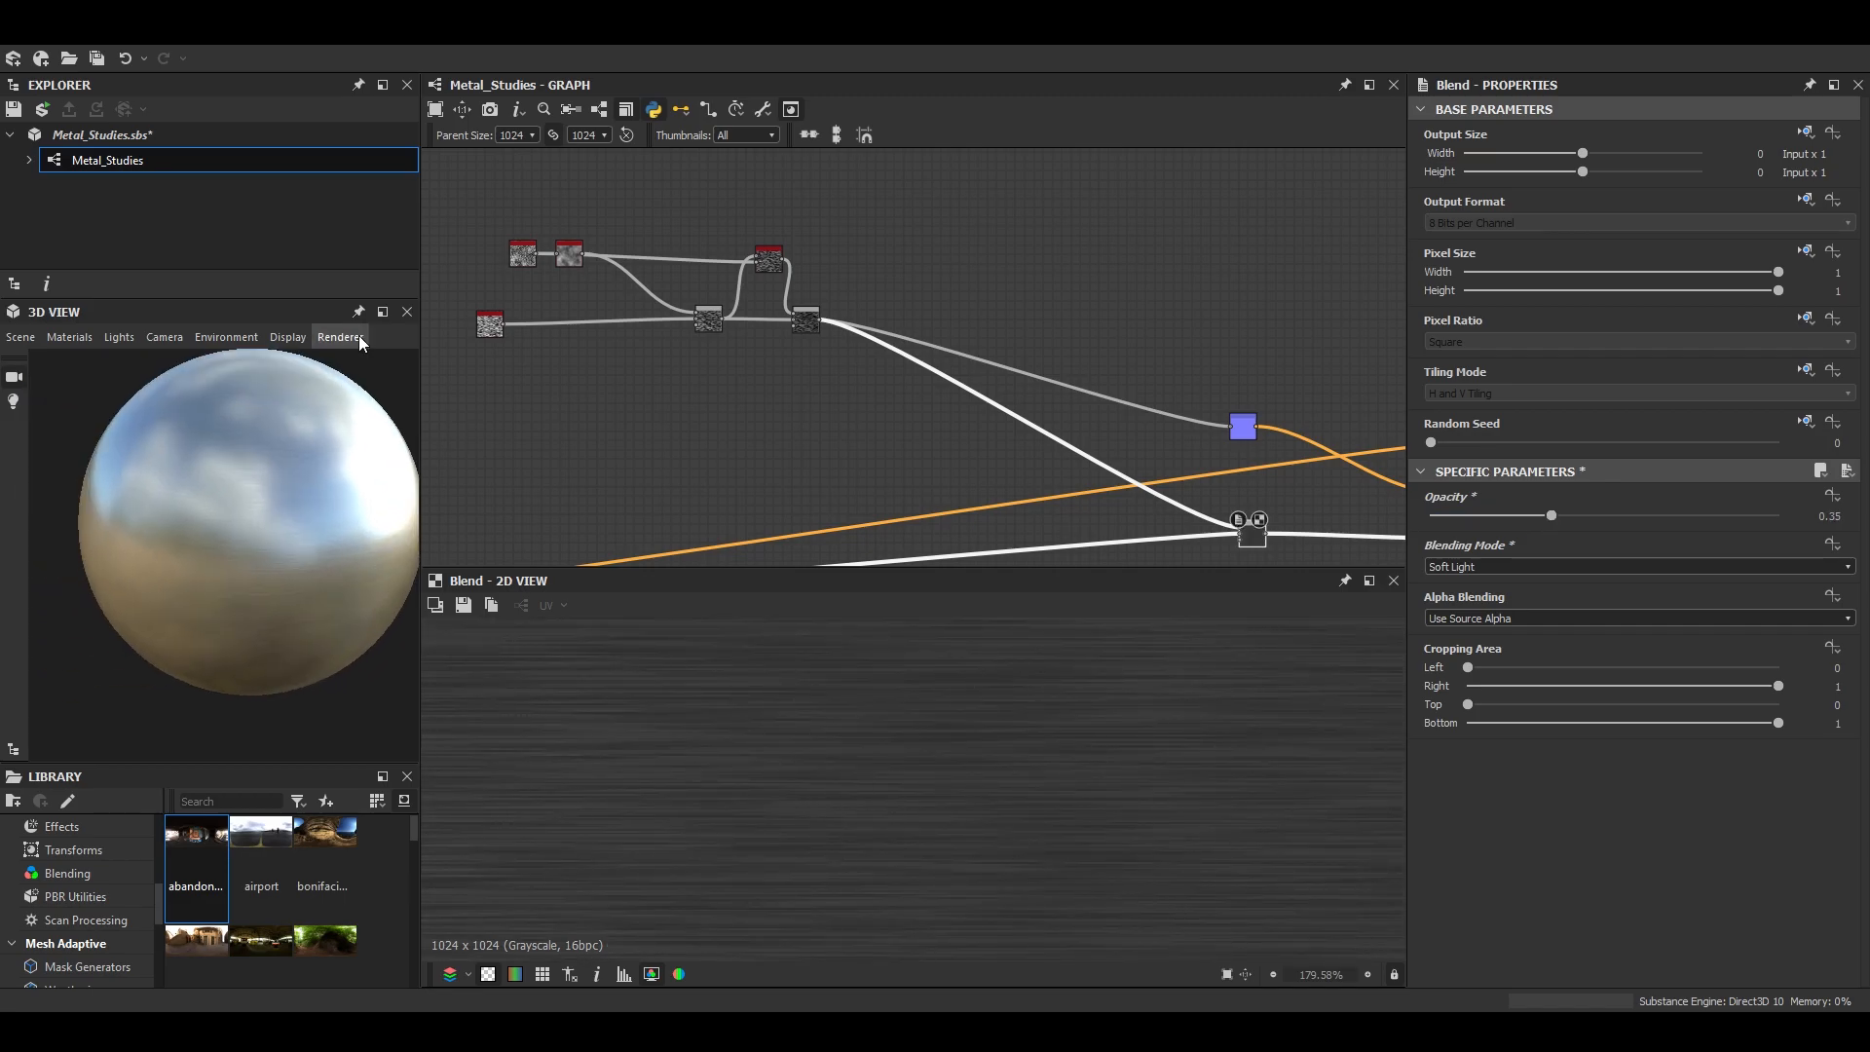
- Enlarge the 3D view, inspect the brushing on the sphere and up close on the Rounded Cylinder, and dock the view again
click(383, 312)
scroll(682, 546, down, 5)
drag(779, 545, 927, 675)
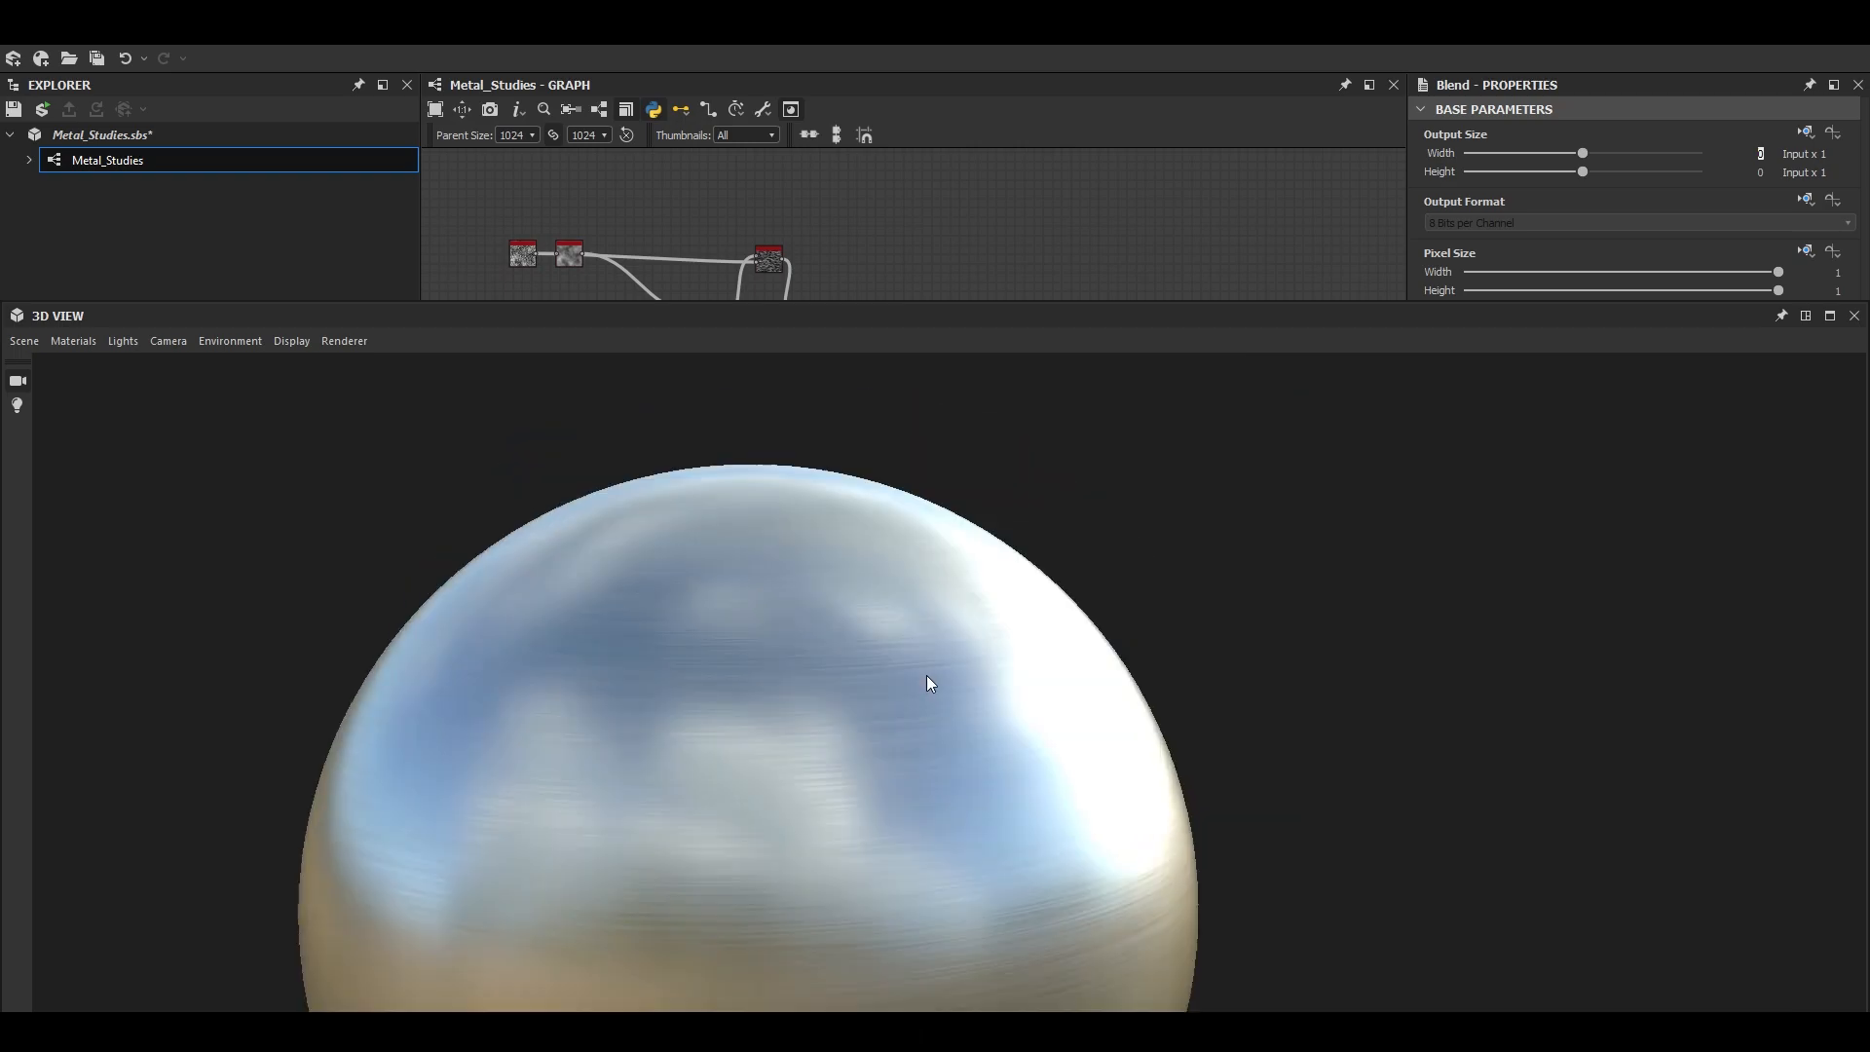
click(24, 341)
click(91, 598)
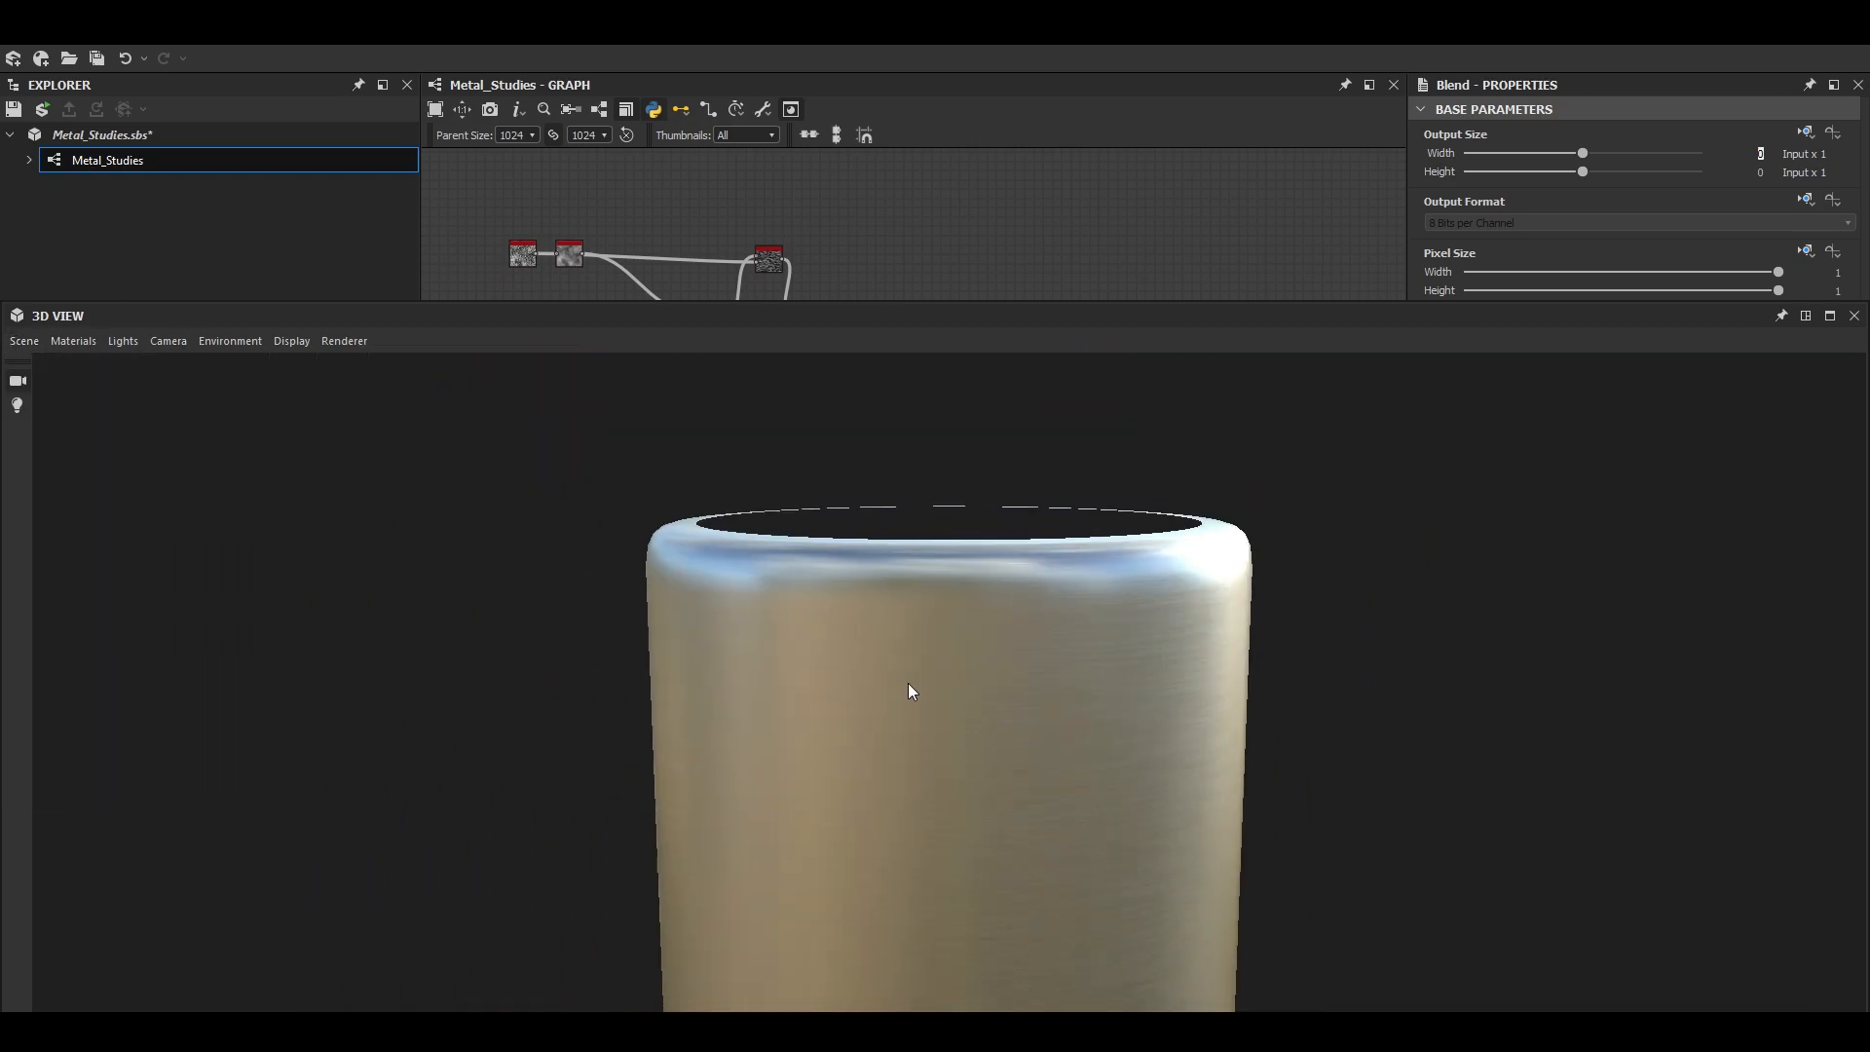
drag(737, 643, 892, 662)
scroll(834, 658, up, 2)
scroll(824, 682, up, 2)
scroll(892, 663, up, 1)
scroll(892, 662, down, 4)
click(1806, 316)
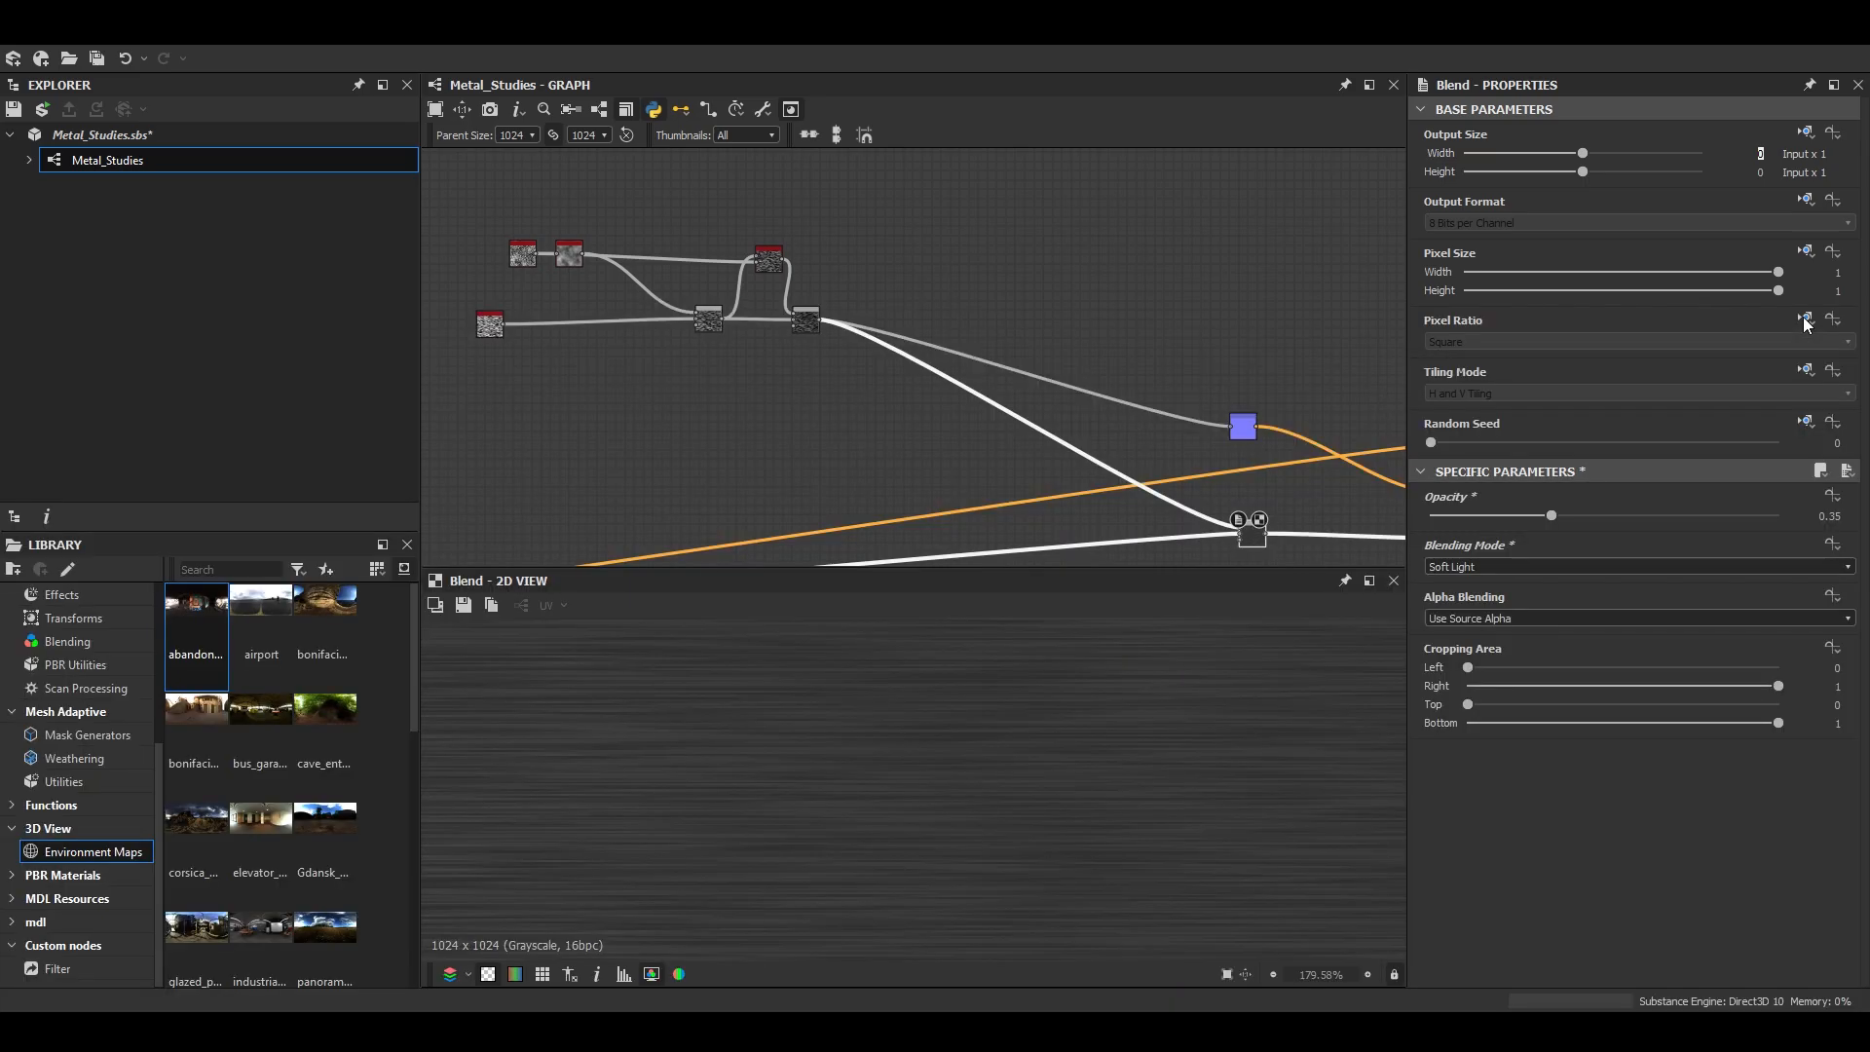
- Check the brushed steel reference photo and add a Max (Lighten) Blend node after the Subtract Blend
middle_drag(738, 375, 842, 424)
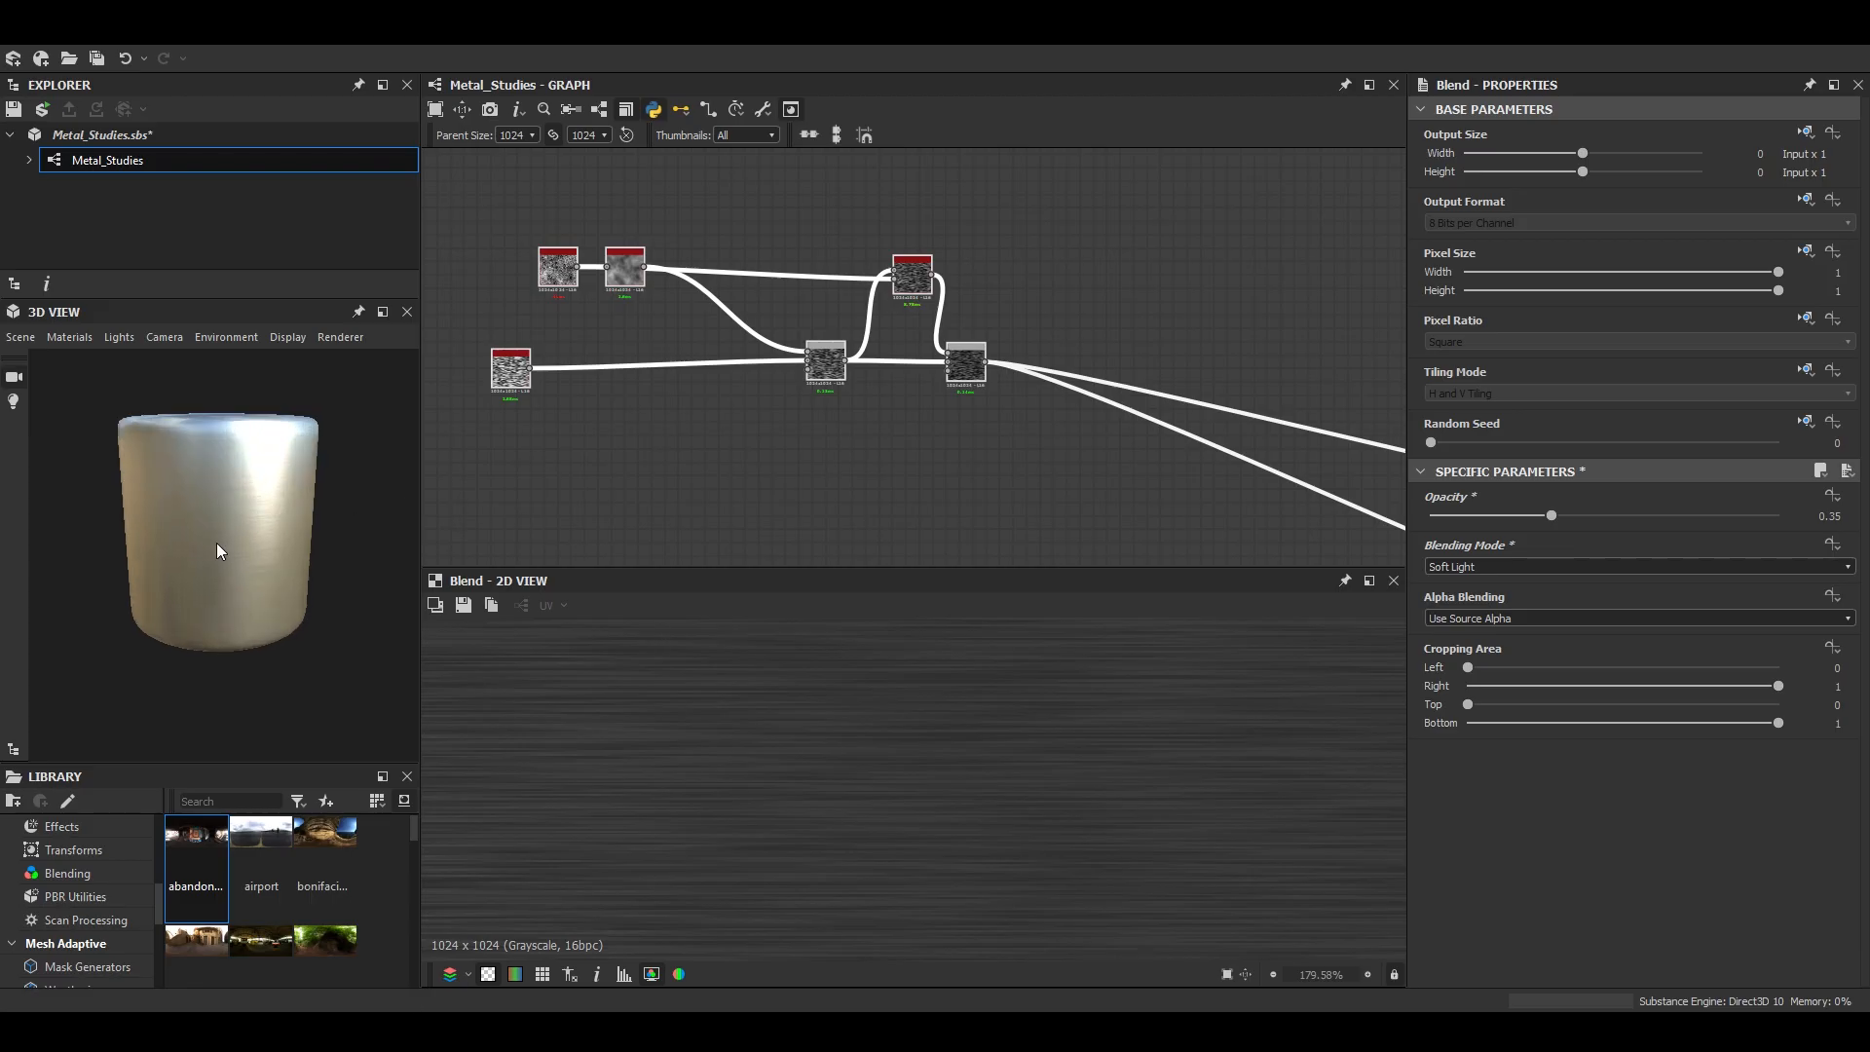
scroll(217, 542, up, 5)
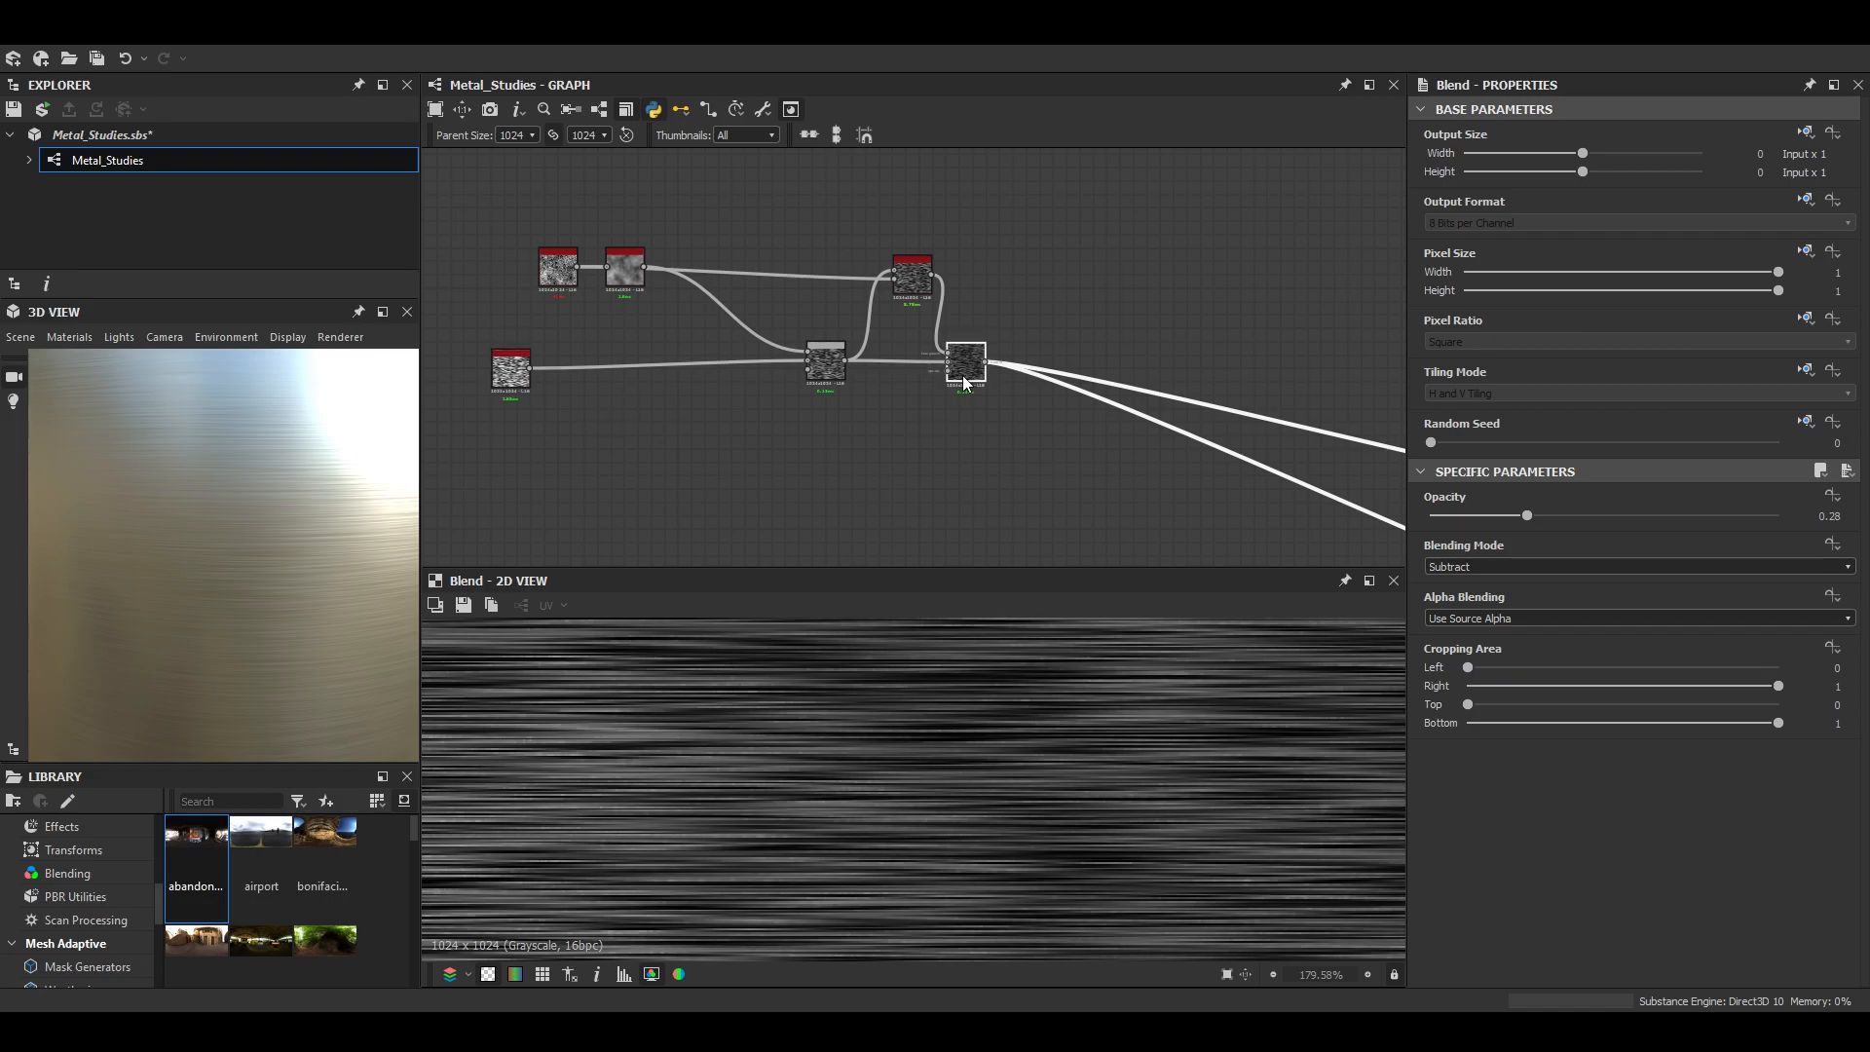
key(space)
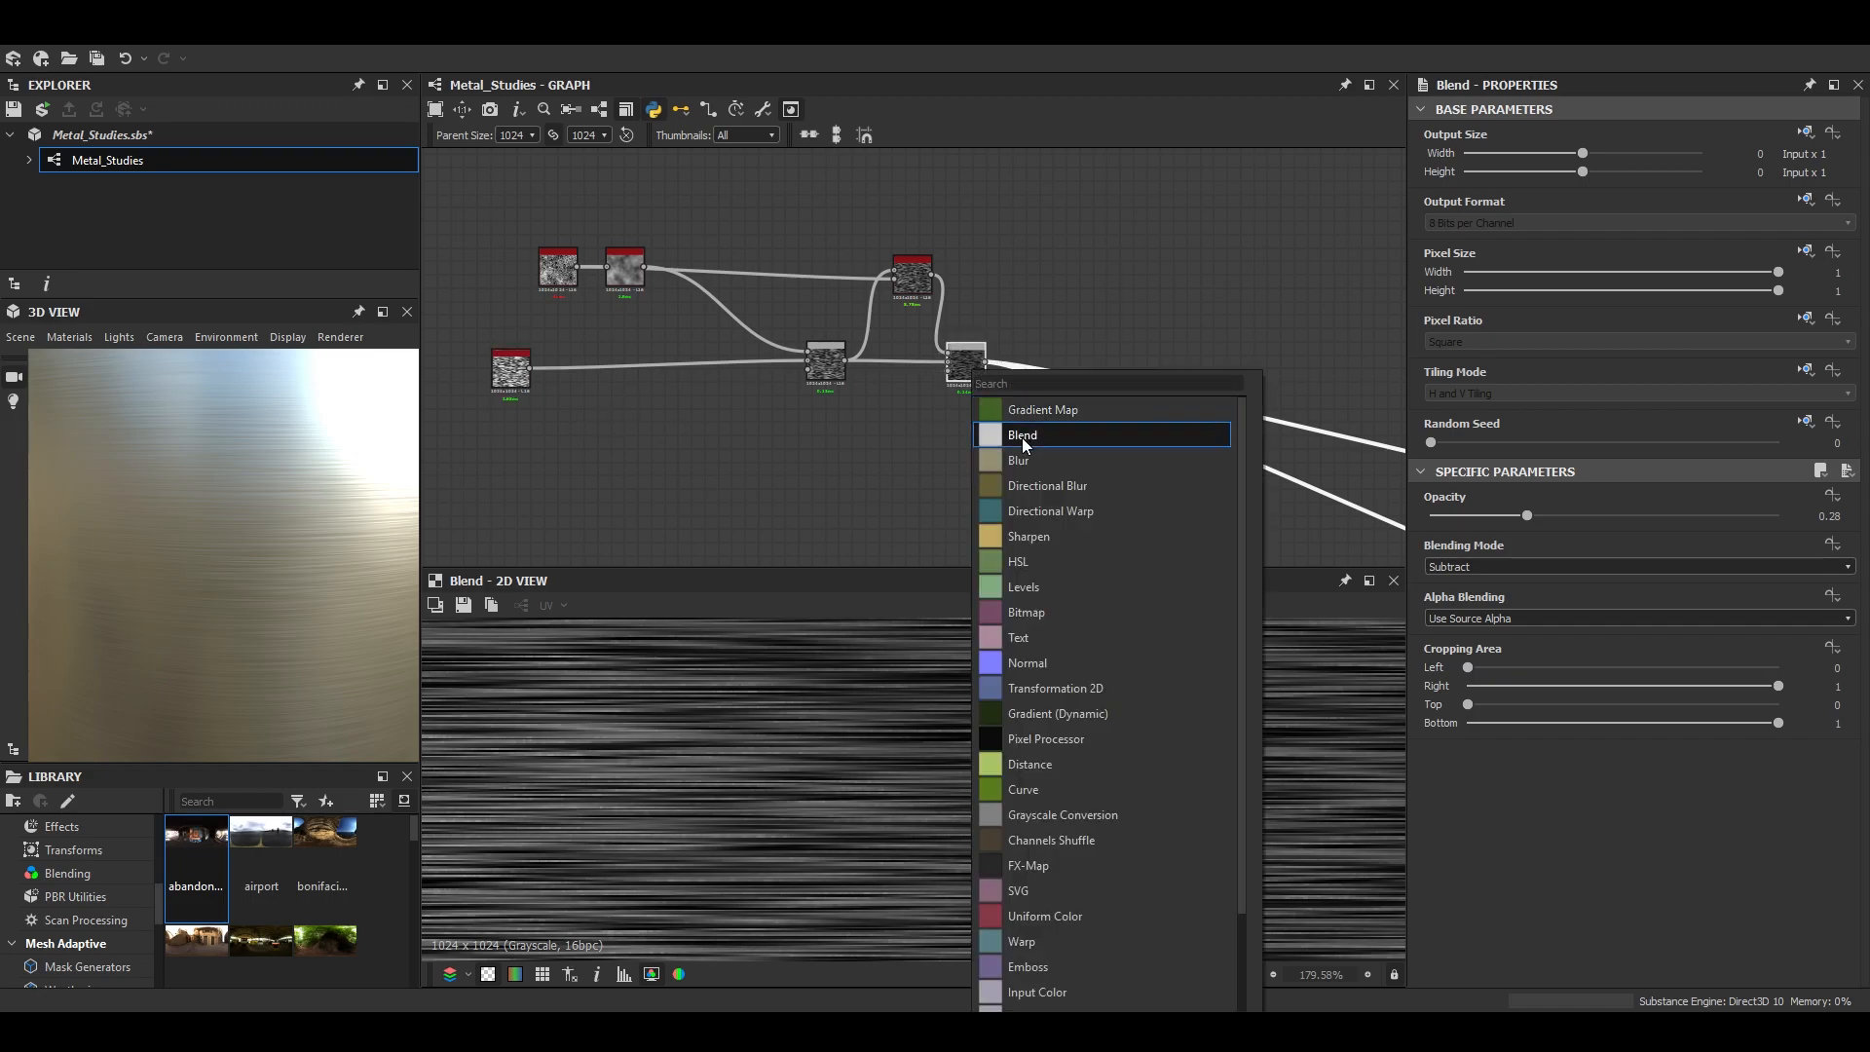
click(1021, 436)
click(1487, 570)
click(1496, 651)
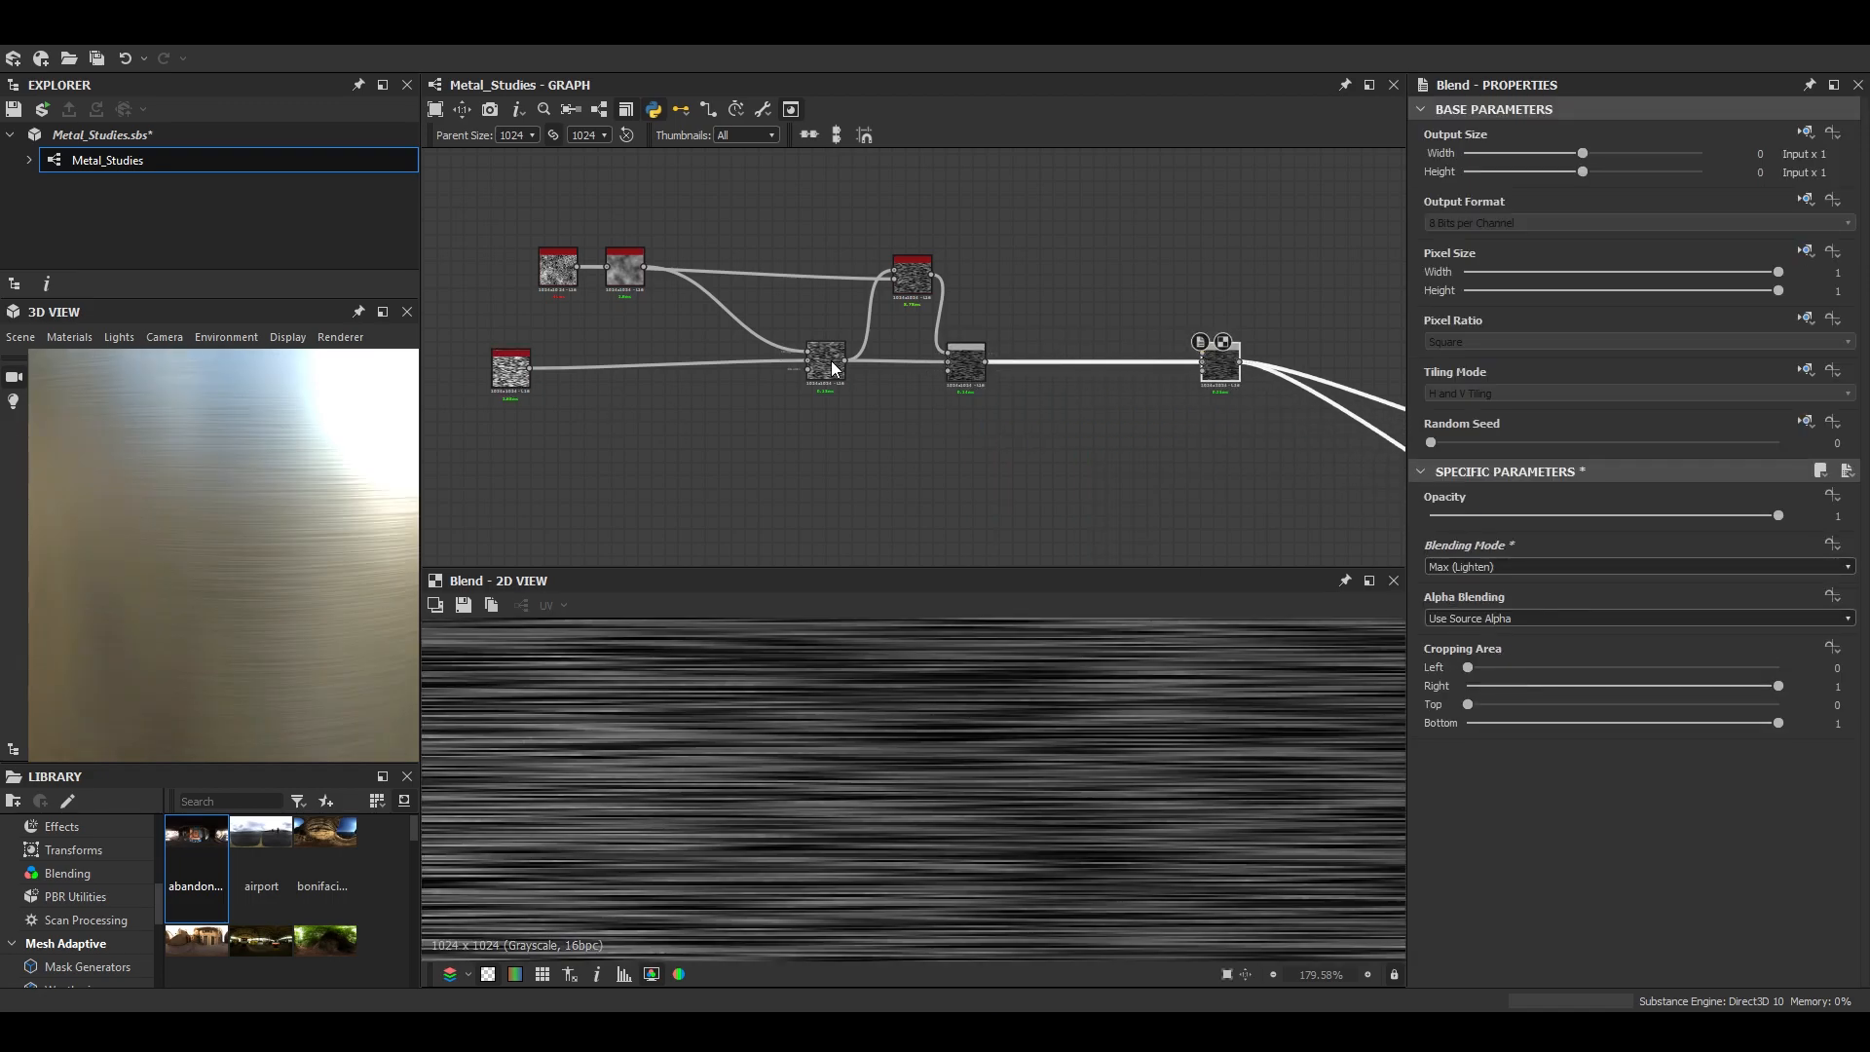
- Add a Safe Transform Grayscale node fed by the BnW Spots 2 noise and check the noise's parameters
middle_drag(731, 305, 751, 324)
double_click(577, 289)
middle_drag(793, 244, 793, 255)
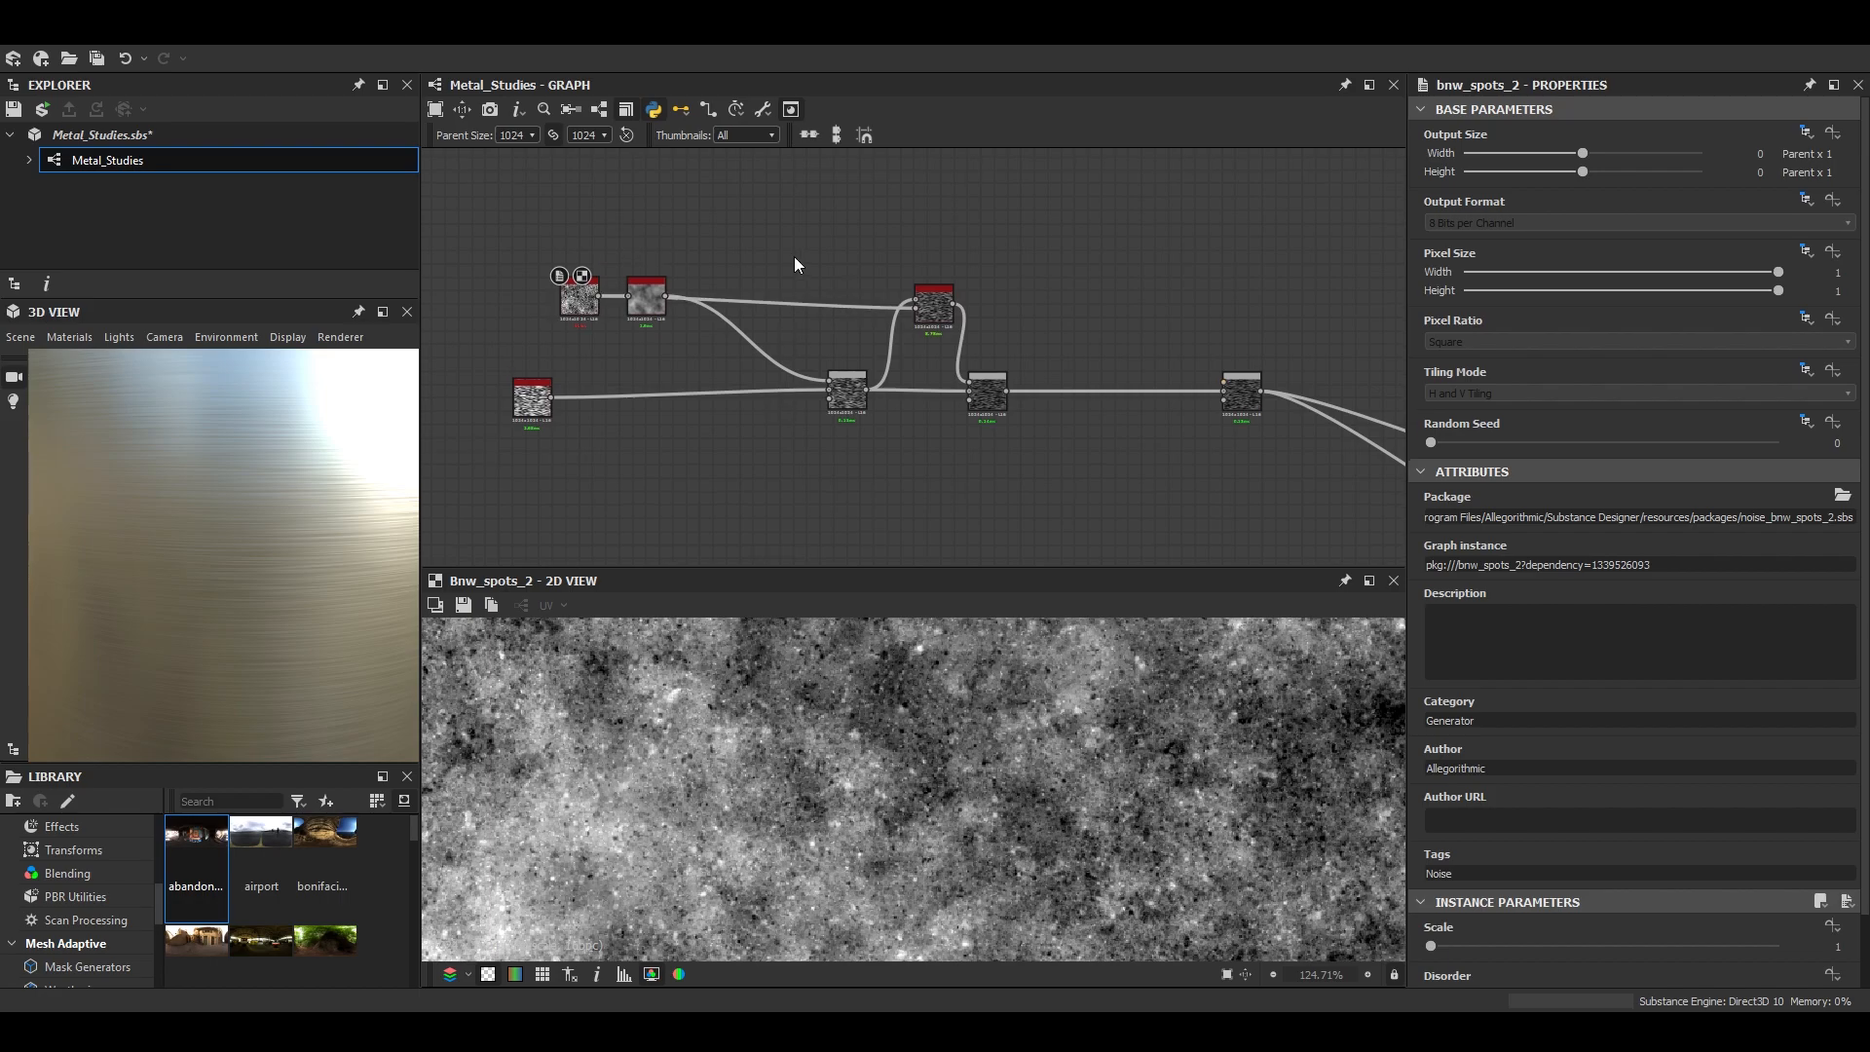
key(space)
text(safe)
key(Down)
key(Return)
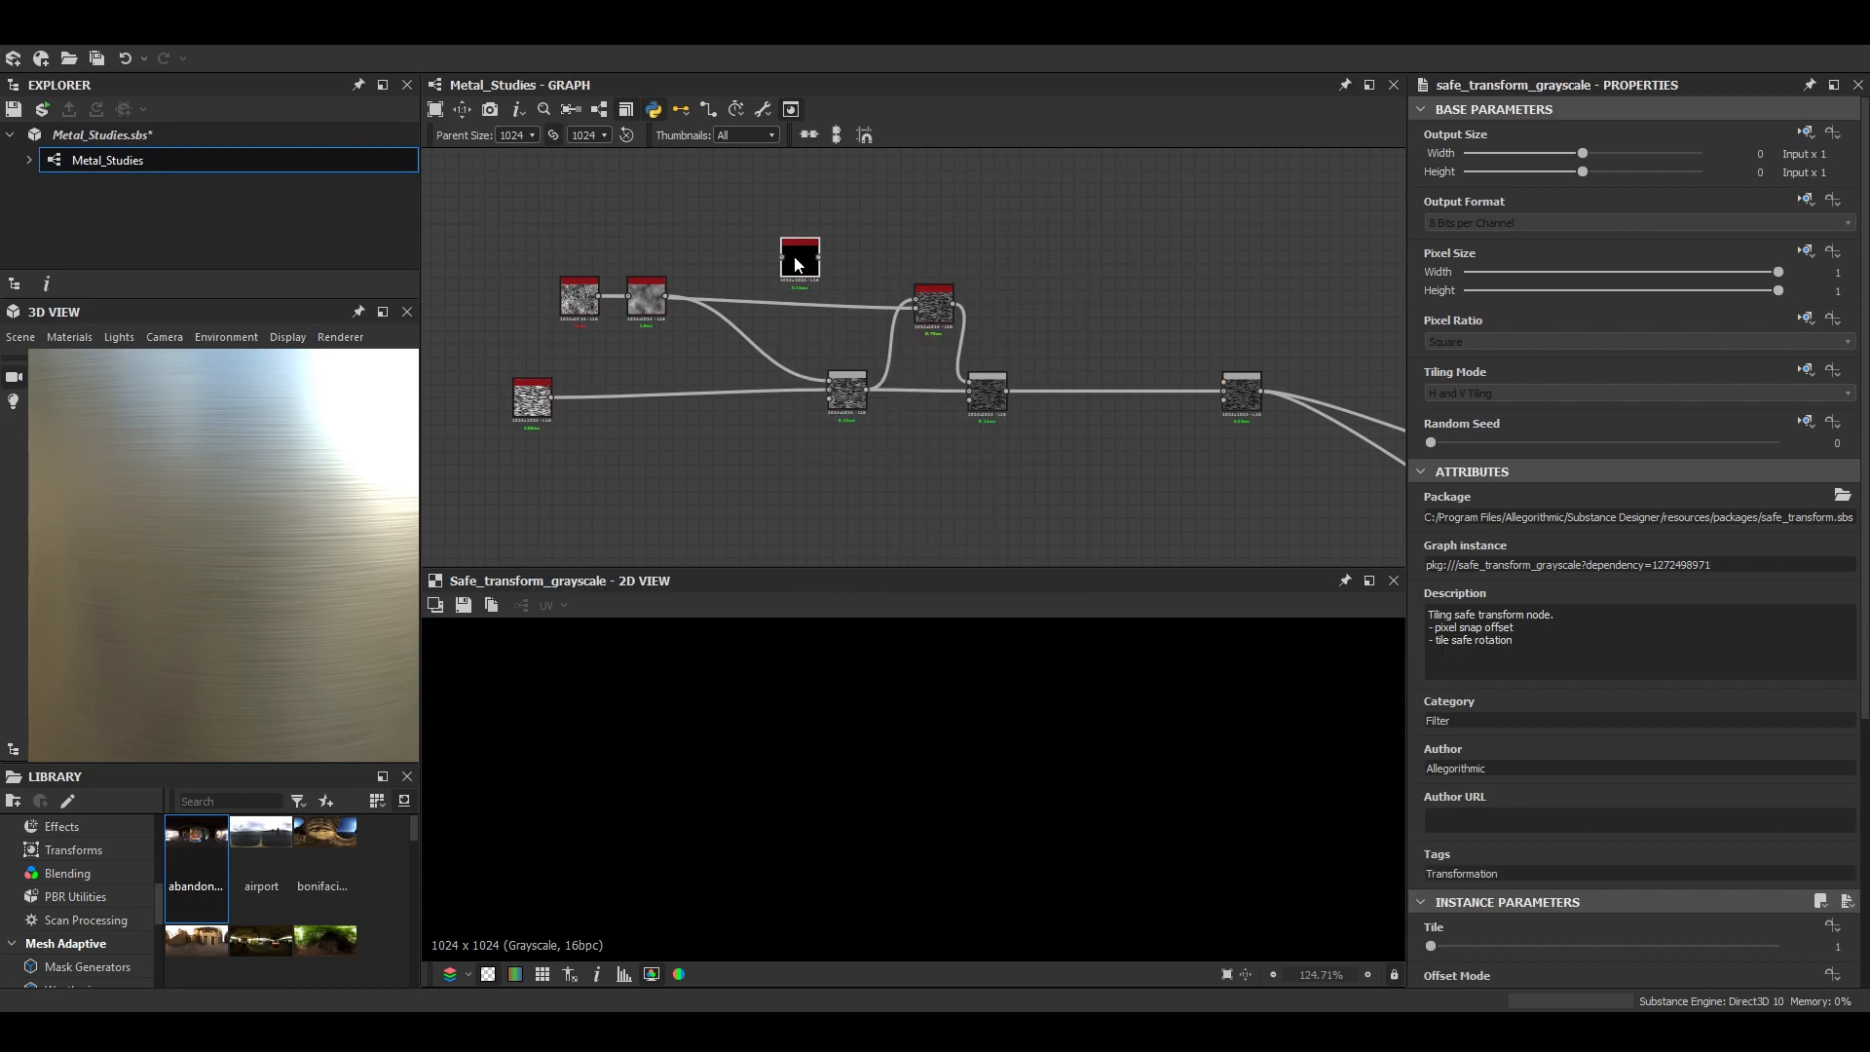
drag(599, 296, 779, 258)
scroll(581, 326, up, 9)
scroll(565, 352, down, 9)
double_click(598, 301)
scroll(1560, 840, down, 2)
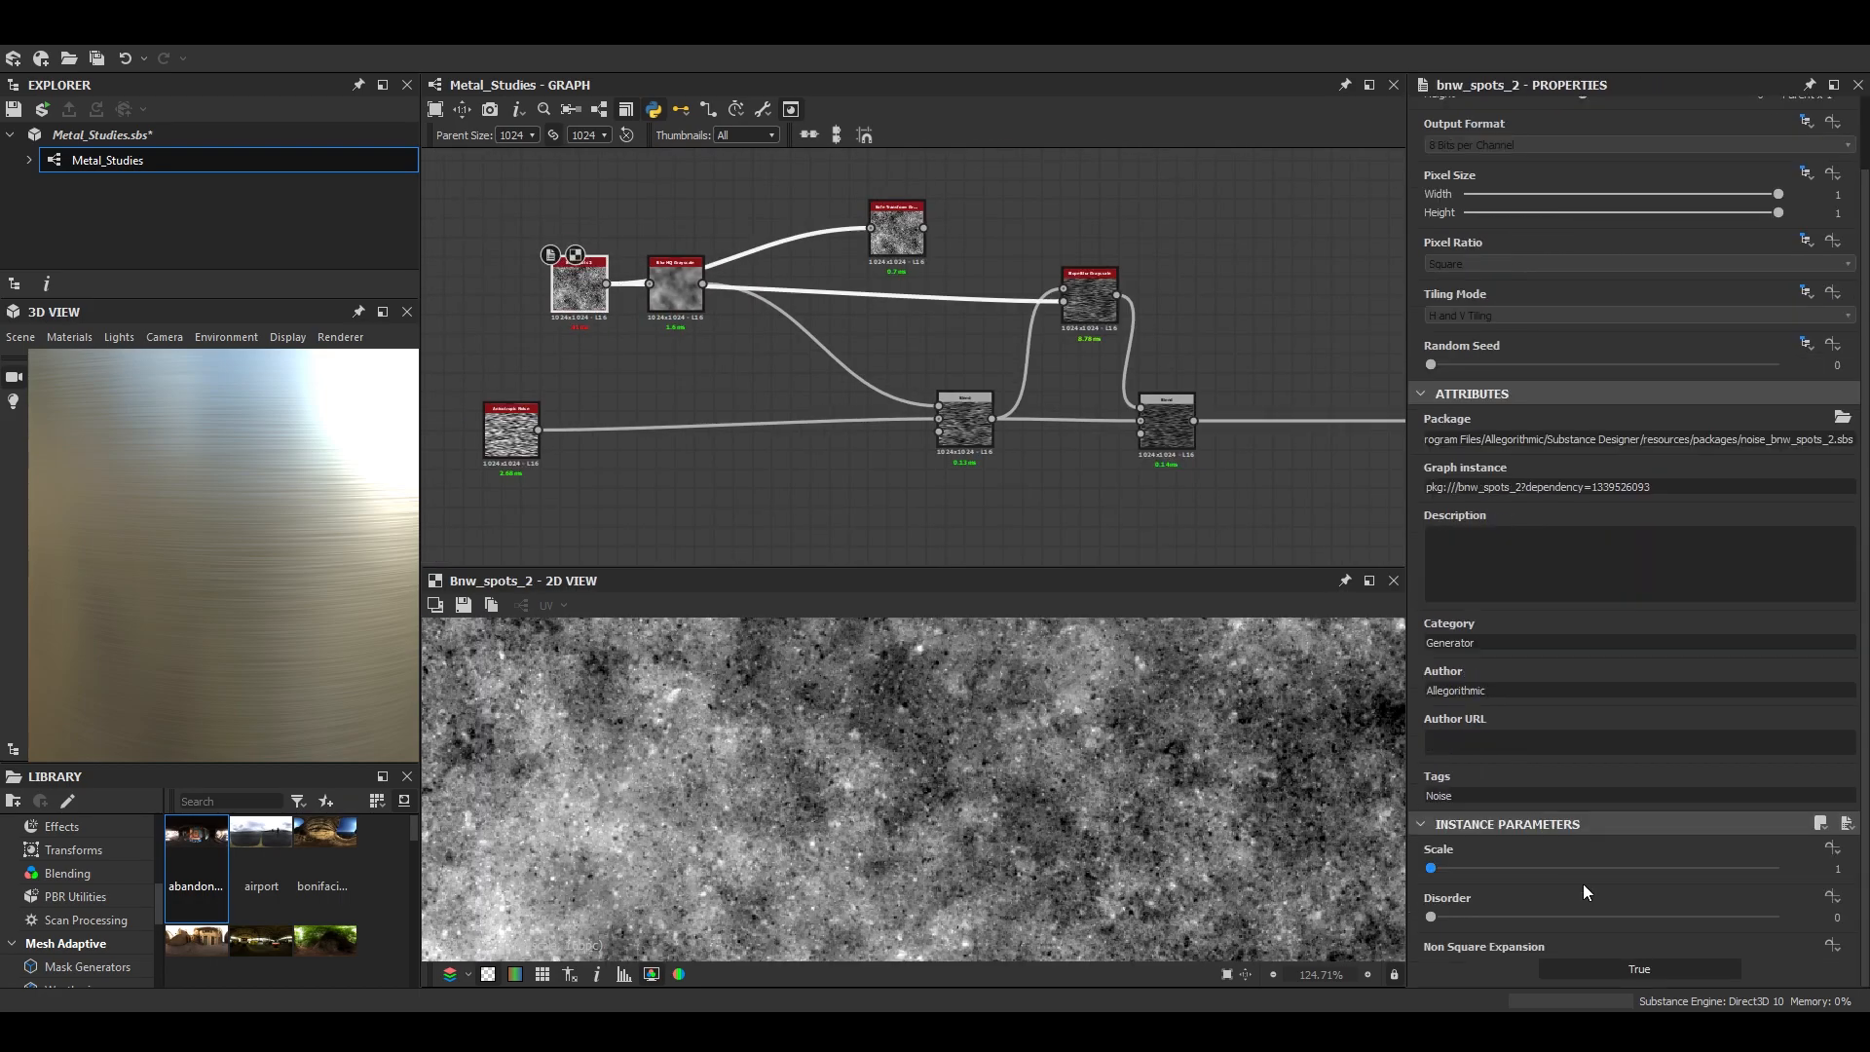
- Set the Safe Transform Grayscale node's tile to 7 and its rotation to 45 degrees
double_click(897, 232)
drag(1466, 867, 1569, 869)
scroll(1130, 847, down, 8)
scroll(1131, 848, up, 8)
scroll(1634, 925, down, 2)
drag(1456, 882, 1451, 873)
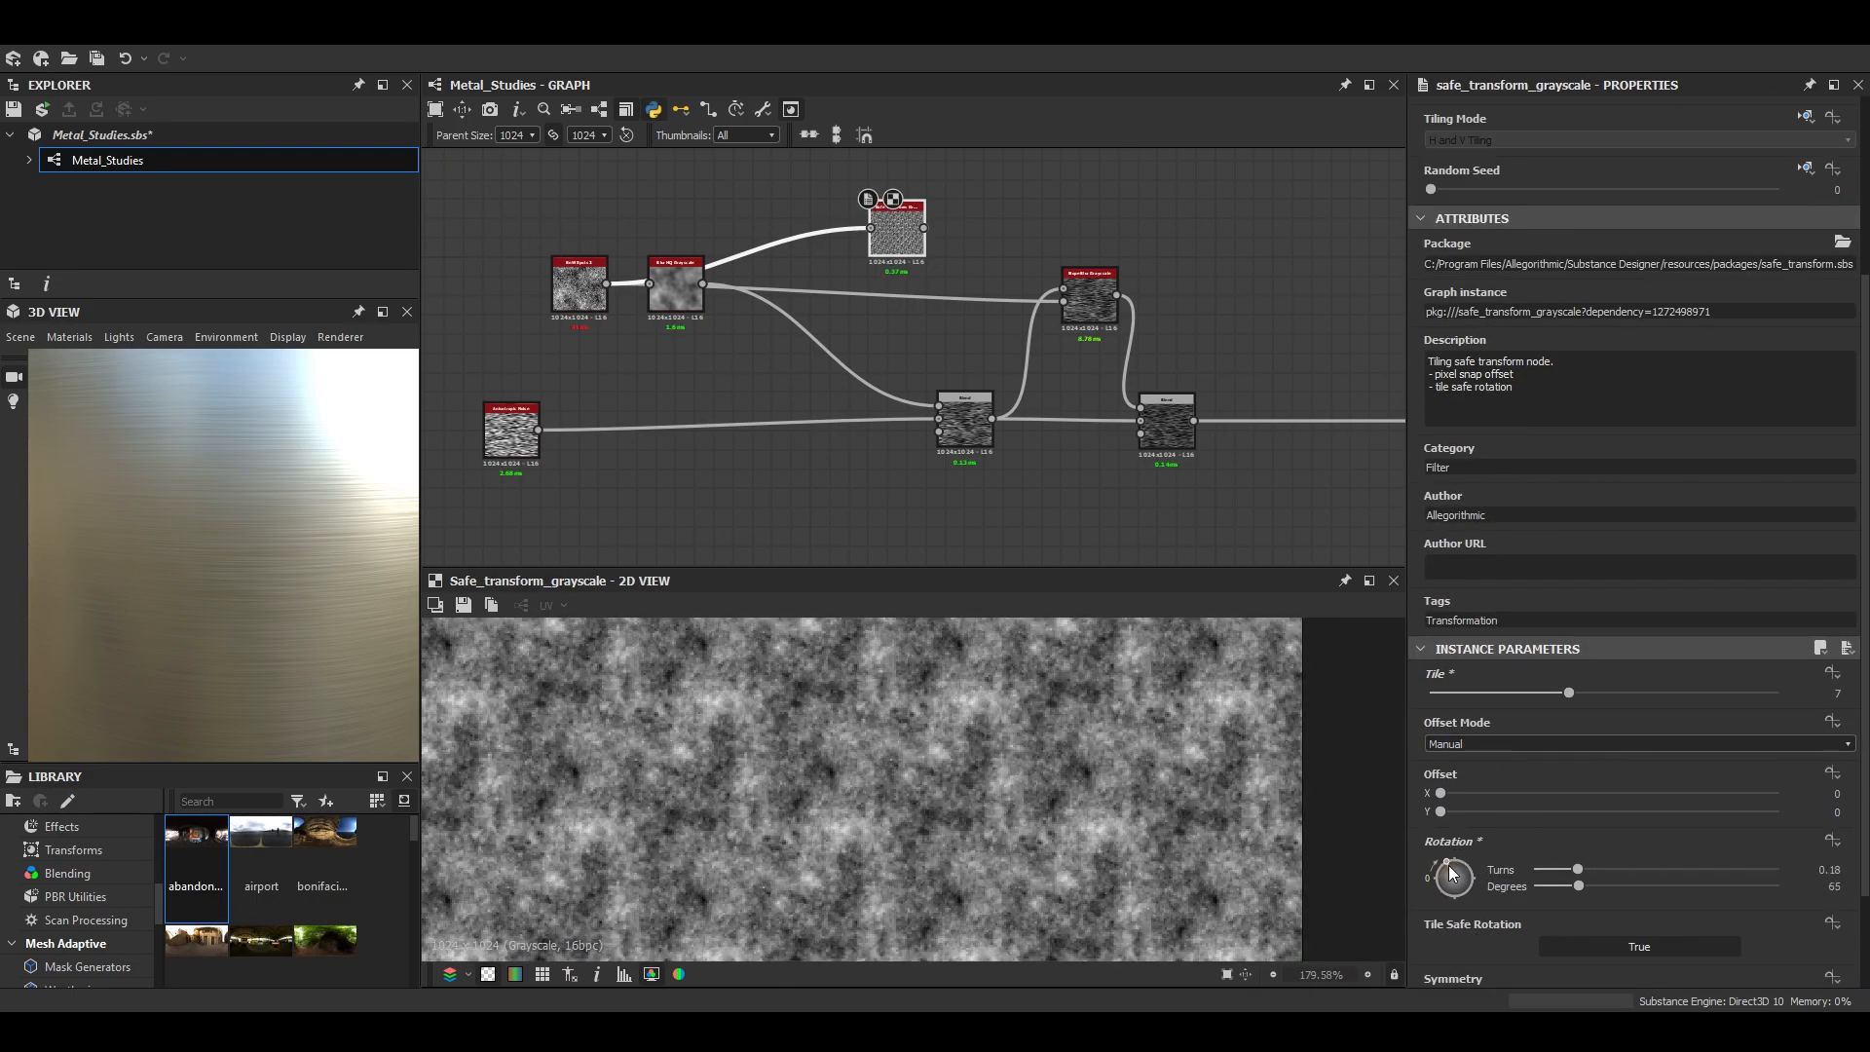
scroll(855, 763, down, 4)
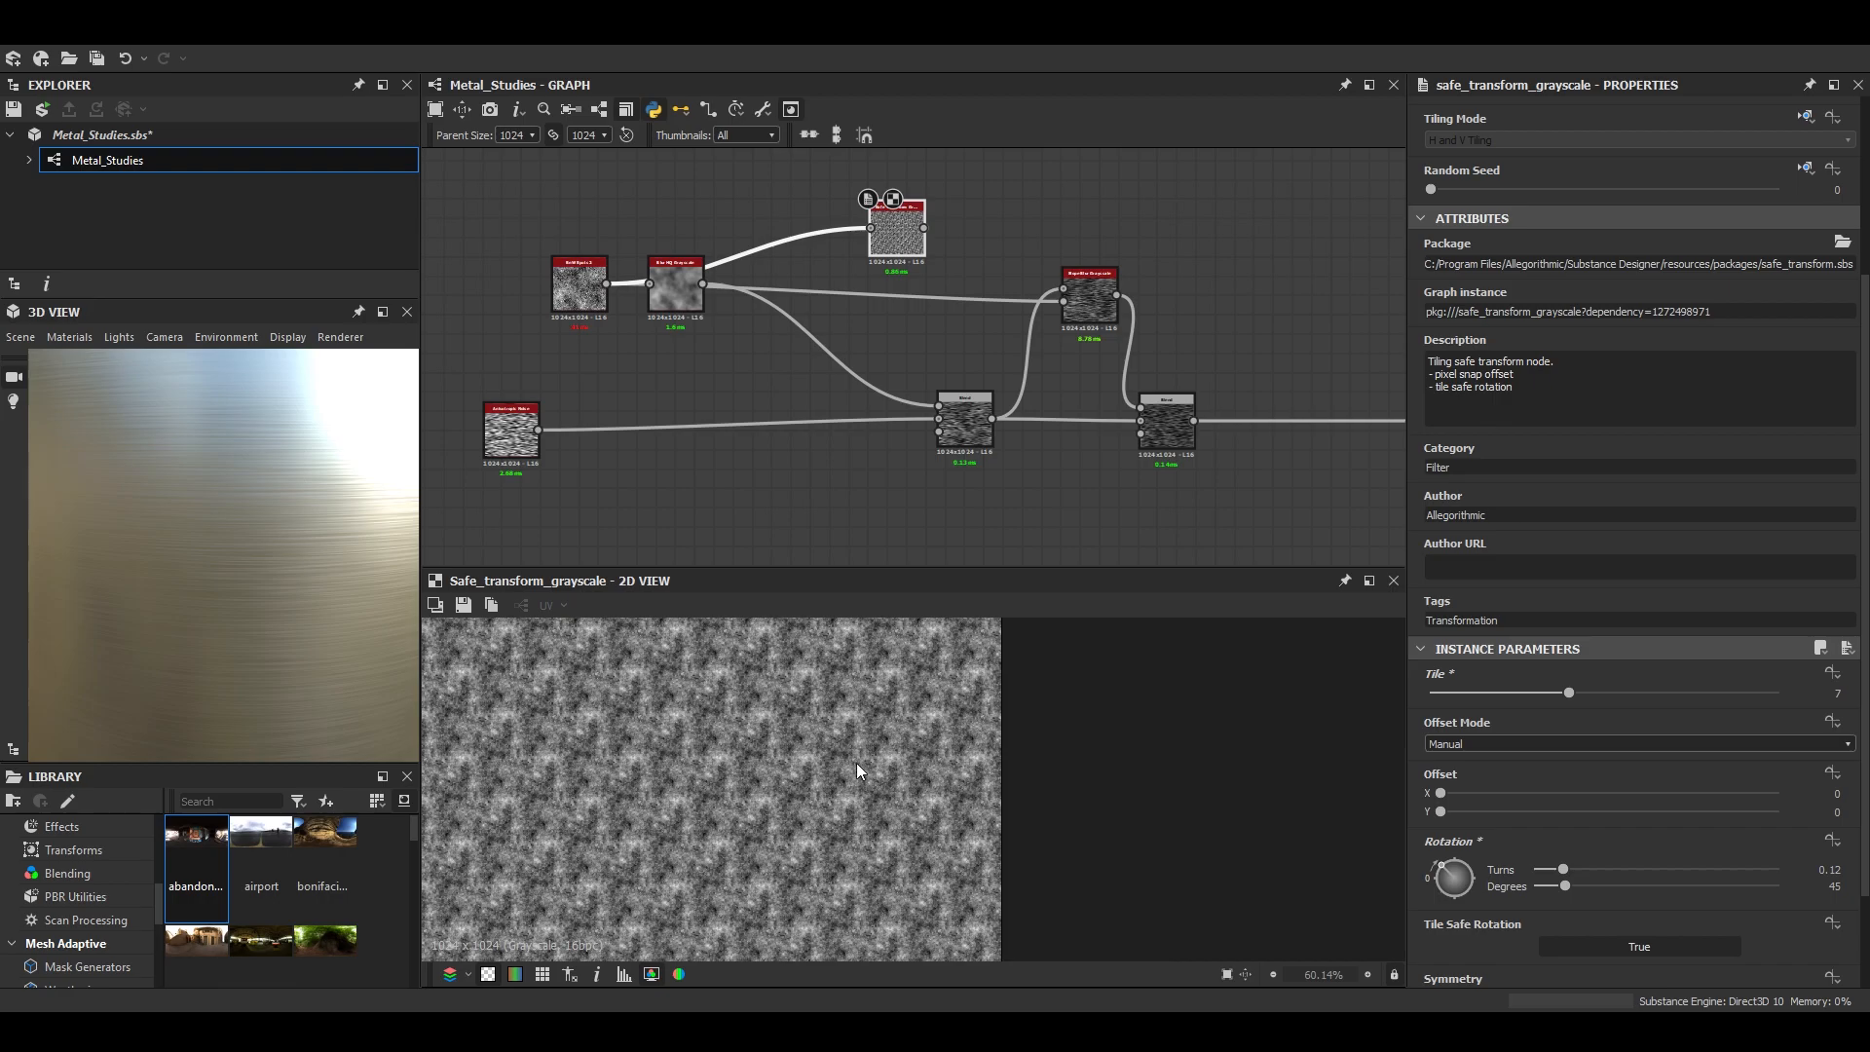
- Add a Slope Blur Grayscale node and feed both its inputs from the Safe Transform Grayscale output
drag(1076, 199, 1239, 199)
scroll(1199, 286, up, 1)
middle_drag(1199, 285, 735, 300)
scroll(980, 835, up, 12)
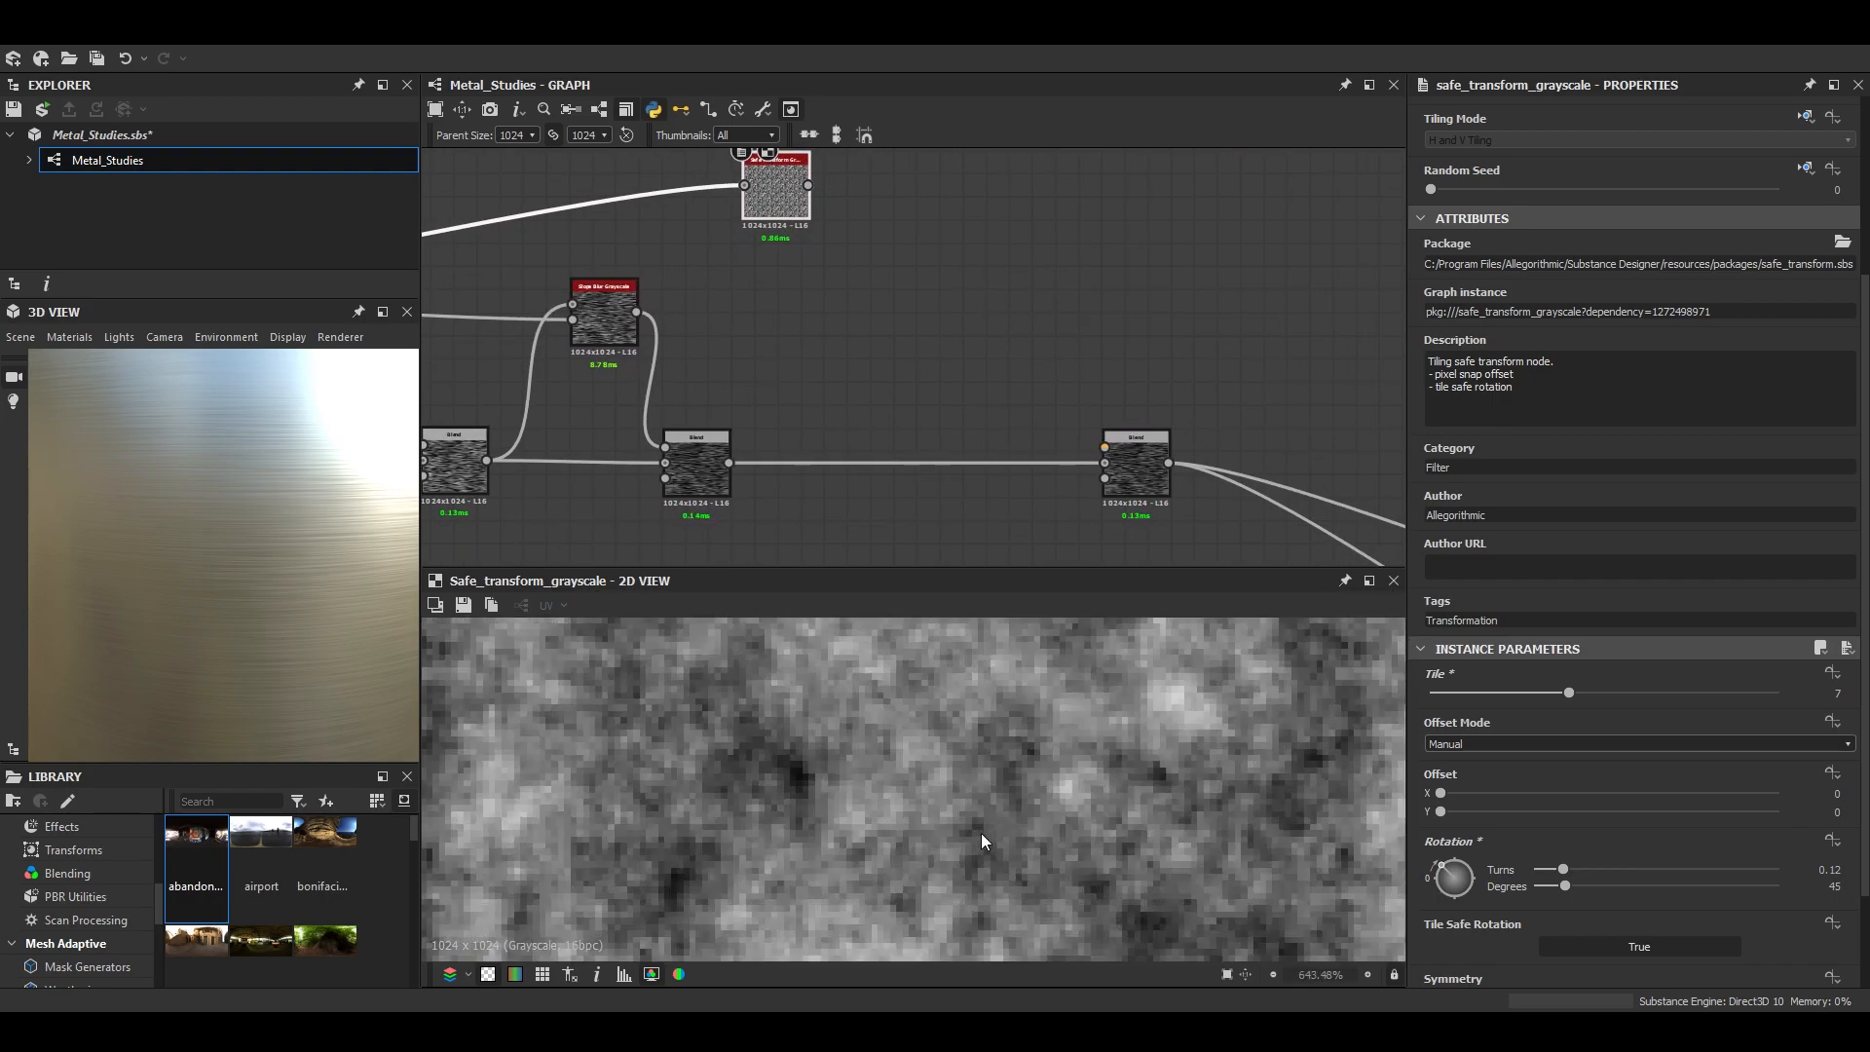
key(space)
text(slope)
key(Down)
key(Return)
drag(808, 185, 861, 193)
- Set the new Slope Blur Grayscale to 32 samples, Min mode and an intensity of 0.76
double_click(897, 196)
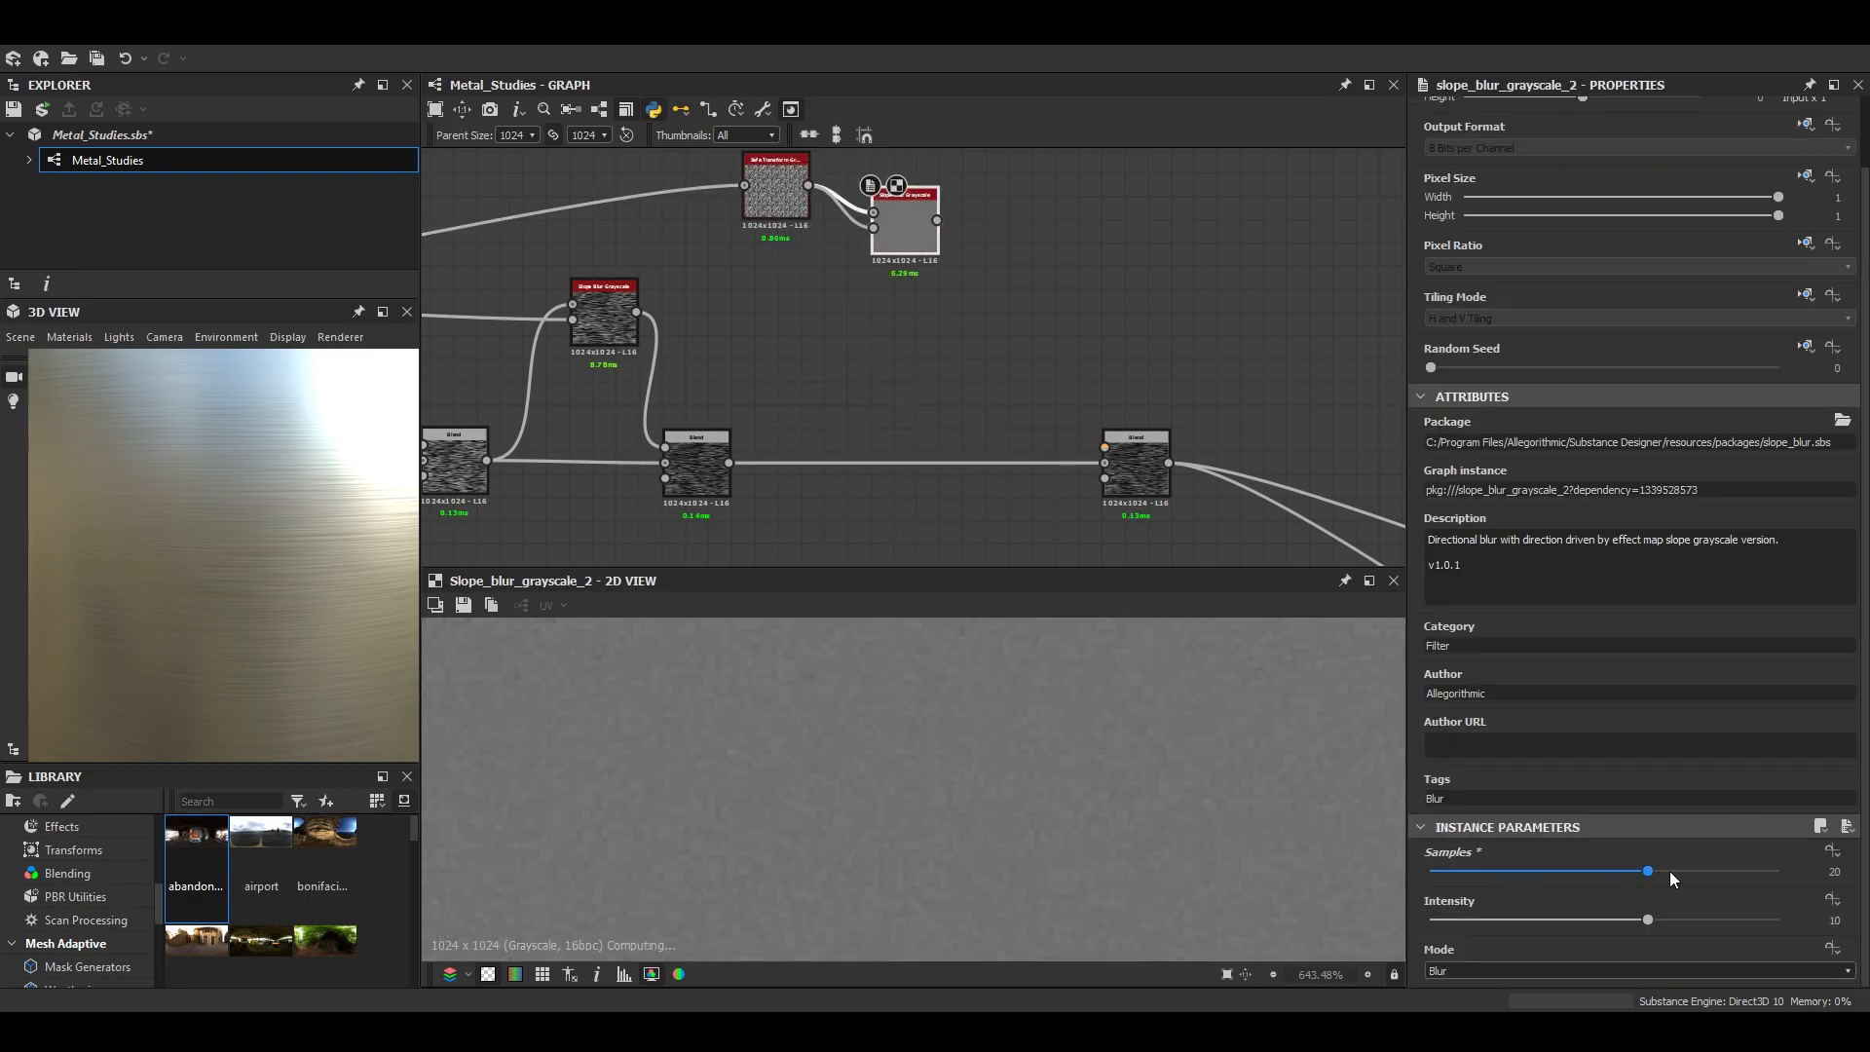
click(1456, 998)
drag(1487, 919, 1446, 925)
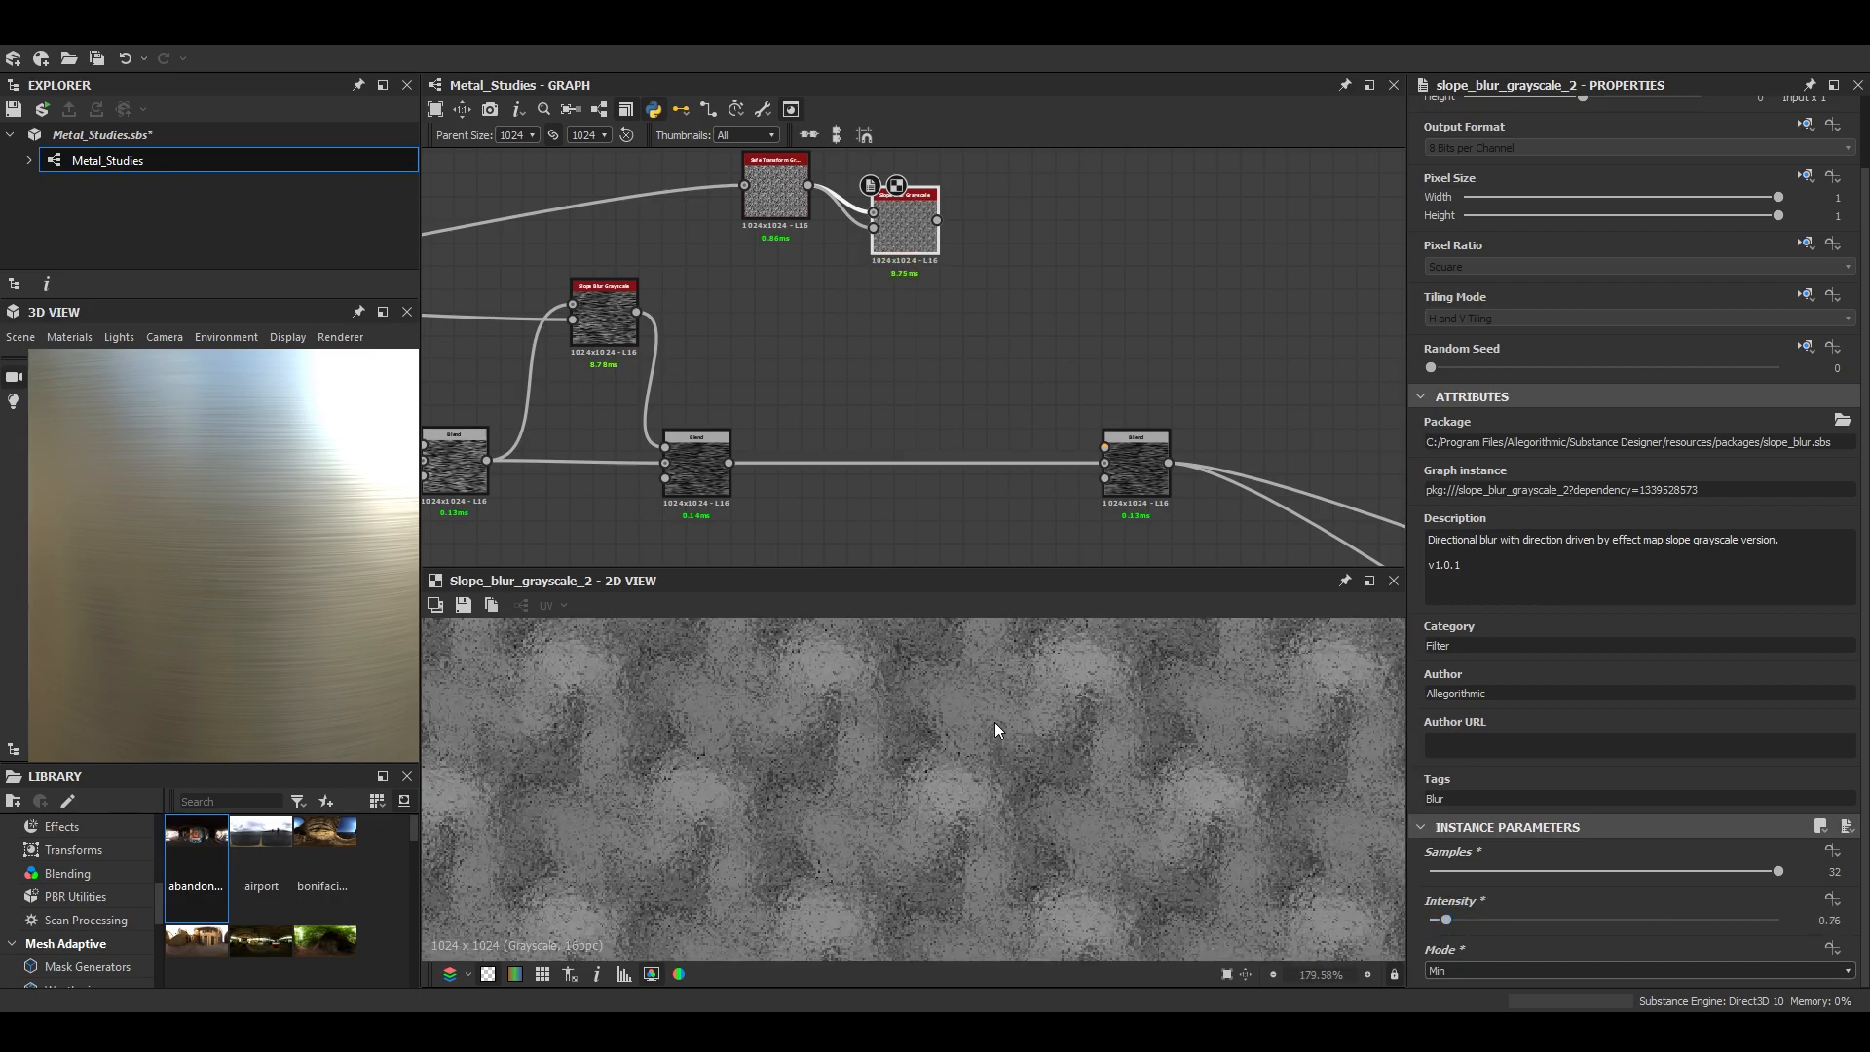
scroll(1102, 861, up, 1)
- Add a Levels node after the new Slope Blur and increase contrast by raising the black point and lowering the white point
key(space)
text(levels)
key(Return)
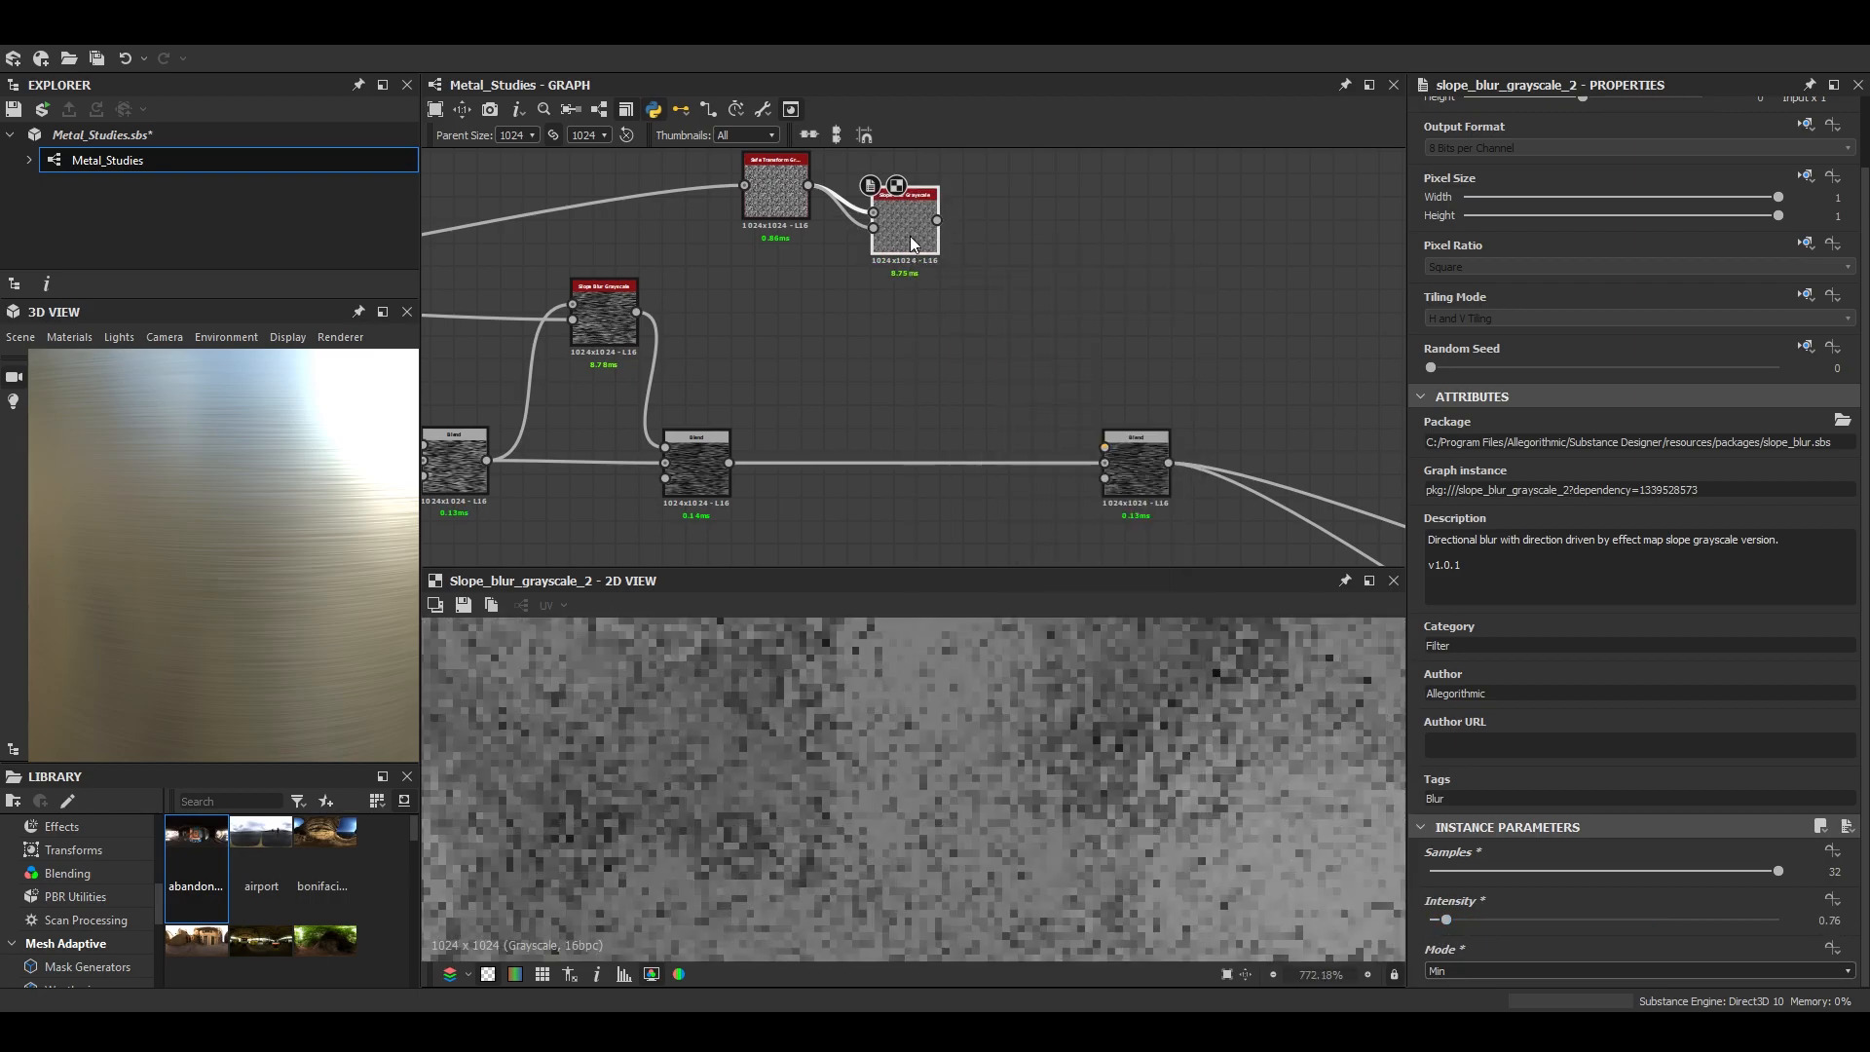
double_click(1021, 226)
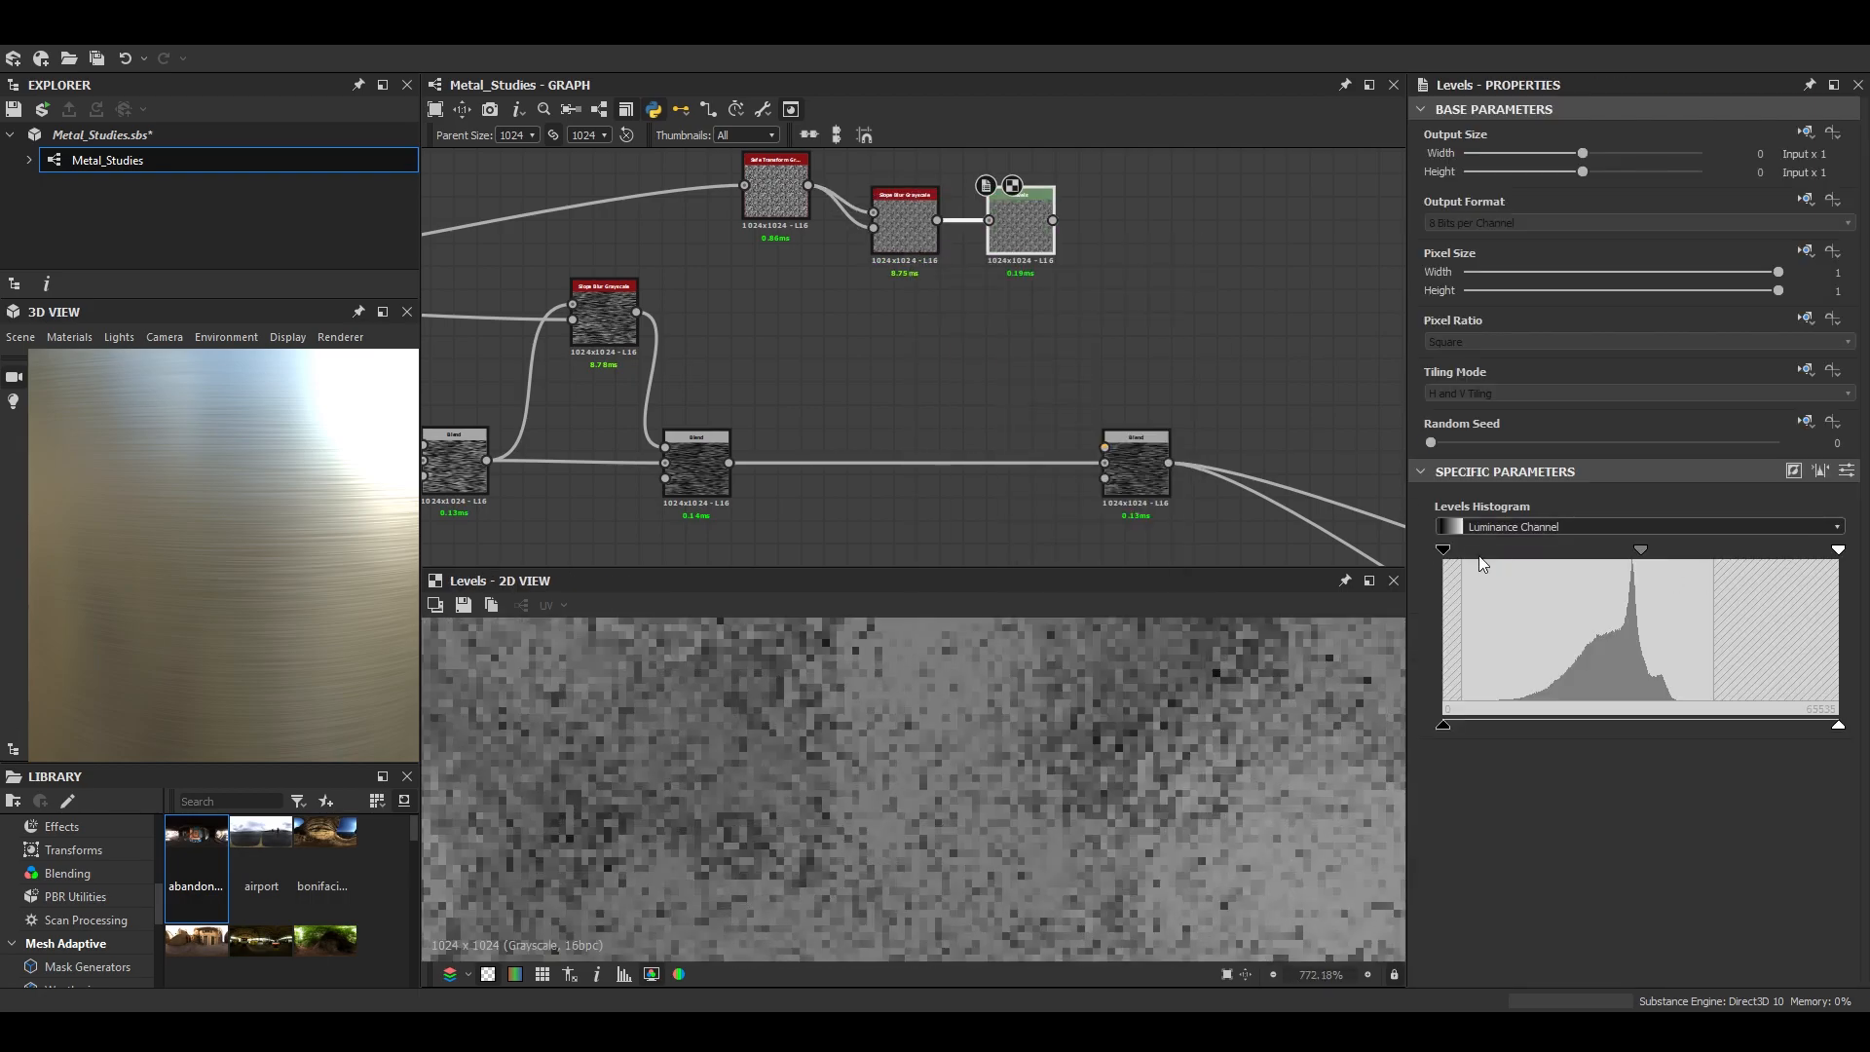
drag(1446, 552, 1564, 560)
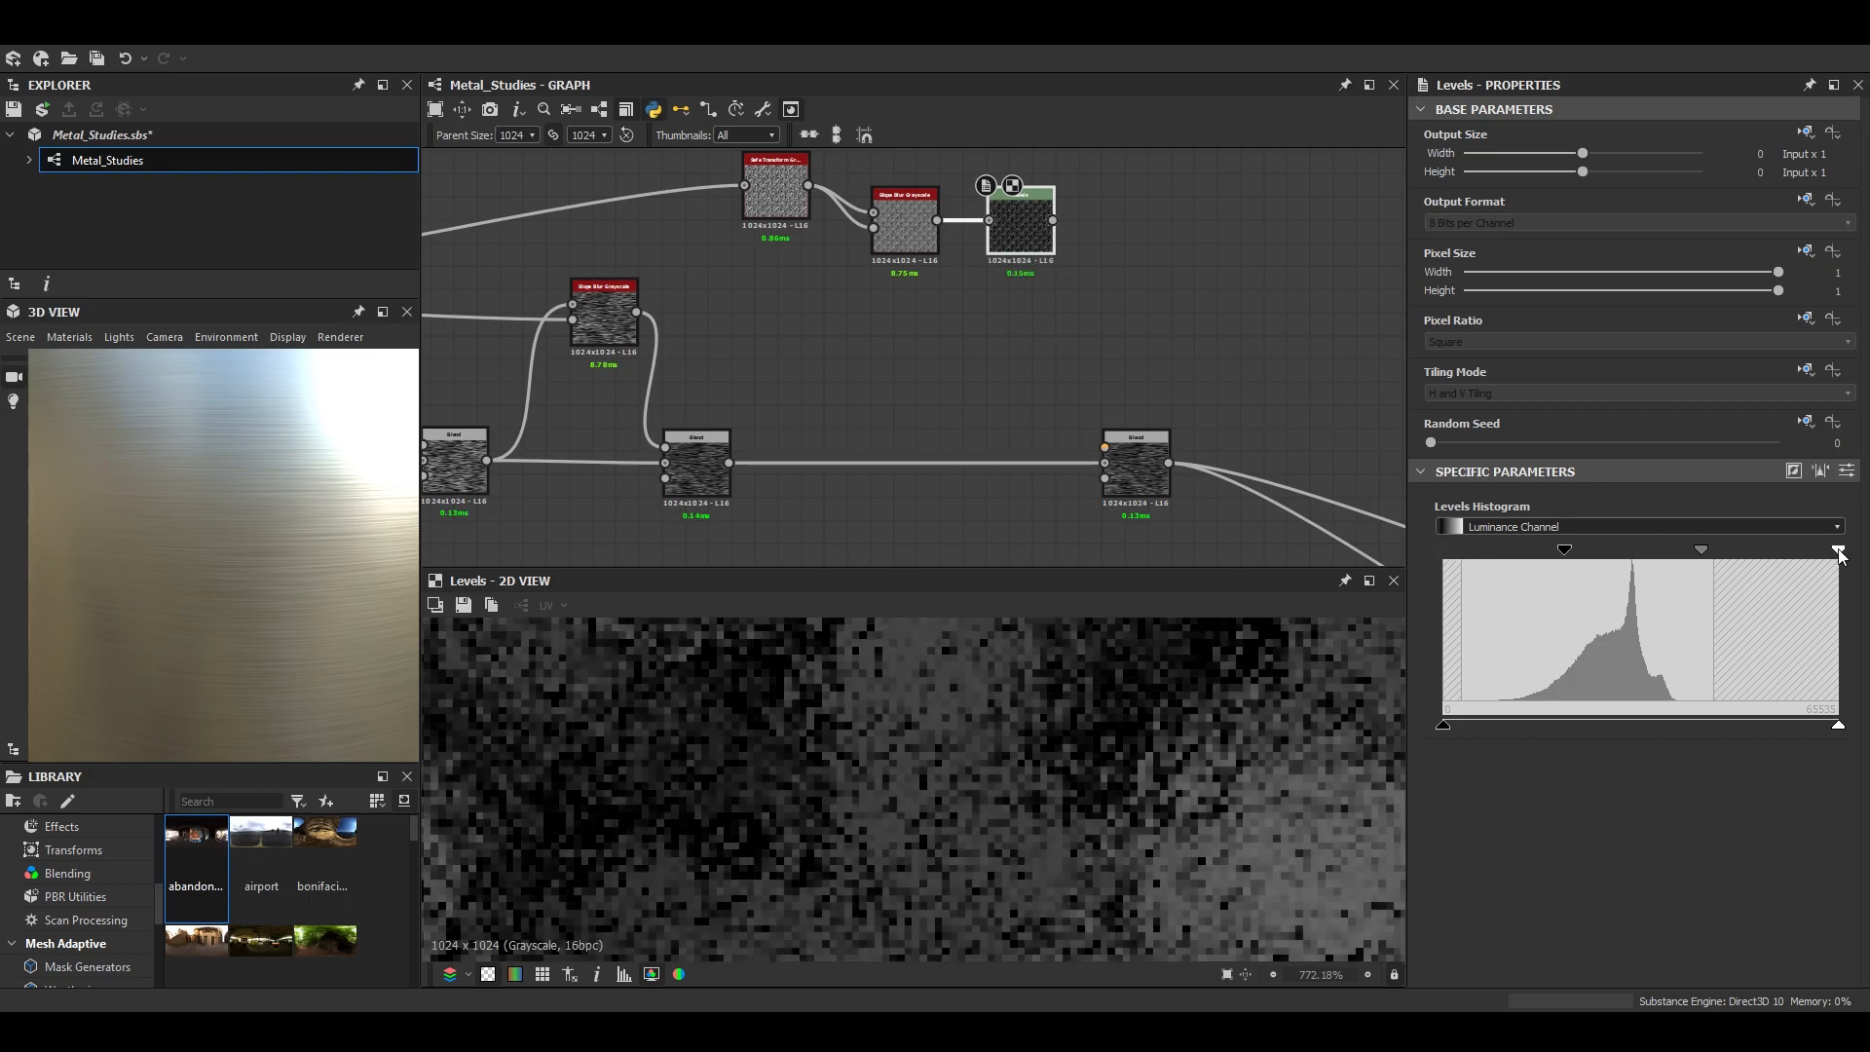
drag(1840, 552, 1692, 553)
scroll(1108, 689, down, 4)
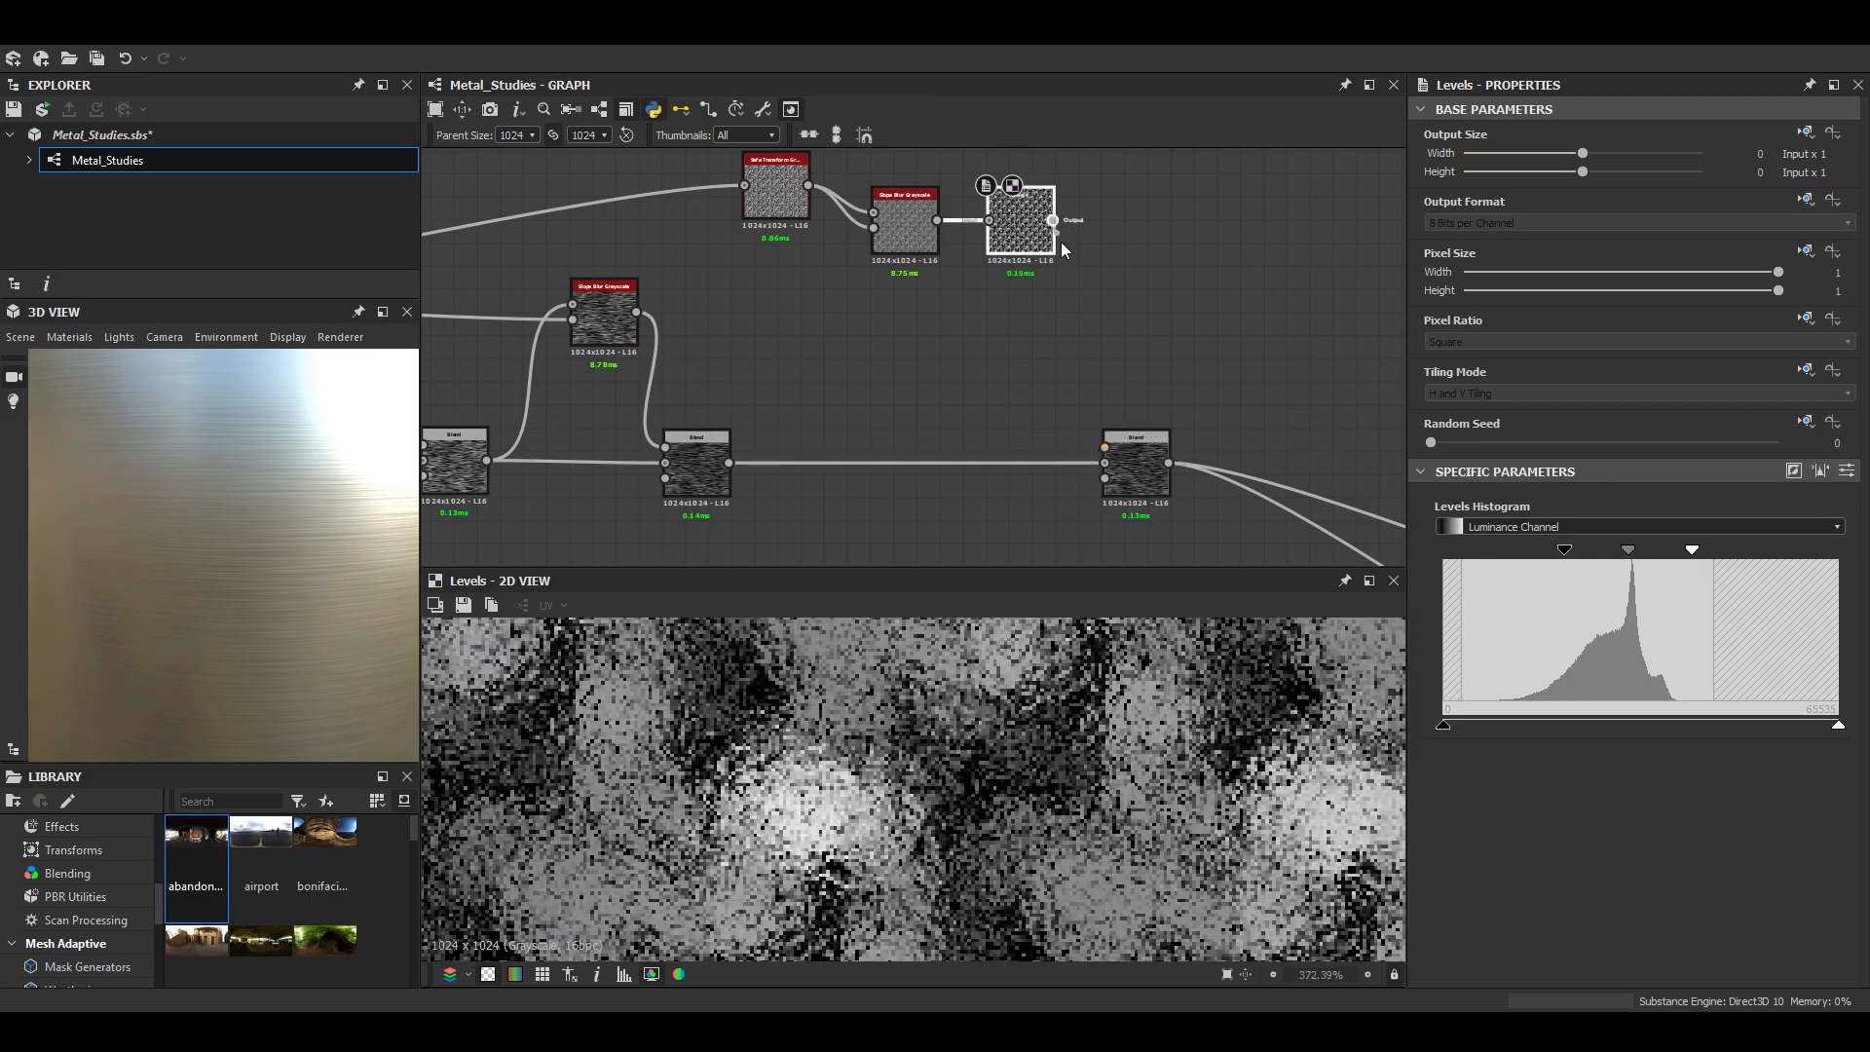
- Connect the Levels output to the last Blend's foreground and set that Blend to Overlay at 0.44 opacity
drag(1055, 223, 1105, 448)
double_click(1136, 470)
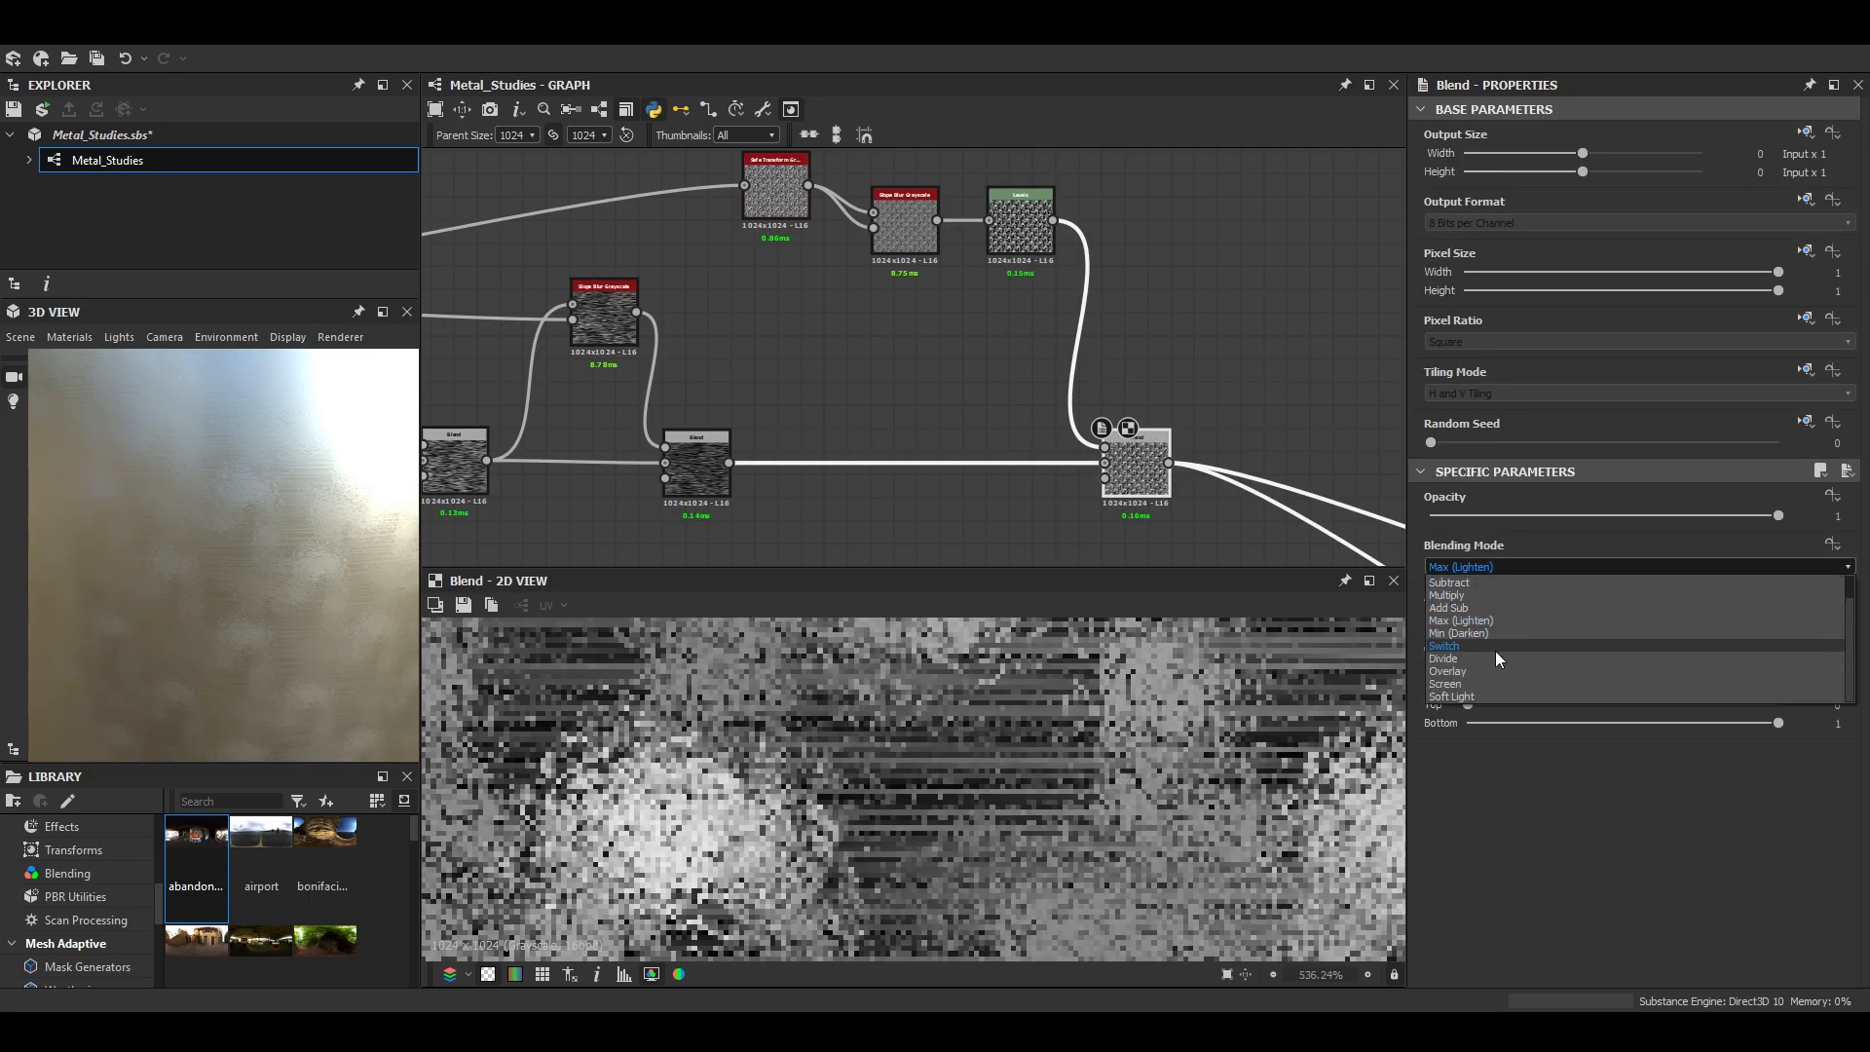
click(1516, 671)
drag(1712, 517, 1583, 517)
- Enlarge the 3D view, examine the speckled brushing on the cylinder from near and far, and dock the view again
drag(329, 493, 288, 522)
scroll(288, 522, down, 3)
click(383, 312)
scroll(1053, 726, down, 5)
drag(1052, 727, 1125, 553)
scroll(1014, 762, up, 5)
scroll(980, 750, down, 2)
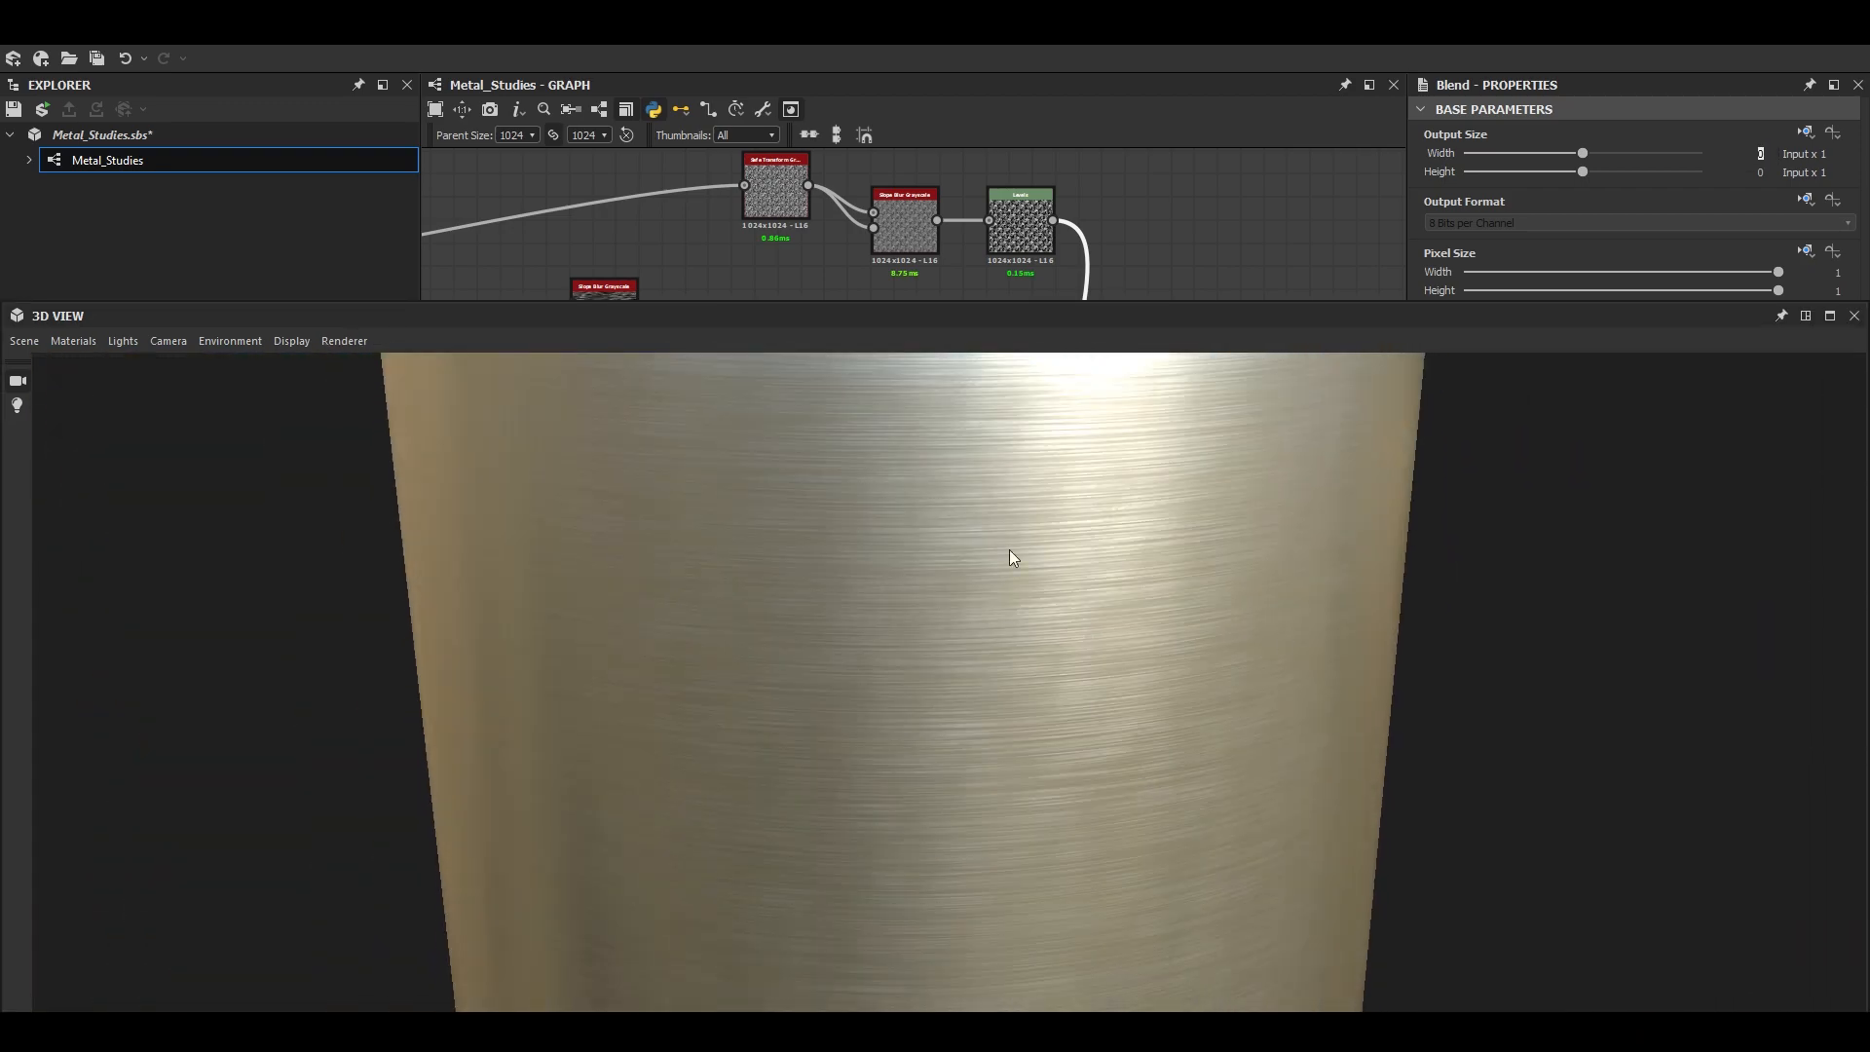
scroll(996, 686, up, 2)
scroll(995, 686, down, 1)
click(1806, 315)
- Review the noise branch and its Levels output in the graph alongside close-ups of the cylinder's surface
middle_drag(1110, 375, 1127, 380)
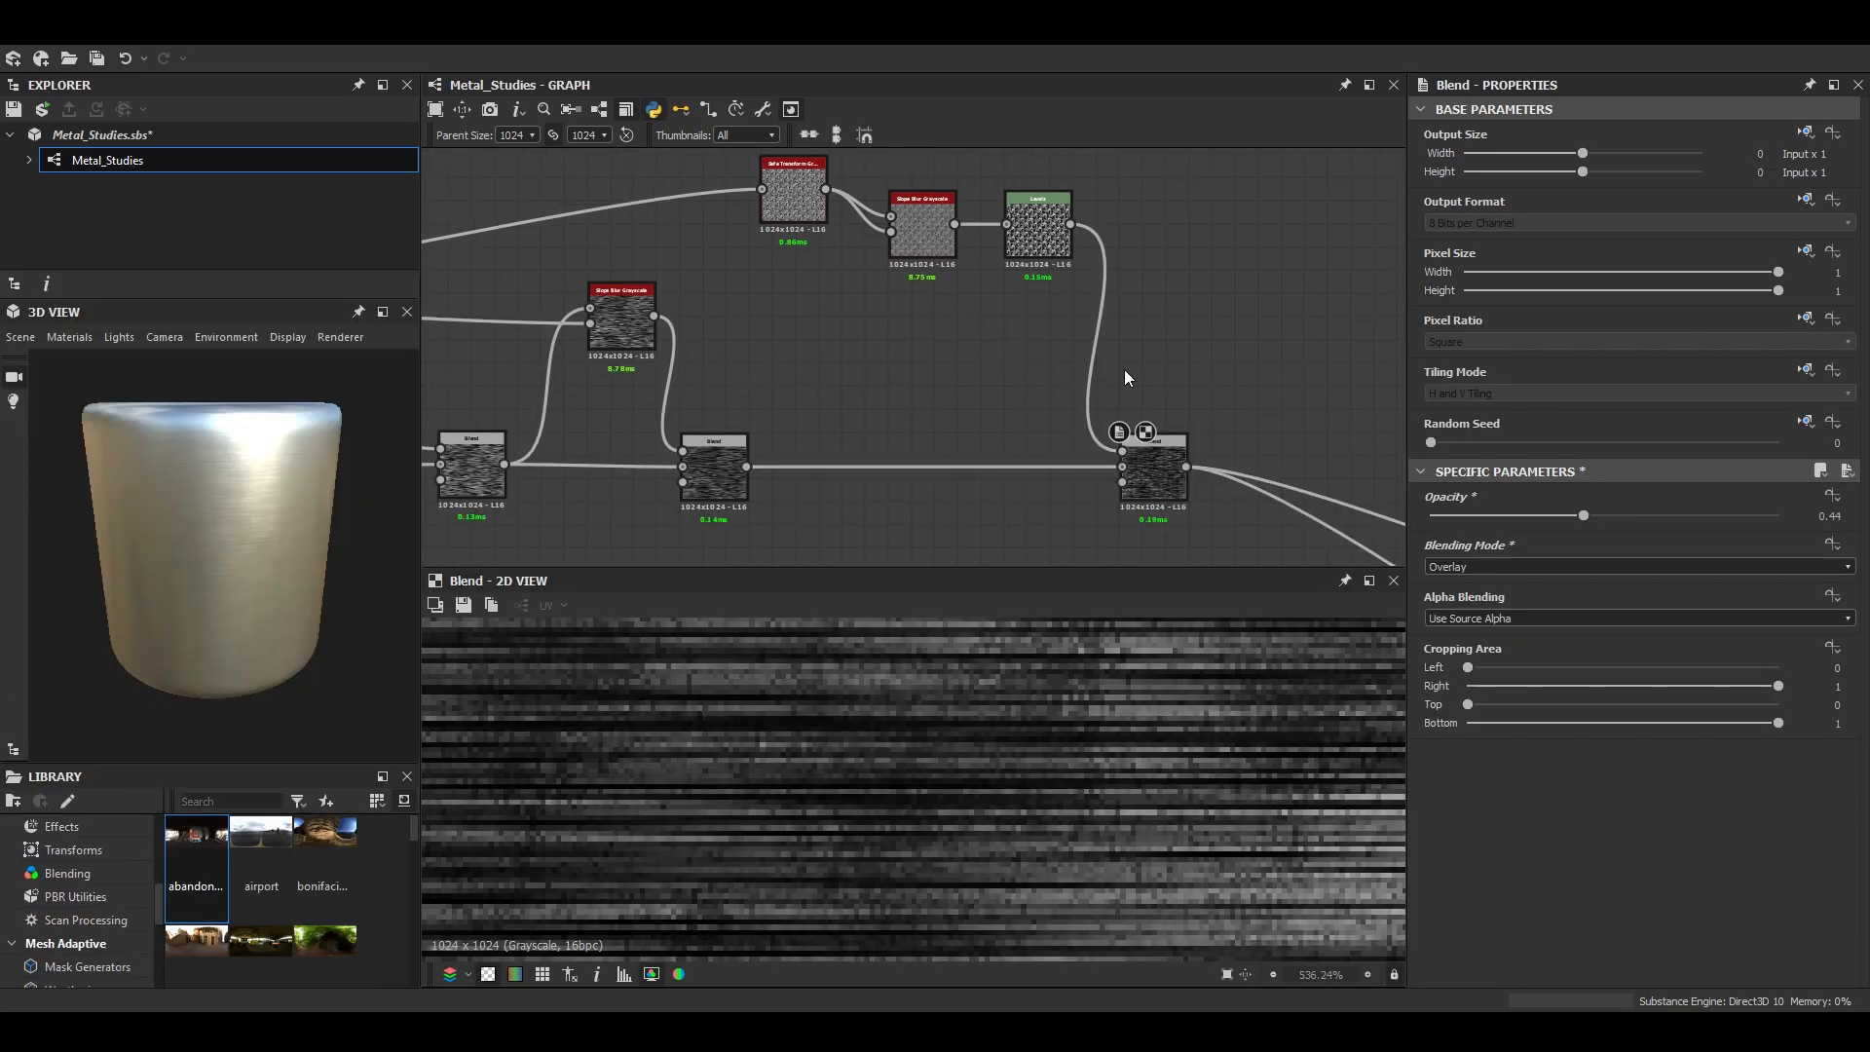
middle_drag(797, 290, 1161, 368)
middle_drag(699, 374, 707, 376)
scroll(278, 588, up, 4)
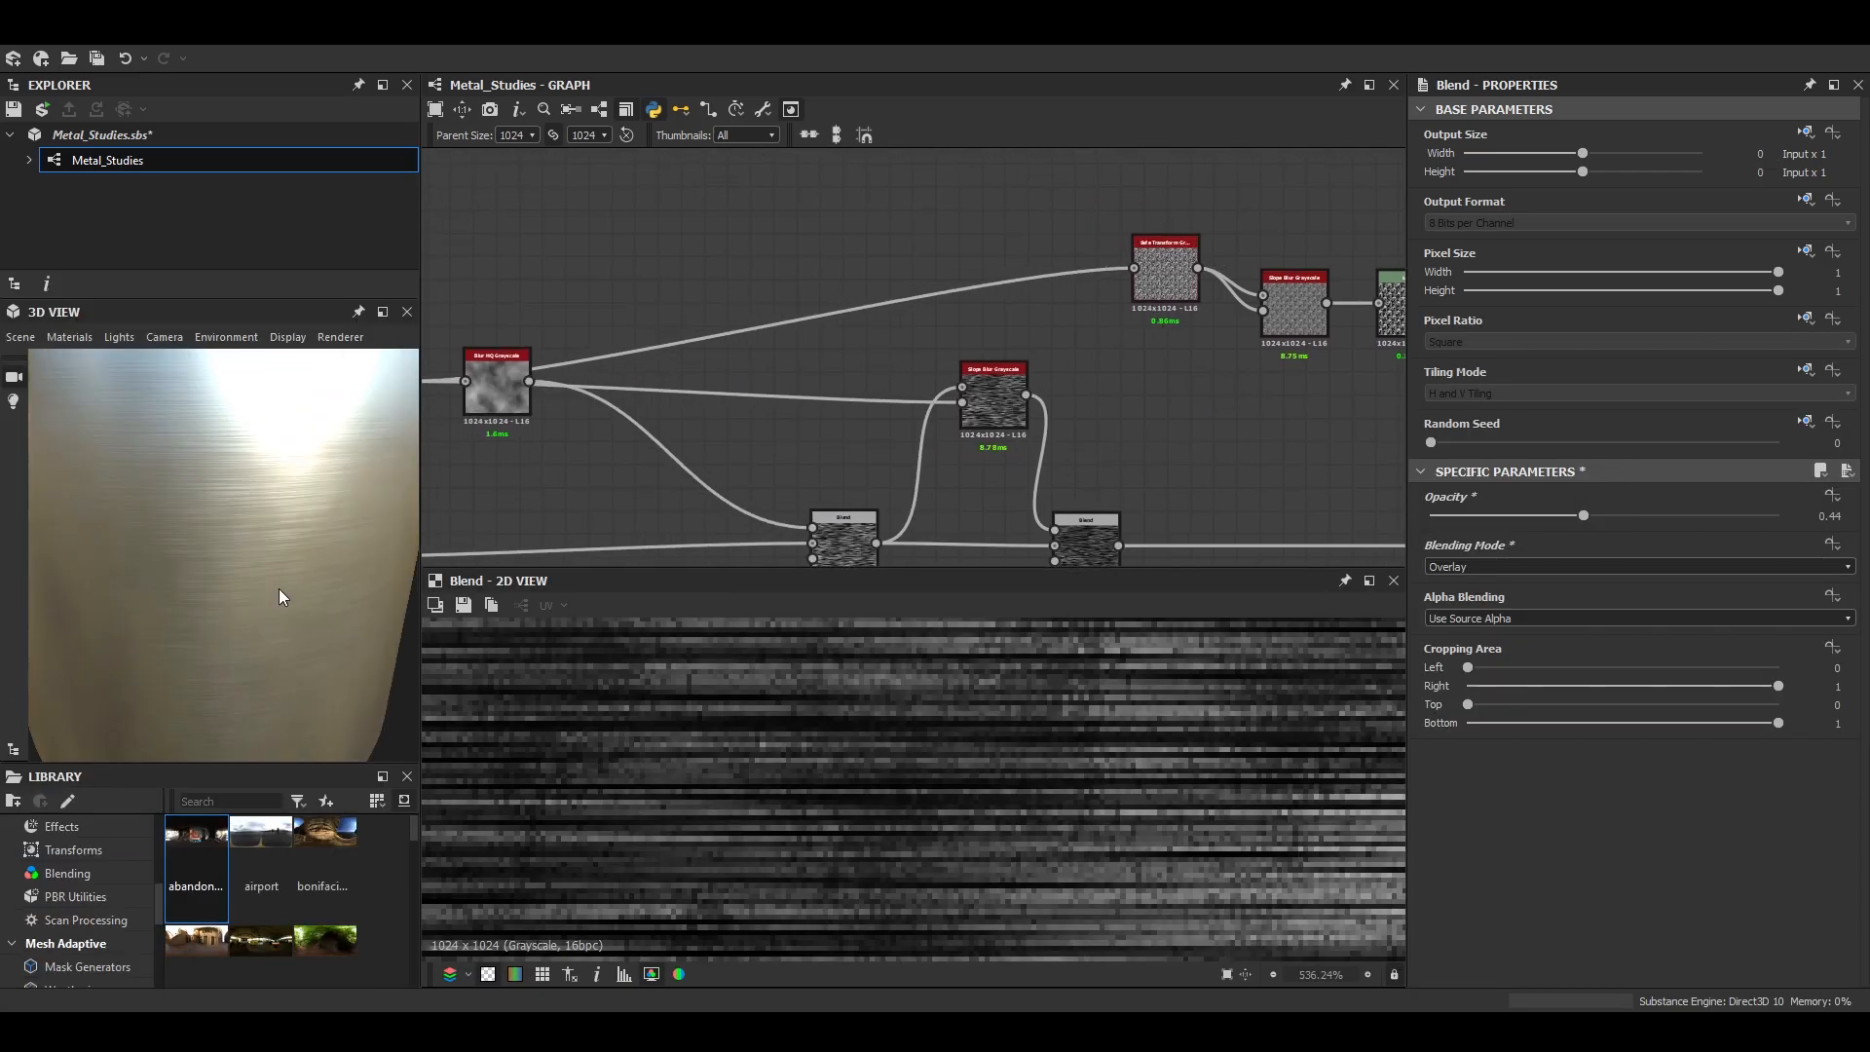
scroll(1015, 274, down, 4)
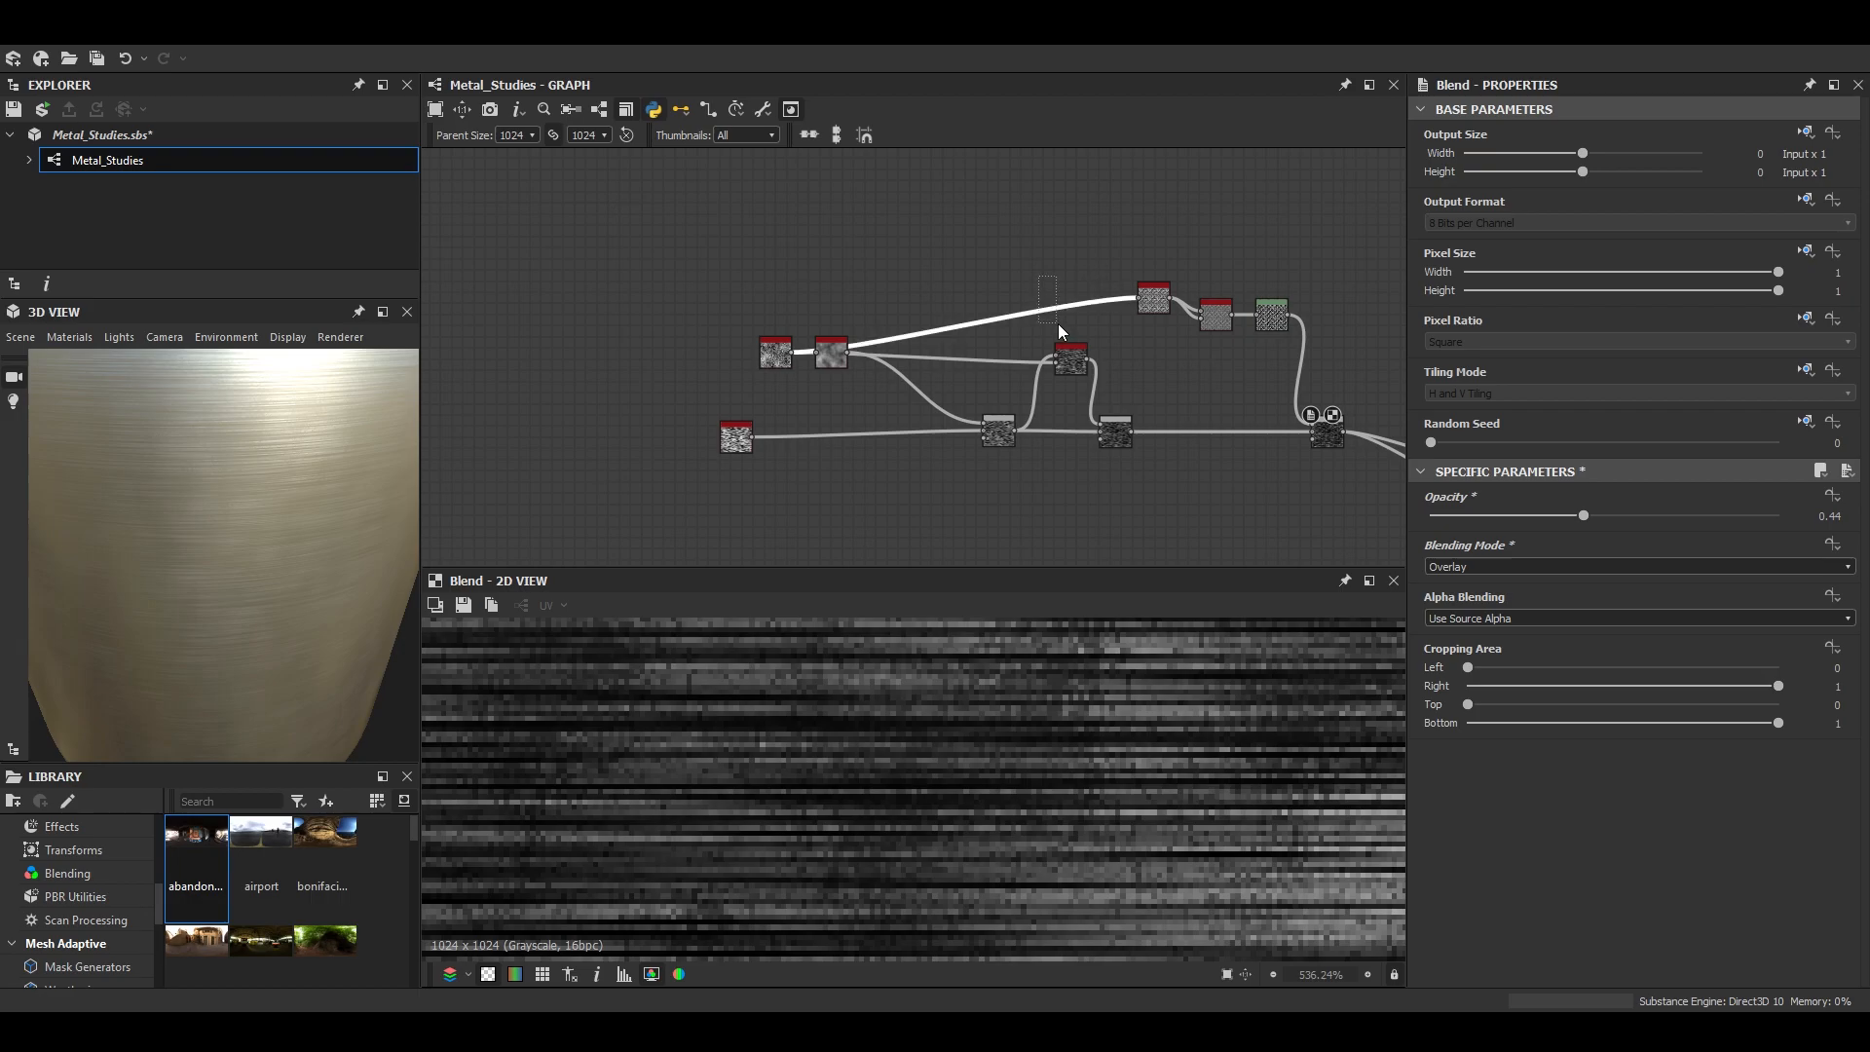
double_click(1275, 317)
drag(239, 535, 237, 638)
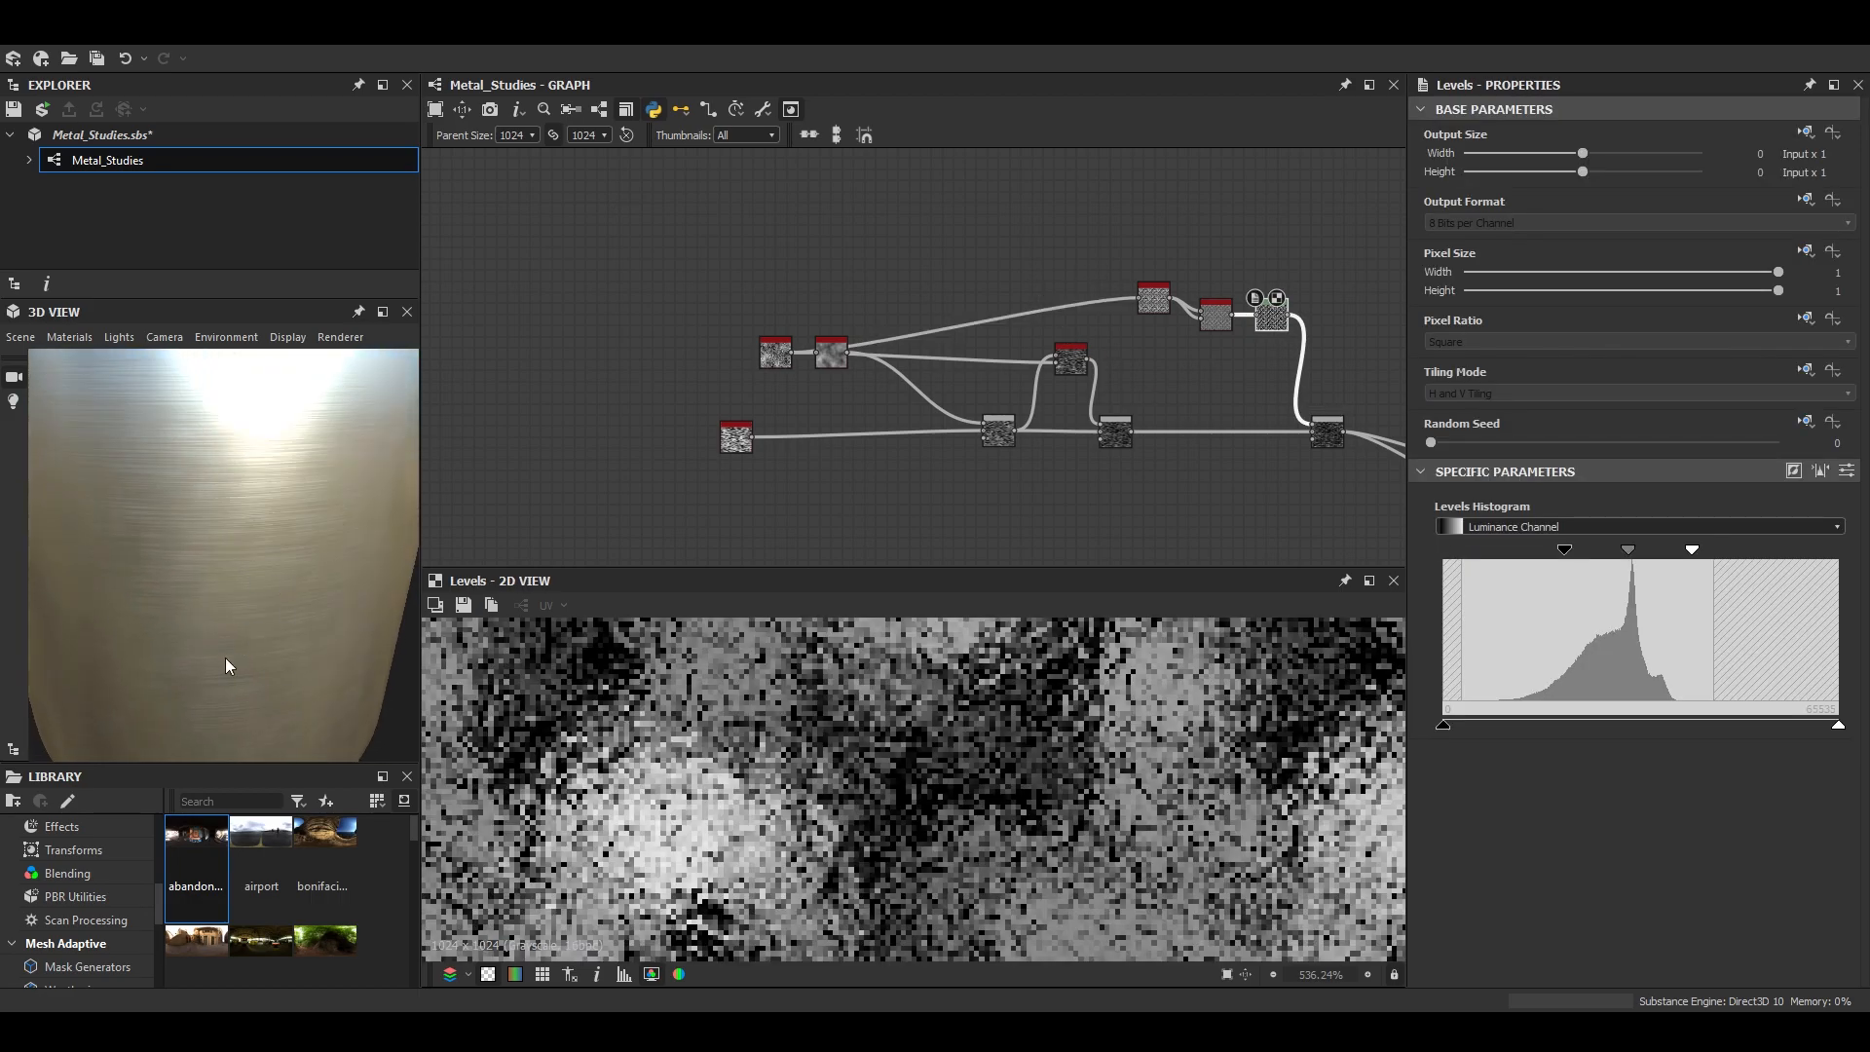
scroll(1323, 430, up, 2)
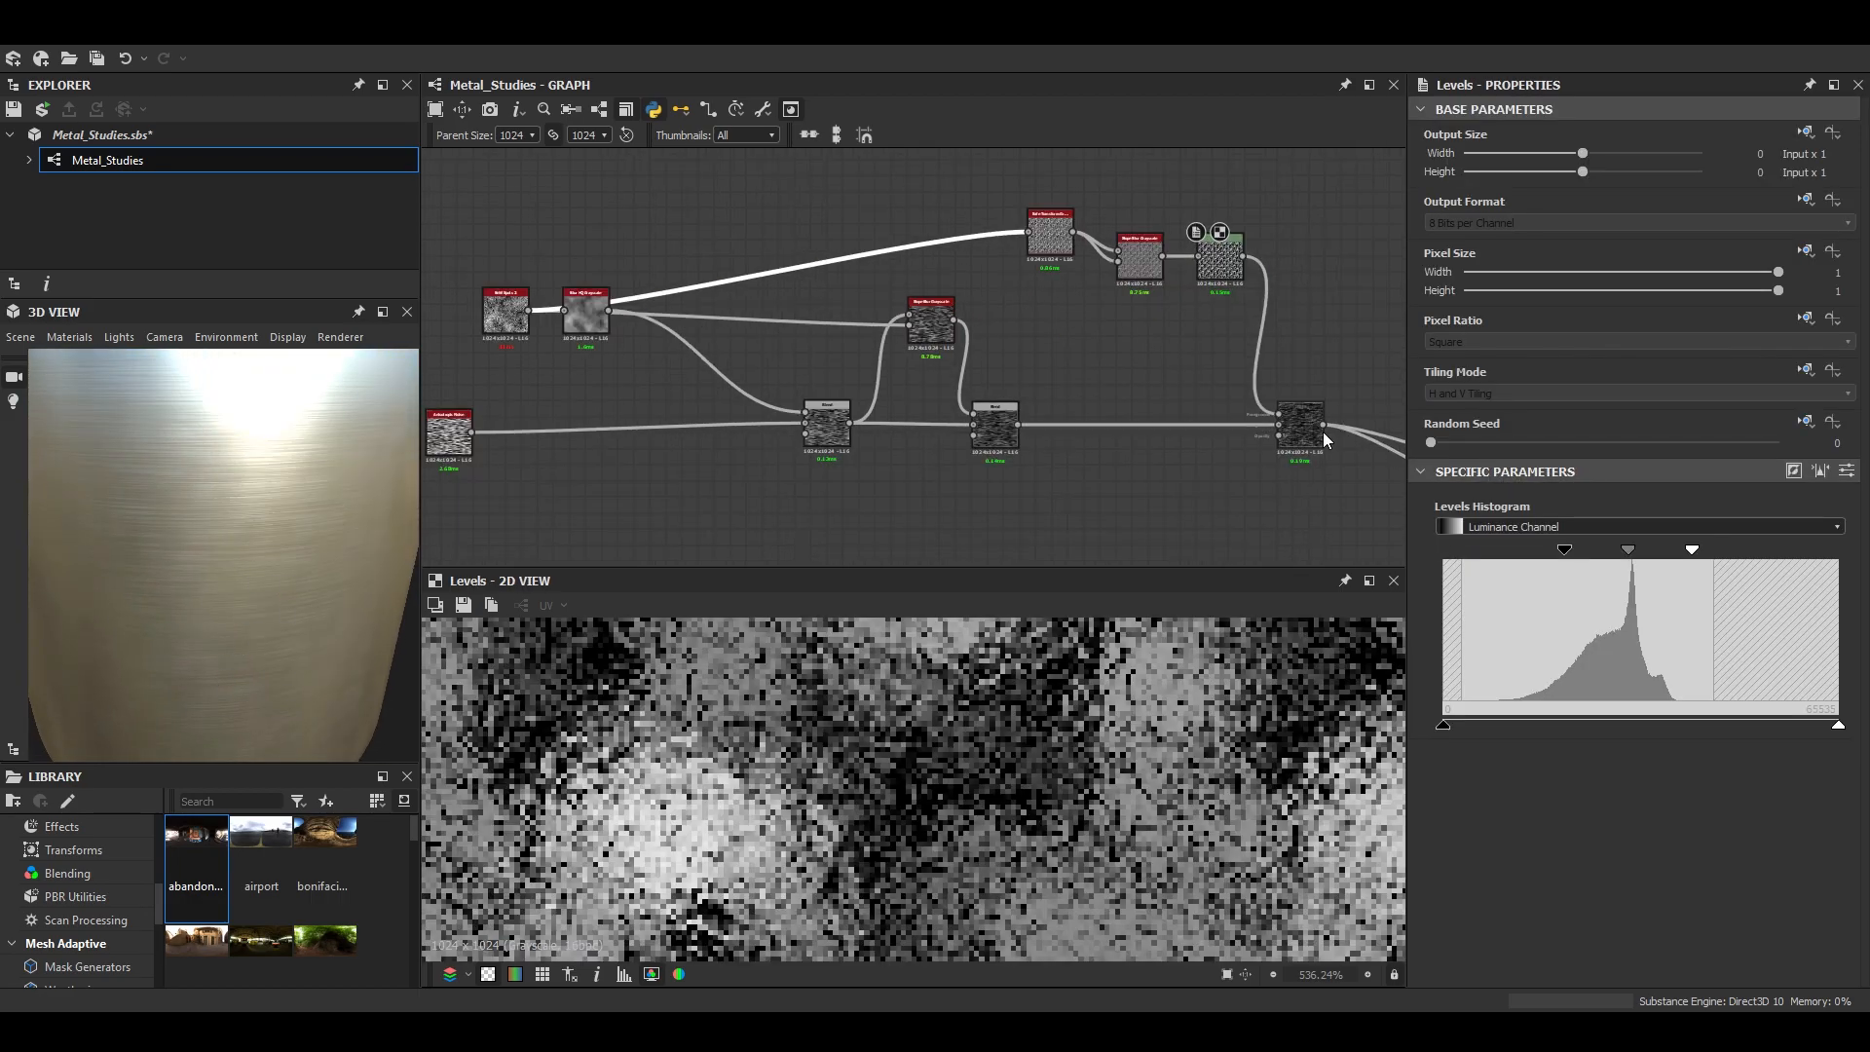
- Vary the Overlay Blend's opacity to compare the grain on the cylinder, and set it to 0
double_click(1310, 426)
drag(1584, 515, 1391, 512)
drag(224, 517, 284, 576)
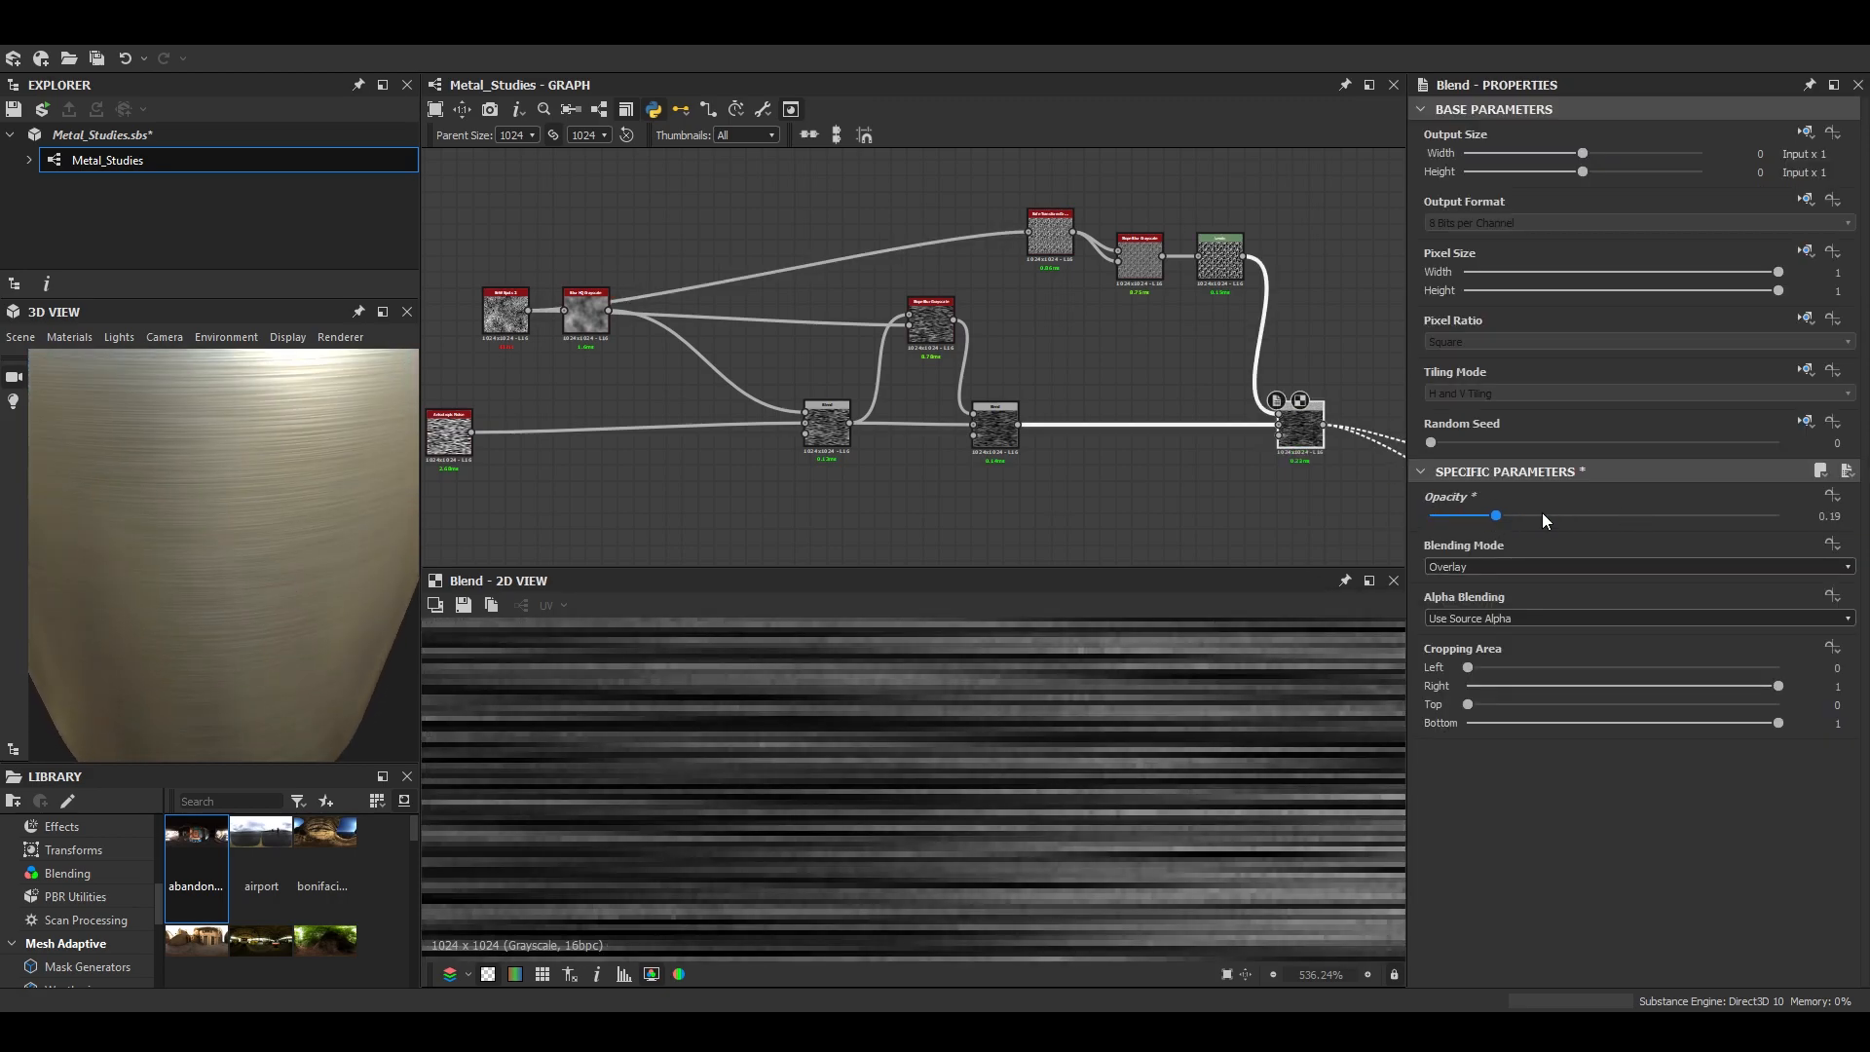
drag(1517, 516, 1650, 511)
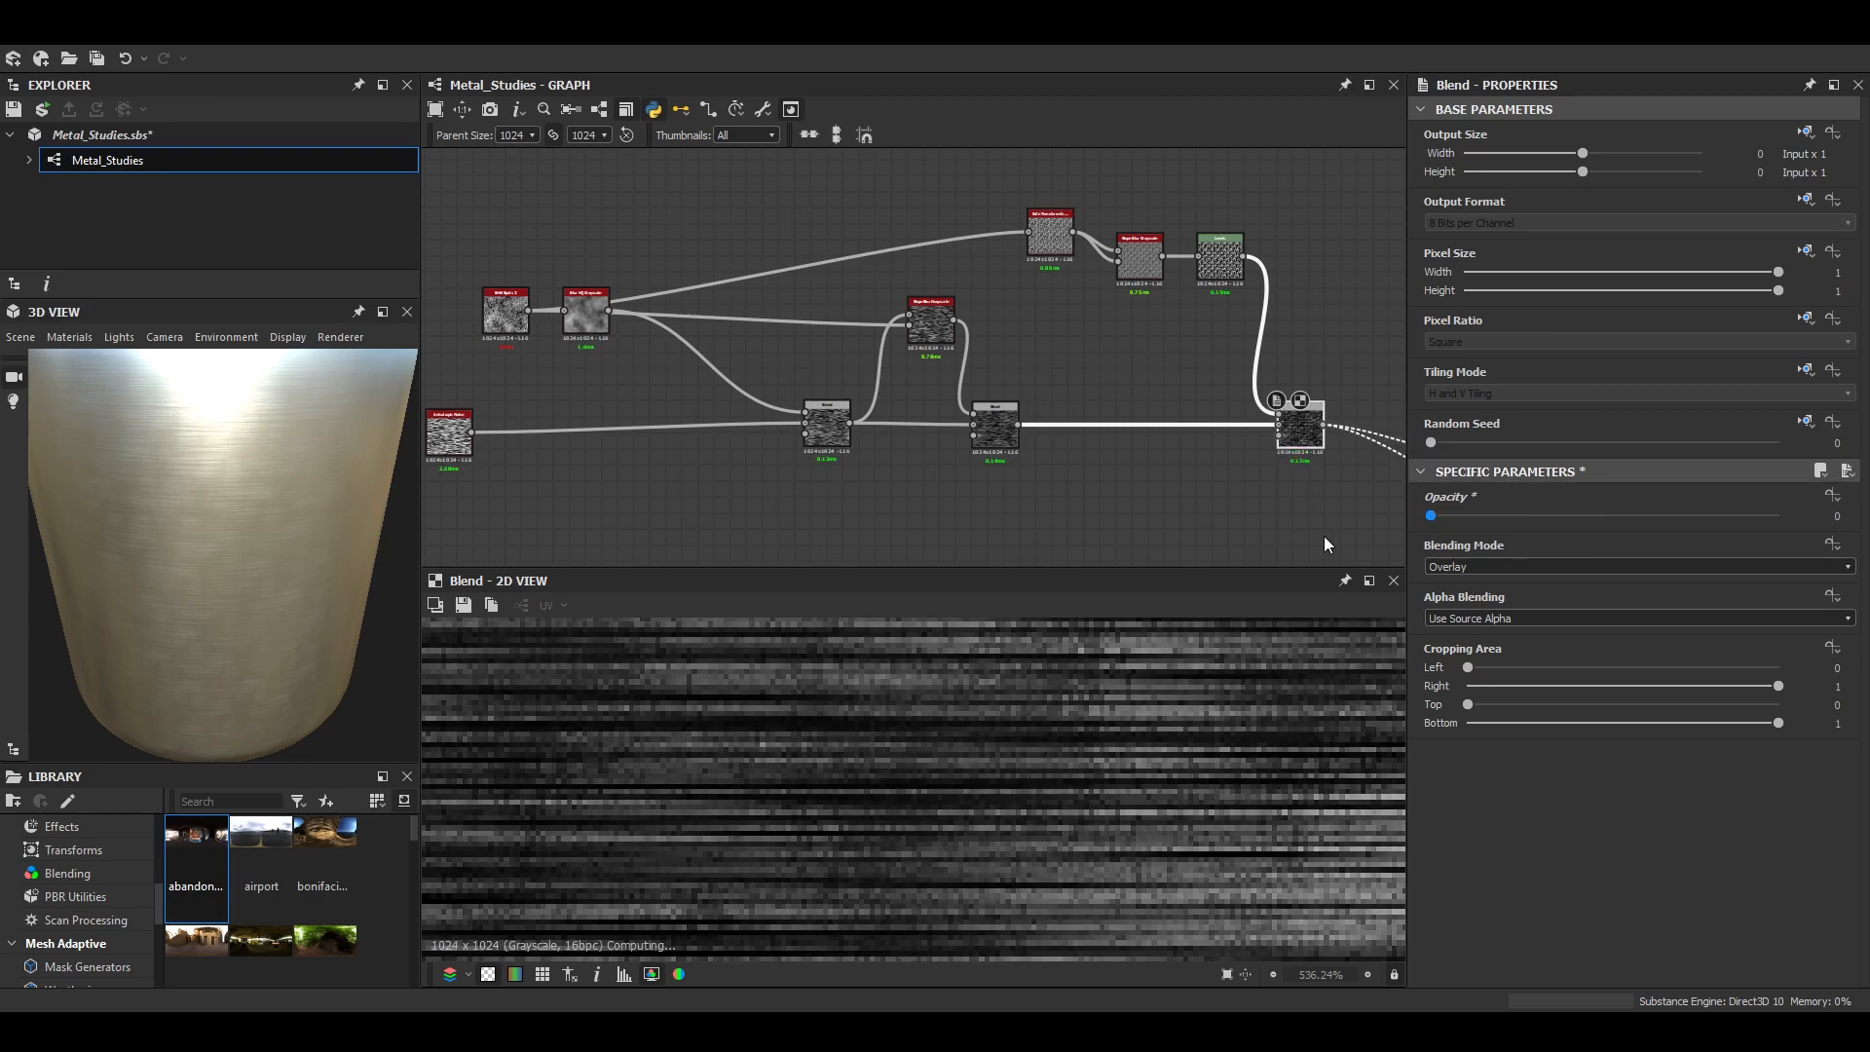
drag(191, 629, 292, 517)
scroll(288, 571, up, 2)
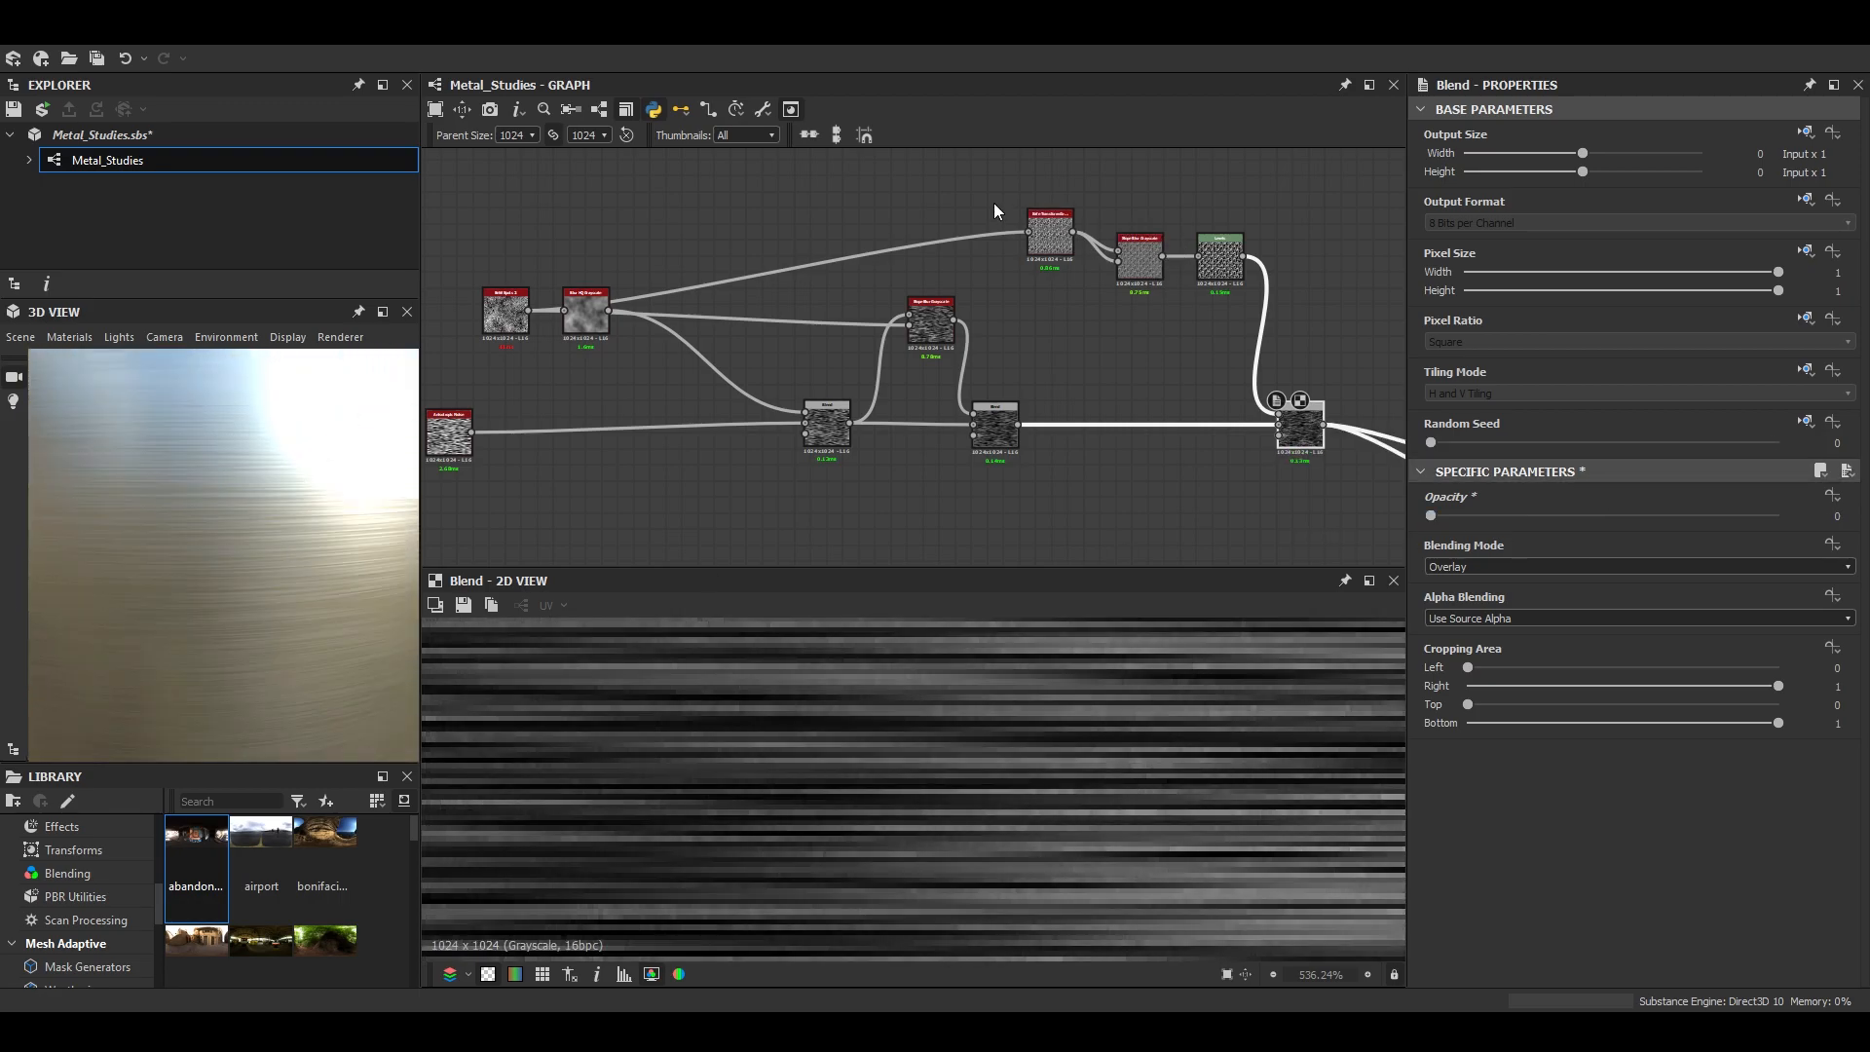
- Delete the Safe Transform, its following Slope Blur and the Levels node feeding the Overlay Blend
drag(1167, 267, 1235, 269)
key(Delete)
scroll(830, 364, up, 5)
scroll(721, 353, down, 5)
scroll(599, 378, up, 4)
- Add a Highpass Grayscale node above the Blur HQ Grayscale and feed it from the BnW Spots 2 noise
double_click(598, 376)
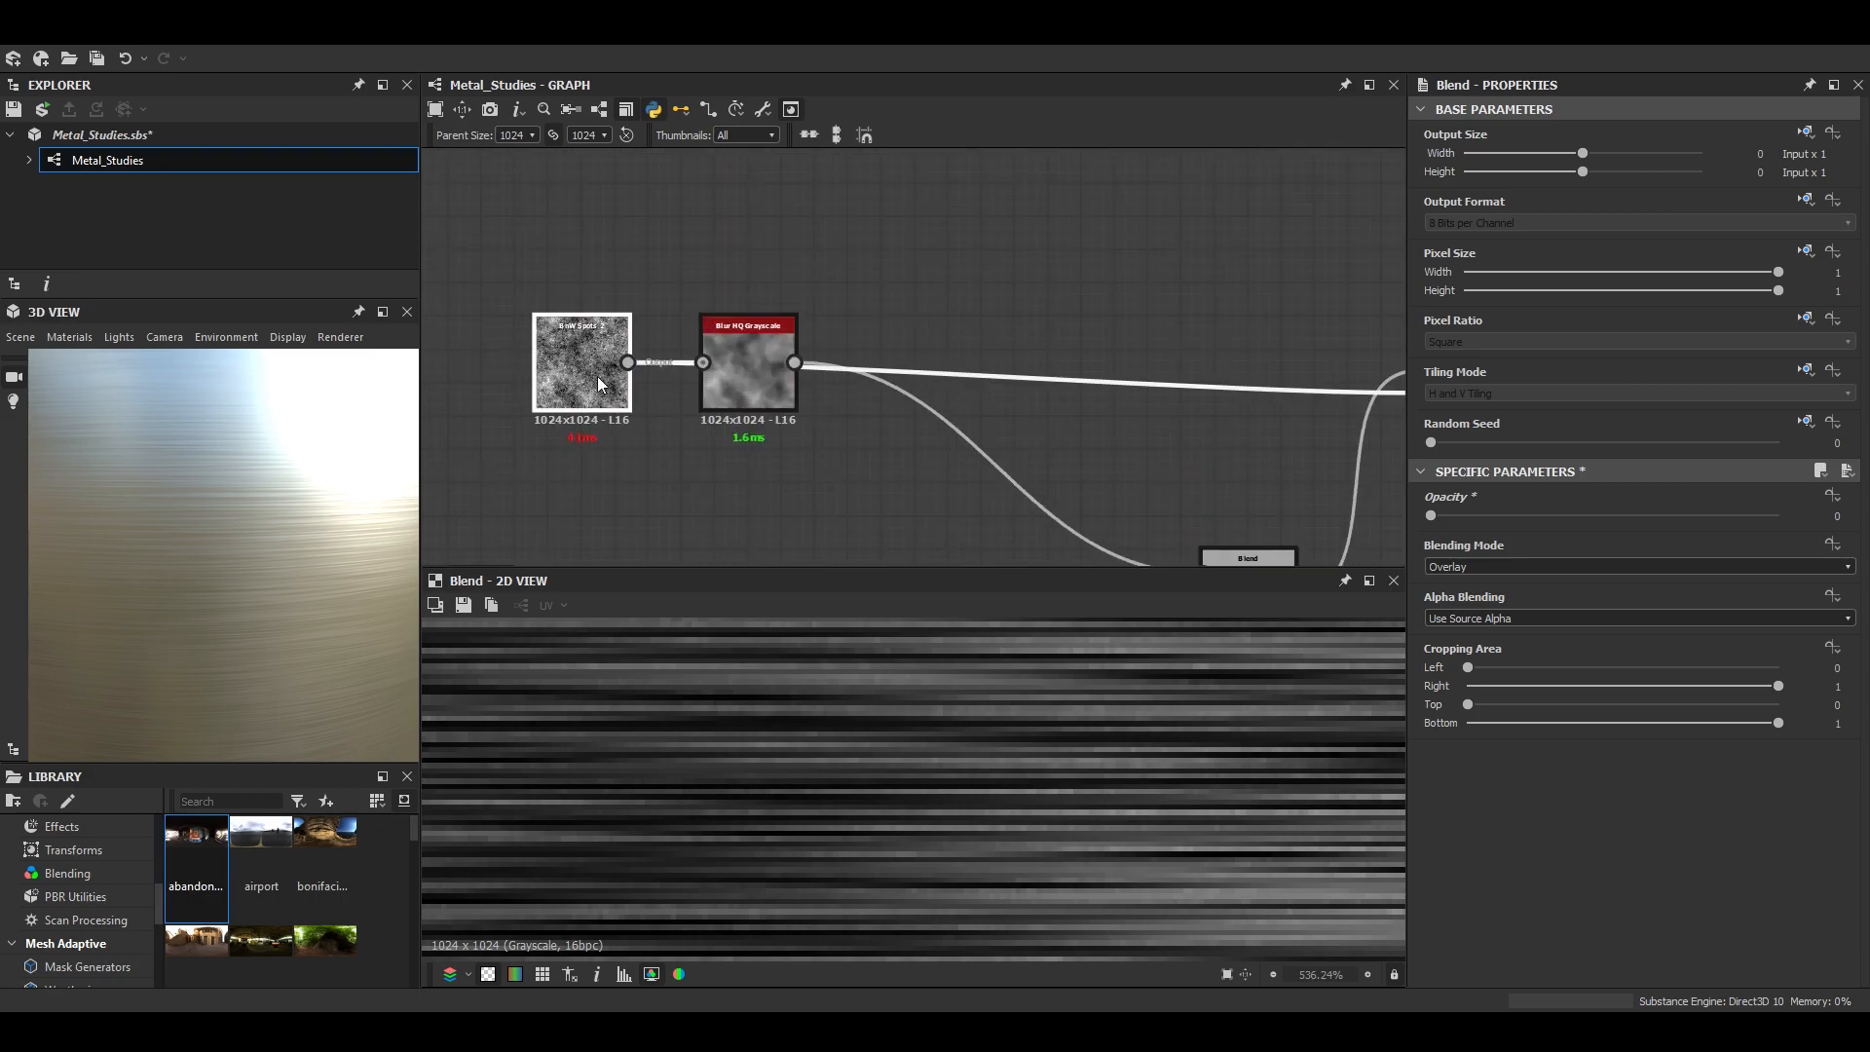
scroll(959, 801, down, 7)
scroll(938, 802, up, 3)
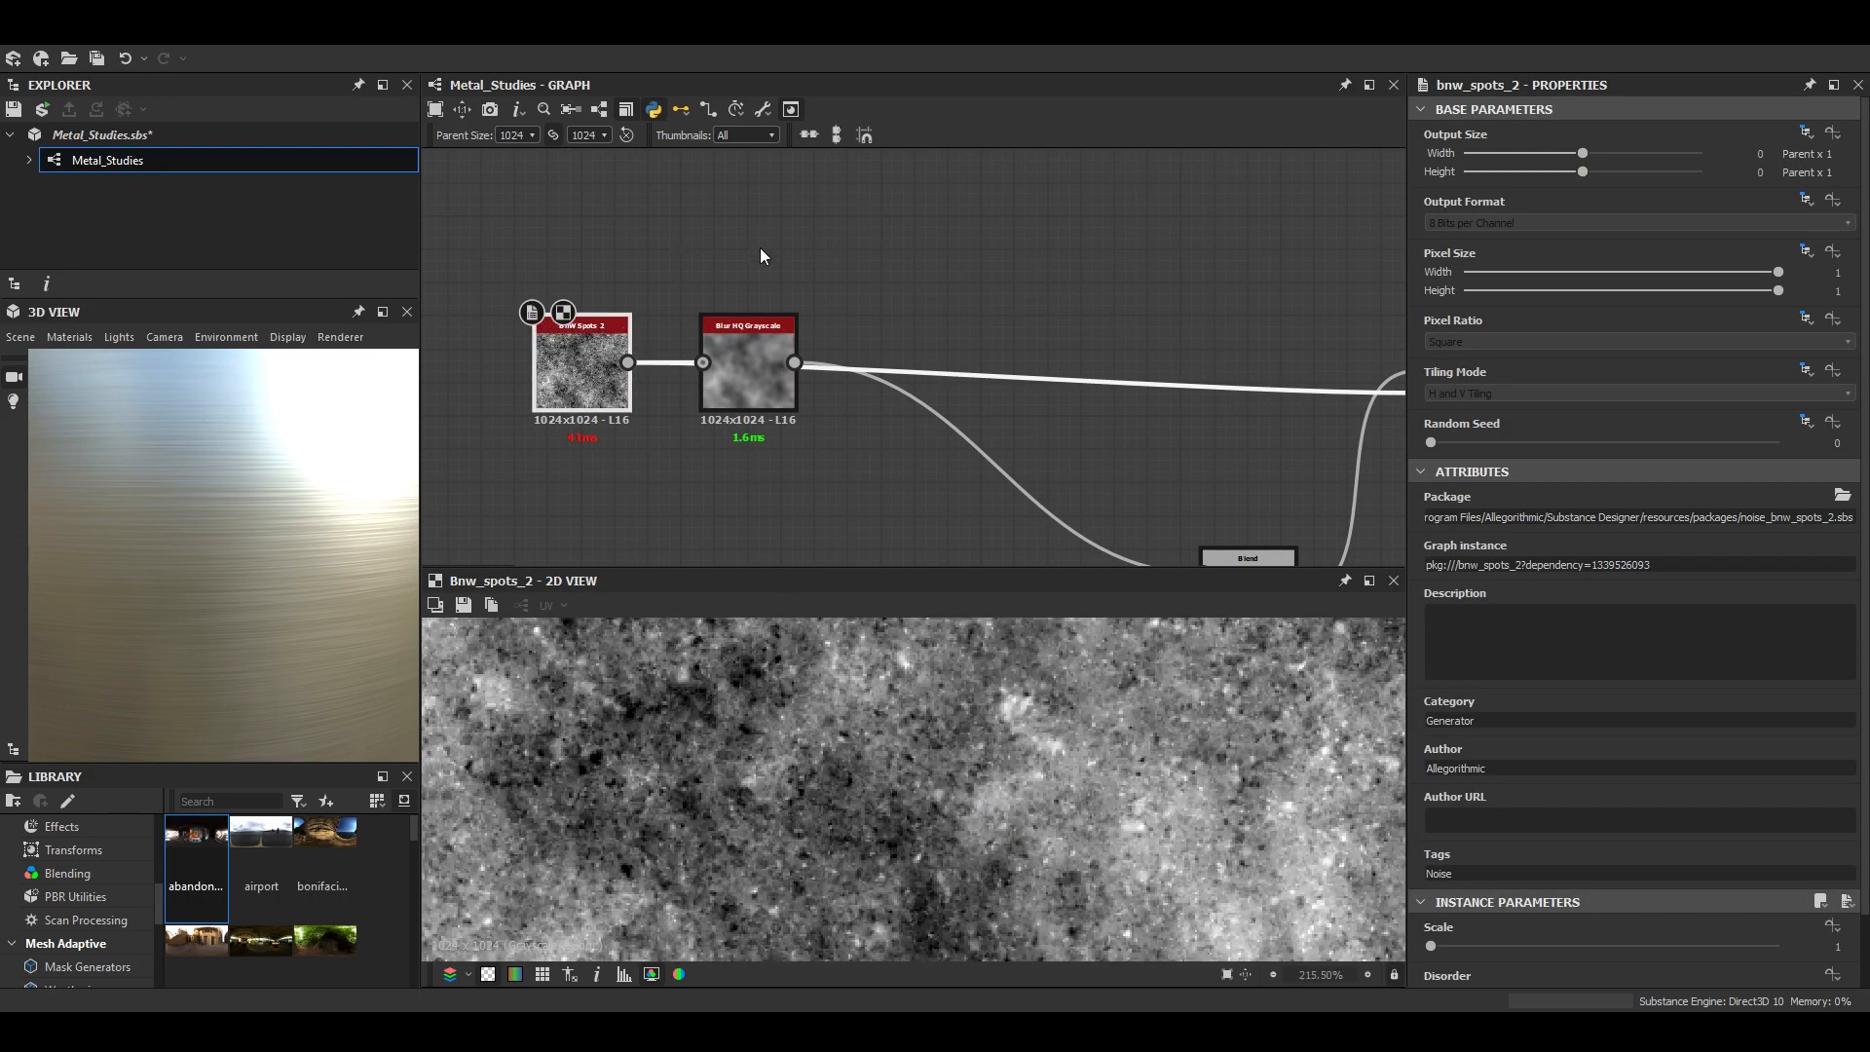
key(space)
text(high)
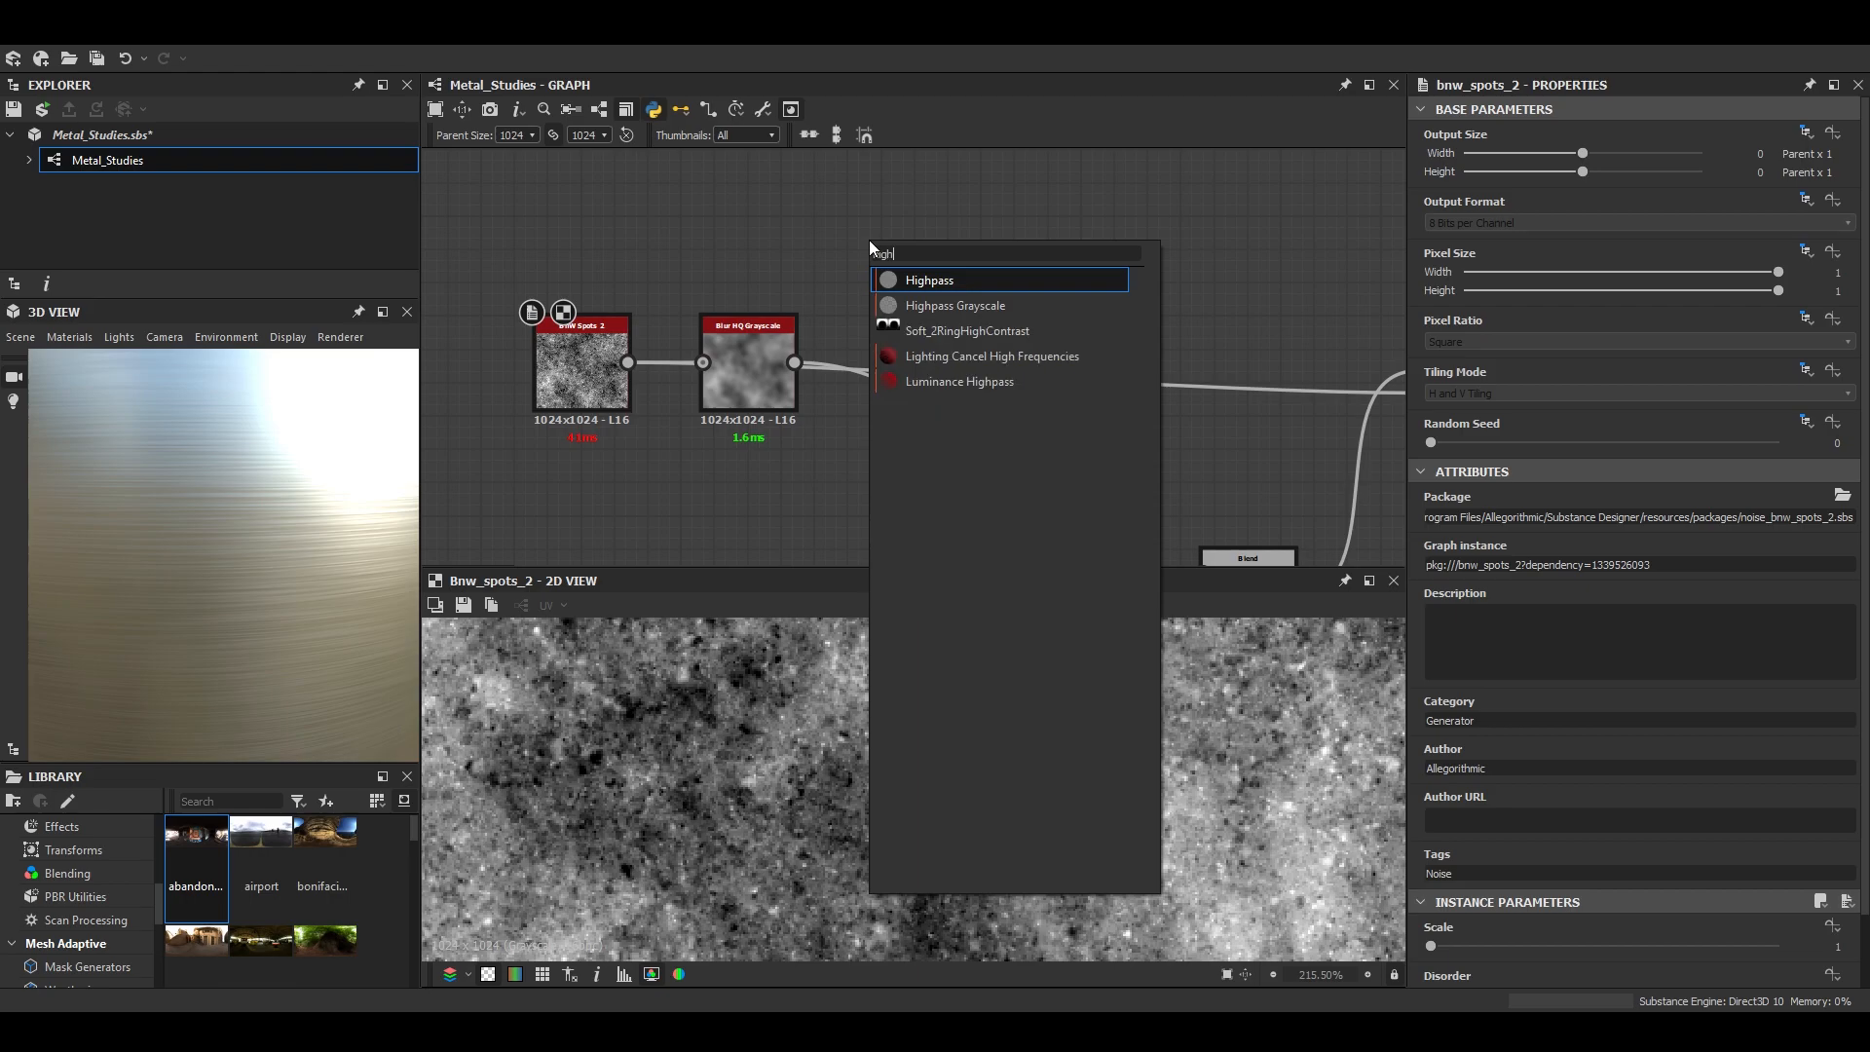
key(Down)
key(Return)
drag(628, 363, 820, 236)
drag(843, 243, 975, 228)
- Reduce the Highpass Grayscale's radius to isolate the finest grain of the spots noise
scroll(1193, 764, down, 6)
scroll(1193, 763, up, 4)
drag(1461, 945, 1434, 955)
scroll(915, 809, up, 13)
- Add a Levels node after the Highpass Grayscale, lowering the white point and shifting the midtones to darken the grain
key(space)
text(l)
key(Return)
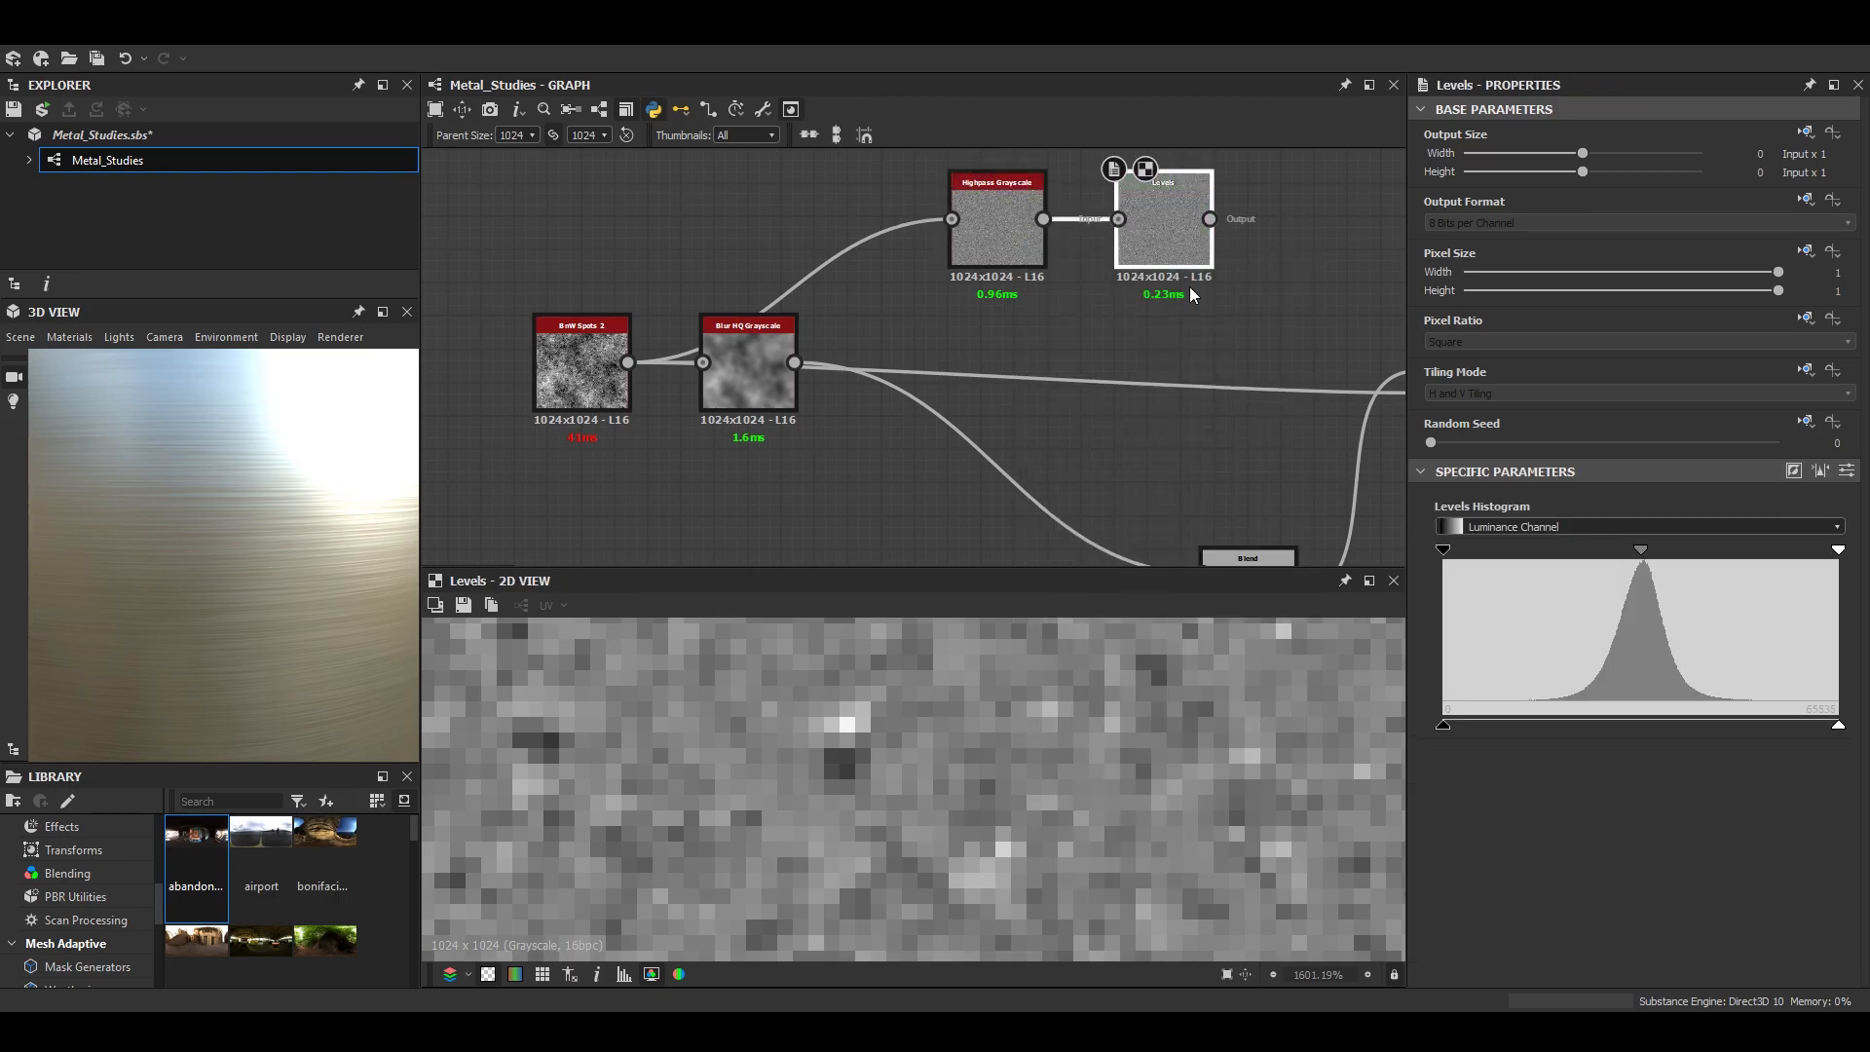
drag(1838, 551, 1779, 567)
drag(1617, 553, 1641, 554)
scroll(1132, 816, down, 8)
- Connect the Highpass branch's Levels output to the Overlay Blend's foreground and set that Blend's opacity to 0.38
middle_drag(1214, 227, 701, 329)
drag(697, 320, 935, 328)
scroll(906, 328, down, 3)
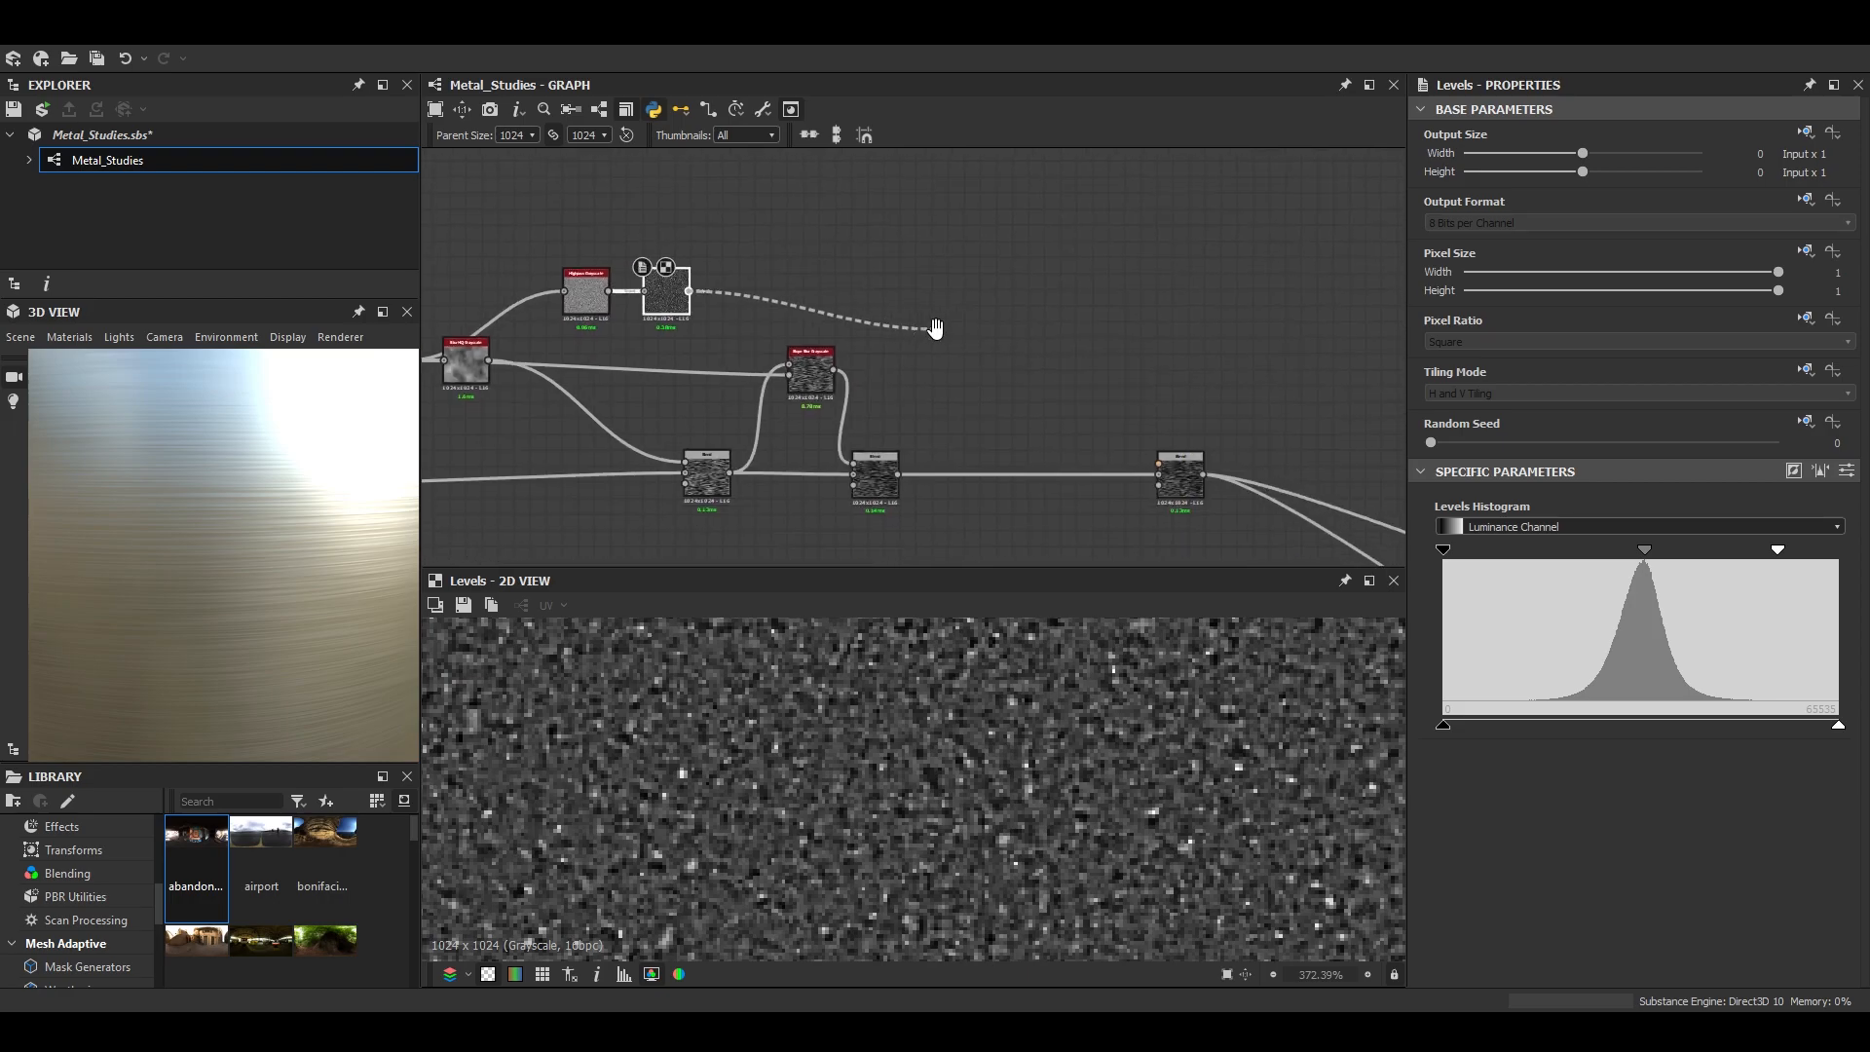
double_click(1181, 475)
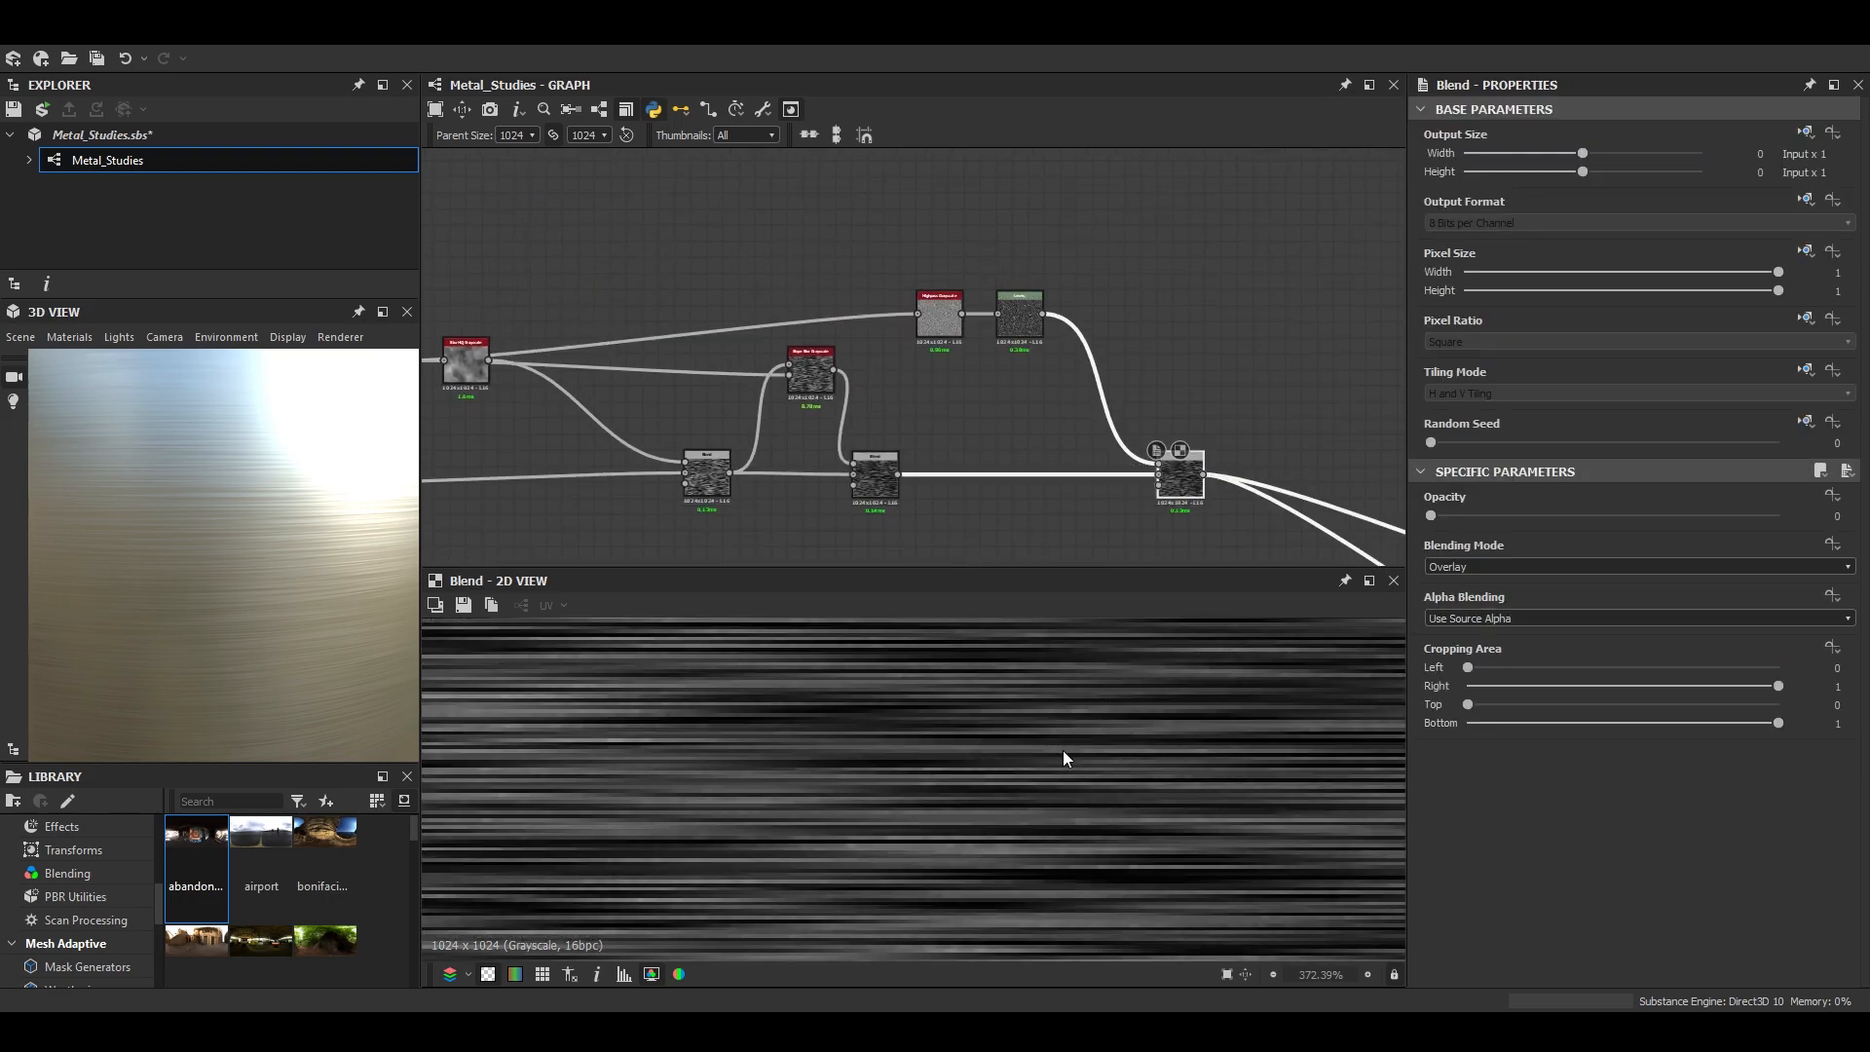
drag(1535, 518, 1562, 519)
drag(326, 538, 277, 556)
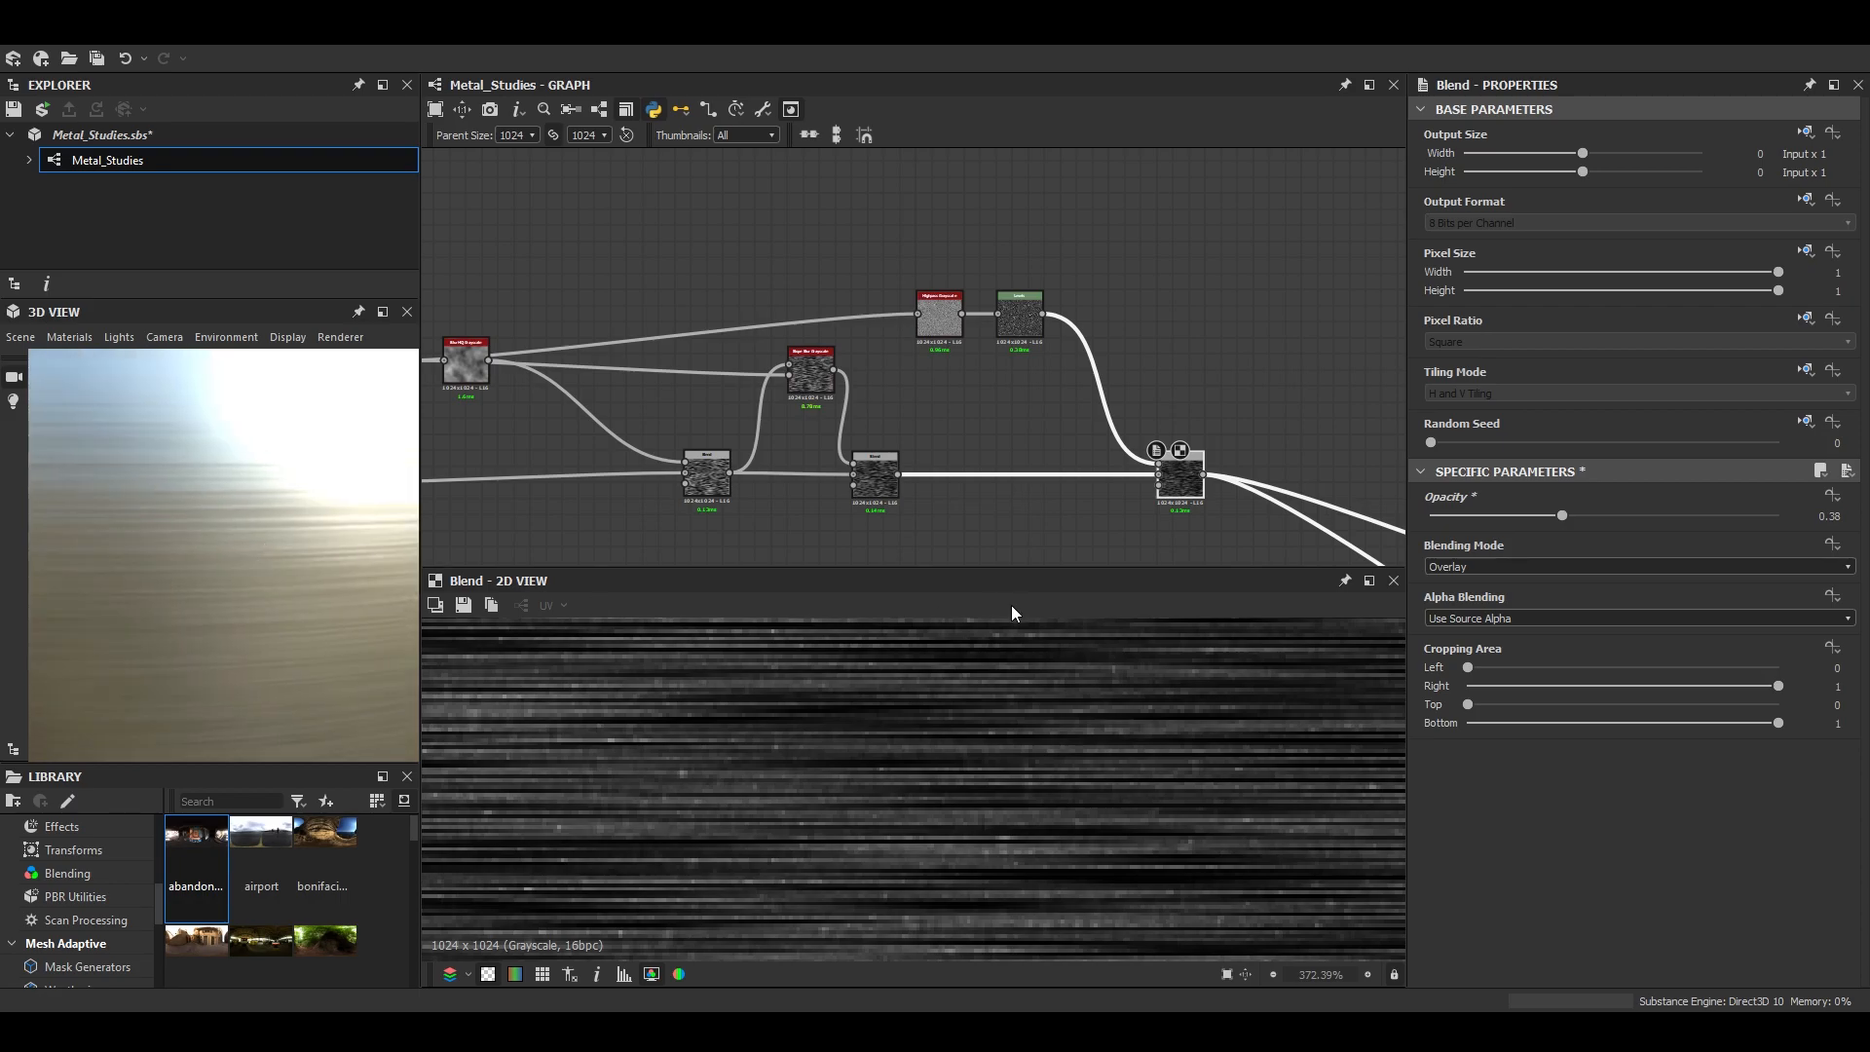
- Try the Overlay Blend at an opacity of 0.63 and preview the material on the Sphere 2 Tiles mesh
drag(1578, 523, 1650, 510)
scroll(259, 587, down, 3)
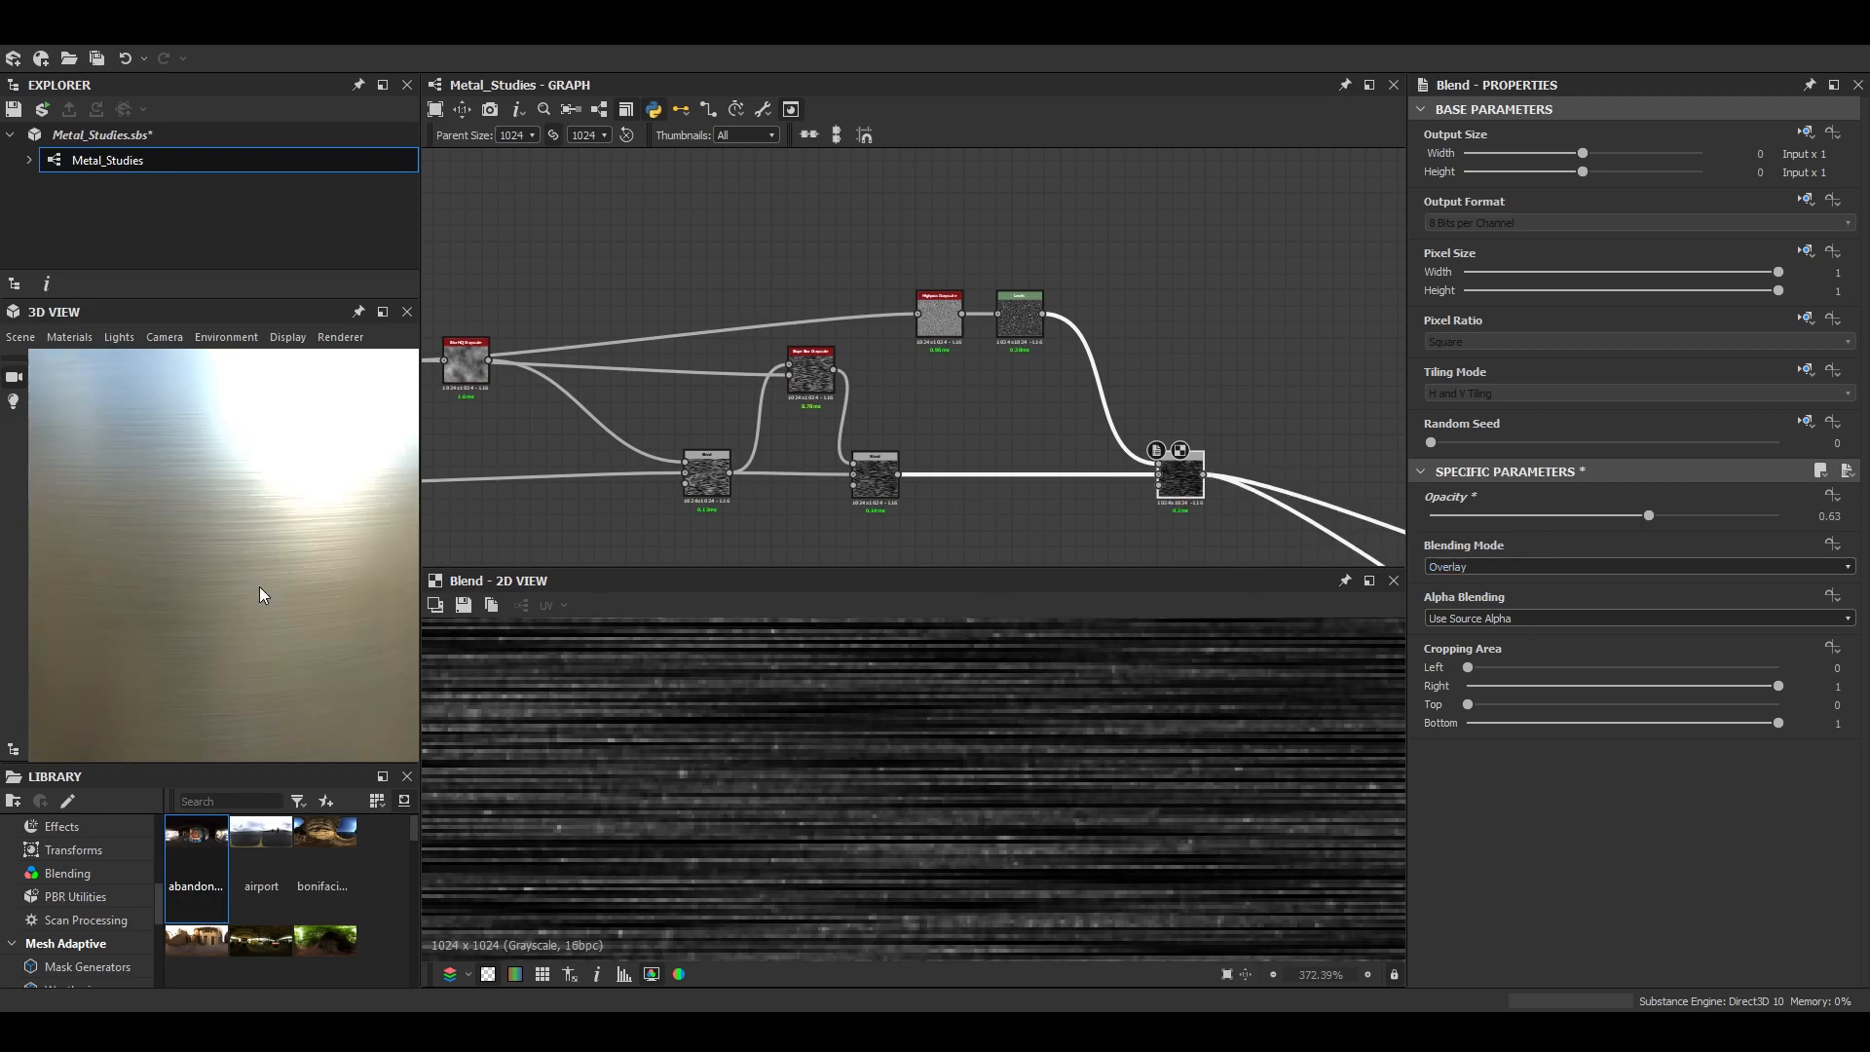
click(6, 336)
click(103, 623)
scroll(271, 605, up, 3)
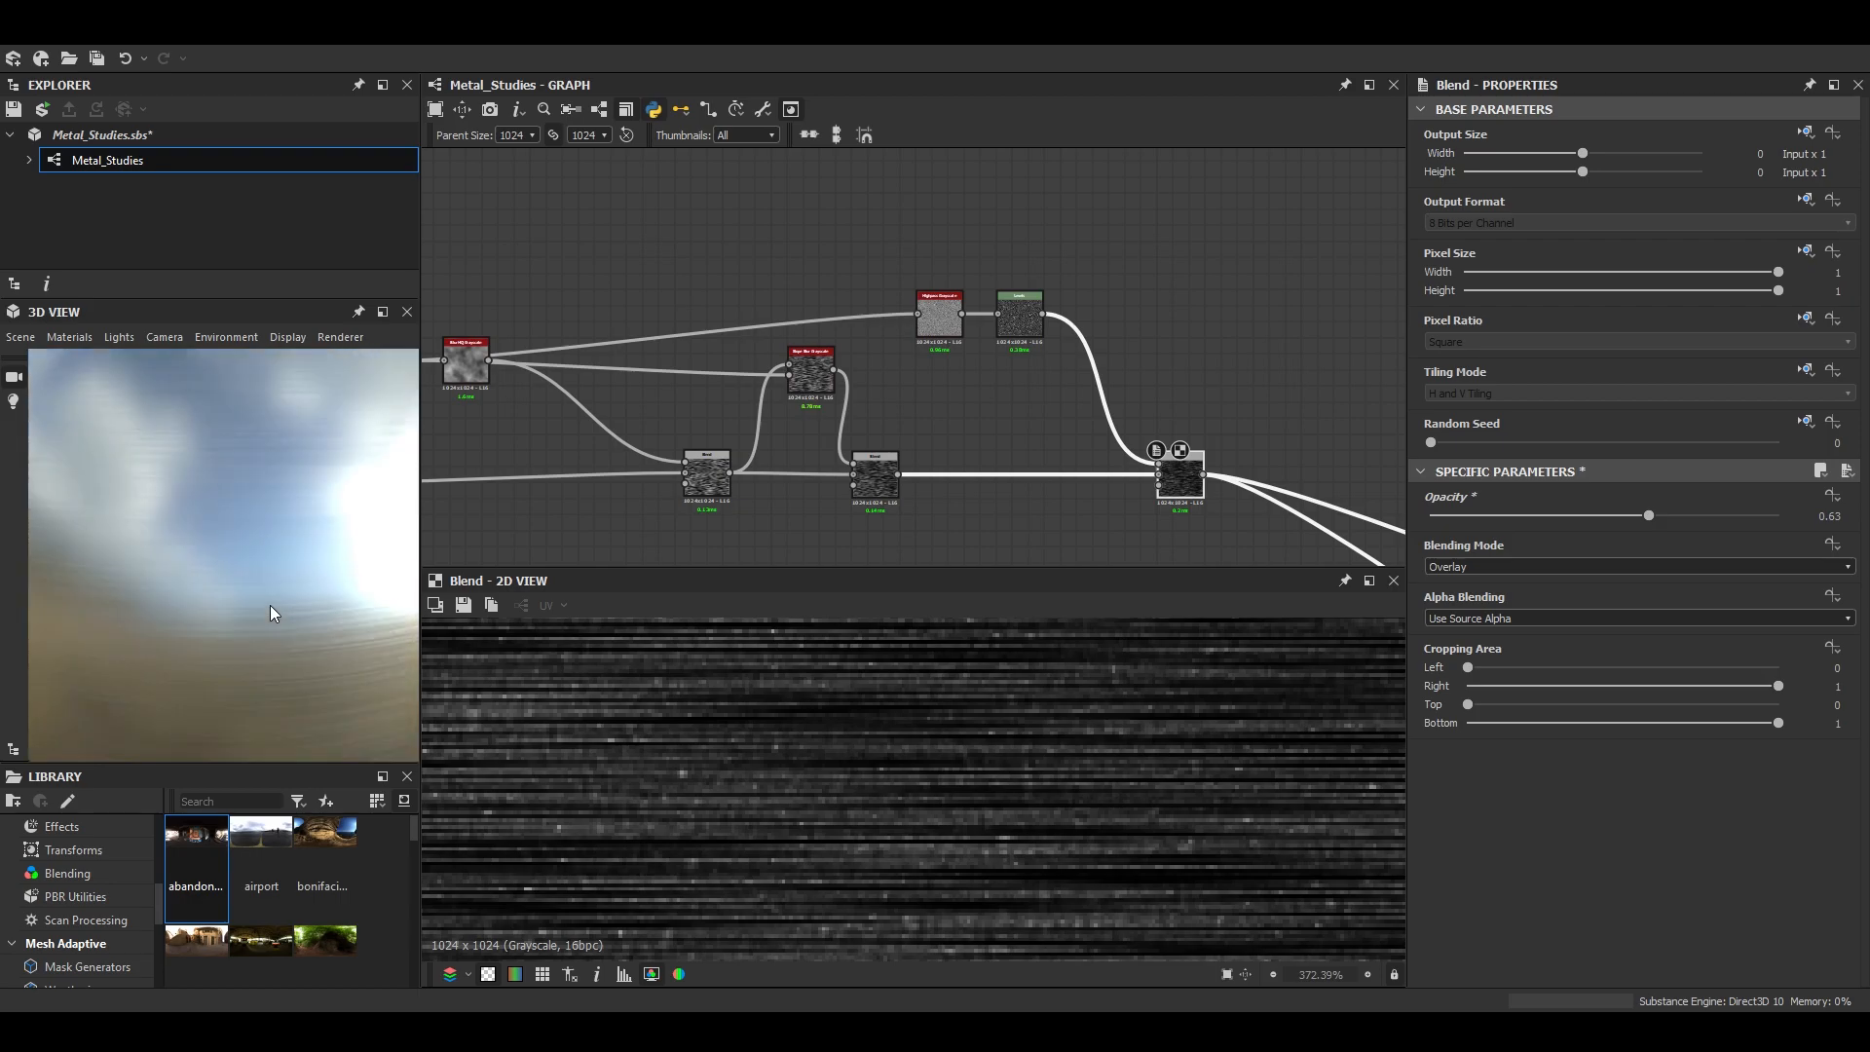
- Examine the grain and brushing on the sphere from several distances in an enlarged 3D view
click(384, 314)
scroll(955, 604, down, 4)
drag(1002, 587, 838, 675)
scroll(939, 710, up, 3)
scroll(984, 628, down, 2)
scroll(984, 635, down, 3)
click(1806, 315)
- Change the grain Blend's blending mode to Max (Lighten) and set its opacity to 0.35
click(1565, 566)
click(1465, 616)
drag(1649, 515, 1470, 522)
click(1520, 620)
scroll(210, 534, up, 5)
drag(210, 535, 331, 577)
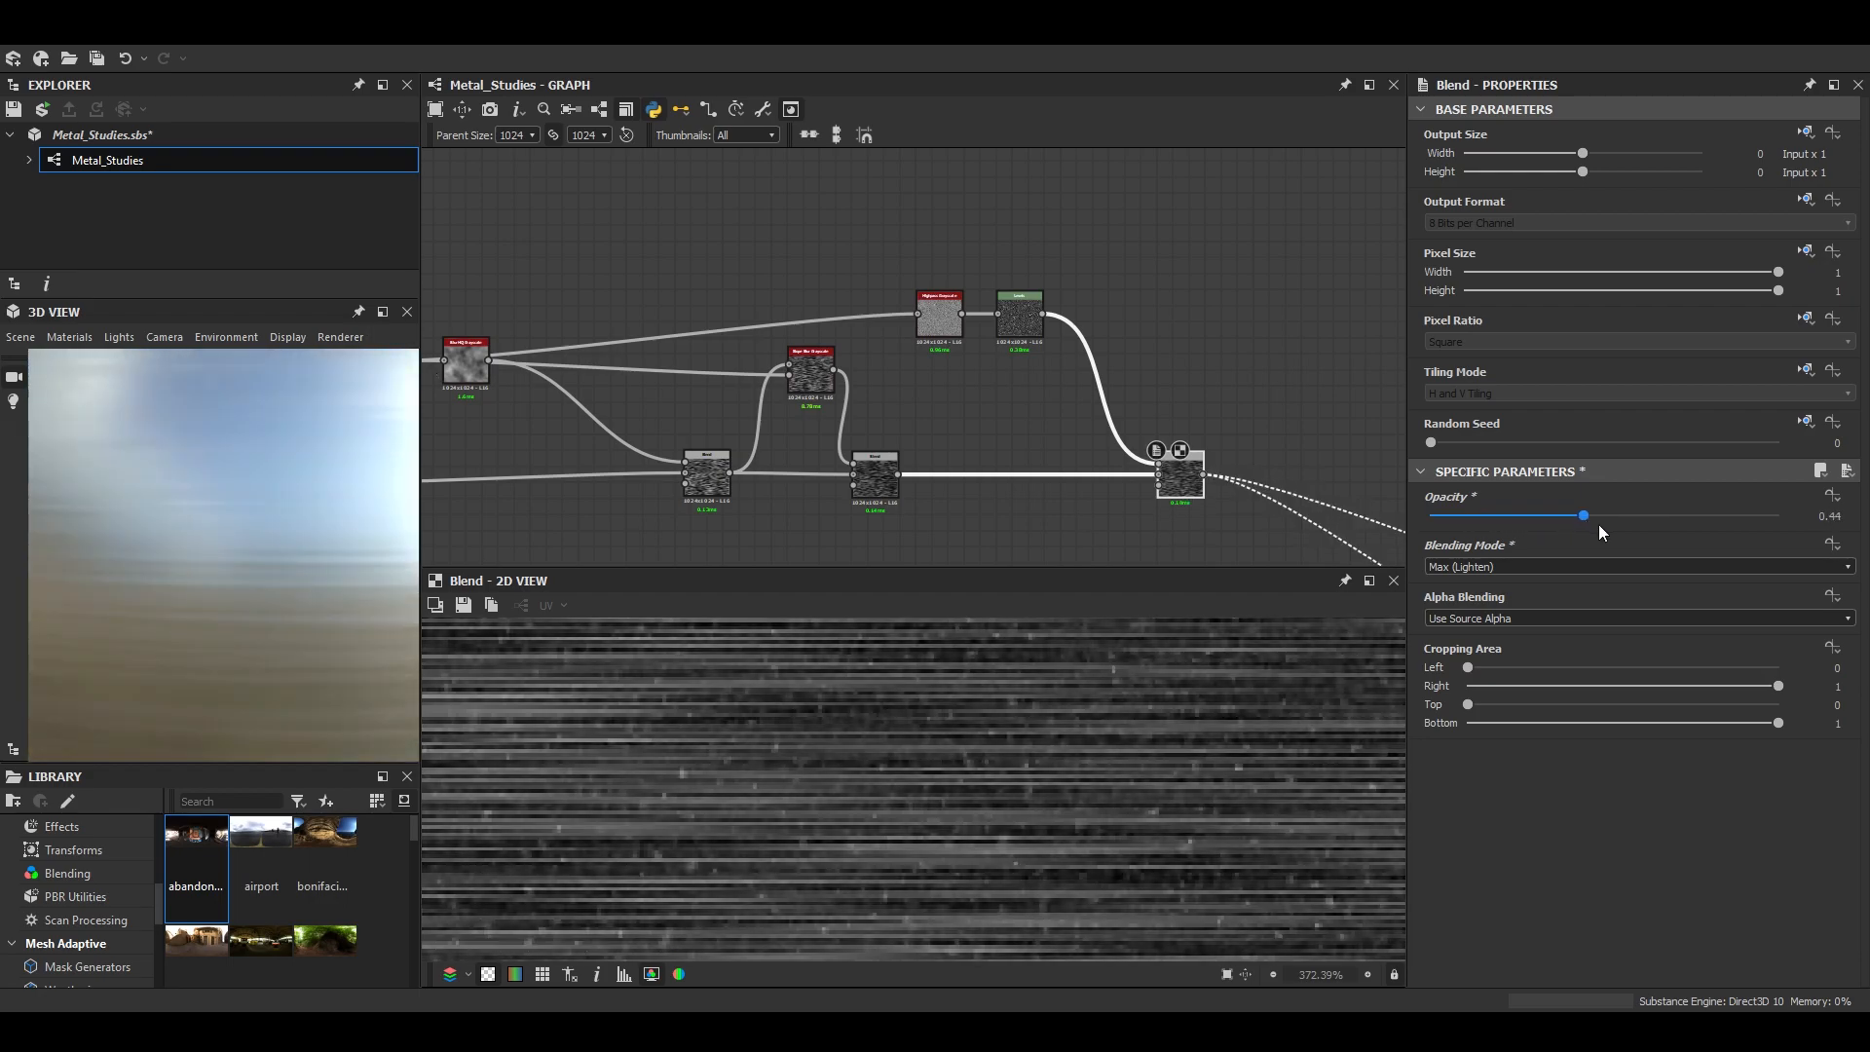
scroll(298, 643, down, 5)
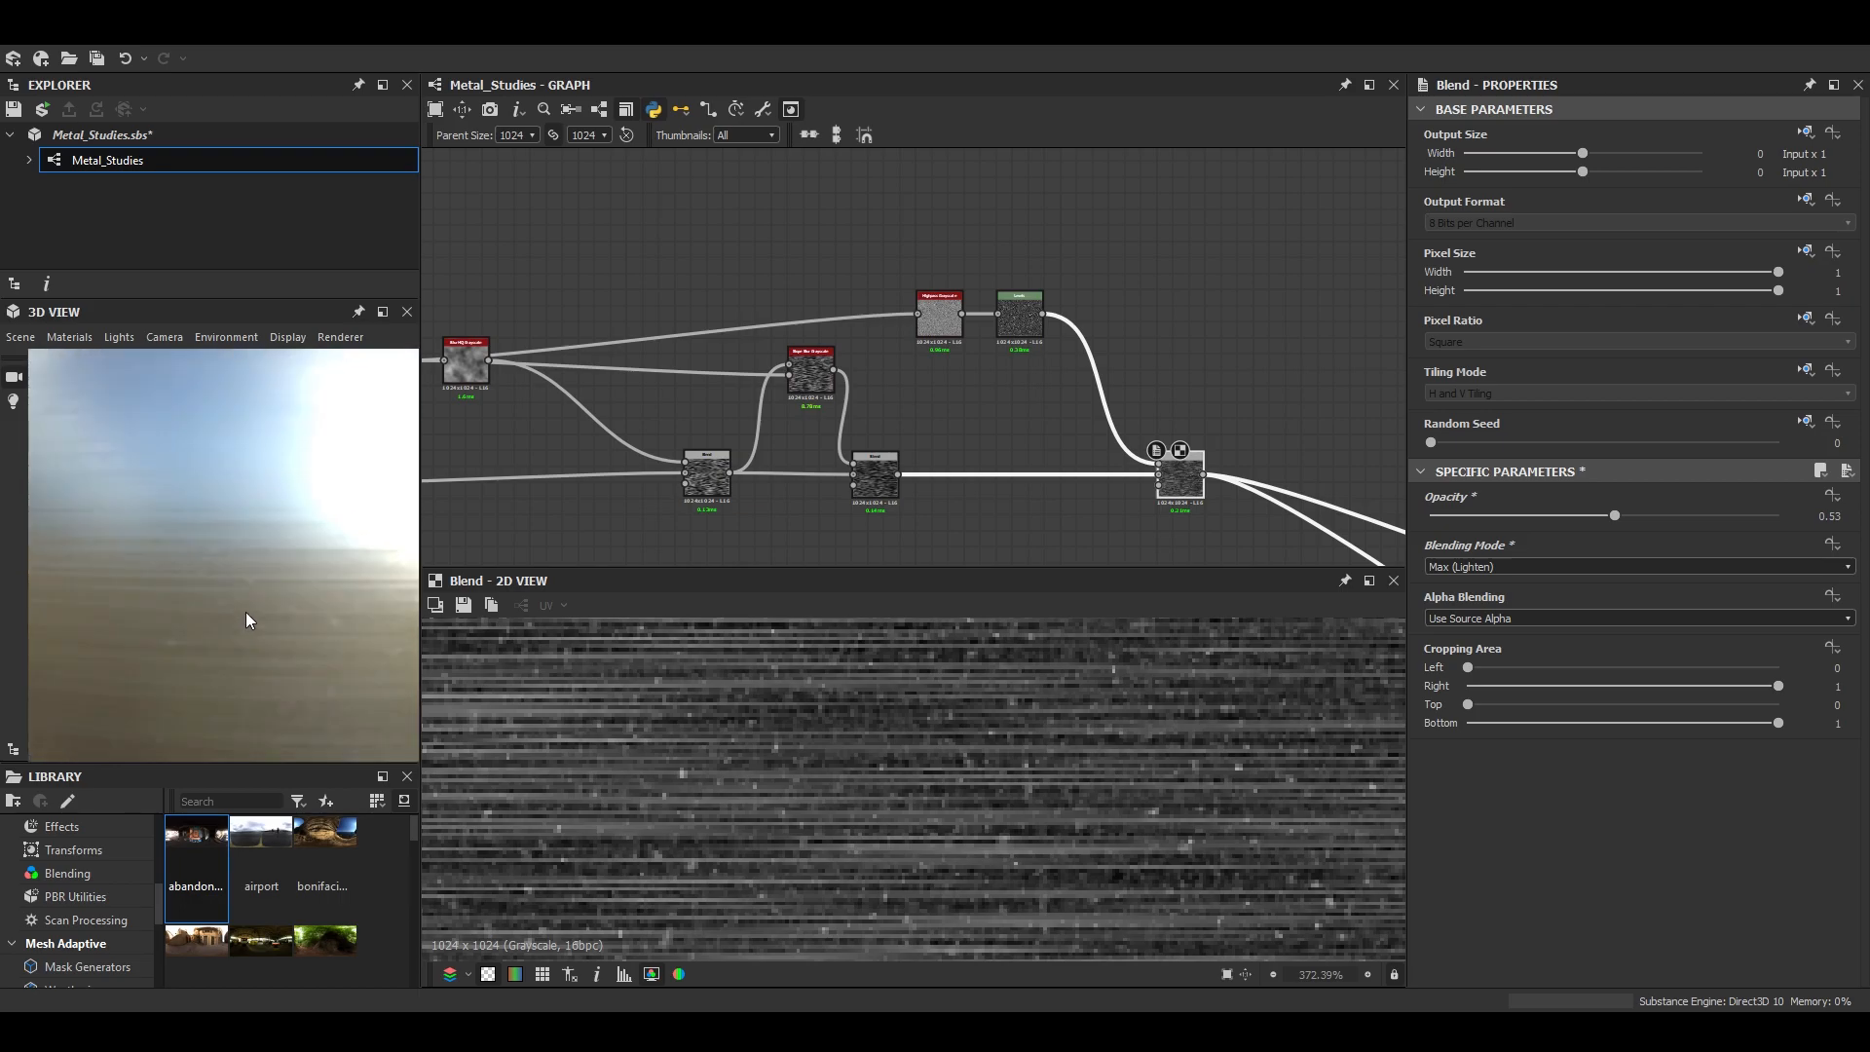
scroll(246, 612, up, 5)
drag(1508, 517, 1552, 515)
scroll(370, 638, down, 5)
scroll(322, 676, up, 5)
- Insert a Directional Warp between the Anisotropic Noise and the first Blend, and feed its intensity input from the spots noise branch
scroll(885, 389, down, 5)
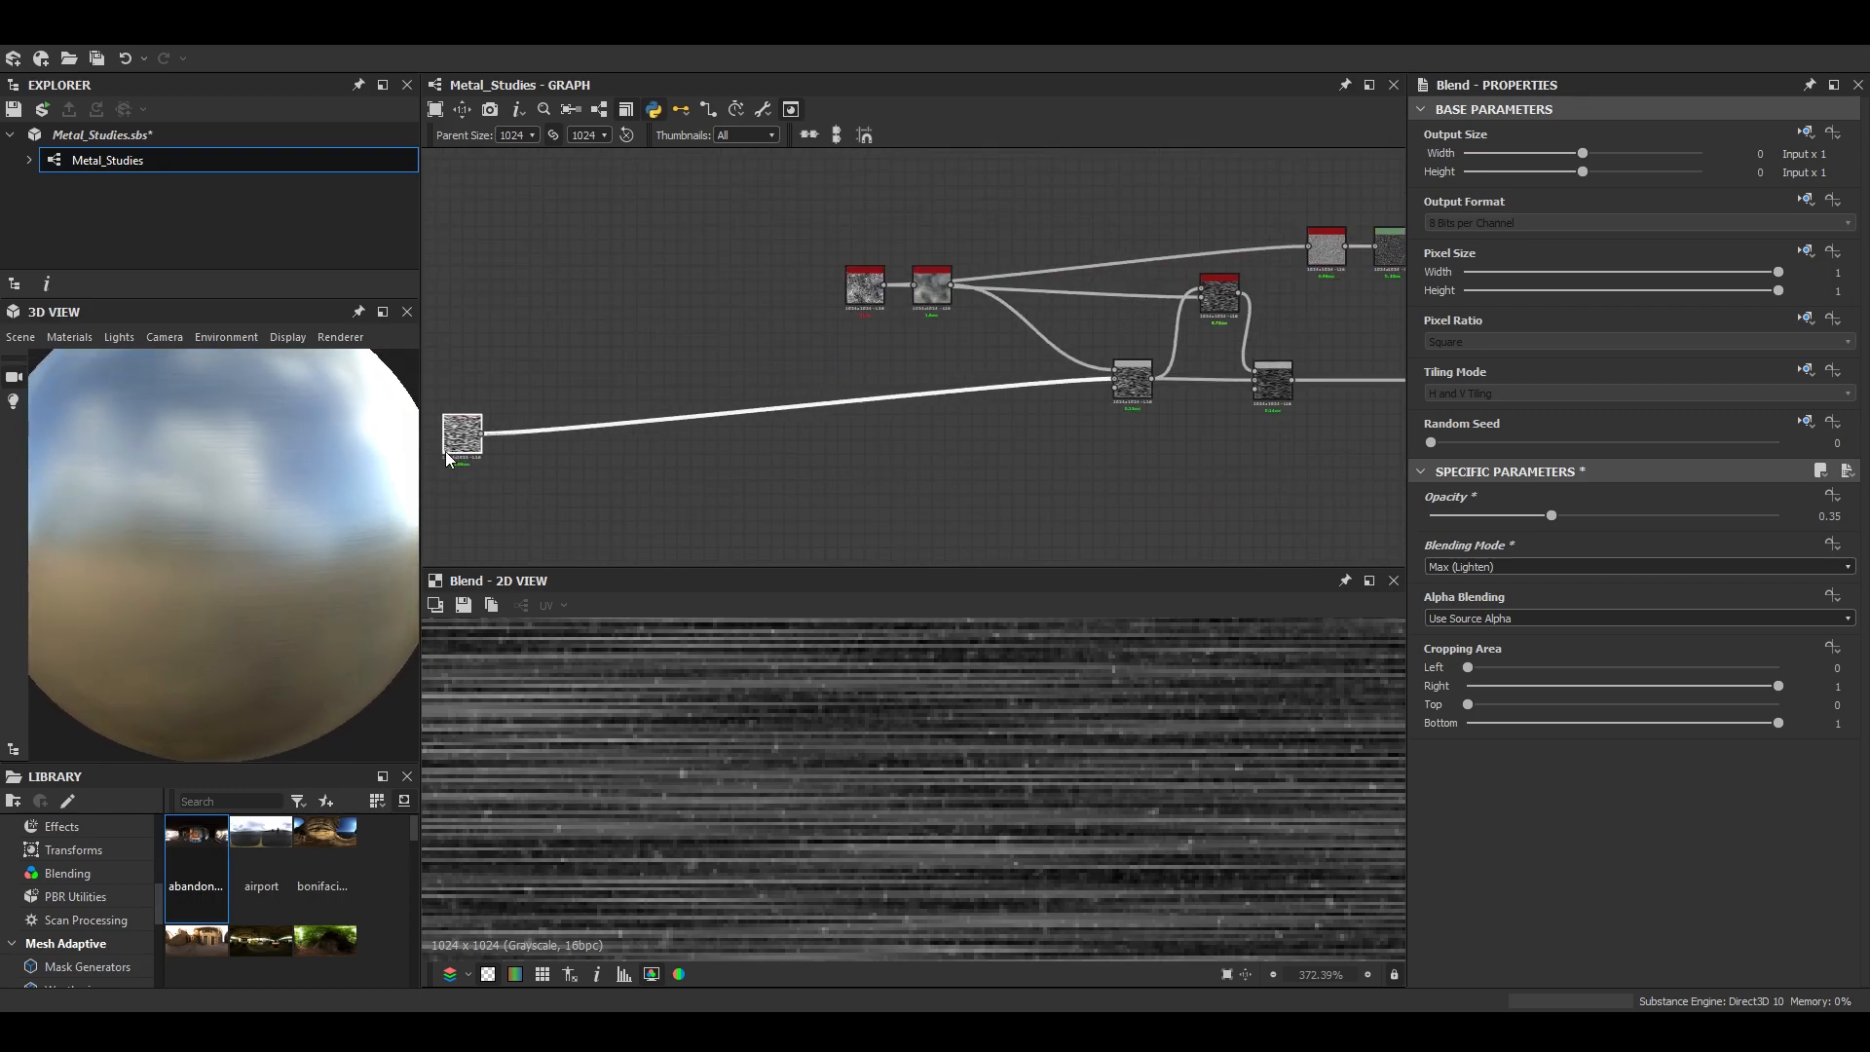
key(space)
text(di)
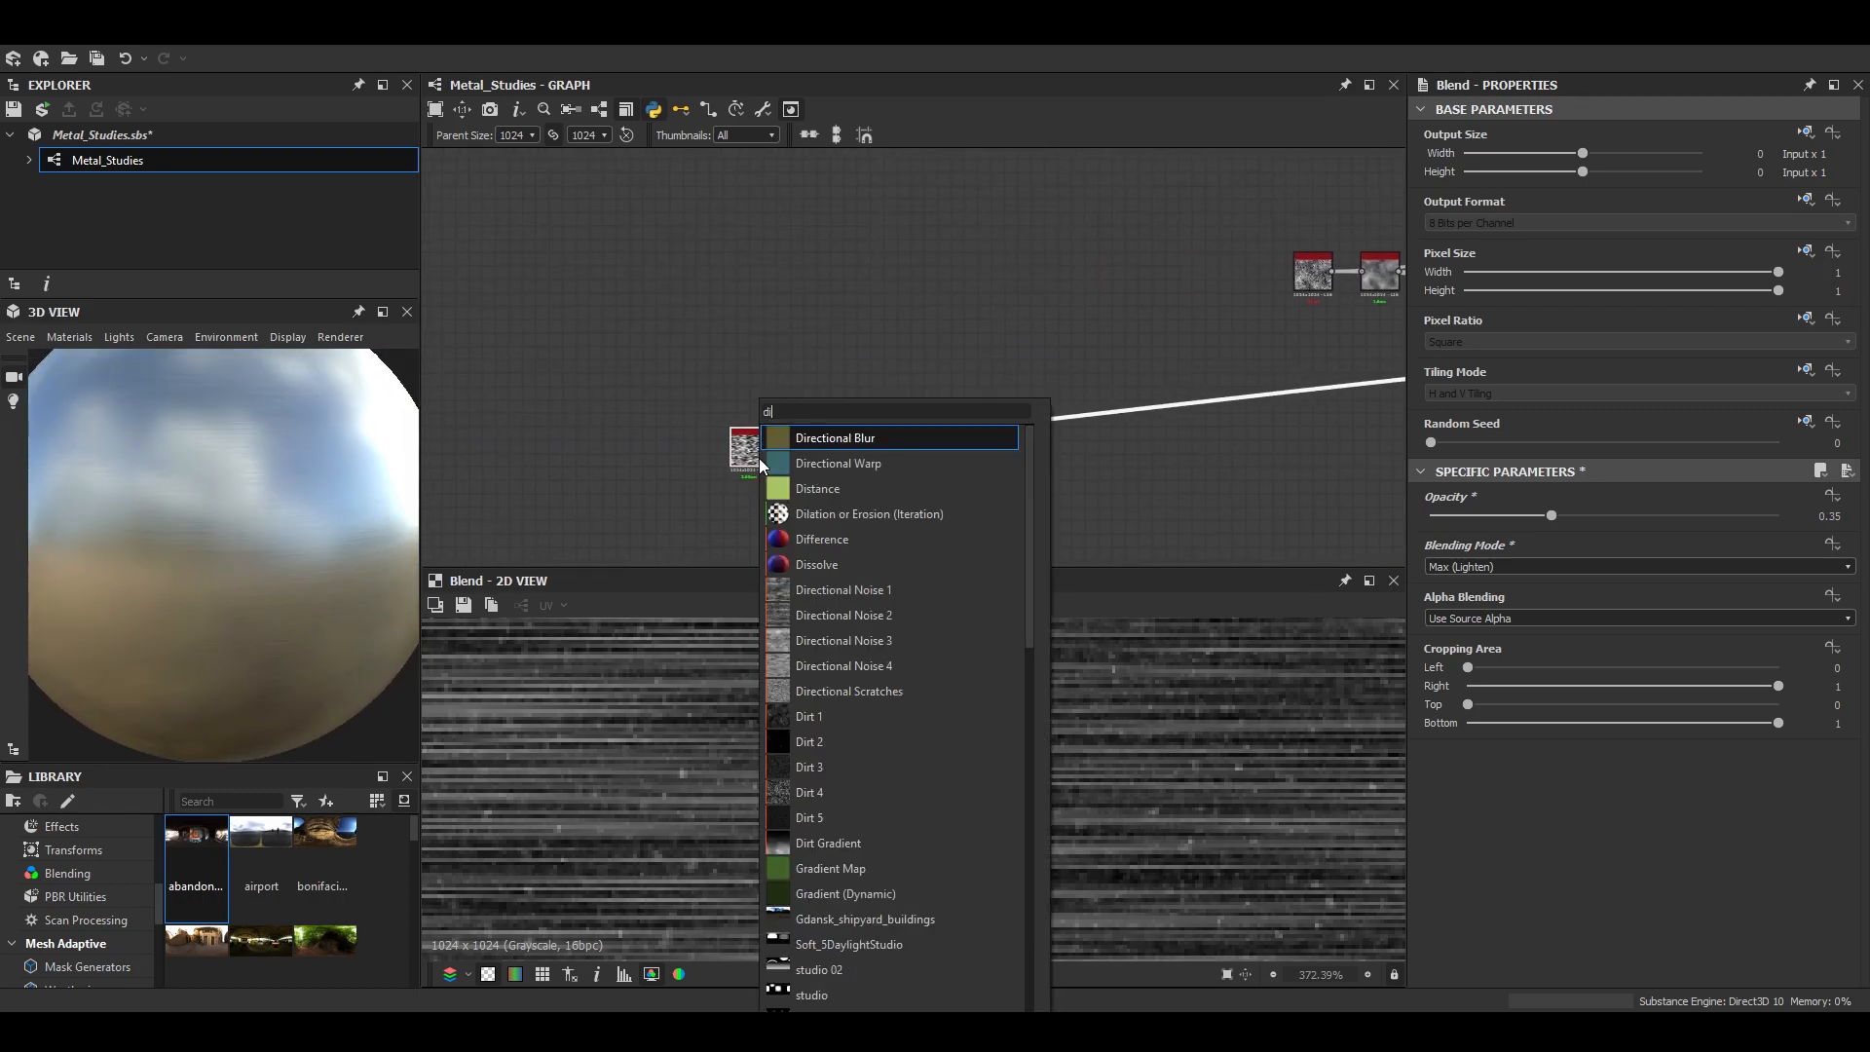
key(Down)
key(Return)
middle_drag(1389, 454, 959, 462)
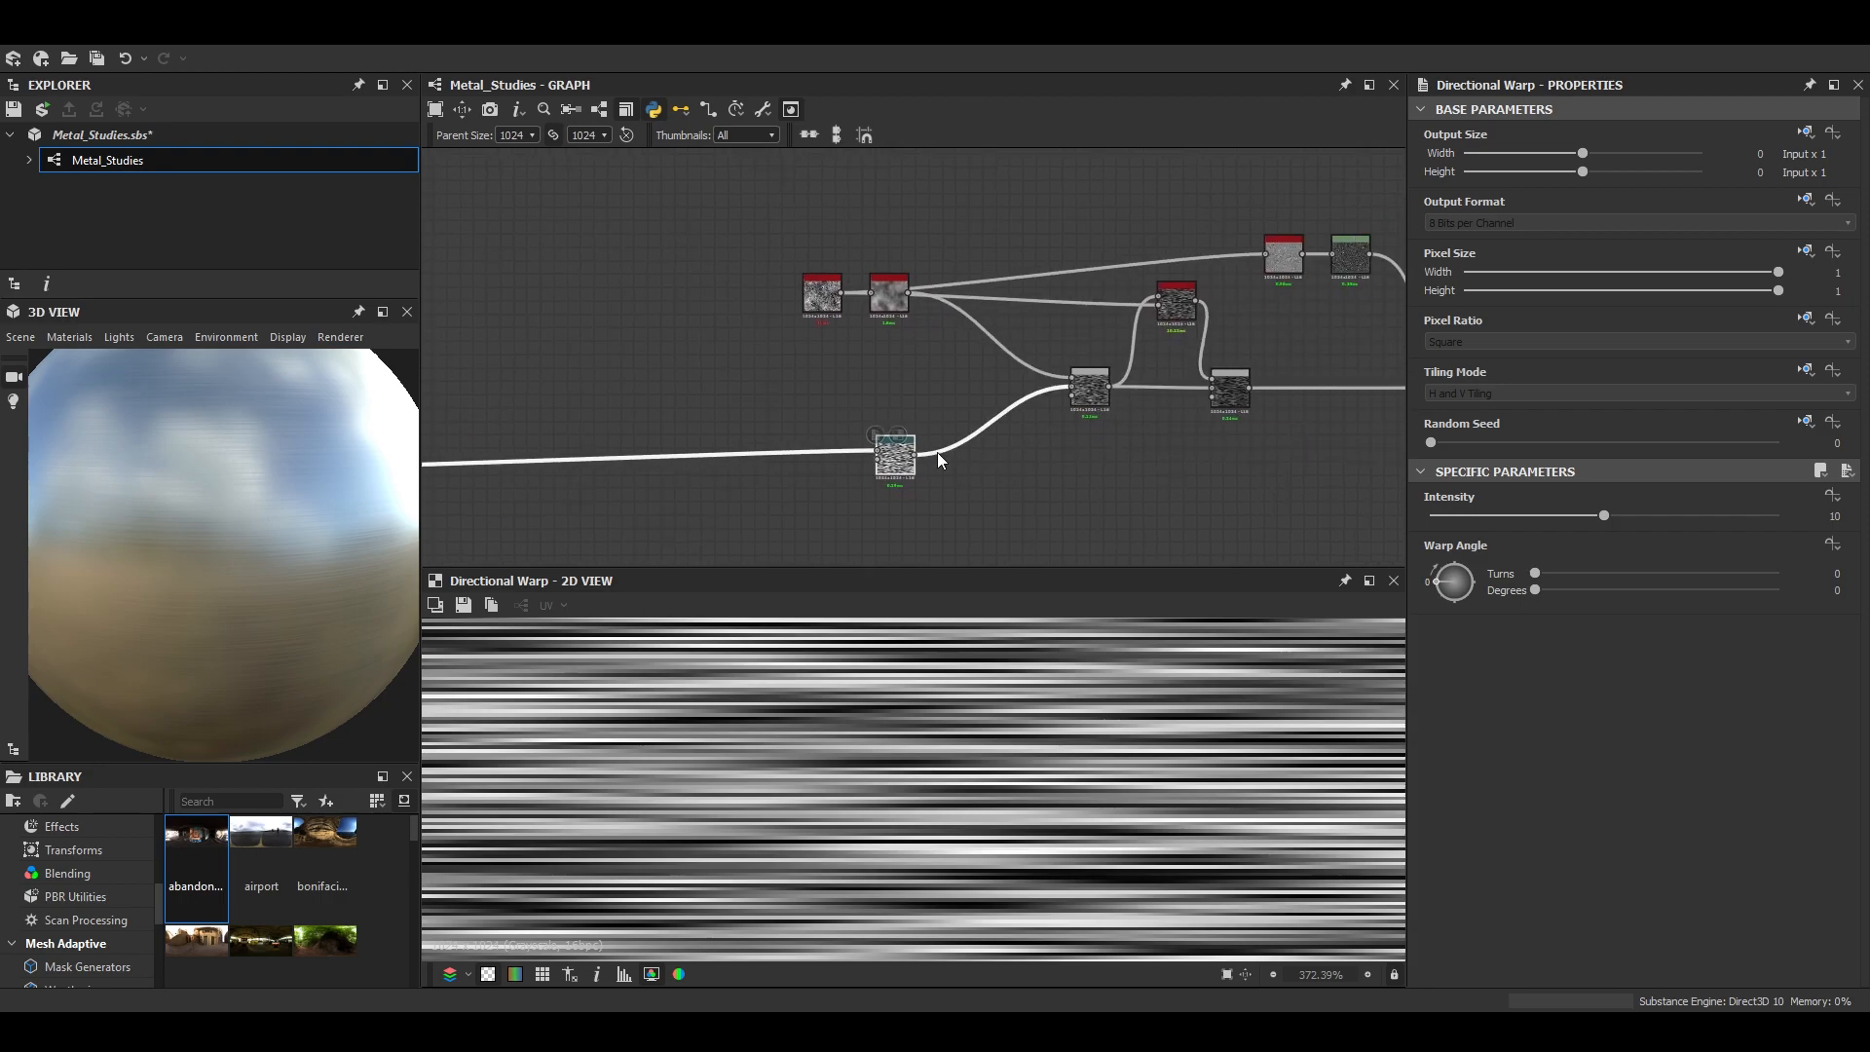
drag(640, 316, 906, 470)
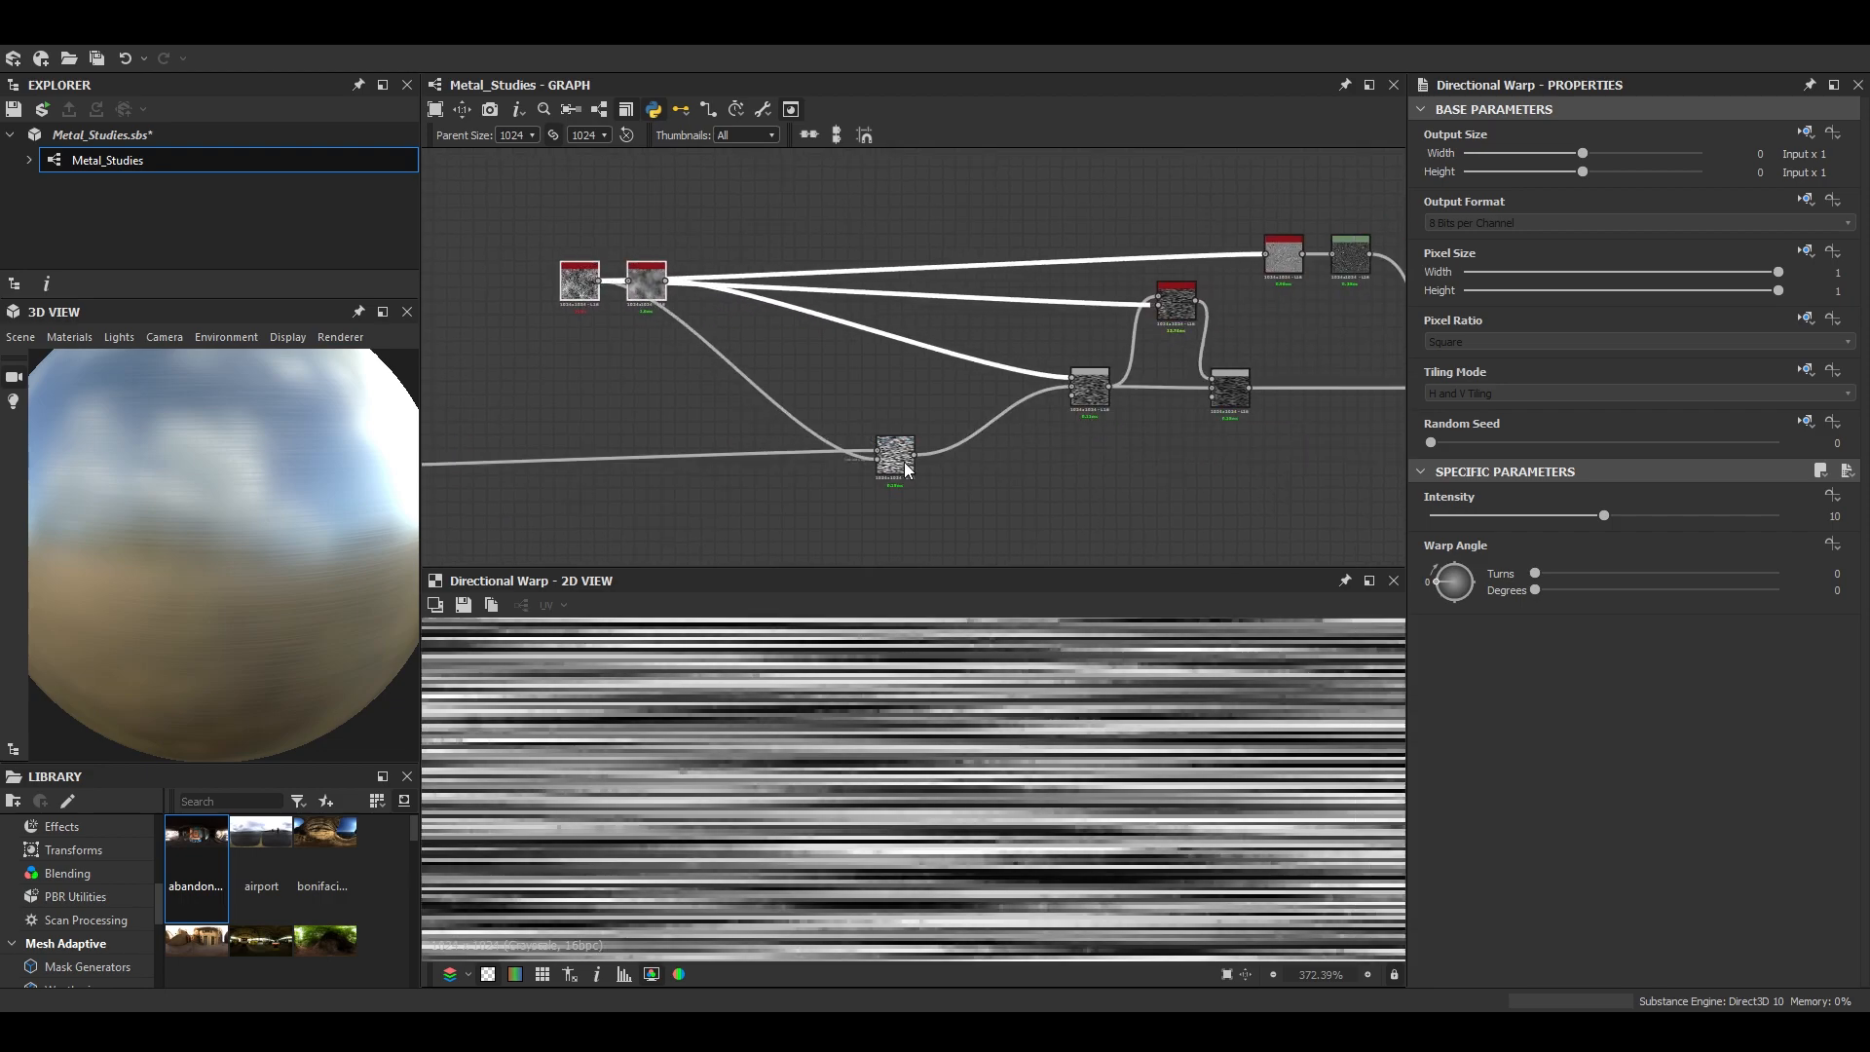
- Set the Directional Warp's angle to 29 degrees and its intensity to 1
click(1441, 575)
drag(1820, 518, 1866, 532)
text(1)
key(Return)
scroll(1025, 809, down, 5)
scroll(1124, 805, up, 7)
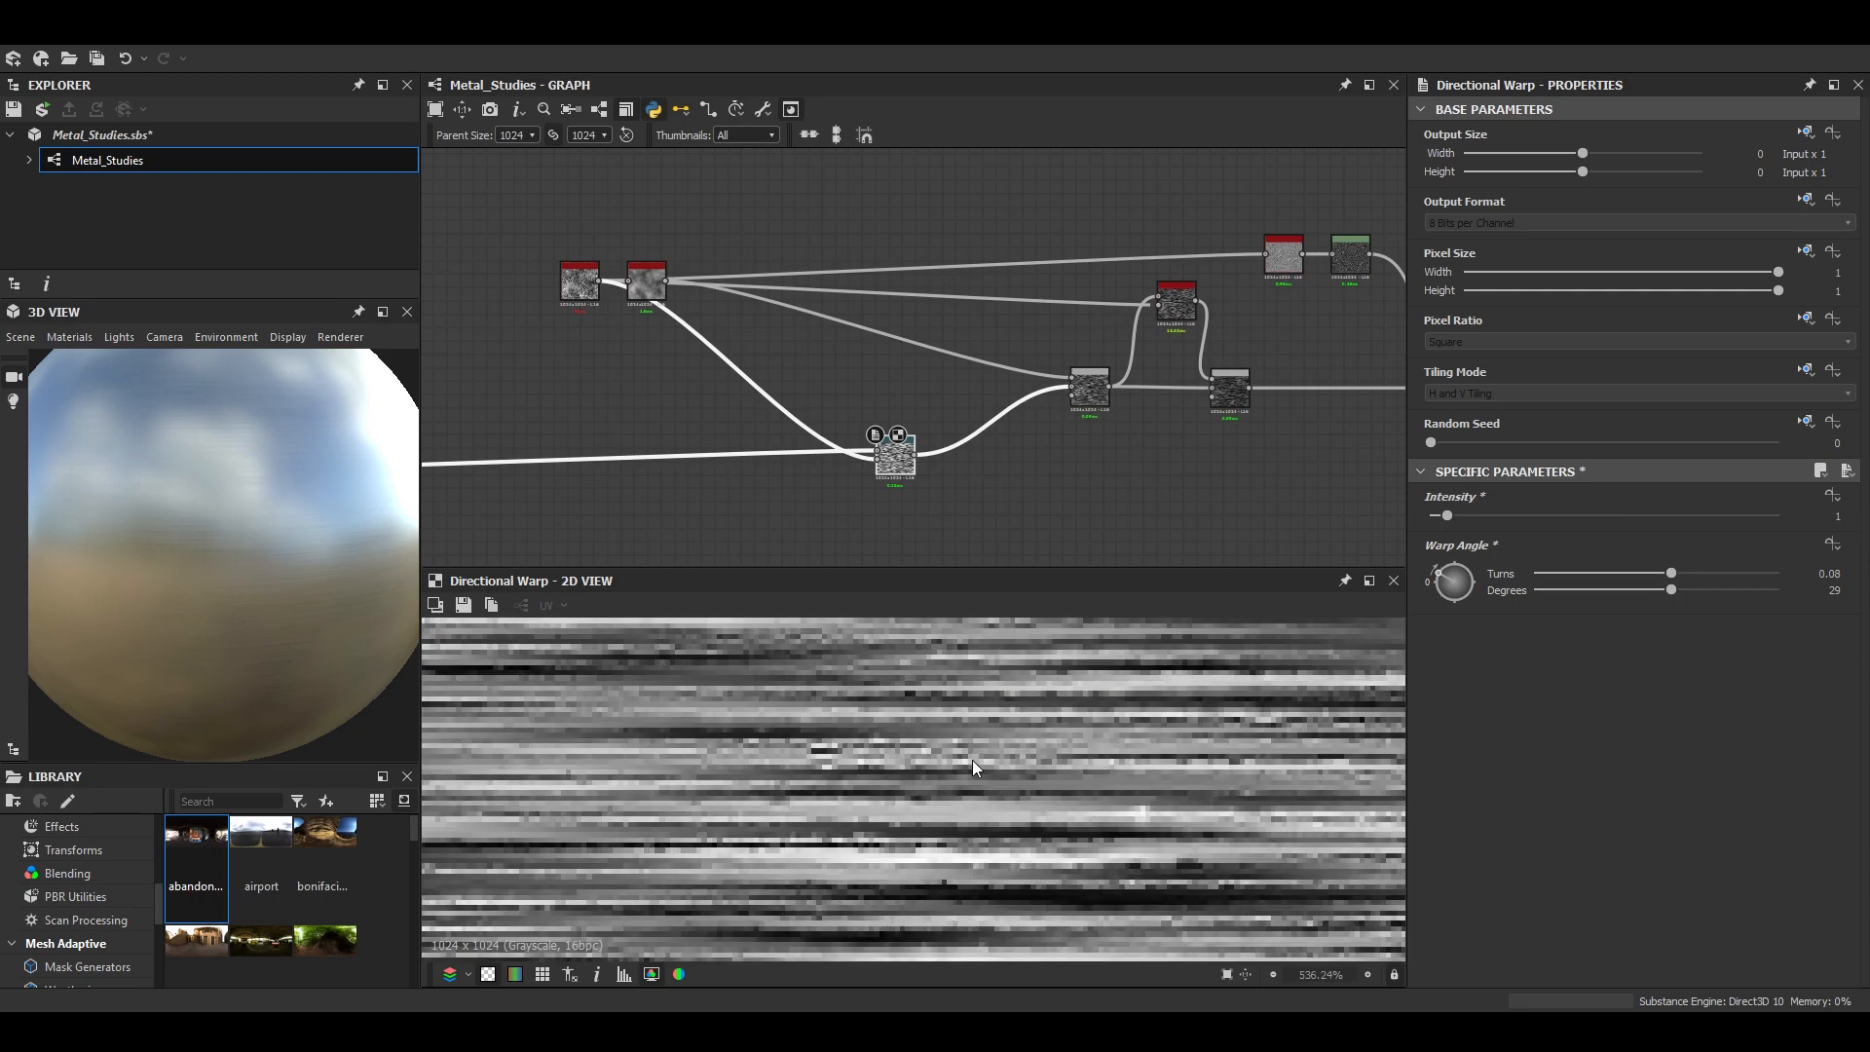
scroll(172, 530, up, 4)
scroll(195, 545, down, 4)
- Switch the 3D preview mesh to Rounded Cylinder and view its brushed surface up close
click(20, 337)
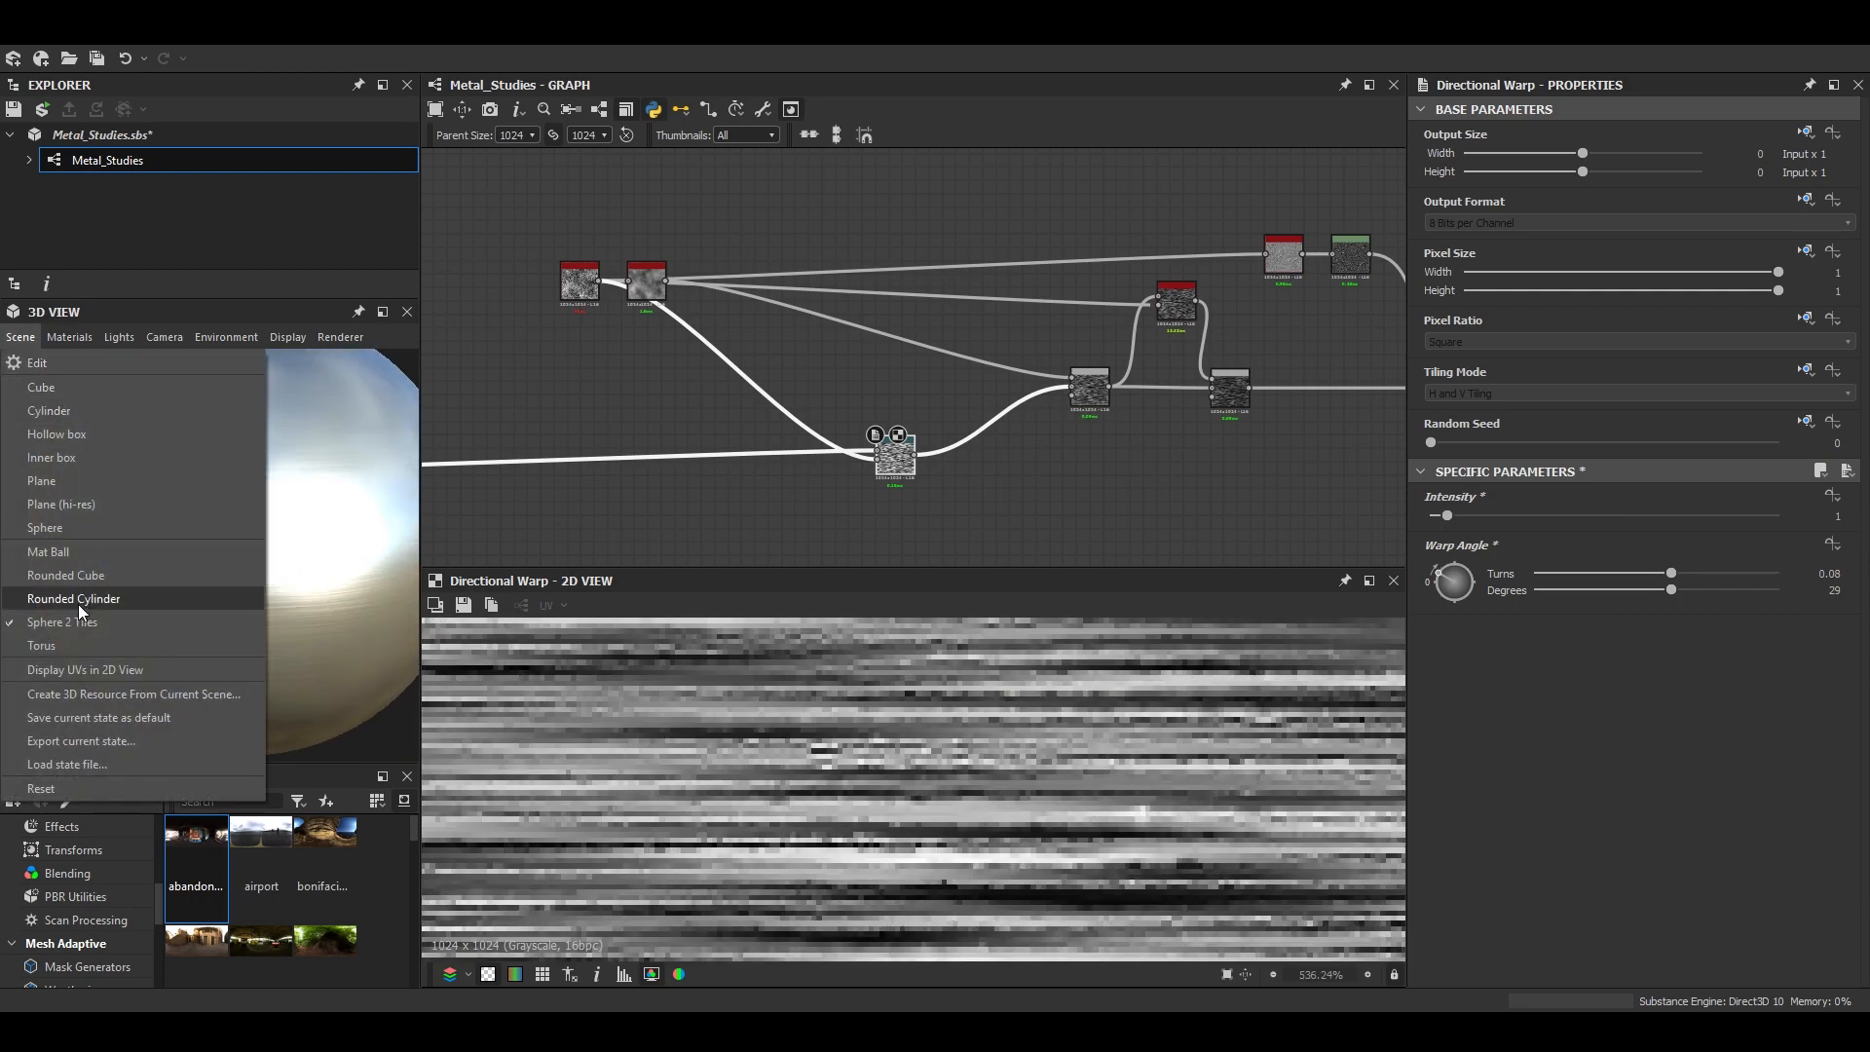
click(249, 570)
scroll(263, 570, up, 6)
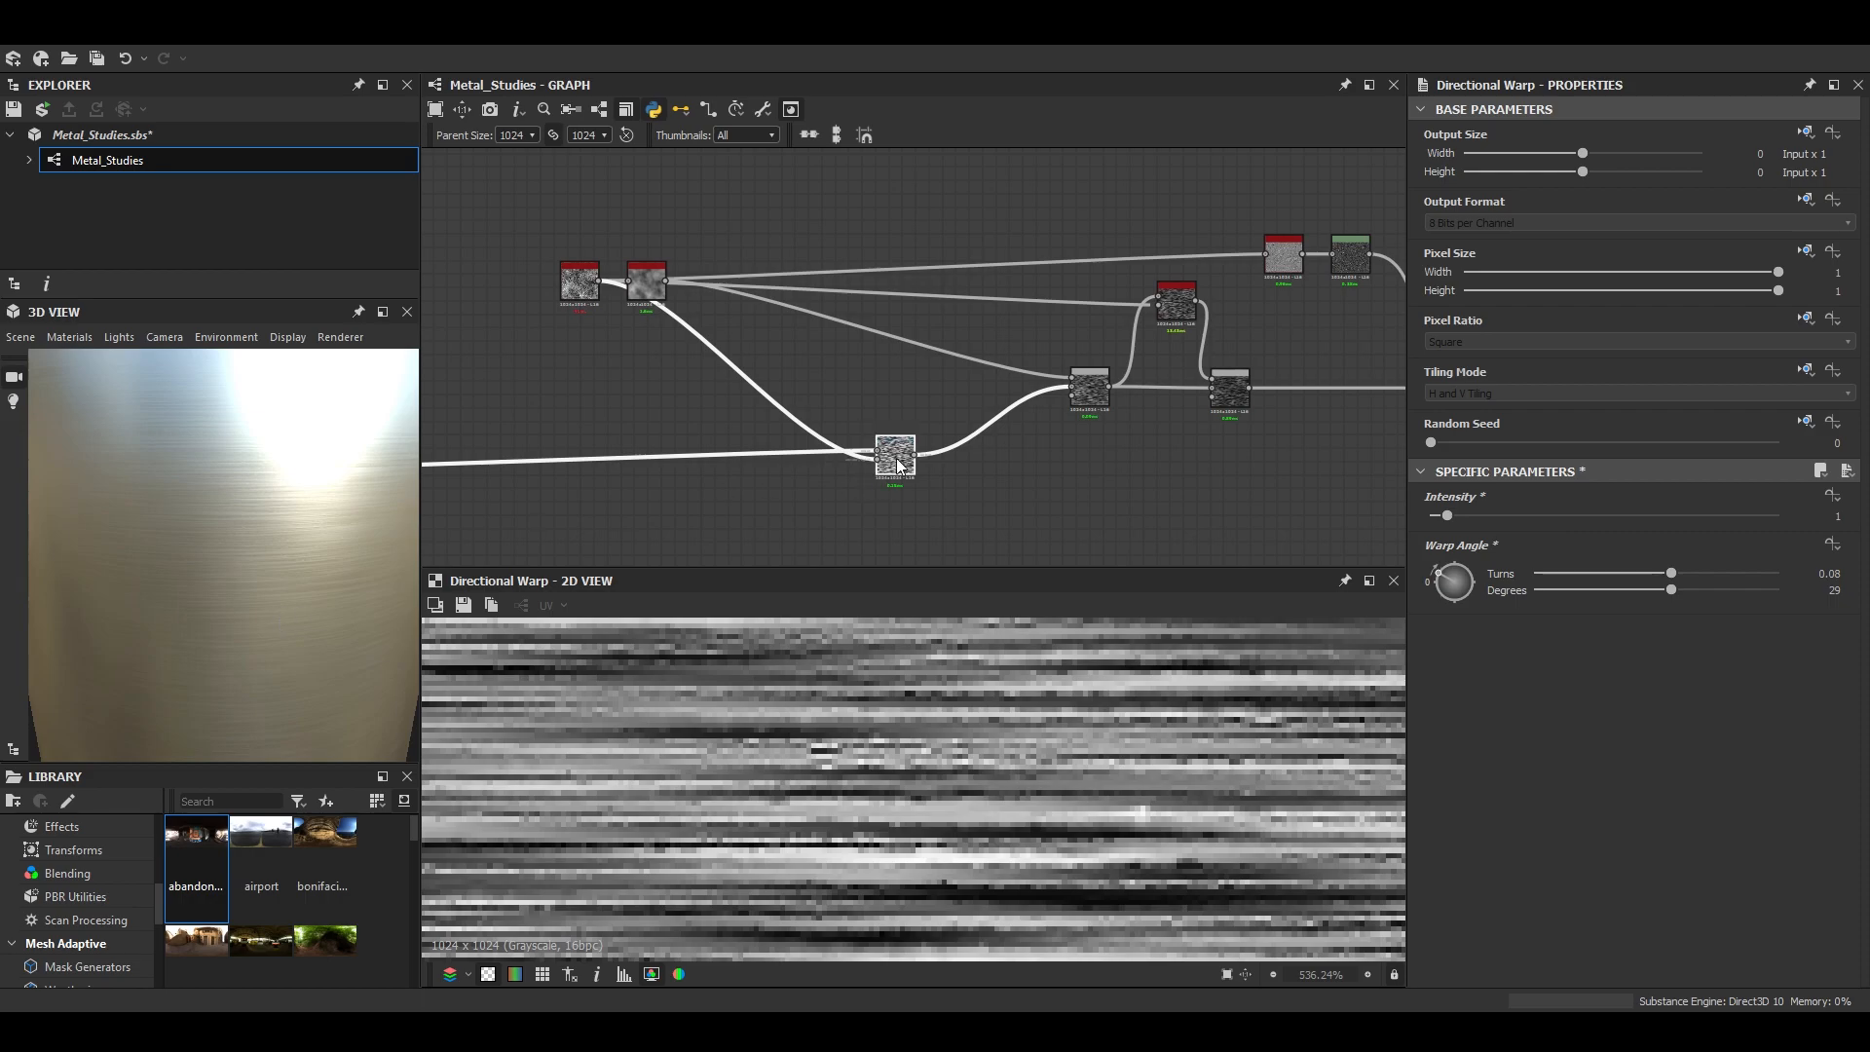
- Inspect the Subtract Blend's output in the 2D view to check the warped brushing lines
click(1231, 395)
scroll(1123, 760, down, 5)
scroll(1099, 765, up, 2)
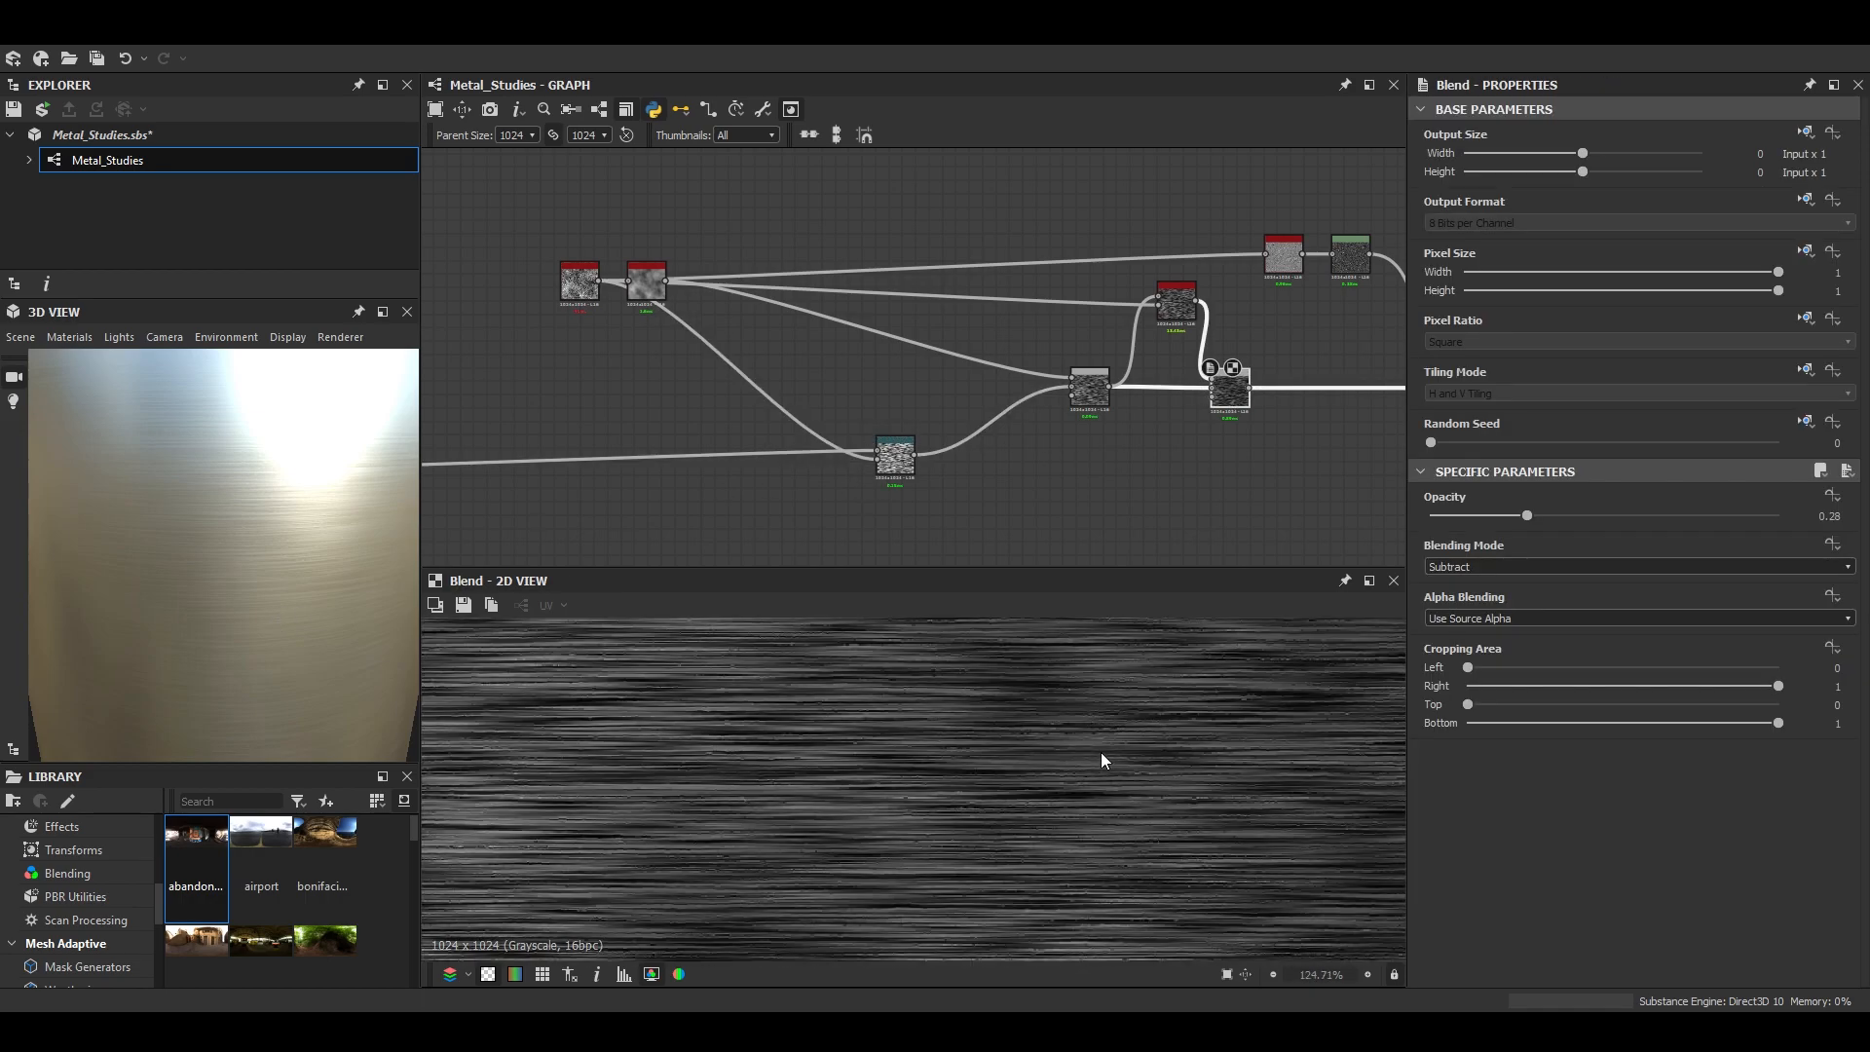
scroll(1096, 490, down, 3)
double_click(1070, 441)
scroll(1019, 782, up, 4)
scroll(1021, 782, down, 2)
- Set the Normal node's intensity to 0.02
scroll(1099, 505, down, 1)
middle_drag(1099, 505, 1006, 287)
double_click(1244, 307)
scroll(1040, 853, up, 4)
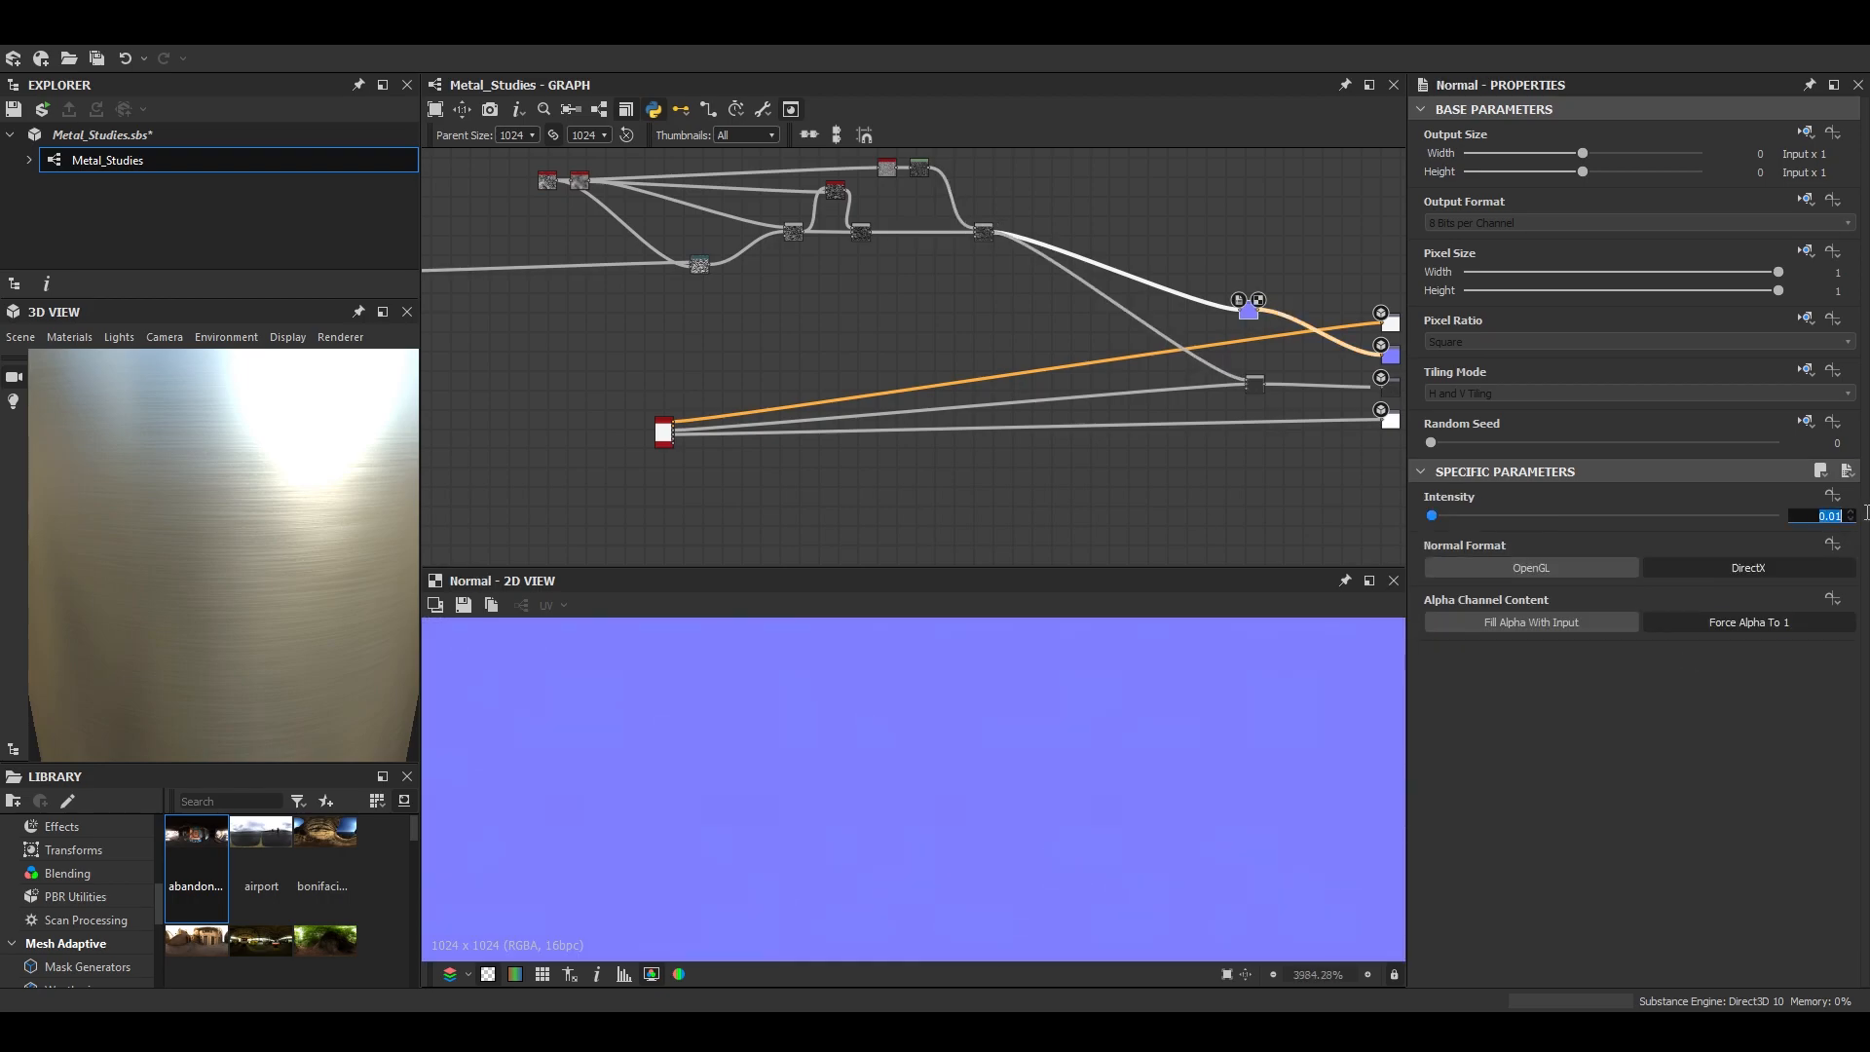
- Display the Soft Light Blend's output in the 2D view and inspect the roughness detail
scroll(893, 423, down, 1)
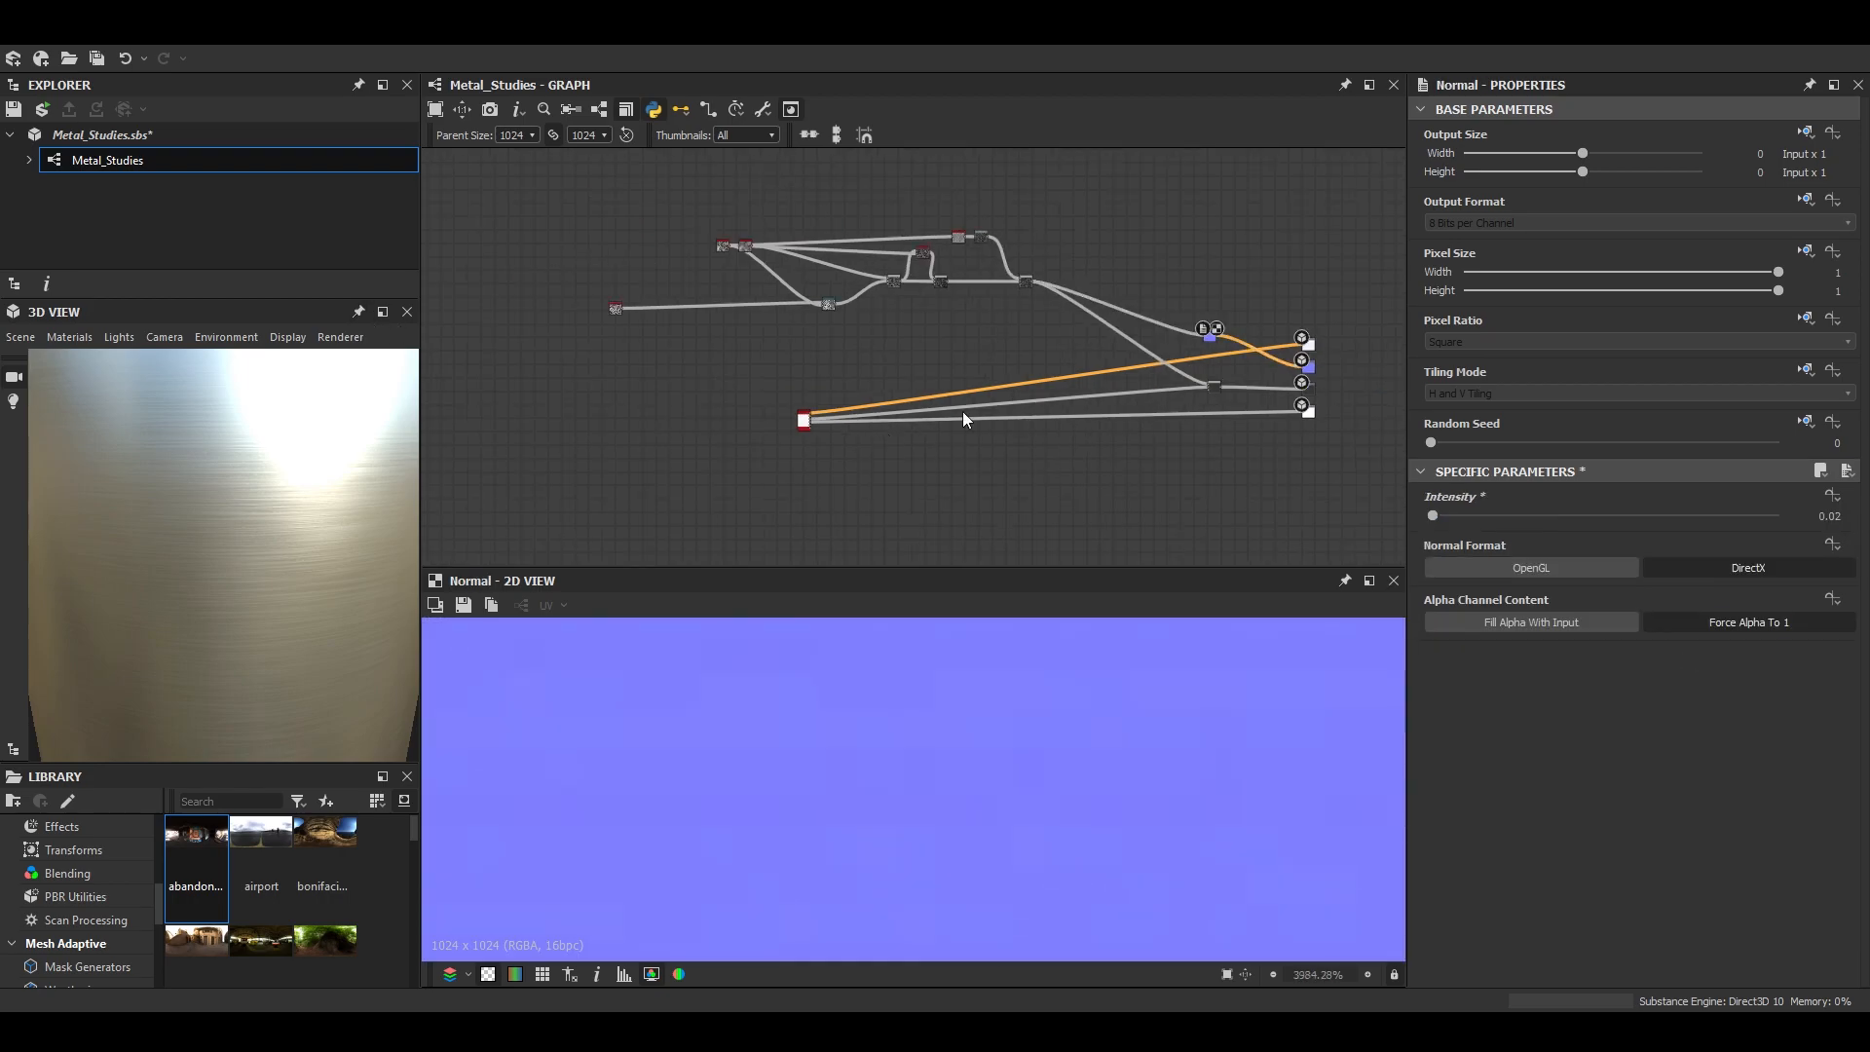
scroll(1222, 343, up, 4)
double_click(1223, 341)
scroll(1072, 773, up, 2)
scroll(938, 815, down, 2)
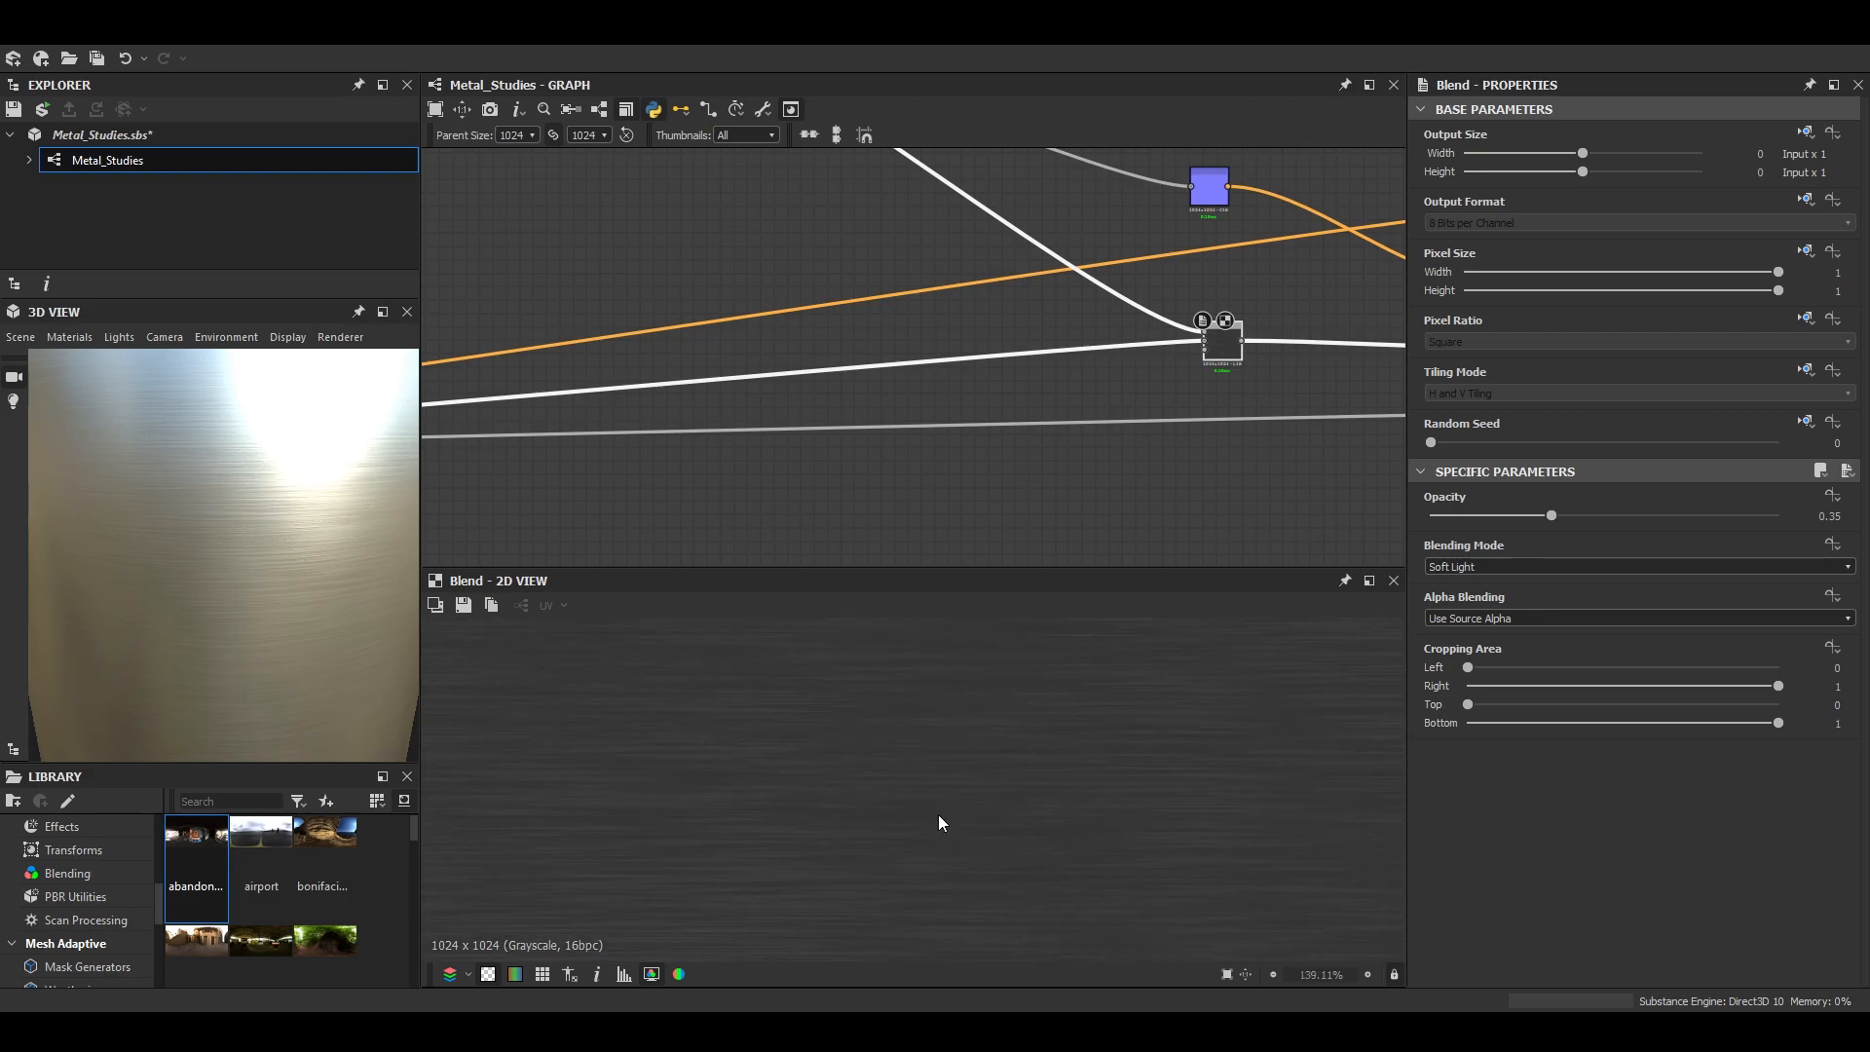
scroll(988, 448, down, 3)
- Frame all the brushing and grain nodes, title the frame "Polished / Brushed dEffect", and move it upward in the graph
middle_drag(1013, 440, 1066, 458)
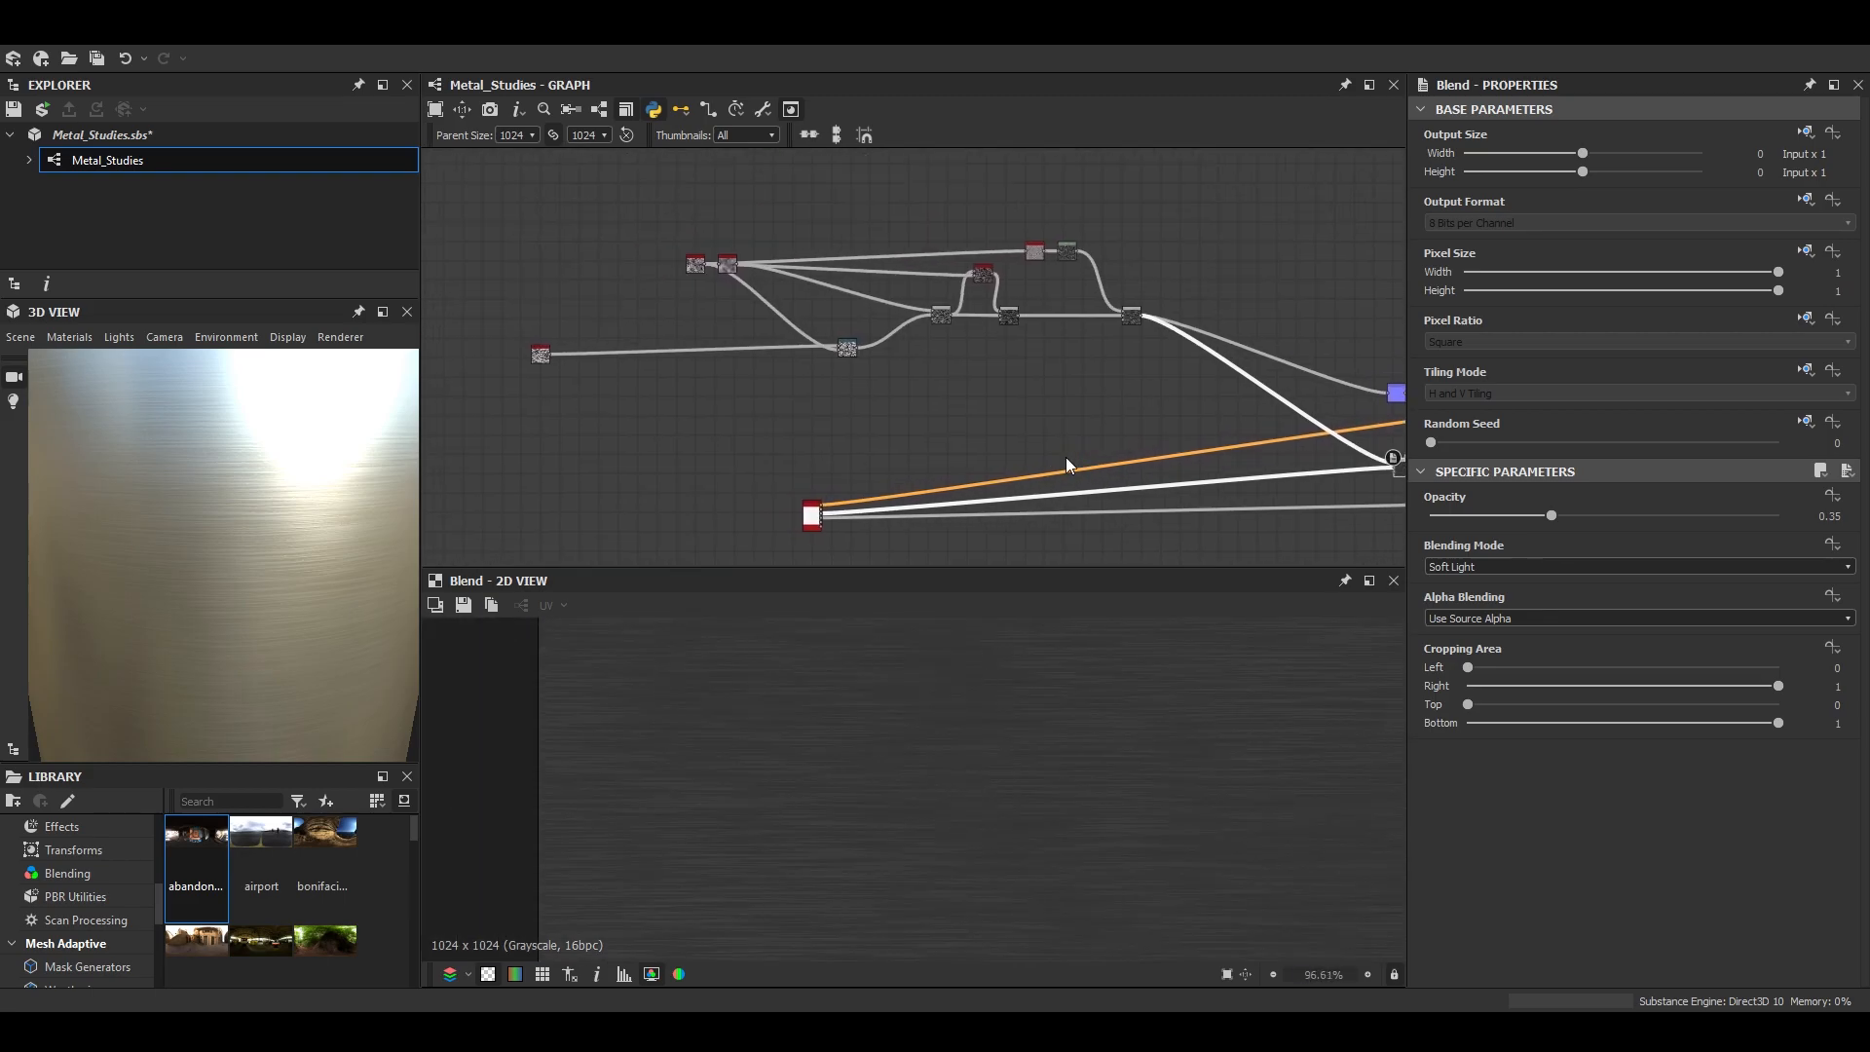
right_click(1133, 314)
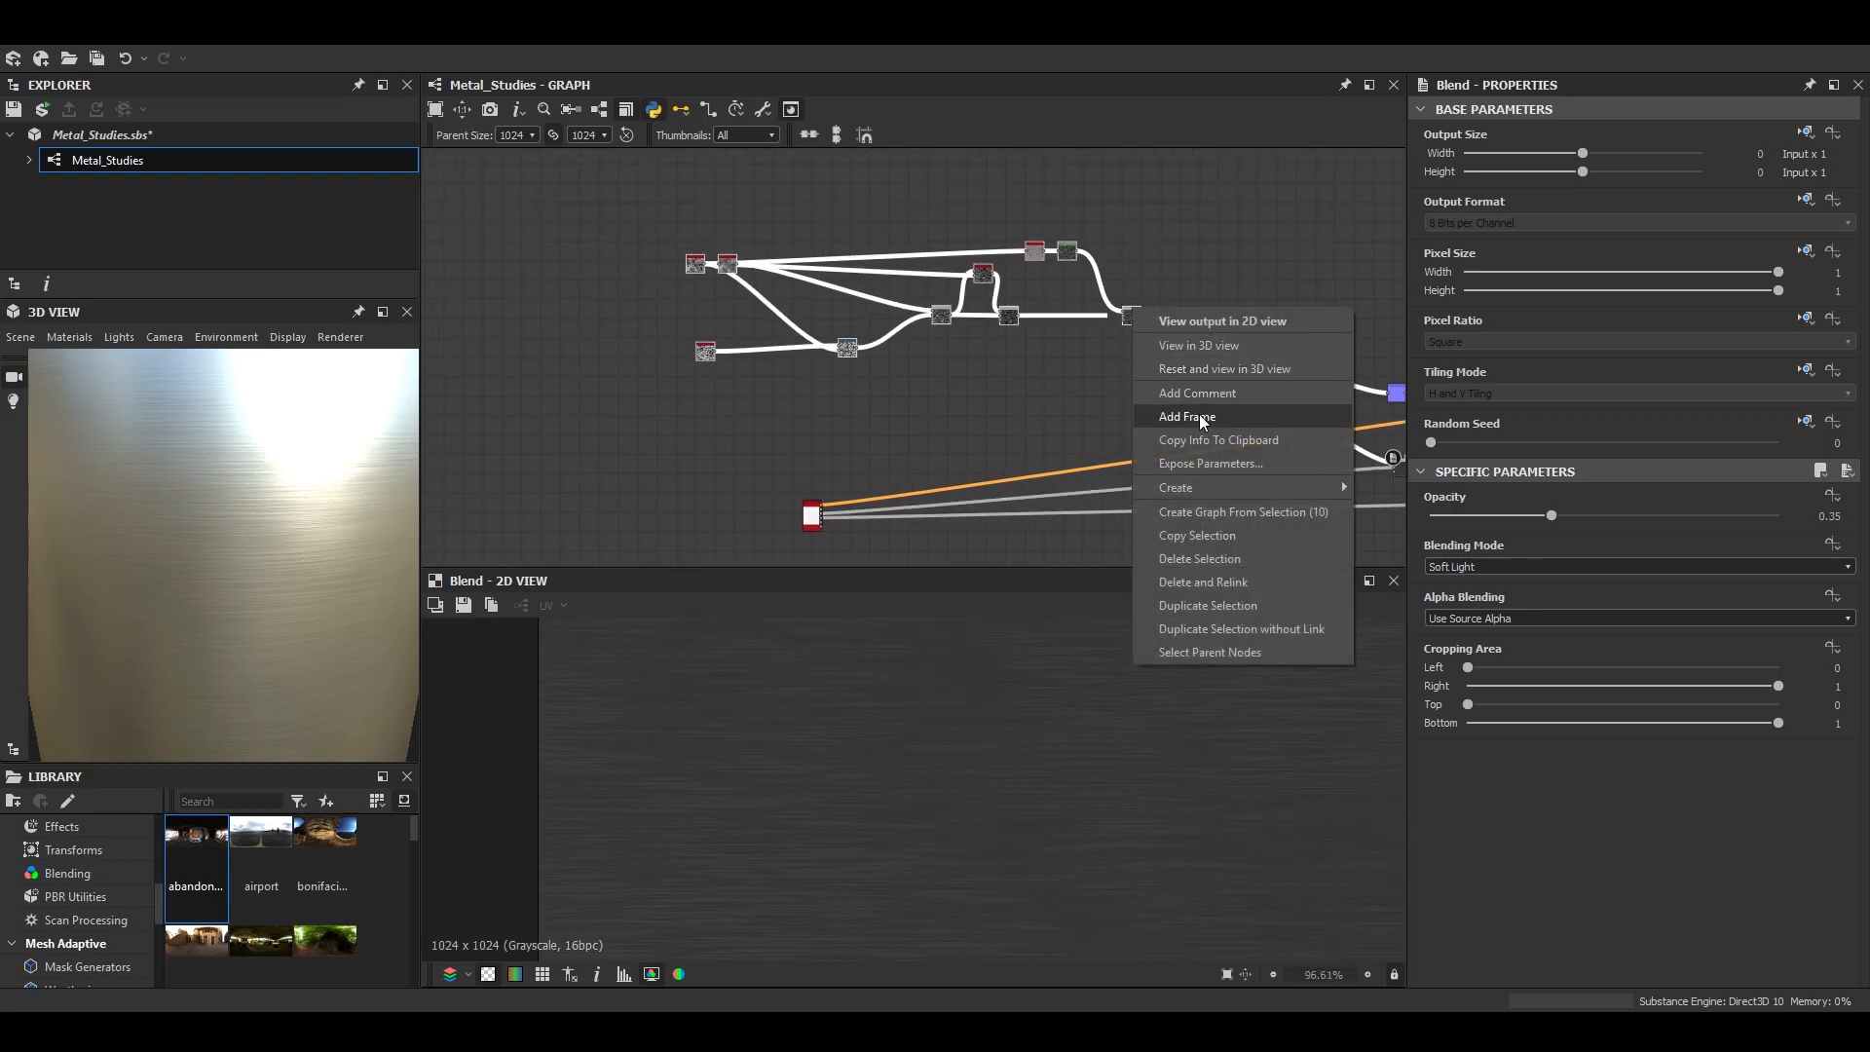
click(1201, 413)
text(Polished Eff)
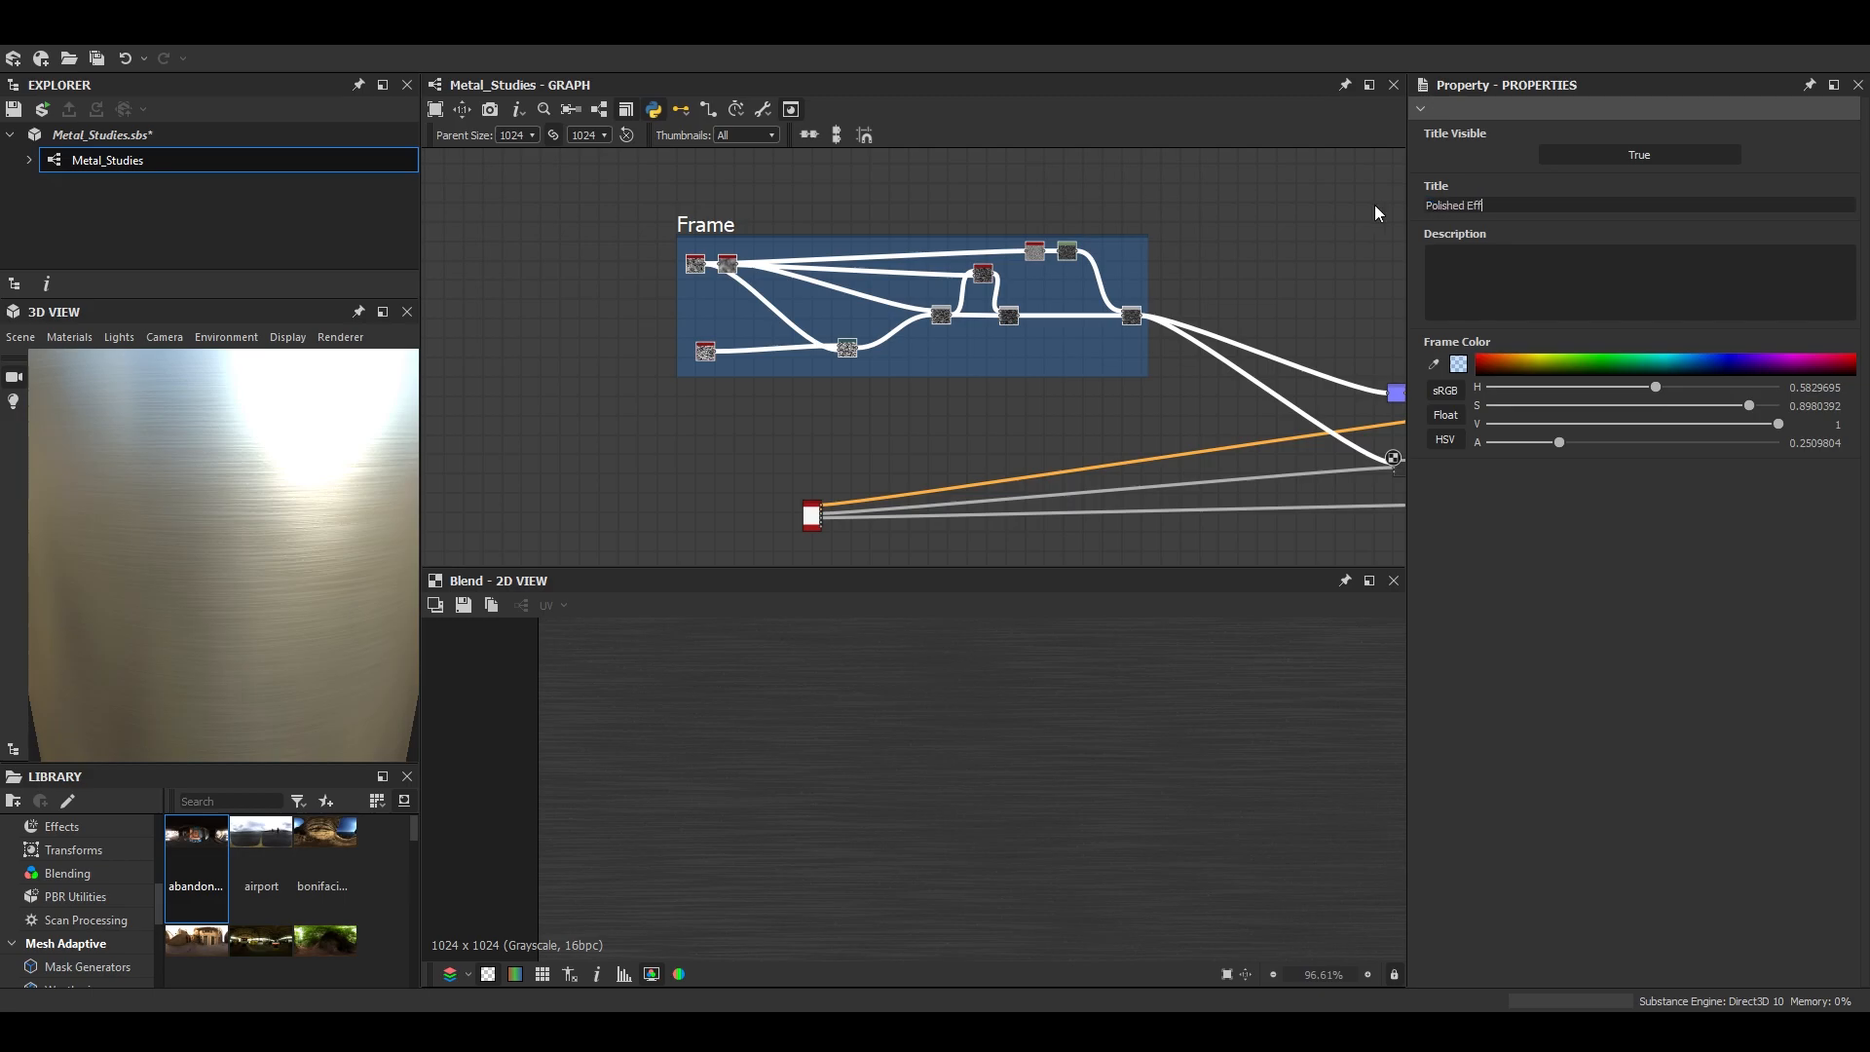
text(ect/ Brushed d)
scroll(918, 312, down, 5)
drag(899, 268, 853, 158)
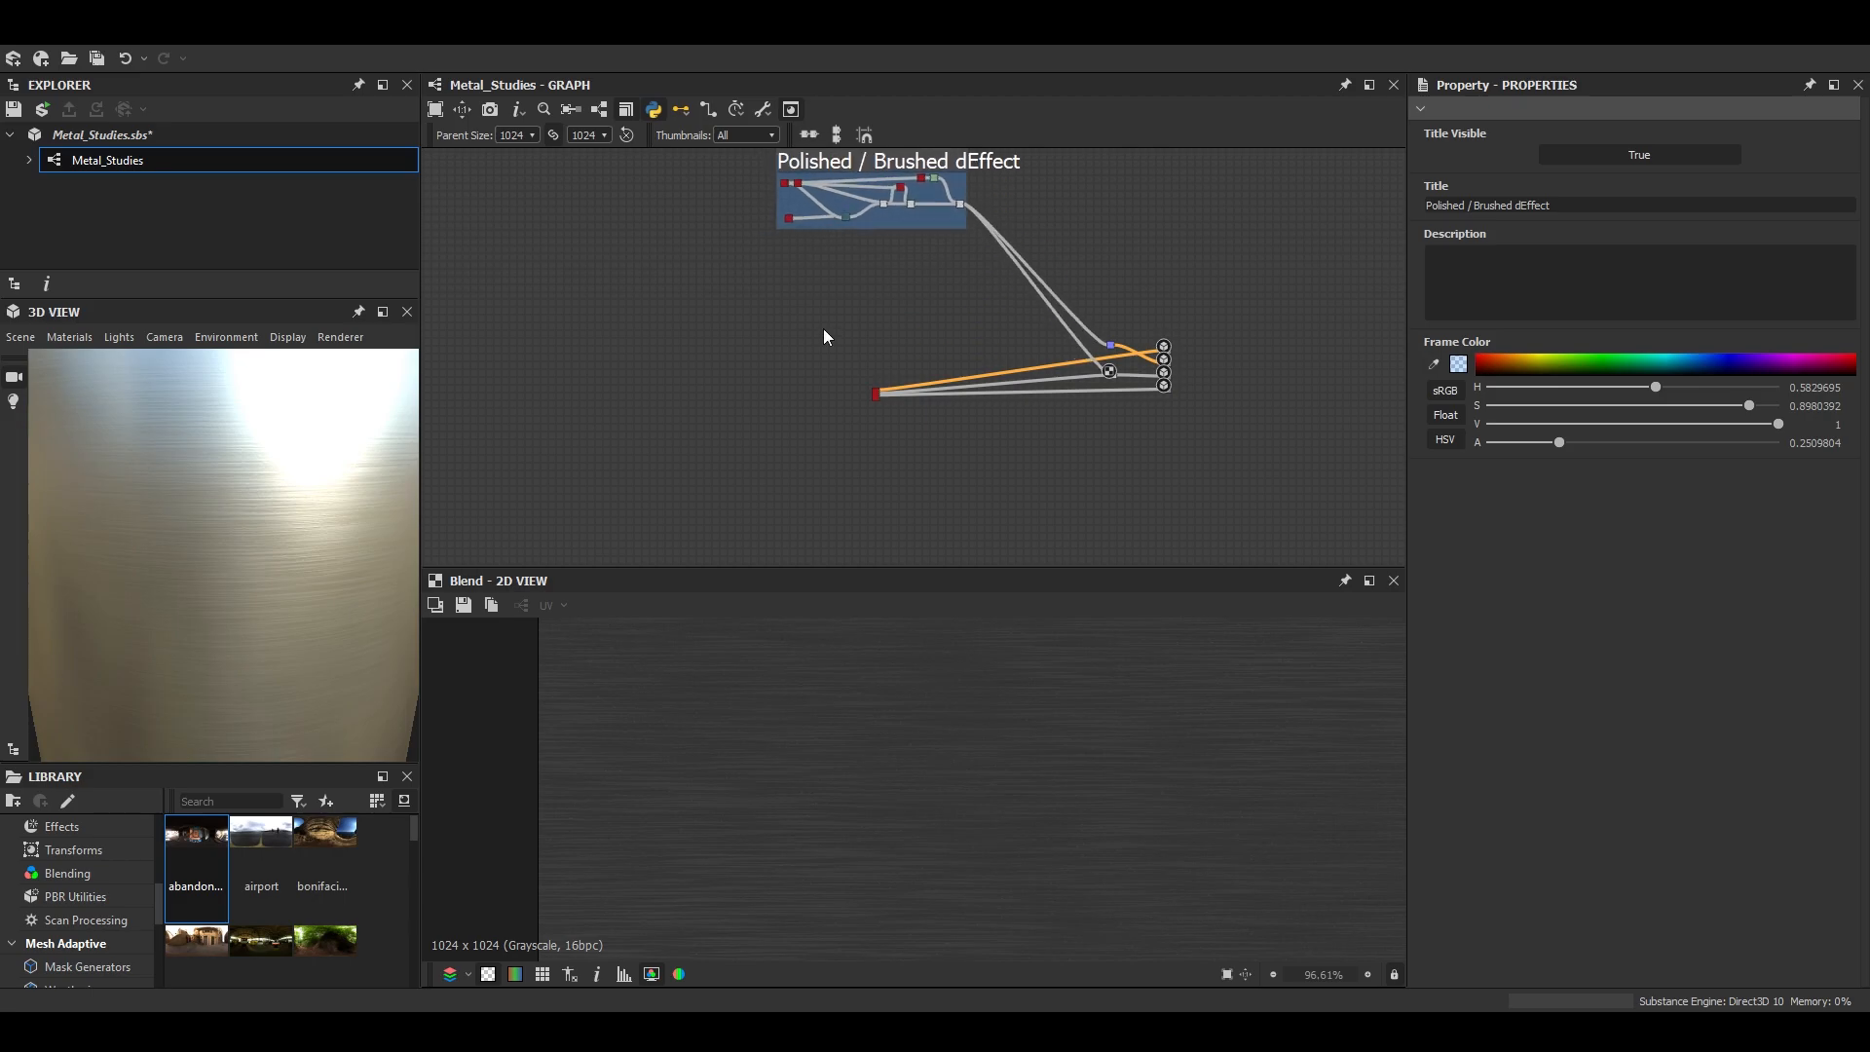
- Add a frame around the base metal node and title it "Metal Selection"
scroll(770, 425, up, 5)
right_click(880, 460)
click(1013, 584)
text(Metal Selection)
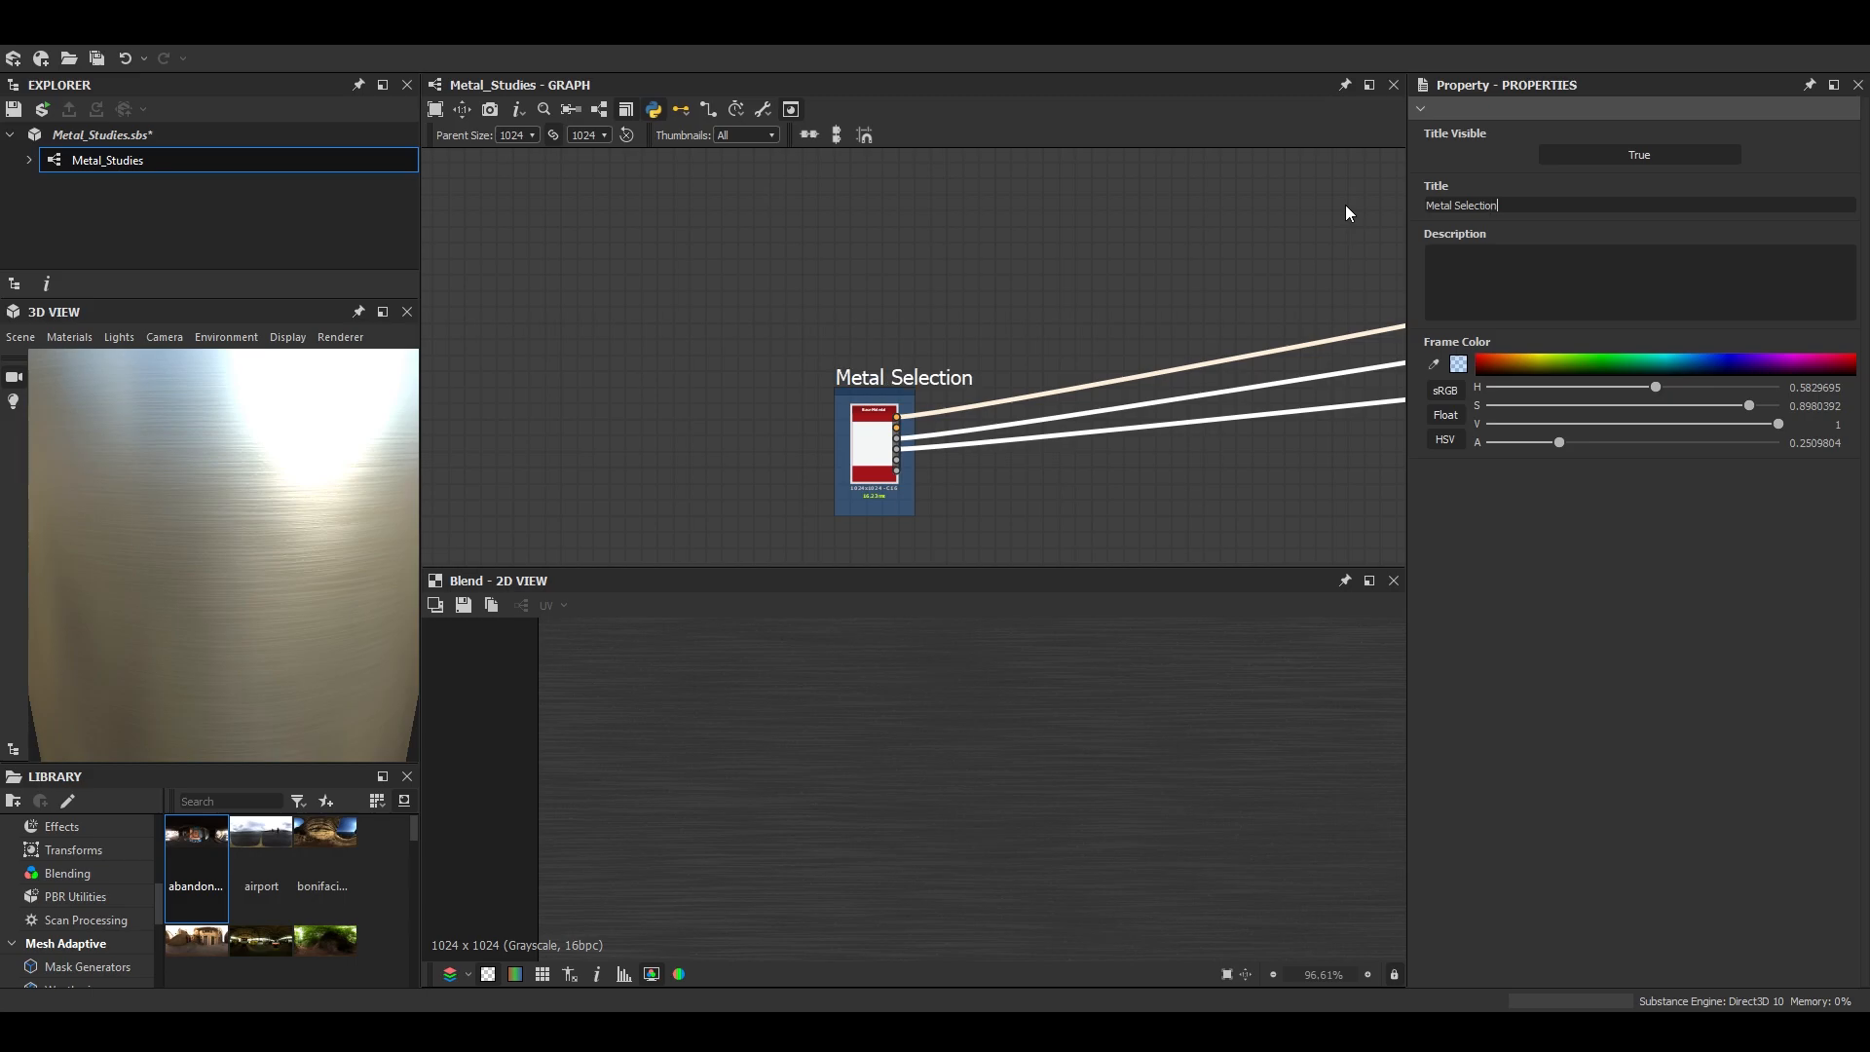
key(Return)
scroll(1127, 279, down, 3)
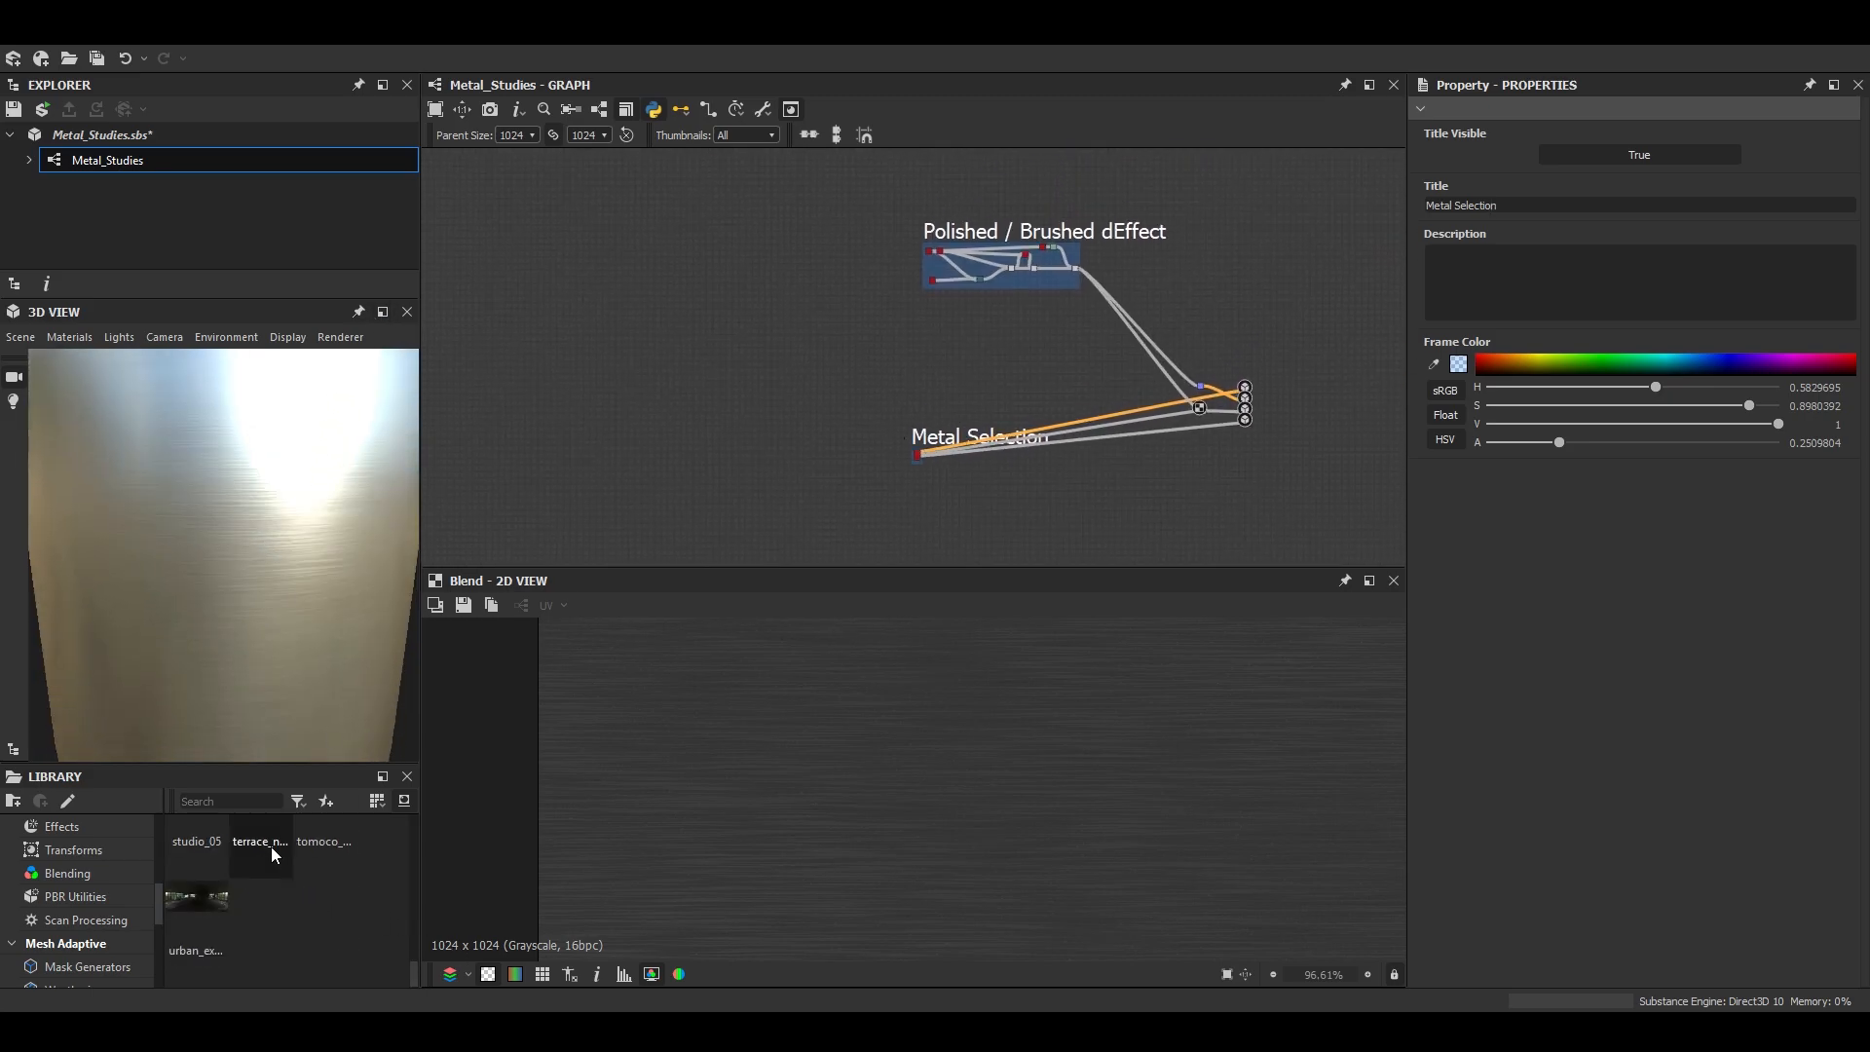
- Light the 3D preview with a studio environment from the library and examine the cylinder in an enlarged 3D view
drag(208, 556, 249, 572)
scroll(270, 571, down, 3)
click(383, 311)
scroll(832, 605, down, 4)
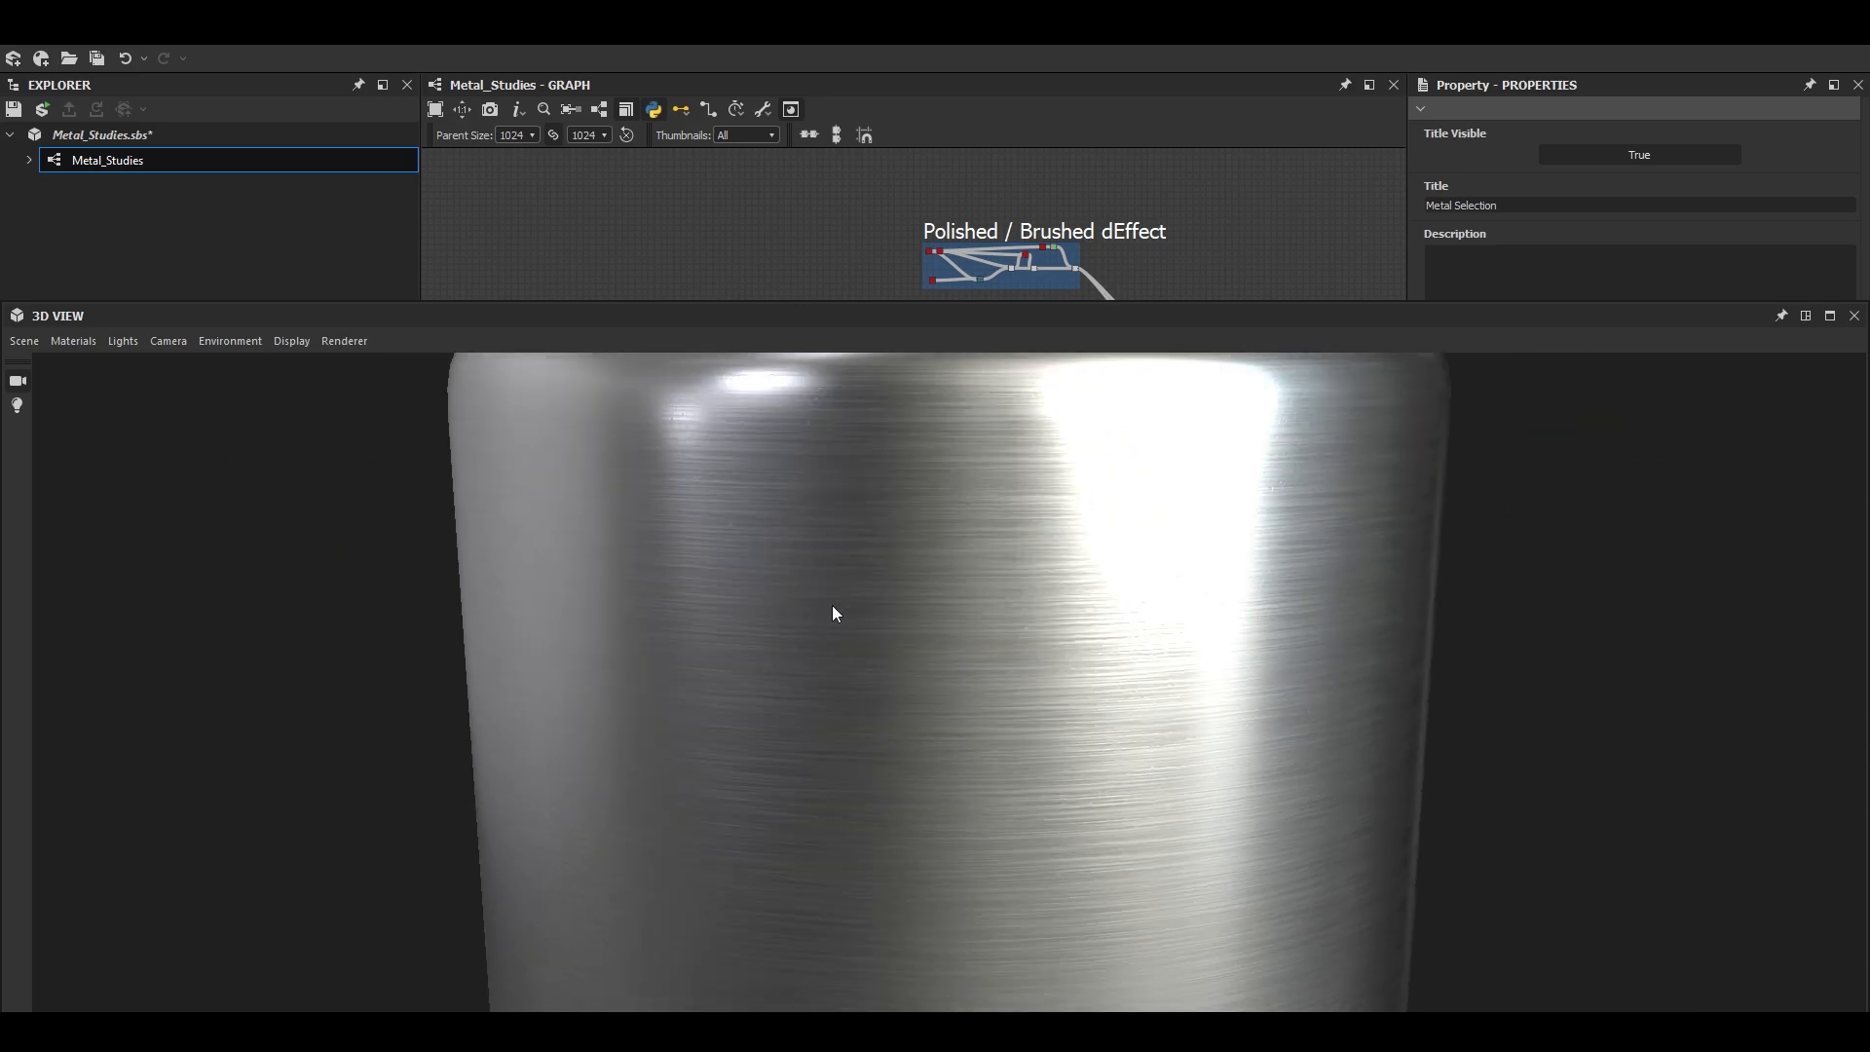
middle_drag(959, 657, 867, 566)
drag(868, 566, 738, 664)
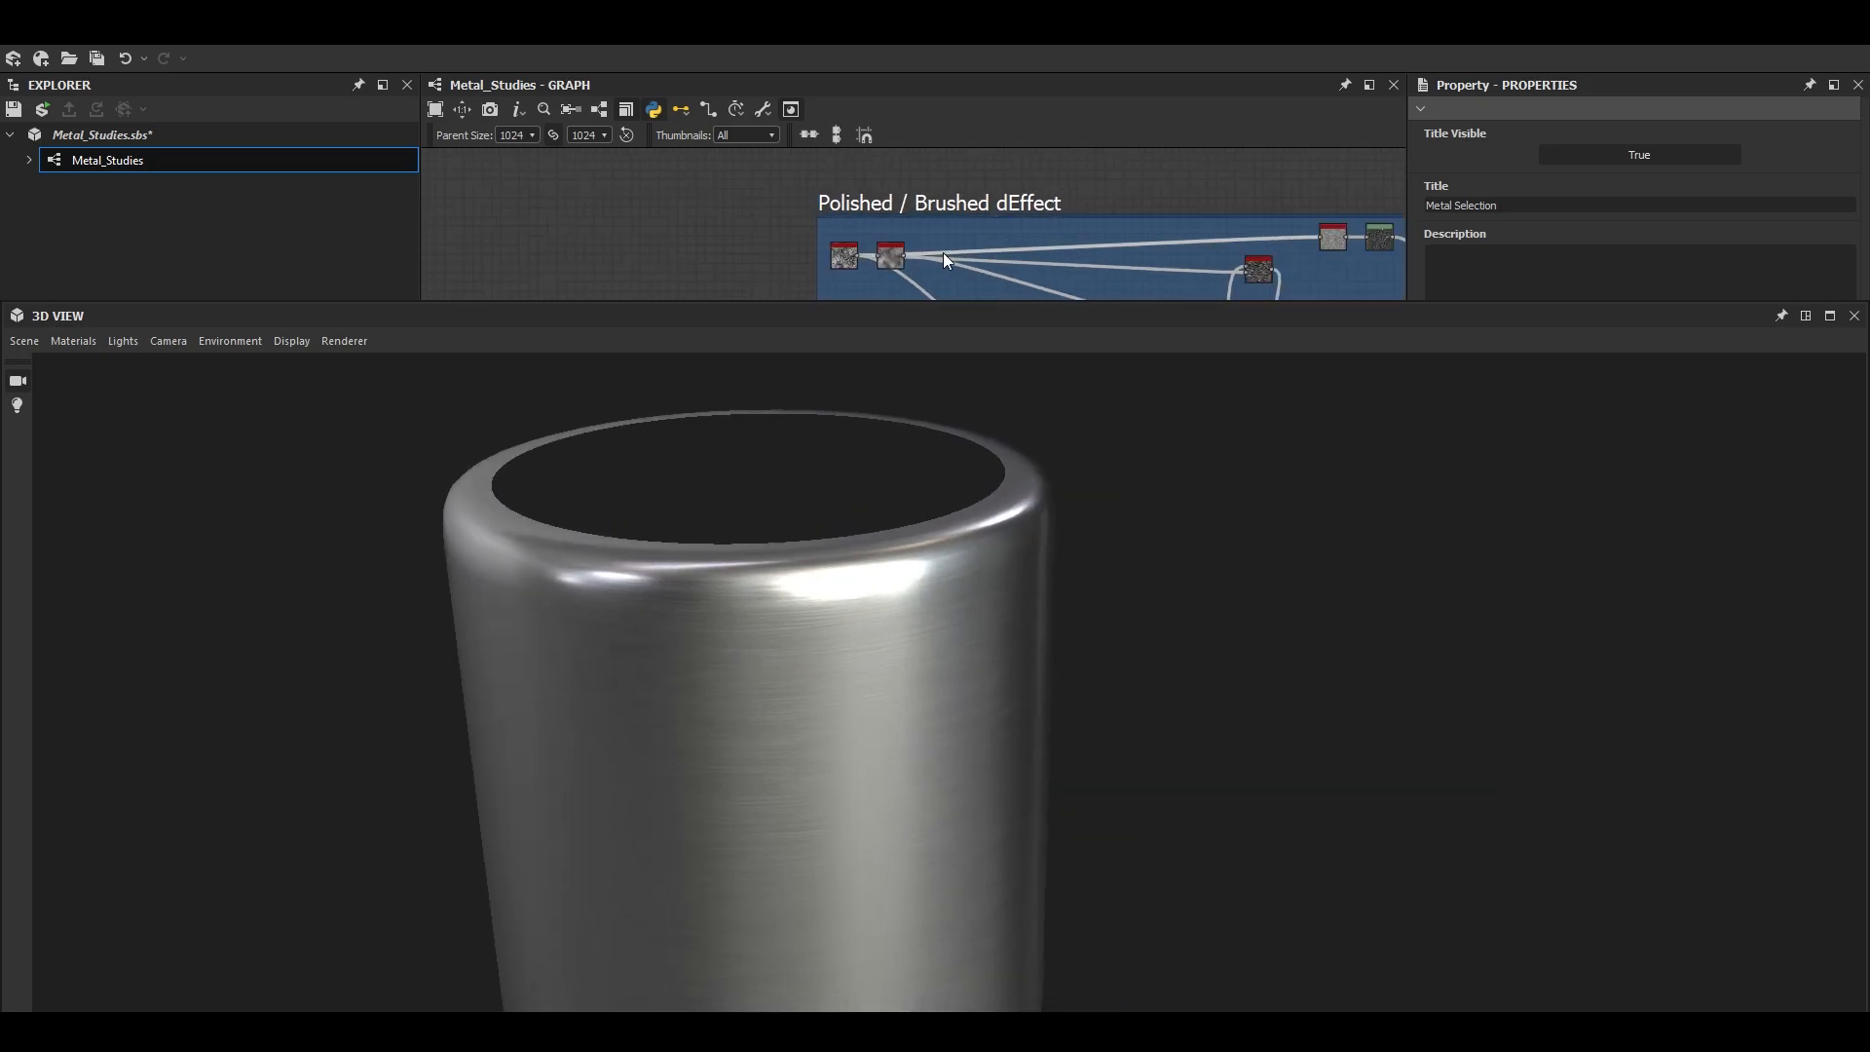
- Set the Anisotropic Noise node's X Amount to 32
scroll(943, 254, up, 10)
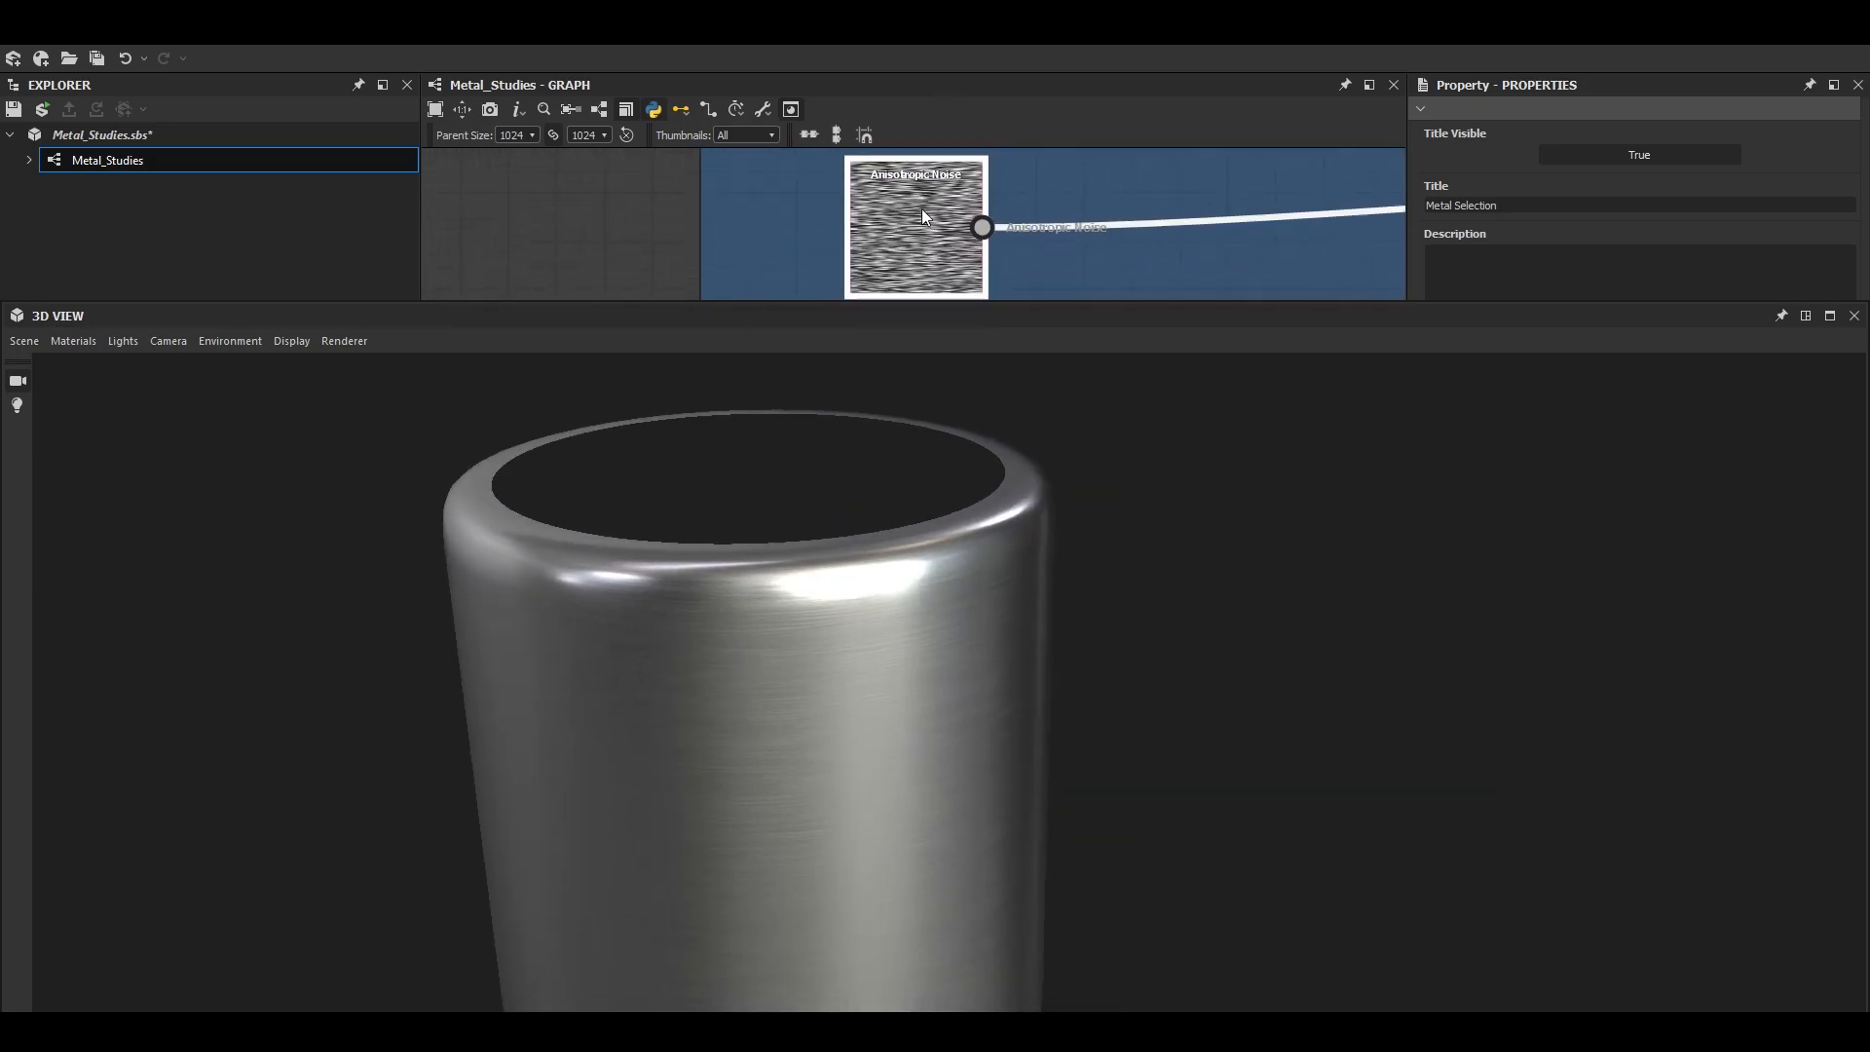
click(924, 216)
scroll(1588, 249, down, 5)
scroll(1539, 248, up, 2)
scroll(1539, 247, down, 2)
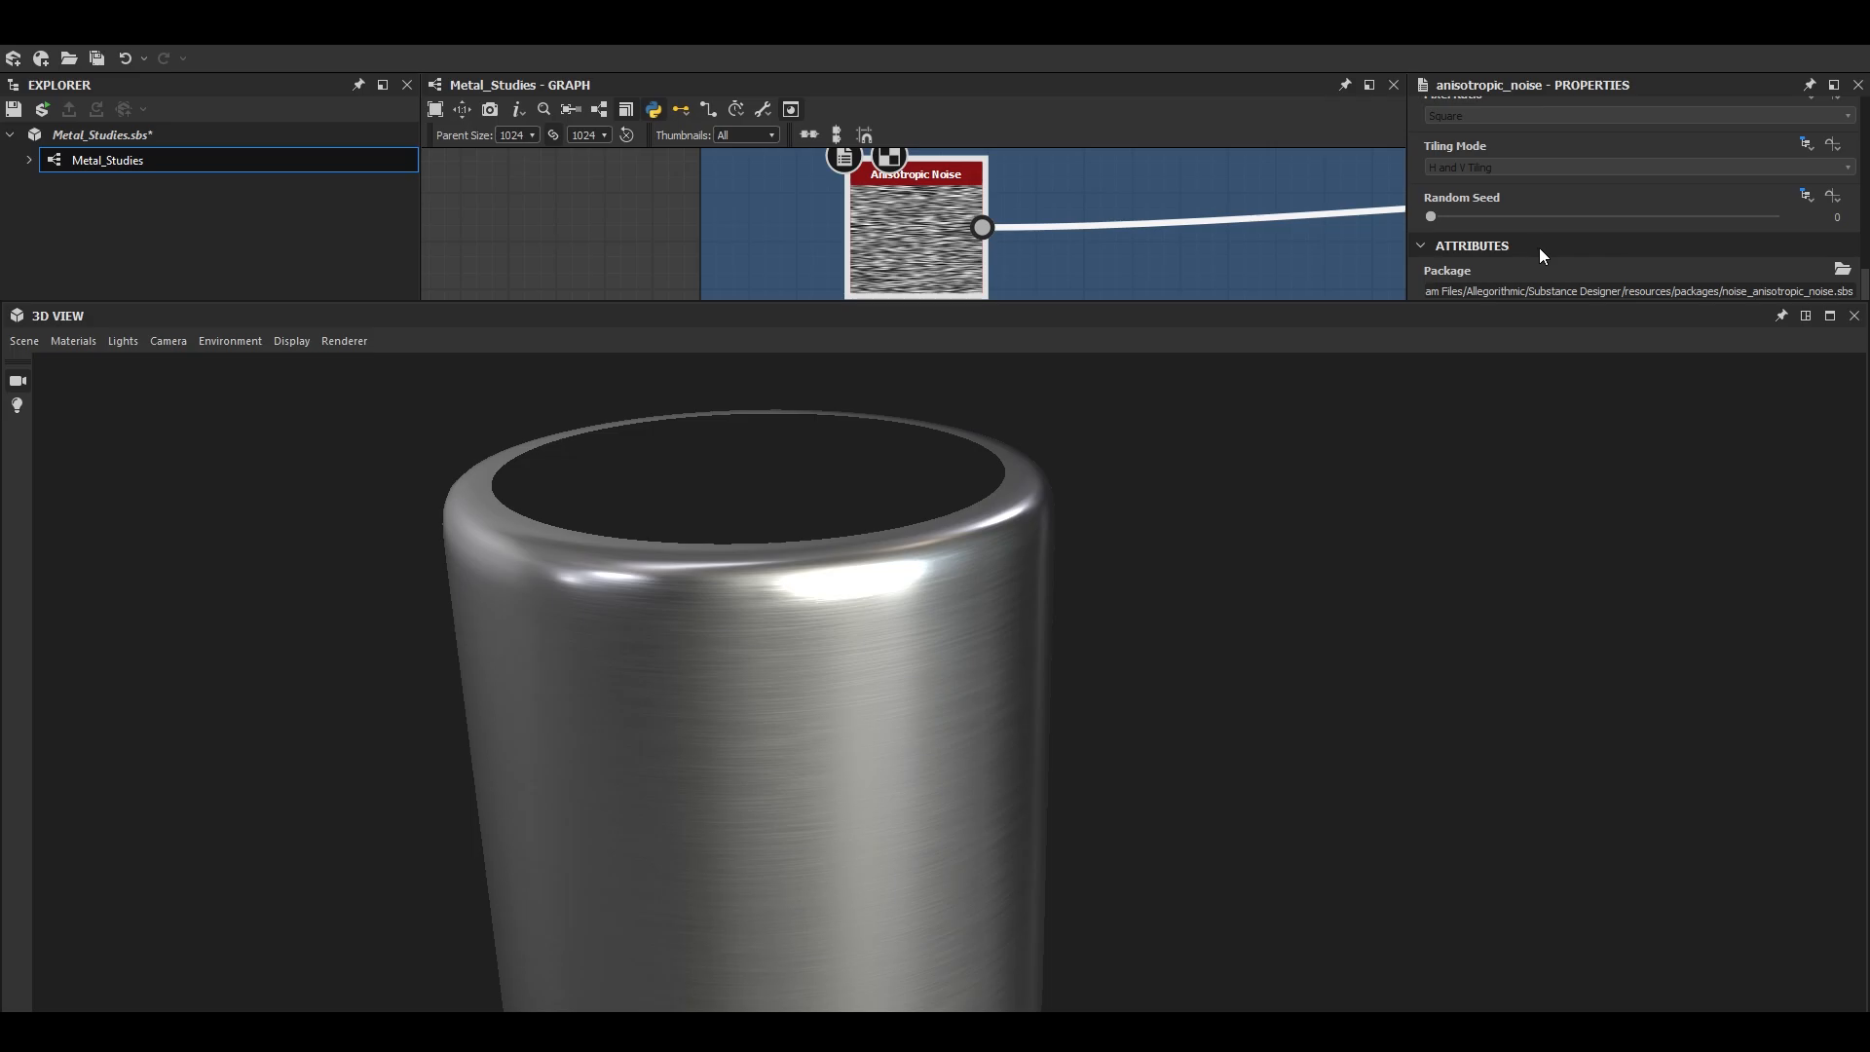
scroll(1539, 248, down, 2)
click(1830, 316)
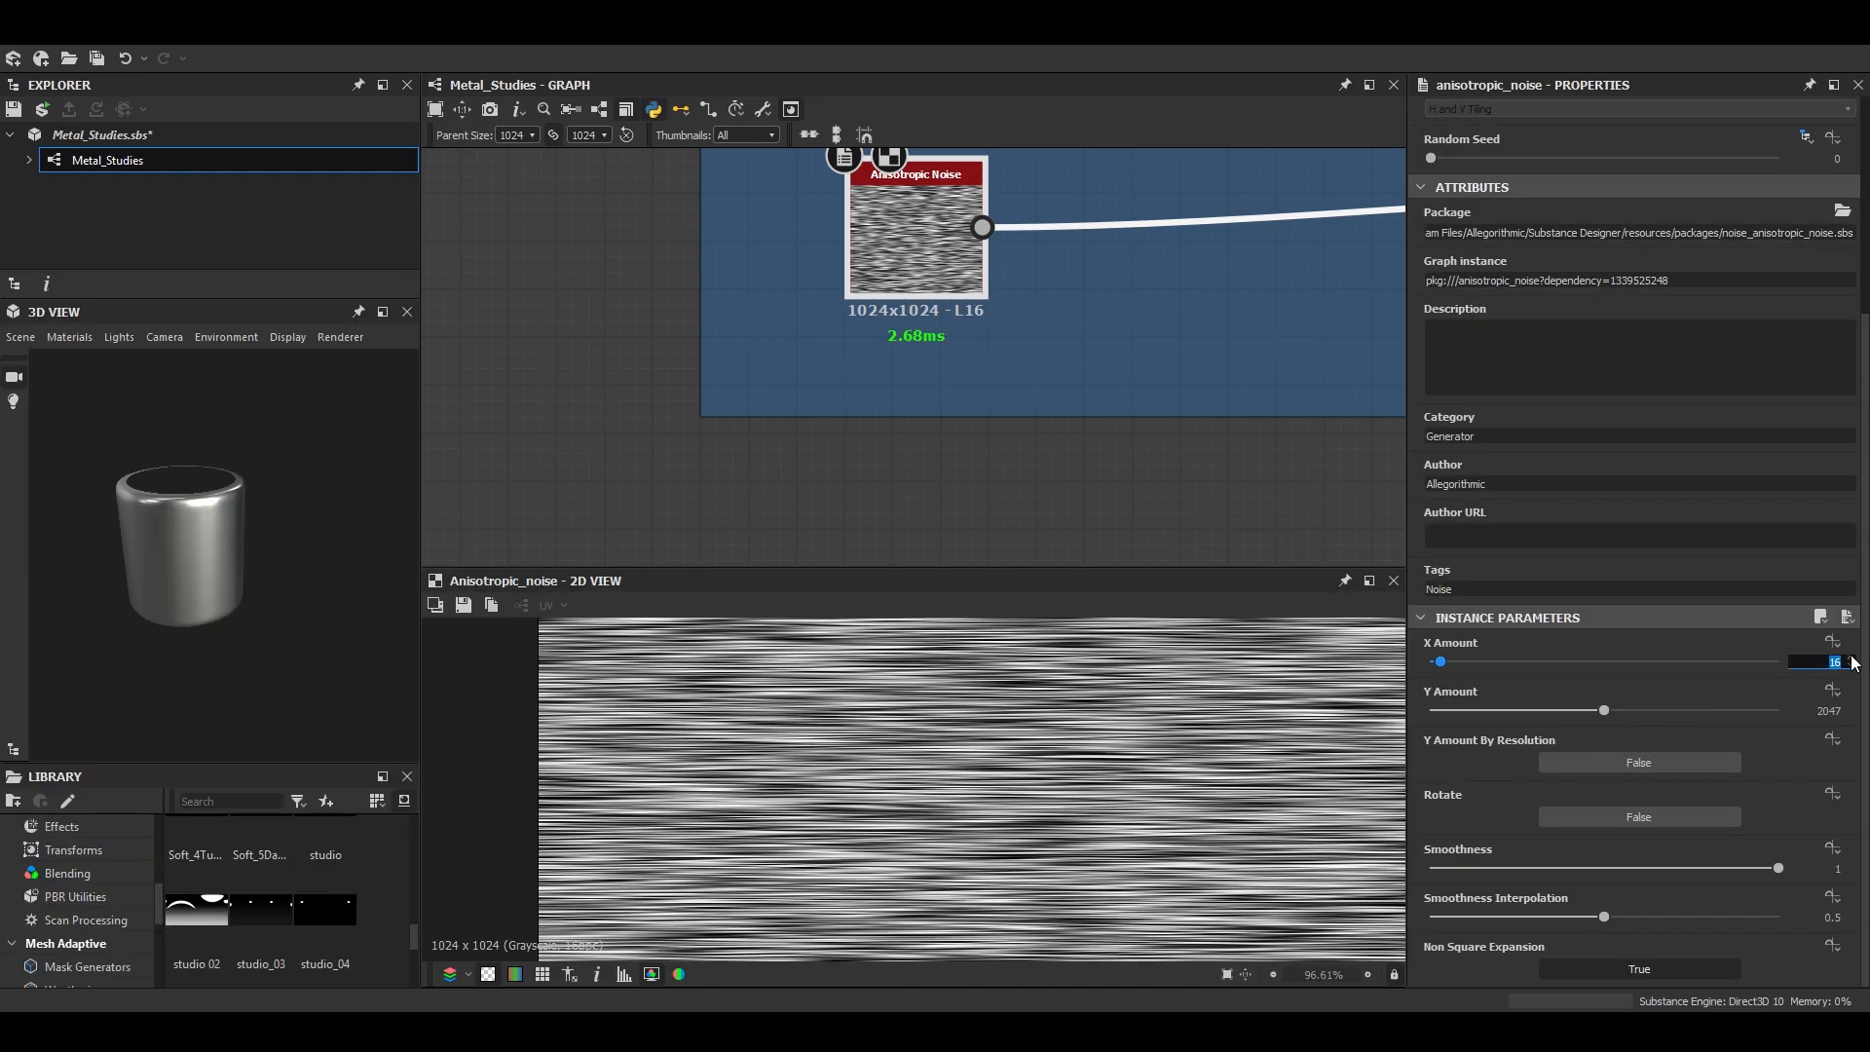
text(32)
key(Return)
- Examine the shortened brushing strokes on the cylinder from several angles in an enlarged 3D view
click(383, 311)
mouse_move(886, 674)
mouse_down()
mouse_move(859, 668)
mouse_move(877, 703)
mouse_move(878, 683)
mouse_move(705, 706)
mouse_move(782, 708)
mouse_move(722, 646)
mouse_move(669, 715)
mouse_move(656, 693)
mouse_move(847, 705)
mouse_move(851, 681)
mouse_move(932, 672)
mouse_up()
scroll(862, 674, up, 3)
scroll(705, 706, down, 3)
scroll(704, 706, up, 3)
right_drag(930, 673, 824, 700)
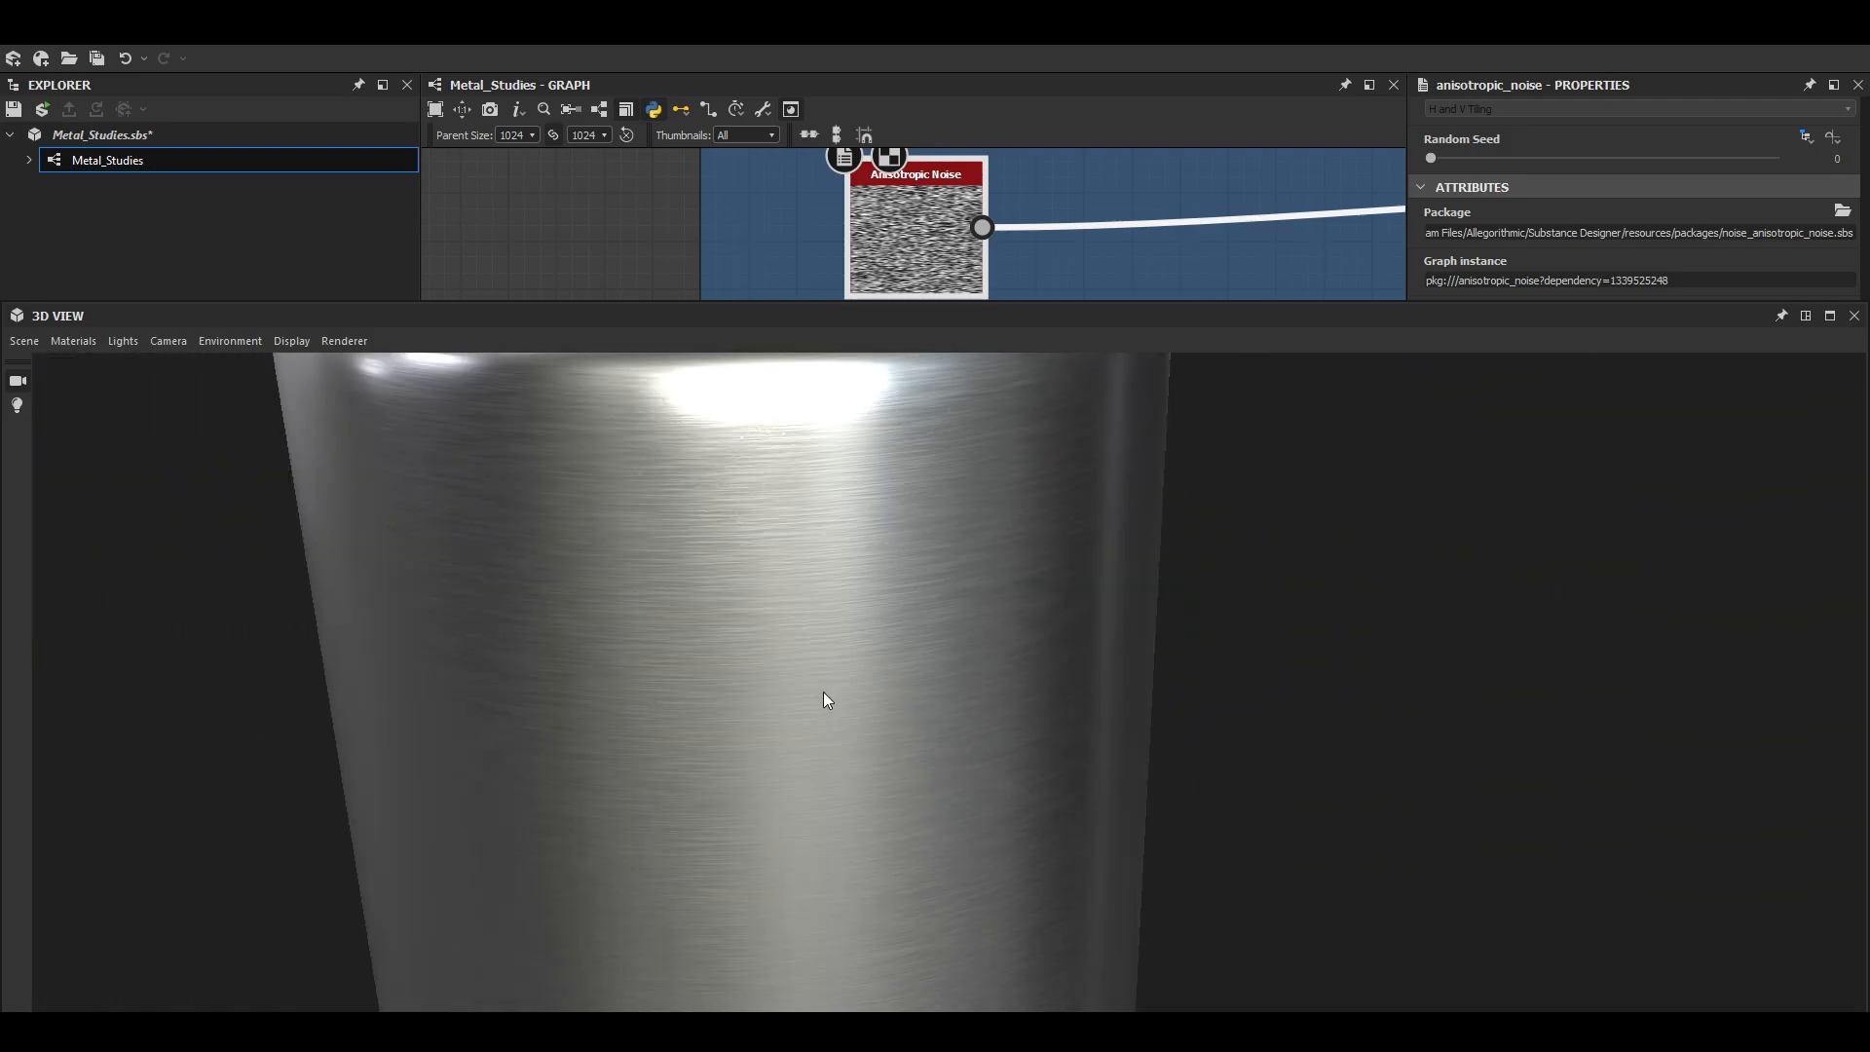
scroll(814, 756, down, 3)
mouse_move(726, 725)
mouse_down()
mouse_move(814, 756)
mouse_move(802, 731)
mouse_move(635, 759)
mouse_up()
scroll(817, 757, up, 4)
click(1806, 316)
- Try a Directional Warp intensity of 2 and check the brushing on the cylinder in an enlarged 3D view
scroll(1072, 312, up, 2)
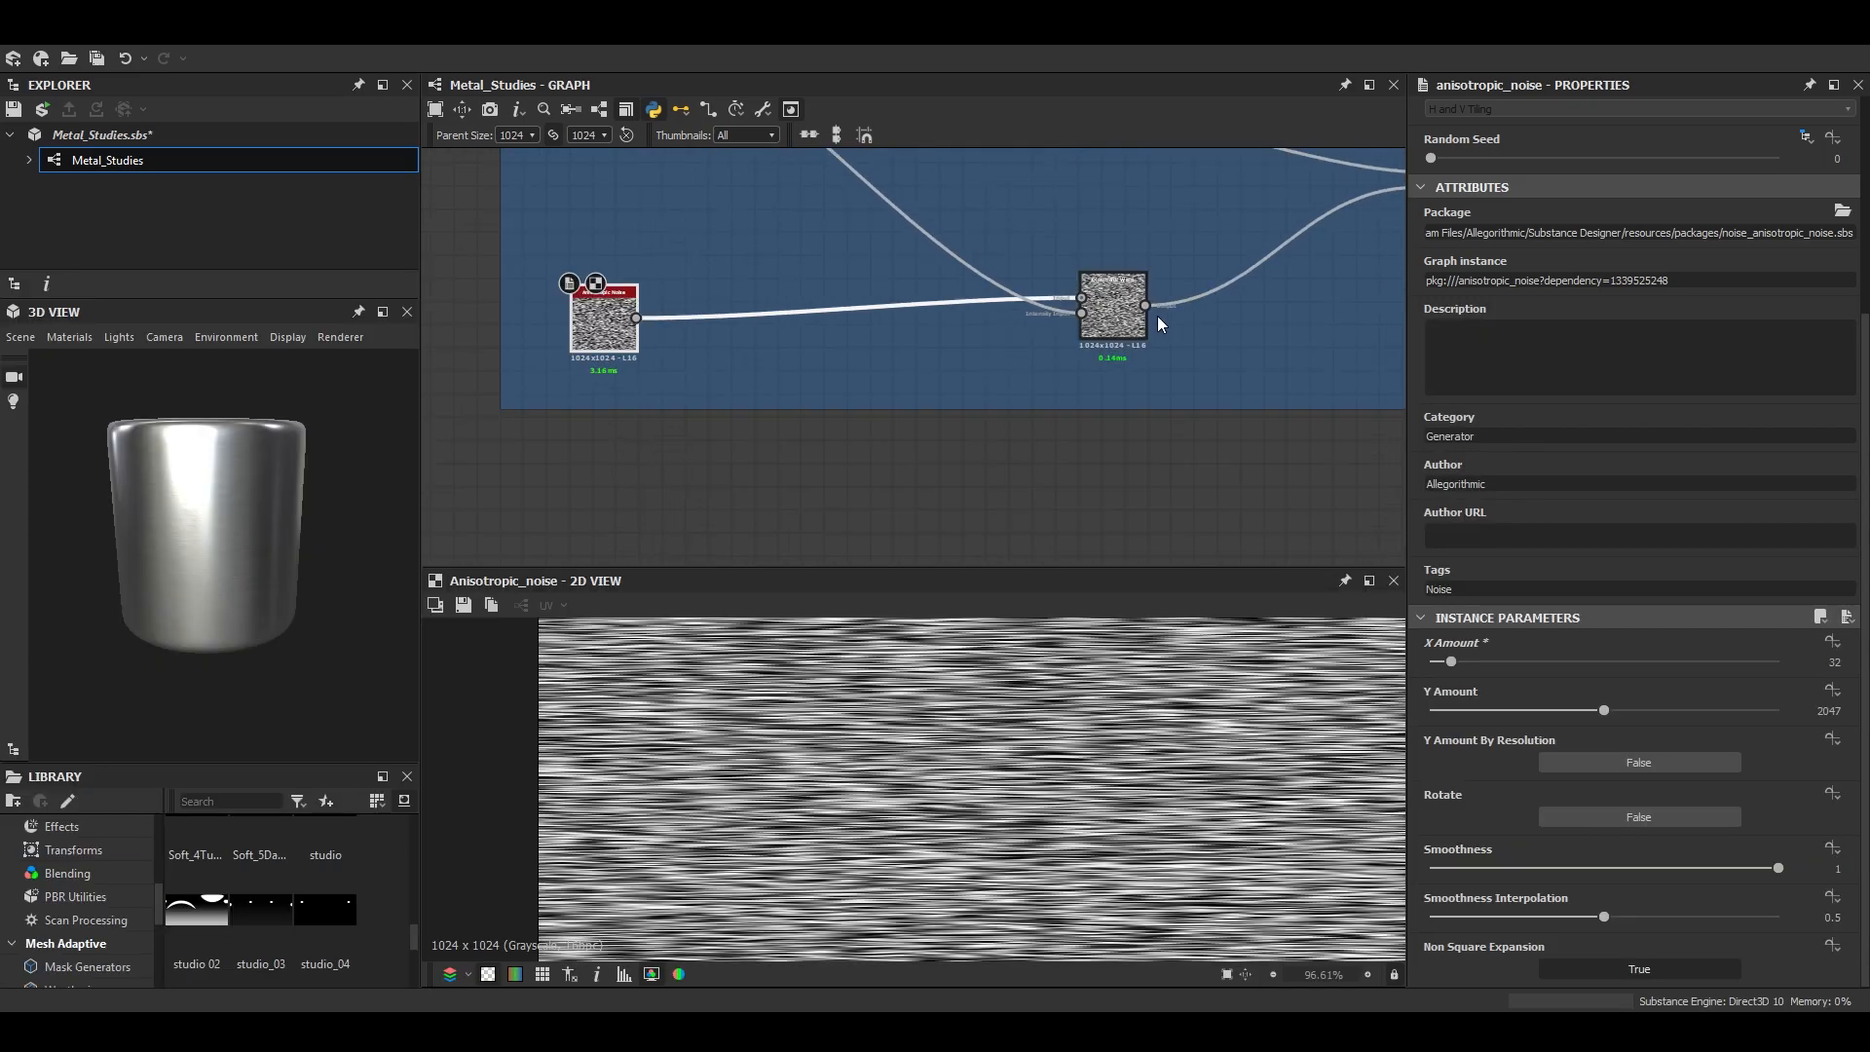
double_click(1114, 308)
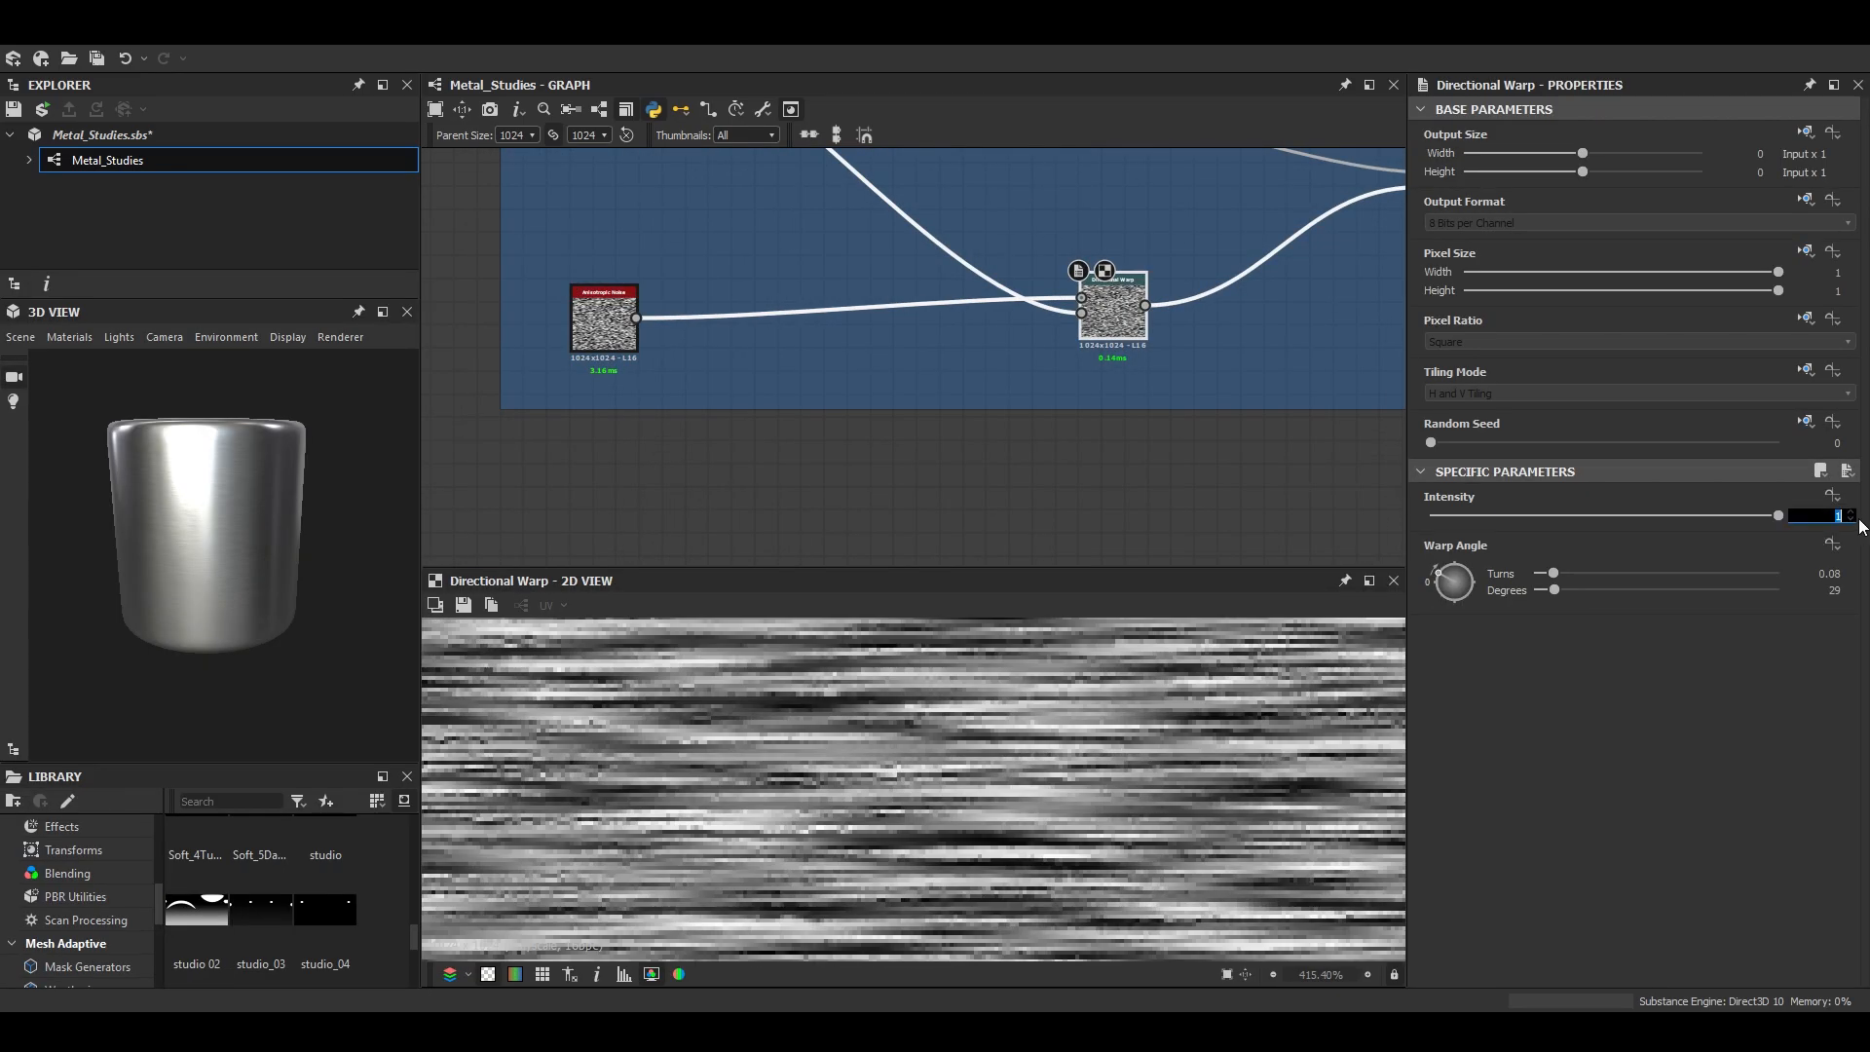
text(2)
key(Return)
click(382, 312)
scroll(743, 639, up, 1)
mouse_move(743, 639)
mouse_down()
mouse_move(716, 610)
mouse_move(637, 621)
mouse_up()
scroll(652, 620, up, 1)
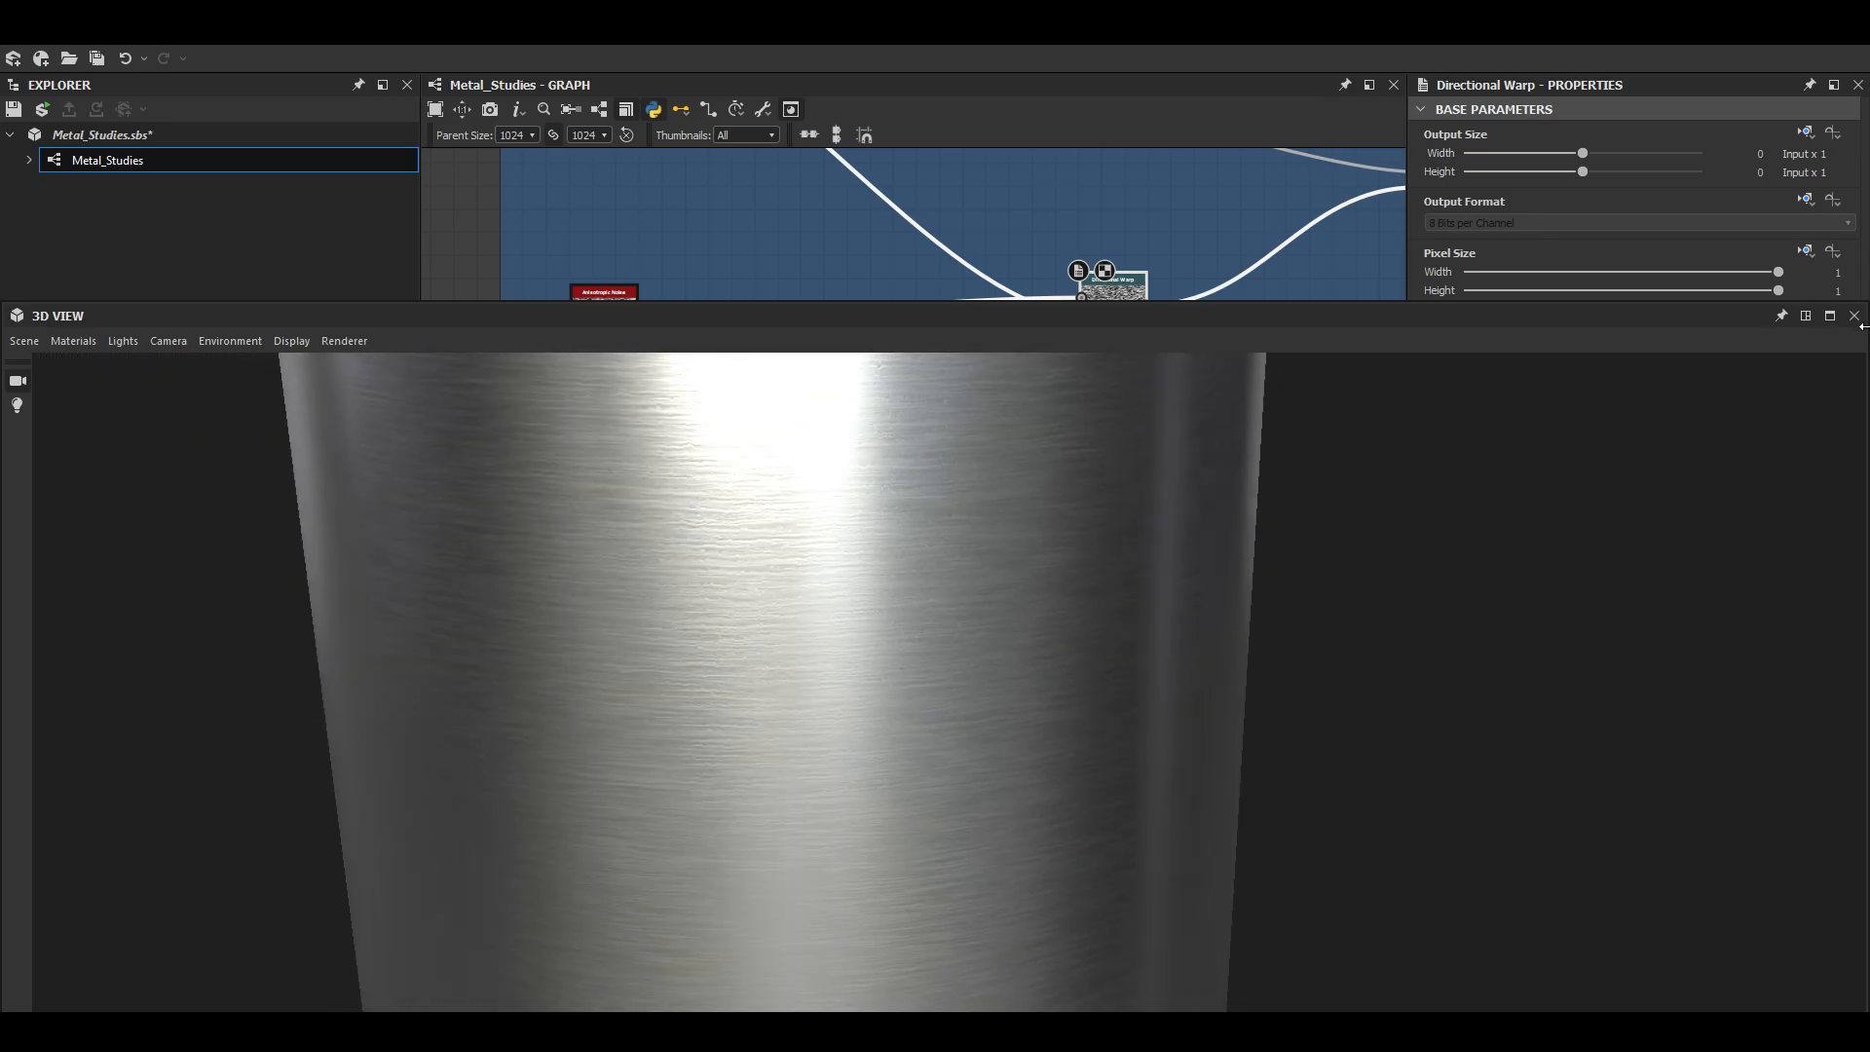
click(1807, 316)
- Try a Directional Warp intensity of 1.2 and examine the cylinder's brushed highlights up close
key(Return)
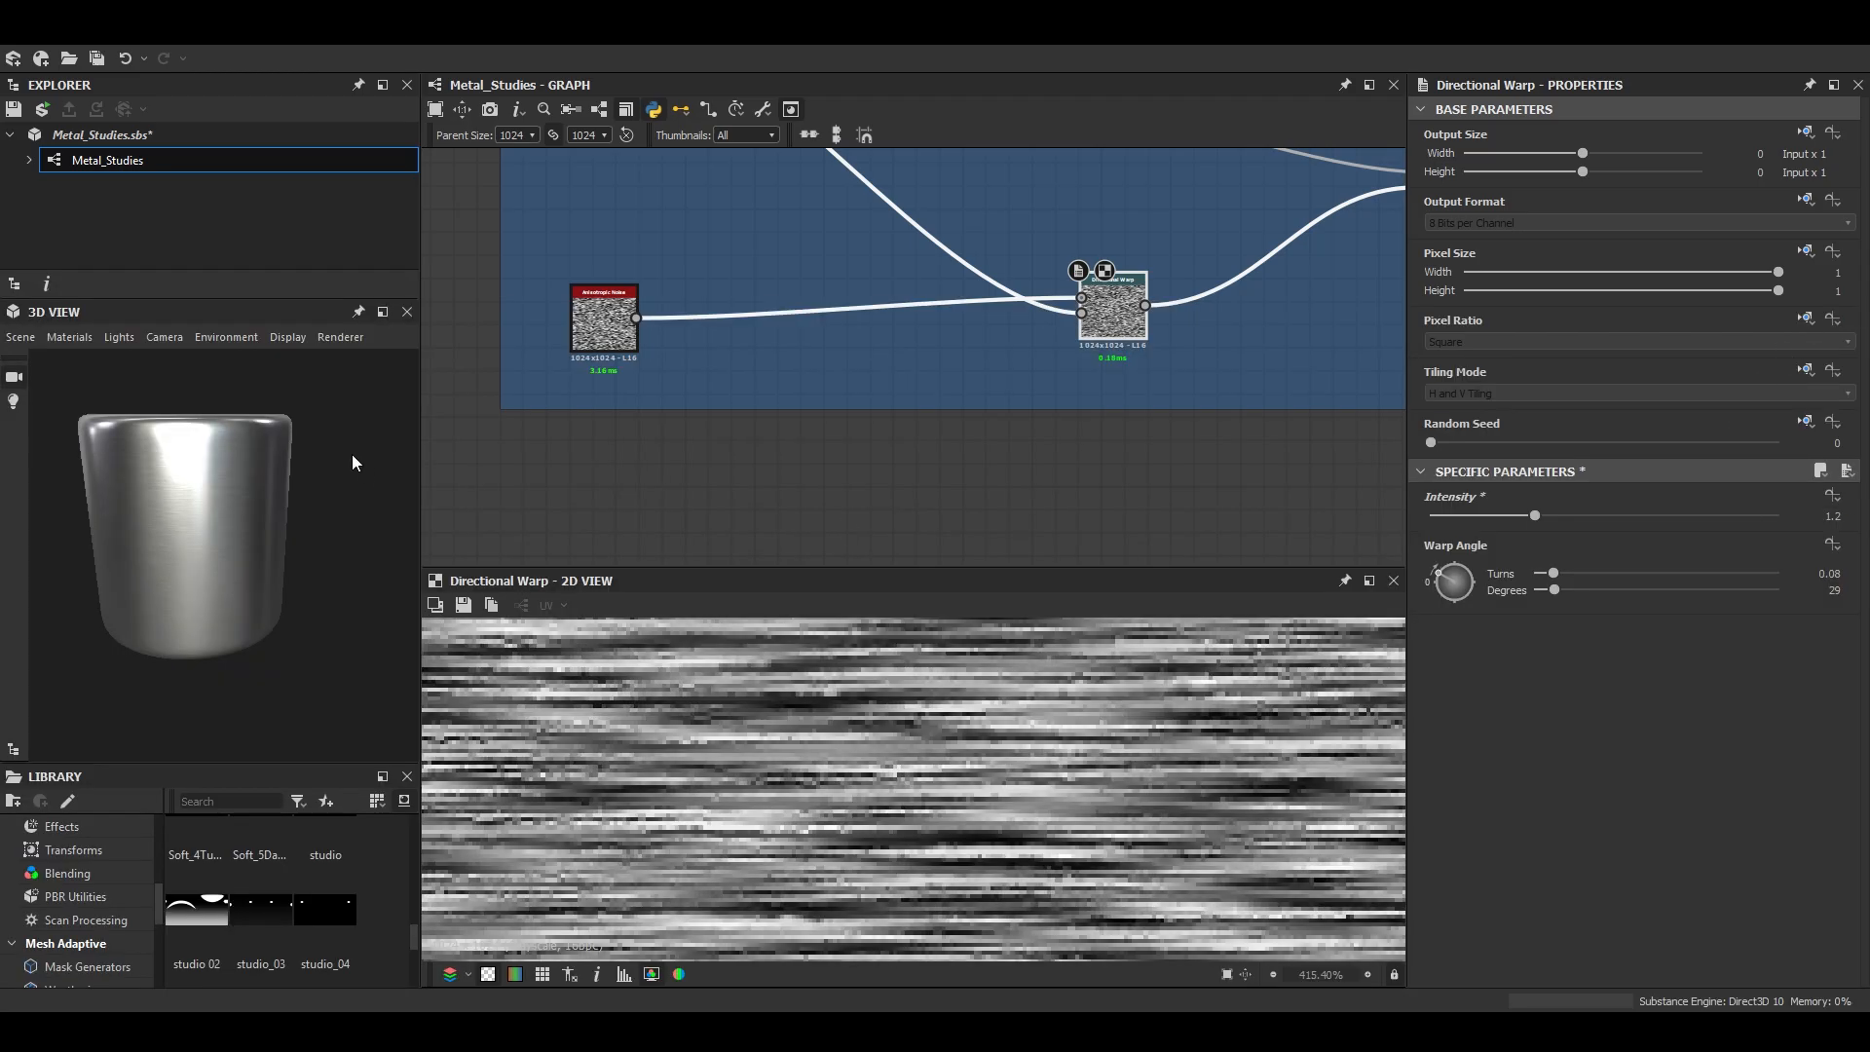
click(382, 312)
mouse_move(857, 565)
mouse_down()
mouse_move(658, 615)
mouse_move(651, 590)
mouse_move(865, 546)
mouse_move(766, 594)
mouse_move(787, 625)
mouse_up()
scroll(657, 616, up, 1)
scroll(650, 590, down, 2)
scroll(766, 595, up, 2)
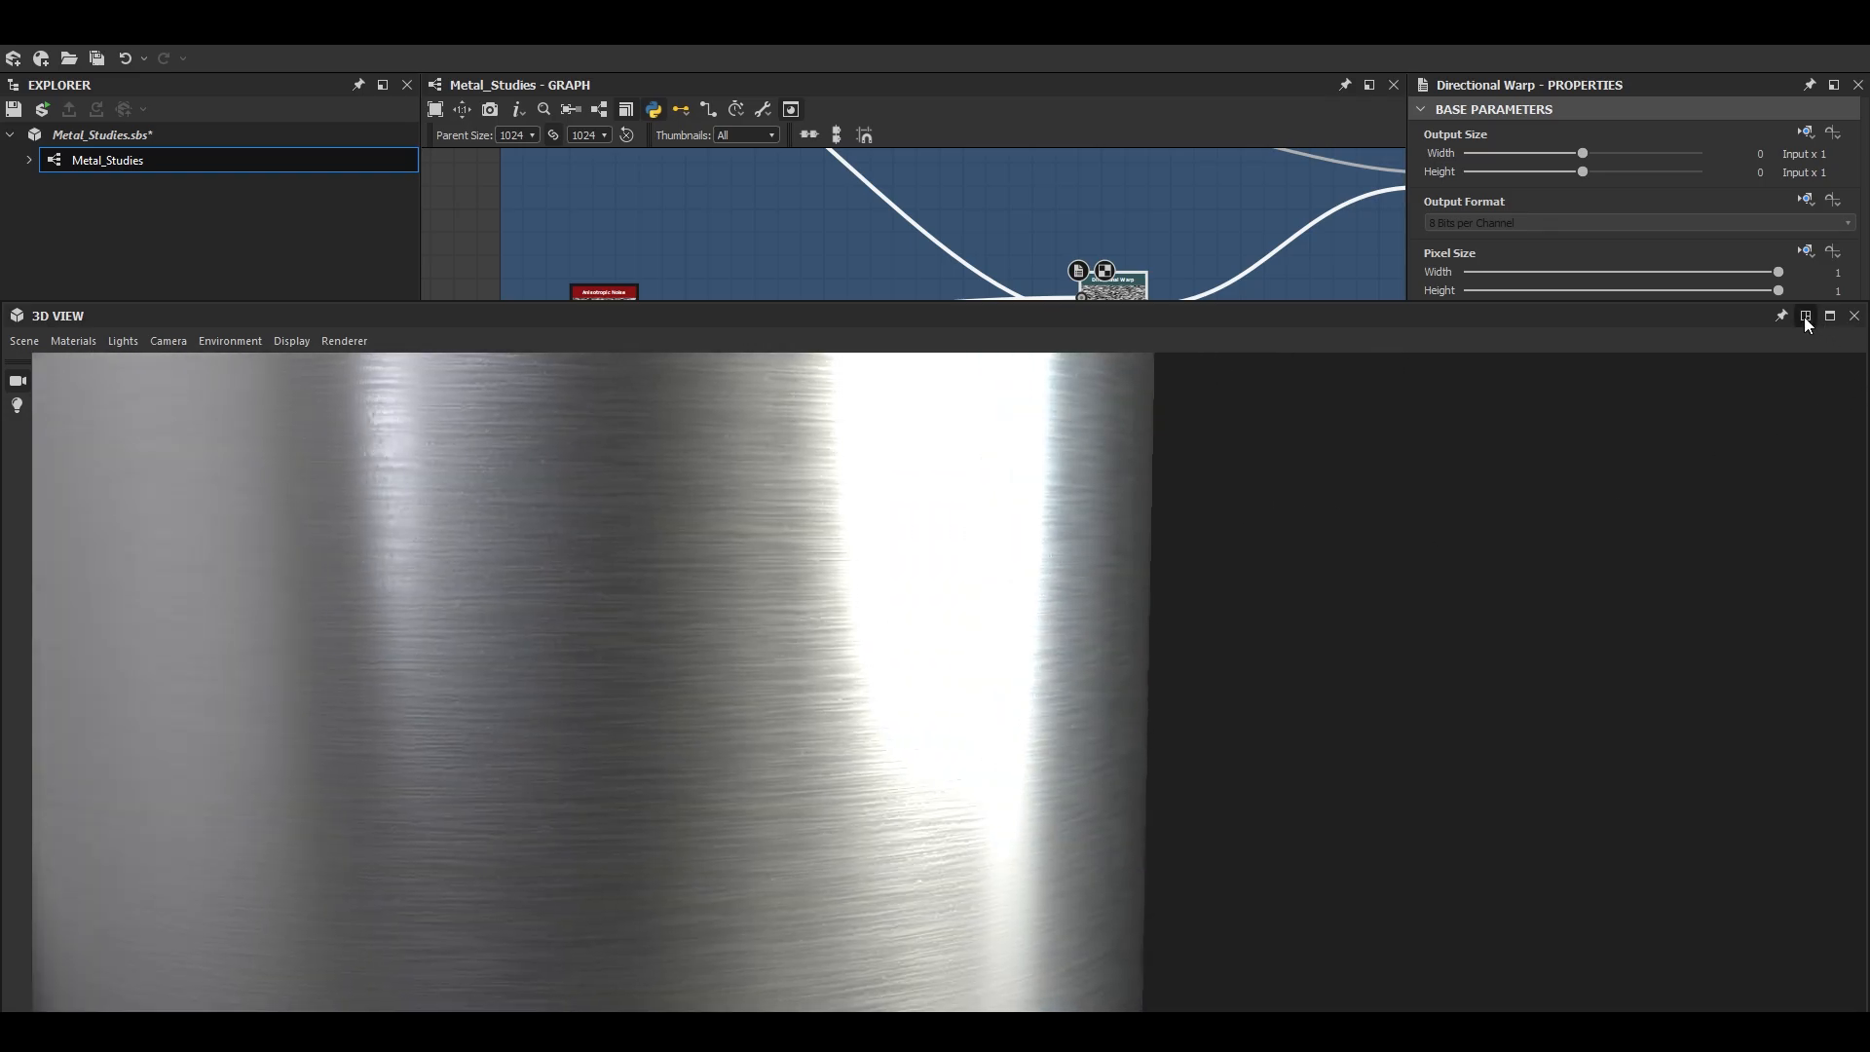
- Return the Directional Warp's intensity to 1 and set the Max (Lighten) Blend's opacity to 0.22
click(1806, 316)
scroll(985, 226, down, 2)
middle_drag(985, 226, 507, 293)
scroll(988, 400, up, 2)
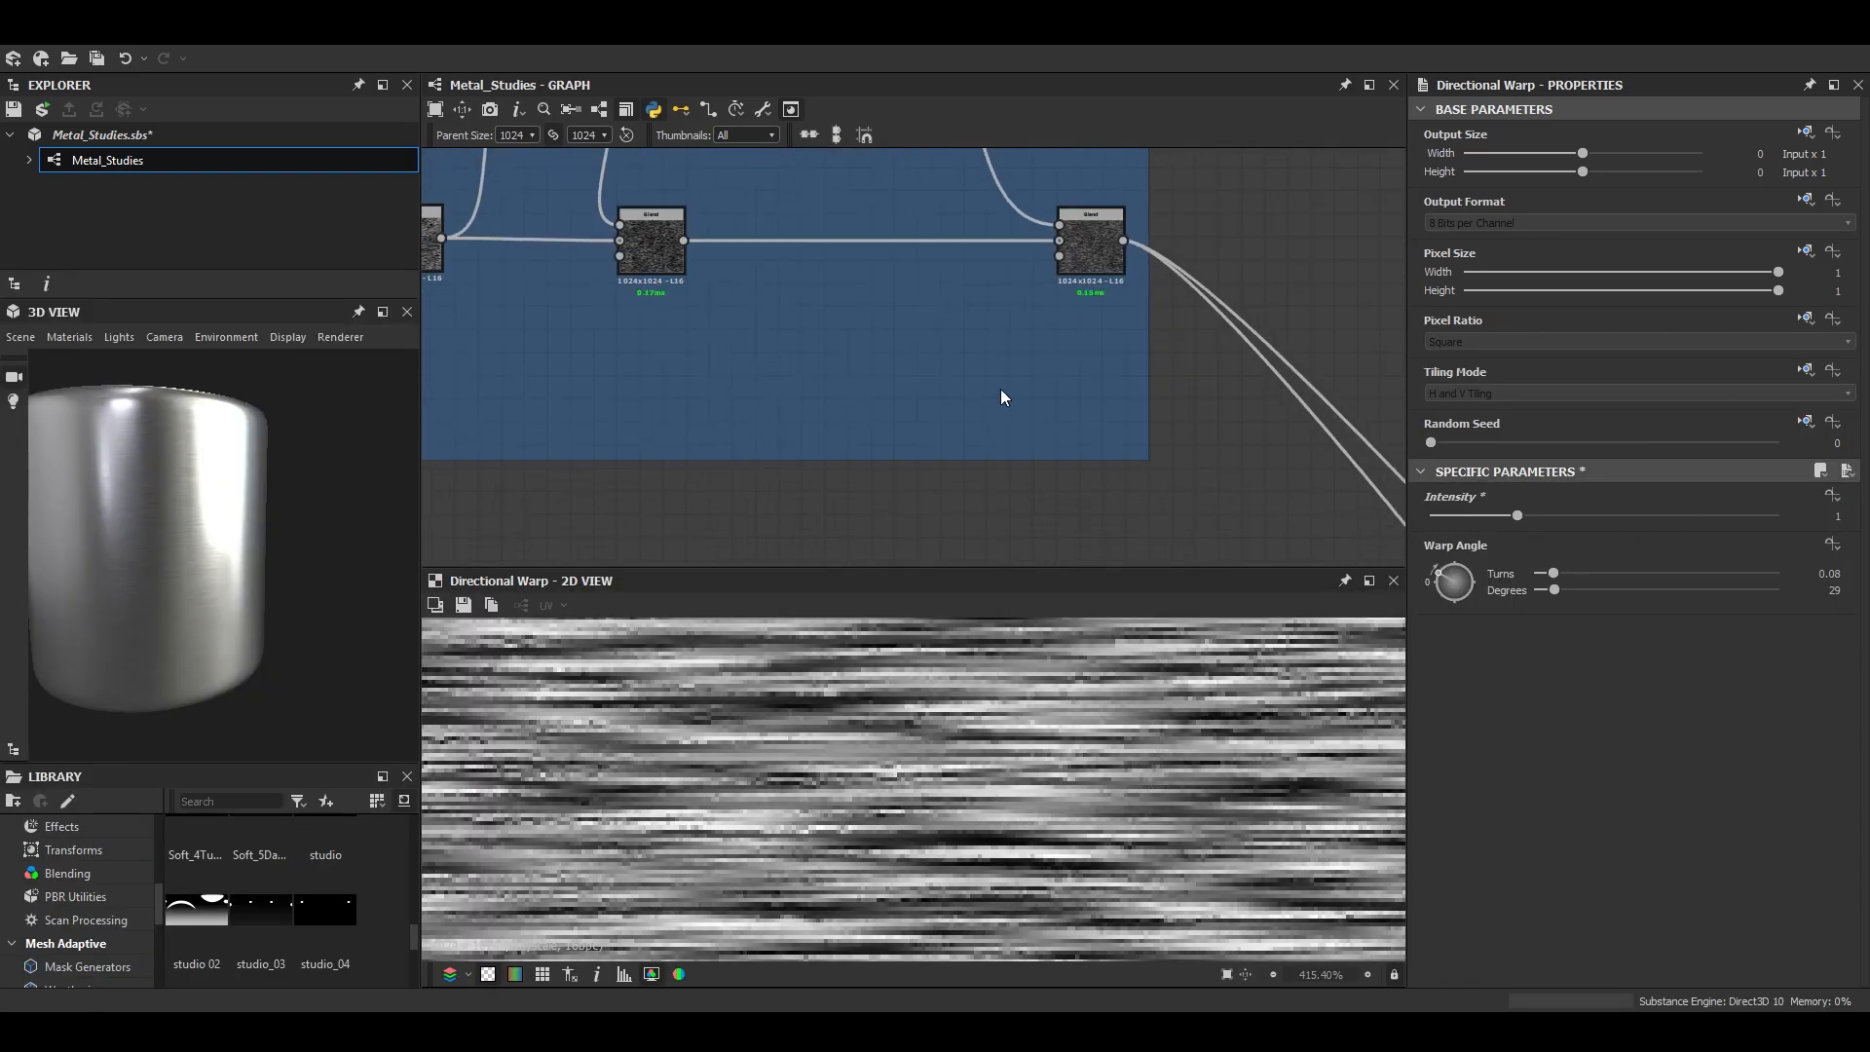
double_click(1089, 255)
click(1510, 517)
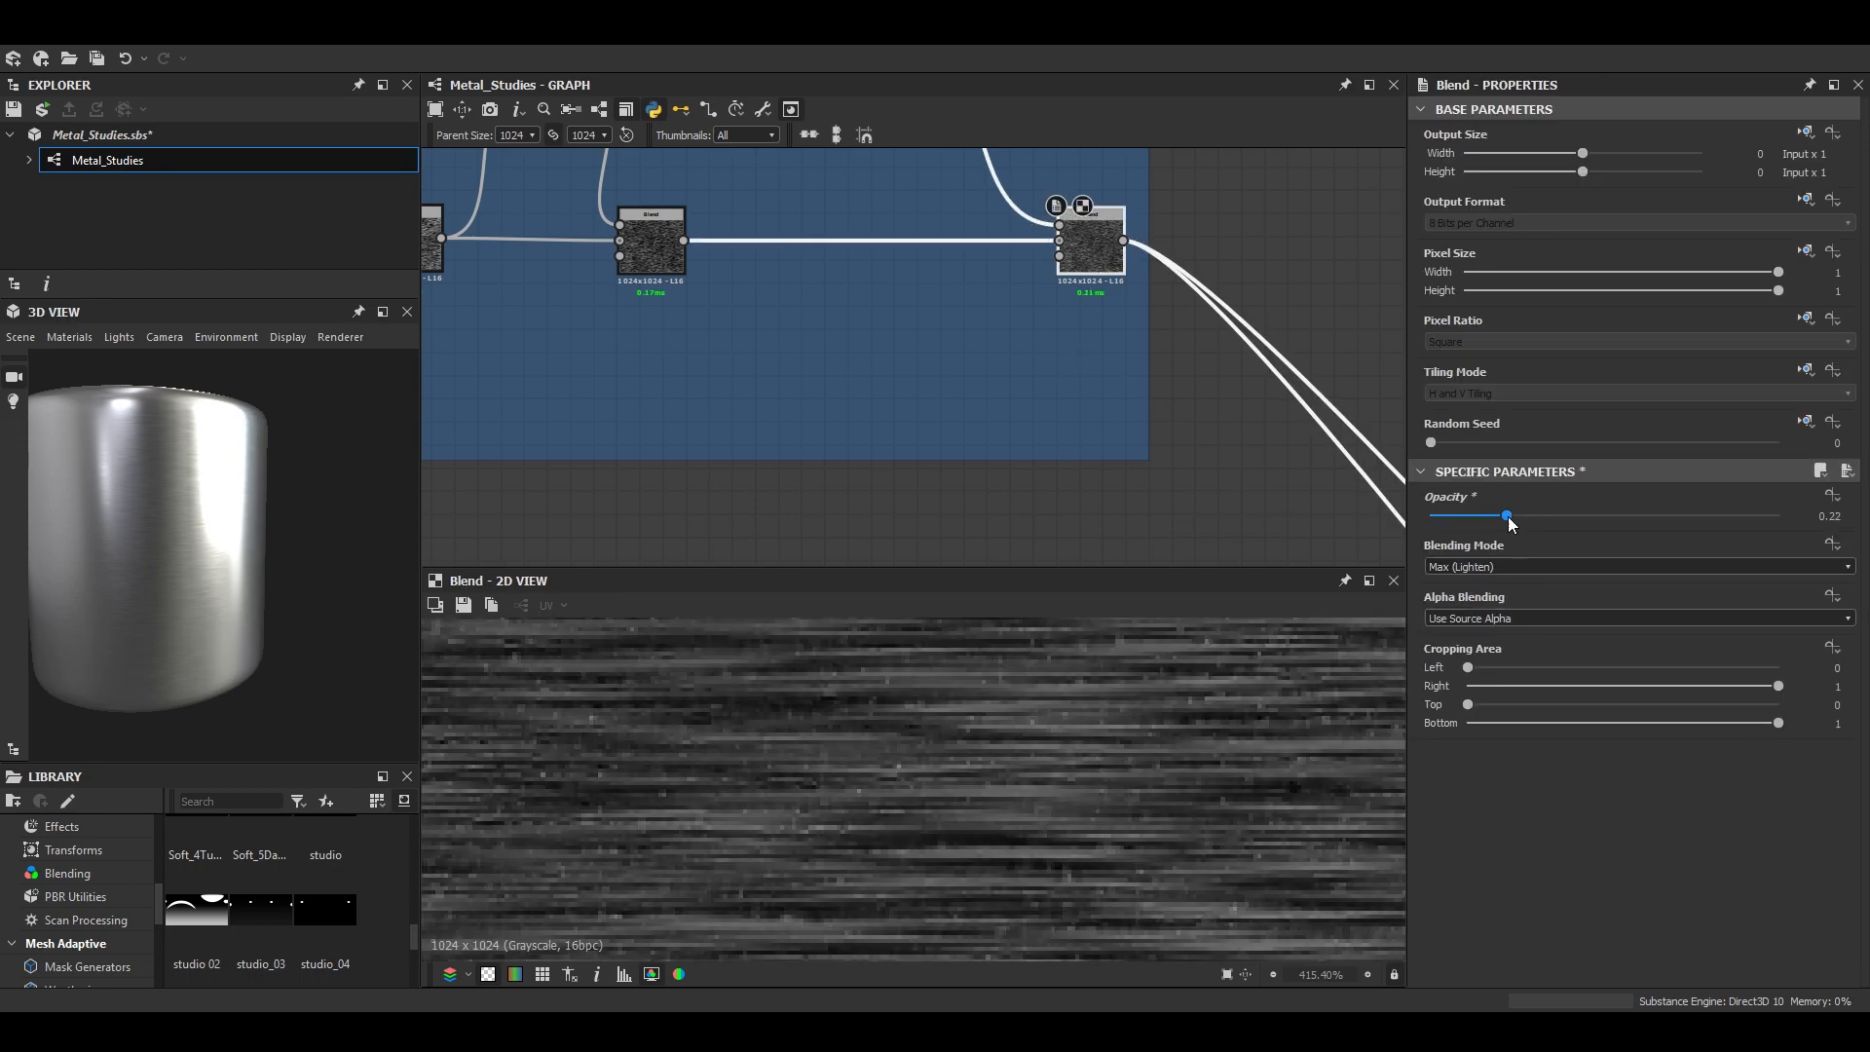
- Examine the softened grain on the cylinder in an enlarged 3D view
click(382, 312)
scroll(706, 626, down, 3)
middle_drag(706, 625, 682, 697)
drag(682, 697, 768, 692)
scroll(768, 692, up, 2)
scroll(751, 220, down, 3)
- Try an X Amount of 24 on the Anisotropic Noise node that feeds the Directional Warp
middle_drag(751, 221, 1213, 189)
scroll(648, 258, up, 1)
click(1808, 317)
scroll(1604, 874, down, 3)
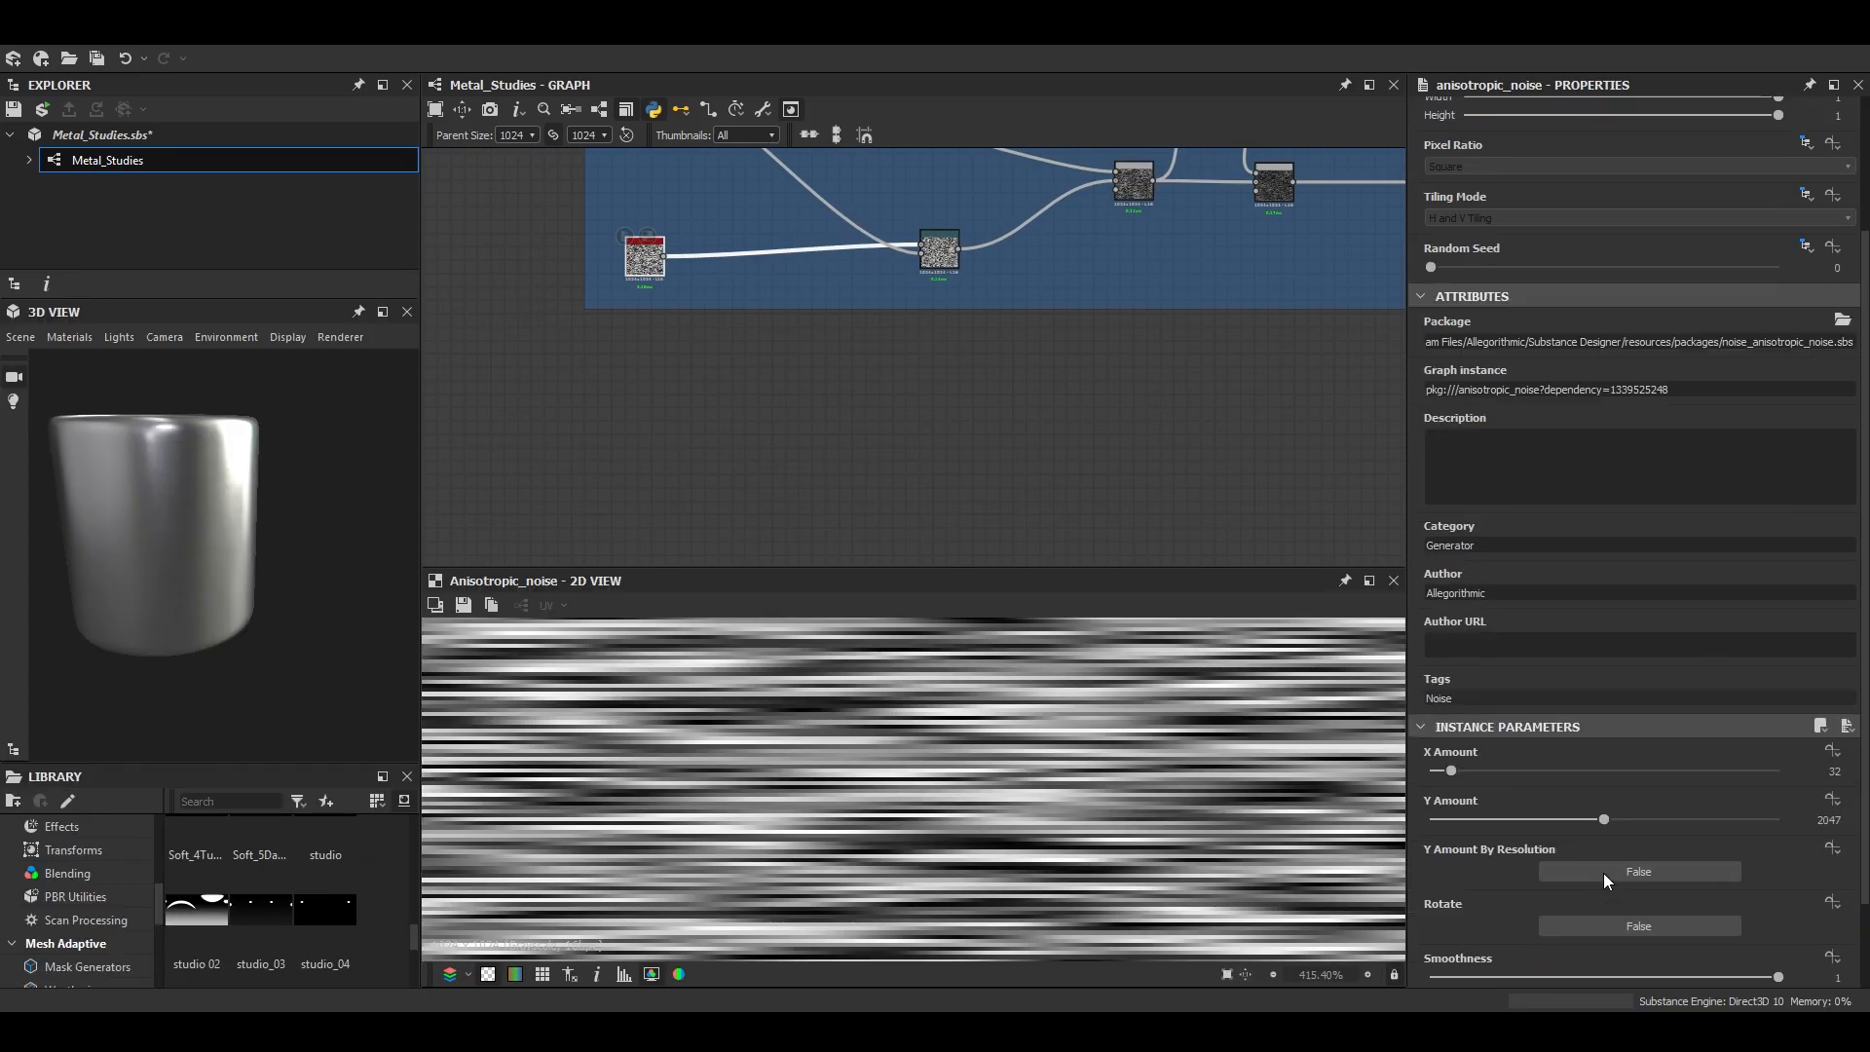
key(Return)
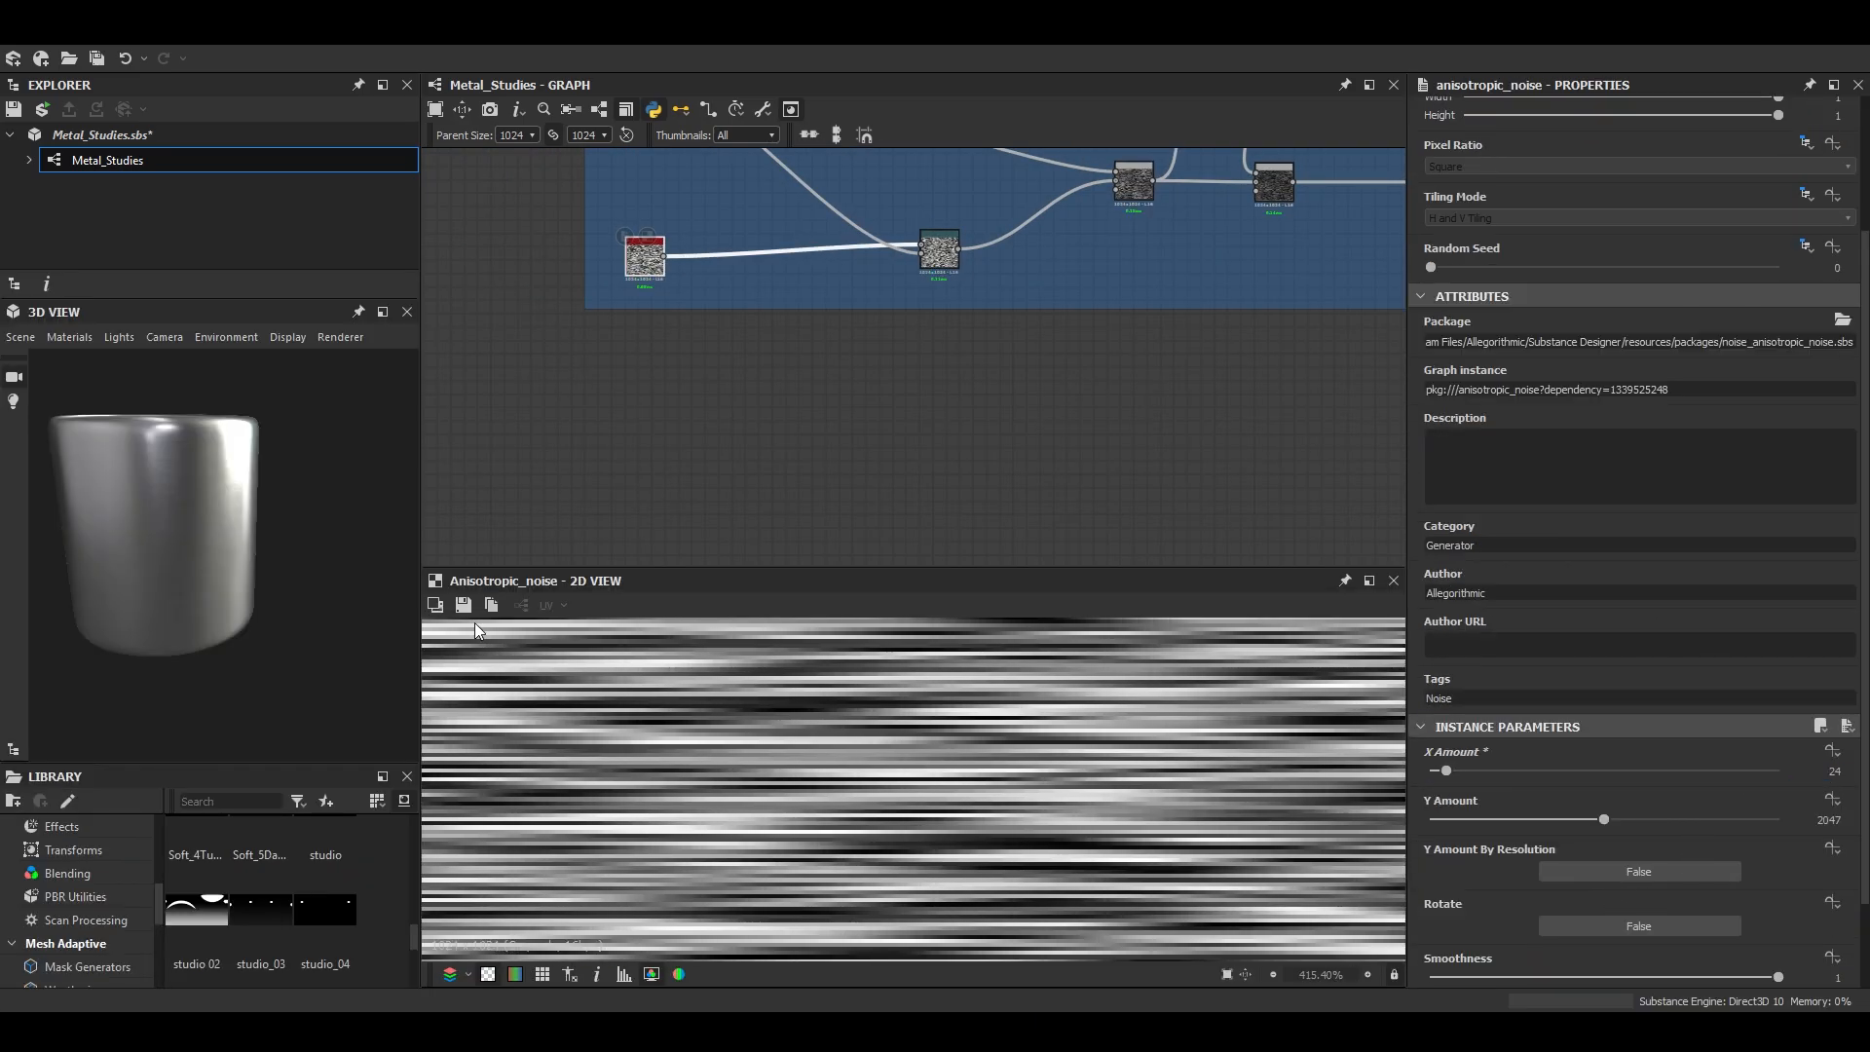
- Inspect the brushing on the cylinder in an enlarged 3D view, including at a parent size of 512
click(383, 312)
scroll(623, 526, down, 3)
drag(690, 555, 747, 582)
right_drag(747, 582, 873, 643)
drag(873, 643, 714, 648)
scroll(712, 640, down, 3)
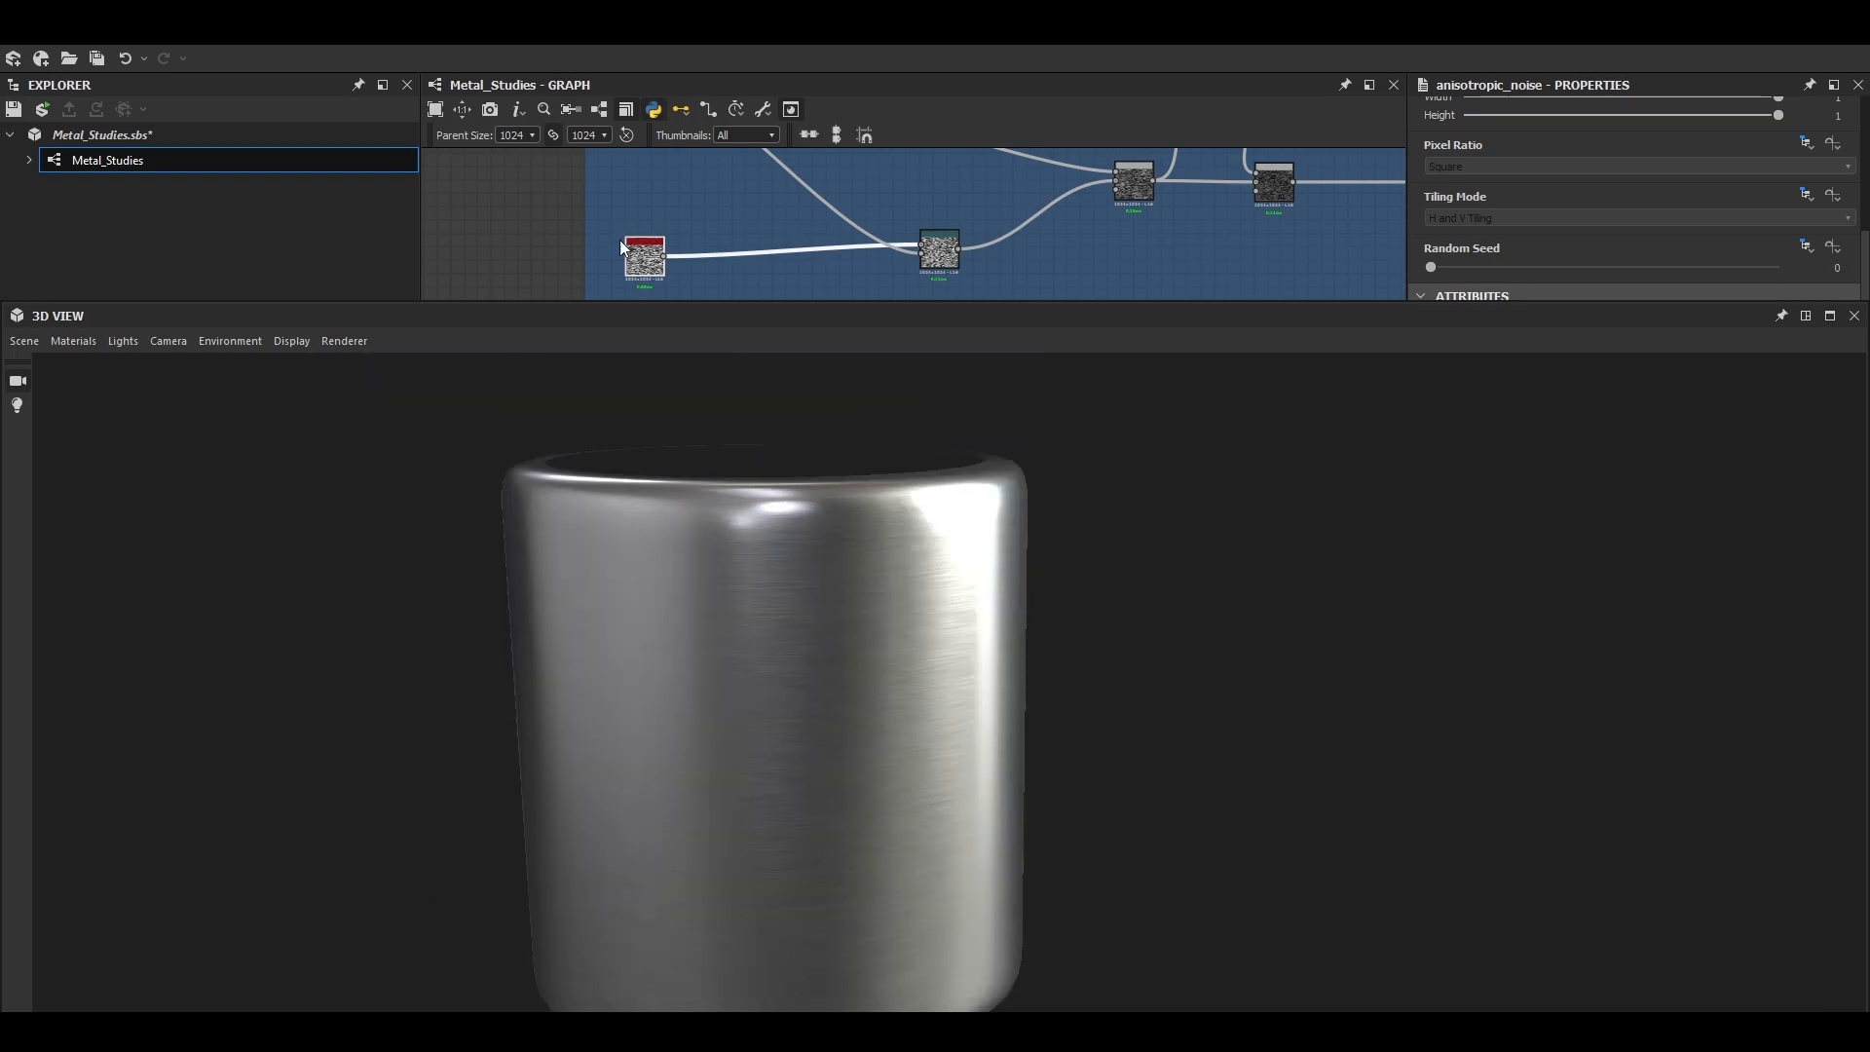
scroll(787, 715, up, 3)
drag(787, 715, 831, 731)
scroll(746, 639, down, 4)
scroll(821, 688, up, 4)
scroll(831, 730, down, 4)
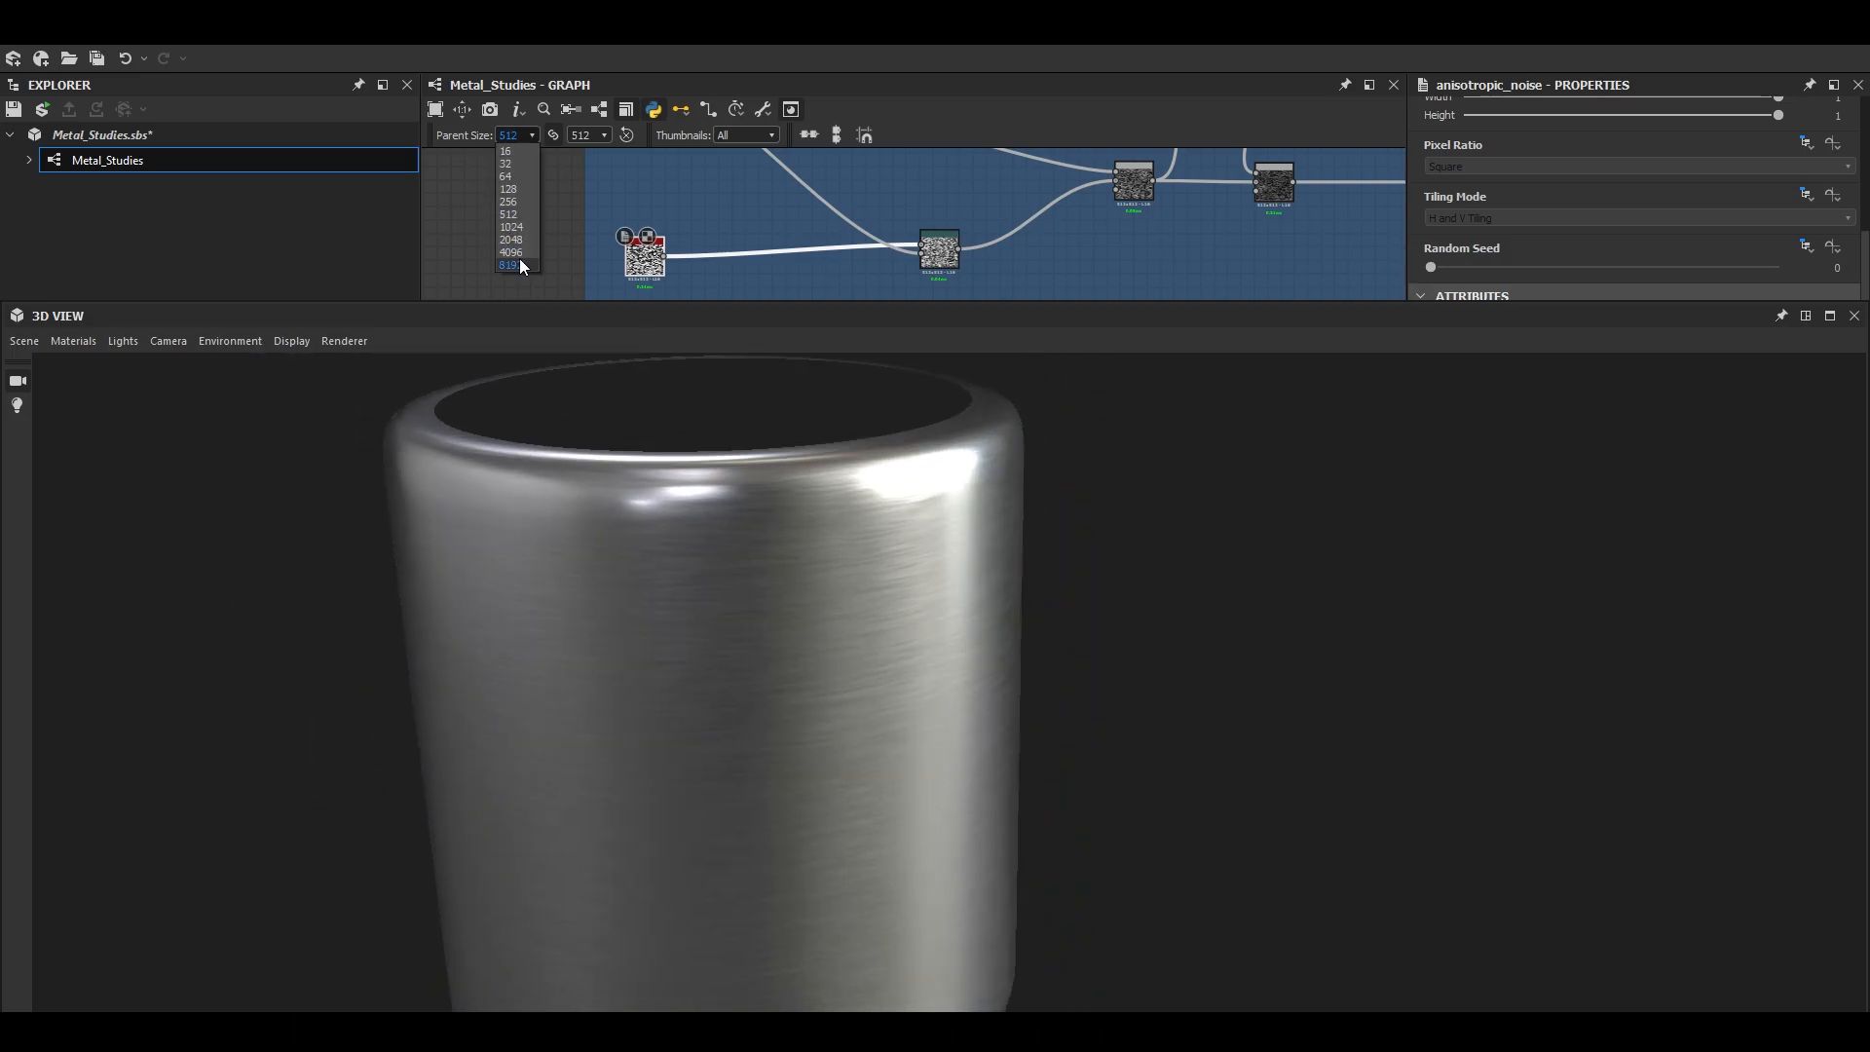
- Set the graph's parent size to 2048 and inspect the cylinder's brushing up close
scroll(782, 598, up, 3)
mouse_move(782, 598)
mouse_down()
mouse_move(820, 563)
mouse_move(680, 557)
mouse_move(697, 560)
mouse_up()
scroll(807, 585, down, 2)
scroll(806, 585, up, 4)
scroll(610, 570, up, 4)
mouse_move(614, 663)
mouse_down()
mouse_move(735, 605)
mouse_move(714, 660)
mouse_move(775, 596)
mouse_move(786, 651)
mouse_move(666, 694)
mouse_move(772, 681)
mouse_move(802, 589)
mouse_move(748, 668)
mouse_move(769, 689)
mouse_move(822, 660)
mouse_move(773, 606)
mouse_move(742, 628)
mouse_up()
scroll(703, 595, down, 5)
scroll(743, 627, up, 5)
drag(627, 610, 633, 635)
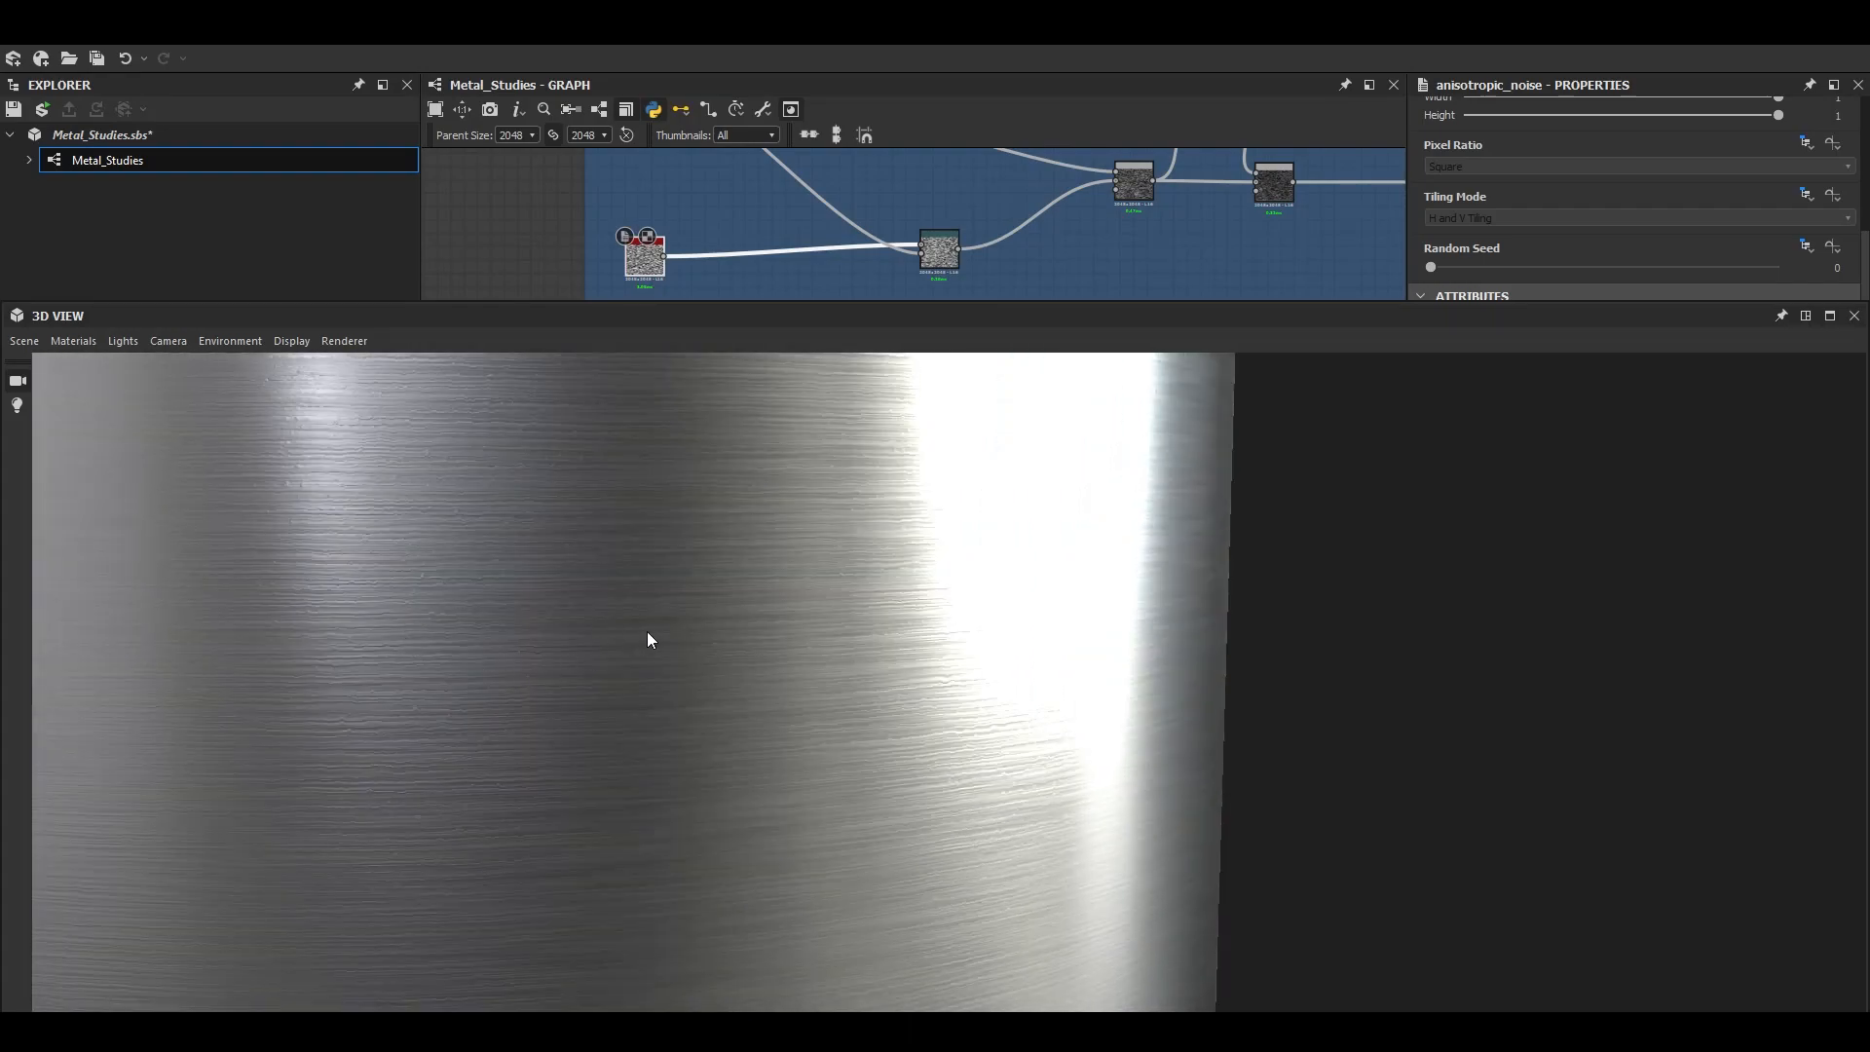
- Compare the cylinder's brushing at a parent size of 1024 and return the graph to 2048
click(508, 227)
drag(517, 544, 602, 591)
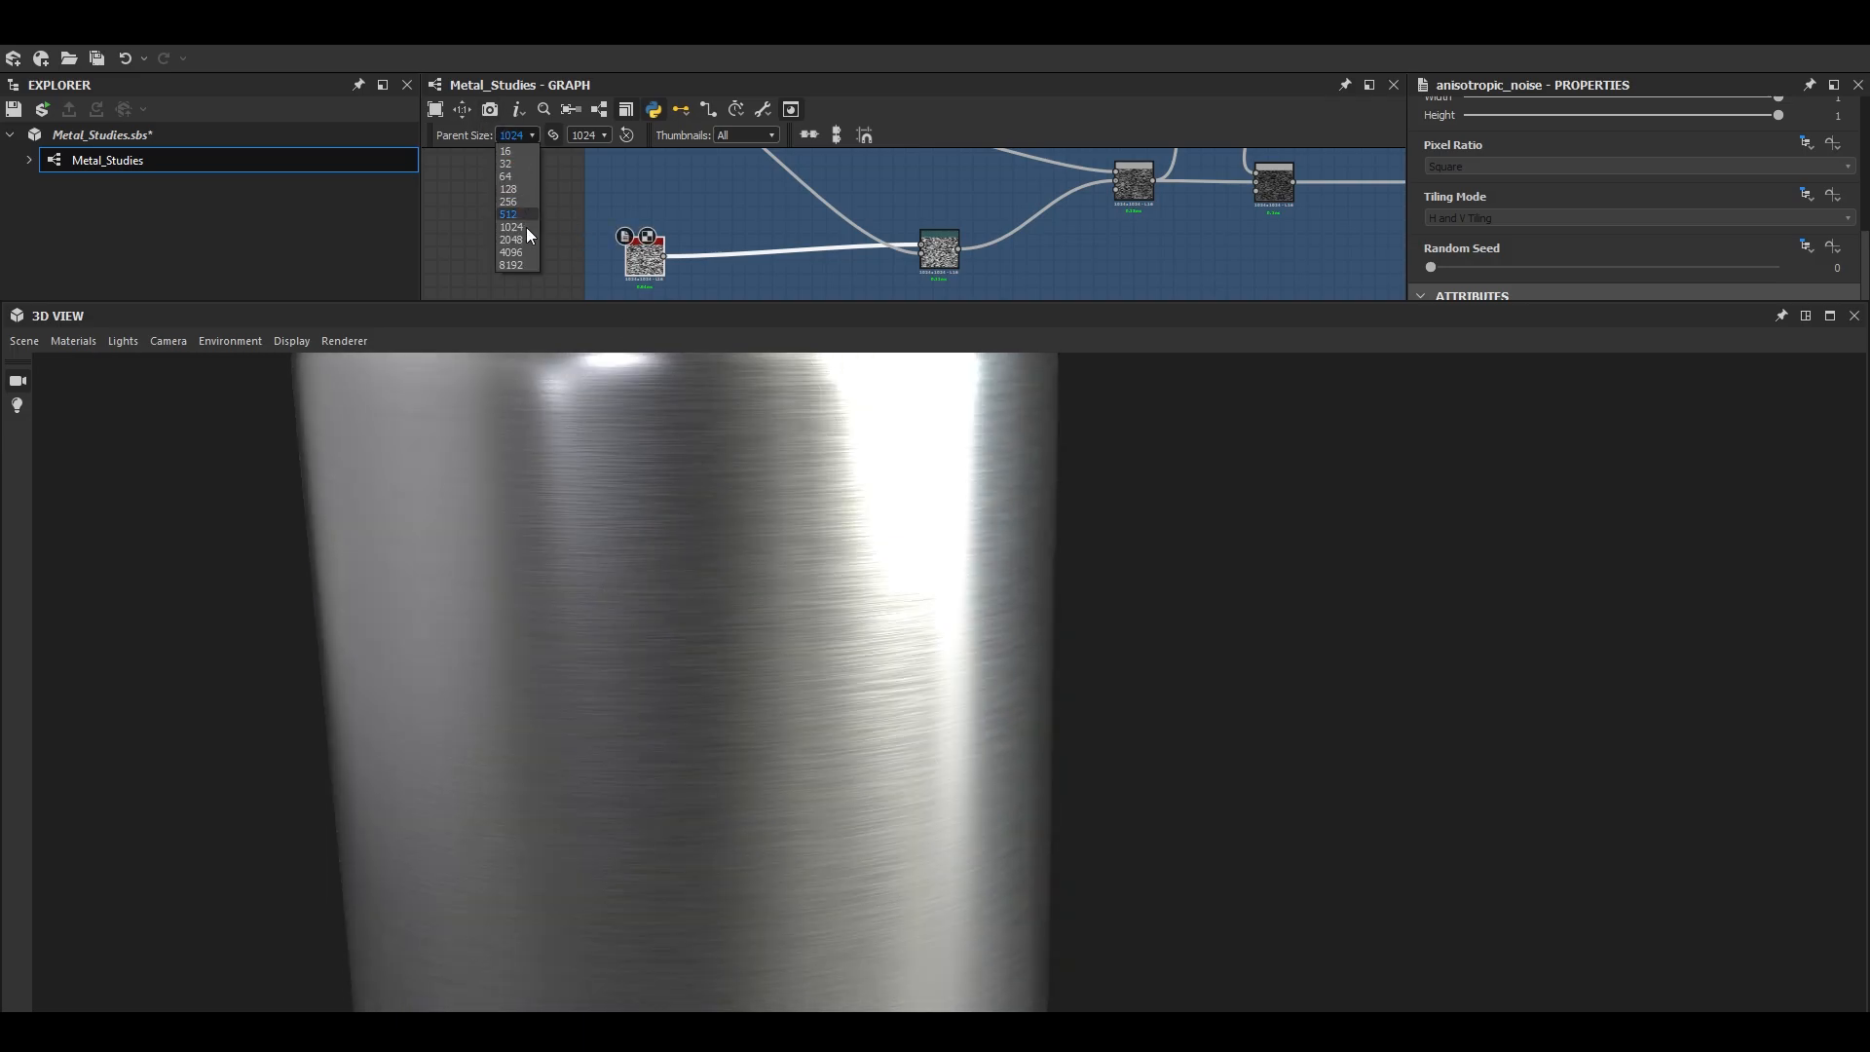
scroll(670, 547, up, 3)
scroll(829, 291, down, 4)
click(1829, 316)
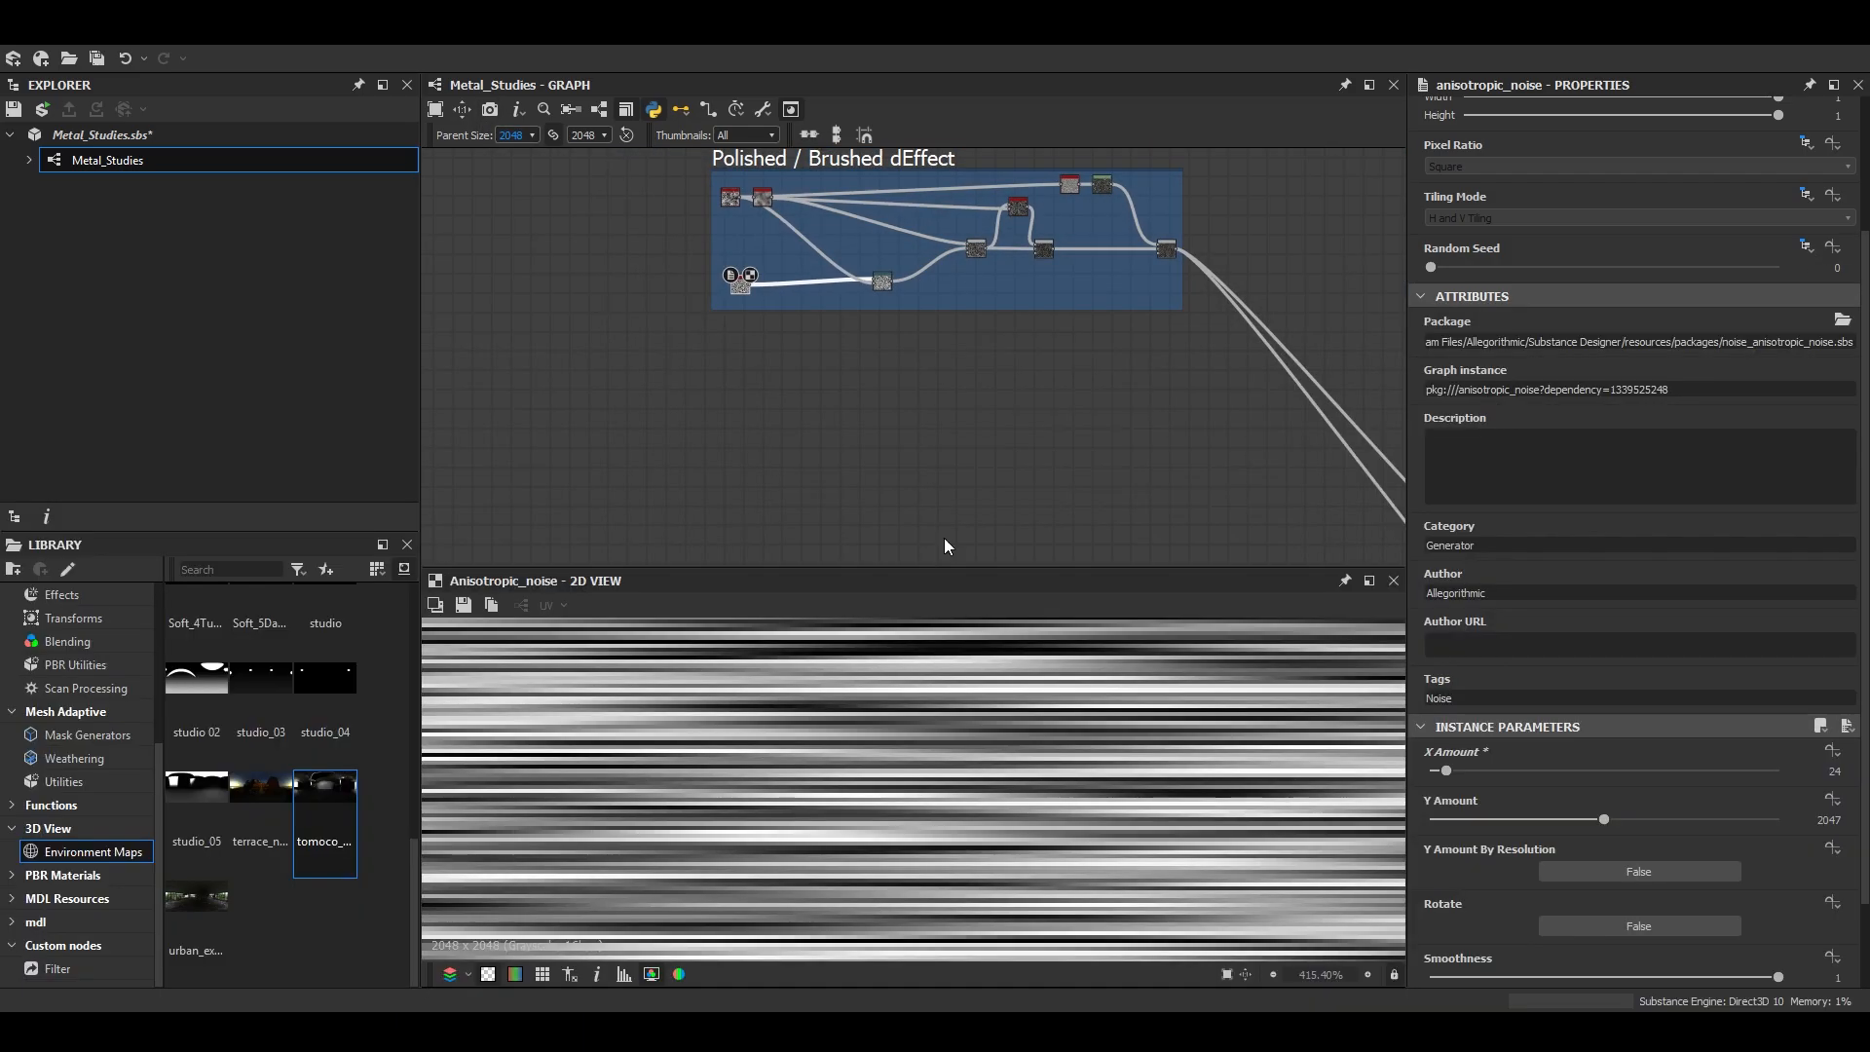
mouse_move(185, 523)
mouse_down()
mouse_move(127, 524)
mouse_move(222, 541)
mouse_move(214, 518)
mouse_move(255, 479)
mouse_up()
scroll(222, 542, up, 3)
scroll(255, 480, down, 5)
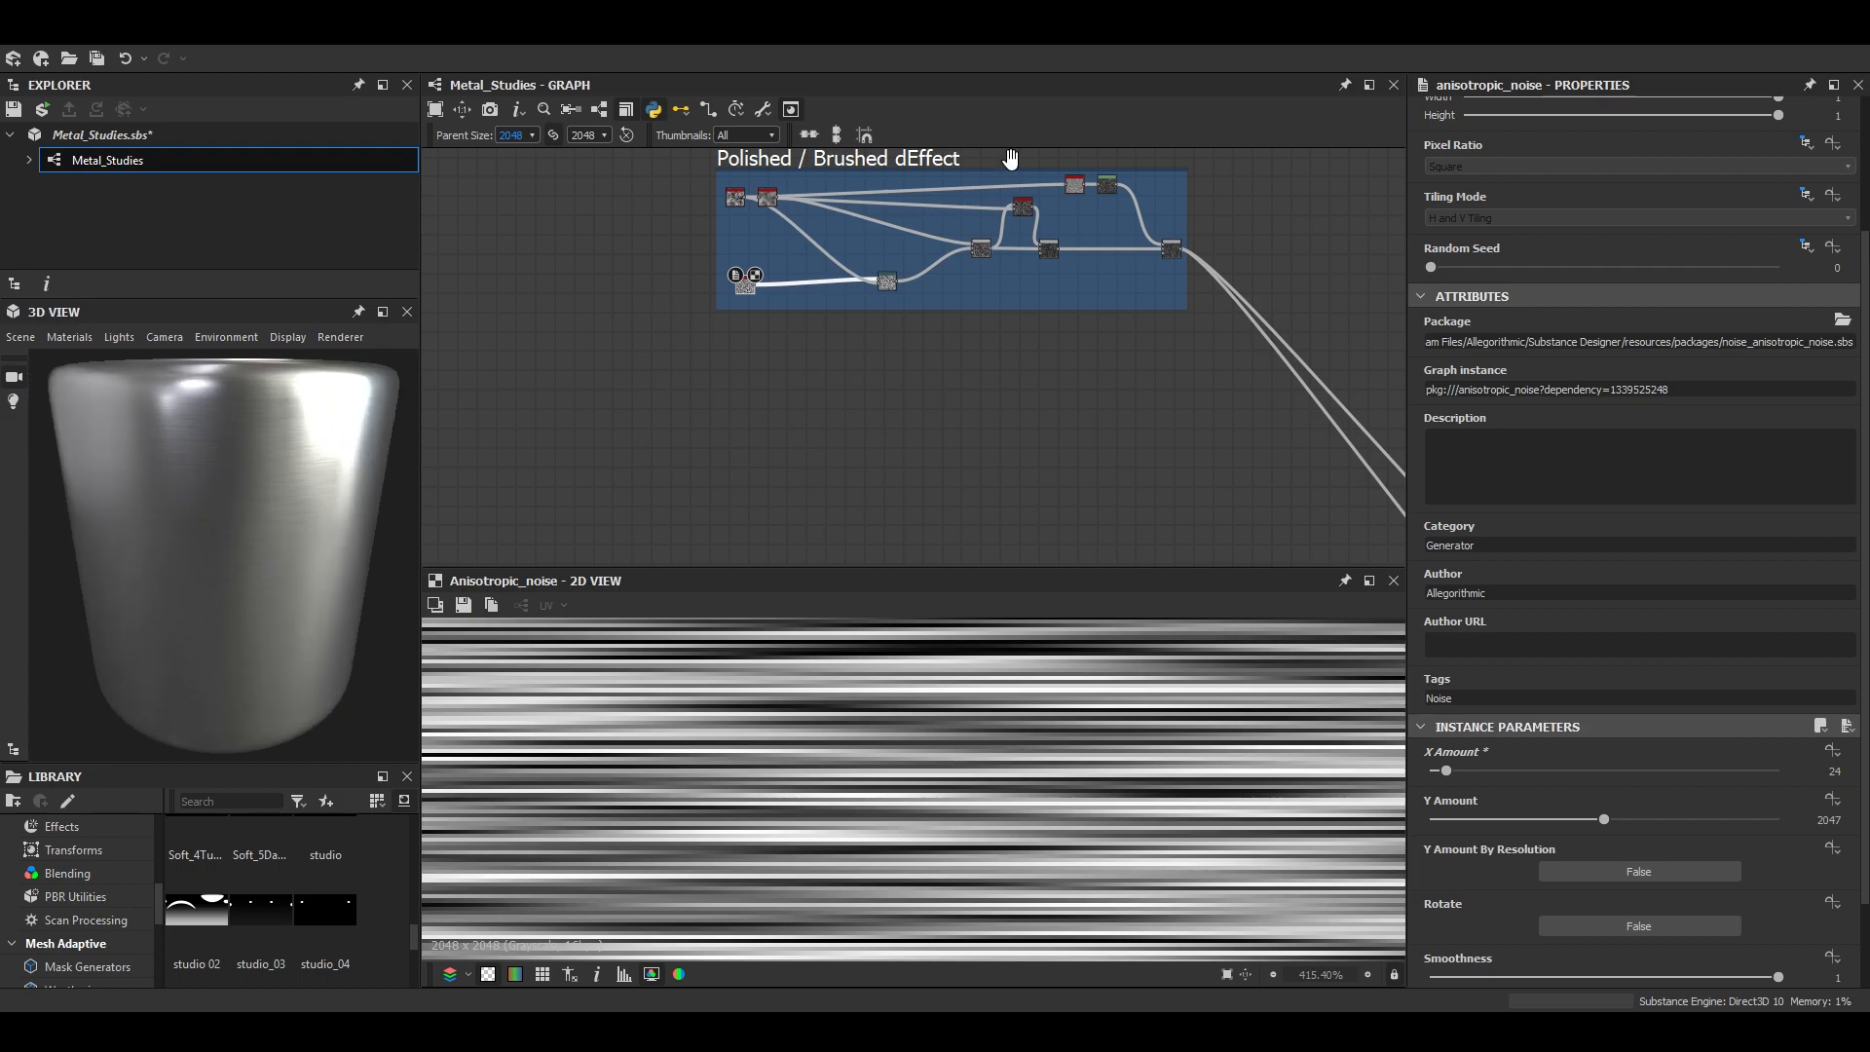
- Switch the Blend that feeds the roughness output to Subtract mode and set its opacity to 0.21
middle_drag(1010, 159, 870, 244)
scroll(990, 331, down, 1)
middle_drag(984, 326, 633, 131)
scroll(996, 484, up, 12)
middle_drag(993, 511, 974, 407)
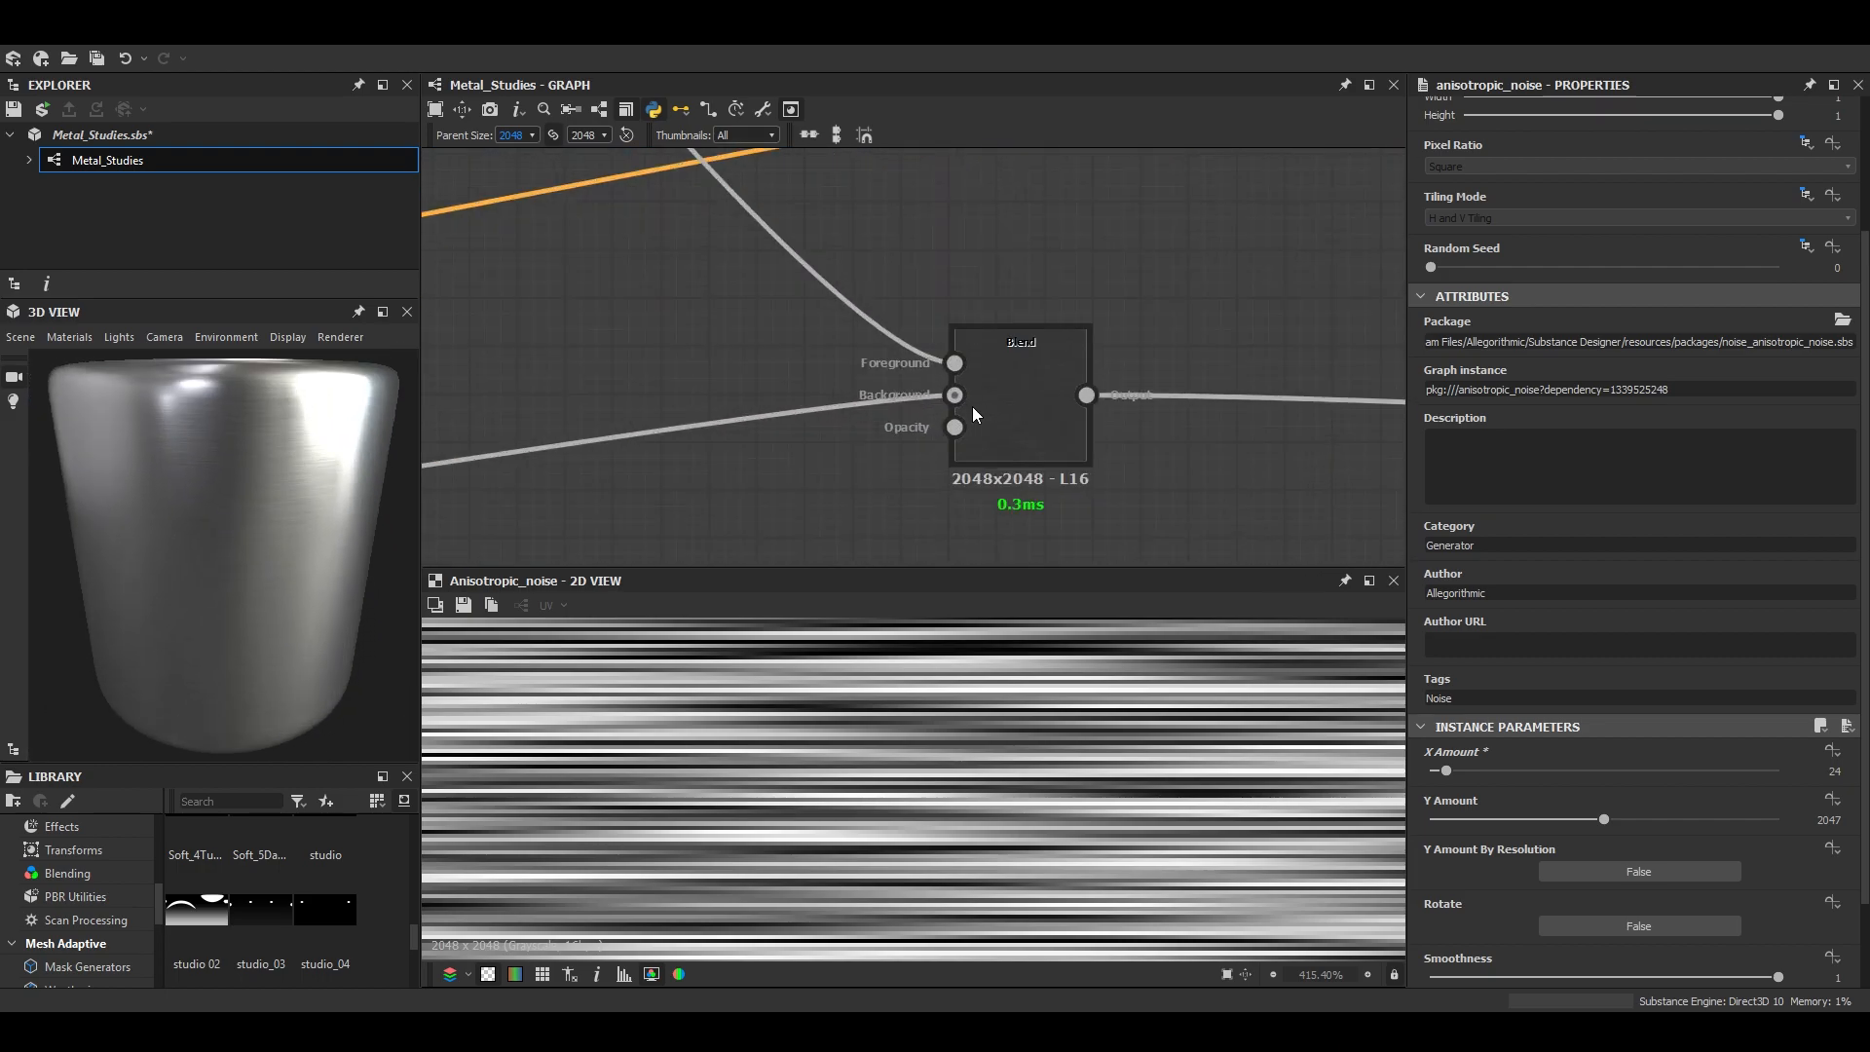
double_click(978, 409)
scroll(1009, 731, up, 3)
click(1471, 566)
click(1473, 595)
click(1474, 566)
click(1452, 581)
scroll(301, 509, up, 5)
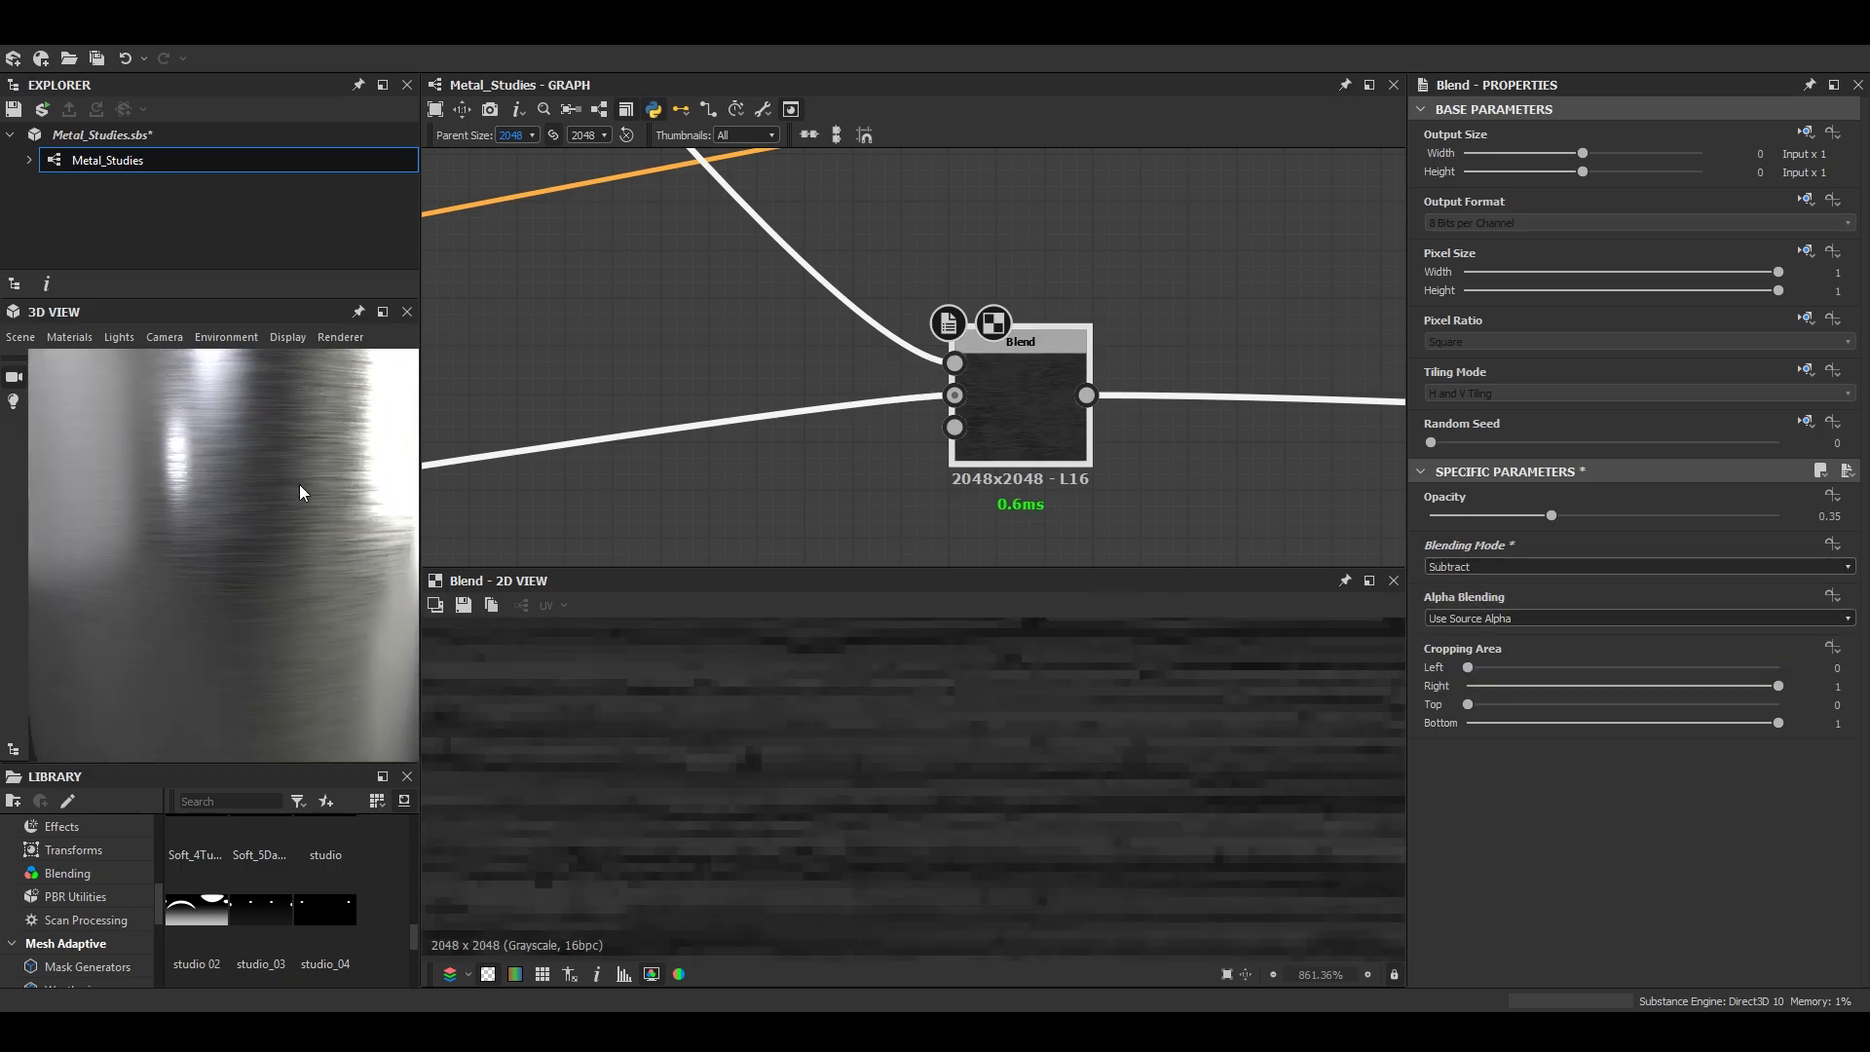
drag(1449, 516, 1505, 522)
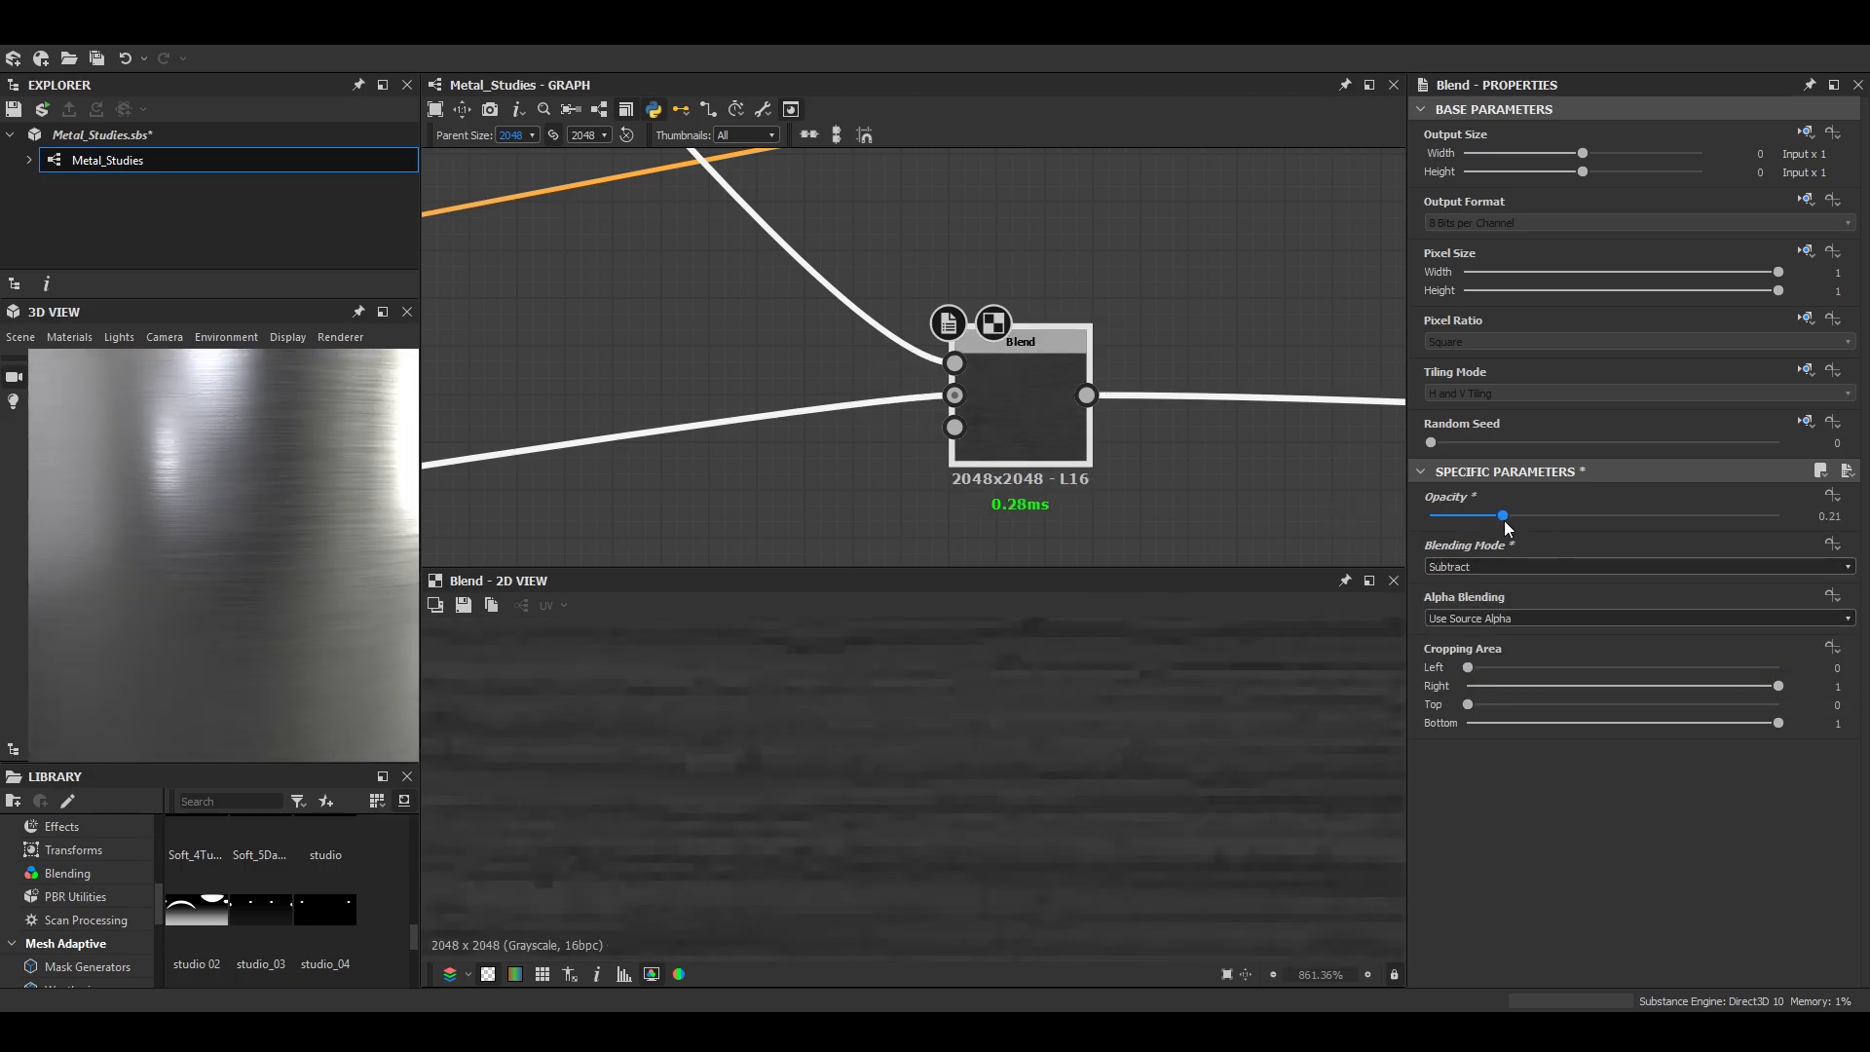
- Insert an Invert Grayscale node between the brushed effect's output and the Normal node
scroll(1102, 200, down, 9)
middle_drag(1102, 200, 1105, 481)
mouse_move(916, 250)
middle_down()
mouse_move(1100, 437)
mouse_move(993, 376)
middle_up()
scroll(717, 185, up, 4)
scroll(1040, 304, up, 5)
double_click(960, 429)
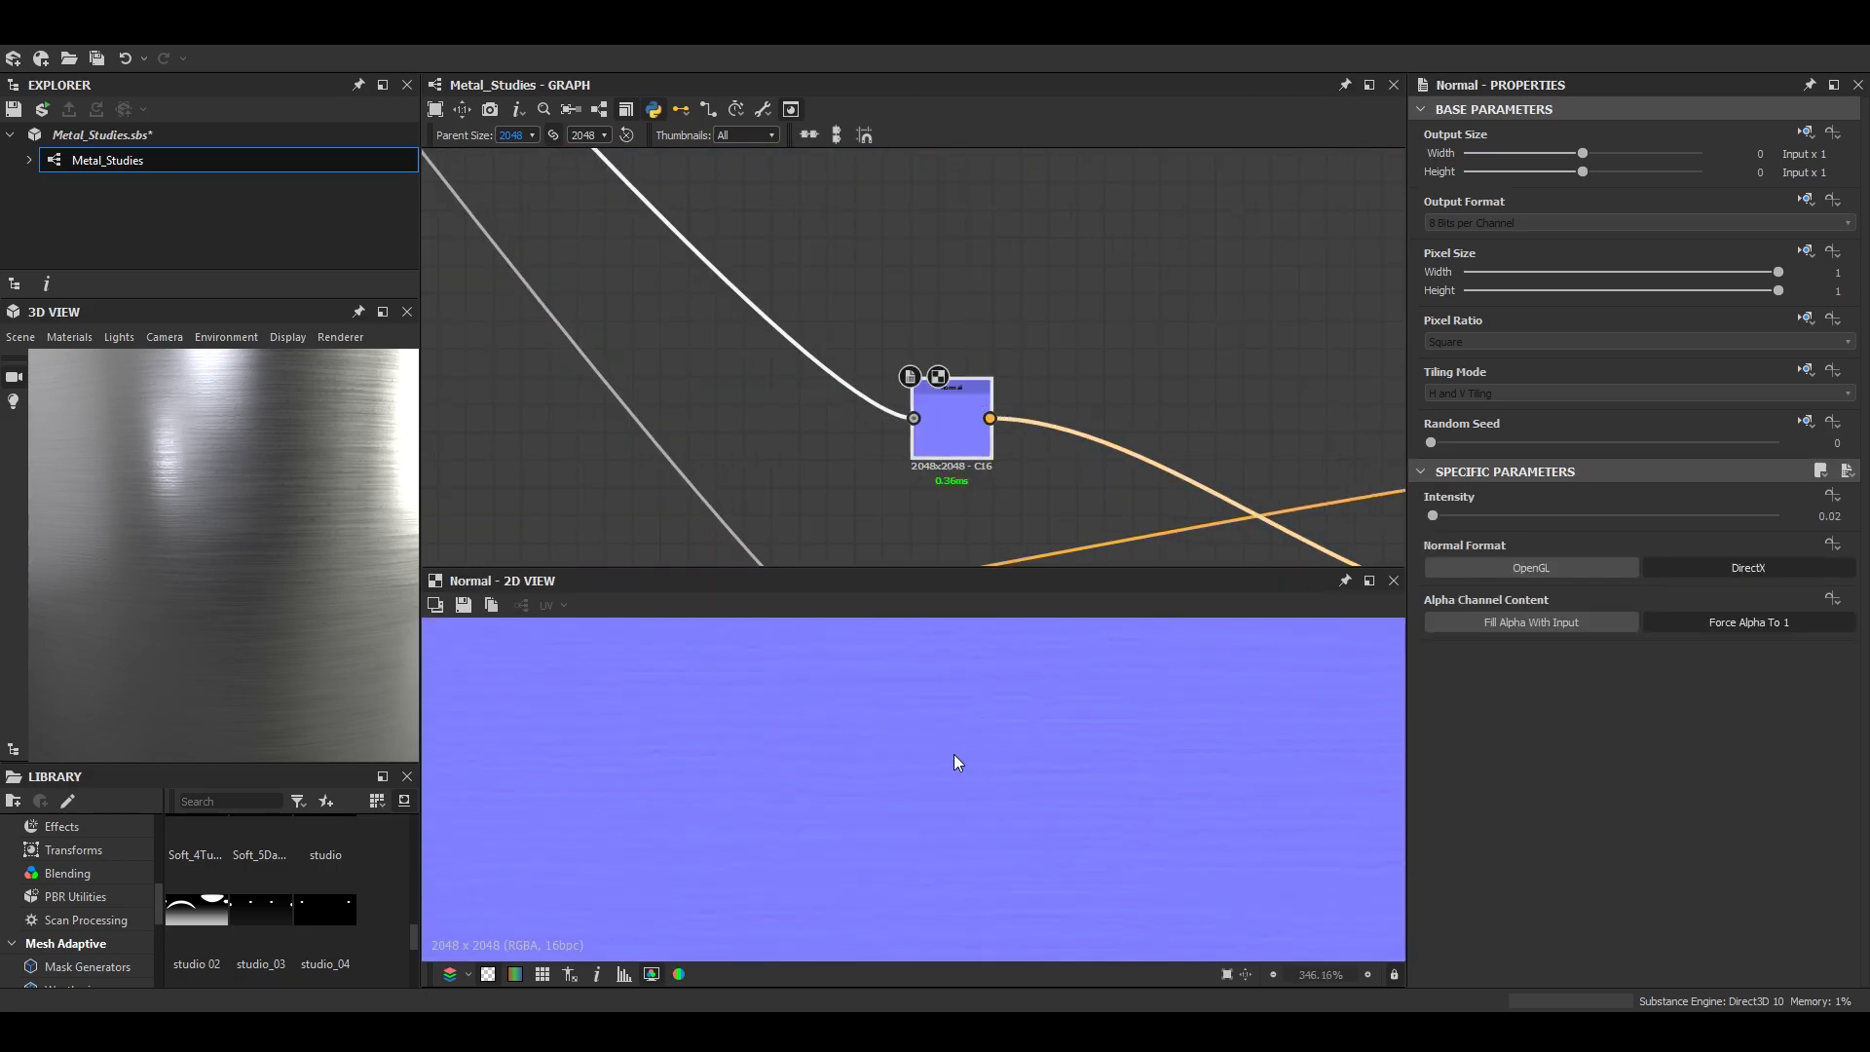
key(space)
text(inv)
key(Down)
key(Return)
shift+drag(913, 419, 790, 279)
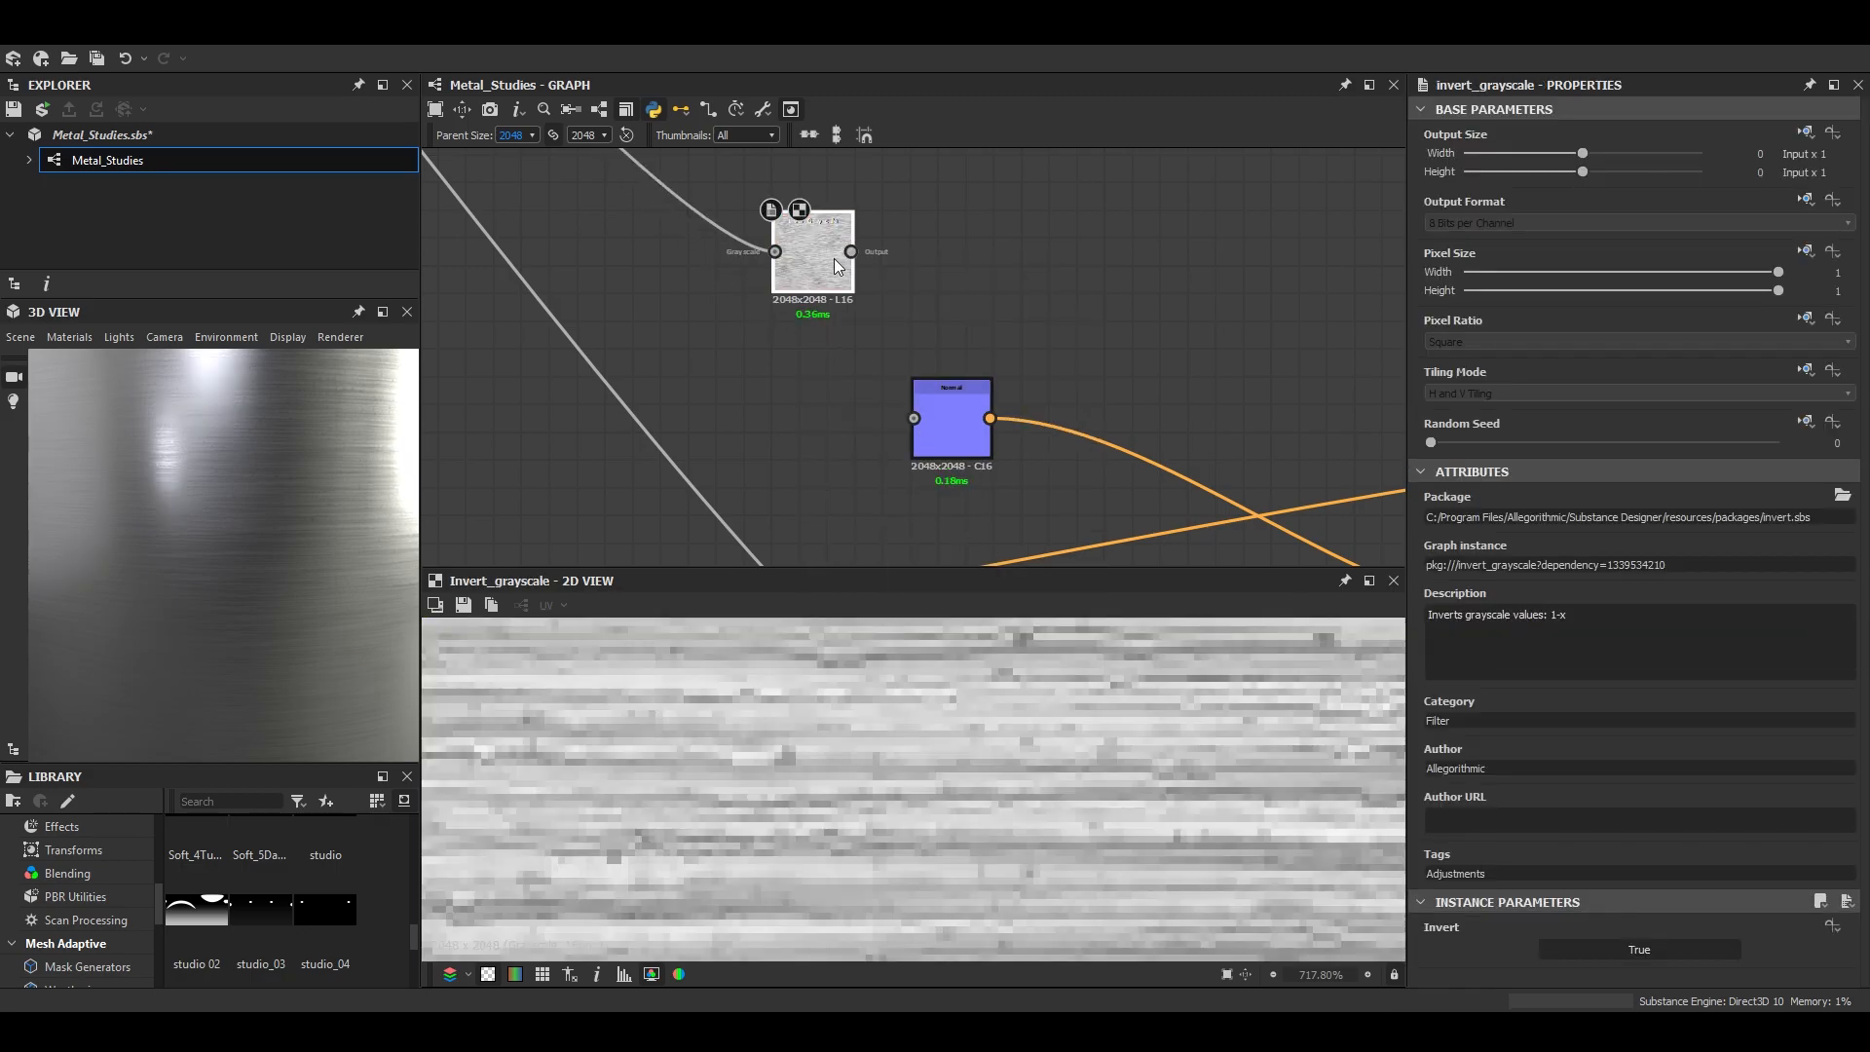
mouse_move(313, 481)
mouse_down()
mouse_move(272, 499)
mouse_move(324, 487)
mouse_up()
- Set the Directional Warp's intensity to 0.5
scroll(680, 356, down, 7)
middle_drag(680, 357, 997, 433)
scroll(947, 365, up, 9)
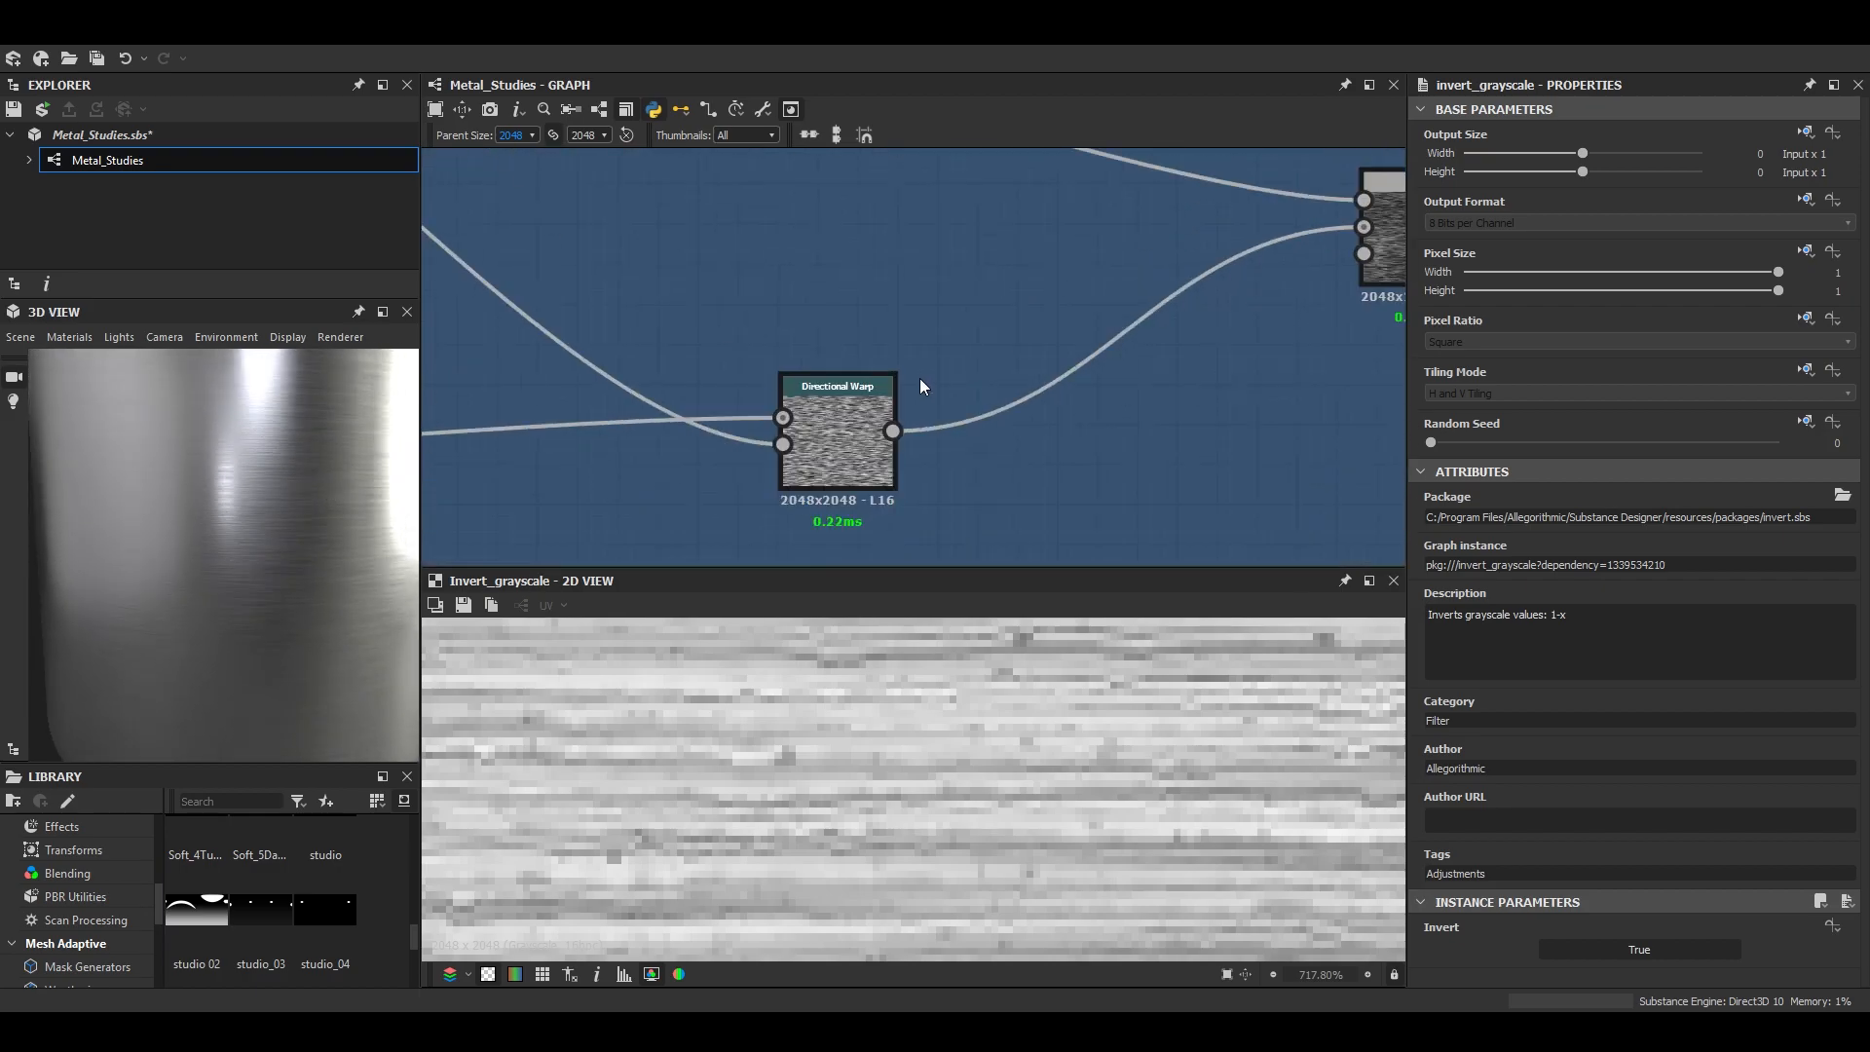
double_click(846, 435)
scroll(993, 742, up, 1)
text(0.5)
key(Return)
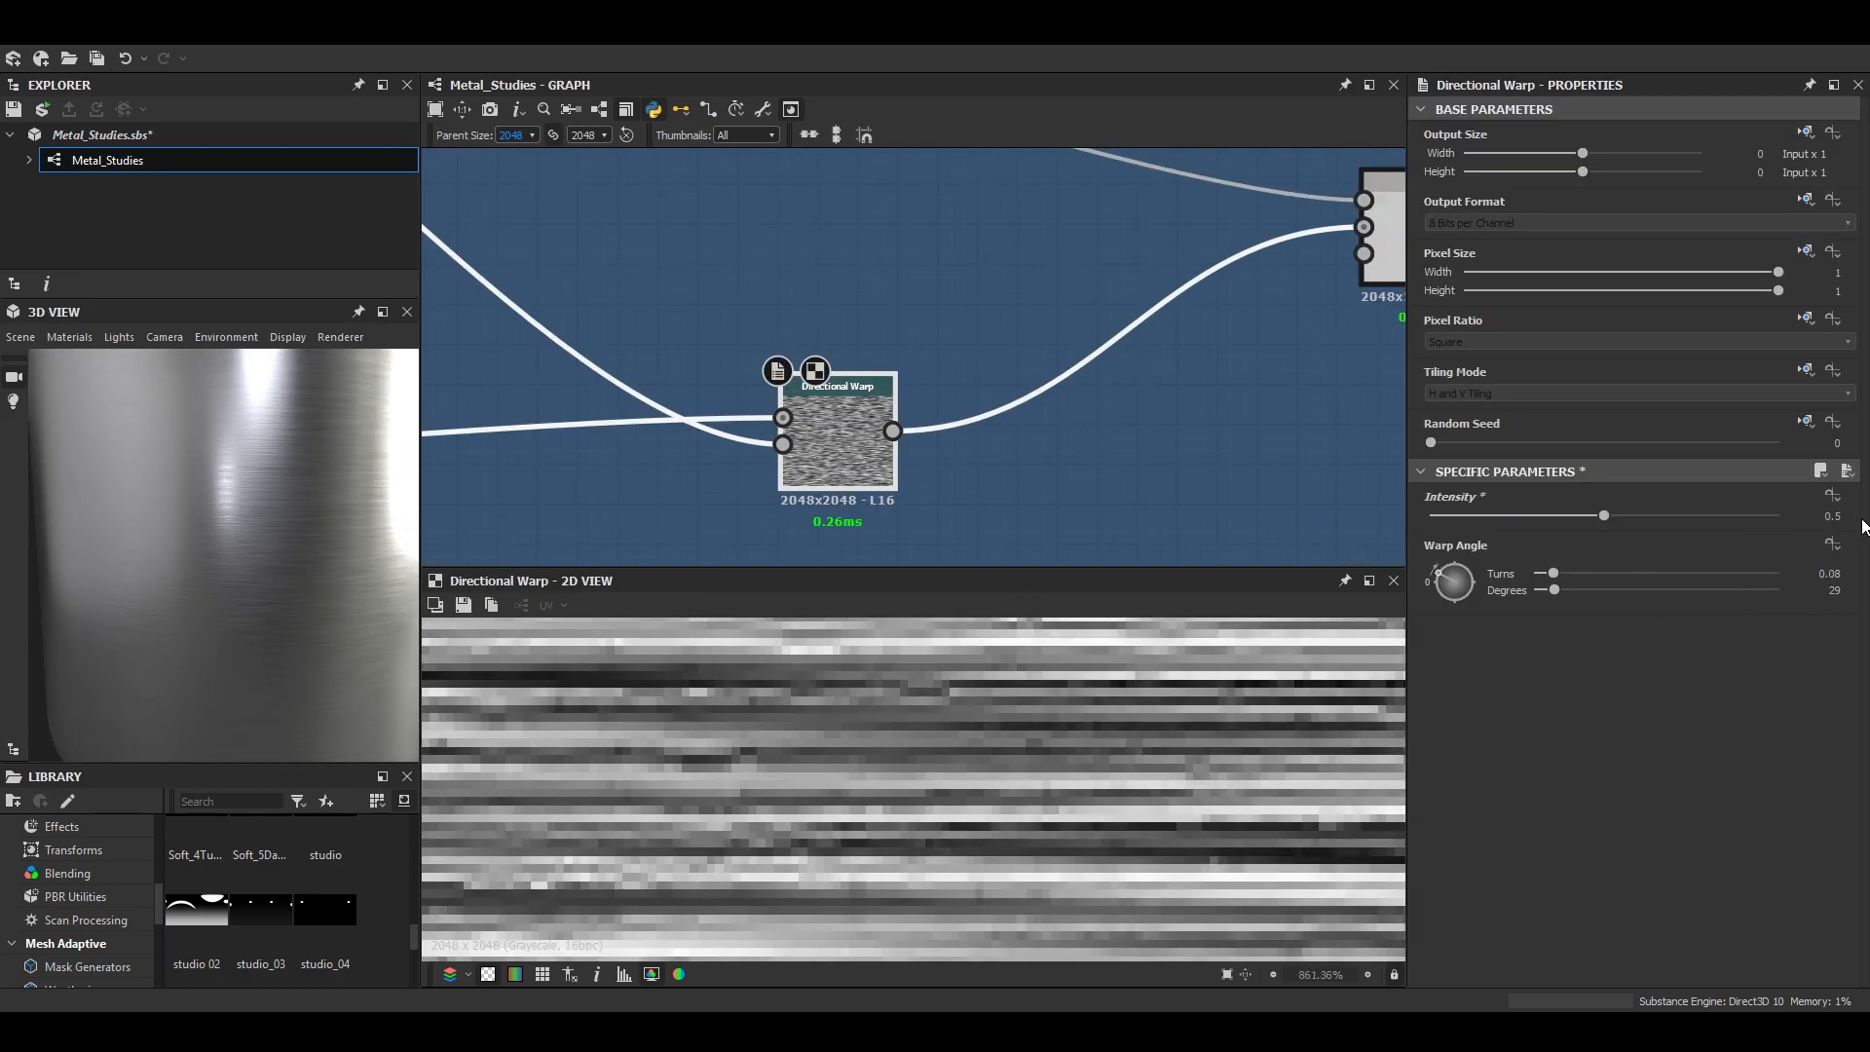
- Examine the less warped brushing on the cylinder in an enlarged 3D view
click(389, 317)
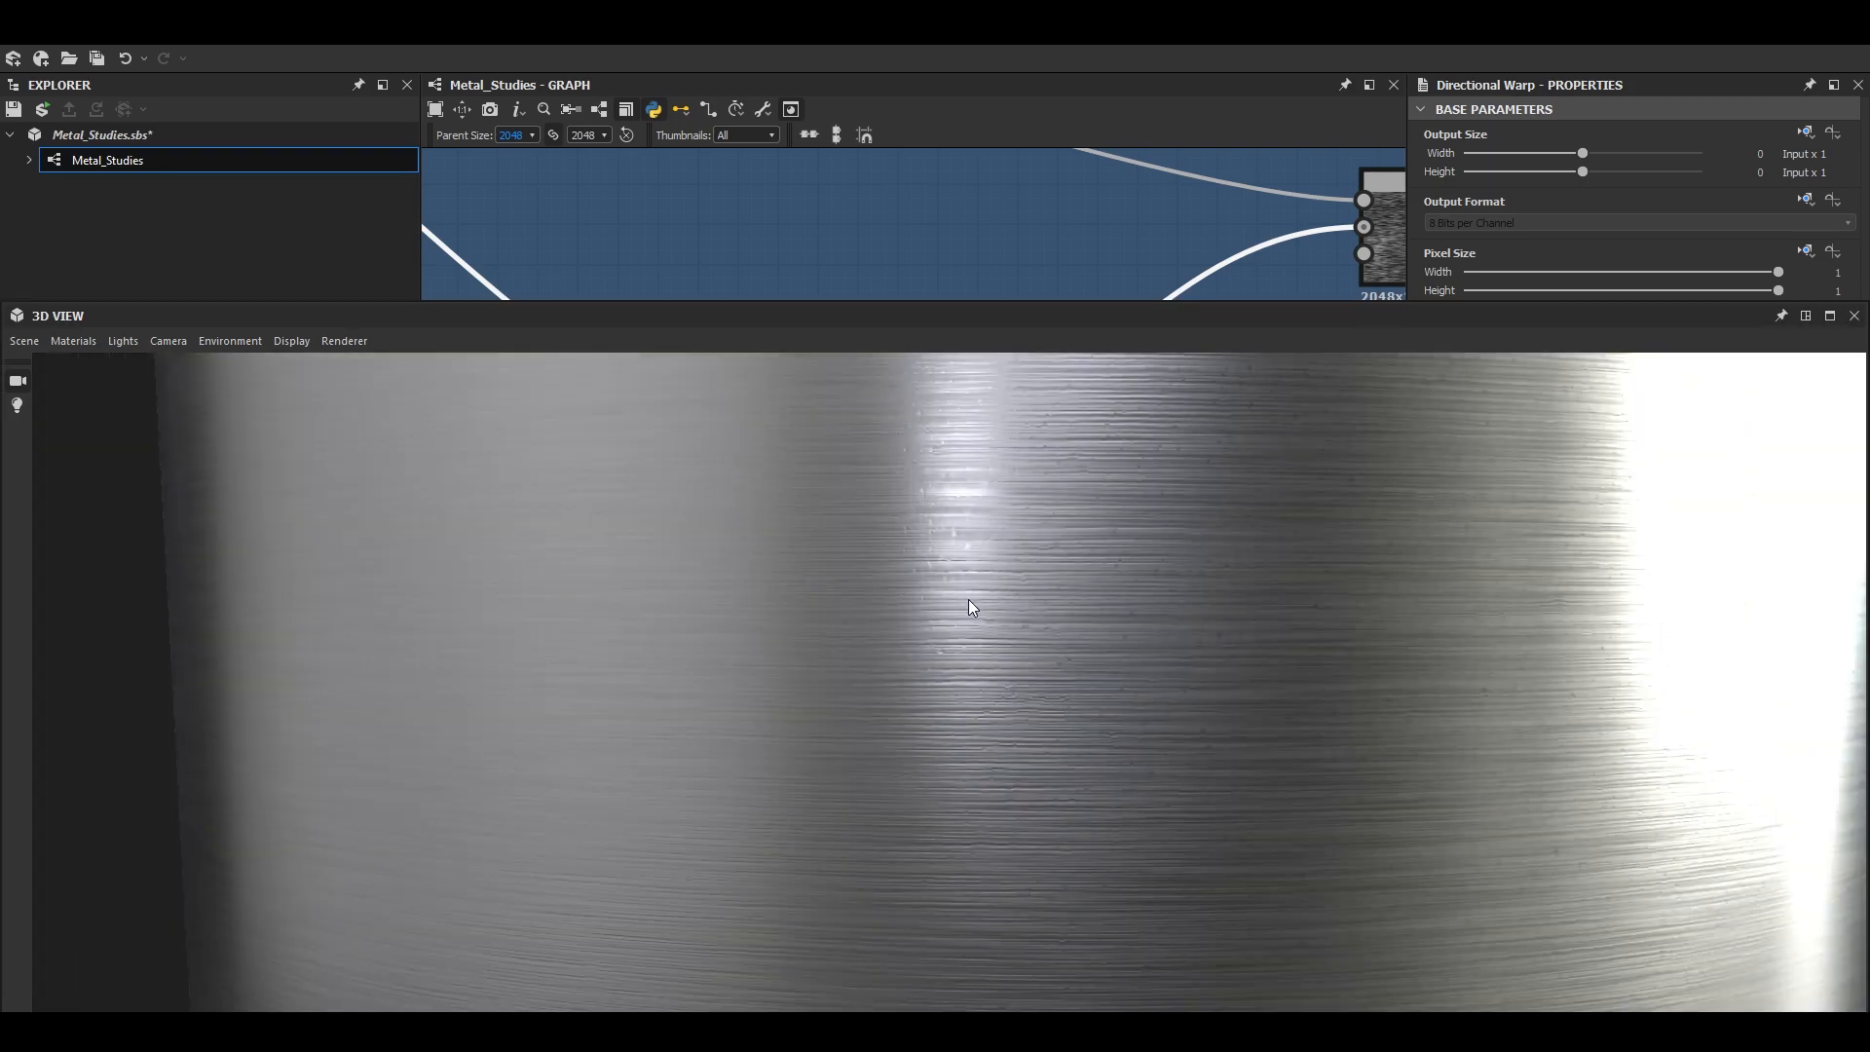
scroll(969, 599, down, 5)
drag(998, 641, 885, 667)
scroll(925, 604, up, 3)
scroll(885, 667, down, 3)
scroll(884, 666, down, 2)
click(1831, 315)
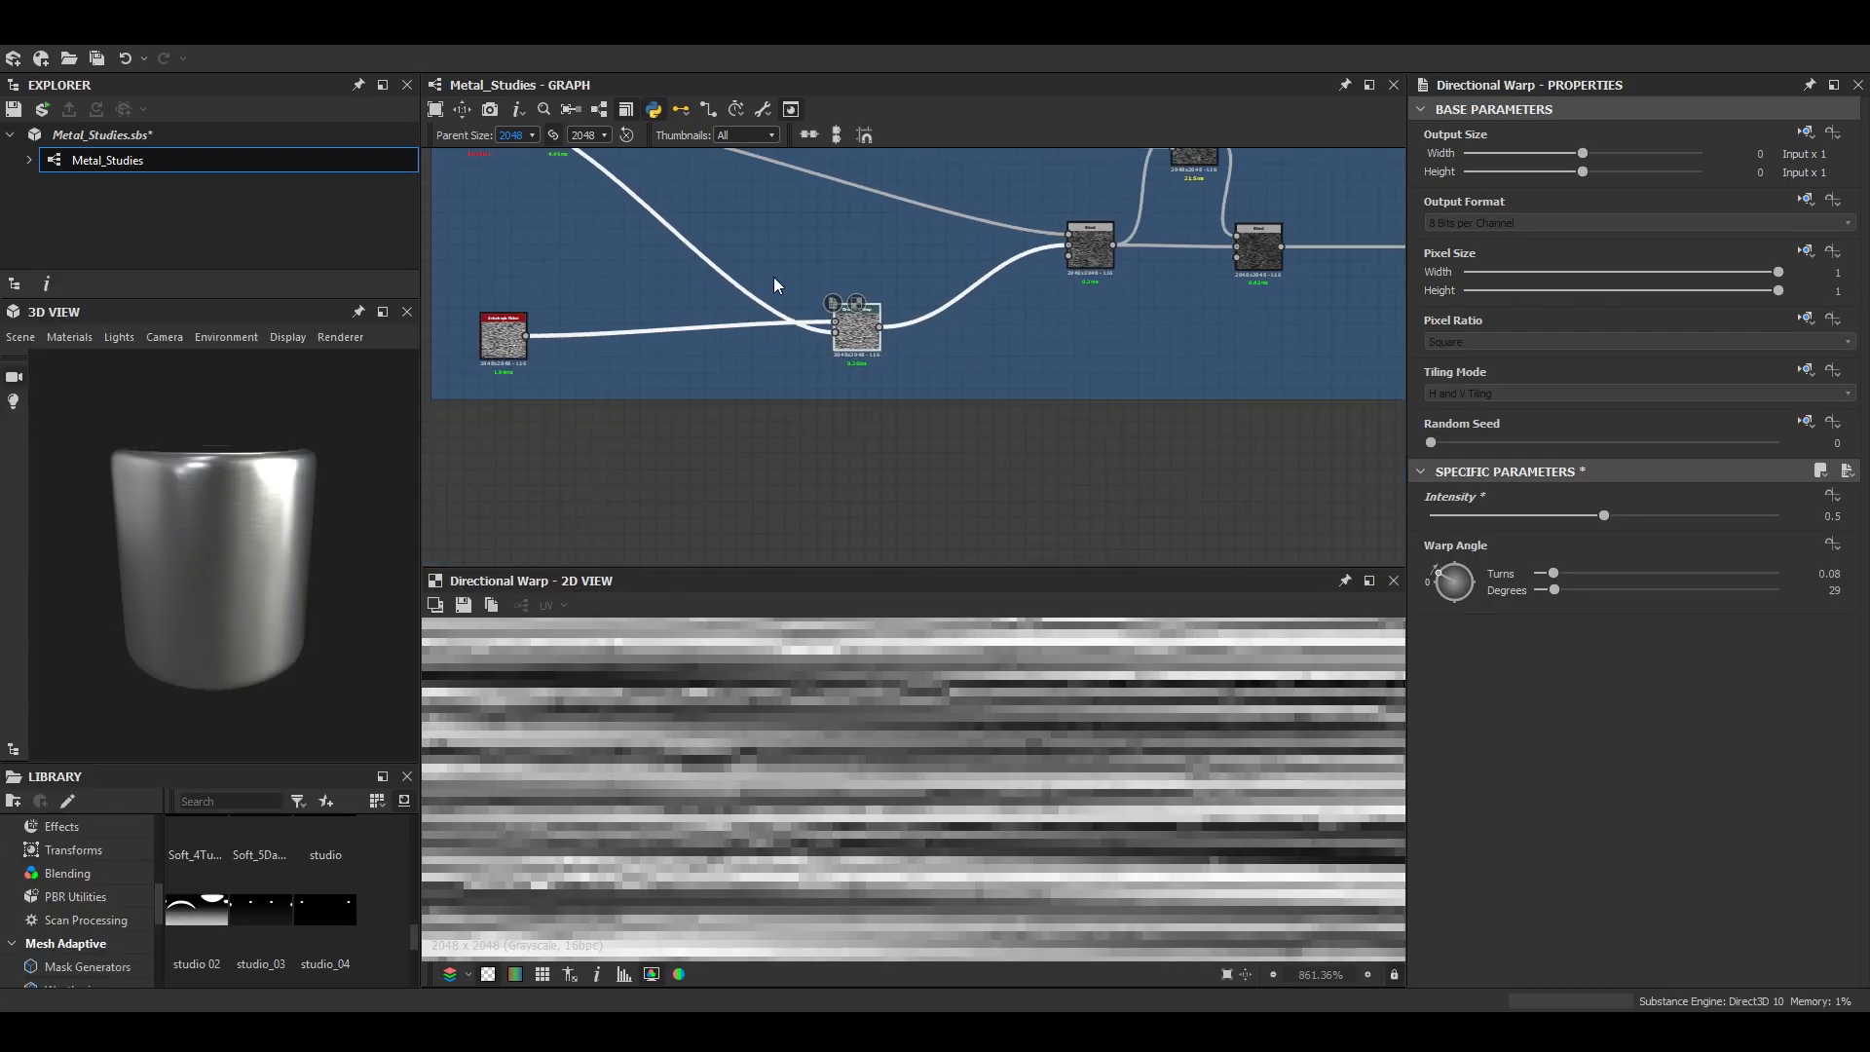
- Set the Anisotropic Noise's X Amount to 32 and check the cylinder in an enlarged 3D view
double_click(516, 341)
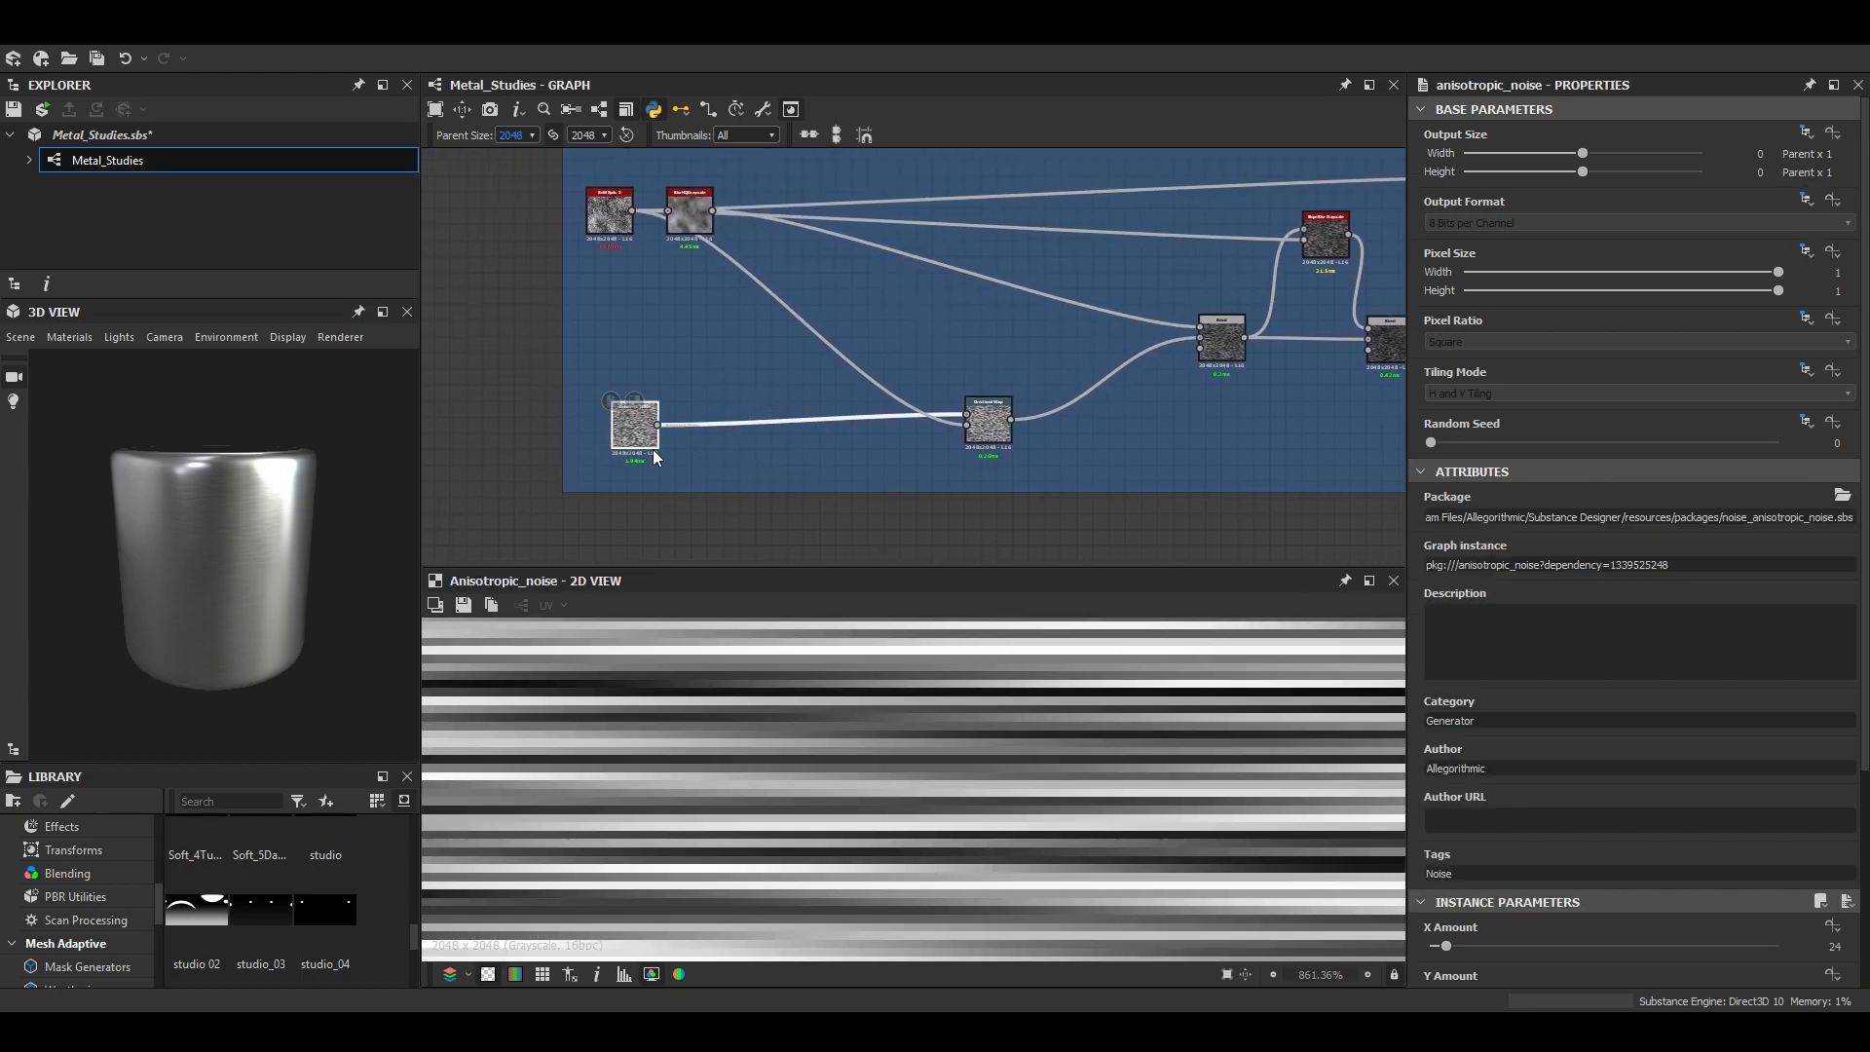
scroll(1744, 713, down, 4)
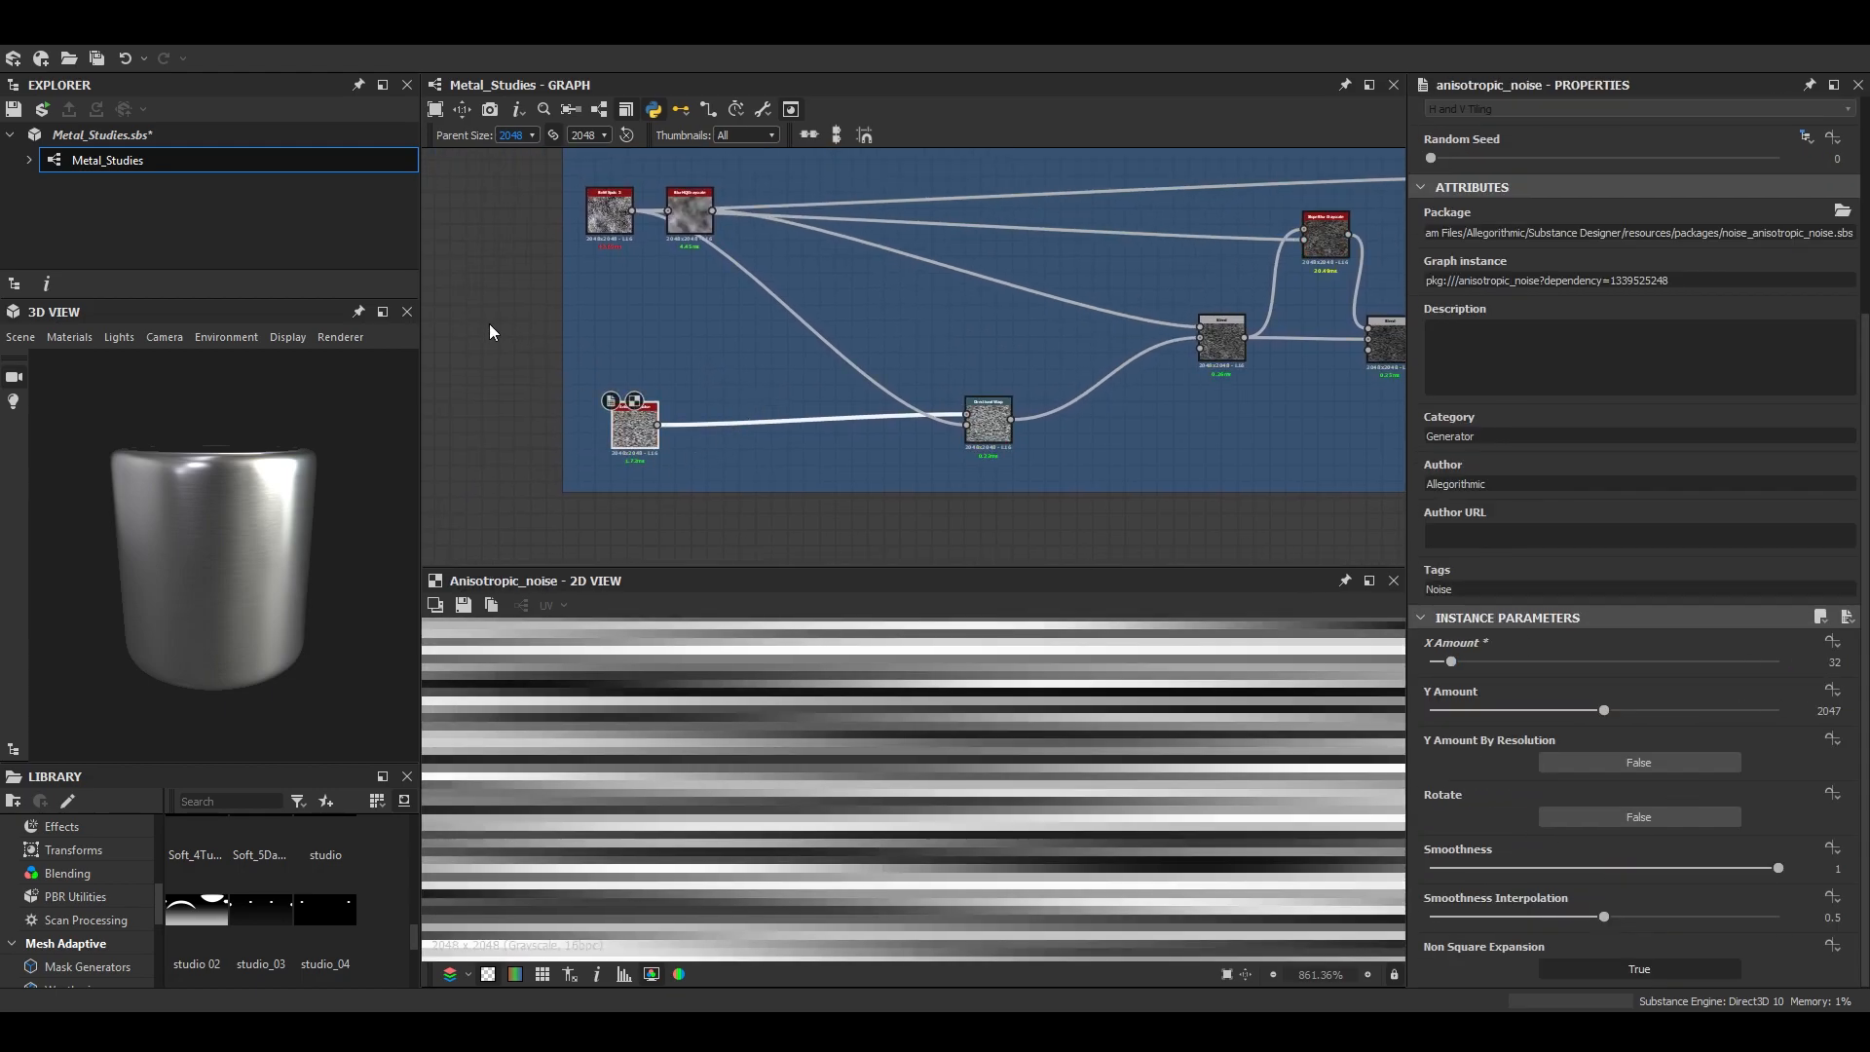
click(383, 312)
mouse_move(892, 662)
mouse_down()
mouse_move(879, 604)
mouse_move(843, 624)
mouse_move(845, 565)
mouse_move(689, 634)
mouse_move(839, 634)
mouse_move(919, 656)
mouse_move(932, 694)
mouse_move(1043, 630)
mouse_move(1033, 546)
mouse_up()
scroll(996, 211, down, 2)
- Raise the Multiply Blend's opacity to 1 and check the brushing on the cylinder
click(1152, 282)
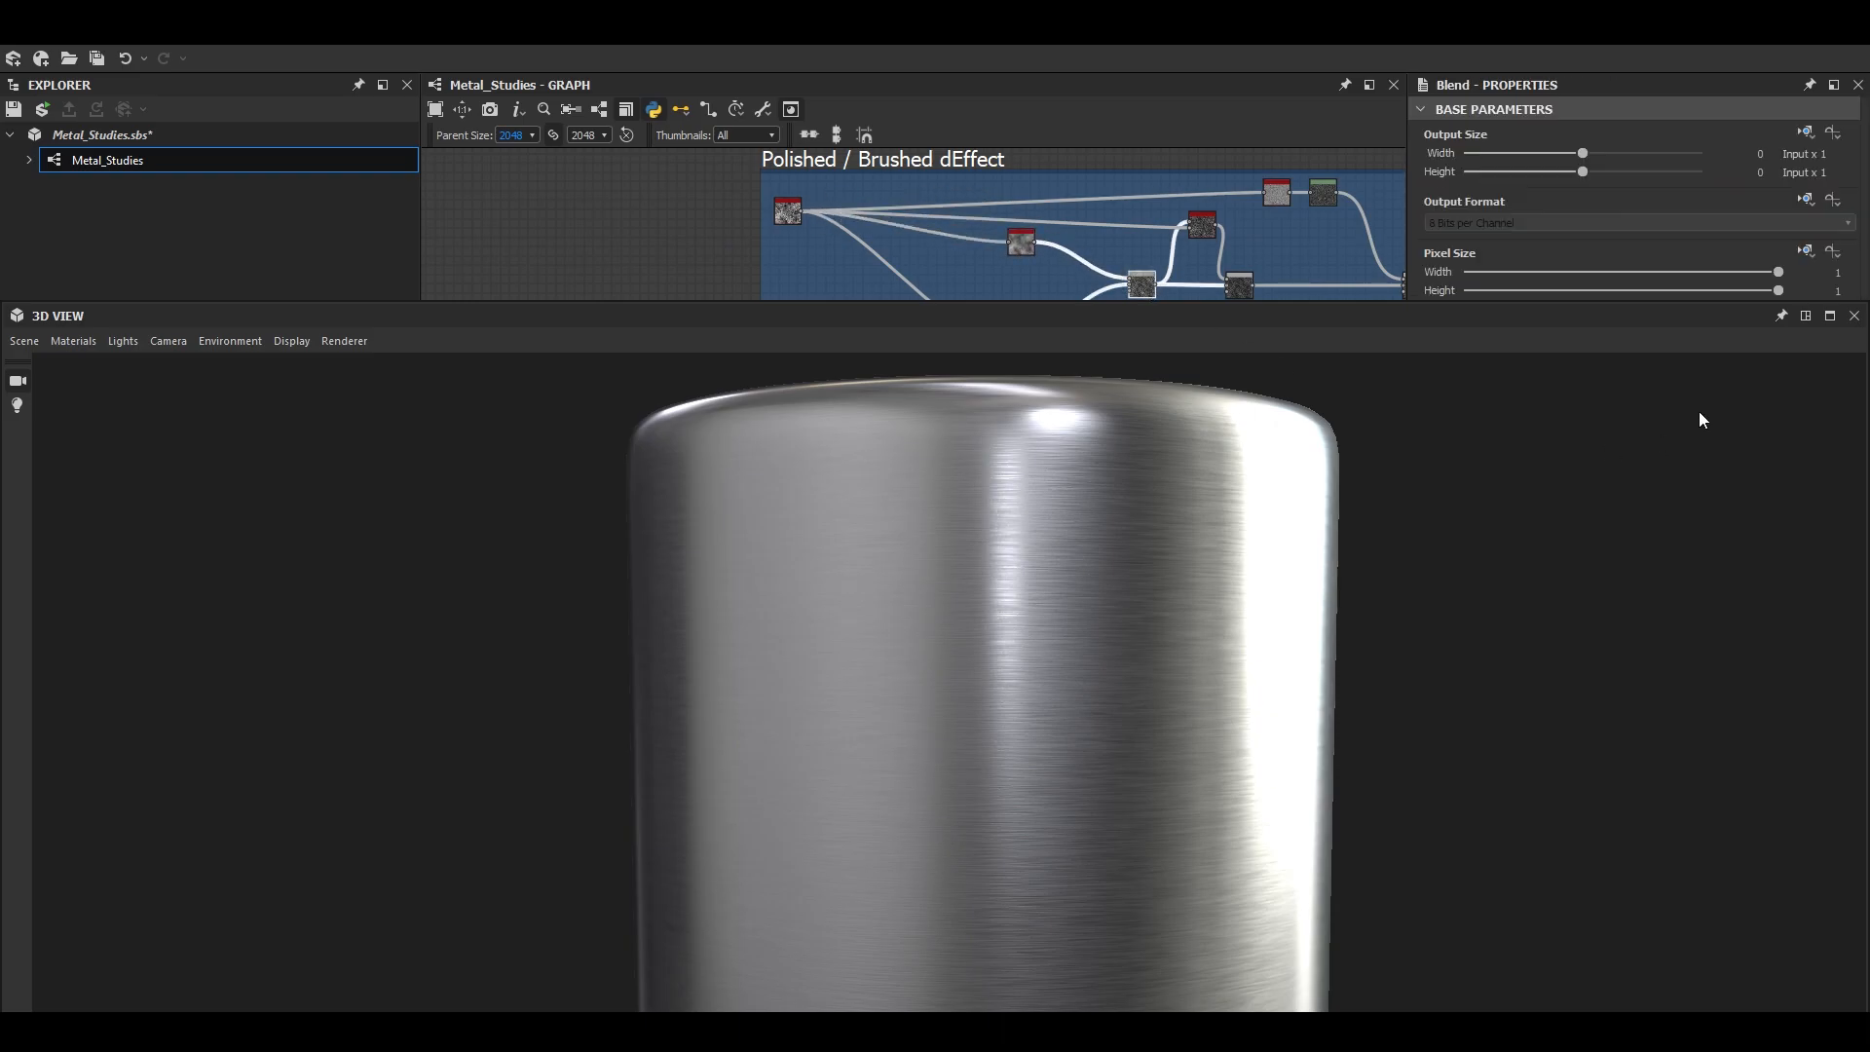
click(1804, 316)
scroll(289, 561, up, 3)
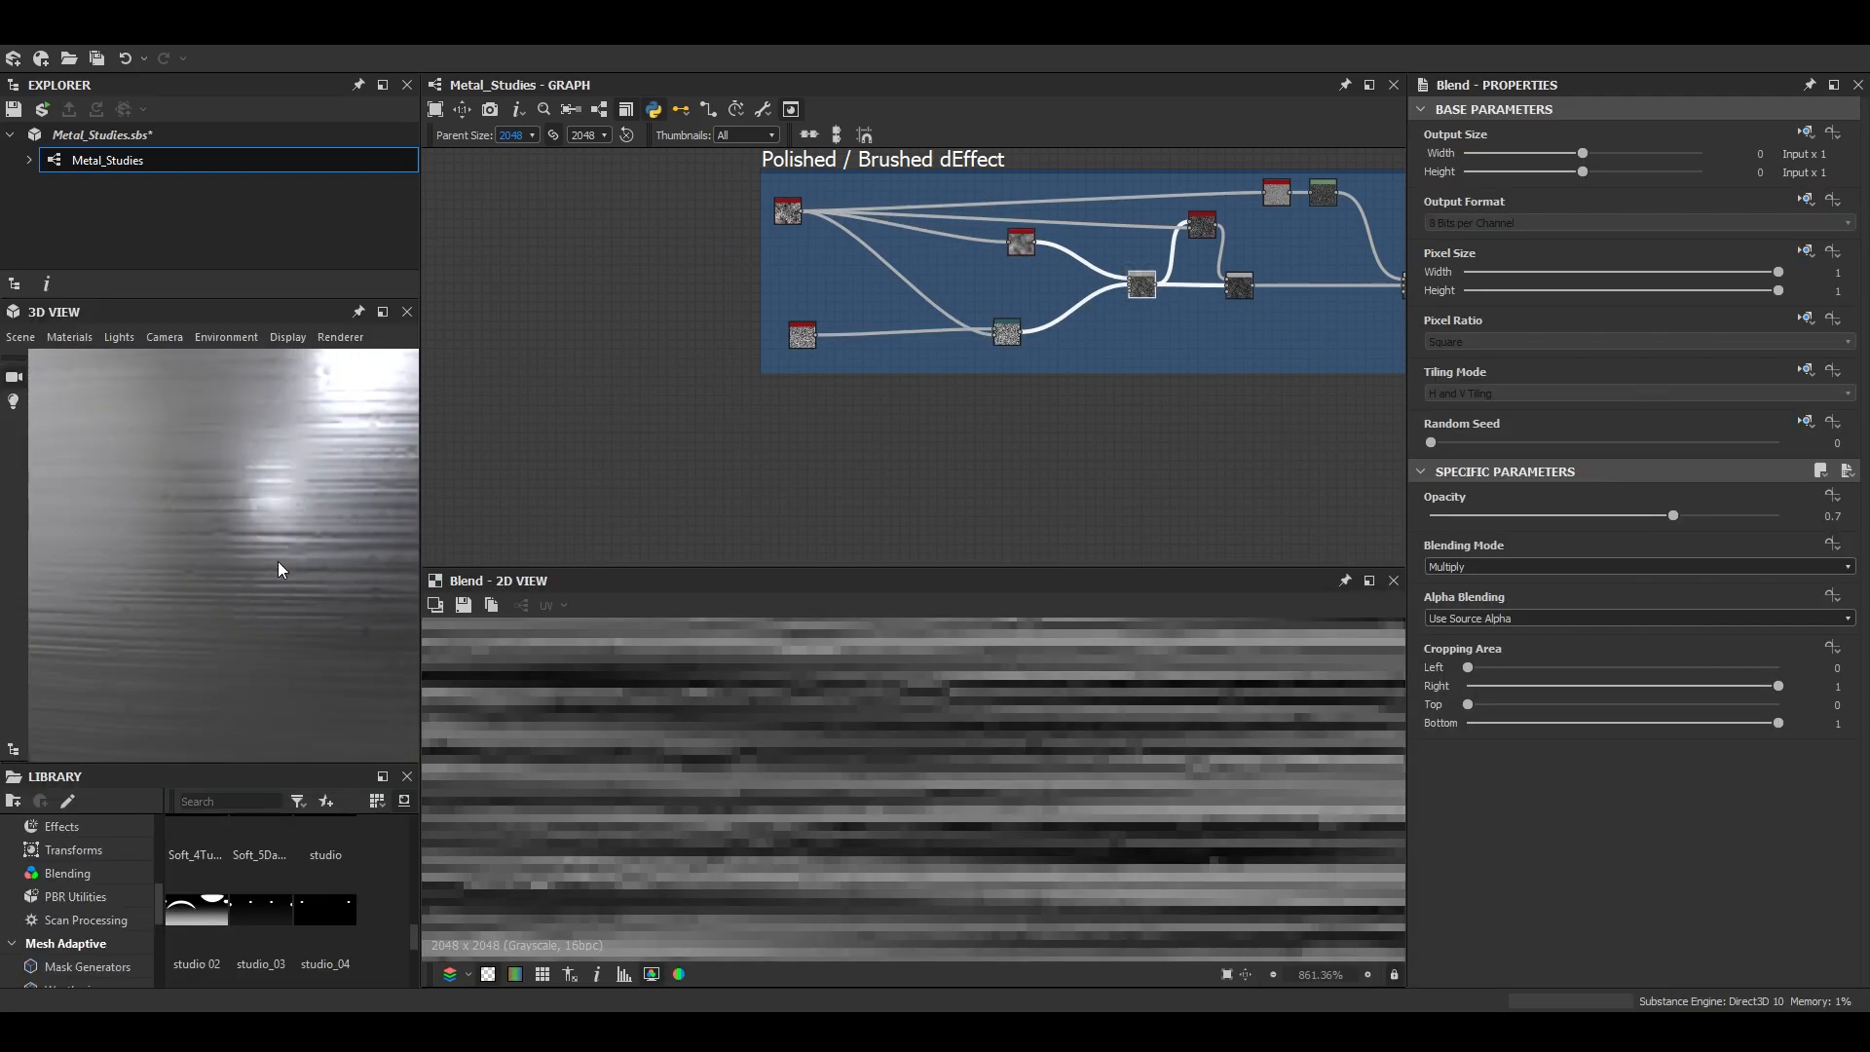
scroll(1041, 307, up, 2)
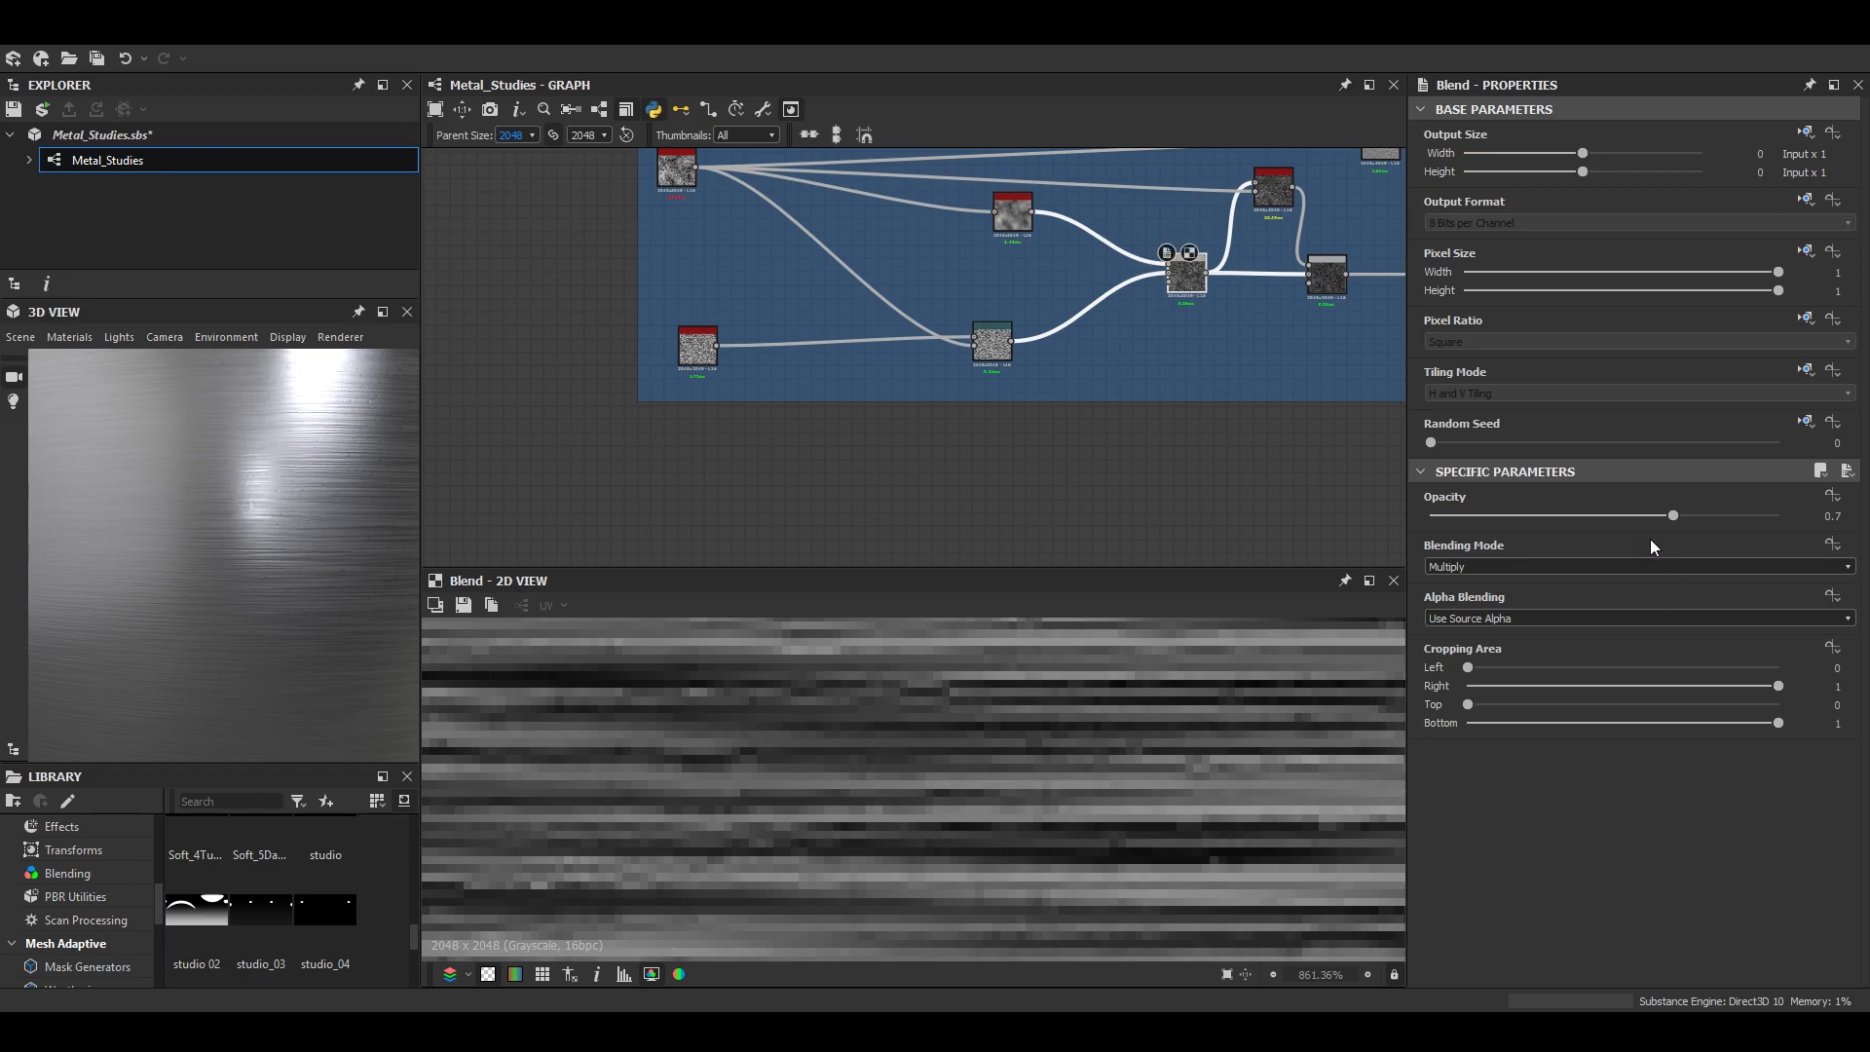
drag(1754, 516, 1797, 517)
scroll(257, 530, down, 5)
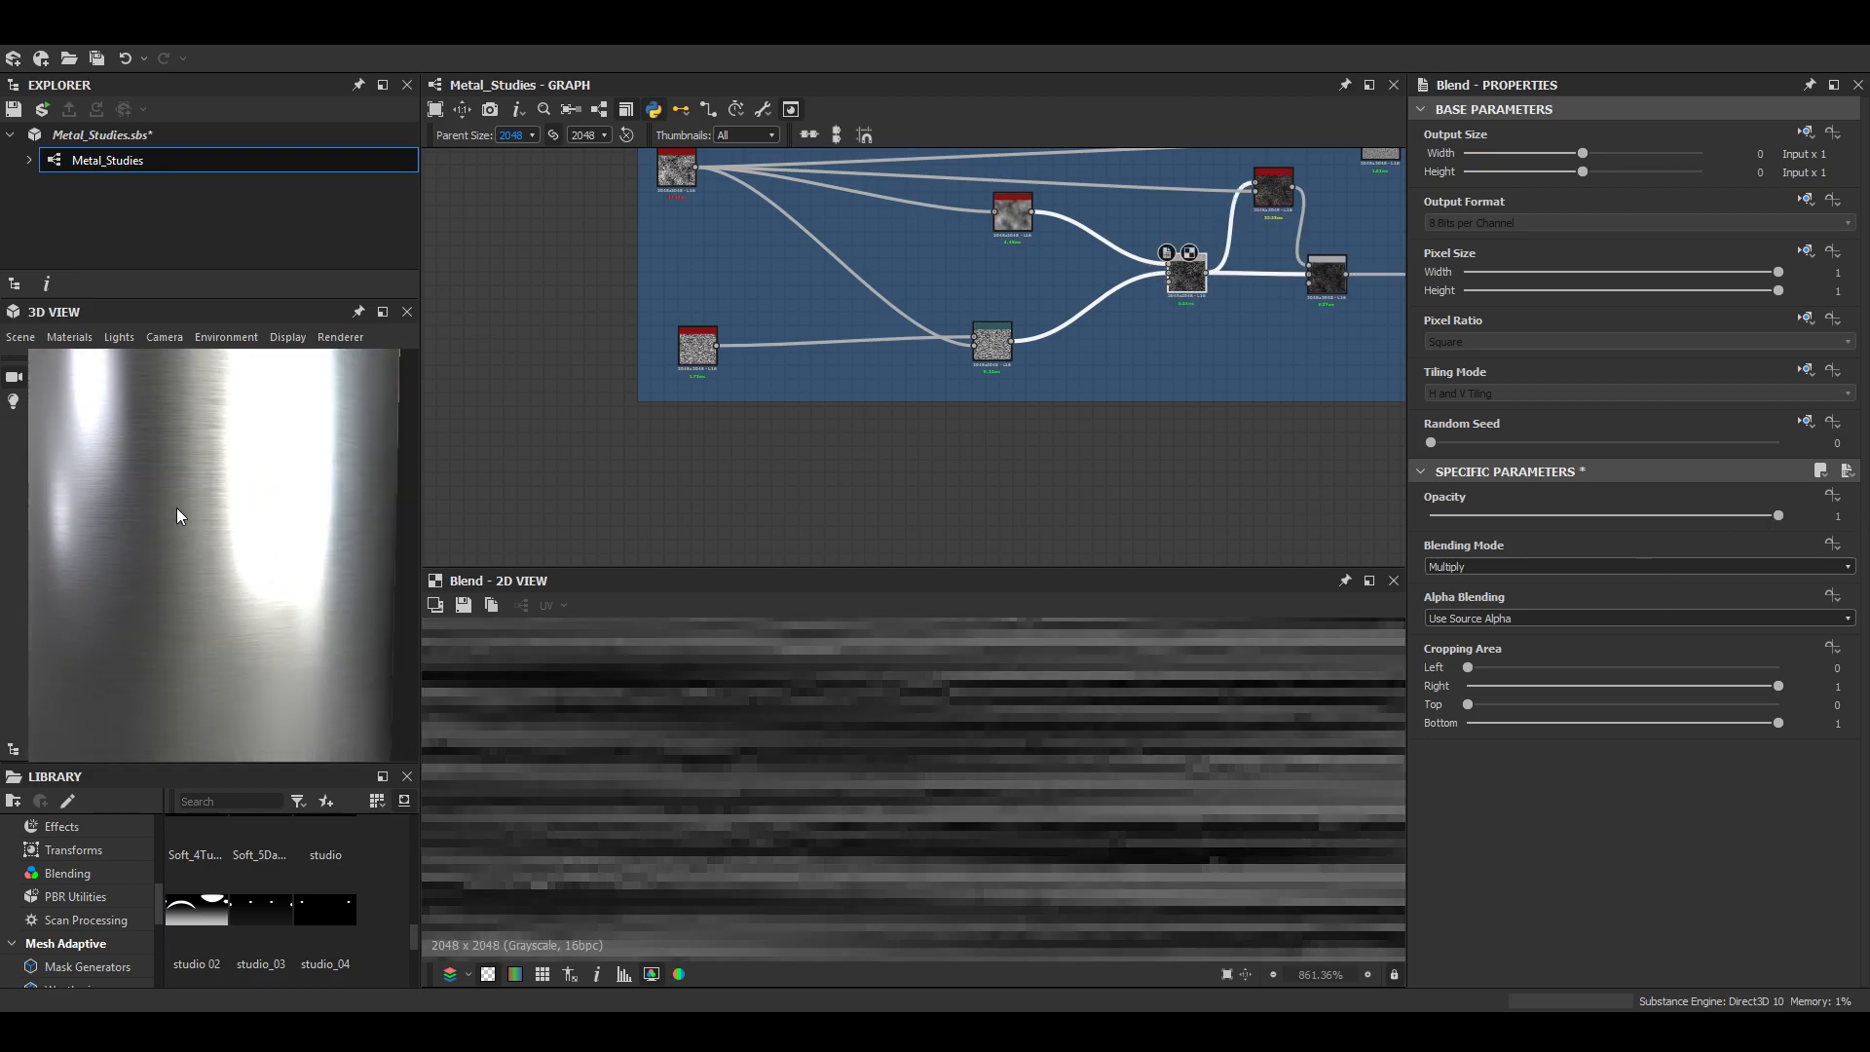
scroll(877, 771, down, 8)
- Set the Blur HQ Grayscale's intensity to about 3.17 and inspect the brushing in an enlarged 3D view
drag(1013, 213, 972, 239)
scroll(1573, 838, down, 1)
drag(1511, 932, 1499, 912)
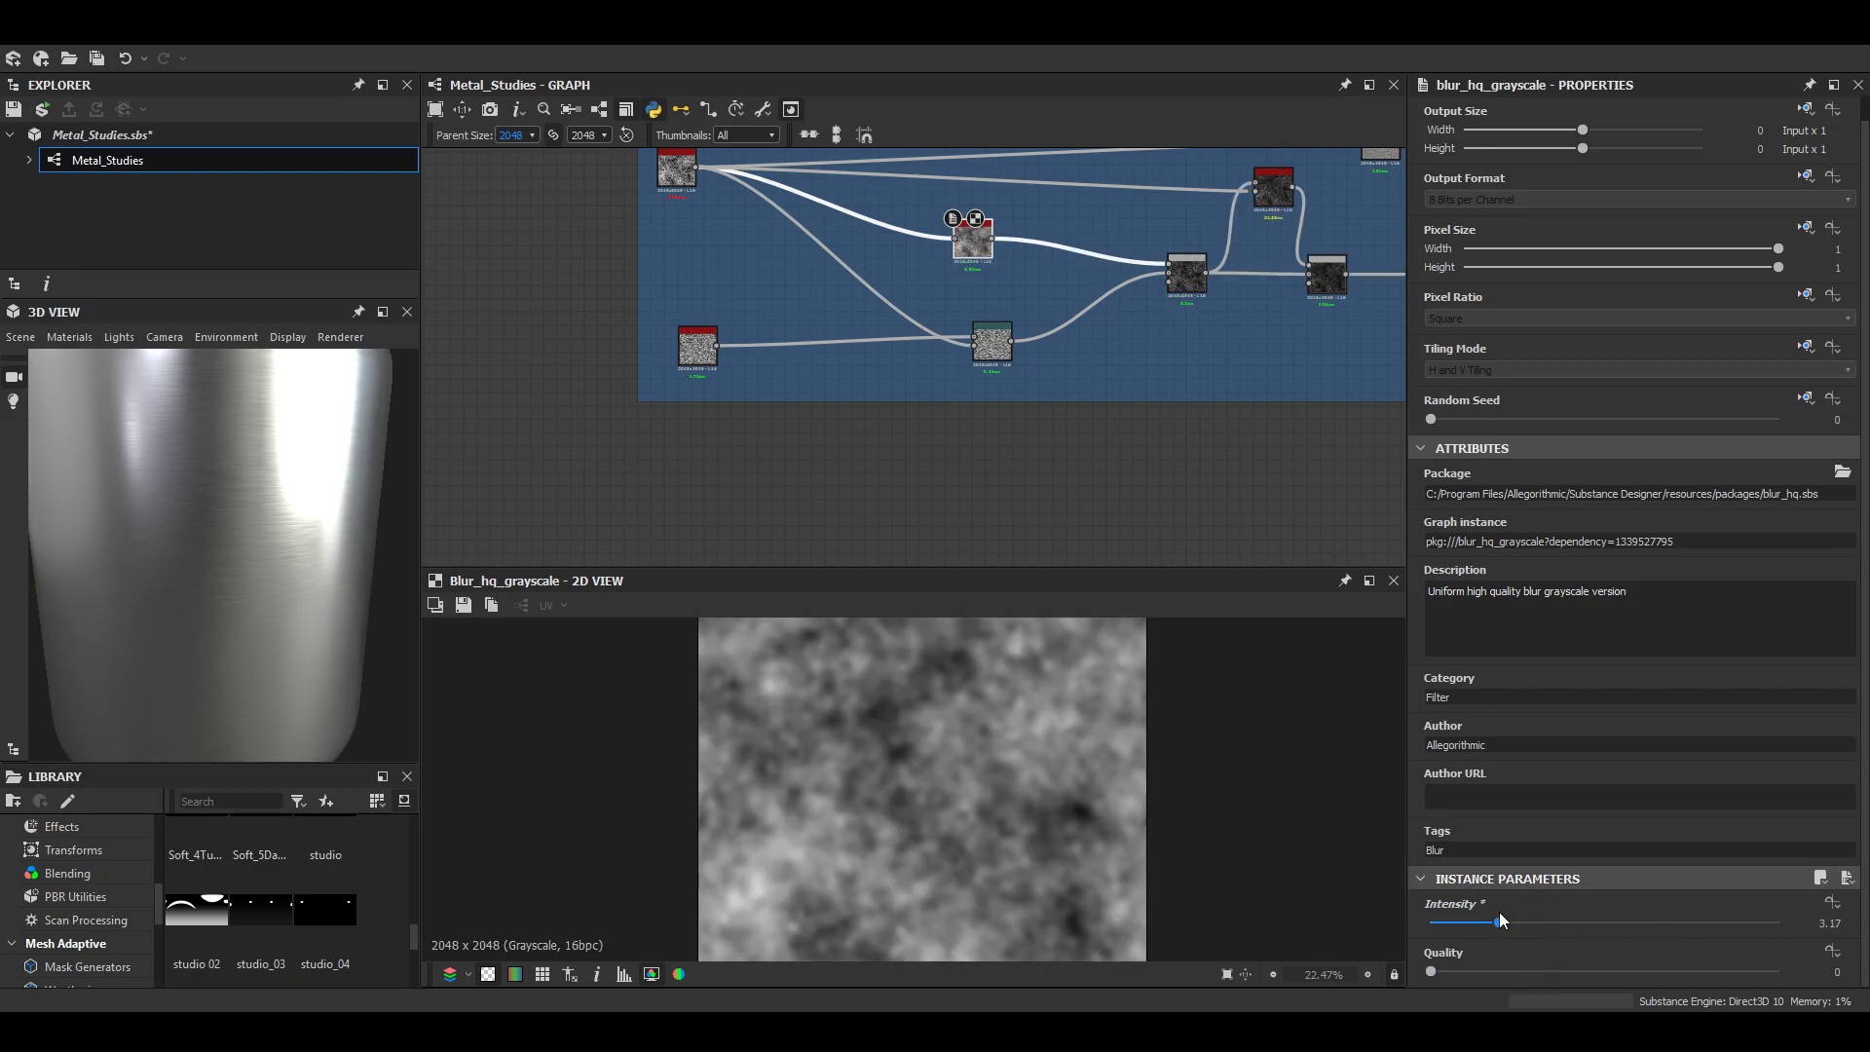
click(383, 312)
middle_drag(917, 640, 911, 669)
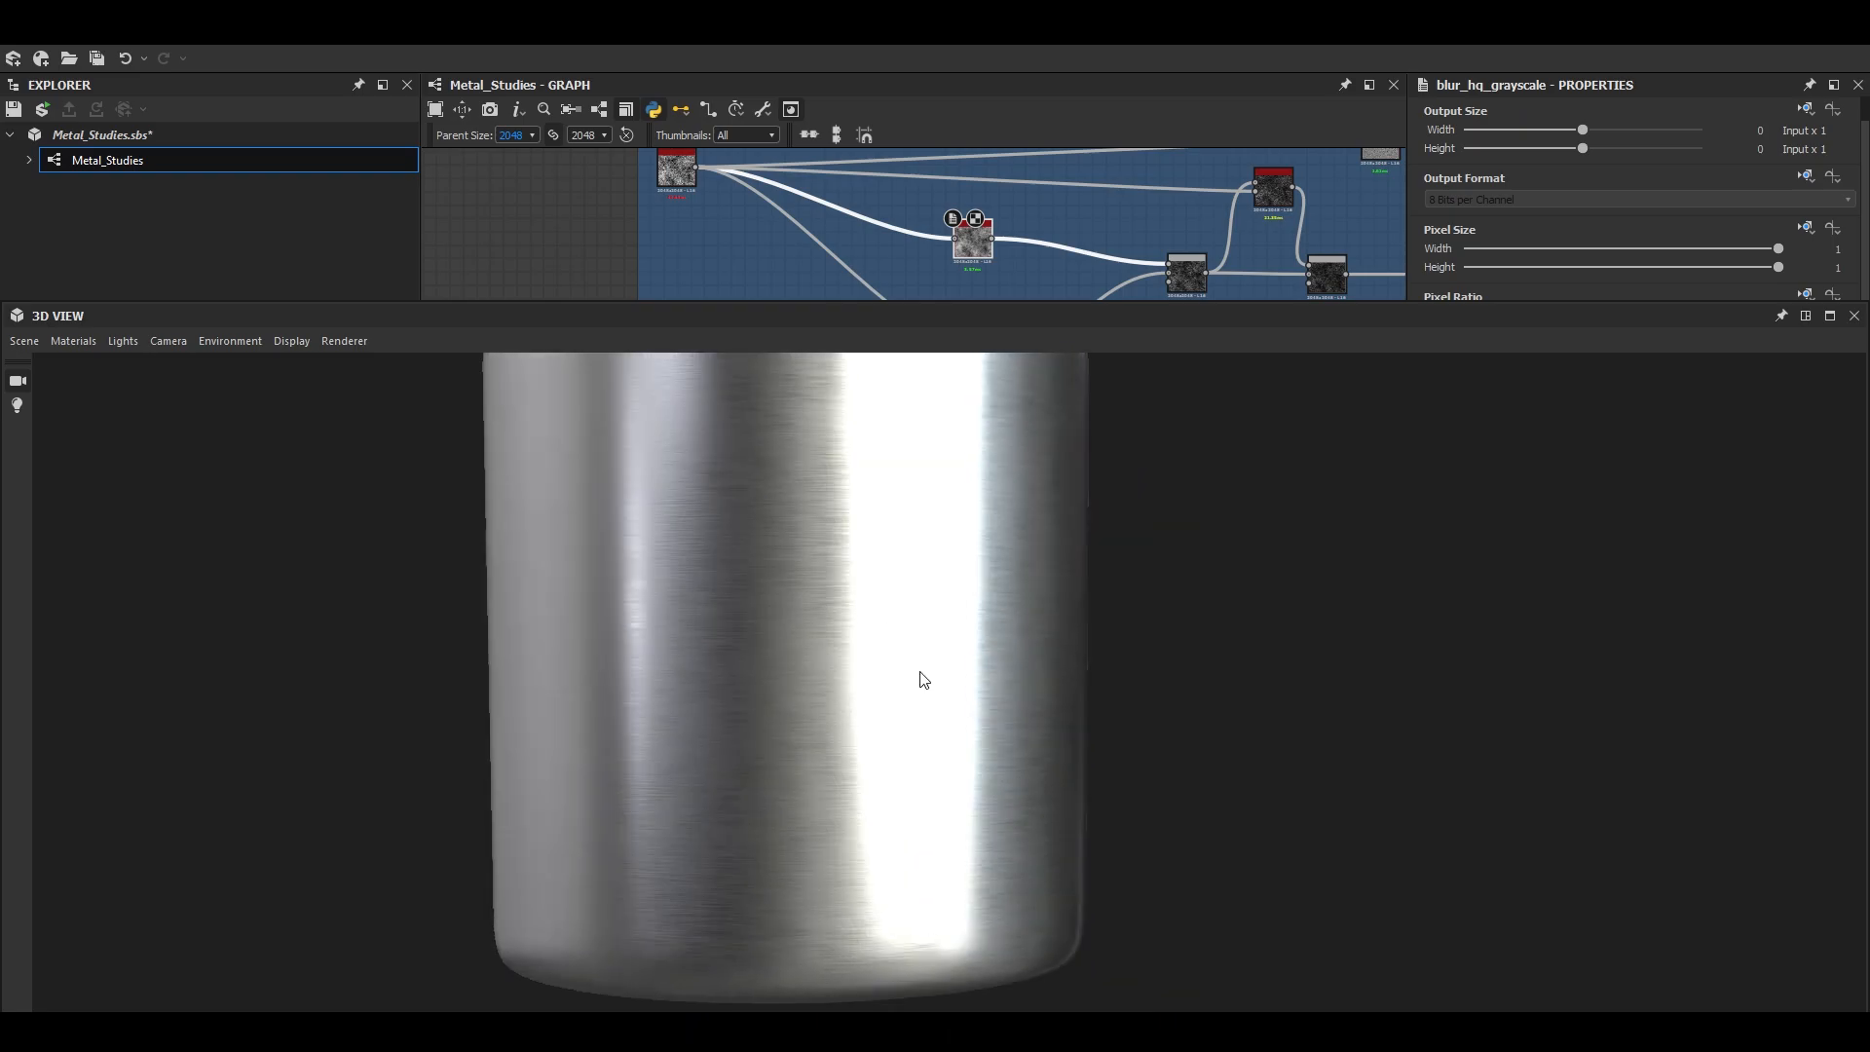
drag(911, 668, 964, 682)
scroll(965, 681, up, 5)
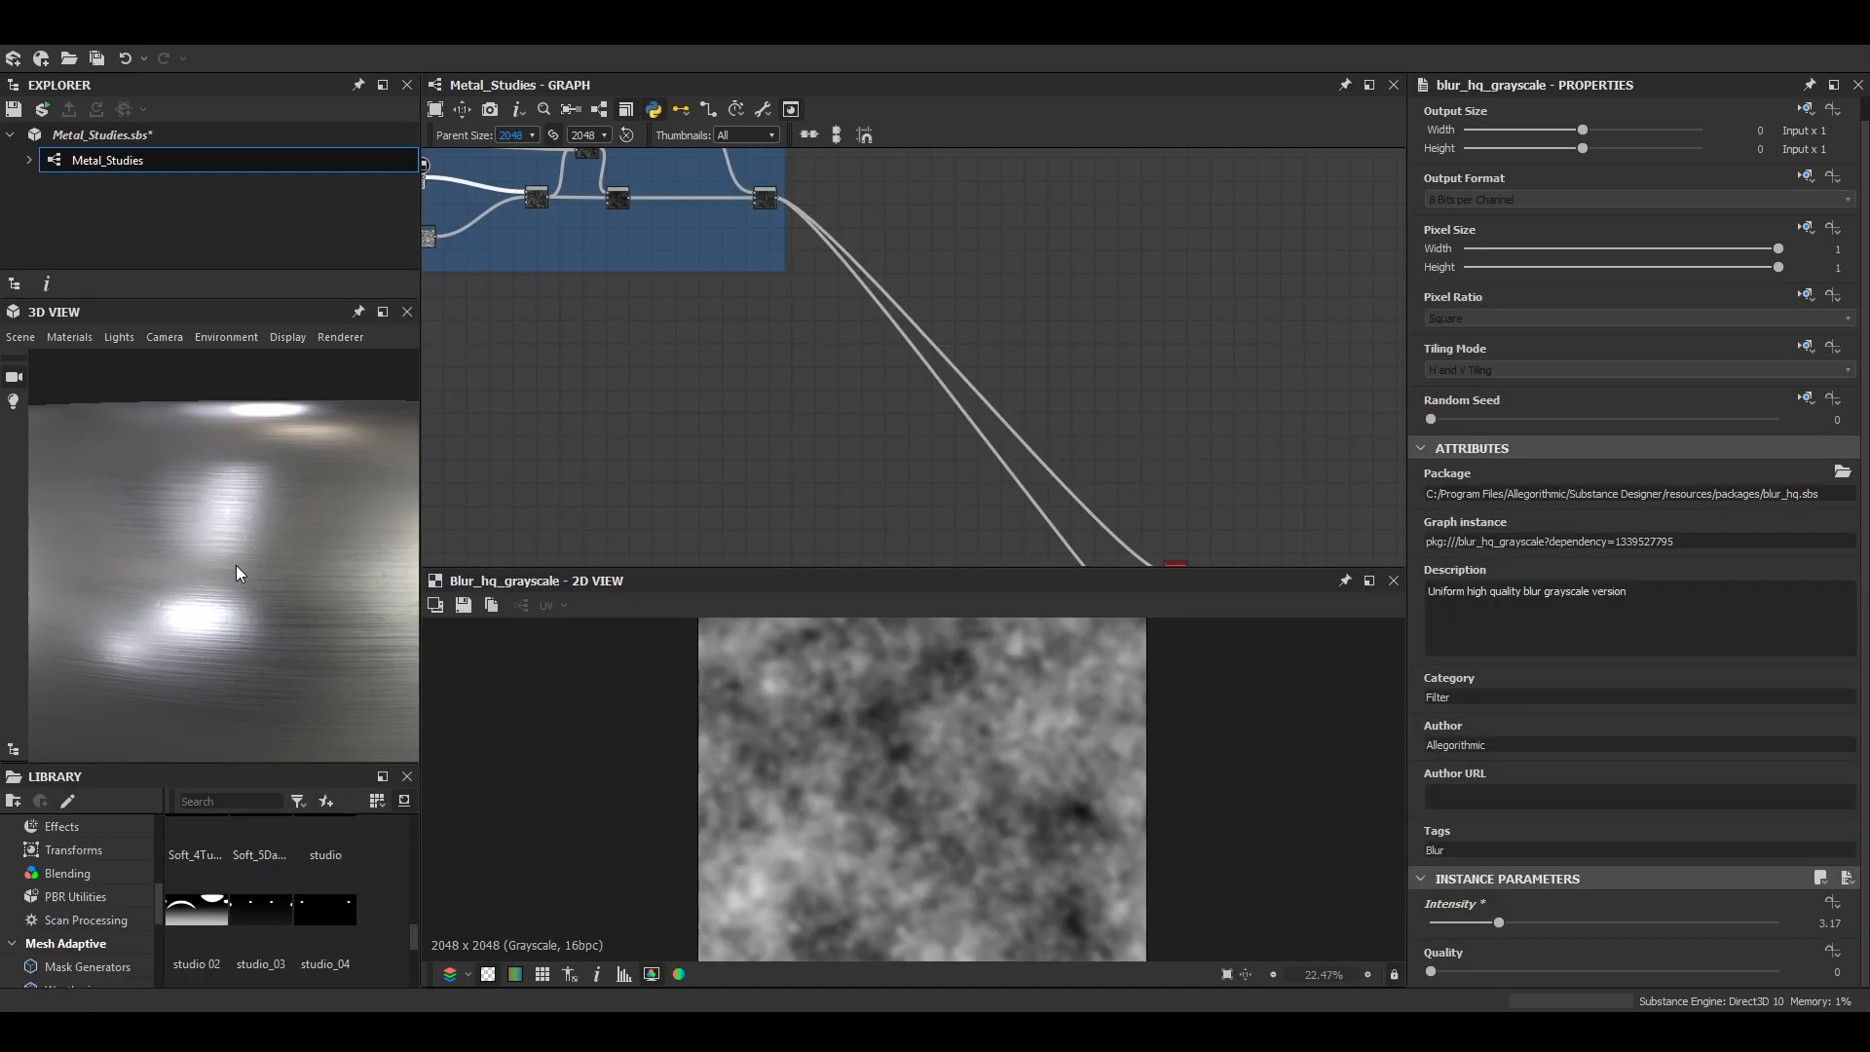
scroll(763, 417, down, 4)
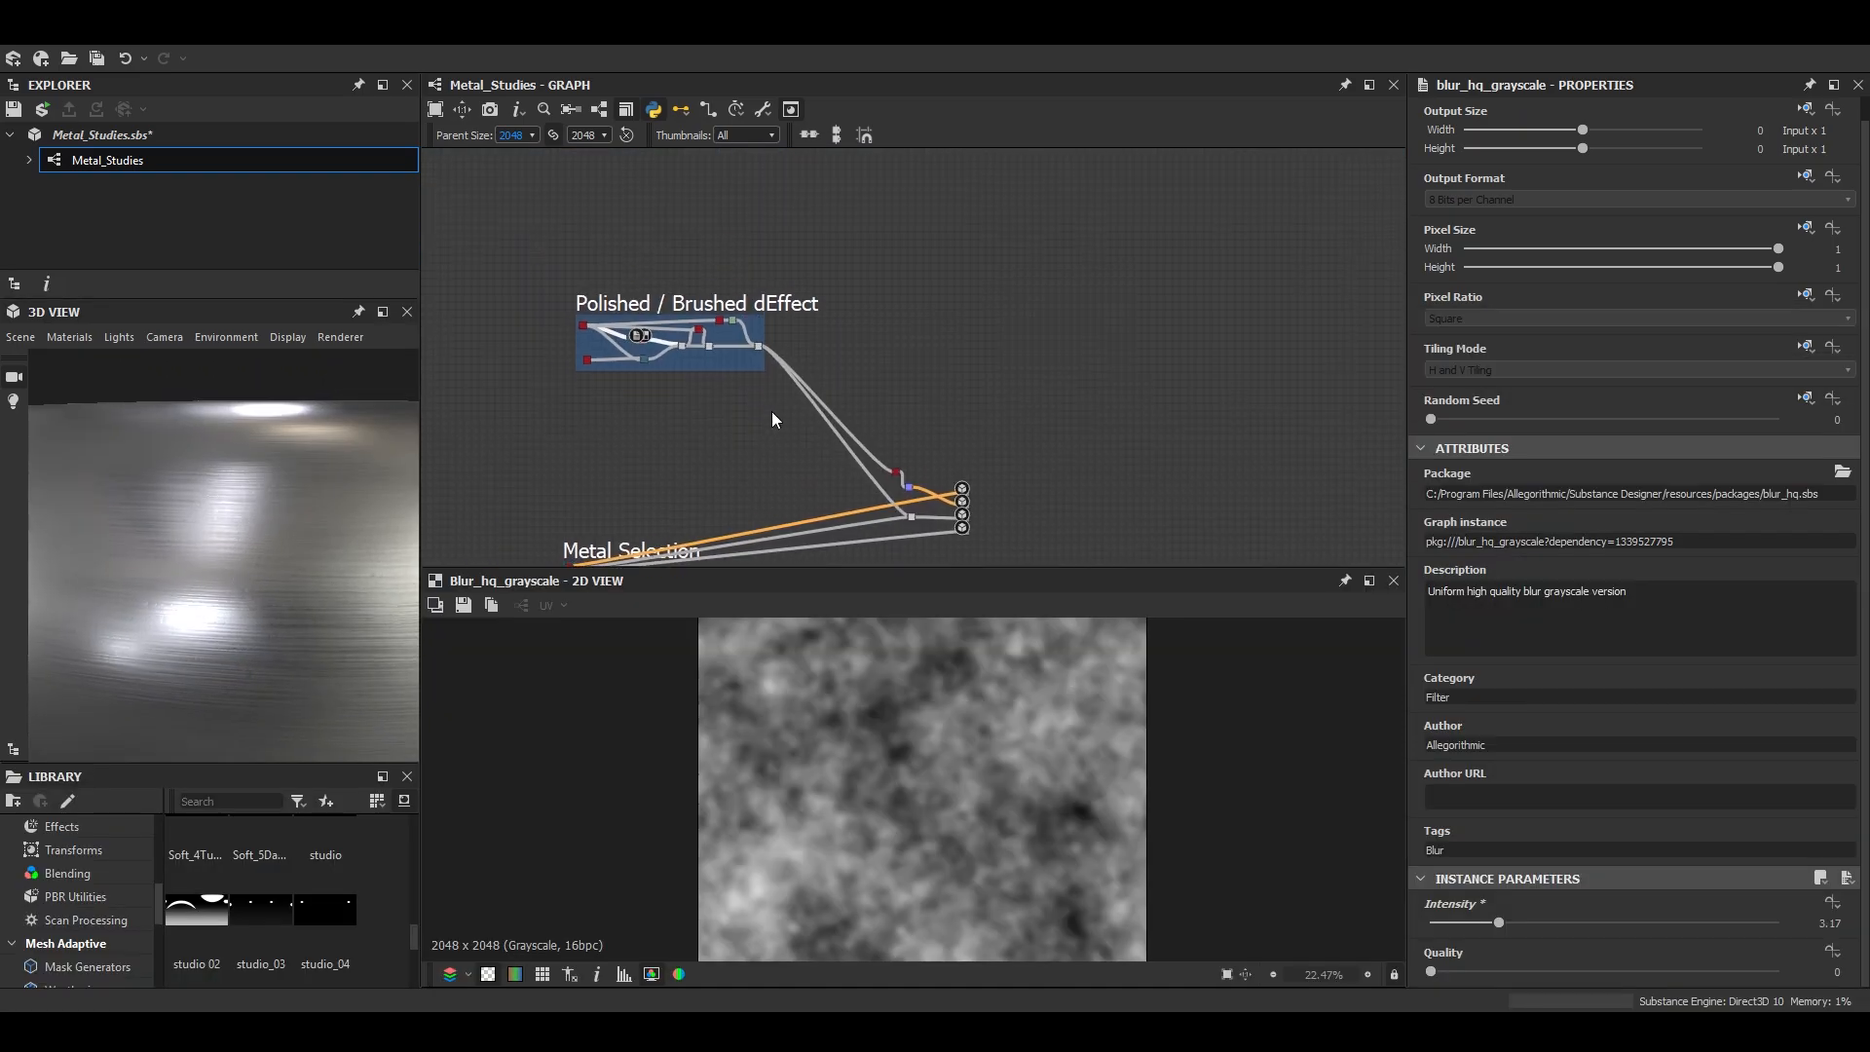
- Try an intensity of 0.05 on the Normal node and check it on the preview mesh
double_click(853, 465)
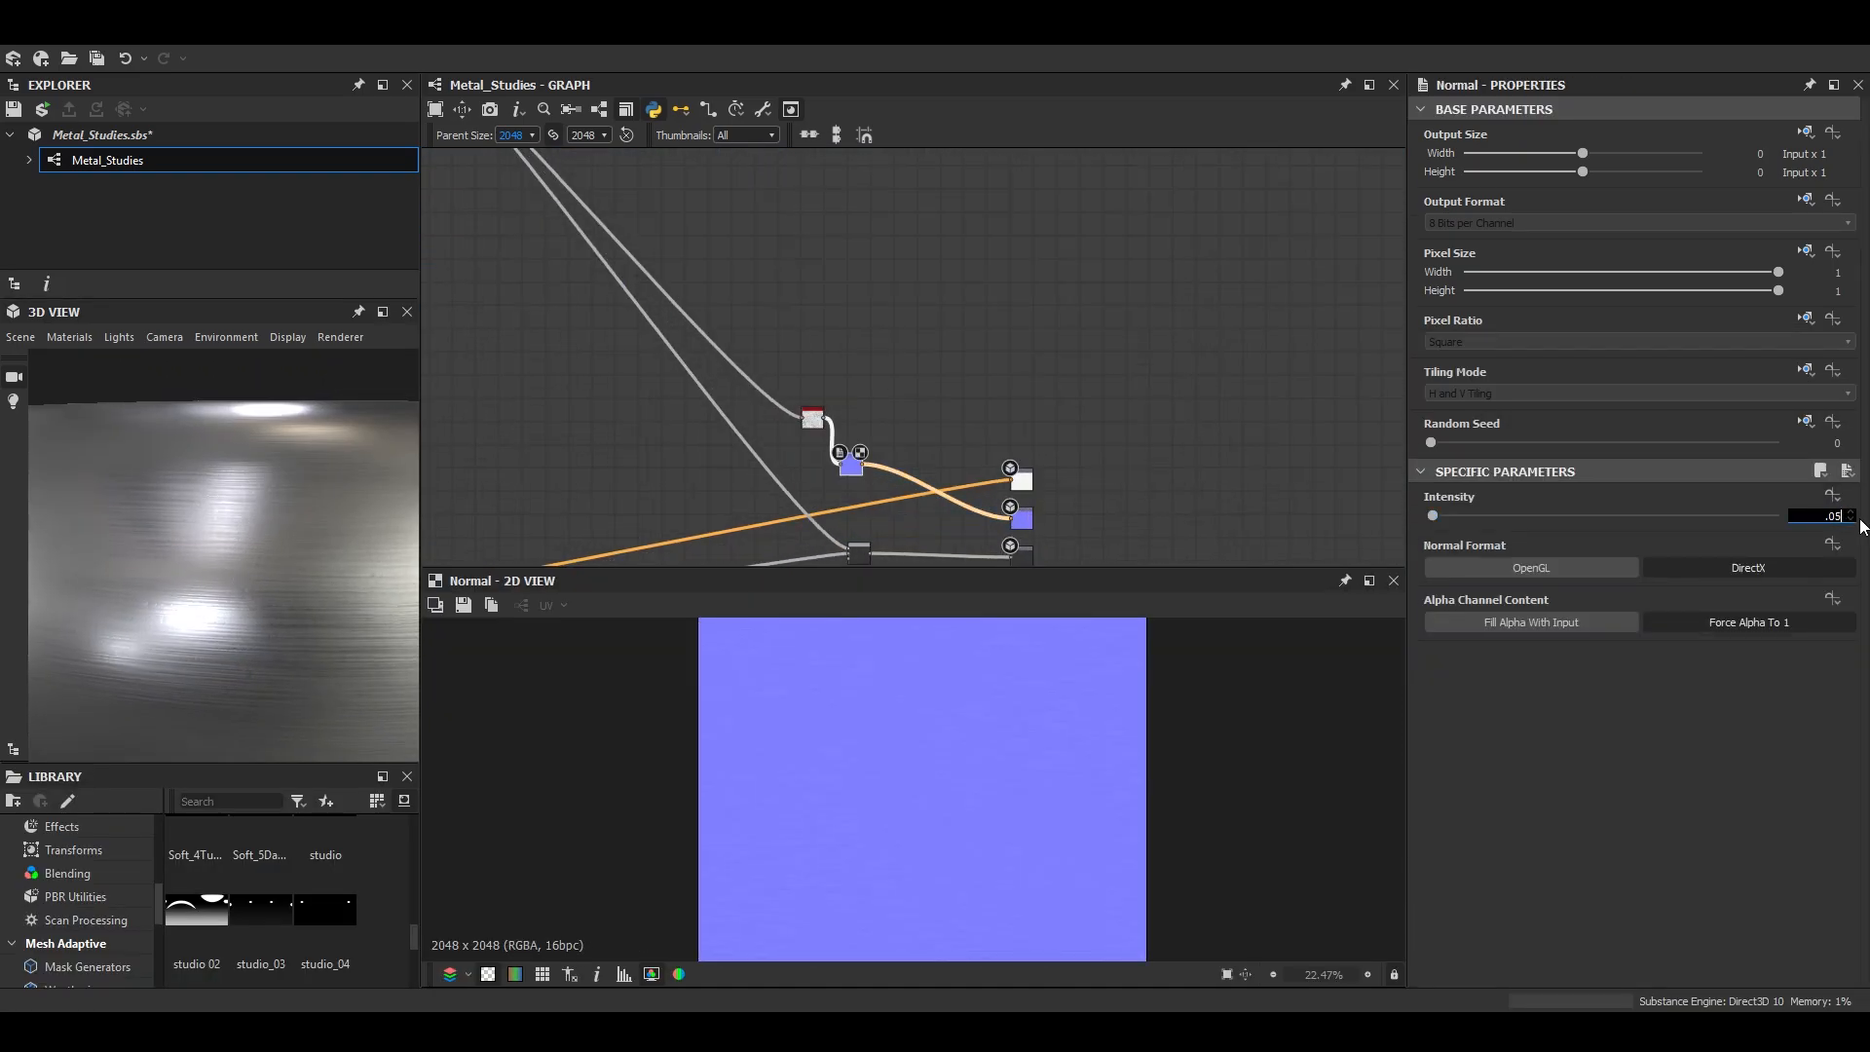
scroll(350, 615, down, 4)
drag(351, 616, 282, 648)
scroll(282, 649, down, 2)
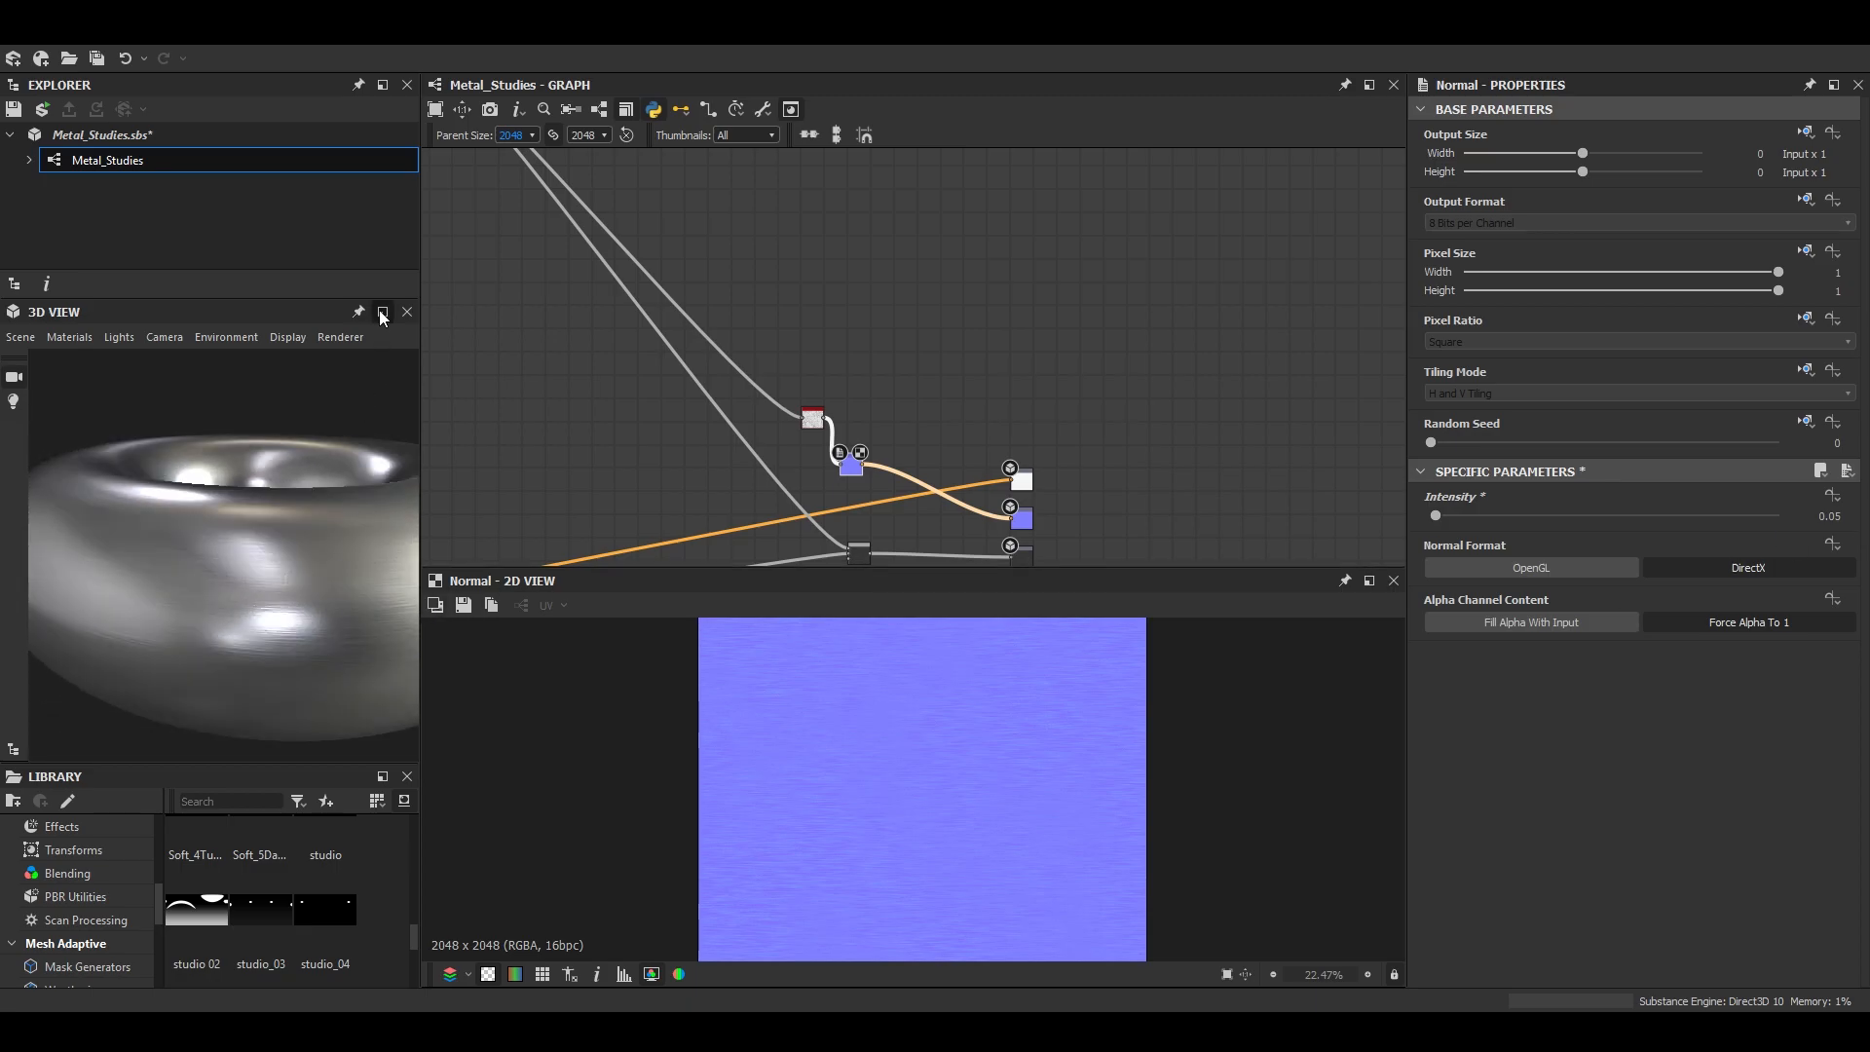
- Switch the enlarged 3D preview to the cylinder and examine the stronger normal detail in its highlights
click(378, 311)
scroll(902, 635, down, 3)
drag(902, 635, 906, 769)
click(24, 341)
click(122, 611)
drag(738, 610, 867, 609)
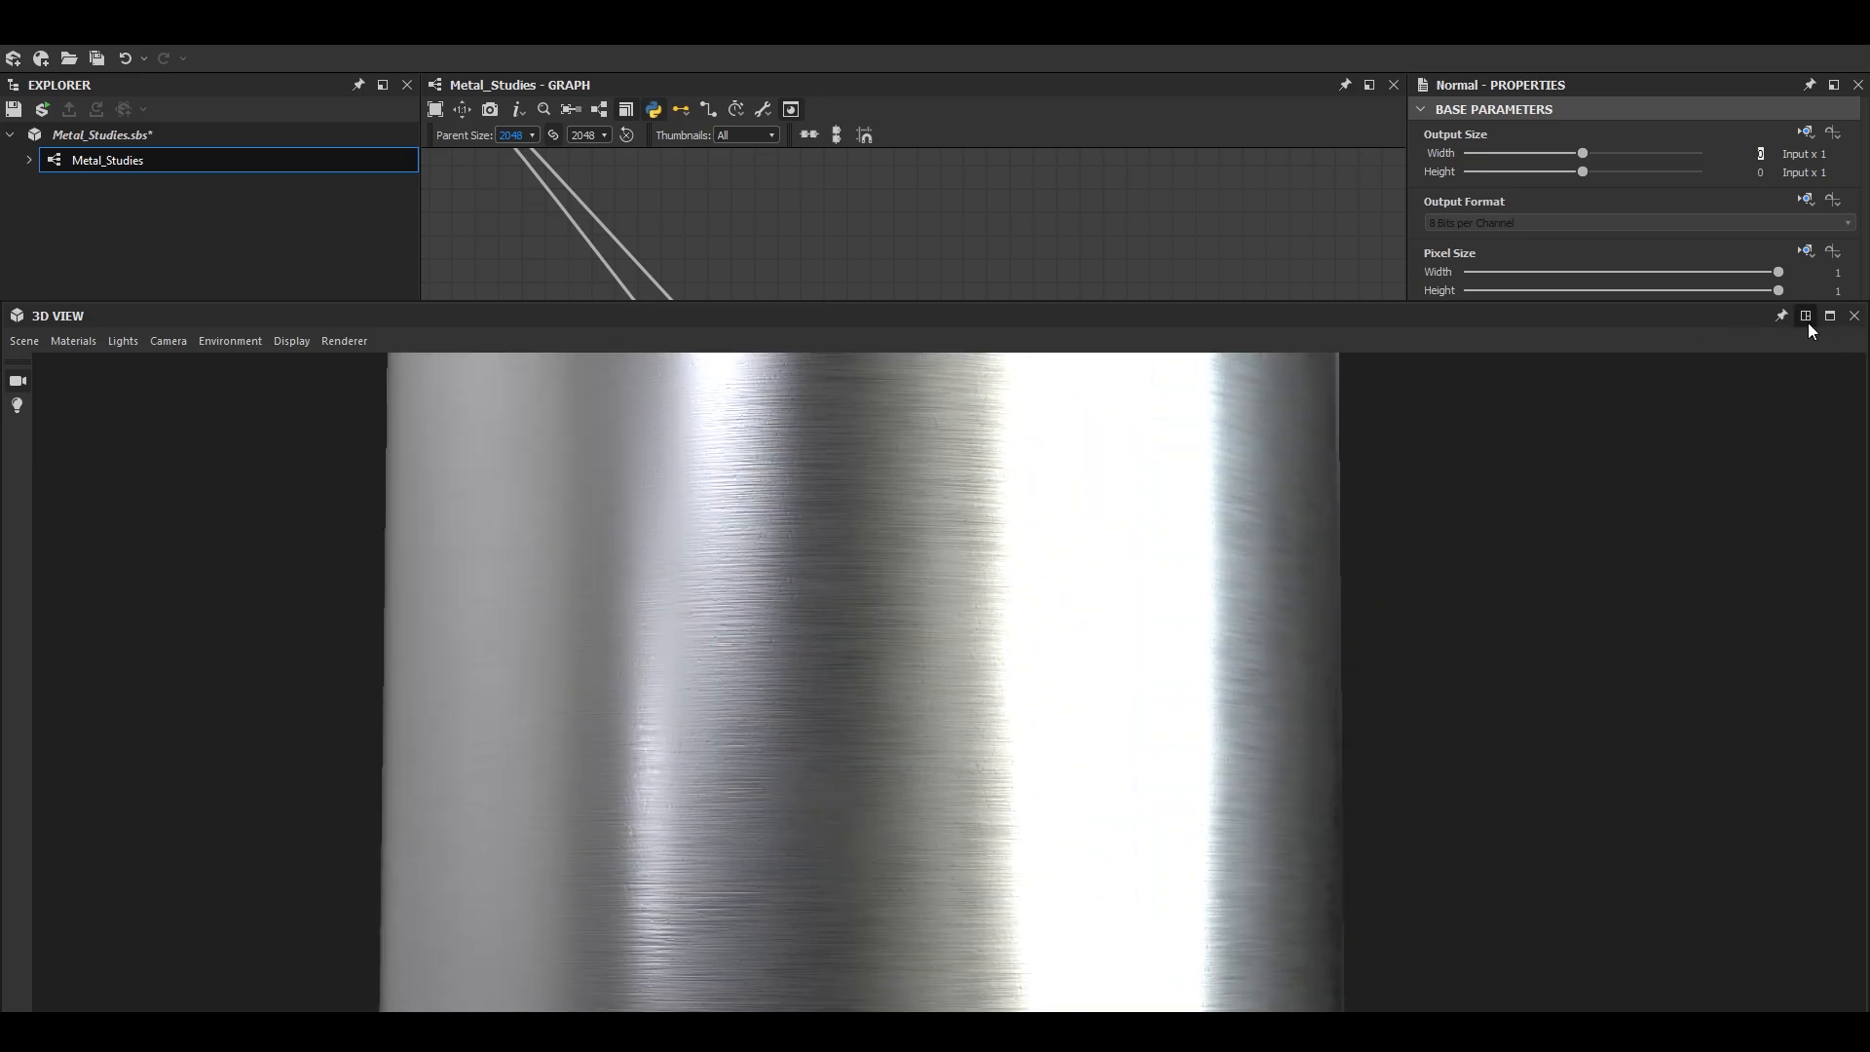
- Compare the cylinder with the Normal node's intensity at 0 and return the intensity to 0.02
click(1806, 316)
click(1020, 518)
click(856, 473)
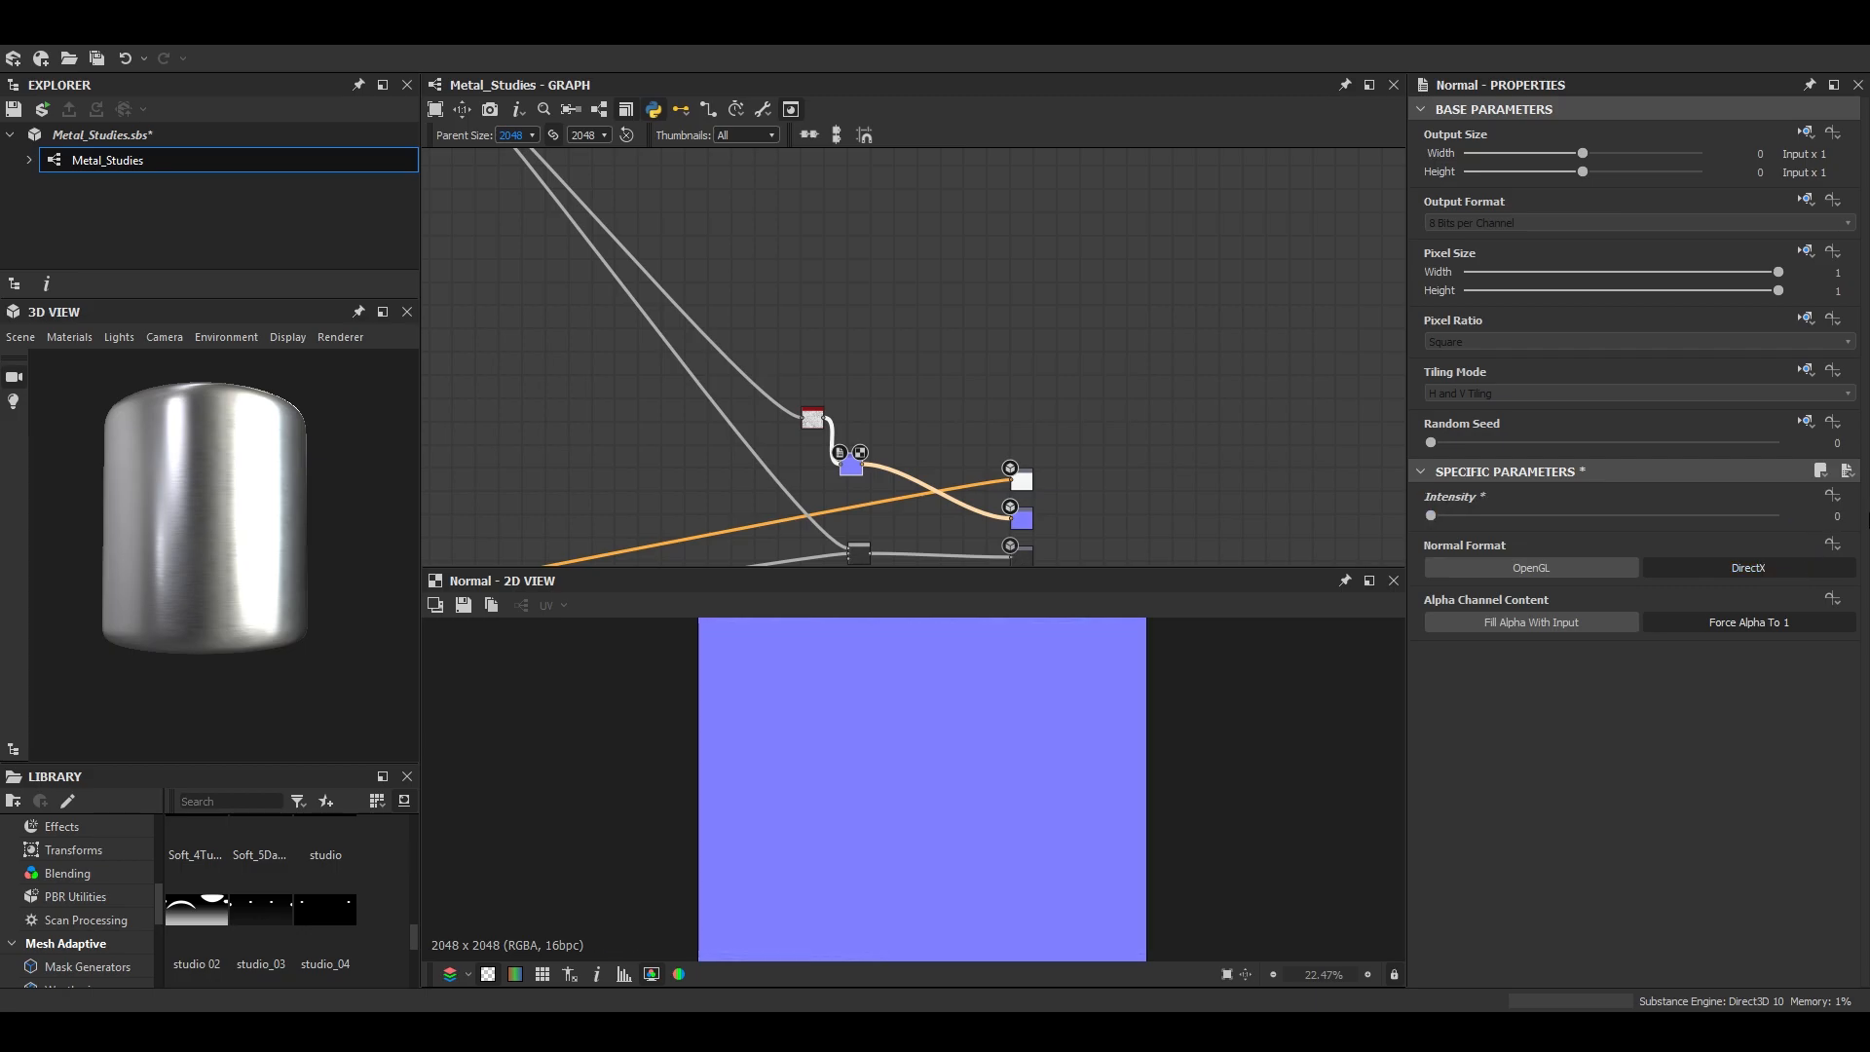
click(382, 312)
drag(865, 599, 694, 670)
right_drag(694, 670, 771, 676)
drag(776, 682, 700, 718)
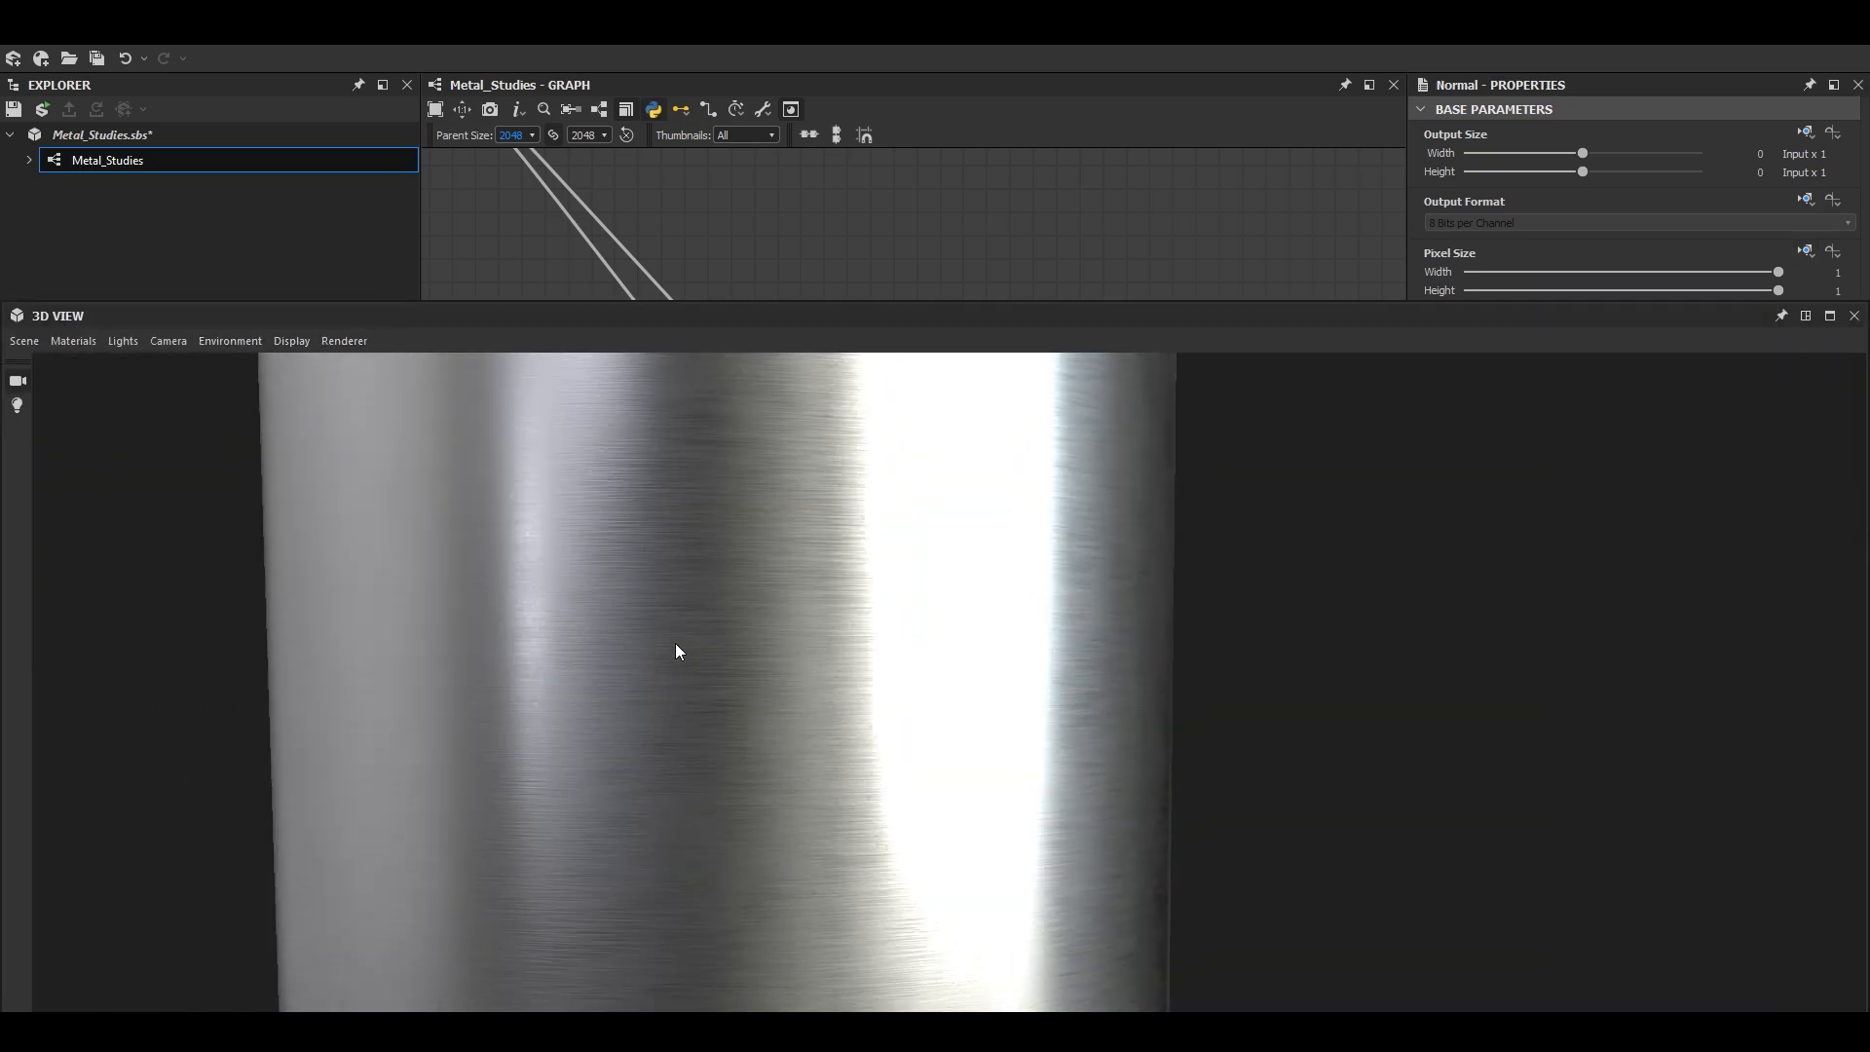
- Switch the enlarged 3D preview to a sphere and inspect its brushed highlights from several angles
drag(675, 643, 693, 745)
click(24, 342)
click(74, 623)
drag(706, 682, 828, 686)
scroll(830, 688, down, 3)
middle_drag(1032, 838, 914, 674)
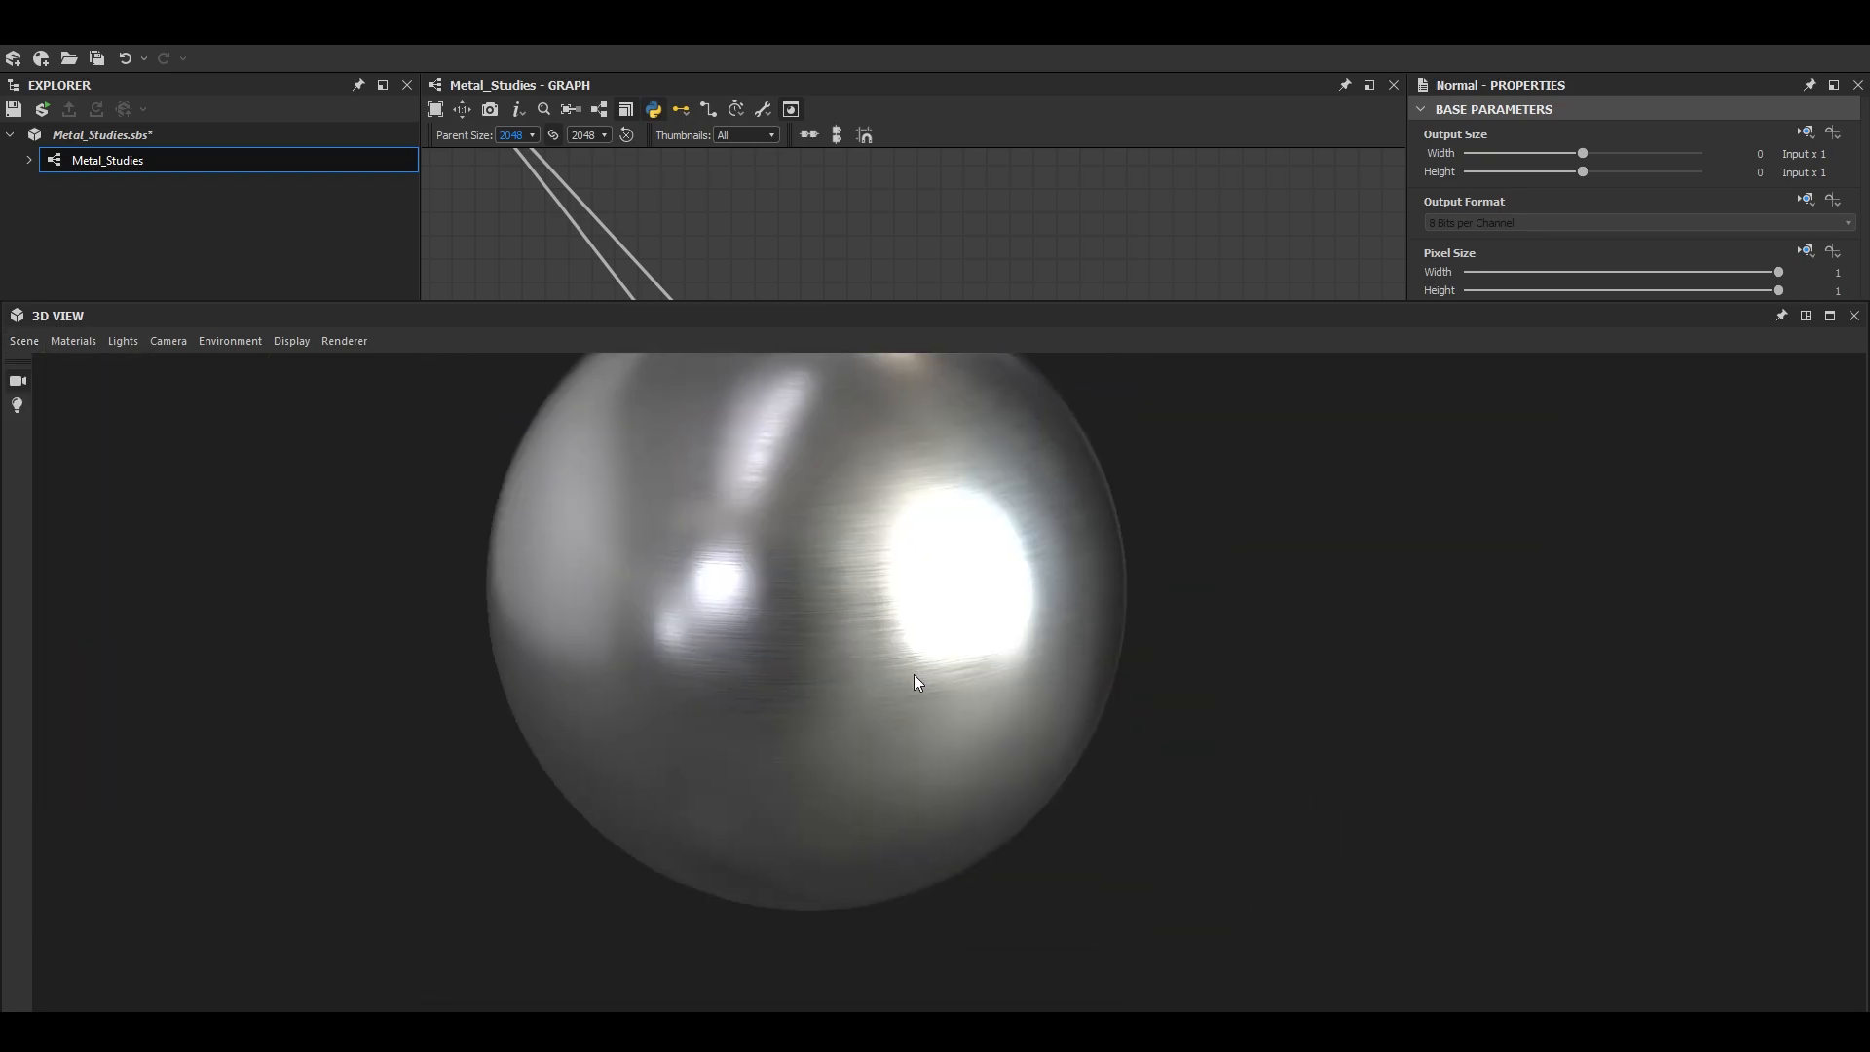
scroll(935, 669, down, 3)
mouse_move(941, 664)
mouse_down()
mouse_move(769, 730)
mouse_move(858, 744)
mouse_move(706, 618)
mouse_move(1027, 668)
mouse_move(844, 742)
mouse_move(928, 751)
mouse_move(1003, 396)
mouse_move(858, 543)
mouse_move(919, 623)
mouse_move(867, 668)
mouse_move(930, 638)
mouse_up()
scroll(858, 743, up, 4)
scroll(921, 623, up, 5)
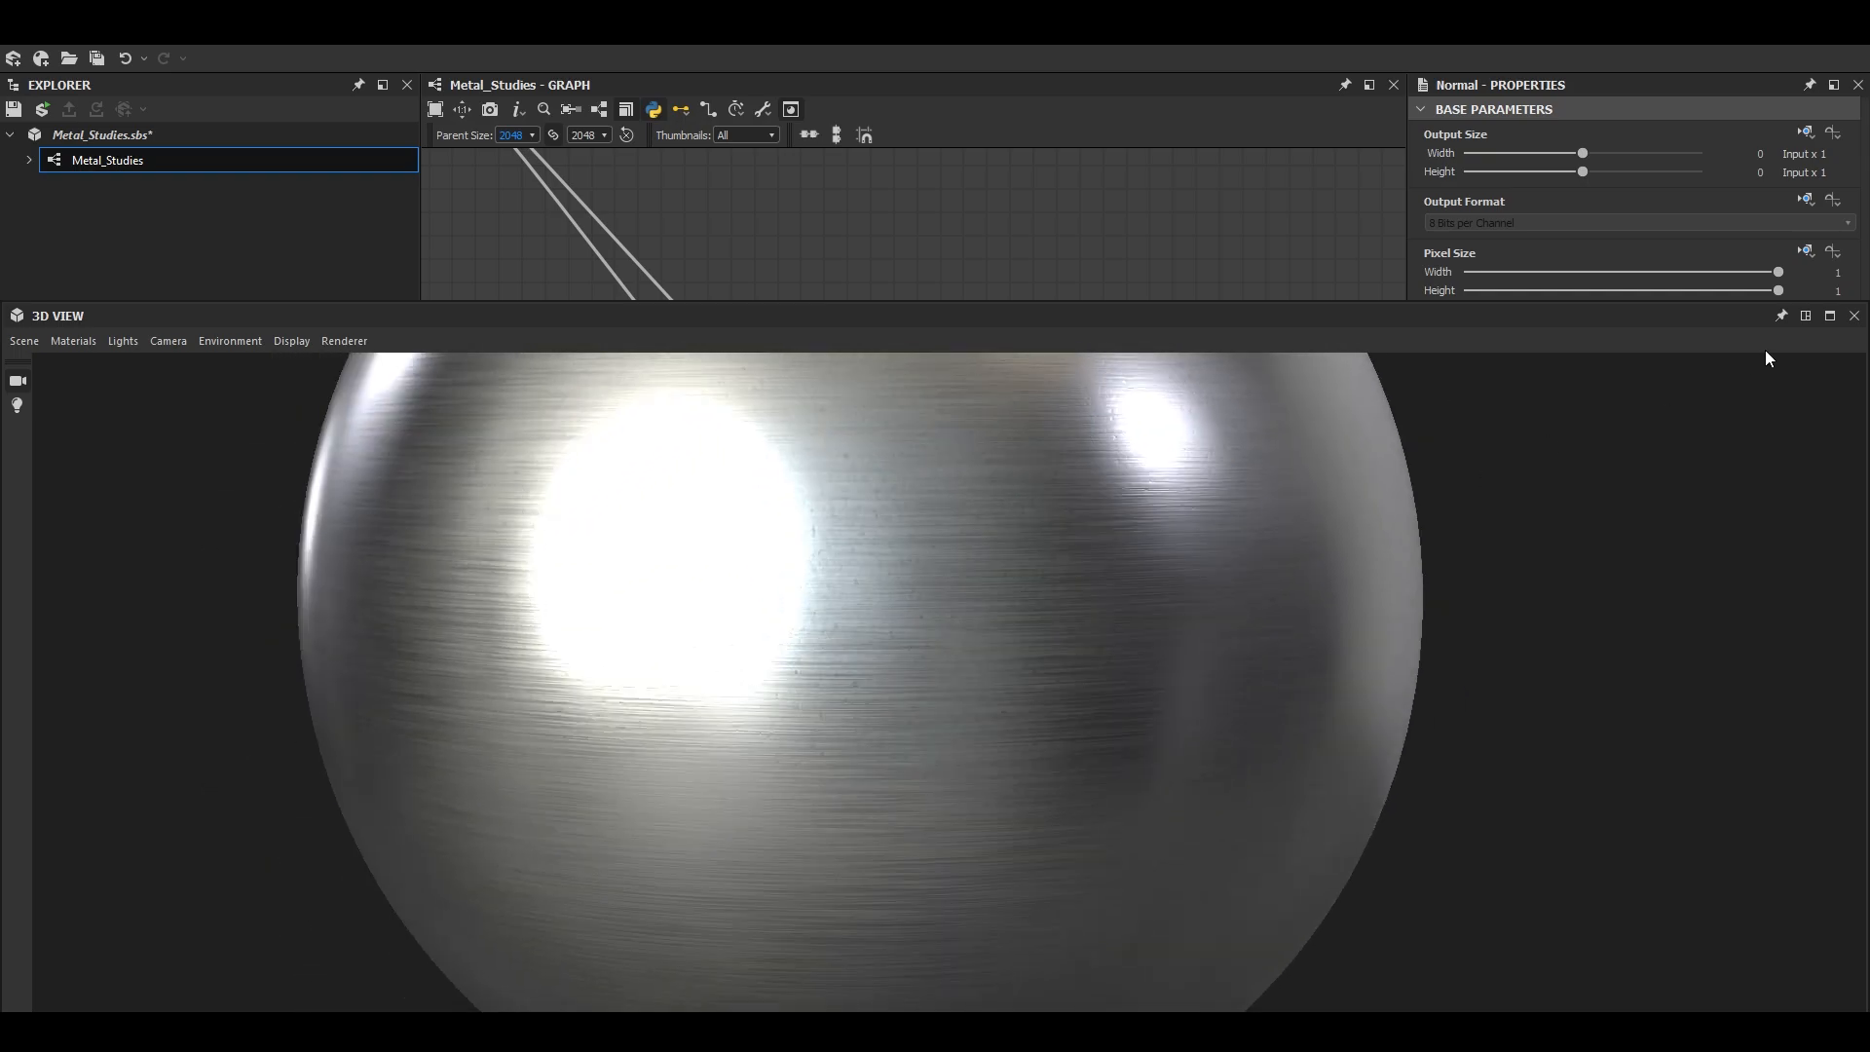
- Restore the 3D preview to normal size and feed the Blur HQ Grayscale output into the Directional Warp's intensity input
click(1806, 315)
scroll(997, 407, down, 4)
middle_drag(736, 362, 1094, 480)
scroll(976, 400, up, 8)
double_click(1039, 446)
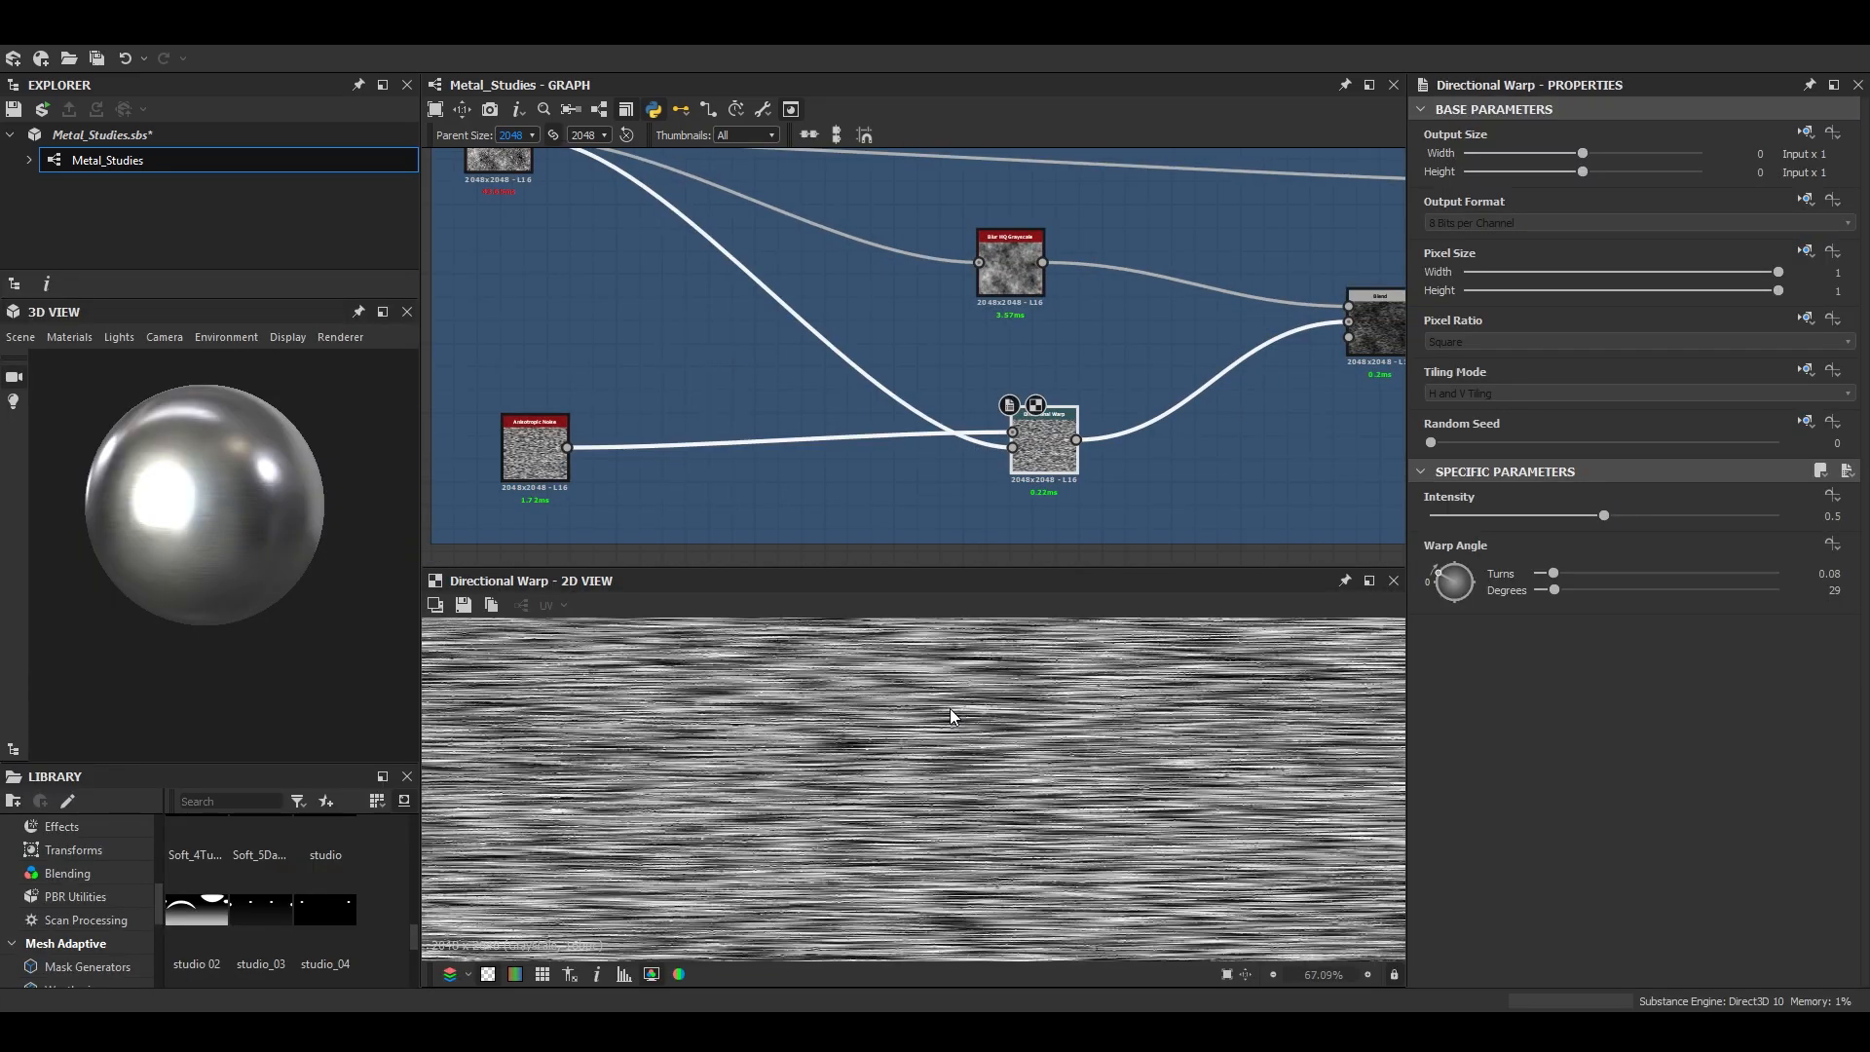
drag(1013, 267, 838, 243)
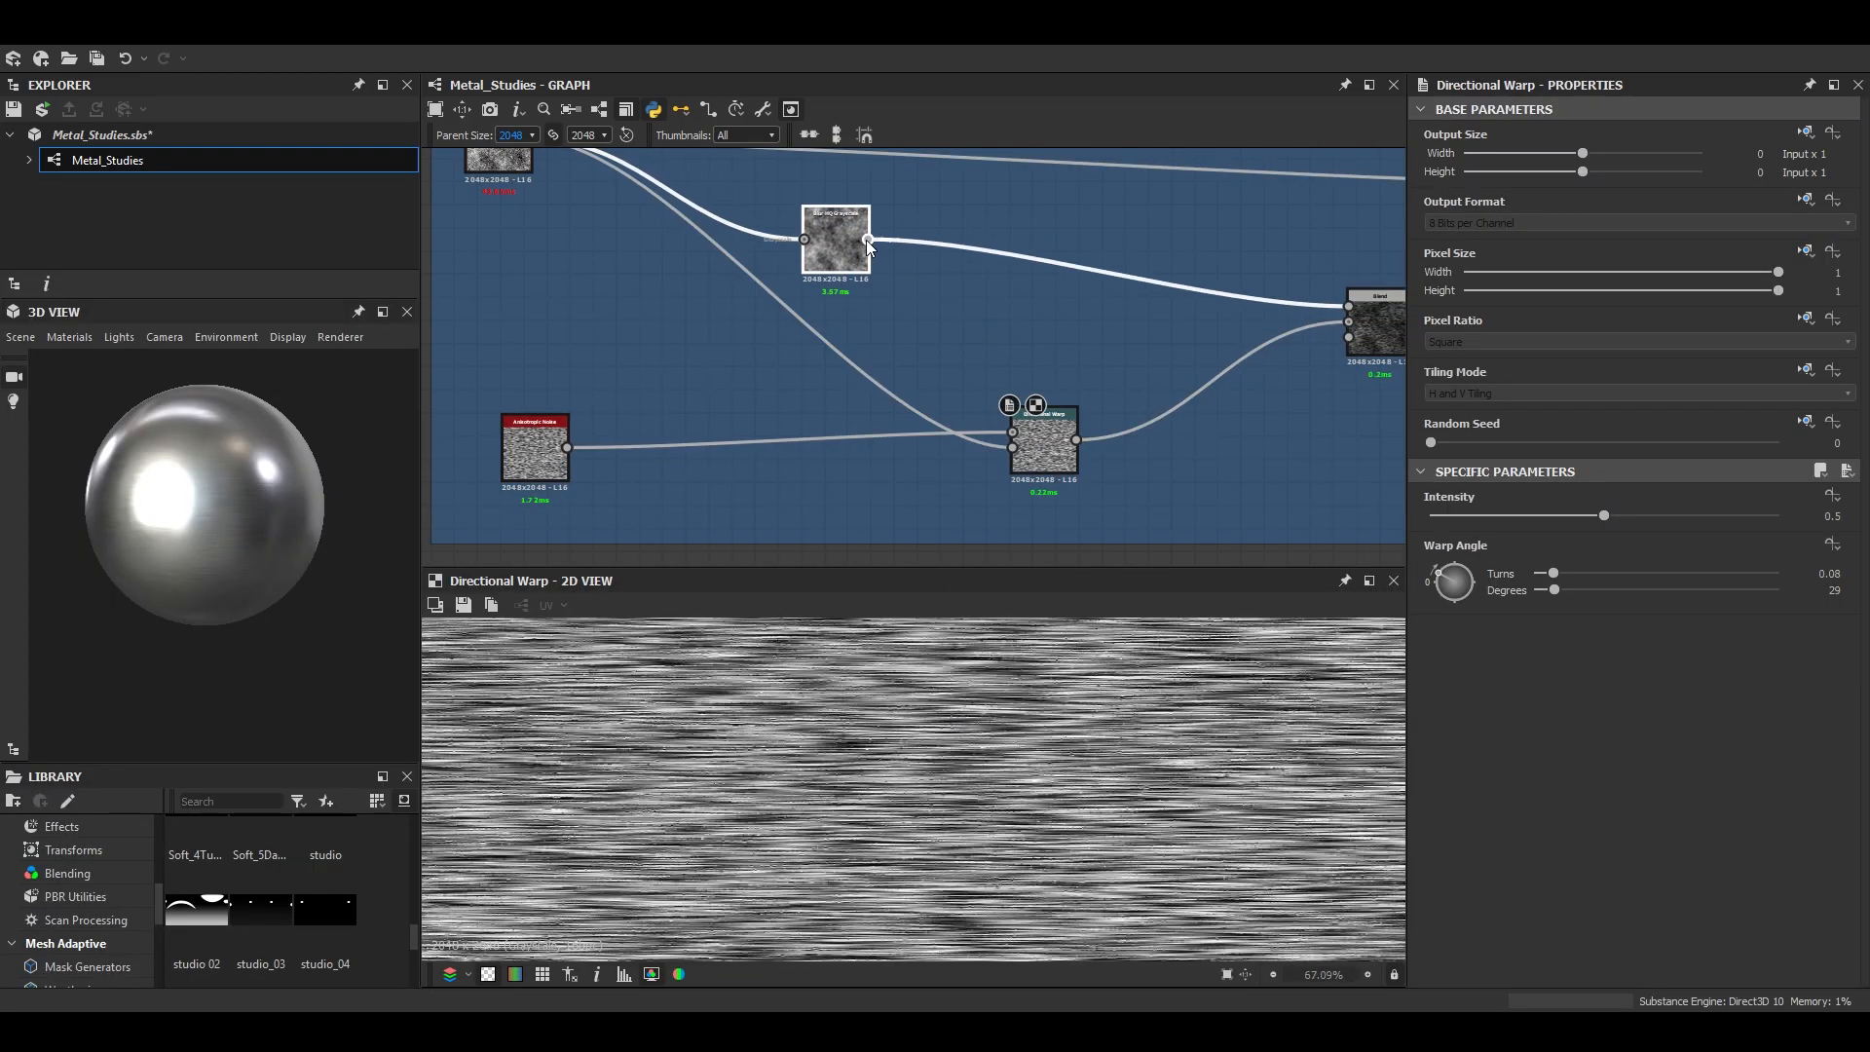
click(1023, 450)
scroll(1190, 725, up, 4)
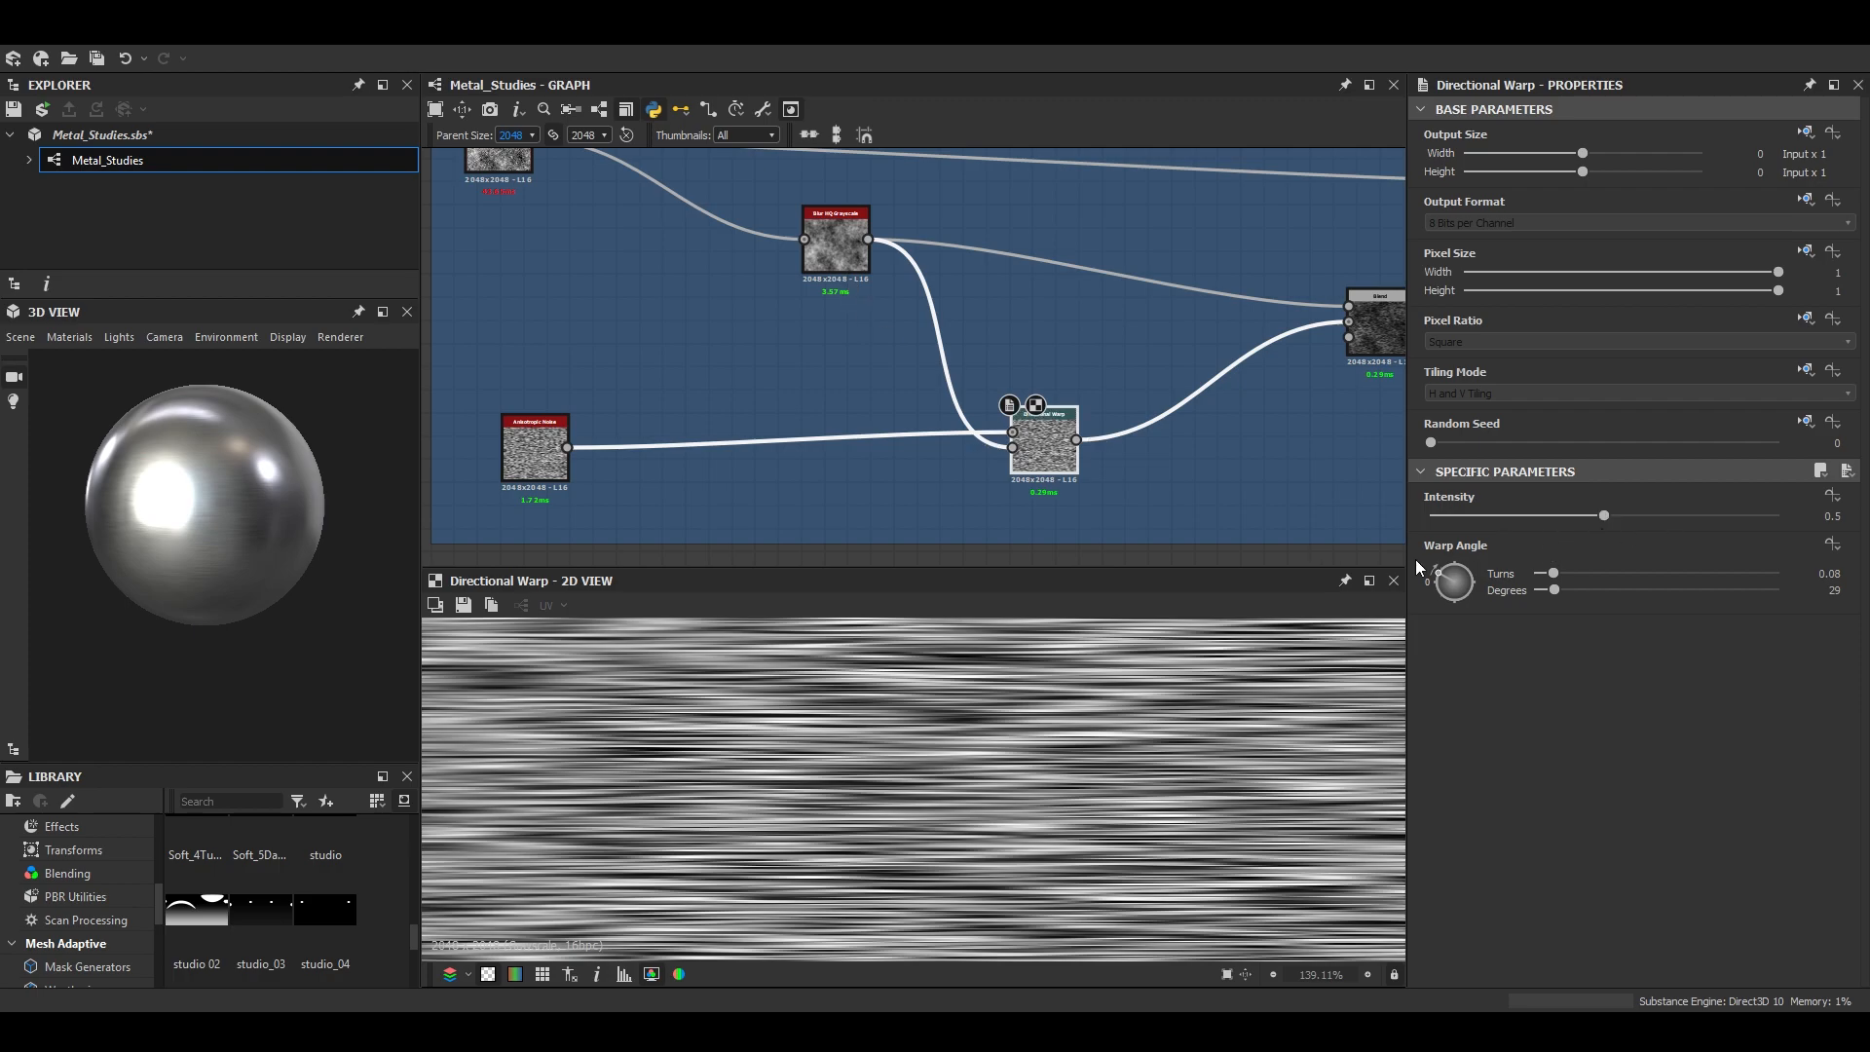
- Set the Directional Warp's Intensity to 1 and inspect the brushing on the enlarged preview sphere
drag(1613, 519, 1760, 519)
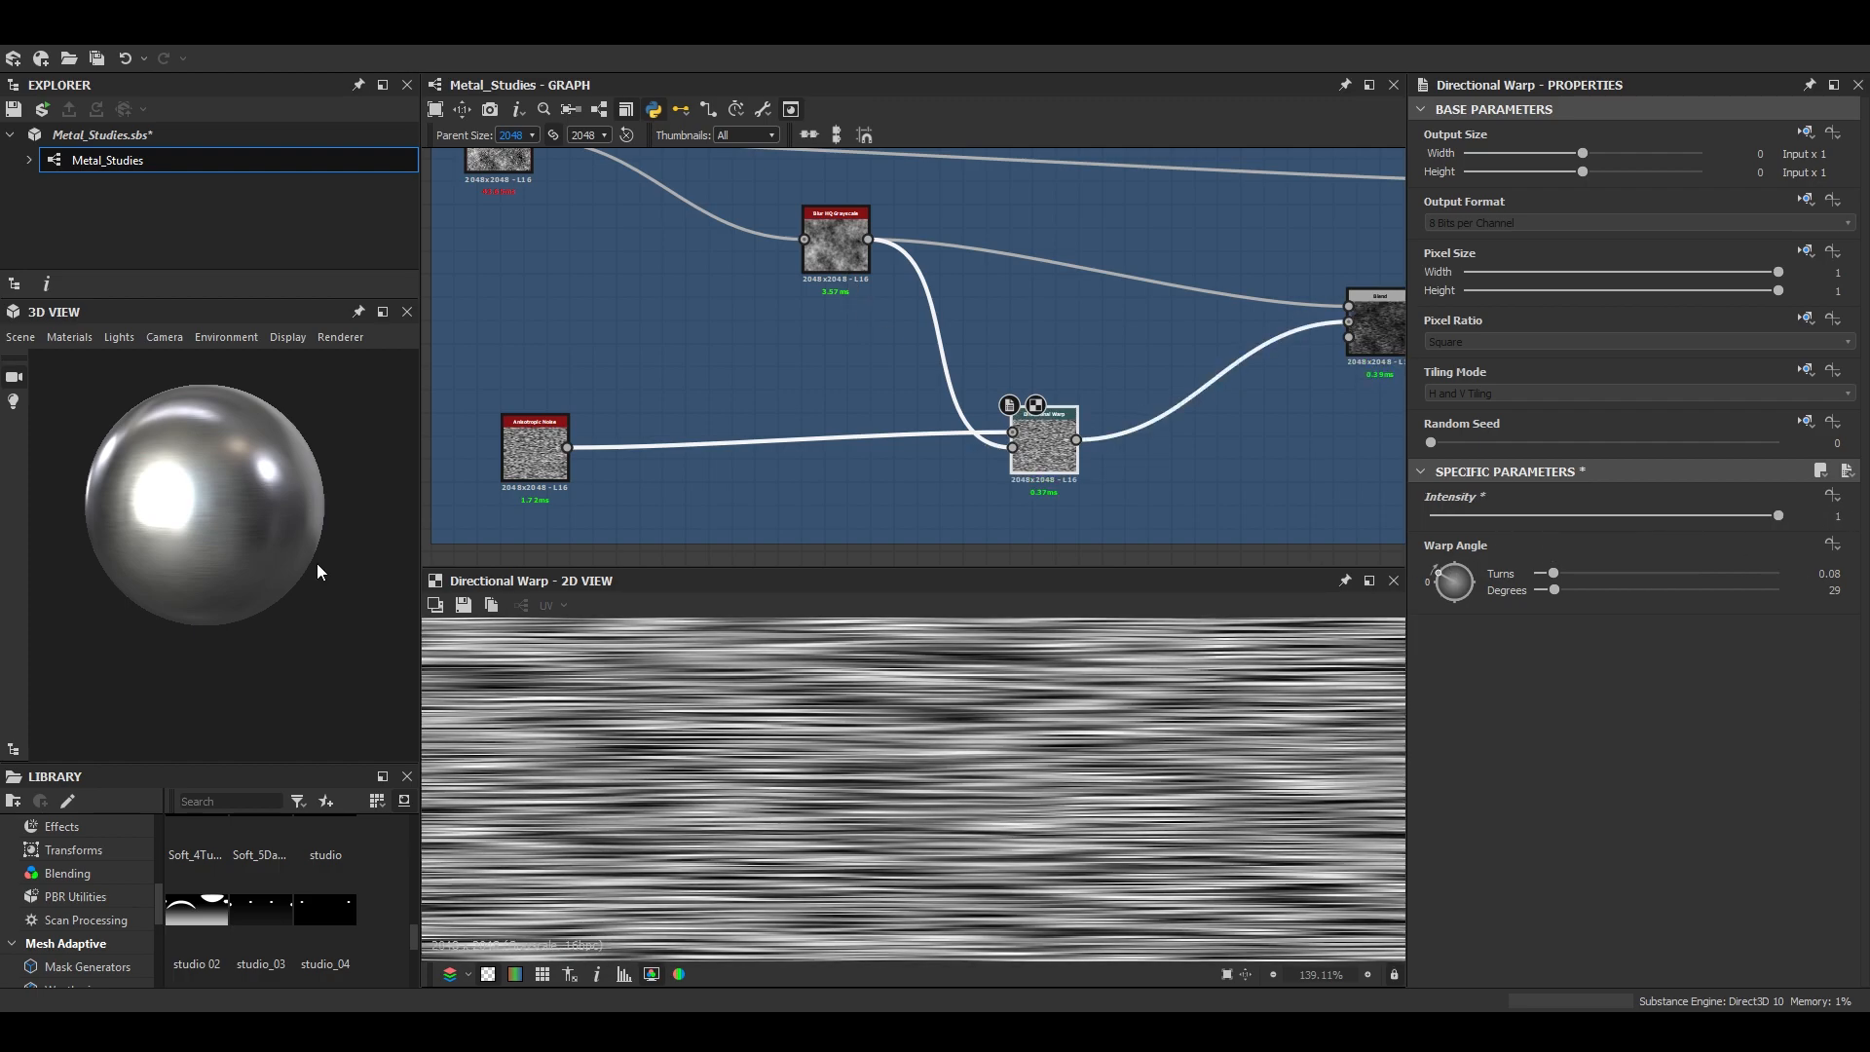
click(385, 314)
drag(733, 651, 645, 754)
scroll(877, 708, down, 3)
scroll(735, 723, up, 5)
scroll(731, 692, down, 5)
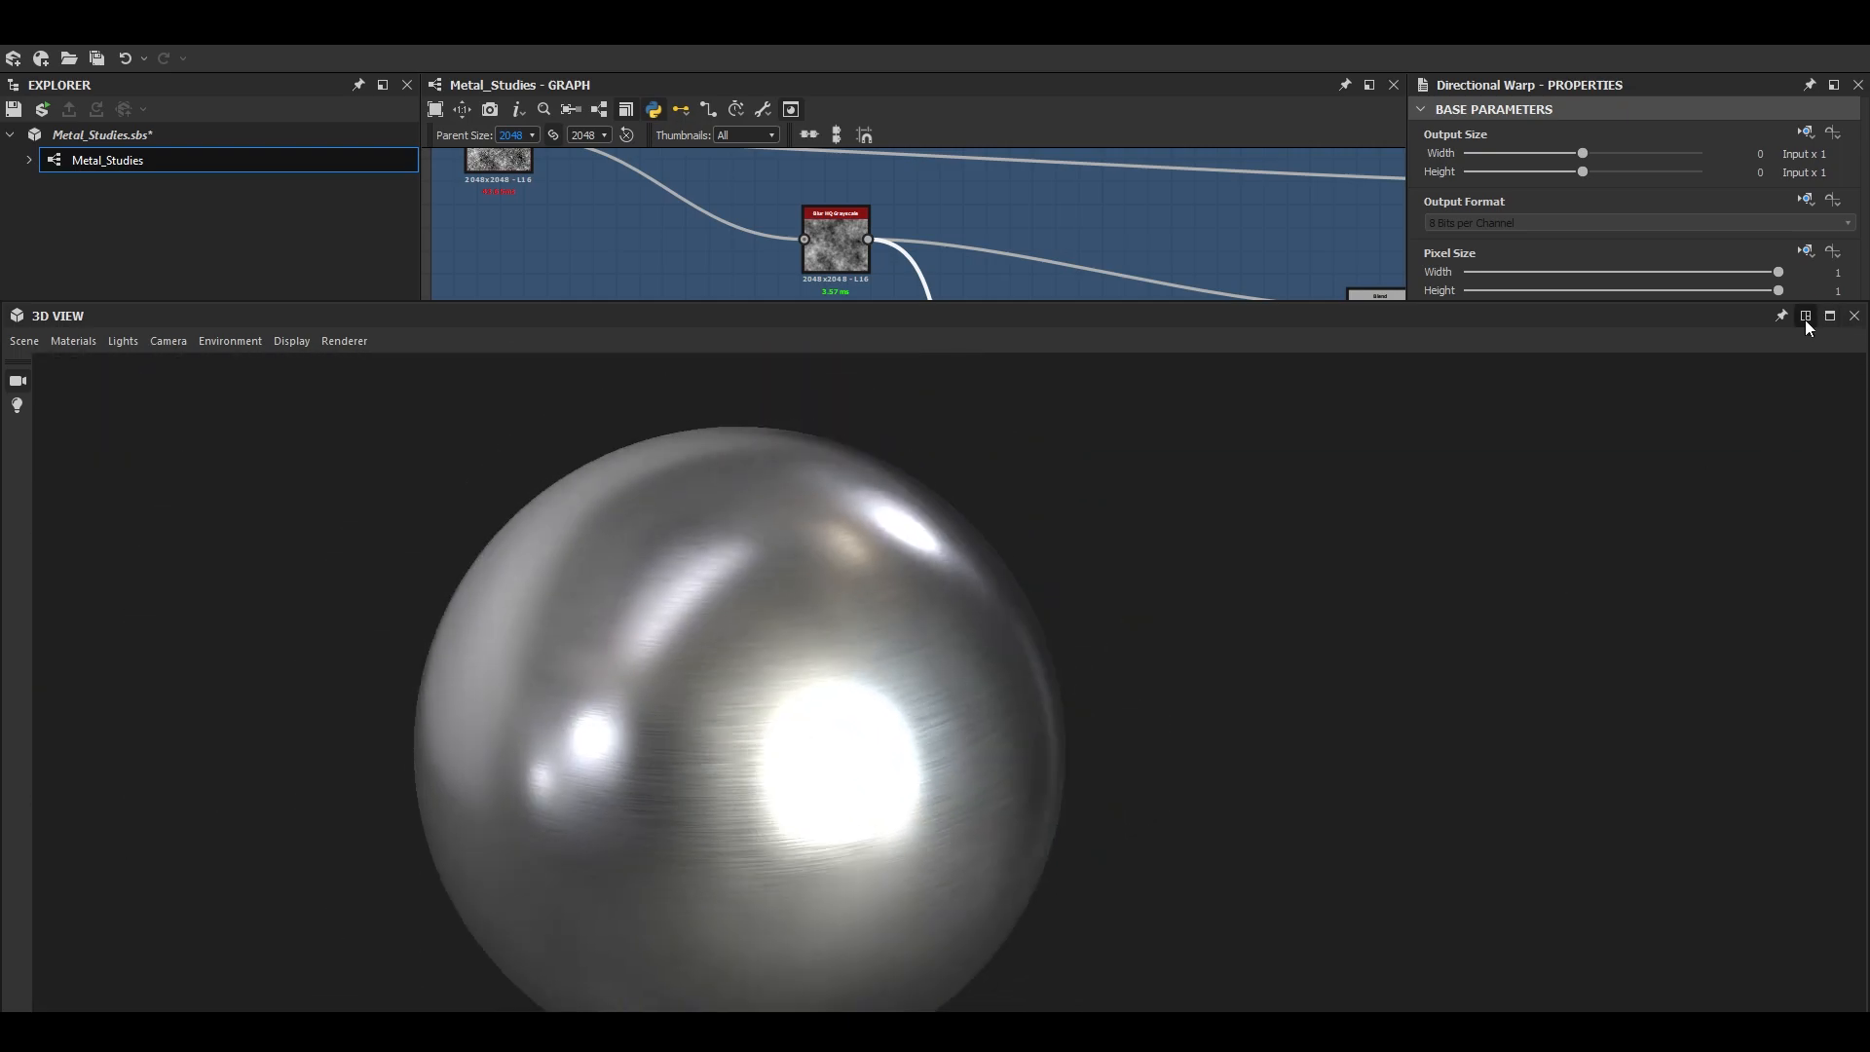
click(1805, 319)
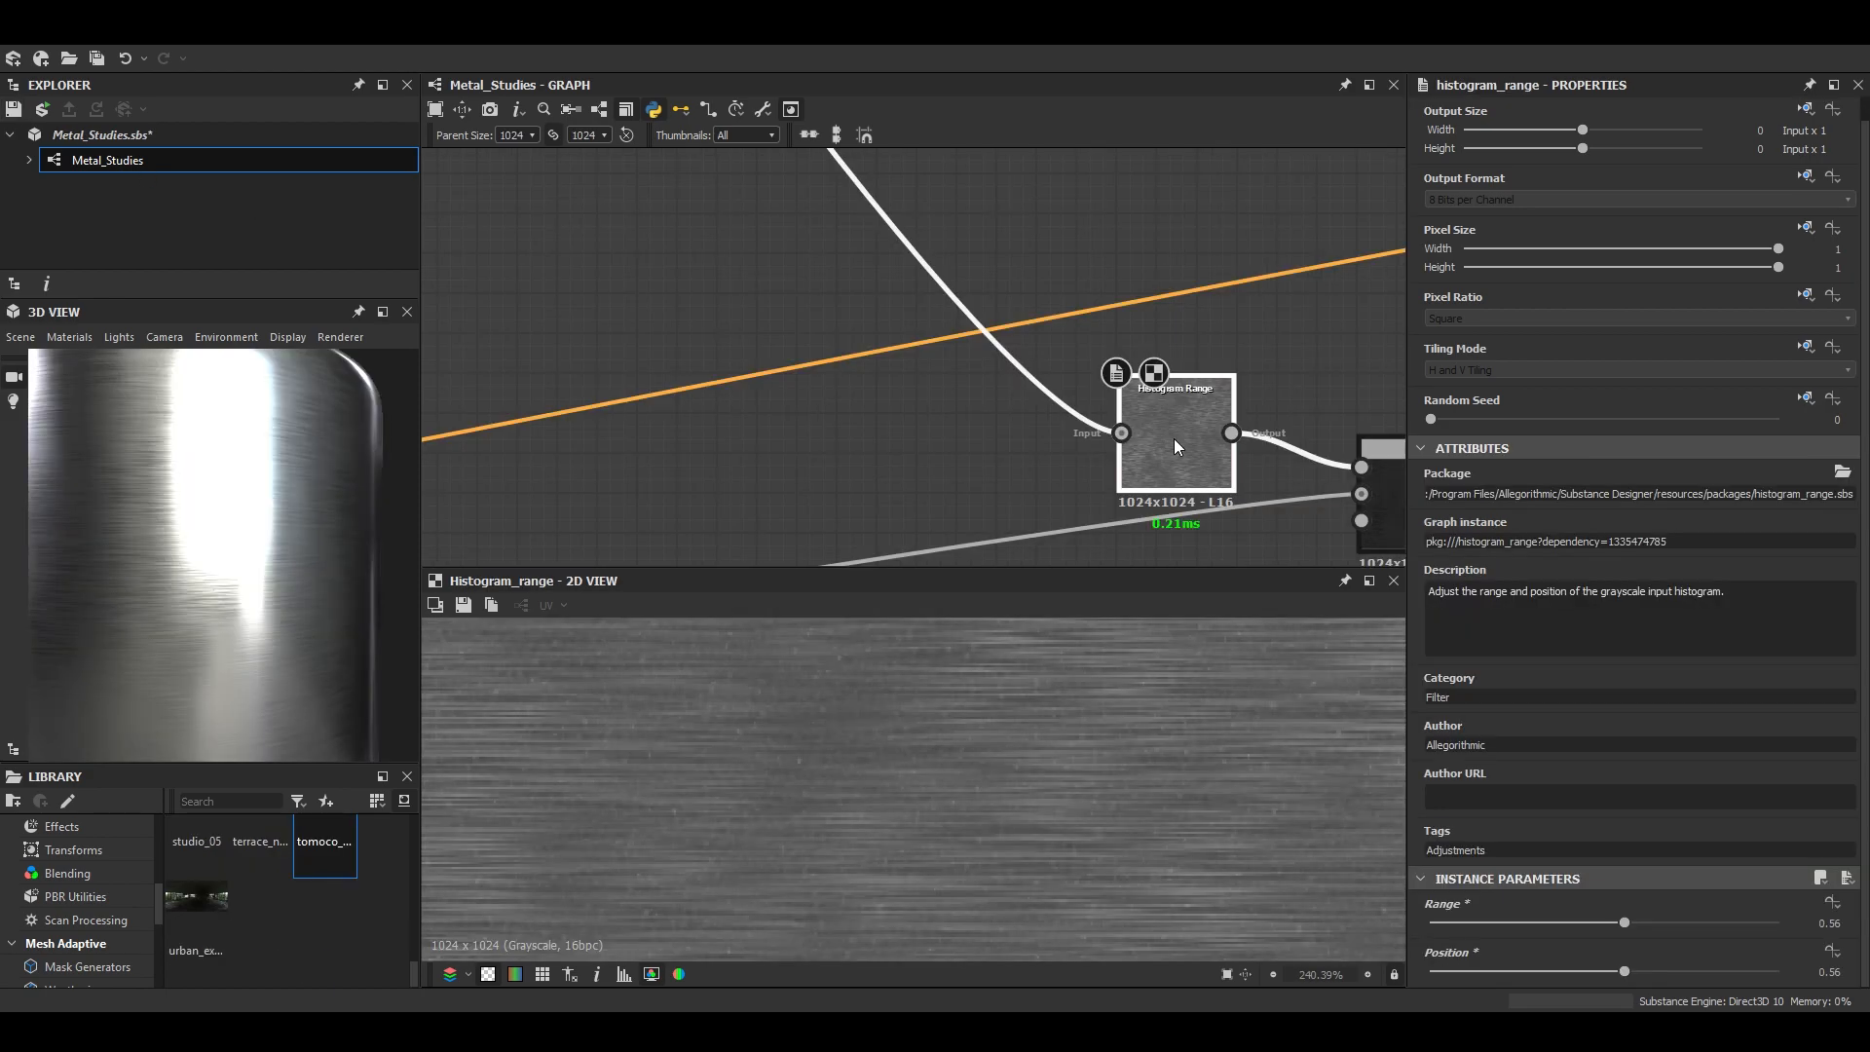
- Set the Histogram Range node before the roughness blend to a Range of 0.99 and a Position of 0.43
middle_drag(1173, 439, 941, 371)
scroll(941, 371, down, 3)
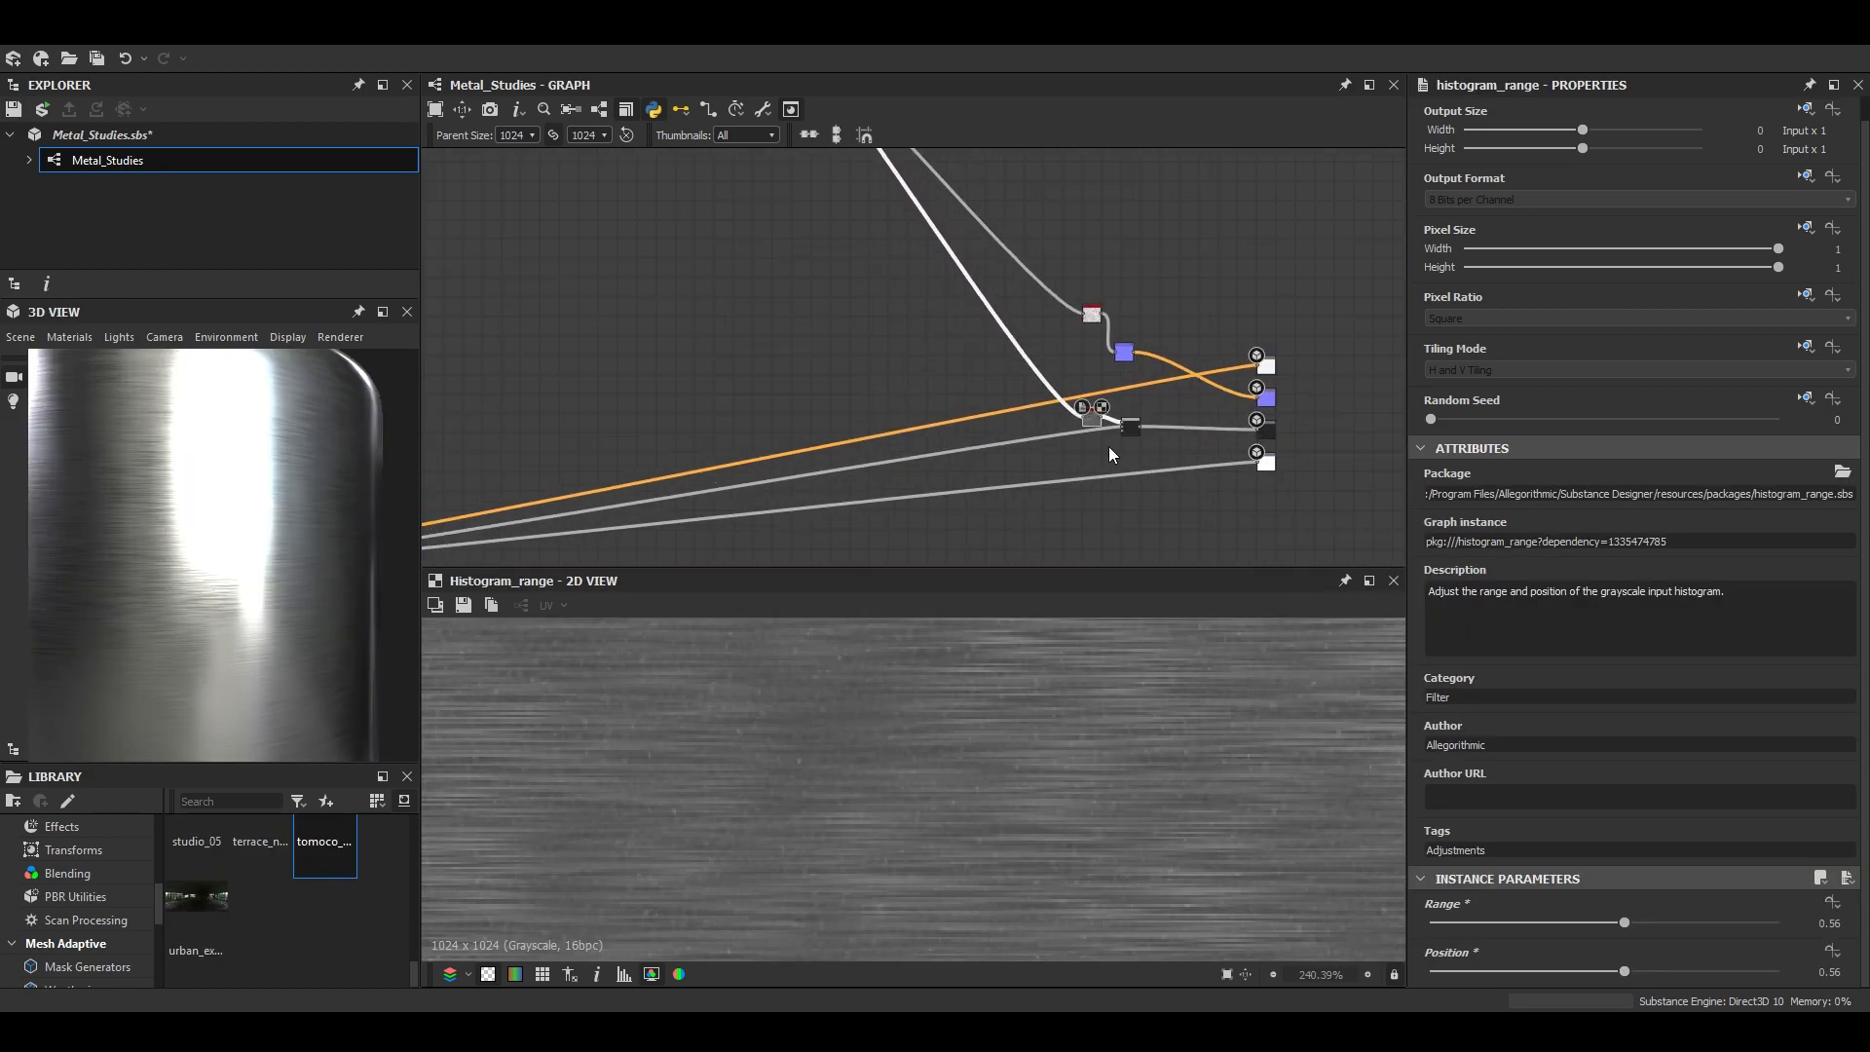
scroll(1121, 428, up, 5)
drag(1598, 923, 1445, 924)
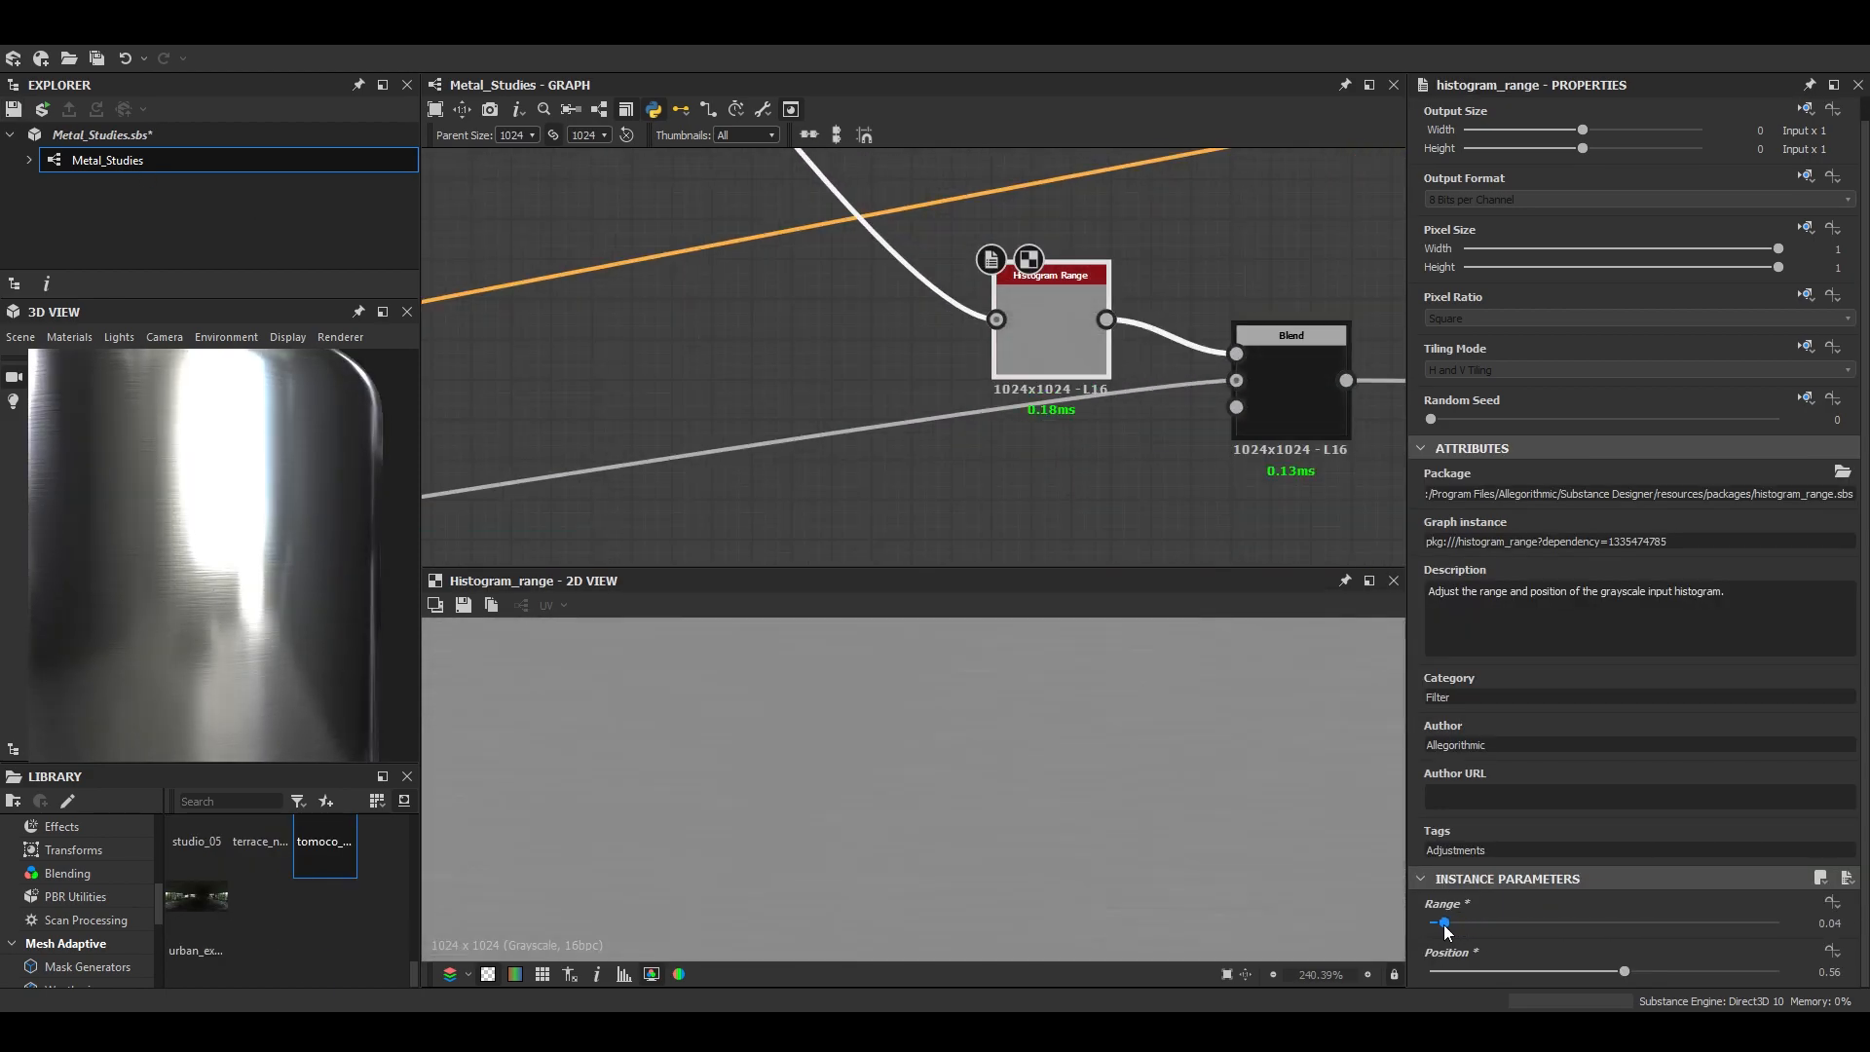
drag(1623, 973, 1580, 1006)
drag(1445, 922, 1775, 939)
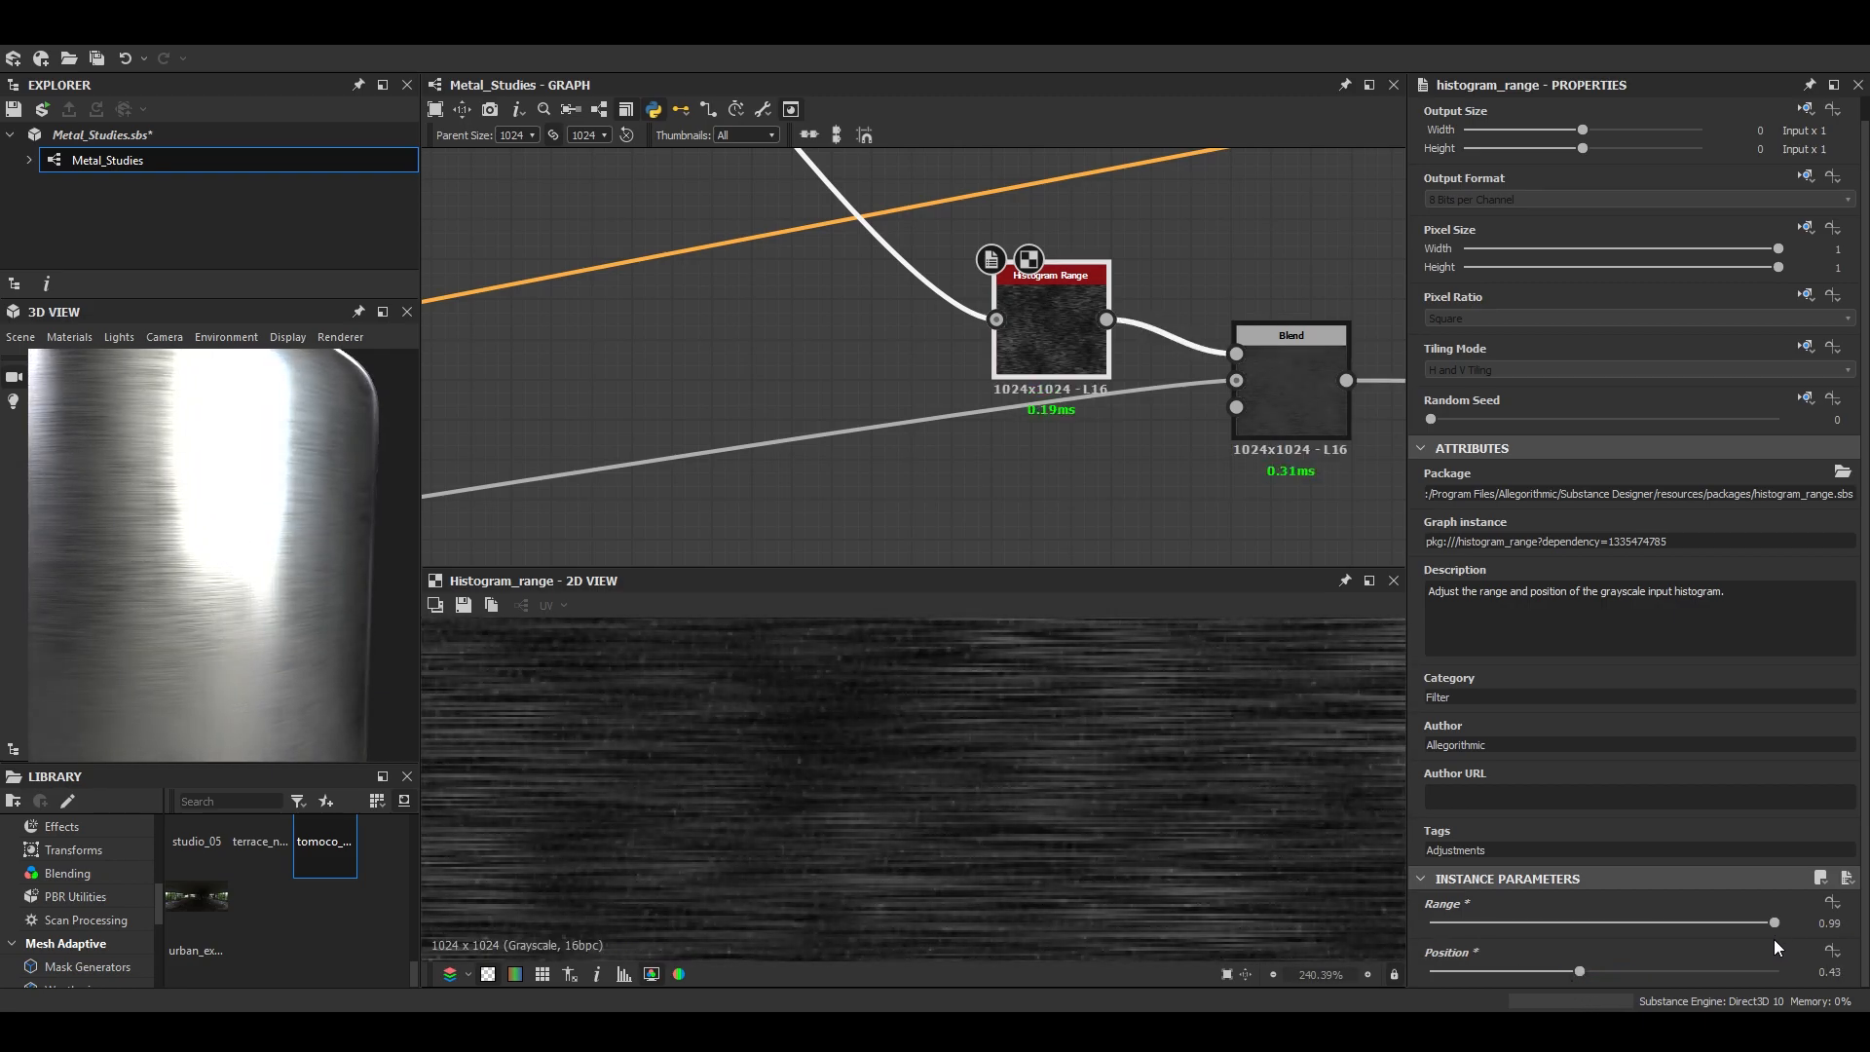
- Set the Histogram Range node's Position to 0.71, checking the highlights on the cylinder
scroll(317, 597, down, 4)
drag(317, 598, 318, 637)
scroll(289, 630, up, 5)
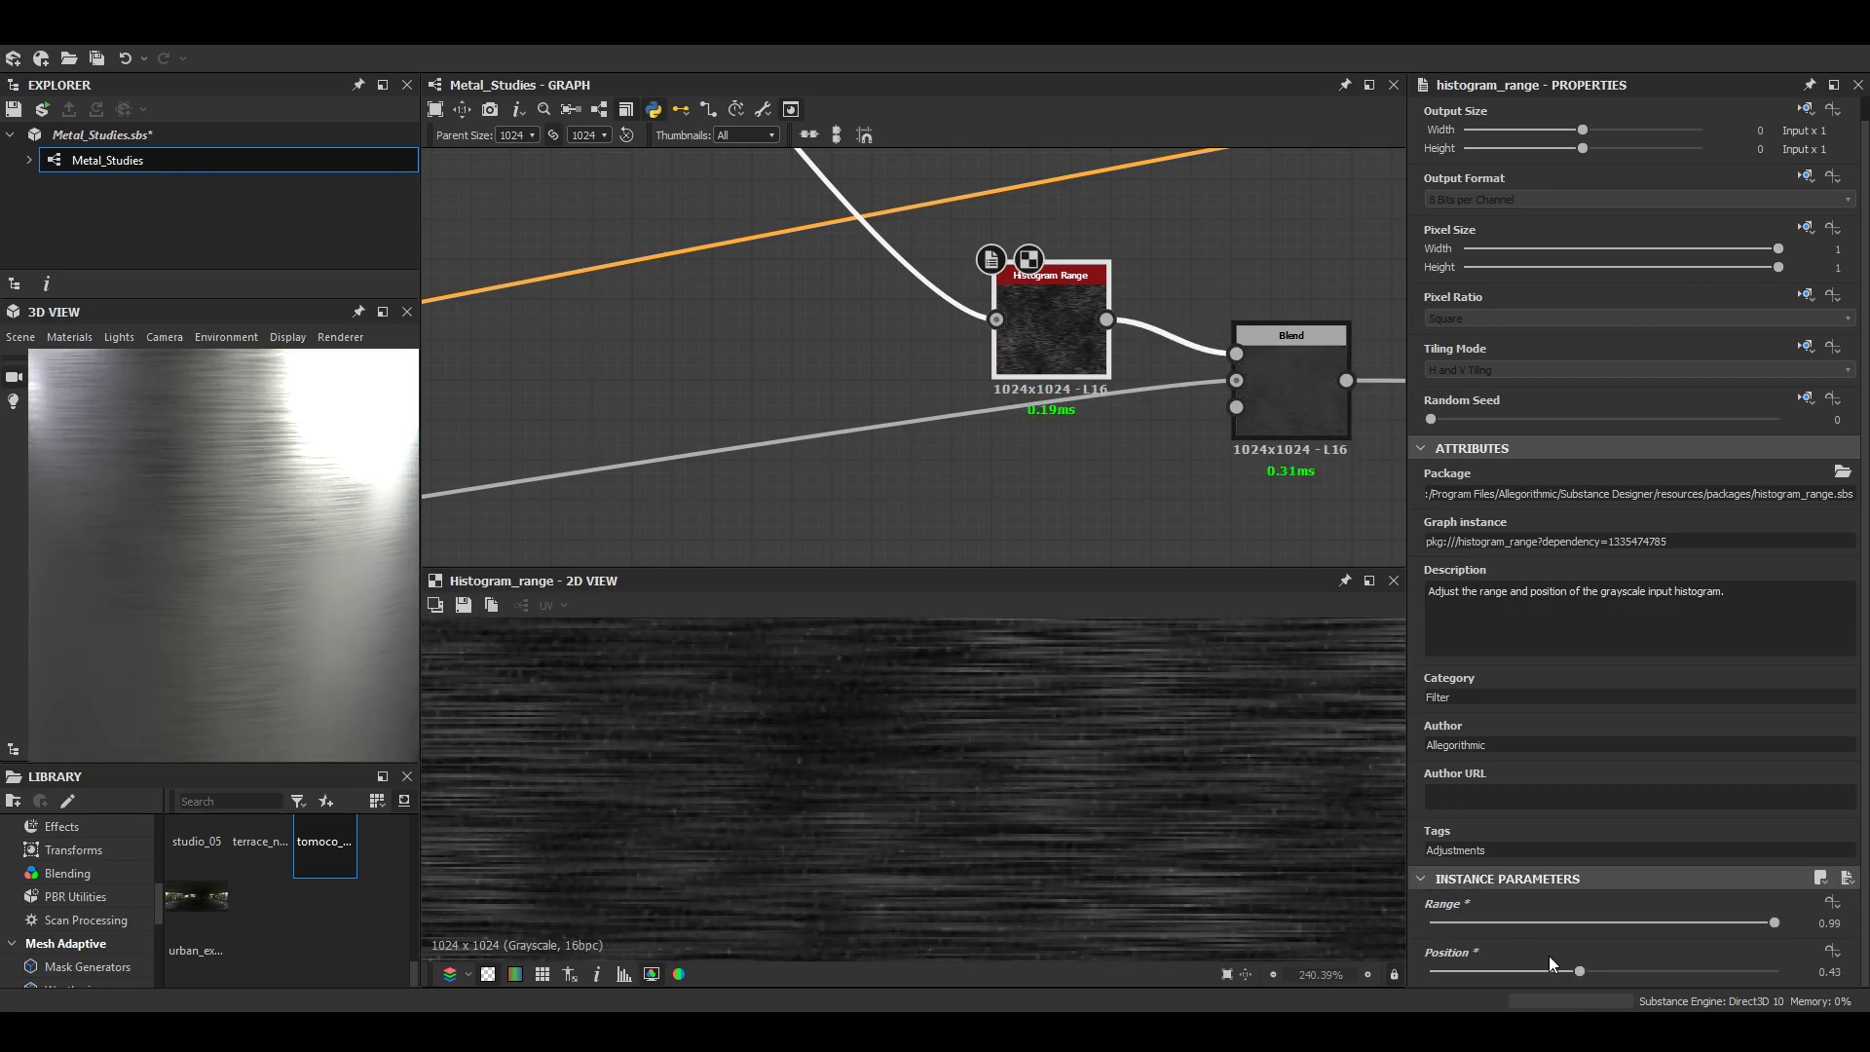
drag(1578, 971, 1524, 975)
scroll(330, 567, down, 4)
drag(330, 567, 132, 567)
scroll(277, 585, up, 5)
drag(1509, 973, 1687, 979)
scroll(224, 472, down, 4)
drag(224, 471, 209, 517)
scroll(241, 547, up, 5)
- Add a Scratches Generator node in the empty area below the Polished / Brushed frame
scroll(215, 517, down, 4)
scroll(948, 196, down, 1)
scroll(949, 197, down, 10)
middle_drag(738, 202, 1085, 419)
middle_drag(1001, 283, 998, 322)
scroll(827, 329, up, 5)
middle_drag(921, 471, 849, 429)
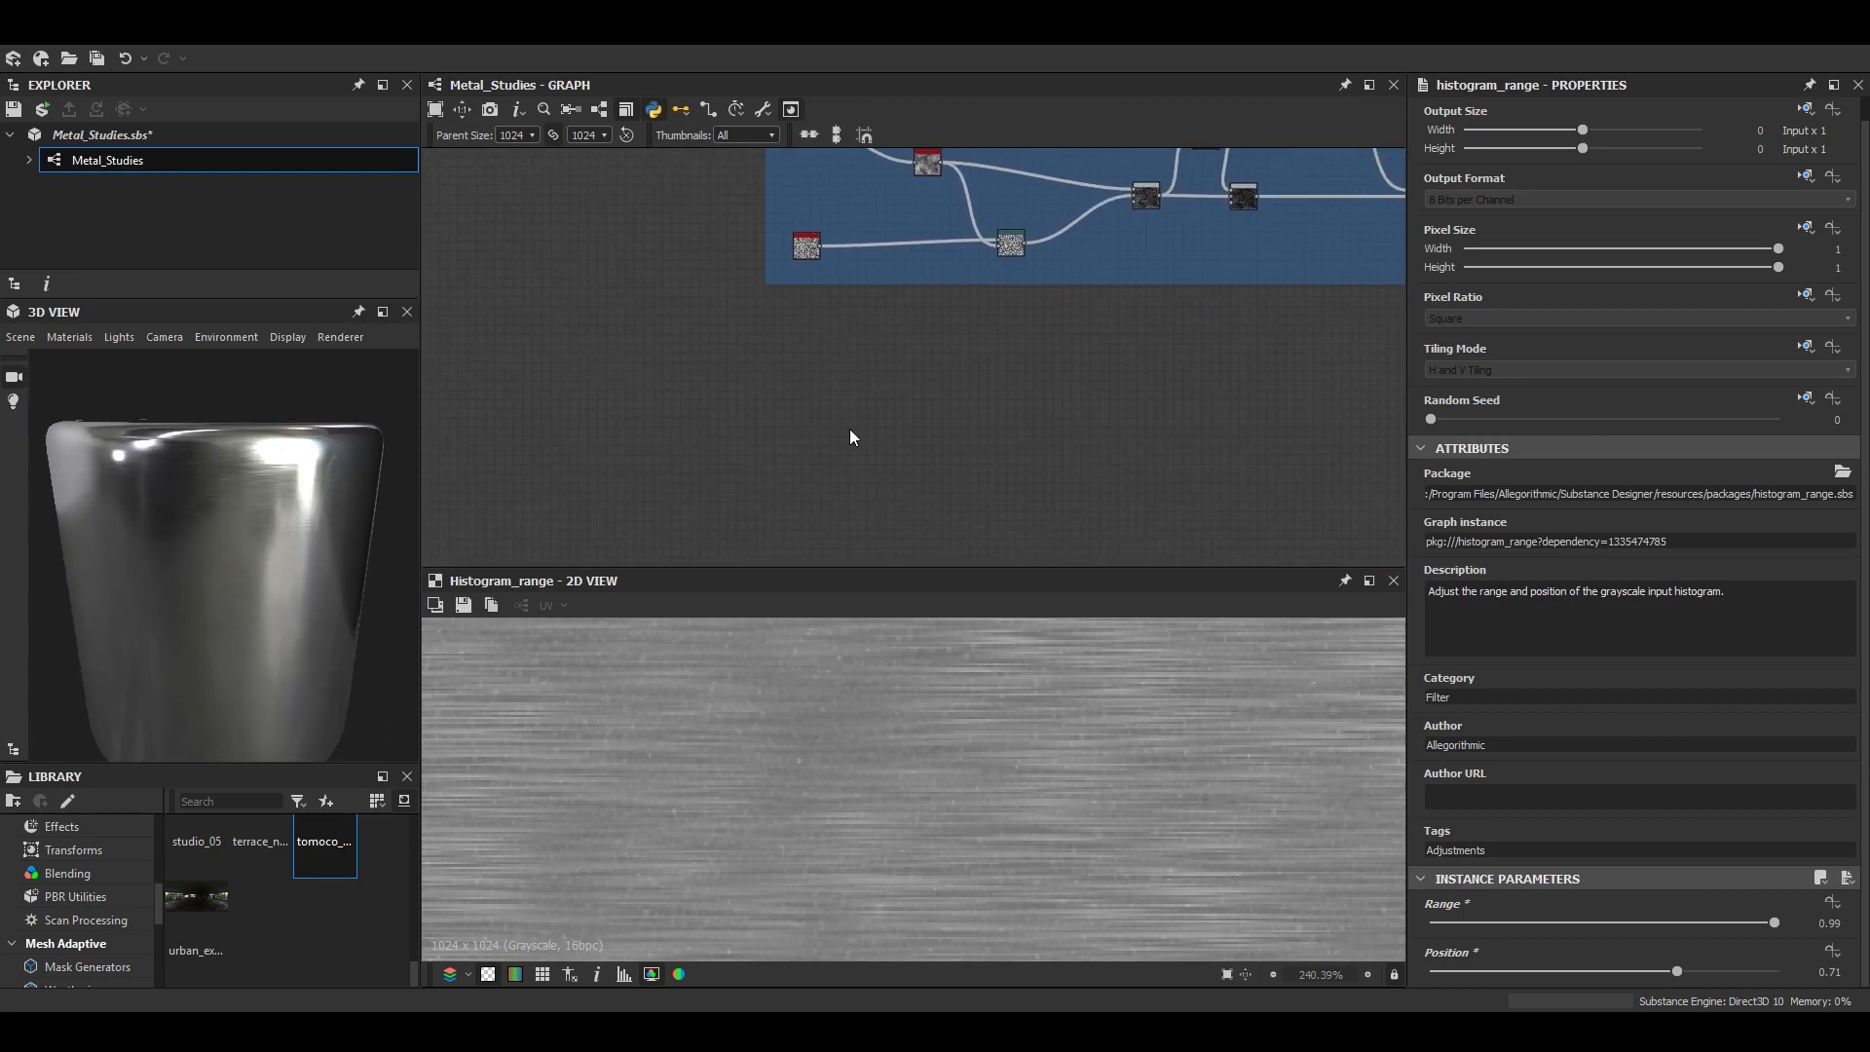
key(space)
text(scra)
key(Down)
key(Down)
key(Down)
key(Return)
key(f)
- Set the Scratches Generator's Spline Number to 512, Fade Mode to Start + End and Spline Distortion to 0.17
scroll(1190, 847, up, 4)
scroll(1611, 844, down, 8)
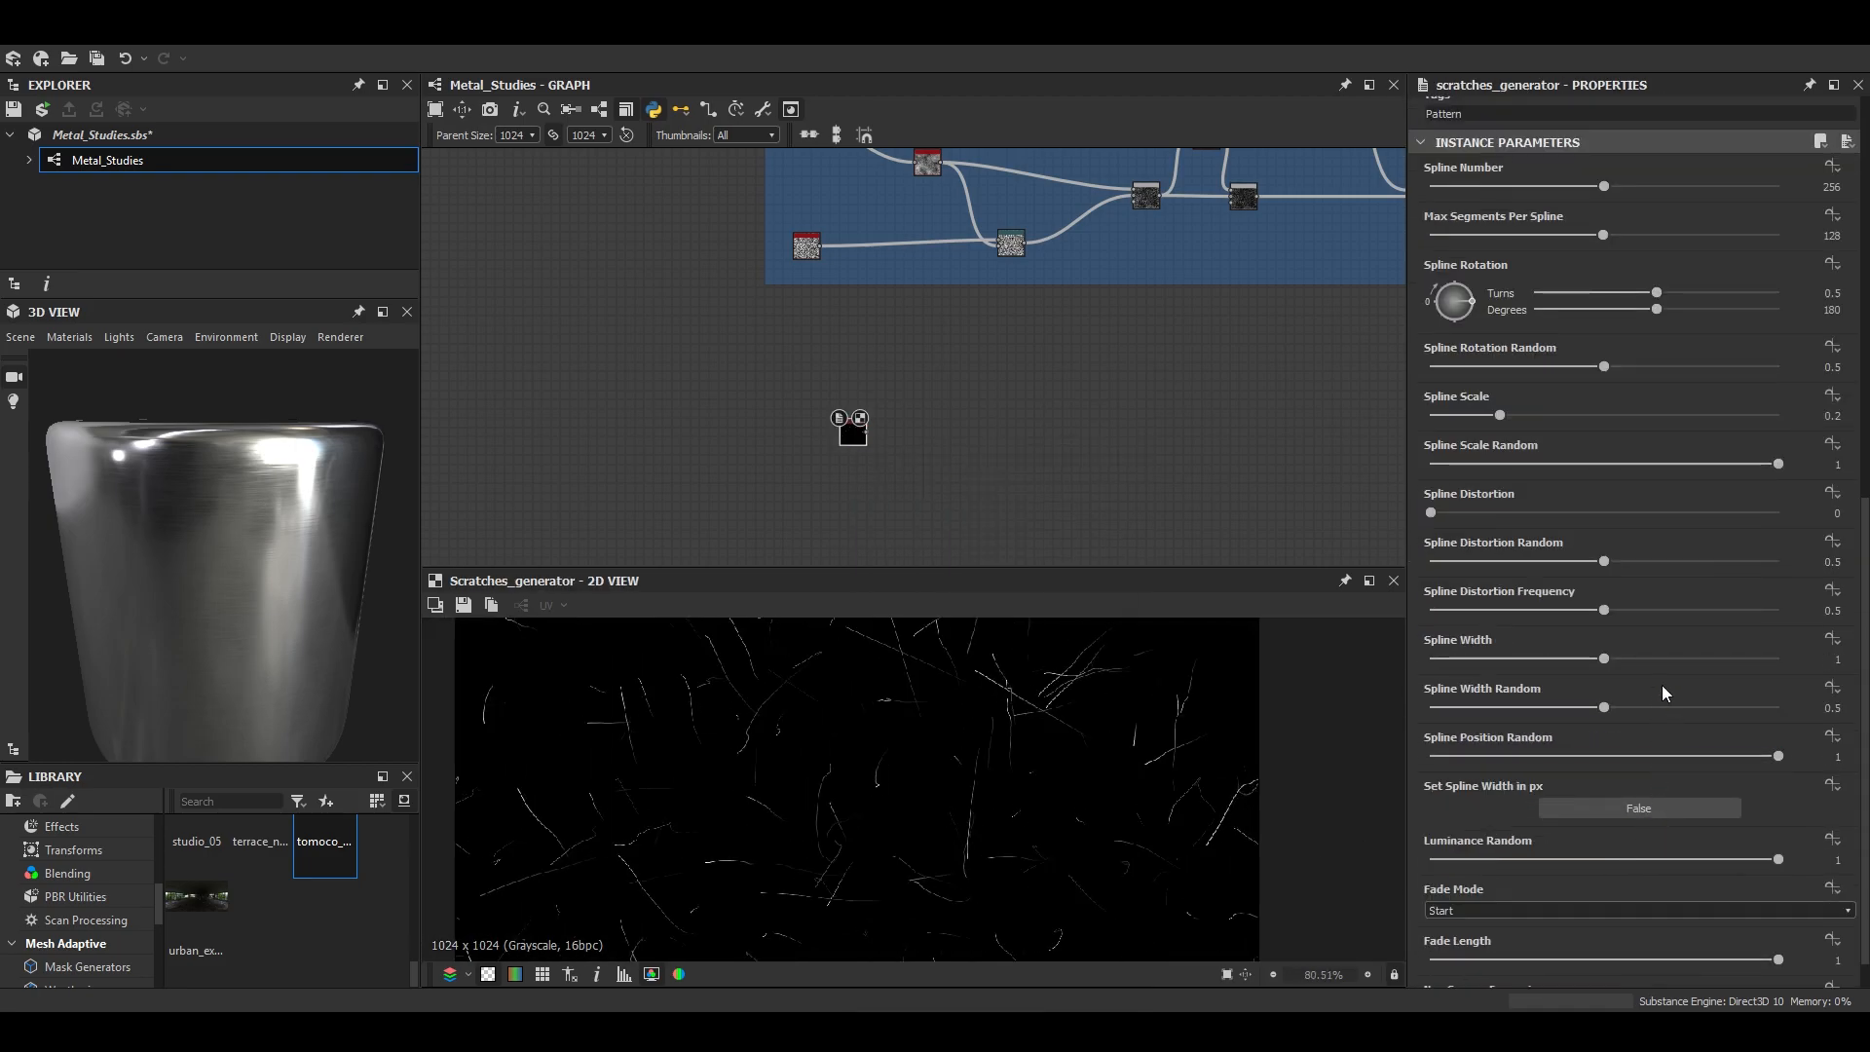
scroll(1604, 740, down, 1)
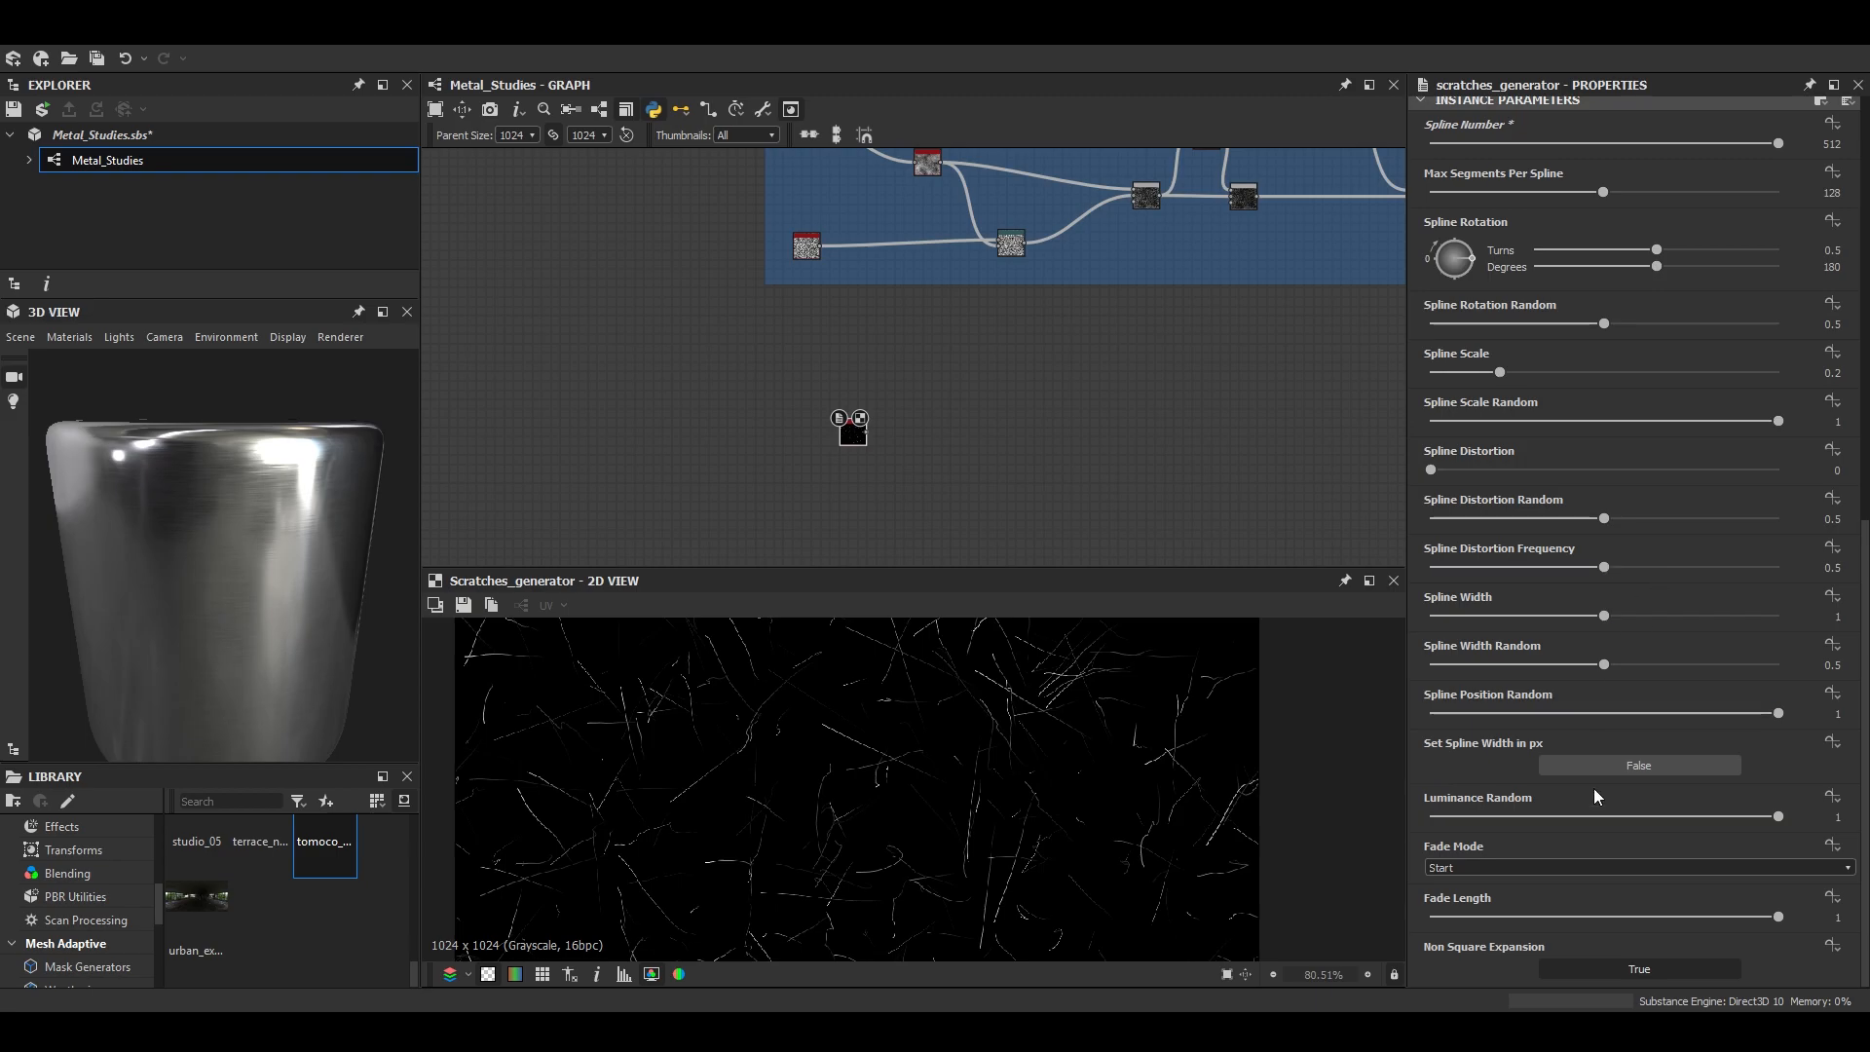
scroll(1015, 822, up, 1)
scroll(1605, 698, up, 3)
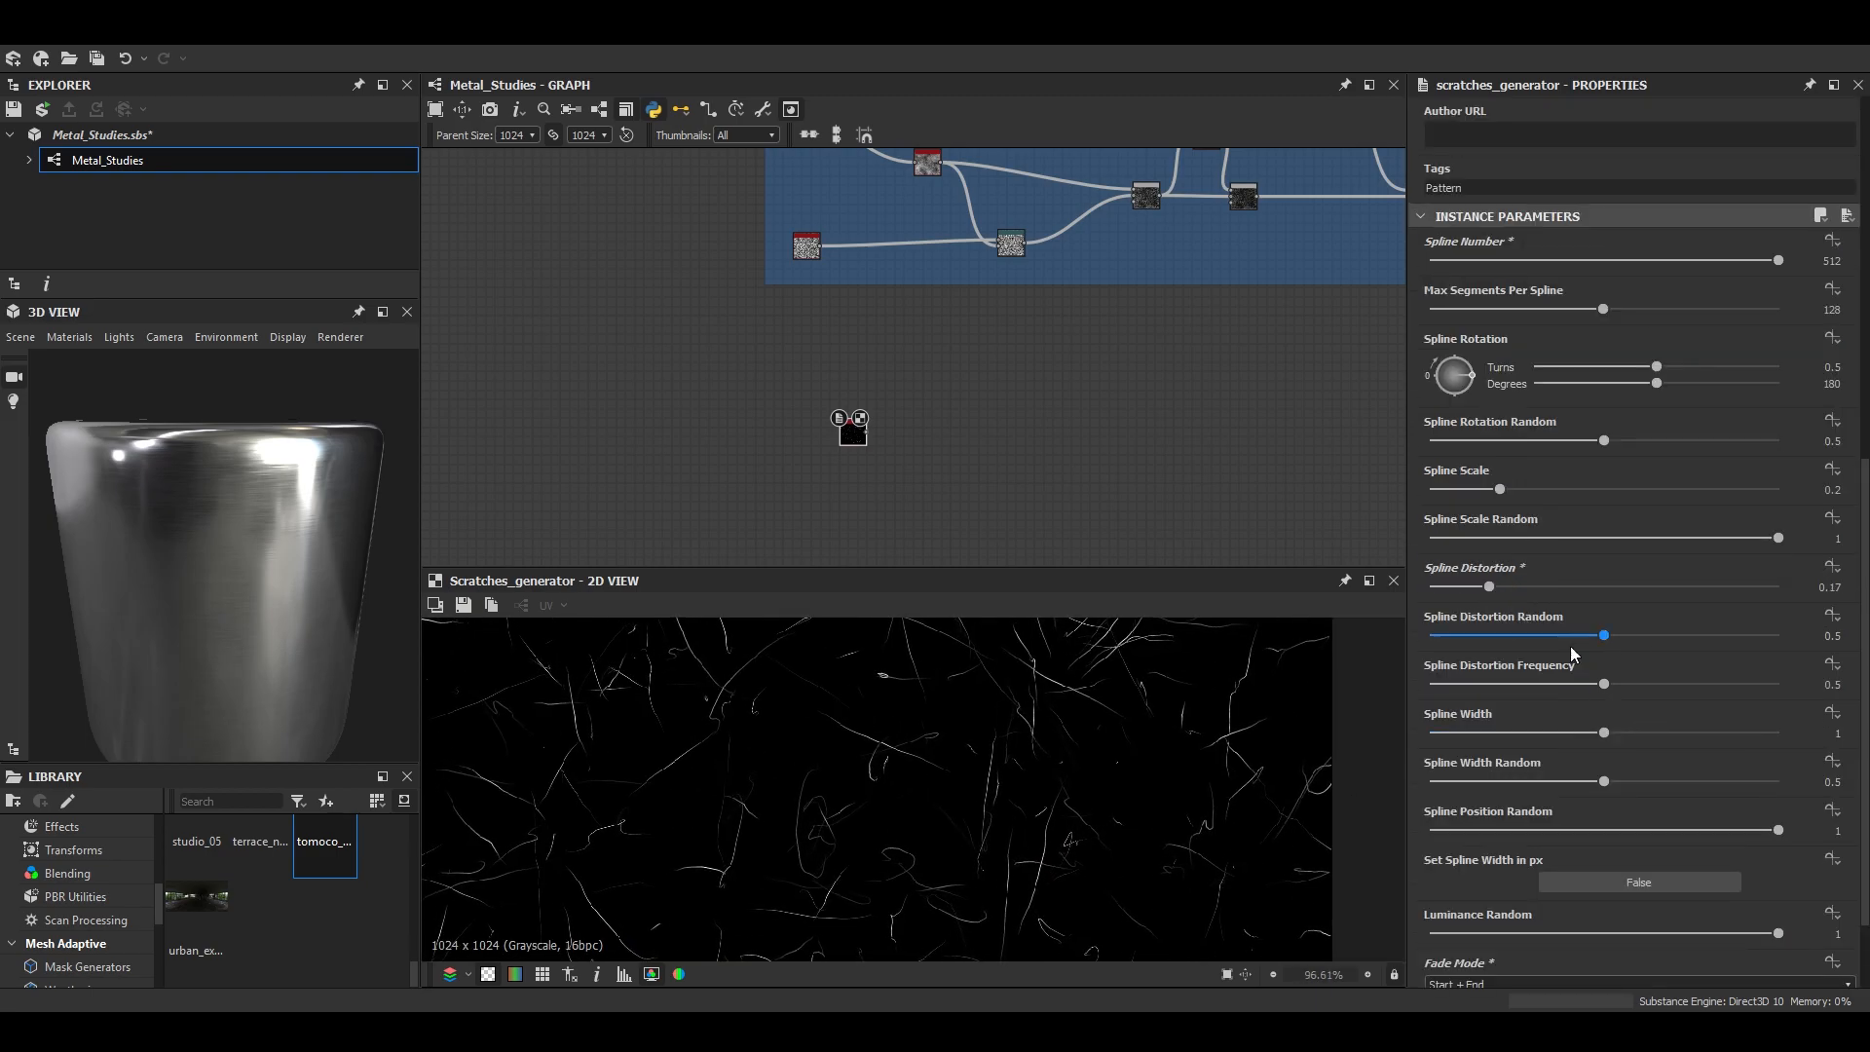
- Set the scratches' Spline Distortion Random to 0.35, Spline Scale to 0.13 and Spline Width to 0.75
drag(1509, 635, 1552, 635)
drag(1501, 489, 1477, 495)
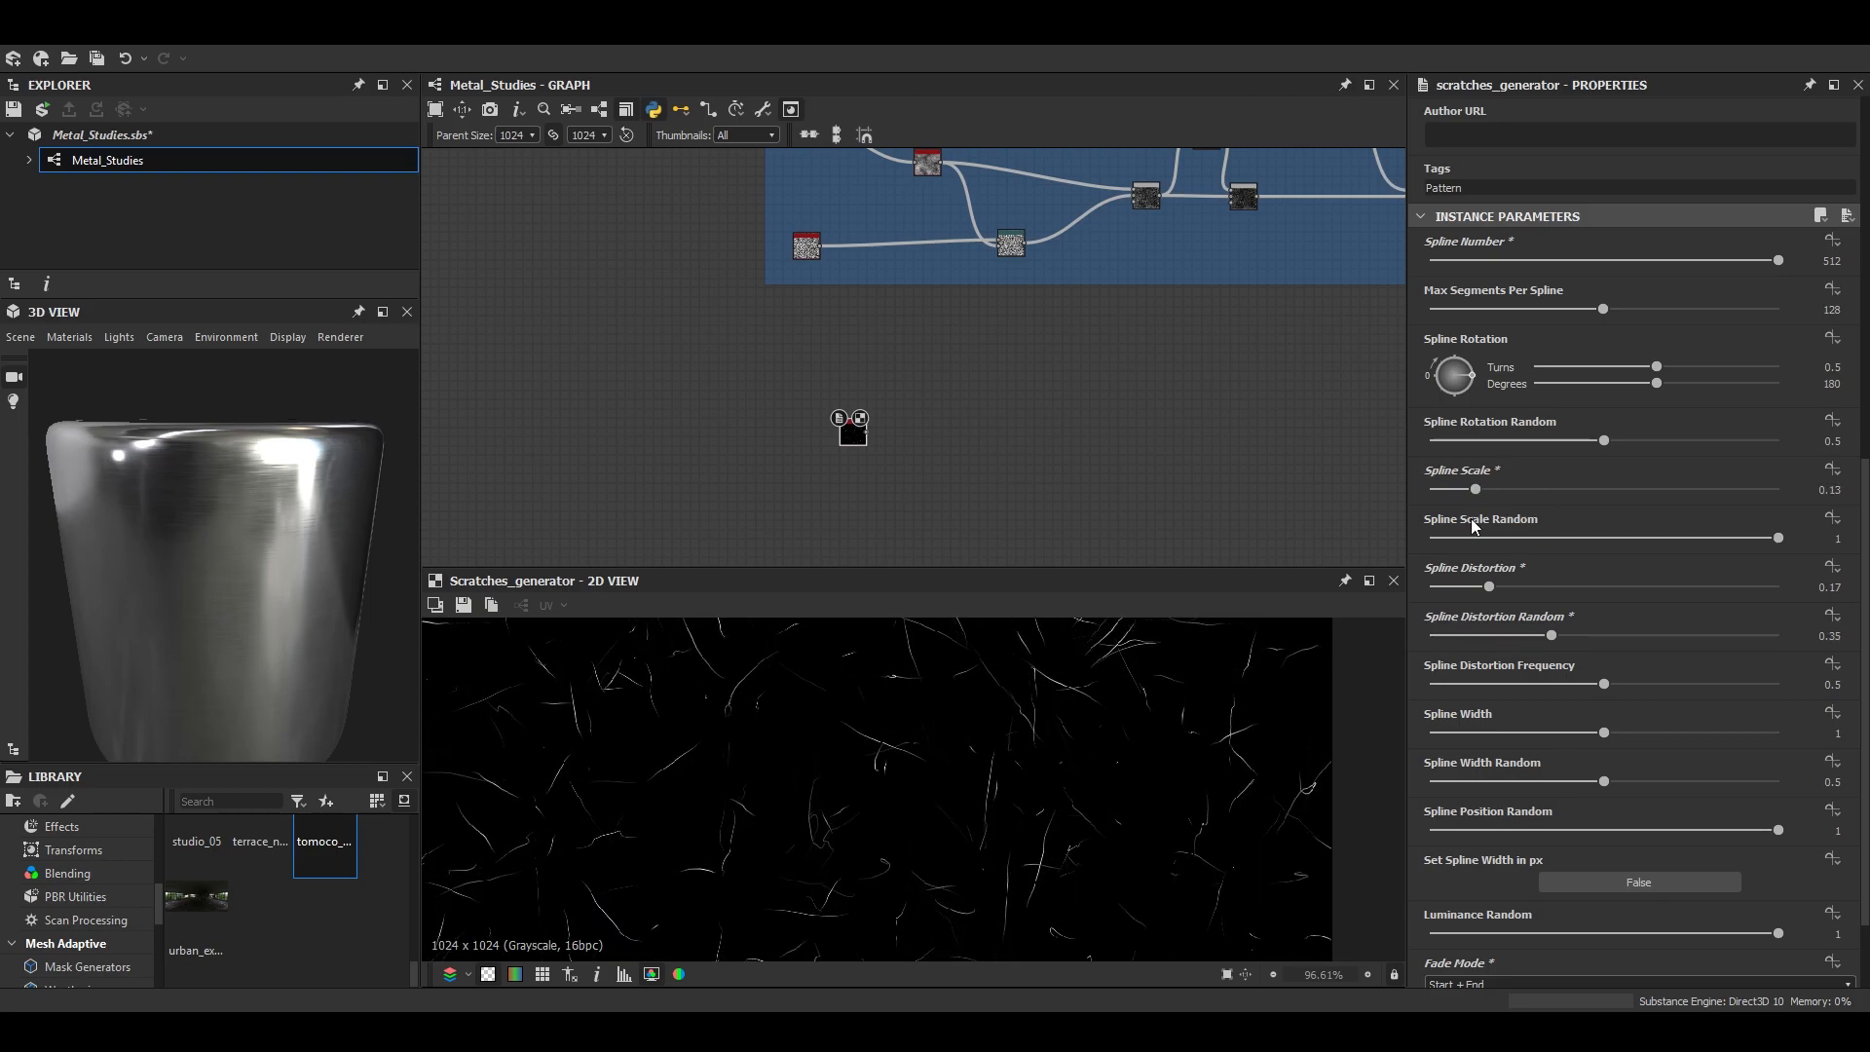
drag(1523, 731, 1559, 732)
scroll(968, 749, up, 5)
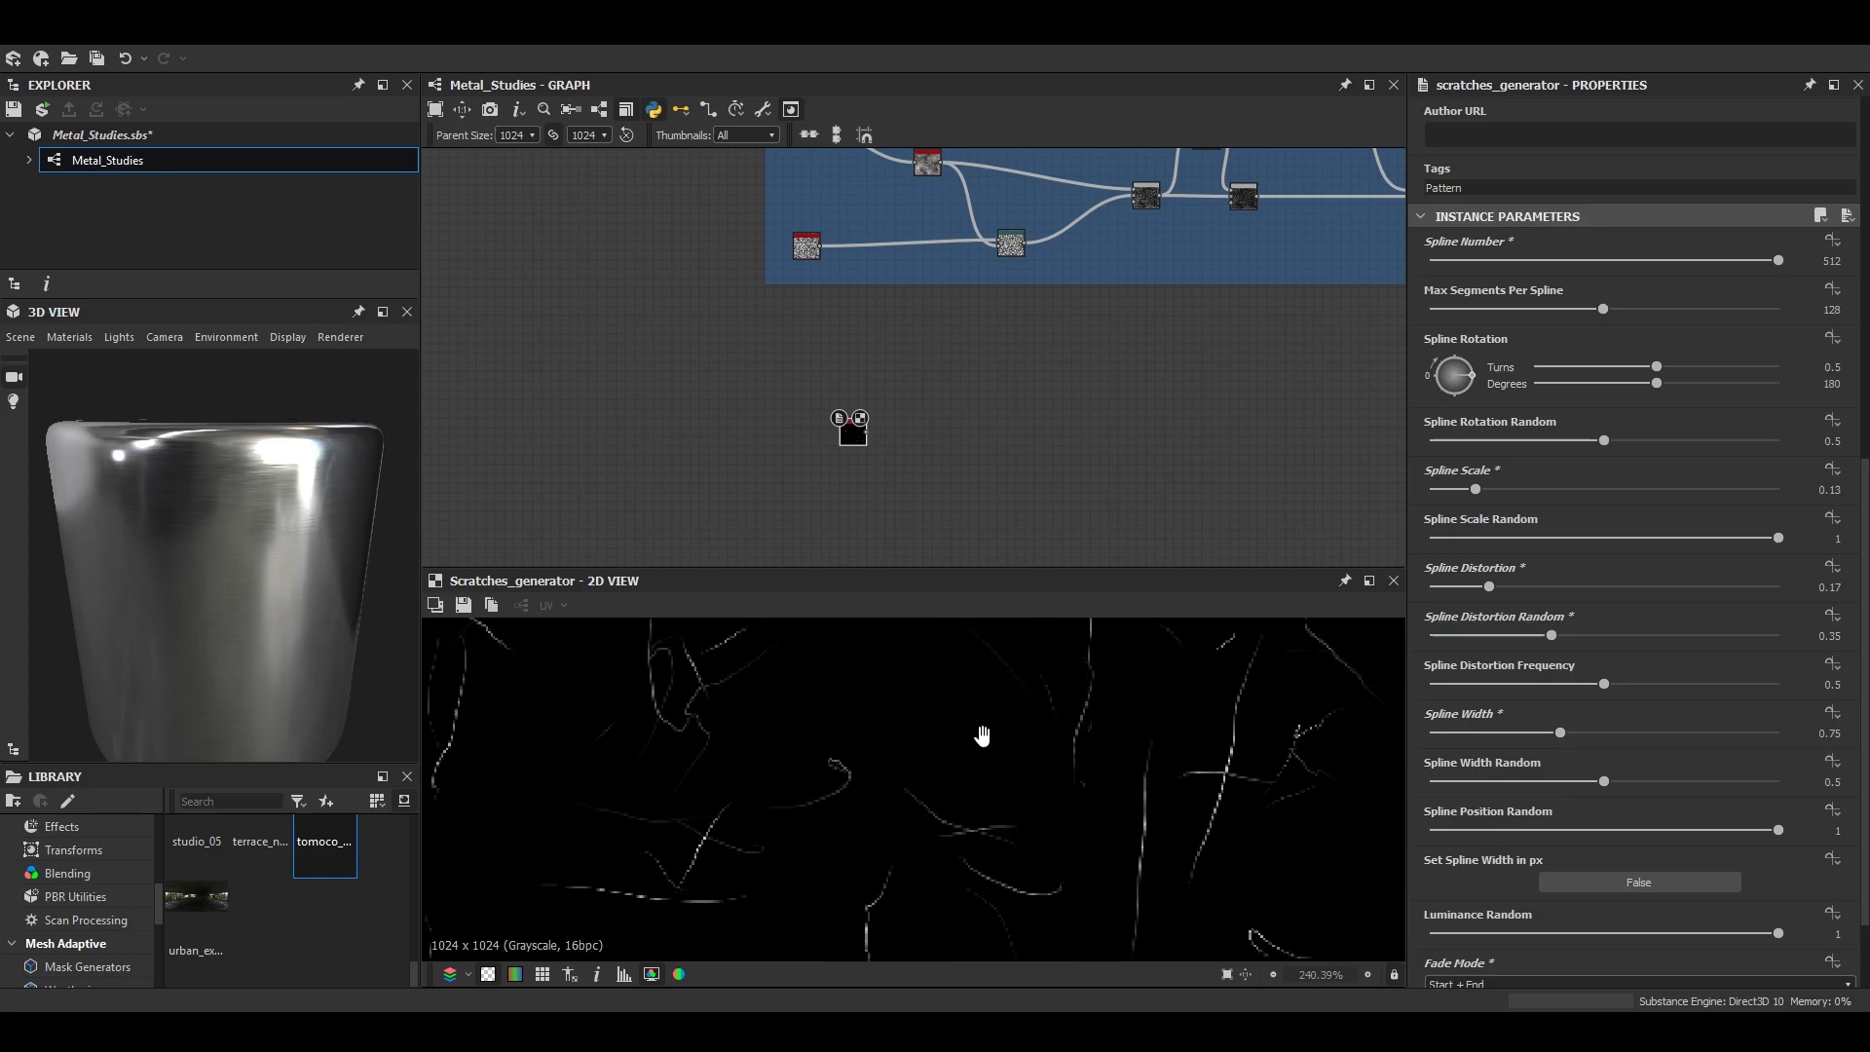
- Add a Blur HQ Grayscale node after the Scratches Generator and set its Intensity to 0.54
scroll(893, 512, up, 4)
middle_drag(825, 367, 731, 414)
key(space)
text(blur)
key(Down)
key(Down)
key(Return)
drag(1448, 921, 1442, 921)
scroll(1107, 742, down, 5)
scroll(954, 746, up, 3)
scroll(950, 747, up, 6)
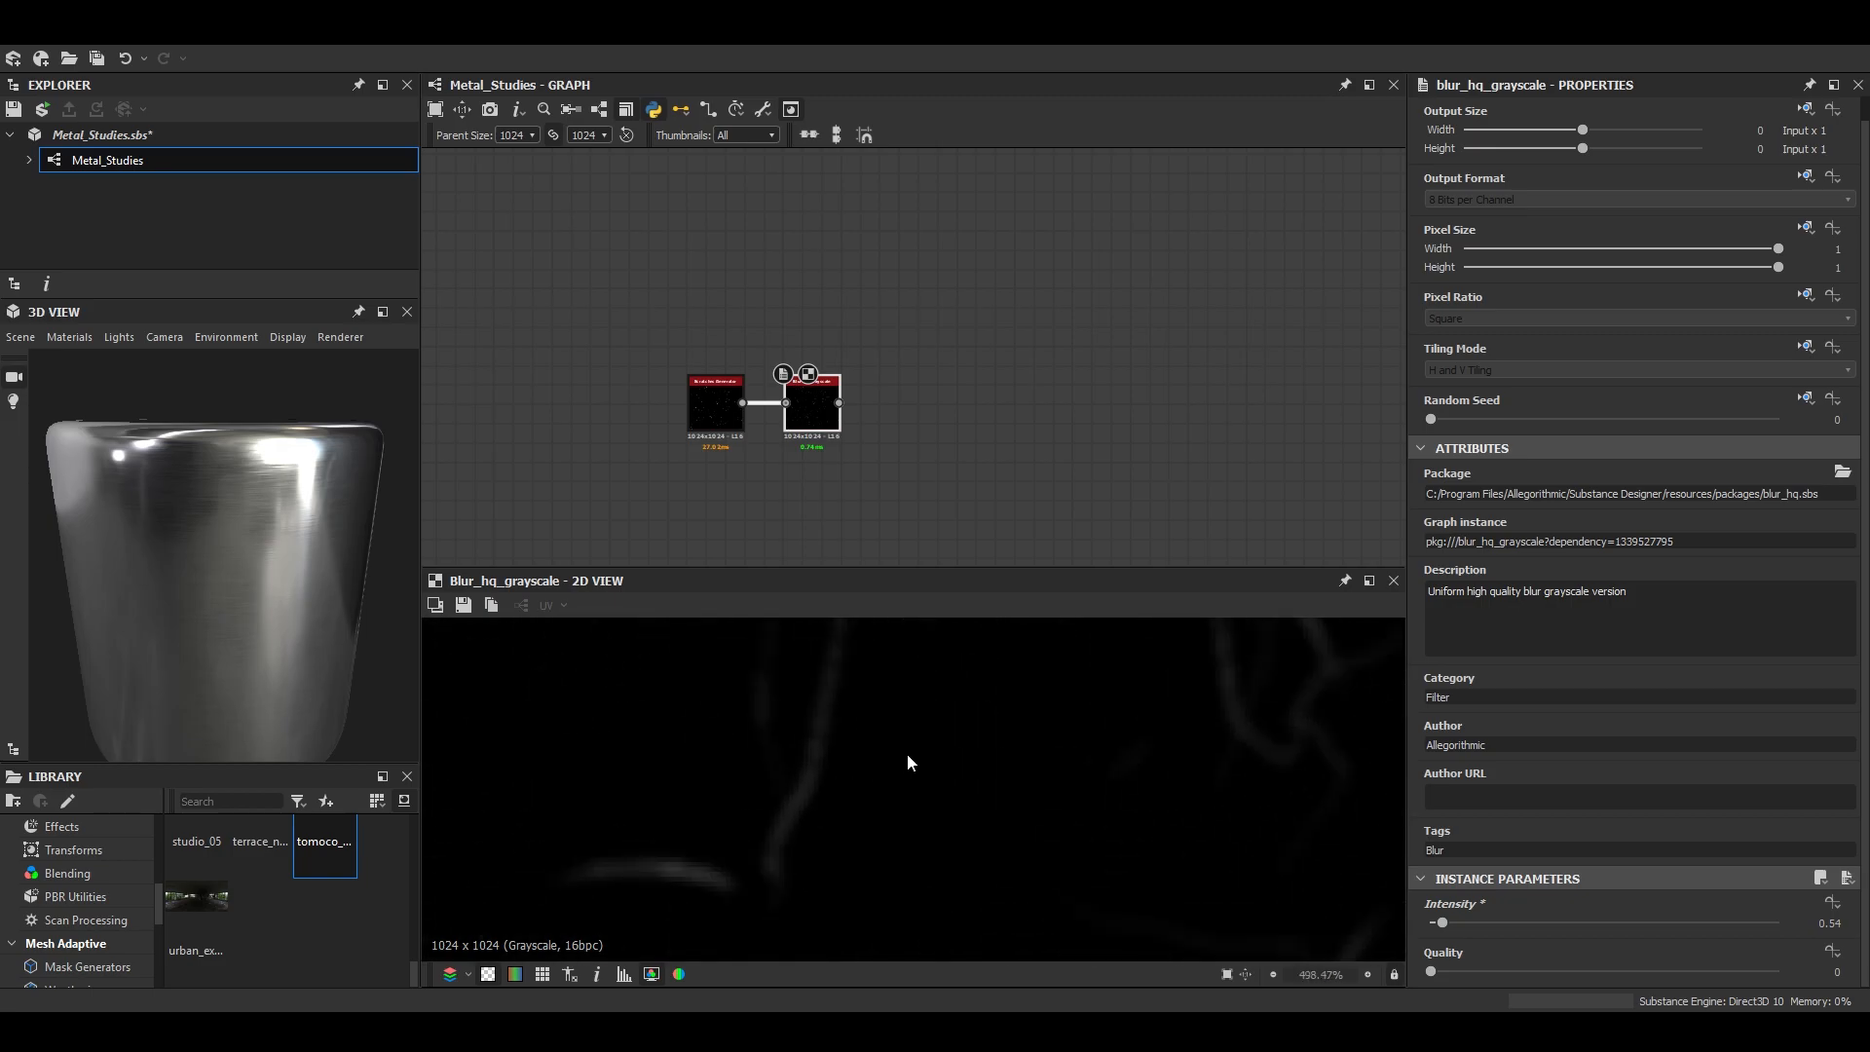
- Add a Levels node after the scratch blur and lower its white input level to about a quarter of the range
key(space)
text(levels)
key(Return)
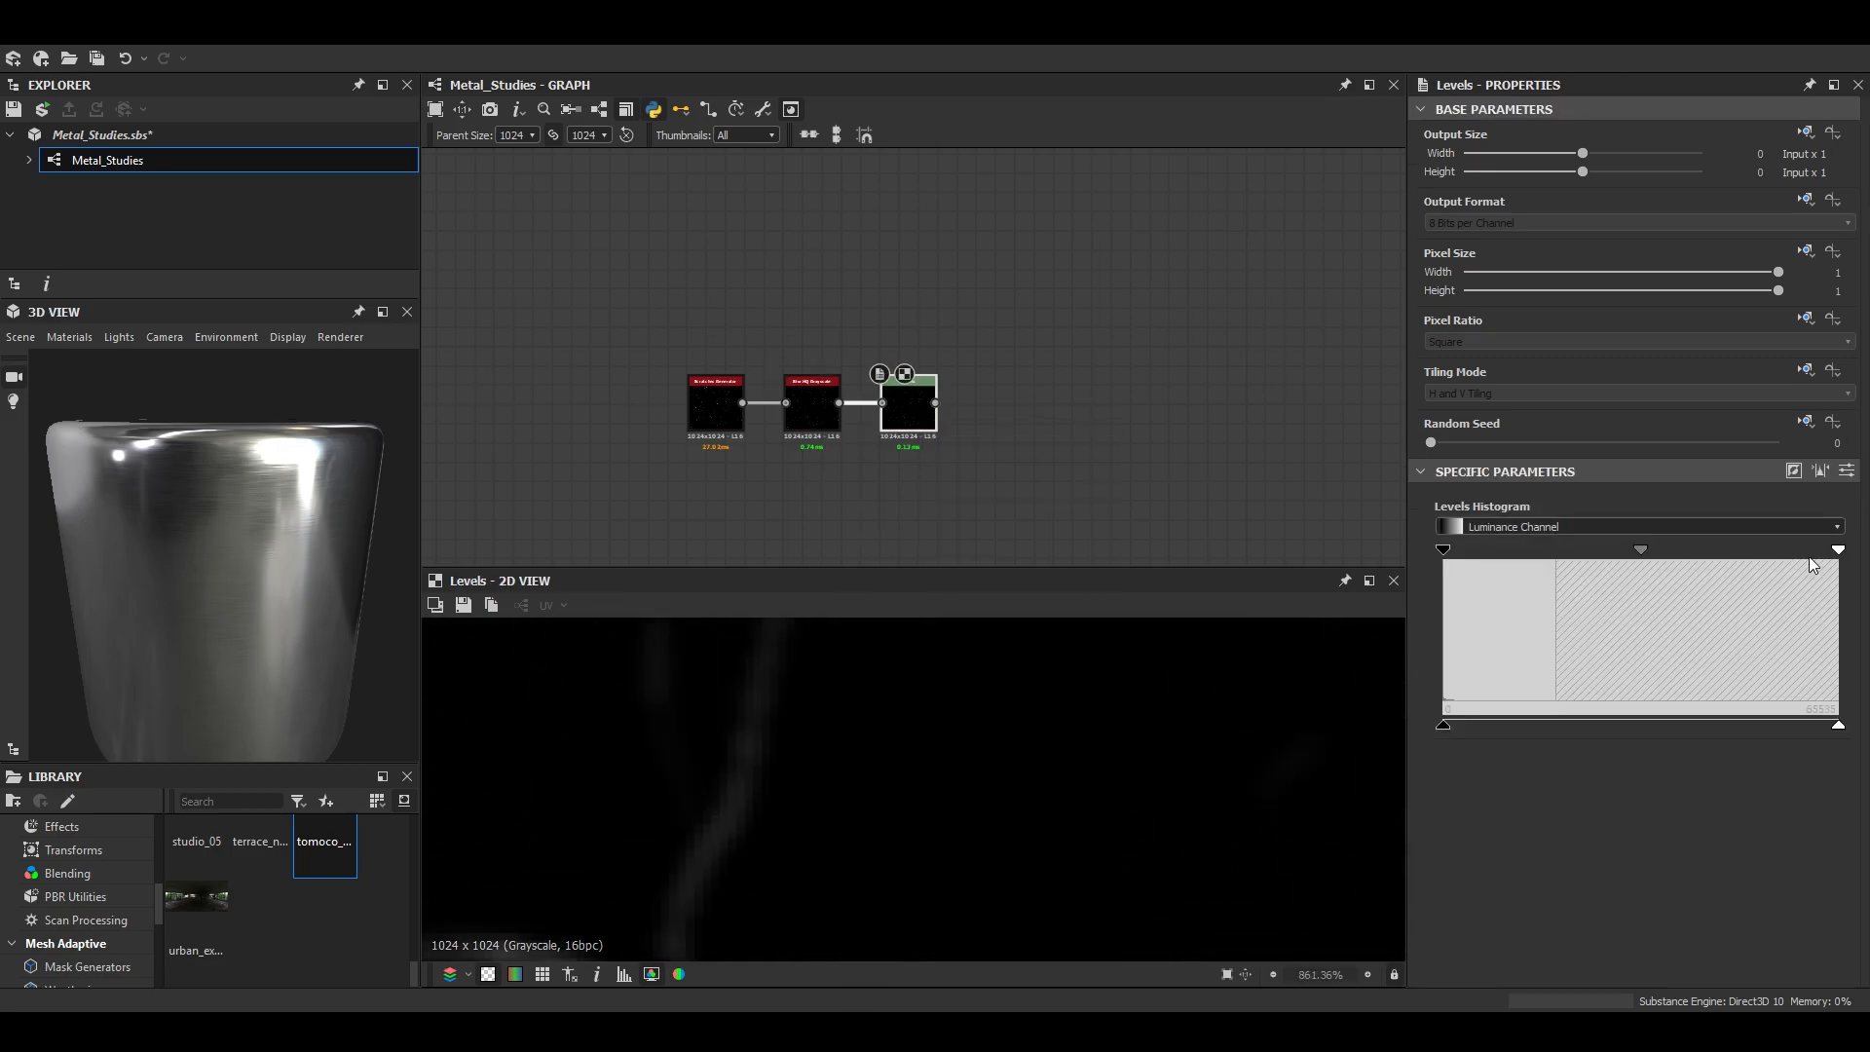
click(1499, 551)
scroll(1111, 757, down, 7)
scroll(1116, 836, down, 4)
middle_drag(773, 878, 992, 799)
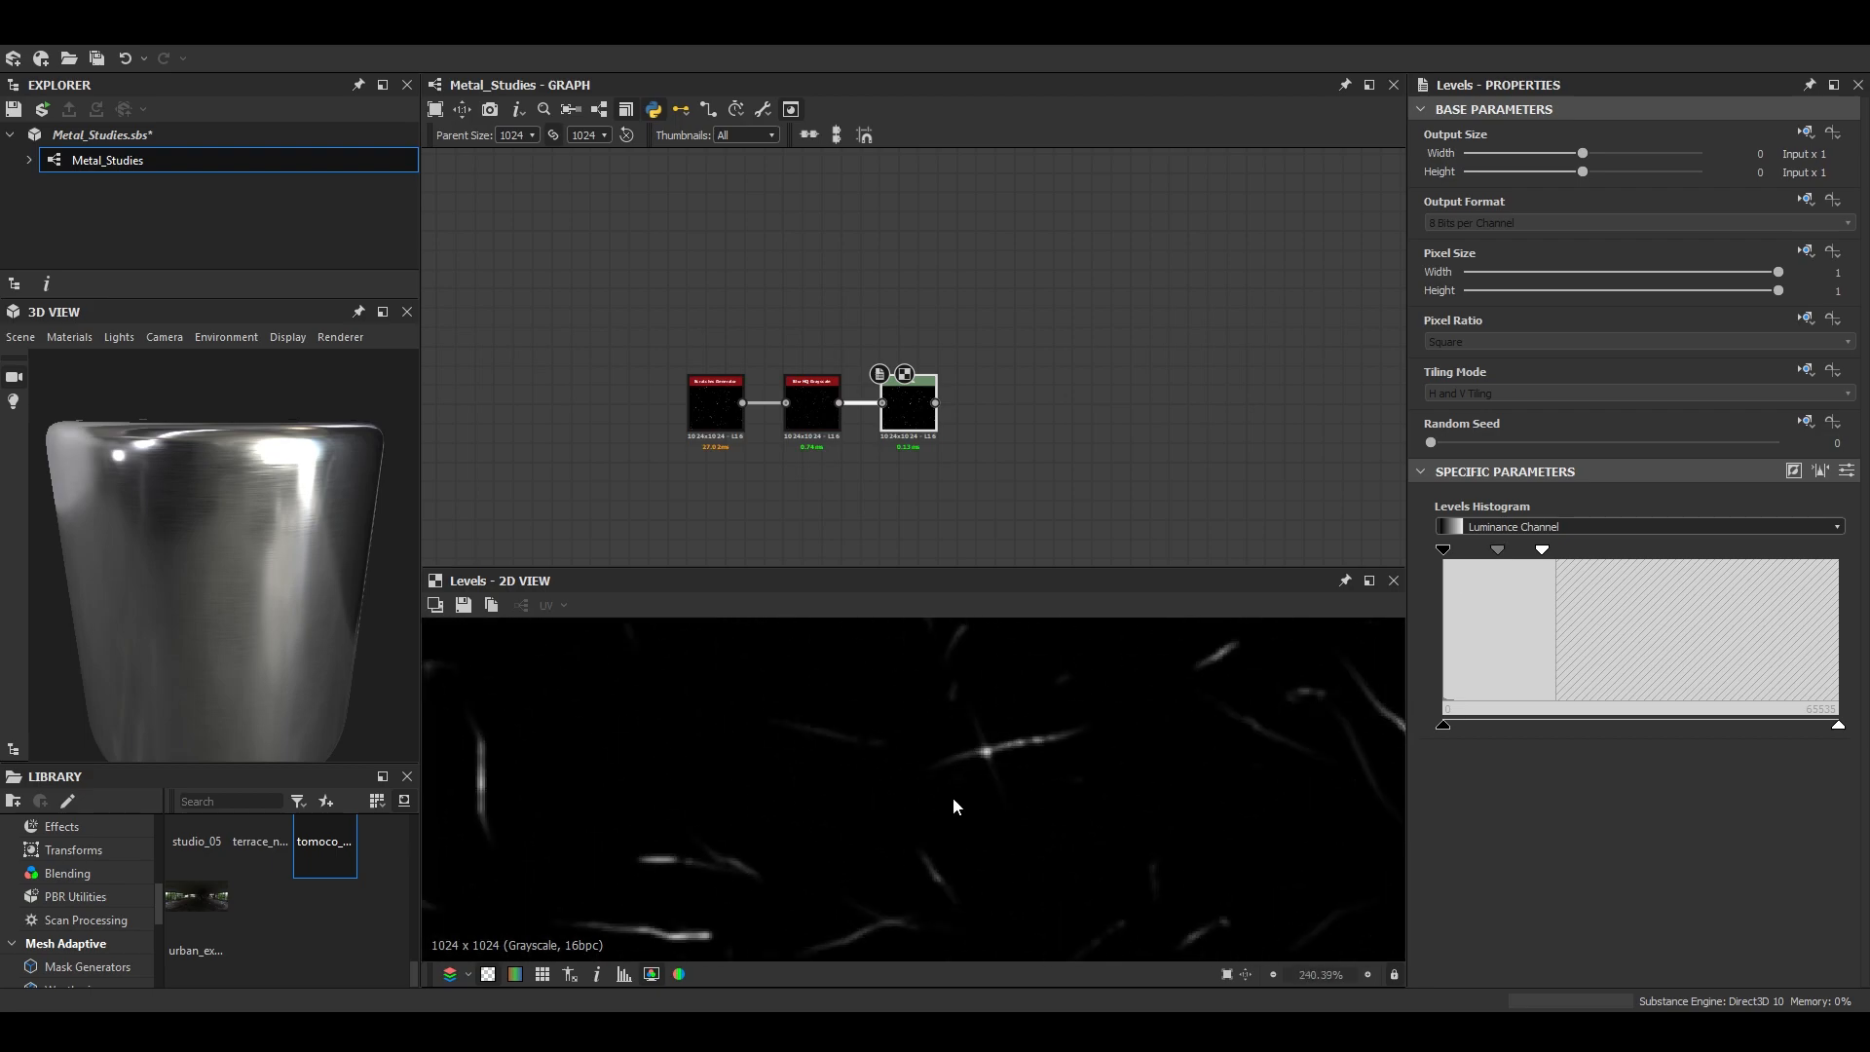
- Raise the Levels node's black input level slightly and examine the thinned scratches
scroll(983, 799, up, 4)
scroll(828, 372, down, 6)
scroll(1130, 771, down, 8)
scroll(1143, 779, up, 3)
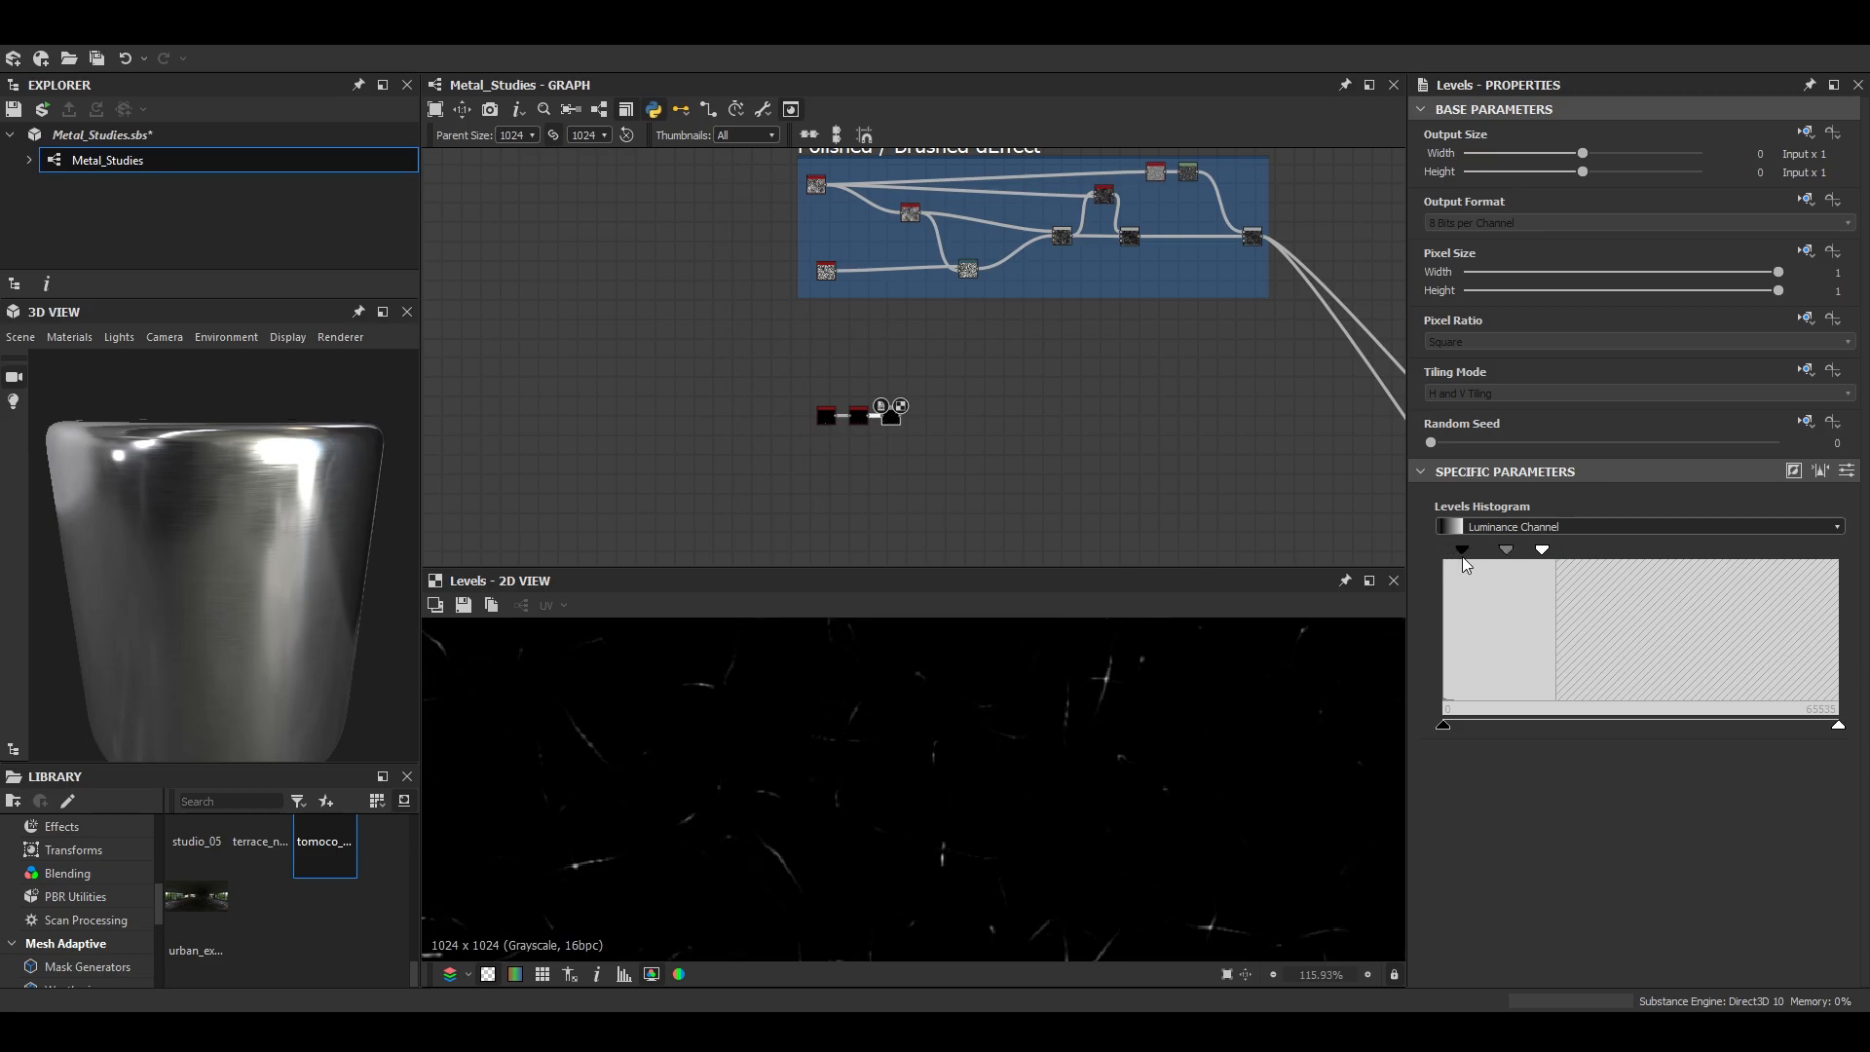
drag(1496, 551, 1504, 552)
scroll(1066, 706, down, 6)
scroll(1065, 709, up, 7)
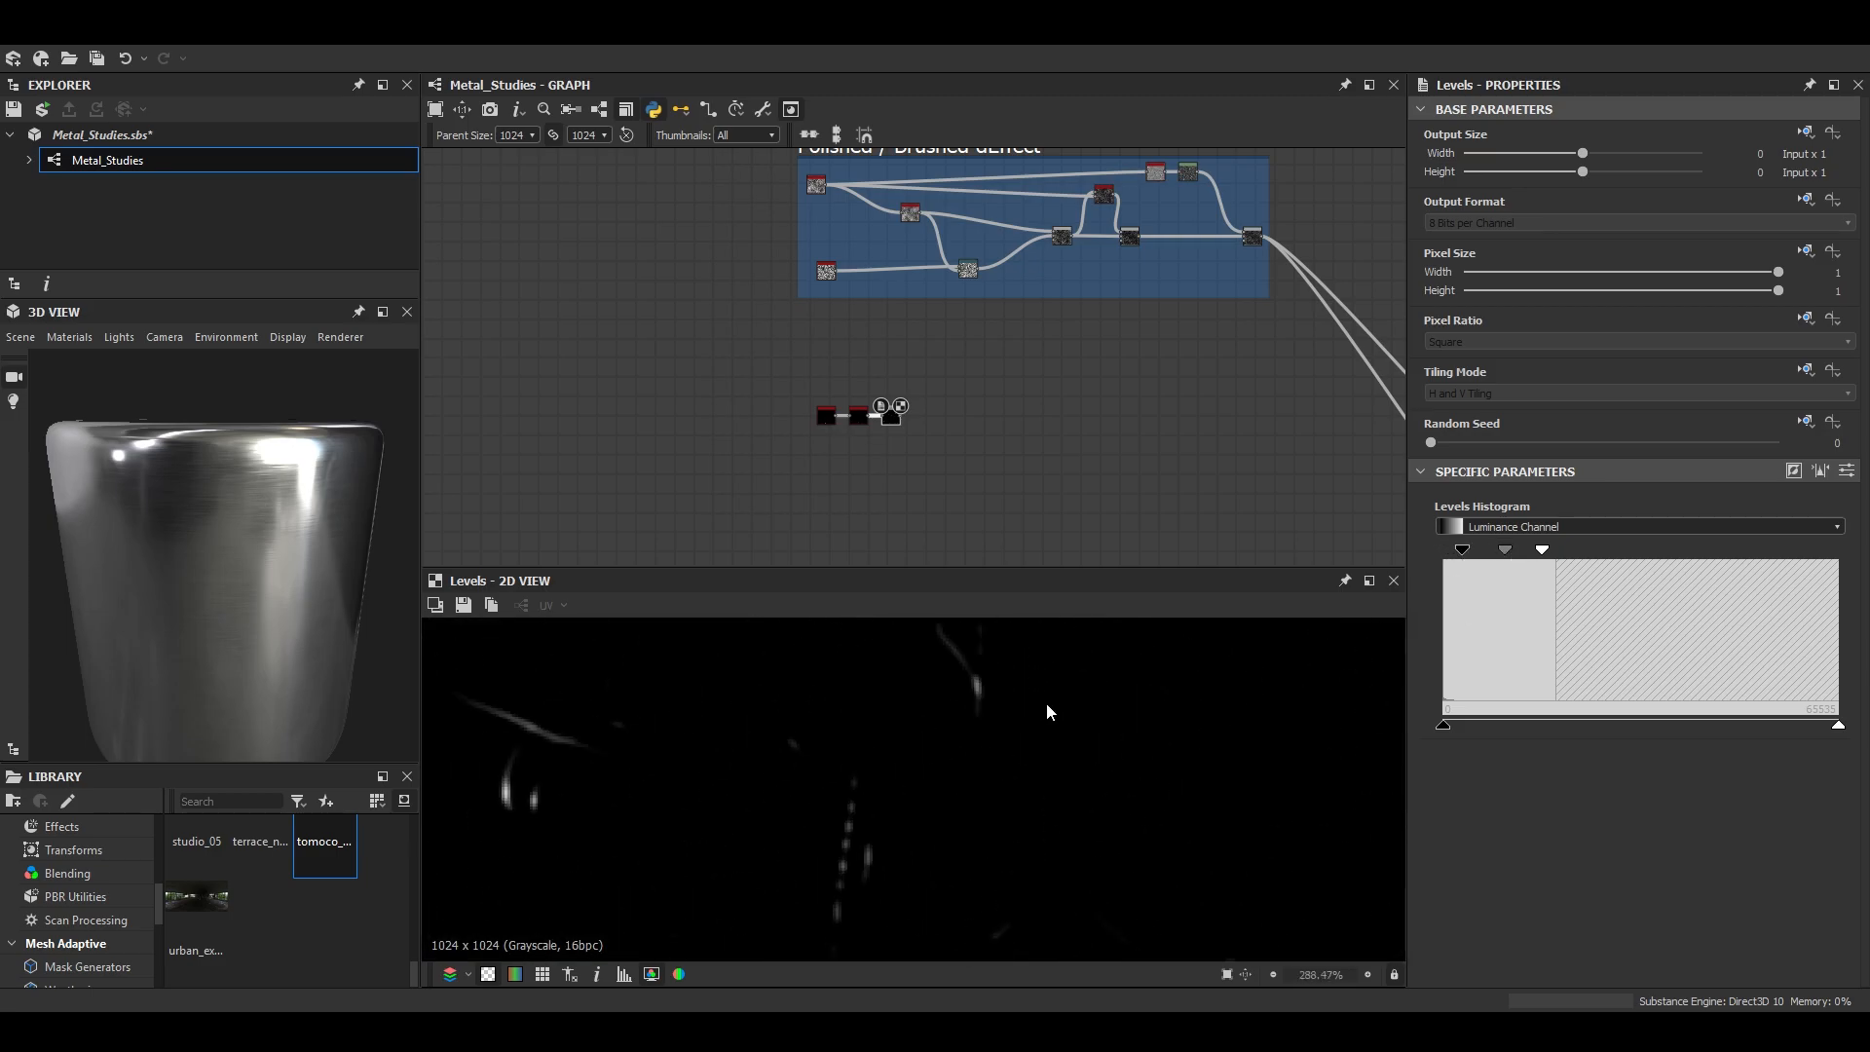
- Try a graph parent size of 2048 and examine the levelled scratches at that resolution
scroll(924, 400, down, 4)
scroll(988, 465, up, 4)
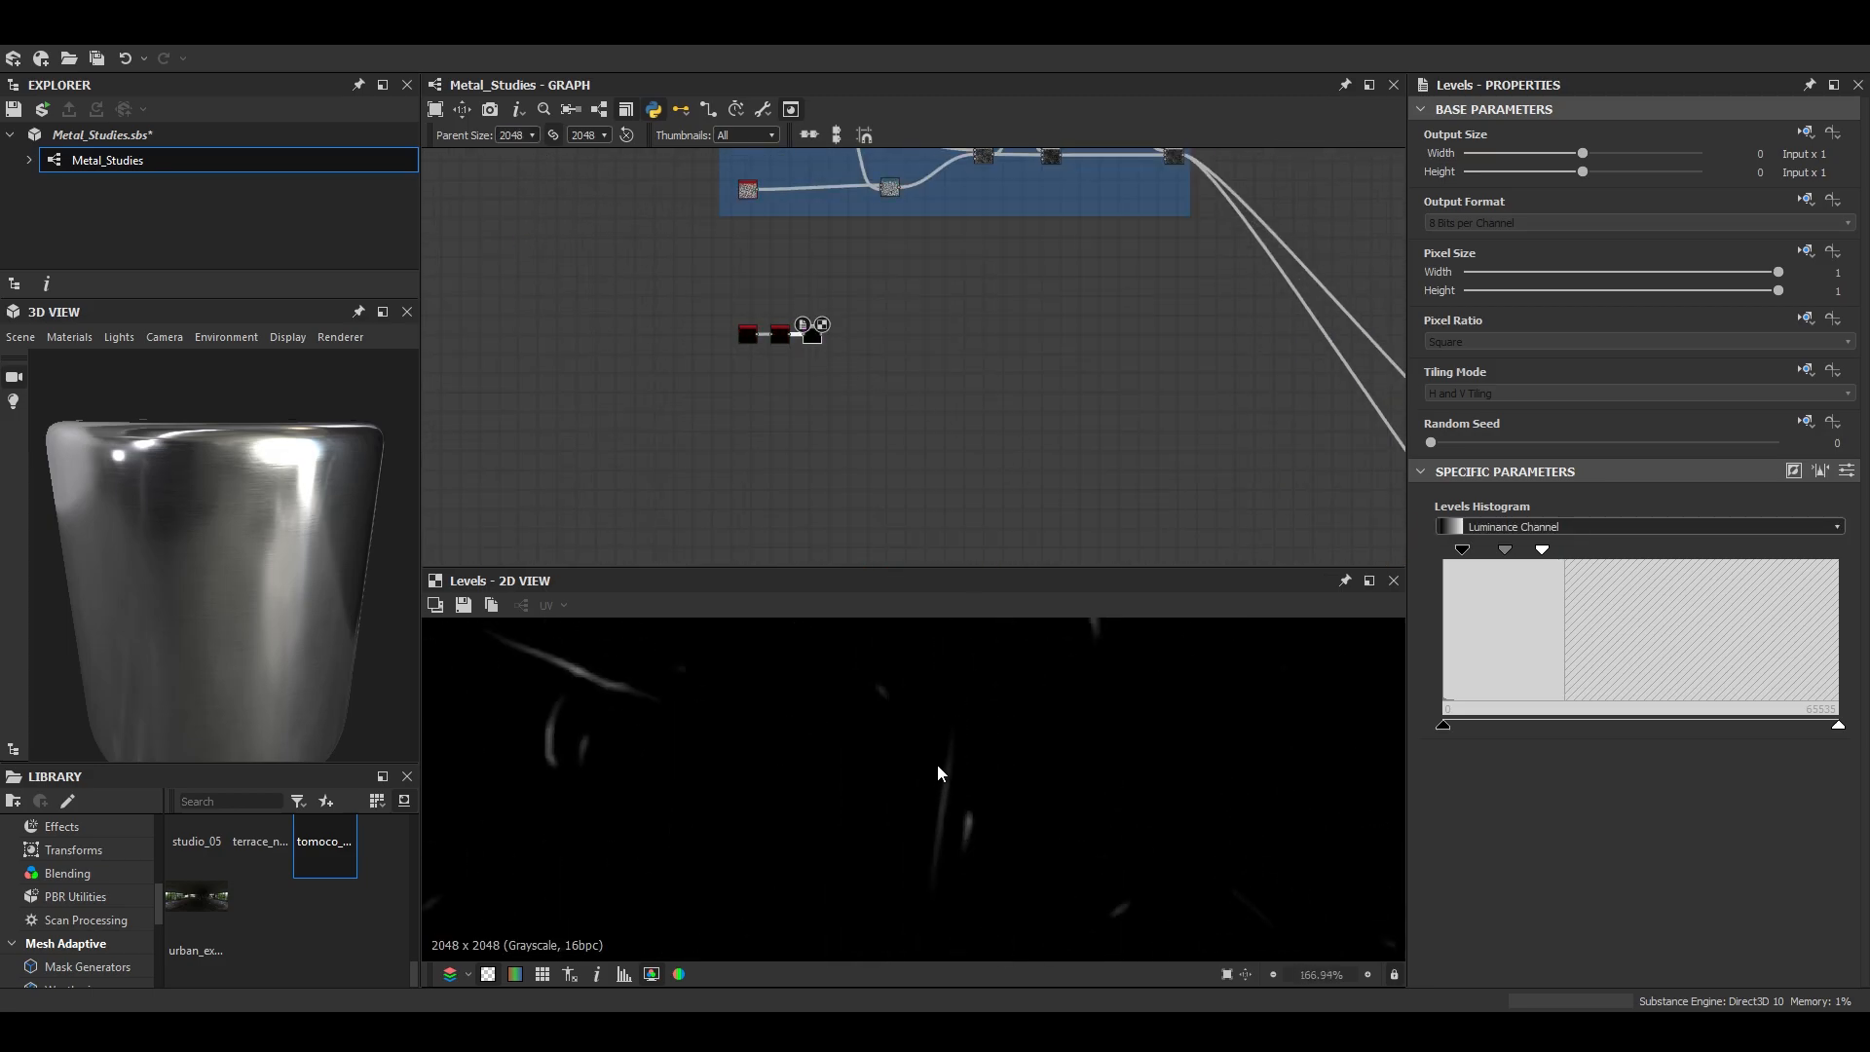
scroll(993, 752, up, 1)
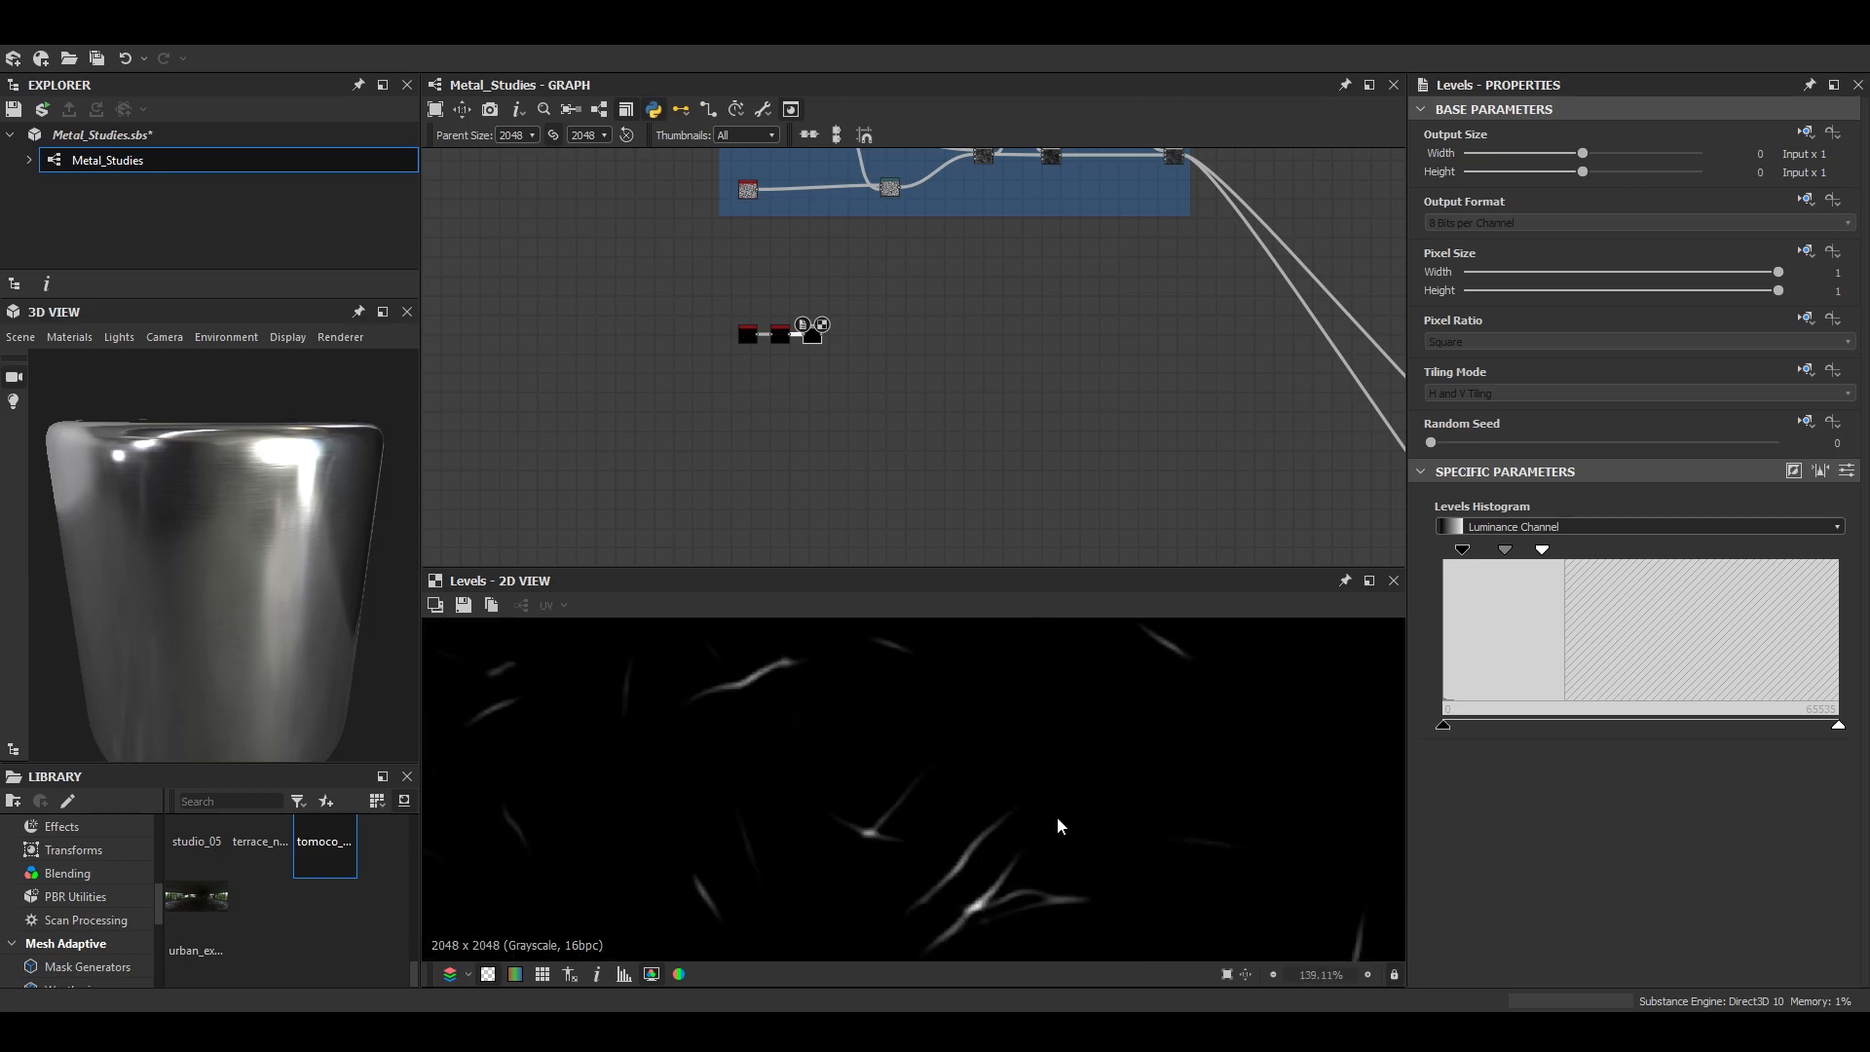
scroll(794, 367, up, 3)
- Set the Intensity of the scratches' Blur HQ Grayscale node to 0.15 and inspect the result
double_click(719, 313)
scroll(1037, 806, down, 3)
scroll(828, 363, up, 4)
double_click(682, 236)
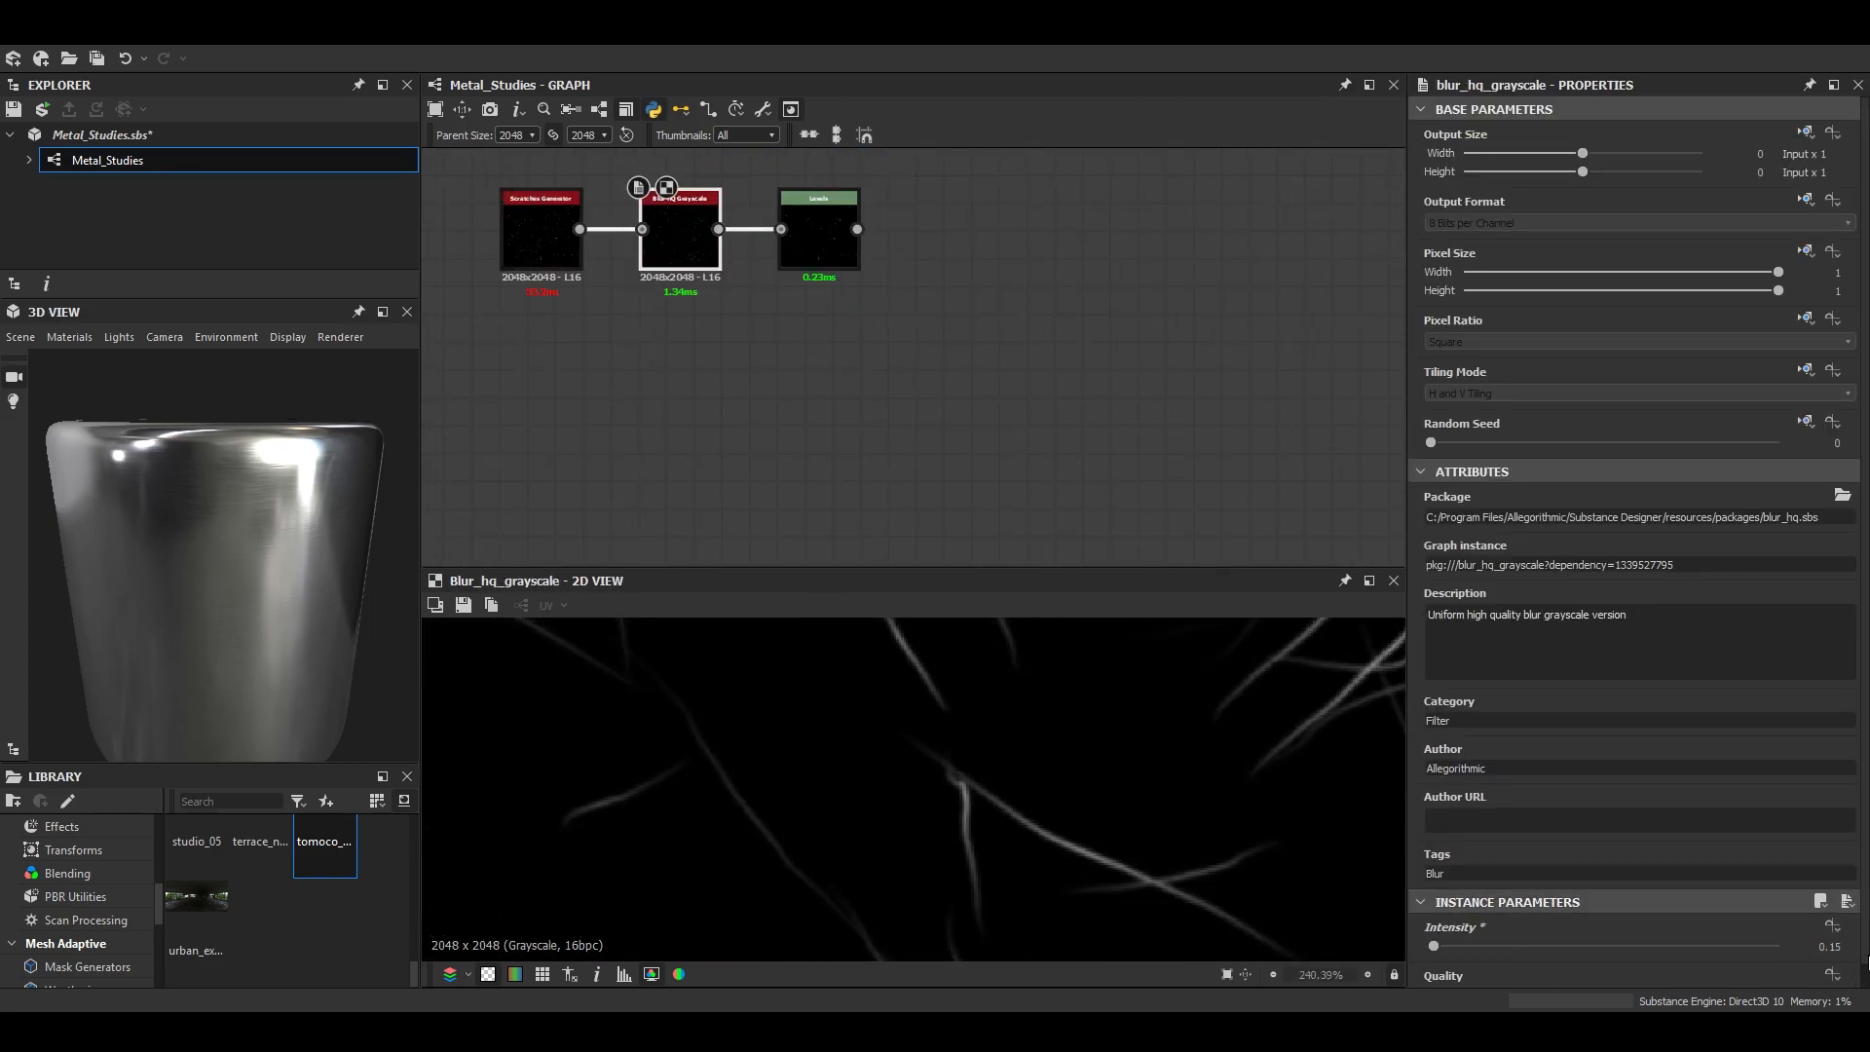
scroll(1211, 743, down, 10)
- Move the Levels node away from the scratch chain and set the graph's parent size to 1024
middle_drag(843, 266, 977, 417)
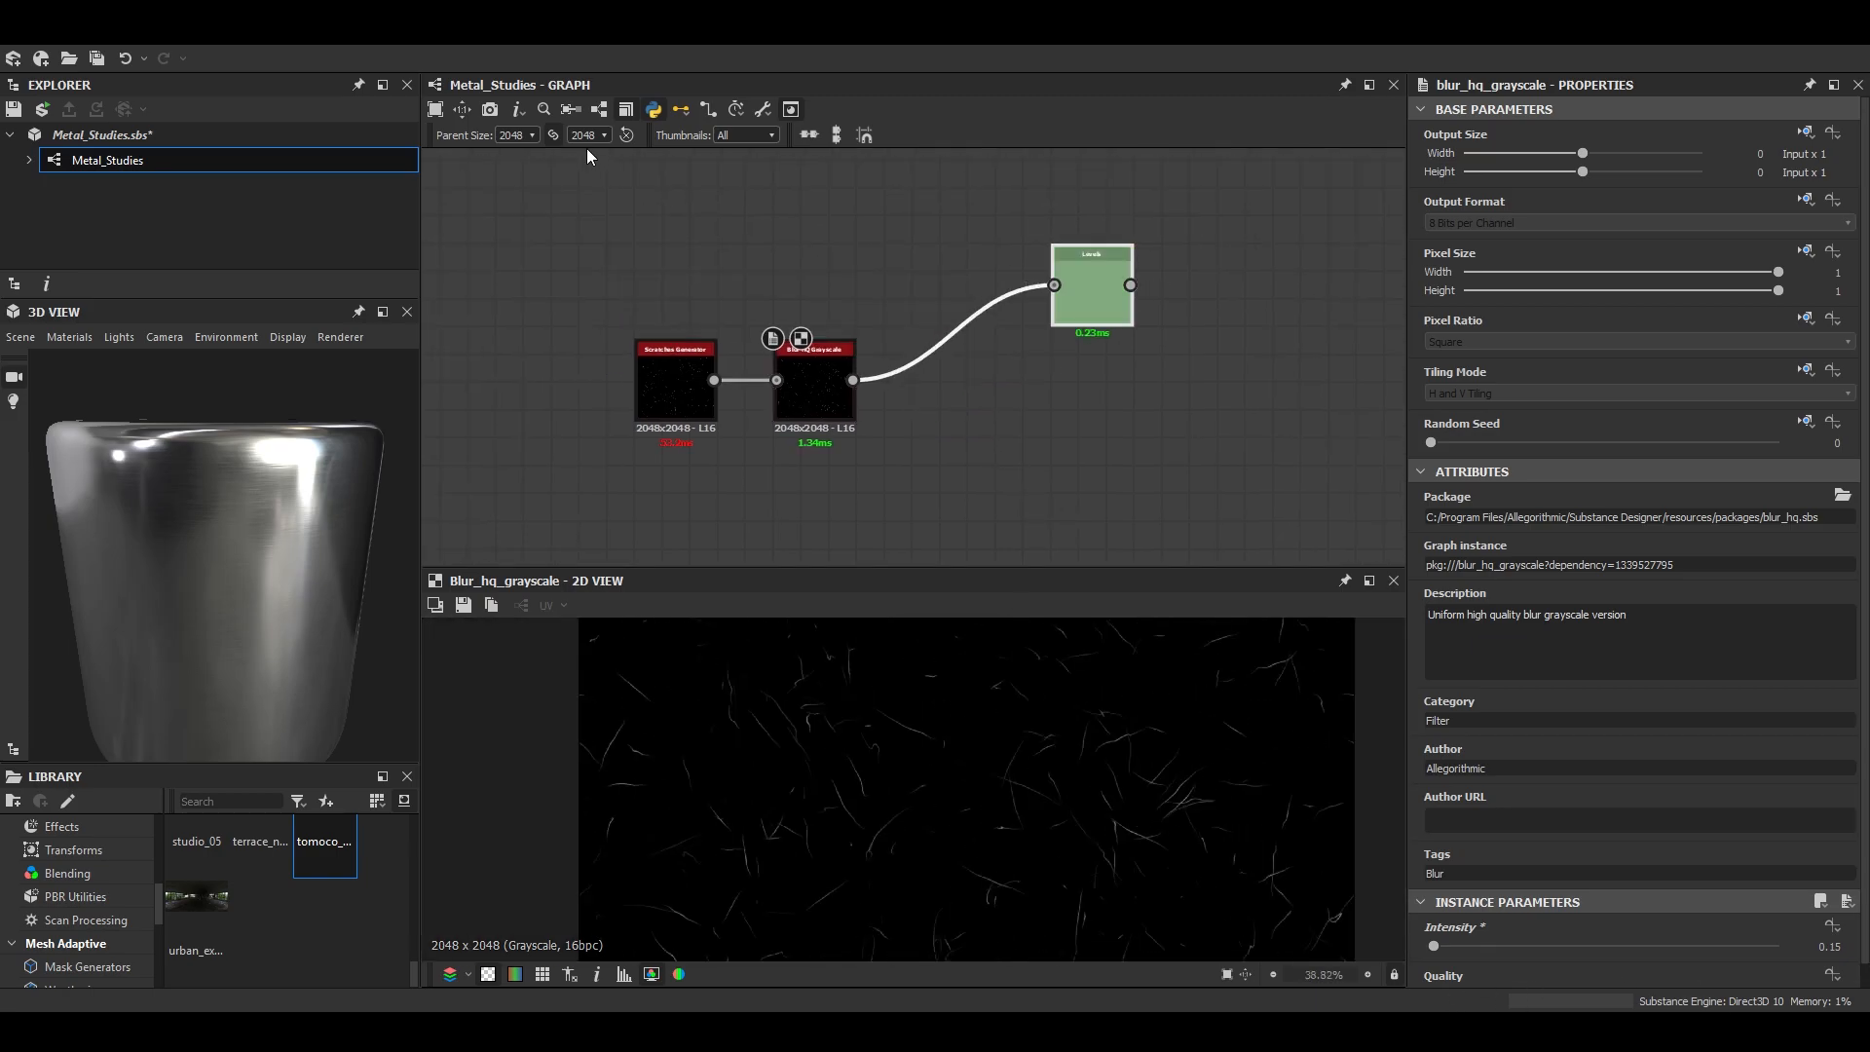
click(524, 228)
scroll(1103, 744, up, 7)
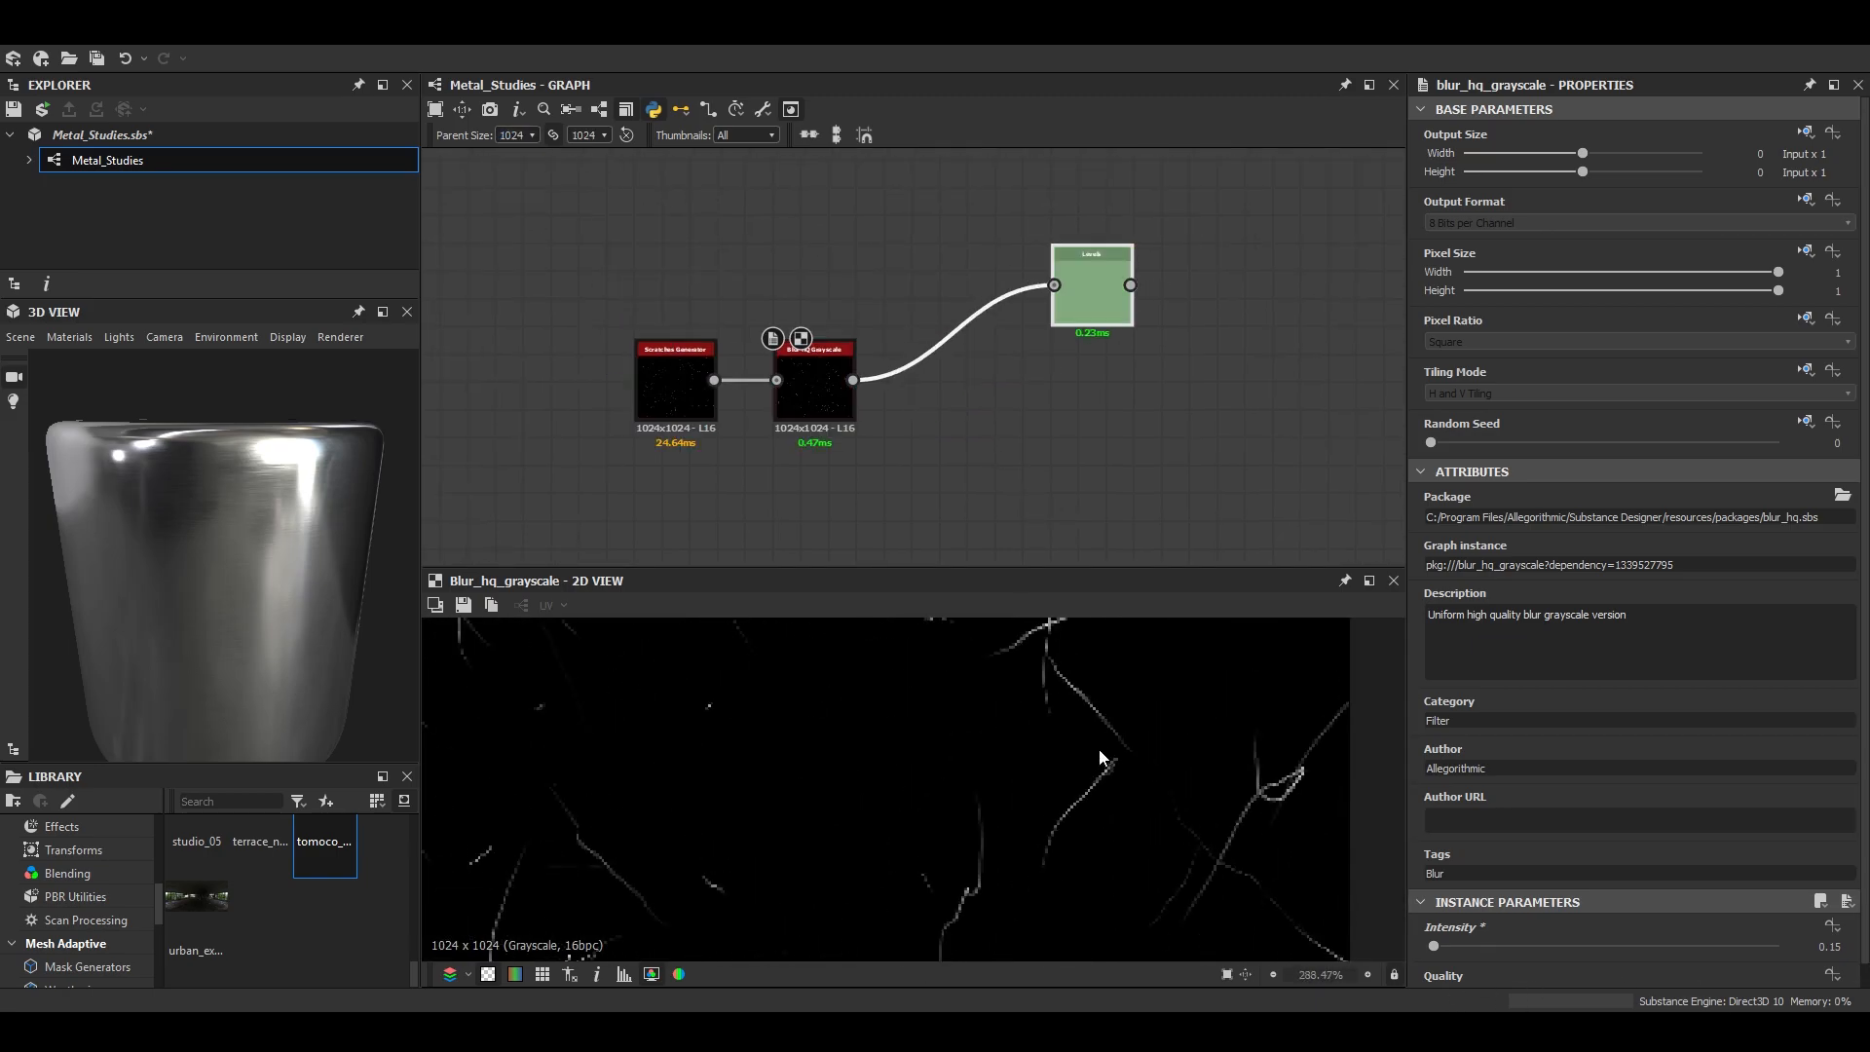
scroll(926, 350, down, 1)
- Add a Blend node between the brushed effect's final blend and the normal and roughness branches
middle_drag(926, 351, 720, 390)
drag(793, 360, 843, 273)
scroll(1068, 351, down, 5)
middle_drag(1068, 351, 798, 354)
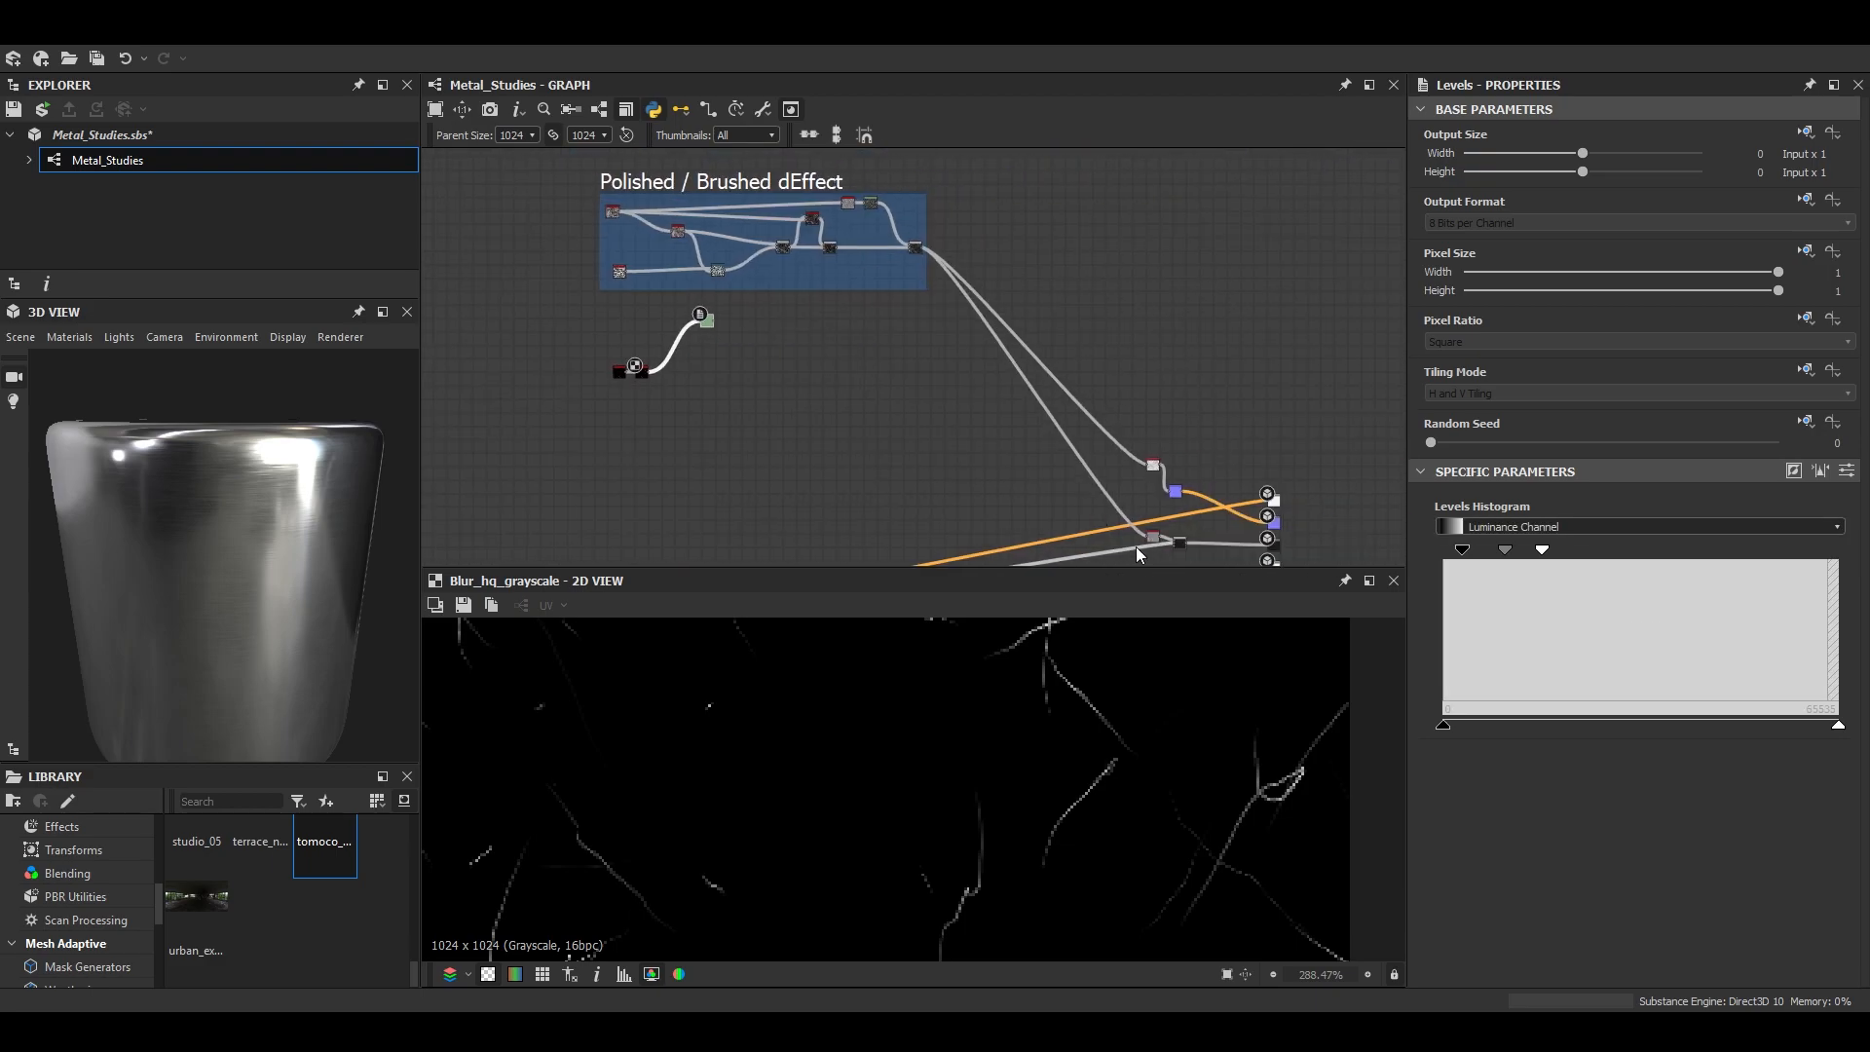
scroll(1010, 427, up, 3)
middle_drag(1010, 427, 1136, 536)
key(space)
click(1080, 443)
shift+drag(988, 225, 1045, 447)
- Connect the blurred scratches as the new Blend's foreground and the brushed effect's final blend as its background
scroll(604, 488, up, 4)
middle_drag(604, 488, 768, 518)
click(585, 424)
scroll(1041, 482, down, 5)
middle_drag(1042, 483, 702, 513)
scroll(974, 490, up, 2)
scroll(985, 490, up, 2)
click(997, 473)
middle_drag(863, 152, 1038, 331)
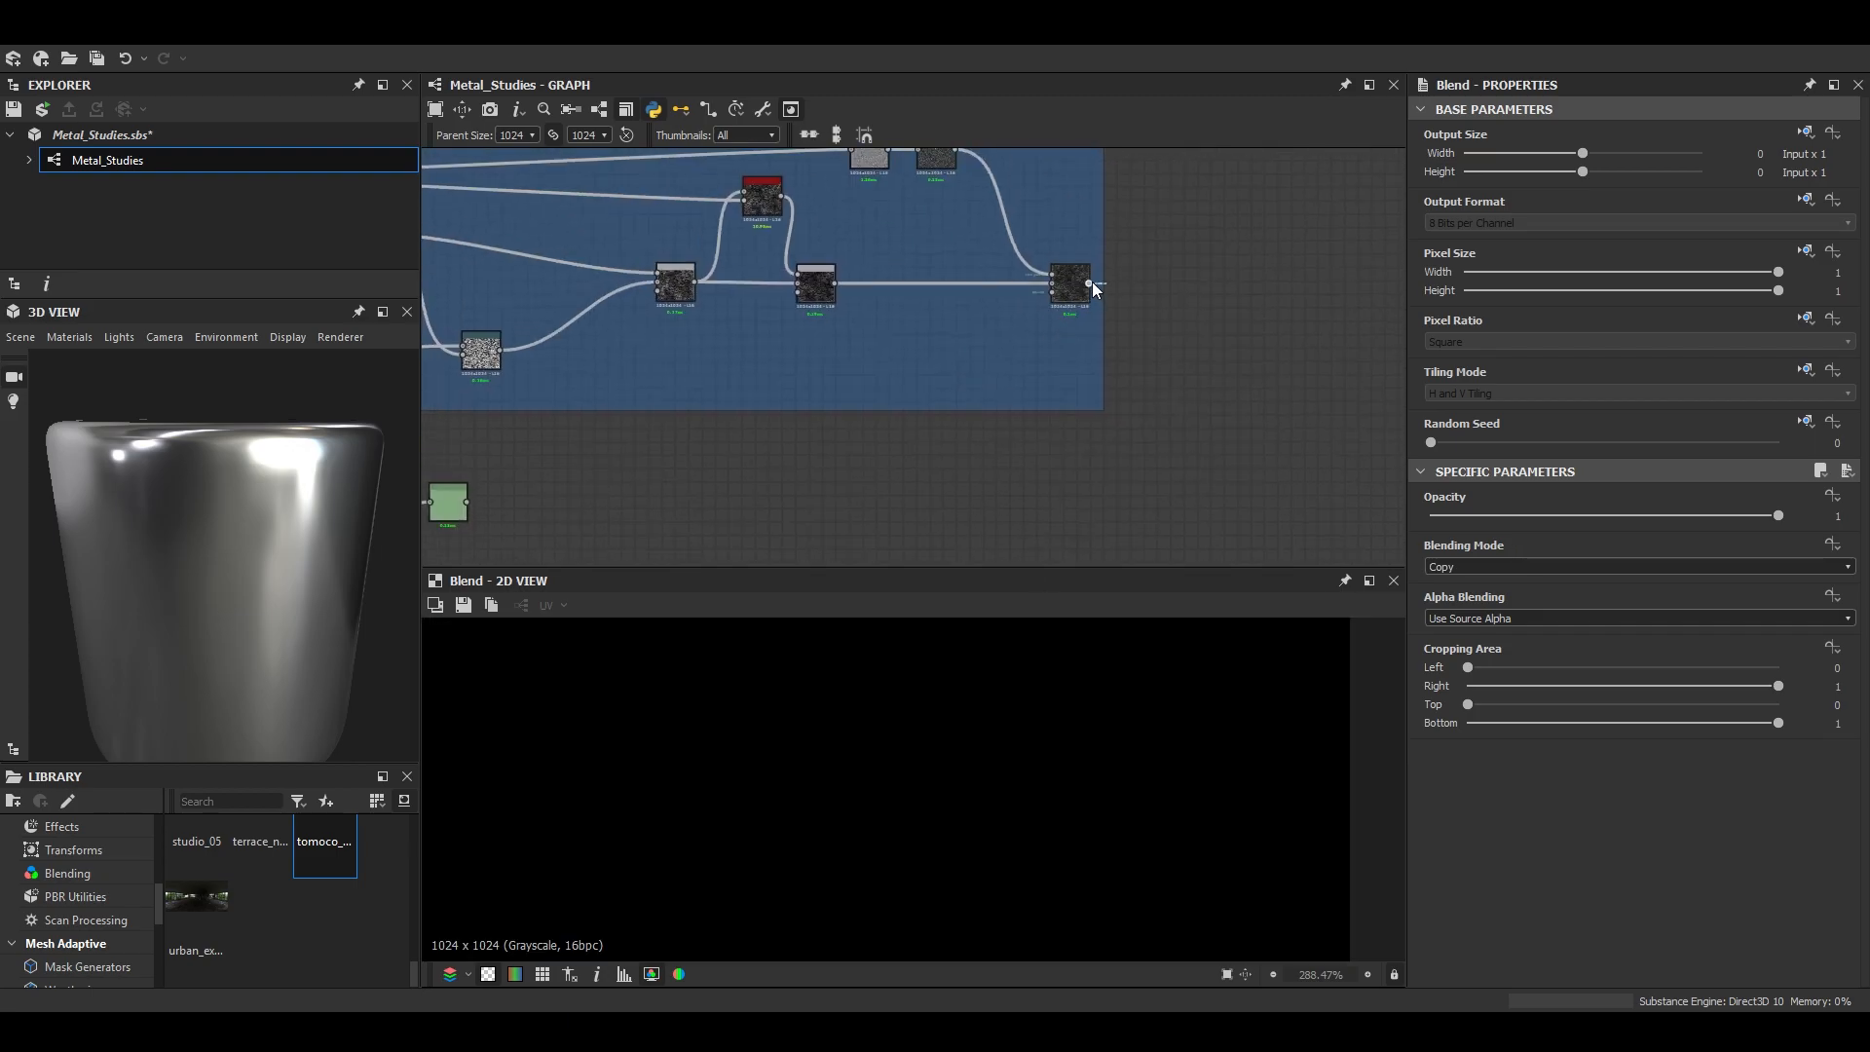
drag(1093, 283, 1159, 202)
click(1147, 421)
scroll(868, 405, down, 1)
middle_drag(868, 405, 1098, 408)
click(585, 420)
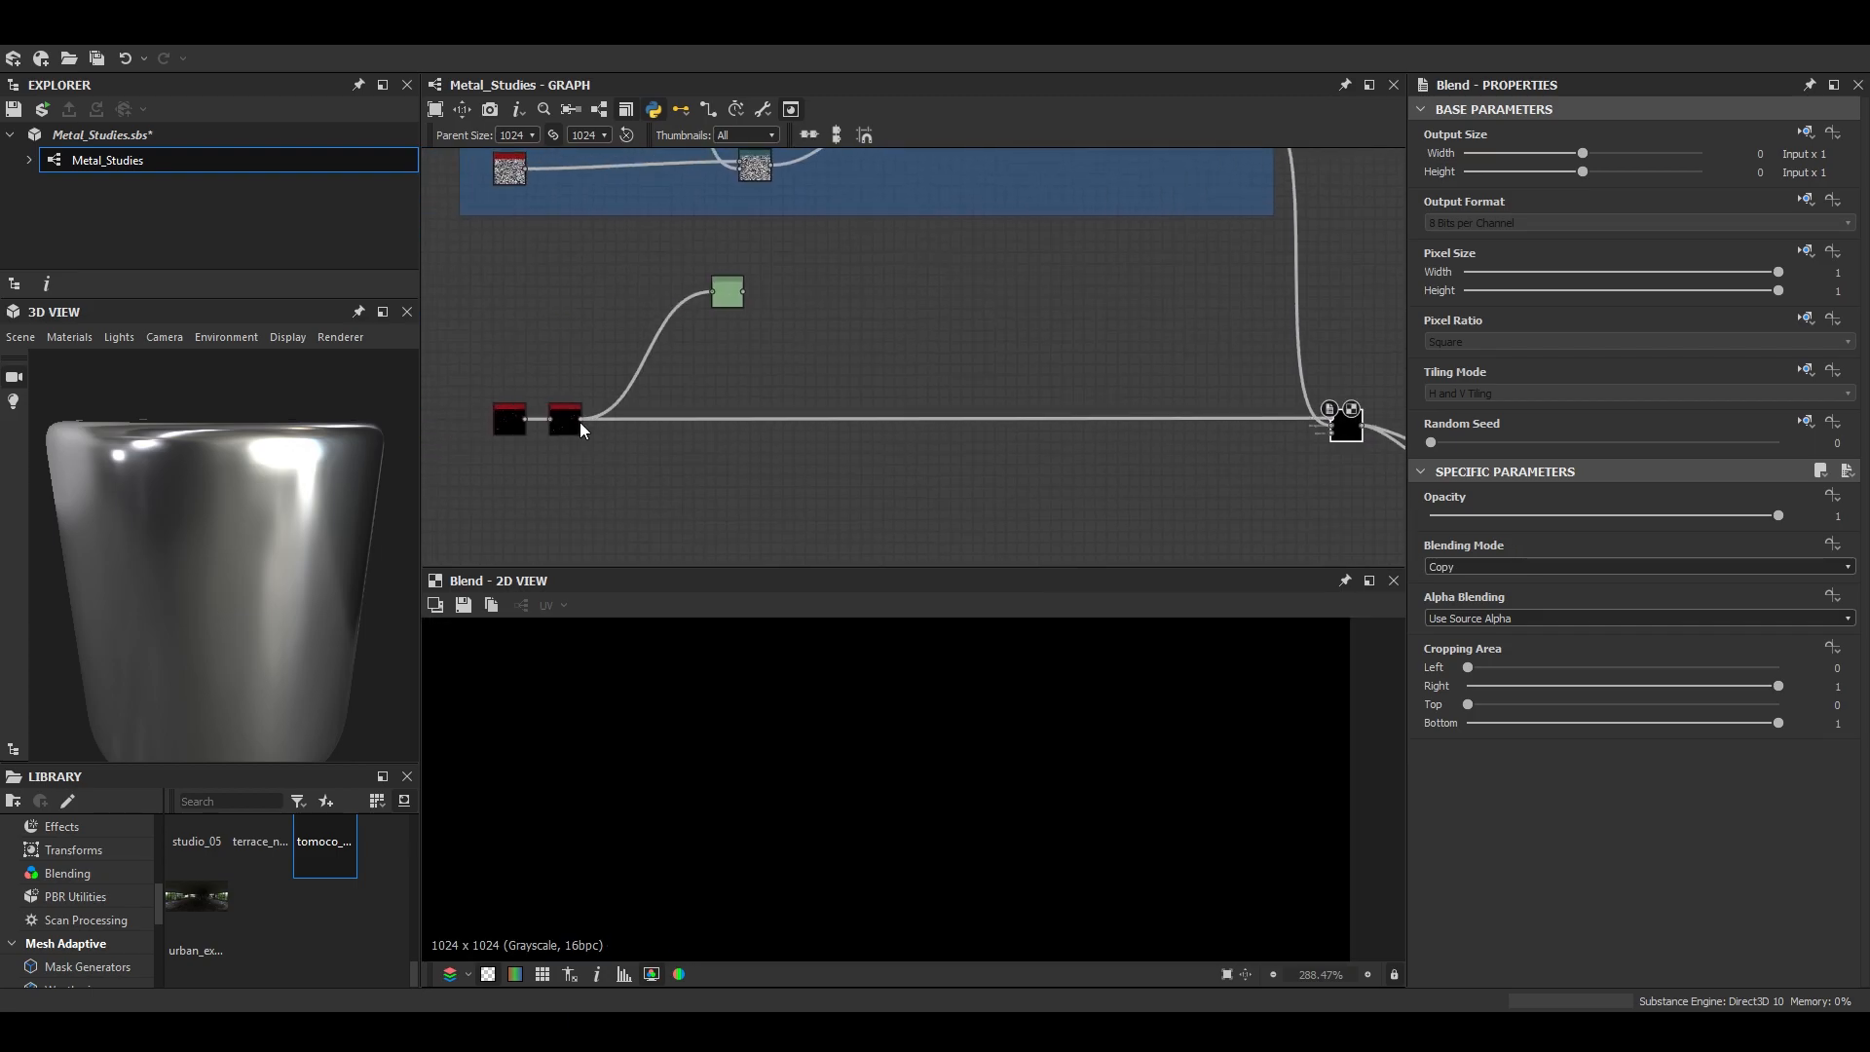
- Set the scratch Blend's blending mode to Subtract and check the scratches on the cylinder
scroll(1158, 810, down, 5)
click(1458, 606)
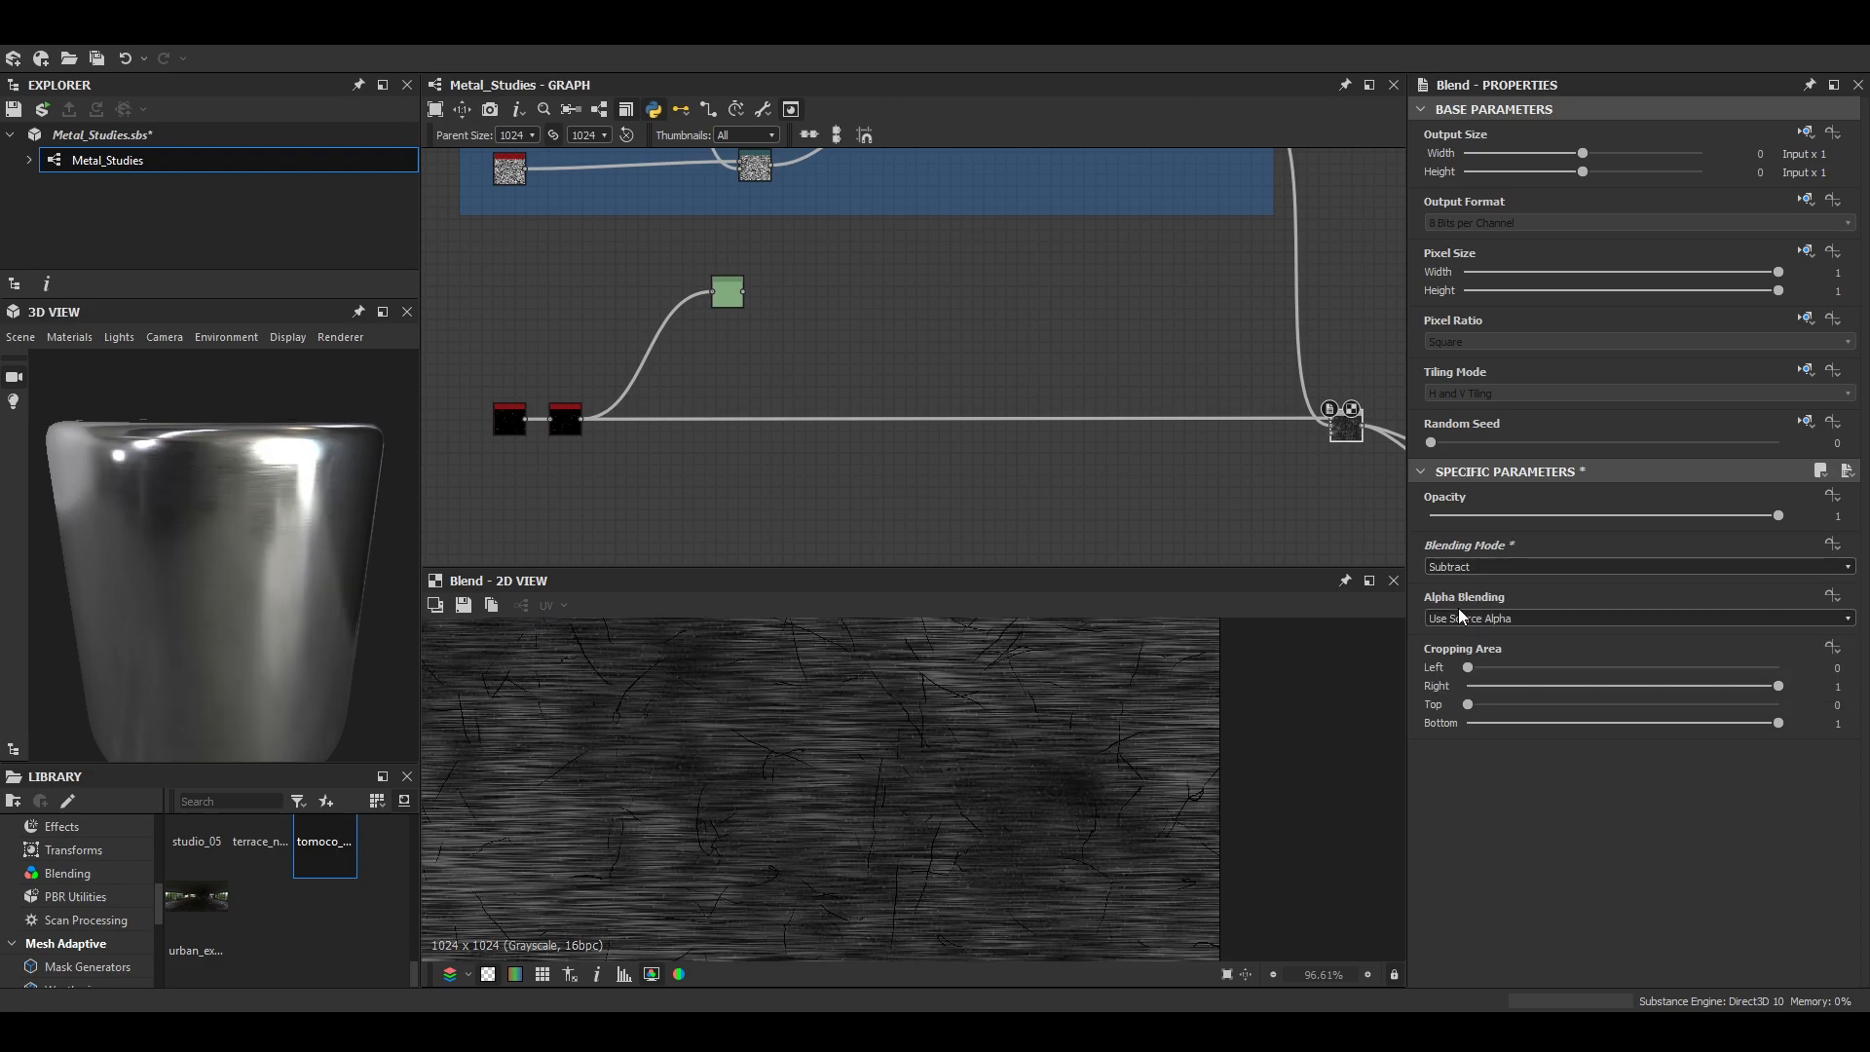
scroll(356, 633, up, 5)
drag(270, 539, 212, 592)
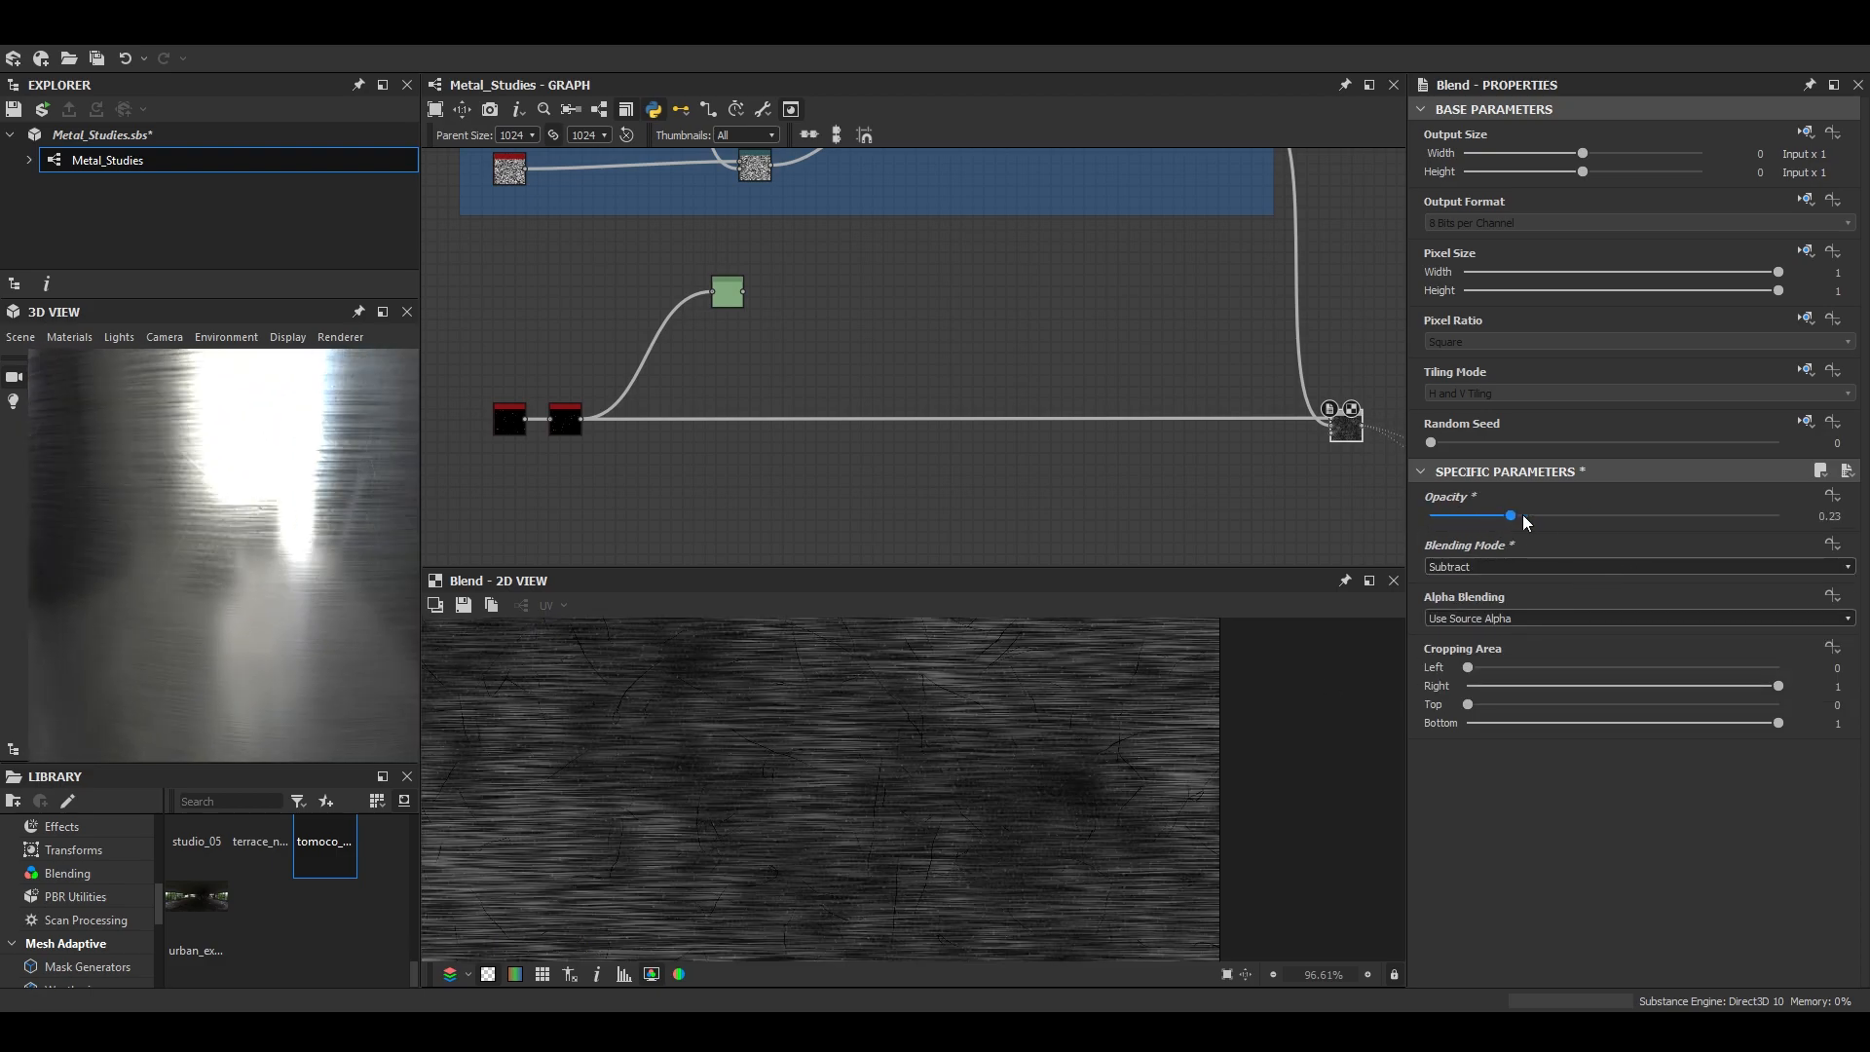
- Set the scratch Blend's Opacity to 0.35 after trying 0.42, inspecting the cylinder's highlights up close
scroll(300, 616, down, 5)
drag(300, 615, 405, 596)
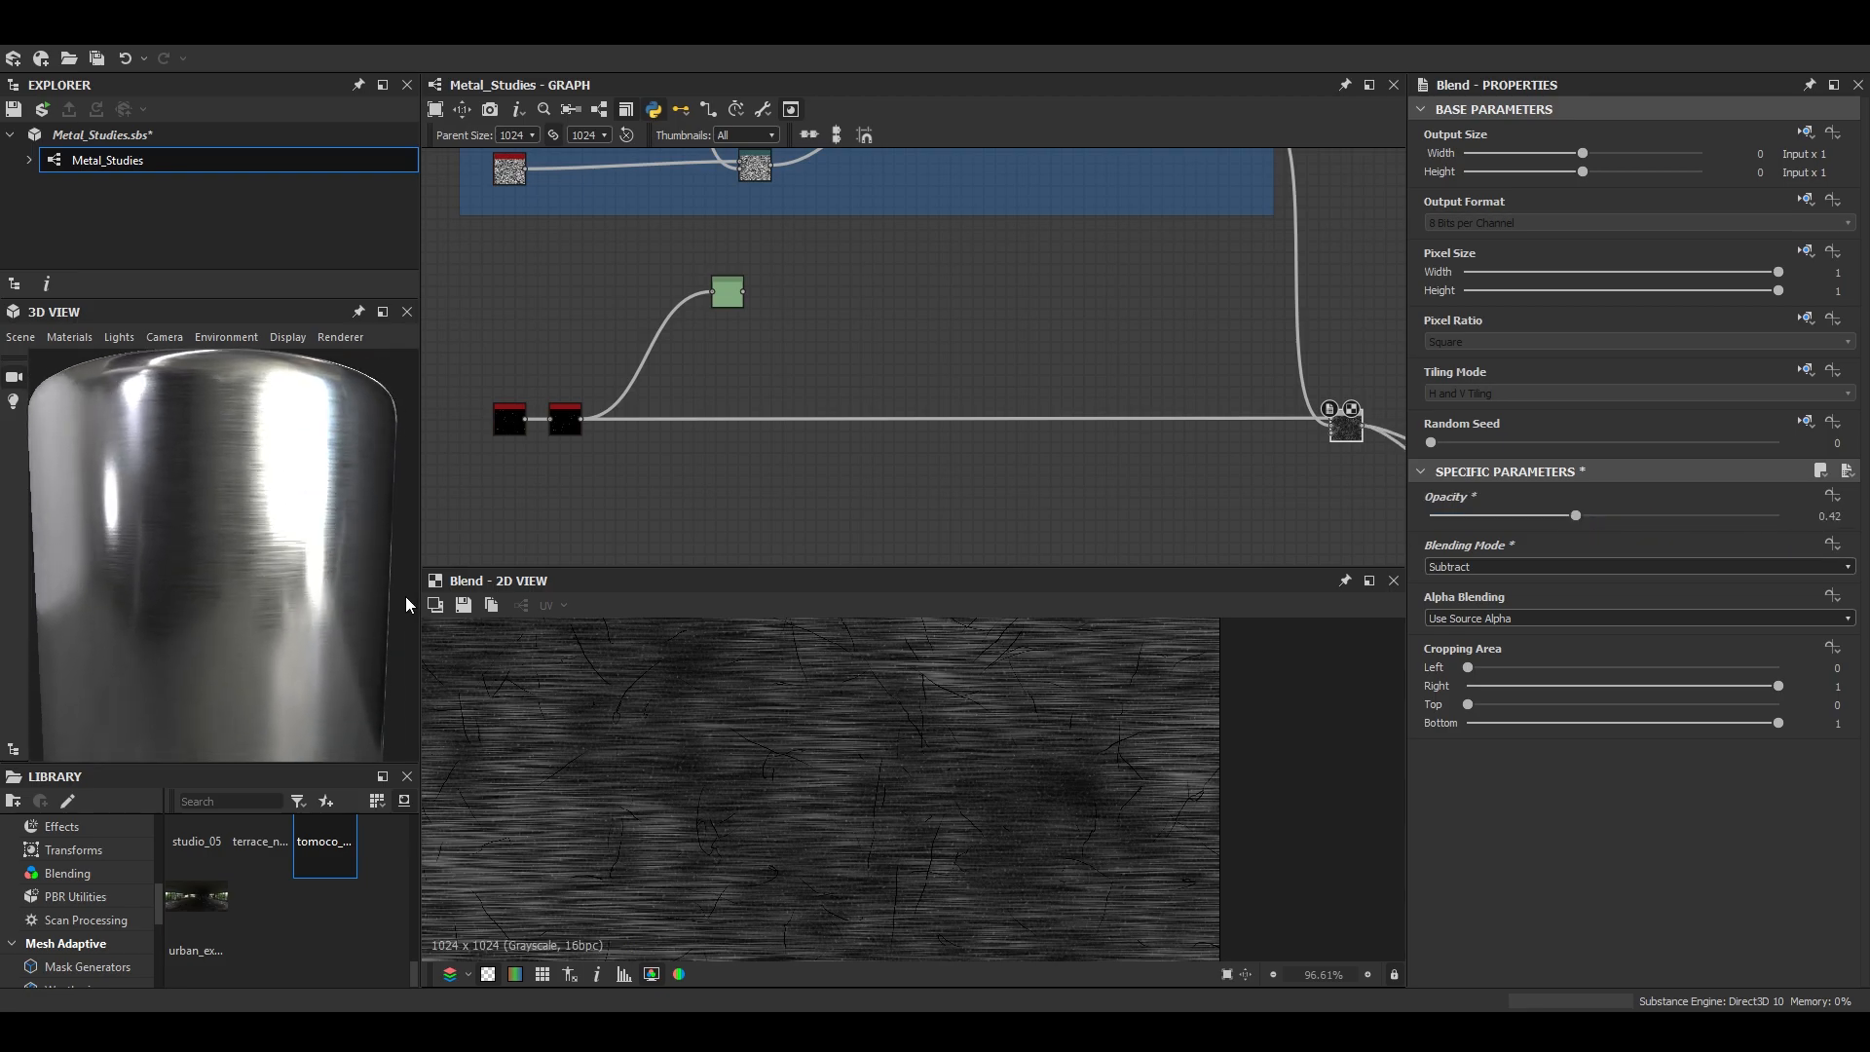
scroll(267, 573, up, 4)
drag(267, 573, 232, 652)
scroll(241, 633, up, 4)
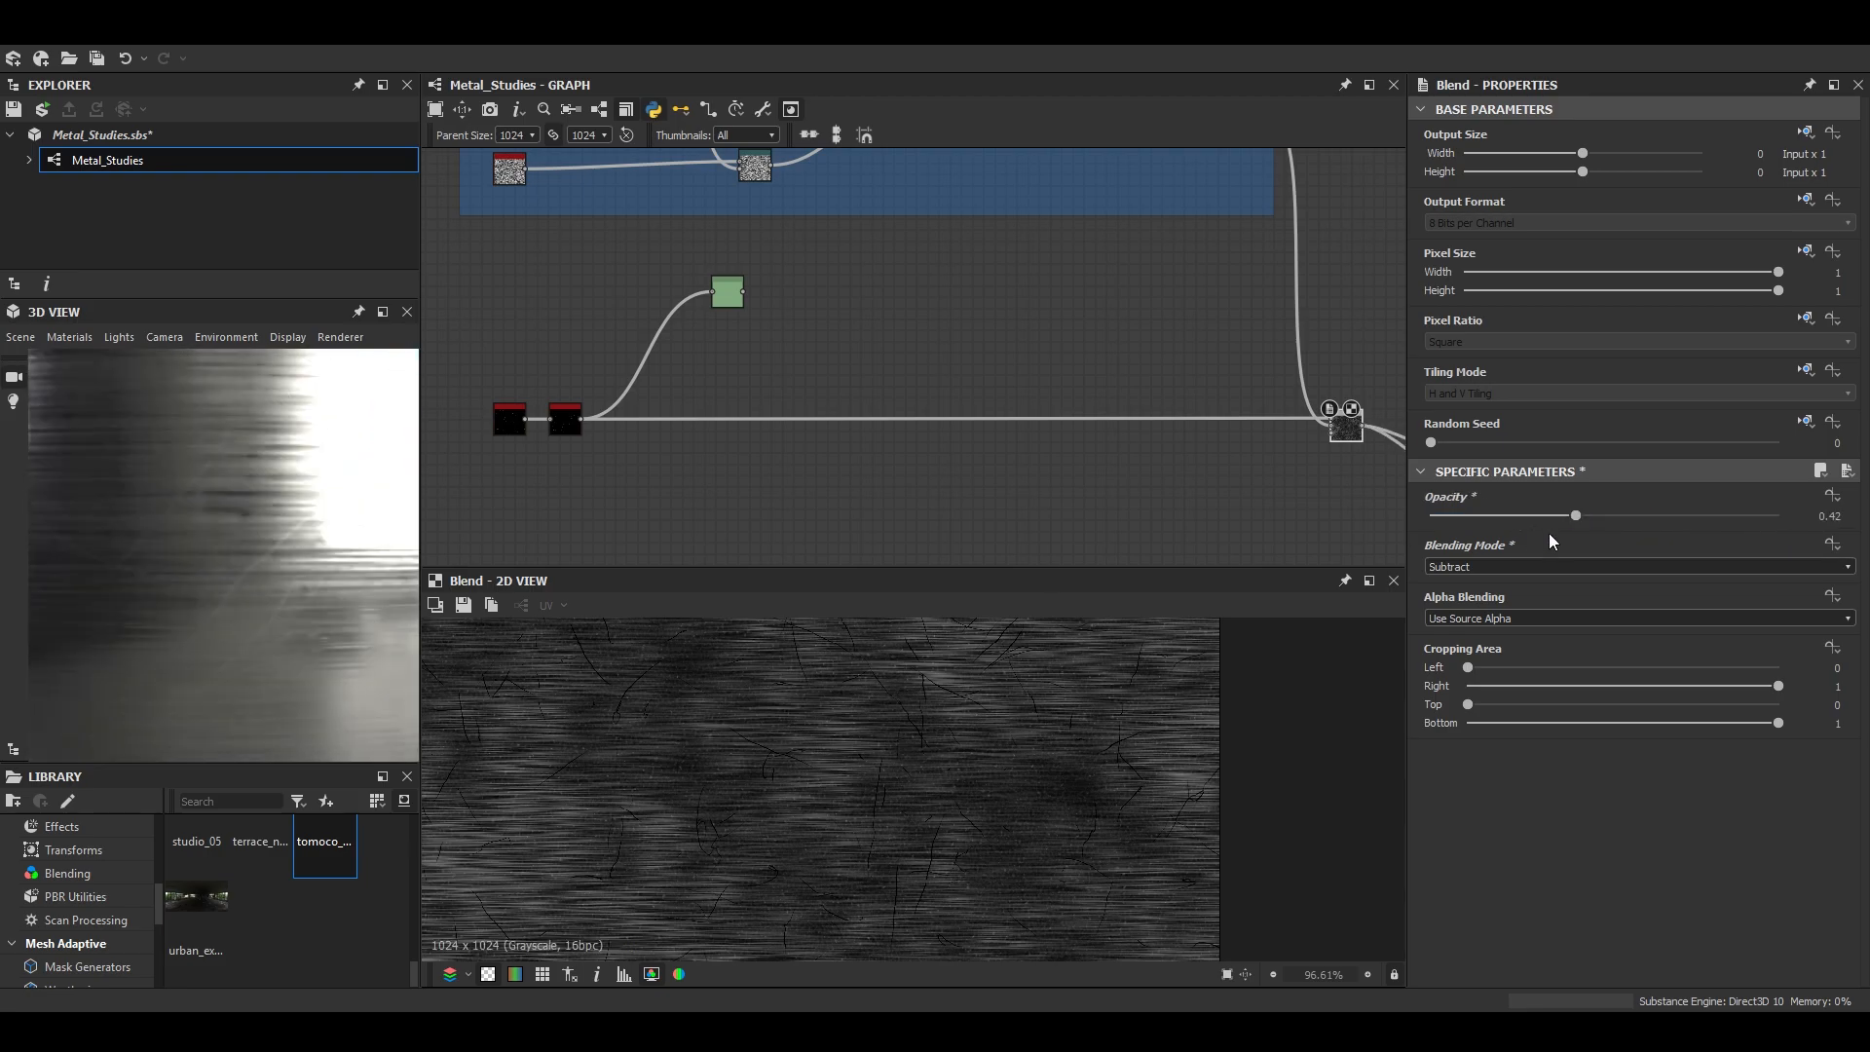
drag(1490, 516, 1510, 518)
drag(244, 605, 332, 599)
scroll(212, 585, down, 3)
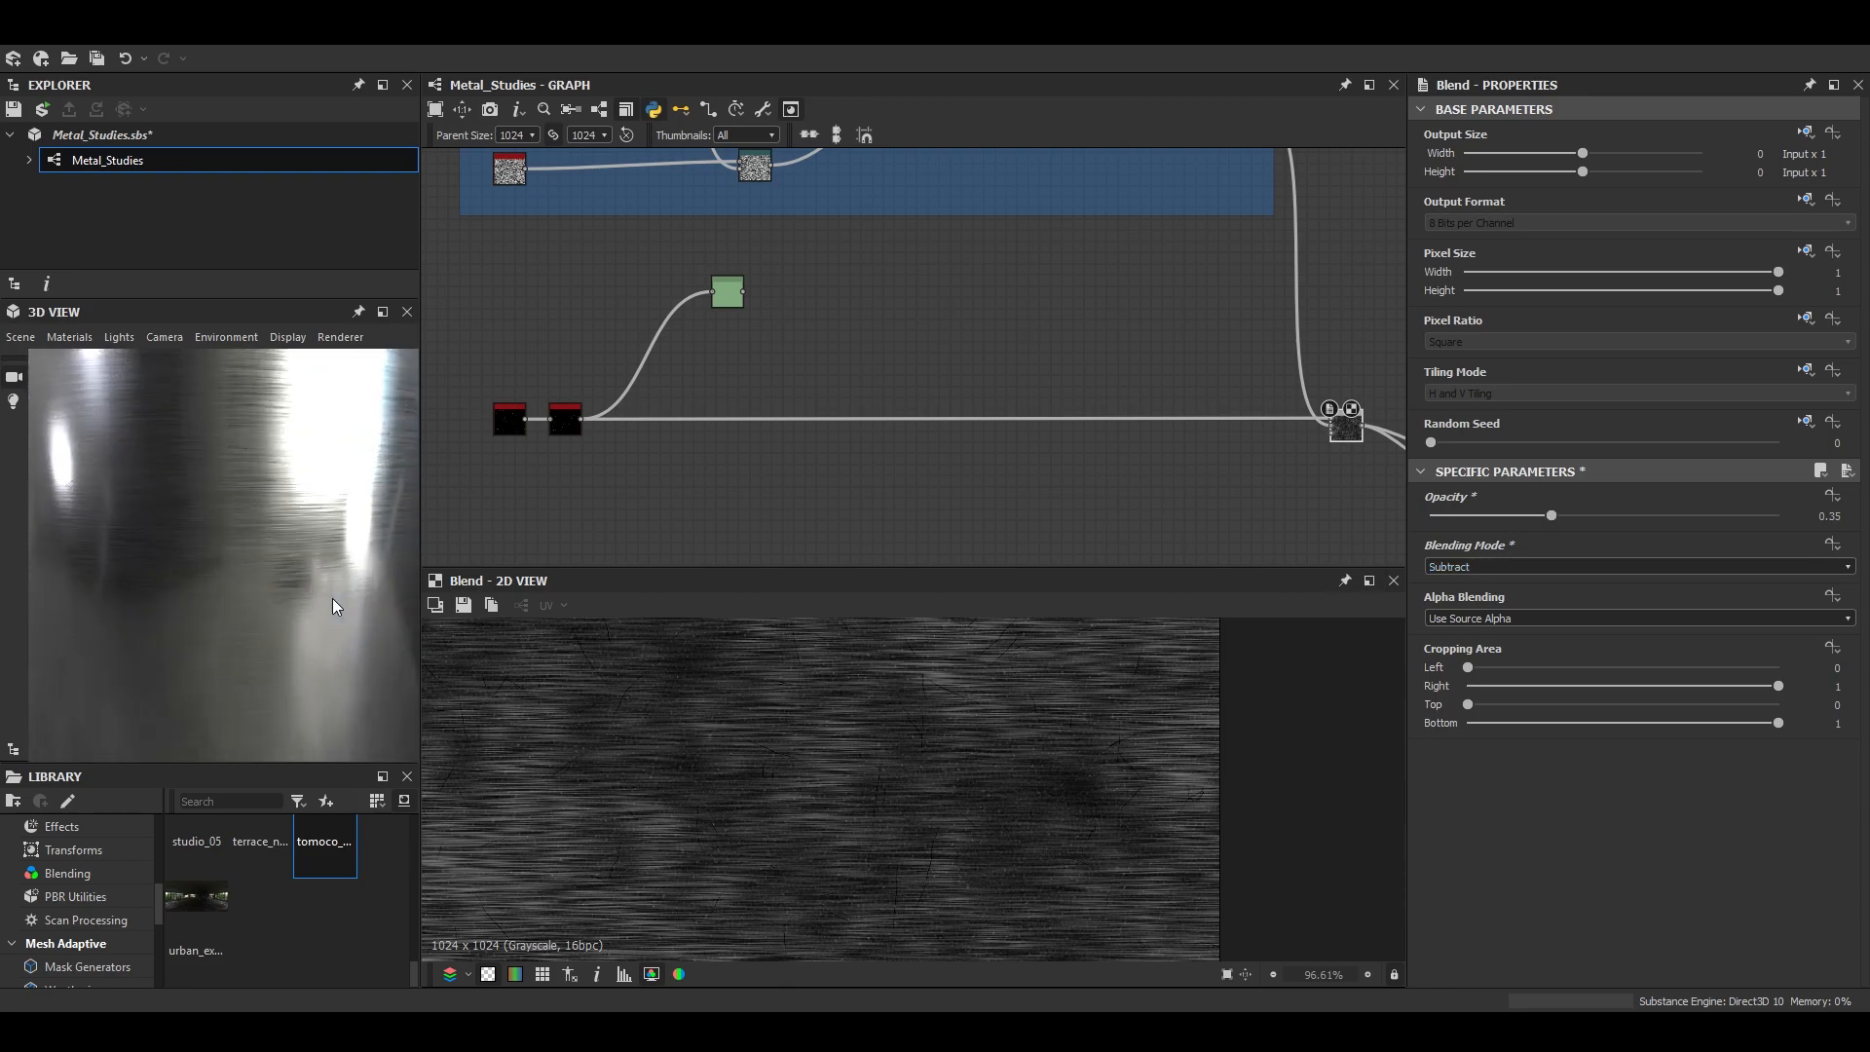
scroll(332, 598, up, 3)
scroll(848, 433, down, 4)
scroll(690, 436, up, 10)
- Set the Scratches Generator's Spline Number to 2048 after trying 208
double_click(797, 445)
scroll(1786, 839, down, 4)
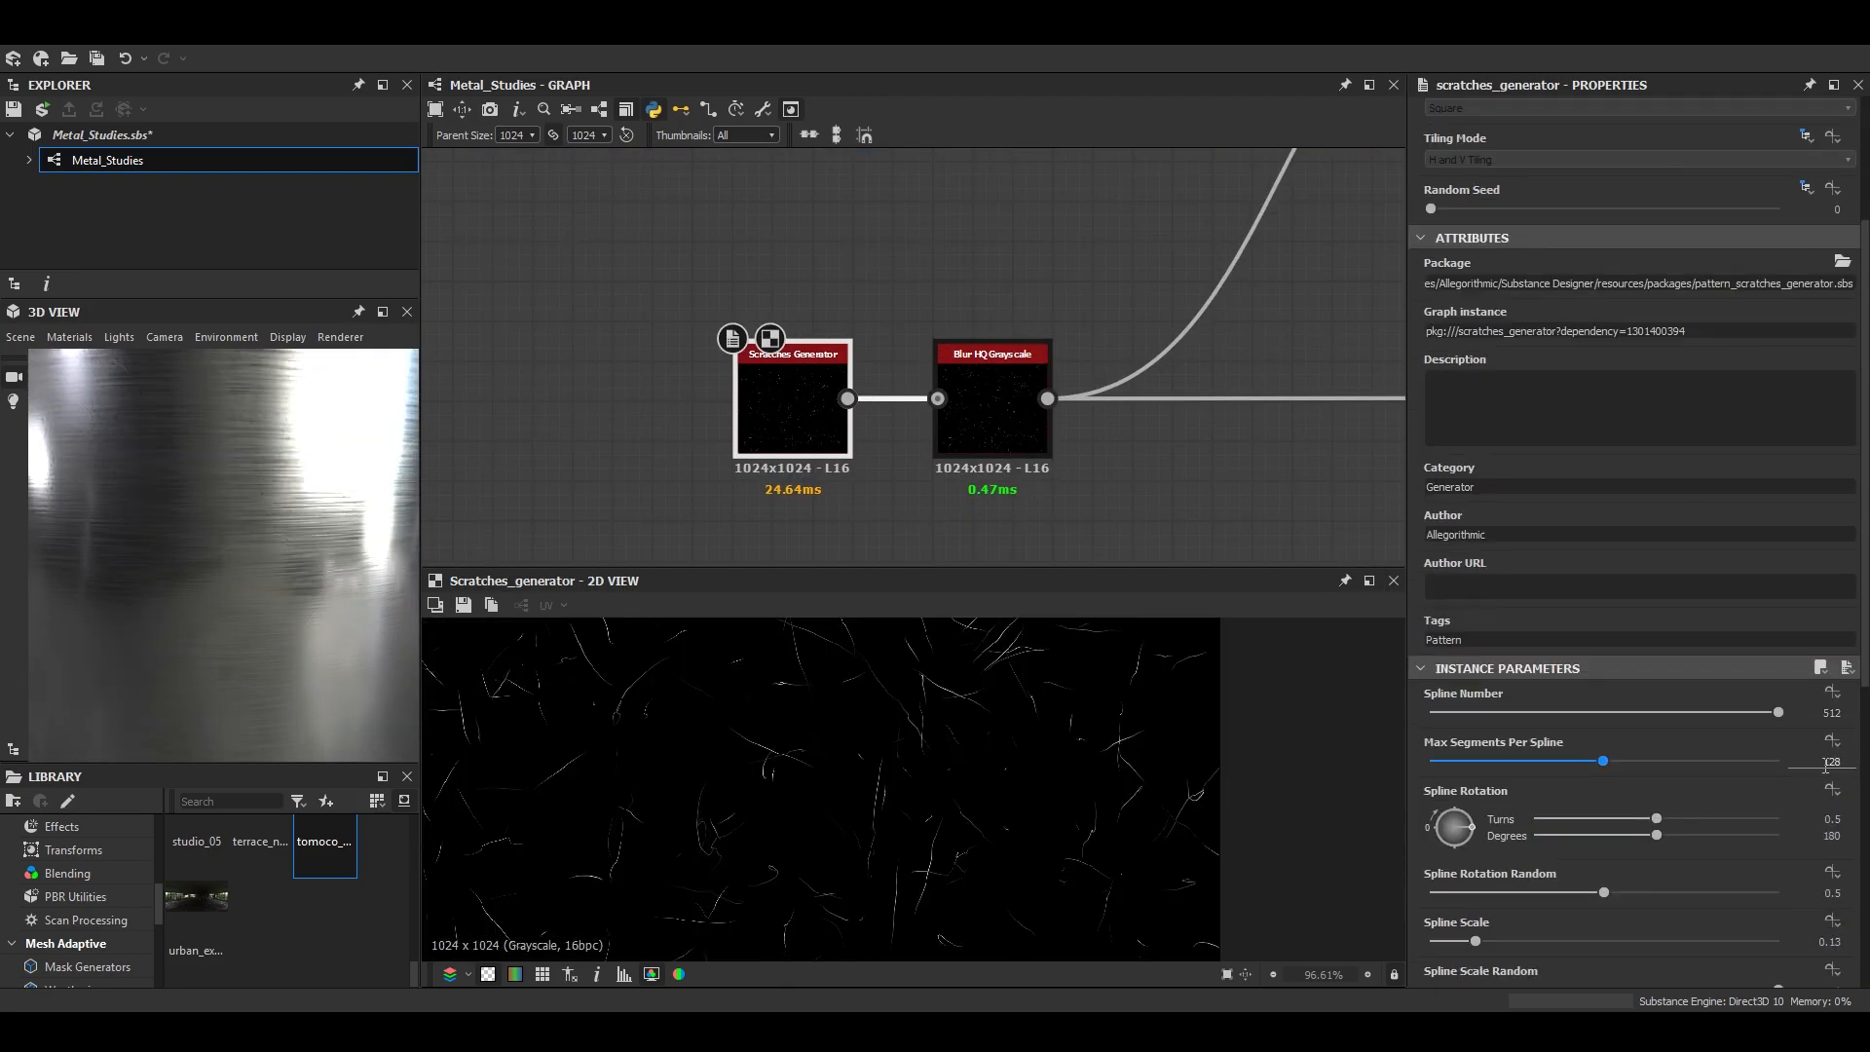
text(8)
key(Return)
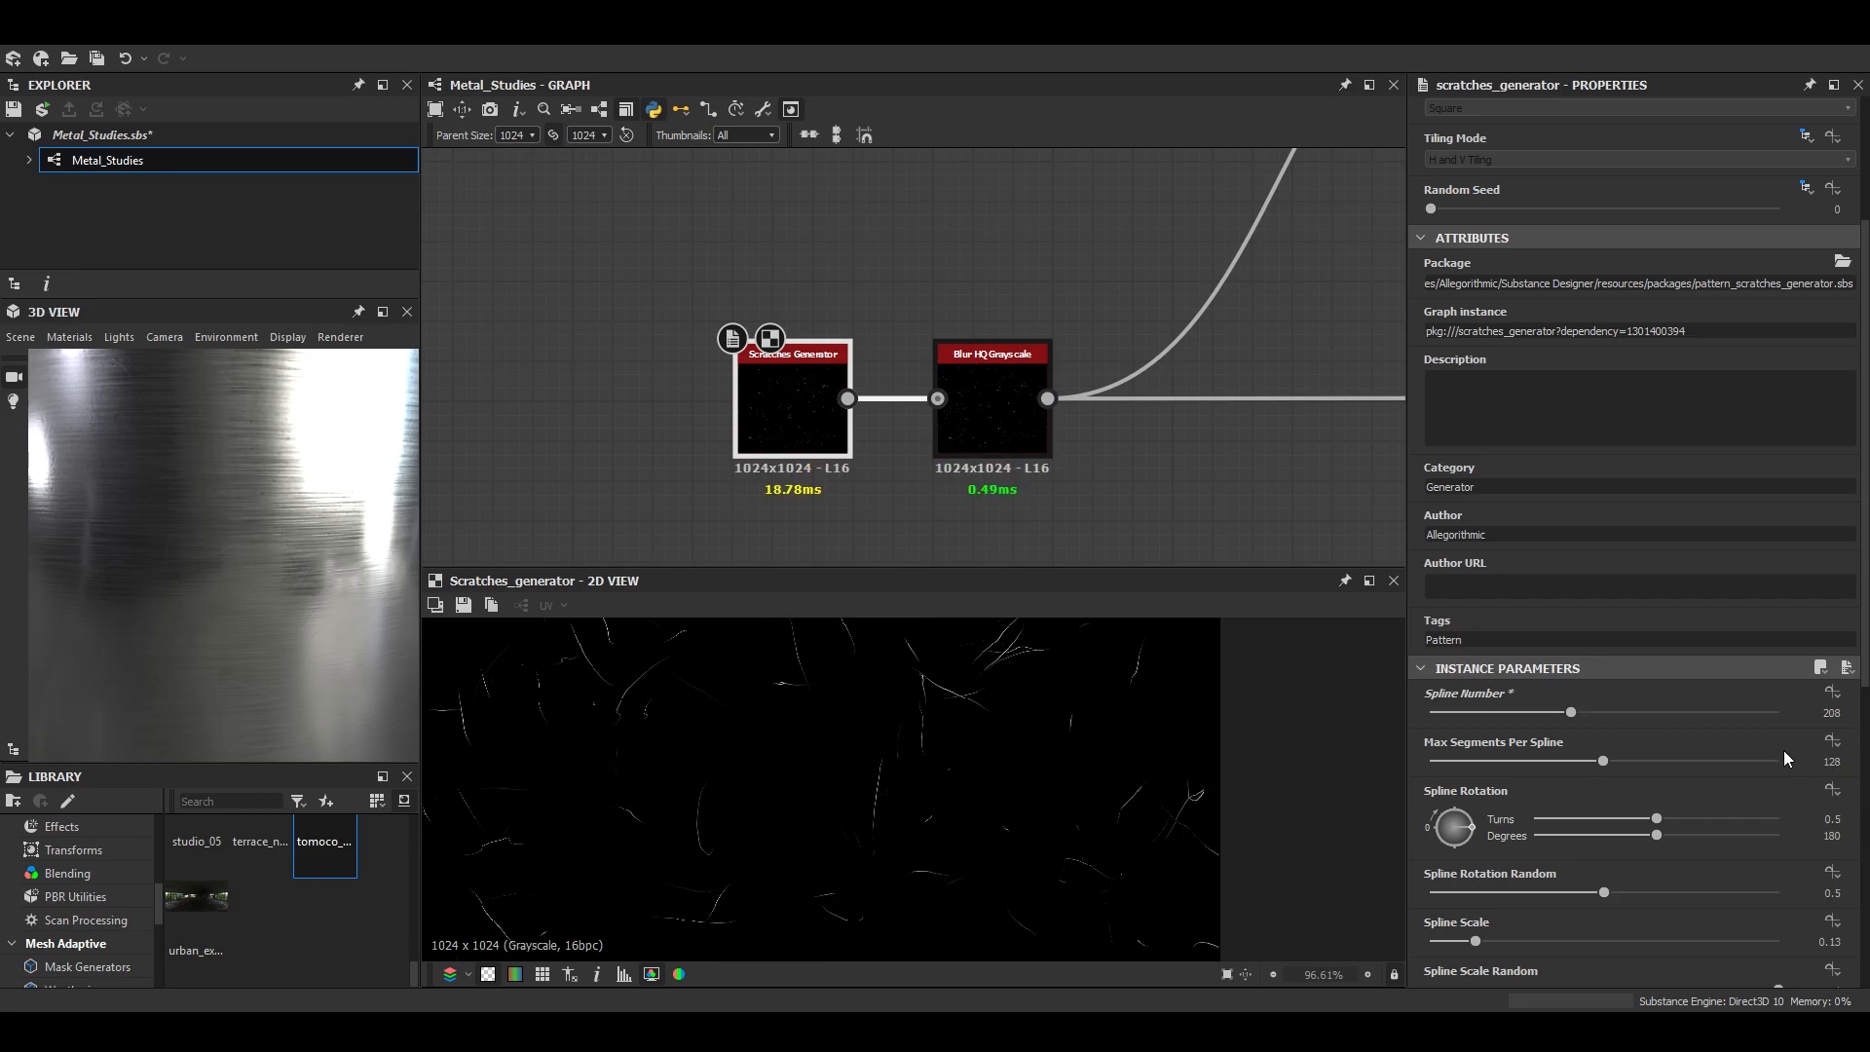
scroll(904, 783, up, 3)
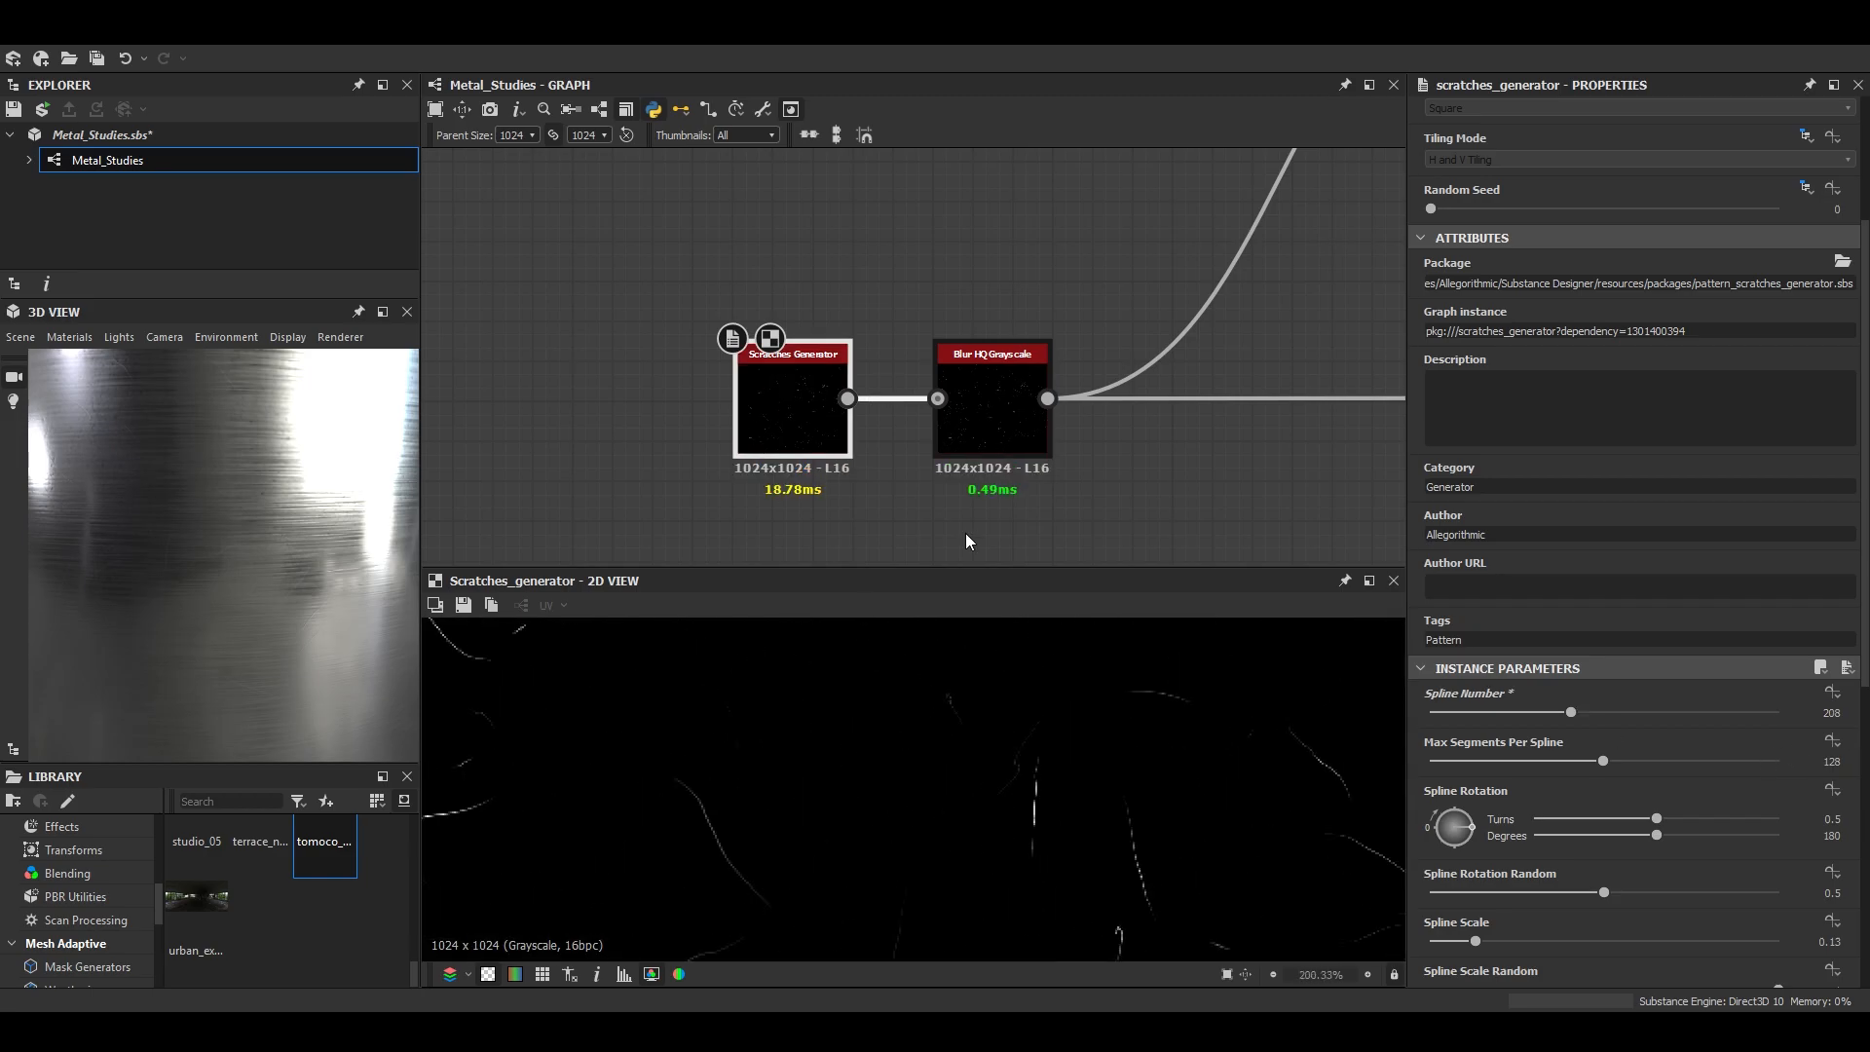
text(048)
key(Return)
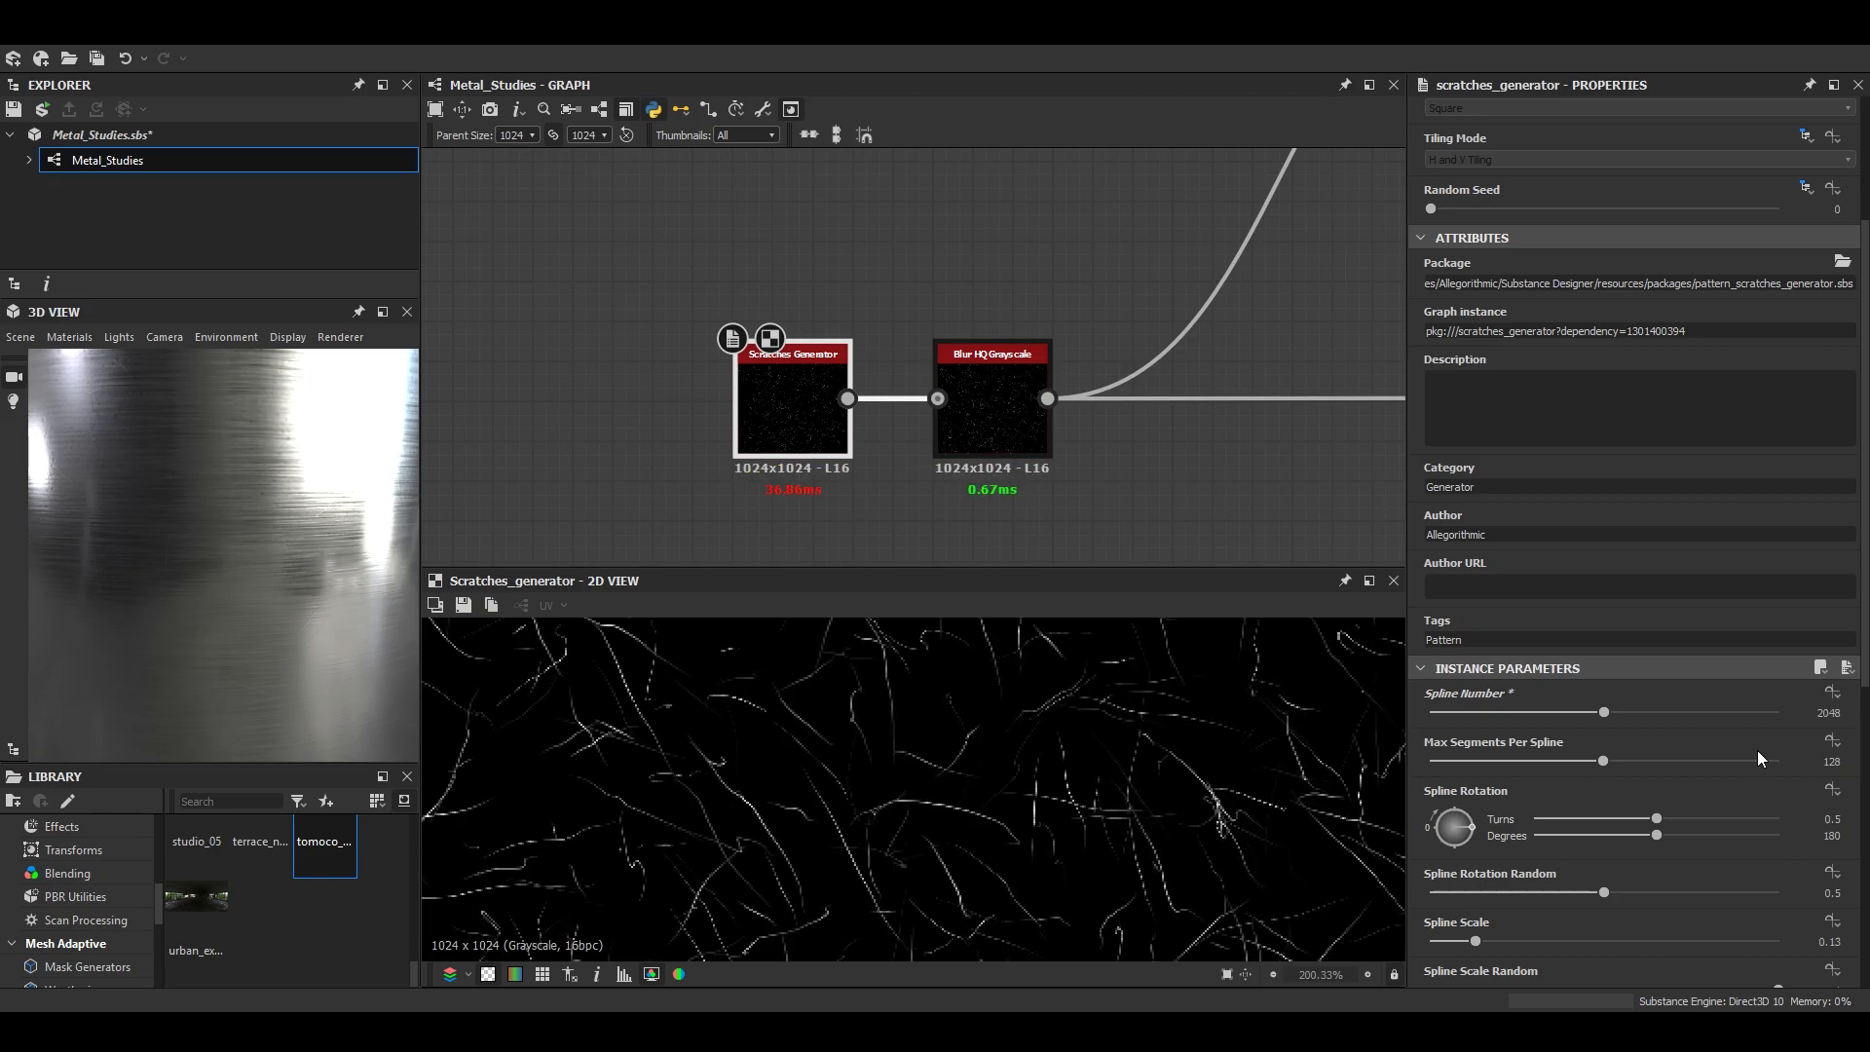
- Examine the denser scratches on the cylinder in an enlarged 3D view from several angles and distances
click(383, 312)
scroll(973, 660, down, 5)
middle_drag(973, 661, 863, 579)
drag(863, 579, 864, 705)
scroll(886, 648, up, 3)
scroll(750, 691, down, 3)
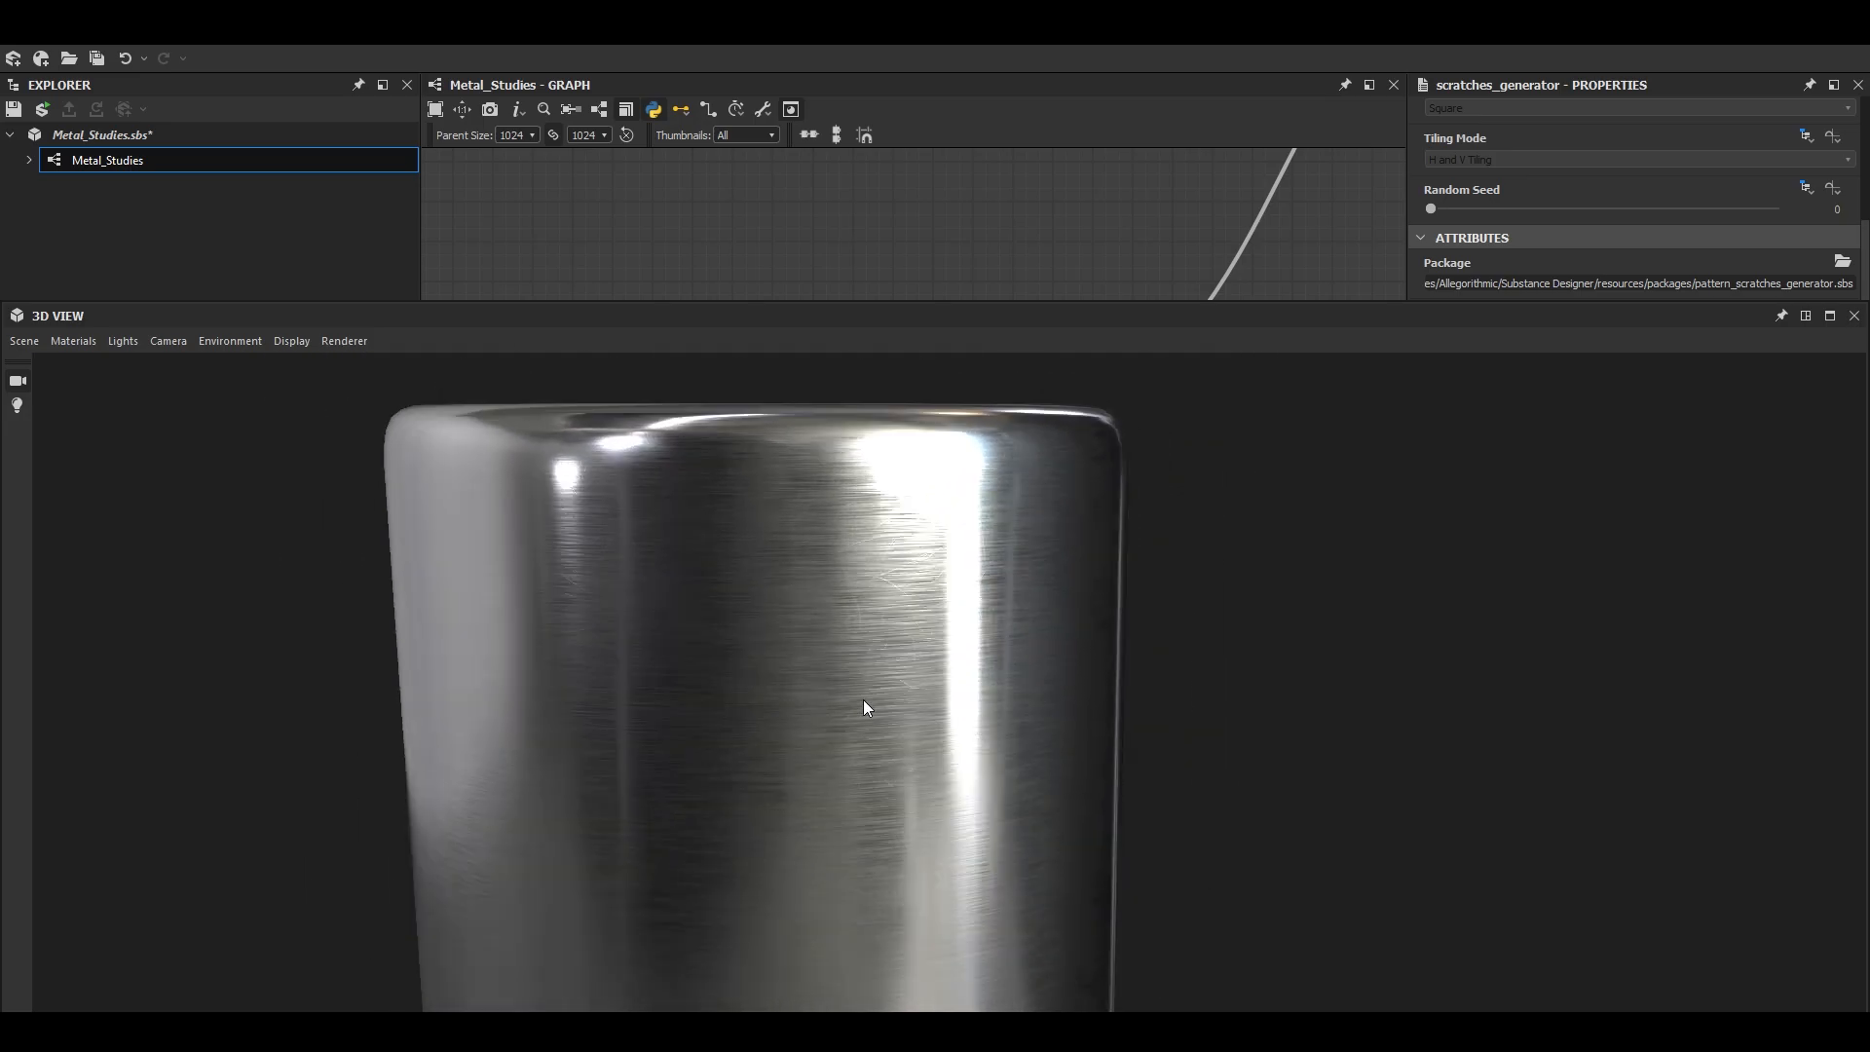
scroll(864, 706, up, 3)
click(1806, 316)
- Insert a Levels node between the blurred scratches and the scratch Blend's foreground, lowering its input white point to brighten the scratches
scroll(760, 302, down, 3)
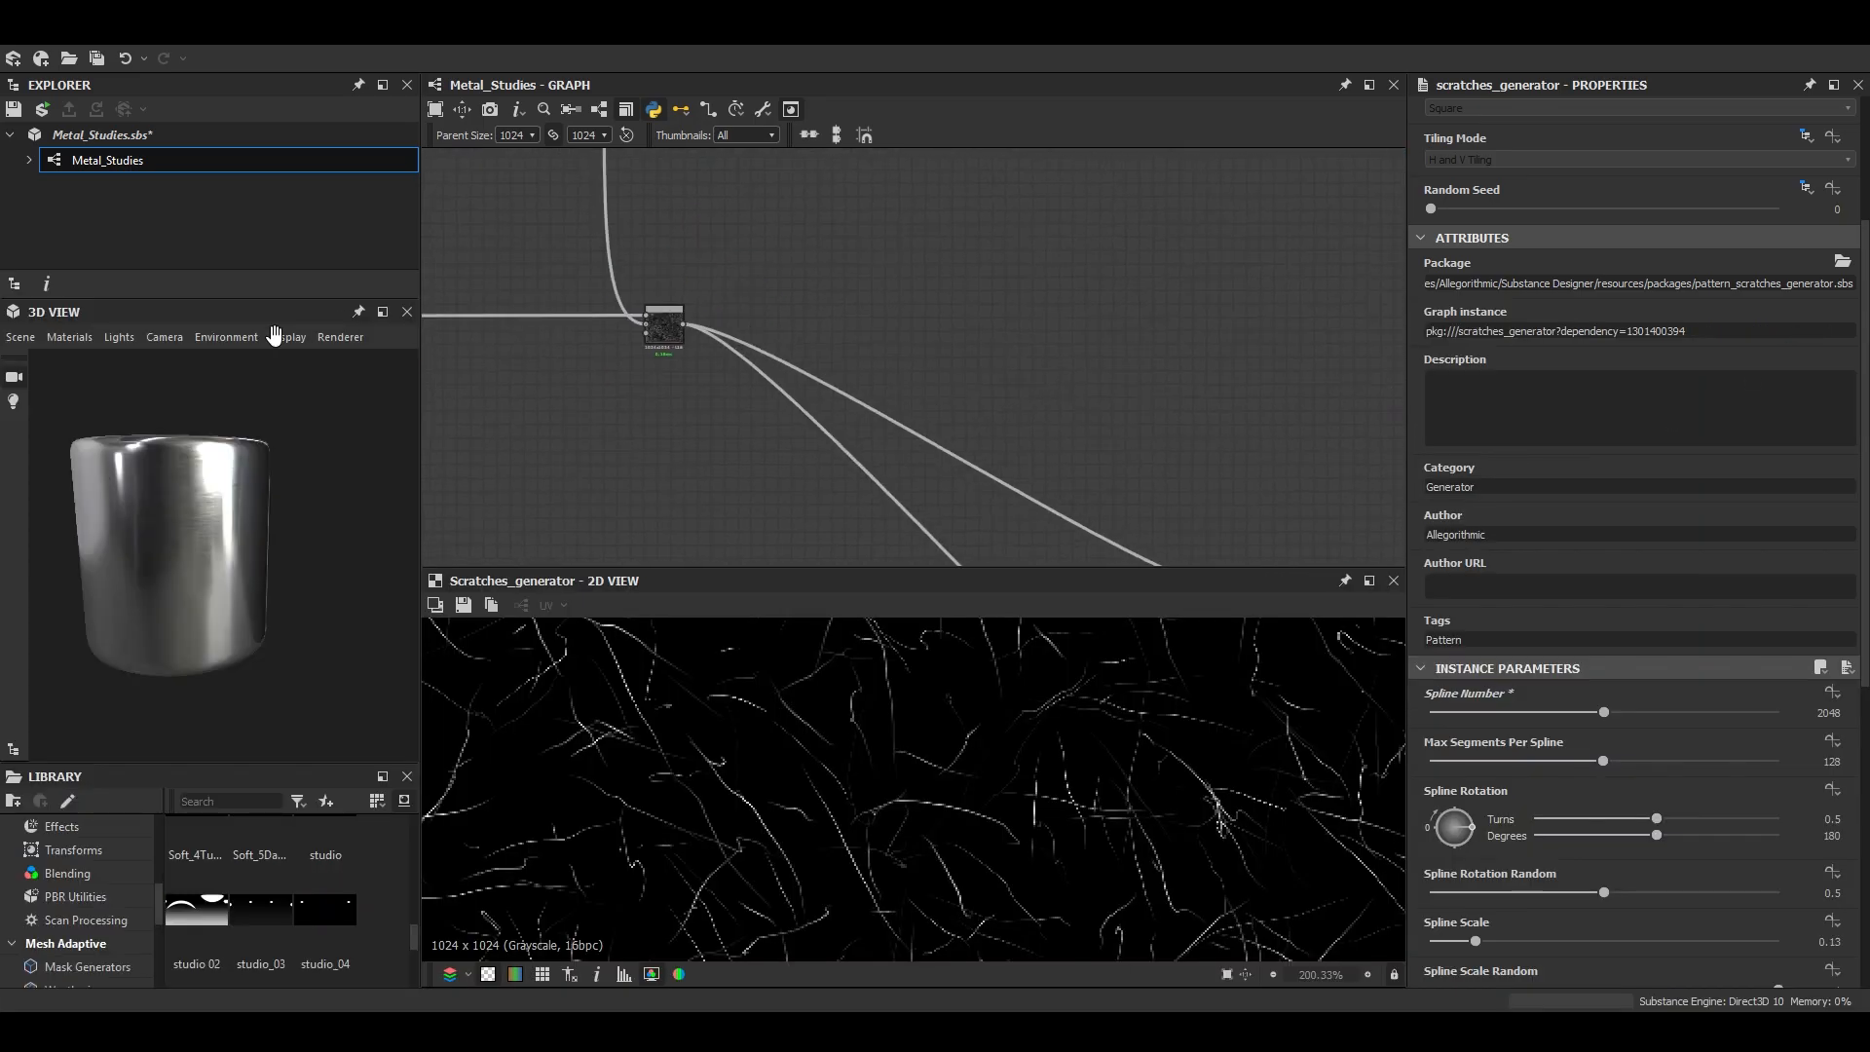
scroll(661, 300, up, 3)
drag(901, 358, 919, 350)
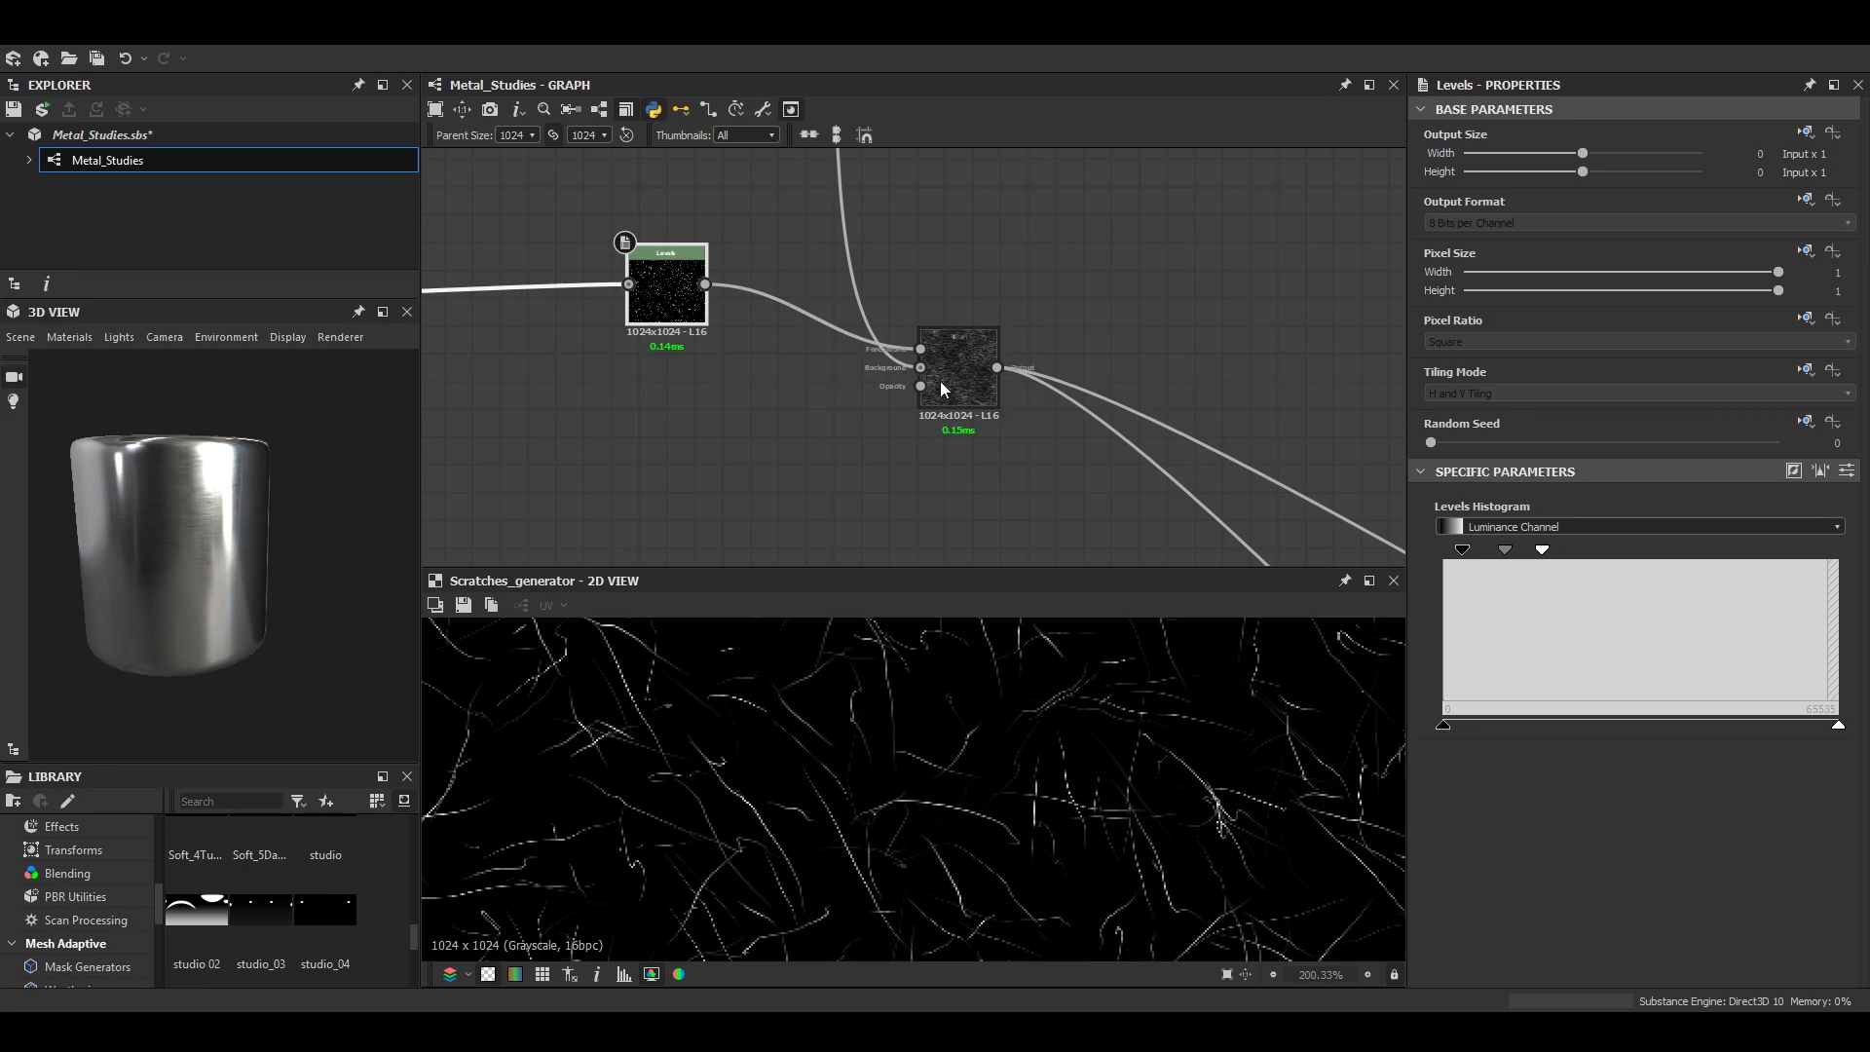
- Try an Opacity of 0.11 on the scratch Blend and check the cylinder's highlights up close
double_click(947, 386)
click(1494, 517)
scroll(263, 599, up, 5)
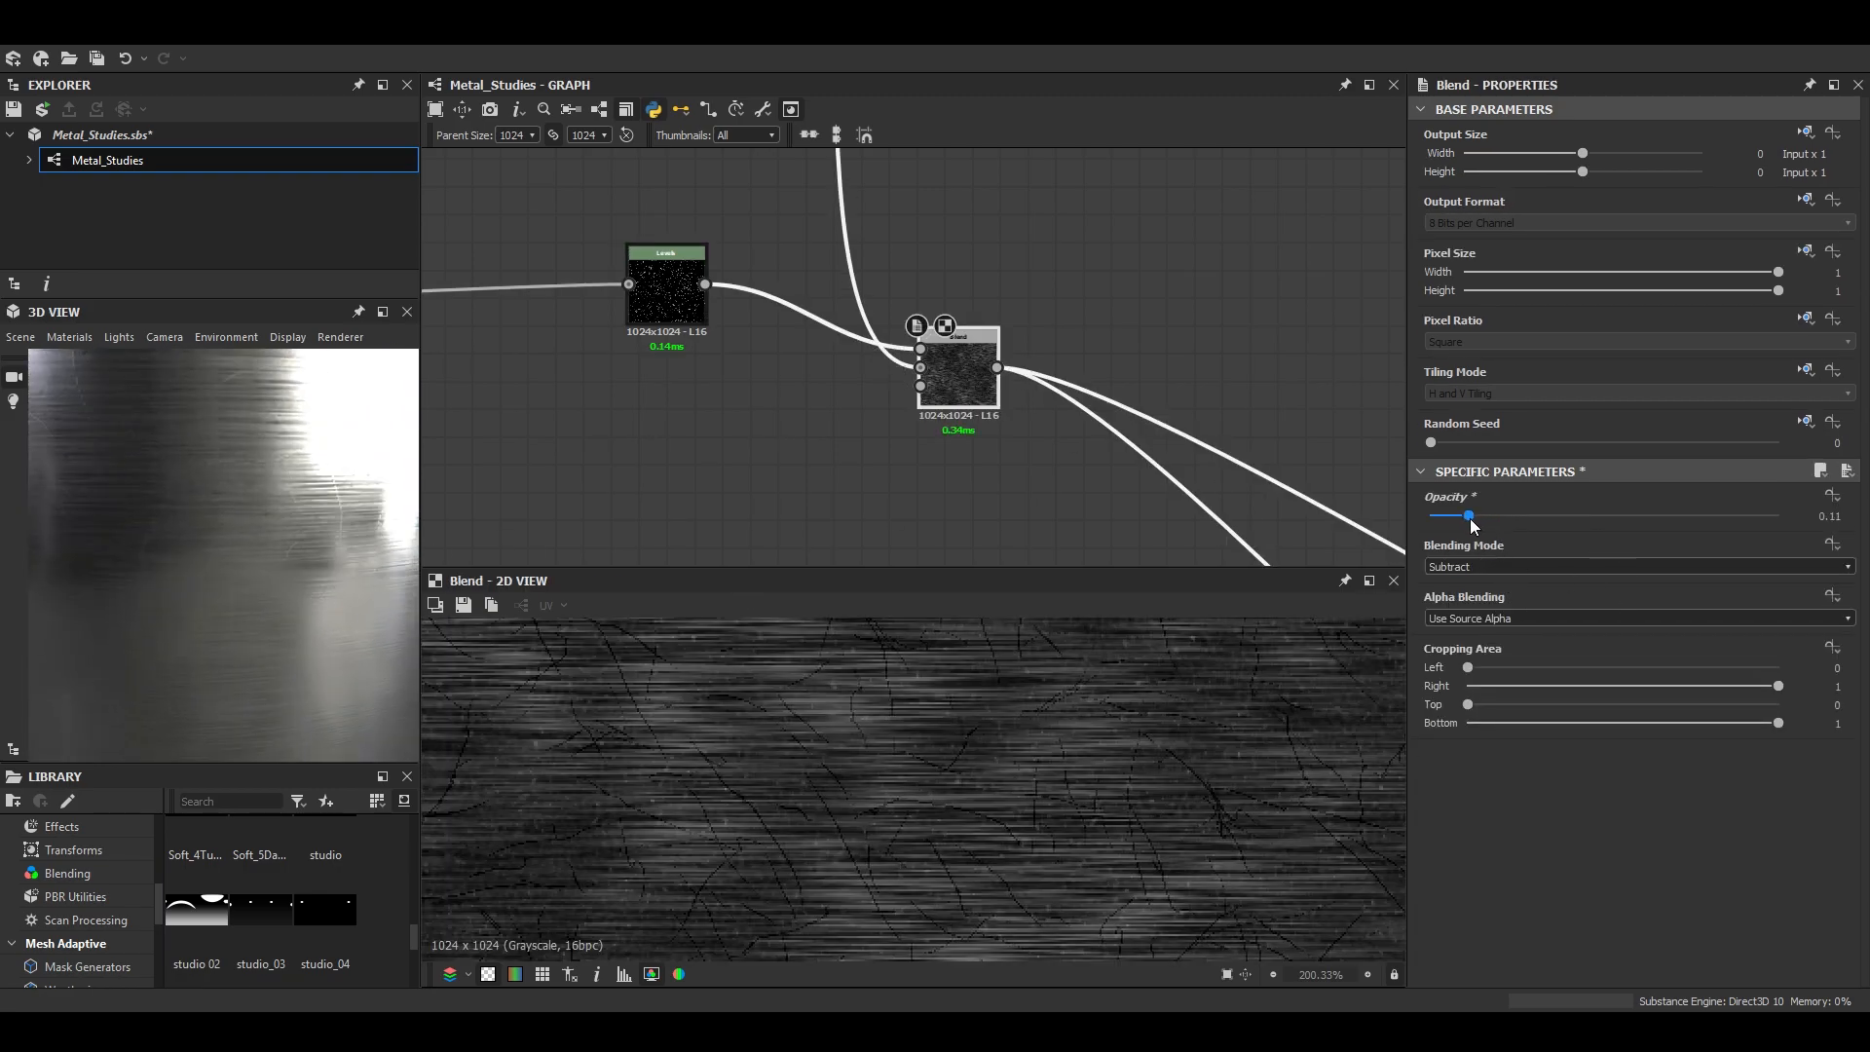
- Return the Levels node's input white point to maximum, adjust its midtones, and check the scratches on the cylinder
double_click(669, 296)
drag(1543, 551, 1838, 551)
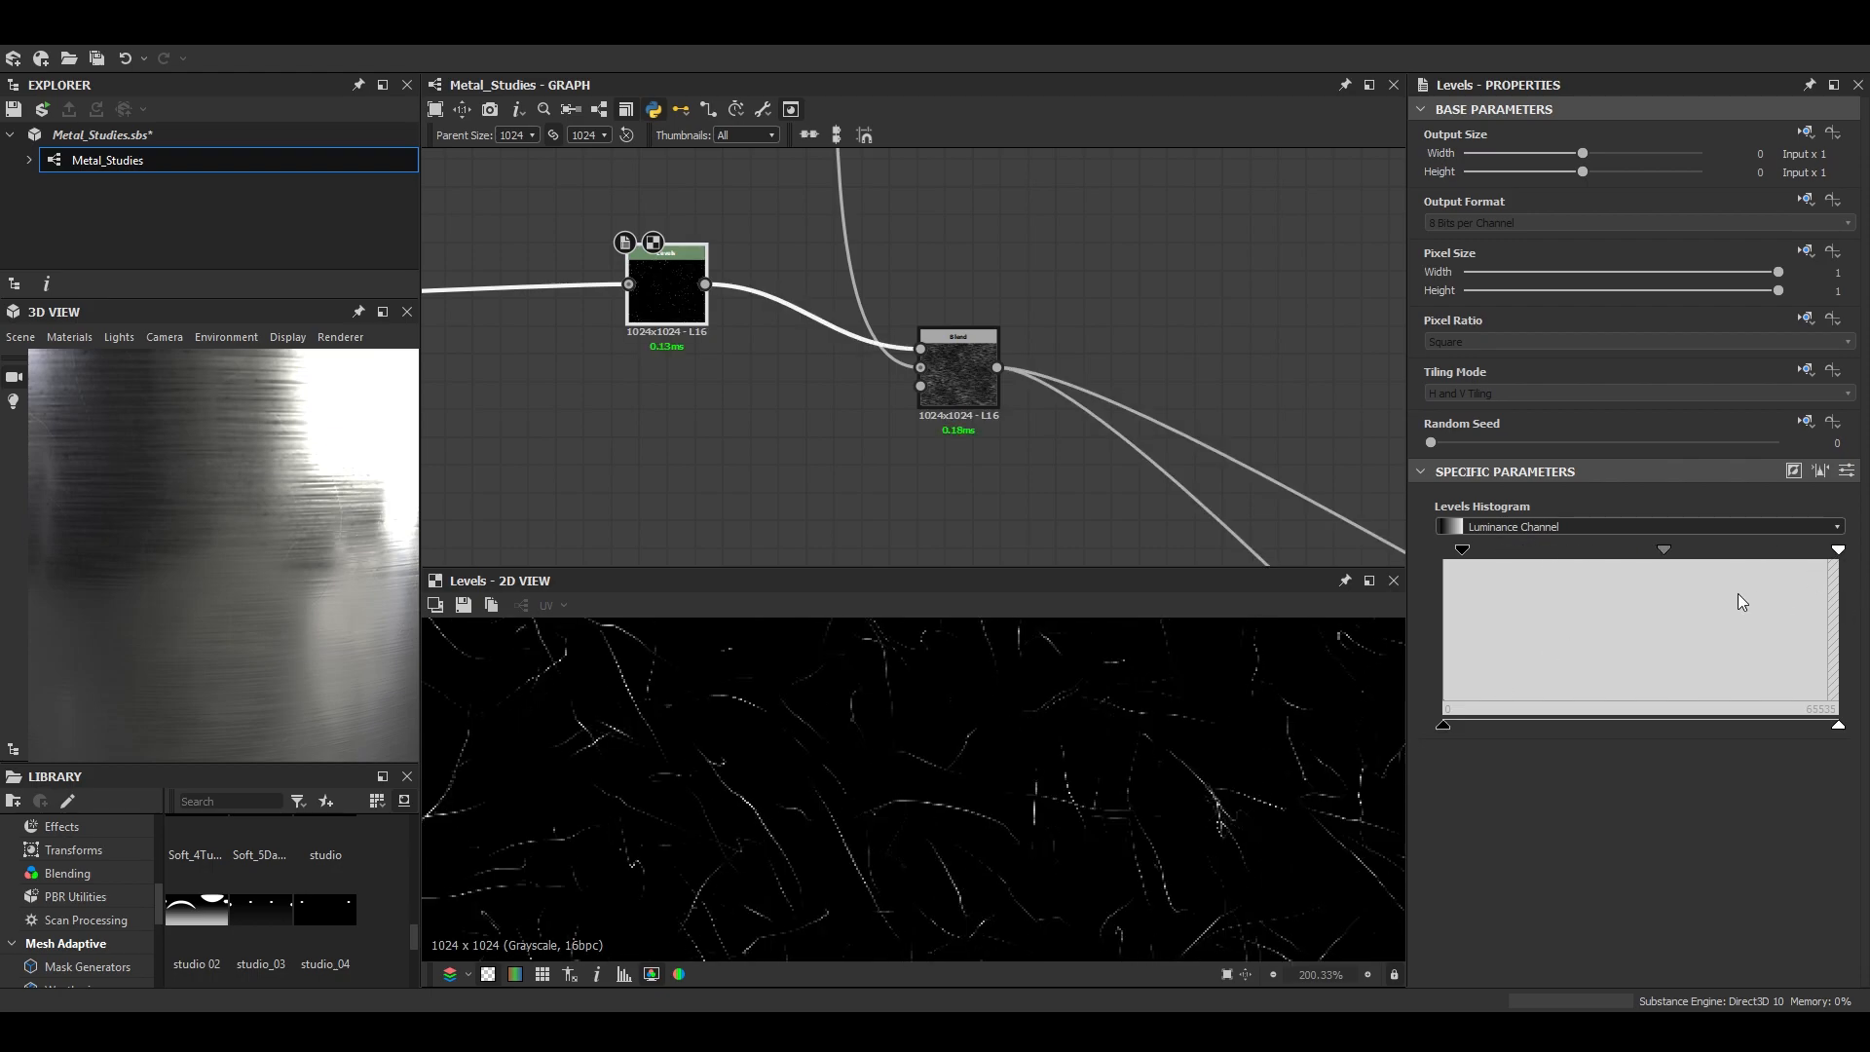
mouse_move(1662, 552)
mouse_down()
mouse_move(1487, 539)
mouse_move(1646, 565)
mouse_up()
scroll(277, 569, down, 5)
mouse_move(277, 568)
mouse_down()
mouse_move(307, 565)
mouse_move(265, 575)
mouse_up()
scroll(265, 575, up, 5)
- Set the scratch Blend's Opacity to 0.2 and inspect the cylinder in an enlarged 3D view
click(958, 375)
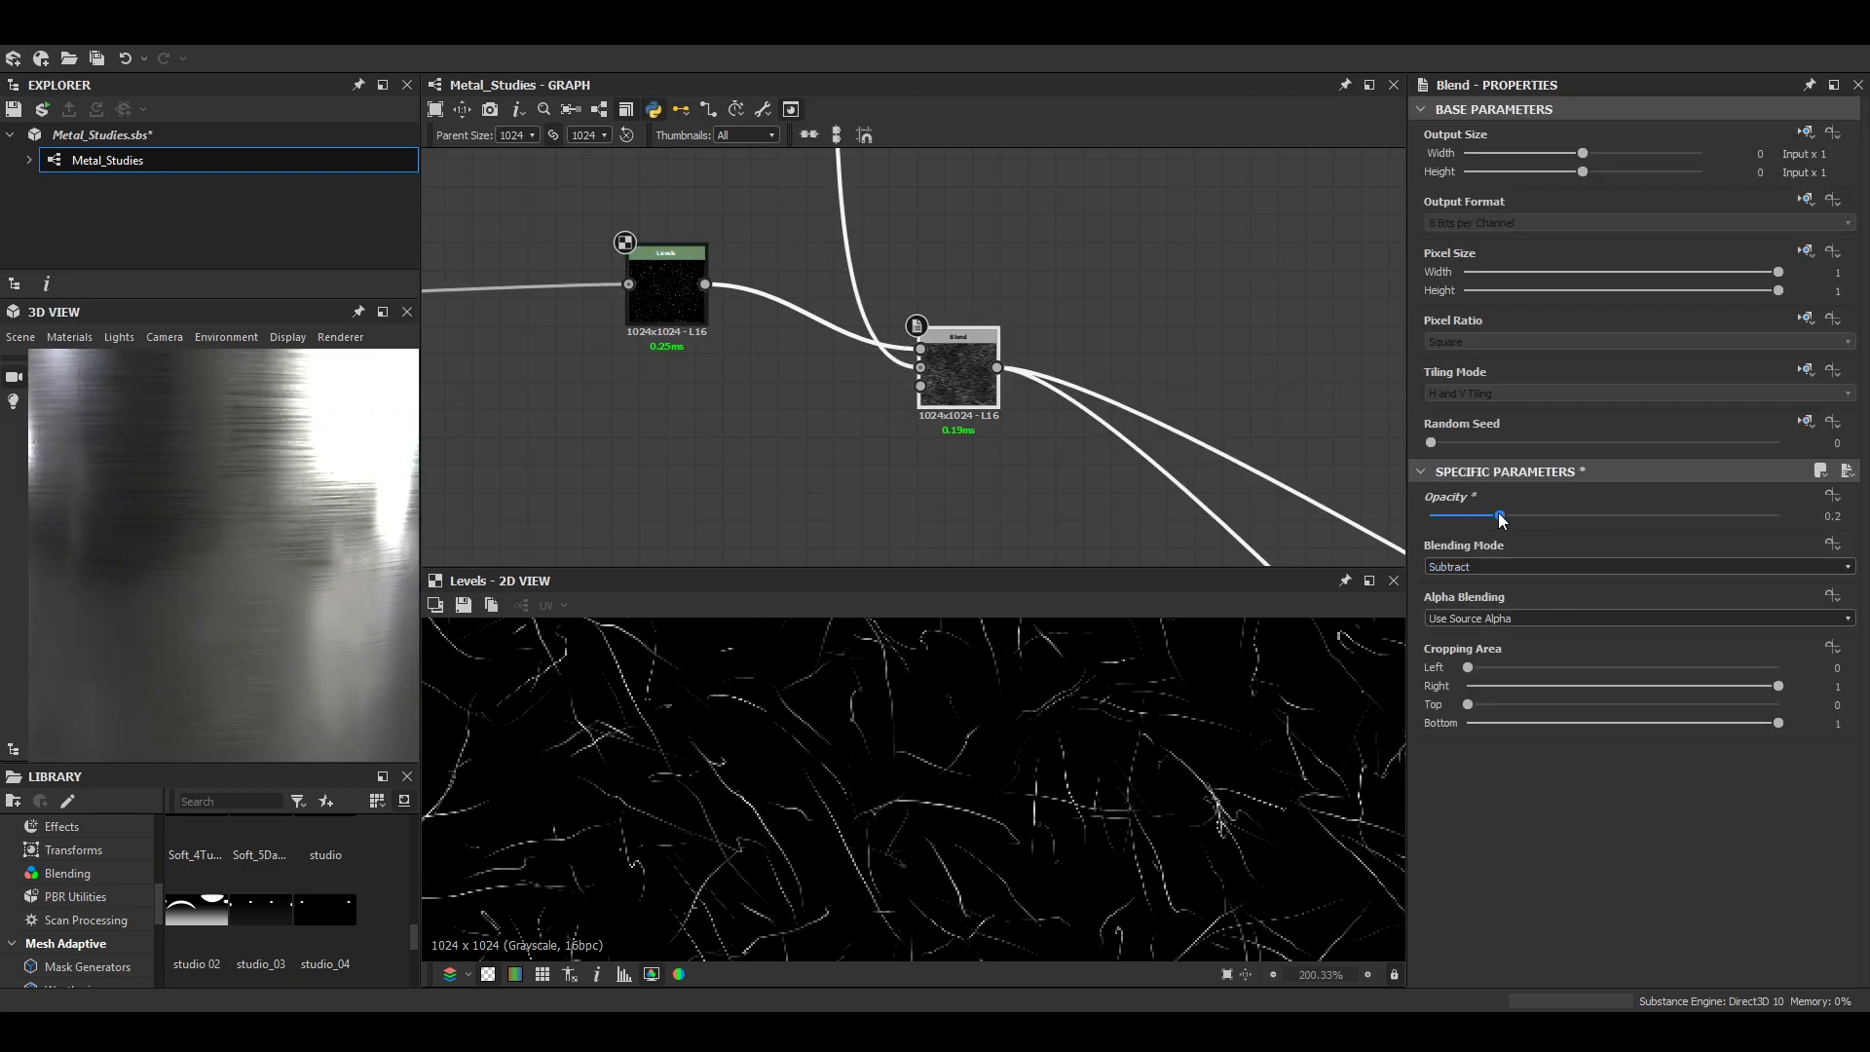
click(383, 311)
scroll(608, 608, down, 5)
drag(795, 666, 747, 741)
scroll(747, 741, up, 1)
click(1806, 317)
- Open the Scratches Generator's instance parameters and display its output in the 2D view
scroll(736, 324, down, 7)
middle_drag(779, 359, 859, 369)
scroll(968, 412, up, 10)
click(957, 417)
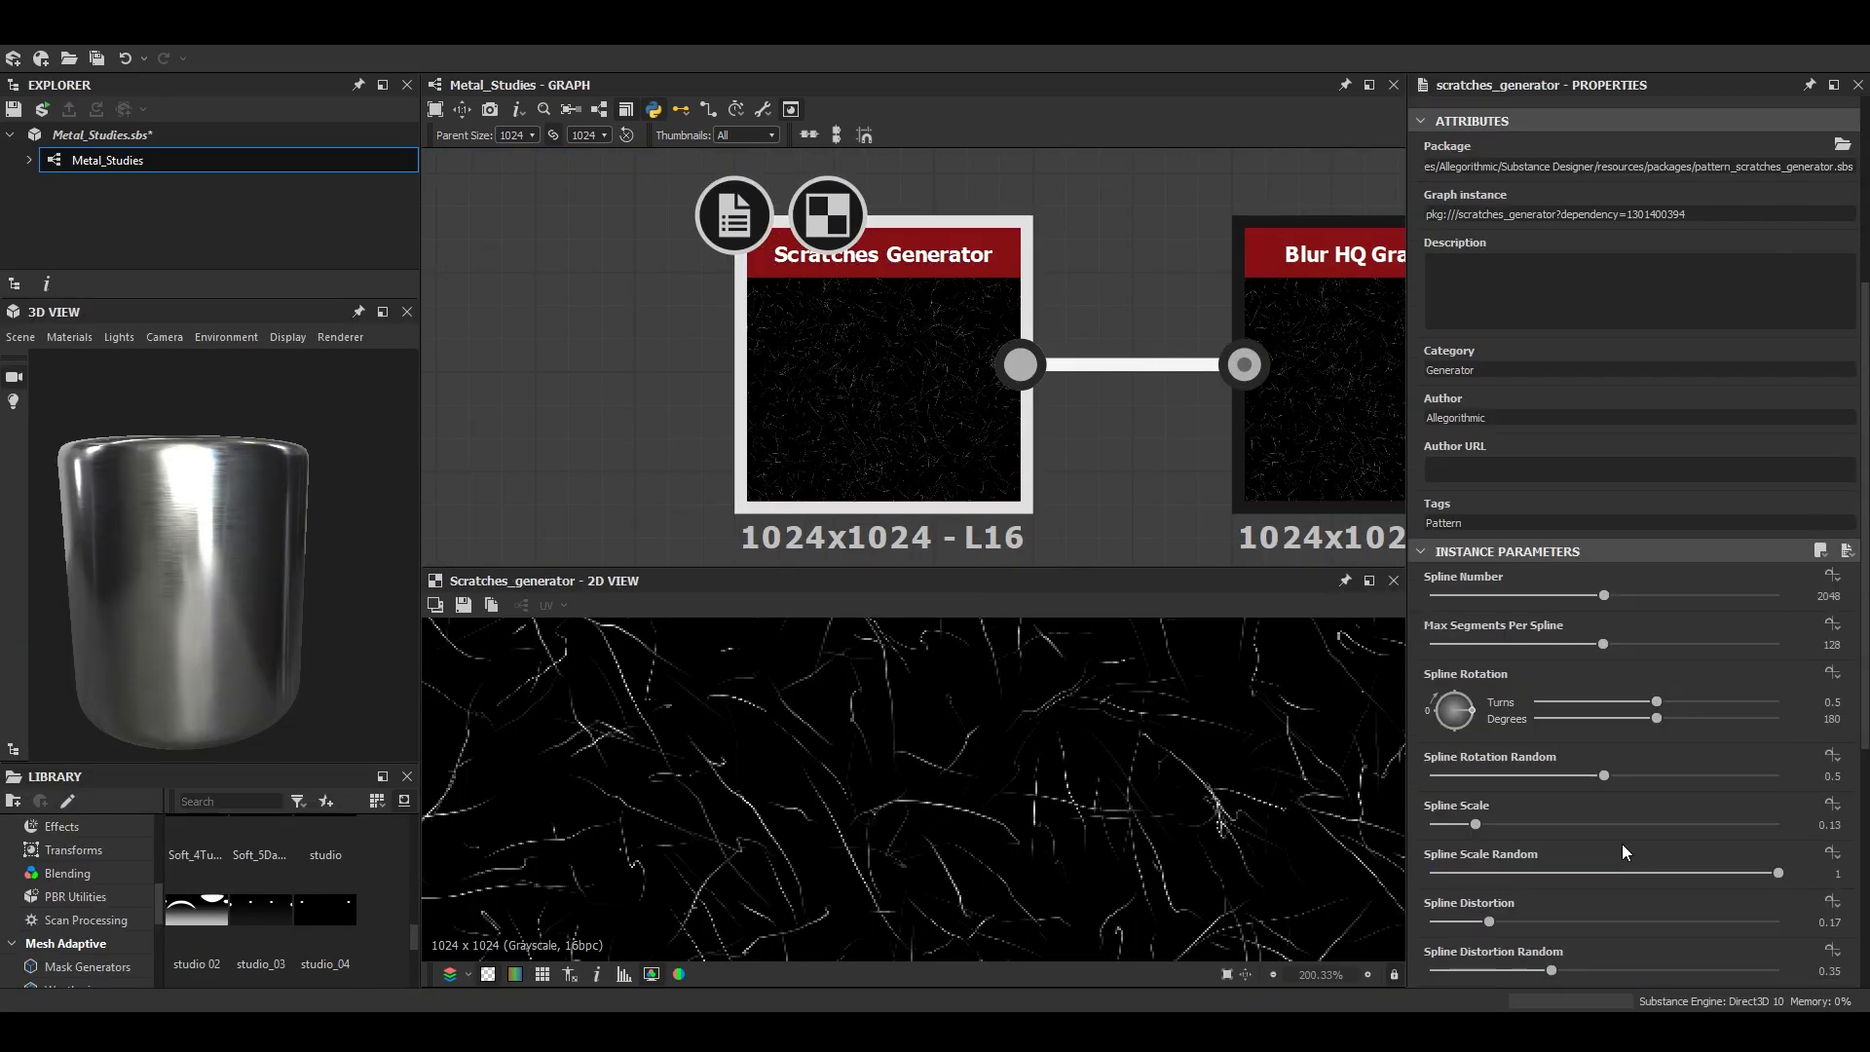
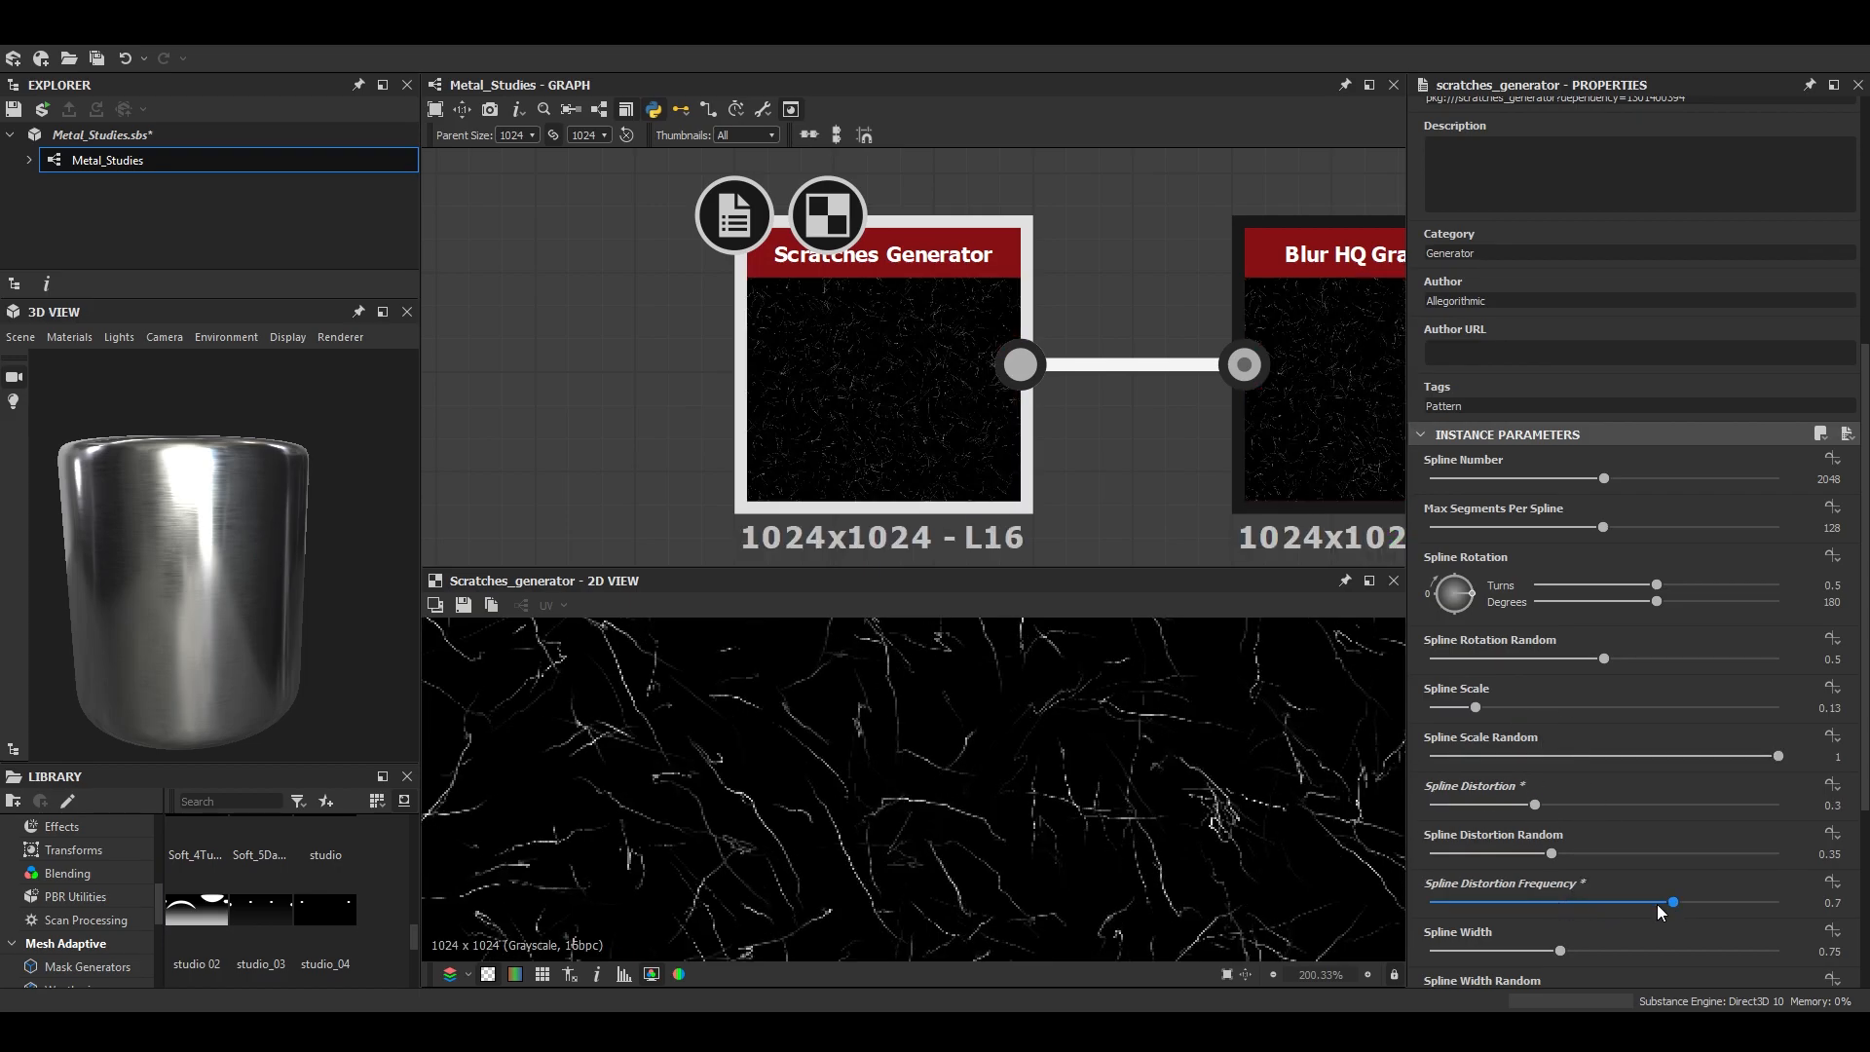
- Inspect the cylinder's scratched highlights in an enlarged 3D view, and dock the view again
click(382, 312)
drag(845, 714, 935, 682)
scroll(1077, 295, down, 4)
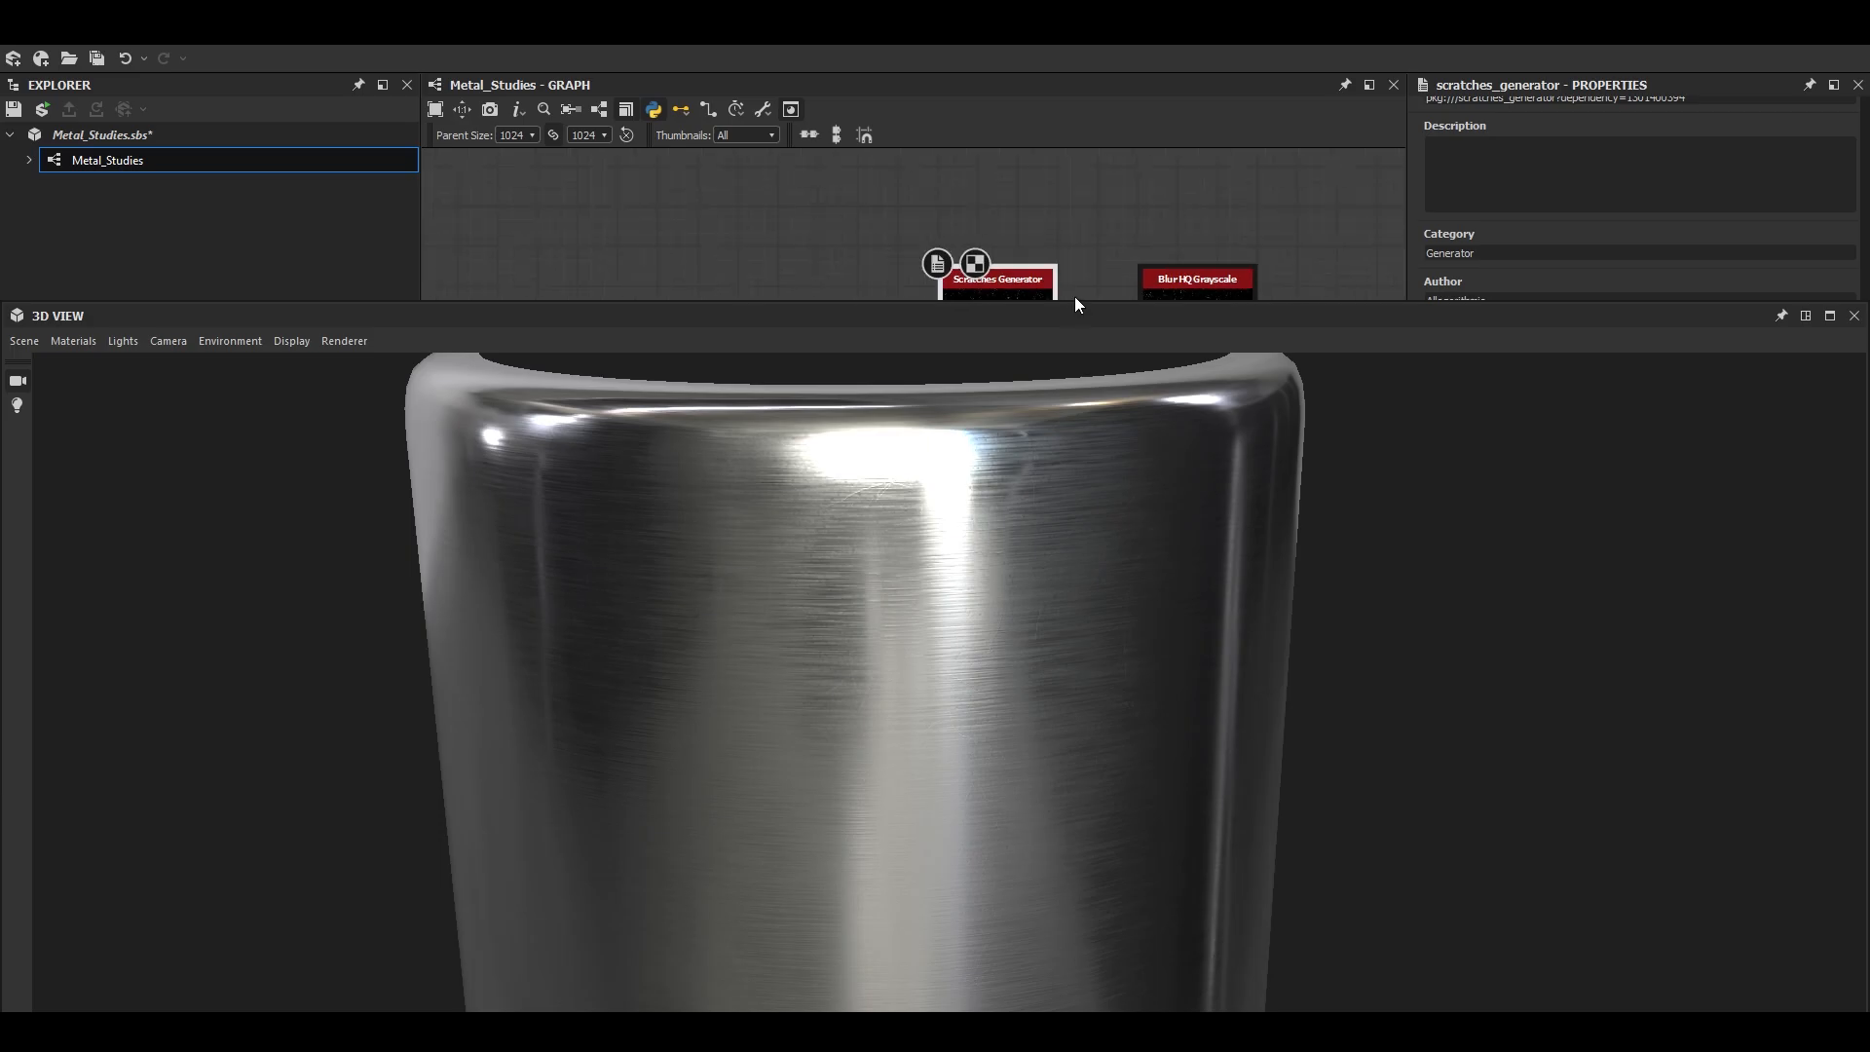
click(1808, 317)
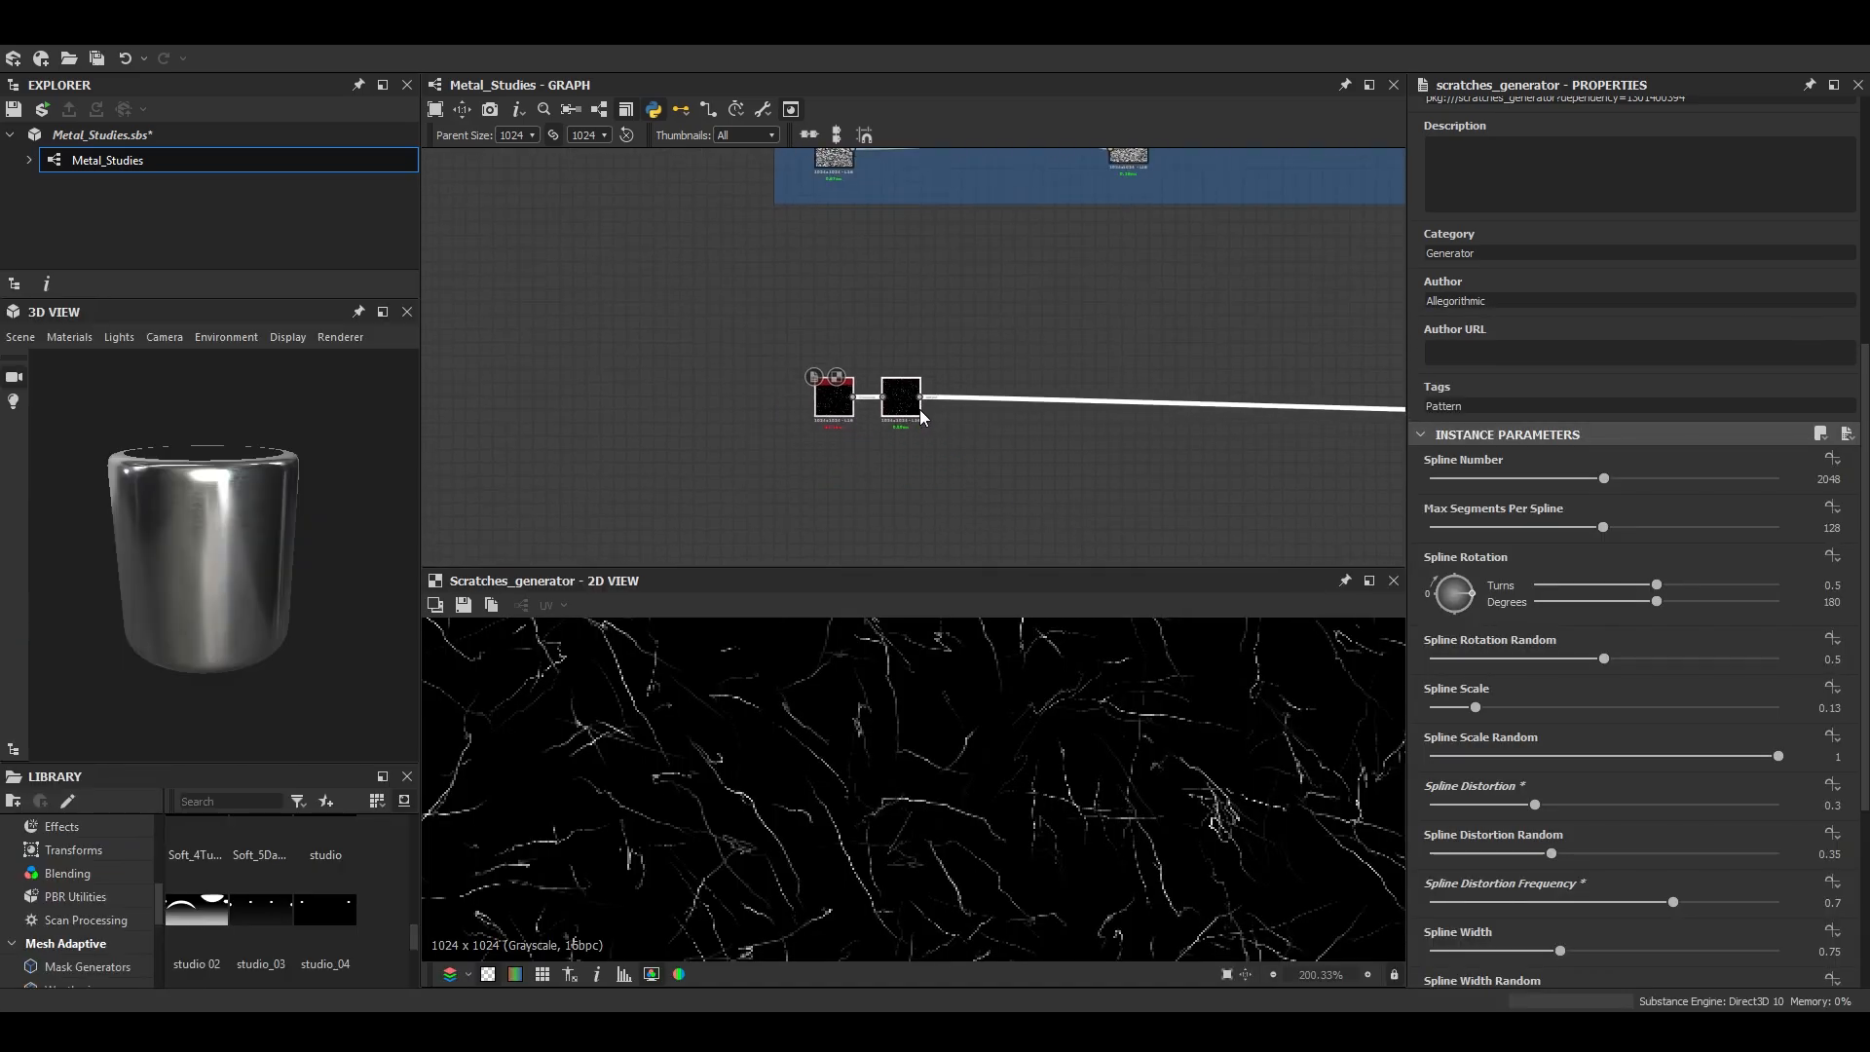
- Frame the Scratches Generator and its Blur HQ node, and title the frame "Scratches"
right_click(905, 414)
click(984, 537)
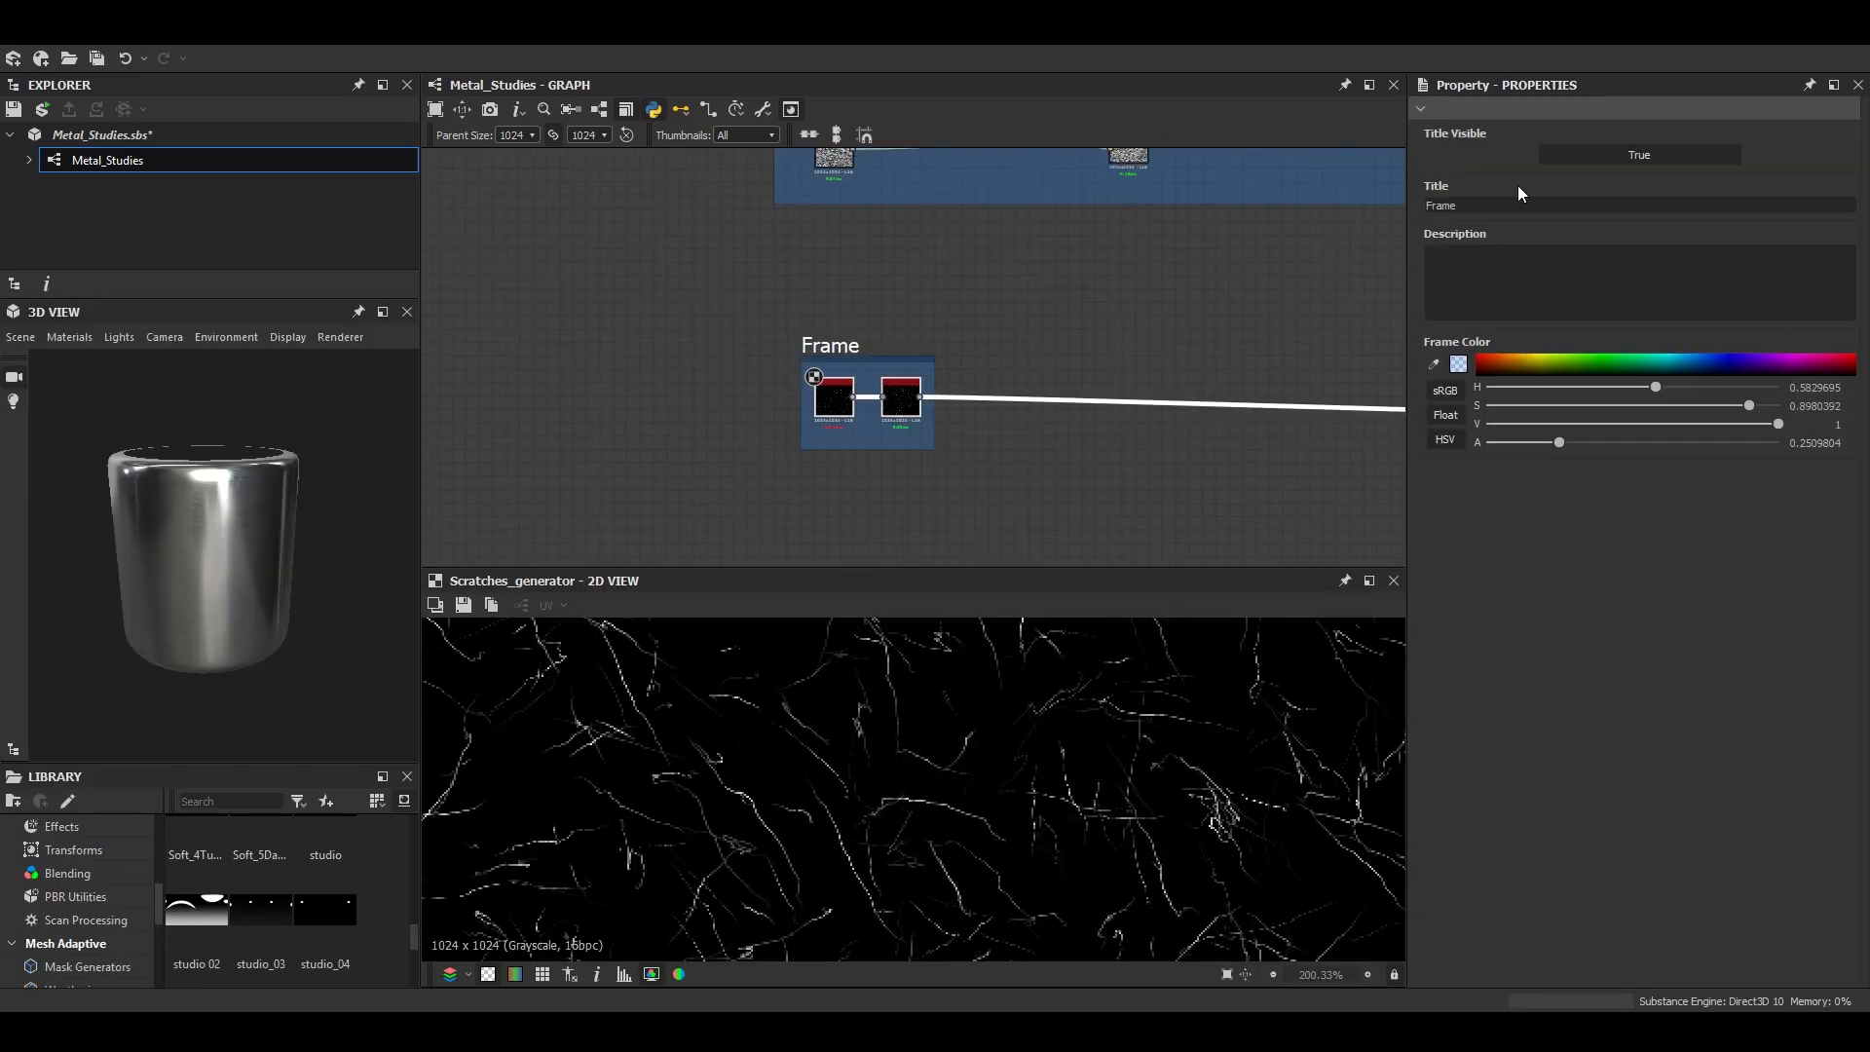
text(Scratches)
key(Return)
scroll(1185, 318, down, 2)
middle_drag(1185, 317, 875, 373)
middle_drag(997, 397, 927, 376)
scroll(1199, 450, up, 4)
key(space)
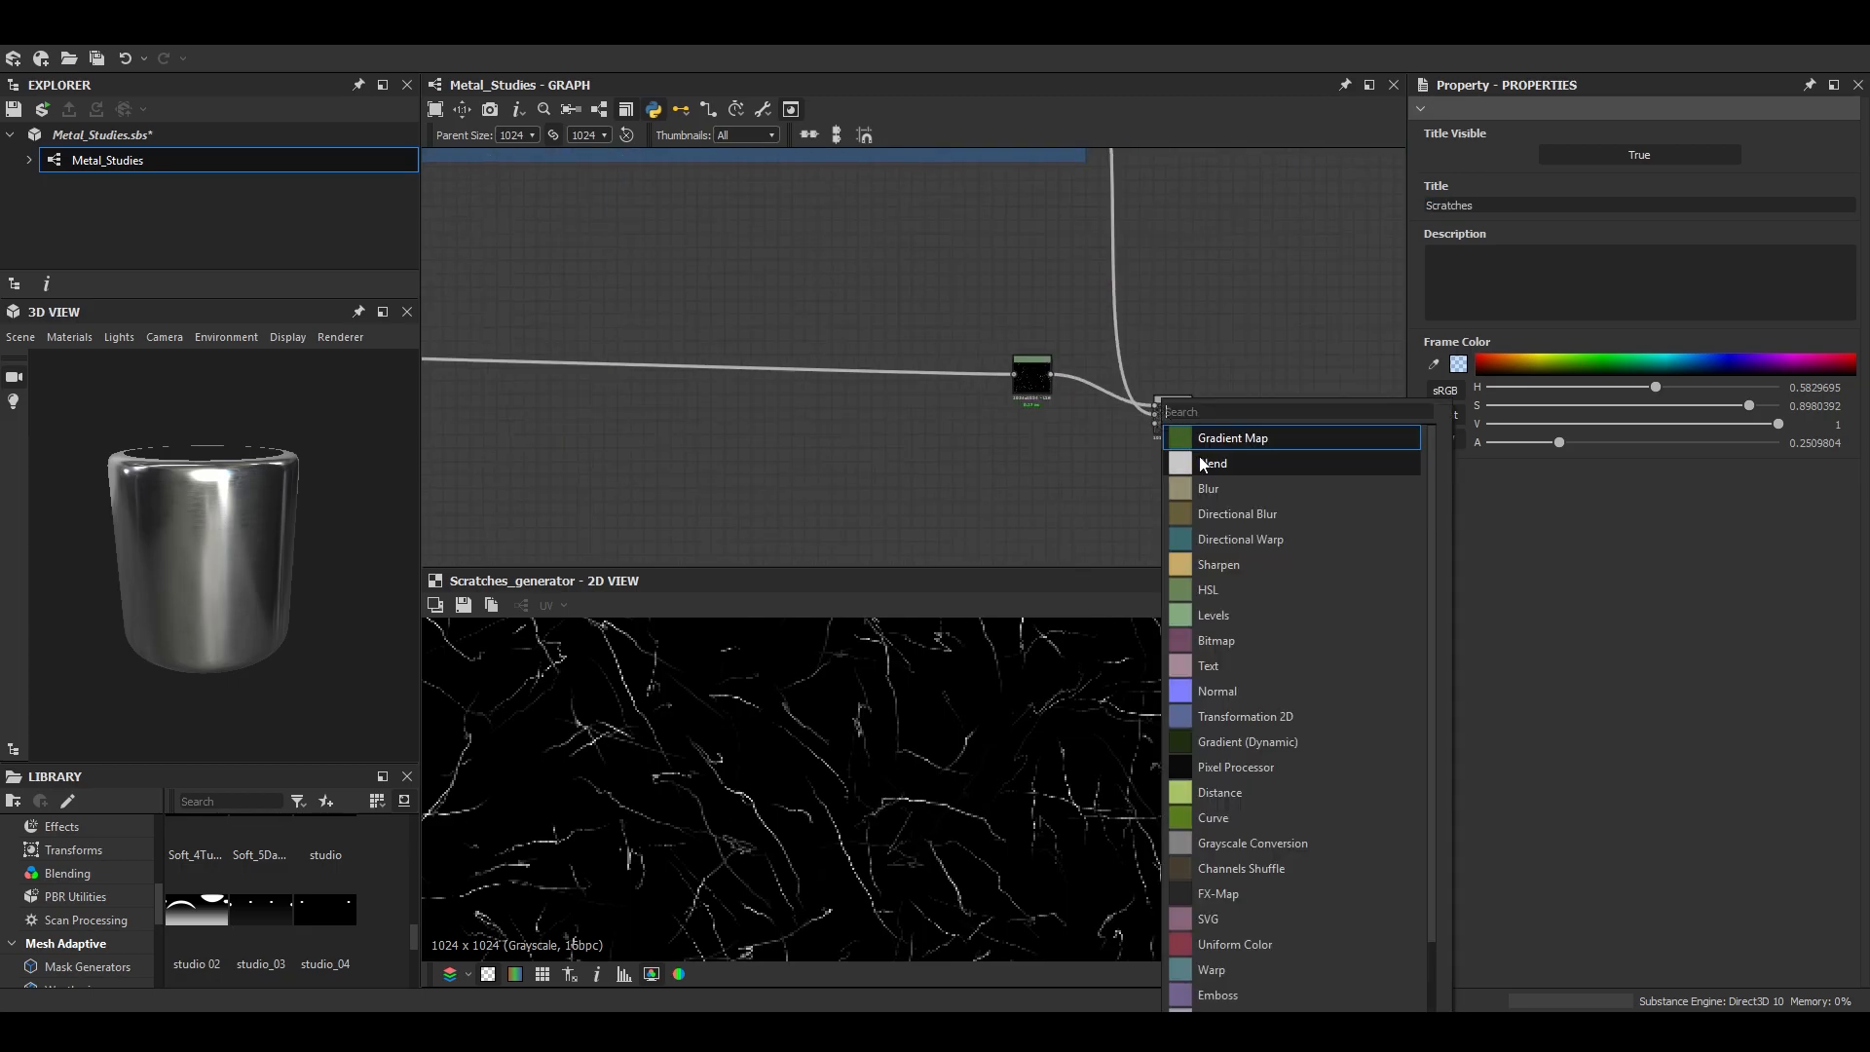
click(1199, 462)
key(Delete)
- Insert a new Blend node between the scratch Blend and the nodes it feeds
double_click(1178, 420)
key(space)
click(1226, 454)
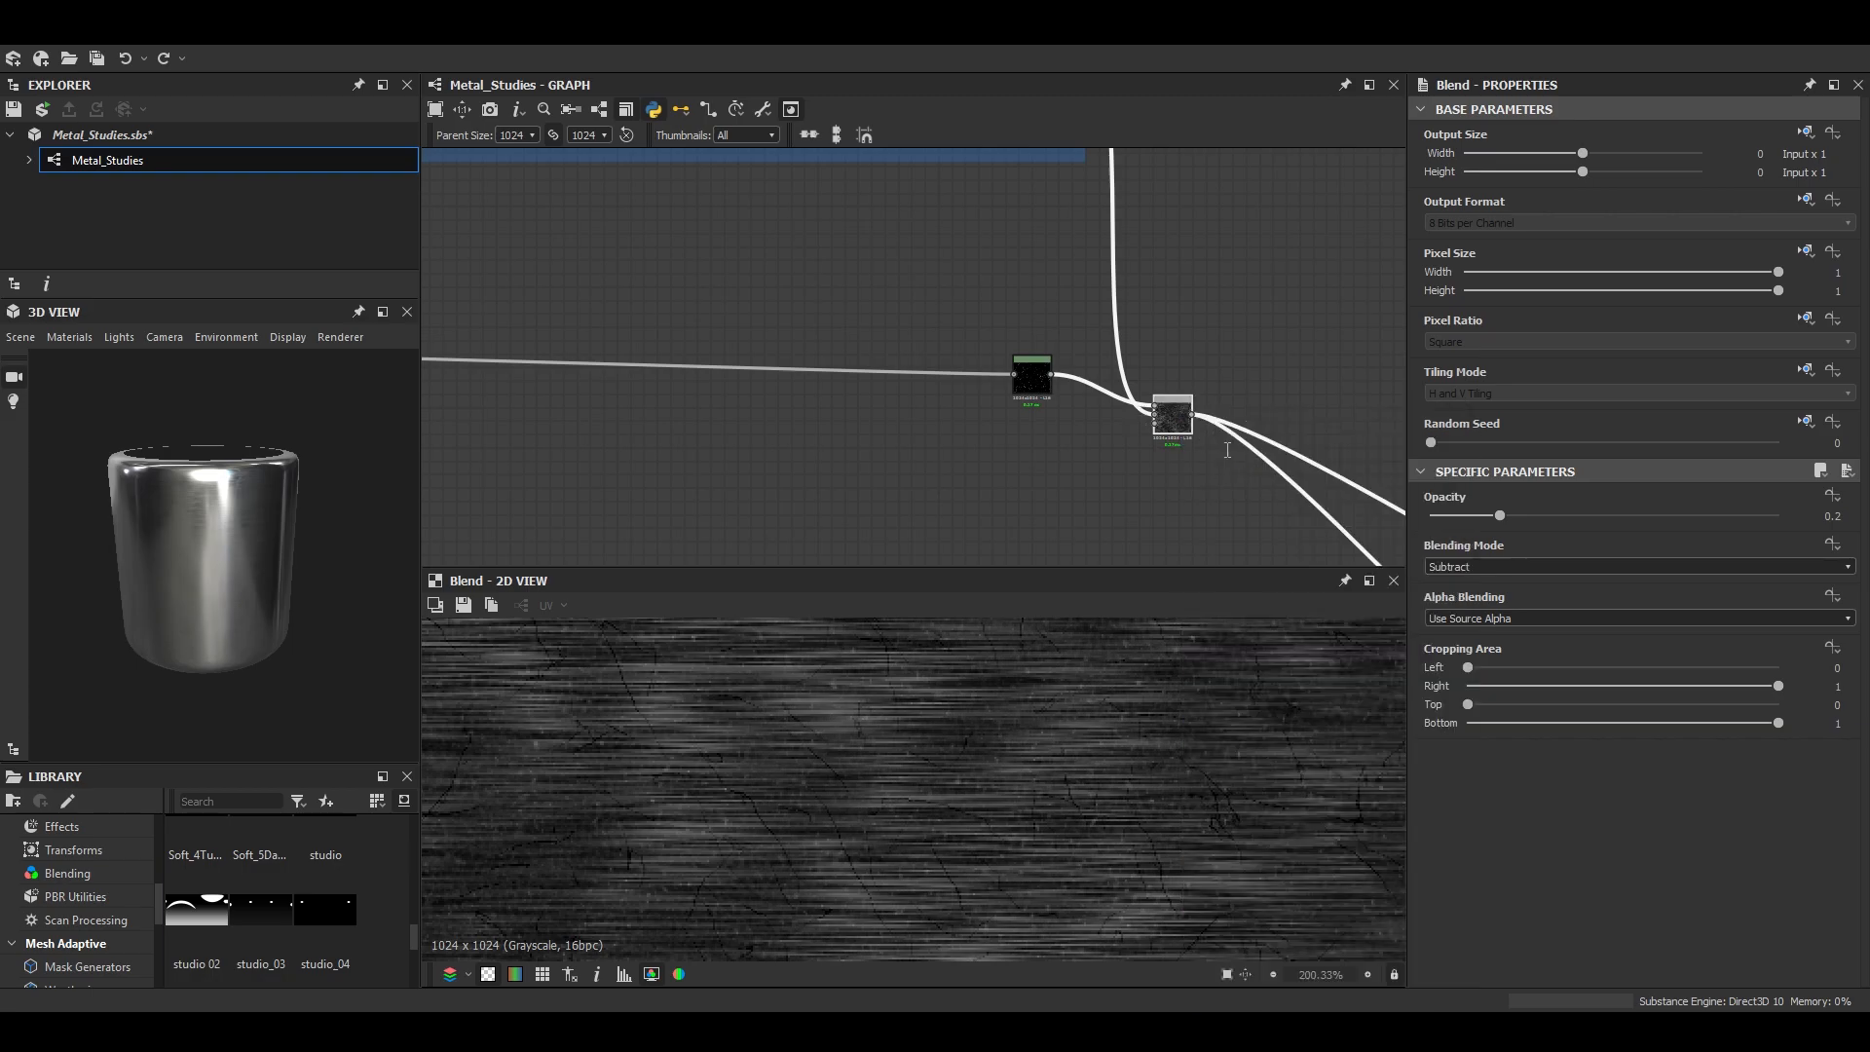
drag(1230, 427, 1269, 526)
scroll(1217, 522, down, 3)
middle_drag(1082, 498, 1166, 435)
scroll(209, 523, up, 5)
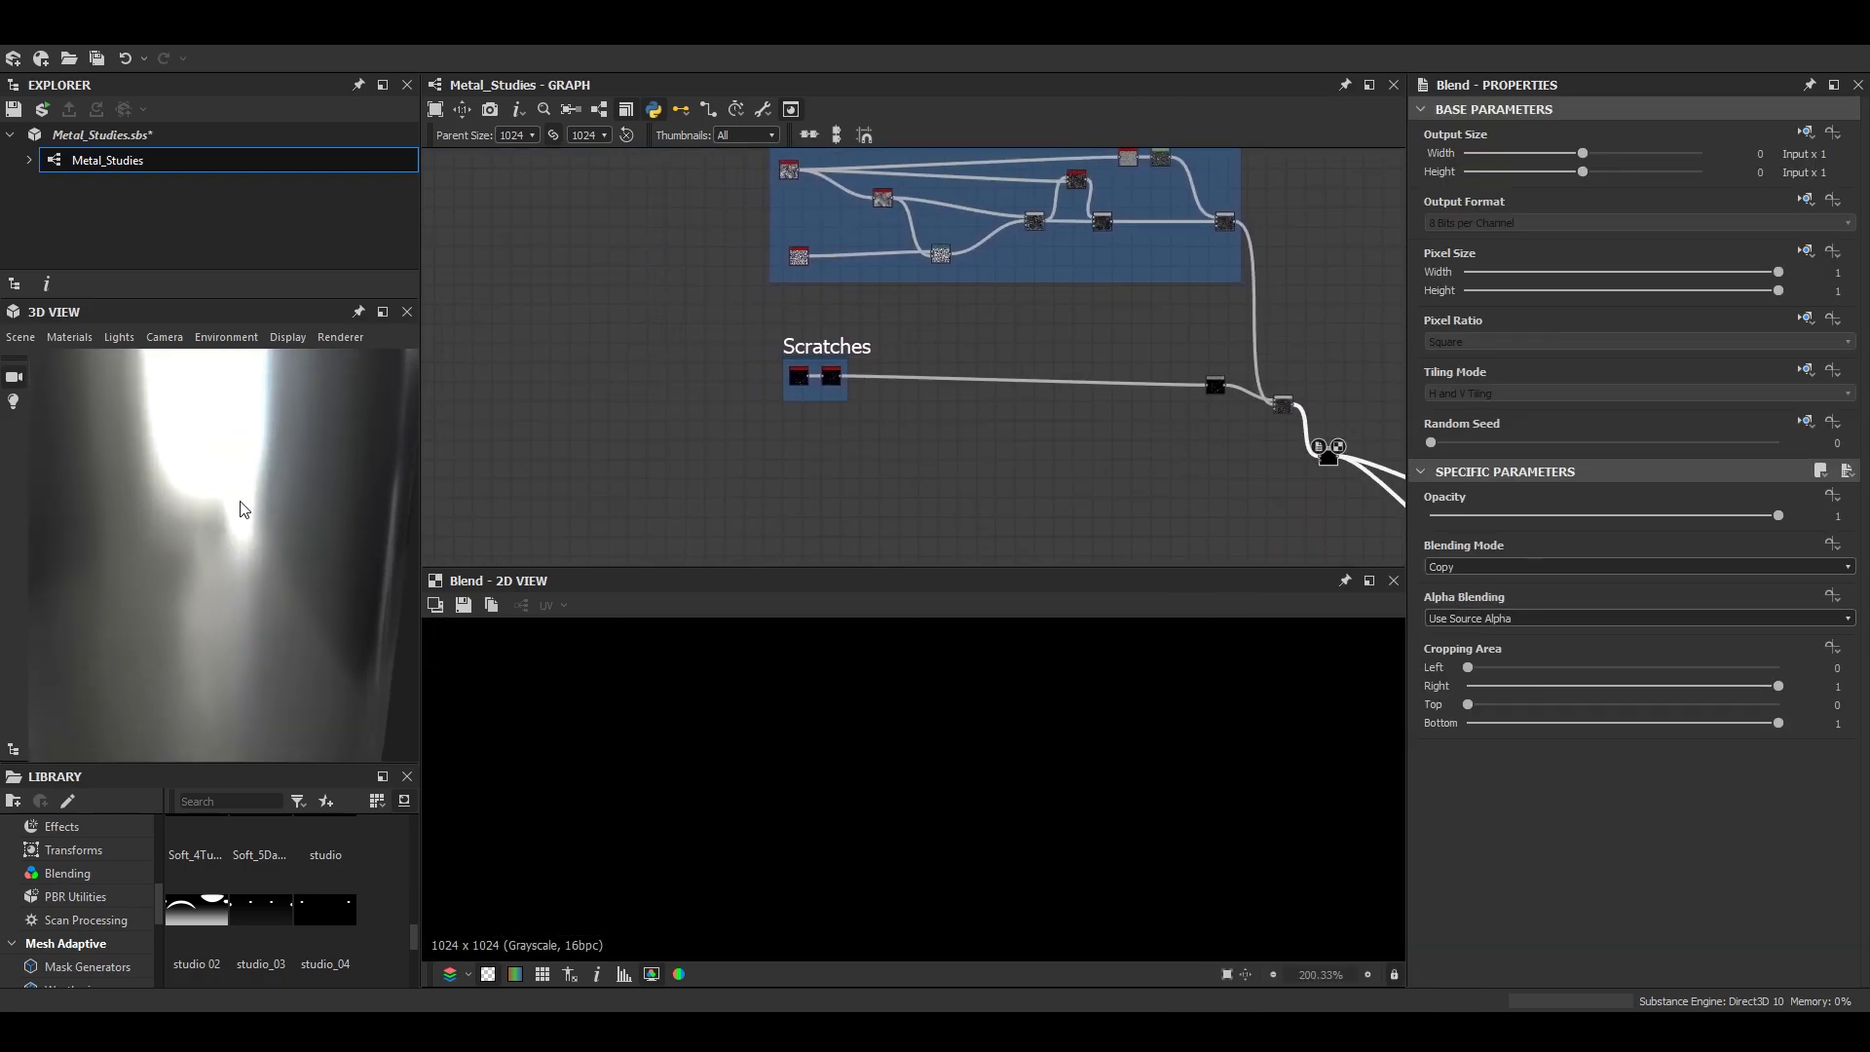
- Add a Grunge Map 015 node below the Scratches frame
scroll(912, 441, down, 7)
scroll(906, 423, up, 5)
scroll(904, 424, up, 3)
key(space)
text(grung)
key(Down)
key(Down)
key(Page_Down)
key(Down)
key(Return)
scroll(848, 380, up, 3)
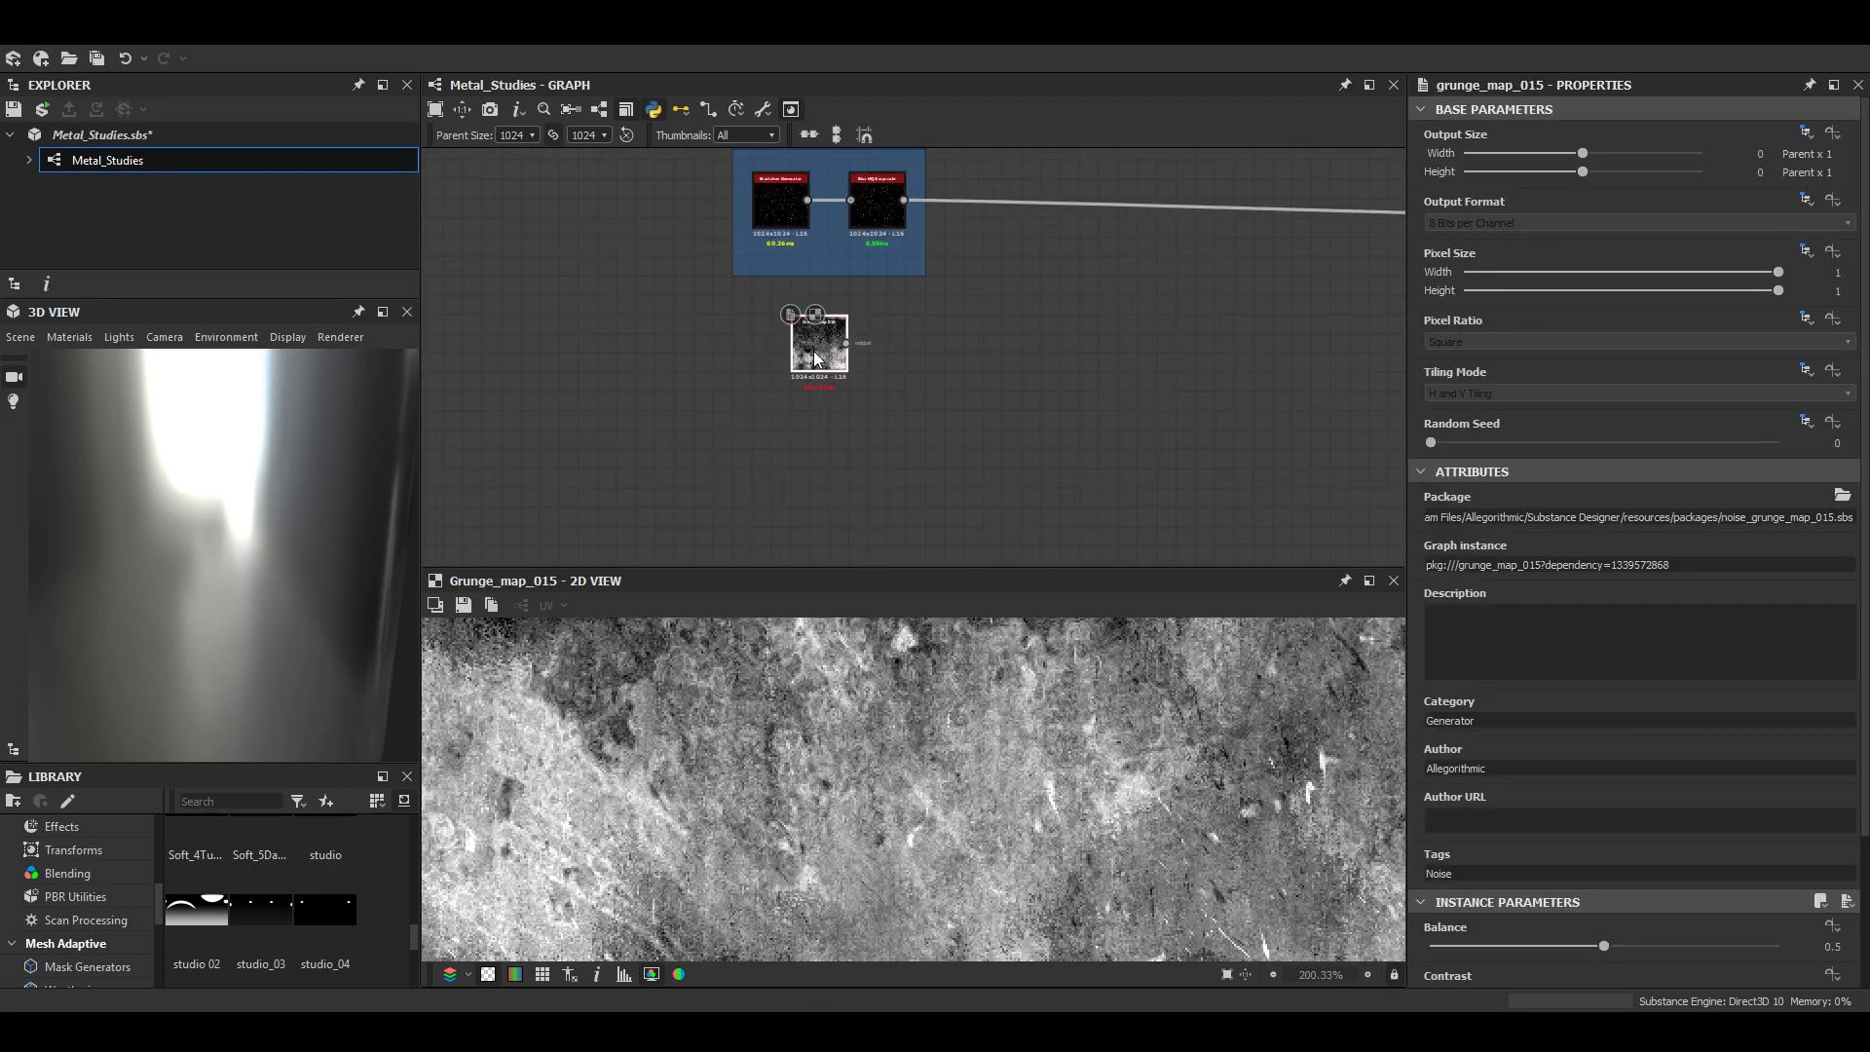
- Set Grunge Map 015's Balance to 0.49 and Contrast to 0.25
drag(817, 360, 806, 398)
scroll(1533, 921, down, 3)
drag(1551, 770, 1631, 781)
drag(1606, 774, 1518, 813)
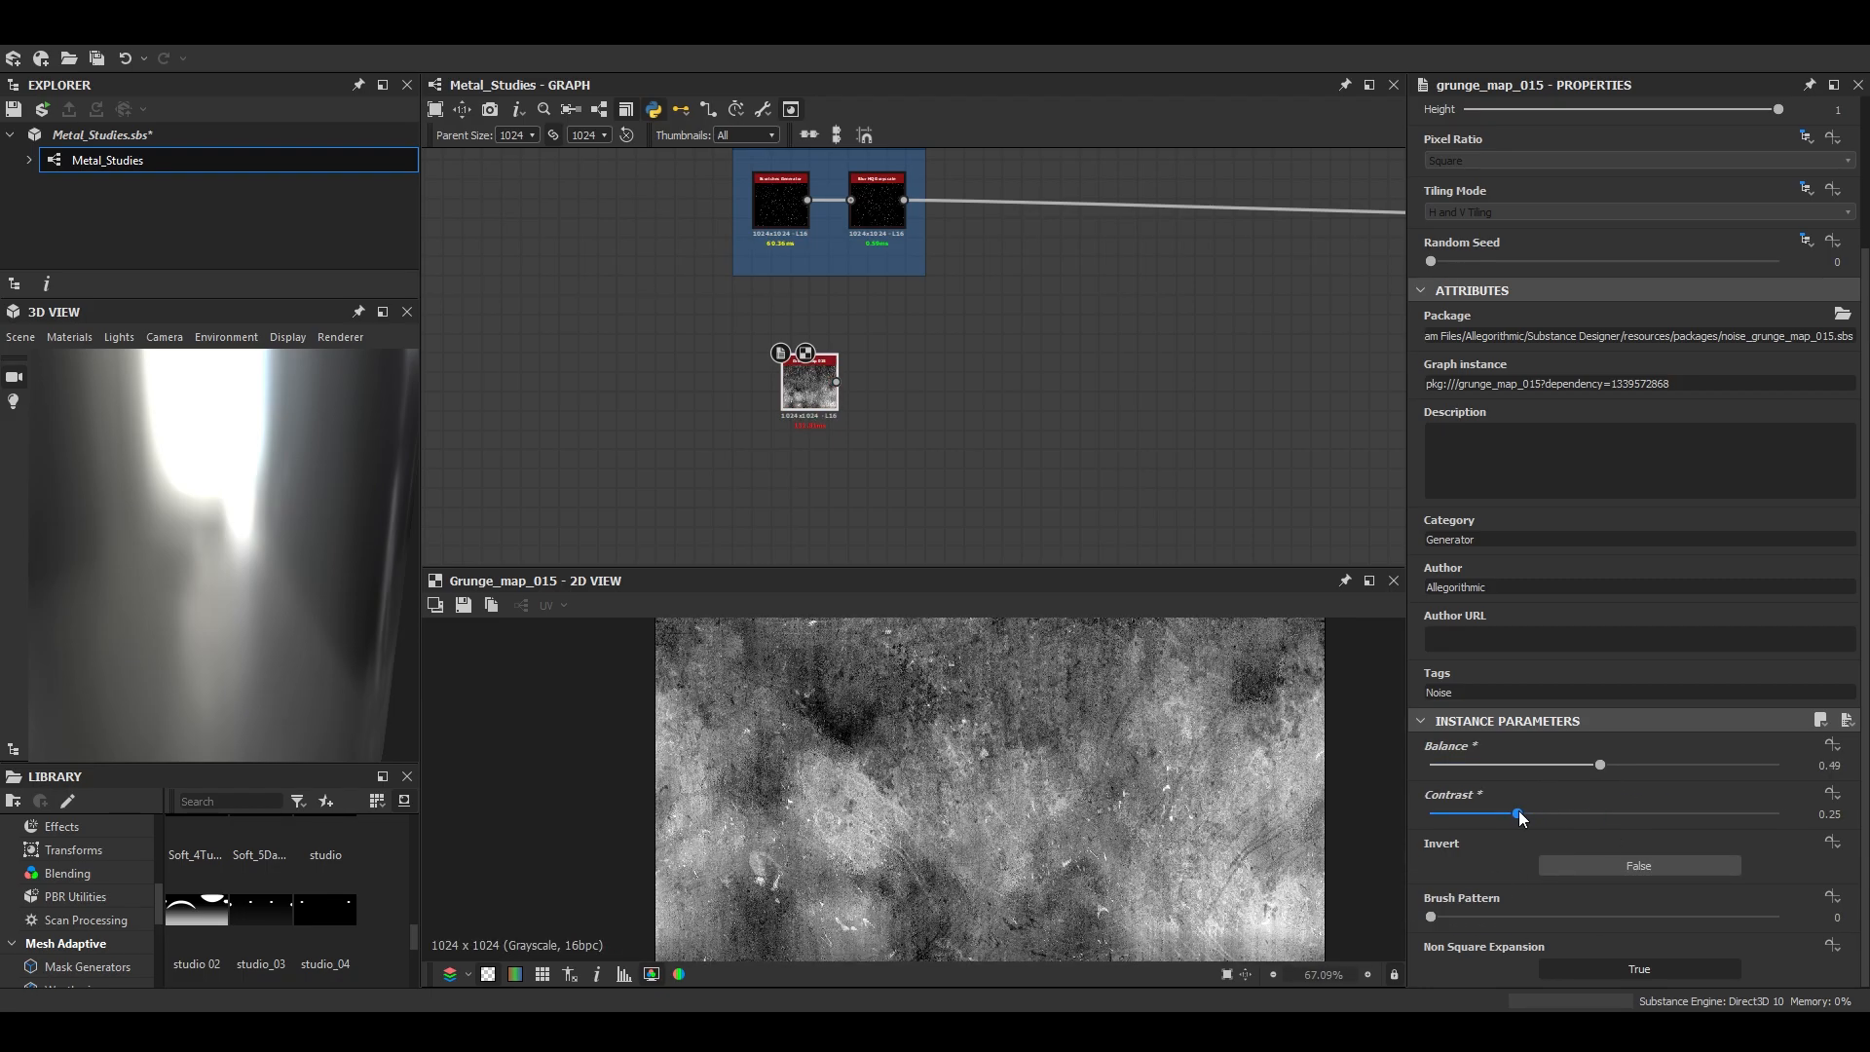
scroll(1123, 770, up, 5)
scroll(825, 404, up, 3)
- Add a Blend node fed by the output of Grunge Map 015
drag(826, 389, 784, 434)
scroll(780, 436, down, 3)
click(853, 440)
key(space)
text(bk)
key(Return)
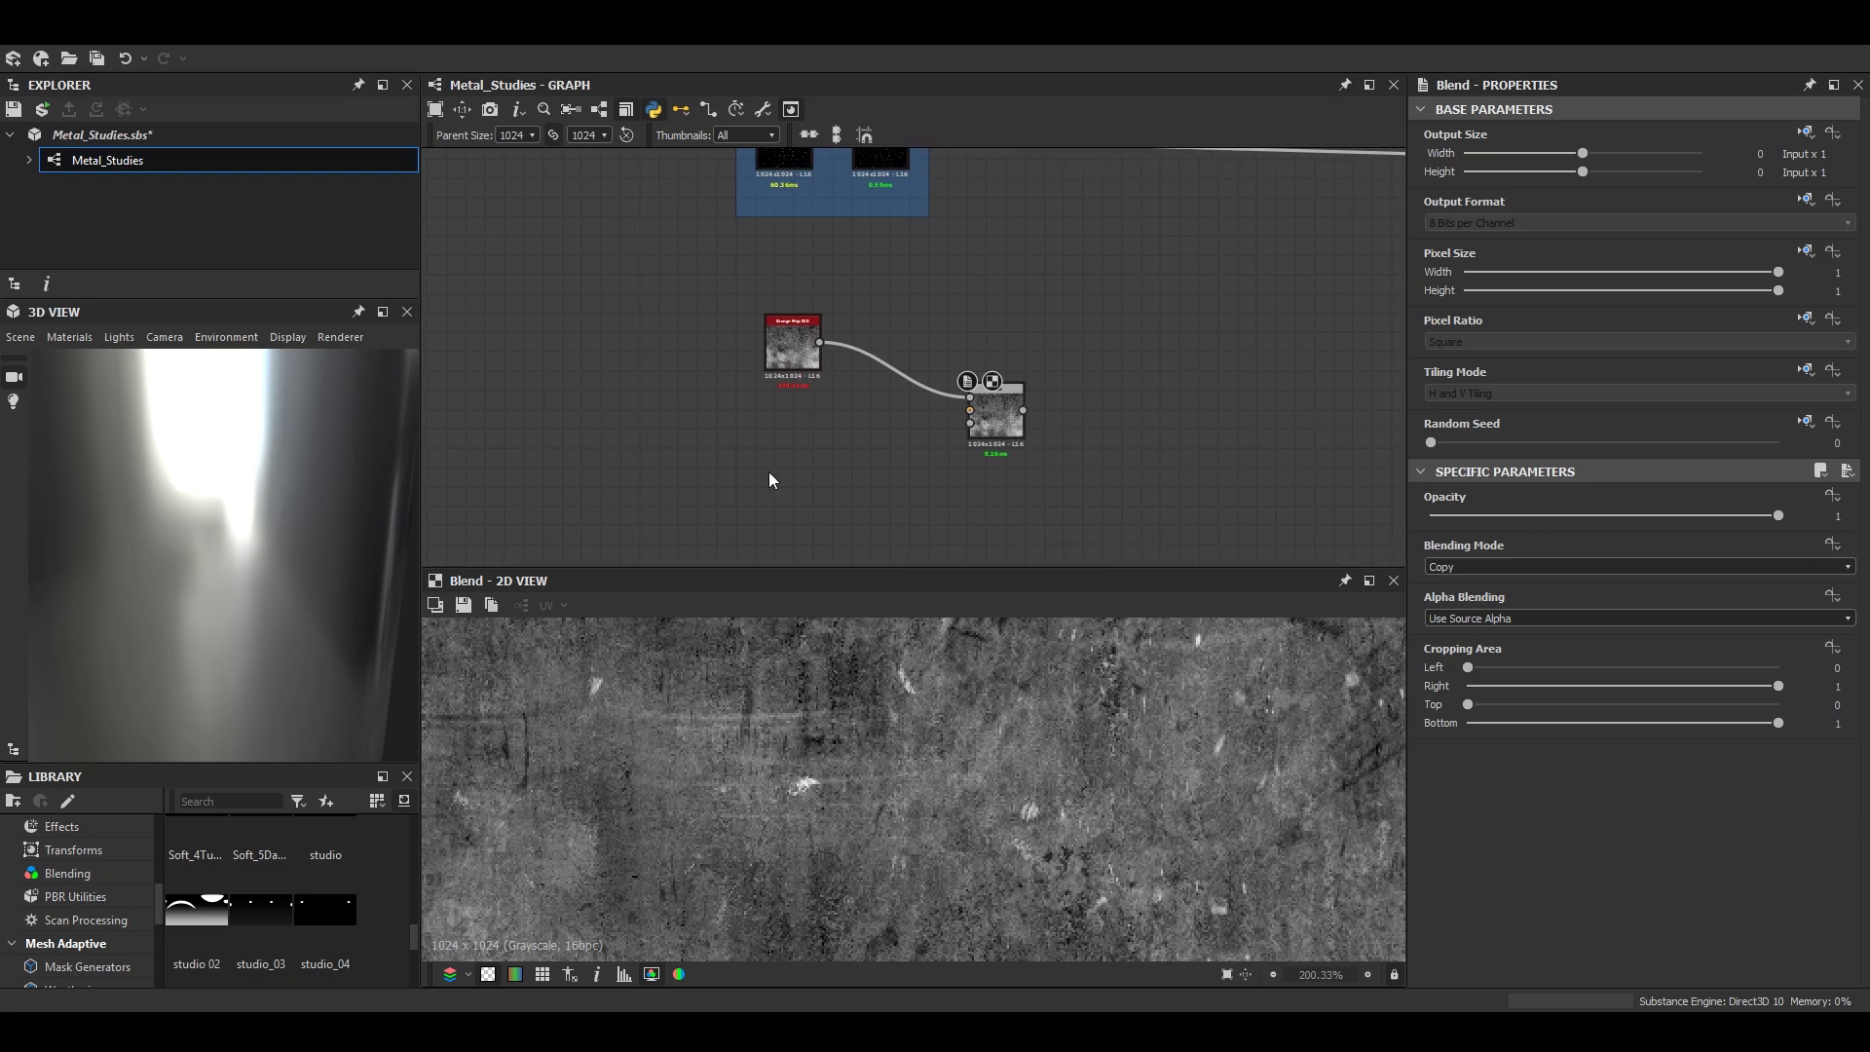
- Add a Grunge Map 008 node below Grunge Map 015
key(space)
text(grung)
key(Down)
key(Down)
key(Down)
key(Down)
key(Down)
key(Down)
key(Down)
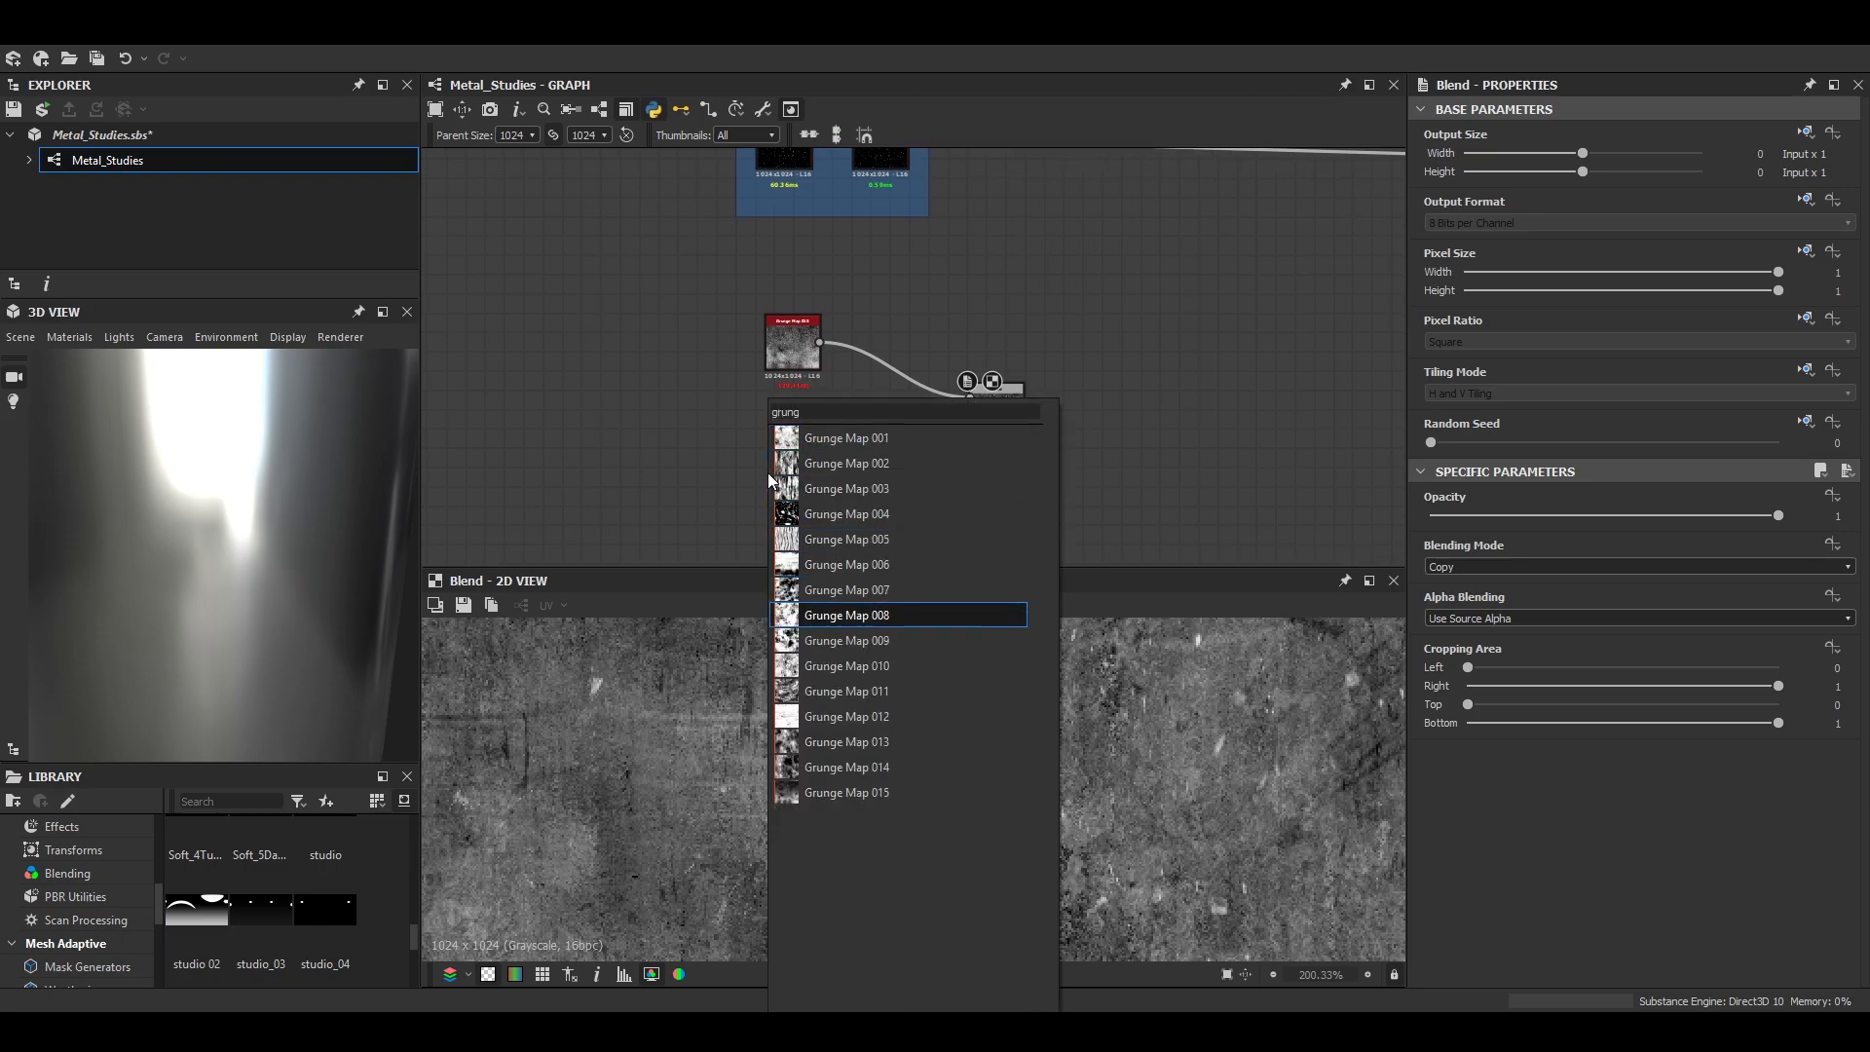
key(Return)
- Adjust Grunge Map 008's instance parameters and mix it with Grunge Map 015 at a Blend Opacity of 0.49
scroll(768, 472, up, 3)
scroll(1546, 890, down, 3)
drag(1477, 764, 1433, 813)
click(1128, 373)
mouse_move(1604, 514)
mouse_down()
mouse_move(1546, 507)
mouse_move(1575, 518)
mouse_up()
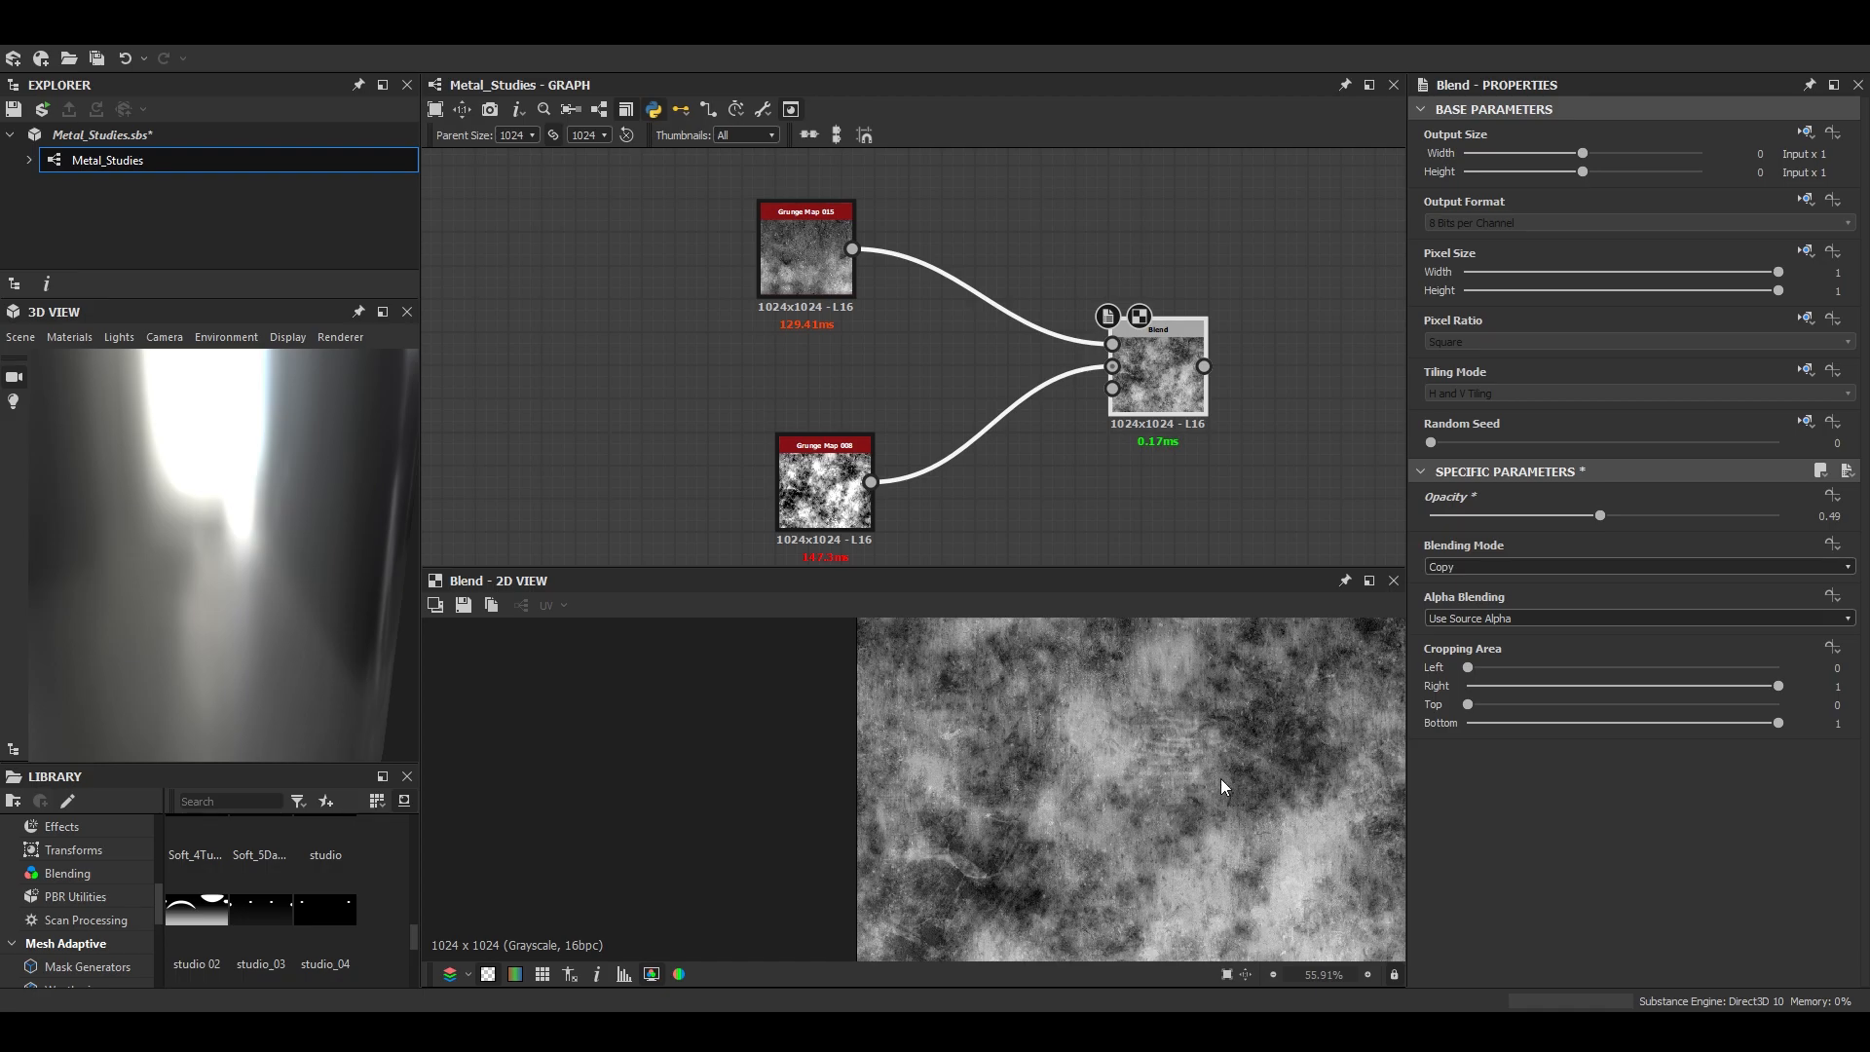
- Connect the mixed grunge output to the new Blend after the scratches, and set its Blending Mode to Soft Light
scroll(851, 380, down, 5)
click(847, 369)
middle_drag(1253, 372, 781, 400)
click(1148, 384)
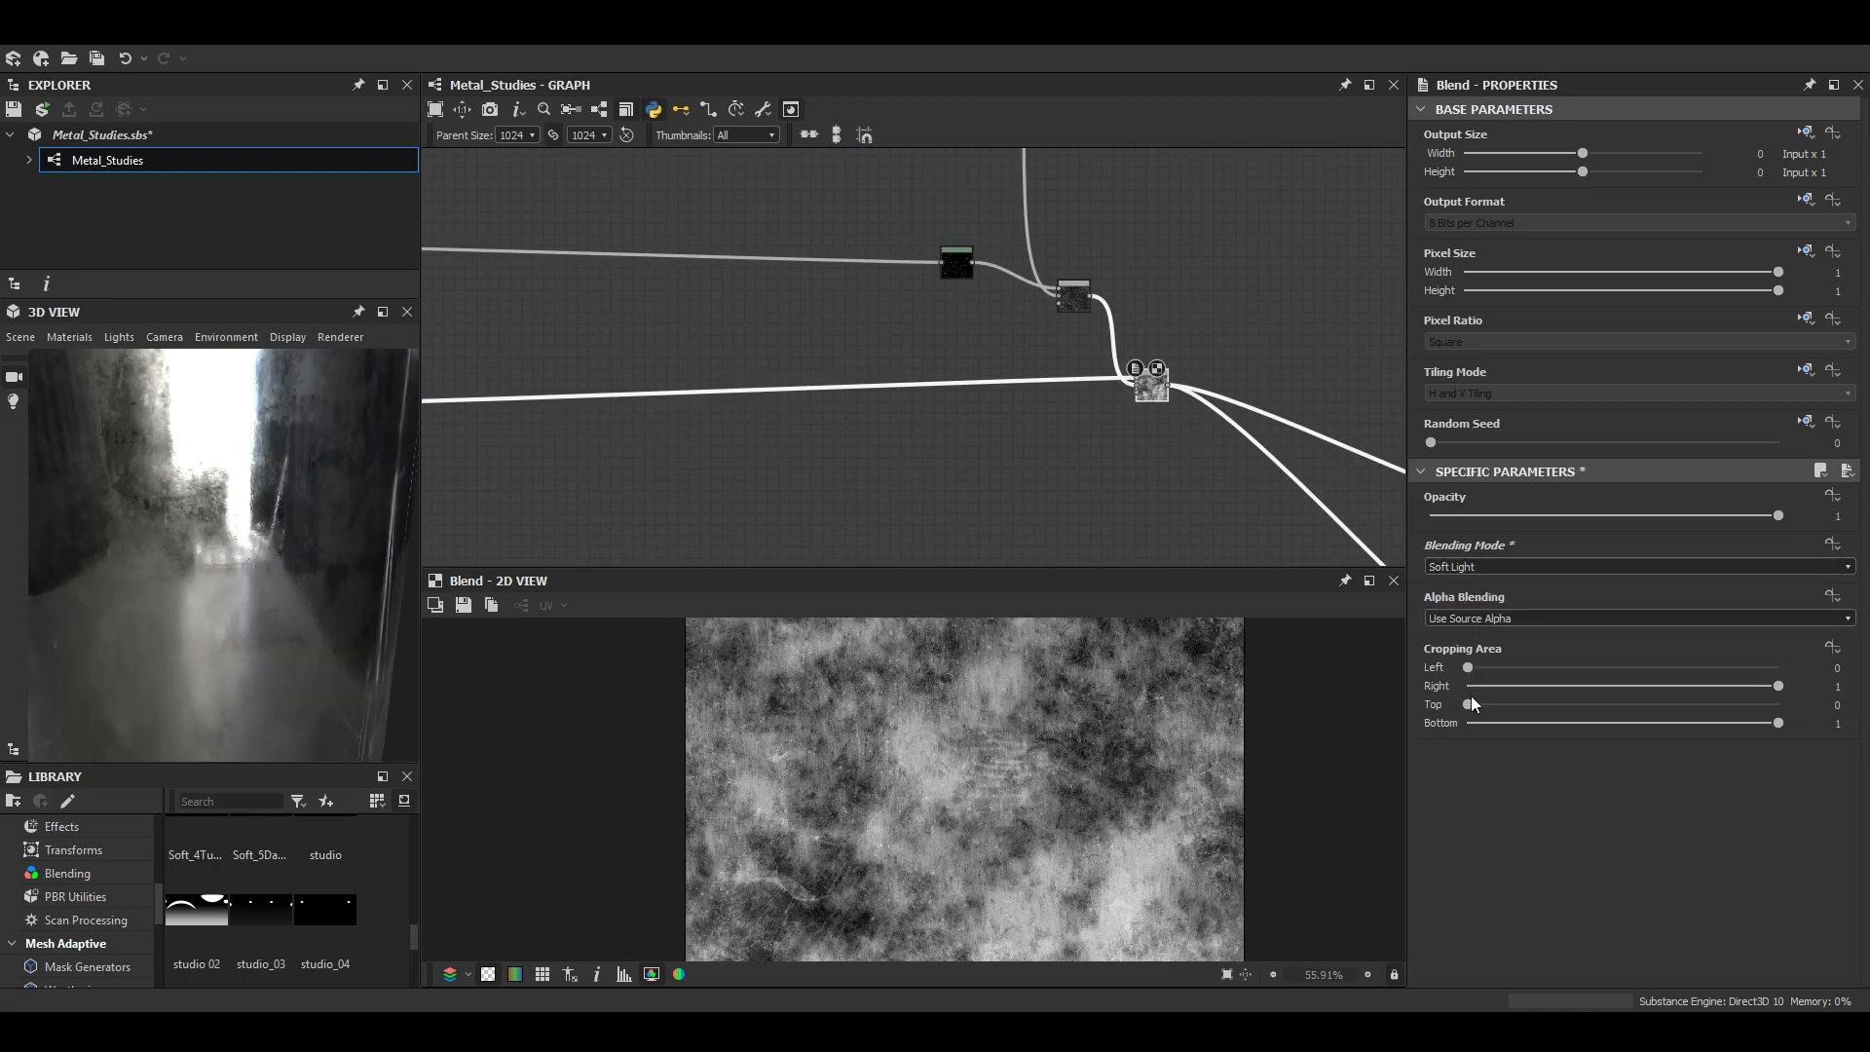
click(1471, 696)
- Inspect the grunge's effect on the cylinder's reflections in an enlarged 3D view
drag(300, 539, 283, 579)
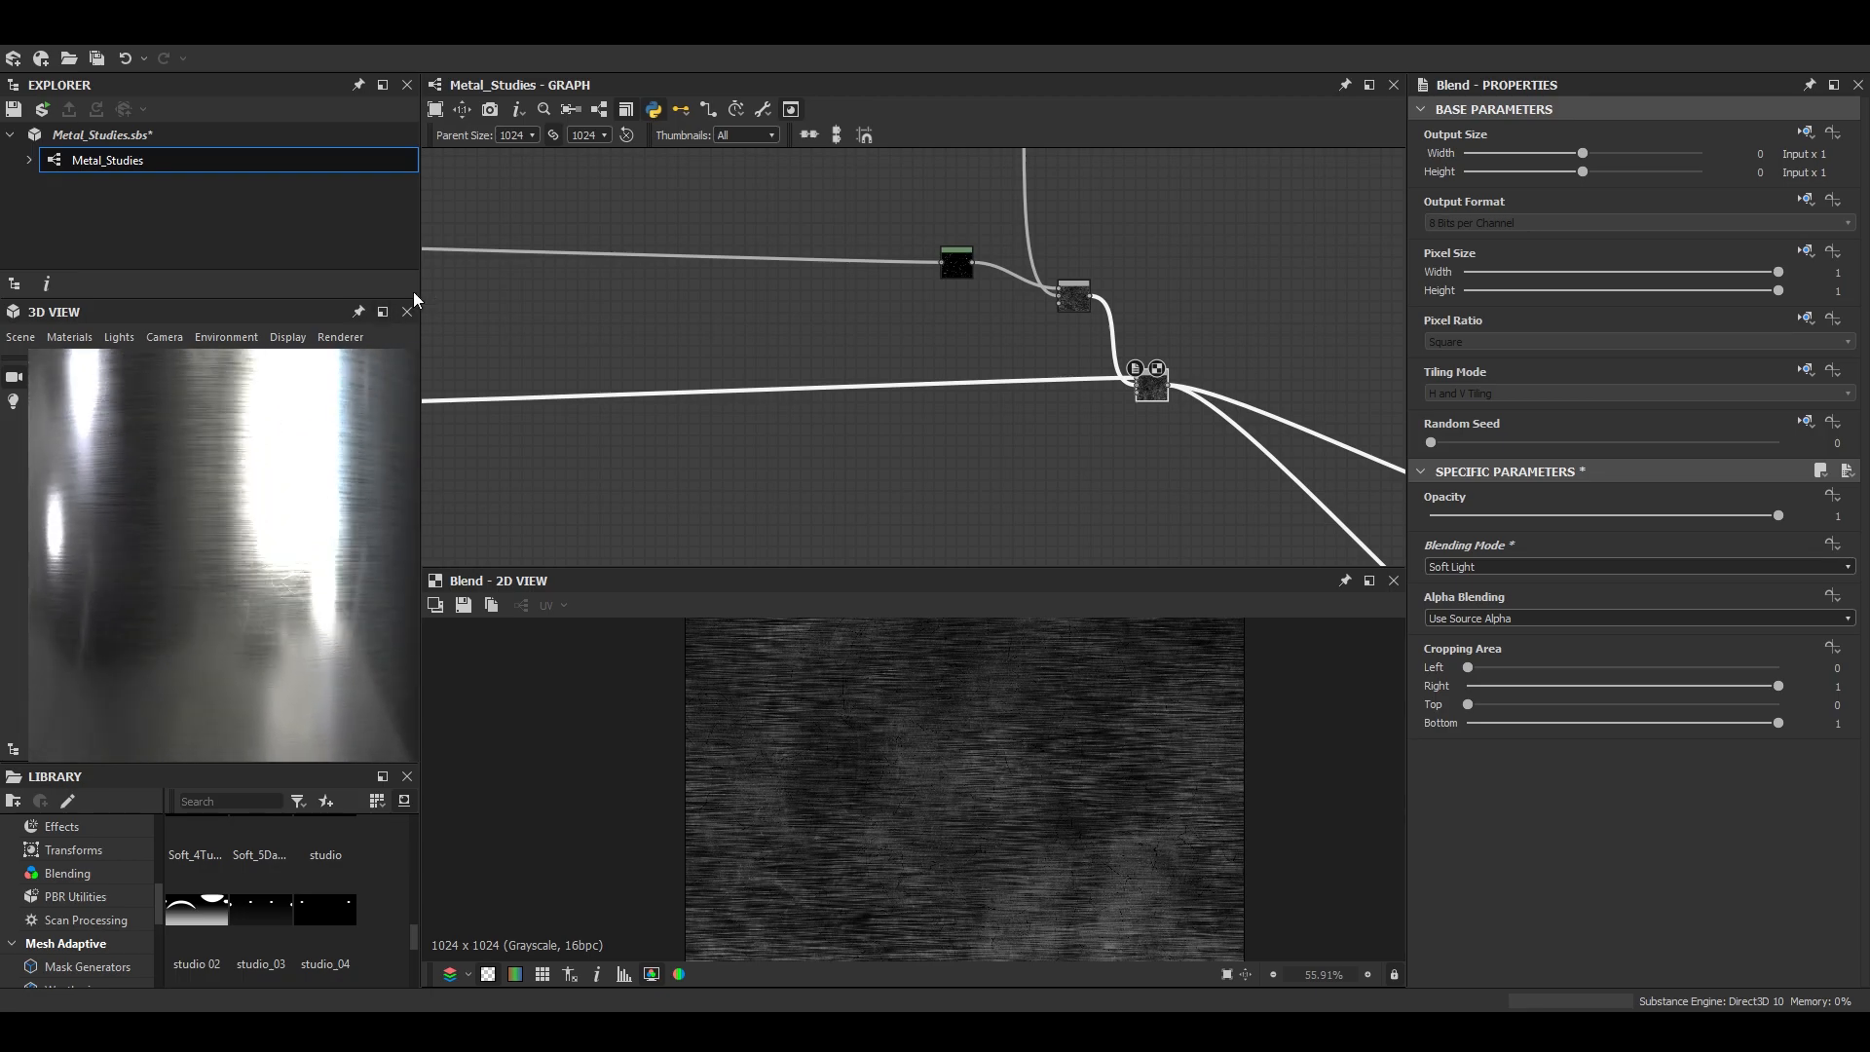
click(383, 311)
scroll(738, 504, down, 5)
drag(1060, 687, 908, 710)
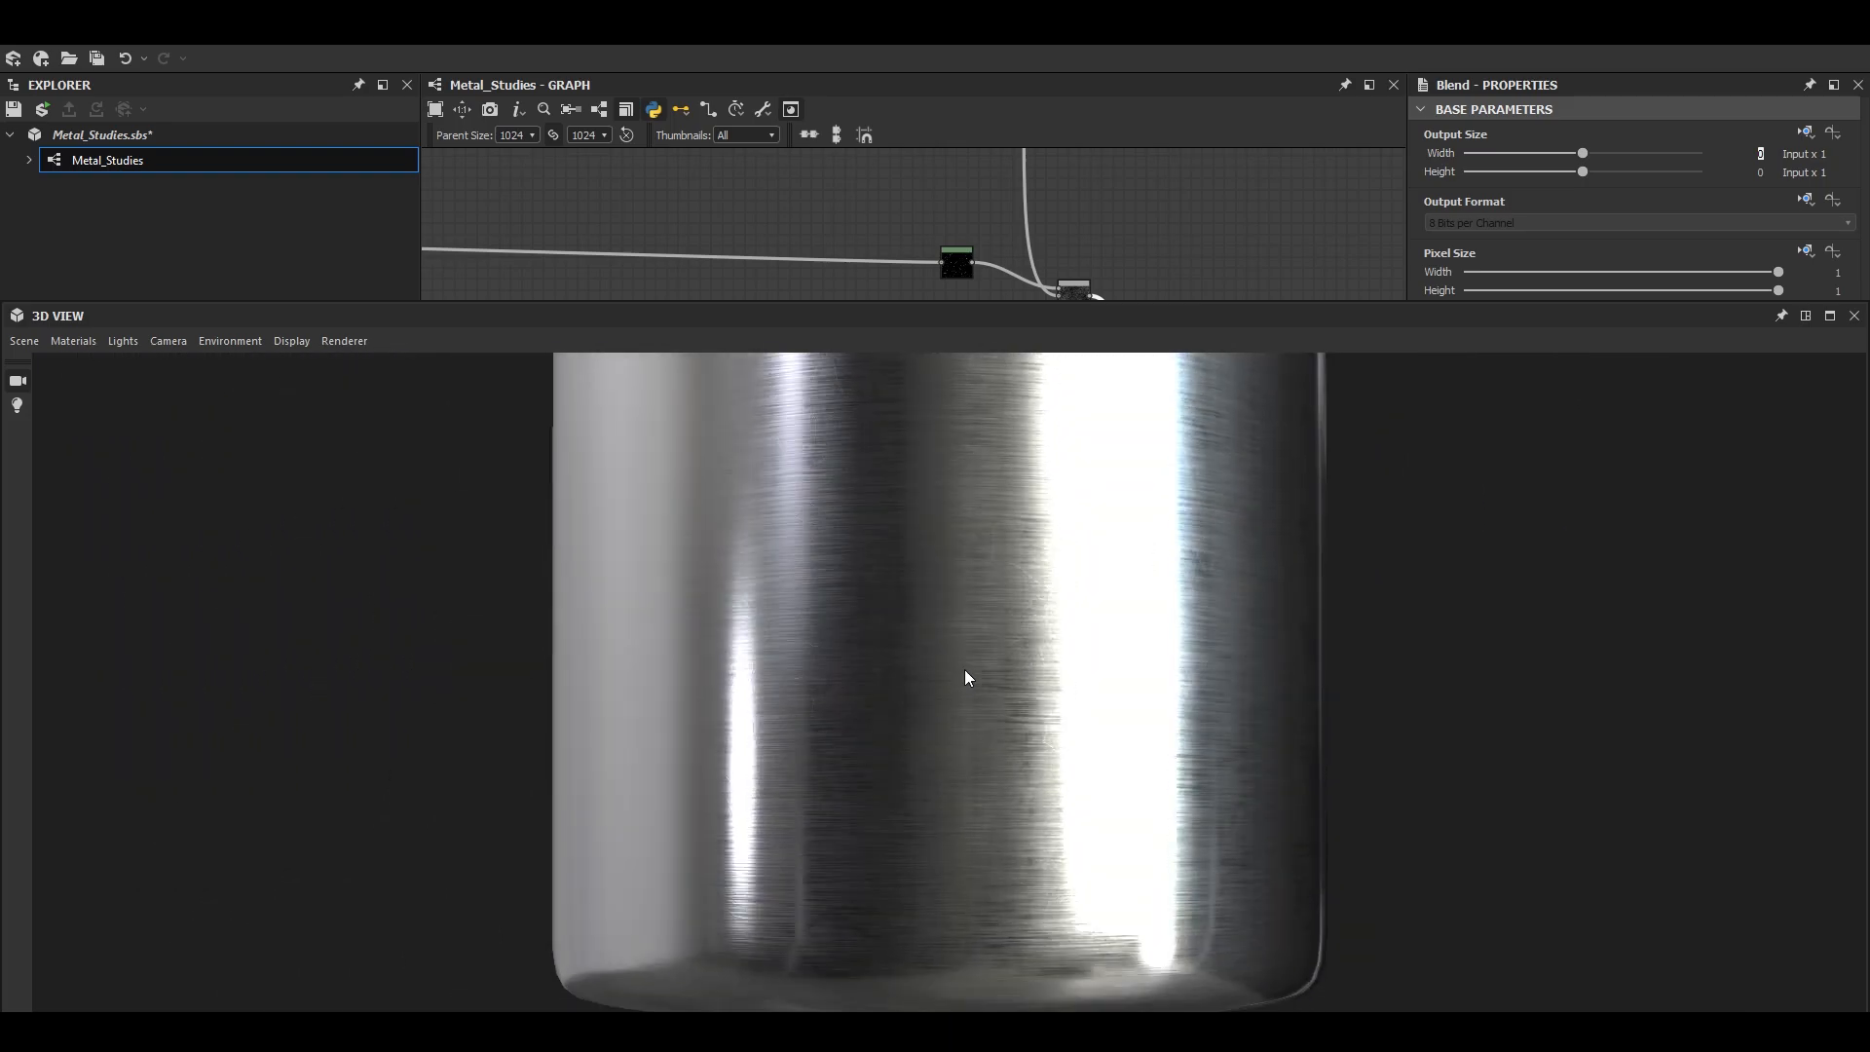
scroll(908, 710, up, 2)
click(1808, 317)
- Compare the brushed metal's highlights on other preview meshes
click(21, 337)
click(88, 621)
scroll(226, 582, up, 3)
scroll(274, 581, up, 3)
drag(275, 580, 215, 463)
scroll(259, 481, down, 2)
click(21, 337)
click(185, 602)
scroll(259, 687, down, 3)
scroll(267, 627, up, 4)
- Switch the 3D preview mesh to a rounded cube and examine the grunge up close
click(21, 337)
click(92, 580)
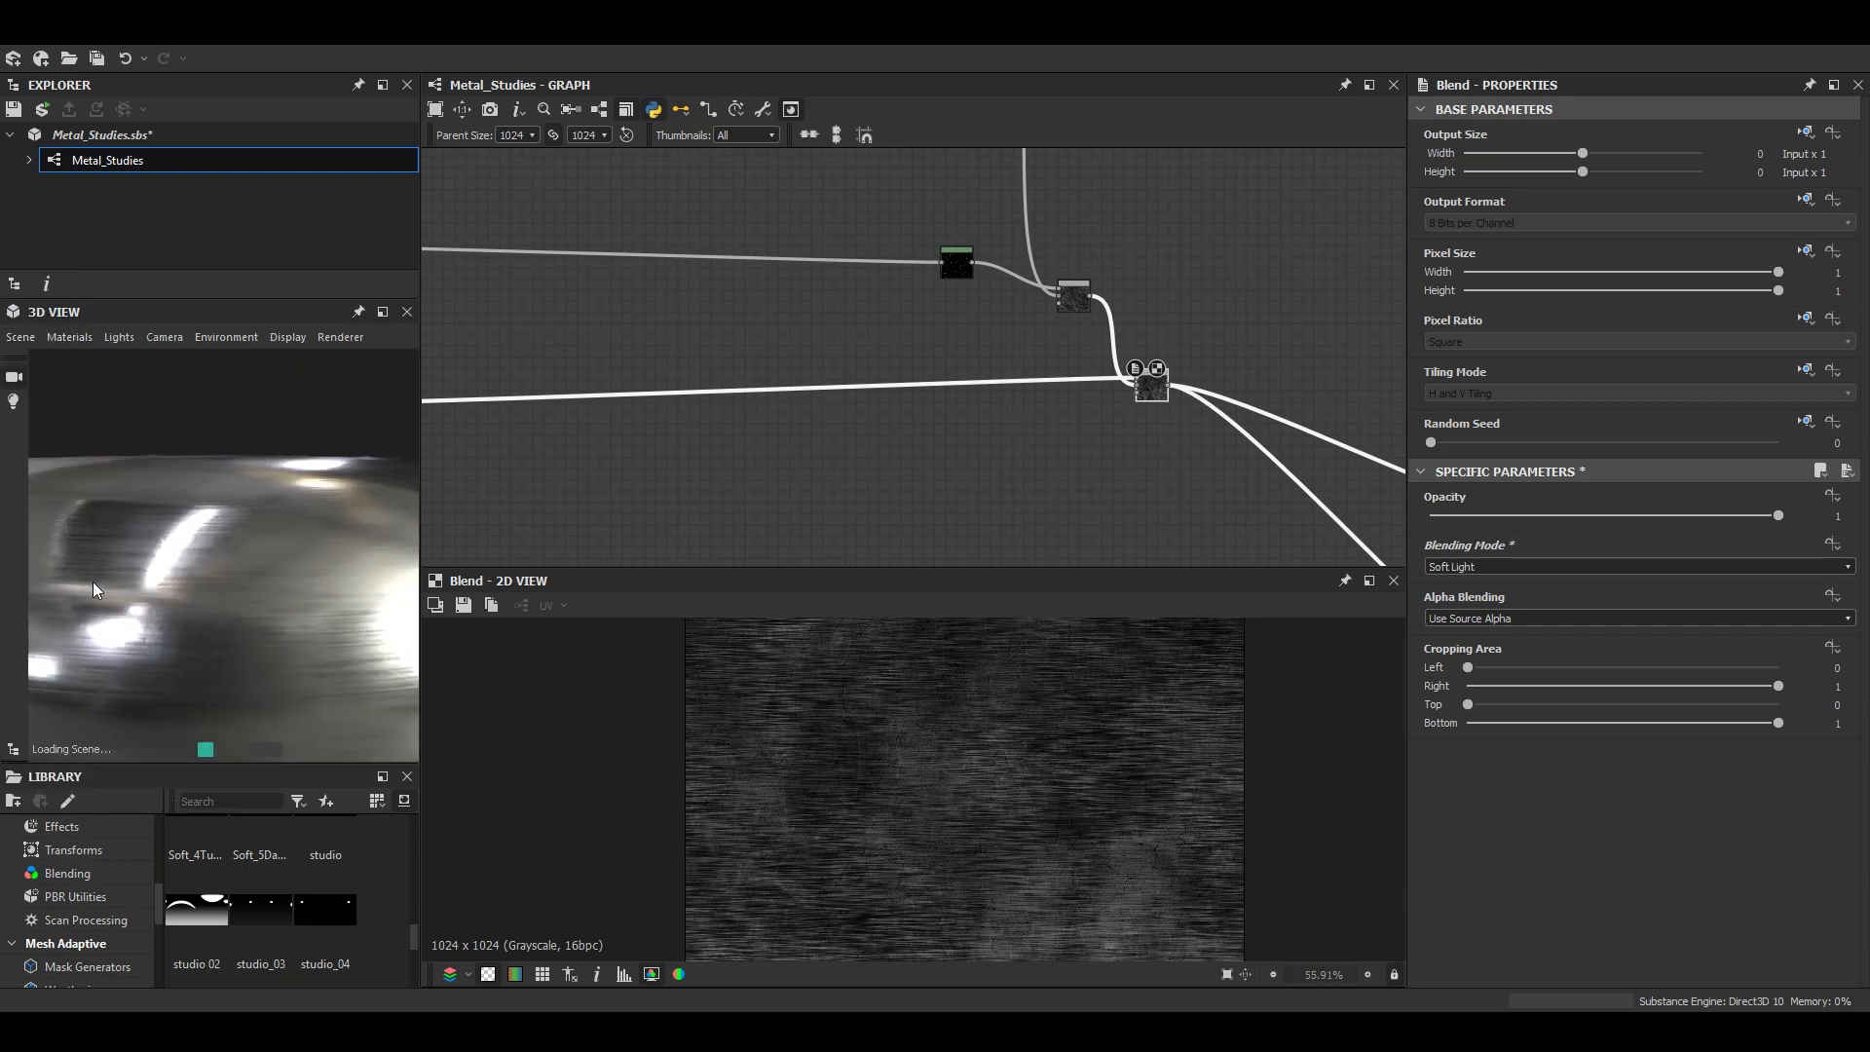
scroll(248, 557, down, 3)
drag(248, 557, 324, 587)
scroll(269, 516, up, 3)
scroll(1195, 415, up, 2)
scroll(1132, 717, up, 3)
- Try the Screen blending mode on the grunge Blend with an Opacity of 0.44
click(1508, 567)
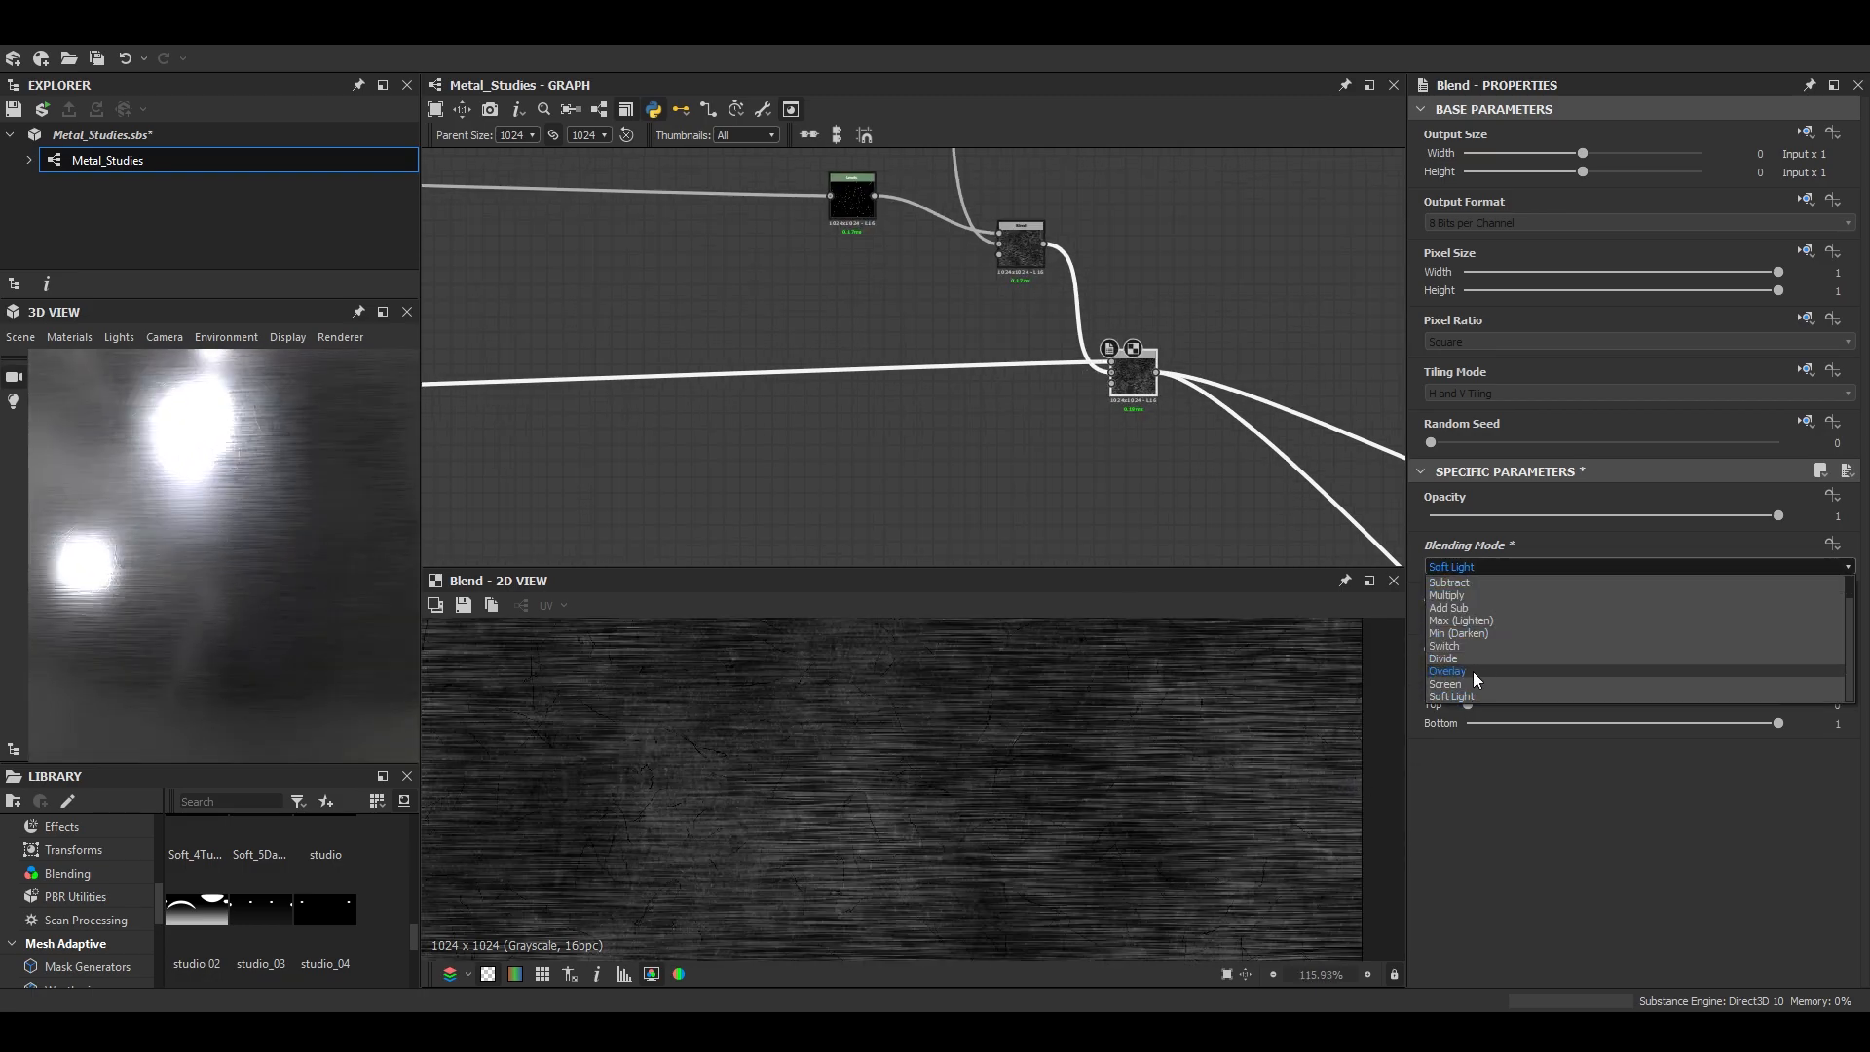
click(1473, 670)
scroll(305, 580, down, 2)
drag(1779, 515, 1586, 507)
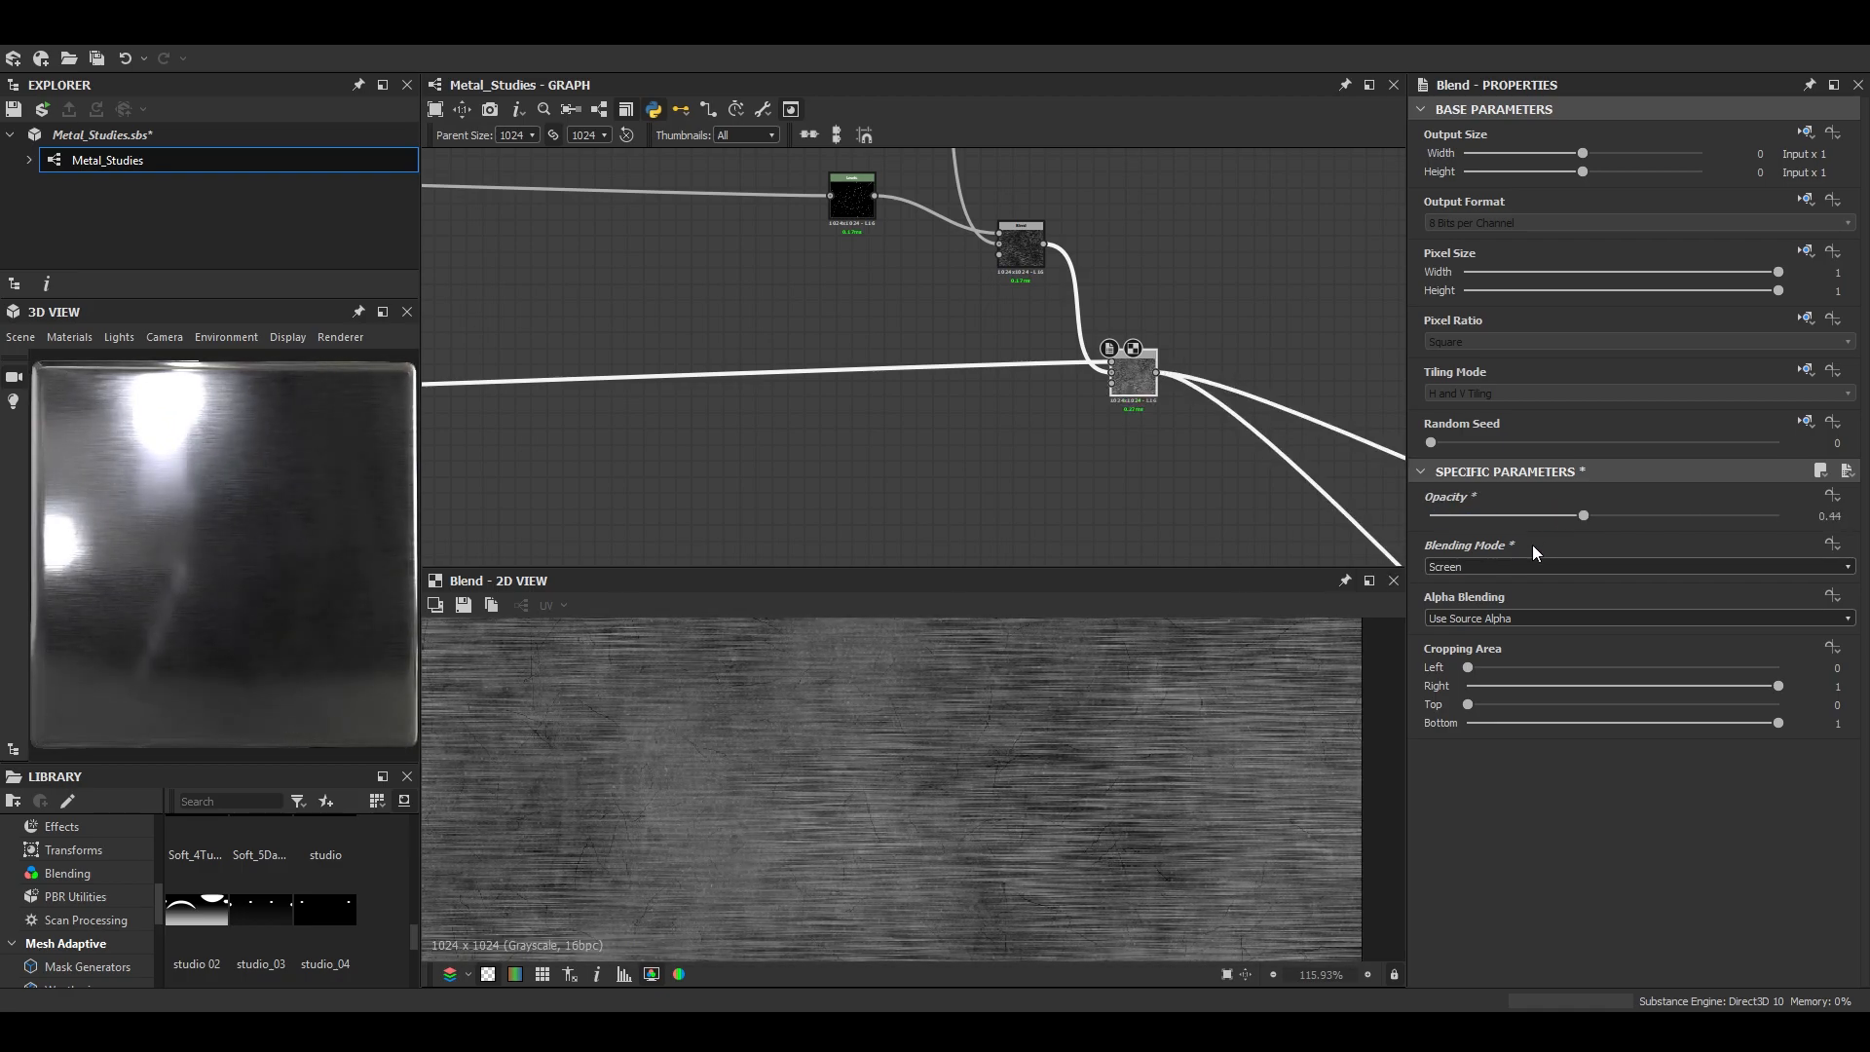
- Try the Overlay blending mode on the grunge Blend, vary its Opacity, and check the cube's highlights
click(1520, 566)
click(1468, 700)
drag(336, 575, 279, 601)
scroll(280, 601, up, 3)
scroll(880, 444, down, 4)
middle_drag(1045, 429, 1018, 311)
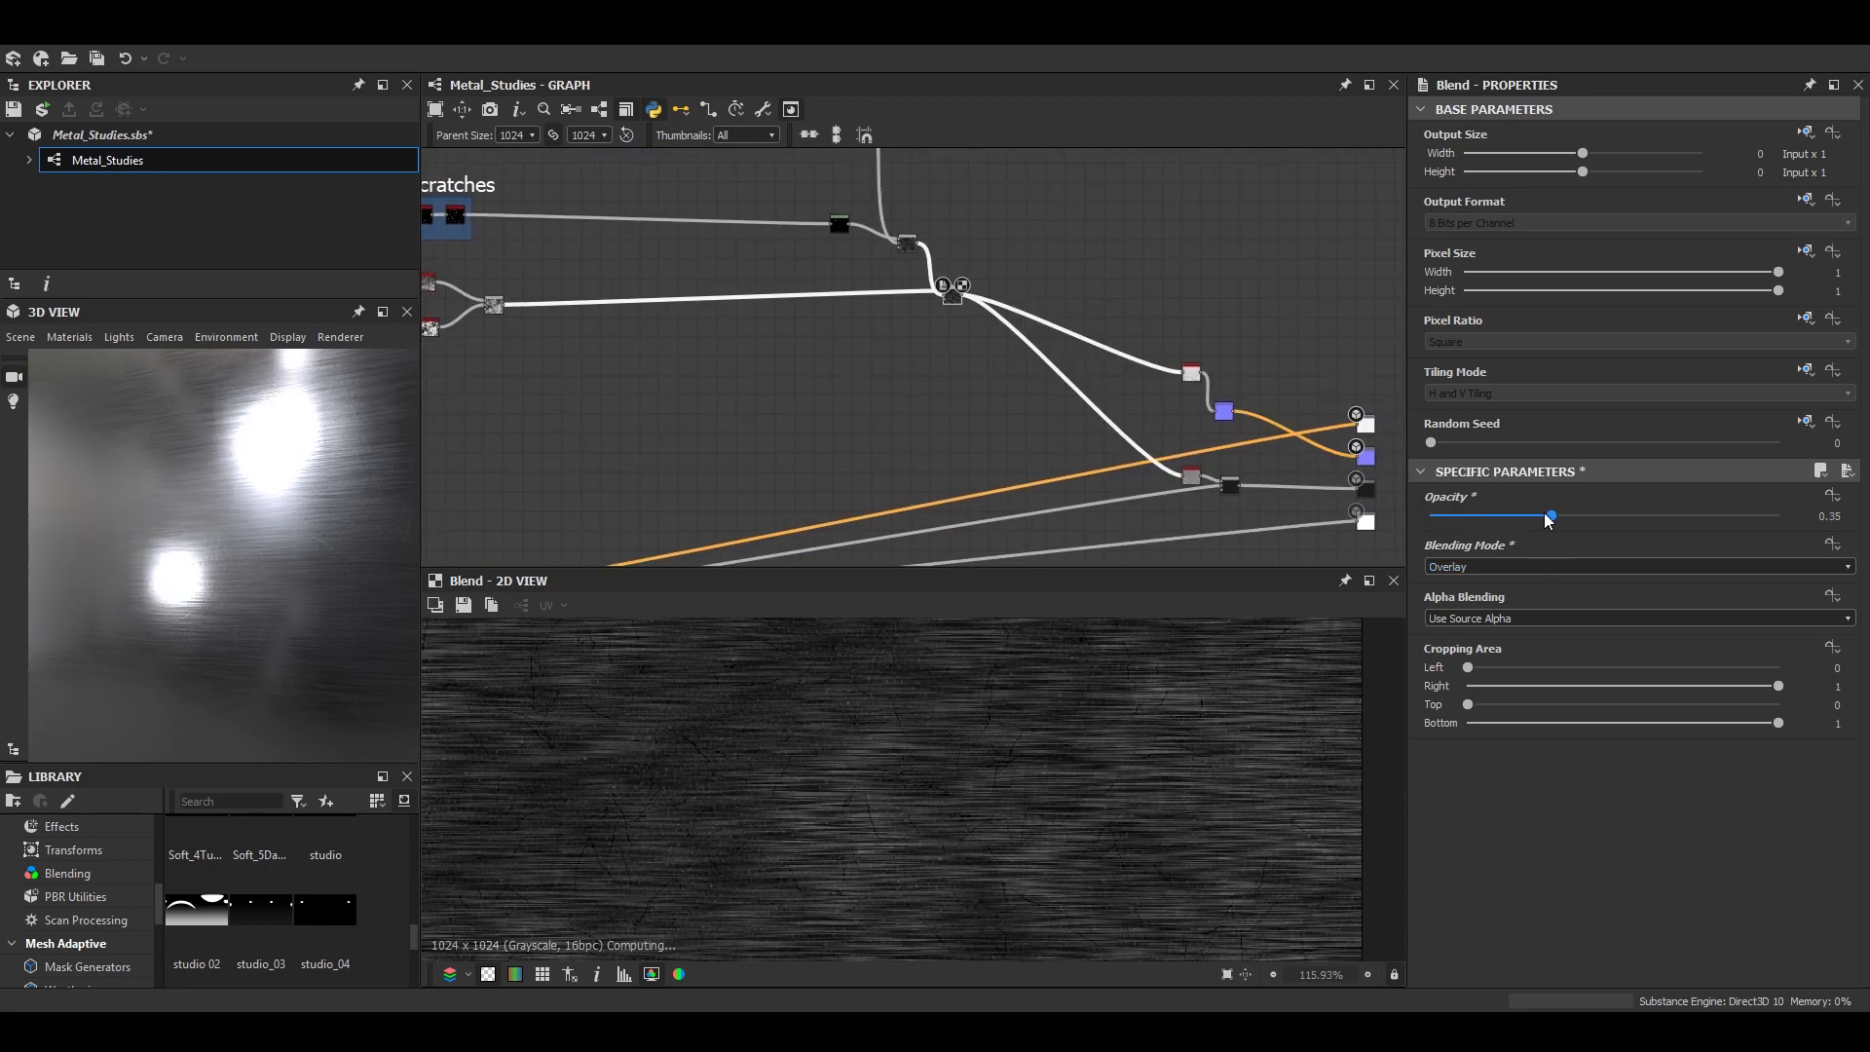
drag(1440, 503, 1714, 512)
drag(409, 521, 277, 531)
- Set the grunge Blend's Blending Mode to Max (Lighten) and check the cube's surface
click(1482, 566)
click(1486, 639)
mouse_move(311, 638)
mouse_down()
mouse_move(340, 650)
mouse_move(255, 637)
mouse_move(284, 628)
mouse_up()
scroll(1215, 482, up, 8)
- Adjust the Histogram Range node that feeds the Subtract Blend near the graph outputs
double_click(1276, 505)
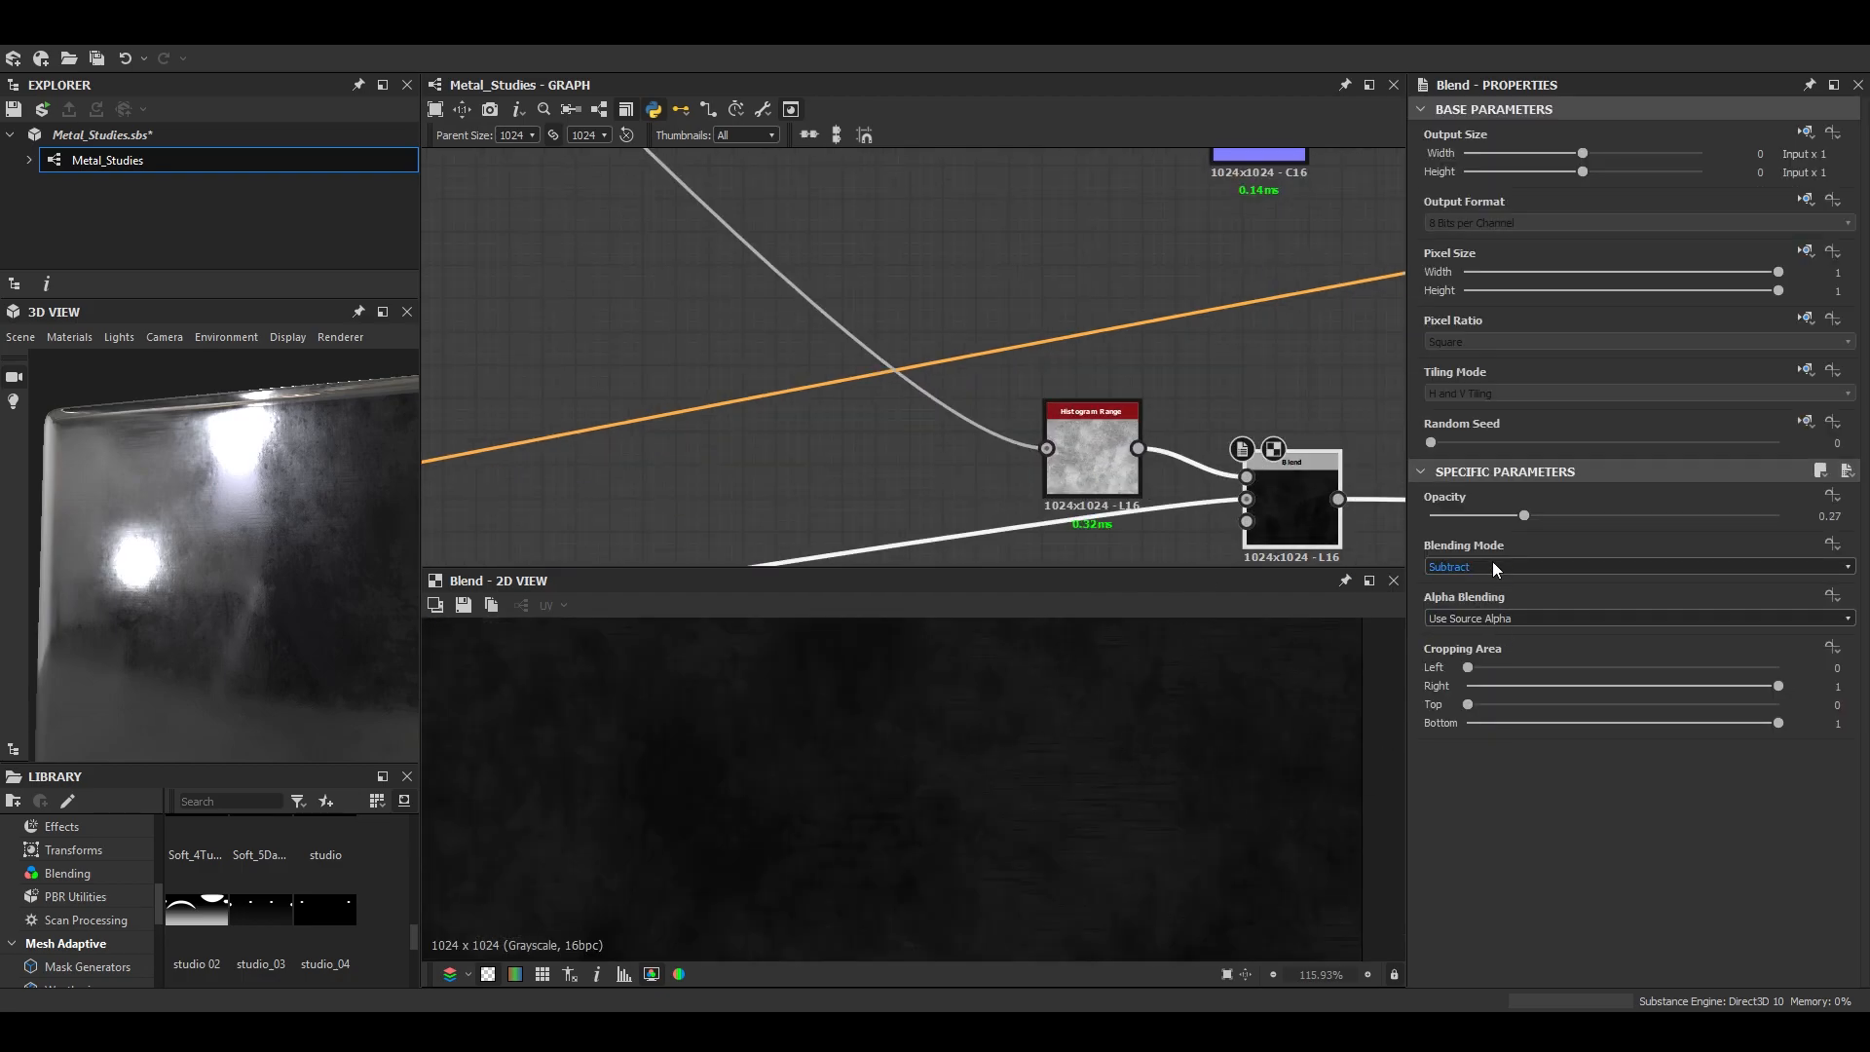
click(1119, 470)
scroll(1688, 897, down, 1)
mouse_move(1616, 979)
mouse_down()
mouse_move(1636, 974)
mouse_move(1592, 974)
mouse_up()
scroll(491, 673, down, 1)
- Change the preview mesh back to the rounded cylinder and examine its highlights
scroll(348, 618, down, 2)
drag(348, 617, 216, 612)
click(20, 337)
click(95, 598)
scroll(219, 621, down, 3)
scroll(296, 668, up, 4)
drag(296, 668, 310, 599)
scroll(301, 610, up, 4)
scroll(910, 409, down, 4)
- Set the grunge Blend's Opacity to 0.51
middle_drag(910, 409, 1394, 599)
scroll(990, 248, up, 4)
click(990, 251)
scroll(1140, 687, up, 2)
drag(1666, 517, 1606, 515)
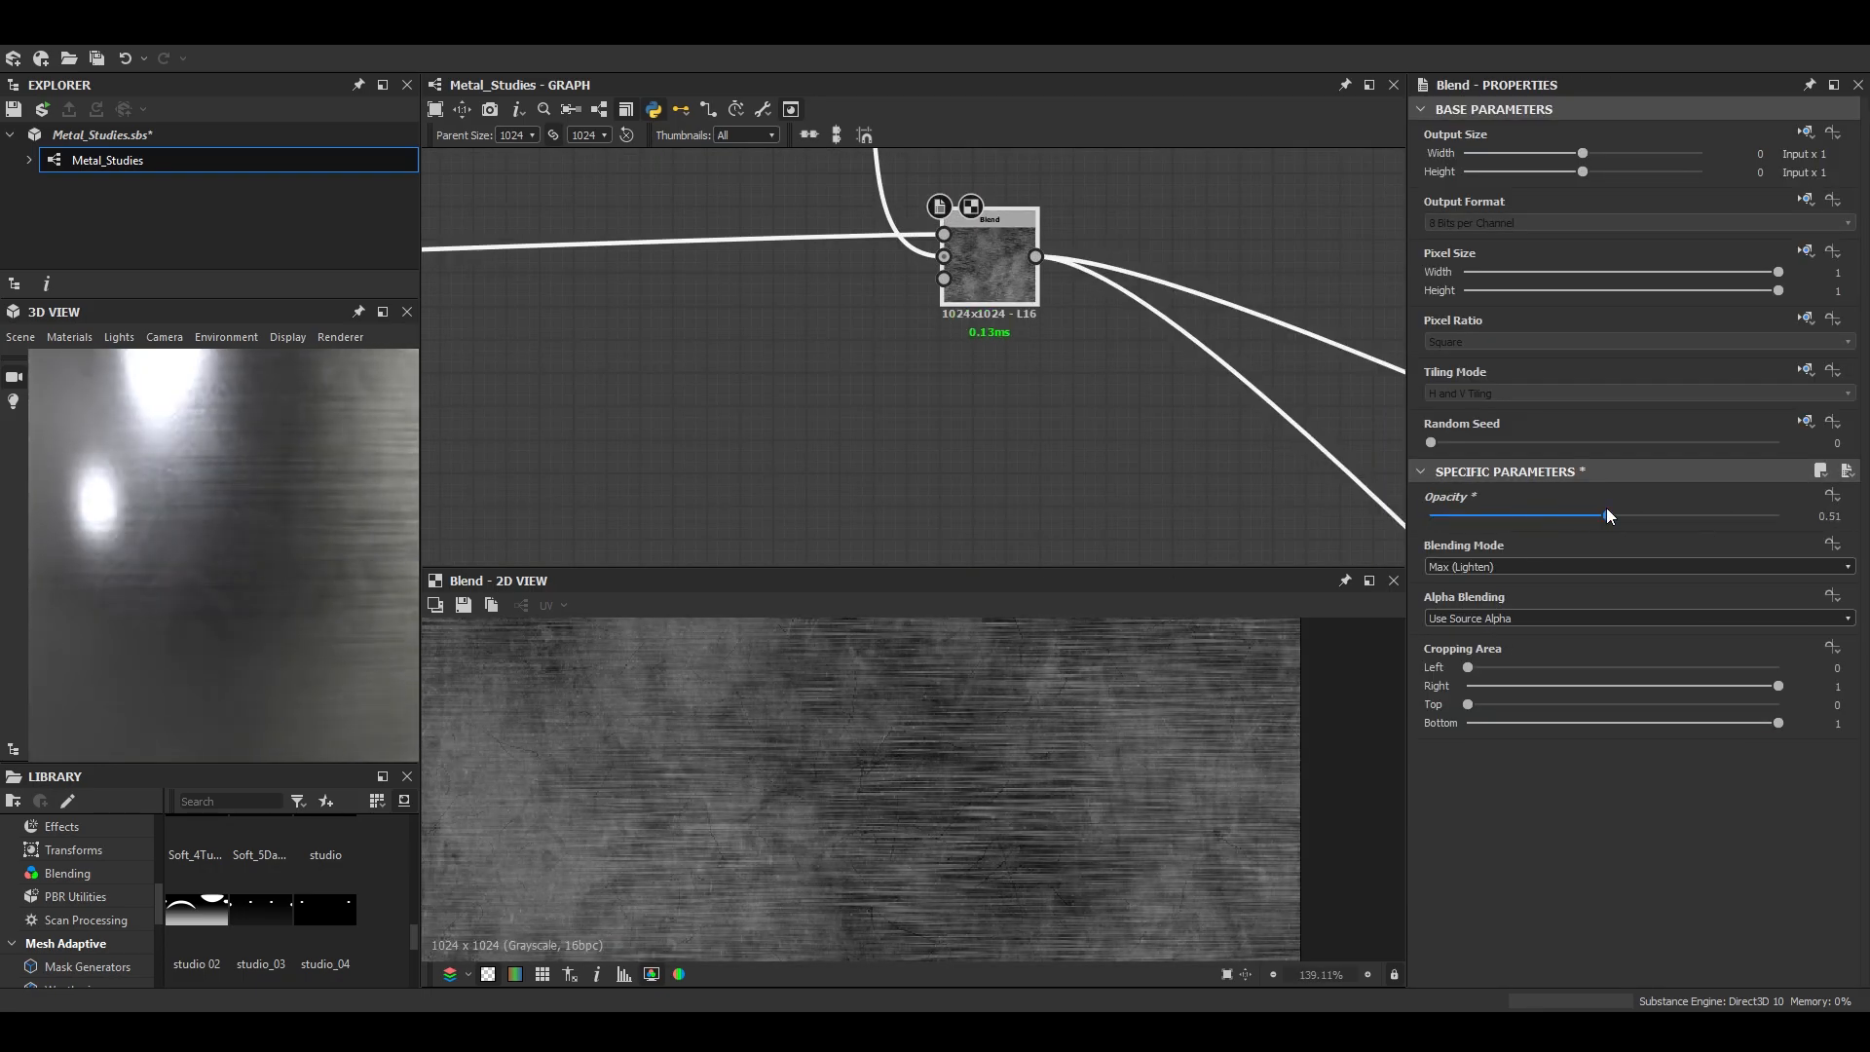
- Check the grunge on the cylinder and examine the two Grunge Map nodes feeding the mix
scroll(298, 573, down, 3)
mouse_move(298, 572)
mouse_down()
mouse_move(160, 590)
mouse_move(283, 546)
mouse_move(313, 559)
mouse_up()
scroll(282, 545, down, 3)
scroll(507, 244, down, 4)
middle_drag(506, 244, 1218, 390)
scroll(648, 446, up, 5)
middle_drag(648, 446, 1076, 374)
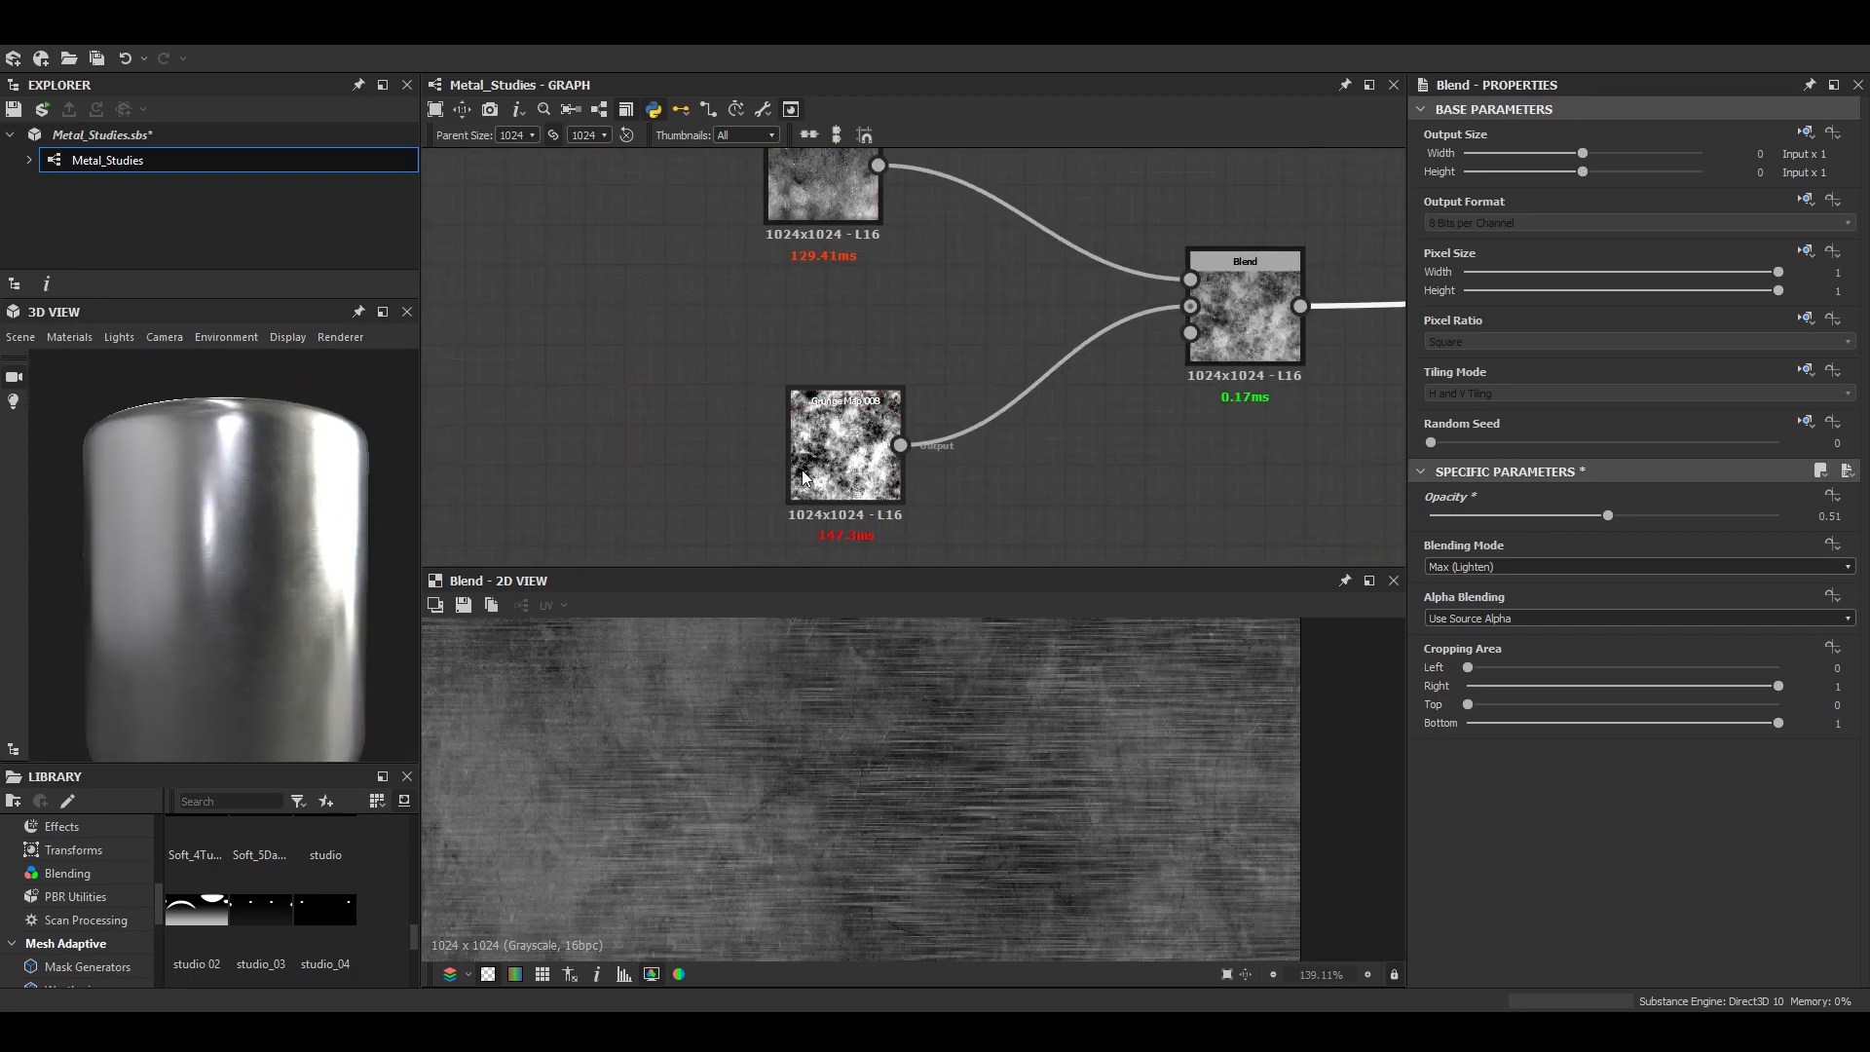
- Try a Parent Size of 2048, check the cylinder up close, and return the size to 1024
scroll(921, 311, down, 3)
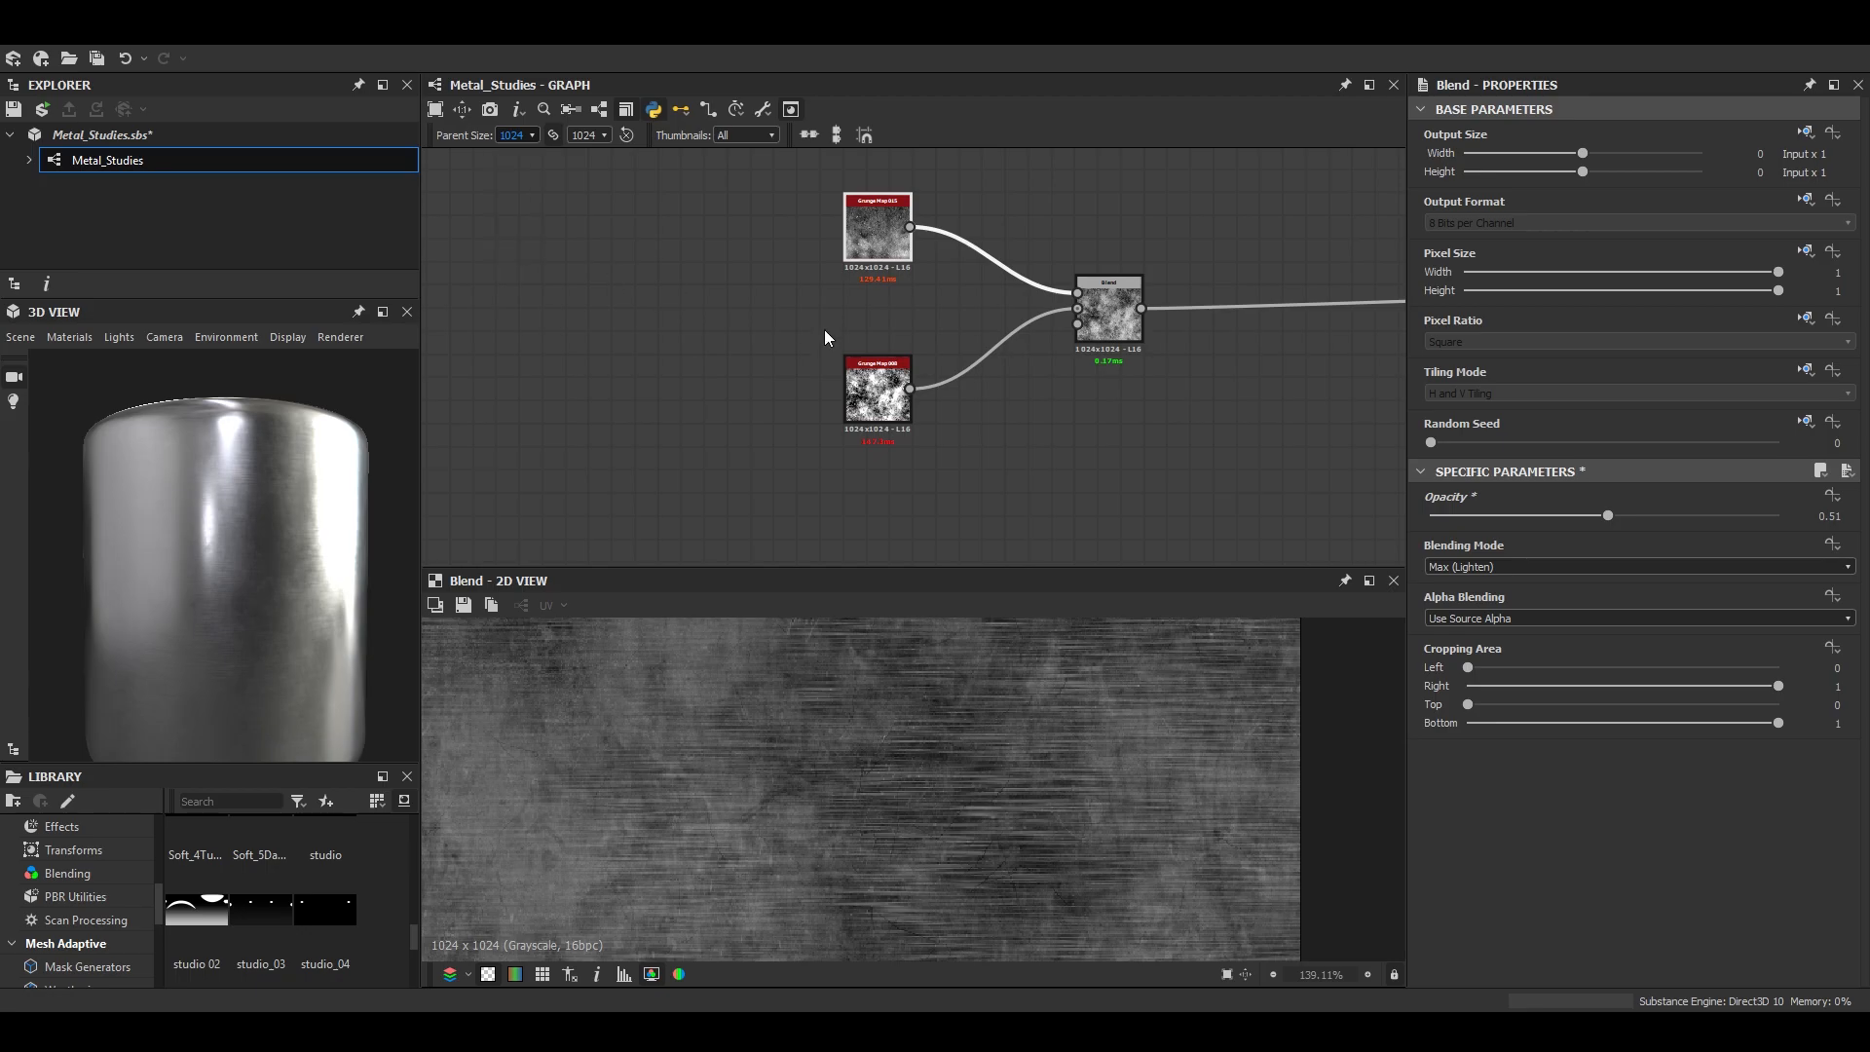
scroll(479, 550, up, 1)
scroll(302, 548, up, 4)
scroll(302, 548, down, 4)
mouse_move(302, 548)
mouse_down()
mouse_move(238, 547)
mouse_move(255, 584)
mouse_move(293, 570)
mouse_up()
scroll(243, 550, up, 4)
middle_drag(1001, 306, 958, 417)
scroll(959, 417, up, 1)
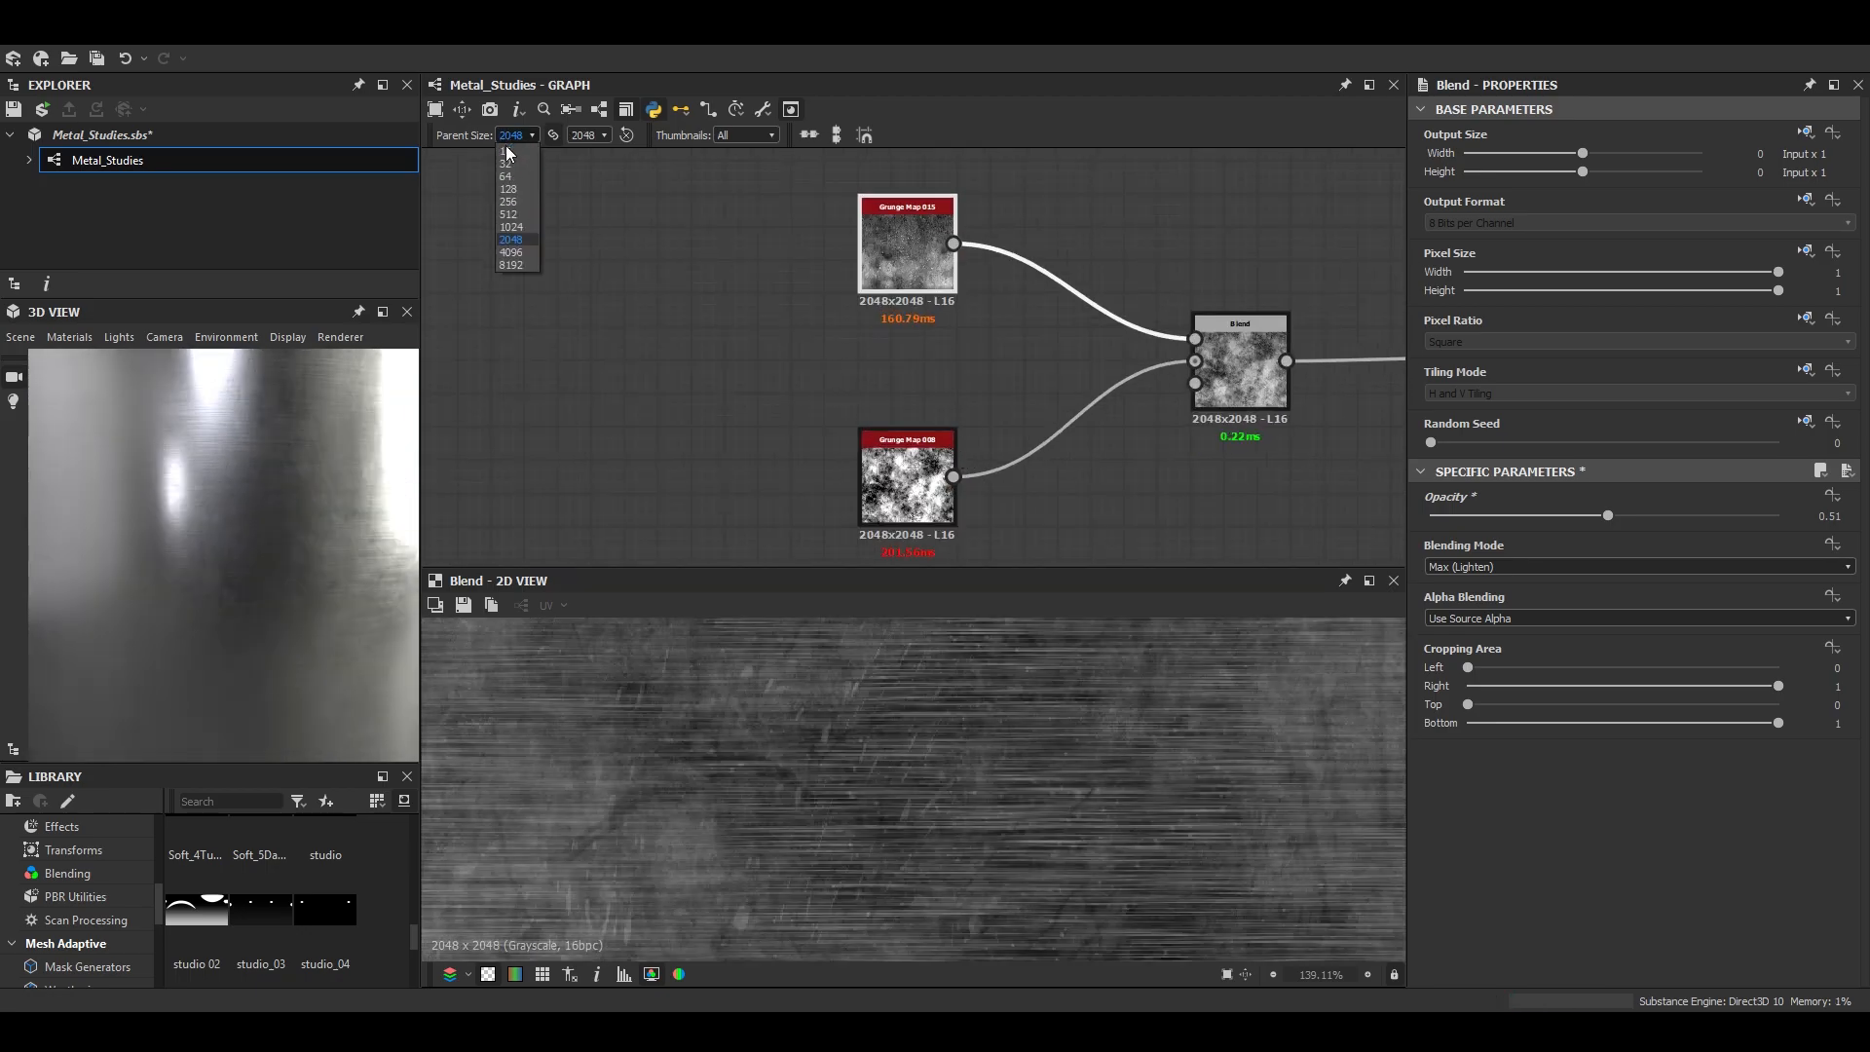
click(512, 226)
- Delete both Grunge Map nodes feeding the grunge mix Blend, and save the package
scroll(924, 410, down, 2)
drag(792, 256, 909, 383)
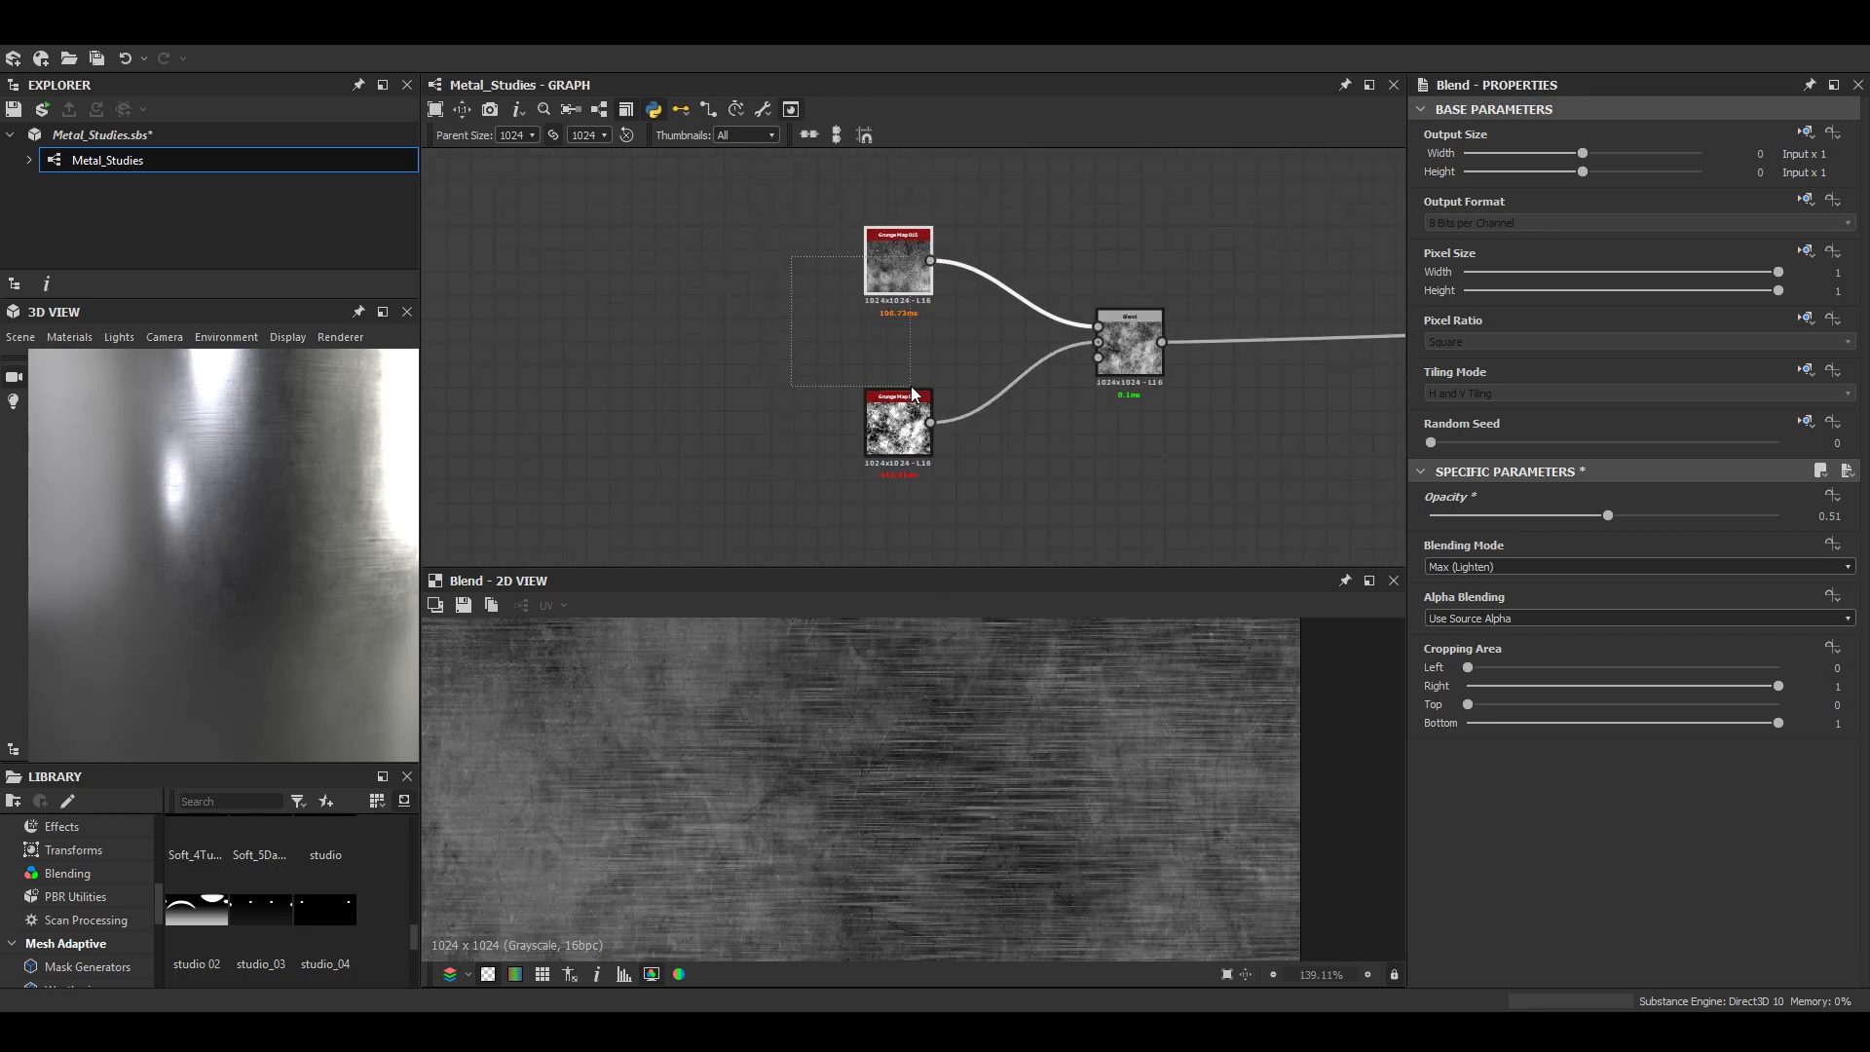
key(Delete)
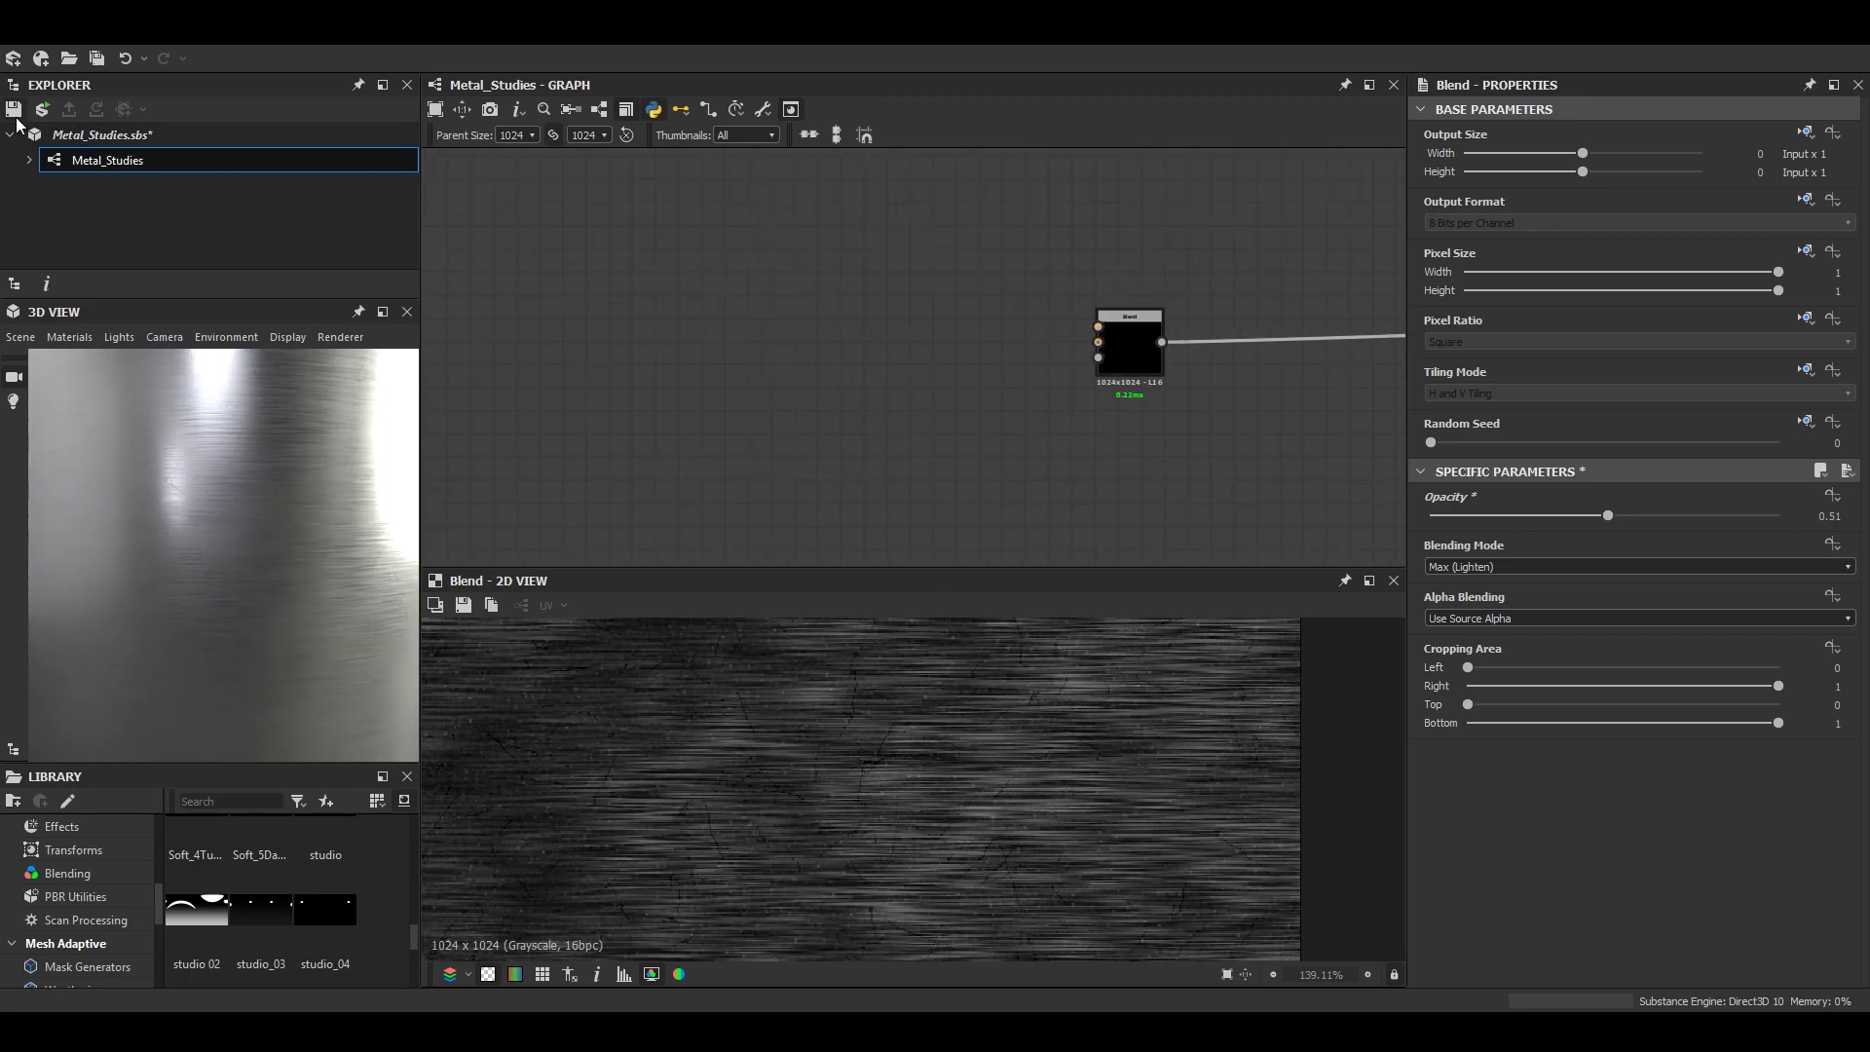
- Add a Clouds noise node above and before the empty mix Blend
middle_drag(904, 358, 1026, 365)
key(space)
text(cloud)
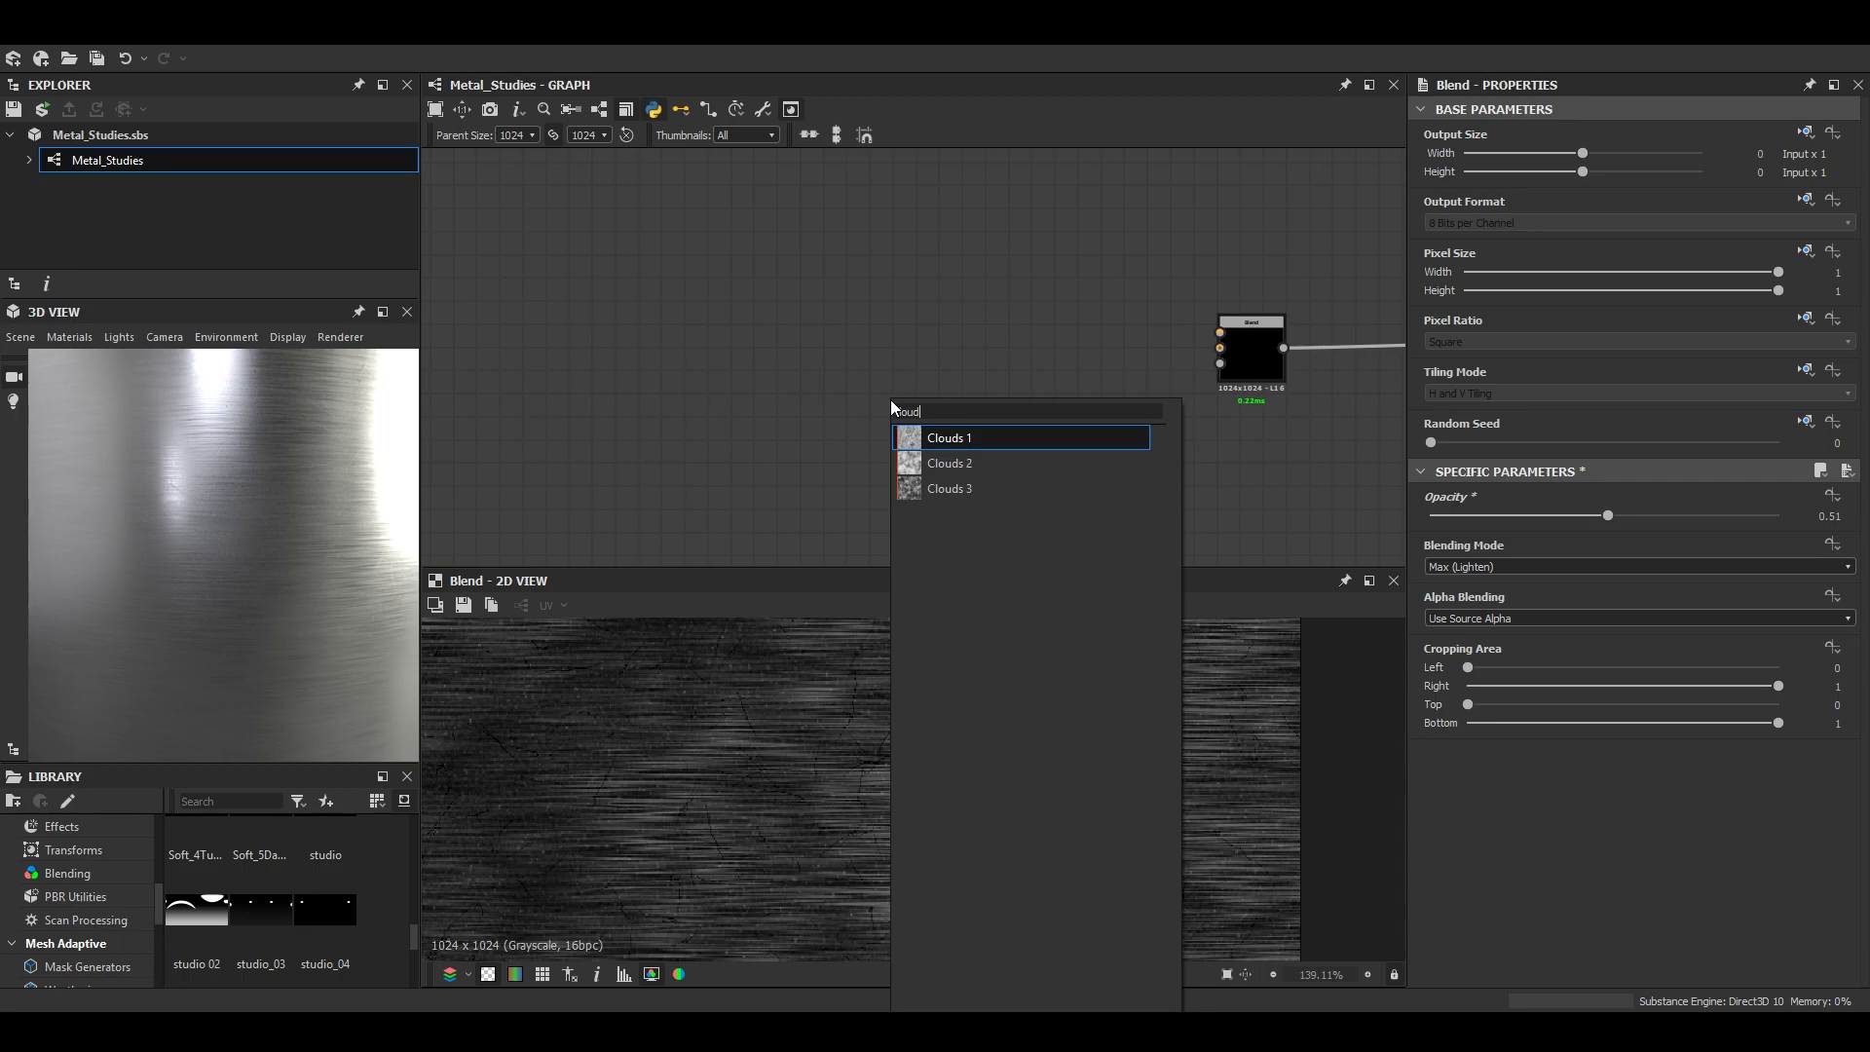
key(Down)
key(Return)
drag(887, 392, 748, 260)
scroll(1095, 832, down, 3)
scroll(1095, 831, up, 2)
- Add a Fractal Sum 1 noise node below the Clouds node
key(space)
text(fra)
key(Down)
key(Return)
drag(863, 494, 744, 431)
- Add a BnW Spots 1 noise node and place it below Fractal Sum 1
key(space)
text(bnw)
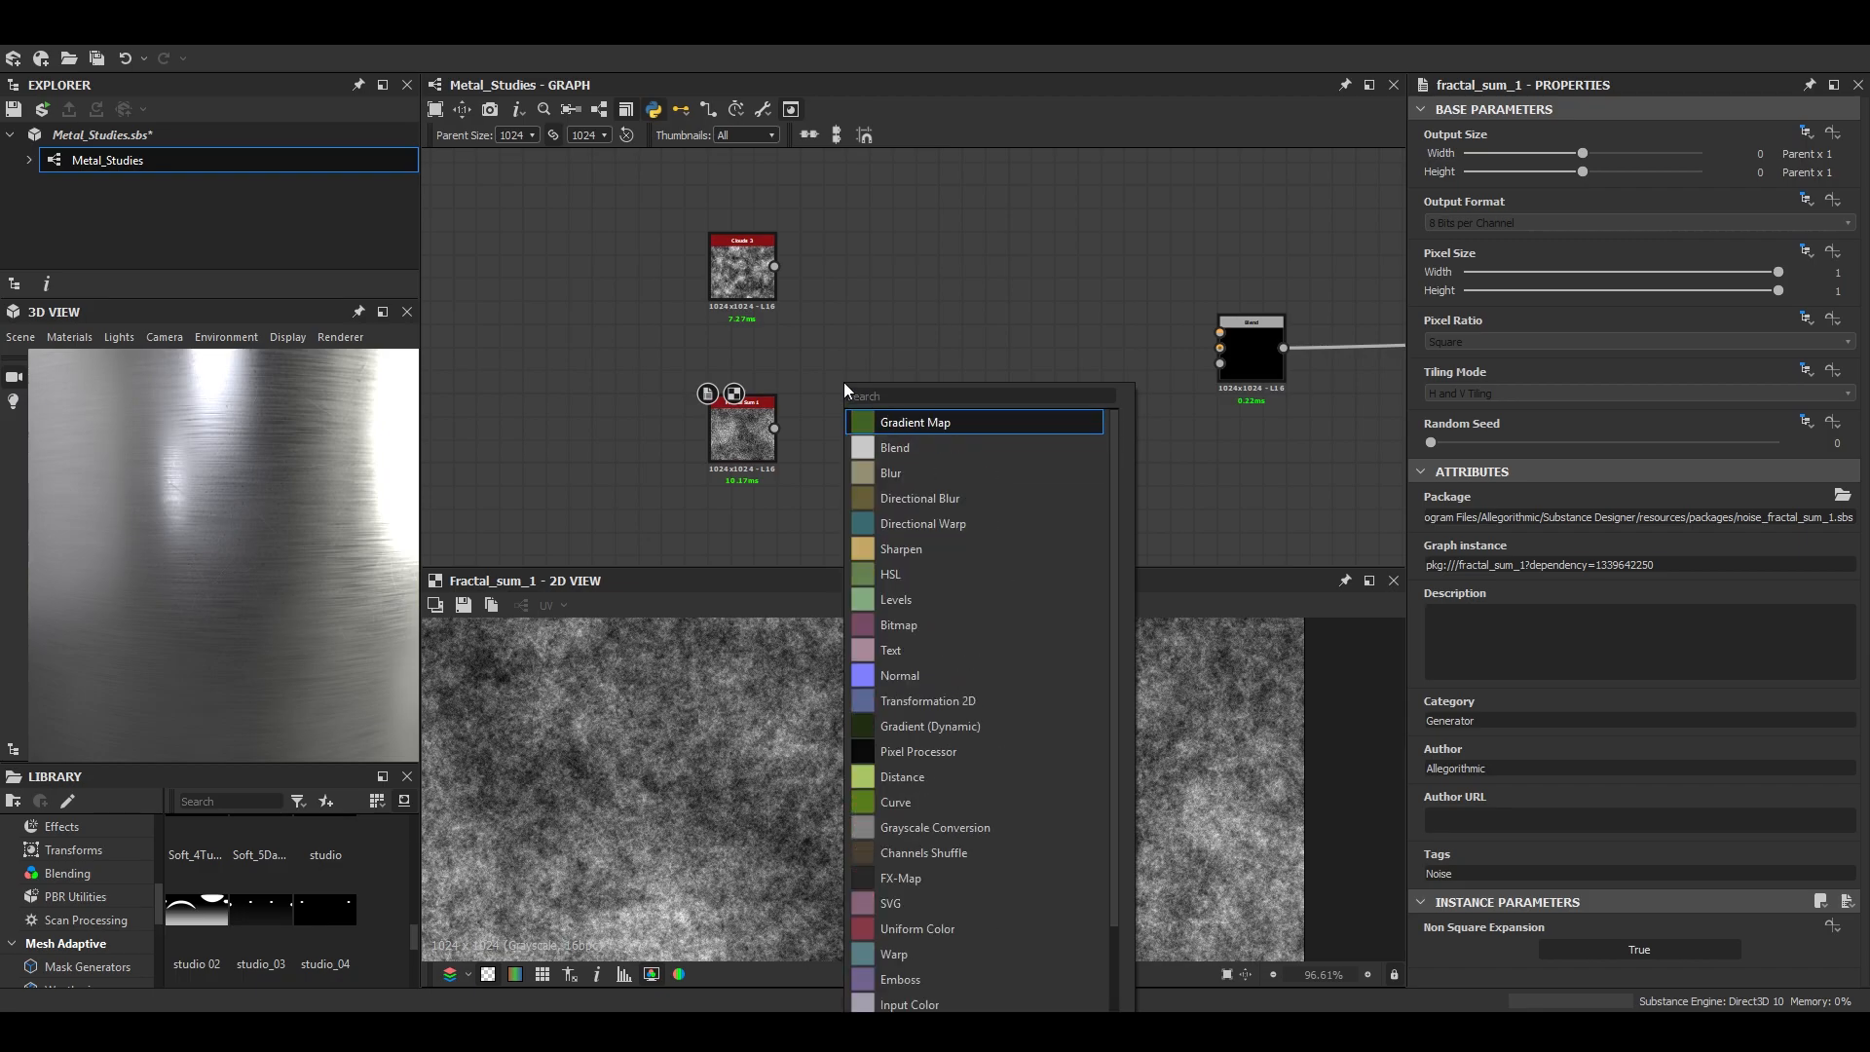
key(Return)
drag(844, 382, 755, 546)
middle_drag(924, 423, 937, 314)
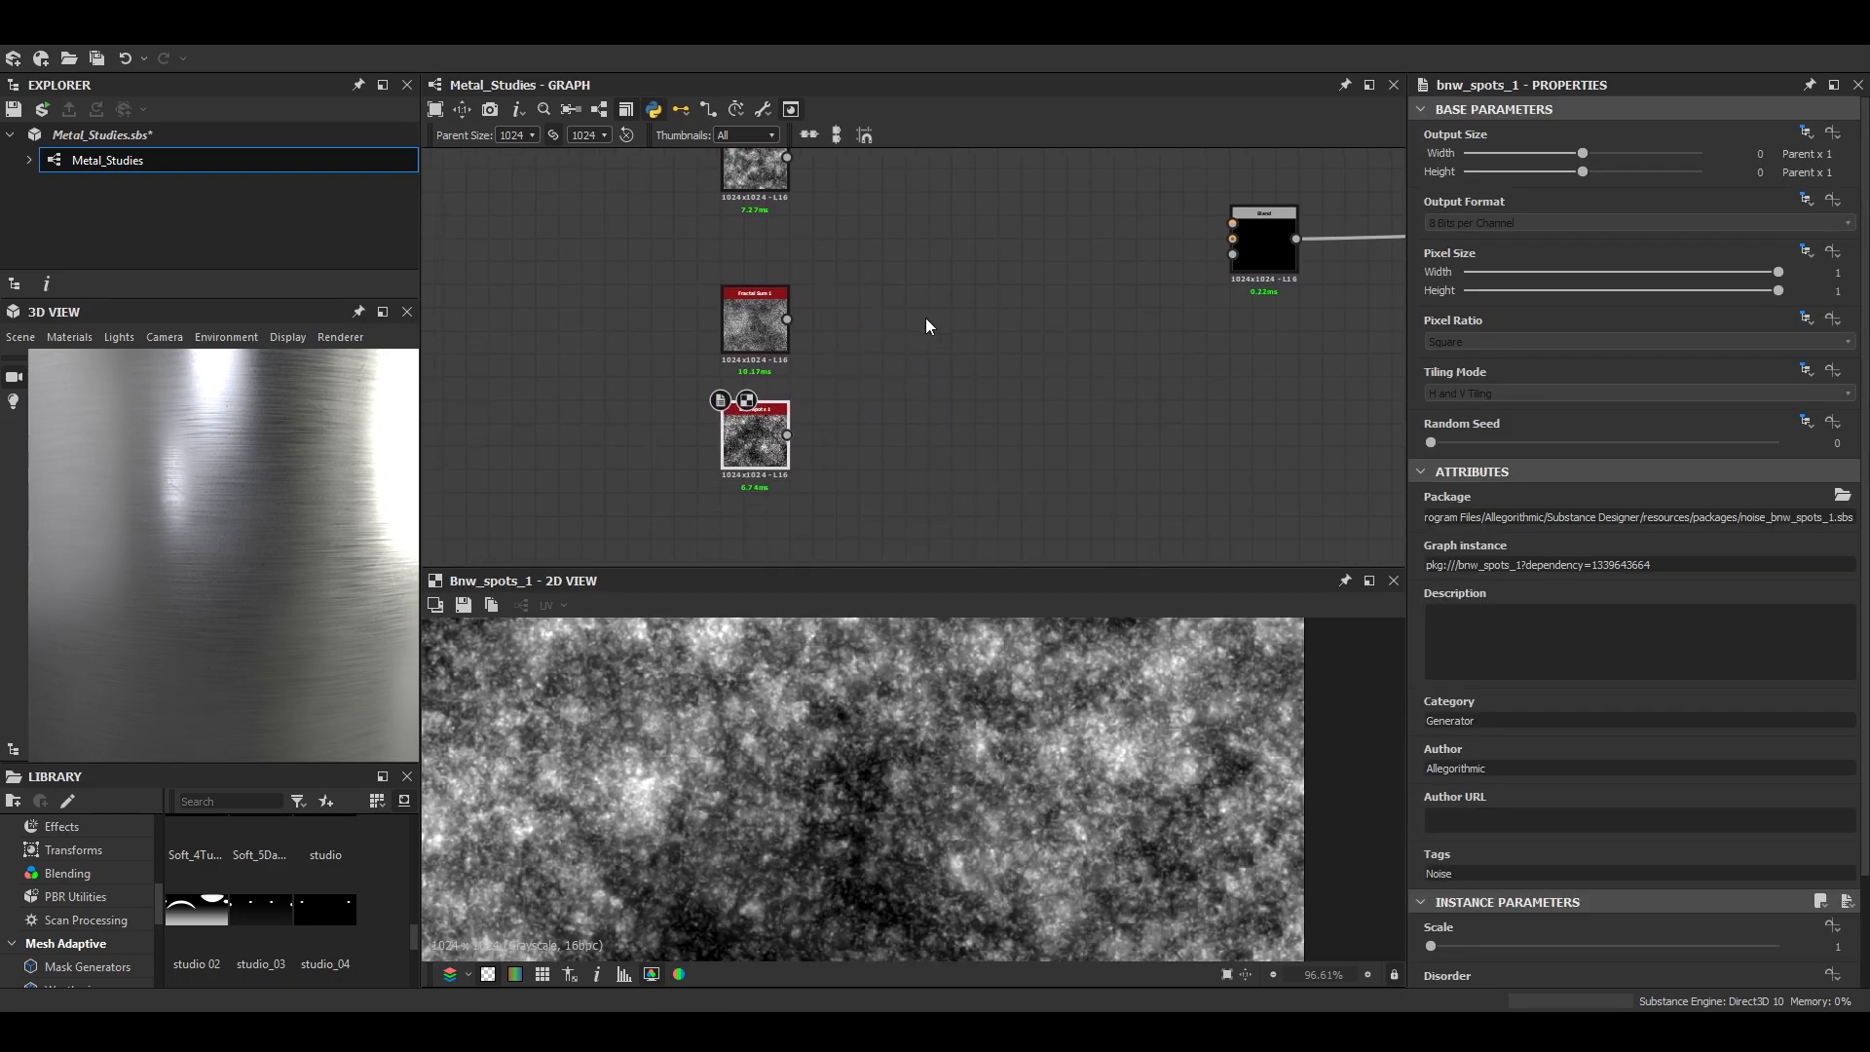
scroll(1117, 759, down, 4)
scroll(1100, 760, up, 4)
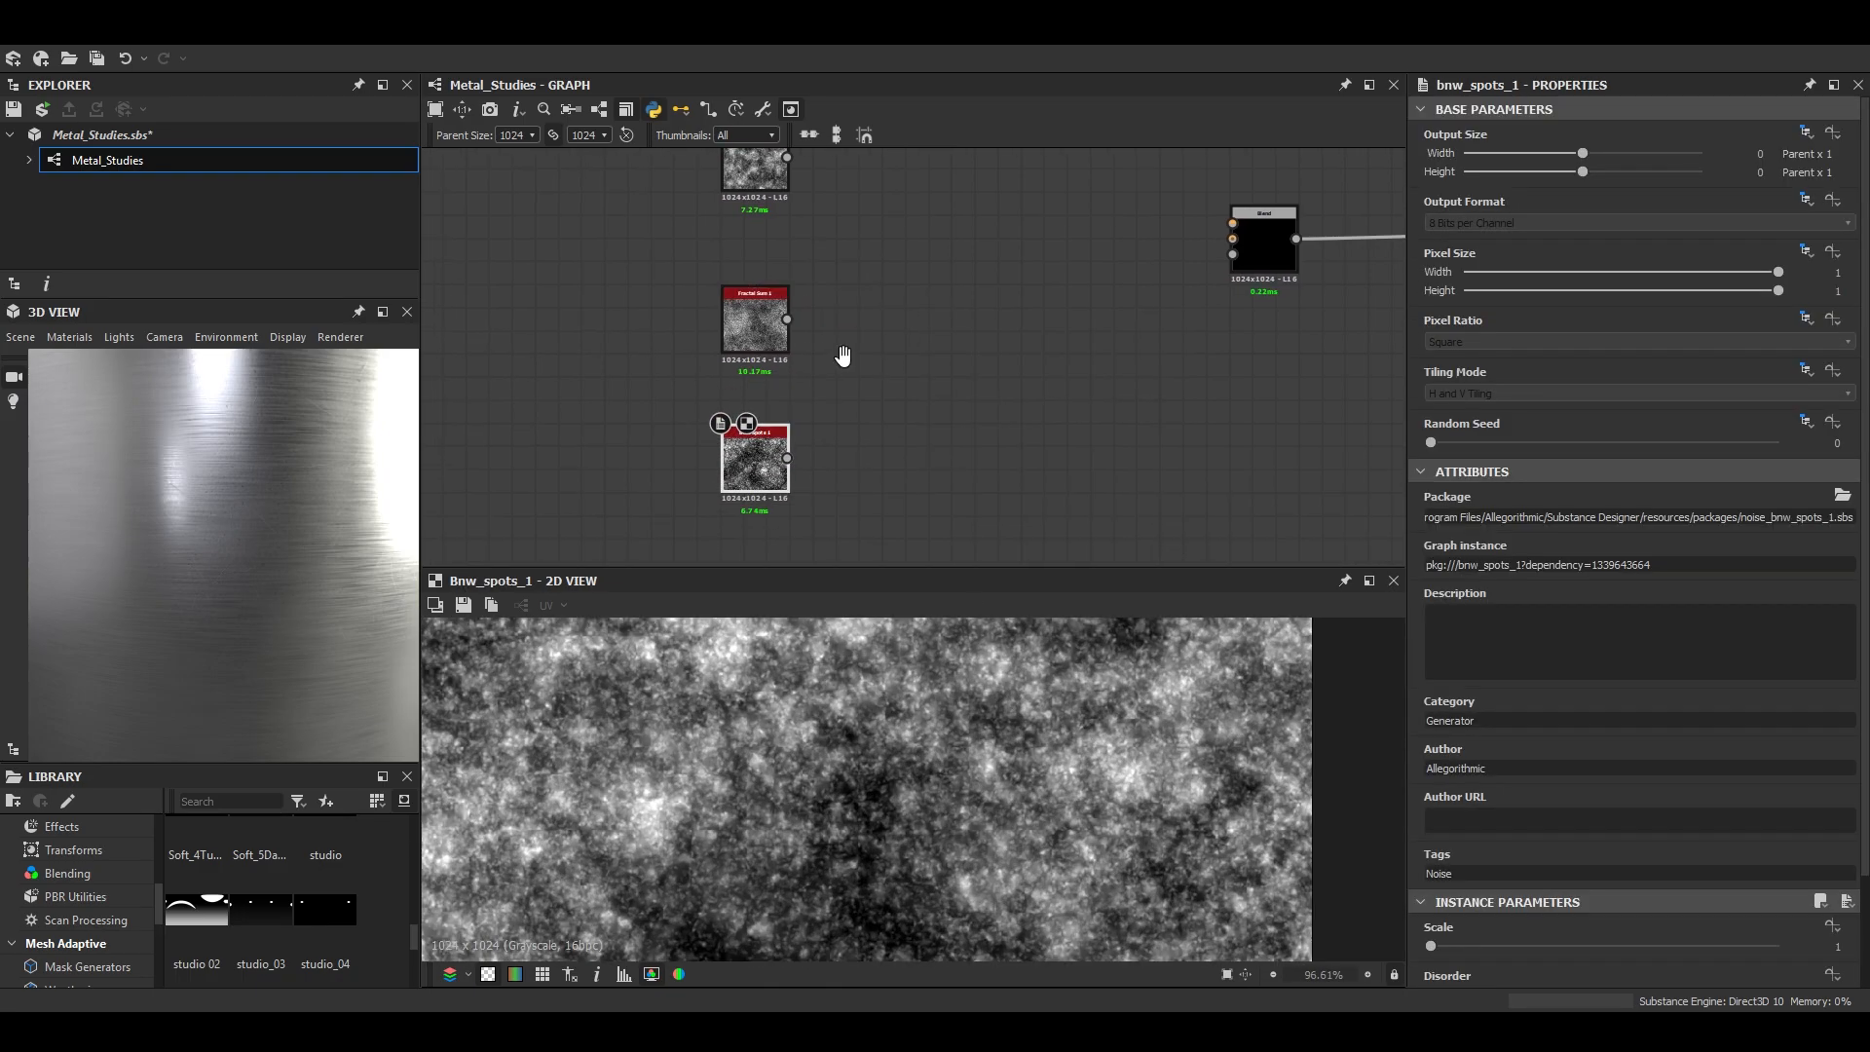
- Add a Directional Scratches noise node to the graph beside the BnW Spots 1 node
middle_drag(844, 359, 802, 364)
click(829, 400)
key(space)
text(noise)
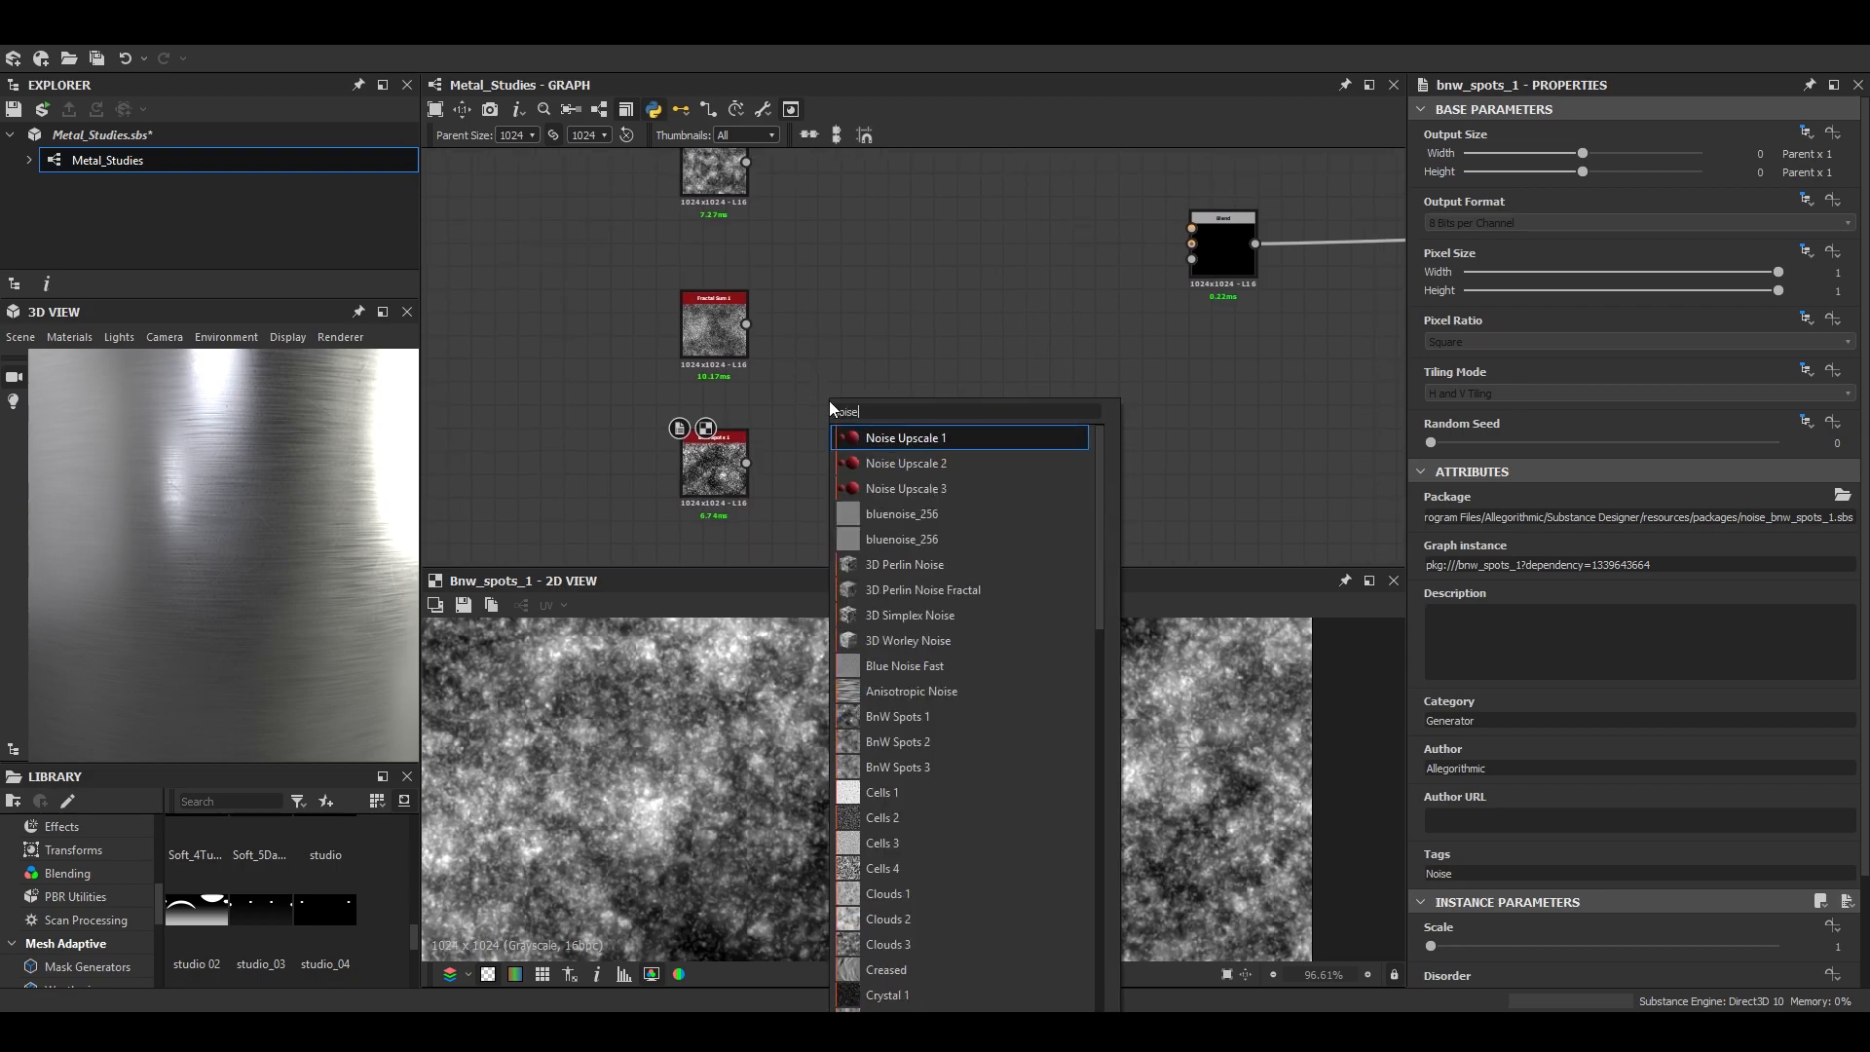
key(Down)
key(Down)
key(Down)
key(Down)
key(Down)
key(Down)
key(Down)
key(Down)
key(Down)
key(Down)
key(Down)
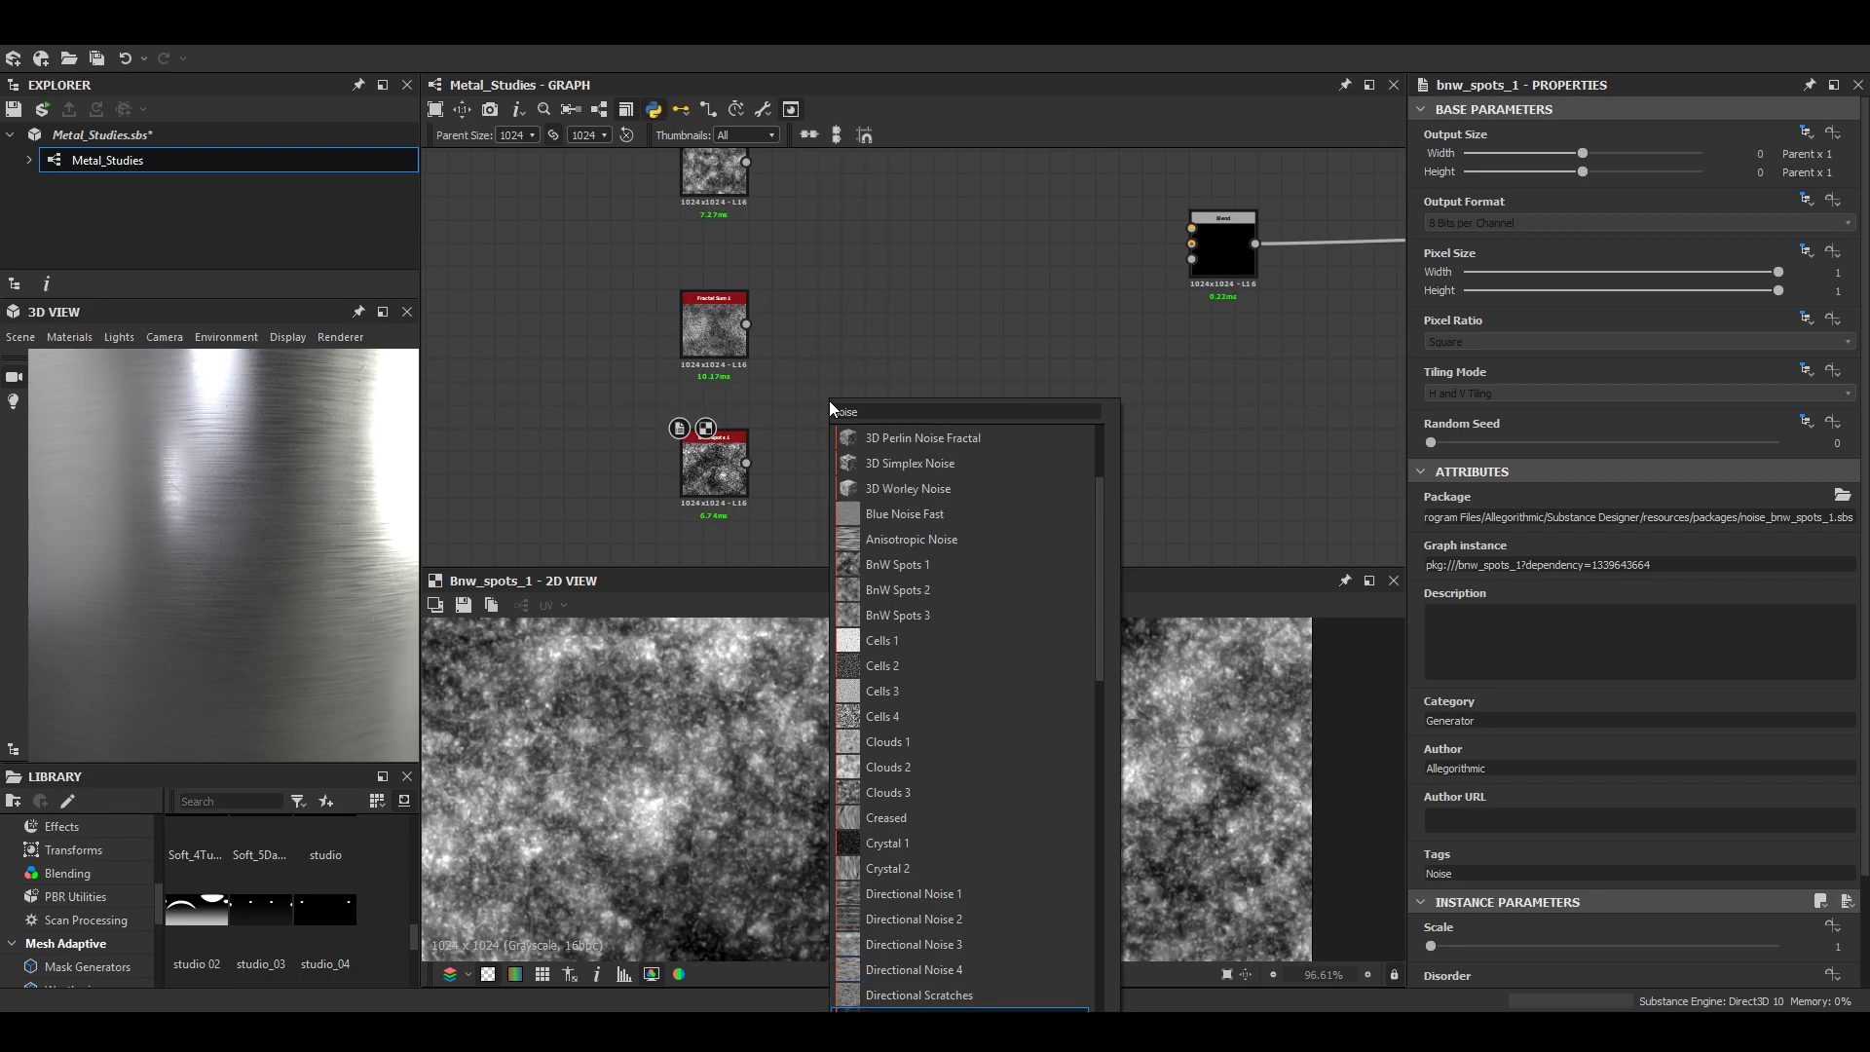
key(Return)
- Adjust the Directional Scratches pattern parameters until the scratches form a dense, multidirectional fibre texture
scroll(1511, 916, down, 3)
drag(1488, 770, 1779, 771)
drag(1566, 900, 1708, 902)
scroll(956, 782, up, 5)
drag(1432, 951, 1590, 952)
scroll(1159, 840, down, 3)
middle_drag(1159, 841, 1233, 959)
drag(1522, 770, 1662, 775)
scroll(1046, 807, down, 5)
- Place the scratches noise below BnW Spots 1 and combine both in a new Blend node with opacity 0.59
drag(844, 413, 755, 555)
scroll(974, 437, down, 3)
middle_drag(963, 435, 920, 460)
click(856, 460)
key(space)
drag(796, 524, 731, 406)
click(947, 463)
scroll(912, 472, up, 3)
mouse_move(1648, 527)
mouse_down()
mouse_move(1423, 516)
mouse_move(1639, 530)
mouse_up()
scroll(1067, 803, up, 5)
- Blend Fractal Sum 1 over the first noise mix with a new Blend node set to Min (Darken) and opacity 0.75
middle_drag(943, 475, 898, 558)
key(space)
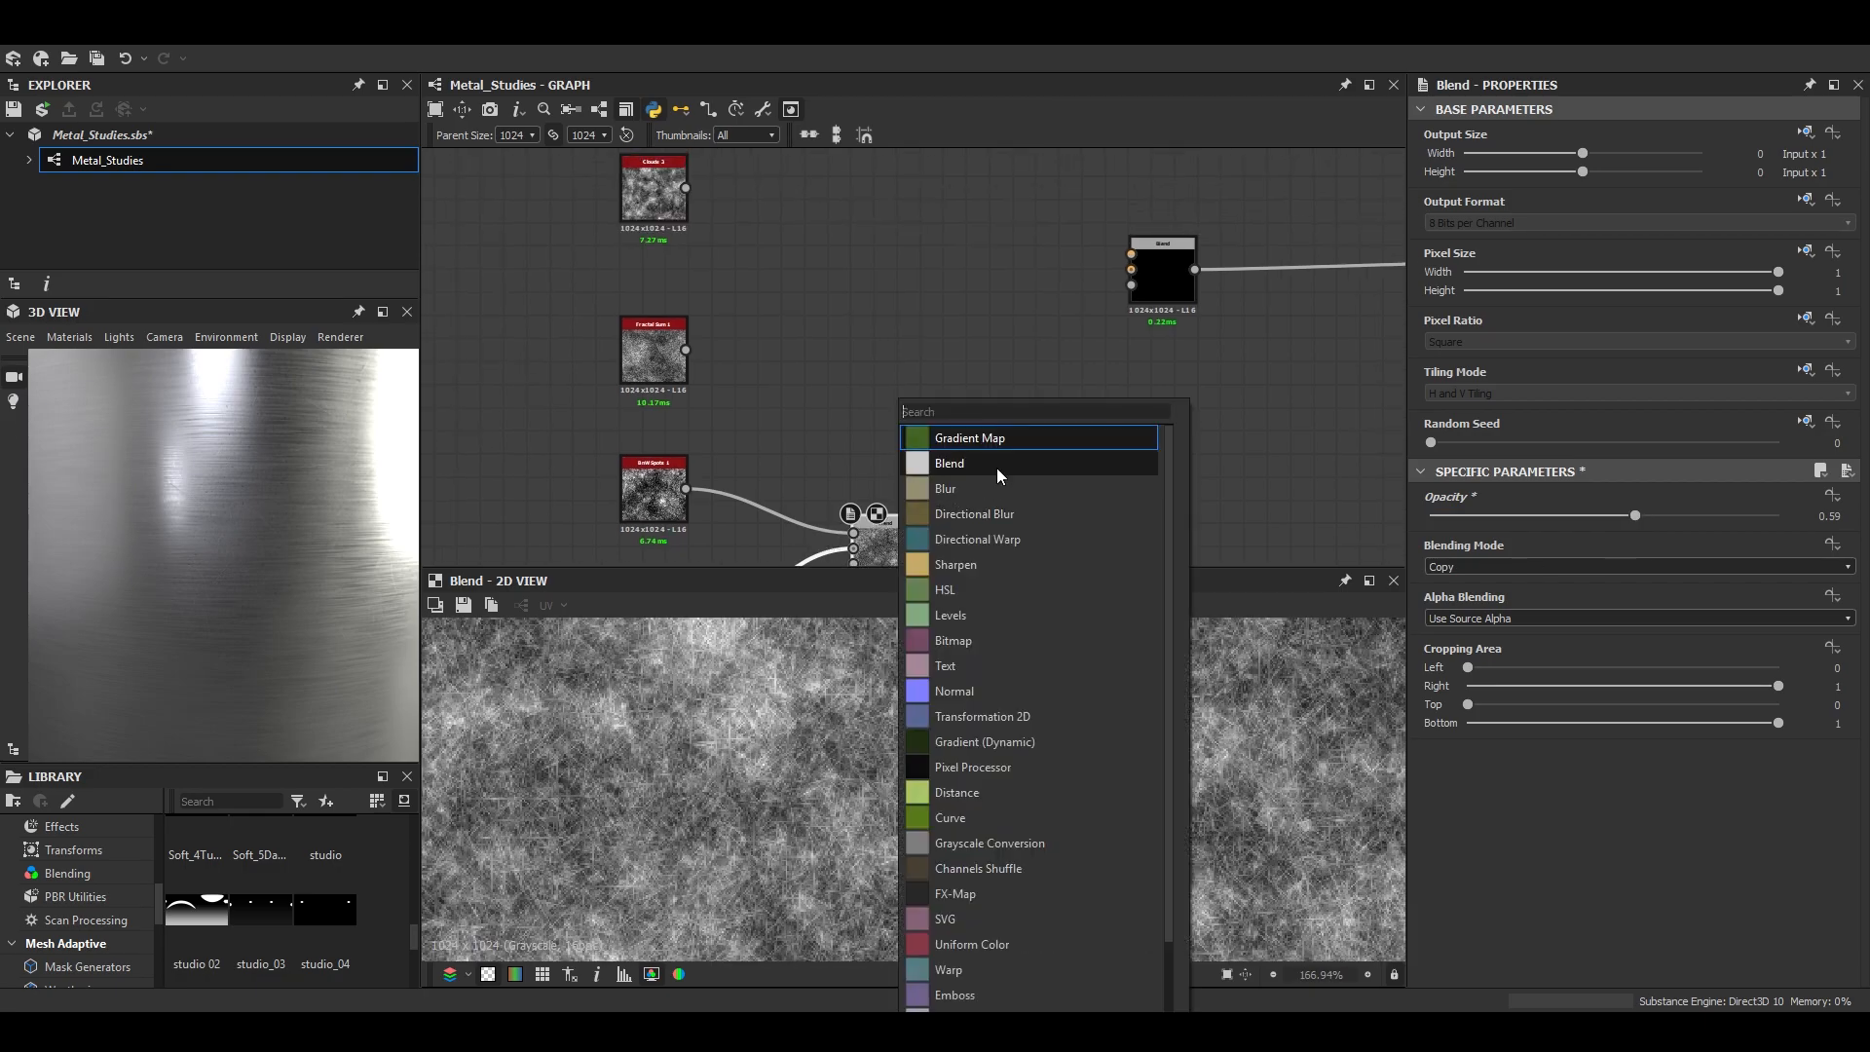
click(960, 459)
drag(1001, 535, 1003, 428)
drag(686, 349, 969, 414)
click(1636, 567)
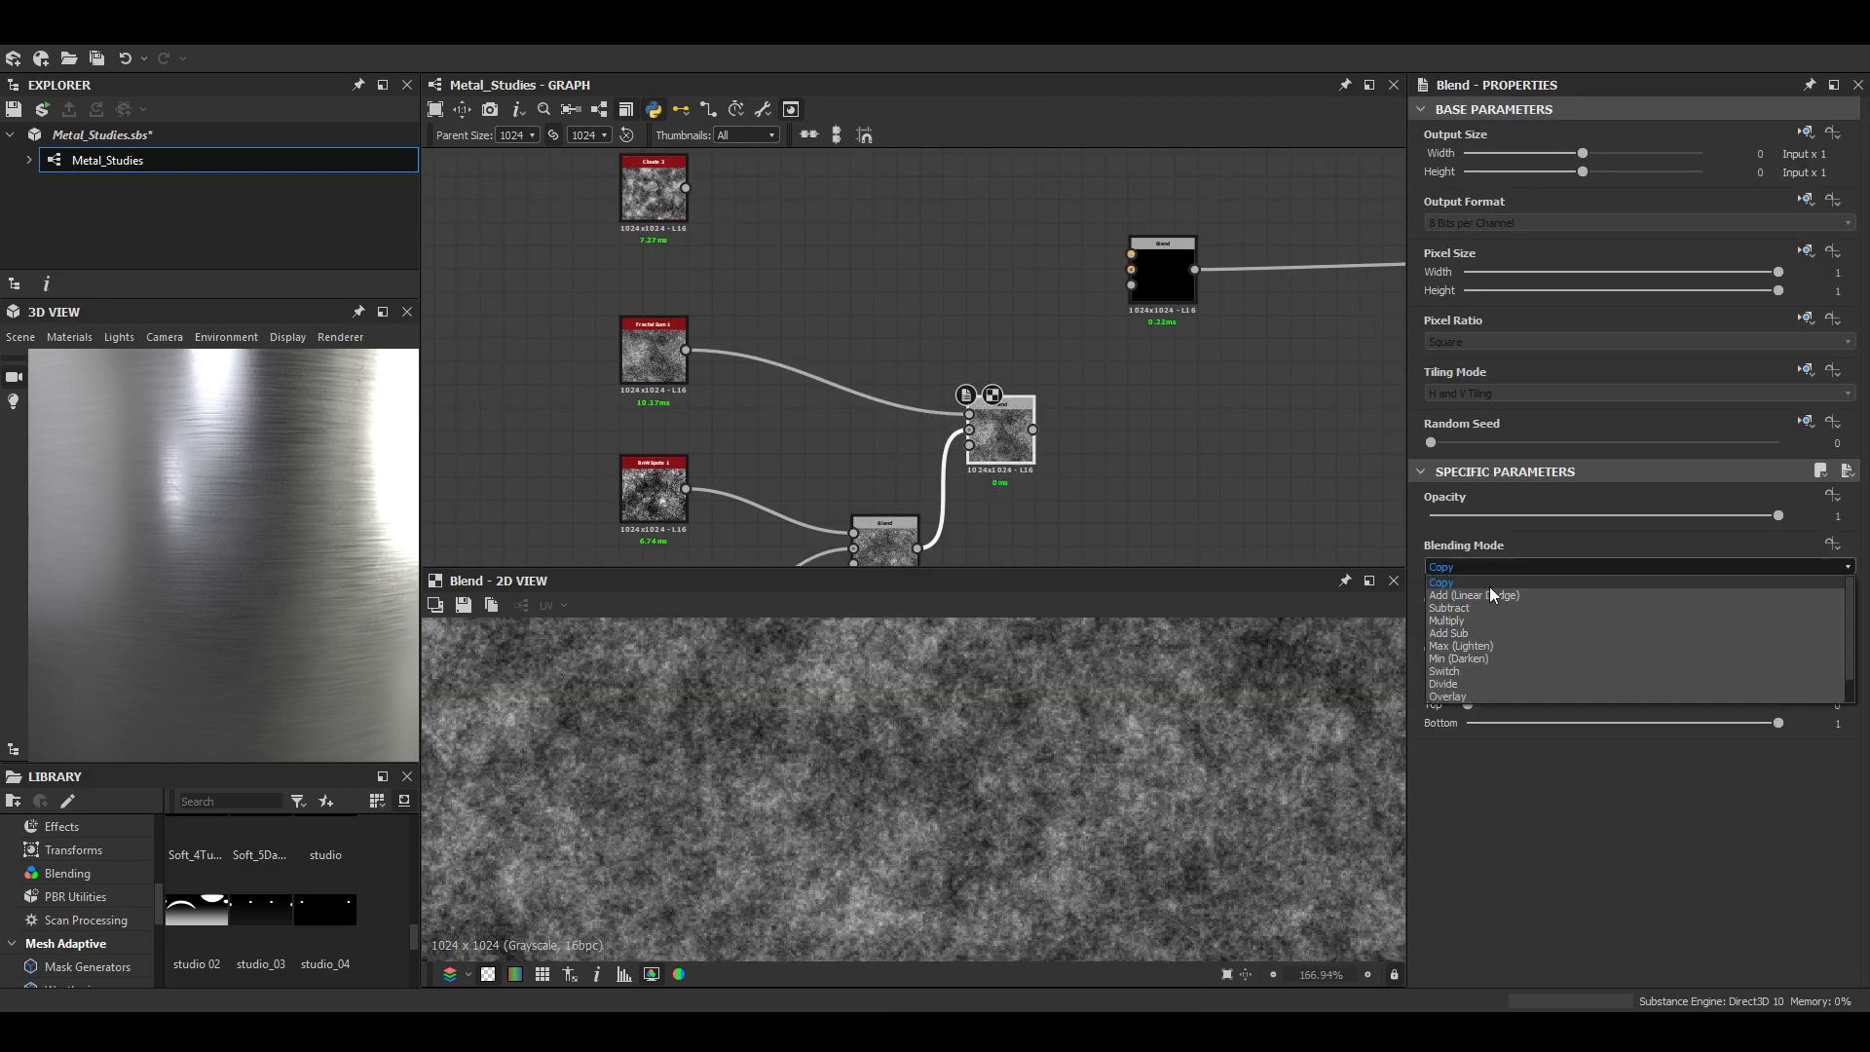
click(1481, 651)
drag(1651, 535, 1691, 516)
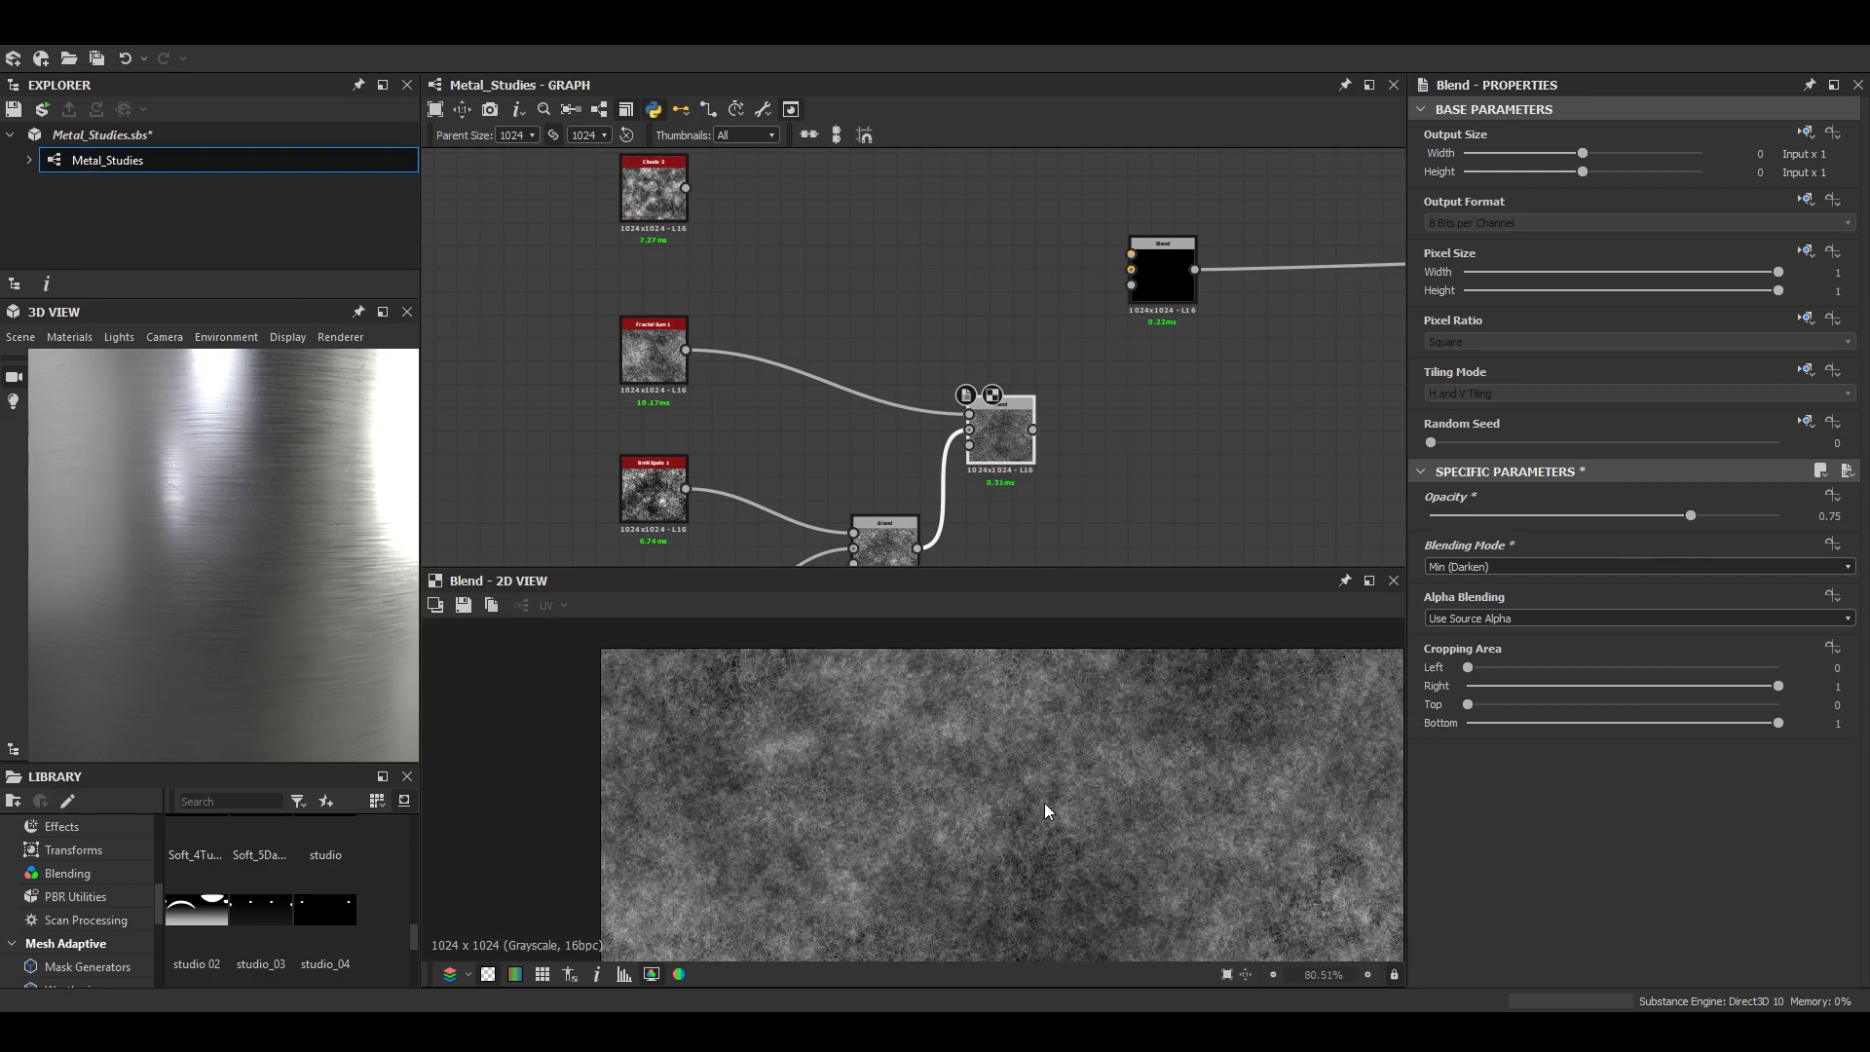
- Blend the Clouds noise over the Fractal Sum mix with a new Blend node set to Soft Light and opacity 0.42
scroll(1062, 802, up, 1)
middle_drag(861, 304, 777, 344)
click(906, 483)
key(space)
click(978, 458)
scroll(1033, 448, down, 5)
middle_drag(1015, 540, 971, 535)
drag(970, 566, 969, 617)
scroll(943, 394, up, 5)
drag(1091, 578, 1101, 429)
click(1510, 567)
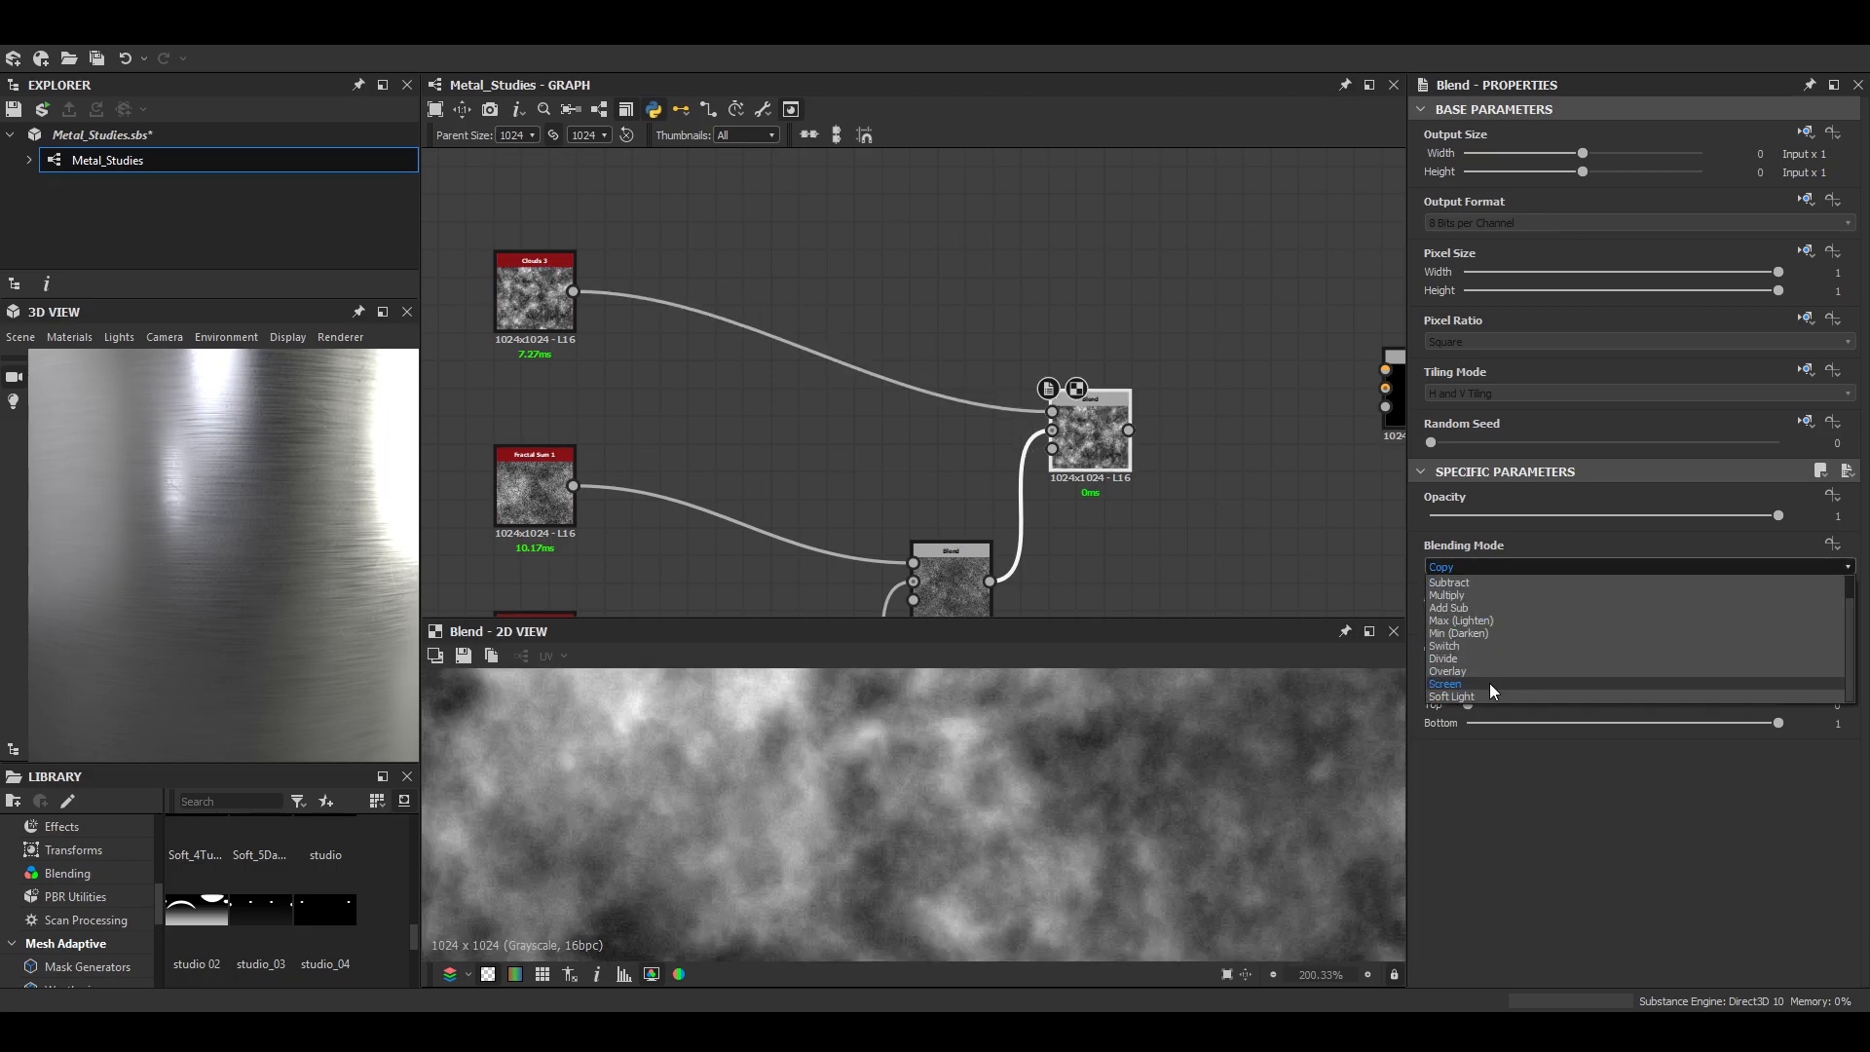
click(1493, 700)
drag(1778, 515, 1575, 518)
scroll(1035, 823, down, 6)
scroll(1005, 861, up, 3)
- Add a Slope Blur Grayscale after the Clouds Blend, with the first noise Blend as its slope input and 32 samples
key(space)
text(slop)
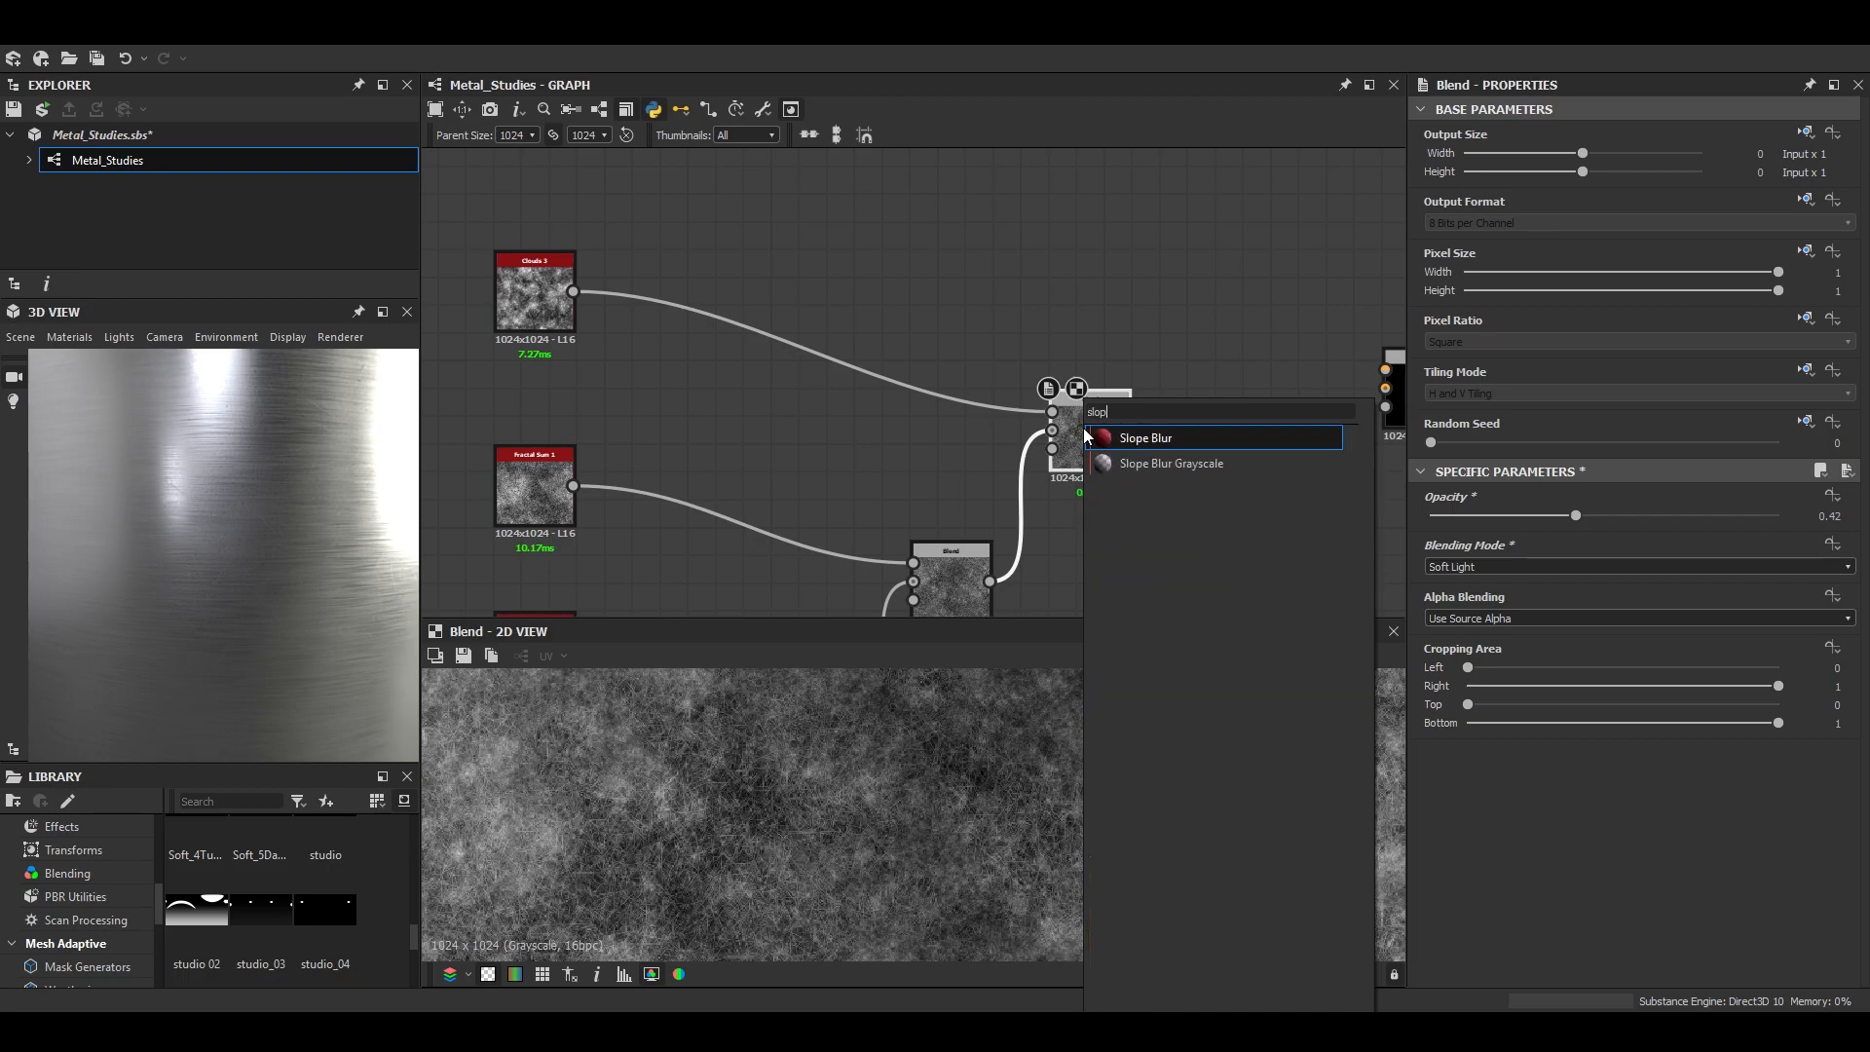
key(Down)
key(Return)
middle_drag(1086, 462, 808, 339)
drag(947, 341, 973, 341)
scroll(651, 490, down, 2)
middle_drag(650, 490, 776, 447)
drag(721, 513, 976, 315)
drag(1805, 935, 1812, 938)
scroll(1802, 937, down, 2)
- Set the Slope Blur Grayscale to Max mode with an intensity of 0.09
click(1586, 973)
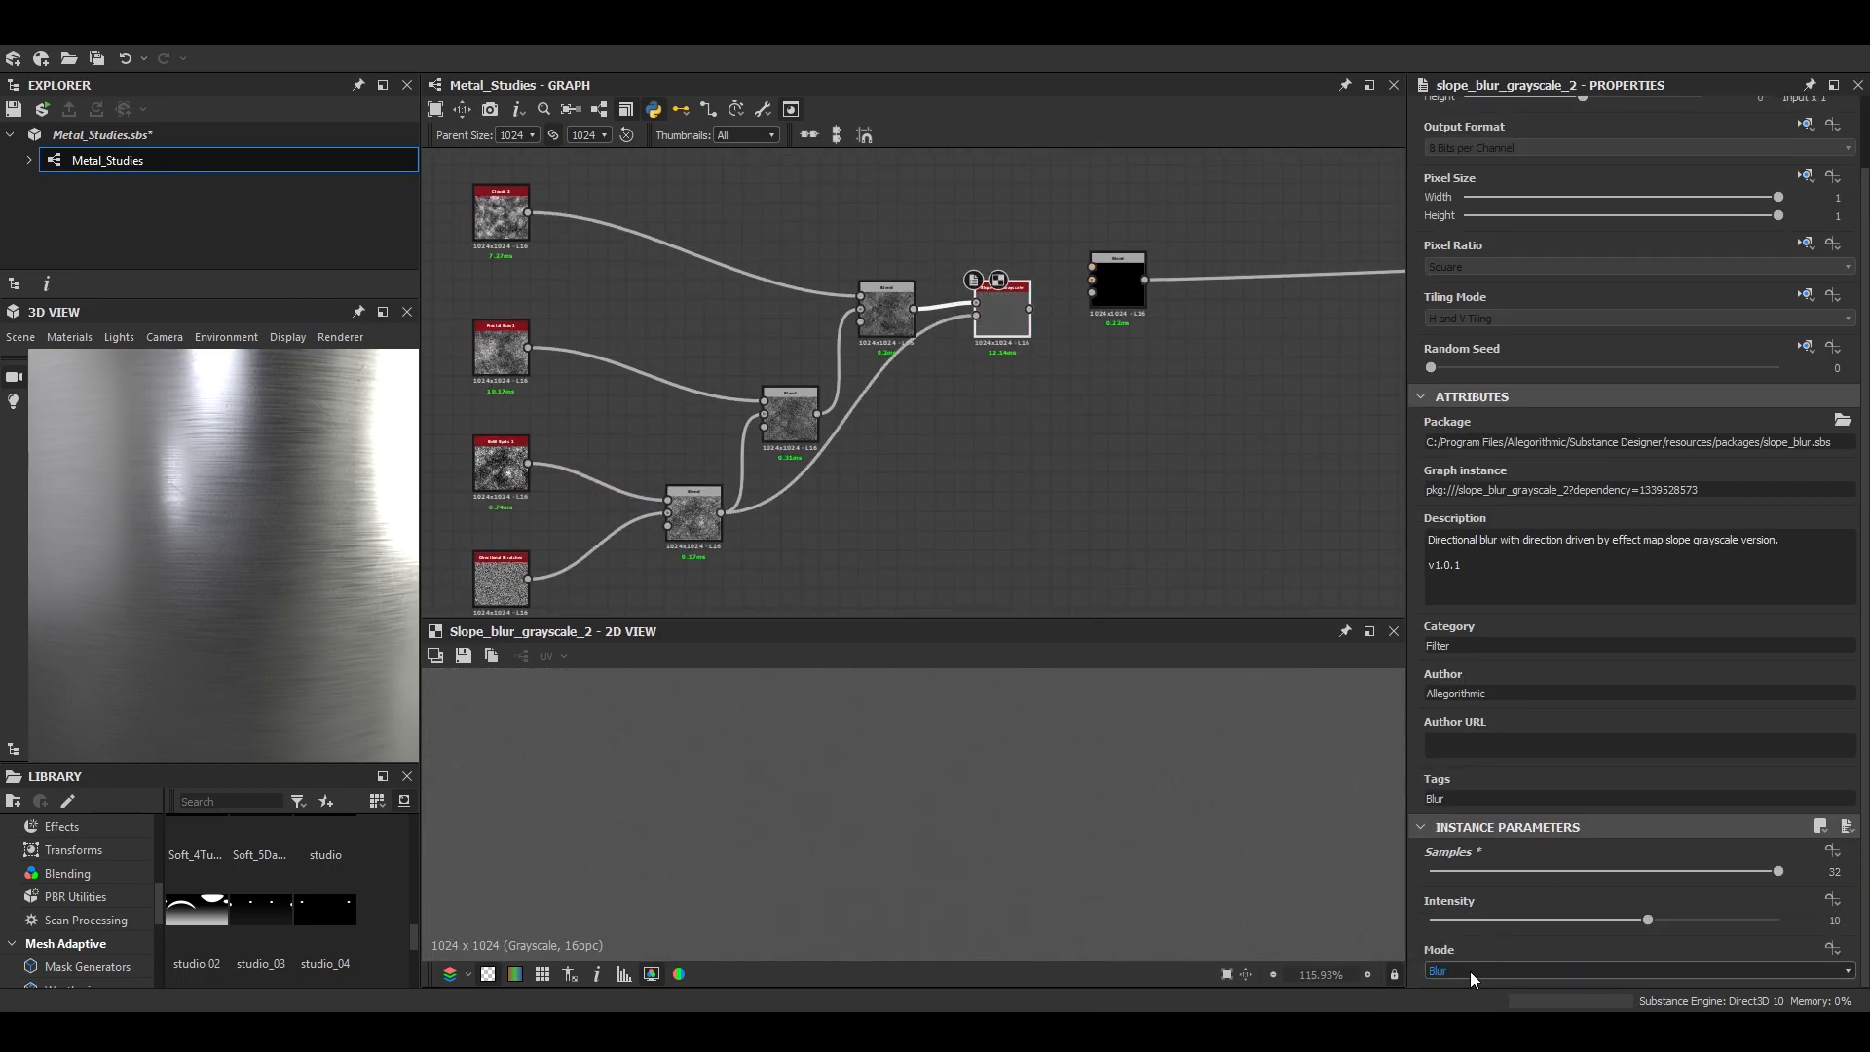
click(1568, 987)
drag(1478, 921, 1430, 911)
scroll(1015, 782, up, 1)
click(1558, 971)
click(1559, 1006)
scroll(961, 838, up, 3)
scroll(961, 838, up, 2)
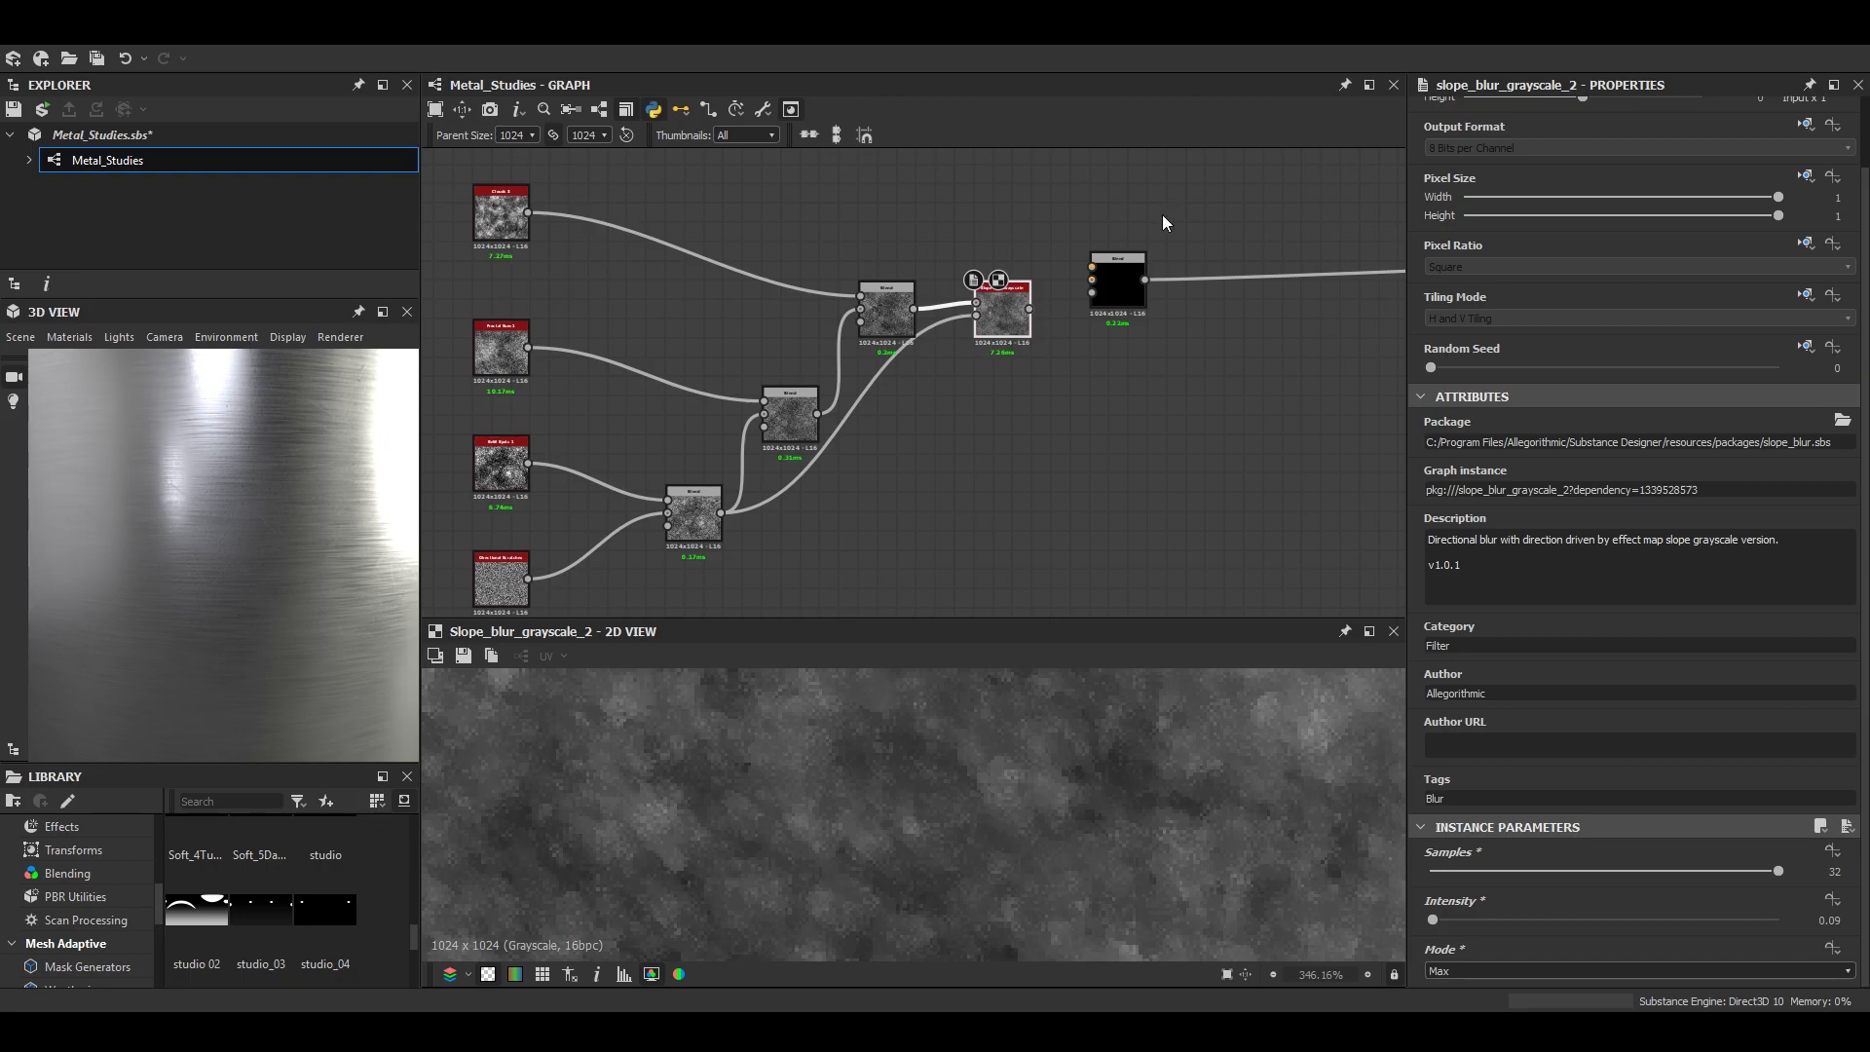
- Add an Auto Levels node after the Slope Blur Grayscale and check its result in the 2D view
click(1013, 312)
key(space)
text(au)
key(Return)
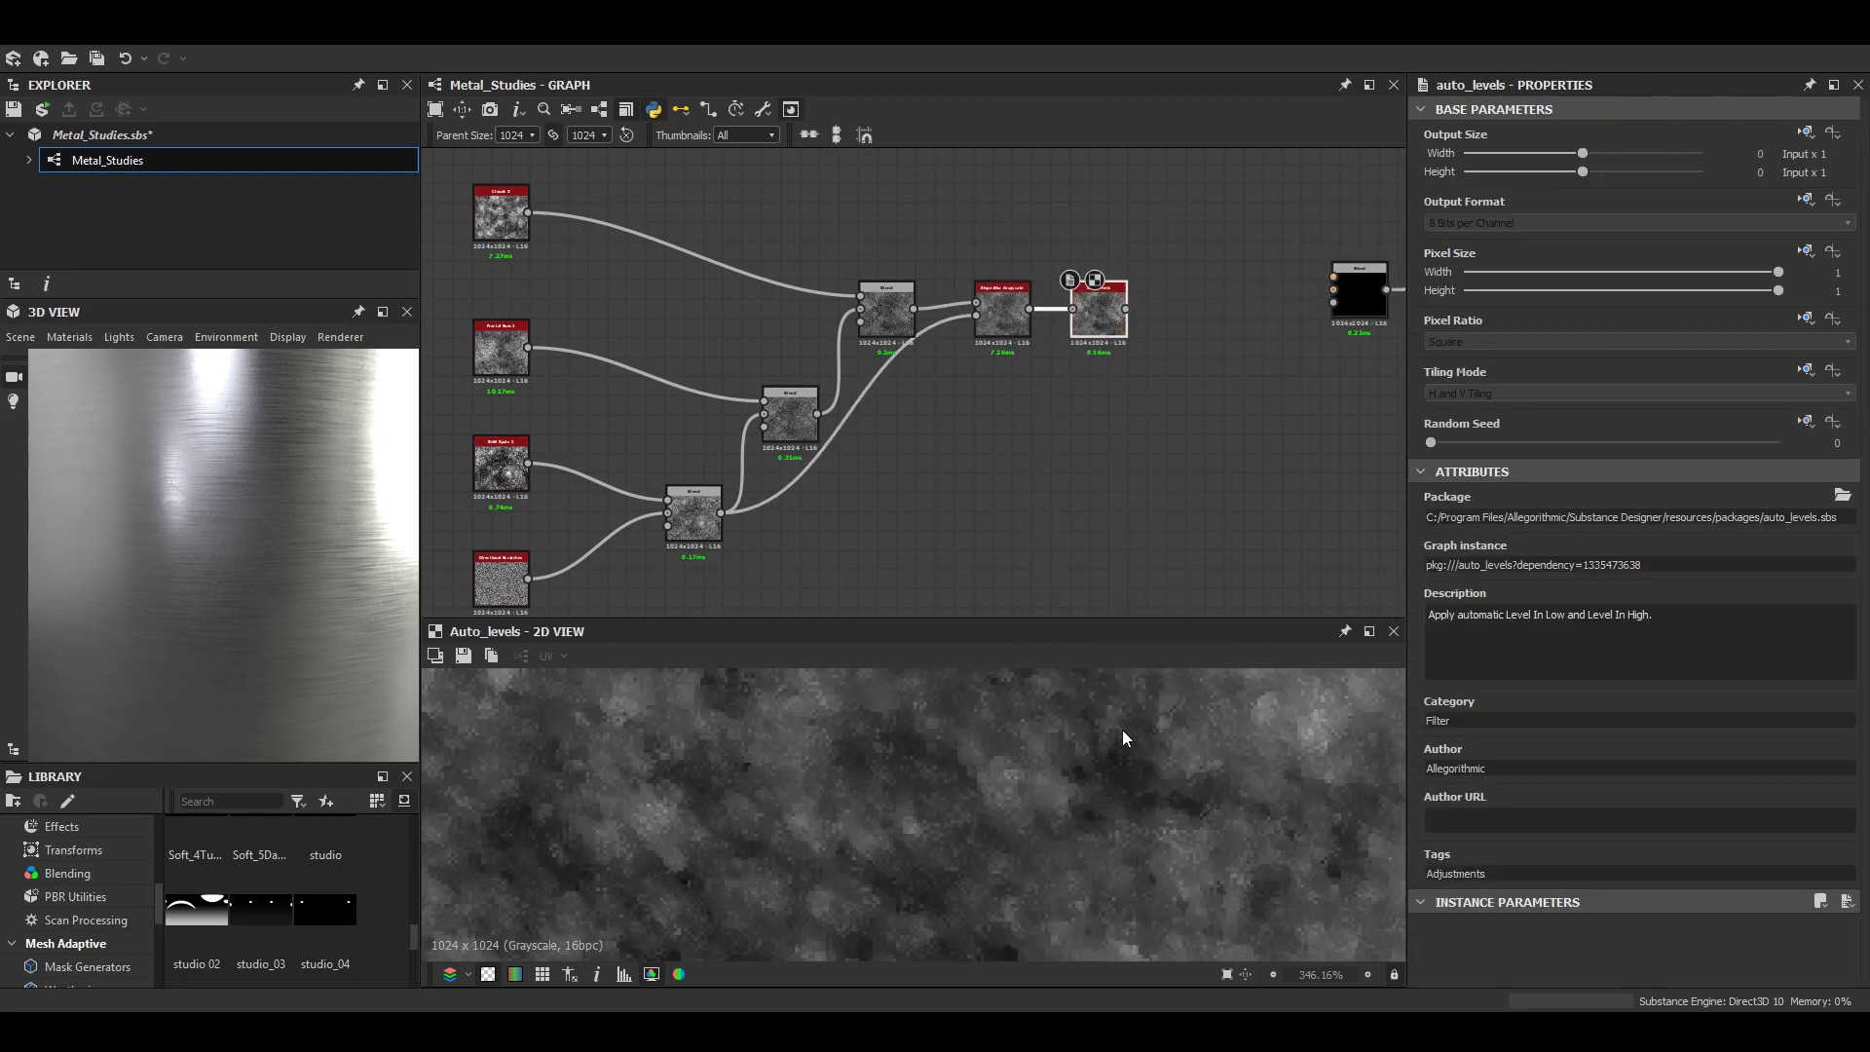
scroll(989, 821, down, 4)
scroll(990, 821, up, 3)
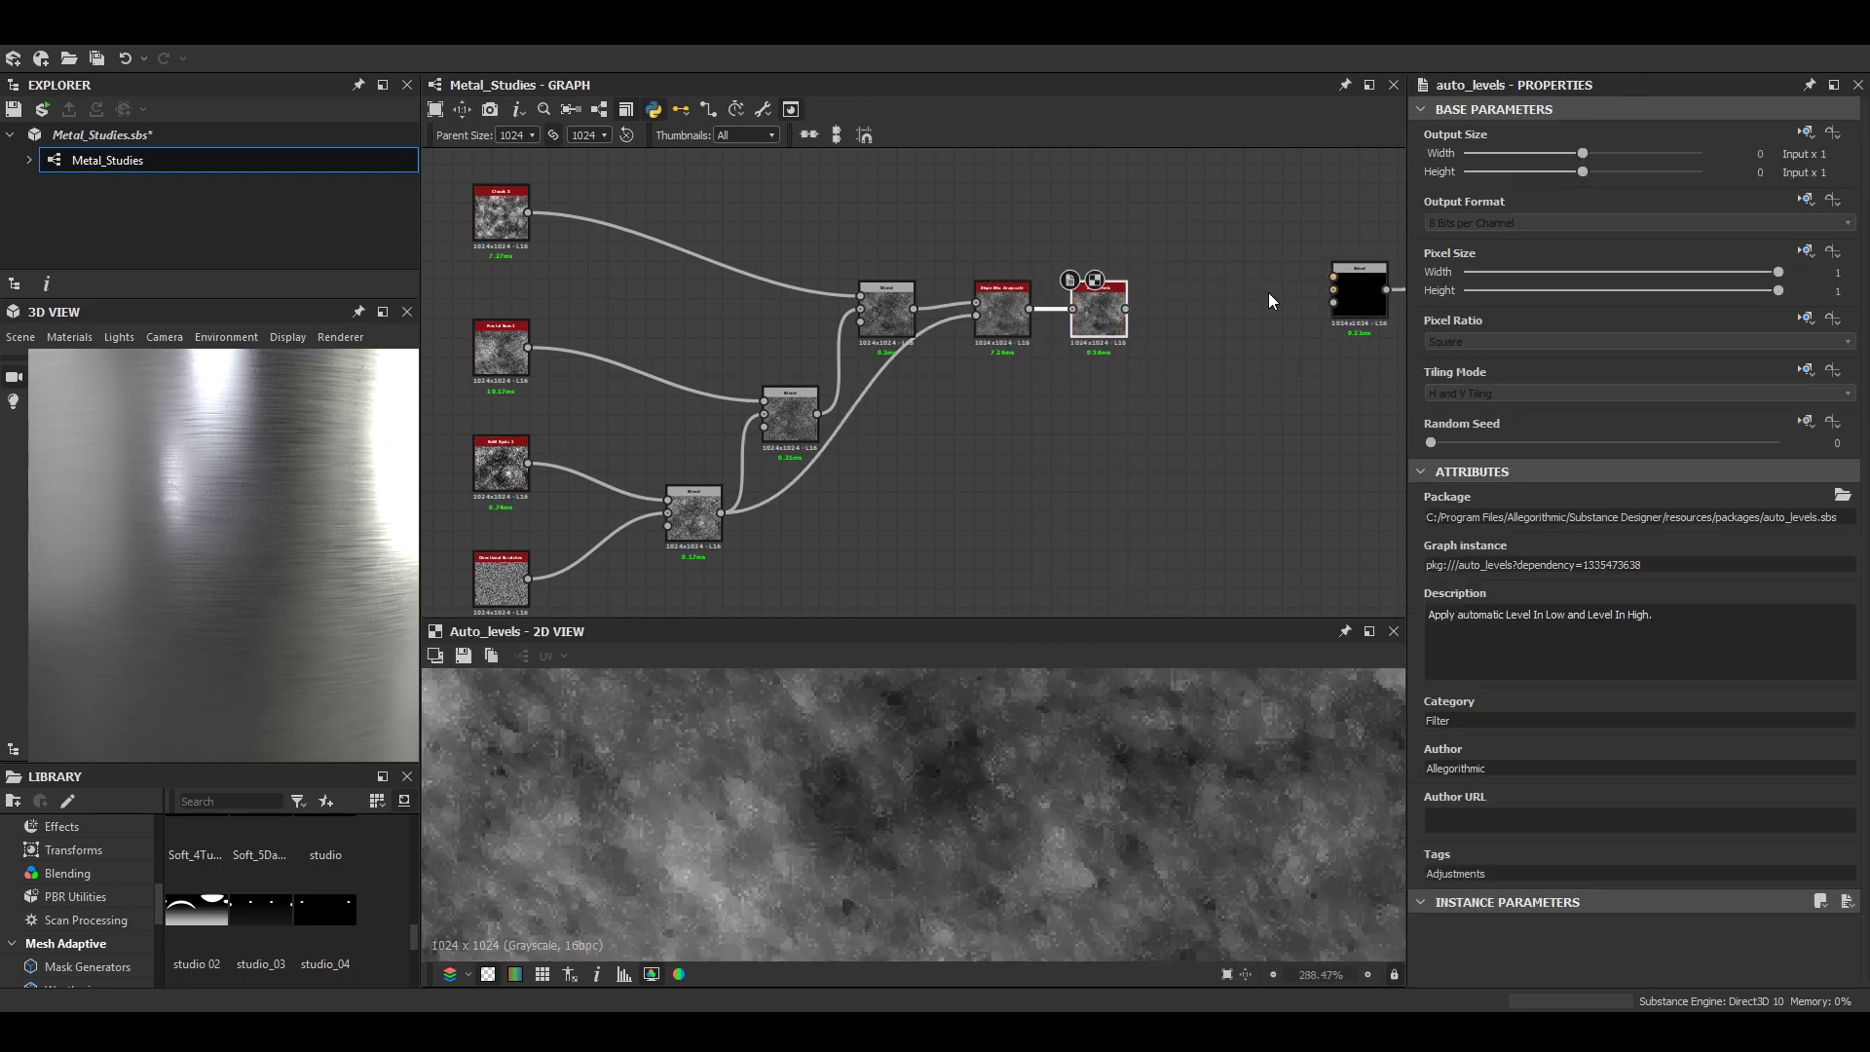
- Connect the Auto Levels output to the downstream Blend over the brushed effect, replacing the empty mix Blend
middle_drag(1176, 273, 827, 453)
scroll(835, 466, down, 6)
scroll(863, 476, up, 1)
drag(895, 474, 863, 412)
scroll(824, 474, up, 3)
drag(792, 485, 1194, 454)
middle_drag(1267, 448, 804, 506)
click(1148, 495)
- Examine the new grunge on the cylinder in the enlarged 3D view, then restore the view's size
scroll(242, 516, down, 3)
drag(240, 516, 311, 526)
click(382, 310)
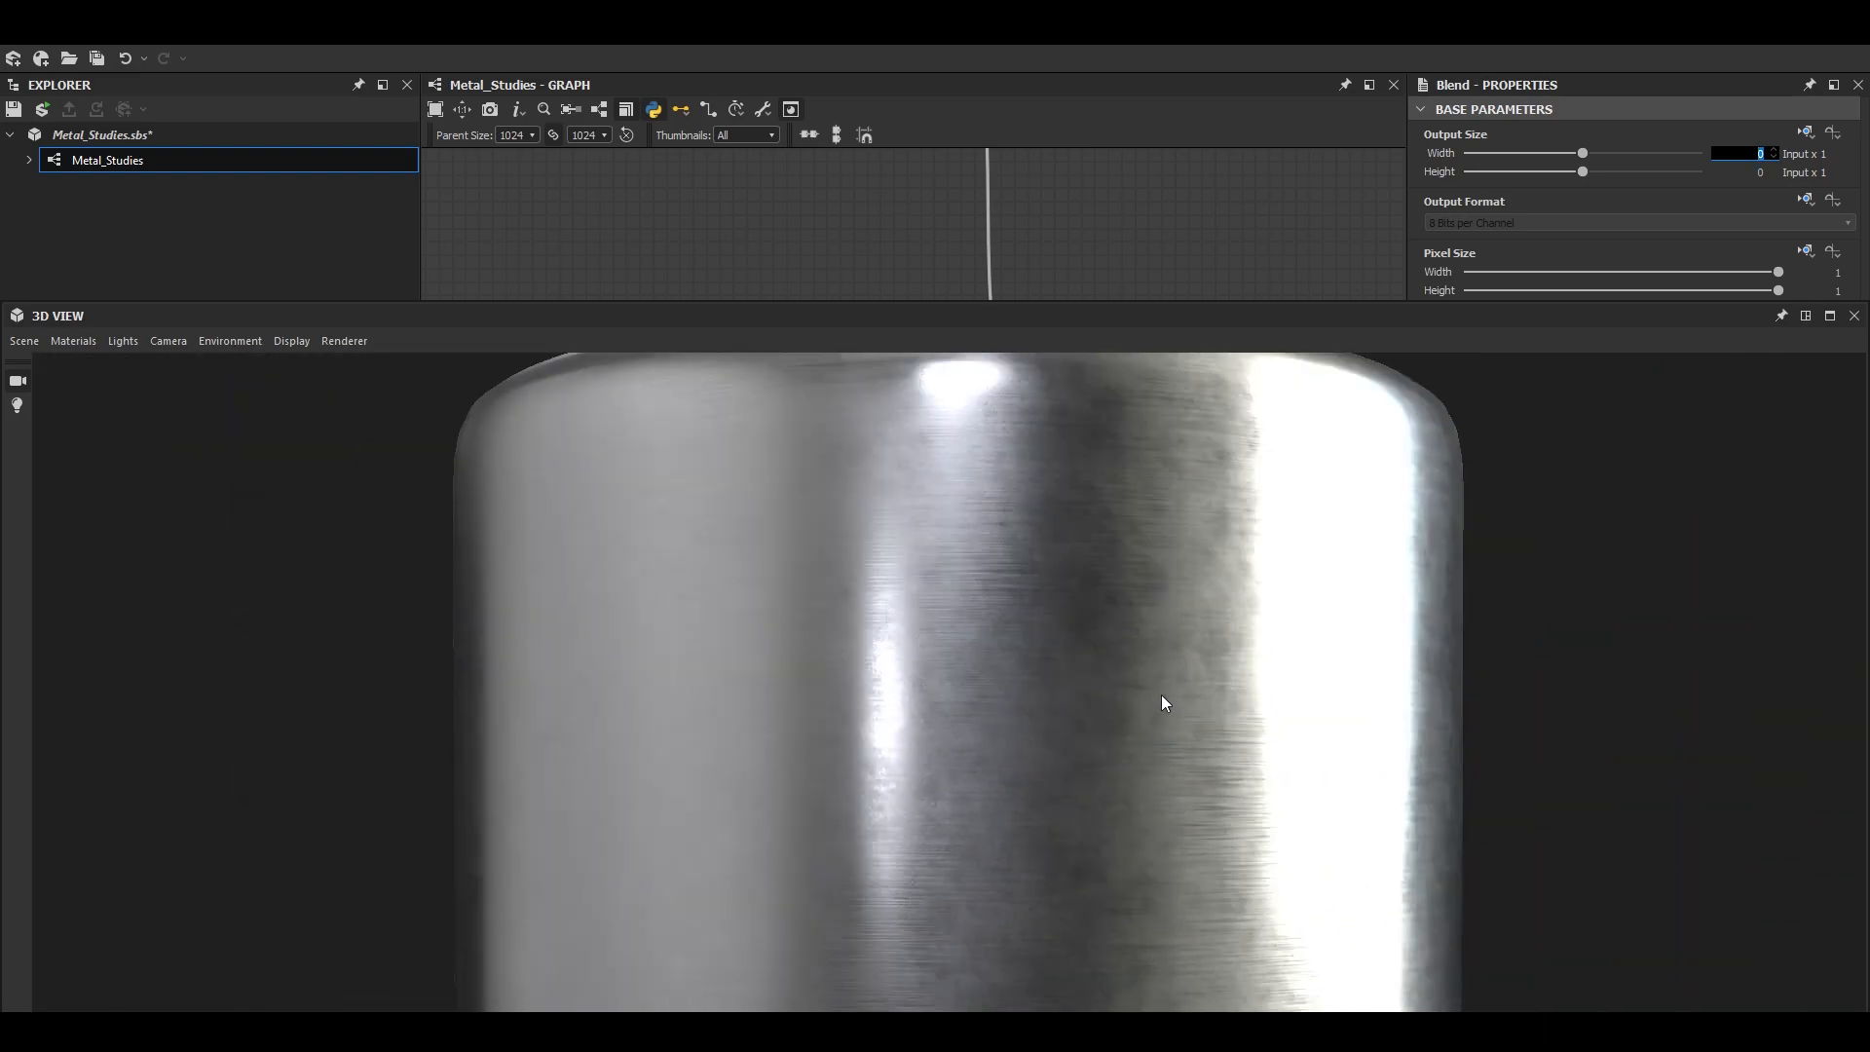
drag(1022, 649, 1017, 730)
click(1830, 315)
scroll(279, 541, up, 4)
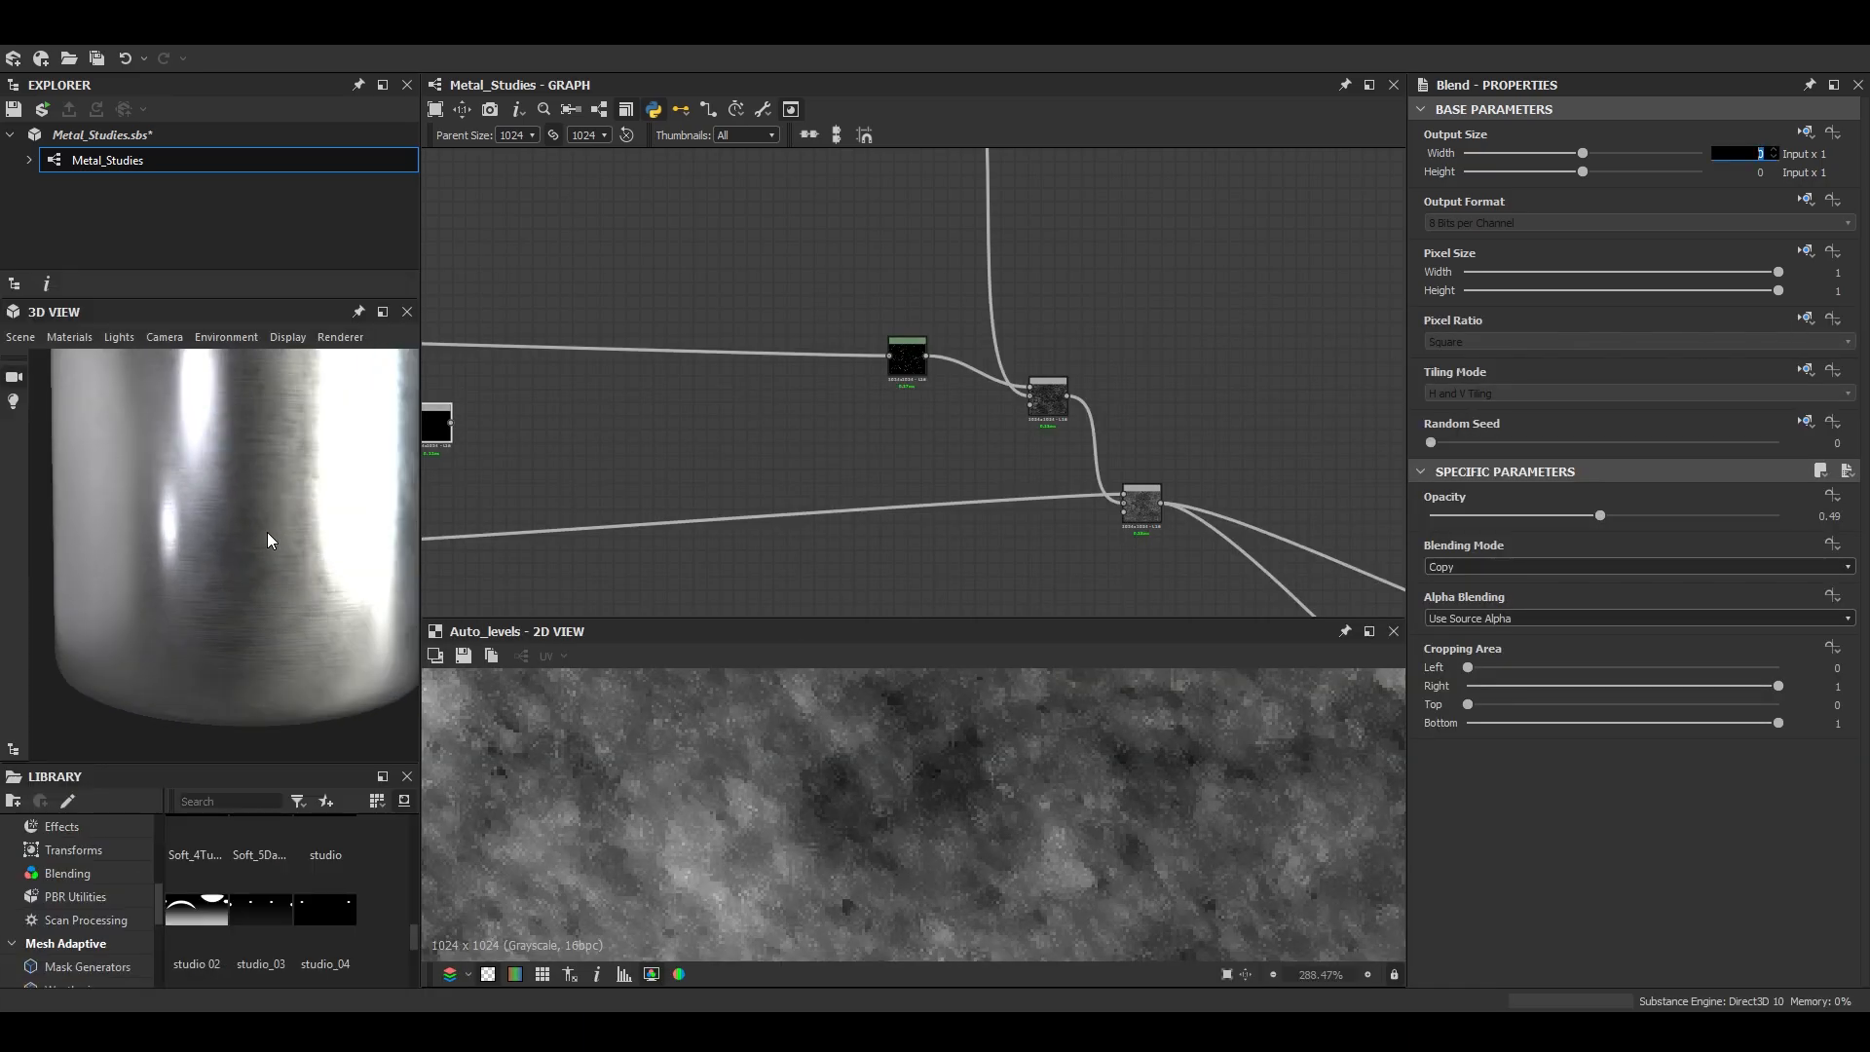
- Insert a DeteDirectionalWarp node directly after the Auto Levels node
scroll(276, 534, down, 1)
scroll(448, 487, down, 3)
middle_drag(449, 487, 1111, 362)
scroll(1057, 364, up, 5)
click(1013, 434)
key(space)
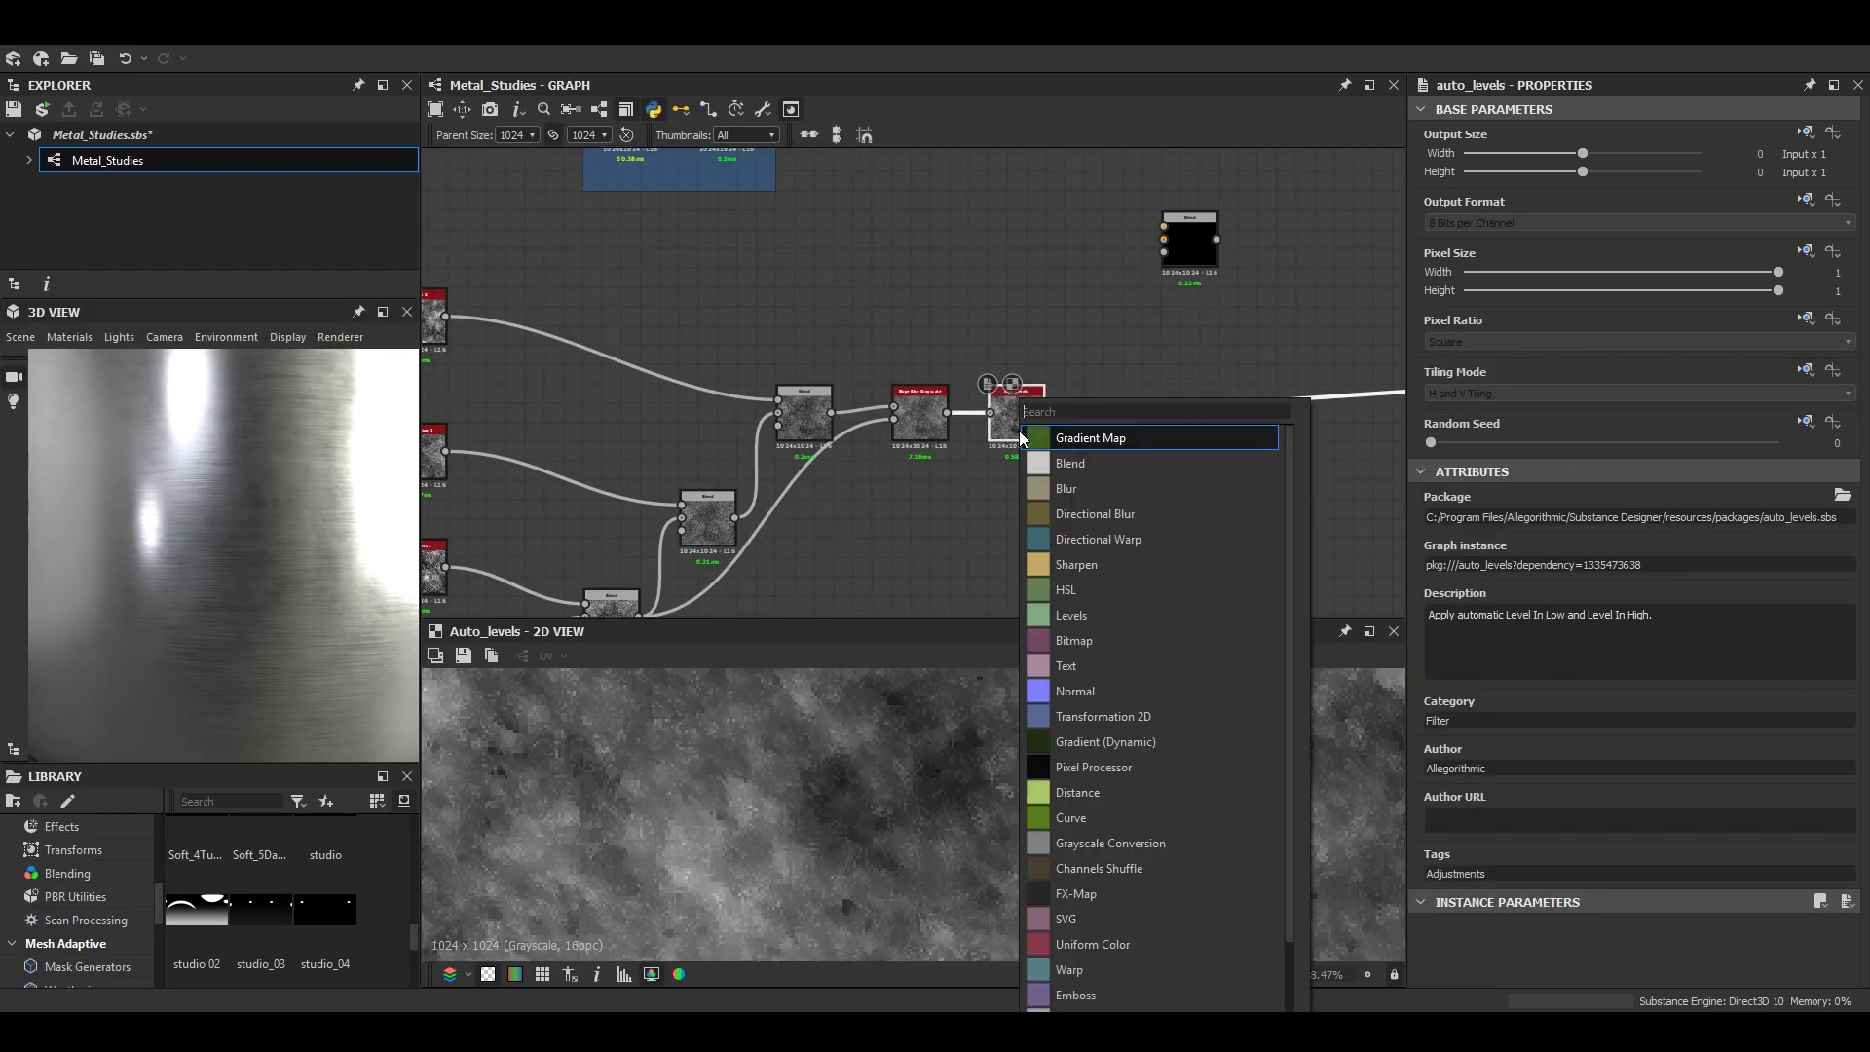
text(dete)
key(Return)
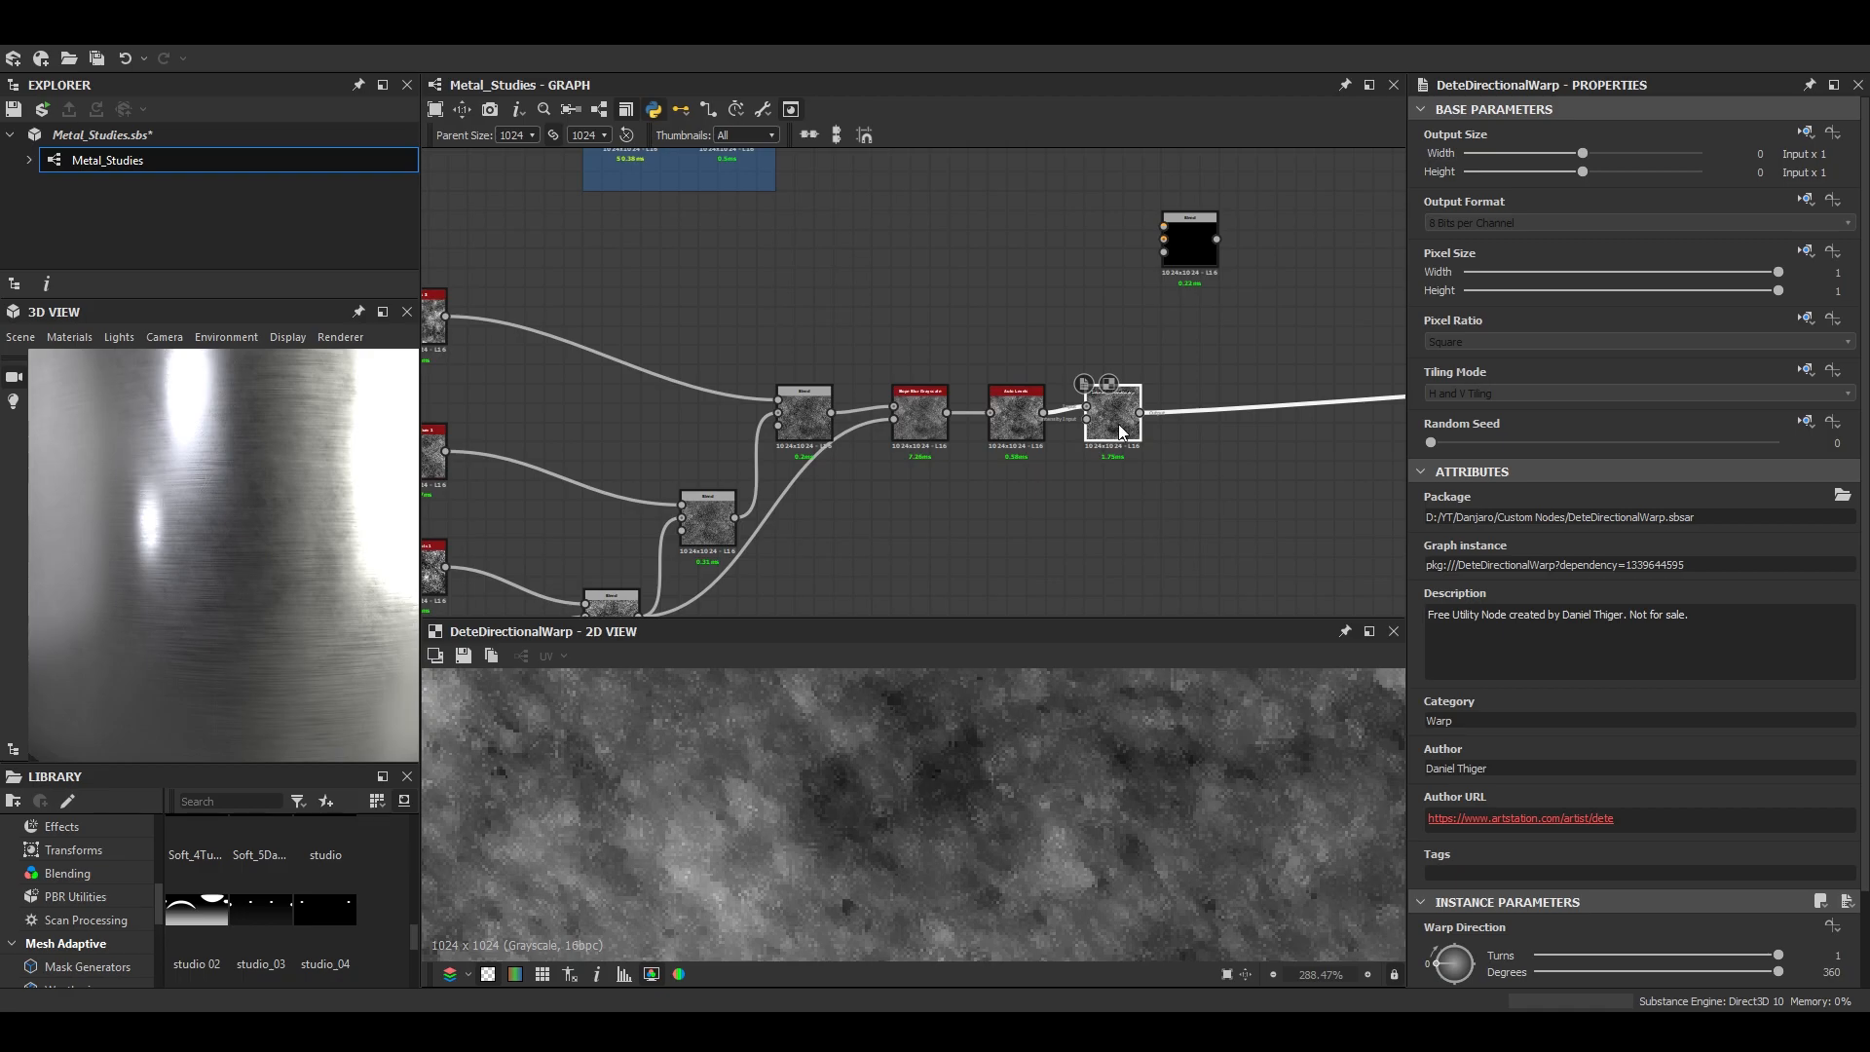
- Feed Auto Levels into the warp's second input and set direction to 111 degrees, intensity 20 and 4 direction vectors
drag(1072, 411, 1043, 413)
drag(1444, 950, 1781, 972)
scroll(1516, 943, down, 2)
drag(1598, 922, 1783, 926)
scroll(1068, 777, down, 3)
drag(1662, 848, 1465, 840)
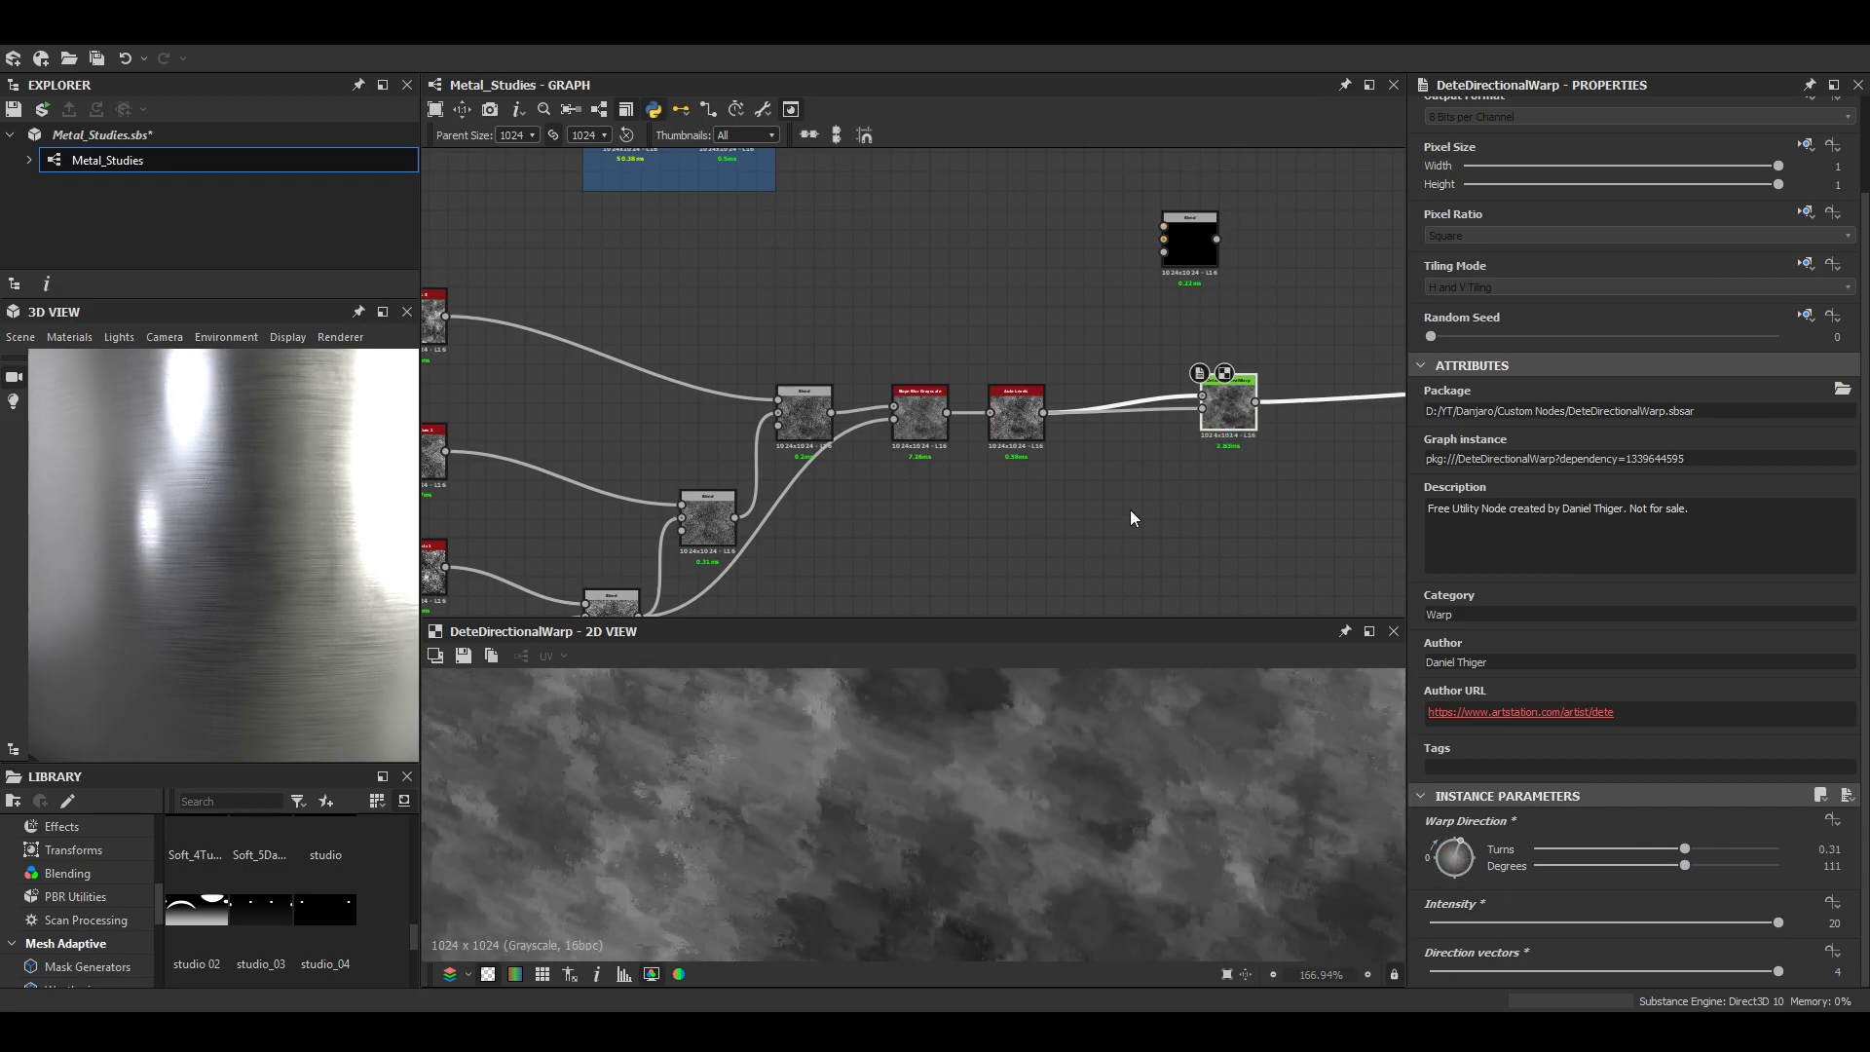
- Duplicate the DeteDirectionalWarp below the original, feed BnW Spots 1 into its second input and change its warp direction
drag(898, 395, 1219, 505)
scroll(767, 471, down, 2)
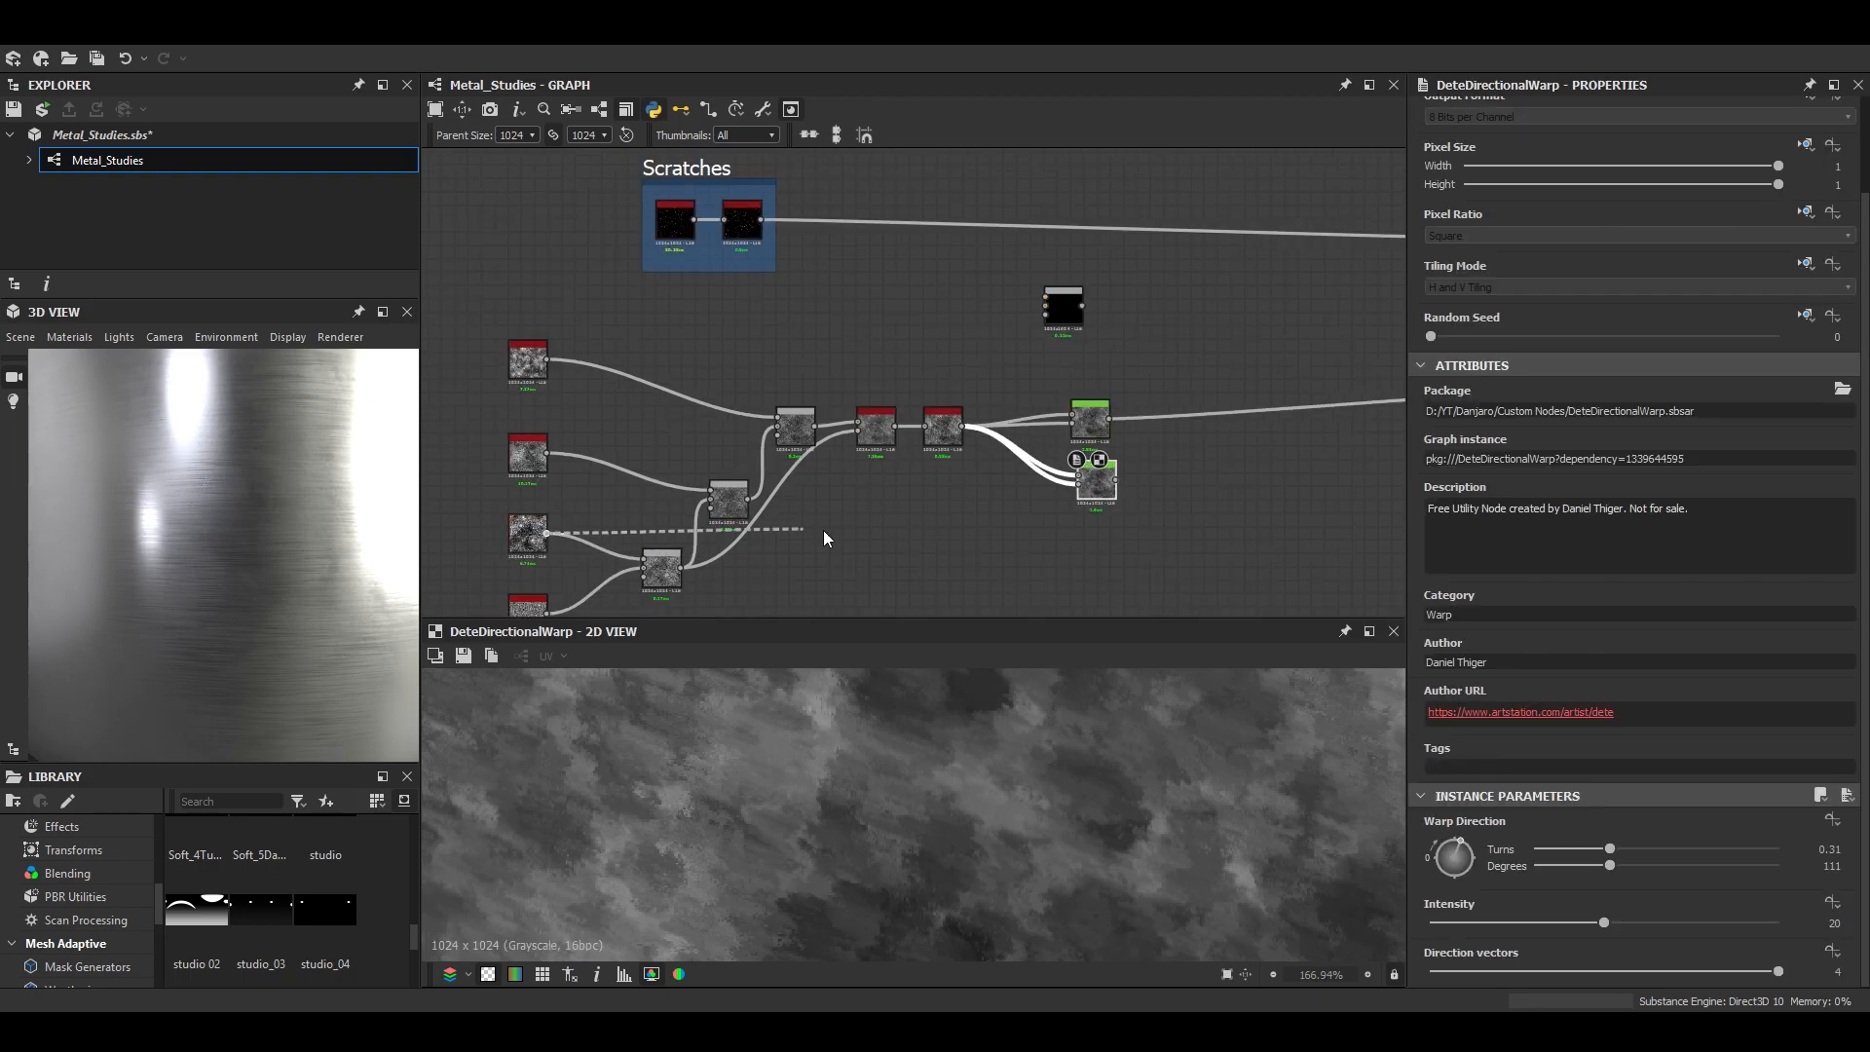
drag(733, 535, 1098, 496)
drag(1471, 865, 1430, 875)
- Combine the two directional warps in a new Blend node, reduce its opacity and inspect the mix in the 2D view
middle_drag(575, 859, 1123, 822)
scroll(1125, 814, up, 2)
drag(1104, 483, 1097, 433)
click(1203, 464)
drag(1649, 516, 1611, 522)
scroll(1127, 808, down, 3)
middle_drag(1127, 816, 1060, 960)
scroll(1091, 857, down, 4)
scroll(994, 857, up, 4)
mouse_move(935, 828)
middle_down()
mouse_move(851, 915)
mouse_move(916, 858)
middle_up()
scroll(1003, 797, down, 5)
scroll(1003, 797, up, 10)
- Add another Blend after the warp mix, feed Auto Levels into it, and set Soft Light with opacity 1
key(space)
click(1300, 464)
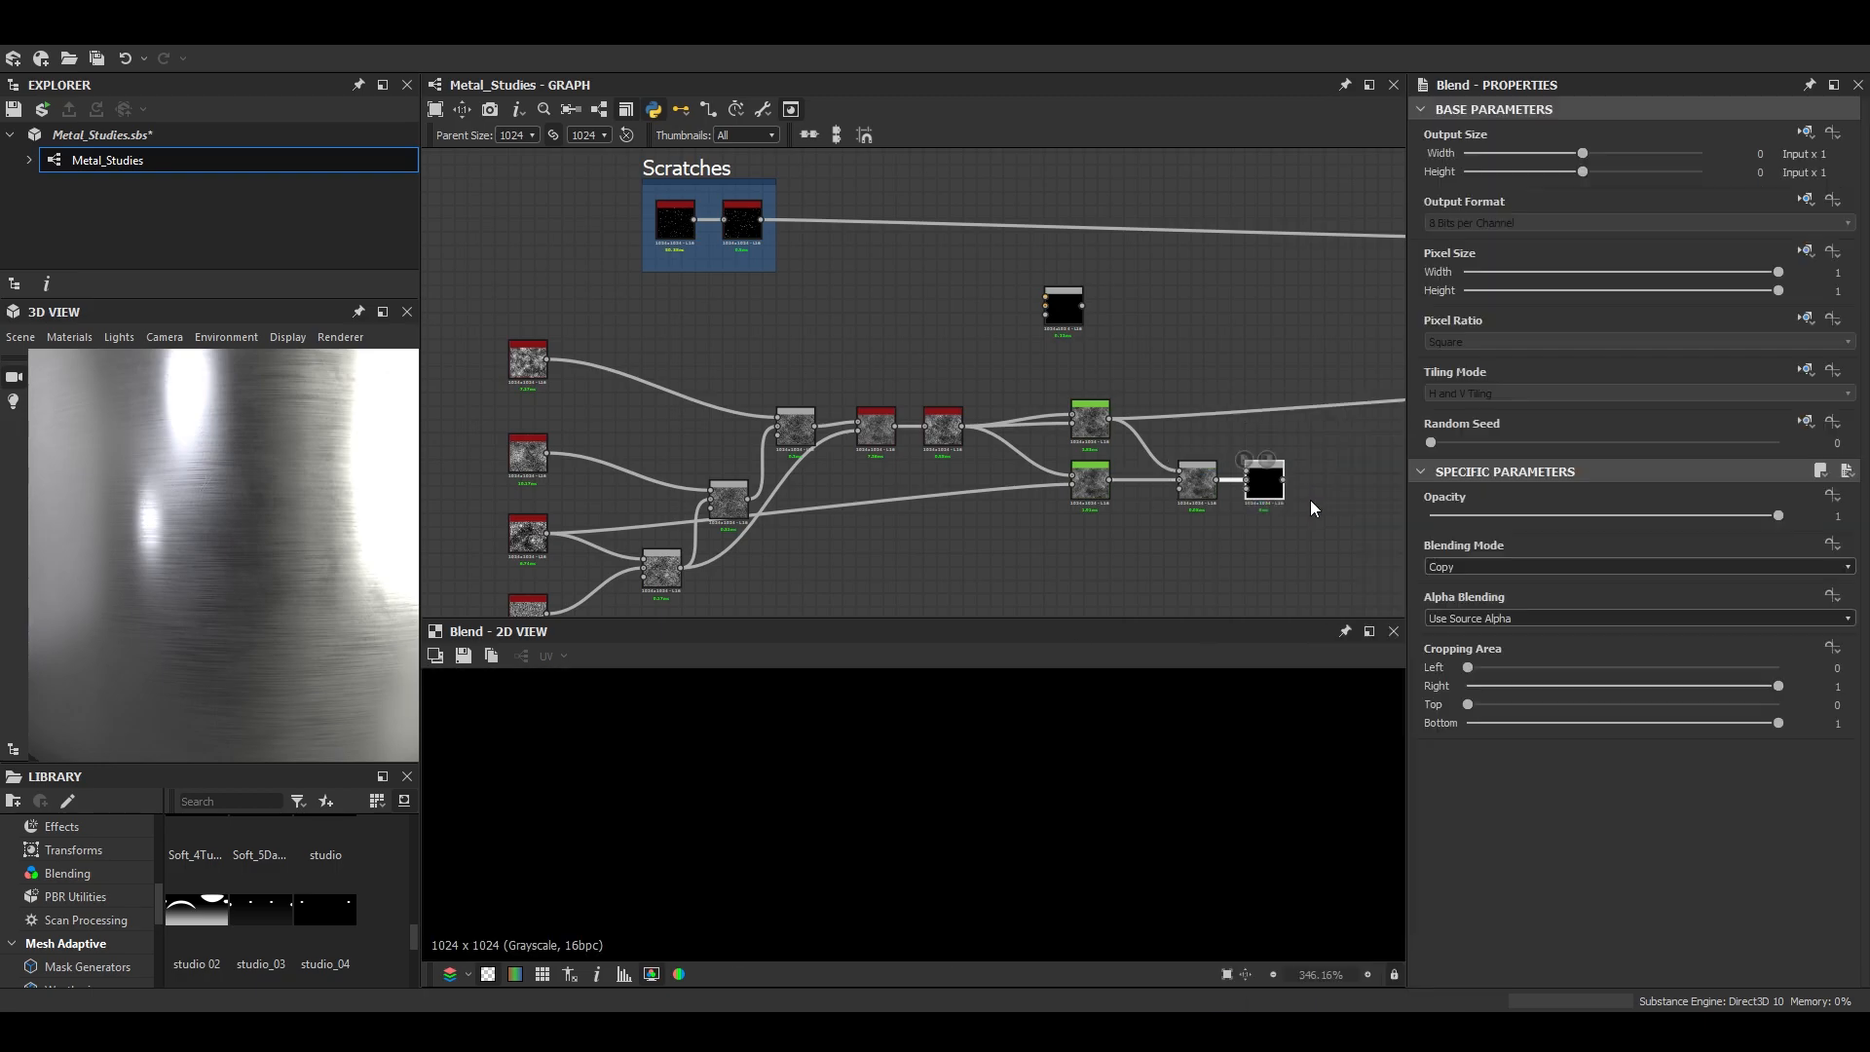
drag(1225, 460, 1269, 489)
drag(1705, 515, 1636, 520)
click(1447, 567)
click(1473, 709)
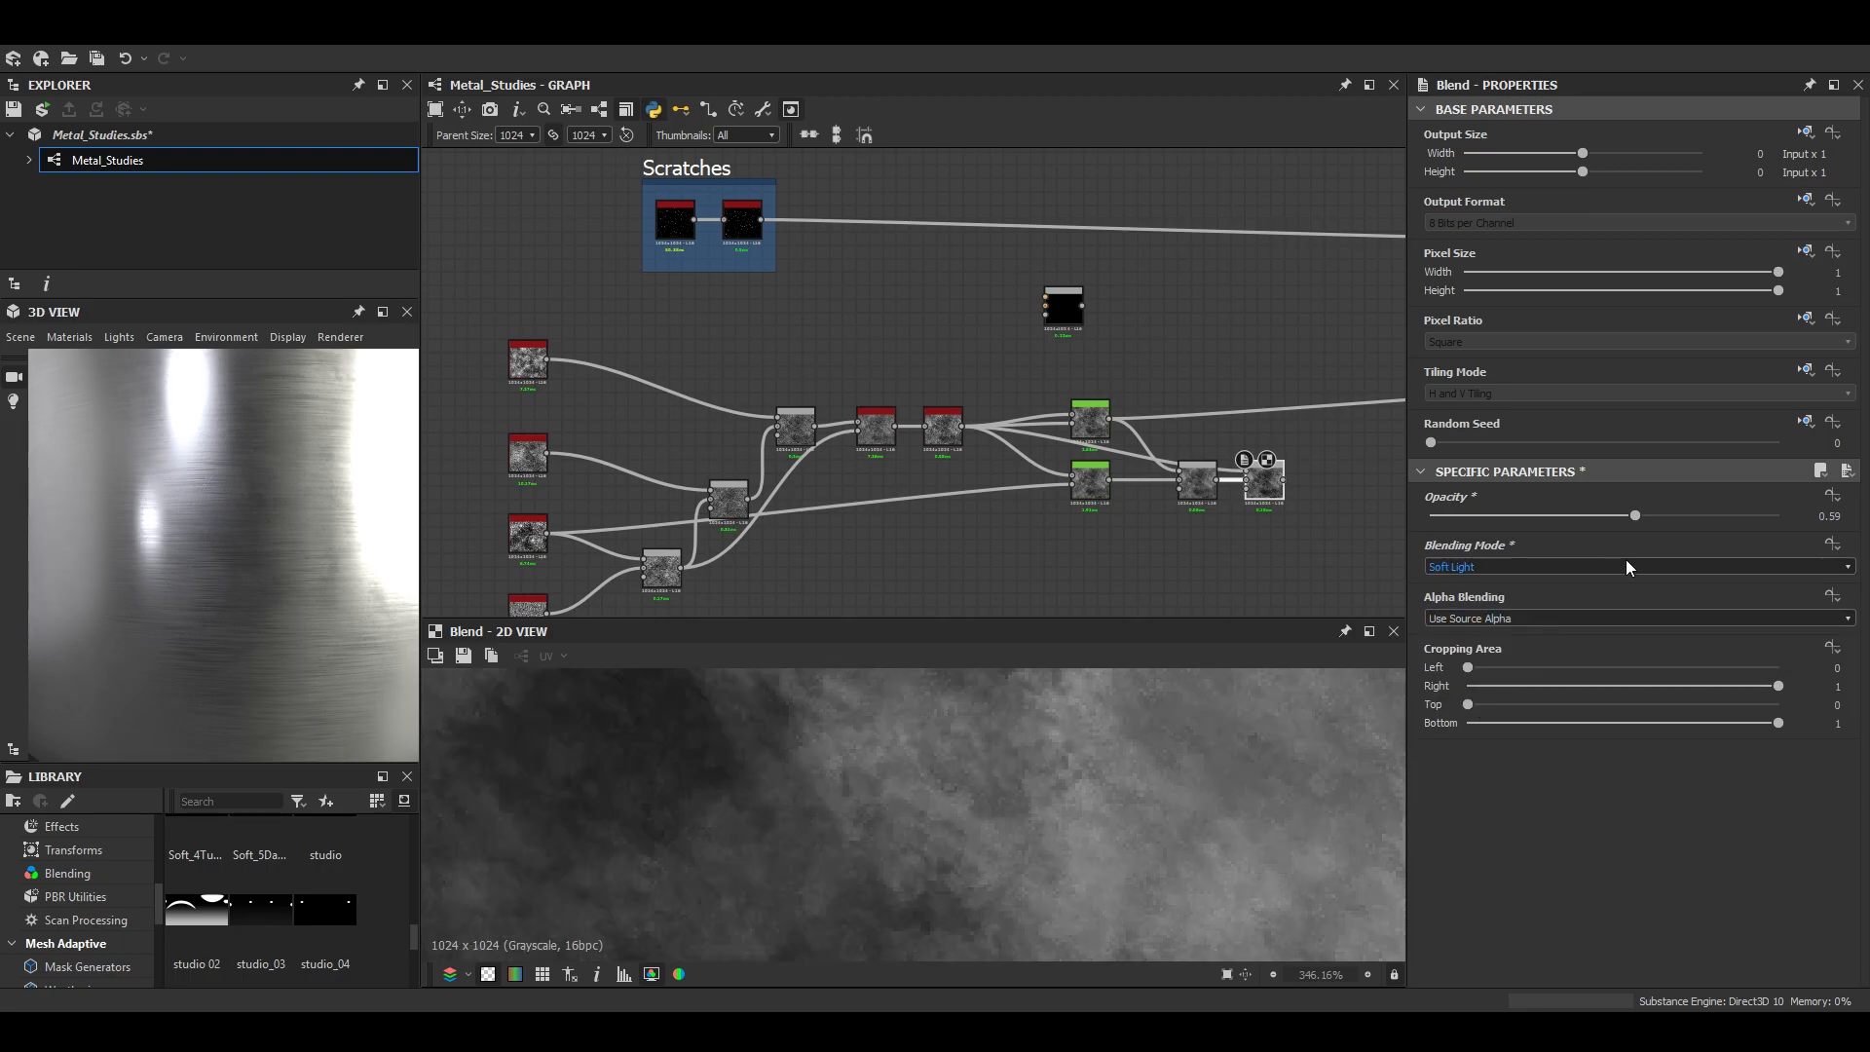
scroll(1061, 814, down, 5)
drag(1500, 511, 1724, 526)
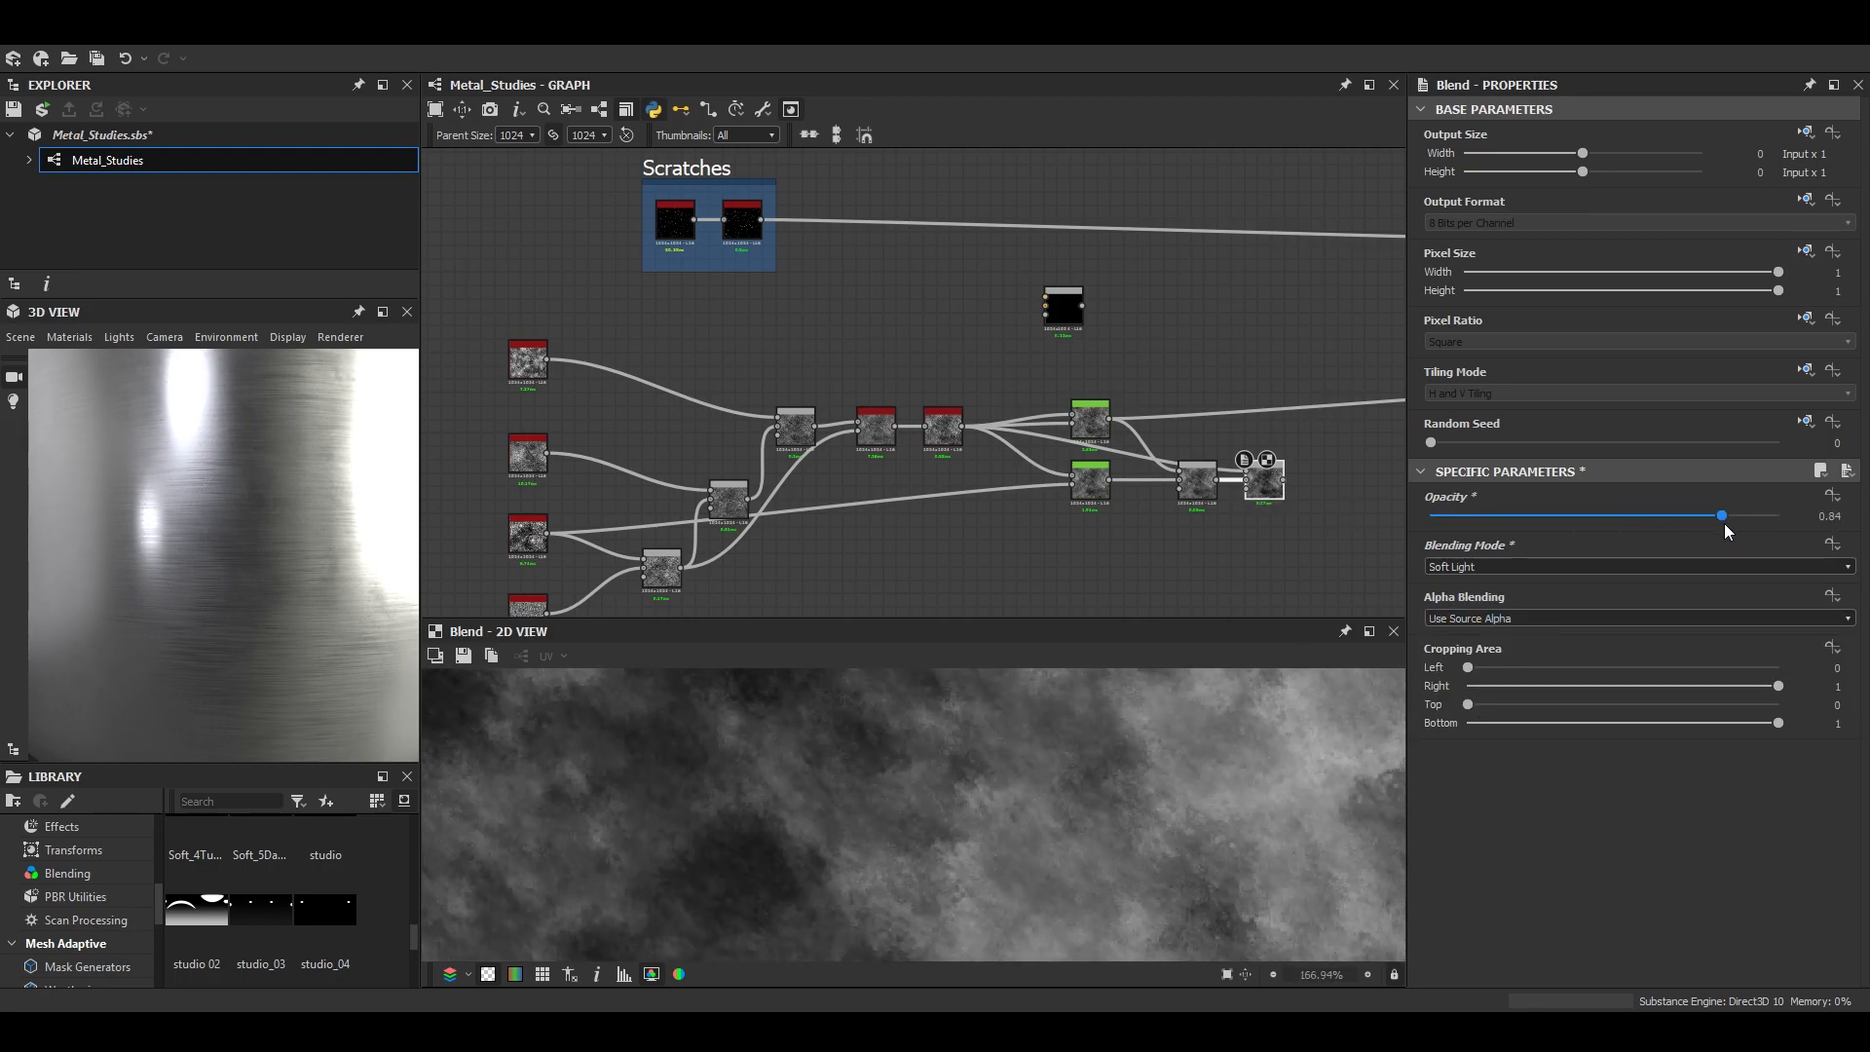
scroll(1067, 777, down, 3)
- Connect the last Blend to the downstream mix over the brushed effect and set it to Max (Lighten) with opacity 0.16
middle_drag(1257, 472, 823, 517)
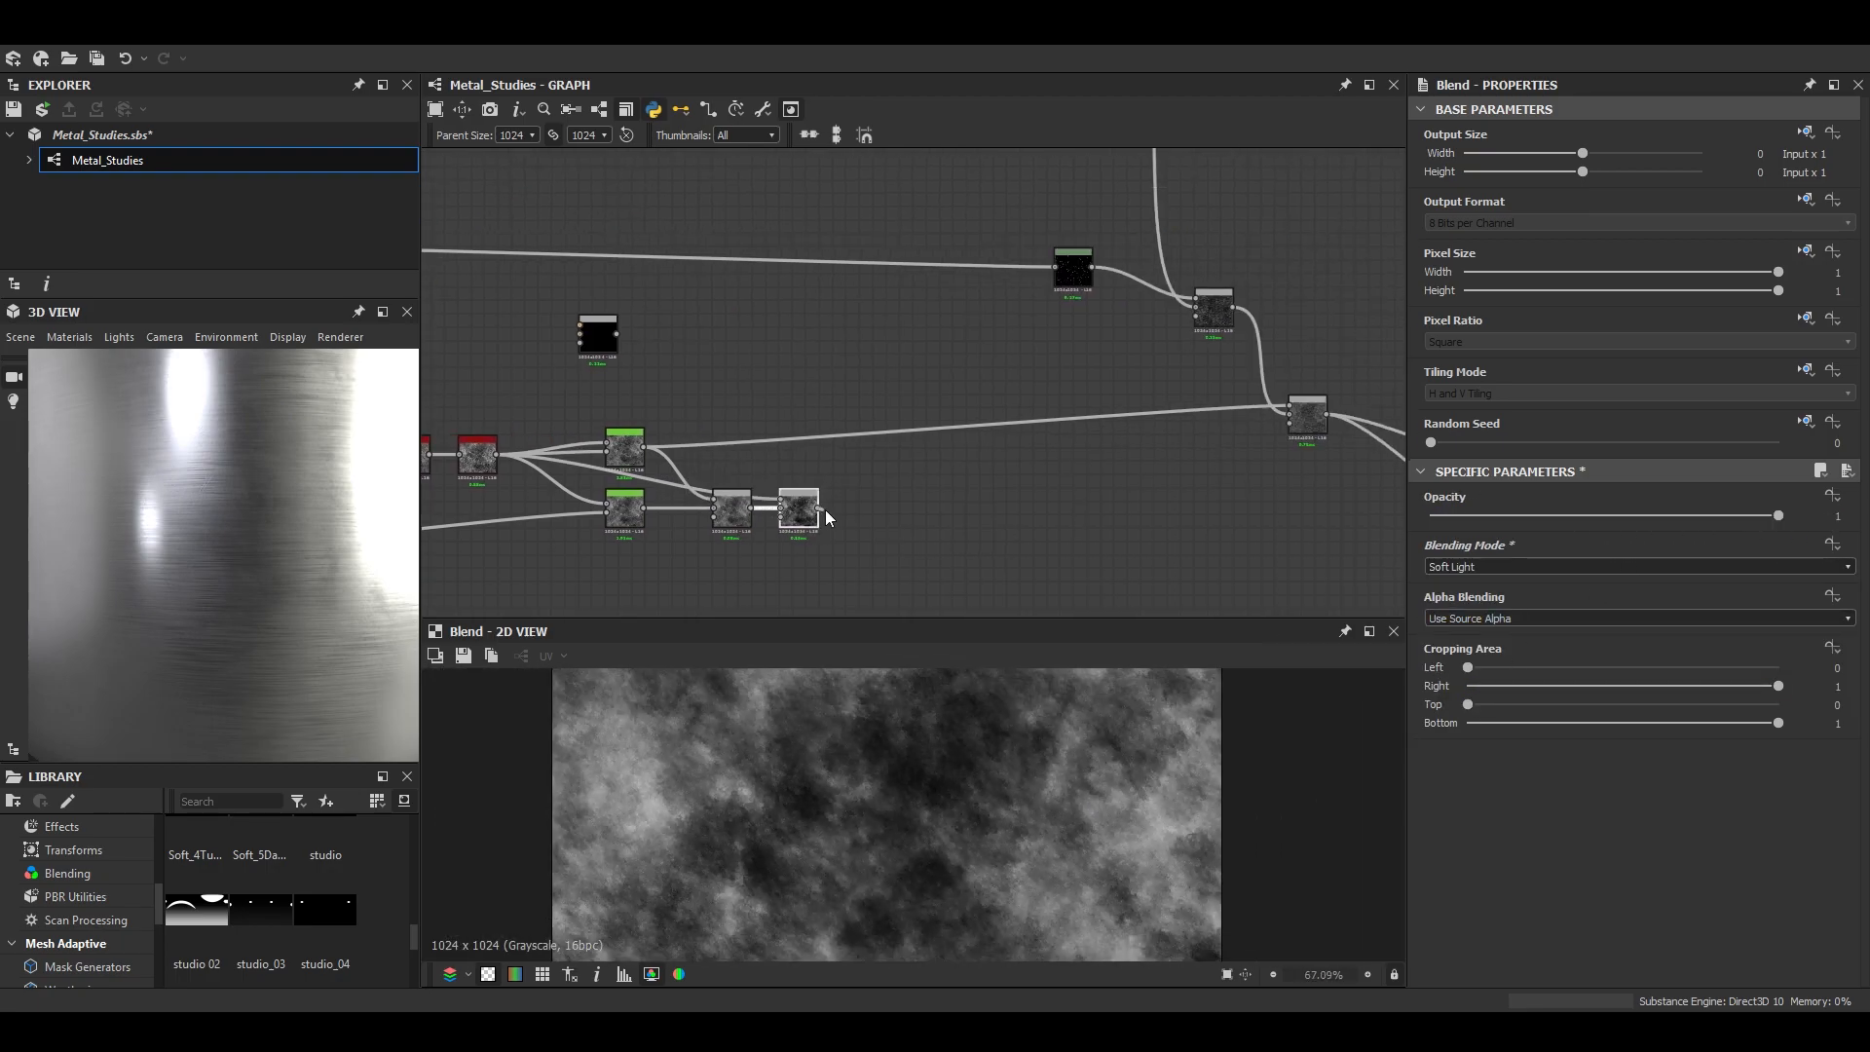
drag(1321, 405, 1319, 406)
mouse_move(255, 531)
mouse_down()
mouse_move(265, 706)
mouse_move(243, 536)
mouse_up()
scroll(935, 833, down, 5)
scroll(952, 843, up, 8)
drag(1584, 510, 1487, 515)
- Compare the grunge nodes in the 2D view and set the last grunge Blend's opacity to 0.68
middle_drag(740, 519, 1194, 492)
double_click(922, 435)
scroll(1000, 854, up, 4)
double_click(1244, 490)
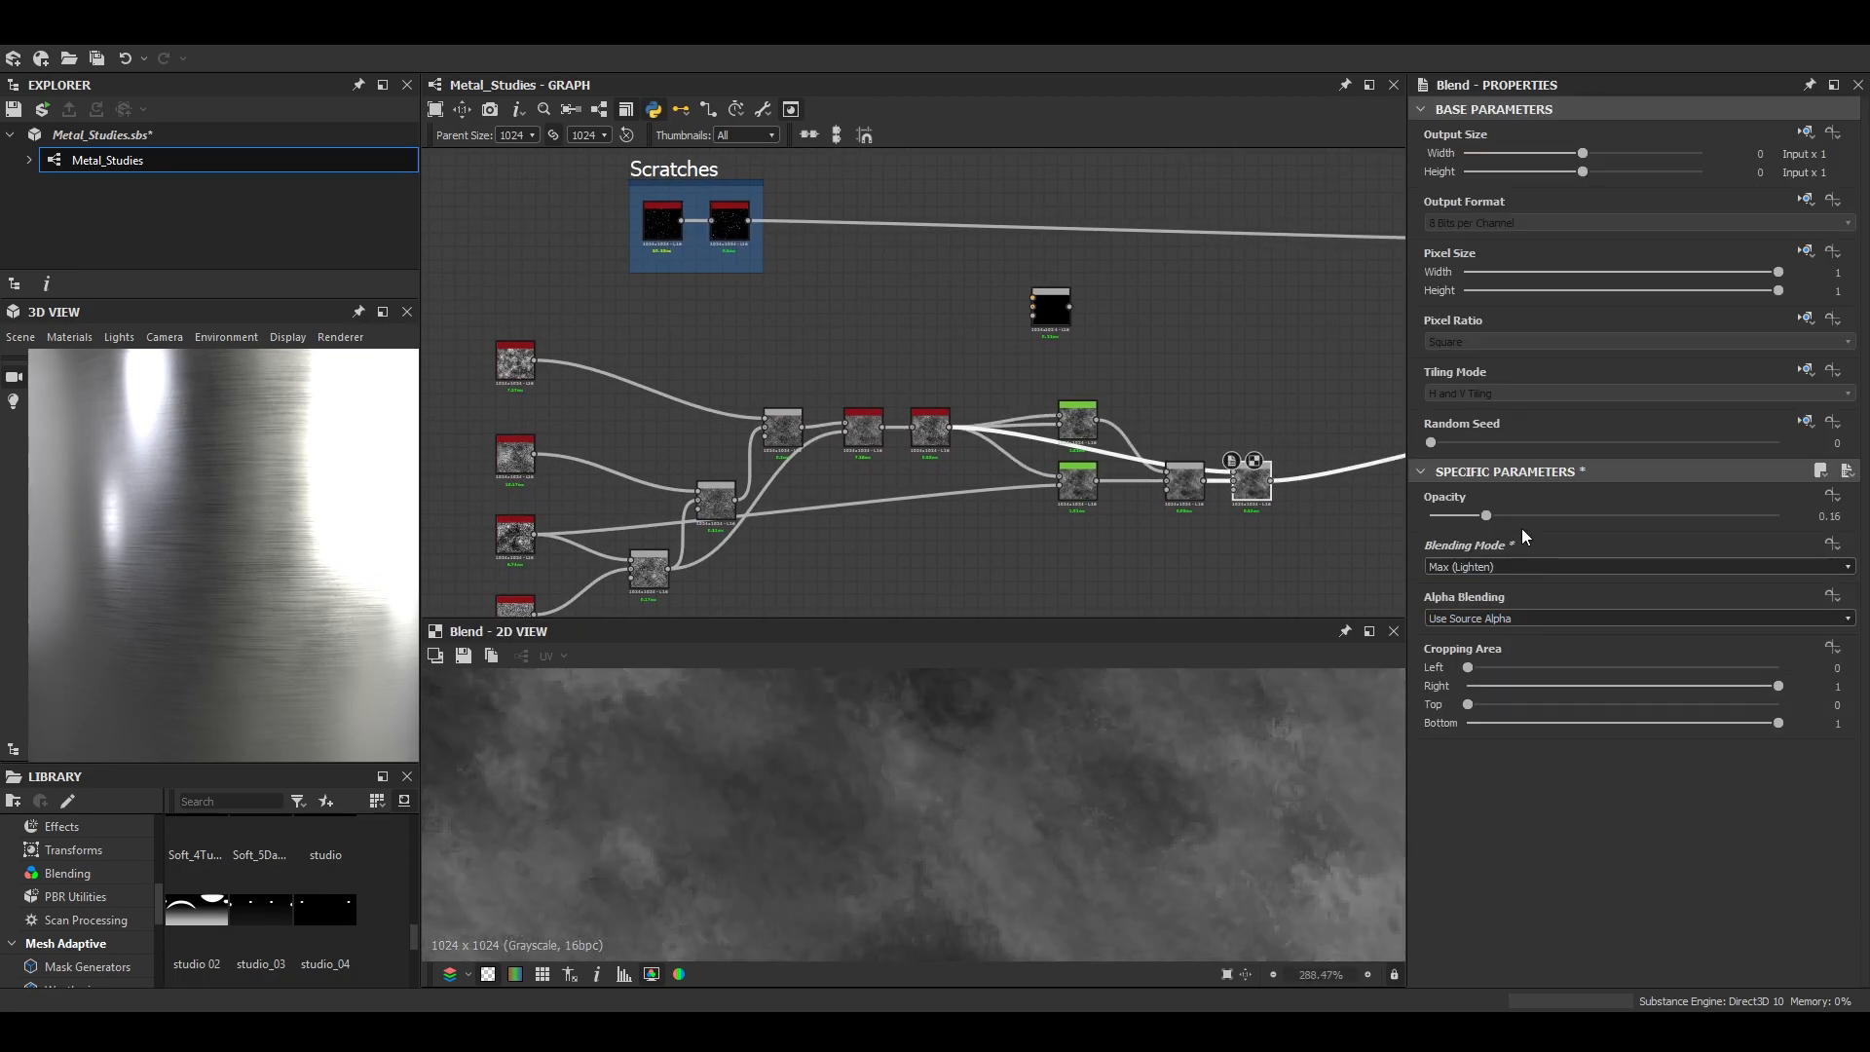
scroll(916, 799, down, 3)
- Examine the brushed metal on the whole cylinder in the enlarged 3D view, then restore the view's size
scroll(255, 559, down, 4)
drag(255, 559, 277, 618)
scroll(169, 585, up, 3)
click(384, 317)
scroll(1102, 763, down, 3)
middle_drag(1101, 763, 1048, 764)
scroll(1049, 764, down, 2)
drag(1048, 764, 783, 836)
scroll(1044, 744, down, 2)
click(1831, 315)
scroll(1095, 473, up, 4)
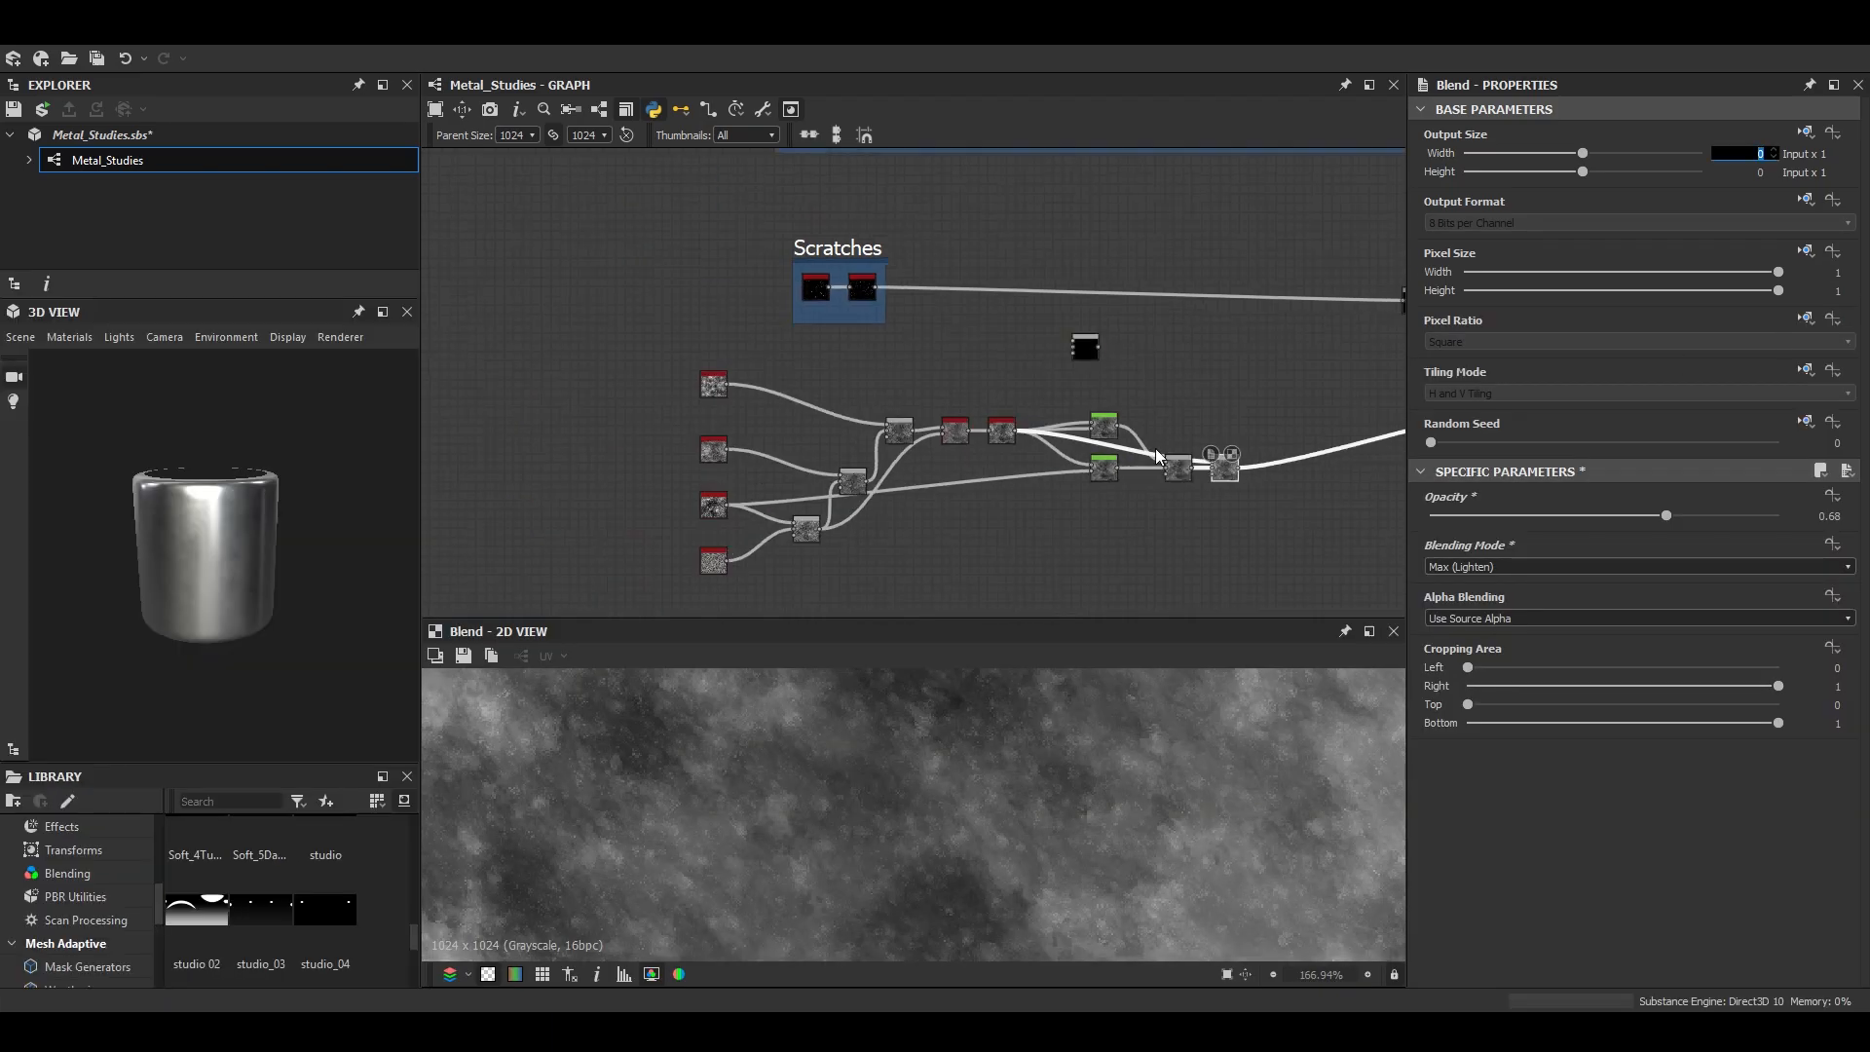
- Add a Multi Directional Warp node below the two existing warp nodes in the grunge network
scroll(721, 531, down, 1)
middle_drag(553, 550, 913, 487)
scroll(828, 502, up, 4)
middle_drag(1089, 244, 543, 456)
middle_drag(932, 434, 736, 262)
key(space)
text(multi)
key(Return)
- Add a Gradient Map and route the Auto Levels output through it into the Multi Directional Warp's input
middle_drag(540, 434, 851, 450)
key(space)
text(gr)
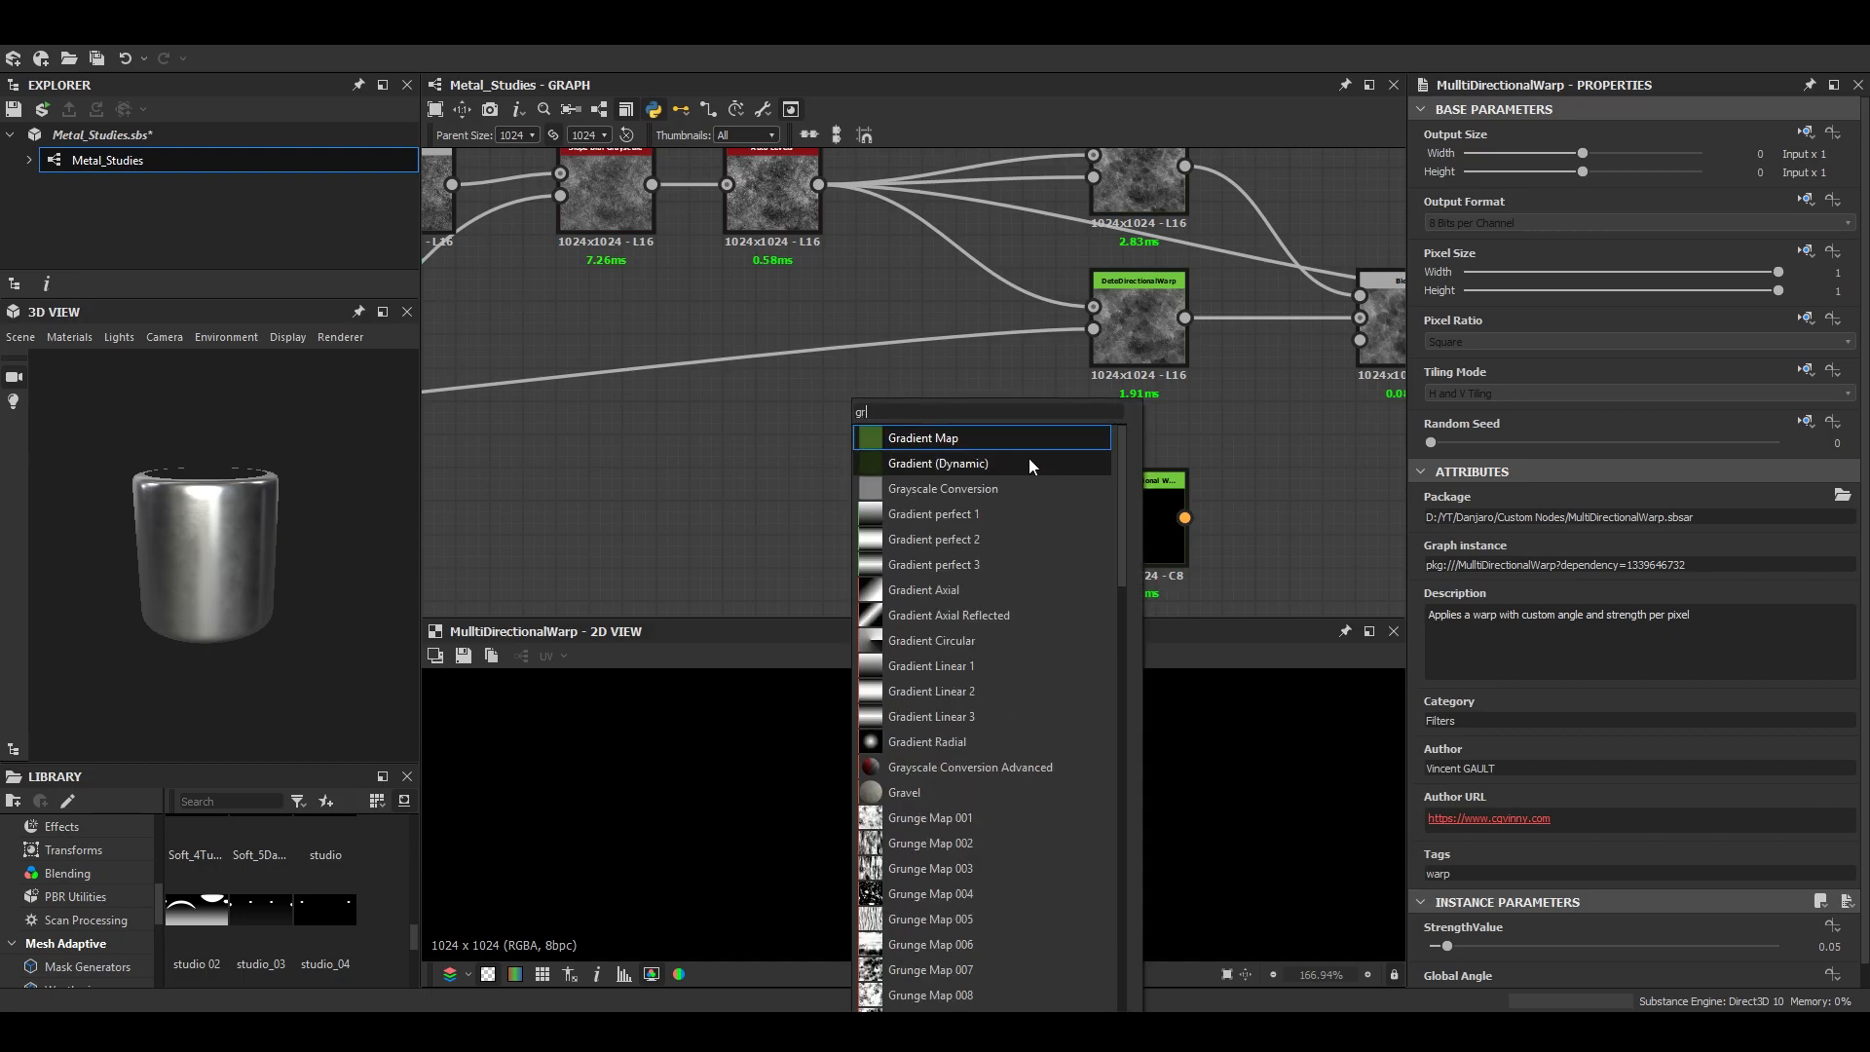
key(Return)
drag(819, 184, 1094, 495)
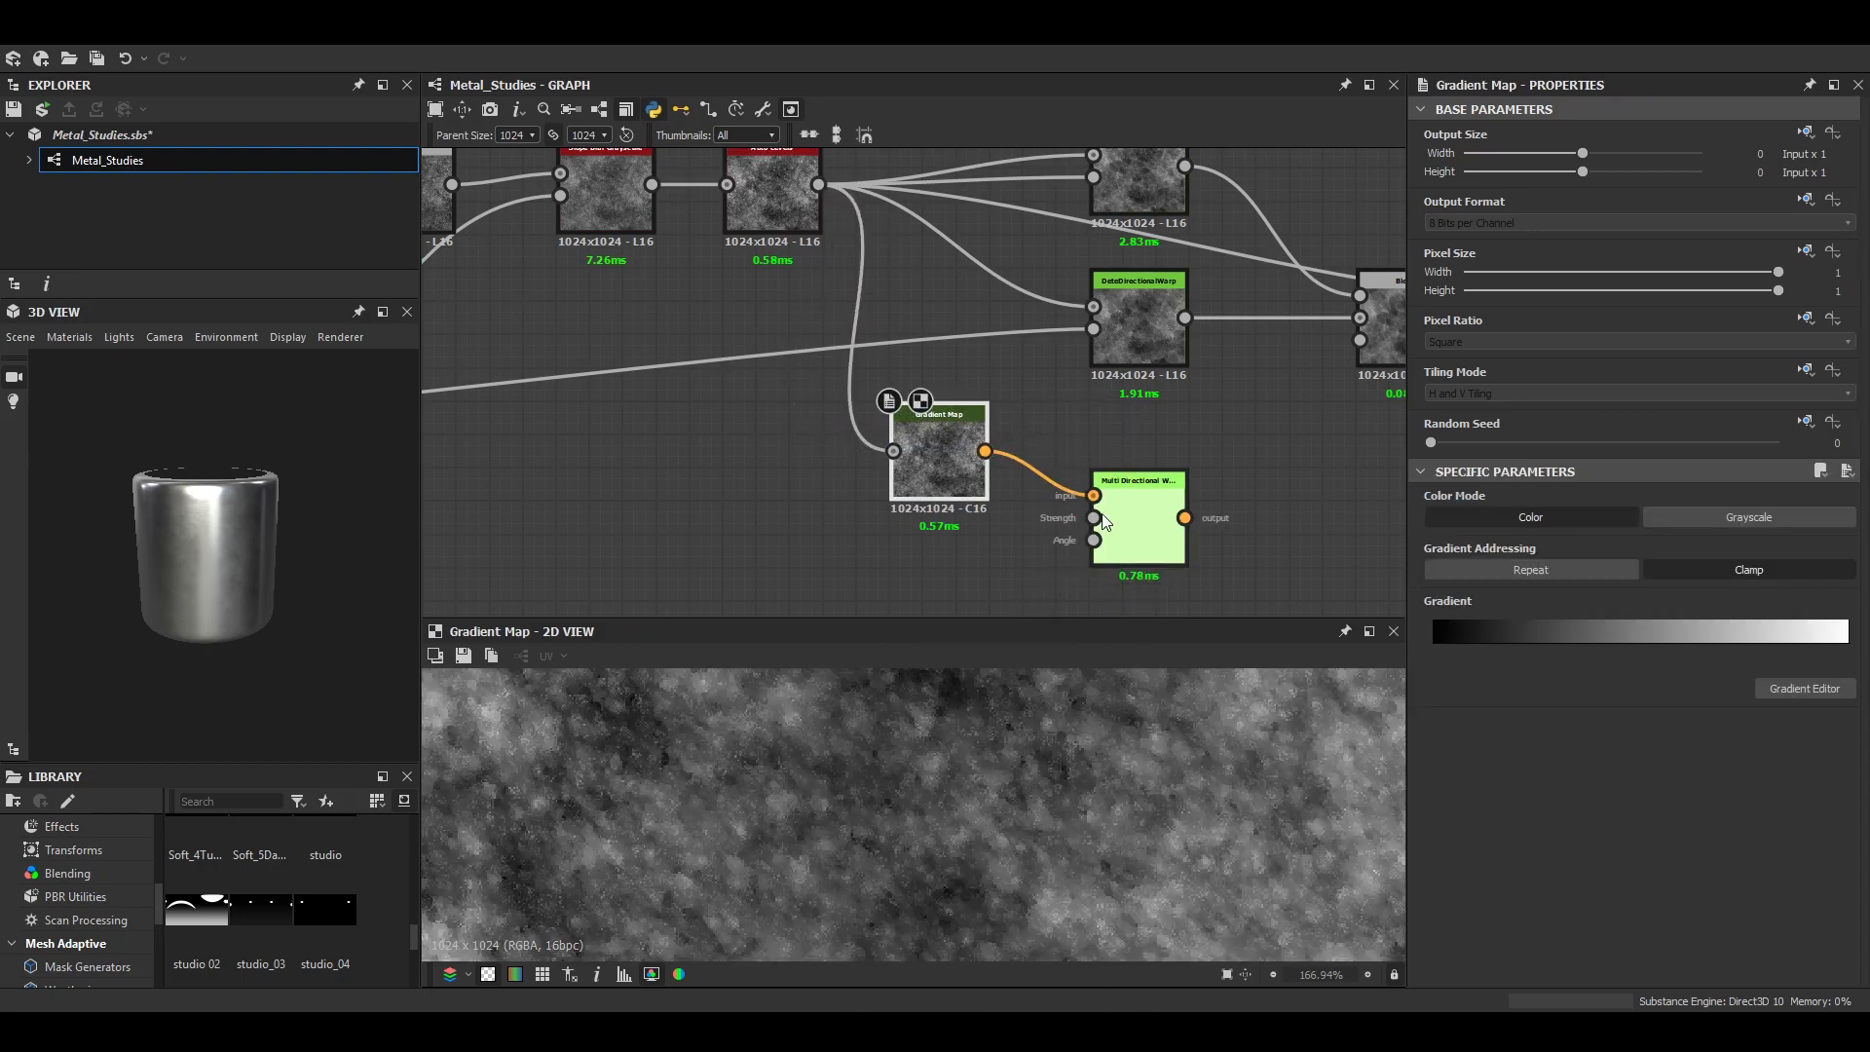
- Connect the two earlier noise Blends to the warp's Strength and Angle, setting StrengthValue to 0.63 and Global Angle to 0.52
scroll(994, 462, down, 3)
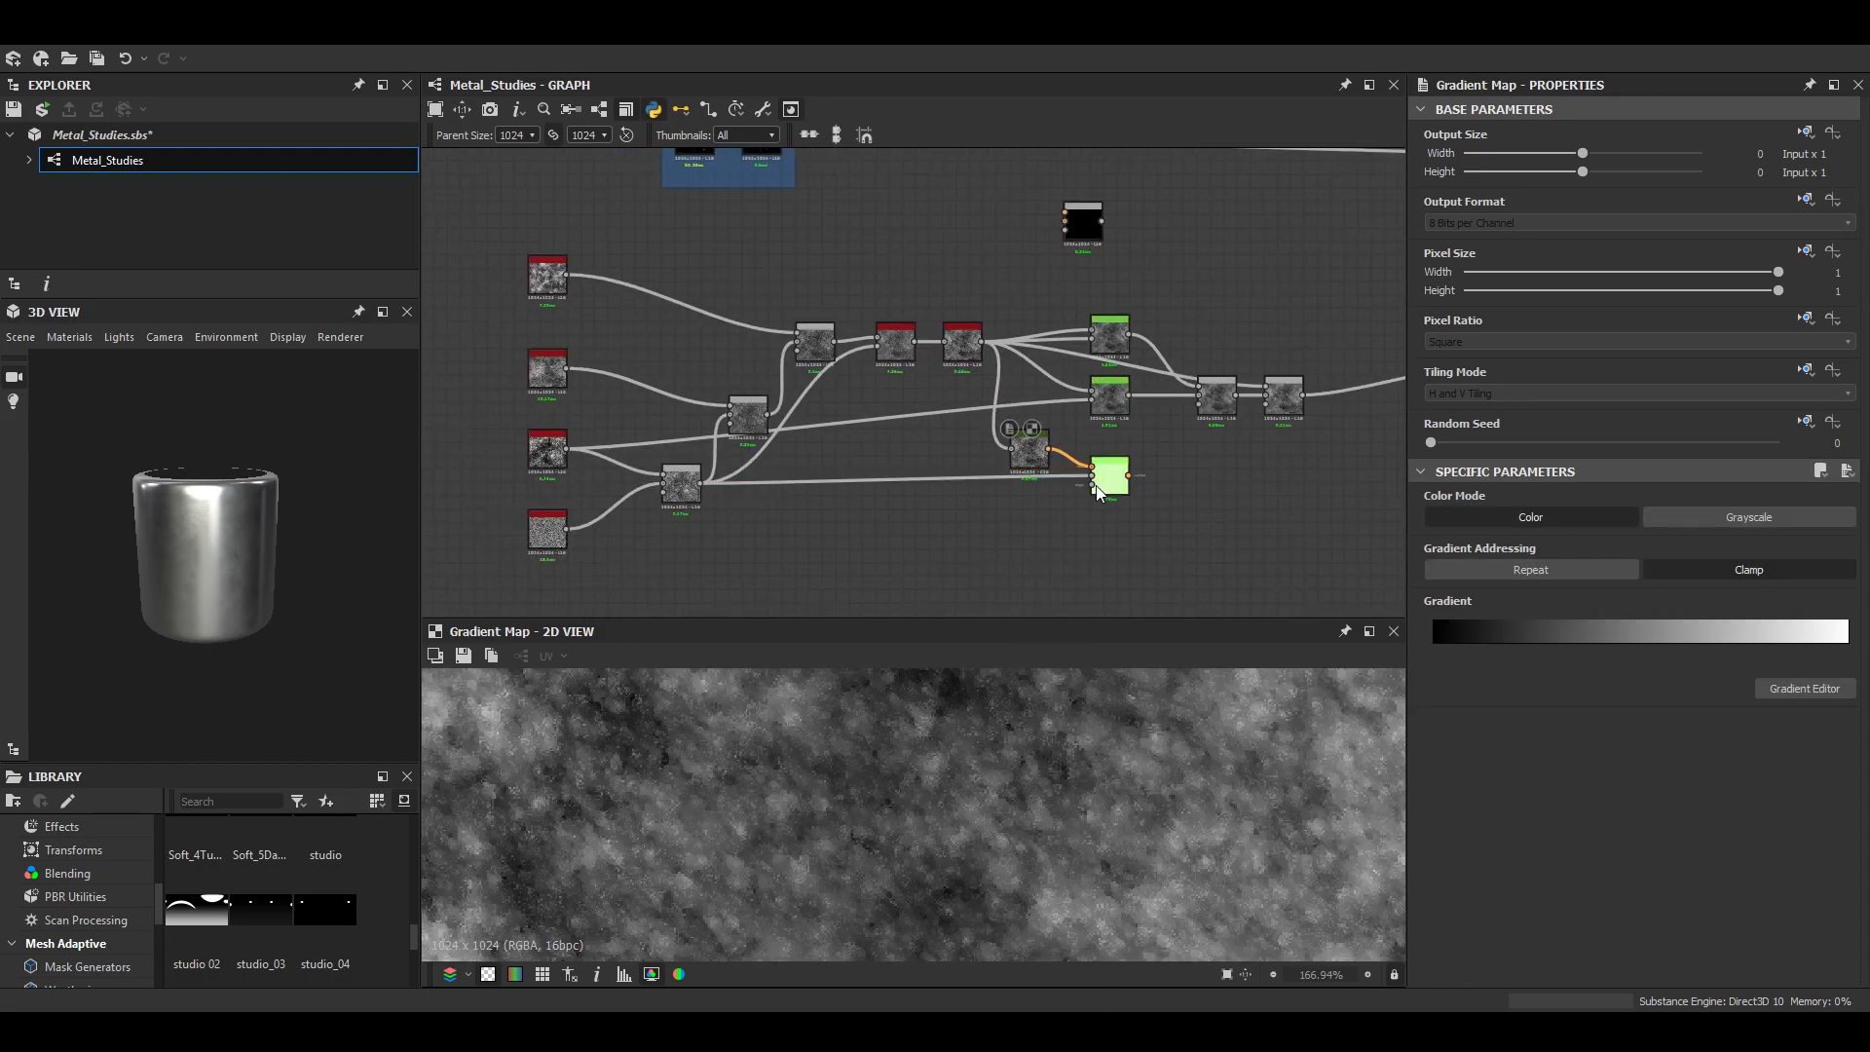
double_click(1118, 489)
drag(1119, 489, 1119, 516)
drag(1530, 944, 1648, 941)
scroll(999, 929, down, 4)
middle_drag(999, 928, 964, 864)
scroll(1465, 965, down, 1)
drag(1465, 971, 1610, 971)
middle_drag(1112, 517, 907, 512)
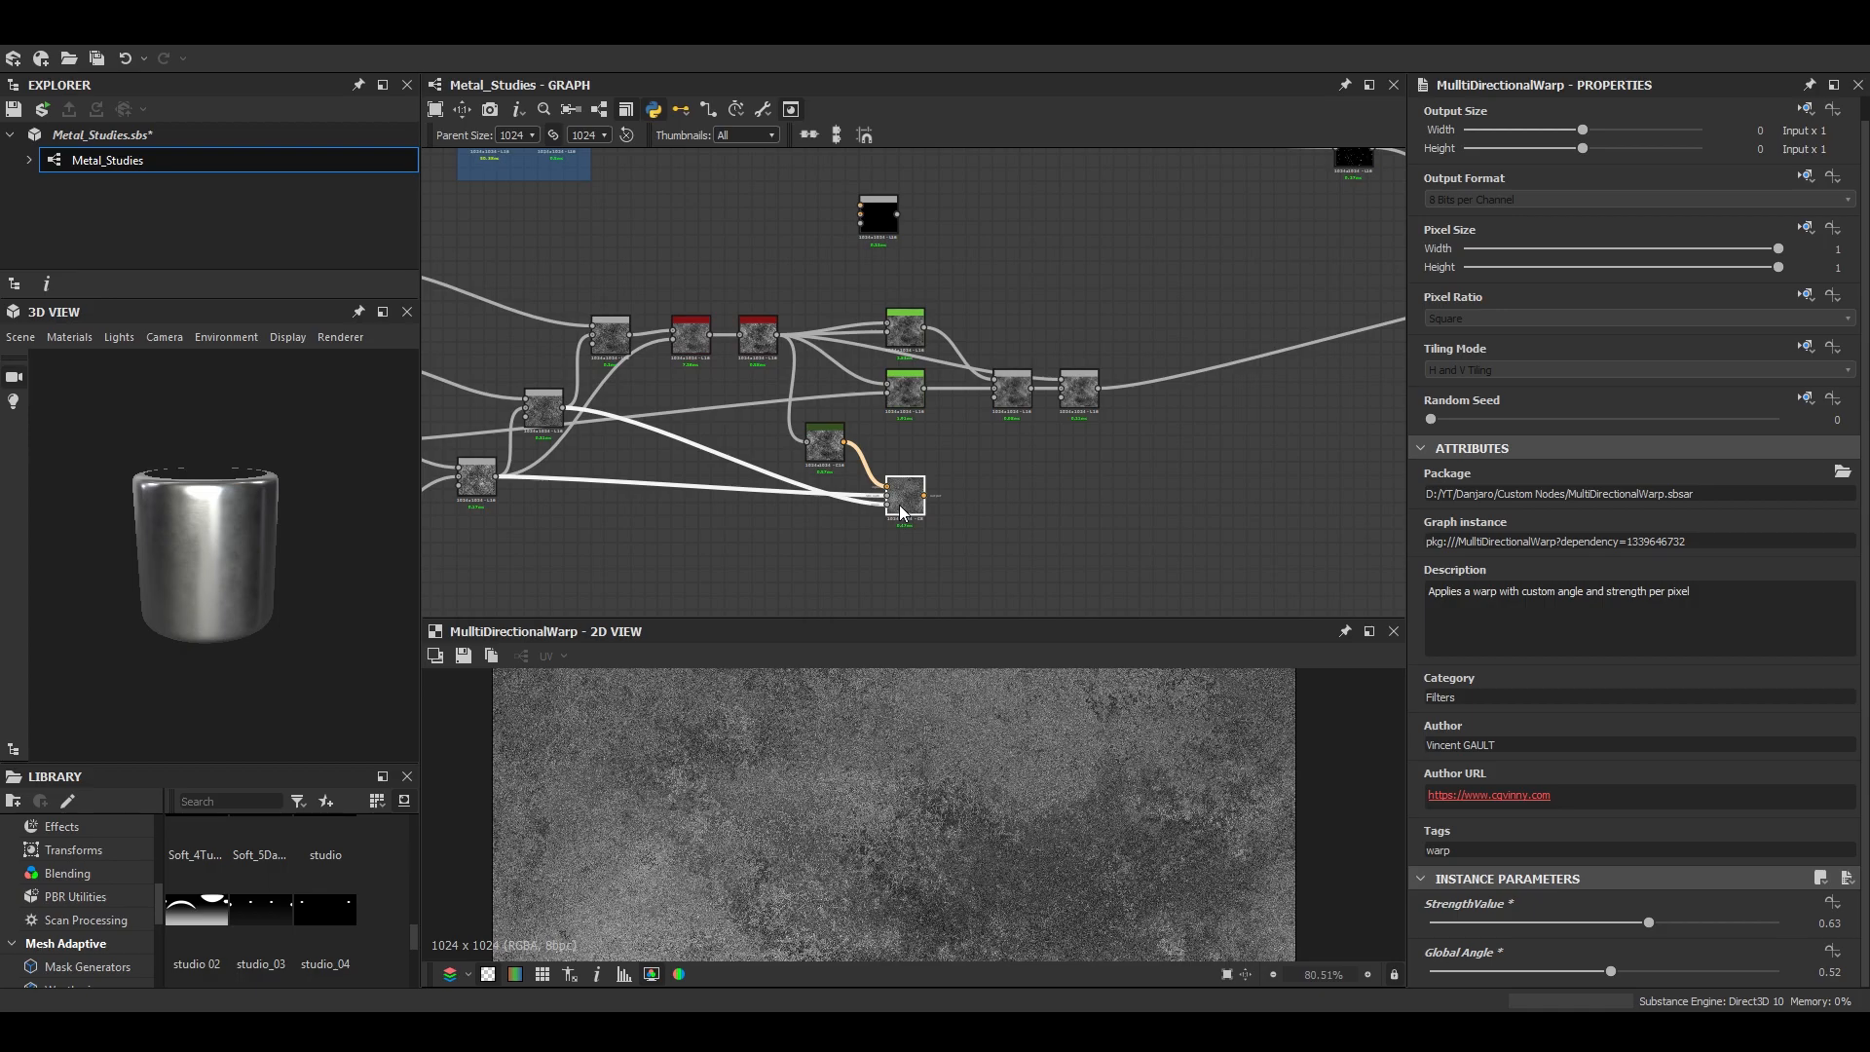
- Add a Levels node after the Multi Directional Warp and tighten its black and white input points for stronger contrast
key(ctrl+l)
drag(1463, 553, 1579, 553)
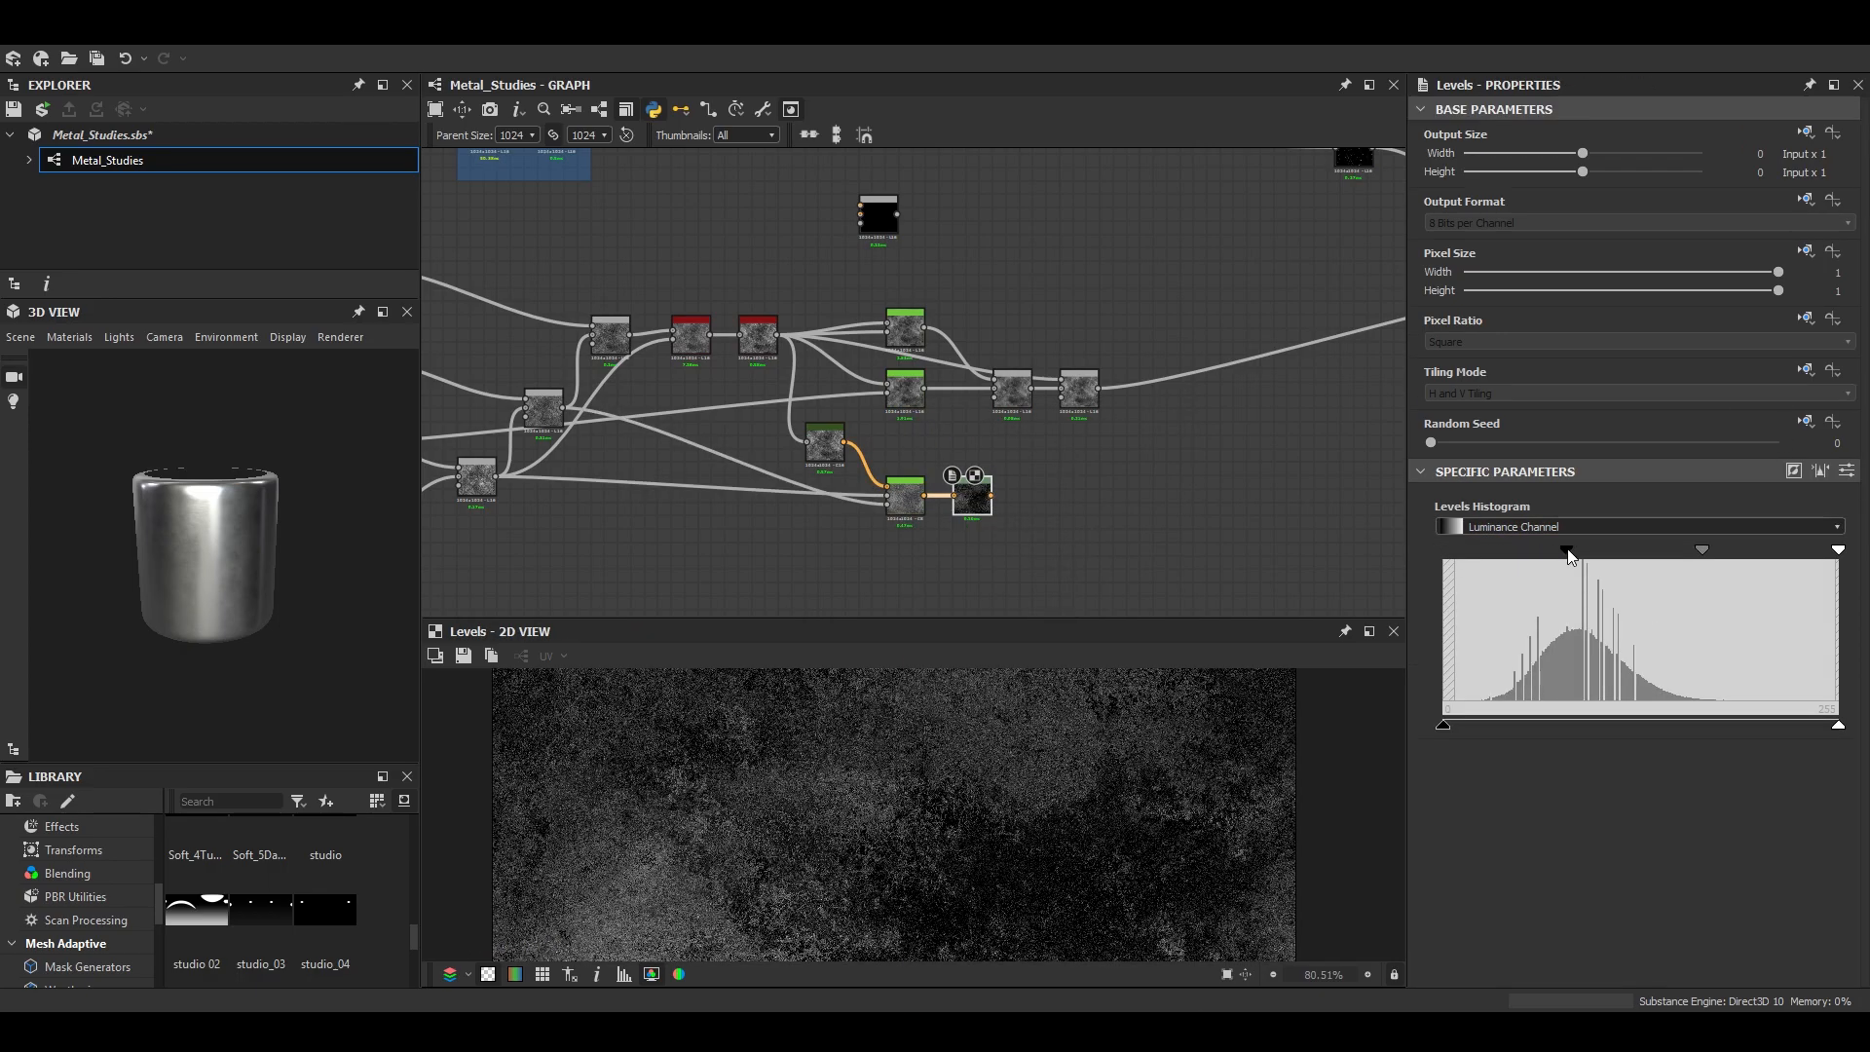
drag(1838, 551, 1724, 553)
scroll(1114, 731, up, 3)
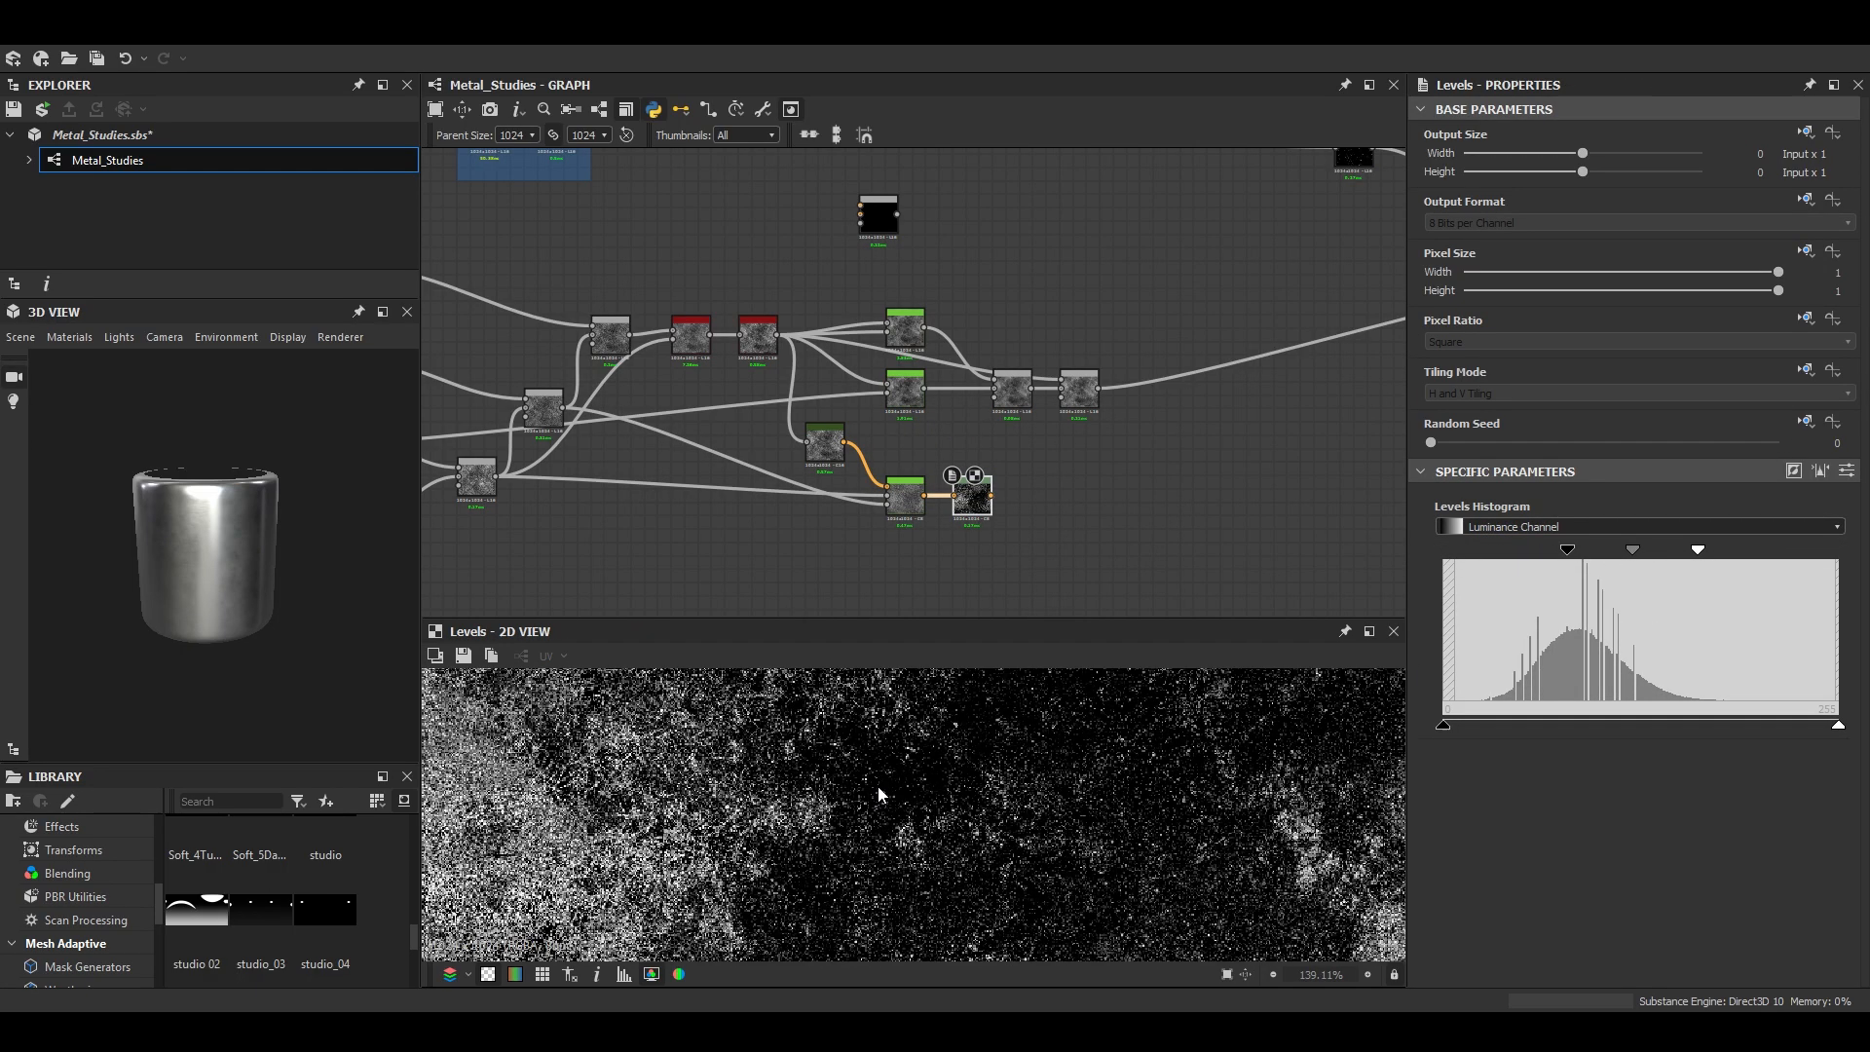
scroll(959, 484, up, 2)
- Convert the Levels result with a Grayscale Conversion node feeding the last grunge Blend's foreground, using Max (Lighten) at opacity 1
drag(1026, 446, 1026, 445)
click(796, 565)
key(space)
text(gra)
key(Return)
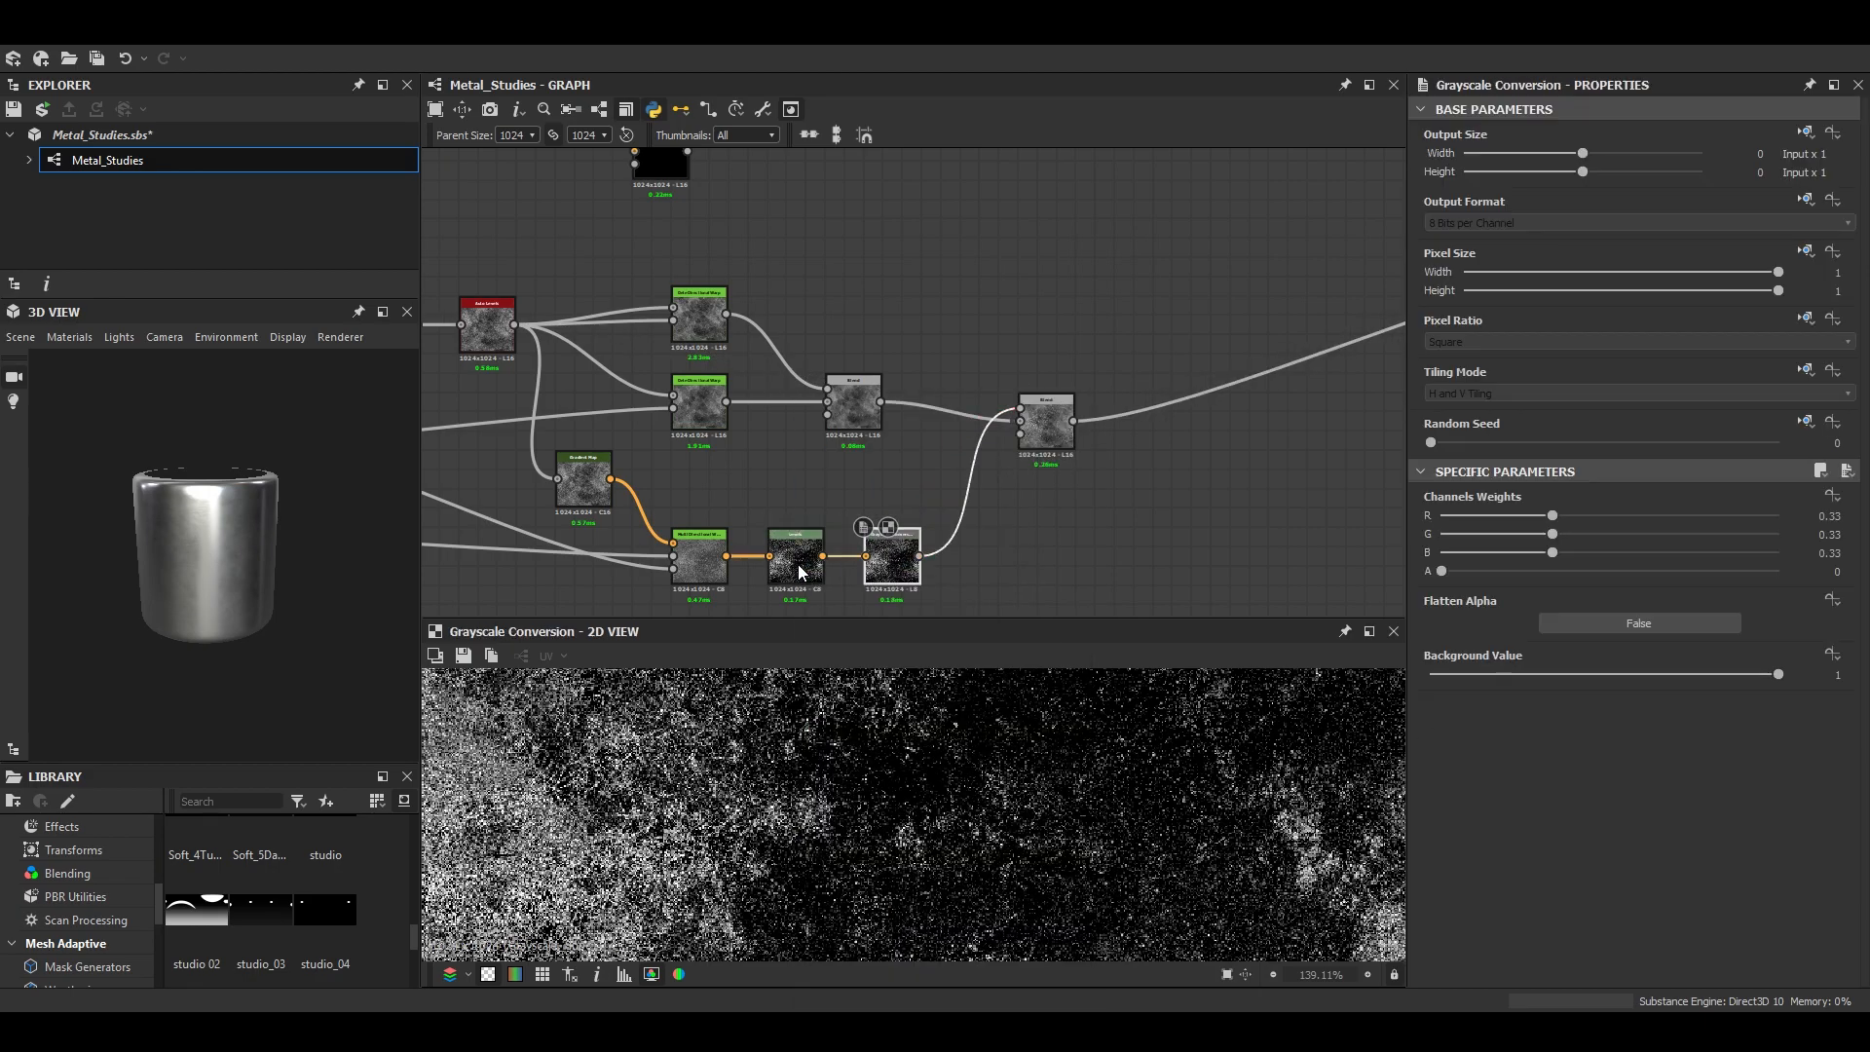
click(1068, 450)
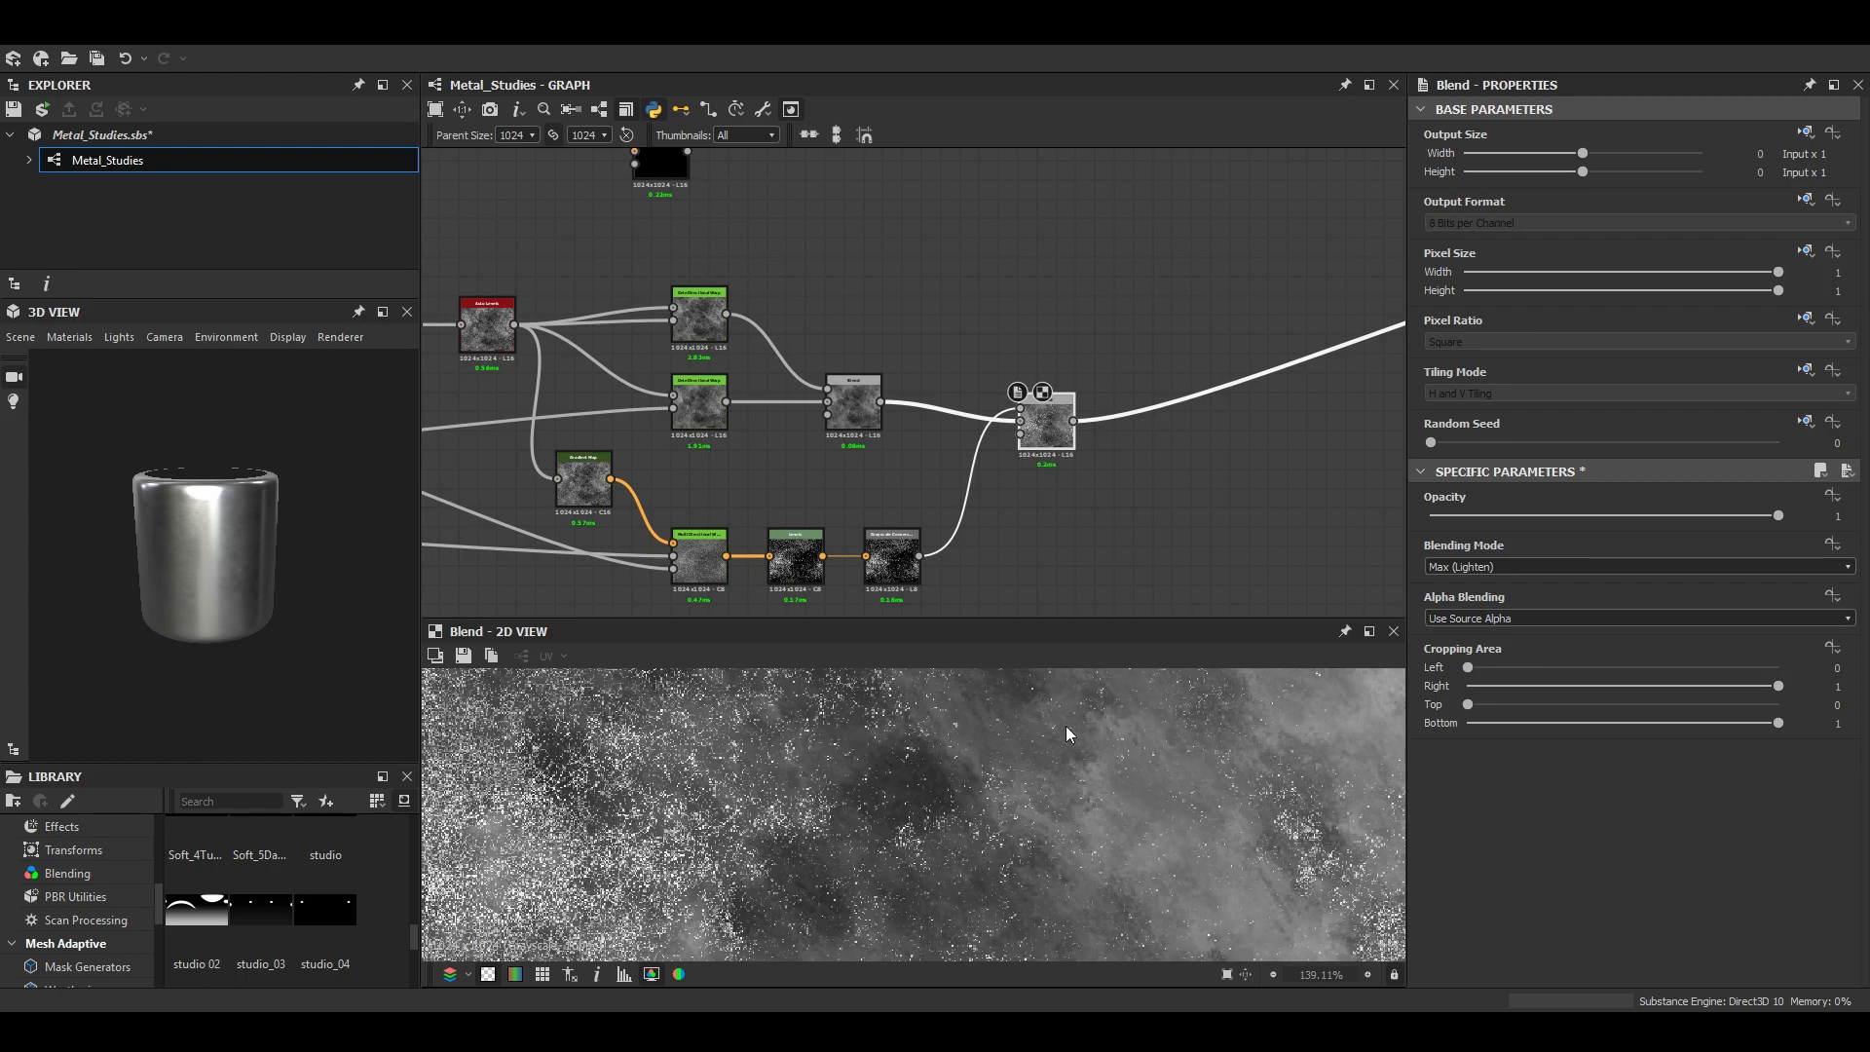
- Reduce the Multi Directional Warp's StrengthValue to 0.03
scroll(978, 870, down, 3)
scroll(976, 863, up, 1)
scroll(254, 563, up, 6)
drag(267, 519, 336, 649)
scroll(925, 760, up, 6)
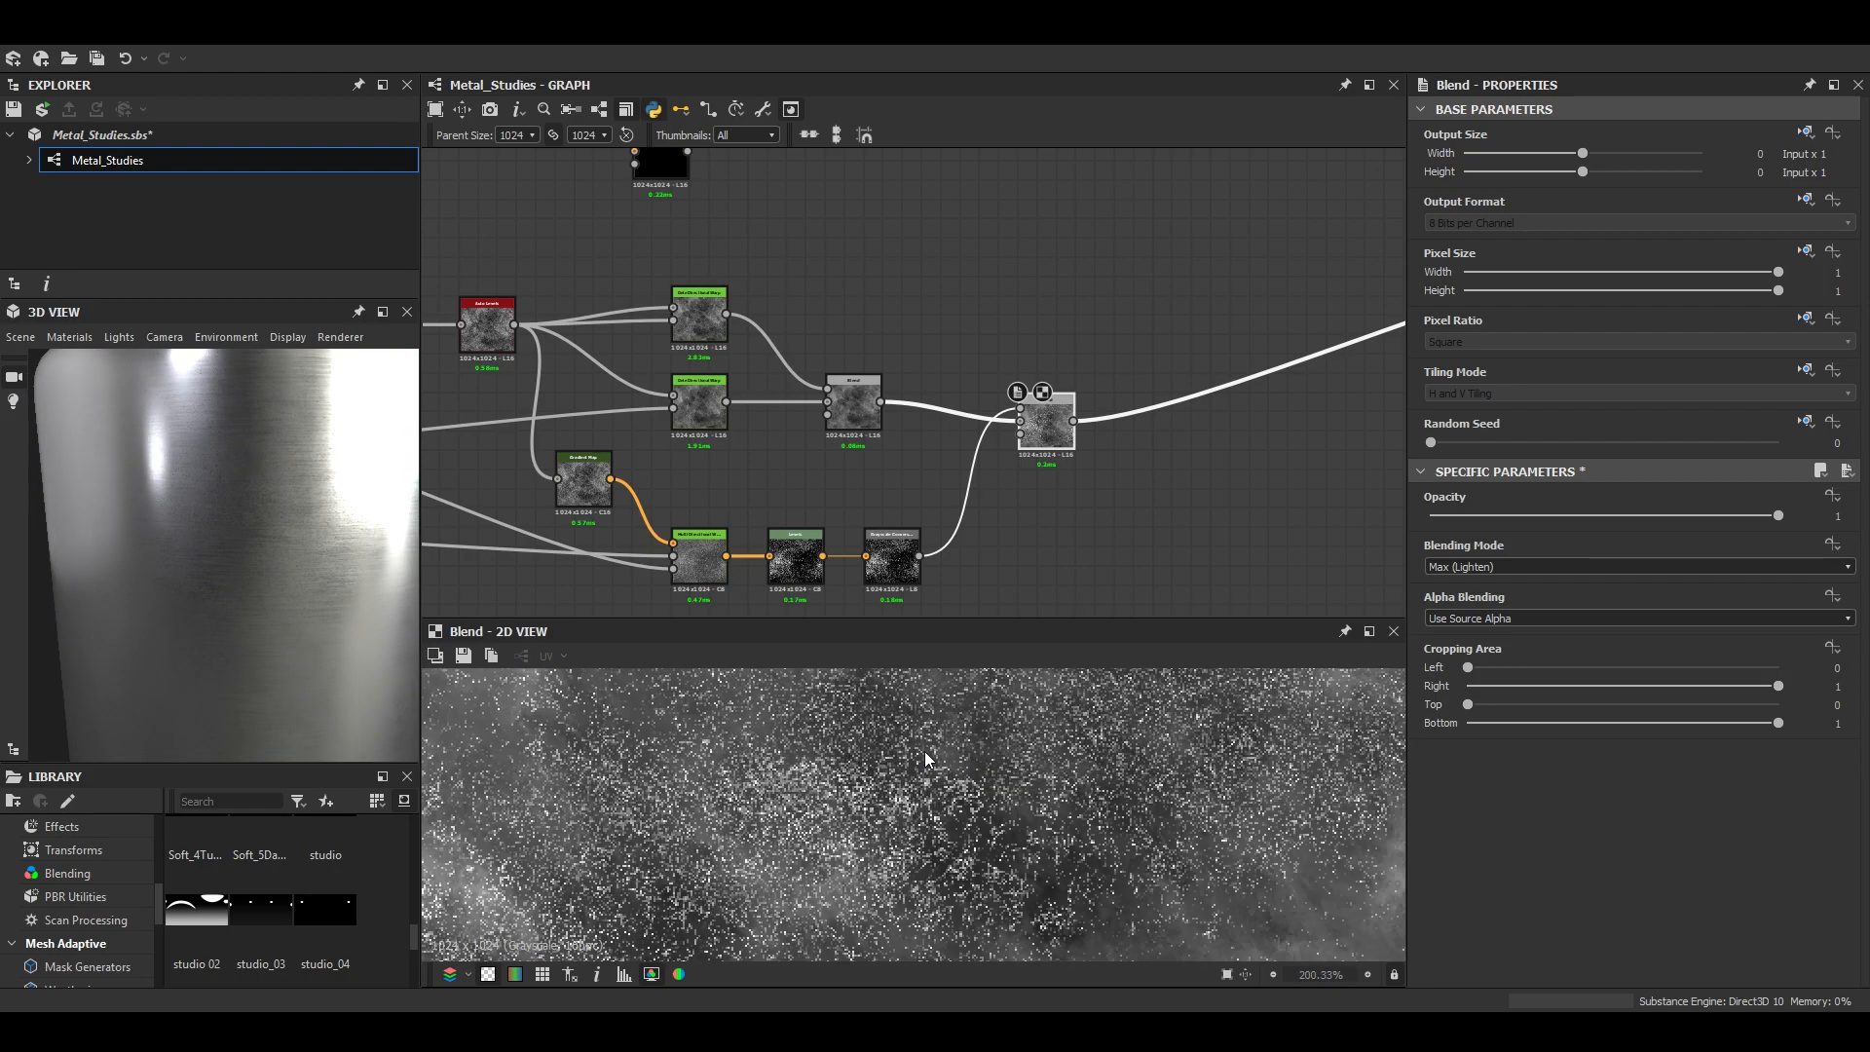
scroll(711, 575, up, 3)
click(721, 569)
scroll(1576, 869, down, 1)
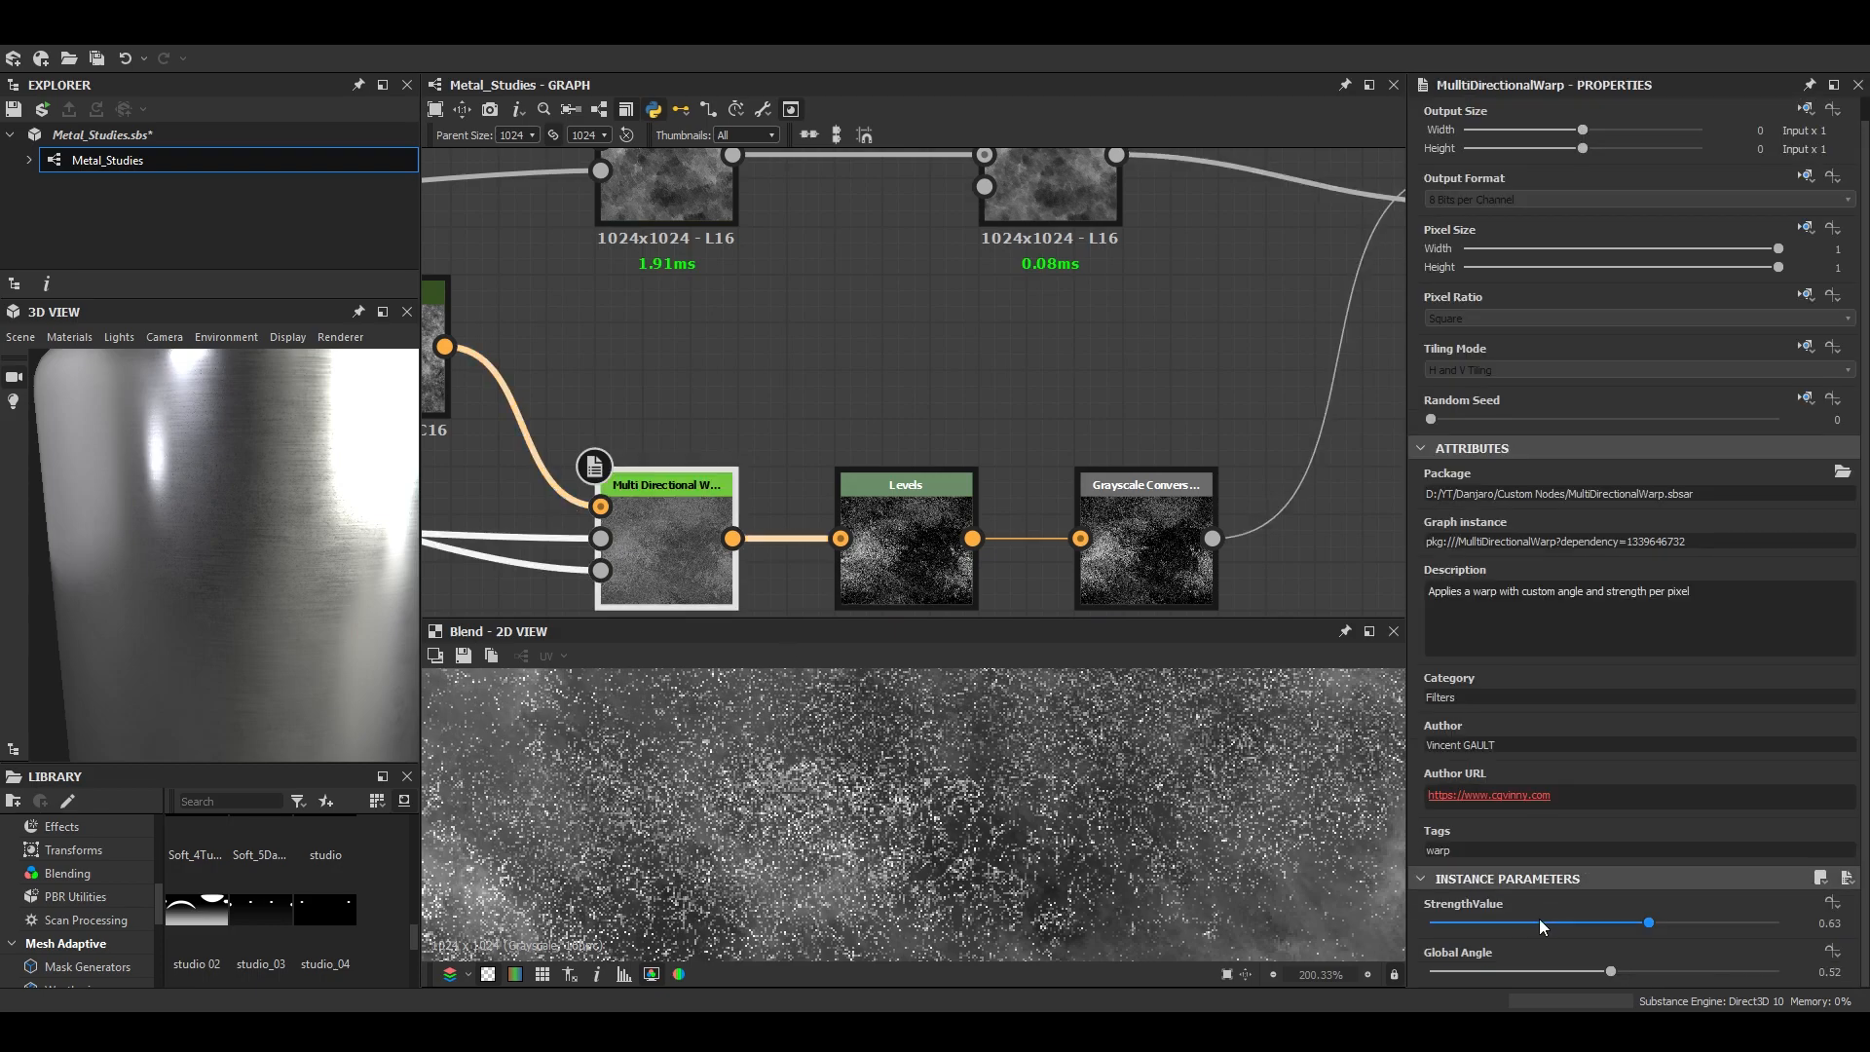
mouse_move(1444, 923)
mouse_down()
mouse_move(1424, 920)
mouse_move(1440, 906)
mouse_up()
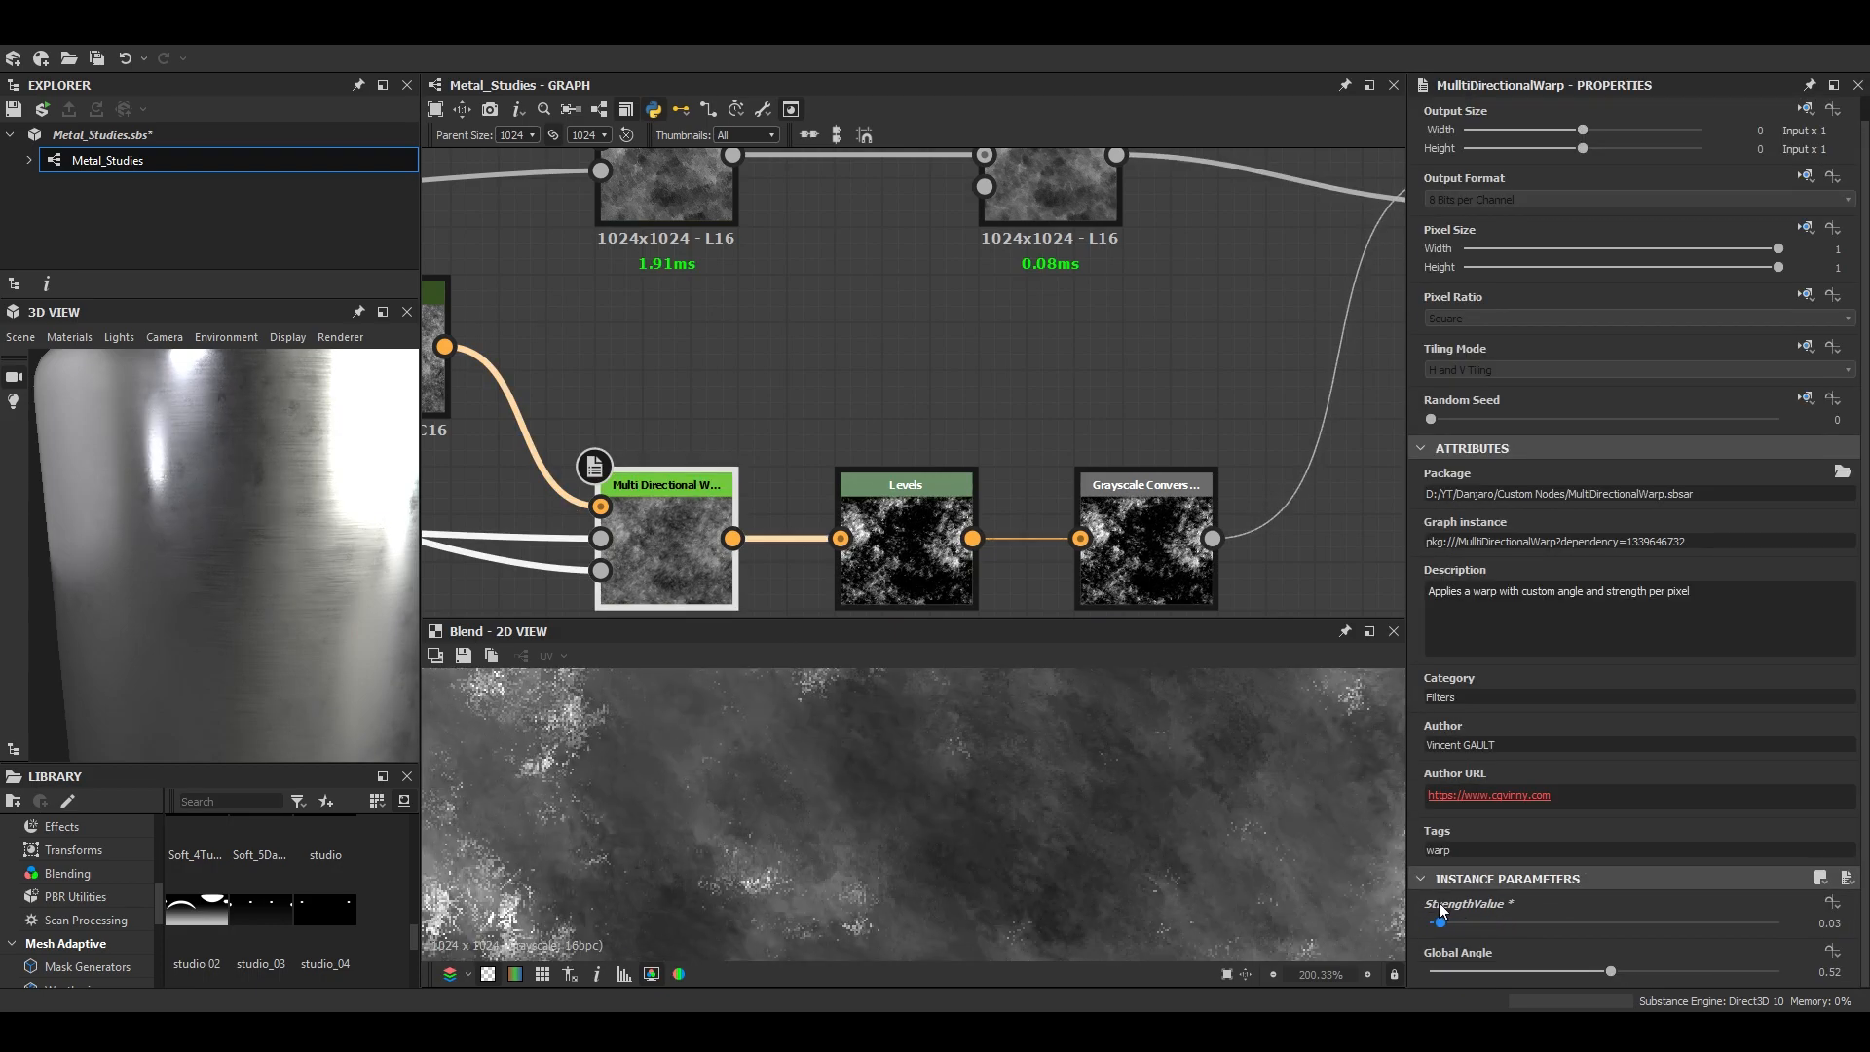
- Check the grunge on the cylinder and set the Multi Directional Warp's Global Angle to 0
scroll(968, 798, down, 5)
middle_drag(968, 797, 965, 760)
scroll(195, 540, down, 5)
drag(195, 541, 161, 514)
scroll(265, 650, up, 5)
scroll(269, 650, down, 5)
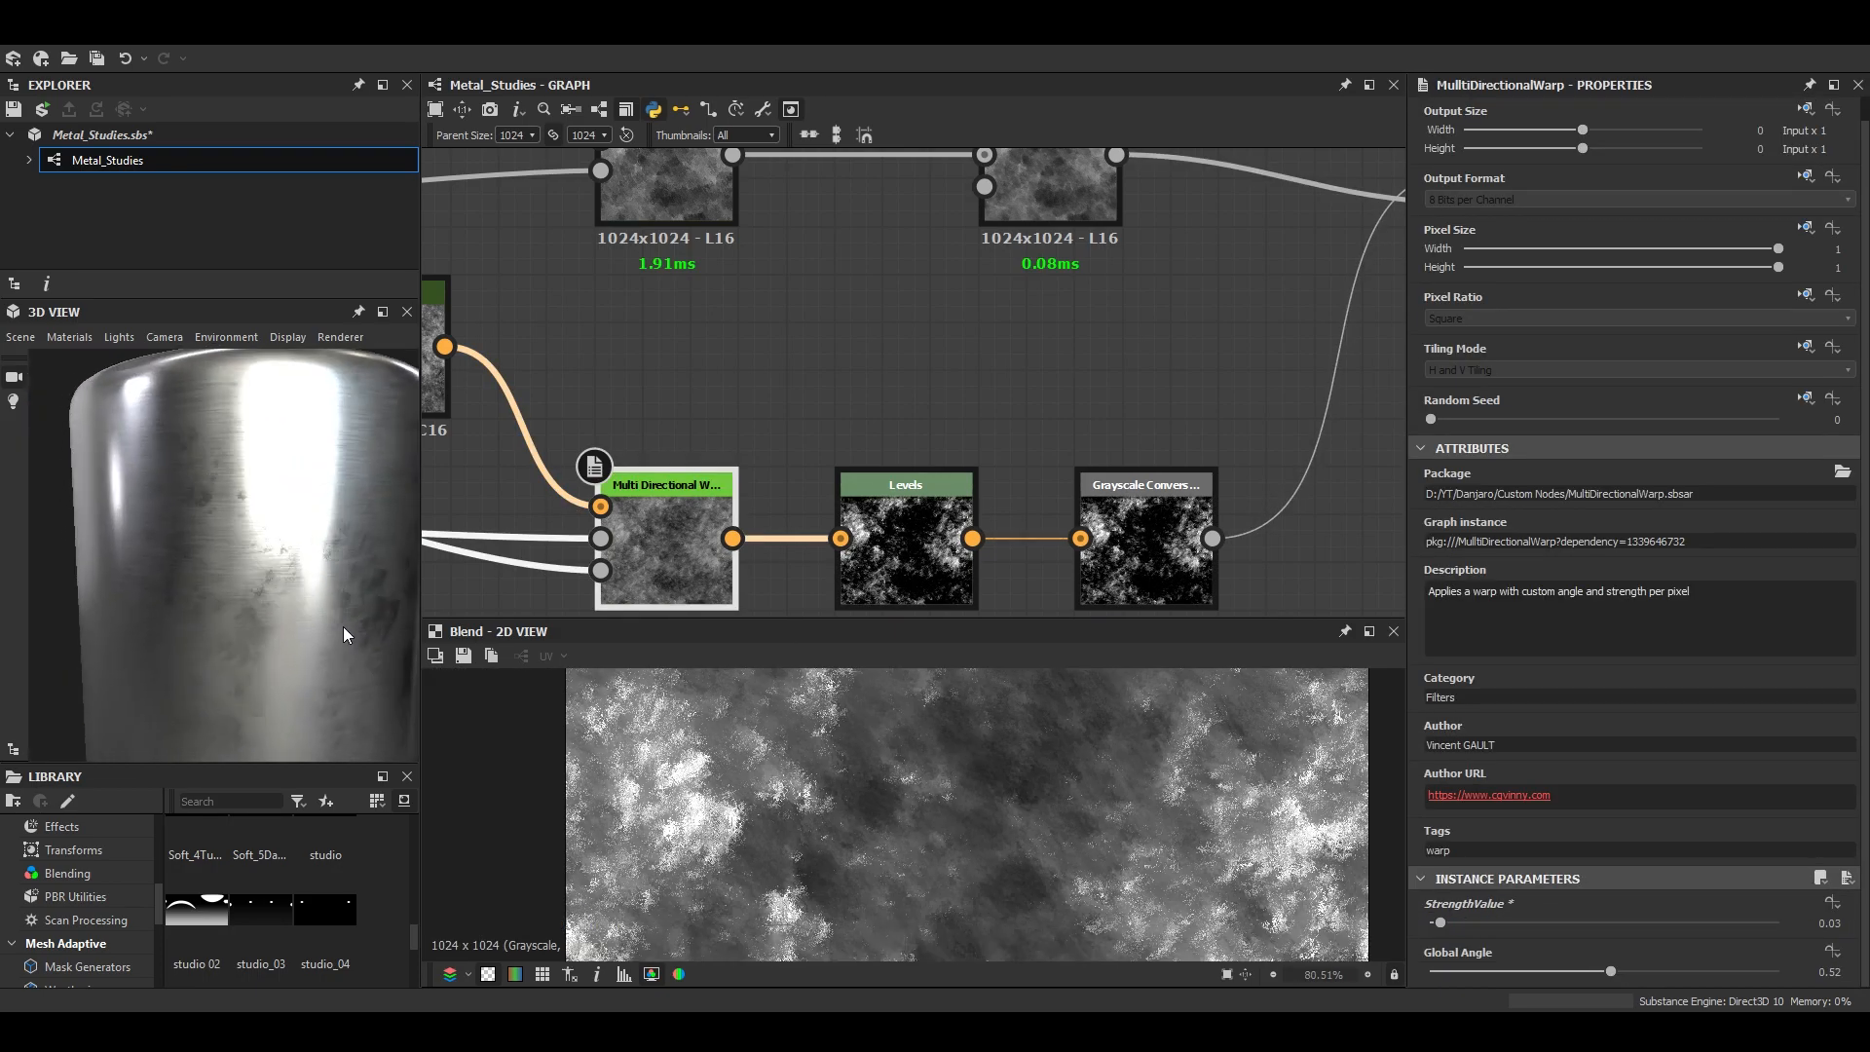
scroll(1158, 814, down, 4)
drag(1611, 971, 1428, 971)
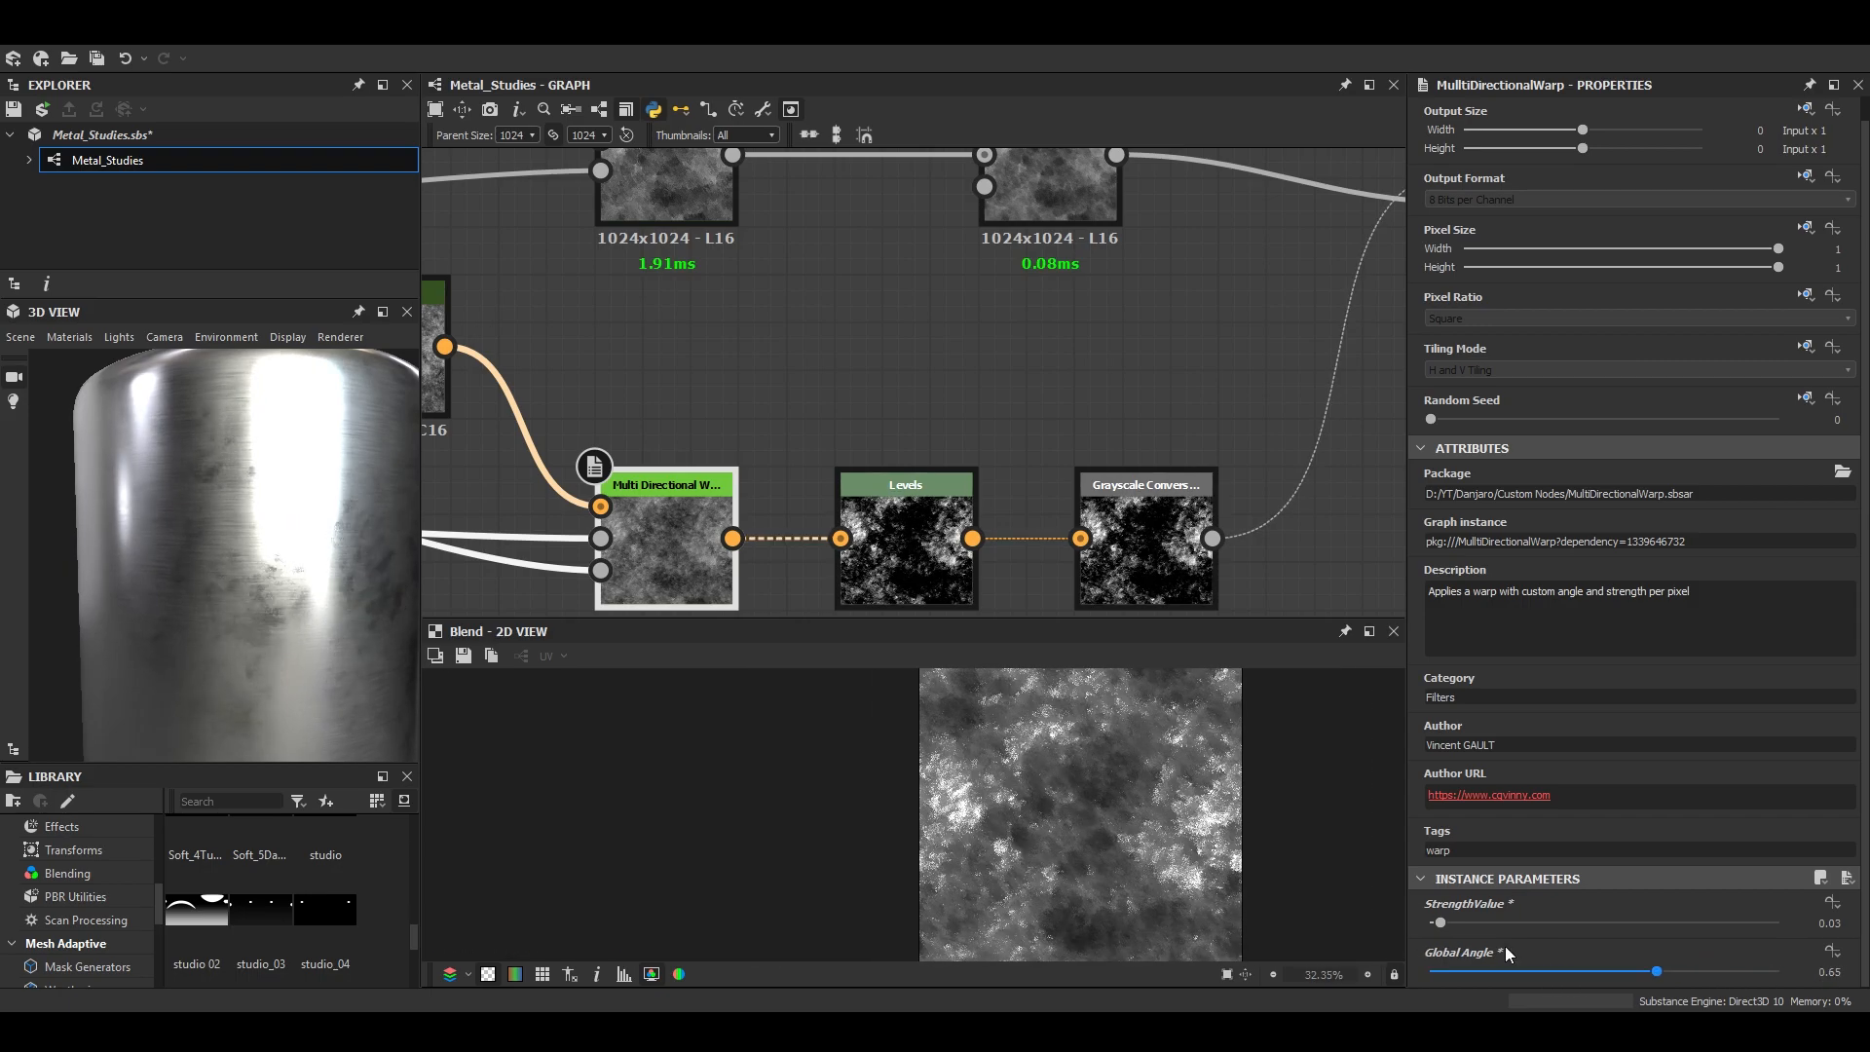
scroll(575, 499, up, 3)
scroll(938, 801, up, 7)
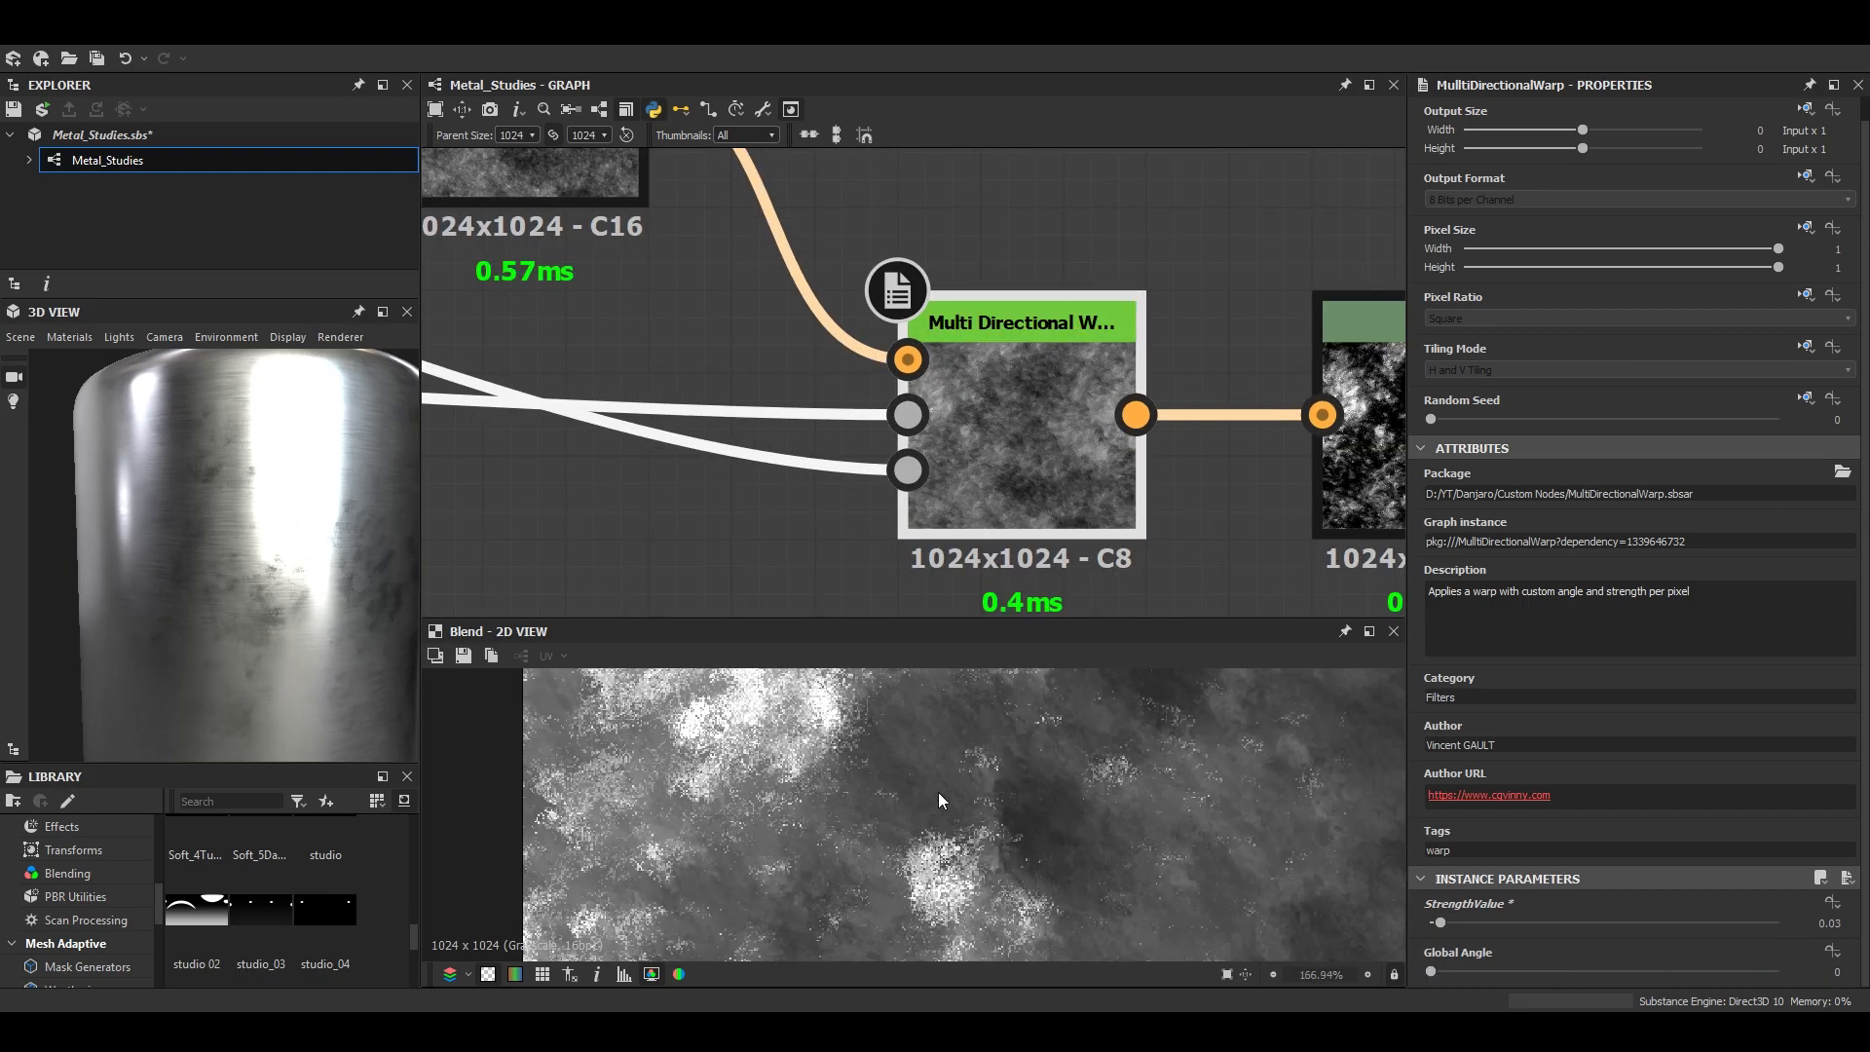
- Soften the Levels node by raising its white input point, resetting the black point to zero and nudging the midtone
double_click(1011, 464)
middle_drag(1366, 455, 1052, 498)
double_click(1053, 499)
drag(1739, 551, 1809, 551)
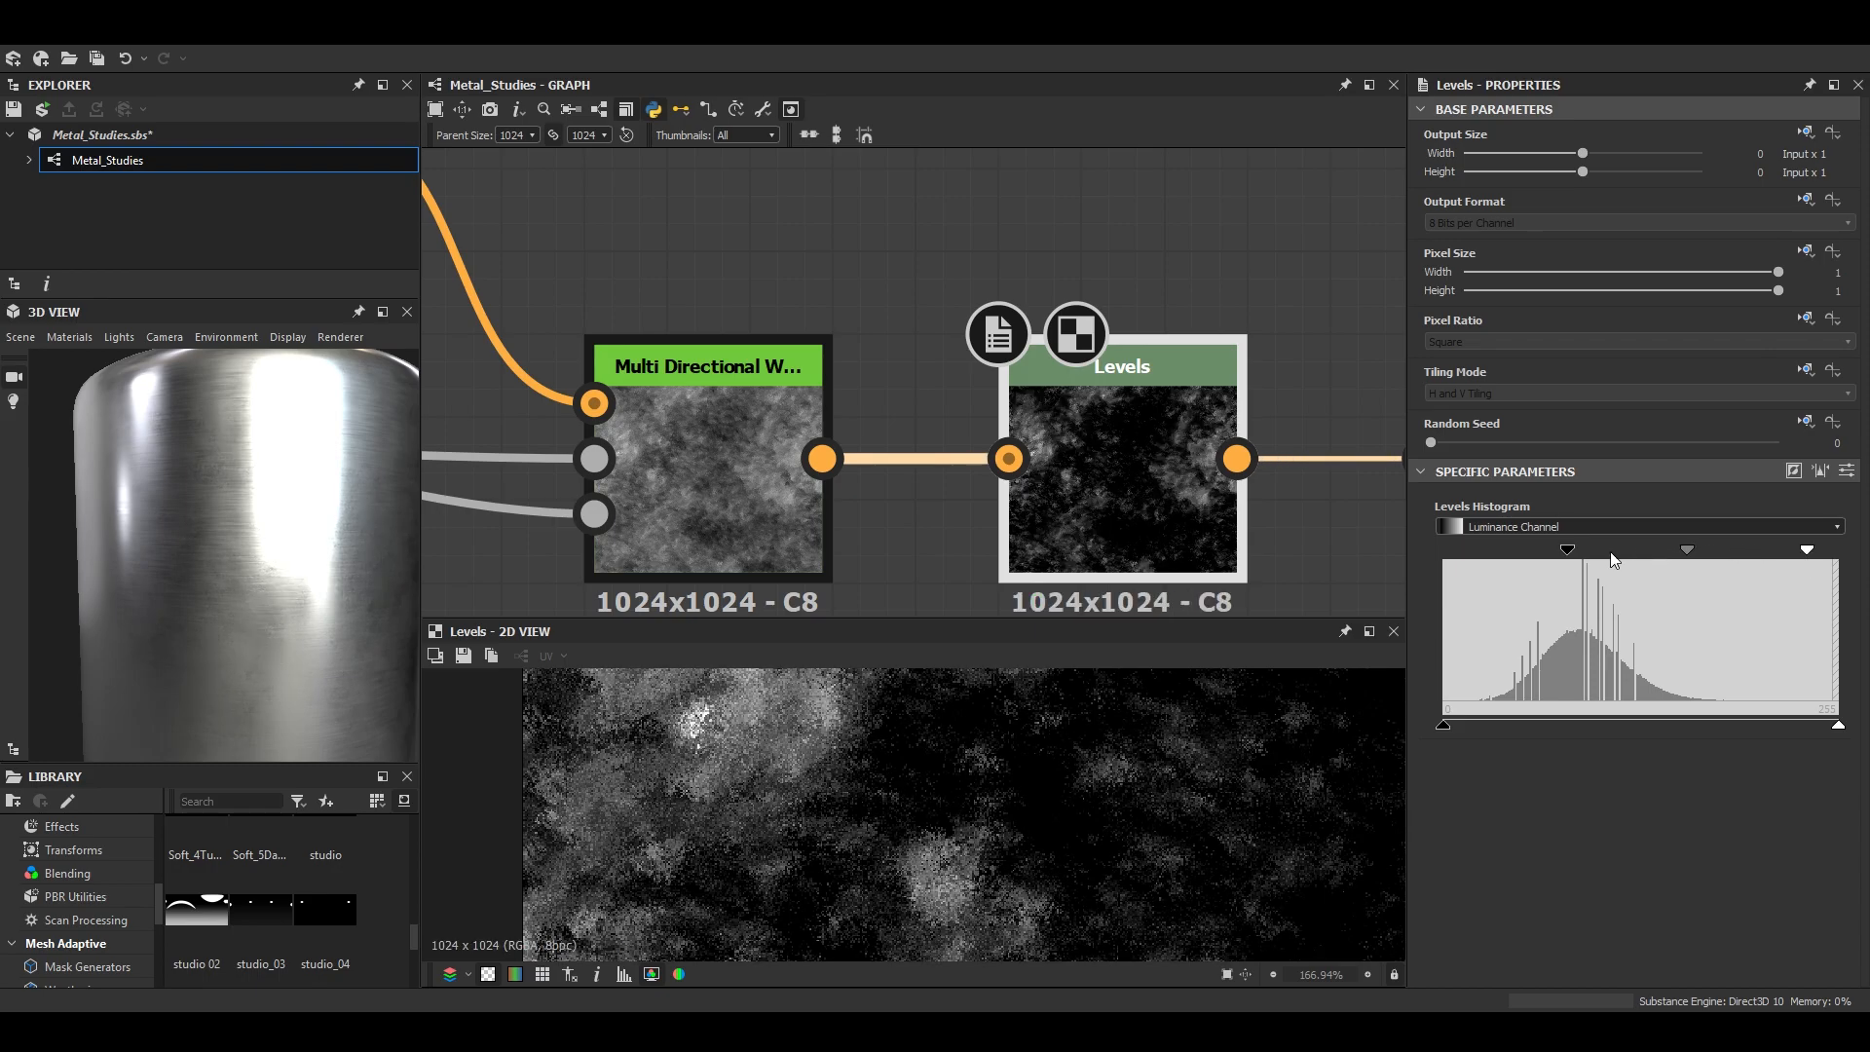
drag(1568, 552, 1368, 548)
scroll(1007, 833, down, 6)
middle_drag(1171, 806, 1069, 853)
scroll(1068, 861, up, 4)
middle_drag(1310, 516, 1004, 525)
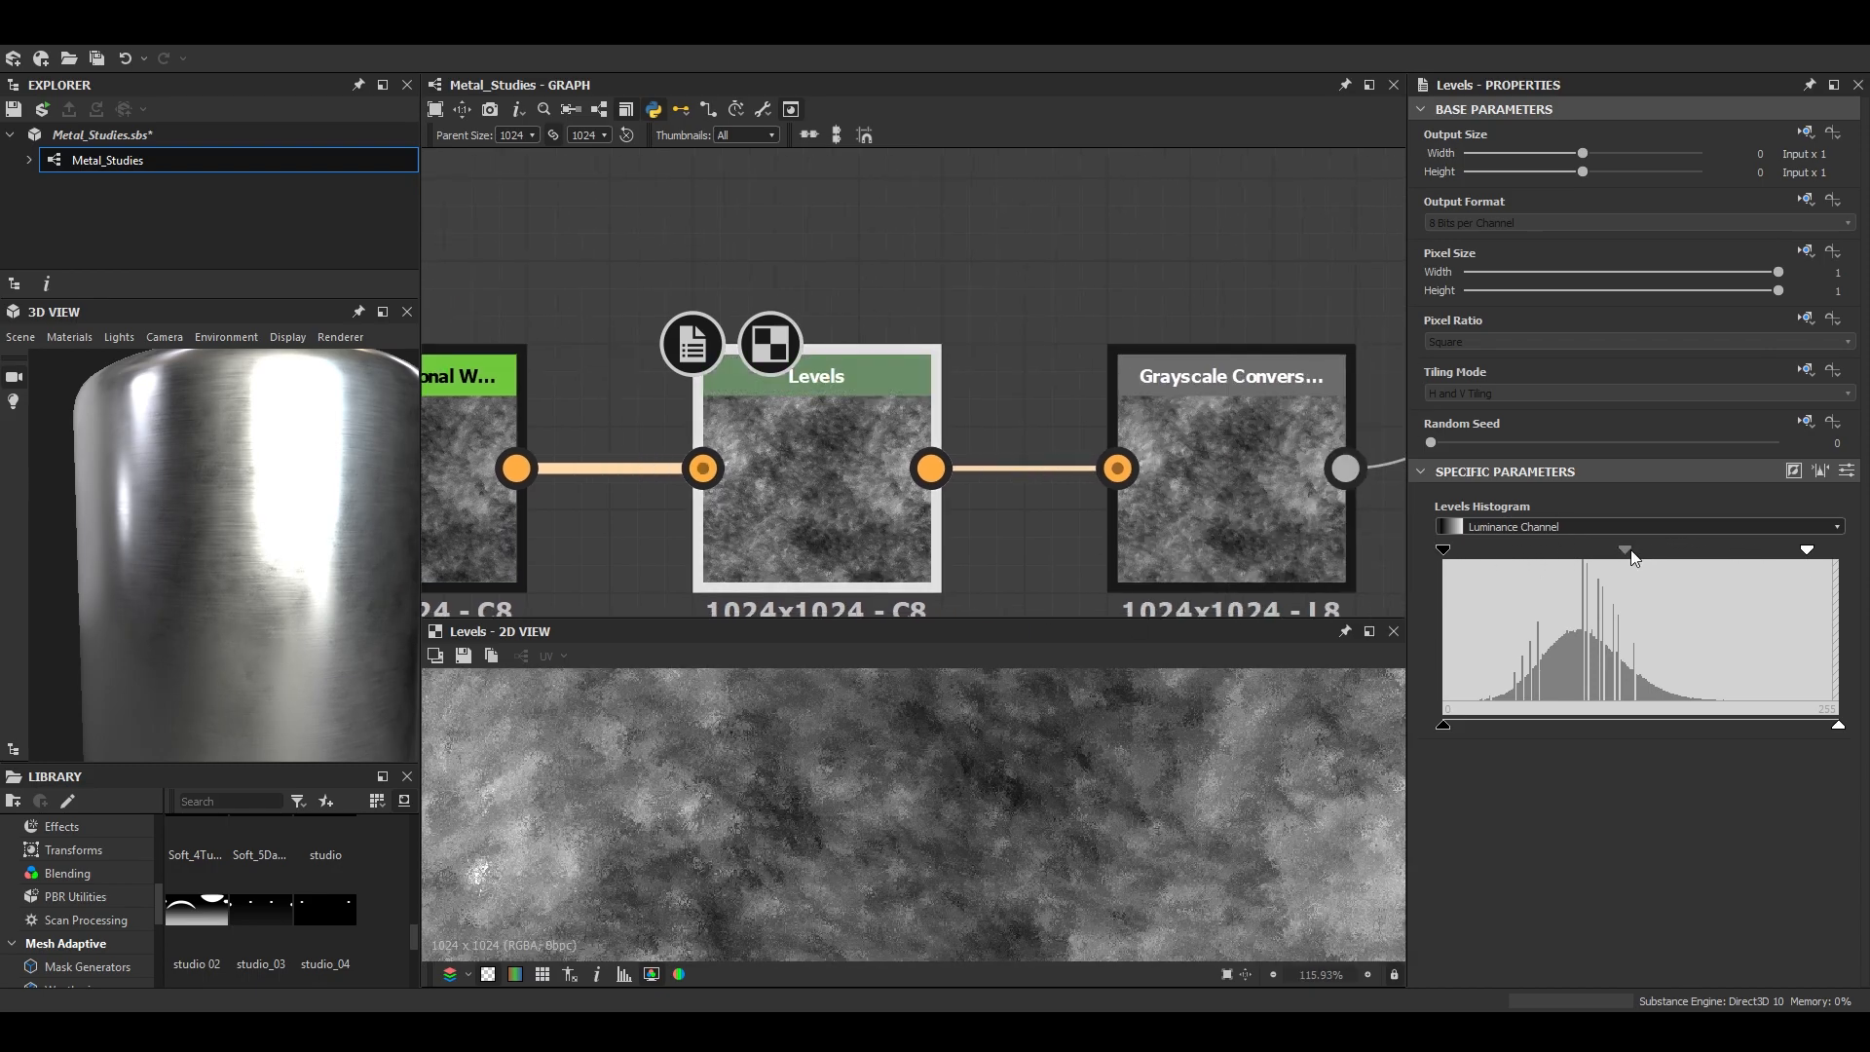
drag(1624, 551, 1635, 552)
- Add a Height Blend node above the last grunge Blend, fed by the warp mix Blend and the Grayscale Conversion
scroll(1090, 474, down, 4)
middle_drag(1090, 474, 667, 615)
double_click(1060, 343)
scroll(1237, 745, up, 2)
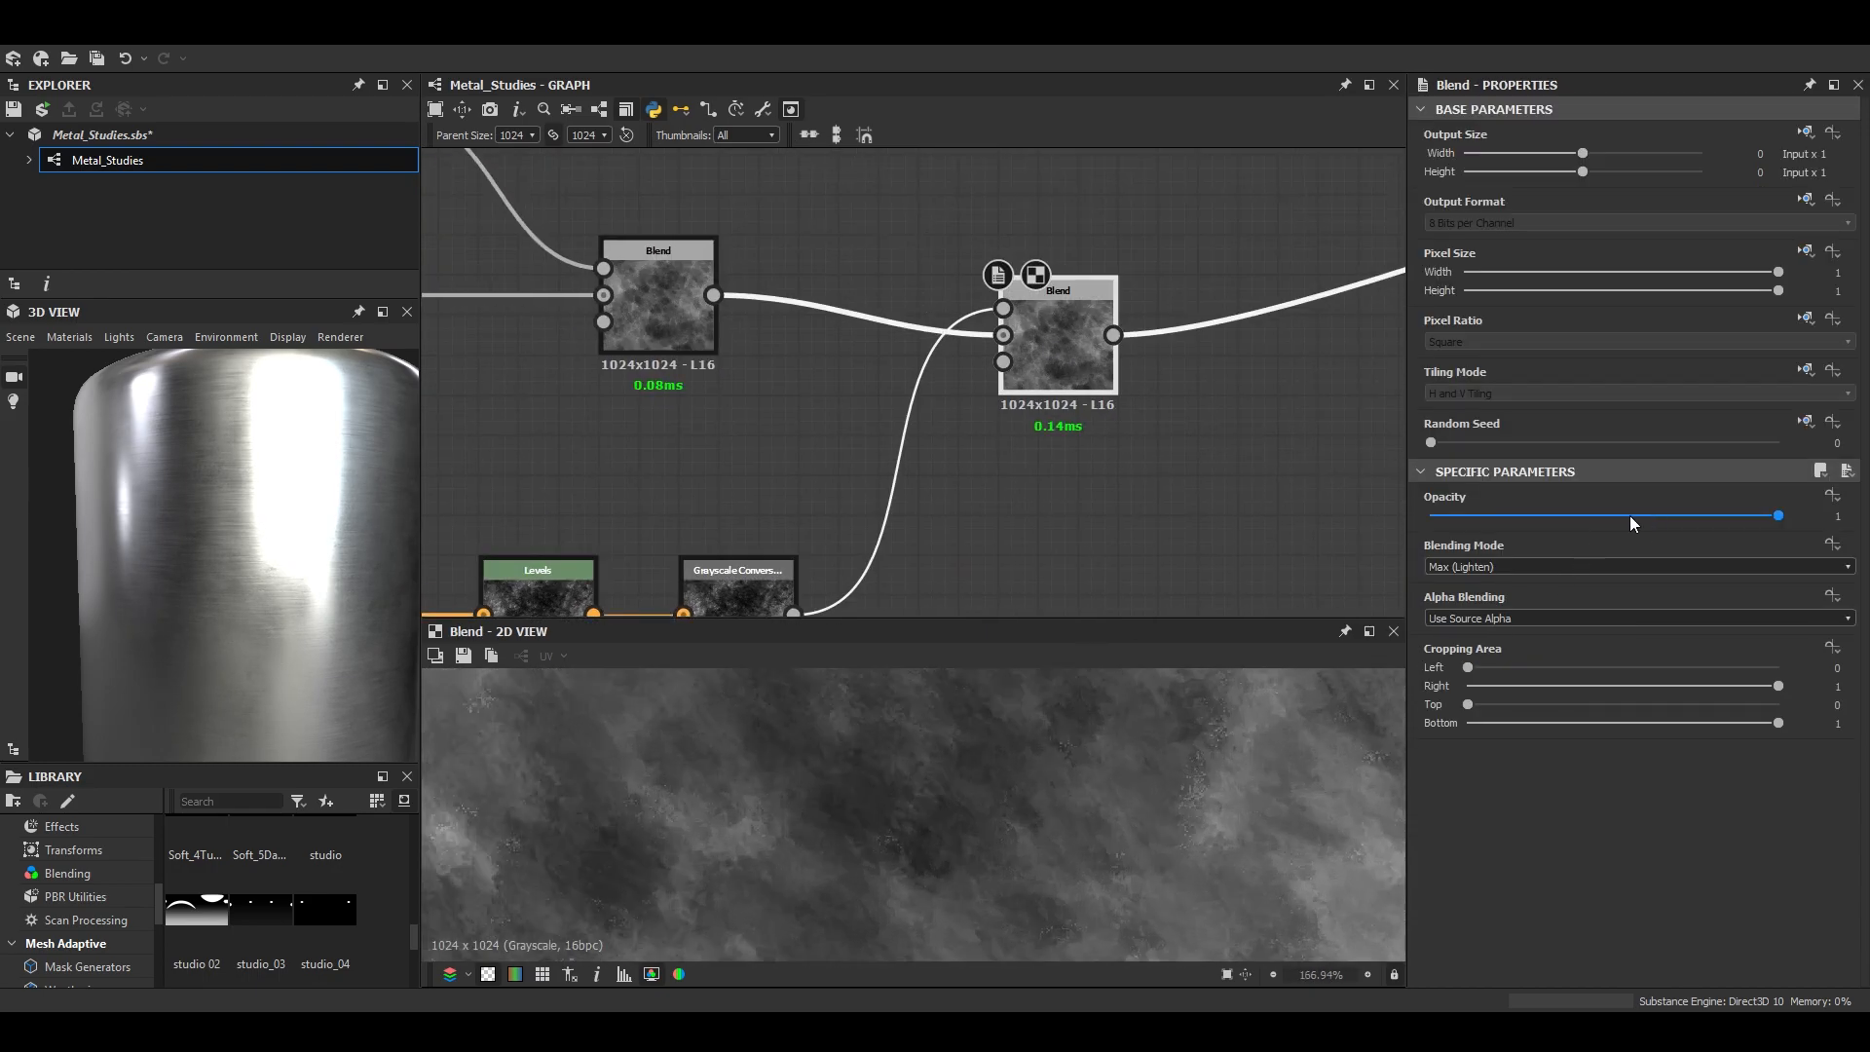
middle_drag(943, 432, 928, 566)
click(1010, 306)
key(space)
text(height)
key(Return)
drag(699, 429, 949, 307)
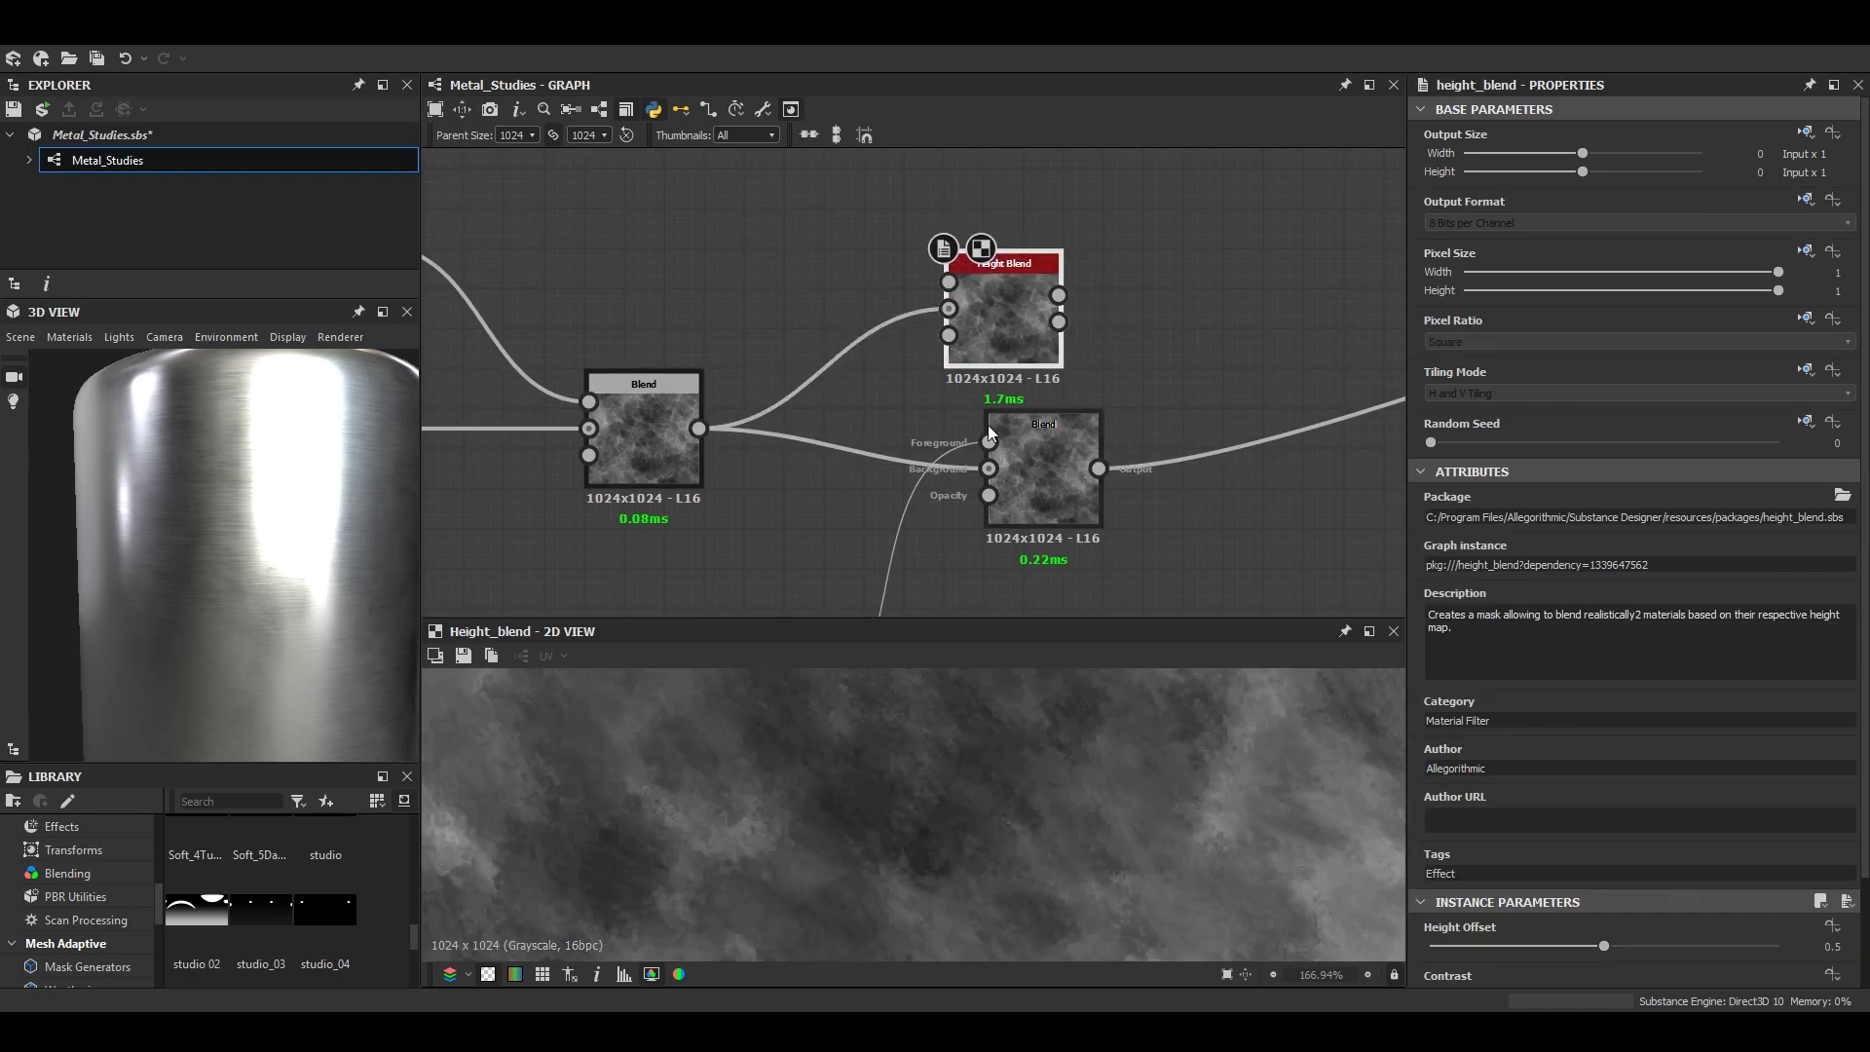
- Set the Height Blend's Height Offset to 0.68 and Contrast to 1
drag(1478, 946, 1662, 946)
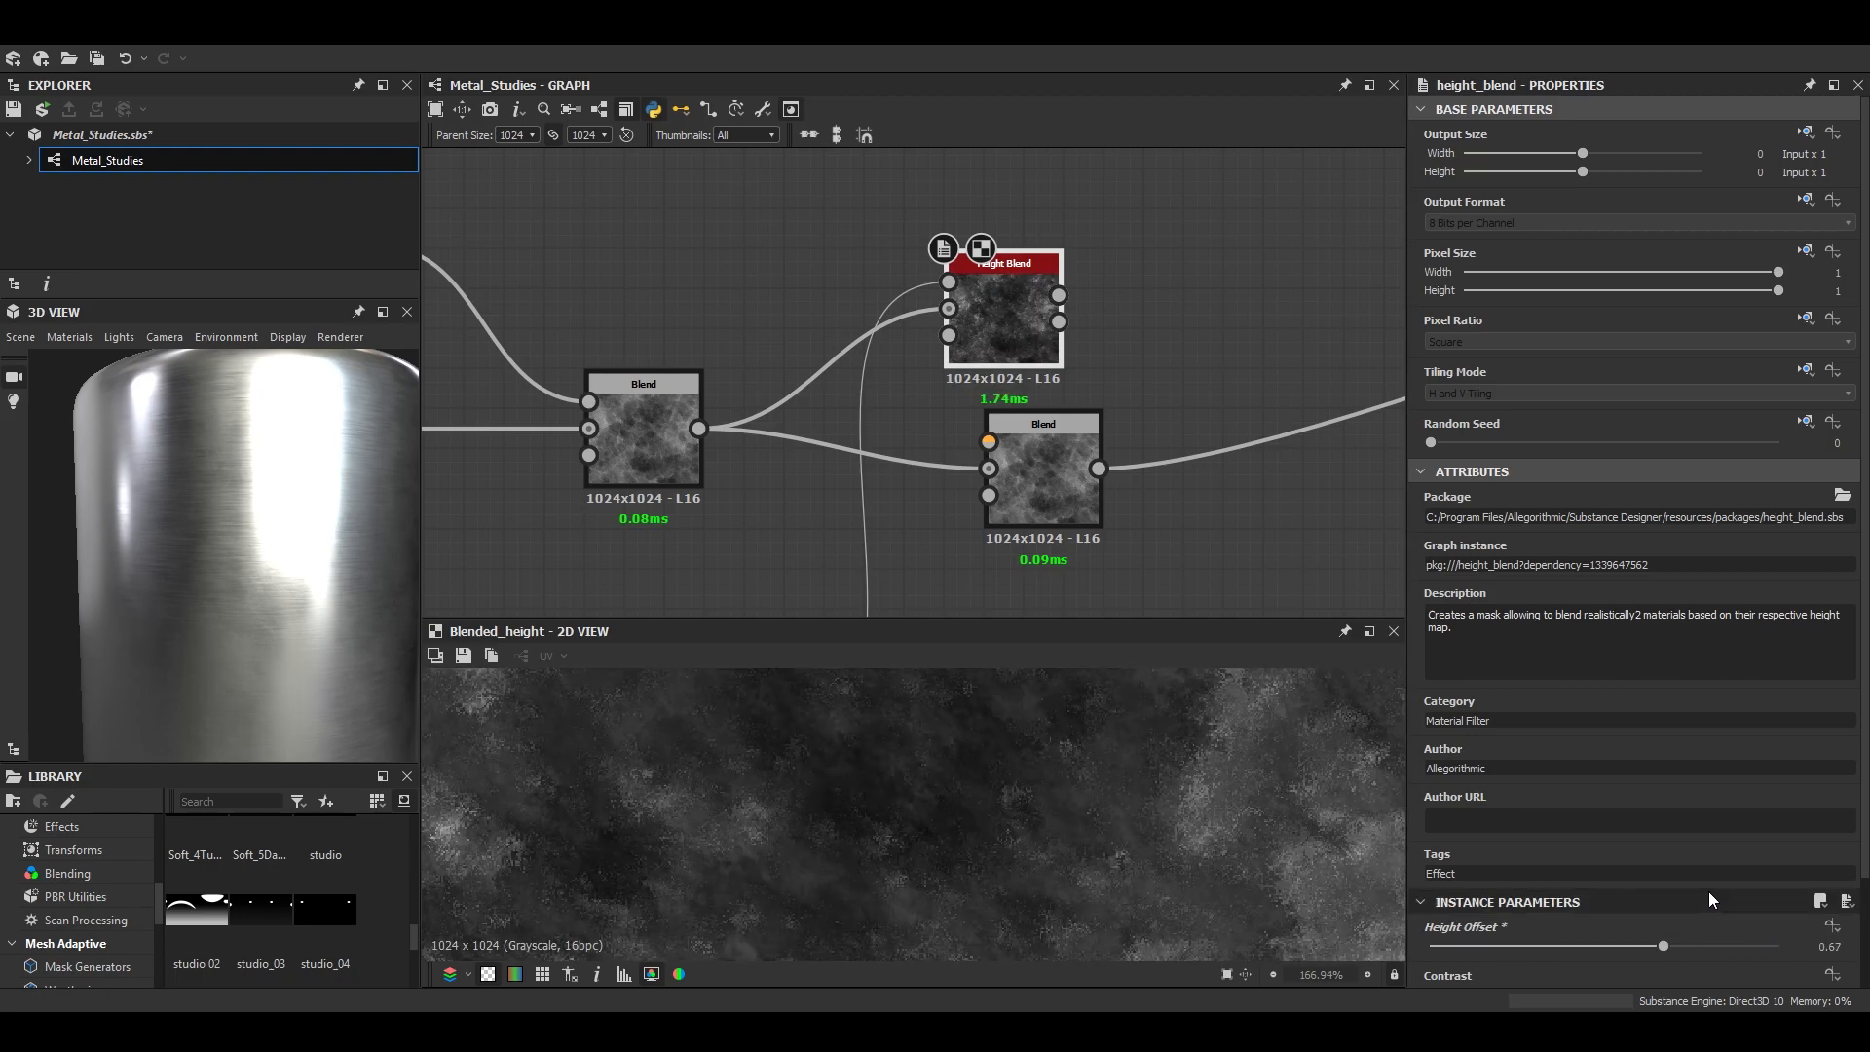
scroll(1700, 888, down, 2)
drag(1548, 869, 1779, 870)
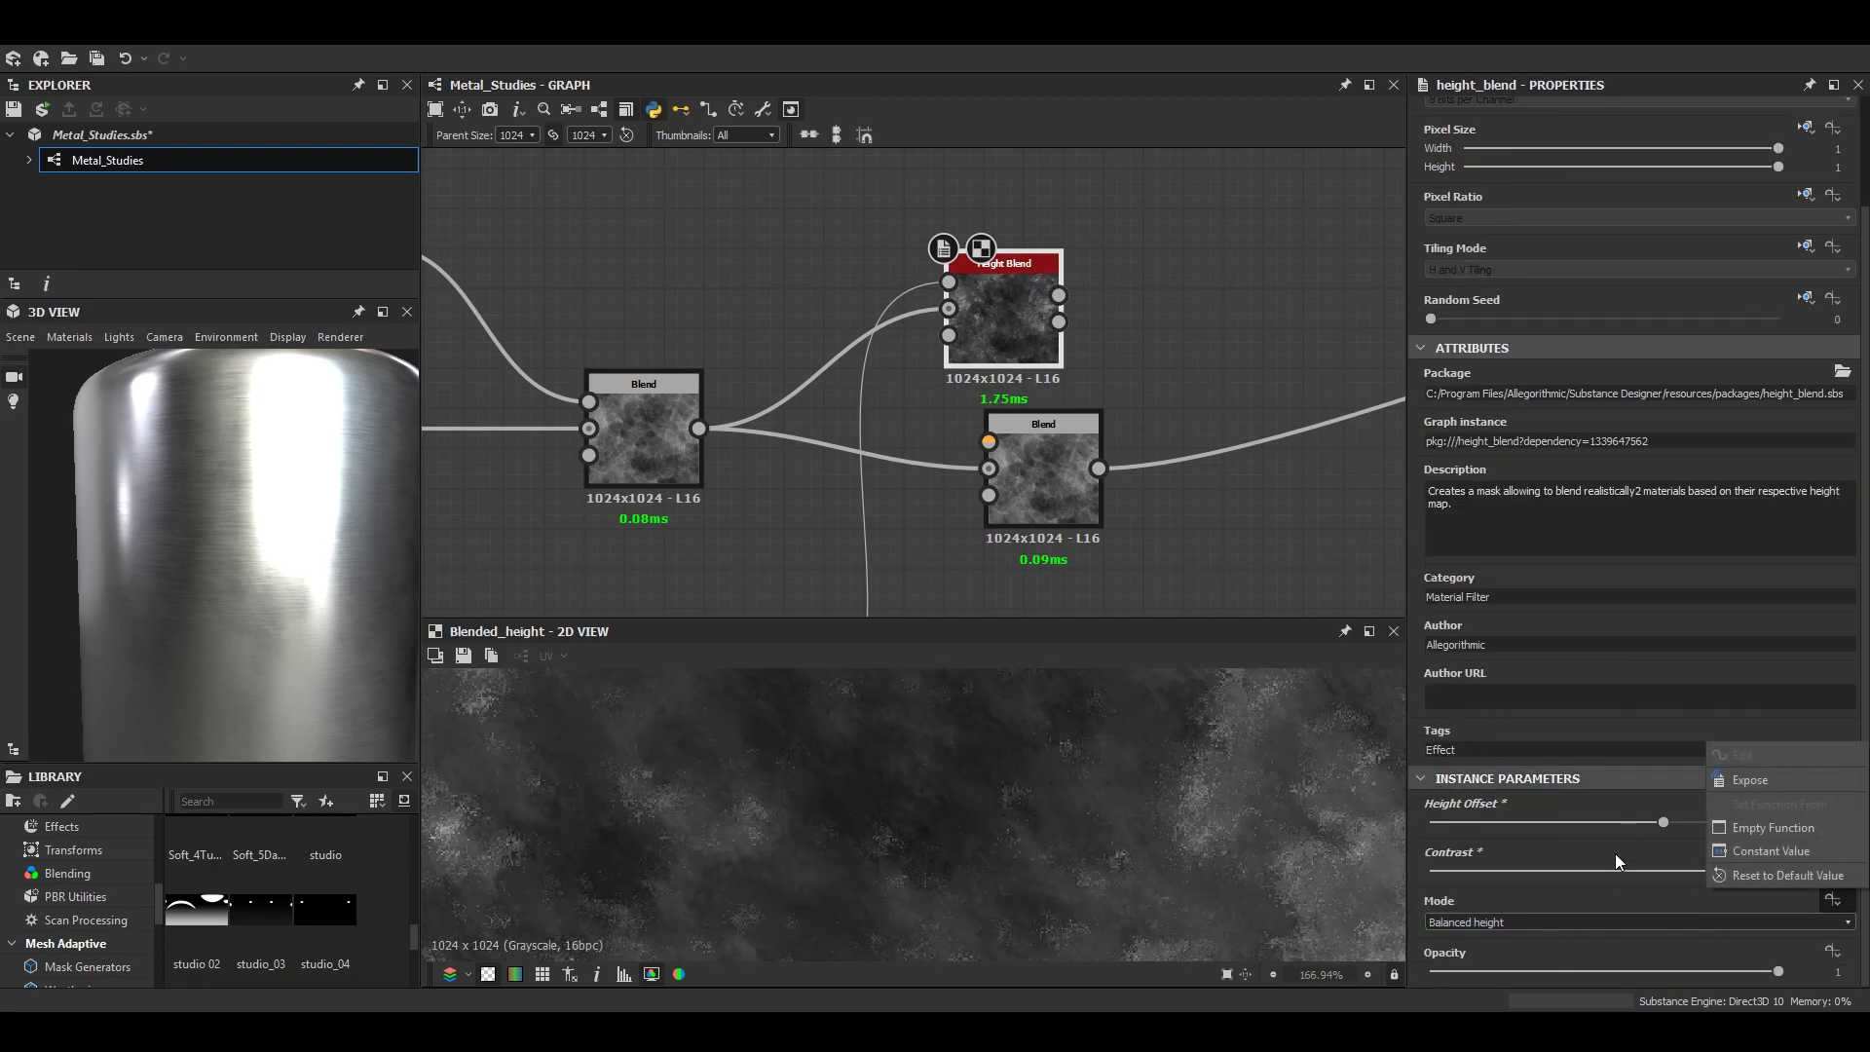
drag(1693, 818, 1668, 818)
scroll(1074, 760, down, 6)
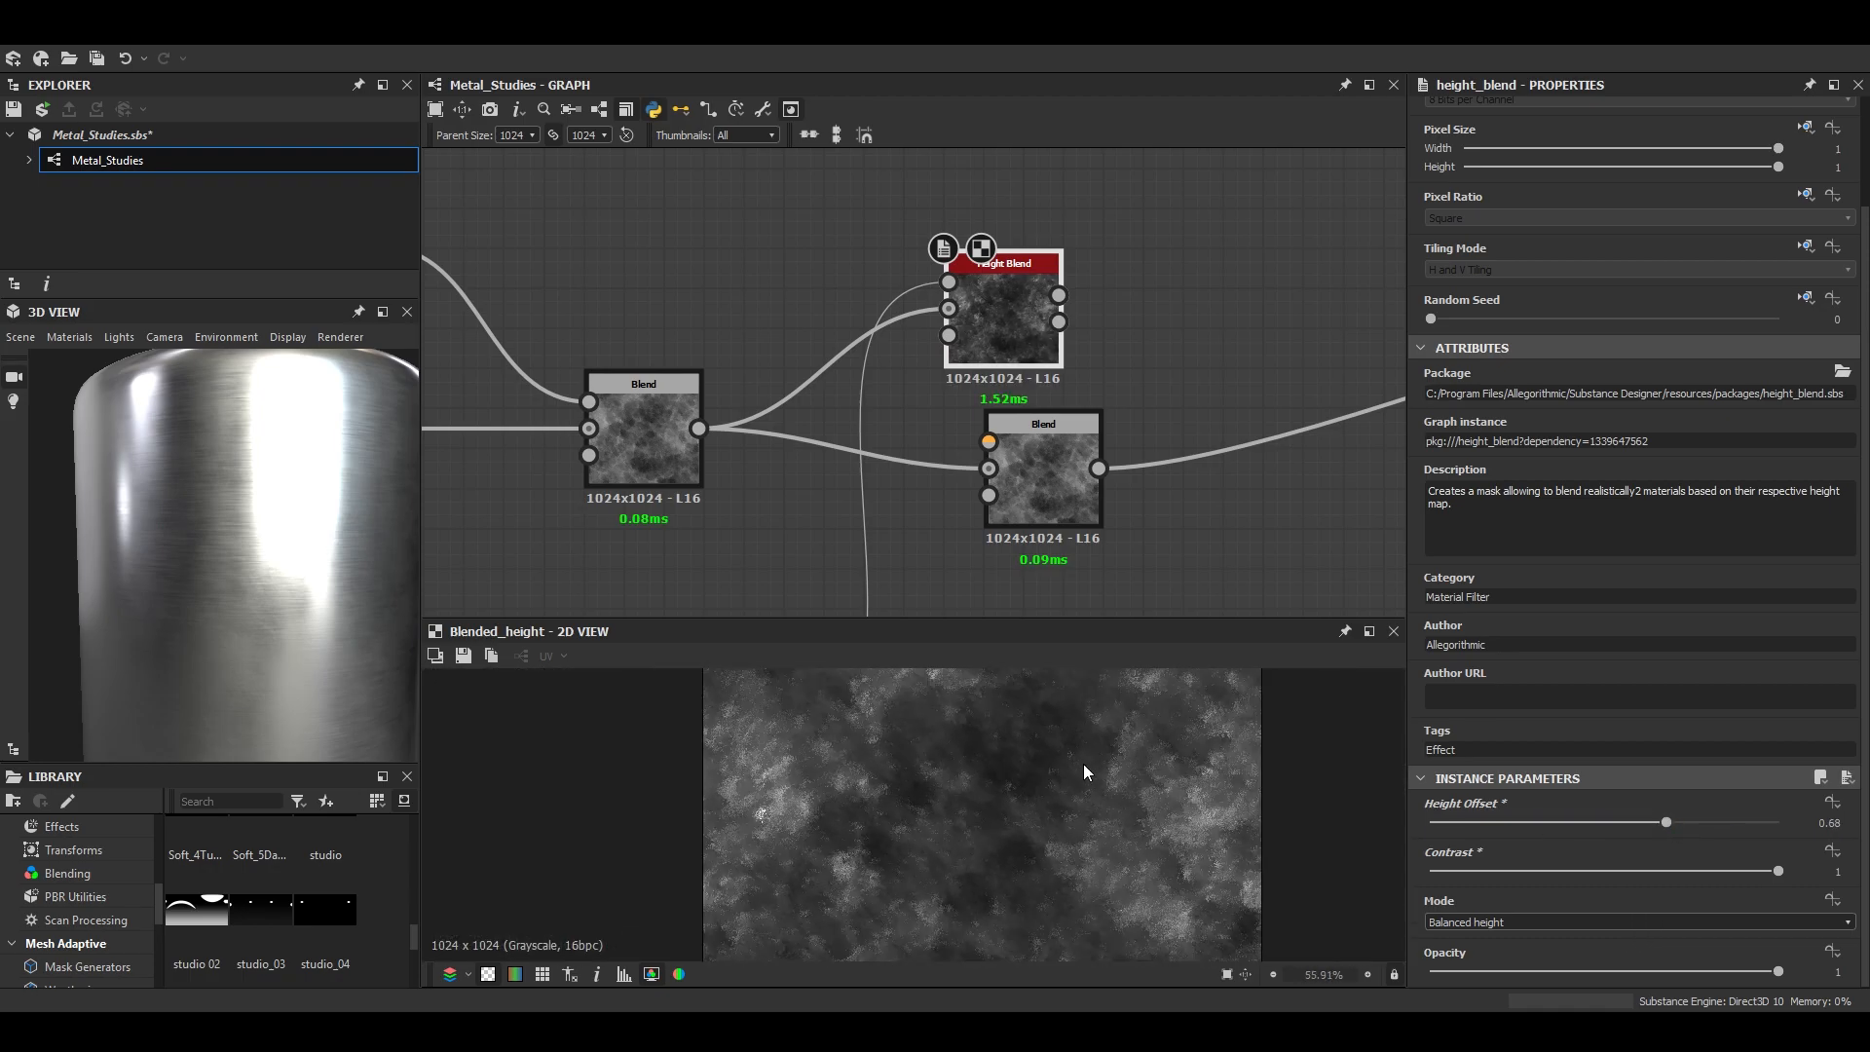
- Connect the Height Blend to the downstream Blend in place of the grunge Blend and inspect the cylinder
scroll(253, 546, down, 2)
middle_drag(1078, 296, 785, 369)
drag(766, 368, 1115, 360)
scroll(1114, 360, down, 5)
middle_drag(1114, 361, 882, 456)
drag(1115, 361, 1243, 390)
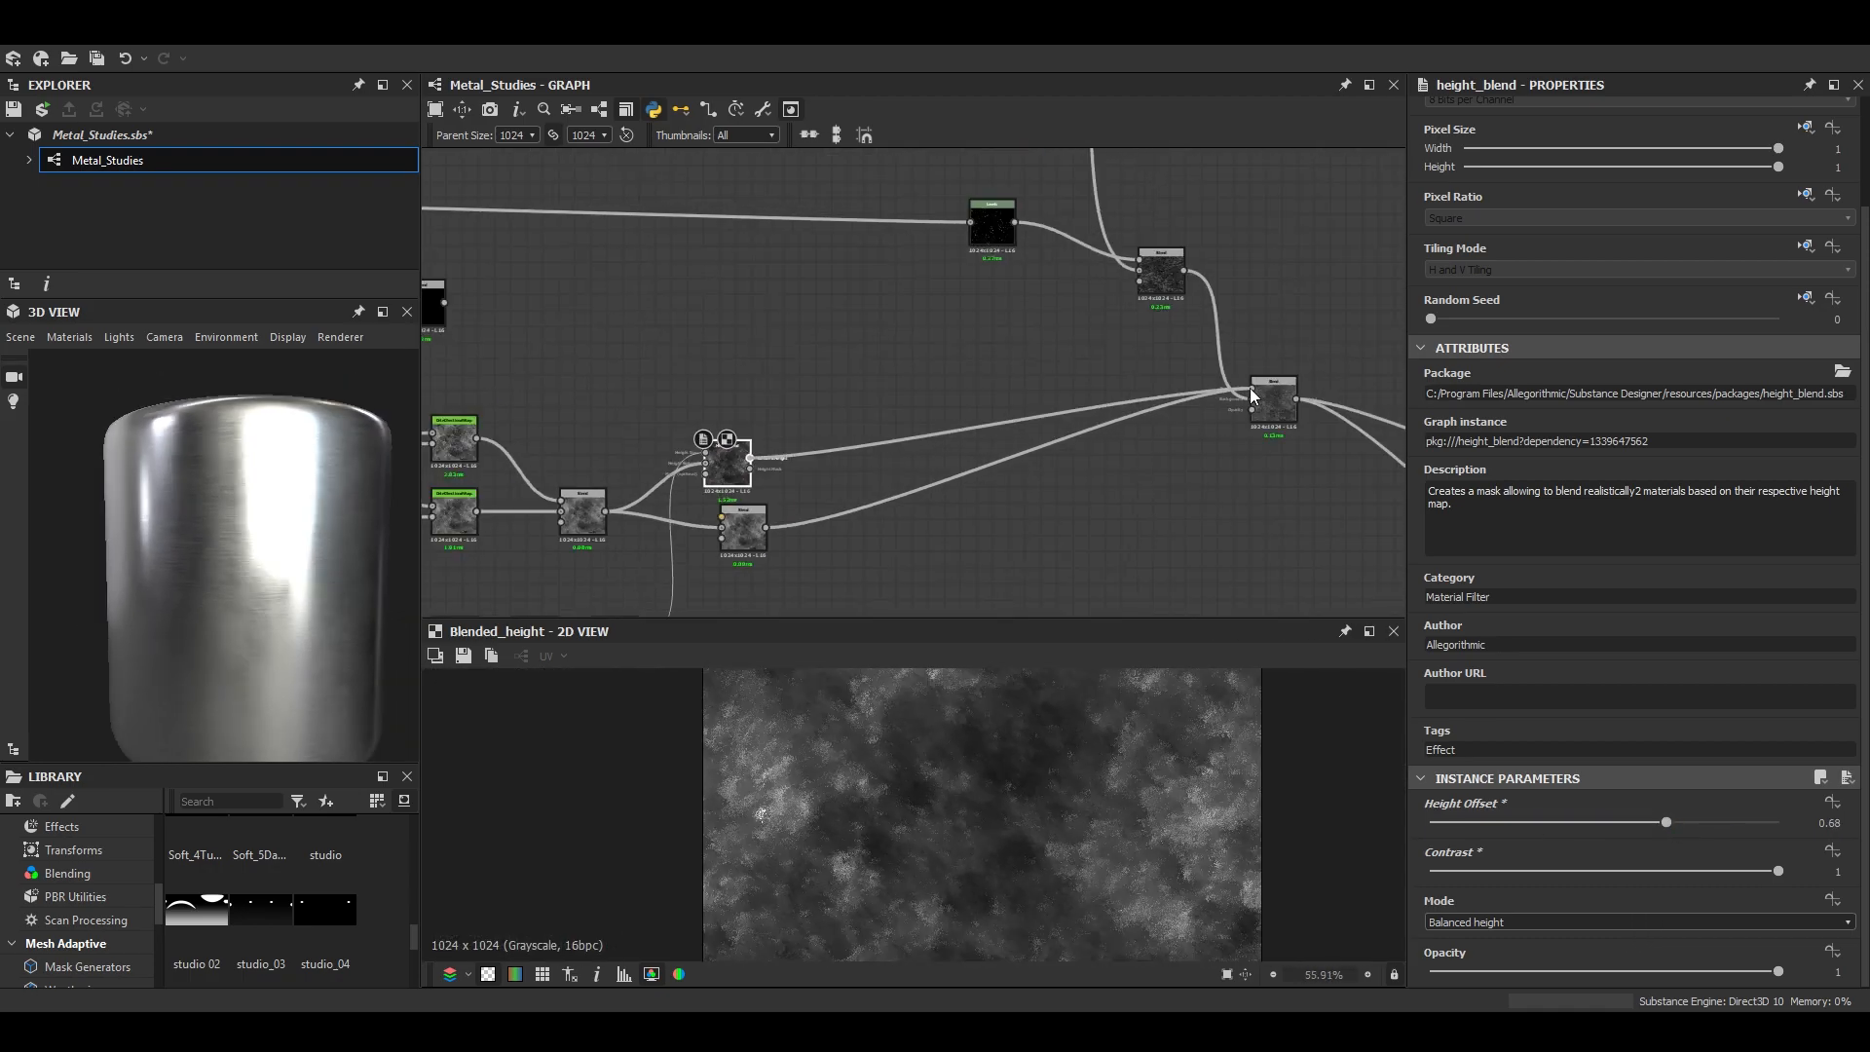
scroll(271, 577, up, 3)
drag(270, 577, 399, 584)
scroll(925, 822, up, 3)
scroll(926, 825, up, 5)
- Feed the Height Blend into the background of the Blend placed after it and set that Blend to Subtract
middle_drag(783, 529, 1068, 516)
drag(1032, 532, 1168, 513)
click(1189, 528)
click(1450, 608)
- Delete the unused black Blend below the Scratches group and move the Subtract Blend farther from the Height Blend
scroll(816, 266, down, 2)
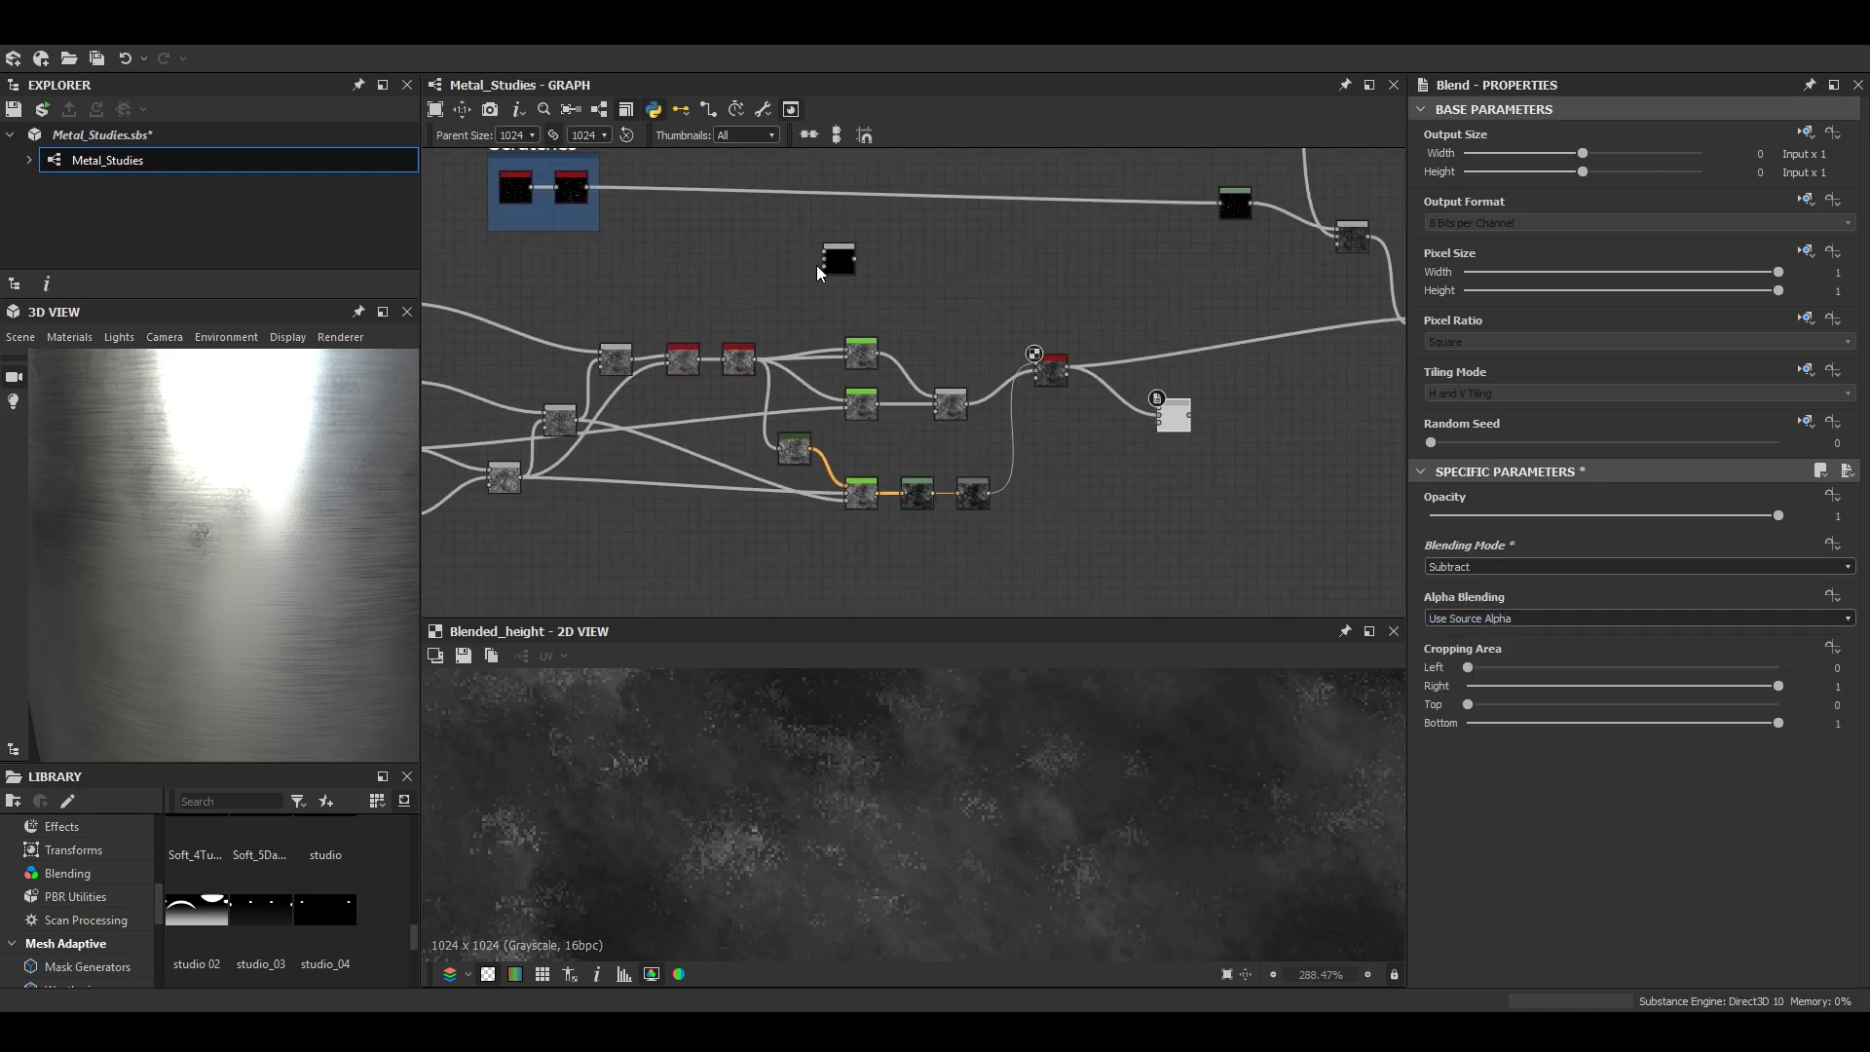
drag(908, 295, 908, 295)
key(Delete)
drag(1172, 418, 1205, 461)
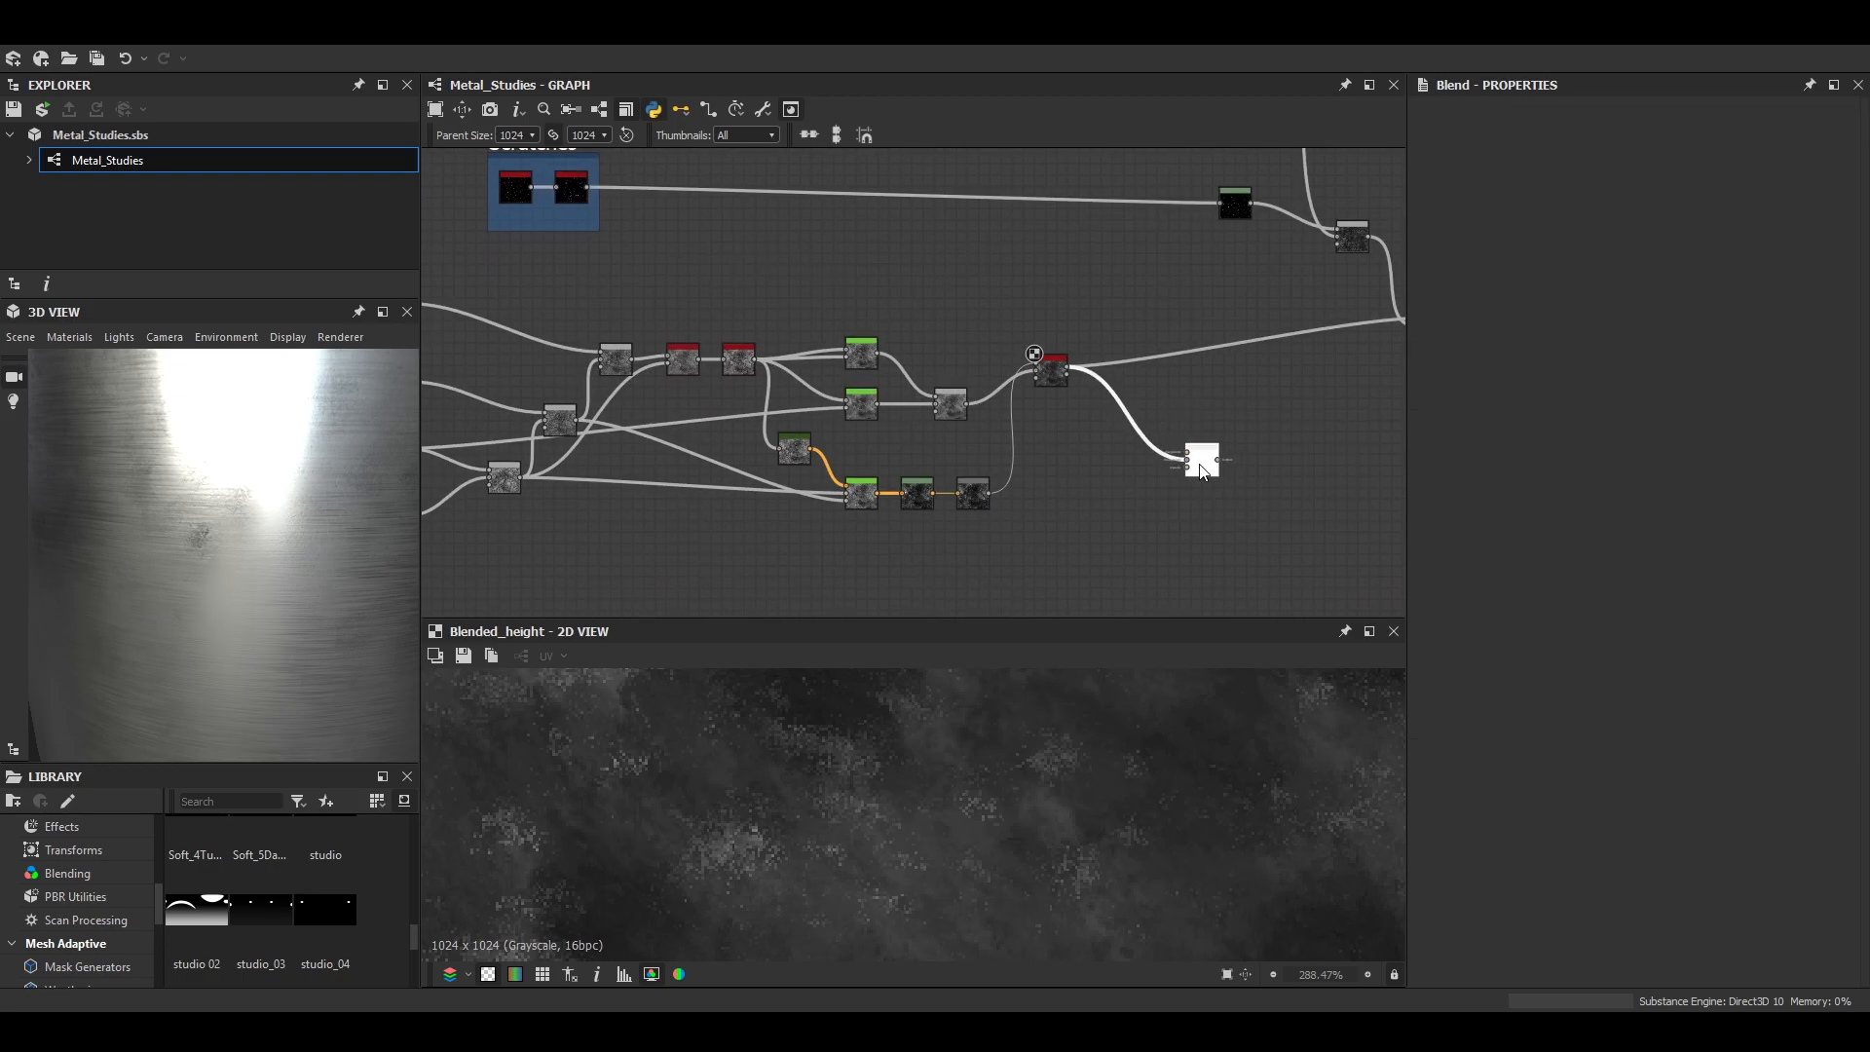
- Add a Safe Transform Grayscale node fed by the scratches' Blur HQ Grayscale and place it beside the Subtract Blend
middle_drag(853, 489, 1062, 524)
middle_drag(817, 294, 809, 362)
alt+right_drag(756, 290, 1032, 382)
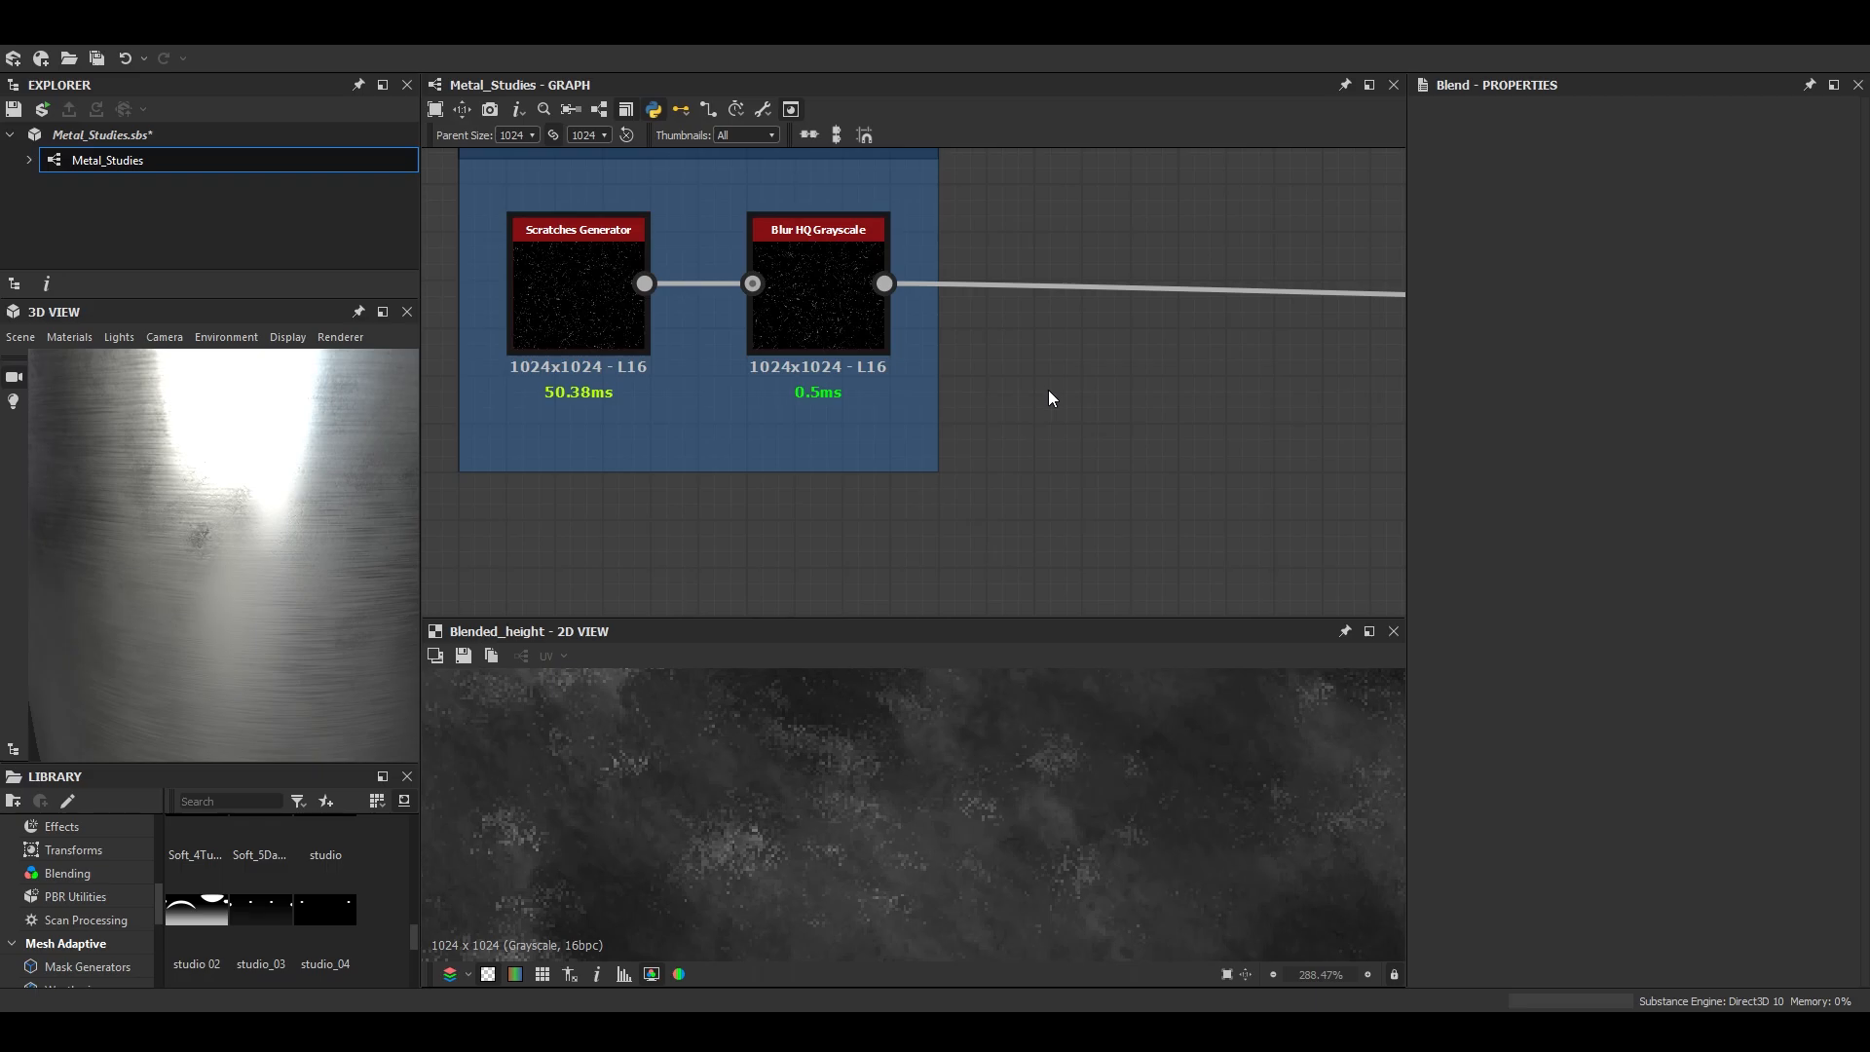
key(space)
text(saf)
key(Down)
key(Return)
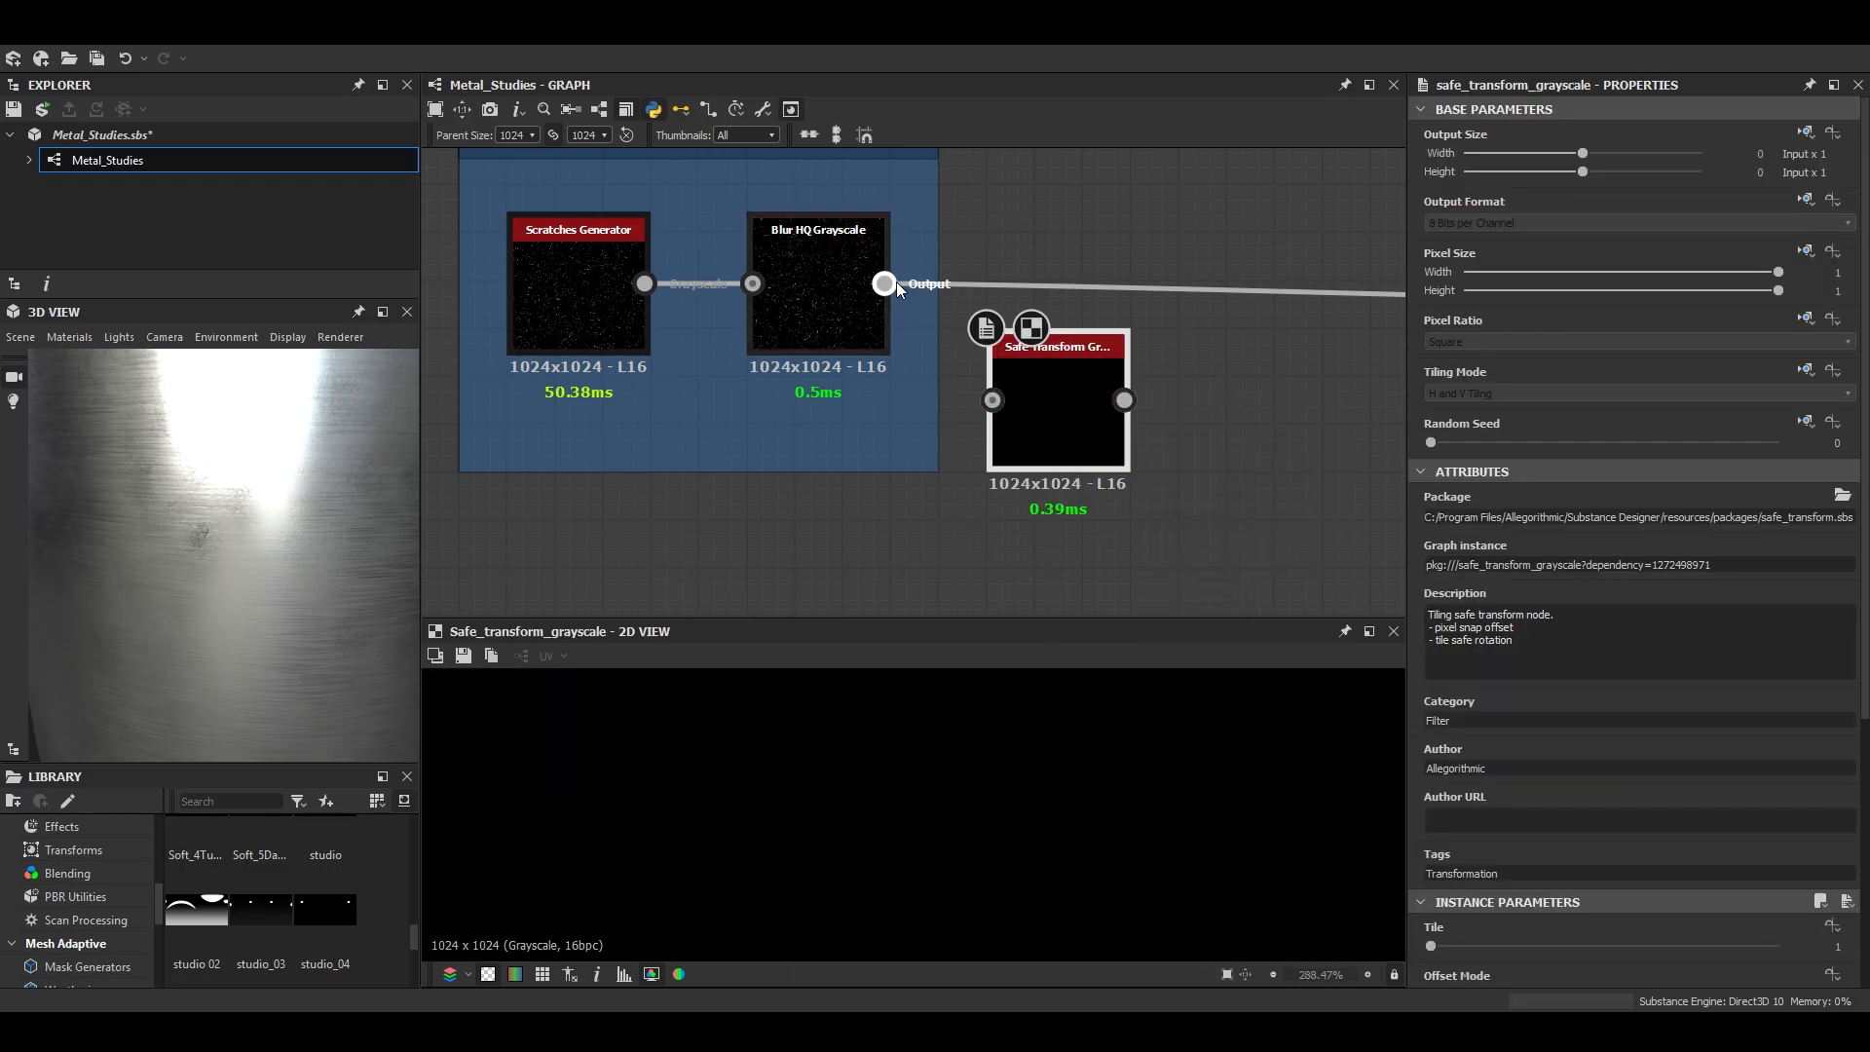
drag(891, 283, 993, 400)
drag(1111, 446, 1160, 516)
- Set the Safe Transform's Tile to 2, manual Offset to X 0.39 and Y 0.57, and Rotation to 126 degrees
click(1449, 947)
scroll(1503, 850, down, 4)
drag(1467, 892, 1466, 882)
scroll(1215, 810, down, 4)
drag(1448, 815, 1632, 831)
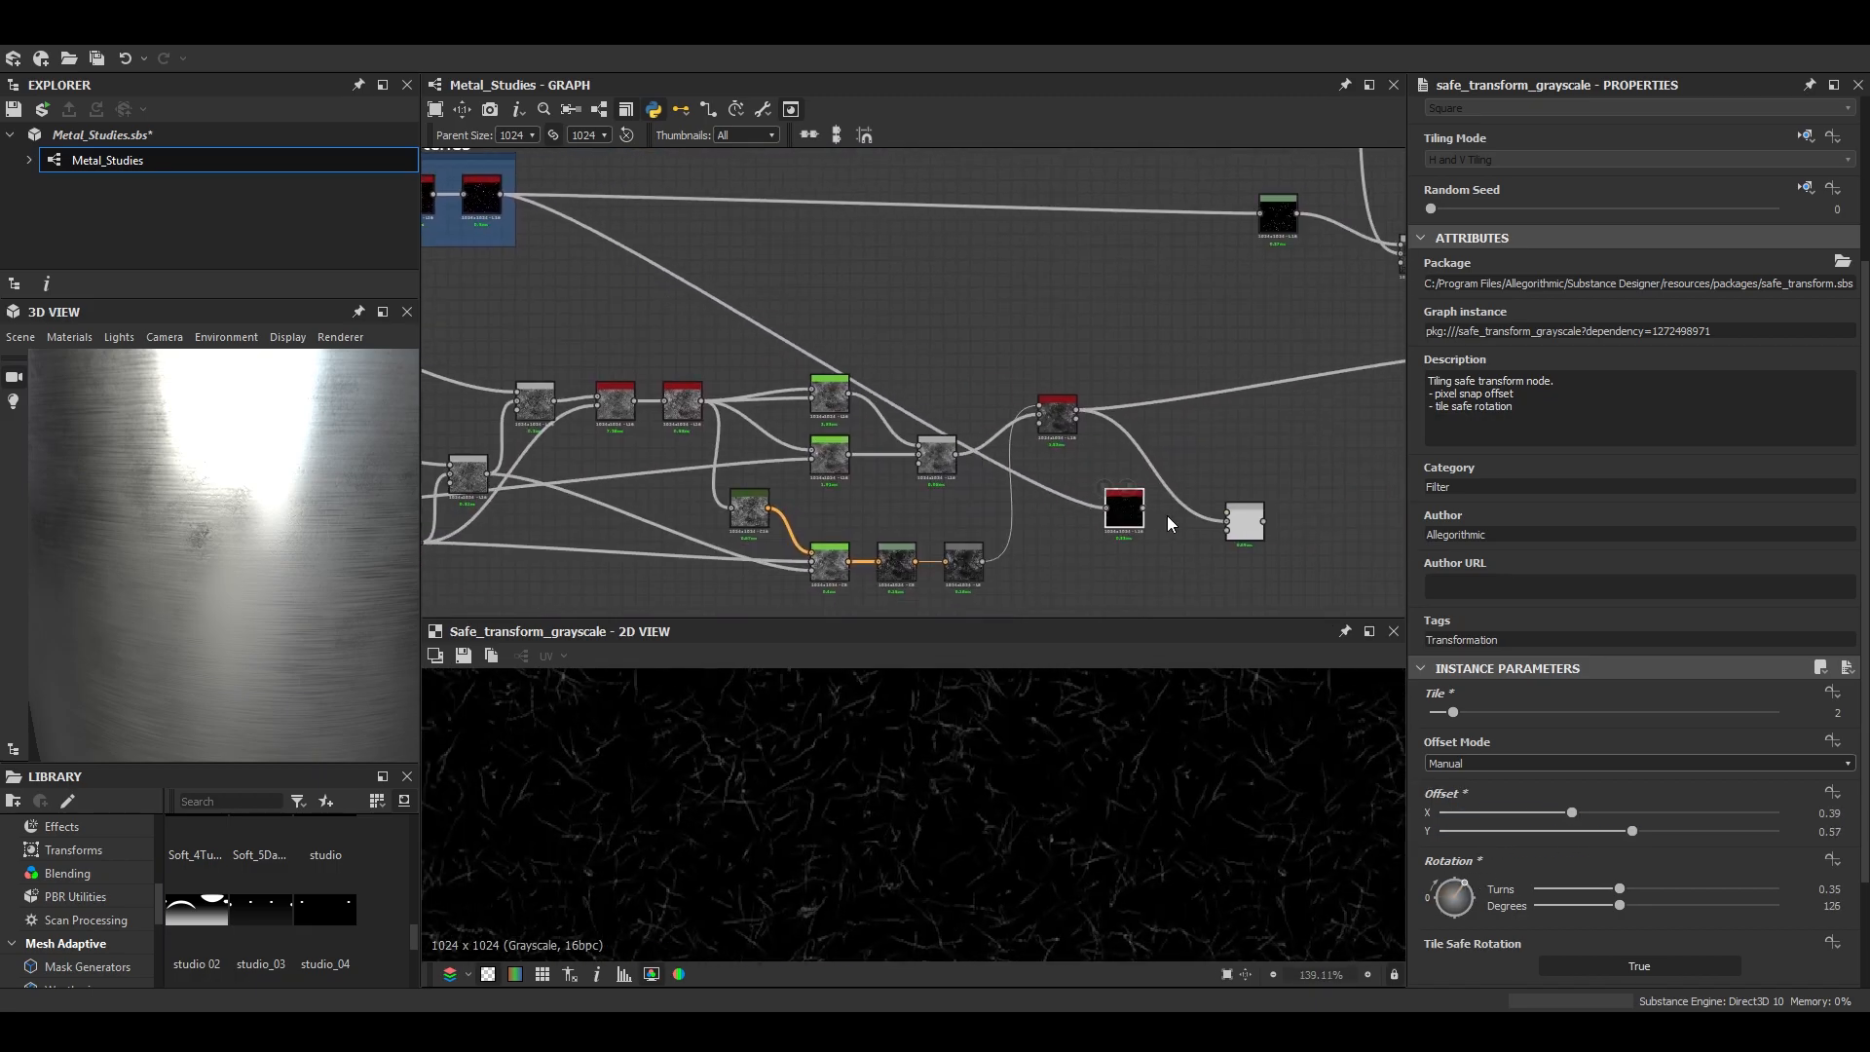
- Use the transformed scratches as the Subtract Blend's foreground and set its opacity to 0.27
scroll(1167, 516, up, 4)
double_click(1328, 531)
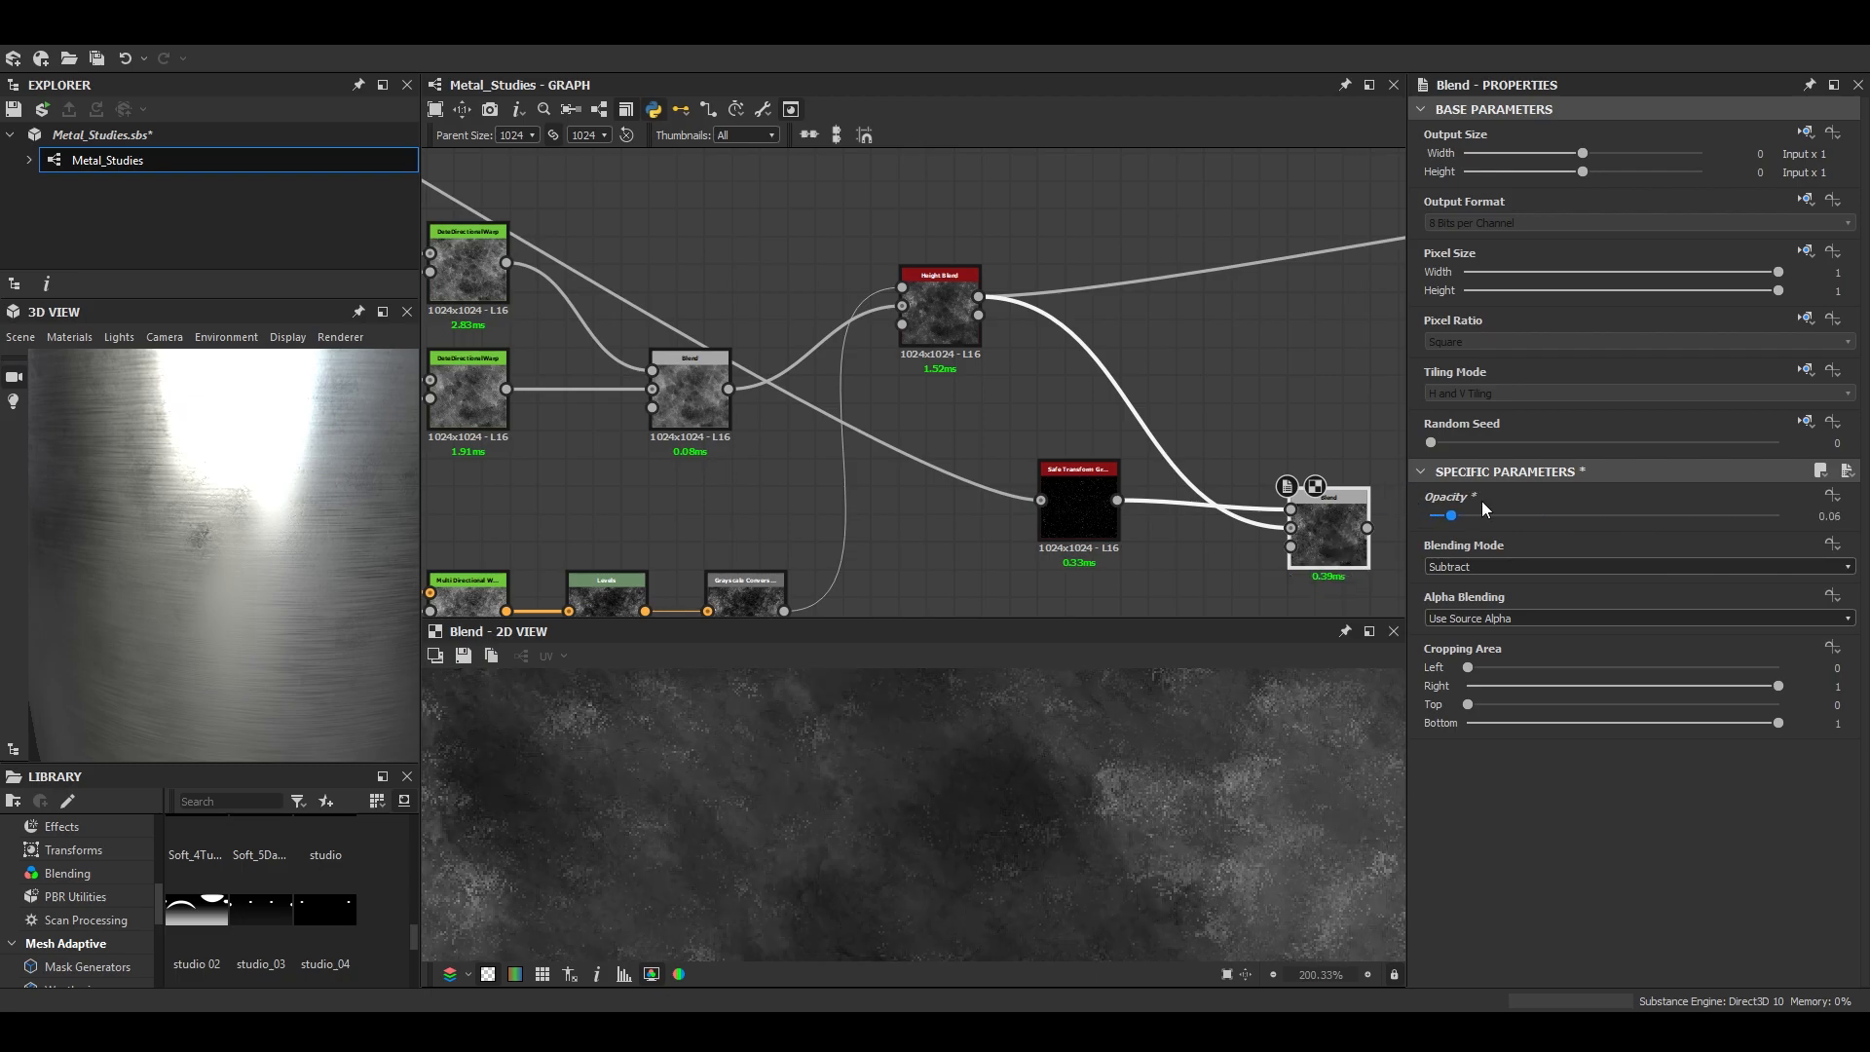
drag(1524, 505, 1528, 506)
scroll(817, 863, down, 4)
scroll(817, 863, up, 3)
- Connect the Subtract Blend's output to the downstream Blend over the brushed effect, replacing the direct Height Blend link
middle_drag(1070, 443, 659, 438)
click(956, 524)
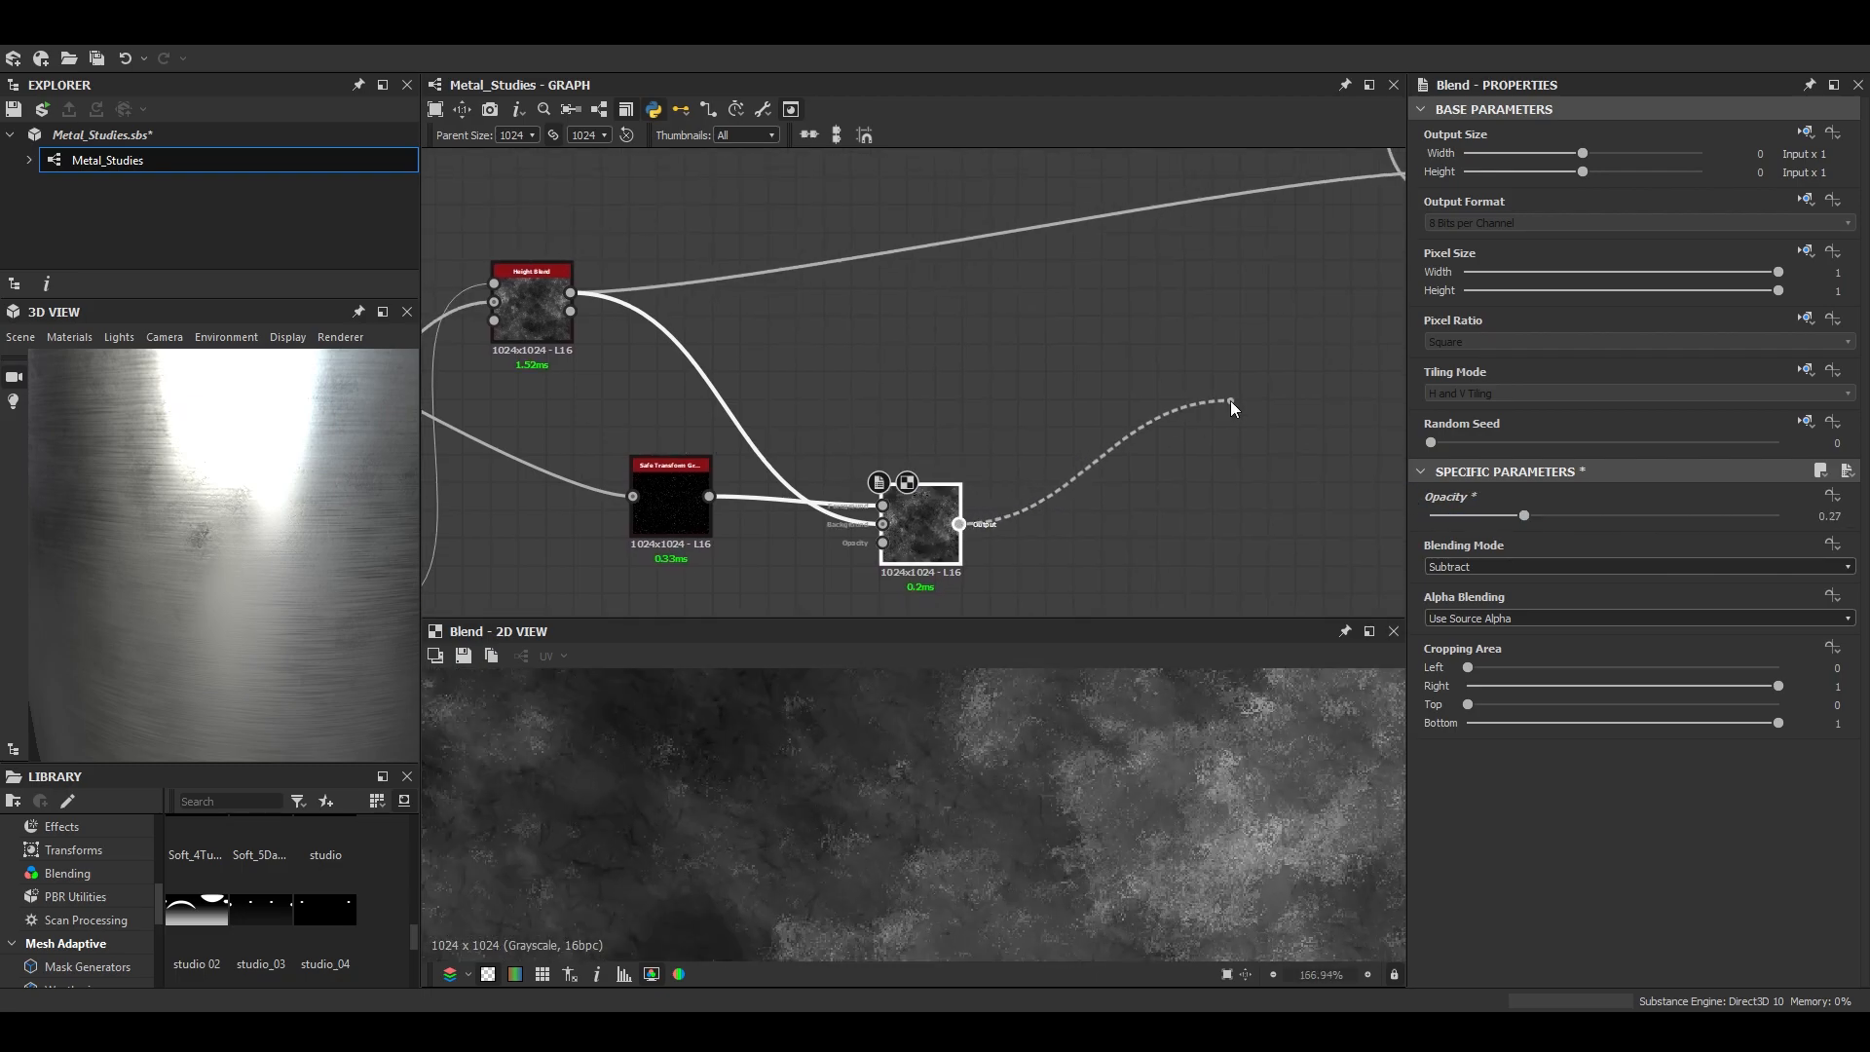
middle_drag(1227, 401, 860, 489)
scroll(259, 566, down, 5)
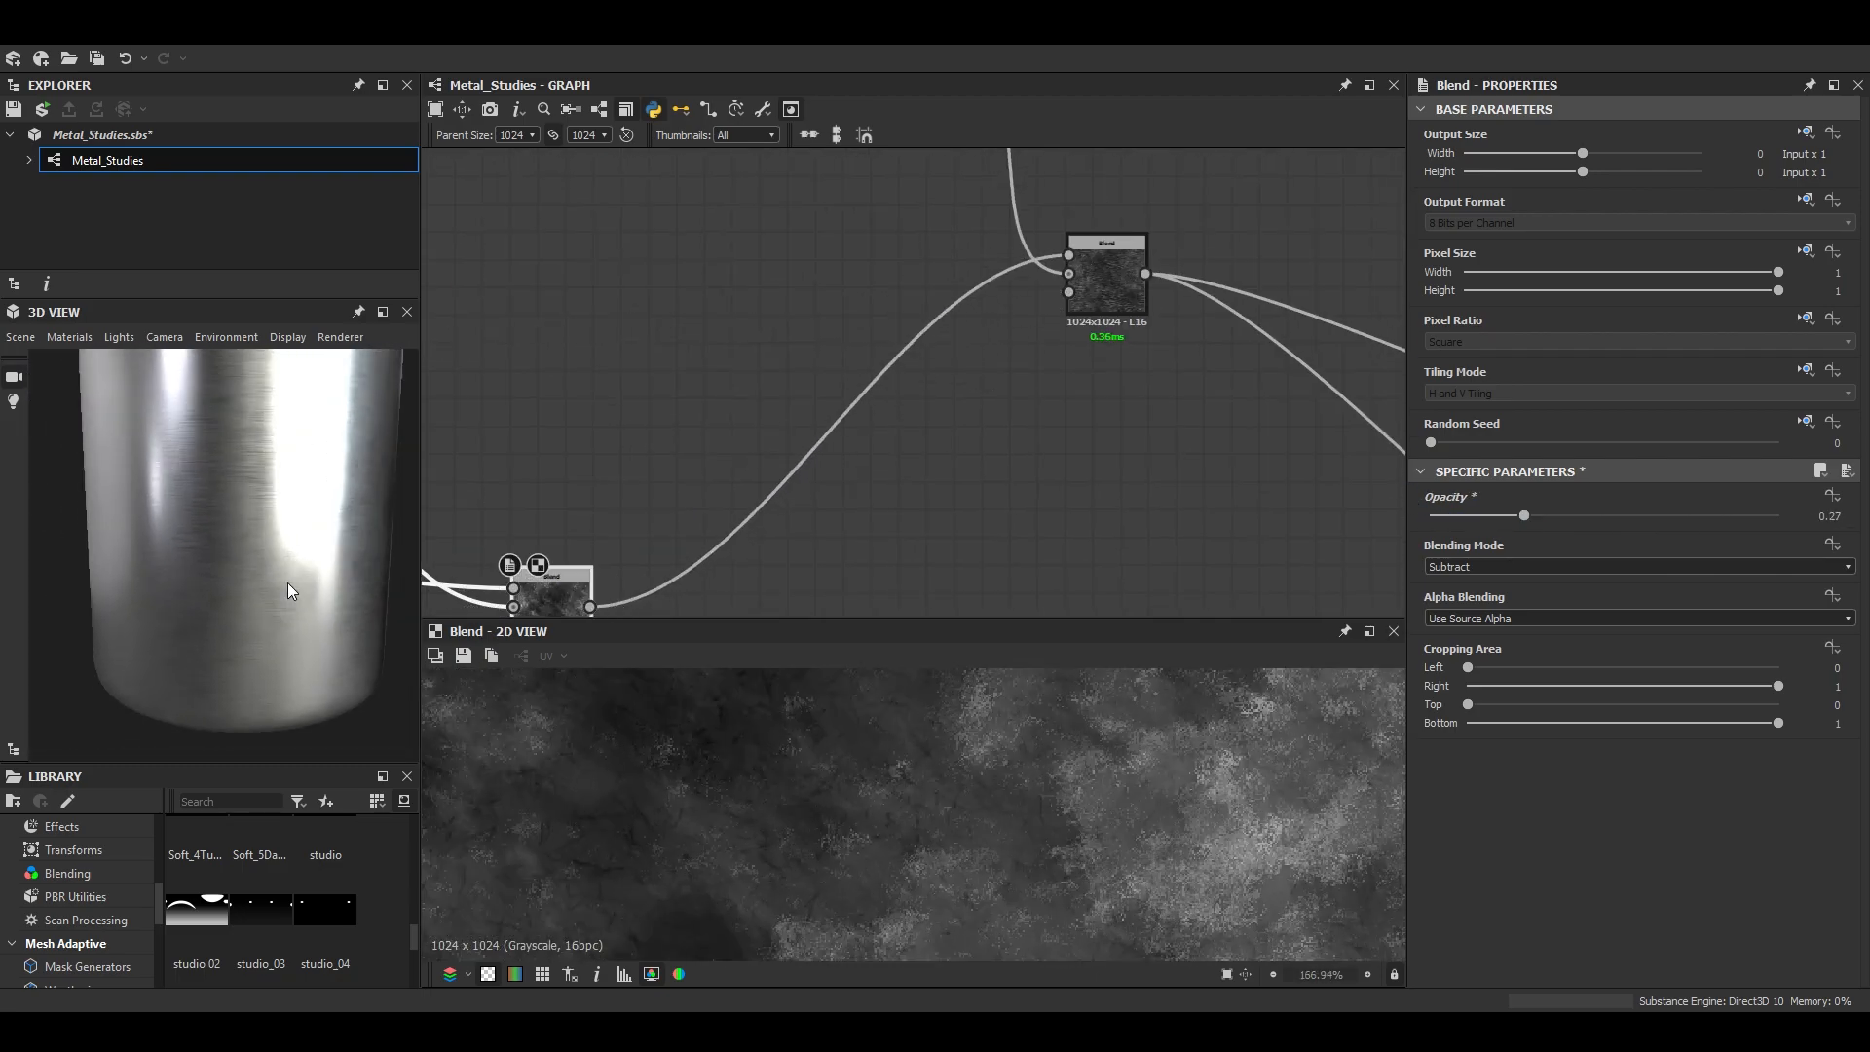
- Try different modes and opacities on the downstream Blend and settle on Add (Linear Dodge) with opacity 1
double_click(1106, 275)
scroll(1040, 831, up, 3)
mouse_move(1715, 513)
mouse_down()
mouse_move(1799, 512)
mouse_move(1365, 499)
mouse_move(1767, 523)
mouse_move(1599, 518)
mouse_move(1670, 518)
mouse_up()
scroll(1124, 809, down, 8)
scroll(1126, 833, up, 3)
click(1475, 619)
click(1512, 582)
click(1497, 598)
scroll(1124, 815, up, 5)
click(1521, 573)
click(1477, 627)
mouse_move(1556, 515)
mouse_down()
mouse_move(1431, 517)
mouse_move(1803, 510)
mouse_up()
click(1464, 567)
click(1470, 594)
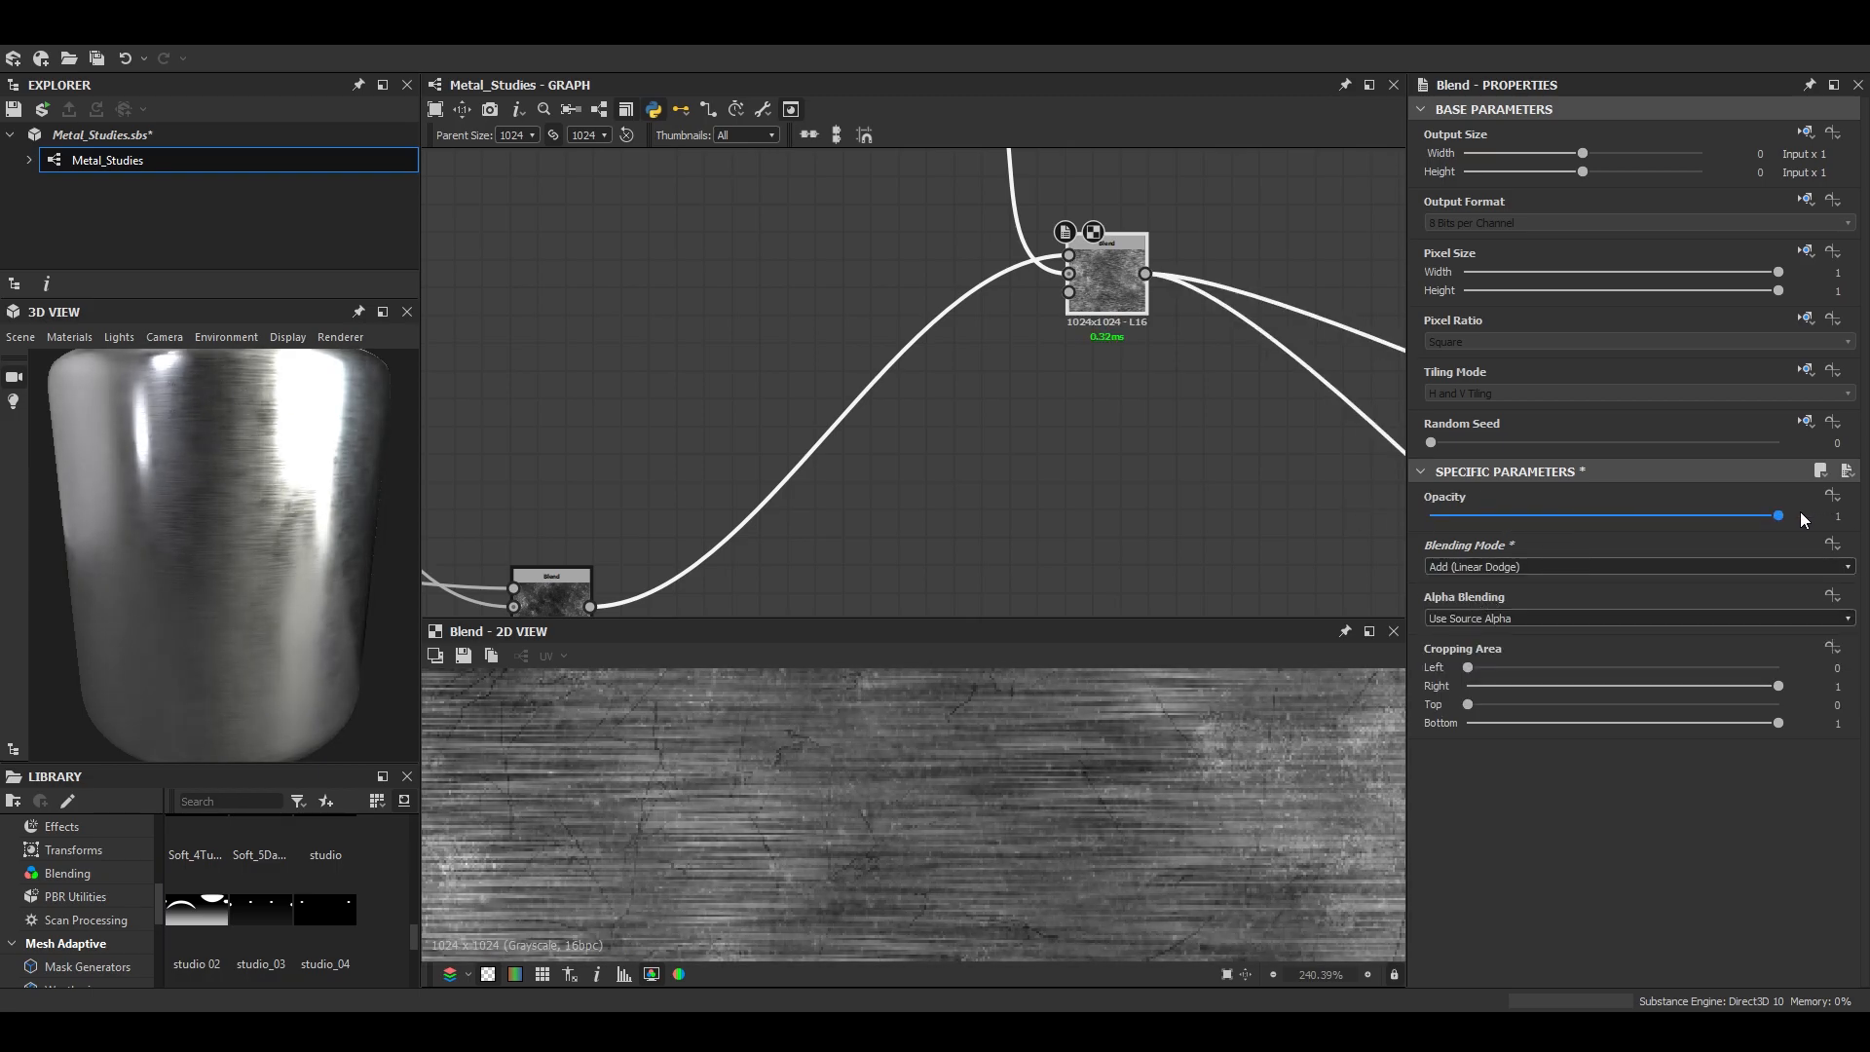
- Examine the combined grunge and brushed metal on the cylinder in the enlarged 3D view, then restore the view's size
scroll(1037, 880, down, 6)
scroll(994, 862, up, 1)
scroll(167, 545, down, 3)
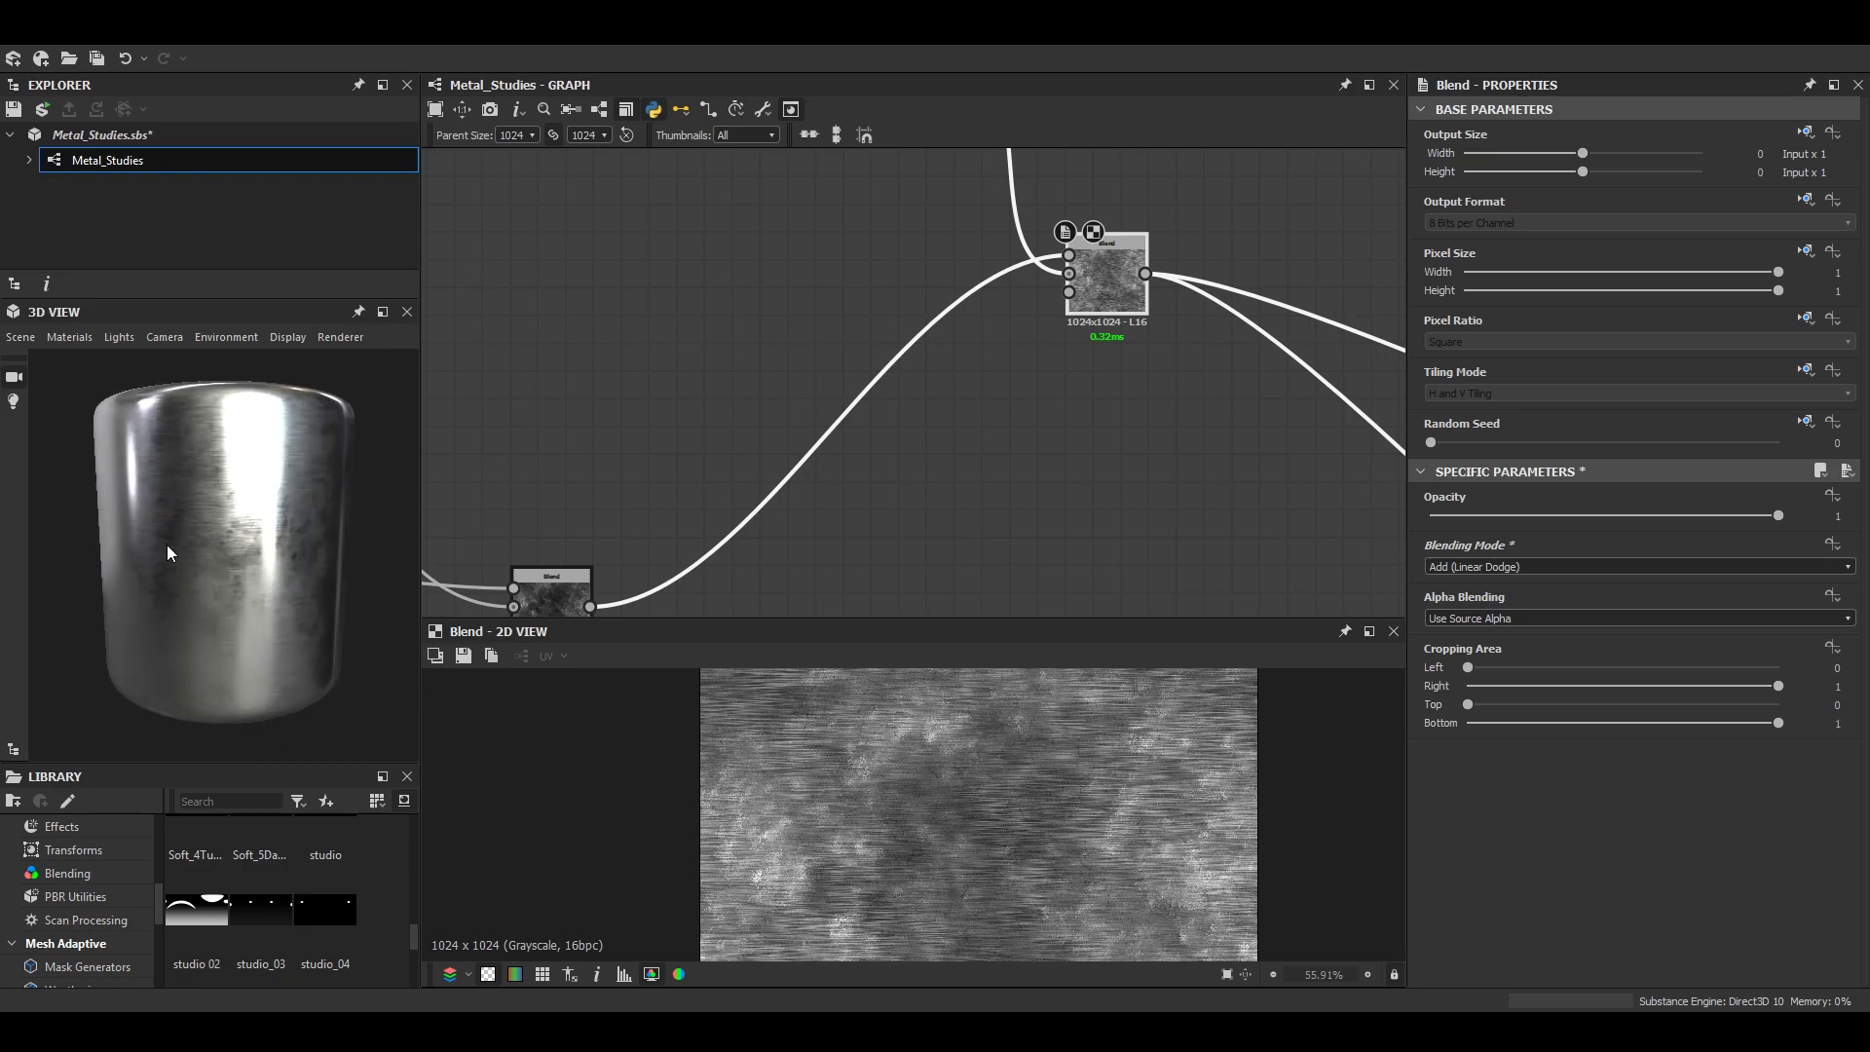
click(383, 312)
scroll(927, 604, down, 2)
scroll(945, 673, up, 3)
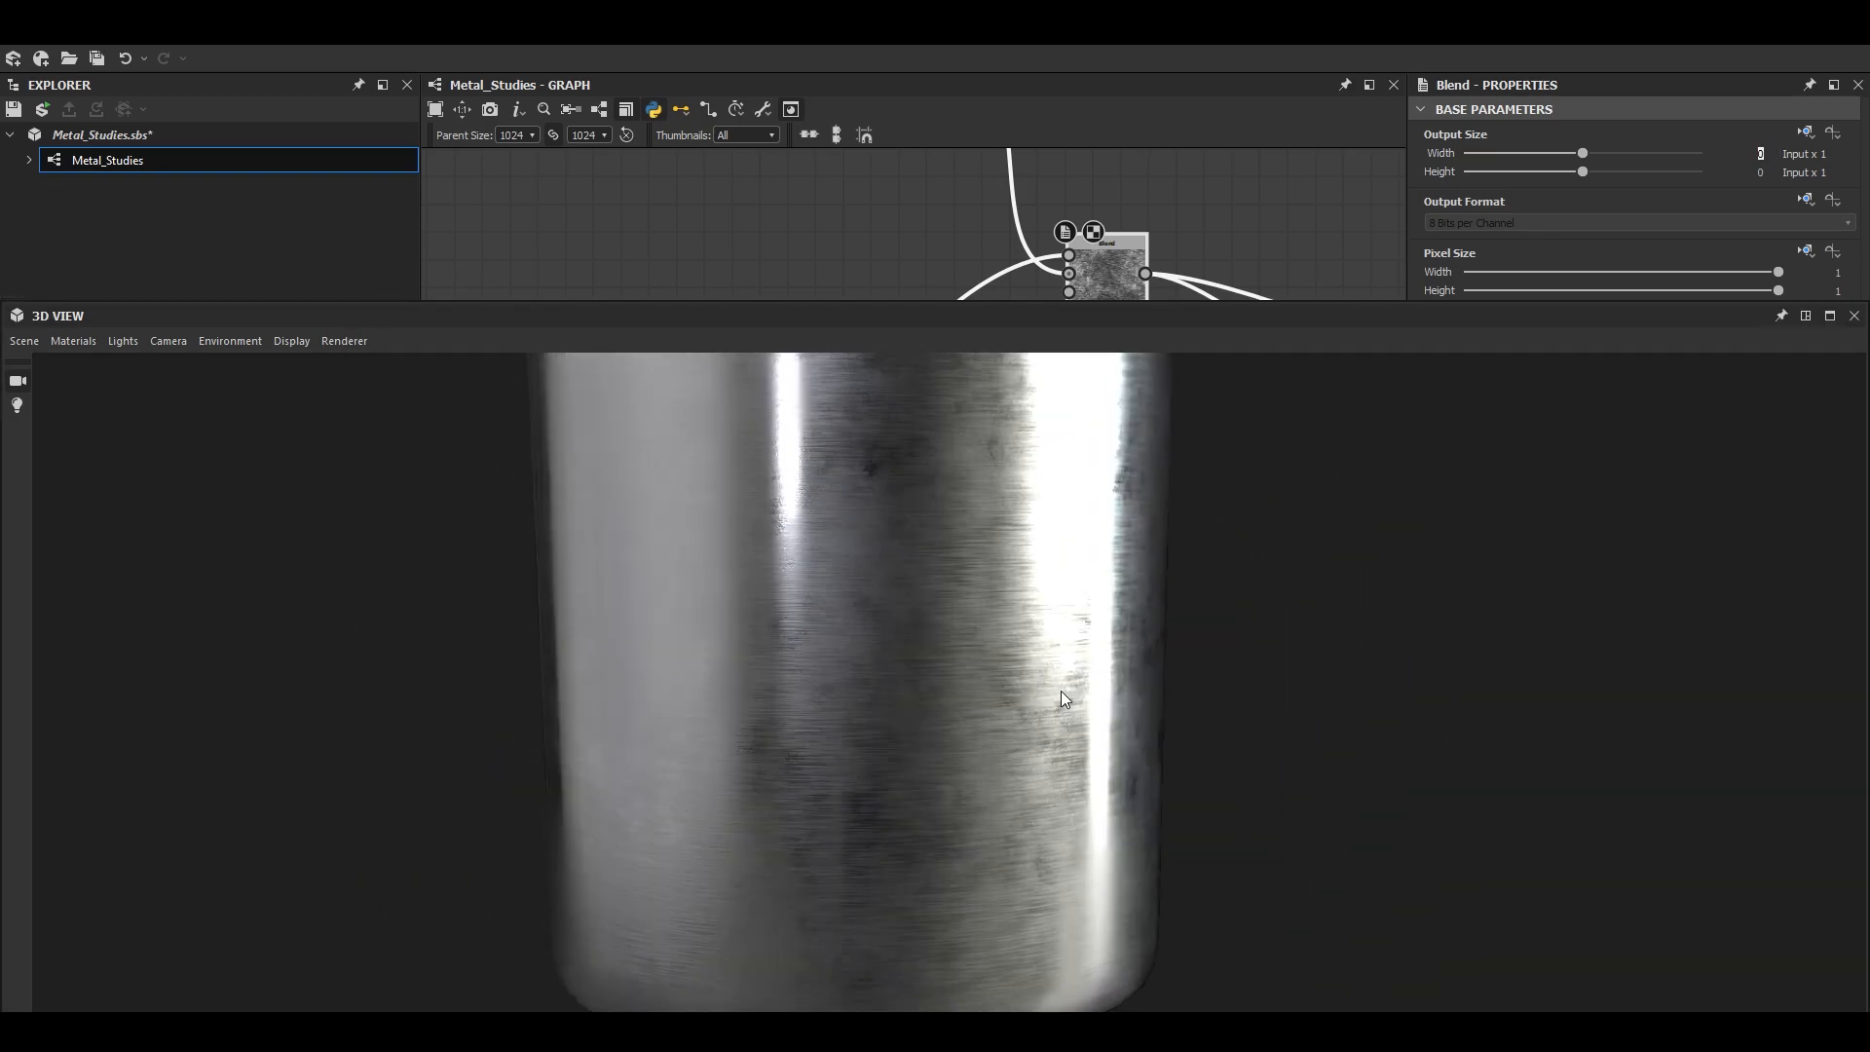
scroll(1060, 692, up, 4)
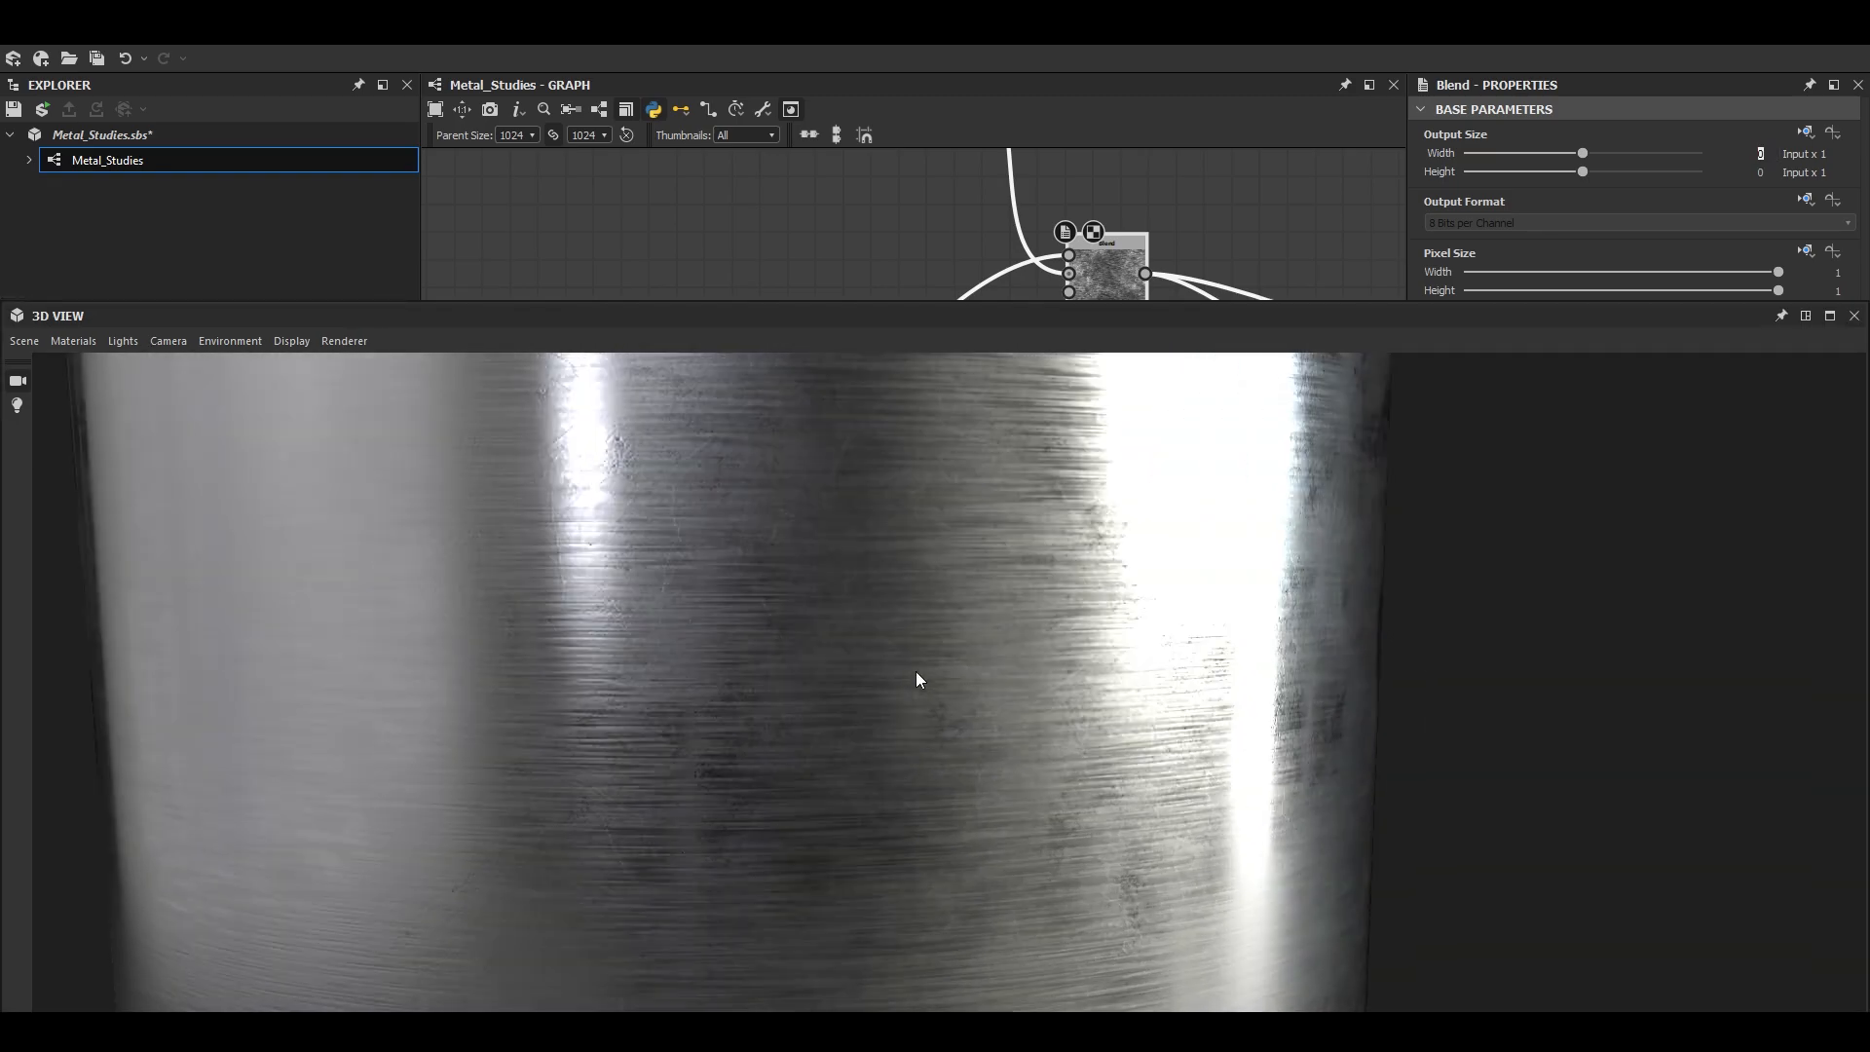
drag(916, 670, 818, 674)
scroll(951, 657, down, 1)
scroll(1015, 715, down, 2)
click(1805, 316)
- Set the position of the lower Histogram Range, which feeds the Blend ahead of the outputs, to 0.35
scroll(1195, 301, down, 5)
middle_drag(1208, 312, 769, 219)
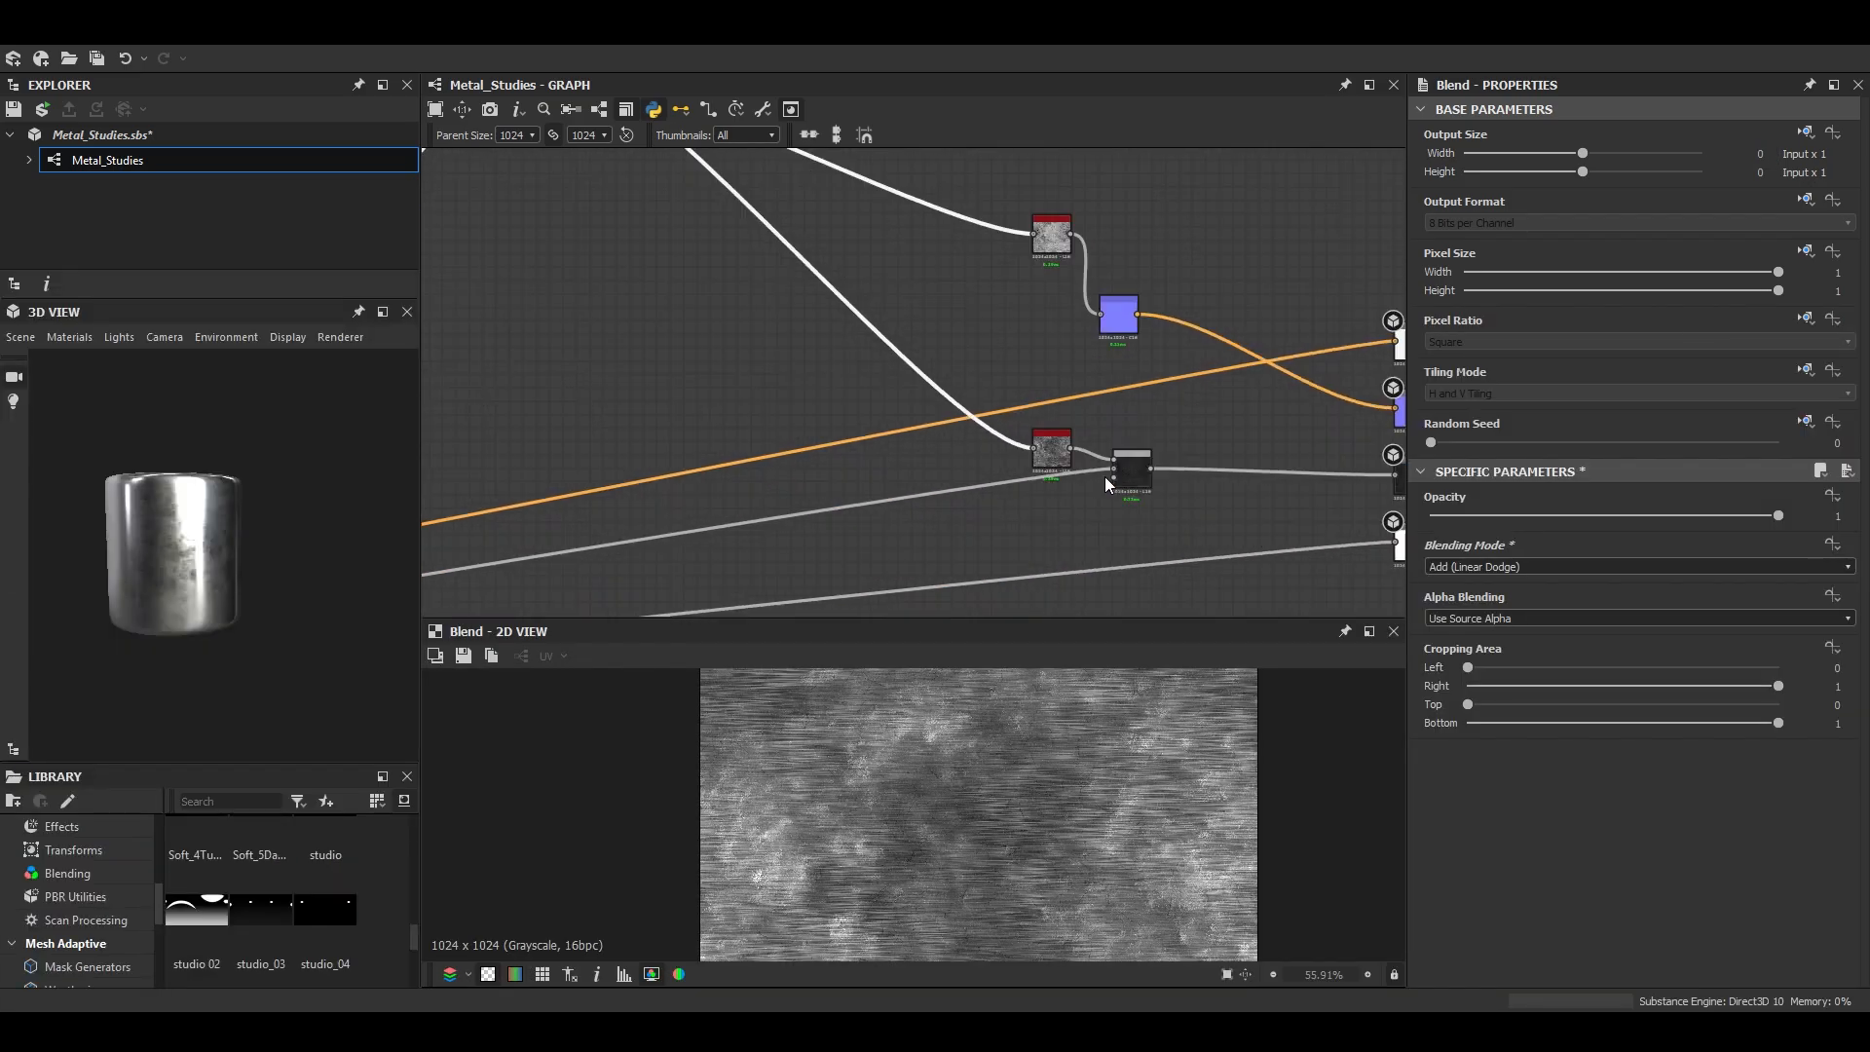
scroll(1100, 477, up, 6)
click(982, 414)
scroll(1732, 945, down, 1)
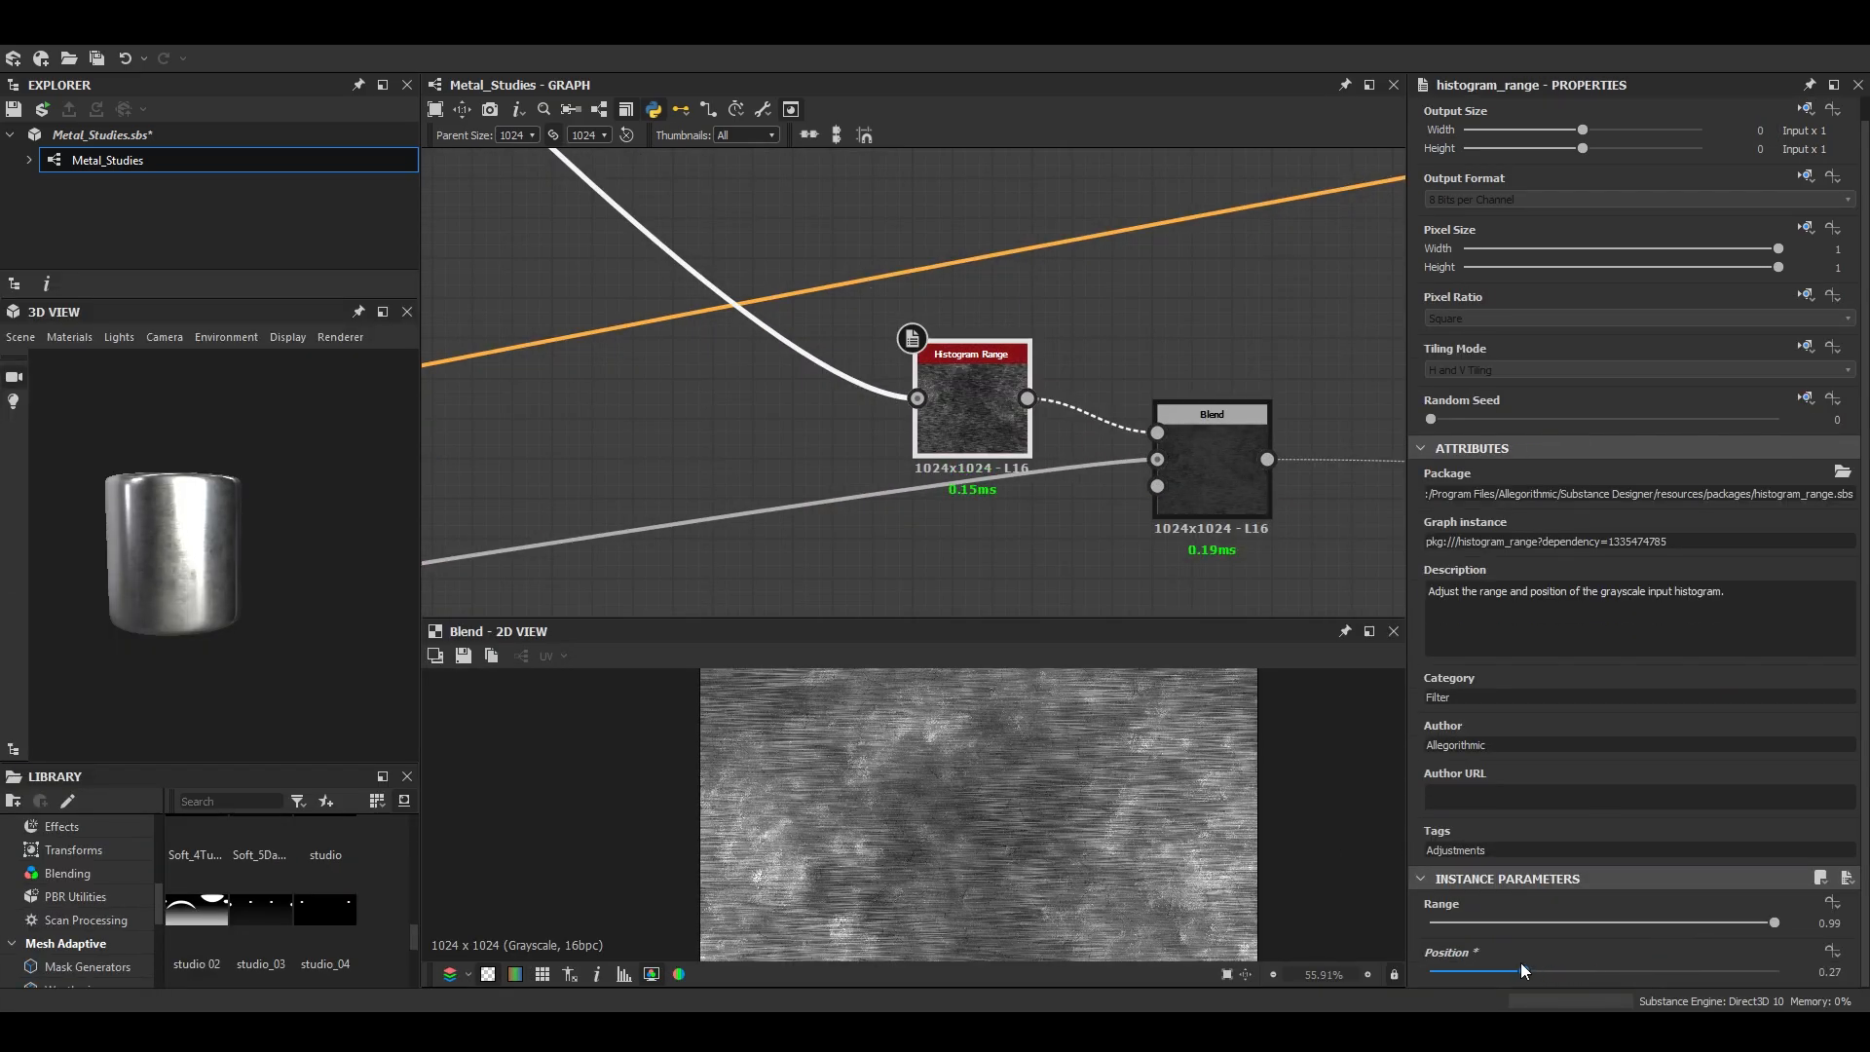
scroll(108, 568, up, 8)
- Examine the reflections on the metal cylinder, including in the enlarged 3D view, then restore the view's size
middle_drag(108, 568, 209, 572)
scroll(219, 567, down, 4)
drag(220, 567, 334, 513)
scroll(239, 505, up, 4)
scroll(214, 449, down, 4)
scroll(178, 565, up, 3)
scroll(333, 513, down, 4)
click(383, 312)
scroll(990, 656, down, 3)
drag(990, 655, 884, 626)
scroll(943, 635, down, 3)
scroll(967, 610, down, 3)
double_click(934, 315)
- Inspect the grunge output of the Subtract Blend up close in the 2D view
scroll(937, 296, down, 5)
middle_drag(701, 380, 1223, 407)
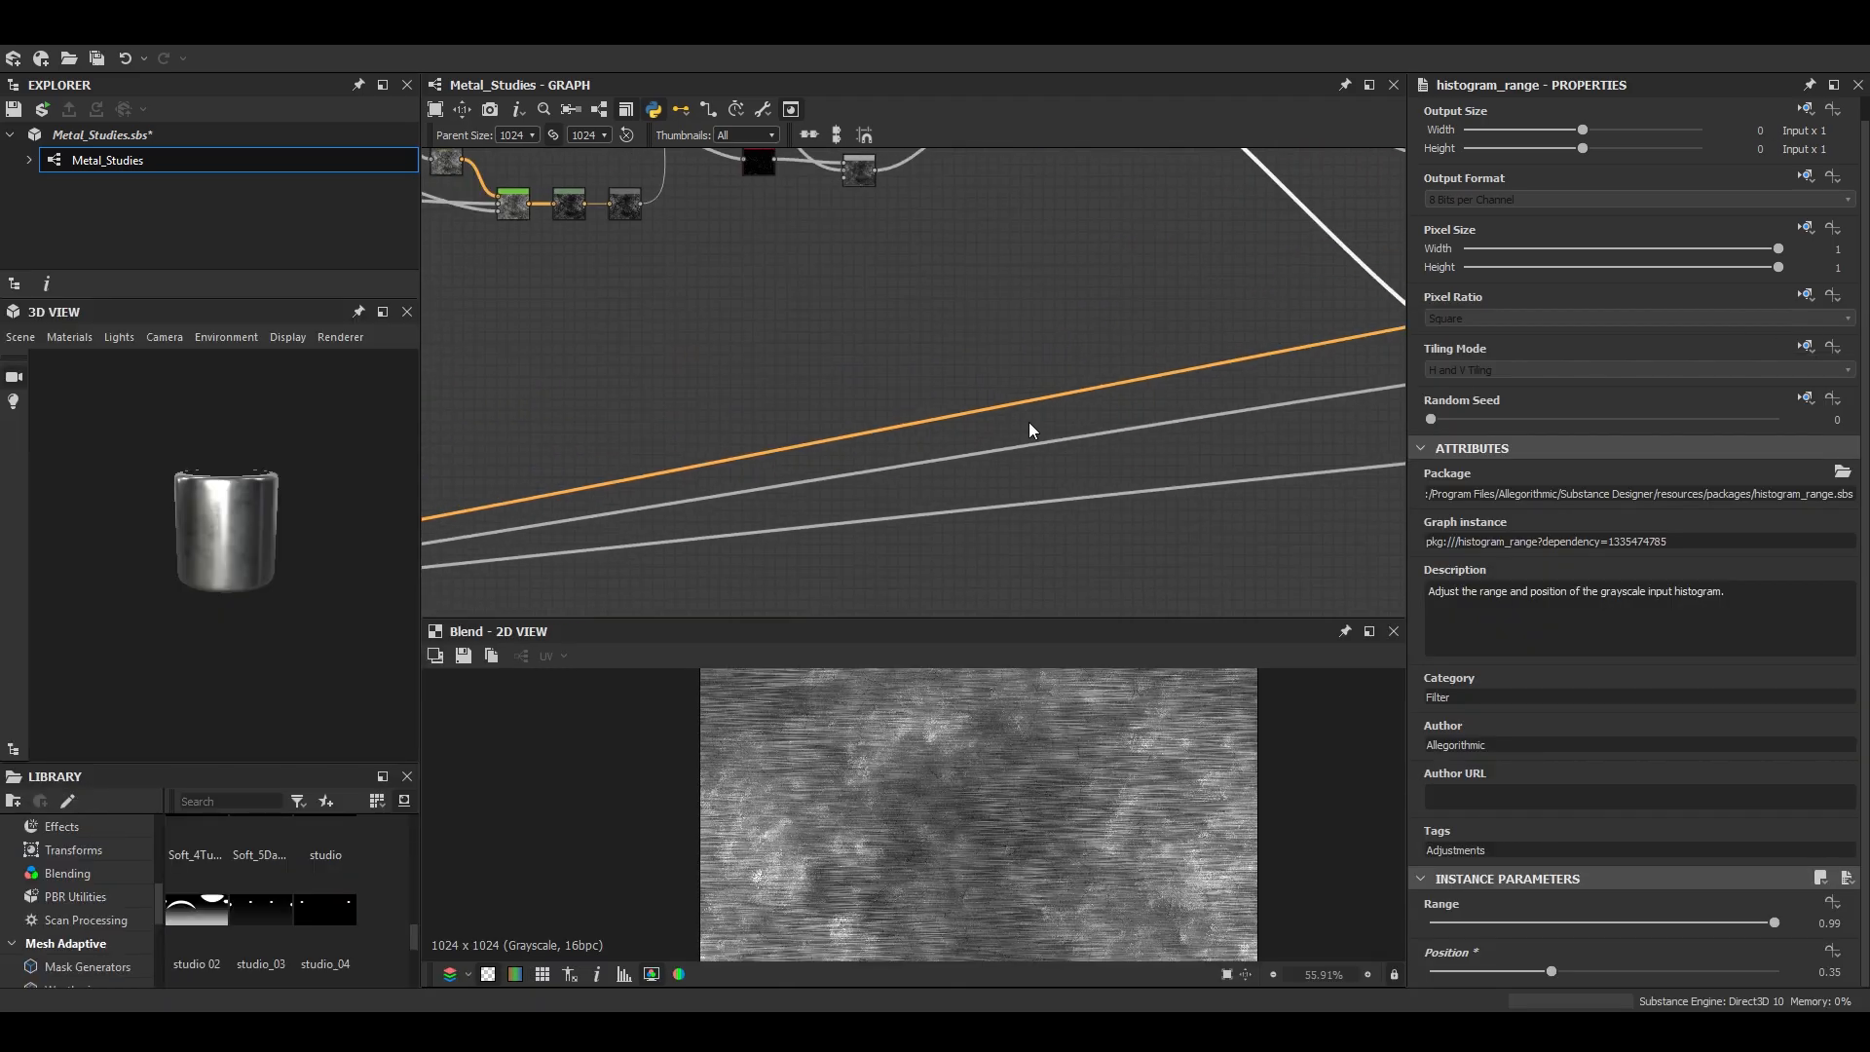
scroll(1284, 204, down, 3)
middle_drag(1284, 205, 1021, 511)
scroll(1007, 429, up, 5)
middle_drag(1359, 472, 843, 448)
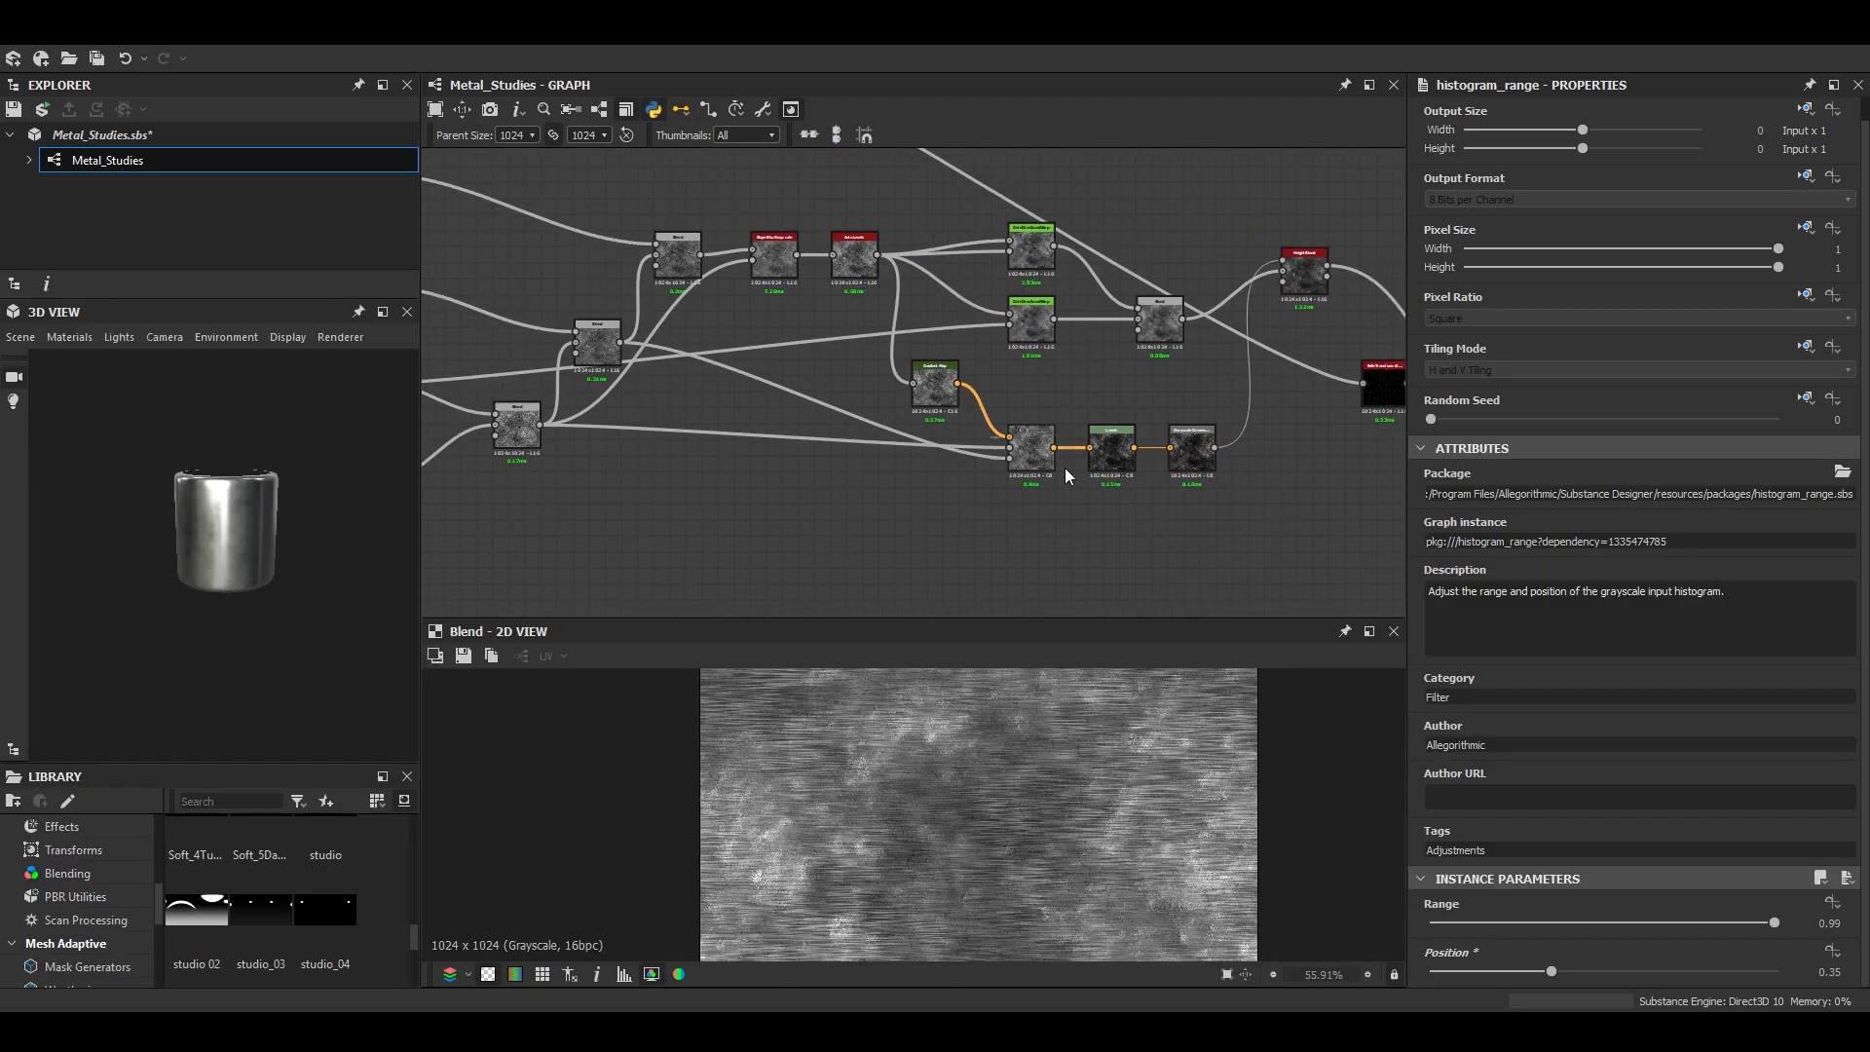
middle_drag(1344, 439, 1009, 429)
double_click(1191, 397)
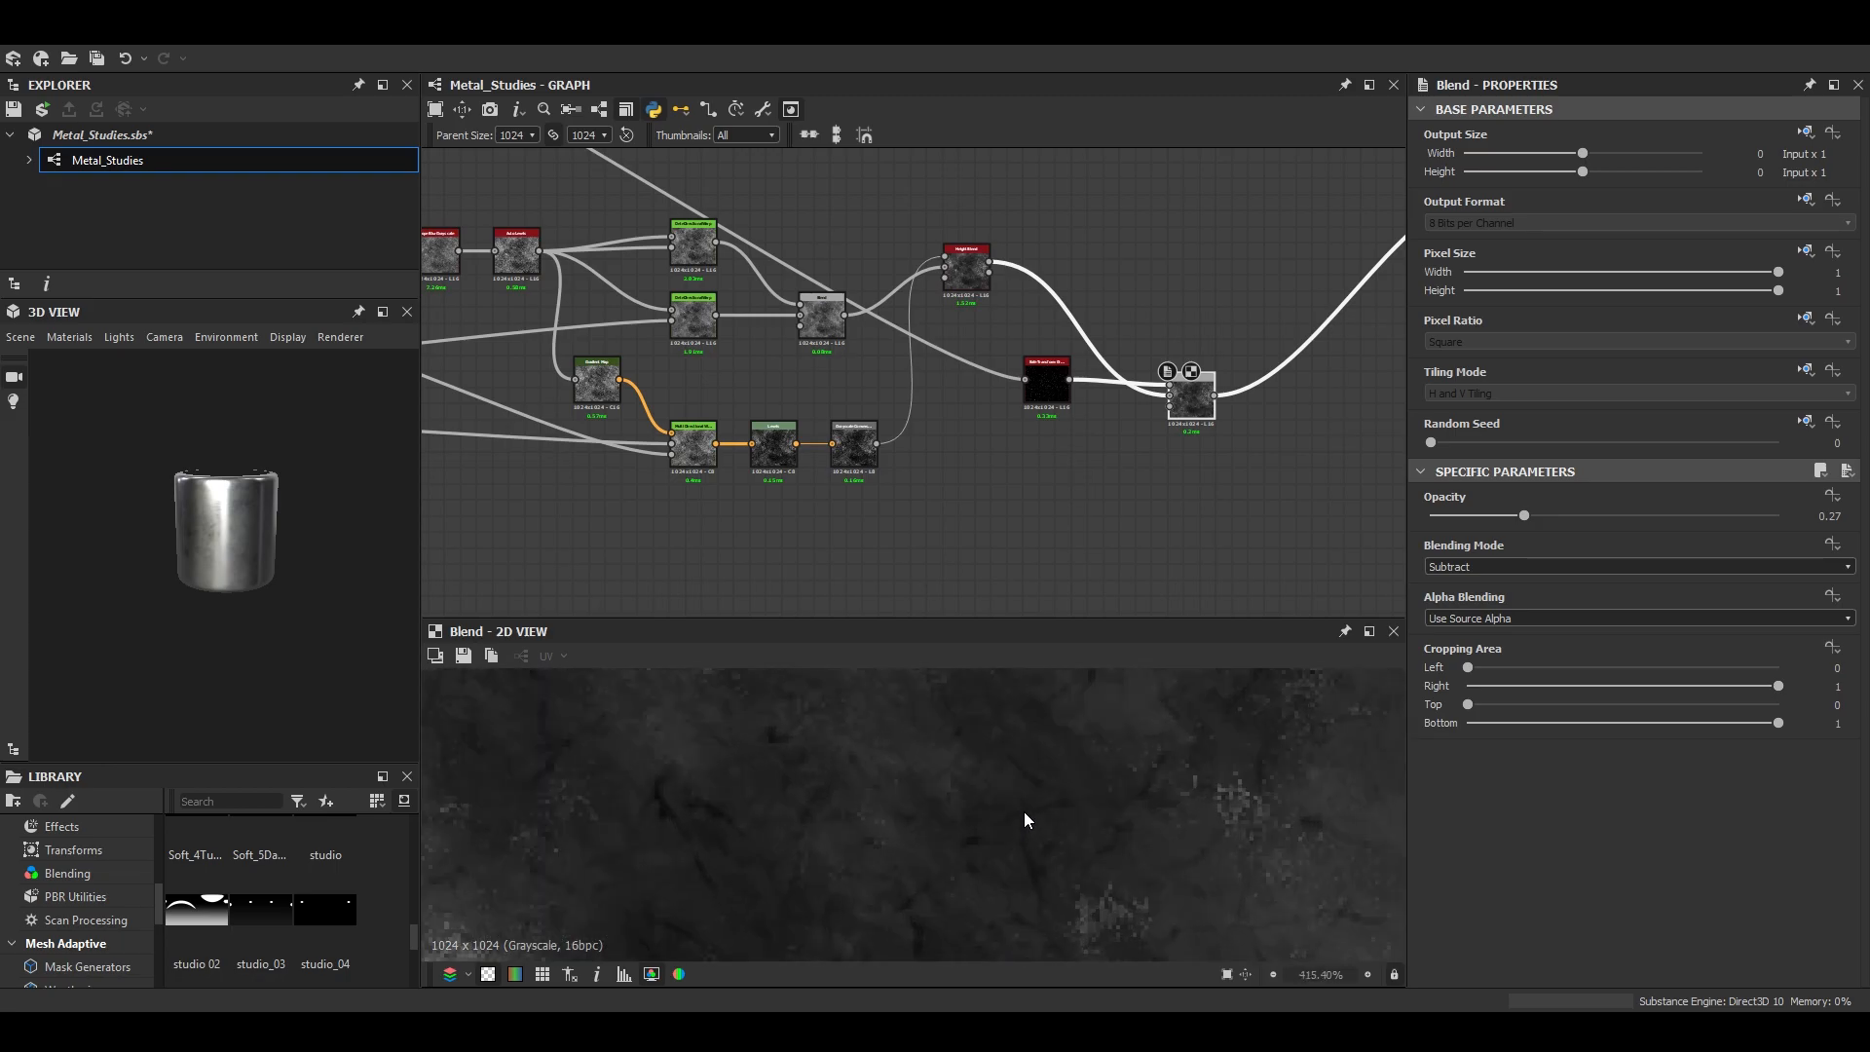
scroll(1025, 810, down, 2)
scroll(1042, 798, up, 4)
scroll(968, 483, down, 3)
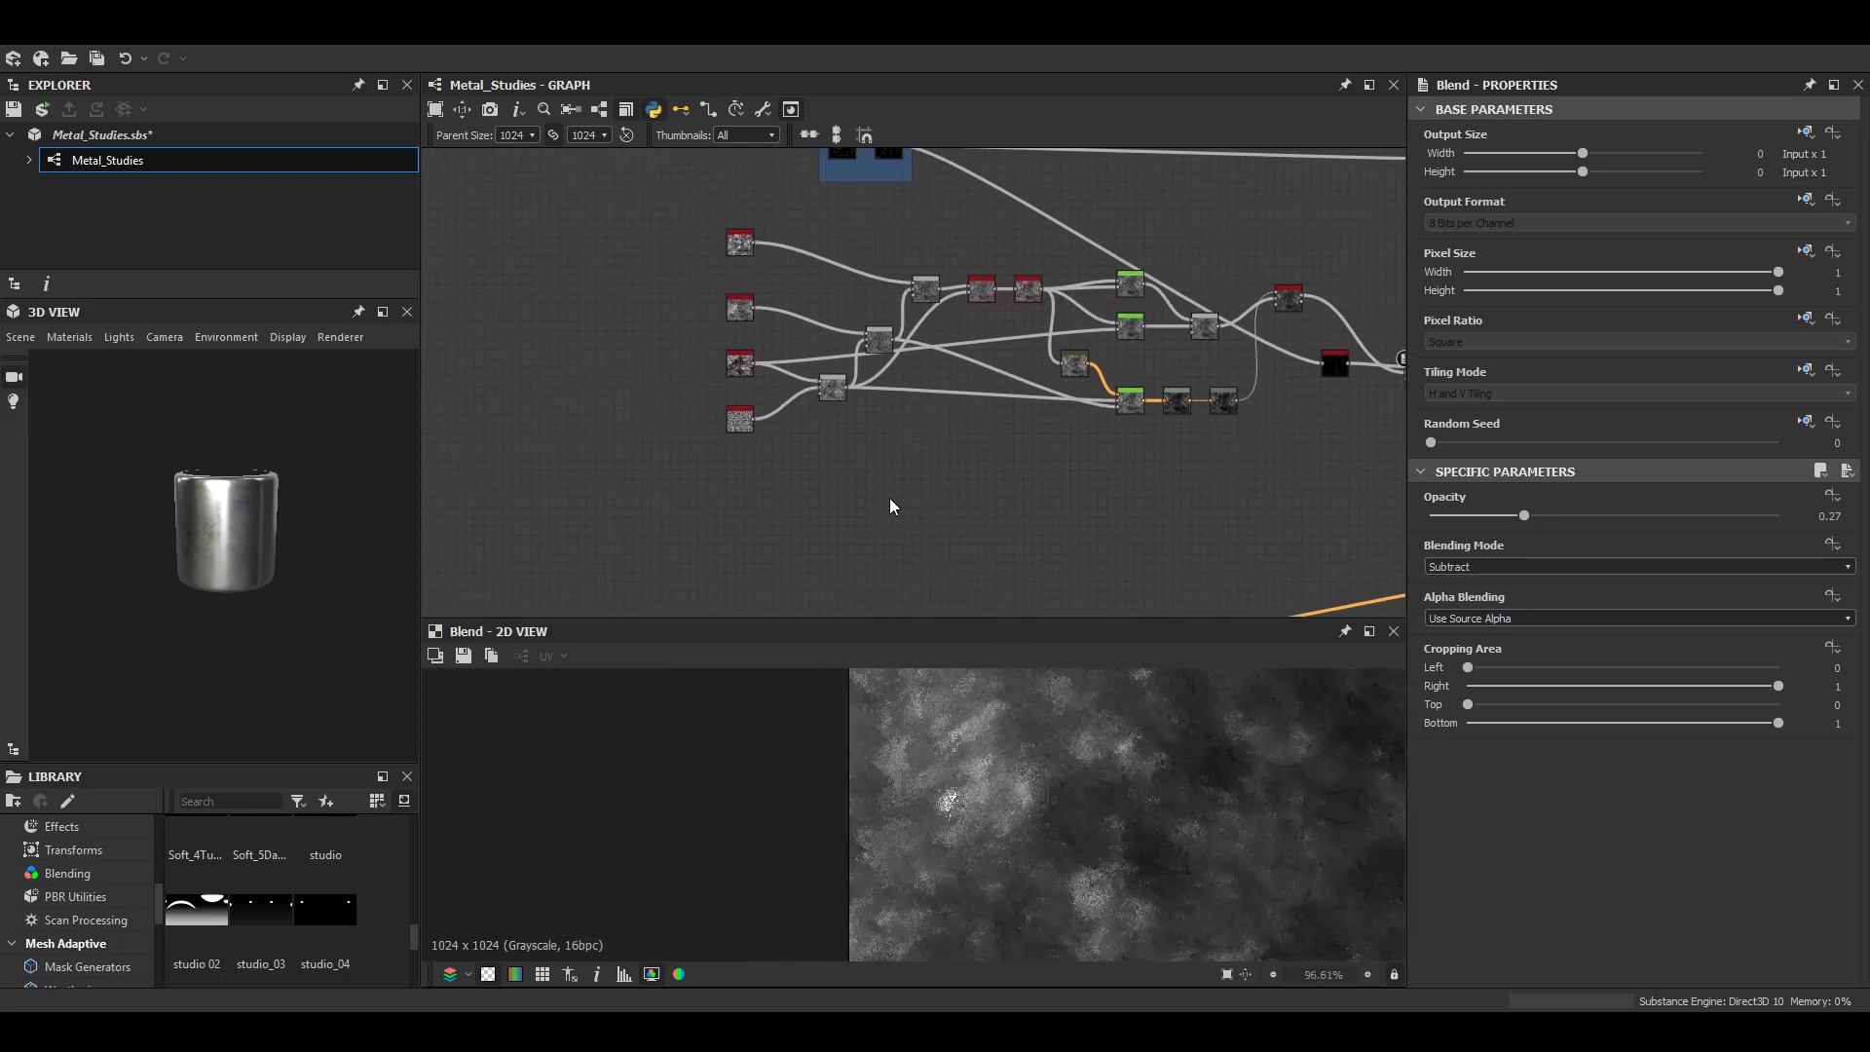
- Add a Grunge Map 013 node below the grunge network and set its contrast to 0.19
key(space)
text(grung)
key(Down)
key(Down)
key(Down)
key(Down)
key(Down)
key(Down)
key(Down)
key(Down)
key(Down)
key(Down)
key(Down)
key(Down)
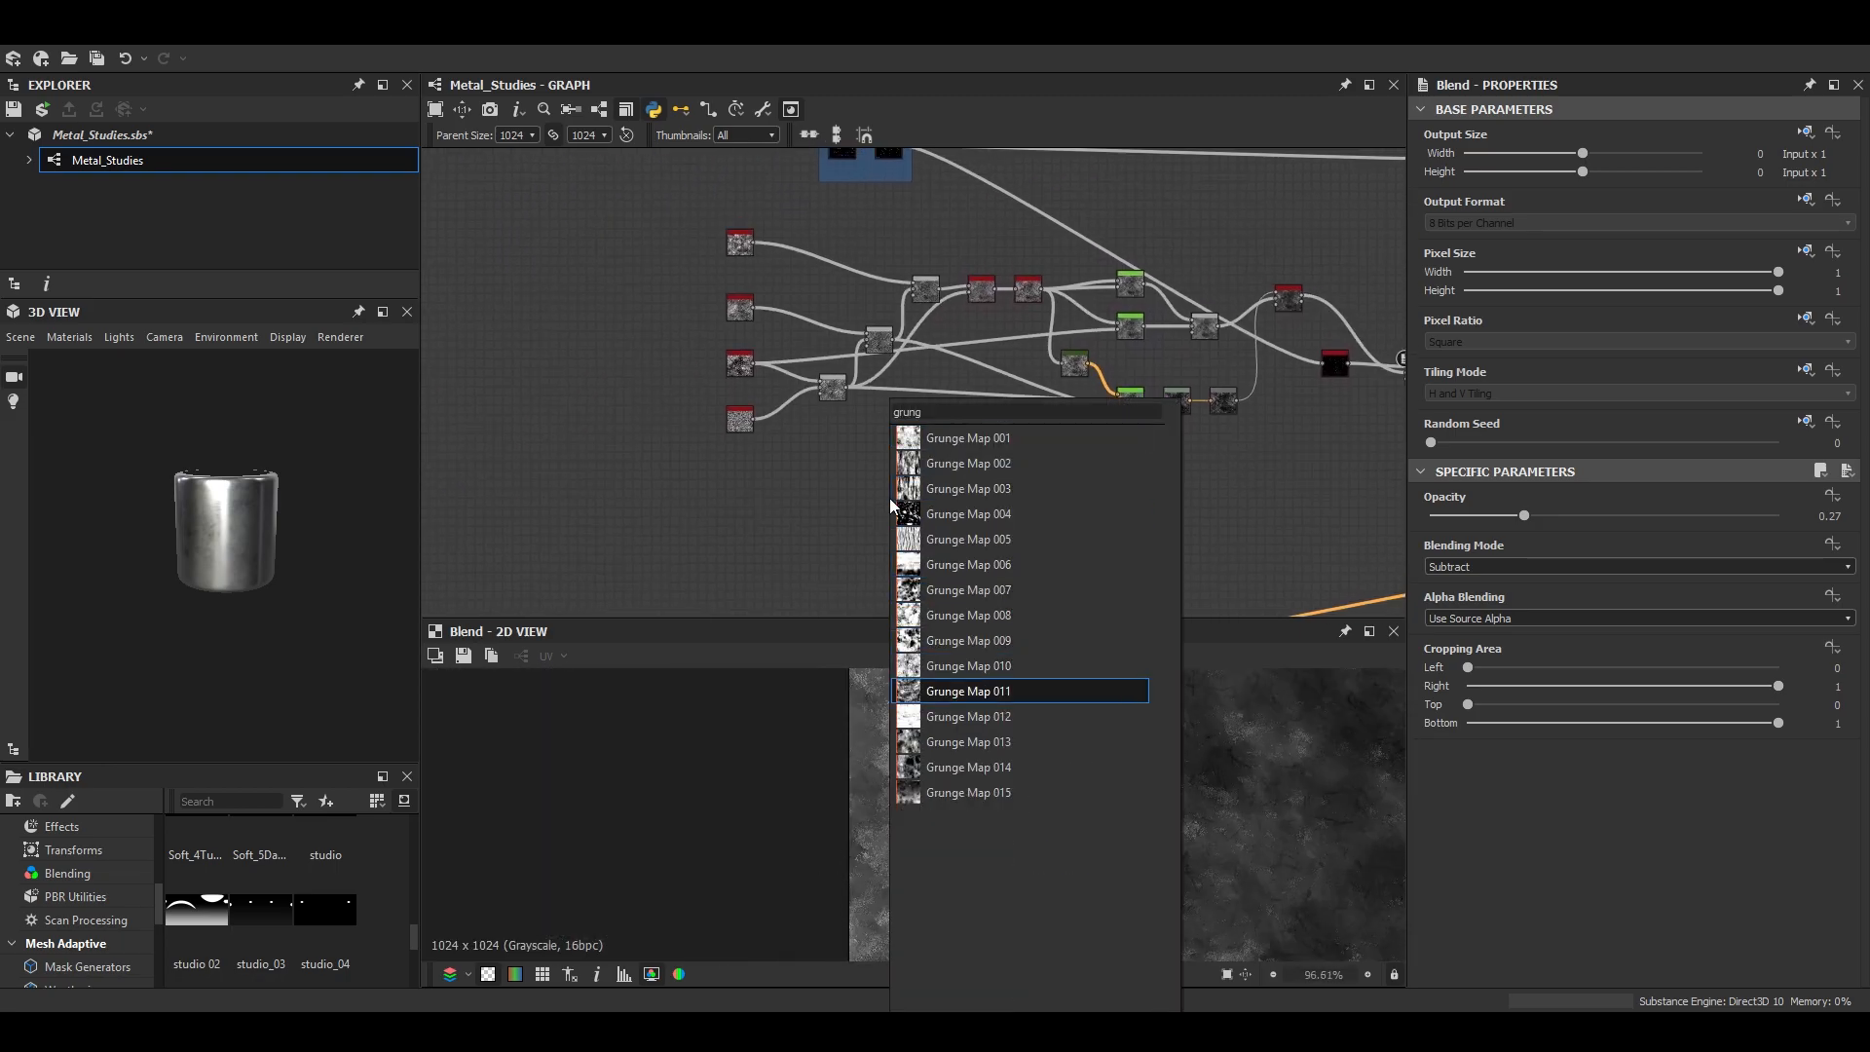
key(Return)
double_click(888, 494)
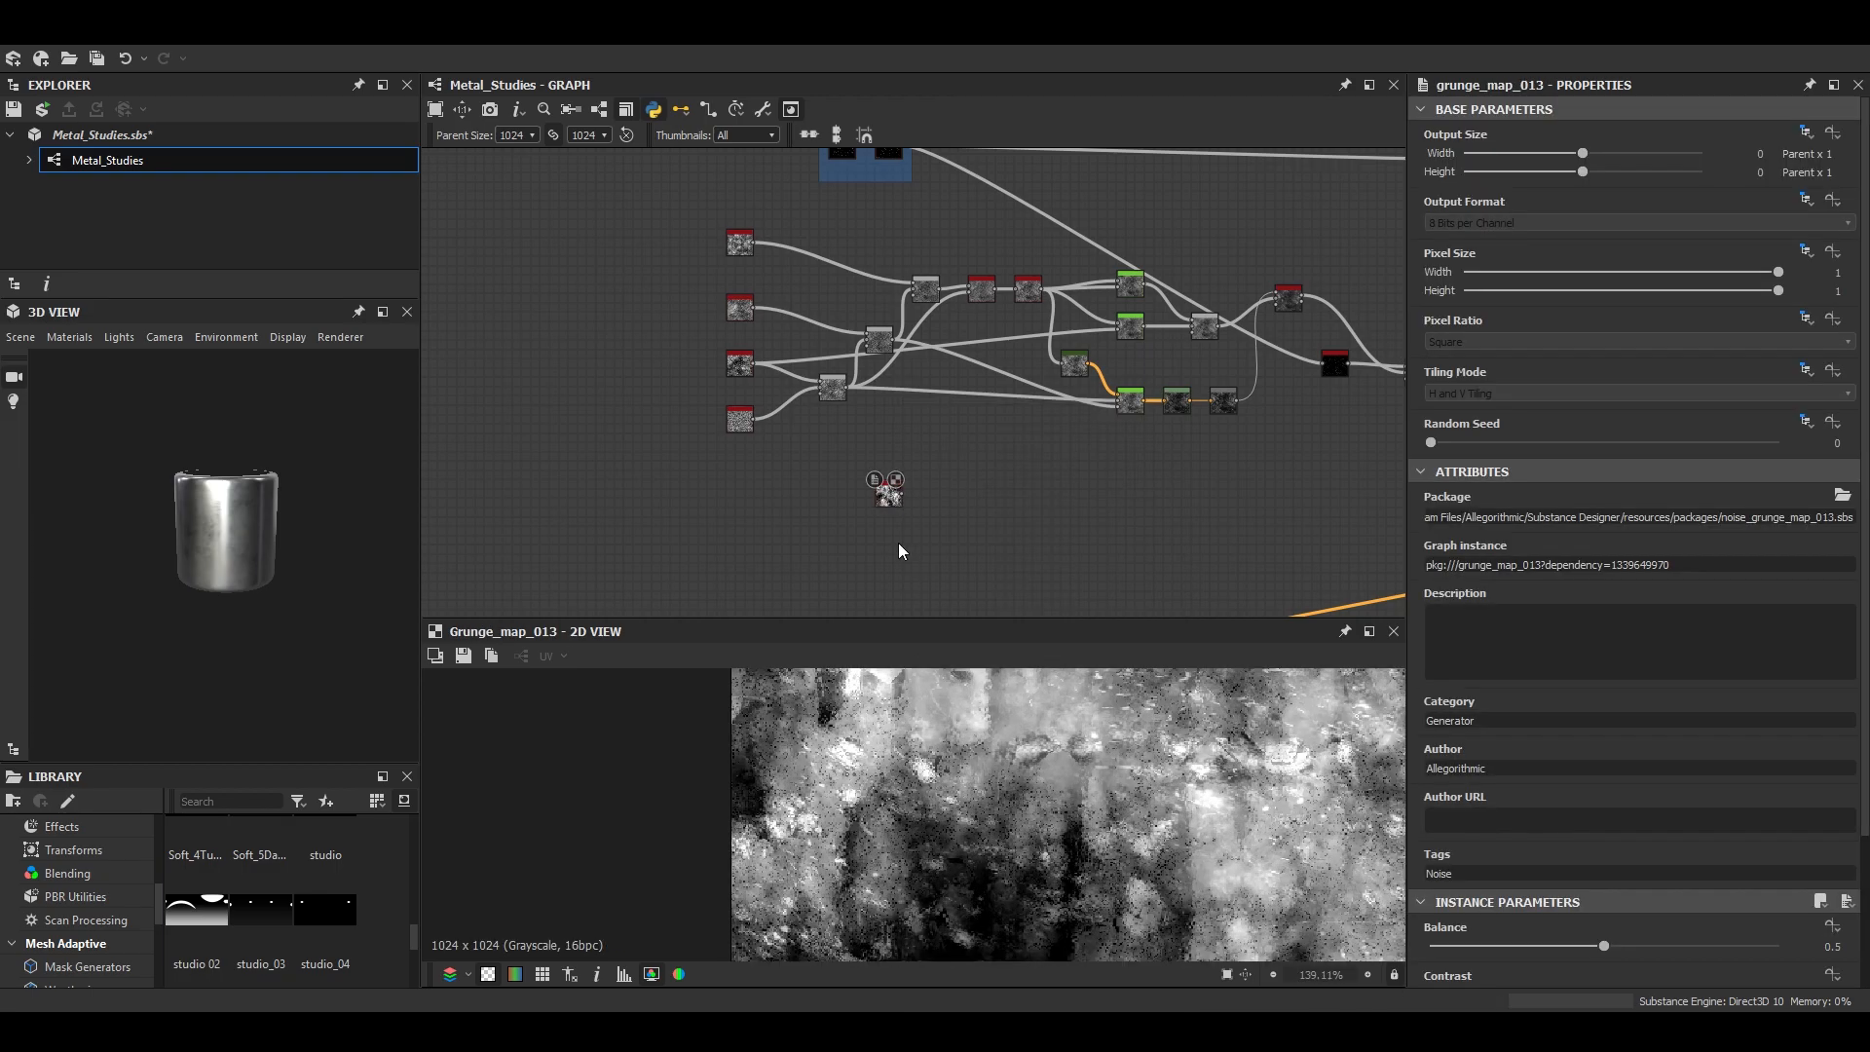
scroll(1590, 884, down, 3)
drag(1551, 816, 1496, 815)
scroll(907, 544, up, 3)
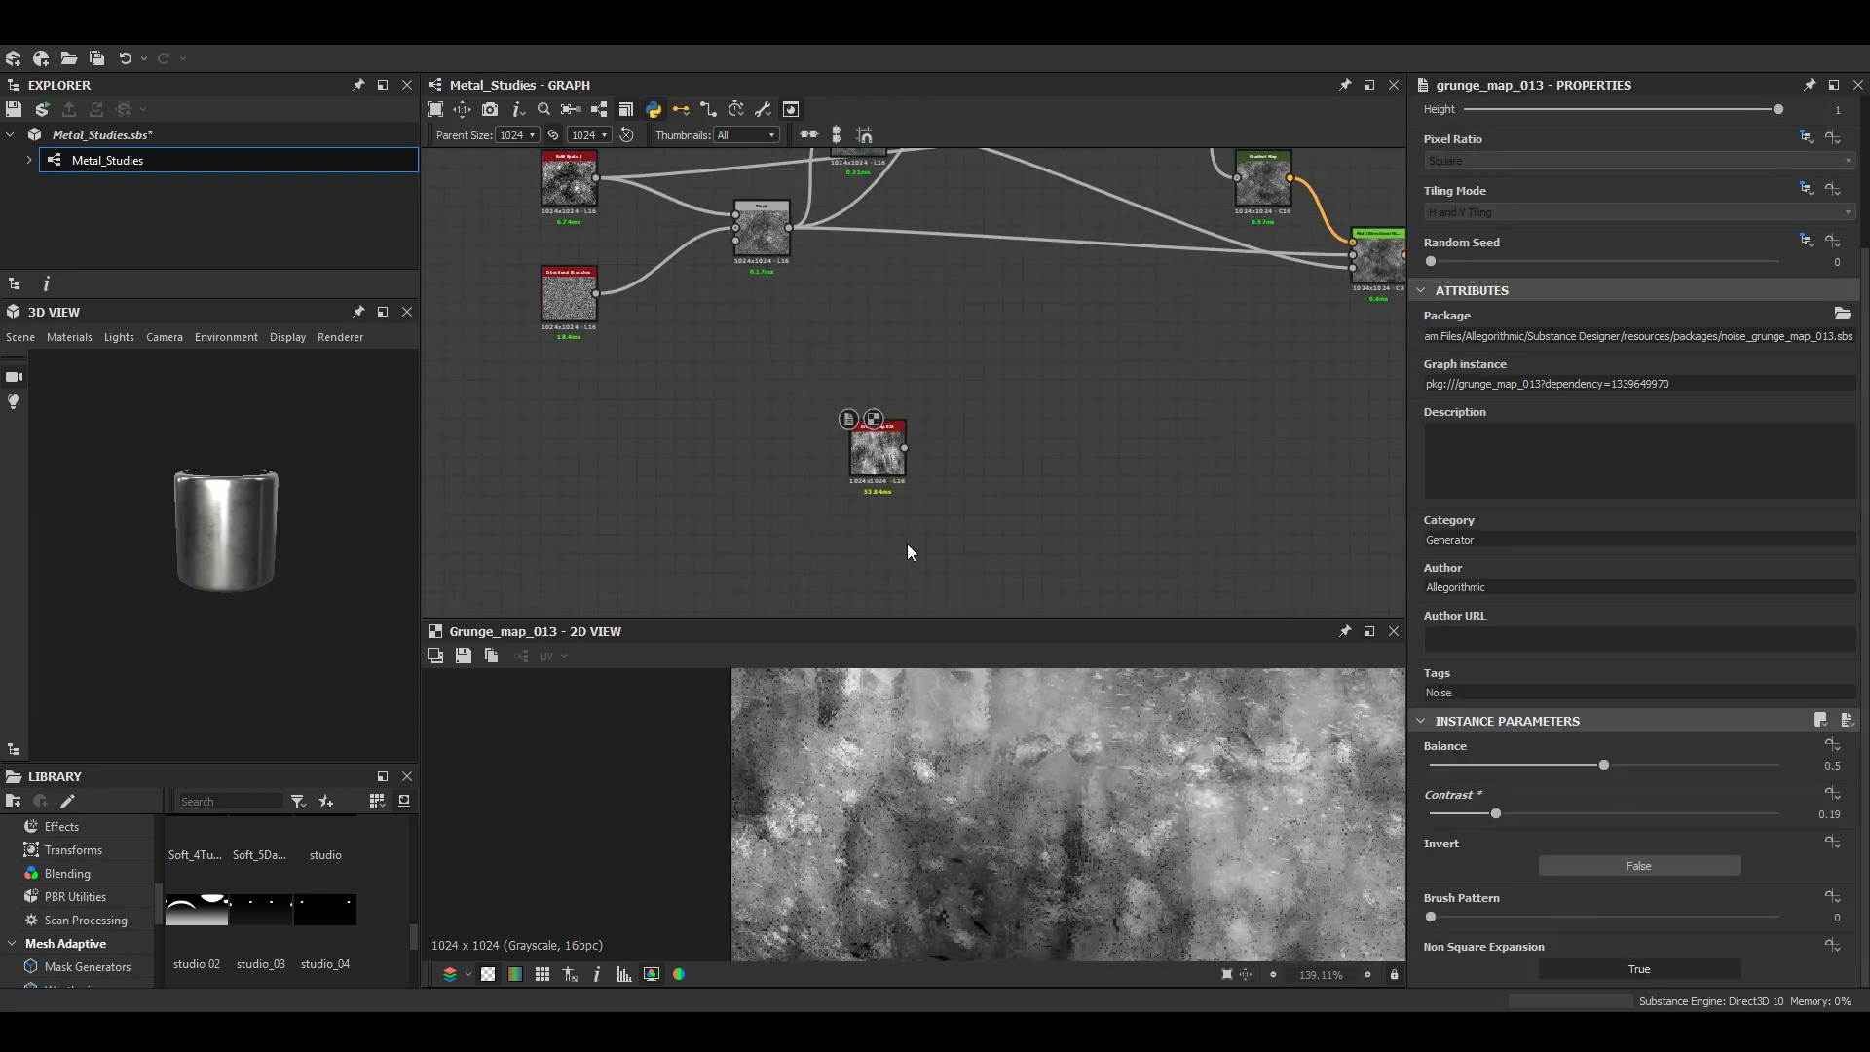
- Try a Grunge Map 011 node below Grunge Map 013, preview it and delete it
key(space)
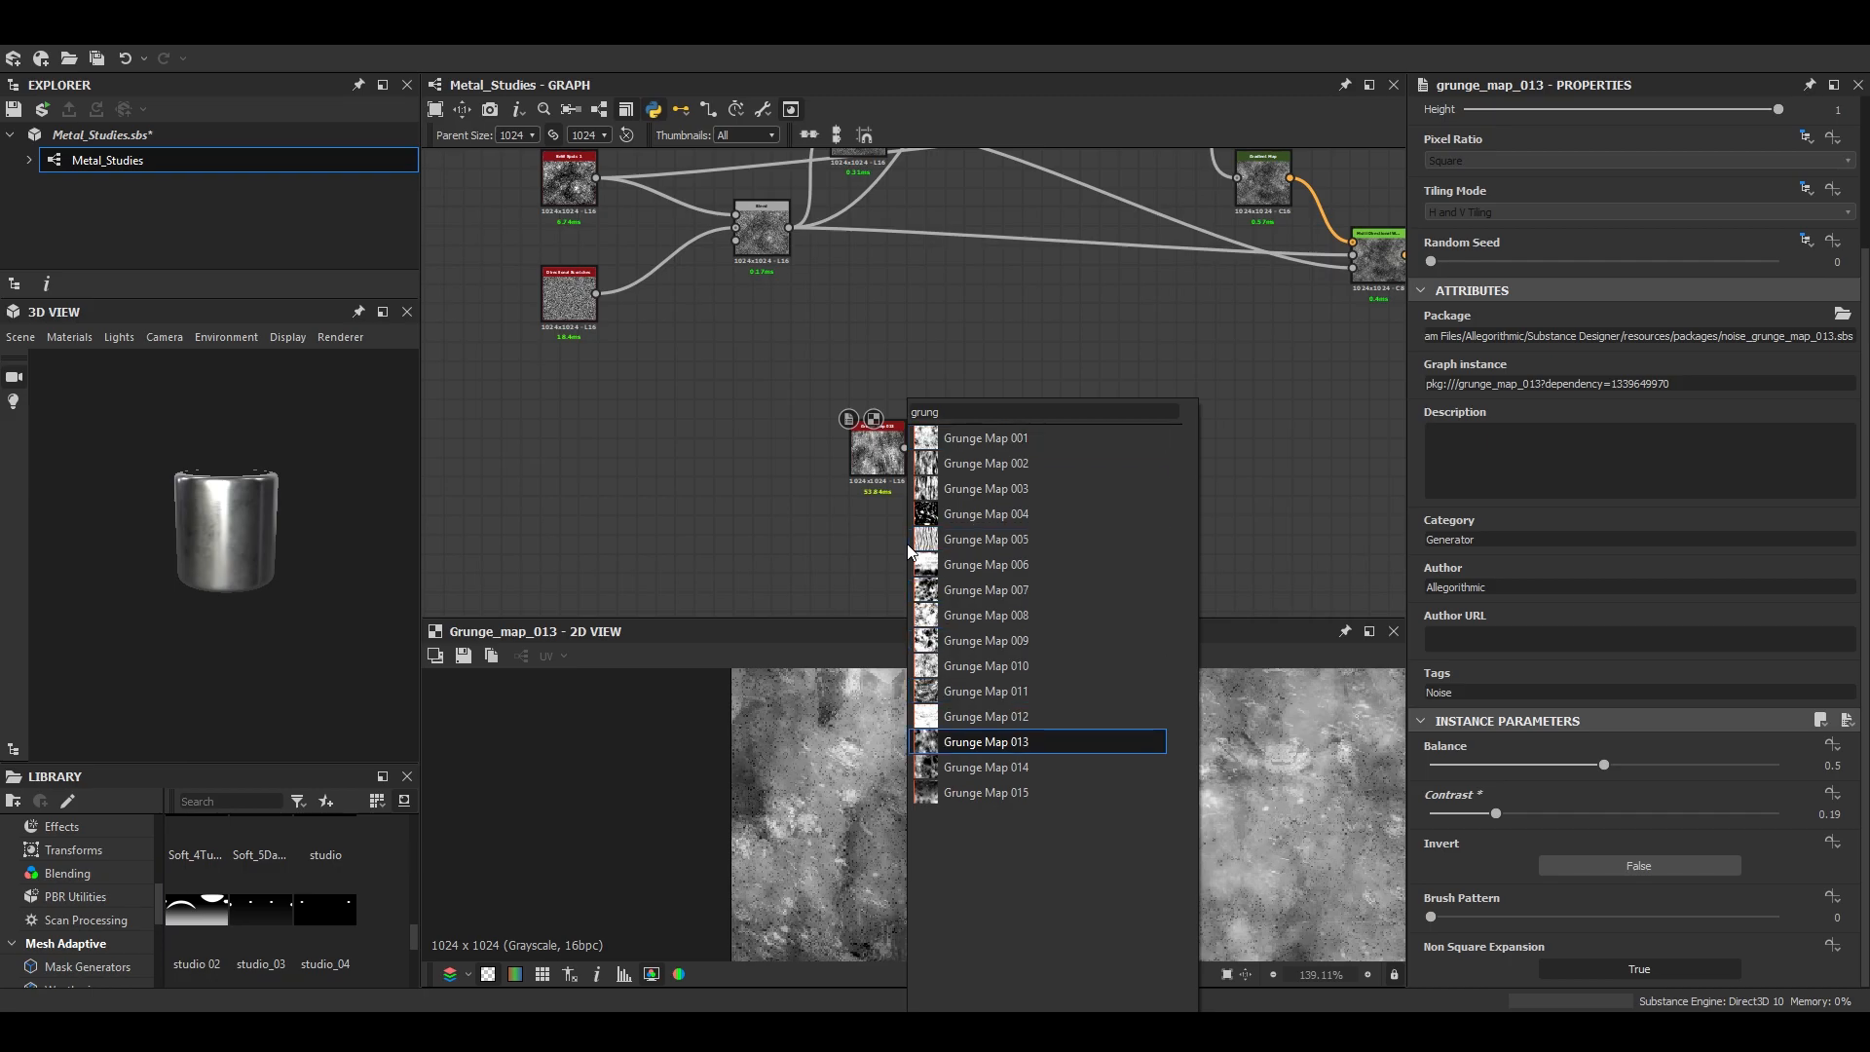
key(Return)
double_click(908, 544)
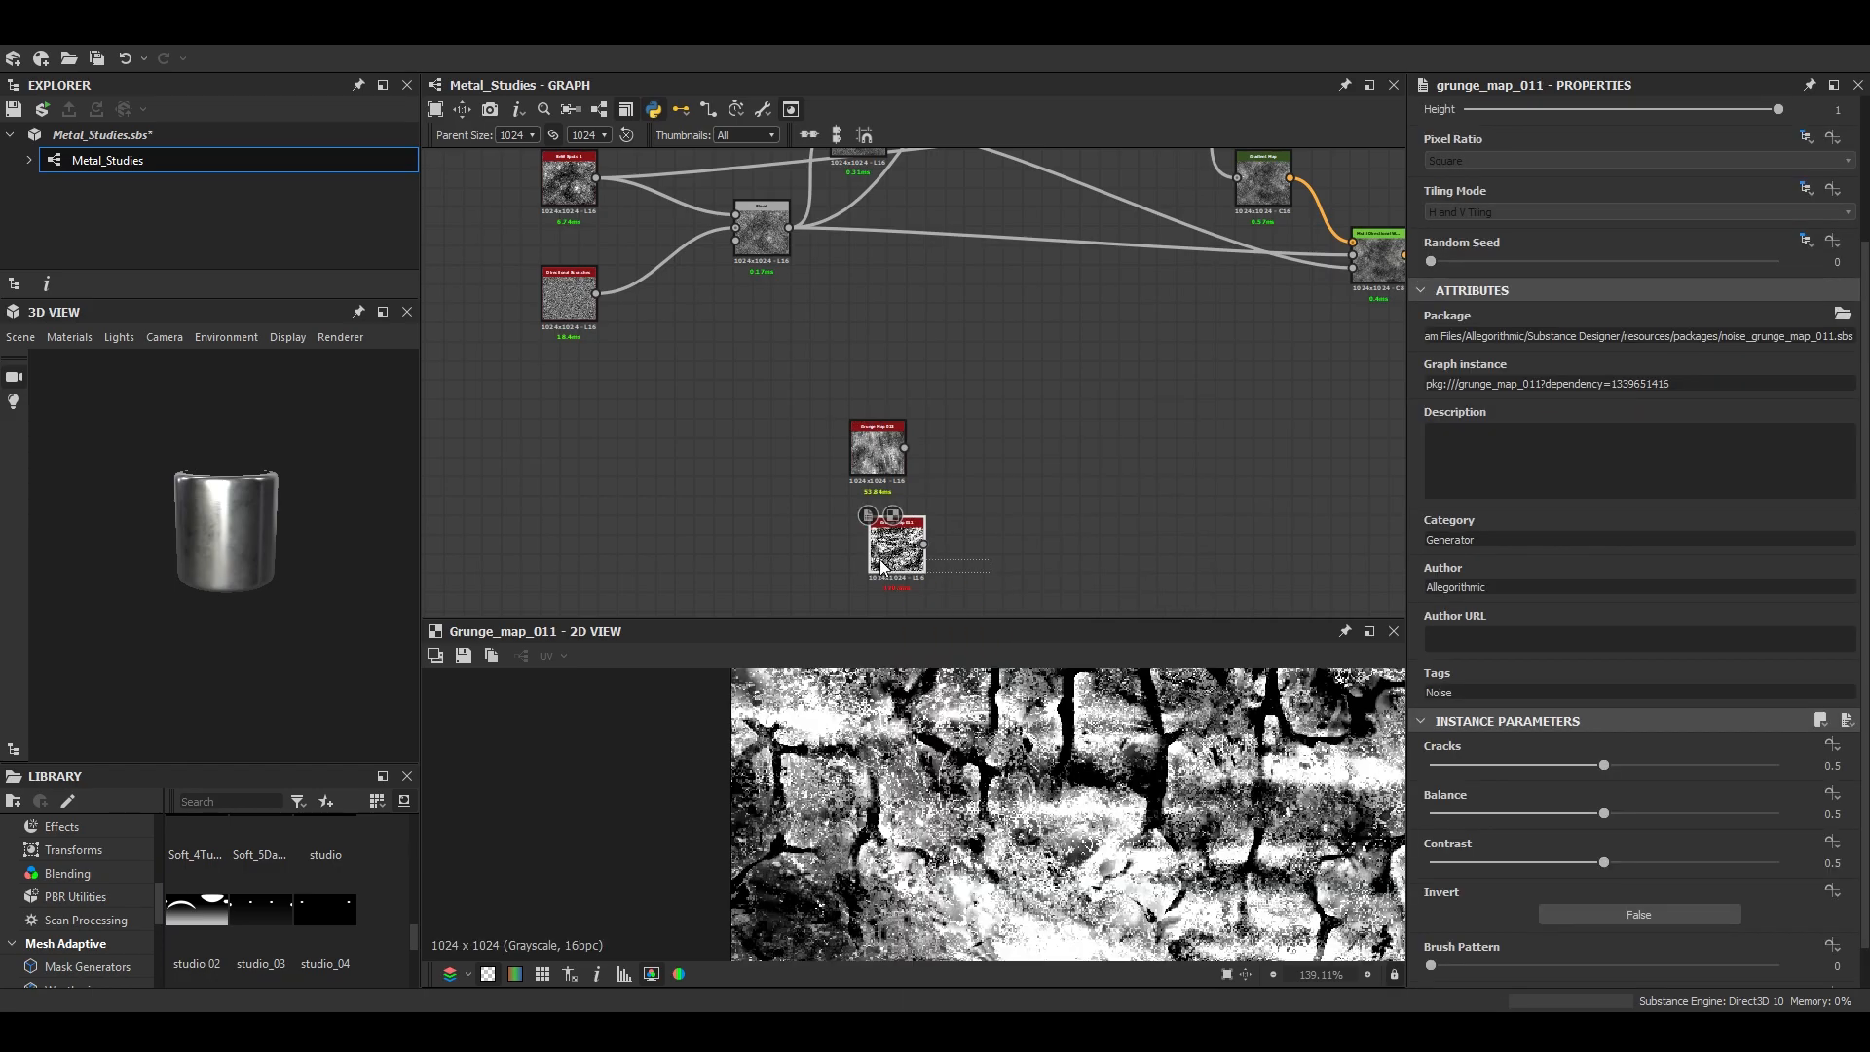
key(Delete)
- Add a Grunge Map 008 node below Grunge Map 013 and set its contrast to 0.04
scroll(869, 506, up, 5)
scroll(901, 443, up, 5)
scroll(902, 361, down, 5)
key(space)
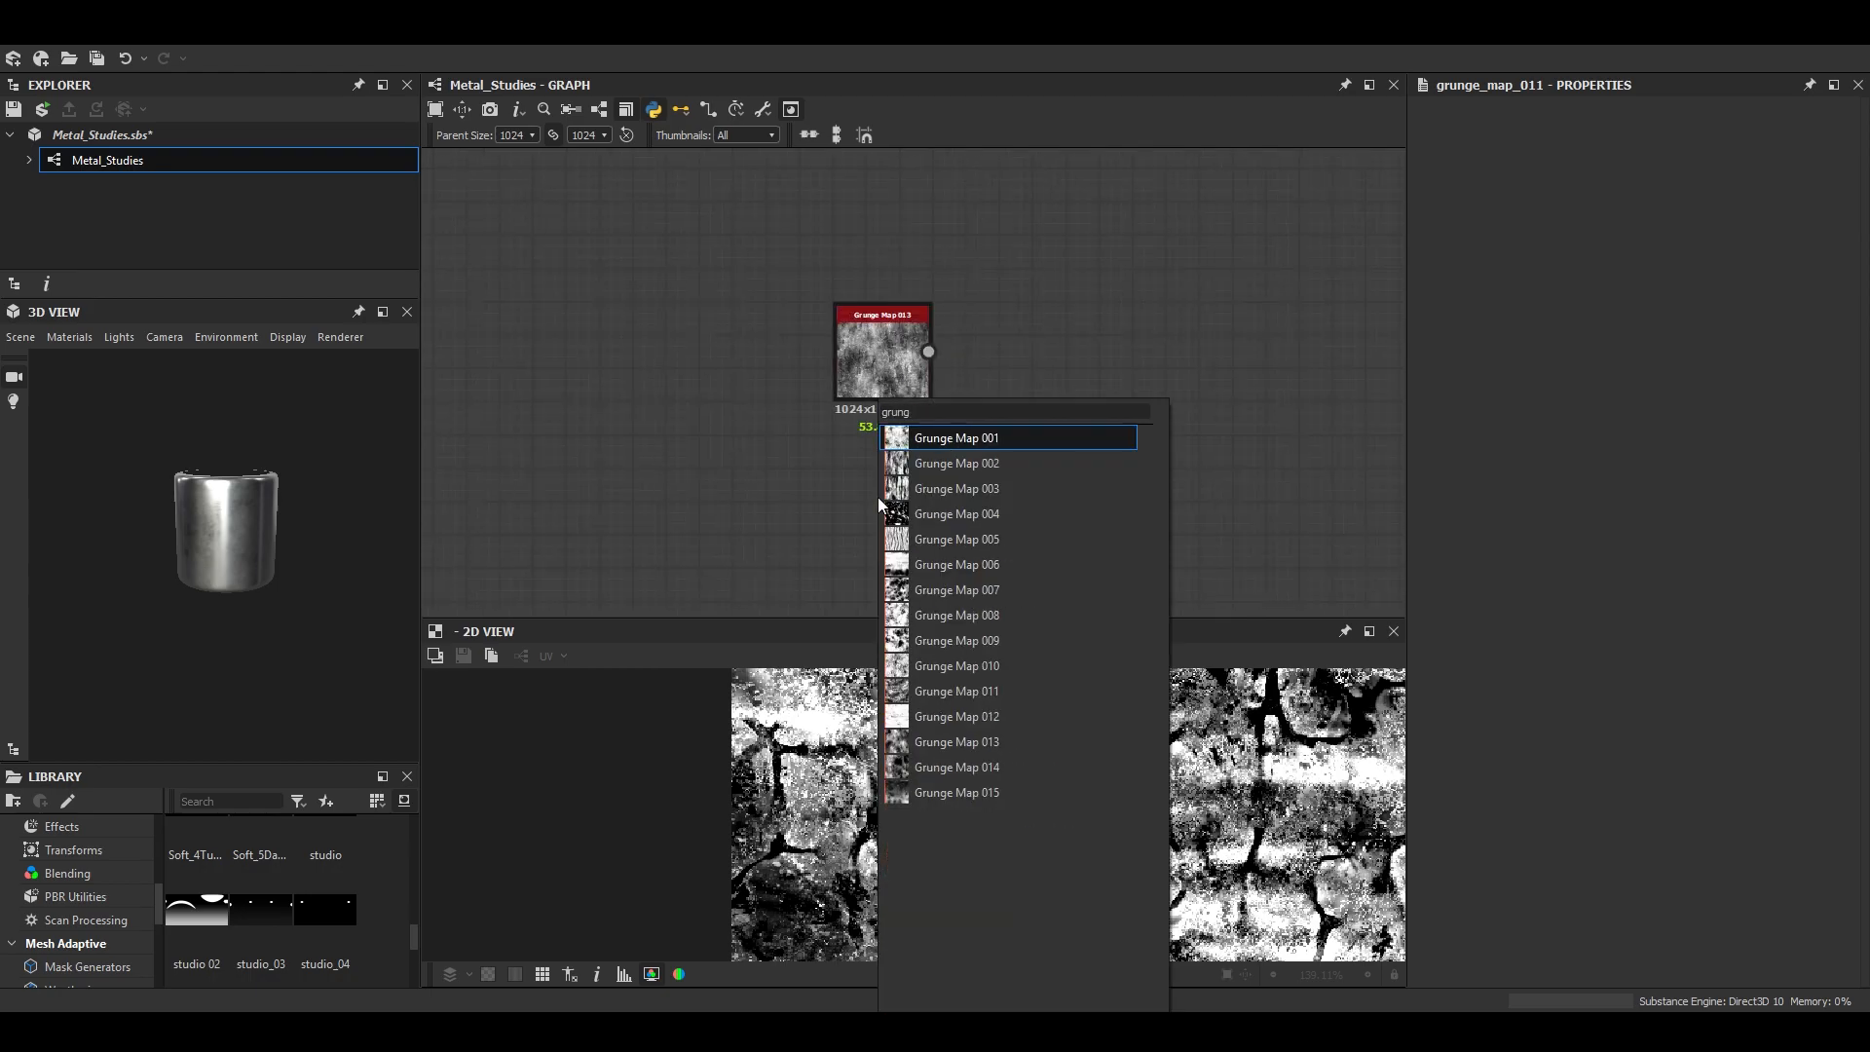
click(1001, 615)
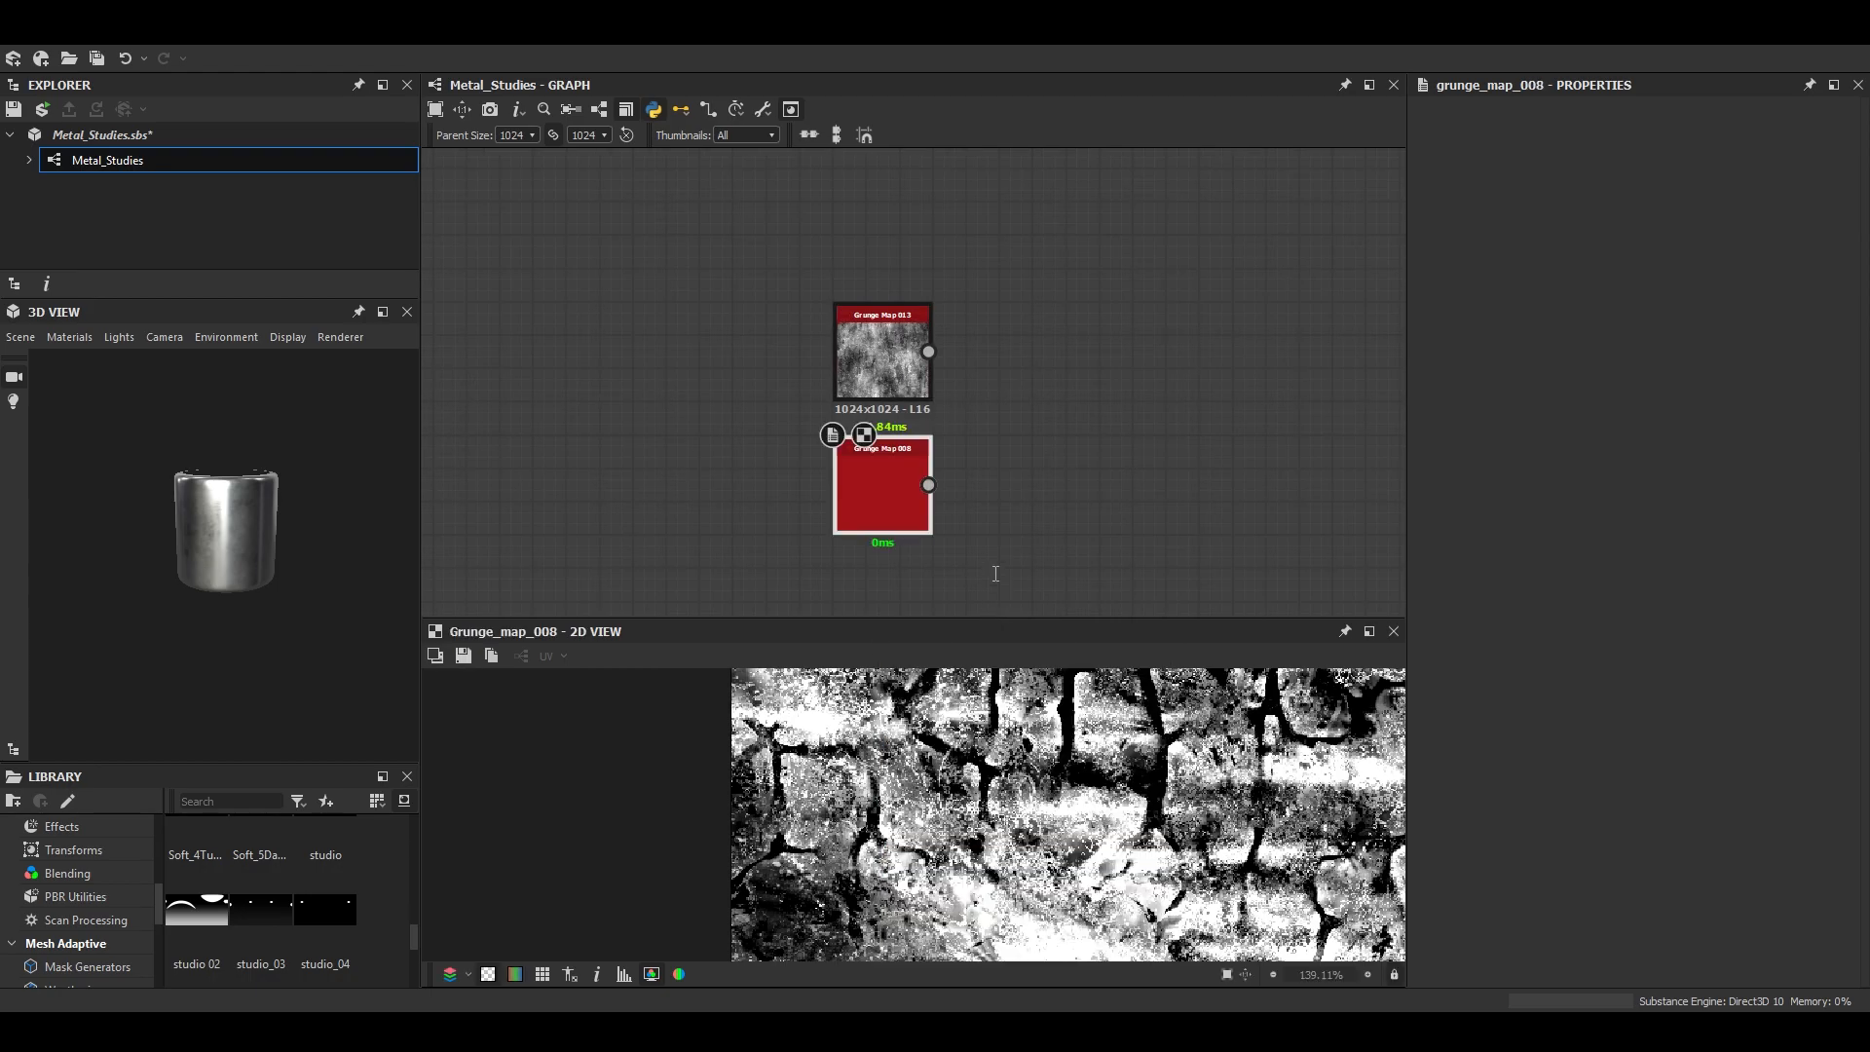
scroll(1527, 956, down, 3)
drag(1487, 815, 1459, 821)
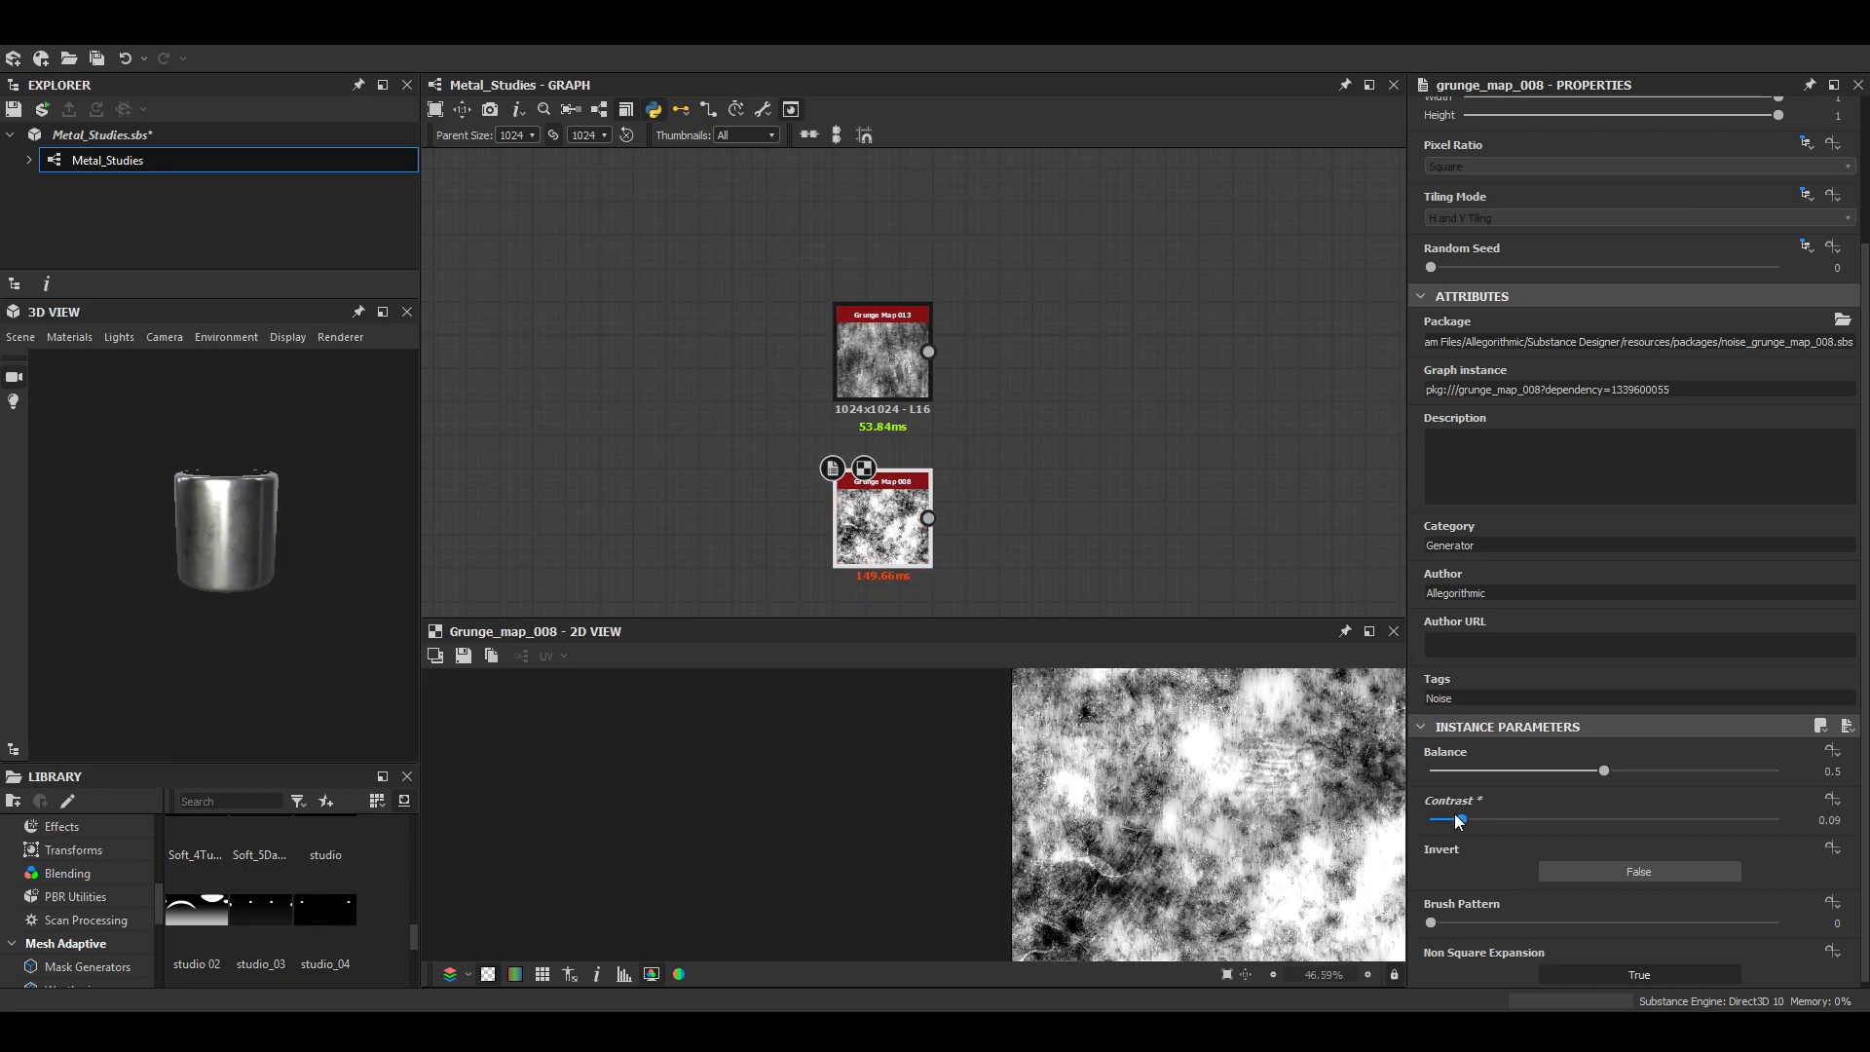
middle_drag(733, 184, 896, 531)
scroll(896, 531, up, 1)
scroll(814, 509, up, 3)
middle_drag(787, 585, 737, 458)
scroll(814, 508, down, 2)
middle_drag(1174, 606, 938, 380)
scroll(991, 464, up, 3)
- Blend Grunge Map 013 as foreground over Grunge Map 008 as background and reduce the Blend's opacity
key(space)
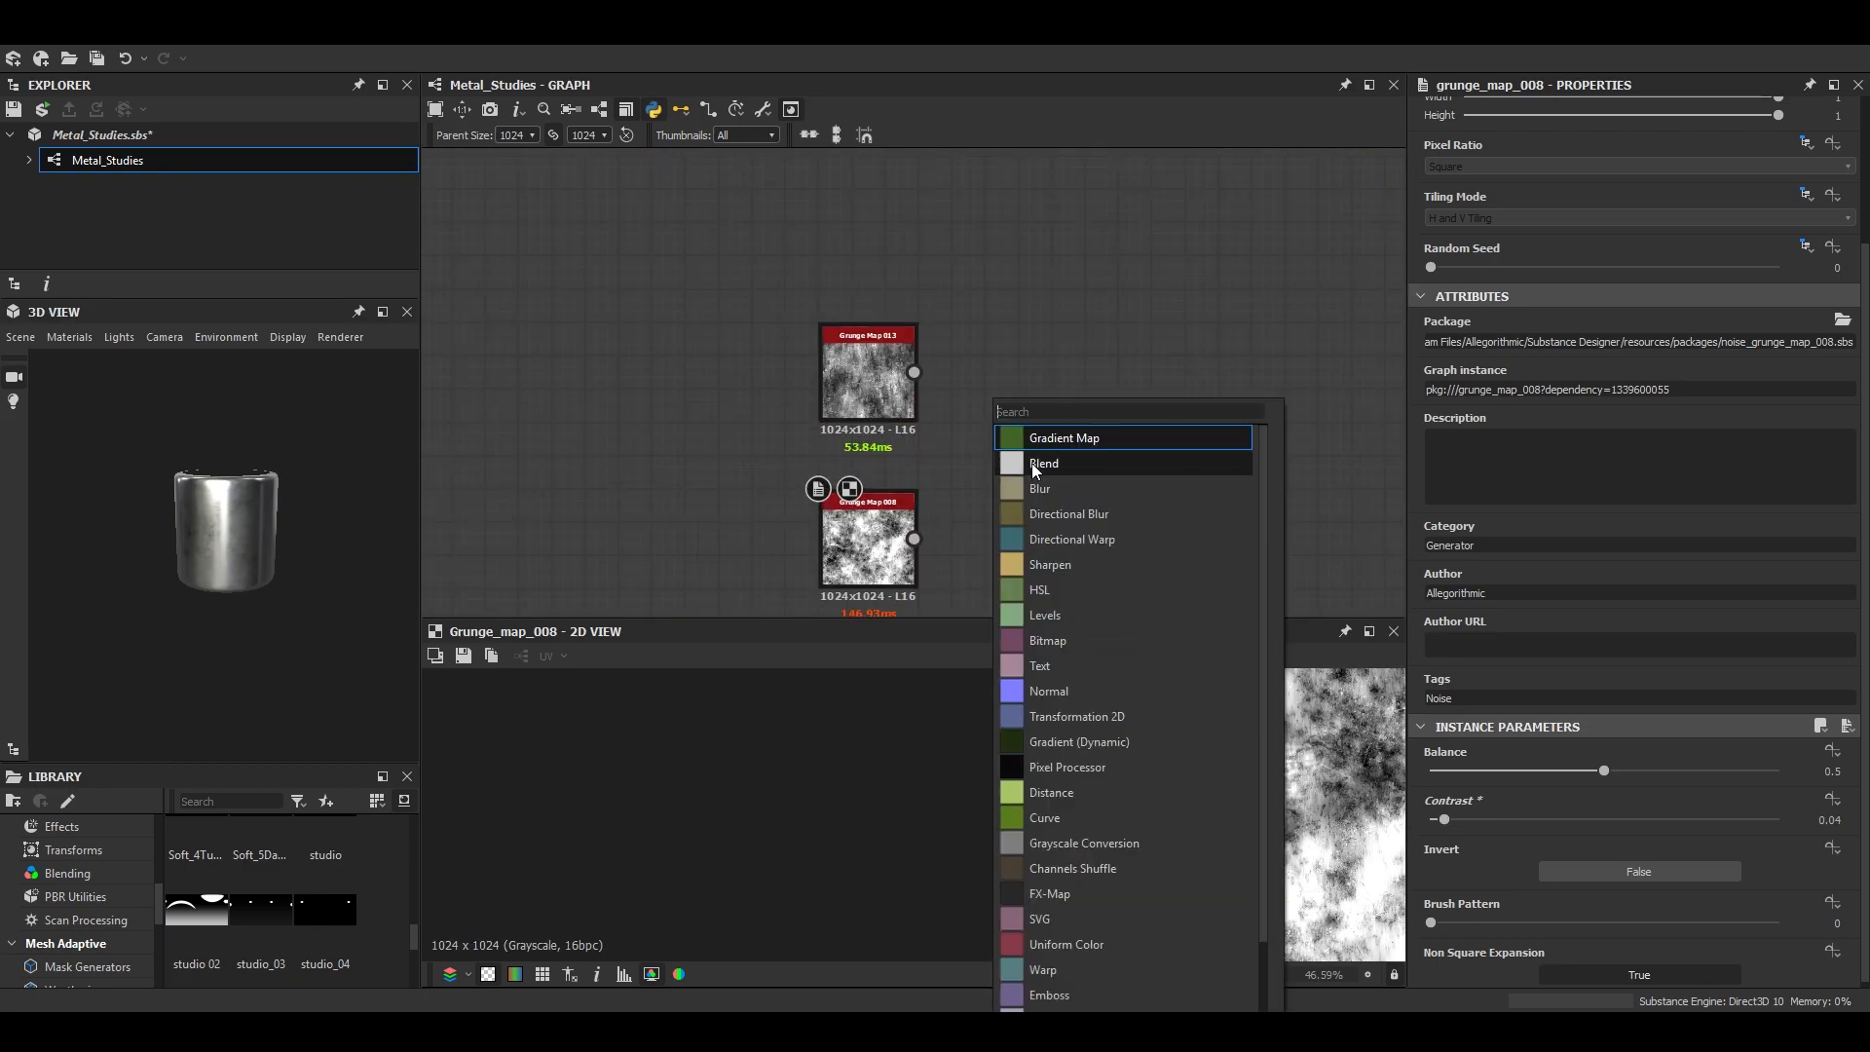
click(1026, 463)
drag(916, 537, 956, 450)
drag(978, 489, 1145, 488)
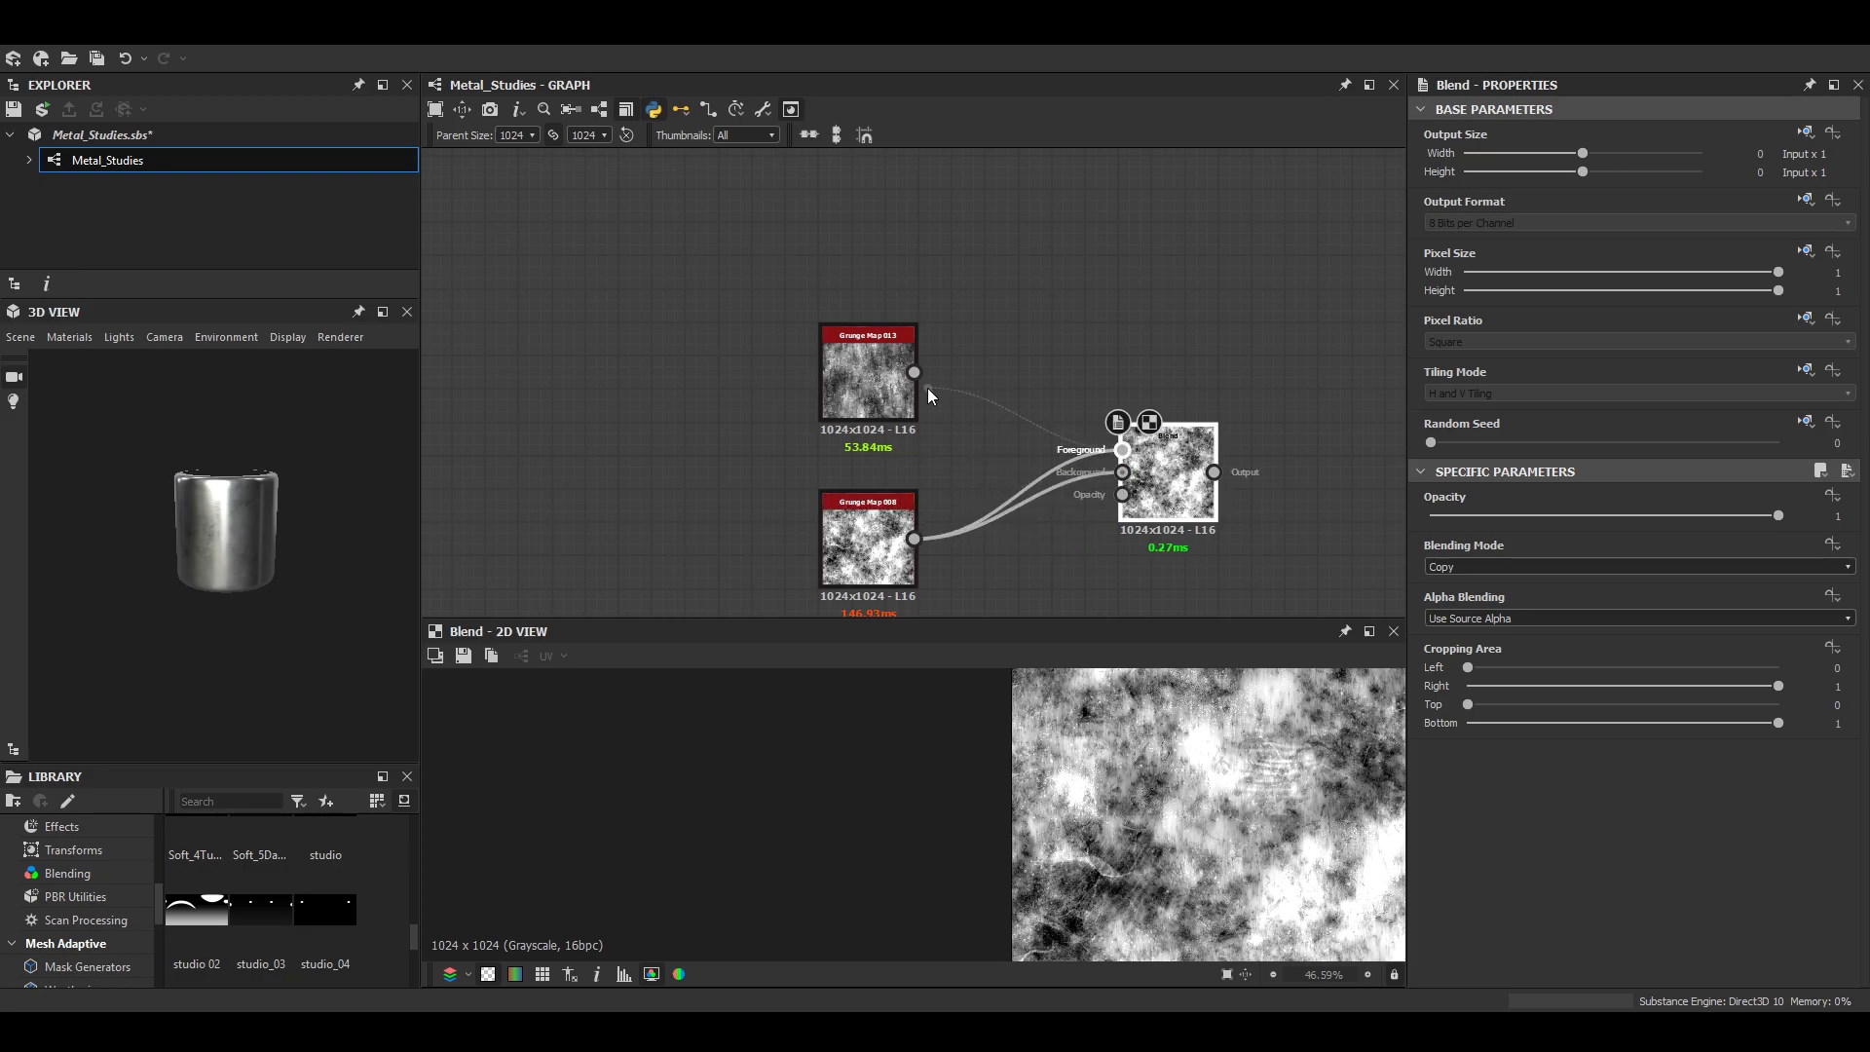
drag(931, 398, 1122, 449)
drag(1779, 515, 1618, 516)
middle_drag(1361, 848, 1184, 848)
scroll(1185, 847, up, 3)
scroll(1179, 840, down, 3)
scroll(1042, 764, up, 3)
scroll(1023, 726, down, 4)
- Add another Blend with the Subtract Blend's output as foreground and the mixed grunge maps as background
middle_drag(1227, 368, 902, 380)
scroll(903, 380, down, 5)
drag(890, 421, 1134, 397)
middle_drag(1134, 402, 803, 474)
drag(794, 471, 1103, 432)
middle_drag(1106, 434, 827, 509)
drag(820, 508, 900, 491)
scroll(929, 407, up, 4)
double_click(914, 310)
key(space)
click(1065, 433)
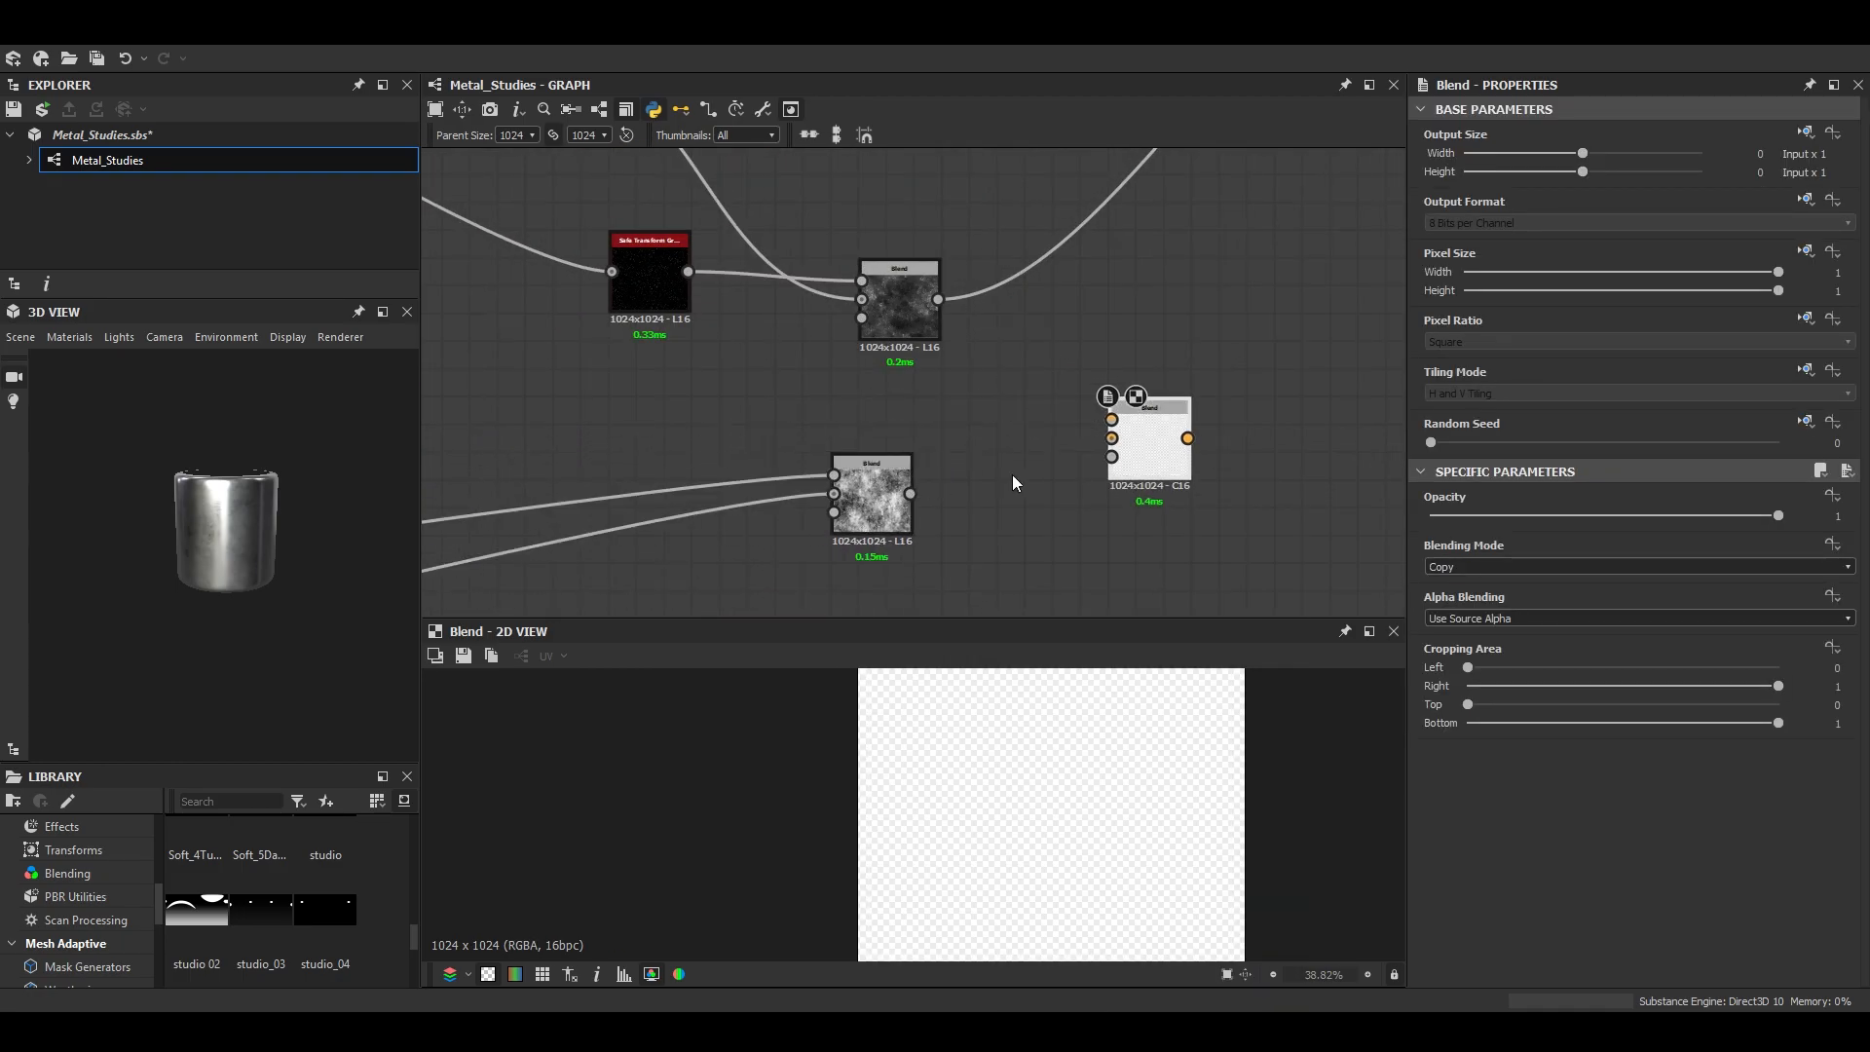
drag(1111, 420, 938, 299)
- Set the new Blend's opacity to 0.62 and connect its output to the downstream Blend over the brushed effect
mouse_move(1666, 515)
mouse_down()
mouse_move(1465, 507)
mouse_move(1709, 517)
mouse_move(1294, 524)
mouse_move(1676, 518)
mouse_move(1647, 516)
mouse_up()
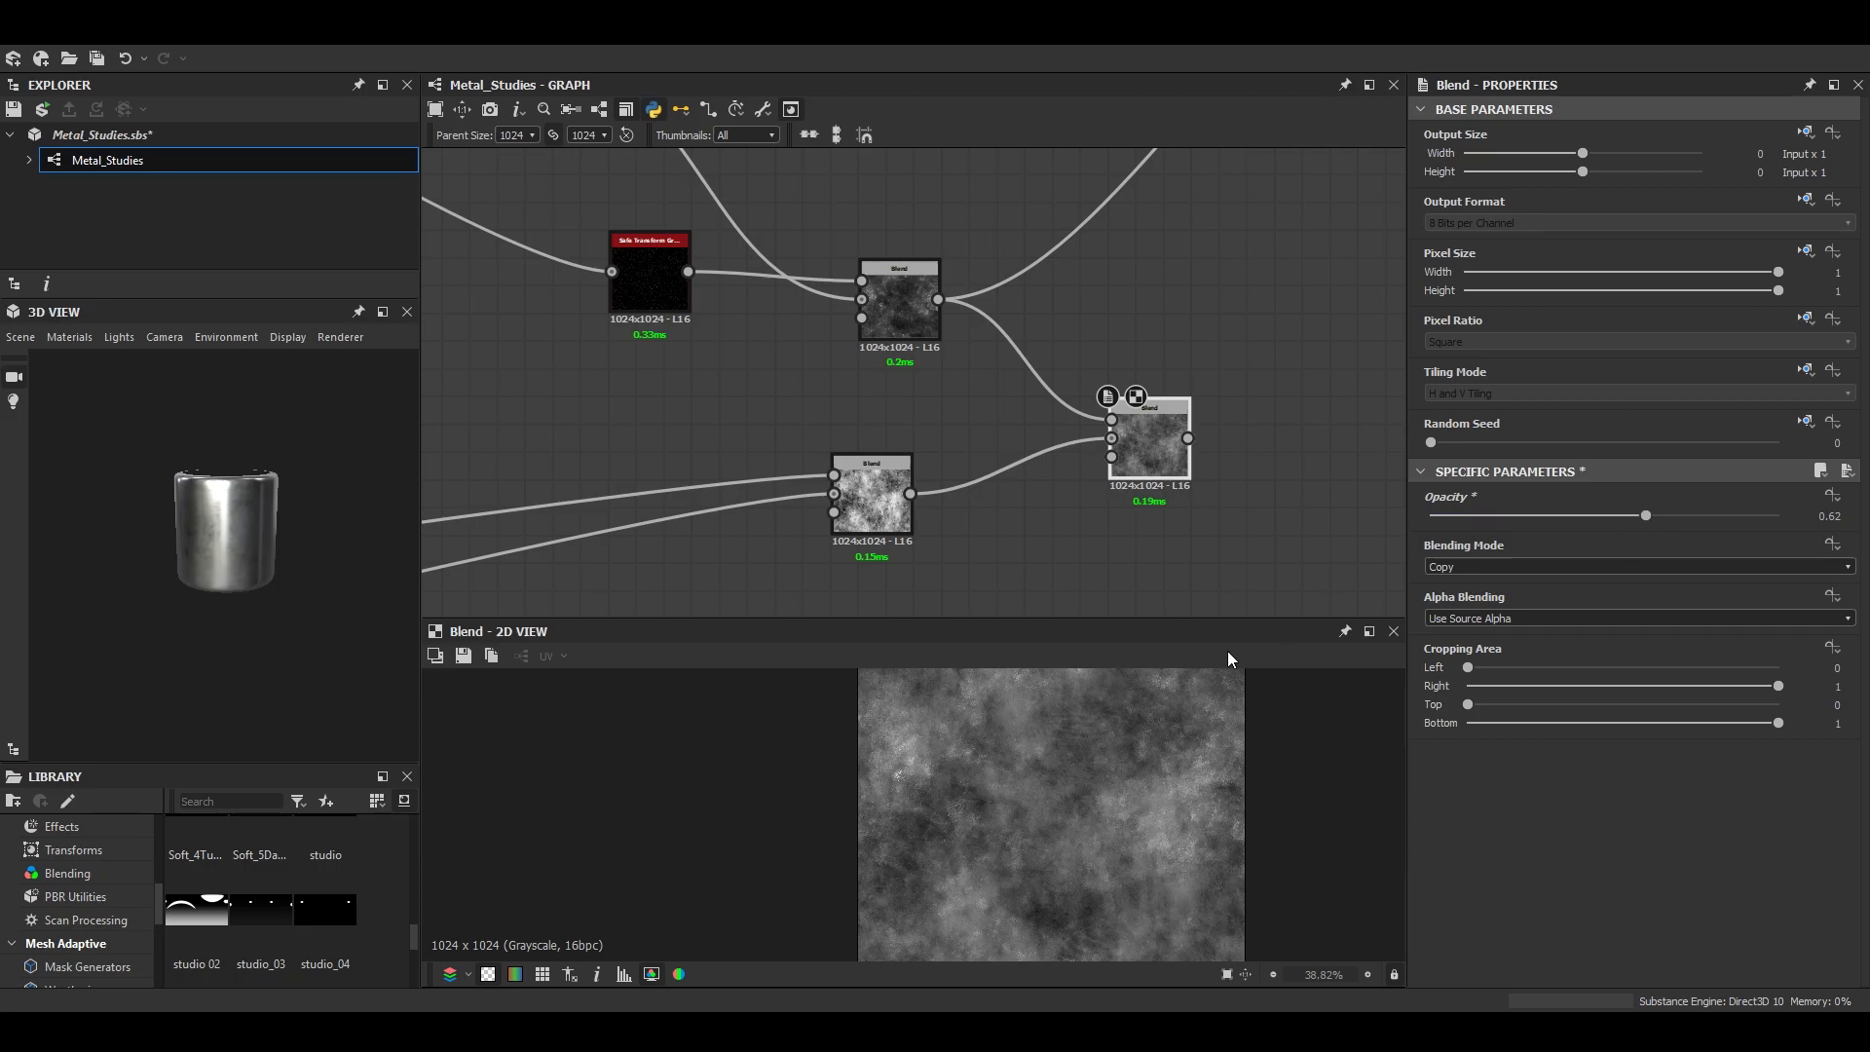
scroll(1078, 512, down, 2)
scroll(259, 530, up, 10)
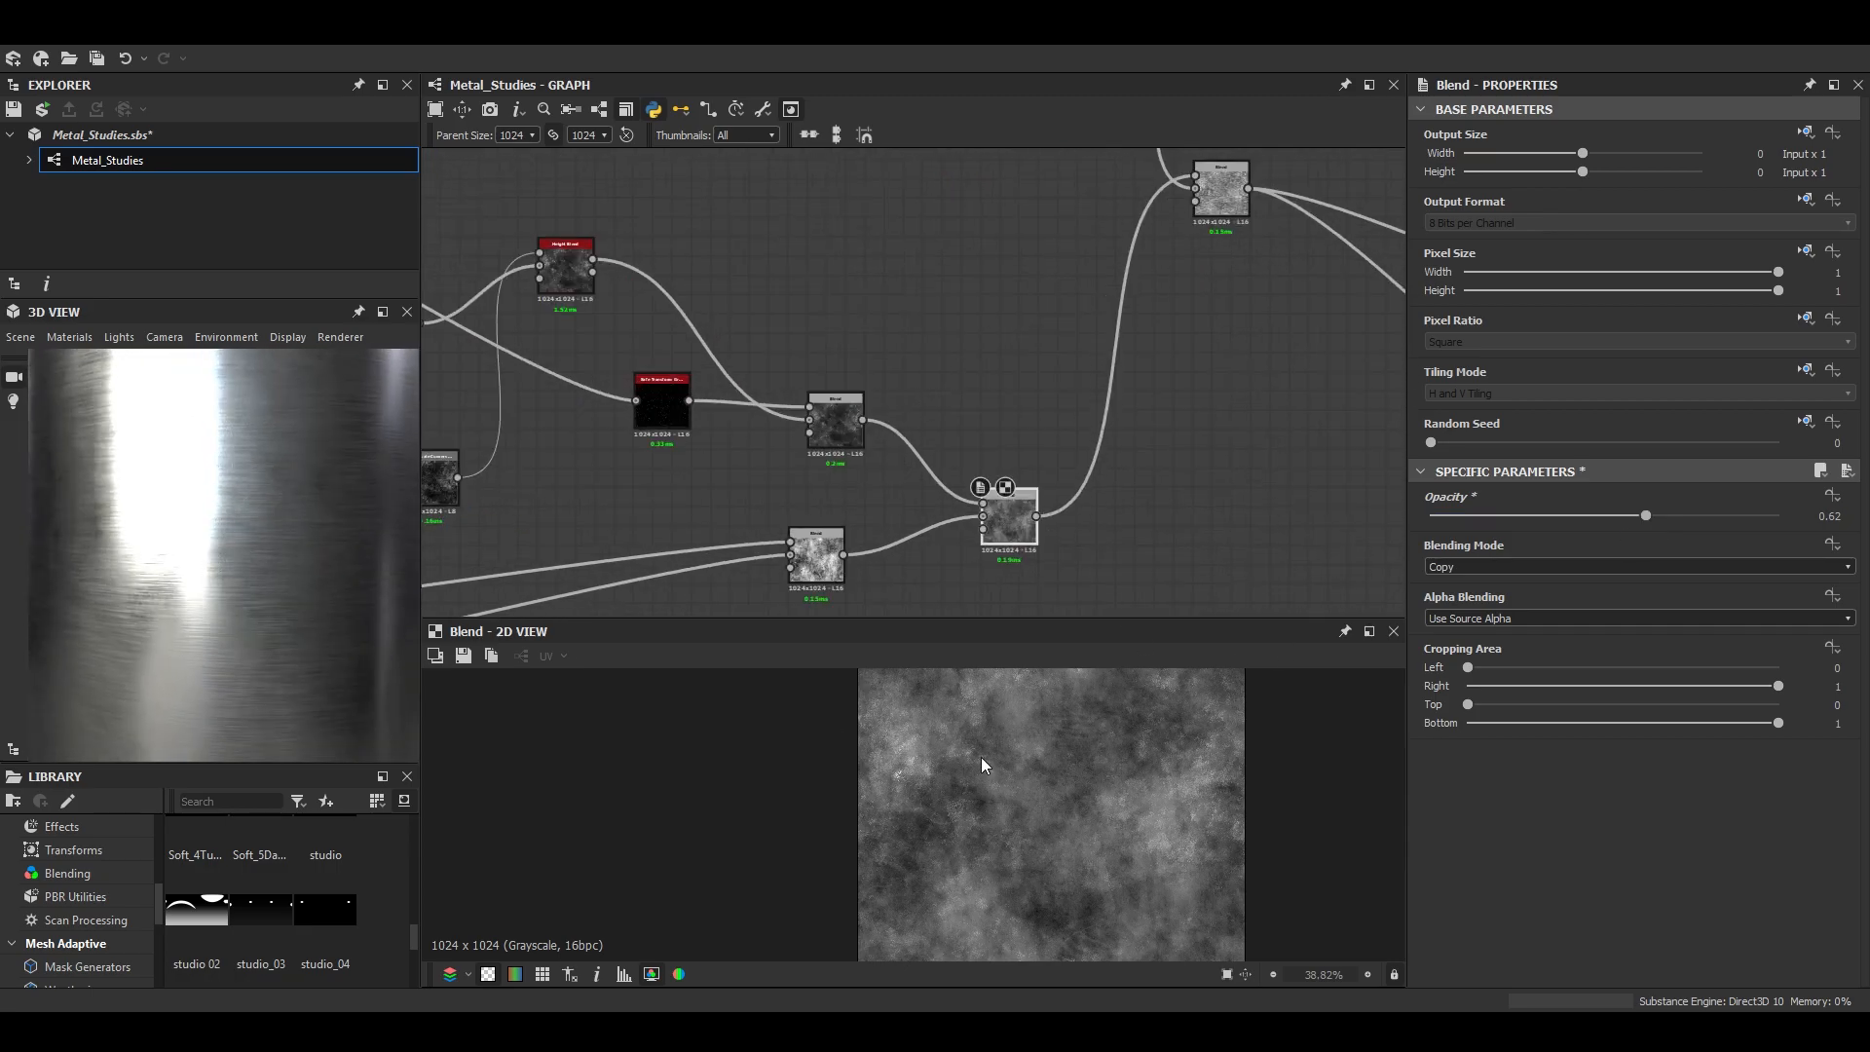
- Try an opacity of 0 on the new grunge Blend and check the cylinder
drag(1647, 515, 1253, 499)
scroll(435, 575, down, 1)
scroll(302, 557, down, 1)
- Lower the position of the Histogram Range that feeds the Blend ahead of the outputs
scroll(302, 557, down, 2)
drag(56, 558, 282, 564)
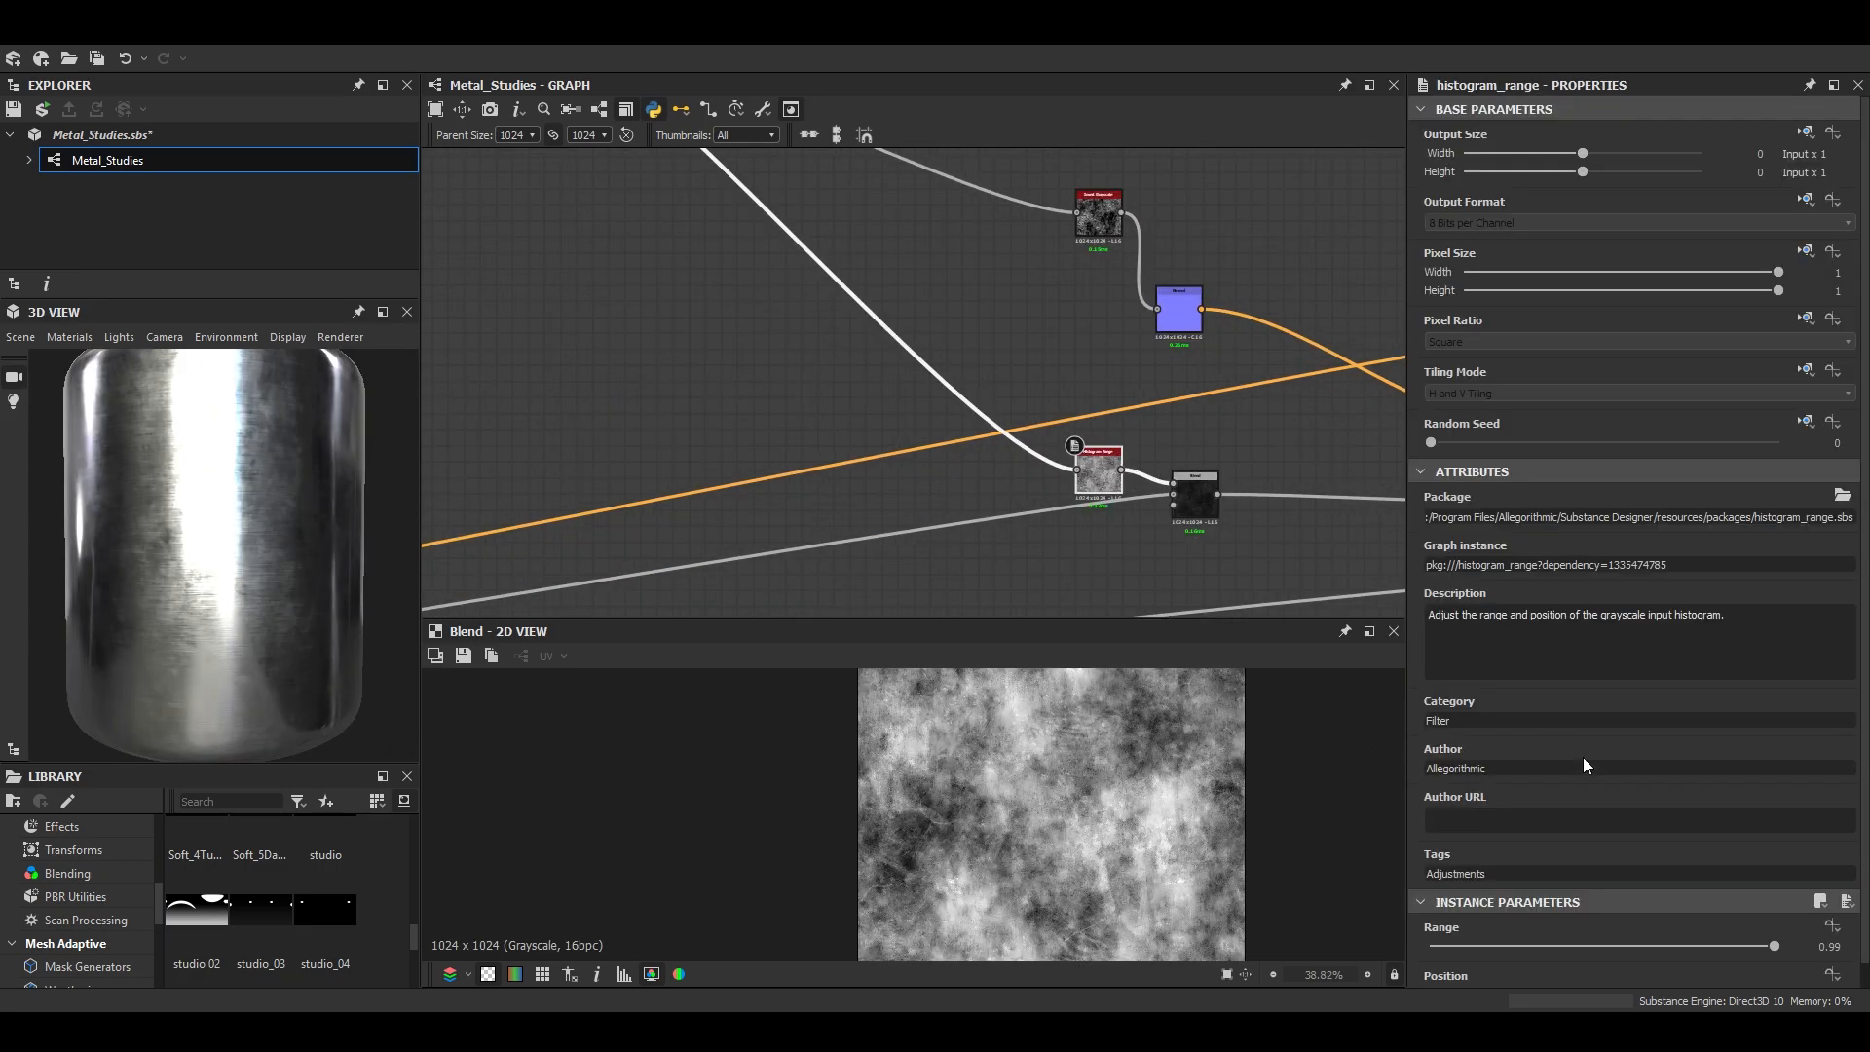
- Try opacity 1 in Copy mode on the new grunge Blend and check the cylinder
scroll(1584, 759, down, 1)
drag(1559, 975, 1502, 973)
mouse_move(142, 593)
mouse_down()
mouse_move(299, 639)
mouse_move(146, 612)
mouse_up()
scroll(299, 638, up, 2)
middle_drag(813, 282, 1214, 430)
scroll(769, 390, up, 4)
click(901, 434)
scroll(443, 592, down, 1)
scroll(329, 588, down, 2)
mouse_move(329, 587)
mouse_down()
mouse_move(330, 564)
mouse_move(346, 604)
mouse_move(166, 645)
mouse_move(321, 609)
mouse_up()
scroll(337, 568, up, 3)
- Try the Min (Darken) mode with opacity 0.71 on the grunge Blend
scroll(347, 604, down, 2)
drag(1497, 516, 1785, 516)
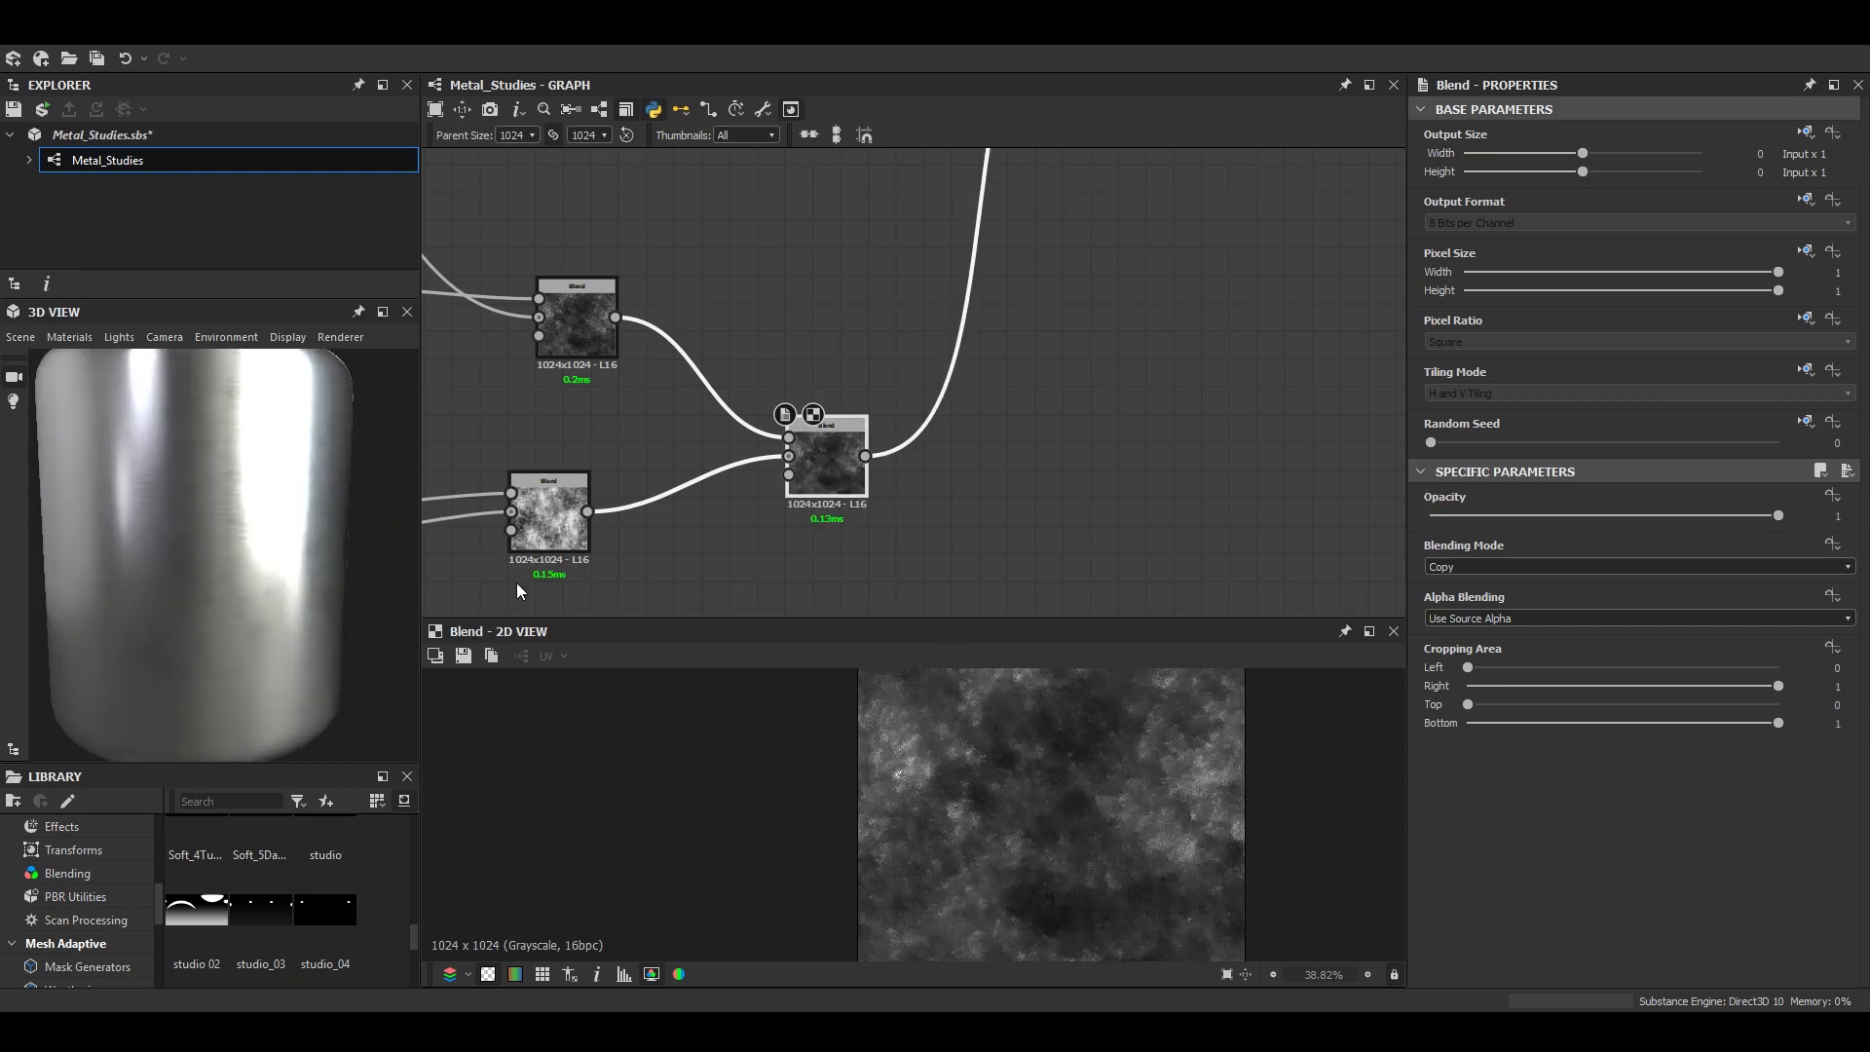
drag(391, 614, 318, 624)
drag(1779, 515, 1678, 521)
click(1569, 566)
click(1522, 658)
scroll(1105, 797, down, 3)
scroll(1106, 797, up, 8)
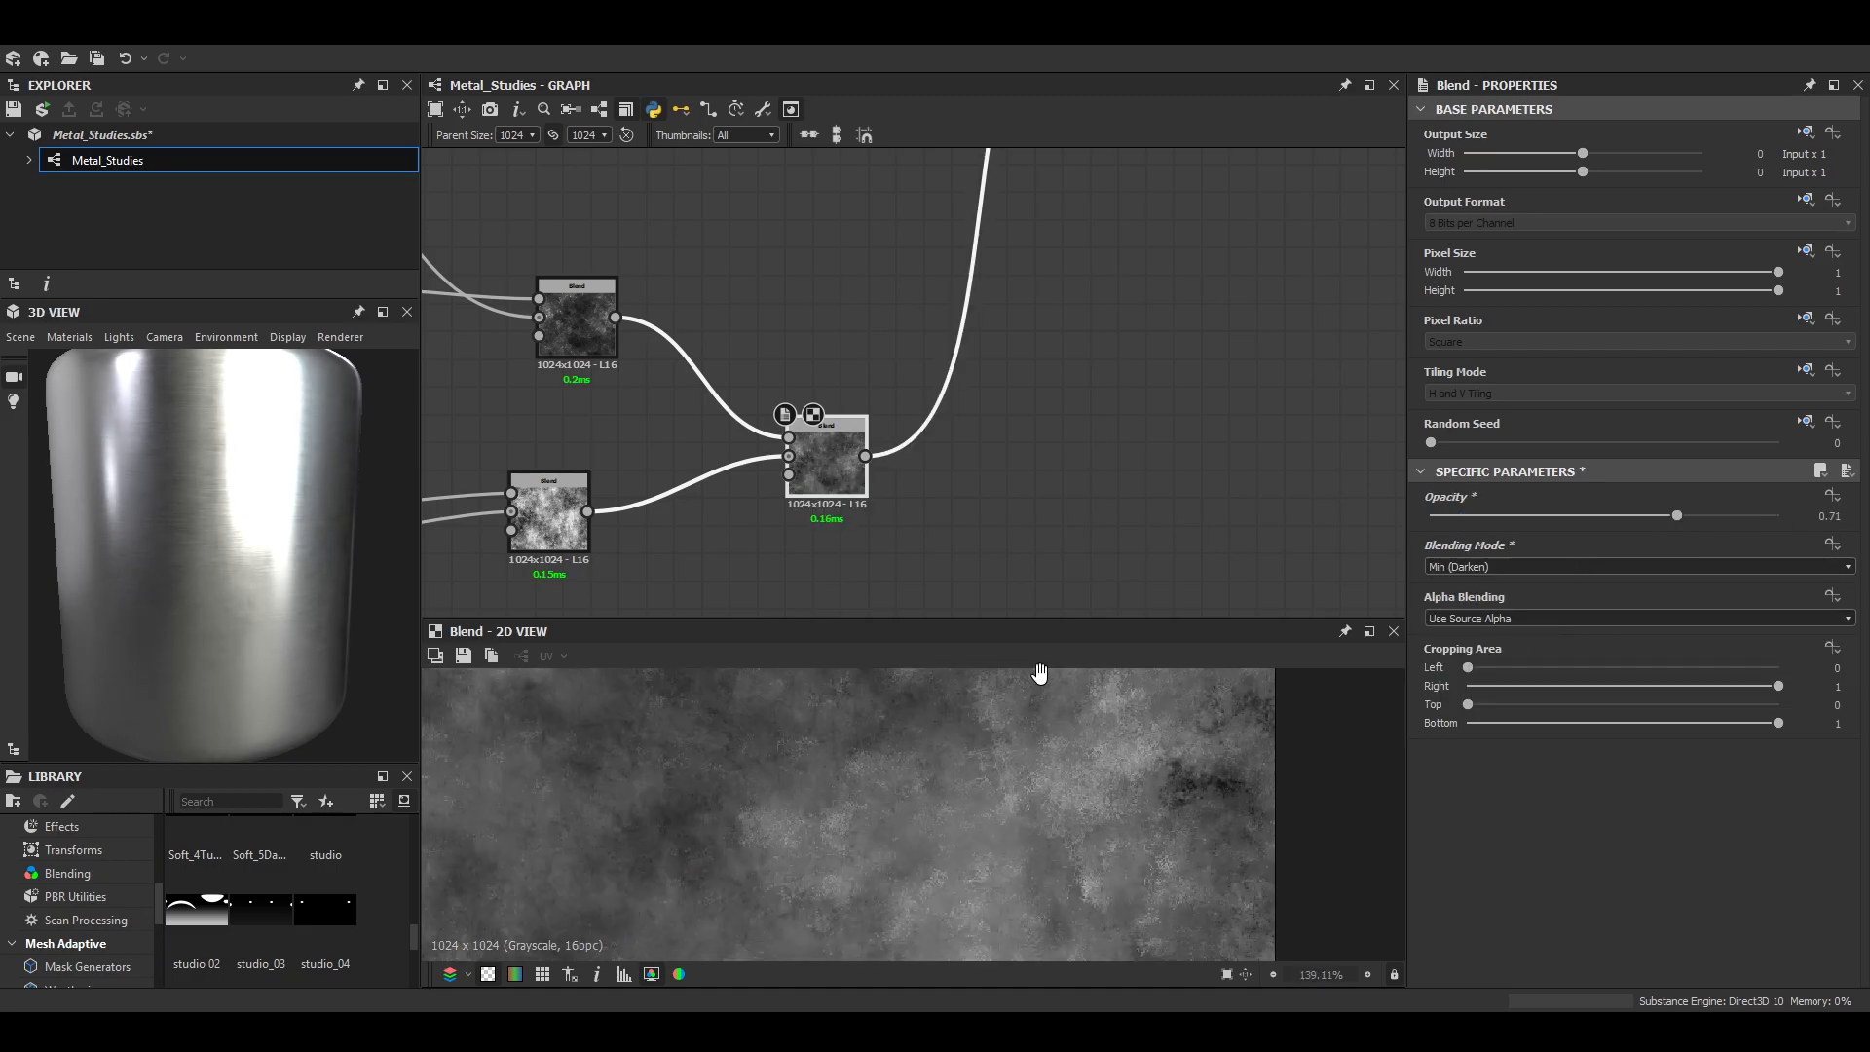
- Set the grunge Blend to Overlay with opacity 1 and check the cylinder in the enlarged 3D view
click(1535, 567)
click(1486, 664)
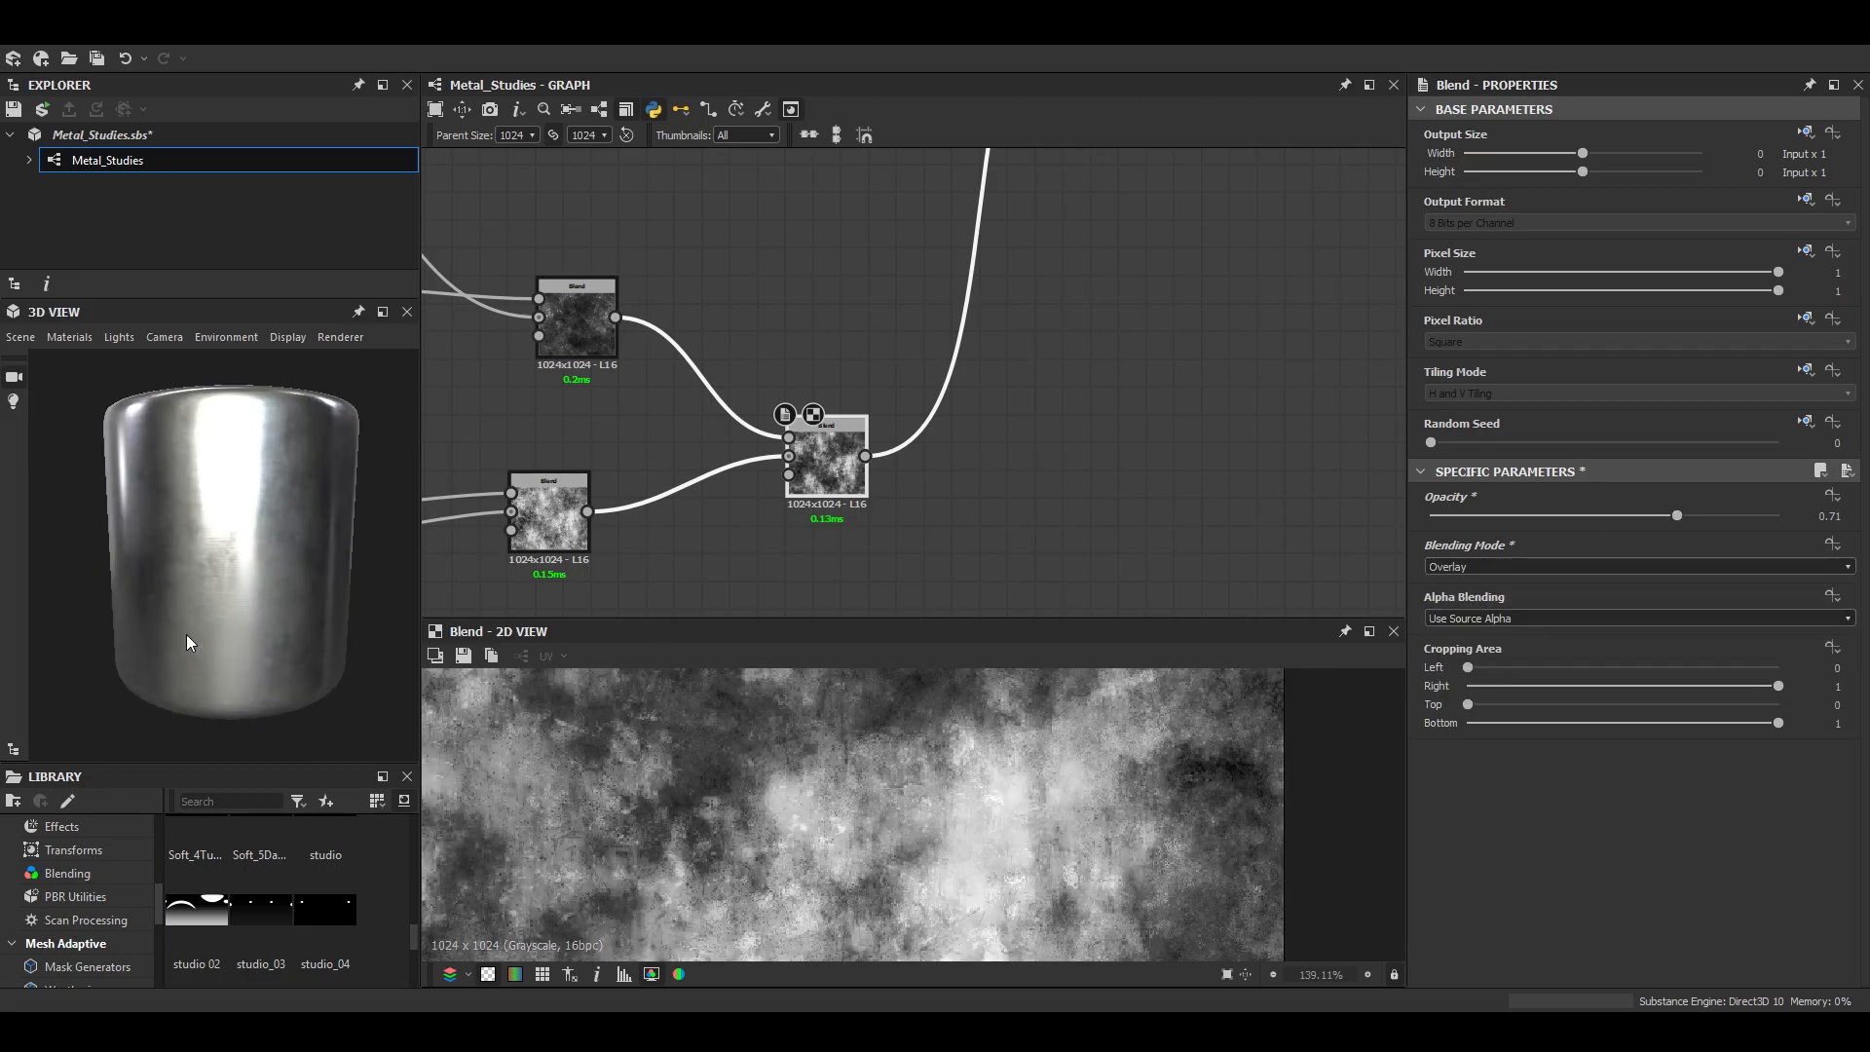
drag(1677, 517, 1792, 519)
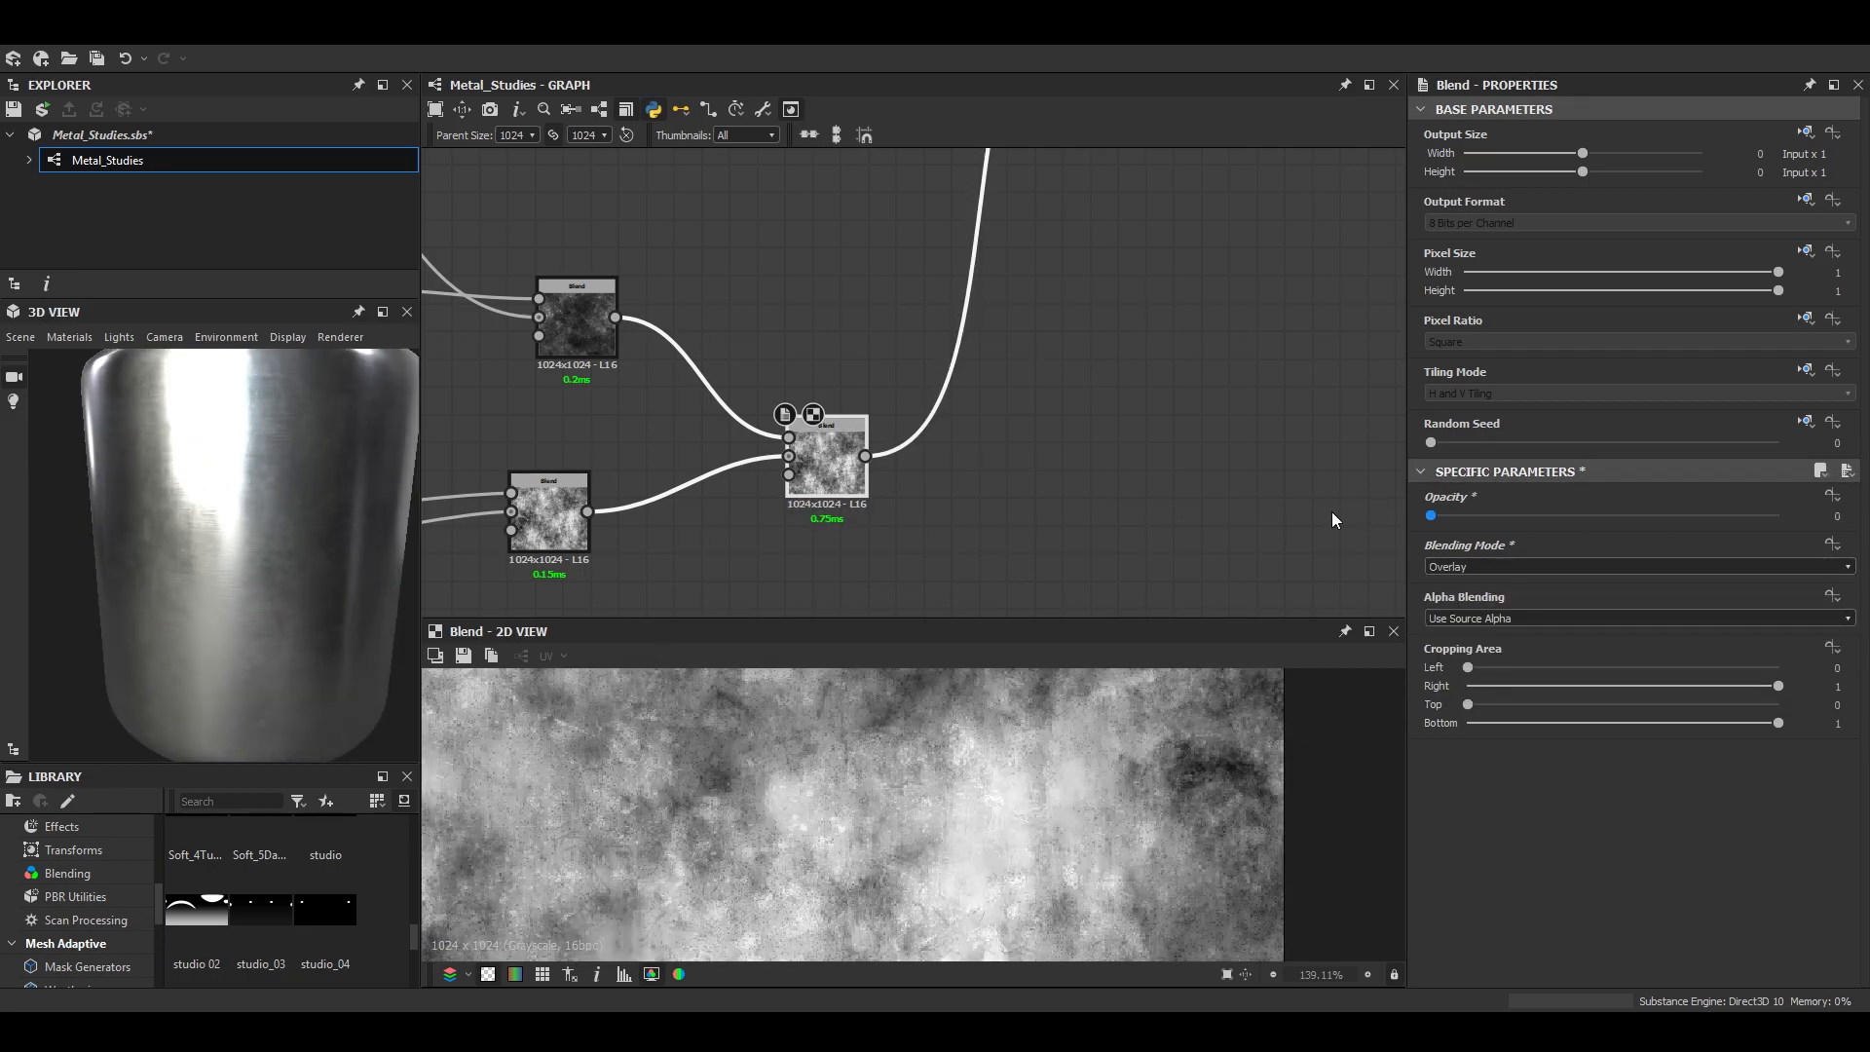
scroll(990, 820, down, 3)
scroll(990, 821, down, 2)
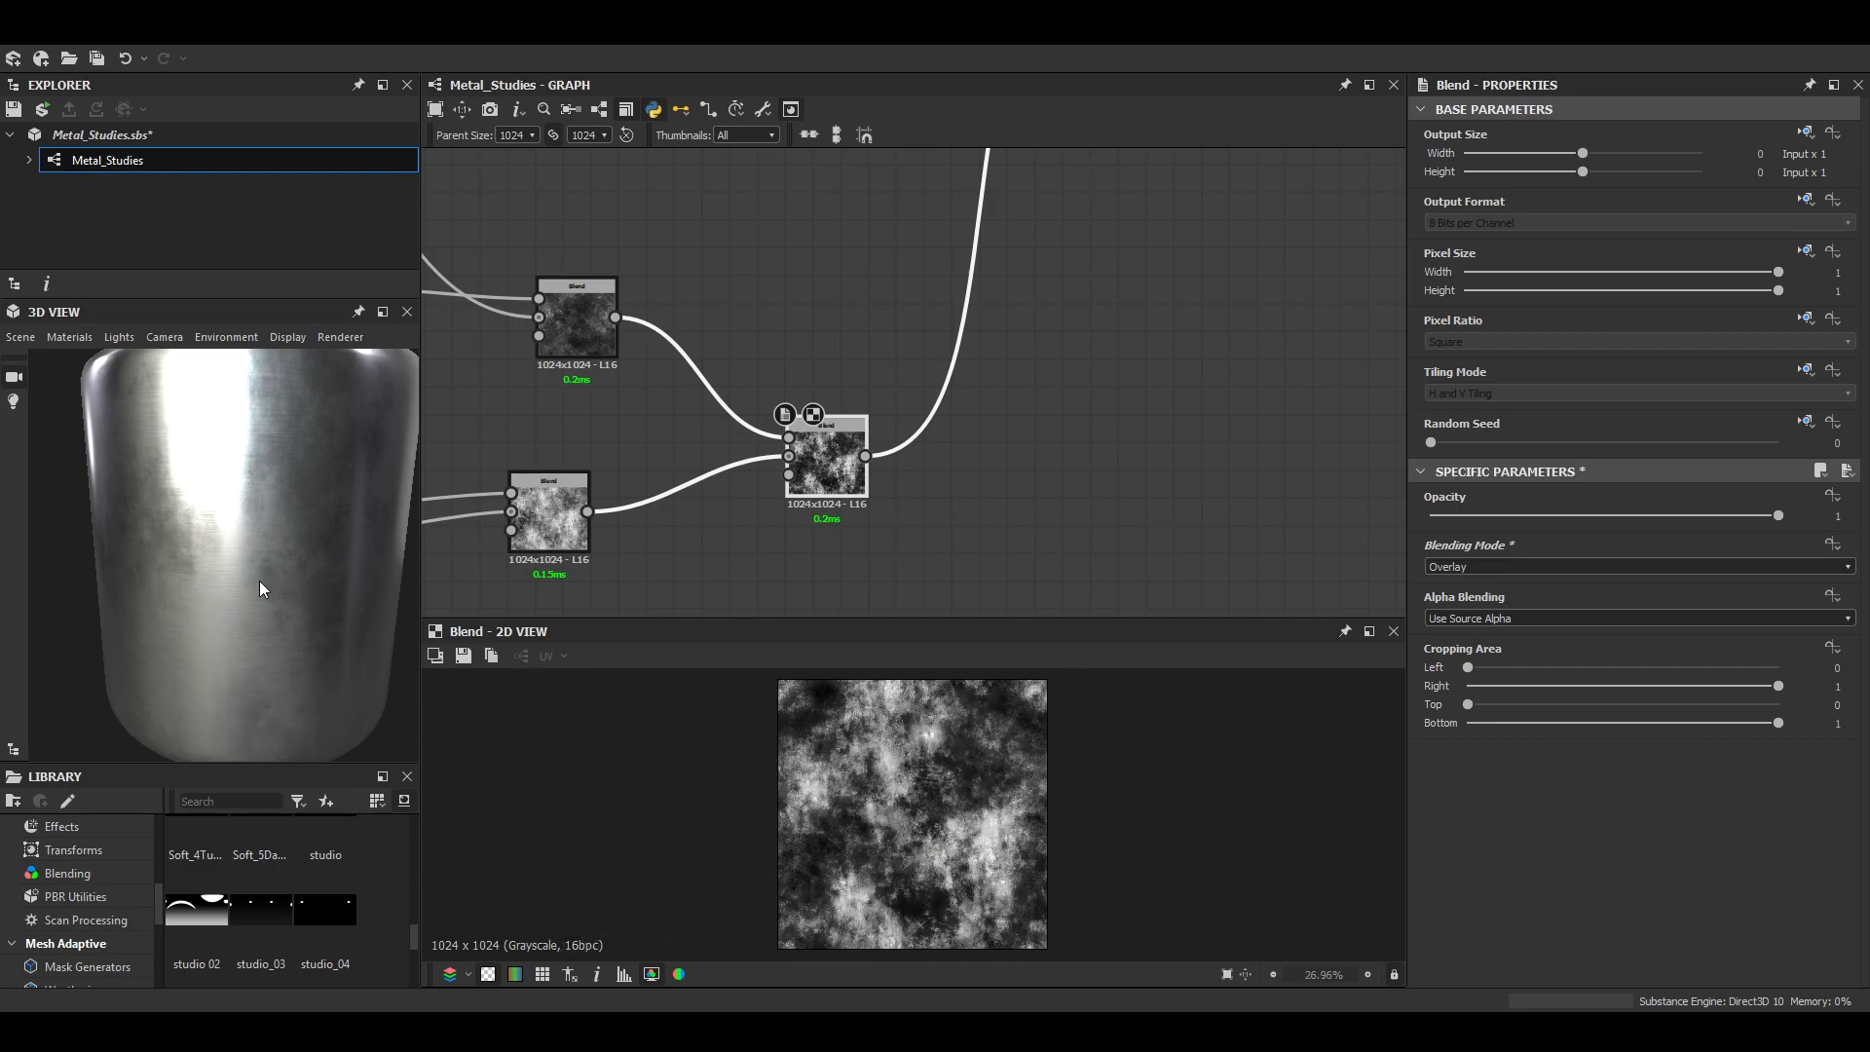
scroll(288, 592, down, 2)
click(383, 312)
mouse_move(1019, 701)
mouse_down()
mouse_move(997, 664)
mouse_move(984, 692)
mouse_move(891, 652)
mouse_move(856, 688)
mouse_move(1054, 695)
mouse_move(977, 743)
mouse_move(1014, 718)
mouse_up()
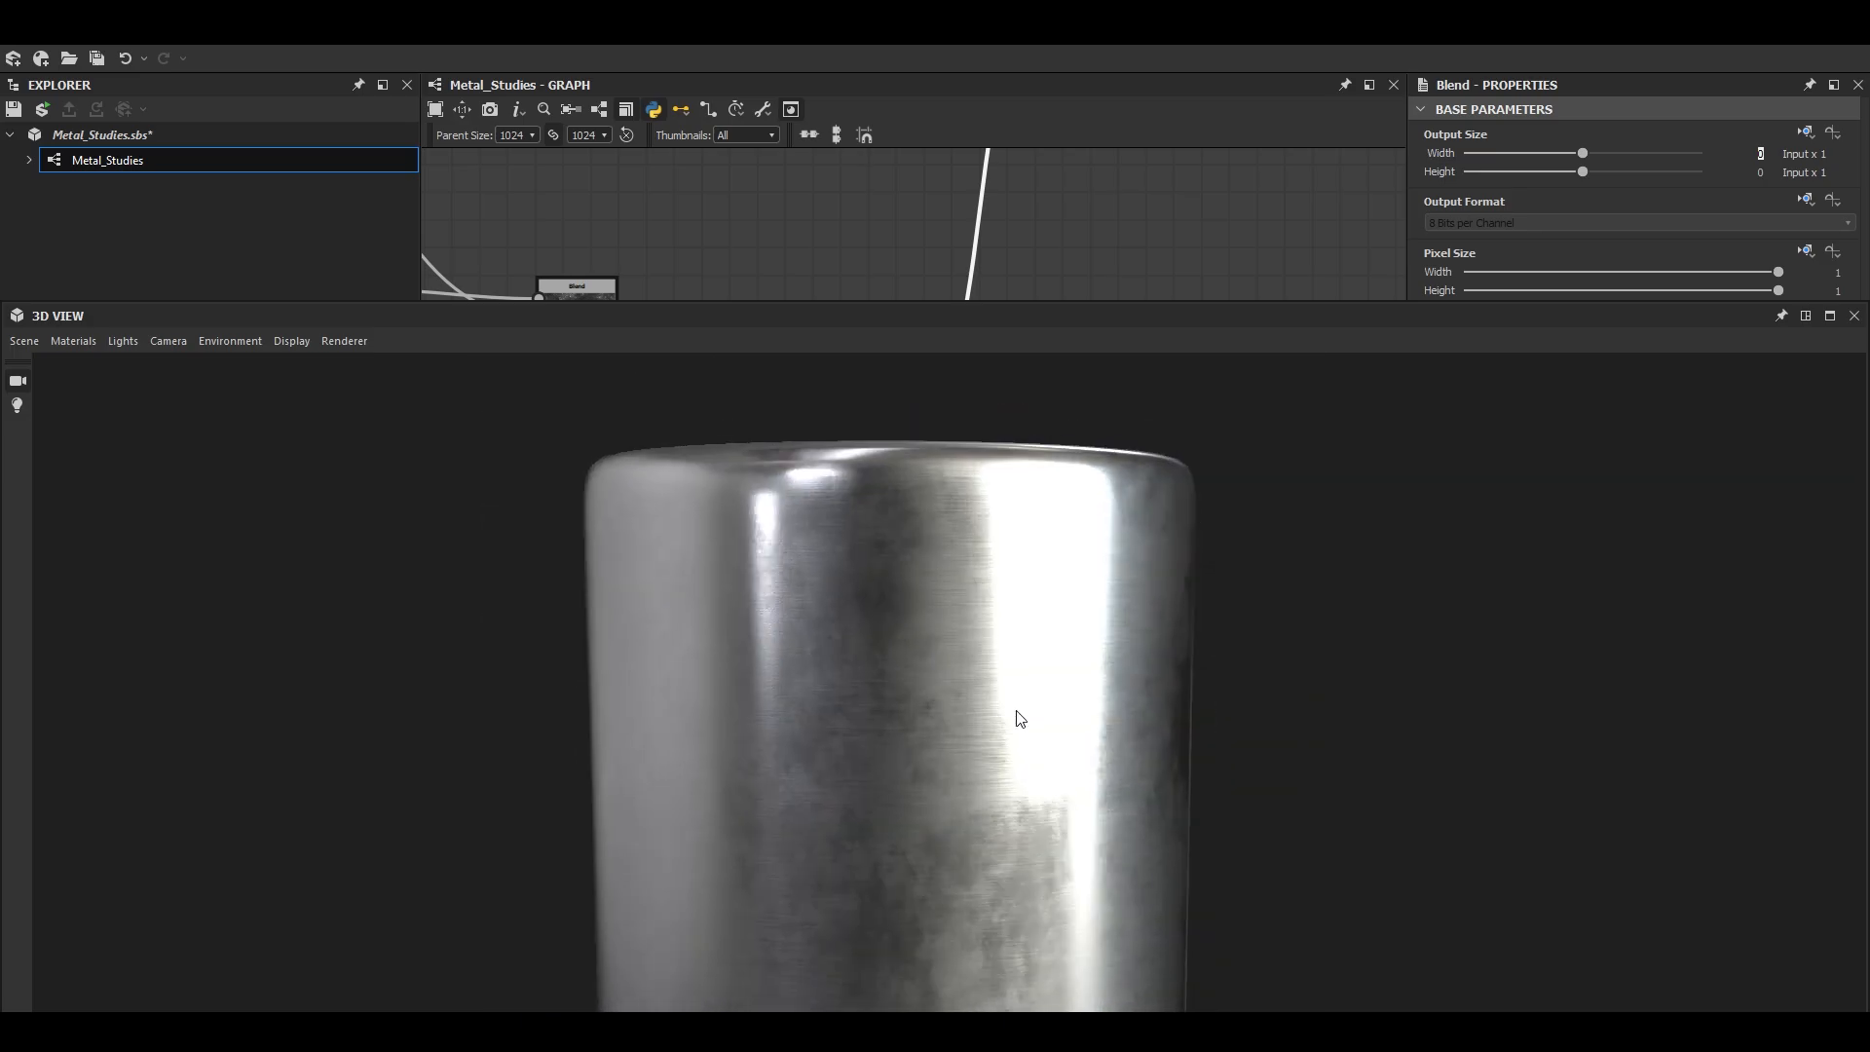
click(1805, 316)
- On the downstream Blend over the brushed effect, try Overlay and then Copy with opacity 0.34
scroll(988, 339, up, 4)
click(1028, 272)
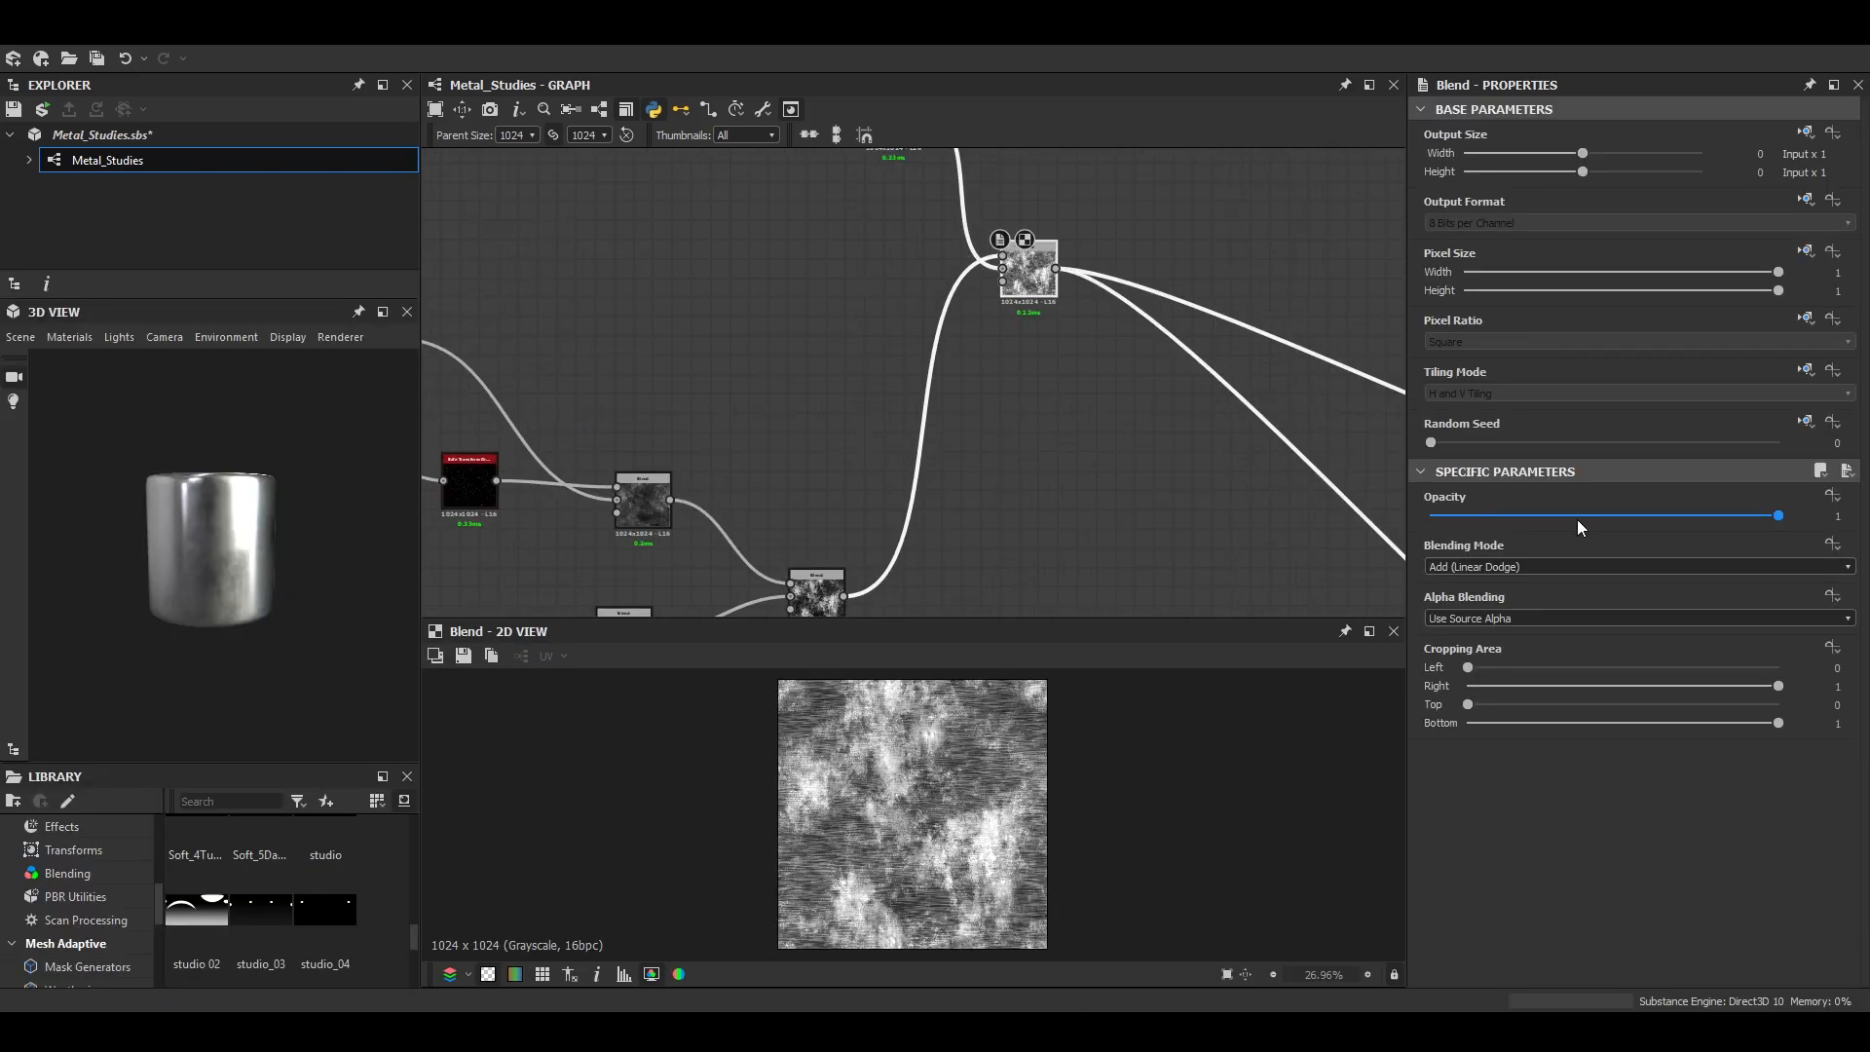
click(1582, 566)
scroll(1469, 680, down, 1)
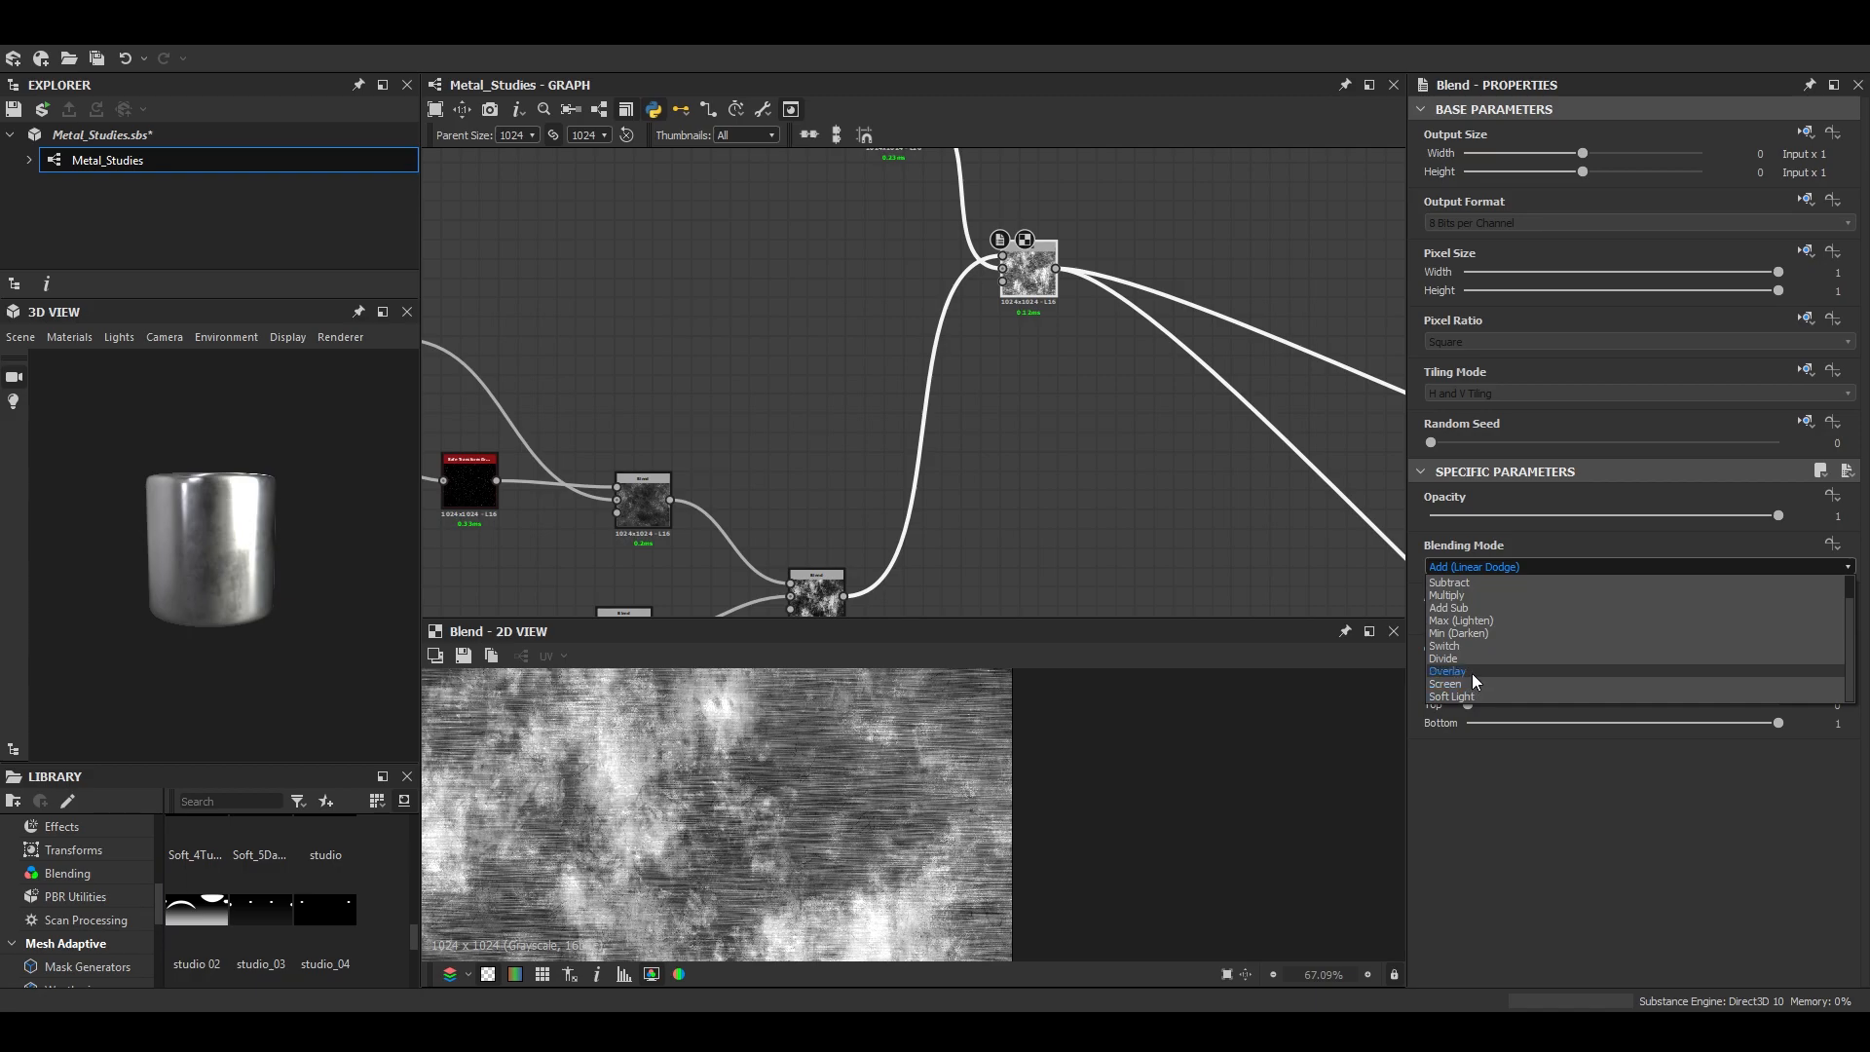
click(1471, 674)
click(1469, 567)
scroll(1471, 603, up, 1)
click(1491, 584)
drag(1712, 511, 1550, 525)
click(1494, 565)
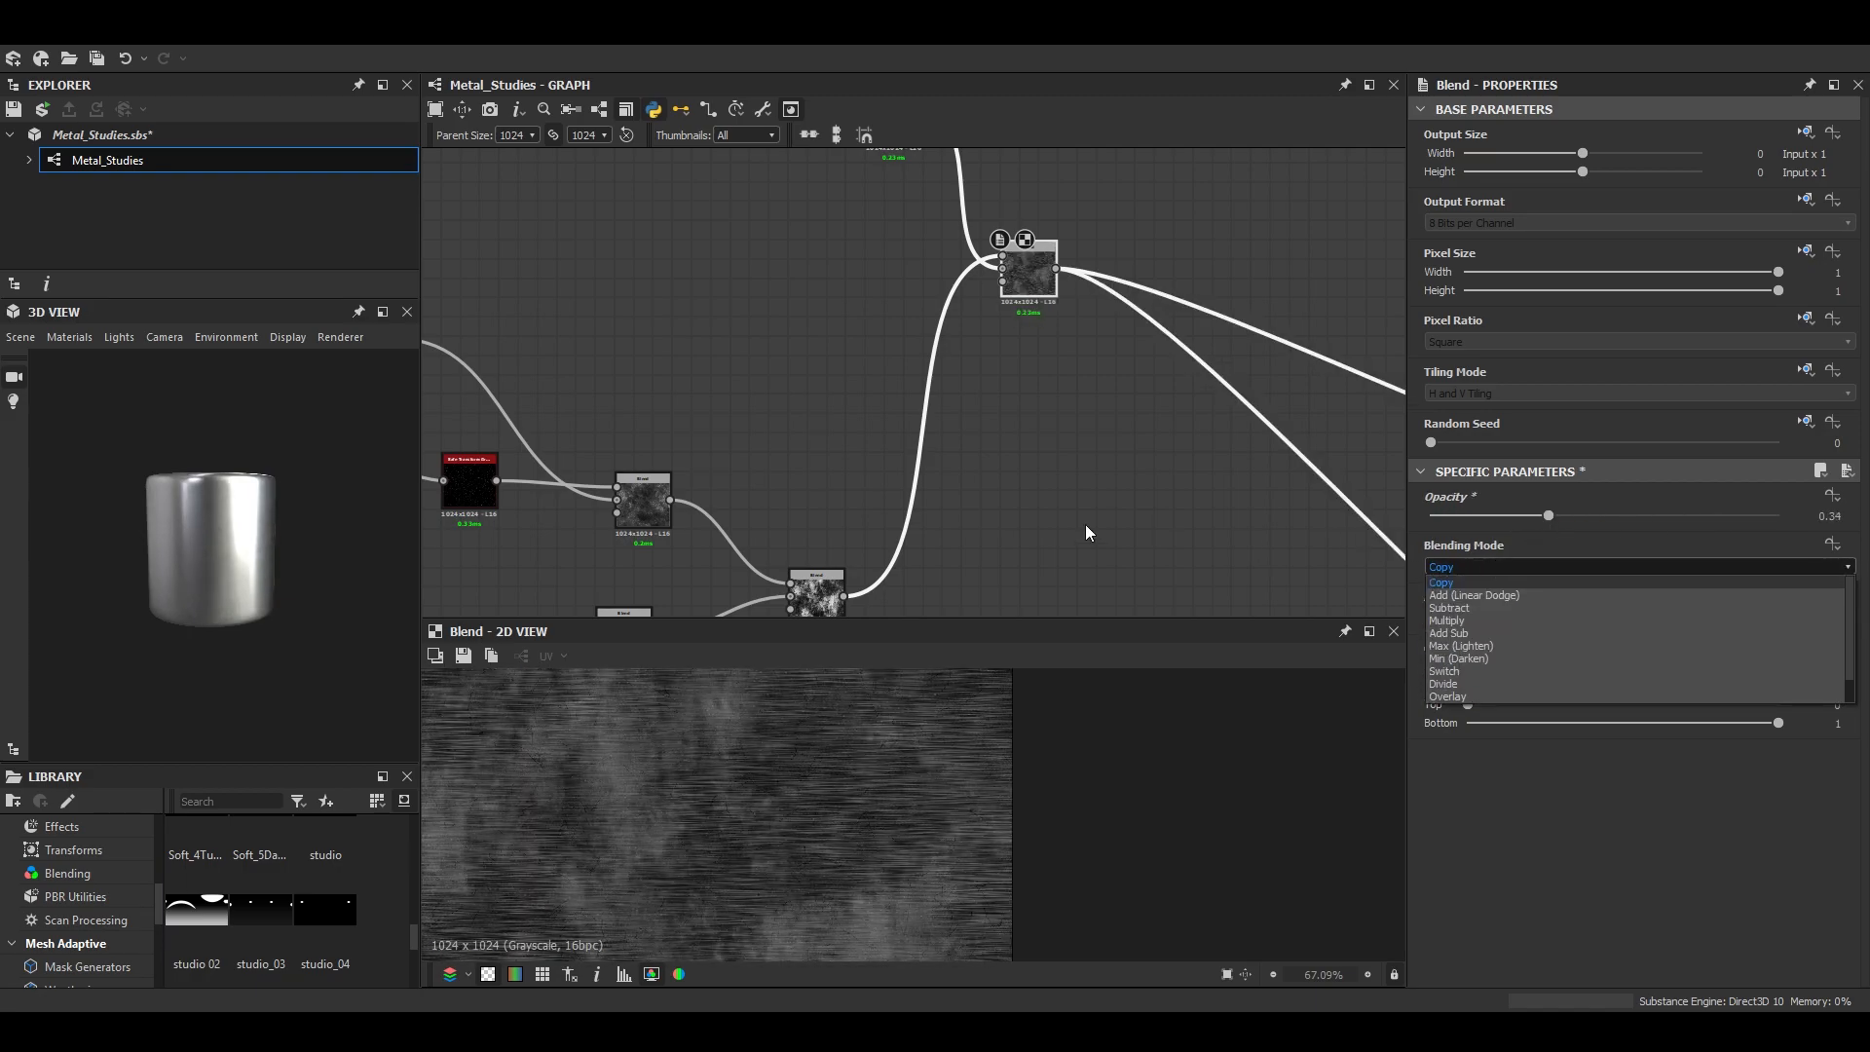
- Preview the grunge Blend's output, then try Max (Lighten) with opacity 0.77 on the downstream Blend
click(830, 592)
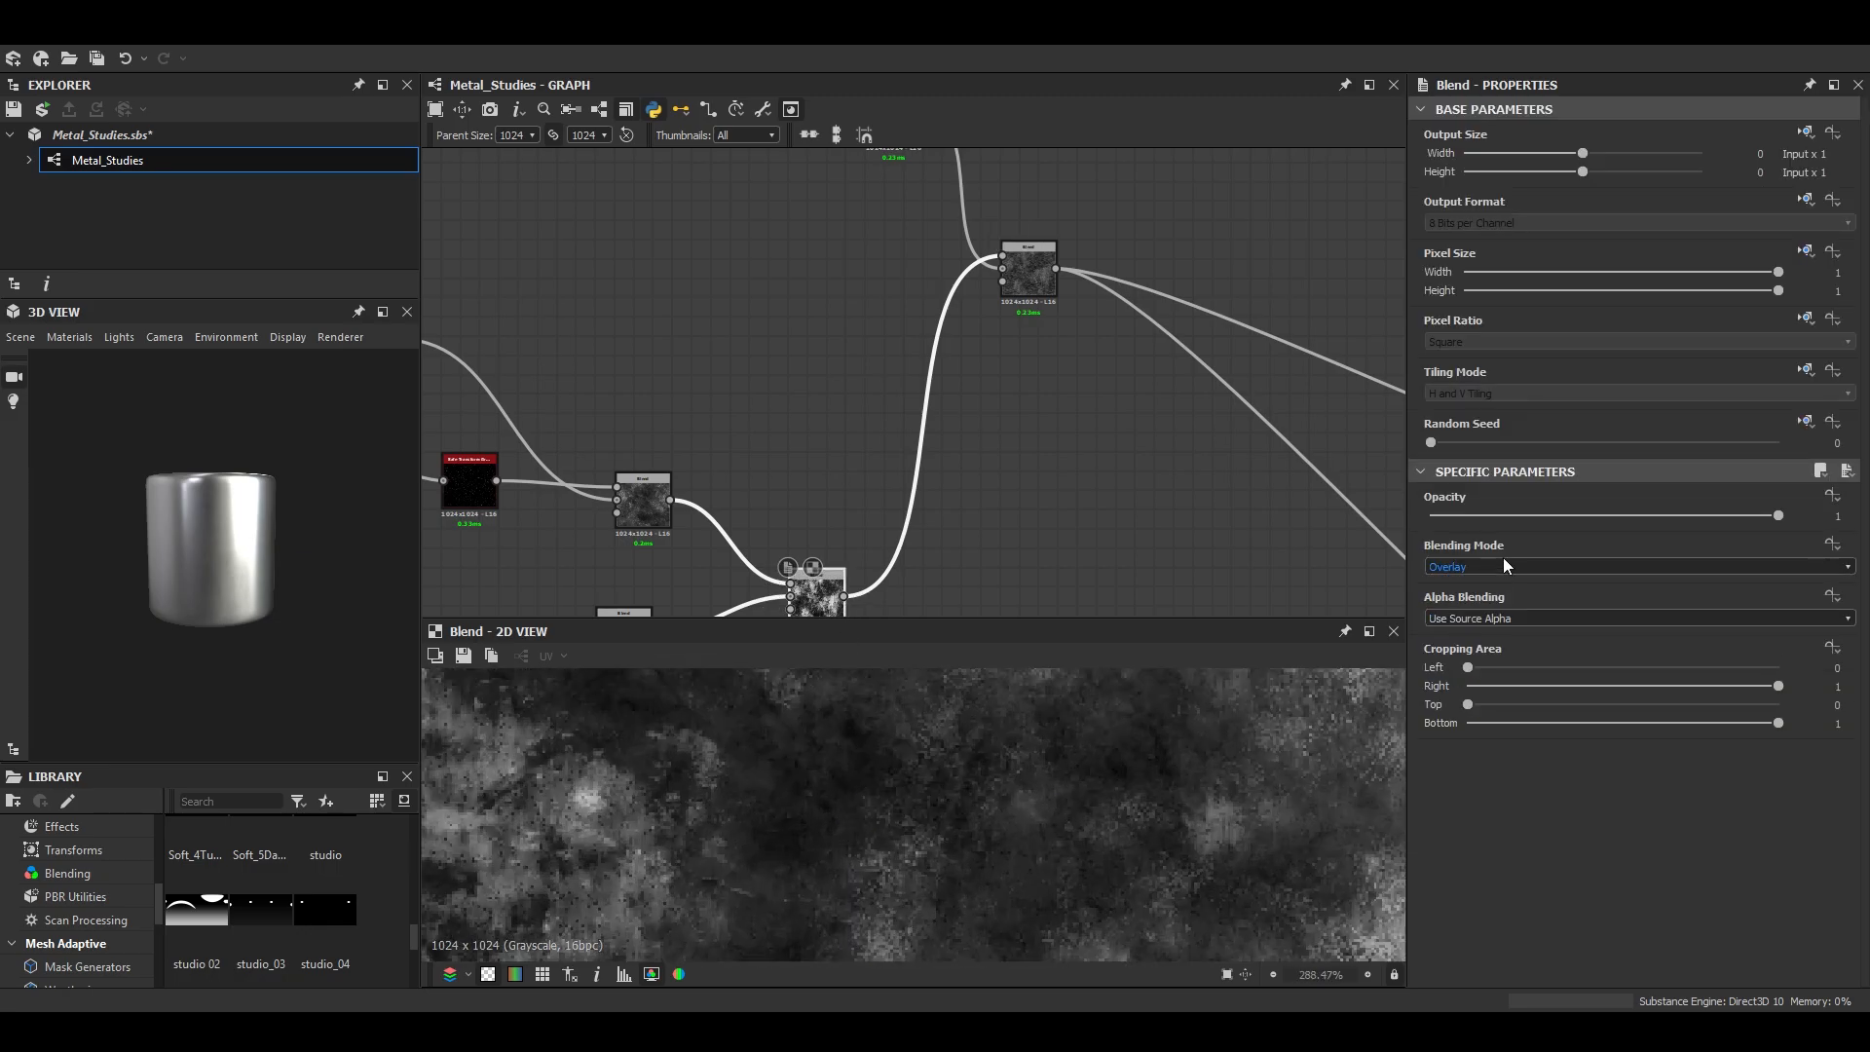
click(1029, 273)
scroll(1155, 747, up, 5)
click(1493, 567)
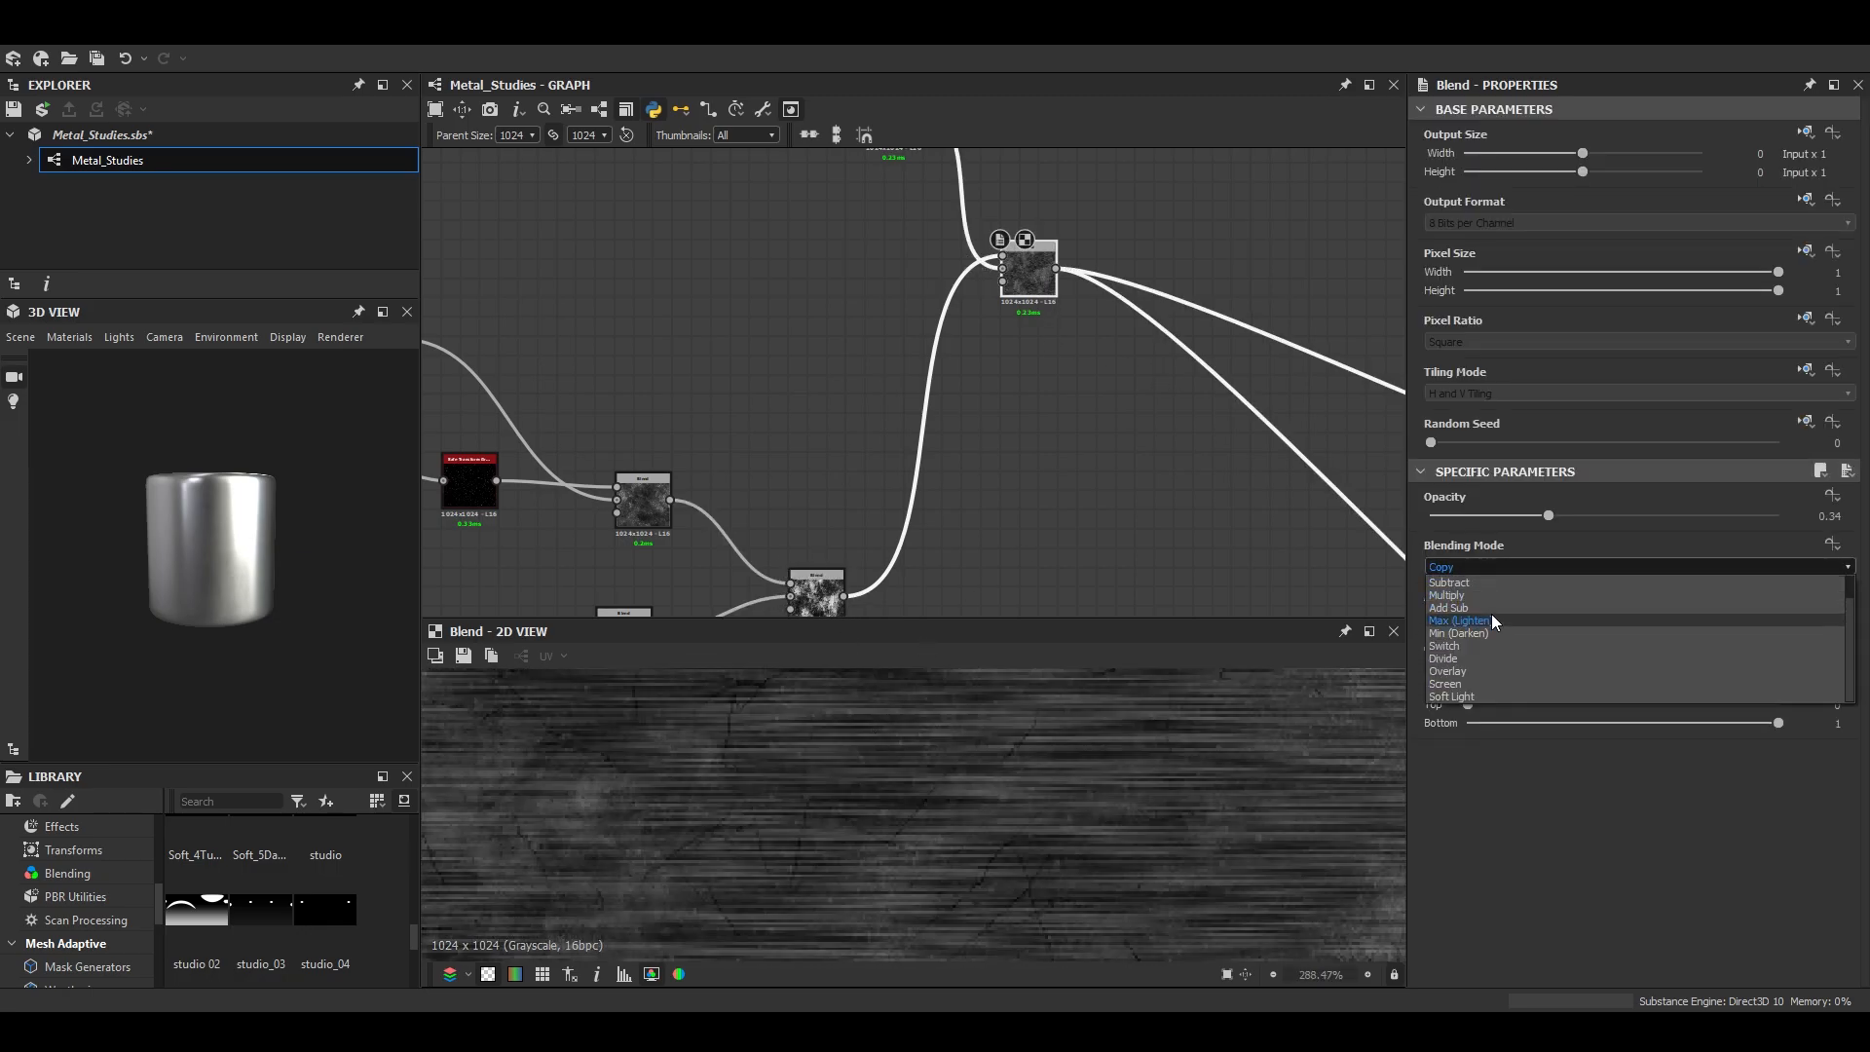
click(1492, 613)
drag(1549, 515, 1722, 516)
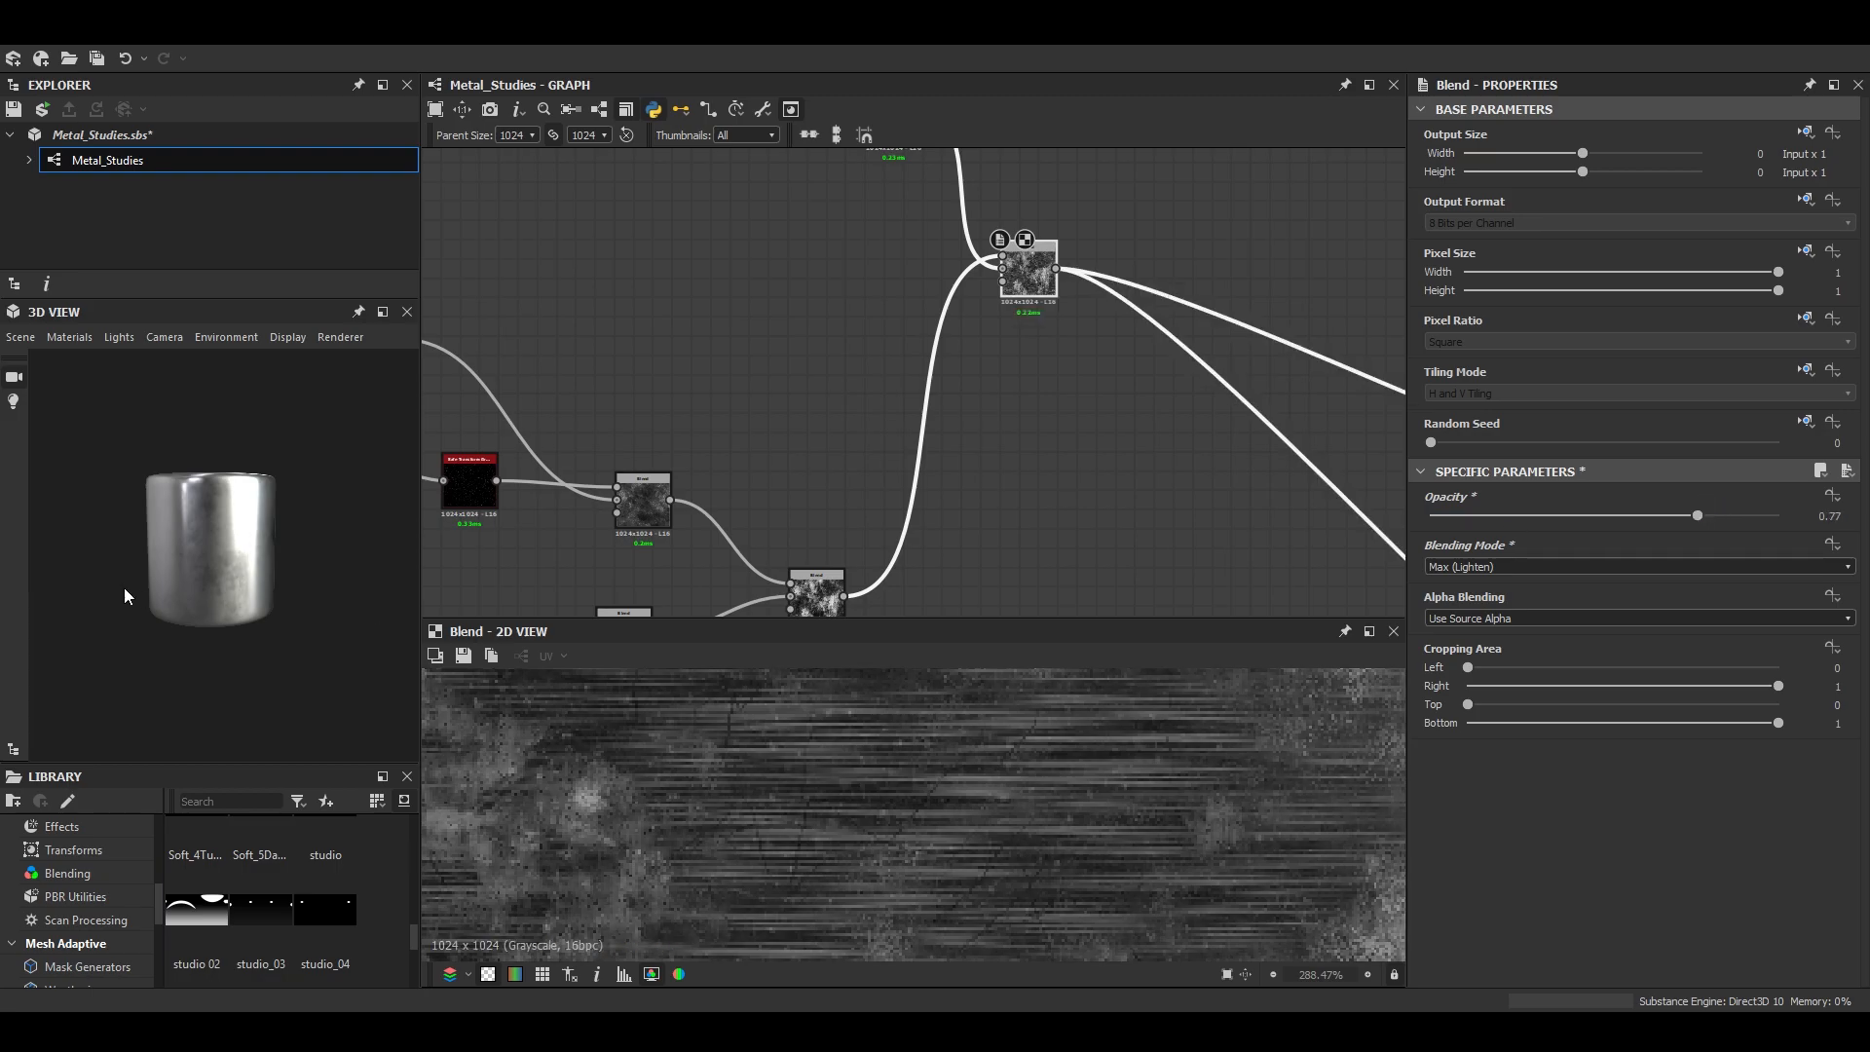
scroll(217, 554, up, 5)
scroll(222, 554, down, 5)
drag(150, 576, 238, 559)
scroll(238, 559, up, 6)
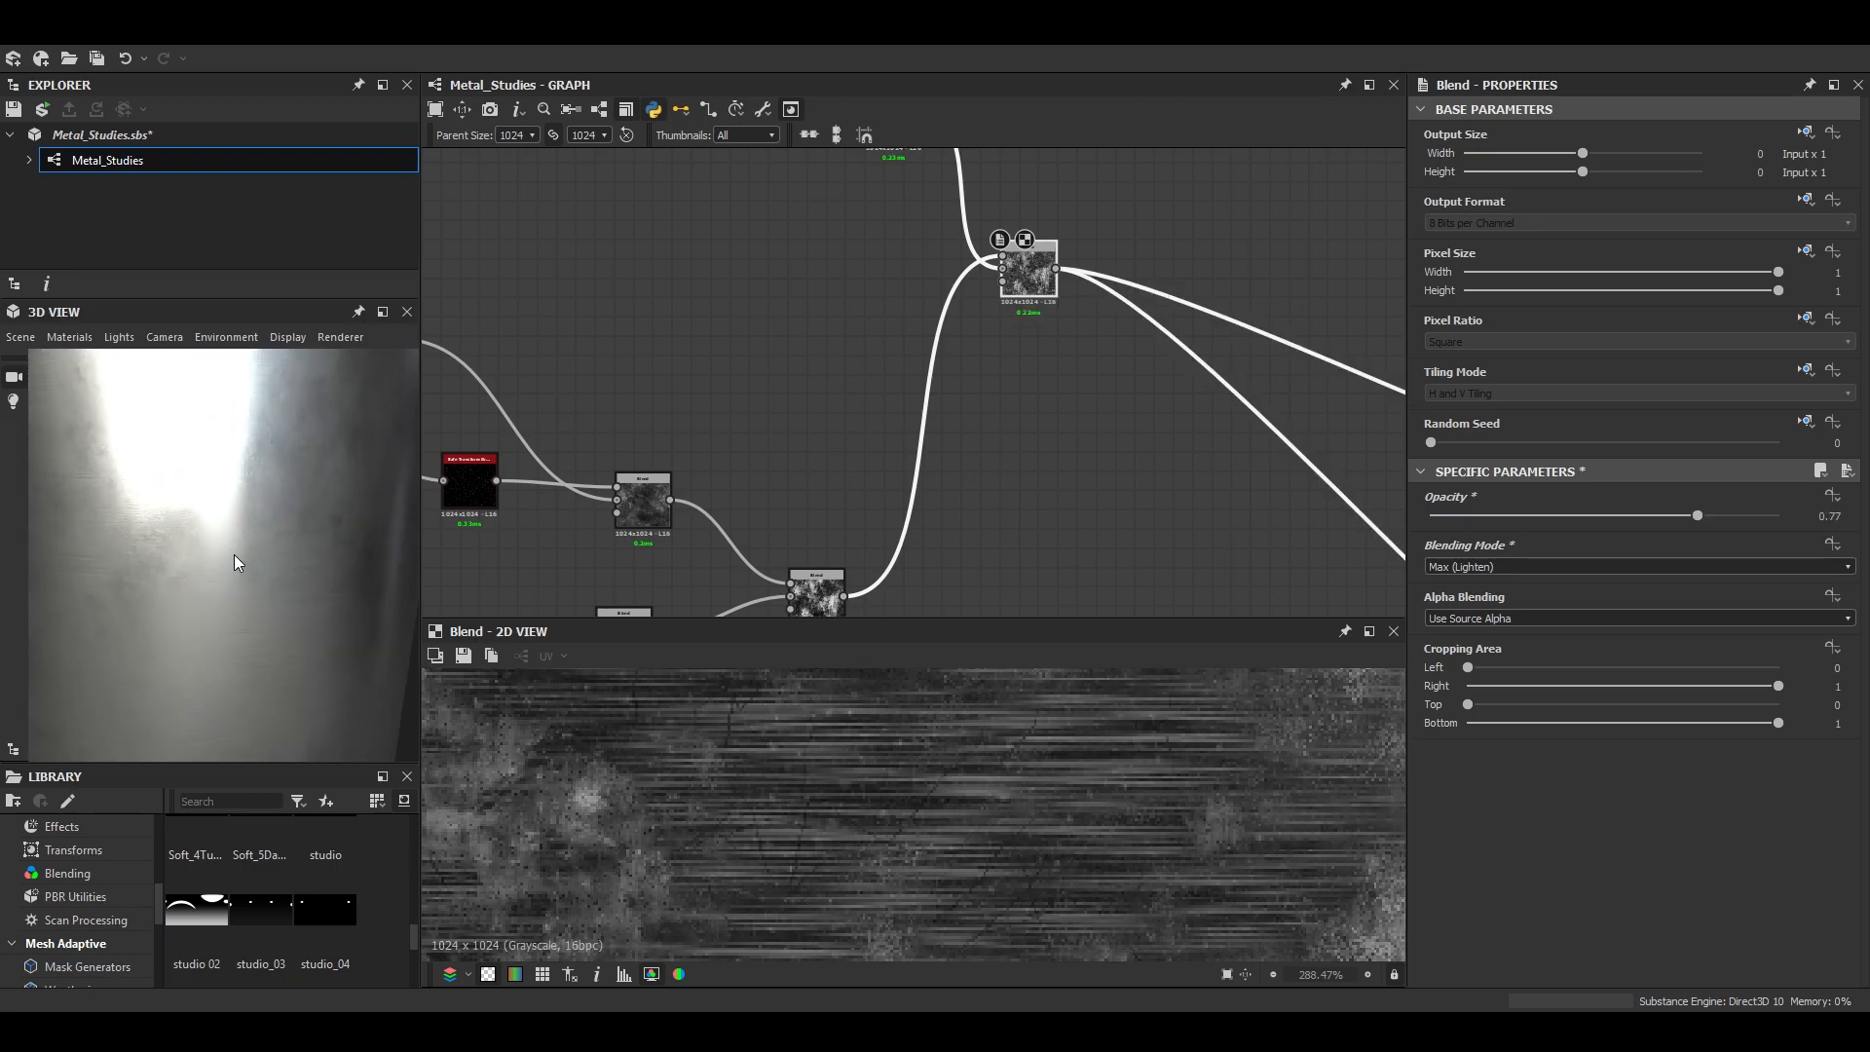
- Set the downstream Blend to Add (Linear Dodge) with opacity 1 and check the cylinder's surface
click(1458, 569)
click(1491, 598)
mouse_move(1698, 516)
mouse_down()
mouse_move(1516, 512)
mouse_move(1790, 523)
mouse_up()
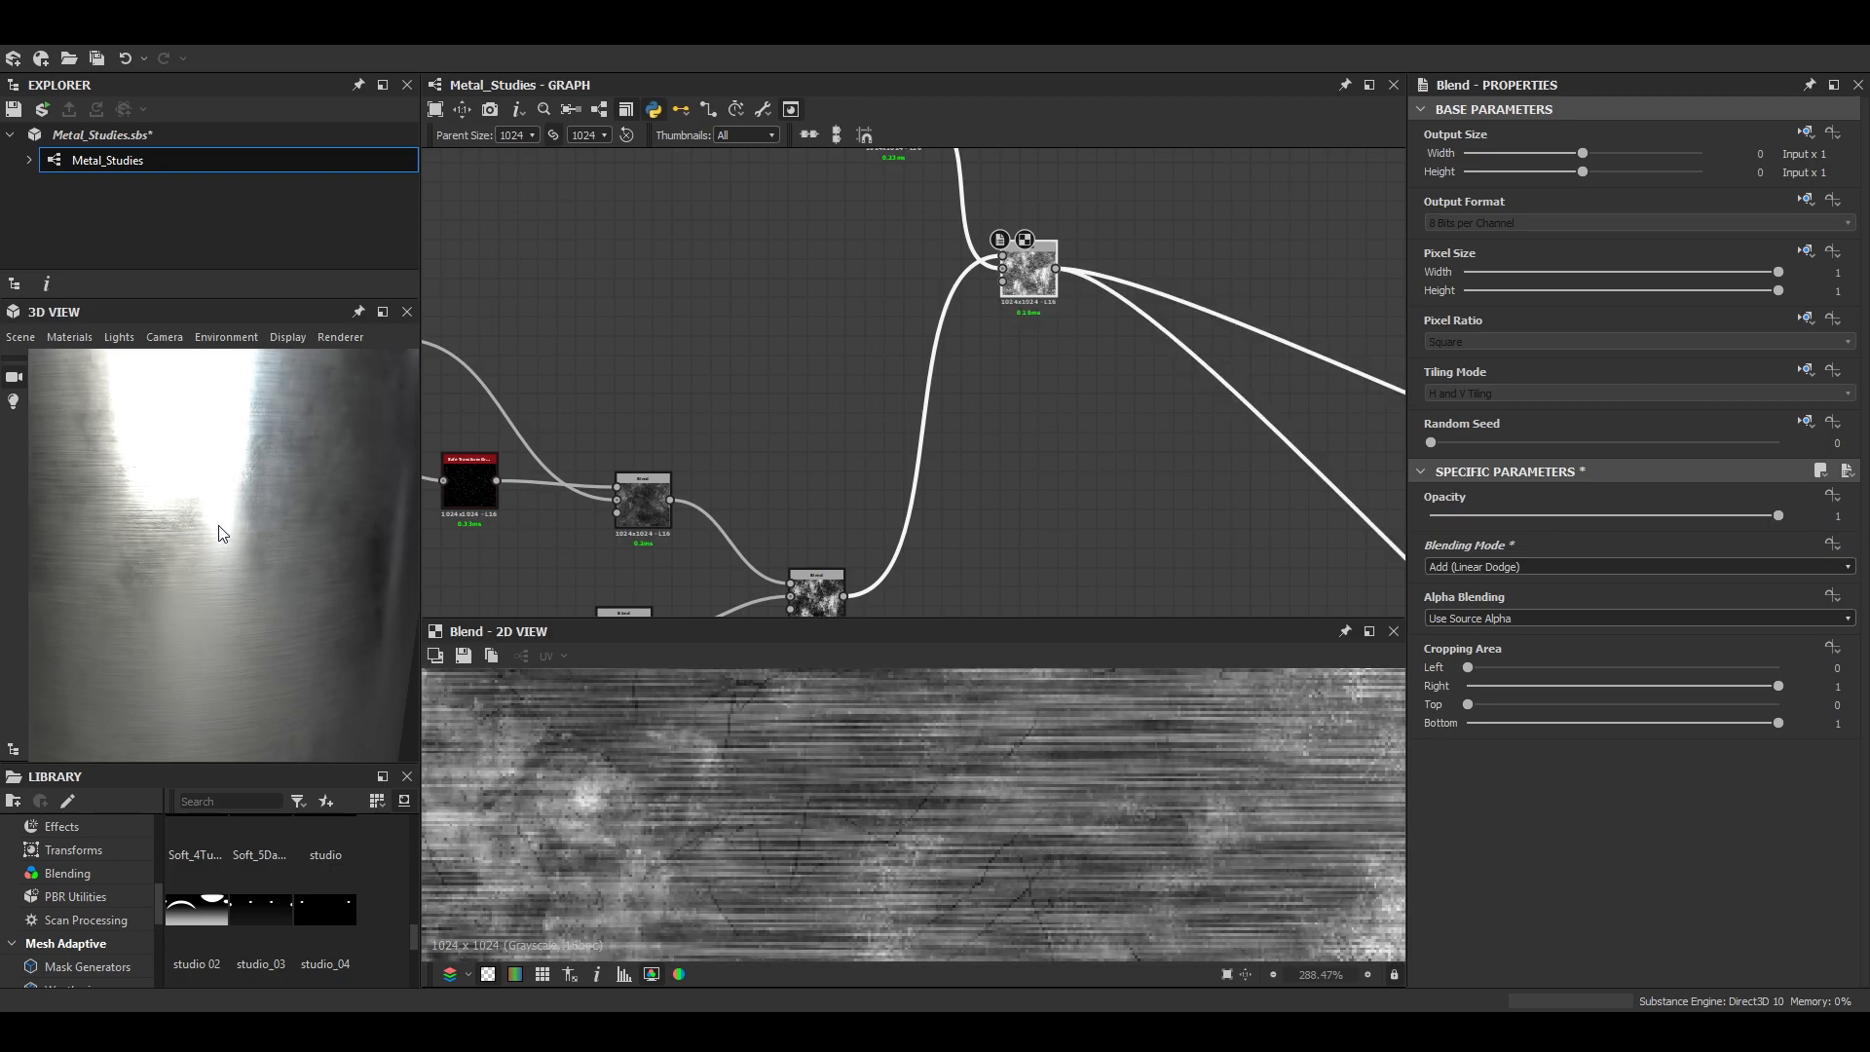
scroll(214, 584, down, 5)
scroll(214, 571, up, 4)
drag(213, 575, 97, 497)
- Switch the 3D view to a different preview mesh and examine the metal's reflections on it
click(27, 337)
click(74, 553)
mouse_move(224, 558)
mouse_down()
mouse_move(318, 610)
mouse_move(144, 651)
mouse_move(304, 552)
mouse_move(354, 606)
mouse_move(378, 540)
mouse_move(279, 512)
mouse_move(310, 587)
mouse_move(142, 541)
mouse_move(257, 557)
mouse_move(231, 582)
mouse_up()
scroll(271, 577, up, 3)
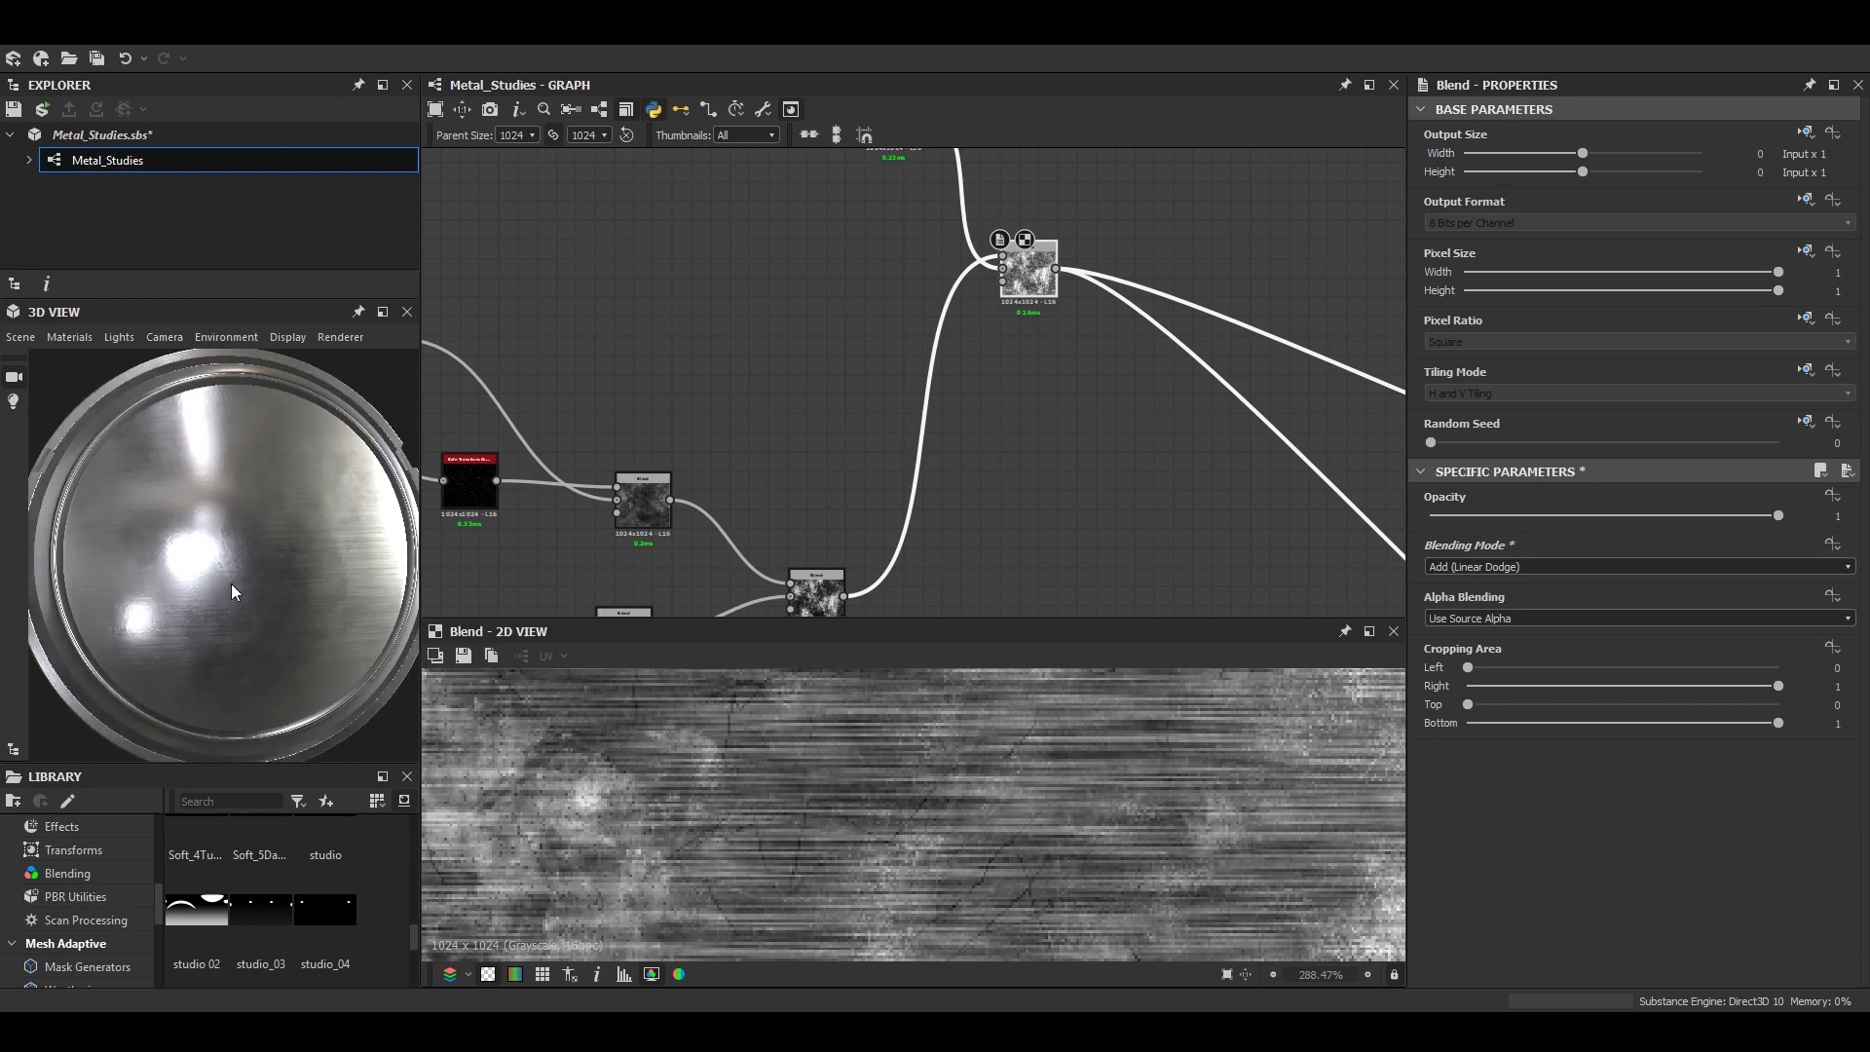
- On the downstream Blend over the brushed effect, try the Subtract, Add Sub and Max (Lighten) blending modes
click(1621, 564)
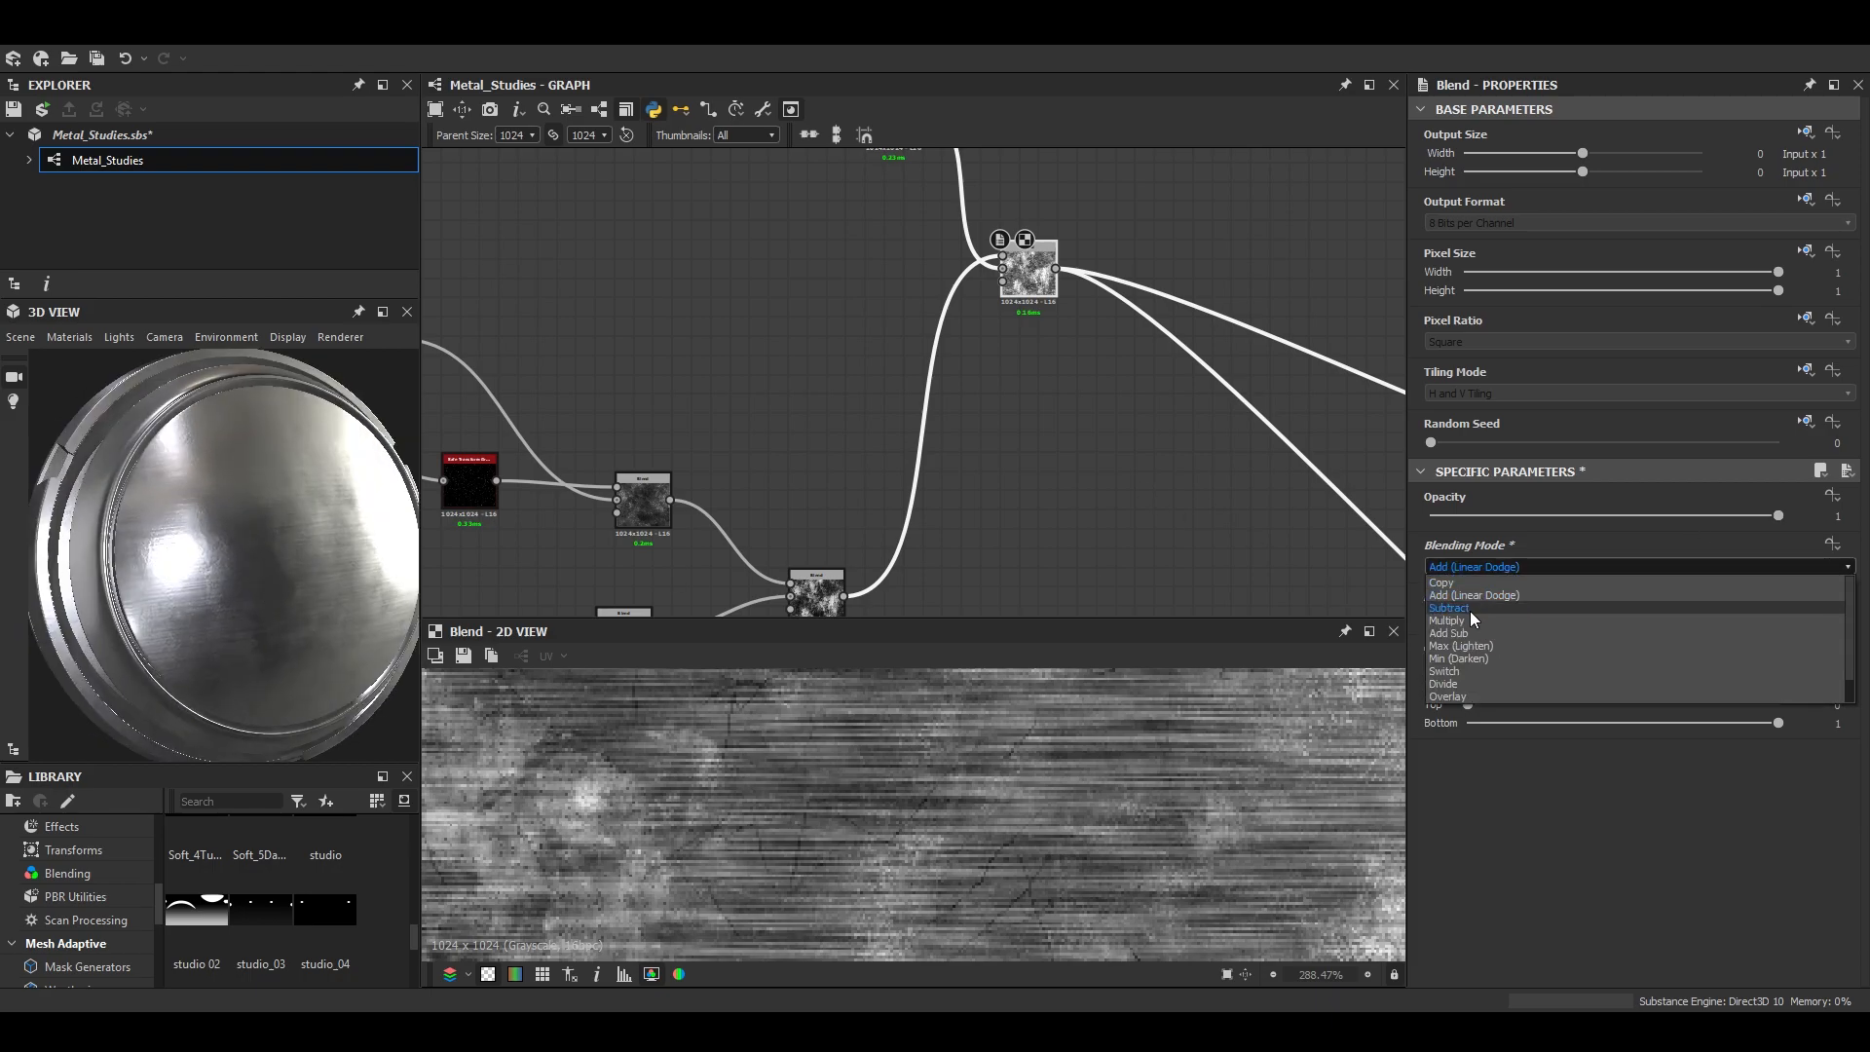
click(1470, 610)
drag(1696, 518, 1814, 524)
click(1555, 566)
click(1487, 631)
click(1518, 565)
click(1461, 646)
- Examine the grunge over the brushed lines on the preview mesh and in the flat texture preview
scroll(156, 589, down, 4)
scroll(283, 614, up, 4)
drag(156, 589, 296, 623)
scroll(1084, 923, down, 6)
scroll(1084, 924, down, 1)
middle_drag(1083, 923, 1224, 961)
scroll(204, 574, down, 3)
mouse_move(204, 575)
mouse_down()
mouse_move(477, 573)
mouse_move(174, 639)
mouse_move(206, 546)
mouse_move(165, 550)
mouse_move(220, 595)
mouse_move(197, 596)
mouse_move(210, 582)
mouse_up()
scroll(166, 549, up, 4)
scroll(990, 780, down, 4)
scroll(1036, 799, up, 5)
scroll(1095, 838, up, 2)
middle_drag(1095, 838, 1028, 813)
scroll(1029, 812, down, 2)
- Try Copy blending with opacity 0.63 on the downstream Blend
mouse_move(1623, 517)
mouse_down()
mouse_move(1580, 517)
mouse_move(1779, 517)
mouse_move(1435, 487)
mouse_move(1650, 505)
mouse_up()
click(1446, 567)
click(1445, 582)
scroll(127, 638, down, 3)
scroll(127, 638, up, 5)
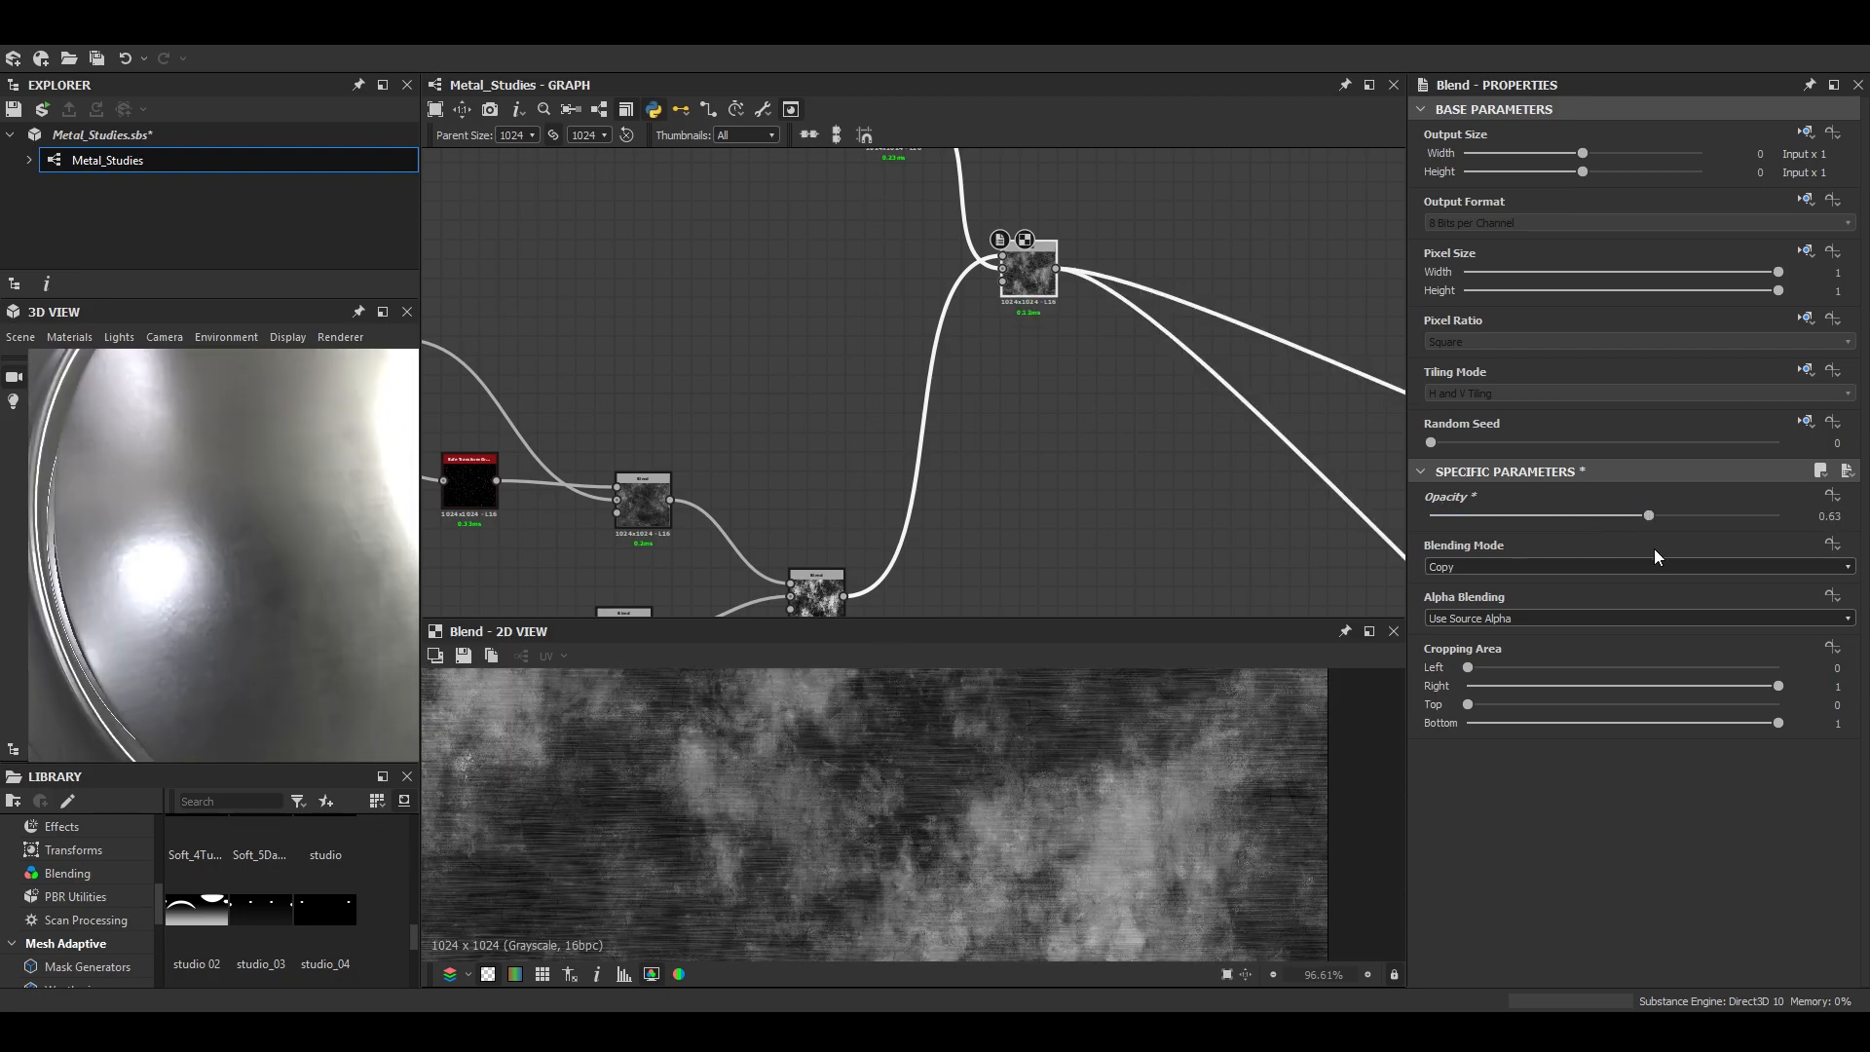
- Try Min (Darken) blending at opacity 1 on the downstream Blend
click(1607, 567)
click(1485, 659)
drag(1505, 515, 1779, 515)
scroll(448, 496, down, 4)
scroll(305, 555, down, 4)
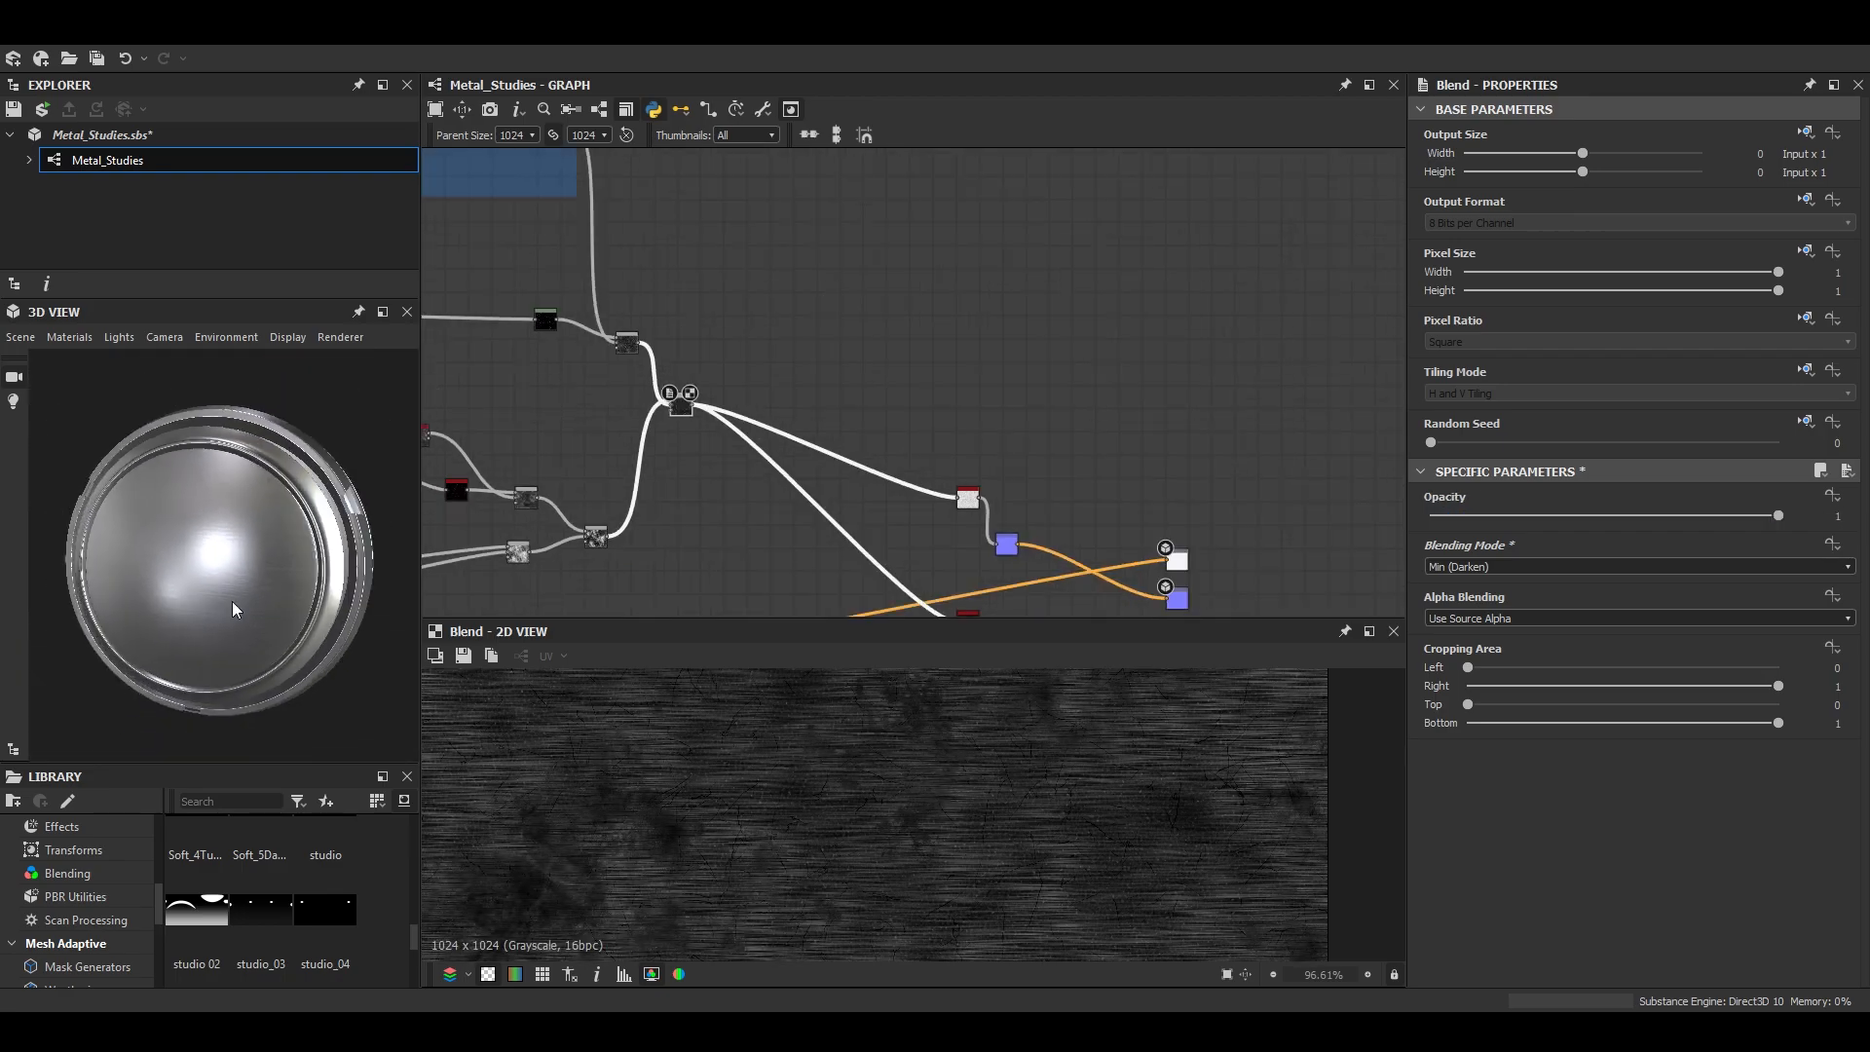
- Set the downstream Blend to Max (Lighten) with opacity 0.71, checking the metal's reflections from several angles
click(1505, 567)
click(1471, 647)
click(1510, 567)
click(1478, 621)
scroll(272, 561, up, 3)
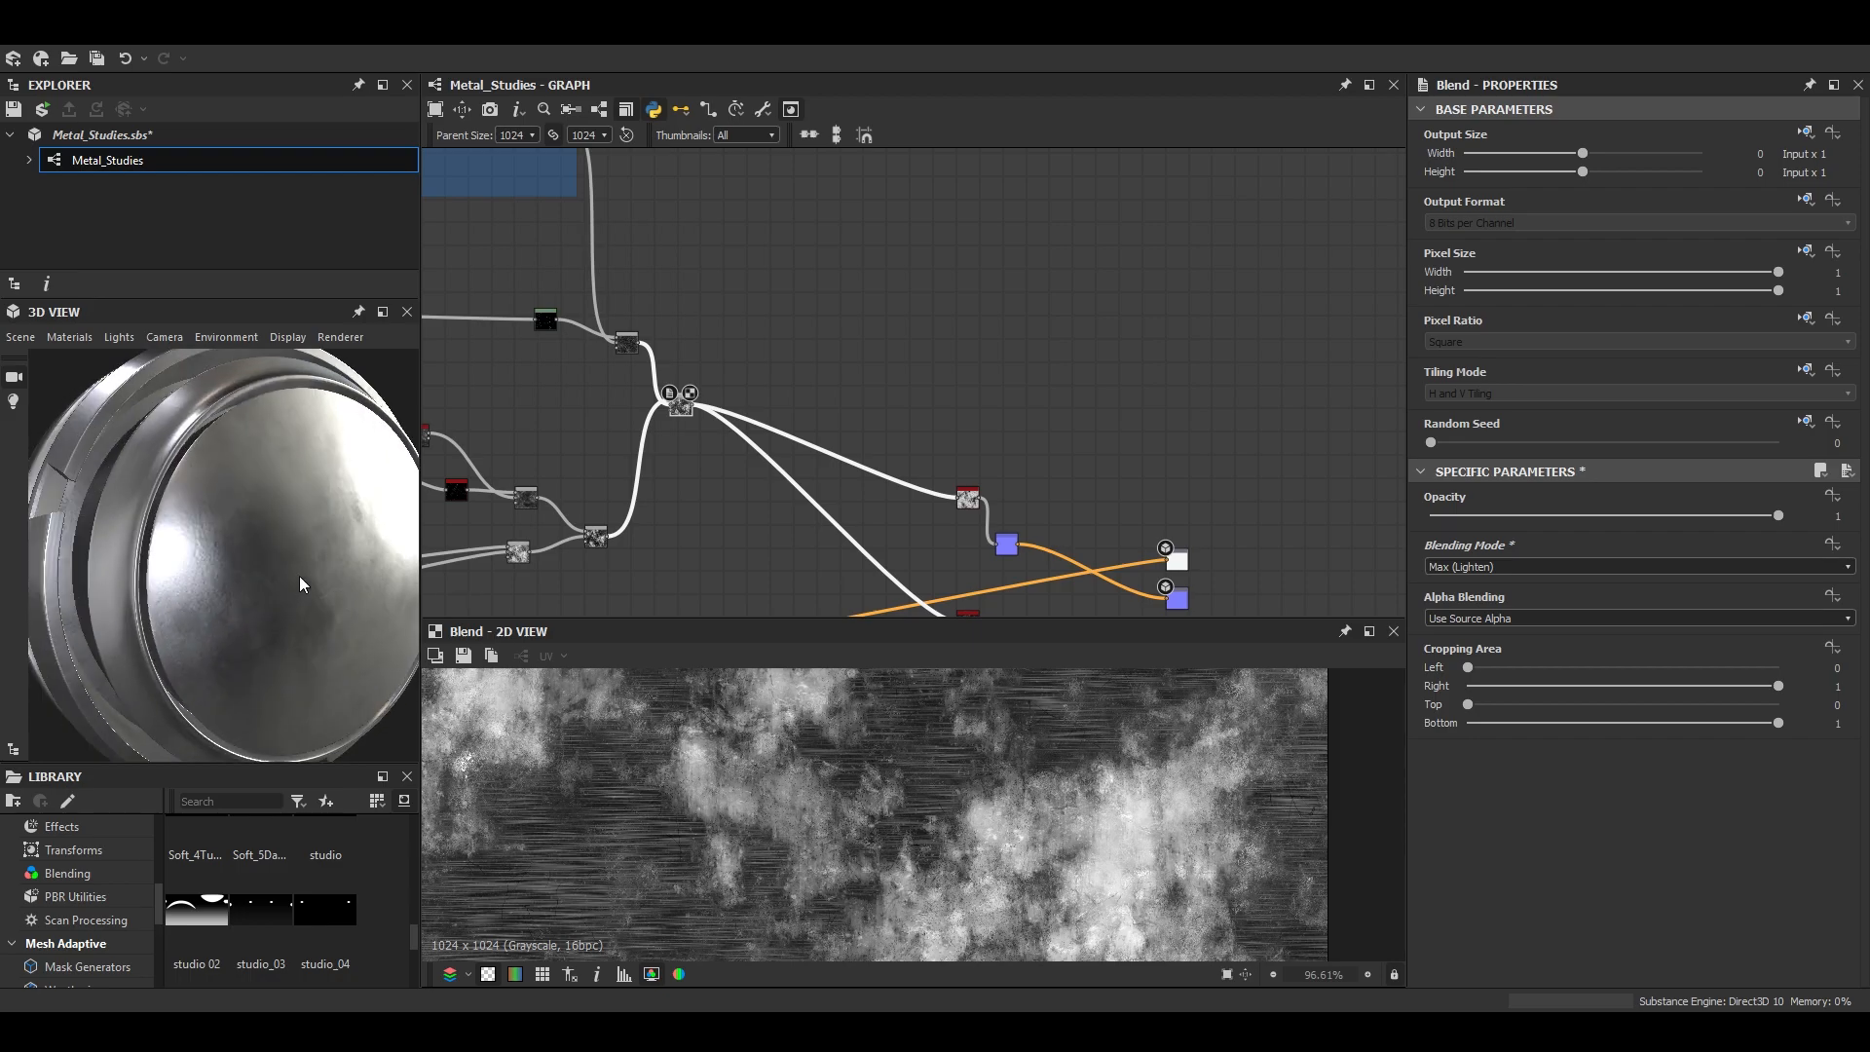
scroll(300, 598, up, 2)
drag(300, 598, 458, 574)
scroll(306, 582, down, 4)
scroll(297, 570, up, 4)
scroll(263, 575, down, 4)
drag(220, 580, 354, 592)
scroll(300, 594, up, 4)
drag(1754, 517, 1678, 516)
scroll(316, 604, down, 4)
- Switch the 3D preview to a cylinder mesh and inspect the brushed metal on it
click(21, 333)
click(76, 516)
scroll(195, 569, up, 5)
mouse_move(195, 569)
mouse_down()
mouse_move(255, 563)
mouse_move(220, 588)
mouse_move(123, 571)
mouse_move(202, 600)
mouse_move(357, 599)
mouse_move(308, 551)
mouse_move(183, 598)
mouse_move(222, 571)
mouse_up()
scroll(122, 571, down, 2)
scroll(109, 592, up, 3)
scroll(111, 592, down, 4)
scroll(356, 598, up, 3)
scroll(357, 598, down, 3)
scroll(308, 552, up, 3)
- Examine the highlights and grunge detail on the cylinder up close from different angles
drag(972, 501, 883, 485)
drag(178, 617, 278, 626)
scroll(278, 625, up, 3)
drag(1005, 552, 944, 522)
scroll(764, 514, up, 4)
scroll(879, 419, down, 2)
mouse_move(291, 524)
mouse_down()
mouse_move(250, 582)
mouse_move(292, 563)
mouse_move(261, 520)
mouse_up()
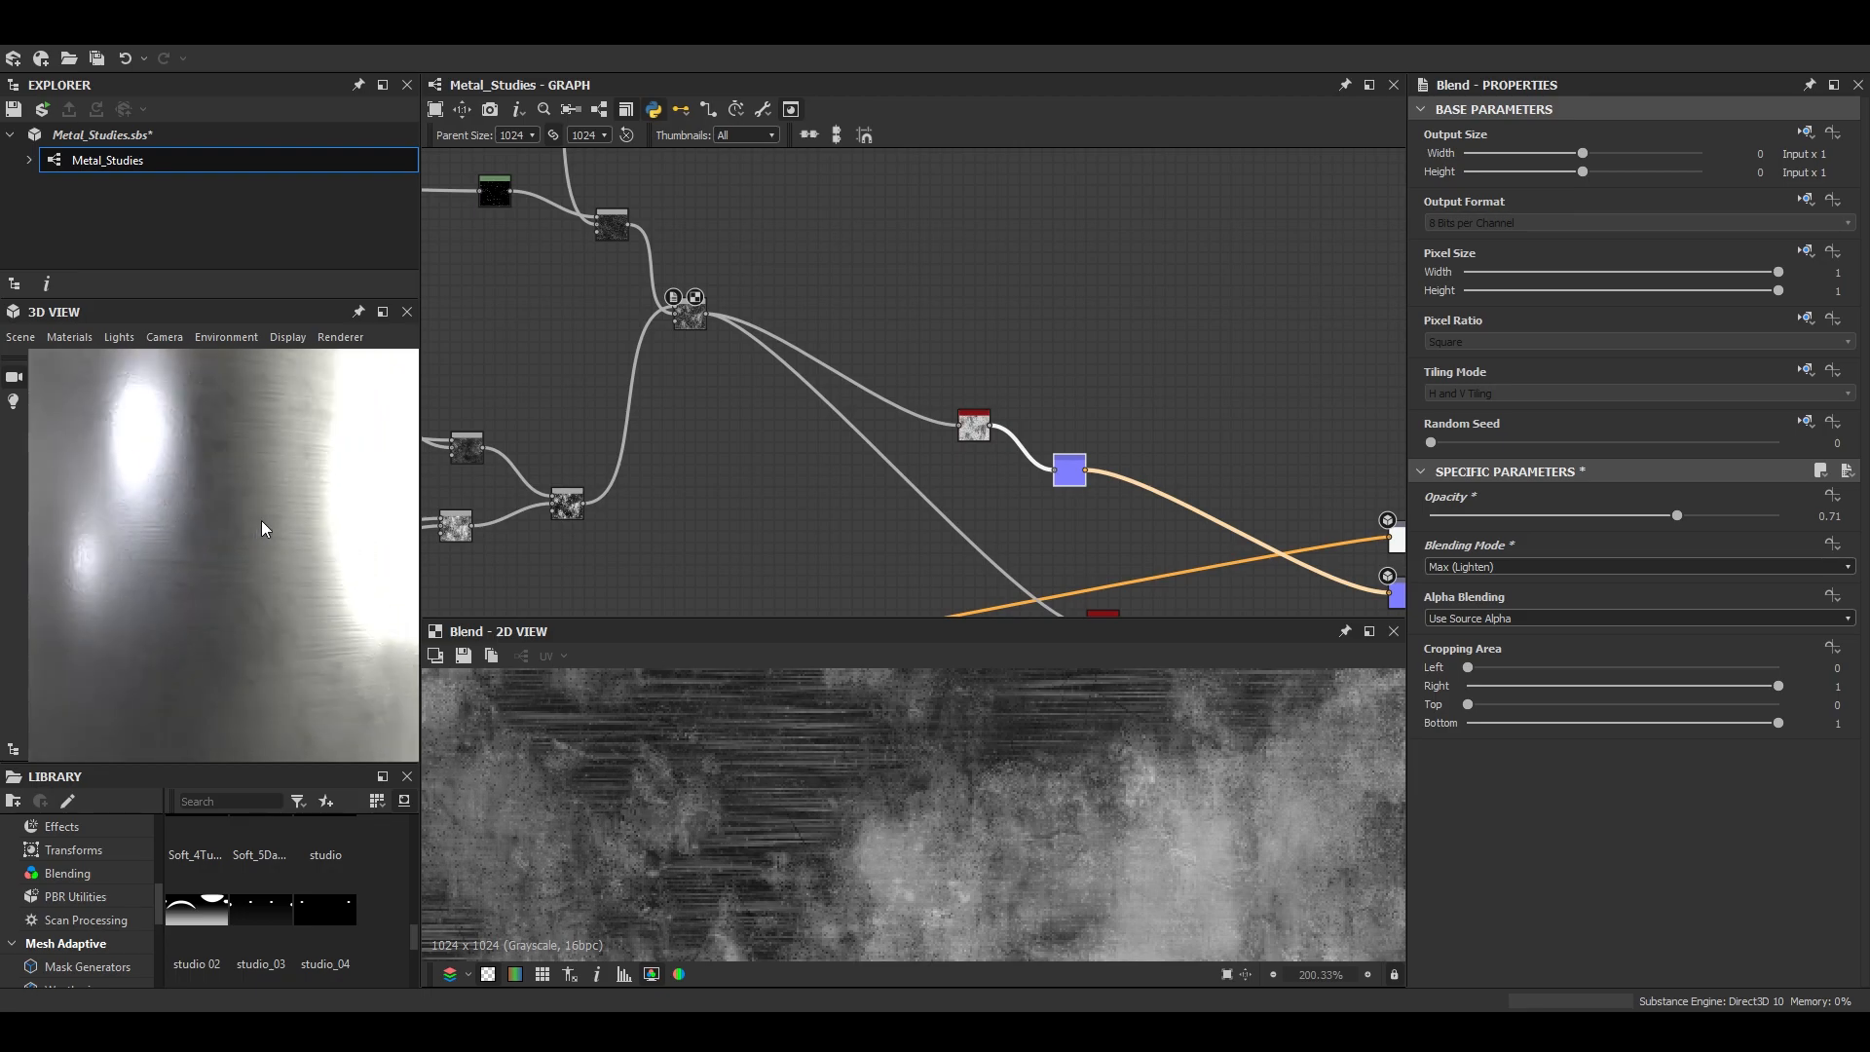
scroll(220, 609, down, 5)
drag(221, 609, 255, 556)
- Float the 3D view at a larger size, inspect the cylinder's brushed surface, and dock the view again
click(383, 312)
drag(967, 657, 1003, 643)
scroll(1013, 696, up, 5)
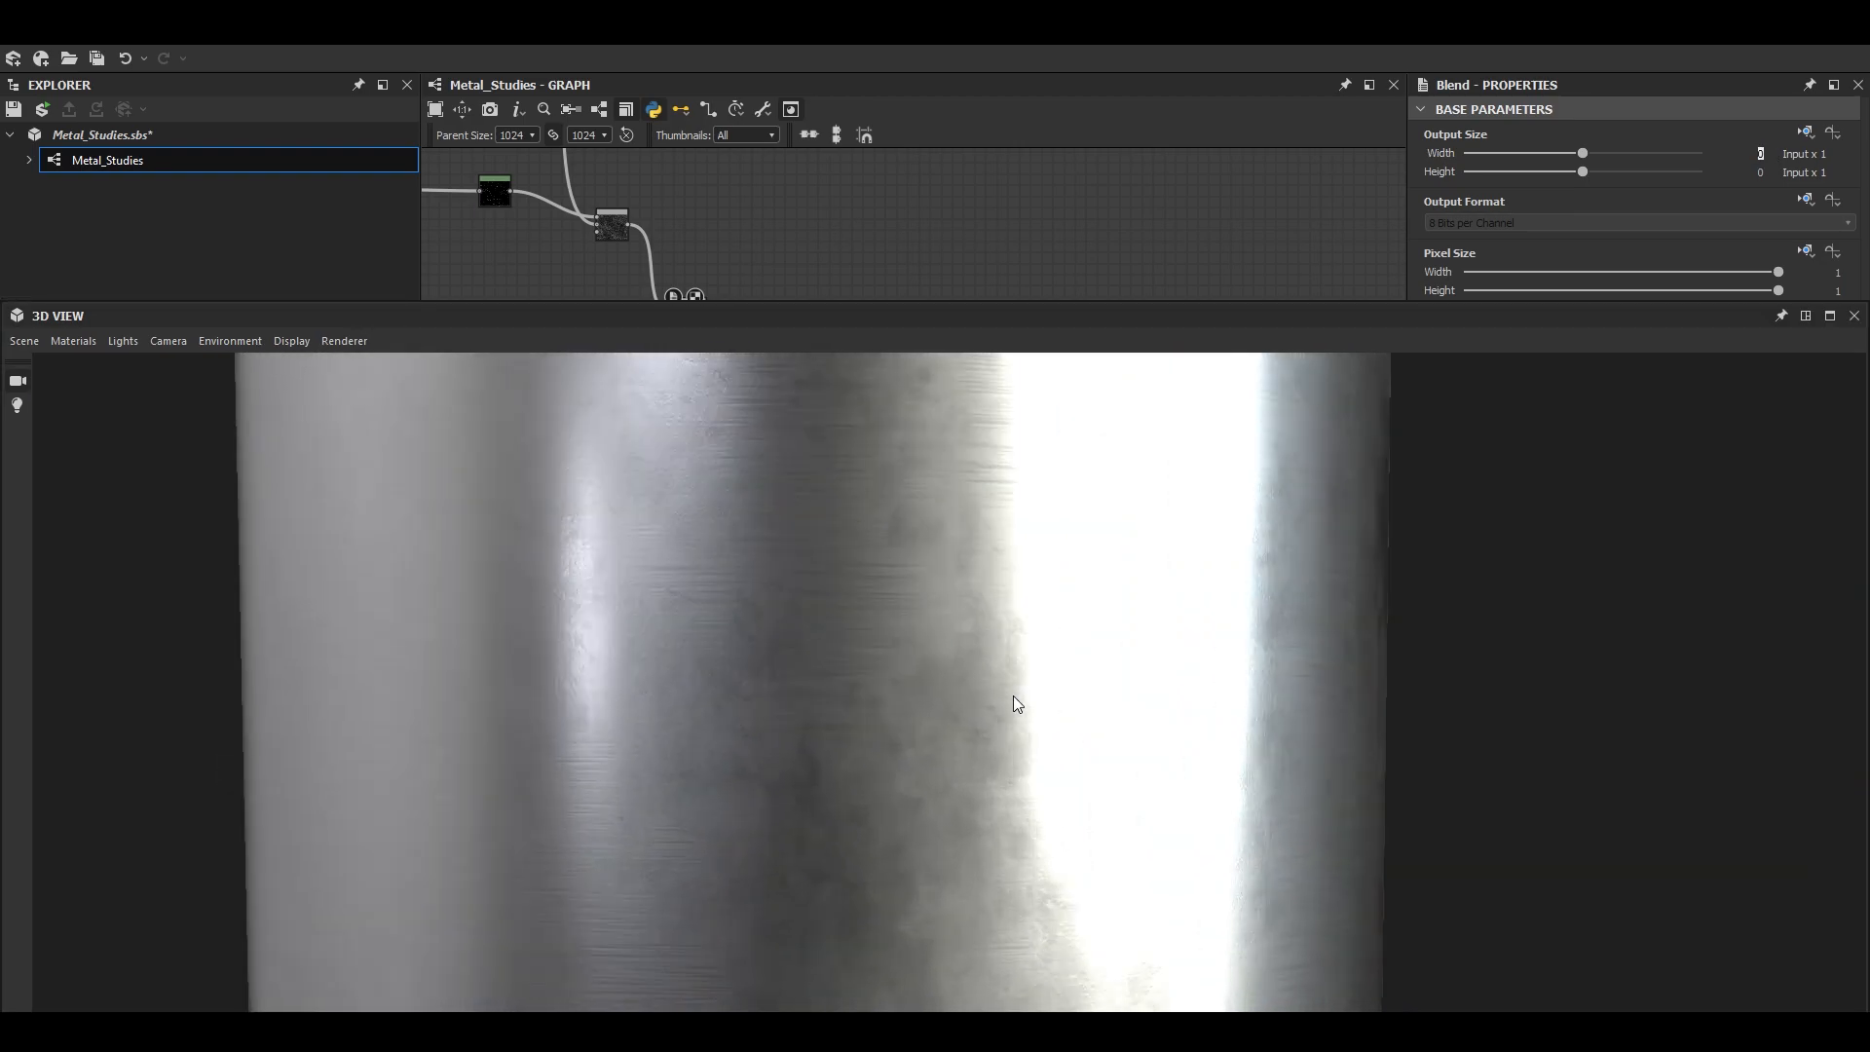
drag(926, 711, 1102, 599)
scroll(882, 792, down, 4)
click(1806, 317)
- Add a Blend node below the roughness branch, fed by the metallic value
scroll(984, 389, down, 4)
scroll(1124, 533, up, 8)
middle_drag(1123, 535, 1017, 482)
scroll(1050, 505, down, 3)
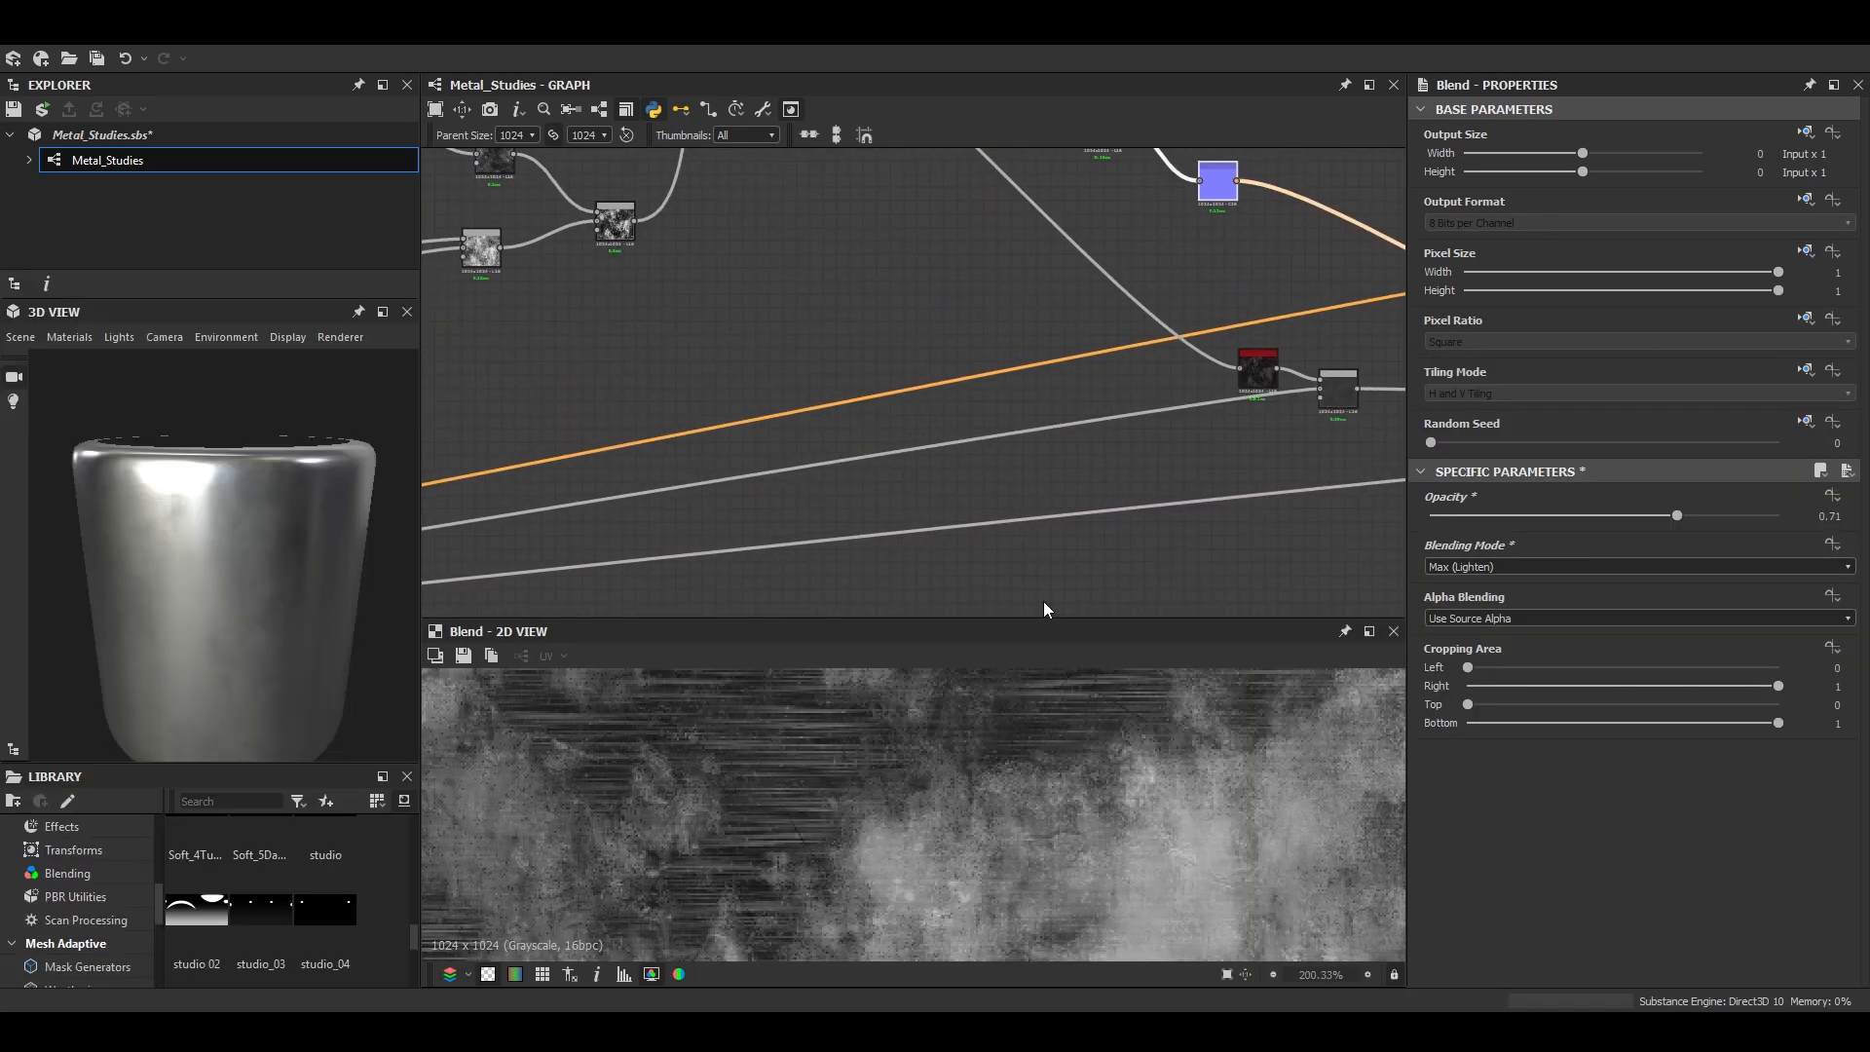
click(1150, 560)
middle_drag(1337, 522, 1101, 546)
- On the Blend after the Histogram Range, try Max (Lighten), then choose another blending mode and raise the opacity
scroll(1120, 538, down, 1)
drag(1101, 516, 886, 536)
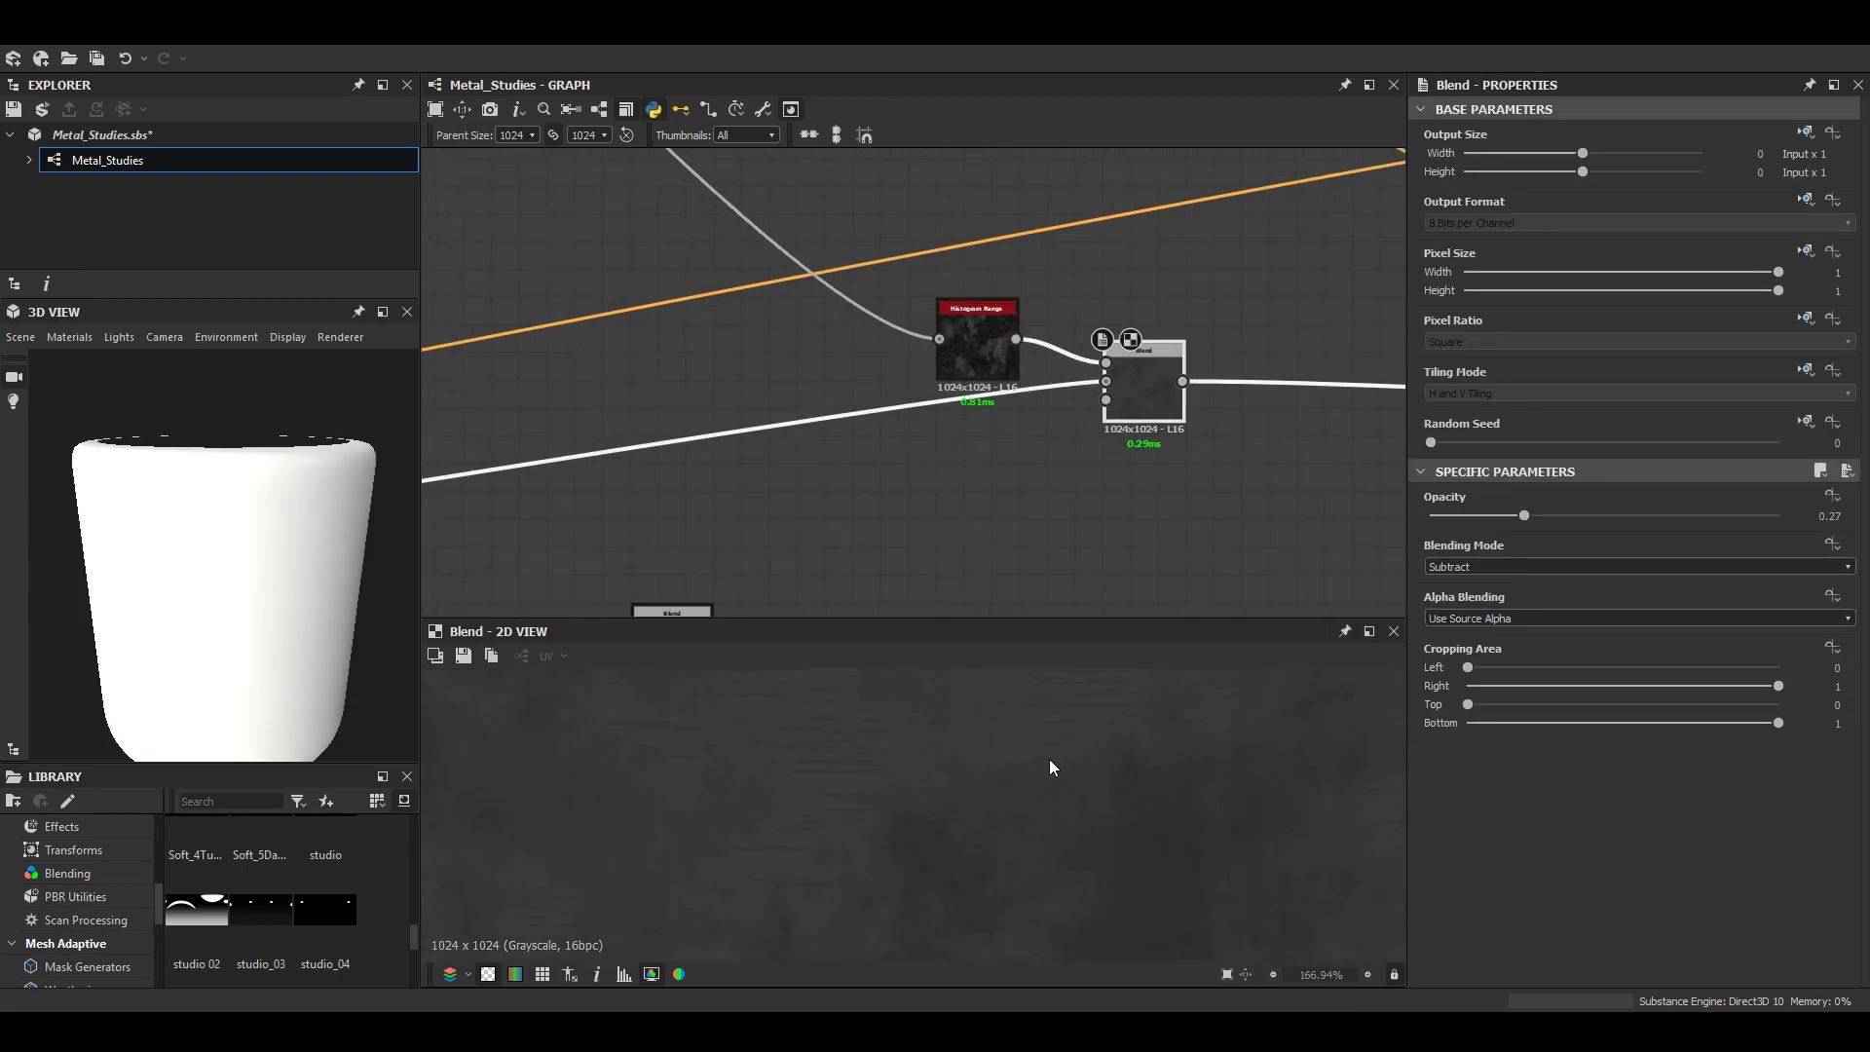
scroll(1049, 757, down, 3)
scroll(1124, 484, up, 3)
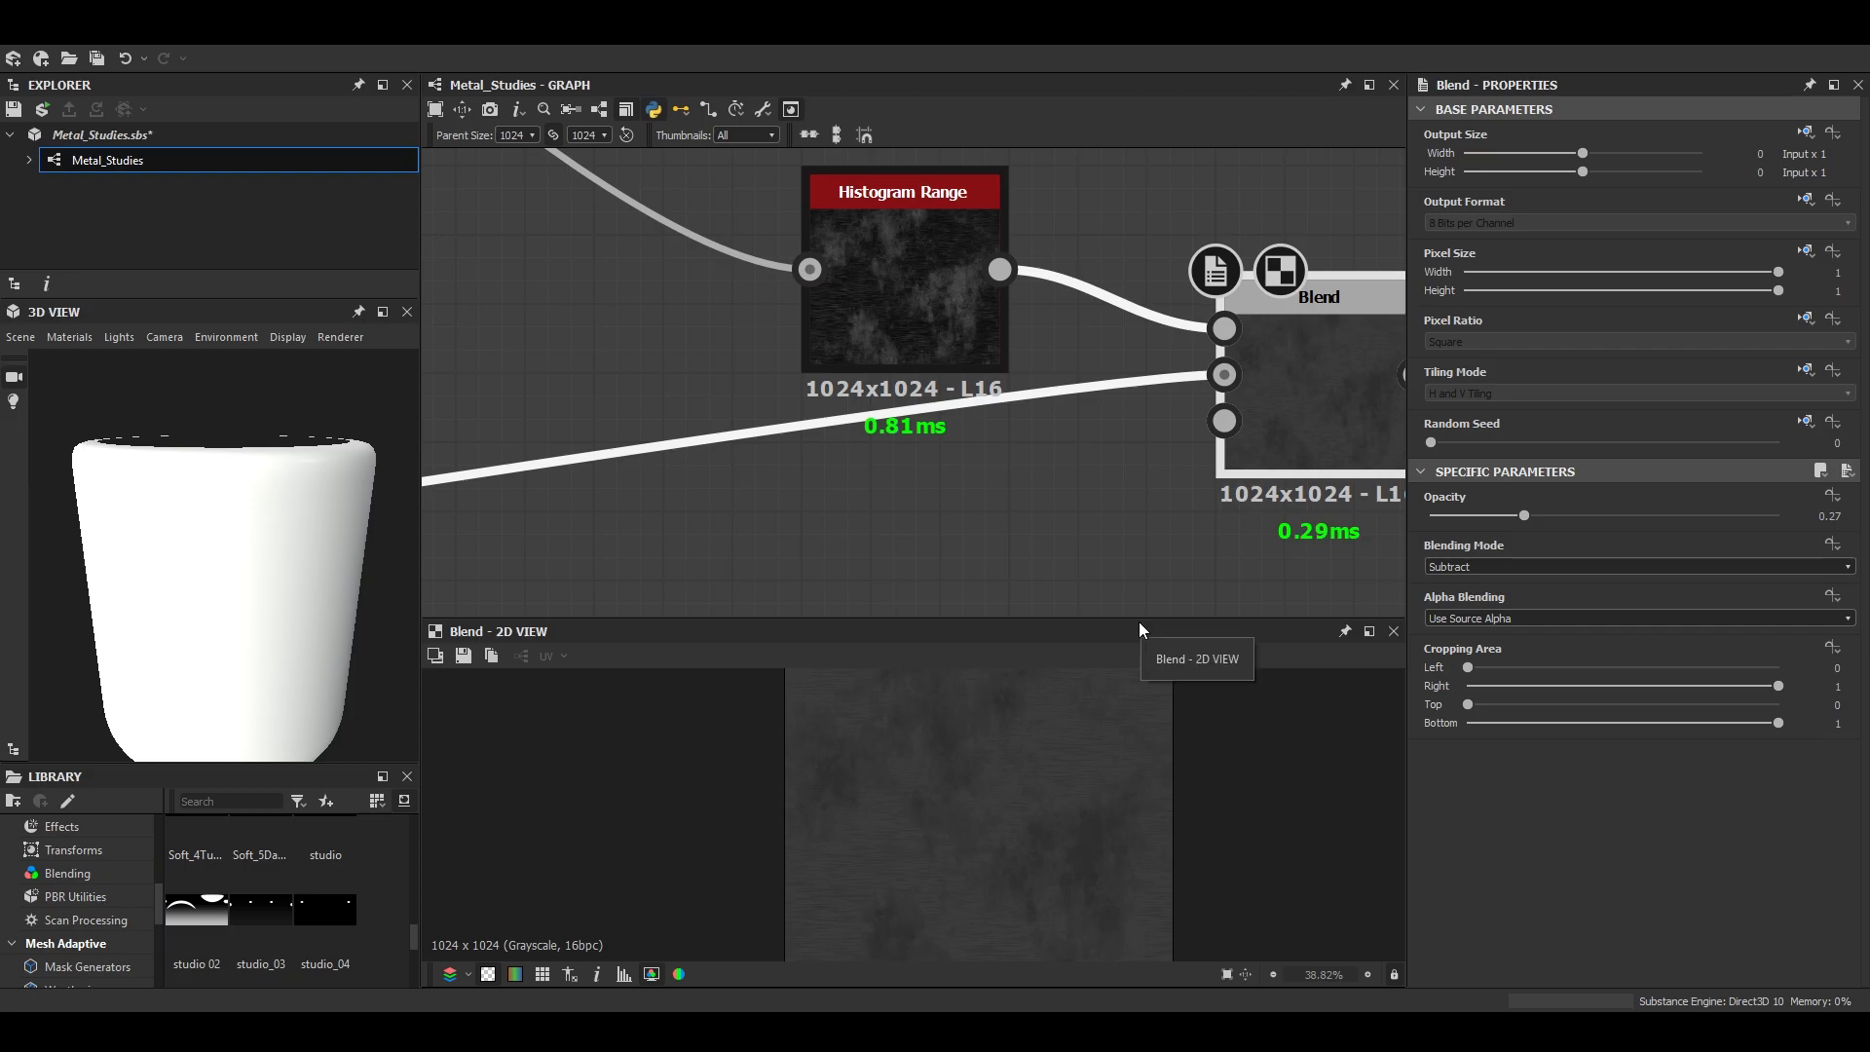
click(1471, 569)
click(1460, 646)
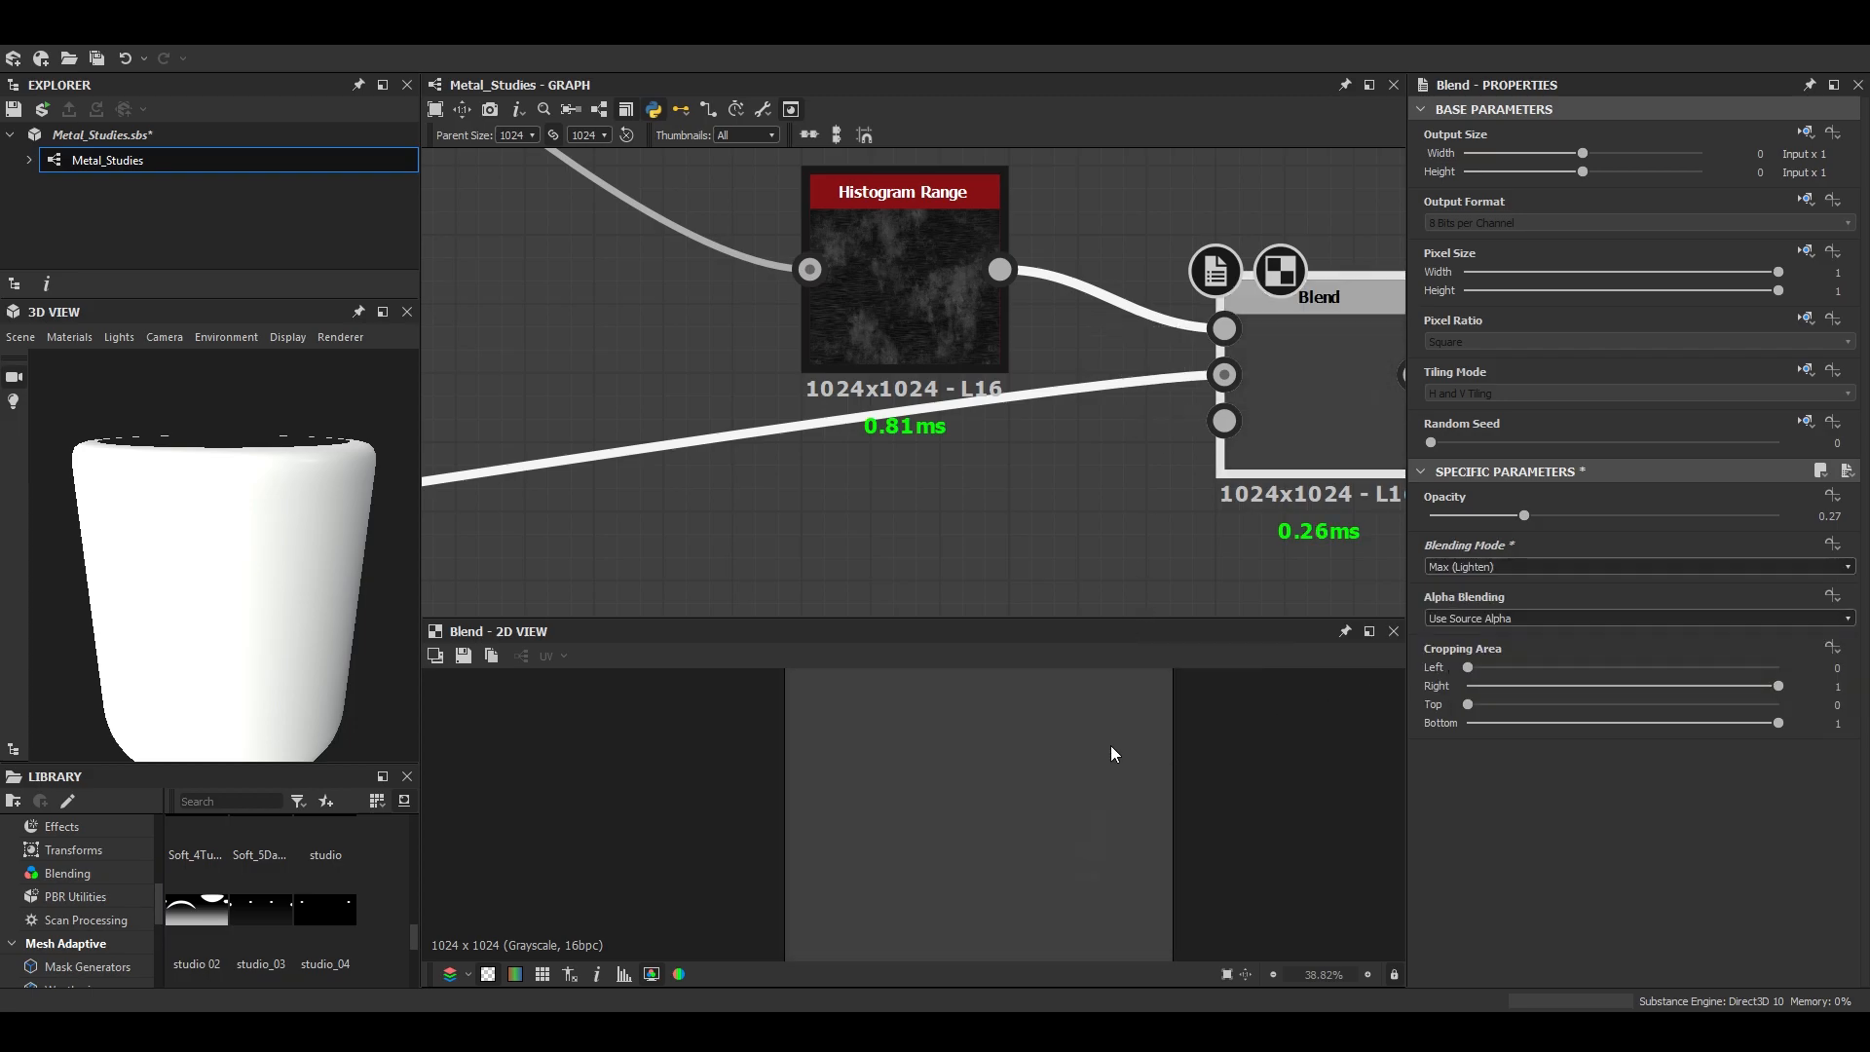
click(1462, 568)
scroll(1452, 624, down, 1)
click(1458, 686)
drag(1525, 515, 1671, 512)
- Examine the roughness Blend's texture at different magnifications and look over the preview mesh
scroll(1057, 810, up, 9)
middle_drag(1081, 816, 1087, 735)
scroll(1086, 770, down, 7)
scroll(1088, 791, up, 7)
scroll(1029, 823, down, 4)
middle_drag(634, 829, 968, 844)
scroll(904, 840, down, 2)
scroll(229, 552, down, 3)
drag(229, 551, 231, 528)
scroll(1149, 317, down, 6)
- Preview the Histogram Range output and the combined grunge Blend's output
double_click(997, 337)
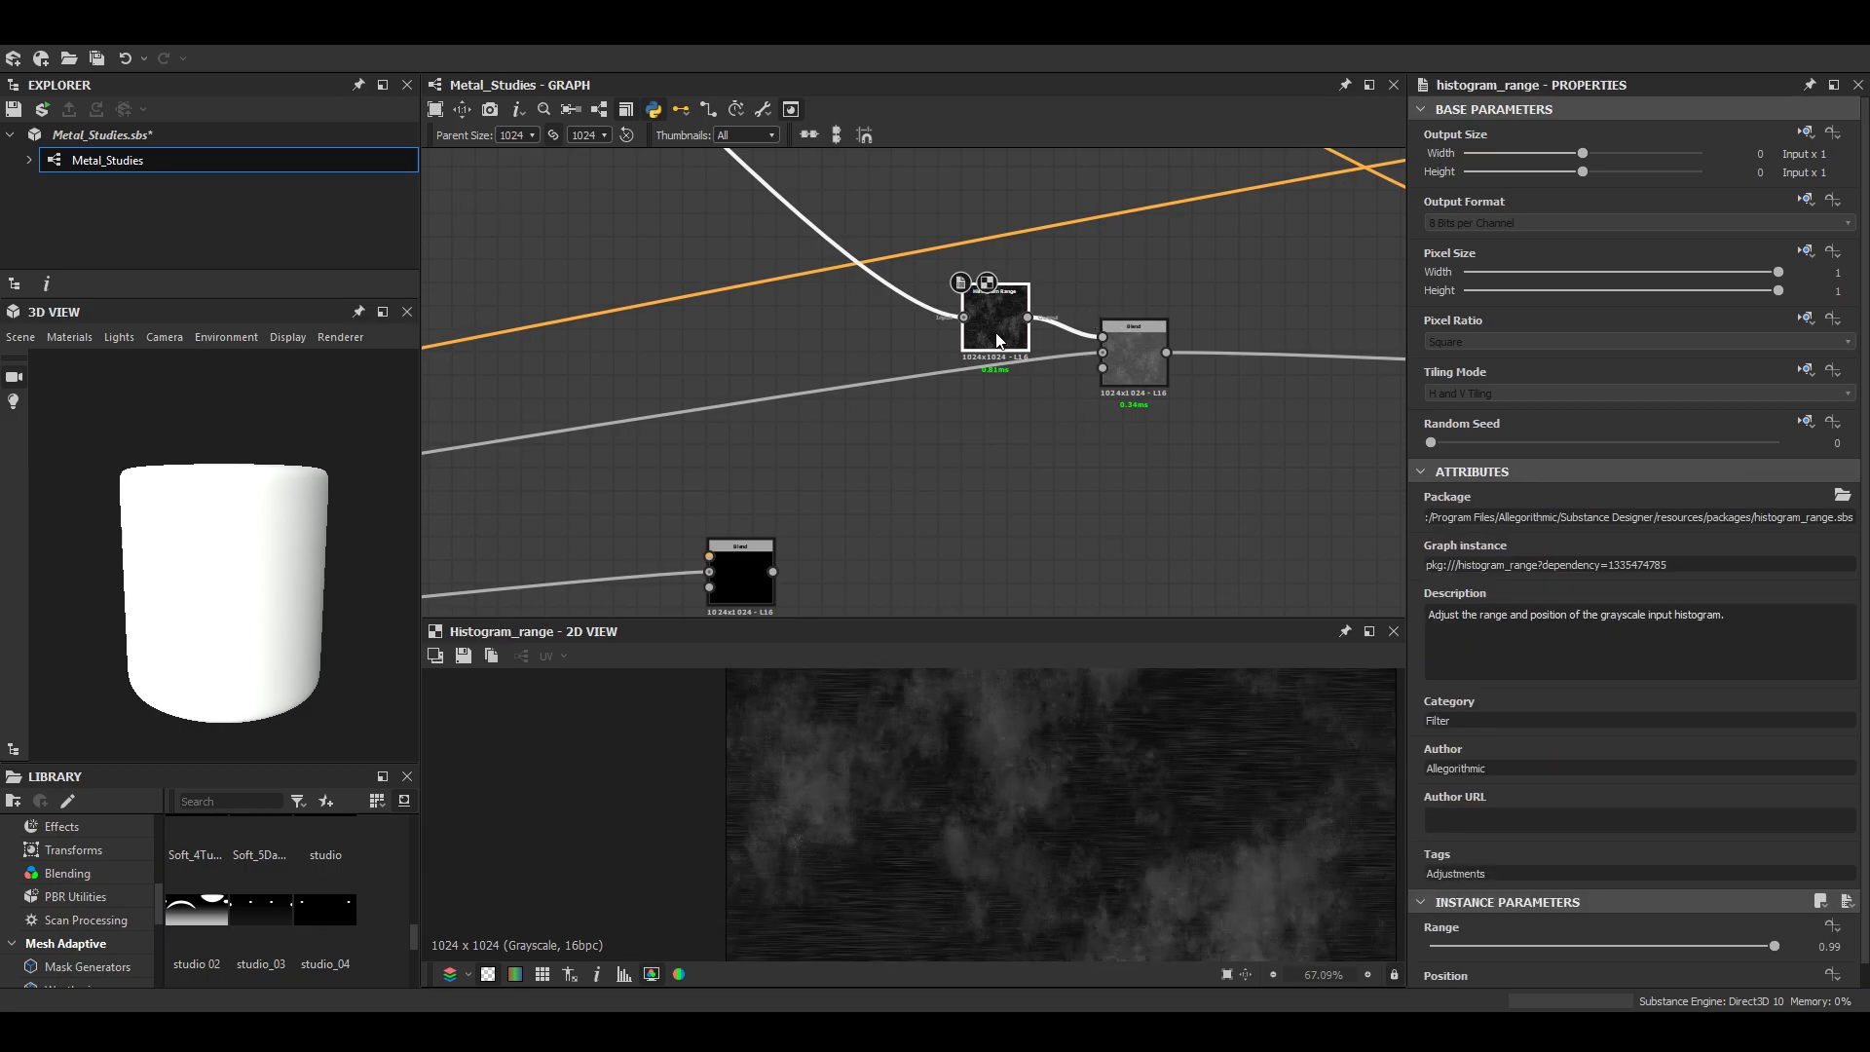
scroll(959, 731, up, 5)
scroll(828, 370, down, 4)
middle_drag(604, 215, 1172, 332)
scroll(943, 342, up, 3)
double_click(943, 342)
scroll(945, 343, down, 3)
- Connect the combined grunge Blend's output to the foreground input of the new metallic Blend
middle_drag(1039, 397, 670, 220)
scroll(990, 413, up, 2)
drag(990, 413, 1048, 441)
scroll(989, 413, down, 2)
middle_drag(555, 190, 838, 385)
click(787, 319)
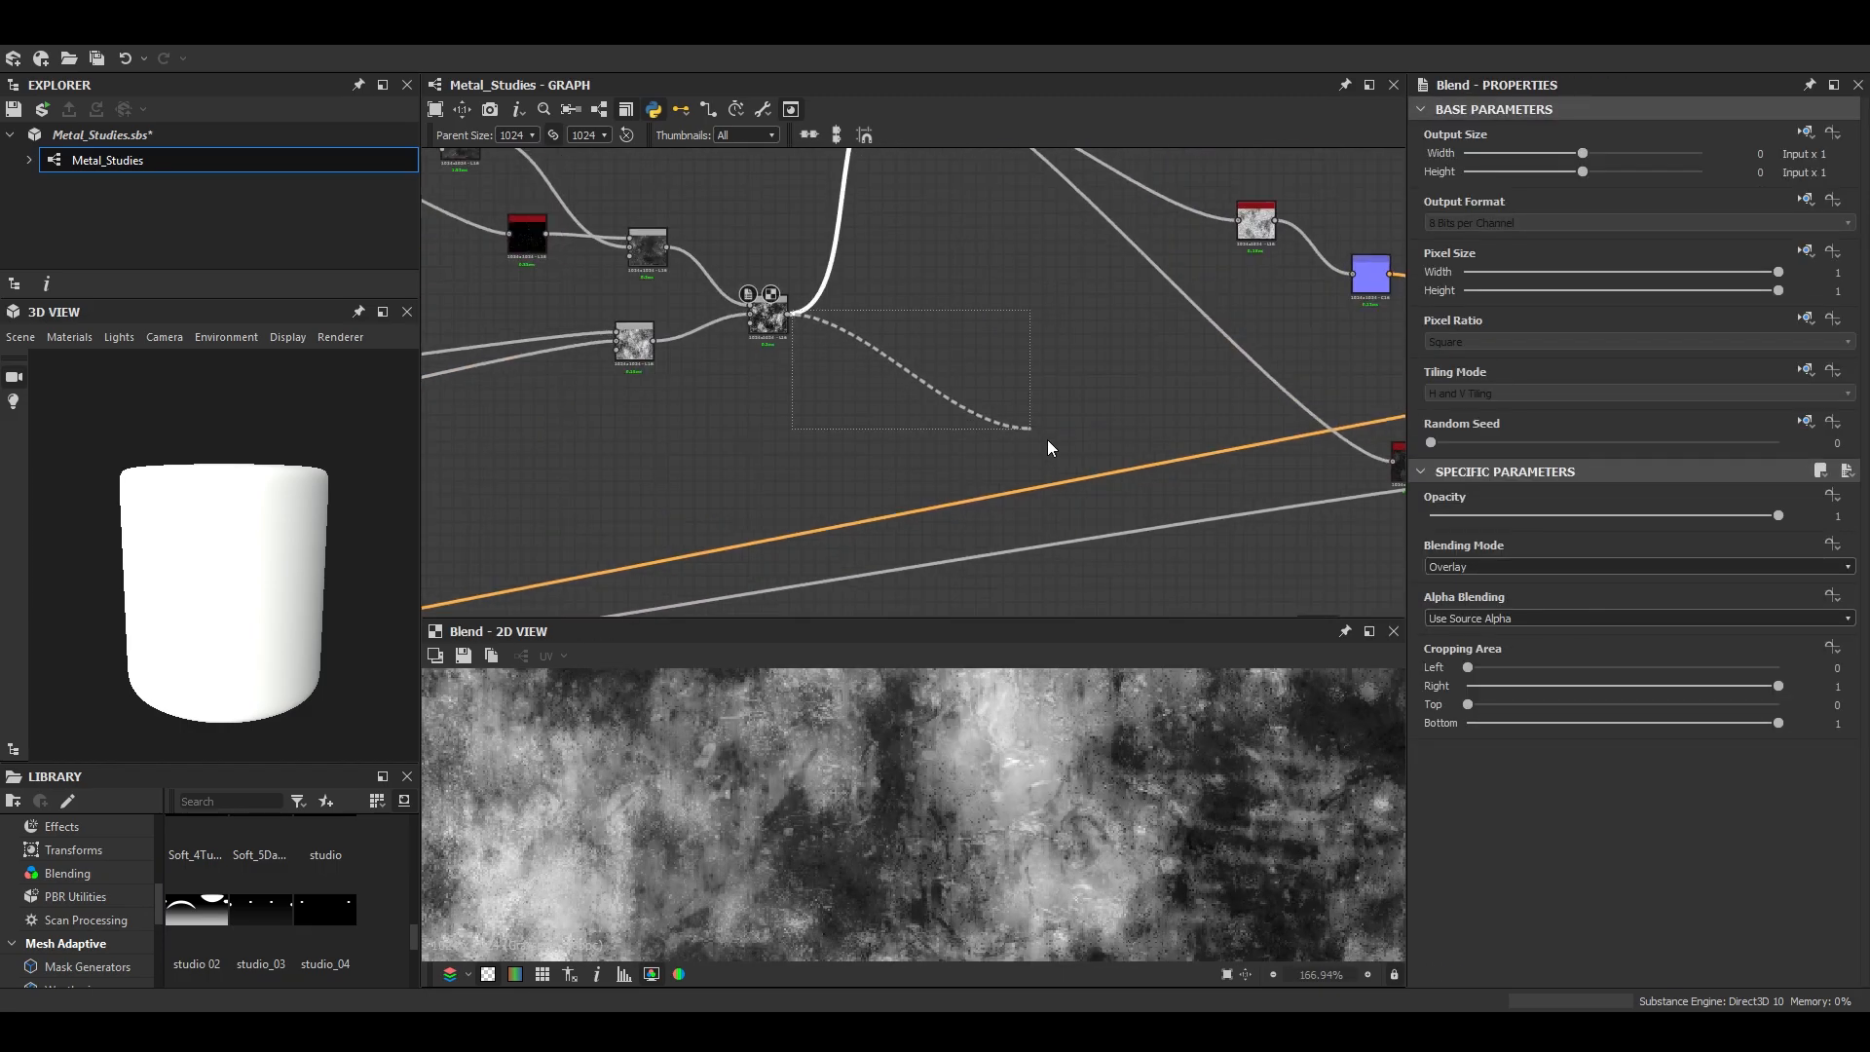
middle_drag(1323, 583, 937, 409)
click(915, 450)
- Preview the new metallic Blend and set it to Subtract with opacity 0.25
double_click(931, 473)
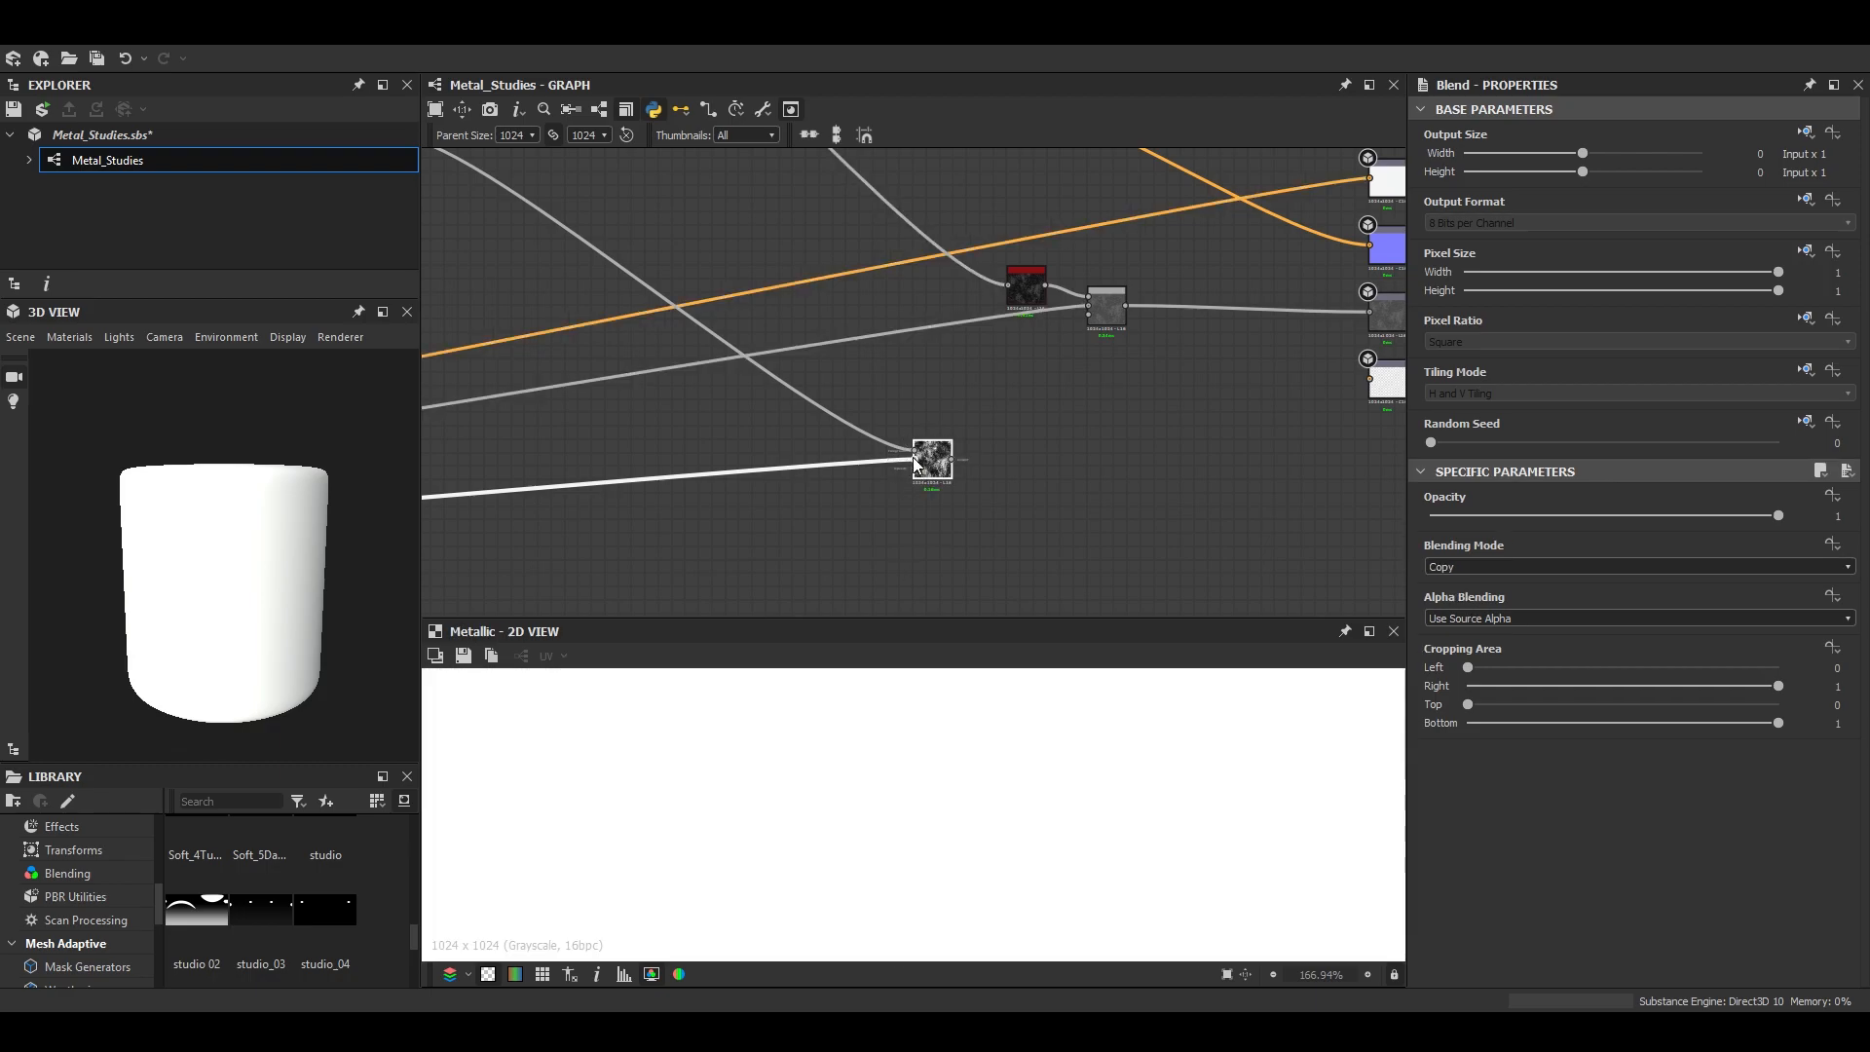
scroll(1021, 791, up, 1)
scroll(1021, 791, up, 2)
click(1637, 567)
click(1459, 606)
drag(1779, 515, 1518, 516)
scroll(1015, 803, down, 8)
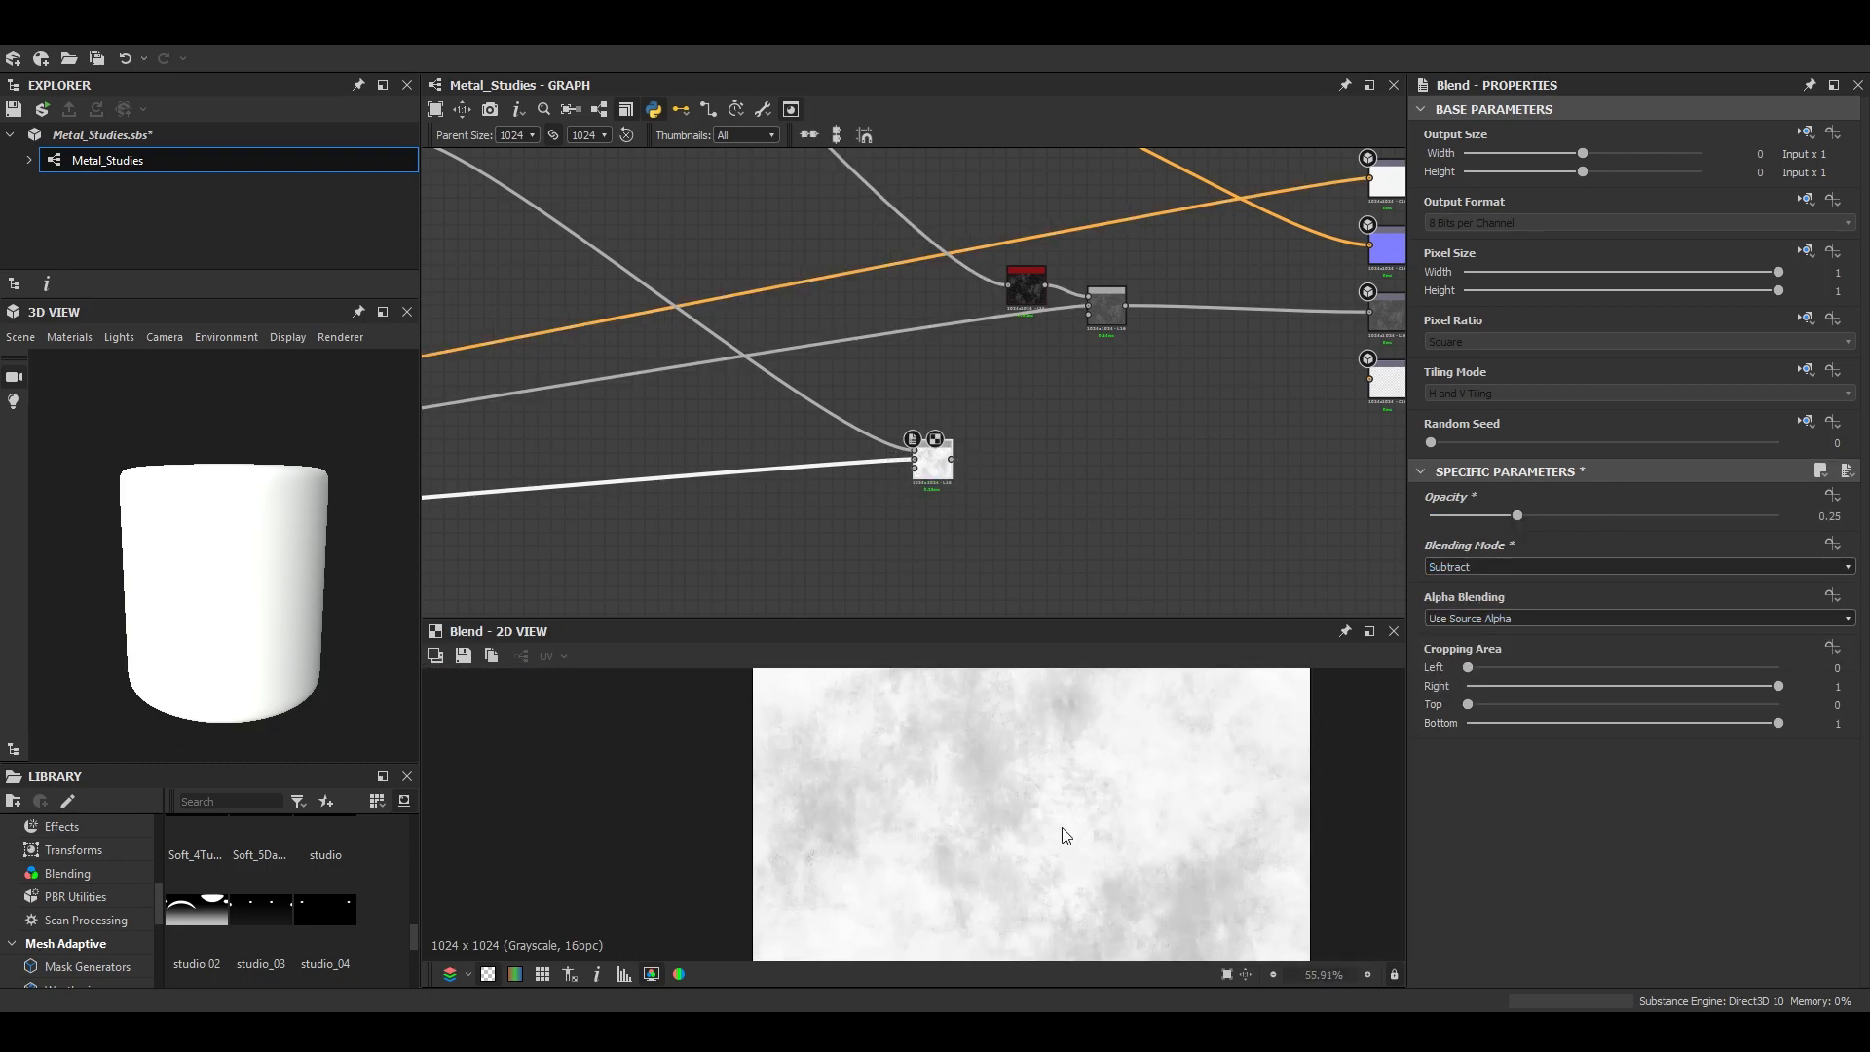
scroll(997, 733, up, 5)
middle_drag(869, 516, 923, 555)
click(809, 466)
key(space)
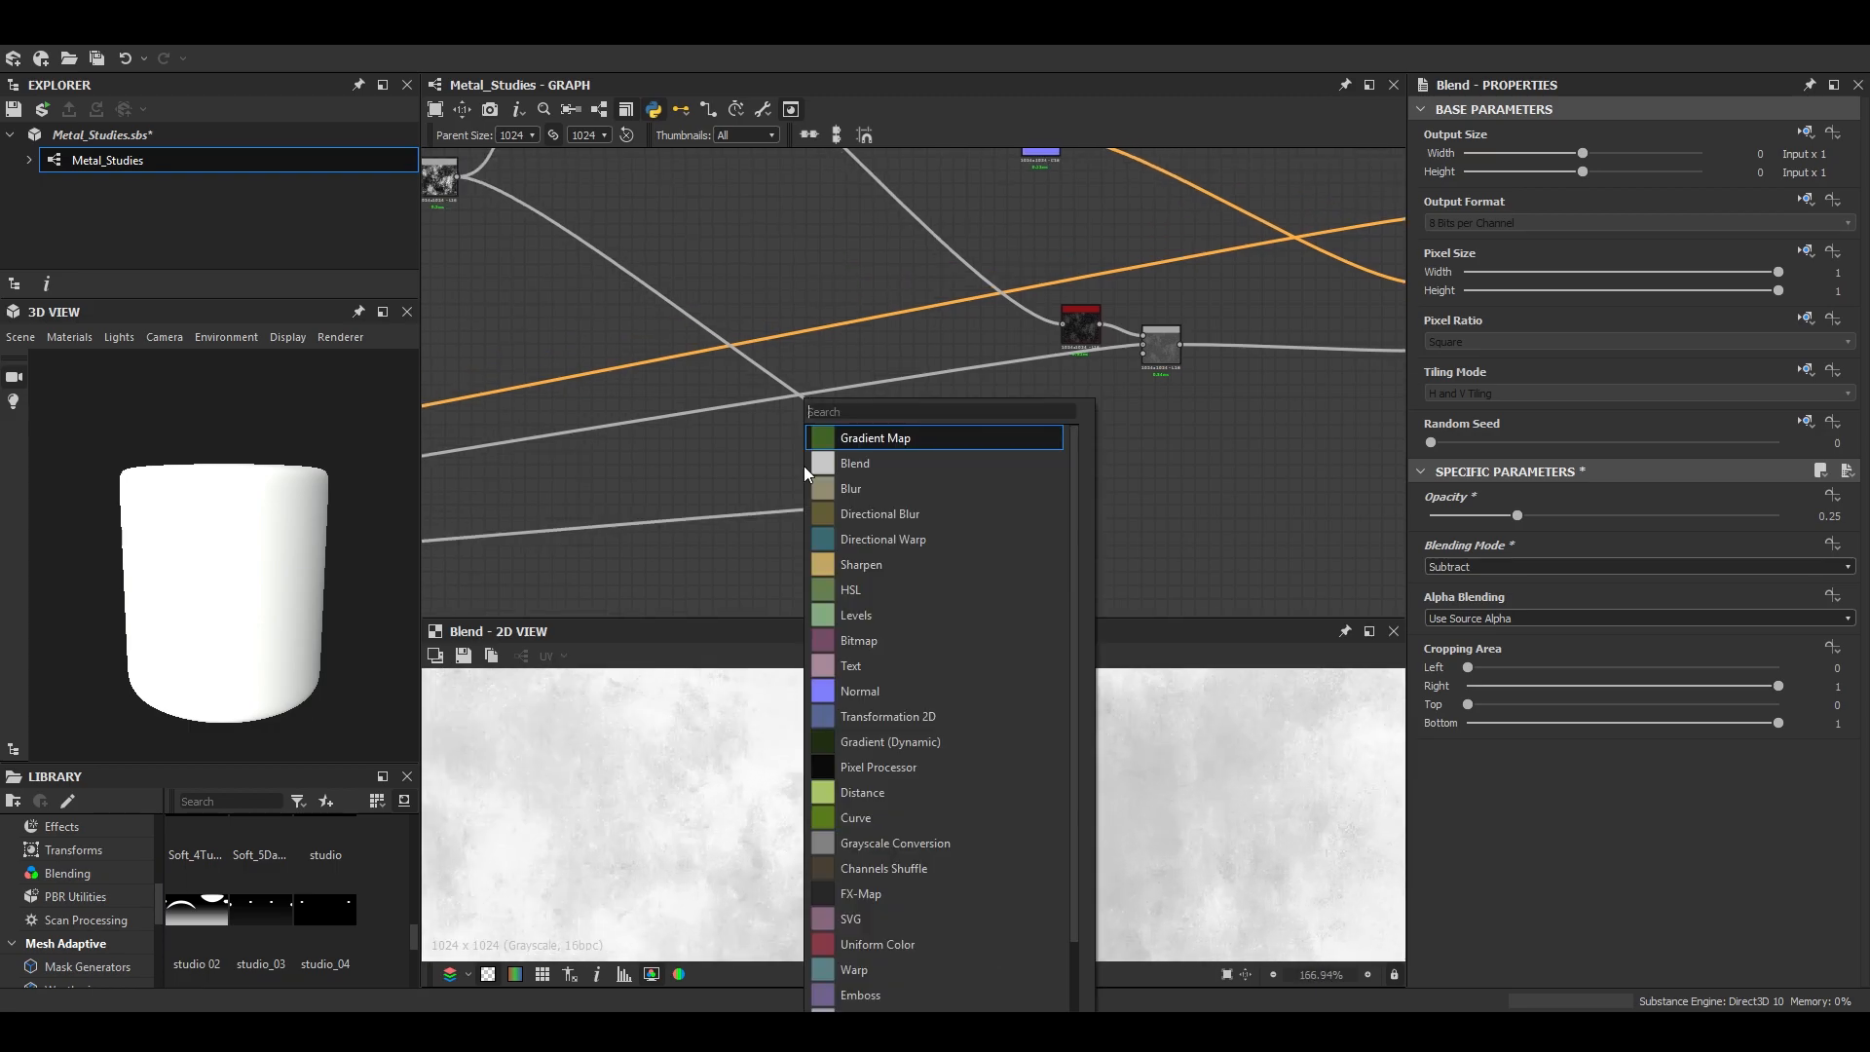
click(1350, 522)
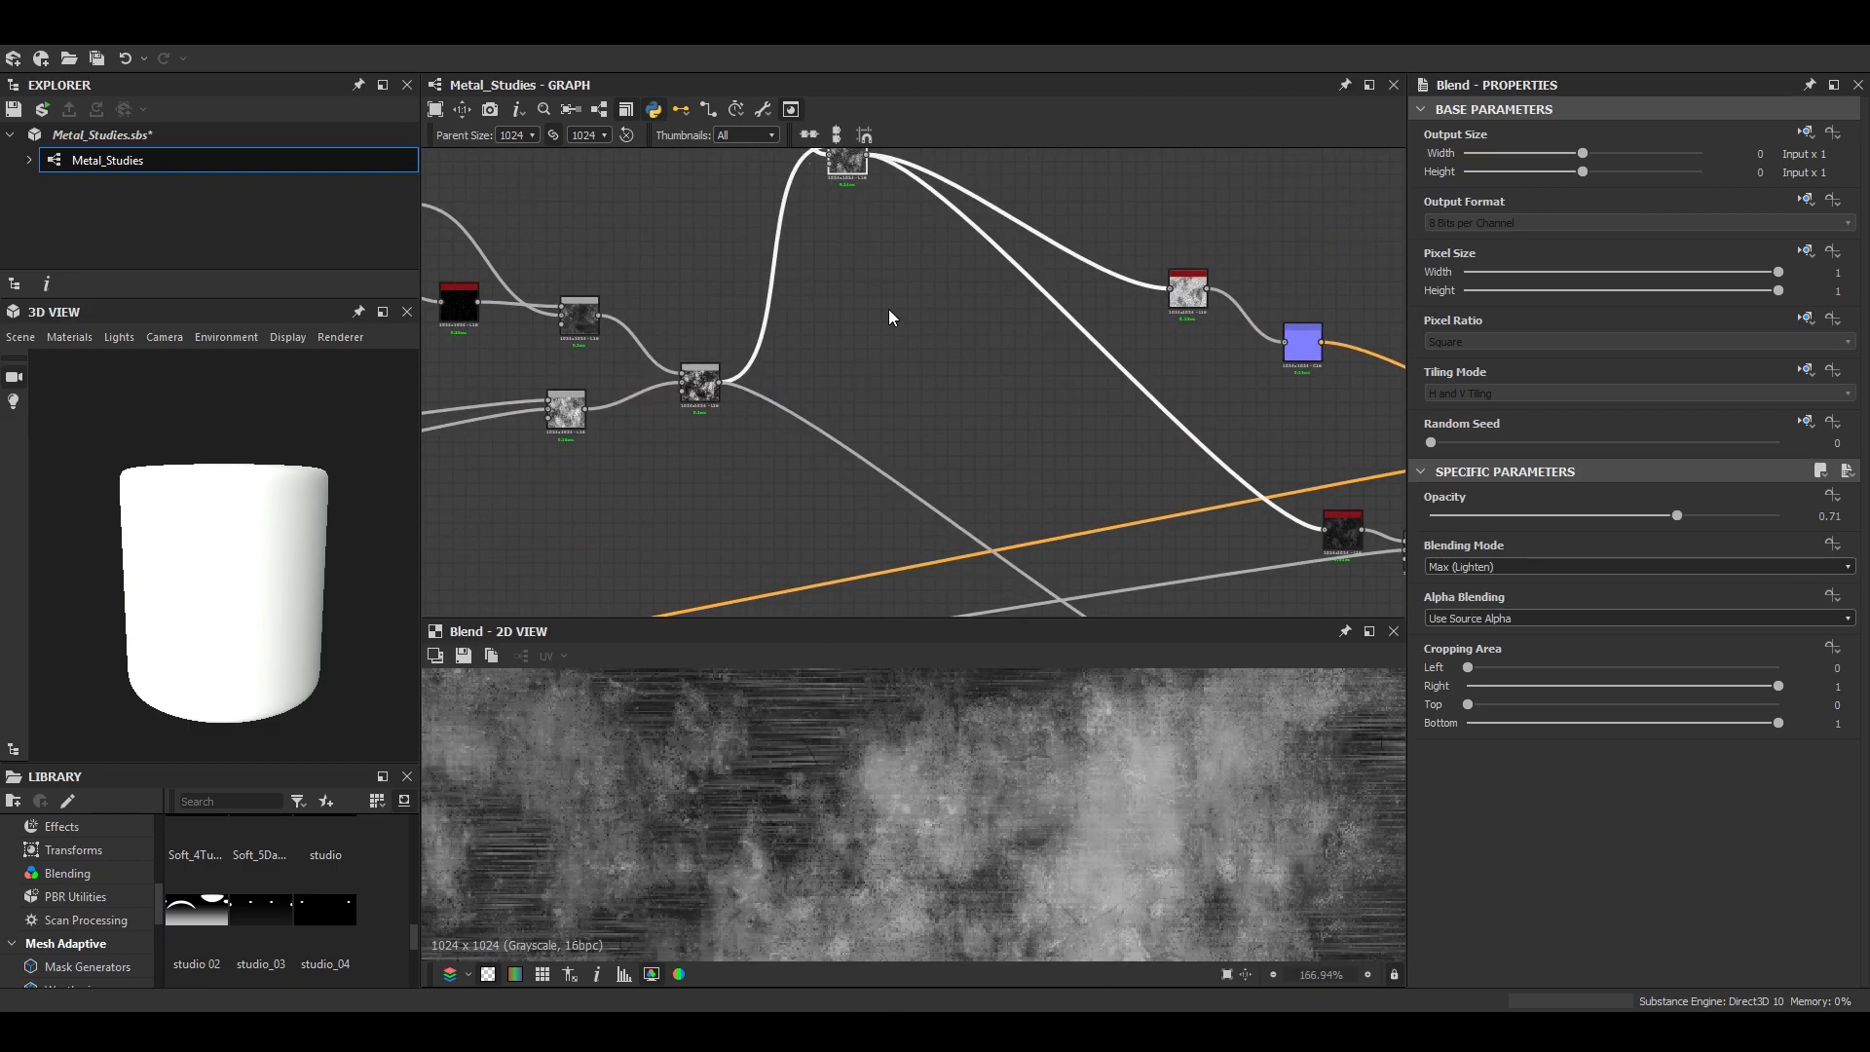
- Review the combined grunge Blend, then set the metallic Subtract Blend's opacity to 1
middle_drag(812, 284, 840, 367)
click(768, 465)
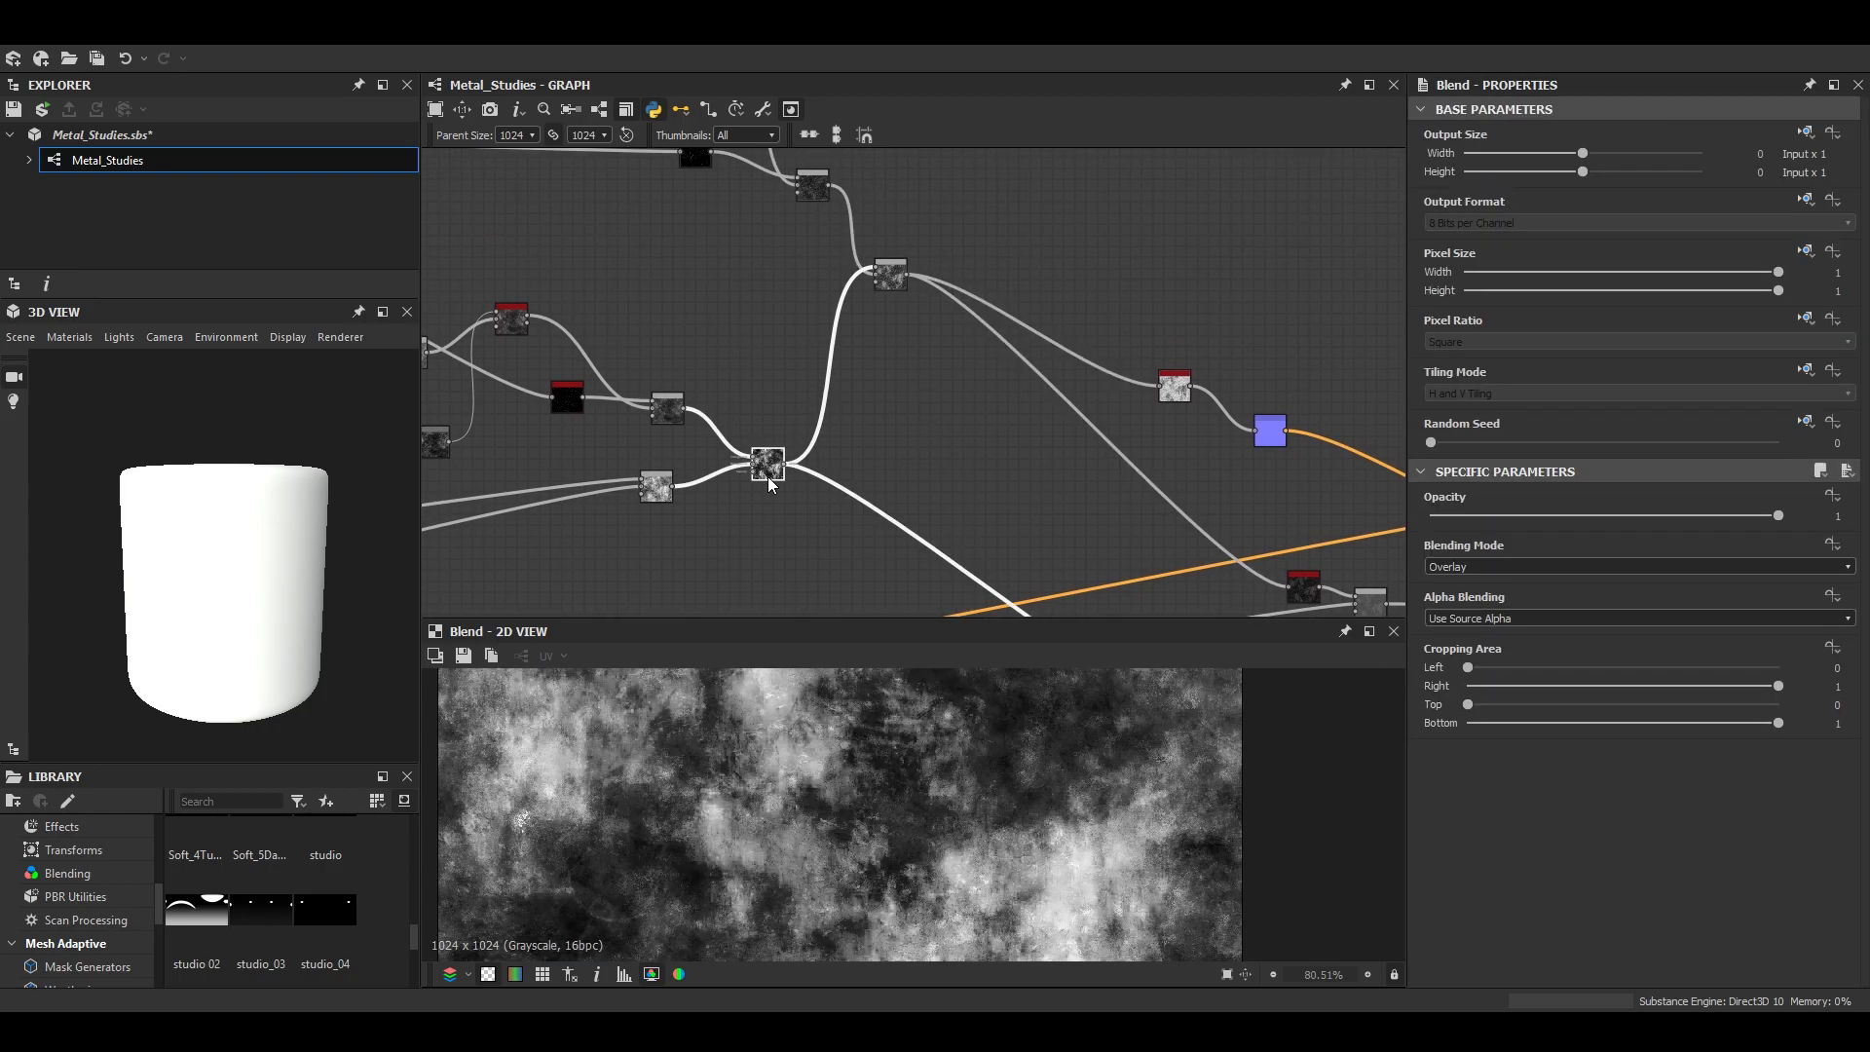
middle_drag(1082, 580, 891, 323)
scroll(891, 324, up, 3)
double_click(1134, 586)
drag(1516, 518, 1800, 524)
scroll(1121, 518, down, 3)
scroll(1033, 735, up, 5)
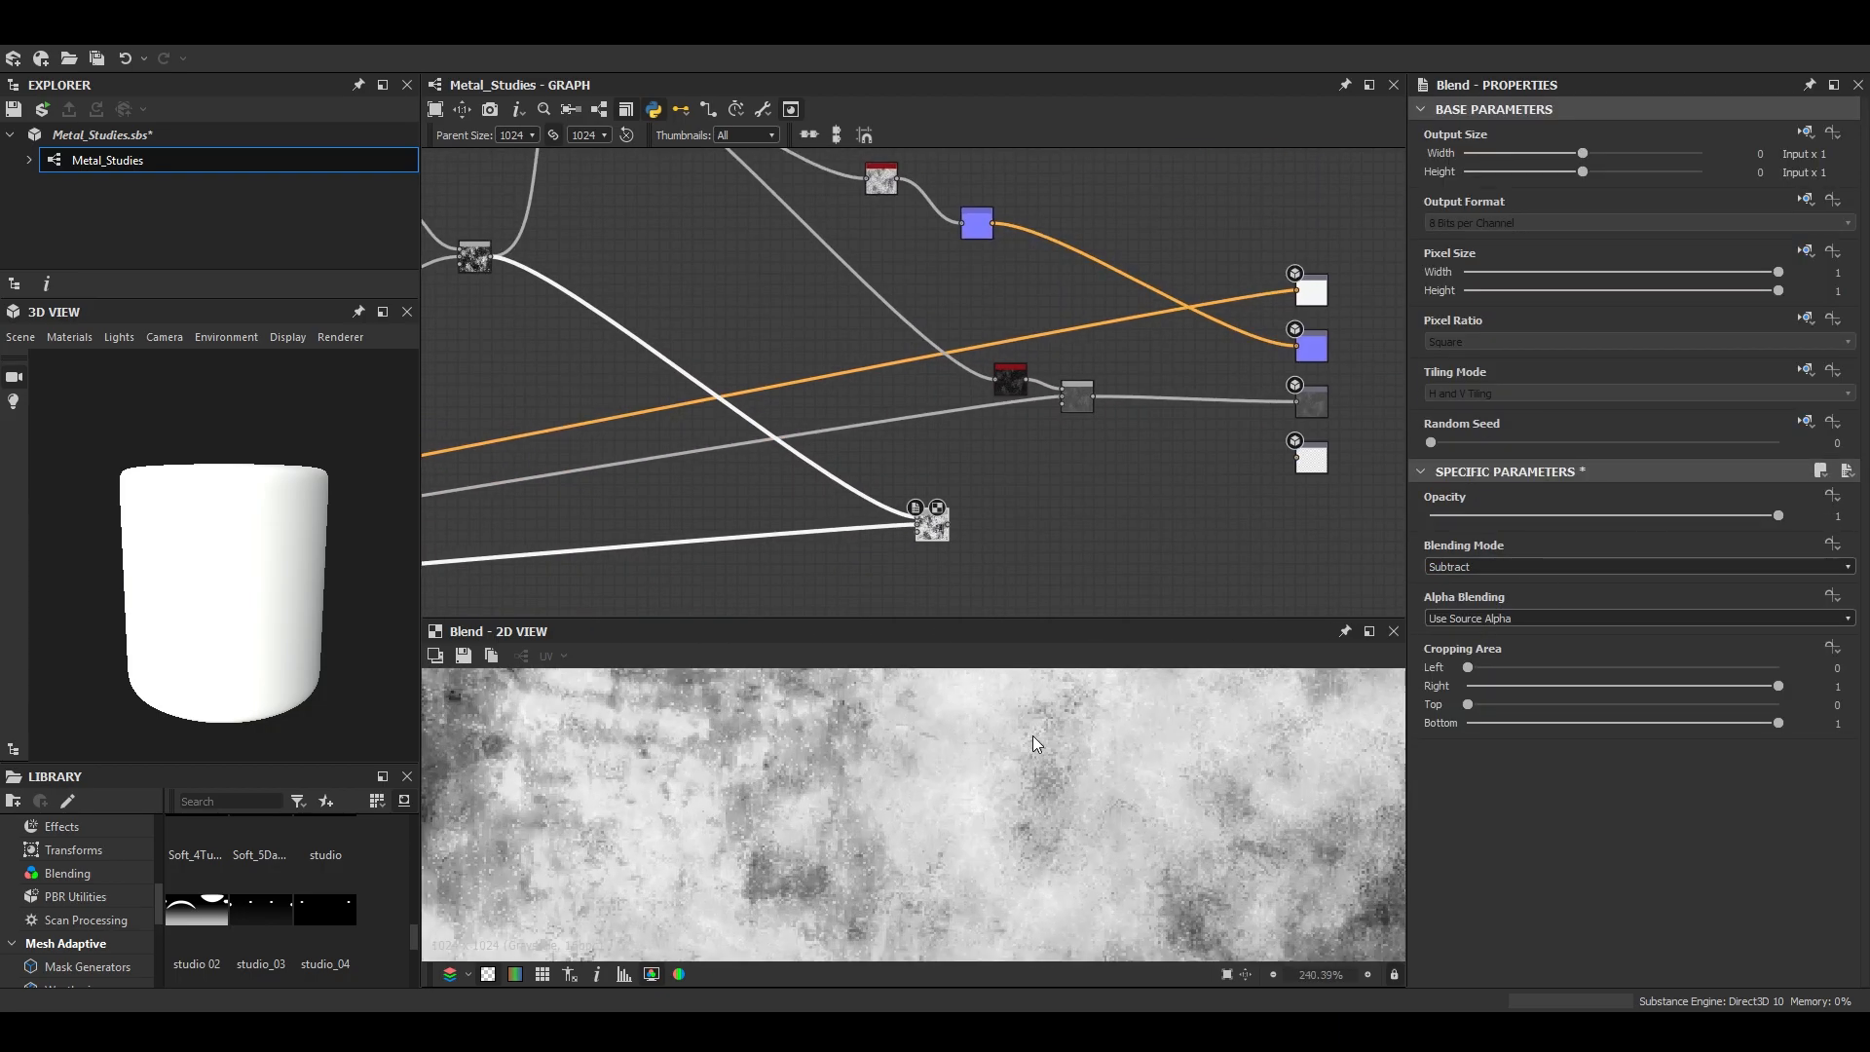
- Add a Levels node after the metallic Subtract Blend
key(space)
key(Return)
scroll(1027, 880, down, 8)
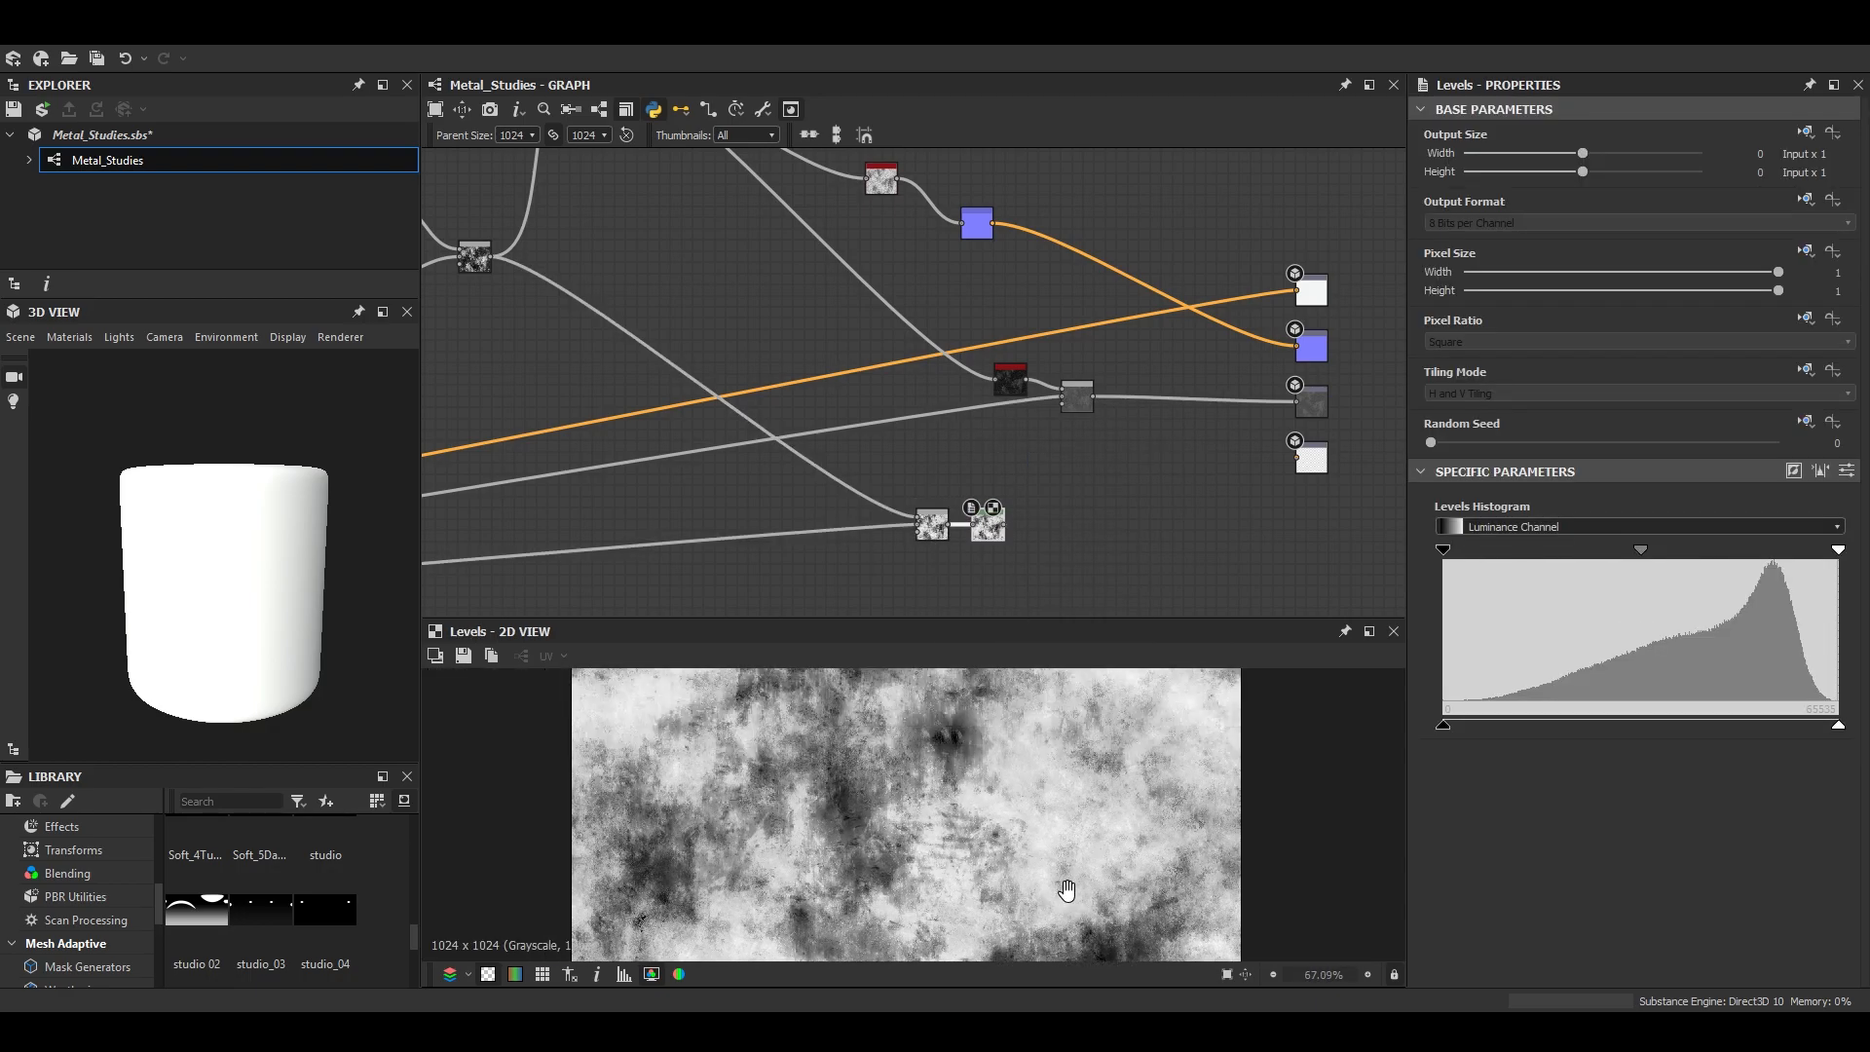
- Compare the combined grunge Blend's output with the inverted grunge in the Levels node
scroll(756, 316, down, 2)
middle_drag(547, 301, 659, 364)
scroll(660, 365, up, 4)
double_click(708, 307)
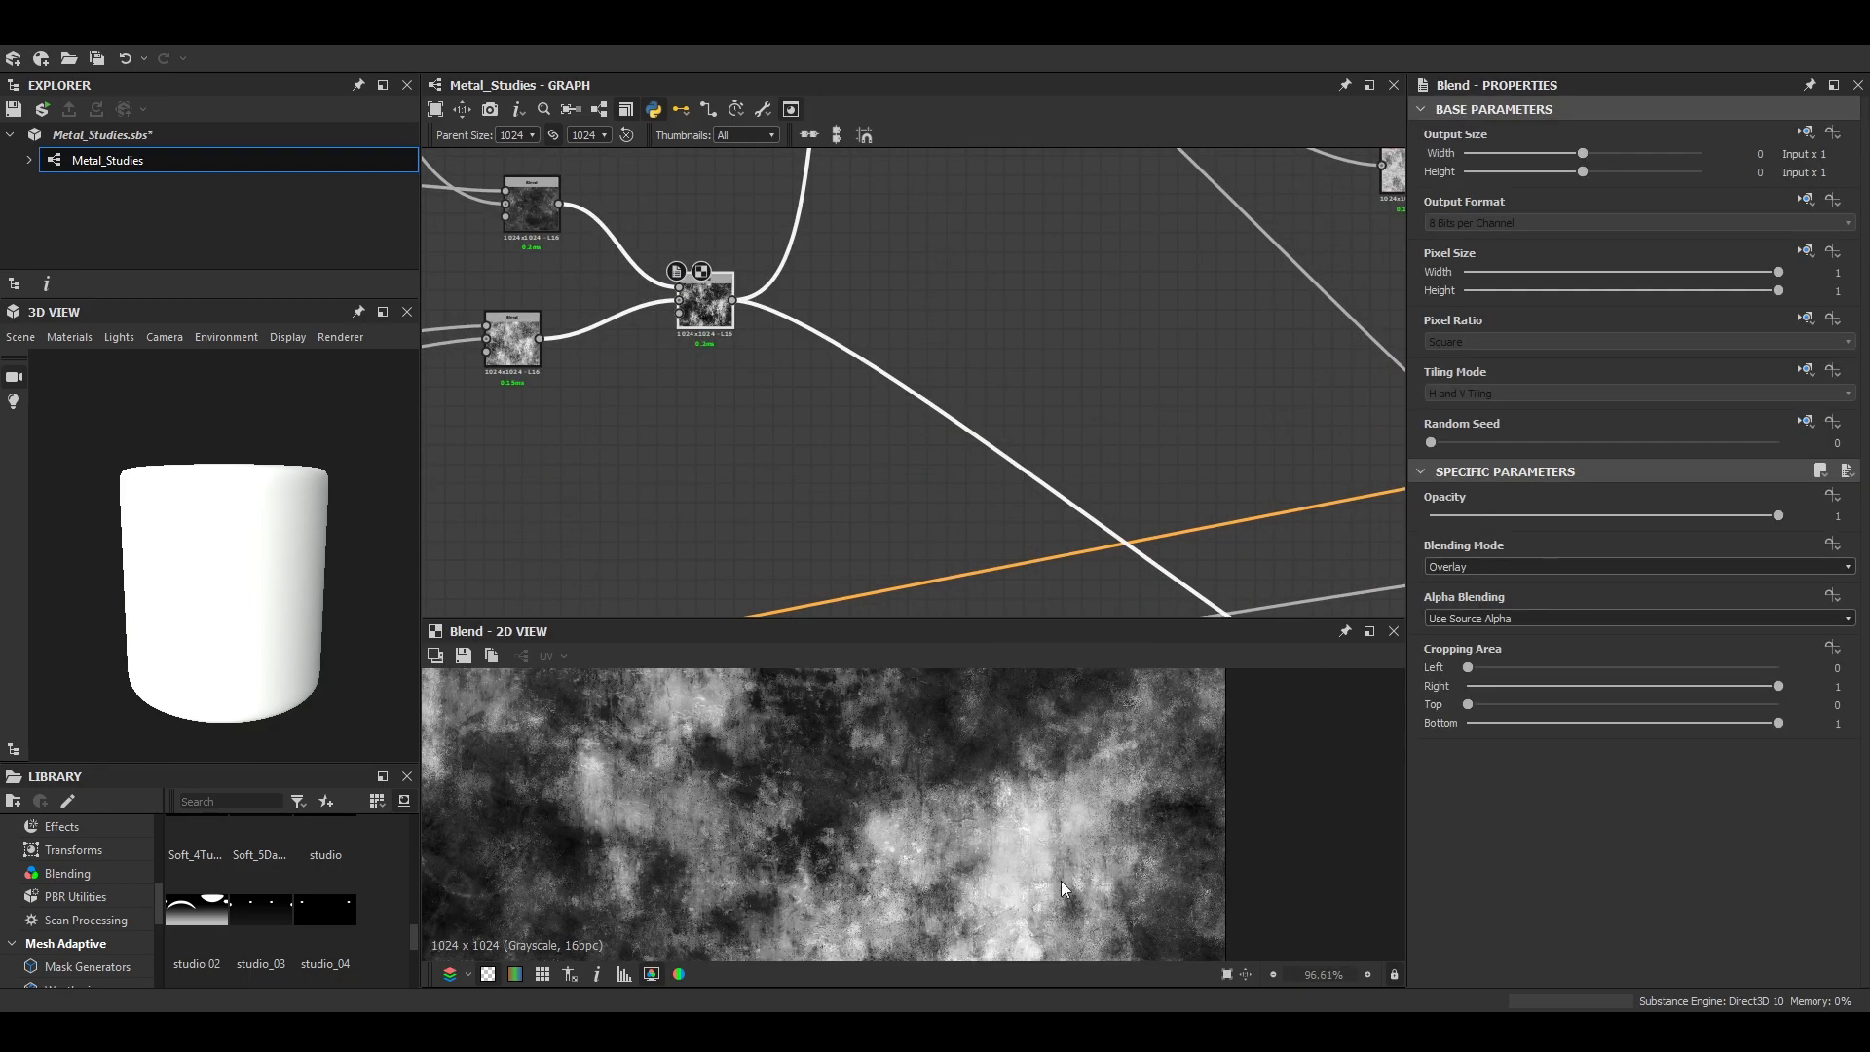
scroll(838, 526, down, 4)
middle_drag(837, 526, 634, 363)
scroll(874, 507, up, 4)
double_click(1018, 408)
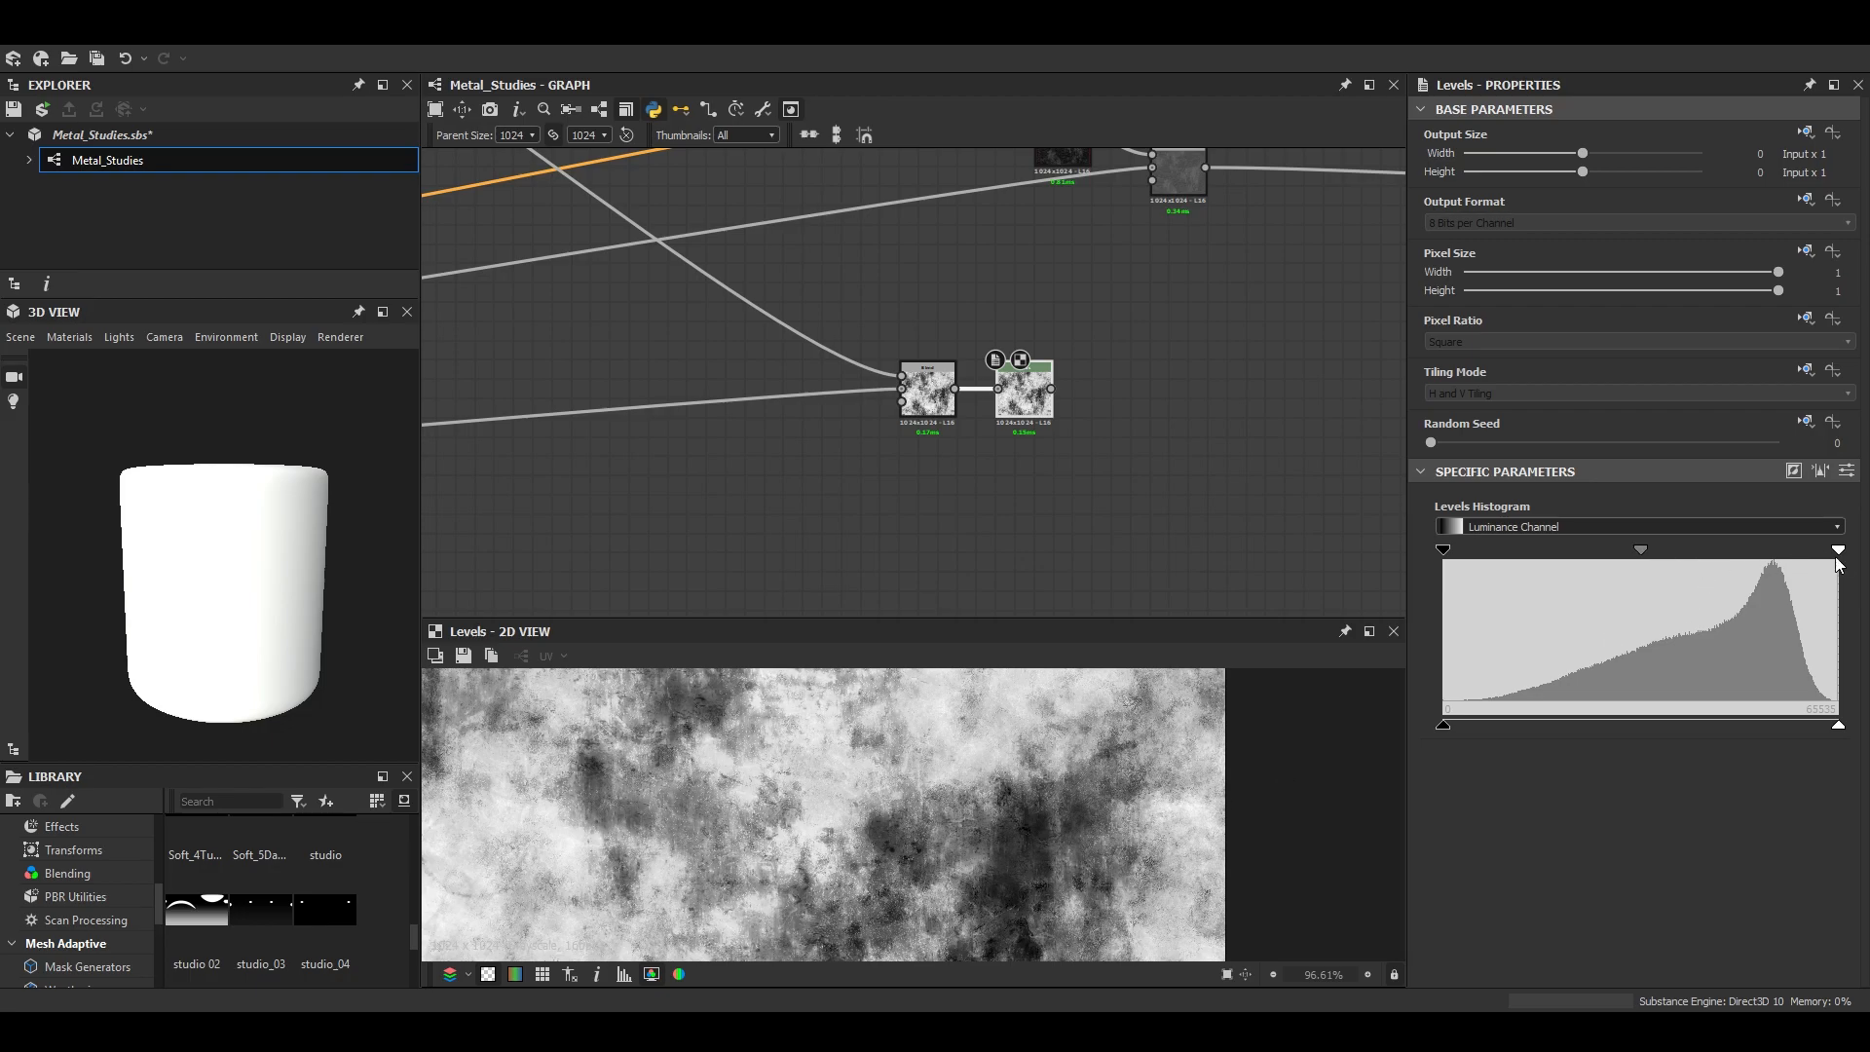
- Lower the Levels node's white input point to push light greys to white, and connect it to the Metallic output
drag(1838, 552, 1699, 551)
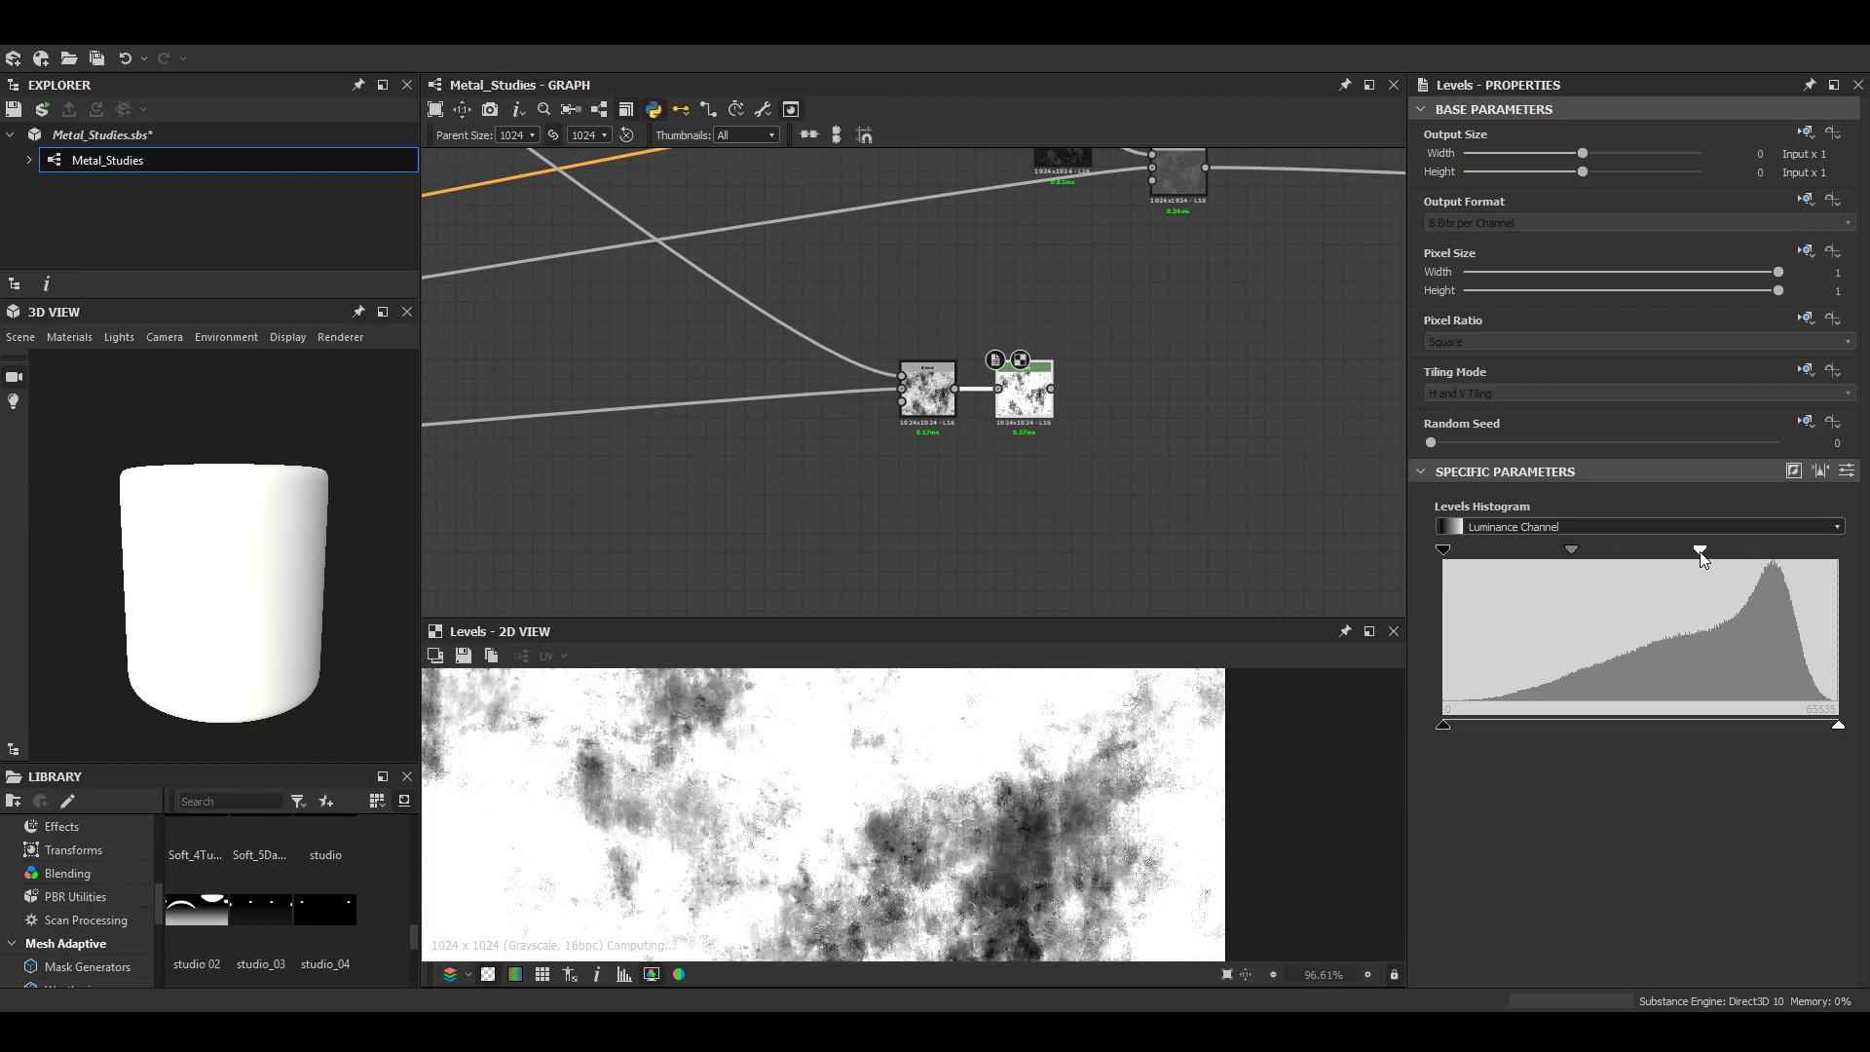
scroll(828, 818, down, 4)
middle_drag(1054, 404, 732, 459)
drag(730, 444, 1235, 328)
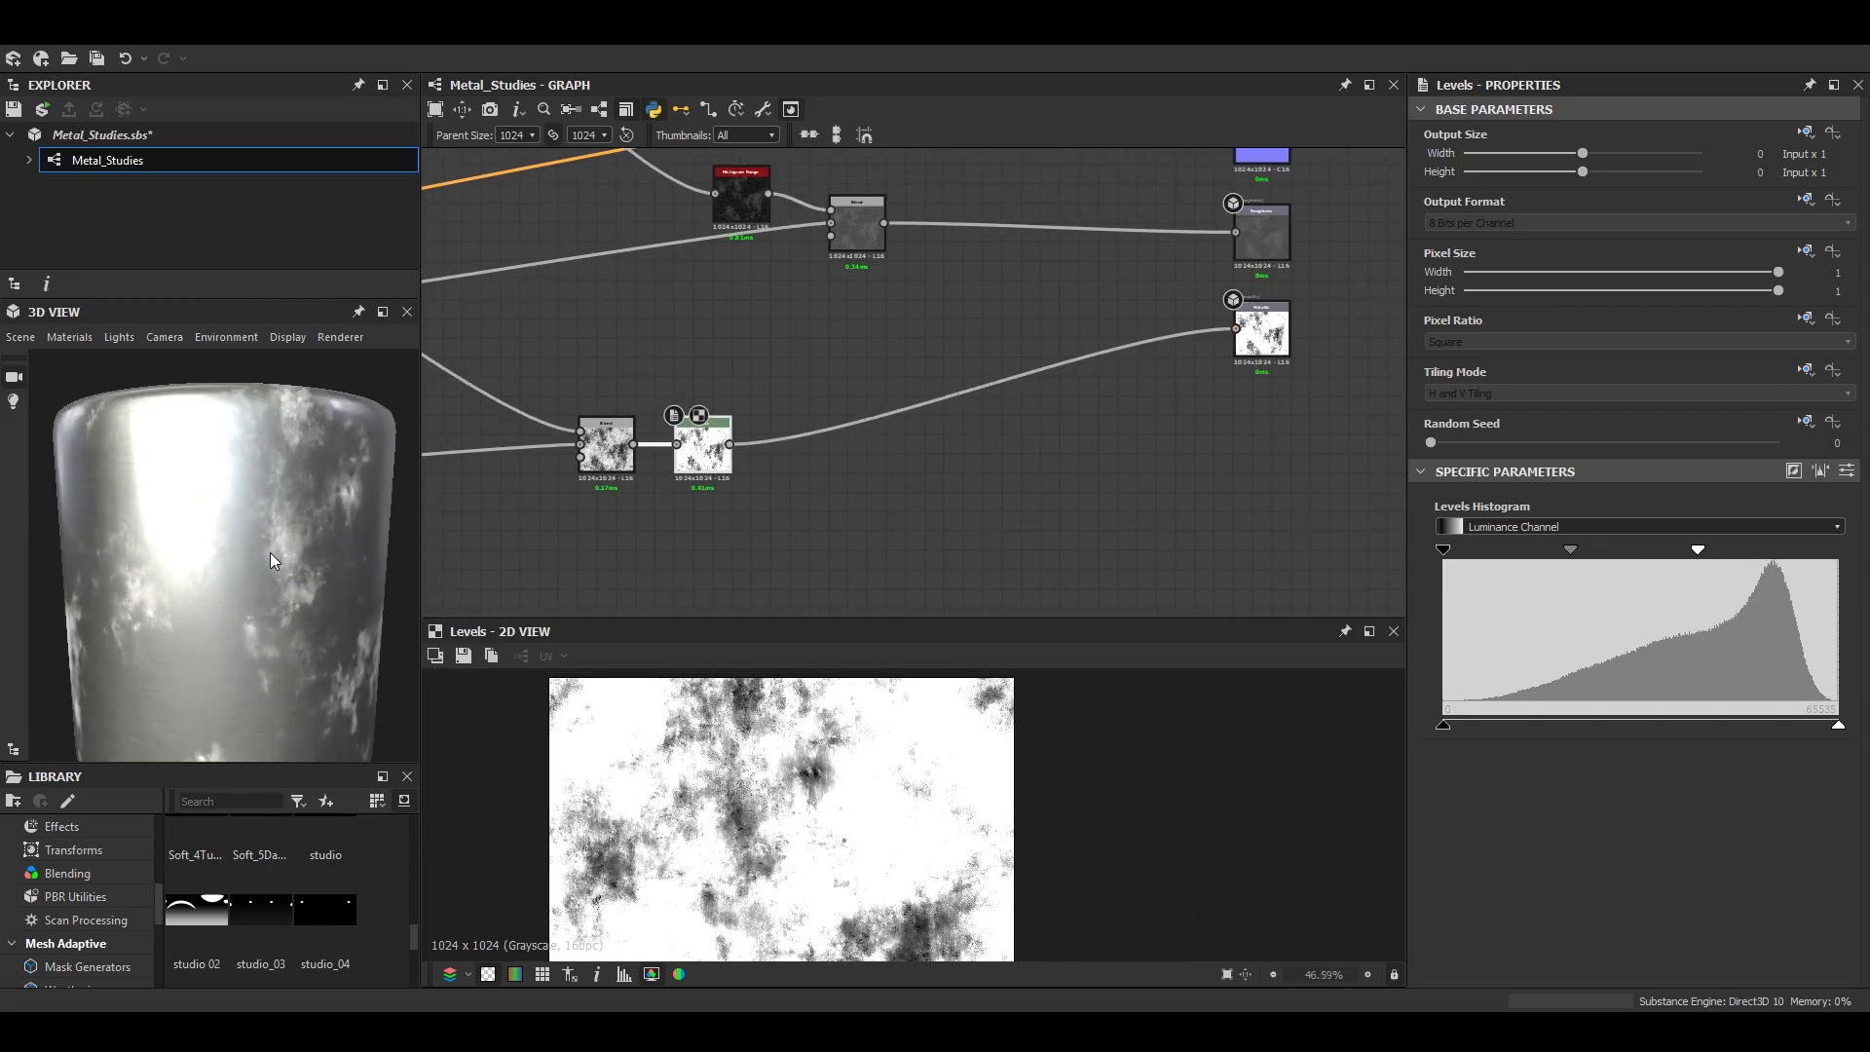
- Raise the roughness Blend's opacity to its maximum and check the rougher metal on the preview mesh
scroll(858, 292, up, 3)
double_click(952, 350)
drag(1662, 515, 1843, 515)
scroll(216, 536, down, 3)
scroll(232, 583, up, 3)
drag(216, 535, 302, 609)
scroll(234, 583, down, 3)
scroll(969, 390, up, 3)
- Set the roughness branch's Histogram Range position to 0.3 and check the metal on the preview mesh
double_click(969, 389)
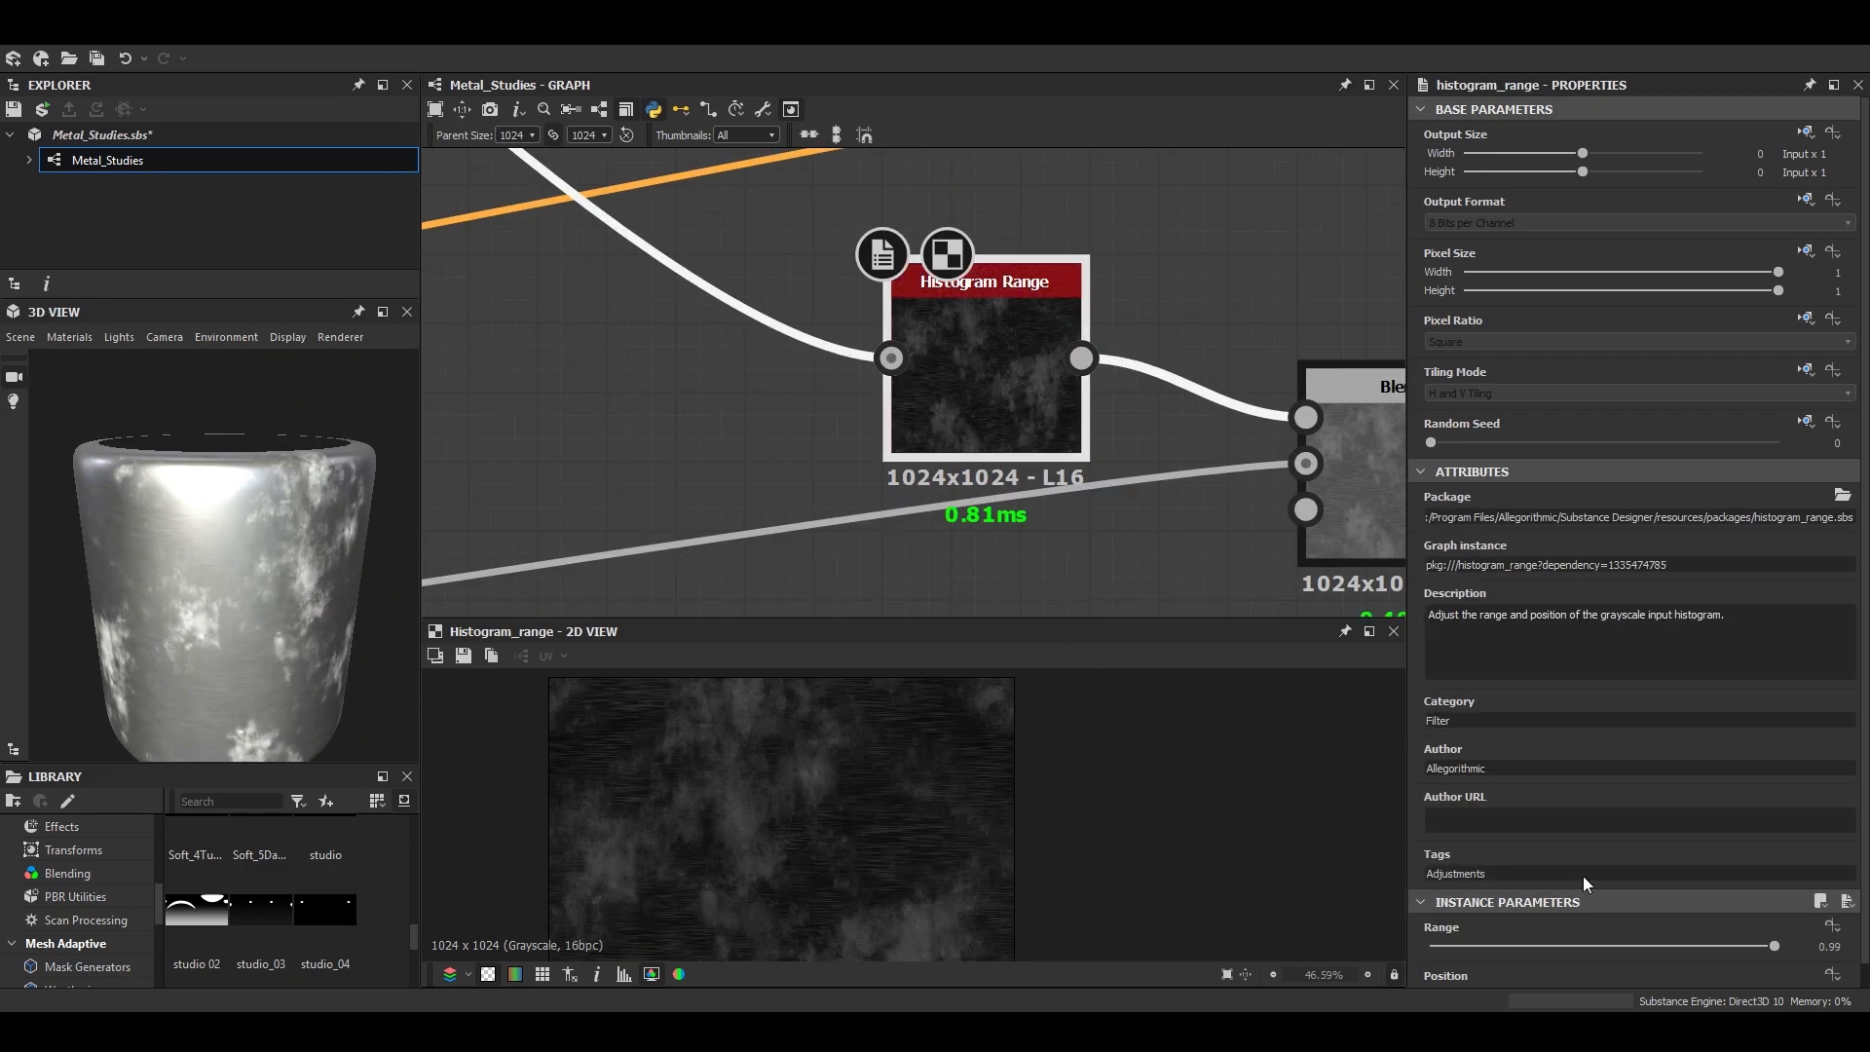
mouse_move(1529, 970)
mouse_down()
mouse_move(1600, 968)
mouse_move(1460, 961)
mouse_move(1534, 962)
mouse_up()
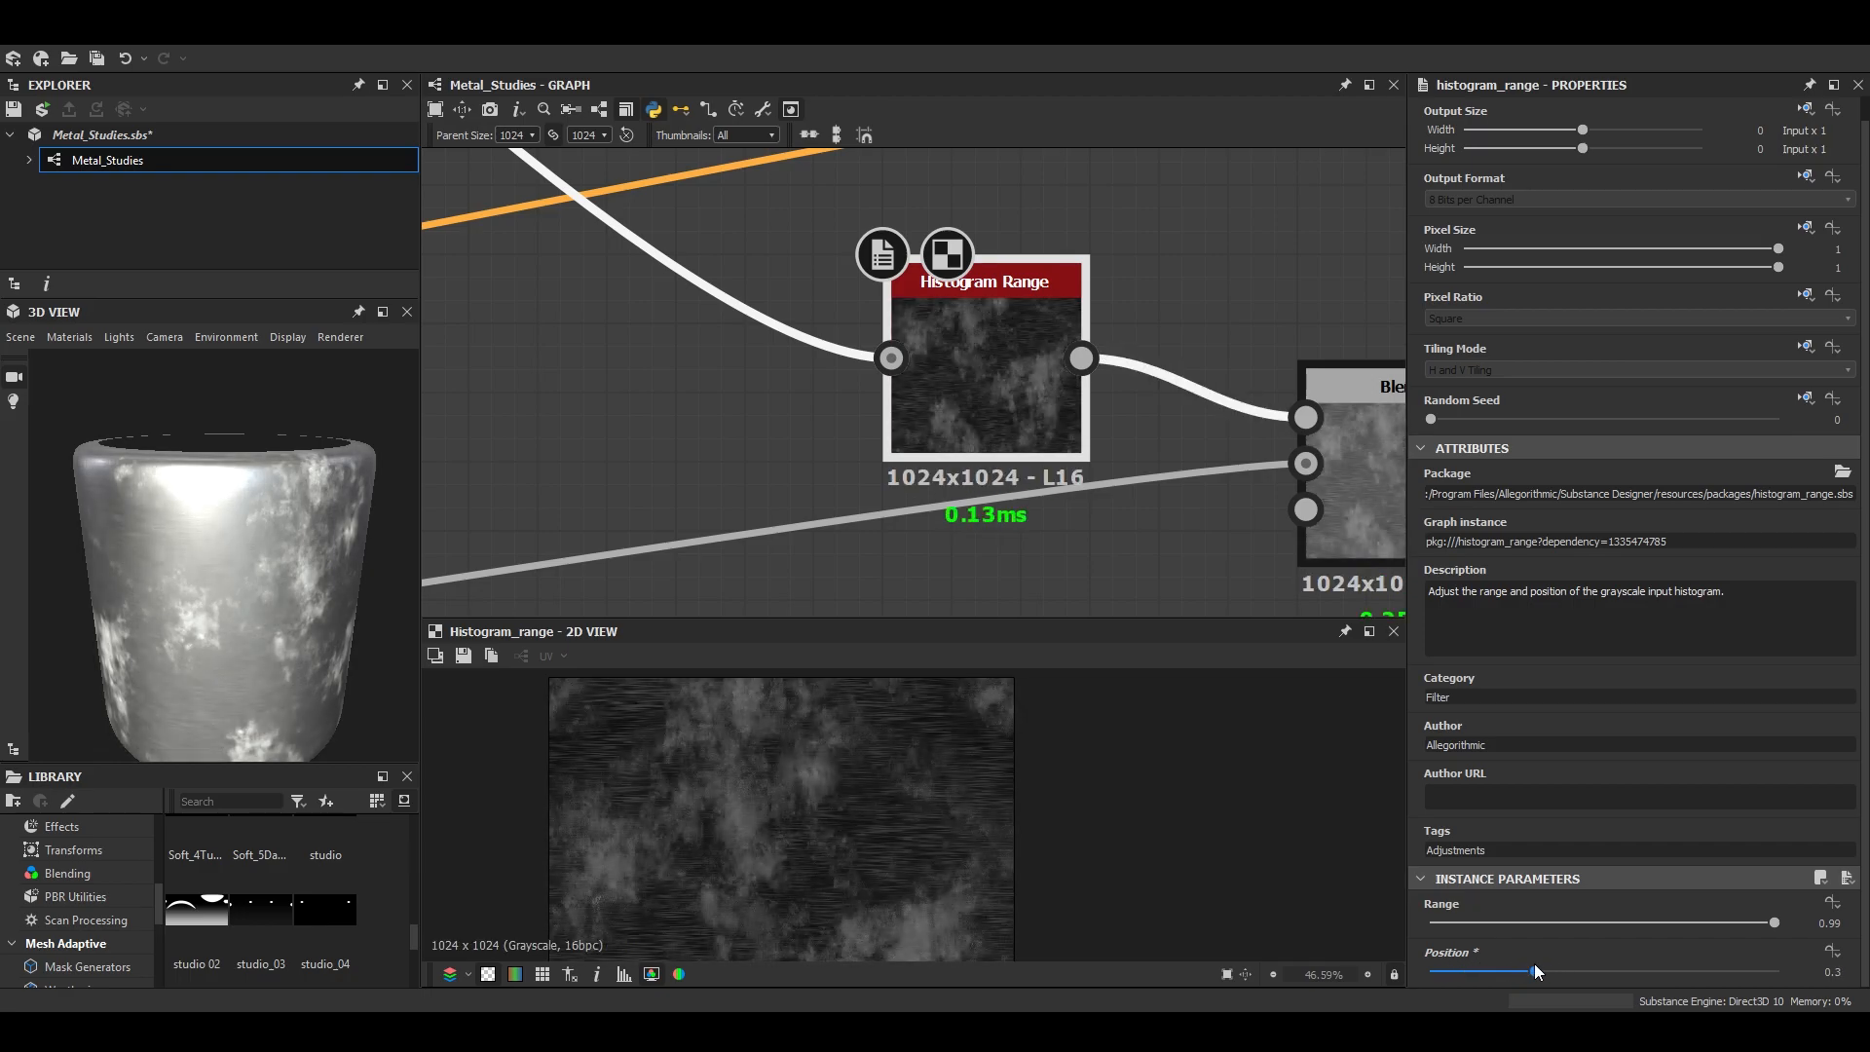
scroll(224, 612, up, 5)
scroll(265, 614, down, 5)
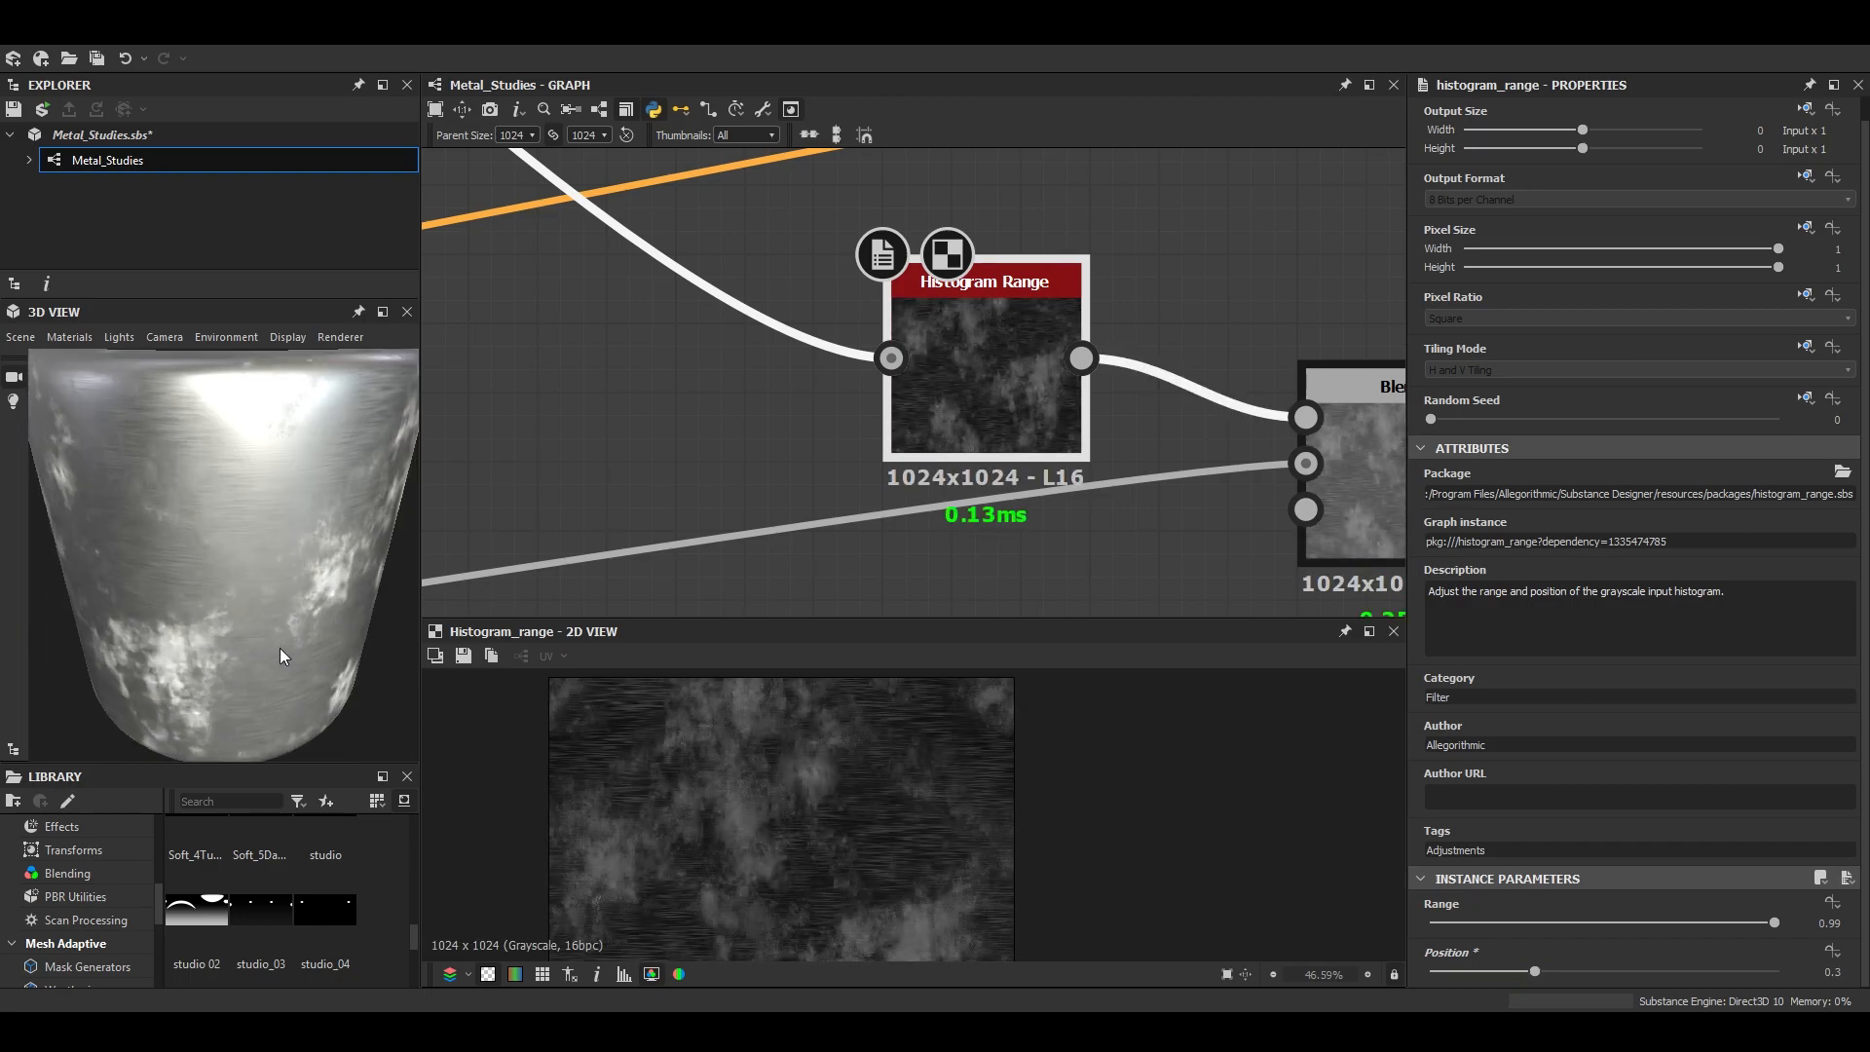
- Lower the white input point of the metallic branch's Levels node further, nudge its midtone point, and check the metal on the preview mesh
scroll(906, 500, down, 5)
scroll(919, 443, up, 3)
click(920, 441)
double_click(921, 440)
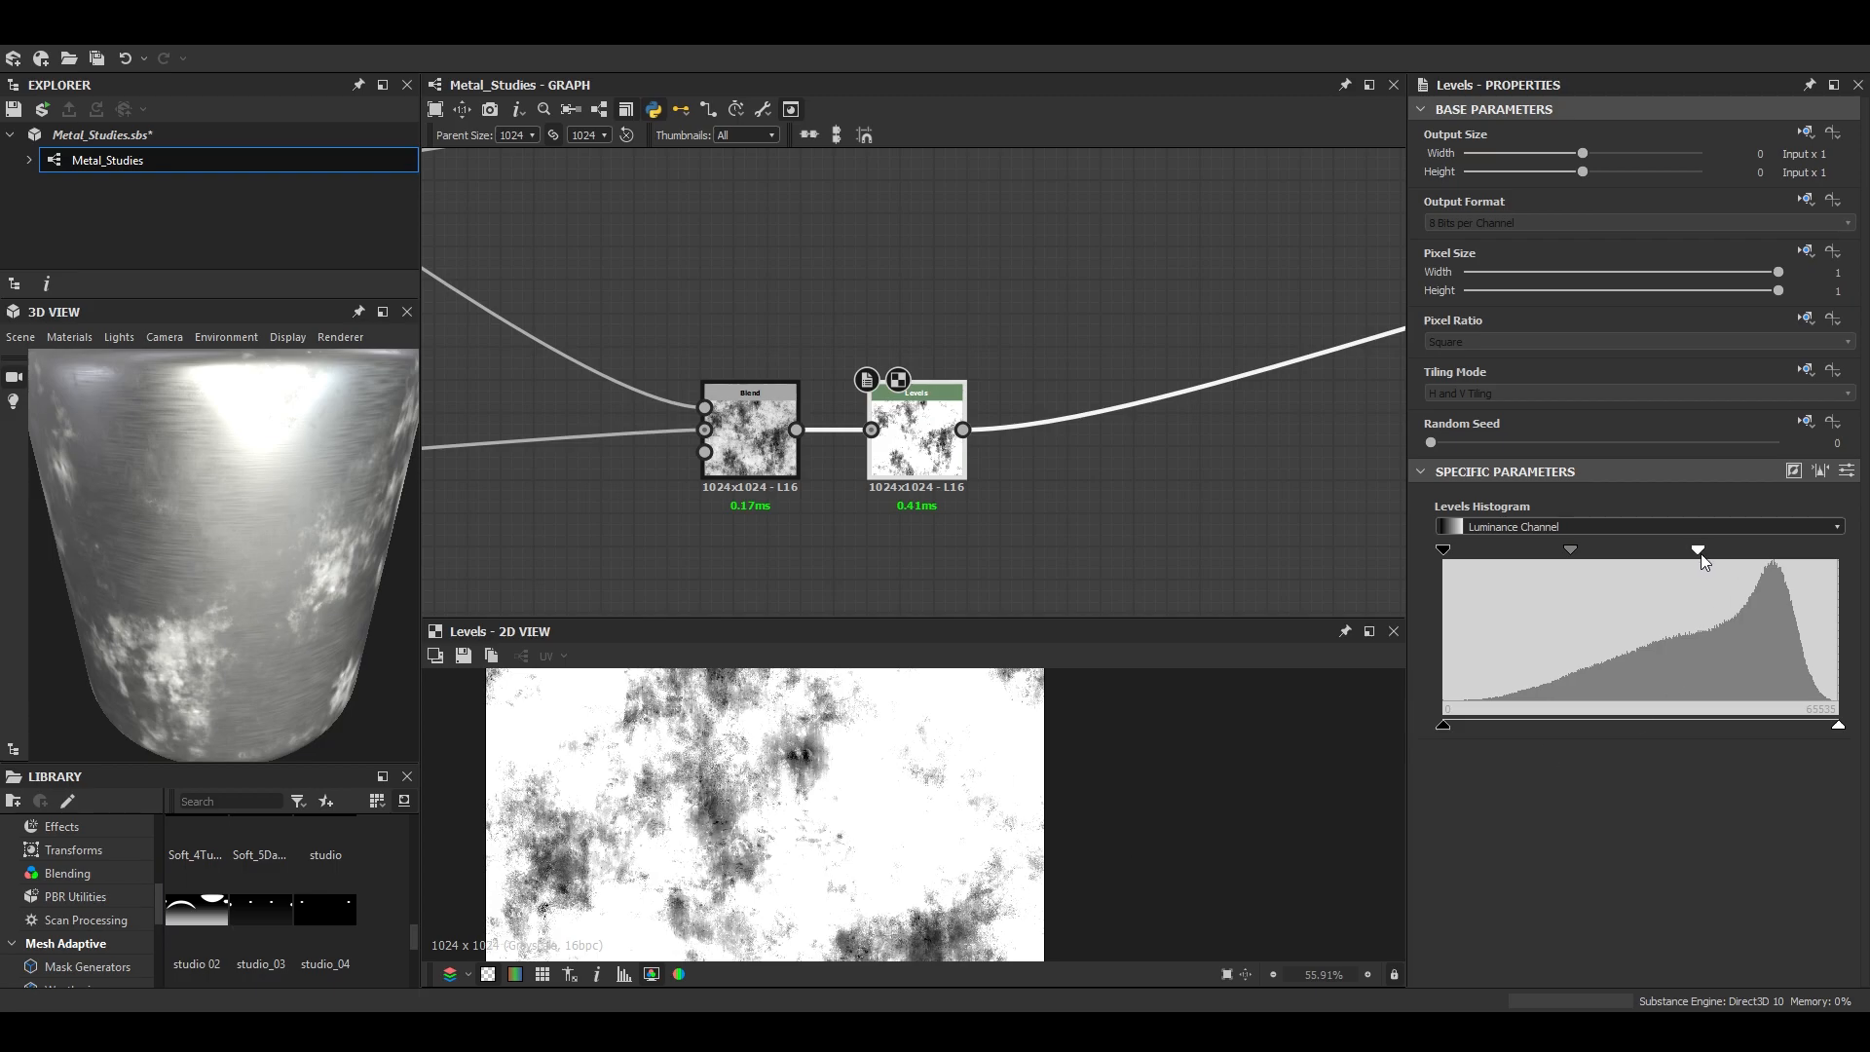
drag(1757, 550, 1645, 549)
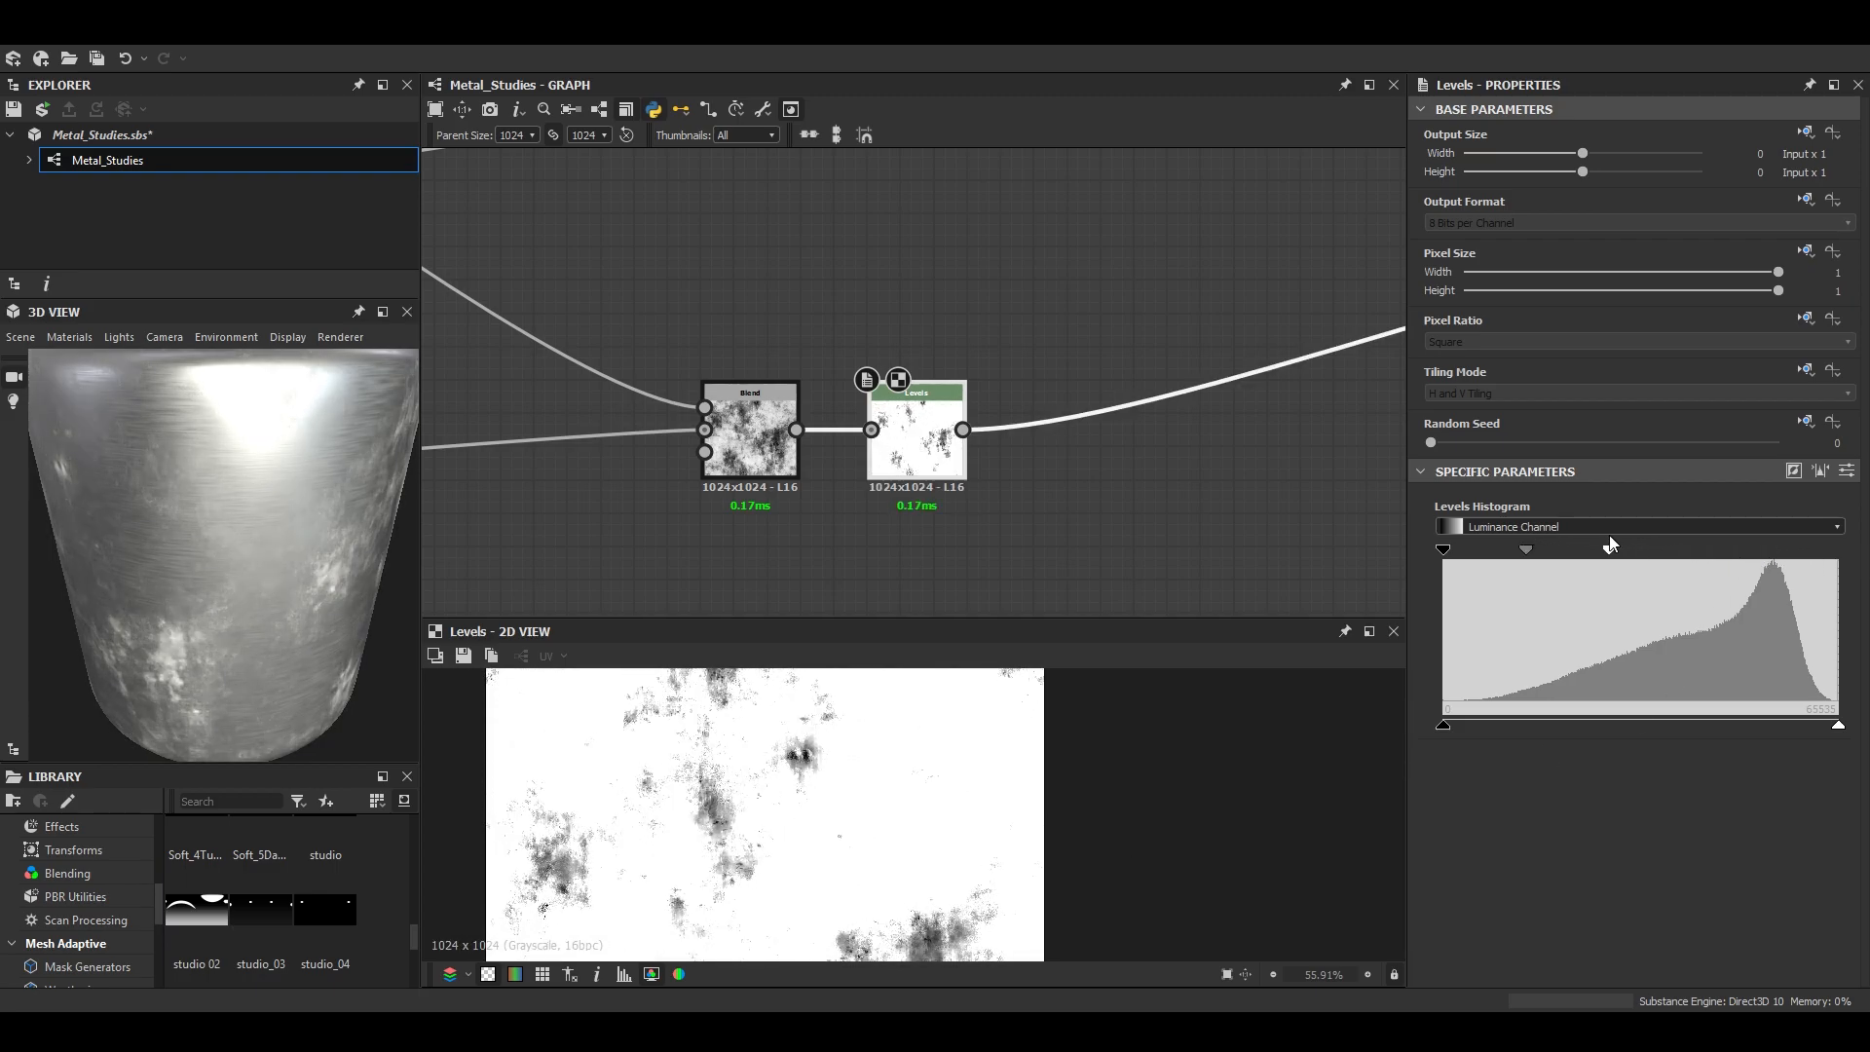
mouse_move(1545, 549)
mouse_down()
mouse_move(1570, 558)
mouse_move(1526, 551)
mouse_up()
scroll(272, 534, down, 1)
mouse_move(272, 534)
mouse_down()
mouse_move(190, 540)
mouse_move(390, 540)
mouse_move(267, 541)
mouse_up()
scroll(222, 553, up, 2)
scroll(380, 540, up, 5)
scroll(243, 575, down, 5)
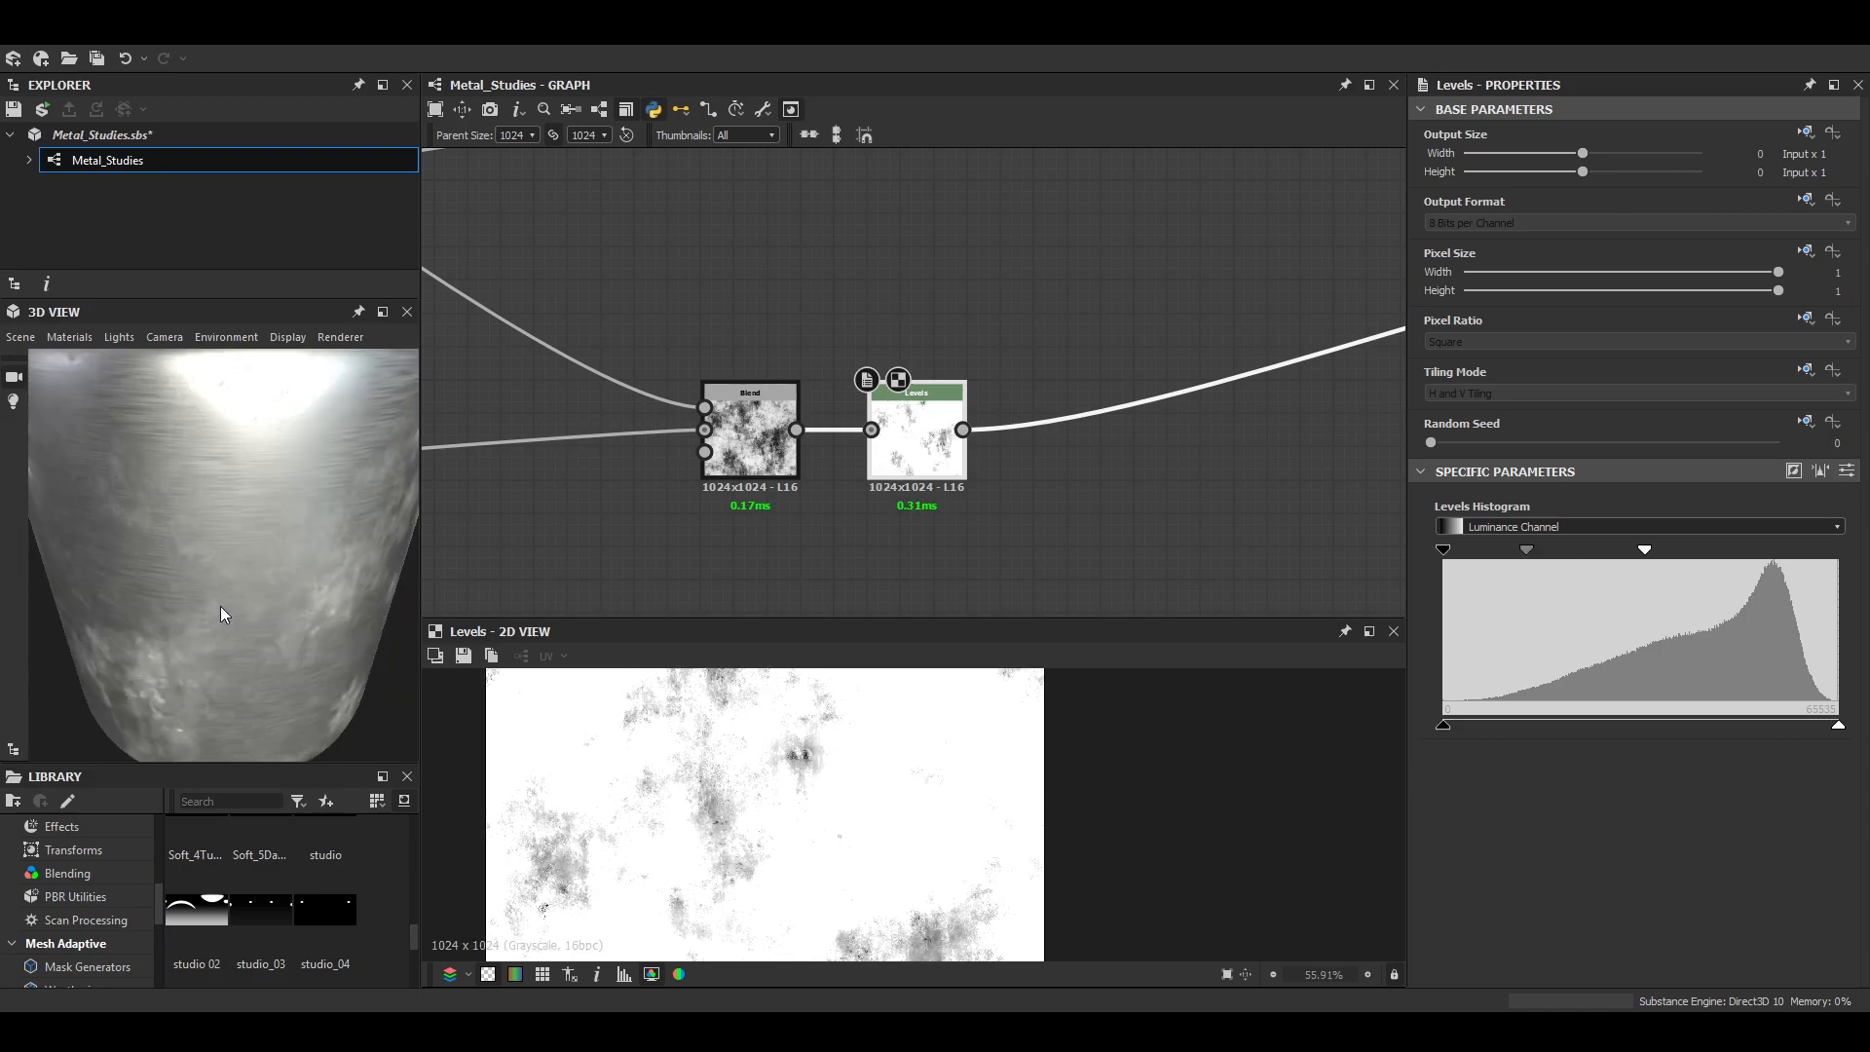
- Lower the roughness Blend's opacity and the Histogram Range's position, and check the smoother metal on the preview mesh
middle_drag(808, 388, 984, 346)
click(988, 322)
scroll(904, 814, up, 2)
drag(1779, 515, 1536, 511)
click(801, 245)
scroll(1563, 927, down, 1)
drag(1603, 972, 1458, 959)
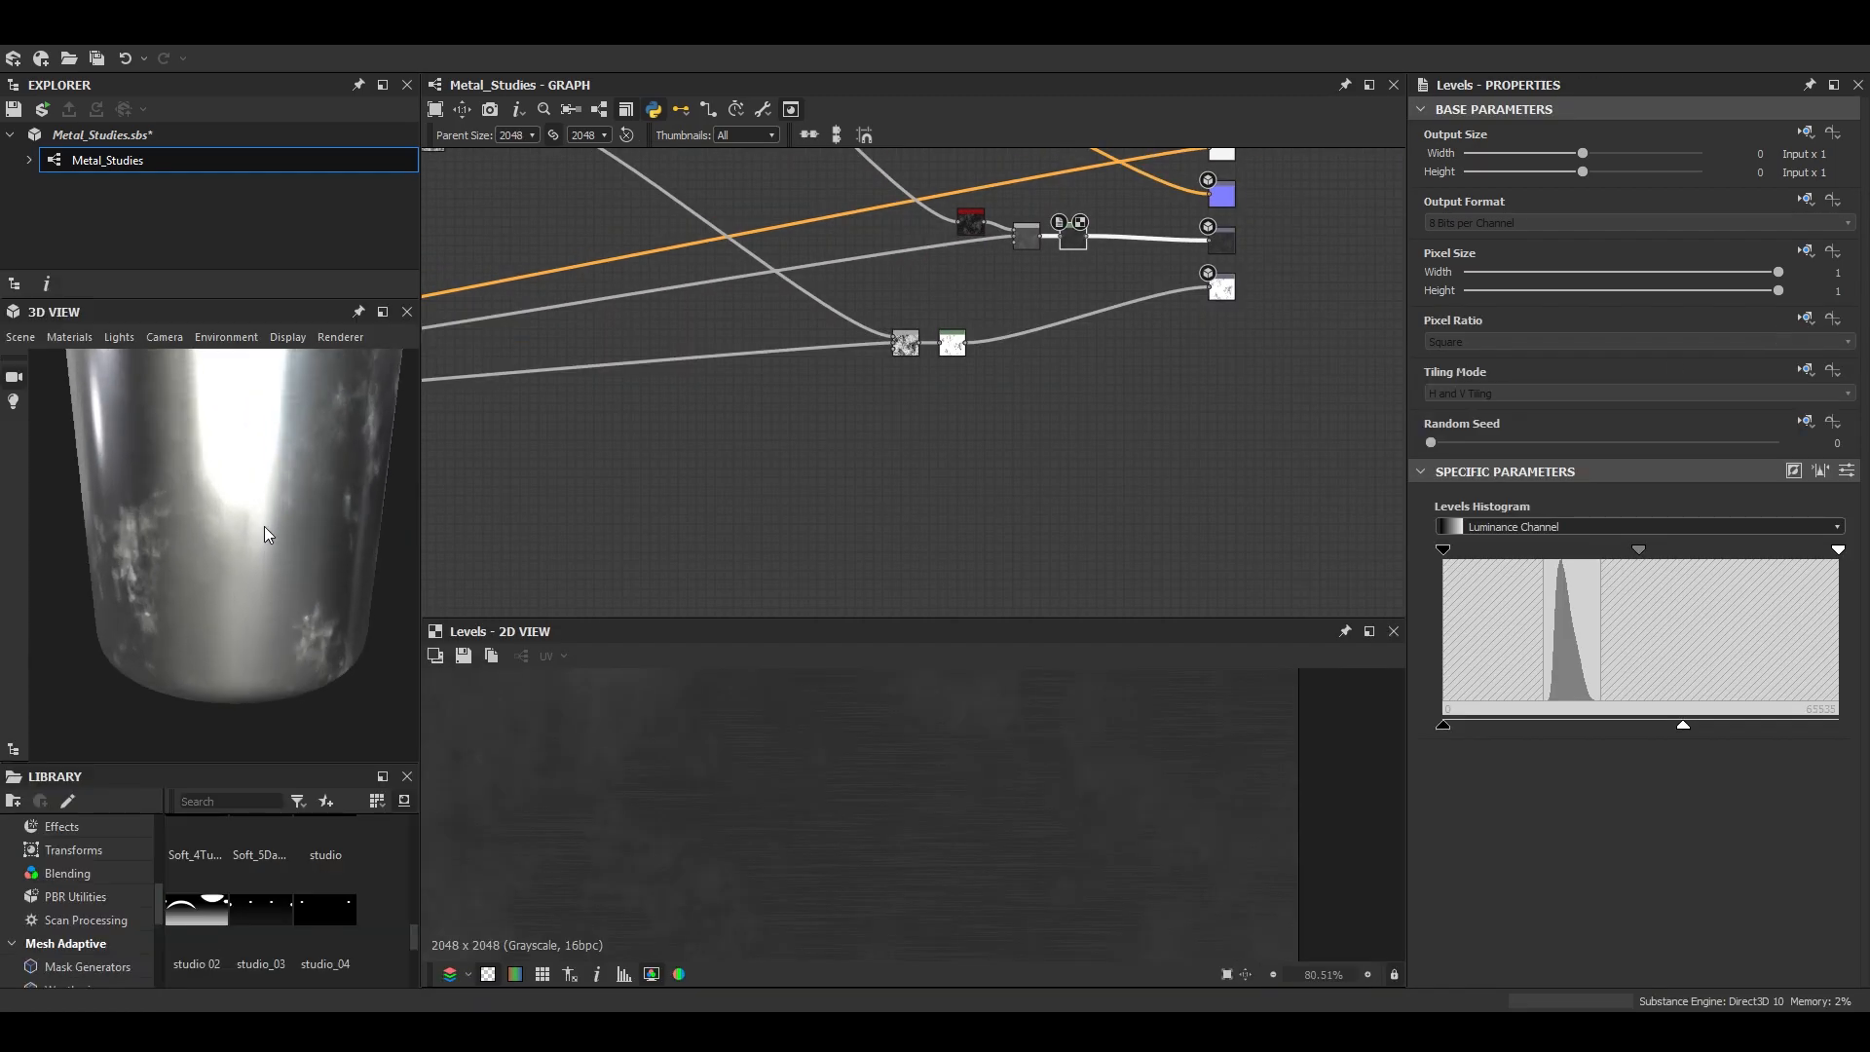
scroll(265, 535, up, 3)
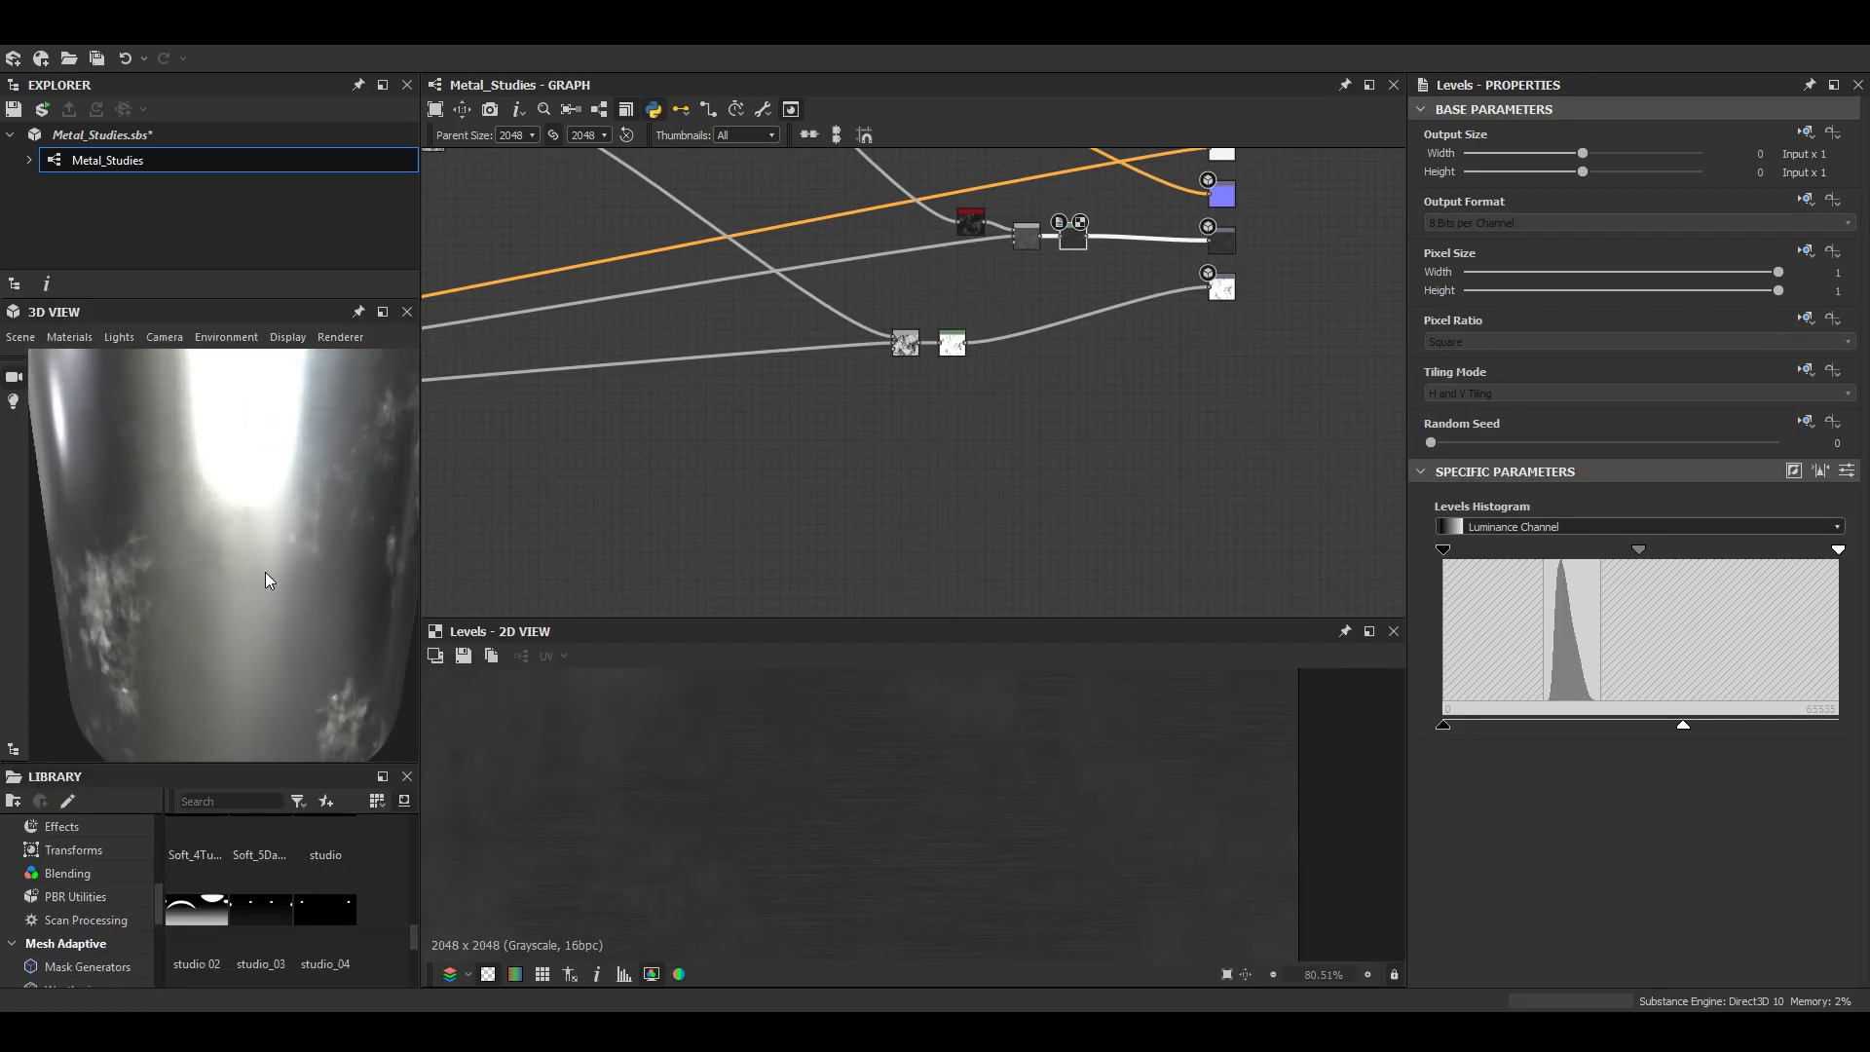
drag(268, 568, 239, 565)
scroll(906, 297, up, 5)
- Try the metallic branch's Subtract Blend at opacity 0 on the preview mesh, and restore its opacity to 1
double_click(980, 467)
drag(1583, 515, 1395, 505)
scroll(223, 556, down, 3)
scroll(249, 559, up, 4)
drag(223, 553, 343, 554)
scroll(292, 638, down, 3)
scroll(278, 643, up, 3)
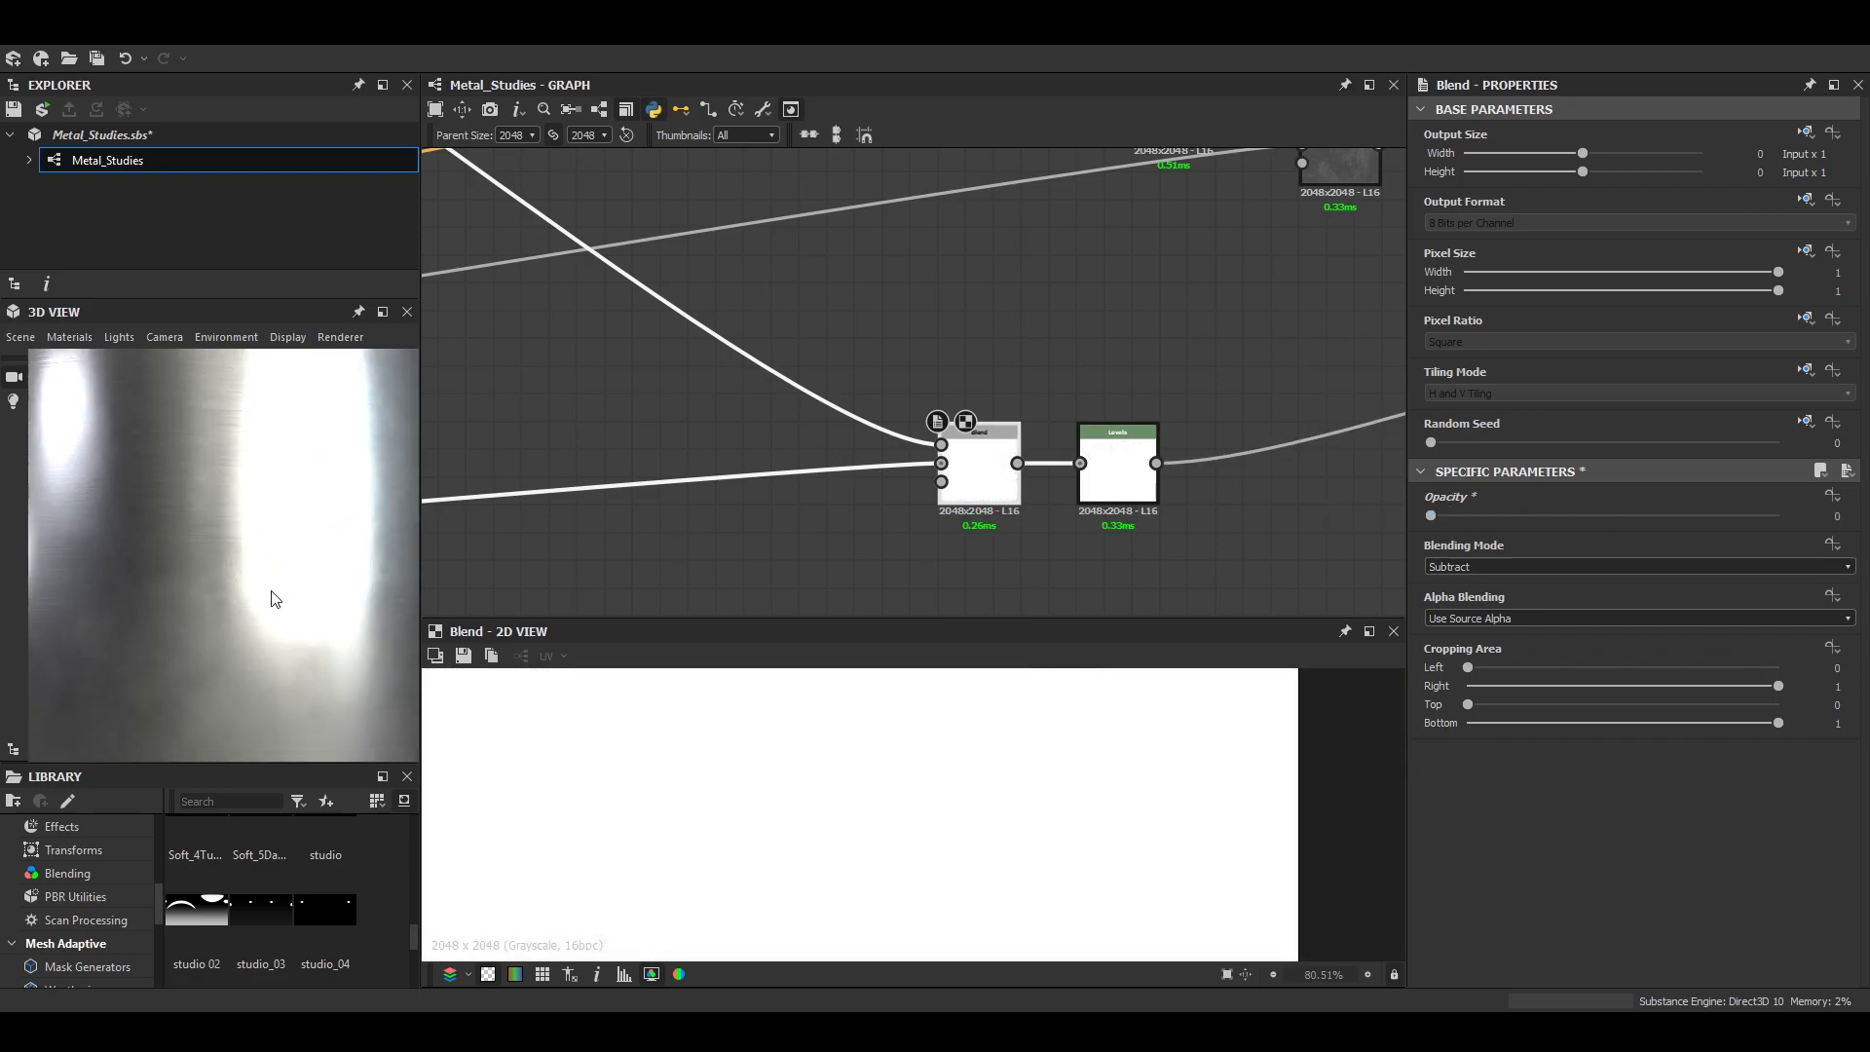
scroll(261, 629, down, 2)
drag(1451, 514, 1806, 520)
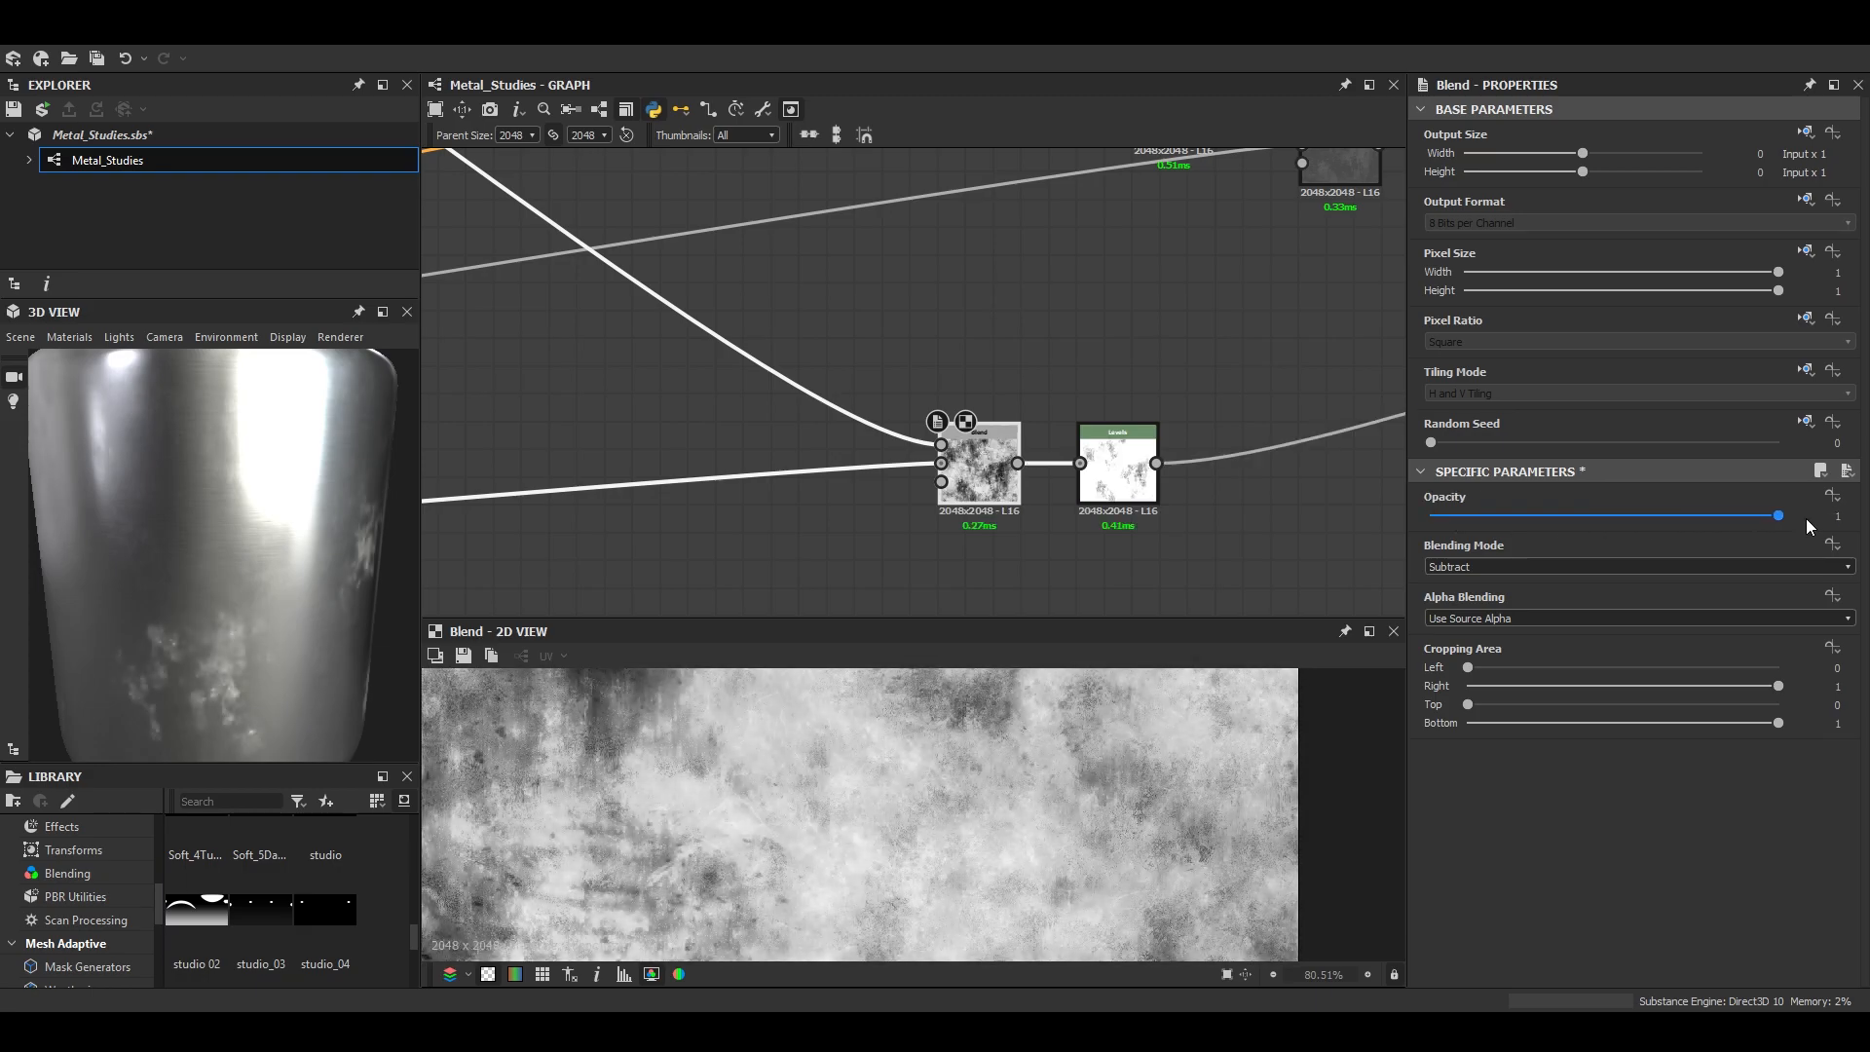
scroll(295, 590, down, 3)
scroll(310, 550, up, 3)
drag(295, 590, 286, 519)
- Set the opacity of the Overlay Blend that combines the grunge maps to 0.53 and check the preview mesh
scroll(786, 433, down, 4)
middle_drag(786, 433, 1257, 585)
scroll(803, 341, up, 5)
double_click(803, 341)
drag(1761, 515, 1615, 530)
drag(259, 492, 287, 583)
scroll(287, 582, up, 1)
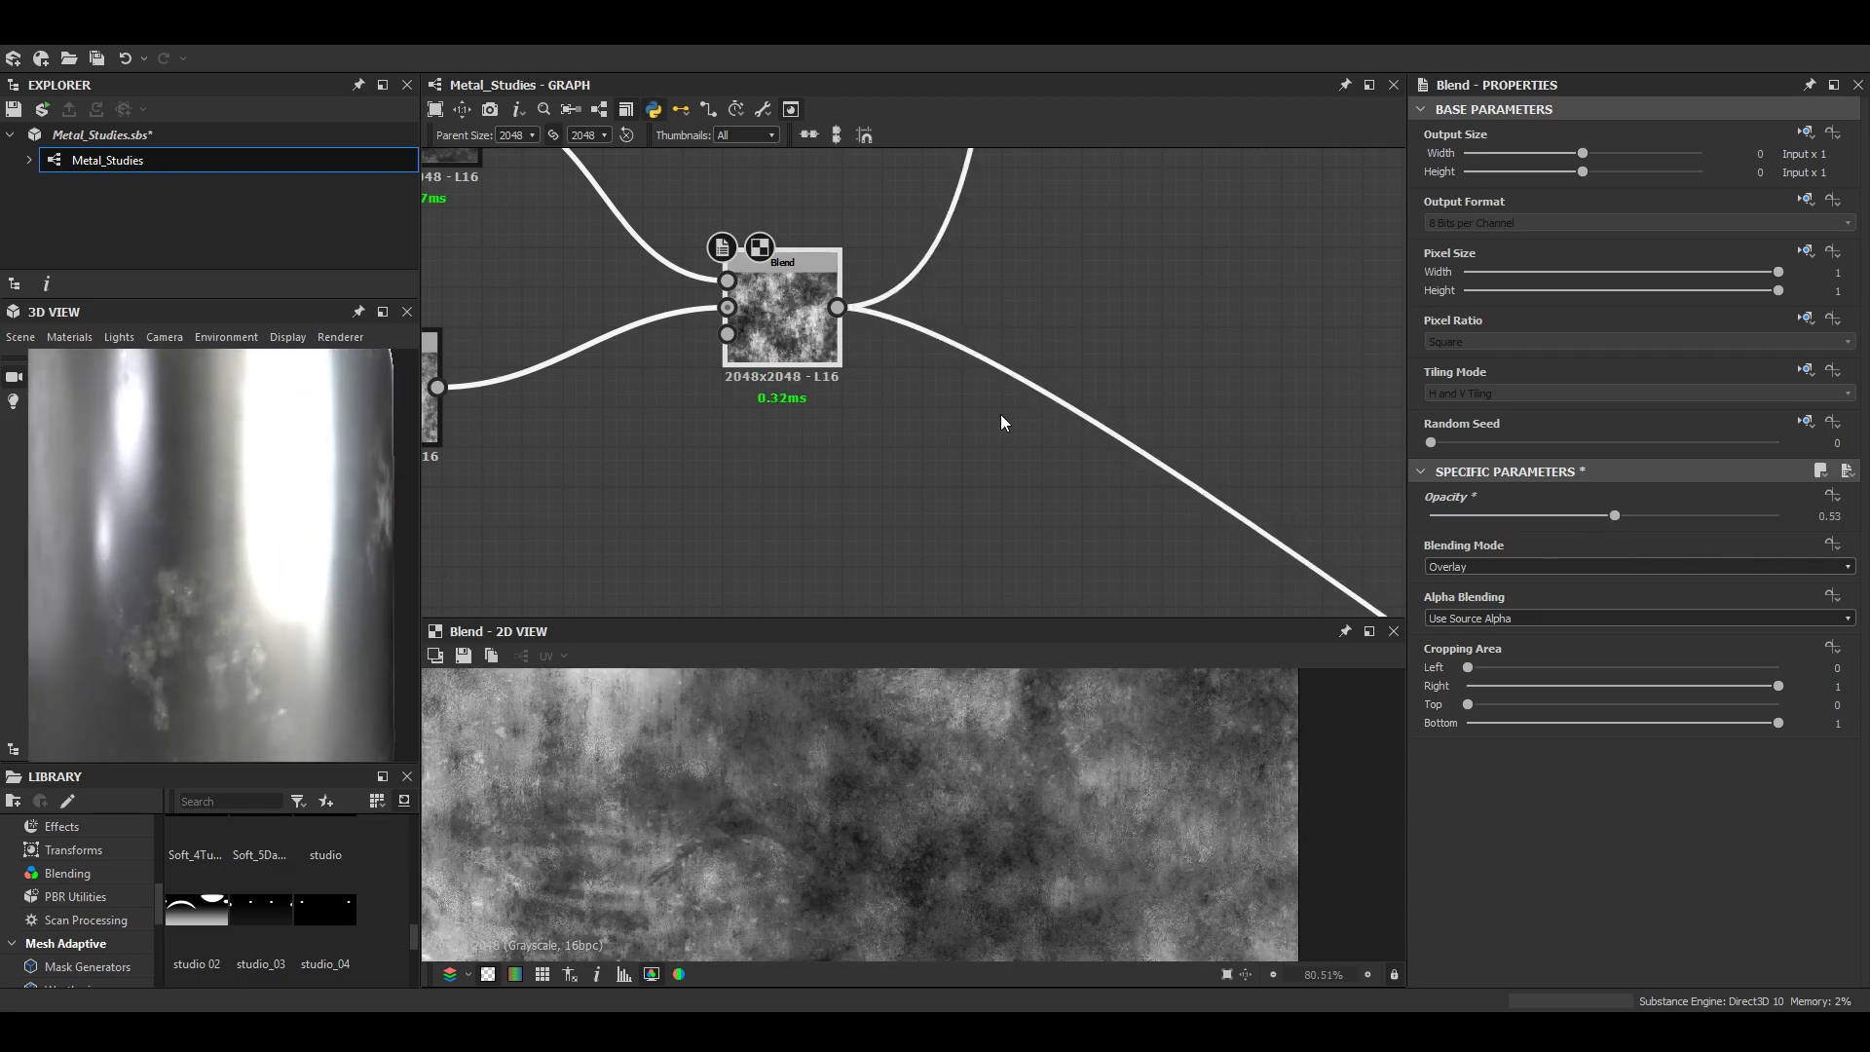
- Shift the metallic Levels node's midtone point slightly toward black, check the mesh, and set the graph's parent size to 1024
scroll(952, 418, down, 5)
middle_drag(1354, 585, 979, 441)
scroll(1072, 546, up, 4)
double_click(1035, 472)
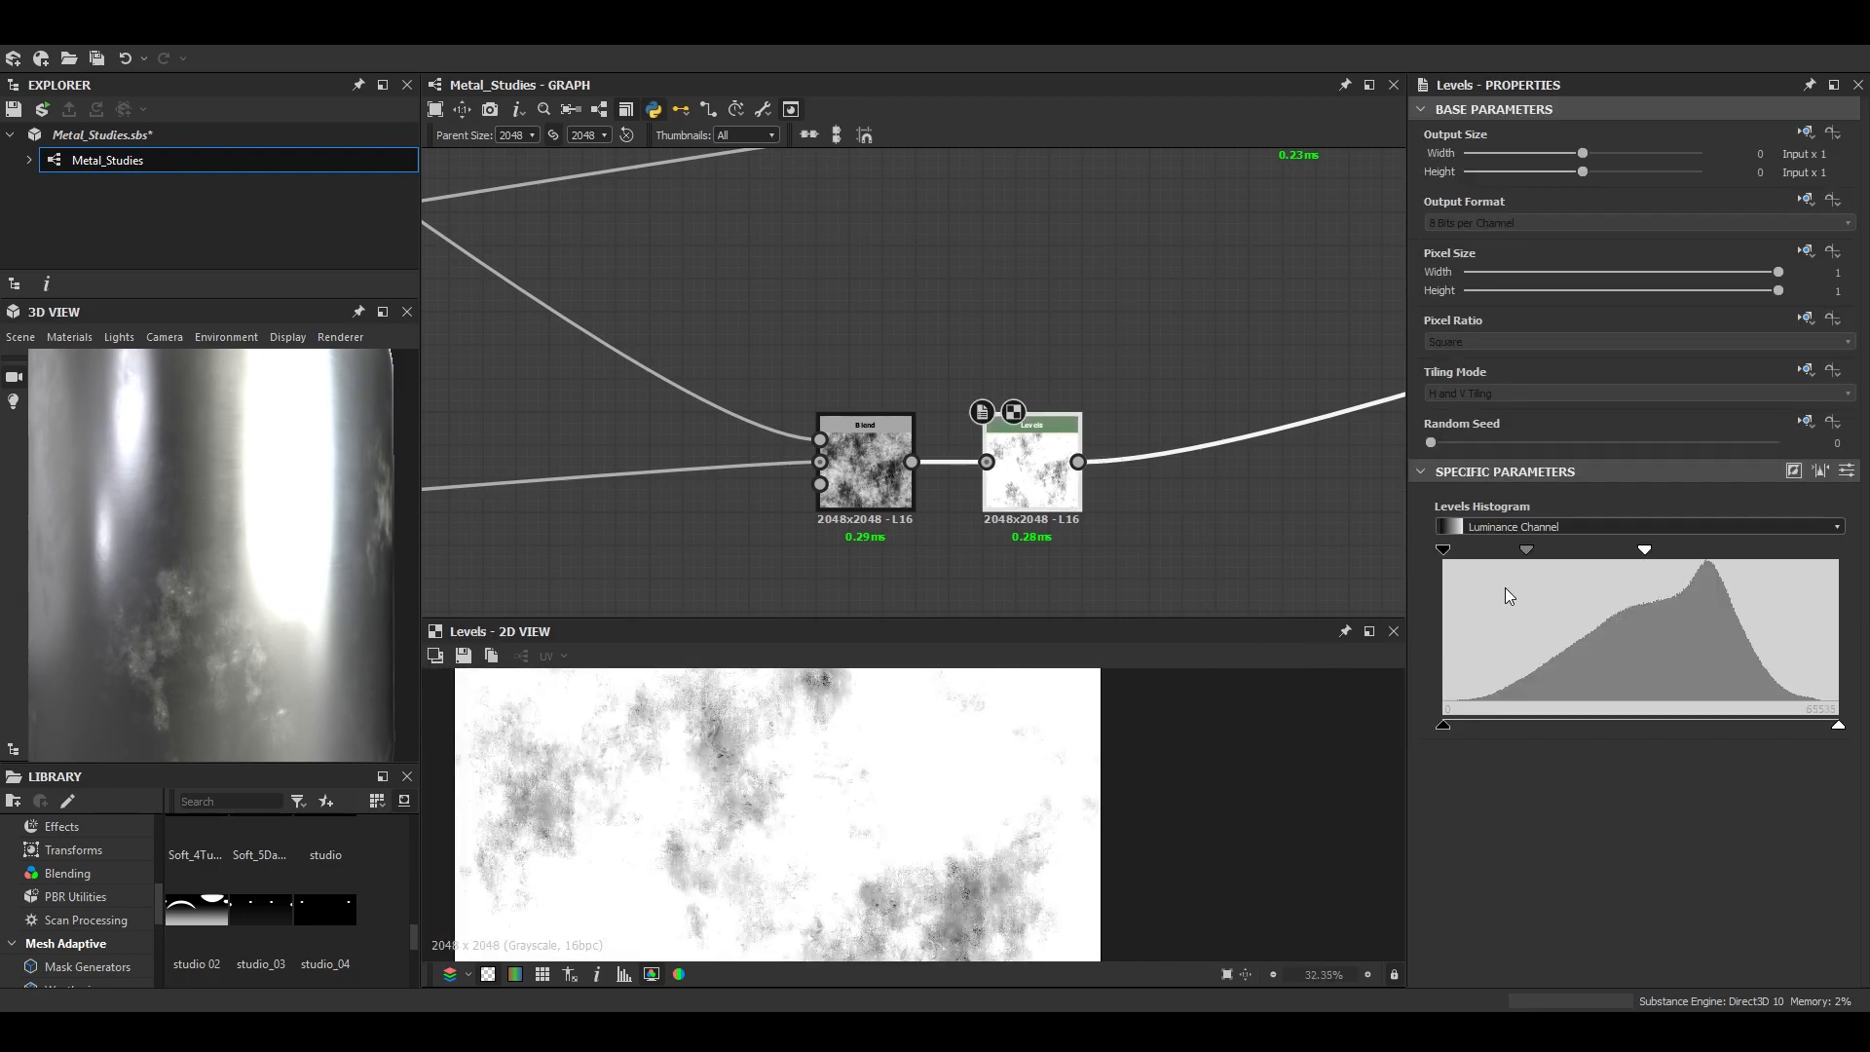
mouse_move(1530, 548)
mouse_down()
mouse_move(1549, 548)
mouse_move(1523, 547)
mouse_up()
scroll(647, 418, down, 5)
scroll(213, 547, down, 3)
scroll(324, 581, up, 4)
drag(214, 547, 401, 545)
click(522, 136)
click(516, 246)
- Select the cluster of grunge nodes below the Scratches frame and add a frame titled Dust around them
scroll(252, 515, down, 2)
scroll(201, 569, up, 3)
scroll(285, 493, down, 4)
scroll(711, 402, down, 2)
scroll(629, 395, up, 2)
middle_drag(629, 396, 953, 419)
drag(540, 277, 1154, 508)
drag(1135, 427, 908, 442)
right_click(909, 442)
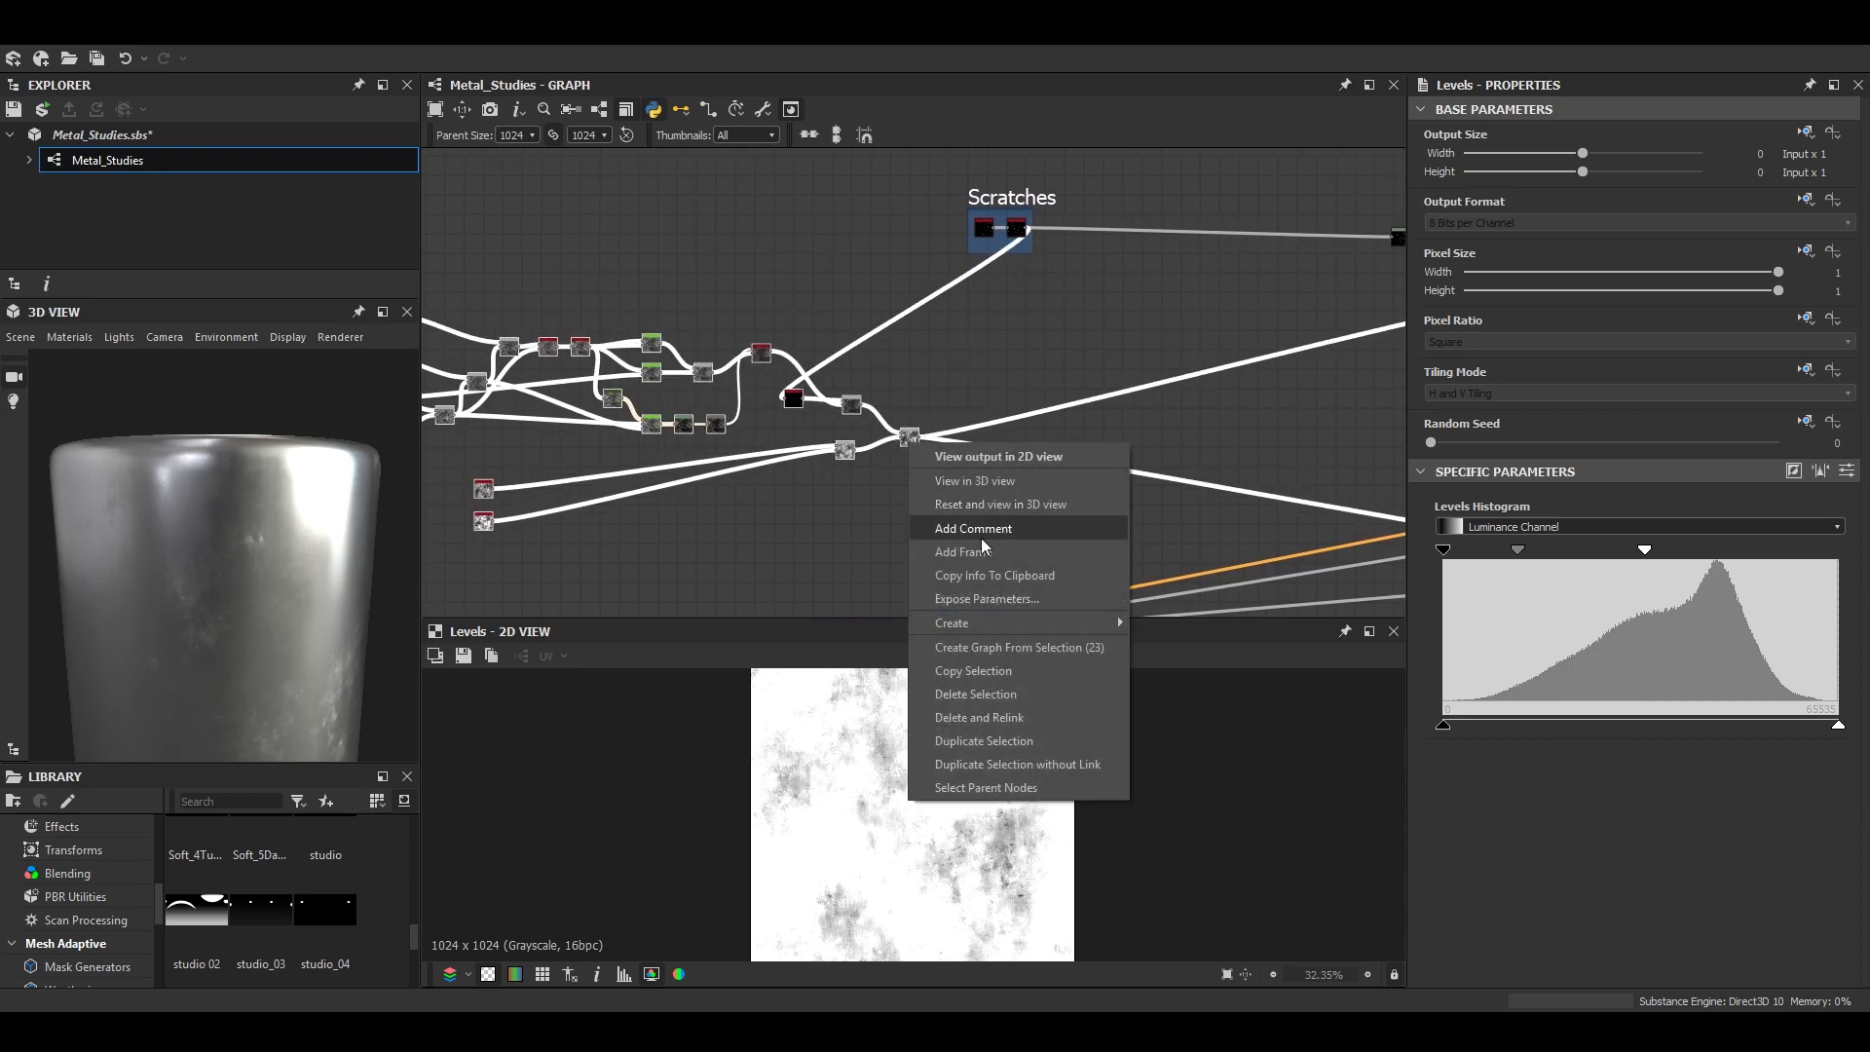
click(978, 524)
text(Dust)
key(Return)
- Shift the metallic Levels node's midtone point slightly toward white and check the dusty patches on the preview mesh
scroll(605, 294, down, 2)
scroll(1227, 423, up, 2)
scroll(1260, 458, up, 5)
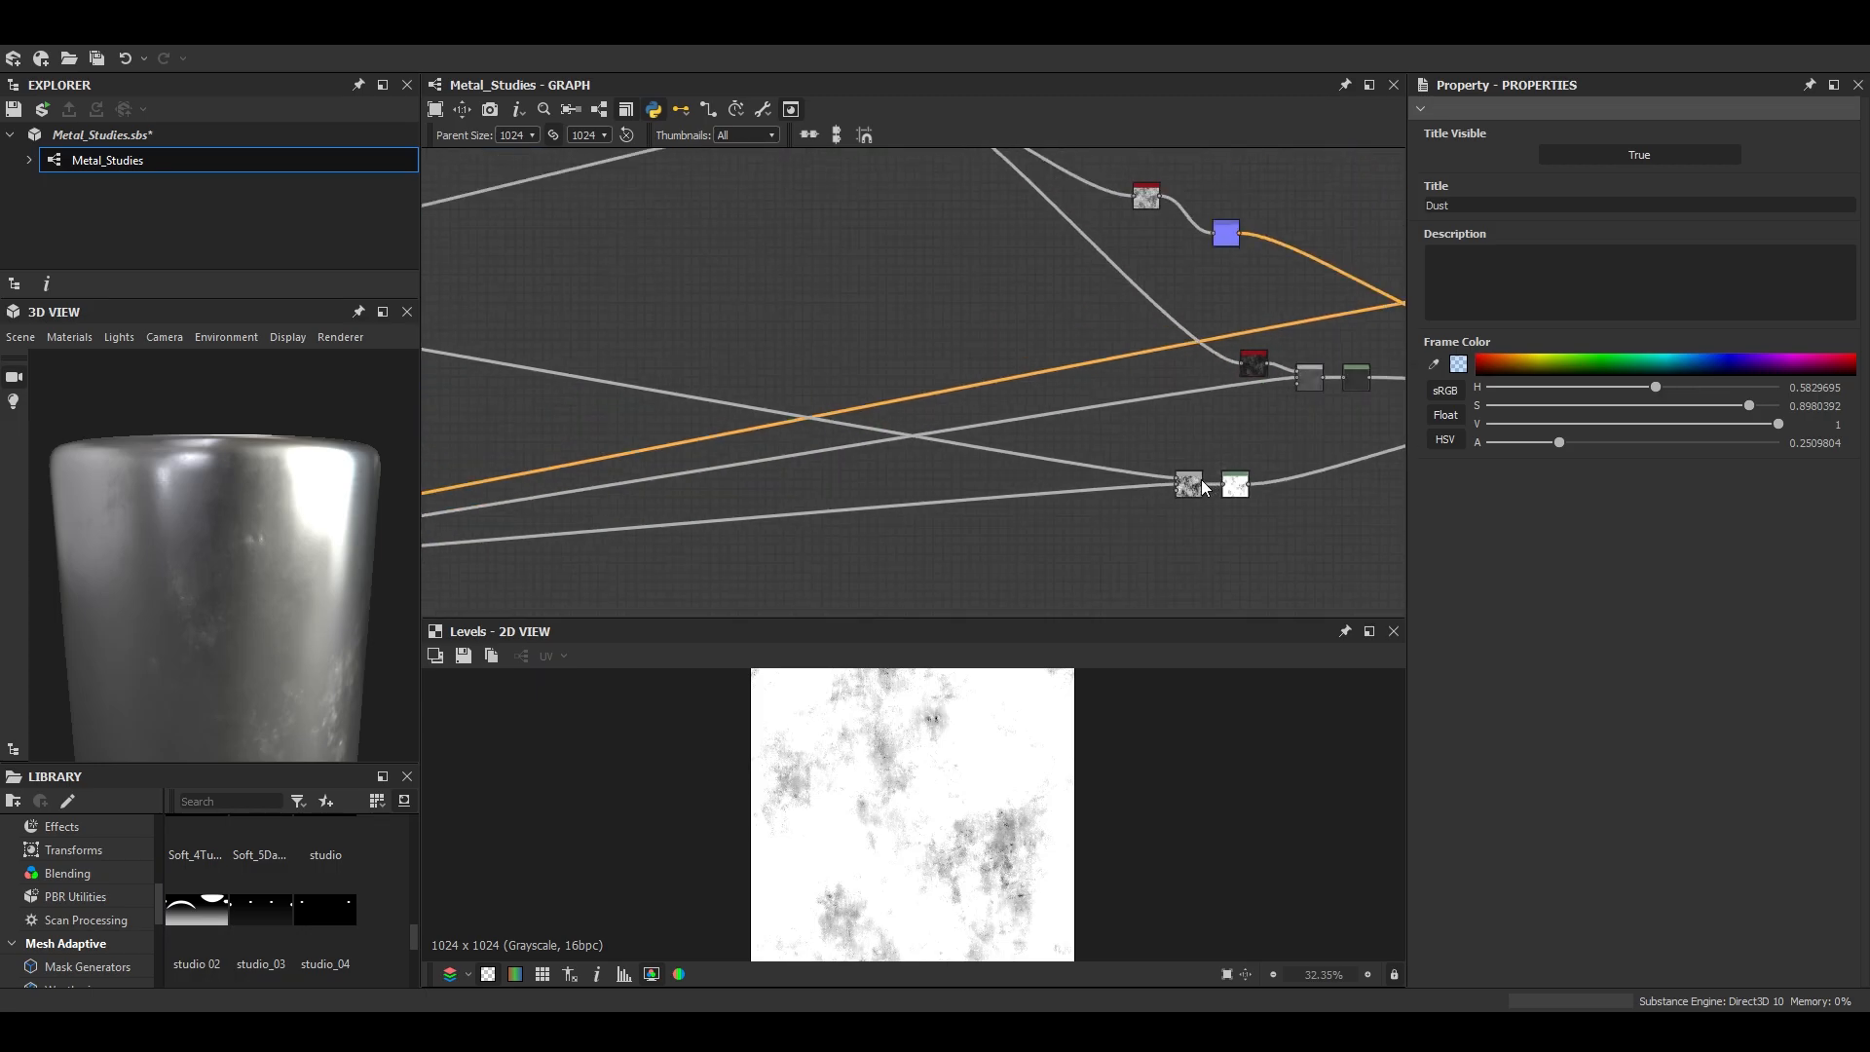
double_click(1200, 482)
scroll(1016, 810, up, 1)
double_click(1290, 482)
scroll(1085, 863, up, 5)
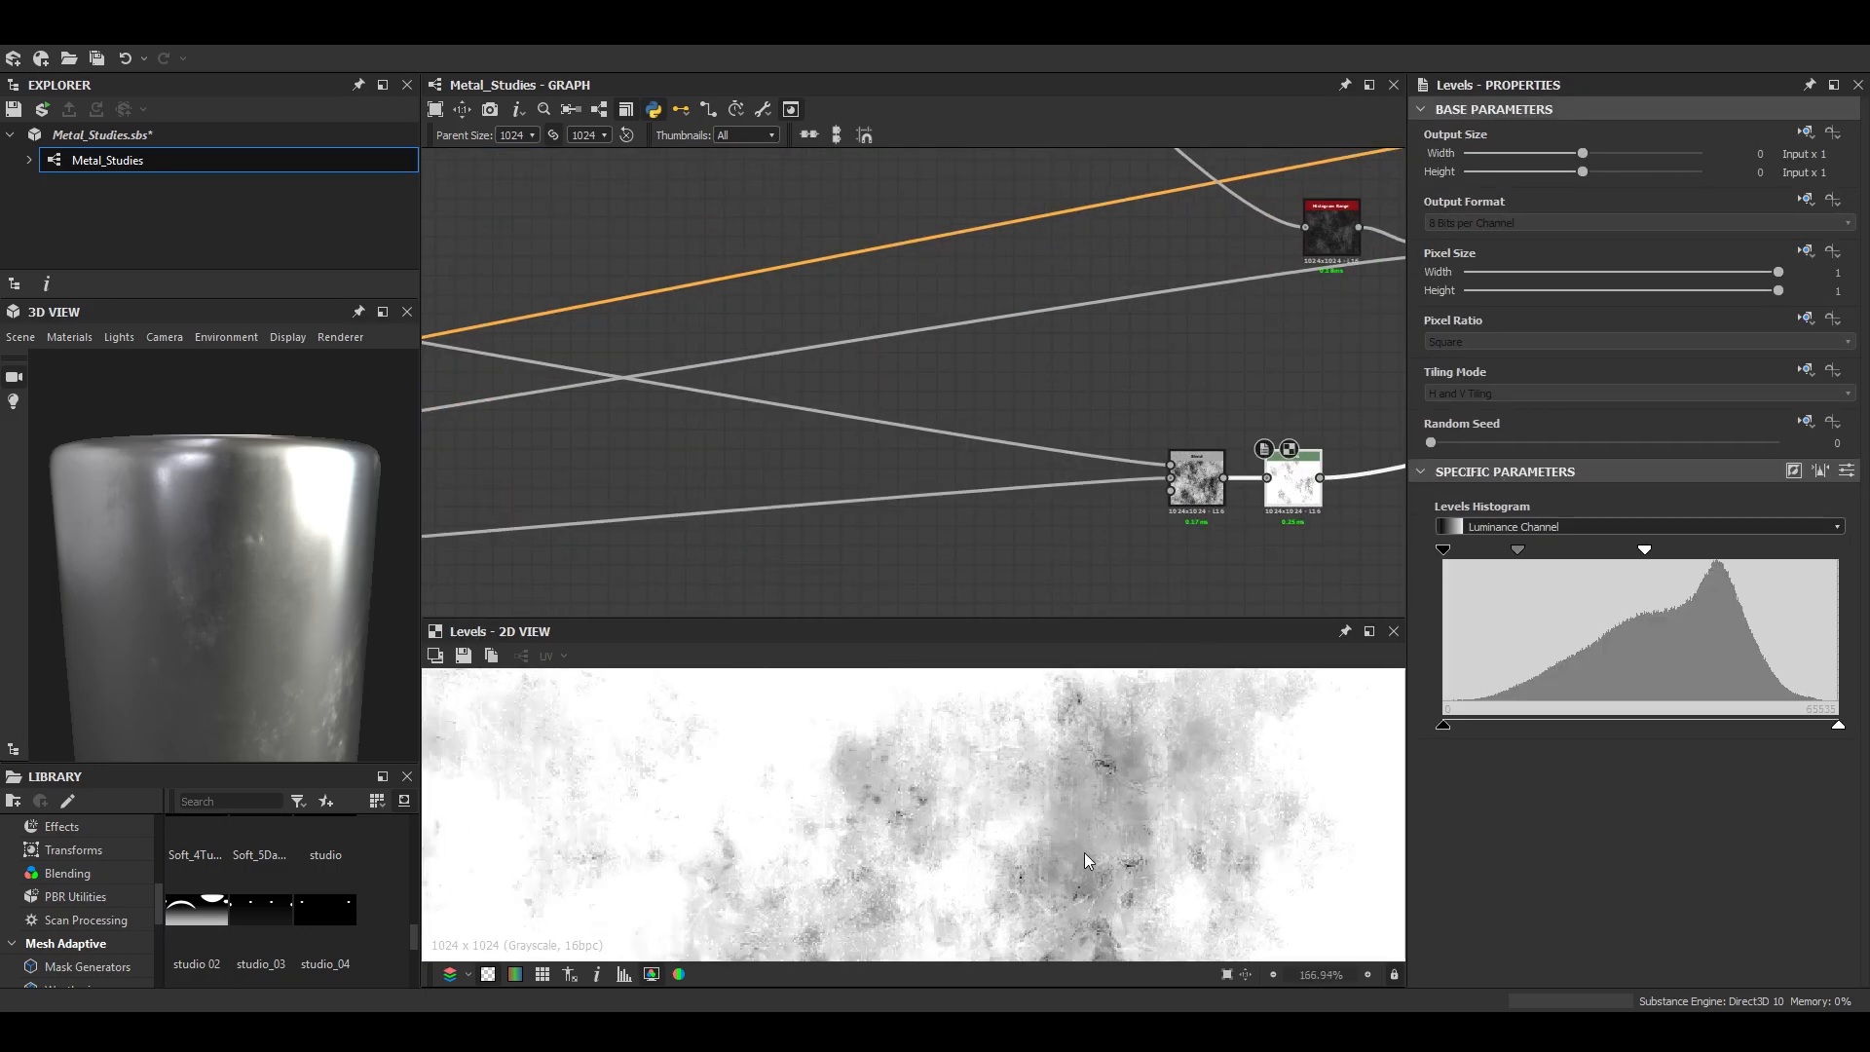
mouse_move(1518, 547)
mouse_down()
mouse_move(1556, 542)
mouse_move(1526, 543)
mouse_up()
drag(176, 577, 277, 599)
scroll(639, 700, down, 6)
middle_drag(639, 699, 686, 781)
drag(285, 670, 320, 612)
scroll(335, 614, up, 3)
scroll(278, 600, down, 4)
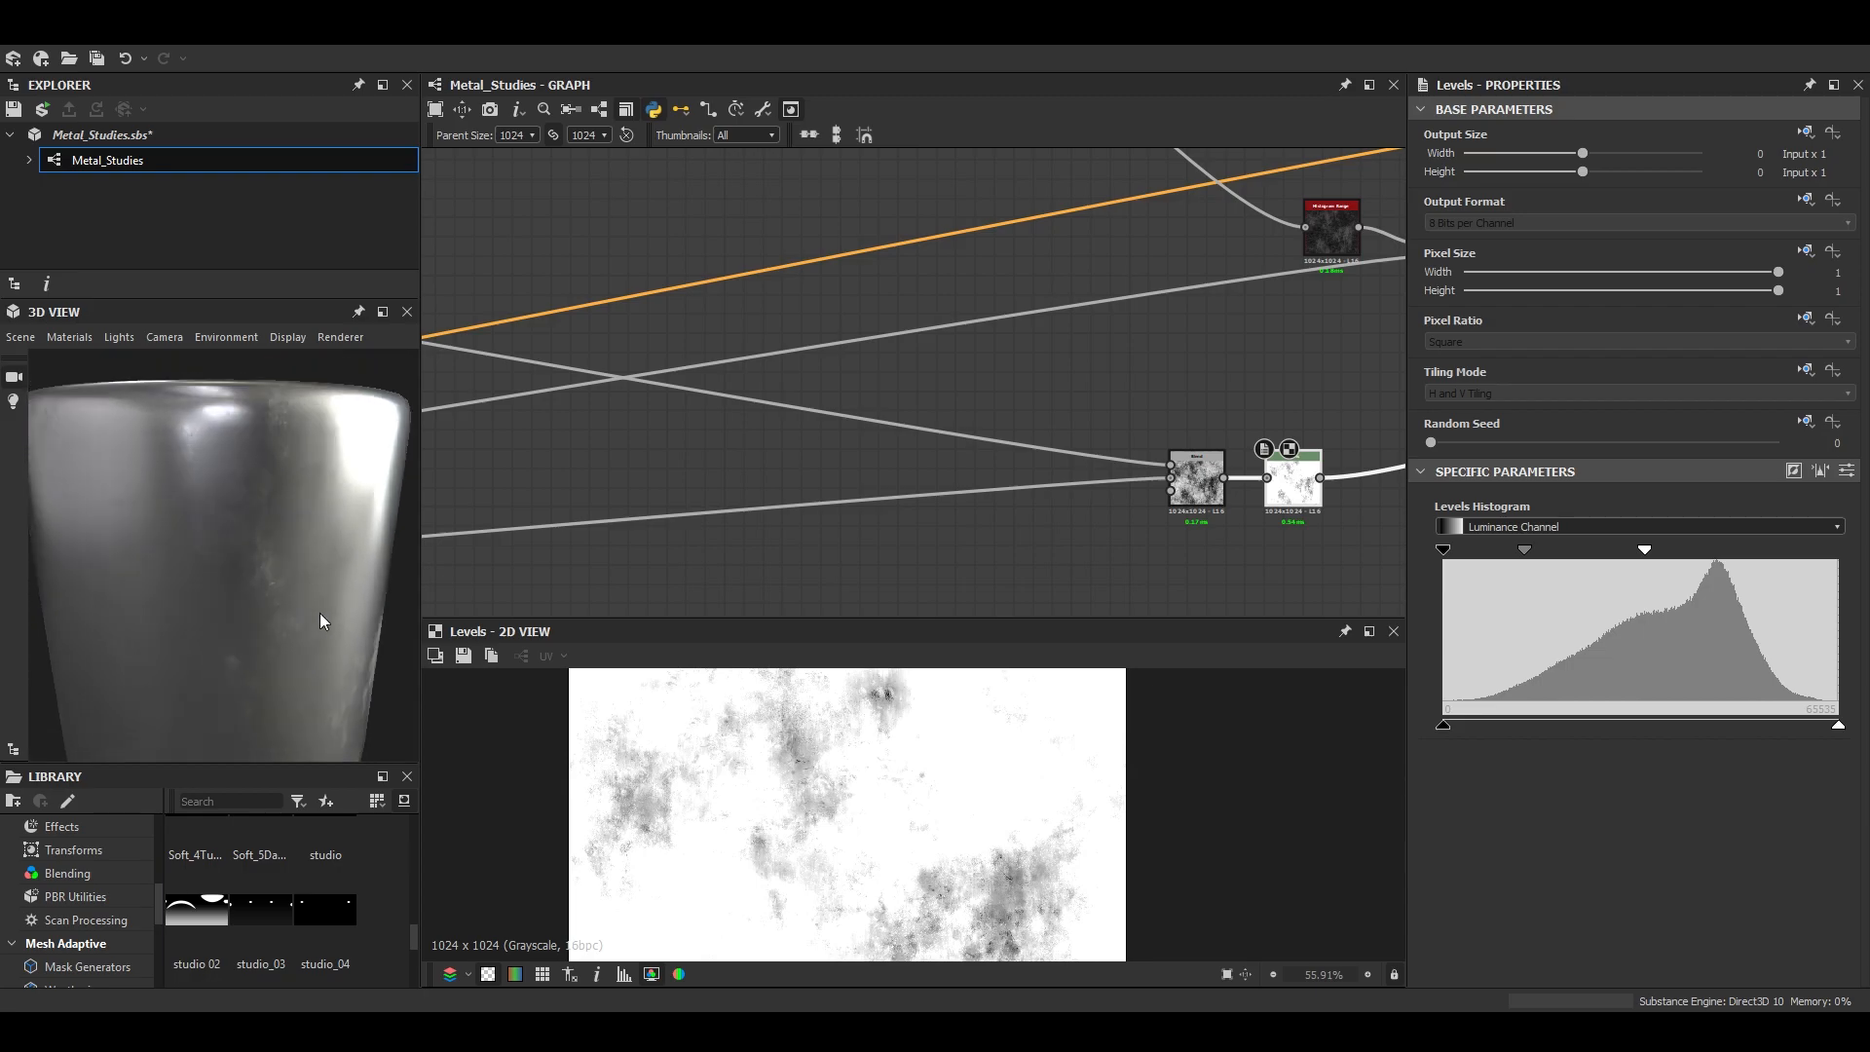
- Set the opacity of the Max (Lighten) Blend that combines scratches and grunge to 0.48 and check the preview mesh
scroll(740, 361, down, 5)
middle_drag(682, 331, 1165, 514)
scroll(1154, 294, up, 5)
middle_drag(1154, 293, 1100, 380)
double_click(1102, 386)
mouse_move(1612, 516)
mouse_down()
mouse_move(1645, 510)
mouse_move(1597, 516)
mouse_up()
scroll(215, 580, down, 4)
drag(214, 581, 263, 618)
scroll(248, 570, up, 3)
scroll(261, 638, up, 3)
scroll(260, 637, down, 3)
scroll(240, 664, up, 3)
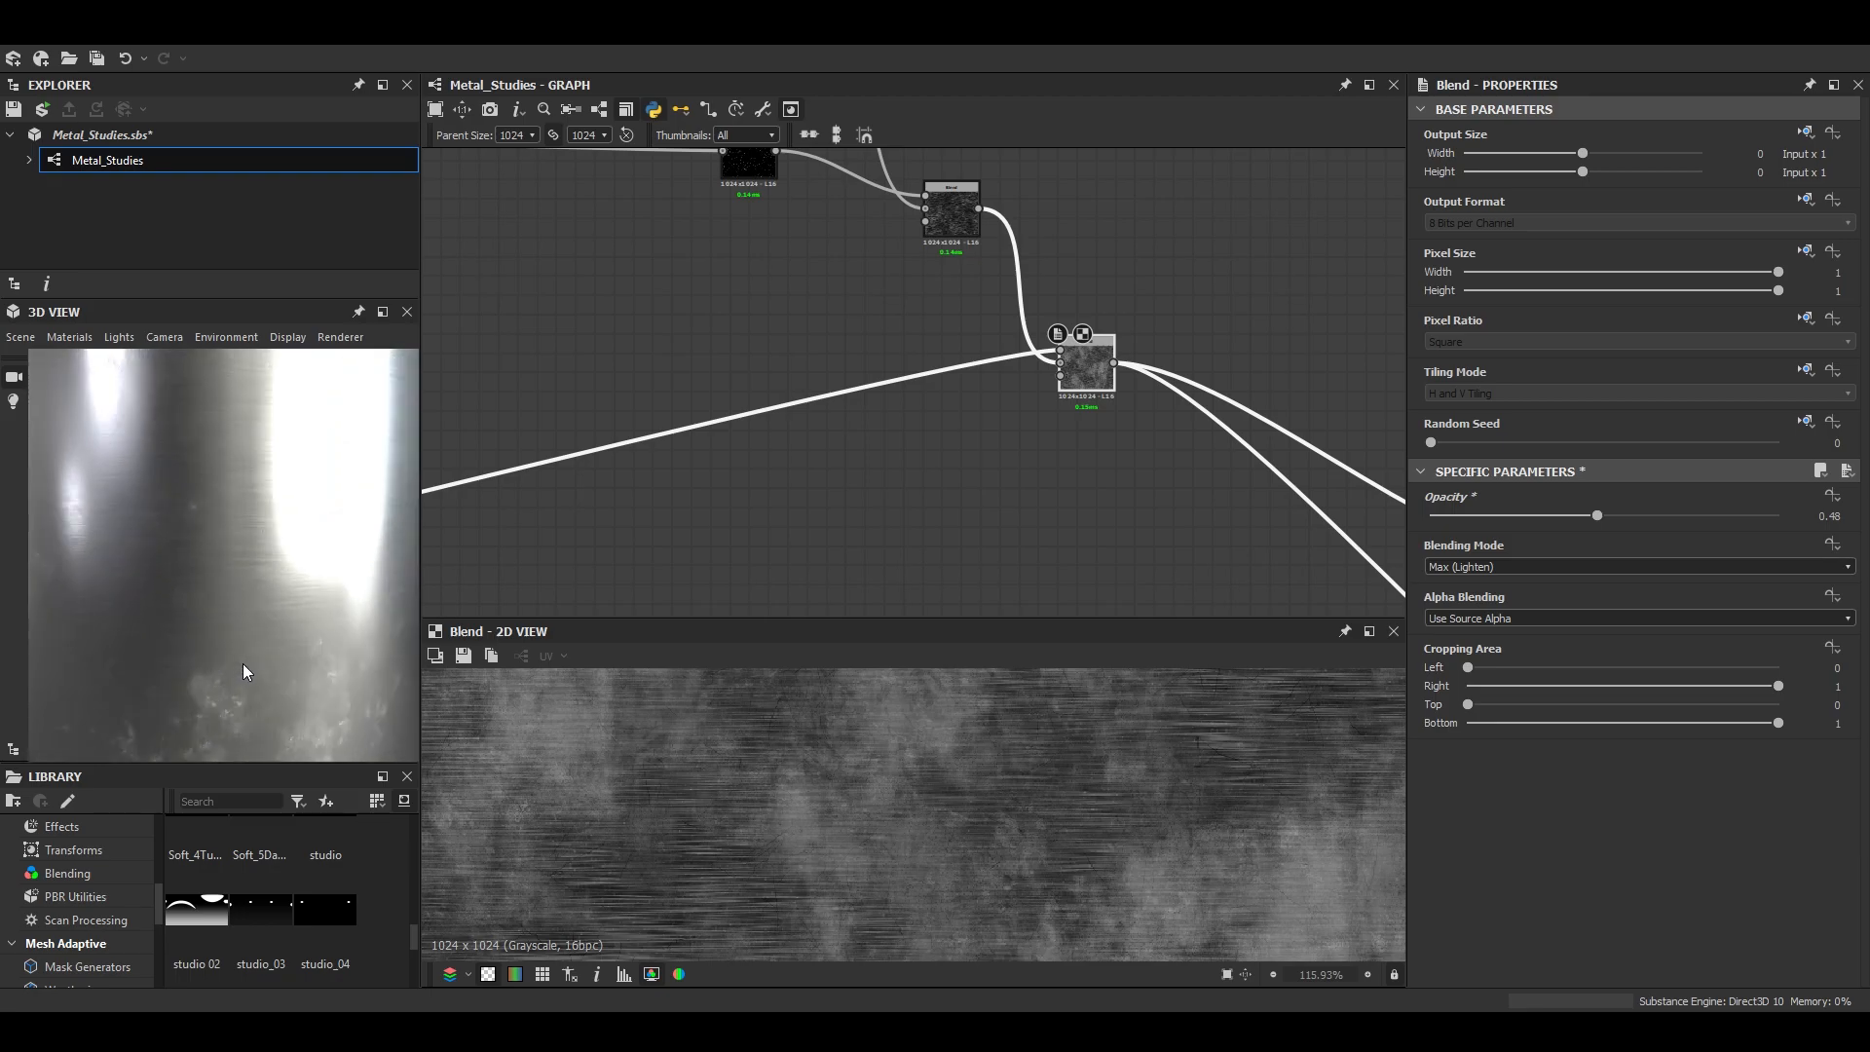
scroll(1054, 826, down, 3)
scroll(966, 822, up, 3)
scroll(1034, 823, up, 5)
drag(230, 647, 195, 545)
- Examine the outputs of the Normal node and the roughness branch's Screen Blend in the 2D view
scroll(1218, 464, down, 3)
middle_drag(1217, 466, 894, 359)
scroll(1204, 454, up, 3)
double_click(1202, 452)
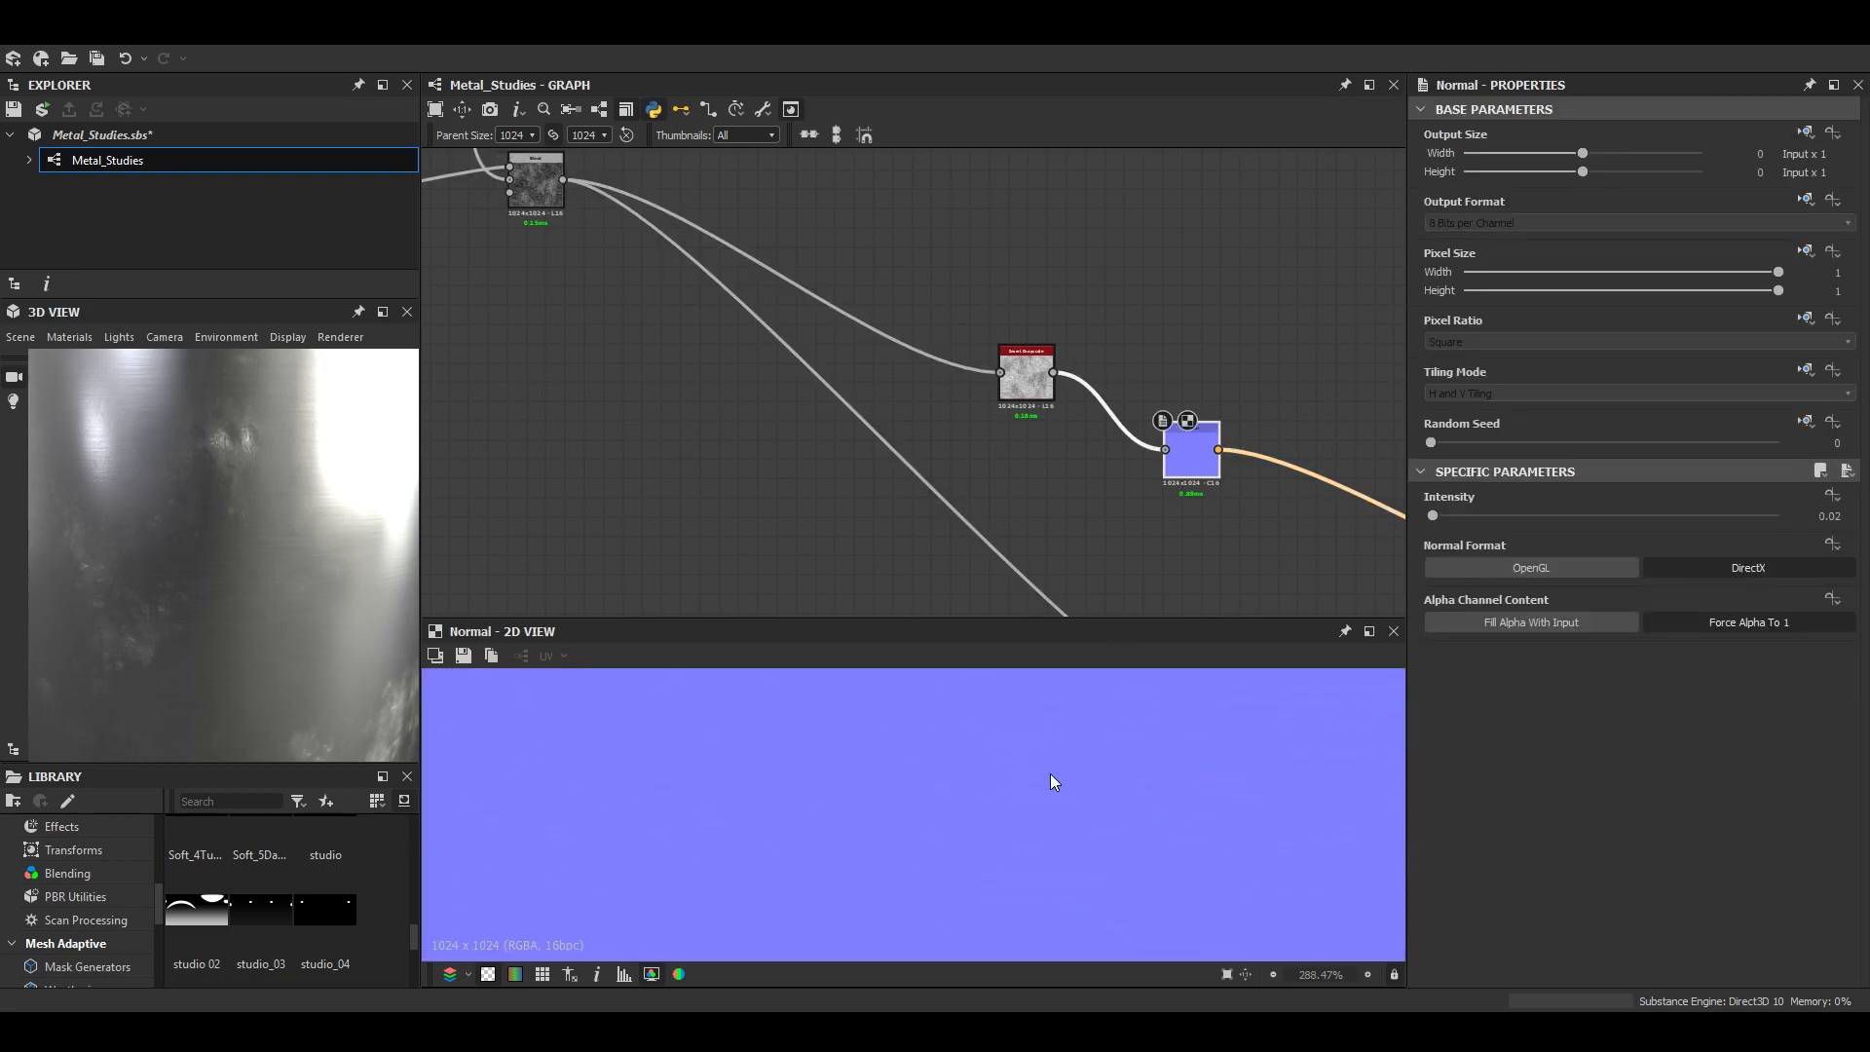
scroll(1050, 773, up, 1)
scroll(1172, 461, down, 4)
scroll(1232, 574, up, 4)
middle_drag(1233, 574, 1059, 453)
double_click(1126, 508)
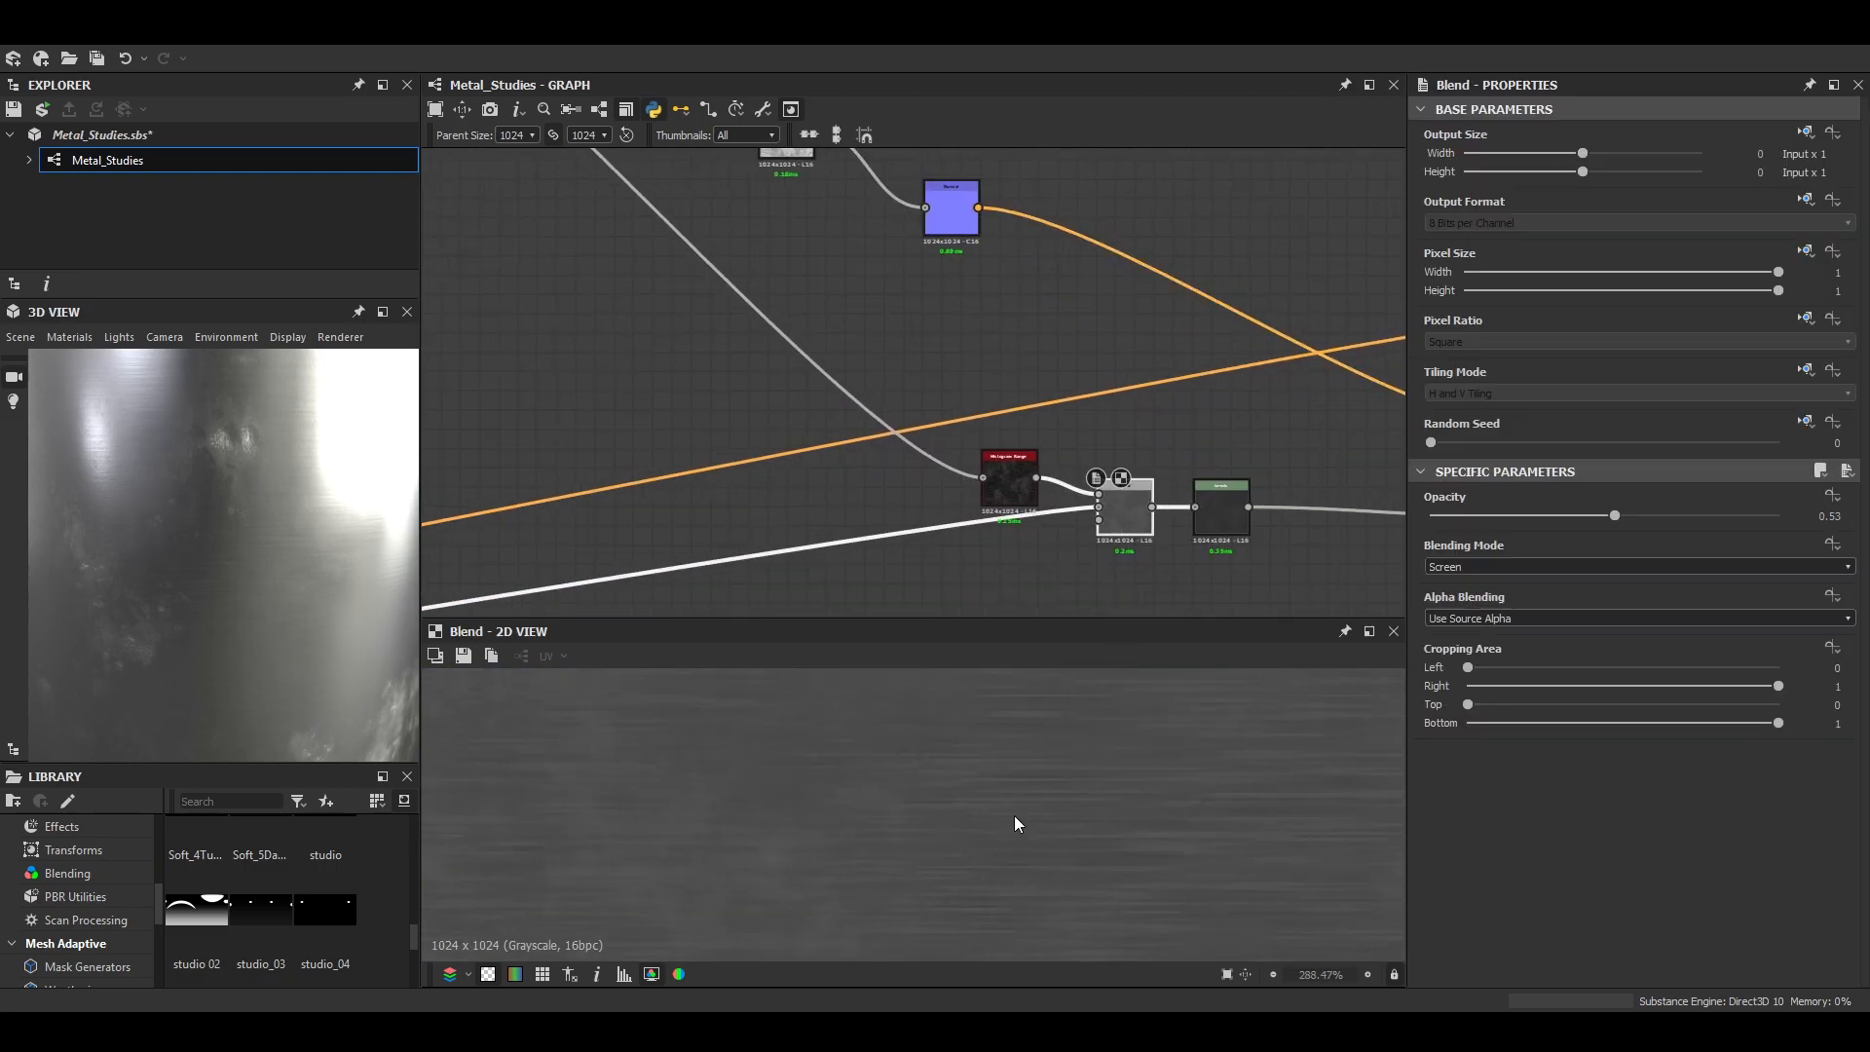
- Remove the Levels node after the roughness Blend, keeping the Blend connected to the Roughness output
double_click(1221, 509)
middle_drag(1210, 504, 1071, 555)
drag(1082, 560, 1014, 558)
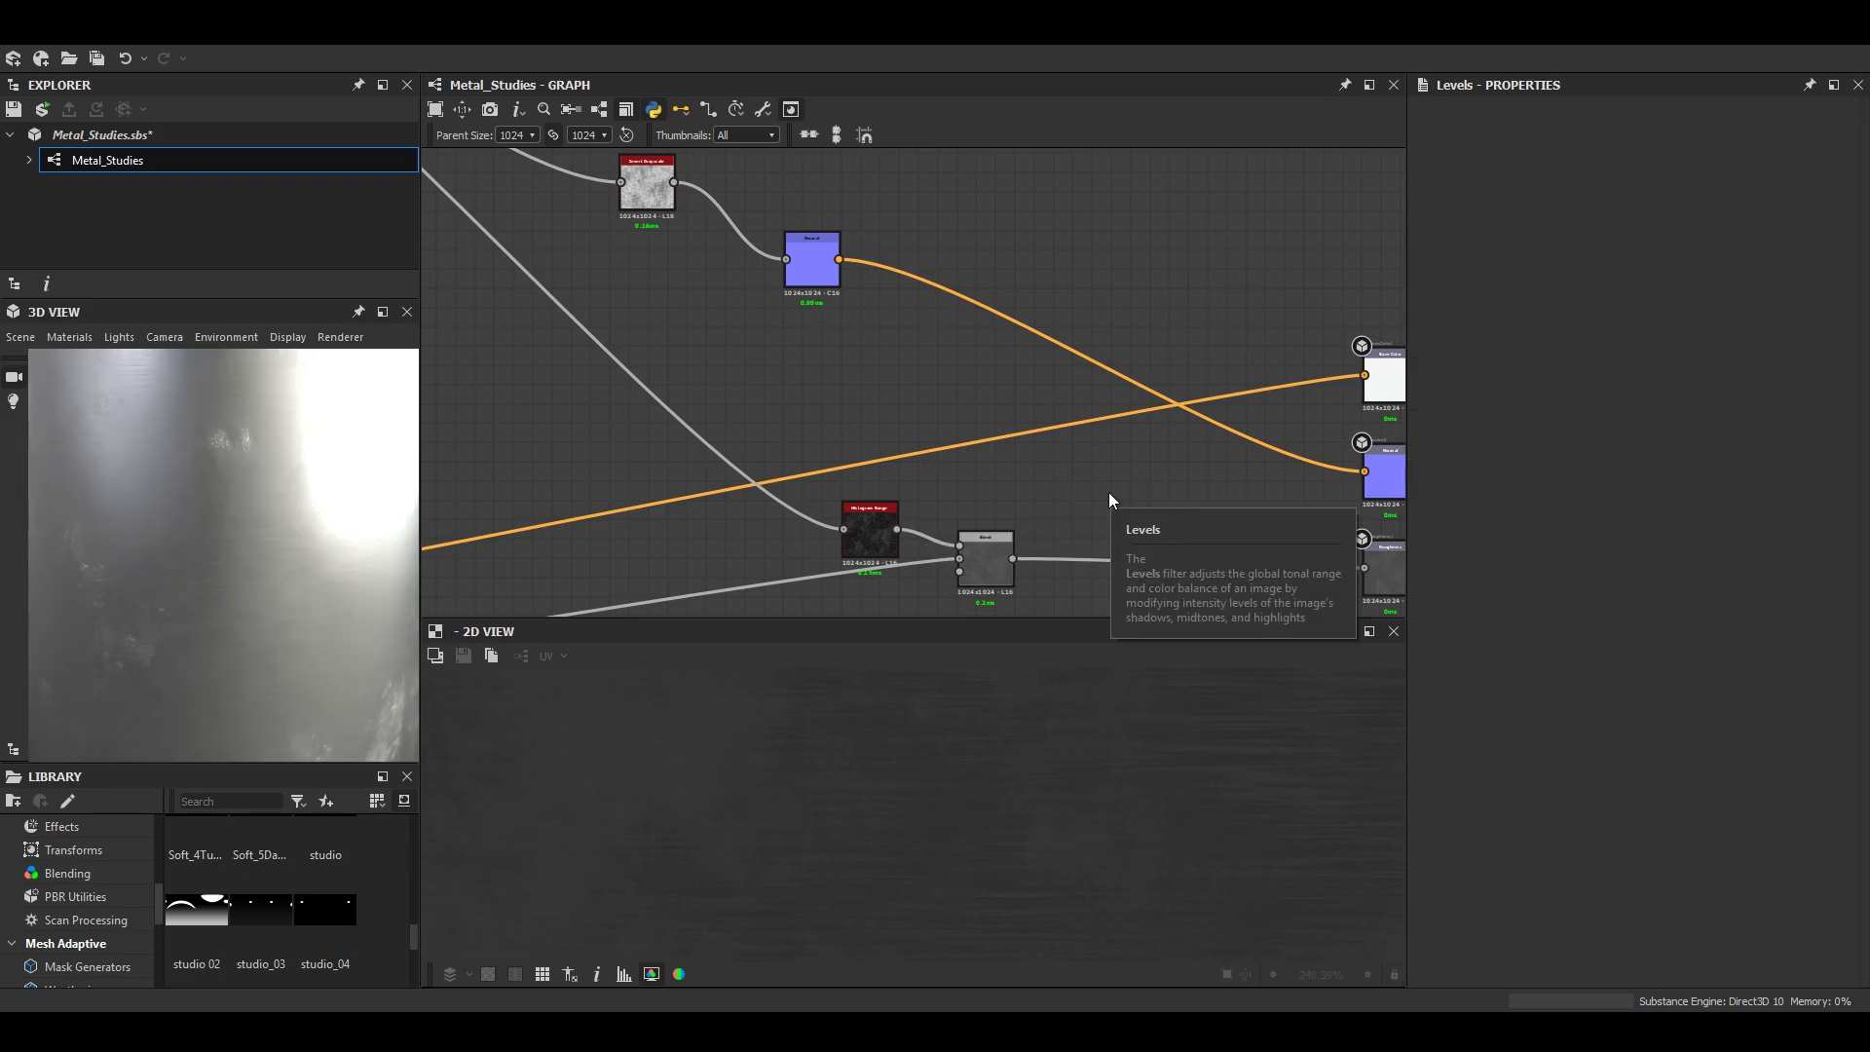
key(Delete)
- Set the roughness branch's Histogram Range to range 1 and position 0.24, checking the reflections on the mesh
double_click(870, 531)
scroll(1517, 961, down, 1)
mouse_move(1518, 970)
mouse_down()
mouse_move(1570, 967)
mouse_move(1512, 967)
mouse_up()
mouse_move(1775, 922)
mouse_down()
mouse_move(1634, 922)
mouse_move(1799, 917)
mouse_move(1434, 914)
mouse_move(1791, 923)
mouse_up()
mouse_move(1513, 971)
mouse_down()
mouse_move(1496, 970)
mouse_move(1550, 966)
mouse_move(1491, 963)
mouse_move(1637, 960)
mouse_move(1477, 965)
mouse_up()
scroll(292, 546, down, 5)
drag(282, 555, 312, 572)
scroll(282, 592, up, 5)
drag(1476, 971, 1516, 970)
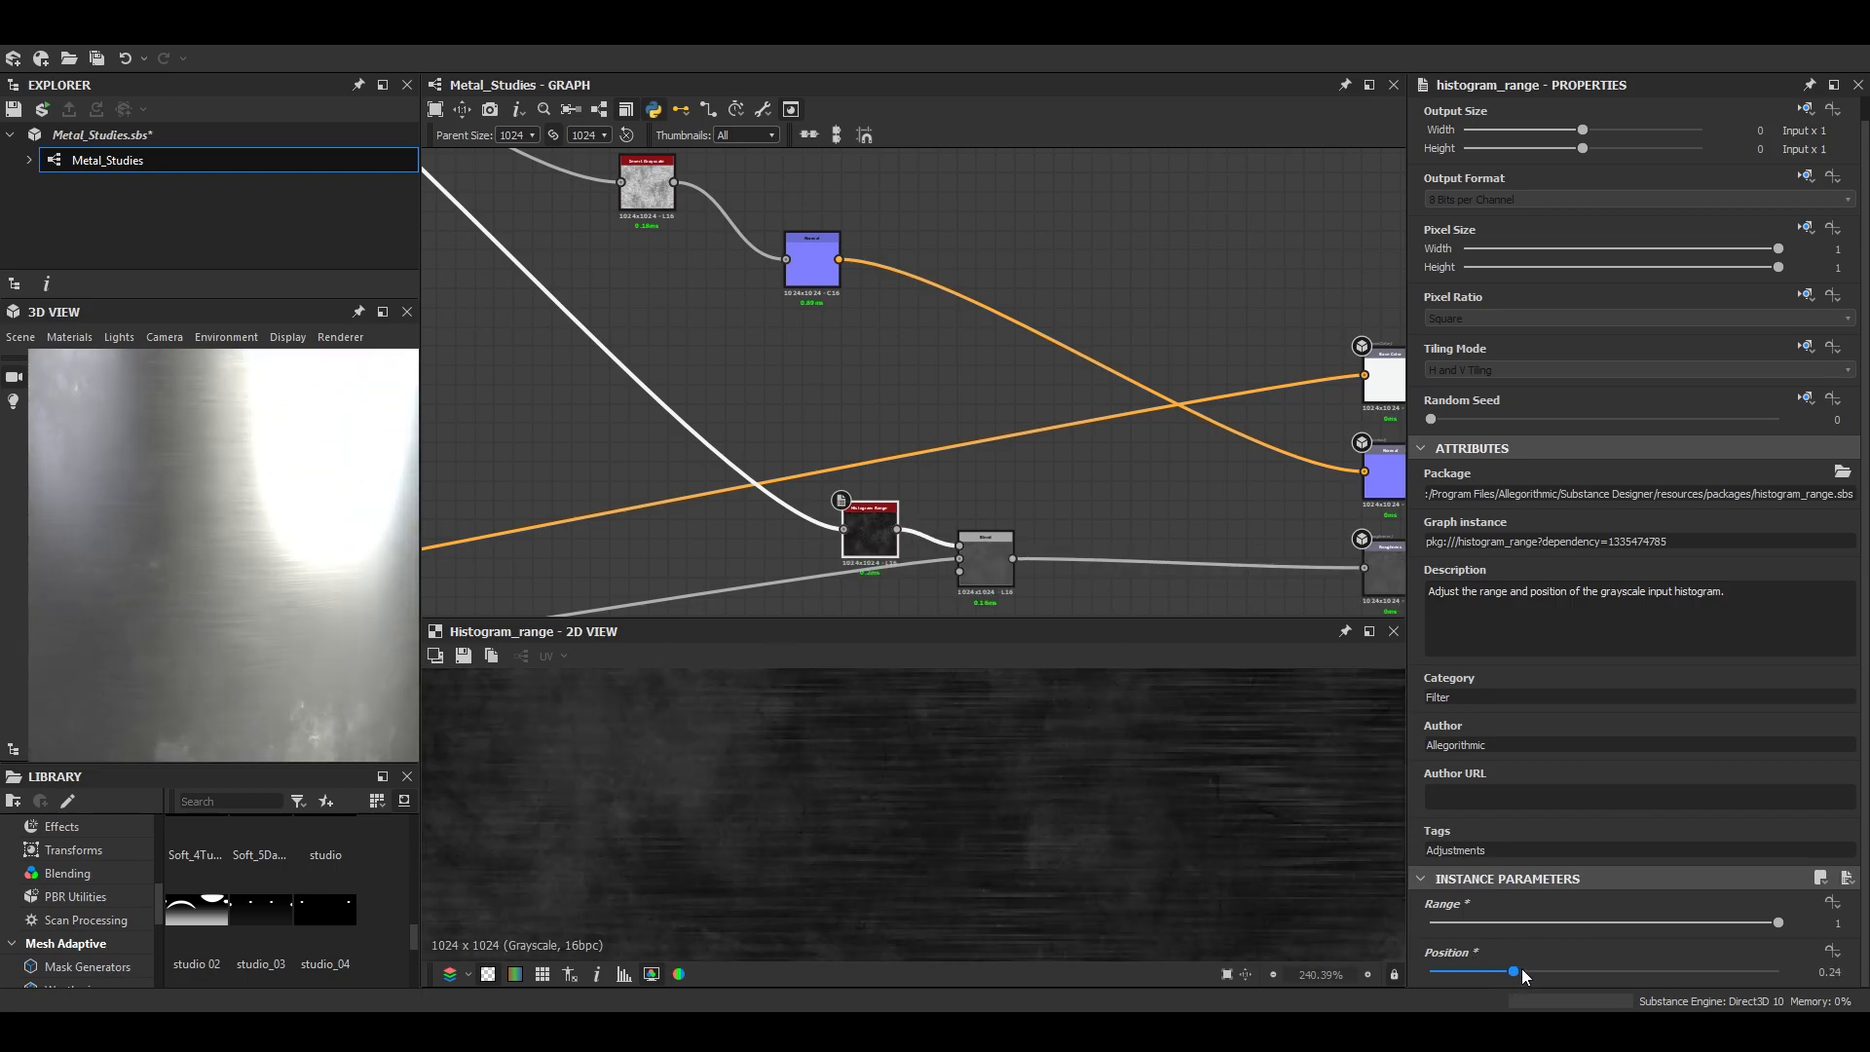
- Raise the roughness Blend's opacity to 1 and check the rougher metal on the preview mesh
scroll(989, 570, up, 4)
double_click(974, 560)
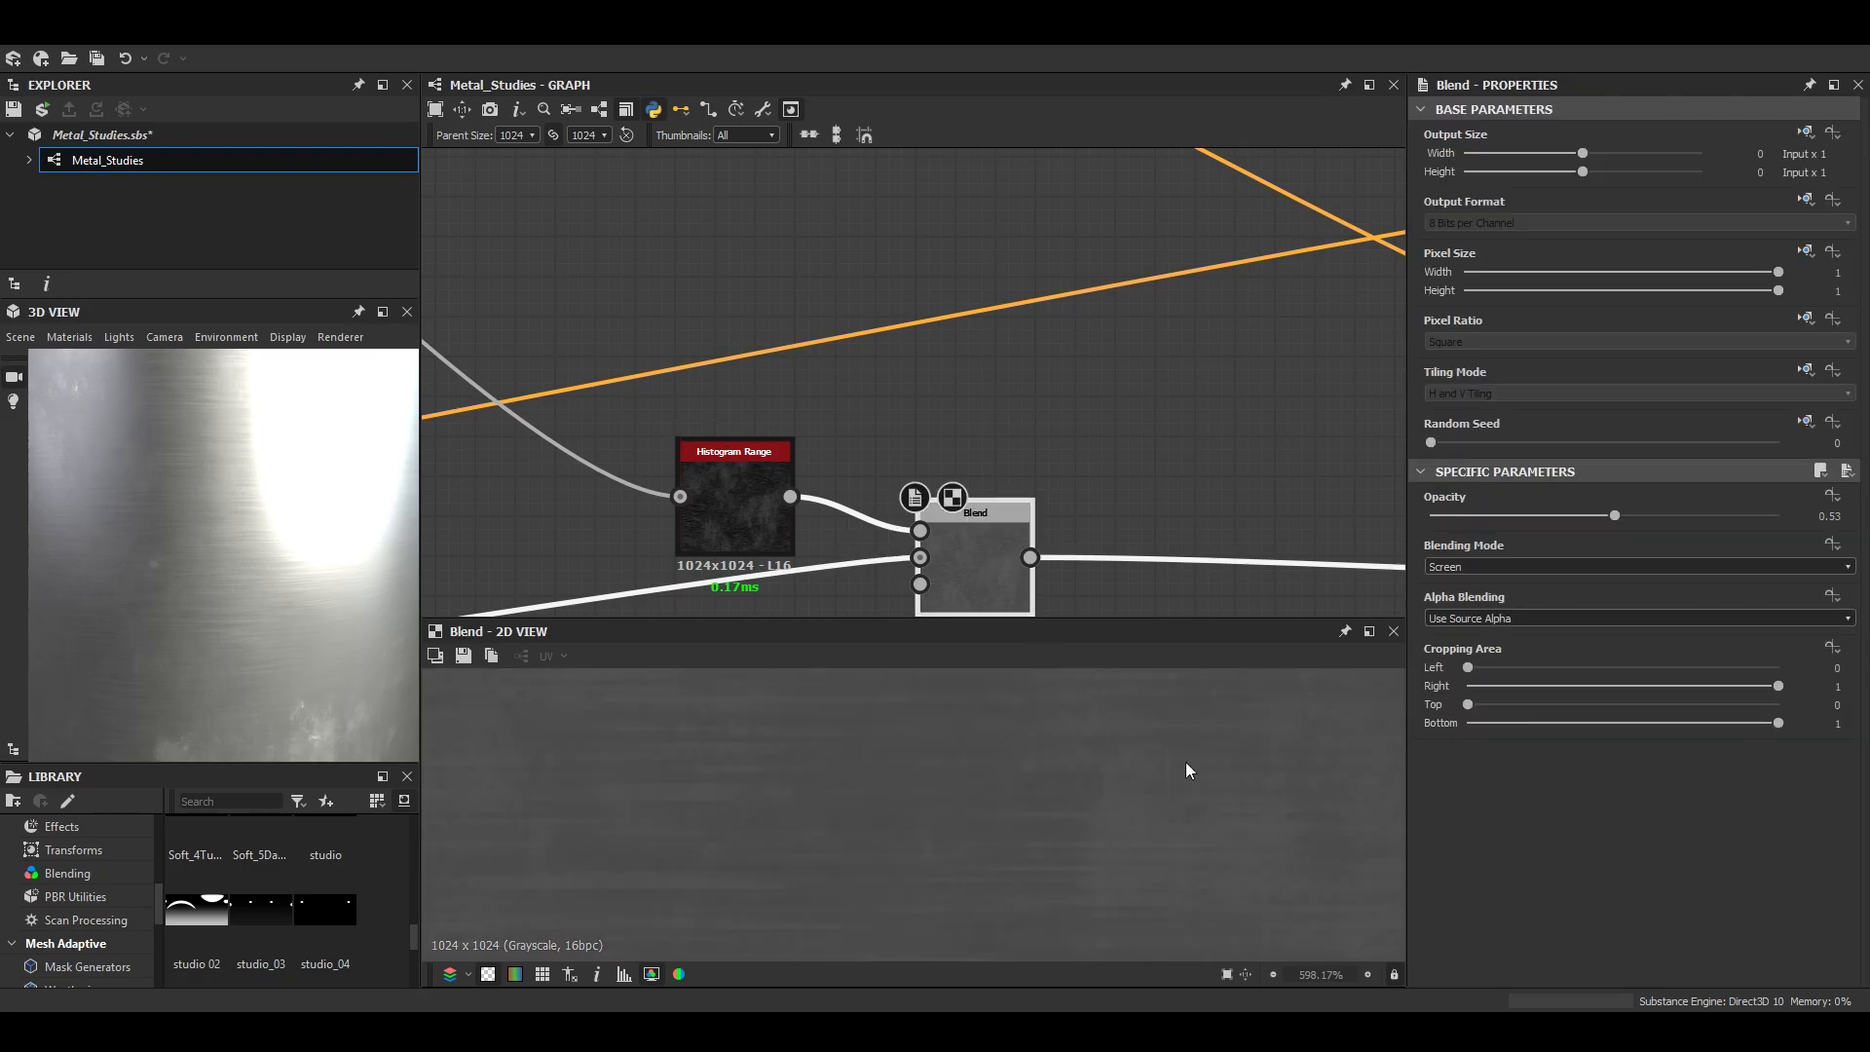
drag(1617, 515, 1824, 513)
scroll(206, 535, down, 4)
drag(206, 535, 265, 567)
scroll(256, 572, up, 5)
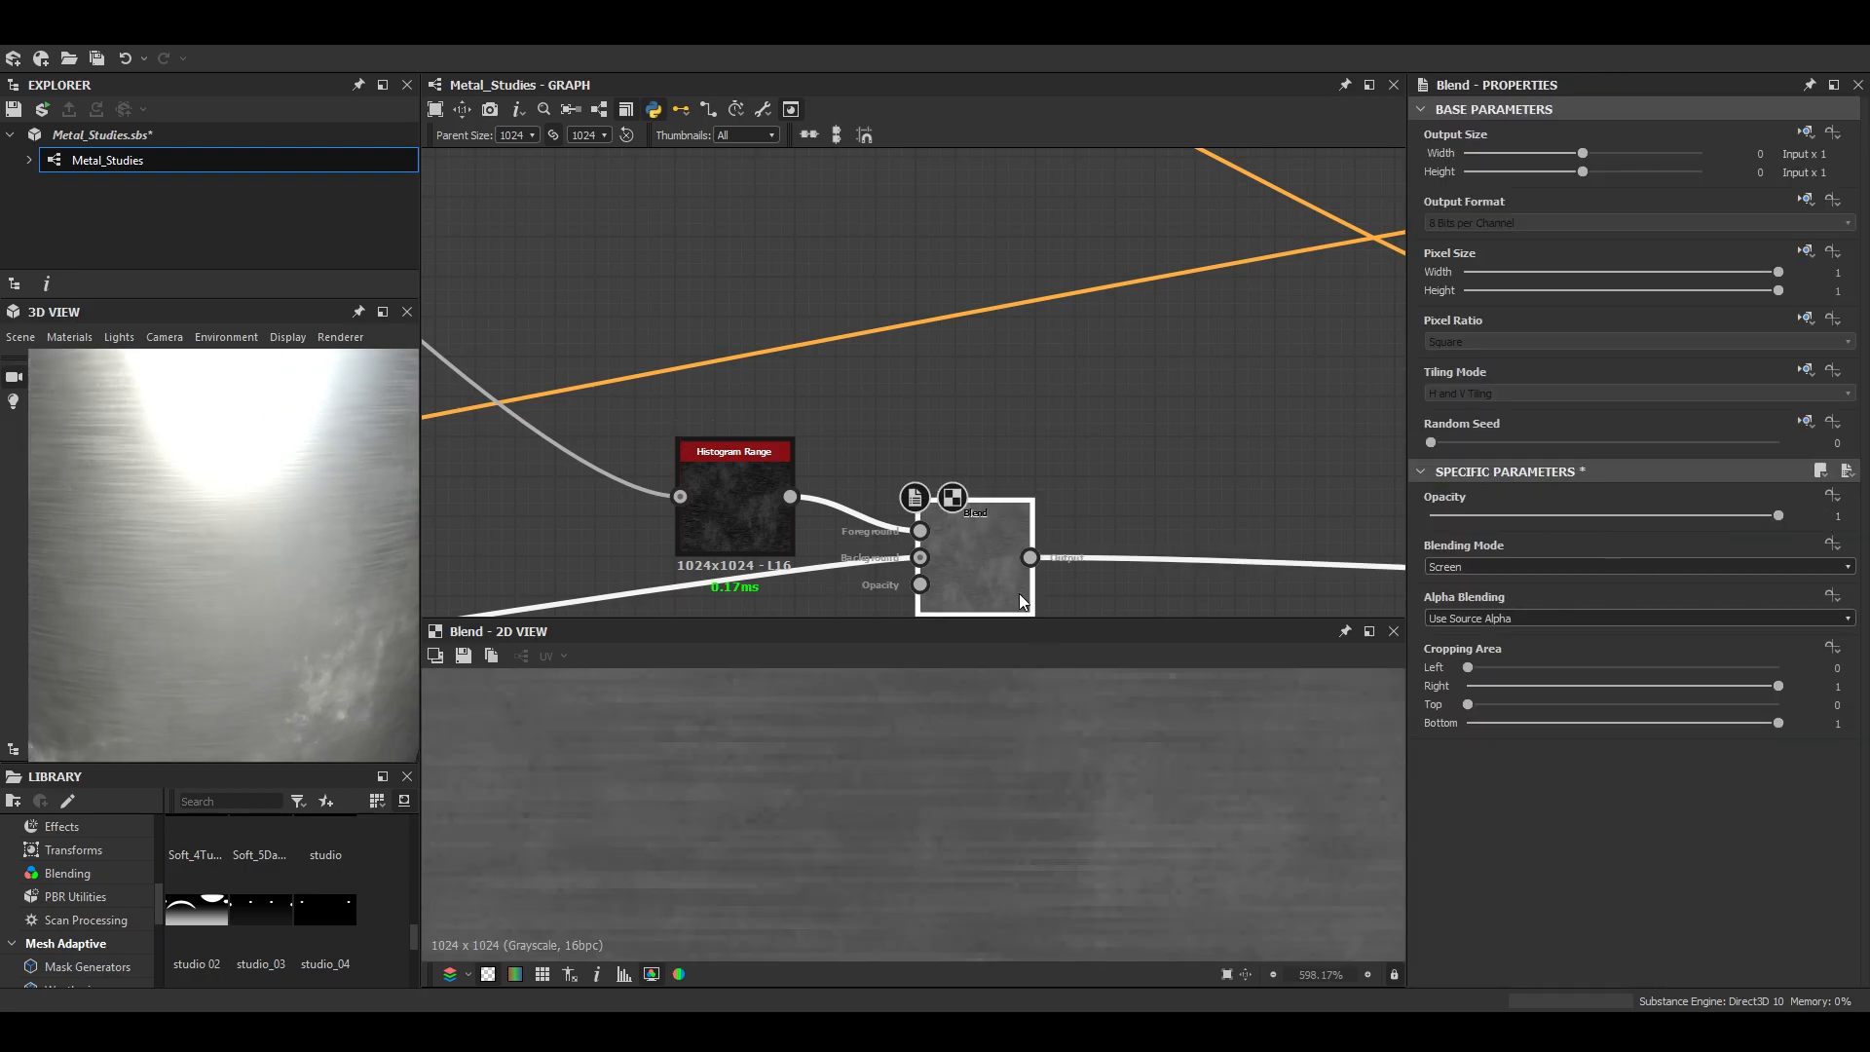
- Examine the Roughness output, the roughness Blend and its Histogram Range input in the 2D view
double_click(921, 558)
scroll(939, 586, down, 3)
middle_drag(694, 514, 1119, 342)
scroll(1119, 342, down, 5)
middle_drag(698, 453, 848, 471)
middle_drag(1015, 463, 744, 572)
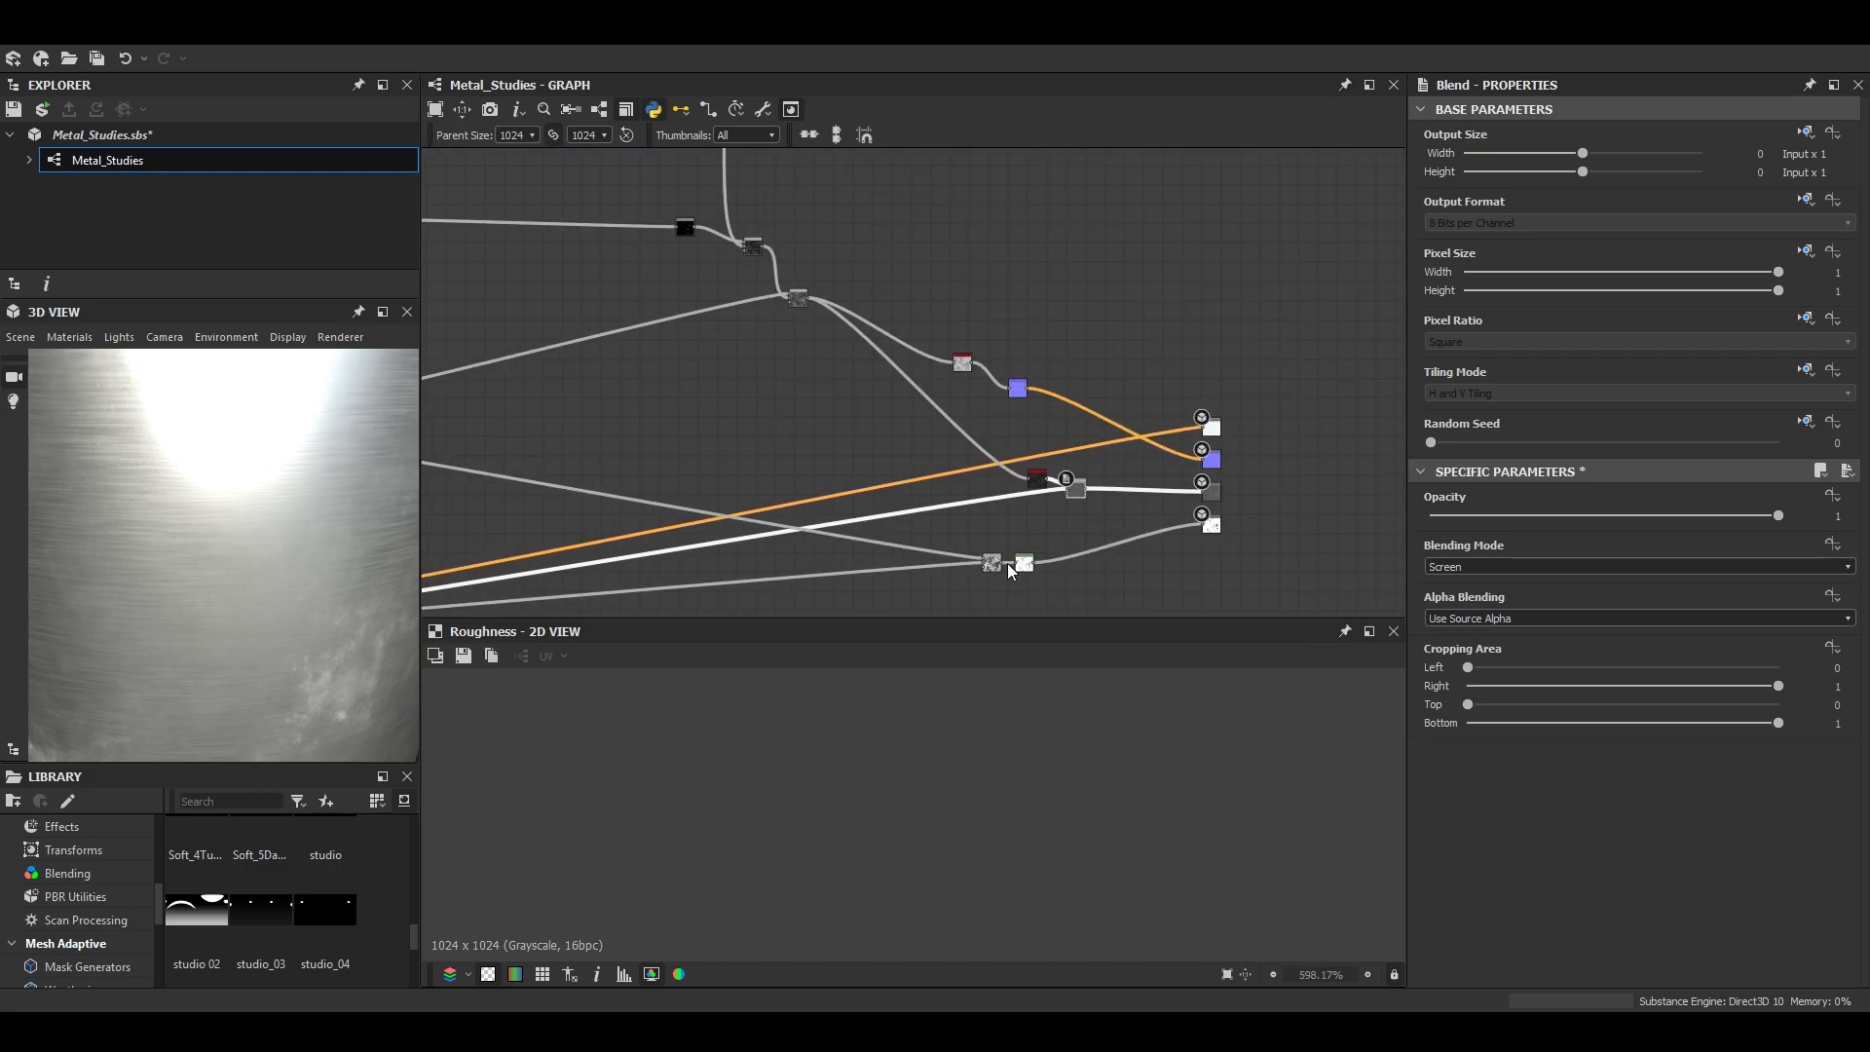
scroll(1058, 500, up, 5)
middle_drag(1058, 499, 886, 411)
scroll(986, 405, up, 3)
double_click(986, 405)
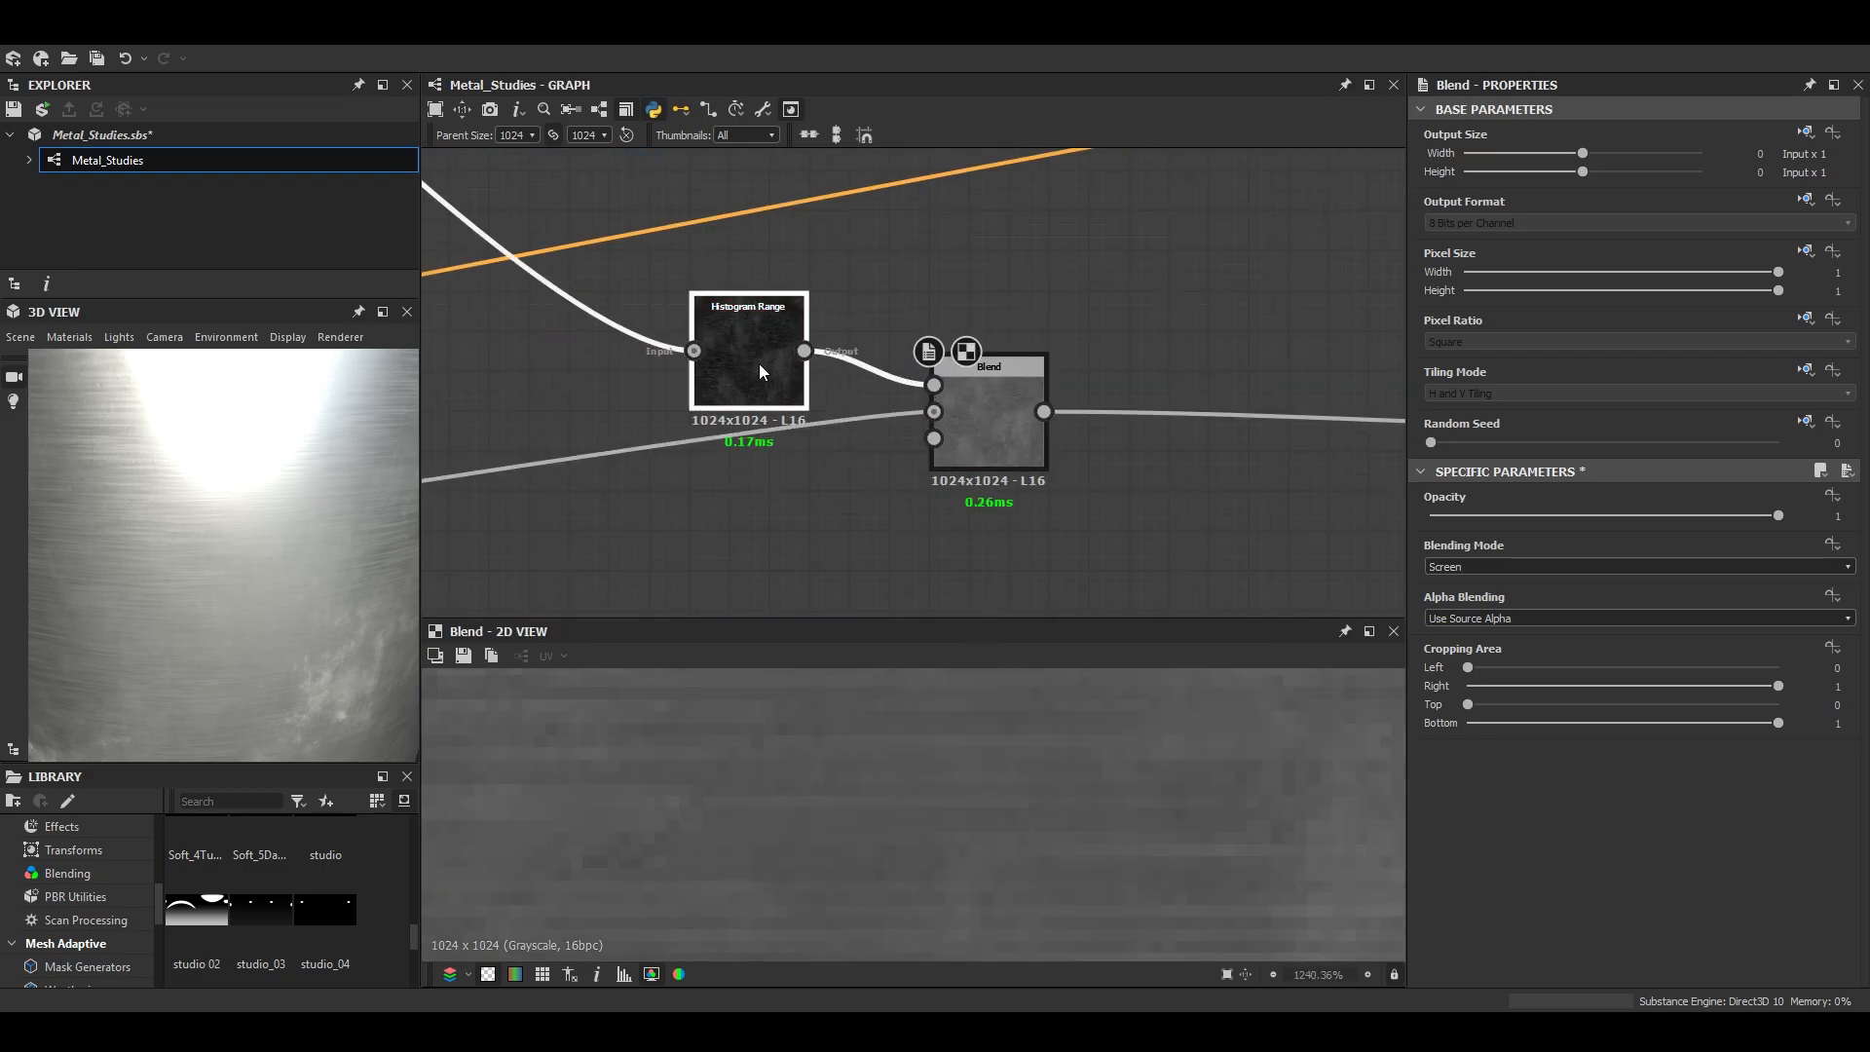
double_click(758, 365)
- Try the roughness Blend in Subtract mode with a lower Histogram Range position and check the preview mesh
double_click(1008, 421)
click(1491, 568)
click(1475, 597)
drag(293, 492, 217, 436)
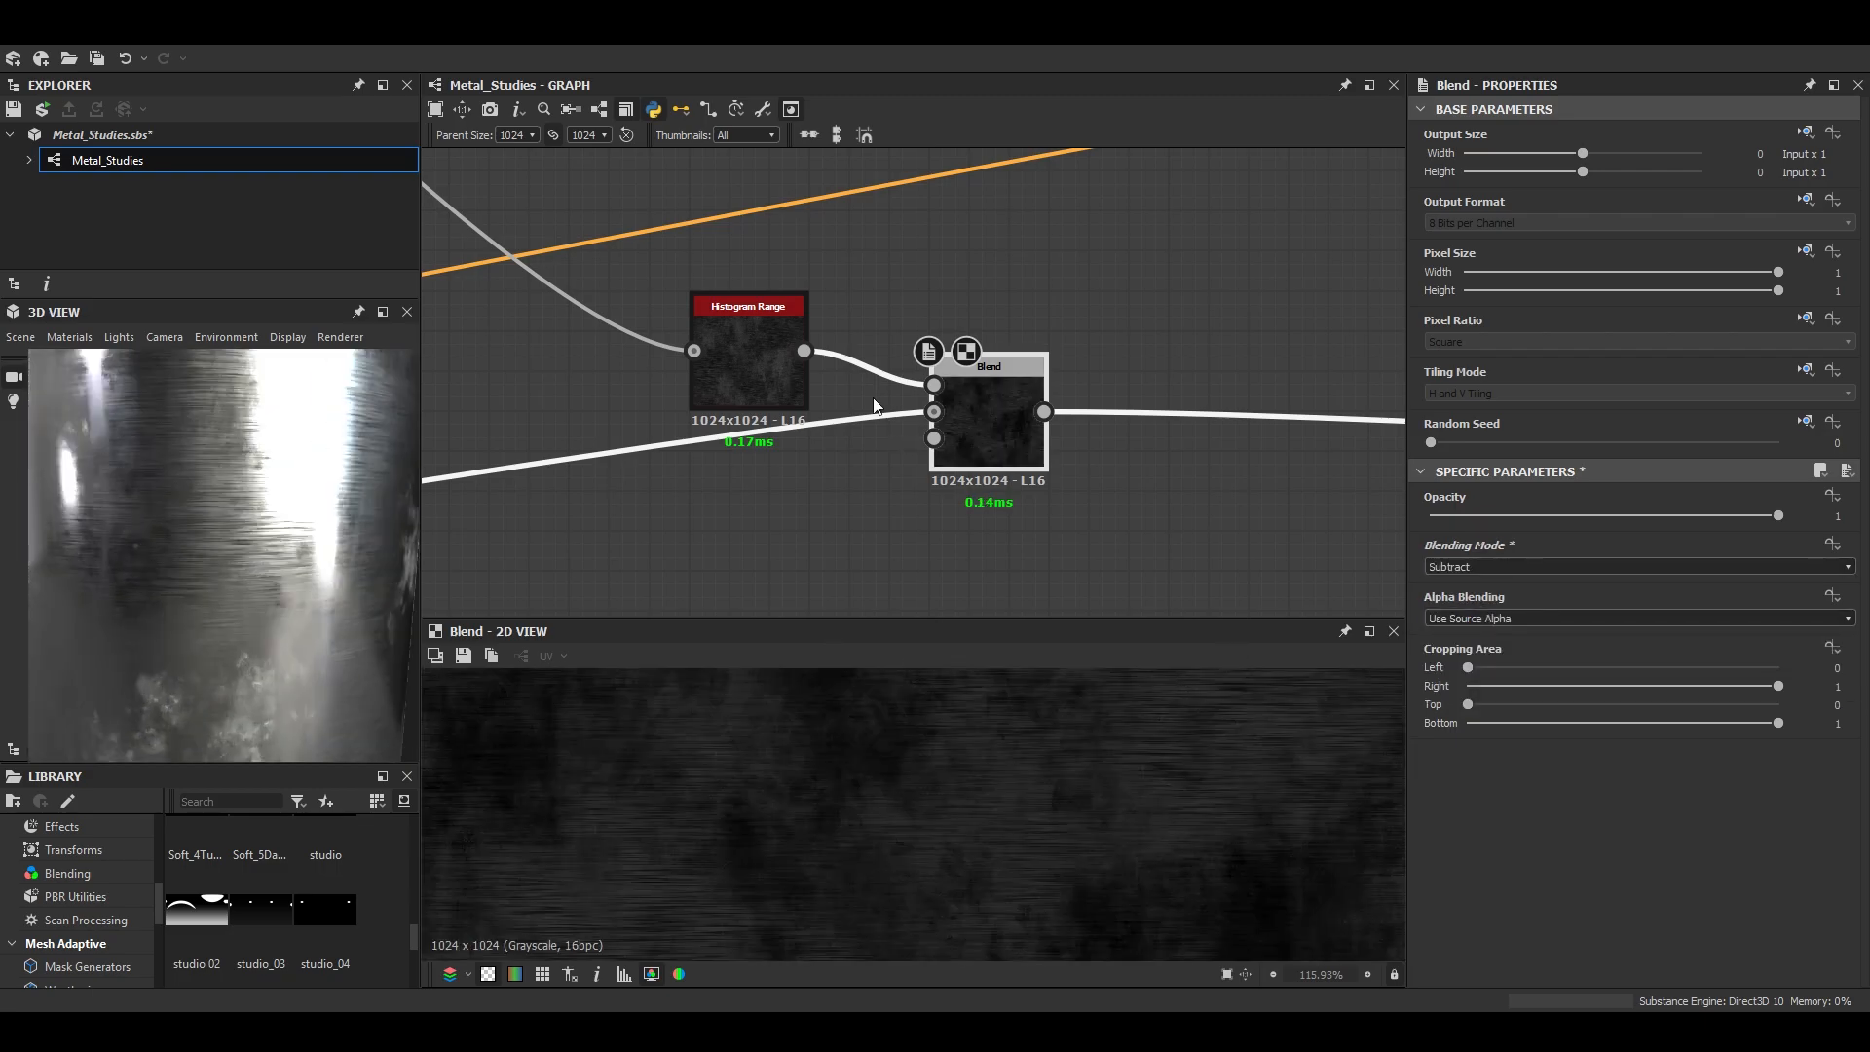
click(759, 362)
scroll(1619, 871, down, 2)
drag(1510, 972, 1462, 970)
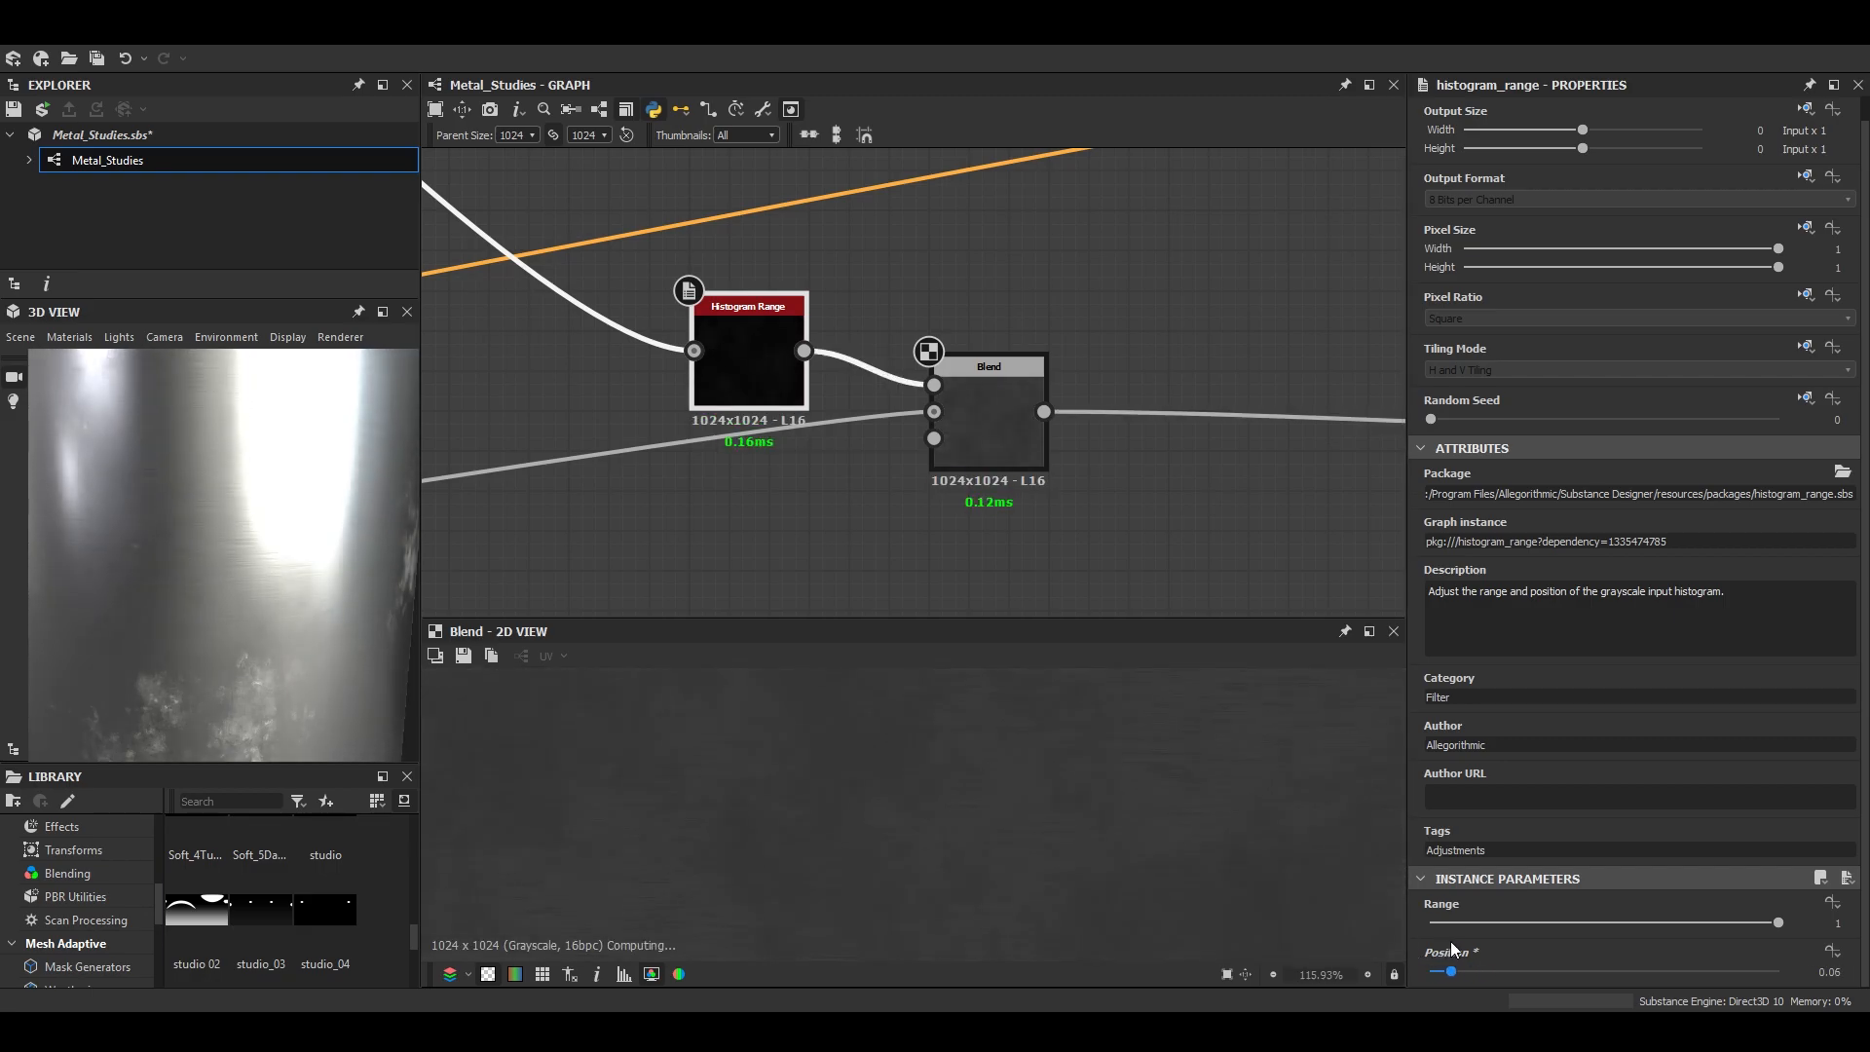
drag(186, 516, 244, 533)
- Try the Max (Lighten) blending mode on the roughness Blend
click(966, 423)
click(1490, 567)
click(1461, 646)
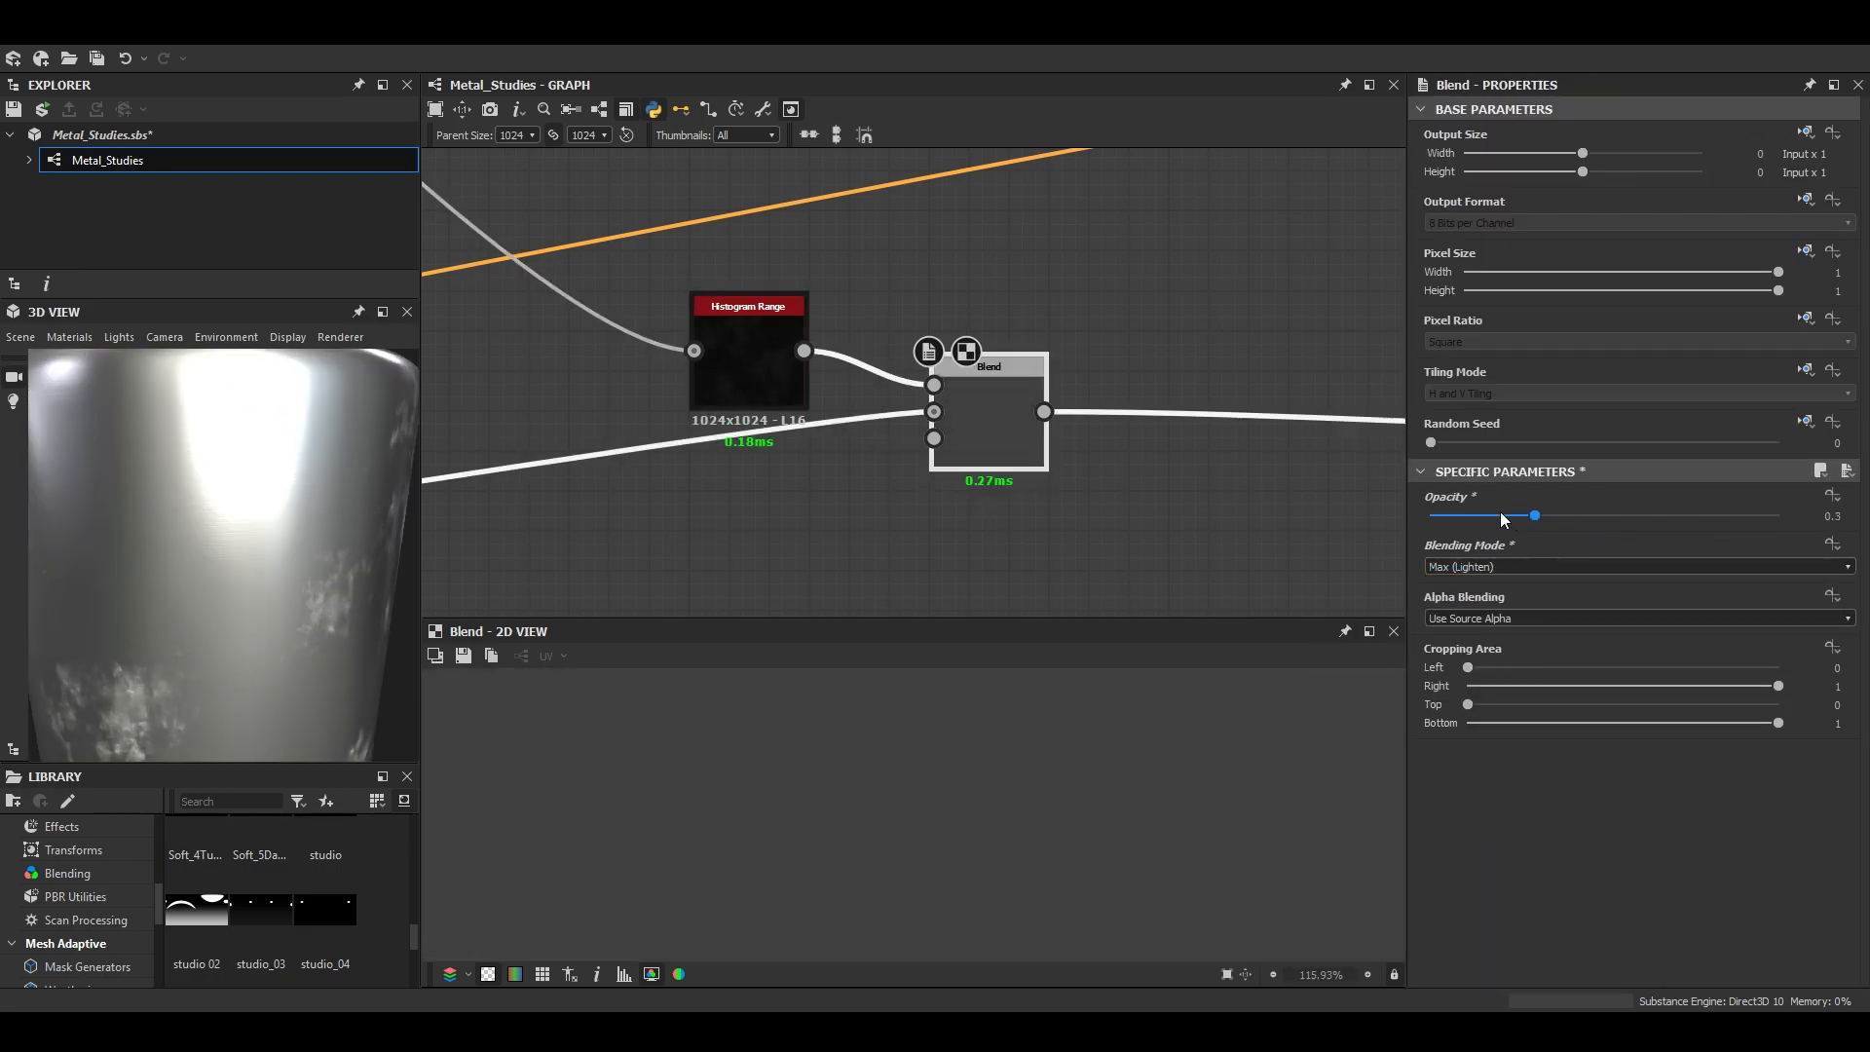
- Set the roughness Blend's blending mode to Soft Light
click(1514, 566)
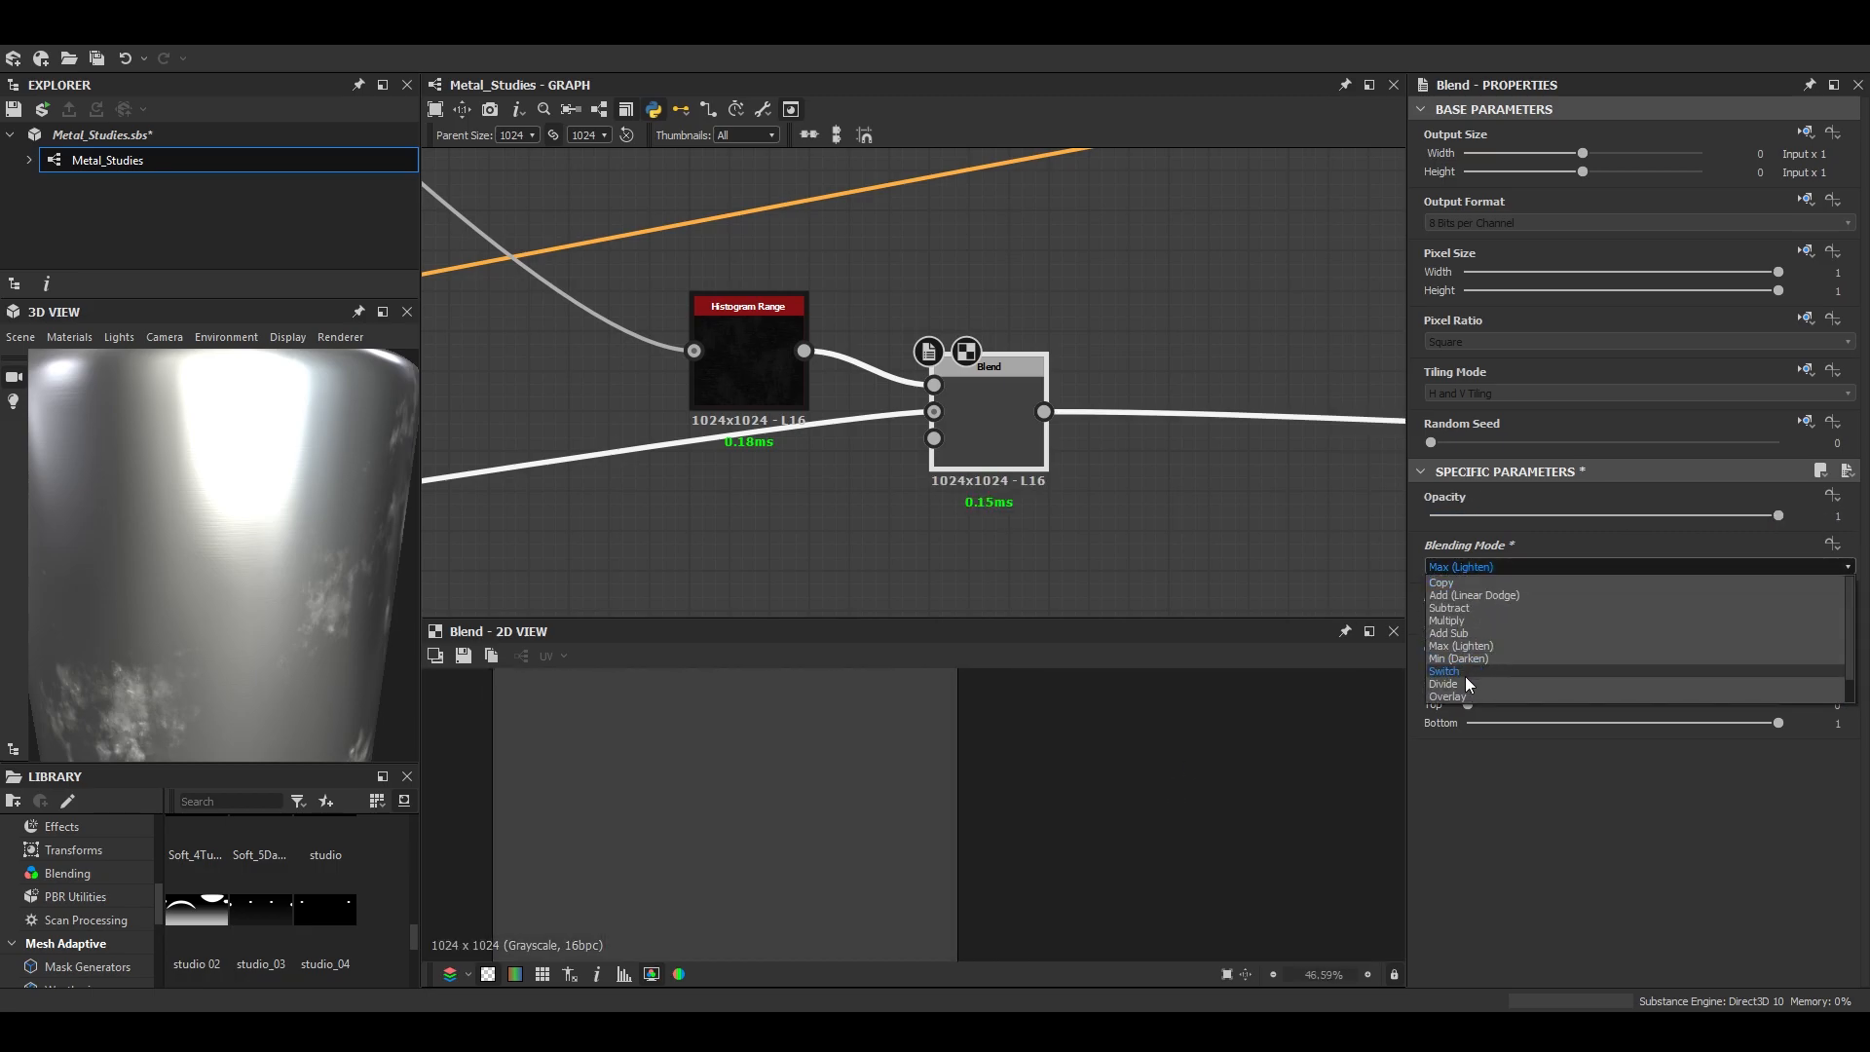
click(1466, 695)
scroll(243, 559, down, 2)
scroll(243, 559, up, 3)
- Set the roughness branch's Histogram Range position to 0.56 and check the brushed look on the preview mesh
click(748, 368)
scroll(1625, 951, down, 2)
drag(1461, 973, 1625, 979)
scroll(317, 512, down, 2)
scroll(272, 587, up, 2)
drag(272, 588, 195, 623)
- Switch the 3D preview mesh to a sphere, inspect the metal from several angles, and open the roughness Blend's settings
click(20, 337)
click(96, 593)
scroll(342, 565, up, 4)
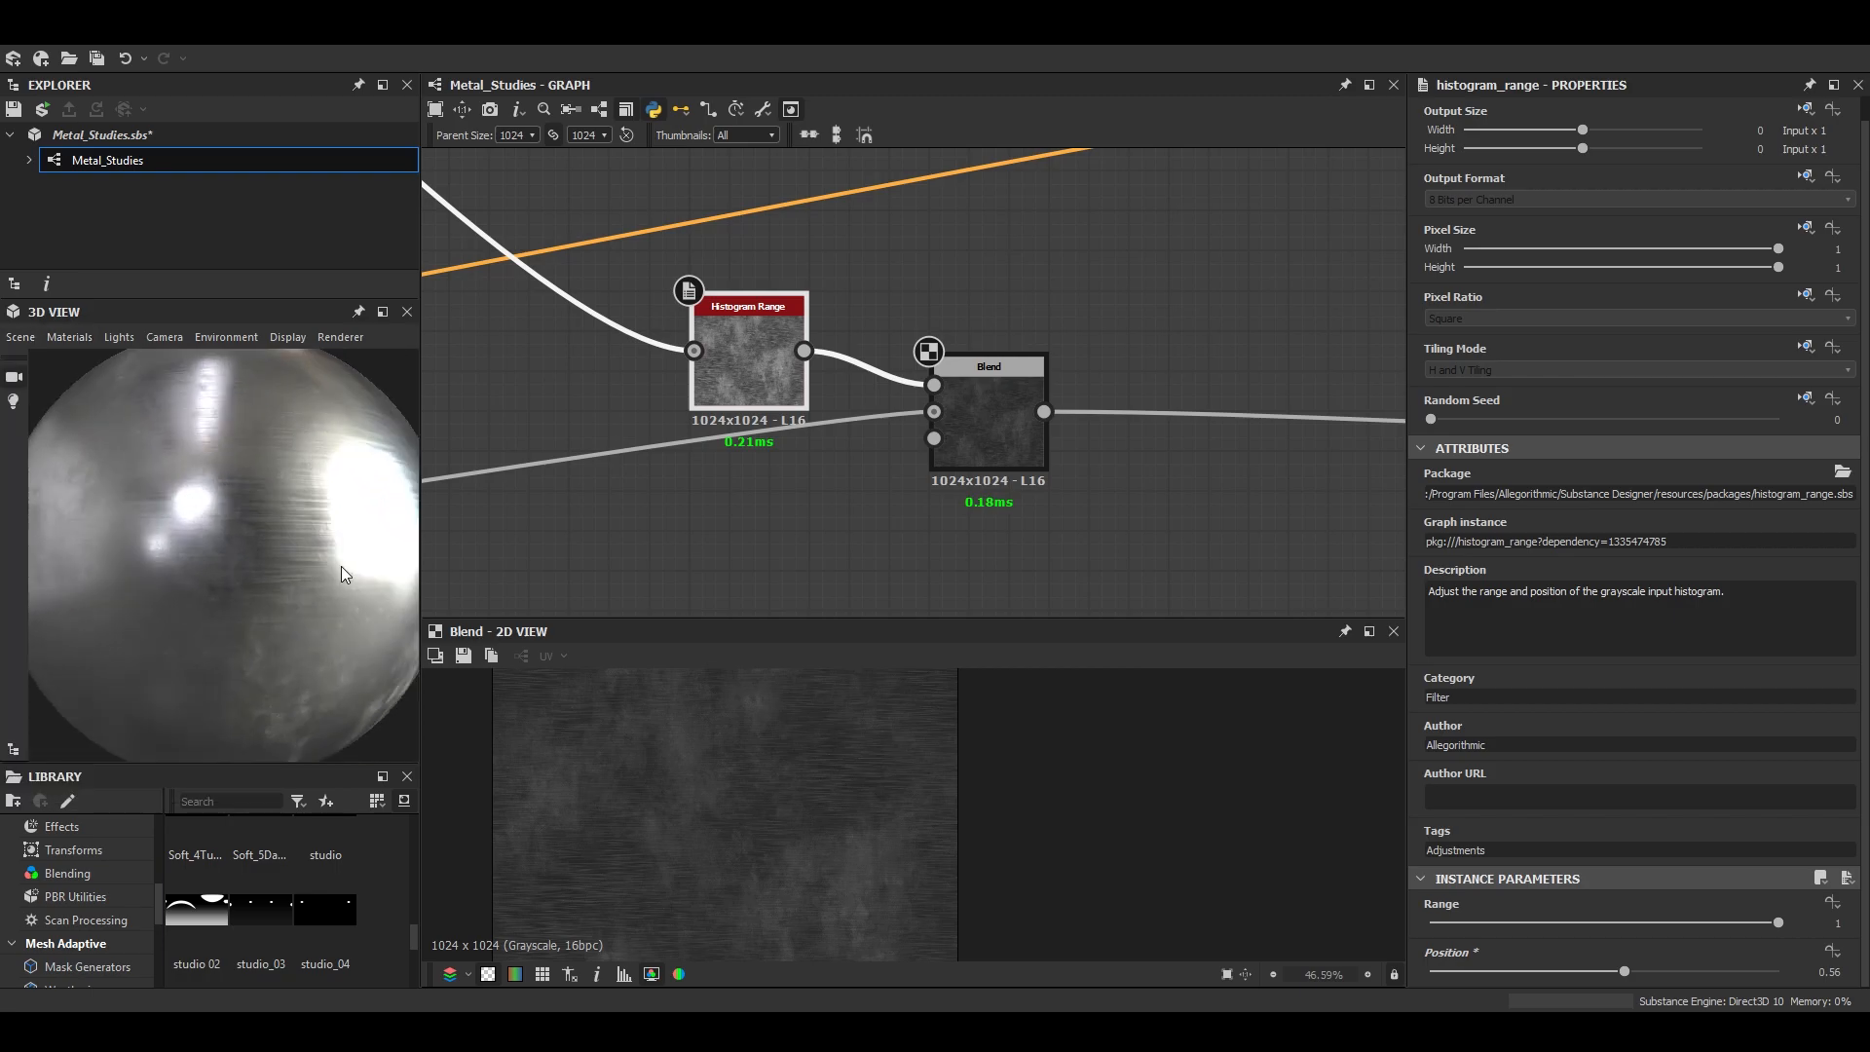
mouse_move(324, 516)
right_down()
mouse_move(319, 575)
mouse_move(296, 517)
right_up()
drag(296, 516, 383, 581)
click(1002, 428)
scroll(855, 818, down, 4)
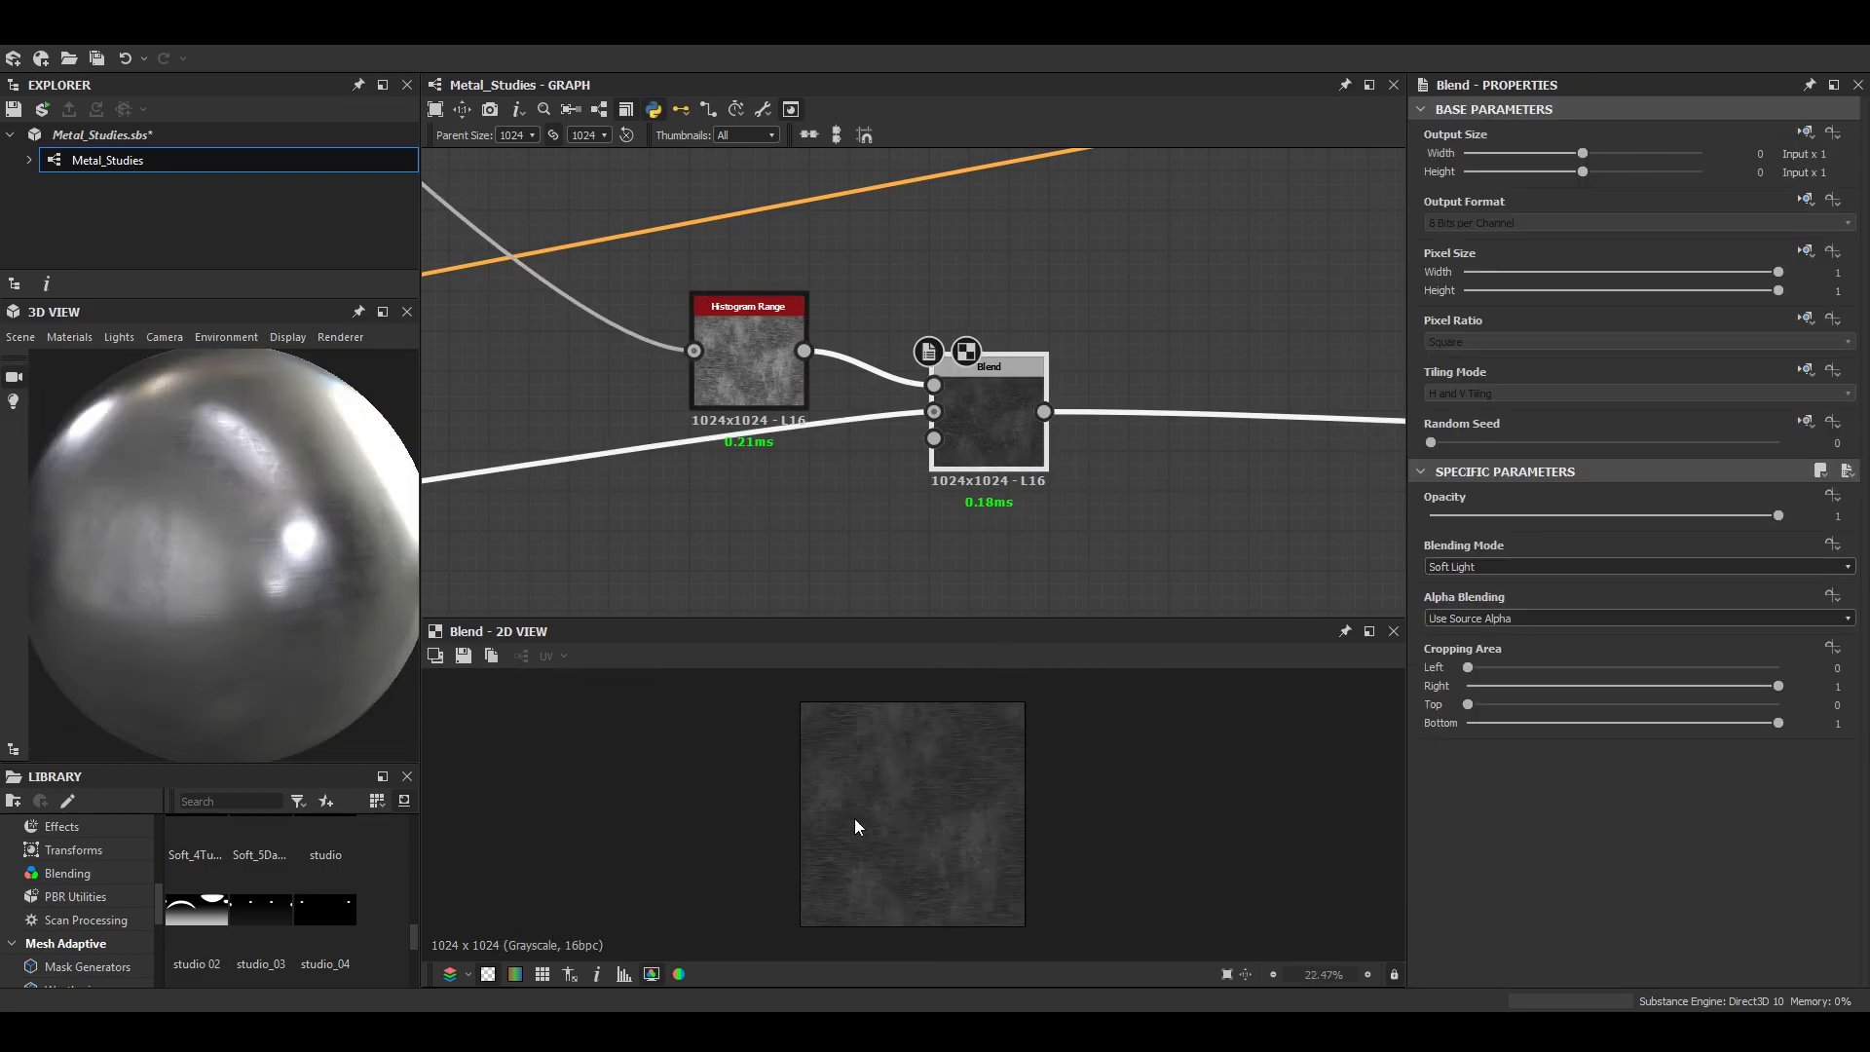
- Examine the roughness Blend and the grunge Levels output up close, and inspect the sphere in an enlarged 3D preview
scroll(1003, 797, up, 9)
scroll(989, 805, down, 2)
scroll(1023, 348, down, 2)
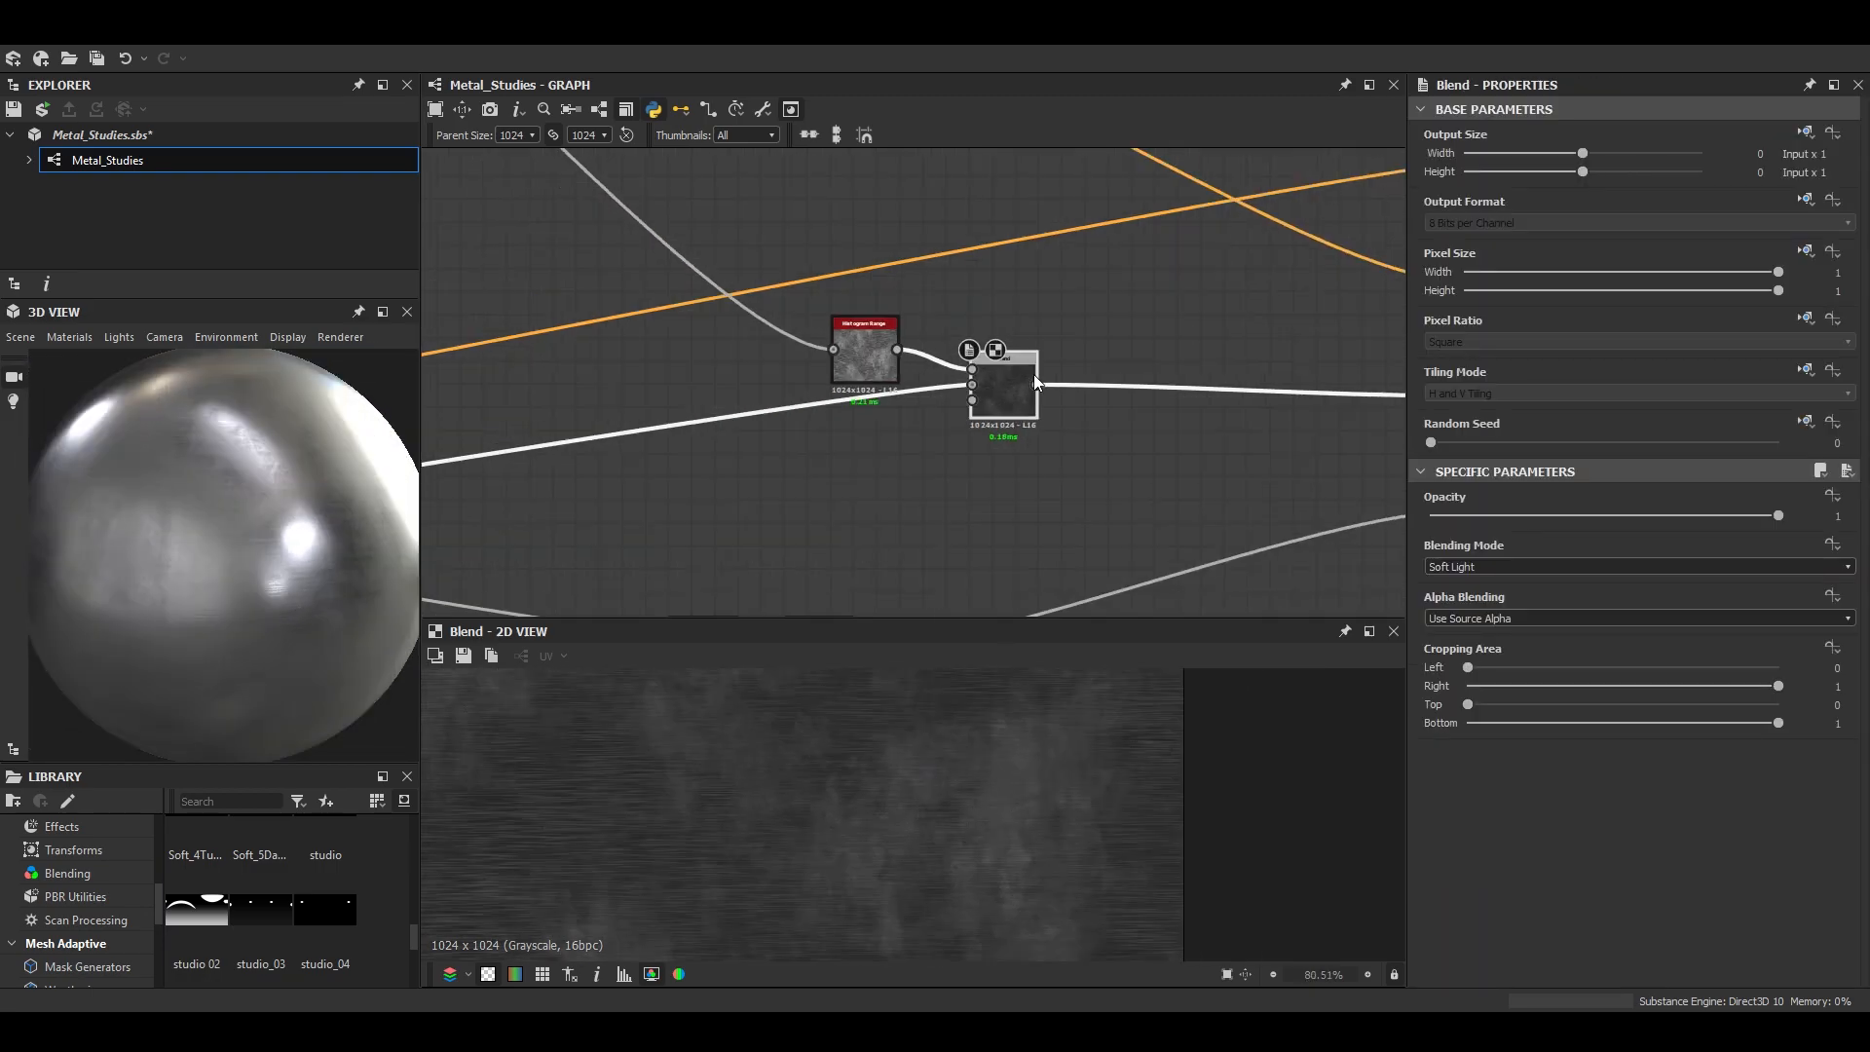
middle_drag(994, 584, 961, 404)
scroll(960, 403, up, 3)
double_click(959, 406)
middle_drag(988, 777, 933, 768)
scroll(934, 768, up, 2)
scroll(798, 503, down, 2)
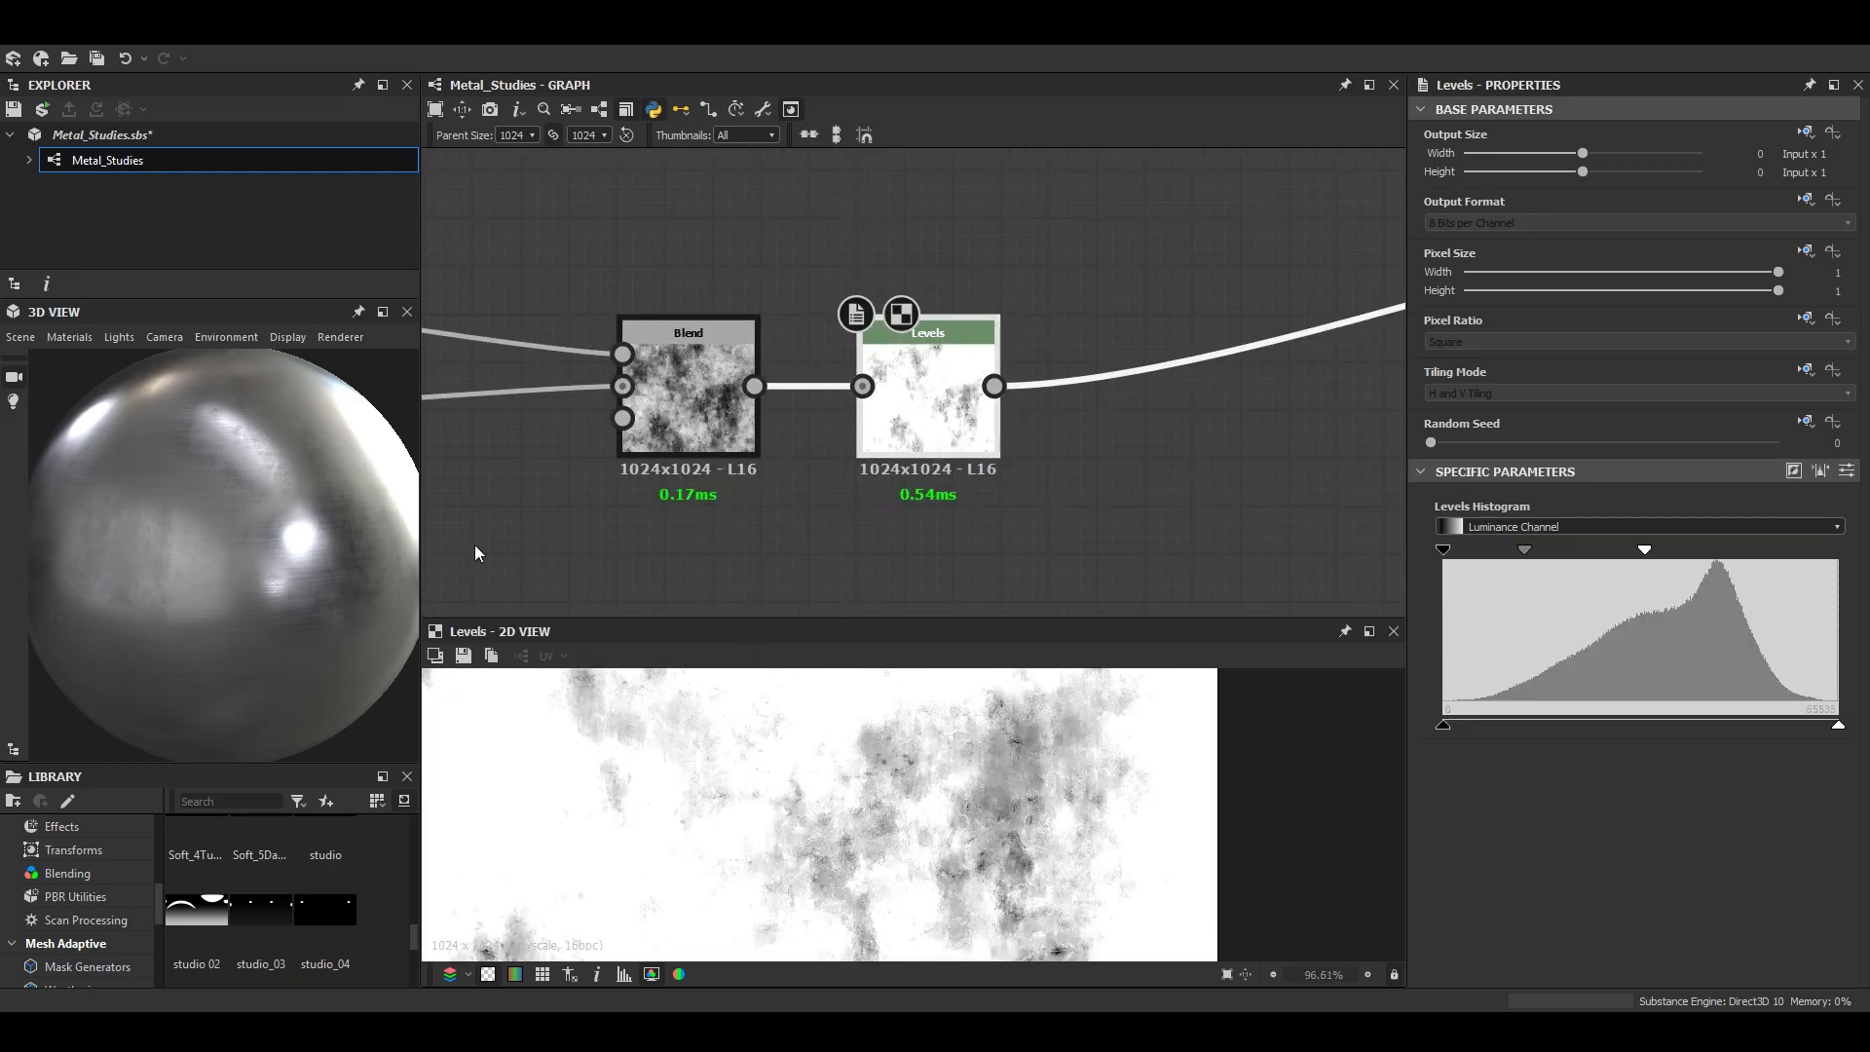
click(383, 313)
scroll(1212, 532, down, 6)
drag(1185, 655, 1015, 632)
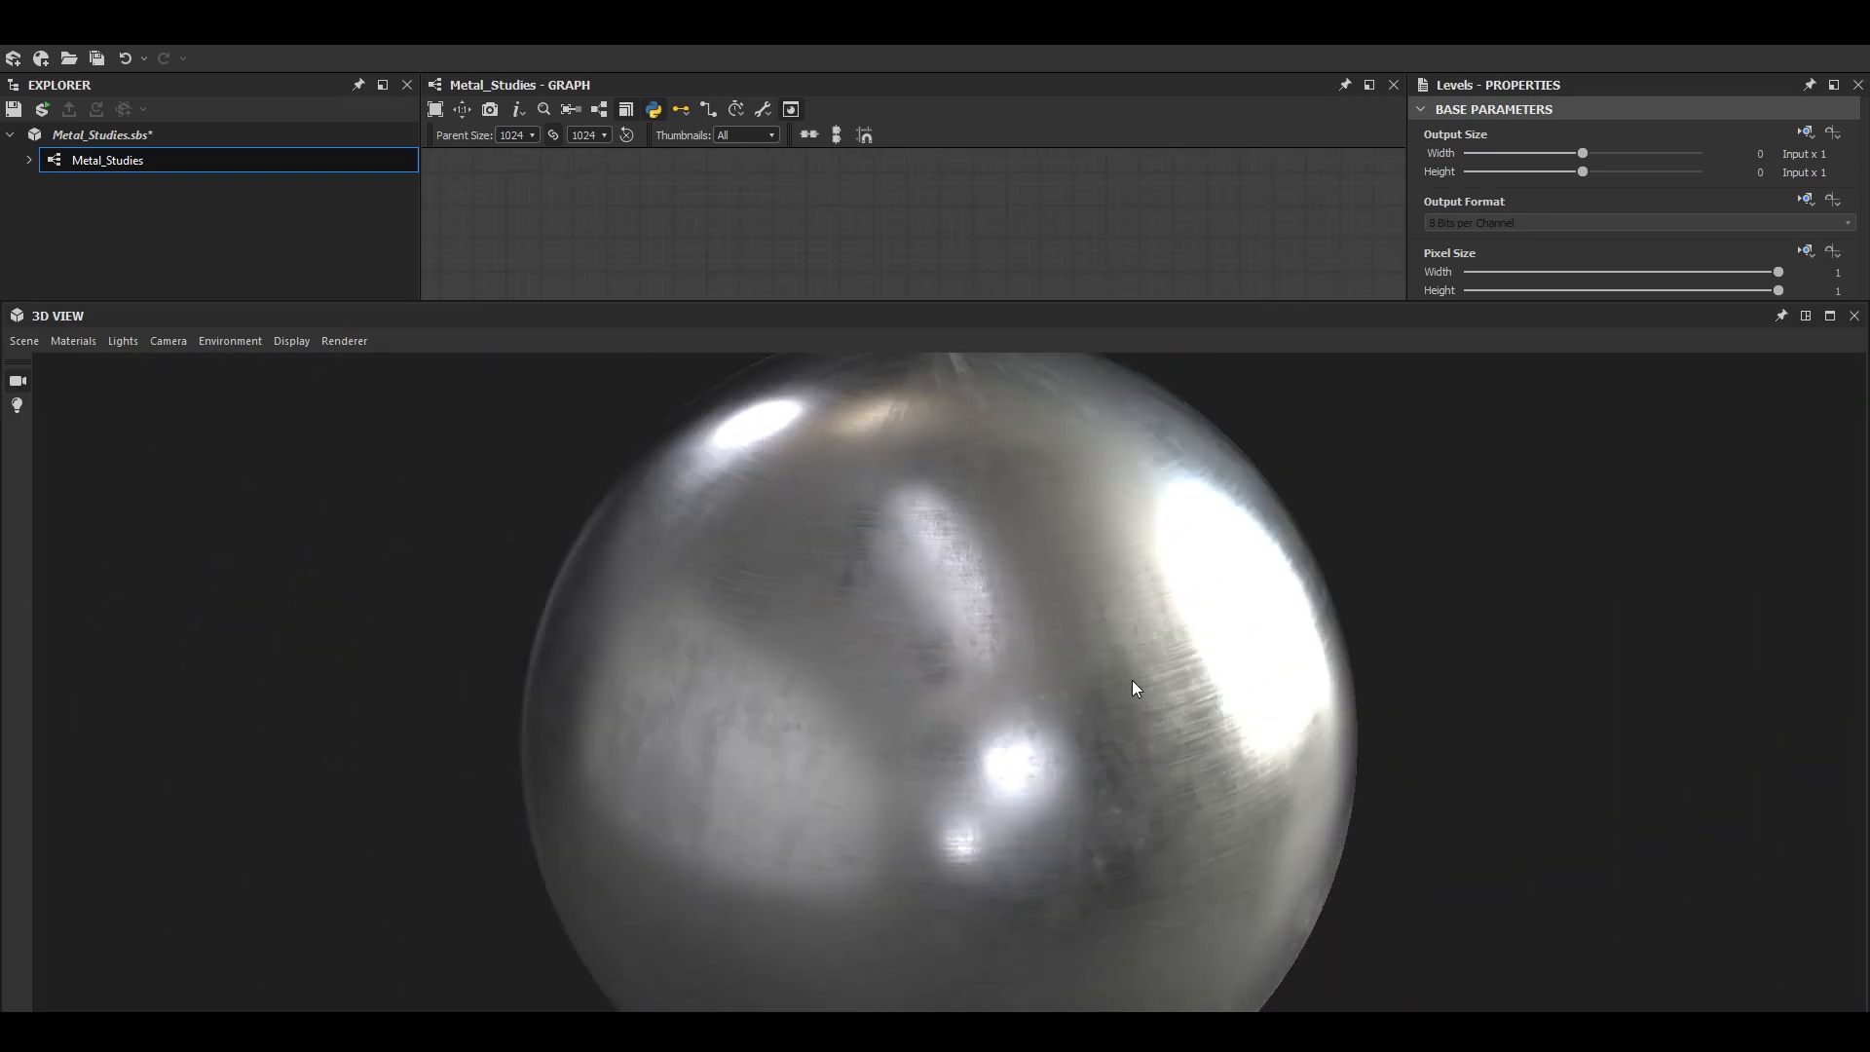
click(1802, 317)
scroll(1225, 501, down, 6)
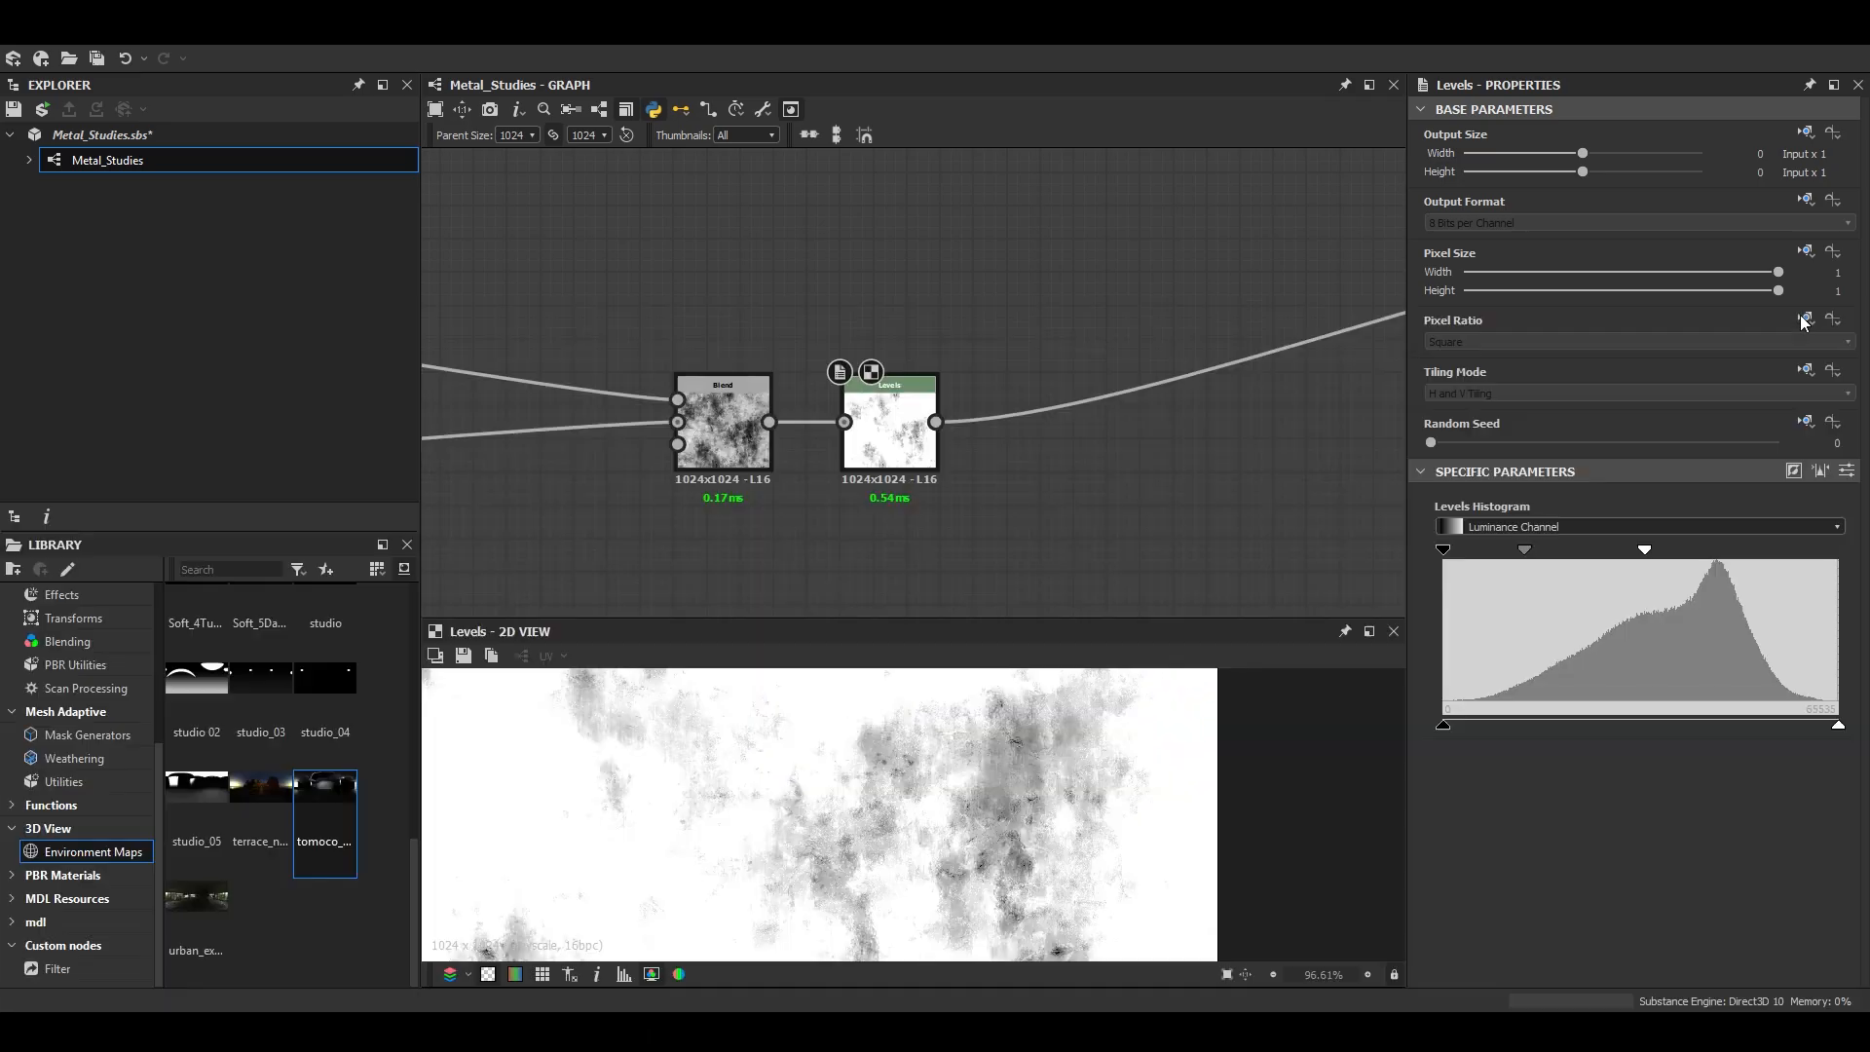
- Reposition the last Blend in the blue brushed-scratch frame and add a Switch Grayscale node after it, outside the frame
middle_drag(855, 301, 989, 387)
mouse_move(969, 268)
middle_down()
mouse_move(1043, 368)
mouse_move(1033, 434)
middle_up()
scroll(1169, 429, up, 7)
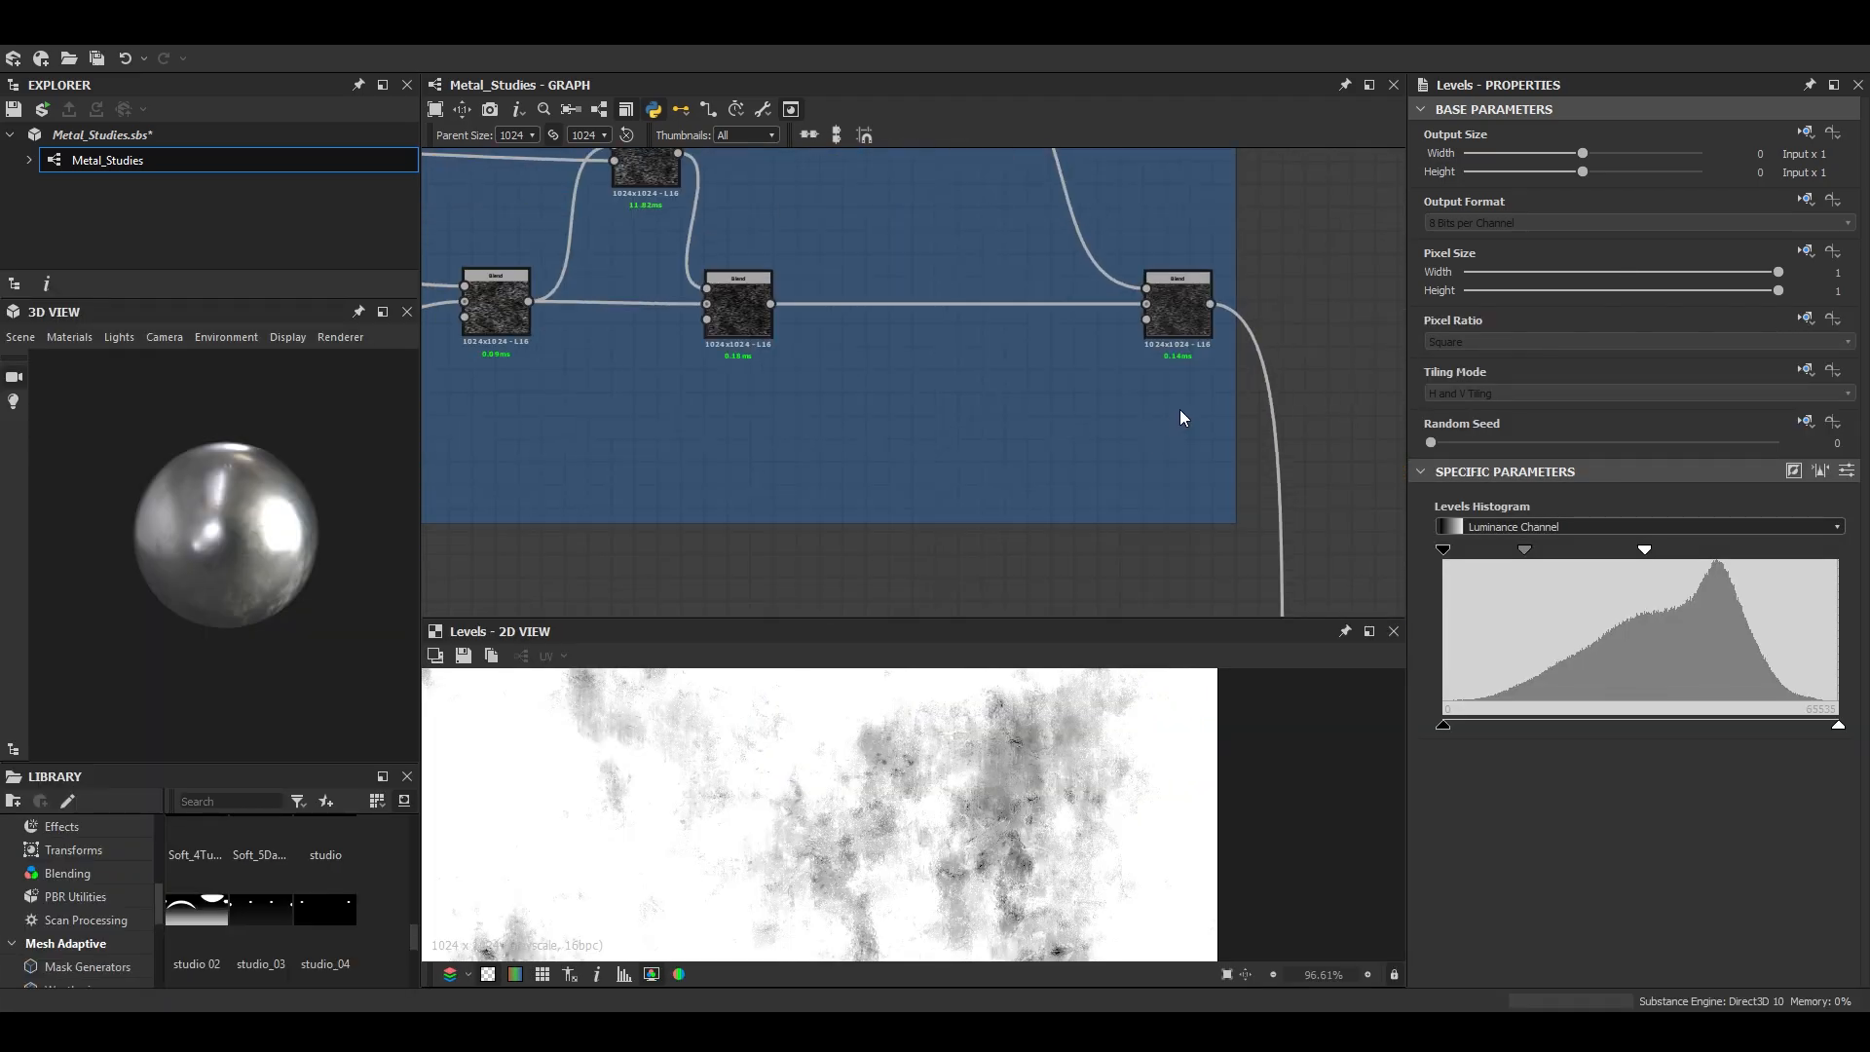
drag(1178, 312, 1085, 344)
key(space)
text(pol)
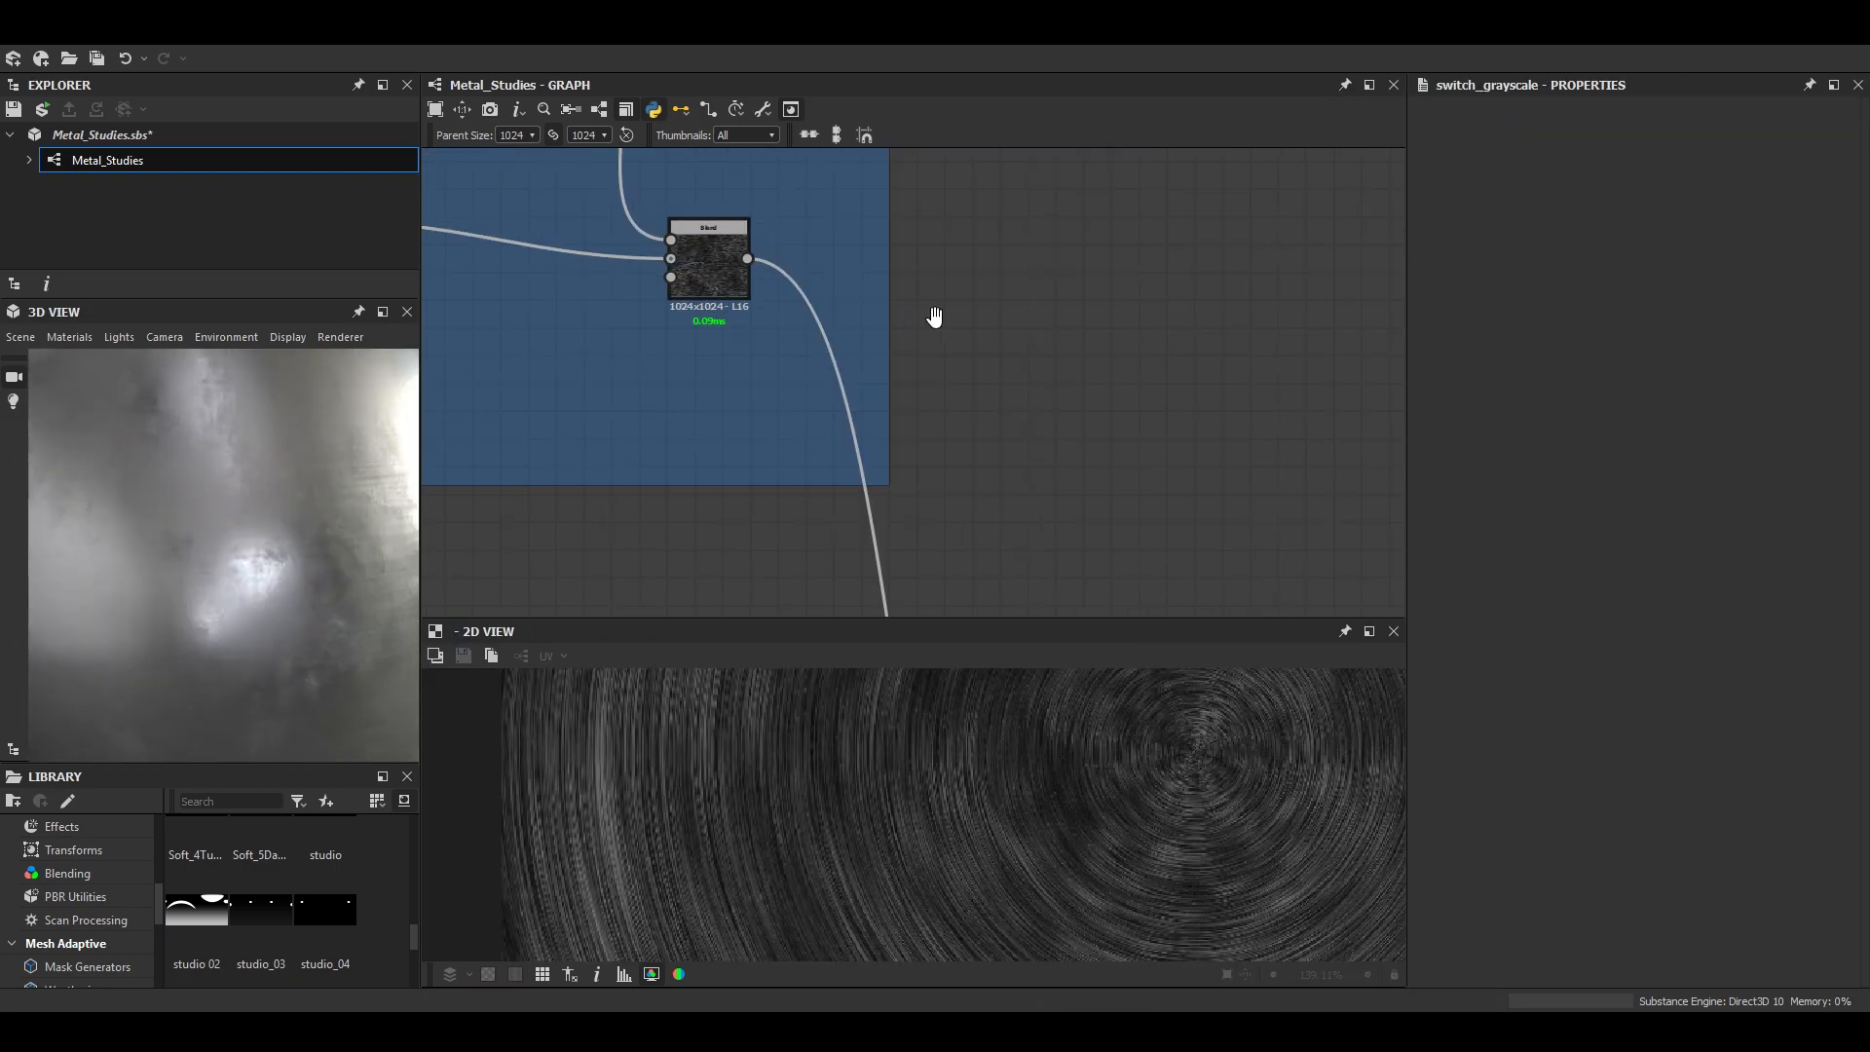
middle_drag(1001, 283, 1112, 429)
key(space)
text(sw)
key(Down)
key(Return)
drag(1183, 493, 1283, 492)
- Add a Cartesian To Polar Grayscale node fed by the brushed frame's last Blend and check its pattern up close
click(1060, 343)
key(space)
text(cart)
key(Down)
key(Return)
drag(864, 408, 1065, 353)
middle_drag(890, 850, 1007, 816)
scroll(1006, 816, up, 1)
scroll(1254, 220, down, 1)
middle_drag(1175, 336, 970, 267)
scroll(970, 267, up, 1)
- Connect the polar node to the Switch Grayscale's first input and the brushed Blend to its second input
drag(954, 259, 1071, 361)
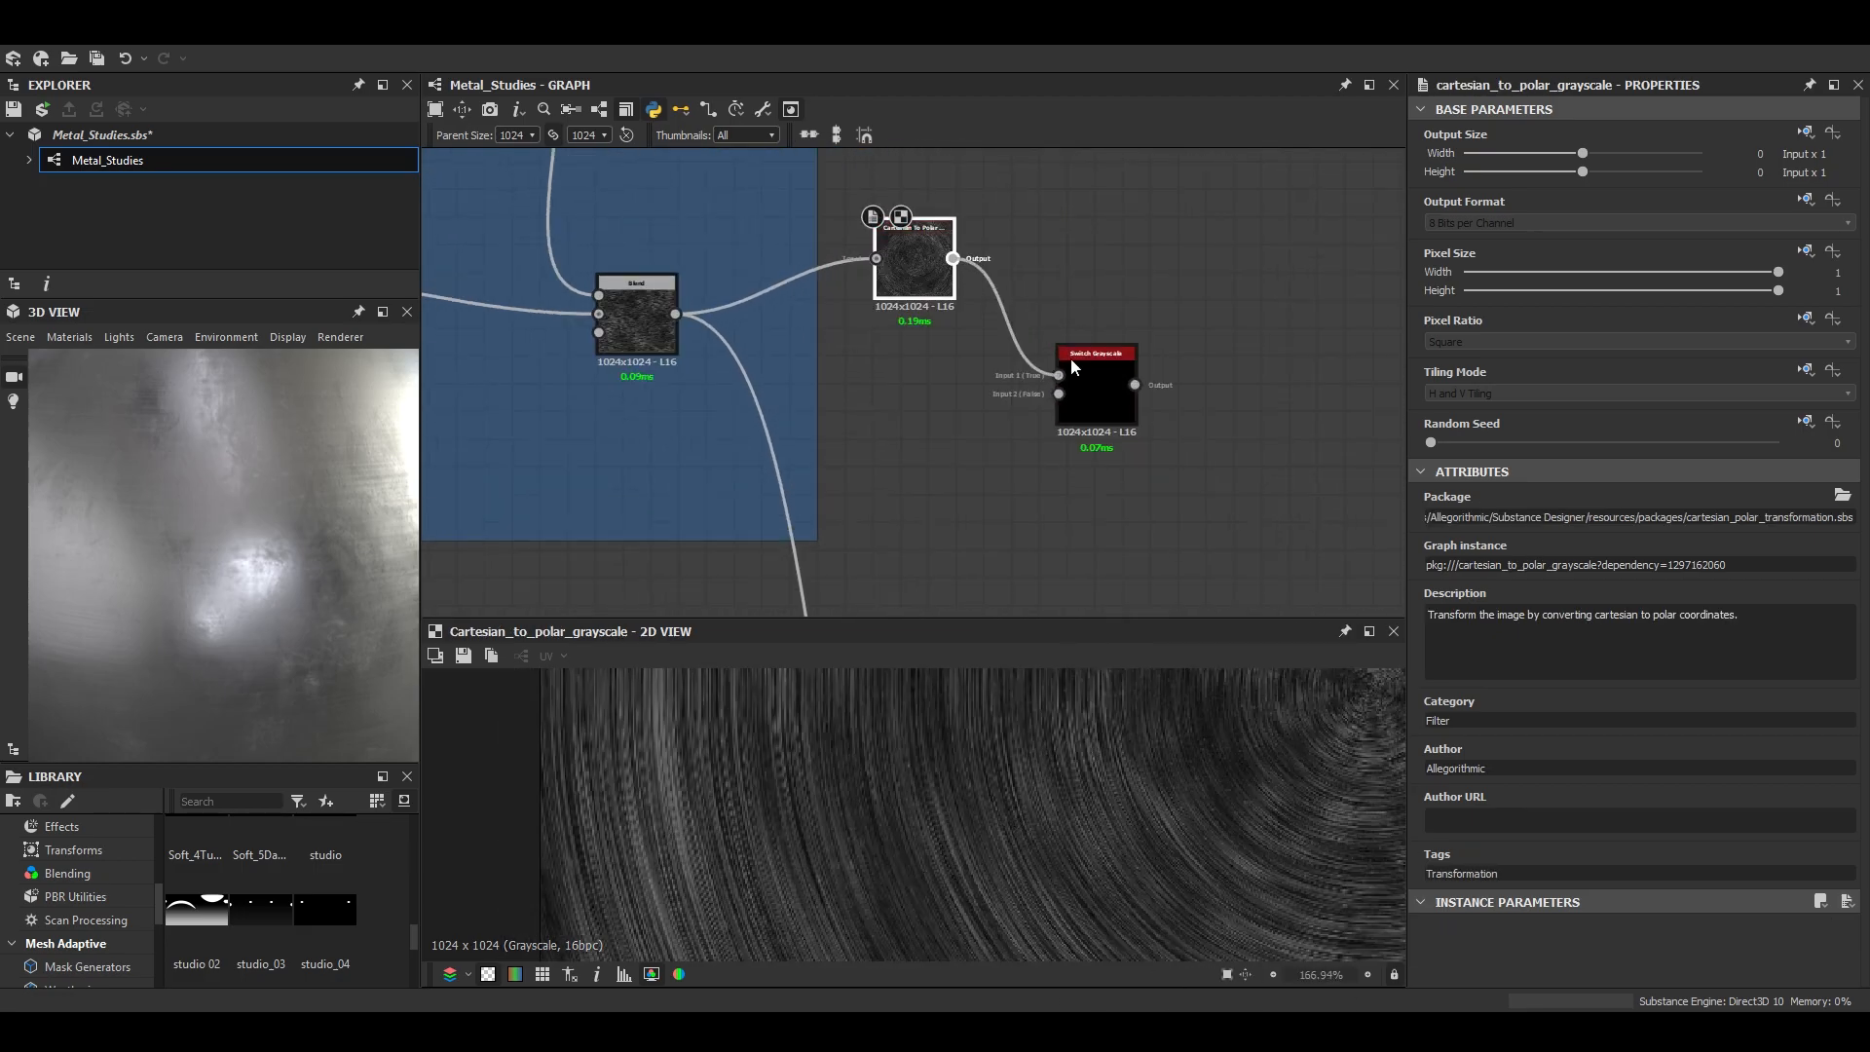
drag(675, 314, 1053, 456)
click(1082, 399)
scroll(1130, 414, down, 2)
scroll(1127, 409, down, 6)
scroll(1096, 414, up, 9)
scroll(1080, 431, down, 4)
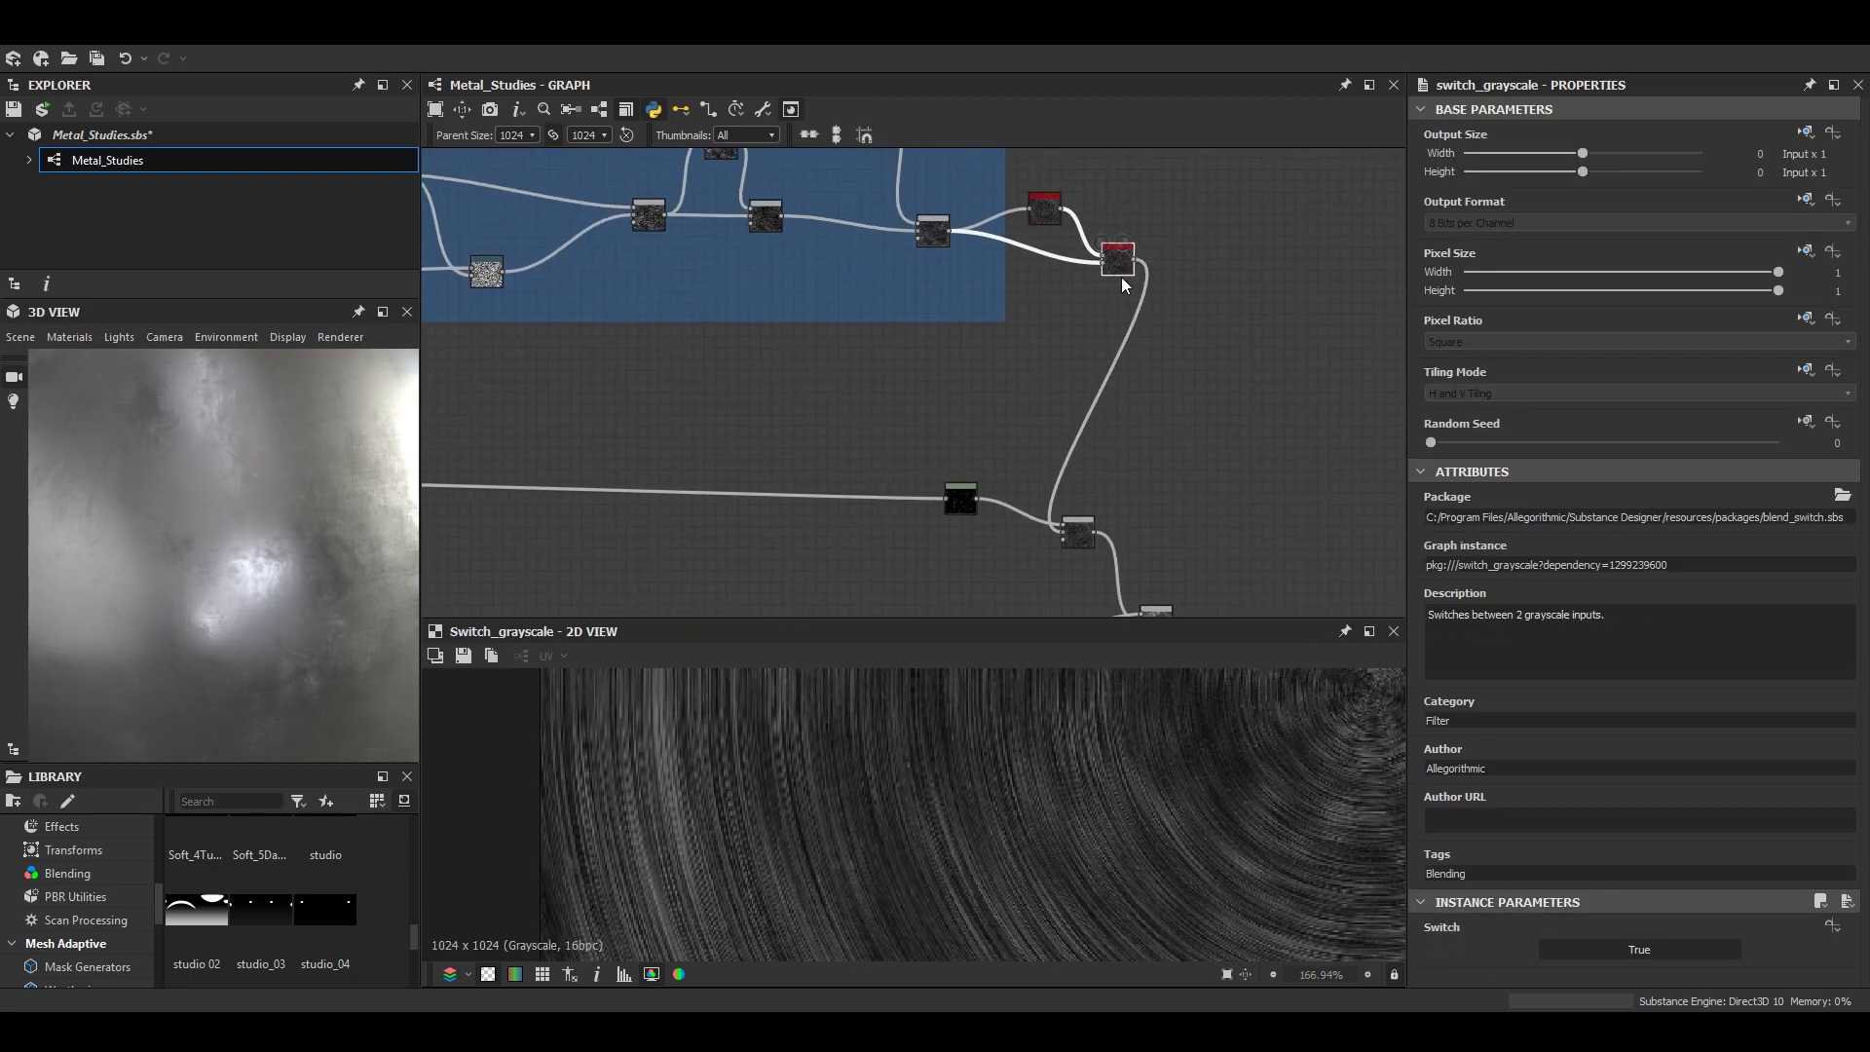
scroll(1126, 261, up, 2)
scroll(272, 573, down, 5)
scroll(286, 524, up, 5)
- Switch the 3D preview to a square mesh with rounded edges and inspect the circular brushing in an enlarged view
click(20, 337)
click(88, 597)
drag(226, 539, 376, 384)
scroll(252, 513, up, 3)
scroll(241, 543, up, 2)
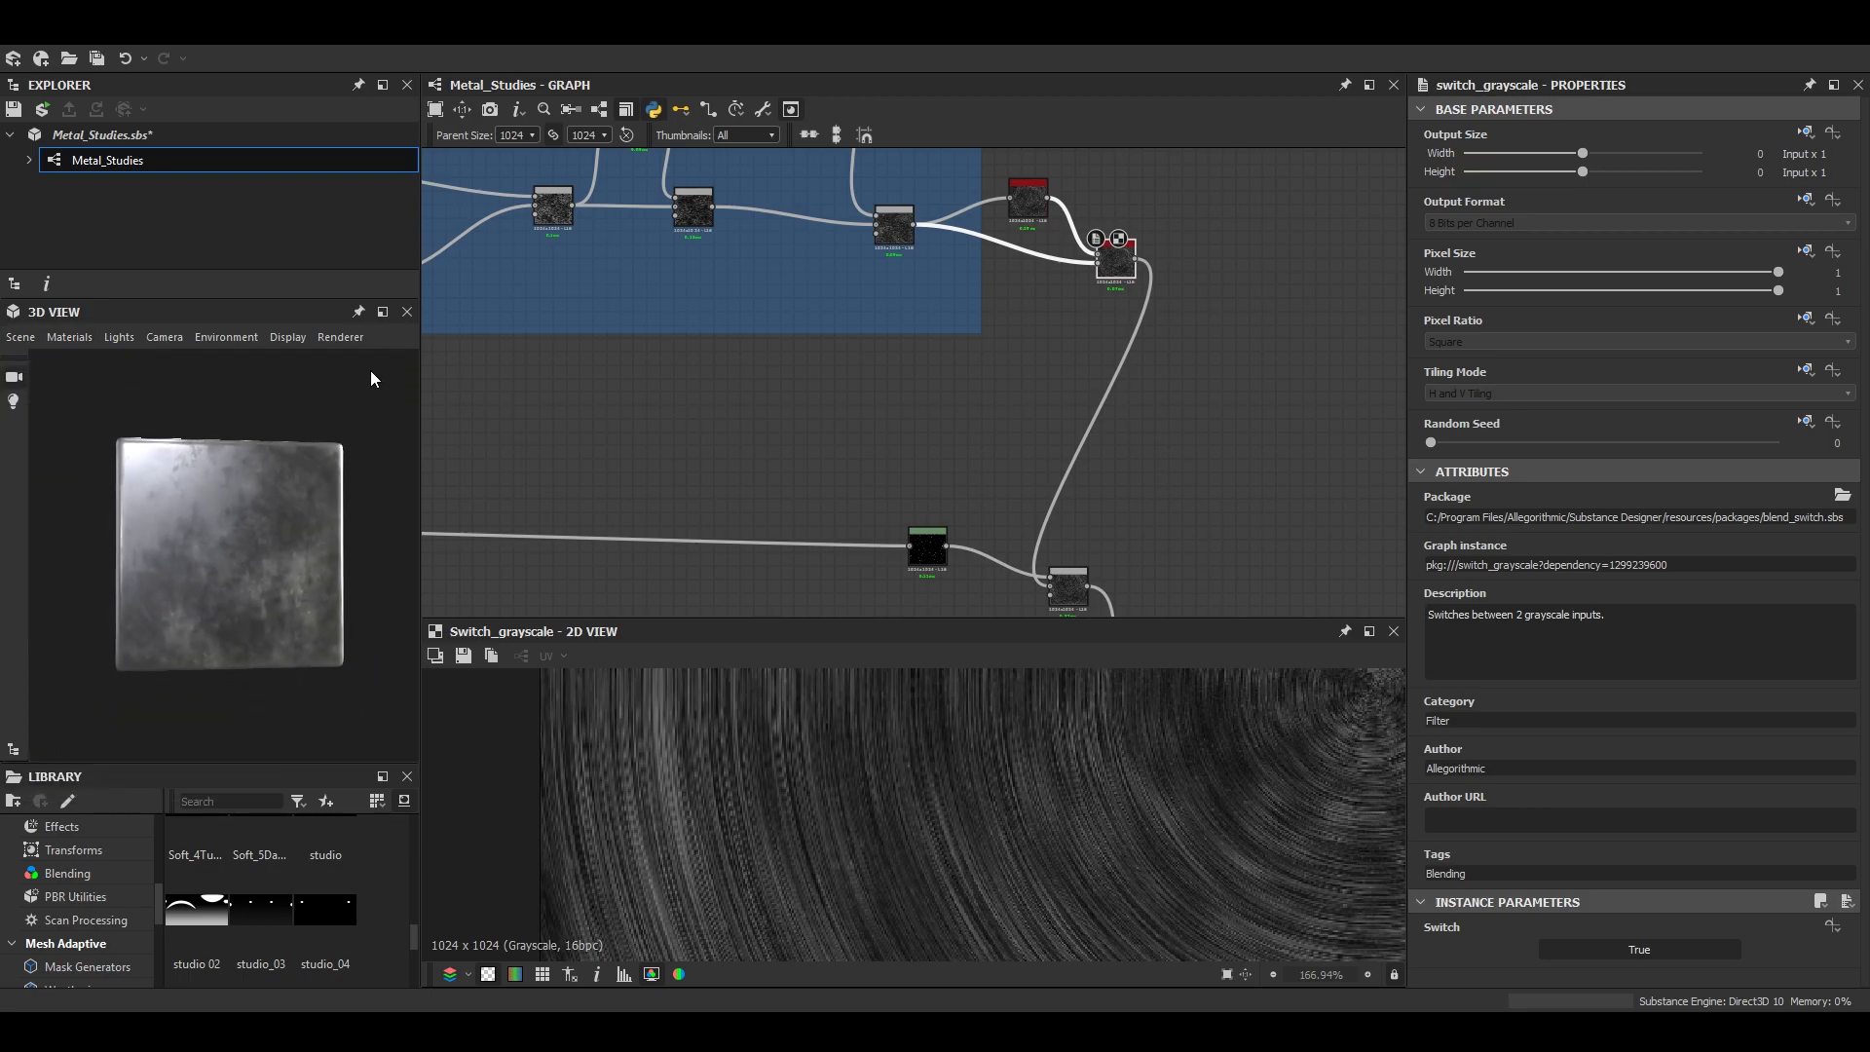
click(383, 312)
drag(672, 587, 851, 793)
scroll(818, 640, up, 2)
scroll(1060, 226, down, 3)
mouse_move(838, 643)
mouse_down()
mouse_move(908, 658)
mouse_move(837, 623)
mouse_up()
click(1806, 315)
scroll(217, 563, up, 4)
- Set the Switch Grayscale to False to use the straight brushed pattern and inspect it on the preview mesh
scroll(216, 563, up, 2)
drag(217, 563, 251, 577)
scroll(1068, 392, up, 4)
middle_drag(1068, 395, 1062, 633)
click(1632, 951)
drag(327, 589, 174, 536)
scroll(981, 400, down, 4)
- Try an opacity of 0.33 and then a lower one on the Max (Lighten) Blend that mixes brushed scratches with dust
middle_drag(981, 399, 945, 416)
scroll(944, 416, up, 5)
double_click(1108, 582)
drag(1632, 517, 1544, 516)
scroll(176, 487, down, 4)
drag(161, 483, 279, 618)
scroll(280, 618, up, 4)
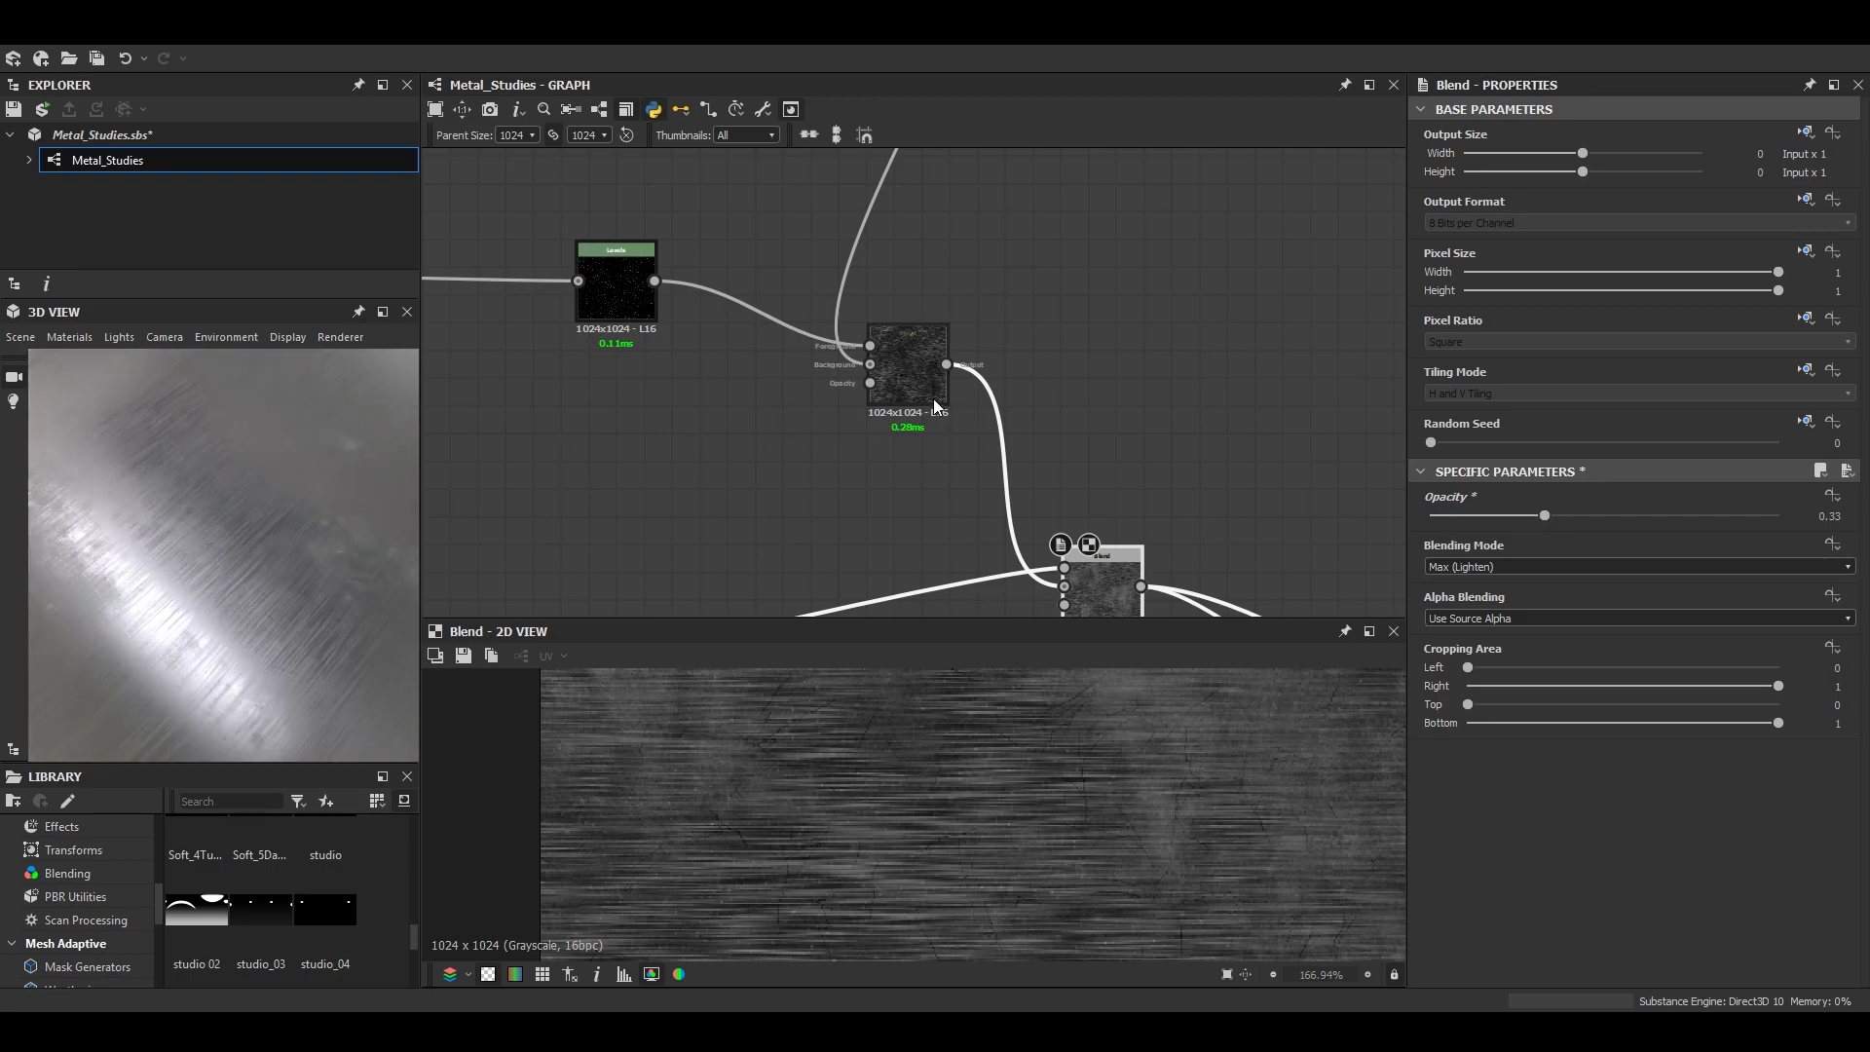
middle_drag(1114, 606, 1030, 459)
scroll(1031, 459, up, 2)
scroll(1048, 419, down, 5)
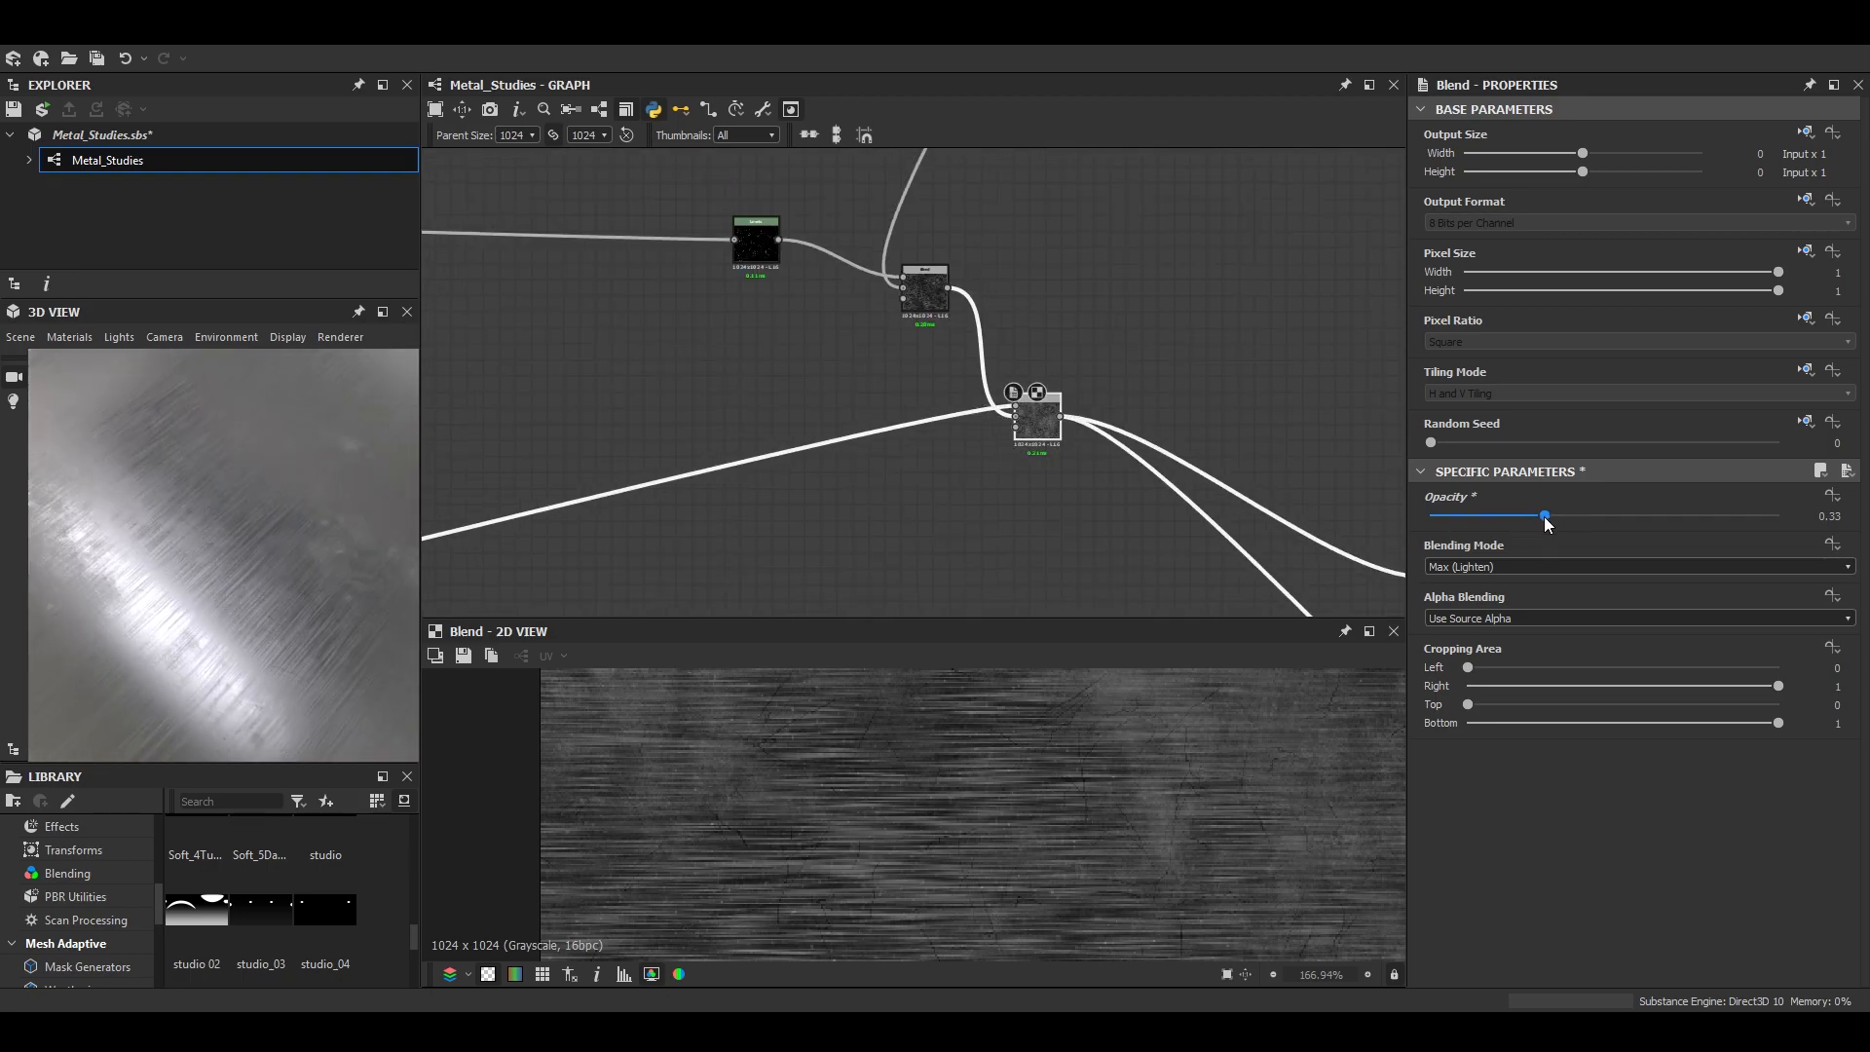
mouse_move(1547, 517)
mouse_down()
mouse_move(1662, 521)
mouse_move(1515, 523)
mouse_up()
scroll(1238, 432, down, 3)
- Try a lower opacity on the grunge Blend that feeds the Levels node, and check the Levels output
middle_drag(1239, 432, 945, 165)
scroll(1062, 481, up, 7)
click(1012, 497)
drag(1735, 518, 1622, 524)
drag(409, 534, 440, 604)
click(1230, 477)
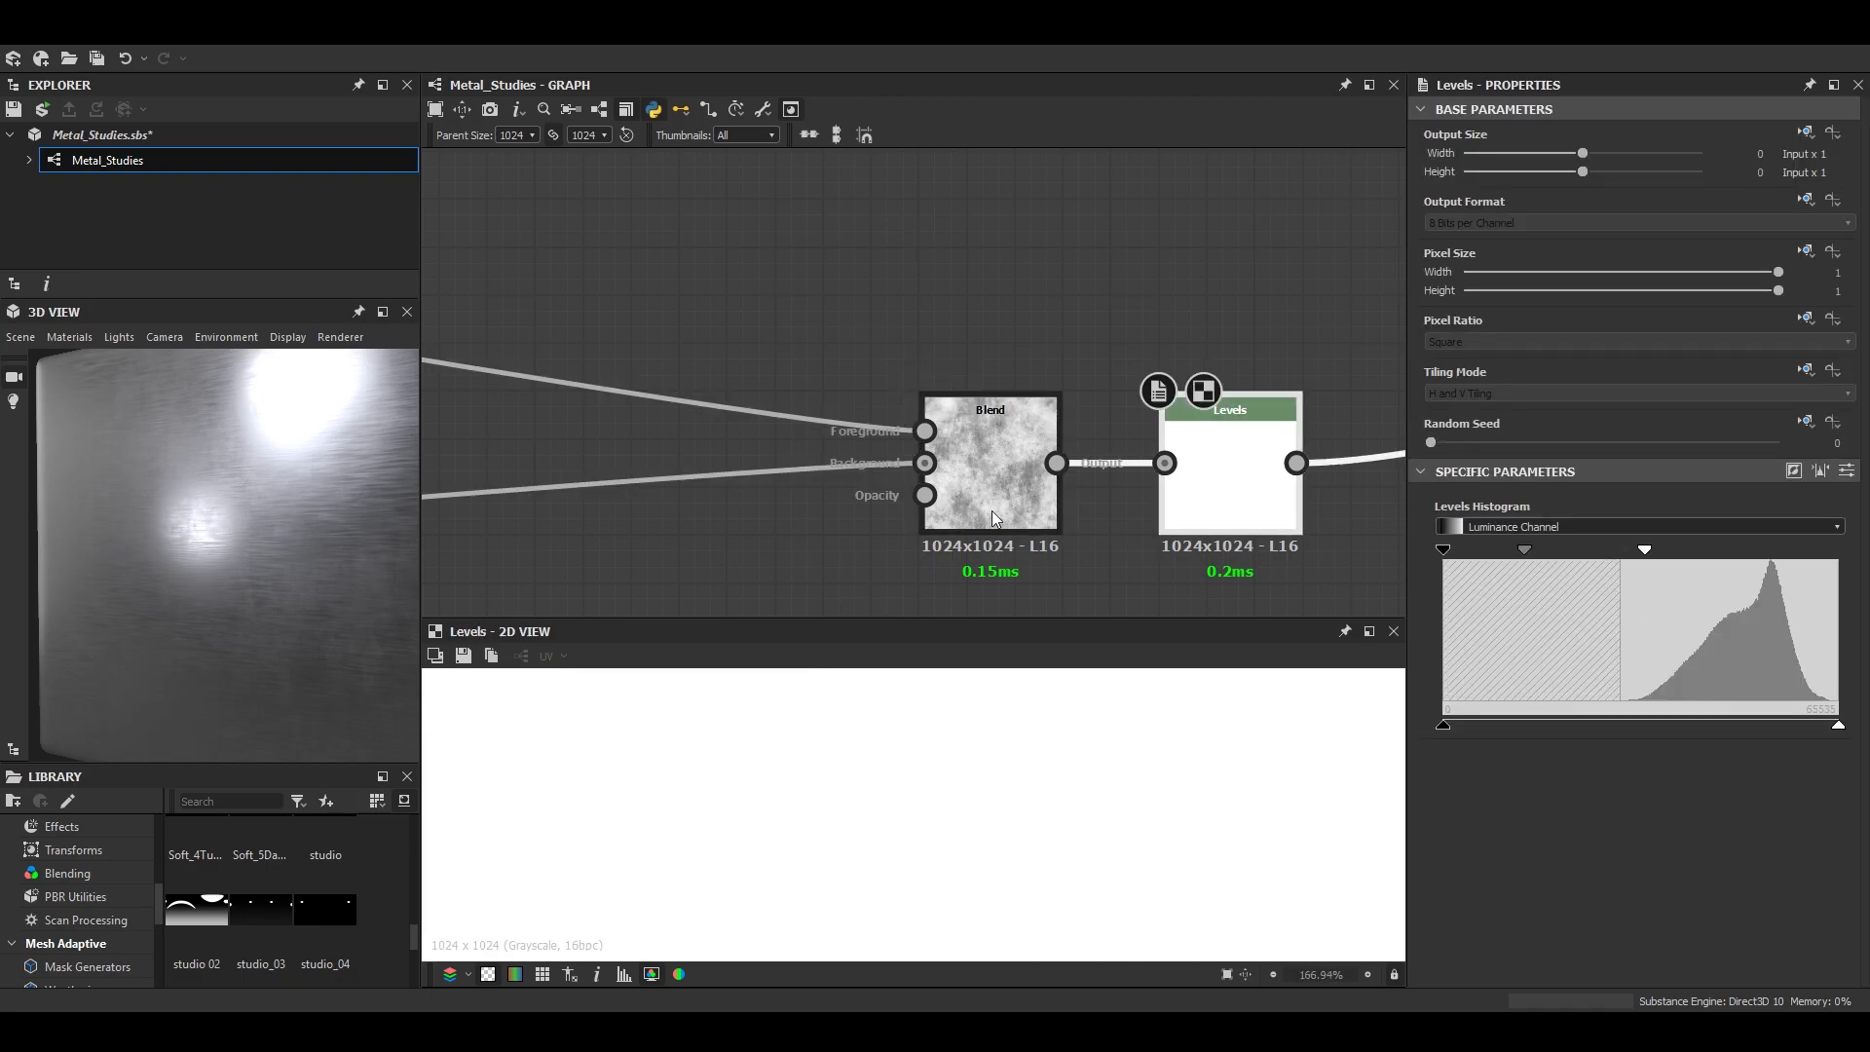
- Raise the opacity of the grunge Blend feeding the Levels node to its maximum and check the preview mesh
double_click(994, 511)
drag(1624, 518, 1792, 524)
mouse_move(366, 606)
mouse_down()
mouse_move(237, 604)
mouse_move(275, 665)
mouse_move(210, 588)
mouse_move(257, 610)
mouse_move(310, 582)
mouse_up()
scroll(974, 339, down, 6)
- Raise the Max (Lighten) Blend's opacity to 0.97 and switch the 3D preview to a rounded cylinder
middle_drag(930, 304, 1044, 402)
drag(1516, 515, 1635, 515)
scroll(207, 583, down, 5)
scroll(207, 582, up, 3)
click(23, 338)
click(78, 584)
scroll(272, 530, up, 5)
drag(273, 531, 261, 597)
drag(1735, 524, 1770, 526)
drag(410, 526, 332, 606)
scroll(681, 531, down, 4)
- Review the Dust and Scratches frames in the graph and inspect the grunge on the cylinder preview
middle_drag(682, 531, 1578, 484)
scroll(958, 436, down, 3)
middle_drag(958, 437, 1332, 275)
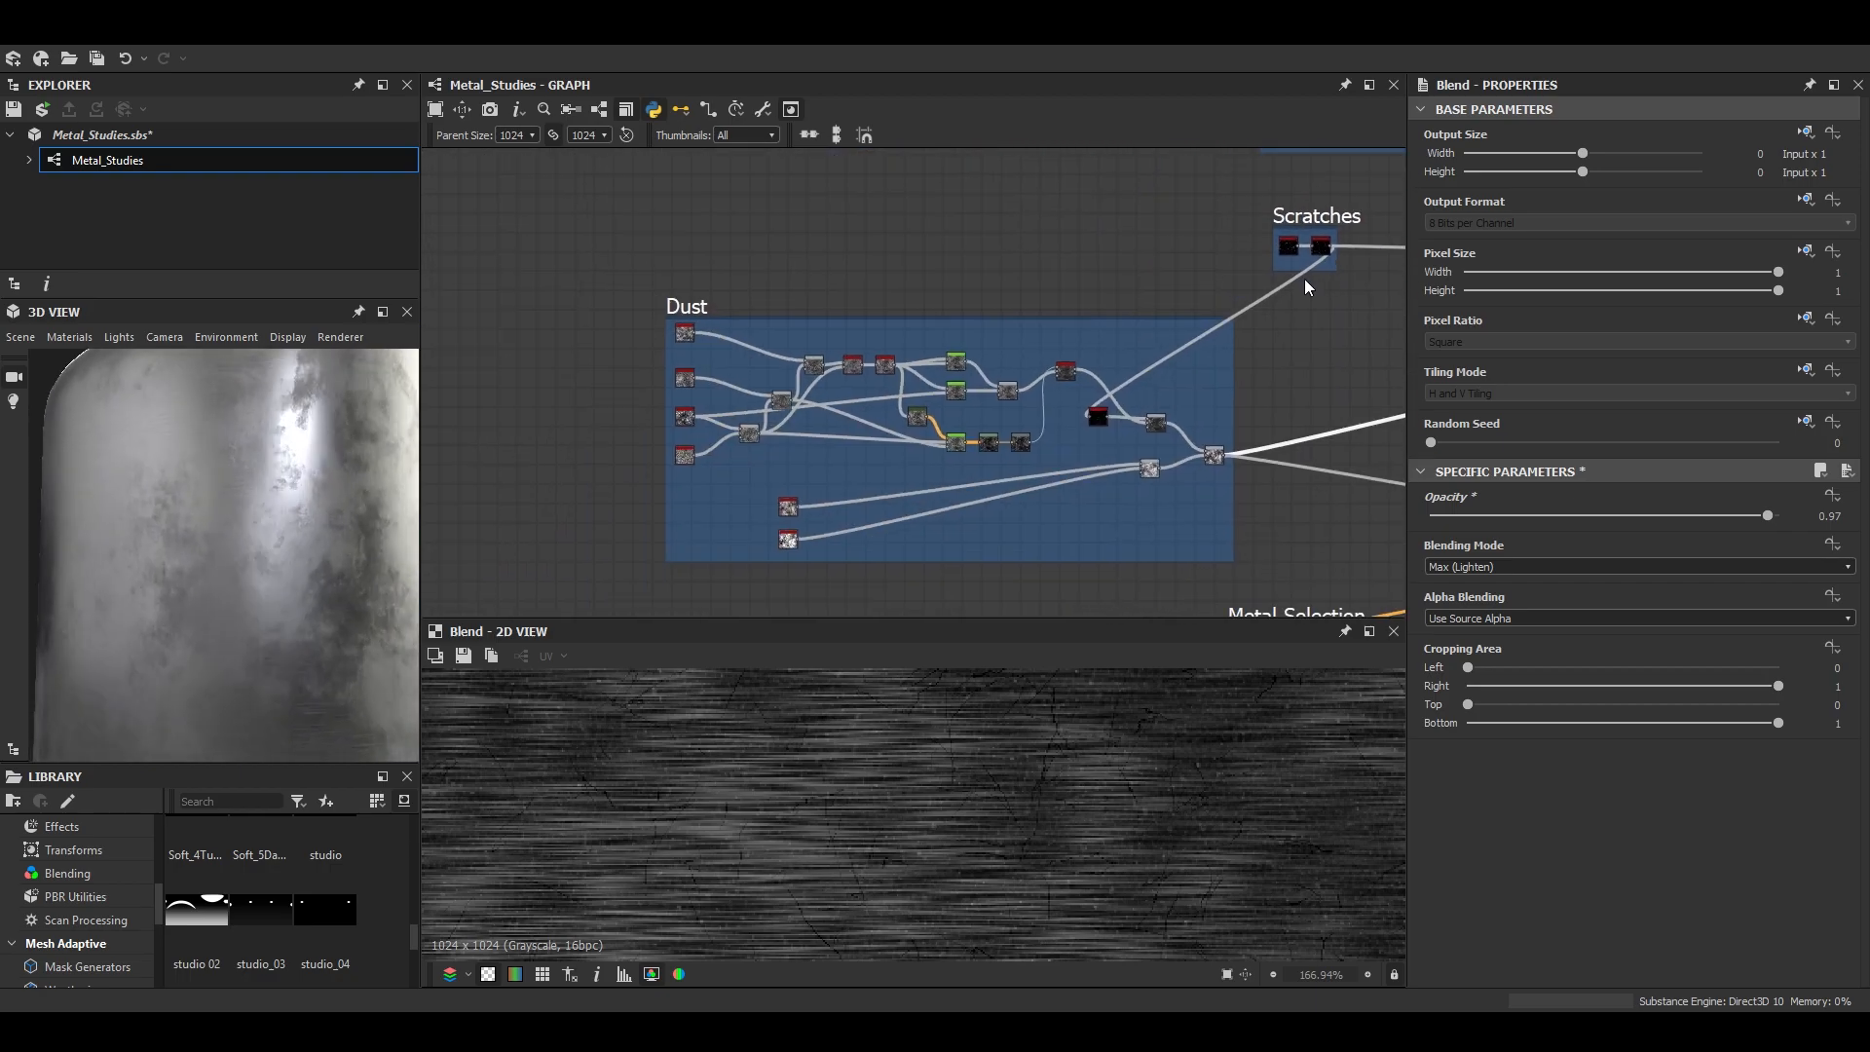
scroll(788, 531, up, 3)
scroll(1033, 537, down, 2)
middle_drag(1033, 537, 748, 540)
scroll(1130, 472, up, 4)
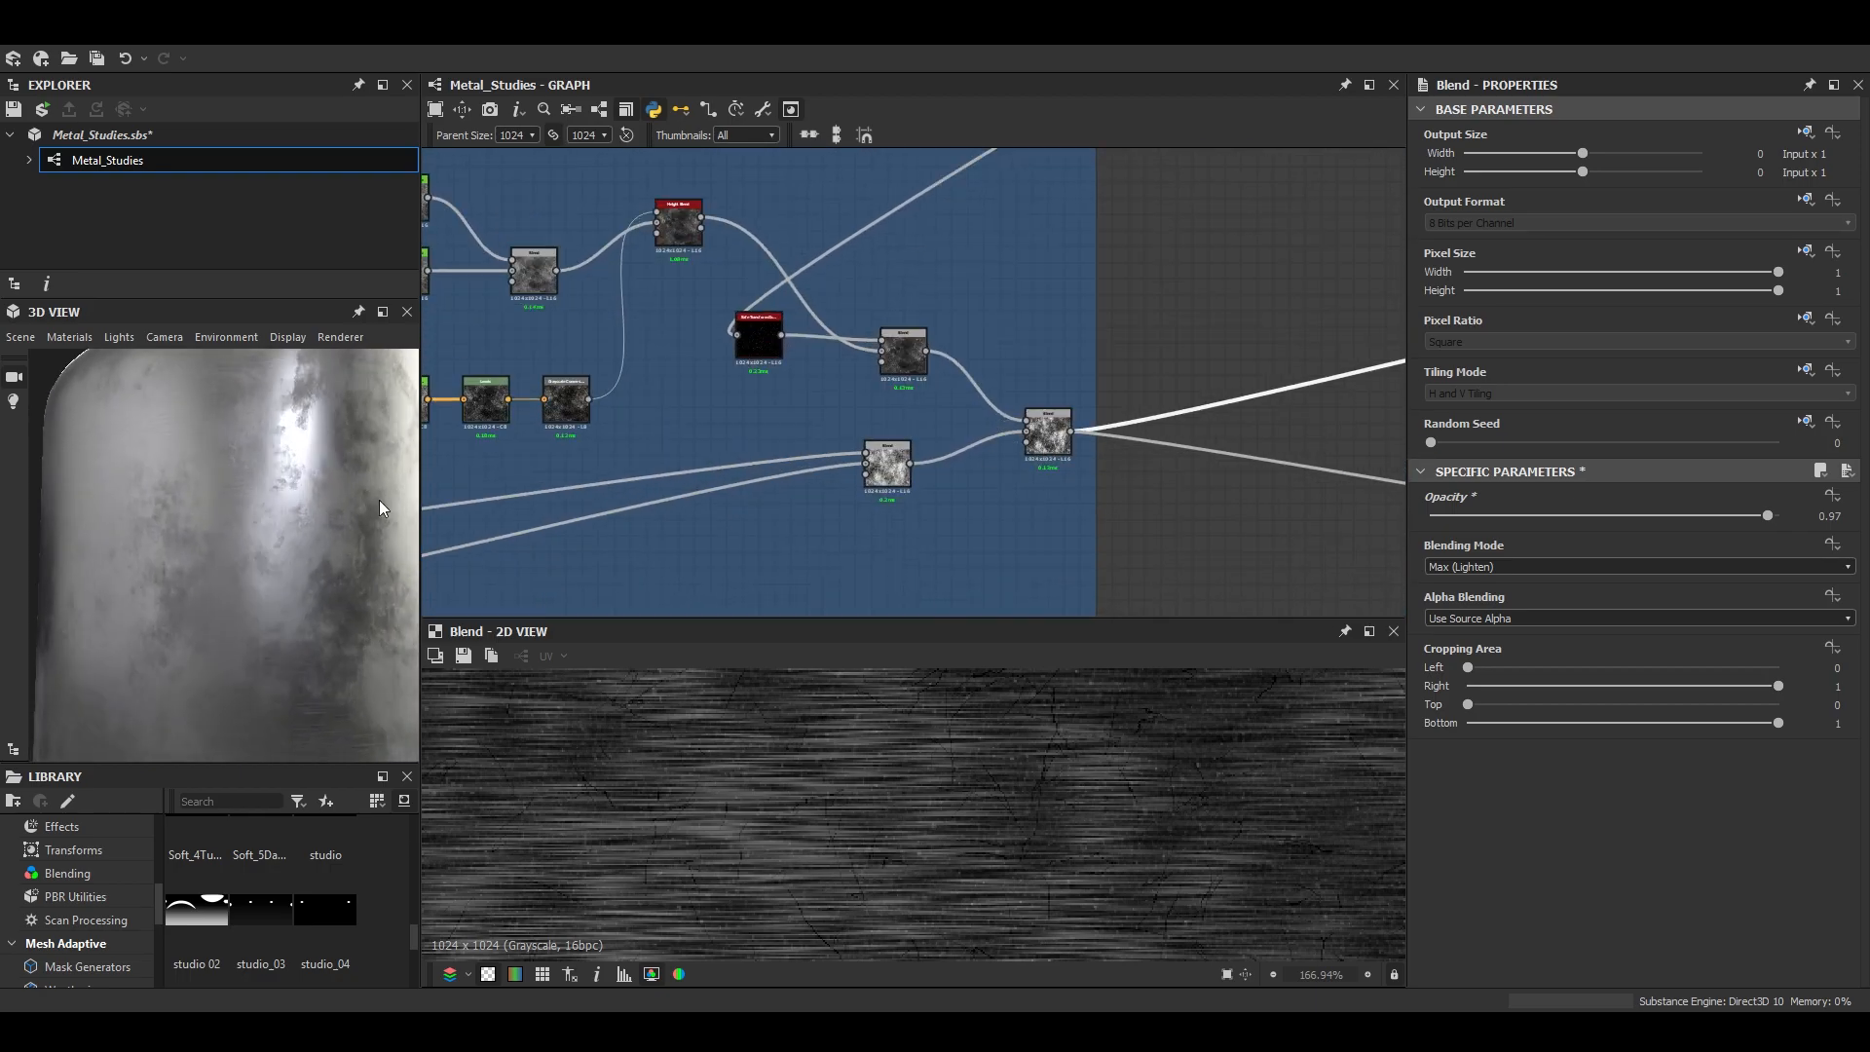
scroll(292, 575, down, 3)
drag(270, 589, 261, 616)
scroll(1072, 444, down, 4)
middle_drag(1349, 380, 1028, 429)
scroll(1027, 429, up, 3)
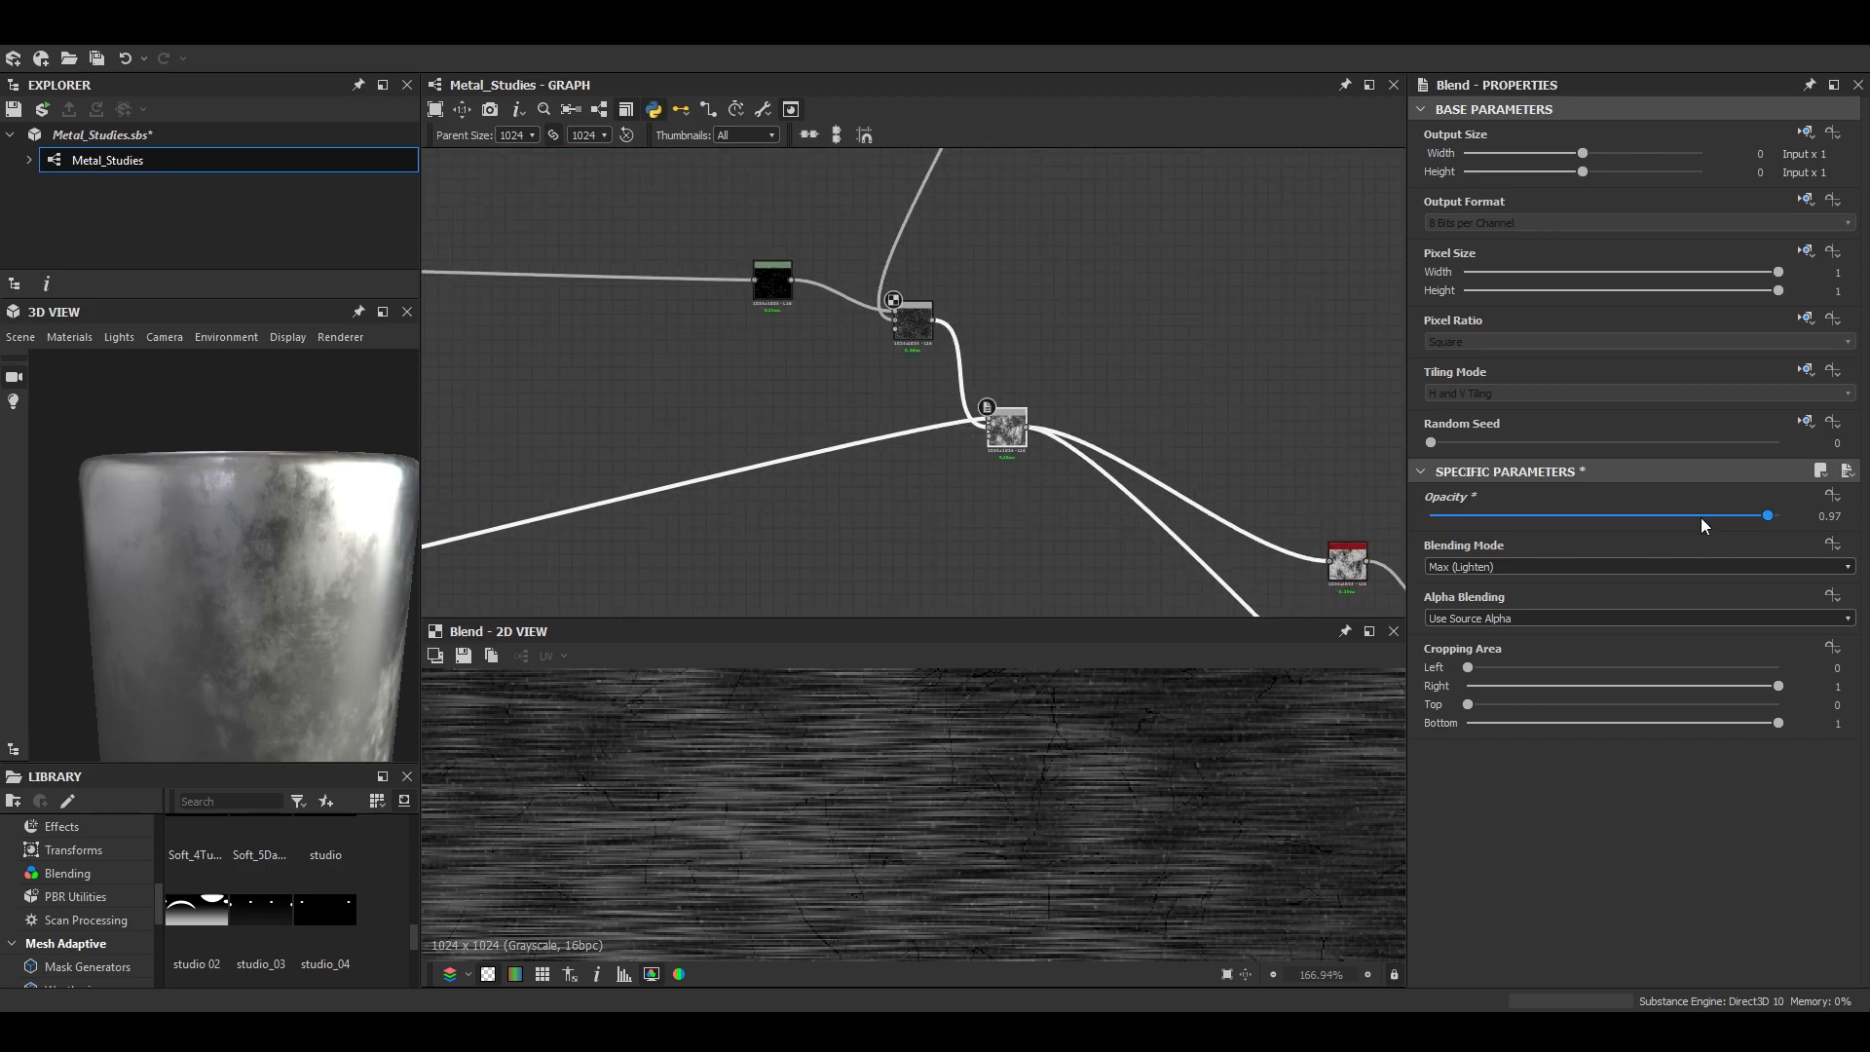
- Lower the Max (Lighten) Blend's opacity and inspect the reflections on the cylinder
drag(1701, 520, 1608, 514)
scroll(238, 597, up, 4)
drag(238, 596, 79, 176)
scroll(877, 409, down, 5)
- Examine the output of the Blur HQ Grayscale node in the Scratches frame
double_click(724, 395)
middle_drag(934, 353, 1015, 434)
scroll(998, 319, up, 10)
scroll(978, 376, up, 3)
double_click(978, 376)
scroll(989, 741, down, 3)
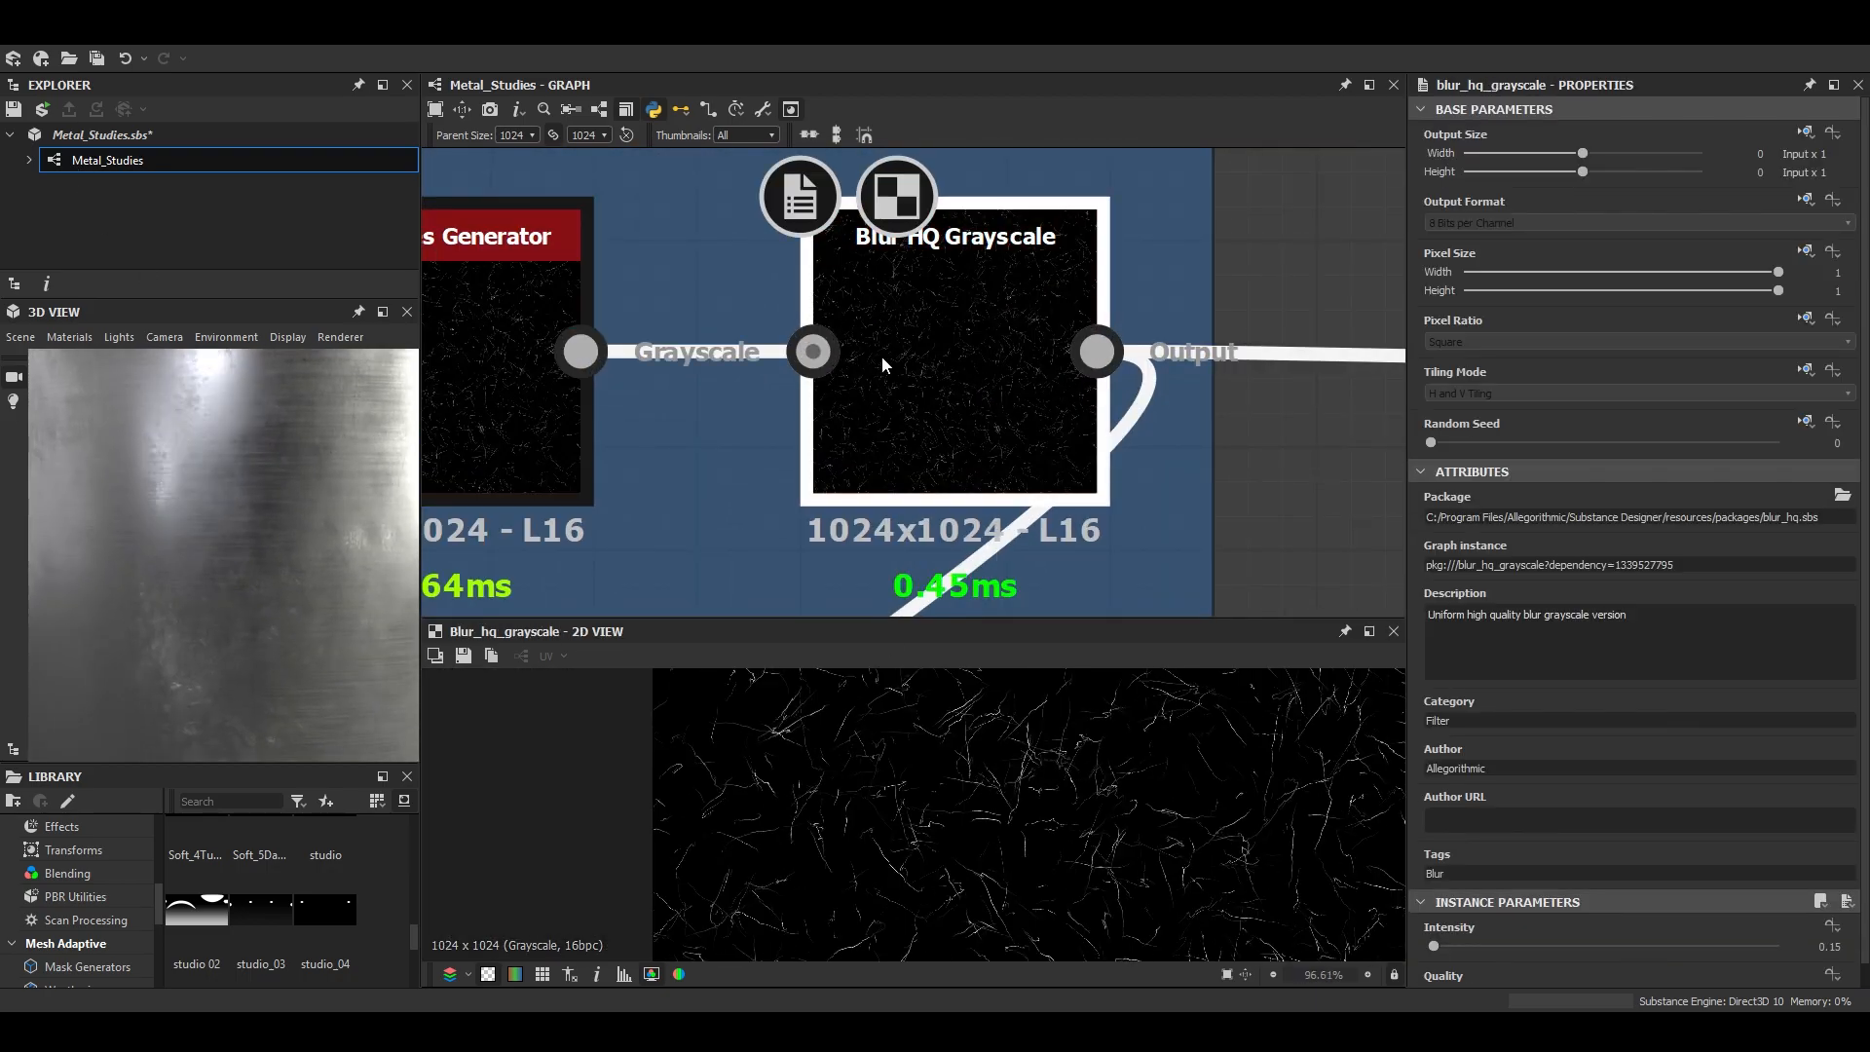
scroll(897, 378, down, 3)
scroll(943, 798, up, 6)
- Add a Safe Transform Grayscale node fed by the Scratches frame's Blur HQ Grayscale and set its Tile to 7
key(space)
text(saf)
key(Down)
key(Return)
drag(783, 307, 912, 393)
drag(984, 404, 1103, 463)
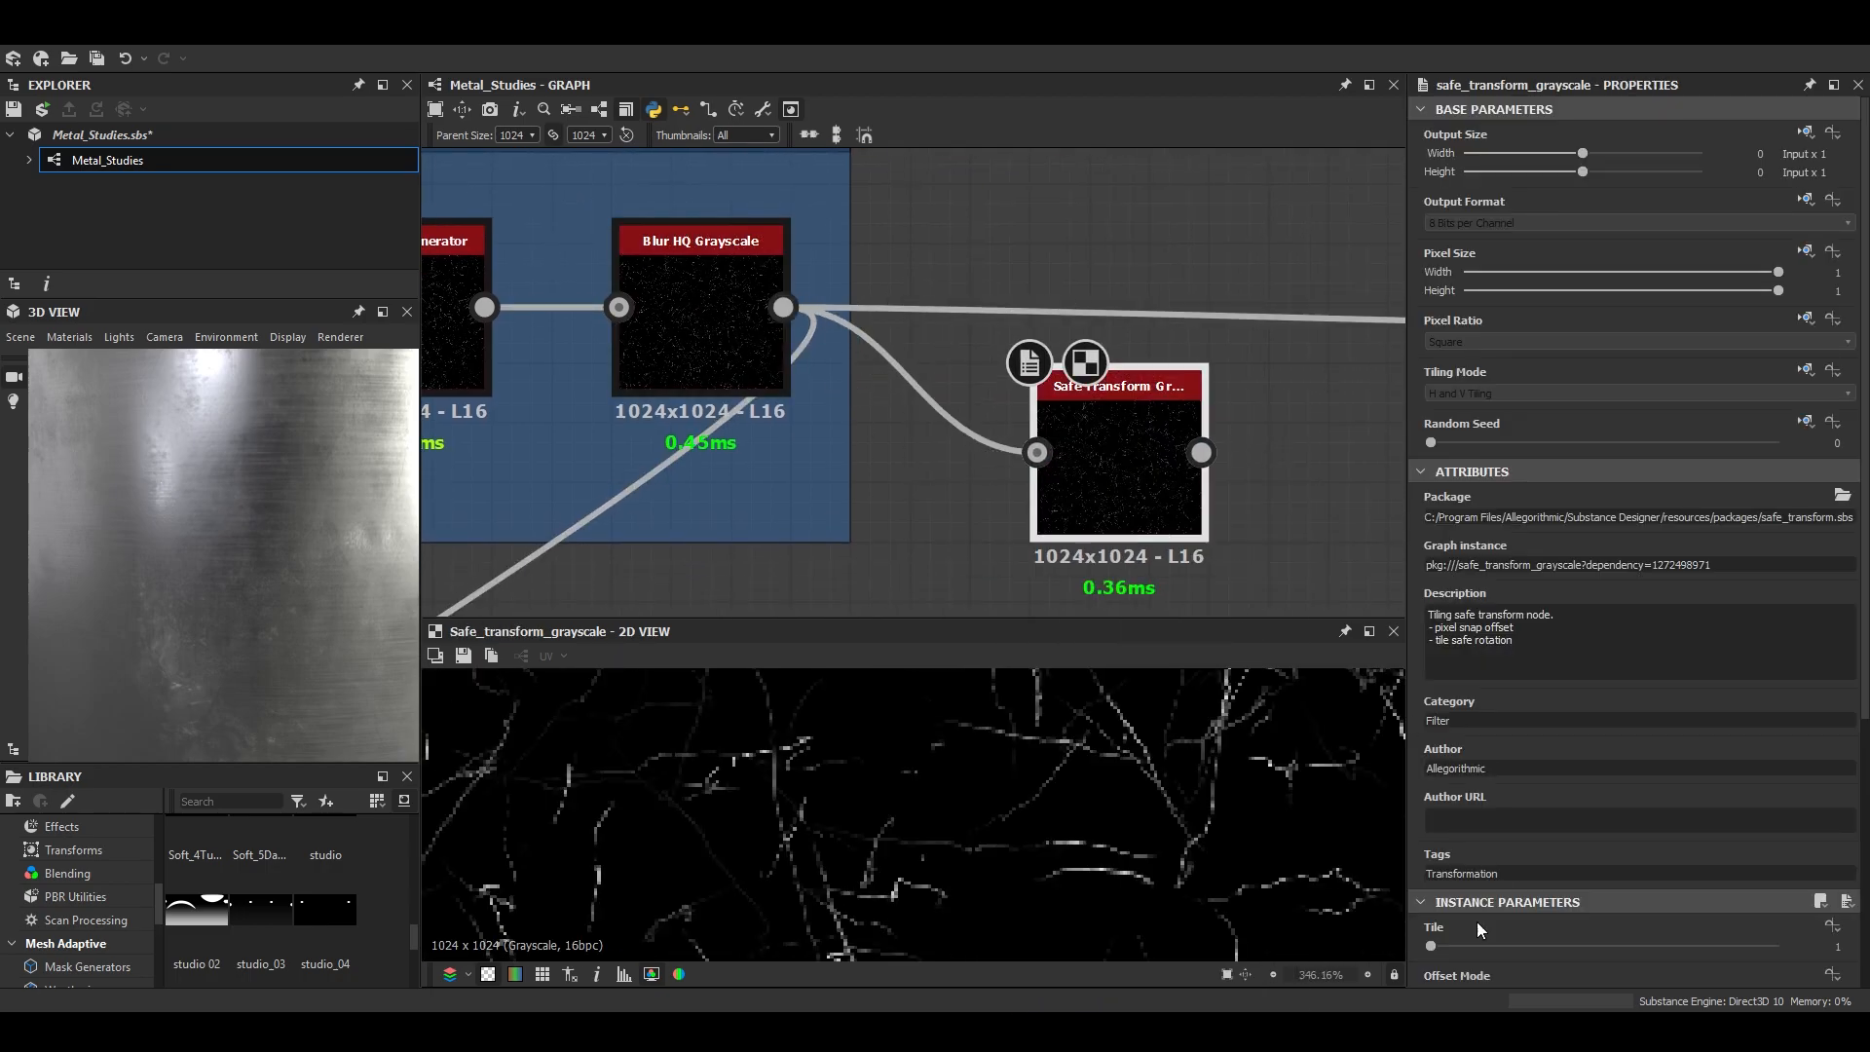
scroll(1479, 906, down, 3)
drag(1431, 713, 1569, 712)
scroll(974, 837, up, 2)
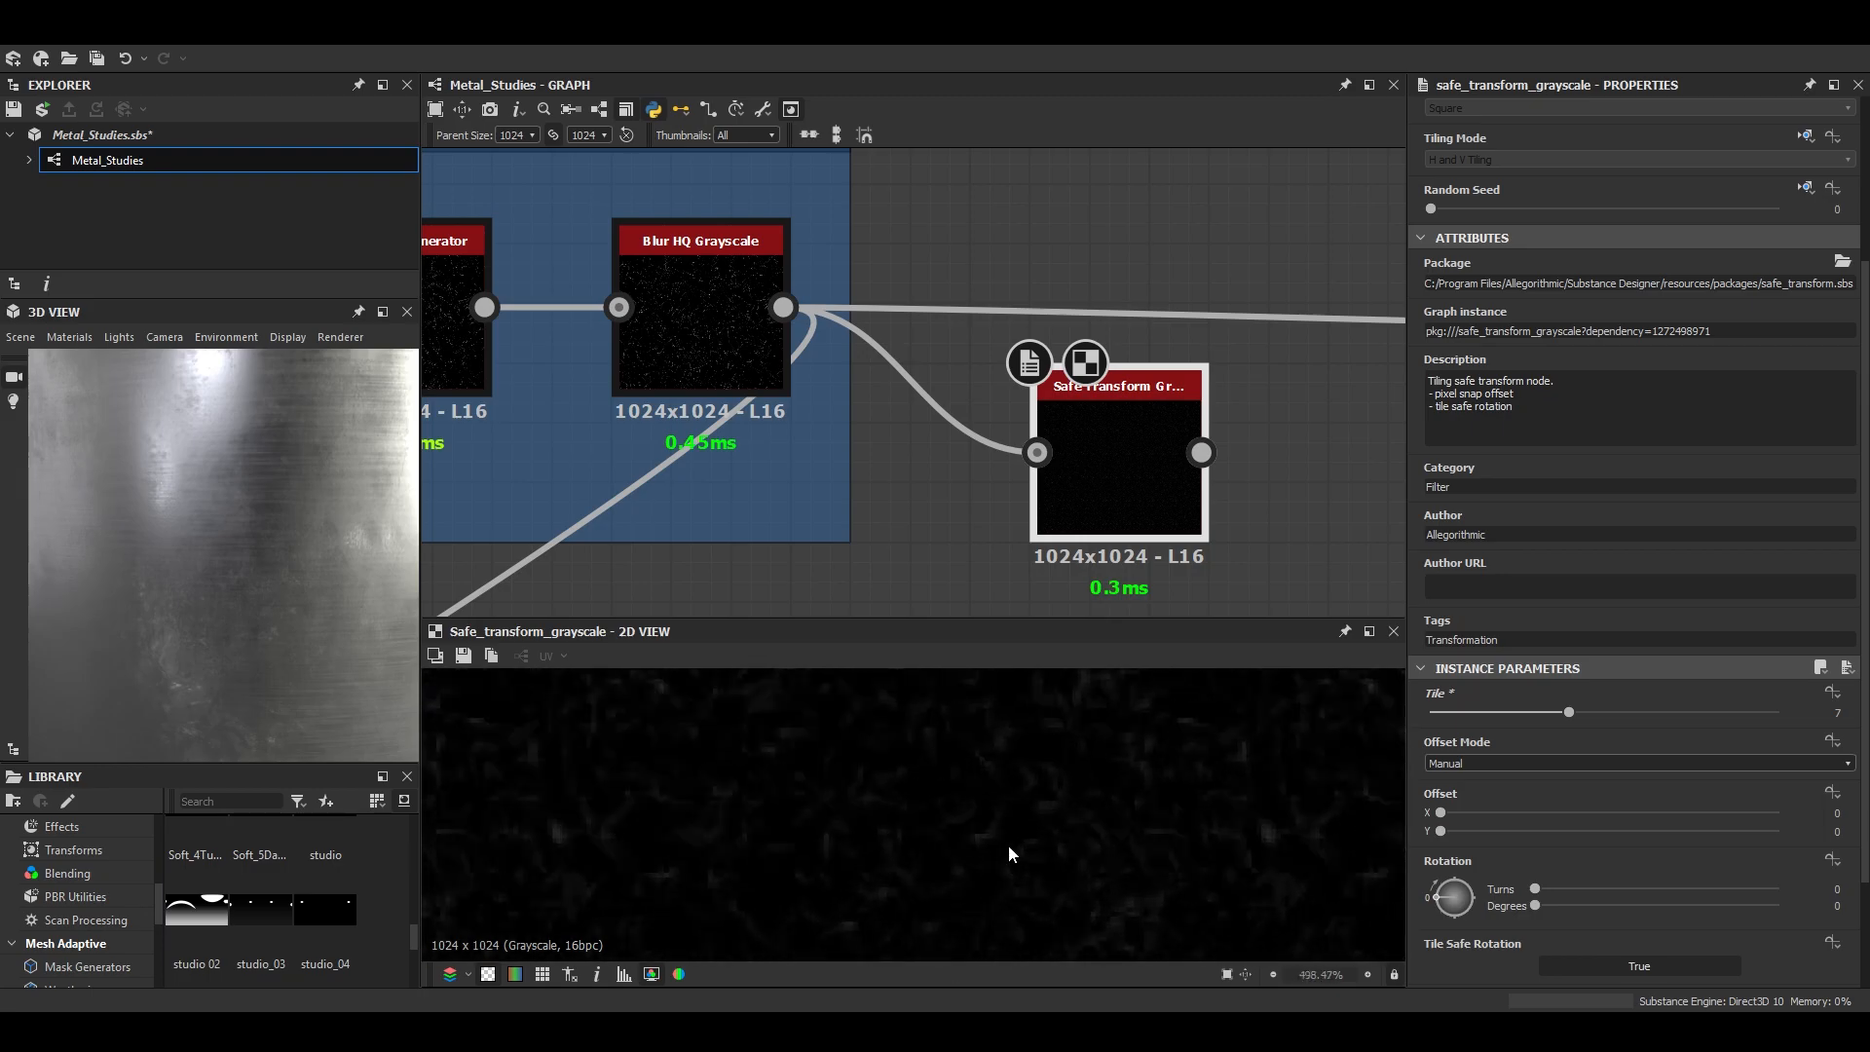
- Add a Blur HQ Grayscale node after the Safe Transform Grayscale and set its Intensity to 0.27
middle_drag(1114, 466, 828, 473)
key(space)
text(blur)
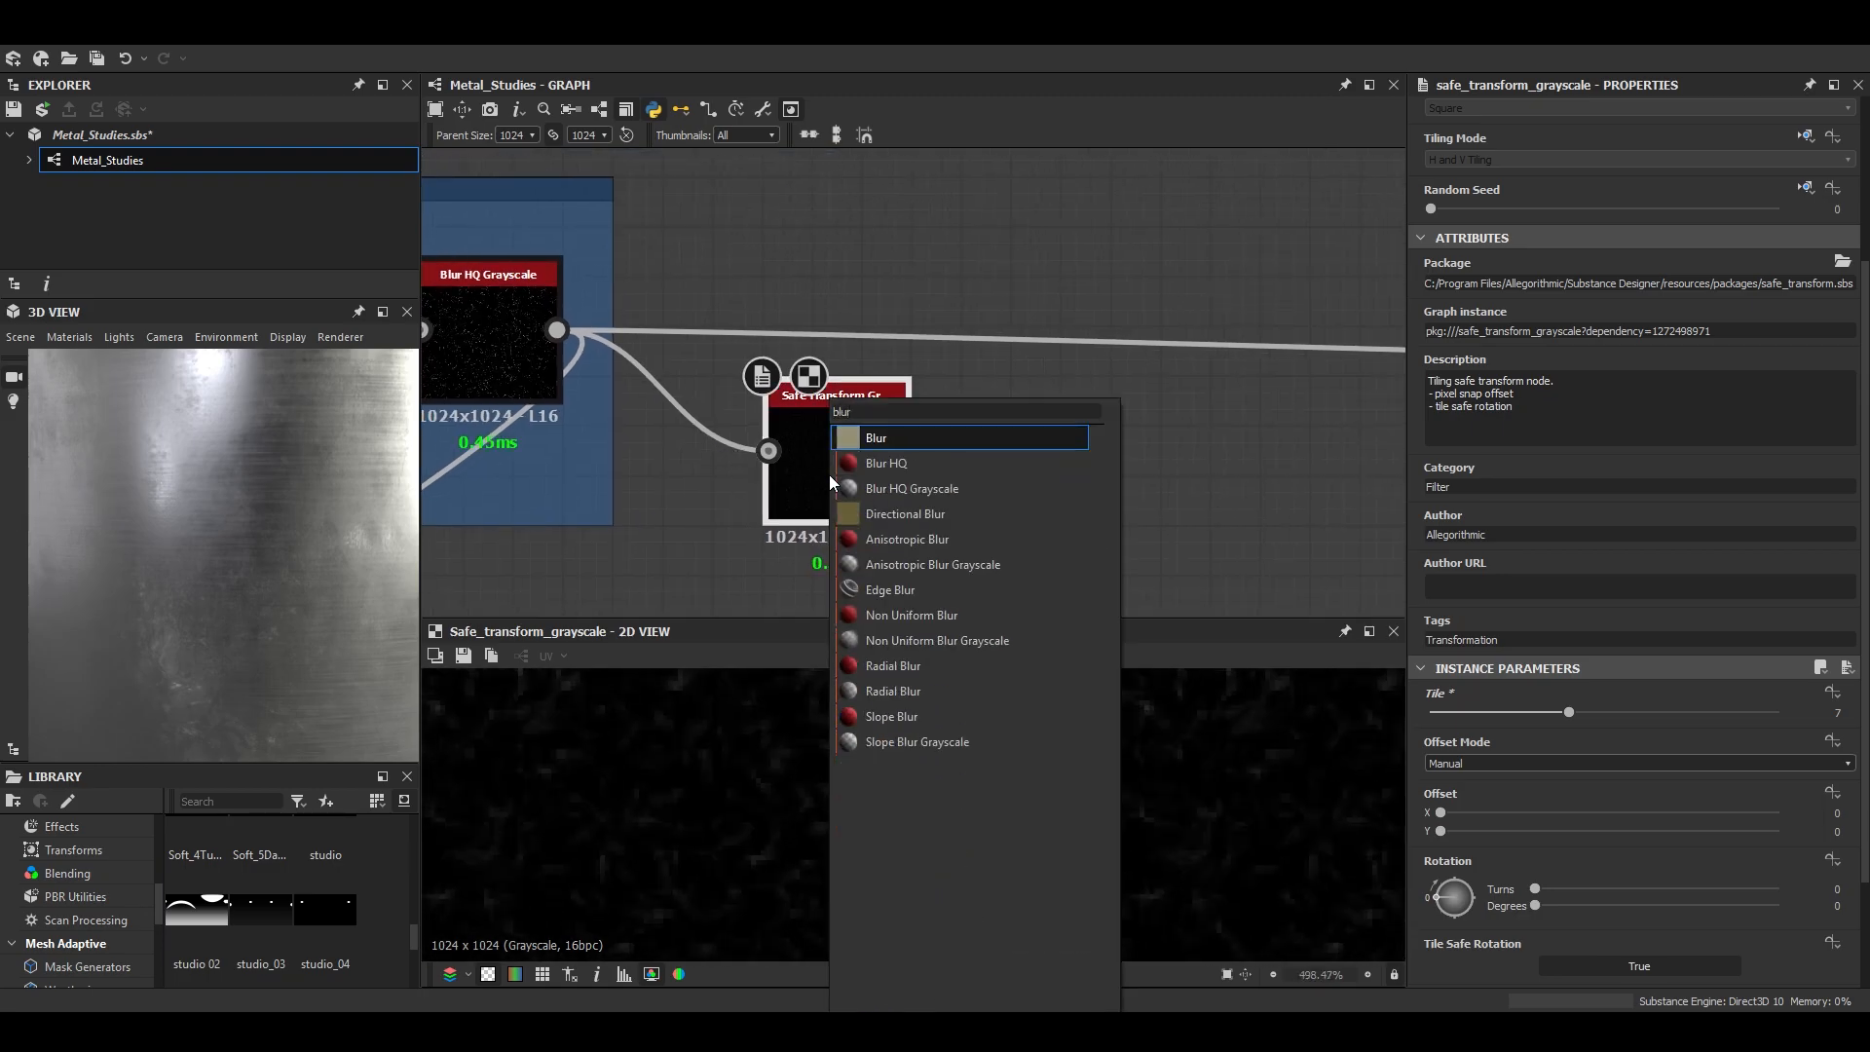
key(Down)
key(Down)
key(Return)
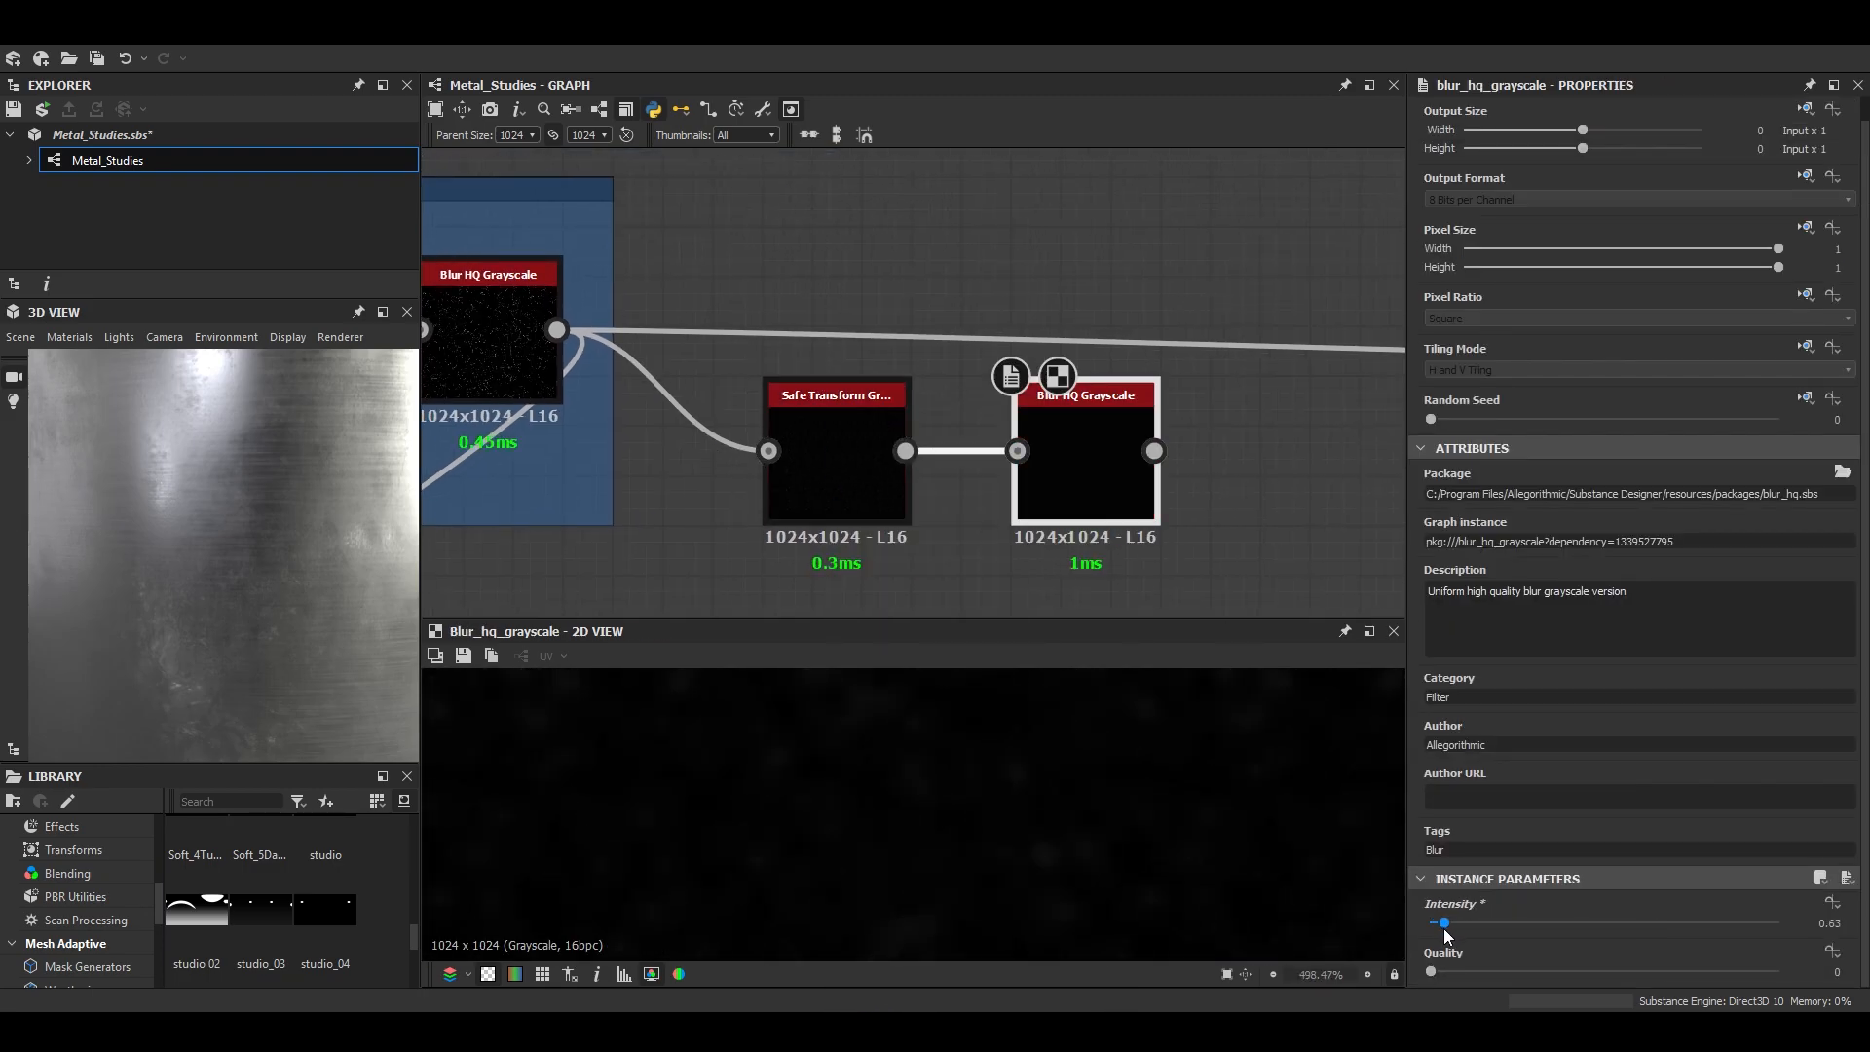
scroll(996, 395, down, 4)
- Add a Levels node after the new blur and pull its white input point down close to black to brighten the specks
middle_drag(1022, 419, 891, 446)
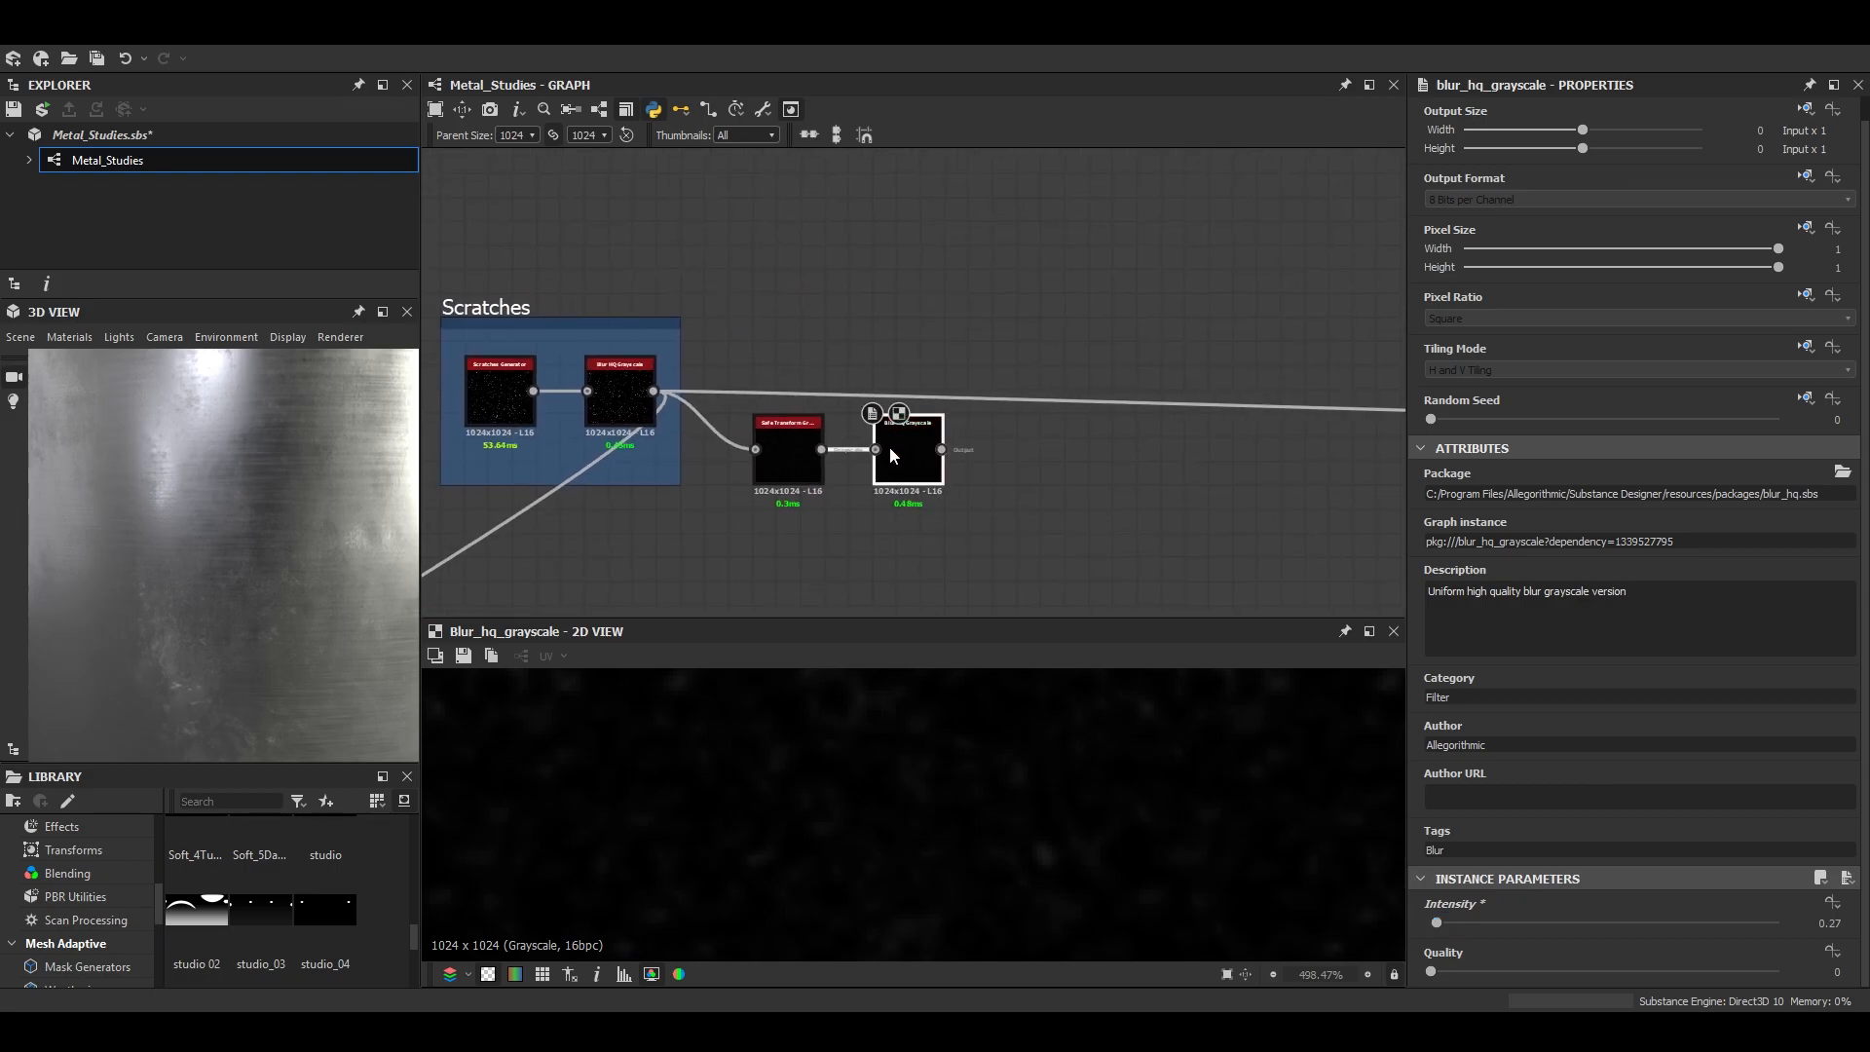
key(space)
text(lev)
key(Return)
drag(1839, 551, 1479, 548)
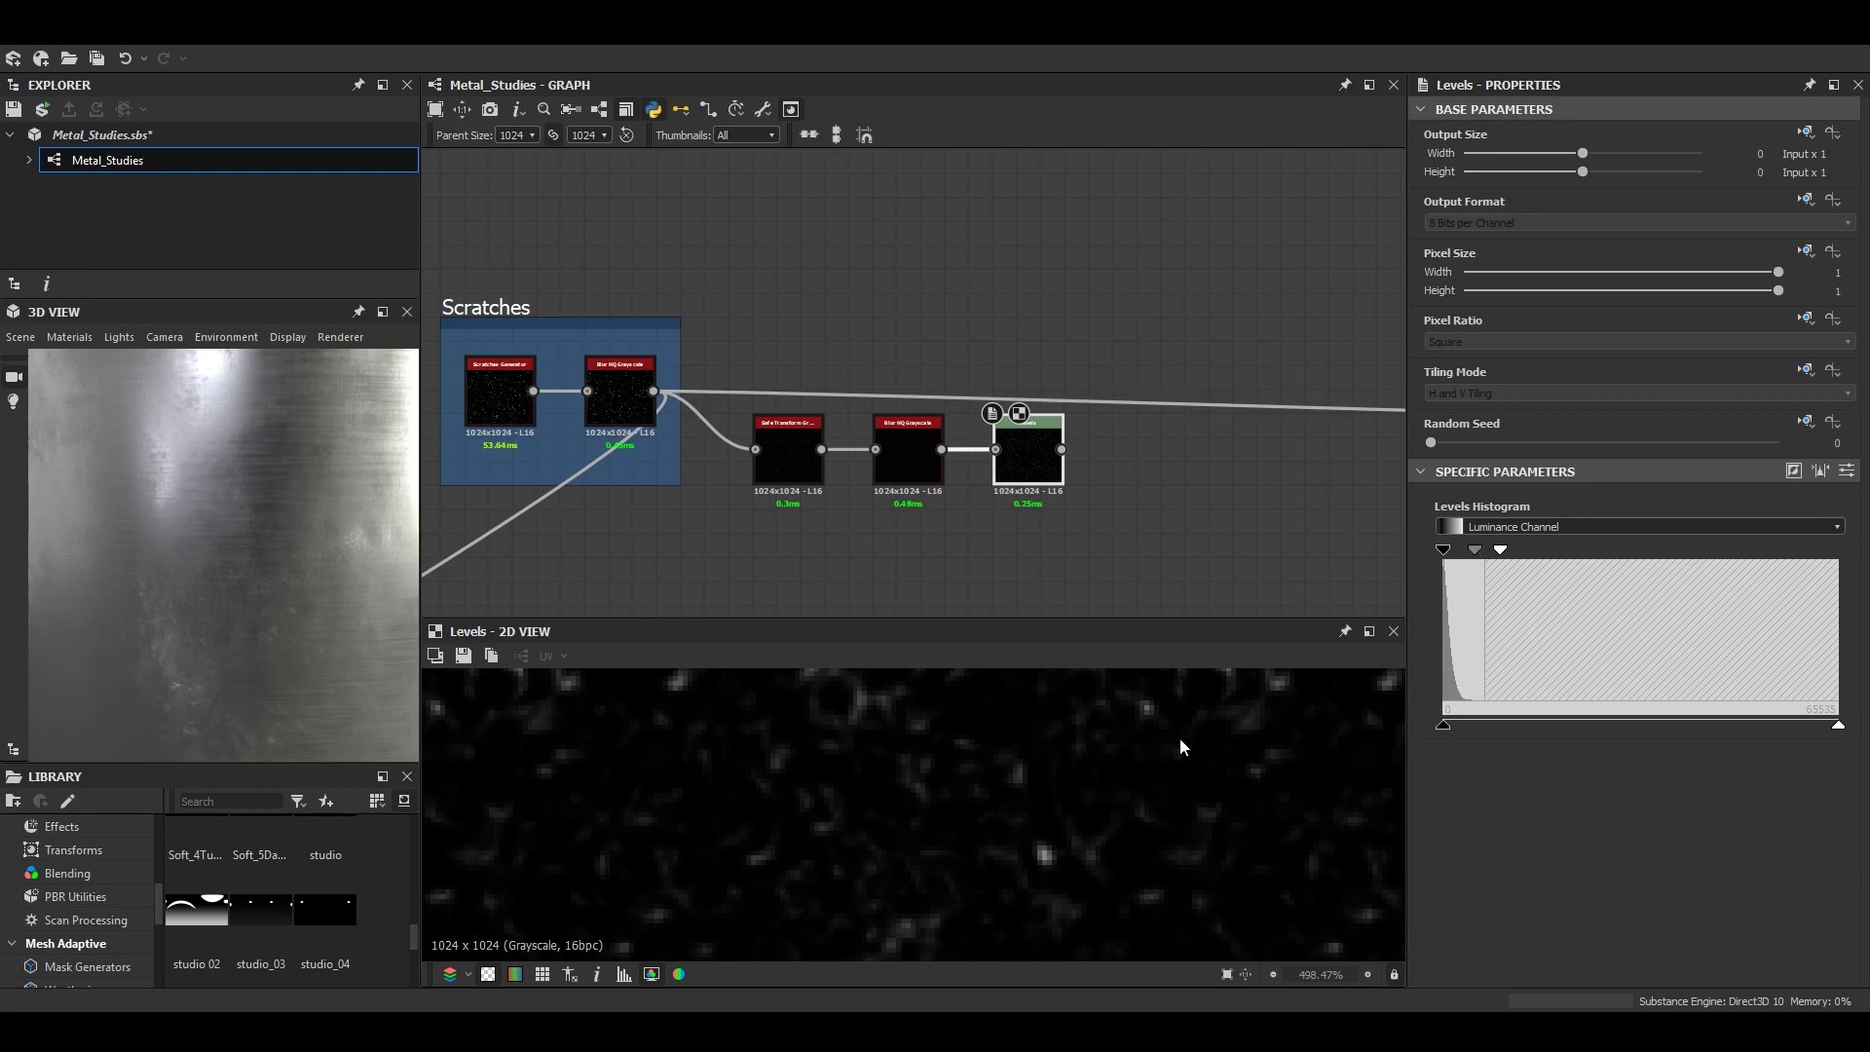
scroll(1075, 863, down, 3)
scroll(1106, 830, down, 3)
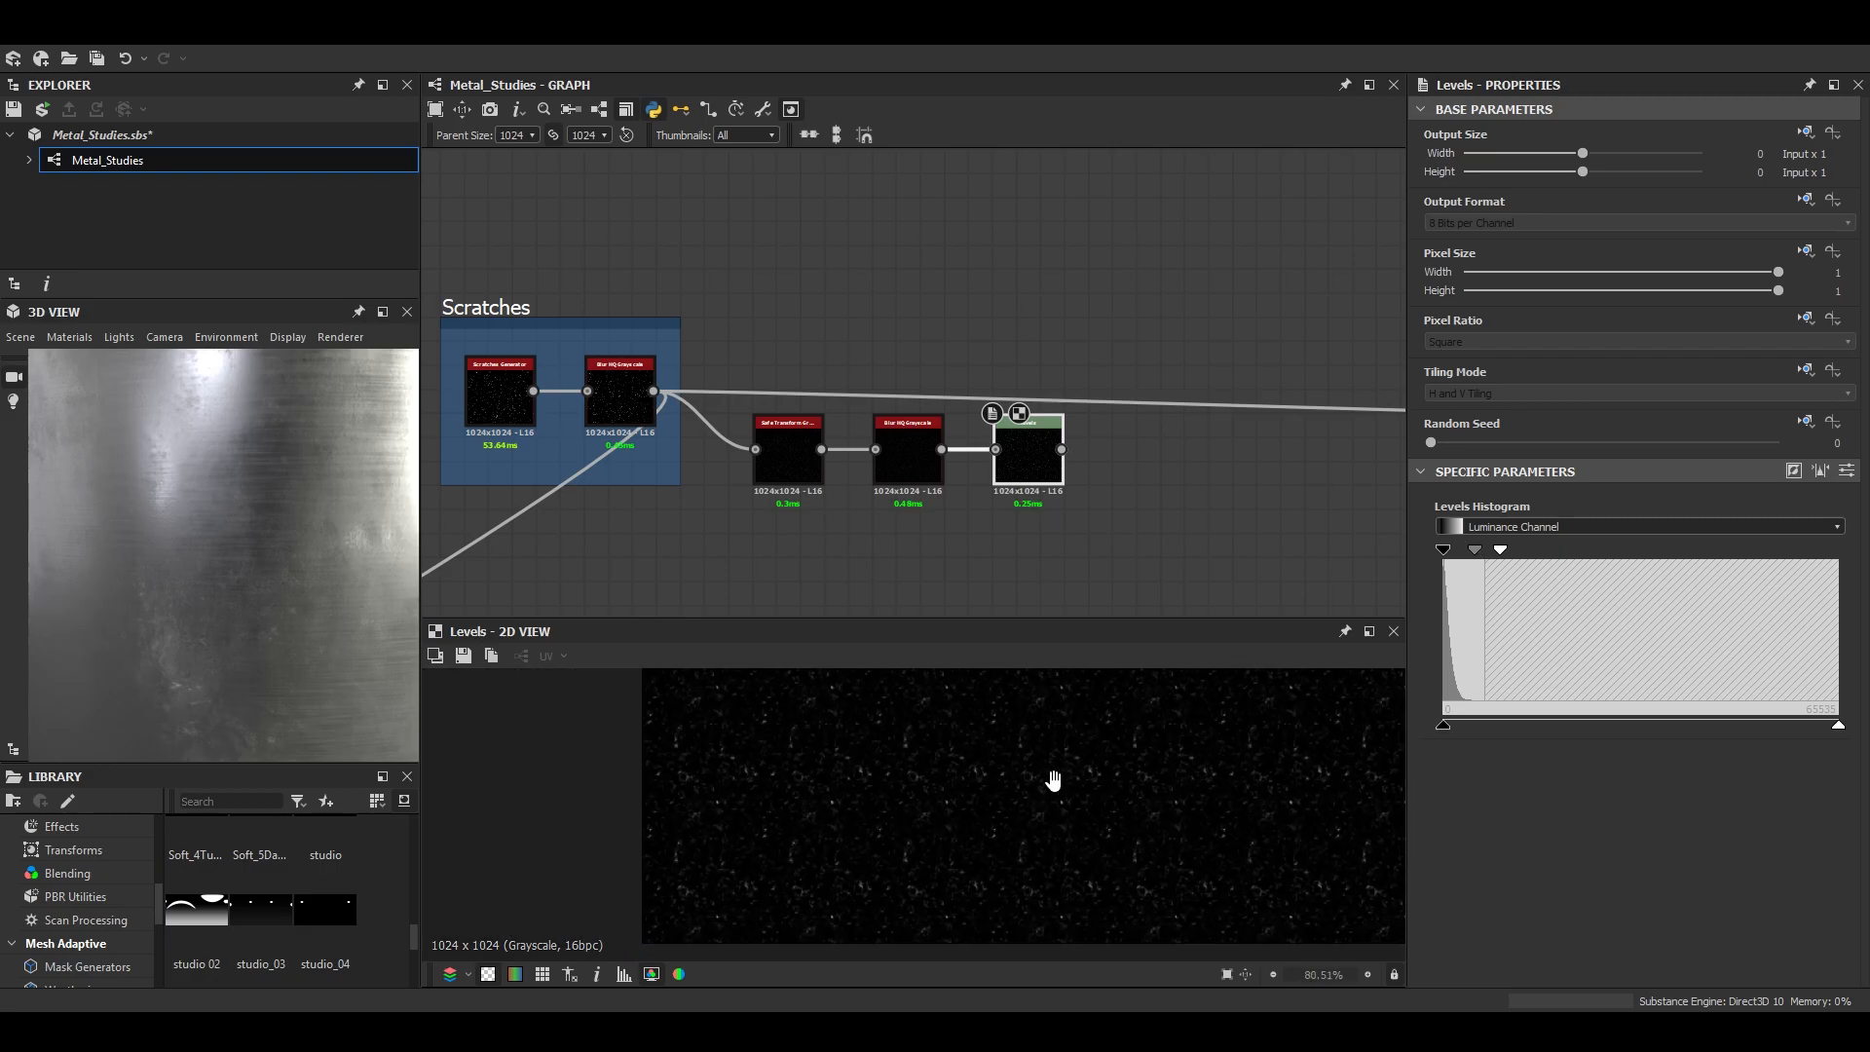
scroll(997, 844, up, 5)
- Add a Blend node fed by the new Levels, place it further along the chain, and set its blending mode to Subtract
middle_drag(1067, 480, 979, 501)
key(space)
click(1015, 468)
drag(1081, 484, 1250, 560)
click(1473, 568)
click(1470, 607)
scroll(1067, 526, down, 4)
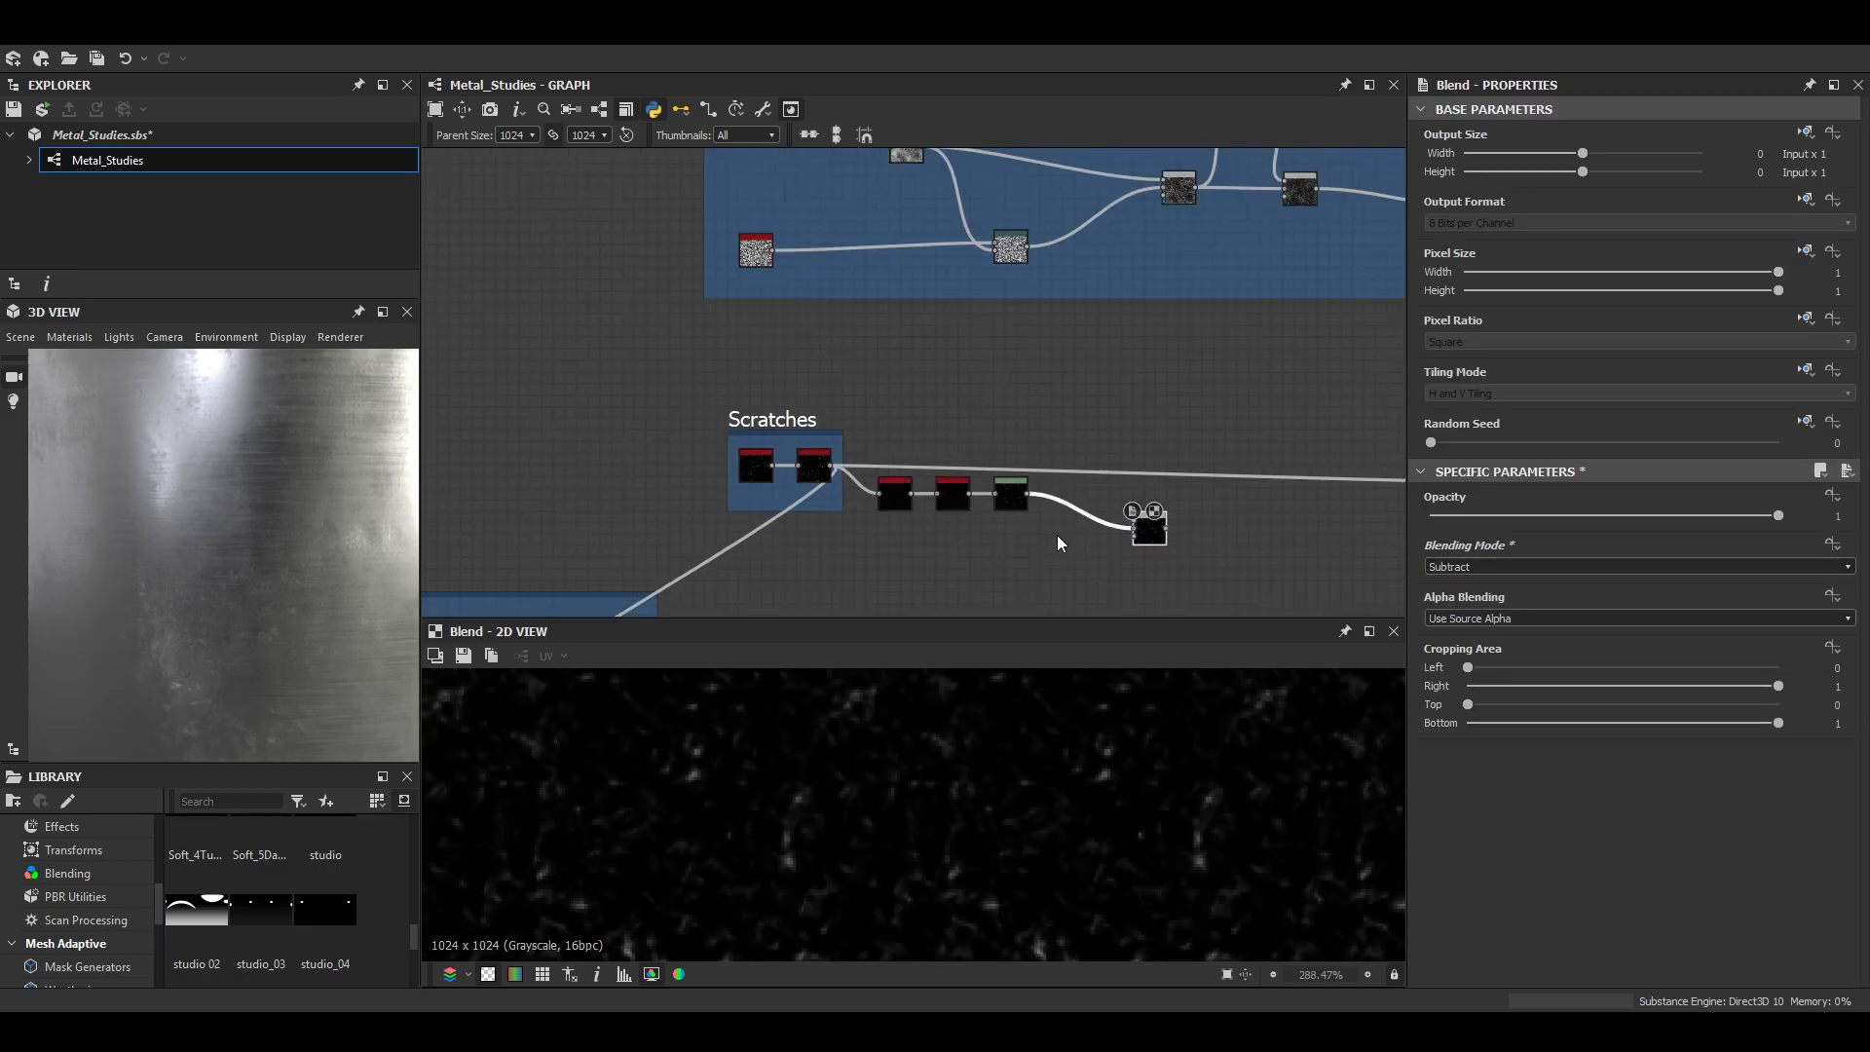
- Add a Levels node fed by the BnW Spots 2 node in the blue frame above the Scratches
scroll(998, 556, up, 2)
middle_drag(682, 584, 1304, 396)
scroll(954, 546, up, 5)
scroll(1196, 337, down, 5)
scroll(865, 385, up, 5)
middle_drag(571, 370, 1281, 554)
key(space)
text(l)
key(Return)
drag(728, 255, 962, 526)
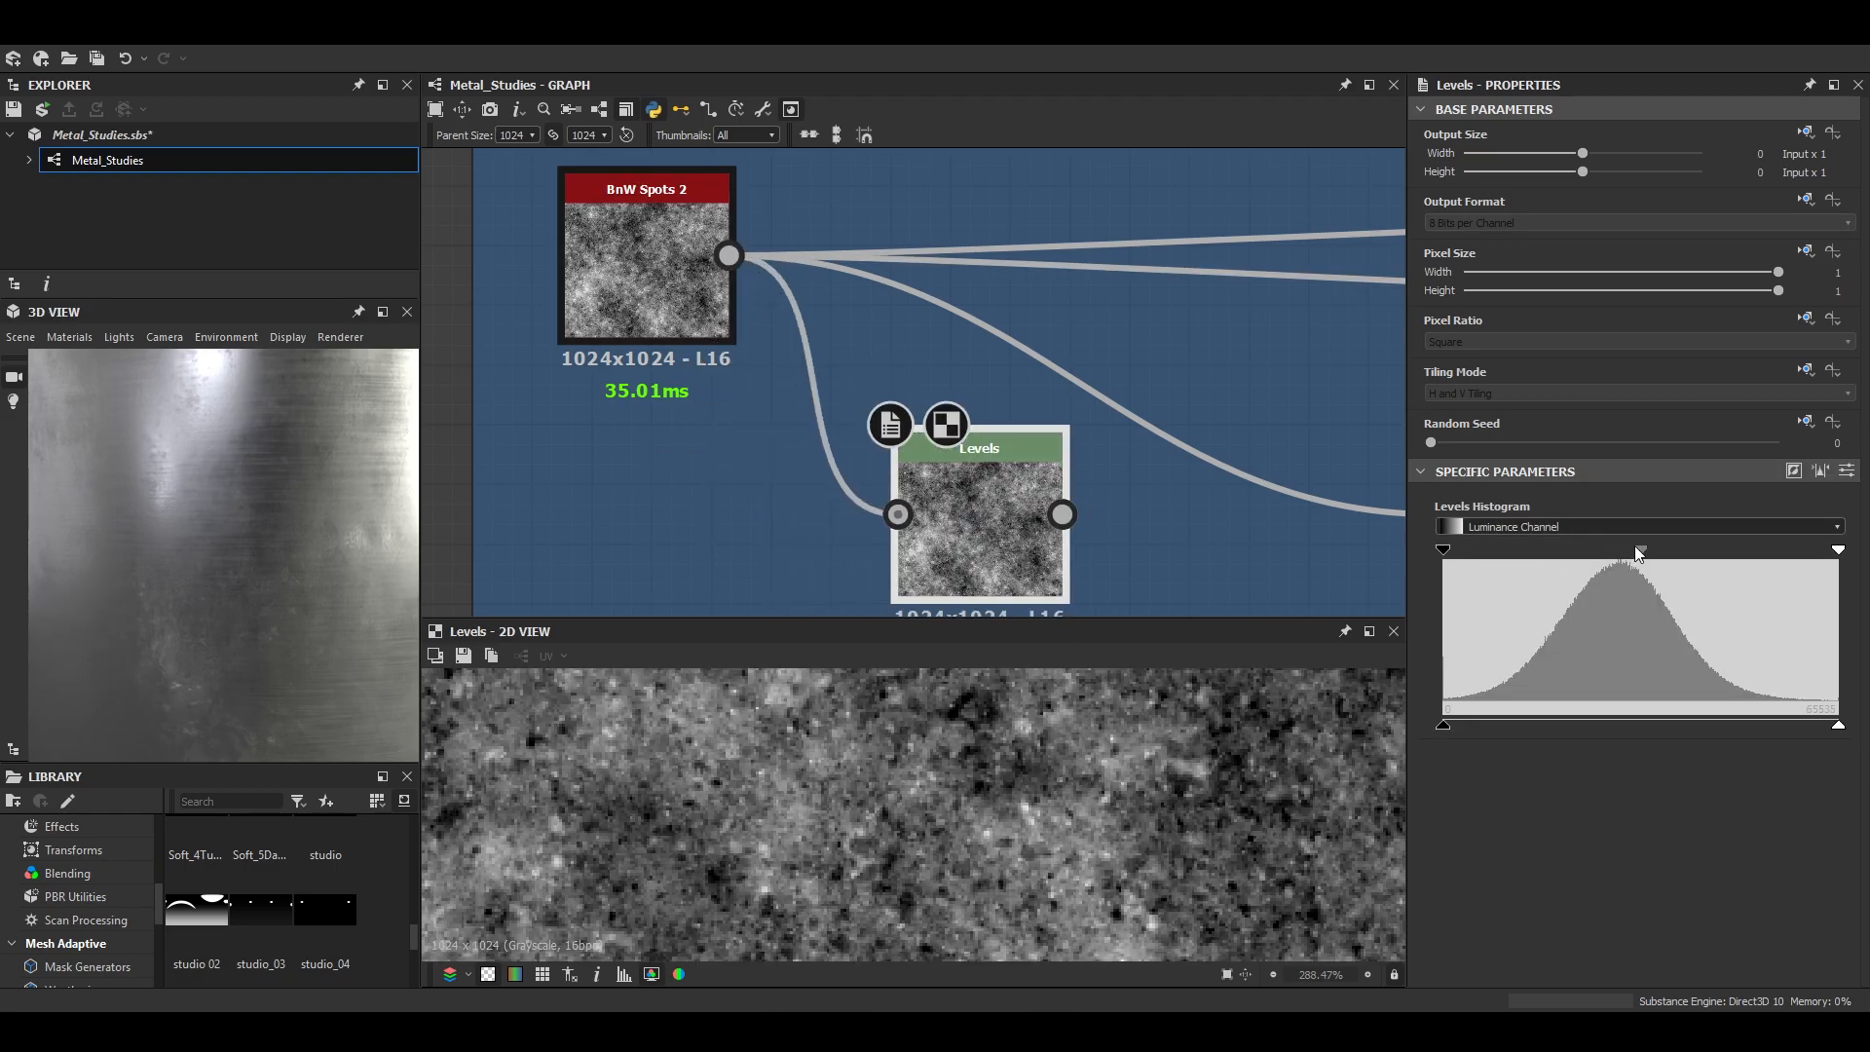
- Darken the midtones of the new Levels and lower its white input point to leave contrasty patches of bright spots
scroll(1114, 764, down, 1)
middle_drag(1114, 764, 998, 856)
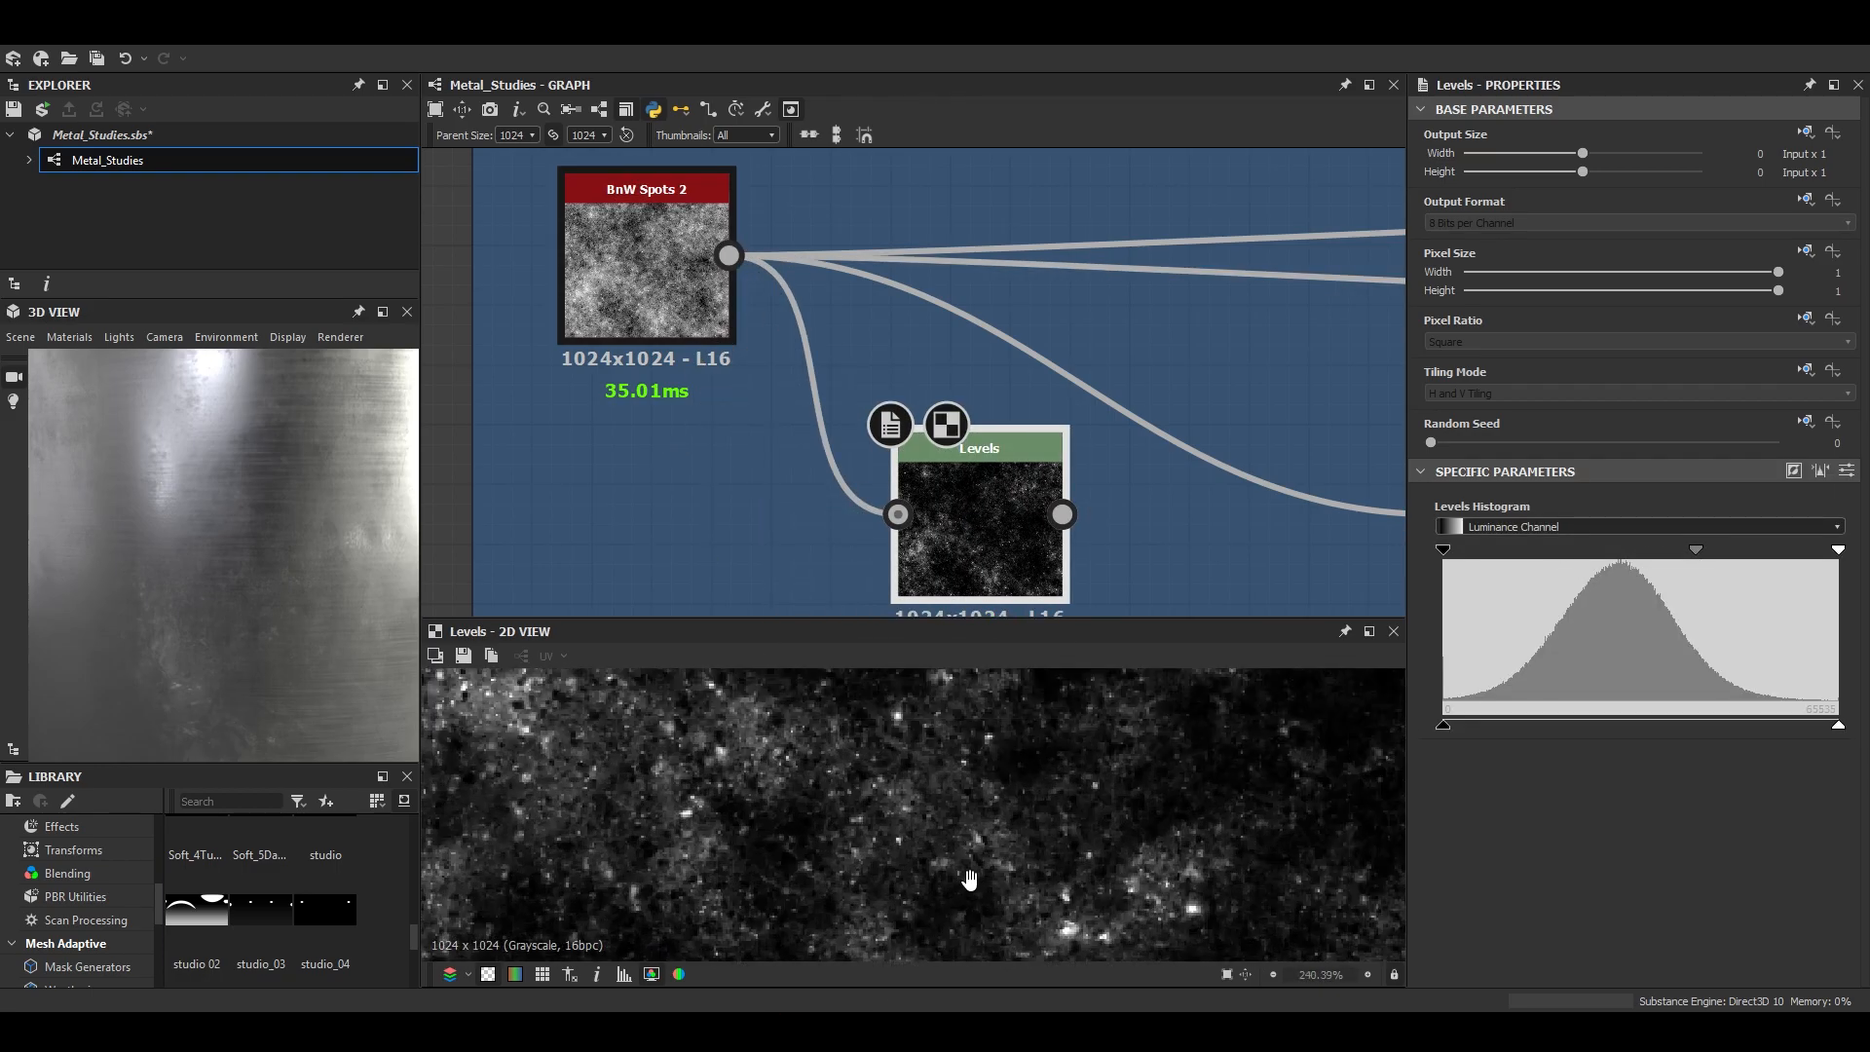
drag(1838, 551, 1764, 559)
drag(1648, 551, 1738, 565)
middle_drag(760, 780, 1060, 819)
scroll(1059, 818, down, 1)
middle_drag(1296, 813, 915, 820)
drag(1763, 559, 1727, 559)
- Place the spots Levels beside the Subtract Blend and connect it as the foreground, keeping the opacity at 1
scroll(996, 501, down, 5)
scroll(990, 447, up, 5)
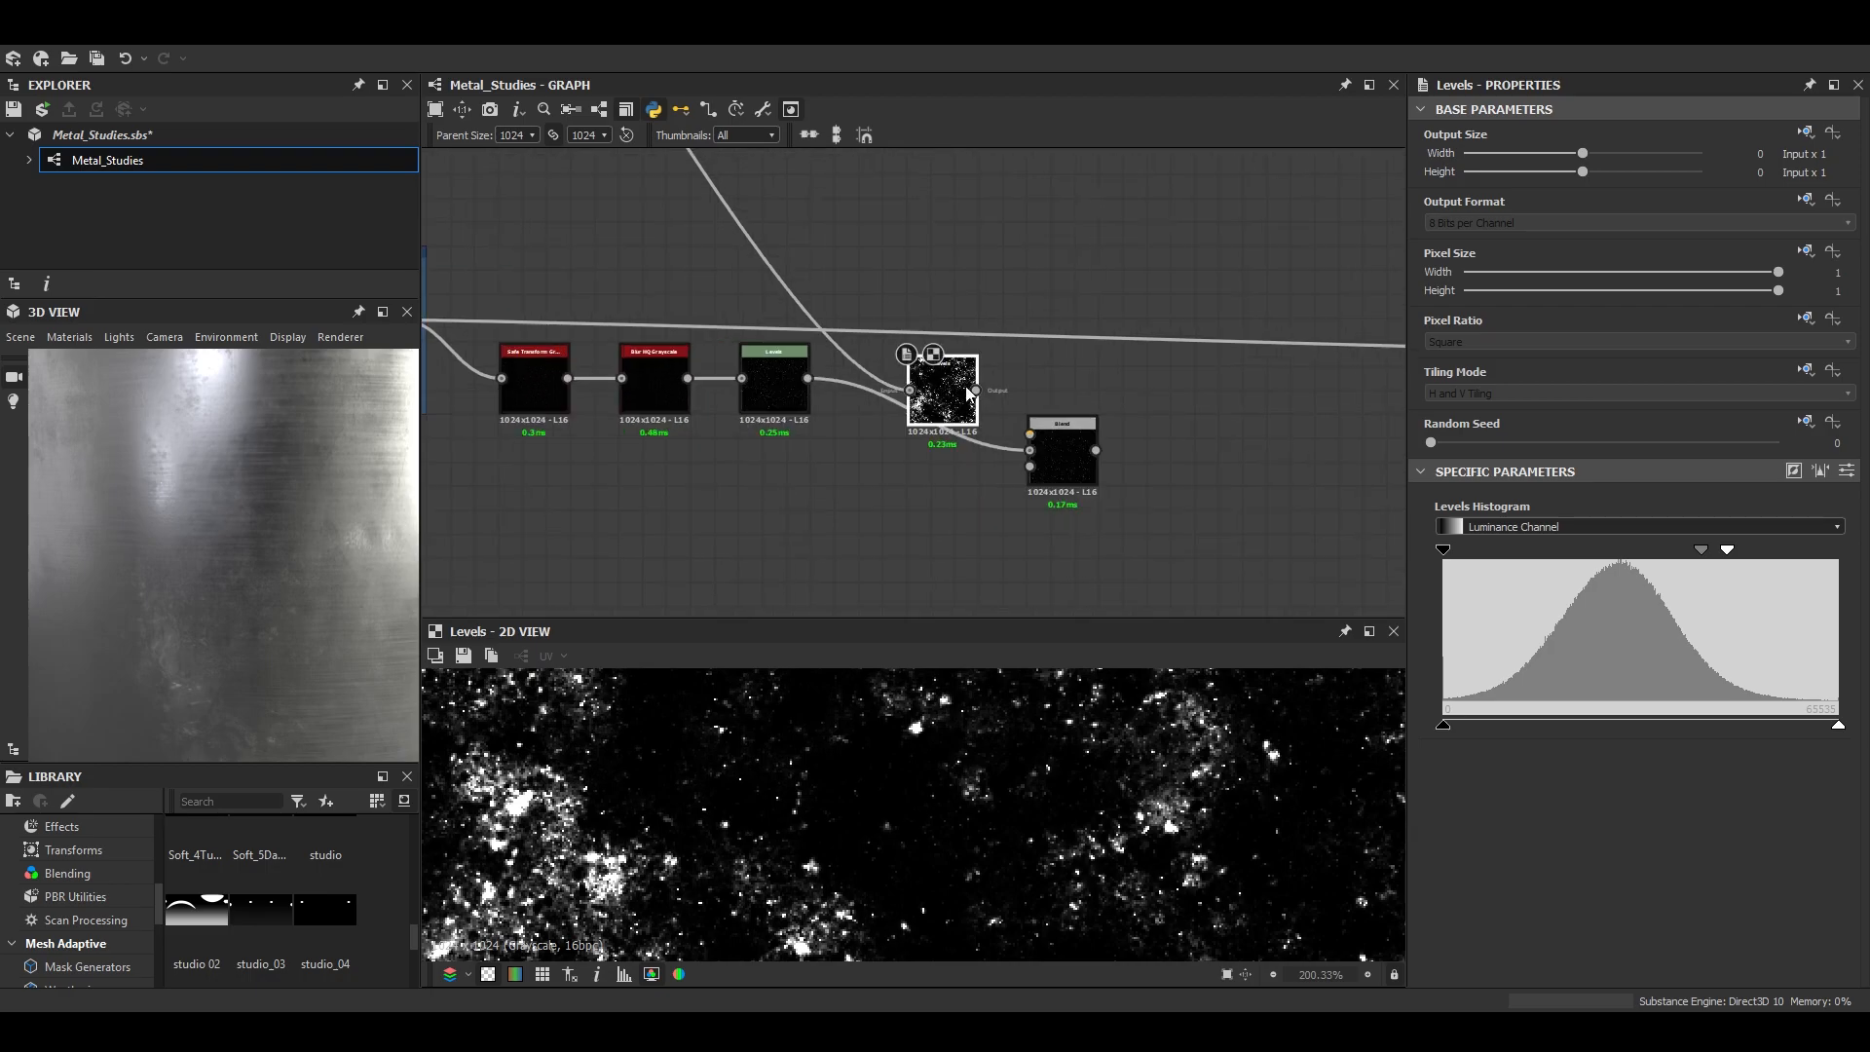
click(1116, 501)
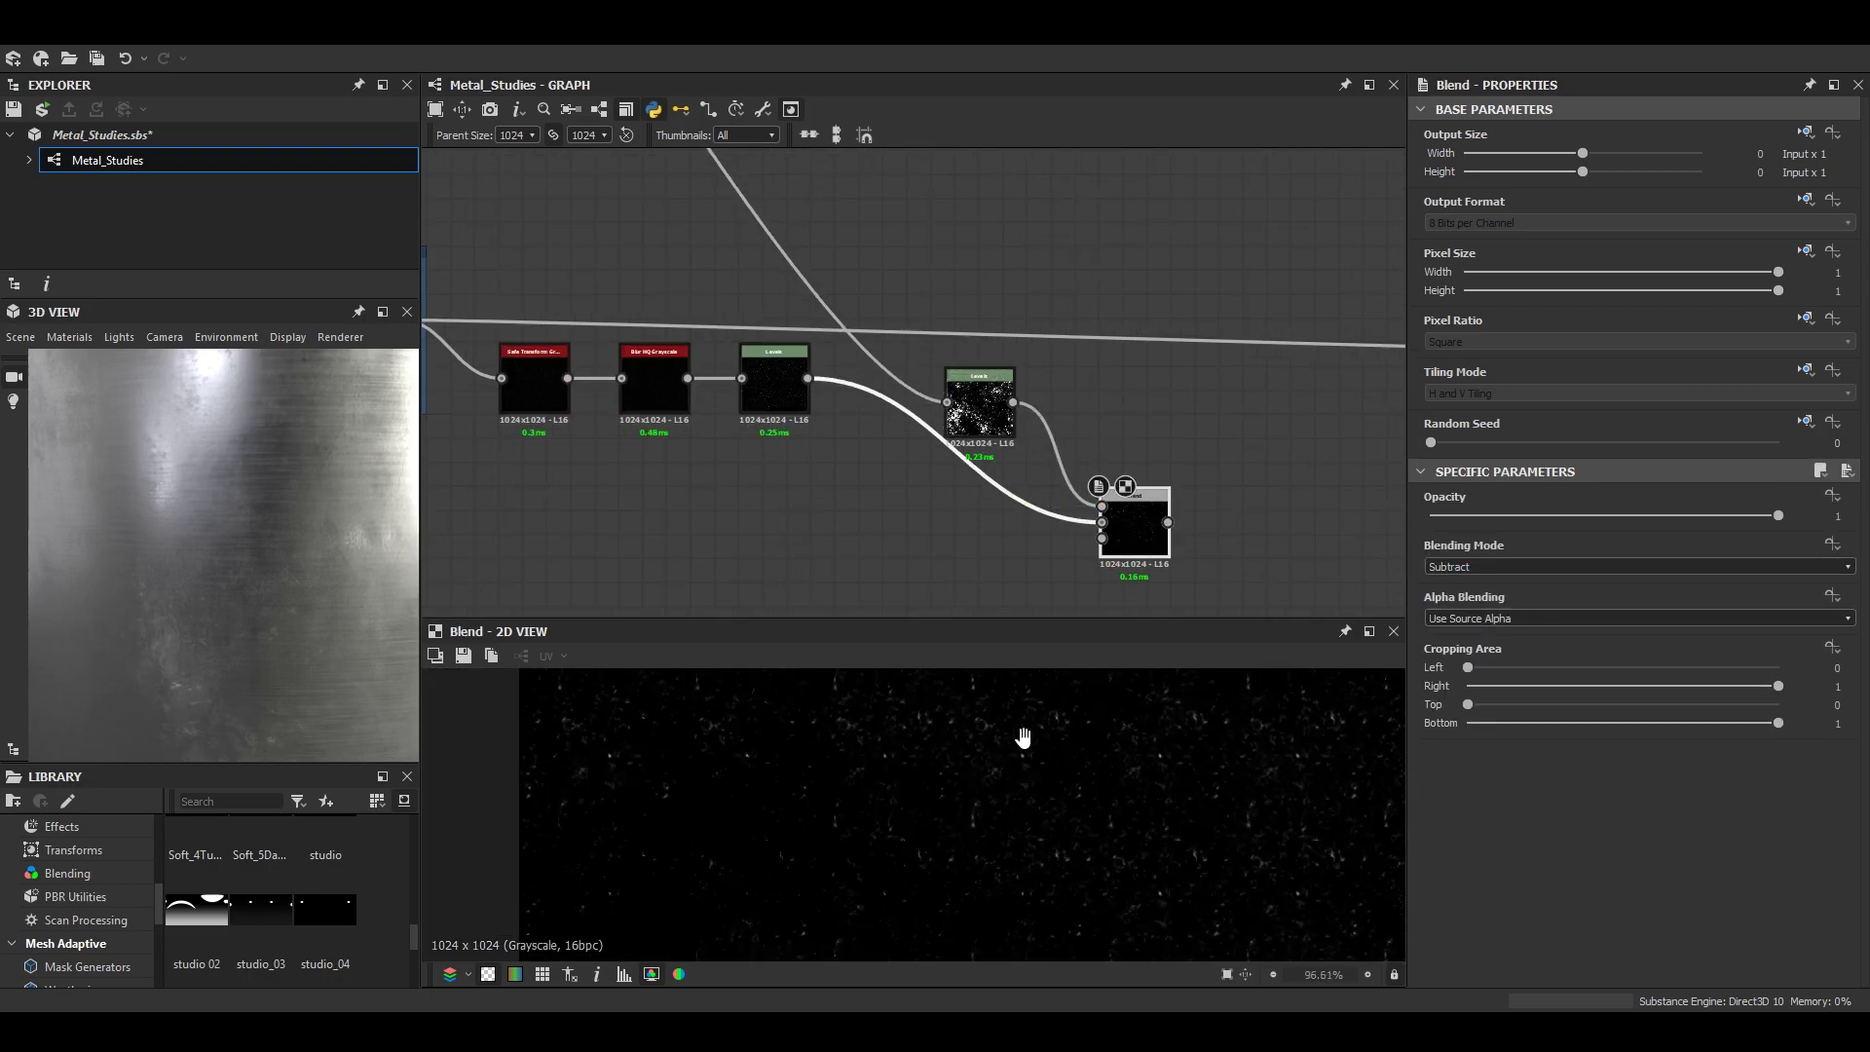
scroll(1039, 876, up, 1)
scroll(897, 850, down, 10)
scroll(908, 803, up, 6)
drag(1586, 515, 1801, 538)
scroll(1056, 799, down, 5)
scroll(1091, 750, up, 7)
- Add a Safe Transform Grayscale node after the Subtract Blend and set its Rotation to 45 degrees
key(space)
text(saf)
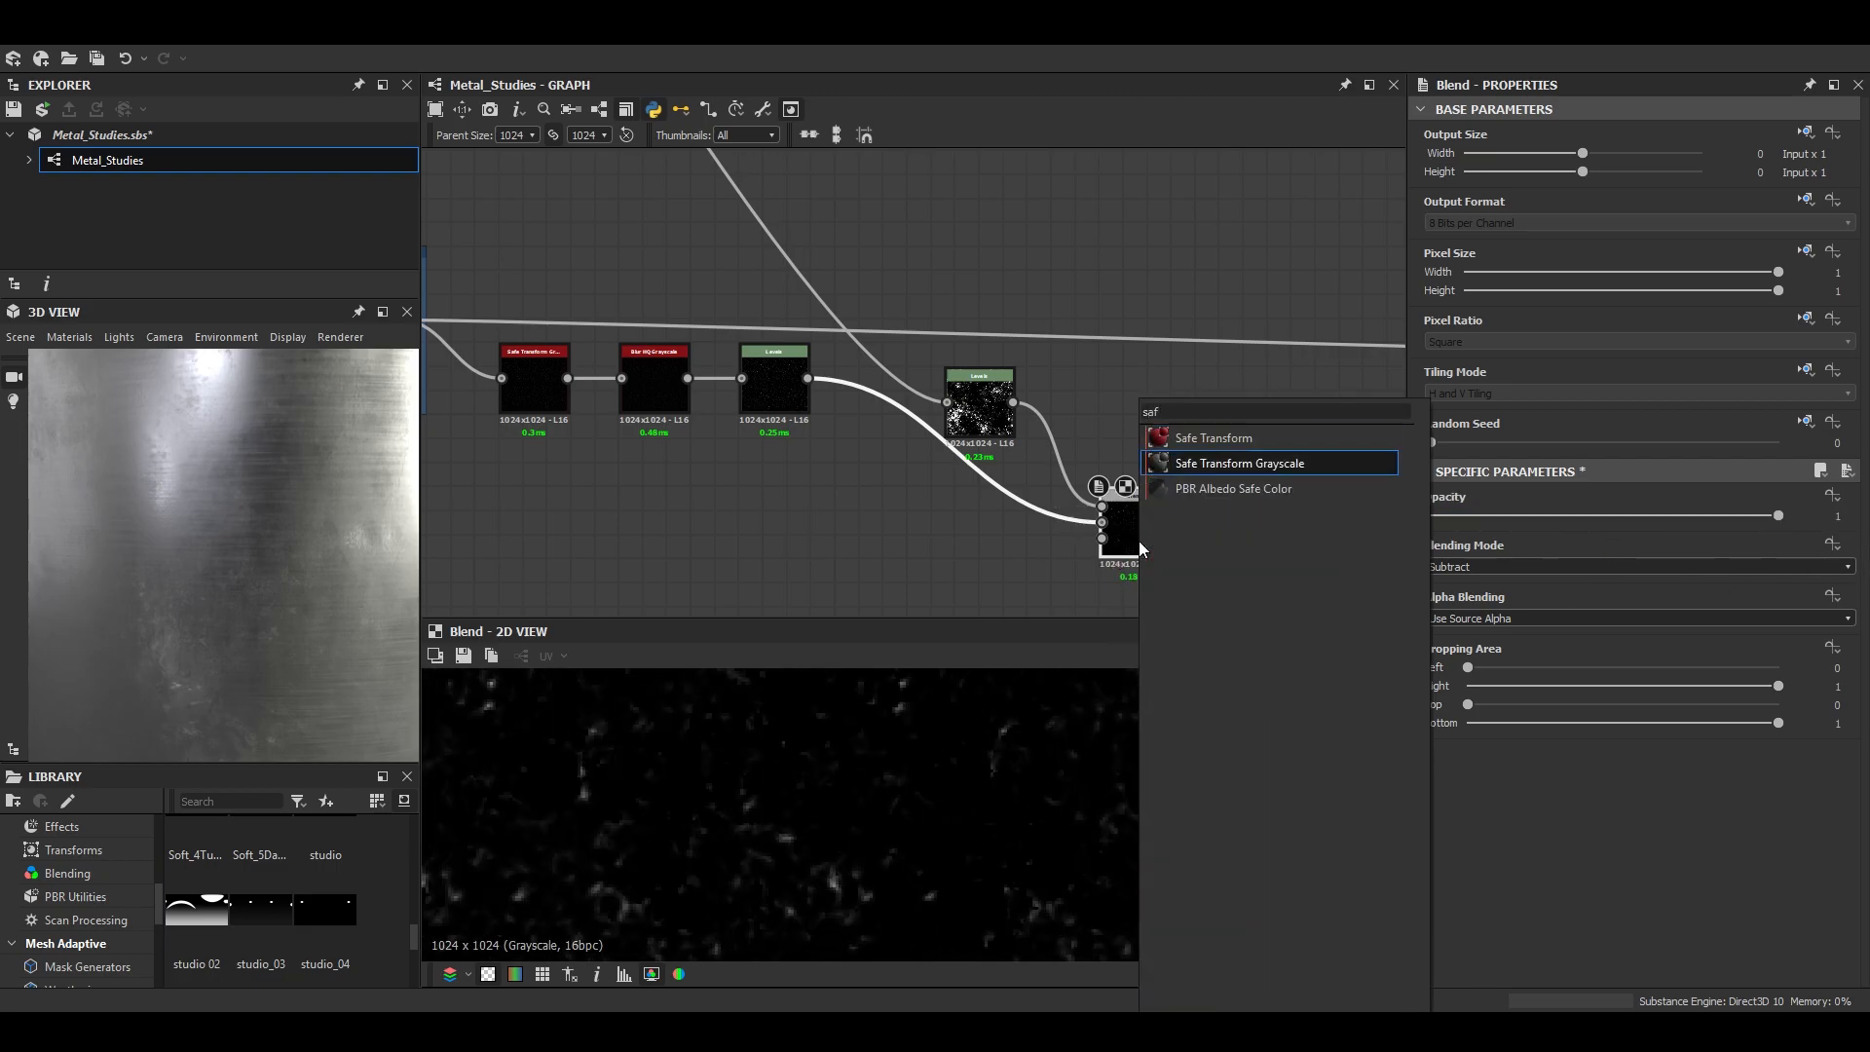
key(Down)
key(Return)
scroll(1786, 893, down, 3)
text(45)
key(Return)
scroll(1044, 822, down, 8)
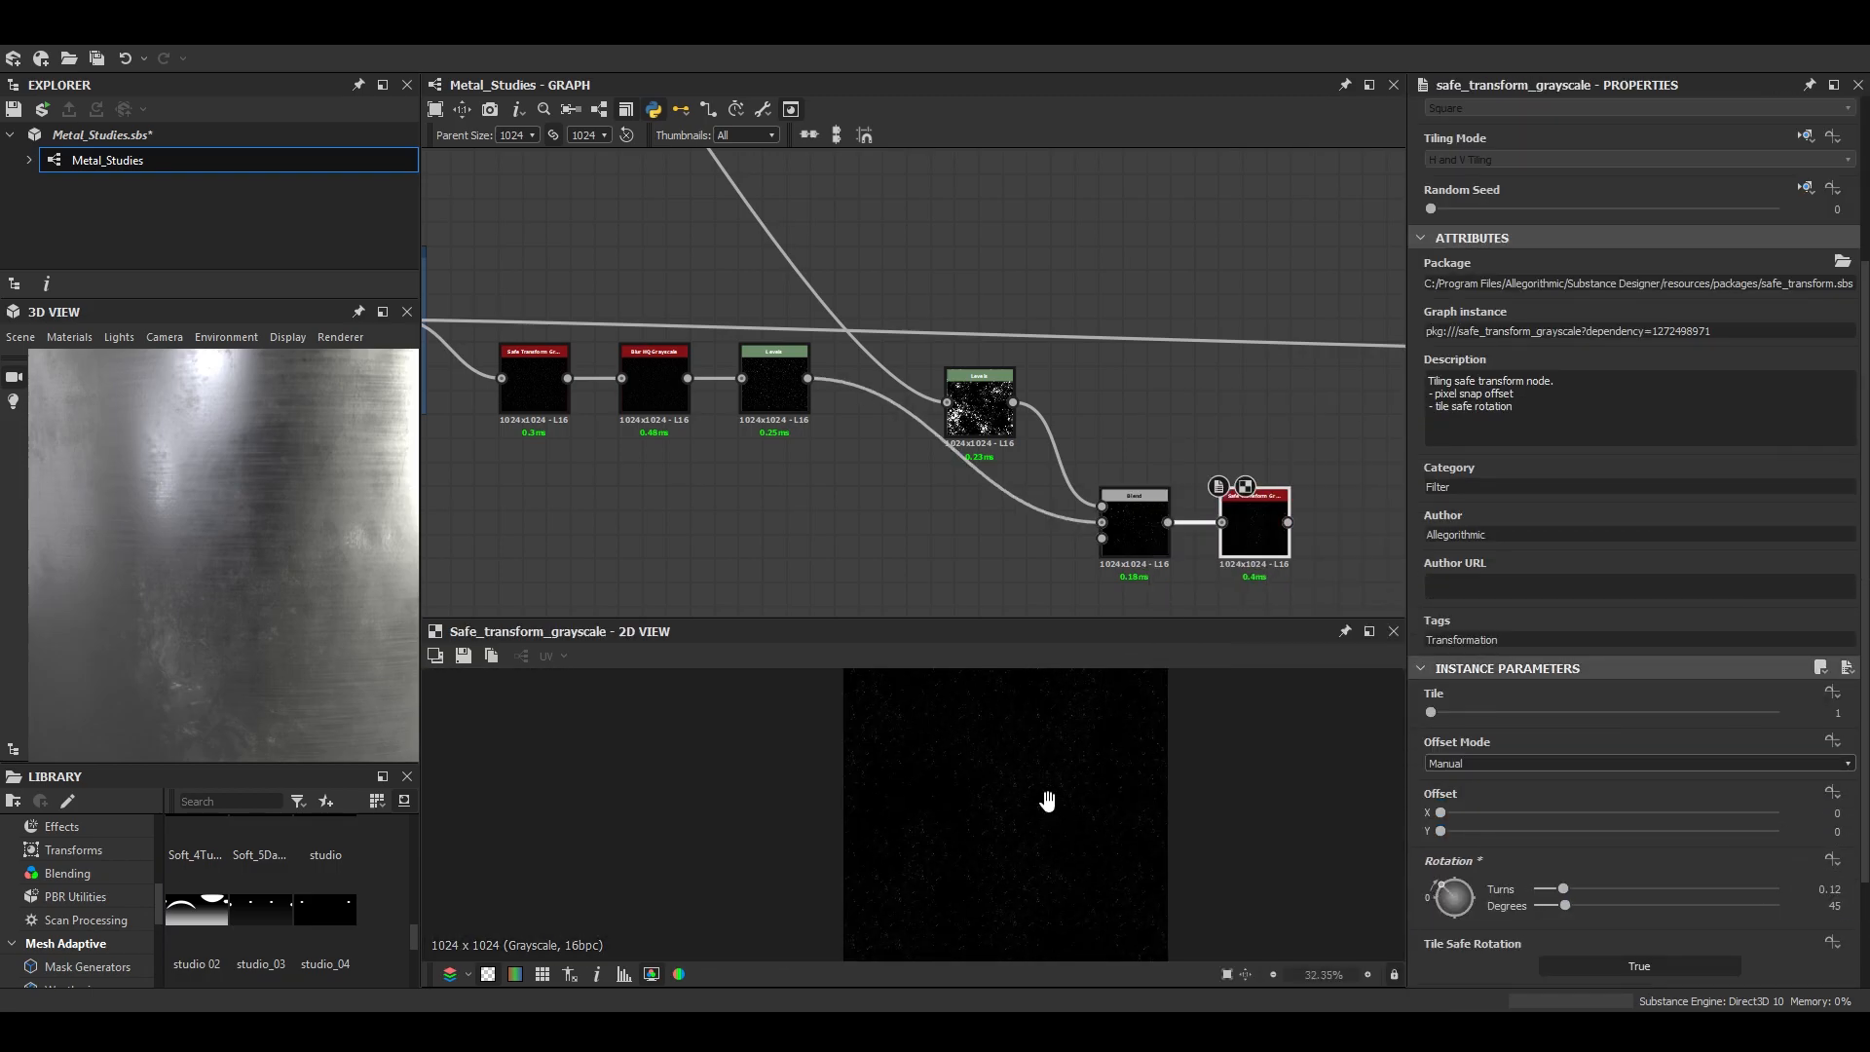
- Add an Auto Levels node after the rotated Safe Transform Grayscale, and duplicate the Invert Grayscale node above the original
scroll(1050, 805, up, 9)
middle_drag(1257, 525, 950, 497)
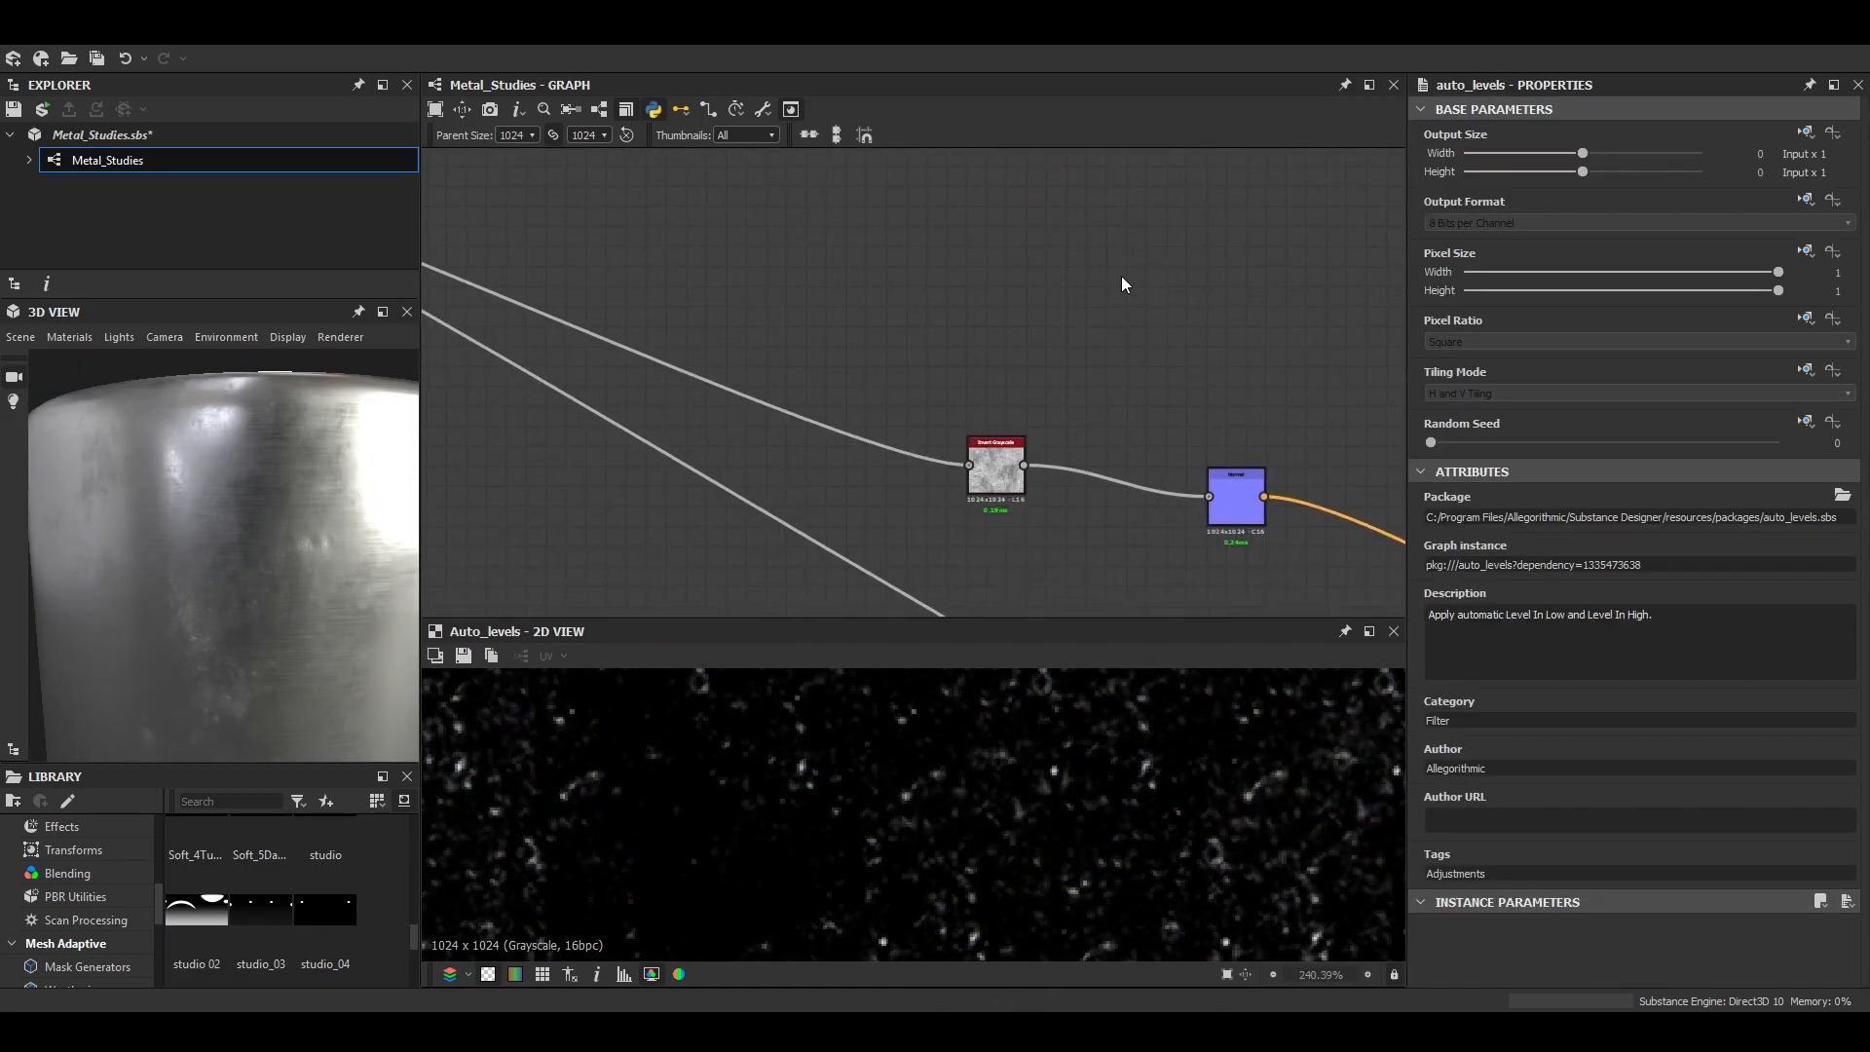
scroll(992, 549, up, 4)
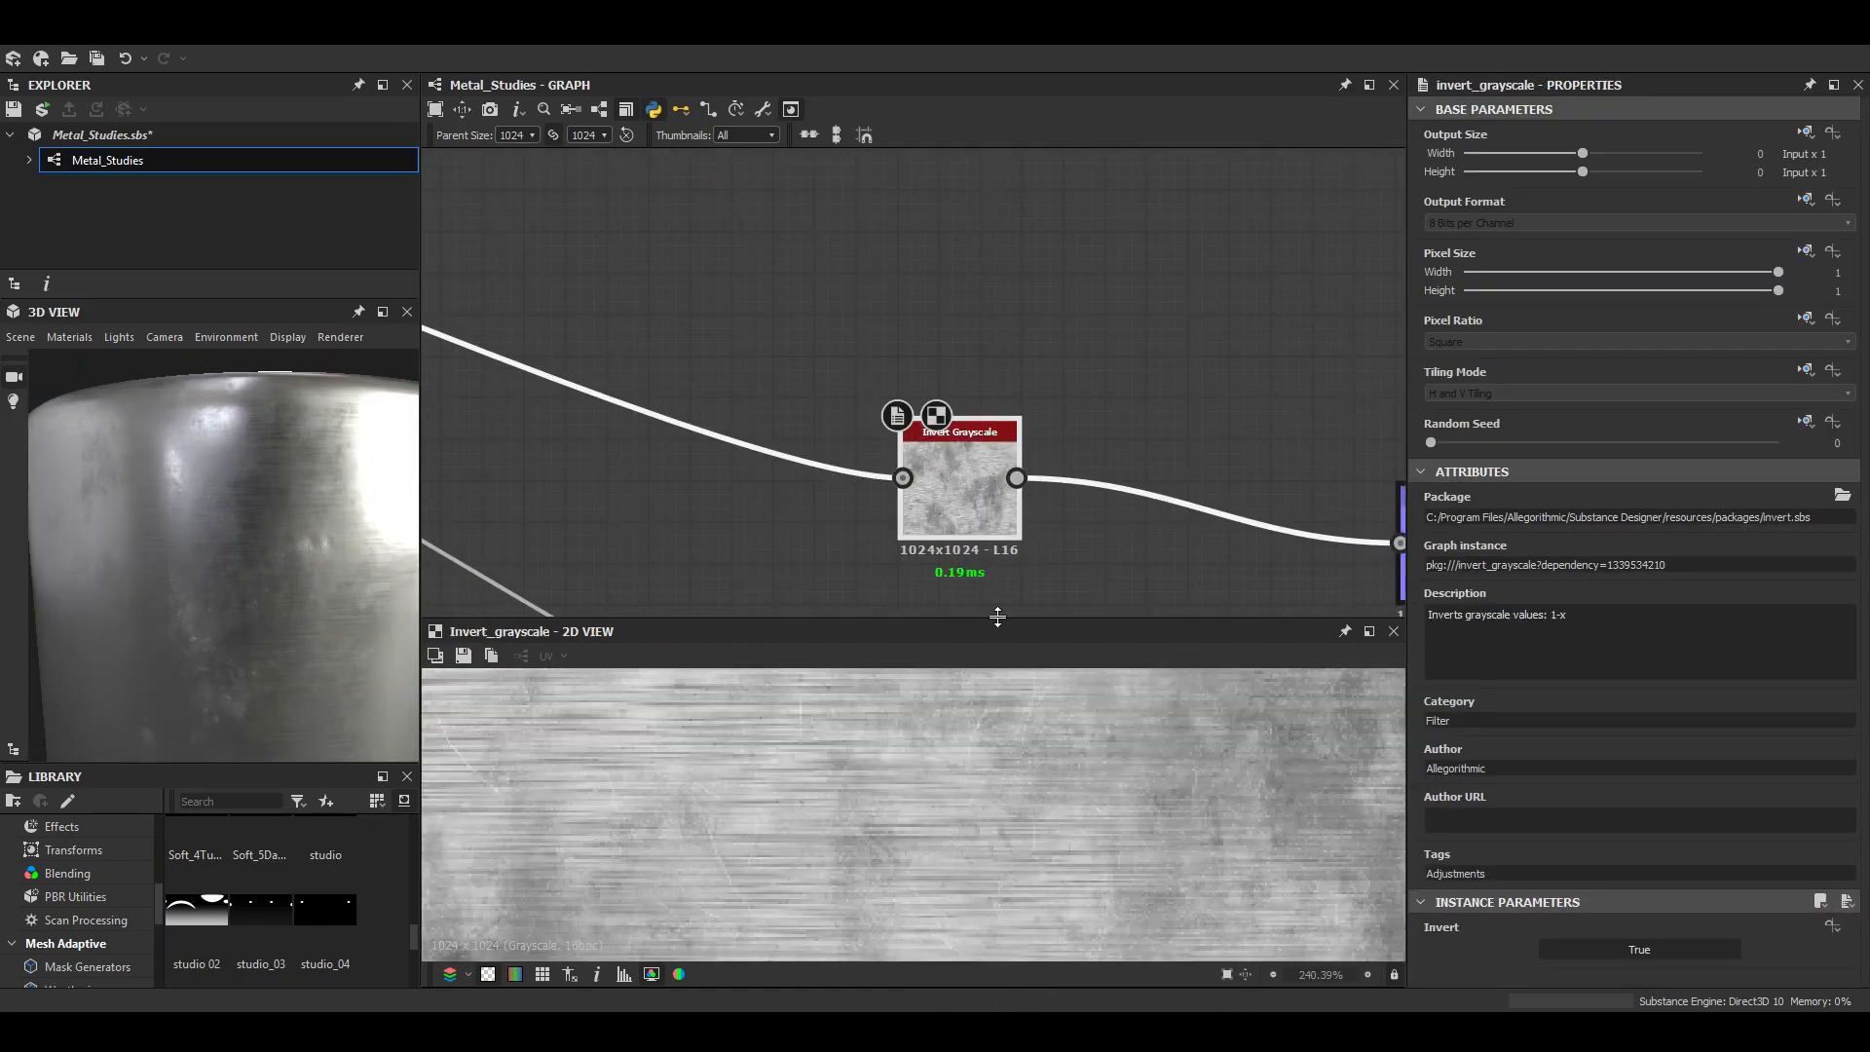
scroll(986, 508, down, 4)
scroll(1042, 551, up, 2)
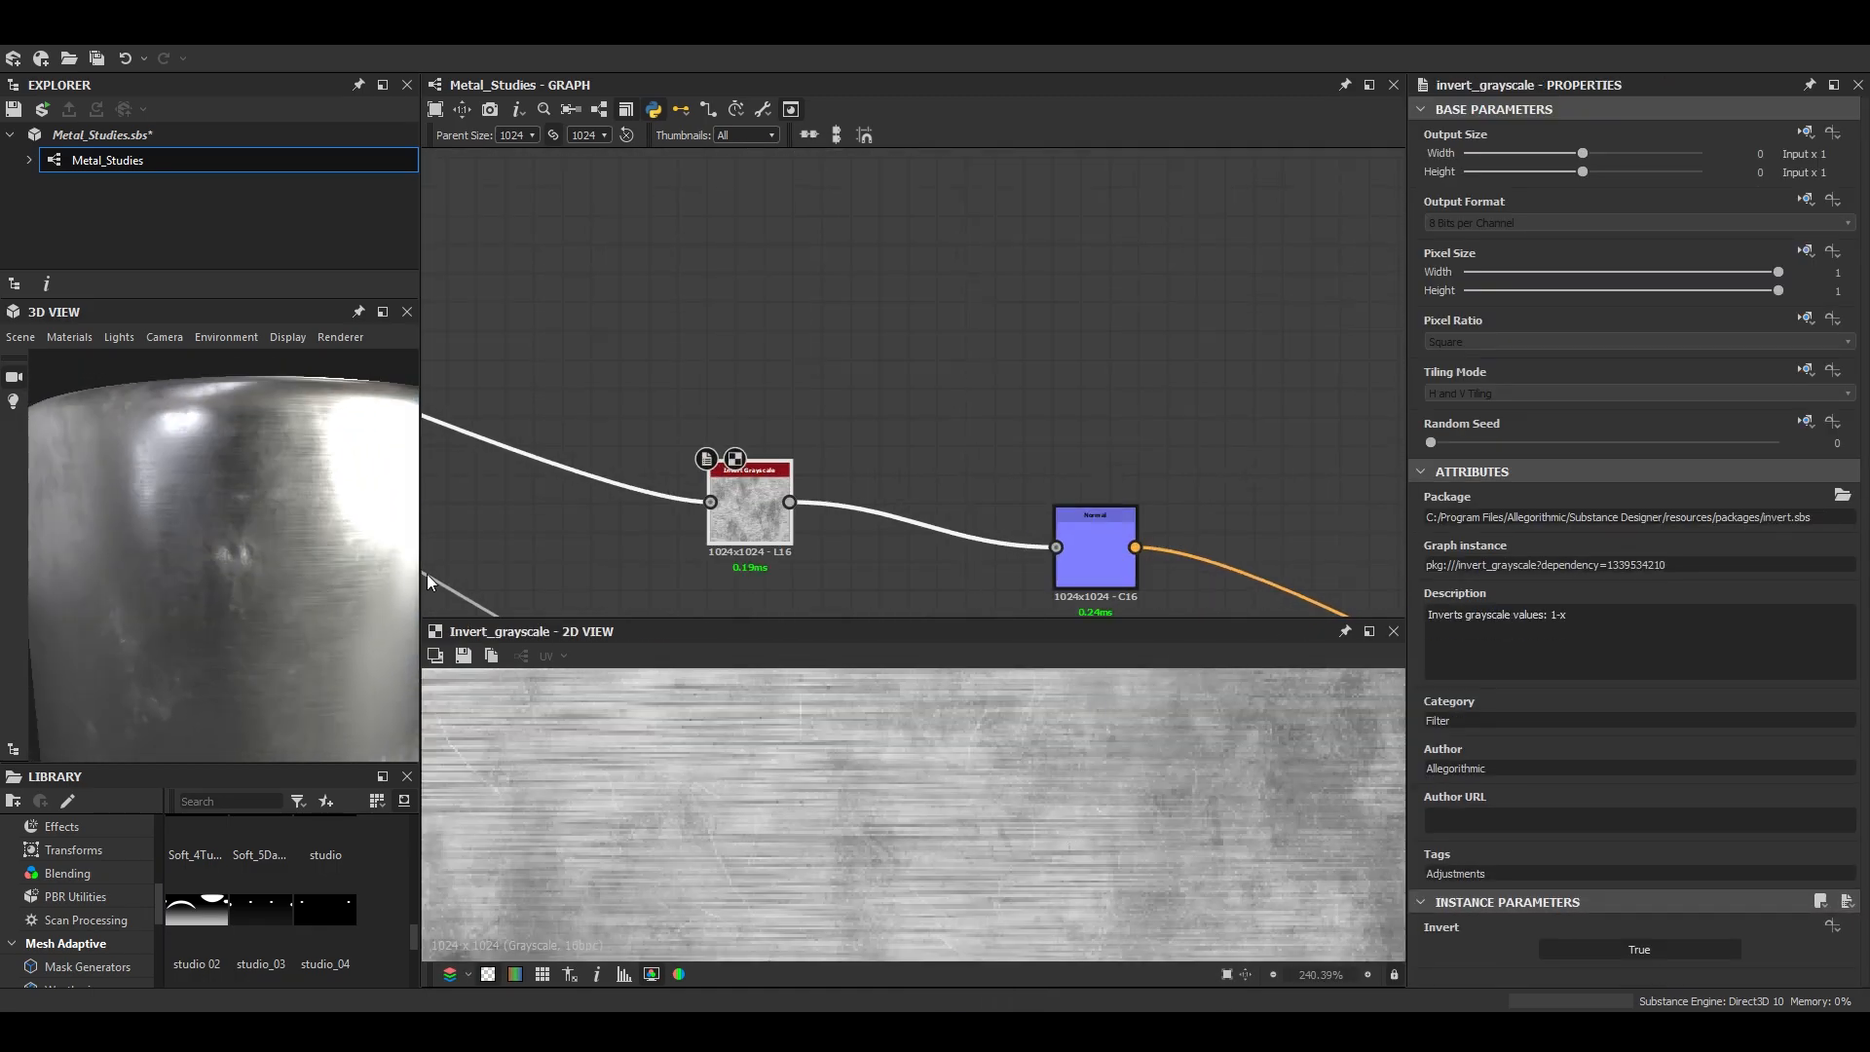
scroll(873, 407, down, 4)
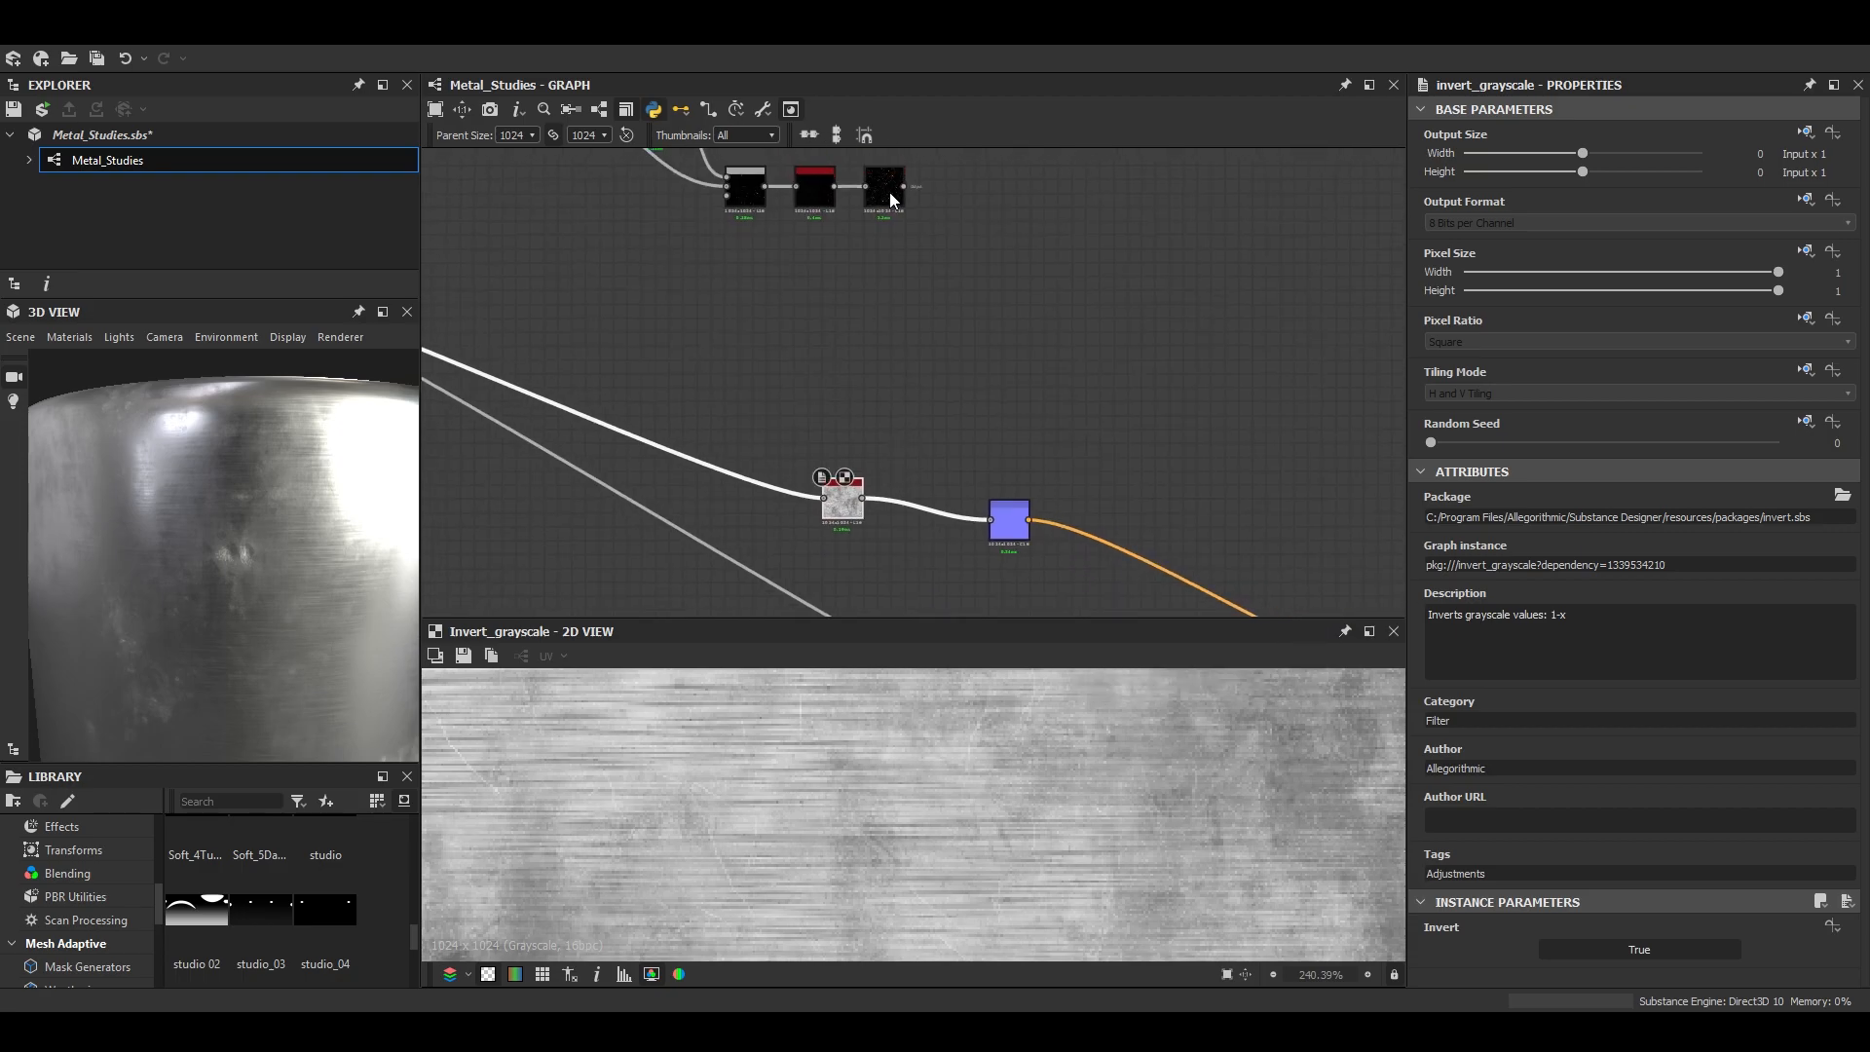
- Add a Blend after the duplicated Invert Grayscale, set to Subtract, with the Auto Levels output as foreground
key(space)
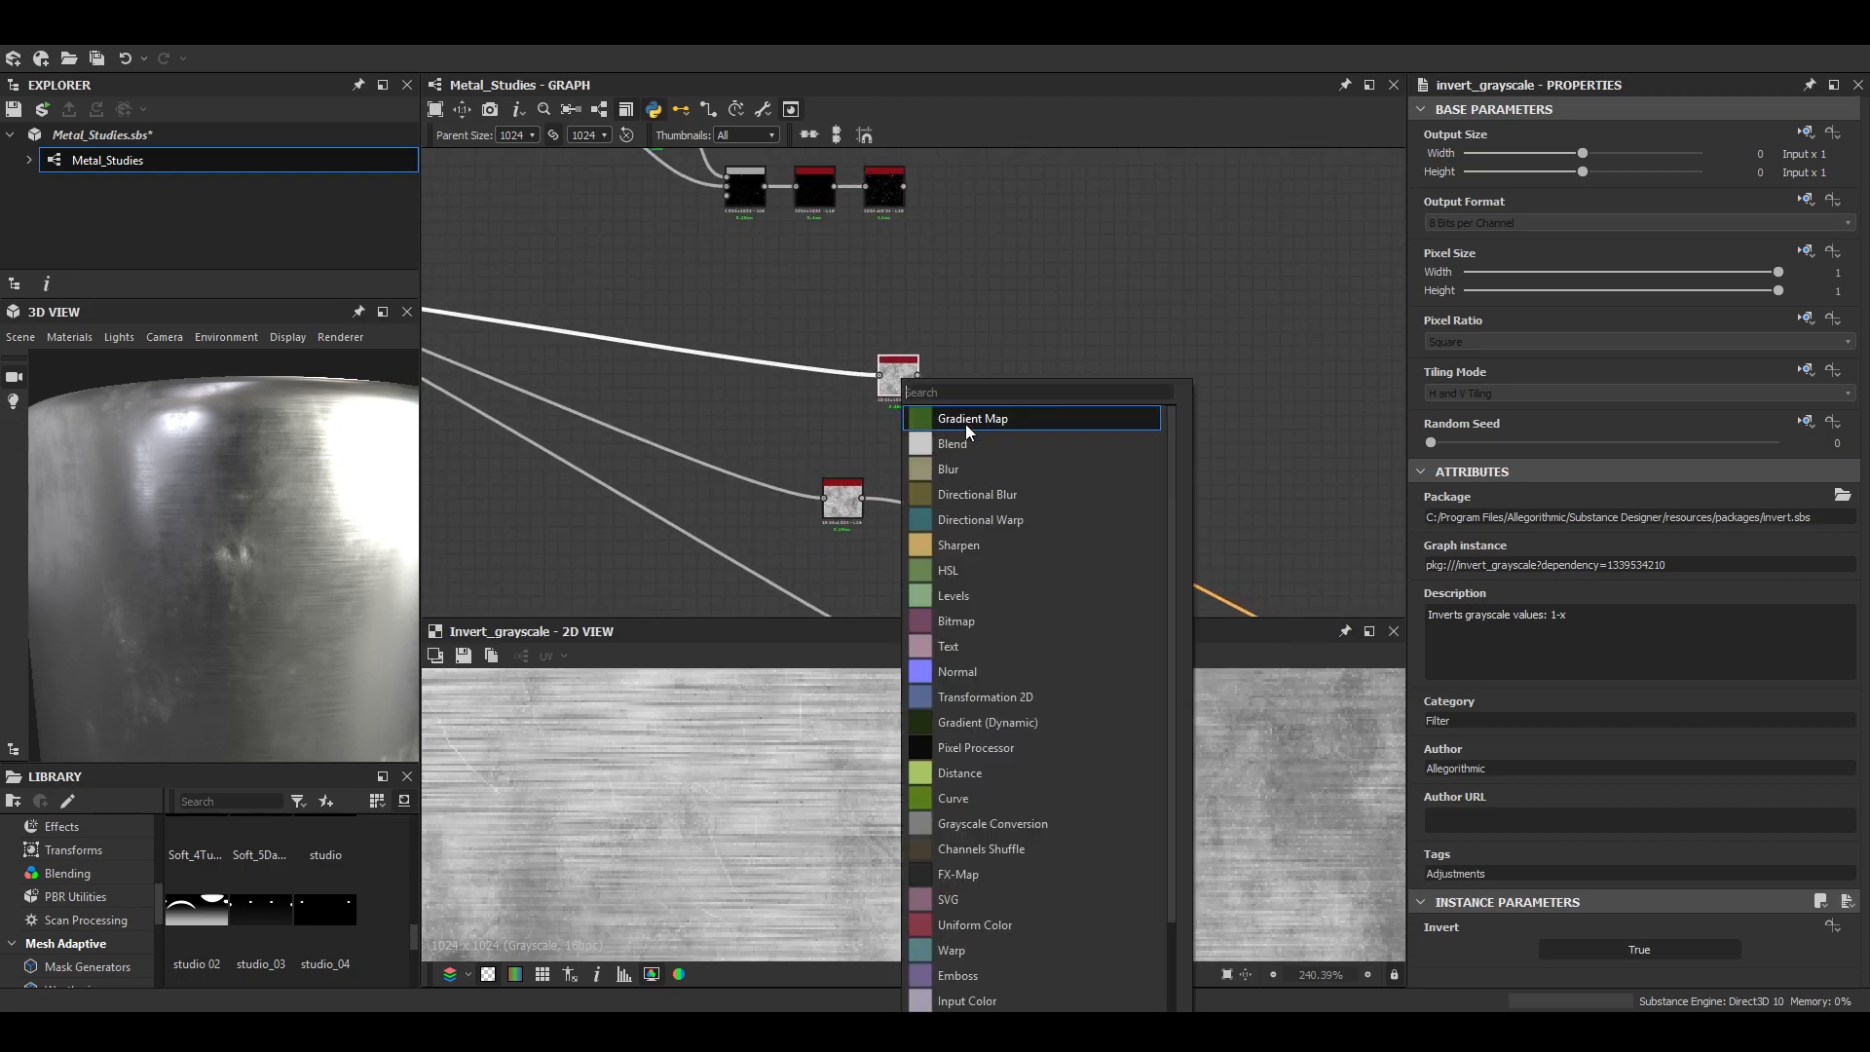
click(964, 417)
click(1559, 566)
click(1475, 605)
- Add a Normal node after the new Subtract Blend and align the existing Normal node beneath it
key(space)
text(normal)
key(Return)
middle_drag(1085, 508, 1040, 516)
drag(970, 529, 998, 529)
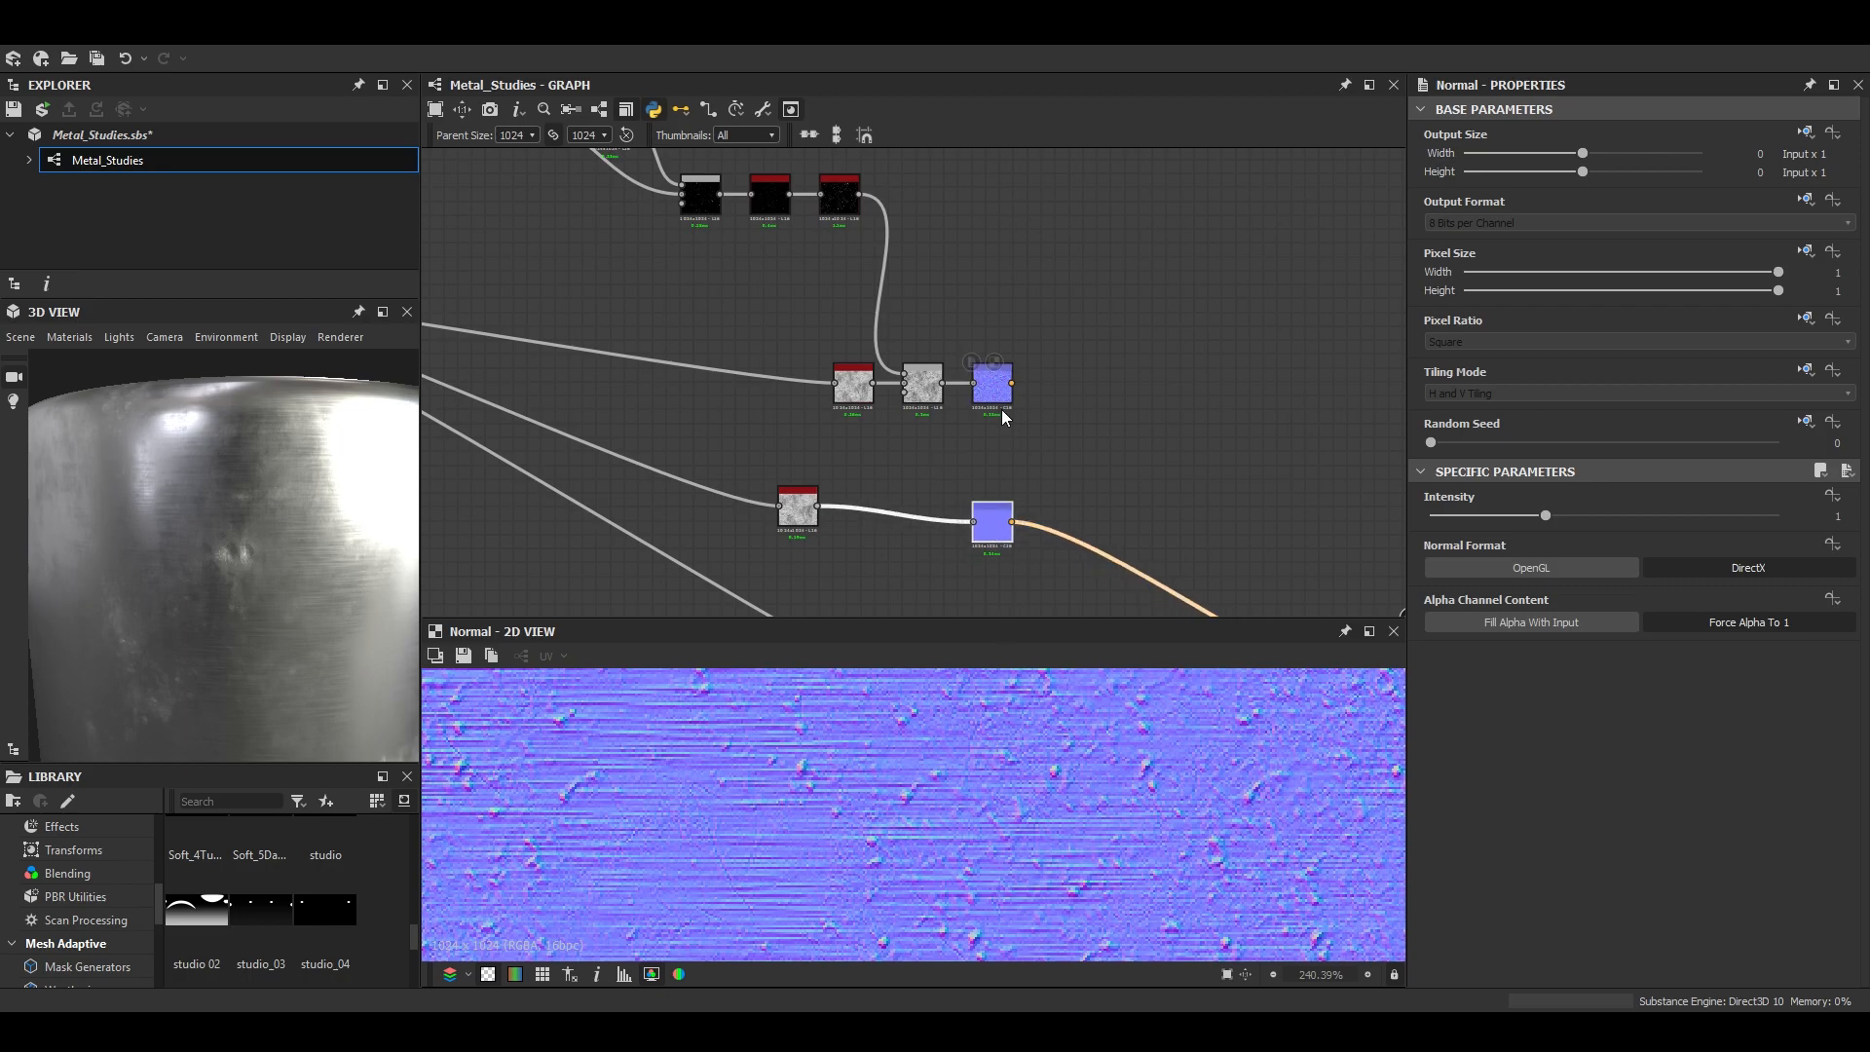
- Connect the new Normal node directly to the graph's normal output and check the surface on the 3D model
scroll(1131, 462, down, 2)
middle_drag(1315, 612, 1073, 461)
drag(283, 532, 358, 586)
scroll(762, 297, up, 2)
drag(322, 477, 257, 558)
scroll(273, 497, down, 3)
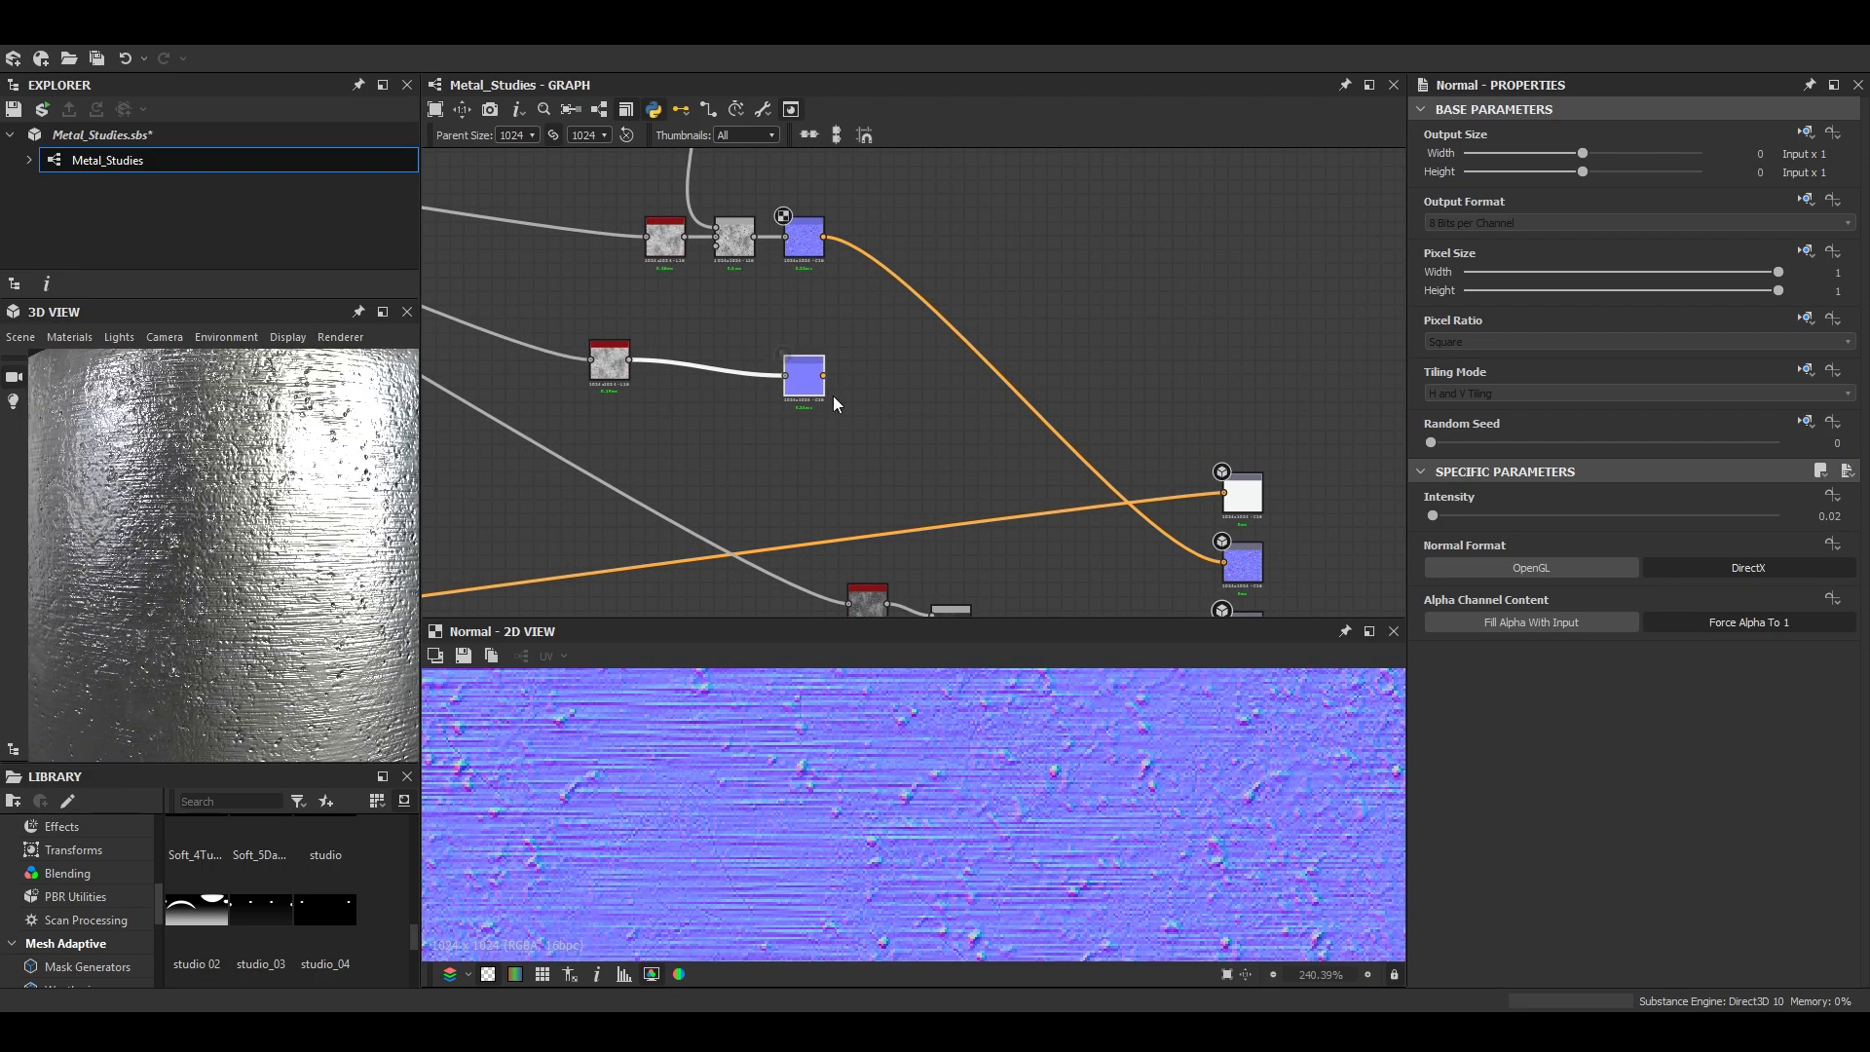
- Preview the original Normal, the Auto Levels specks and the new Normal to compare their detail
scroll(818, 385, up, 2)
middle_drag(797, 372, 849, 464)
double_click(853, 465)
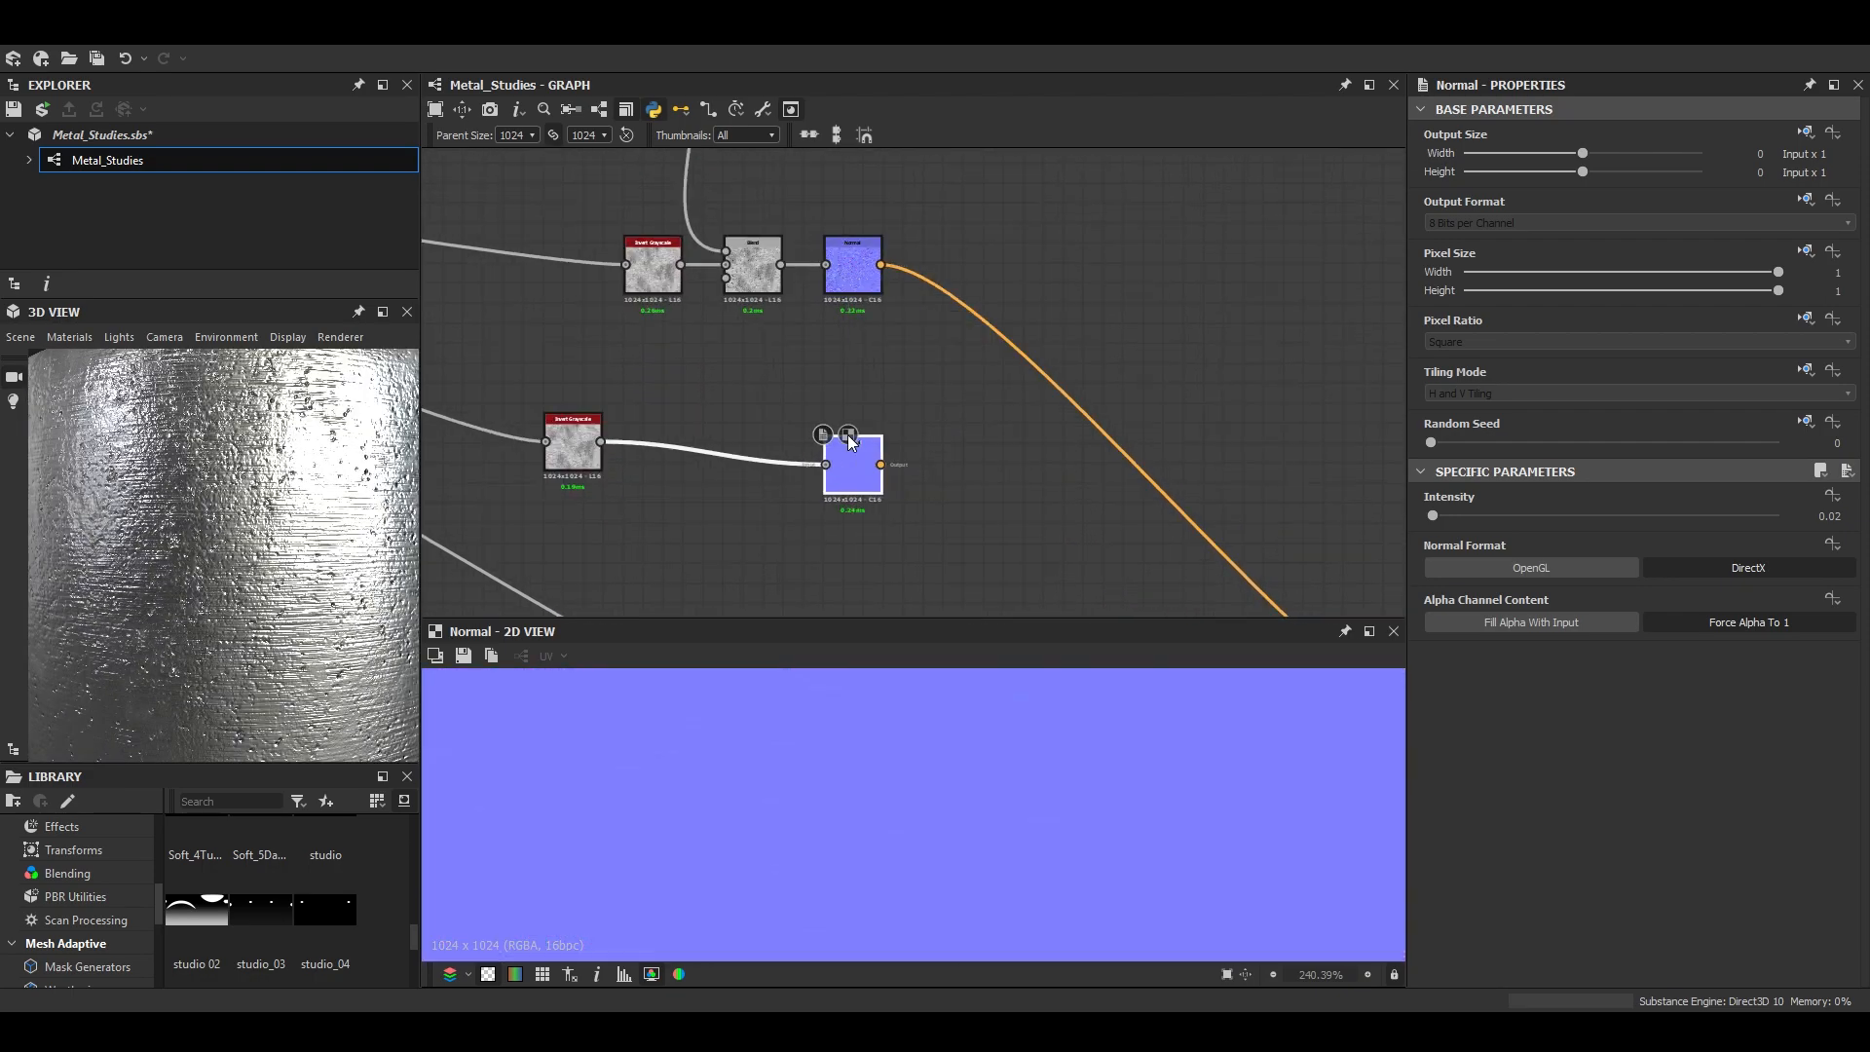
click(730, 251)
middle_drag(729, 251, 762, 285)
double_click(827, 402)
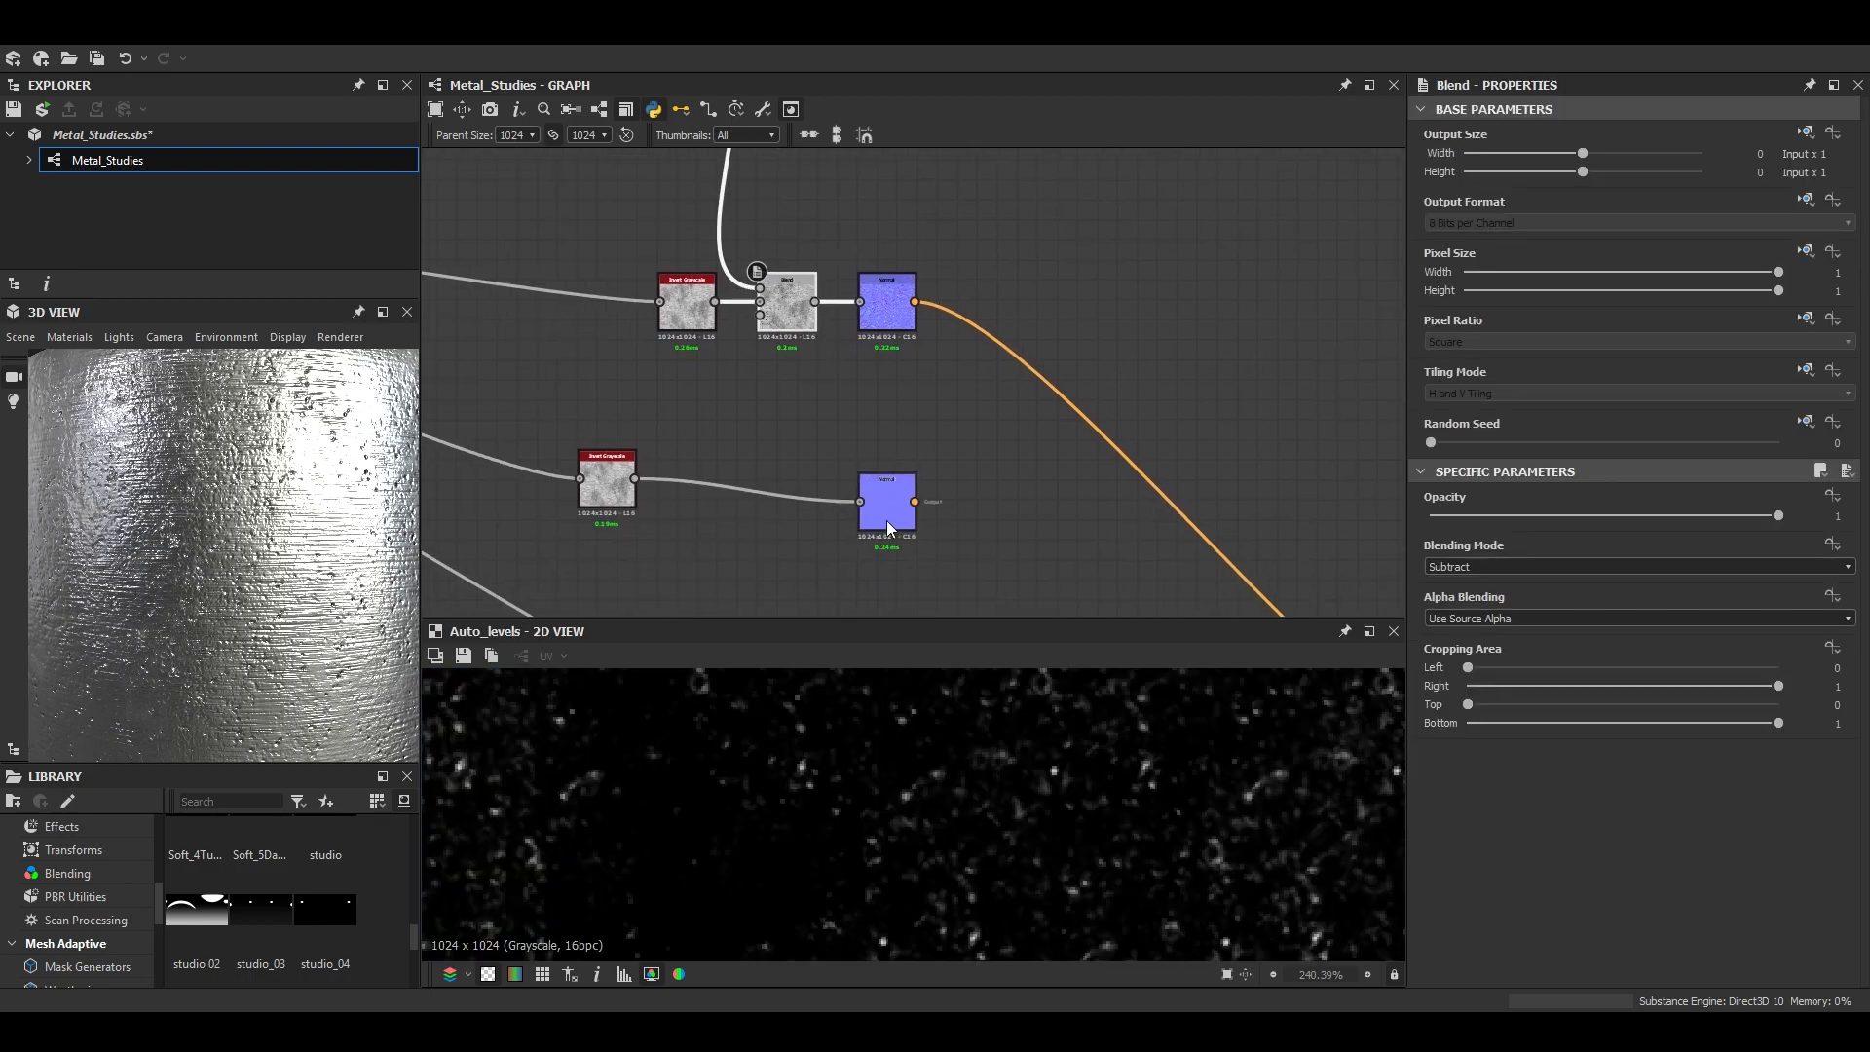
double_click(887, 519)
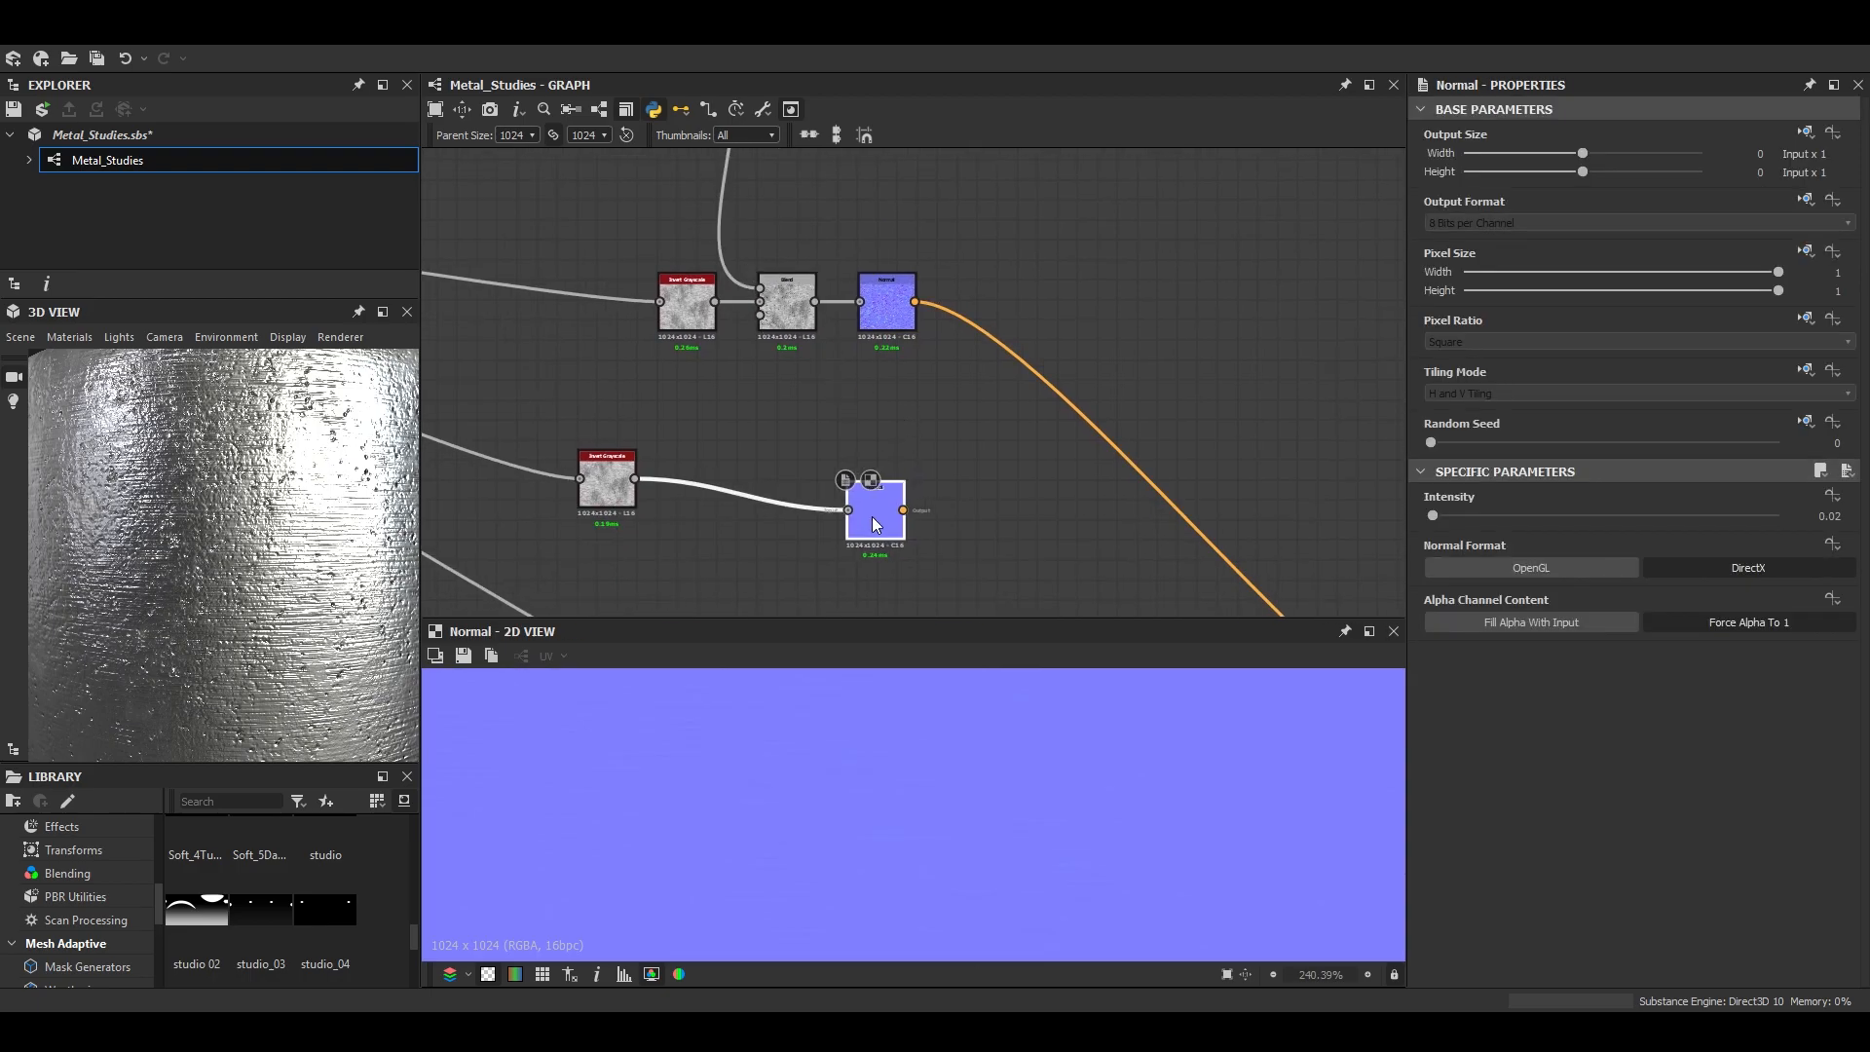
double_click(862, 314)
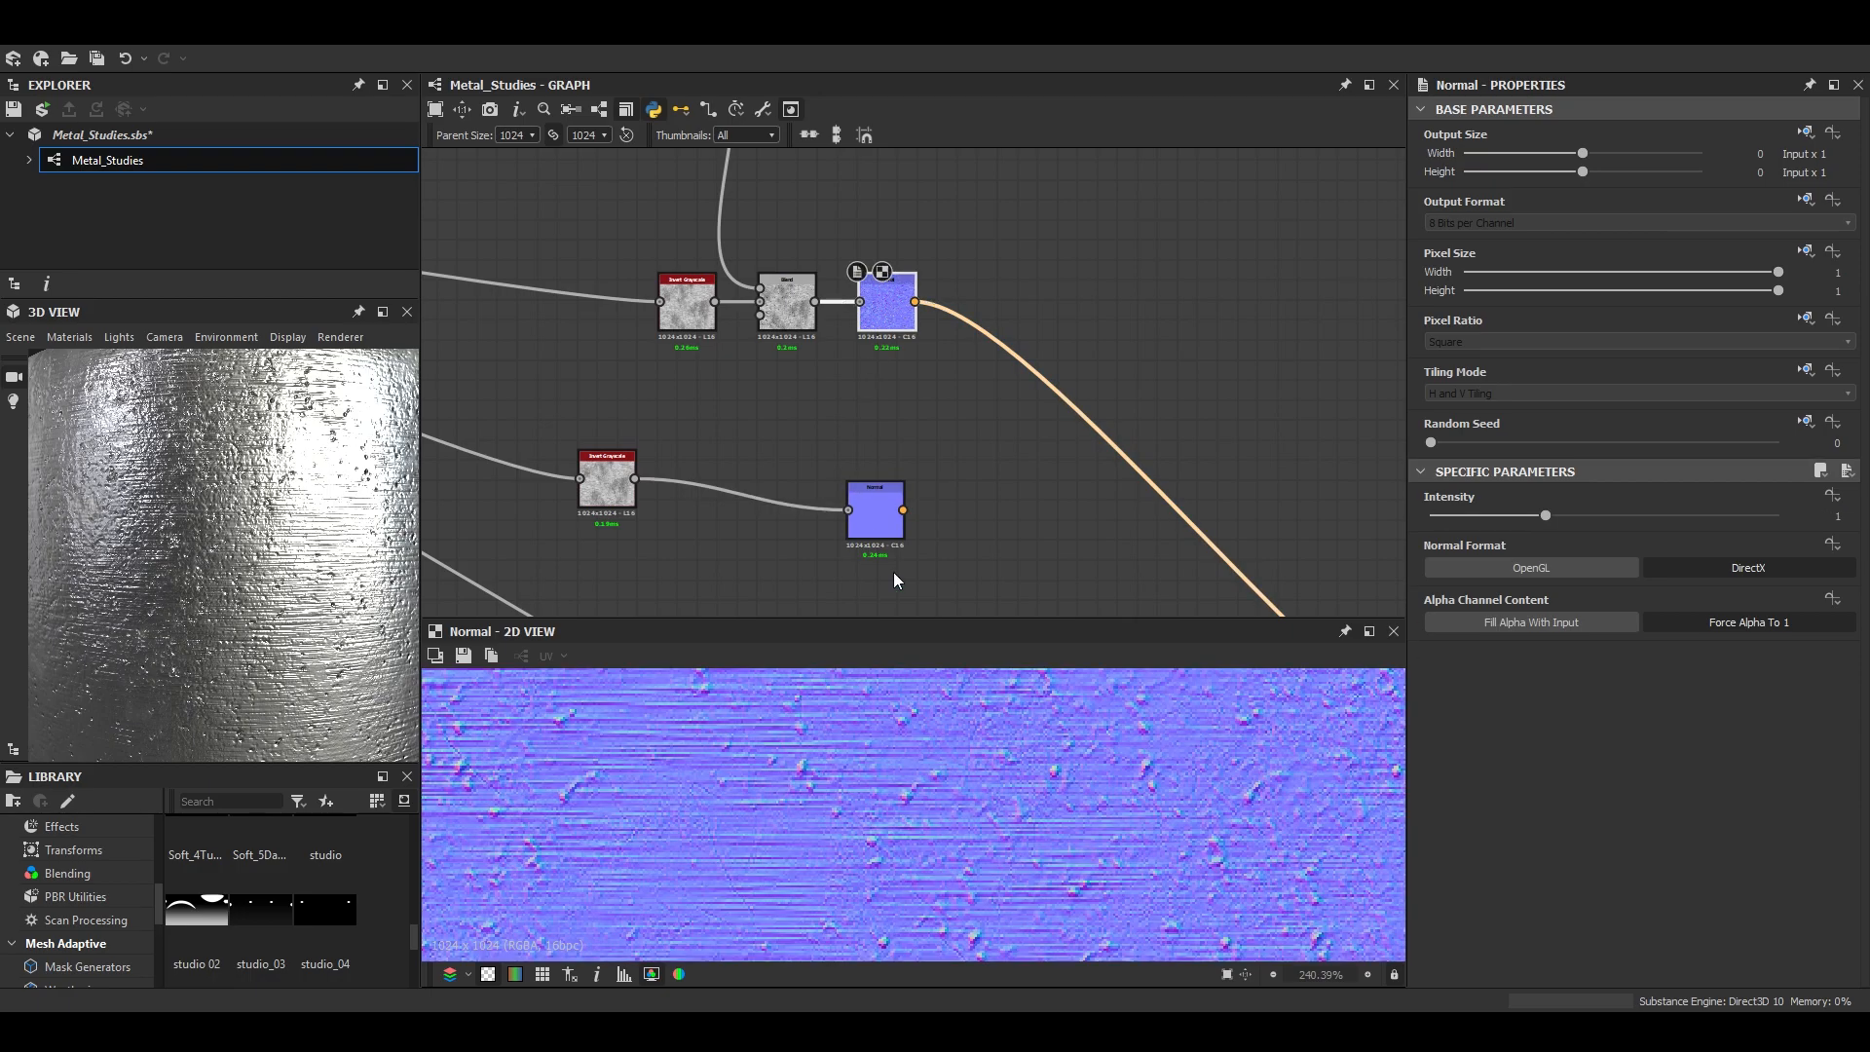
- Add a Normal Blend node and feed it with the new Normal and the original Normal
key(space)
text(nor)
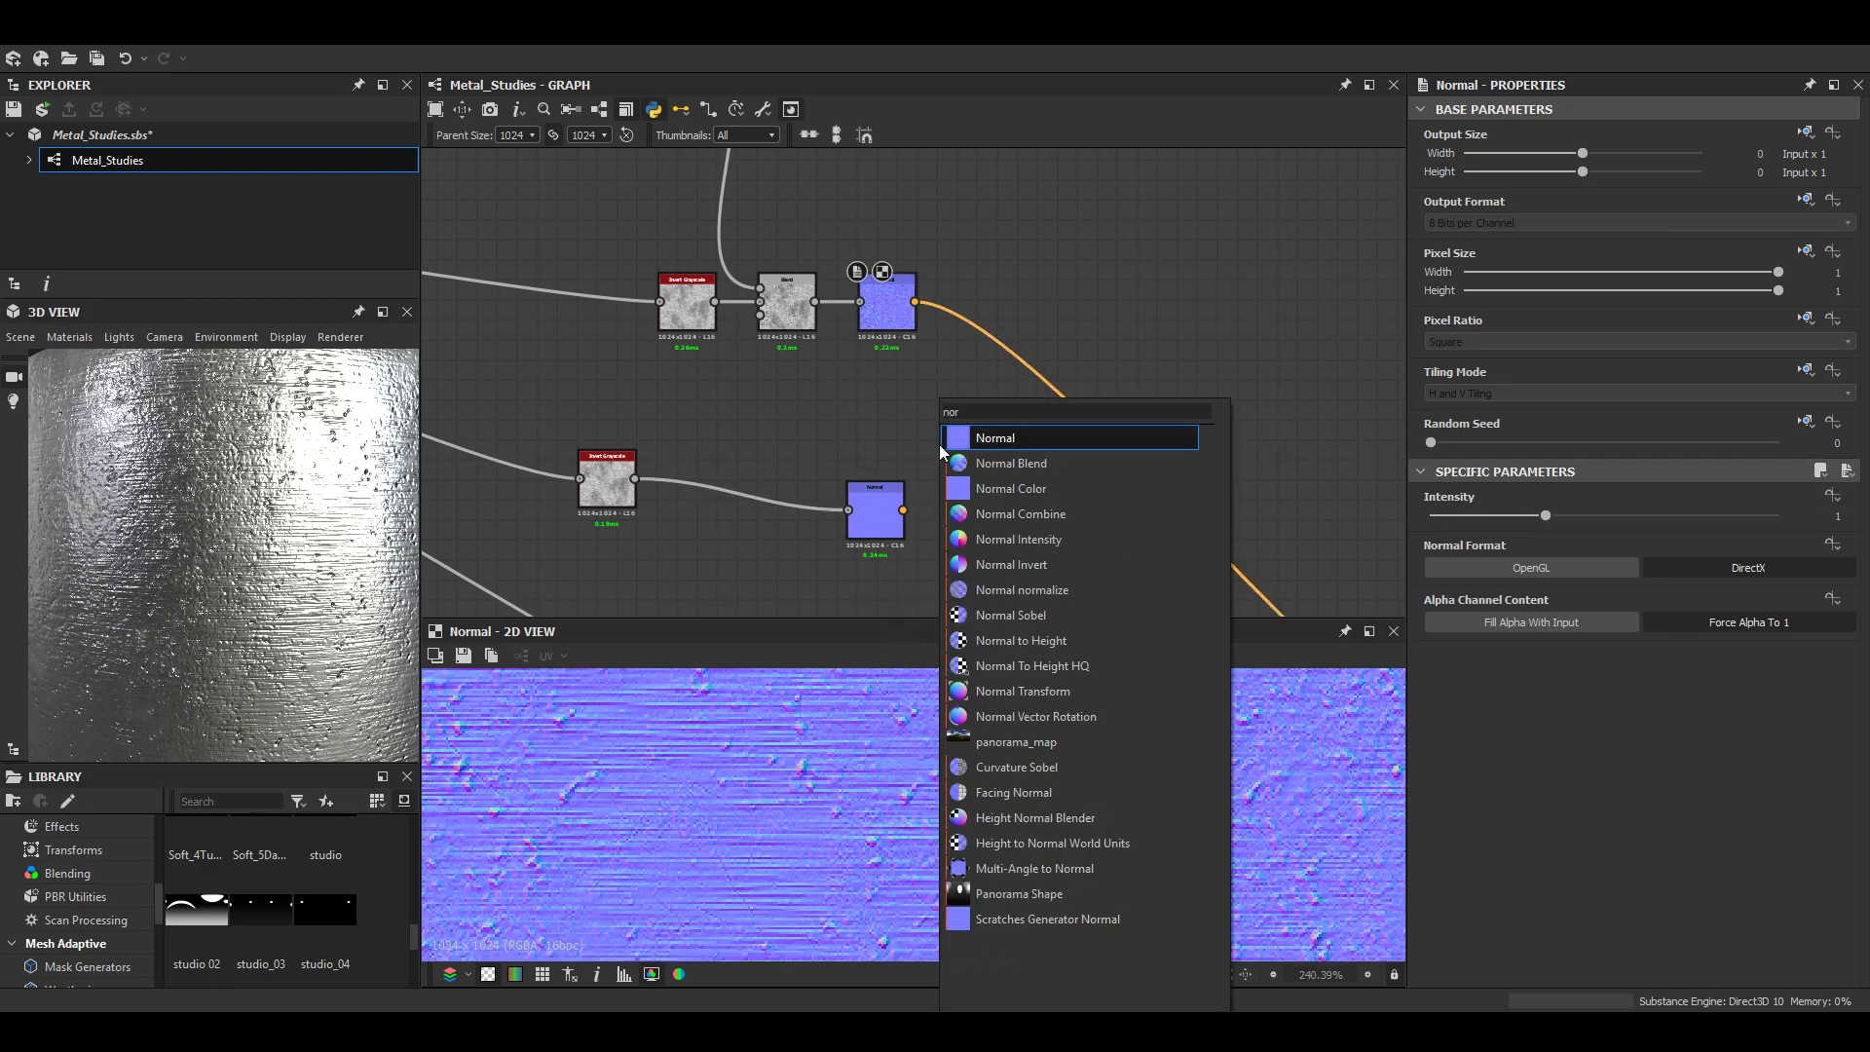
key(Down)
key(Return)
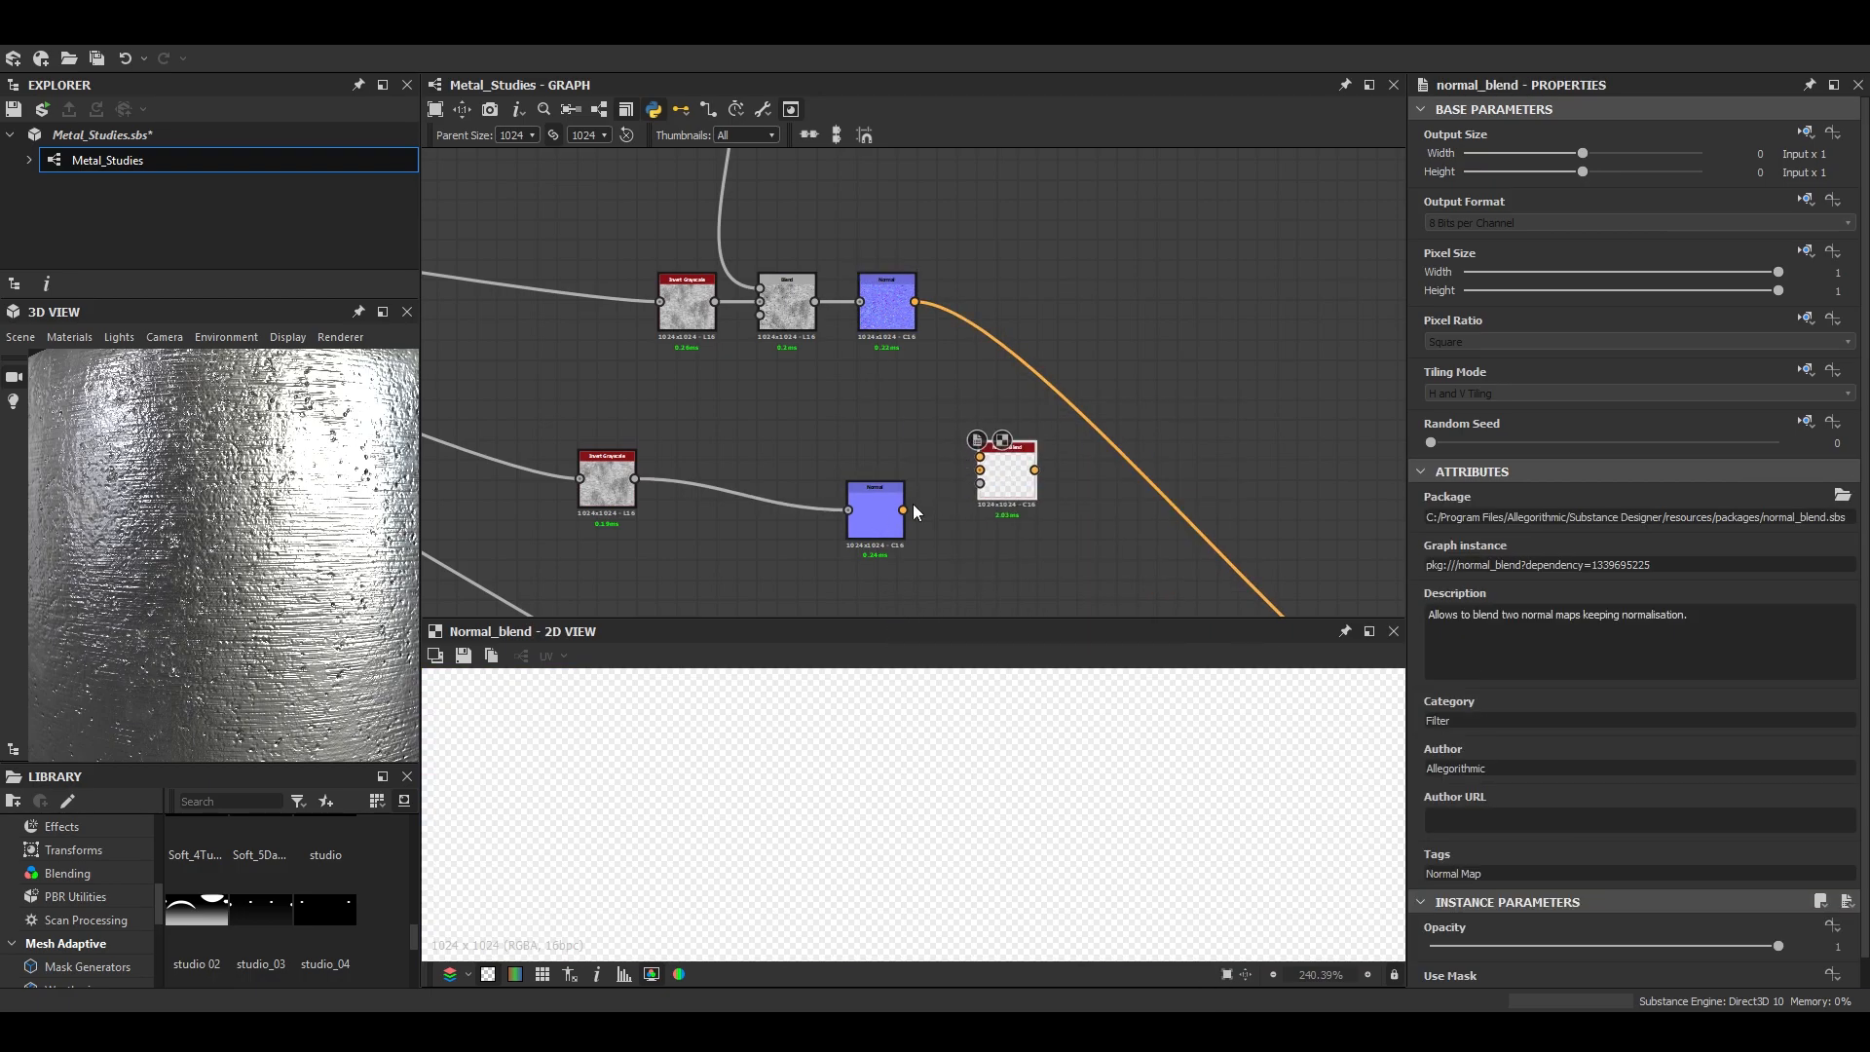
scroll(763, 322, down, 3)
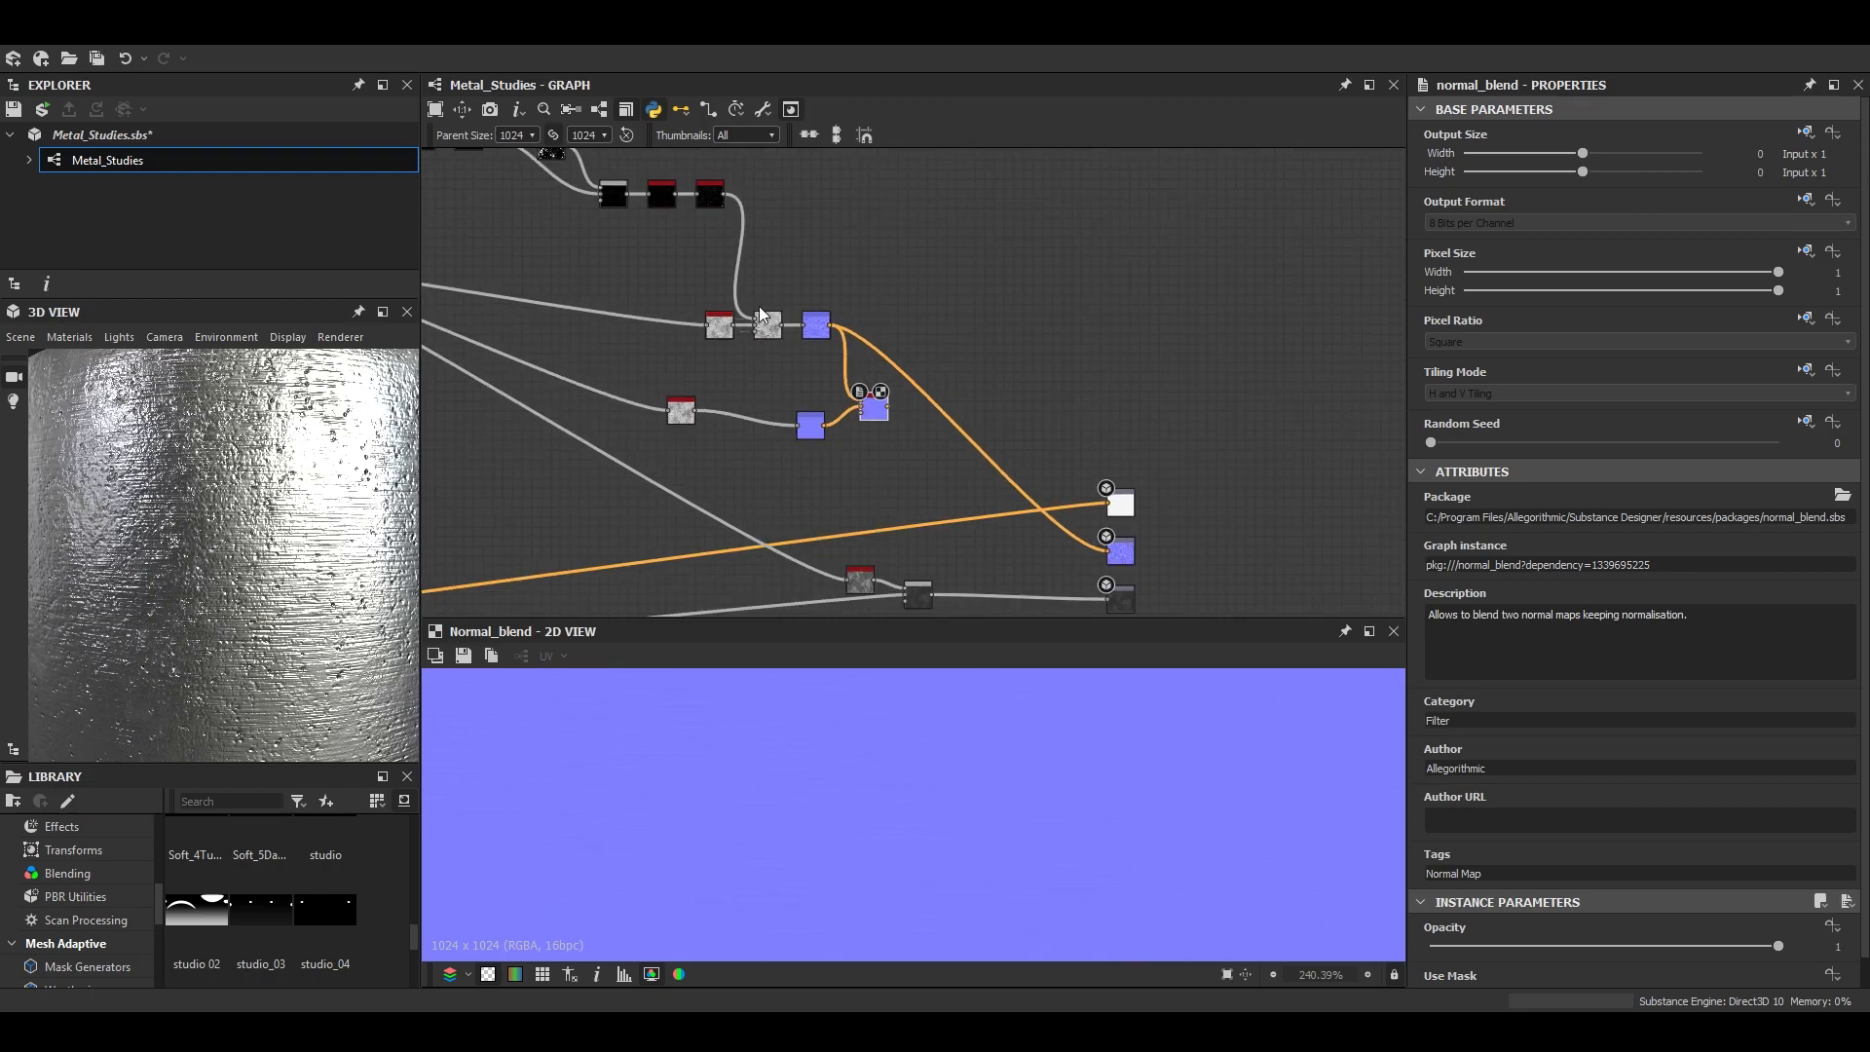
- Add a Histogram Scan node fed by Auto Levels below the original Normal and set its Position to 0.47
scroll(803, 470, up, 3)
key(space)
text(his)
key(Down)
key(Return)
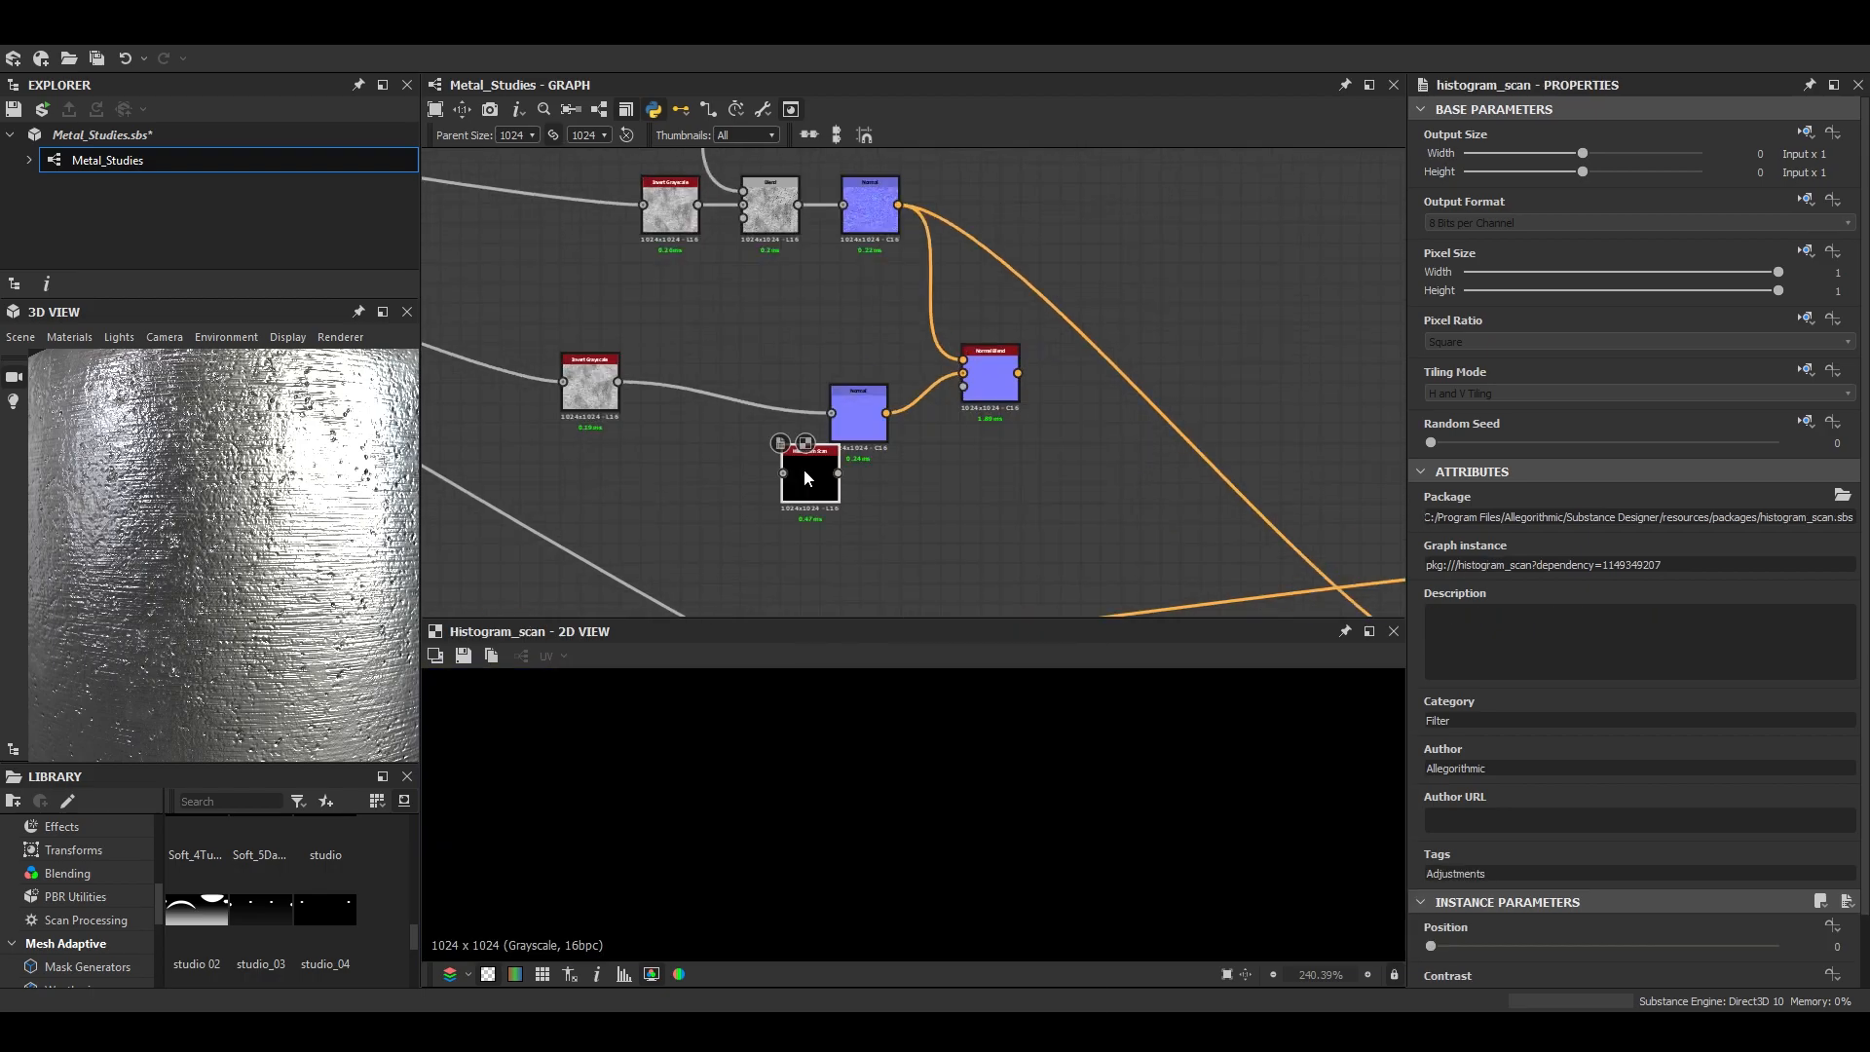
drag(804, 470, 861, 529)
scroll(762, 277, down, 1)
scroll(775, 214, up, 1)
middle_drag(762, 276, 730, 205)
click(850, 577)
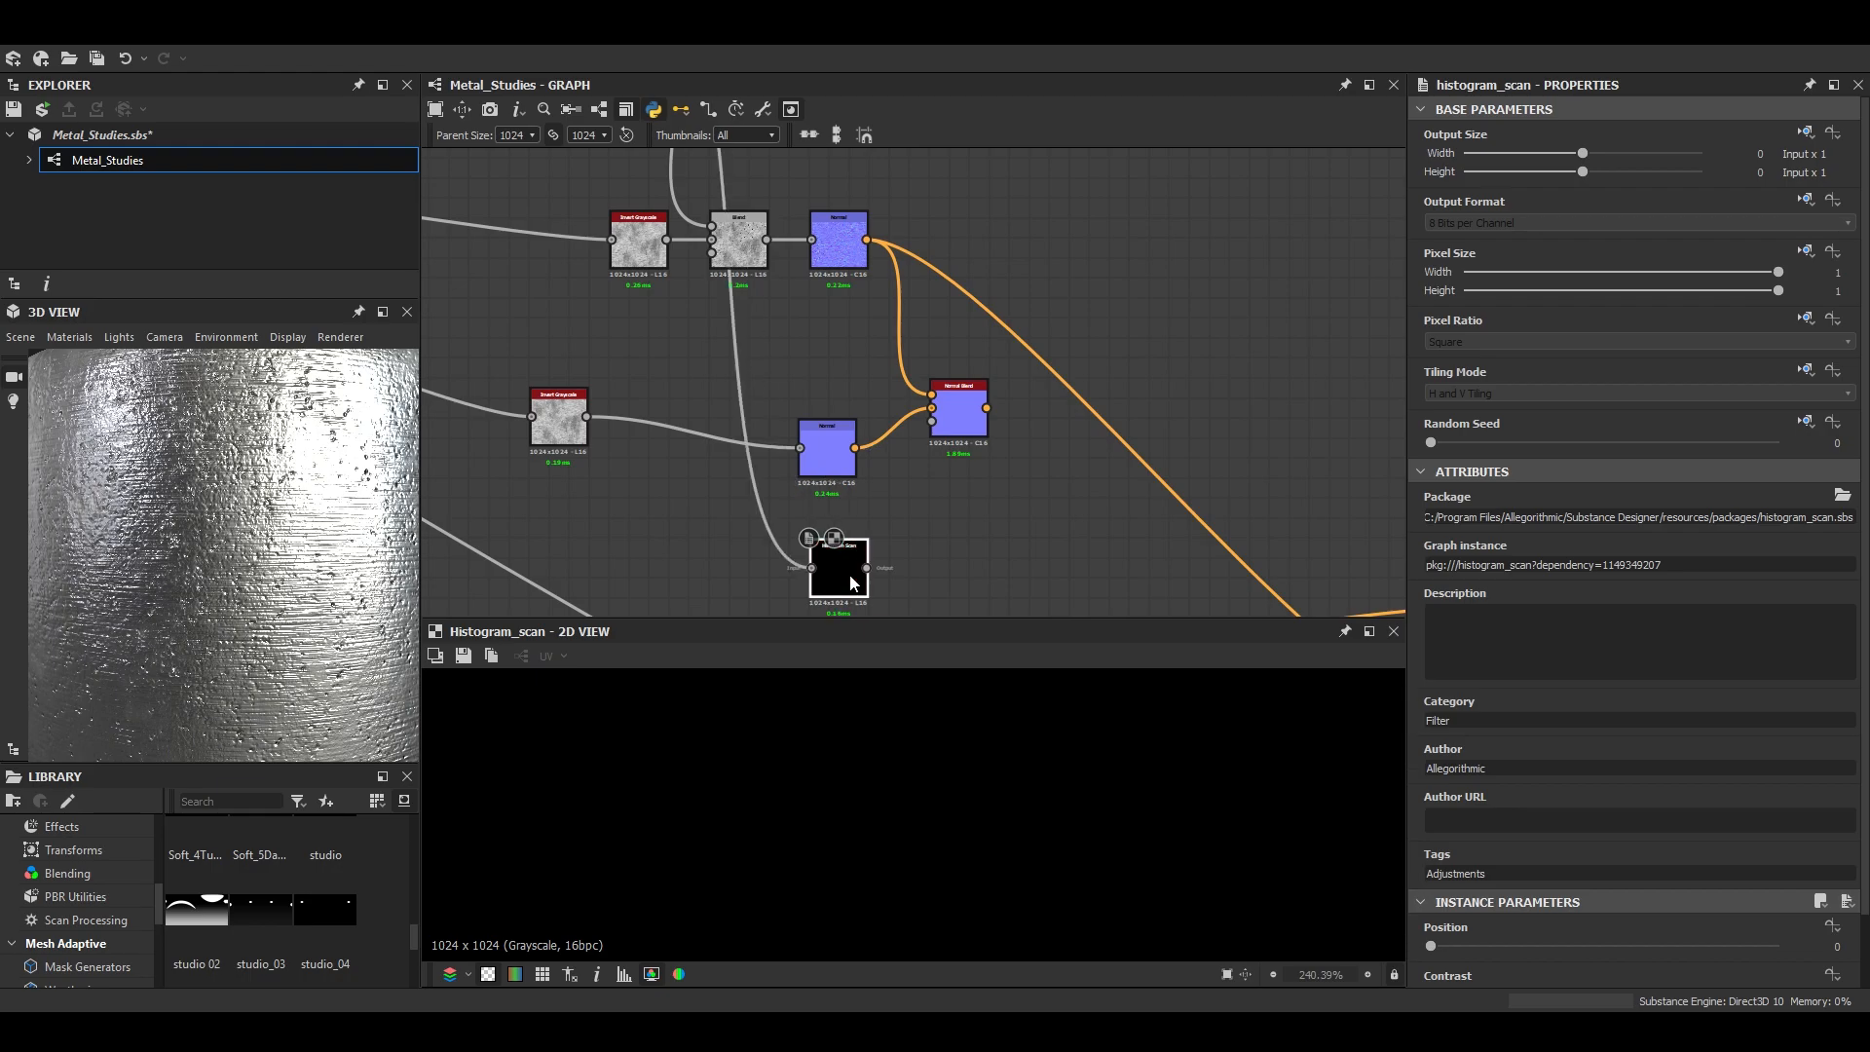
scroll(904, 458, up, 2)
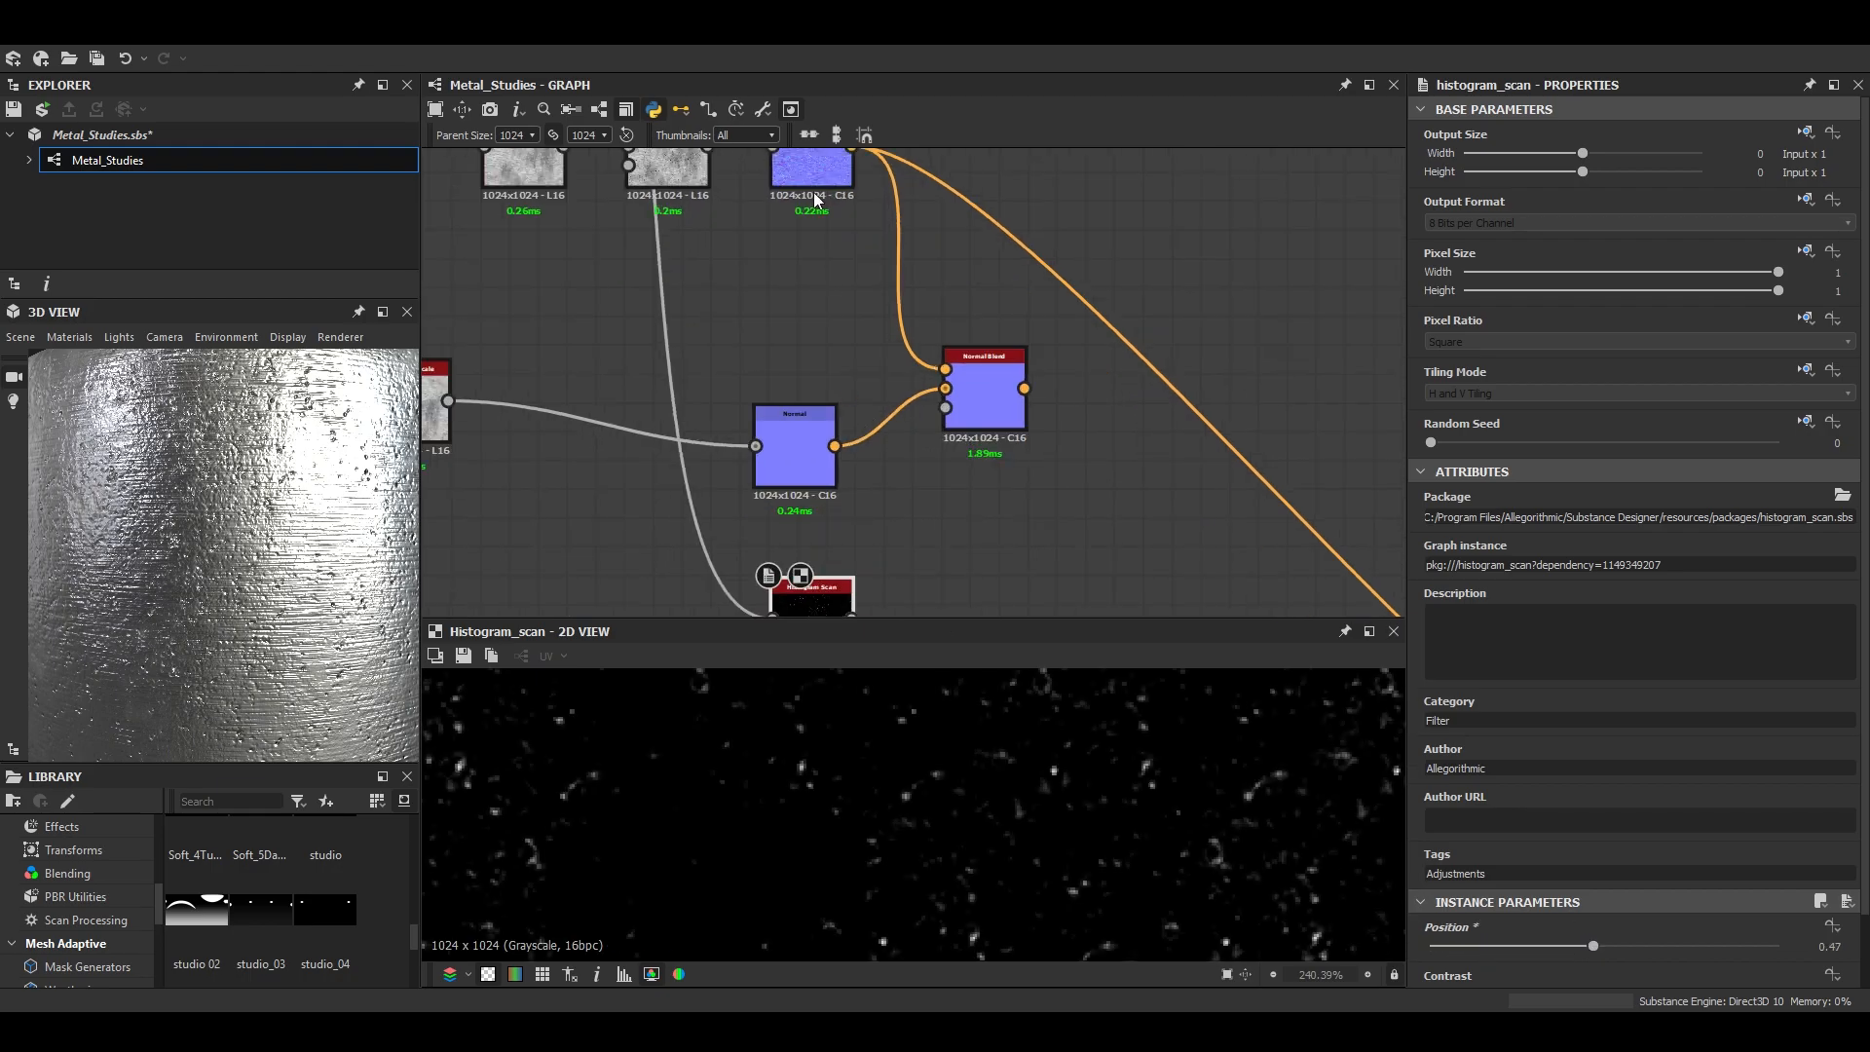
- Connect the Histogram Scan to the mask input of the Normal Blend and preview the blended normal
click(815, 432)
middle_drag(860, 626, 847, 499)
click(843, 497)
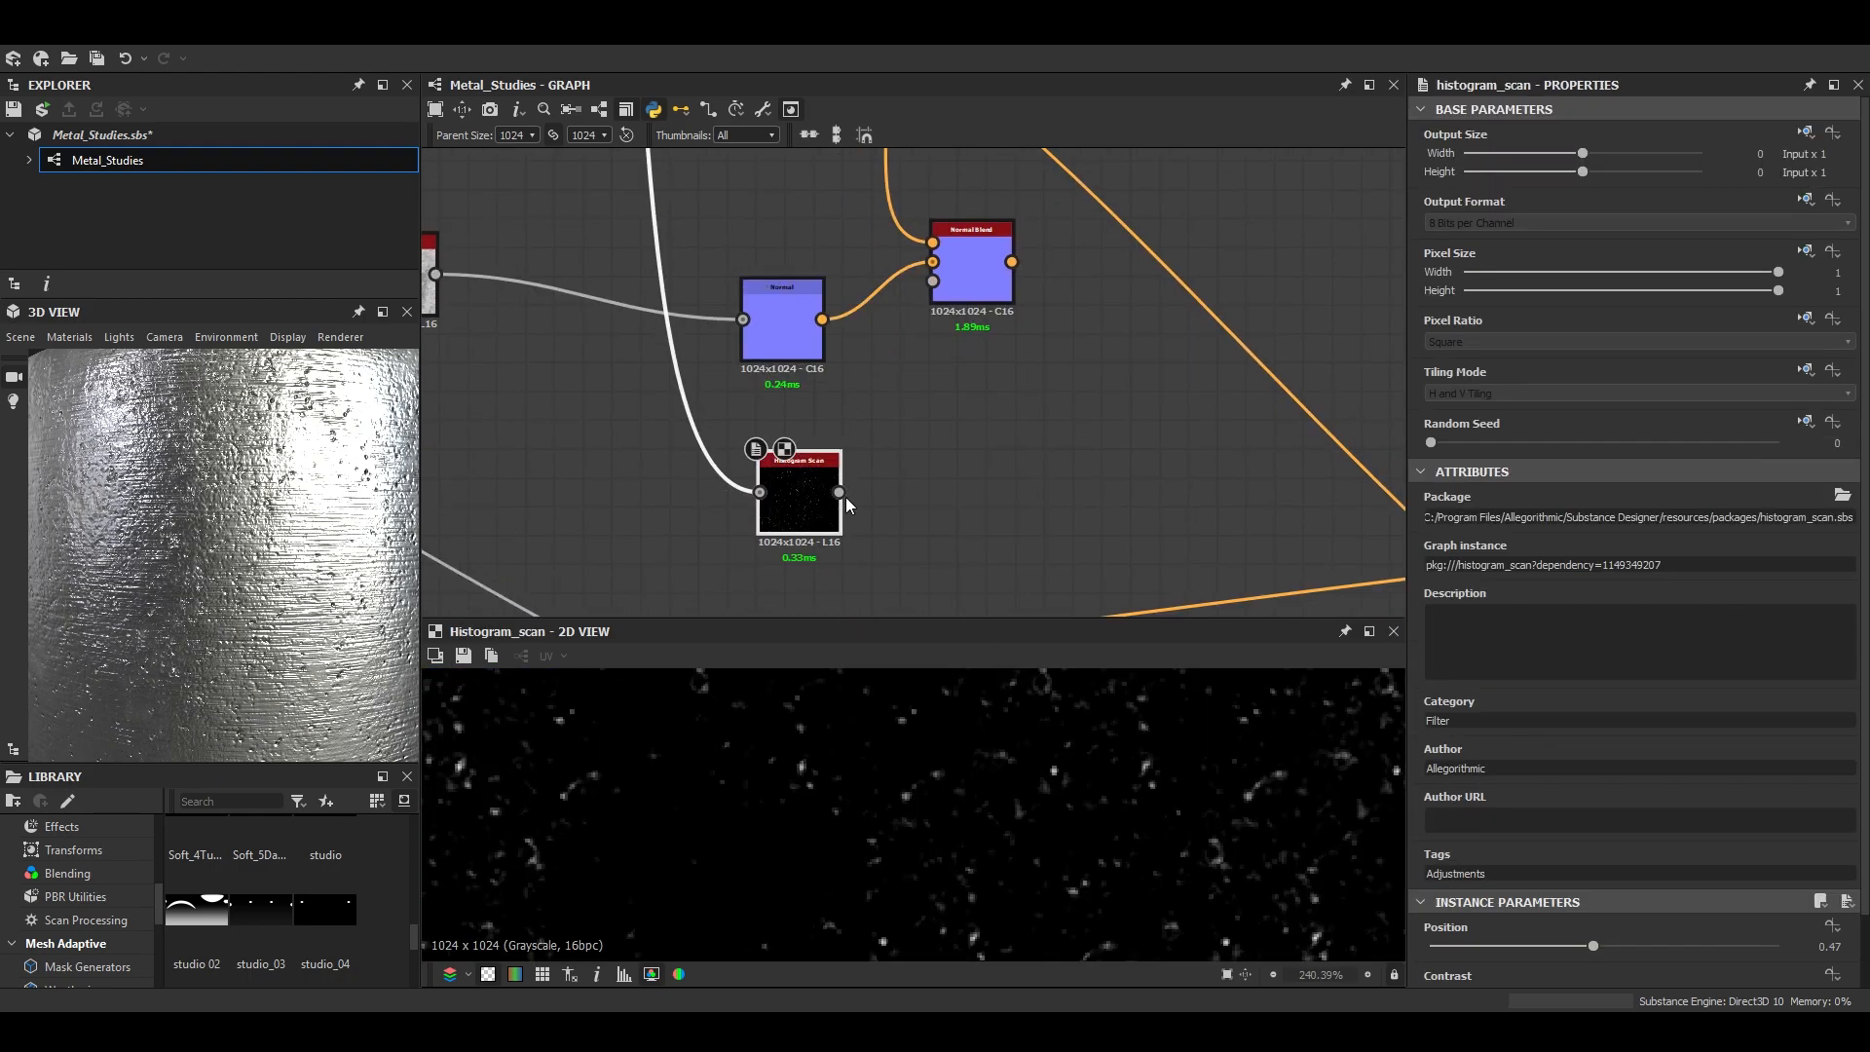
click(946, 300)
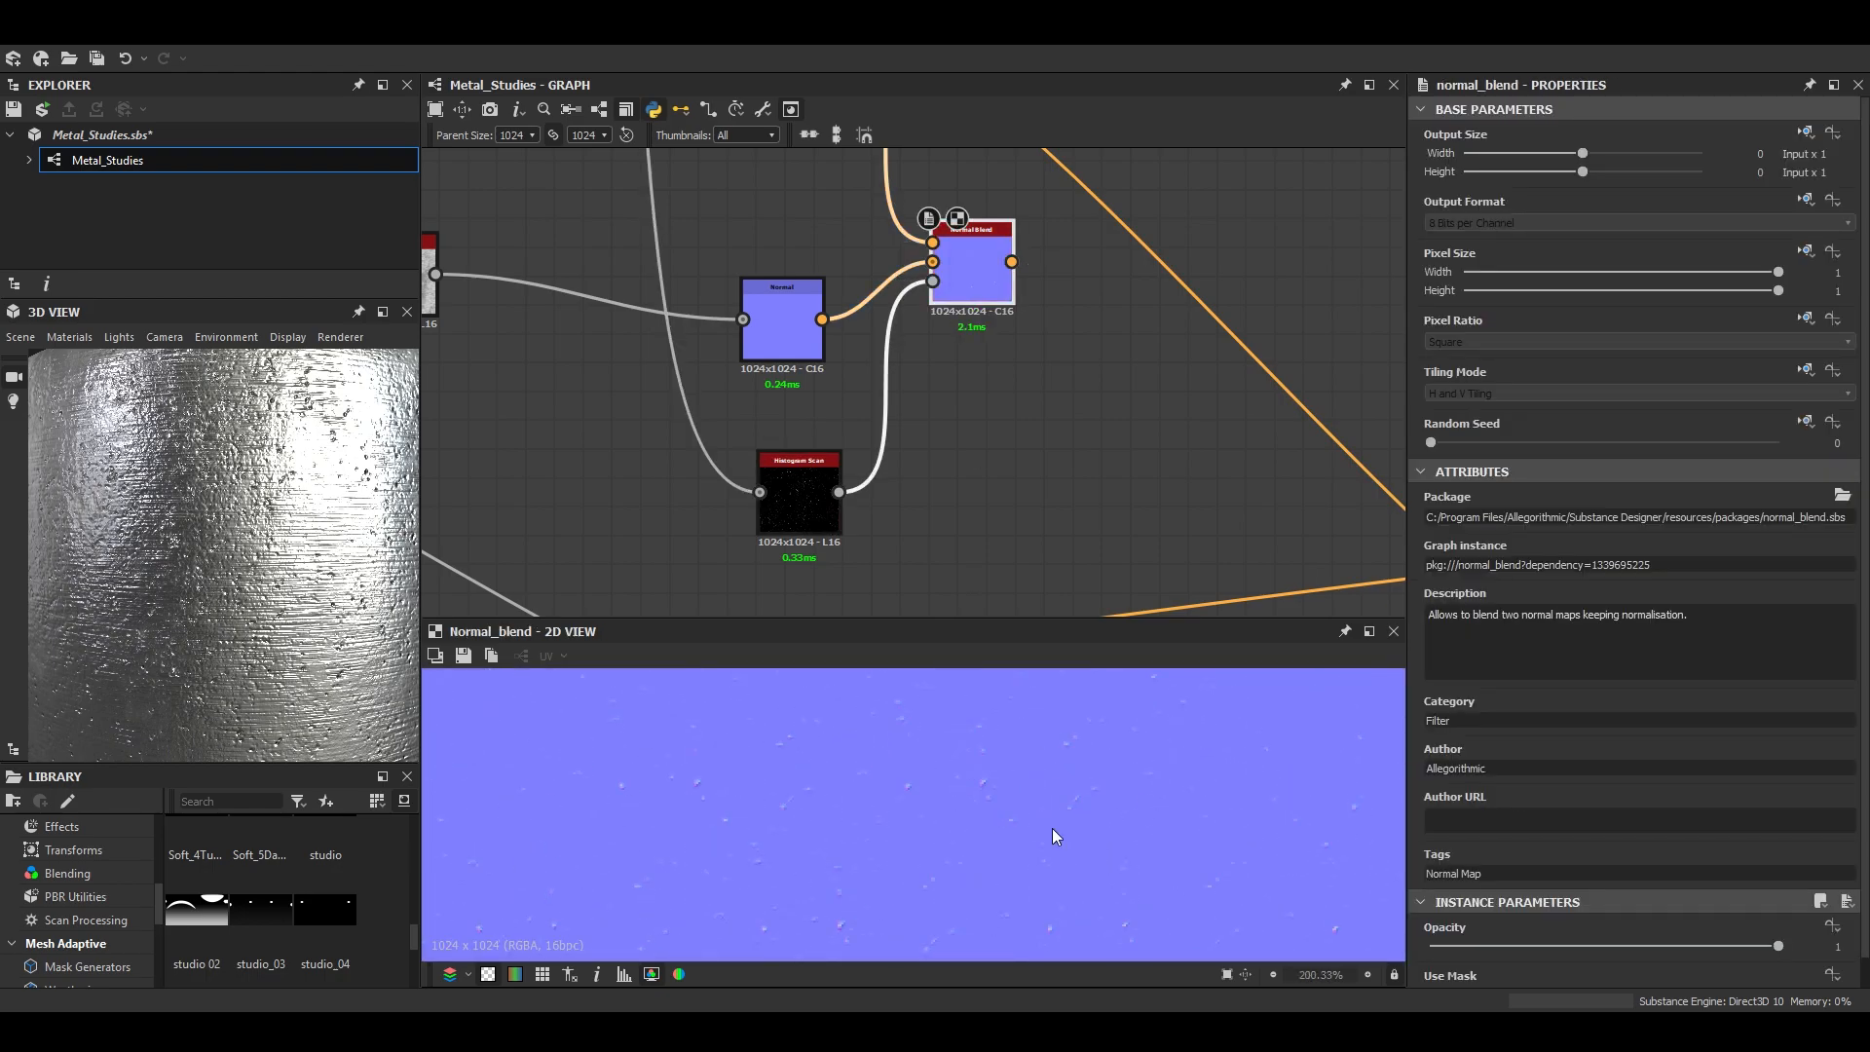
- Connect the Normal Blend to the graph's normal output in place of the direct Normal link
middle_drag(1056, 290, 840, 330)
scroll(840, 330, down, 4)
drag(820, 314, 1136, 524)
scroll(343, 541, down, 4)
scroll(308, 560, up, 5)
scroll(307, 553, down, 4)
scroll(274, 561, up, 4)
- Set the Intensity of the Normal node after the Subtract Blend to 0.2
middle_drag(708, 238, 877, 349)
scroll(876, 348, up, 1)
scroll(876, 348, up, 2)
click(889, 304)
text(0.2)
key(Return)
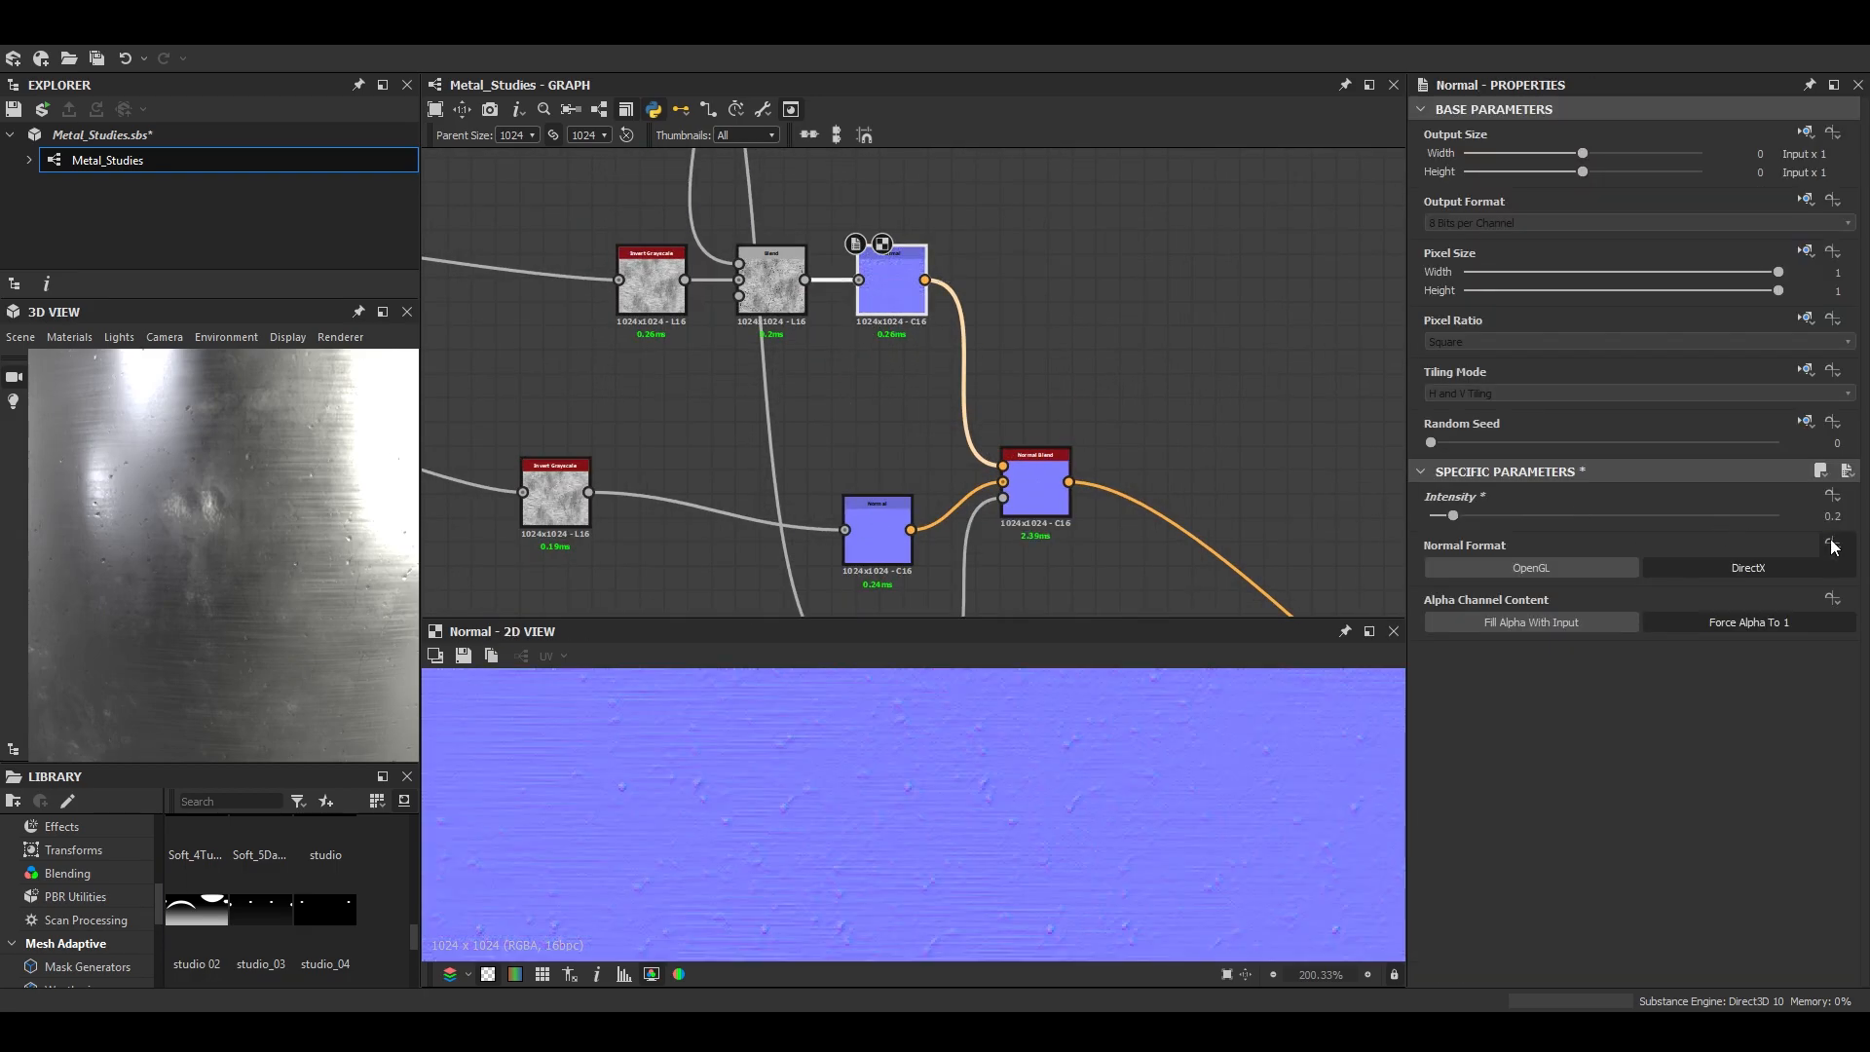
- Examine the dents and brushed surface up close in an enlarged 3D view
scroll(295, 529, down, 3)
click(381, 312)
scroll(1017, 526, down, 3)
drag(1068, 734, 938, 655)
scroll(938, 654, up, 3)
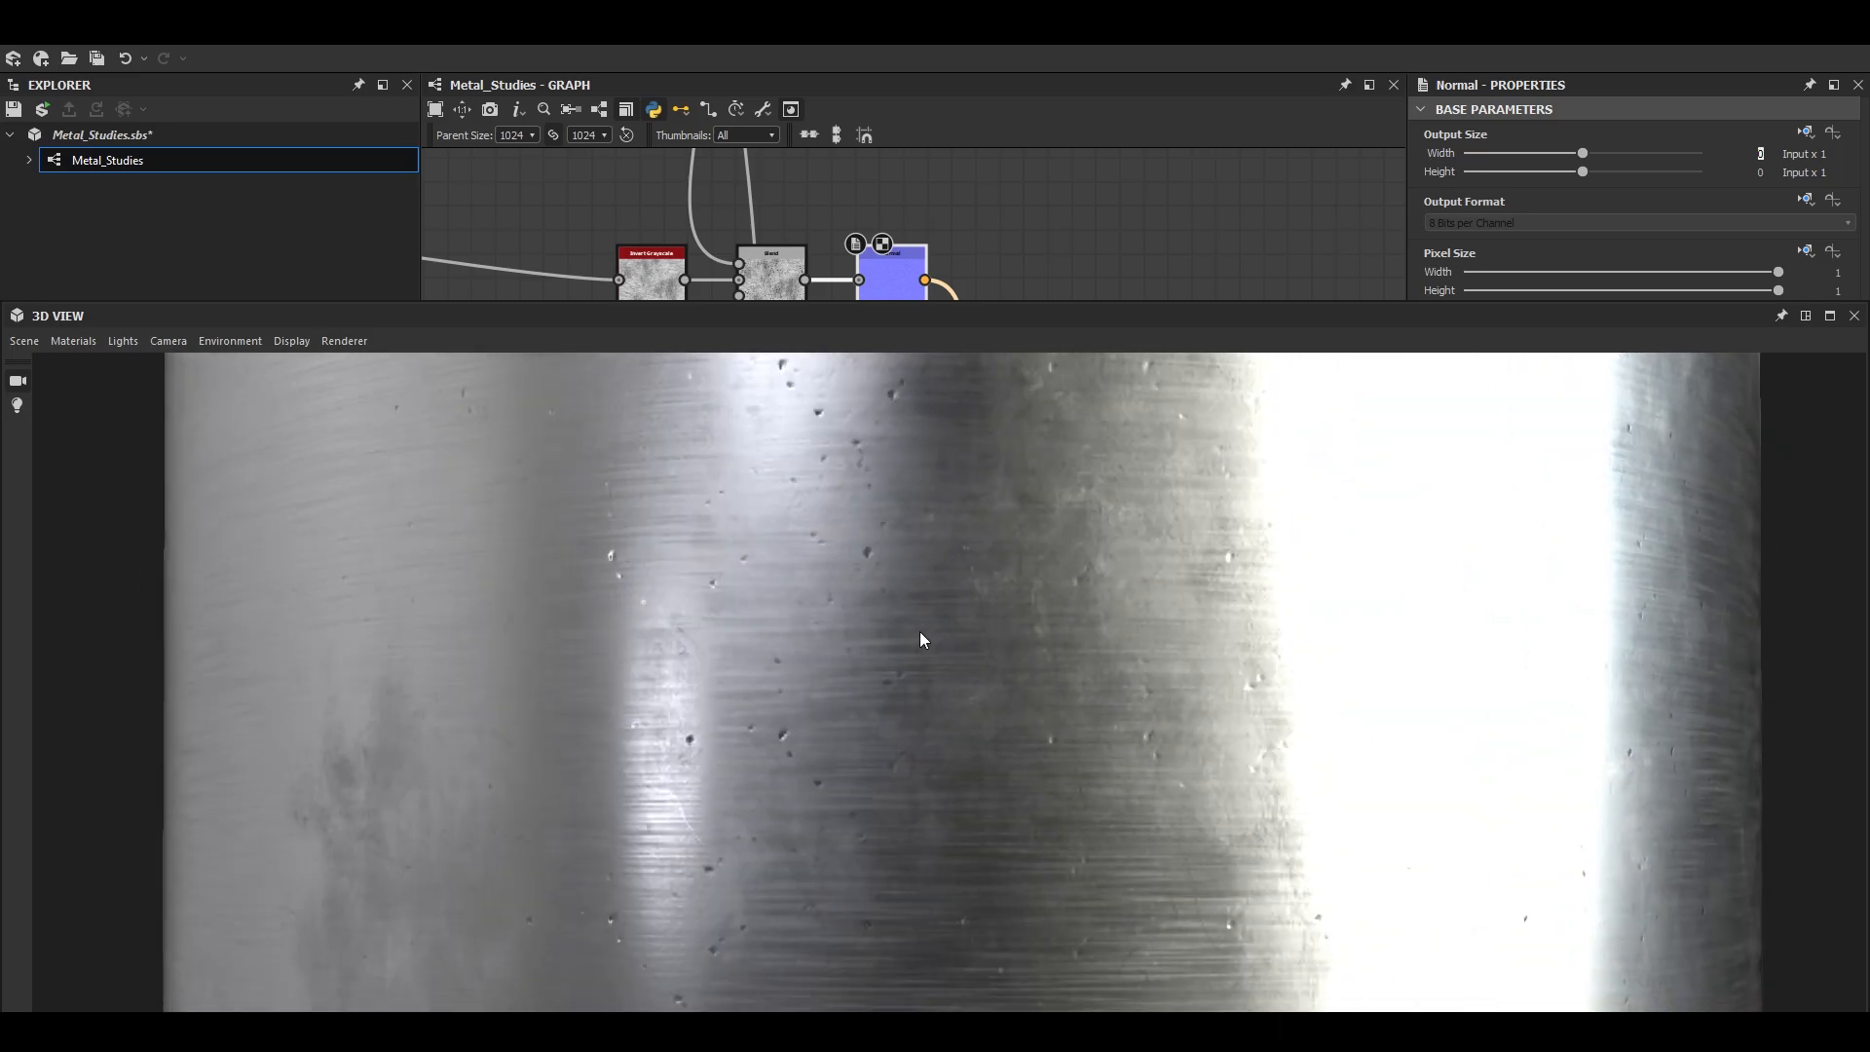
click(1830, 316)
- Insert a Blur HQ Grayscale node after Auto Levels and set its Intensity to 0.8
middle_drag(992, 406, 1198, 609)
scroll(1107, 374, up, 3)
double_click(1109, 375)
scroll(984, 723, up, 9)
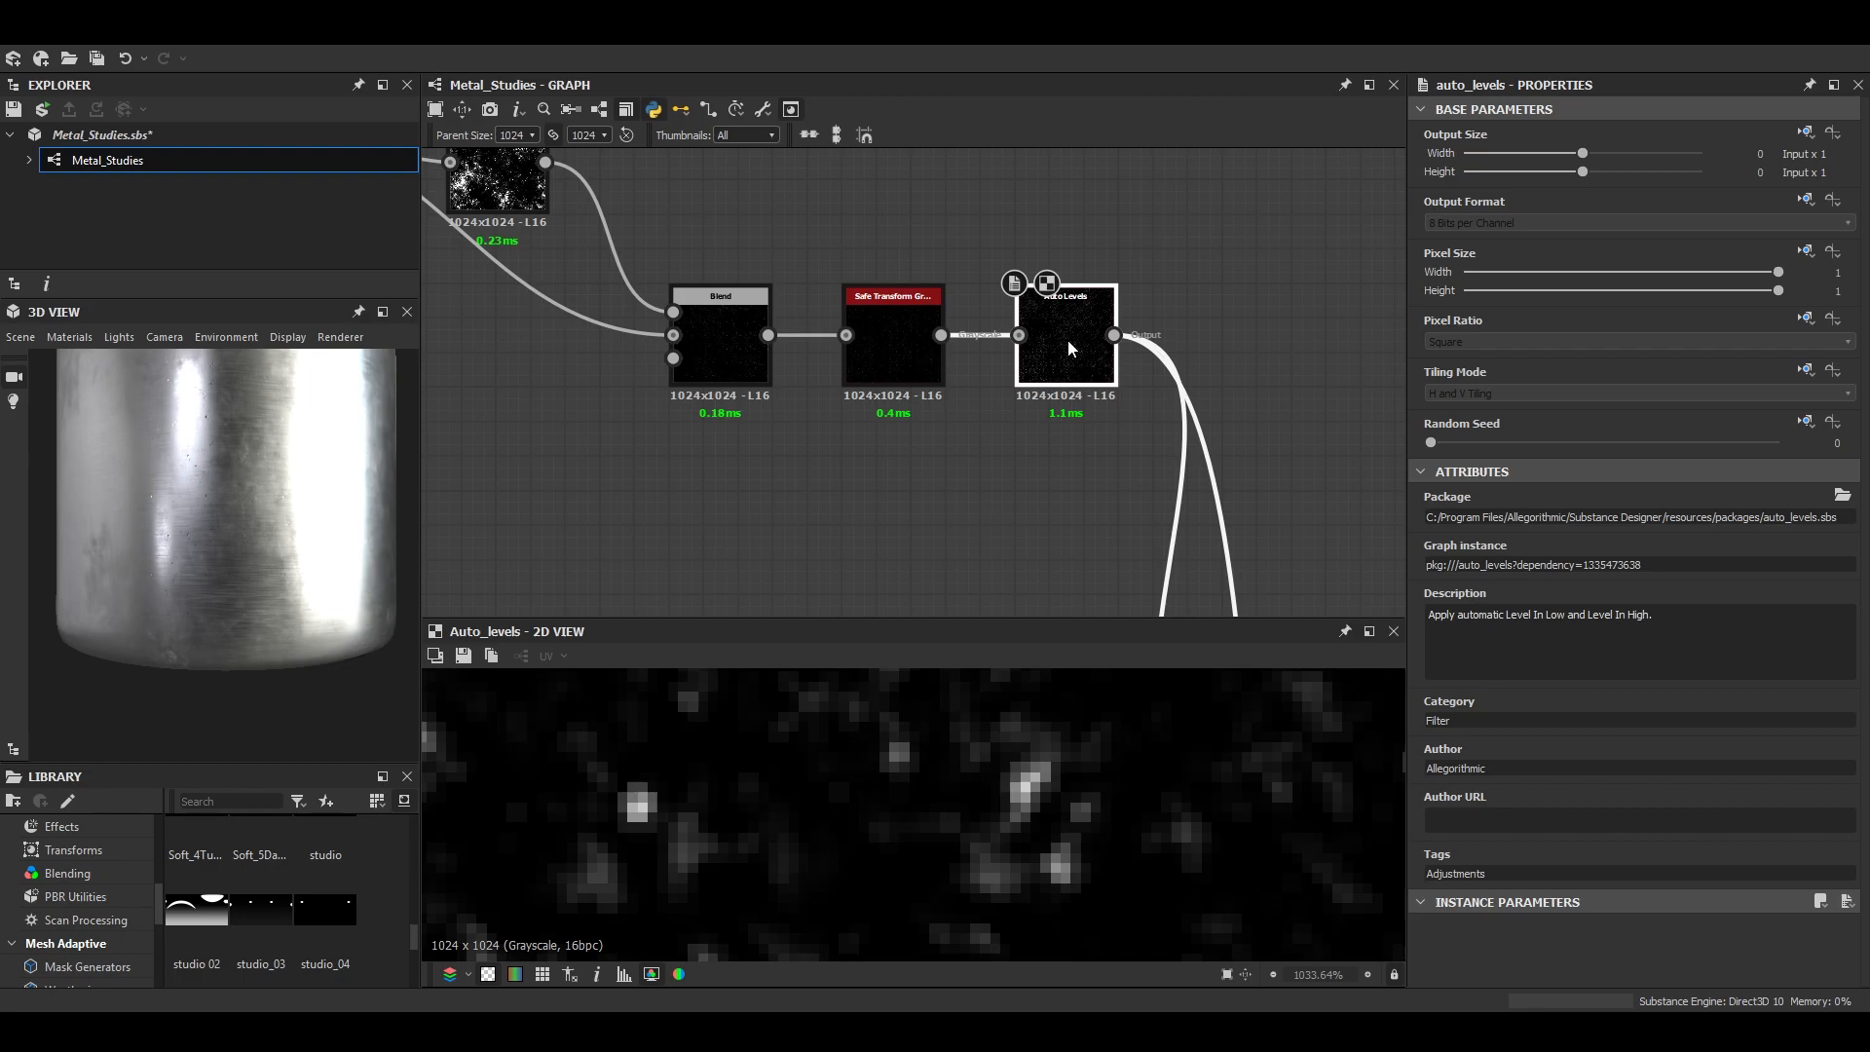
key(space)
text(blur)
key(Down)
key(Down)
key(Return)
drag(1471, 951, 1448, 950)
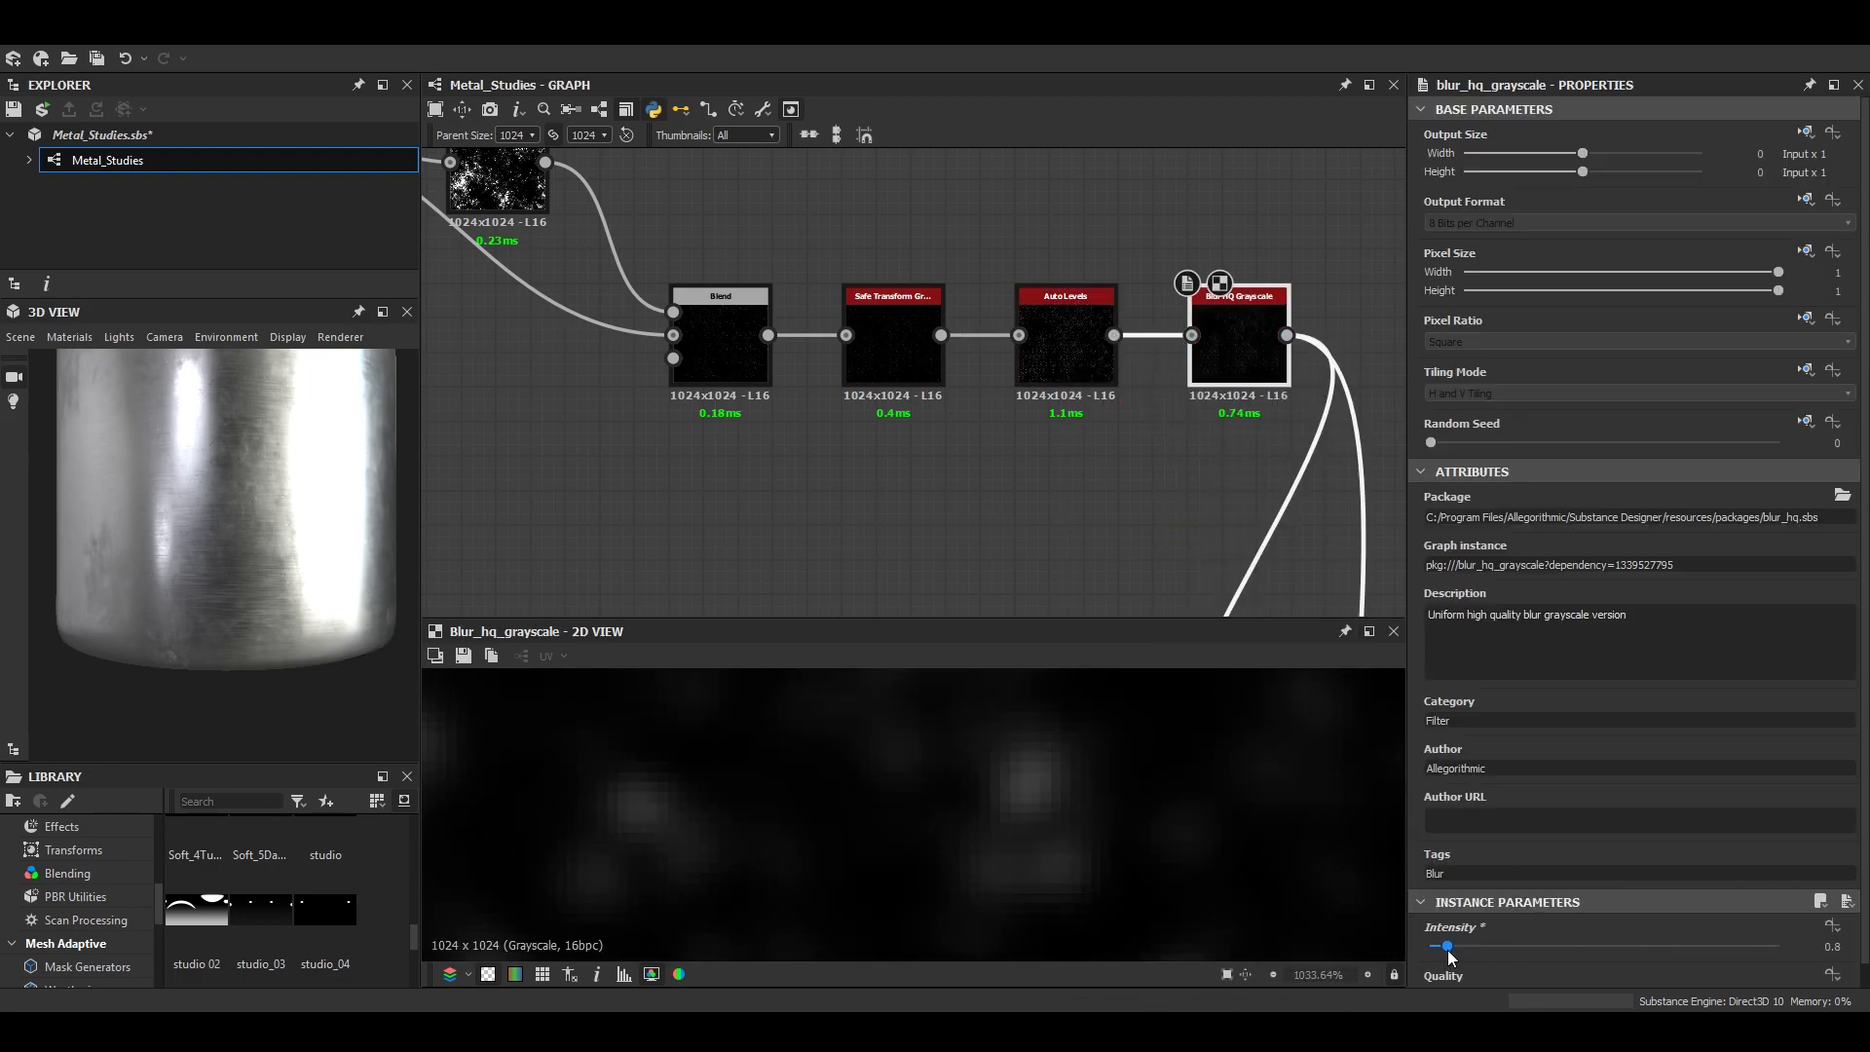
- Check the blurred specks through the Subtract Blend, and set the following Normal node's Intensity to 1
scroll(278, 540, up, 3)
drag(278, 540, 314, 611)
scroll(906, 380, down, 3)
middle_drag(1213, 585, 1204, 358)
double_click(1077, 367)
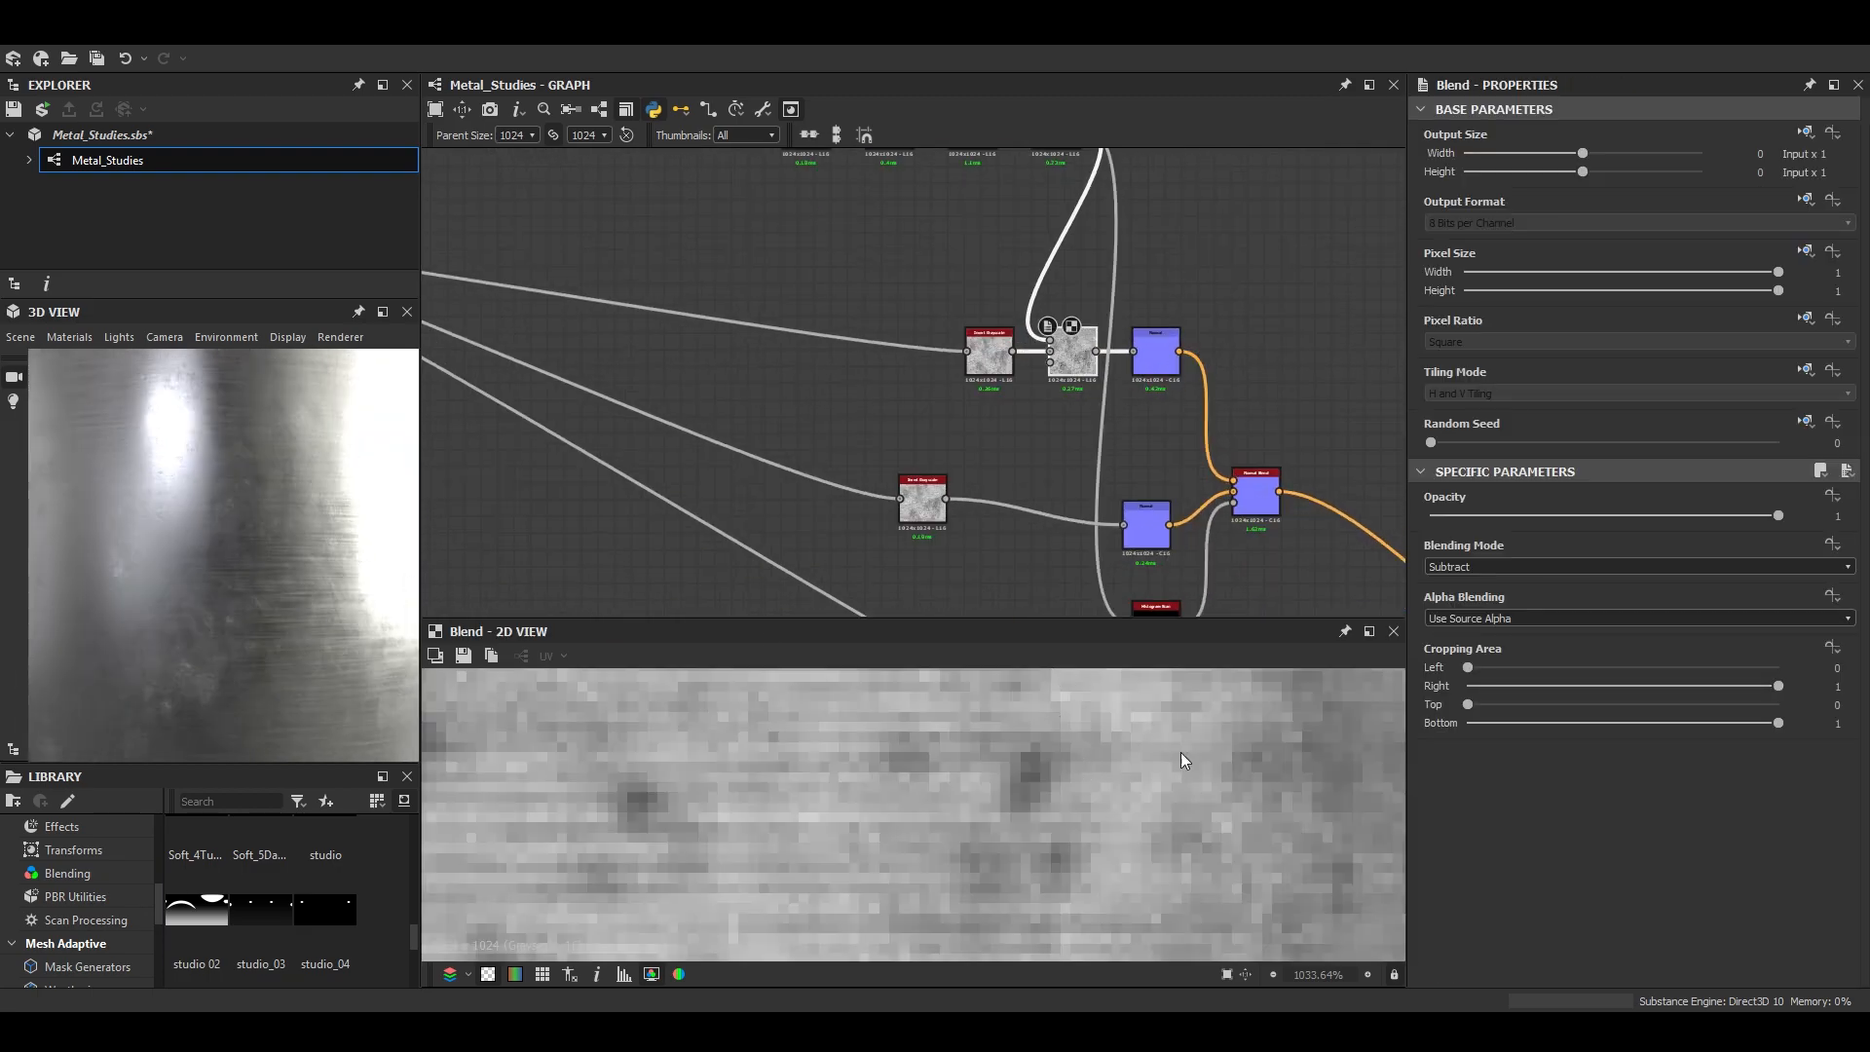
middle_drag(1223, 440, 1135, 404)
double_click(1074, 316)
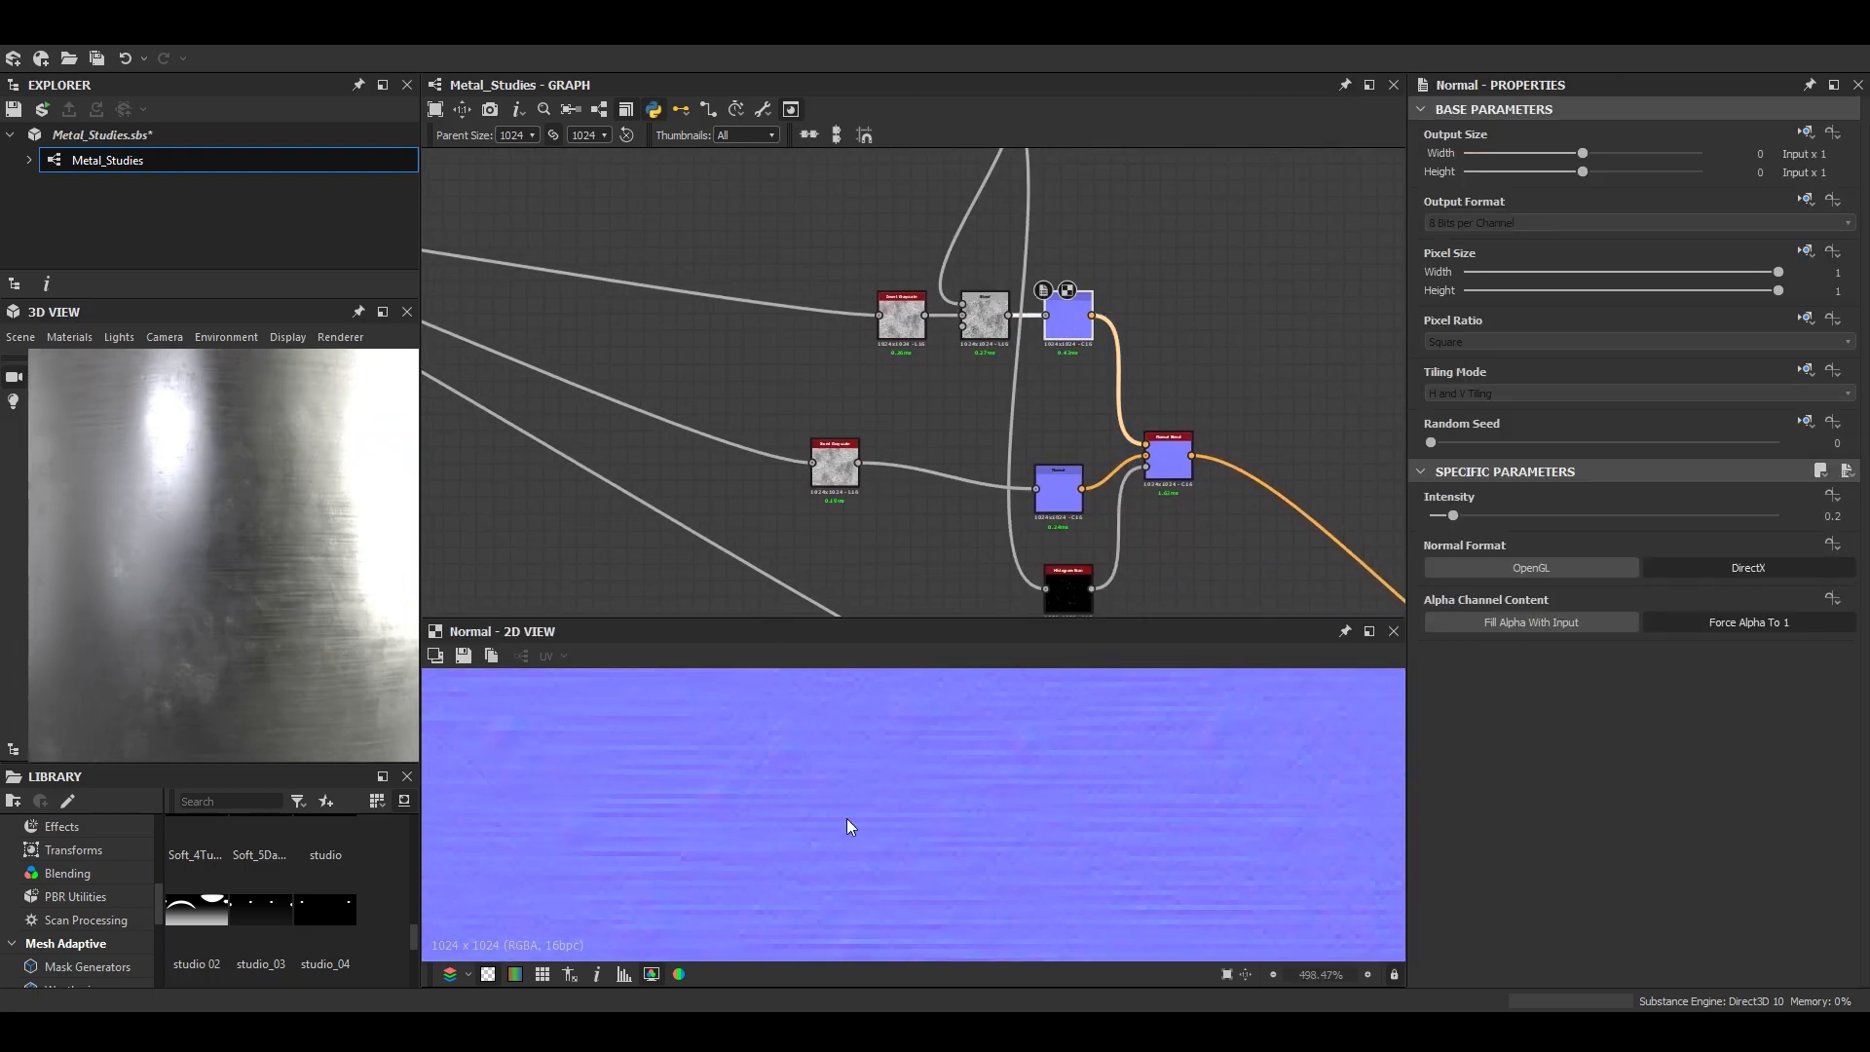
key(Return)
drag(302, 542, 387, 559)
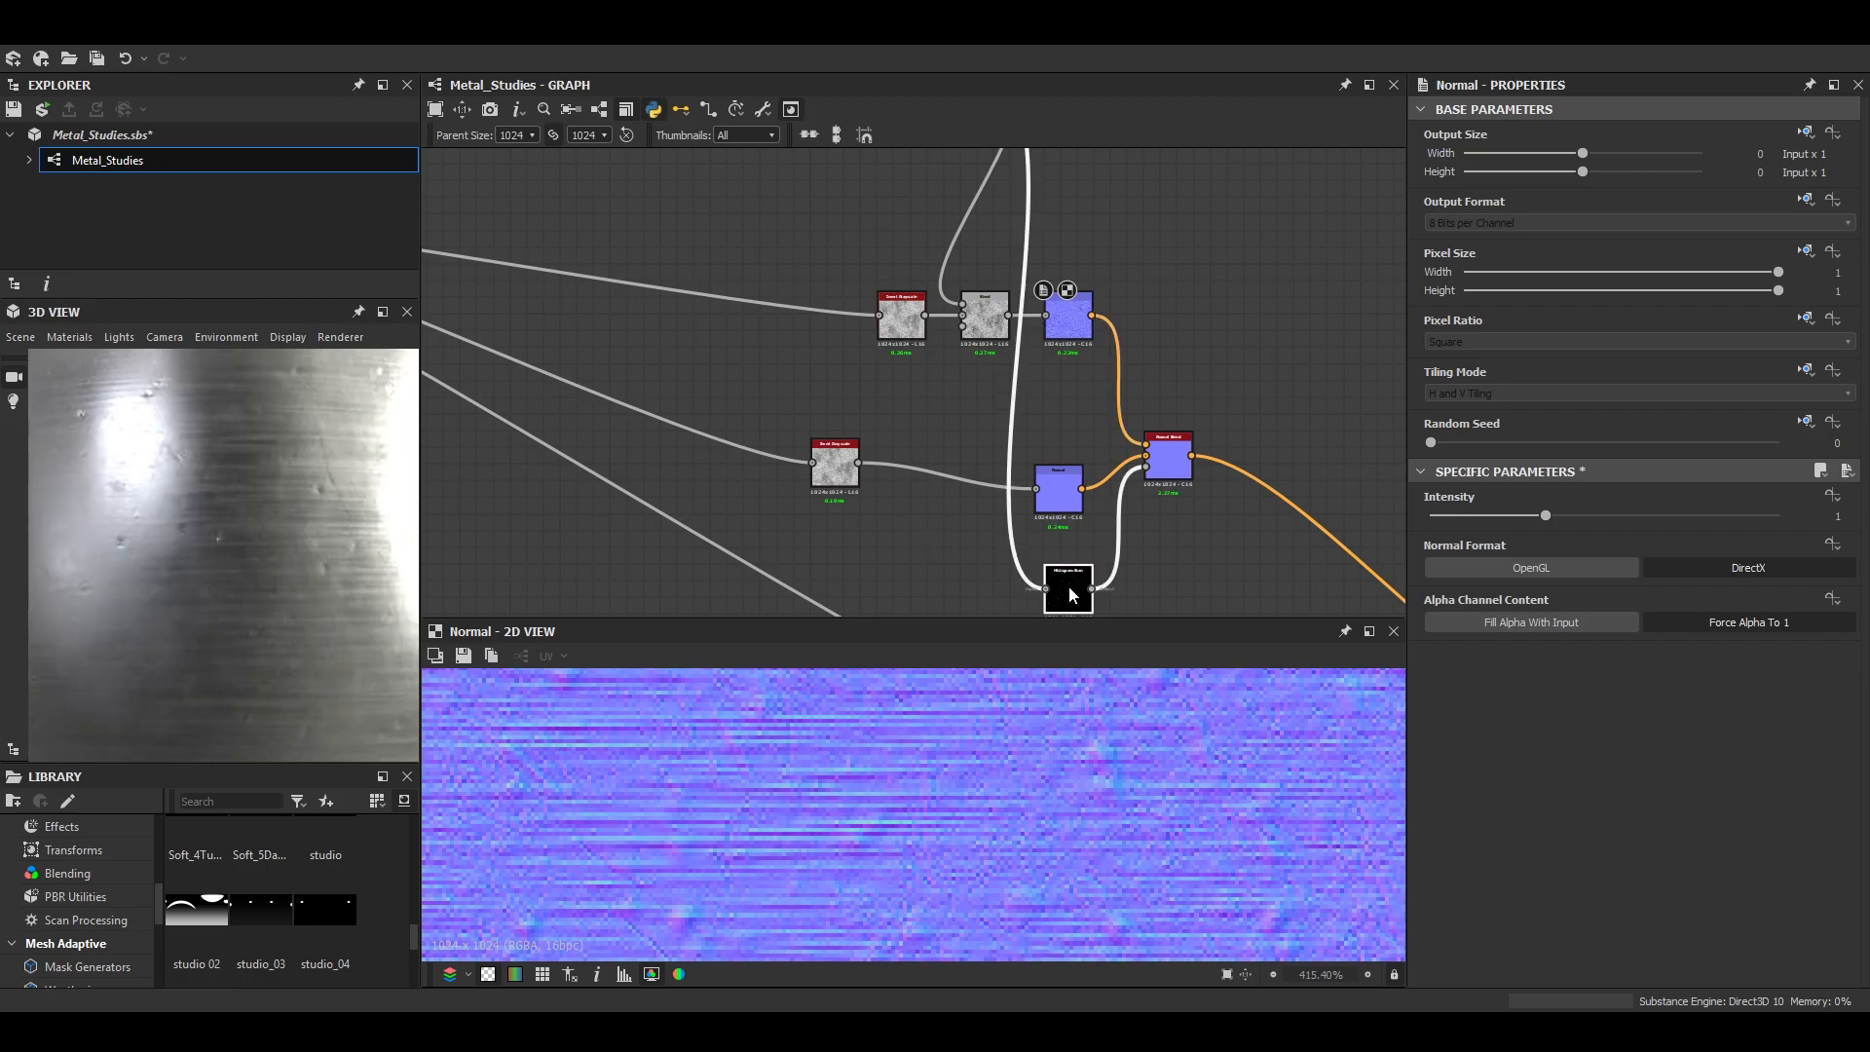
- Set the Histogram Scan's Position to 0.76 and pull its Contrast down to the minimum, checking the dents in 3D
double_click(1068, 586)
drag(1606, 945, 1461, 914)
scroll(1634, 941, down, 1)
mouse_move(1649, 867)
mouse_down()
mouse_move(1721, 868)
mouse_move(1681, 869)
mouse_up()
drag(347, 655, 284, 621)
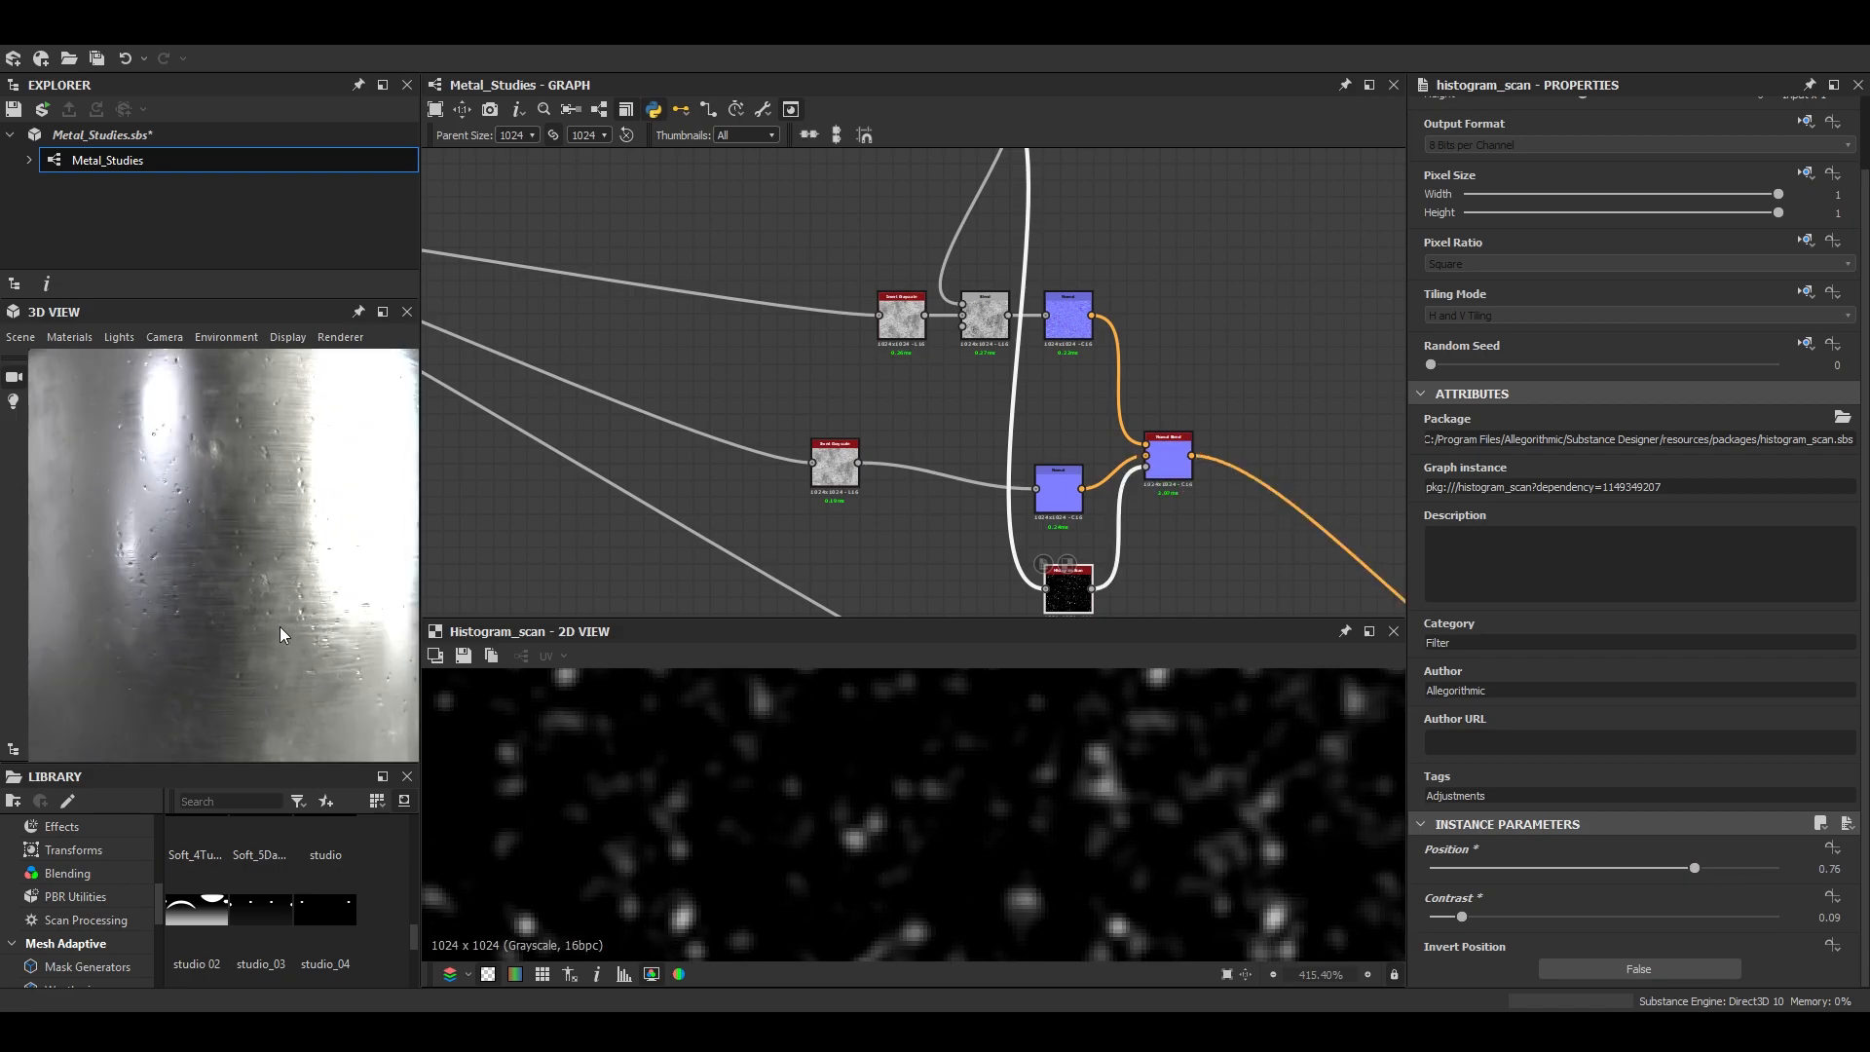
scroll(307, 647, down, 4)
scroll(317, 655, up, 1)
drag(1469, 920, 1235, 894)
drag(52, 604, 321, 594)
scroll(1091, 459, down, 3)
scroll(1091, 459, up, 5)
- Lower the Intensity of the Blur HQ Grayscale node after Auto Levels and check the dents on the 3D model
click(1077, 313)
drag(1447, 924, 1439, 923)
drag(336, 551, 250, 565)
scroll(250, 565, up, 3)
scroll(598, 390, down, 4)
- Set the Tile of the first Safe Transform Grayscale, ahead of the Blur HQ Grayscale and Levels, to 2
middle_drag(599, 390, 968, 411)
scroll(1023, 429, down, 1)
scroll(968, 411, up, 4)
click(875, 325)
double_click(879, 331)
scroll(944, 722, down, 8)
scroll(643, 385, down, 3)
middle_drag(643, 386, 1150, 429)
scroll(852, 392, up, 5)
click(800, 401)
scroll(1581, 830, down, 3)
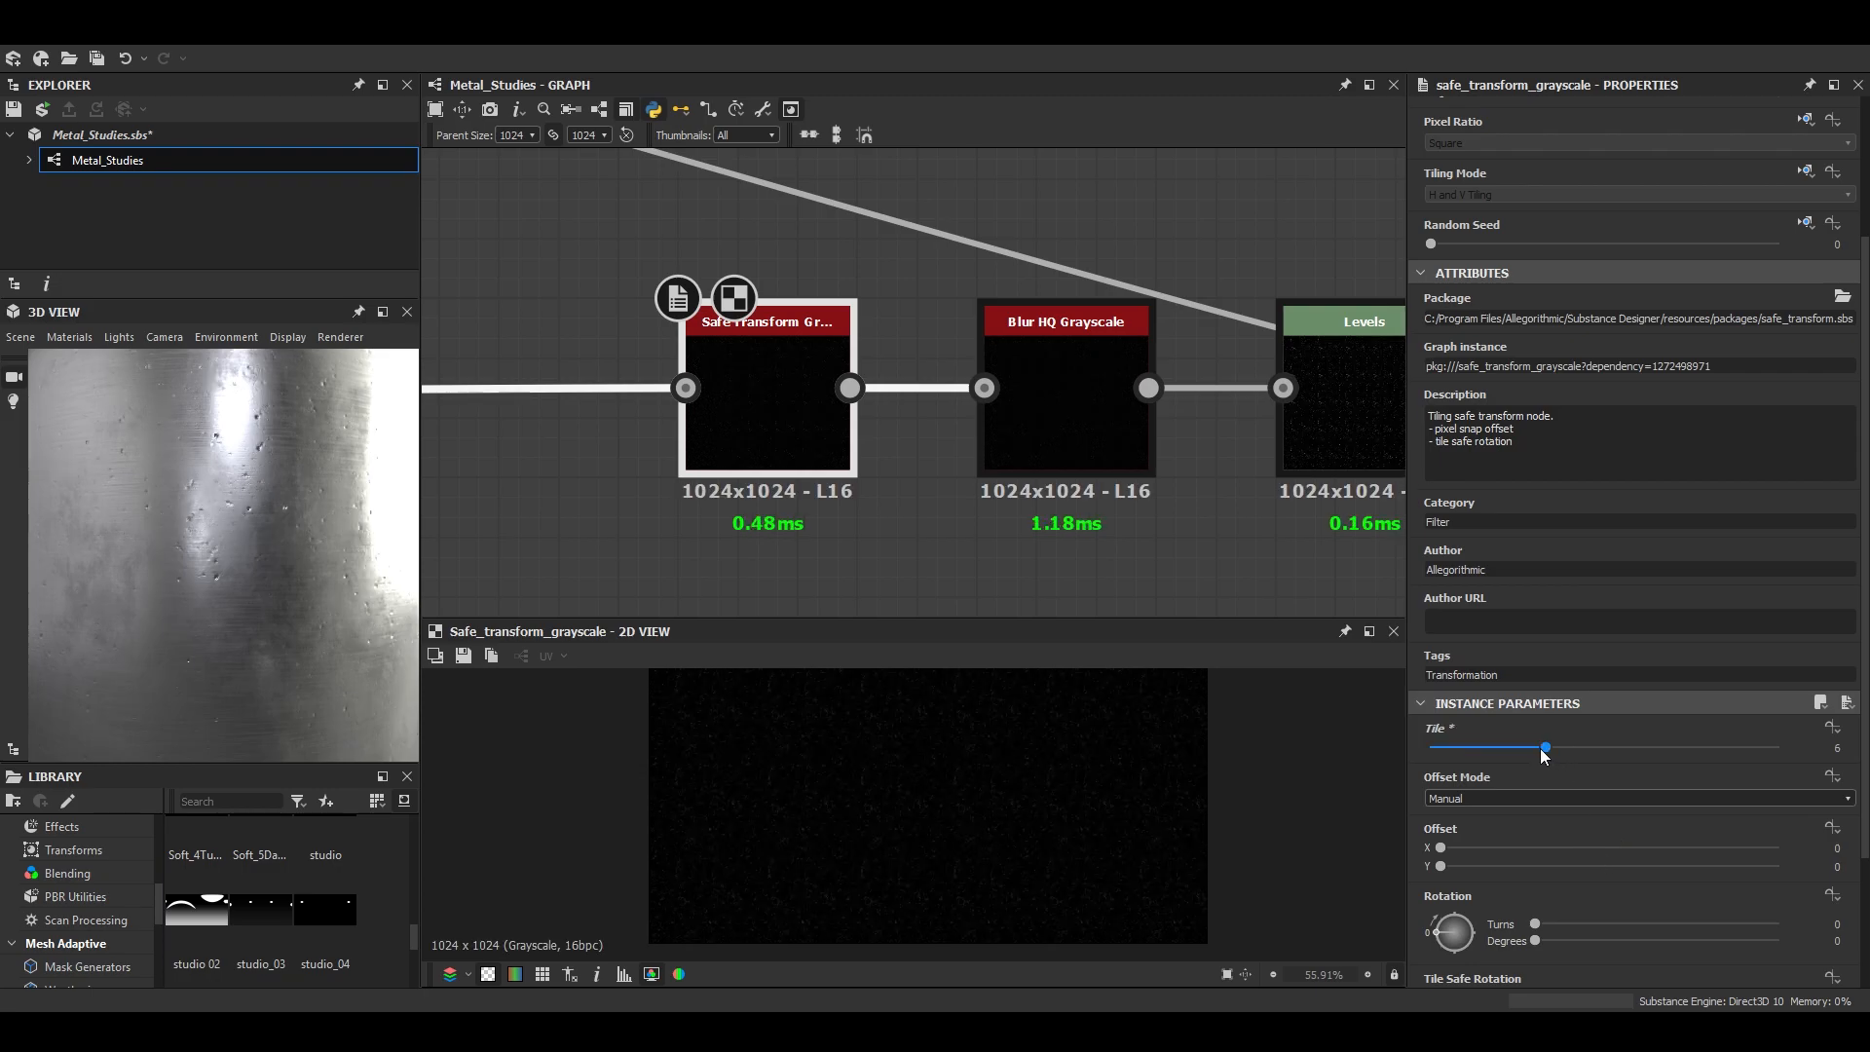
drag(1511, 746, 1464, 746)
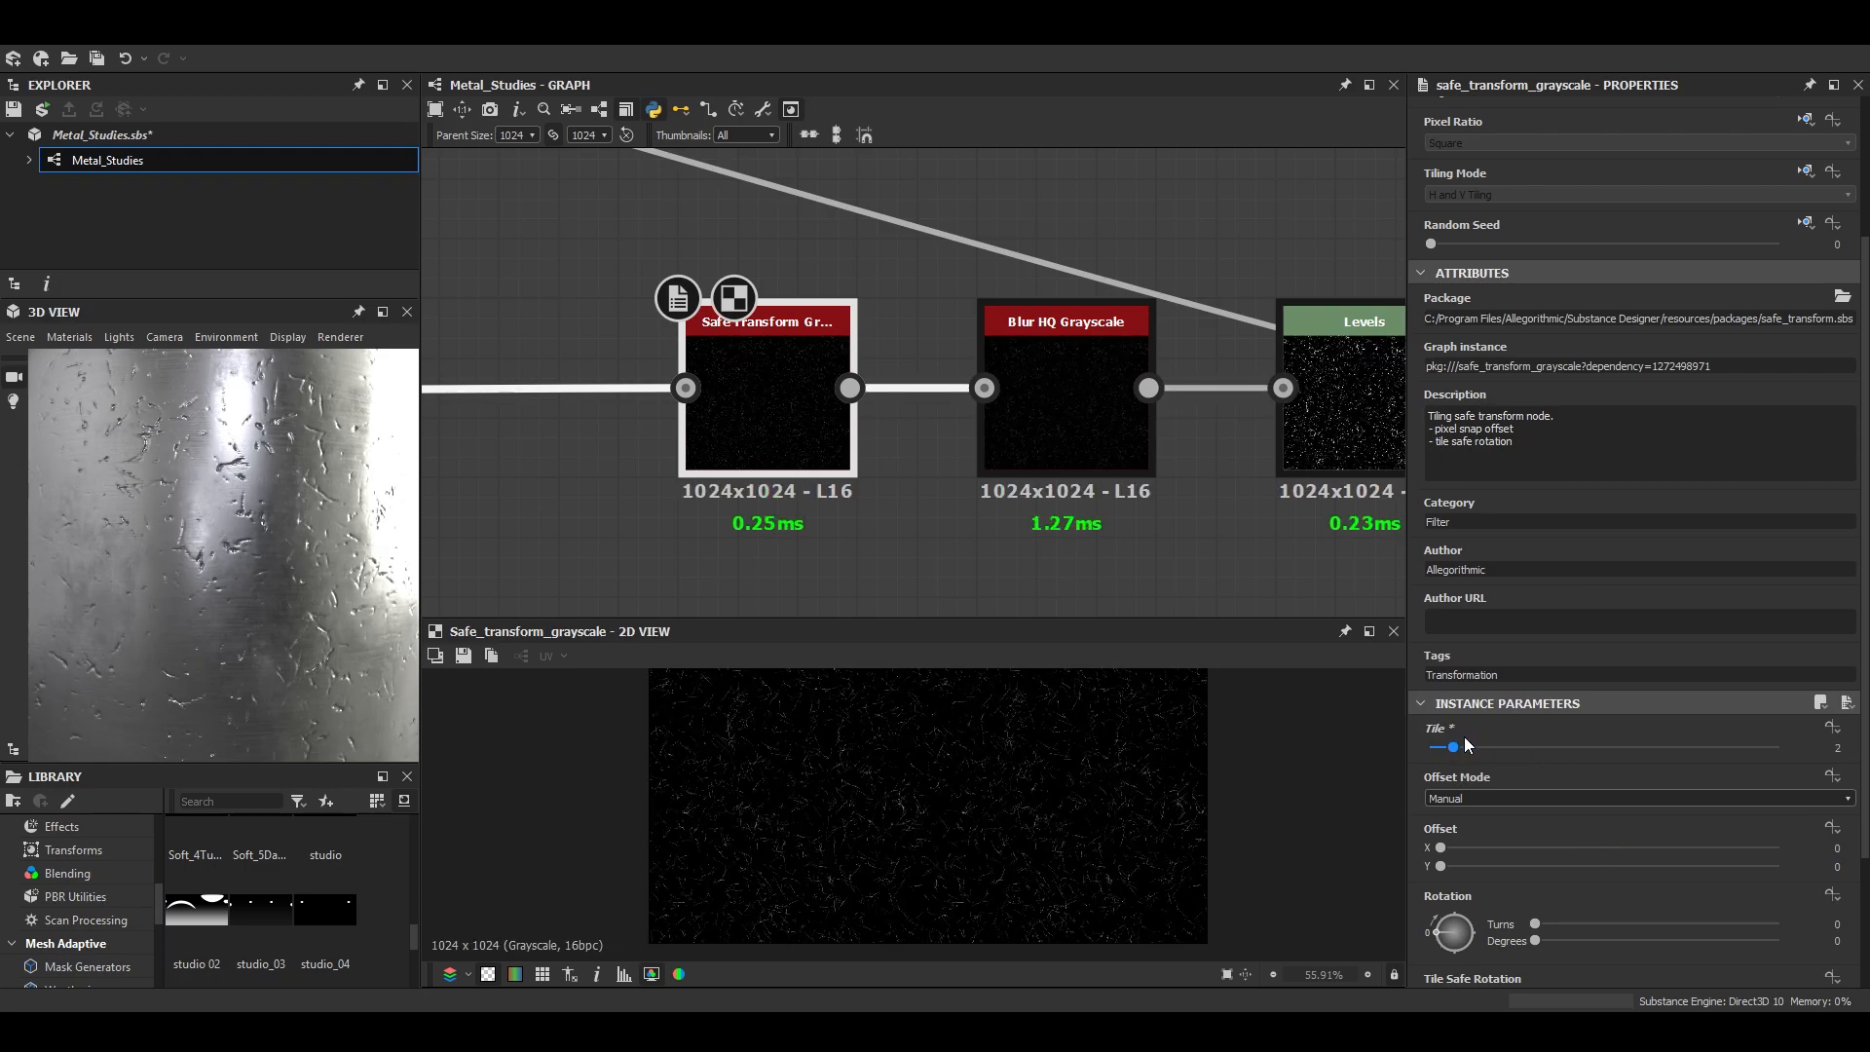
- Set the Tile of the first Safe Transform Grayscale to 3 and check the dents on the 3D model
scroll(312, 569, down, 3)
scroll(278, 577, up, 4)
mouse_move(279, 577)
mouse_down()
mouse_move(243, 551)
mouse_move(302, 570)
mouse_up()
scroll(302, 570, down, 2)
drag(1454, 748, 1478, 751)
drag(265, 573, 201, 575)
scroll(244, 585, up, 4)
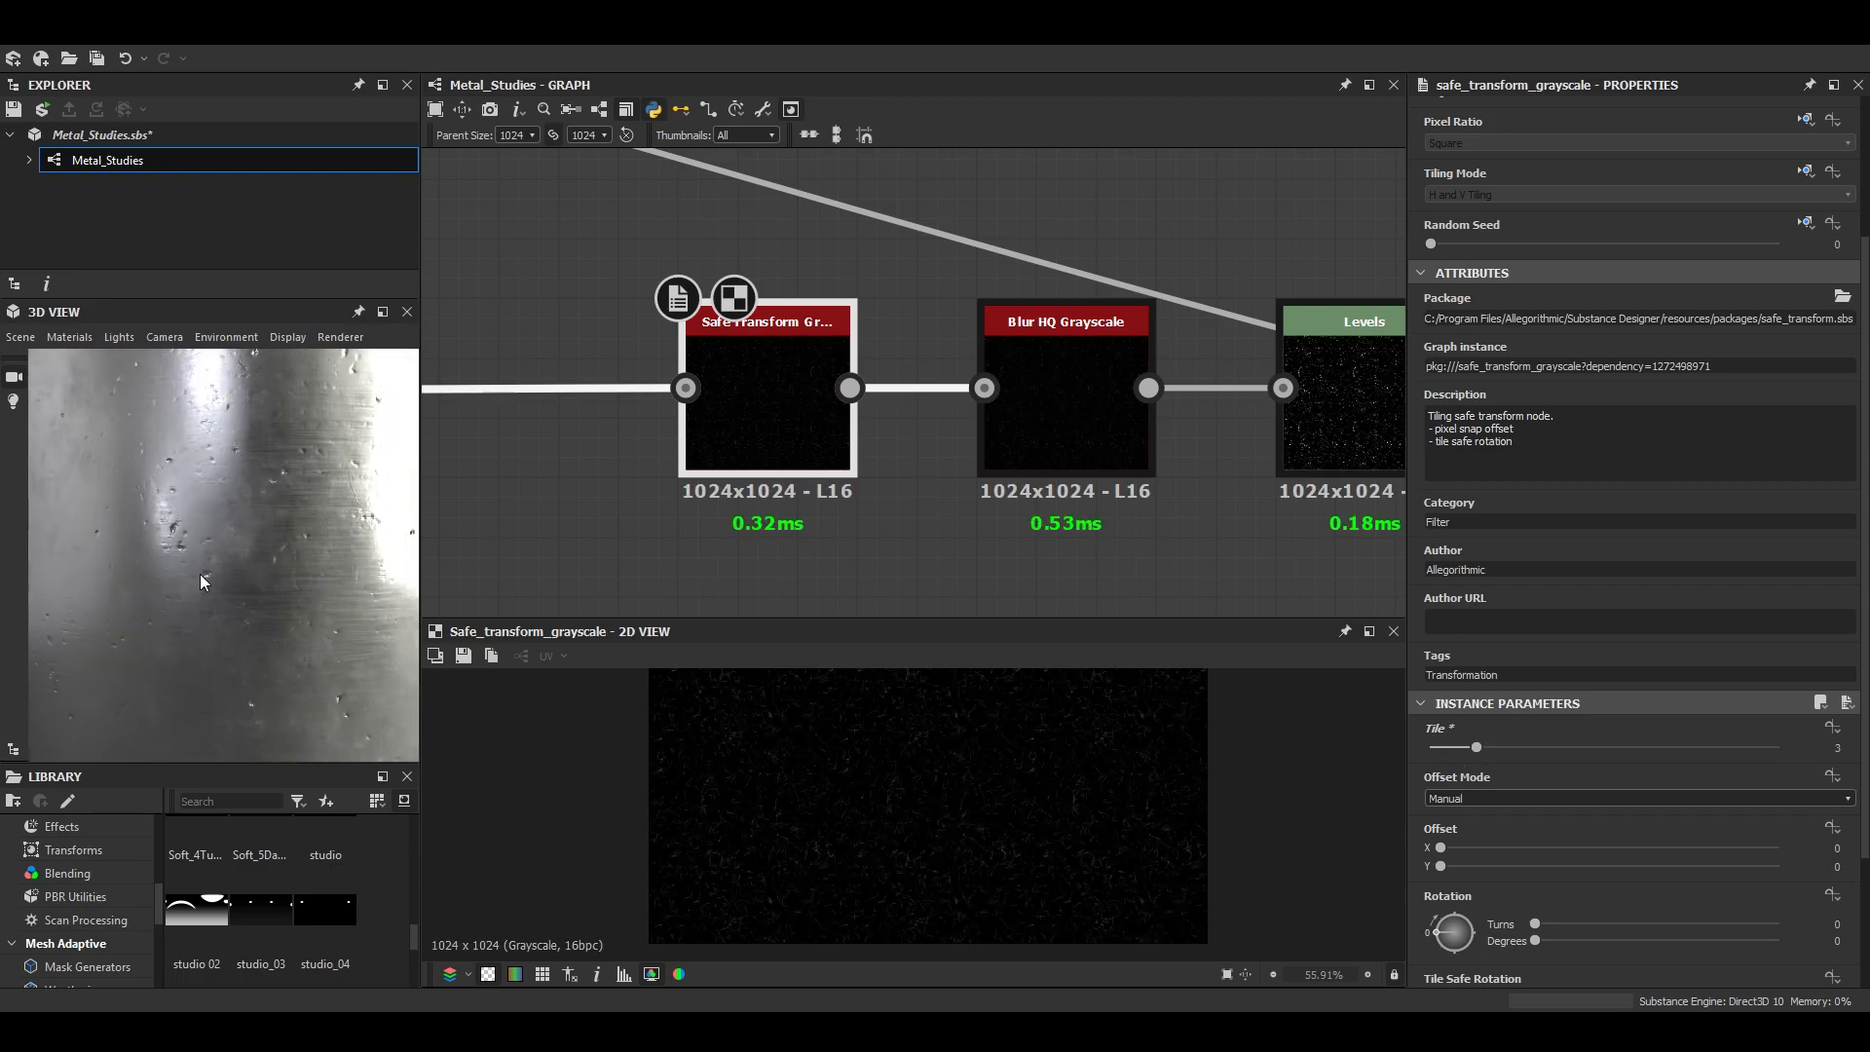
- Set the Intensity of the Normal node after the dents Blend to 0.29 and check the surface in 3D
scroll(624, 312, down, 7)
middle_drag(1160, 409, 843, 228)
scroll(1096, 475, up, 1)
double_click(1098, 476)
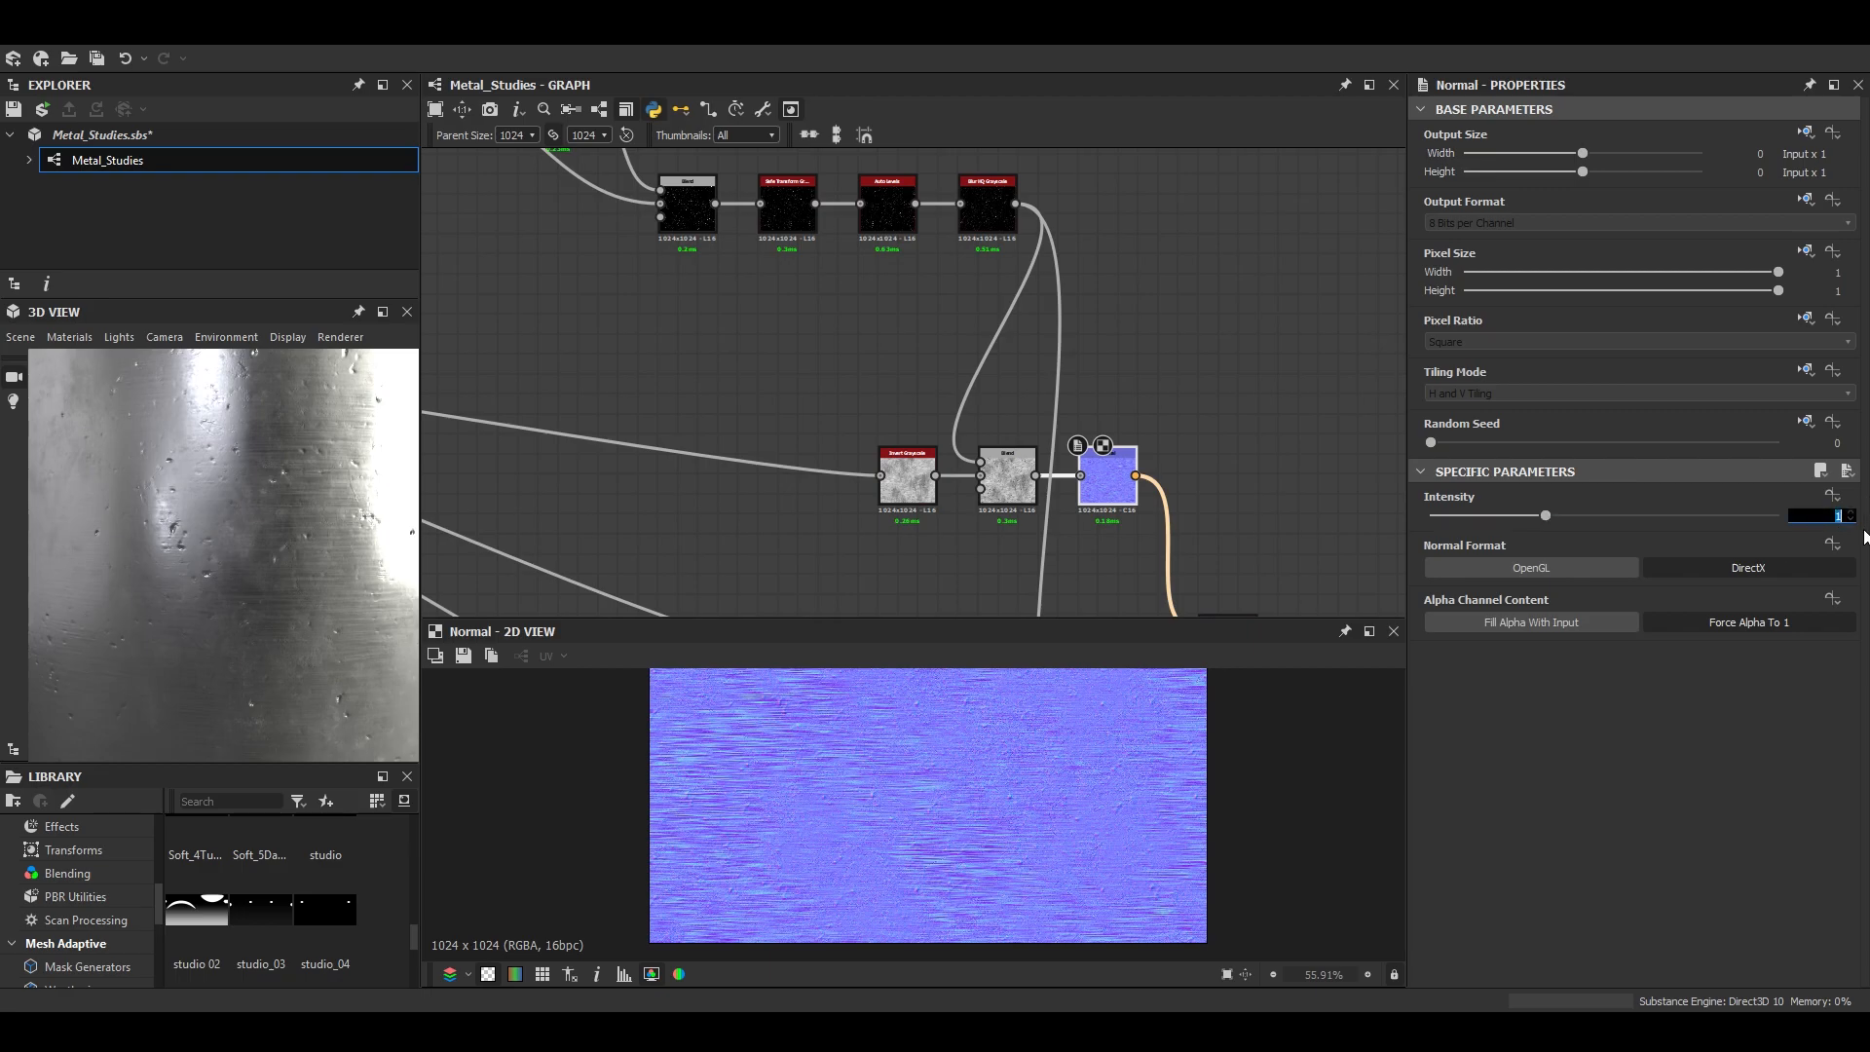
drag(331, 487, 349, 535)
scroll(246, 545, down, 4)
scroll(251, 537, up, 4)
scroll(253, 553, down, 4)
scroll(253, 552, up, 4)
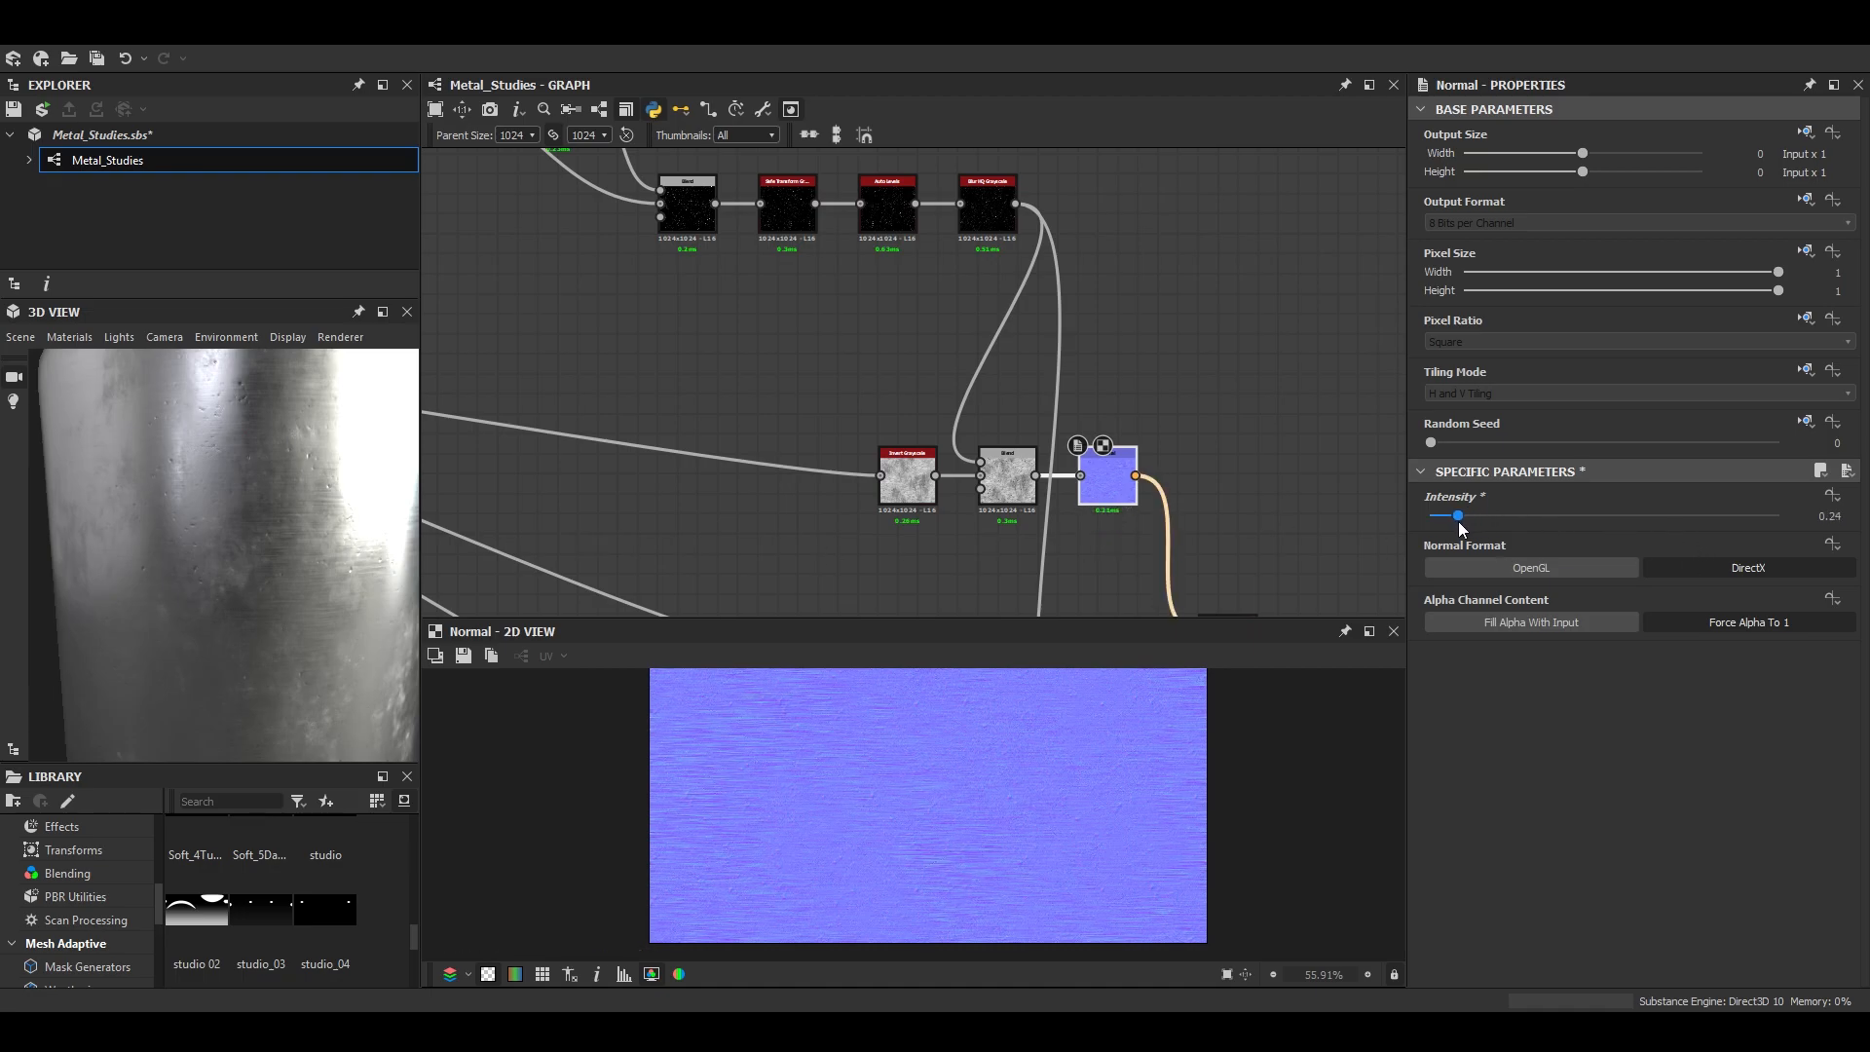
drag(1461, 514, 1464, 514)
scroll(451, 542, down, 2)
- Preview the Levels node ahead of the dark grunge Blend, the first Safe Transform Grayscale and its Blur HQ Grayscale
scroll(360, 542, down, 2)
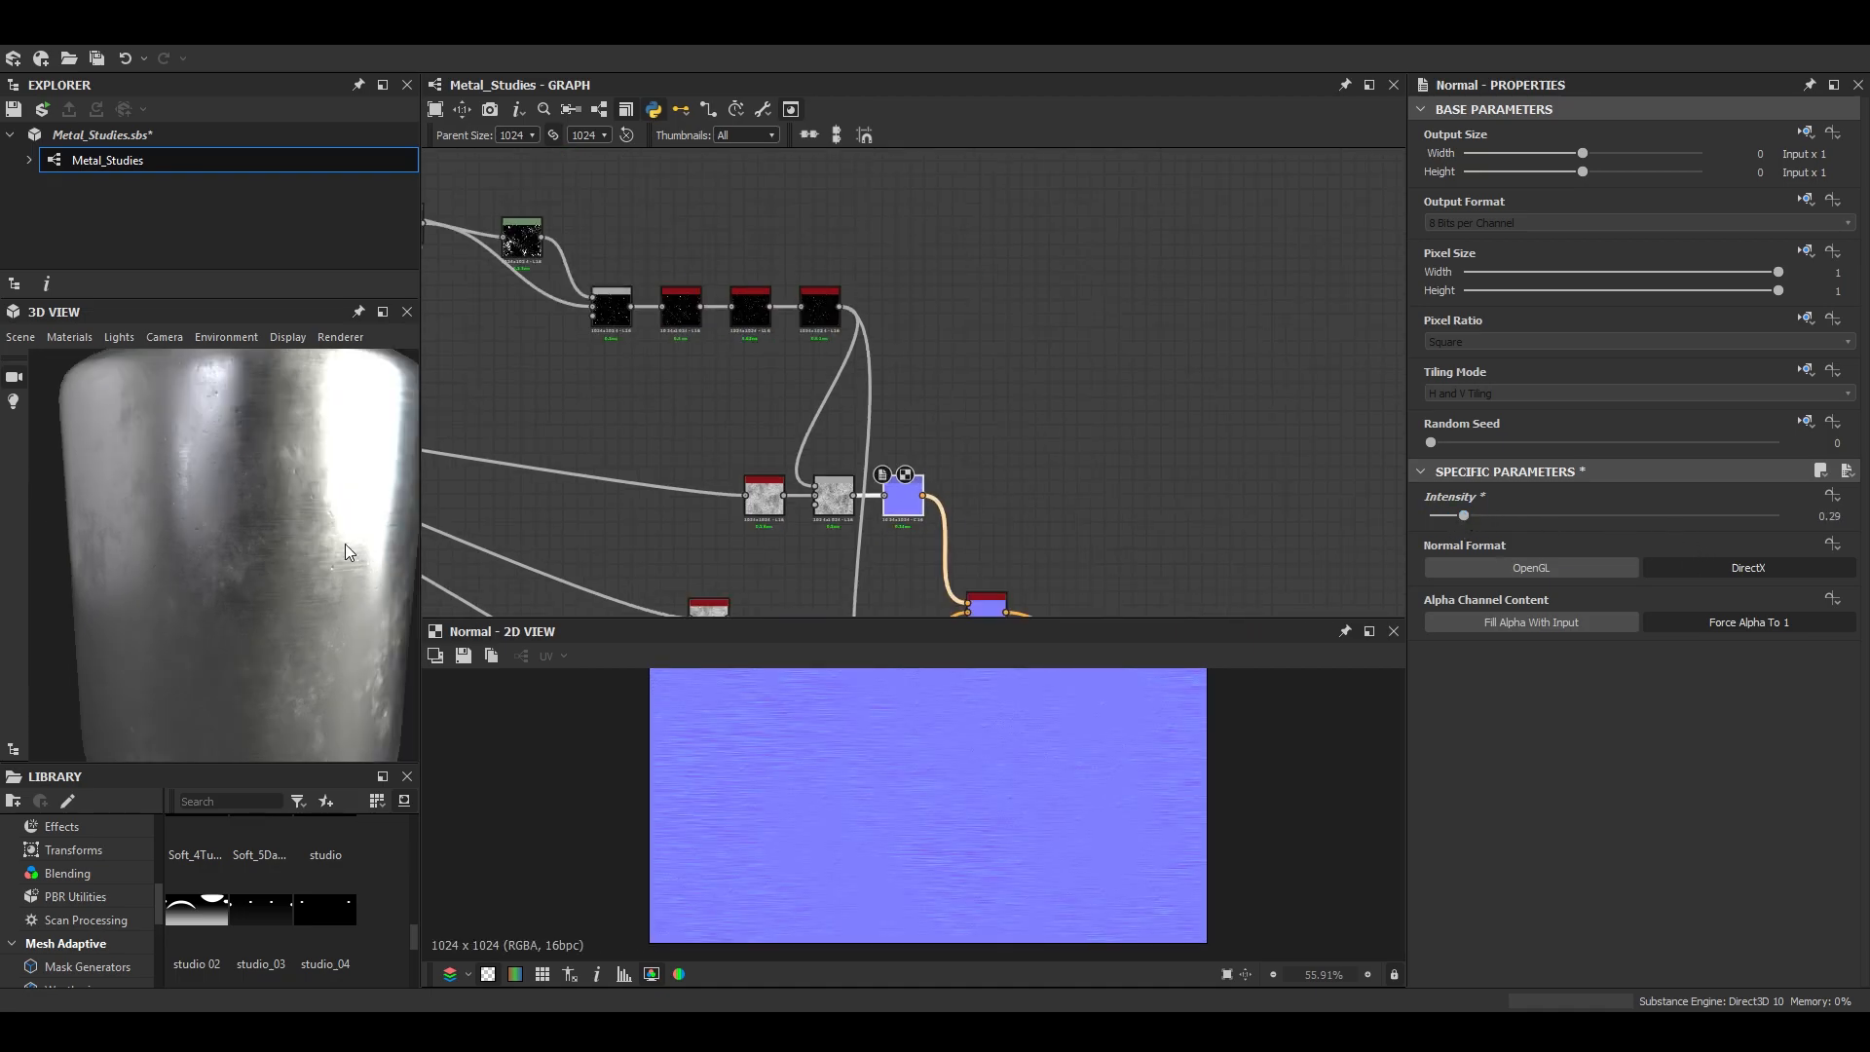
scroll(293, 566, up, 3)
drag(283, 569, 348, 581)
scroll(774, 424, down, 3)
middle_drag(773, 424, 1192, 511)
scroll(1067, 435, up, 4)
scroll(961, 405, down, 2)
scroll(817, 425, down, 3)
scroll(816, 425, down, 5)
scroll(550, 406, up, 6)
scroll(1121, 435, up, 5)
middle_drag(1121, 435, 892, 428)
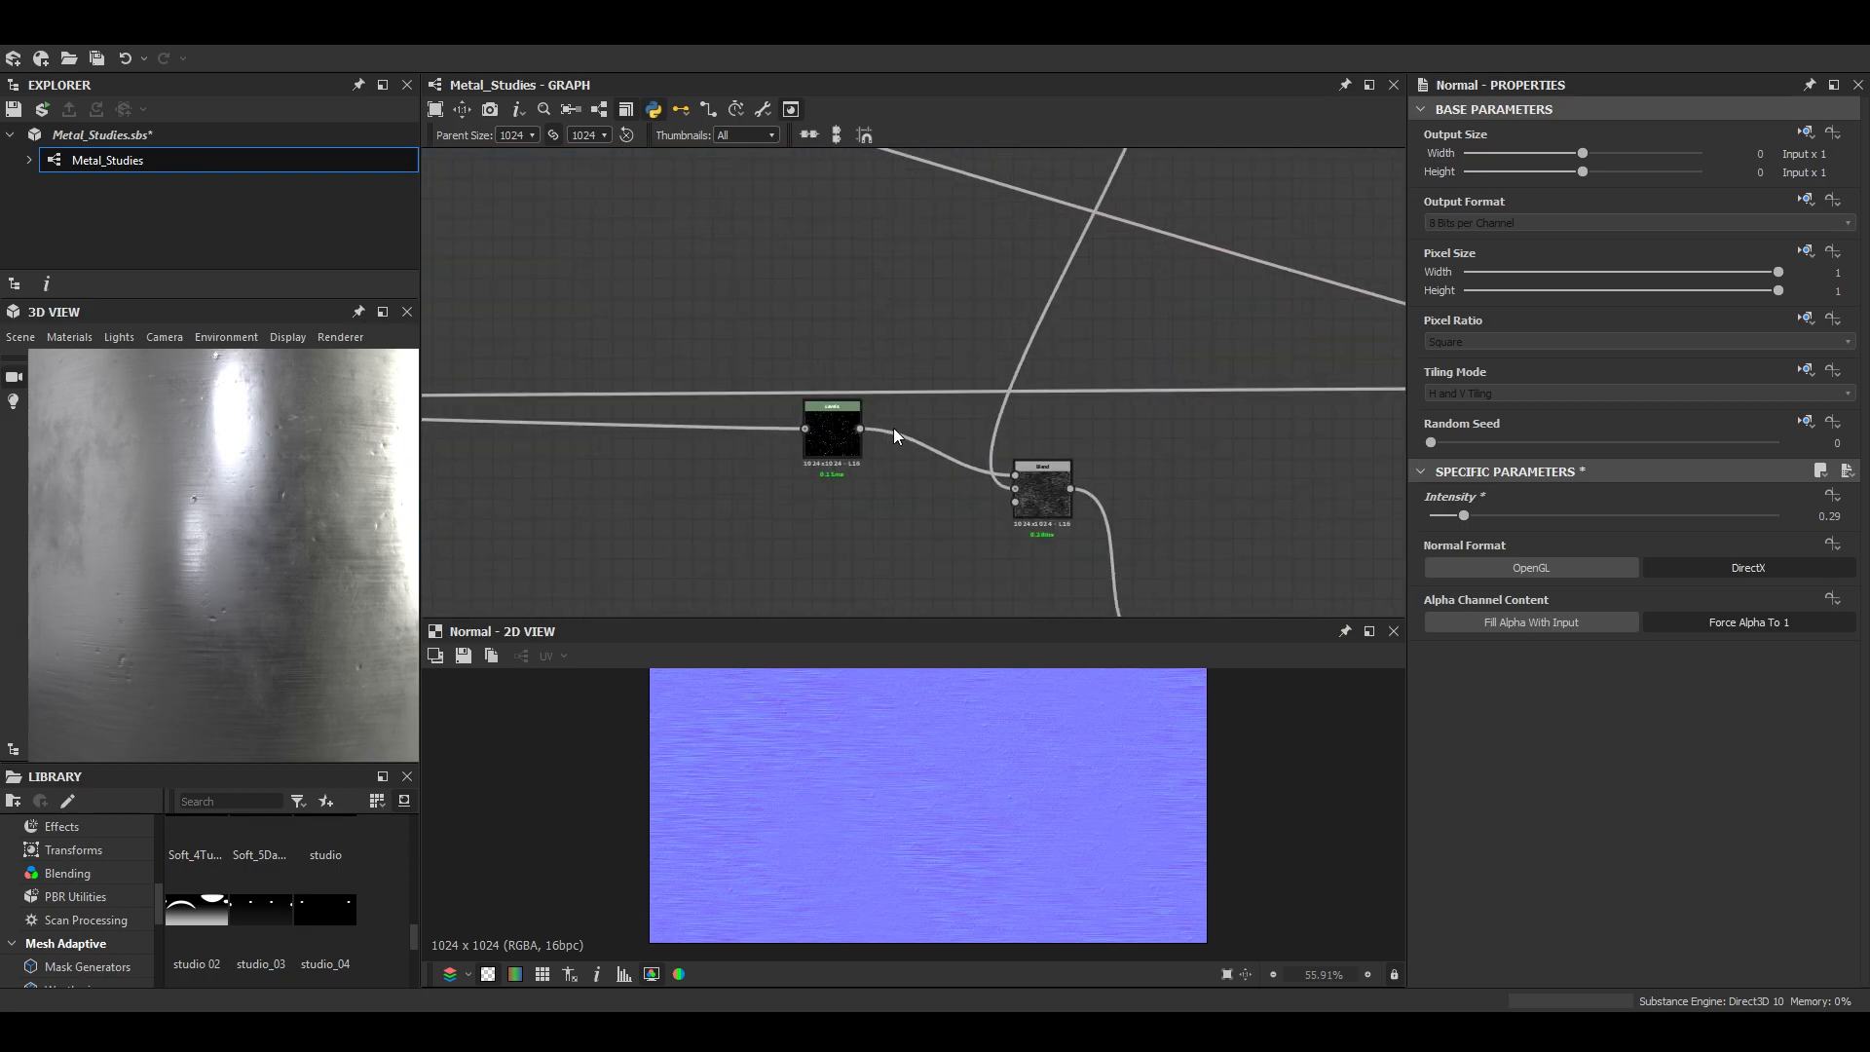
scroll(893, 429, up, 1)
double_click(824, 433)
scroll(1113, 421, down, 5)
scroll(1320, 406, up, 4)
middle_drag(1320, 406, 1039, 452)
double_click(995, 466)
scroll(958, 805, up, 5)
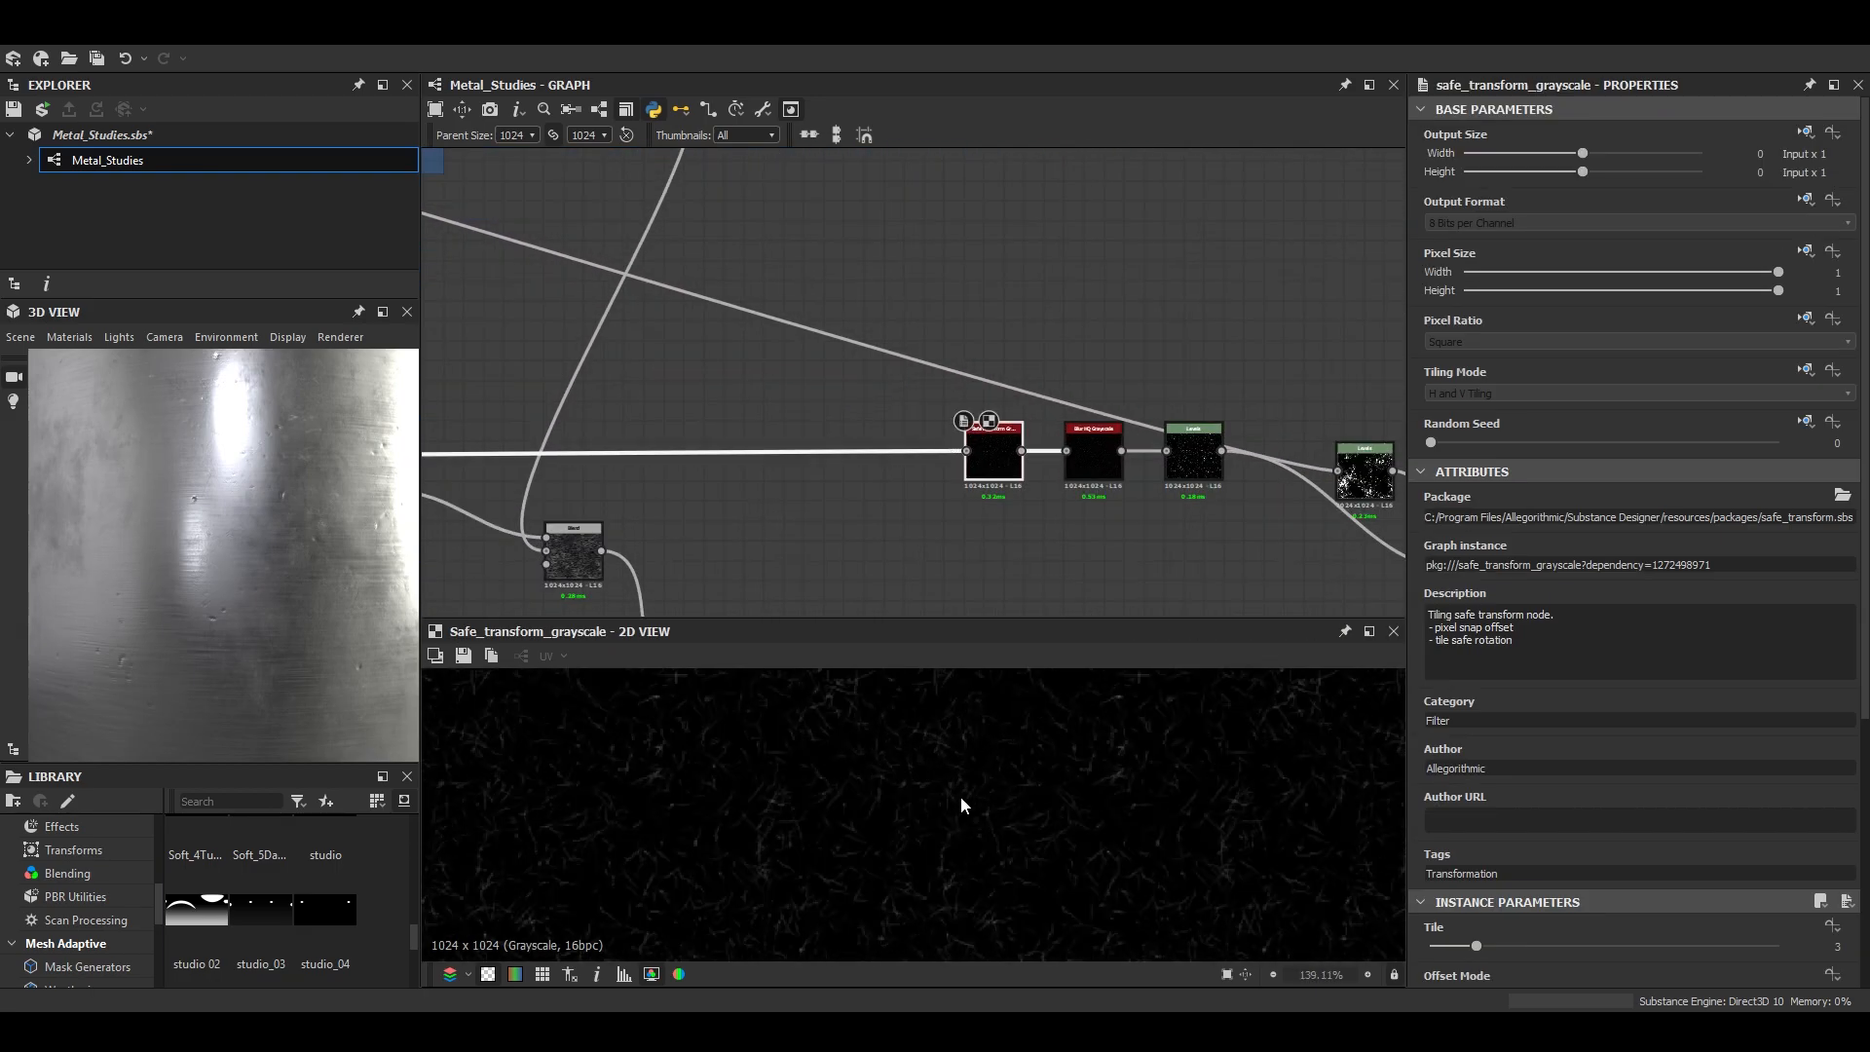
double_click(1096, 460)
- Move the Safe Transform Grayscale, Blur HQ Grayscale and Levels nodes back from the second Levels node, and preview the moved Levels
drag(977, 527, 1096, 464)
drag(1100, 468, 820, 448)
drag(1199, 463, 918, 463)
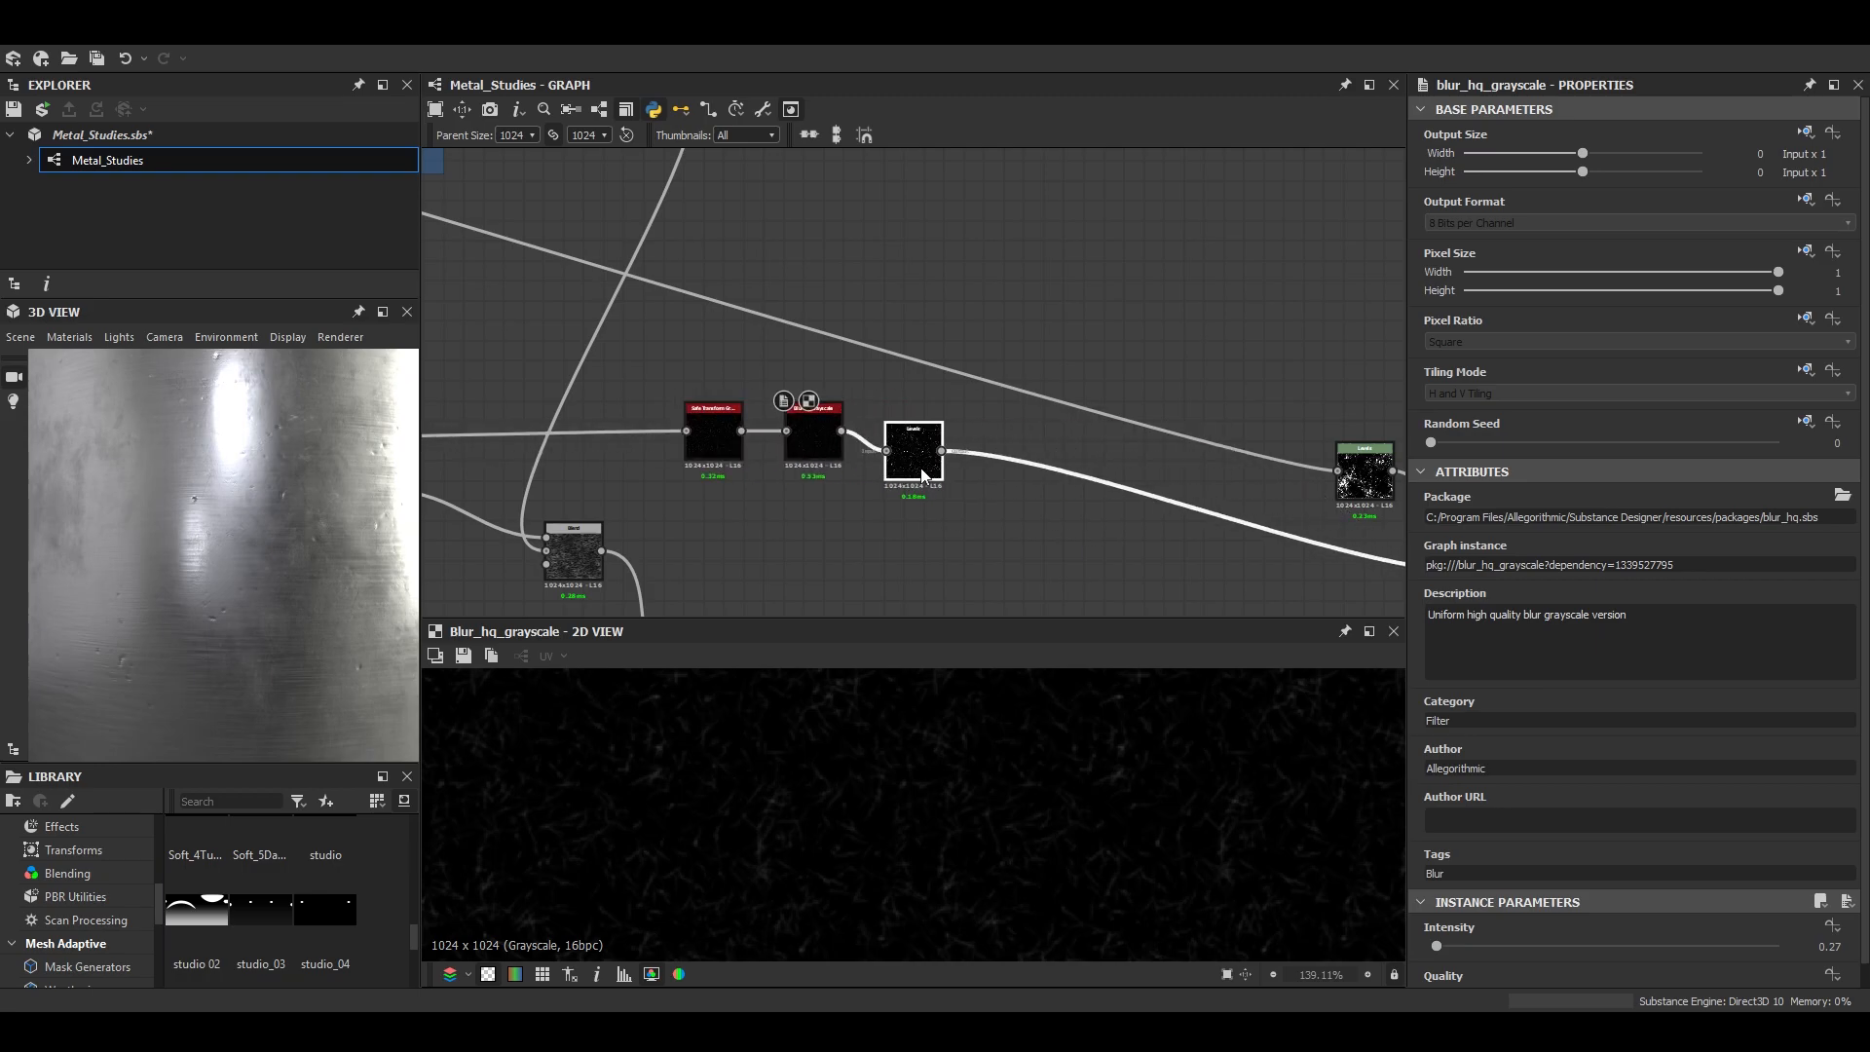
double_click(919, 463)
- Insert a Transformation 2D node after the Subtract Blend and apply its x2 stretch
scroll(984, 491, down, 2)
middle_drag(1339, 537, 1040, 502)
scroll(1044, 499, up, 2)
double_click(1058, 524)
drag(867, 404, 778, 490)
click(779, 490)
scroll(1078, 559, down, 3)
scroll(903, 526, up, 4)
key(space)
text(tra)
click(1007, 438)
click(1803, 692)
scroll(271, 581, down, 3)
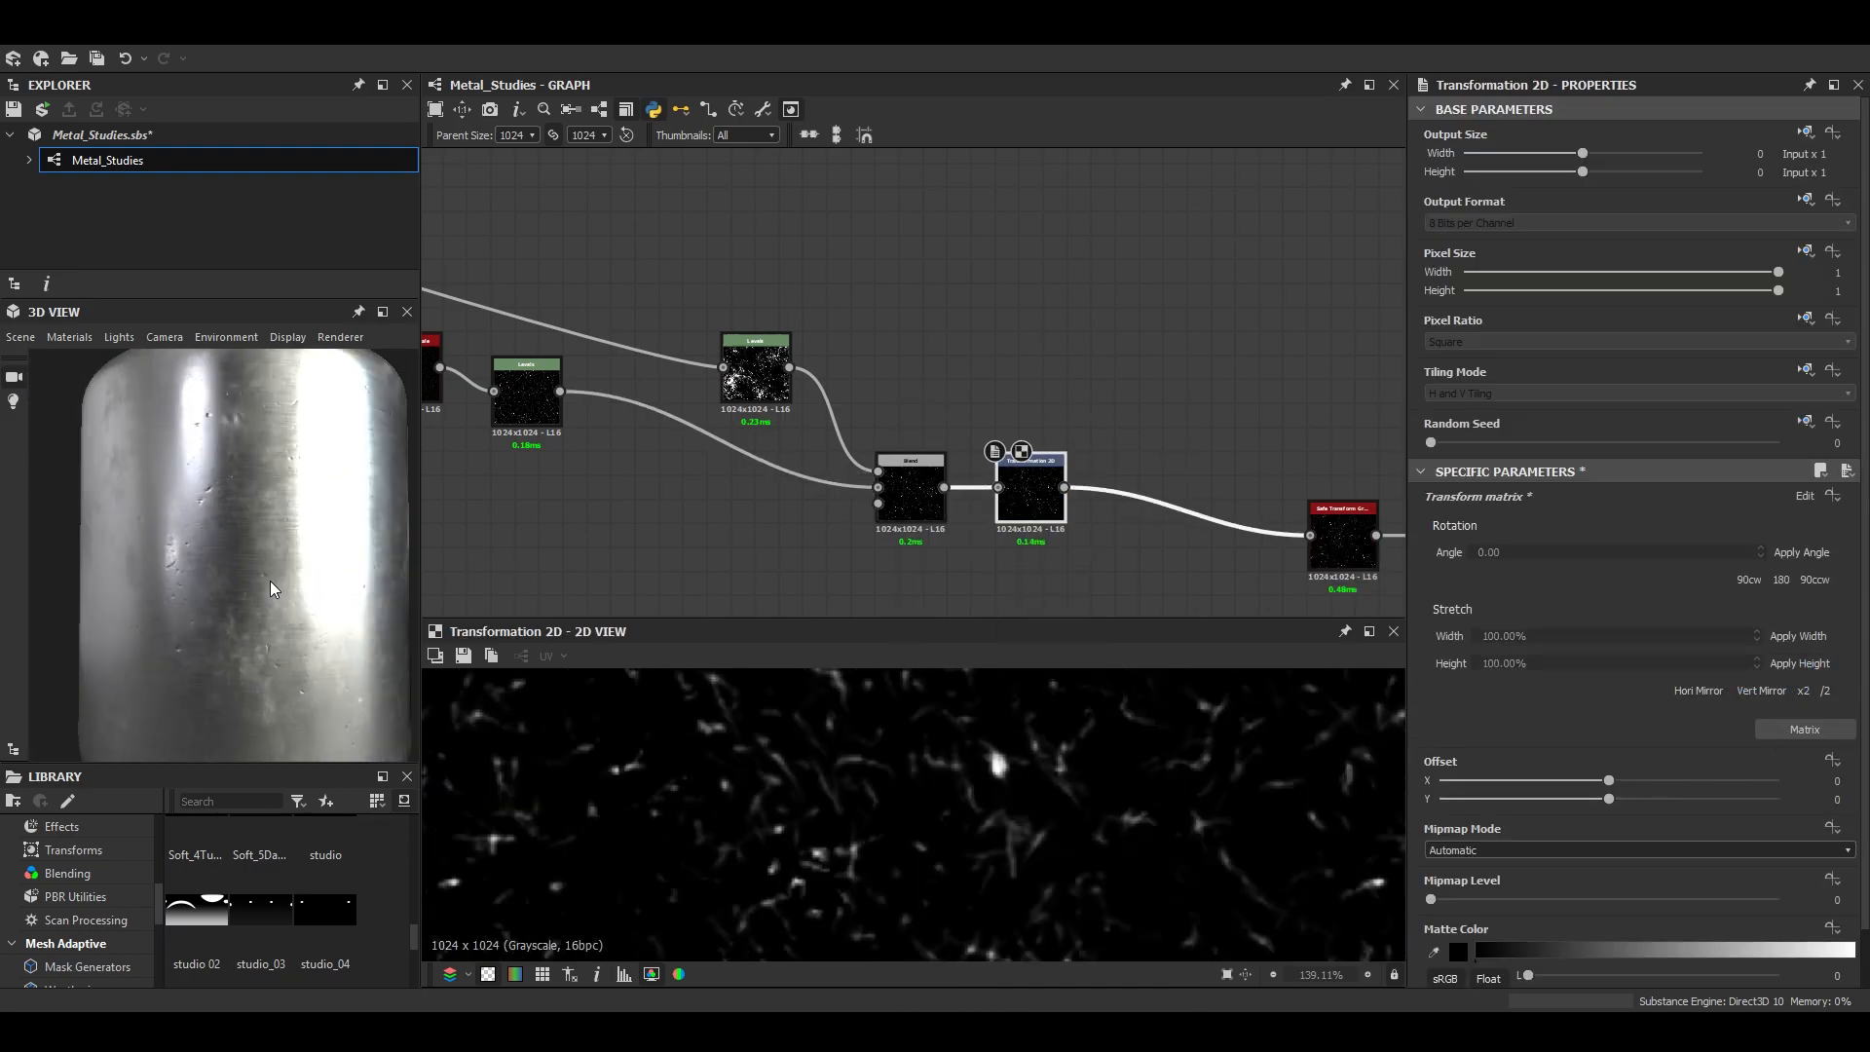
- Examine the rescaled dents on the enlarged 3D model from near and far
scroll(270, 580, up, 4)
drag(277, 595, 293, 542)
click(383, 311)
scroll(935, 584, down, 5)
drag(984, 585, 1111, 627)
scroll(1013, 680, up, 3)
scroll(963, 659, up, 3)
scroll(1019, 641, down, 2)
scroll(978, 630, down, 2)
scroll(1111, 626, up, 2)
click(1806, 315)
- Set the Intensity of the Blur HQ Grayscale node after Auto Levels to 0.6
scroll(1296, 521, up, 5)
middle_drag(1325, 550, 1007, 510)
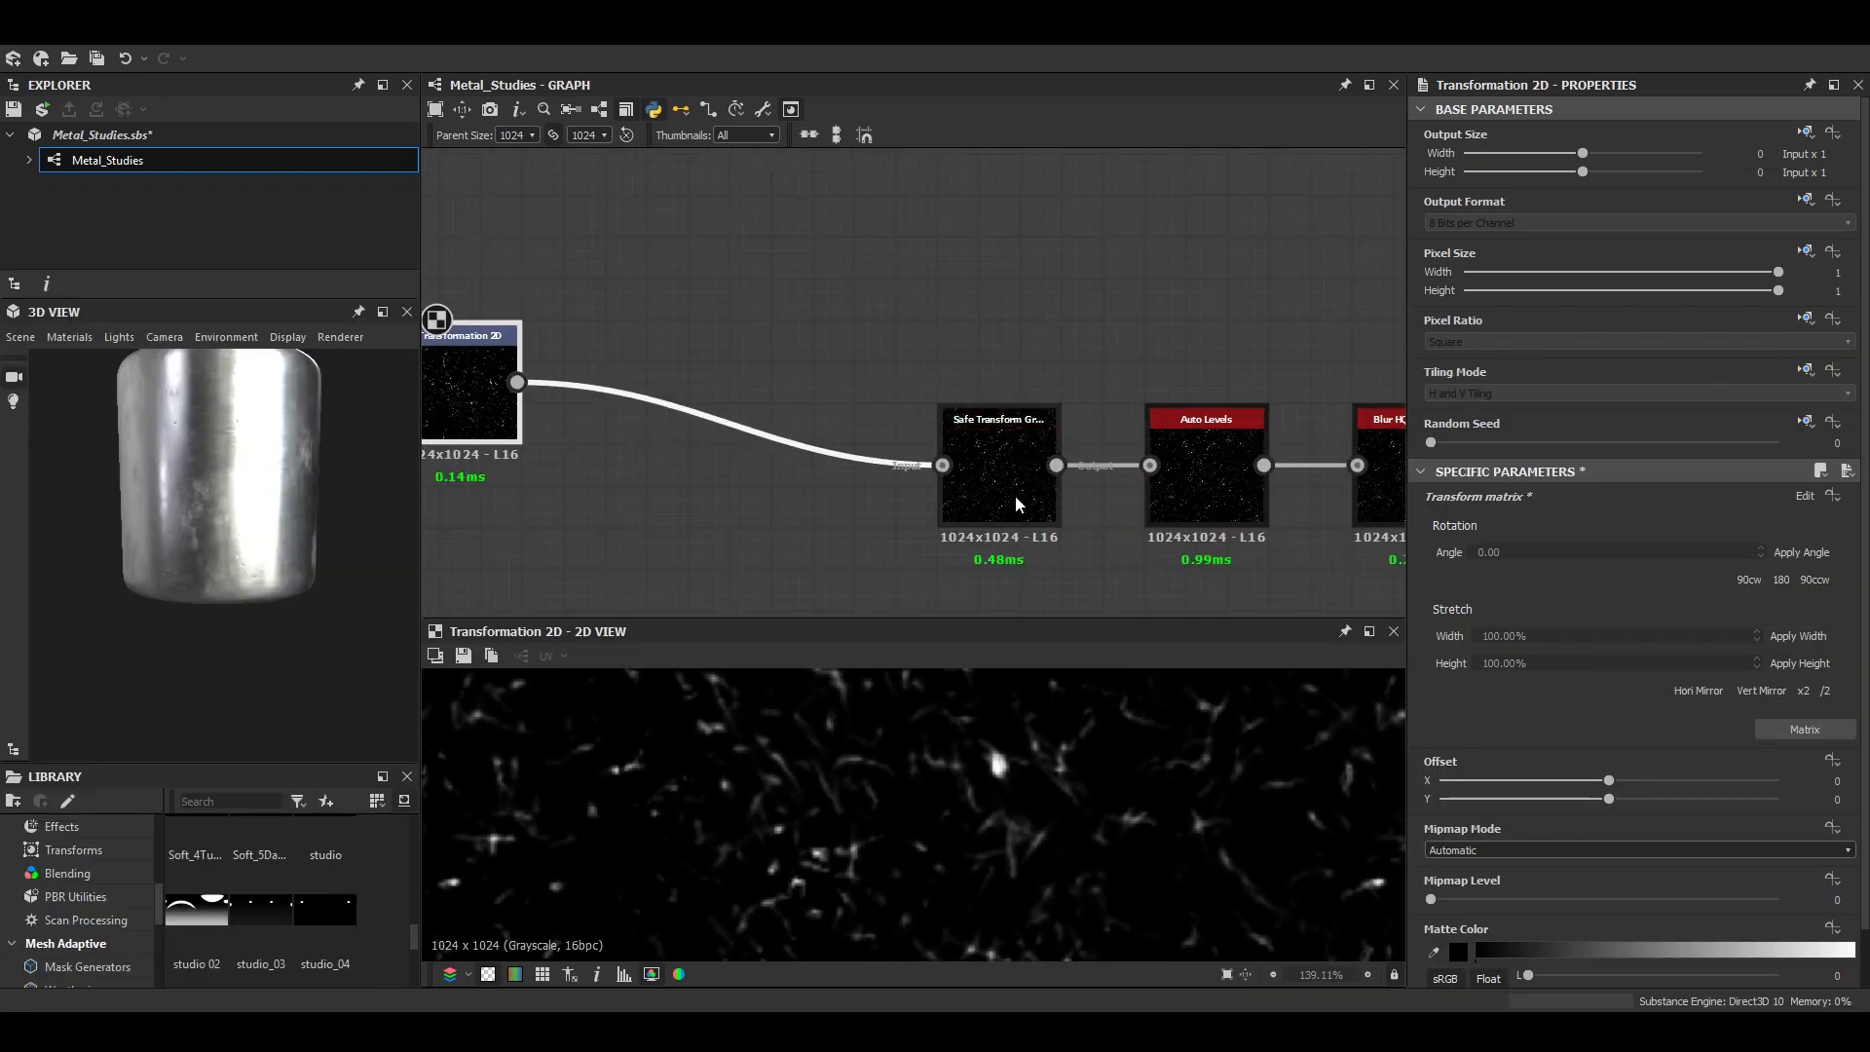
click(1007, 509)
middle_drag(1211, 510, 909, 499)
double_click(1115, 487)
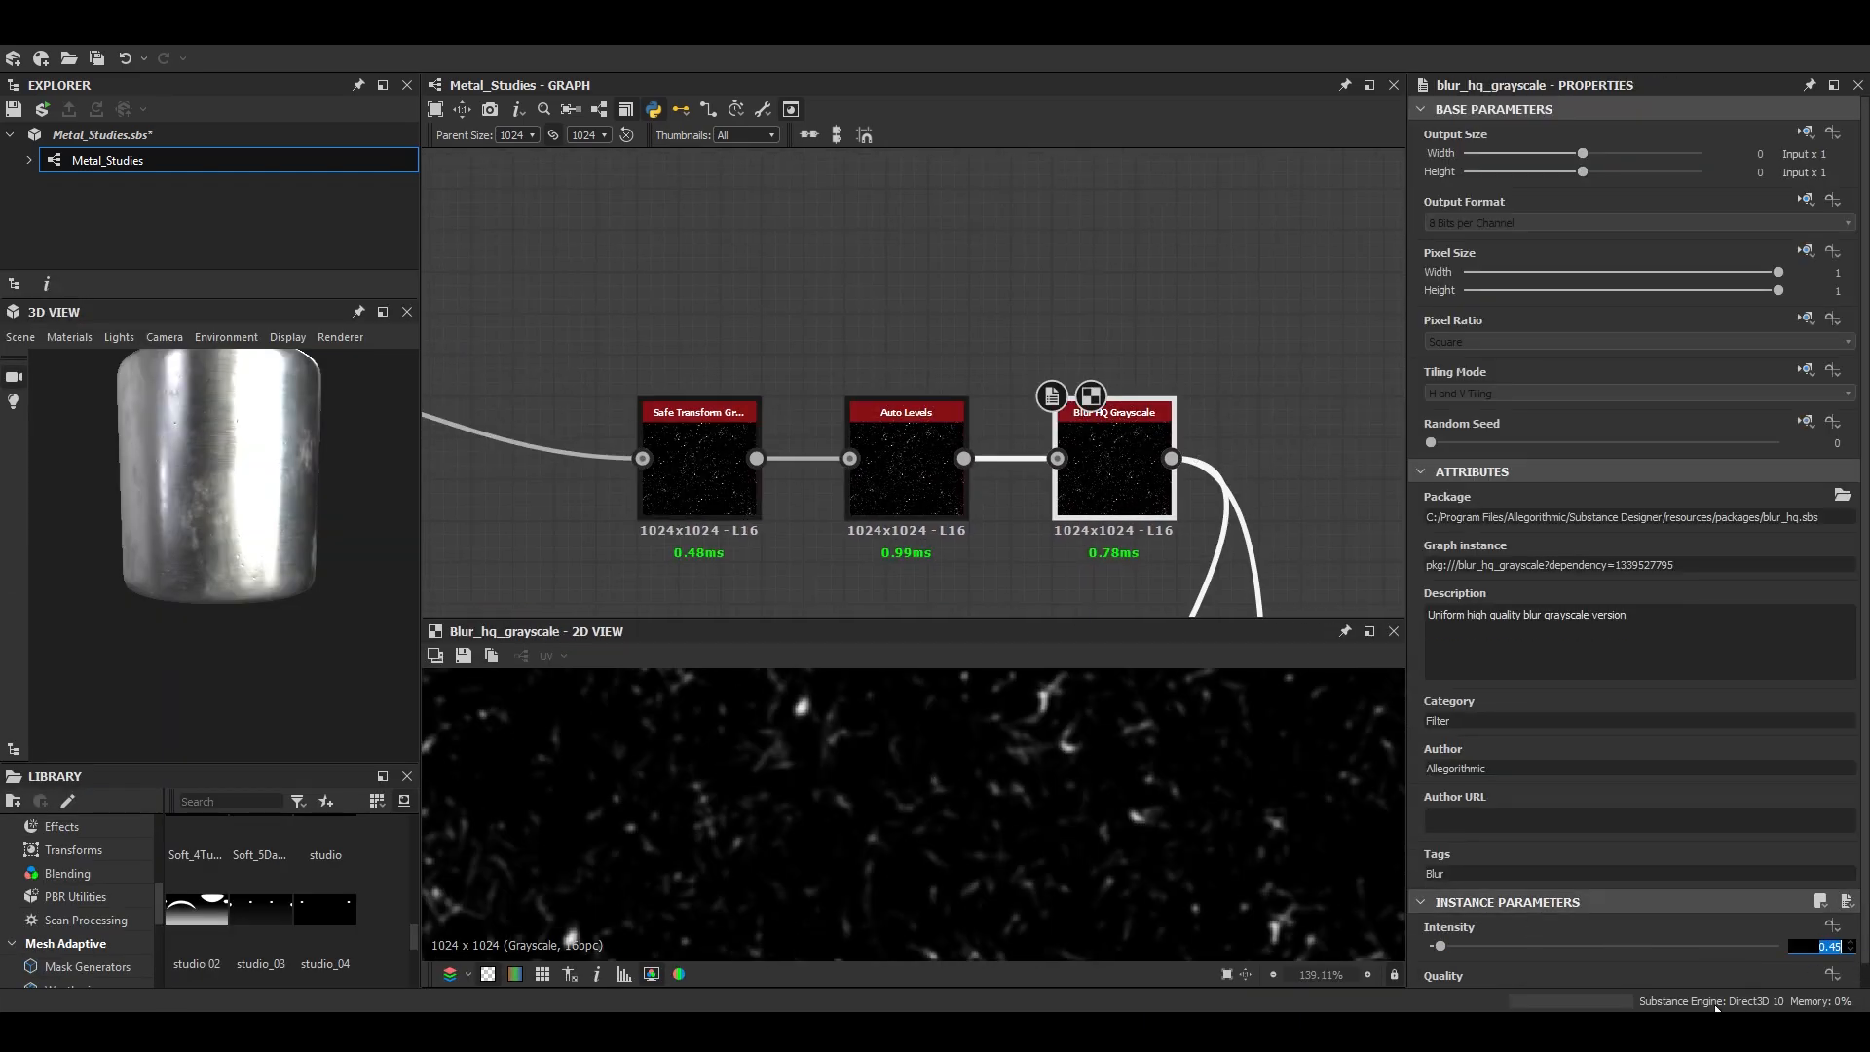
- Preview the Normal node that receives the dents and inspect them up close on the enlarged 3D model
scroll(1286, 527, down, 5)
middle_drag(1317, 596, 1035, 410)
scroll(1036, 544, up, 5)
double_click(1034, 540)
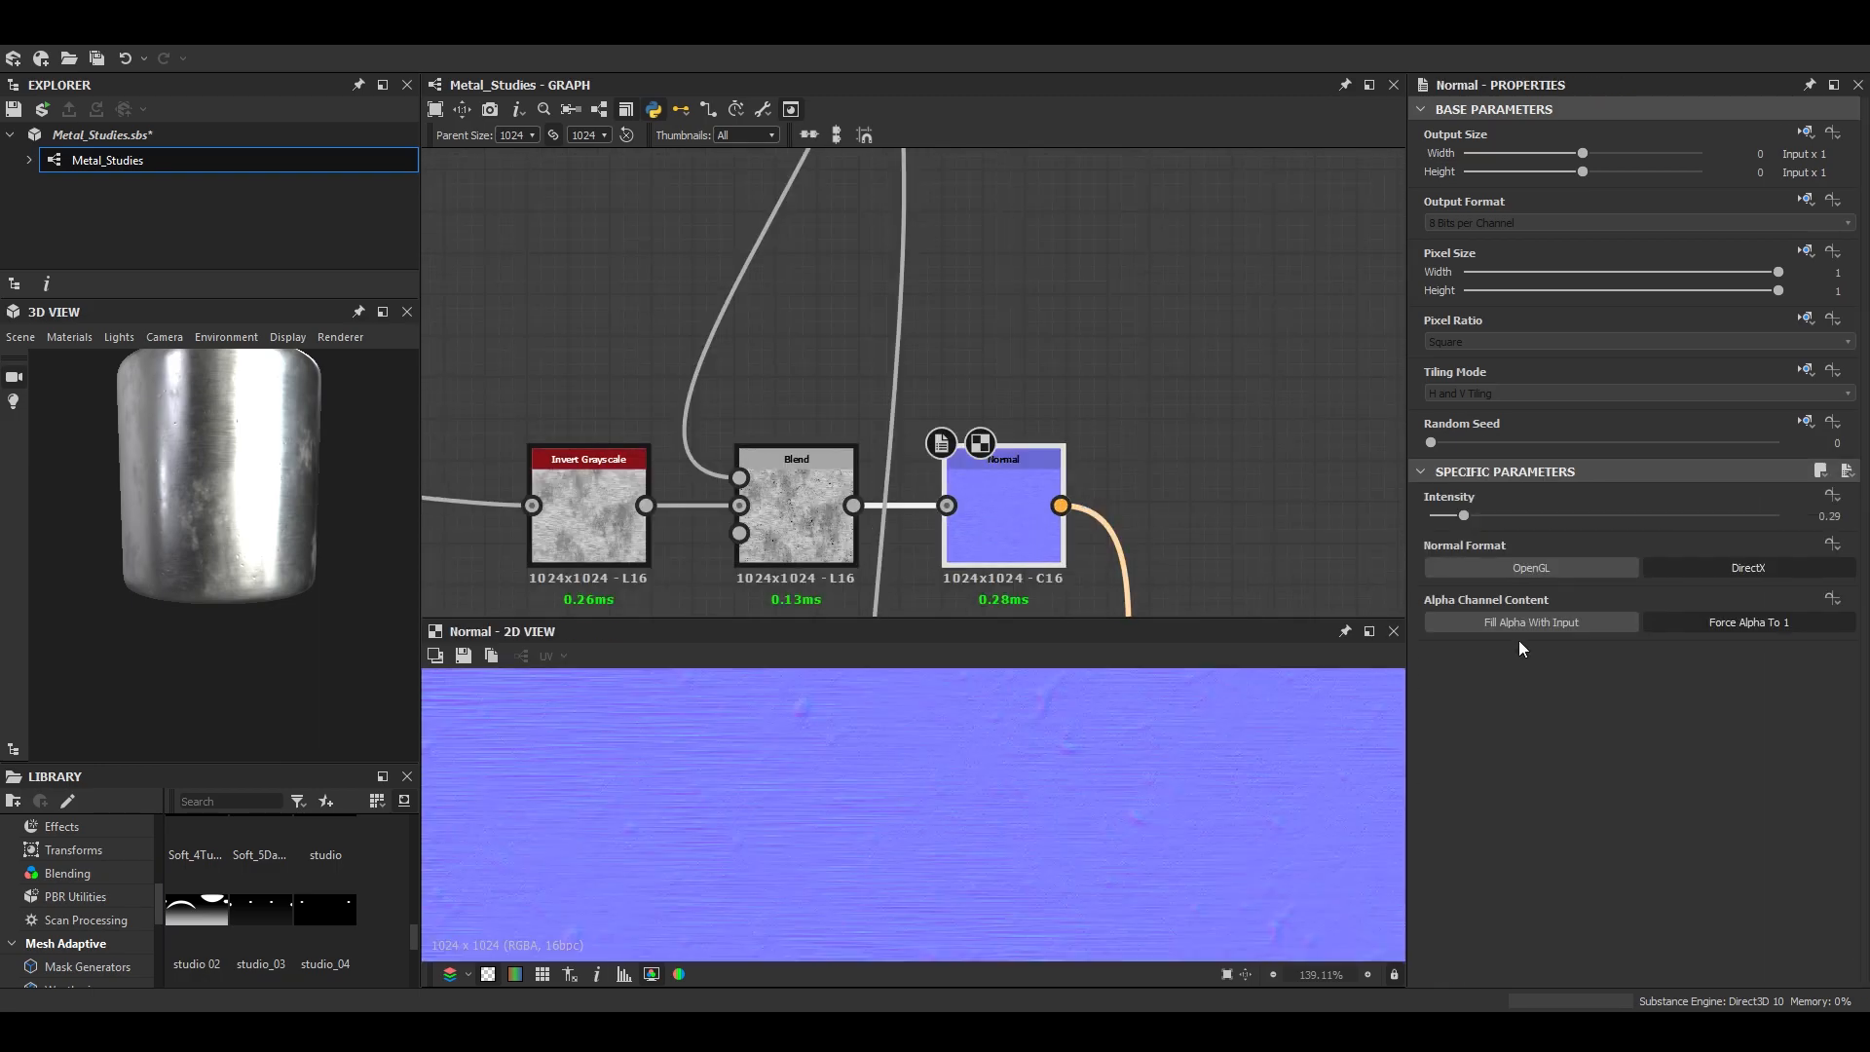
click(384, 313)
mouse_move(877, 531)
mouse_down()
mouse_move(856, 571)
mouse_move(909, 610)
mouse_move(762, 662)
mouse_move(674, 553)
mouse_move(873, 635)
mouse_move(925, 624)
mouse_move(979, 682)
mouse_move(859, 598)
mouse_up()
scroll(891, 592, up, 3)
scroll(909, 610, down, 5)
scroll(859, 598, up, 3)
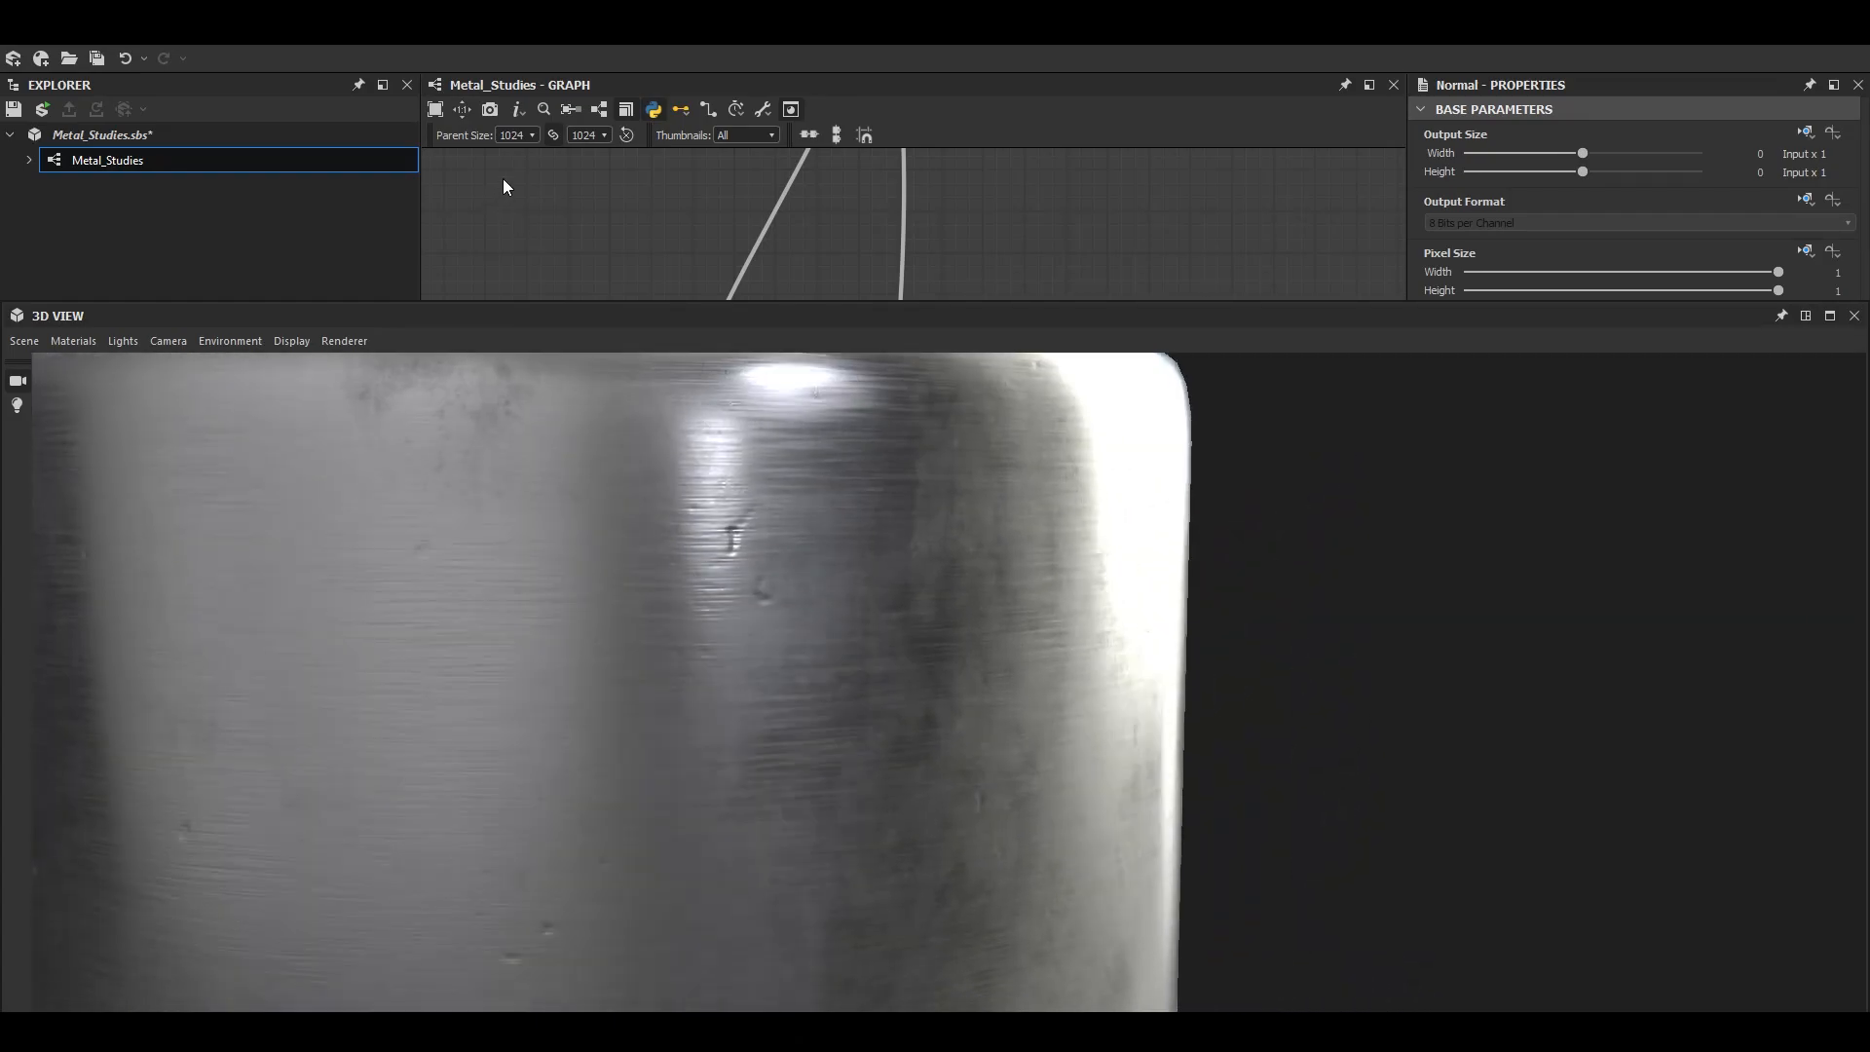
- Set the graph's parent size to 2048 and check the dents on the 3D model
scroll(887, 553, down, 3)
mouse_move(887, 552)
mouse_down()
mouse_move(840, 501)
mouse_move(791, 535)
mouse_move(875, 553)
mouse_move(785, 511)
mouse_move(738, 587)
mouse_move(812, 593)
mouse_move(880, 632)
mouse_move(881, 592)
mouse_move(868, 634)
mouse_move(914, 634)
mouse_move(894, 601)
mouse_move(917, 602)
mouse_up()
scroll(791, 535, down, 3)
scroll(738, 595, up, 3)
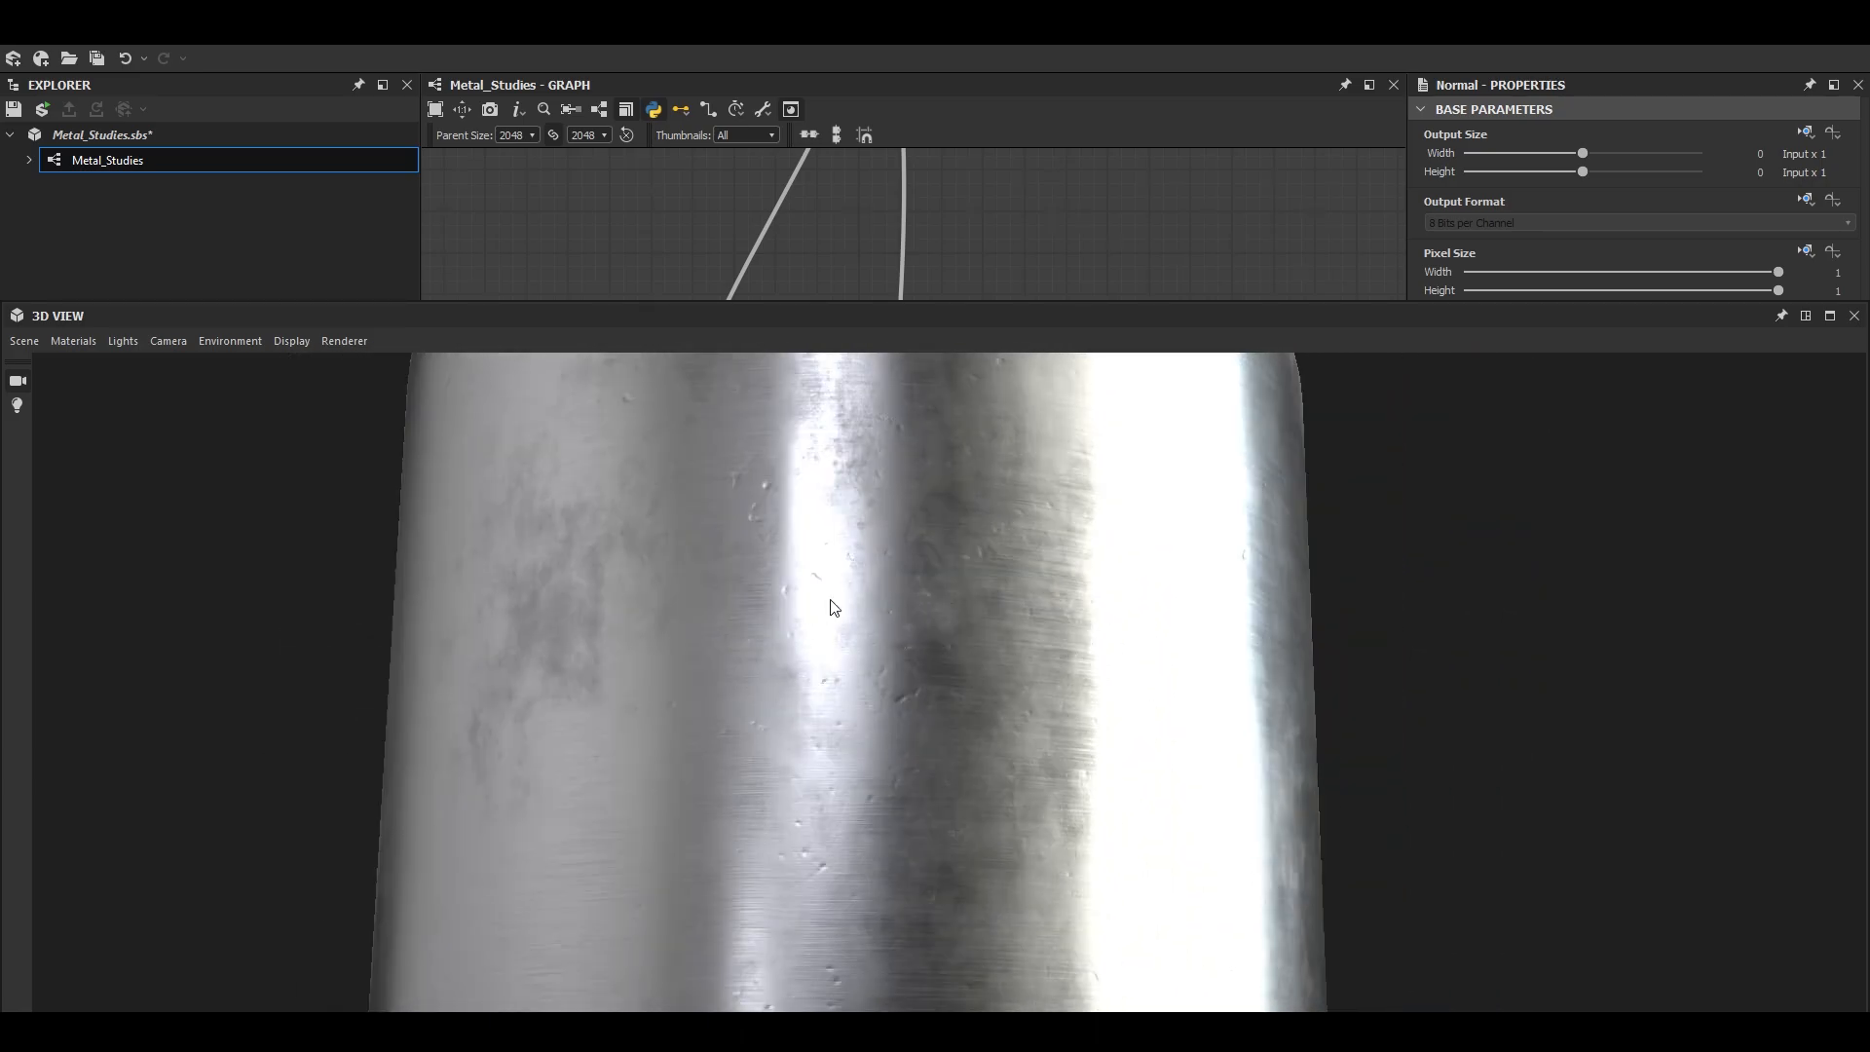
scroll(826, 611, down, 3)
click(1807, 316)
- Add a Blend node after the Subtract Blend and set its Blending Mode to Max (Lighten)
middle_drag(876, 387, 1022, 430)
drag(952, 420, 1049, 432)
scroll(846, 417, up, 5)
click(914, 421)
key(space)
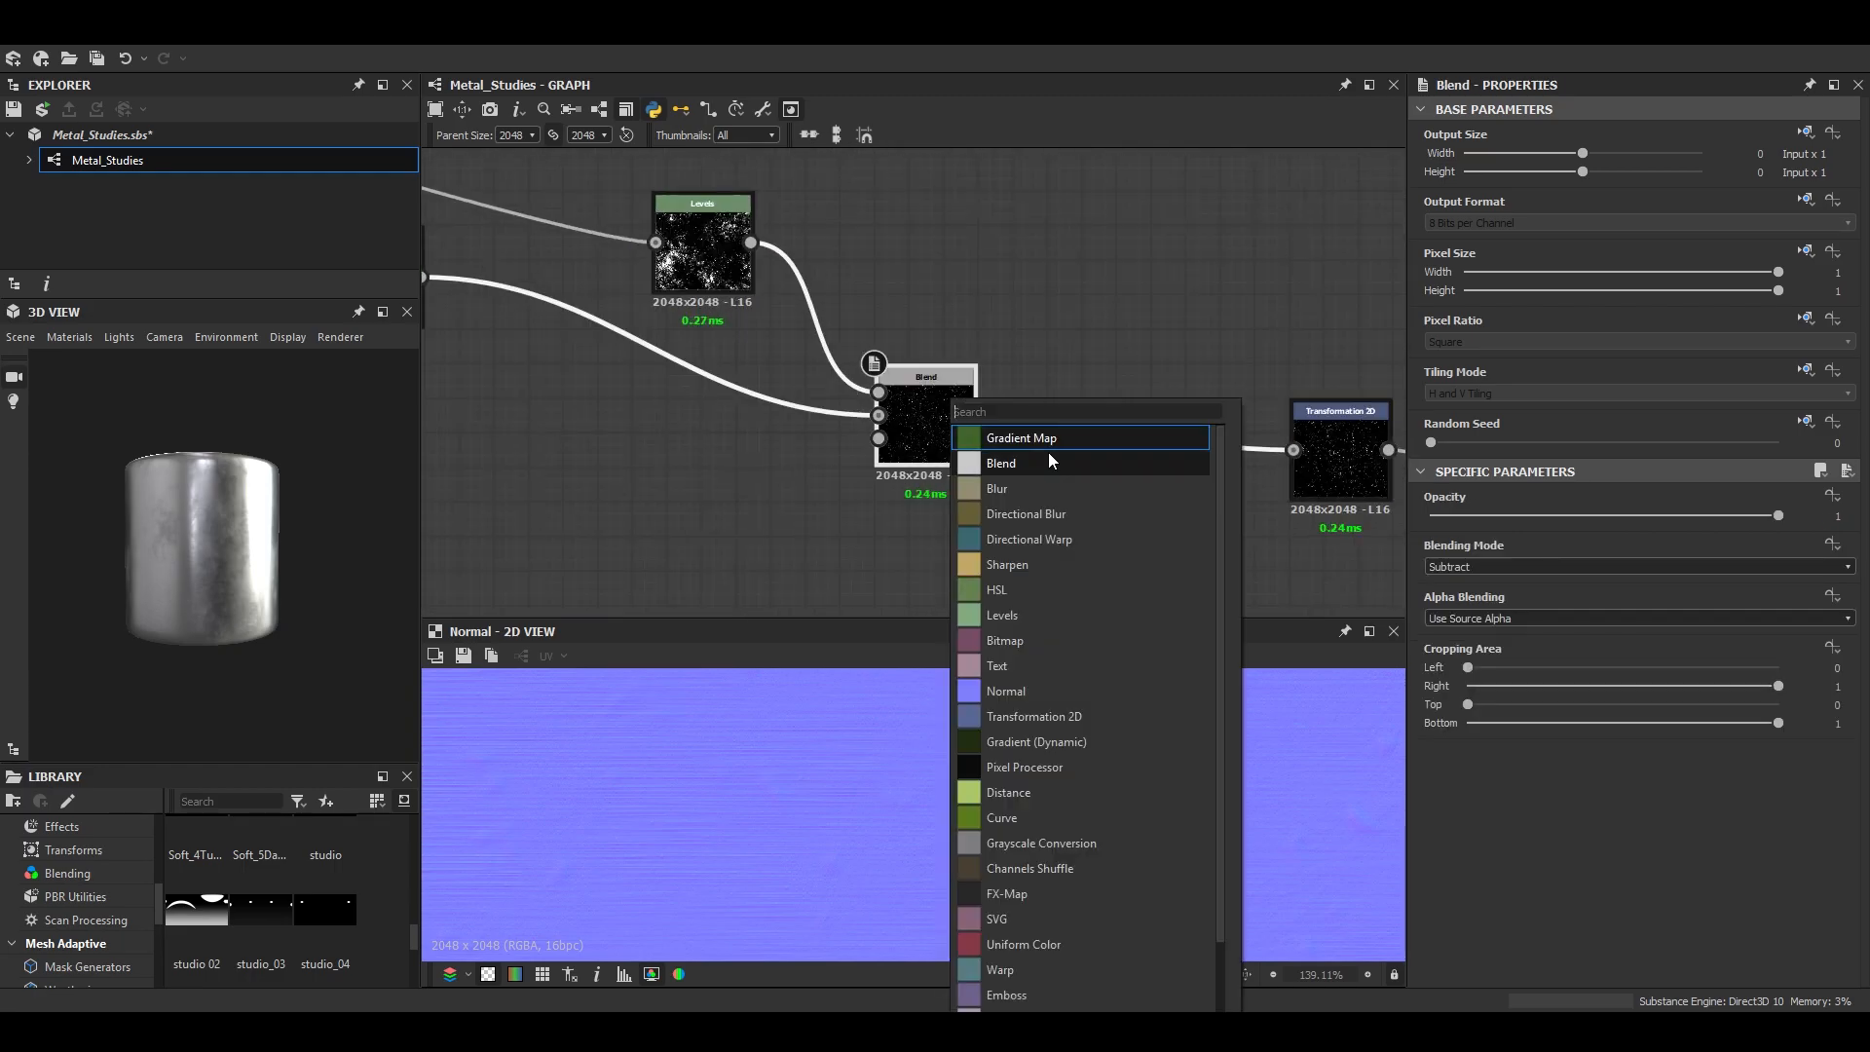
click(1048, 462)
double_click(1093, 429)
click(1516, 568)
click(1510, 629)
- Connect the Blur HQ Grayscale from the Scratches frame to the Max (Lighten) Blend's foreground and preview the result
scroll(1091, 437, down, 8)
middle_drag(815, 363, 1081, 448)
scroll(680, 476, up, 5)
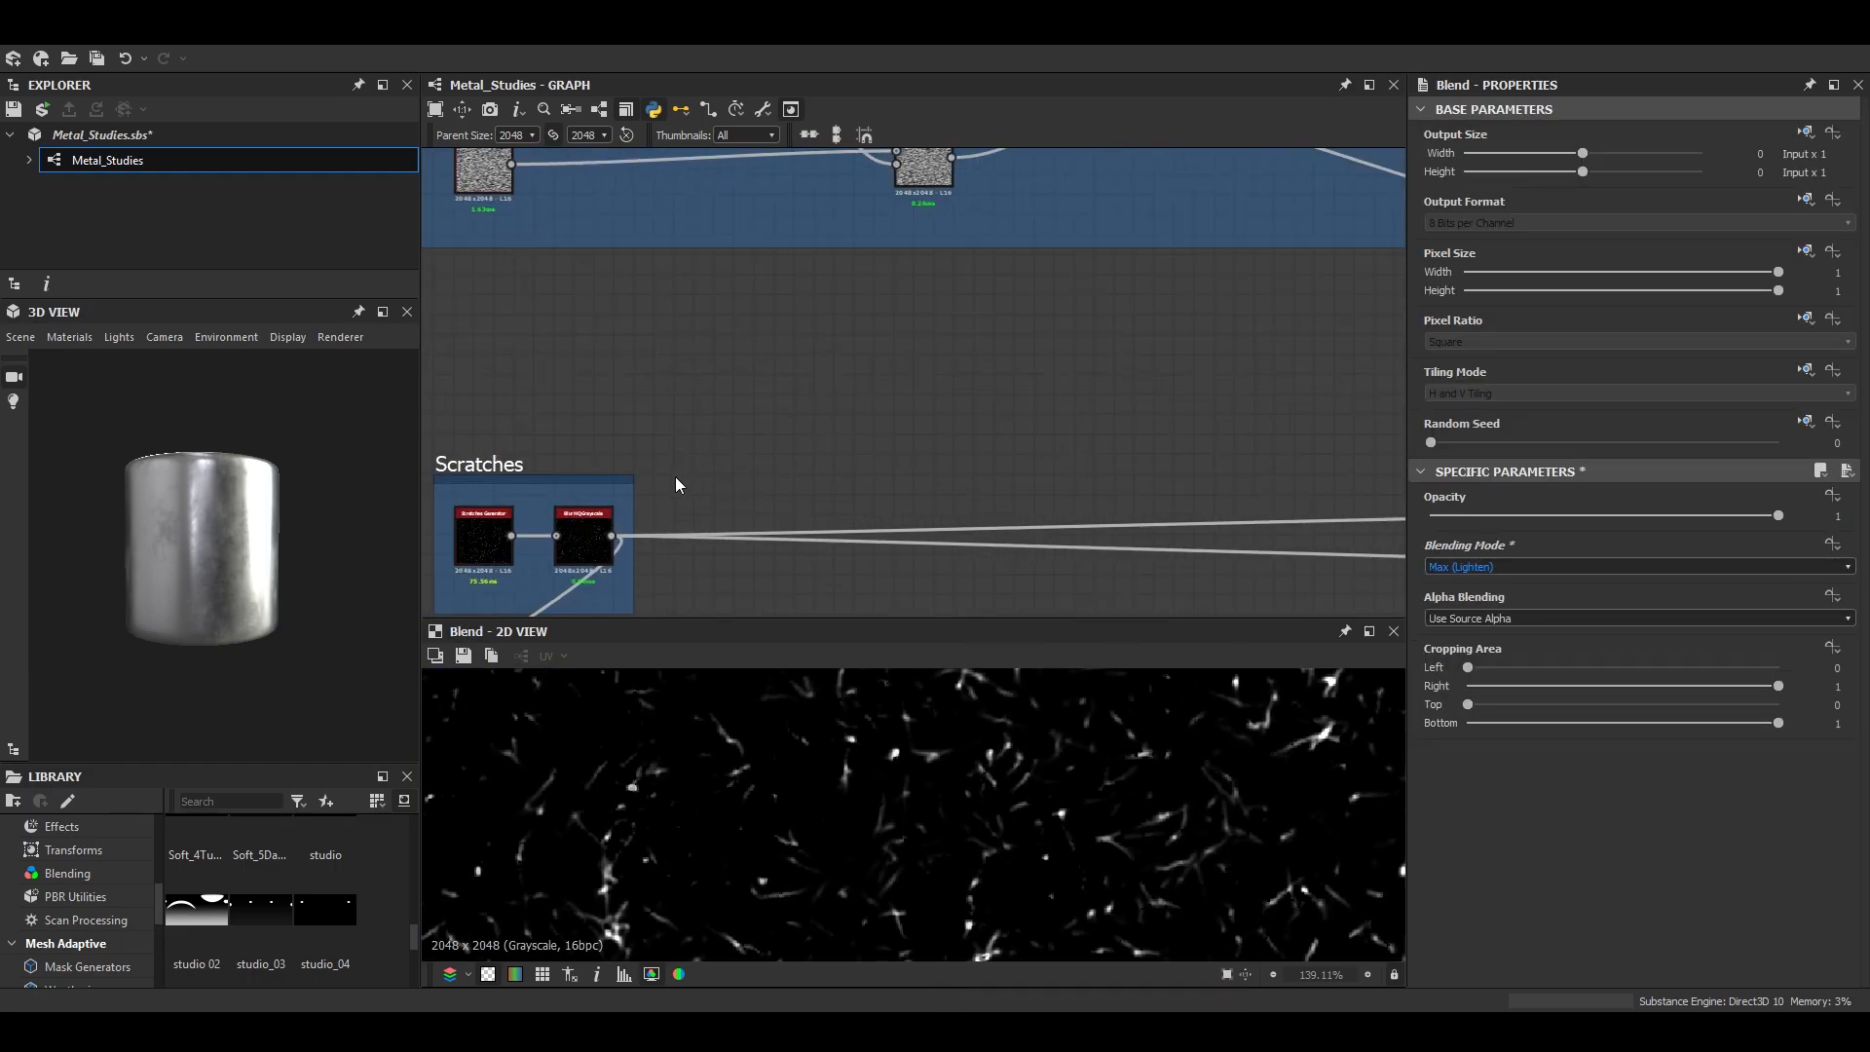
double_click(587, 555)
click(613, 536)
middle_drag(1393, 425, 843, 458)
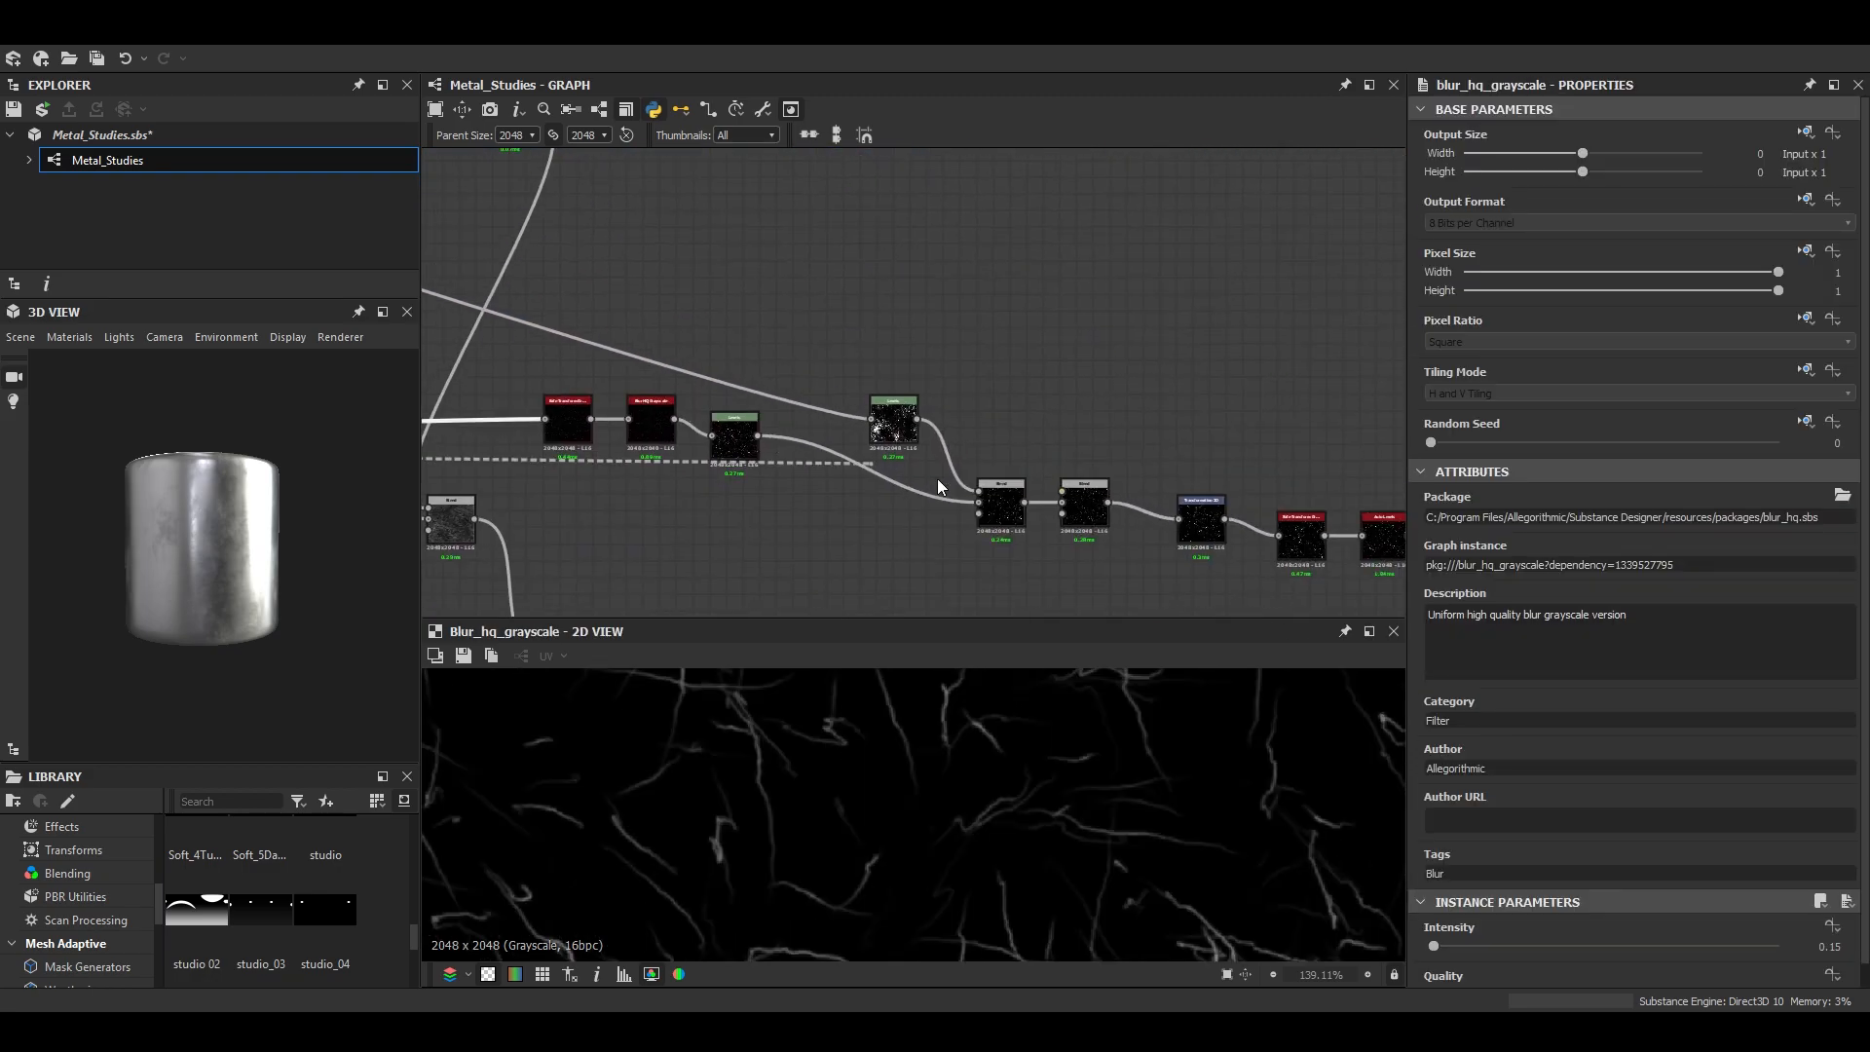
middle_drag(1068, 492, 875, 452)
scroll(874, 452, up, 4)
click(875, 451)
click(892, 475)
double_click(892, 475)
- Inspect the added scratches on the enlarged 3D model
scroll(187, 493, up, 8)
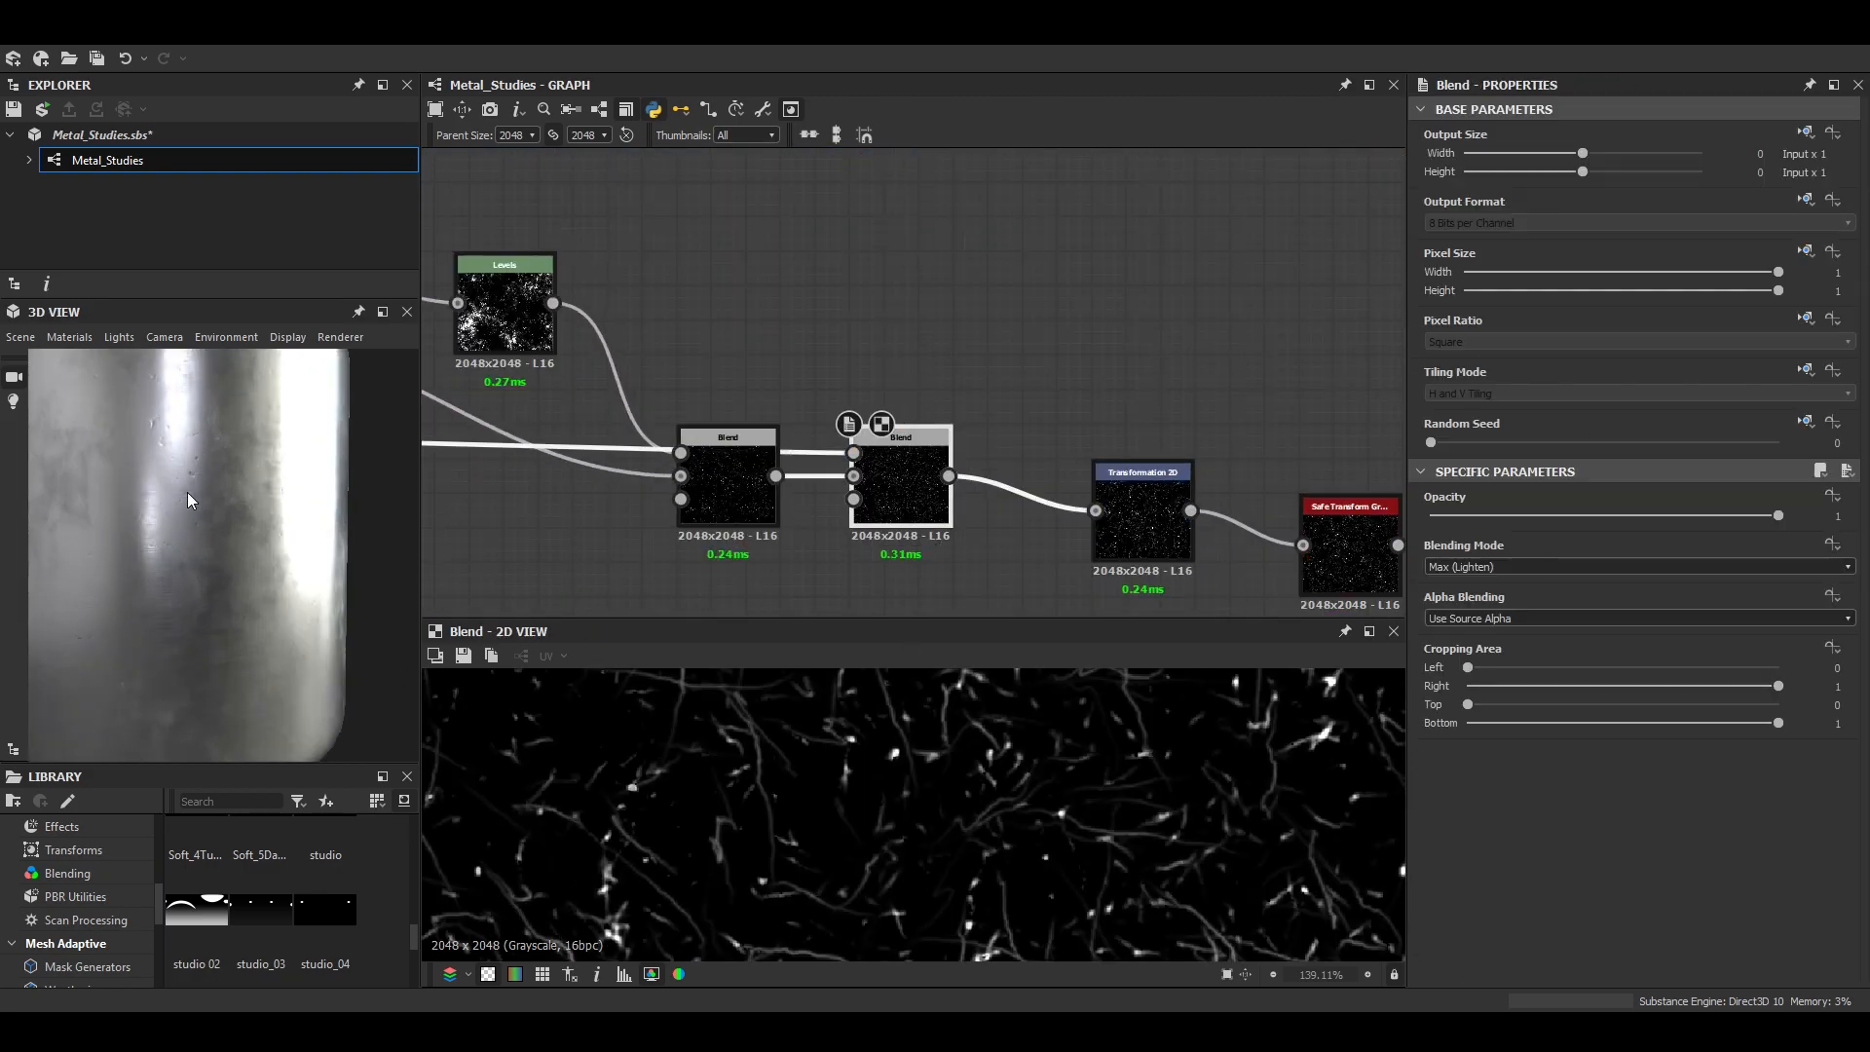
click(384, 313)
scroll(849, 598, down, 4)
drag(944, 629, 978, 624)
click(1809, 317)
- Detach the Max (Lighten) Blend from ahead of Transformation 2D and move it further along the dent chain
click(832, 448)
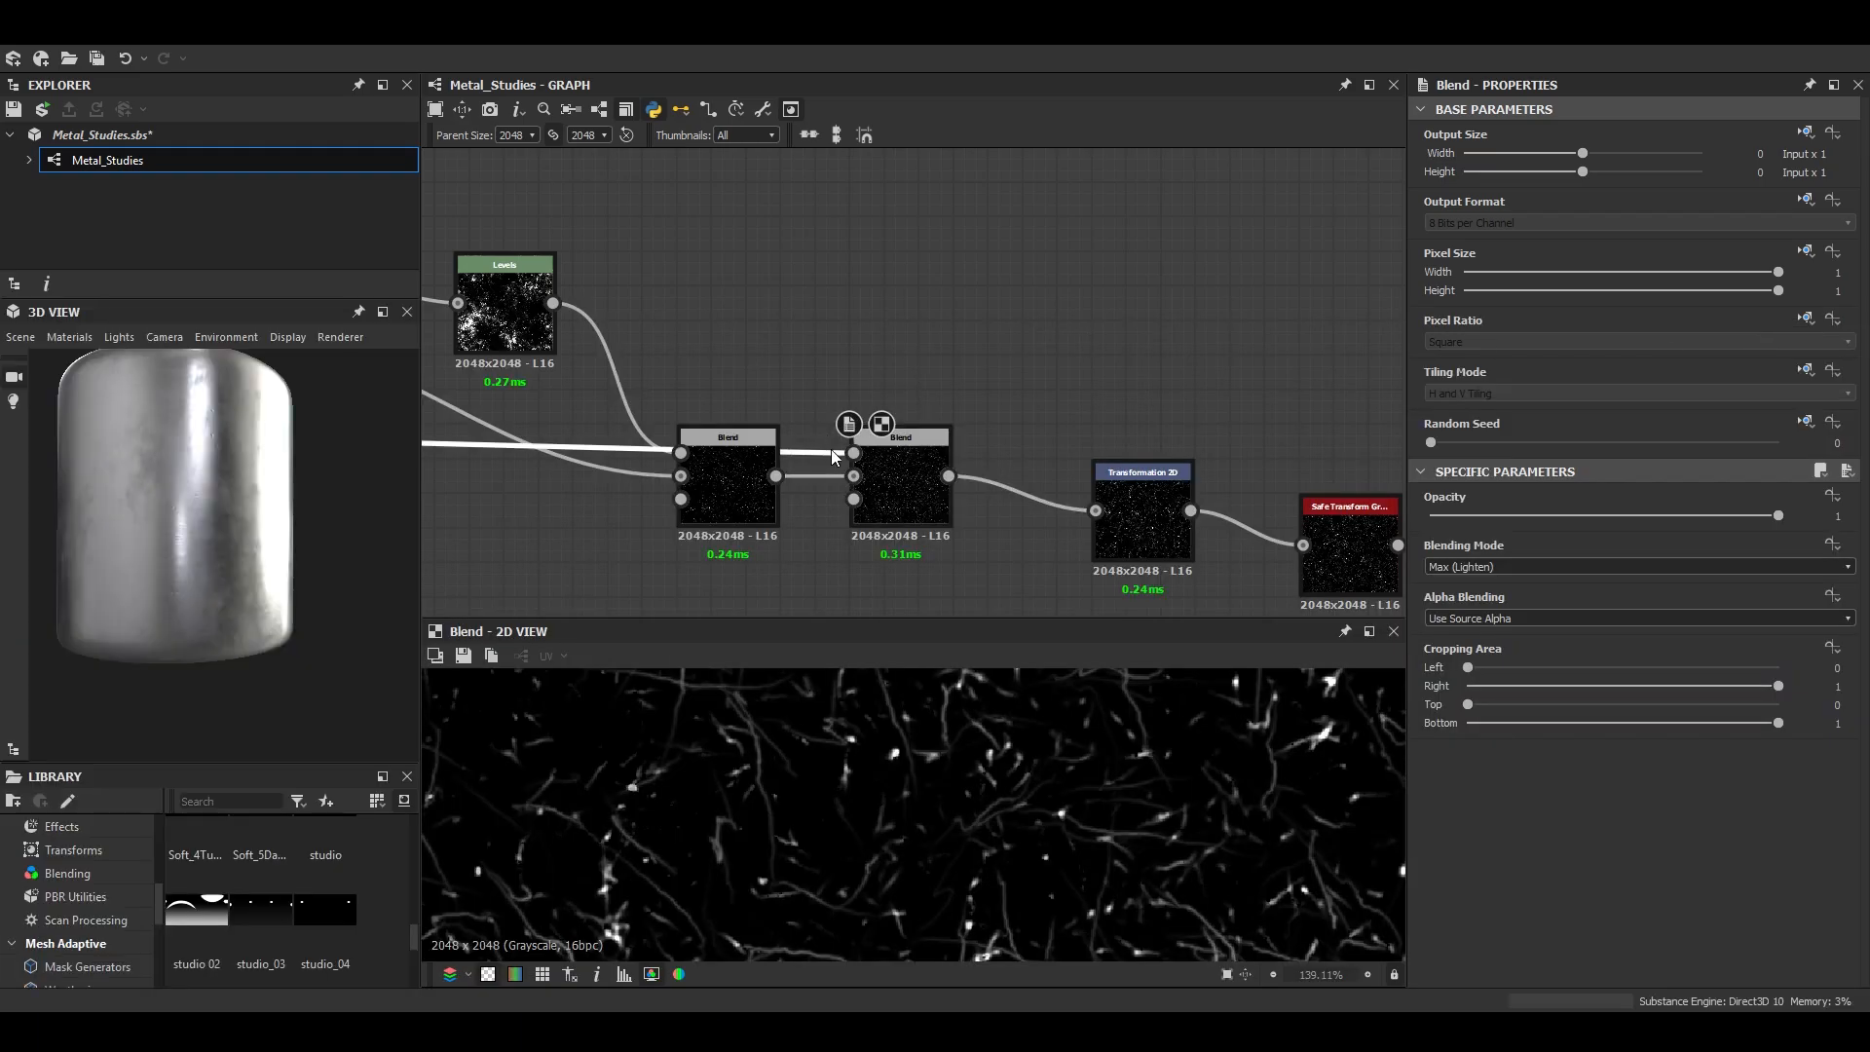
drag(872, 501, 926, 364)
drag(1095, 510, 835, 507)
drag(956, 361, 1289, 386)
middle_drag(1288, 386, 751, 243)
drag(769, 251, 1145, 266)
middle_drag(1178, 430, 948, 396)
- Add a Blend after the Blur HQ Grayscale that follows Auto Levels, and connect the scratches to its foreground
click(948, 397)
double_click(948, 396)
key(space)
click(994, 433)
middle_drag(859, 178, 904, 263)
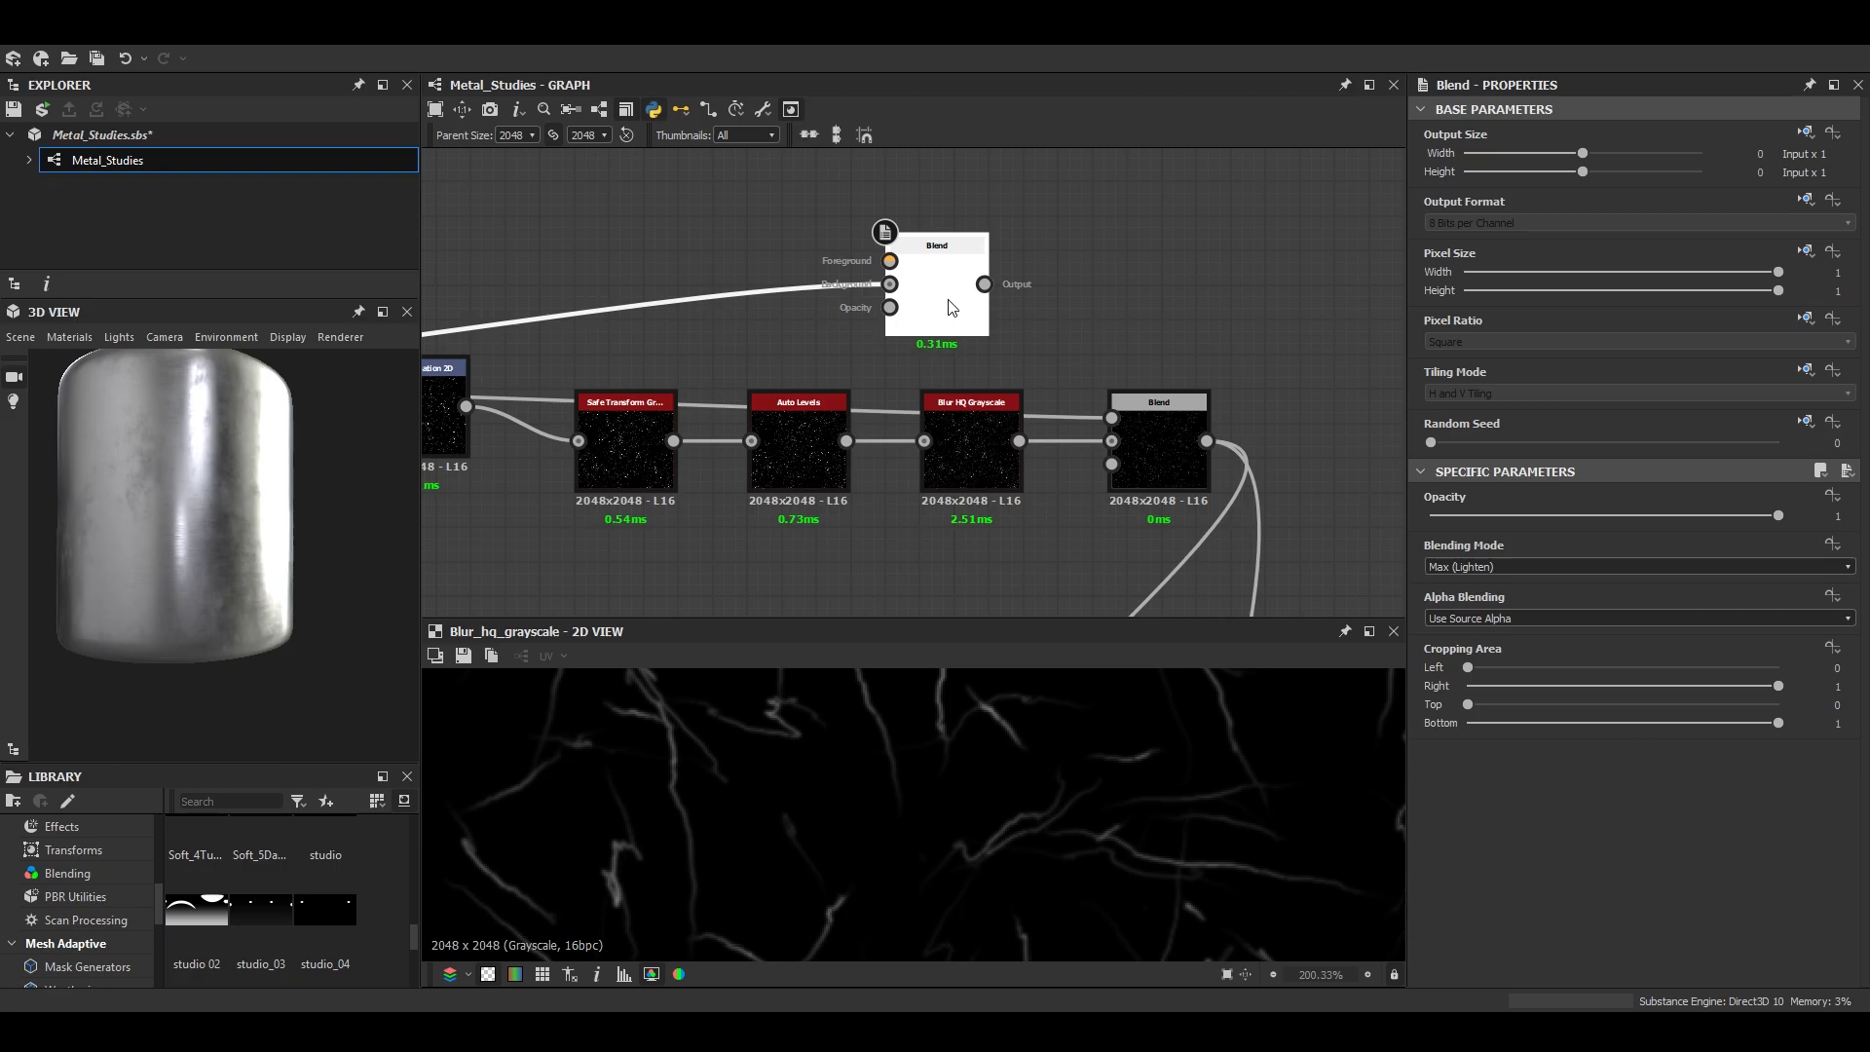
- Delete the detached Blend, set the new Blend's mode to Max (Lighten), and check the scratches in 3D
key(Delete)
double_click(1160, 448)
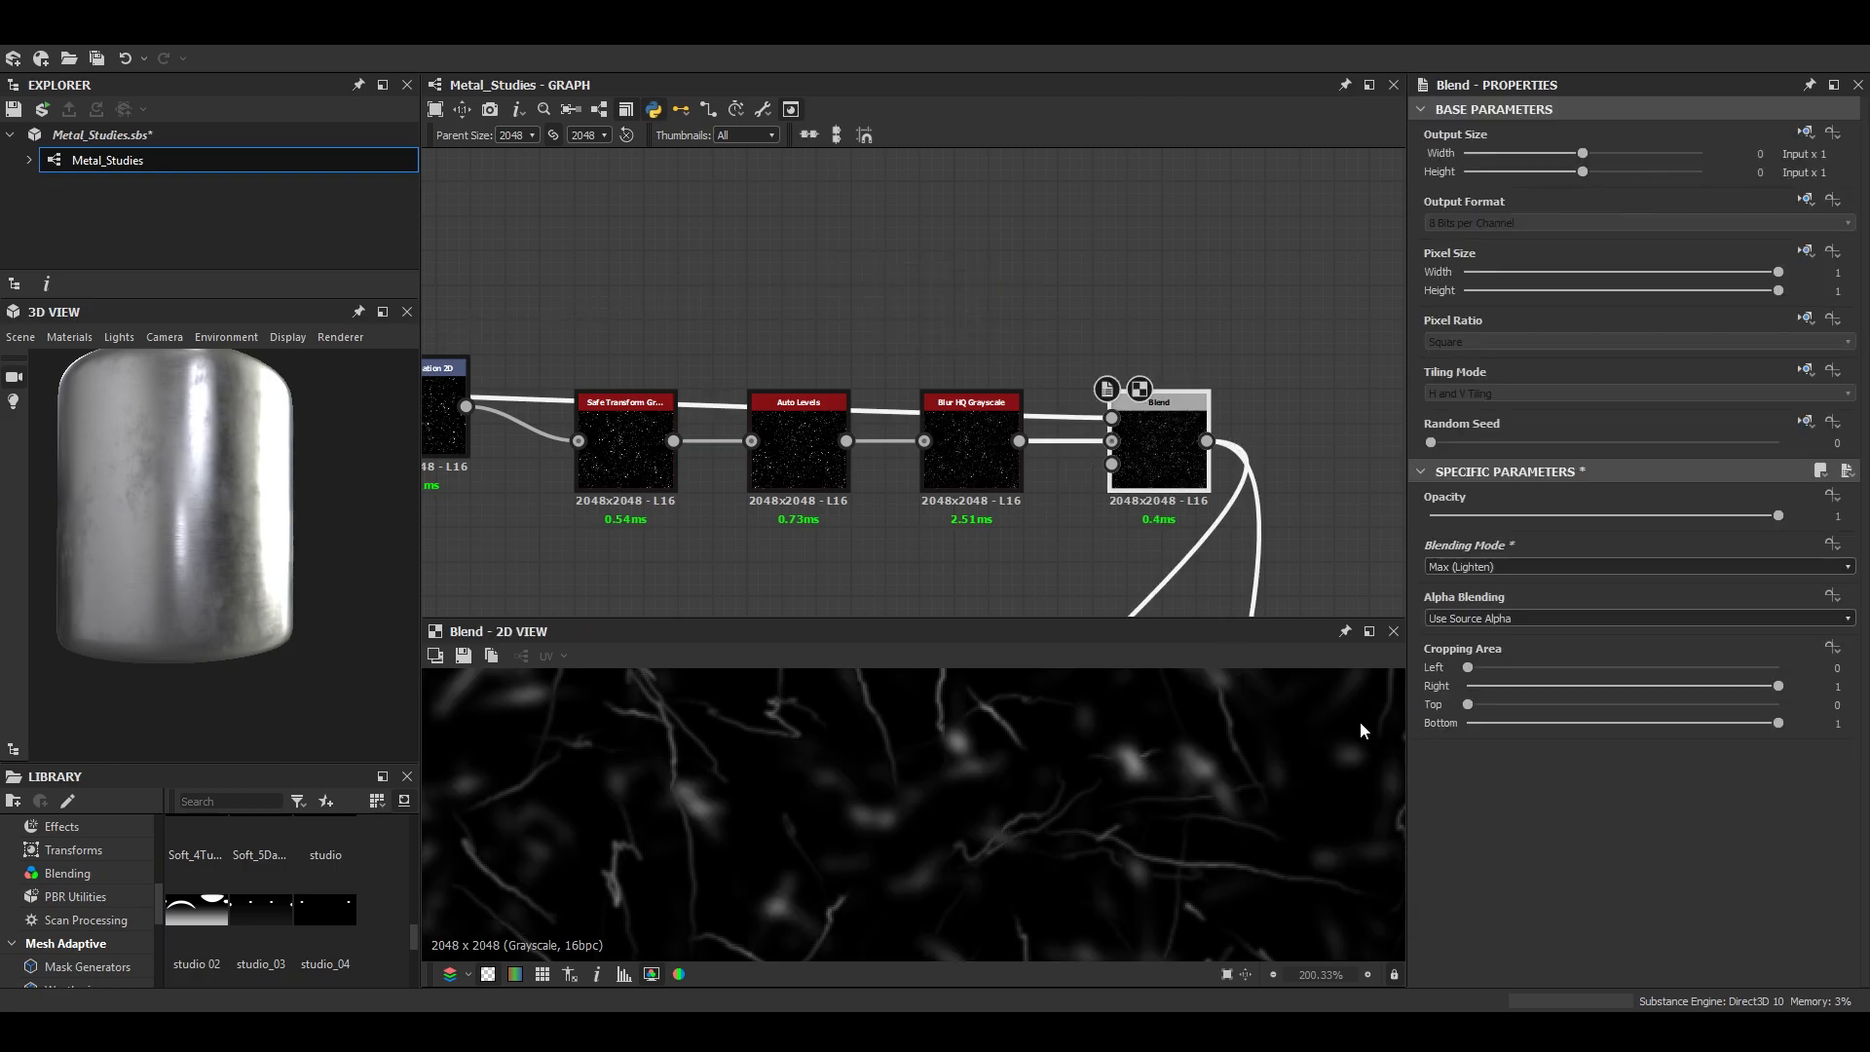
scroll(222, 565, up, 5)
mouse_move(224, 546)
mouse_down()
mouse_move(245, 584)
mouse_move(282, 533)
mouse_up()
click(382, 312)
scroll(728, 599, down, 5)
drag(729, 599, 997, 716)
scroll(888, 719, up, 2)
scroll(889, 719, down, 3)
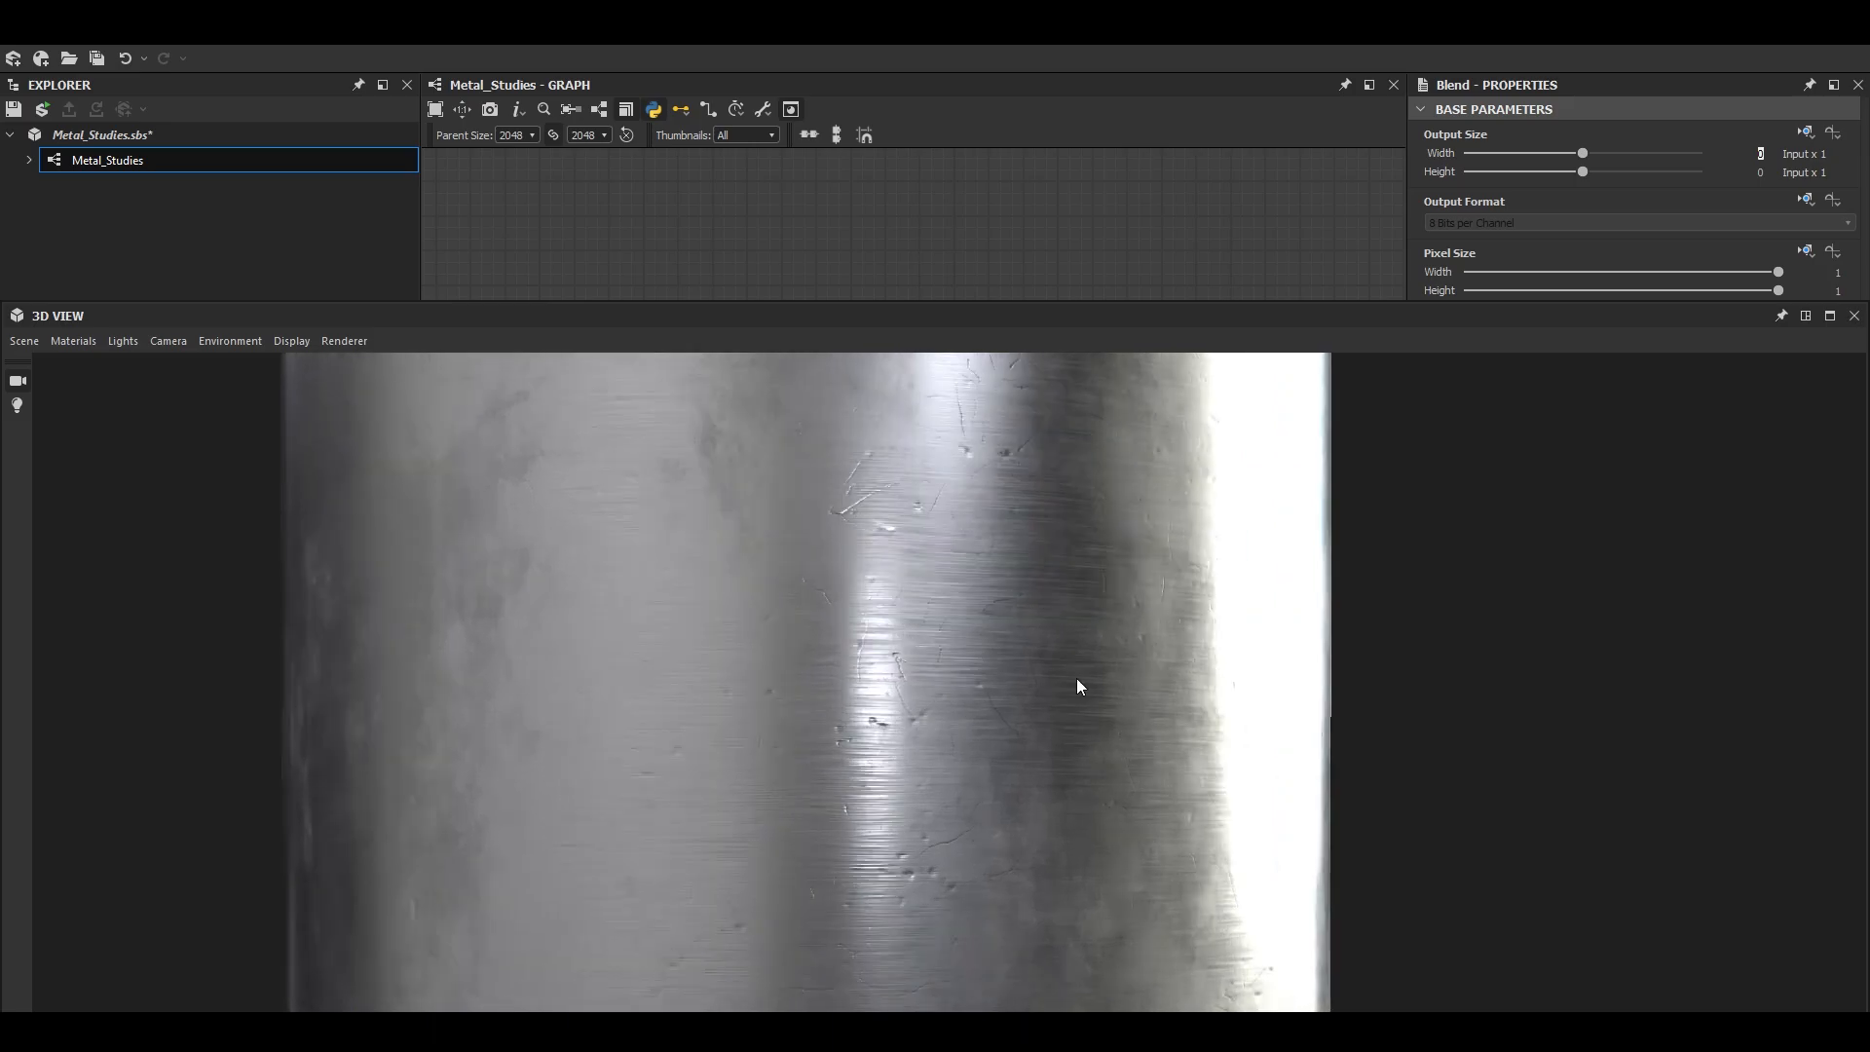
- Set the new Blend's Opacity to 0.44 and the graph's parent size to 1024, checking the 3D model
click(1805, 317)
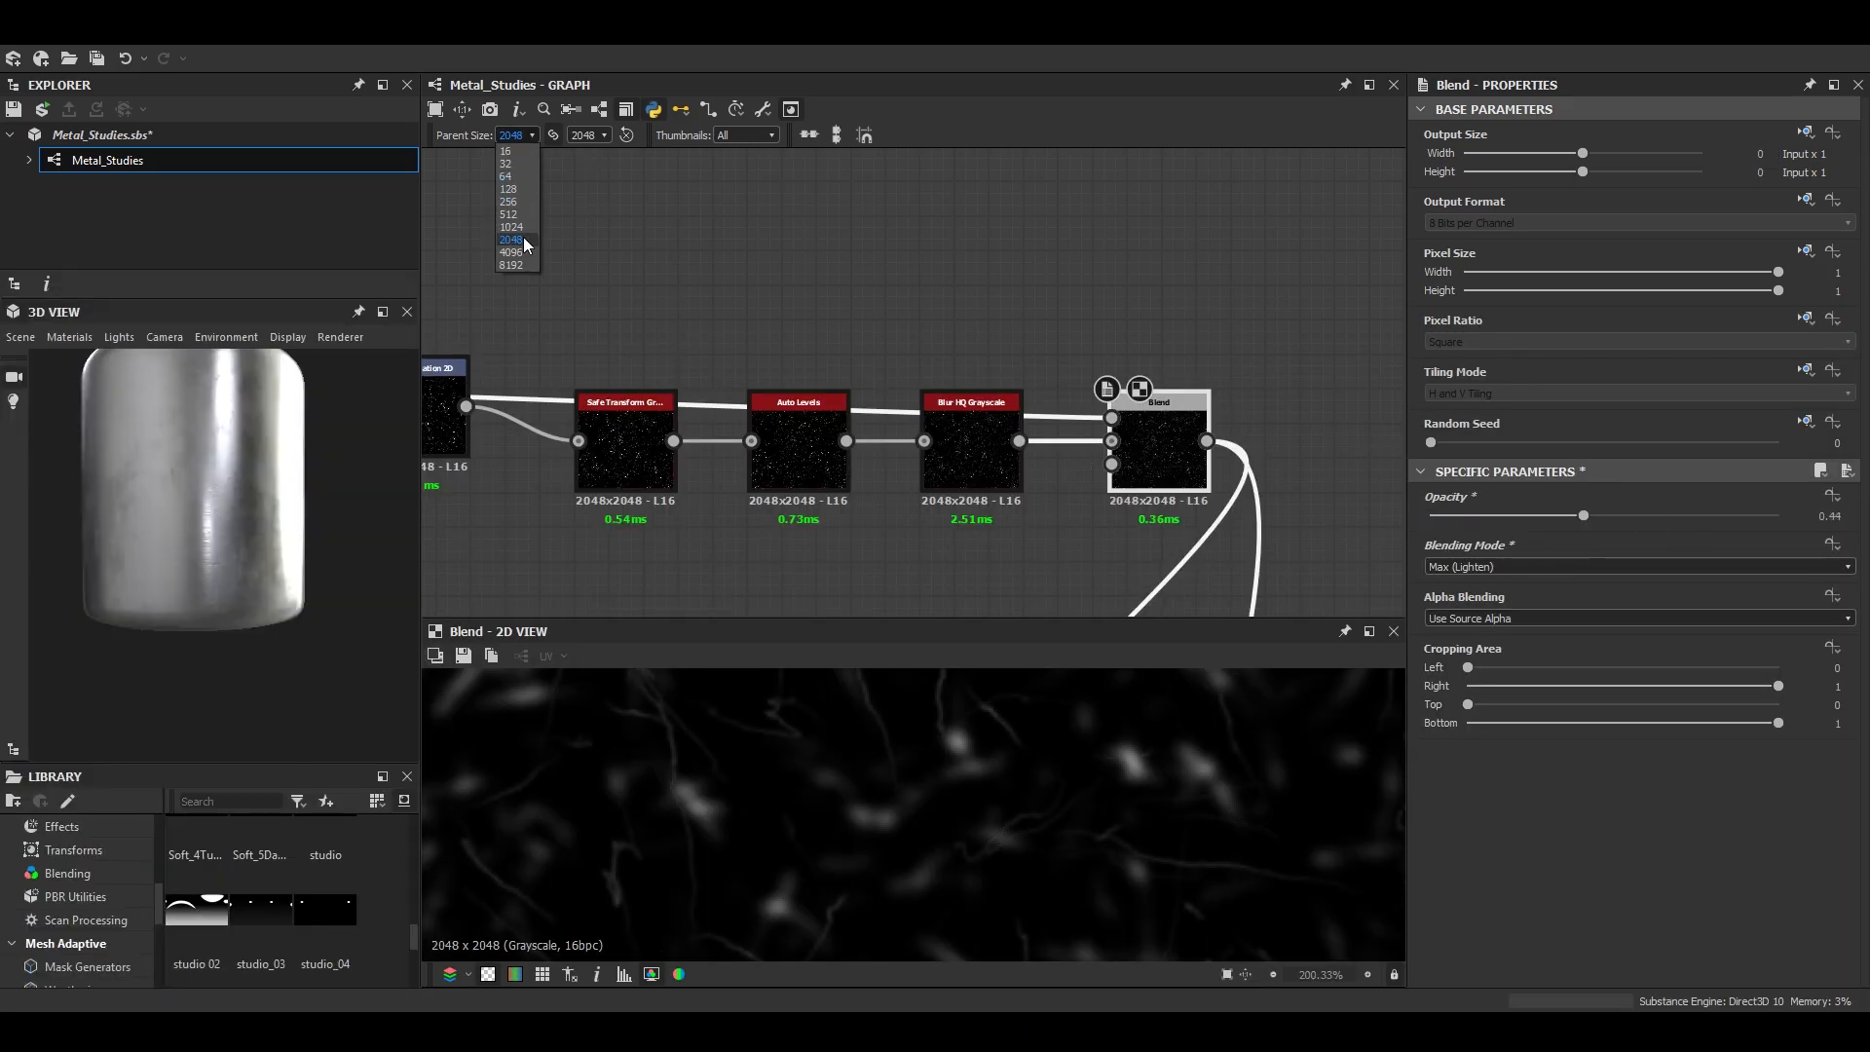
click(383, 312)
drag(838, 684, 882, 628)
scroll(906, 664, up, 2)
click(1807, 317)
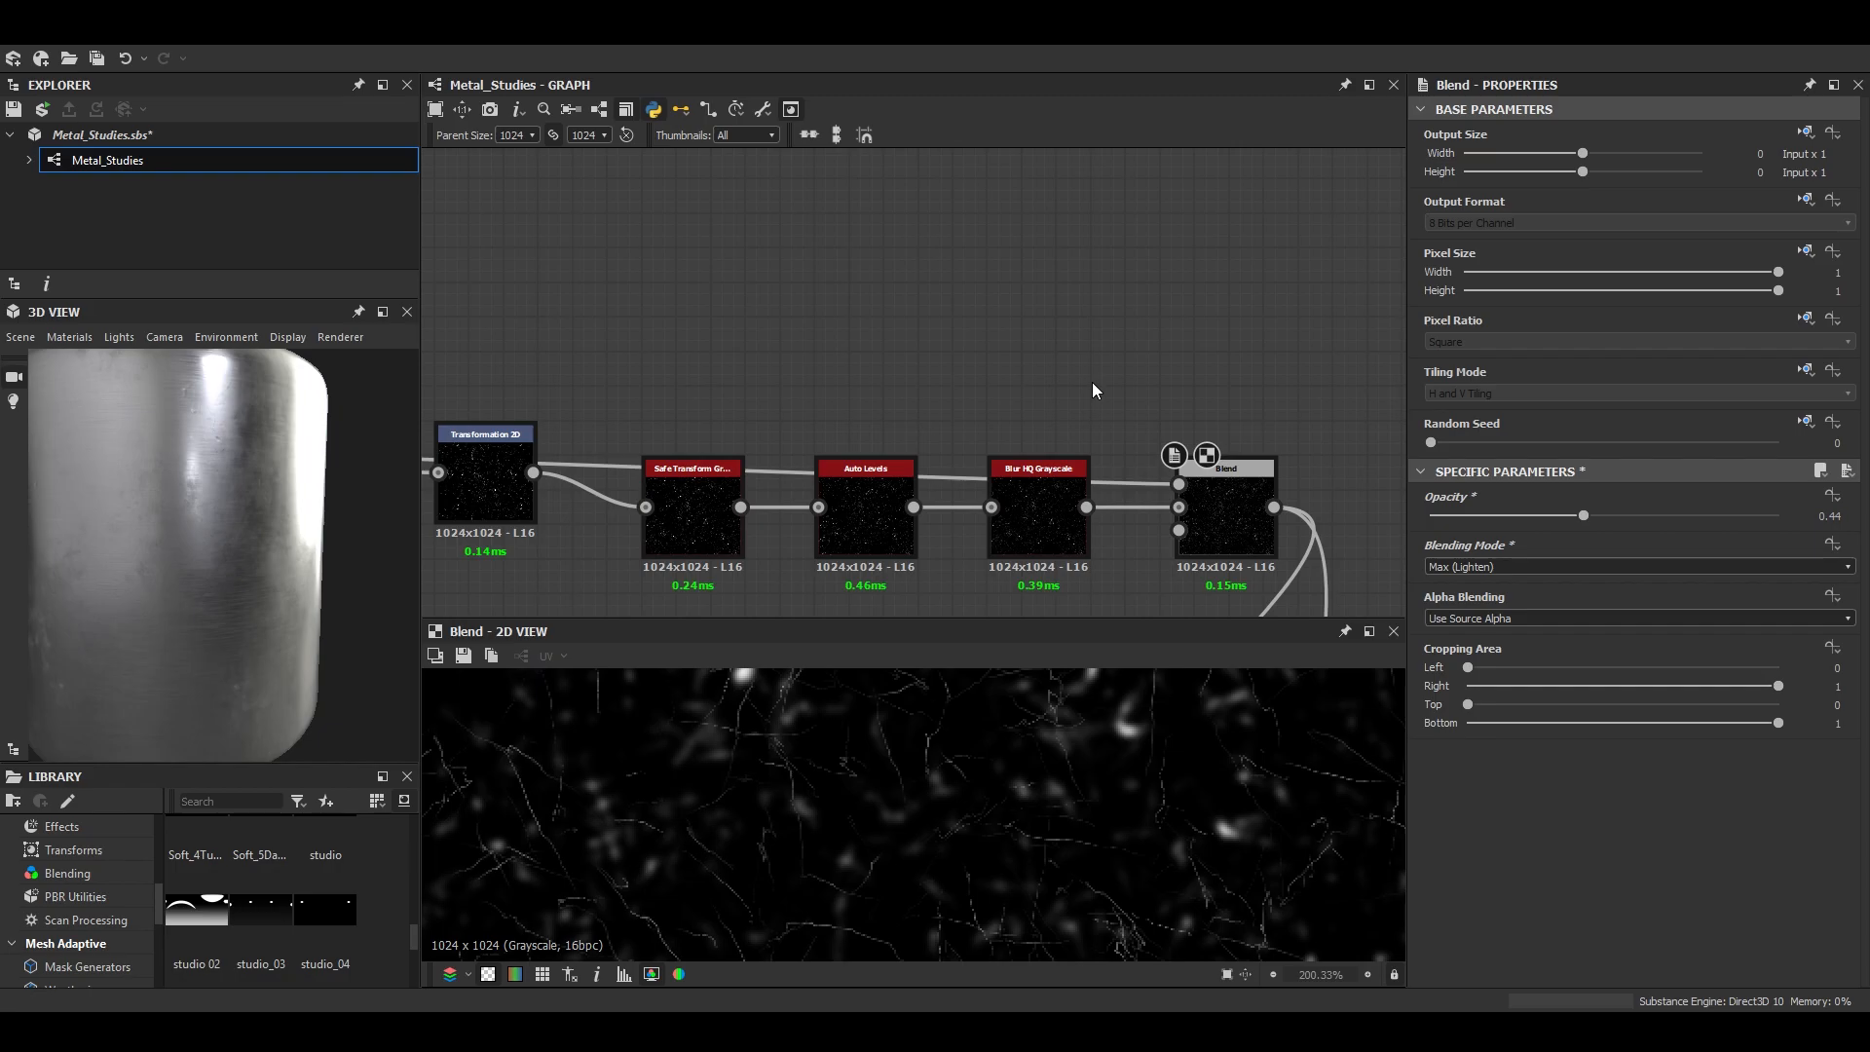
- Duplicate the final Blur HQ Grayscale with Intensity 0.3 and route the scratches through it into the Max (Lighten) Blend's foreground
click(1052, 470)
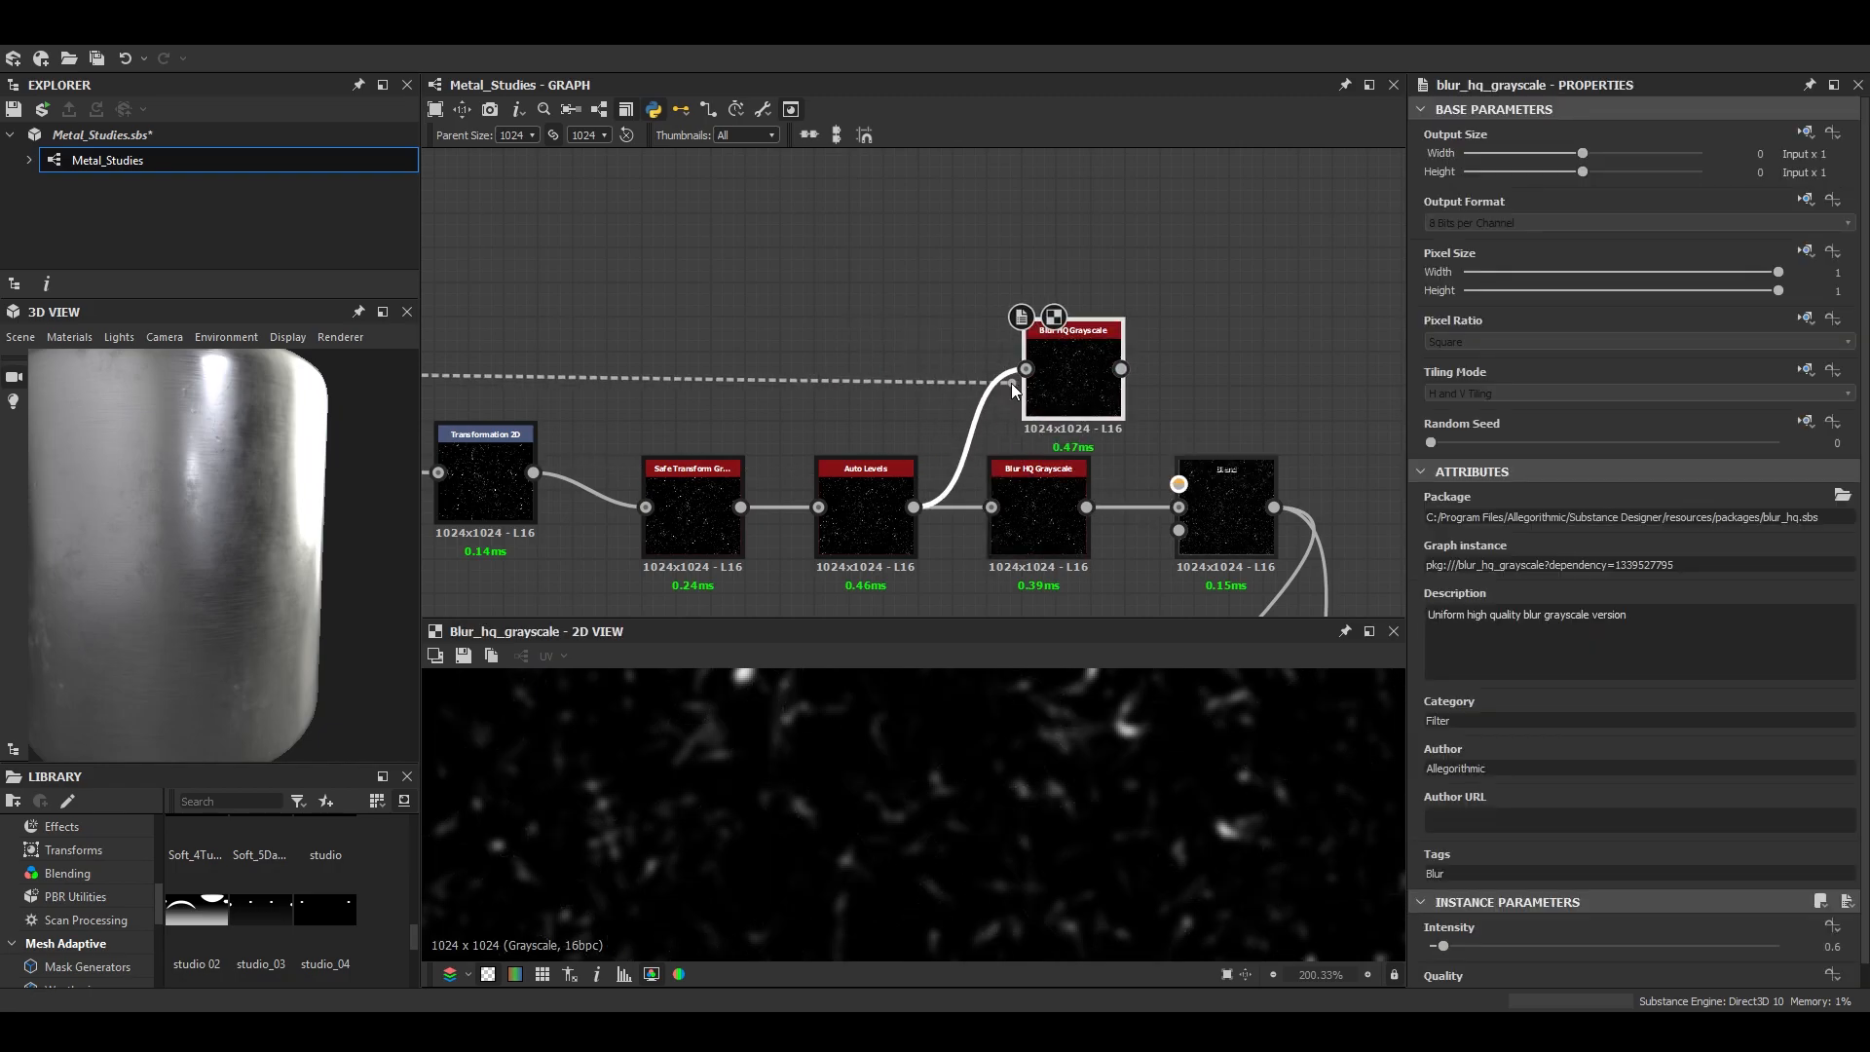
drag(1011, 382, 1025, 370)
scroll(1091, 785, up, 5)
scroll(1527, 862, down, 2)
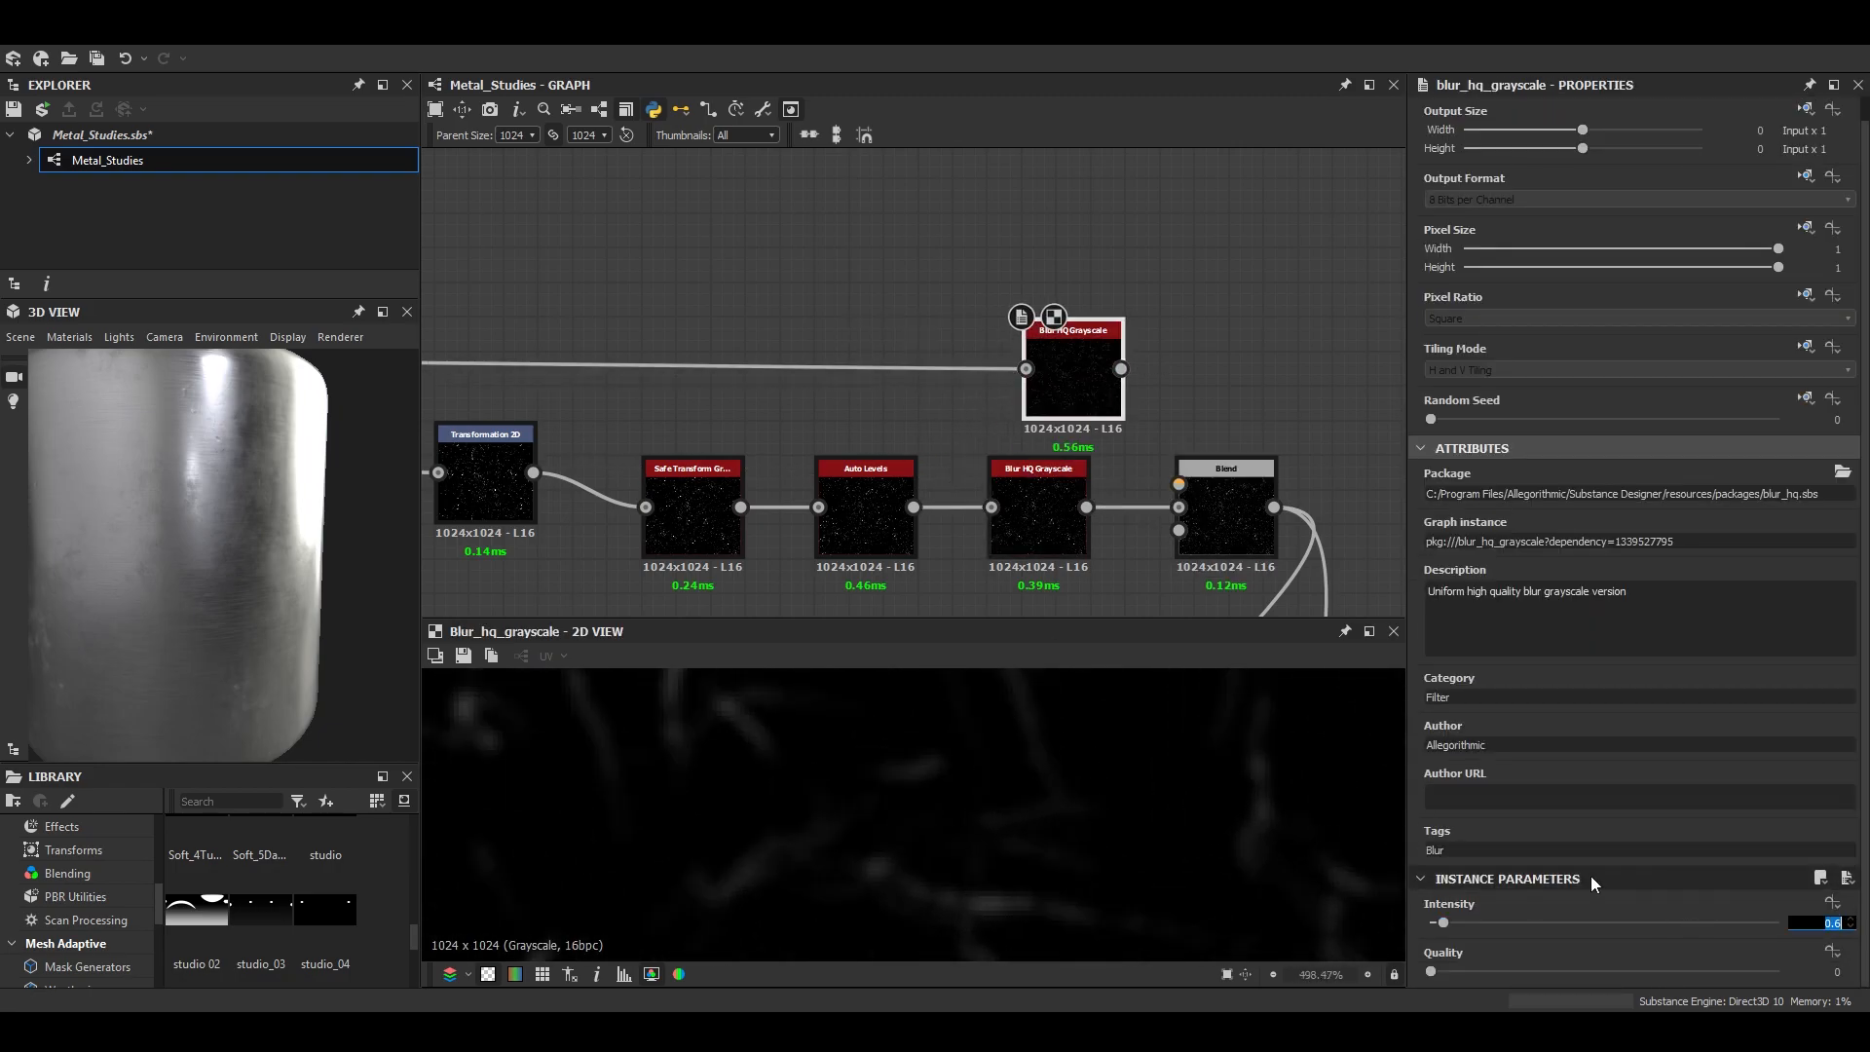
scroll(856, 852, up, 4)
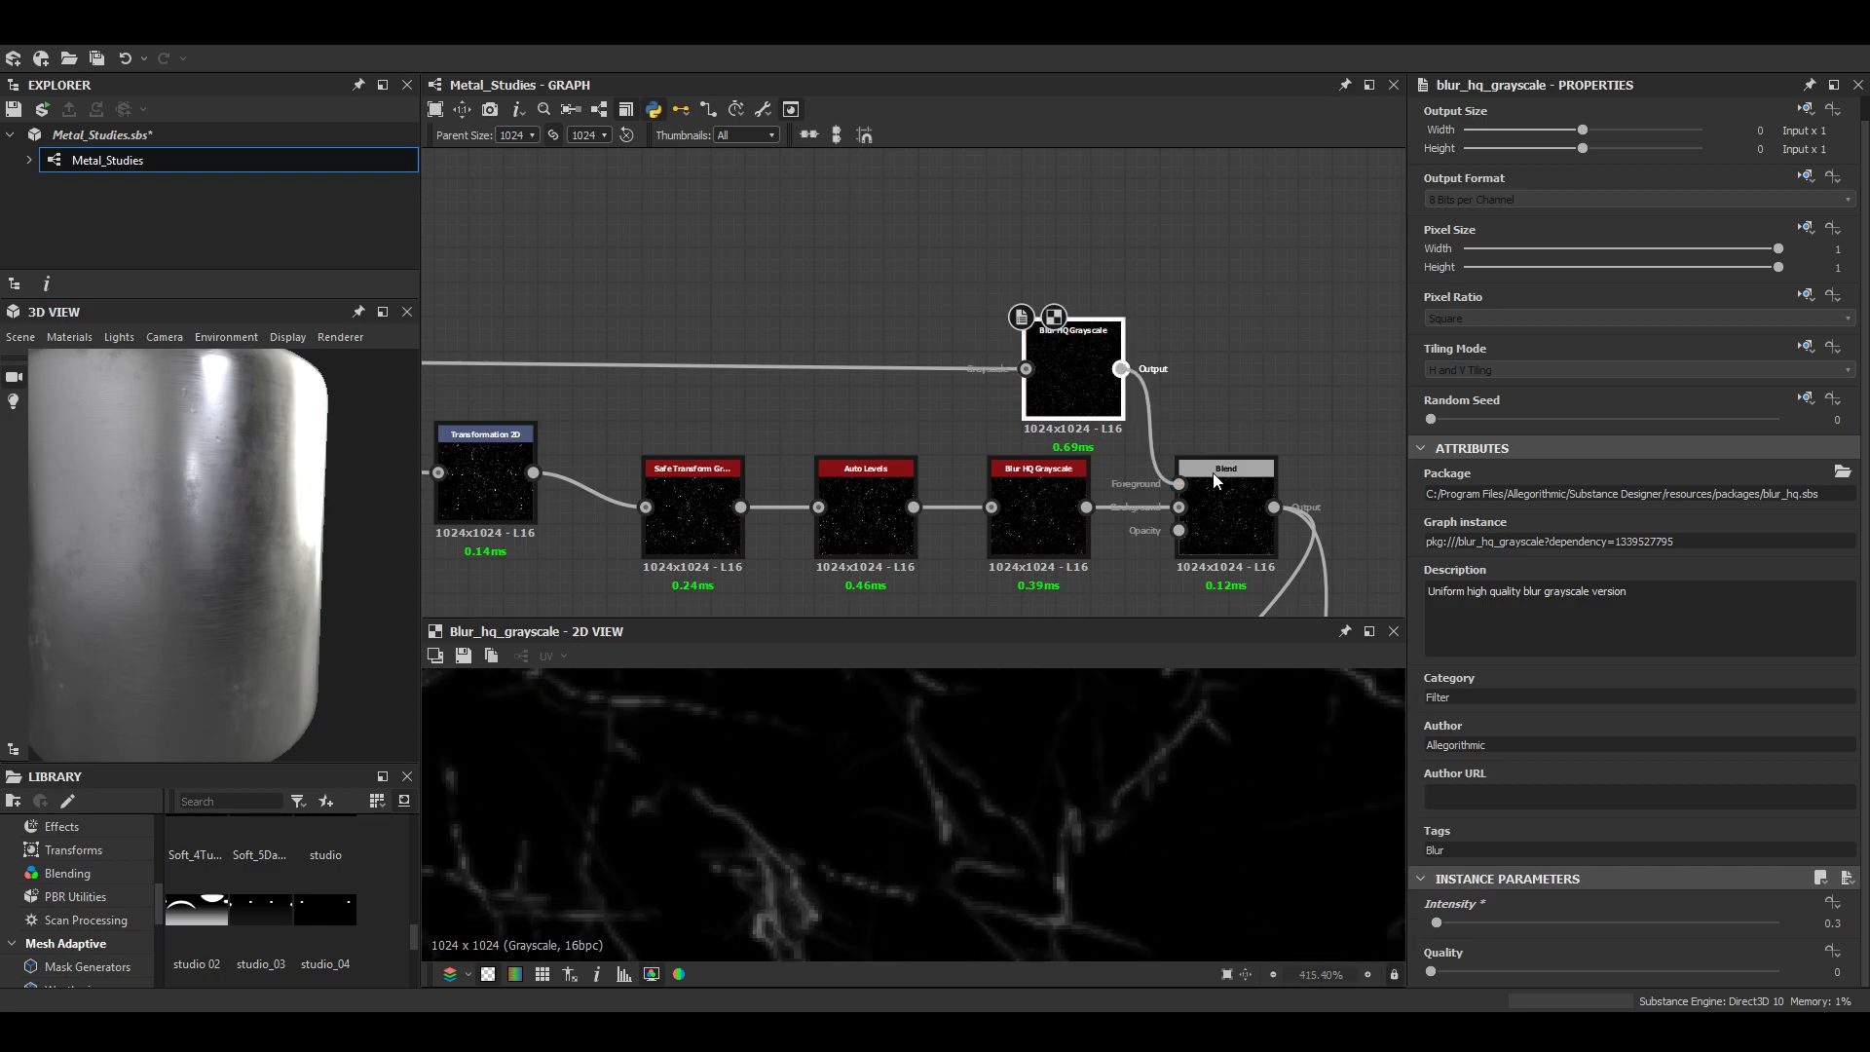
- Examine the softened scratches on the enlarged 3D model
click(383, 312)
scroll(906, 627, down, 4)
scroll(880, 626, up, 4)
drag(881, 626, 879, 684)
click(1805, 318)
- Set the Max (Lighten) Blend's Opacity to 0.68 and check the scratches and dents in 3D
click(1241, 516)
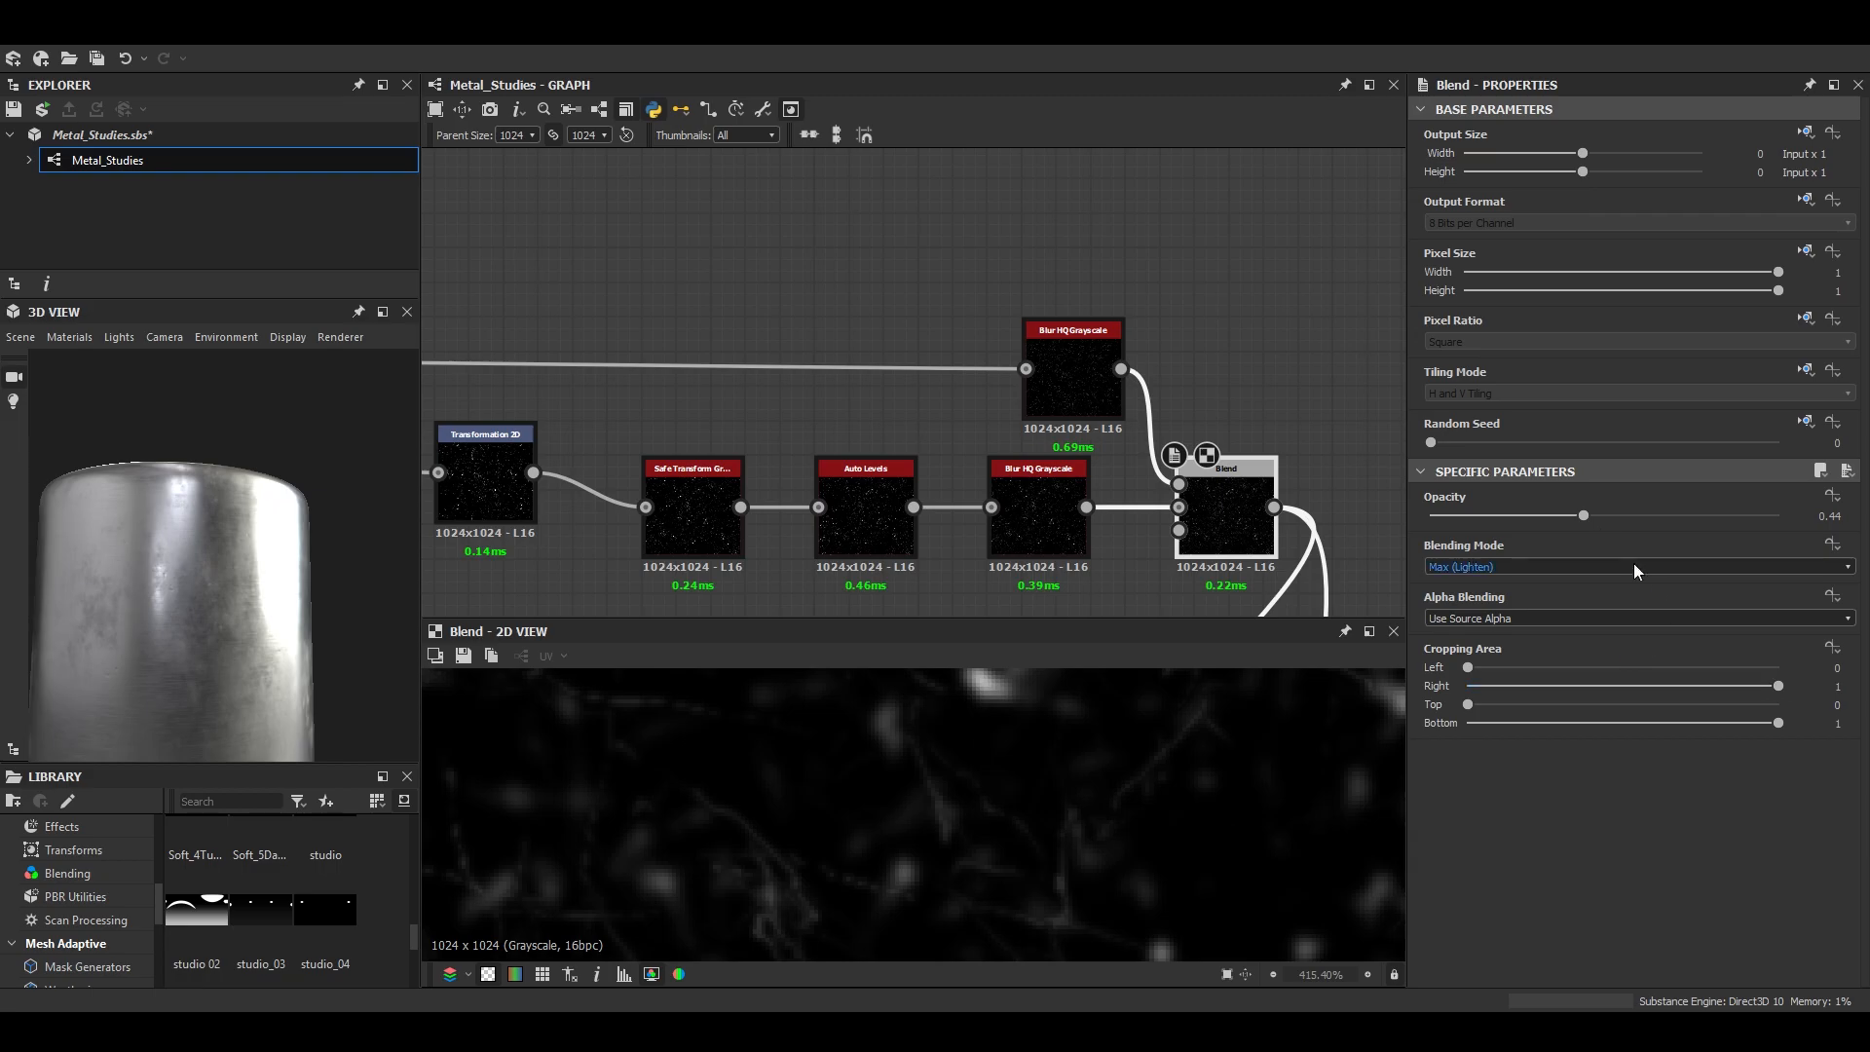
right_click(1266, 407)
click(1350, 514)
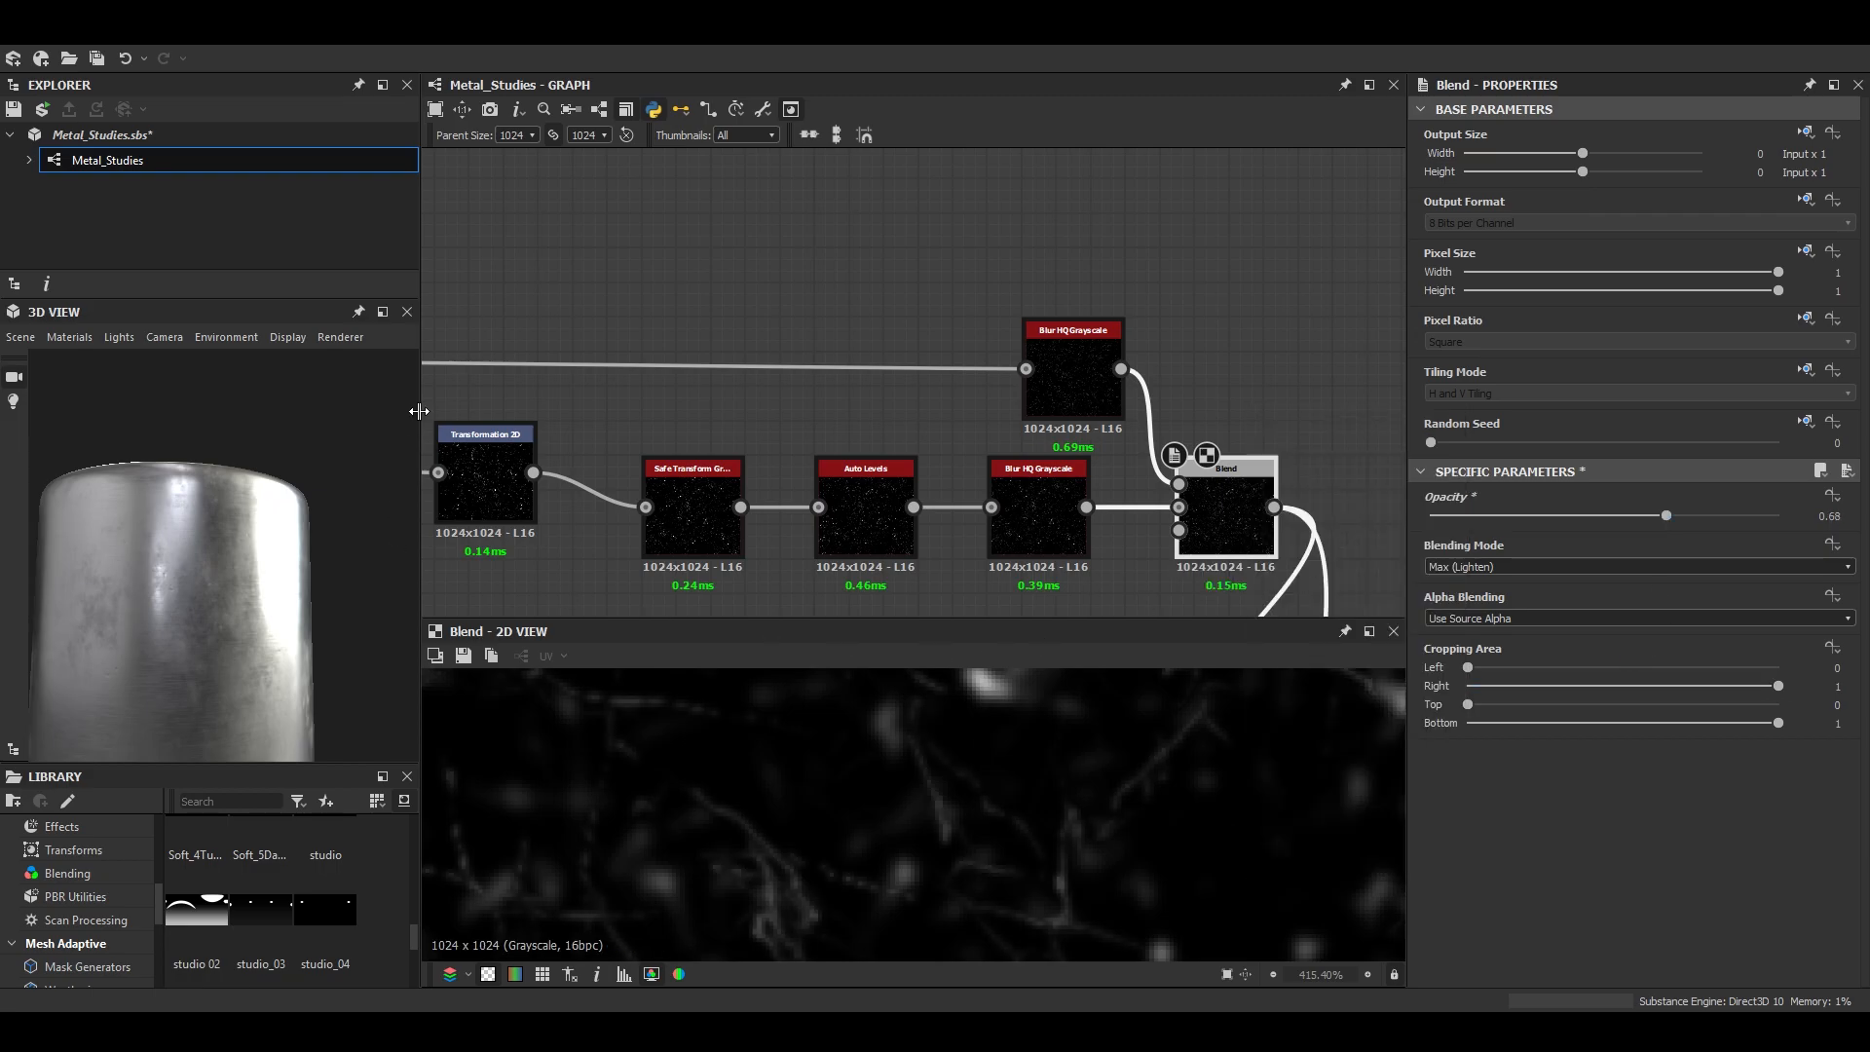
click(383, 313)
middle_drag(908, 867, 881, 561)
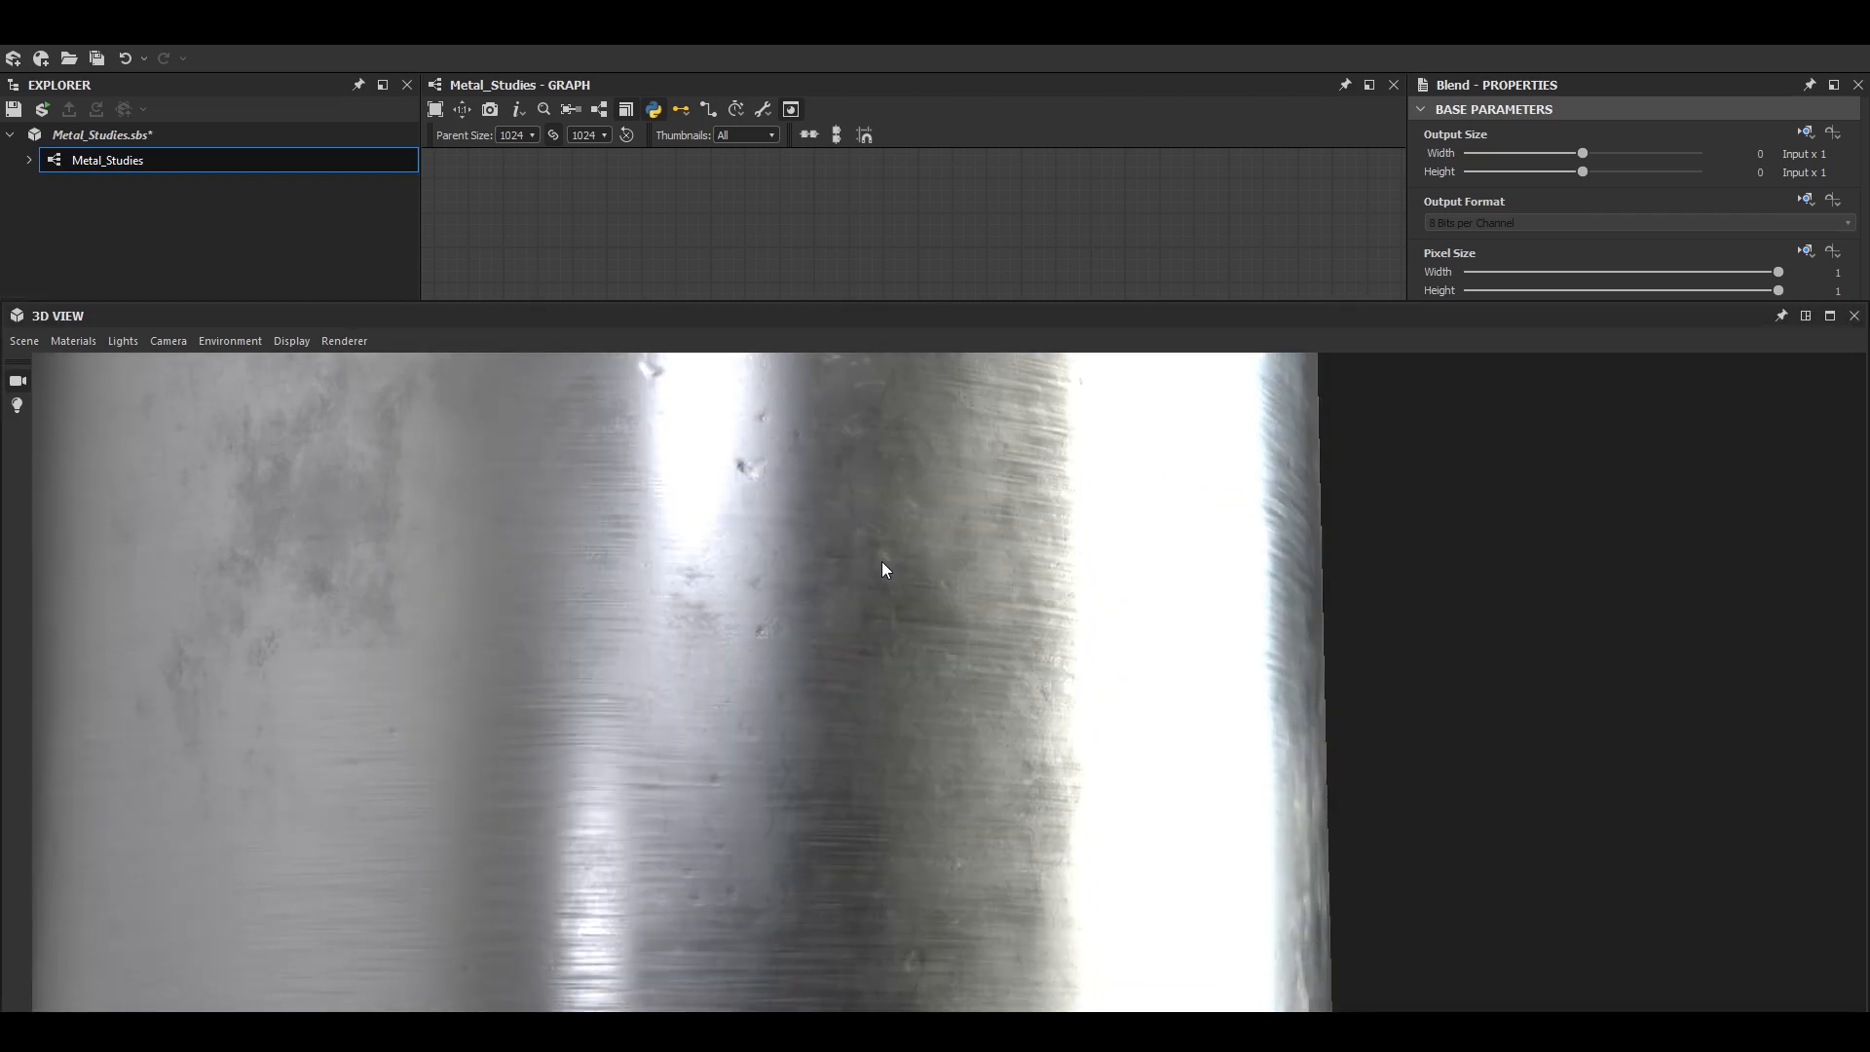
mouse_move(881, 563)
mouse_down()
mouse_move(854, 577)
mouse_move(870, 533)
mouse_move(894, 644)
mouse_move(762, 608)
mouse_move(807, 659)
mouse_move(838, 641)
mouse_move(822, 687)
mouse_move(900, 685)
mouse_move(871, 672)
mouse_move(886, 639)
mouse_move(968, 670)
mouse_move(910, 718)
mouse_move(910, 680)
mouse_move(1500, 501)
mouse_up()
scroll(829, 638, down, 3)
click(1806, 316)
- Space out the graph by moving the upper Normal node and the normal-combining node farther from the Blend that adds the scratches and dents
scroll(1144, 817, down, 10)
scroll(1305, 432, down, 4)
middle_drag(1286, 555, 1043, 298)
scroll(1035, 446, up, 5)
scroll(1036, 446, down, 5)
mouse_move(1043, 504)
middle_down()
mouse_move(1048, 446)
mouse_move(1051, 502)
middle_up()
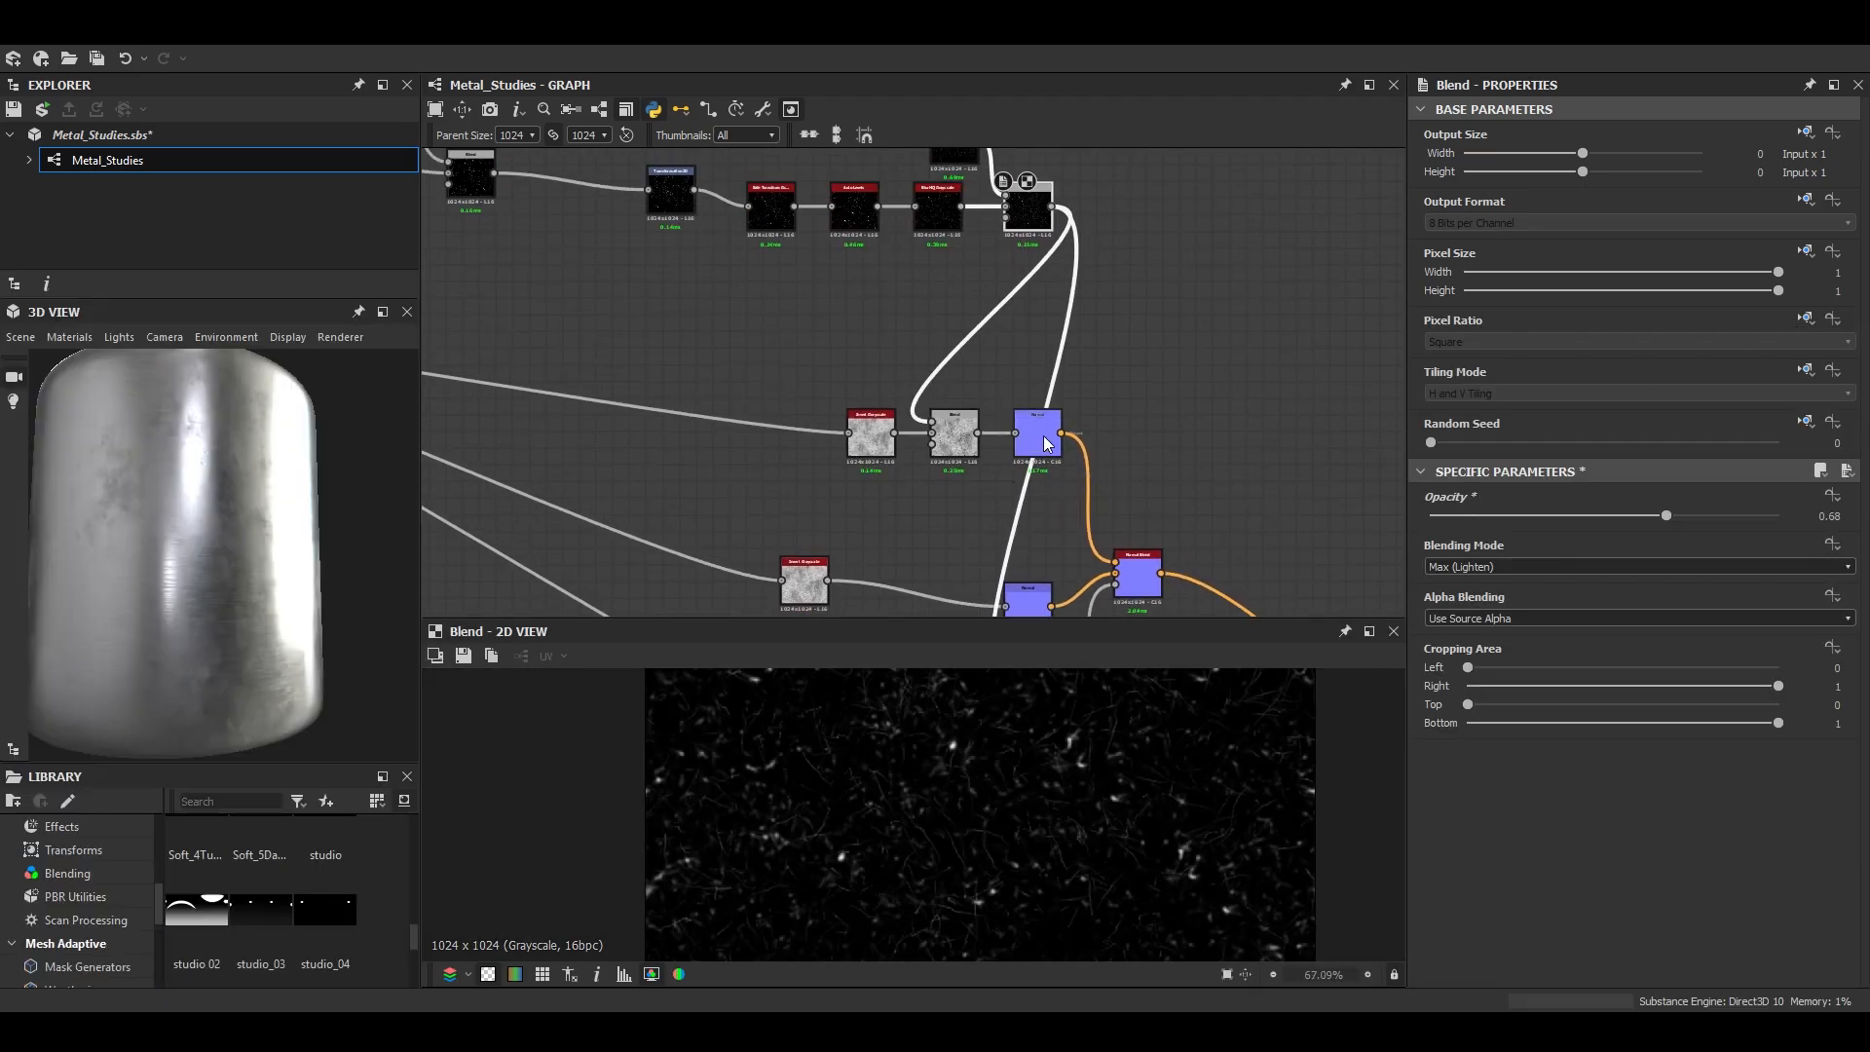
middle_drag(1142, 443, 1119, 481)
scroll(977, 732, up, 6)
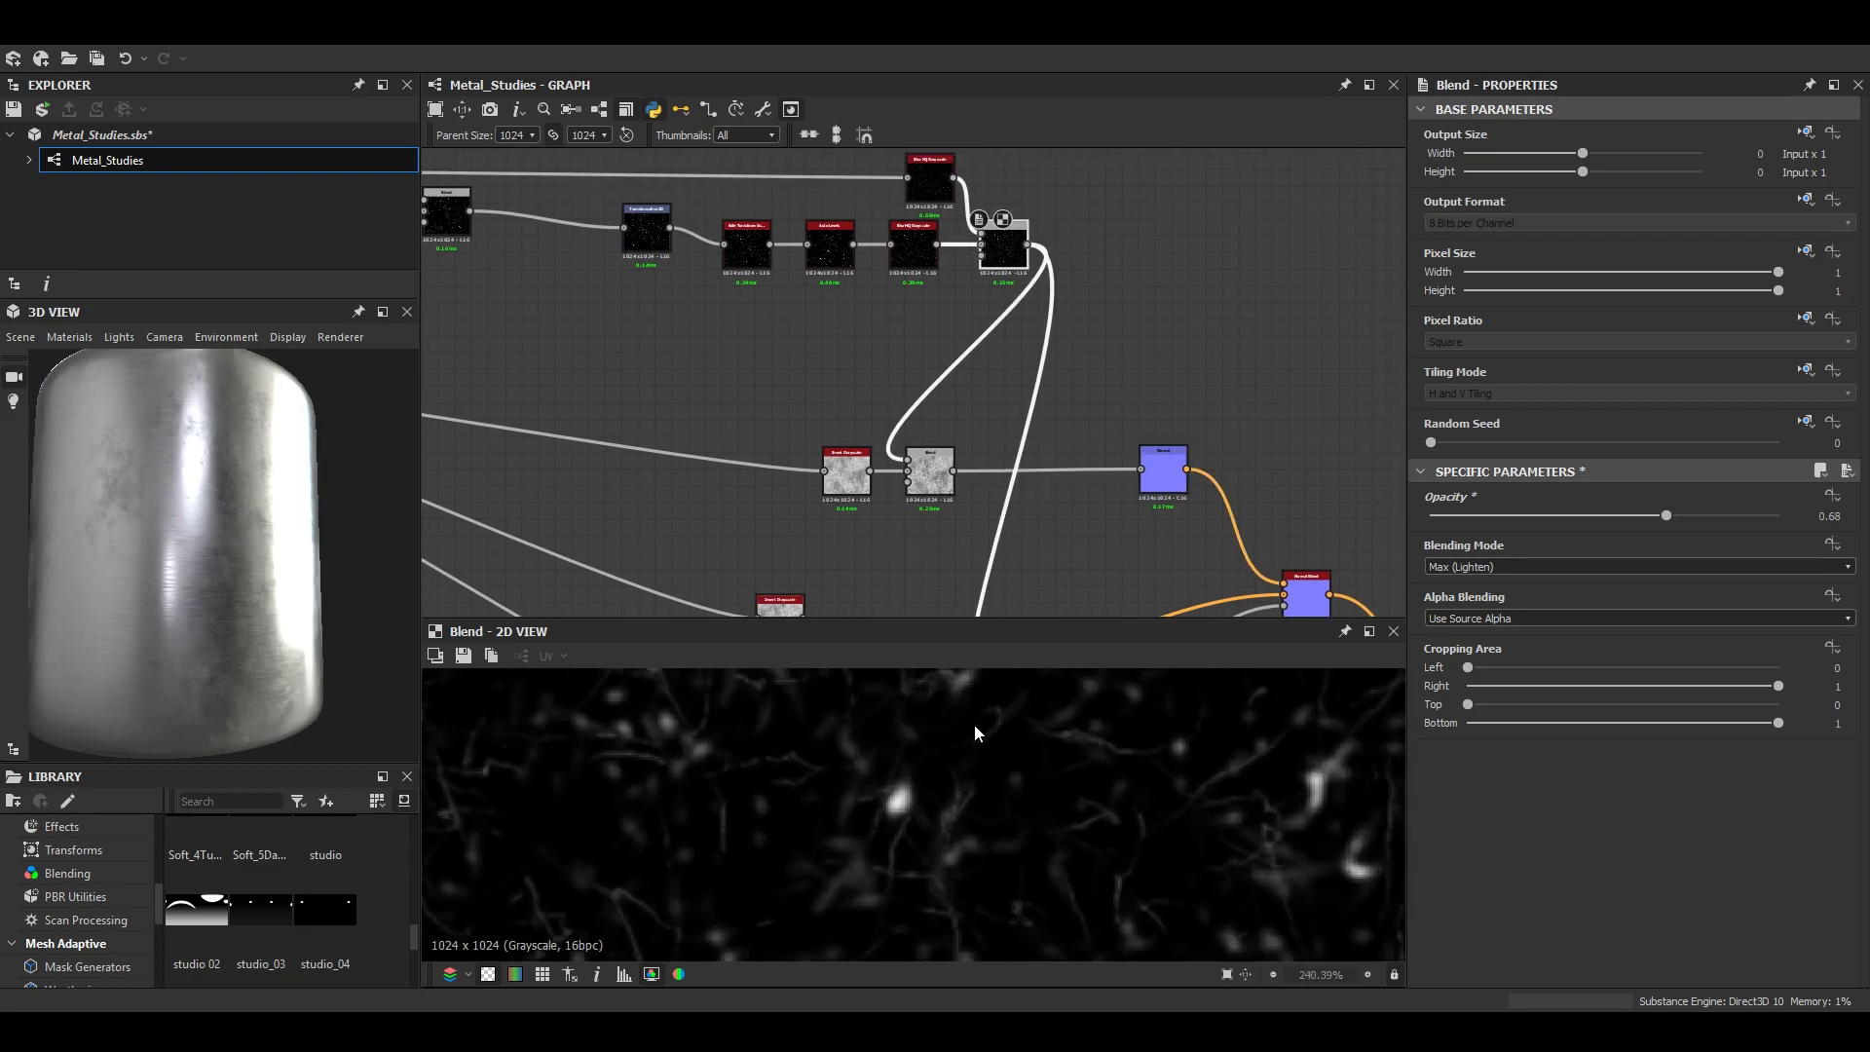
- Set the upper Normal node's Intensity to 0.2 after trying a stronger value on the 3D model
scroll(974, 545, up, 3)
click(1262, 407)
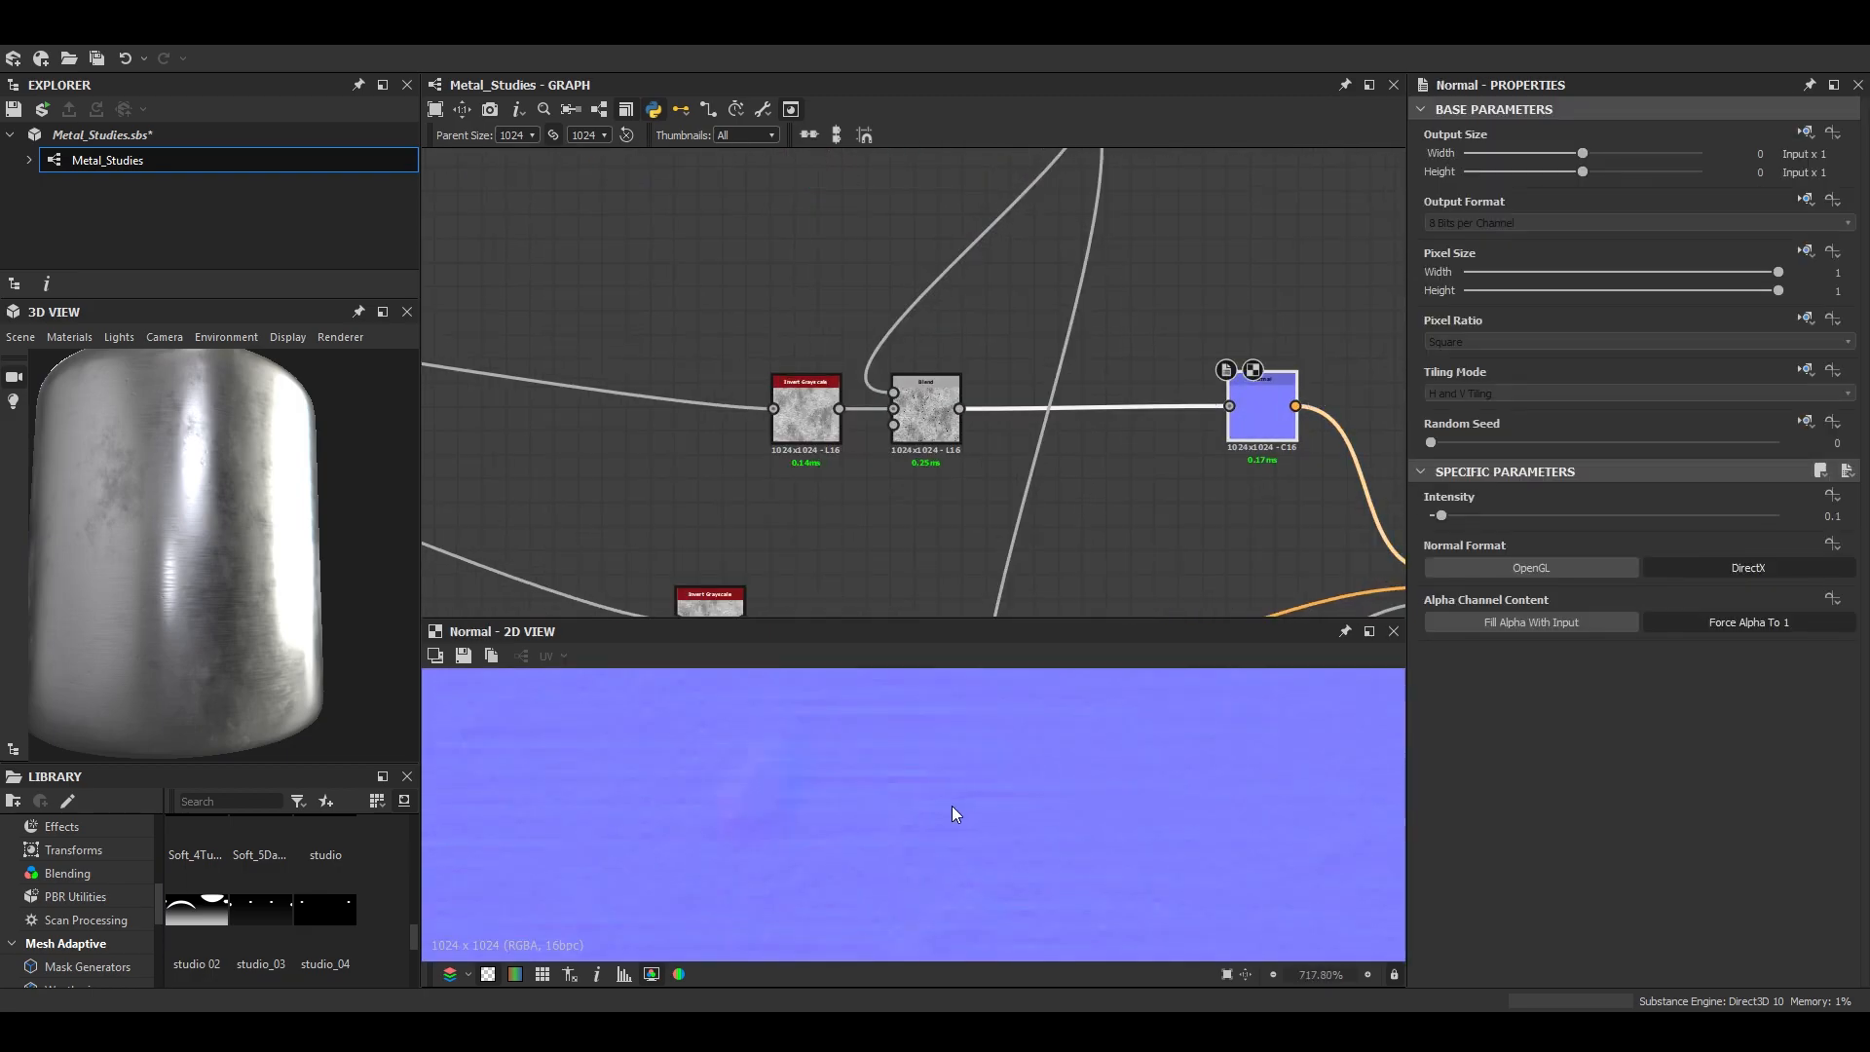
drag(1446, 515, 1505, 514)
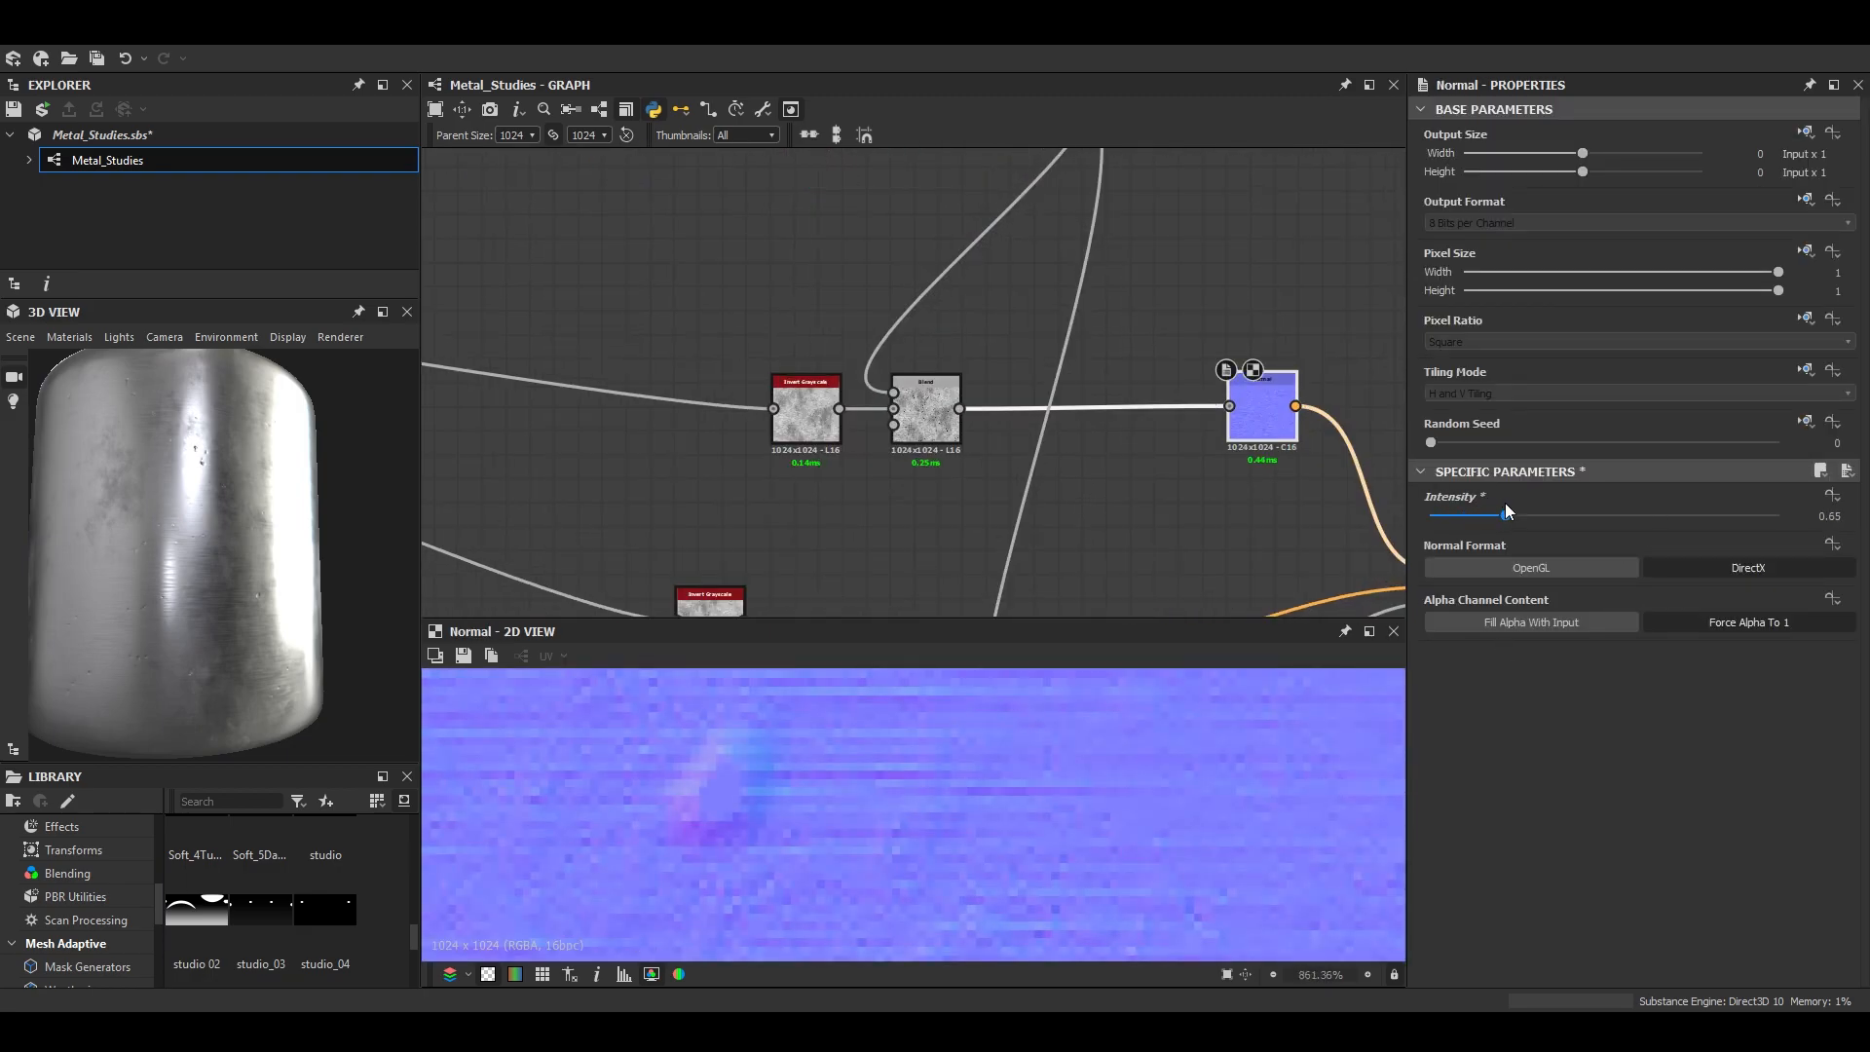
scroll(386, 570, up, 5)
mouse_move(319, 557)
mouse_down()
mouse_move(372, 524)
mouse_move(316, 524)
mouse_move(318, 587)
mouse_move(296, 569)
mouse_move(321, 565)
mouse_up()
text(0.2)
key(Return)
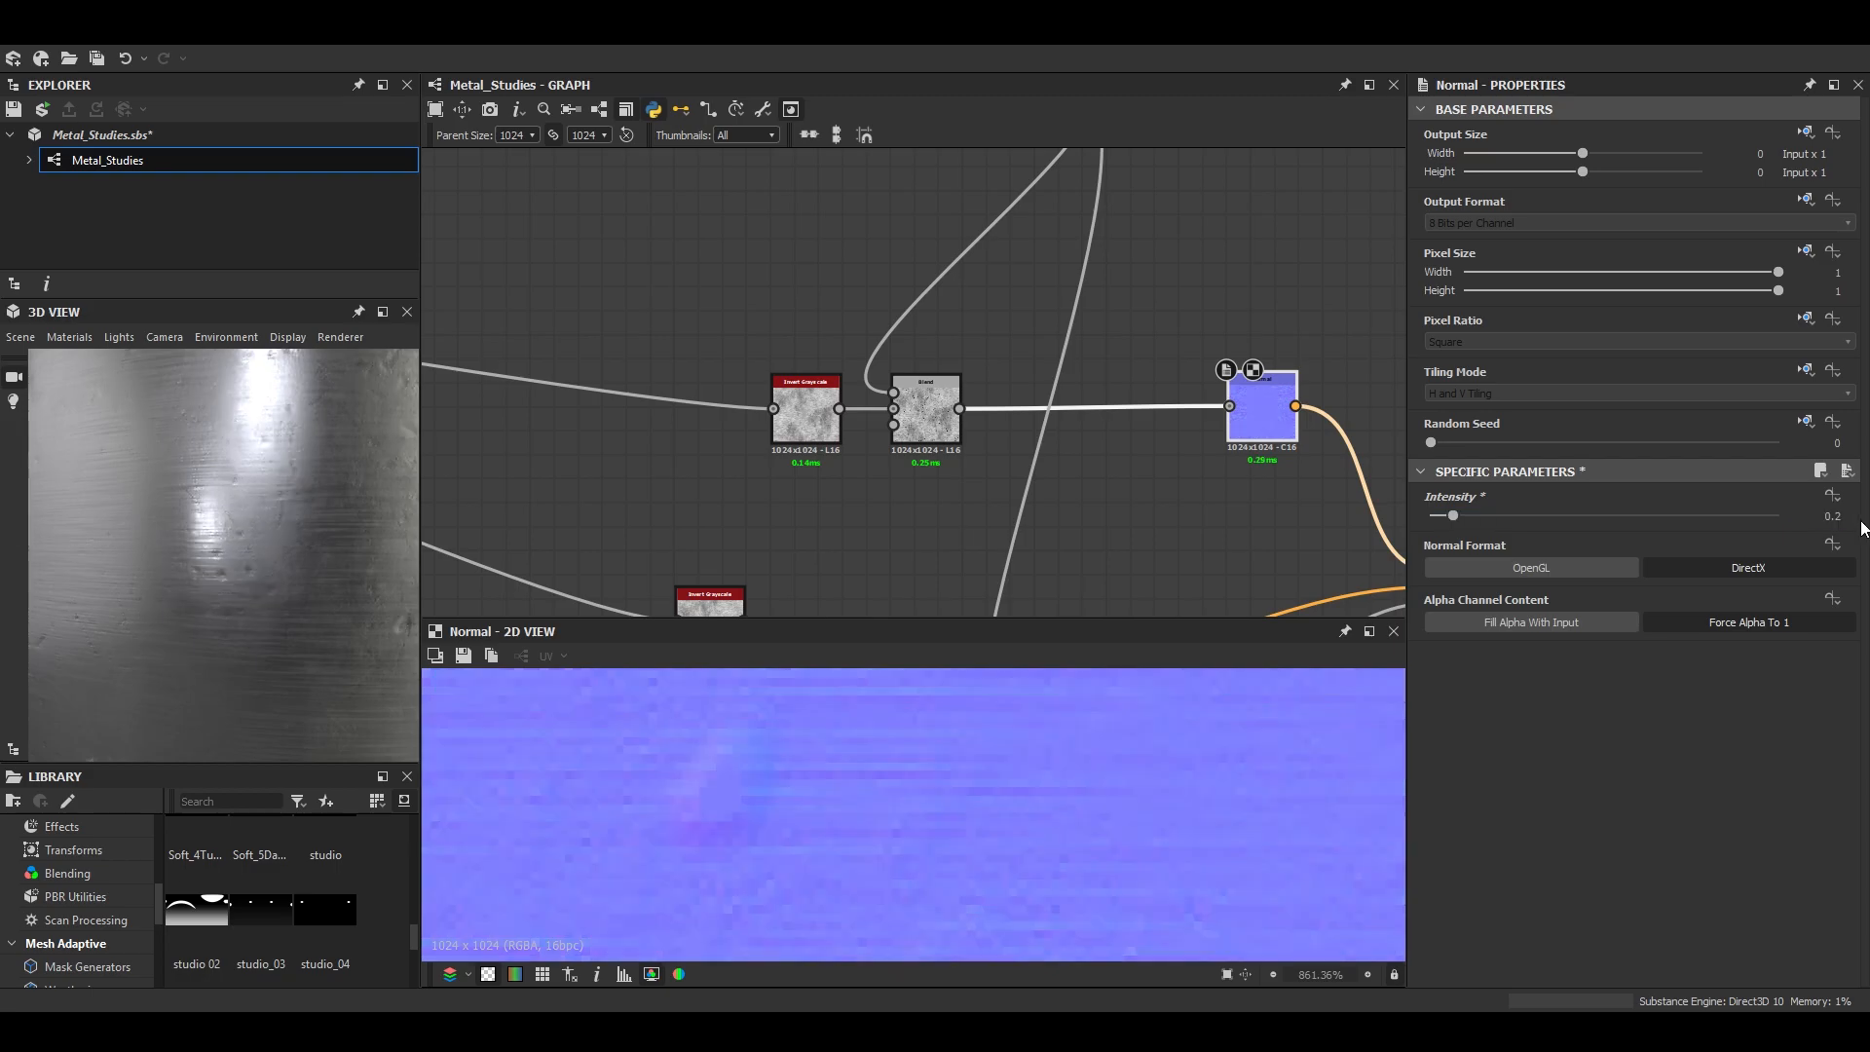
- Examine the dents and brushed lines on the enlarged 3D model with the graph's parent size at 2048
click(383, 312)
drag(1108, 604, 997, 745)
scroll(1132, 786, up, 3)
scroll(1008, 763, down, 3)
scroll(996, 744, up, 4)
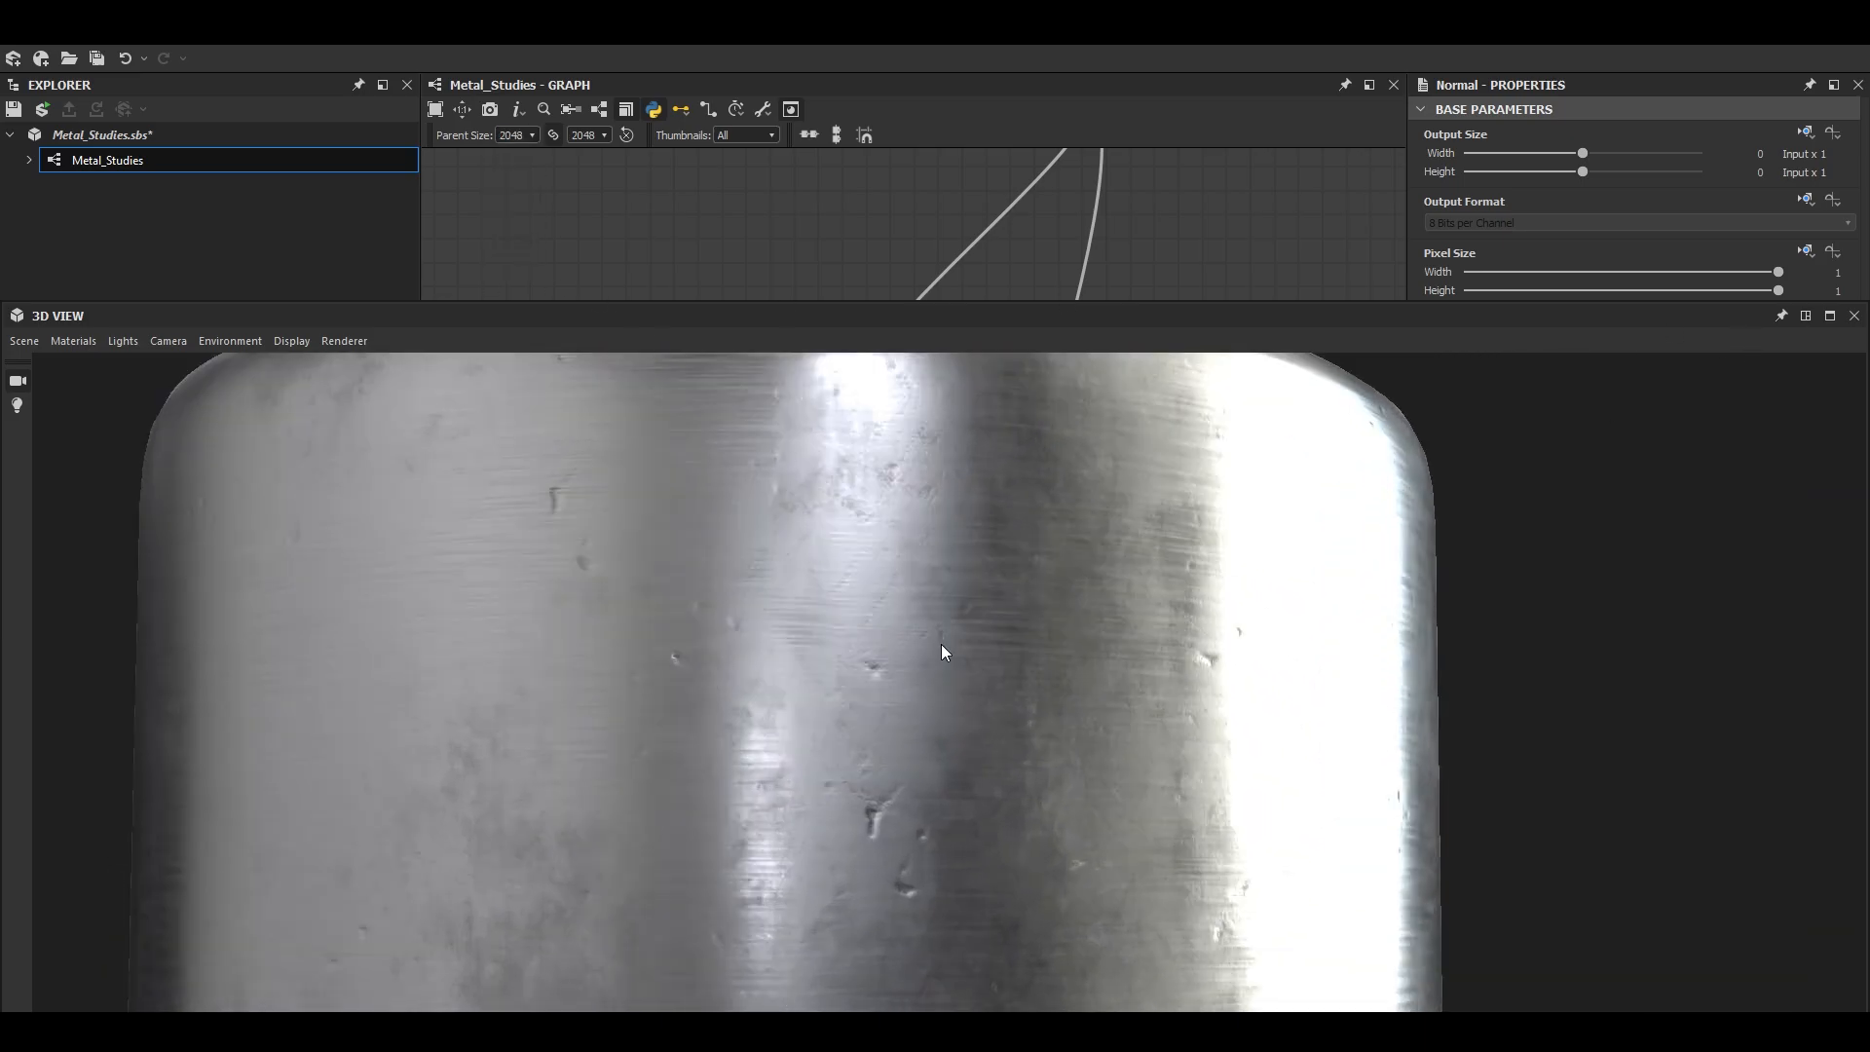
drag(925, 614, 888, 680)
click(1830, 316)
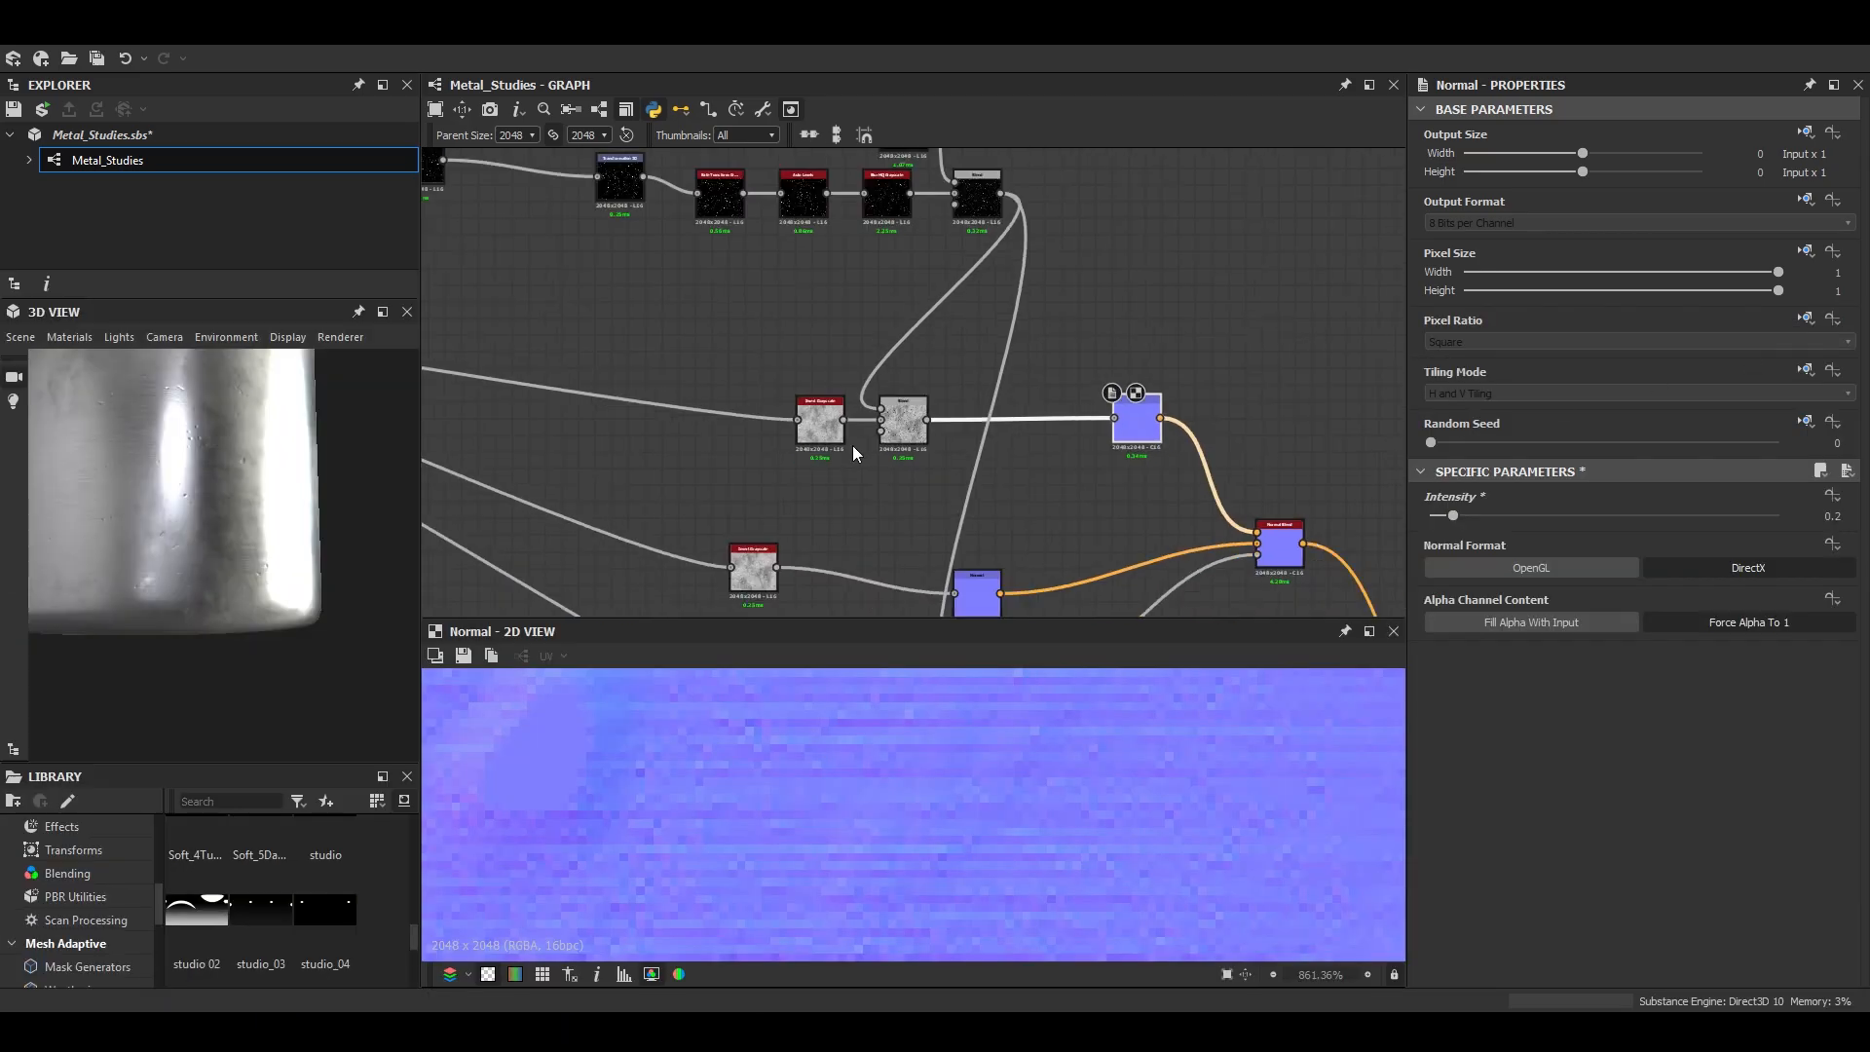
- Compare the 3D surface with the softened scratches disconnected from and reconnected to the Max (Lighten) Blend
shift+drag(942, 330, 1047, 408)
middle_drag(230, 516, 259, 563)
scroll(263, 575, up, 3)
drag(263, 574, 278, 635)
double_click(962, 343)
scroll(1640, 896, down, 1)
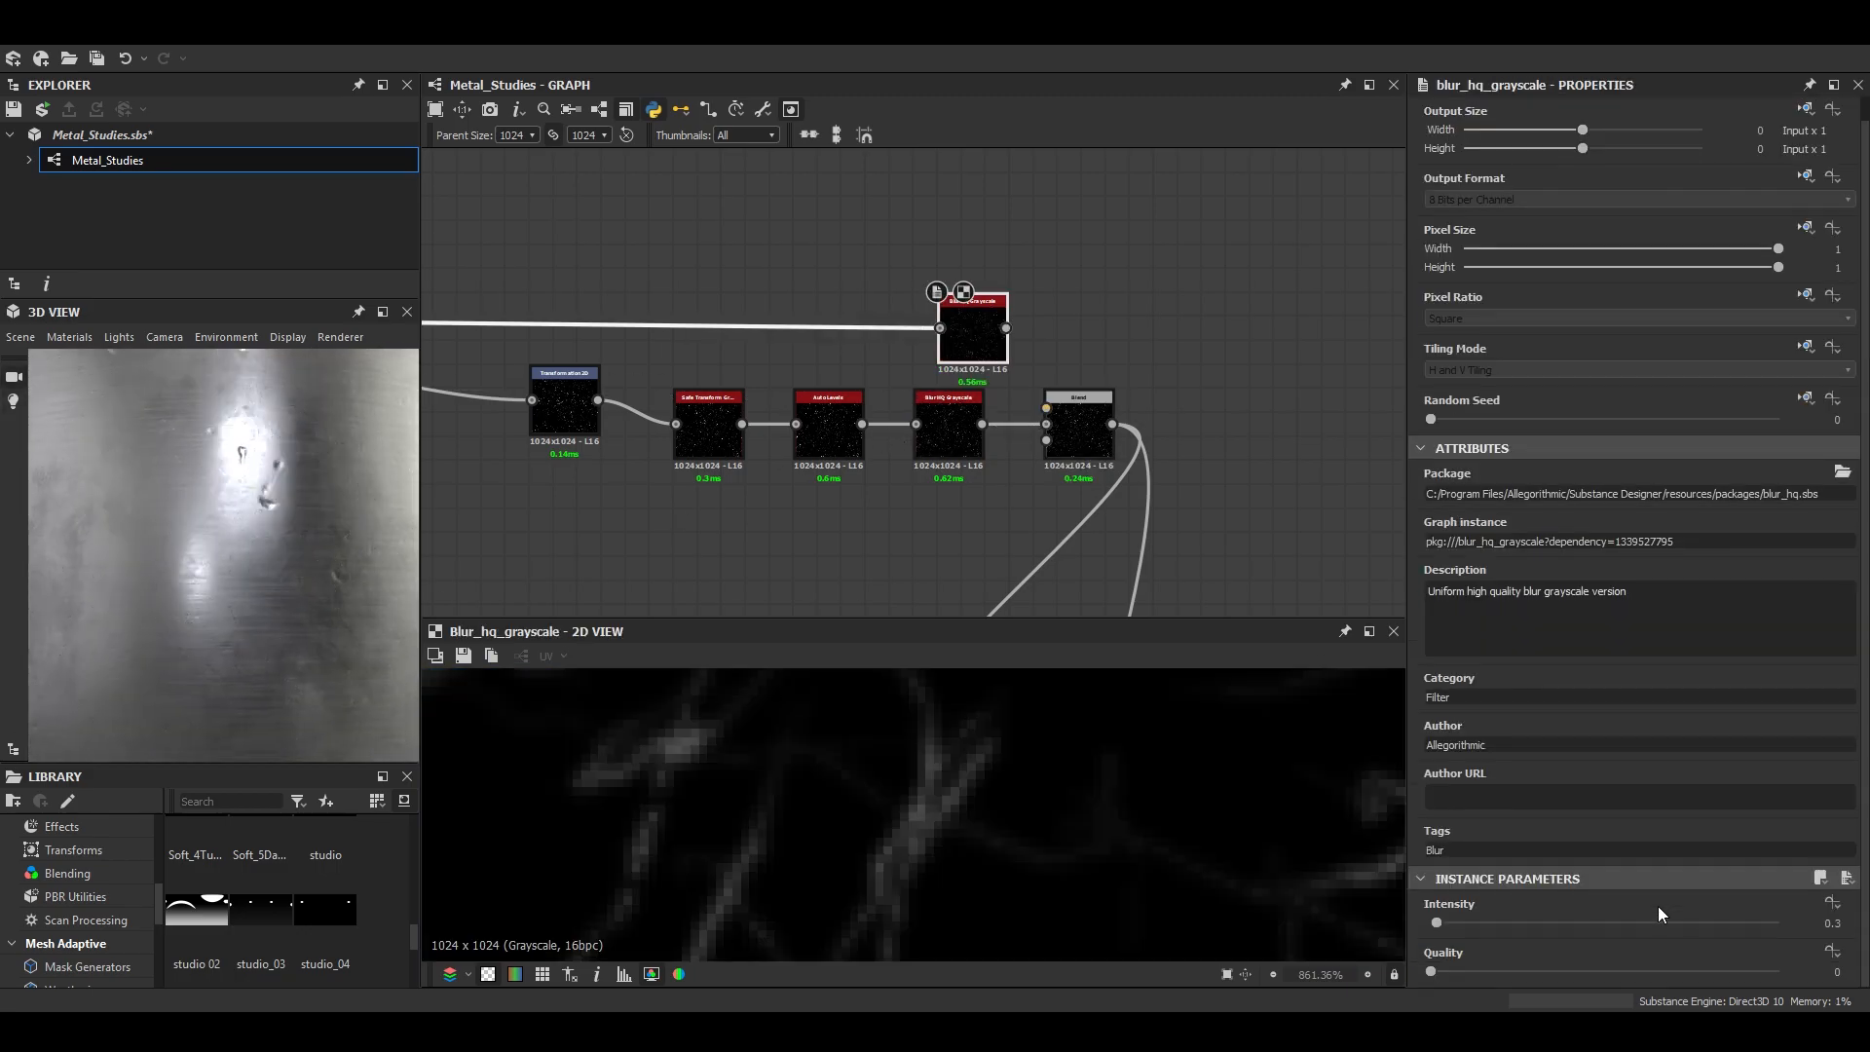
double_click(1052, 398)
right_click(1237, 362)
click(296, 472)
drag(295, 471, 359, 504)
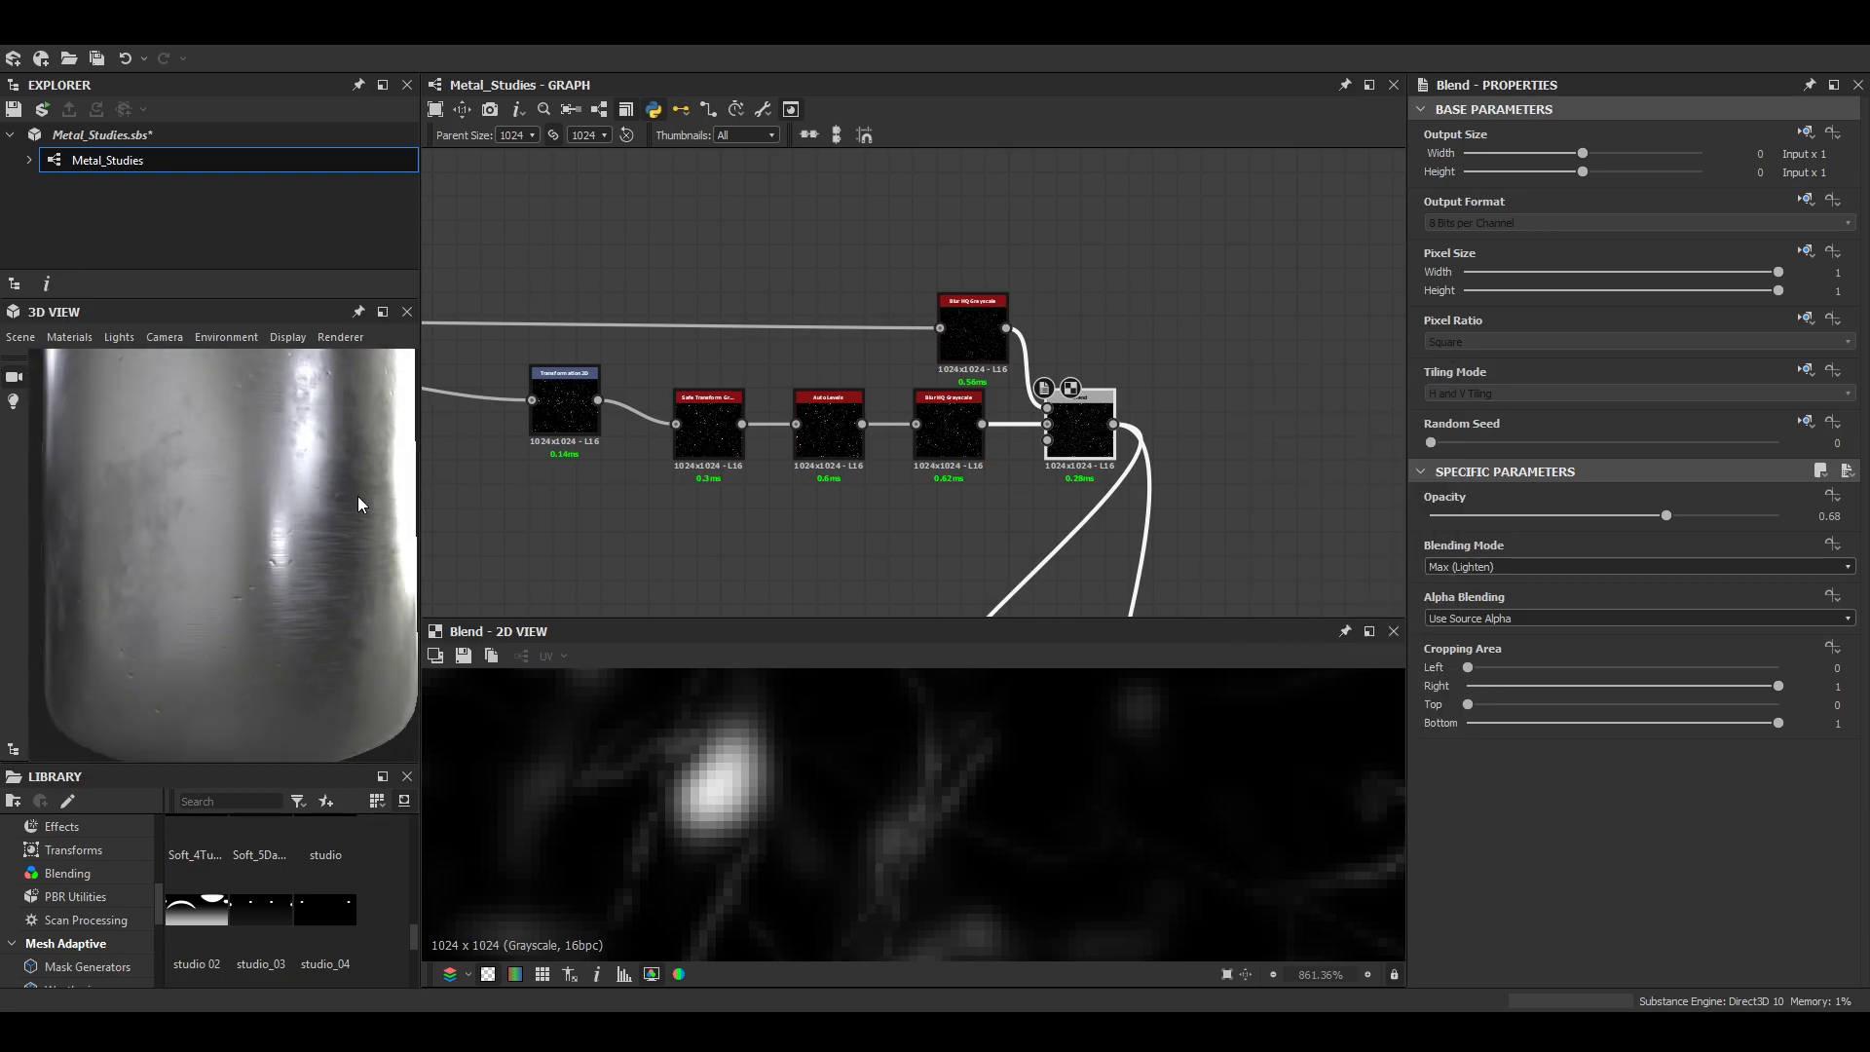
drag(332, 405, 215, 590)
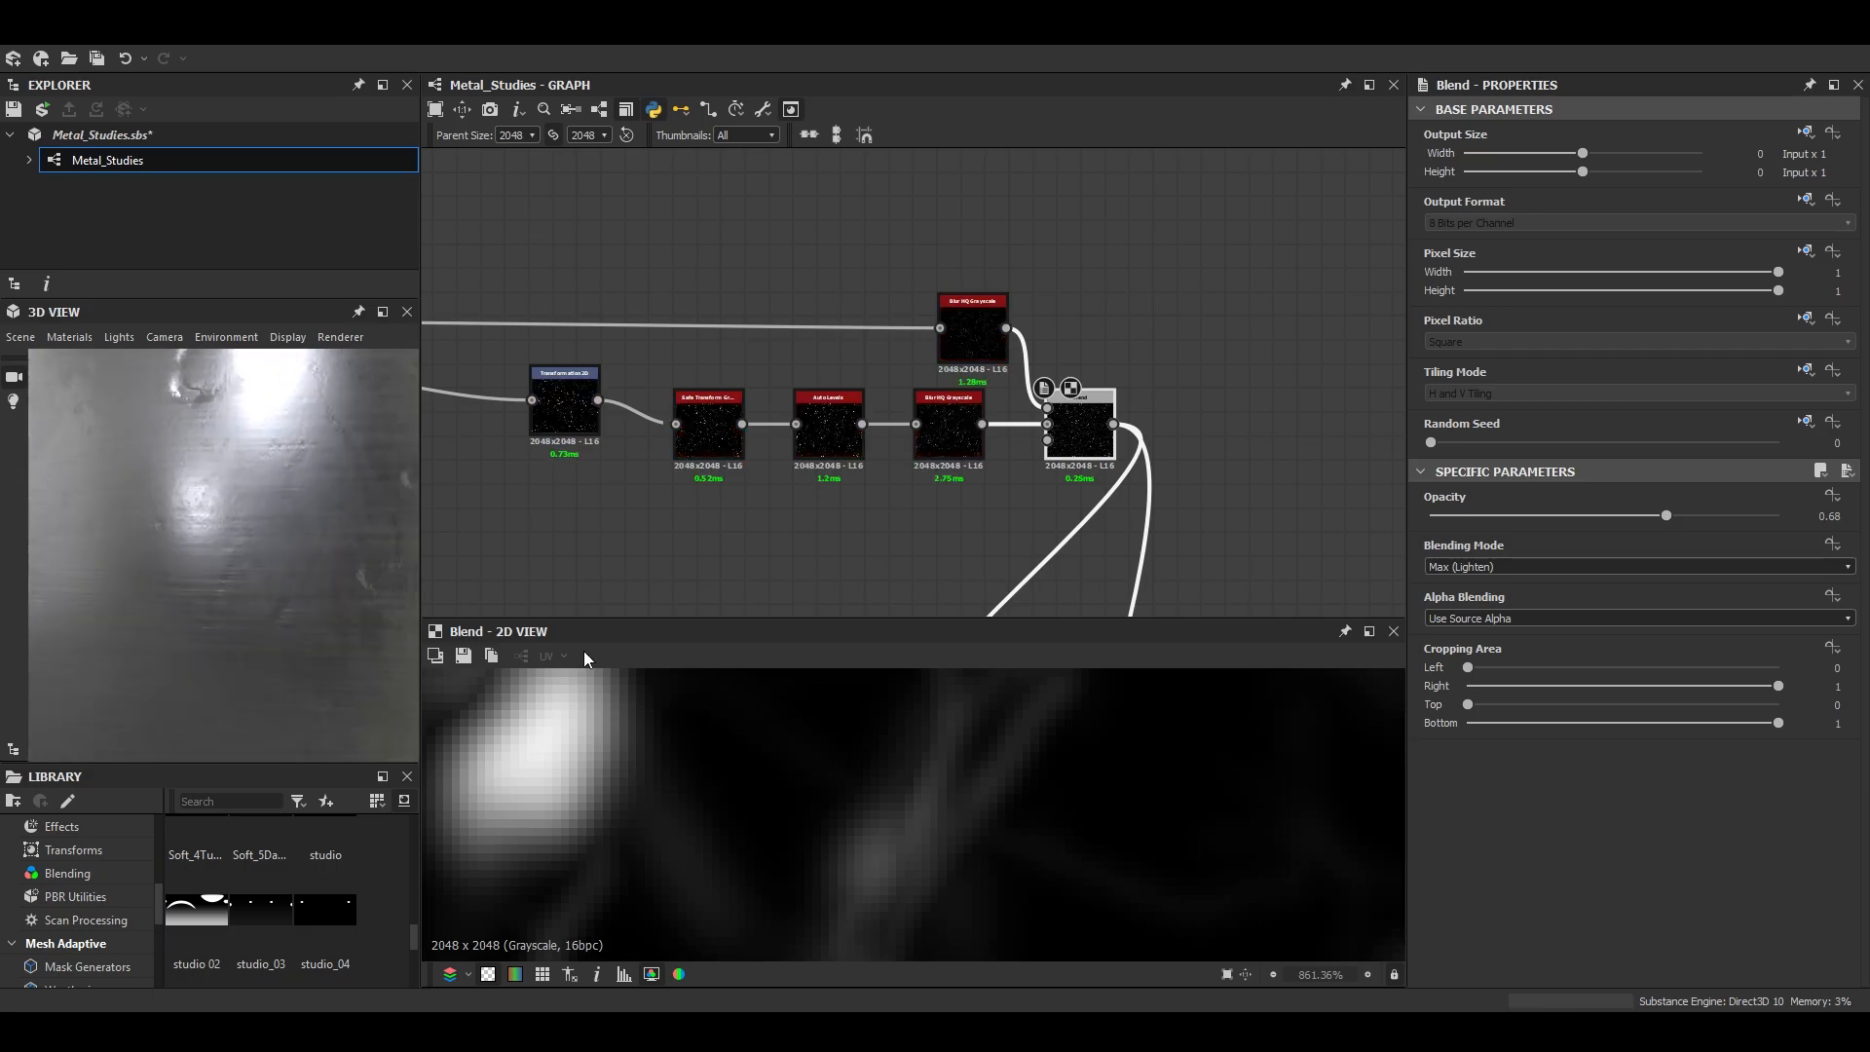
- Insert an Auto Levels node between the scratches' Blur HQ Grayscale and the Max (Lighten) Blend, and check the result in 3D
click(963, 333)
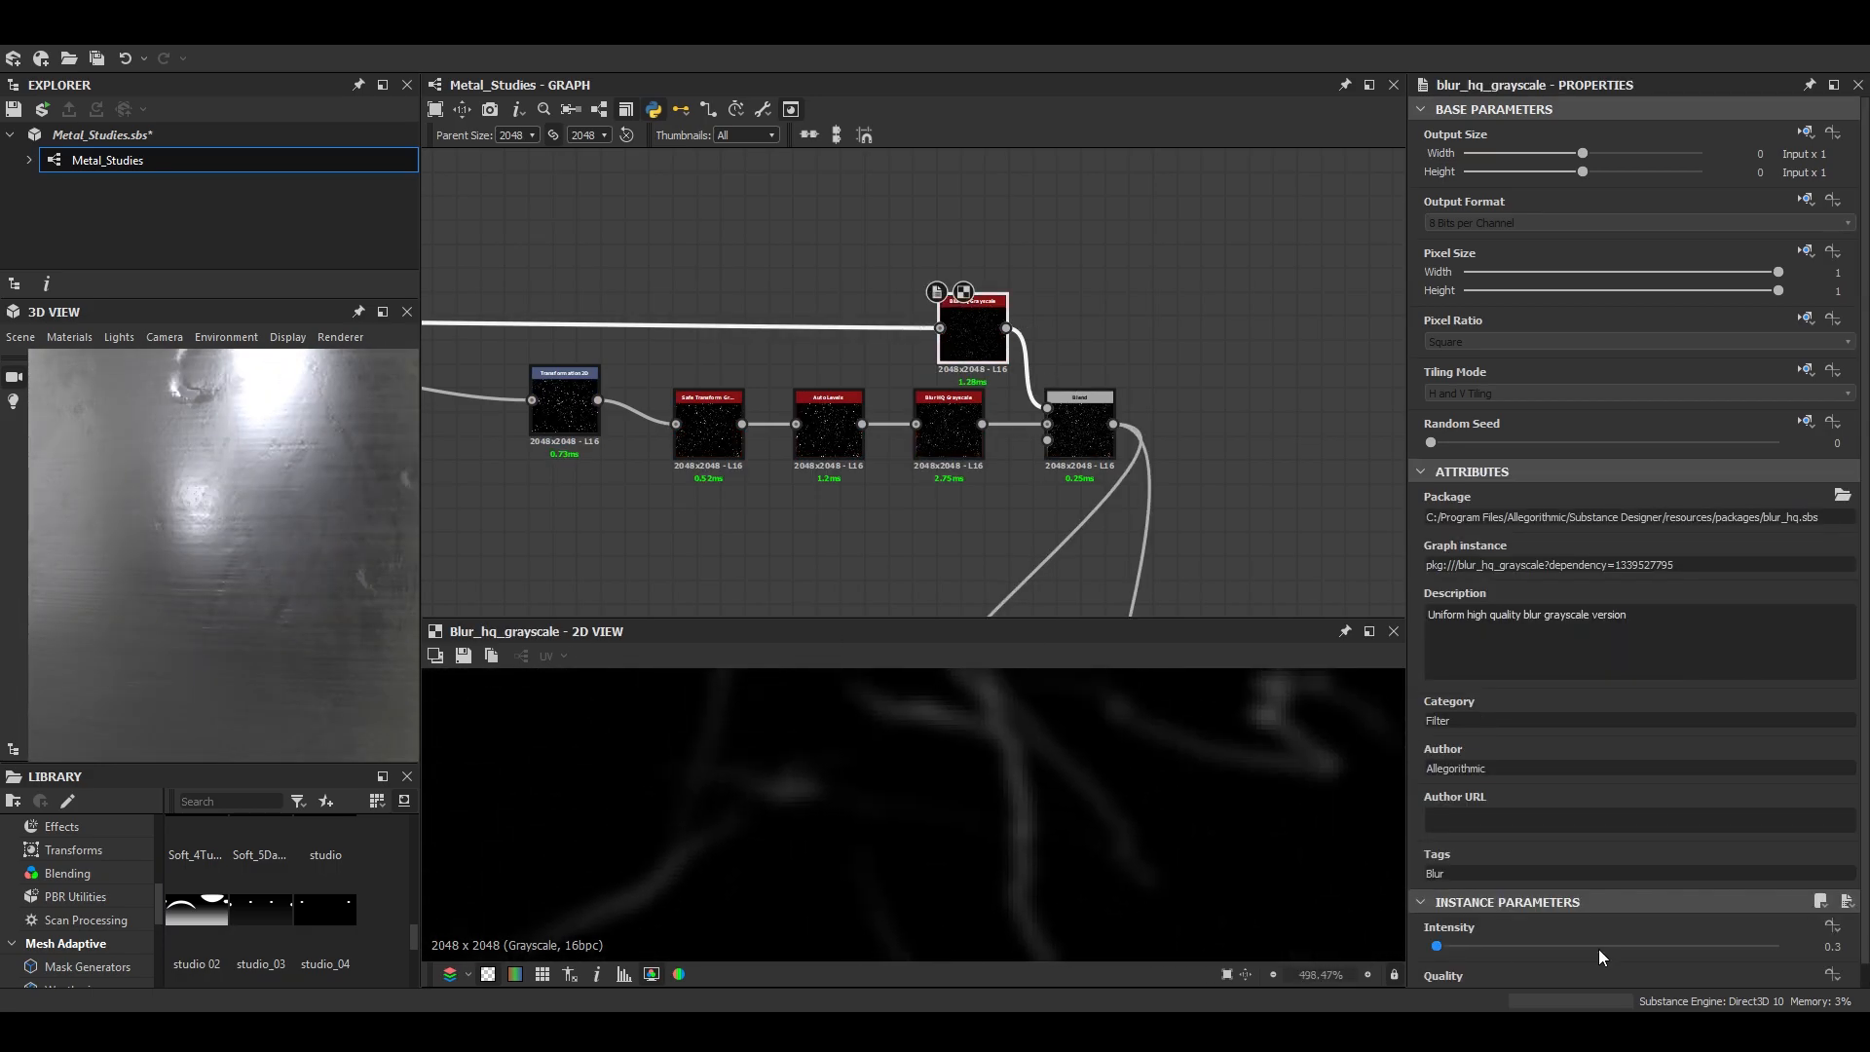
drag(961, 339, 756, 291)
key(space)
text(auto)
key(Return)
drag(223, 533, 271, 689)
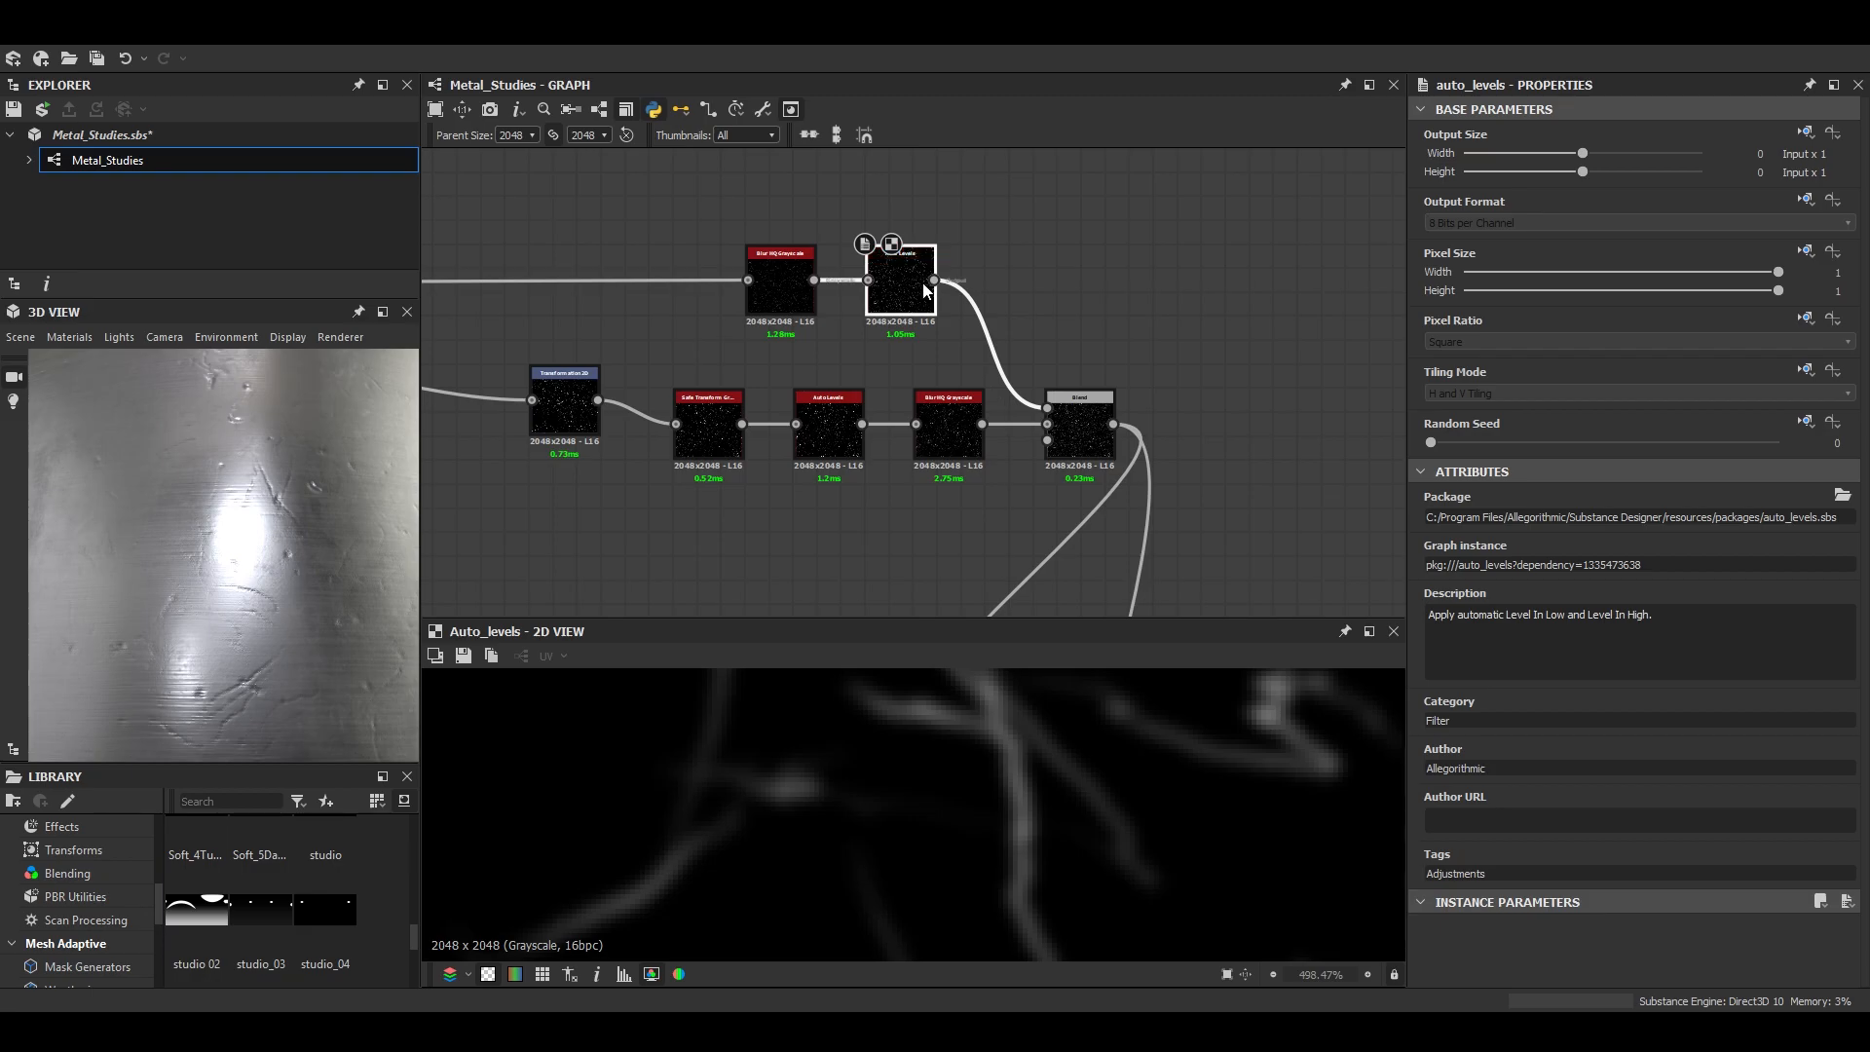
- Set the scratches' Blur HQ Grayscale Intensity to 0.15 and the Max (Lighten) Blend's Opacity to 0.27, checking the enlarged 3D model
click(778, 305)
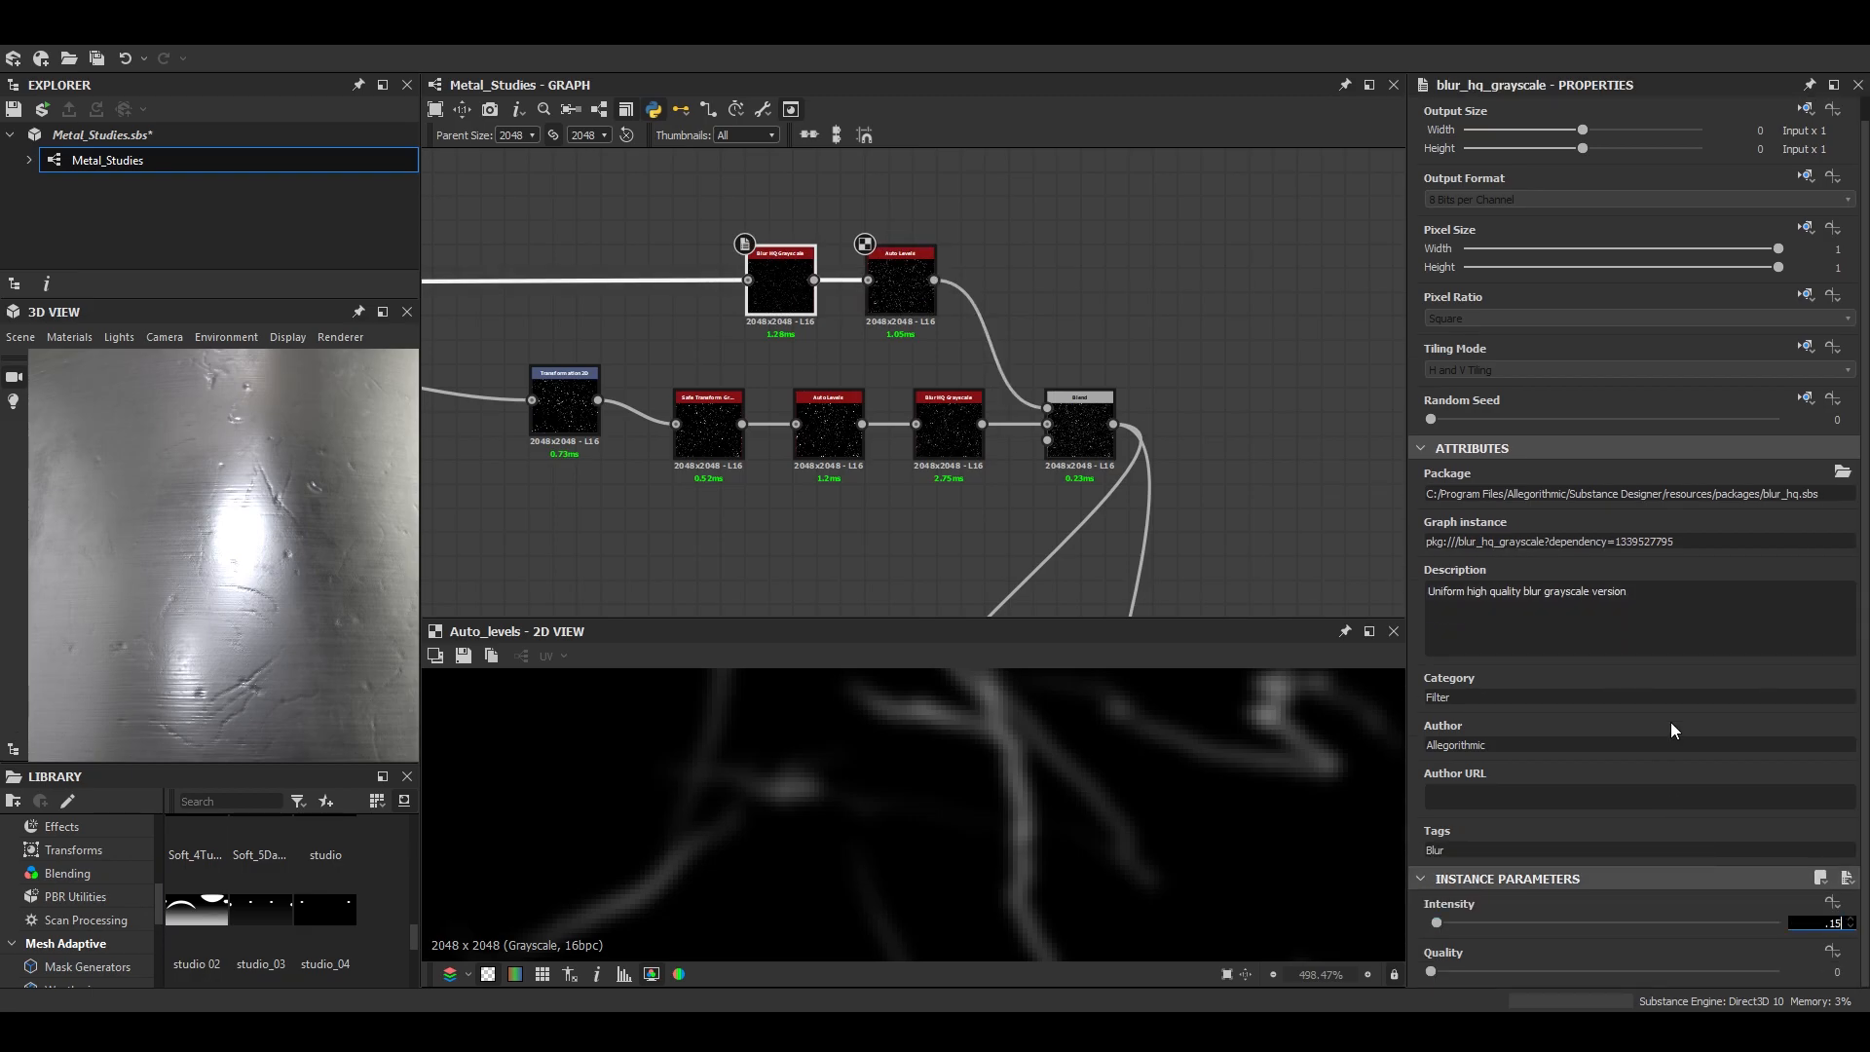
scroll(288, 576, down, 5)
double_click(1079, 429)
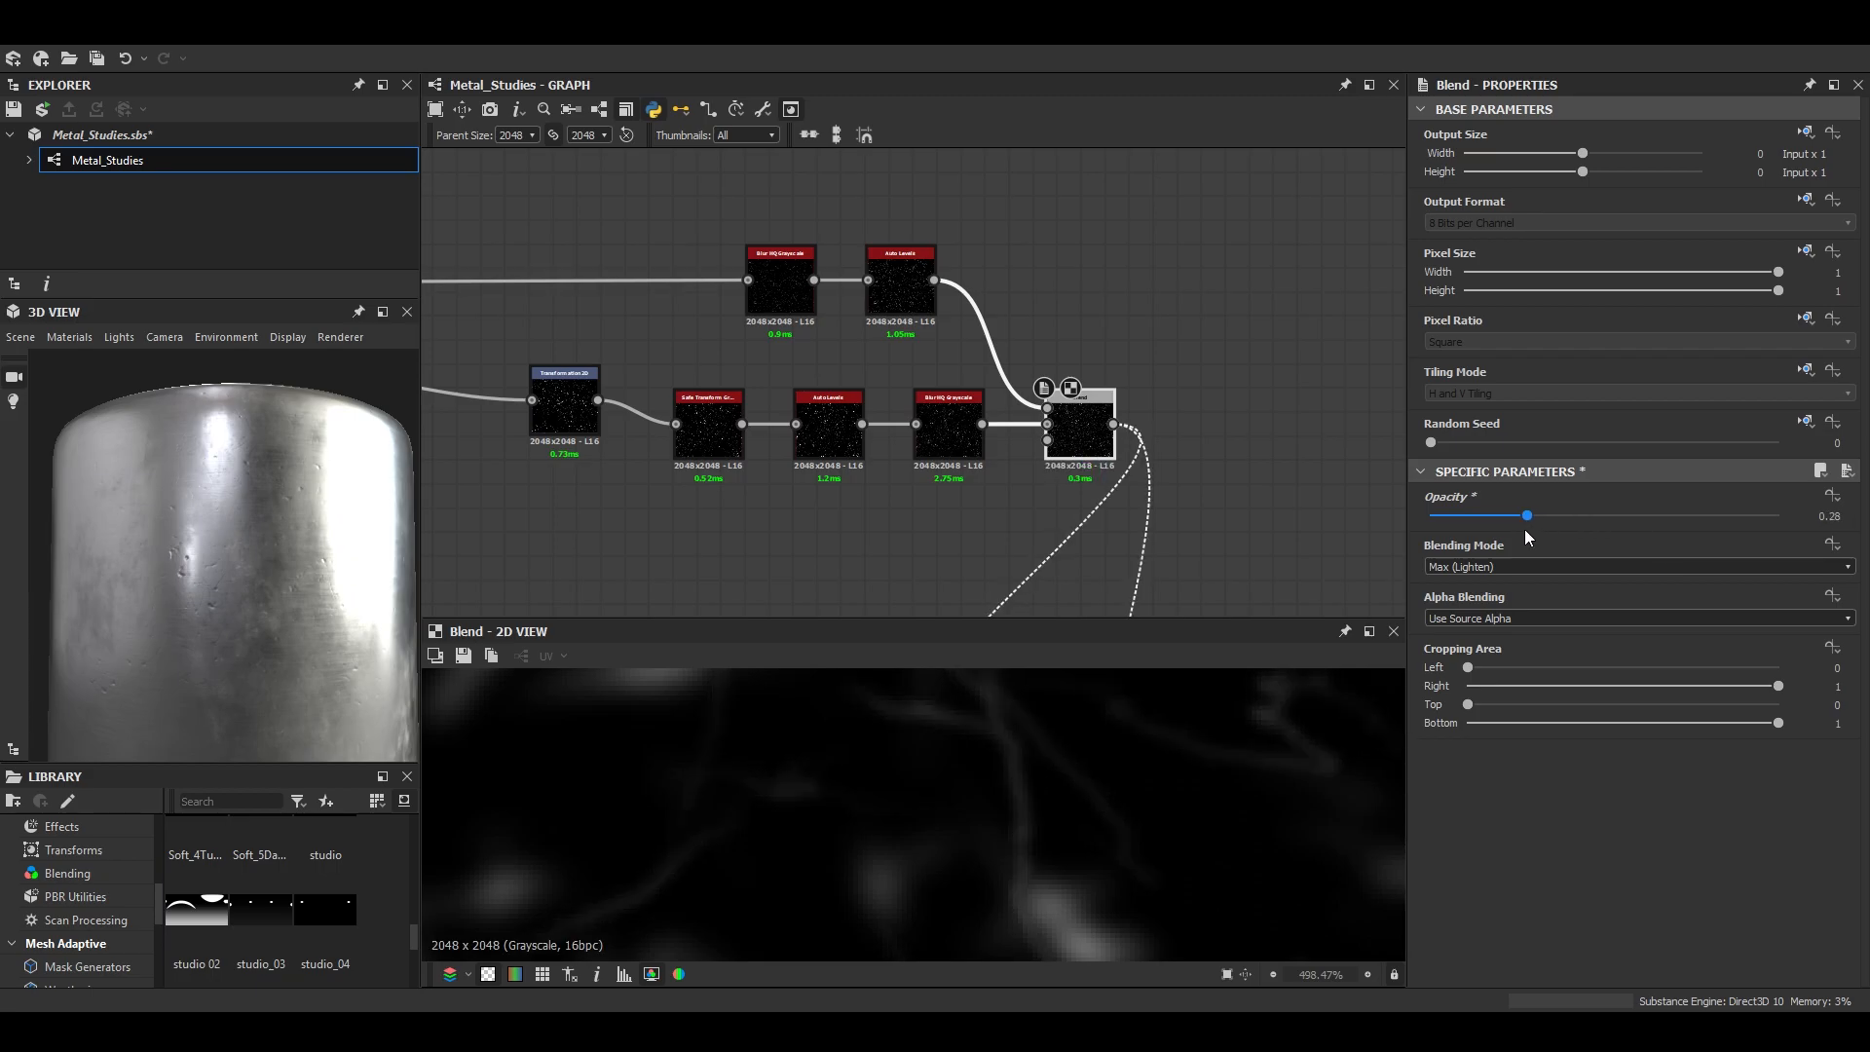
click(382, 311)
scroll(816, 548, down, 2)
drag(817, 548, 844, 637)
scroll(935, 672, down, 3)
click(1806, 316)
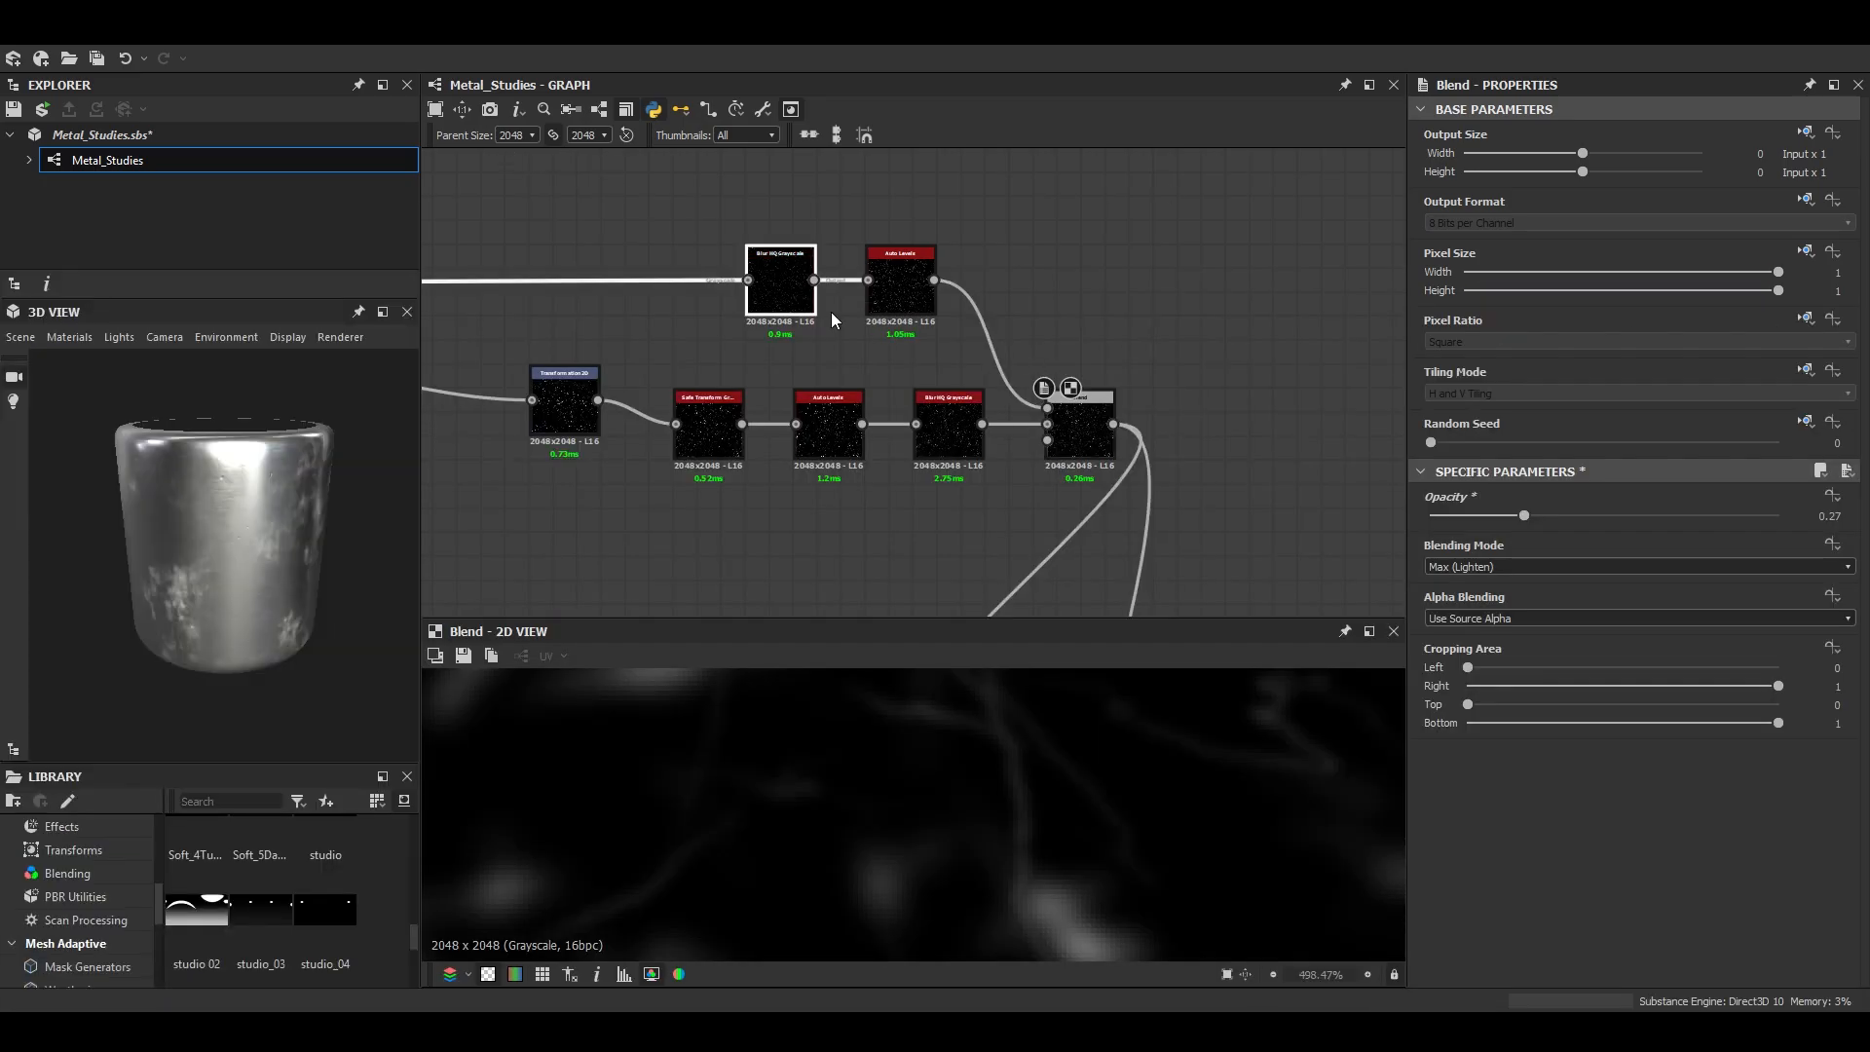
- Set the scratches' Blur HQ Grayscale Intensity to 0 and check the unsoftened scratches in 3D
click(805, 303)
scroll(1553, 907, down, 1)
right_drag(102, 477, 281, 493)
middle_drag(281, 493, 290, 565)
drag(290, 565, 246, 562)
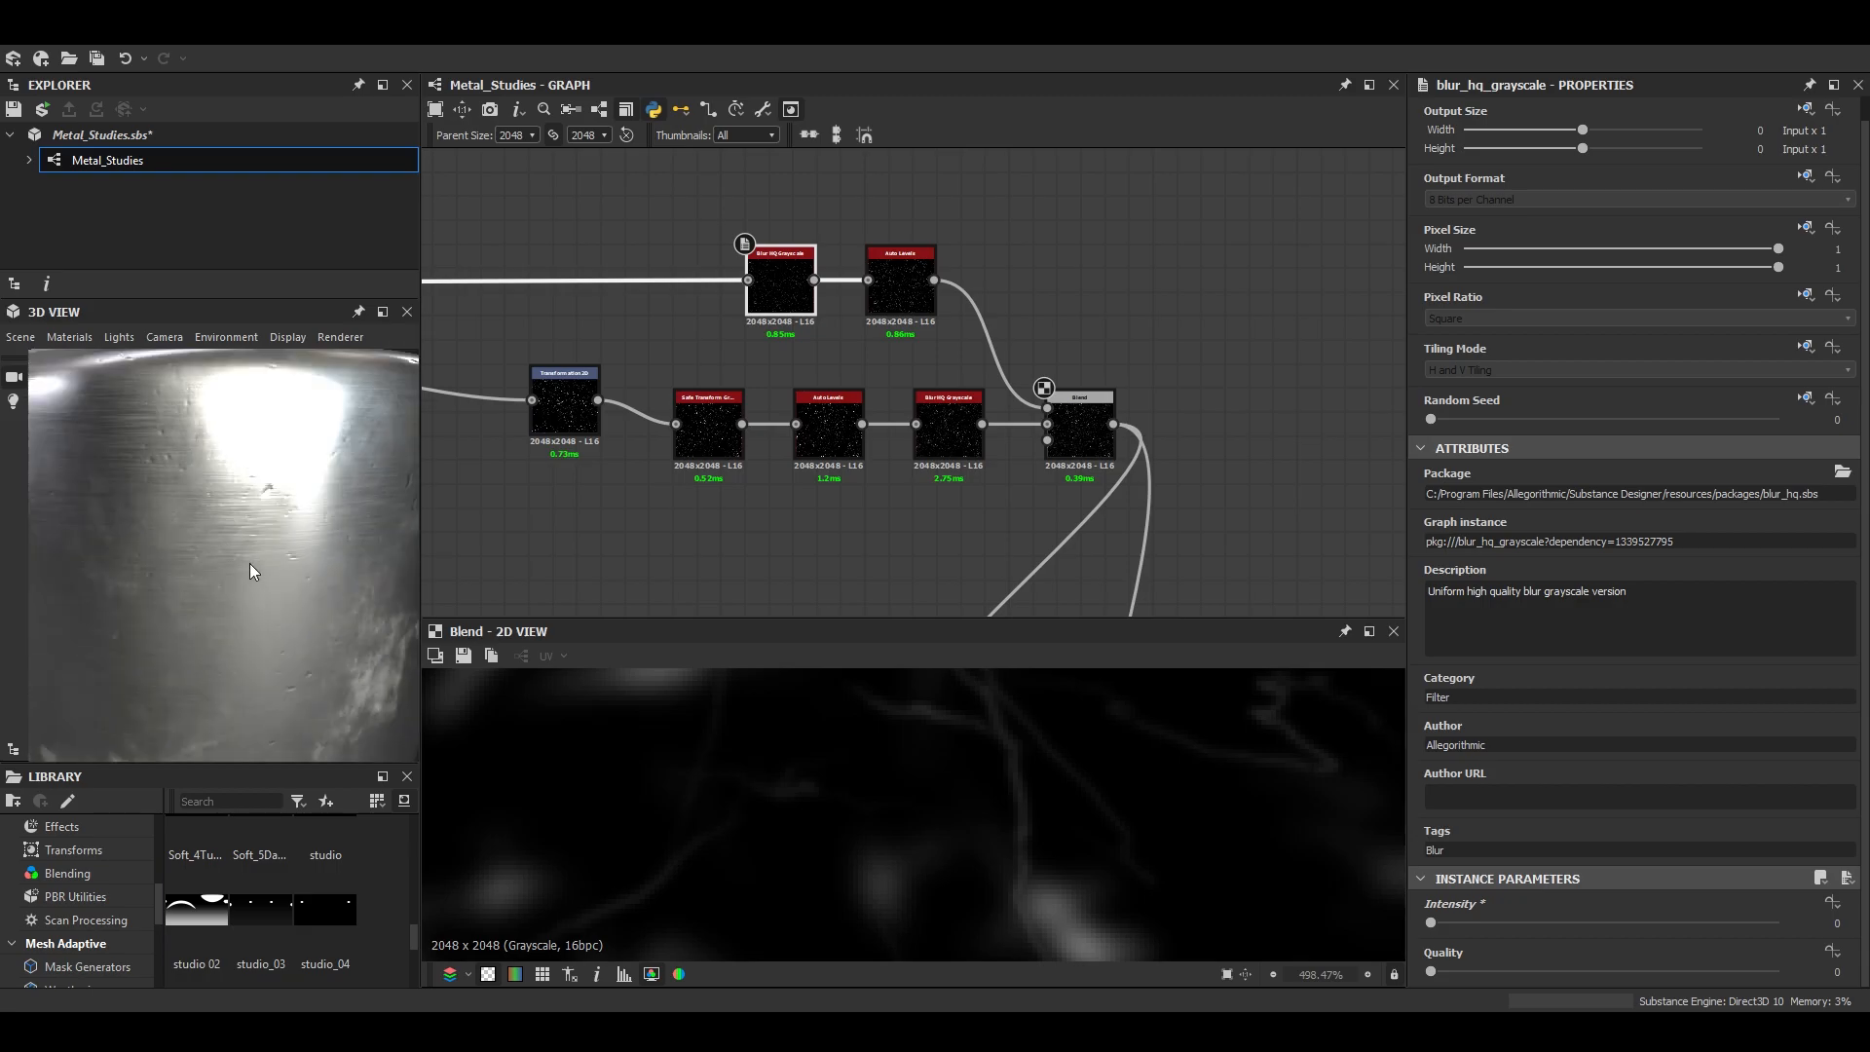
- Set the Max (Lighten) Blend's Opacity to 0.34, comparing the scratch mask with the 3D surface
right_drag(246, 562, 599, 623)
middle_drag(945, 840, 1086, 935)
middle_drag(906, 779, 1013, 916)
double_click(922, 310)
double_click(1080, 434)
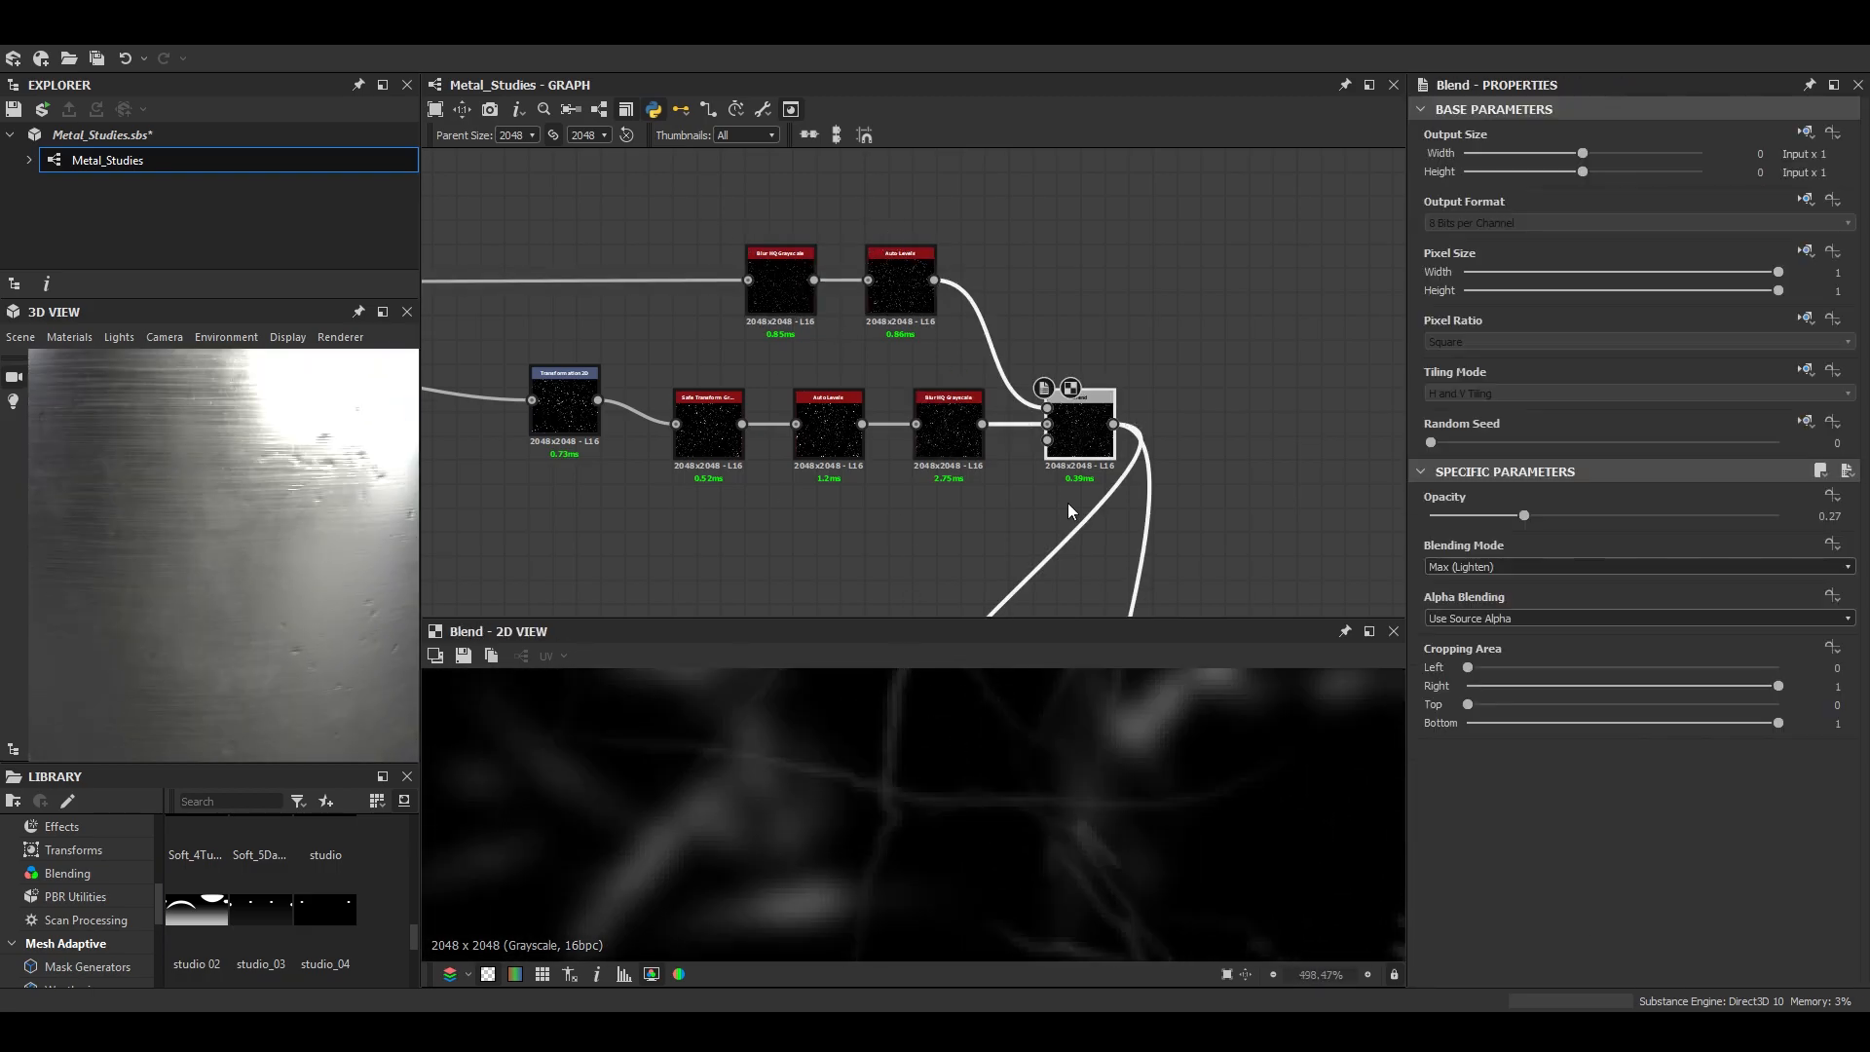
drag(1635, 509, 1631, 510)
drag(297, 545, 253, 636)
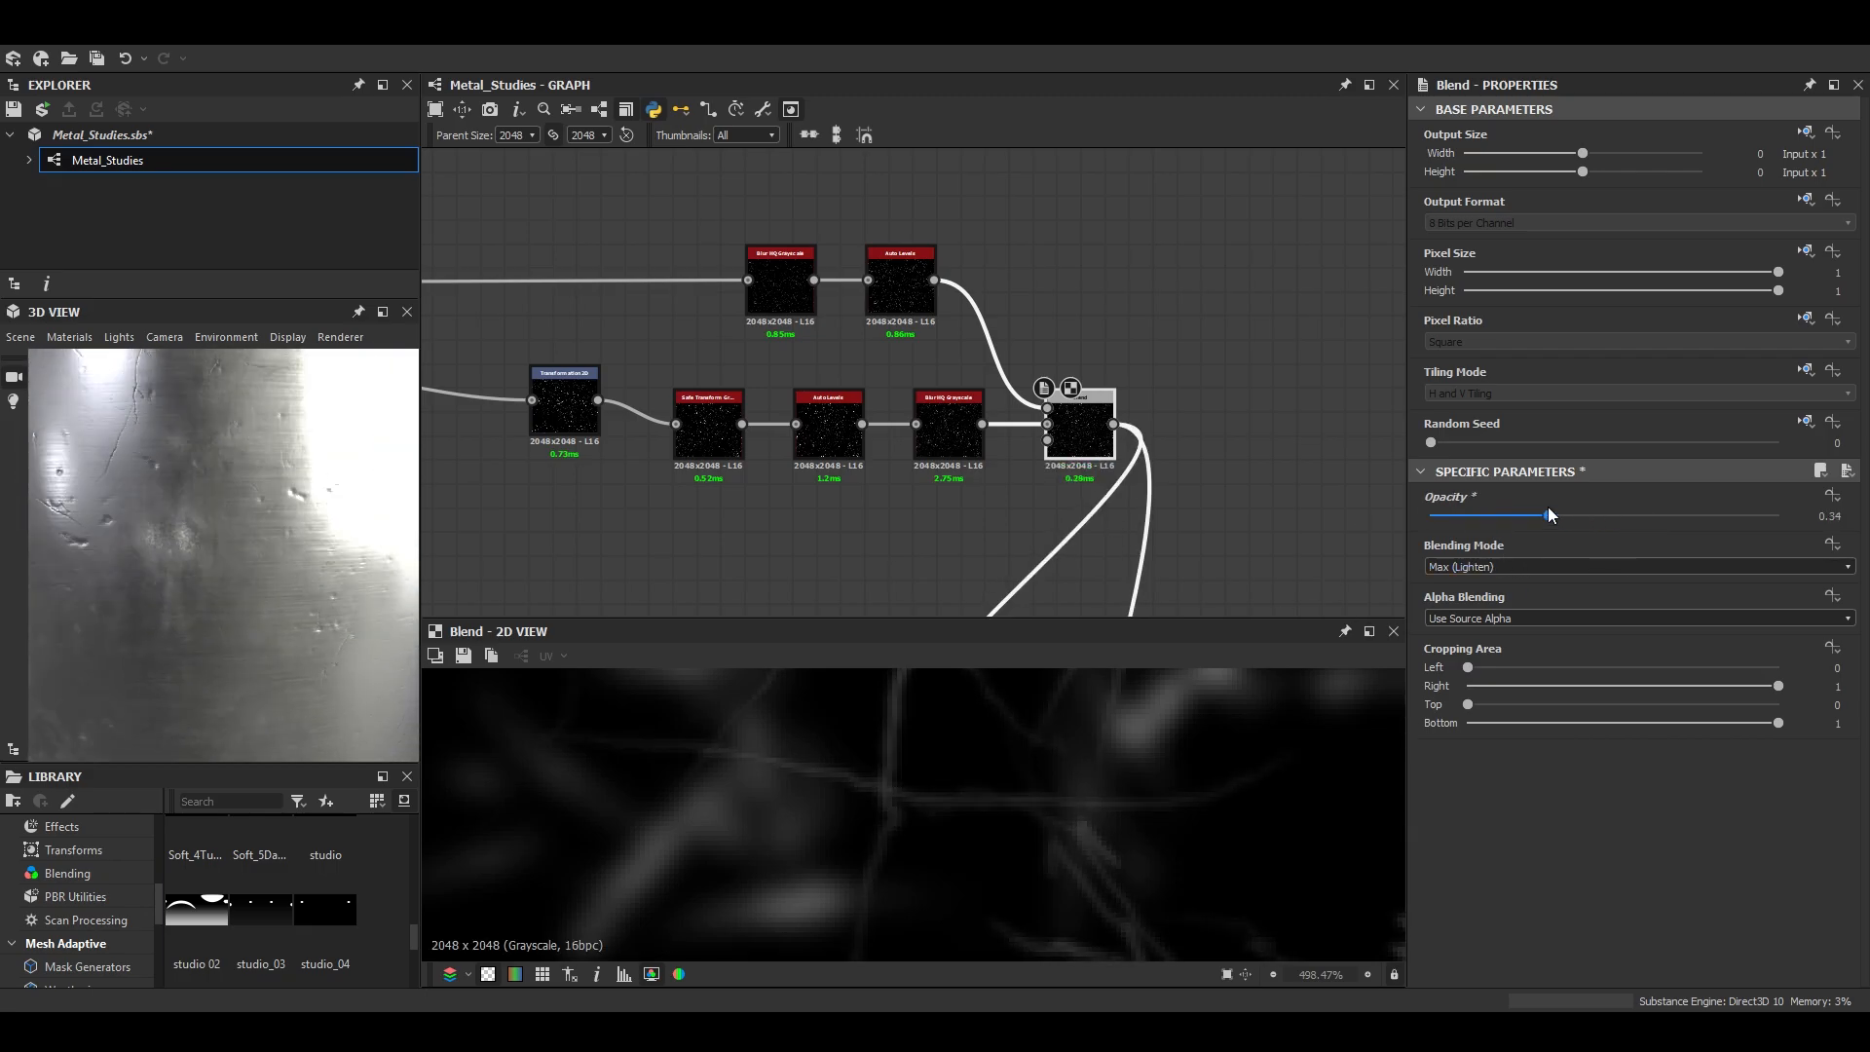
drag(143, 510, 249, 478)
scroll(935, 822, down, 8)
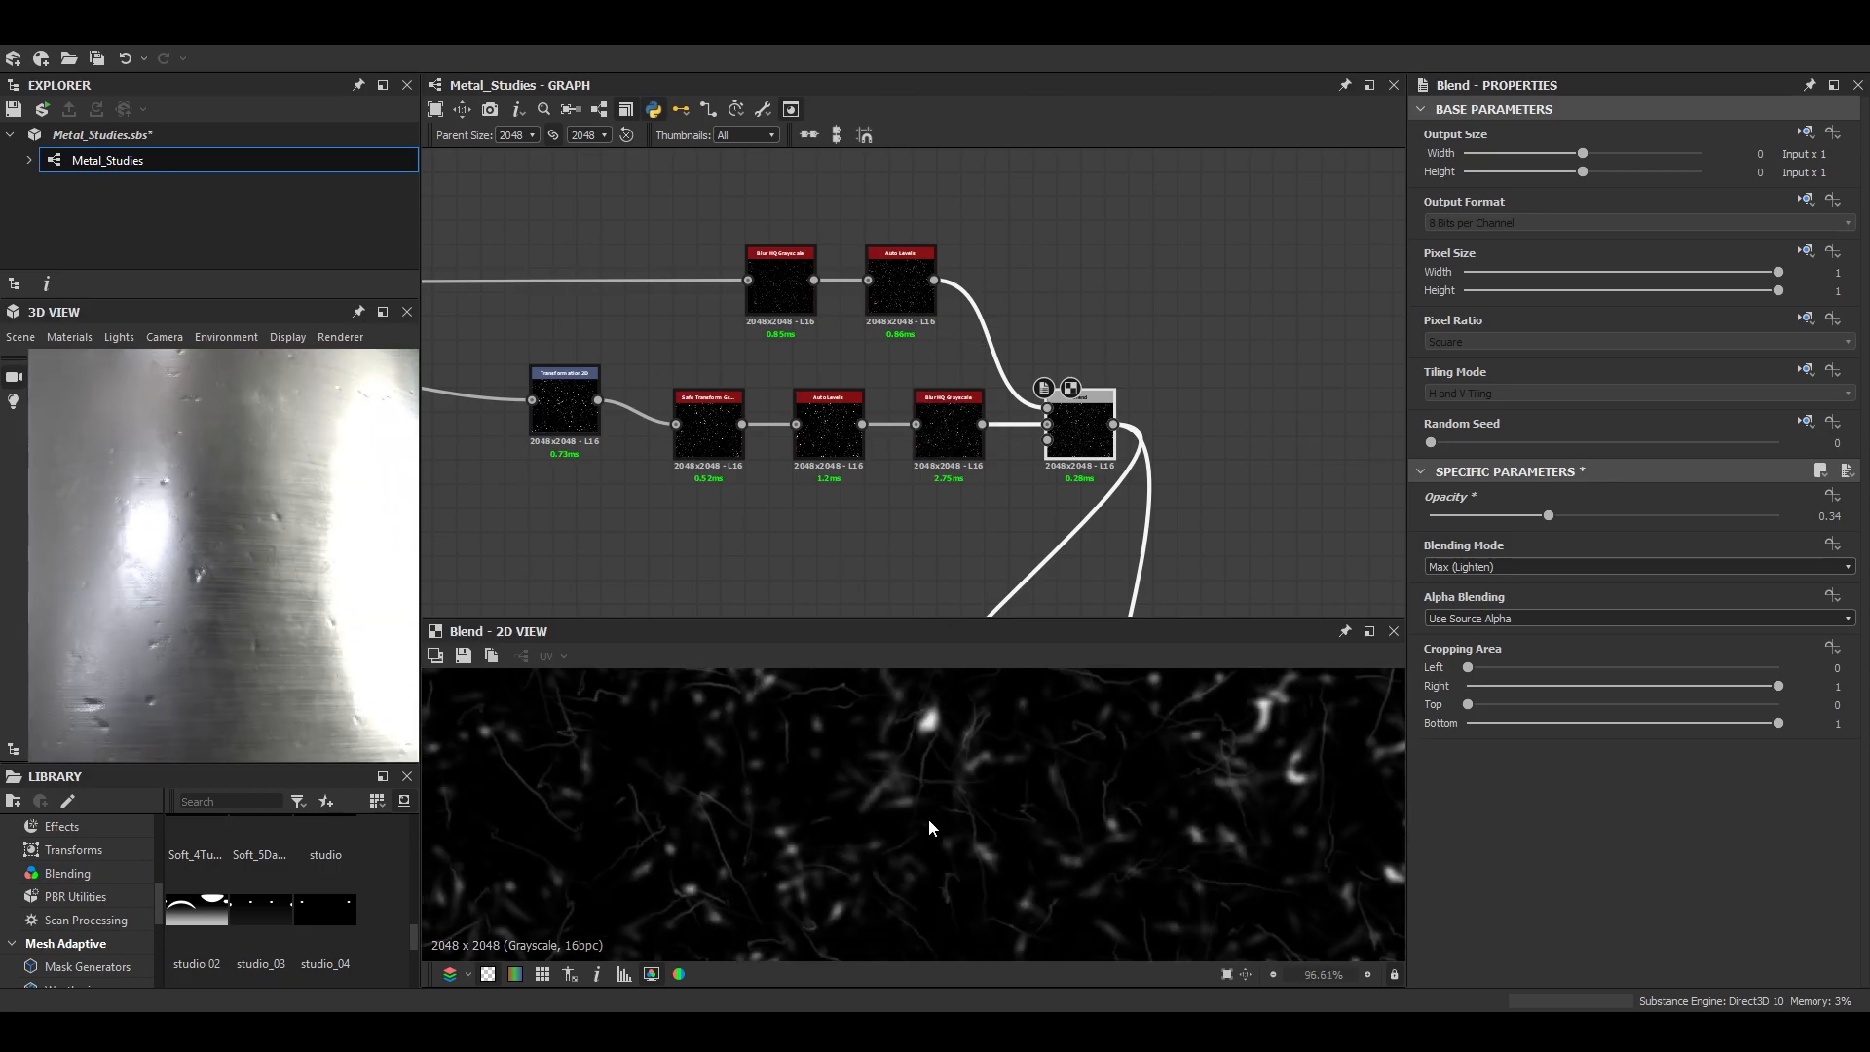
drag(226, 579, 159, 652)
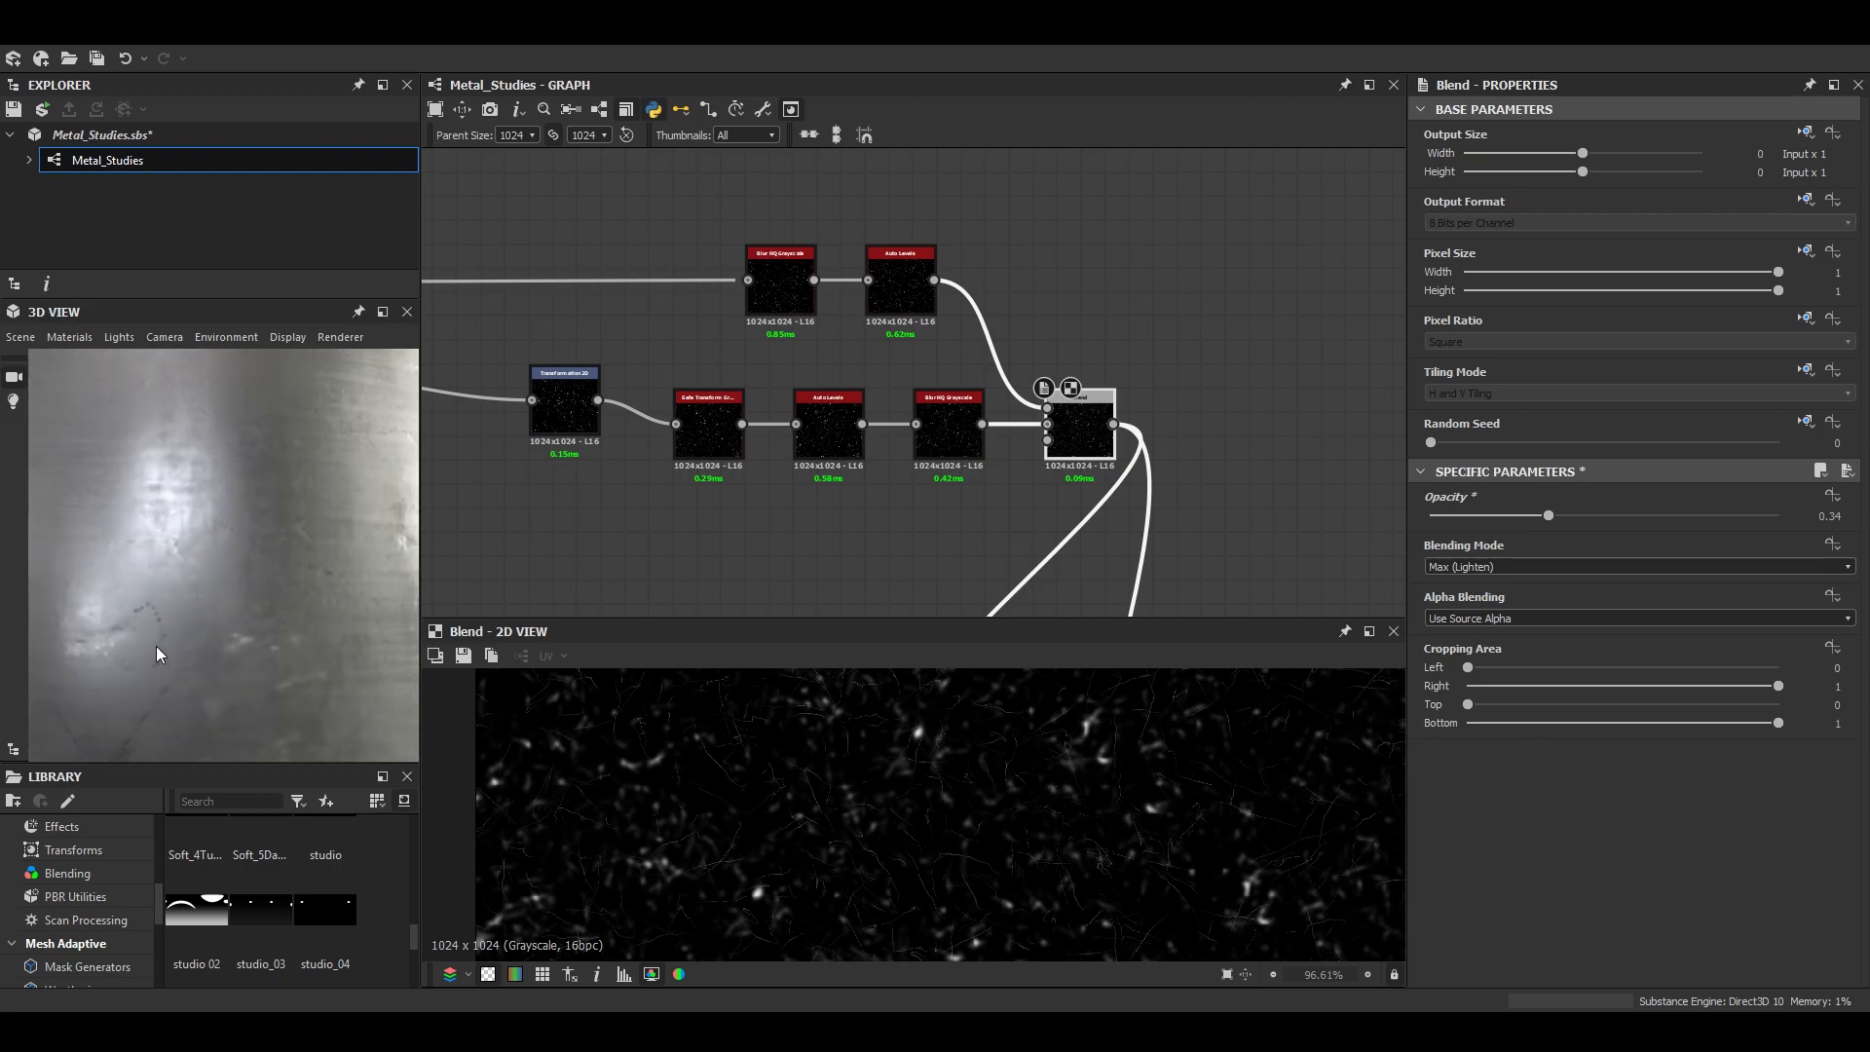
- Raise the scratches' Blur HQ Grayscale Intensity slightly above zero at parent size 1024, checking the highlights in 3D
click(785, 294)
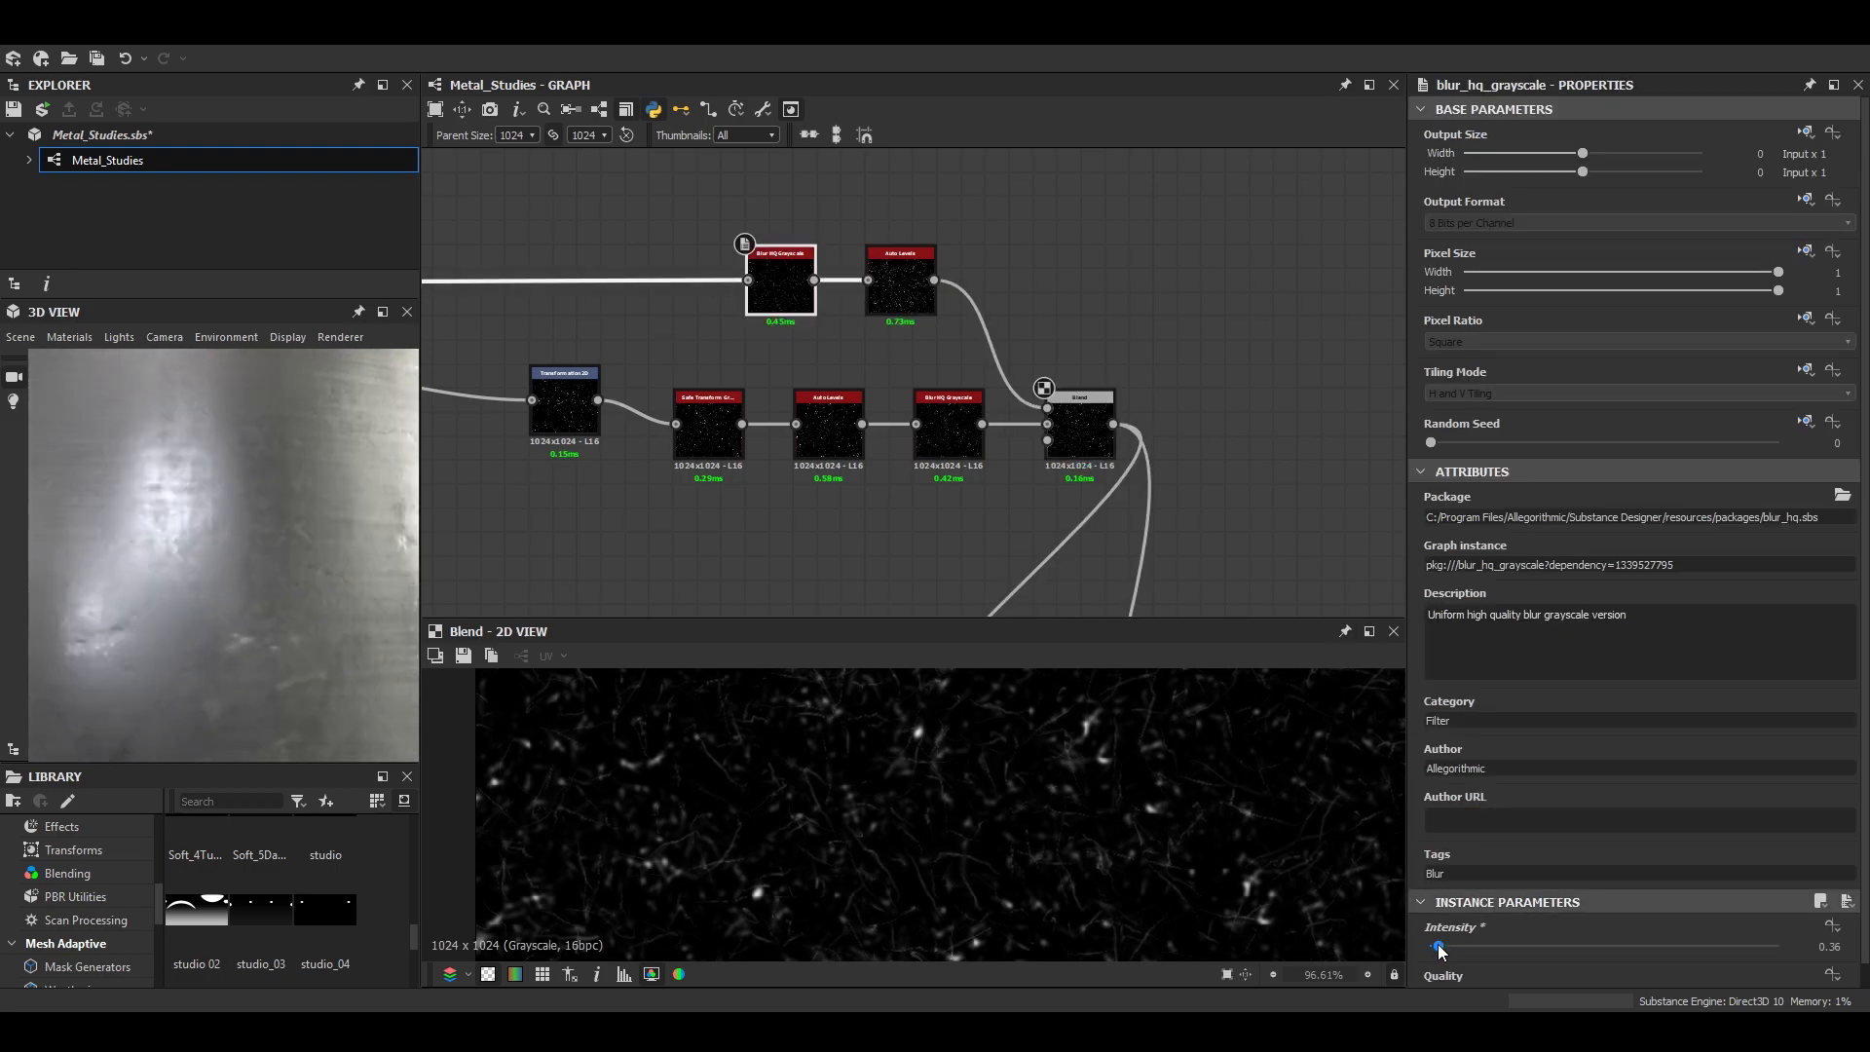
drag(338, 564, 226, 591)
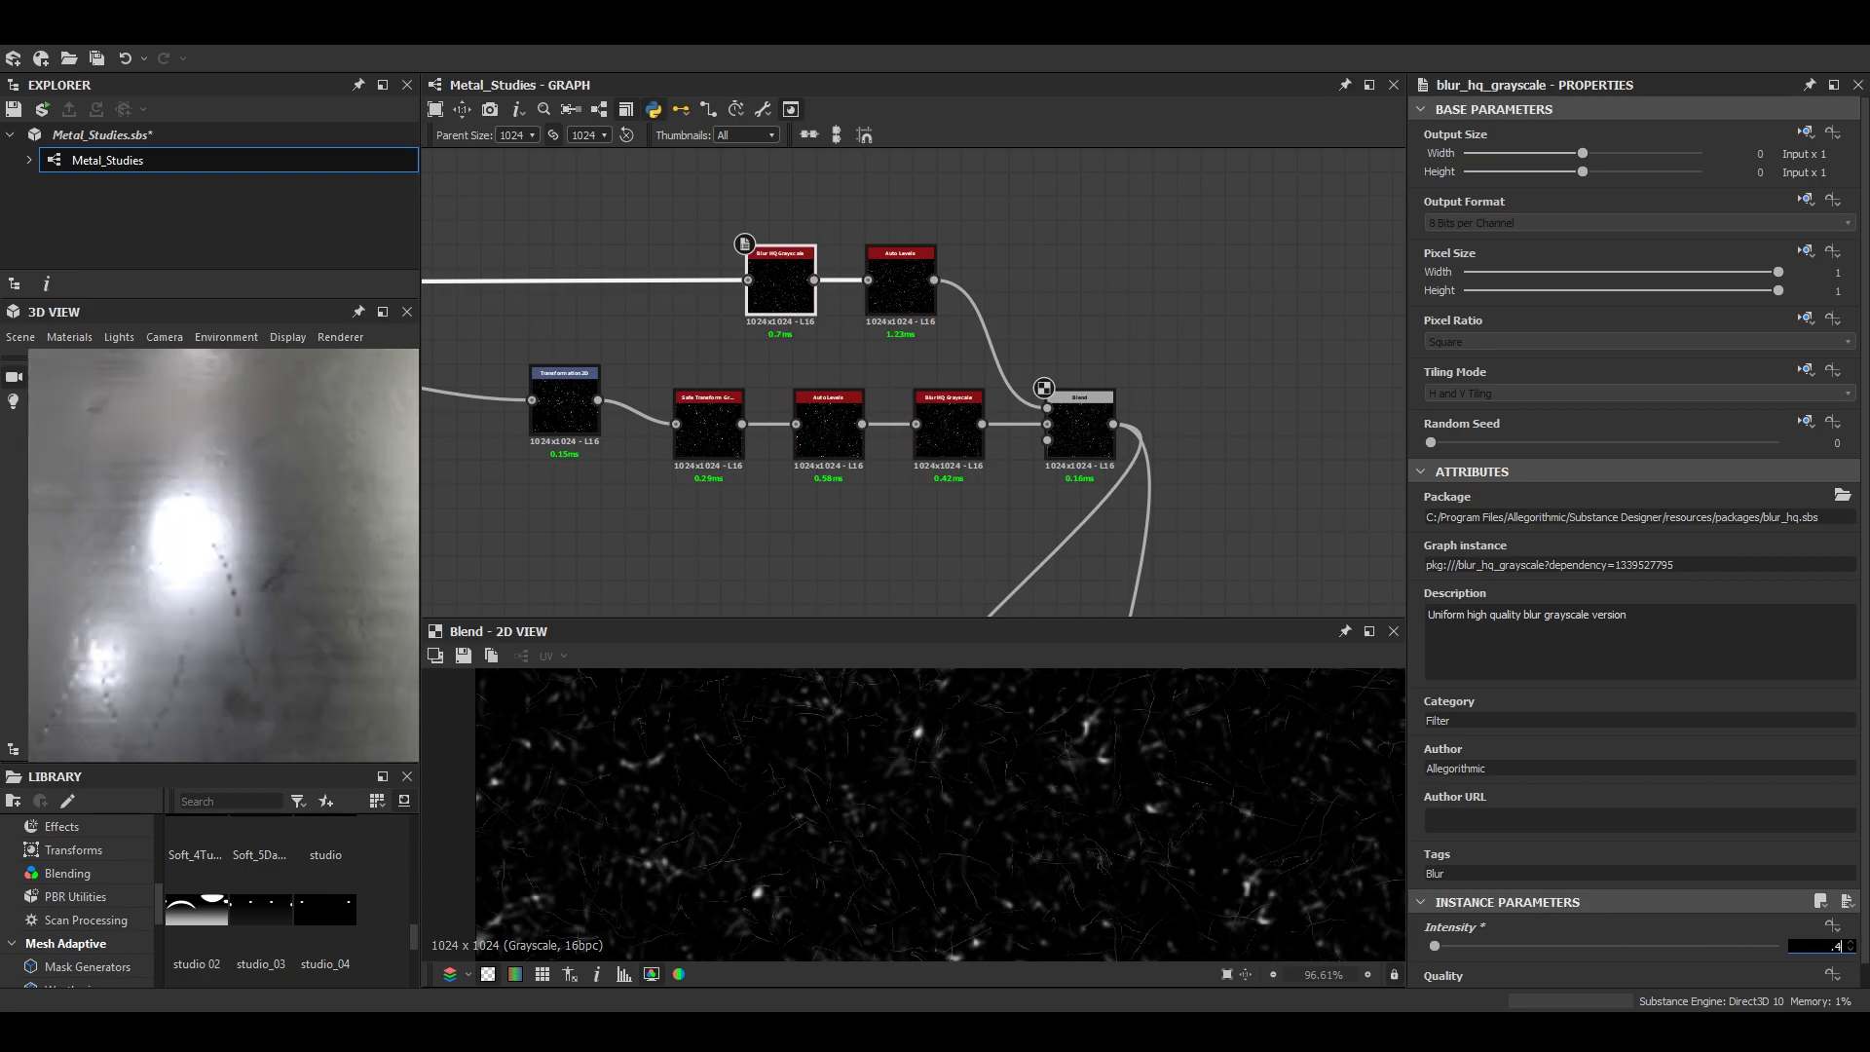
drag(350, 644, 306, 654)
- Set the Max (Lighten) Blend's Opacity to 0.68 and check the stronger scratches on the 3D model
click(1084, 447)
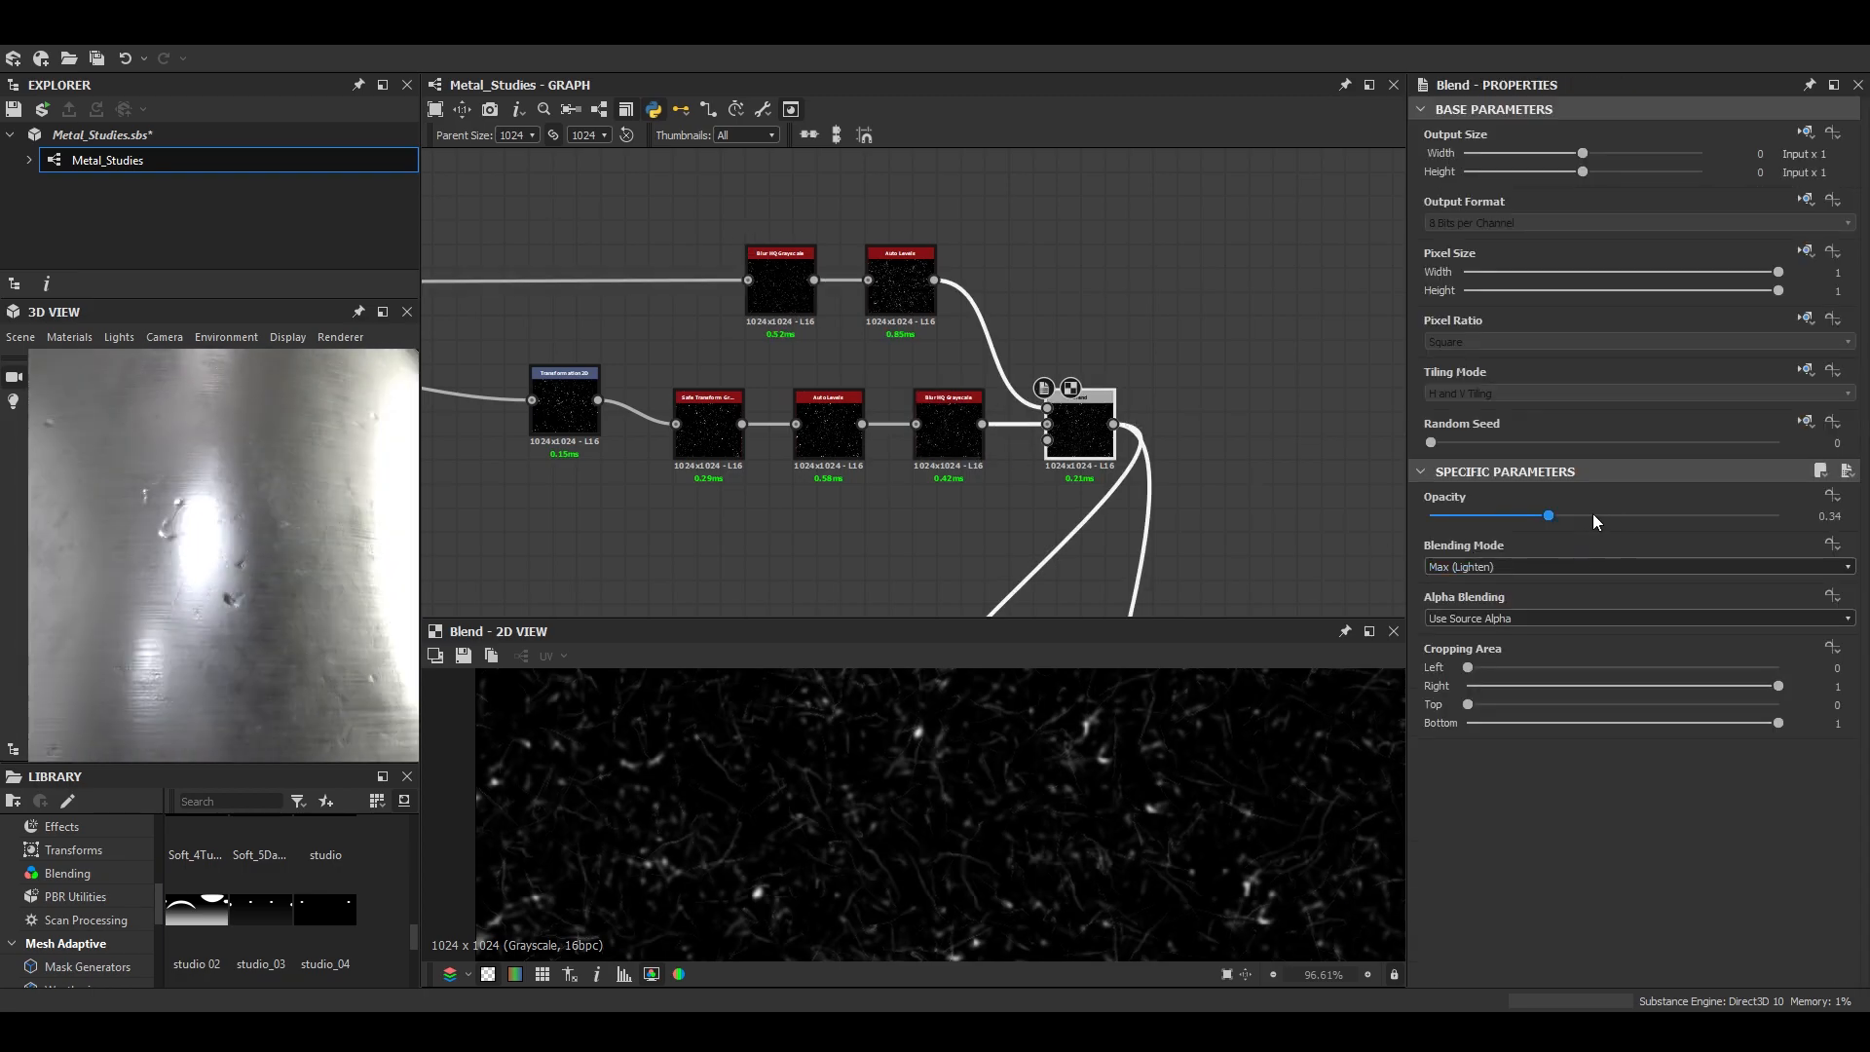
drag(1616, 515, 1668, 517)
drag(253, 610, 285, 565)
scroll(294, 531, up, 3)
scroll(284, 565, down, 3)
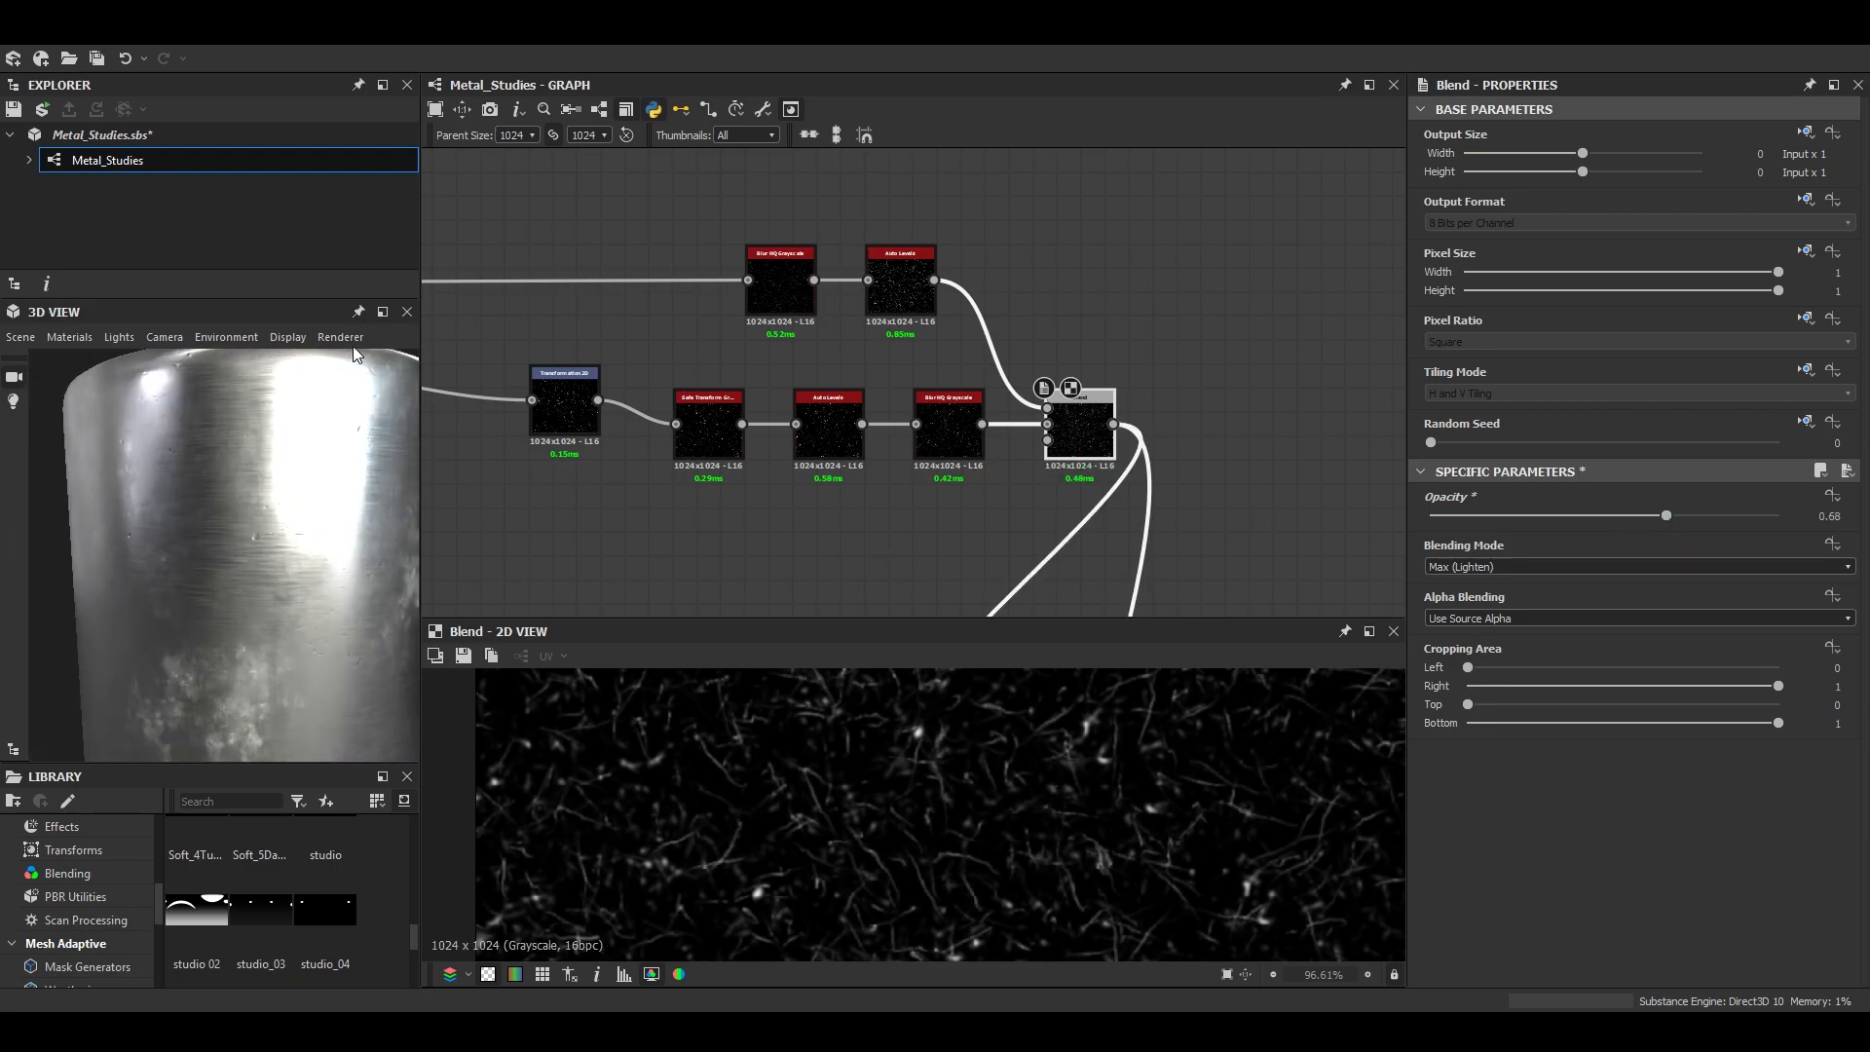
- Examine the levelled scratches and dents across the enlarged 3D model from several distances and angles
click(383, 312)
scroll(738, 557, down, 3)
drag(739, 557, 787, 516)
scroll(945, 693, down, 3)
scroll(948, 655, up, 3)
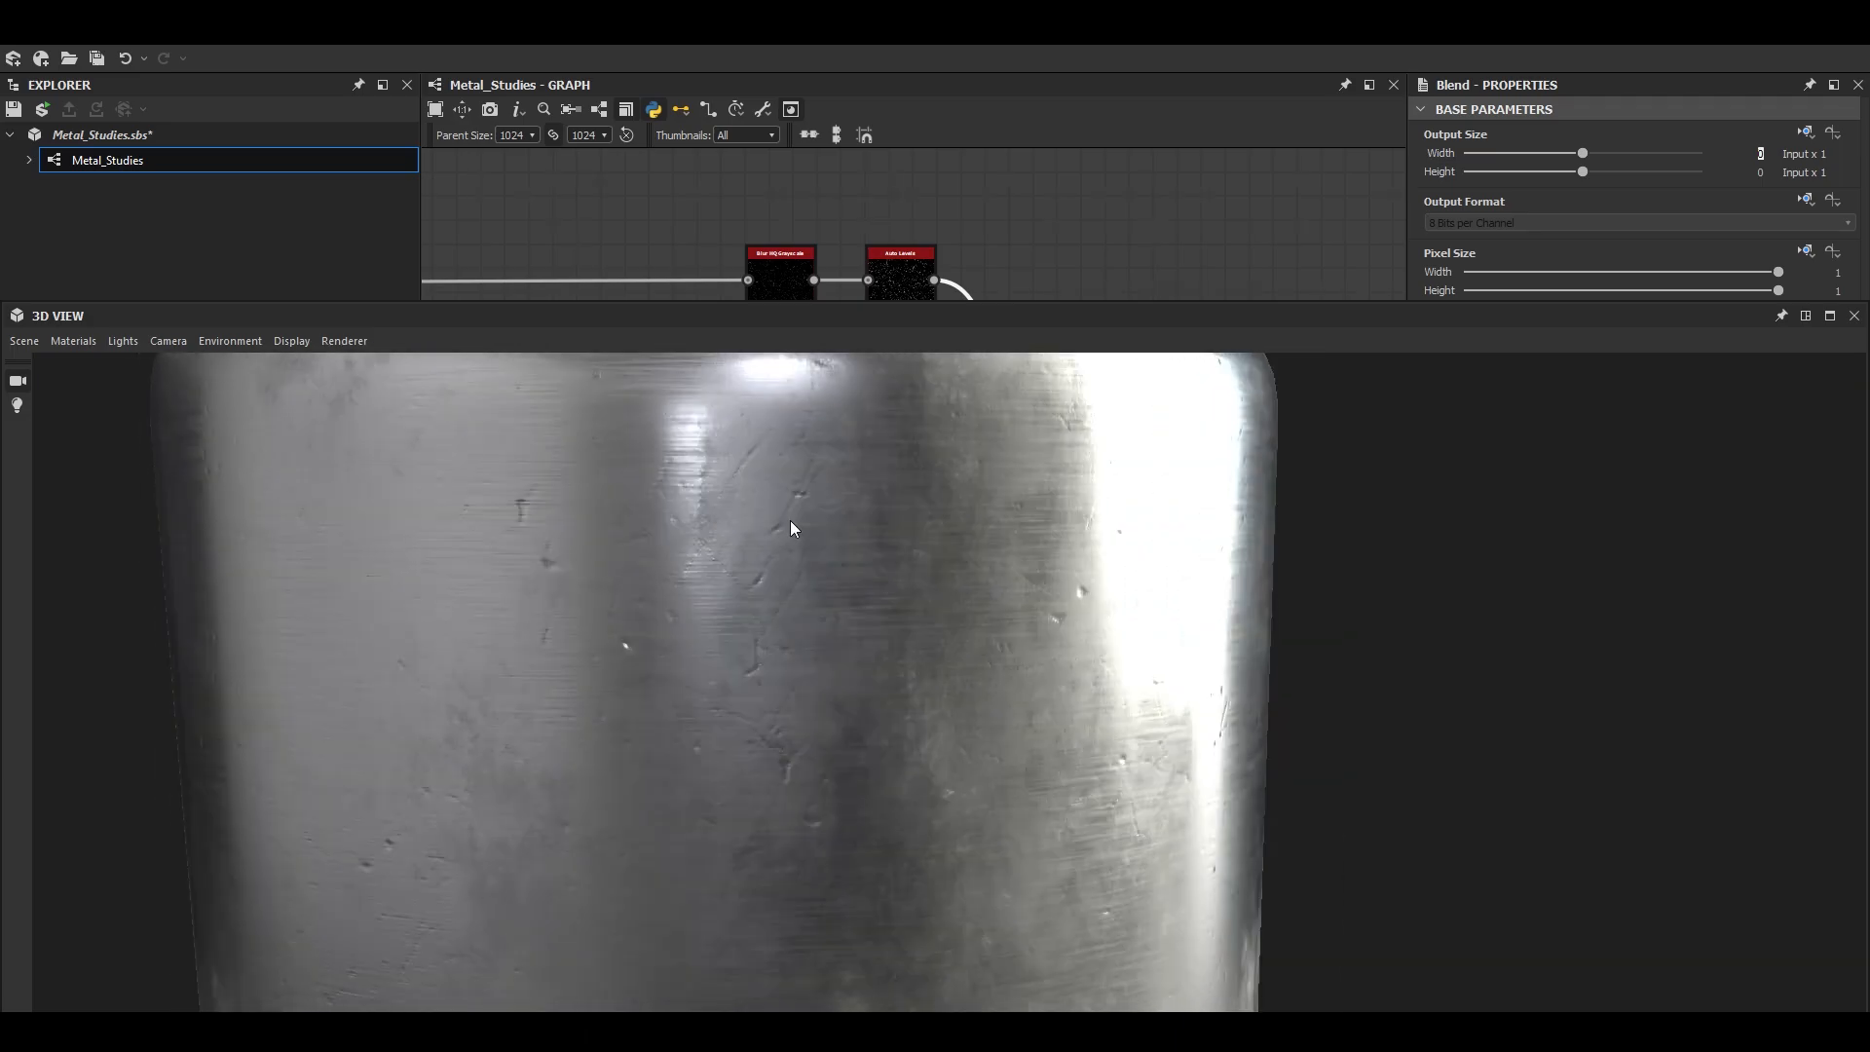
scroll(856, 655, down, 2)
scroll(821, 641, up, 2)
drag(857, 643, 770, 760)
scroll(687, 674, down, 4)
scroll(859, 661, up, 2)
scroll(801, 706, up, 3)
scroll(801, 713, down, 5)
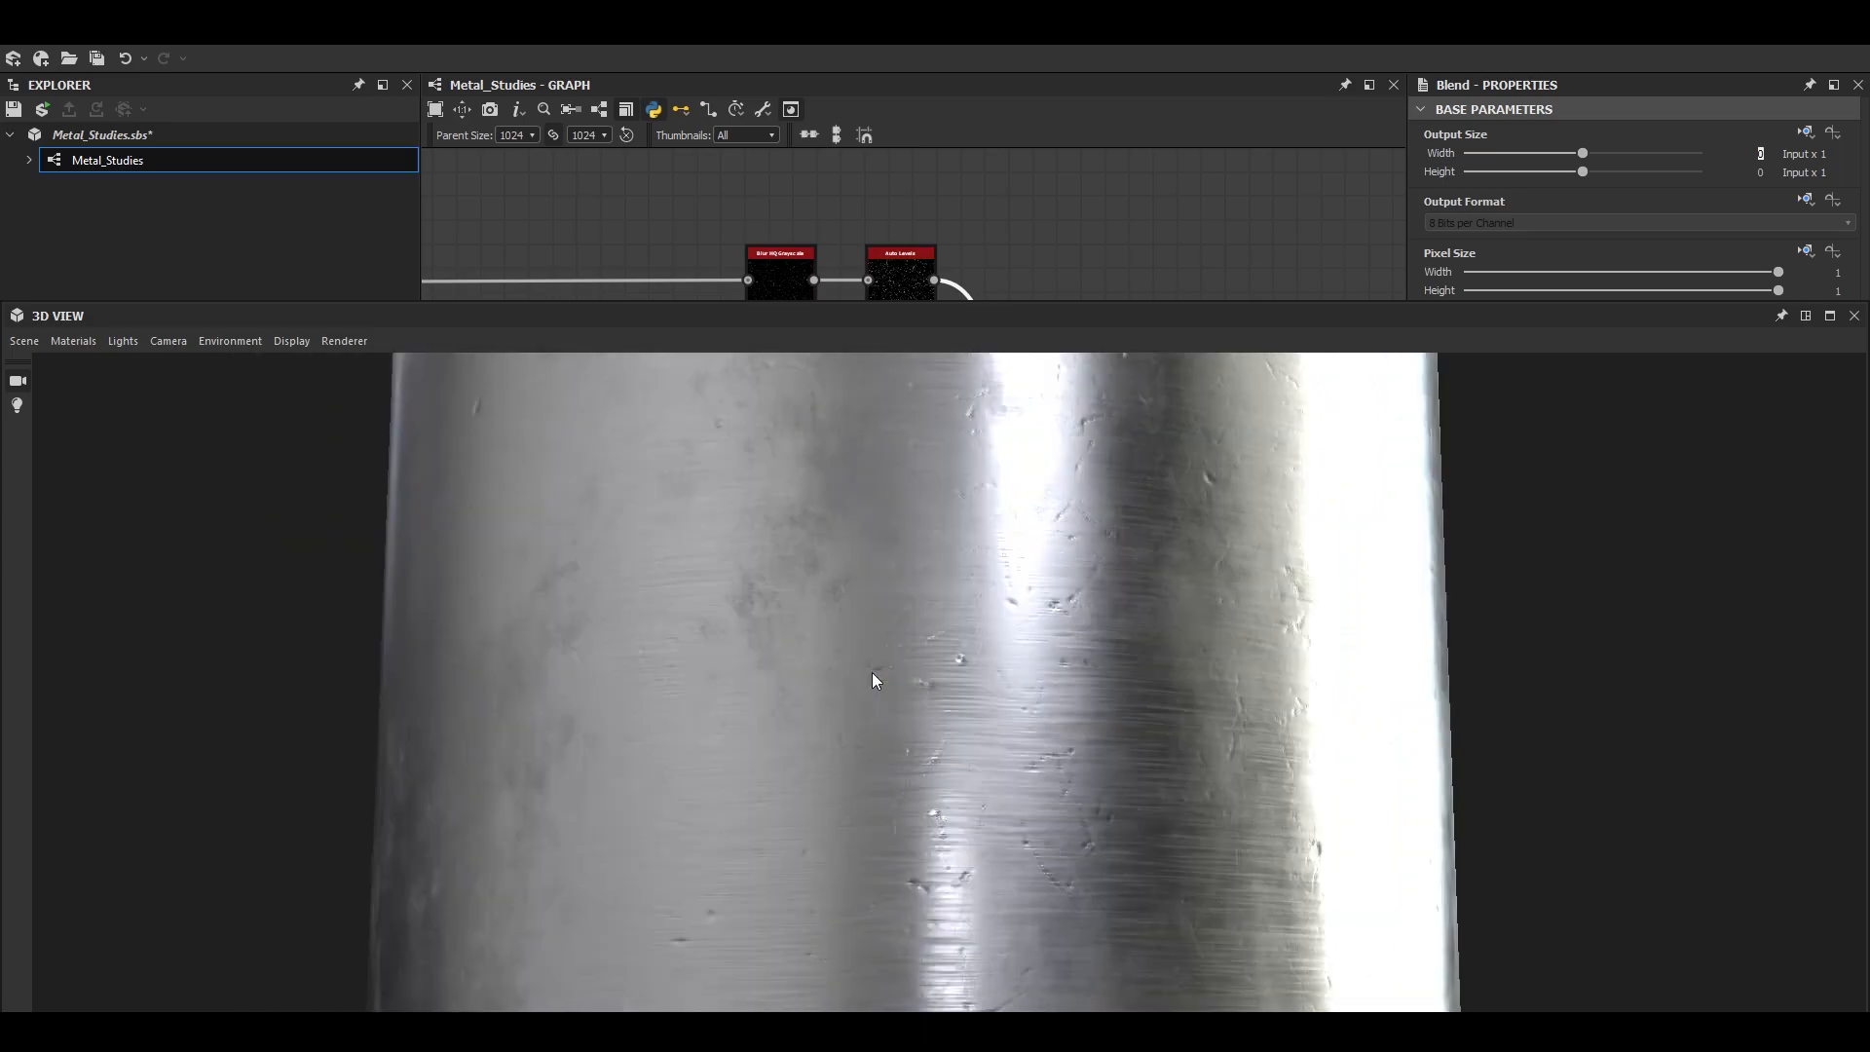
click(1830, 315)
- Set the Position of the Histogram Range feeding the roughness Blend to 0.37
scroll(1134, 505, up, 2)
middle_drag(1134, 504, 1156, 278)
scroll(1157, 279, down, 3)
drag(1116, 372, 1219, 300)
scroll(1049, 235, up, 5)
middle_drag(1048, 234, 1251, 400)
scroll(1171, 333, down, 3)
scroll(1013, 375, down, 4)
middle_drag(887, 359, 945, 381)
scroll(902, 350, up, 2)
middle_drag(1176, 347, 943, 343)
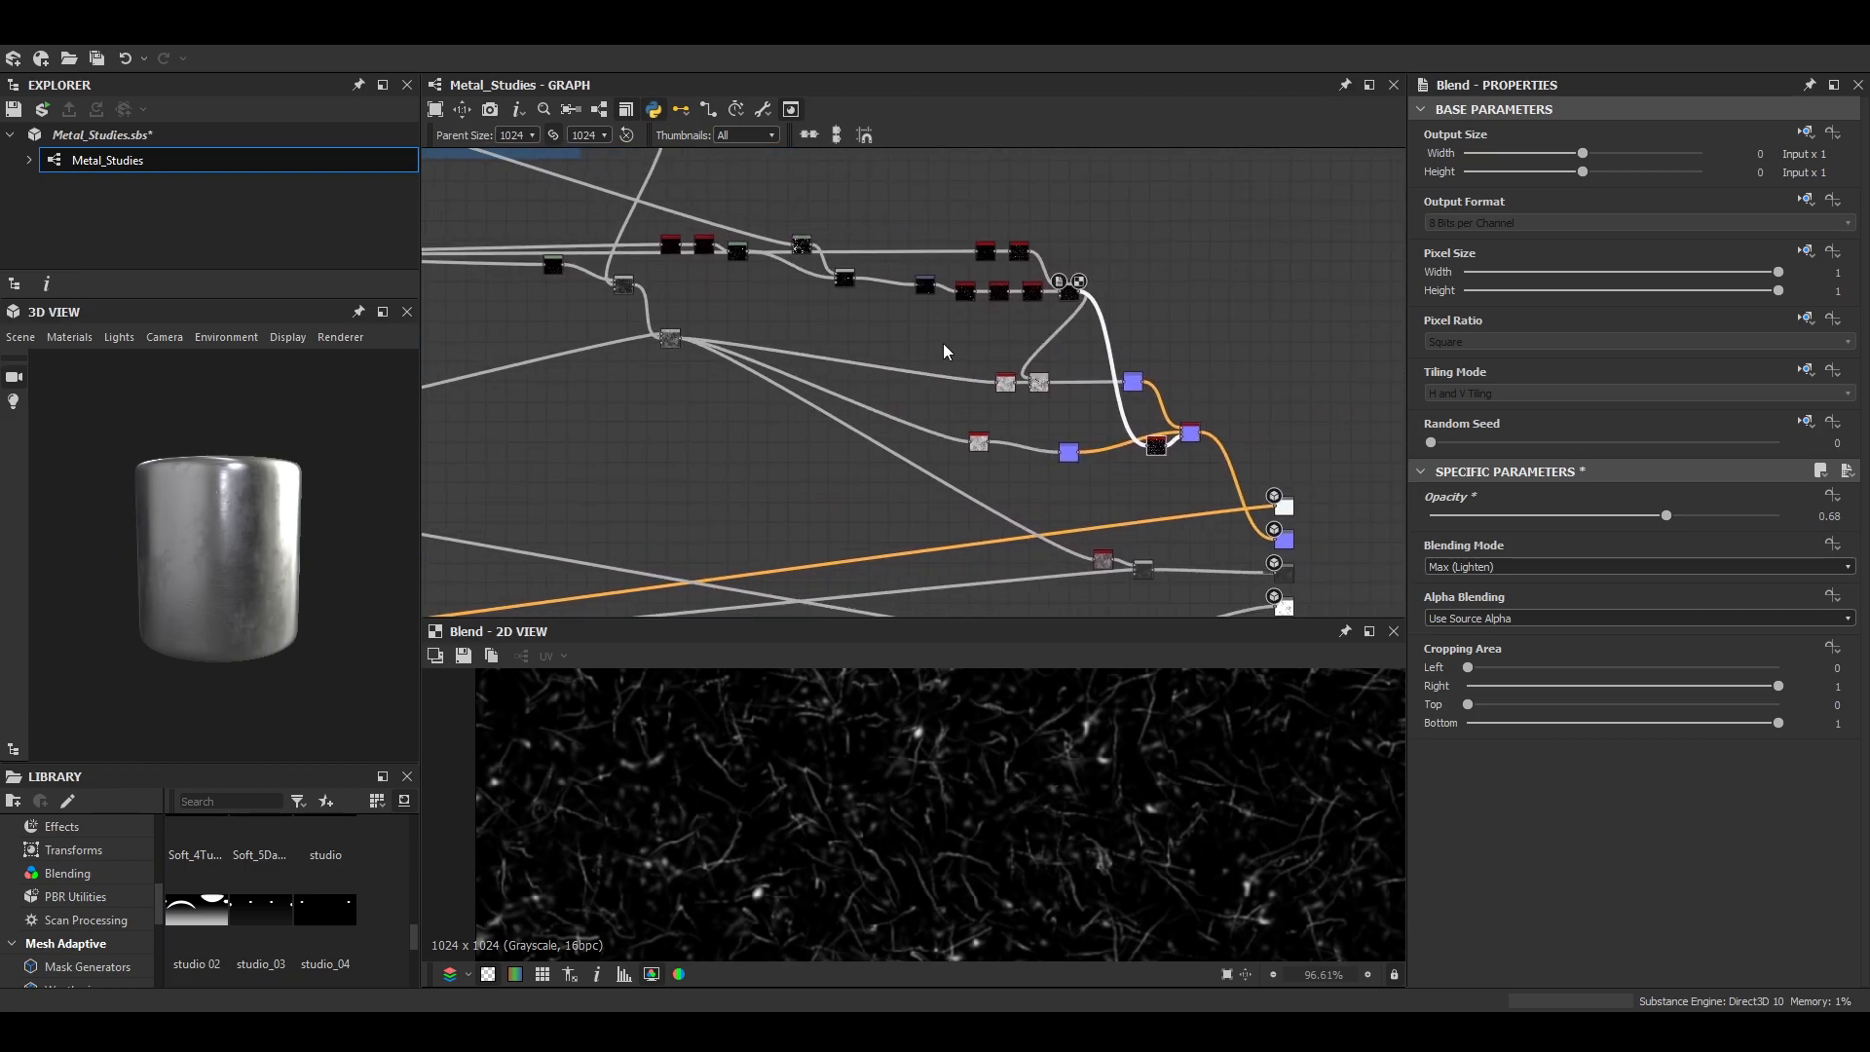
scroll(1012, 392, up, 3)
middle_drag(1030, 417, 1017, 358)
scroll(1102, 376, down, 3)
scroll(1147, 523, up, 5)
middle_drag(1148, 523, 1134, 458)
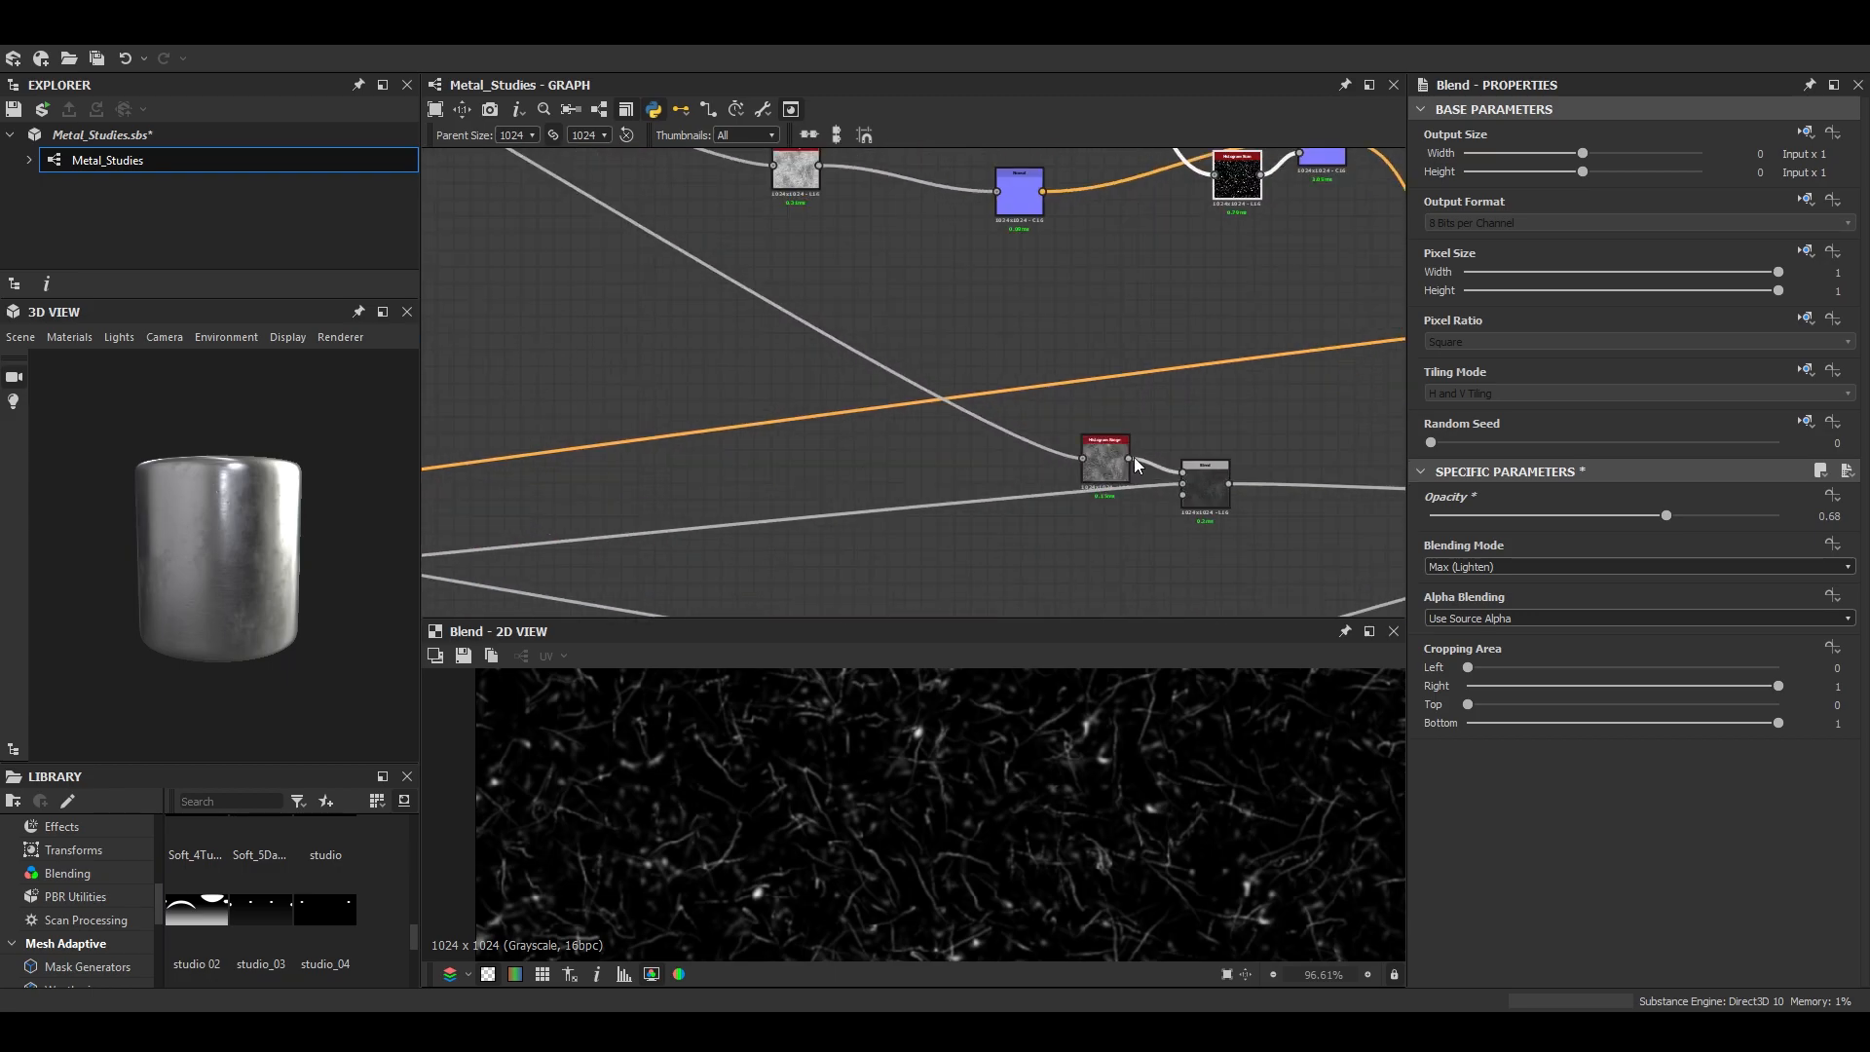
scroll(1135, 458, up, 3)
double_click(1061, 494)
scroll(1715, 953, down, 1)
drag(1564, 968, 1558, 970)
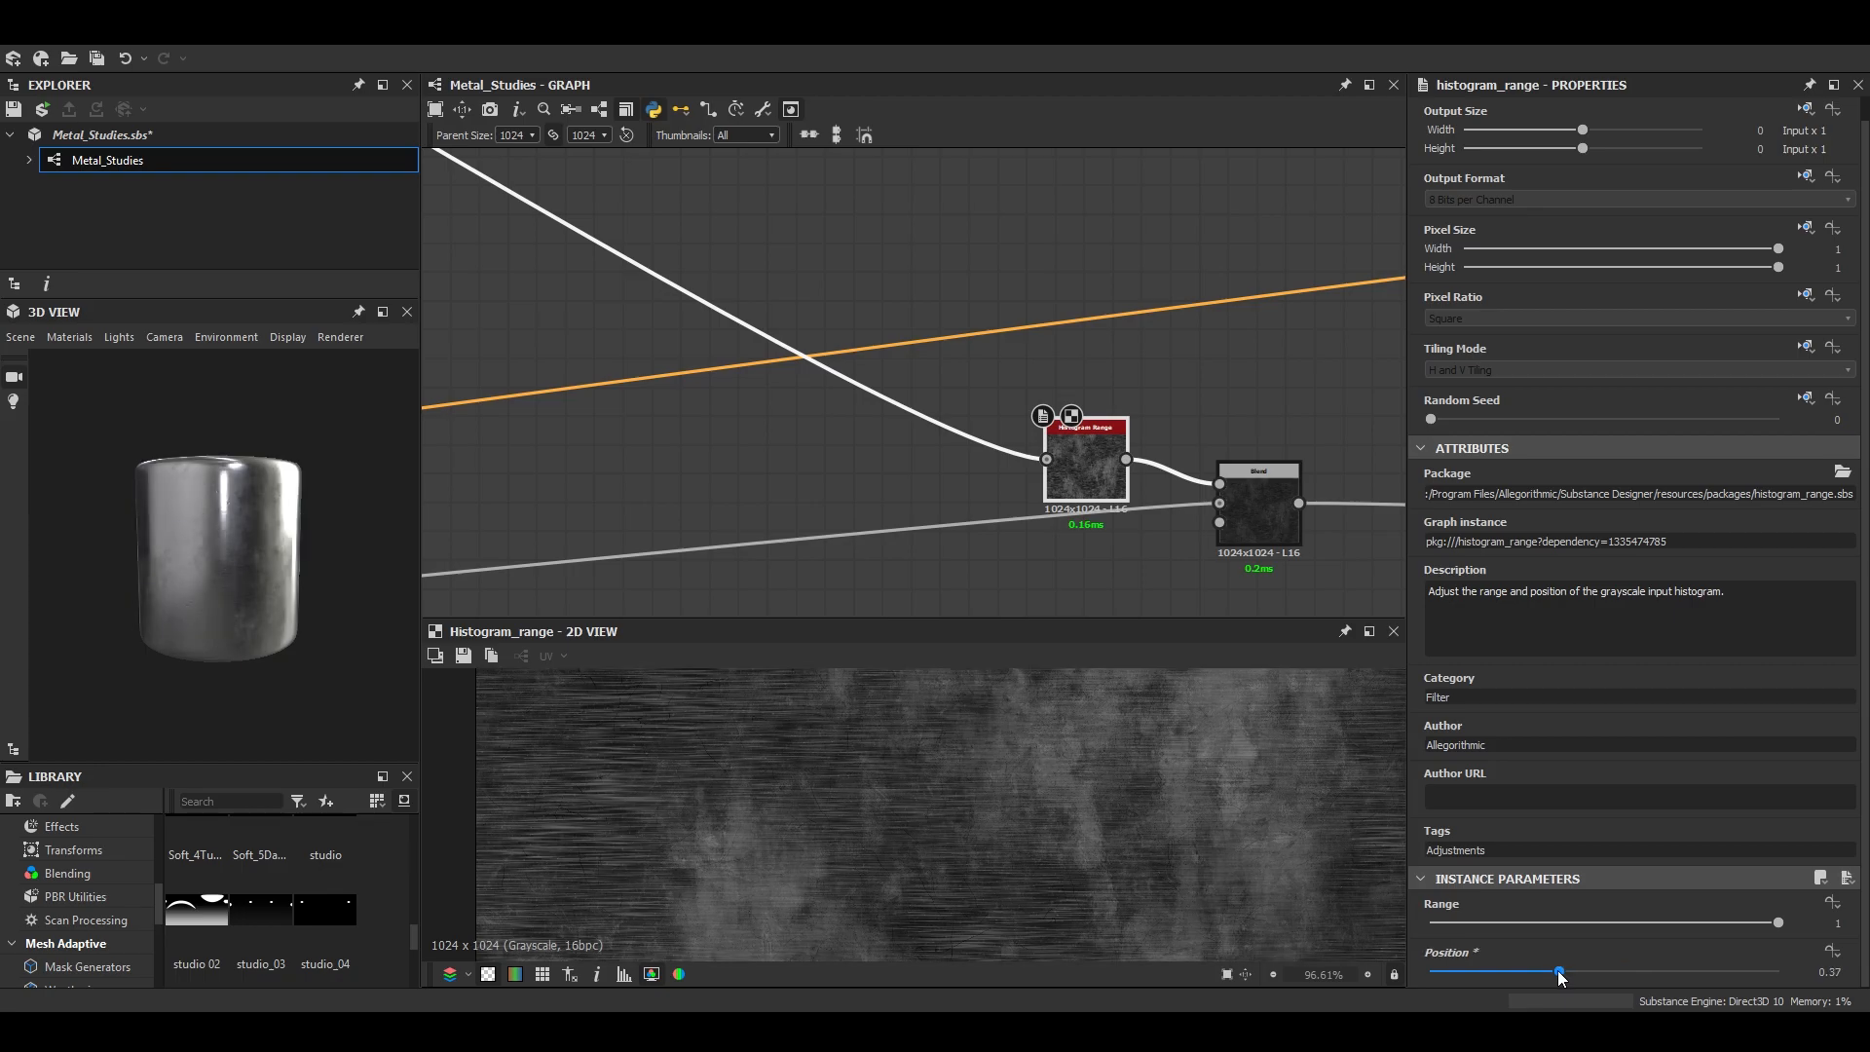
- Try the Histogram Range with Range 0.49 and a lower Position, and restore Range to 1 and Position to 0.37
scroll(292, 471, up, 5)
scroll(286, 535, down, 5)
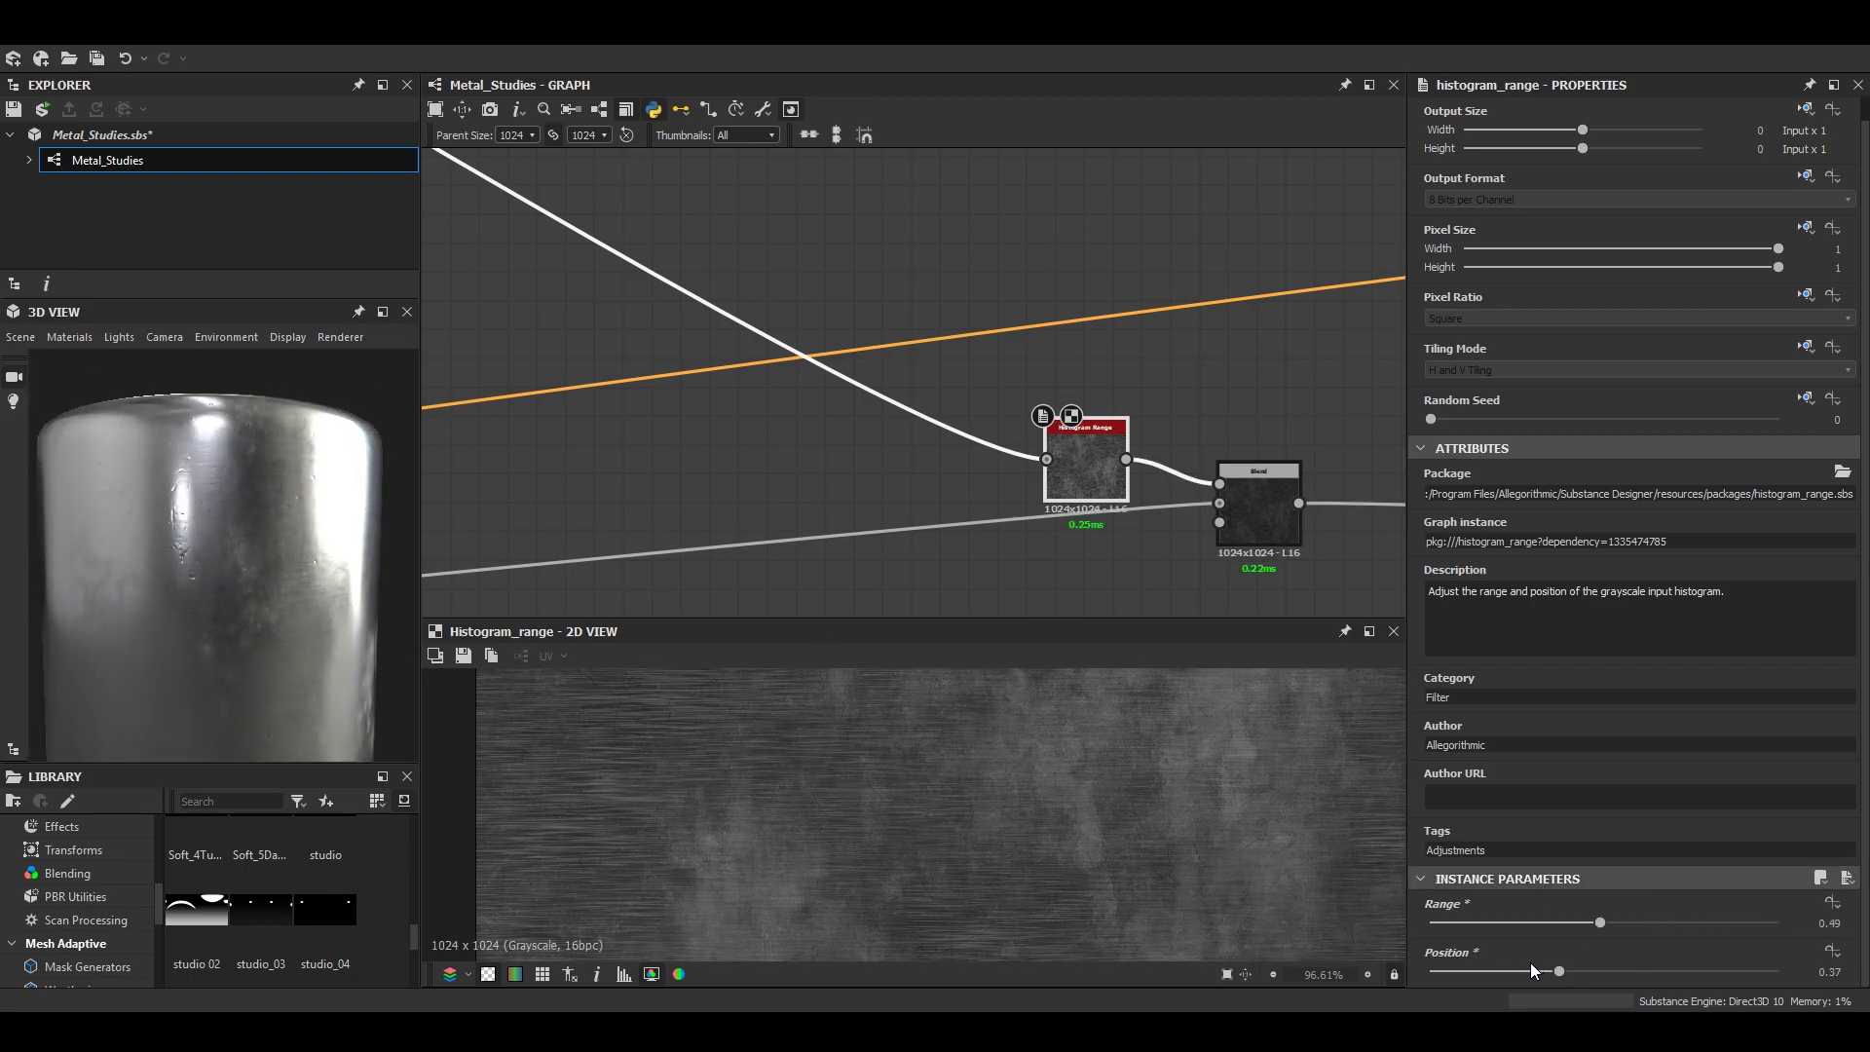
drag(1531, 970, 1506, 974)
scroll(278, 501, up, 5)
scroll(286, 486, down, 5)
scroll(285, 486, up, 5)
scroll(281, 478, up, 1)
drag(1657, 923, 1782, 925)
drag(1508, 970, 1557, 968)
scroll(284, 511, down, 5)
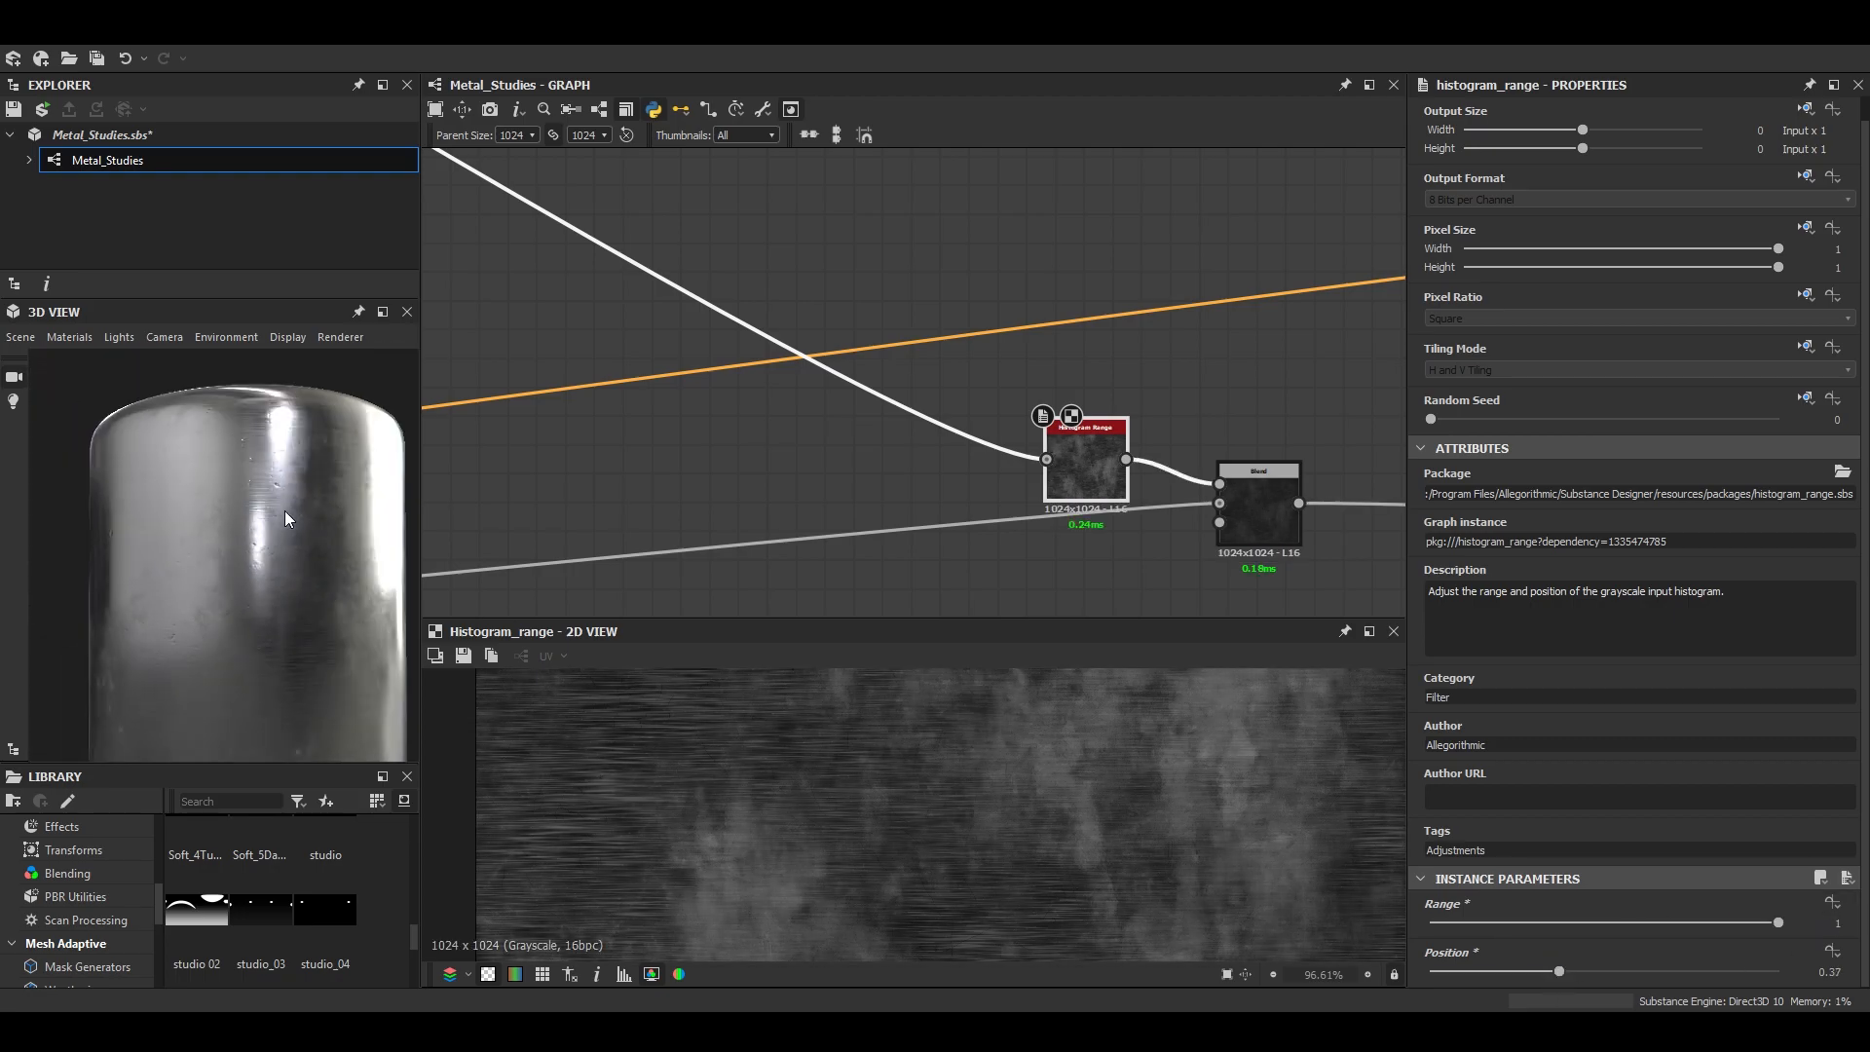
scroll(284, 512, down, 2)
scroll(253, 522, up, 5)
scroll(242, 523, down, 5)
- Add a frame around the dent and scratch nodes, from the first Auto Levels chain through the Max (Lighten) Blend
scroll(836, 364, down, 4)
middle_drag(818, 316, 1033, 532)
scroll(1033, 532, down, 2)
middle_drag(578, 185, 754, 435)
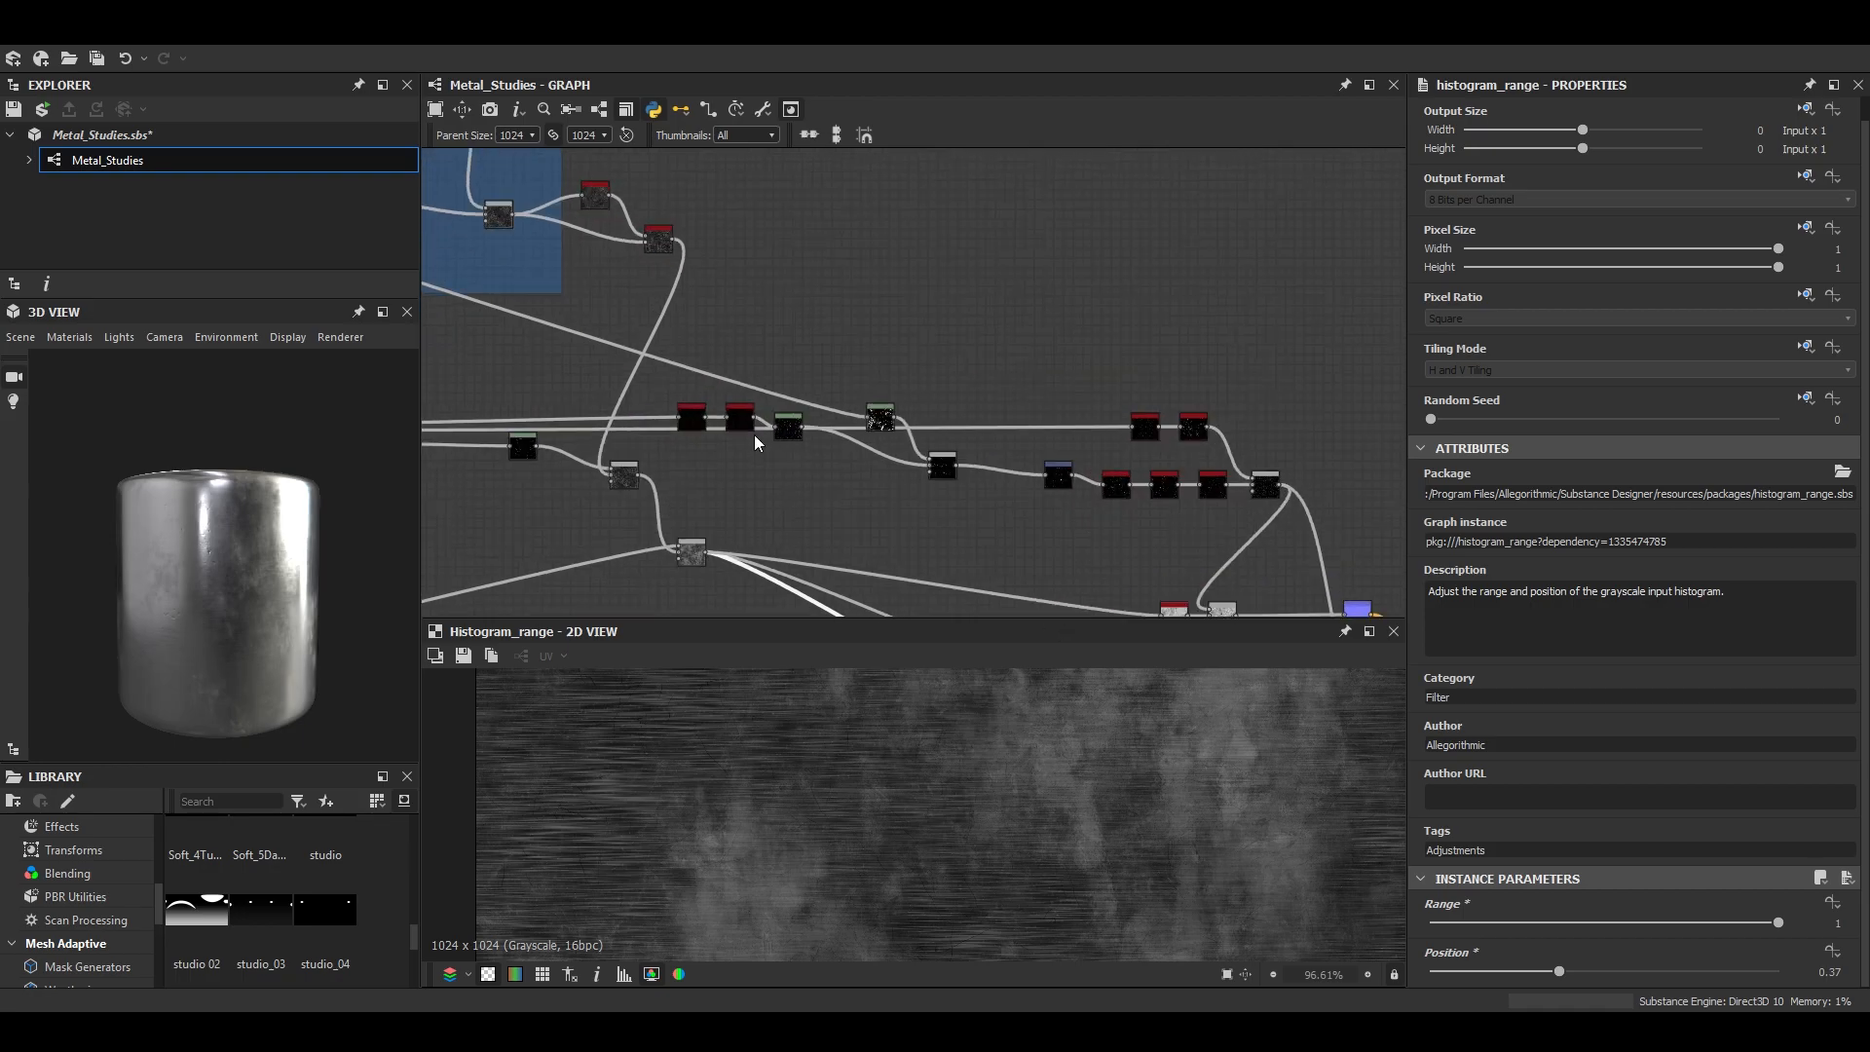
scroll(643, 458, down, 4)
middle_drag(647, 459, 908, 579)
scroll(908, 579, up, 4)
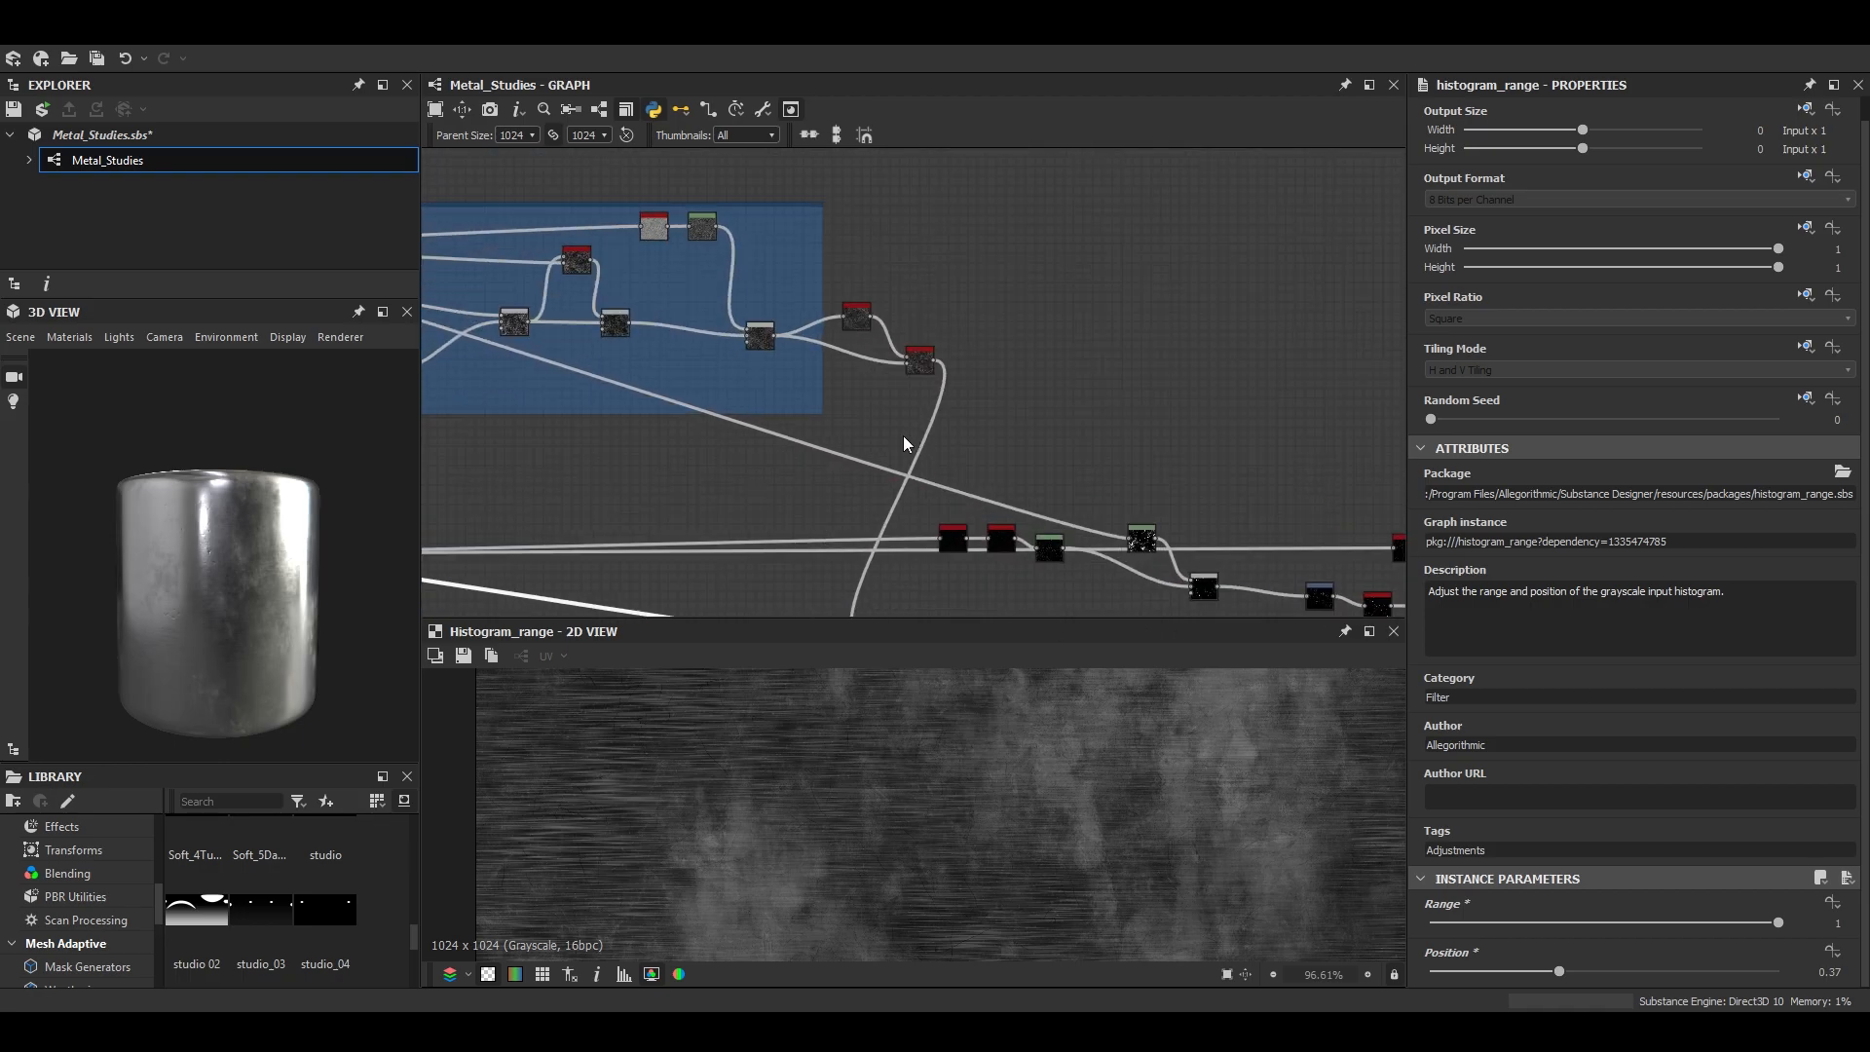
drag(821, 403, 961, 408)
scroll(805, 341, down, 4)
drag(805, 341, 1114, 405)
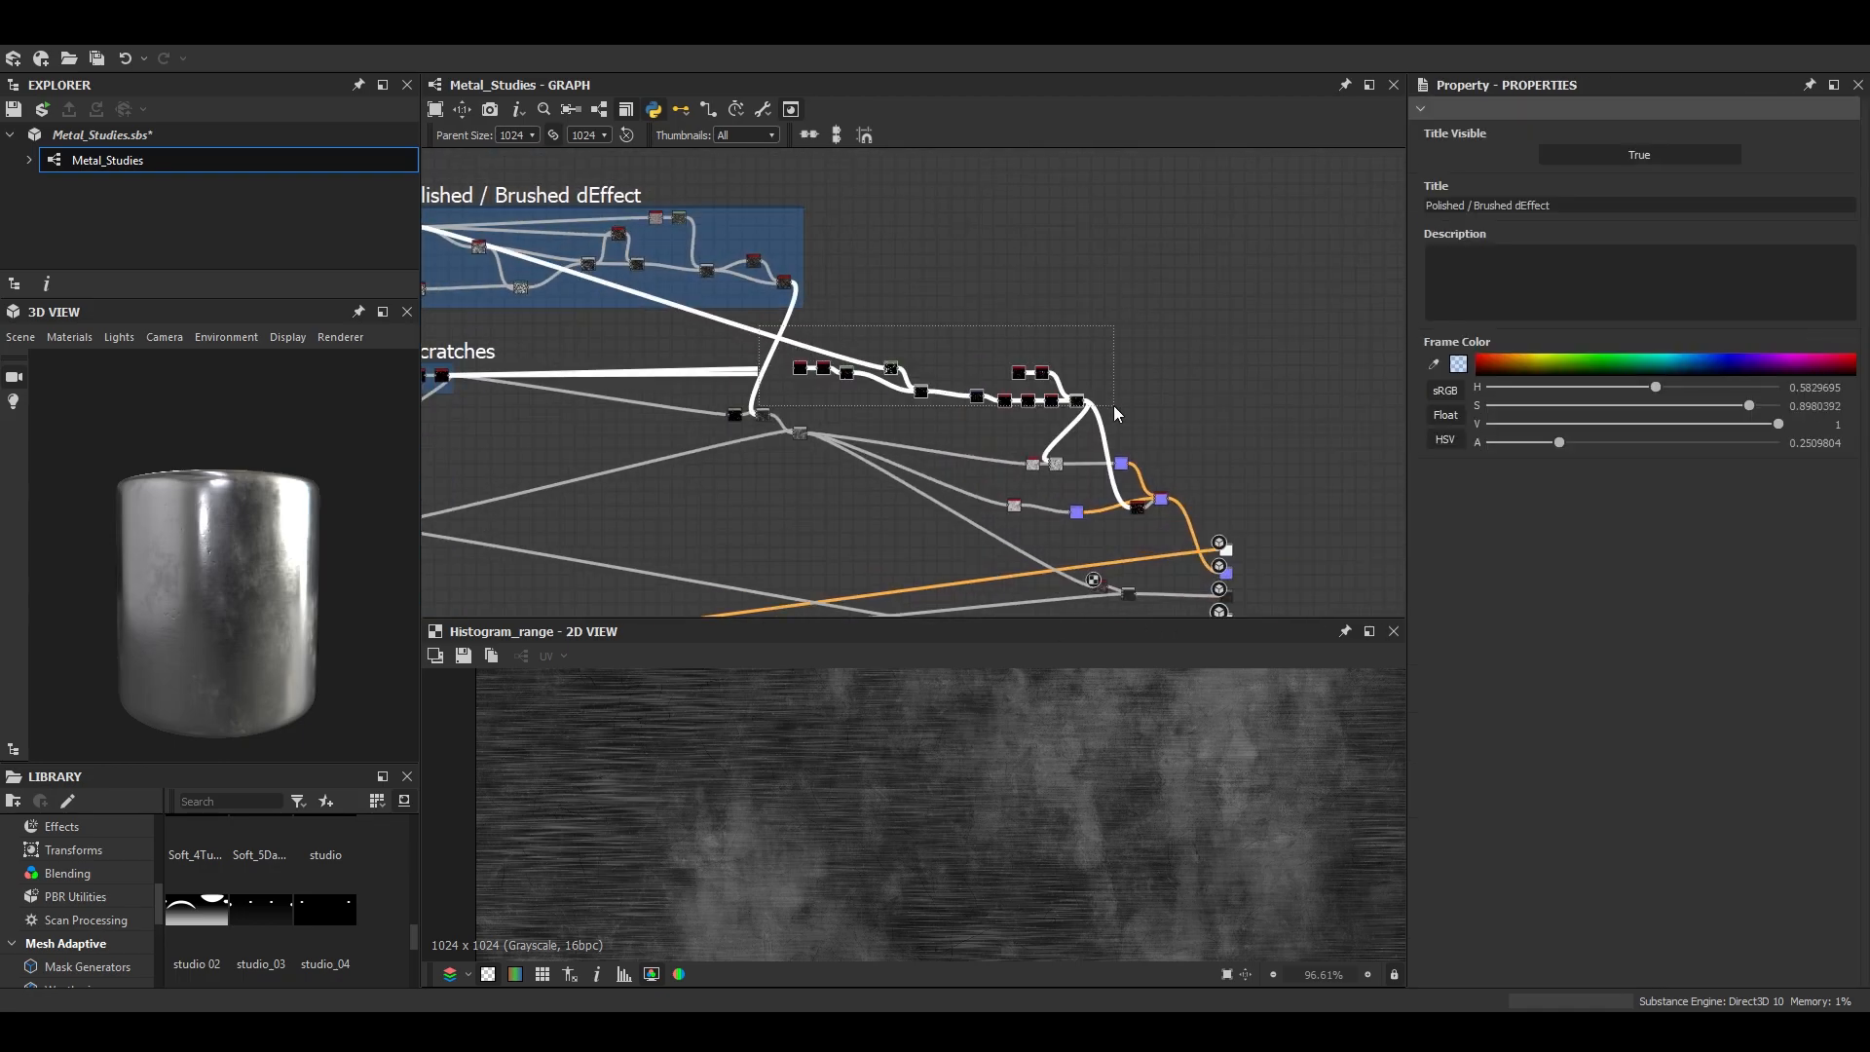
right_click(1082, 406)
click(1136, 513)
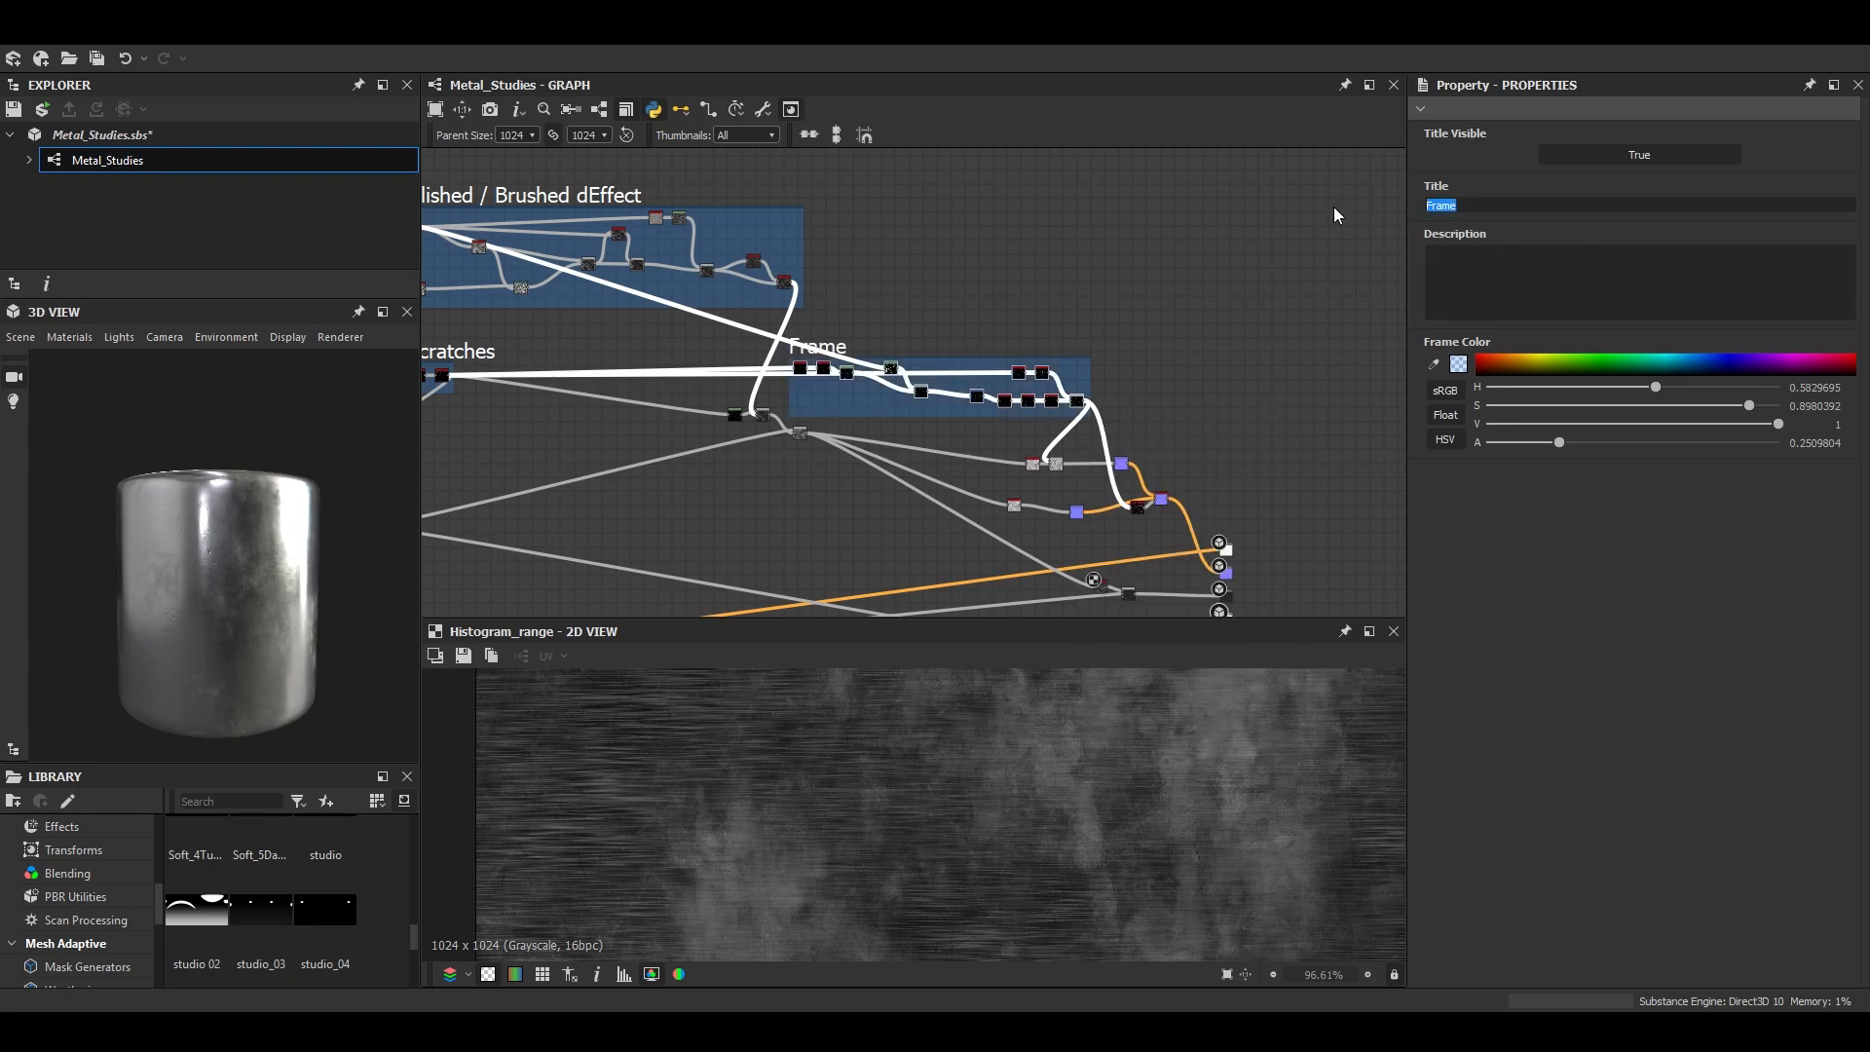